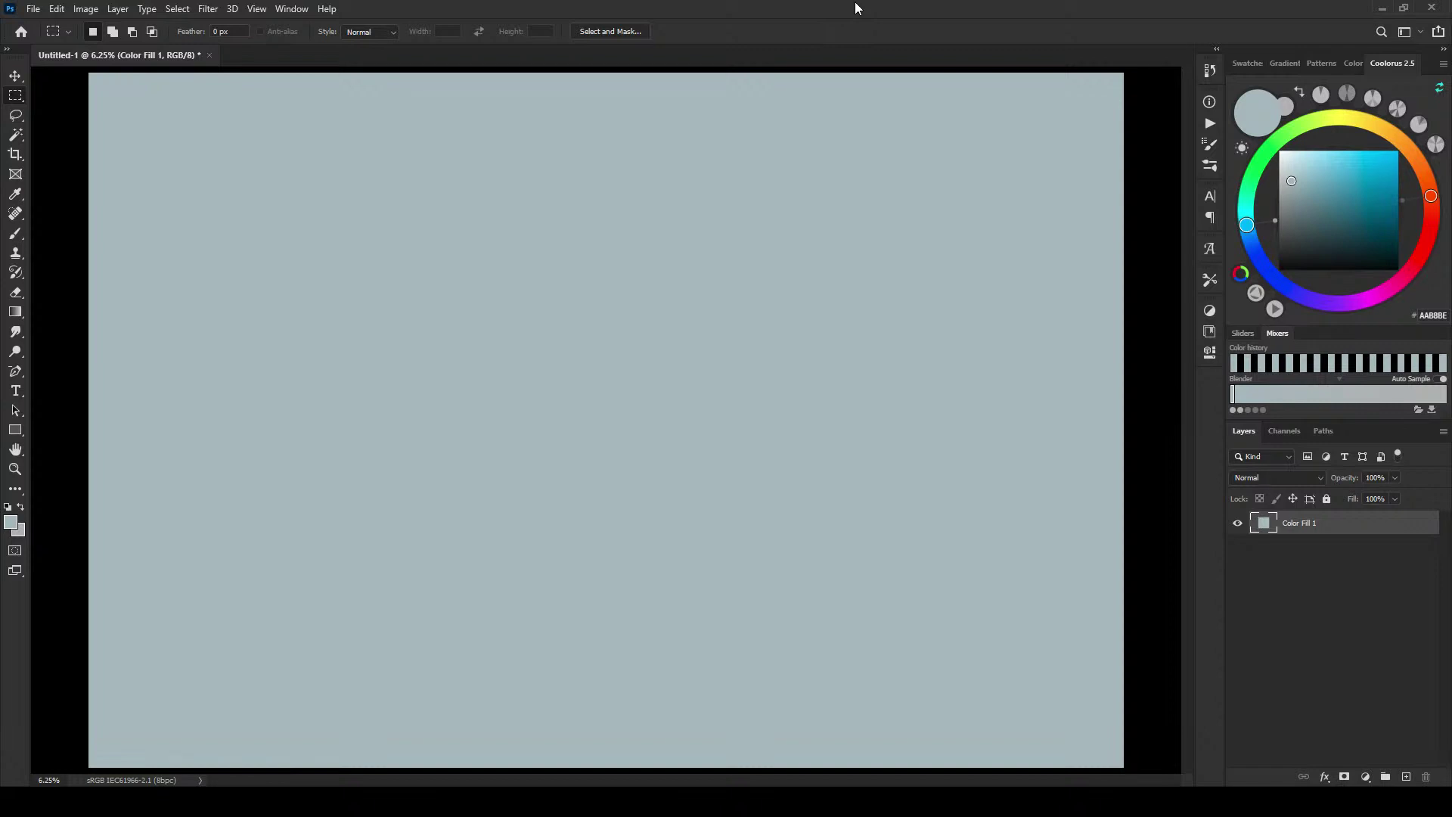
# Step: Add a new layer above the colour fill and set the Brush colour to light blue-grey #C5D1D7
pyautogui.click(1405, 776)
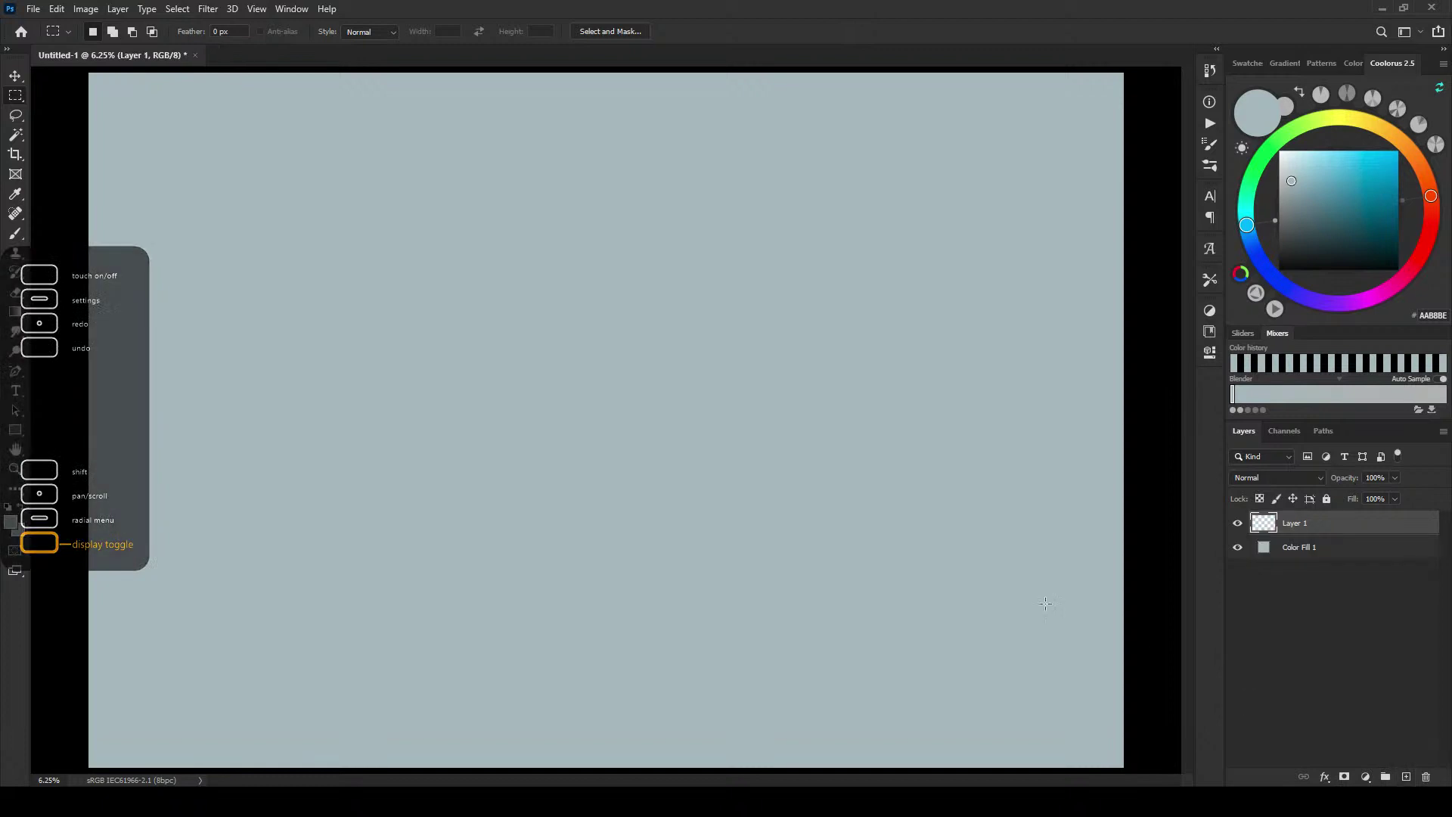
pyautogui.click(1290, 171)
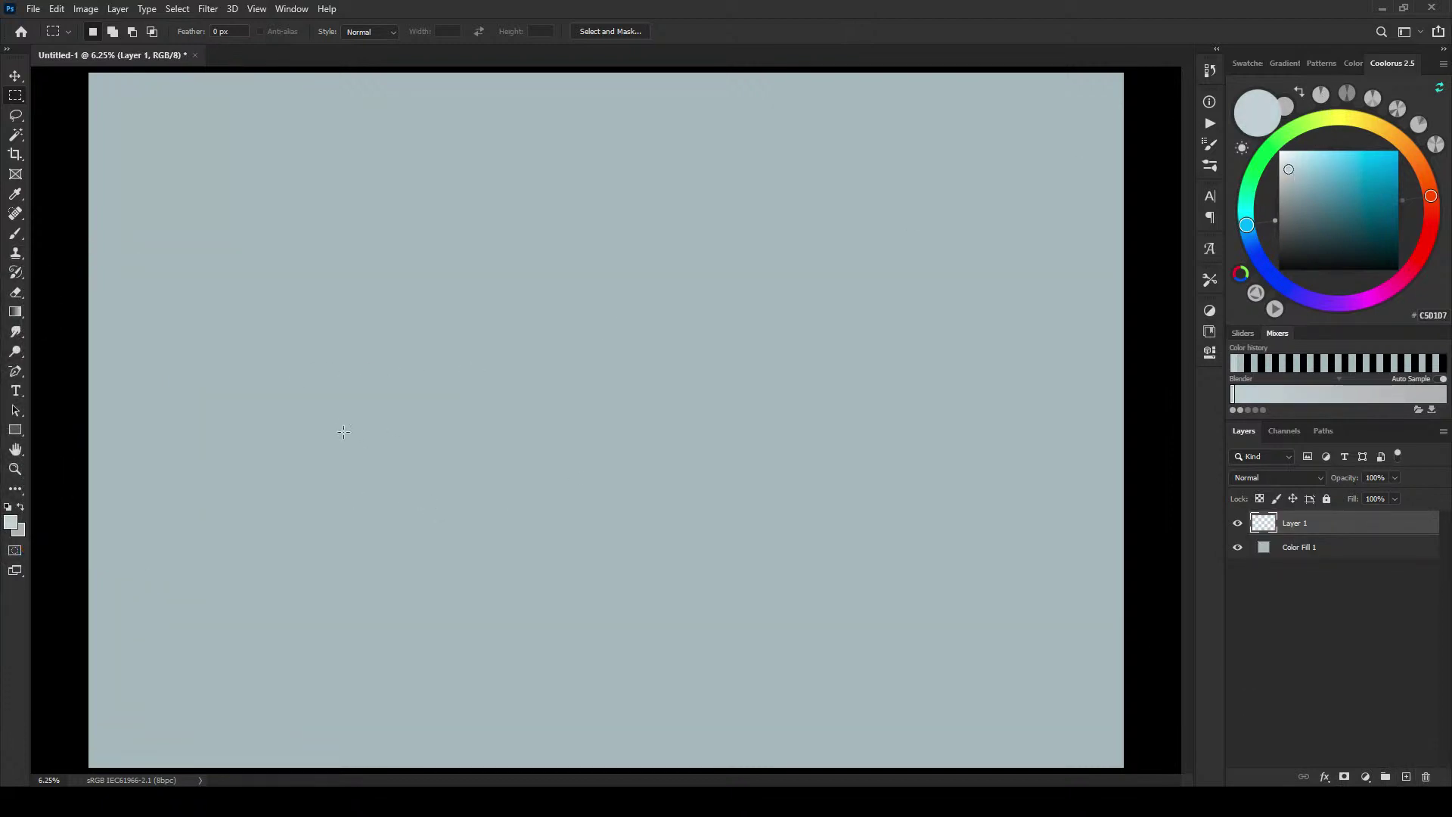
pyautogui.moveTo(354, 436); pyautogui.dragTo(322, 455)
pyautogui.press('b')
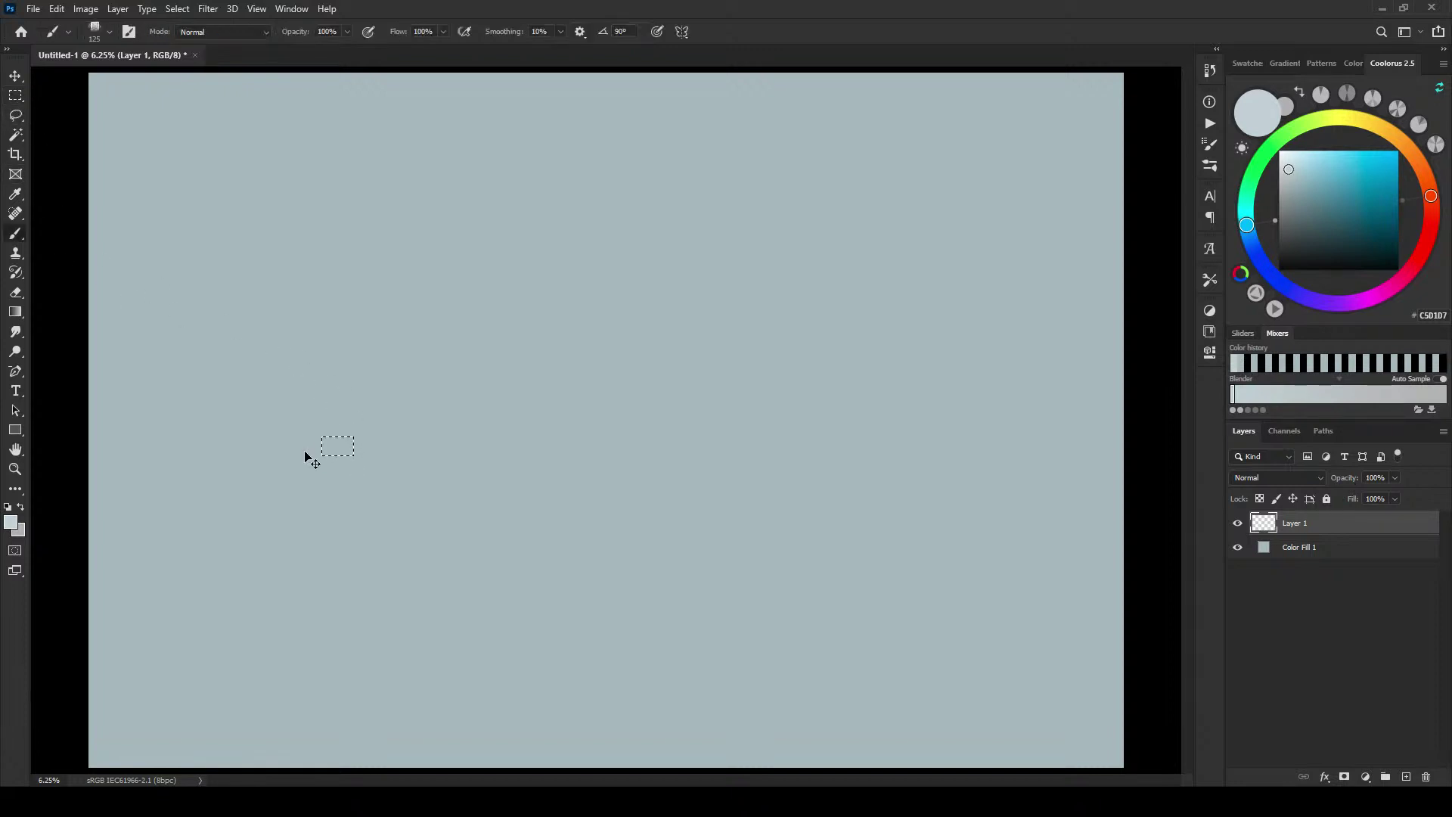
pyautogui.hotkey('ctrl', 'd')
# Step: Paint a large, pale rounded form in the lower-left part of the canvas with a broad textured brush
pyautogui.press(']')
pyautogui.press(']')
pyautogui.press(']')
pyautogui.press(']')
pyautogui.press(']')
pyautogui.press(']')
pyautogui.press(']')
pyautogui.press(']')
pyautogui.press(']')
pyautogui.press(']')
pyautogui.press(']')
pyautogui.press(']')
pyautogui.press(']')
pyautogui.press(']')
pyautogui.press(']')
pyautogui.press(']')
pyautogui.press(']')
pyautogui.press(']')
pyautogui.press(']')
pyautogui.moveTo(292, 500); pyautogui.dragTo(363, 388)
pyautogui.moveTo(298, 478)
pyautogui.mouseDown()
pyautogui.moveTo(348, 404)
pyautogui.moveTo(377, 446)
pyautogui.moveTo(313, 481)
pyautogui.moveTo(404, 435)
pyautogui.moveTo(316, 465)
pyautogui.moveTo(383, 463)
pyautogui.moveTo(280, 464)
pyautogui.moveTo(265, 490)
pyautogui.moveTo(296, 454)
pyautogui.moveTo(456, 493)
pyautogui.moveTo(435, 486)
pyautogui.moveTo(436, 454)
pyautogui.moveTo(479, 488)
pyautogui.moveTo(450, 473)
pyautogui.moveTo(304, 478)
pyautogui.moveTo(277, 515)
pyautogui.moveTo(389, 525)
pyautogui.moveTo(306, 545)
pyautogui.moveTo(289, 565)
pyautogui.moveTo(379, 581)
pyautogui.moveTo(364, 595)
pyautogui.moveTo(451, 570)
pyautogui.mouseUp()
# Step: Extend the lower part of the rounded form with softer, pale strokes from an even larger brush
pyautogui.press(']')
pyautogui.press(']')
pyautogui.press(']')
pyautogui.press(']')
pyautogui.press(']')
pyautogui.press(']')
pyautogui.press(']')
pyautogui.press(']')
pyautogui.moveTo(363, 607)
pyautogui.mouseDown()
pyautogui.moveTo(493, 528)
pyautogui.moveTo(454, 558)
pyautogui.mouseUp()
# Step: Paint a brighter, irregular mass in #D8E3E8 beside the rounded form's right edge, using progressively smaller brushes
pyautogui.press('[')
pyautogui.press('[')
pyautogui.press('[')
pyautogui.press('[')
pyautogui.press('[')
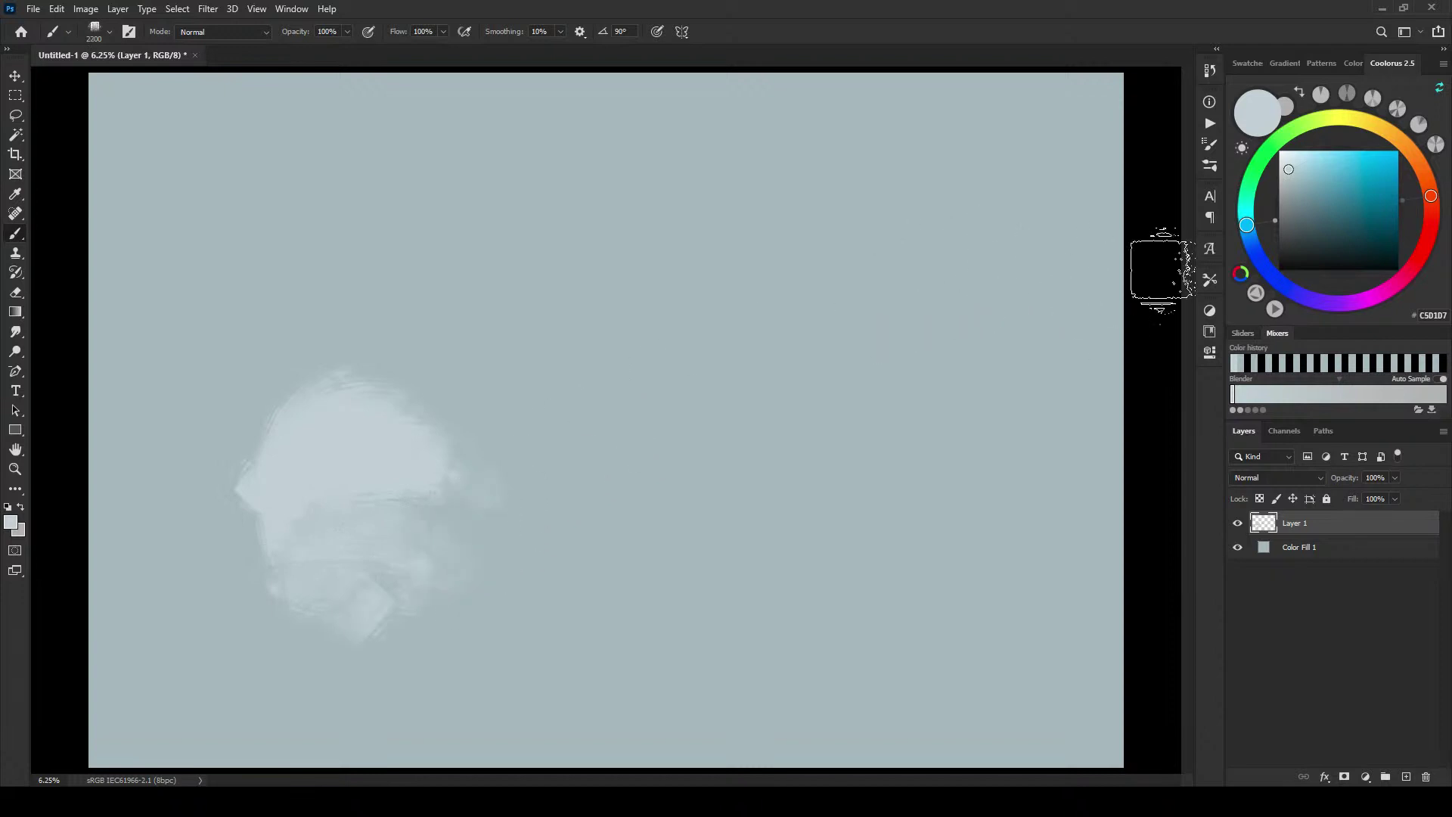
pyautogui.click(1287, 161)
pyautogui.press('[')
pyautogui.press('[')
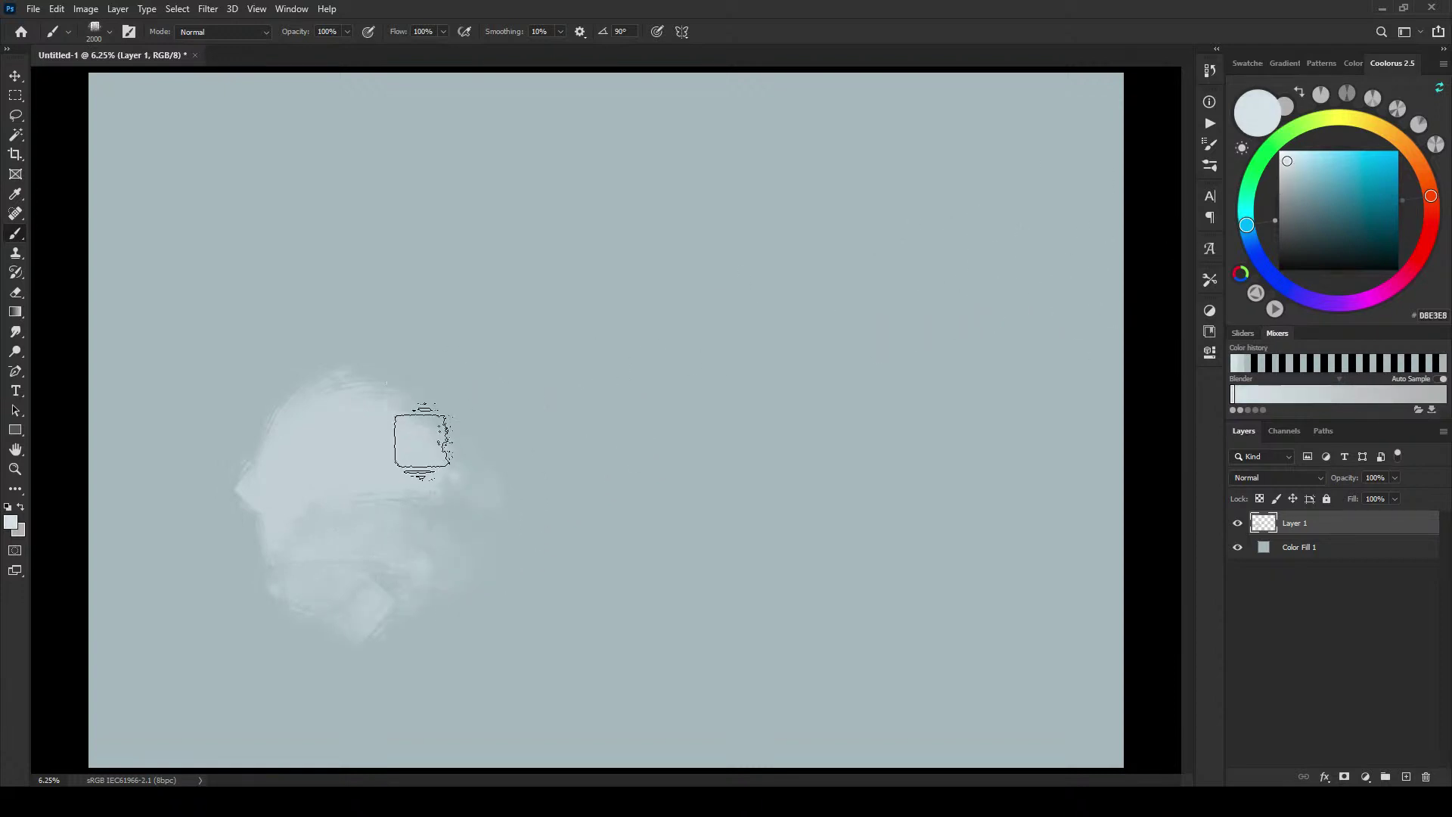
pyautogui.press('[')
pyautogui.press('[')
pyautogui.press('[')
pyautogui.press('[')
pyautogui.moveTo(457, 492)
pyautogui.mouseDown()
pyautogui.moveTo(501, 469)
pyautogui.moveTo(507, 427)
pyautogui.moveTo(580, 415)
pyautogui.moveTo(512, 484)
pyautogui.moveTo(520, 451)
pyautogui.moveTo(522, 487)
pyautogui.moveTo(554, 388)
pyautogui.moveTo(575, 431)
pyautogui.moveTo(525, 448)
pyautogui.moveTo(522, 502)
pyautogui.moveTo(538, 520)
pyautogui.moveTo(537, 483)
pyautogui.moveTo(516, 536)
pyautogui.mouseUp()
pyautogui.press(']')
pyautogui.press(']')
pyautogui.press(']')
pyautogui.press('[')
pyautogui.press('[')
pyautogui.press('[')
pyautogui.press('[')
pyautogui.press('[')
pyautogui.press('[')
# Step: Choose a slightly darker pale grey and paint a rounded extension on the right side of the bright mass
pyautogui.click(1285, 167)
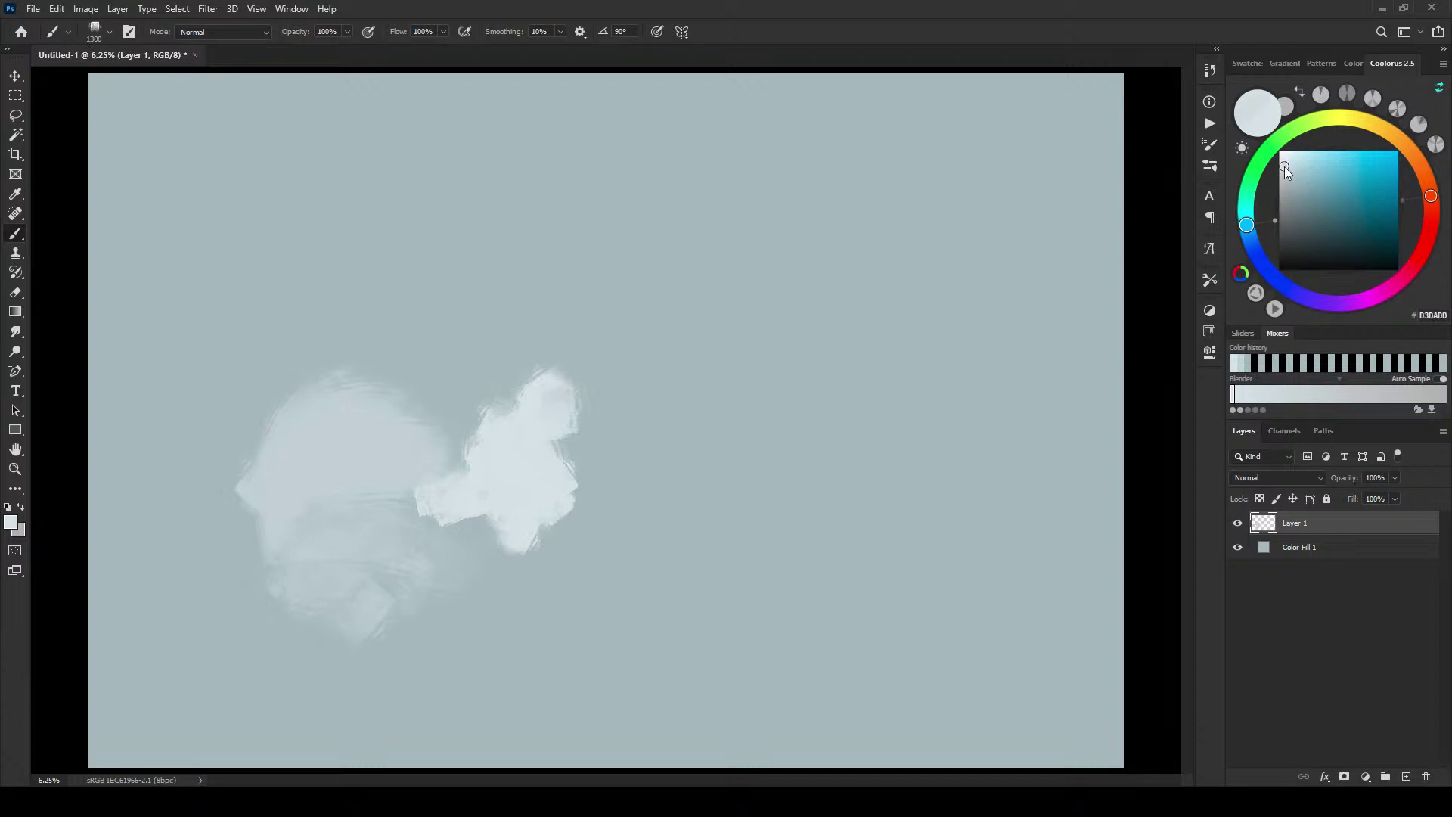
pyautogui.press(']')
pyautogui.press(']')
pyautogui.press(']')
pyautogui.press(']')
pyautogui.press(']')
pyautogui.press(']')
pyautogui.moveTo(606, 512)
pyautogui.mouseDown()
pyautogui.moveTo(574, 513)
pyautogui.moveTo(557, 545)
pyautogui.moveTo(587, 530)
pyautogui.mouseUp()
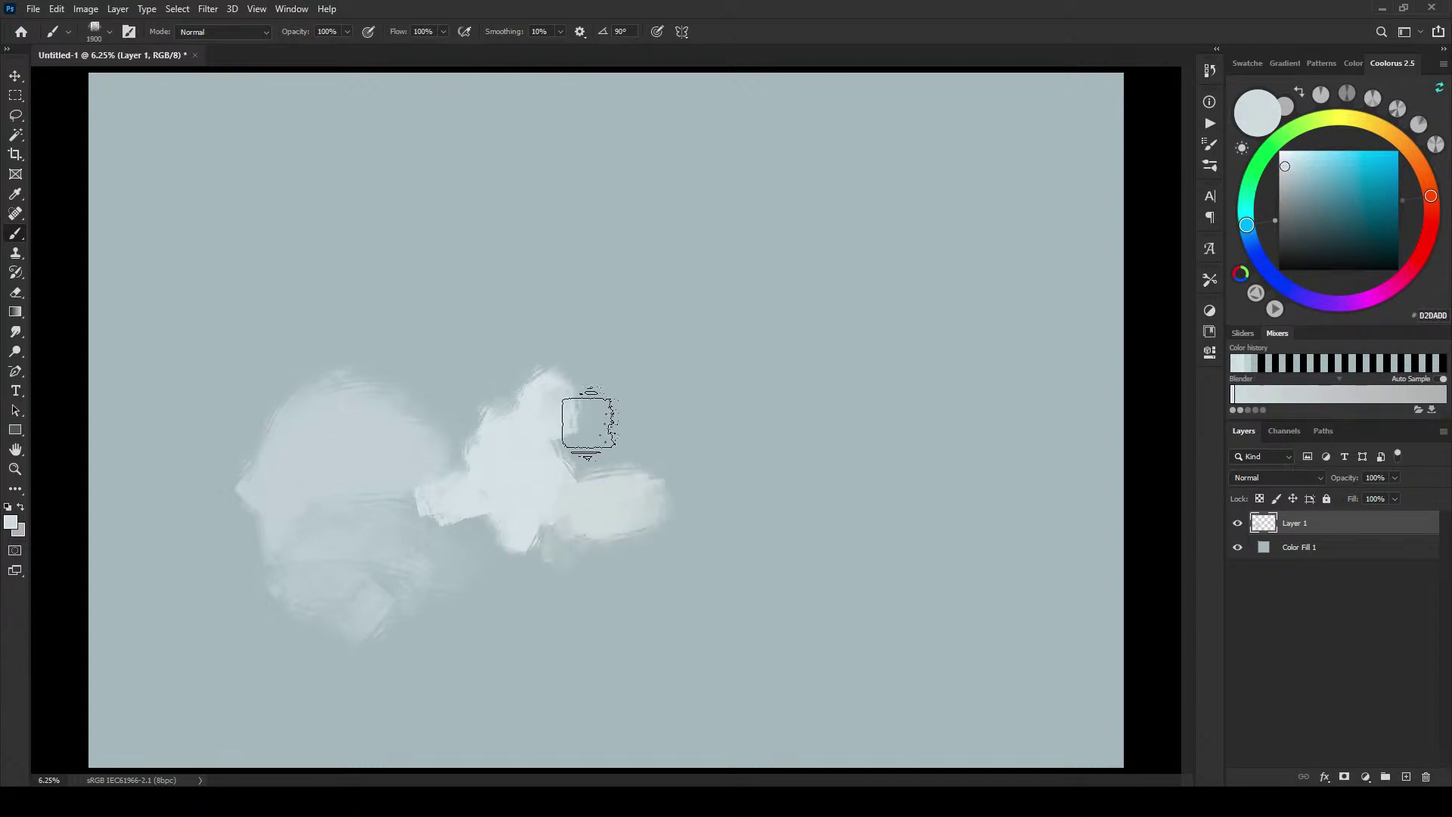
# Step: Choose a medium grey and paint shadow patches on the right side of the large rounded form
pyautogui.click(1283, 196)
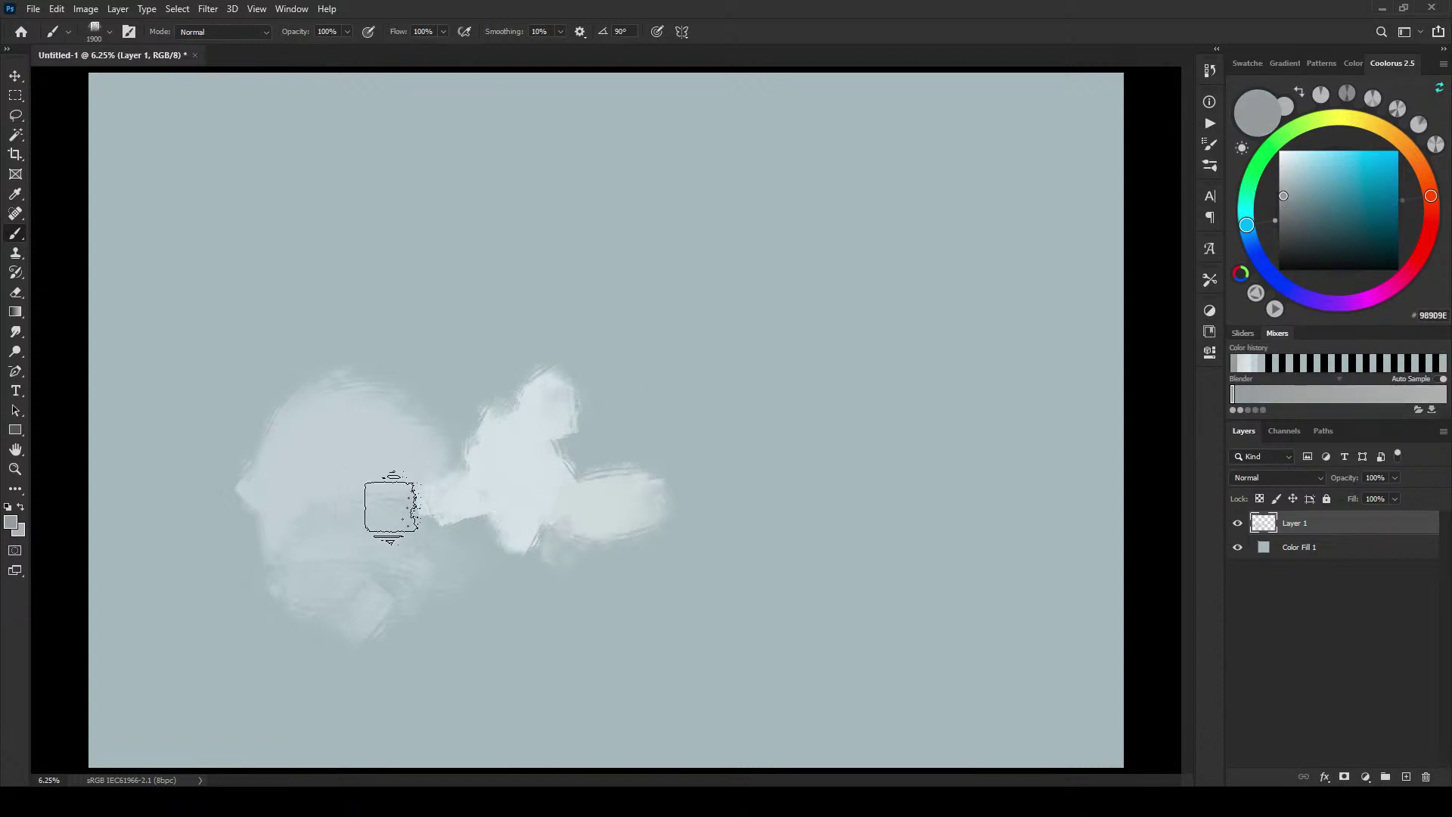
pyautogui.moveTo(413, 517); pyautogui.dragTo(320, 525)
pyautogui.moveTo(419, 546); pyautogui.dragTo(308, 542)
pyautogui.press('[')
pyautogui.press('[')
pyautogui.press('[')
pyautogui.moveTo(441, 431)
pyautogui.mouseDown()
pyautogui.moveTo(421, 453)
pyautogui.moveTo(431, 470)
pyautogui.moveTo(438, 424)
pyautogui.mouseUp()
# Step: Sample an intermediate grey from the shadow's edge and blend the upper shadow toward the rounded form's centre
pyautogui.press('[')
pyautogui.press('[')
pyautogui.press('[')
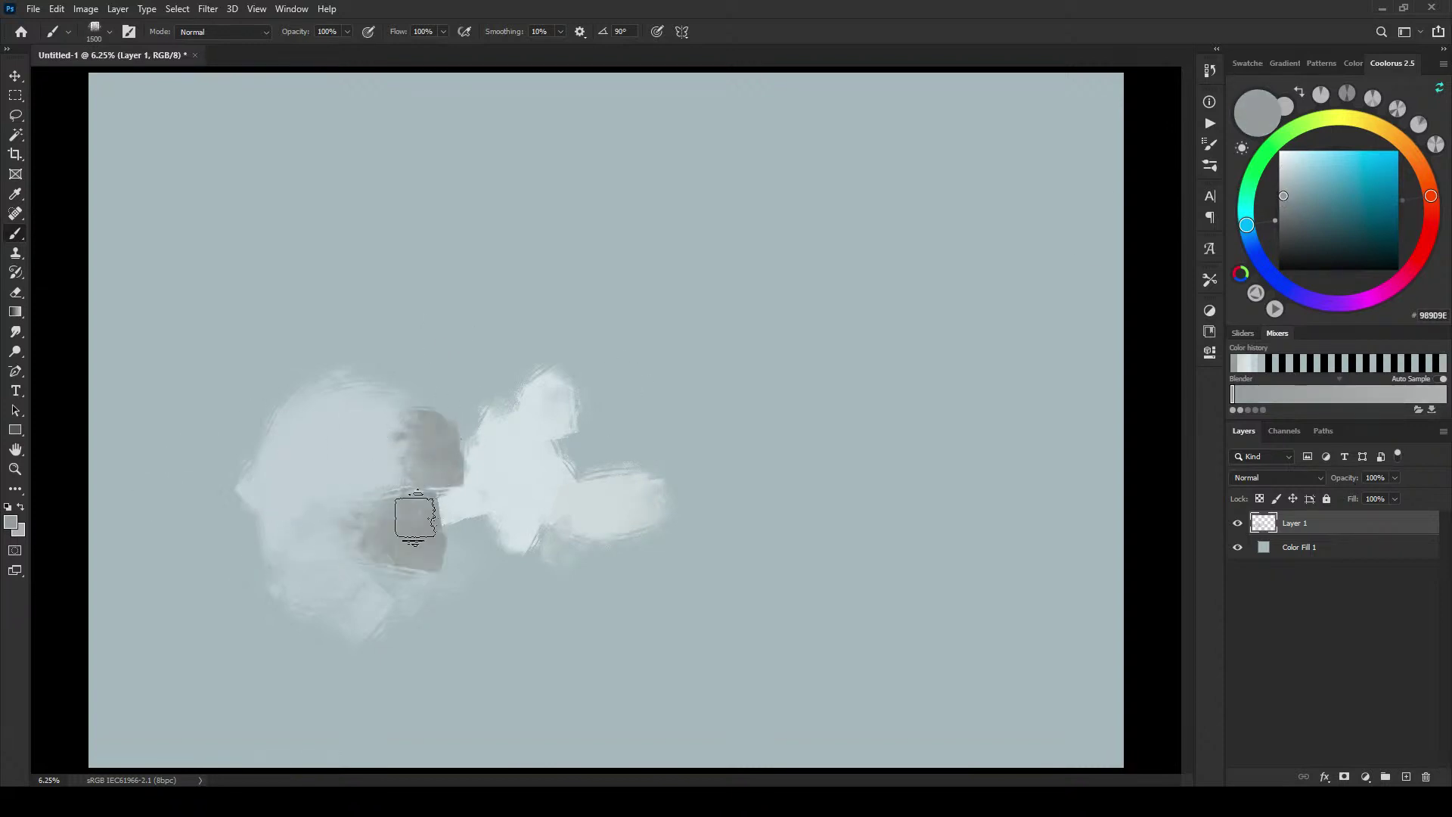
pyautogui.keyDown('alt'); pyautogui.click(411, 426); pyautogui.keyUp('alt')
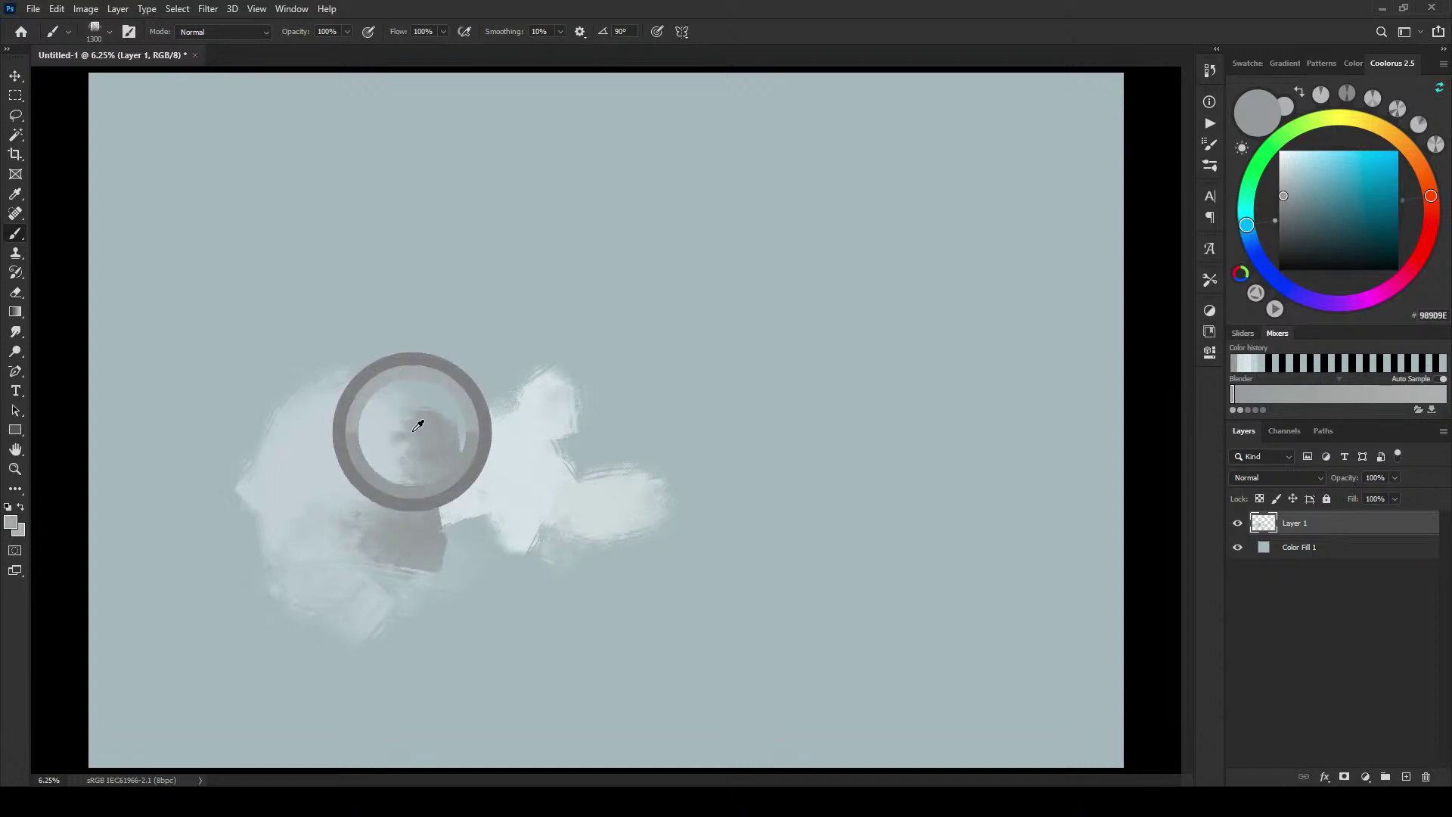
pyautogui.press('[')
pyautogui.press('[')
pyautogui.press('[')
pyautogui.moveTo(402, 415)
pyautogui.mouseDown()
pyautogui.moveTo(370, 478)
pyautogui.moveTo(408, 440)
pyautogui.moveTo(369, 500)
pyautogui.moveTo(401, 434)
pyautogui.moveTo(350, 476)
pyautogui.moveTo(388, 413)
pyautogui.moveTo(314, 489)
pyautogui.moveTo(378, 521)
pyautogui.moveTo(360, 488)
pyautogui.mouseUp()
# Step: Paint a thin grey horizontal line across the upper part of the rounded form with a fine brush
pyautogui.press('[')
pyautogui.press('[')
pyautogui.press('[')
pyautogui.press('[')
pyautogui.press('[')
pyautogui.press('[')
pyautogui.press('[')
pyautogui.press('[')
pyautogui.press('[')
pyautogui.press('[')
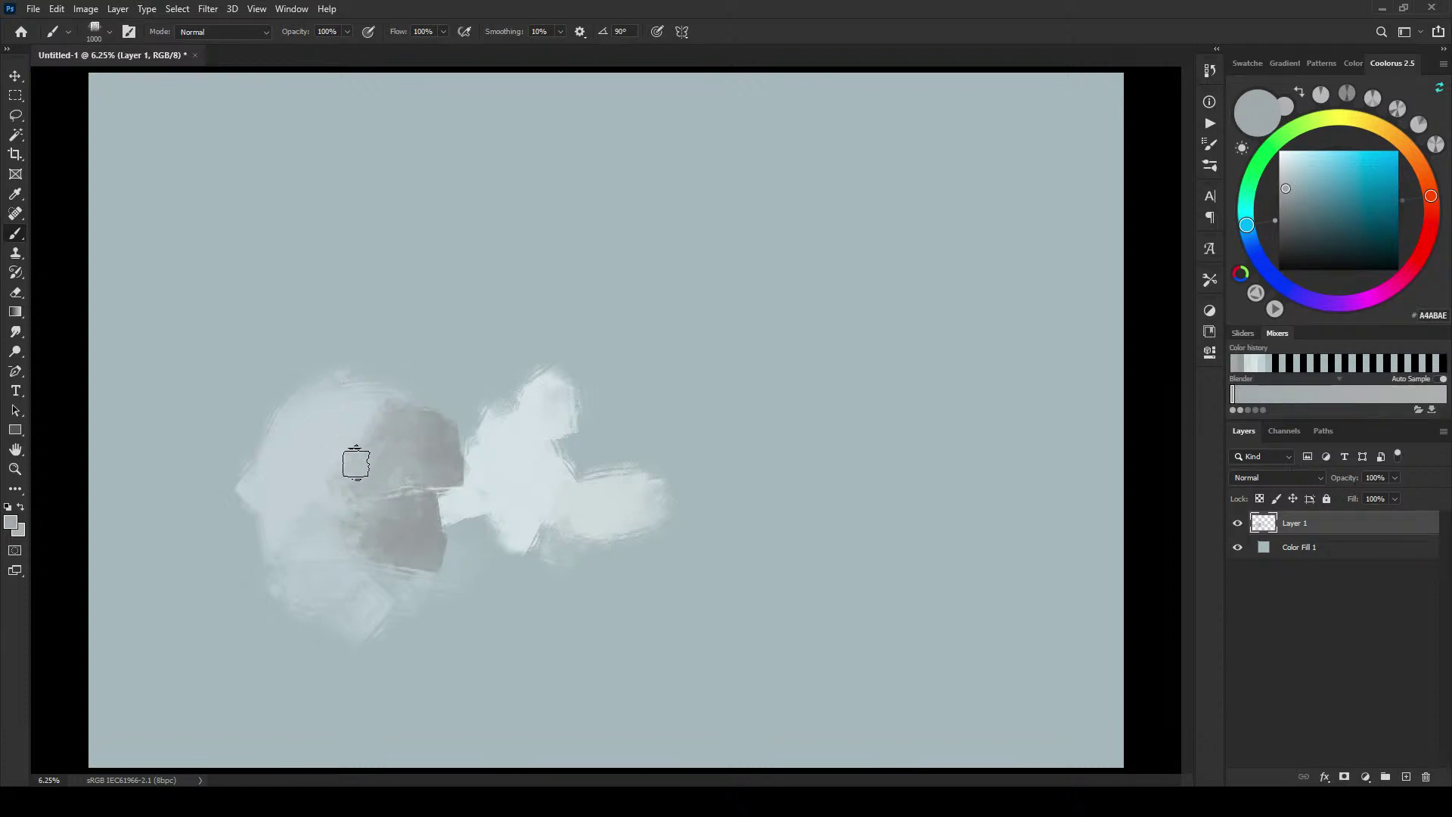
pyautogui.press('[')
pyautogui.press('[')
pyautogui.moveTo(269, 432); pyautogui.dragTo(426, 425)
# Step: Enlarge the brush and soften the rounded form's upper rim with grey sampled from above the shadow
pyautogui.press(']')
pyautogui.press(']')
pyautogui.press(']')
pyautogui.press(']')
pyautogui.press(']')
pyautogui.press(']')
pyautogui.press(']')
pyautogui.press(']')
pyautogui.press(']')
pyautogui.press(']')
pyautogui.press(']')
pyautogui.press(']')
pyautogui.press(']')
pyautogui.press(']')
pyautogui.press(']')
pyautogui.press(']')
pyautogui.press(']')
pyautogui.keyDown('alt'); pyautogui.click(388, 405); pyautogui.keyUp('alt')
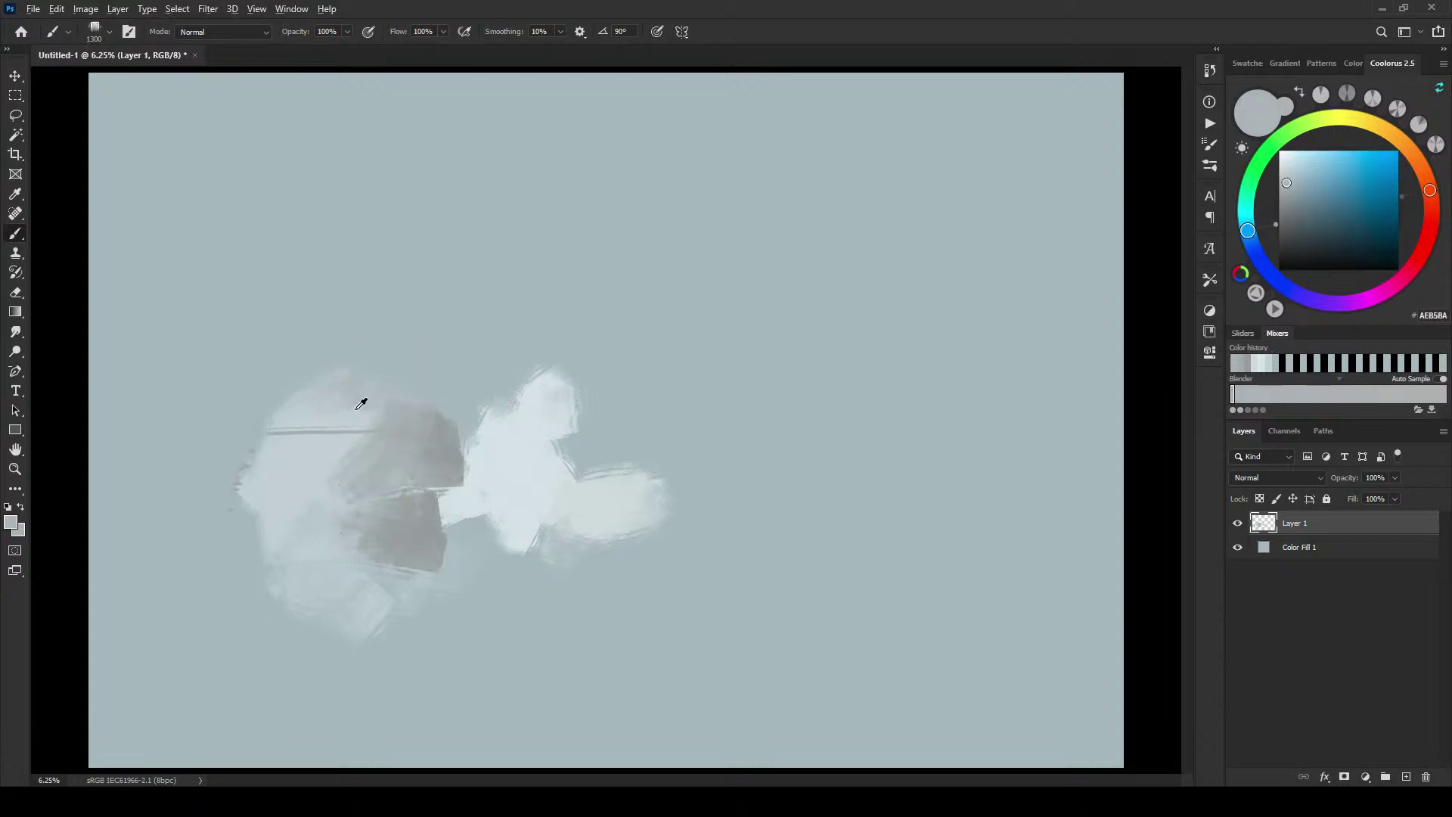
# Step: Sample the light tone #C5D1D7 and lighten the rounded form beside its upper shadow
pyautogui.keyDown('alt'); pyautogui.click(339, 419); pyautogui.keyUp('alt')
pyautogui.press('[')
pyautogui.press('[')
pyautogui.press('[')
pyautogui.press('[')
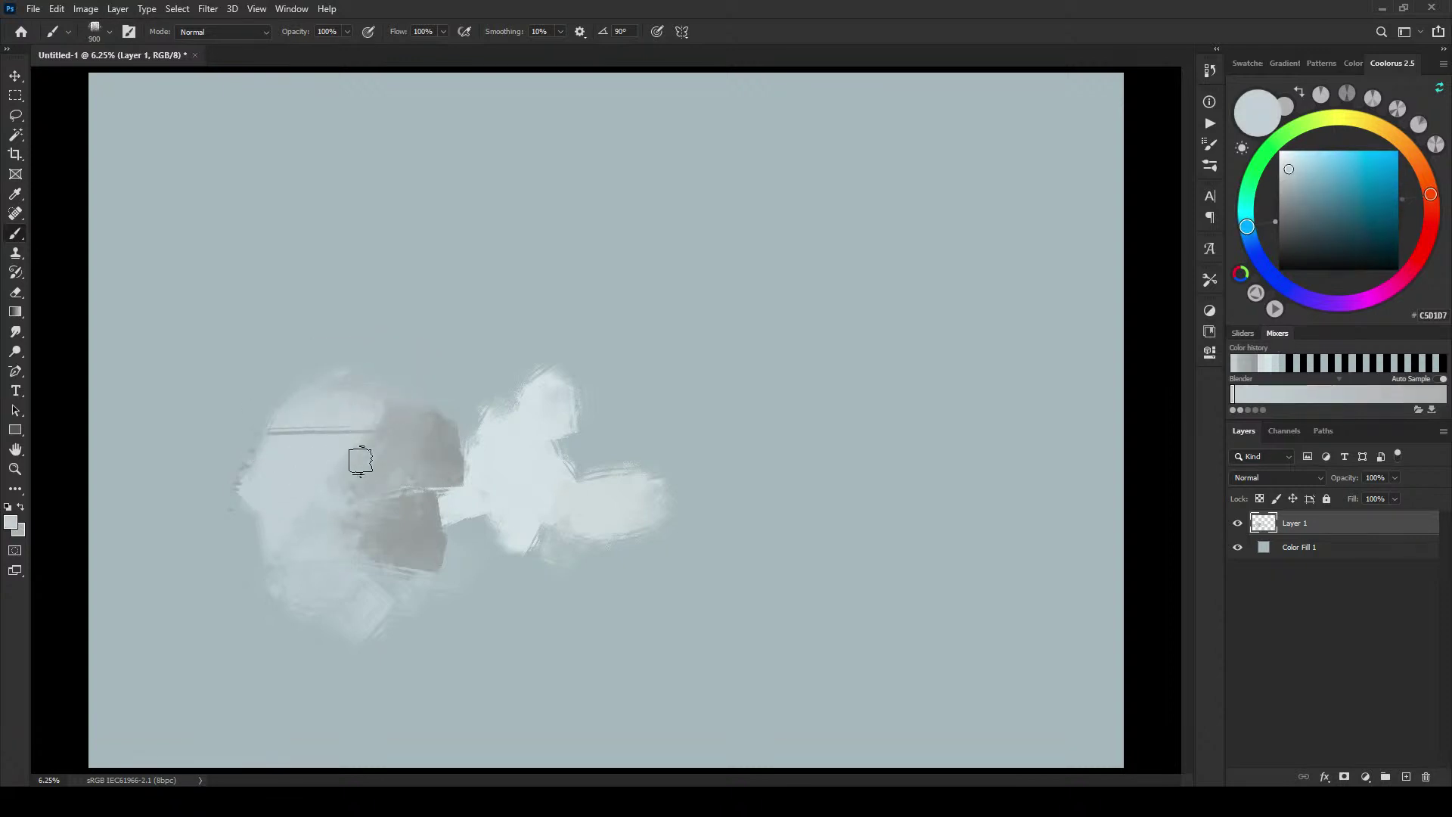
pyautogui.press(']')
pyautogui.press(']')
pyautogui.press(']')
pyautogui.press(']')
pyautogui.press(']')
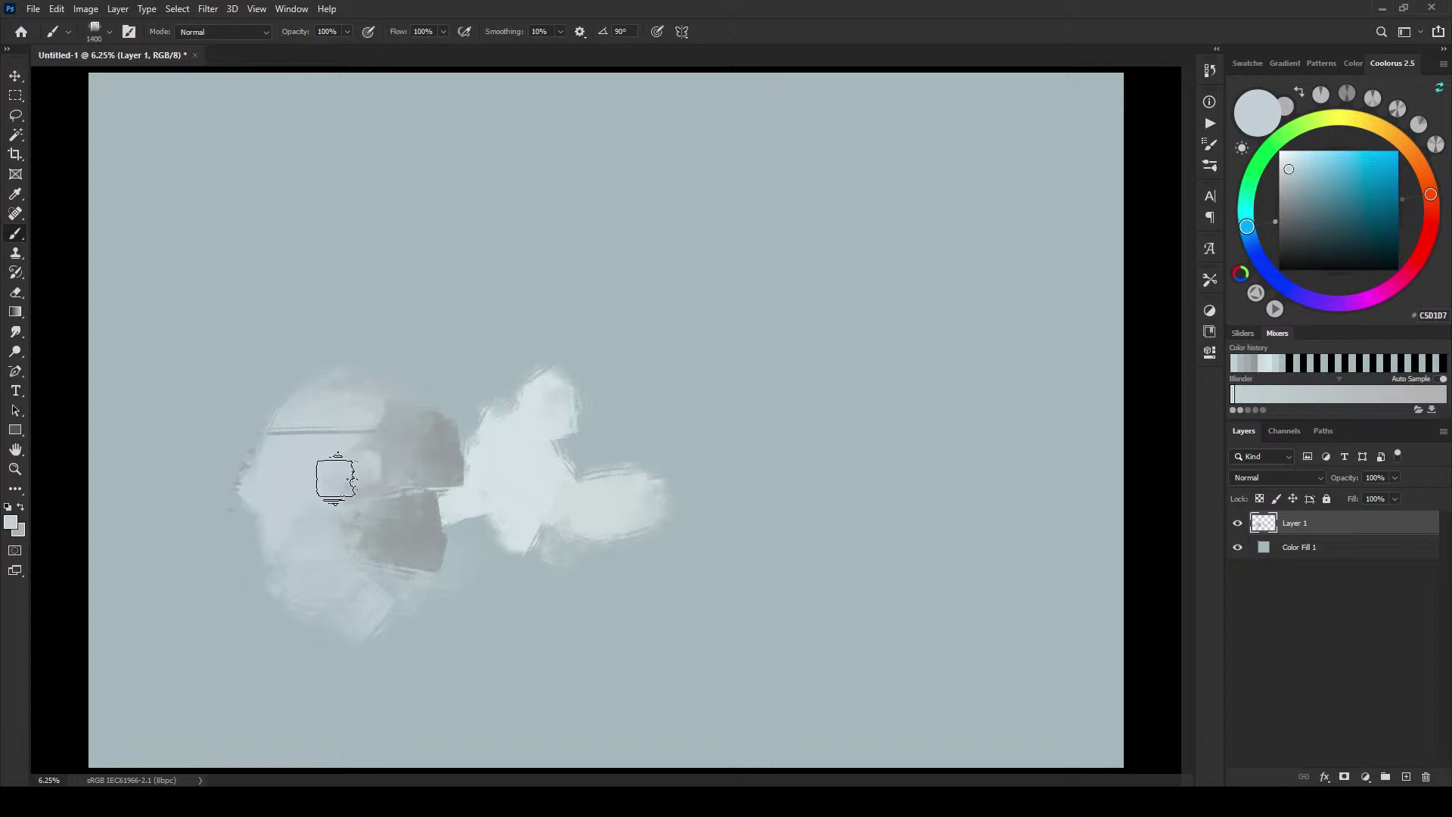
# Step: Sample mid-greys along the upper shadow's edge and blend the transition between the lit and shaded areas
pyautogui.keyDown('alt'); pyautogui.click(377, 470); pyautogui.keyUp('alt')
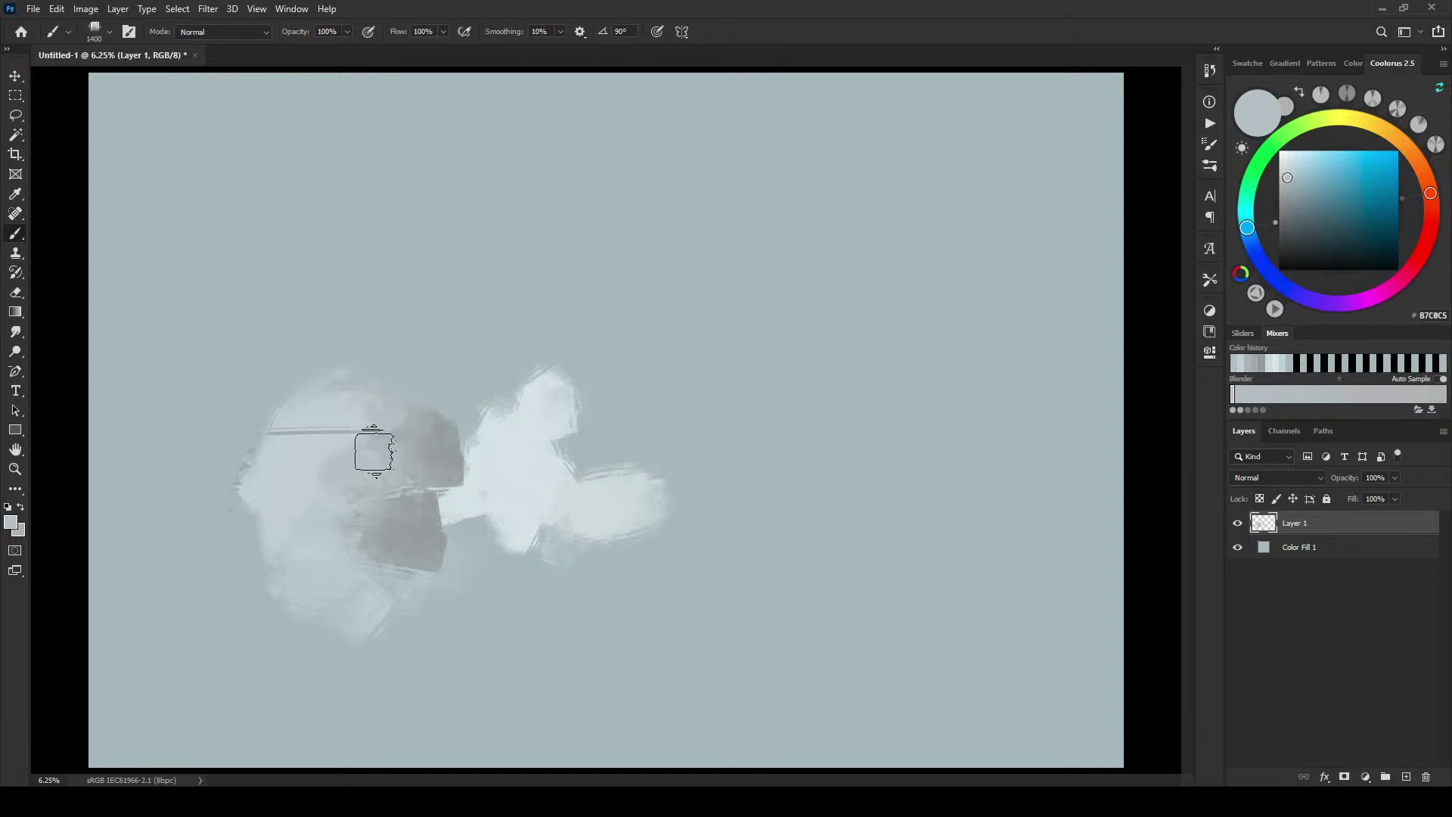
pyautogui.keyDown('alt'); pyautogui.click(399, 445); pyautogui.keyUp('alt')
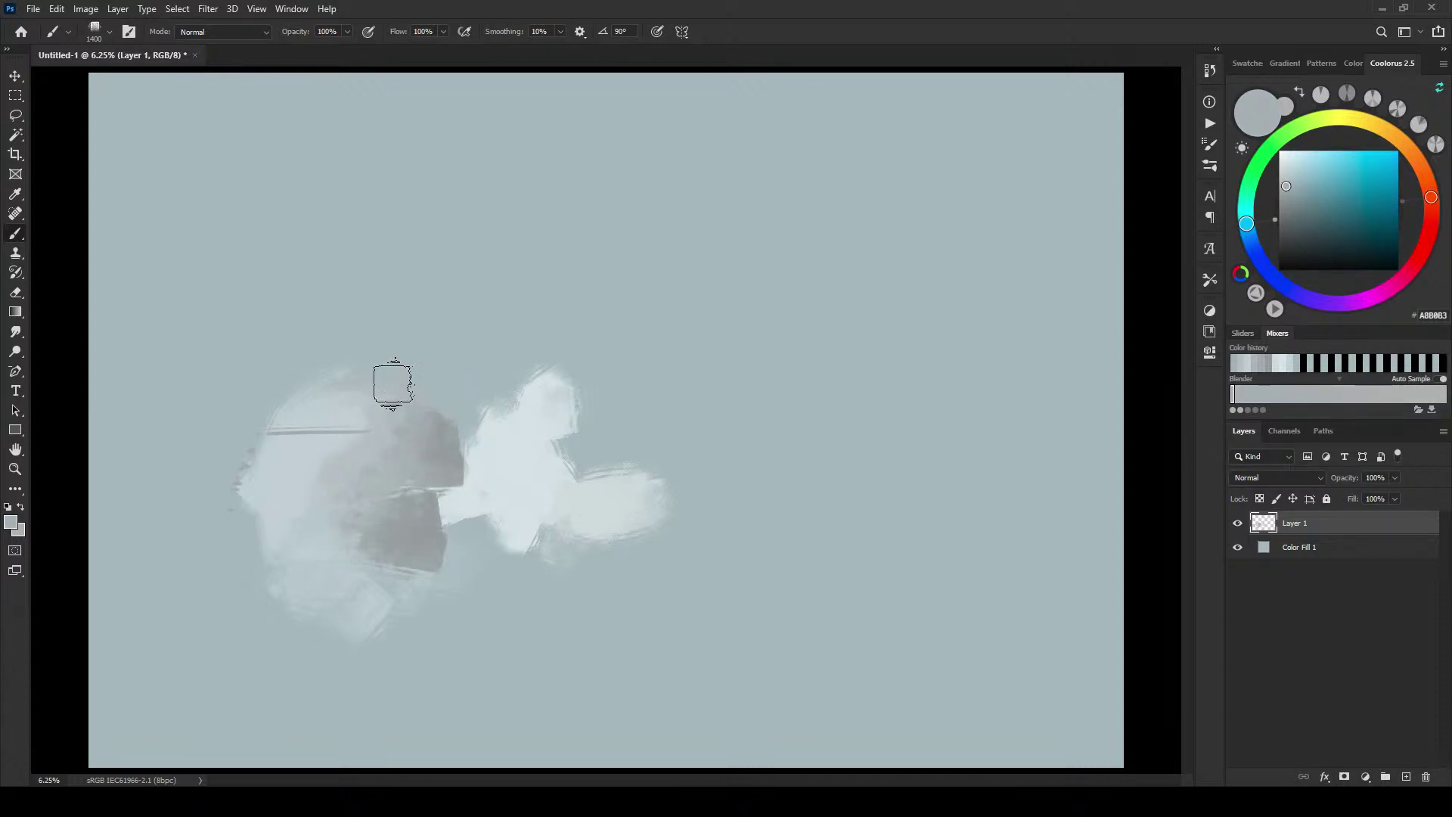
pyautogui.press('[')
pyautogui.press('[')
pyautogui.press('[')
pyautogui.press('[')
pyautogui.press('[')
pyautogui.press('[')
pyautogui.press('[')
pyautogui.press('[')
# Step: Sample light greys near the rounded form's centre and refine the tonal transition there with a small brush
pyautogui.keyDown('alt'); pyautogui.click(340, 494); pyautogui.keyUp('alt')
pyautogui.press(']')
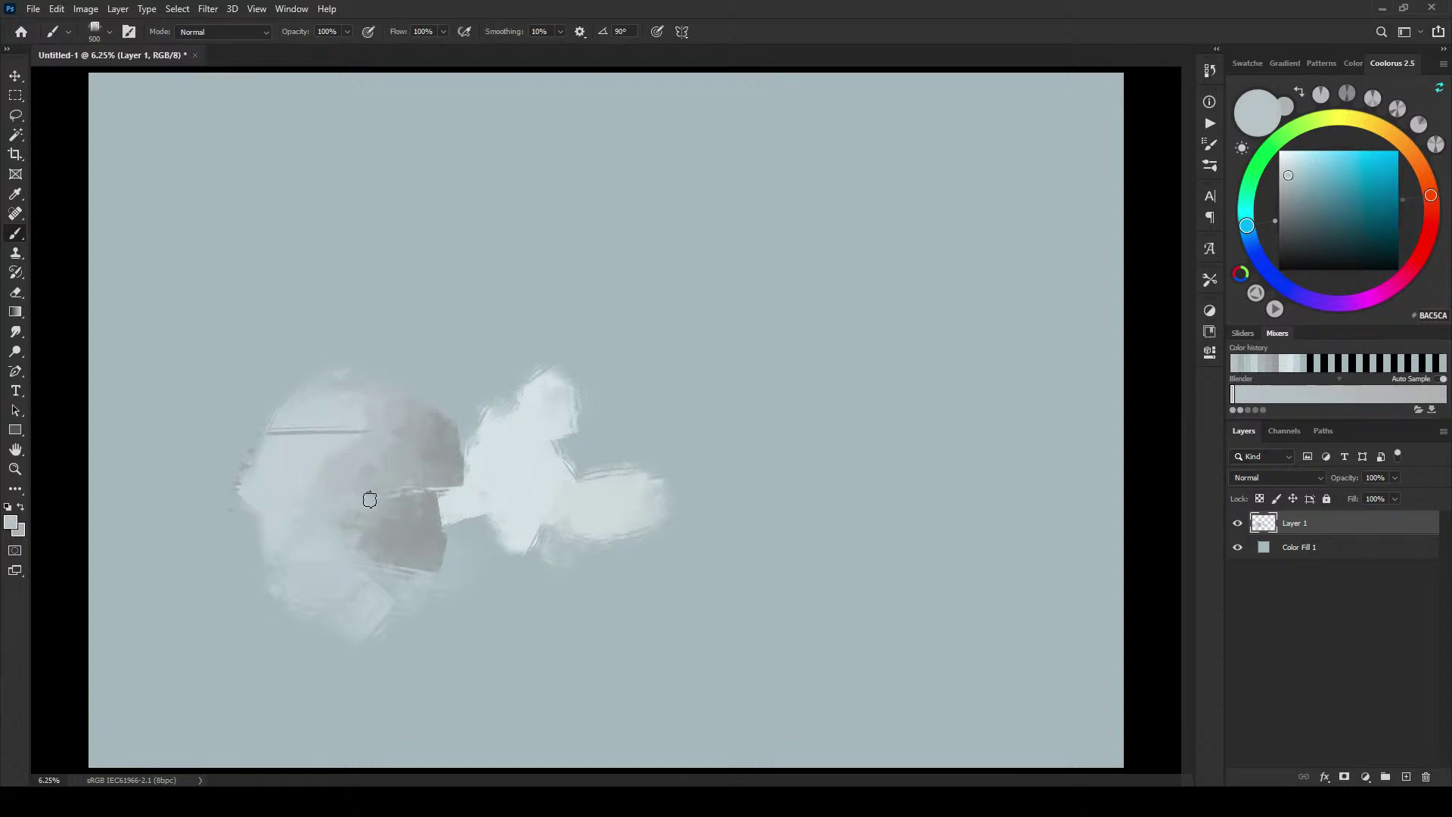
pyautogui.keyDown('alt'); pyautogui.click(369, 499); pyautogui.keyUp('alt')
pyautogui.press('[')
pyautogui.press('[')
pyautogui.press('[')
pyautogui.press('[')
pyautogui.press('[')
pyautogui.press('[')
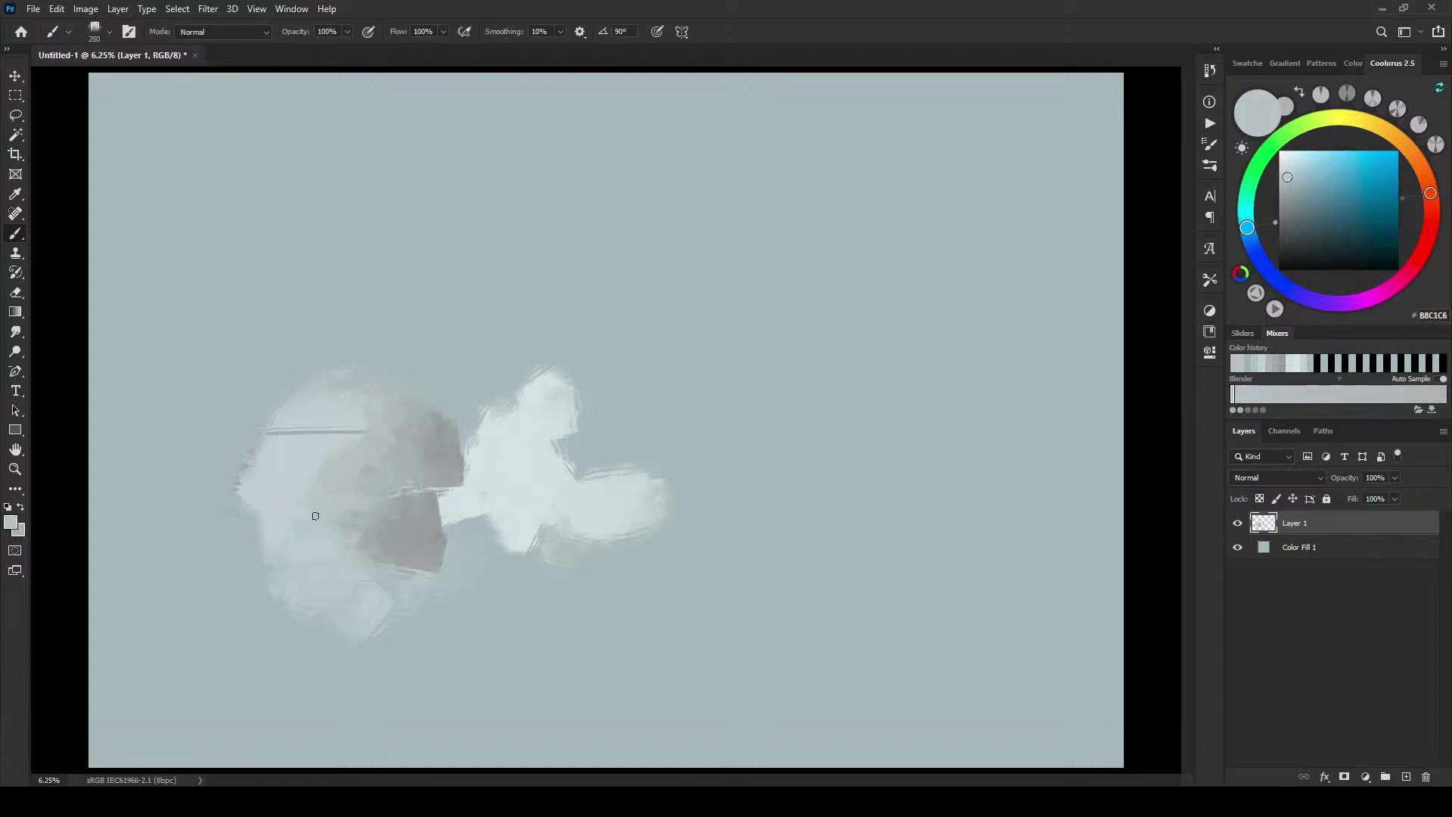
# Step: Sample the grey at the lower shadow's edge and paint a thin horizontal line across the rounded form's lower part
pyautogui.keyDown('alt'); pyautogui.click(363, 522); pyautogui.keyUp('alt')
pyautogui.press('[')
pyautogui.press('[')
pyautogui.press('[')
pyautogui.press('[')
pyautogui.press('[')
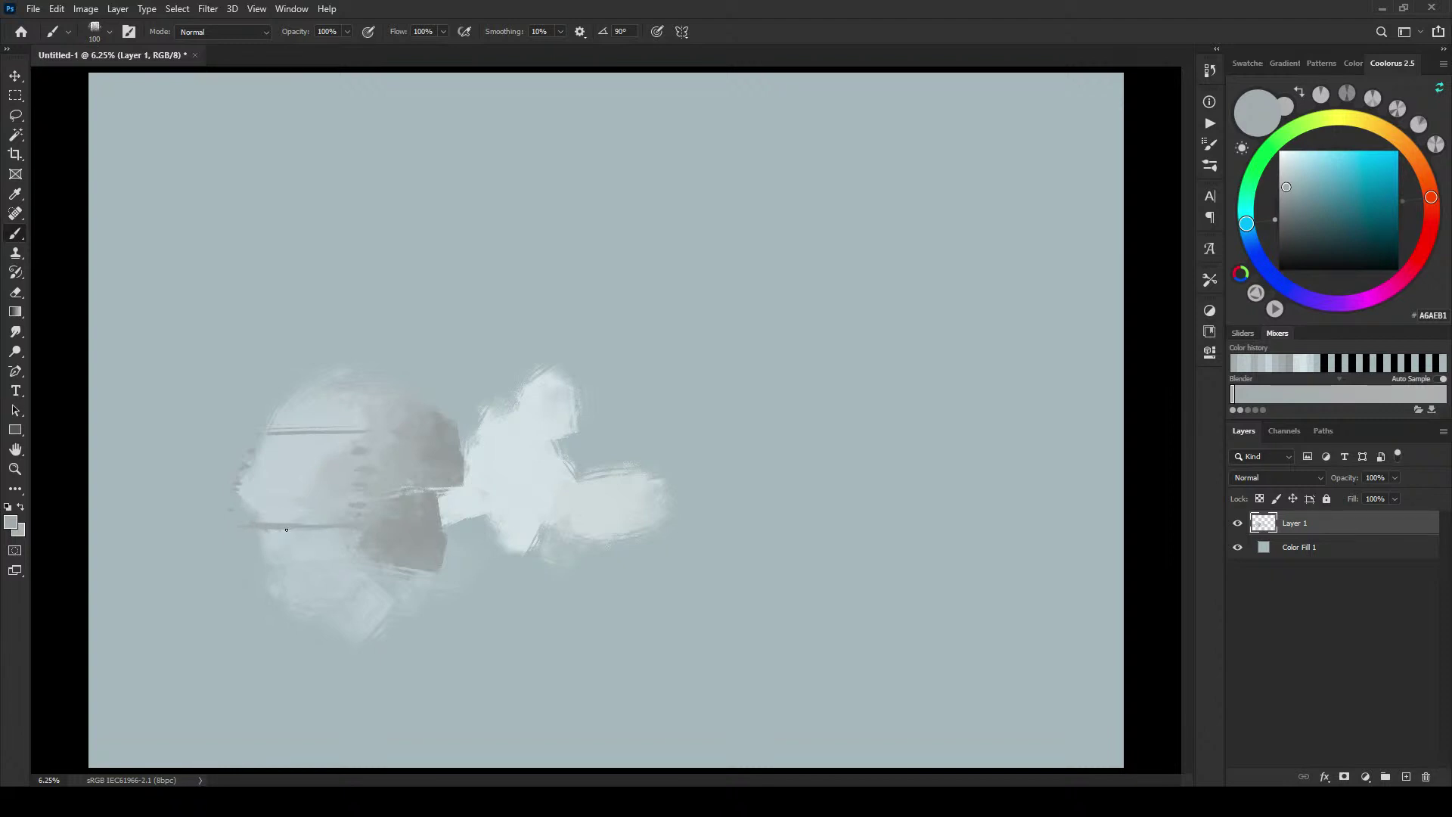
pyautogui.moveTo(274, 525); pyautogui.dragTo(333, 527)
# Step: Sample light tones from the rounded form and paint a fine highlight line just above the lower dark line
pyautogui.keyDown('alt'); pyautogui.click(302, 453); pyautogui.keyUp('alt')
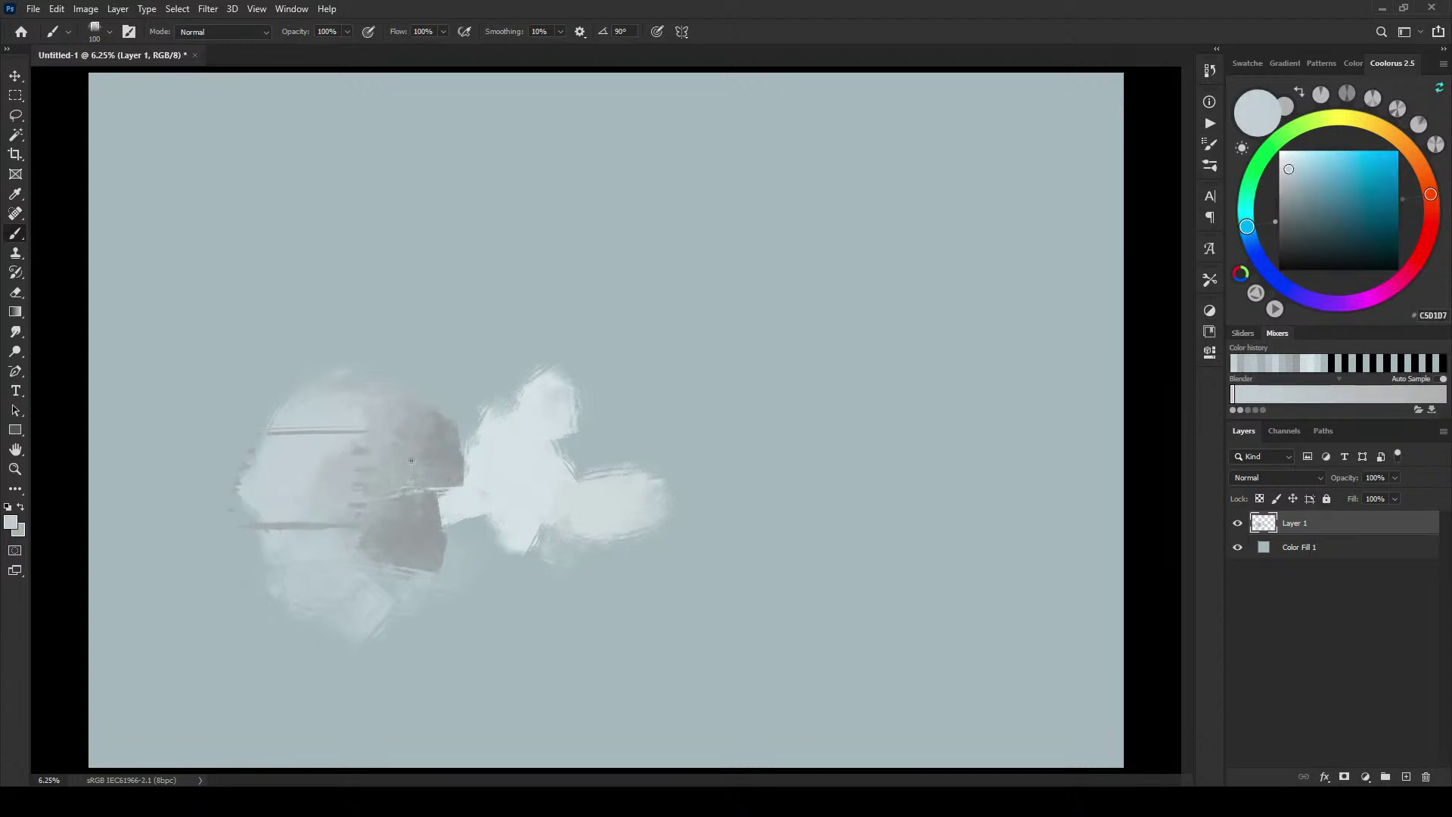
pyautogui.press('[')
pyautogui.press('[')
pyautogui.press('[')
pyautogui.keyDown('alt'); pyautogui.click(300, 511); pyautogui.keyUp('alt')
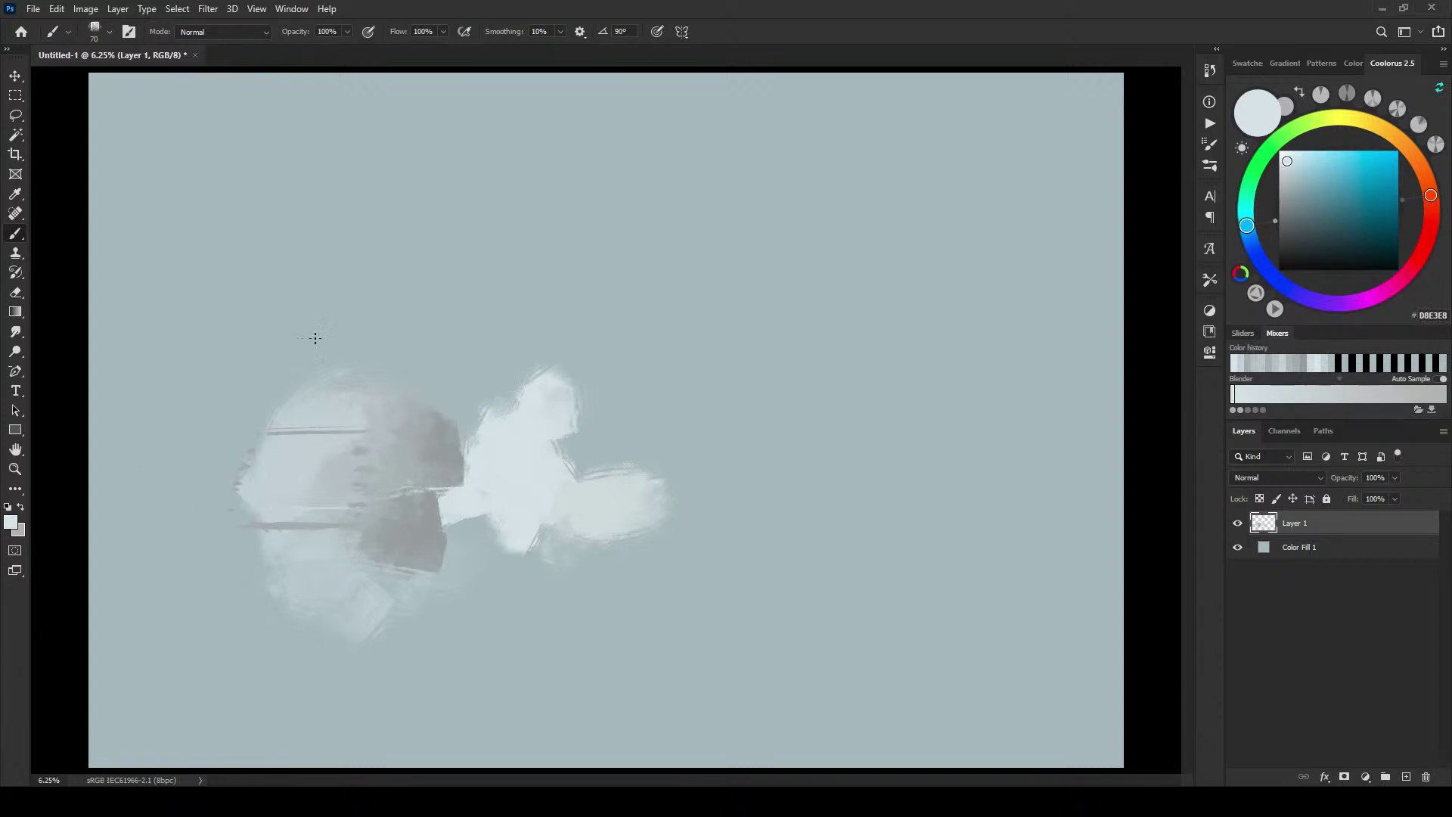
# Step: Sample the light blue-grey from the dome's upper lit side and set the brush size to 100
pyautogui.press(']')
pyautogui.press(']')
pyautogui.press(']')
pyautogui.press(']')
pyautogui.press(']')
pyautogui.press(']')
pyautogui.press(']')
pyautogui.keyDown('alt'); pyautogui.click(291, 451); pyautogui.keyUp('alt')
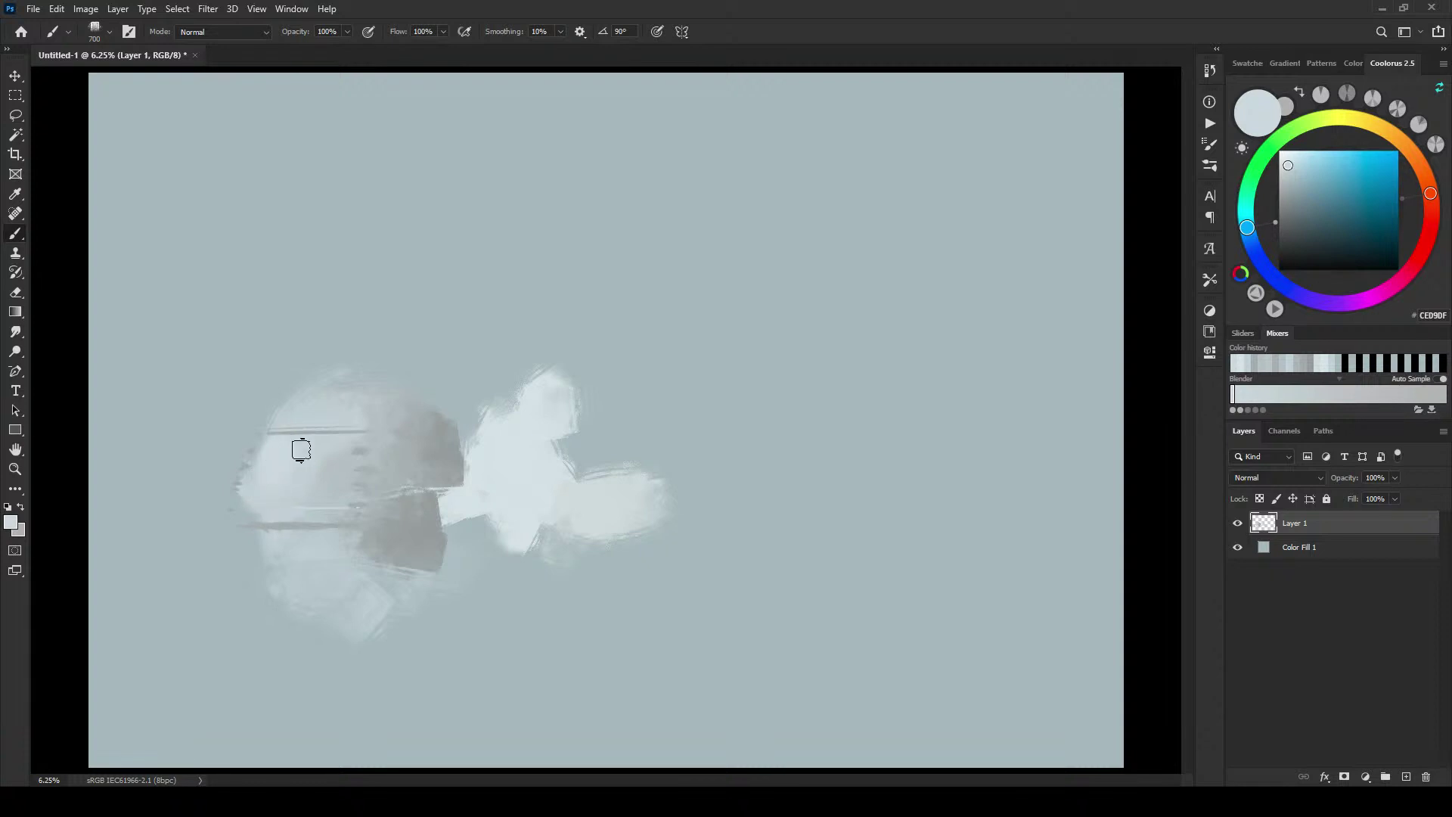
pyautogui.press('[')
pyautogui.press('[')
pyautogui.press('[')
pyautogui.press('[')
pyautogui.press('[')
pyautogui.press('[')
pyautogui.press('[')
pyautogui.press('[')
pyautogui.press('[')
# Step: Bring the reference board over the canvas and survey its nuclear plant photos for dome shapes and surrounding buildings
pyautogui.moveTo(1451, 250); pyautogui.dragTo(824, 259)
pyautogui.scroll(-5, 824, 295)
pyautogui.scroll(5, 1000, 519)
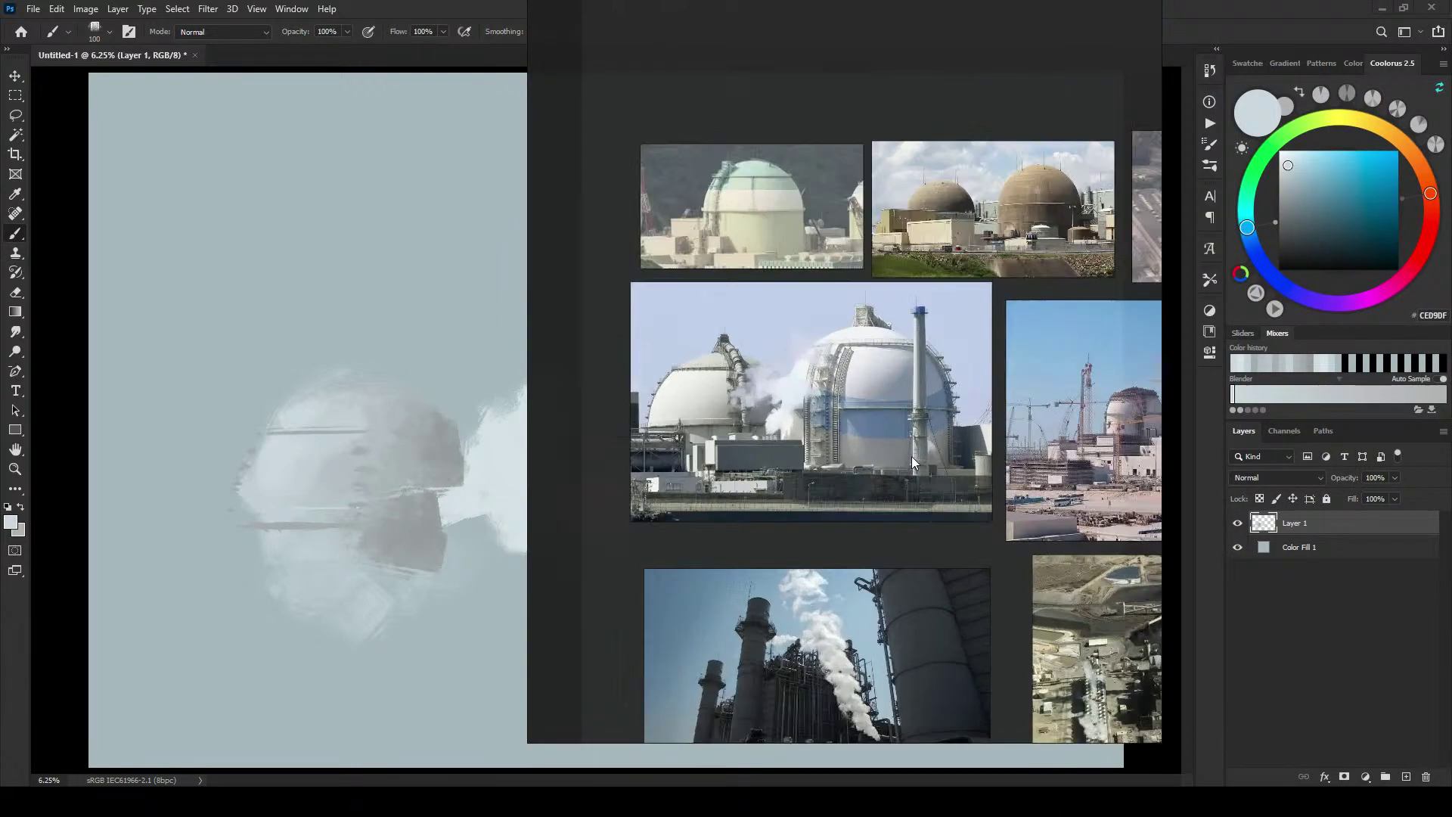
pyautogui.moveTo(1036, 322); pyautogui.dragTo(833, 322)
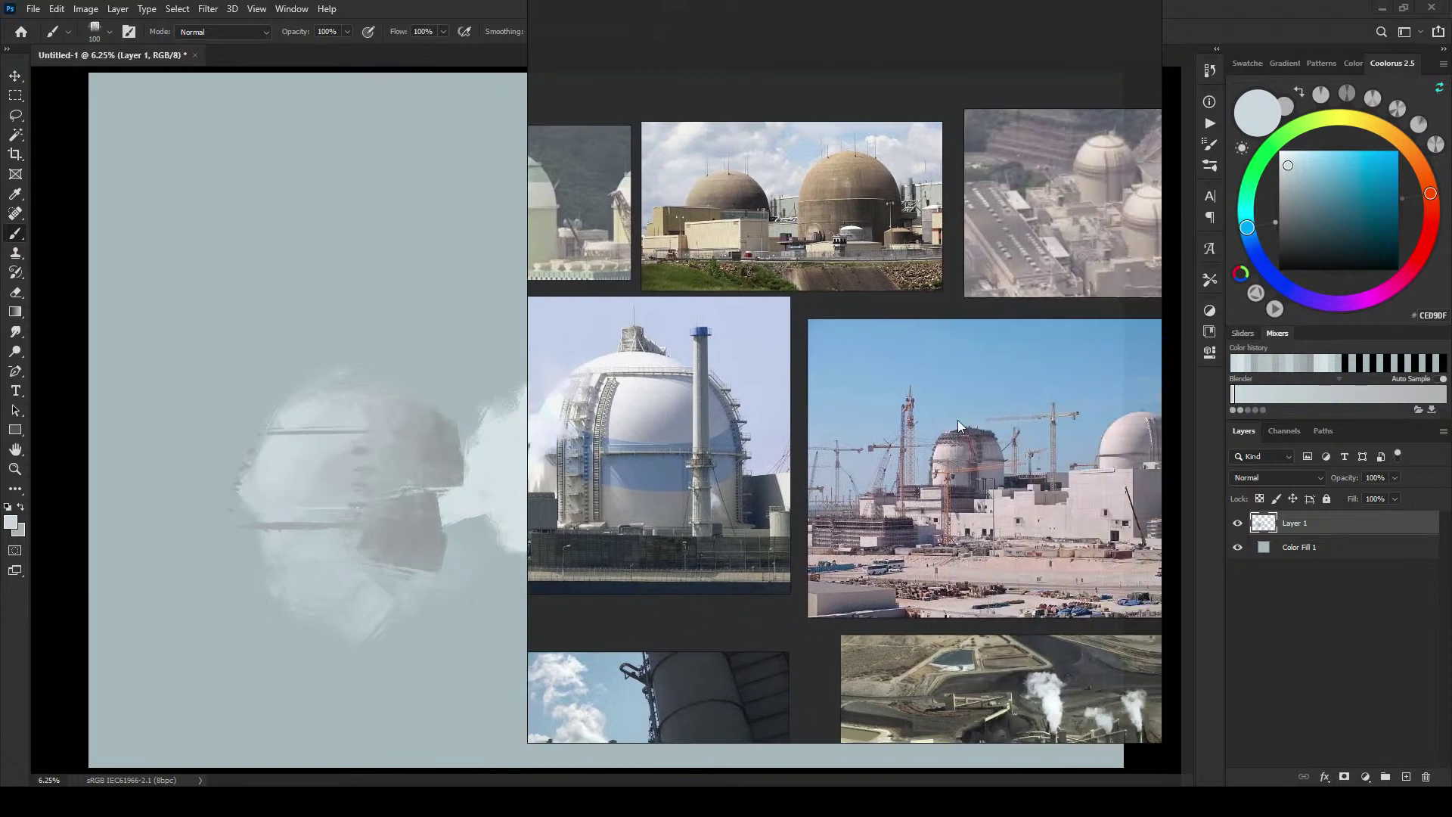
pyautogui.moveTo(1087, 508)
pyautogui.mouseDown()
pyautogui.moveTo(943, 468)
pyautogui.moveTo(952, 552)
pyautogui.mouseUp()
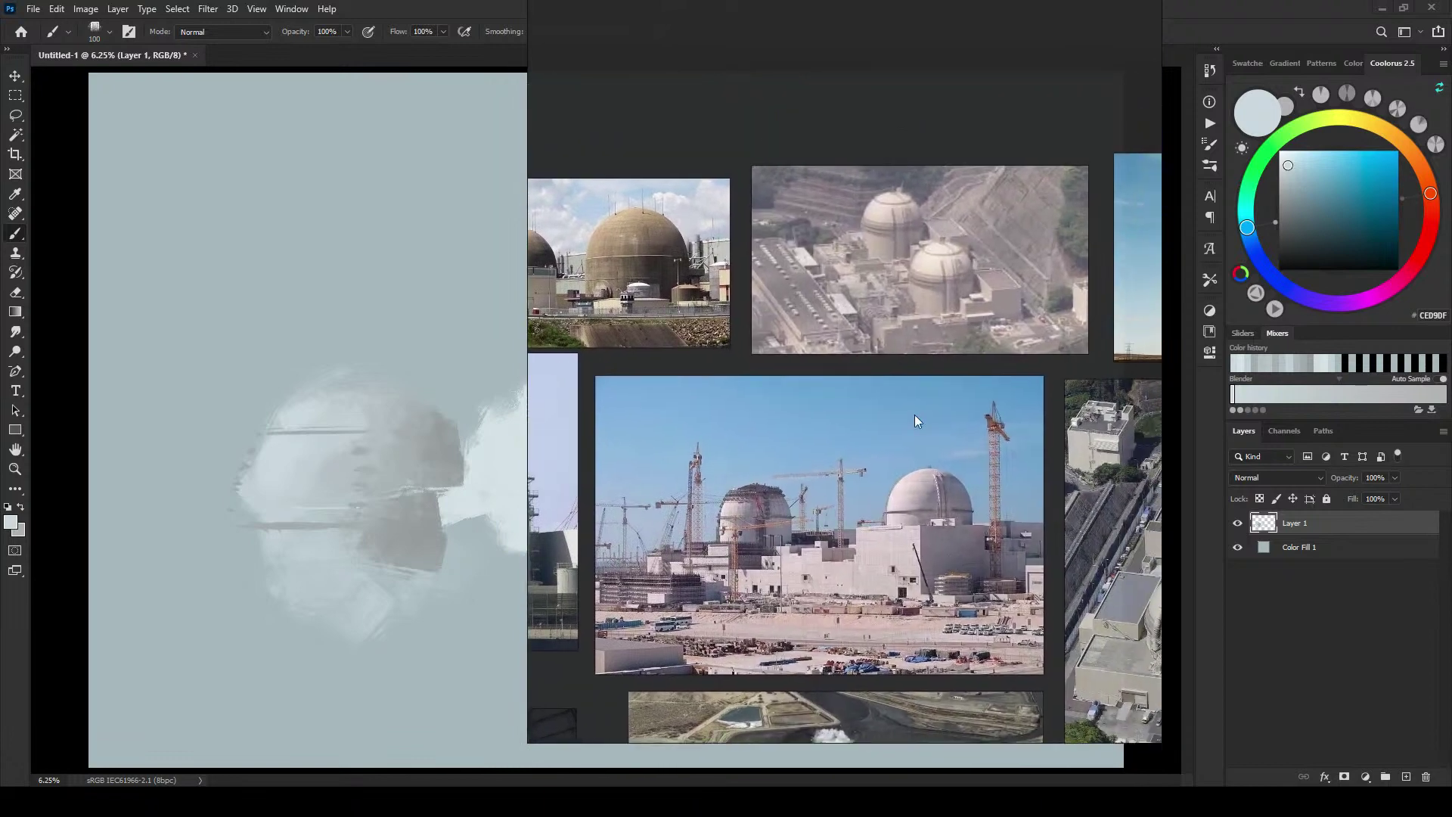
pyautogui.moveTo(1036, 518); pyautogui.dragTo(901, 374)
pyautogui.moveTo(990, 516); pyautogui.dragTo(835, 350)
pyautogui.scroll(-1, 835, 351)
pyautogui.scroll(3, 933, 315)
pyautogui.scroll(5, 934, 316)
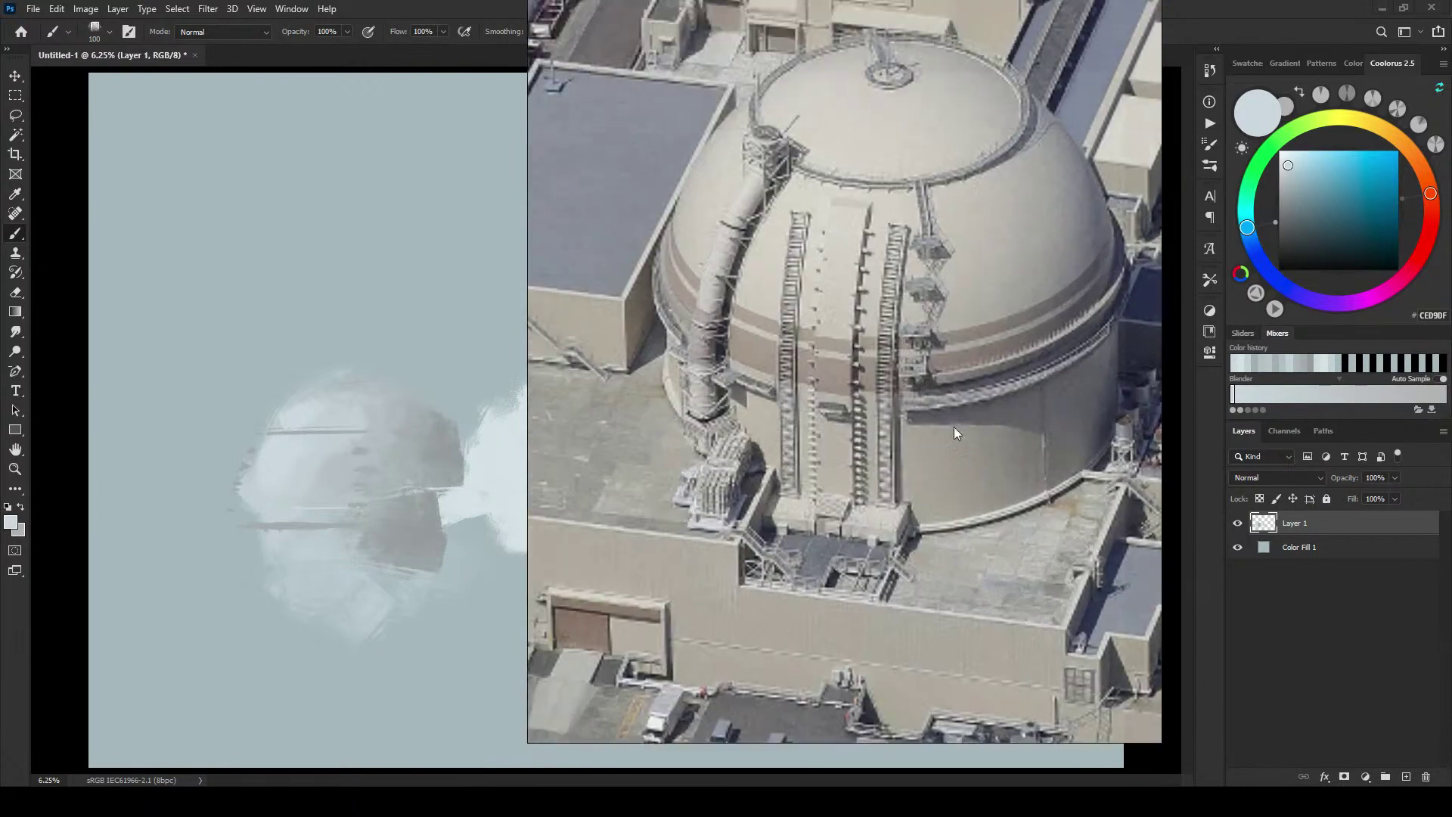
# Step: Examine the aerial reactor photo closely for the dome's pipes, ladders, bands and its surrounding rooftops
pyautogui.moveTo(954, 428); pyautogui.dragTo(1011, 489)
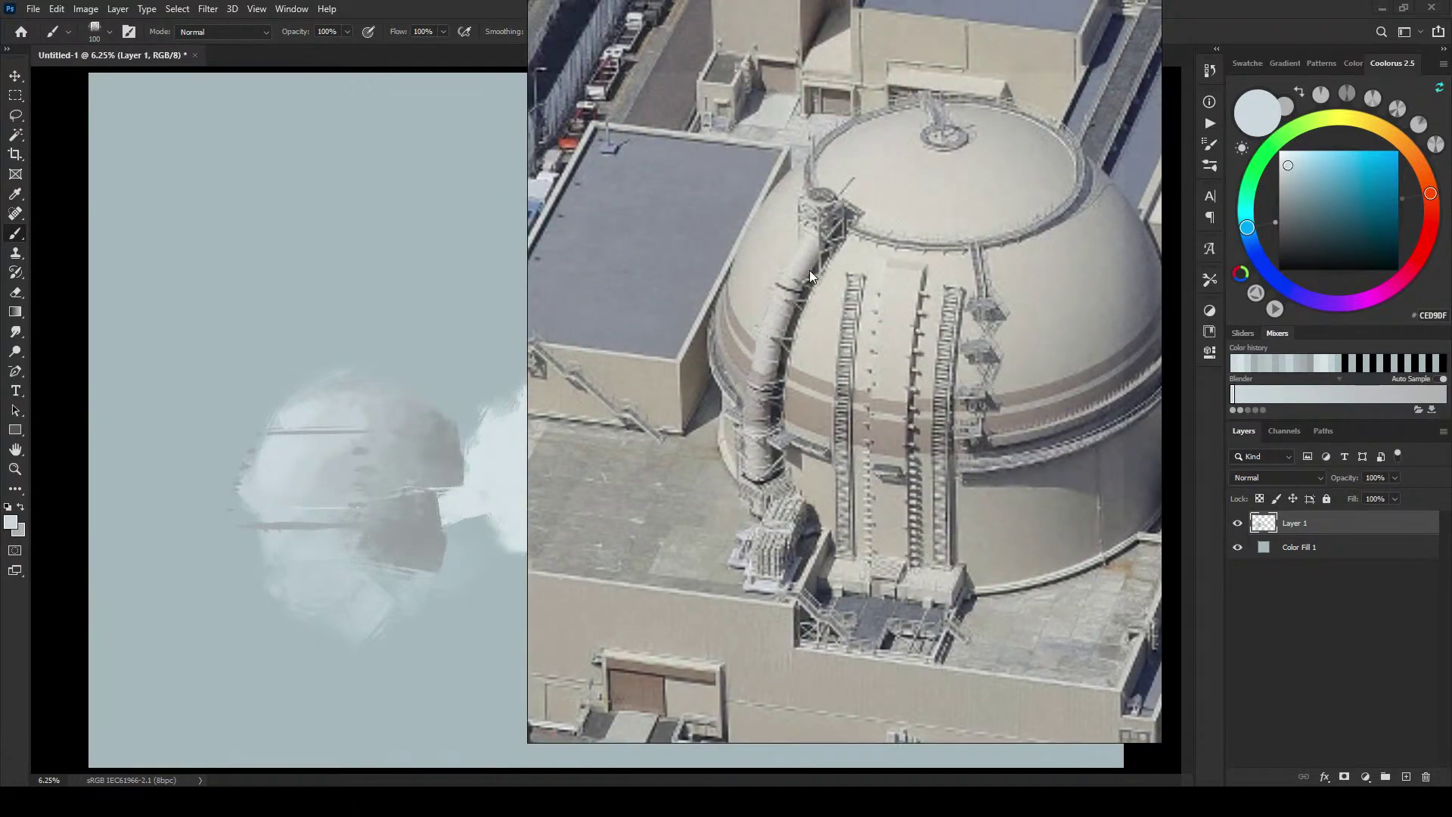
pyautogui.scroll(-2, 828, 584)
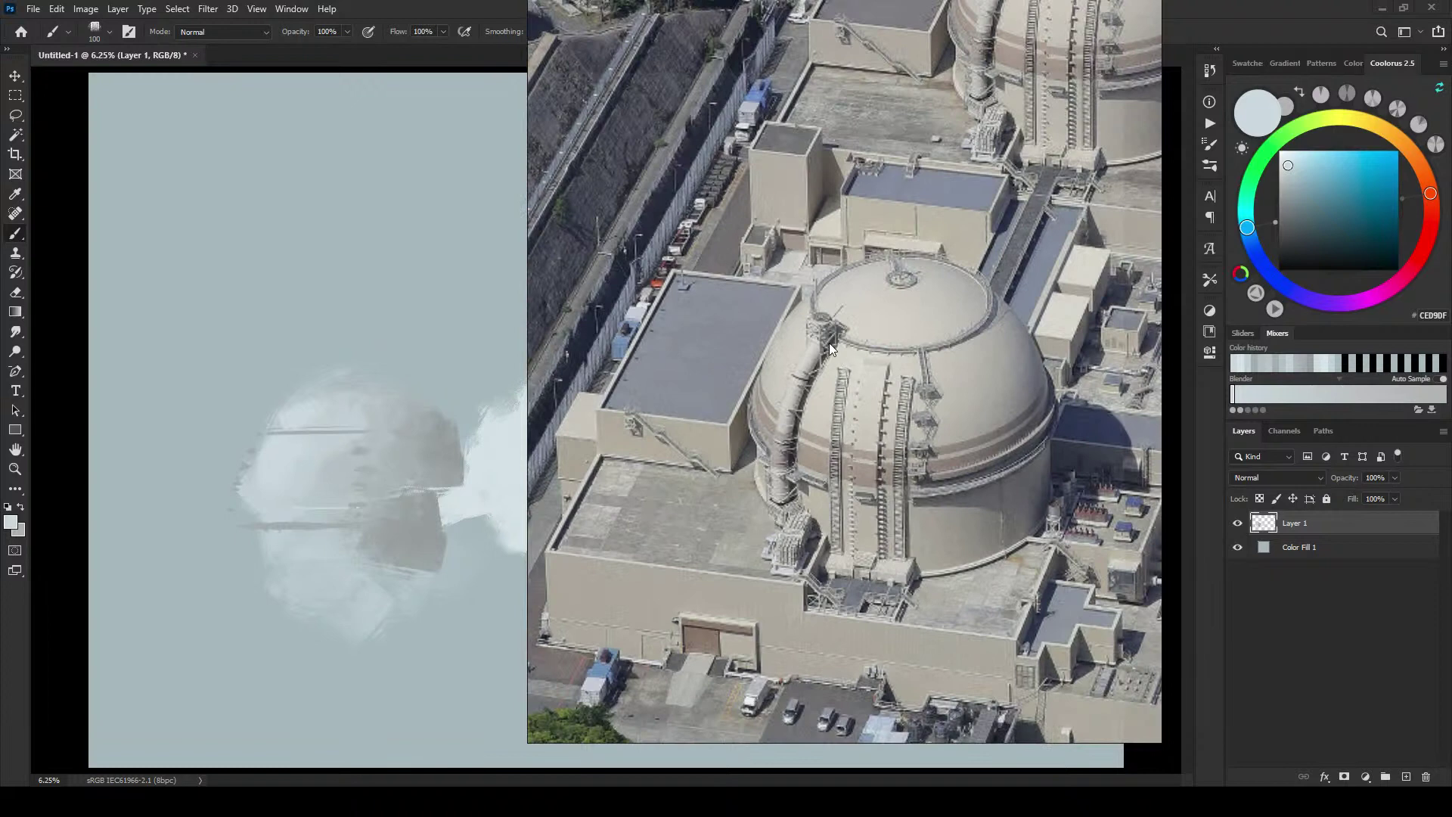
pyautogui.scroll(-4, 840, 402)
pyautogui.scroll(3, 839, 405)
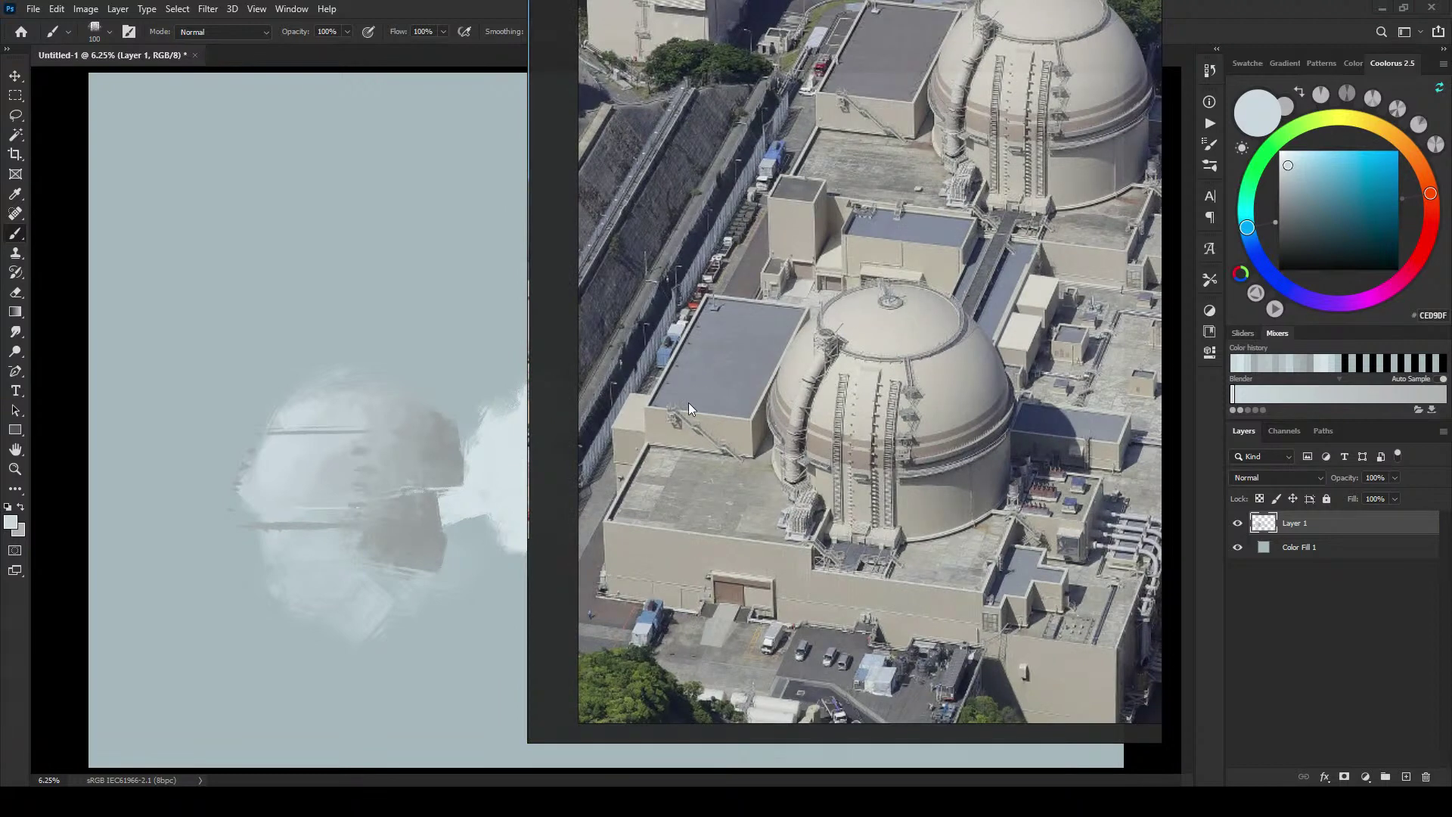
pyautogui.scroll(3, 832, 390)
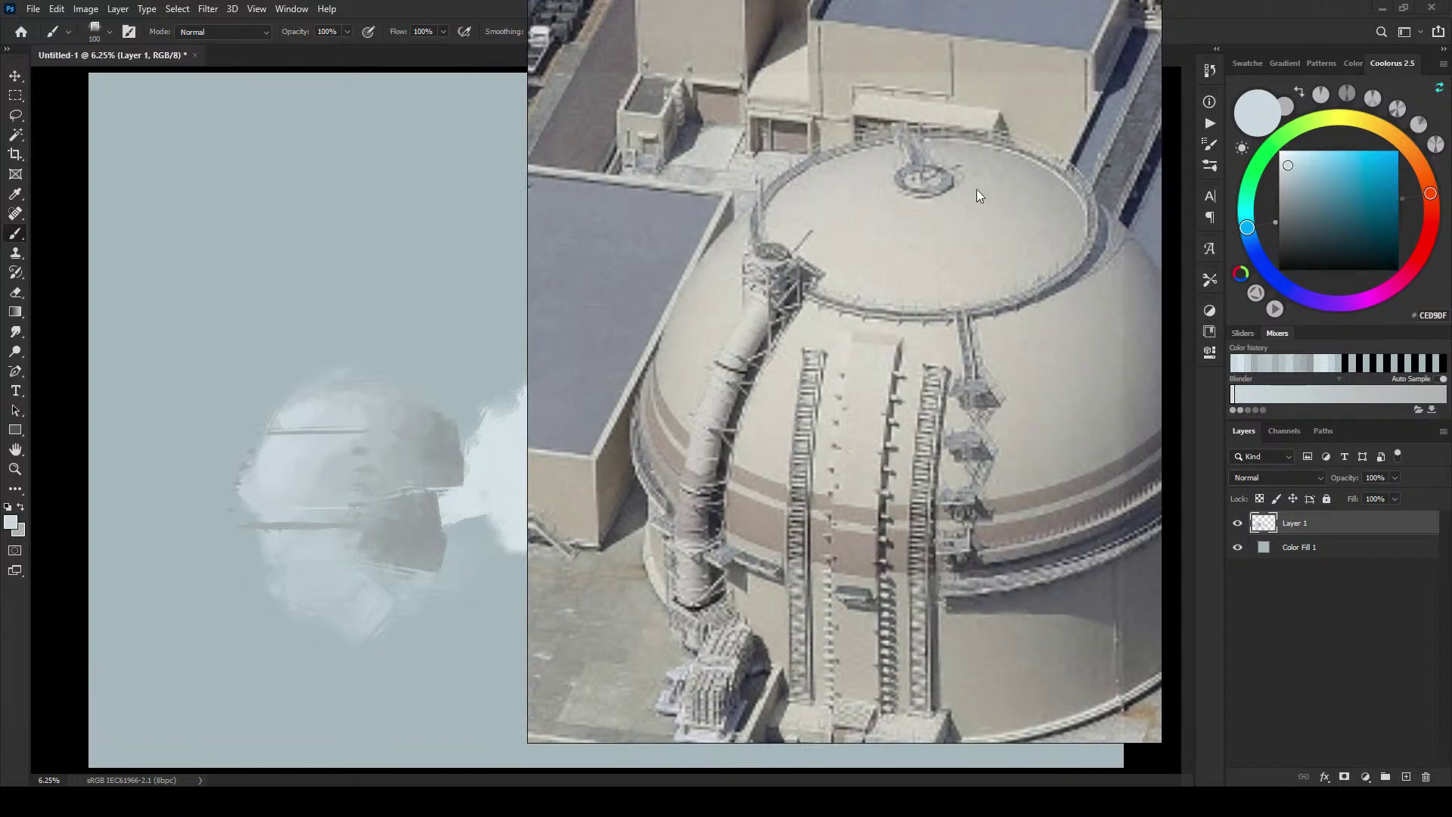
pyautogui.scroll(-3, 755, 492)
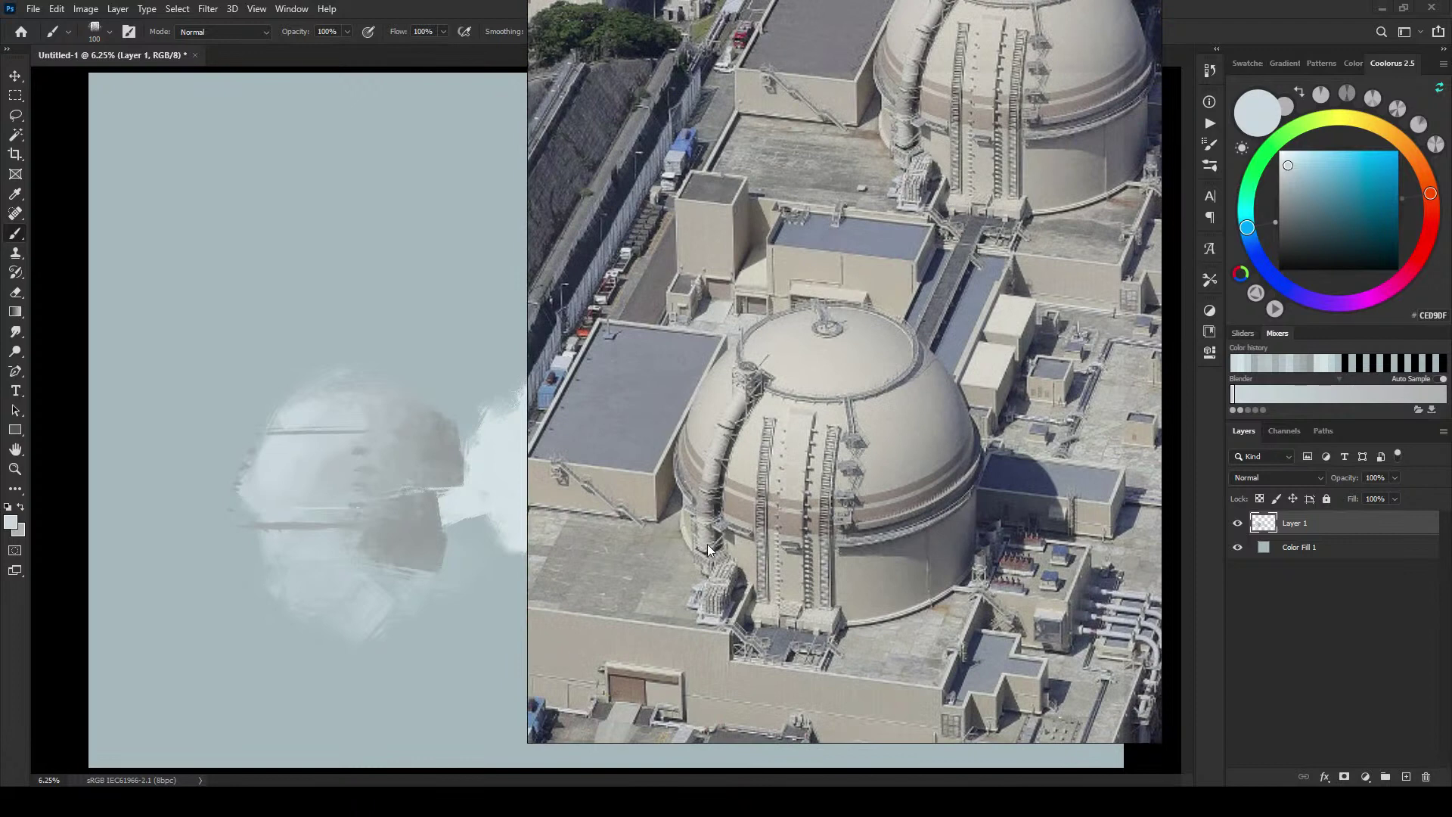
pyautogui.scroll(-5, 707, 543)
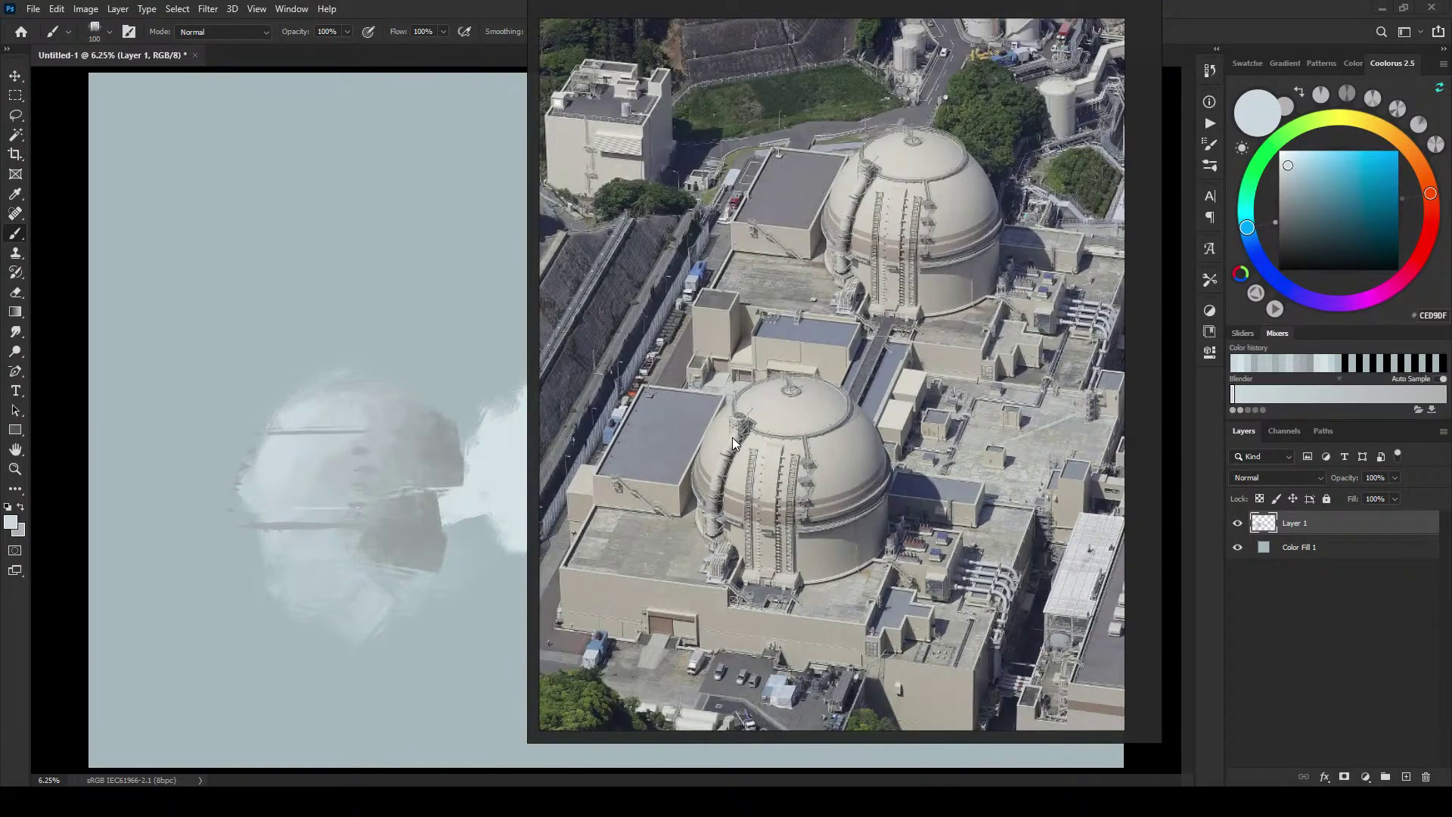
pyautogui.scroll(-2, 733, 434)
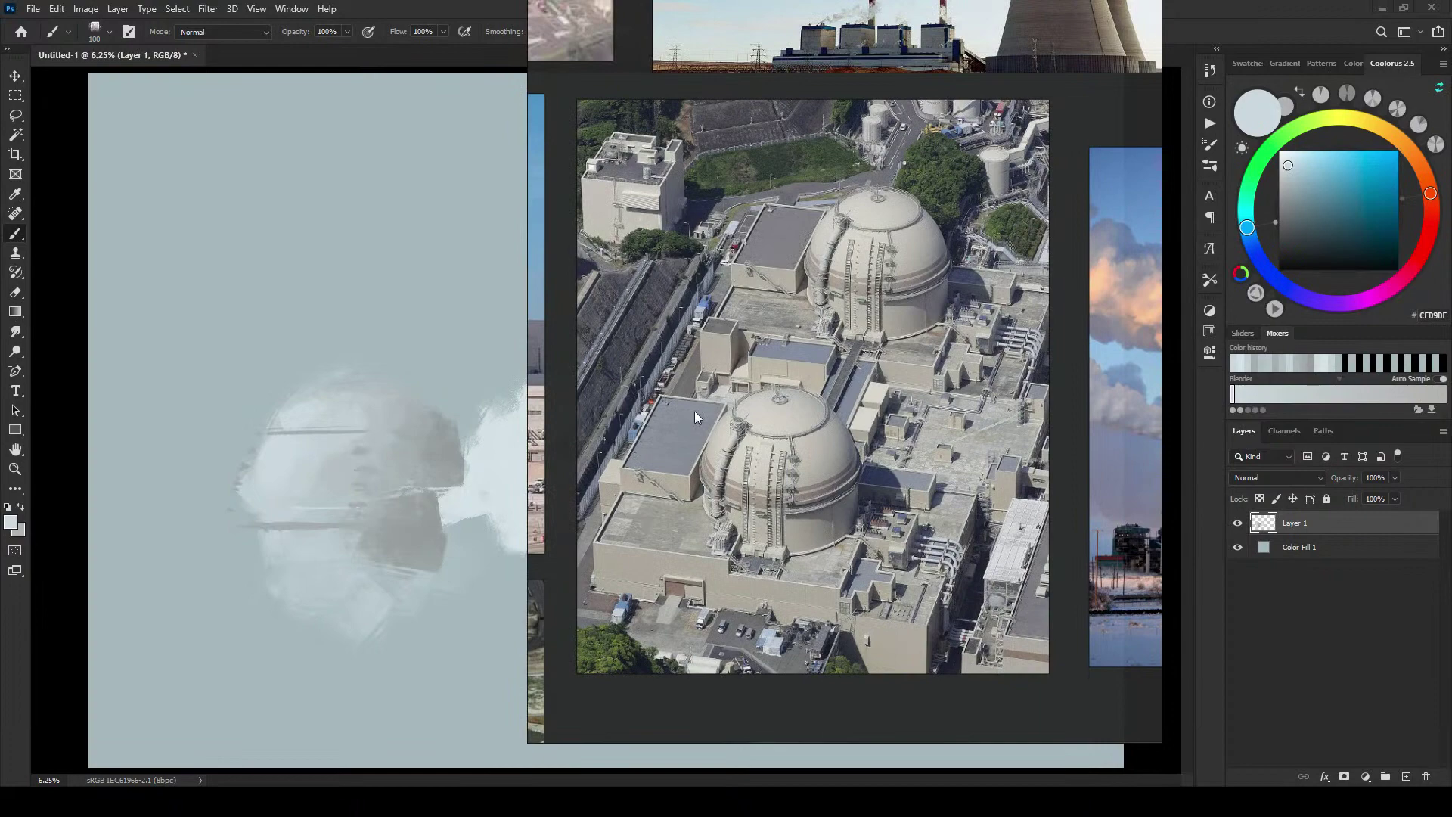
# Step: Study the smoking chimney photo on the reference board, then compare it with the neighbouring plant photos
pyautogui.moveTo(853, 291); pyautogui.dragTo(638, 325)
pyautogui.moveTo(786, 368); pyautogui.dragTo(505, 382)
pyautogui.scroll(-3, 643, 368)
pyautogui.moveTo(681, 381); pyautogui.dragTo(620, 408)
pyautogui.scroll(3, 626, 404)
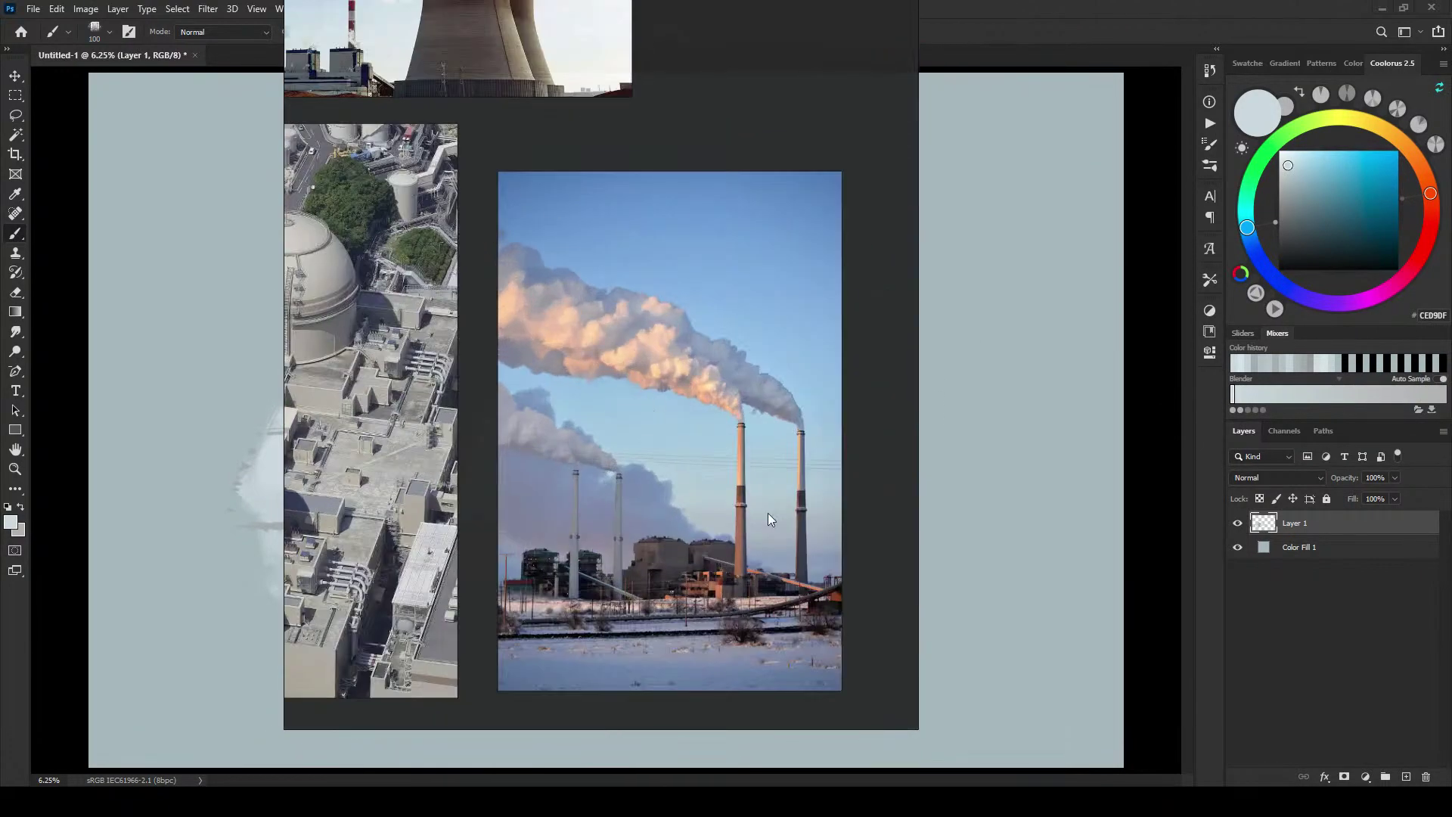
pyautogui.scroll(-3, 769, 513)
pyautogui.moveTo(449, 664); pyautogui.dragTo(861, 616)
pyautogui.scroll(4, 620, 490)
pyautogui.scroll(-3, 683, 652)
pyautogui.scroll(2, 598, 422)
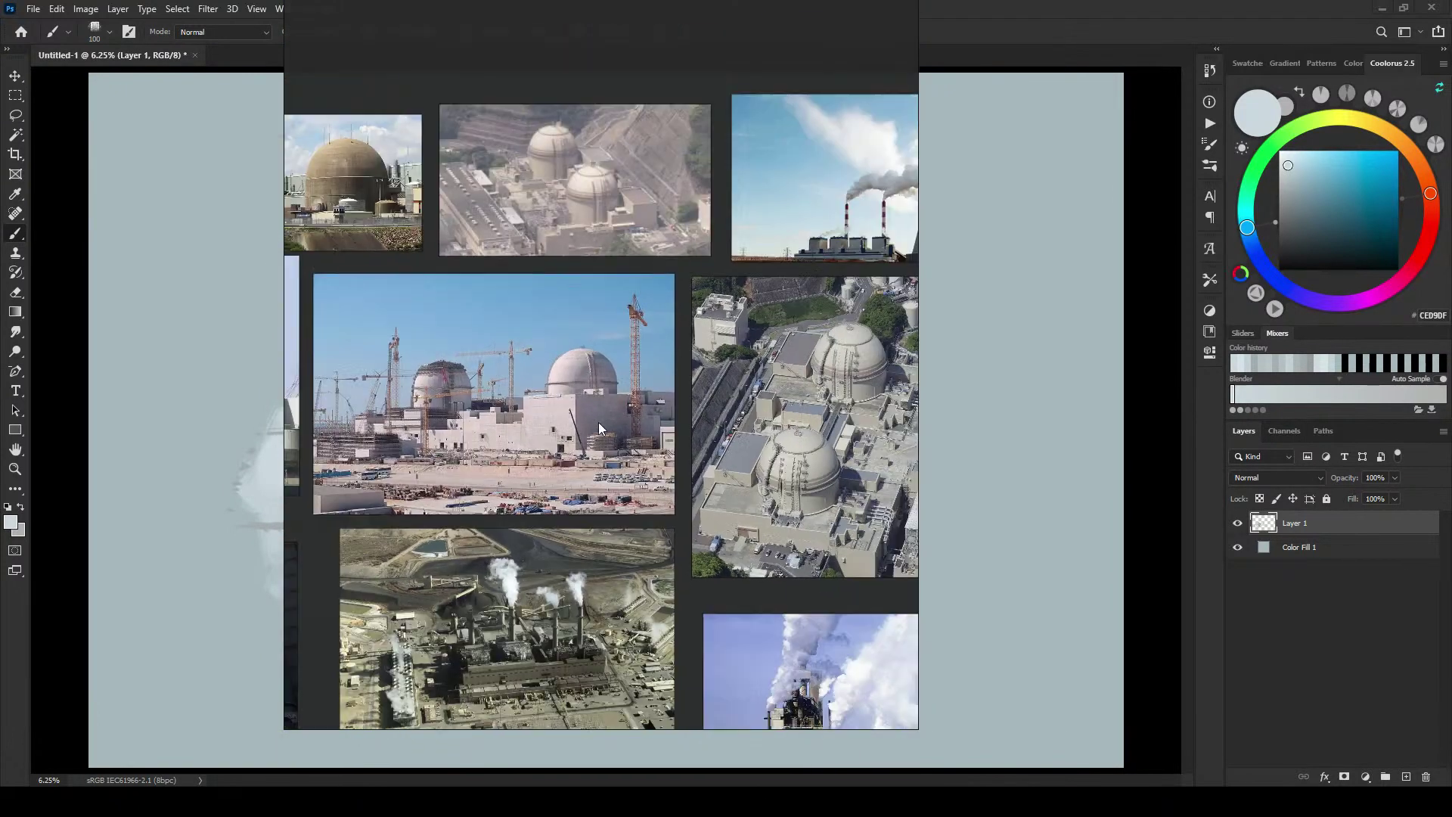
# Step: Review the aerial reactor and white twin-dome photos, then move the reference board off the canvas
pyautogui.moveTo(719, 439); pyautogui.dragTo(577, 461)
pyautogui.scroll(3, 673, 489)
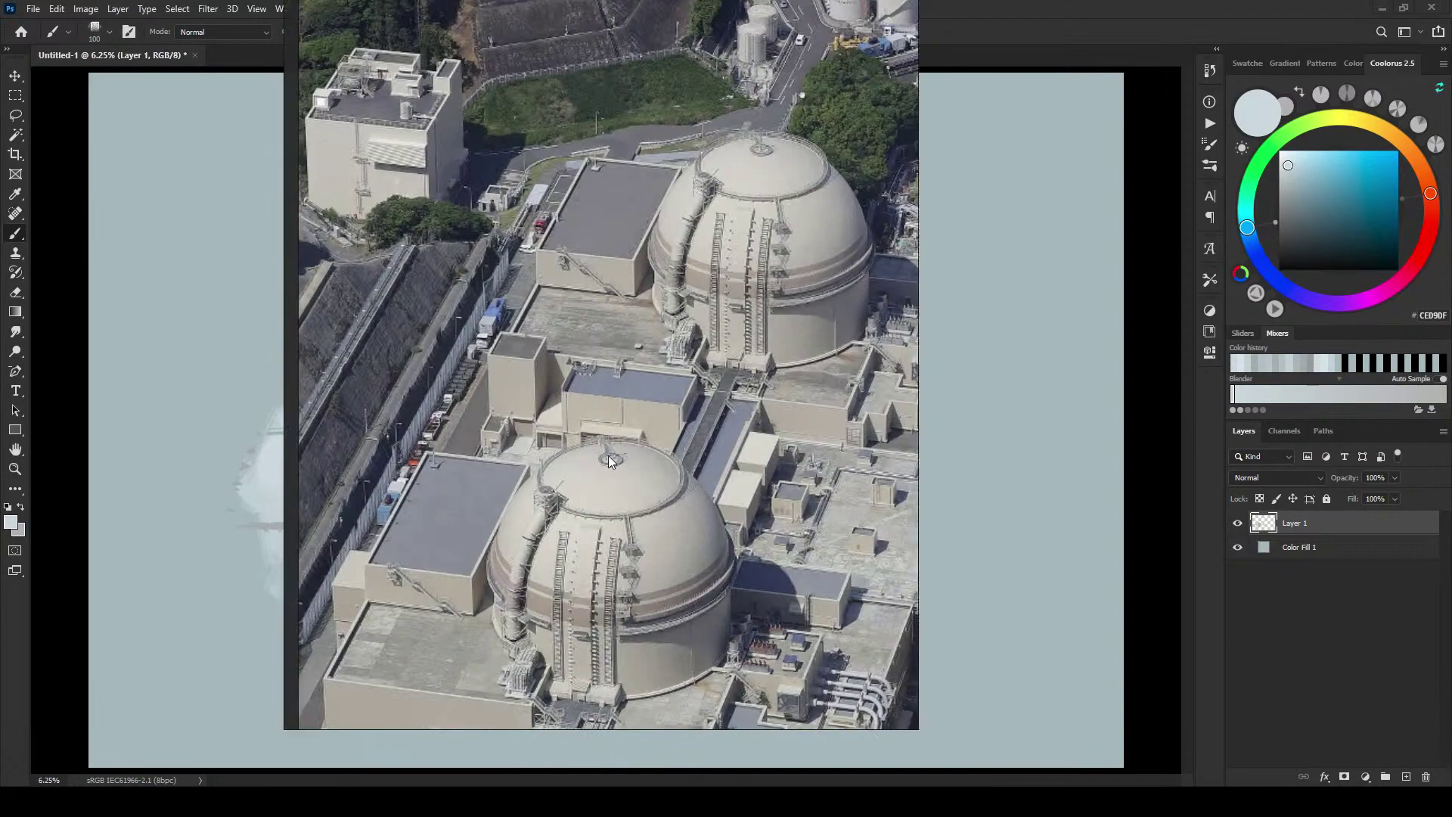
pyautogui.scroll(-1, 608, 456)
pyautogui.scroll(-2, 512, 360)
pyautogui.moveTo(310, 257); pyautogui.dragTo(605, 405)
pyautogui.moveTo(442, 402); pyautogui.dragTo(761, 397)
pyautogui.moveTo(499, 472); pyautogui.dragTo(560, 461)
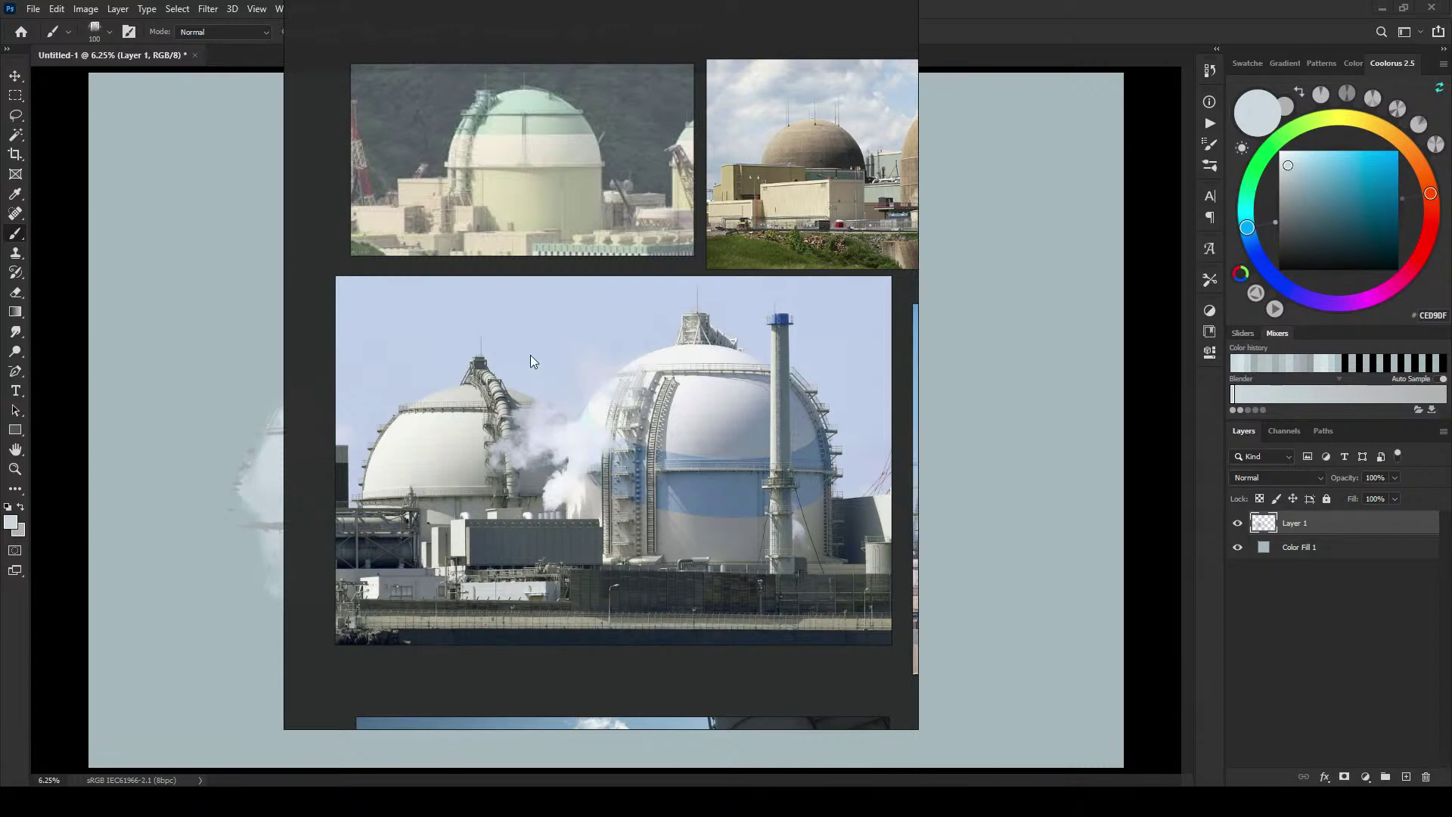
pyautogui.moveTo(529, 355); pyautogui.dragTo(1451, 416)
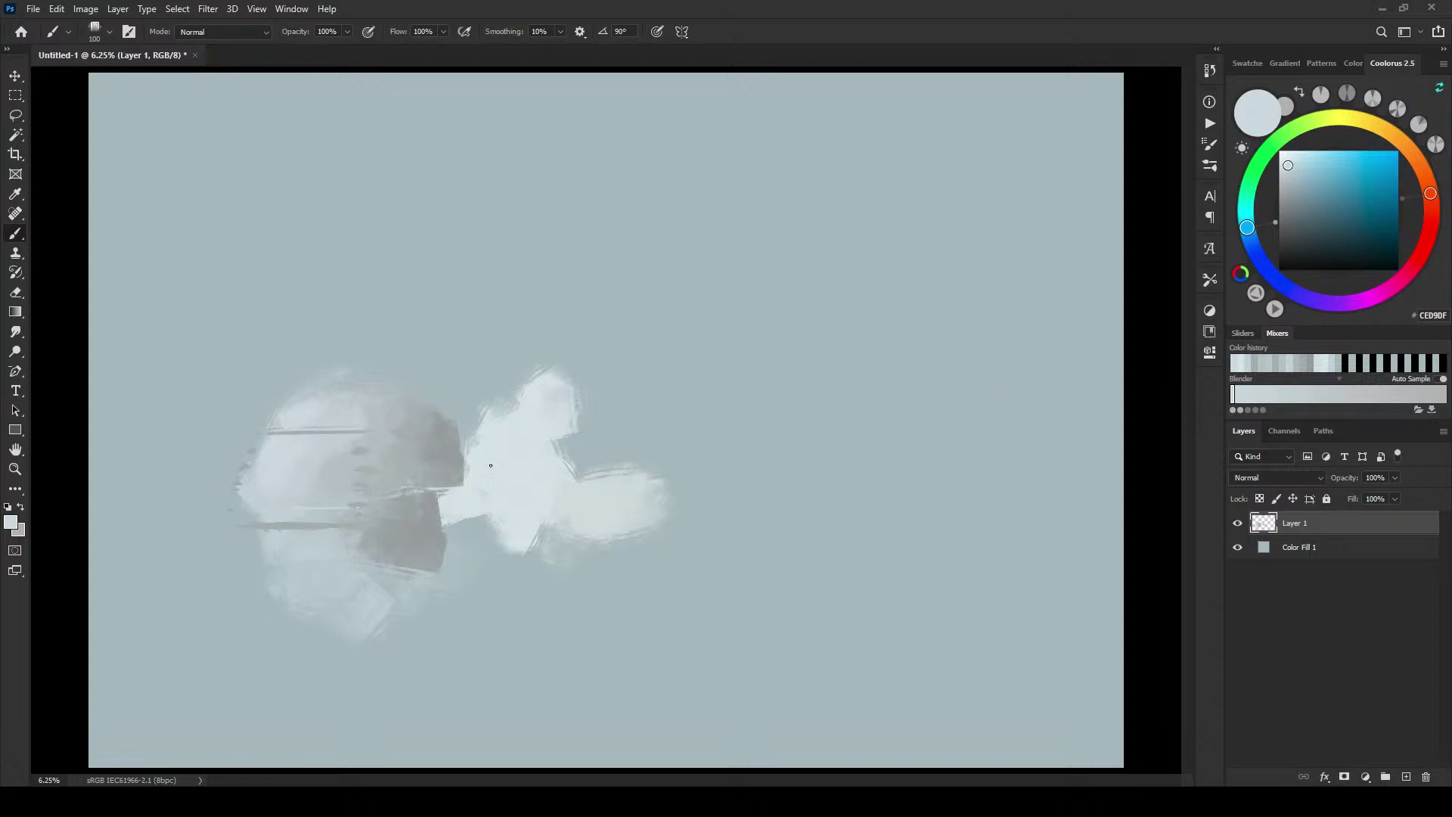
# Step: Sample the grey from the dome's lower shadow and paint a broad horizontal band across its base with a large brush
pyautogui.press(']')
pyautogui.press(']')
pyautogui.press(']')
pyautogui.press(']')
pyautogui.press(']')
pyautogui.press(']')
pyautogui.press(']')
pyautogui.press(']')
pyautogui.press(']')
pyautogui.press(']')
pyautogui.press(']')
pyautogui.press(']')
pyautogui.press(']')
pyautogui.press(']')
pyautogui.press(']')
pyautogui.keyDown('alt'); pyautogui.click(416, 550); pyautogui.keyUp('alt')
pyautogui.press(']')
pyautogui.press(']')
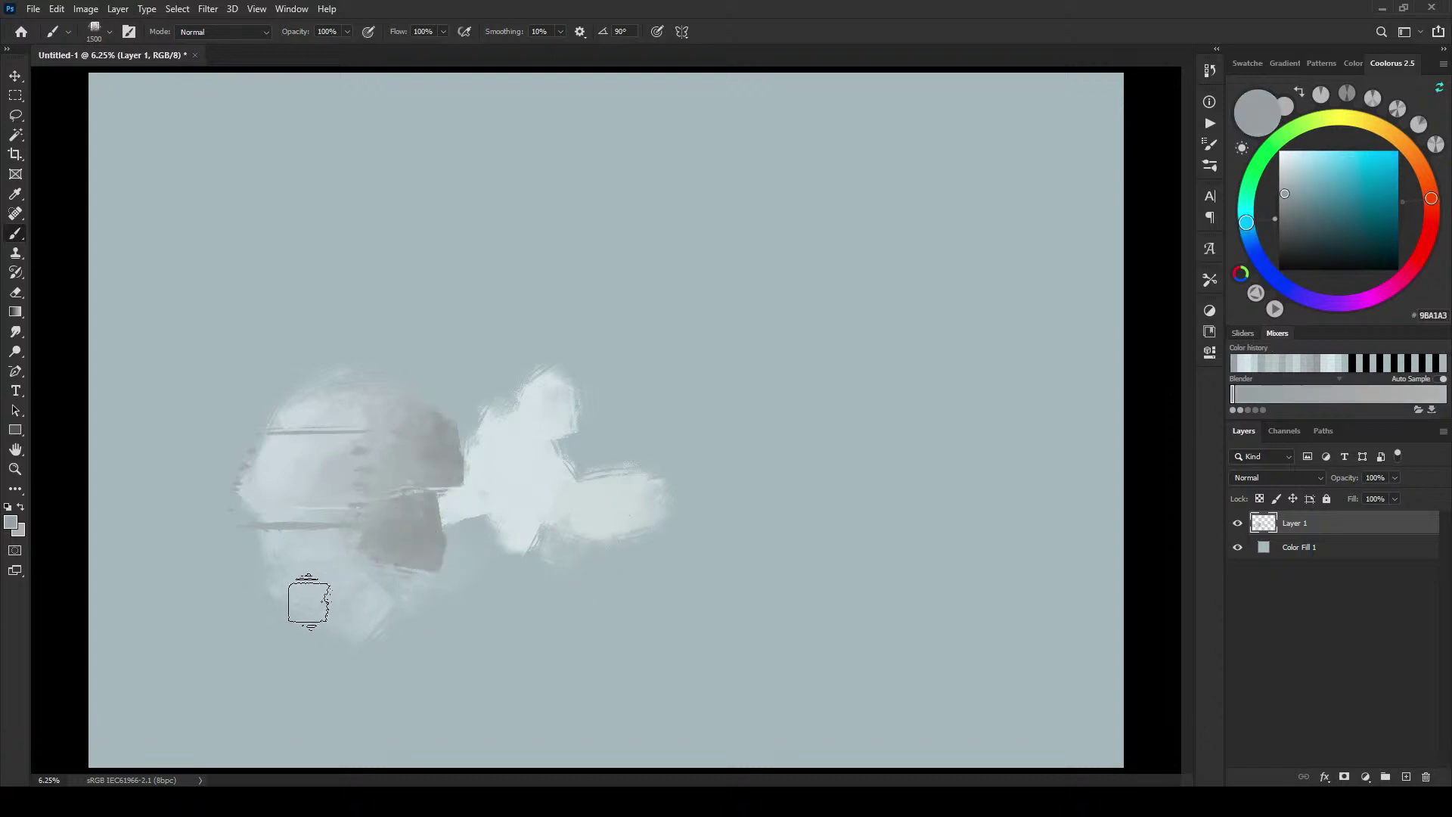
pyautogui.moveTo(314, 598)
pyautogui.mouseDown()
pyautogui.moveTo(454, 589)
pyautogui.moveTo(347, 588)
pyautogui.moveTo(498, 603)
pyautogui.moveTo(364, 615)
pyautogui.moveTo(402, 596)
pyautogui.mouseUp()
# Step: Block in grey building masses beside the dome's lit side with a brush of size 1200
pyautogui.press('[')
pyautogui.press('[')
pyautogui.press('[')
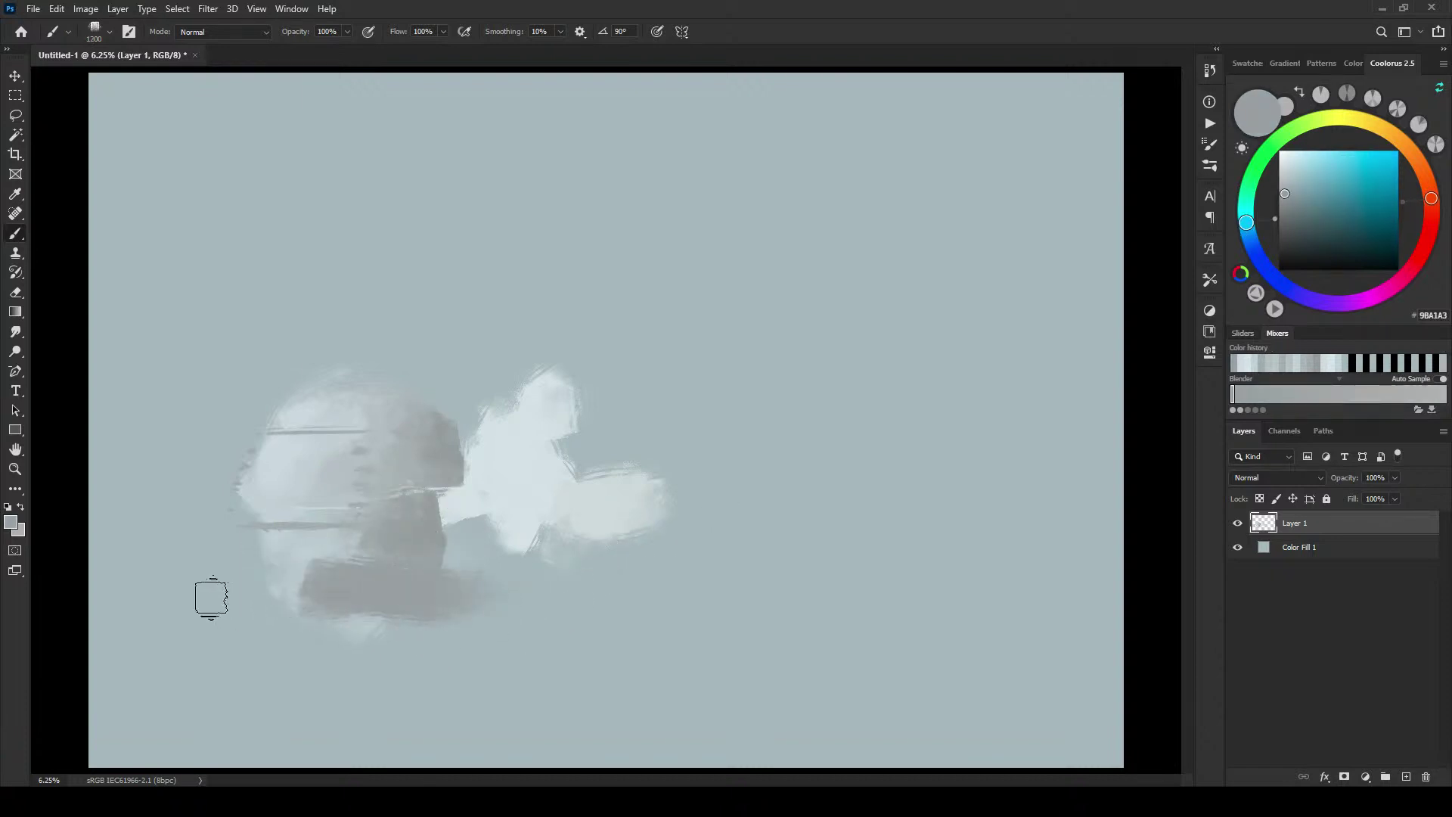
pyautogui.moveTo(207, 597)
pyautogui.mouseDown()
pyautogui.moveTo(119, 592)
pyautogui.moveTo(196, 507)
pyautogui.moveTo(131, 509)
pyautogui.moveTo(178, 497)
pyautogui.moveTo(156, 470)
pyautogui.mouseUp()
# Step: Pick the darker grey 7F8789 and paint a blocky mass below the pale cloud's far end with brush size 1600
pyautogui.press(']')
pyautogui.press(']')
pyautogui.press(']')
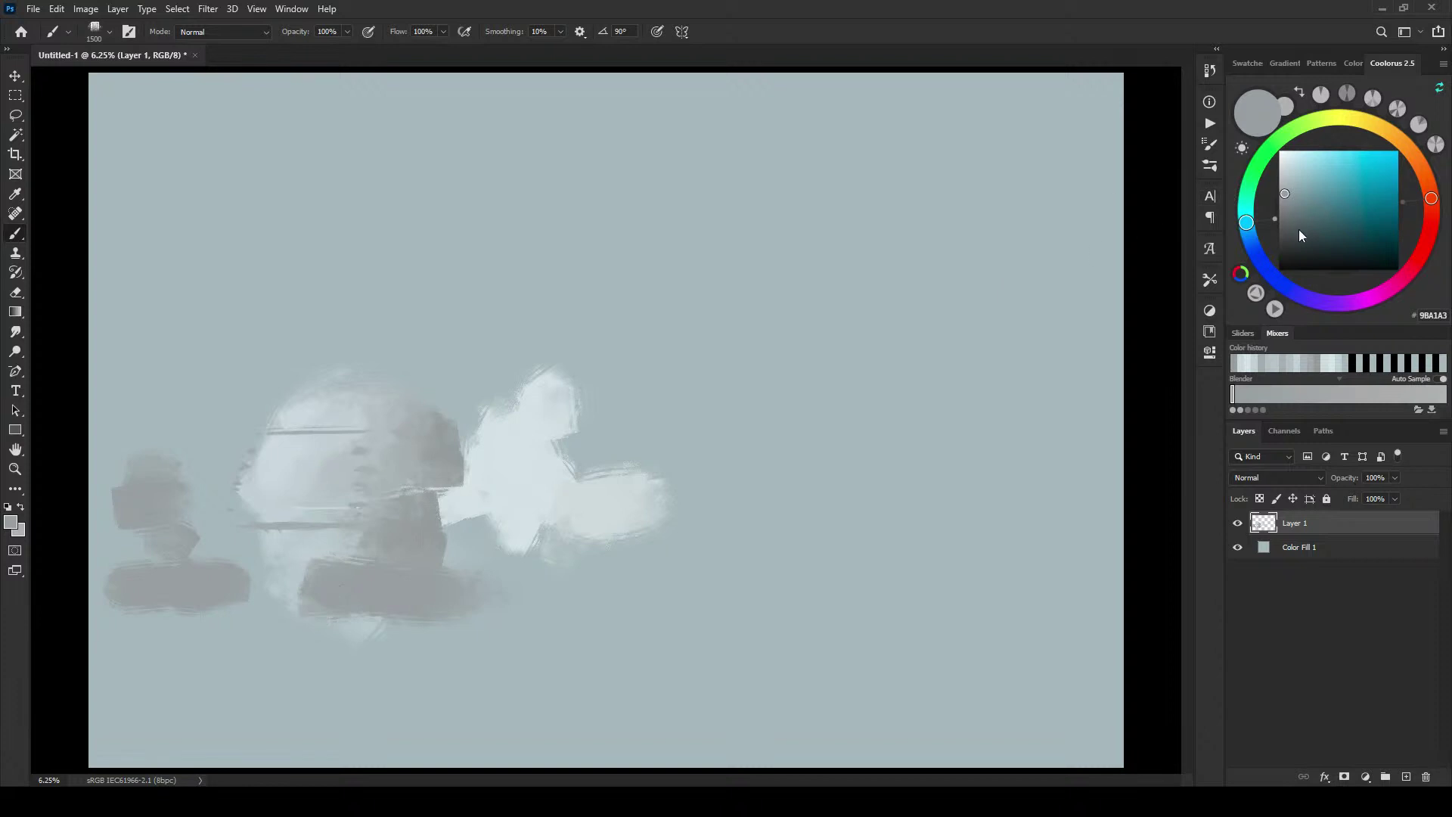
pyautogui.click(1289, 206)
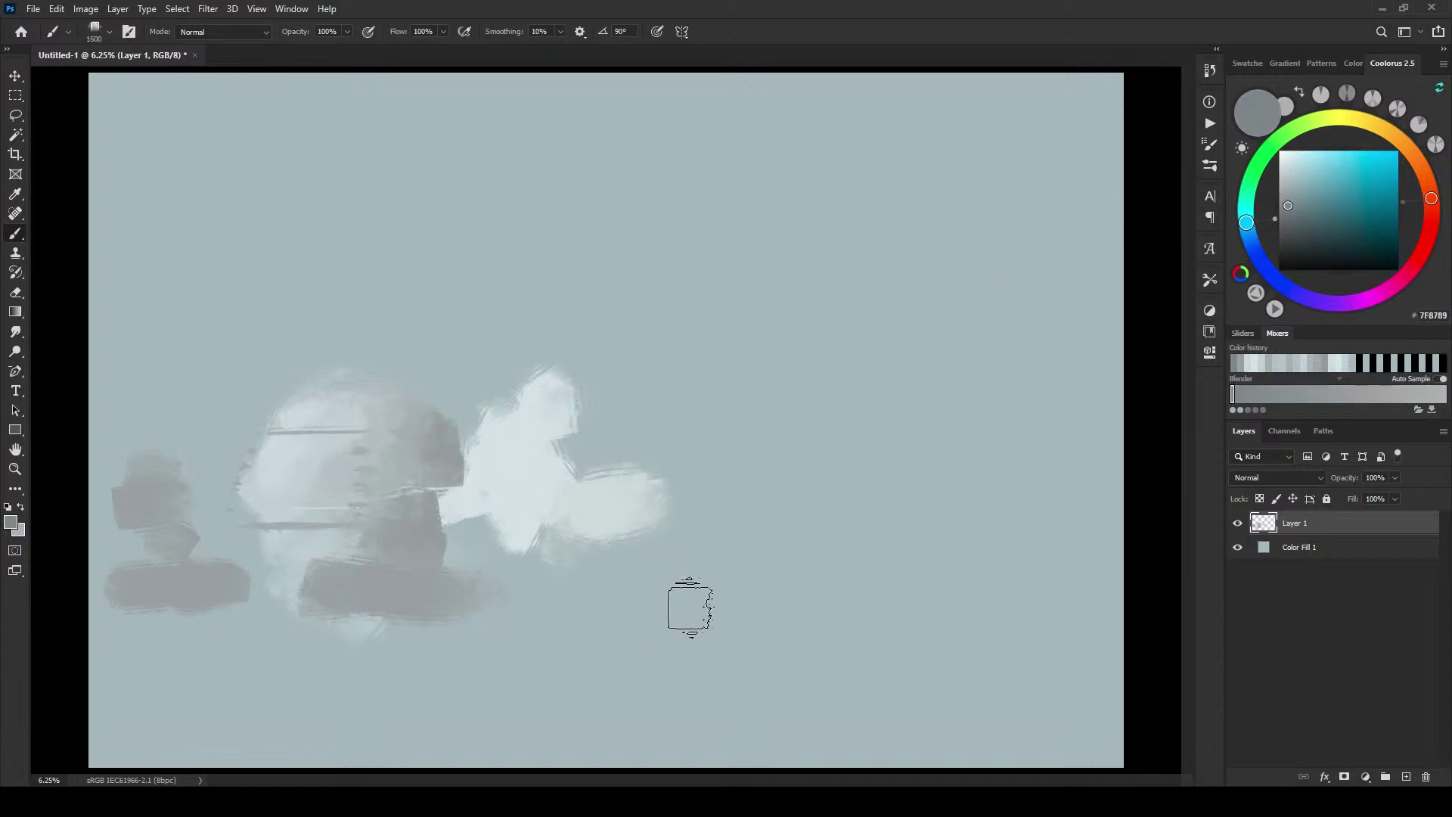
pyautogui.moveTo(687, 606)
pyautogui.mouseDown()
pyautogui.moveTo(692, 567)
pyautogui.moveTo(706, 587)
pyautogui.moveTo(713, 574)
pyautogui.moveTo(701, 590)
pyautogui.mouseUp()
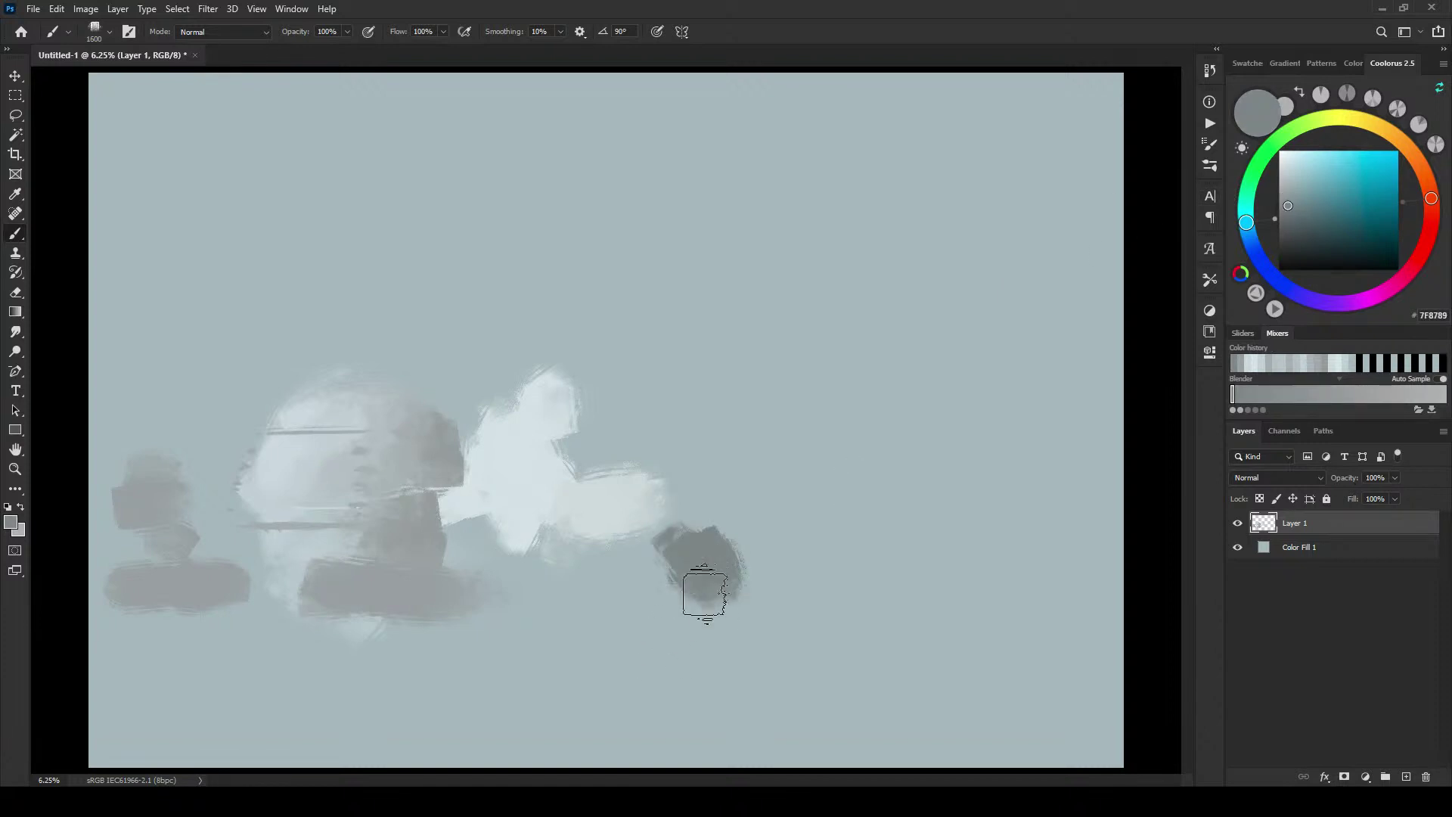
# Step: Enlarge the brush and paint a wide, dark horizontal mass in the foreground below the pale cloud
pyautogui.press(']')
pyautogui.press(']')
pyautogui.press(']')
pyautogui.press(']')
pyautogui.moveTo(480, 643)
pyautogui.mouseDown()
pyautogui.moveTo(577, 644)
pyautogui.moveTo(655, 620)
pyautogui.moveTo(452, 629)
pyautogui.mouseUp()
# Step: Darken the lower parts of the building masses beside the dome's lit side with a smaller brush
pyautogui.press('[')
pyautogui.press('[')
pyautogui.press('[')
pyautogui.press('[')
pyautogui.press('[')
pyautogui.press('[')
pyautogui.press('[')
pyautogui.press('[')
pyautogui.moveTo(233, 594)
pyautogui.mouseDown()
pyautogui.moveTo(194, 583)
pyautogui.moveTo(150, 505)
pyautogui.moveTo(168, 491)
pyautogui.mouseUp()
# Step: Deepen the dome's lower shadow with a small patch of the dark grey
pyautogui.press(']')
pyautogui.press(']')
pyautogui.press(']')
pyautogui.press('[')
pyautogui.press('[')
pyautogui.press('[')
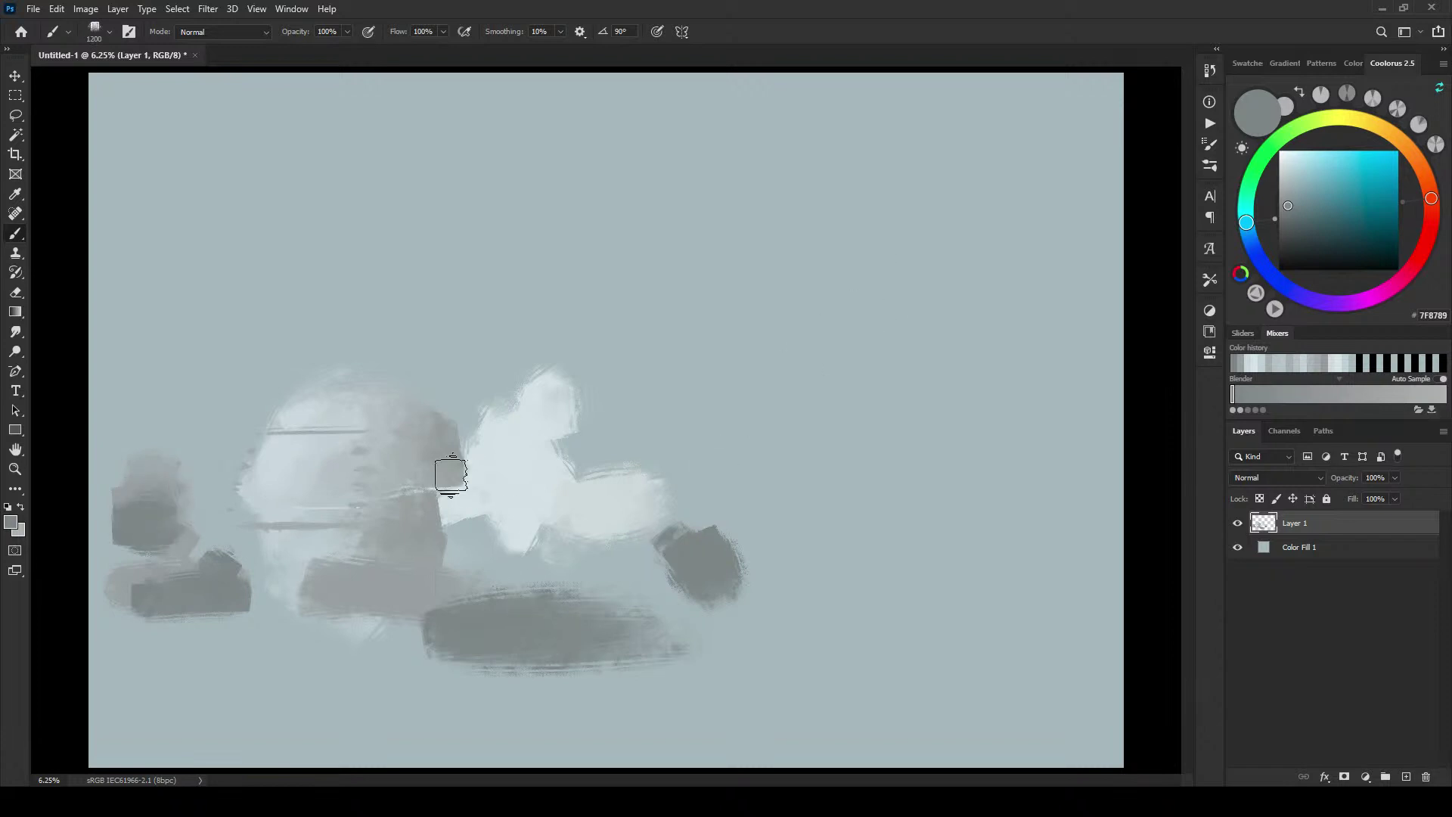
pyautogui.press(']')
pyautogui.moveTo(420, 506); pyautogui.dragTo(397, 541)
# Step: Paint thin dark seam and edge lines over the dome, including one down its shadow side, with a fine brush
pyautogui.press('[')
pyautogui.press('[')
pyautogui.press('[')
pyautogui.press('[')
pyautogui.press('[')
pyautogui.press('[')
pyautogui.press('[')
pyautogui.press('[')
pyautogui.press('[')
pyautogui.press('[')
pyautogui.press('[')
pyautogui.press('[')
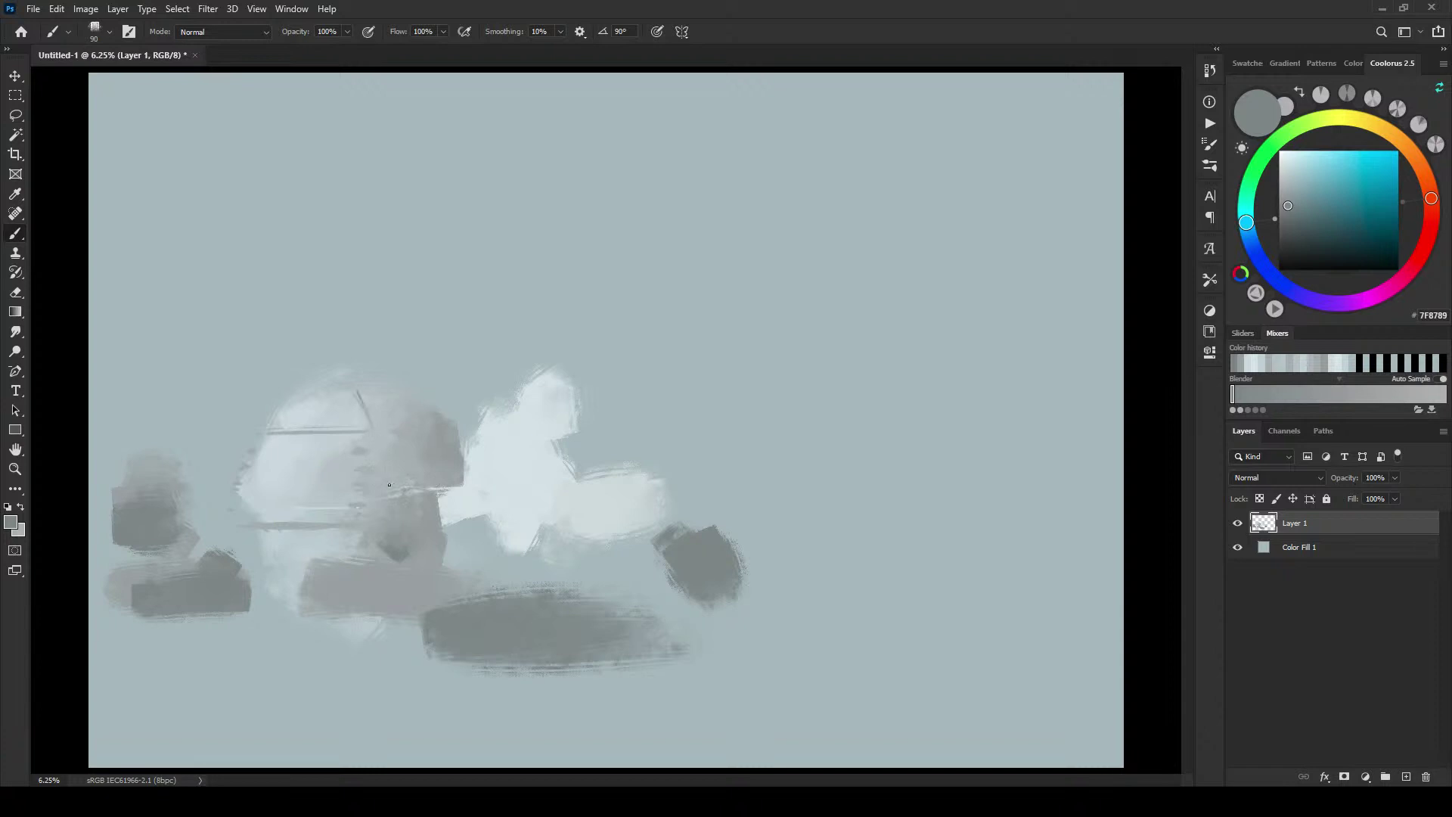
pyautogui.moveTo(390, 533); pyautogui.dragTo(387, 539)
pyautogui.moveTo(363, 428); pyautogui.dragTo(372, 429)
pyautogui.press('[')
pyautogui.press('[')
# Step: Enlarge the brush and darken the horizontal band across the dome's base
pyautogui.press(']')
pyautogui.press(']')
pyautogui.press(']')
pyautogui.press(']')
pyautogui.press(']')
pyautogui.press(']')
pyautogui.press(']')
pyautogui.press(']')
pyautogui.press(']')
pyautogui.press(']')
pyautogui.press(']')
pyautogui.moveTo(331, 590)
pyautogui.mouseDown()
pyautogui.moveTo(536, 575)
pyautogui.moveTo(454, 583)
pyautogui.mouseUp()
# Step: Paint a thin dark horizontal line just below the band at the dome's base with a fine brush
pyautogui.press('[')
pyautogui.press('[')
pyautogui.press('[')
pyautogui.press('[')
pyautogui.press('[')
pyautogui.press('[')
pyautogui.press('[')
pyautogui.press('[')
pyautogui.press('[')
pyautogui.press('[')
pyautogui.press('[')
pyautogui.press('[')
pyautogui.press('[')
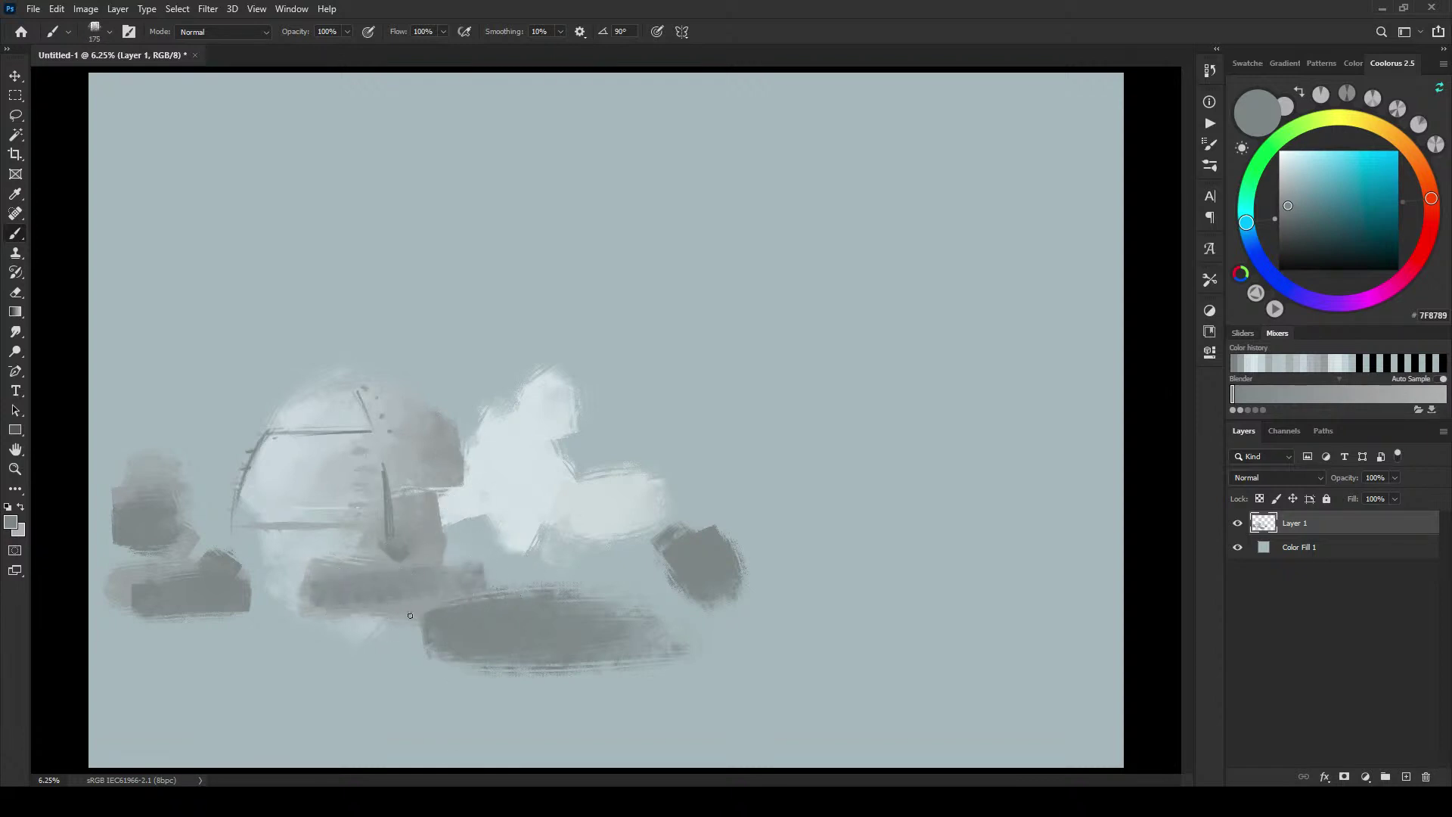
pyautogui.moveTo(348, 615)
pyautogui.mouseDown()
pyautogui.moveTo(433, 611)
pyautogui.moveTo(316, 619)
pyautogui.moveTo(411, 615)
pyautogui.moveTo(354, 616)
pyautogui.mouseUp()
# Step: Paint two short dark vertical blocks between the building masses and the dome's base, then set the brush size to 800
pyautogui.press(']')
pyautogui.press(']')
pyautogui.press(']')
pyautogui.press(']')
pyautogui.press(']')
pyautogui.press(']')
pyautogui.moveTo(285, 582)
pyautogui.mouseDown()
pyautogui.moveTo(286, 603)
pyautogui.moveTo(263, 610)
pyautogui.mouseUp()
pyautogui.press(']')
pyautogui.press(']')
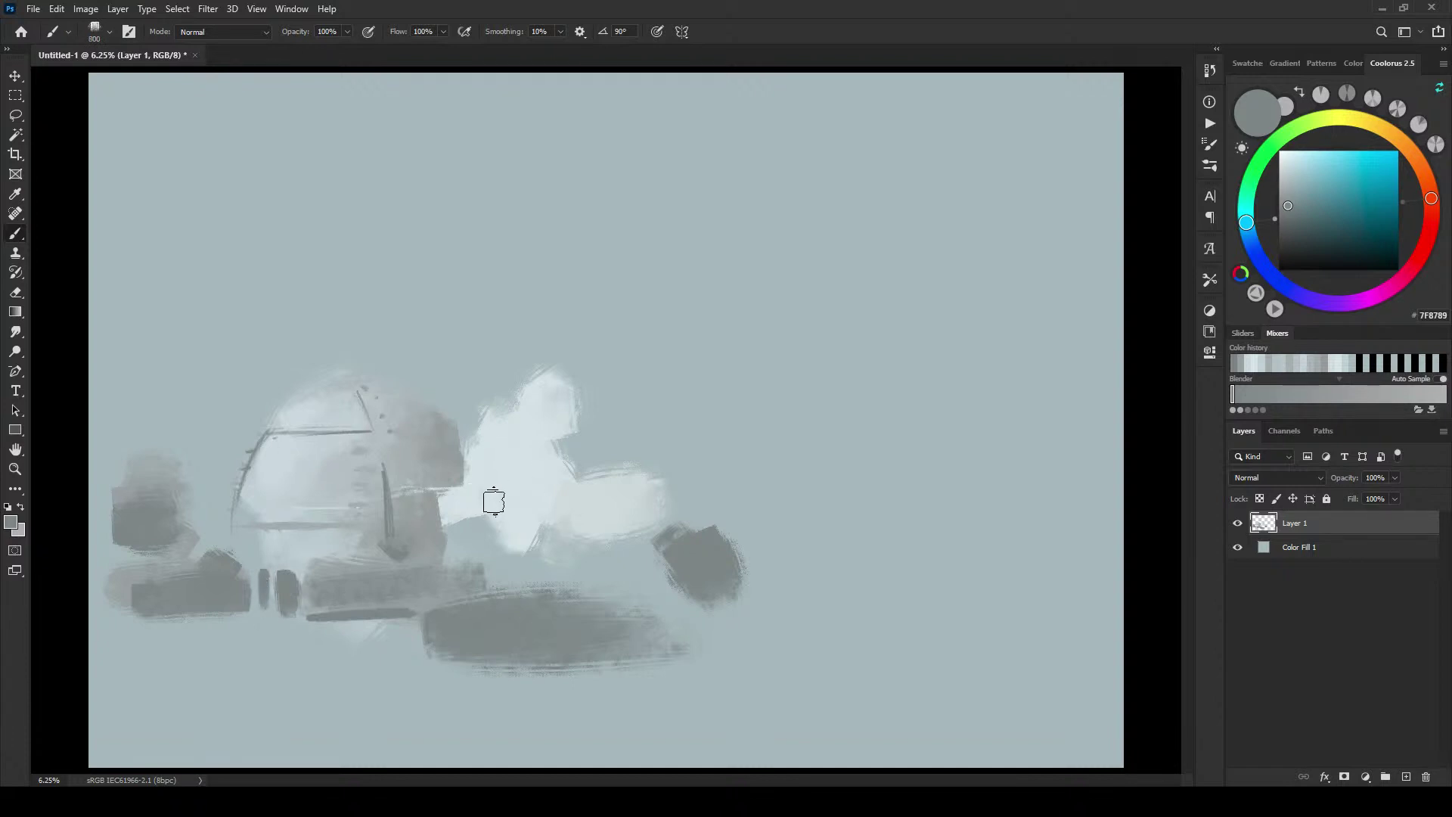
# Step: Darken the lower shadow side of the dome with short grey strokes using an enlarged brush
pyautogui.press('[')
pyautogui.press('[')
pyautogui.press('[')
pyautogui.press('[')
pyautogui.press('[')
pyautogui.press(']')
pyautogui.press(']')
pyautogui.press(']')
pyautogui.press(']')
pyautogui.press(']')
pyautogui.press(']')
pyautogui.moveTo(440, 542); pyautogui.dragTo(363, 539)
# Step: Adjust the brush size and square up the dark block at the far end of the smoke shape
pyautogui.press('[')
pyautogui.press('[')
pyautogui.press('[')
pyautogui.press('[')
pyautogui.press('[')
pyautogui.press('[')
pyautogui.press('[')
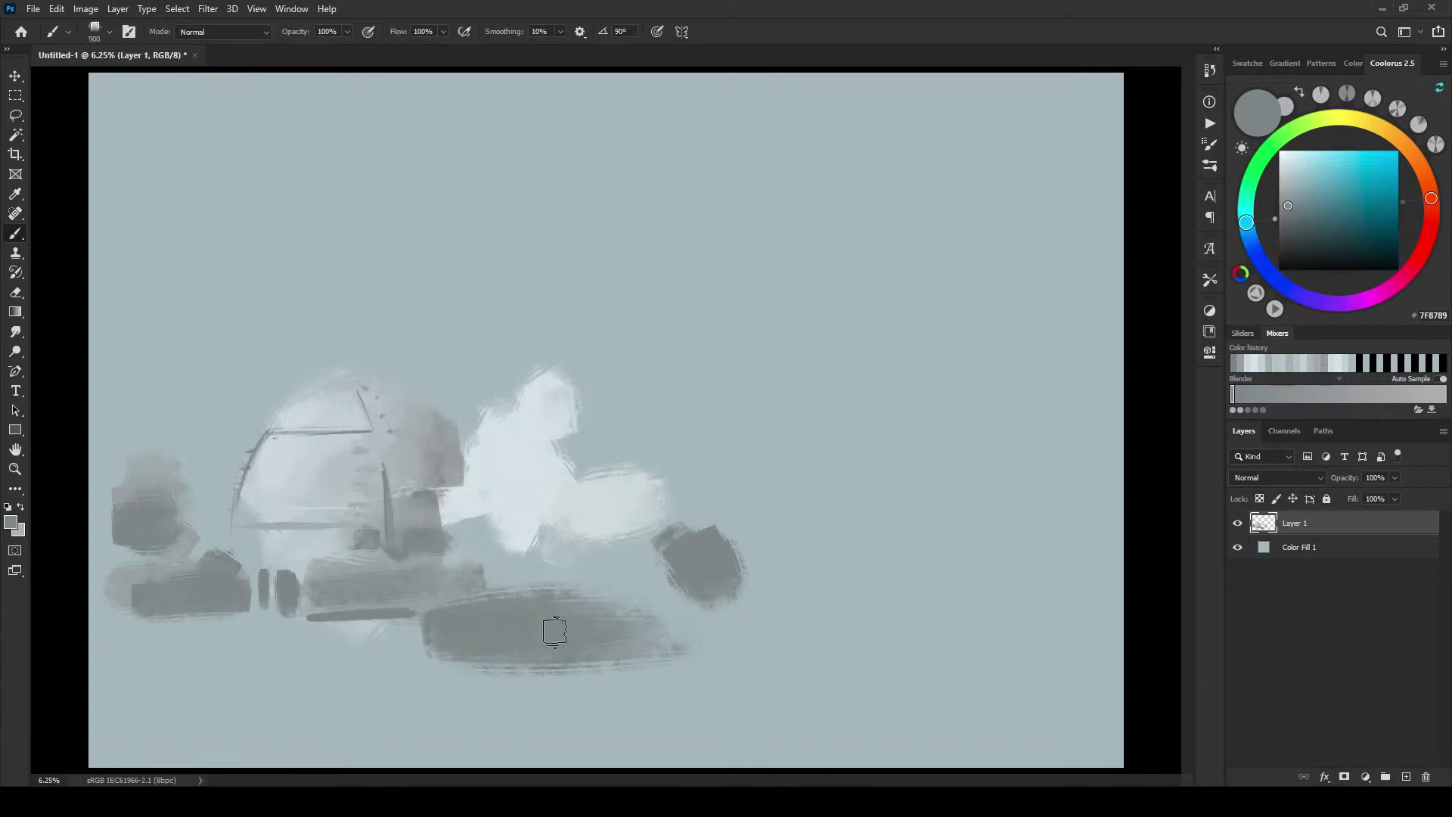
pyautogui.press(']')
pyautogui.press(']')
pyautogui.press(']')
pyautogui.press(']')
pyautogui.press(']')
pyautogui.press(']')
pyautogui.press(']')
pyautogui.press(']')
pyautogui.press(']')
pyautogui.press(']')
pyautogui.press(']')
pyautogui.press(']')
pyautogui.press(']')
pyautogui.press(']')
pyautogui.press(']')
pyautogui.press('[')
pyautogui.press('[')
pyautogui.press('[')
pyautogui.press('[')
pyautogui.press('[')
pyautogui.press('[')
pyautogui.press('[')
pyautogui.press('[')
pyautogui.moveTo(678, 556)
pyautogui.mouseDown()
pyautogui.moveTo(674, 593)
pyautogui.moveTo(672, 529)
pyautogui.moveTo(699, 529)
pyautogui.mouseUp()
# Step: With a finer brush, paint a dark curved edge sweeping from beside the smoke's top down to the dark block
pyautogui.press('[')
pyautogui.press('[')
pyautogui.press('[')
pyautogui.press('[')
pyautogui.press('[')
pyautogui.press('[')
pyautogui.press('[')
pyautogui.press('[')
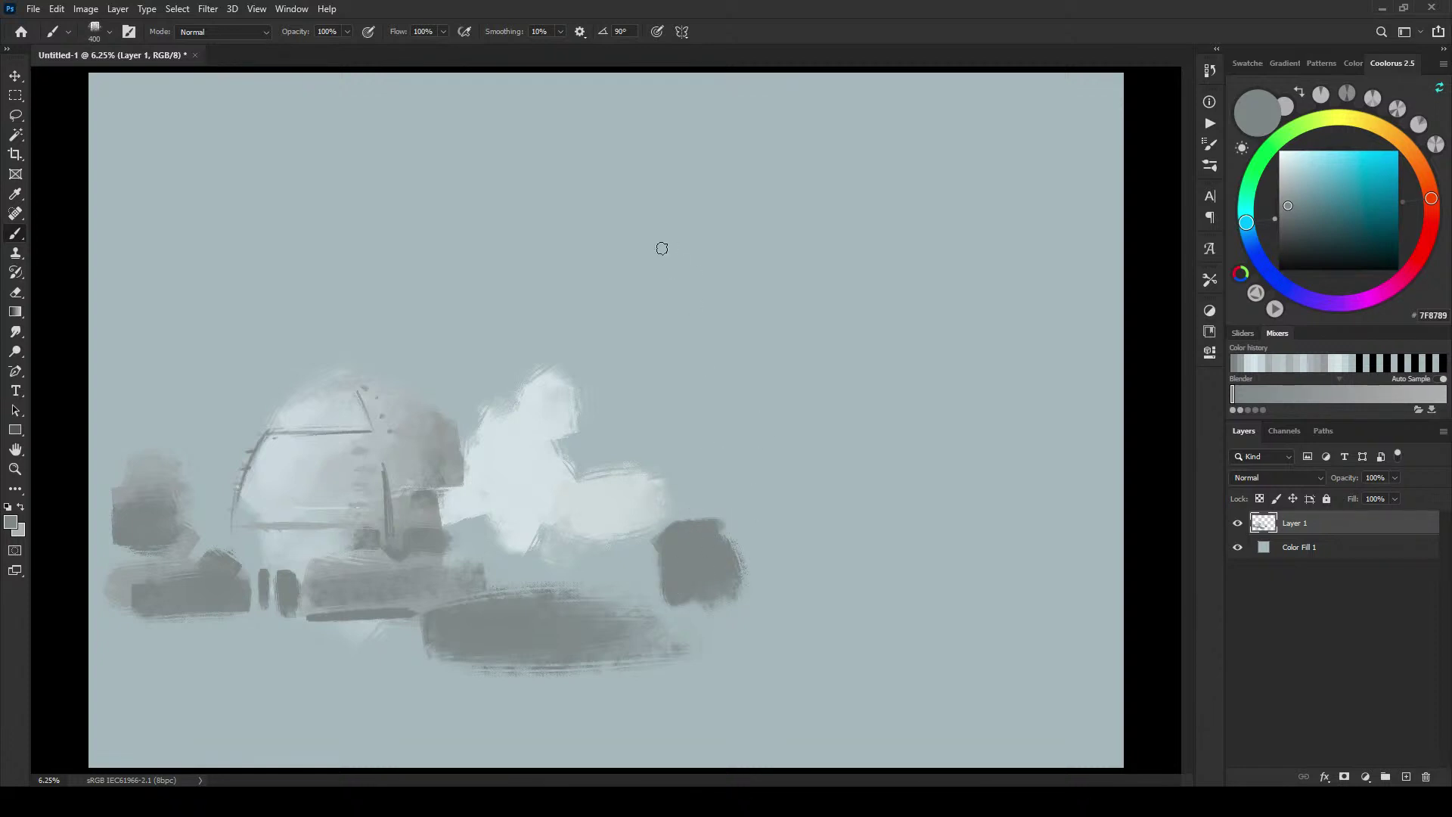
pyautogui.press(']')
pyautogui.moveTo(605, 390); pyautogui.dragTo(621, 415)
pyautogui.moveTo(652, 486); pyautogui.dragTo(648, 566)
pyautogui.moveTo(608, 379)
pyautogui.mouseDown()
pyautogui.moveTo(649, 470)
pyautogui.moveTo(658, 601)
pyautogui.mouseUp()
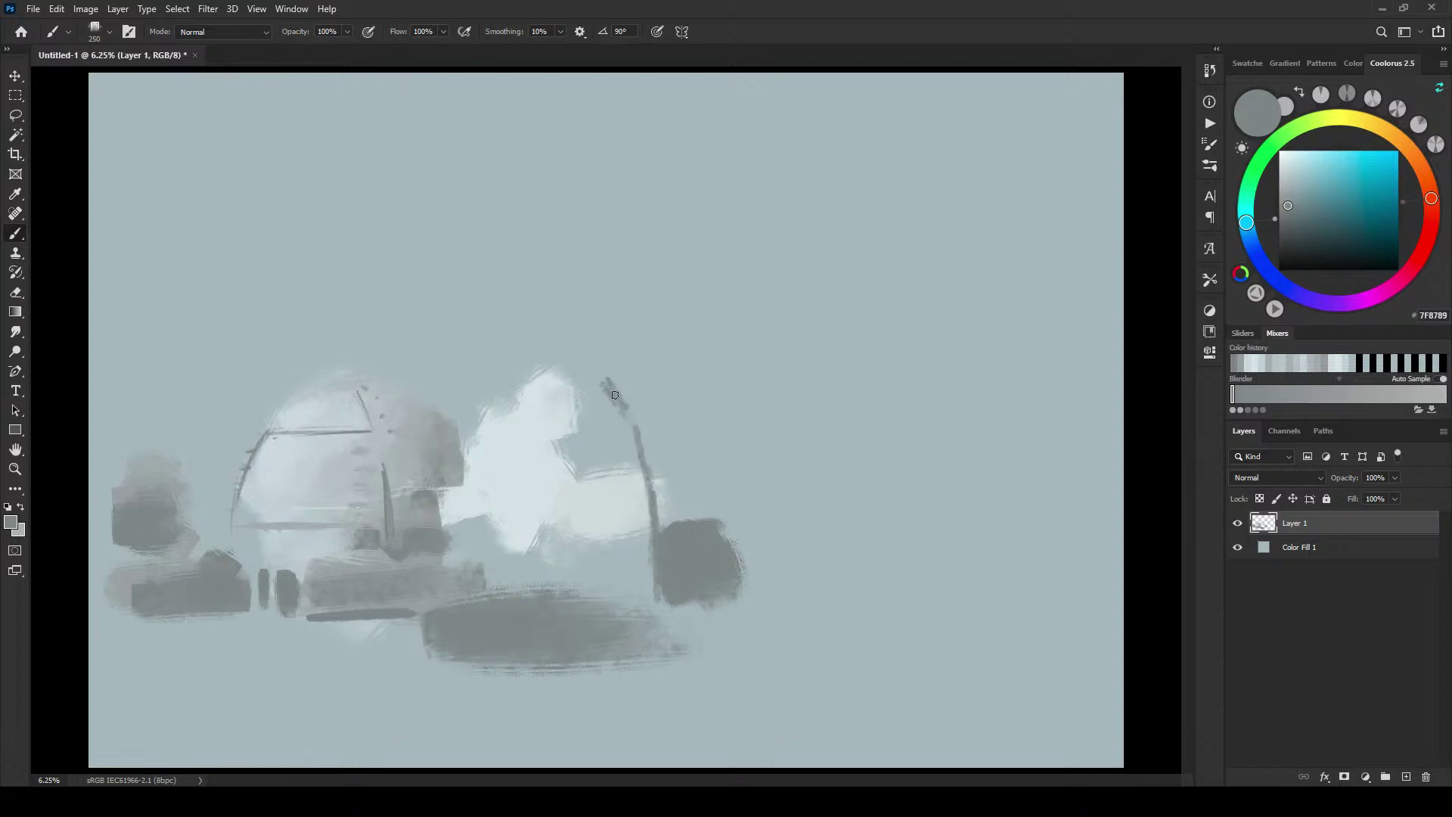
pyautogui.moveTo(609, 382); pyautogui.dragTo(659, 484)
pyautogui.moveTo(632, 412)
pyautogui.mouseDown()
pyautogui.moveTo(664, 497)
pyautogui.moveTo(662, 557)
pyautogui.mouseUp()
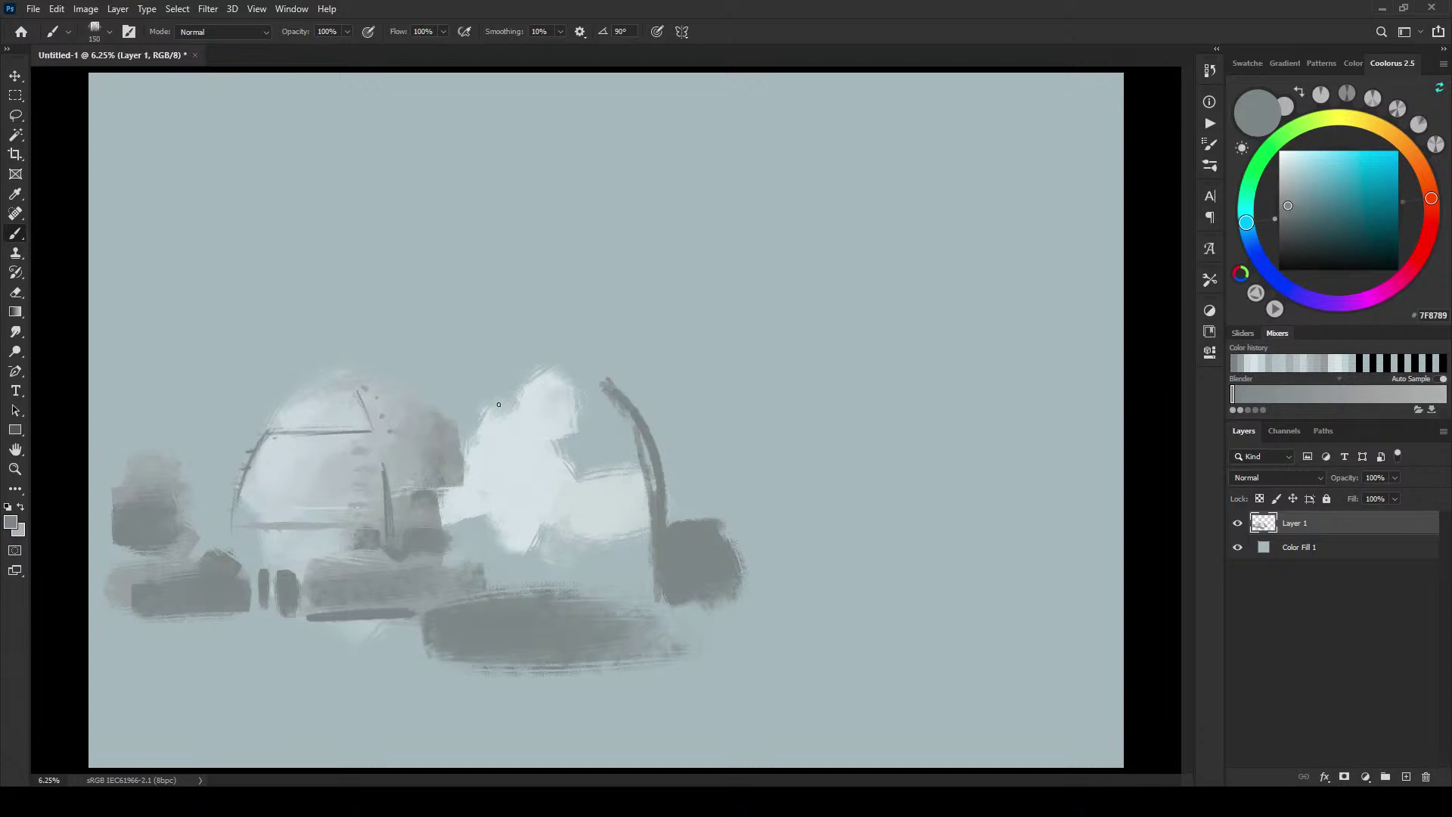
# Step: Outline the second dome with a horizontal top line, a thick vertical post and a curved rib on its lit side
pyautogui.moveTo(488, 409); pyautogui.dragTo(611, 406)
pyautogui.moveTo(508, 410); pyautogui.dragTo(603, 409)
pyautogui.moveTo(556, 410); pyautogui.dragTo(607, 419)
pyautogui.press(']')
pyautogui.moveTo(618, 342)
pyautogui.mouseDown()
pyautogui.moveTo(622, 470)
pyautogui.moveTo(619, 357)
pyautogui.moveTo(619, 468)
pyautogui.moveTo(614, 407)
pyautogui.mouseUp()
pyautogui.press('[')
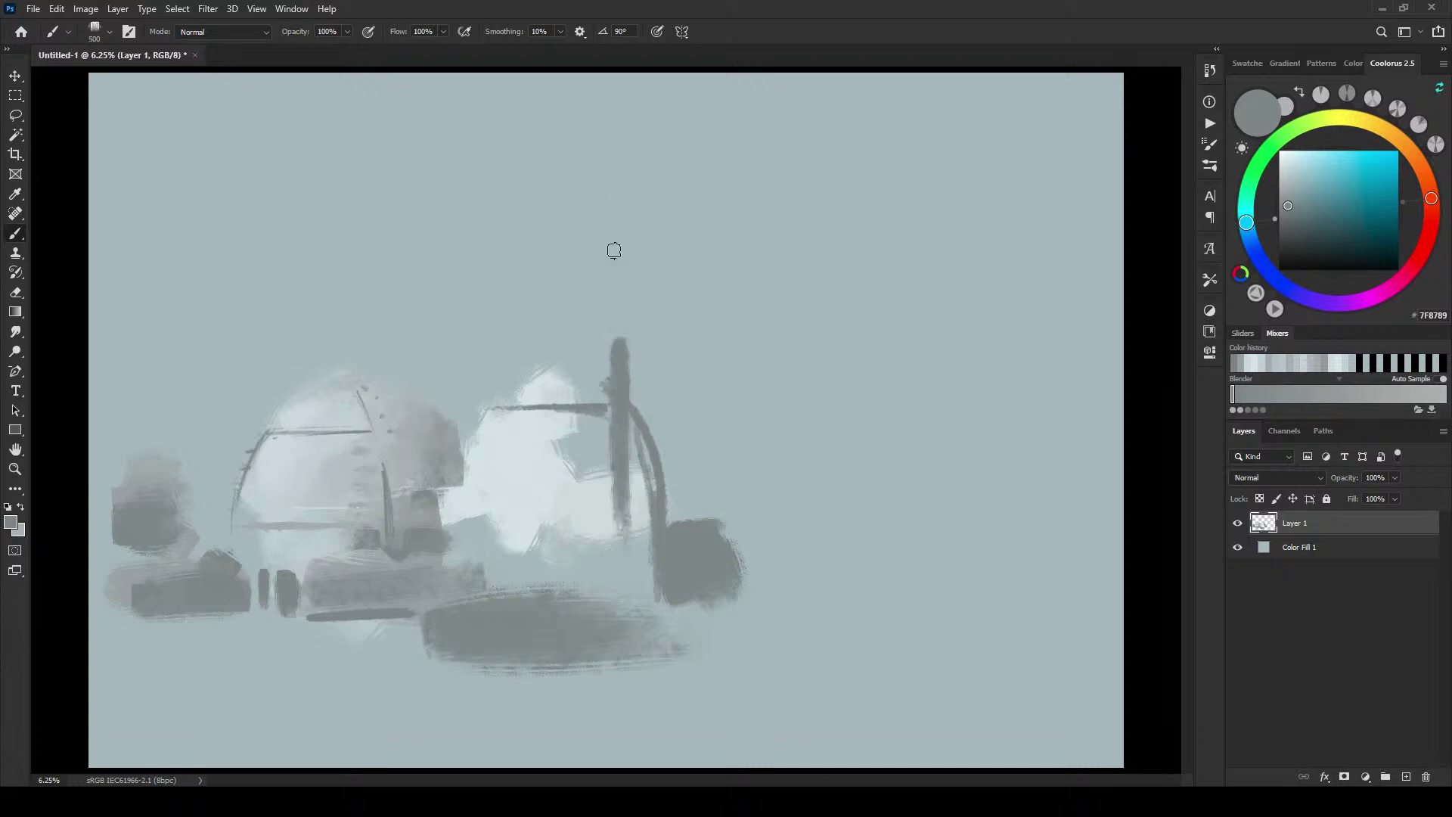
pyautogui.moveTo(521, 409)
pyautogui.mouseDown()
pyautogui.moveTo(495, 554)
pyautogui.moveTo(496, 510)
pyautogui.moveTo(499, 588)
pyautogui.mouseUp()
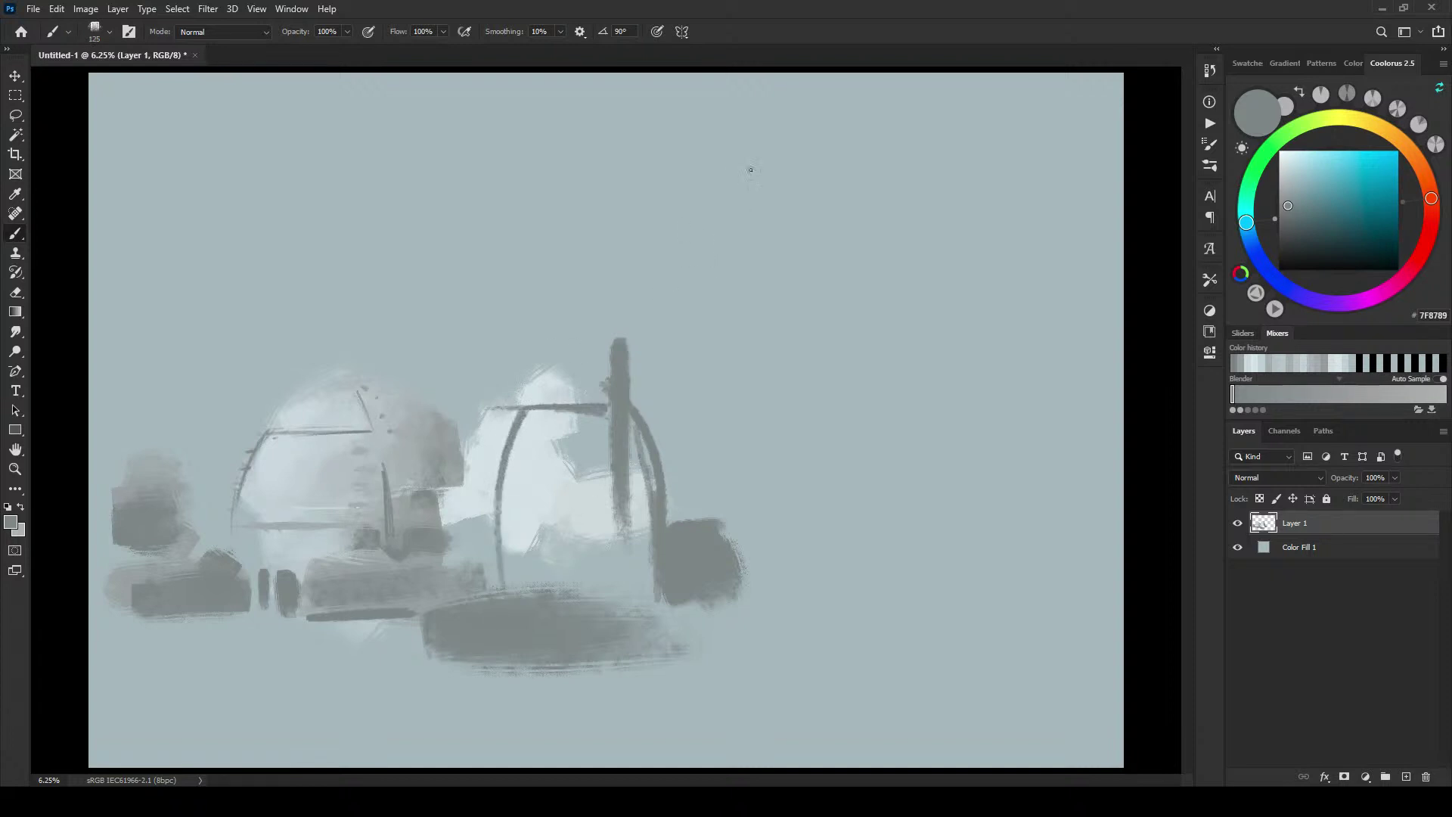
# Step: Draw a tall thin dark vertical line in the empty background and lighten its lower part with transparent pixels locked
pyautogui.moveTo(820, 147); pyautogui.dragTo(830, 452)
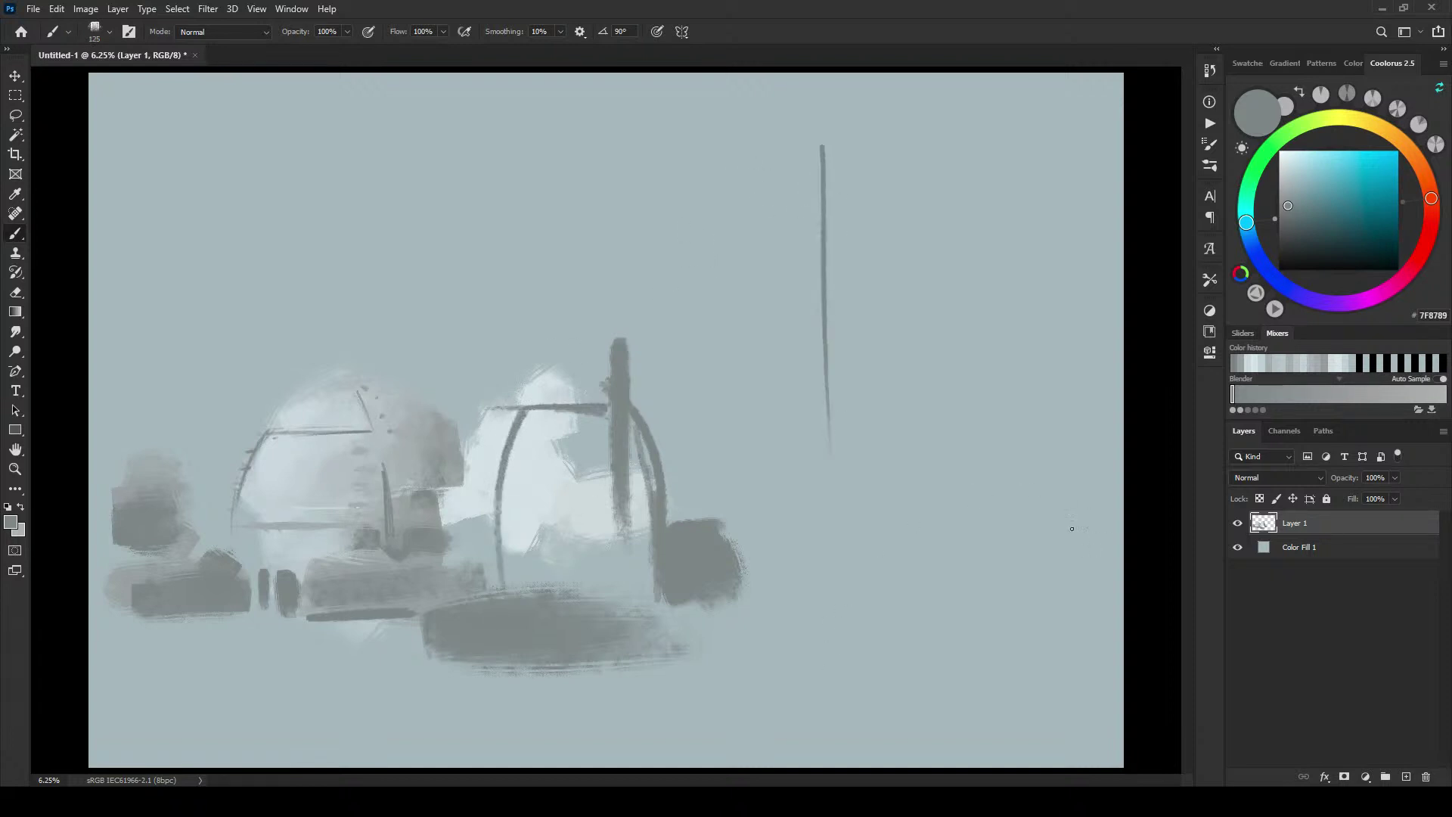
pyautogui.click(1259, 499)
pyautogui.keyDown('alt'); pyautogui.click(858, 367); pyautogui.keyUp('alt')
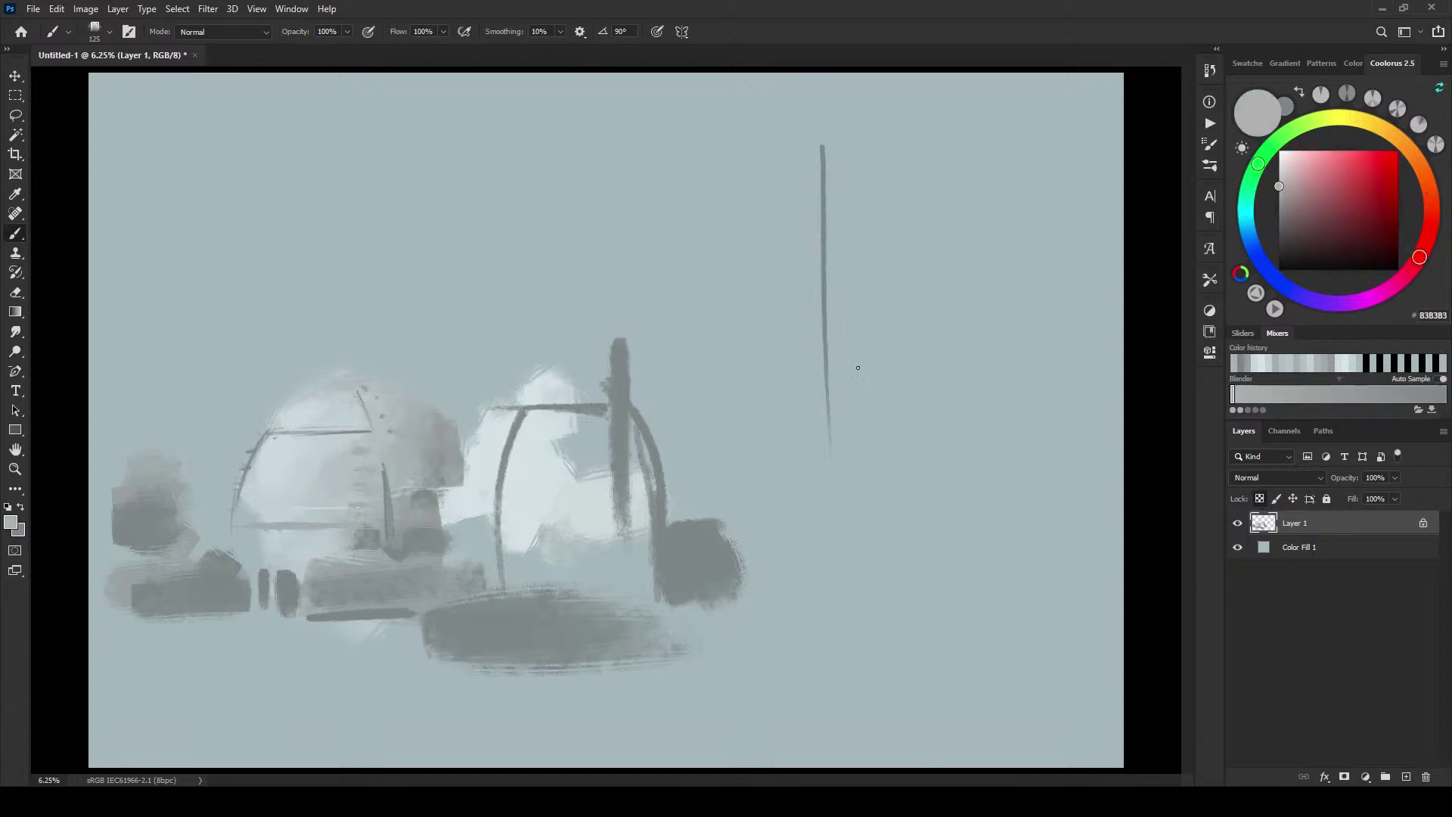
pyautogui.press(']')
pyautogui.press(']')
pyautogui.press(']')
pyautogui.press(']')
pyautogui.press(']')
pyautogui.press(']')
pyautogui.press(']')
pyautogui.press(']')
pyautogui.press(']')
pyautogui.press(']')
pyautogui.press(']')
pyautogui.press(']')
pyautogui.press(']')
pyautogui.press(']')
pyautogui.moveTo(826, 294); pyautogui.dragTo(828, 456)
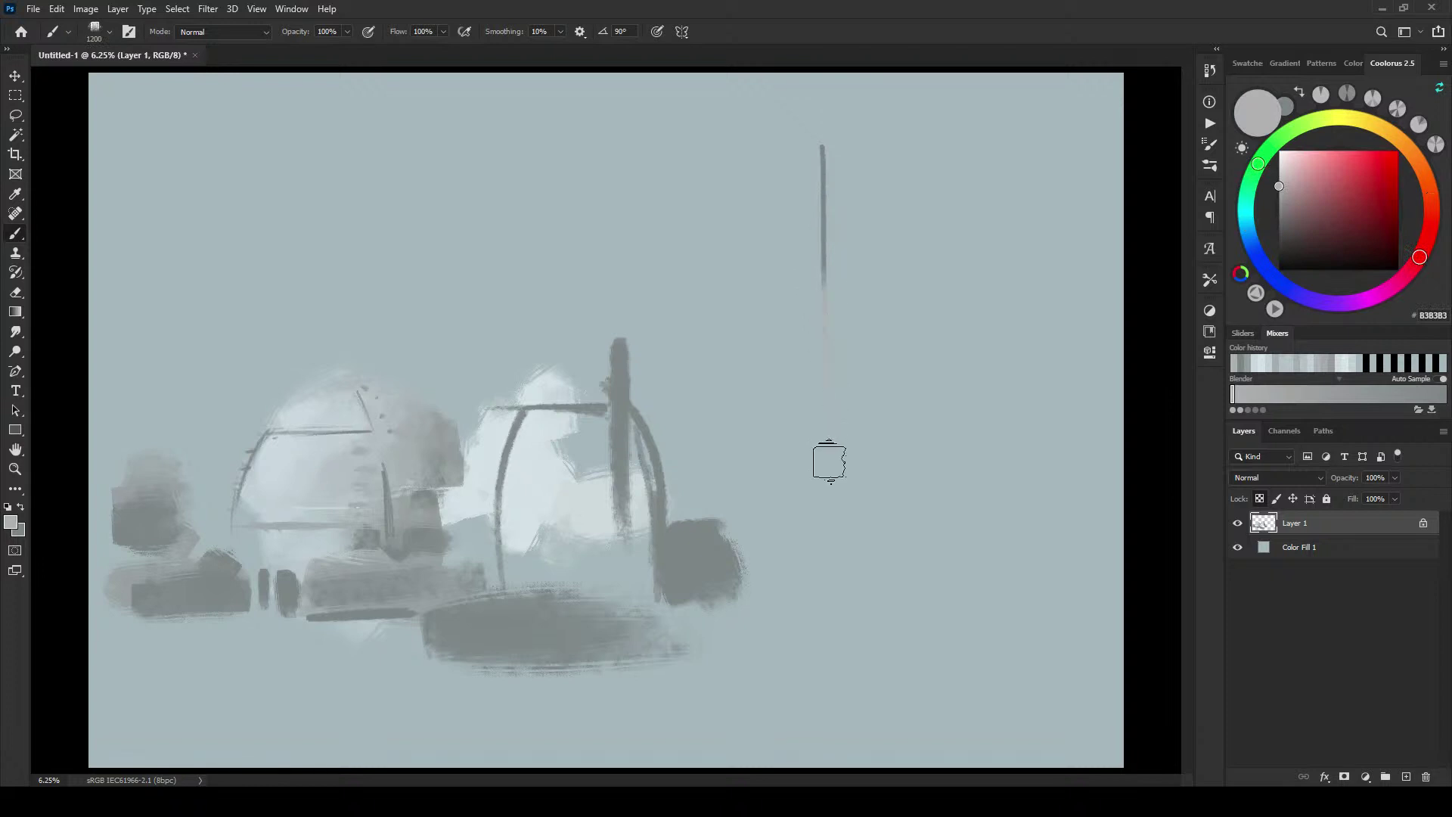
# Step: Brighten the thin line's lower end with light grey CACACA and blend the gradient using tones sampled along it
pyautogui.click(1335, 175)
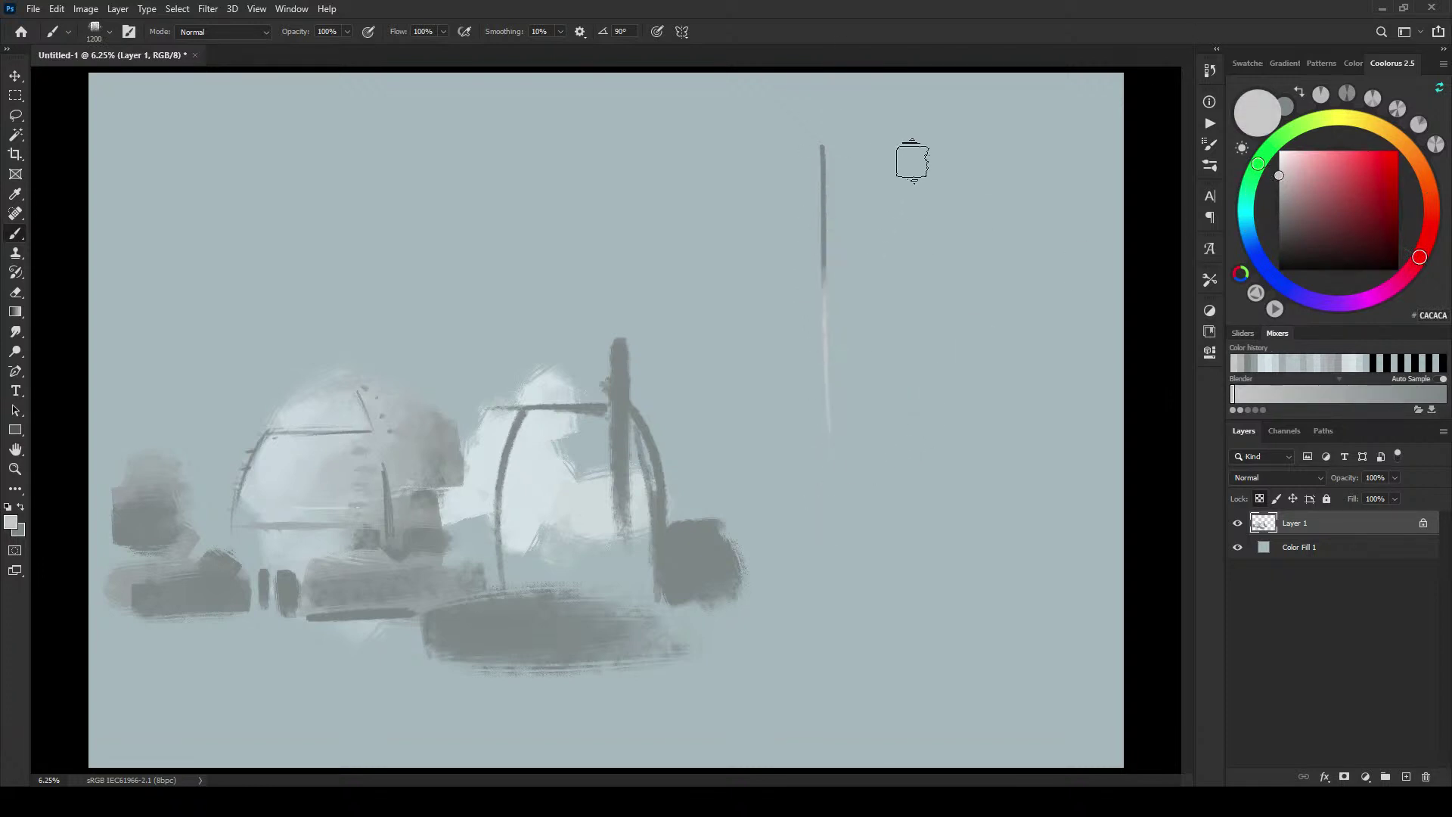
pyautogui.keyDown('alt'); pyautogui.click(829, 274); pyautogui.keyUp('alt')
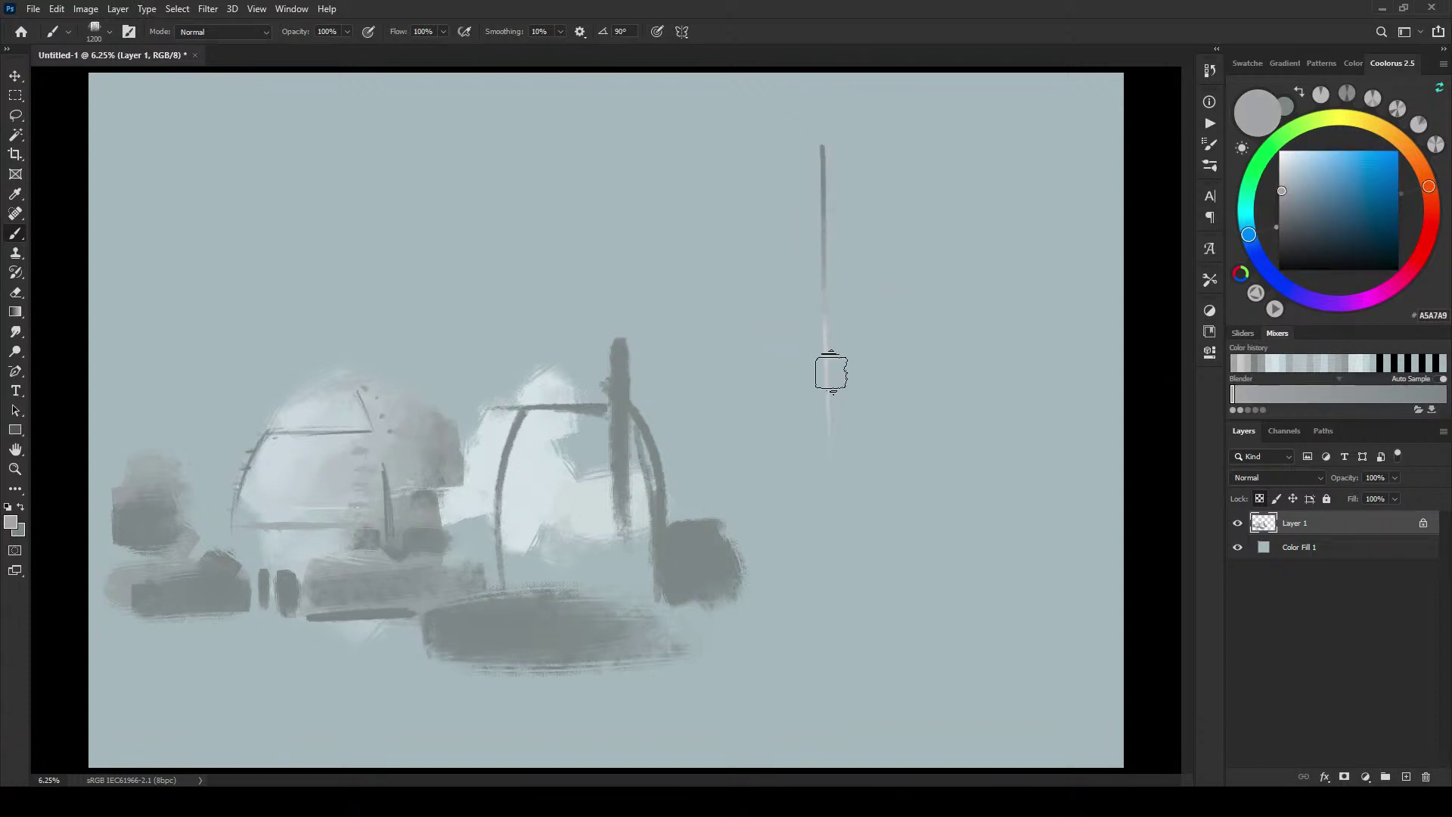
pyautogui.keyDown('alt'); pyautogui.click(829, 333); pyautogui.keyUp('alt')
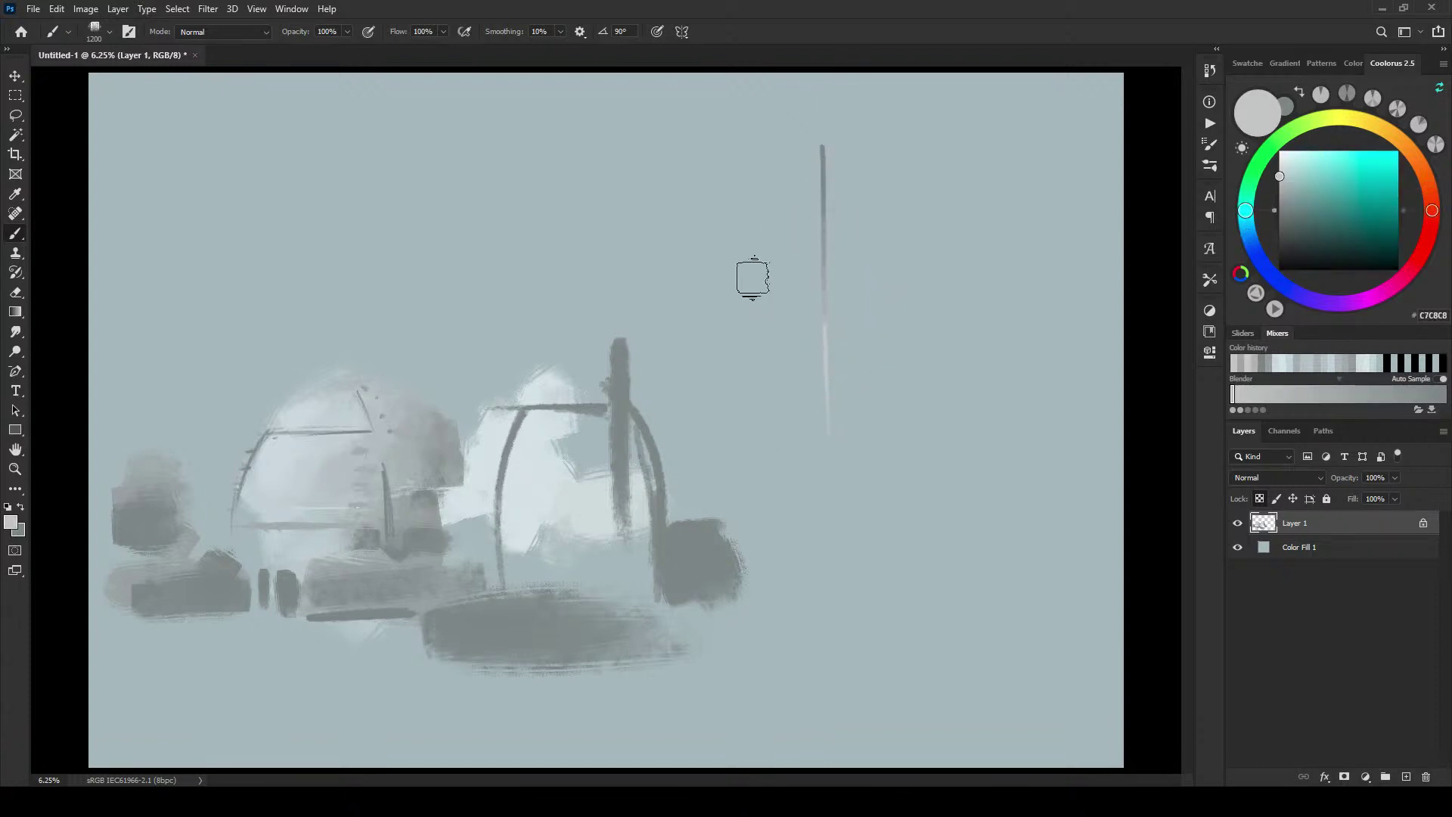
# Step: Unlock the layer's transparency and turn the faded vertical line upside down so its light end points up
pyautogui.press('[')
pyautogui.press('[')
pyautogui.press('[')
pyautogui.press('[')
pyautogui.press('[')
pyautogui.press('[')
pyautogui.press('[')
pyautogui.press('/')
pyautogui.press('m')
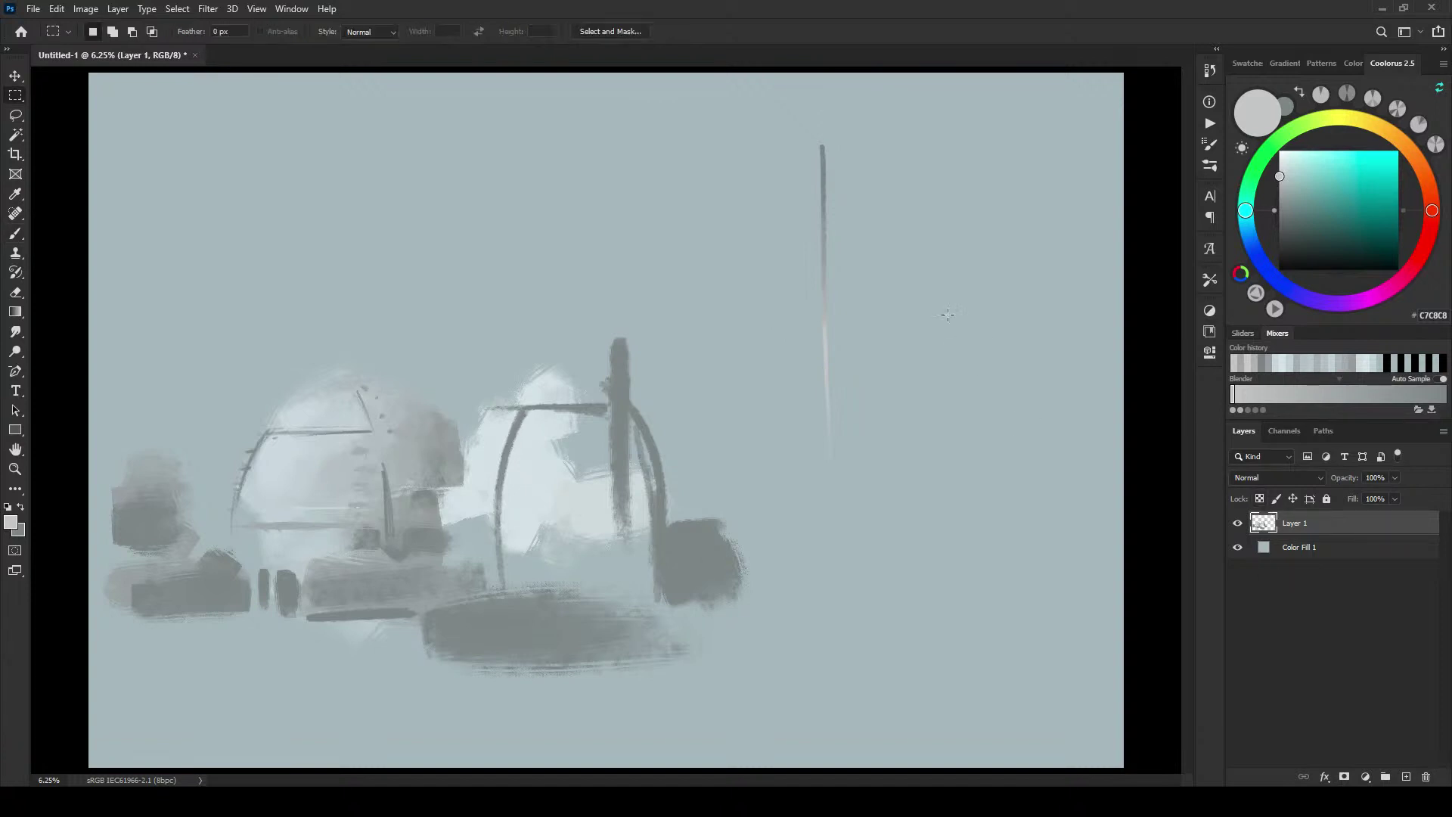
pyautogui.moveTo(801, 128)
pyautogui.mouseDown()
pyautogui.moveTo(824, 337)
pyautogui.moveTo(875, 558)
pyautogui.mouseUp()
pyautogui.hotkey('ctrl', 't')
pyautogui.moveTo(936, 259)
pyautogui.mouseDown()
pyautogui.moveTo(917, 185)
pyautogui.moveTo(610, 286)
pyautogui.moveTo(730, 449)
pyautogui.moveTo(753, 450)
pyautogui.moveTo(706, 414)
pyautogui.mouseUp()
pyautogui.press('Return')
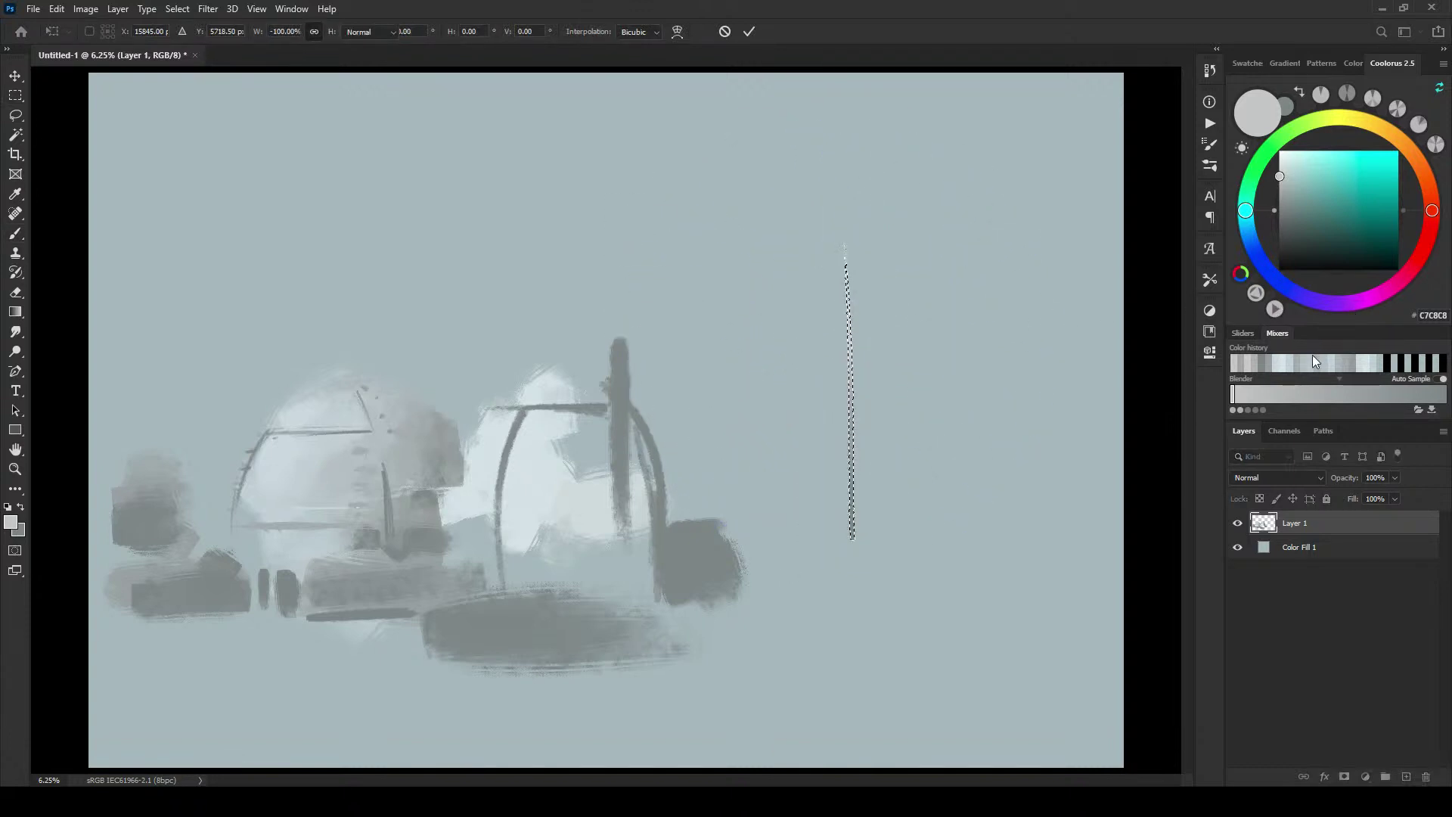
pyautogui.hotkey('ctrl', 'd')
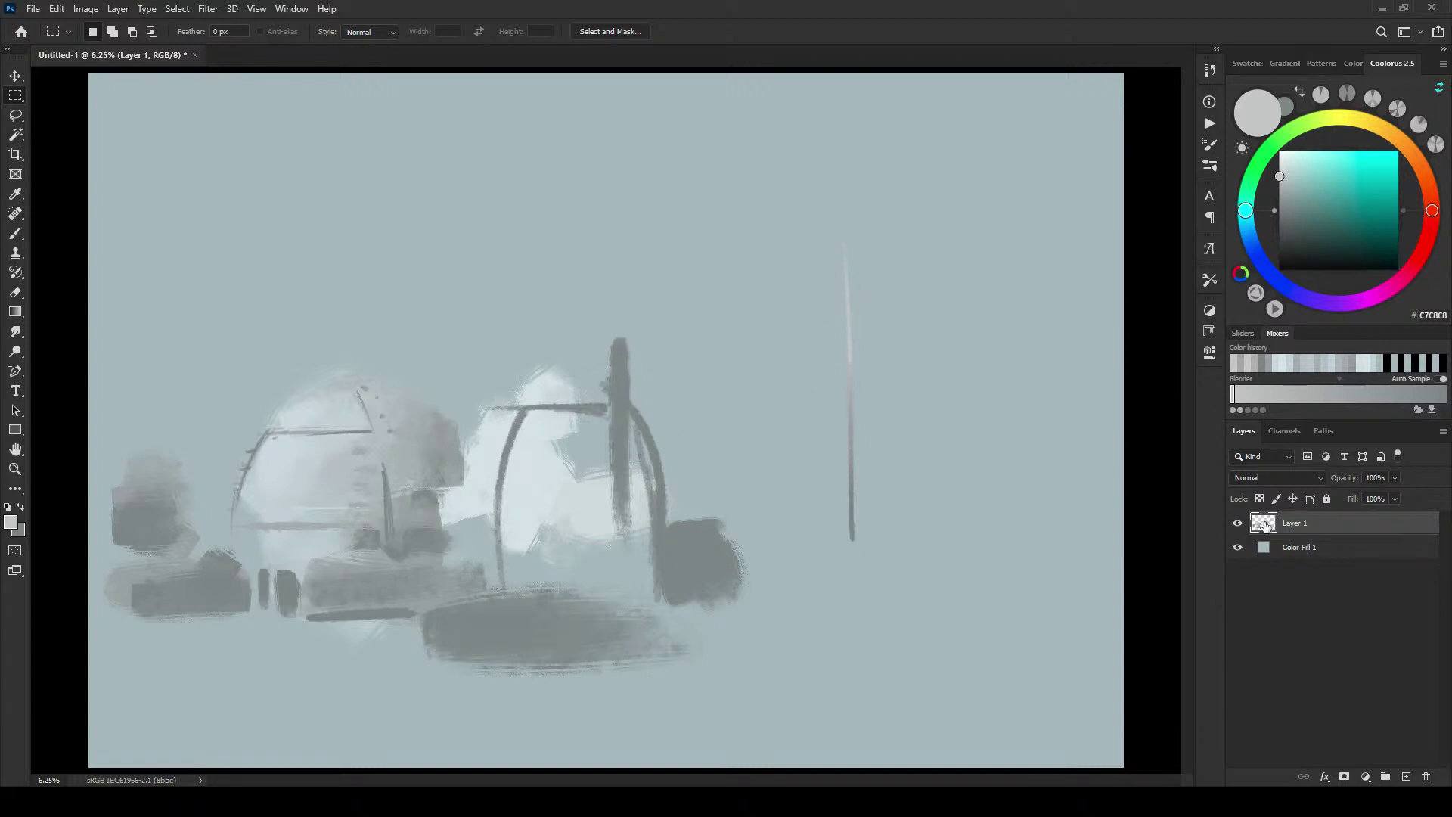
# Step: Paint small dark notches in grey 7F8789 along the second dome's outer curved edge with a fine brush
pyautogui.press('b')
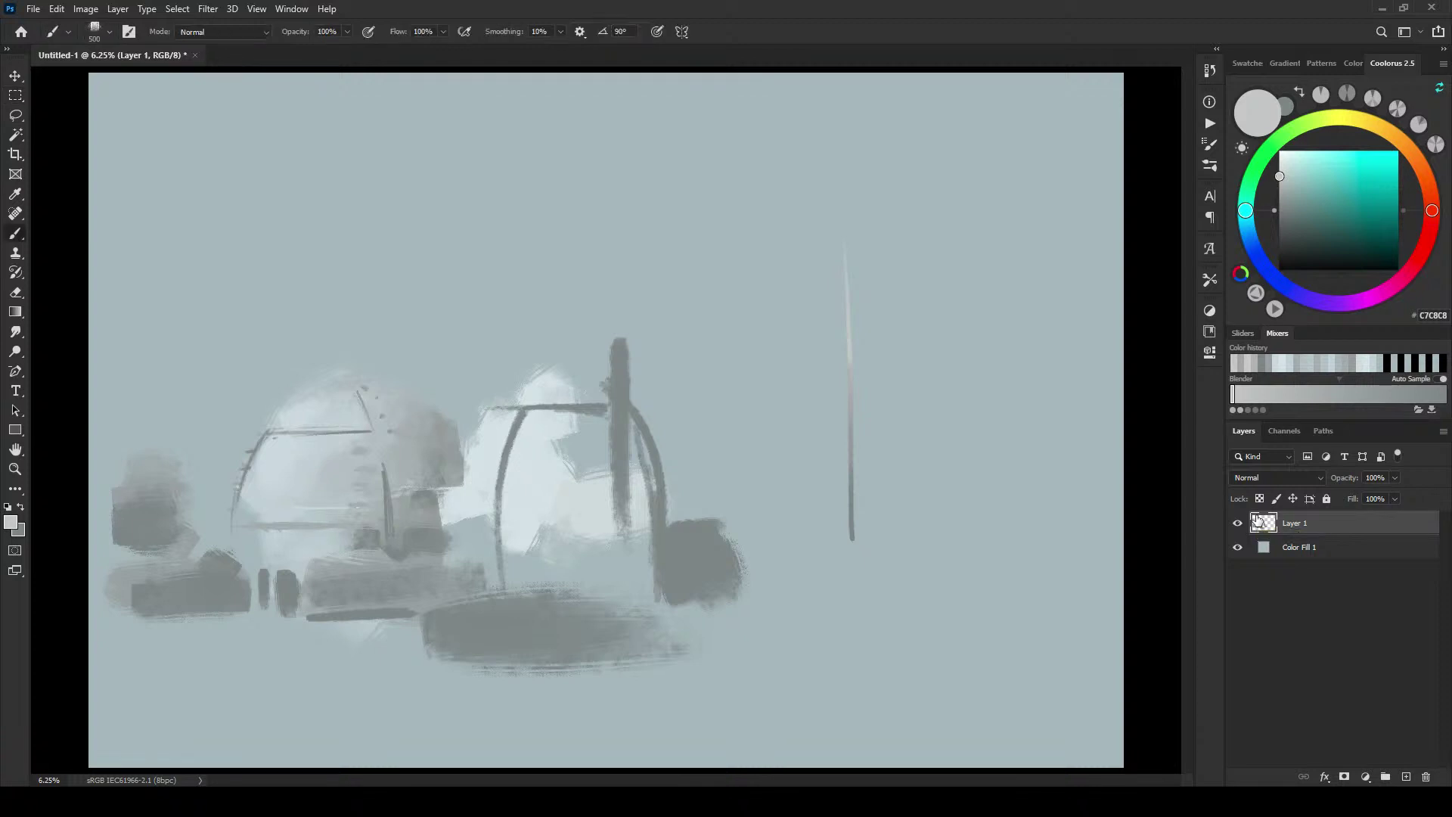
pyautogui.press('[')
pyautogui.press('[')
pyautogui.press('[')
pyautogui.keyDown('alt'); pyautogui.click(611, 550); pyautogui.keyUp('alt')
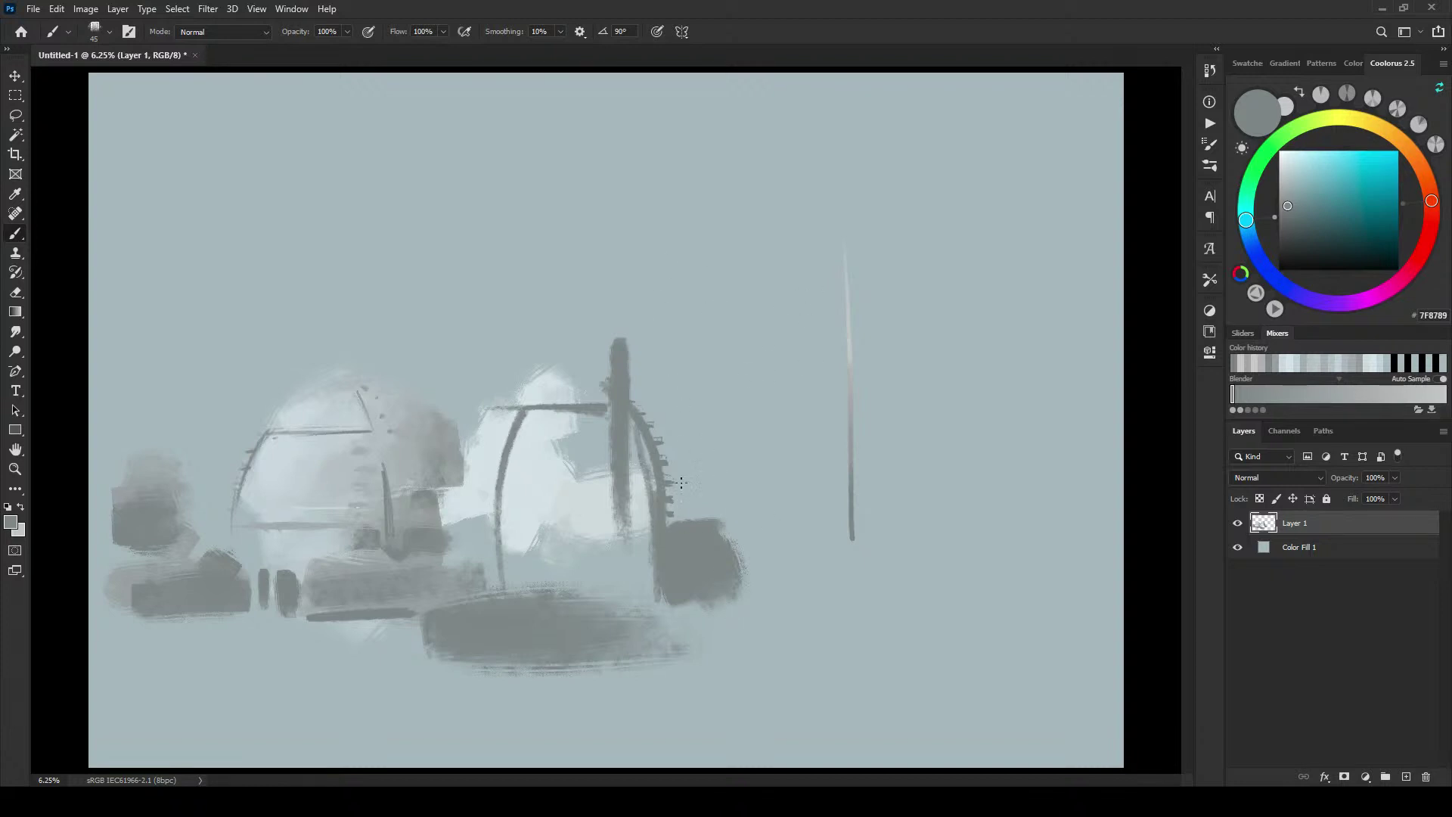
# Step: Soften the inner side of the second dome's curved edge with sampled greys, extending the shading up beside the post
pyautogui.keyDown('alt'); pyautogui.click(653, 551); pyautogui.keyUp('alt')
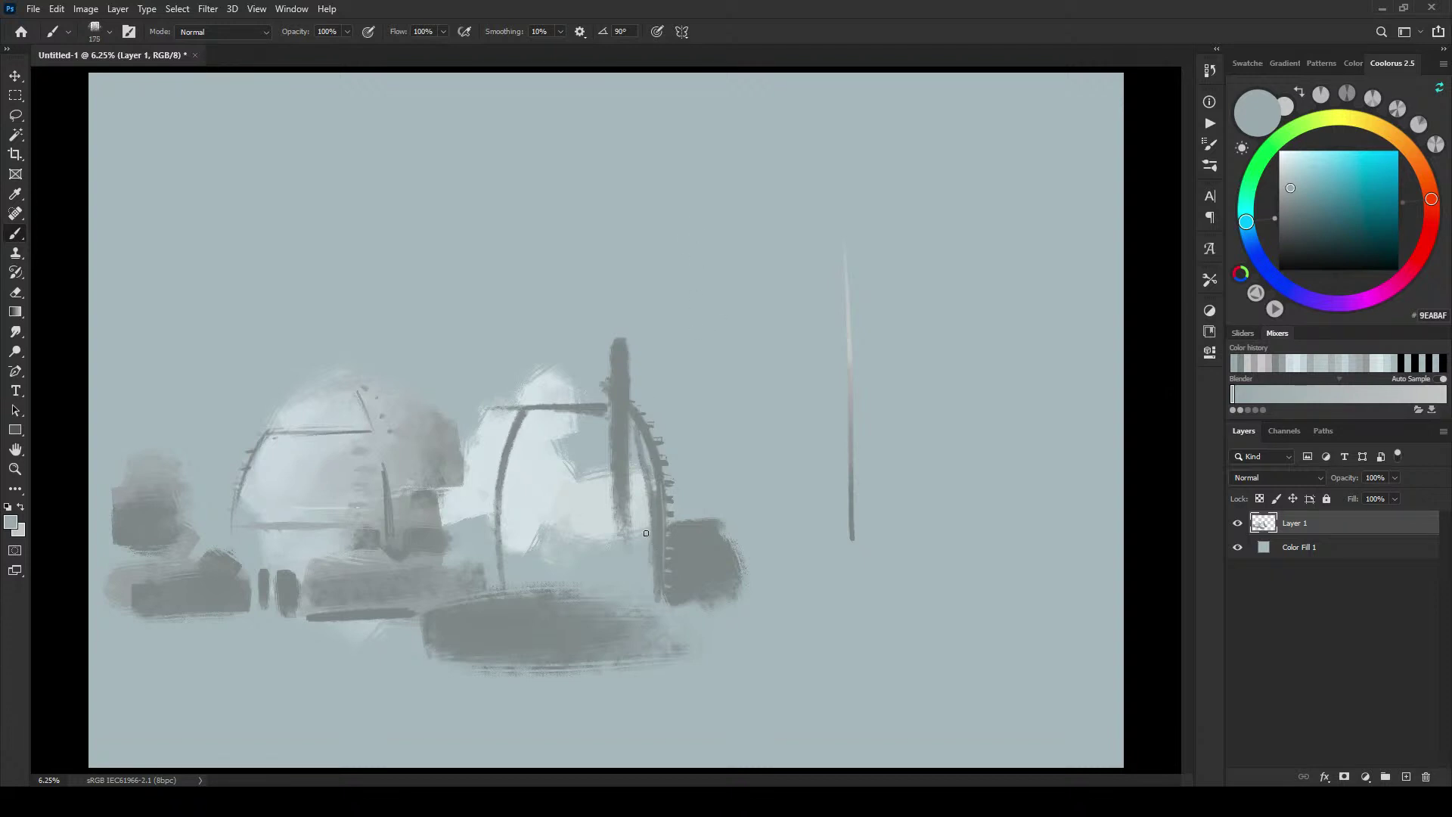
pyautogui.keyDown('alt'); pyautogui.click(660, 555); pyautogui.keyUp('alt')
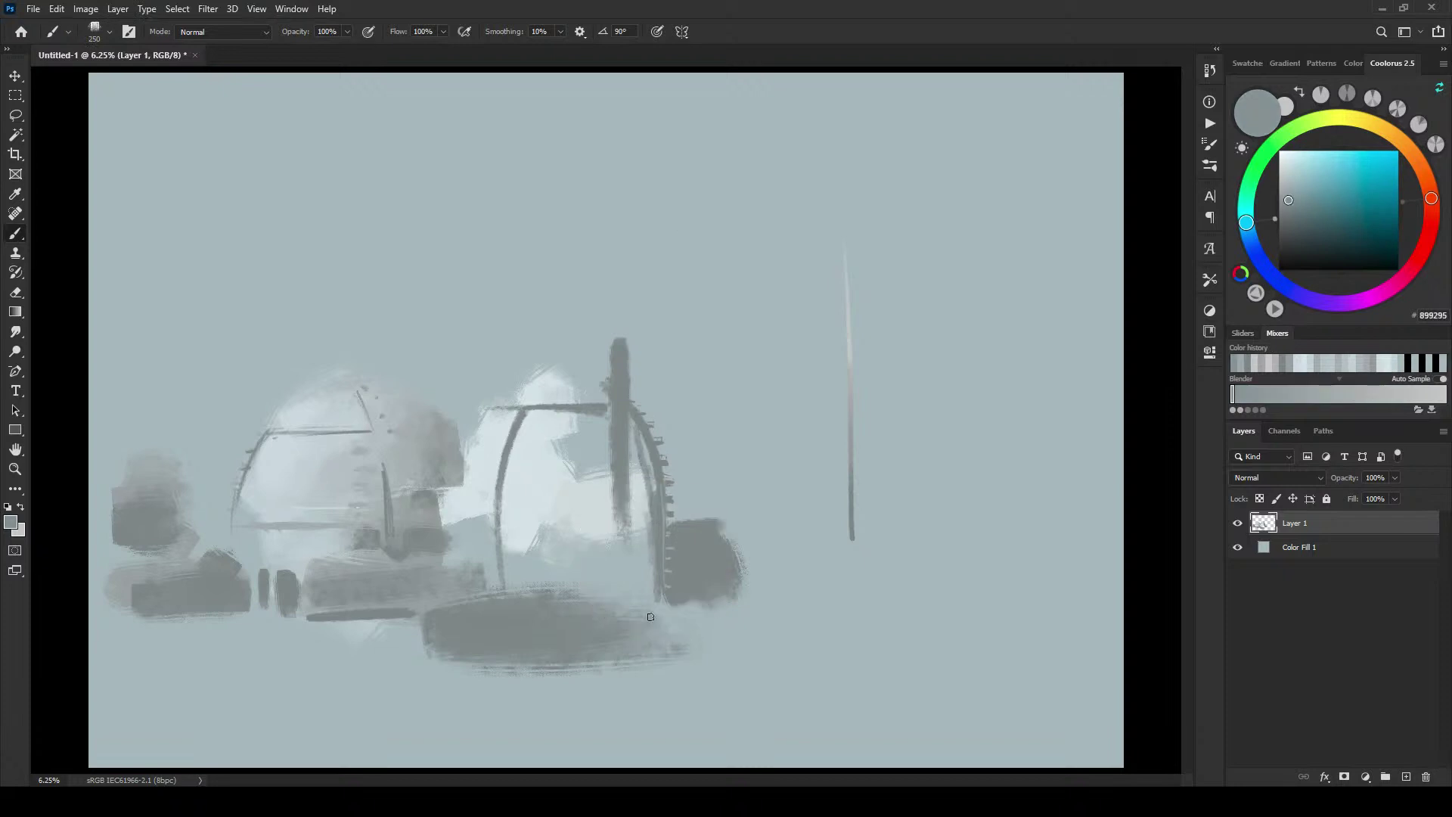
pyautogui.keyDown('alt'); pyautogui.click(653, 557); pyautogui.keyUp('alt')
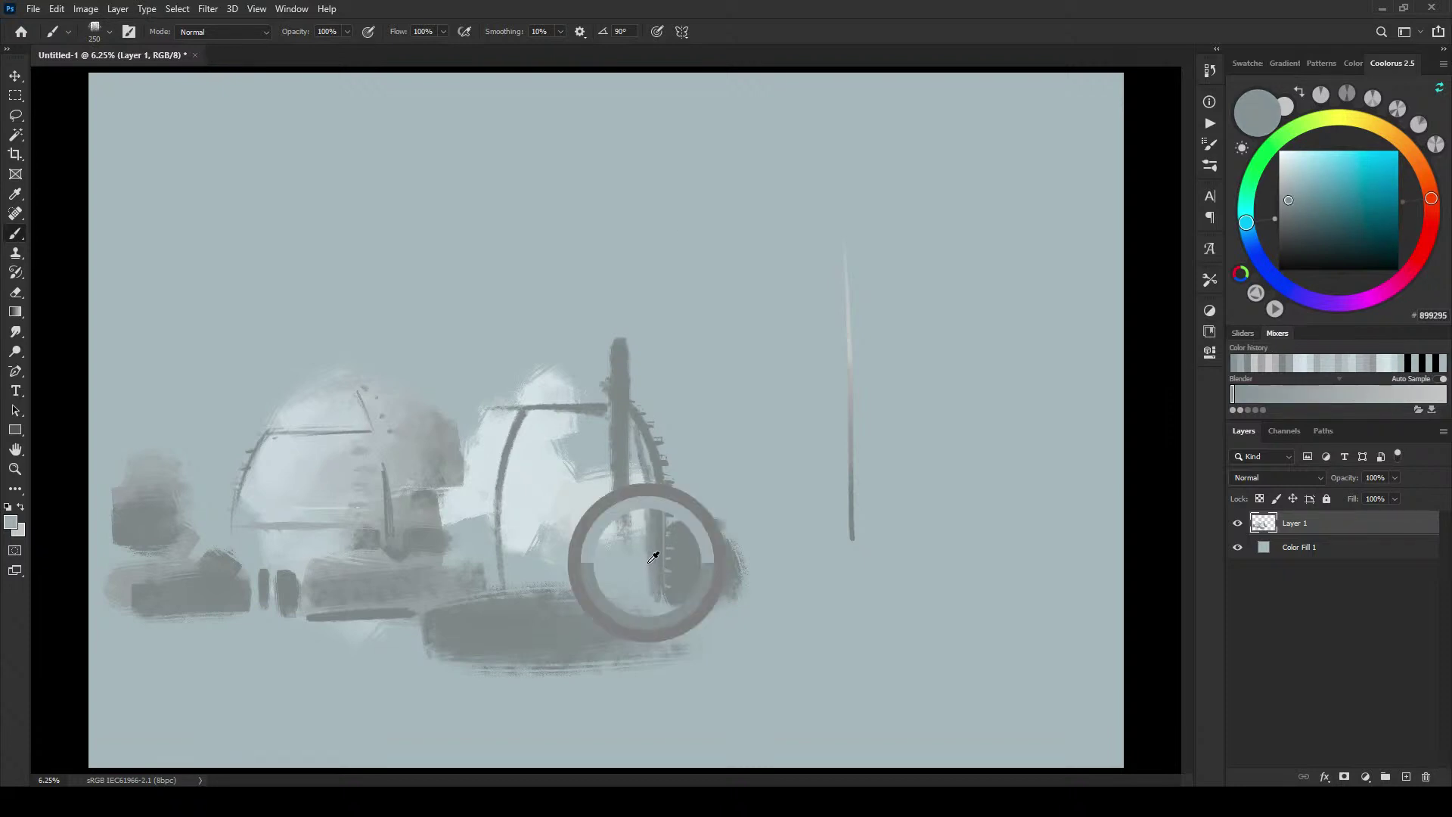
pyautogui.keyDown('alt'); pyautogui.click(658, 532); pyautogui.keyUp('alt')
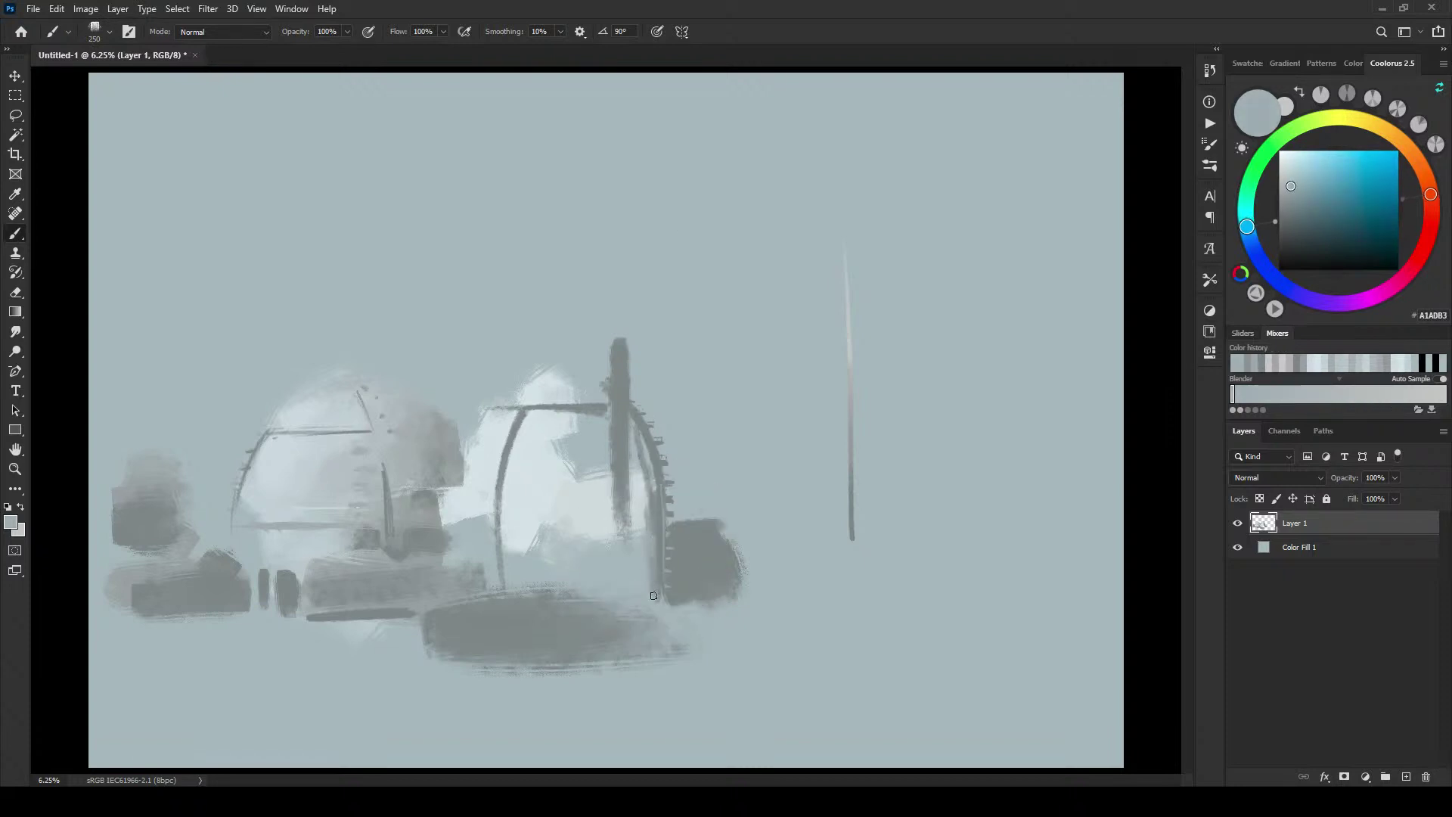
pyautogui.keyDown('alt'); pyautogui.click(655, 513); pyautogui.keyUp('alt')
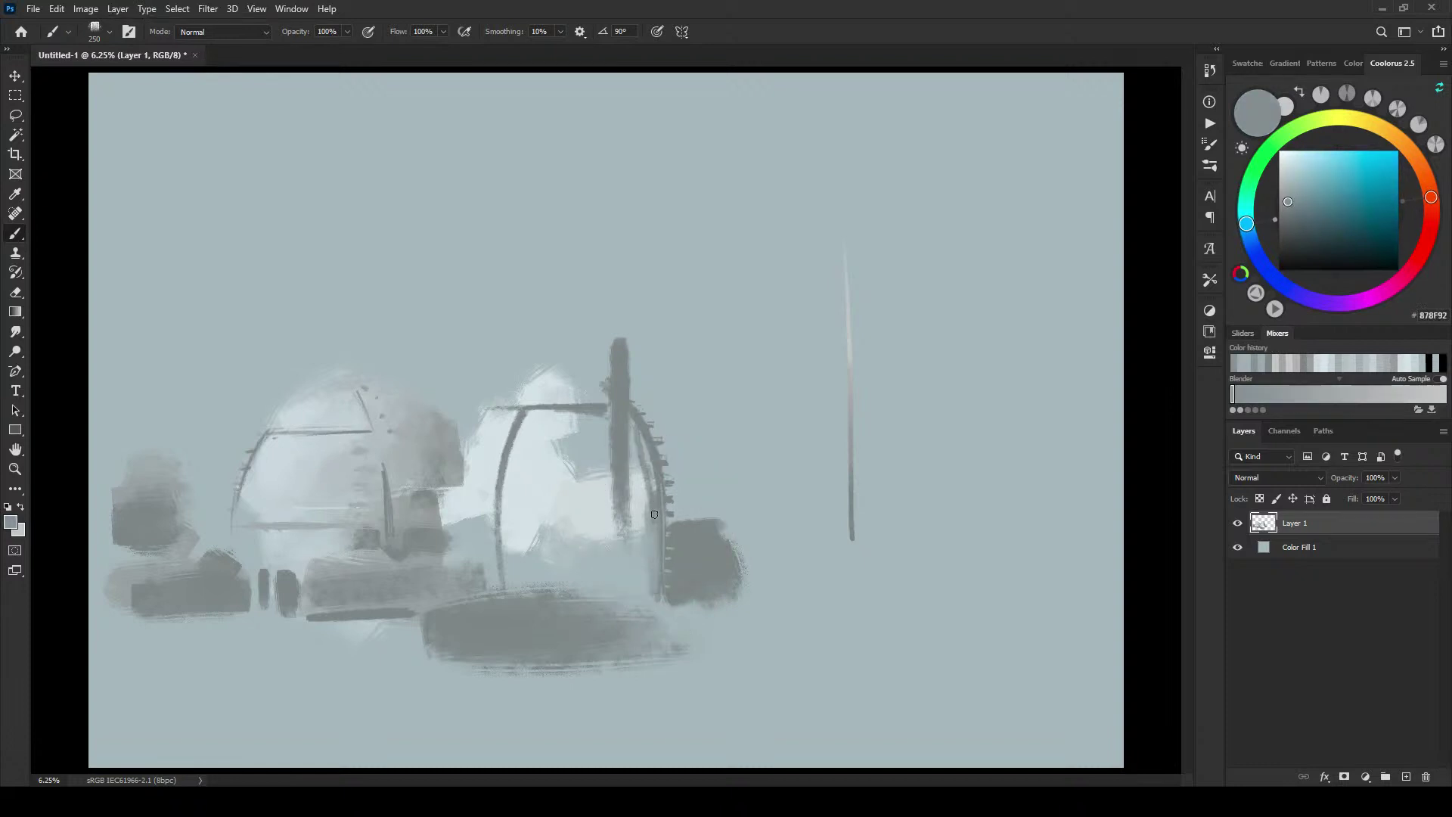
pyautogui.keyDown('alt'); pyautogui.click(658, 516); pyautogui.keyUp('alt')
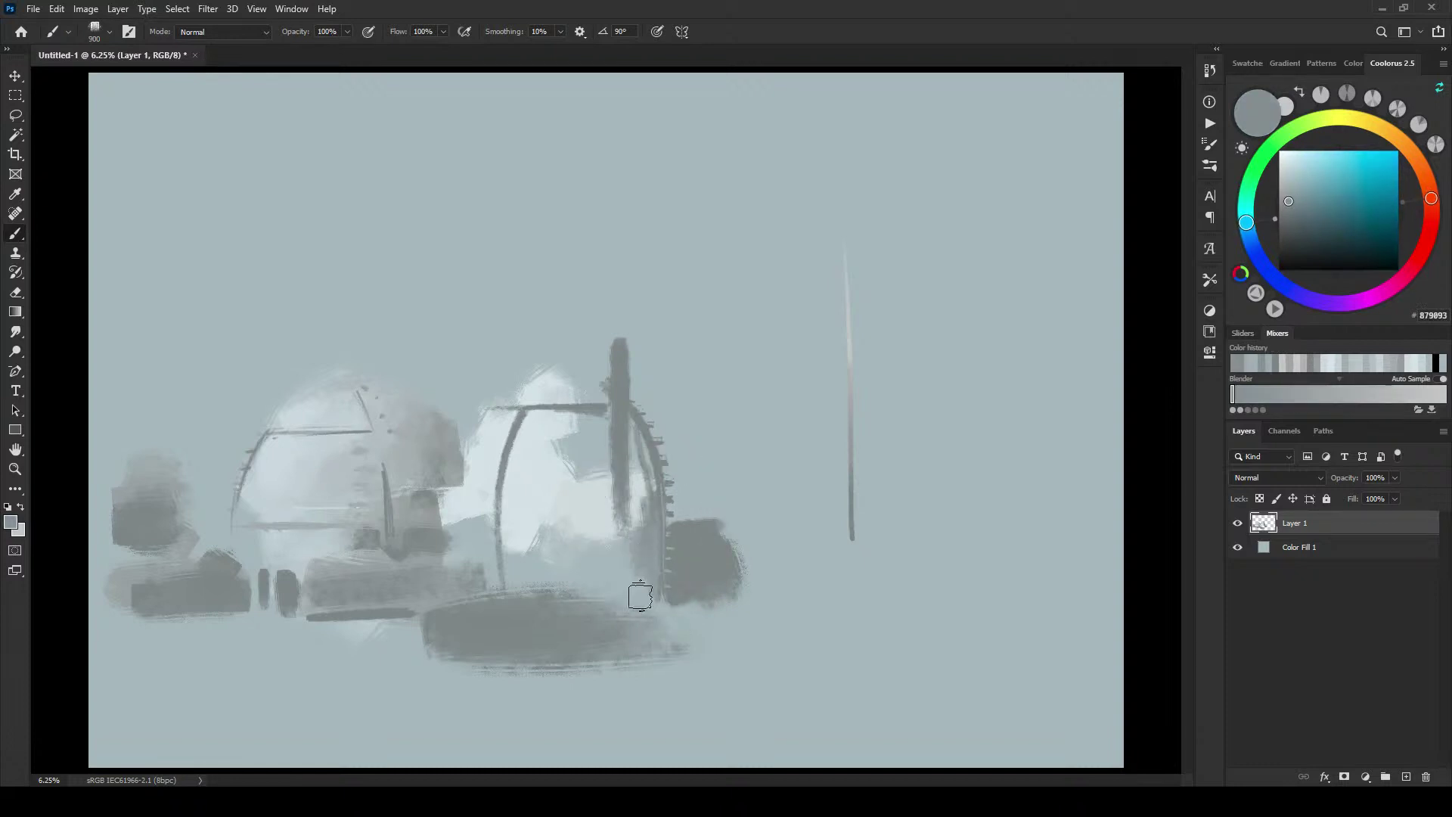
pyautogui.moveTo(635, 561); pyautogui.dragTo(628, 438)
pyautogui.keyDown('alt'); pyautogui.click(638, 426); pyautogui.keyUp('alt')
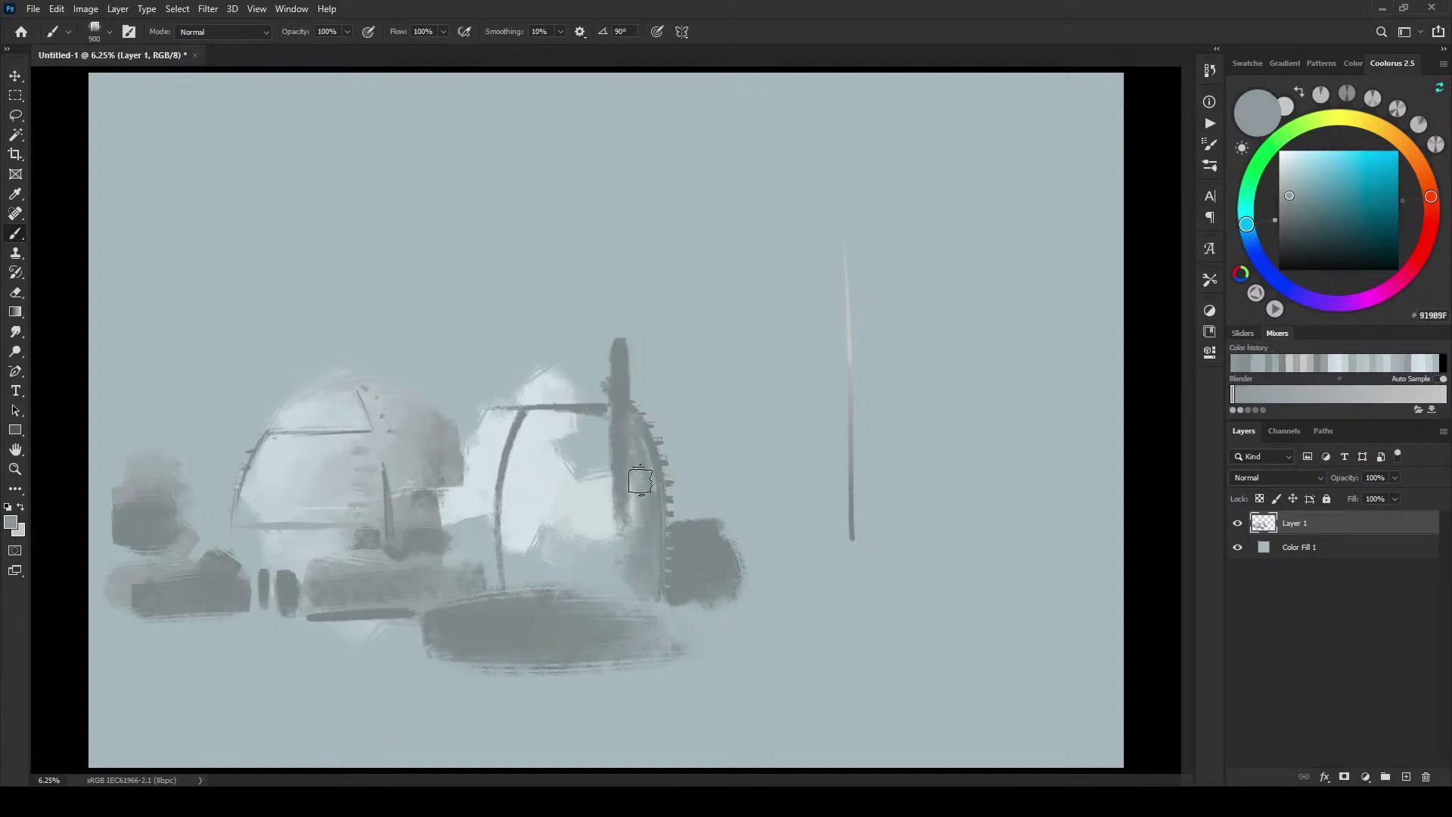
# Step: Shade the lower half of the second dome with broad mid-grey strokes using a large brush
pyautogui.press(']')
pyautogui.press(']')
pyautogui.press(']')
pyautogui.press(']')
pyautogui.press(']')
pyautogui.press(']')
pyautogui.press(']')
pyautogui.press(']')
pyautogui.moveTo(574, 564)
pyautogui.mouseDown()
pyautogui.moveTo(596, 543)
pyautogui.moveTo(565, 503)
pyautogui.moveTo(583, 479)
pyautogui.moveTo(620, 557)
pyautogui.moveTo(581, 528)
pyautogui.moveTo(594, 484)
pyautogui.mouseUp()
pyautogui.press('[')
pyautogui.press('[')
pyautogui.press('[')
pyautogui.press('[')
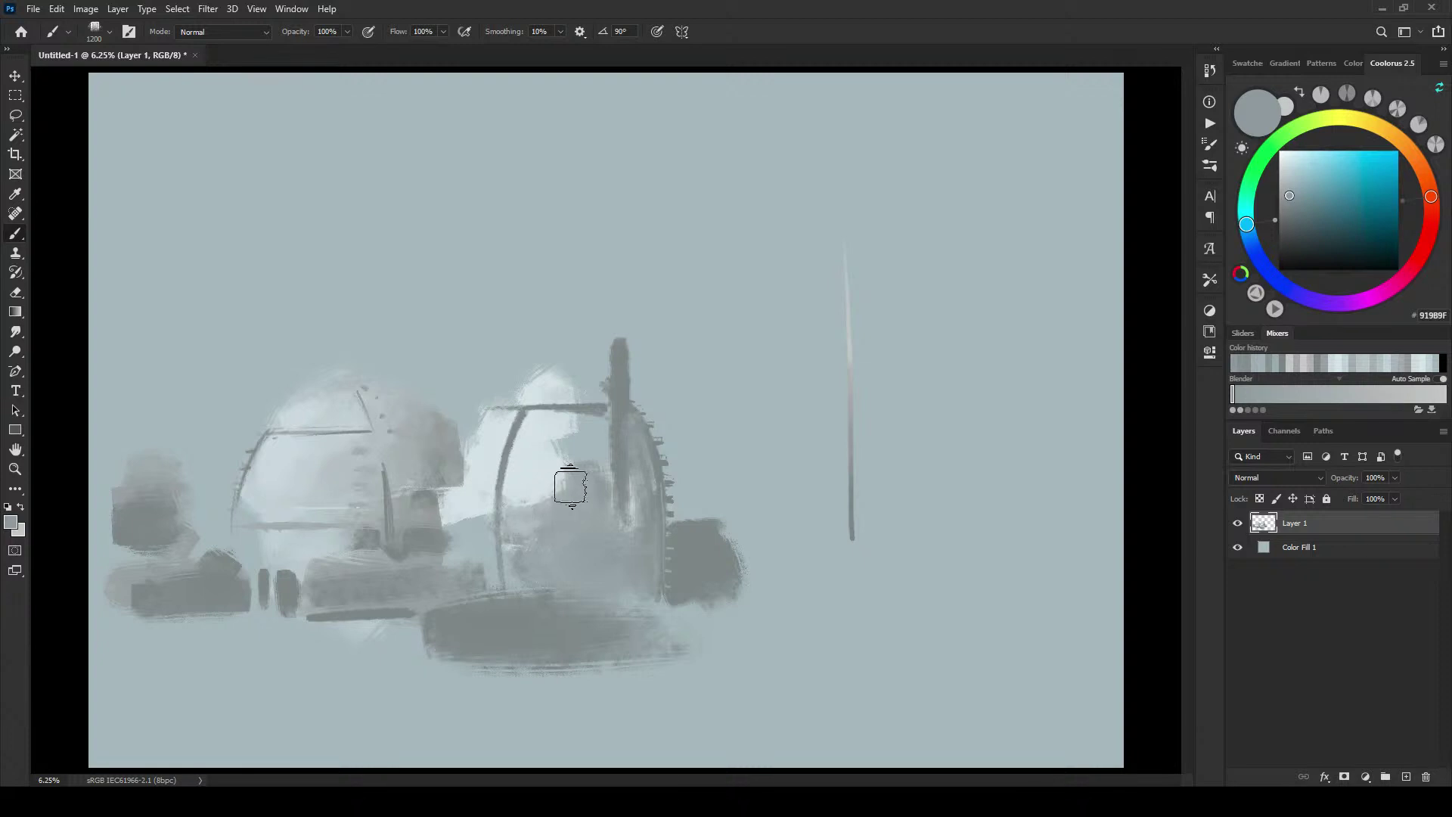
# Step: Touch up the second dome's notched outer edge with a fine brush in sampled dark grey and background tones
pyautogui.press('[')
pyautogui.press('[')
pyautogui.press('[')
pyautogui.press('[')
pyautogui.press('[')
pyautogui.press('[')
pyautogui.press('[')
pyautogui.press('[')
pyautogui.press('[')
pyautogui.keyDown('alt'); pyautogui.click(676, 546); pyautogui.keyUp('alt')
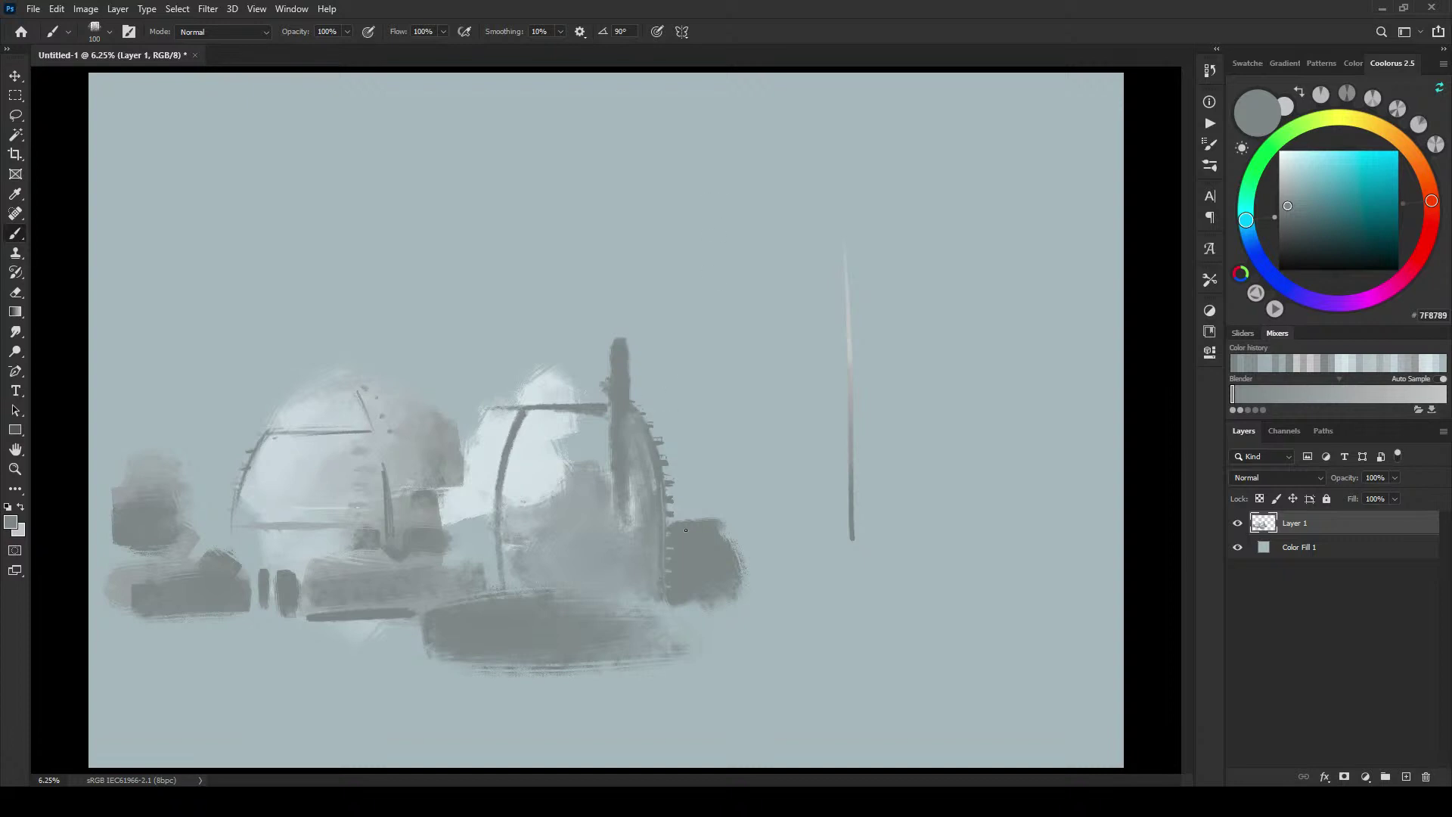
pyautogui.keyDown('alt'); pyautogui.click(697, 470); pyautogui.keyUp('alt')
pyautogui.press('[')
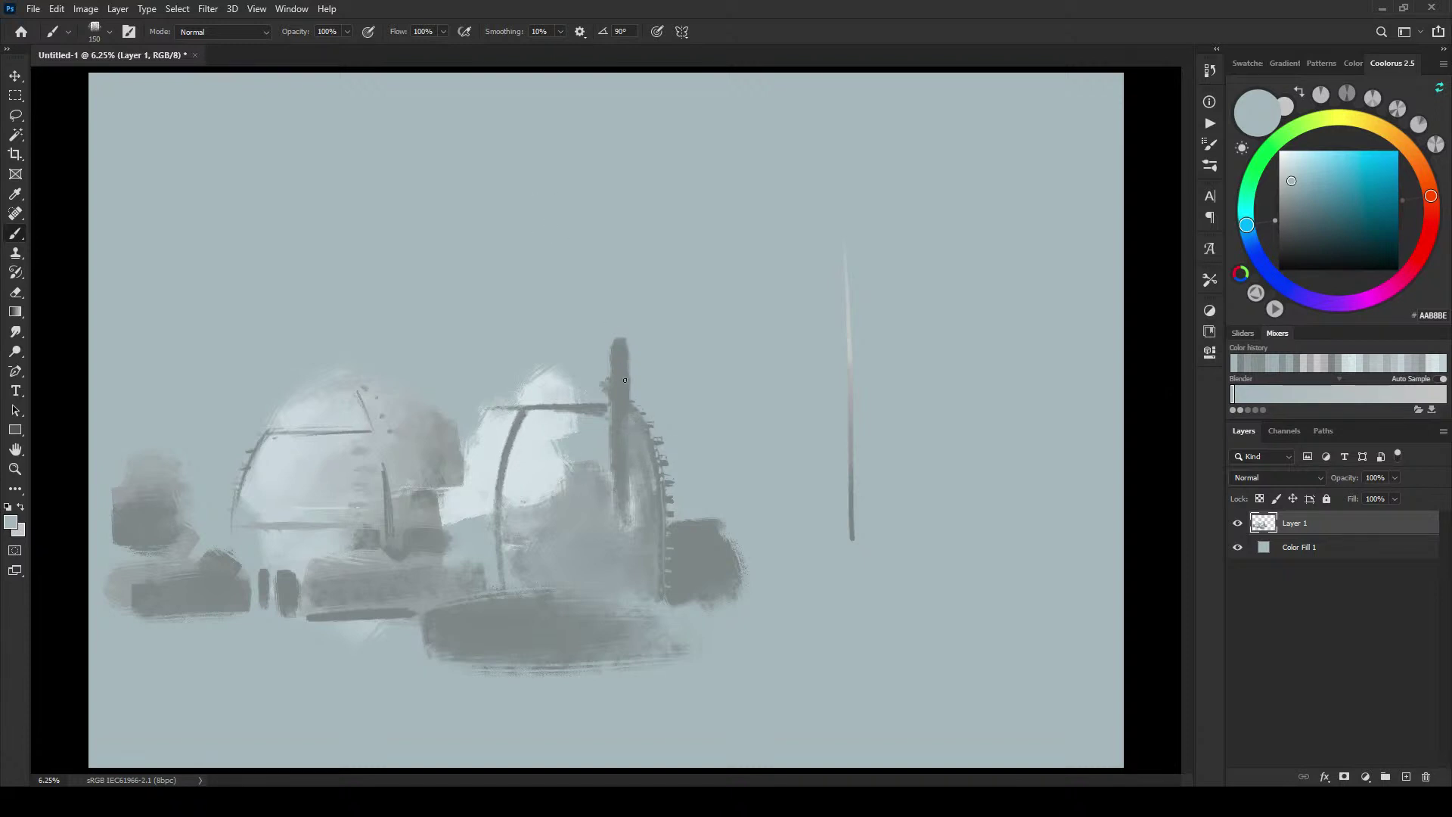
# Step: Paint sampled pale tones over the second dome's upper area between the curved rib and the post
pyautogui.keyDown('alt'); pyautogui.click(543, 409); pyautogui.keyUp('alt')
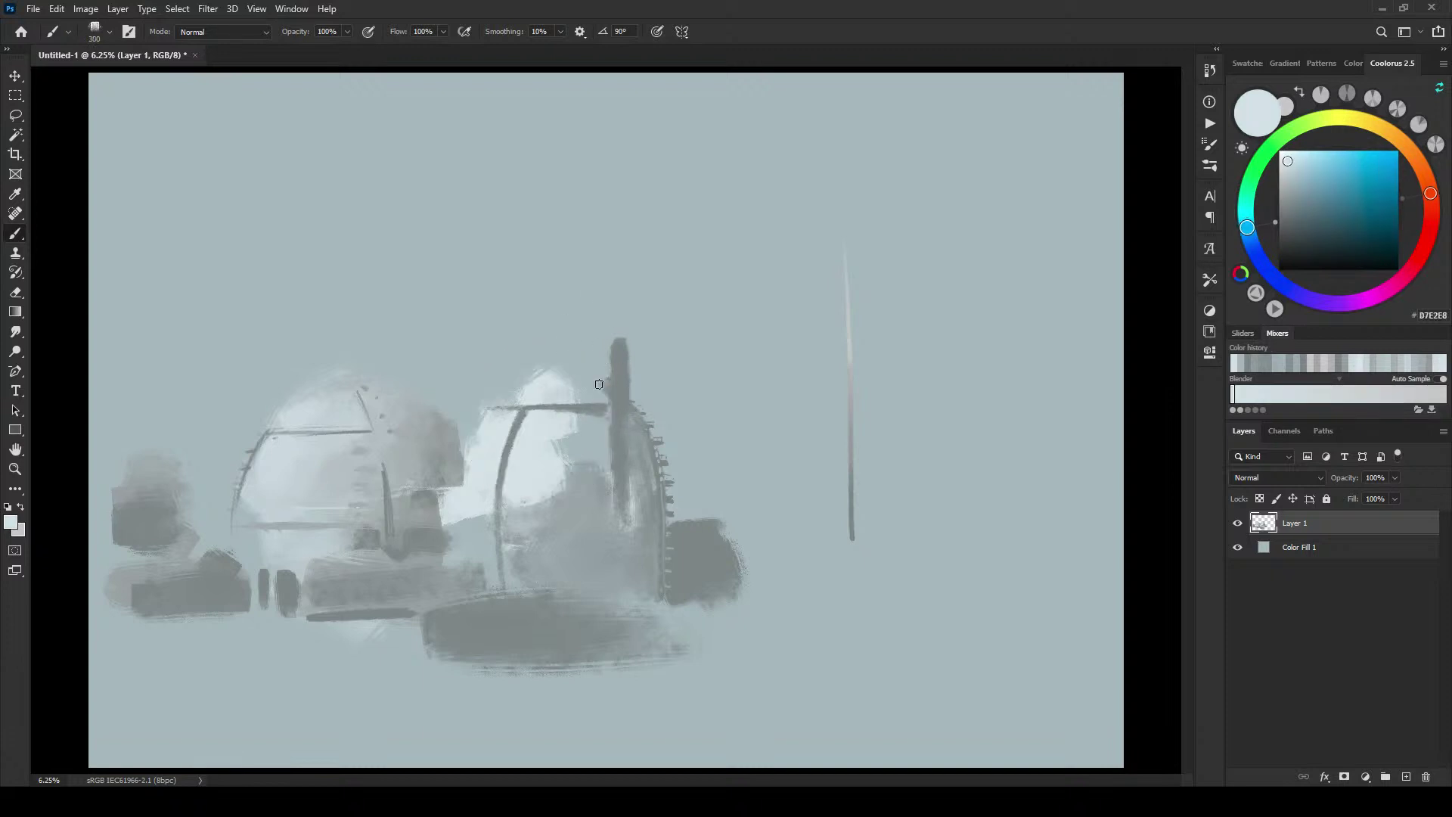
pyautogui.keyDown('alt'); pyautogui.click(570, 463); pyautogui.keyUp('alt')
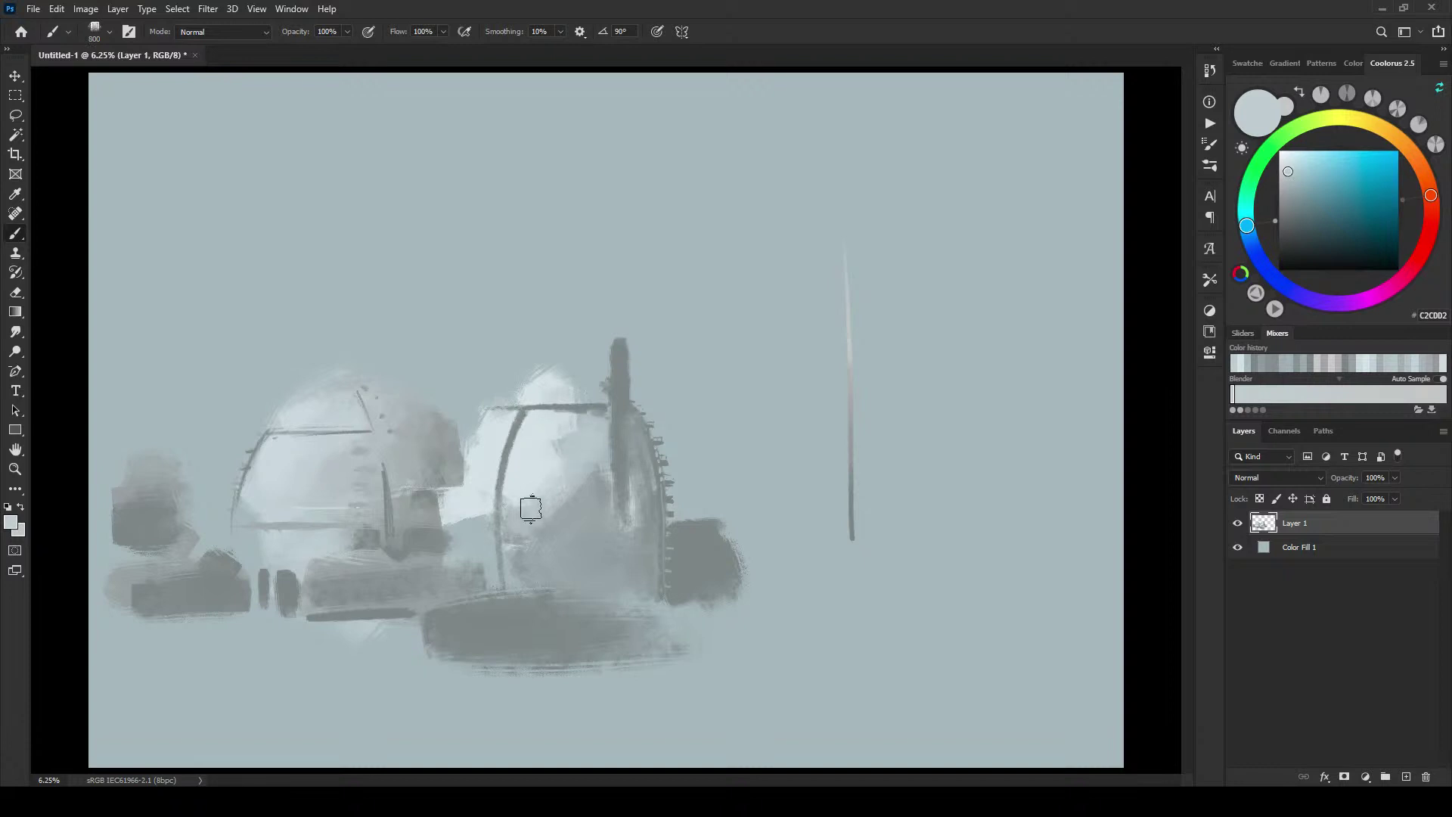
pyautogui.press(']')
pyautogui.press(']')
pyautogui.press(']')
pyautogui.press(']')
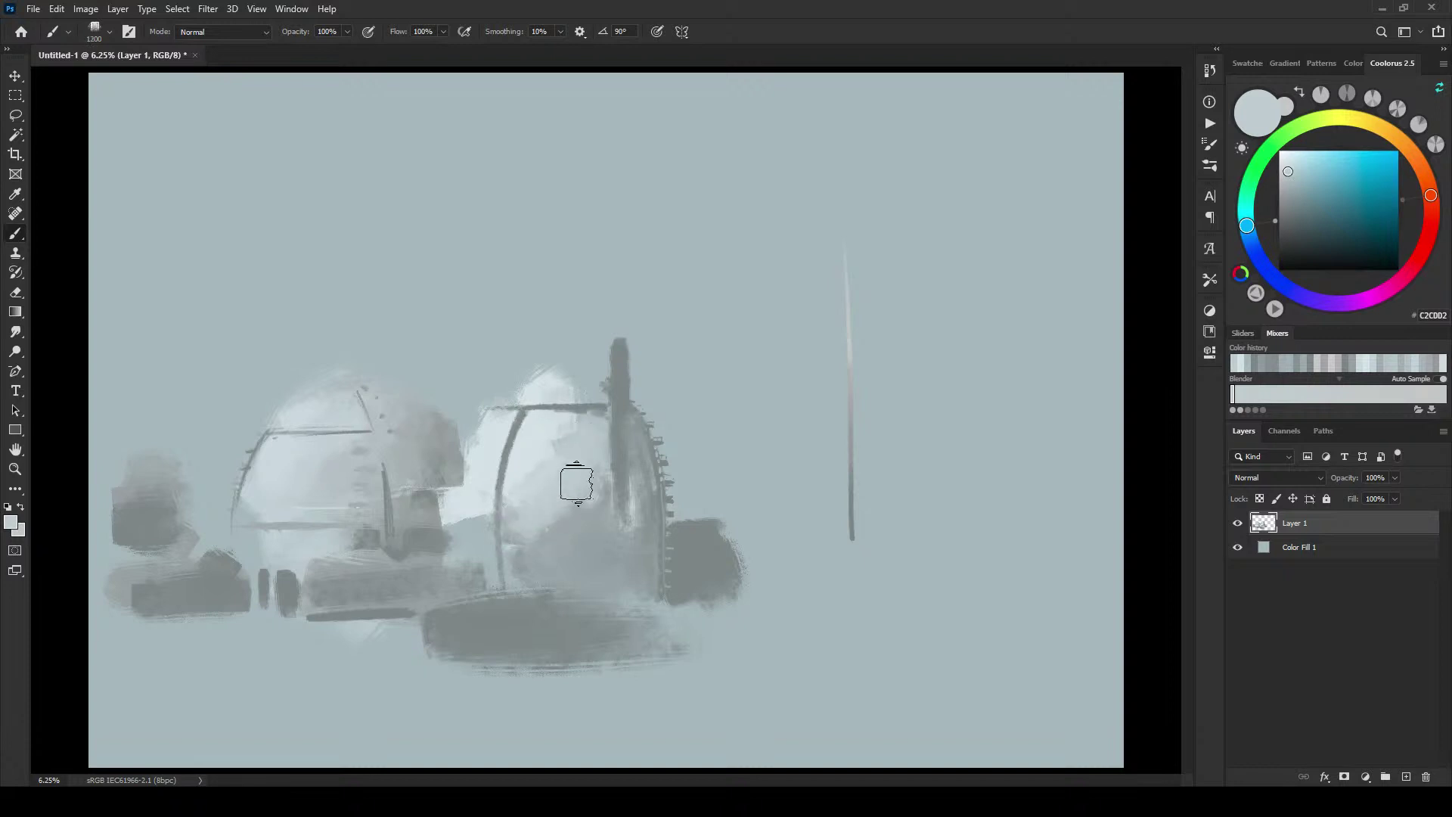
# Step: Blend the second dome's lit top into its shaded base with sampled greys at brush size 1200
pyautogui.keyDown('alt'); pyautogui.click(558, 529); pyautogui.keyUp('alt')
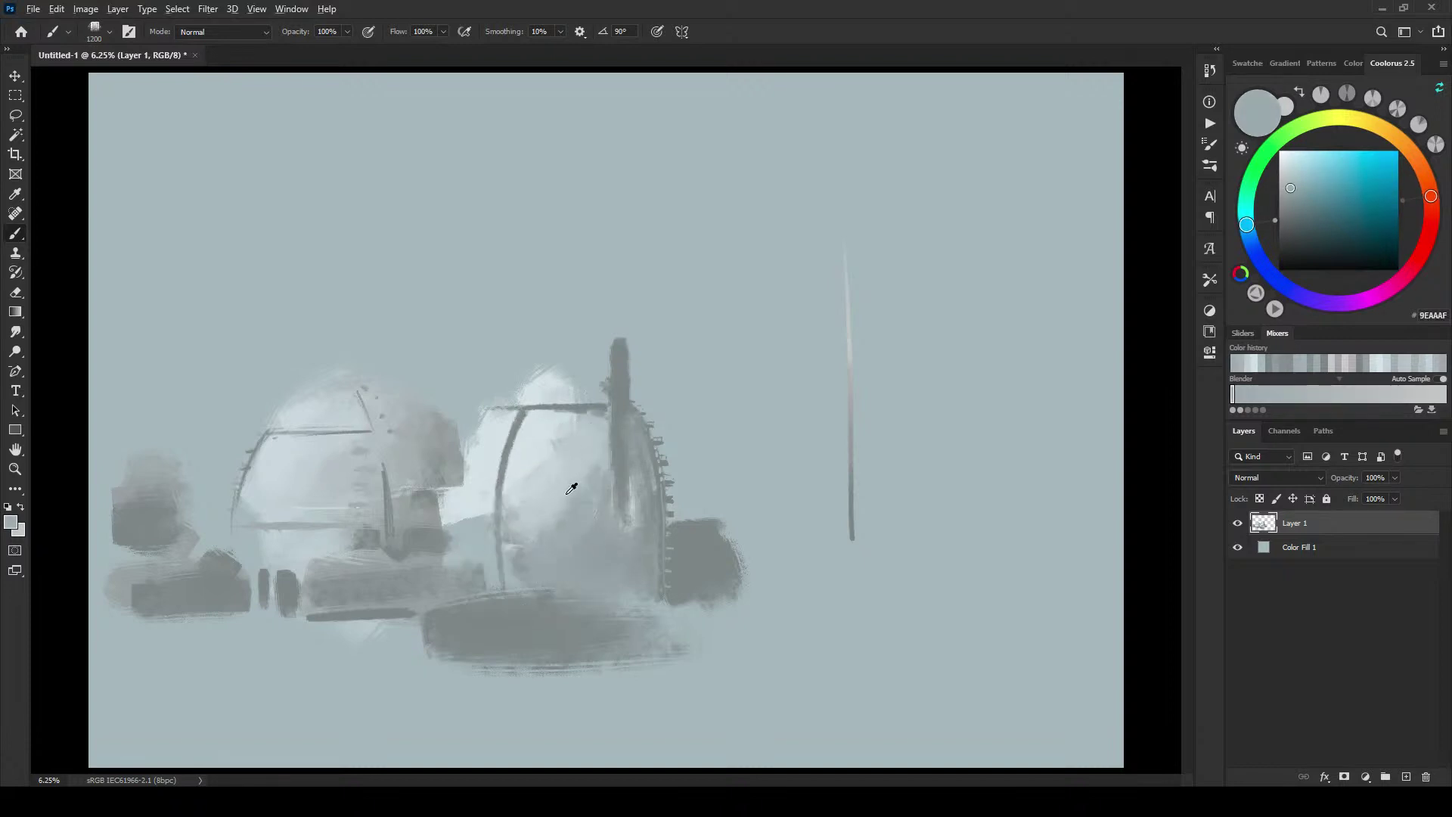
pyautogui.keyDown('alt'); pyautogui.click(550, 504); pyautogui.keyUp('alt')
pyautogui.keyDown('alt'); pyautogui.click(558, 525); pyautogui.keyUp('alt')
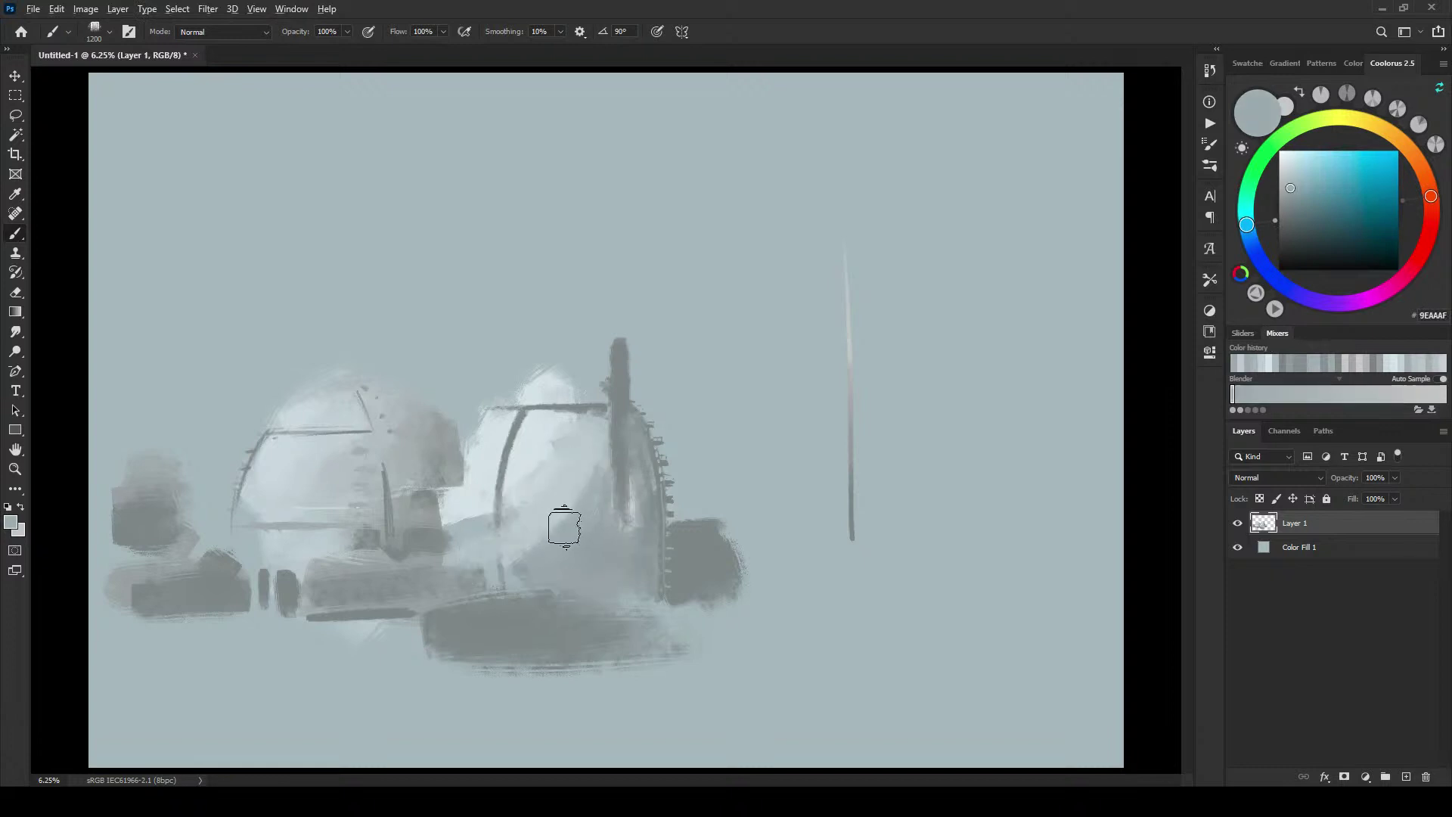
pyautogui.keyDown('alt'); pyautogui.click(546, 466); pyautogui.keyUp('alt')
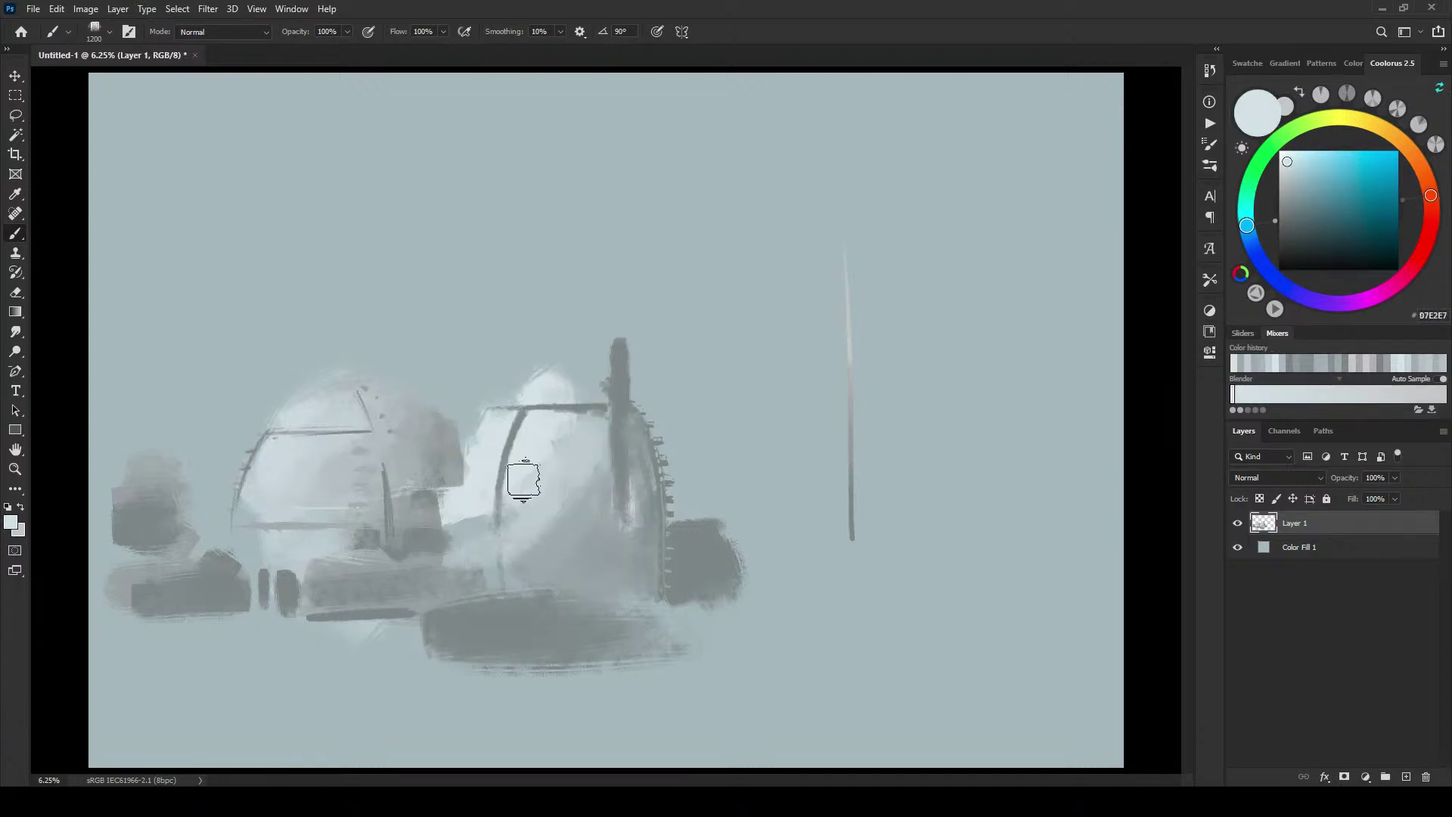
# Step: Extend the second dome's pale lit side toward the first dome and round off its top, reducing the brush to 800
pyautogui.moveTo(484, 406)
pyautogui.mouseDown()
pyautogui.moveTo(450, 528)
pyautogui.moveTo(465, 424)
pyautogui.moveTo(457, 469)
pyautogui.moveTo(490, 417)
pyautogui.moveTo(458, 494)
pyautogui.moveTo(502, 405)
pyautogui.moveTo(579, 390)
pyautogui.moveTo(512, 399)
pyautogui.moveTo(572, 380)
pyautogui.moveTo(458, 475)
pyautogui.moveTo(456, 439)
pyautogui.moveTo(497, 488)
pyautogui.moveTo(467, 525)
pyautogui.mouseUp()
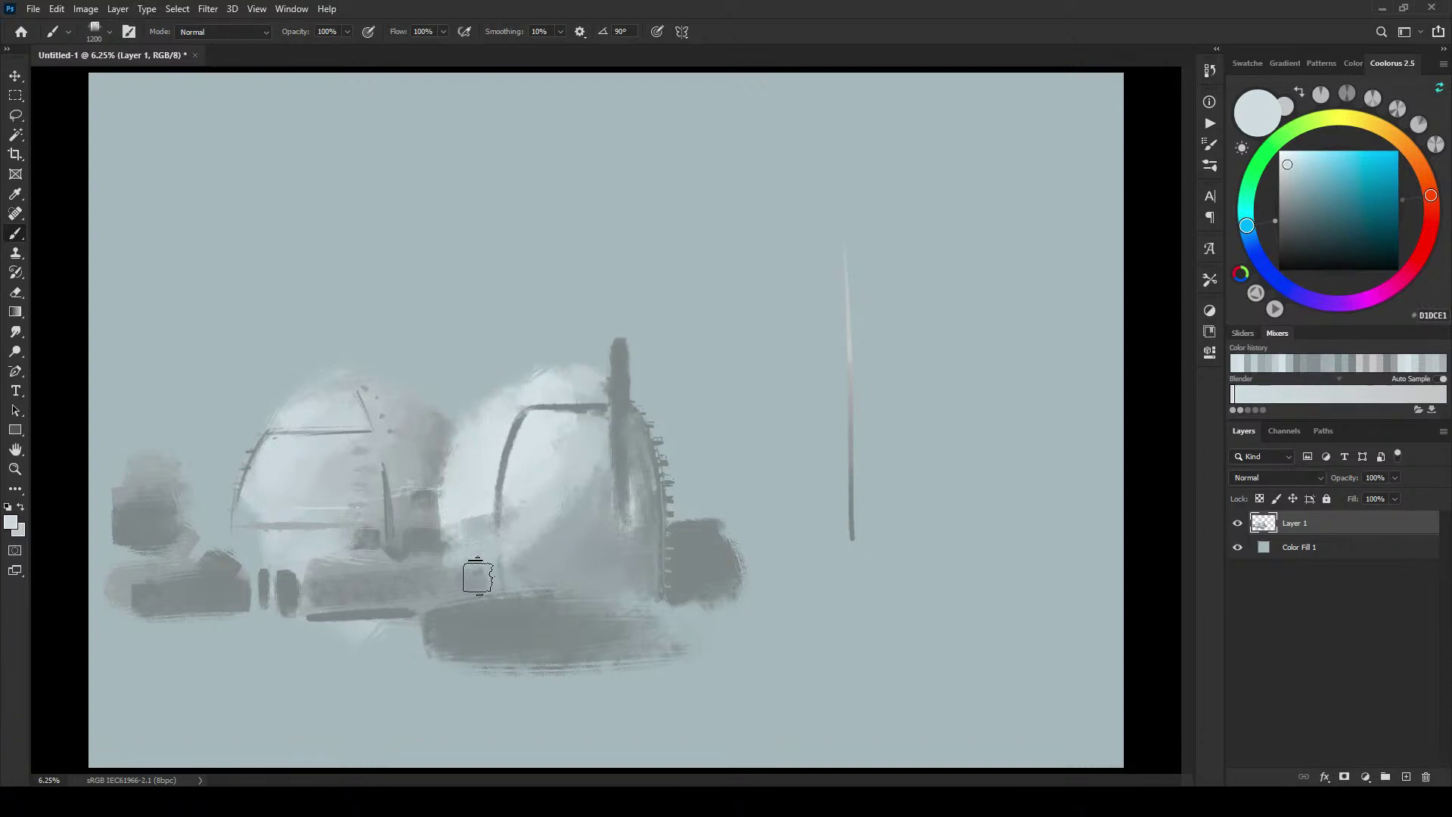
pyautogui.press('[')
pyautogui.press('[')
pyautogui.press('[')
pyautogui.press('[')
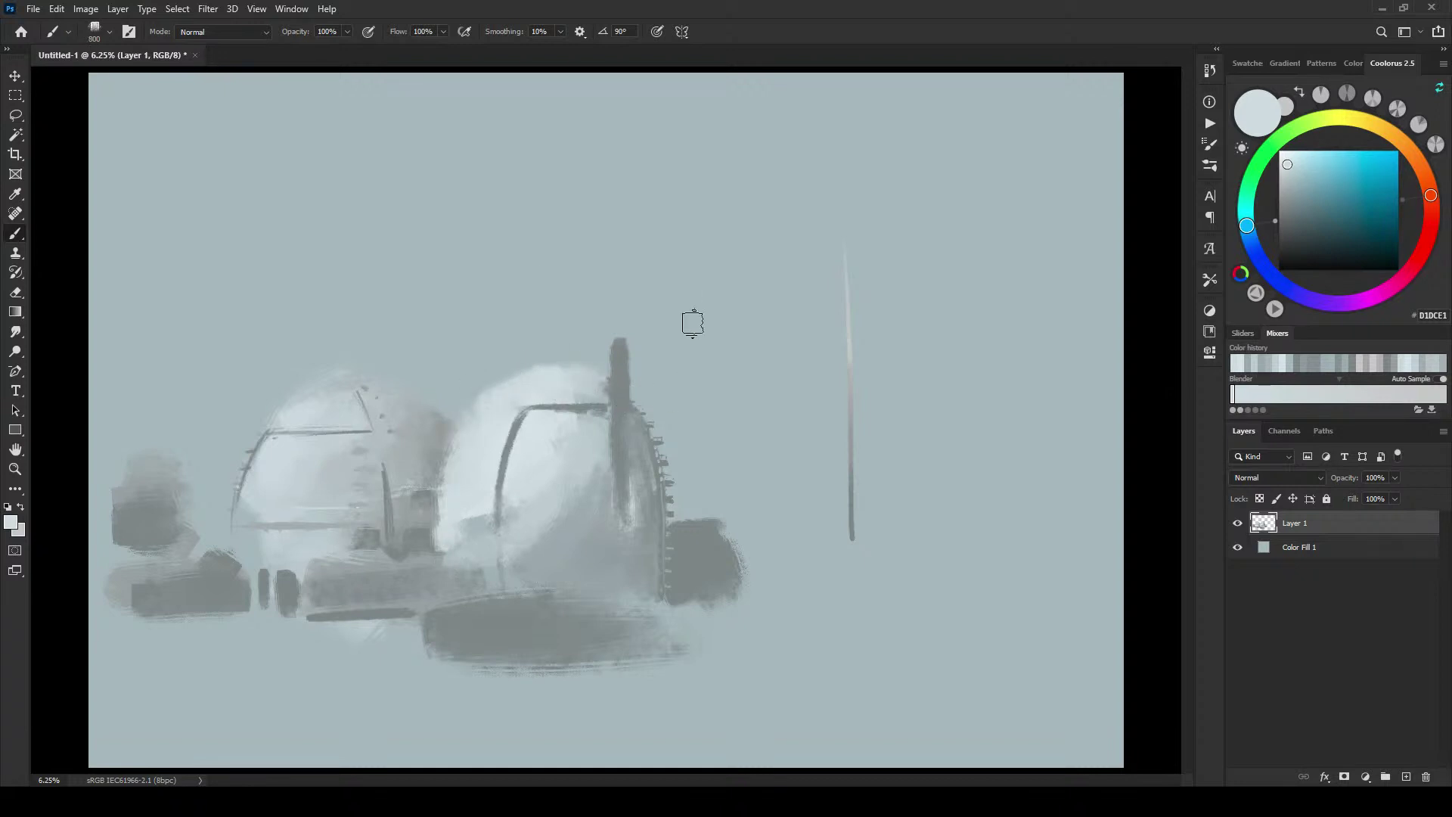
# Step: Define the second dome's pale edge beside the first dome with a sampled light grey, finishing its base at brush size 800
pyautogui.keyDown('alt'); pyautogui.click(642, 429); pyautogui.keyUp('alt')
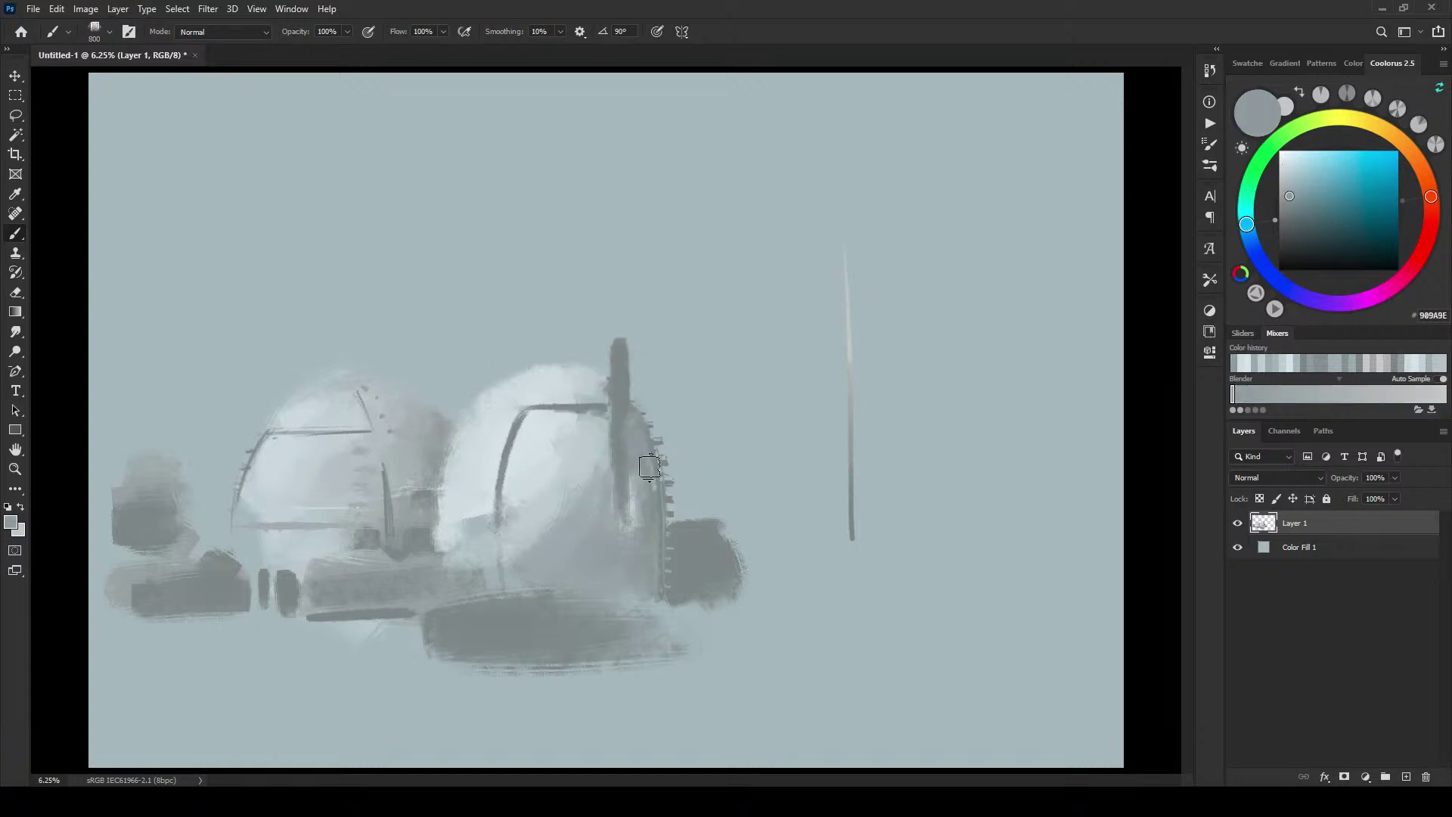
pyautogui.press('[')
pyautogui.press('[')
pyautogui.press('[')
pyautogui.press('[')
pyautogui.press('[')
pyautogui.keyDown('alt'); pyautogui.click(496, 390); pyautogui.keyUp('alt')
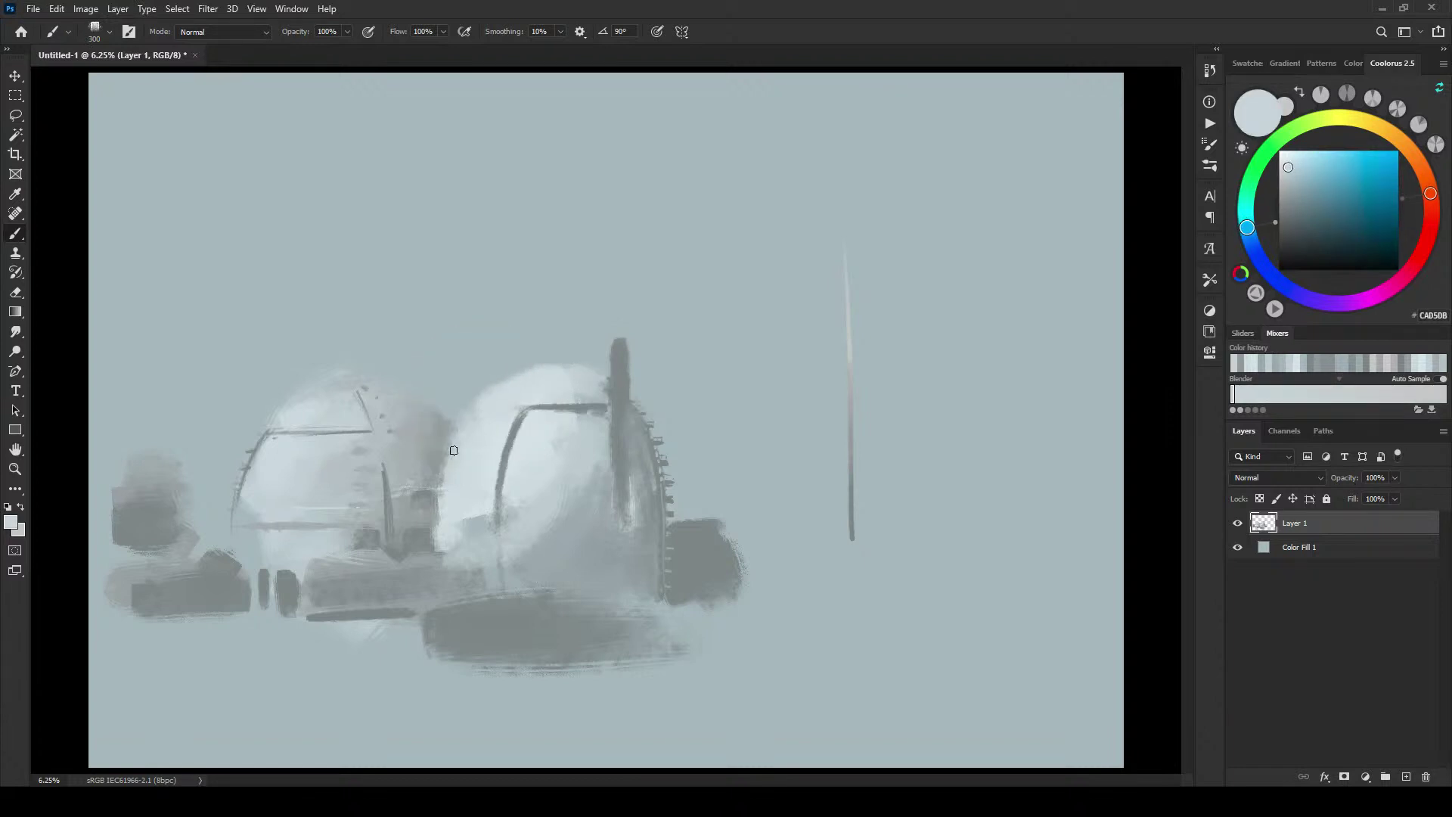
pyautogui.press(']')
pyautogui.press(']')
pyautogui.moveTo(437, 558)
pyautogui.mouseDown()
pyautogui.moveTo(450, 438)
pyautogui.moveTo(446, 452)
pyautogui.moveTo(432, 499)
pyautogui.moveTo(469, 417)
pyautogui.mouseUp()
pyautogui.moveTo(437, 465); pyautogui.dragTo(460, 422)
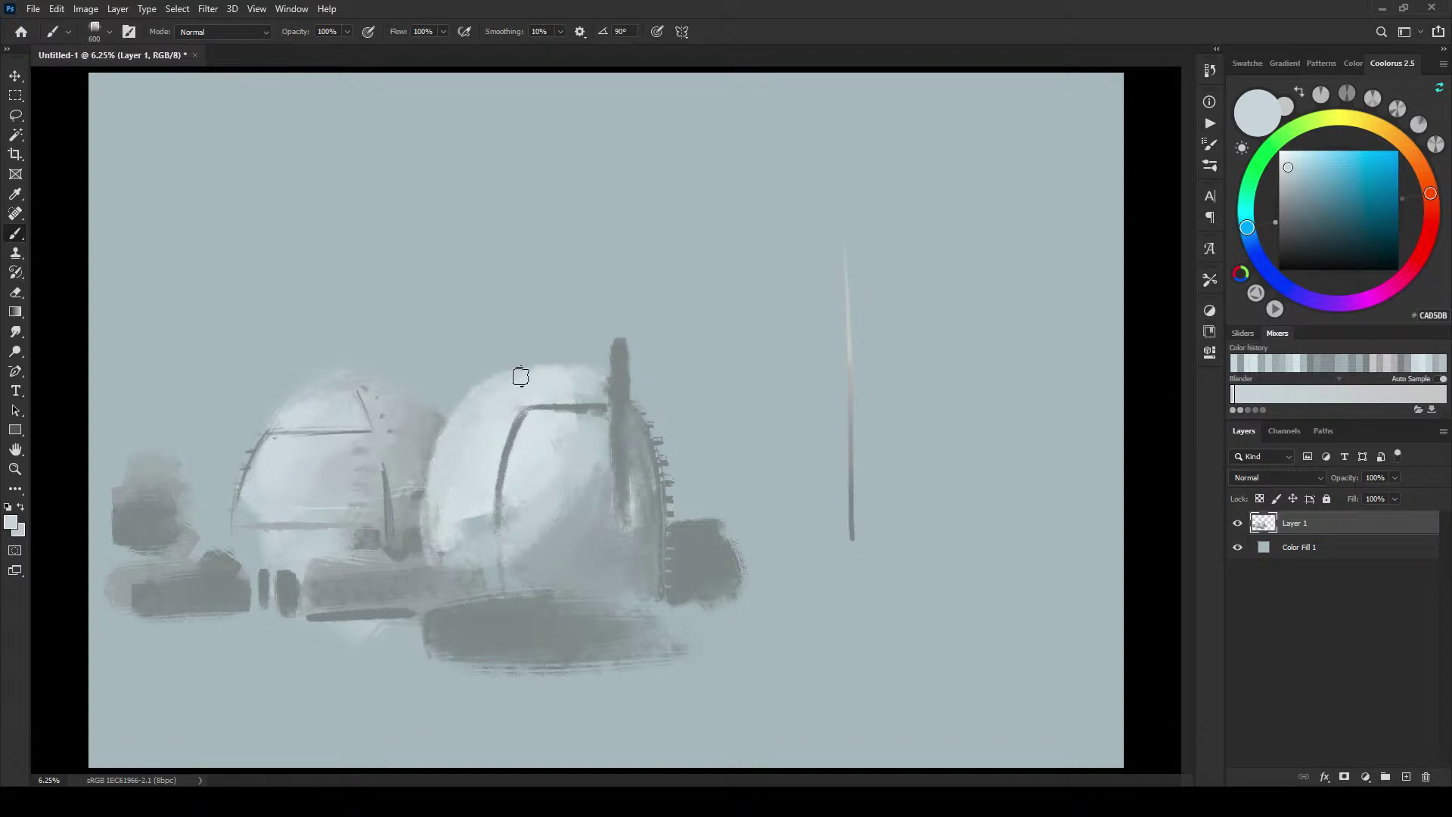
pyautogui.press(']')
pyautogui.press(']')
pyautogui.moveTo(427, 524); pyautogui.dragTo(424, 551)
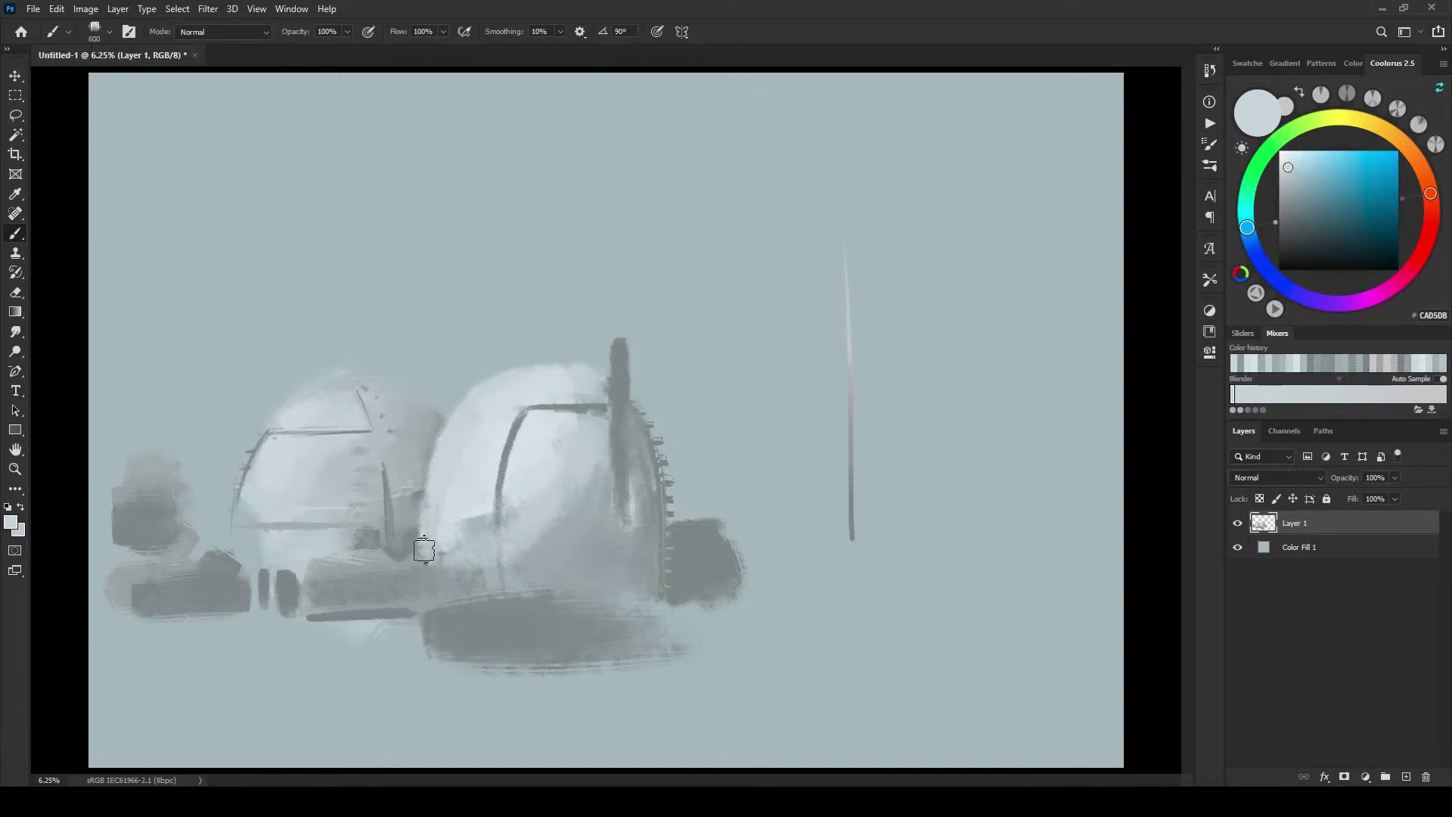
# Step: Paint over the second dome's notched outer edge with sampled greys and smooth its shaded side, enlarging the brush to 1300
pyautogui.keyDown('alt'); pyautogui.click(661, 530); pyautogui.keyUp('alt')
pyautogui.moveTo(661, 525); pyautogui.dragTo(667, 590)
pyautogui.keyDown('alt'); pyautogui.click(658, 456); pyautogui.keyUp('alt')
pyautogui.moveTo(658, 456)
pyautogui.mouseDown()
pyautogui.moveTo(664, 491)
pyautogui.moveTo(631, 410)
pyautogui.mouseUp()
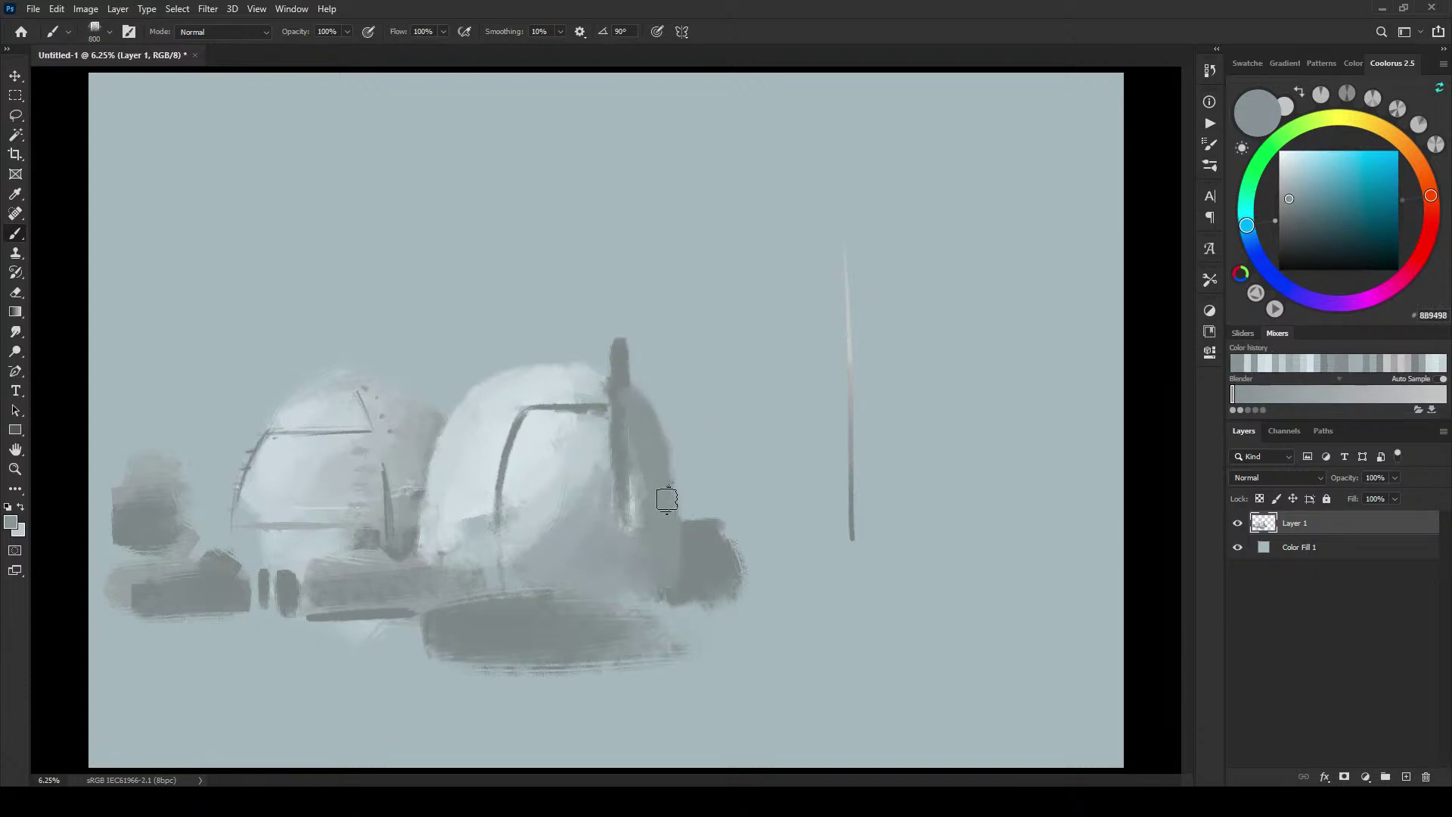
pyautogui.moveTo(665, 496); pyautogui.dragTo(673, 527)
pyautogui.press(']')
pyautogui.press(']')
pyautogui.press(']')
pyautogui.press(']')
pyautogui.press(']')
pyautogui.moveTo(636, 474); pyautogui.dragTo(621, 514)
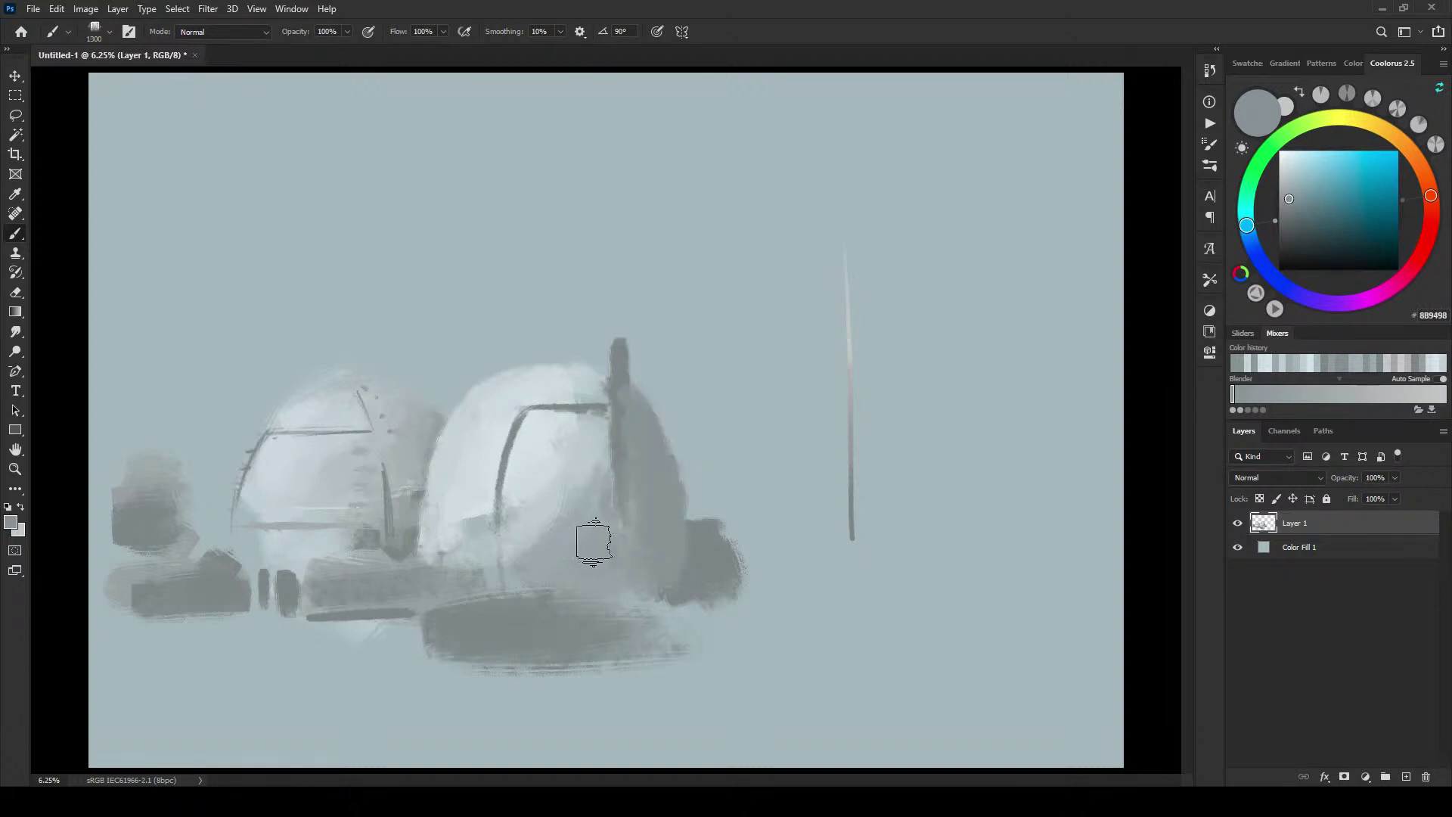
# Step: Blend the second dome's lower front with sampled mid and light greys at brush size 1400
pyautogui.press(']')
pyautogui.press(']')
pyautogui.press(']')
pyautogui.keyDown('alt'); pyautogui.click(594, 455); pyautogui.keyUp('alt')
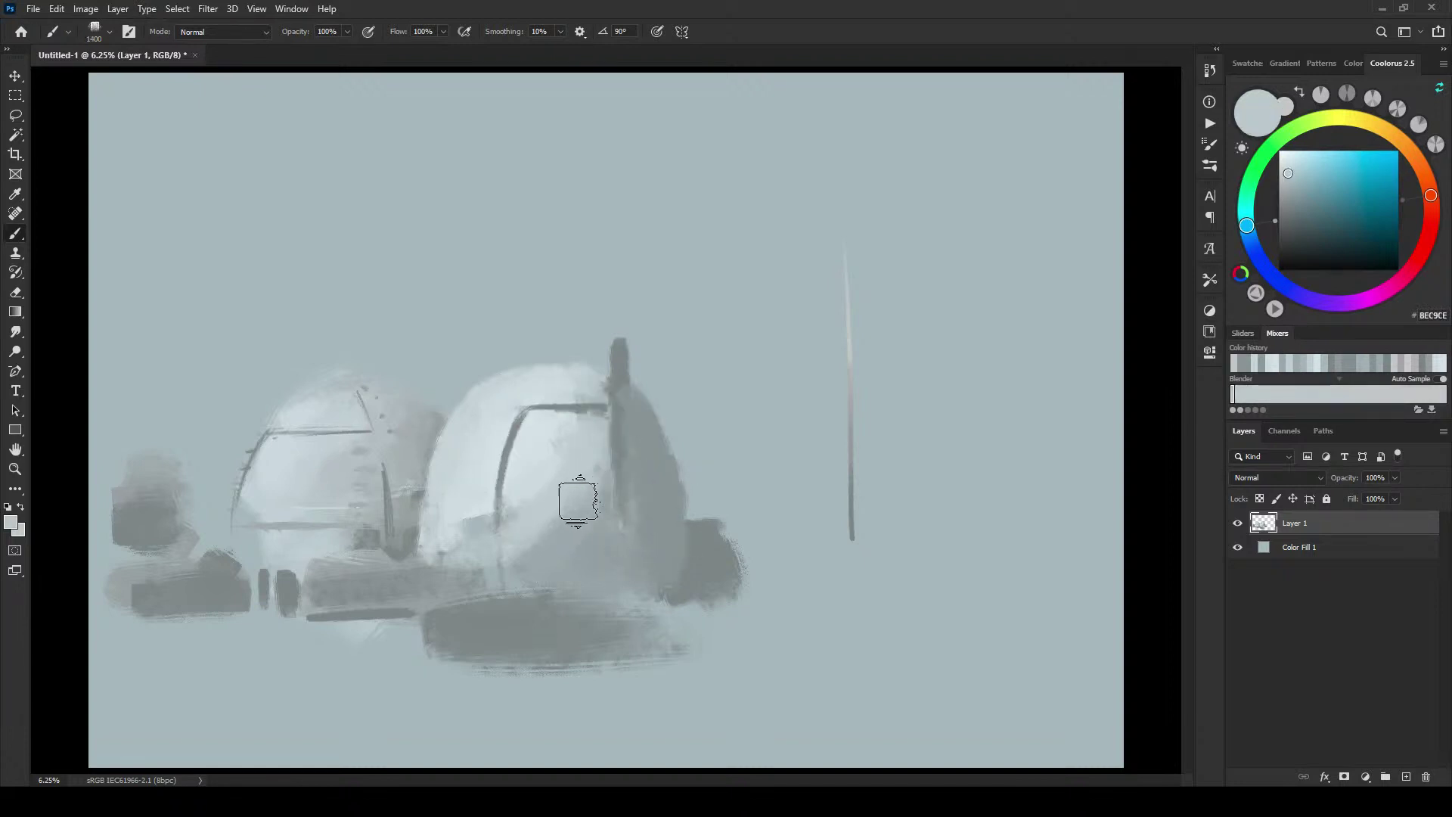
pyautogui.press('[')
pyautogui.press('[')
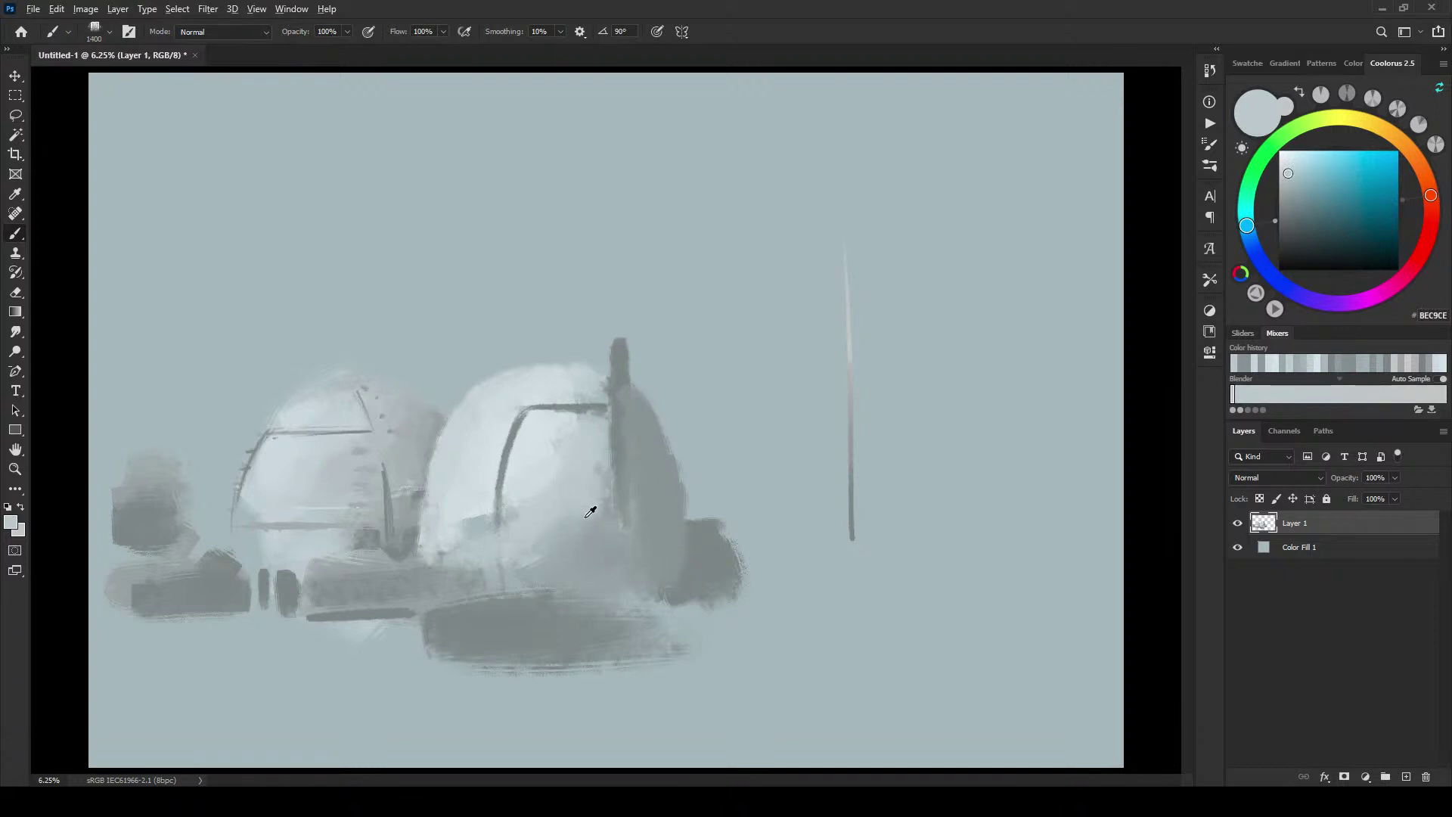
pyautogui.keyDown('alt'); pyautogui.click(593, 509); pyautogui.keyUp('alt')
pyautogui.keyDown('alt'); pyautogui.click(574, 536); pyautogui.keyUp('alt')
pyautogui.moveTo(561, 545); pyautogui.dragTo(529, 557)
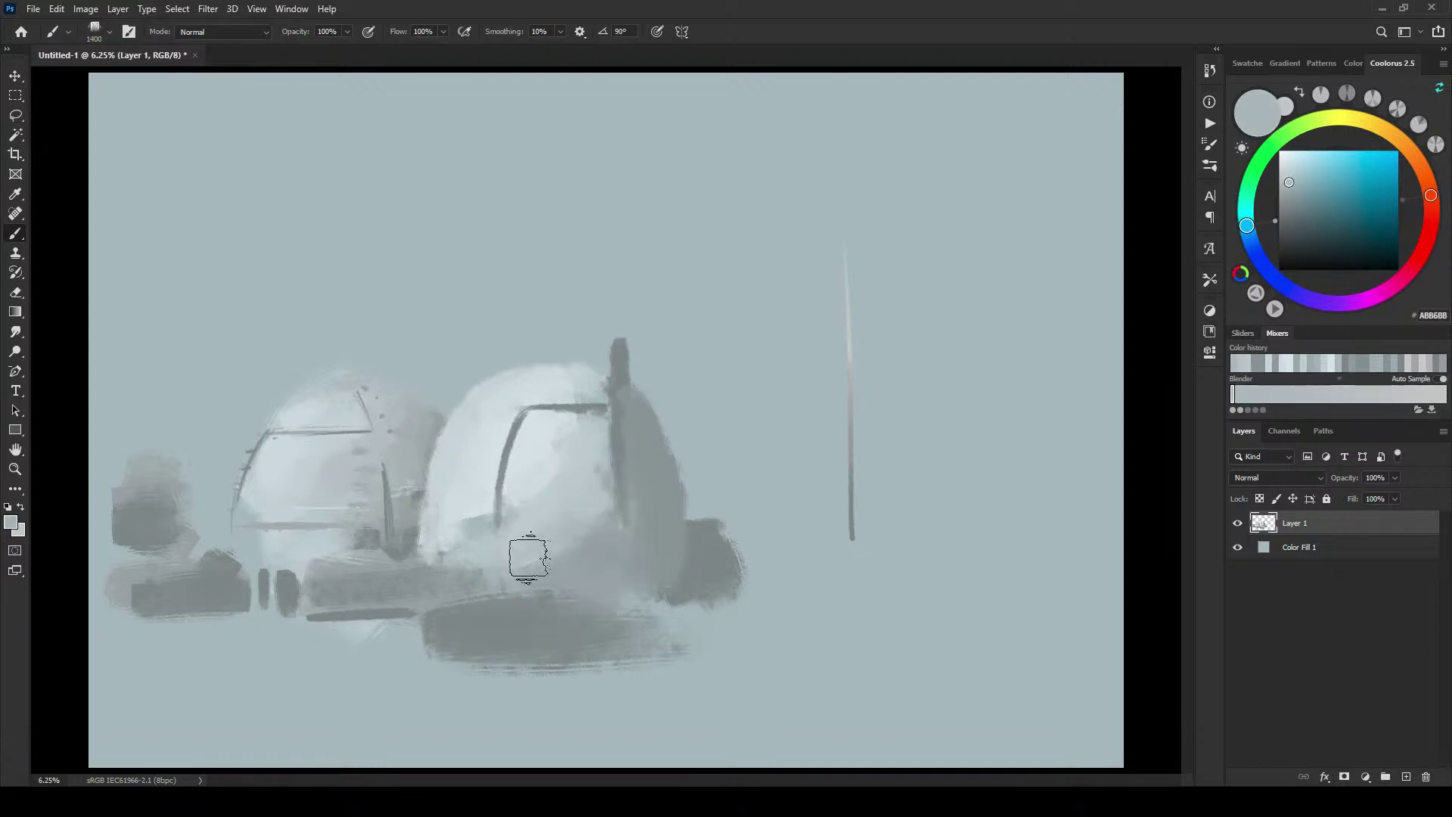
# Step: Soften the second dome's tonal transitions between the curved rib and the post with sampled light greys at brush size 900
pyautogui.keyDown('alt'); pyautogui.click(590, 533); pyautogui.keyUp('alt')
pyautogui.press('[')
pyautogui.press('[')
pyautogui.press('[')
pyautogui.press('[')
pyautogui.press('[')
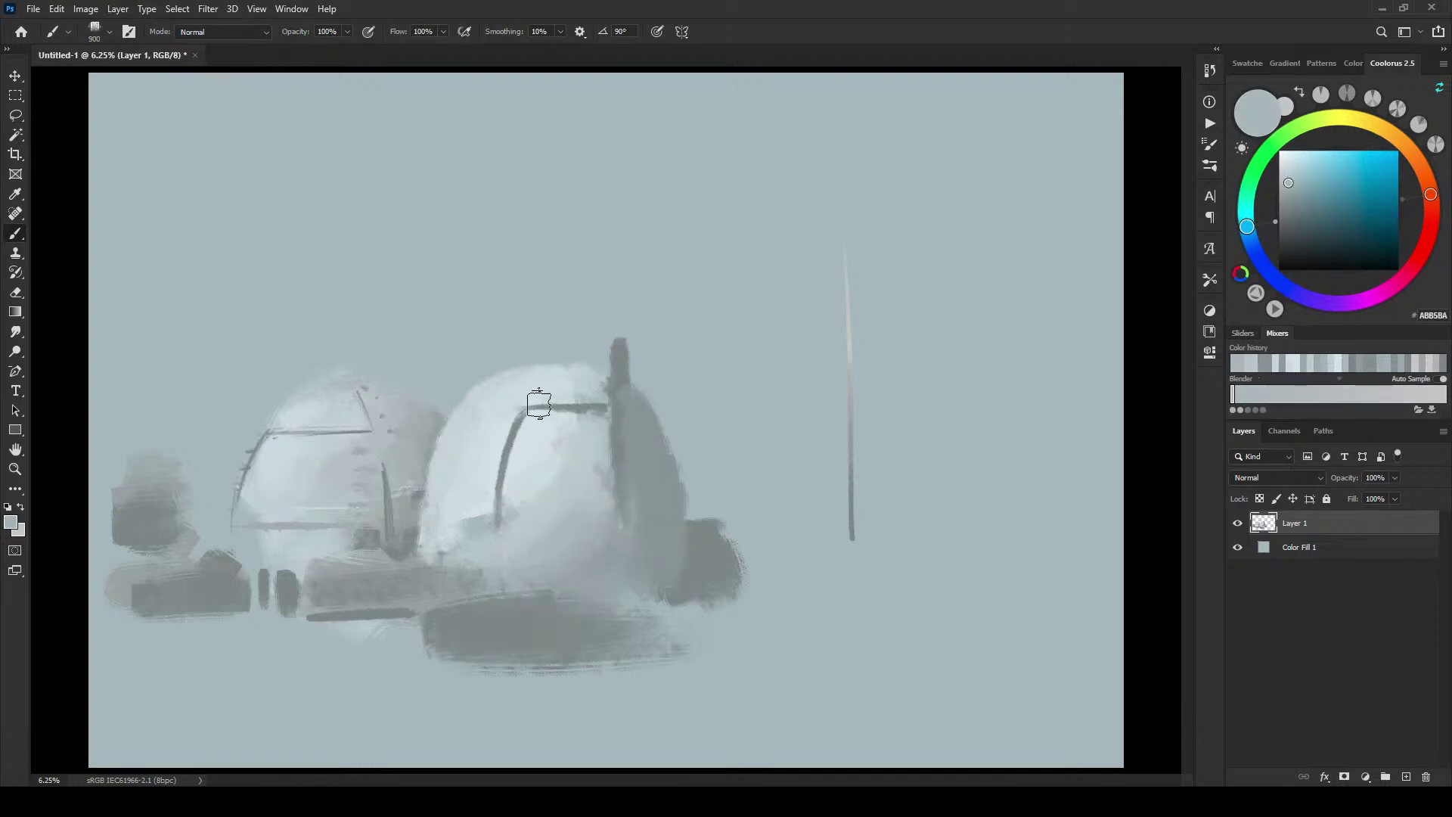
pyautogui.keyDown('alt'); pyautogui.click(566, 437); pyautogui.keyUp('alt')
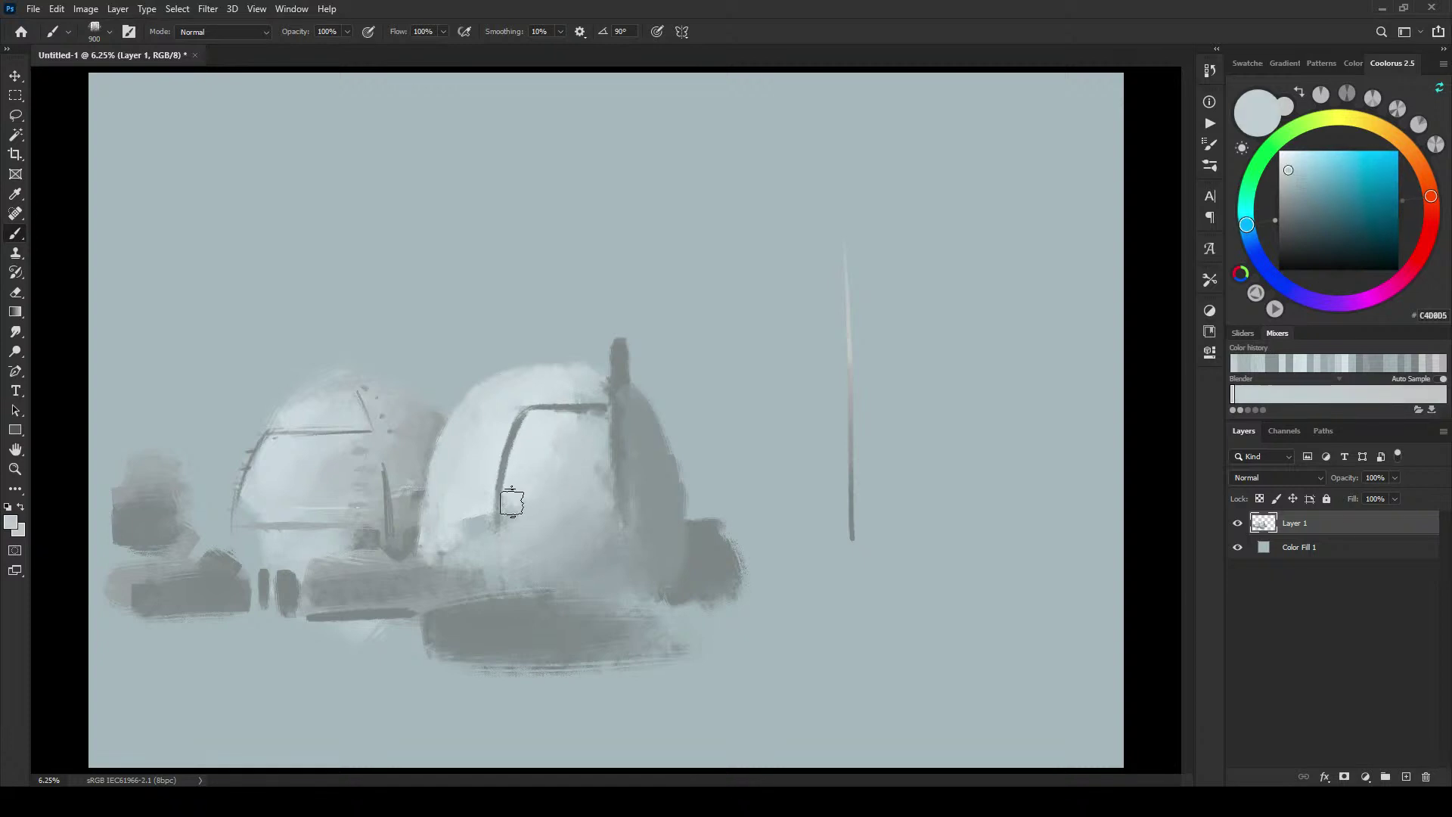
# Step: Touch up the first dome's lower band with a sampled mid grey at brush size 600
pyautogui.press('[')
pyautogui.press('[')
pyautogui.press('[')
pyautogui.press('[')
pyautogui.press(']')
pyautogui.keyDown('alt'); pyautogui.click(322, 519); pyautogui.keyUp('alt')
pyautogui.press(']')
pyautogui.press(']')
pyautogui.press(']')
pyautogui.press(']')
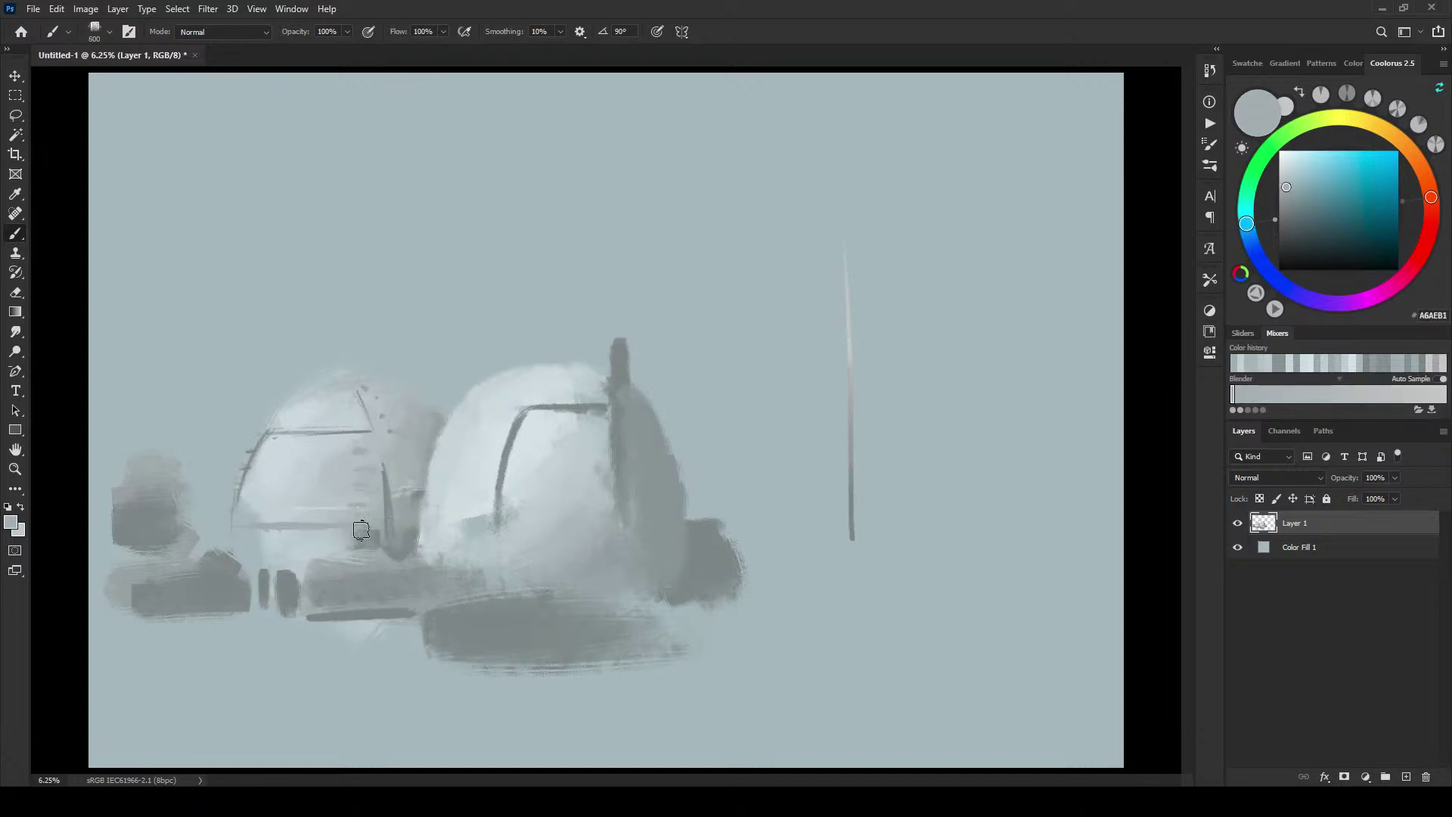
# Step: Darken the first dome's shaded side next to the second dome with a sampled darker grey and a larger brush
pyautogui.keyDown('alt'); pyautogui.click(371, 533); pyautogui.keyUp('alt')
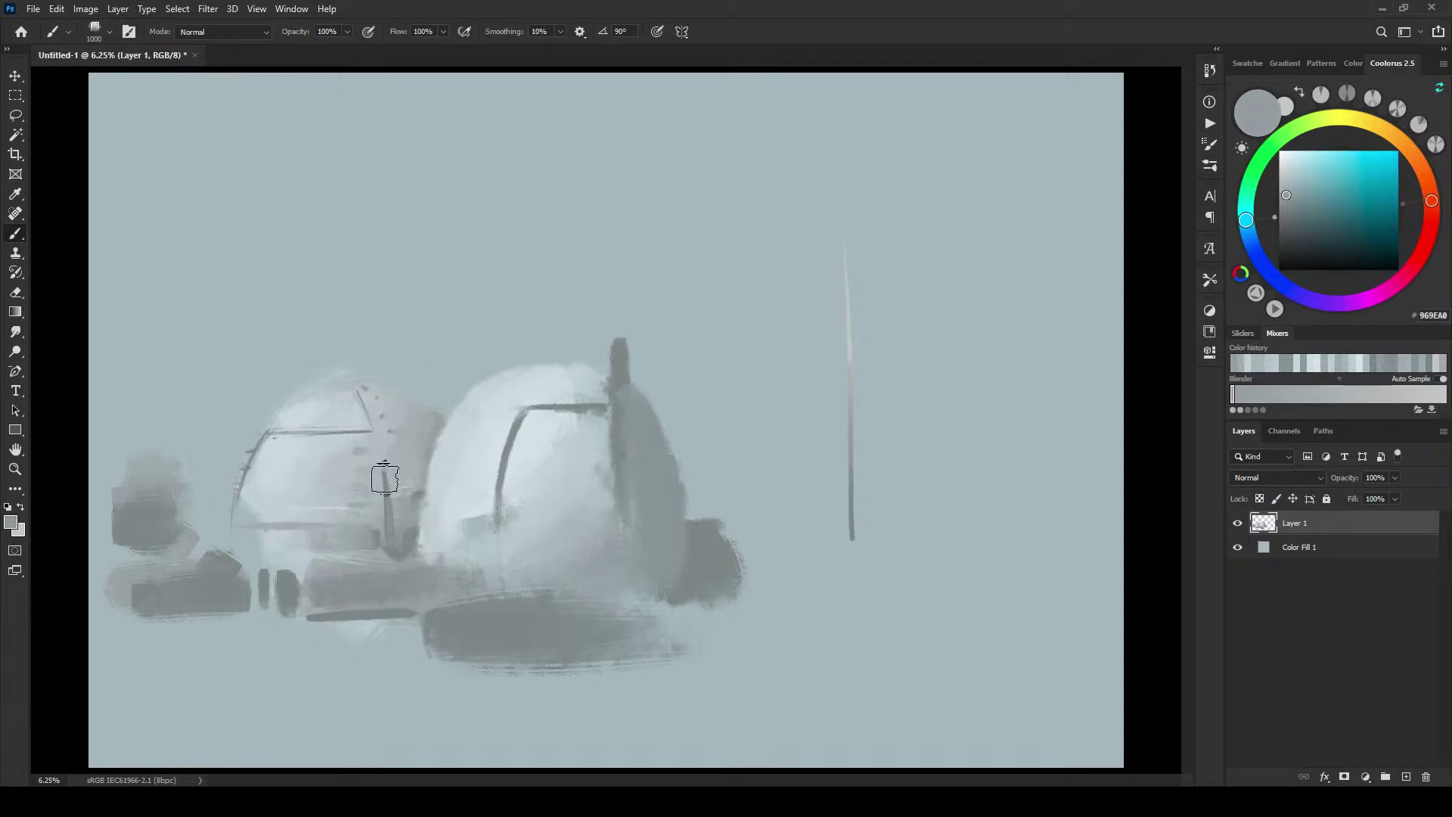
pyautogui.press(']')
pyautogui.press(']')
pyautogui.press(']')
pyautogui.press(']')
pyautogui.moveTo(405, 472); pyautogui.dragTo(351, 475)
# Step: Sharpen the second dome's pale edge against the first dome with a sampled light tone at brush size 500
pyautogui.press('[')
pyautogui.press('[')
pyautogui.press('[')
pyautogui.press('[')
pyautogui.keyDown('alt'); pyautogui.click(462, 457); pyautogui.keyUp('alt')
pyautogui.press('[')
pyautogui.press('[')
pyautogui.press('[')
pyautogui.press('[')
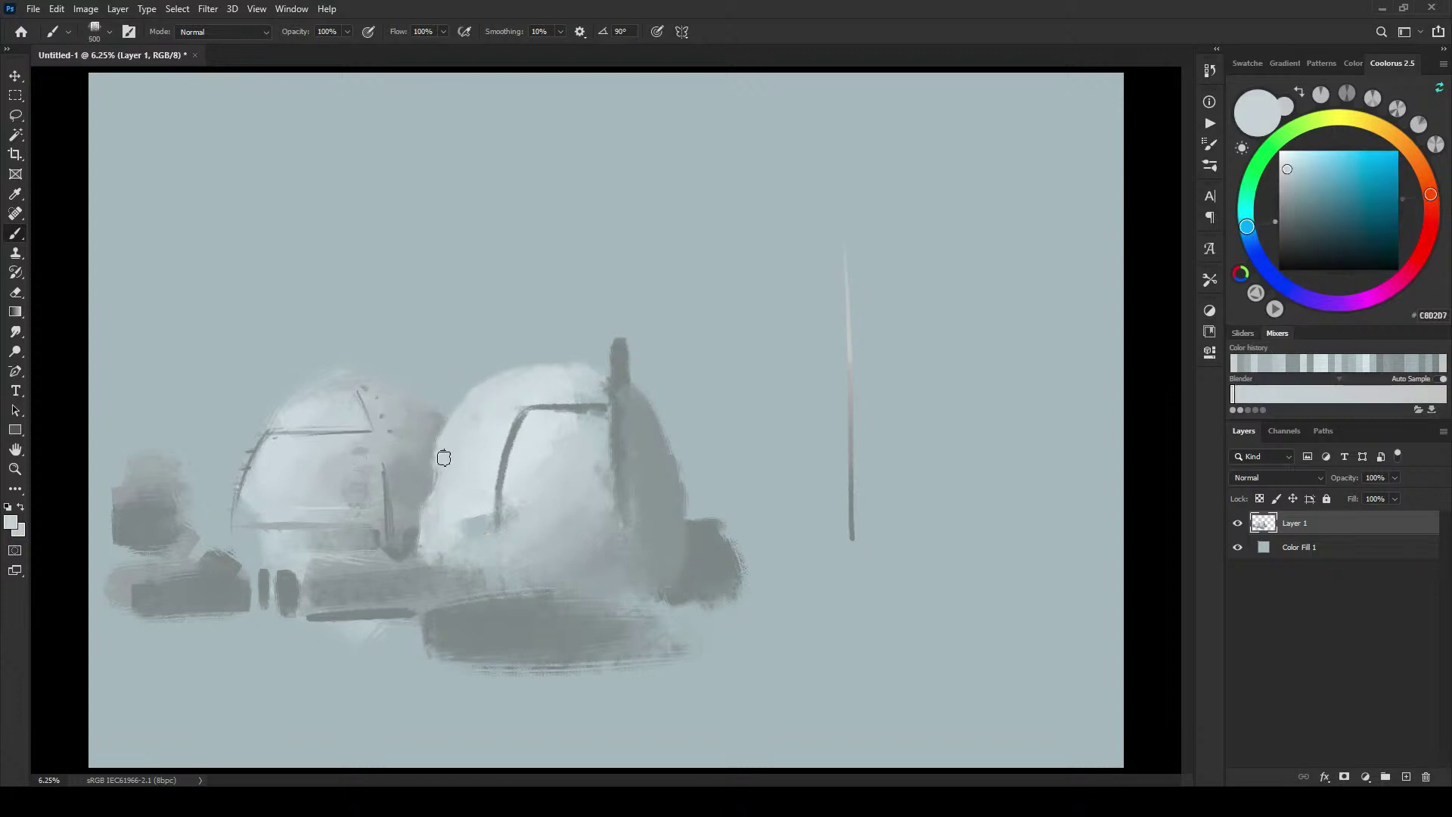
pyautogui.moveTo(444, 458)
pyautogui.mouseDown()
pyautogui.moveTo(425, 499)
pyautogui.moveTo(440, 424)
pyautogui.mouseUp()
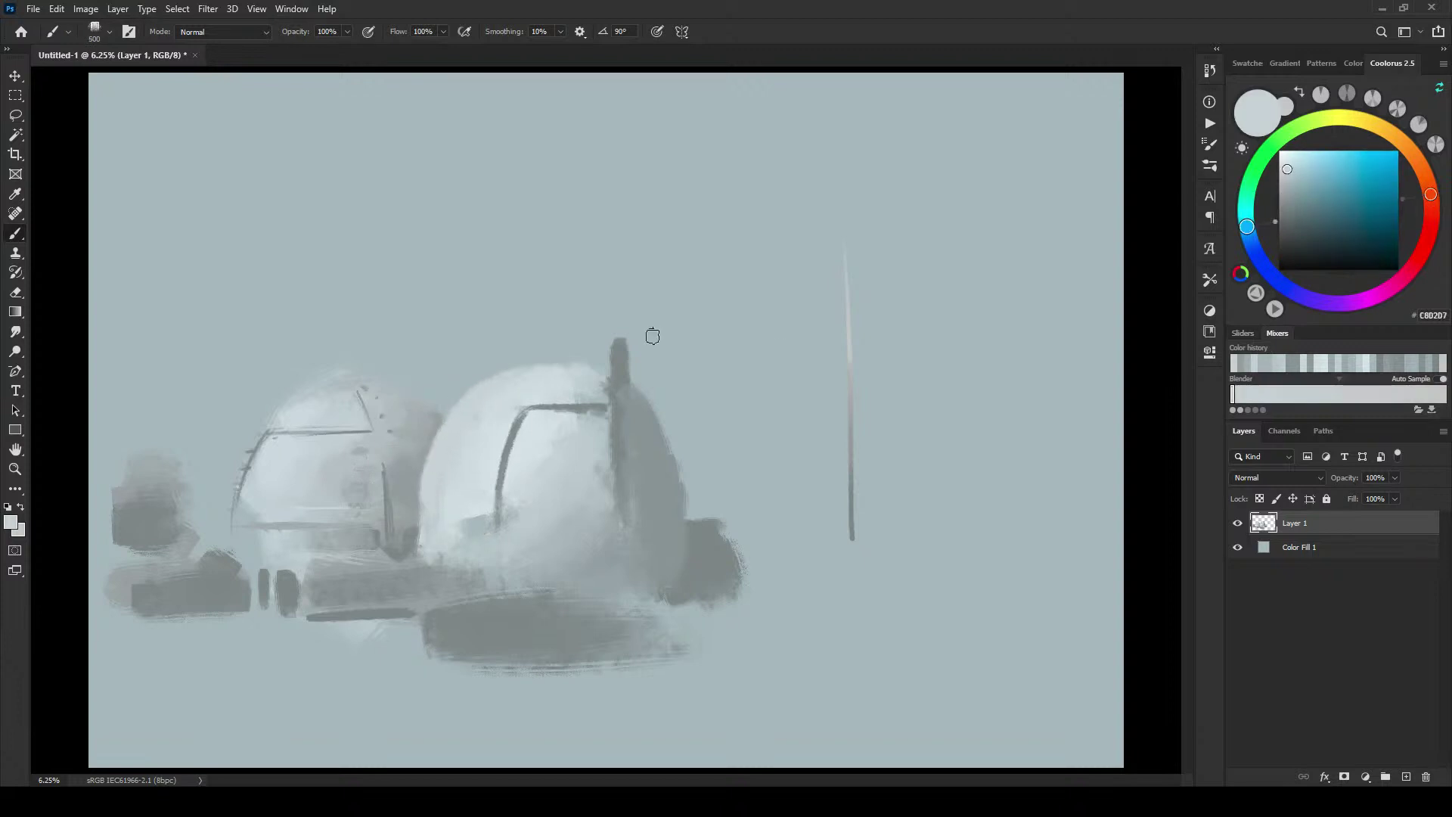
# Step: Add a small pale cap on top of the second dome at brush size 1400
pyautogui.press(']')
pyautogui.press(']')
pyautogui.press(']')
pyautogui.press(']')
pyautogui.press(']')
pyautogui.press(']')
pyautogui.press(']')
pyautogui.press(']')
pyautogui.press(']')
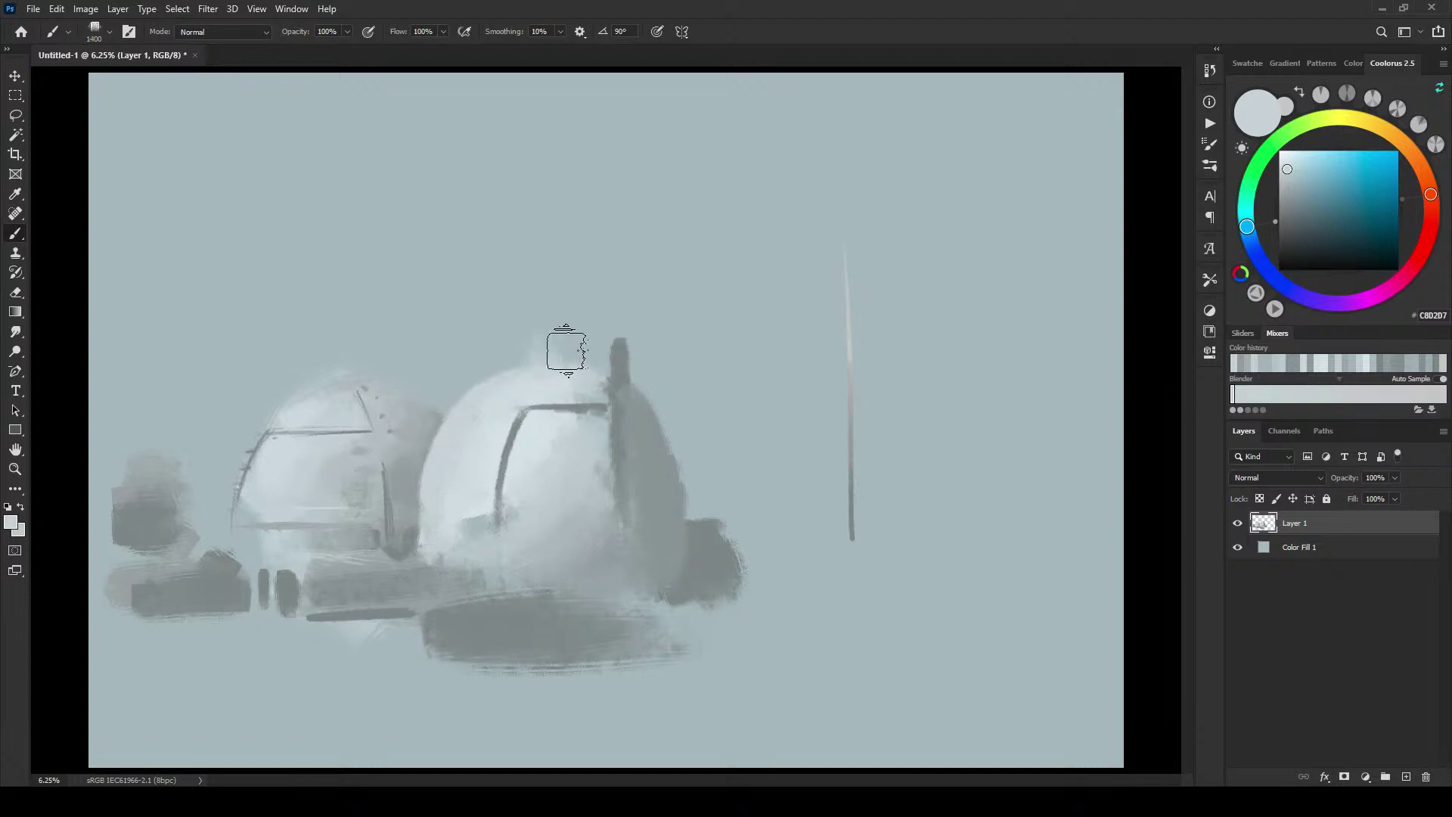
pyautogui.click(566, 349)
# Step: Paint a large pale rounded mass beside the dark block, below the tall thin pole
pyautogui.press('[')
pyautogui.moveTo(733, 535); pyautogui.dragTo(779, 528)
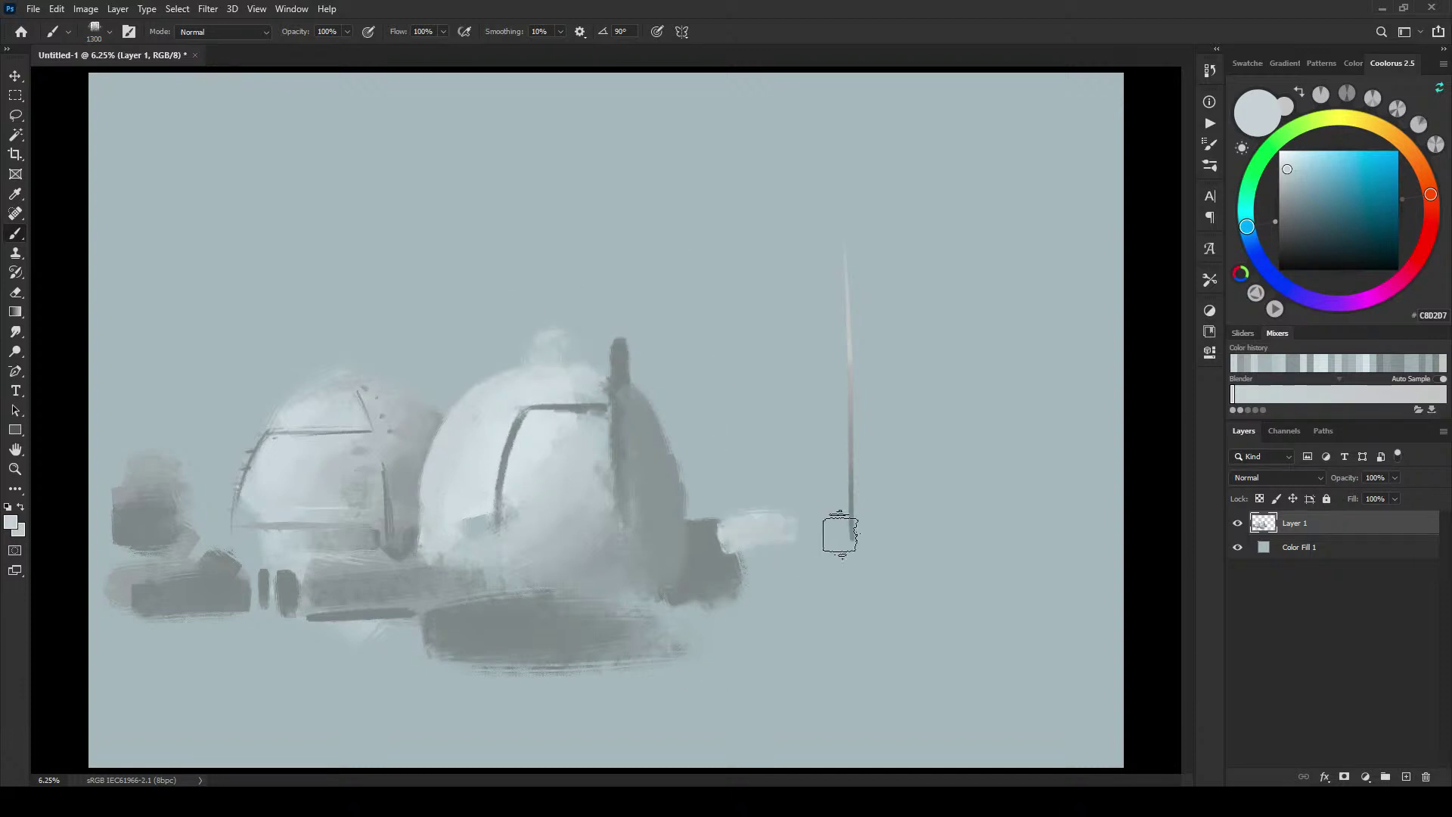
pyautogui.press(']')
pyautogui.press(']')
pyautogui.moveTo(755, 581)
pyautogui.mouseDown()
pyautogui.moveTo(801, 538)
pyautogui.moveTo(749, 577)
pyautogui.moveTo(774, 550)
pyautogui.moveTo(771, 577)
pyautogui.moveTo(862, 552)
pyautogui.mouseUp()
pyautogui.press(']')
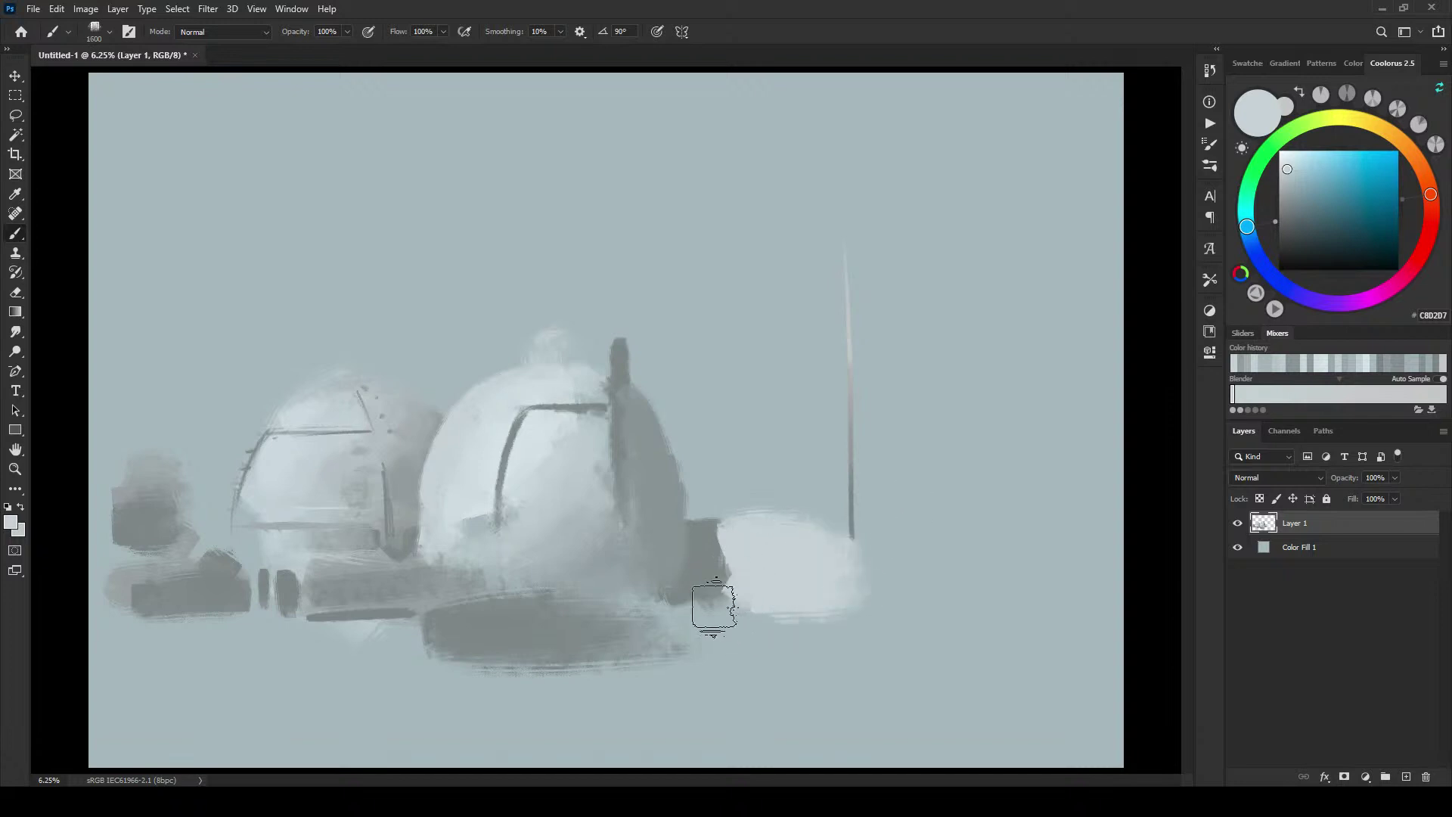
# Step: Repaint the second dome's post in pale grey and add a short pale stub below it at brush size 700
pyautogui.press('[')
pyautogui.press('[')
pyautogui.press('[')
pyautogui.press('[')
pyautogui.press('[')
pyautogui.press('[')
pyautogui.press('[')
pyautogui.press('[')
pyautogui.press('[')
pyautogui.press('[')
pyautogui.press('[')
pyautogui.press('[')
pyautogui.press('[')
pyautogui.moveTo(611, 340); pyautogui.dragTo(608, 495)
pyautogui.press(']')
pyautogui.press(']')
pyautogui.press(']')
pyautogui.press(']')
pyautogui.moveTo(614, 344); pyautogui.dragTo(611, 463)
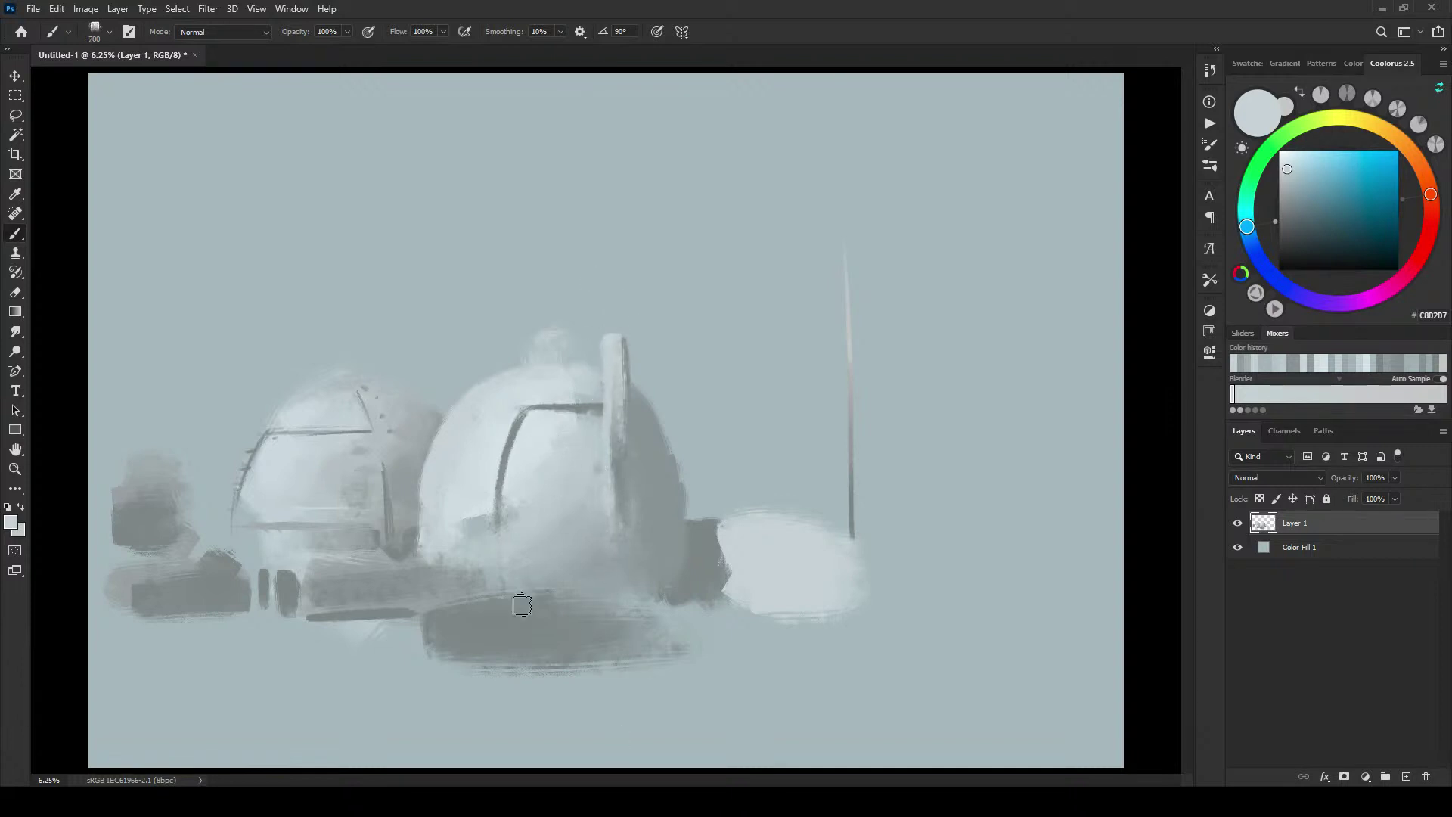
pyautogui.keyDown('alt'); pyautogui.click(609, 496); pyautogui.keyUp('alt')
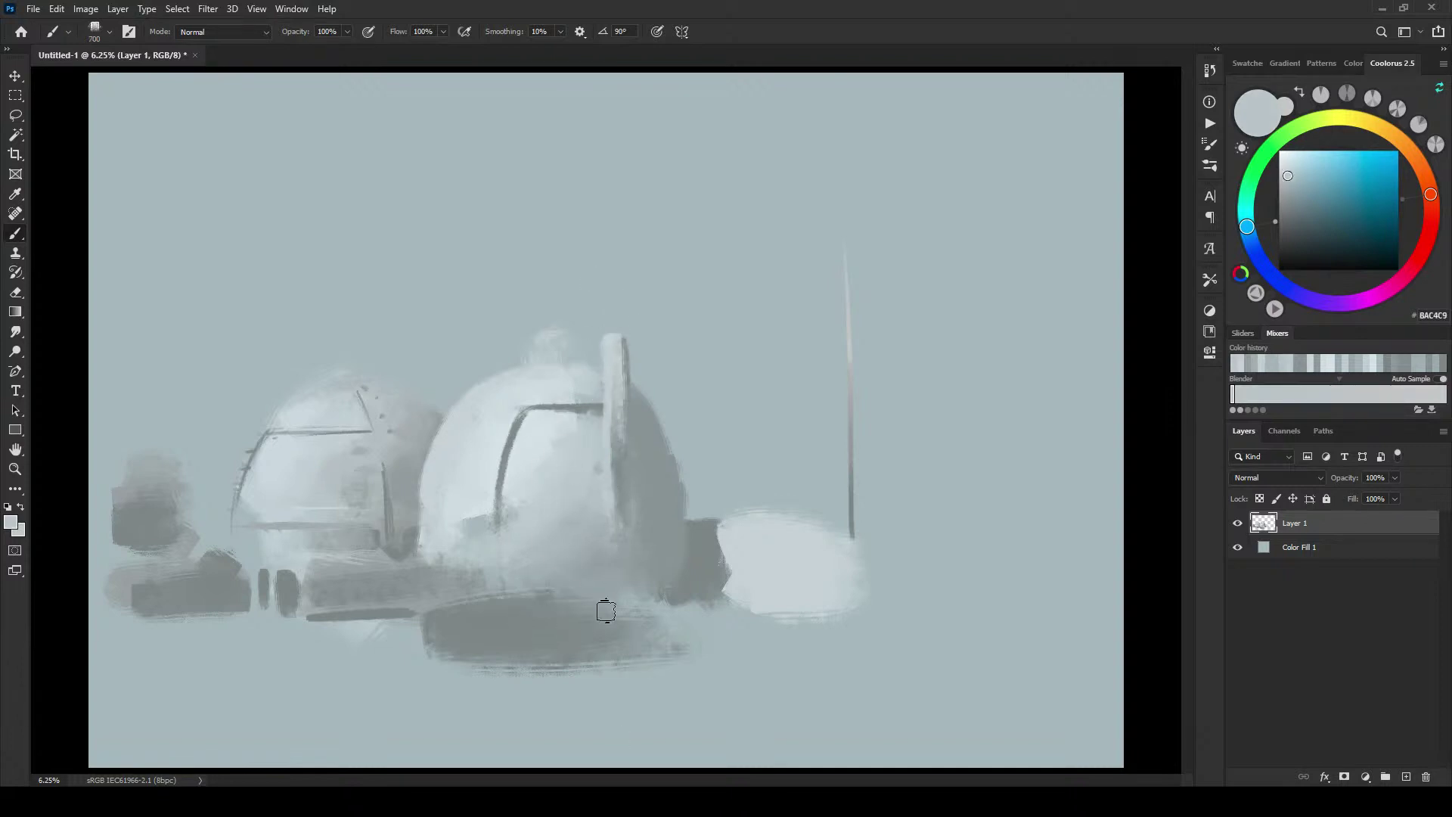
pyautogui.moveTo(606, 589); pyautogui.dragTo(605, 556)
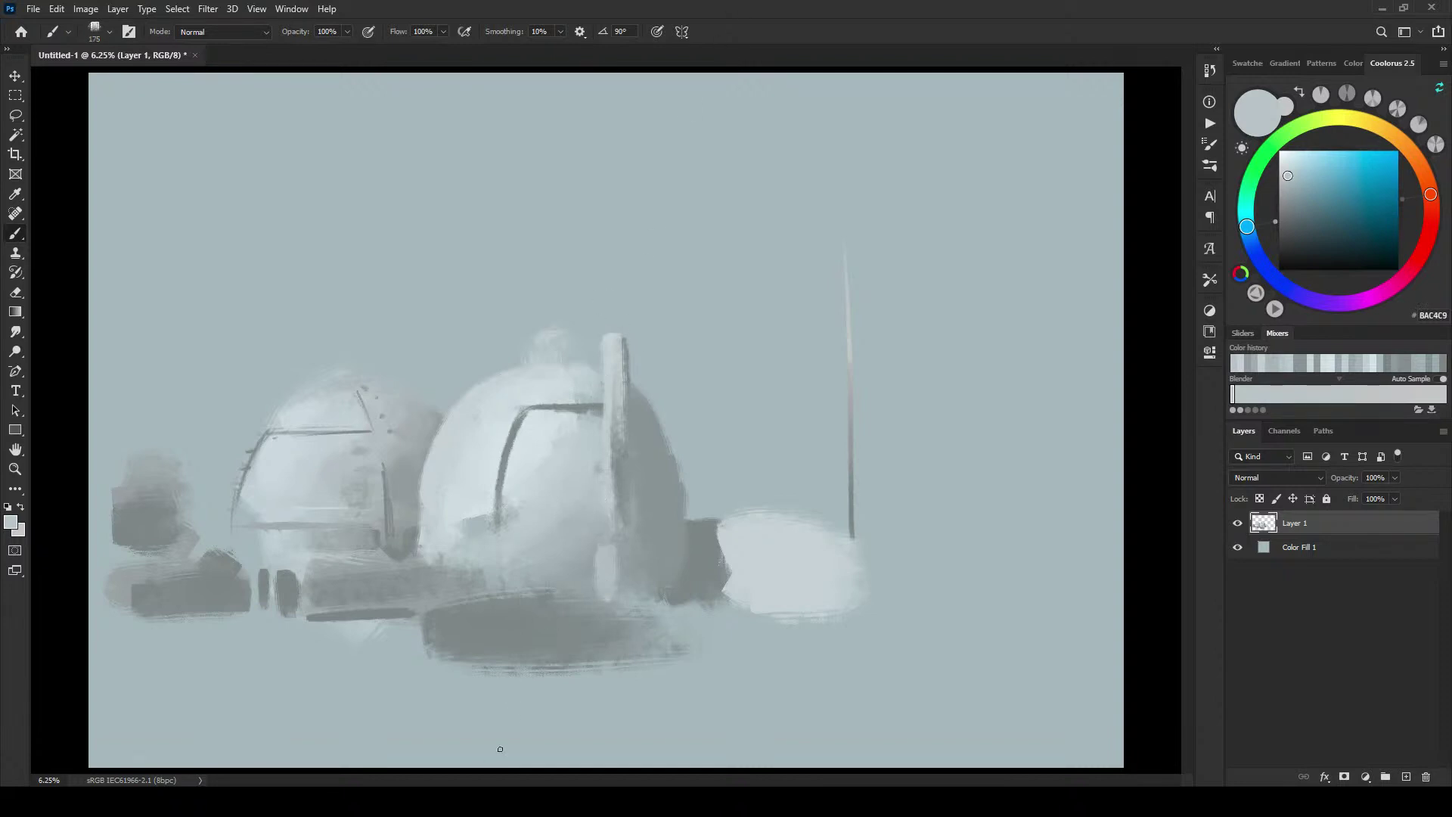
# Step: Extend the dark ground shadow toward the pale rounded mass and add two dark patches beneath it in sampled dark grey
pyautogui.keyDown('alt'); pyautogui.click(694, 566); pyautogui.keyUp('alt')
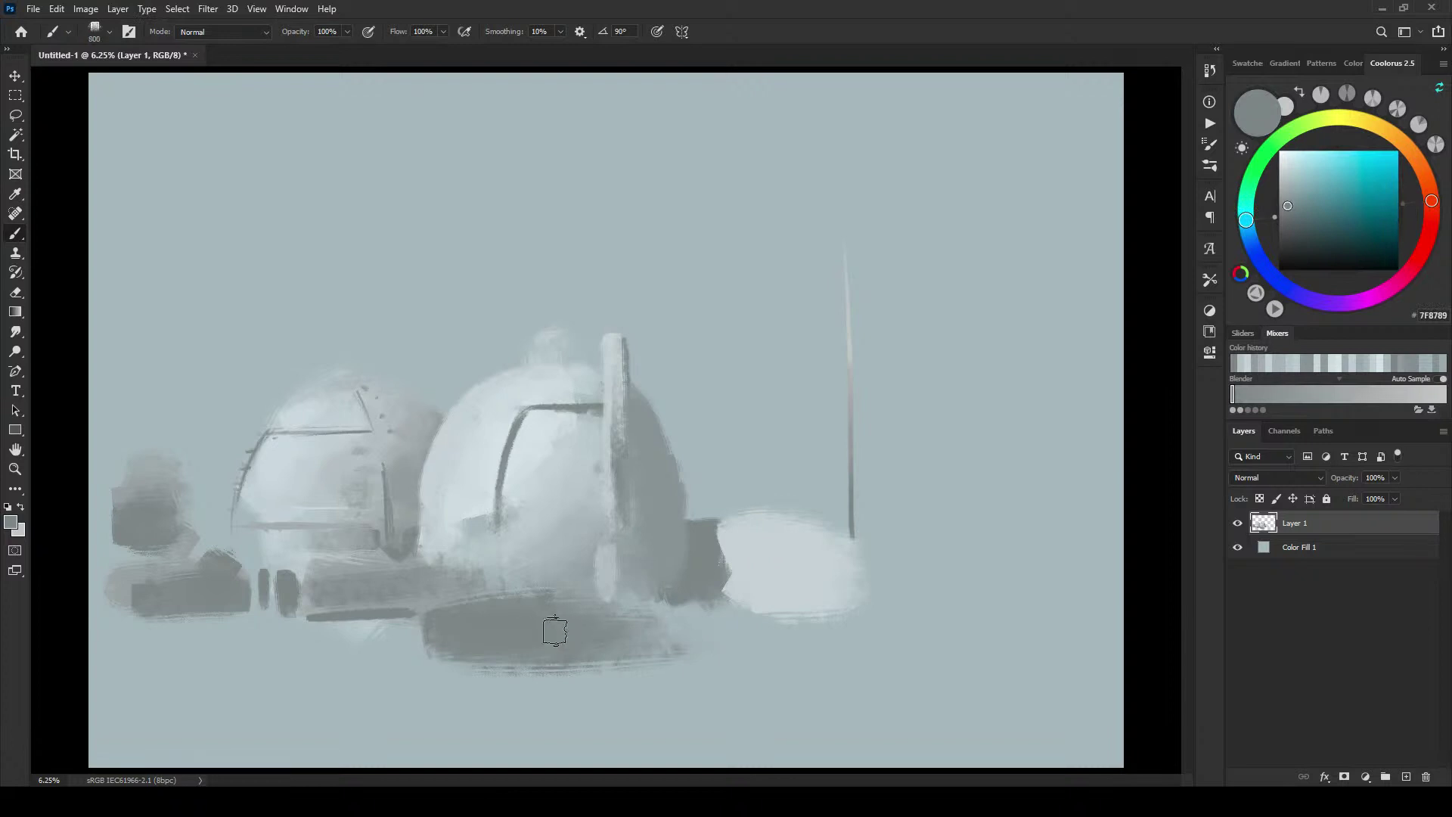
pyautogui.moveTo(697, 613); pyautogui.dragTo(768, 616)
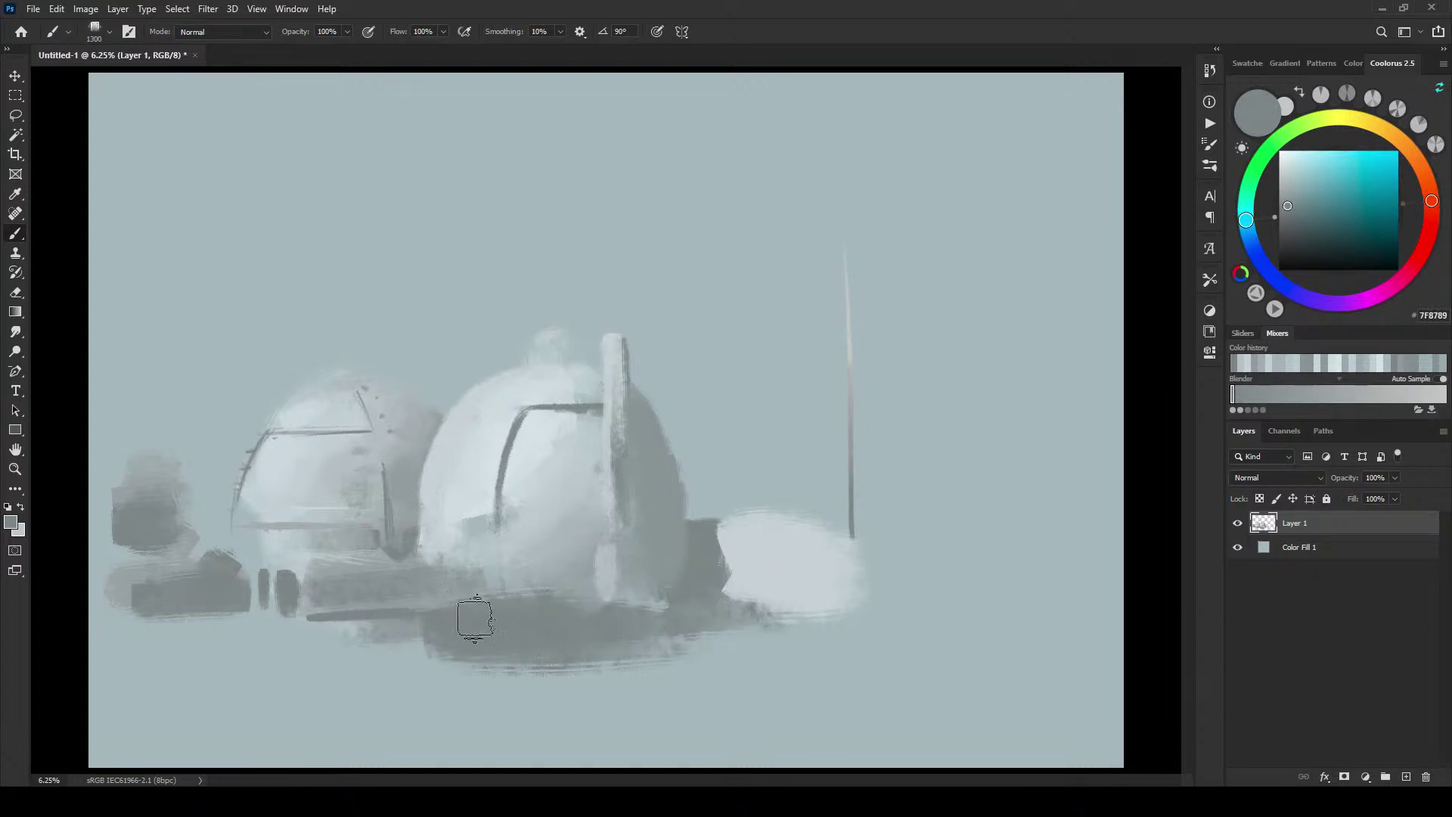
pyautogui.press('[')
pyautogui.press('[')
pyautogui.press('[')
pyautogui.click(791, 620)
pyautogui.moveTo(862, 616); pyautogui.dragTo(921, 617)
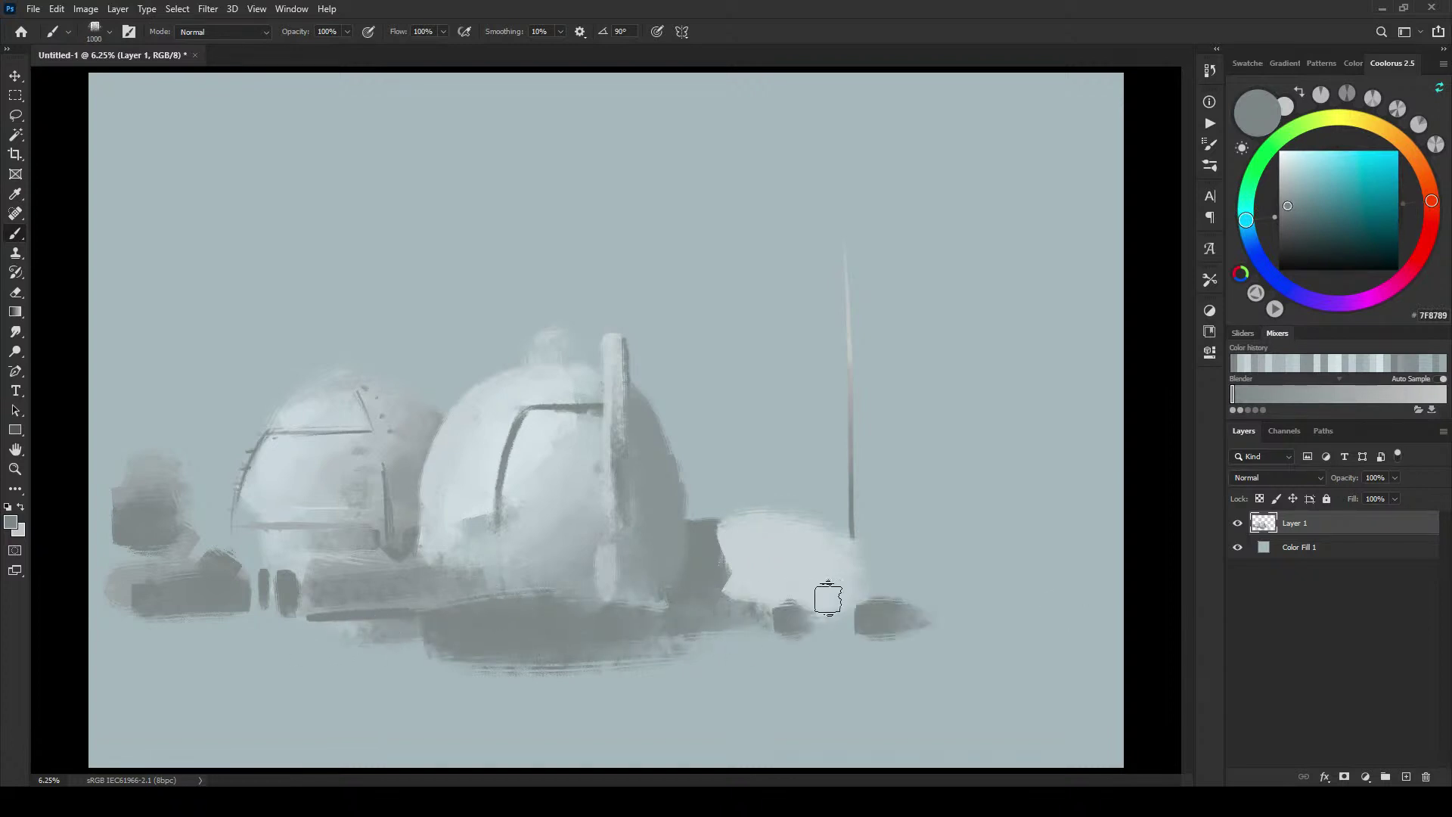
# Step: Paint a small dark block and a thin horizontal ground line in front of the first dome
pyautogui.click(368, 639)
pyautogui.press('[')
pyautogui.moveTo(381, 645); pyautogui.dragTo(193, 647)
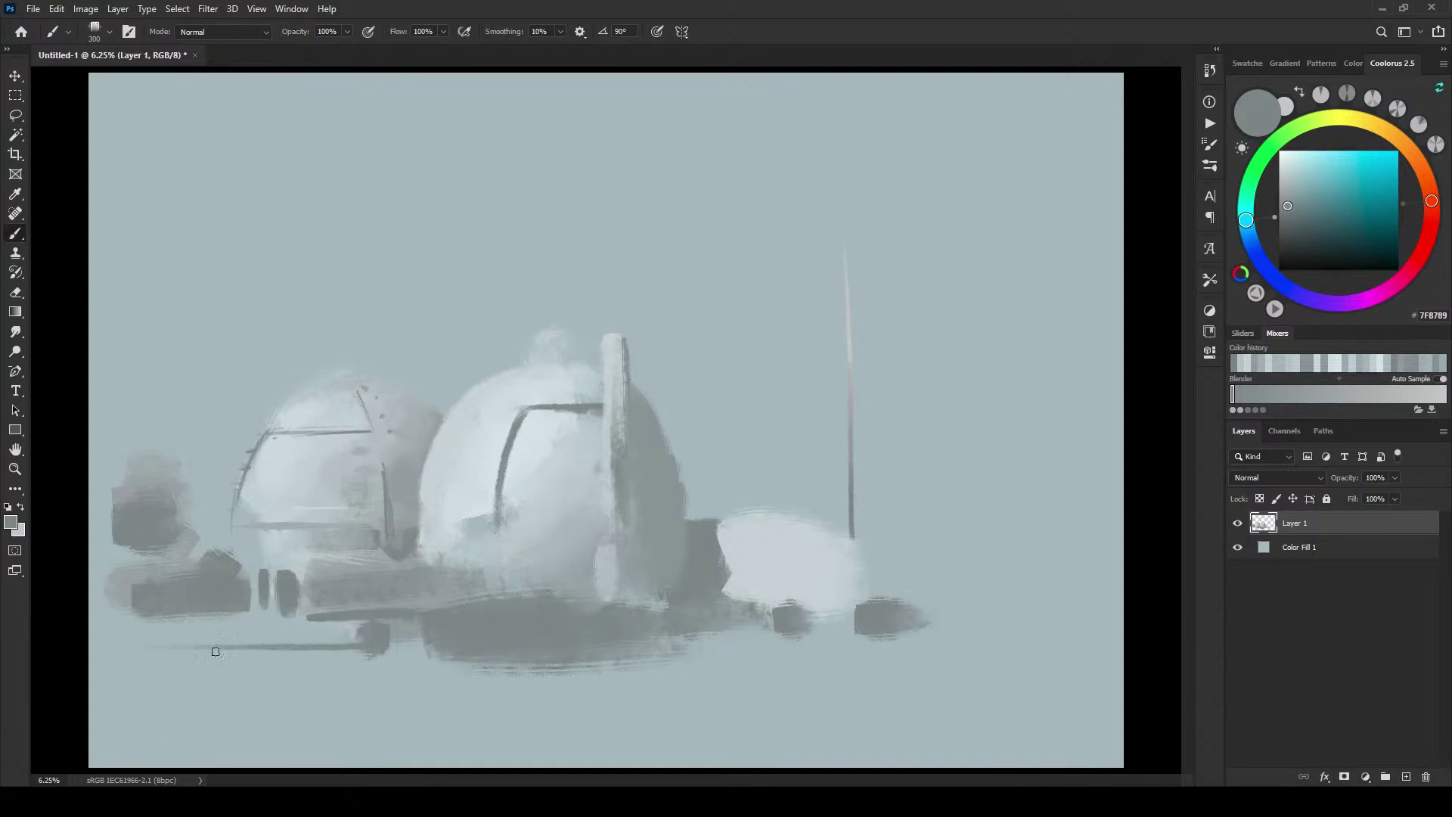
pyautogui.moveTo(193, 651); pyautogui.dragTo(363, 649)
# Step: Paint soft mid-grey patches just above the thin ground line in front of the first dome with sampled tones
pyautogui.press('[')
pyautogui.press('[')
pyautogui.press('[')
pyautogui.keyDown('alt'); pyautogui.click(573, 542); pyautogui.keyUp('alt')
pyautogui.keyDown('alt'); pyautogui.click(578, 553); pyautogui.keyUp('alt')
pyautogui.keyDown('alt'); pyautogui.click(348, 626); pyautogui.keyUp('alt')
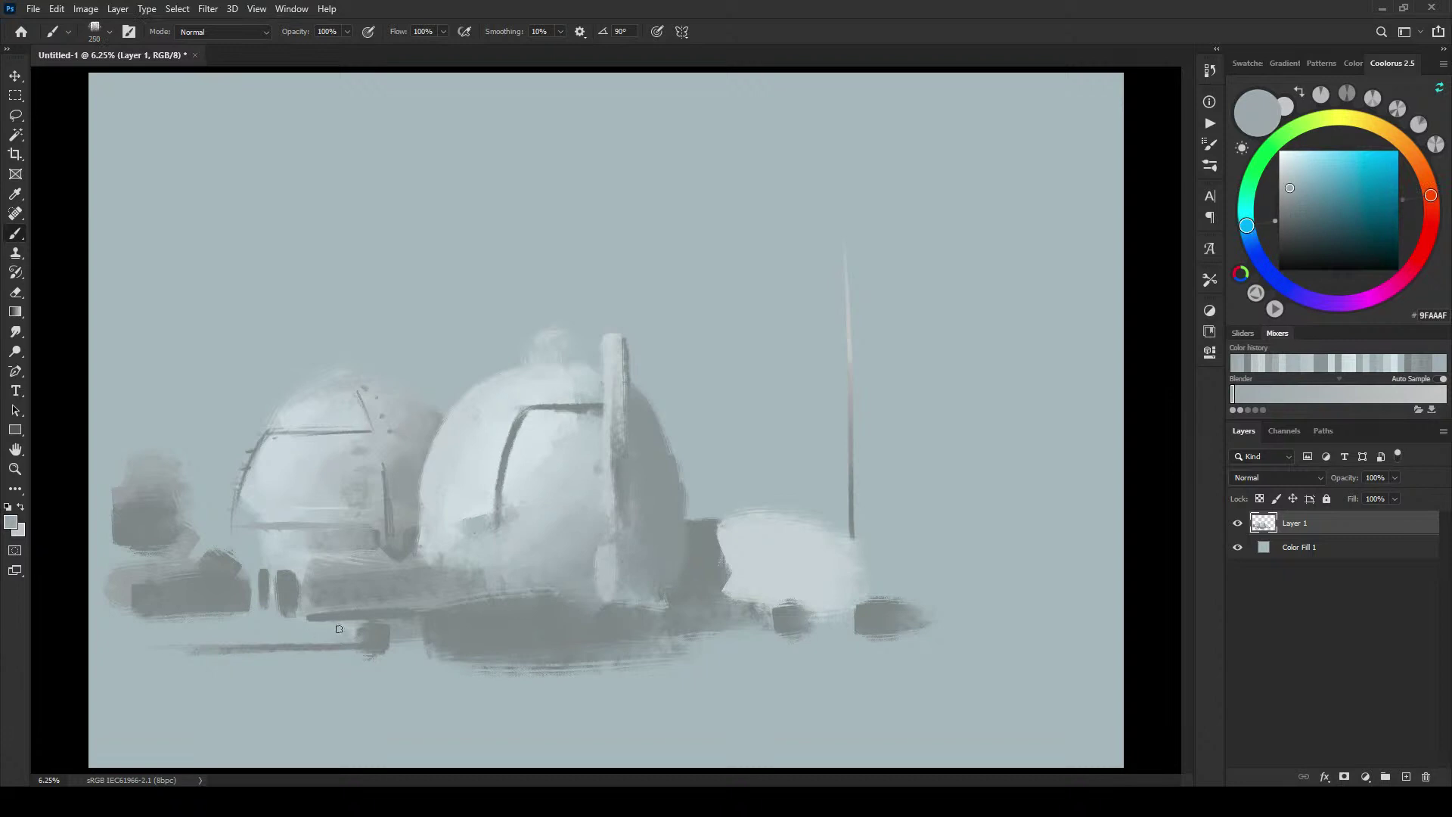
pyautogui.moveTo(284, 634); pyautogui.dragTo(241, 637)
pyautogui.press(']')
pyautogui.press(']')
pyautogui.press(']')
pyautogui.press('[')
pyautogui.press('[')
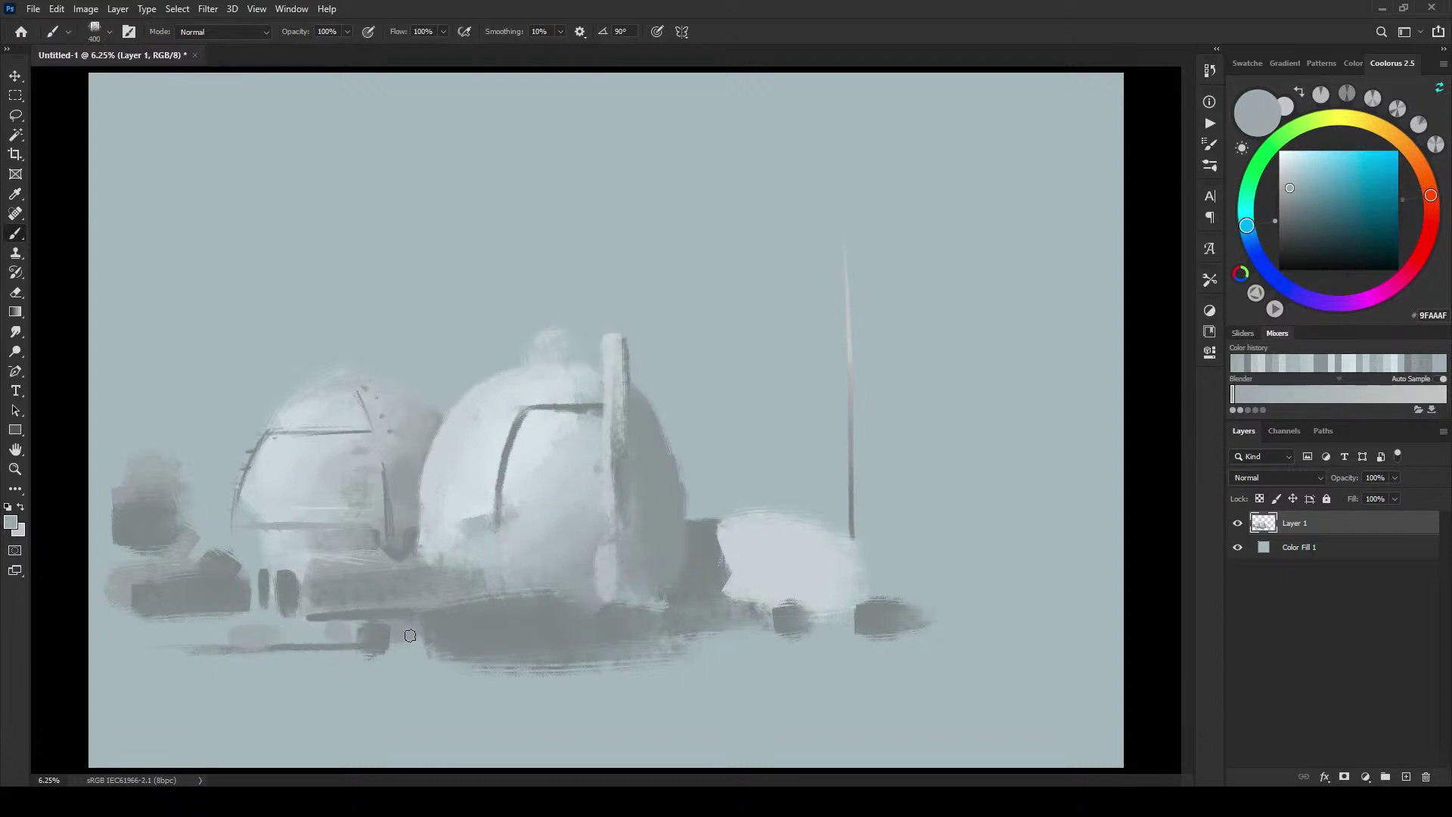
pyautogui.press('[')
pyautogui.press(']')
pyautogui.press(']')
pyautogui.press(']')
pyautogui.press(']')
pyautogui.press(']')
pyautogui.press('[')
# Step: Touch up the two small dark posts in front of the first dome with sampled greys at brush size 300
pyautogui.keyDown('alt'); pyautogui.click(292, 567); pyautogui.keyUp('alt')
pyautogui.press('[')
pyautogui.press('[')
pyautogui.press('[')
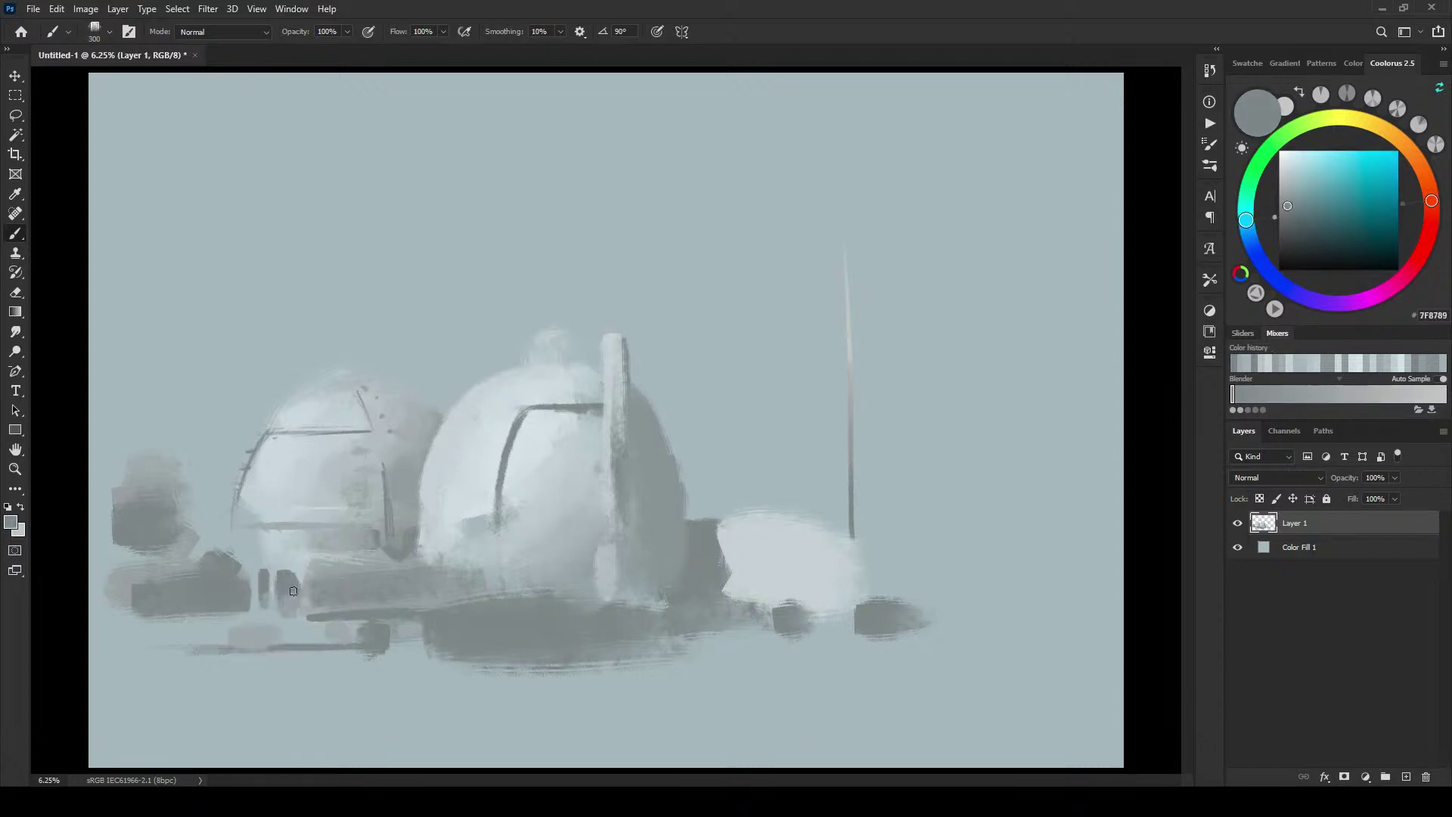
pyautogui.keyDown('alt'); pyautogui.click(266, 596); pyautogui.keyUp('alt')
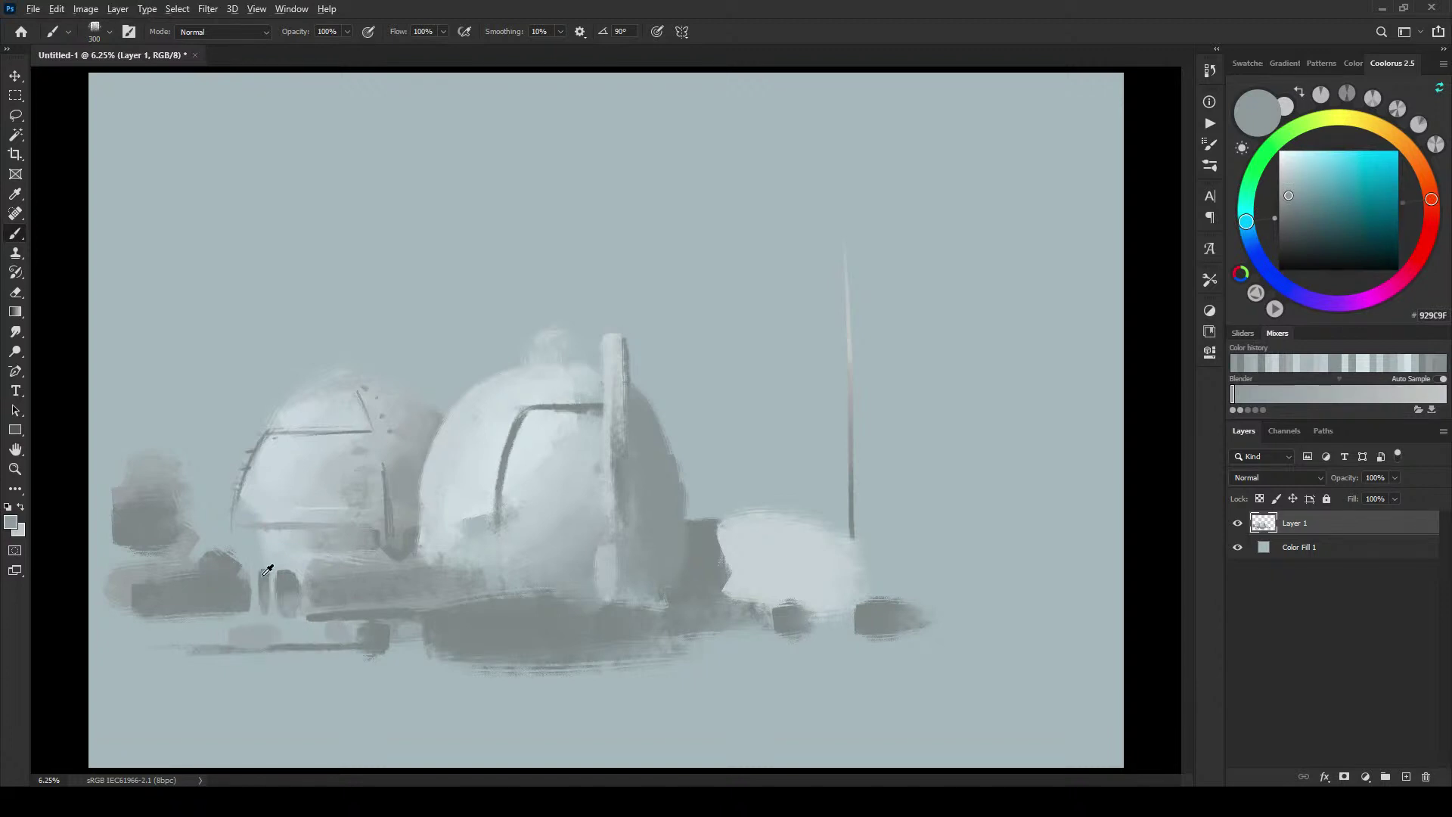
pyautogui.press(']')
pyautogui.press(']')
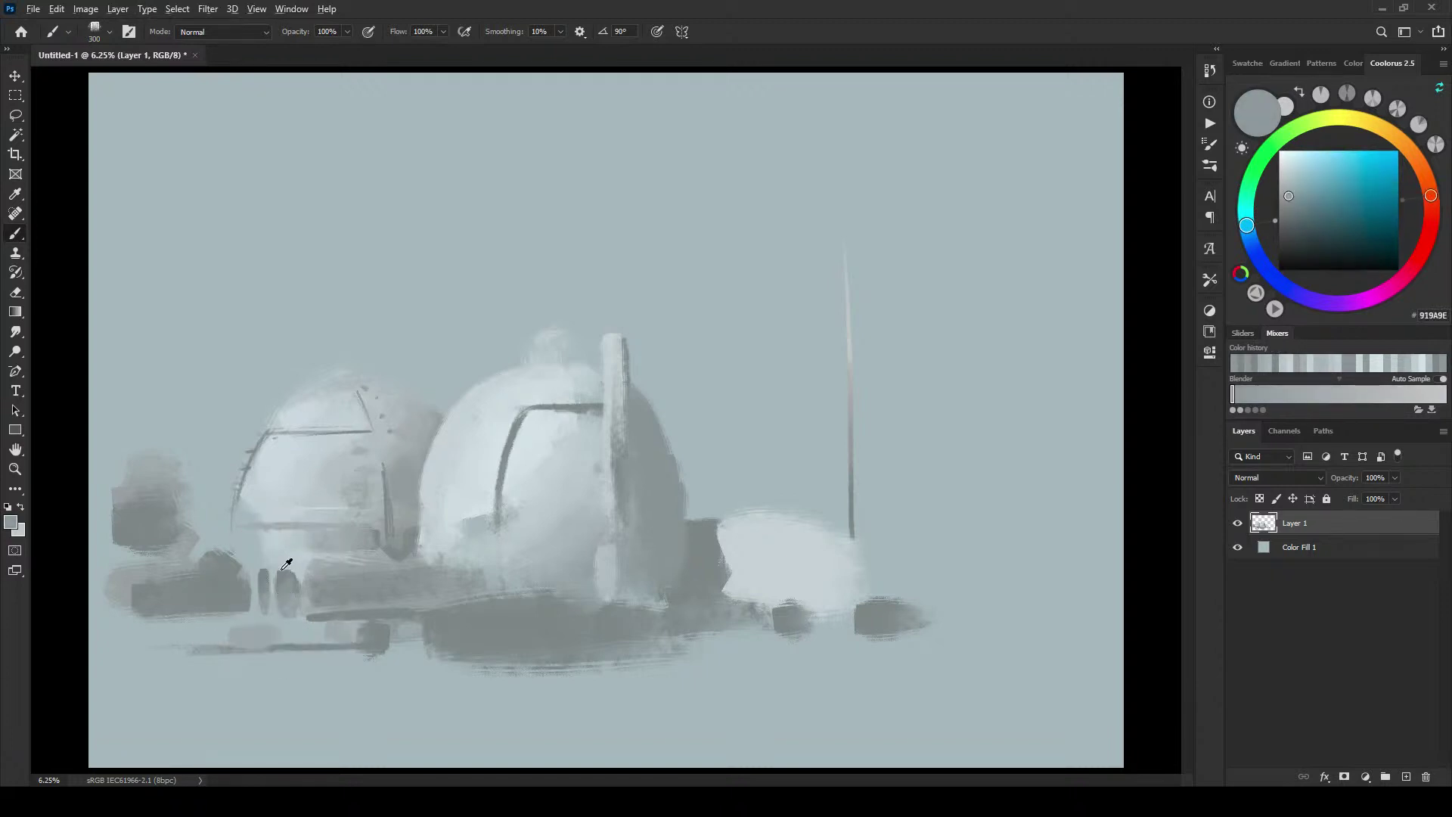
pyautogui.press('[')
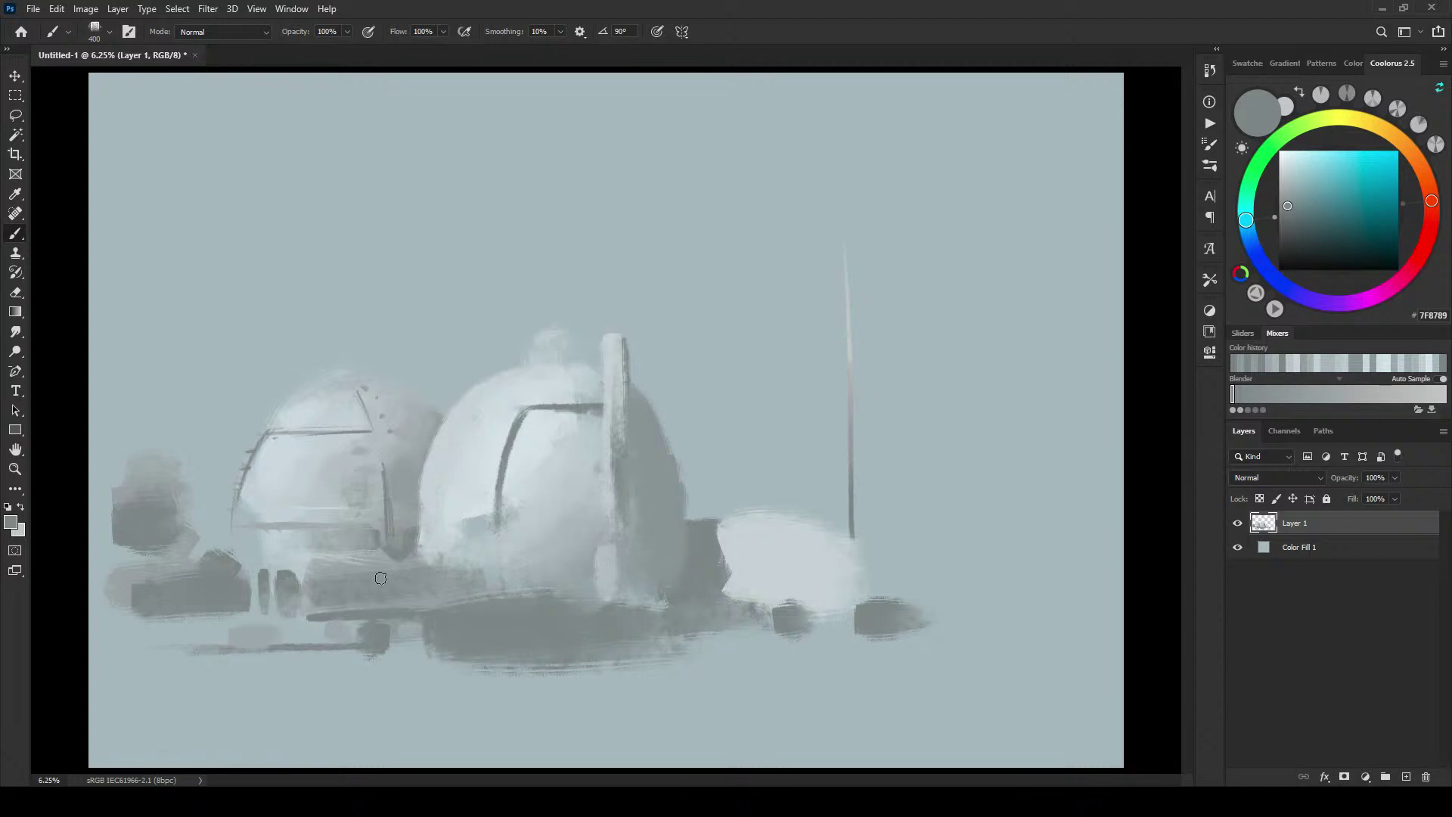
# Step: Paint a sampled pale tone across the top of the low dark masses beside the first dome at brush size 1200
pyautogui.keyDown('alt'); pyautogui.click(274, 465); pyautogui.keyUp('alt')
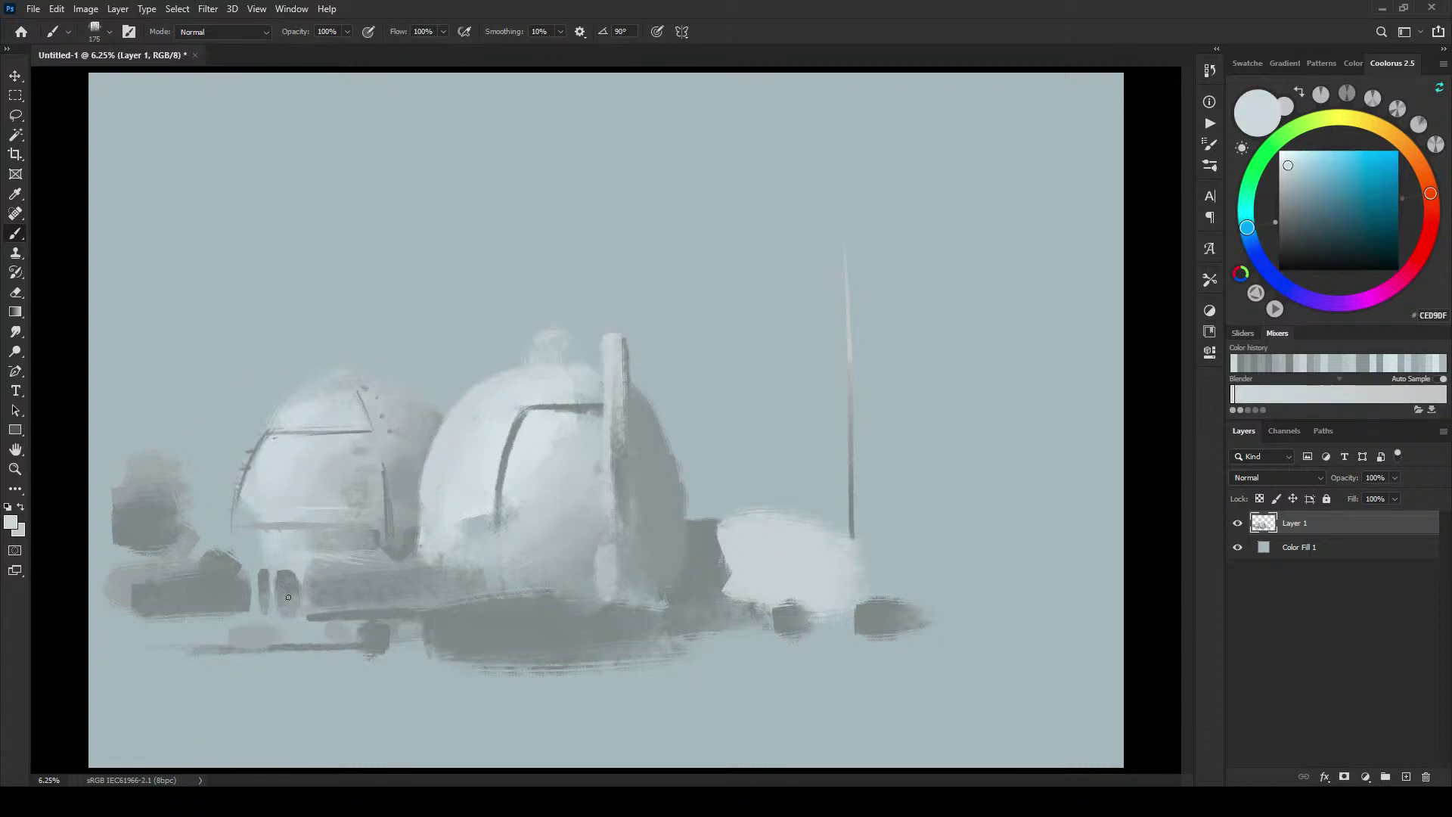
pyautogui.press(']')
pyautogui.press(']')
pyautogui.press(']')
pyautogui.press(']')
pyautogui.press(']')
pyautogui.press(']')
pyautogui.press(']')
pyautogui.press(']')
pyautogui.press(']')
pyautogui.press(']')
pyautogui.press(']')
pyautogui.moveTo(146, 546)
pyautogui.mouseDown()
pyautogui.moveTo(242, 537)
pyautogui.moveTo(230, 550)
pyautogui.moveTo(249, 535)
pyautogui.mouseUp()
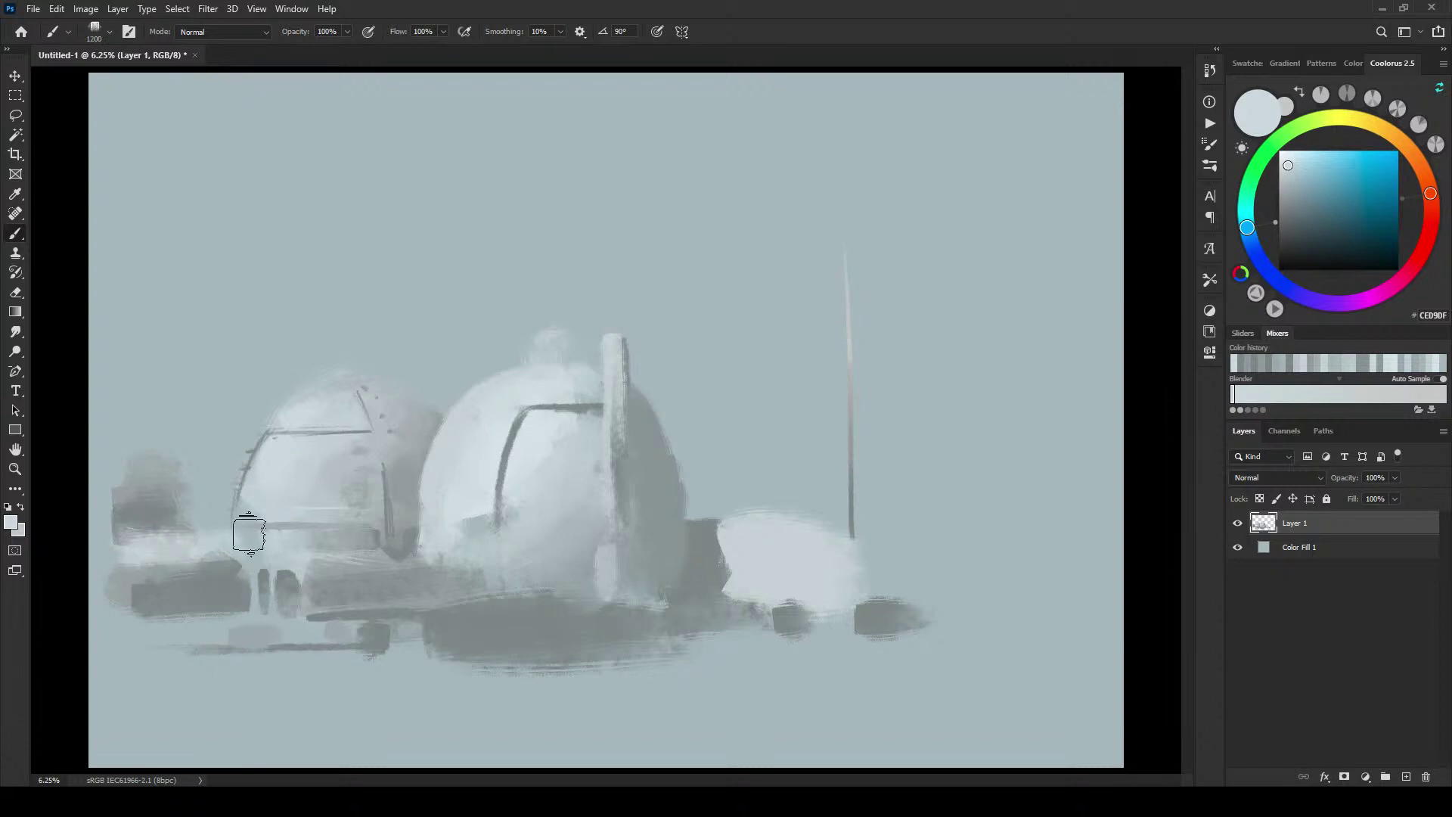
# Step: Dab small pale highlights along the top edge of the low dark mass in front of the first dome
pyautogui.press('[')
pyautogui.press('[')
pyautogui.press('[')
pyautogui.press('[')
pyautogui.press('[')
pyautogui.press('[')
pyautogui.press('[')
pyautogui.press('[')
pyautogui.moveTo(328, 563); pyautogui.dragTo(339, 572)
pyautogui.press(']')
pyautogui.press(']')
pyautogui.moveTo(360, 564); pyautogui.dragTo(366, 561)
pyautogui.click(405, 566)
# Step: Paint pale vertical strips beside and between the small dark posts in front of the first dome
pyautogui.press(']')
pyautogui.press(']')
pyautogui.press(']')
pyautogui.press(']')
pyautogui.press(']')
pyautogui.press(']')
pyautogui.press(']')
pyautogui.moveTo(323, 573); pyautogui.dragTo(320, 608)
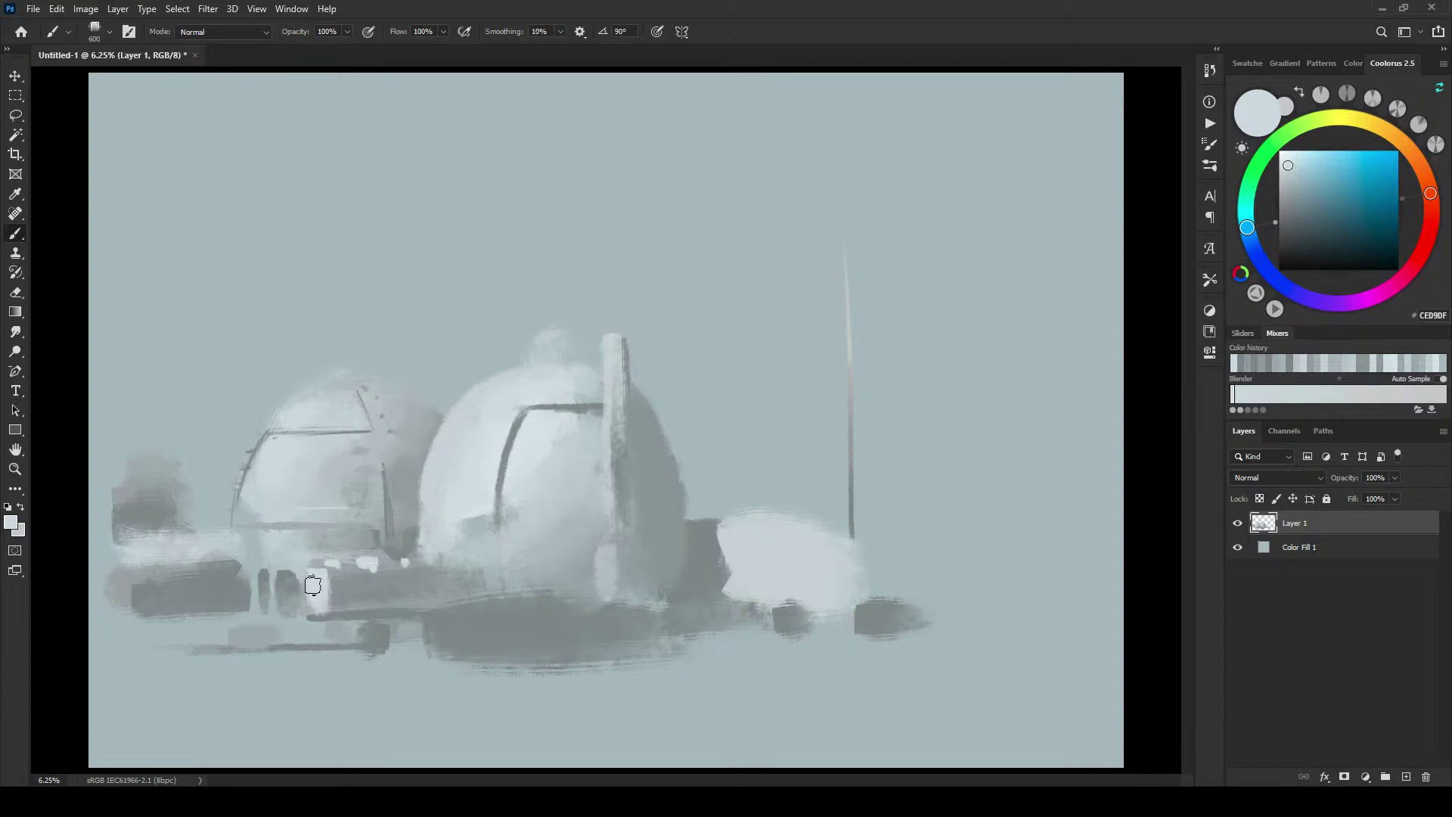
pyautogui.press('[')
pyautogui.press('[')
pyautogui.press('[')
pyautogui.press('[')
pyautogui.press('[')
pyautogui.moveTo(277, 573); pyautogui.dragTo(273, 610)
pyautogui.moveTo(256, 593); pyautogui.dragTo(255, 614)
# Step: Paint pale blocks just above the thin ground line in front of the first dome, reducing the brush size from 700 to 400
pyautogui.press(']')
pyautogui.press(']')
pyautogui.press(']')
pyautogui.press(']')
pyautogui.press(']')
pyautogui.press(']')
pyautogui.press(']')
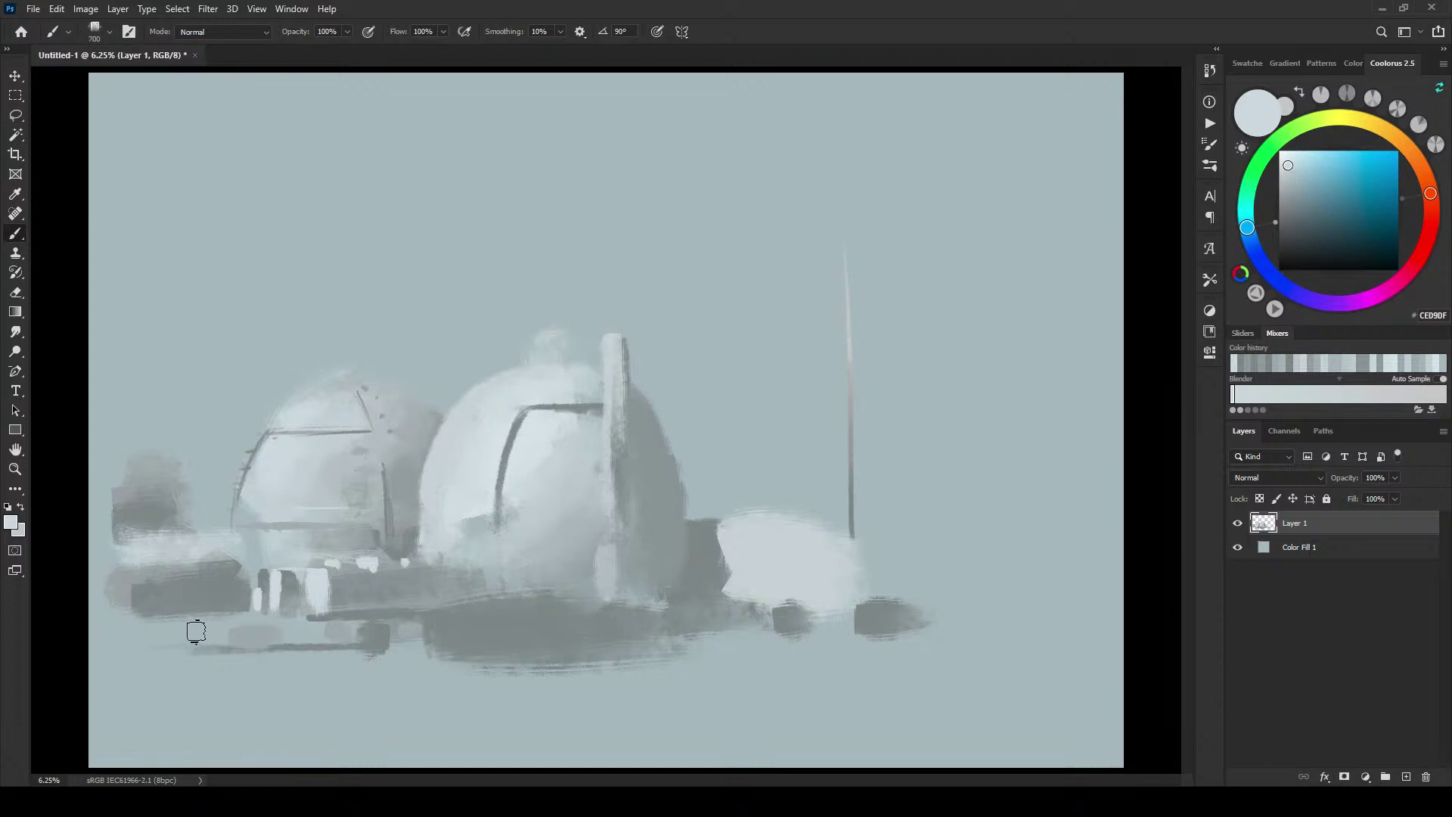
pyautogui.moveTo(195, 631); pyautogui.dragTo(189, 632)
pyautogui.press('[')
pyautogui.press('[')
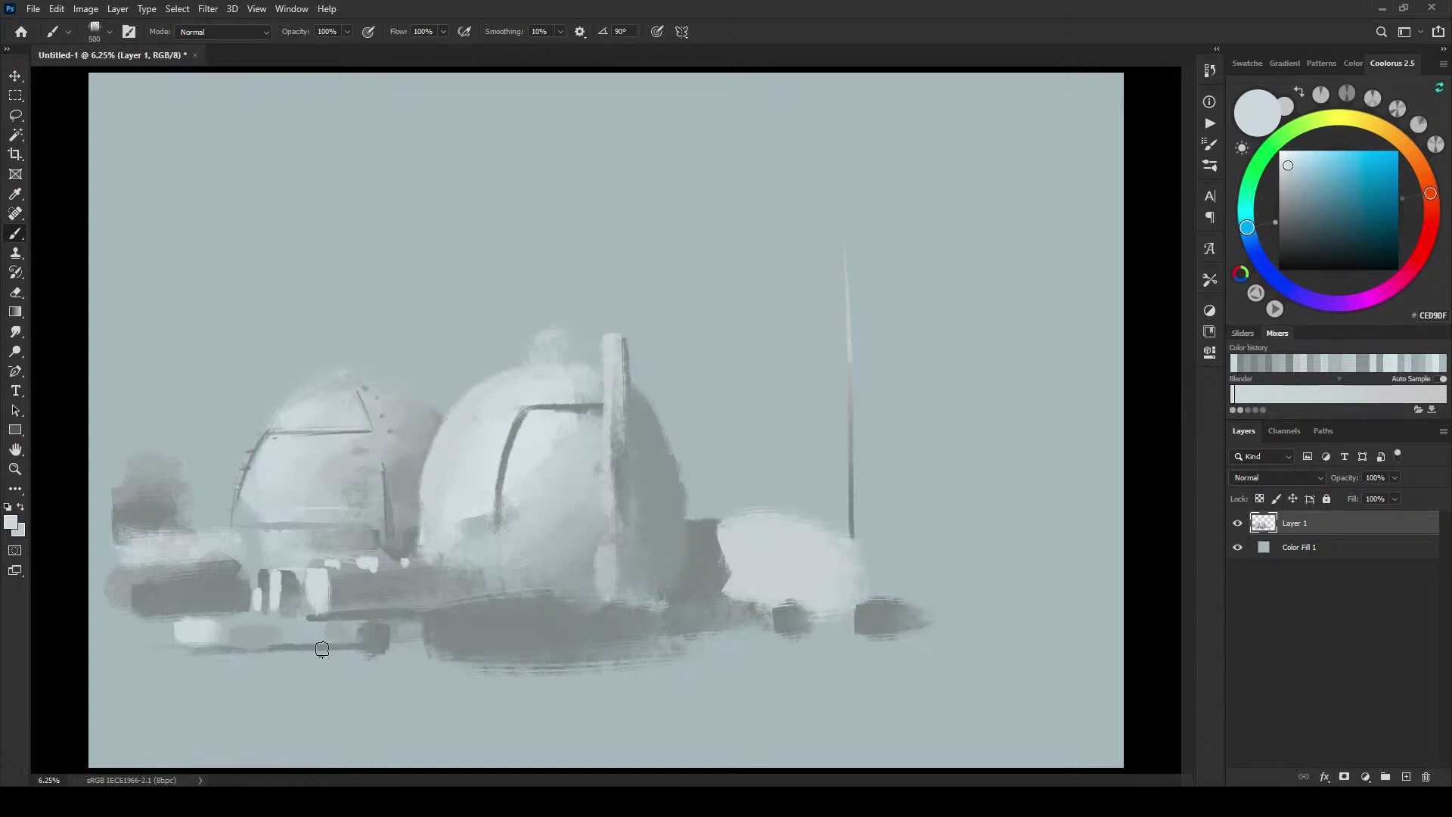
pyautogui.press('[')
pyautogui.press('[')
pyautogui.press('[')
pyautogui.moveTo(283, 616); pyautogui.dragTo(298, 624)
pyautogui.press(']')
pyautogui.moveTo(298, 633); pyautogui.dragTo(366, 634)
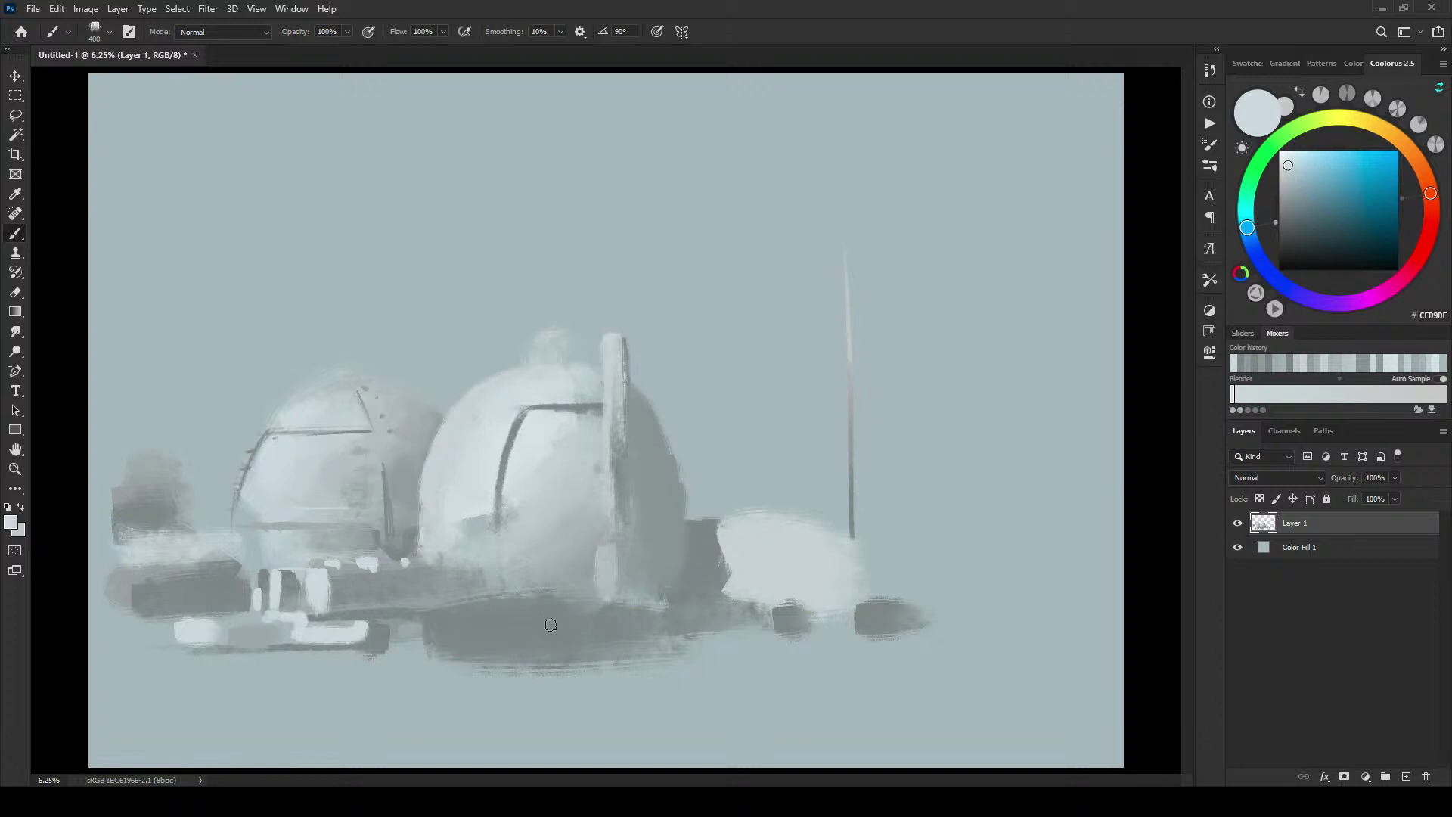
# Step: Add small pale highlights along the base of the second dome where it meets the ground shadow
pyautogui.press('[')
pyautogui.press('[')
pyautogui.press('[')
pyautogui.press('[')
pyautogui.press(']')
pyautogui.press(']')
pyautogui.press(']')
pyautogui.press(']')
pyautogui.press(']')
pyautogui.press(']')
pyautogui.press(']')
pyautogui.press(']')
pyautogui.press(']')
pyautogui.press(']')
pyautogui.press(']')
pyautogui.press(']')
pyautogui.press(']')
pyautogui.press(']')
pyautogui.press('[')
pyautogui.press('[')
pyautogui.press('[')
pyautogui.press('[')
pyautogui.press('[')
pyautogui.press('[')
pyautogui.press('[')
pyautogui.press('[')
pyautogui.press('[')
pyautogui.press(']')
pyautogui.press(']')
pyautogui.moveTo(502, 594); pyautogui.dragTo(546, 591)
# Step: Soften the top of the small dark post in front of the first dome with a sampled blue-grey at brush size 150
pyautogui.keyDown('alt'); pyautogui.click(523, 499); pyautogui.keyUp('alt')
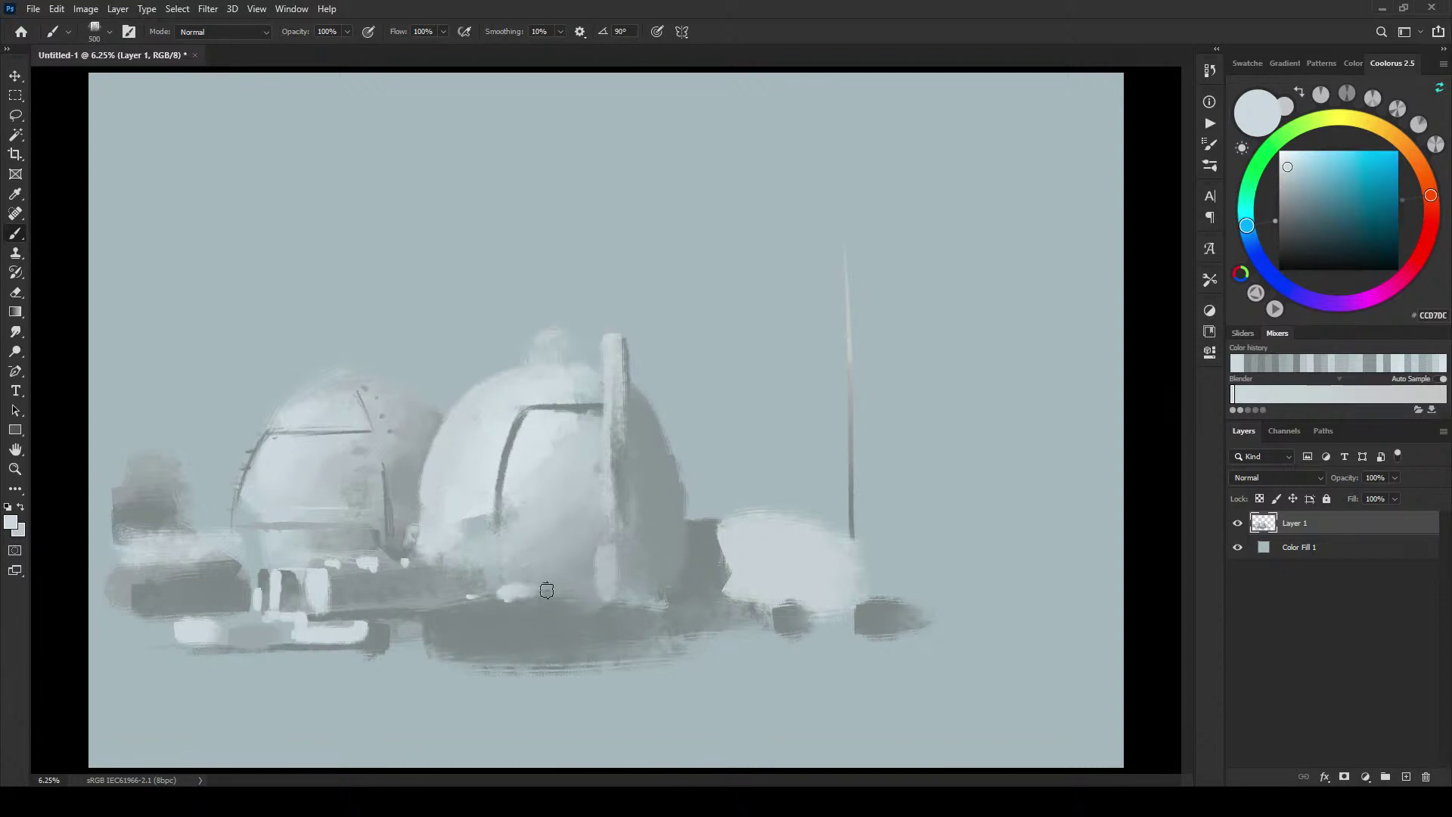
pyautogui.press('[')
pyautogui.press('[')
pyautogui.press('[')
pyautogui.keyDown('alt'); pyautogui.click(258, 567); pyautogui.keyUp('alt')
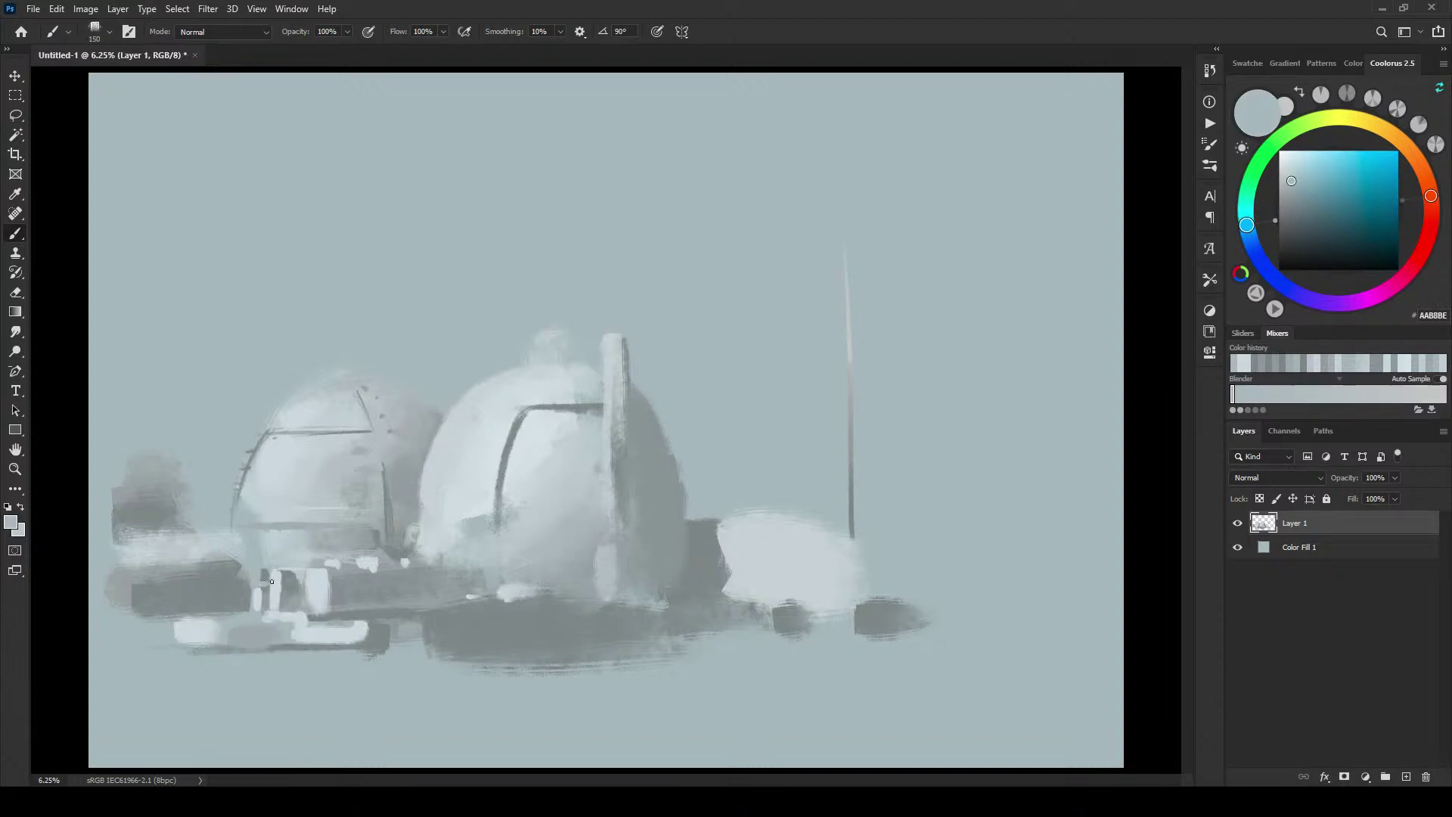
pyautogui.moveTo(271, 581); pyautogui.dragTo(264, 583)
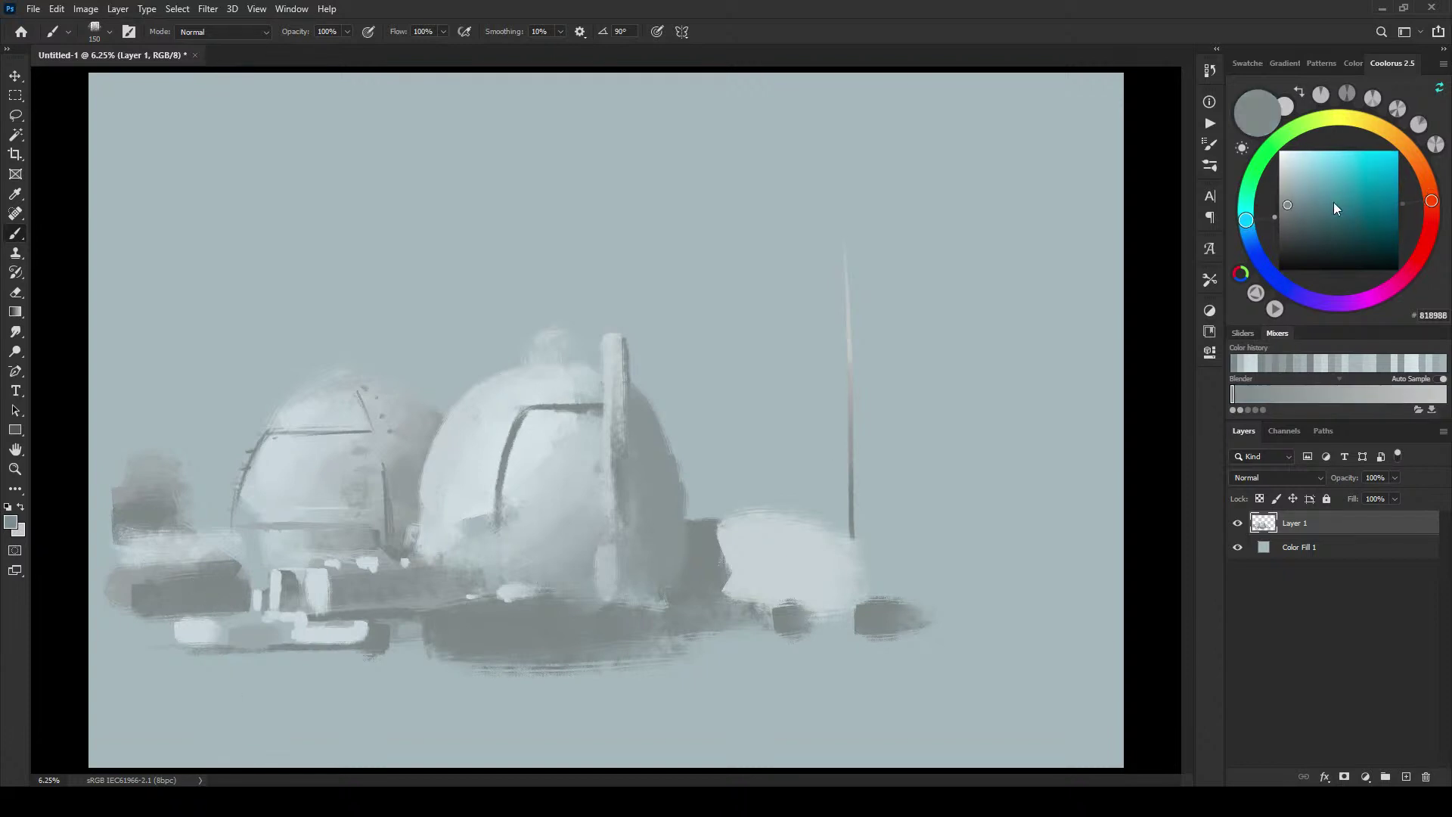
# Step: Paint dark grey horizontal bands along the upper and lower edges of the low mass left of the posts
pyautogui.keyDown('alt'); pyautogui.click(247, 588); pyautogui.keyUp('alt')
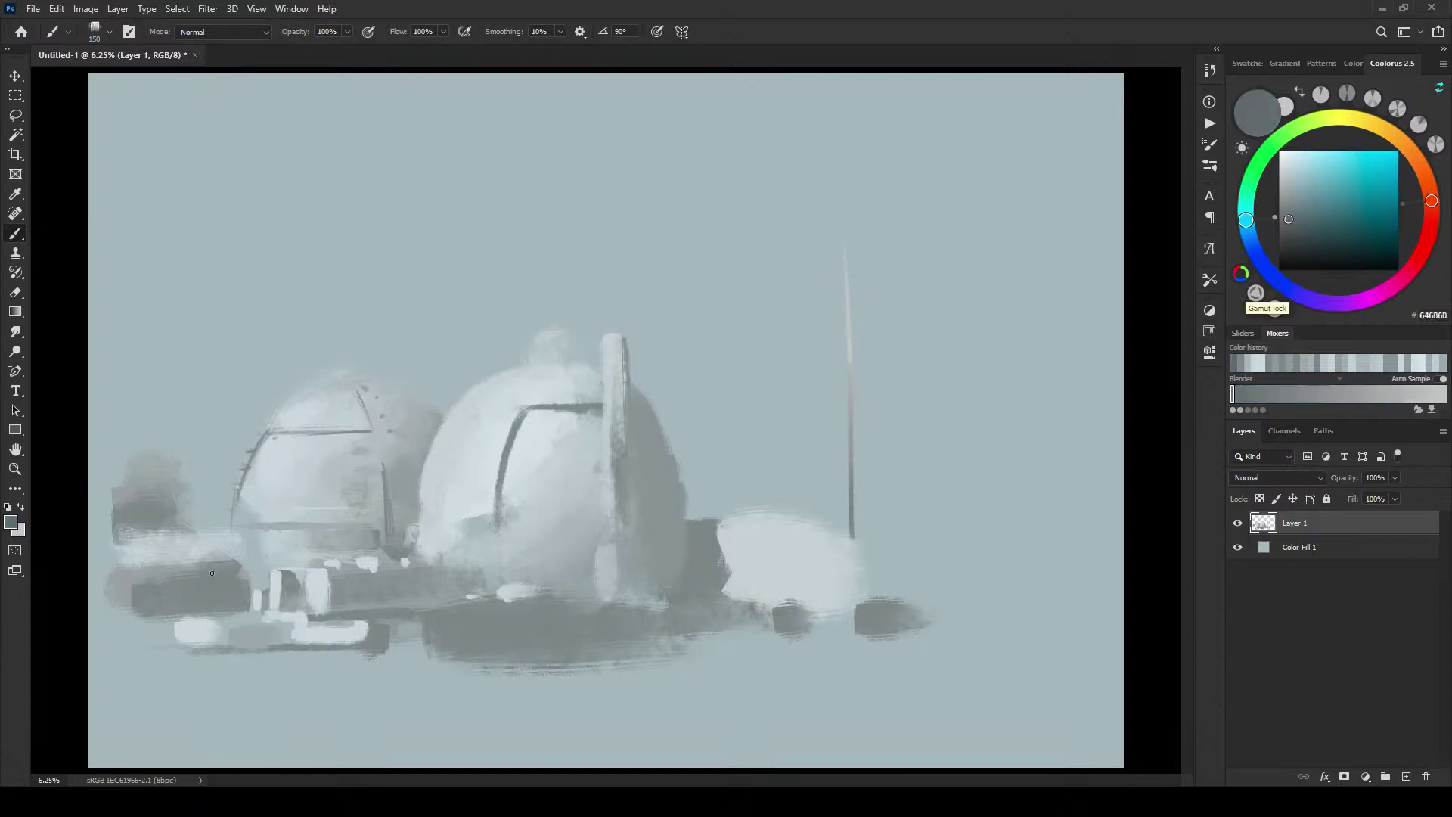
pyautogui.moveTo(129, 573); pyautogui.dragTo(244, 571)
pyautogui.press(']')
pyautogui.press(']')
pyautogui.press(']')
pyautogui.press(']')
pyautogui.press(']')
pyautogui.press(']')
pyautogui.moveTo(135, 578); pyautogui.dragTo(241, 573)
pyautogui.press(']')
pyautogui.press(']')
pyautogui.press(']')
pyautogui.press(']')
pyautogui.press(']')
pyautogui.press(']')
pyautogui.press(']')
pyautogui.moveTo(137, 602)
pyautogui.mouseDown()
pyautogui.moveTo(252, 606)
pyautogui.moveTo(220, 608)
pyautogui.mouseUp()
# Step: Dab a dark spot on the blurry mass left of the first dome and darken the shadow between the second dome and pale mound
pyautogui.press('[')
pyautogui.press('[')
pyautogui.press('[')
pyautogui.press('[')
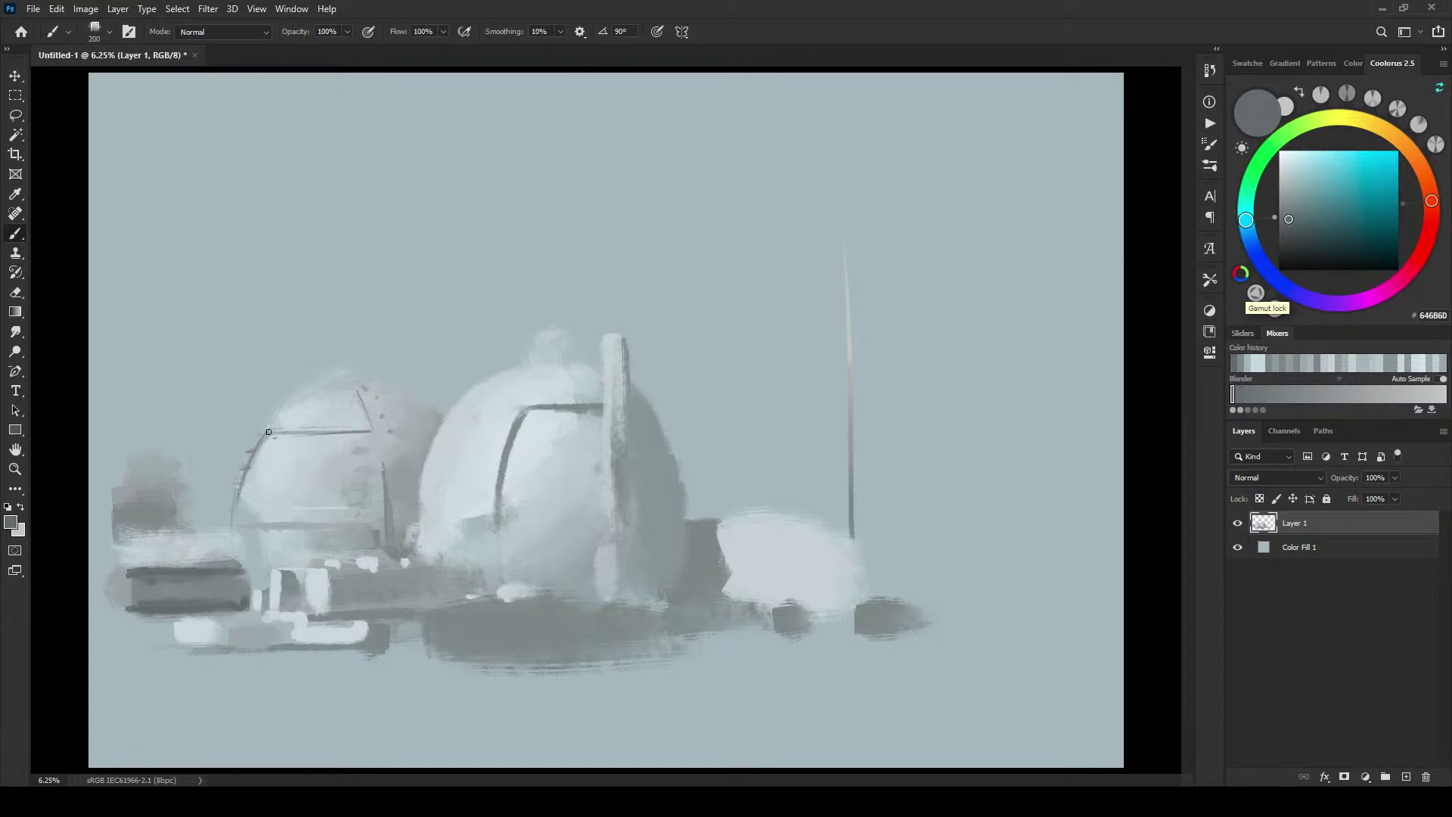
pyautogui.click(153, 513)
pyautogui.press(']')
pyautogui.press(']')
pyautogui.press(']')
pyautogui.press(']')
pyautogui.press(']')
pyautogui.press(']')
pyautogui.press(']')
pyautogui.press(']')
pyautogui.press(']')
pyautogui.press(']')
pyautogui.press(']')
pyautogui.press(']')
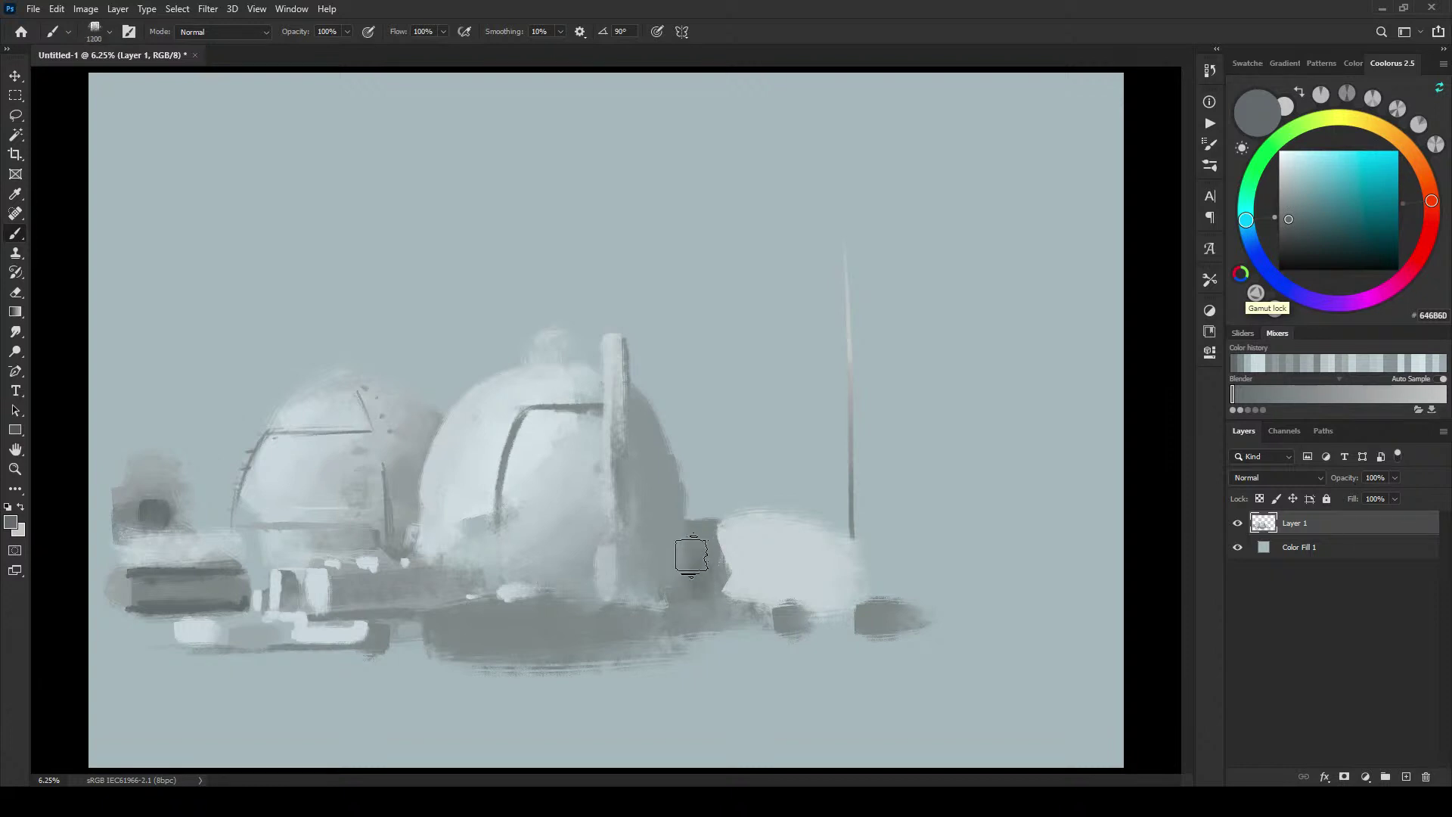
pyautogui.moveTo(691, 555); pyautogui.dragTo(692, 584)
# Step: Draw a thin dark line from the shadow beside the pale mound up along the second dome's right edge
pyautogui.press('[')
pyautogui.press('[')
pyautogui.press('[')
pyautogui.press('[')
pyautogui.press('[')
pyautogui.press('[')
pyautogui.press('[')
pyautogui.press('[')
pyautogui.press('[')
pyautogui.press('[')
pyautogui.press('[')
pyautogui.press('[')
pyautogui.press('[')
pyautogui.press('[')
pyautogui.press('[')
pyautogui.press('[')
pyautogui.press('[')
pyautogui.press('[')
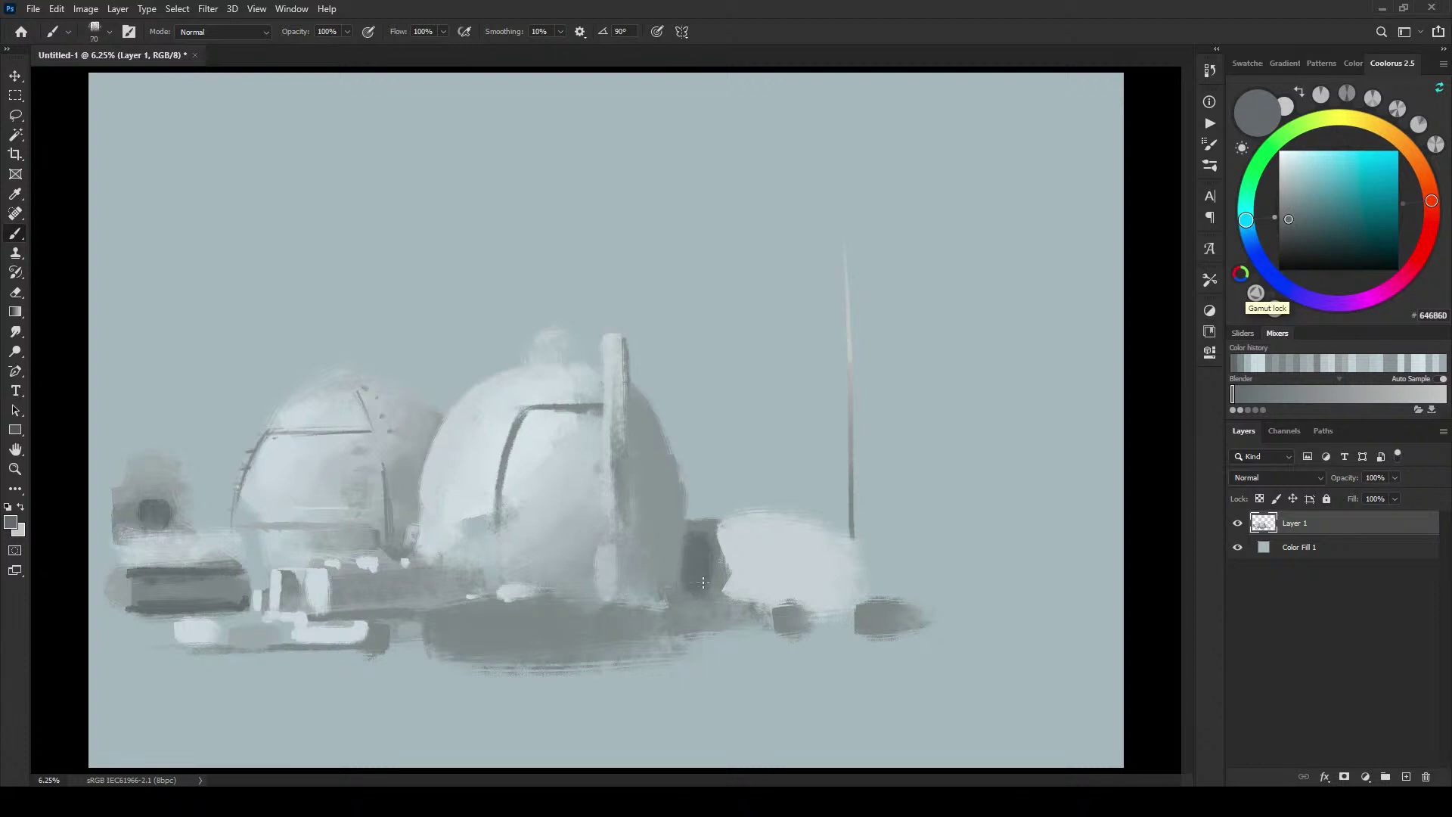
pyautogui.press('[')
pyautogui.press('[')
pyautogui.press('[')
pyautogui.press('[')
pyautogui.moveTo(698, 558)
pyautogui.mouseDown()
pyautogui.moveTo(691, 592)
pyautogui.moveTo(666, 455)
pyautogui.moveTo(681, 587)
pyautogui.moveTo(680, 488)
pyautogui.mouseUp()
# Step: Darken the second dome's outer right edge above the shadow with a grey sampled from that edge
pyautogui.press(']')
pyautogui.press(']')
pyautogui.press(']')
pyautogui.press(']')
pyautogui.press(']')
pyautogui.press(']')
pyautogui.press(']')
pyautogui.press(']')
pyautogui.press(']')
pyautogui.press(']')
pyautogui.press(']')
pyautogui.press(']')
pyautogui.press(']')
pyautogui.press(']')
pyautogui.press(']')
pyautogui.press(']')
pyautogui.press(']')
pyautogui.keyDown('alt'); pyautogui.click(683, 515); pyautogui.keyUp('alt')
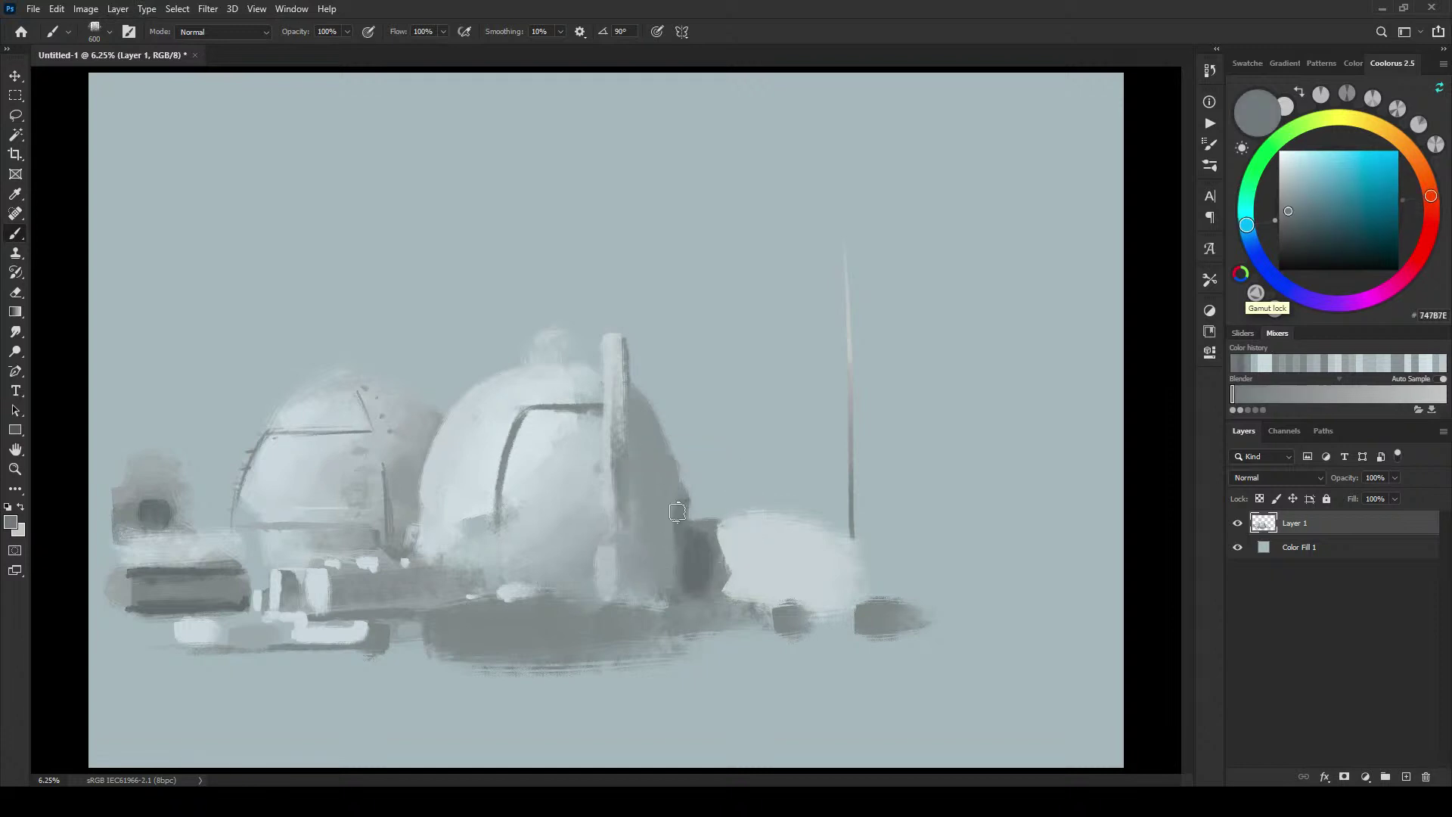
pyautogui.press('[')
pyautogui.press('[')
pyautogui.press('[')
pyautogui.moveTo(684, 501)
pyautogui.mouseDown()
pyautogui.moveTo(664, 422)
pyautogui.moveTo(671, 450)
pyautogui.mouseUp()
# Step: Shade the small cap on top of the second dome with a grey sampled from the dome's shaded side at brush size 200
pyautogui.press('[')
pyautogui.press('[')
pyautogui.press('[')
pyautogui.keyDown('alt'); pyautogui.click(648, 418); pyautogui.keyUp('alt')
pyautogui.moveTo(577, 353); pyautogui.dragTo(561, 345)
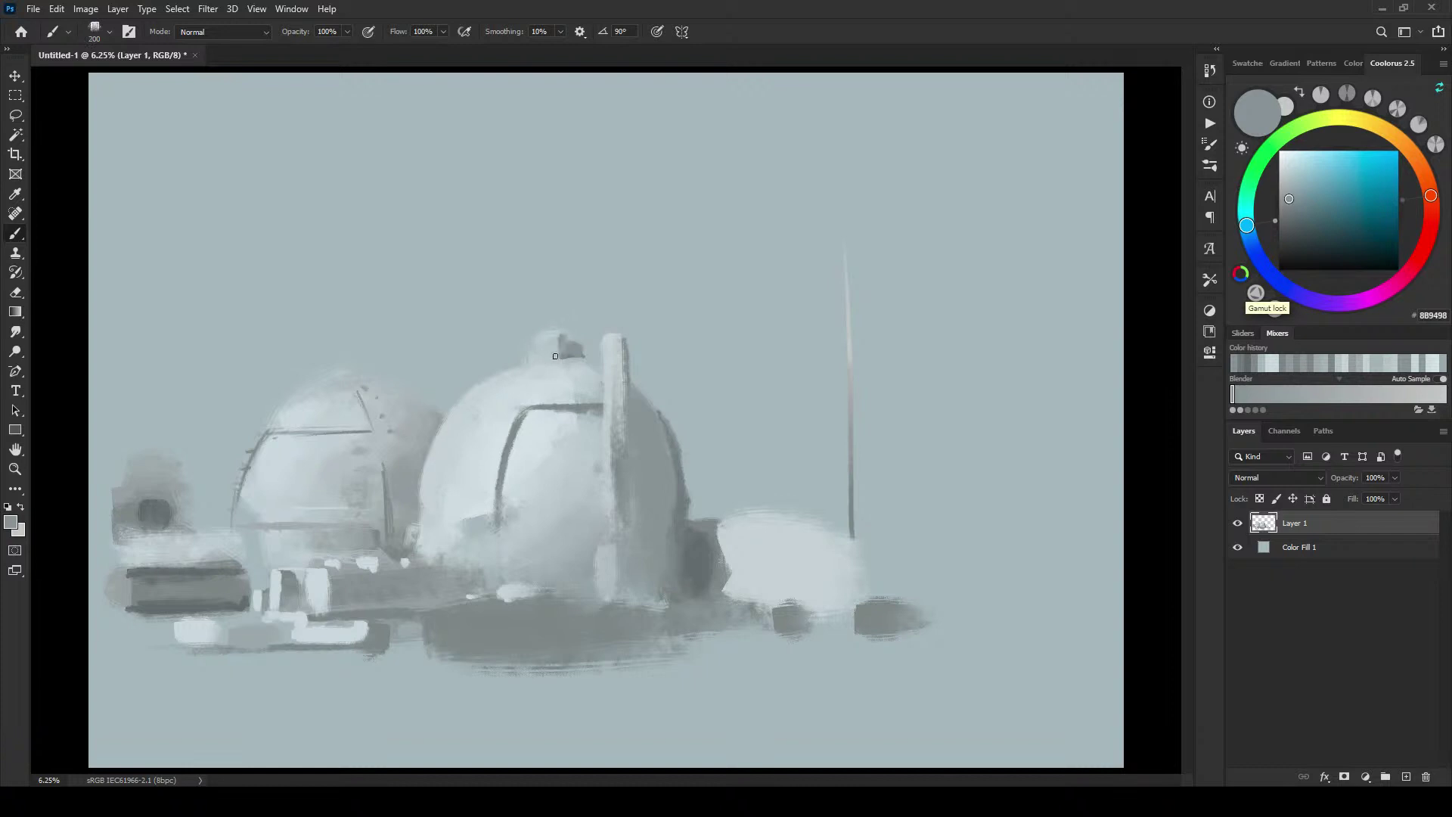
pyautogui.moveTo(556, 356); pyautogui.dragTo(556, 333)
# Step: Paint a dark grey strip at brush size 400 along the ground from below the second dome to beyond the pale mound
pyautogui.press(']')
pyautogui.press(']')
pyautogui.press(']')
pyautogui.press(']')
pyautogui.keyDown('alt'); pyautogui.click(694, 557); pyautogui.keyUp('alt')
pyautogui.press('[')
pyautogui.press('[')
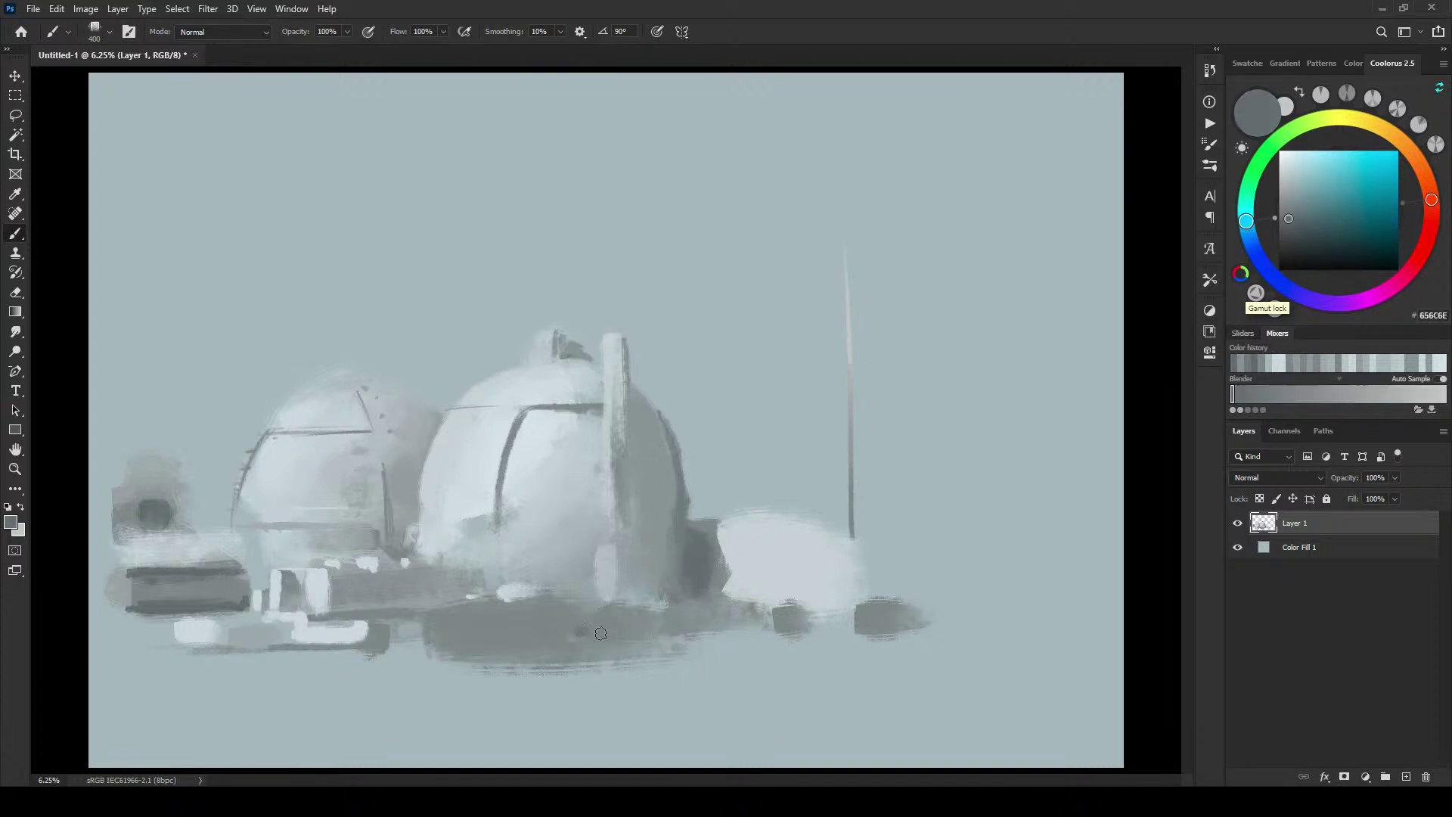
pyautogui.moveTo(590, 643); pyautogui.dragTo(907, 638)
# Step: Soften the lower right side of the second dome with a large brush and a grey sampled from its front
pyautogui.press(']')
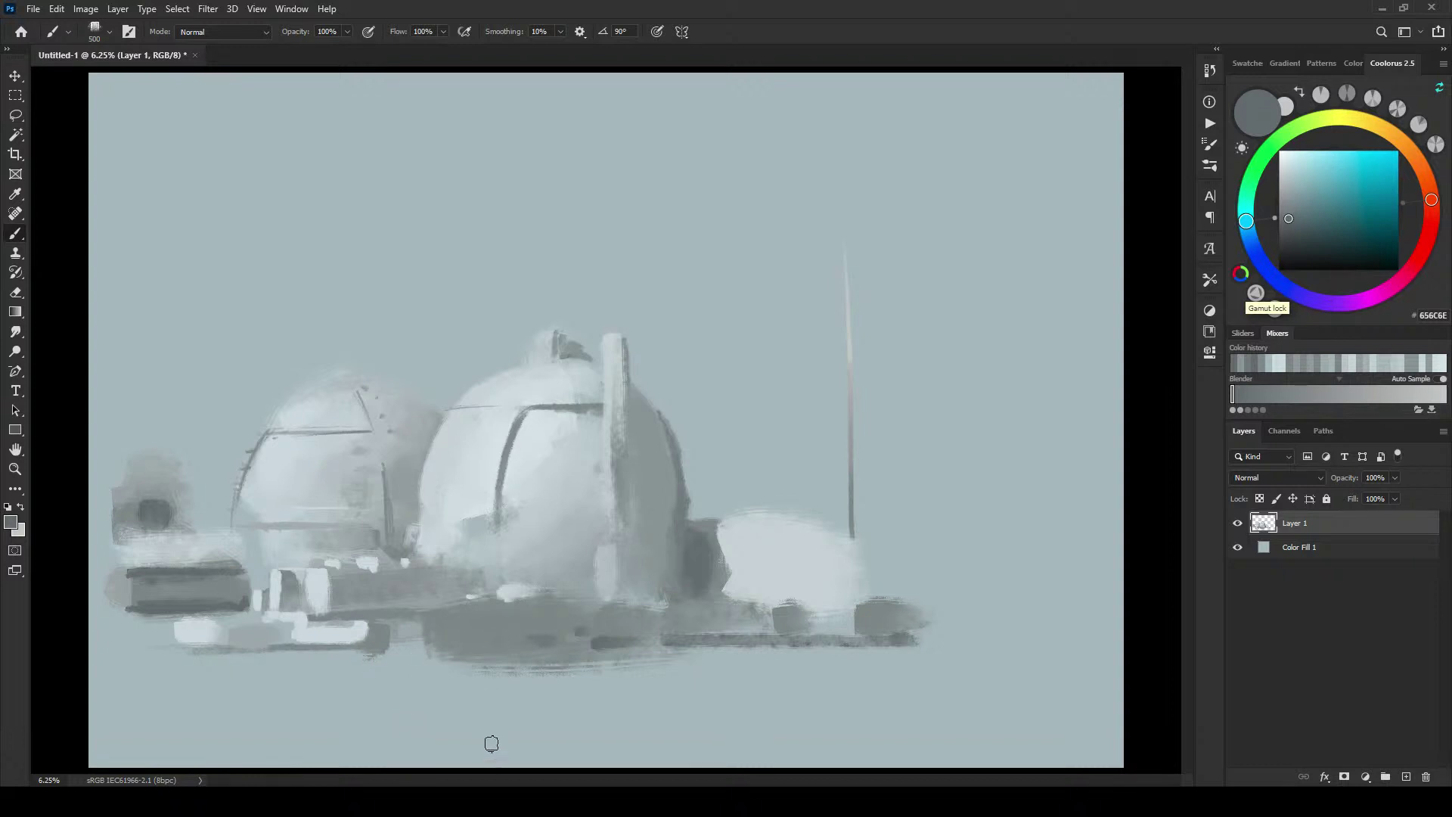
pyautogui.press('[')
pyautogui.press('[')
pyautogui.press('[')
pyautogui.press('[')
pyautogui.press(']')
pyautogui.press(']')
pyautogui.press(']')
pyautogui.press(']')
pyautogui.press(']')
pyautogui.press(']')
pyautogui.press(']')
pyautogui.press(']')
pyautogui.press(']')
pyautogui.press(']')
pyautogui.press('[')
pyautogui.press('[')
pyautogui.press('[')
pyautogui.press('[')
pyautogui.press(']')
pyautogui.press(']')
pyautogui.press(']')
pyautogui.press(']')
pyautogui.keyDown('alt'); pyautogui.click(581, 522); pyautogui.keyUp('alt')
pyautogui.moveTo(651, 577); pyautogui.dragTo(651, 531)
# Step: Blend the shading across the second dome's lower front with sampled greys at brush size 1400
pyautogui.keyDown('alt'); pyautogui.click(661, 601); pyautogui.keyUp('alt')
pyautogui.press('[')
pyautogui.press('[')
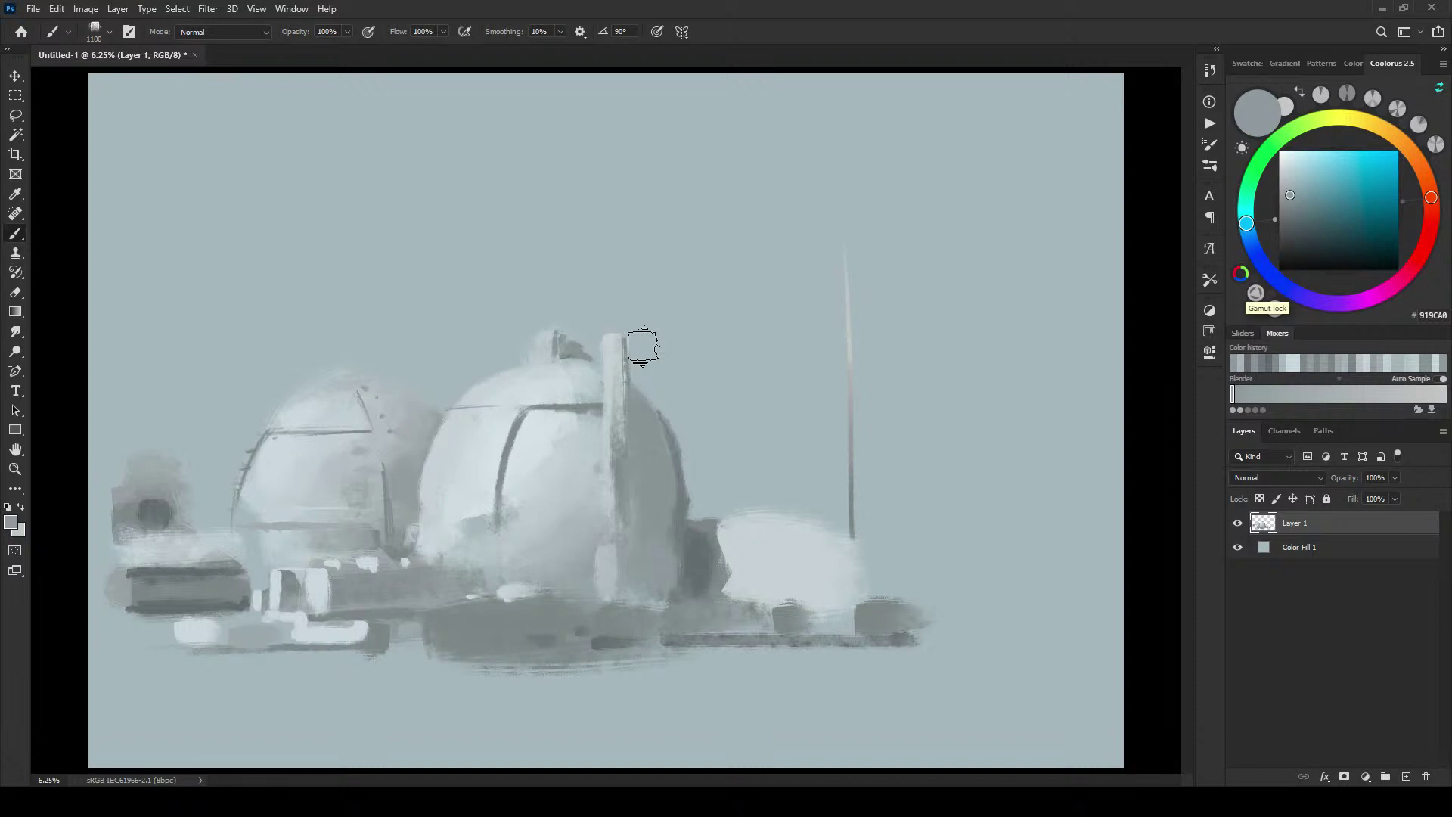
pyautogui.press('[')
pyautogui.press('[')
pyautogui.press('[')
pyautogui.press('[')
pyautogui.press('[')
pyautogui.keyDown('alt'); pyautogui.click(651, 461); pyautogui.keyUp('alt')
pyautogui.press(']')
pyautogui.press(']')
pyautogui.press(']')
pyautogui.press(']')
pyautogui.press(']')
pyautogui.press(']')
pyautogui.press(']')
pyautogui.press(']')
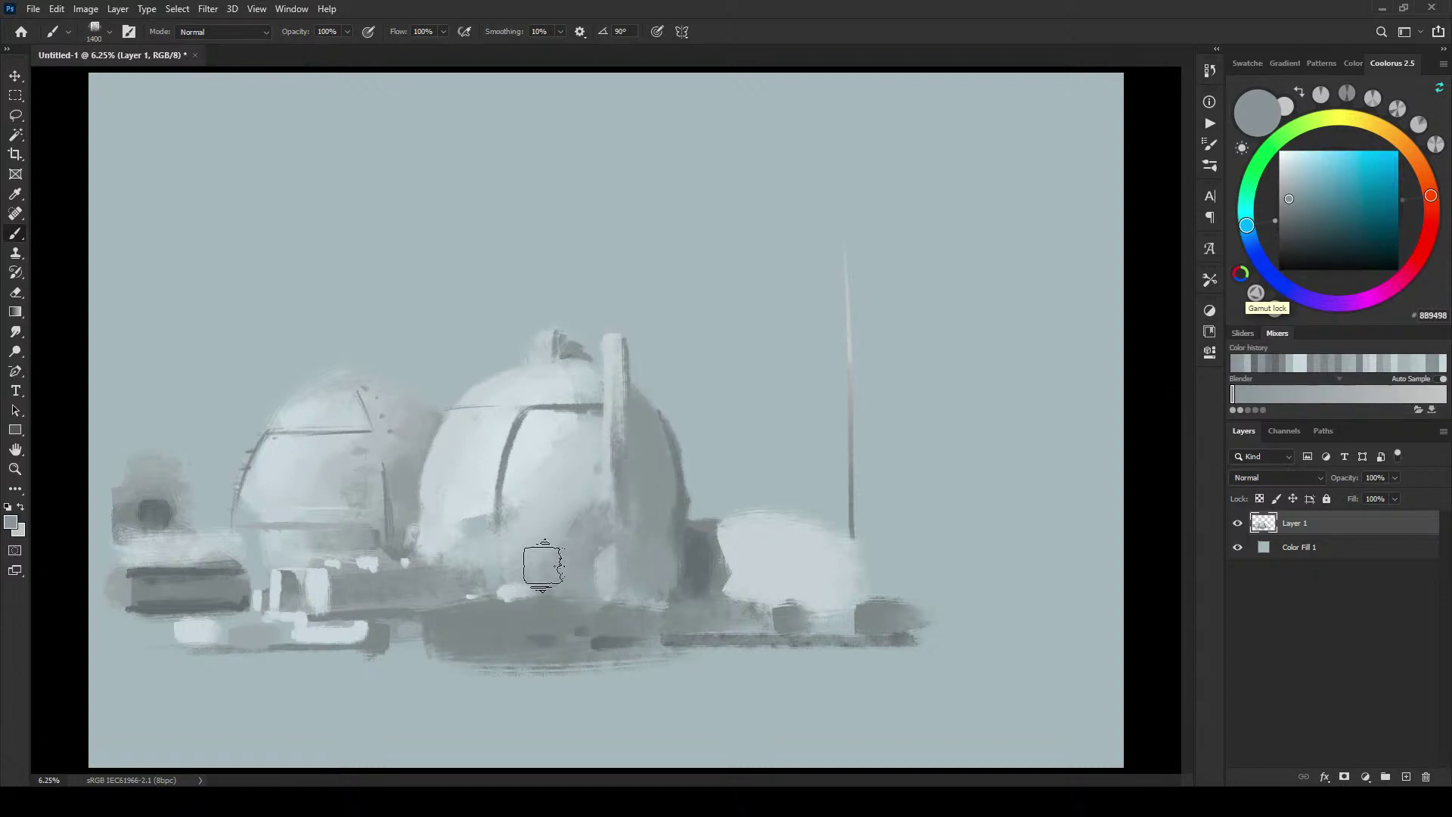
pyautogui.keyDown('alt'); pyautogui.click(551, 536); pyautogui.keyUp('alt')
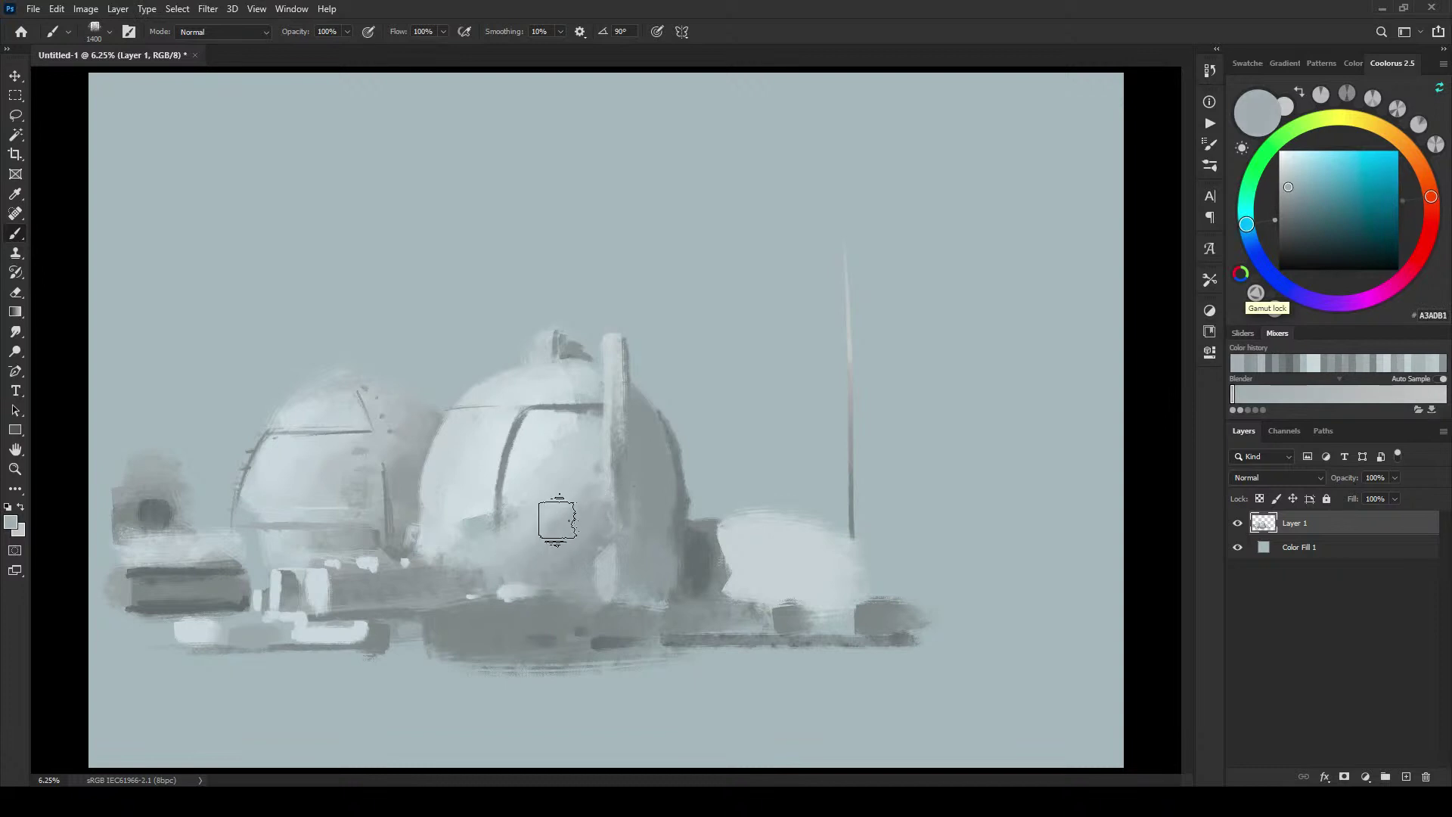
pyautogui.keyDown('alt'); pyautogui.click(628, 515); pyautogui.keyUp('alt')
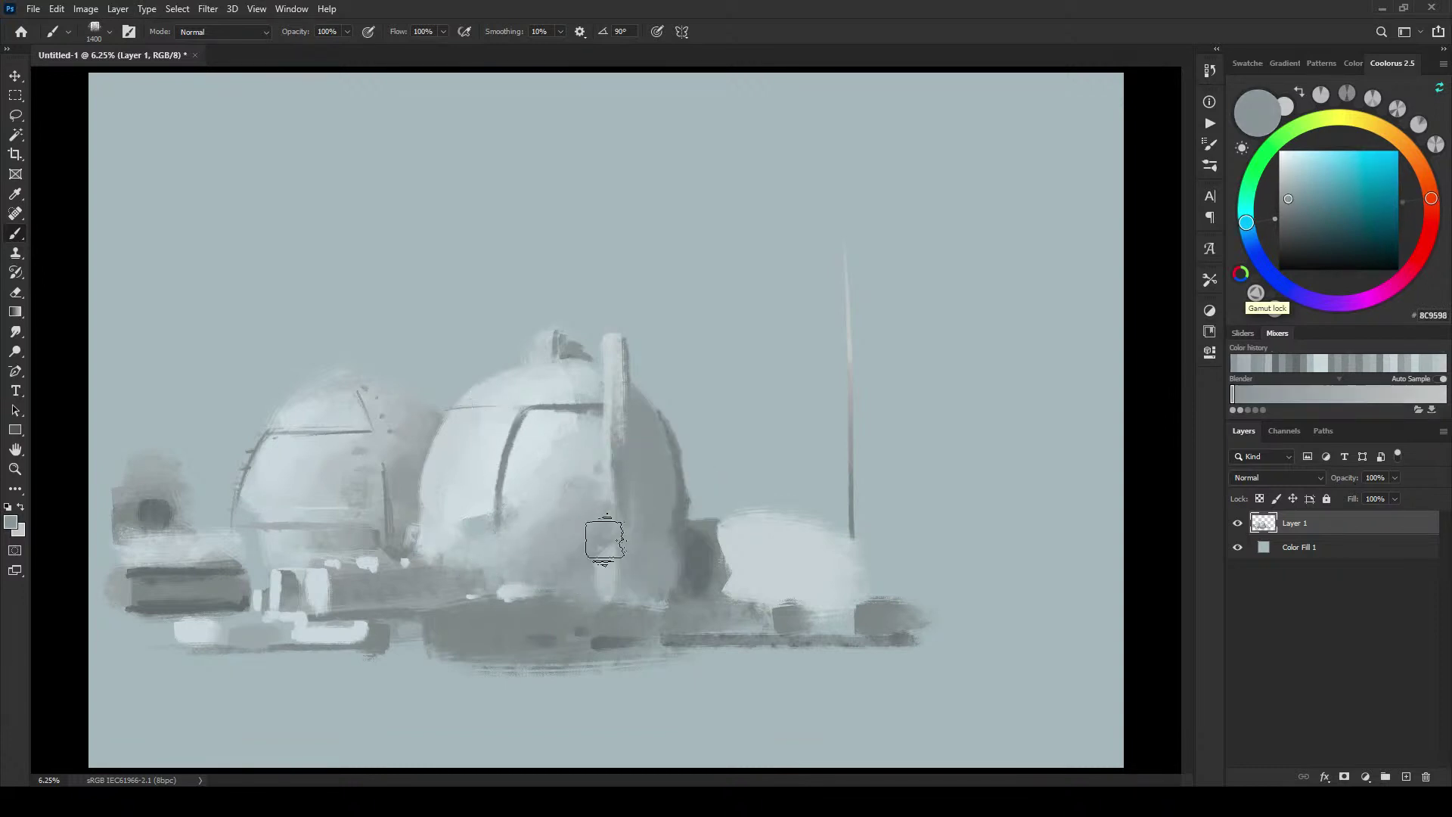
# Step: Draw a thin grey diagonal line at brush size 100 across the second dome's front, descending from the dark curved frame
pyautogui.press('[')
pyautogui.press('[')
pyautogui.press('[')
pyautogui.press('[')
pyautogui.press('[')
pyautogui.press('[')
pyautogui.keyDown('alt'); pyautogui.click(656, 468); pyautogui.keyUp('alt')
pyautogui.press('[')
pyautogui.press('[')
pyautogui.press('[')
pyautogui.press('[')
pyautogui.press('[')
pyautogui.press('[')
pyautogui.press('[')
pyautogui.press('[')
pyautogui.press('[')
pyautogui.press('[')
pyautogui.press('[')
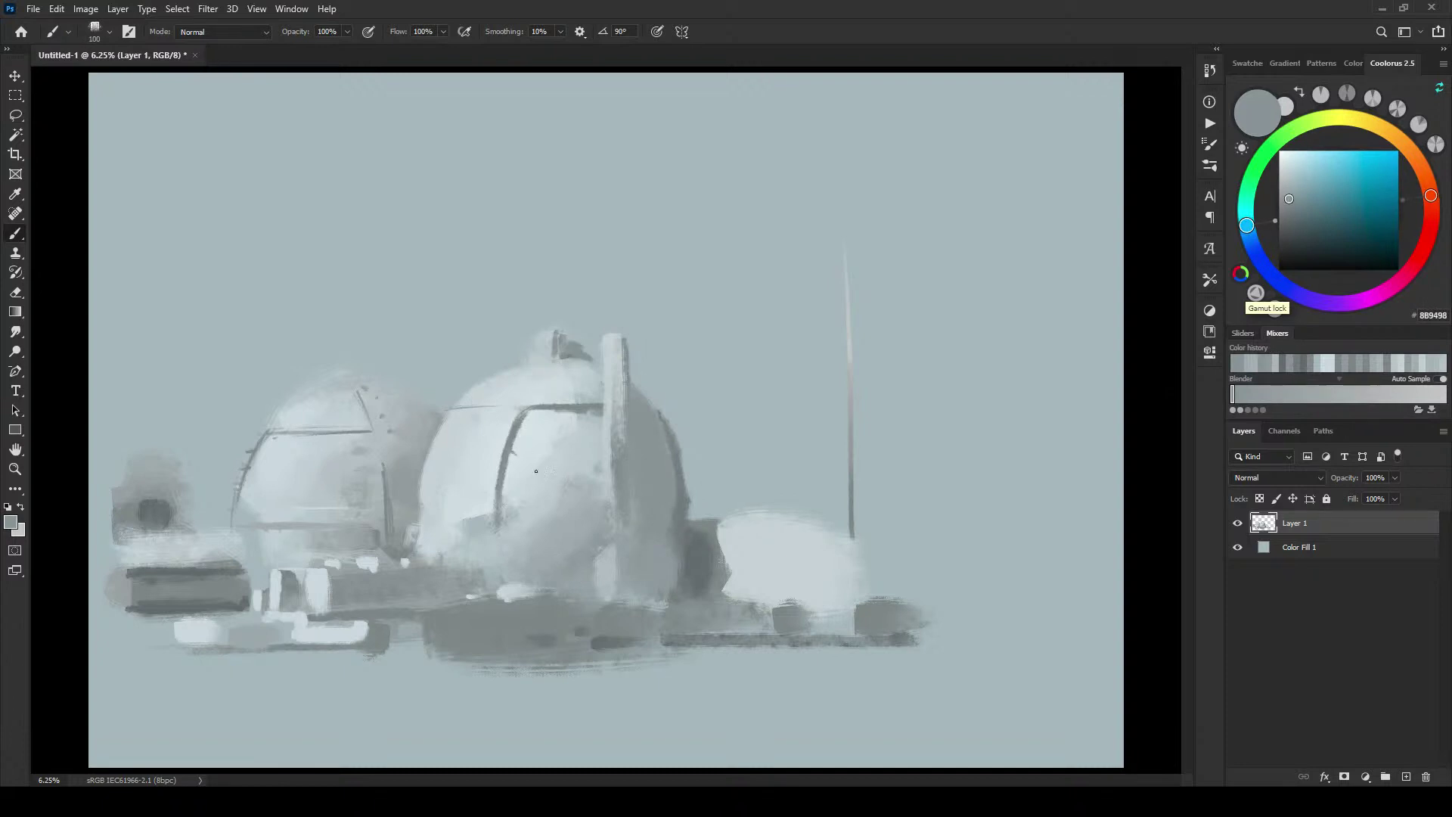
pyautogui.moveTo(510, 450); pyautogui.dragTo(588, 525)
pyautogui.moveTo(577, 380); pyautogui.dragTo(603, 399)
pyautogui.moveTo(583, 382); pyautogui.dragTo(623, 420)
pyautogui.hotkey('ctrl', 'z')
pyautogui.hotkey('ctrl', 'z')
# Step: Draw a second, parallel diagonal line lower on the second dome's front and soften the area beside the diagonals at brush size 1000
pyautogui.moveTo(521, 501); pyautogui.dragTo(585, 582)
pyautogui.press(']')
pyautogui.press(']')
pyautogui.press(']')
pyautogui.press(']')
pyautogui.press(']')
pyautogui.press(']')
pyautogui.press(']')
pyautogui.press(']')
pyautogui.press(']')
pyautogui.press(']')
pyautogui.press(']')
pyautogui.press(']')
pyautogui.press(']')
pyautogui.moveTo(602, 534); pyautogui.dragTo(603, 531)
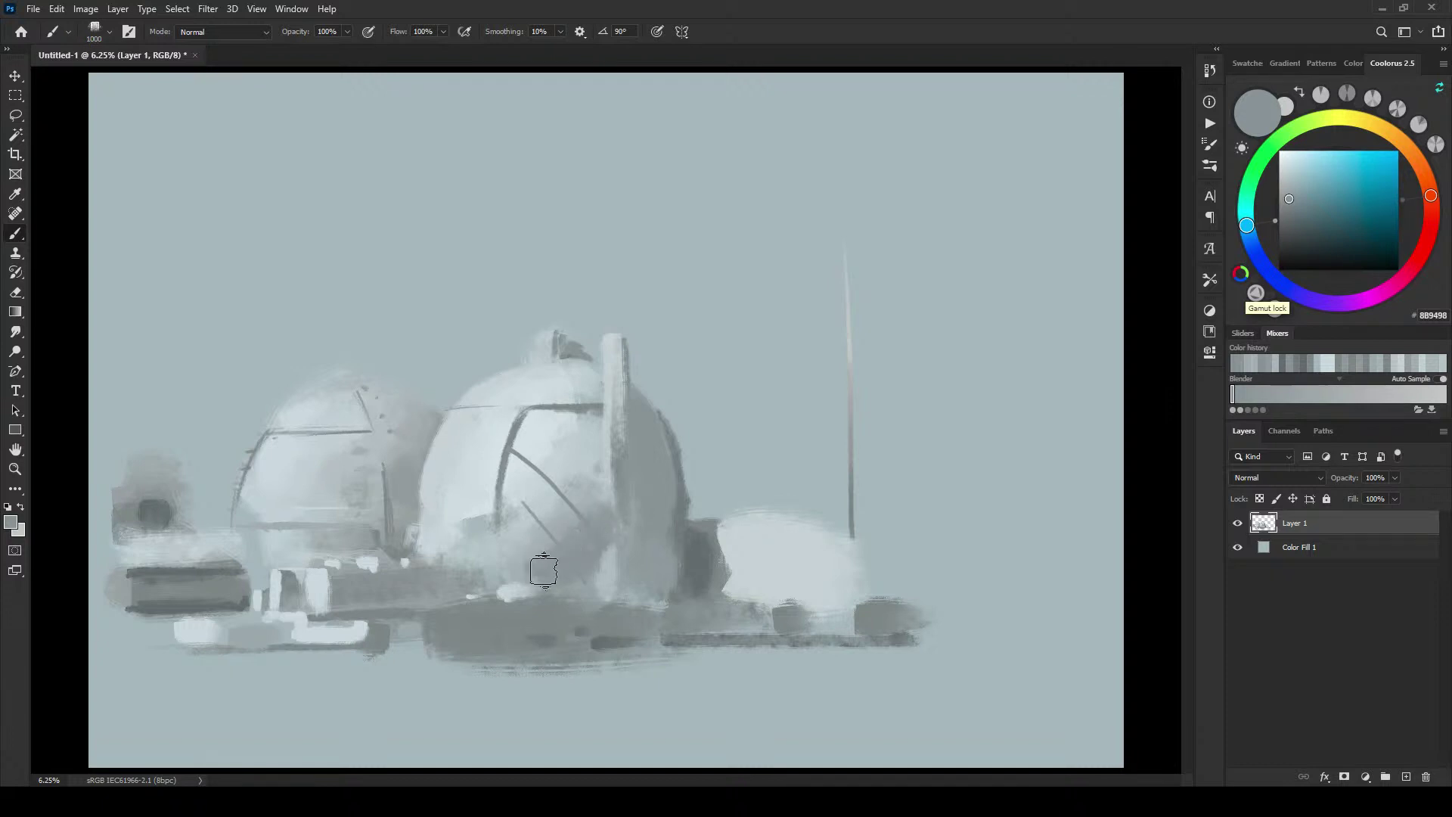
# Step: Draw two thin vertical grey lines rising from the diagonals' upper ends, one extending above the dome, and sample a pale dome tone
pyautogui.press('[')
pyautogui.press('[')
pyautogui.press('[')
pyautogui.press('[')
pyautogui.press('[')
pyautogui.press('[')
pyautogui.press('[')
pyautogui.press('[')
pyautogui.press('[')
pyautogui.press('[')
pyautogui.press('[')
pyautogui.press('[')
pyautogui.moveTo(502, 439); pyautogui.dragTo(500, 331)
pyautogui.press('[')
pyautogui.press('[')
pyautogui.press('[')
pyautogui.moveTo(522, 504); pyautogui.dragTo(522, 429)
pyautogui.keyDown('alt'); pyautogui.click(532, 413); pyautogui.keyUp('alt')
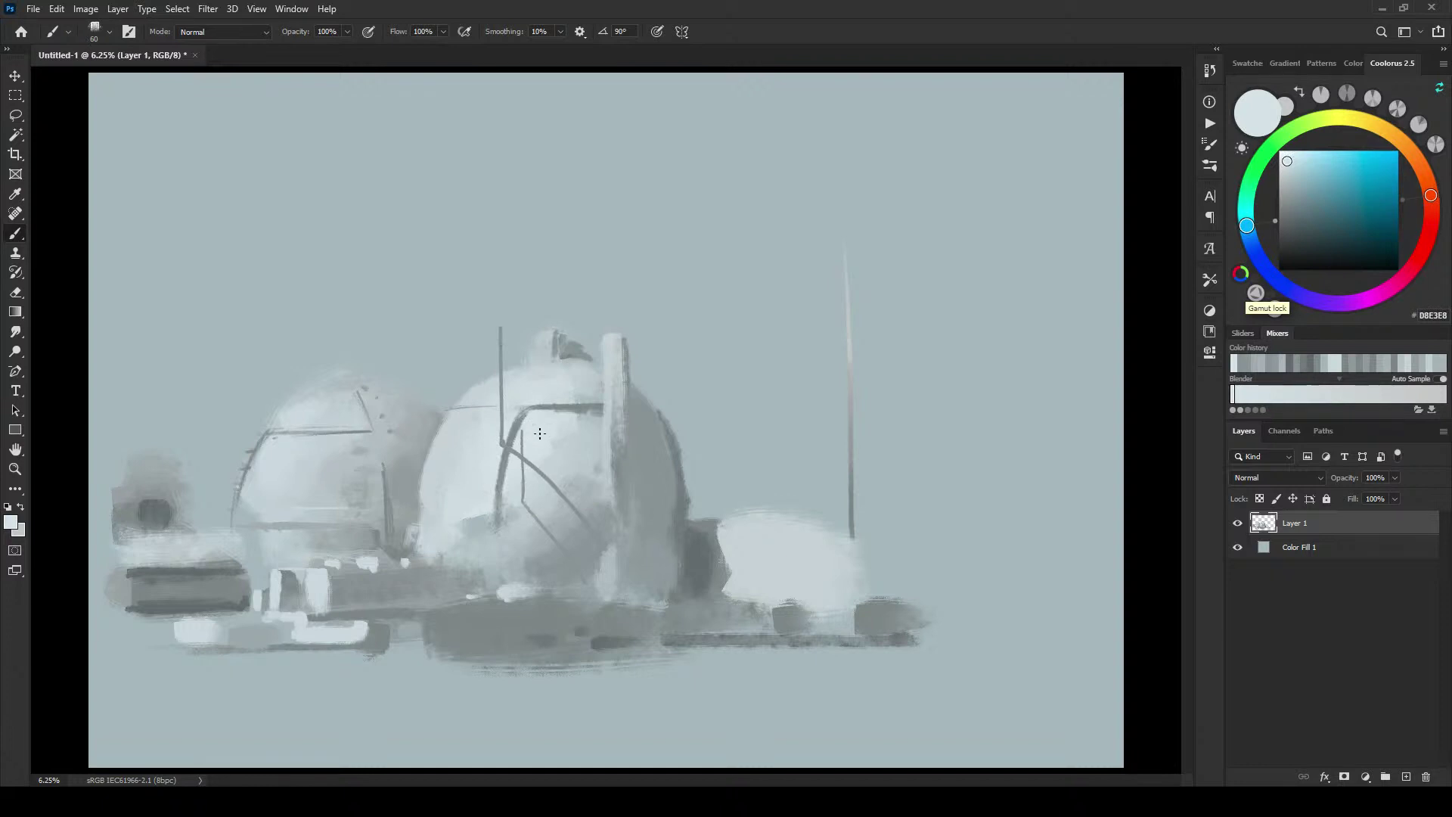
# Step: Retrace the two thin vertical lines on the second dome in a pale tone, extend the taller one upward, and enlarge the brush to 1400
pyautogui.moveTo(521, 502); pyautogui.dragTo(527, 427)
pyautogui.moveTo(500, 446); pyautogui.dragTo(499, 300)
pyautogui.press(']')
pyautogui.press(']')
pyautogui.press(']')
pyautogui.press(']')
pyautogui.press(']')
pyautogui.press(']')
pyautogui.press(']')
pyautogui.press(']')
pyautogui.press(']')
pyautogui.press(']')
pyautogui.press(']')
pyautogui.press(']')
pyautogui.press(']')
pyautogui.press(']')
pyautogui.press(']')
pyautogui.press(']')
pyautogui.press(']')
pyautogui.press(']')
pyautogui.press(']')
pyautogui.press(']')
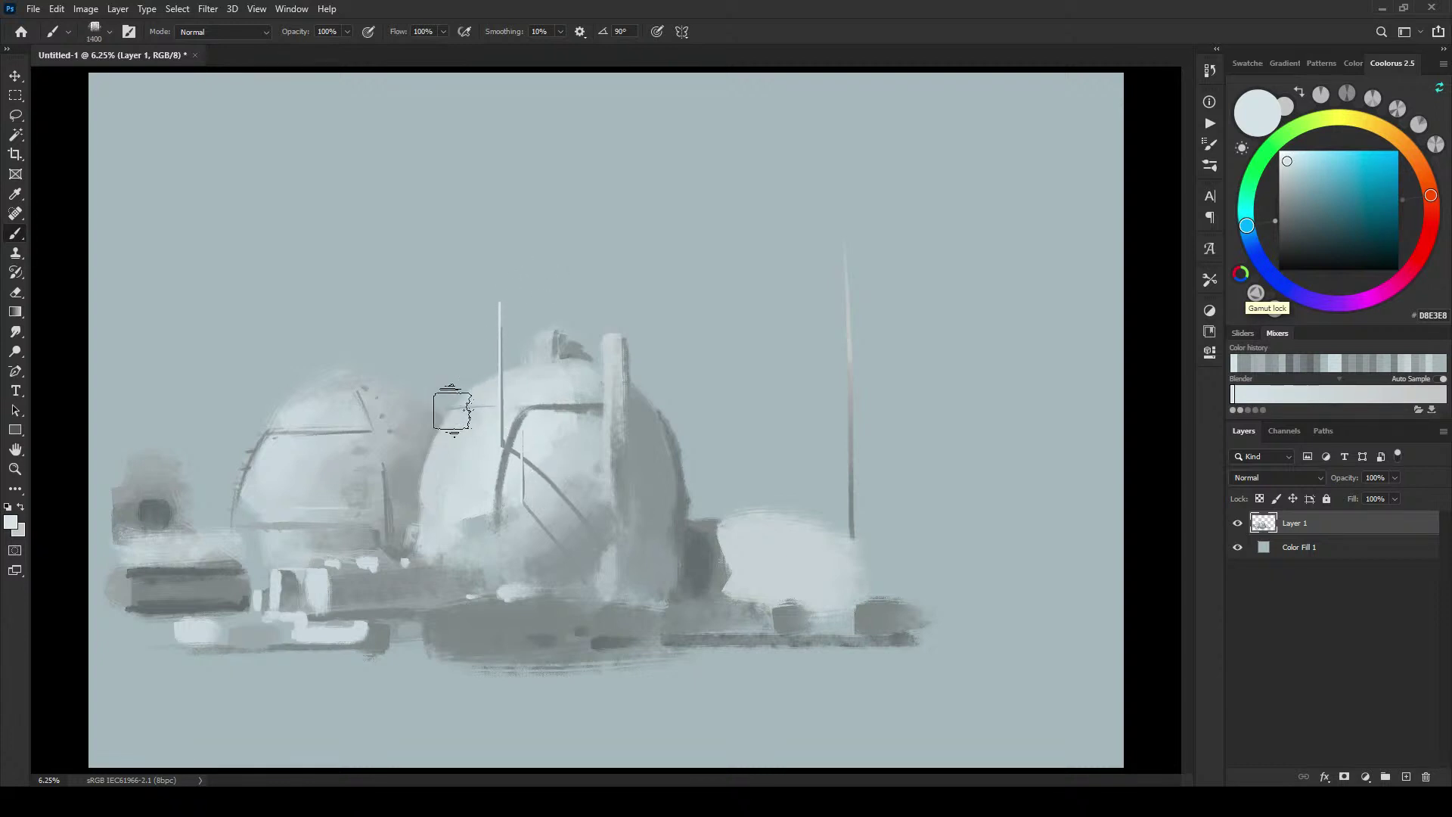
# Step: Sample a mid grey from the second dome's lower front and reduce the brush size to 90
pyautogui.press('[')
pyautogui.press('[')
pyautogui.press('[')
pyautogui.press('[')
pyautogui.press('[')
pyautogui.press('[')
pyautogui.press('[')
pyautogui.press('[')
pyautogui.press('[')
pyautogui.press('[')
pyautogui.press('[')
pyautogui.press('[')
pyautogui.press(']')
pyautogui.press(']')
pyautogui.press(']')
pyautogui.press(']')
pyautogui.press(']')
pyautogui.press(']')
pyautogui.press(']')
pyautogui.press(']')
pyautogui.press(']')
pyautogui.press(']')
pyautogui.keyDown('alt'); pyautogui.click(557, 555); pyautogui.keyUp('alt')
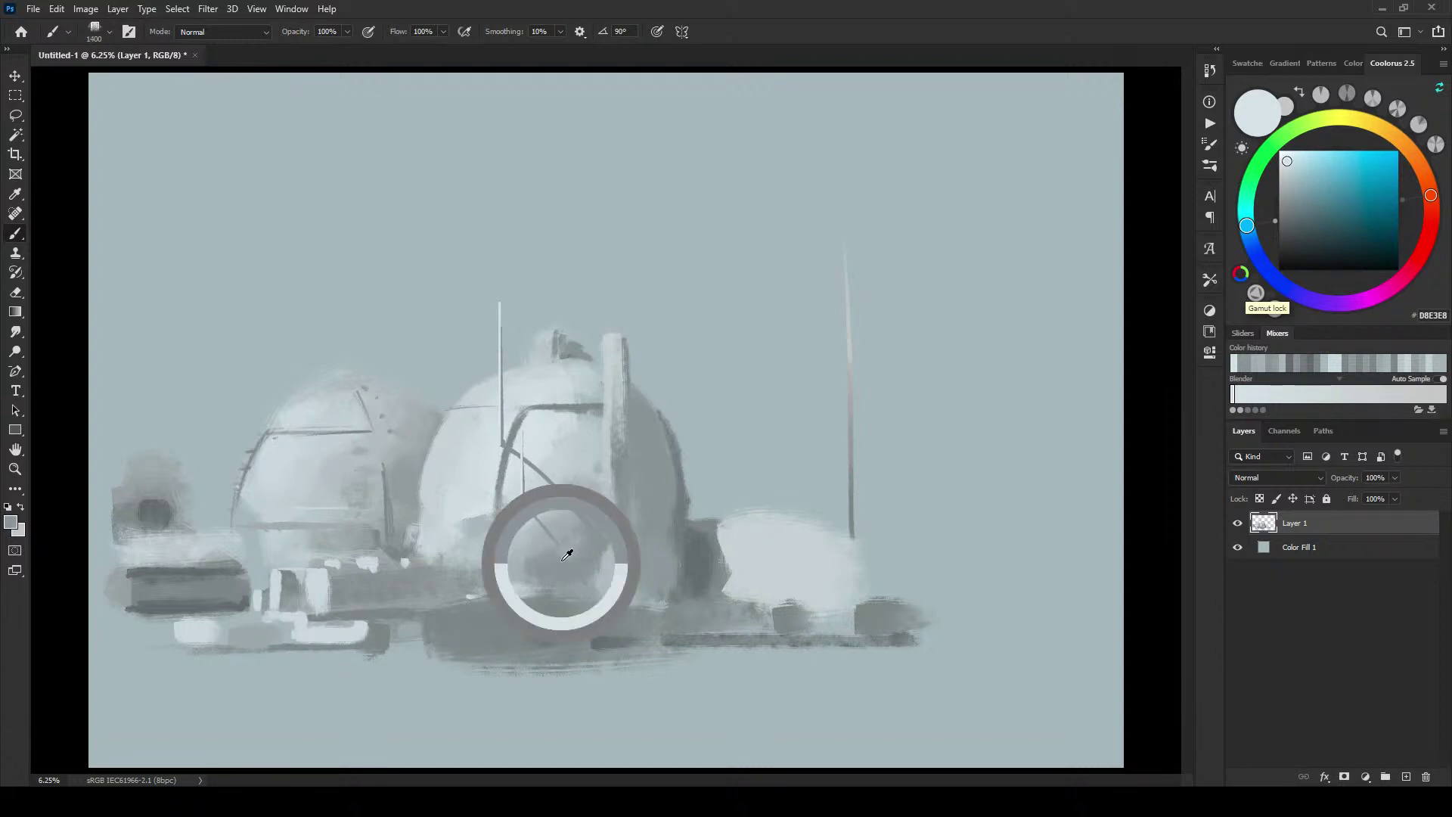
pyautogui.press('[')
pyautogui.press('[')
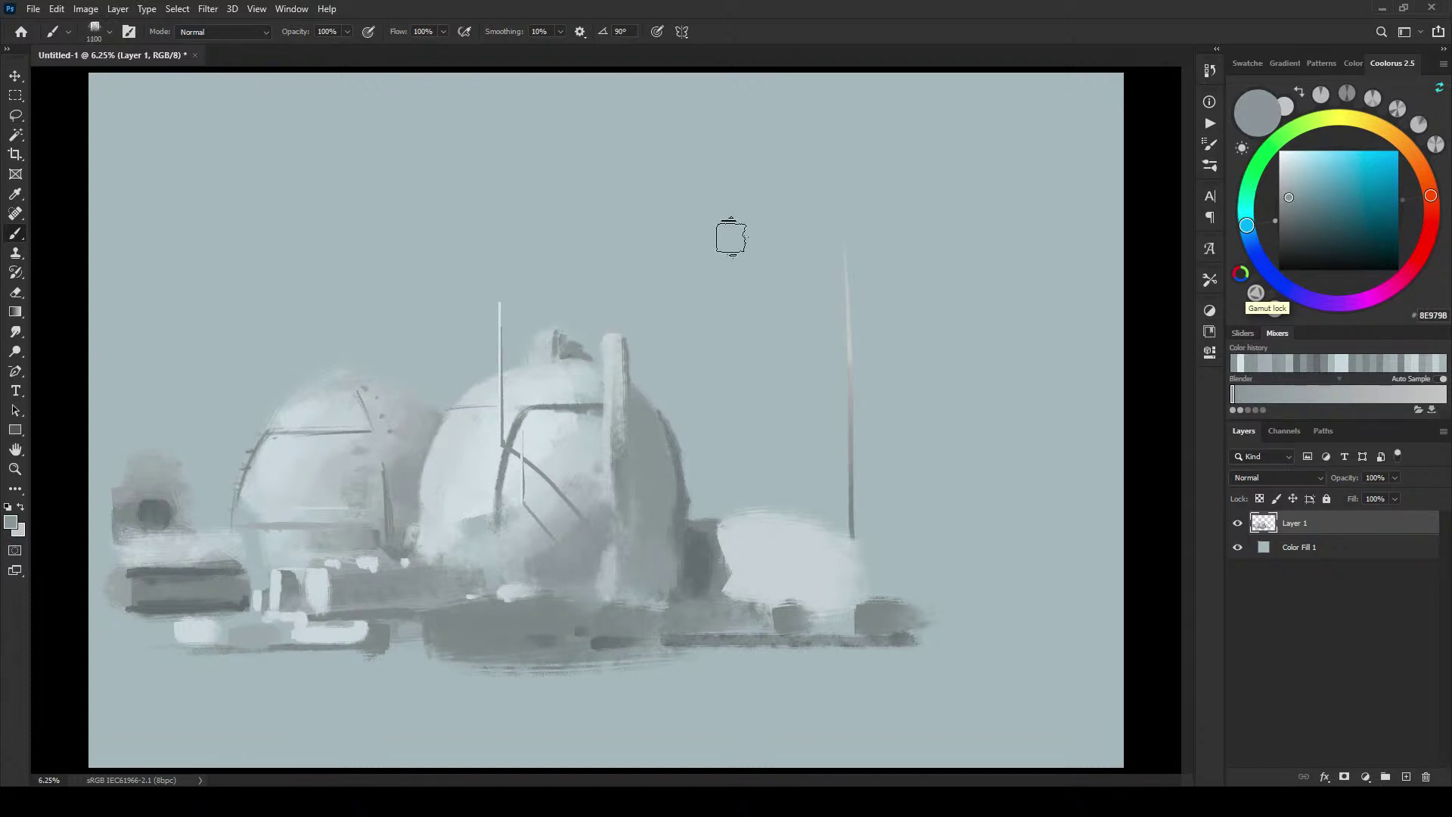
pyautogui.press('[')
pyautogui.press('[')
pyautogui.press('[')
pyautogui.press('[')
pyautogui.press('[')
pyautogui.press('[')
pyautogui.press('[')
pyautogui.press('[')
pyautogui.press('[')
pyautogui.press('[')
pyautogui.press('[')
pyautogui.press('[')
pyautogui.press('[')
pyautogui.press('[')
pyautogui.press('[')
# Step: Undo the vertical and diagonal lines drawn on the second dome's front
pyautogui.hotkey('ctrl', 'z')
pyautogui.hotkey('ctrl', 'z')
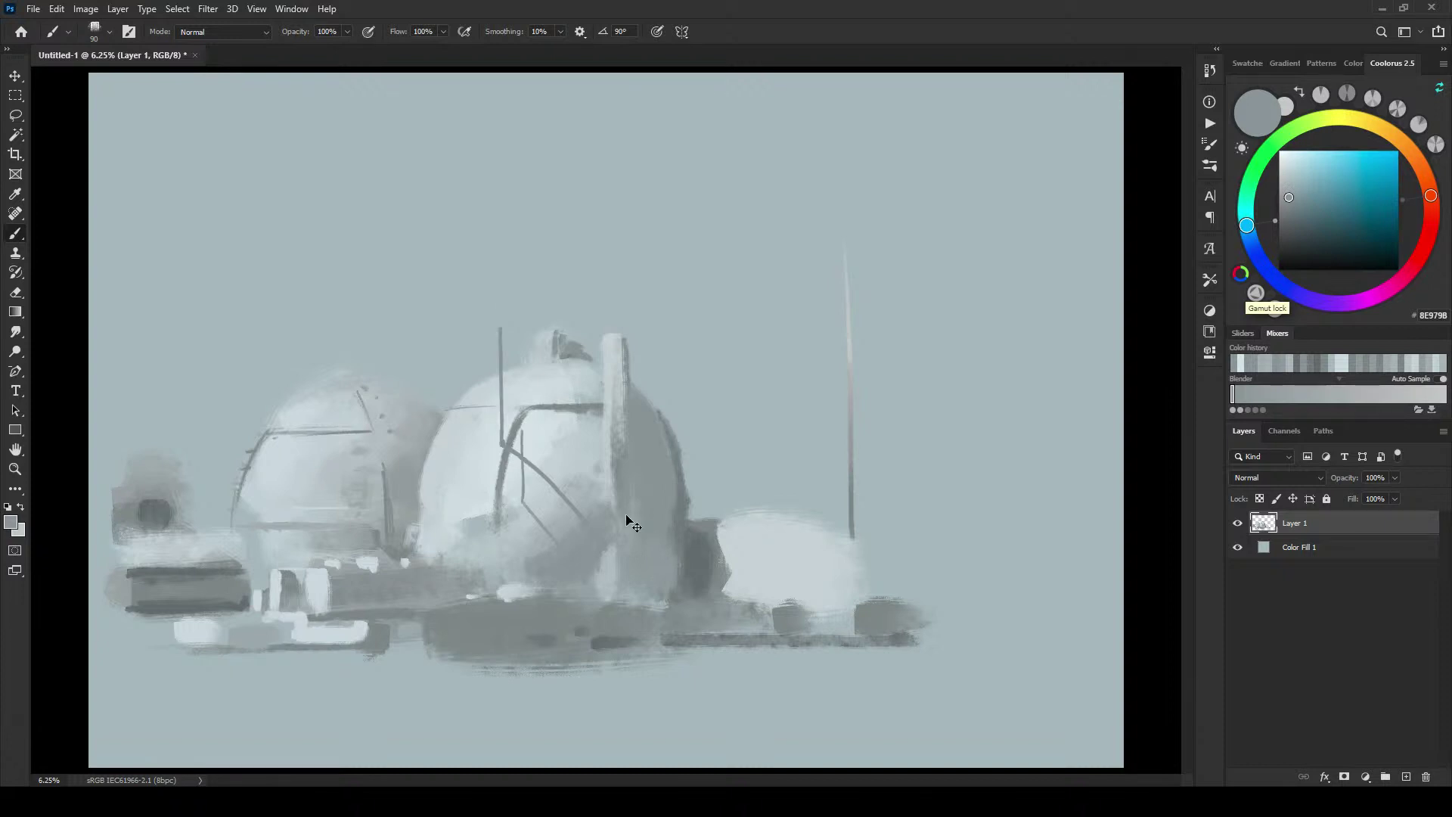
pyautogui.hotkey('ctrl', 'z')
pyautogui.hotkey('ctrl', 'z')
pyautogui.hotkey('ctrl', 'z')
pyautogui.hotkey('ctrl', 'z')
pyautogui.hotkey('ctrl', 'z')
pyautogui.hotkey('ctrl', 'z')
pyautogui.hotkey('ctrl', 'z')
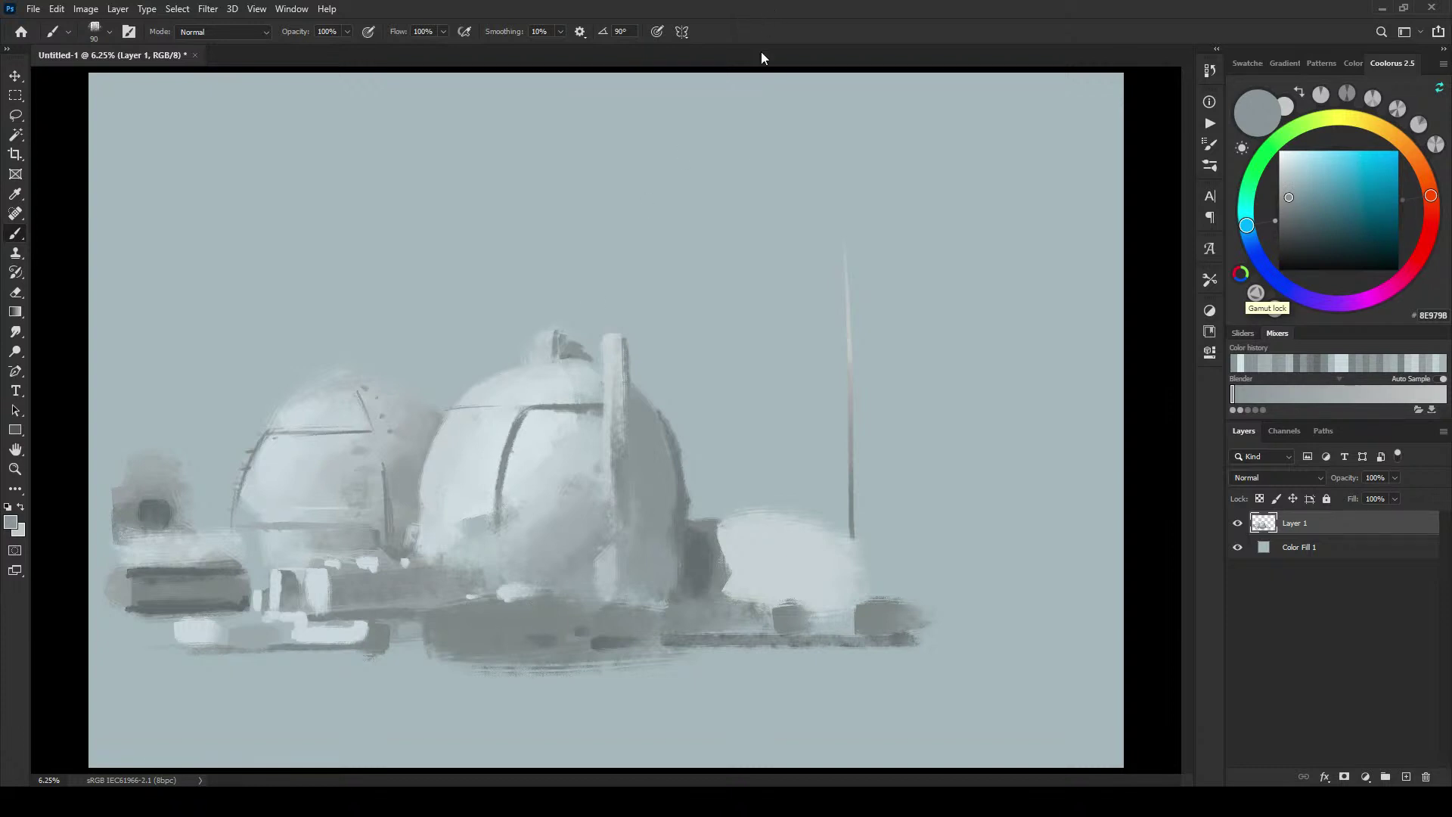
# Step: Set the brush size to 200 and add a new layer above Layer 1
pyautogui.press(']')
pyautogui.press(']')
pyautogui.press(']')
pyautogui.press(']')
pyautogui.click(1407, 777)
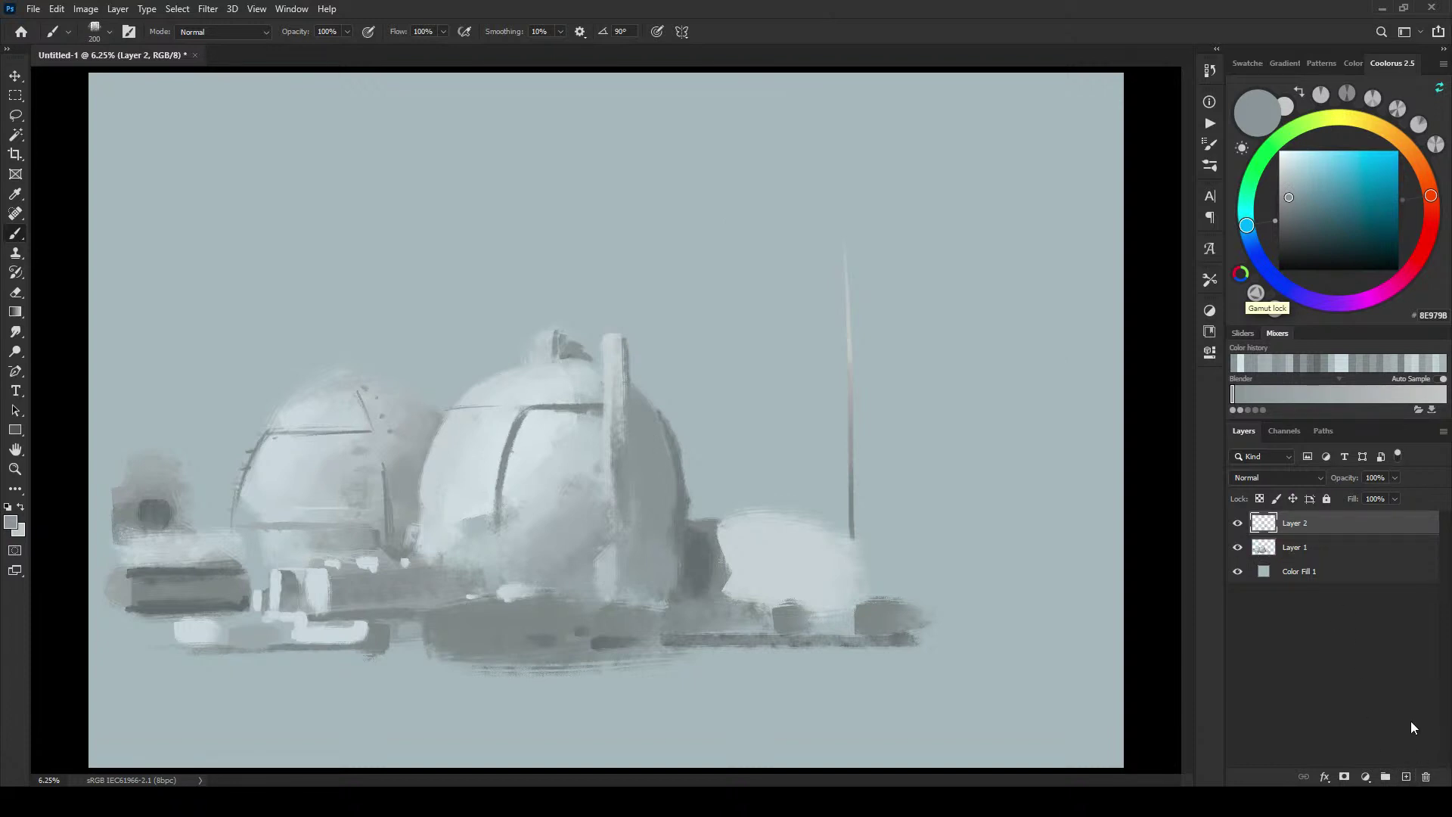
# Step: Sample the dark grey of the second dome's right edge and paint a row of short horizontal ticks along it at brush size 80
pyautogui.keyDown('alt'); pyautogui.click(685, 449); pyautogui.keyUp('alt')
pyautogui.press('[')
pyautogui.press('[')
pyautogui.press('[')
pyautogui.press('[')
pyautogui.press('[')
pyautogui.press('[')
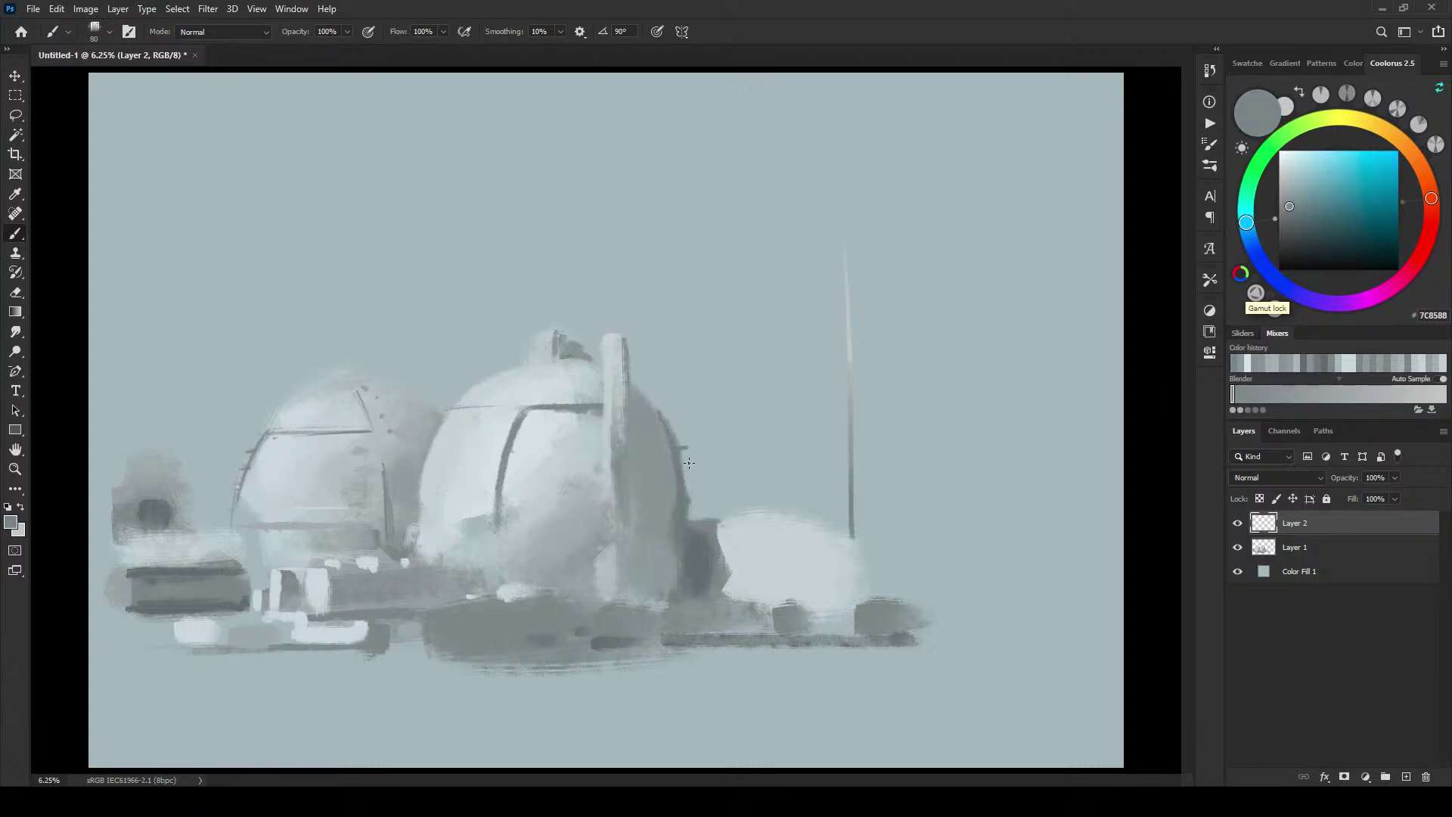
pyautogui.moveTo(684, 474); pyautogui.dragTo(694, 500)
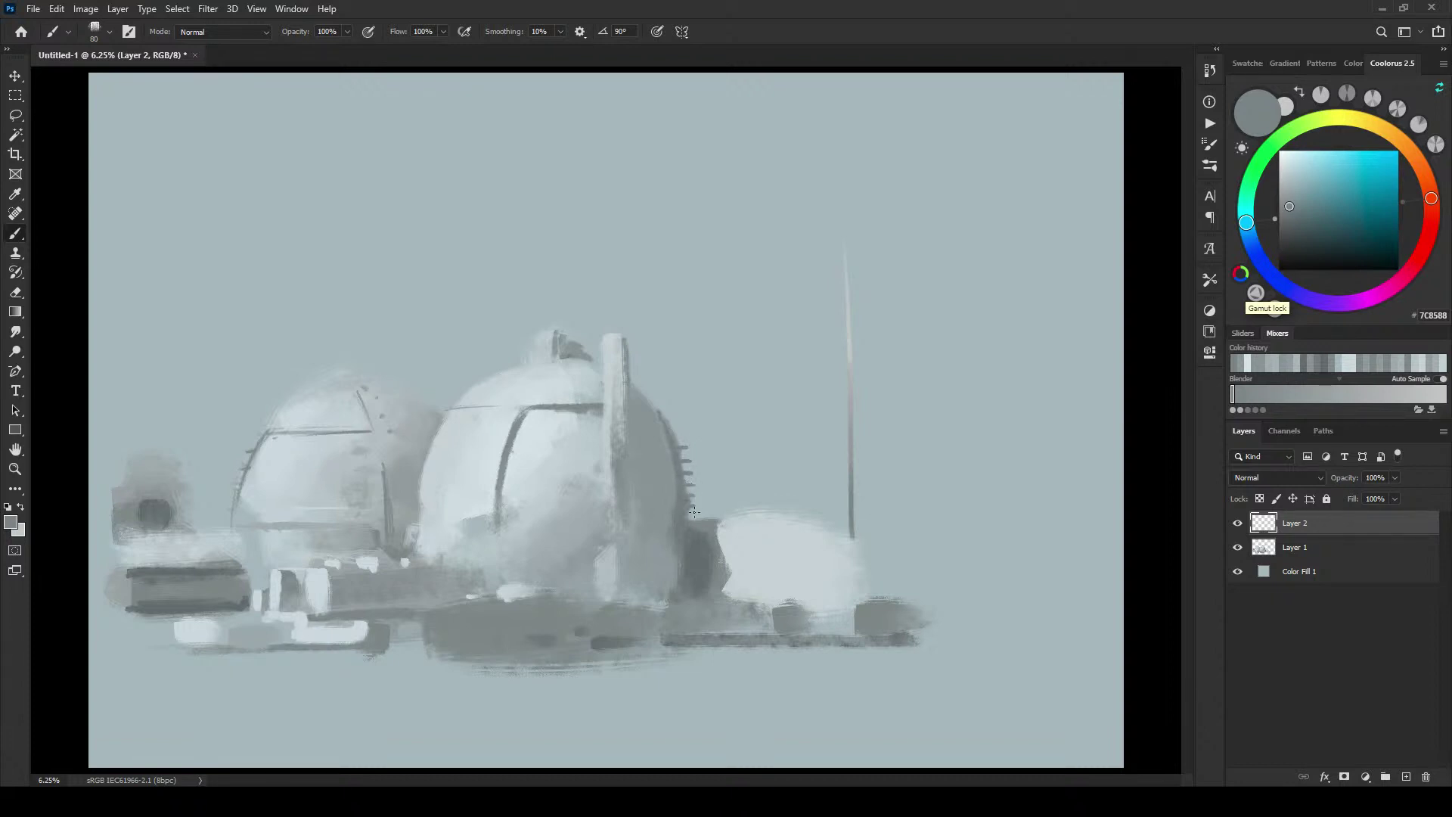
pyautogui.click(660, 406)
pyautogui.click(652, 399)
# Step: Draw a thin grey horizontal line across the second dome just above the curved frame and reinforce the seam on its left shoulder
pyautogui.press('[')
pyautogui.press('[')
pyautogui.press('[')
pyautogui.press('[')
pyautogui.moveTo(598, 395); pyautogui.dragTo(454, 400)
pyautogui.moveTo(446, 411); pyautogui.dragTo(493, 409)
# Step: Retrace the curved frame's upper edge and draw a parallel curved line down to the second dome's base at brush size 175
pyautogui.press('[')
pyautogui.press('[')
pyautogui.press('[')
pyautogui.moveTo(509, 407); pyautogui.dragTo(599, 406)
pyautogui.press(']')
pyautogui.moveTo(511, 409); pyautogui.dragTo(481, 583)
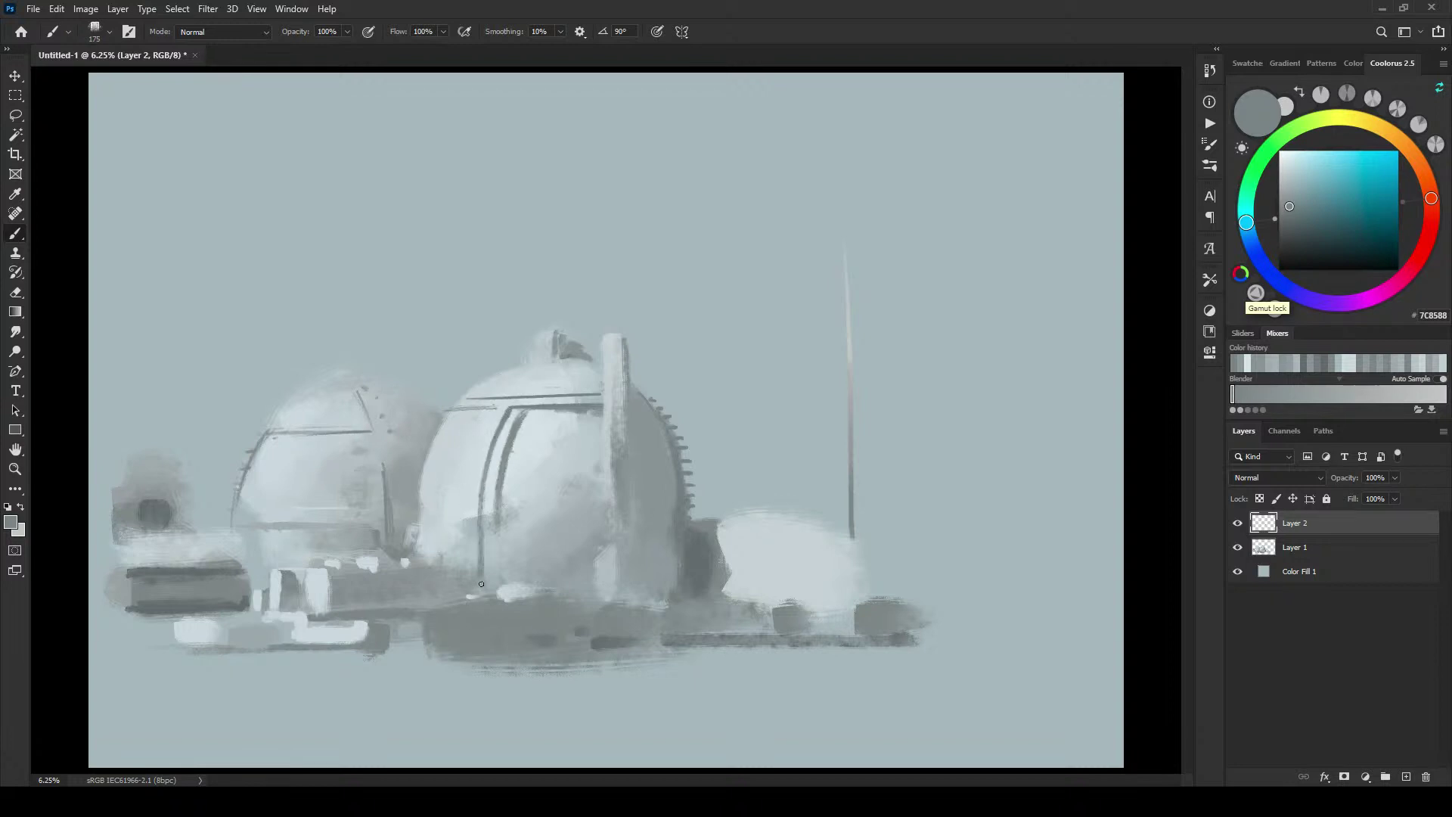
# Step: Add short dark detail strokes to the small structure on top of the second dome
pyautogui.press('[')
pyautogui.moveTo(536, 358); pyautogui.dragTo(565, 358)
pyautogui.moveTo(543, 336); pyautogui.dragTo(549, 335)
# Step: Darken the right side of the tall column on the second dome and refine its lower part at brush size 200
pyautogui.press(']')
pyautogui.press(']')
pyautogui.press(']')
pyautogui.press(']')
pyautogui.press(']')
pyautogui.press(']')
pyautogui.press(']')
pyautogui.press(']')
pyautogui.press(']')
pyautogui.press(']')
pyautogui.press(']')
pyautogui.press(']')
pyautogui.press(']')
pyautogui.press(']')
pyautogui.press(']')
pyautogui.press('[')
pyautogui.press('[')
pyautogui.press('[')
pyautogui.moveTo(623, 415); pyautogui.dragTo(619, 344)
pyautogui.press('[')
pyautogui.press('[')
pyautogui.press('[')
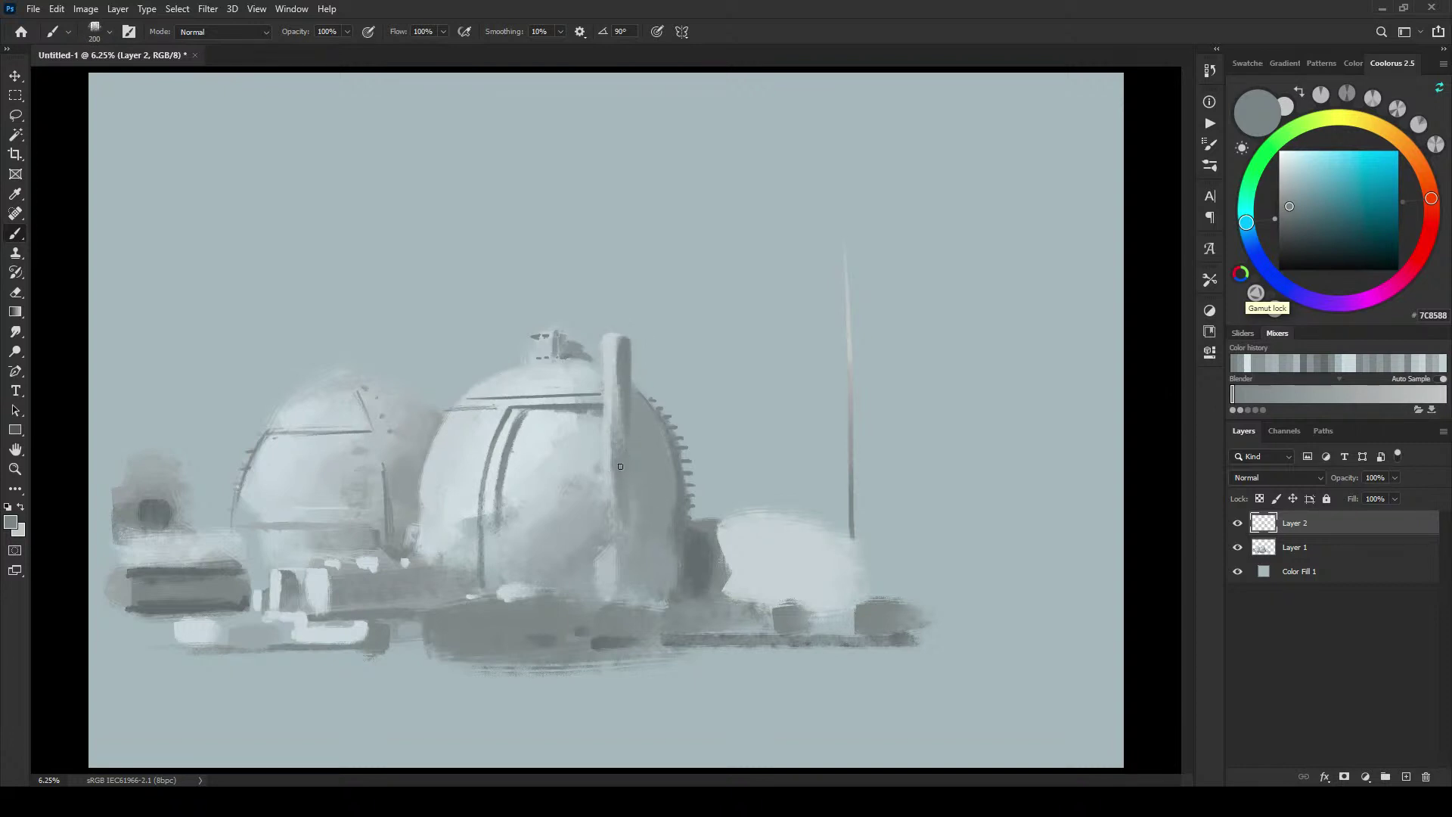
pyautogui.moveTo(620, 466); pyautogui.dragTo(611, 478)
# Step: Paint a flat dark cap on the column and draw short railing posts between the horizontal lines across the second dome
pyautogui.press(']')
pyautogui.press('[')
pyautogui.press('[')
pyautogui.press('[')
pyautogui.press('[')
pyautogui.press('[')
pyautogui.press('[')
pyautogui.press('[')
pyautogui.press(']')
pyautogui.press(']')
pyautogui.press(']')
pyautogui.press(']')
pyautogui.press(']')
pyautogui.press(']')
pyautogui.press(']')
pyautogui.press('[')
pyautogui.press('[')
pyautogui.press('[')
pyautogui.press('[')
pyautogui.press('[')
pyautogui.press('[')
pyautogui.press('[')
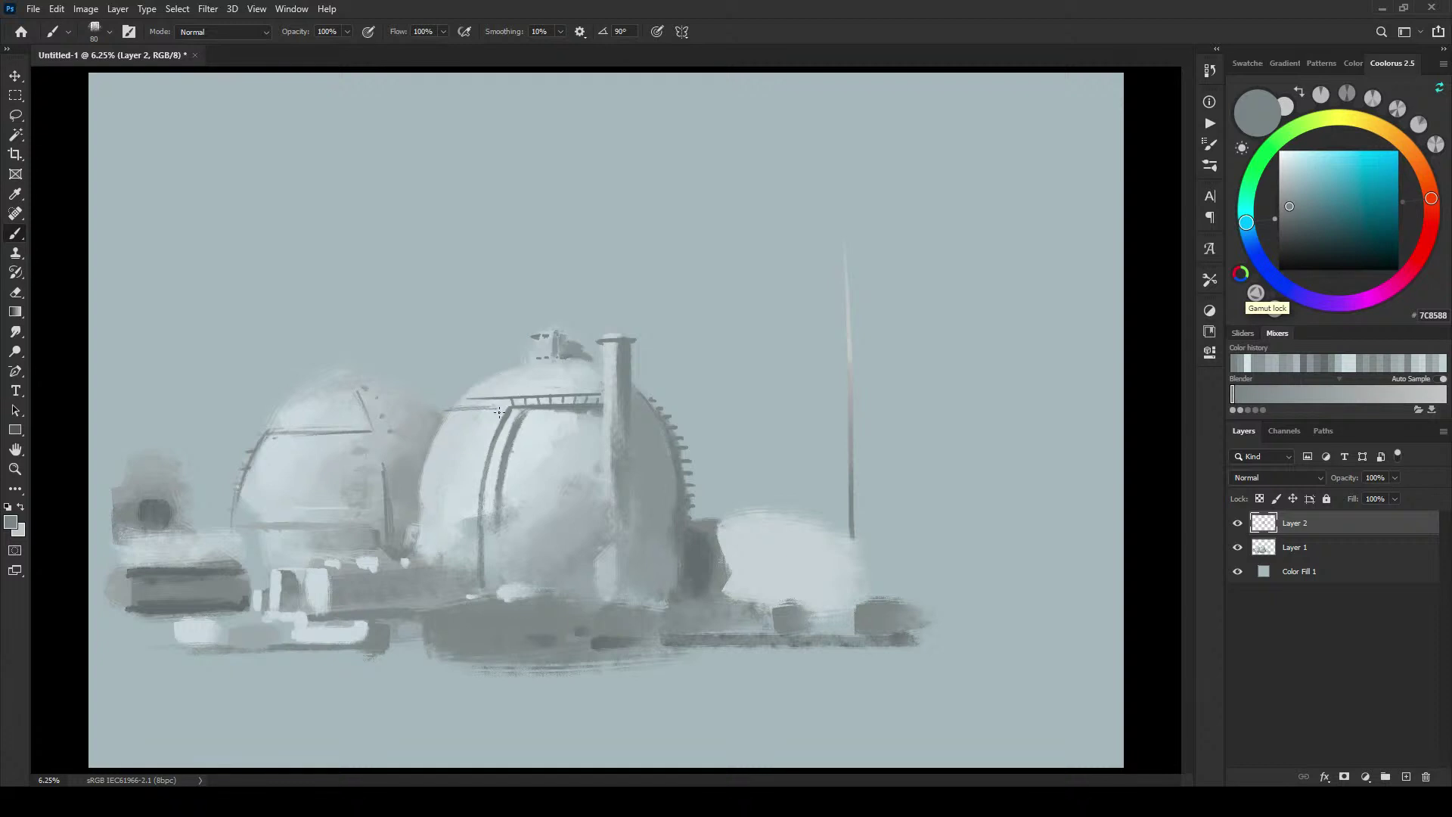
# Step: Extend the railing with darker strokes across the second dome's left shoulder
pyautogui.moveTo(481, 400); pyautogui.dragTo(452, 405)
pyautogui.press(']')
pyautogui.press(']')
pyautogui.moveTo(474, 400); pyautogui.dragTo(448, 401)
# Step: Extend the inner curved frame line down to the second dome's base as a curved stroke at brush size 250
pyautogui.moveTo(506, 506)
pyautogui.mouseDown()
pyautogui.moveTo(516, 454)
pyautogui.moveTo(507, 581)
pyautogui.mouseUp()
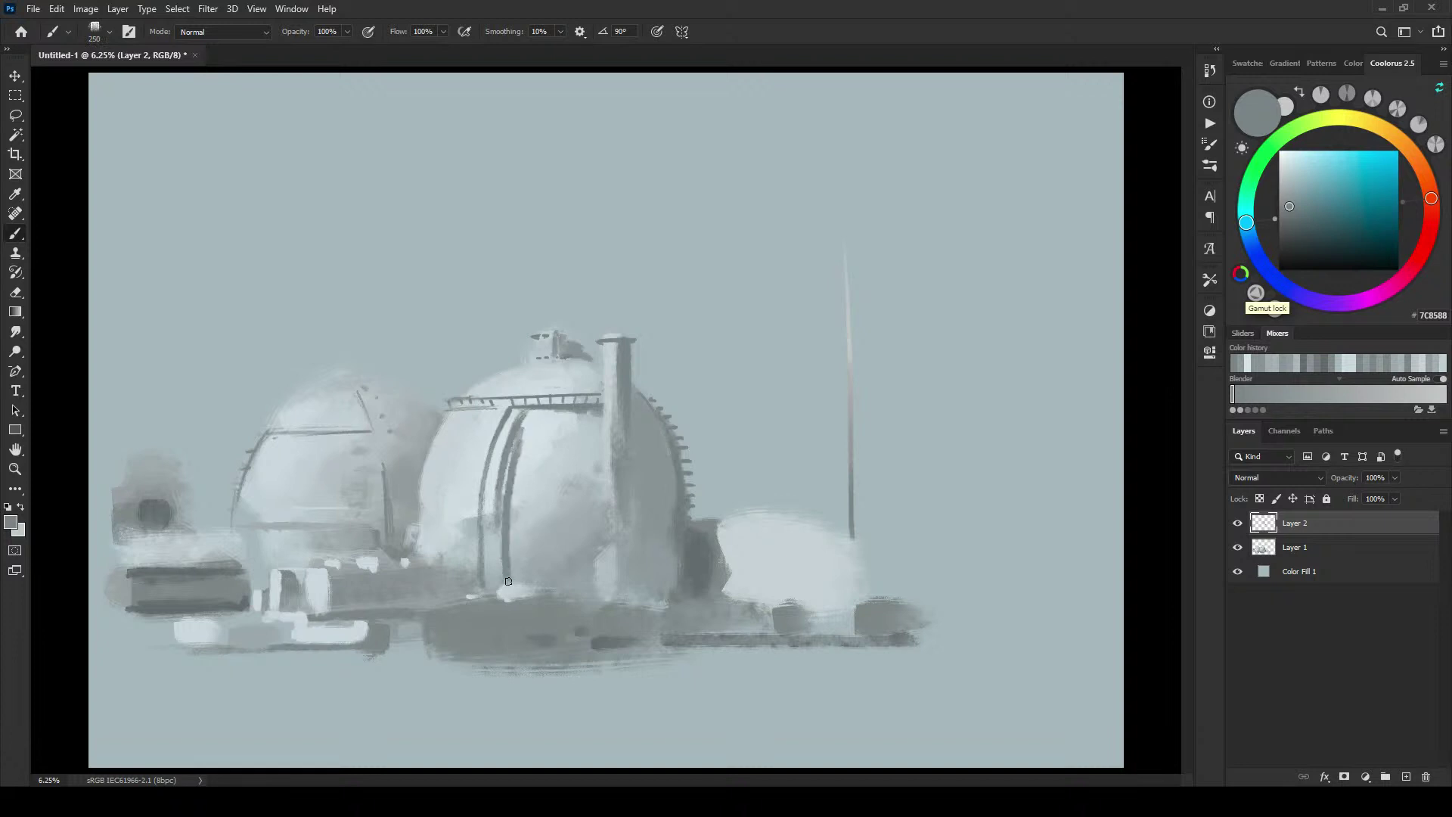
pyautogui.hotkey('ctrl', 'z')
pyautogui.moveTo(521, 433); pyautogui.dragTo(497, 587)
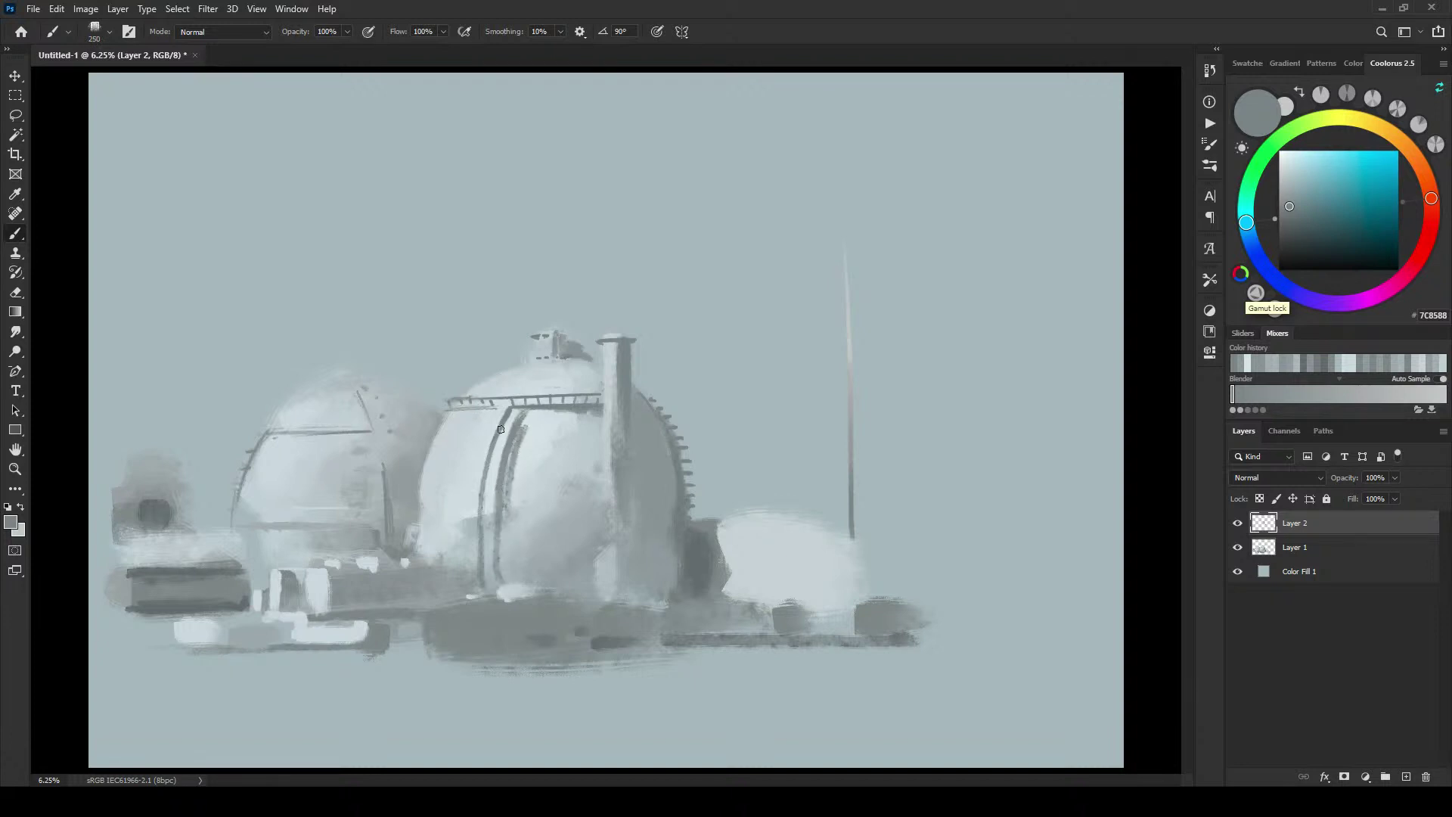
# Step: Draw a curved frame line down the second dome's left side and short dark rungs along the first dome's right frame line
pyautogui.press('[')
pyautogui.moveTo(472, 437); pyautogui.dragTo(457, 593)
pyautogui.press('[')
pyautogui.press('[')
pyautogui.press('[')
pyautogui.press('[')
pyautogui.press('[')
pyautogui.press('[')
pyautogui.moveTo(364, 468); pyautogui.dragTo(369, 420)
pyautogui.moveTo(364, 500); pyautogui.dragTo(375, 500)
pyautogui.moveTo(369, 484); pyautogui.dragTo(376, 485)
pyautogui.moveTo(365, 428); pyautogui.dragTo(369, 428)
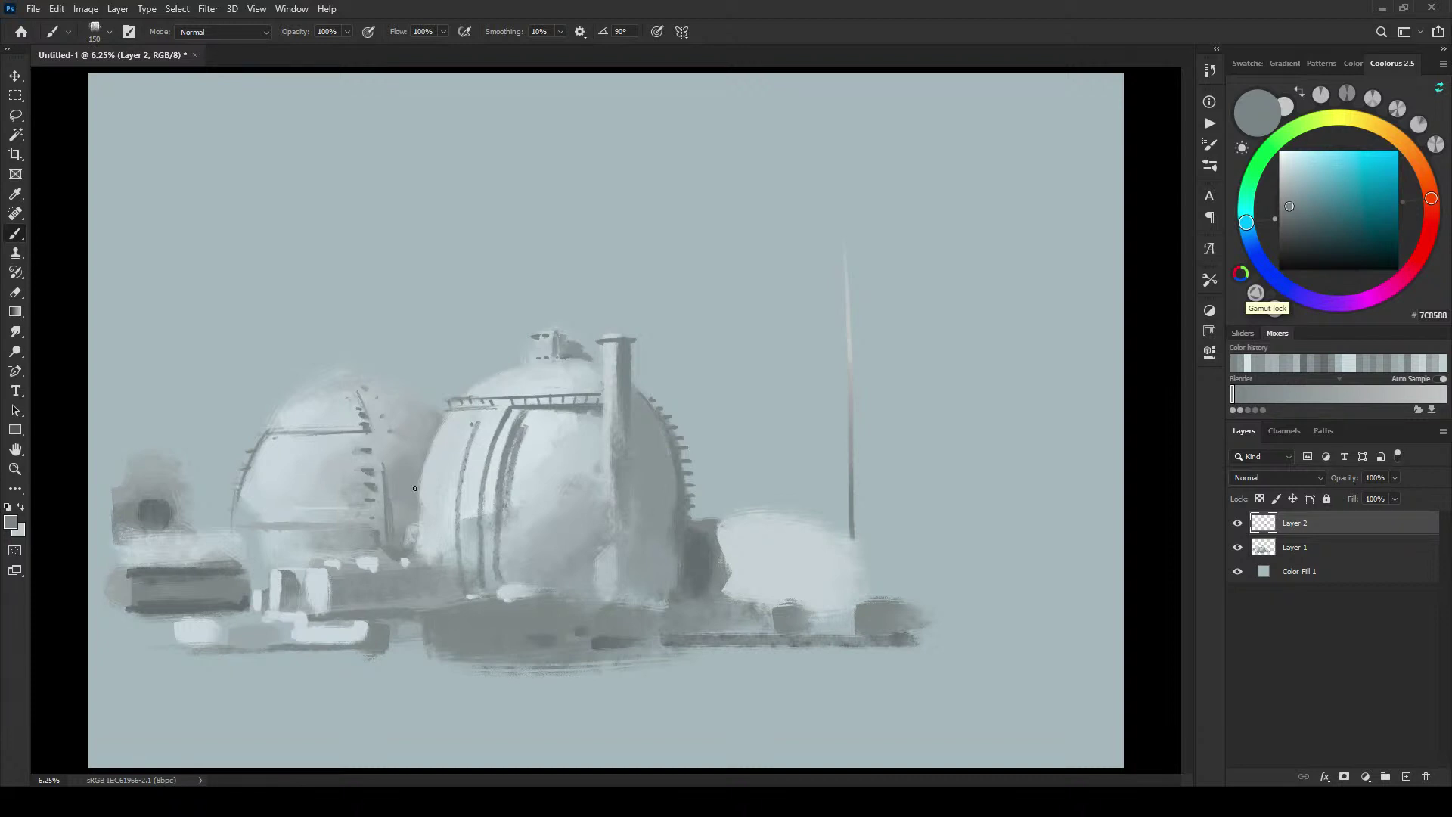
# Step: Paint a second curved frame line down the first dome's right edge, just outside the rungs
pyautogui.press(']')
pyautogui.moveTo(402, 524)
pyautogui.mouseDown()
pyautogui.moveTo(386, 450)
pyautogui.moveTo(395, 458)
pyautogui.moveTo(398, 433)
pyautogui.mouseUp()
pyautogui.press(']')
pyautogui.moveTo(382, 413)
pyautogui.mouseDown()
pyautogui.moveTo(413, 496)
pyautogui.moveTo(386, 414)
pyautogui.moveTo(400, 537)
pyautogui.mouseUp()
pyautogui.press(']')
# Step: Draw a thin horizontal line across the first dome's lower part at brush size 70, keeping grey 7C8588 as the painting colour
pyautogui.press('[')
pyautogui.press('[')
pyautogui.press('[')
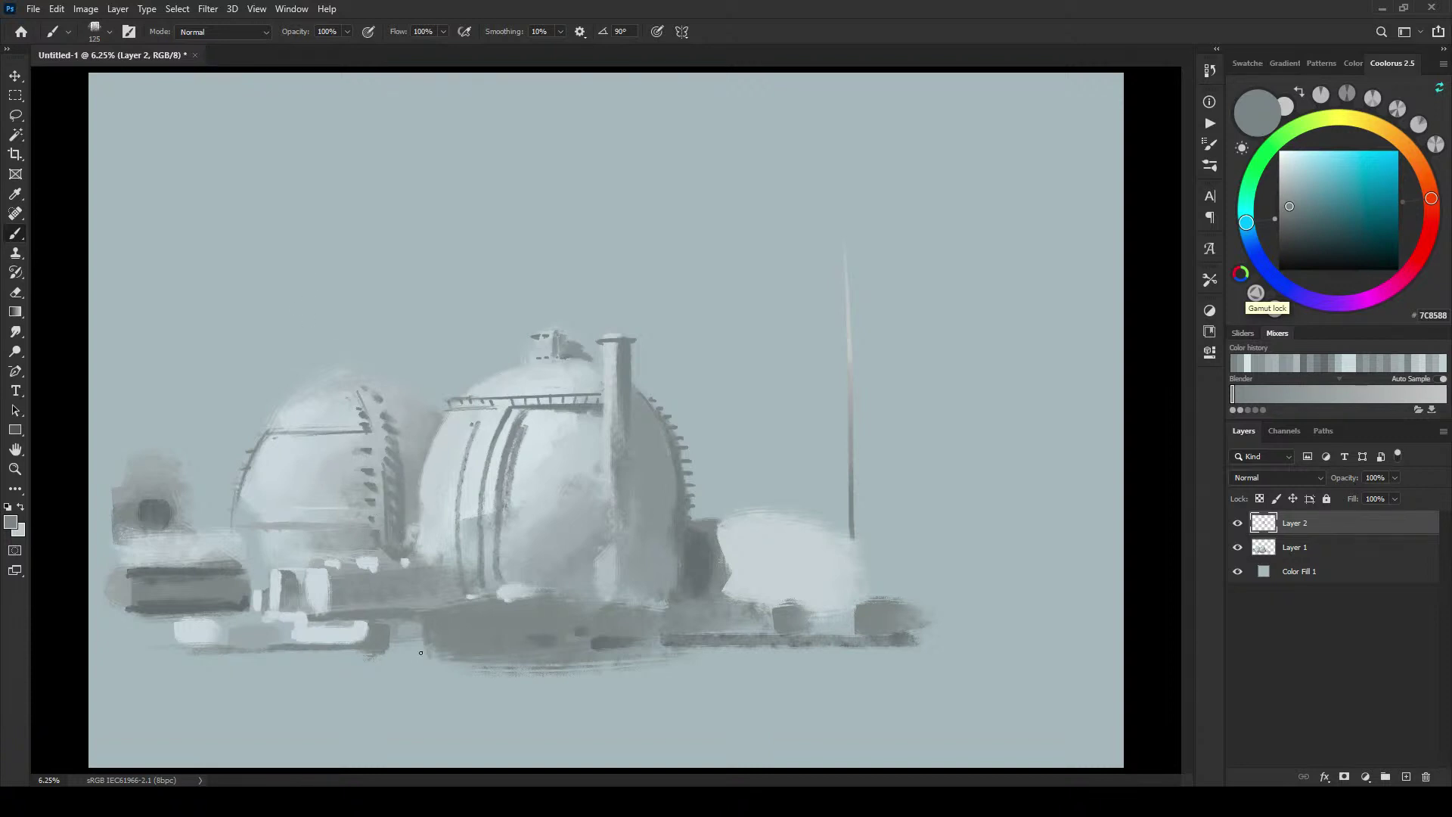
pyautogui.press('[')
pyautogui.press('[')
pyautogui.press('[')
pyautogui.press('[')
pyautogui.moveTo(234, 529)
pyautogui.mouseDown()
pyautogui.moveTo(353, 538)
pyautogui.moveTo(368, 535)
pyautogui.moveTo(309, 528)
pyautogui.moveTo(372, 524)
pyautogui.moveTo(209, 529)
pyautogui.moveTo(333, 529)
pyautogui.mouseUp()
pyautogui.hotkey('ctrl', 'z')
pyautogui.keyDown('alt'); pyautogui.click(445, 447); pyautogui.keyUp('alt')
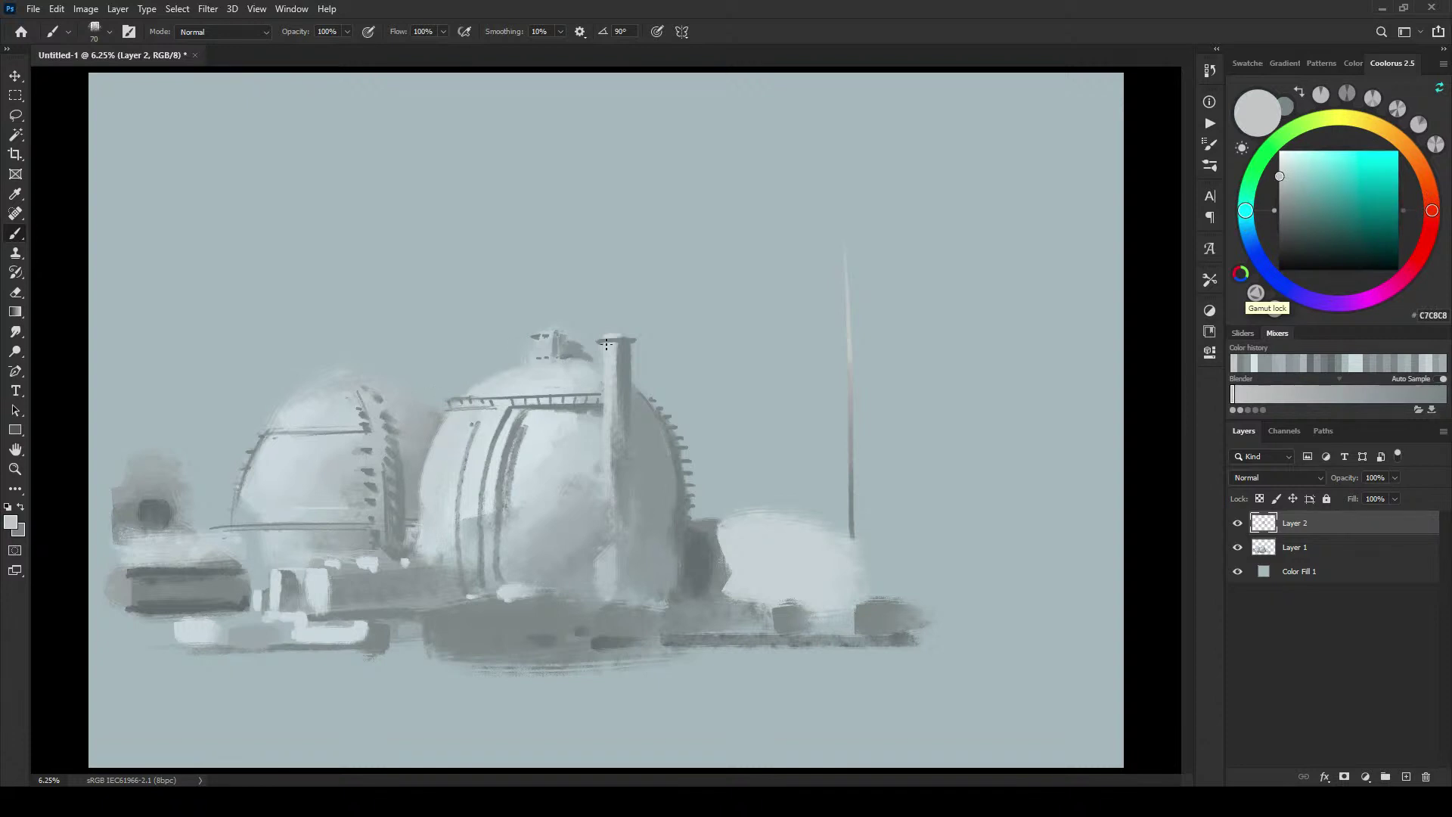
pyautogui.press('x')
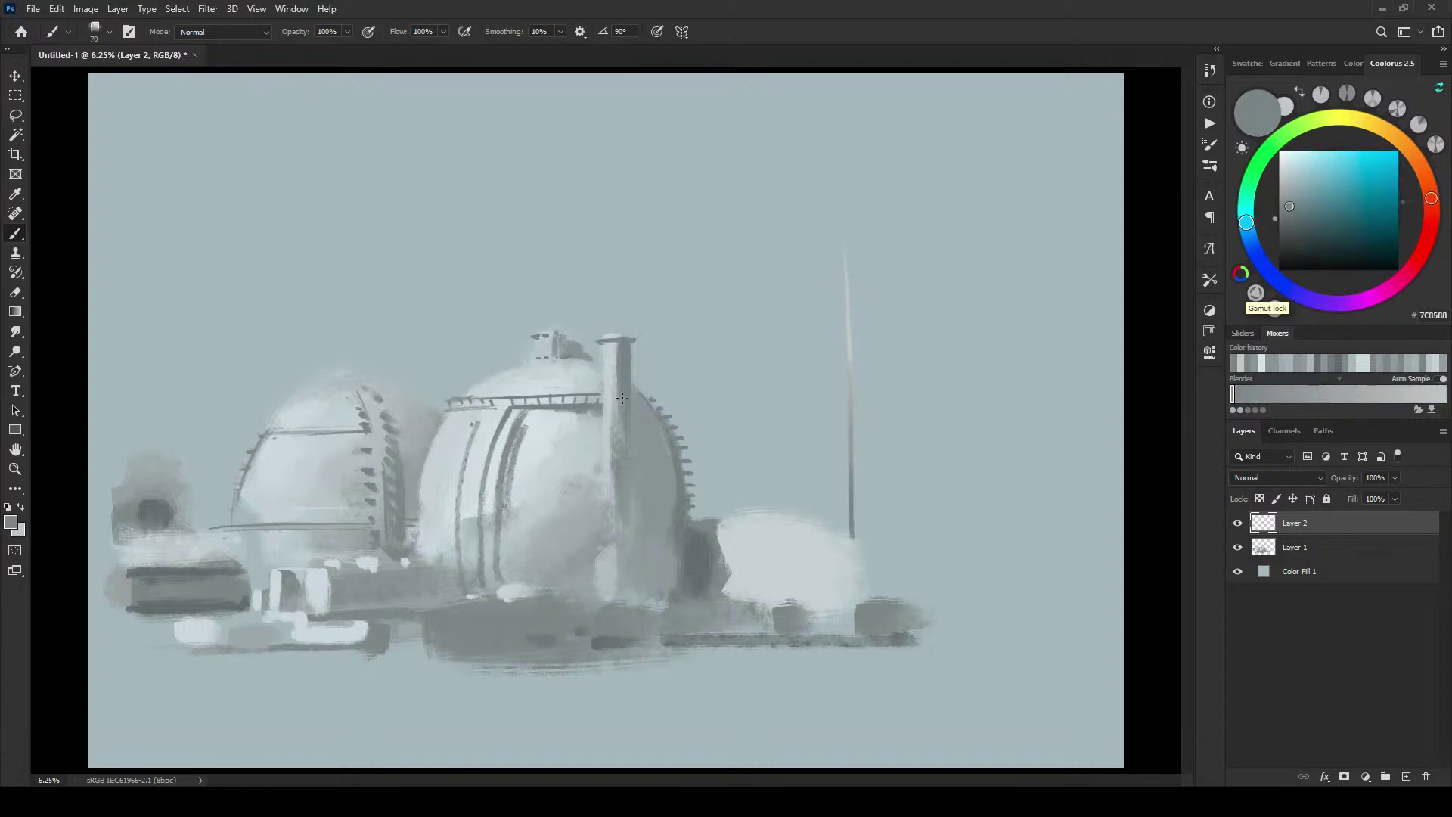
# Step: Define the upper end of the first dome's curved ladder with fine dark strokes near its peak
pyautogui.press('[')
pyautogui.press('[')
pyautogui.press('[')
pyautogui.press('[')
pyautogui.press('[')
pyautogui.press(']')
pyautogui.moveTo(372, 406); pyautogui.dragTo(363, 386)
# Step: Draw a horizontal band across the second dome's middle at brush size 100, with darker marks along it
pyautogui.press(']')
pyautogui.press(']')
pyautogui.press(']')
pyautogui.moveTo(423, 514); pyautogui.dragTo(609, 511)
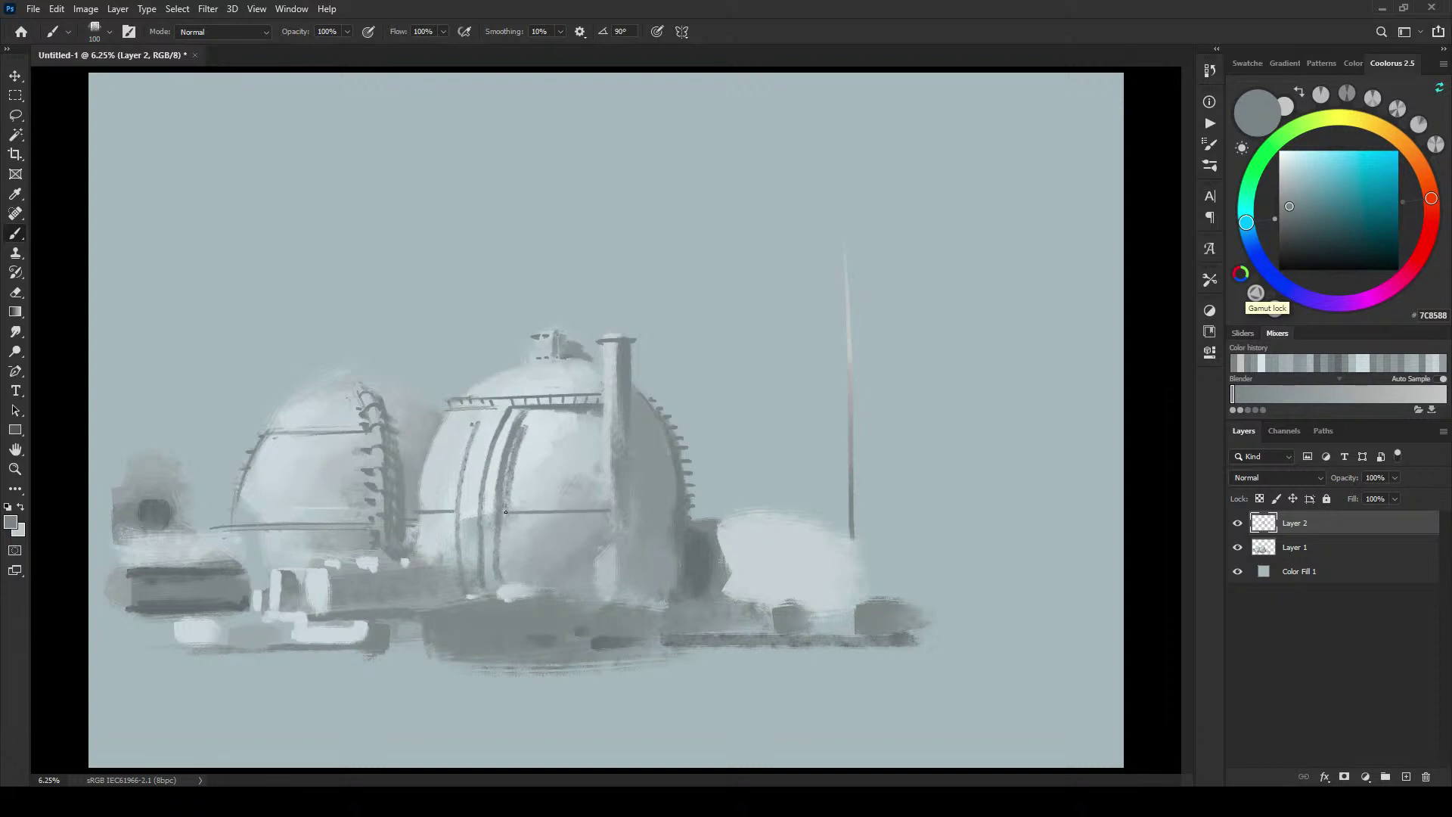
pyautogui.moveTo(506, 512); pyautogui.dragTo(611, 506)
pyautogui.press(']')
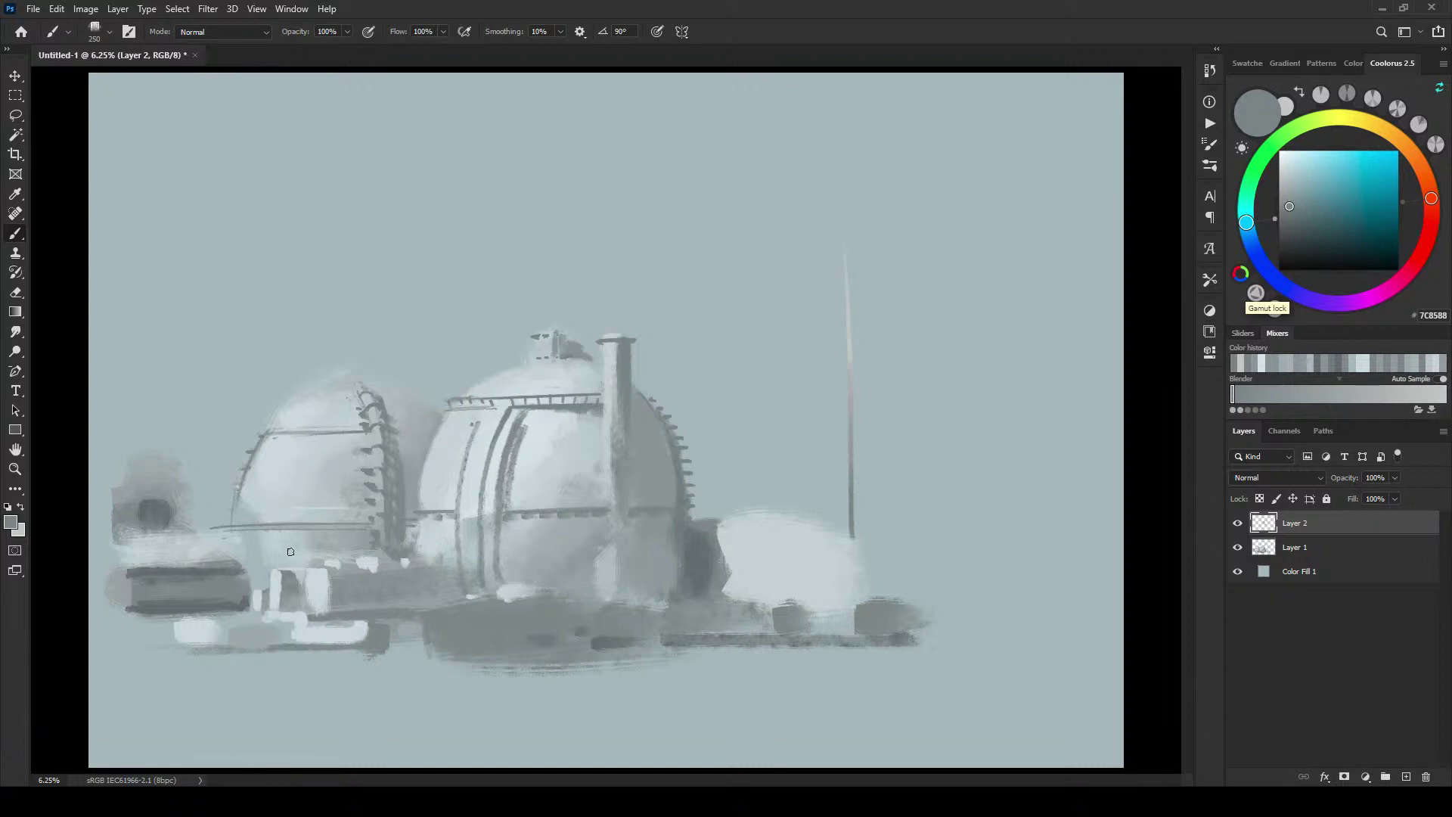
# Step: Paint tapered ladder rungs between the second dome's left frame lines and add a short dark mark across the column's lower part
pyautogui.press('[')
pyautogui.press('[')
pyautogui.press('[')
pyautogui.press('[')
pyautogui.press('[')
pyautogui.press('[')
pyautogui.press(']')
pyautogui.moveTo(480, 424)
pyautogui.mouseDown()
pyautogui.moveTo(469, 461)
pyautogui.moveTo(489, 462)
pyautogui.moveTo(474, 463)
pyautogui.moveTo(480, 482)
pyautogui.moveTo(465, 482)
pyautogui.moveTo(484, 483)
pyautogui.moveTo(464, 503)
pyautogui.moveTo(479, 502)
pyautogui.moveTo(459, 502)
pyautogui.moveTo(477, 502)
pyautogui.moveTo(461, 529)
pyautogui.moveTo(482, 528)
pyautogui.moveTo(464, 532)
pyautogui.moveTo(479, 532)
pyautogui.moveTo(471, 580)
pyautogui.mouseUp()
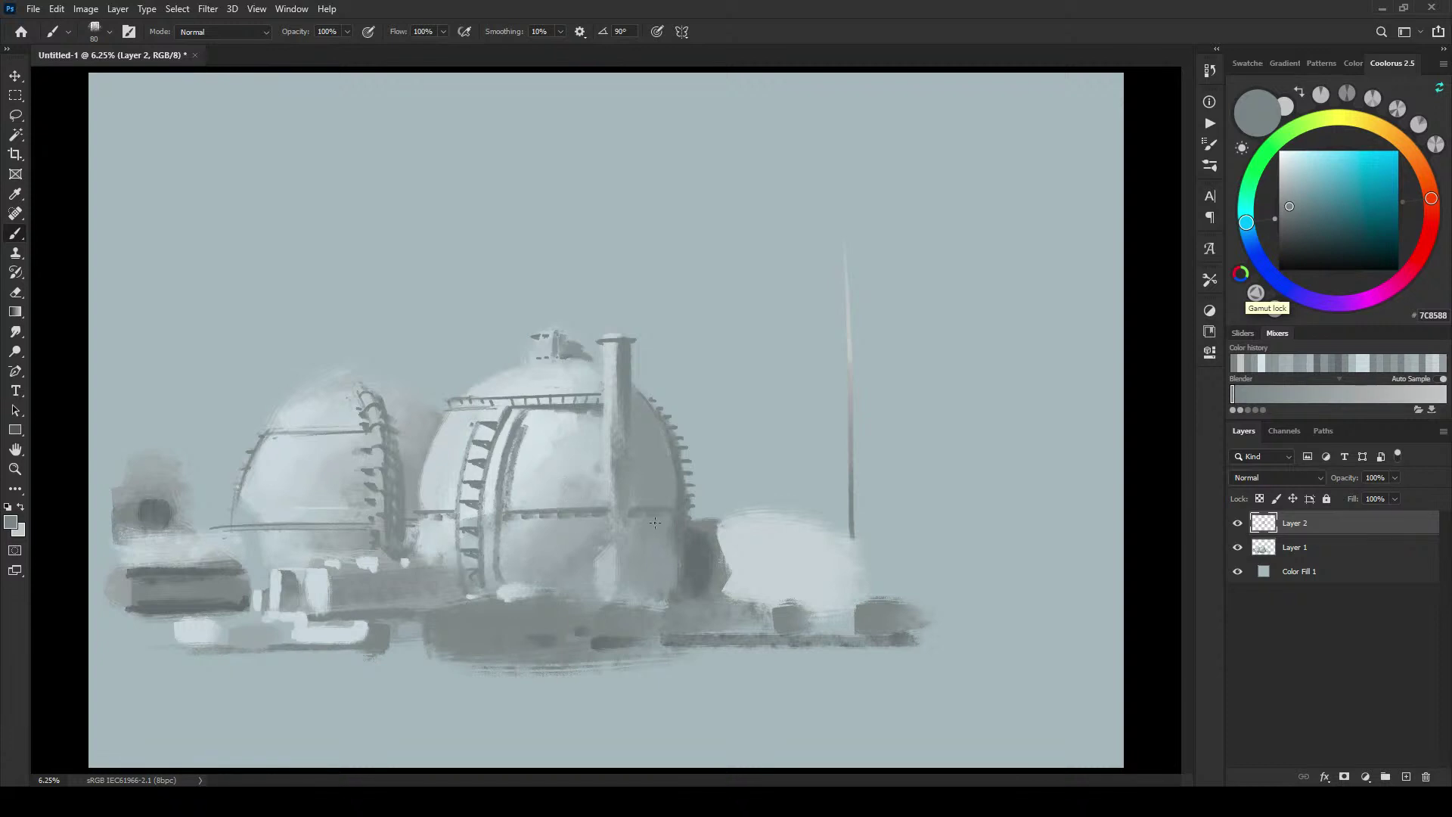
pyautogui.moveTo(629, 532)
pyautogui.mouseDown()
pyautogui.moveTo(607, 534)
pyautogui.moveTo(624, 538)
pyautogui.mouseUp()
# Step: Shade the strip between the second dome's inner curved frame lines with a larger brush
pyautogui.press(']')
pyautogui.press(']')
pyautogui.press(']')
pyautogui.press(']')
pyautogui.press(']')
pyautogui.press(']')
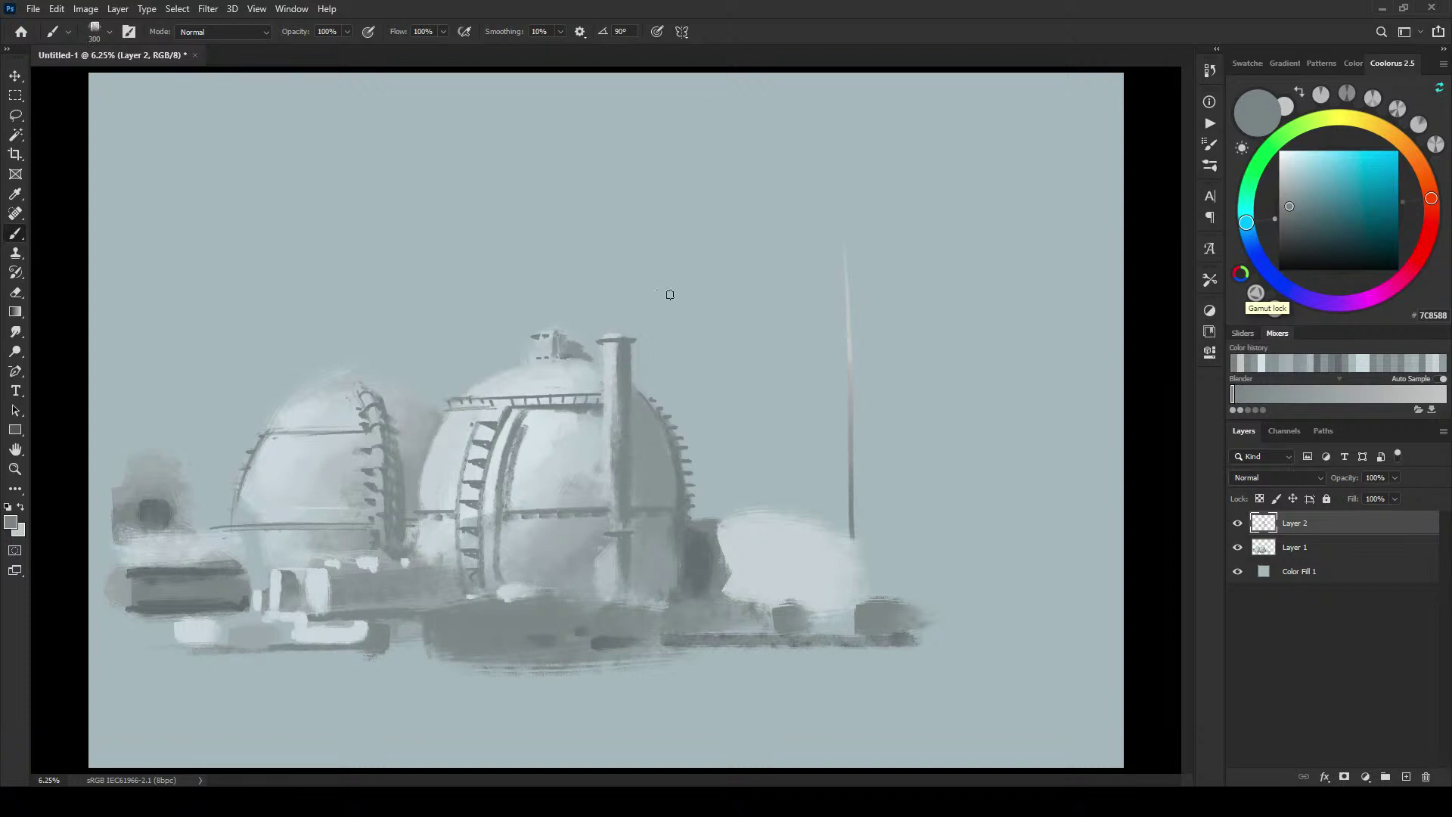
pyautogui.press(']')
pyautogui.press(']')
pyautogui.press(']')
pyautogui.press(']')
pyautogui.press(']')
pyautogui.press(']')
pyautogui.press(']')
pyautogui.press('[')
pyautogui.press('[')
pyautogui.press('[')
pyautogui.press('[')
pyautogui.press('[')
pyautogui.press('[')
pyautogui.press('[')
pyautogui.press('[')
pyautogui.press('[')
pyautogui.press('[')
pyautogui.press('[')
pyautogui.press('[')
pyautogui.press('[')
pyautogui.press('[')
pyautogui.press('[')
pyautogui.press(']')
pyautogui.press(']')
pyautogui.press(']')
pyautogui.press(']')
pyautogui.press(']')
pyautogui.press(']')
pyautogui.press(']')
pyautogui.press(']')
pyautogui.moveTo(505, 564)
pyautogui.mouseDown()
pyautogui.moveTo(509, 463)
pyautogui.moveTo(531, 408)
pyautogui.mouseUp()
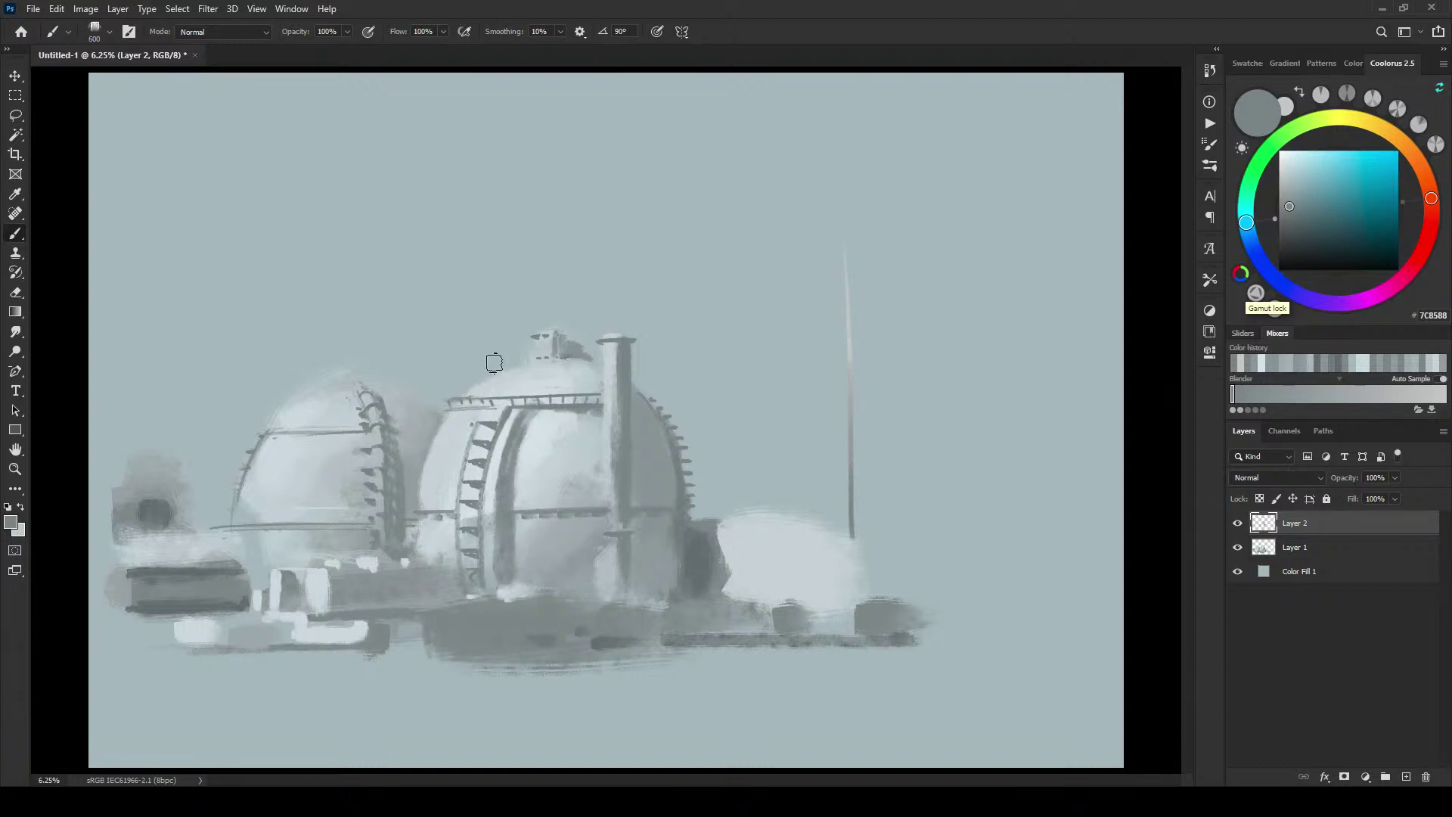
# Step: Add thin curved strokes along the second dome's left side, outside the ladder, at brush size 125
pyautogui.press('[')
pyautogui.press('[')
pyautogui.press('[')
pyautogui.press('[')
pyautogui.press('[')
pyautogui.press('[')
pyautogui.press('[')
pyautogui.press('[')
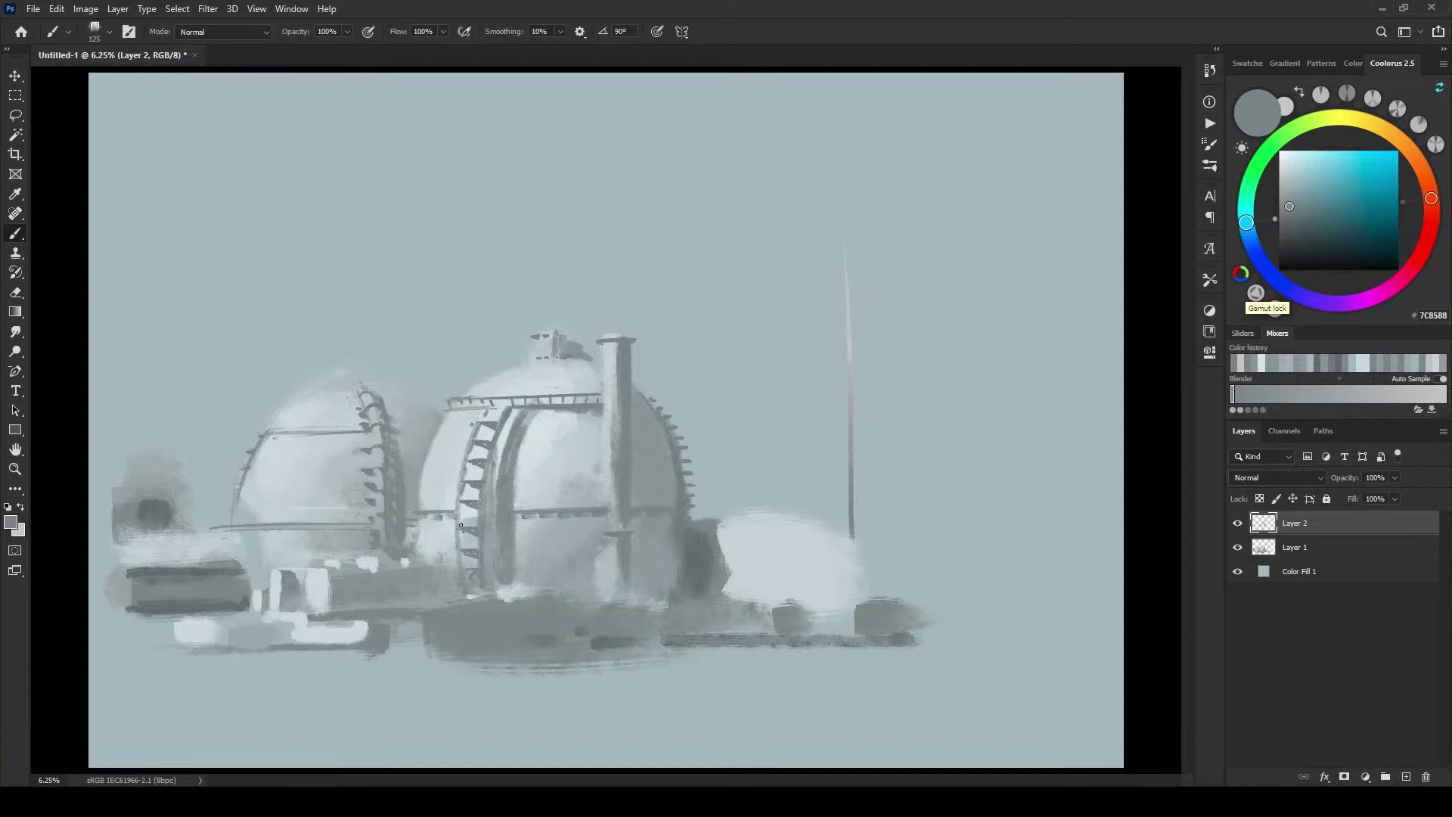
pyautogui.moveTo(460, 505); pyautogui.dragTo(461, 528)
pyautogui.moveTo(451, 517); pyautogui.dragTo(452, 554)
pyautogui.moveTo(452, 488); pyautogui.dragTo(469, 413)
# Step: Paint small slanted supports and a dark cap at the first dome's peak
pyautogui.press('[')
pyautogui.press('[')
pyautogui.press('[')
pyautogui.moveTo(341, 381)
pyautogui.mouseDown()
pyautogui.moveTo(366, 449)
pyautogui.moveTo(359, 410)
pyautogui.mouseUp()
pyautogui.press(']')
pyautogui.press('[')
pyautogui.moveTo(328, 382); pyautogui.dragTo(345, 365)
pyautogui.moveTo(346, 363)
pyautogui.mouseDown()
pyautogui.moveTo(376, 384)
pyautogui.moveTo(358, 362)
pyautogui.mouseUp()
# Step: Draw a thin vertical antenna on the first dome's peak with a finer brush
pyautogui.press('[')
pyautogui.press('[')
pyautogui.press('[')
pyautogui.press('[')
pyautogui.moveTo(355, 334); pyautogui.dragTo(355, 360)
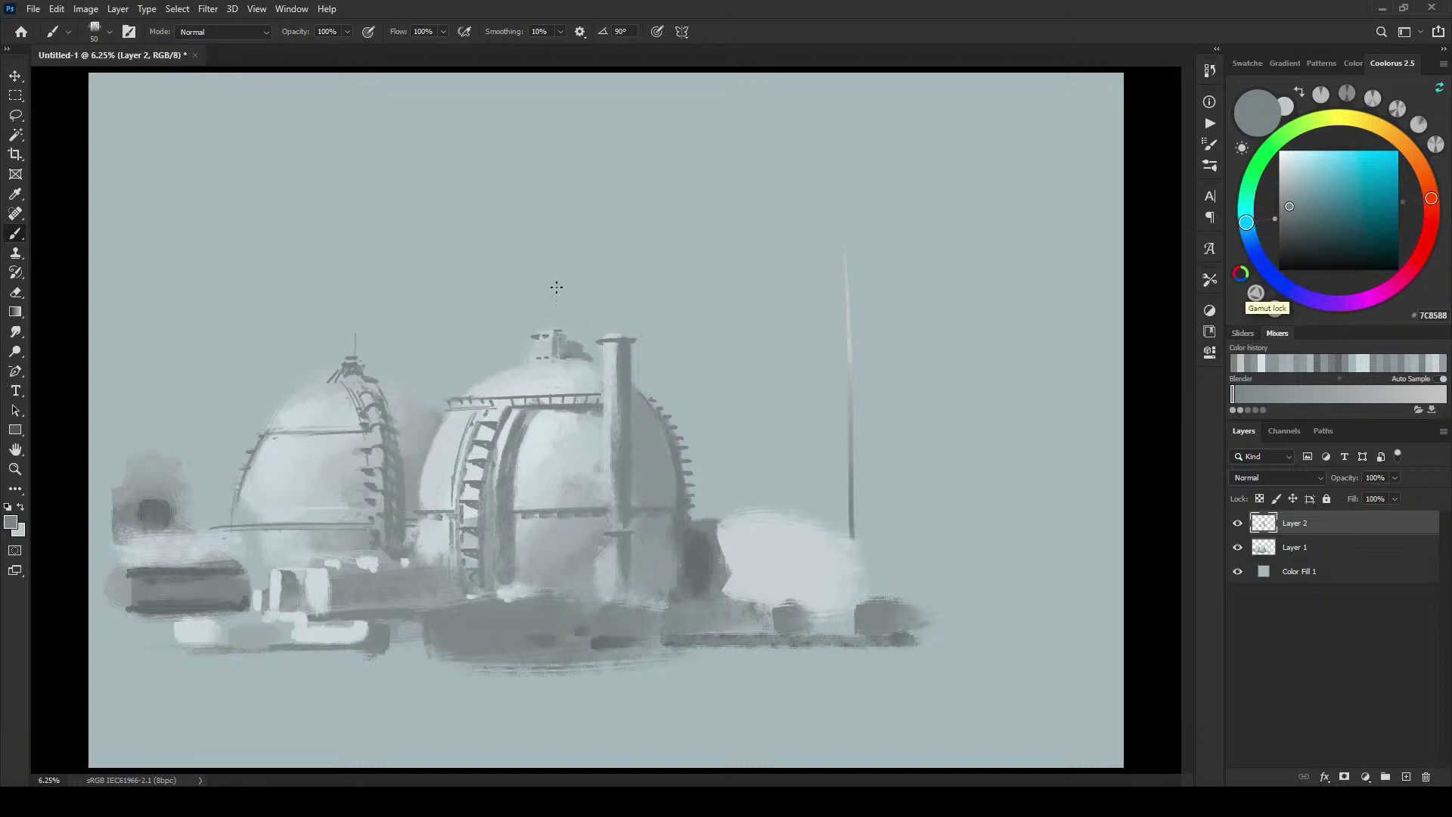
# Step: Add dark block details beside the small structure on the second dome's top
pyautogui.press(']')
pyautogui.press(']')
pyautogui.moveTo(560, 352)
pyautogui.mouseDown()
pyautogui.moveTo(563, 340)
pyautogui.moveTo(584, 355)
pyautogui.mouseUp()
pyautogui.press(']')
pyautogui.press('[')
pyautogui.press('[')
pyautogui.press('[')
pyautogui.press('[')
pyautogui.press('[')
pyautogui.press('[')
pyautogui.moveTo(583, 360); pyautogui.dragTo(592, 360)
# Step: Draw an outer railing line following the first dome's left contour up towards its top
pyautogui.press(']')
pyautogui.moveTo(251, 439); pyautogui.dragTo(228, 522)
pyautogui.moveTo(266, 420); pyautogui.dragTo(293, 399)
# Step: Strengthen the horizontal band across the first dome's upper part and continue it over the dome behind, up to the second dome
pyautogui.moveTo(256, 429)
pyautogui.mouseDown()
pyautogui.moveTo(364, 425)
pyautogui.moveTo(472, 382)
pyautogui.moveTo(347, 404)
pyautogui.moveTo(375, 400)
pyautogui.moveTo(344, 433)
pyautogui.moveTo(263, 429)
pyautogui.moveTo(363, 426)
pyautogui.mouseUp()
pyautogui.press(']')
pyautogui.moveTo(260, 430); pyautogui.dragTo(363, 430)
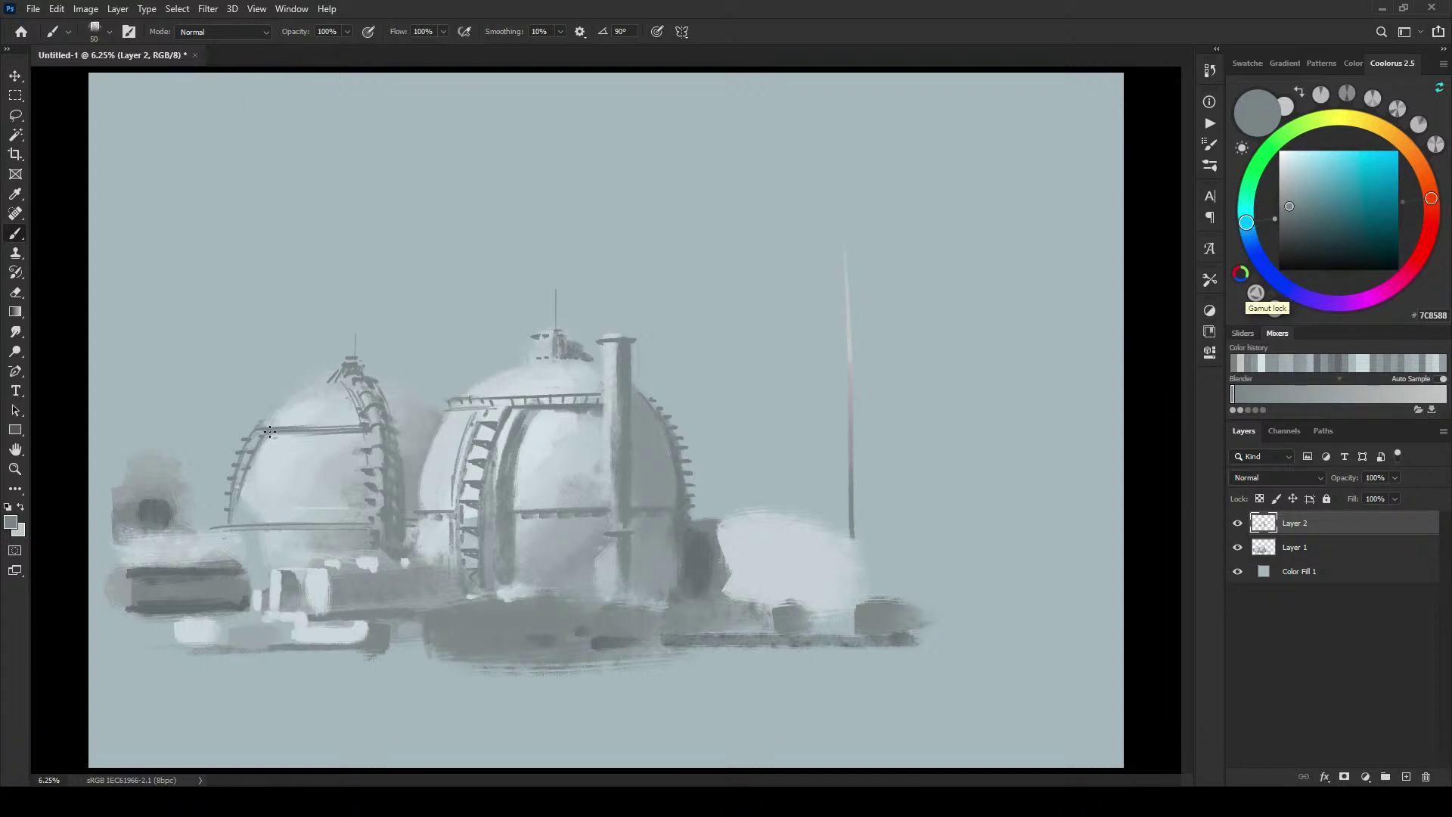
pyautogui.press(']')
pyautogui.press(']')
pyautogui.press(']')
pyautogui.moveTo(262, 430); pyautogui.dragTo(345, 428)
pyautogui.moveTo(396, 425); pyautogui.dragTo(454, 425)
# Step: Place short railing posts above the first dome's upper band and along the second dome's upper band
pyautogui.moveTo(270, 422); pyautogui.dragTo(362, 422)
pyautogui.moveTo(462, 399); pyautogui.dragTo(578, 395)
pyautogui.moveTo(558, 391); pyautogui.dragTo(593, 386)
pyautogui.press(']')
pyautogui.press(']')
pyautogui.moveTo(525, 404)
pyautogui.mouseDown()
pyautogui.moveTo(560, 404)
pyautogui.moveTo(450, 407)
pyautogui.moveTo(602, 401)
pyautogui.moveTo(450, 405)
pyautogui.mouseUp()
pyautogui.hotkey('ctrl', 'z')
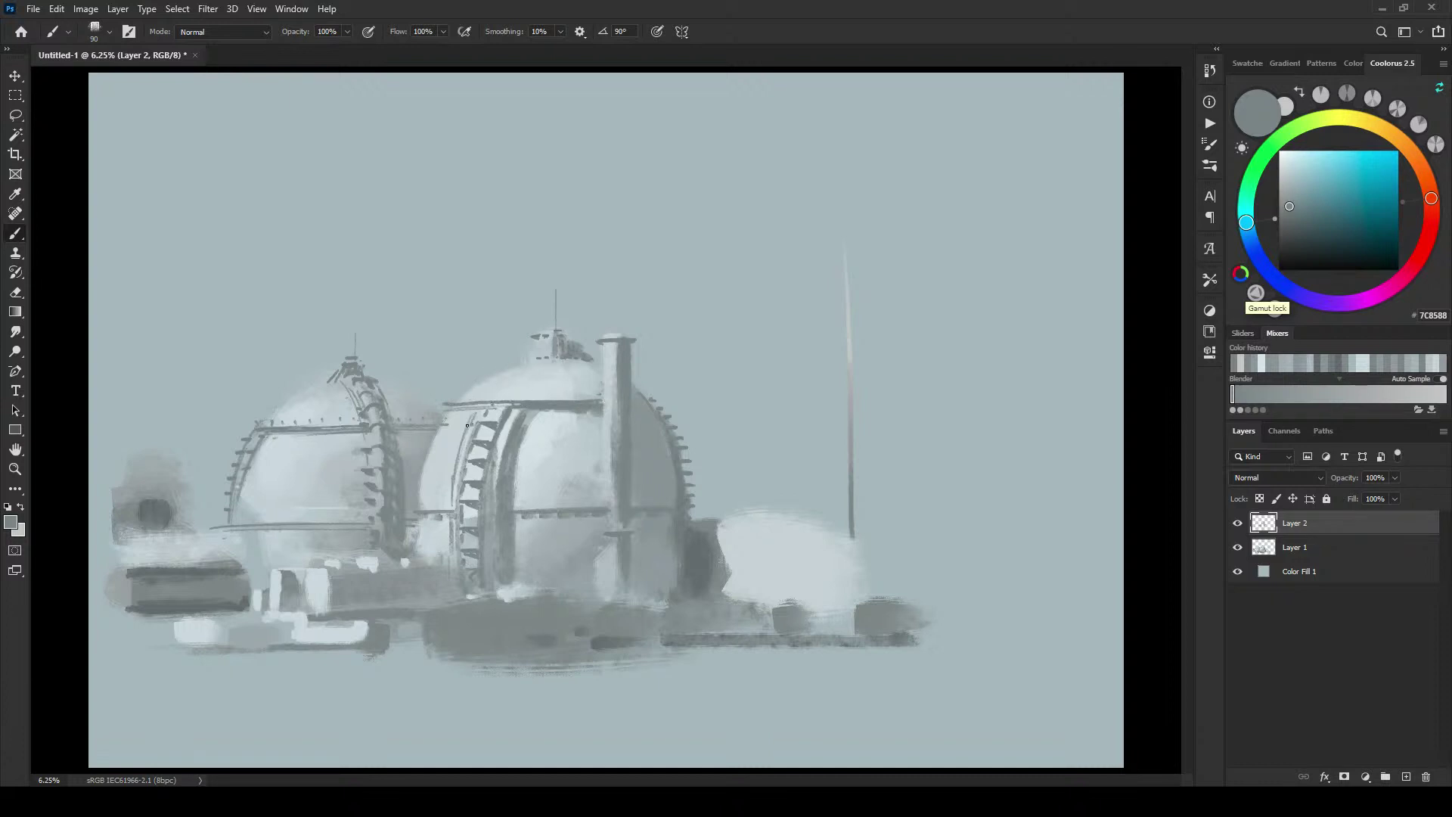
# Step: Draw a thin handrail line across the second dome's upper band with a smaller brush, redoing the last stroke
pyautogui.press('[')
pyautogui.press('[')
pyautogui.press('[')
pyautogui.press('[')
pyautogui.moveTo(449, 401); pyautogui.dragTo(608, 388)
pyautogui.moveTo(477, 402); pyautogui.dragTo(598, 393)
pyautogui.moveTo(449, 396); pyautogui.dragTo(605, 393)
pyautogui.hotkey('ctrl', 'z')
pyautogui.moveTo(452, 400); pyautogui.dragTo(602, 396)
# Step: Draw a thin handrail line above the first dome's upper band and extend it across the dome behind
pyautogui.moveTo(257, 418); pyautogui.dragTo(360, 415)
pyautogui.moveTo(393, 418); pyautogui.dragTo(444, 416)
pyautogui.press(']')
pyautogui.moveTo(518, 503); pyautogui.dragTo(601, 502)
pyautogui.hotkey('ctrl', 'z')
pyautogui.hotkey('ctrl', 'z')
# Step: Draw a thin outer rail line along the second dome's right shoulder, outside the posts
pyautogui.moveTo(637, 382)
pyautogui.mouseDown()
pyautogui.moveTo(666, 419)
pyautogui.moveTo(643, 388)
pyautogui.moveTo(657, 407)
pyautogui.mouseUp()
pyautogui.press('[')
pyautogui.hotkey('ctrl', 'z')
pyautogui.press(']')
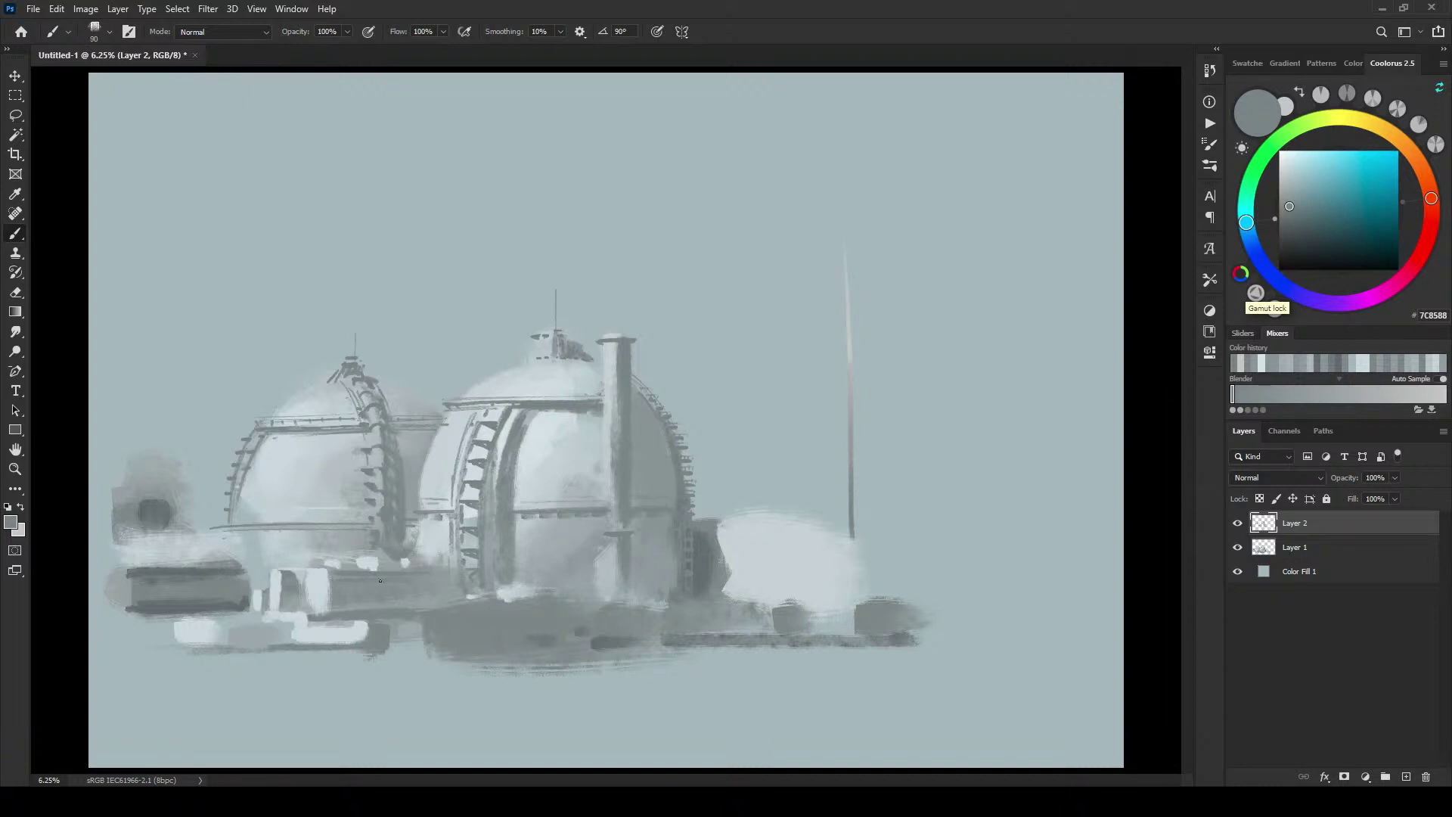
# Step: Add a new layer above Layer 2 and make Layer 2 active again for painting
pyautogui.press(']')
pyautogui.press(']')
pyautogui.press(']')
pyautogui.press(']')
pyautogui.press(']')
pyautogui.press(']')
pyautogui.press('[')
pyautogui.press('[')
pyautogui.press('[')
pyautogui.press('[')
pyautogui.press('[')
pyautogui.press('[')
pyautogui.press('[')
pyautogui.press('[')
pyautogui.press('[')
pyautogui.press(']')
pyautogui.press(']')
pyautogui.press(']')
pyautogui.press(']')
pyautogui.press(']')
pyautogui.press('[')
pyautogui.press('[')
pyautogui.press('[')
pyautogui.press(']')
pyautogui.press(']')
pyautogui.click(1406, 776)
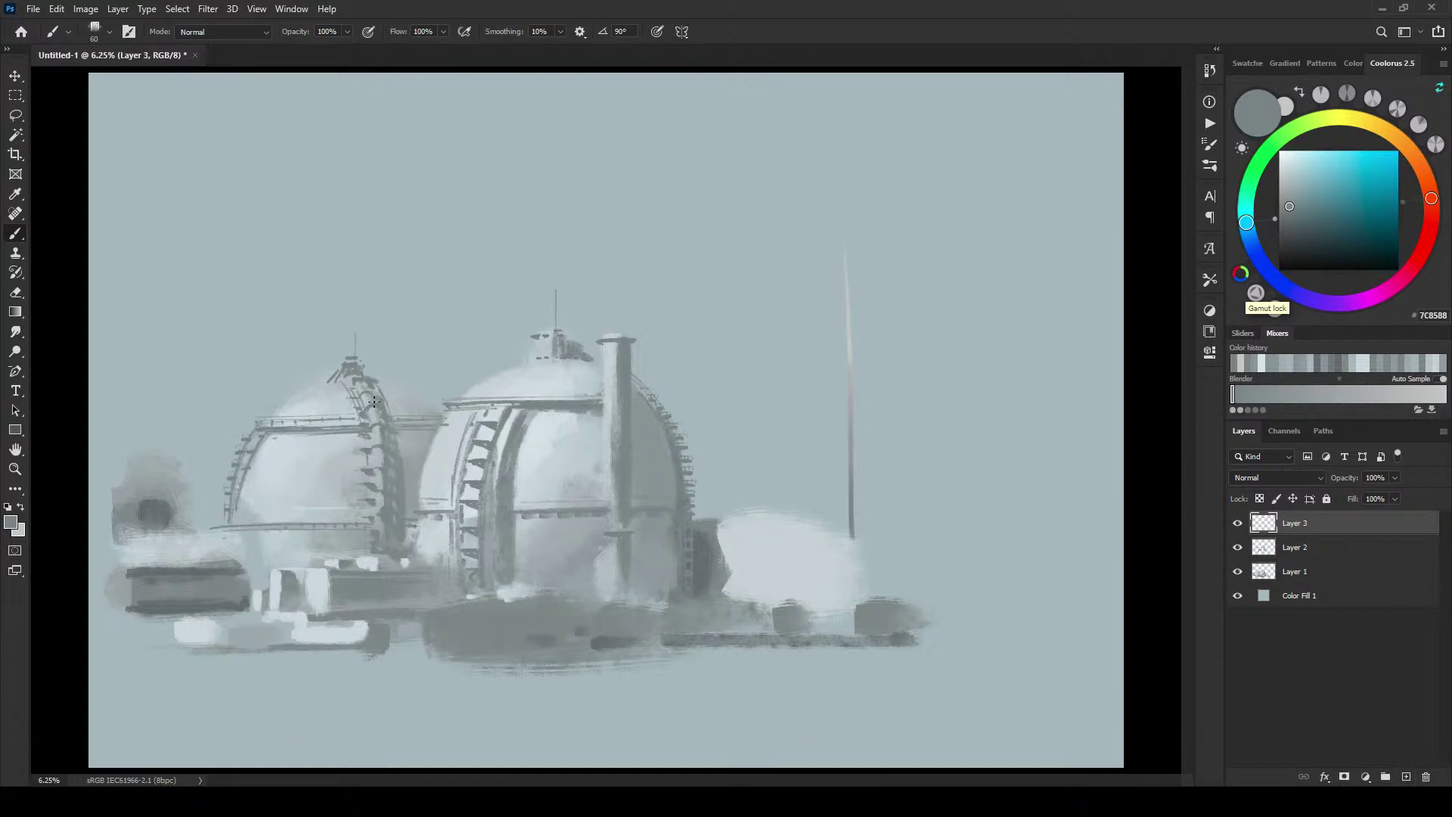
pyautogui.press('x')
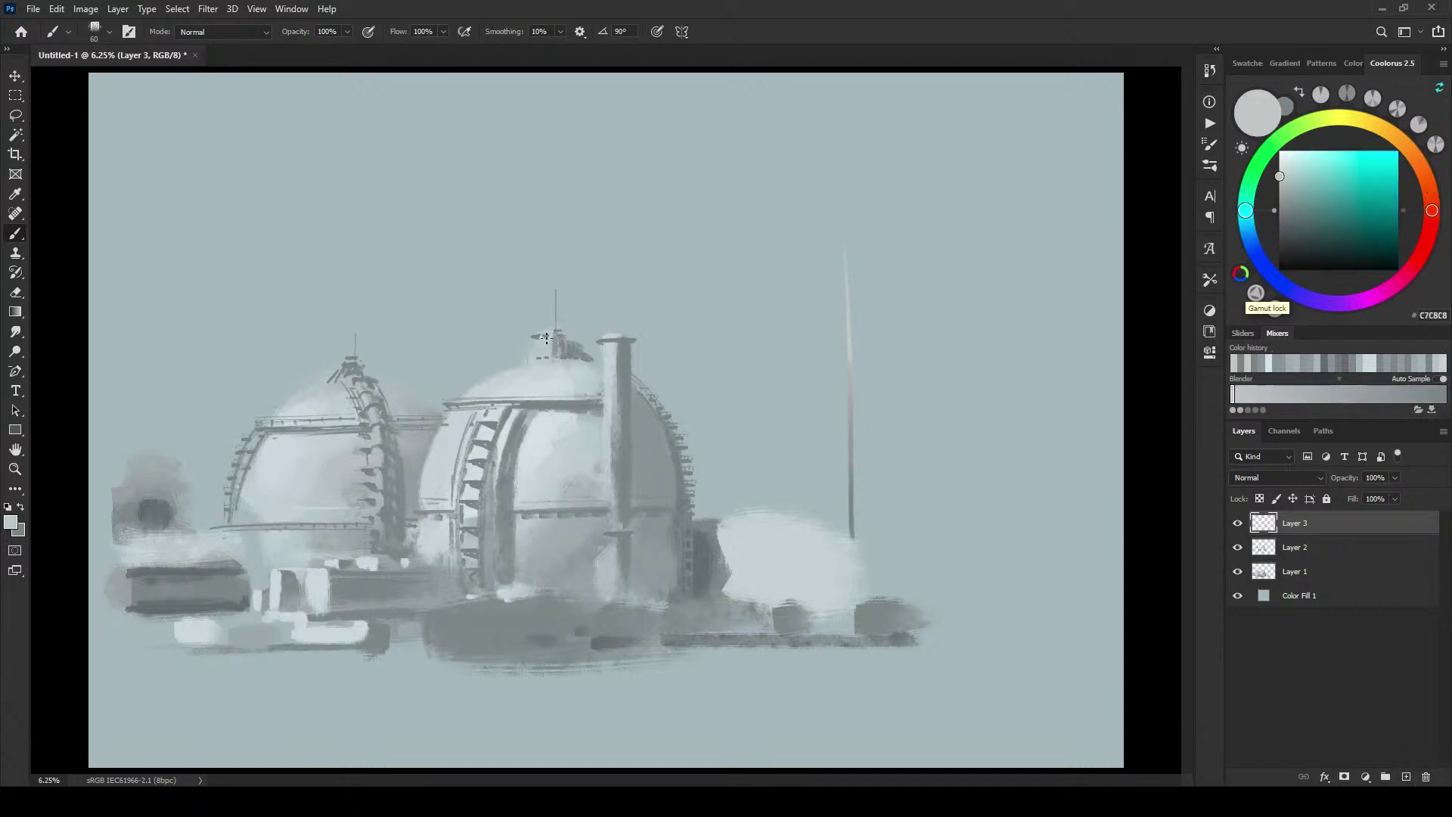
pyautogui.click(1315, 553)
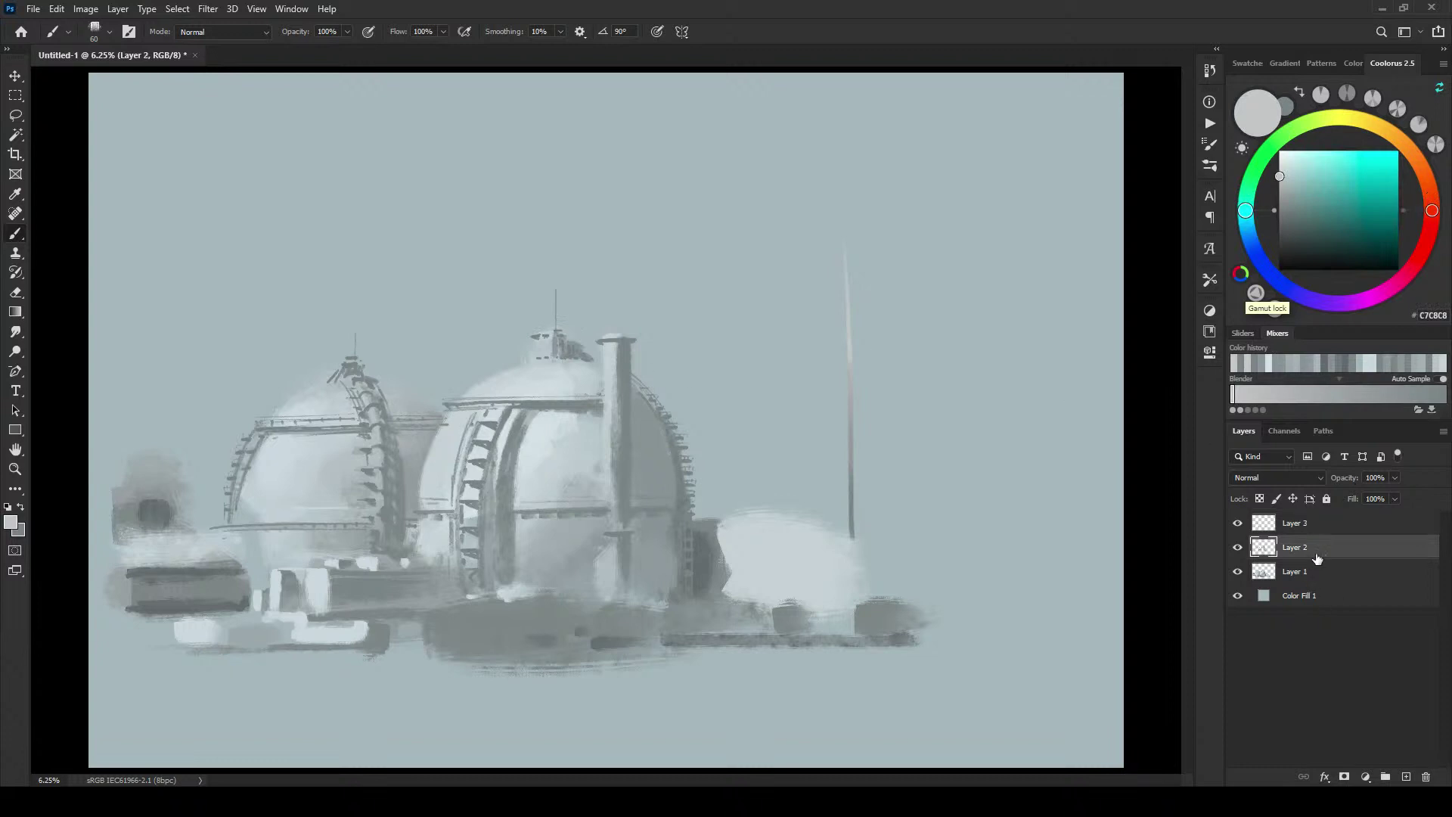
# Step: Paint a small light grey dab and a larger dark grey dab side by side in the sky above the tall mast
pyautogui.press(']')
pyautogui.press(']')
pyautogui.press(']')
pyautogui.press(']')
pyautogui.press(']')
pyautogui.press(']')
pyautogui.press(']')
pyautogui.press(']')
pyautogui.press(']')
pyautogui.press(']')
pyautogui.press(']')
pyautogui.click(854, 134)
pyautogui.press('x')
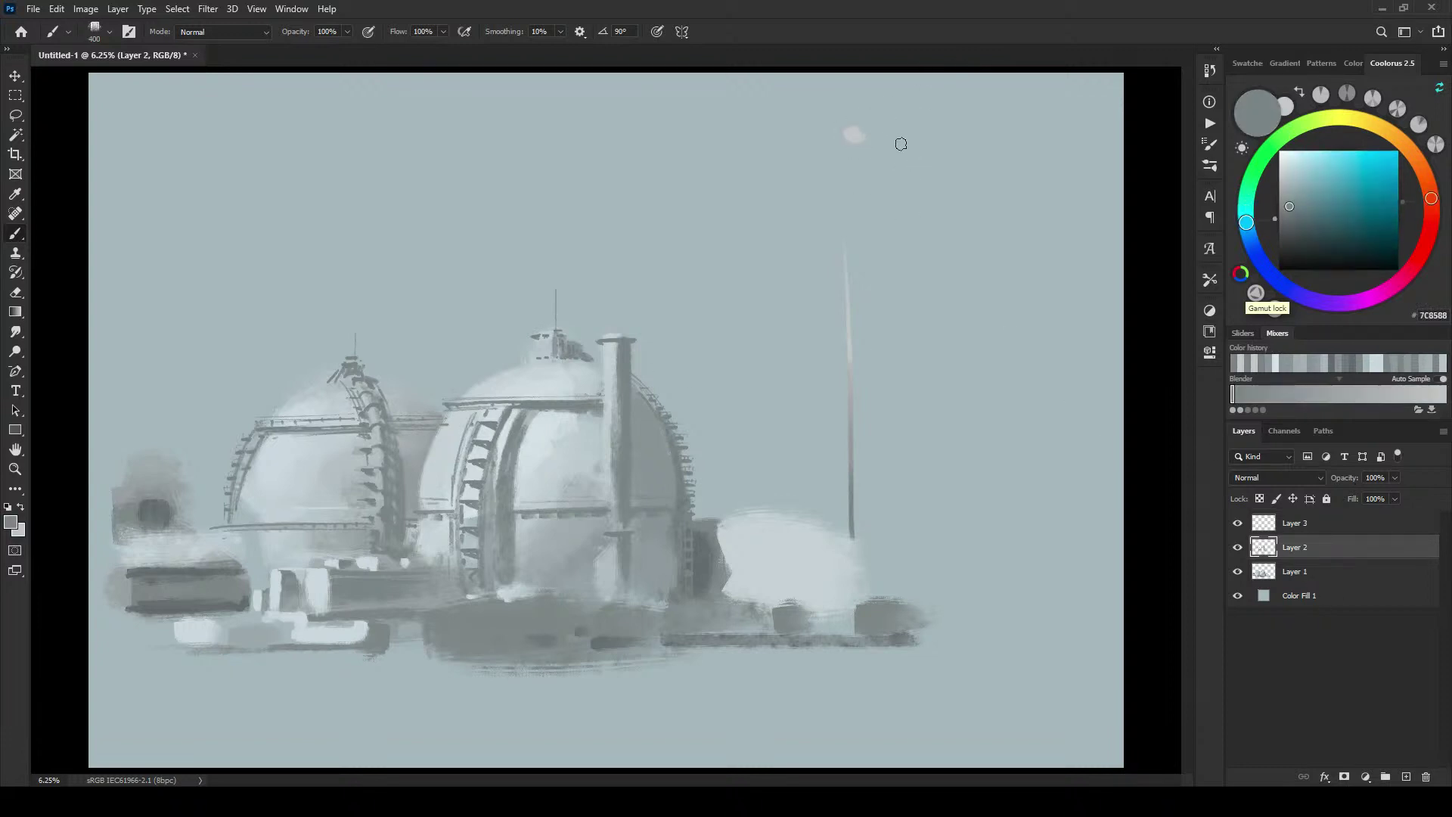
pyautogui.moveTo(886, 132); pyautogui.dragTo(913, 139)
pyautogui.press('x')
# Step: Even out the shading on the first dome's left face with pale blue-grey tones sampled from the dome, using a larger brush
pyautogui.press('[')
pyautogui.press('[')
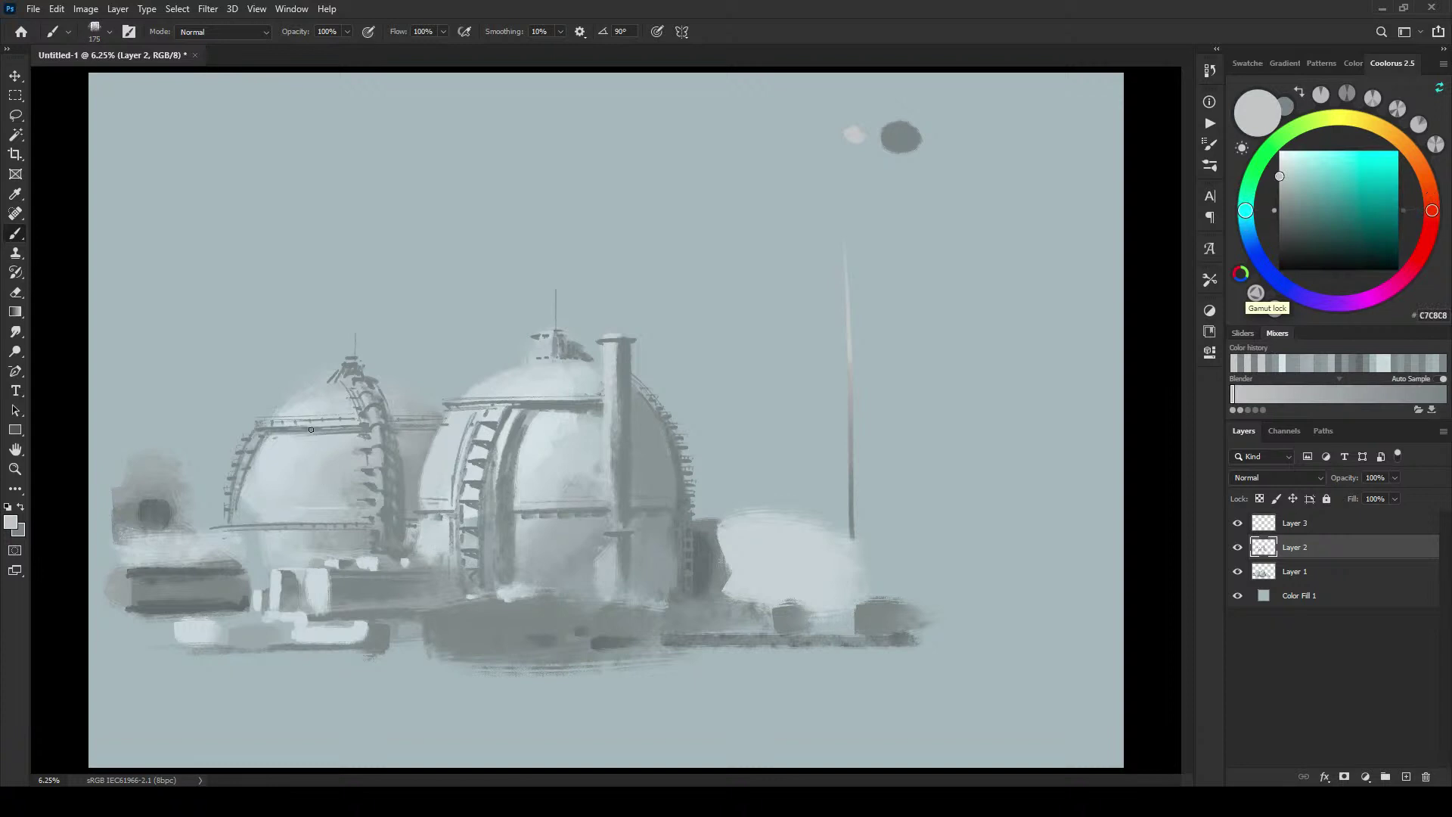
pyautogui.keyDown('alt'); pyautogui.click(240, 499); pyautogui.keyUp('alt')
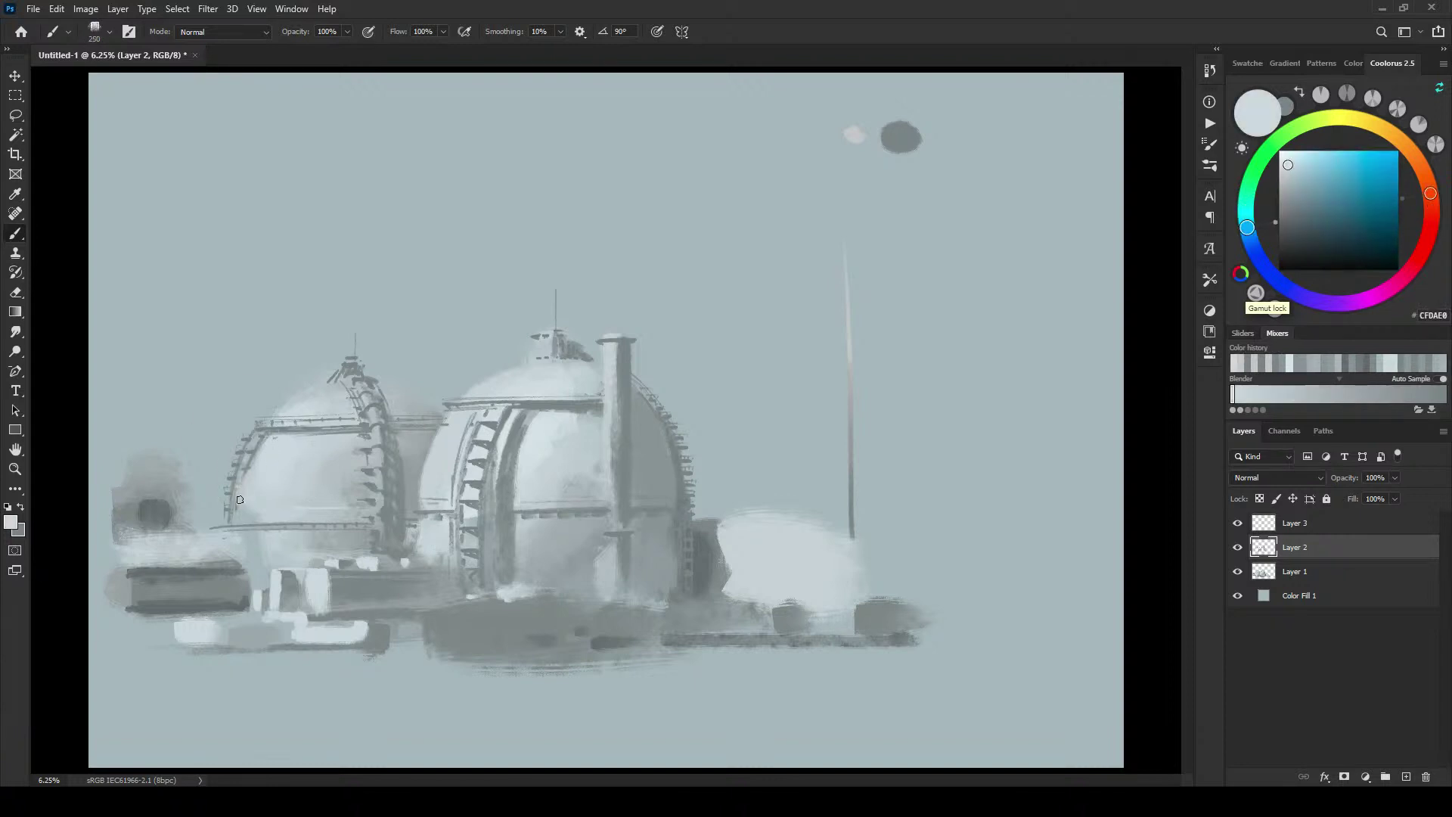
pyautogui.keyDown('alt'); pyautogui.click(275, 414); pyautogui.keyUp('alt')
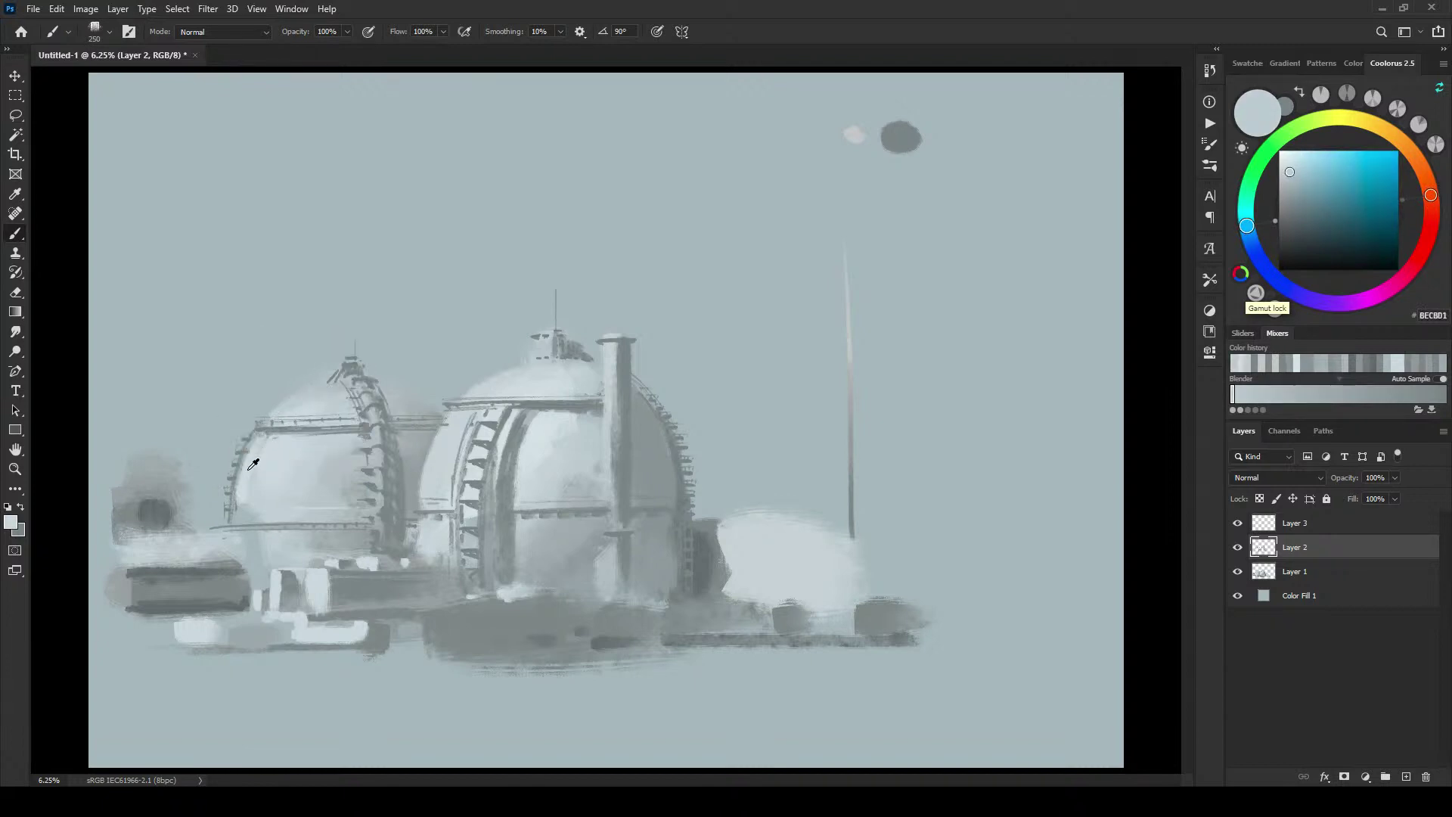
pyautogui.keyDown('alt'); pyautogui.click(260, 452); pyautogui.keyUp('alt')
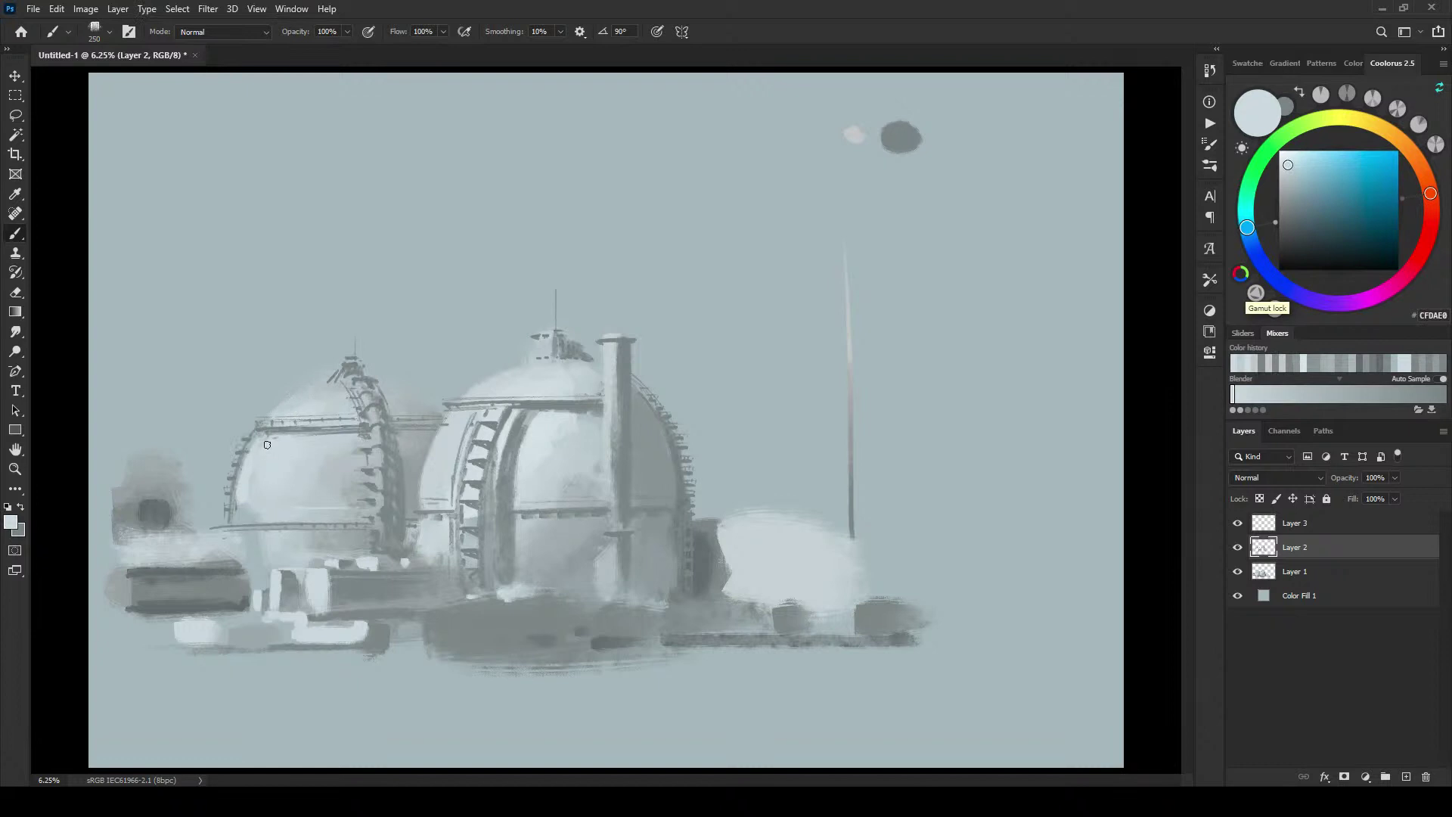
pyautogui.keyDown('alt'); pyautogui.click(263, 495); pyautogui.keyUp('alt')
pyautogui.press(']')
pyautogui.press(']')
pyautogui.press(']')
pyautogui.press(']')
pyautogui.press(']')
pyautogui.press(']')
pyautogui.moveTo(263, 469); pyautogui.dragTo(242, 509)
pyautogui.keyDown('alt'); pyautogui.click(254, 493); pyautogui.keyUp('alt')
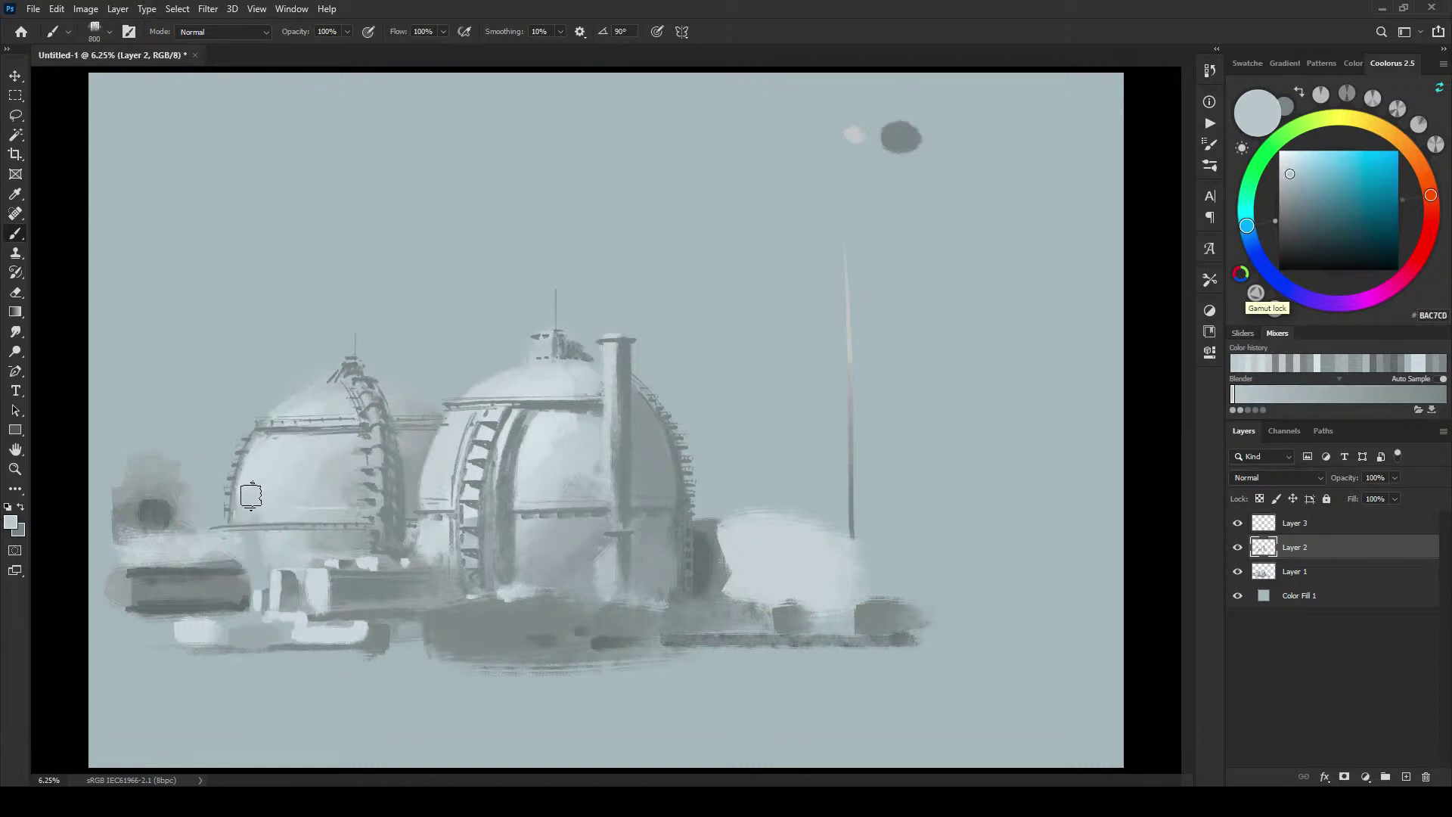
# Step: Touch up the first dome's left edge beside the outer railing with a small brush in a sampled pale tone
pyautogui.press('[')
pyautogui.press('[')
pyautogui.press('[')
pyautogui.press('[')
pyautogui.press('[')
pyautogui.press('[')
pyautogui.press('[')
pyautogui.press('[')
pyautogui.press('[')
pyautogui.press('[')
pyautogui.press('[')
pyautogui.press('[')
pyautogui.keyDown('alt'); pyautogui.click(252, 444); pyautogui.keyUp('alt')
pyautogui.moveTo(230, 490)
pyautogui.mouseDown()
pyautogui.moveTo(257, 439)
pyautogui.moveTo(231, 504)
pyautogui.mouseUp()
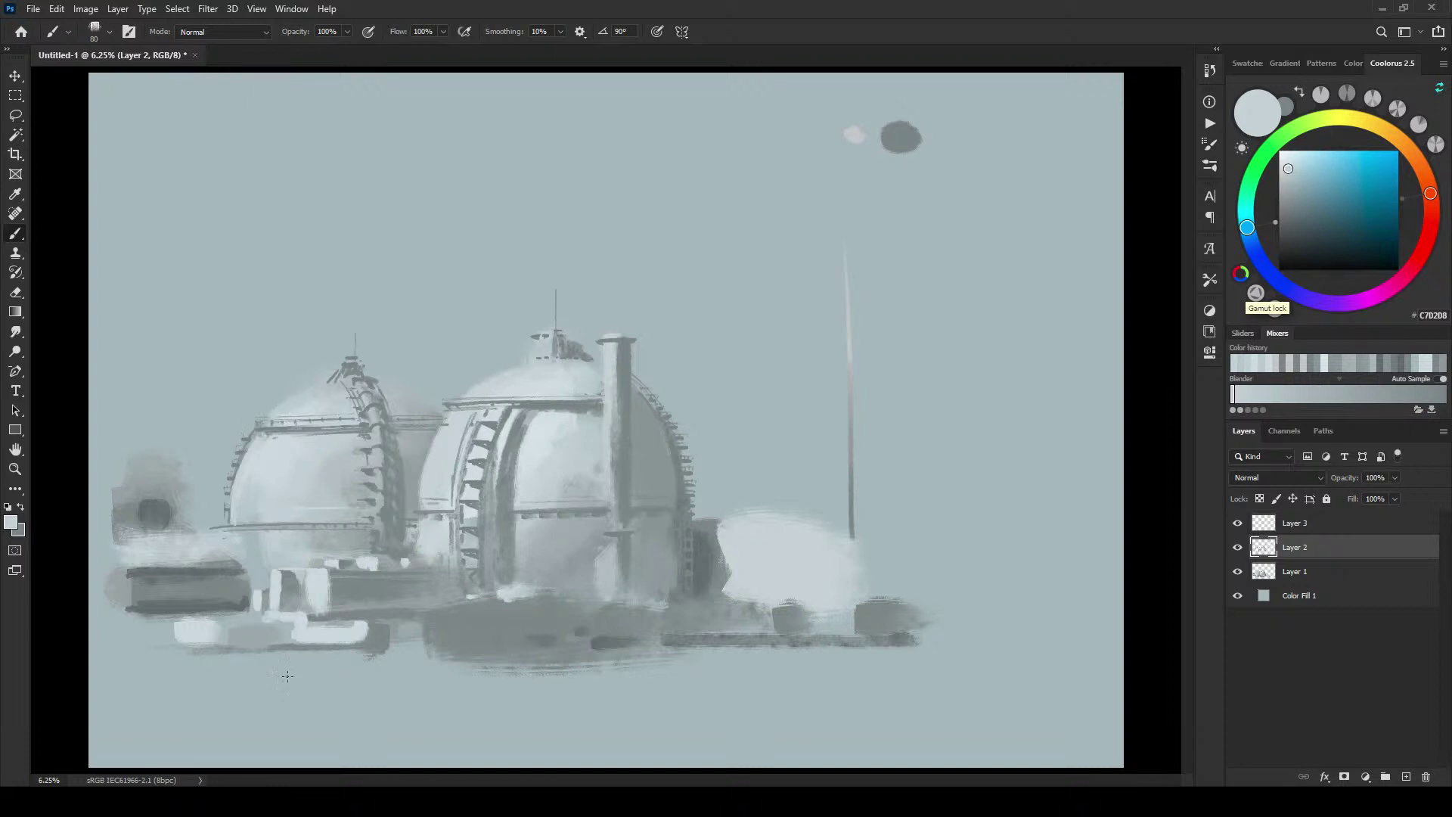
# Step: Undo the last stroke and draw thin pale lines along the second dome's middle band behind the chimney and along its upper band
pyautogui.press(']')
pyautogui.press(']')
pyautogui.press('[')
pyautogui.press('[')
pyautogui.hotkey('ctrl', 'z')
pyautogui.moveTo(633, 499); pyautogui.dragTo(659, 503)
pyautogui.press(']')
pyautogui.moveTo(459, 401); pyautogui.dragTo(550, 399)
# Step: Repaint the dark curved strip beside the second dome's ladder with broad downward strokes in sampled blue-grey tones
pyautogui.press(']')
pyautogui.press(']')
pyautogui.press(']')
pyautogui.press('[')
pyautogui.press('[')
pyautogui.press(']')
pyautogui.press(']')
pyautogui.press('[')
pyautogui.press('[')
pyautogui.press('[')
pyautogui.press('[')
pyautogui.press('[')
pyautogui.press(']')
pyautogui.press(']')
pyautogui.press(']')
pyautogui.press(']')
pyautogui.press(']')
pyautogui.press(']')
pyautogui.press(']')
pyautogui.press(']')
pyautogui.press(']')
pyautogui.press(']')
pyautogui.press(']')
pyautogui.press(']')
pyautogui.press(']')
pyautogui.press(']')
pyautogui.press(']')
pyautogui.press(']')
pyautogui.press(']')
pyautogui.moveTo(530, 417); pyautogui.dragTo(503, 493)
pyautogui.press('[')
pyautogui.press('[')
pyautogui.press('[')
pyautogui.keyDown('alt'); pyautogui.click(539, 413); pyautogui.keyUp('alt')
pyautogui.press('[')
pyautogui.press('[')
pyautogui.press('[')
pyautogui.press('[')
pyautogui.moveTo(526, 419); pyautogui.dragTo(504, 469)
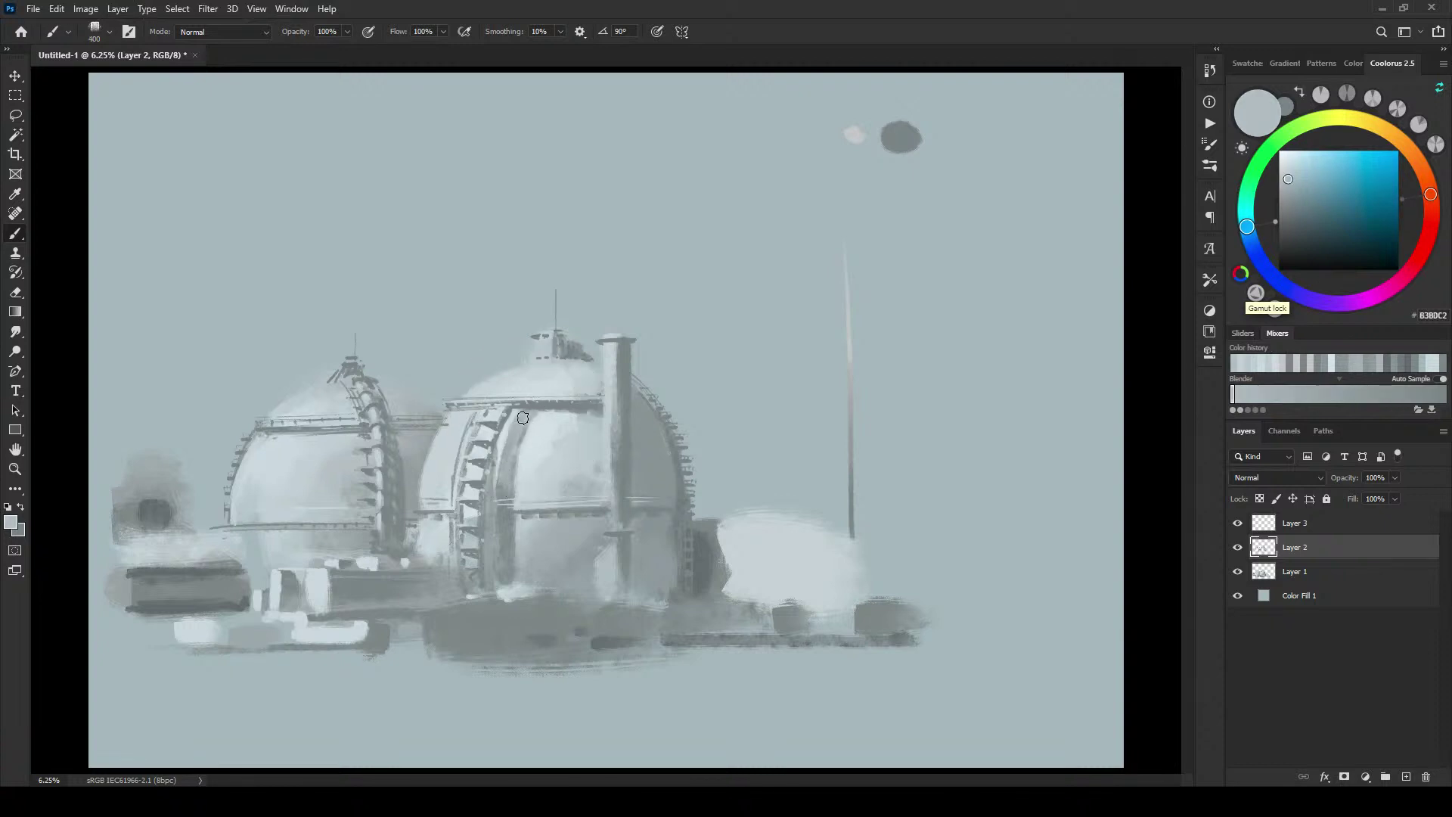
# Step: Refine the curved strip between the second dome's ladder and its bright face with thin strokes in sampled pale tones
pyautogui.press(']')
pyautogui.press('[')
pyautogui.press('[')
pyautogui.press('[')
pyautogui.press('[')
pyautogui.press('[')
pyautogui.press('[')
pyautogui.press('[')
pyautogui.press('[')
pyautogui.keyDown('alt'); pyautogui.click(525, 412); pyautogui.keyUp('alt')
pyautogui.press('[')
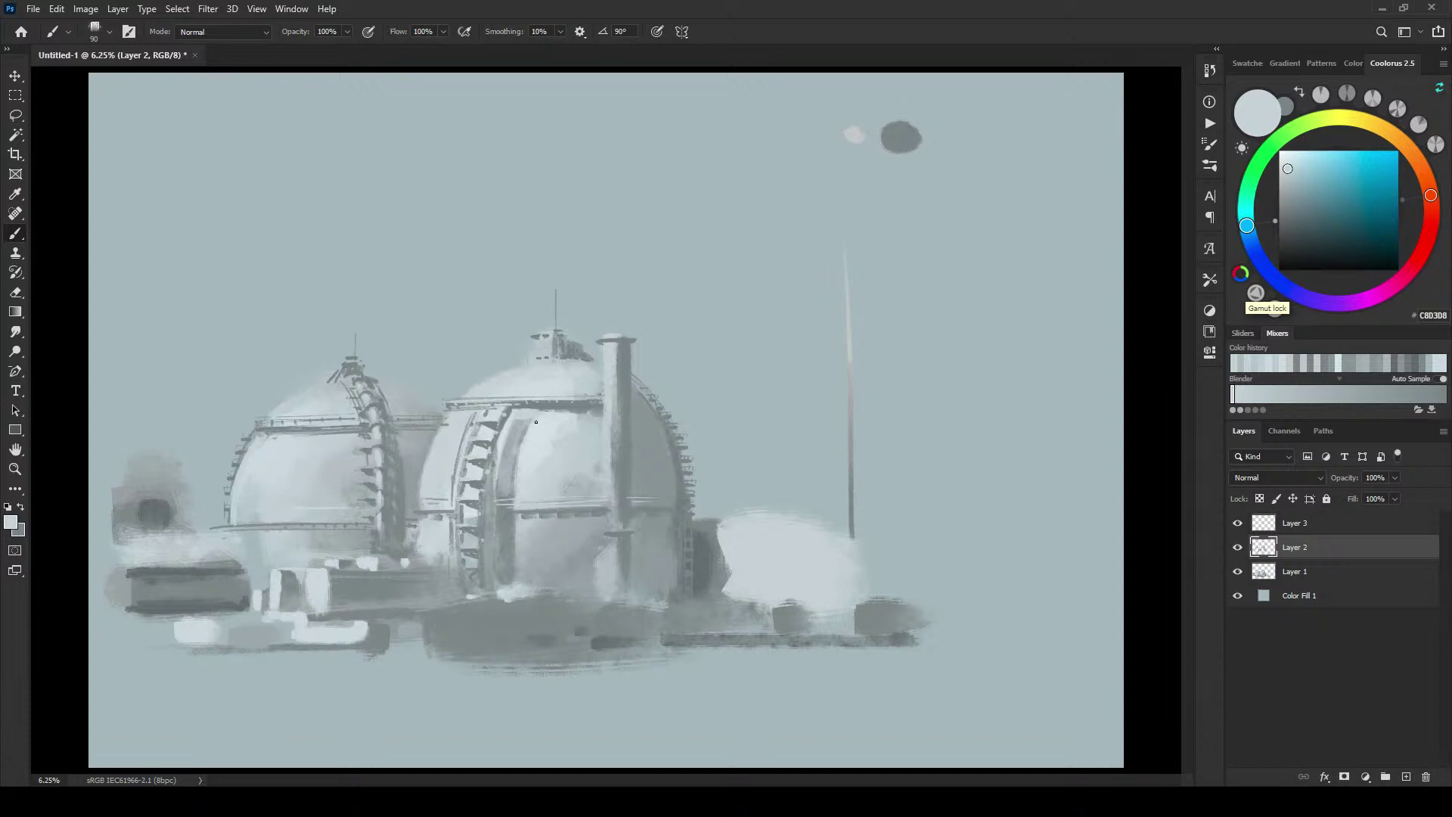
pyautogui.keyDown('alt'); pyautogui.click(507, 427); pyautogui.keyUp('alt')
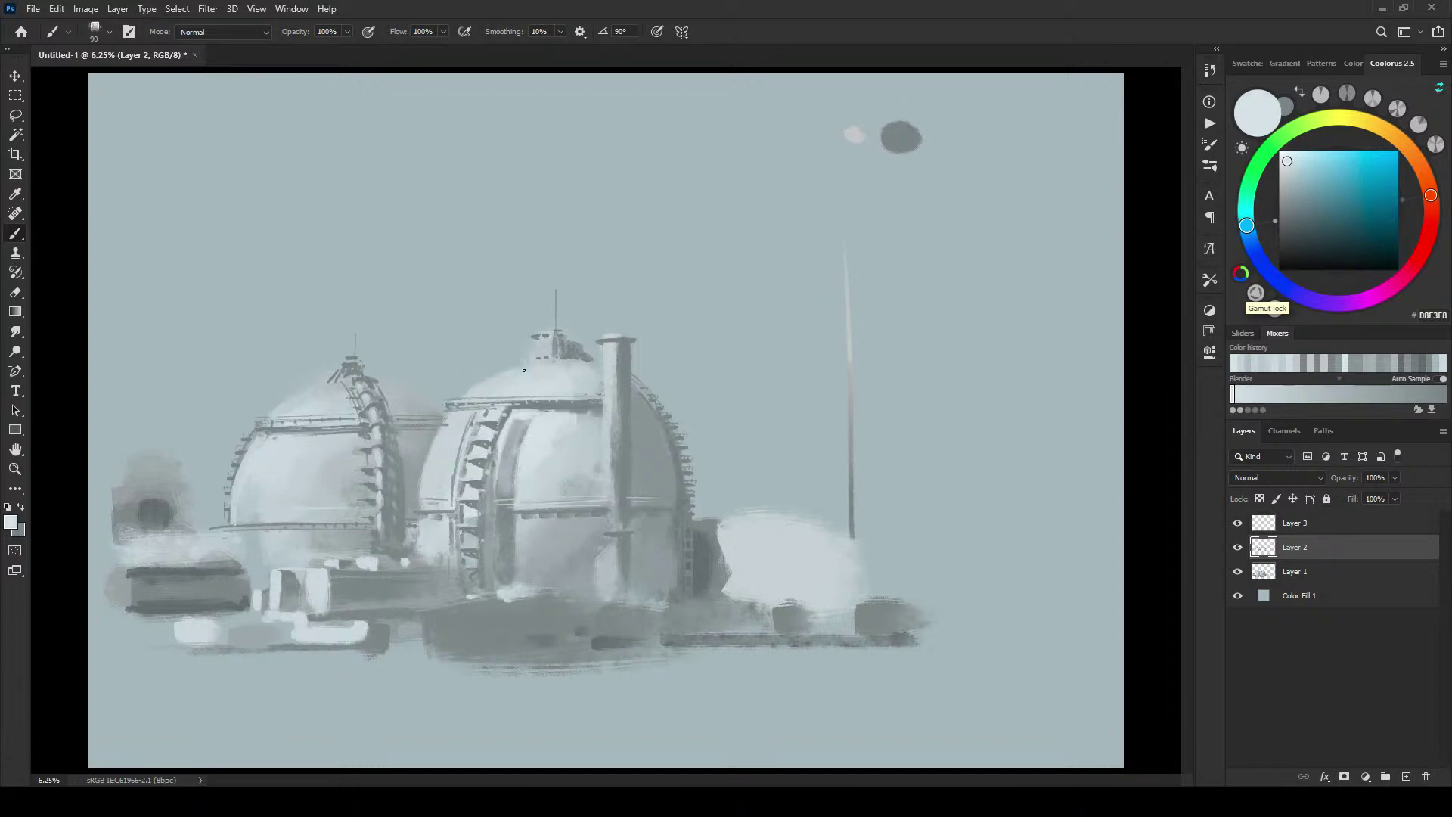
pyautogui.keyDown('alt'); pyautogui.click(524, 459); pyautogui.keyUp('alt')
pyautogui.moveTo(511, 450); pyautogui.dragTo(507, 531)
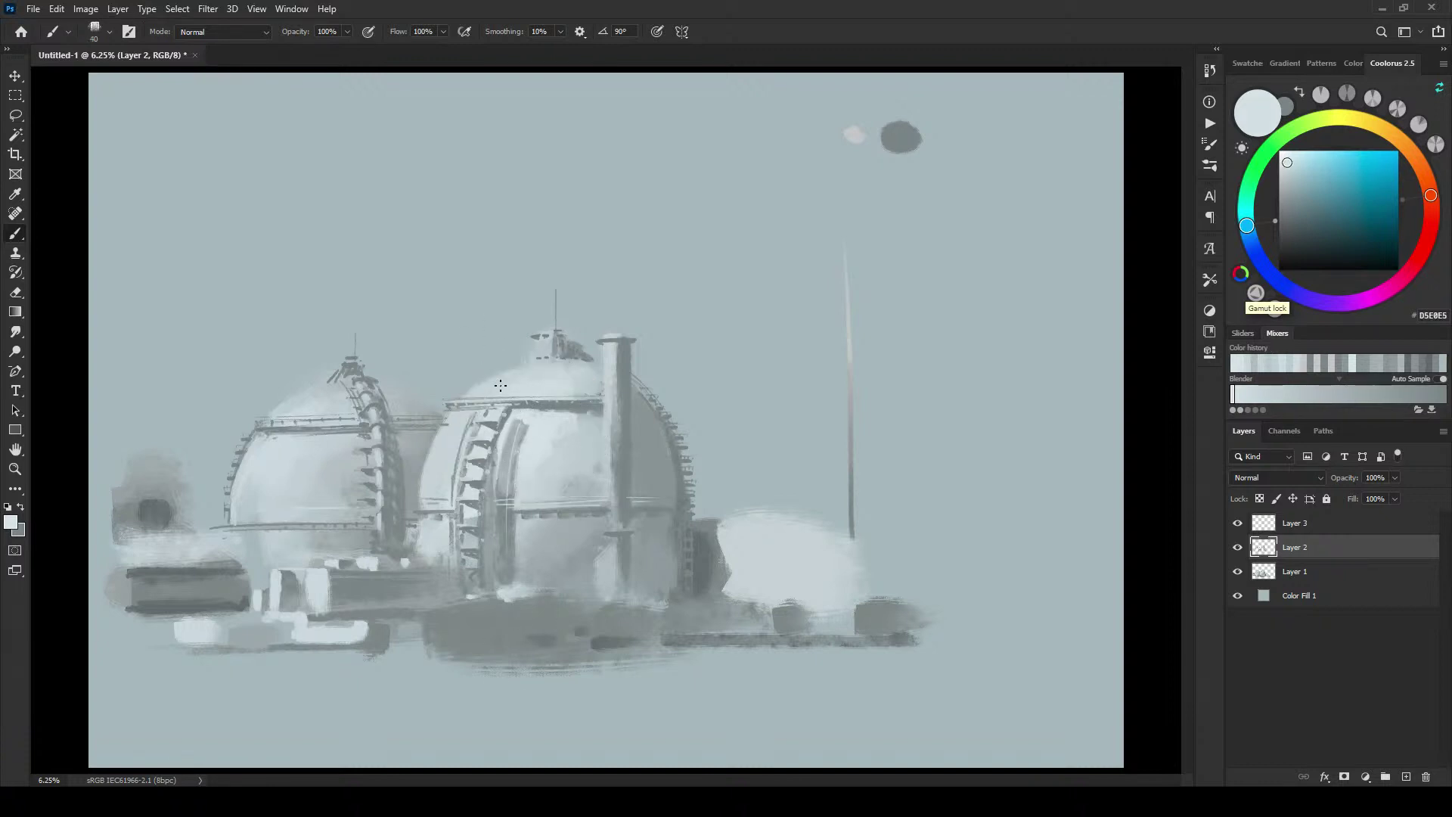
pyautogui.moveTo(509, 434); pyautogui.dragTo(502, 508)
pyautogui.hotkey('ctrl', 'z')
pyautogui.moveTo(508, 435); pyautogui.dragTo(496, 527)
pyautogui.hotkey('ctrl', 'z')
# Step: Add small pale rung-like marks down the curved strips on both sides of the second dome's ladder
pyautogui.press(']')
pyautogui.press('[')
pyautogui.press(']')
pyautogui.press(']')
pyautogui.press(']')
pyautogui.moveTo(506, 437); pyautogui.dragTo(502, 483)
pyautogui.press('[')
pyautogui.press('[')
pyautogui.press(']')
pyautogui.press(']')
pyautogui.press(']')
pyautogui.press(']')
pyautogui.press(']')
pyautogui.press(']')
pyautogui.press('[')
pyautogui.press('[')
pyautogui.press(']')
pyautogui.press(']')
pyautogui.press(']')
pyautogui.press(']')
pyautogui.keyDown('alt'); pyautogui.click(454, 417); pyautogui.keyUp('alt')
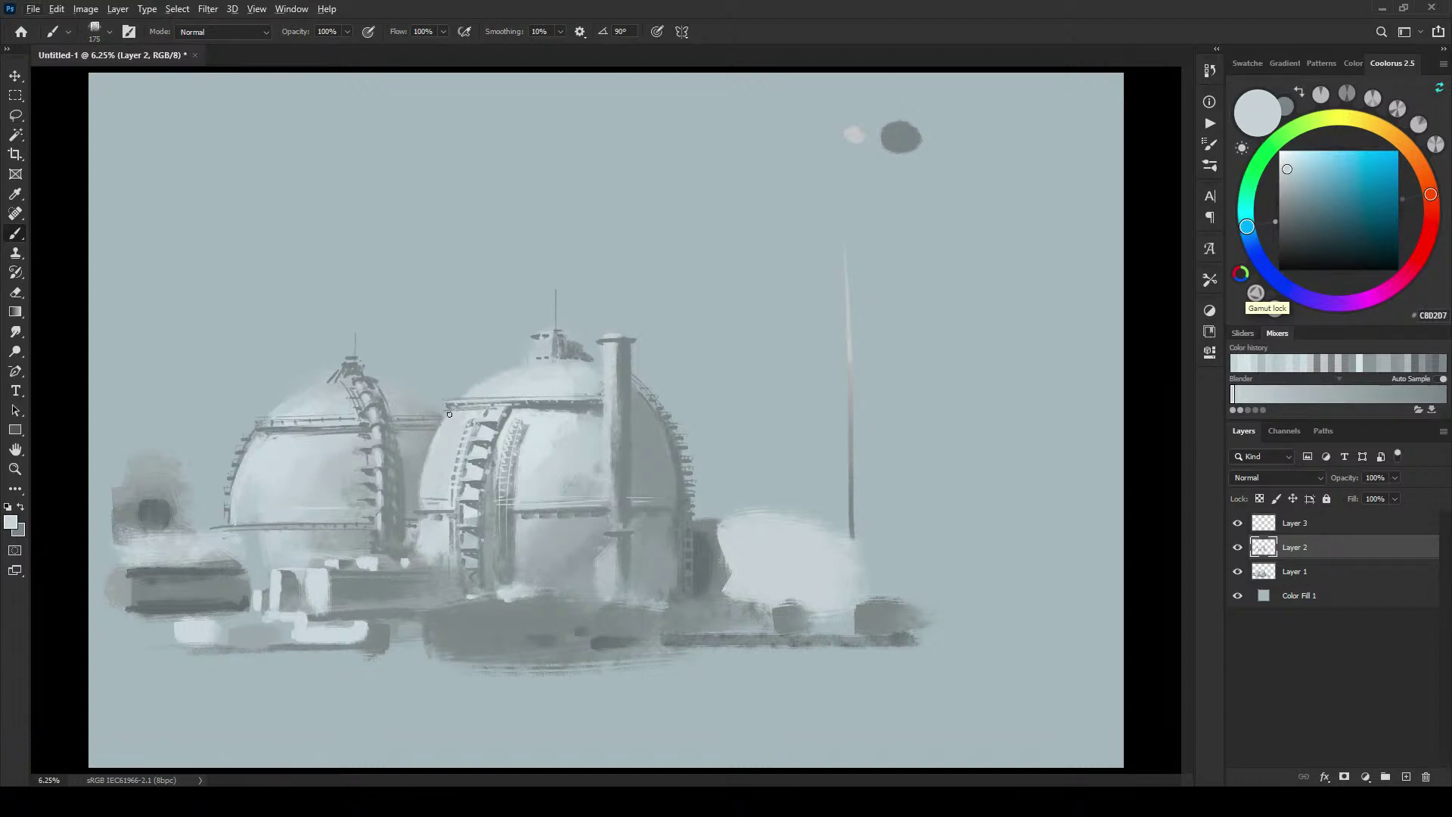
# Step: Soften the shading on the second dome's bright face beside the chimney with a 900 px brush and sampled blue-grey tones
pyautogui.press(']')
pyautogui.press(']')
pyautogui.press(']')
pyautogui.press(']')
pyautogui.press(']')
pyautogui.press(']')
pyautogui.press(']')
pyautogui.press('[')
pyautogui.press('[')
pyautogui.press('[')
pyautogui.keyDown('alt'); pyautogui.click(608, 450); pyautogui.keyUp('alt')
pyautogui.press(']')
pyautogui.press(']')
pyautogui.press(']')
pyautogui.press(']')
pyautogui.press(']')
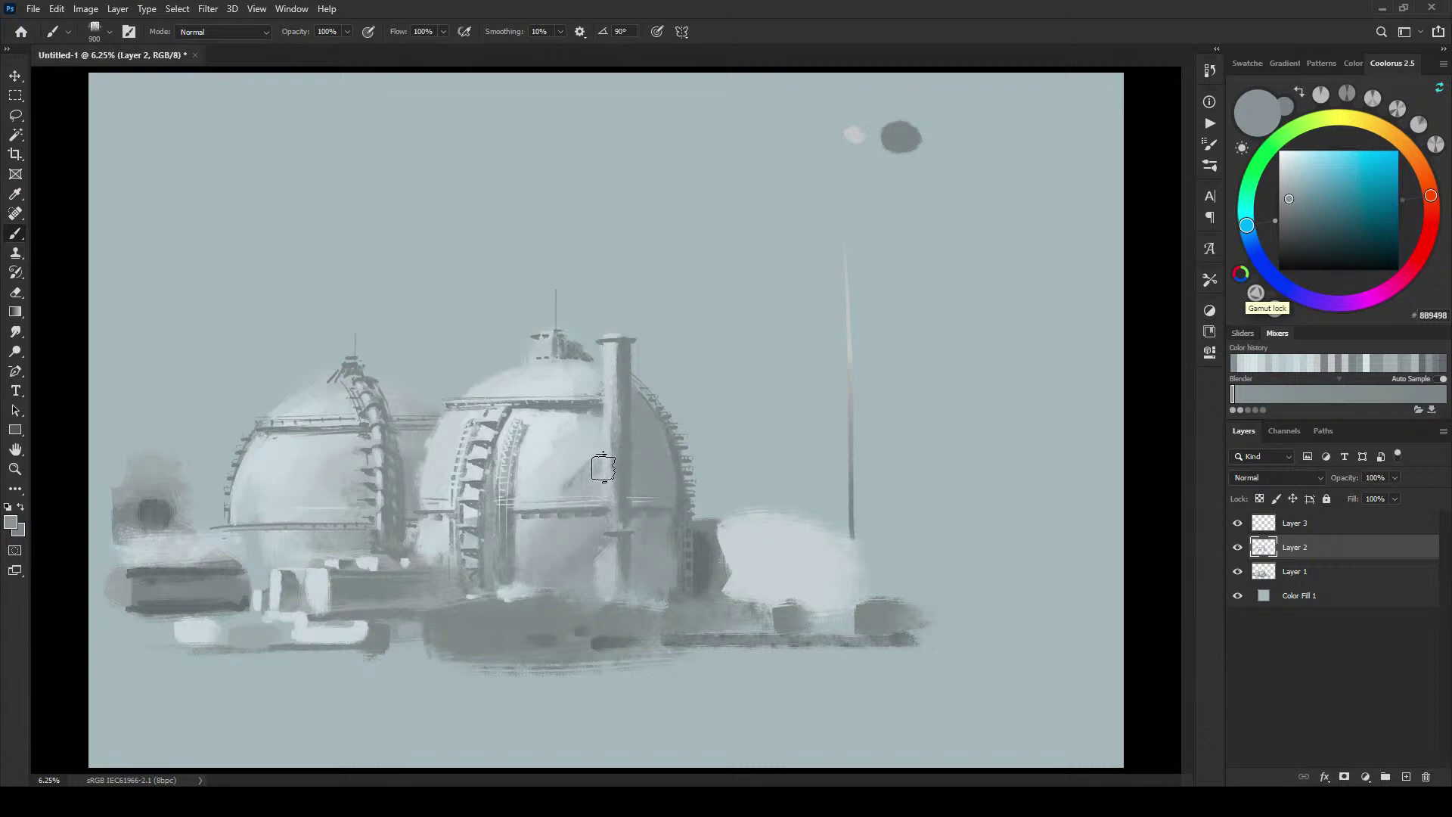
pyautogui.keyDown('alt'); pyautogui.click(600, 472); pyautogui.keyUp('alt')
pyautogui.moveTo(560, 493)
pyautogui.mouseDown()
pyautogui.moveTo(592, 466)
pyautogui.moveTo(560, 484)
pyautogui.mouseUp()
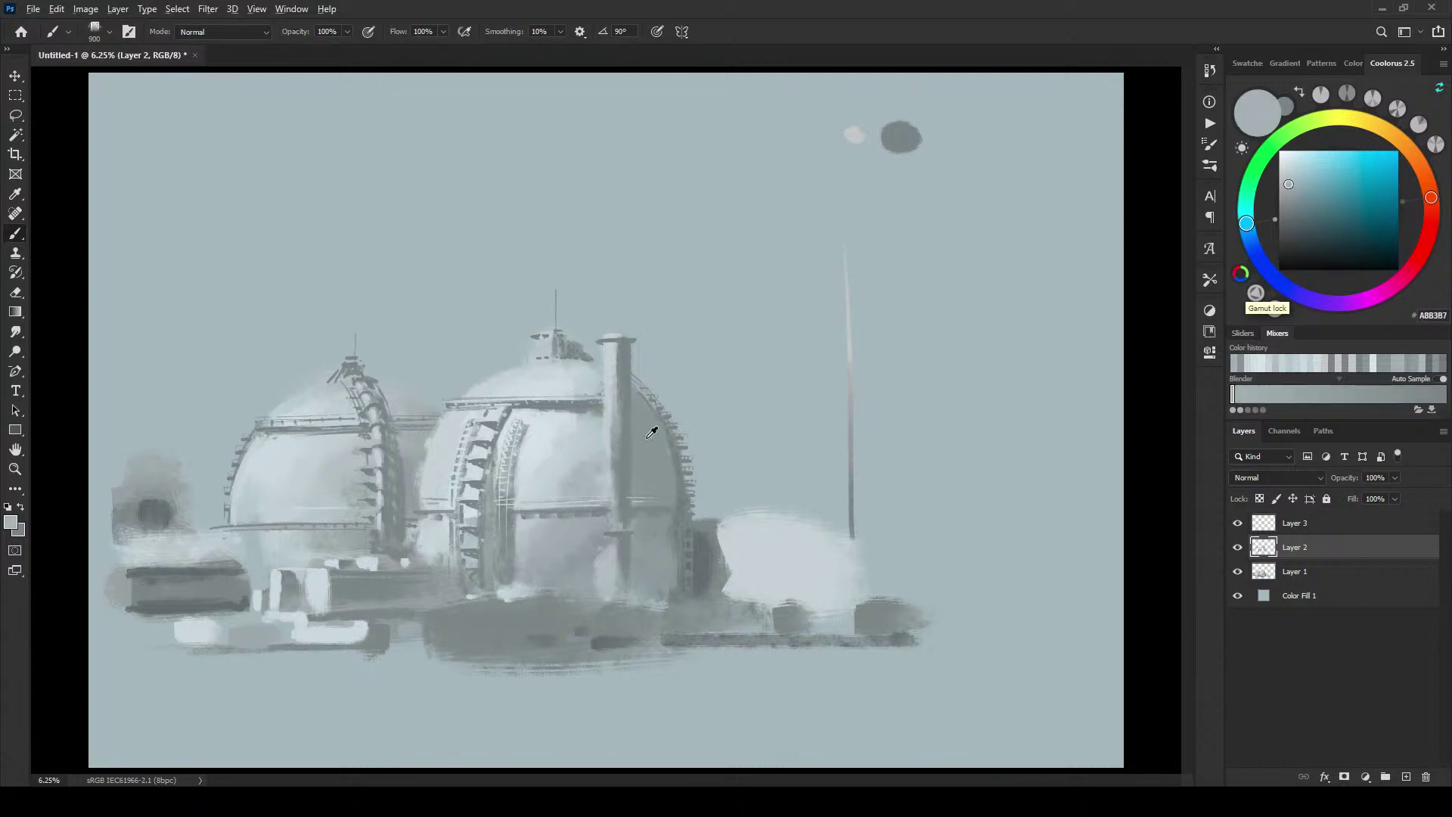
# Step: Blend the light-to-shadow transition on the second dome's middle face with repeatedly sampled pale tones, reducing the brush to 500 px
pyautogui.keyDown('alt'); pyautogui.click(651, 431); pyautogui.keyUp('alt')
pyautogui.keyDown('alt'); pyautogui.click(604, 448); pyautogui.keyUp('alt')
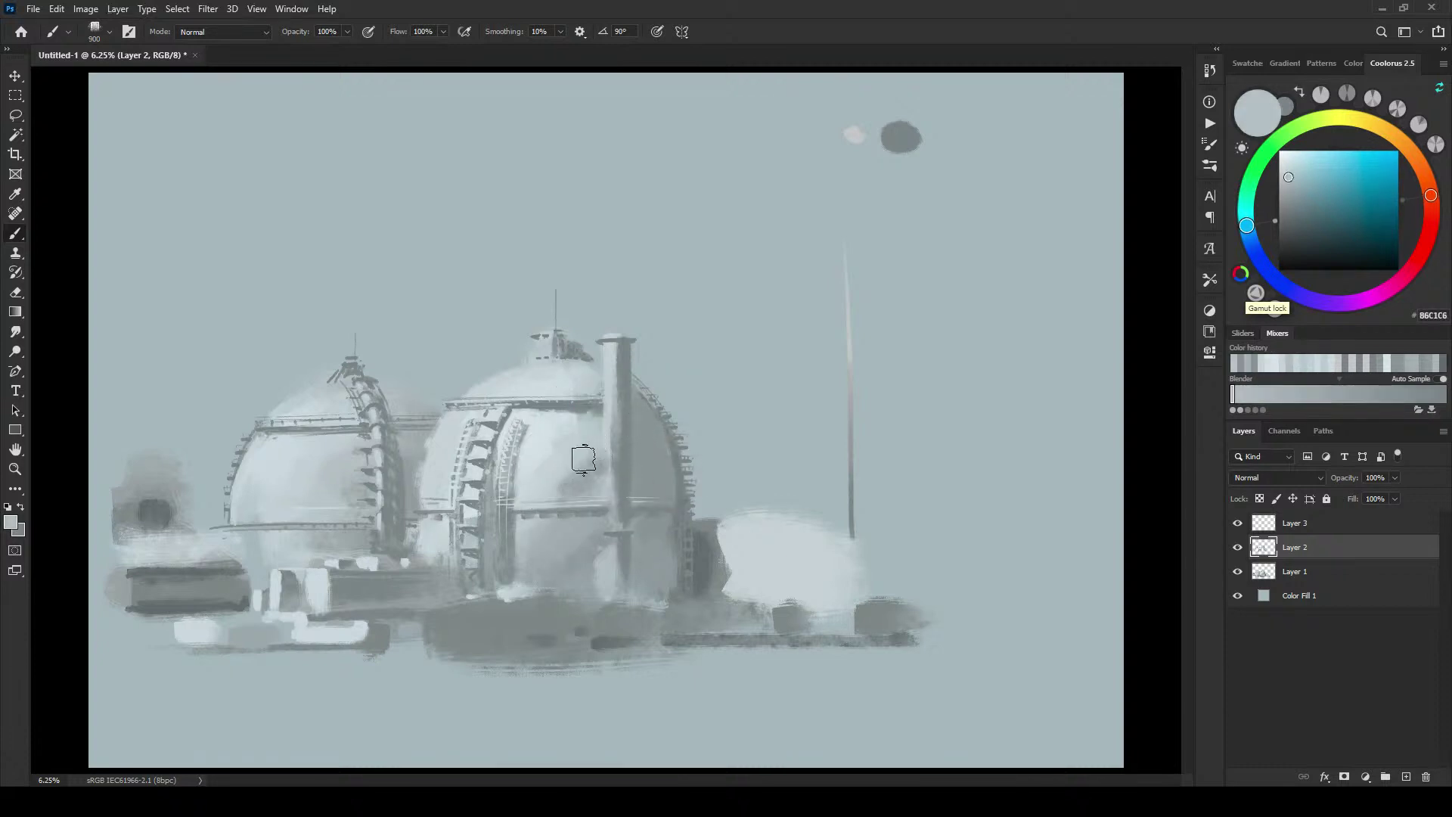
pyautogui.keyDown('alt'); pyautogui.click(593, 460); pyautogui.keyUp('alt')
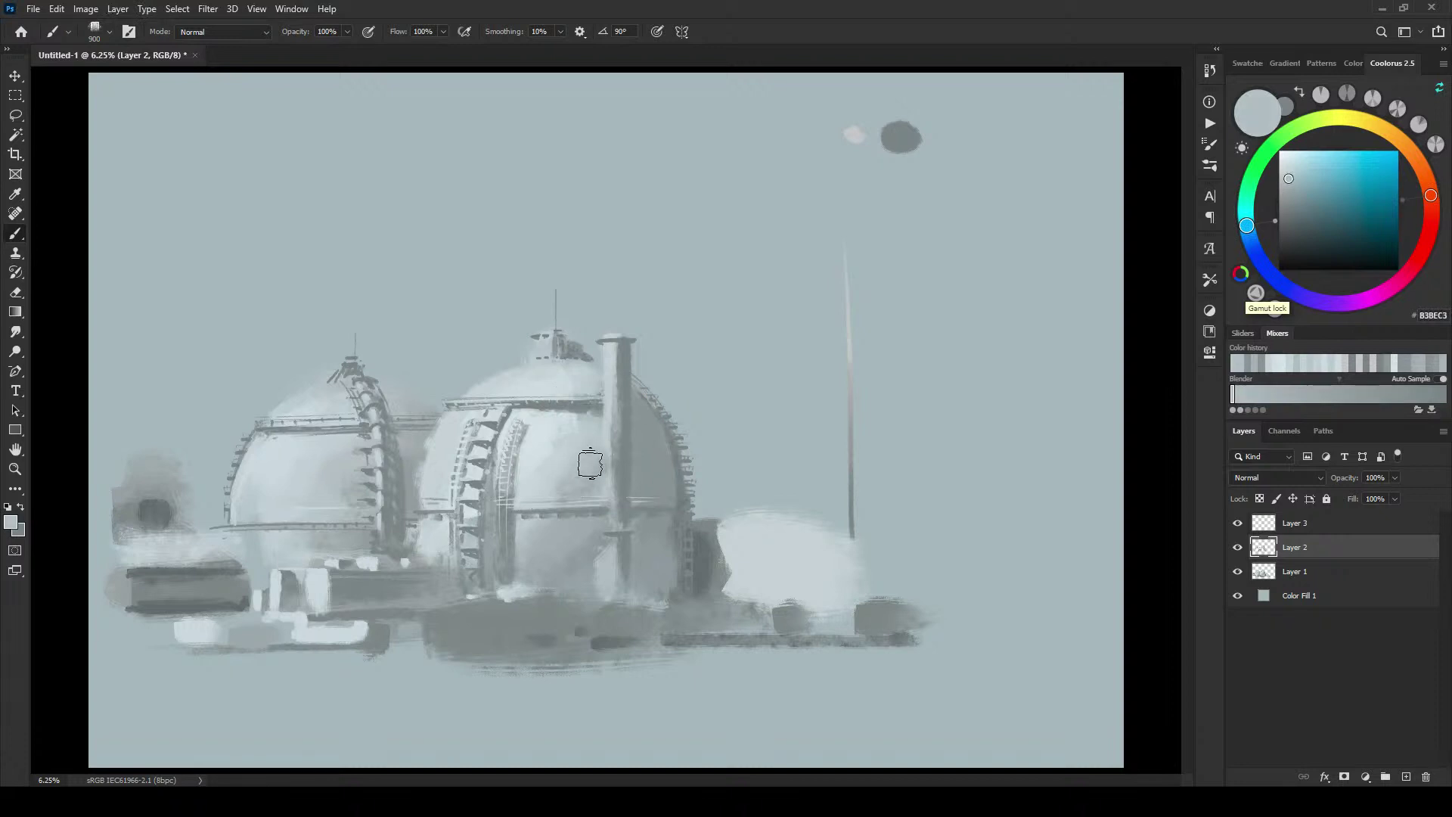
pyautogui.keyDown('alt'); pyautogui.click(597, 454); pyautogui.keyUp('alt')
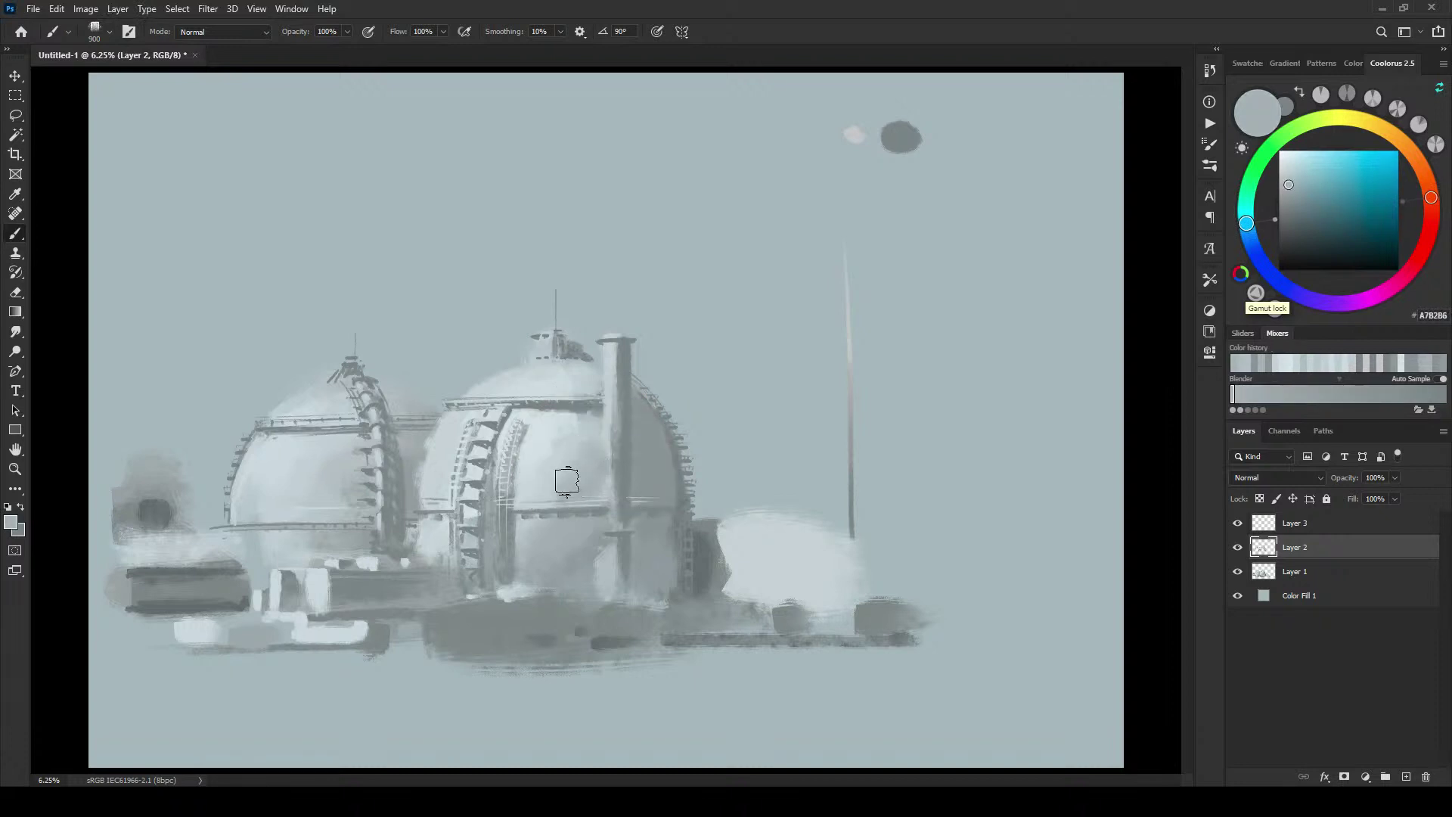
pyautogui.keyDown('alt'); pyautogui.click(569, 464); pyautogui.keyUp('alt')
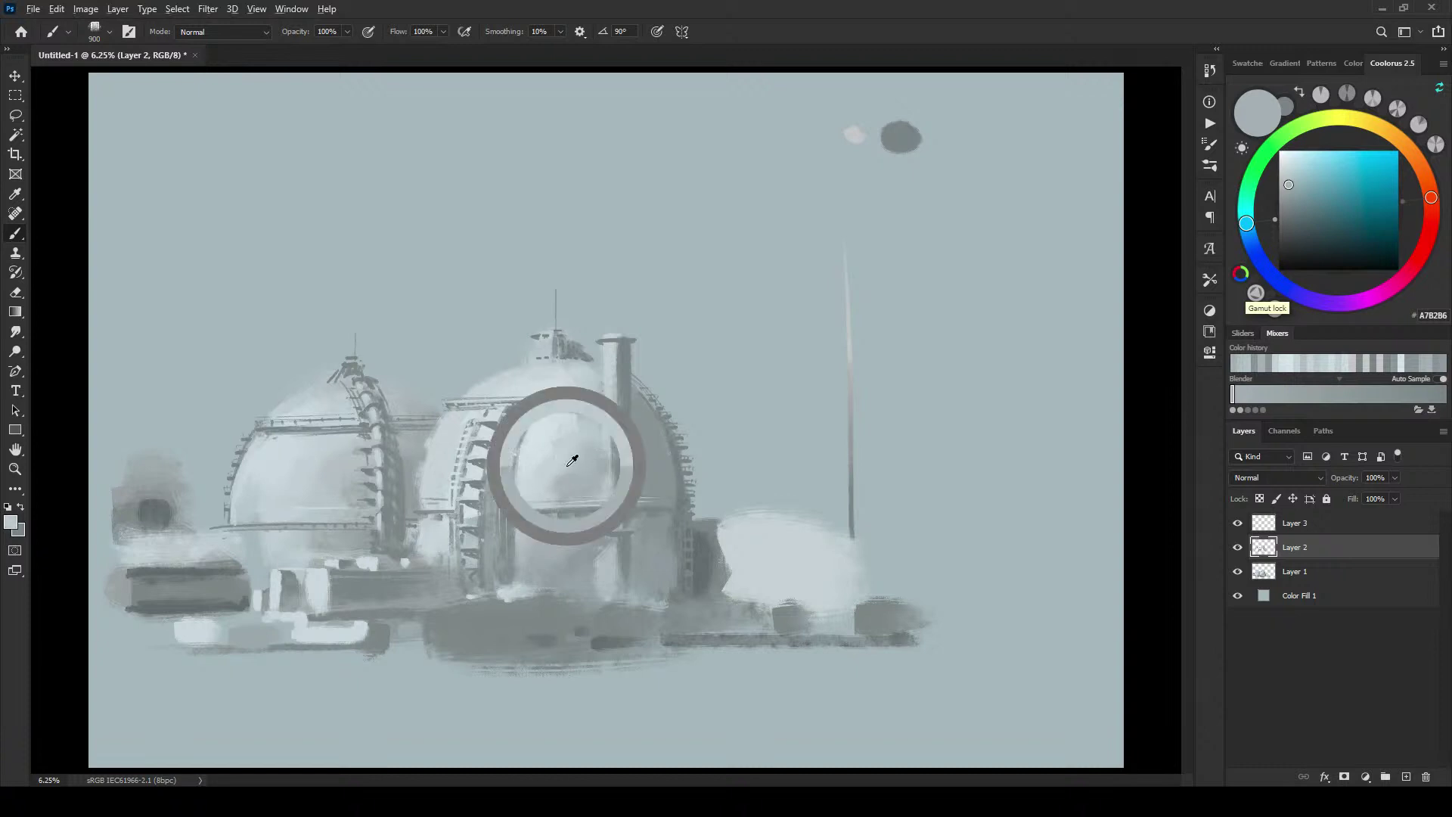
pyautogui.press('[')
pyautogui.press('[')
pyautogui.press('[')
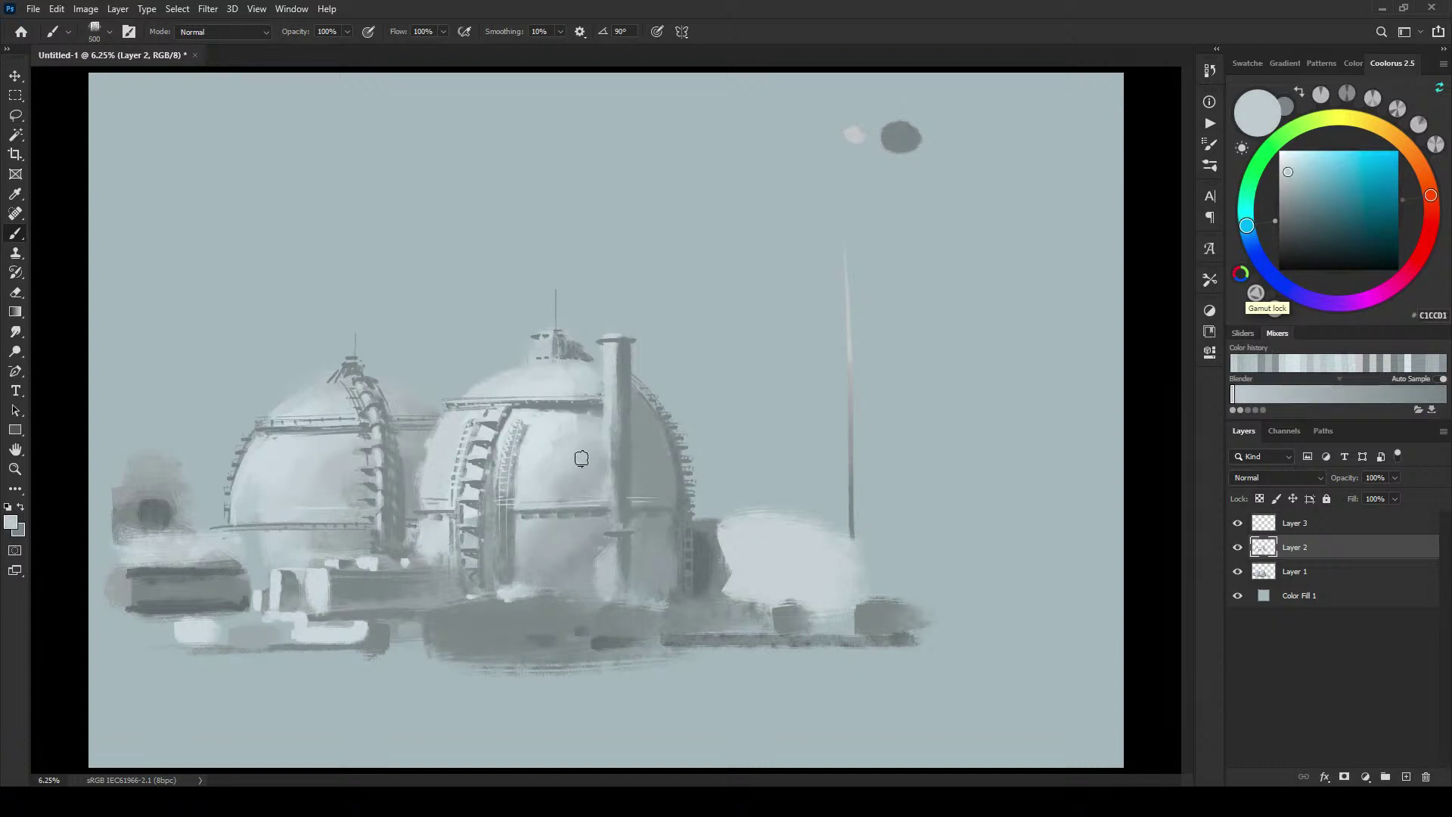
pyautogui.keyDown('alt'); pyautogui.click(558, 475); pyautogui.keyUp('alt')
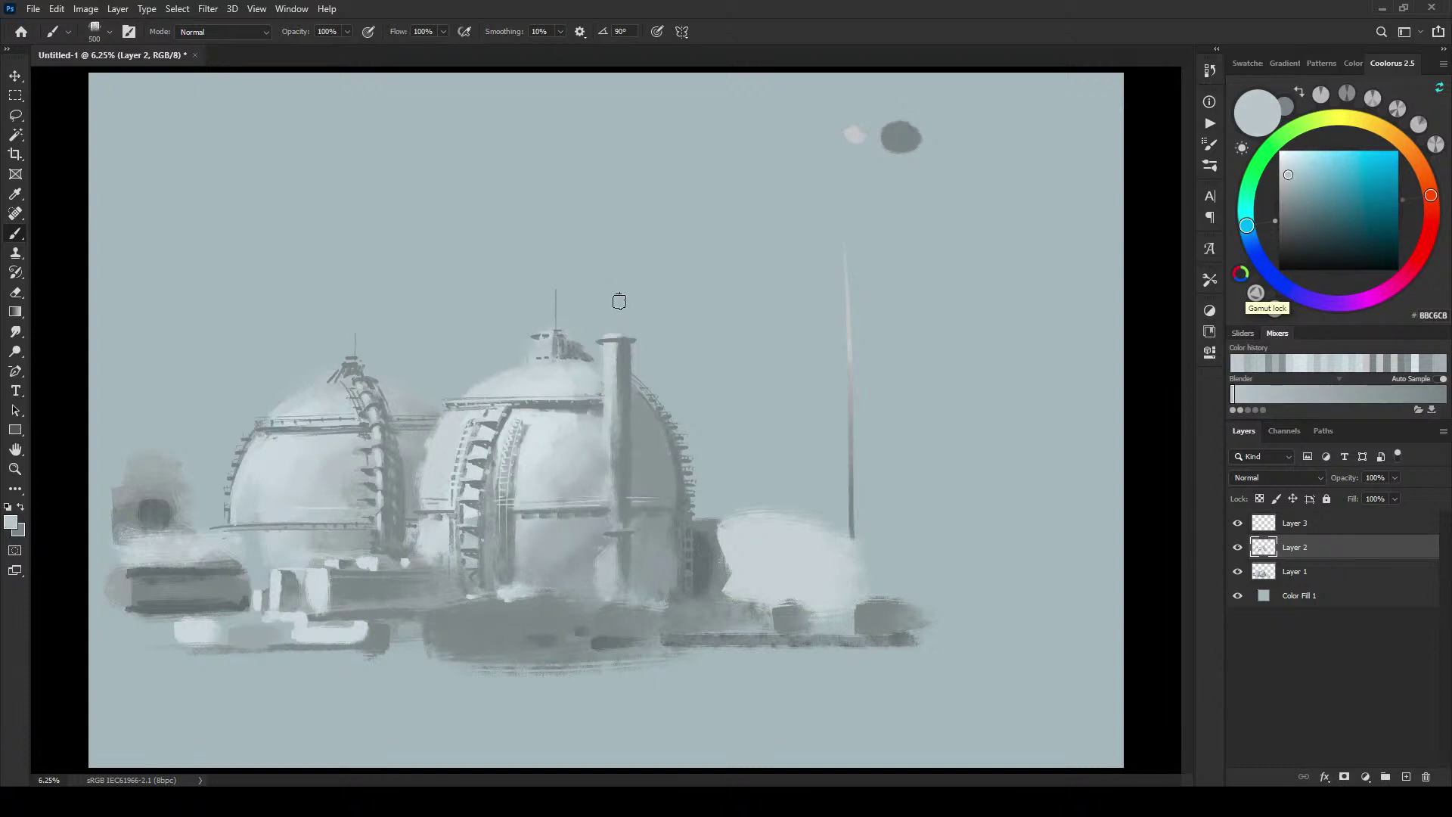
# Step: Paint a grey shadow beneath the first dome's lower band with tone #7C8588 sampled near the base of its ladder
pyautogui.press('[')
pyautogui.press('[')
pyautogui.press('[')
pyautogui.press('[')
pyautogui.press('[')
pyautogui.press('[')
pyautogui.press('[')
pyautogui.press('[')
pyautogui.keyDown('alt'); pyautogui.click(374, 530); pyautogui.keyUp('alt')
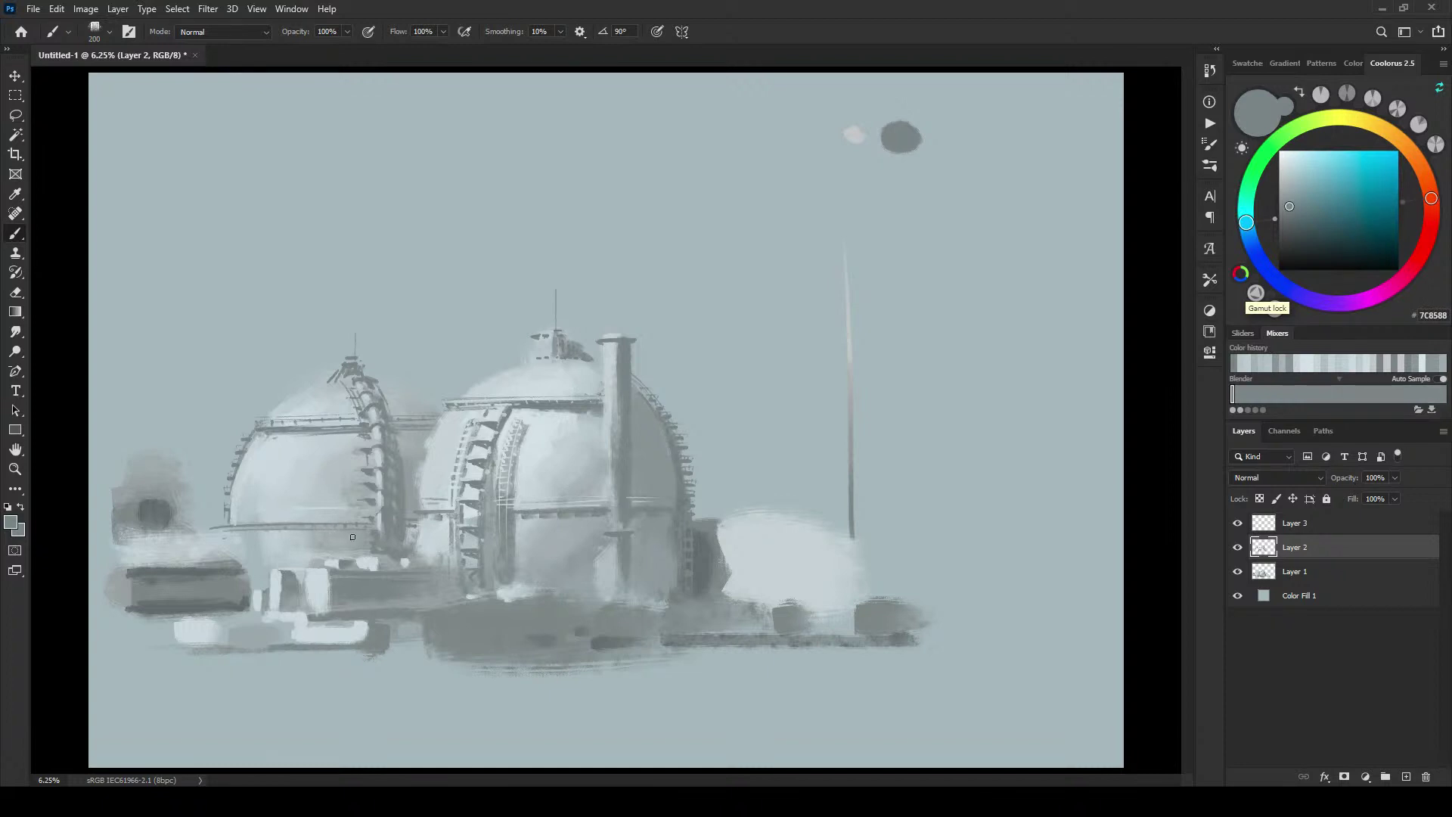
pyautogui.press(']')
pyautogui.press(']')
pyautogui.press(']')
pyautogui.press(']')
pyautogui.press(']')
pyautogui.press(']')
pyautogui.press(']')
pyautogui.moveTo(283, 532); pyautogui.dragTo(359, 539)
# Step: Shade the left side of the pale mound beside the second dome with a grey curved stroke
pyautogui.press(']')
pyautogui.press(']')
pyautogui.press(']')
pyautogui.press('[')
pyautogui.press('[')
pyautogui.press('[')
pyautogui.press('[')
pyautogui.press('[')
pyautogui.press('[')
pyautogui.press('[')
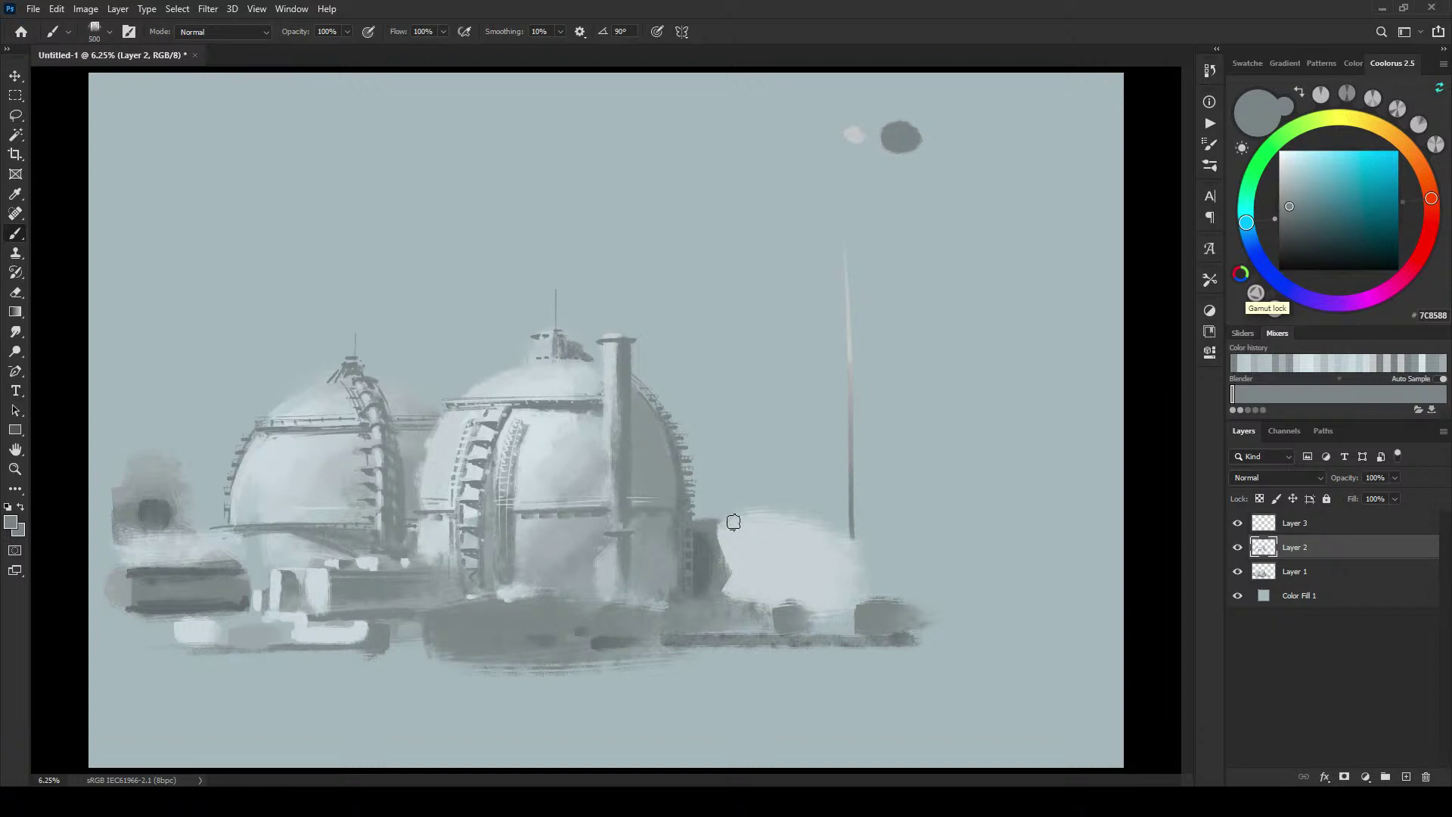
pyautogui.press(']')
pyautogui.press(']')
pyautogui.press(']')
pyautogui.press(']')
pyautogui.press(']')
pyautogui.moveTo(718, 571)
pyautogui.mouseDown()
pyautogui.moveTo(717, 523)
pyautogui.moveTo(743, 596)
pyautogui.moveTo(718, 575)
pyautogui.moveTo(720, 553)
pyautogui.moveTo(741, 590)
pyautogui.moveTo(735, 551)
pyautogui.mouseUp()
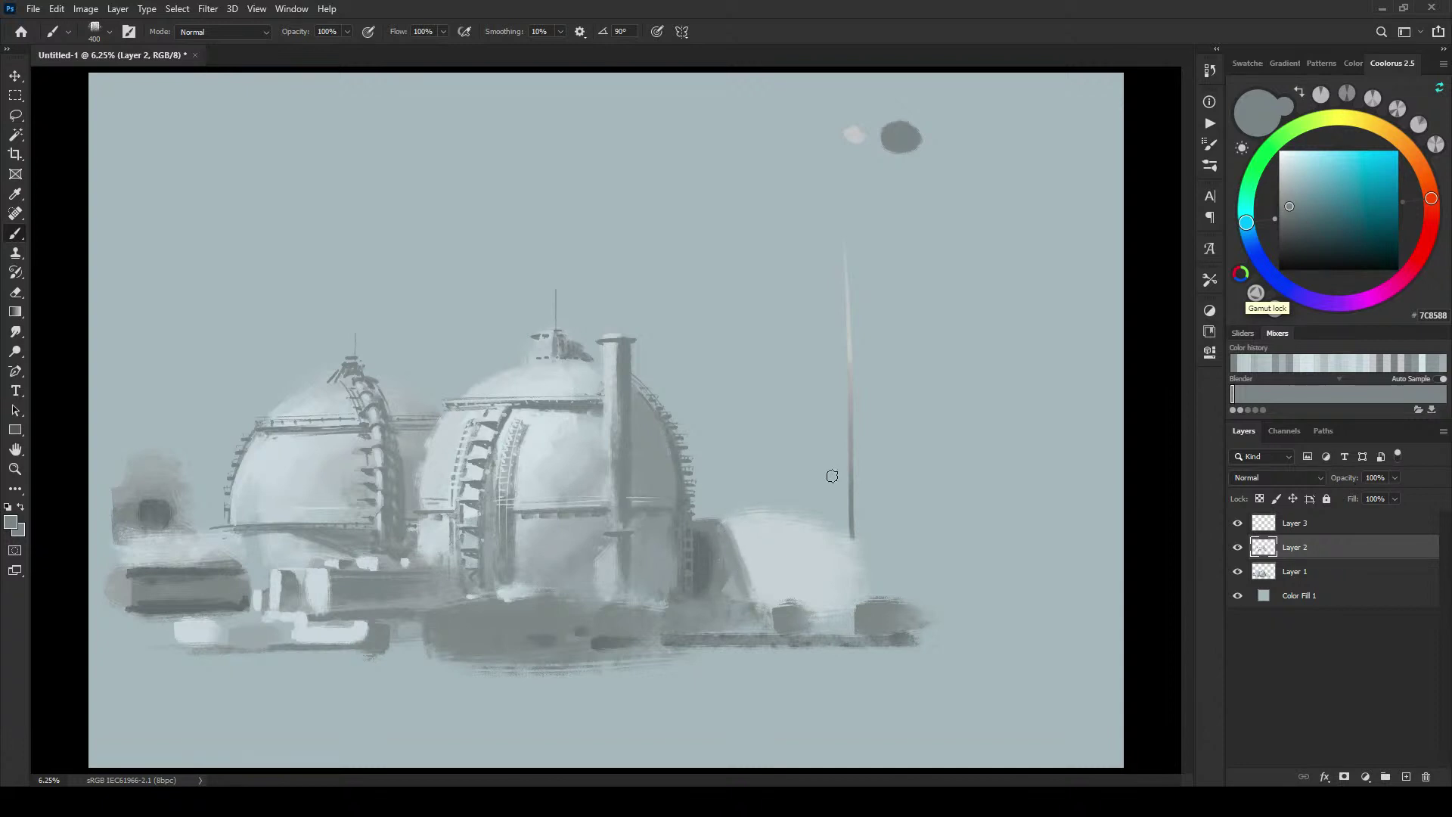
# Step: Darken the second dome's lower right edge with a 100 px brush and dark grey sampled from the adjacent shadow
pyautogui.press('[')
pyautogui.press('[')
pyautogui.press('[')
pyautogui.press('[')
pyautogui.press('[')
pyautogui.press('[')
pyautogui.press('[')
pyautogui.keyDown('alt'); pyautogui.click(699, 543); pyautogui.keyUp('alt')
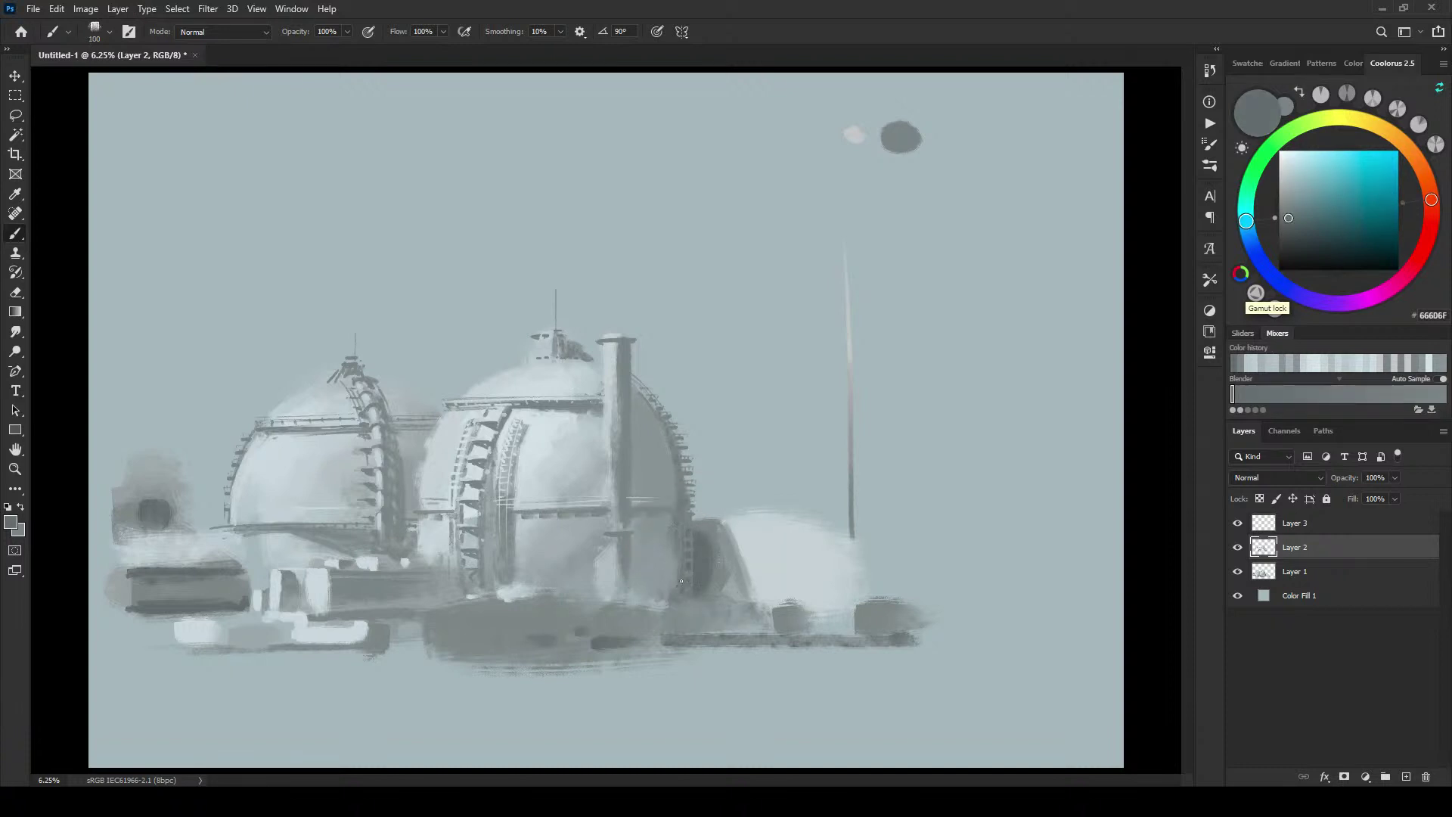
# Step: Draw small railing marks down the second dome's lower right edge in the darker grey #595E60, varying the brush size
pyautogui.click(1287, 224)
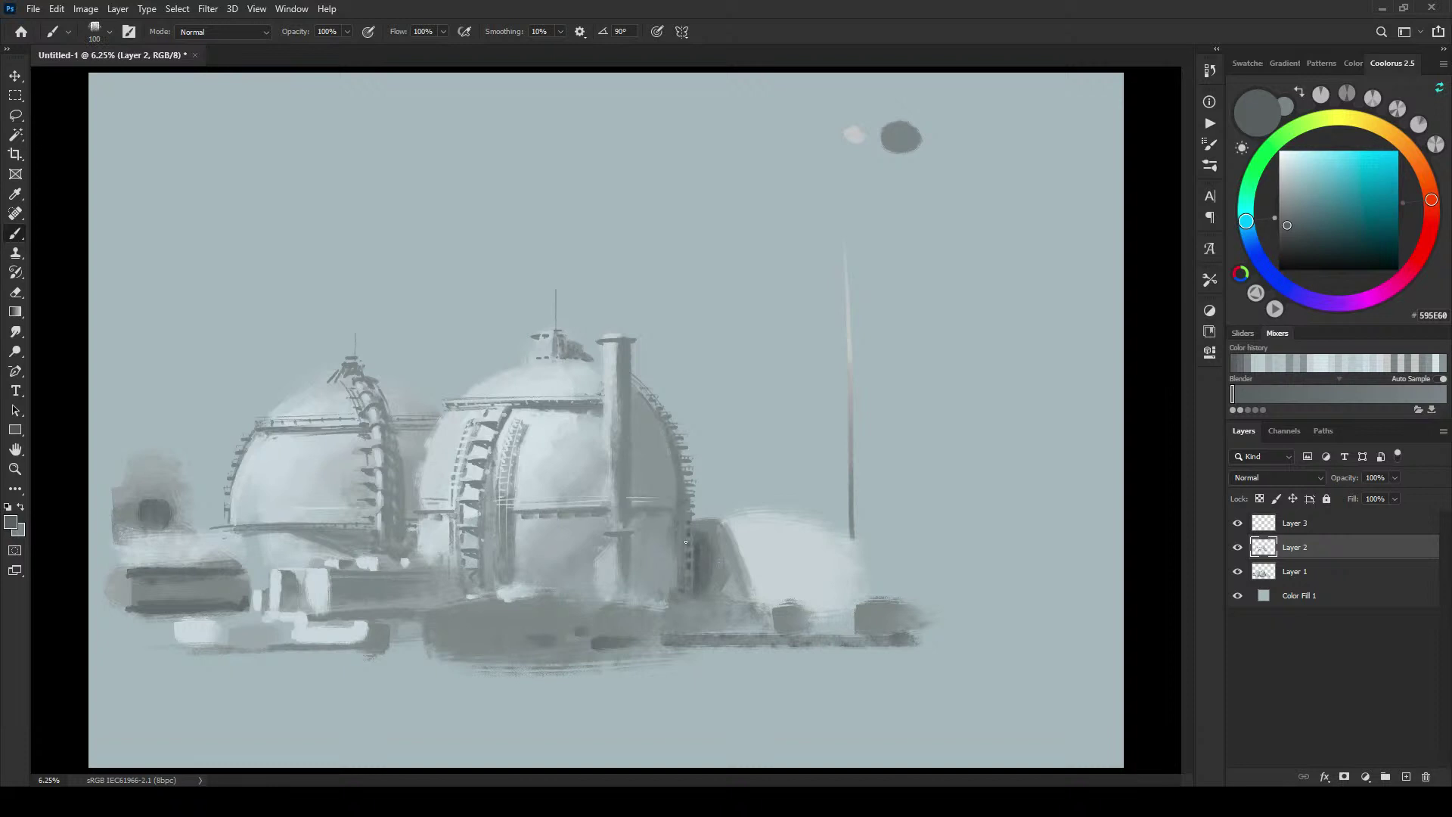
pyautogui.press('[')
pyautogui.press('[')
pyautogui.press('[')
pyautogui.press('[')
pyautogui.press(']')
pyautogui.press(']')
pyautogui.press(']')
pyautogui.press(']')
pyautogui.press(']')
pyautogui.press(']')
pyautogui.press(']')
pyautogui.press(']')
pyautogui.press(']')
pyautogui.press(']')
pyautogui.press(']')
pyautogui.press(']')
pyautogui.press('[')
pyautogui.press('[')
pyautogui.press('[')
pyautogui.press('[')
pyautogui.press('[')
pyautogui.press('[')
pyautogui.keyDown('alt'); pyautogui.click(590, 405); pyautogui.keyUp('alt')
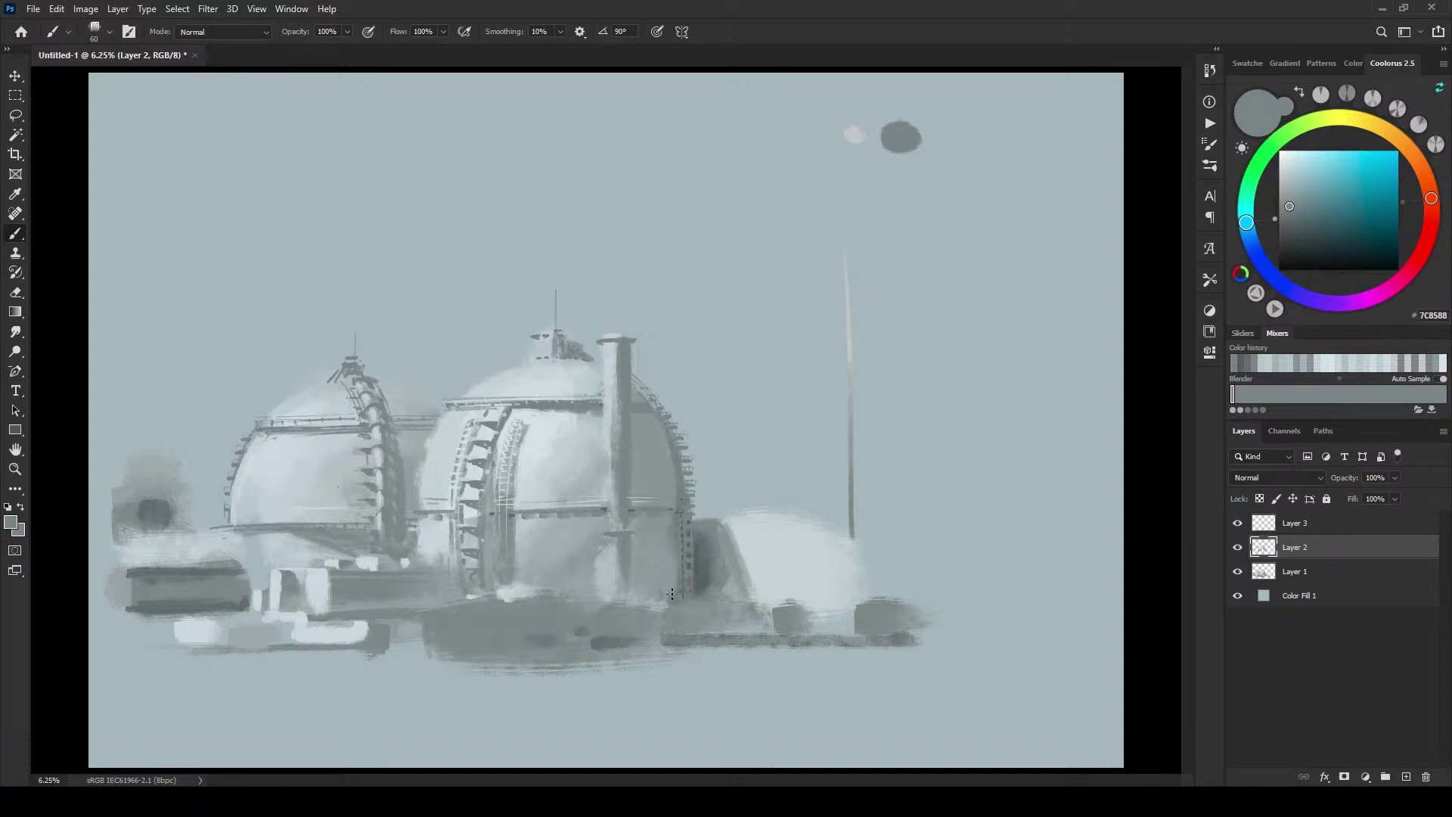
# Step: Dab small pale highlights along the base of the second dome with a sampled light blue-grey
pyautogui.keyDown('alt'); pyautogui.click(525, 595); pyautogui.keyUp('alt')
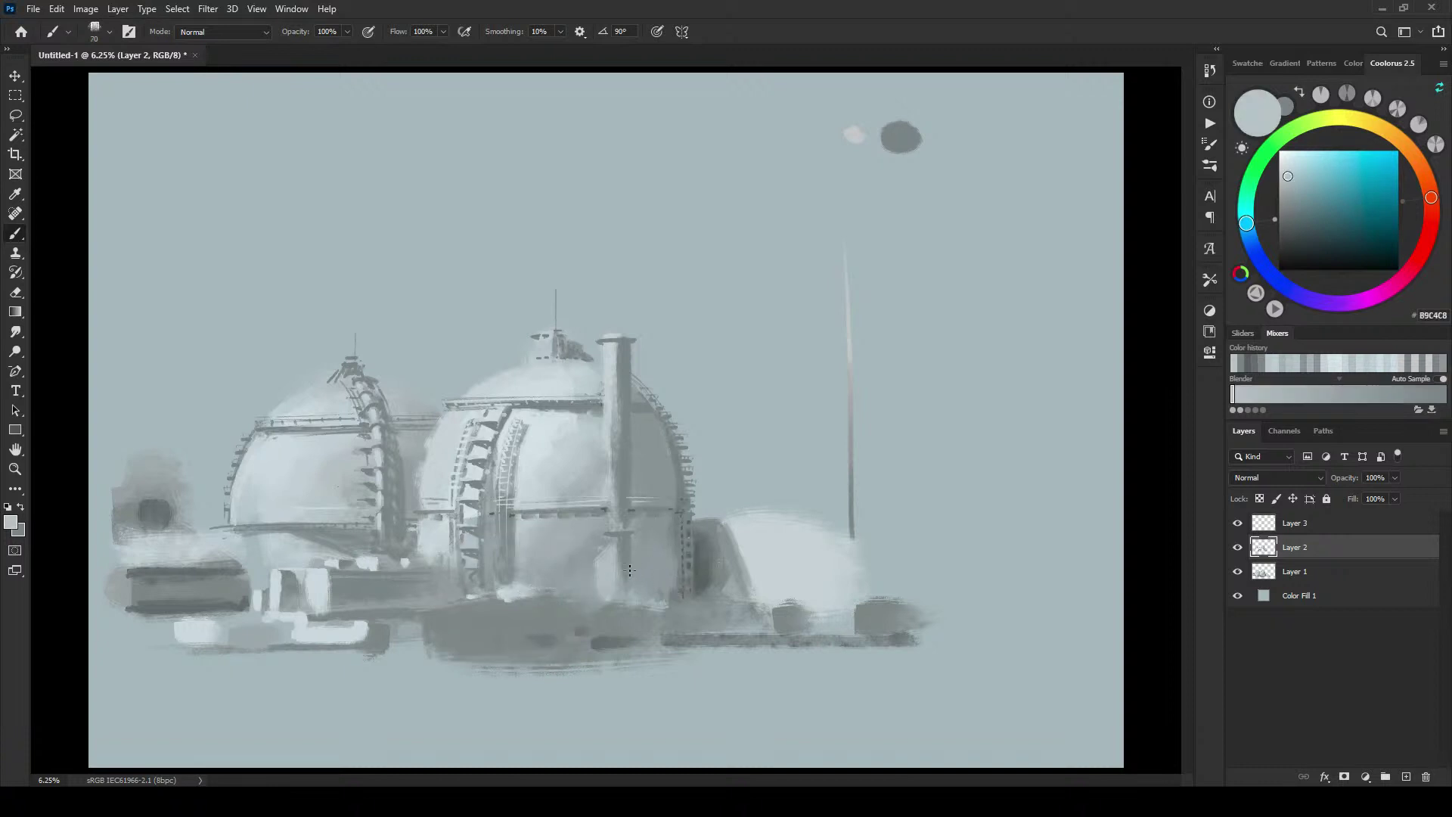
pyautogui.press(']')
pyautogui.press(']')
pyautogui.press(']')
pyautogui.press(']')
pyautogui.press(']')
pyautogui.press('[')
pyautogui.press('[')
pyautogui.press('[')
pyautogui.moveTo(481, 592); pyautogui.dragTo(501, 592)
# Step: Rework the foot of the second dome's ladder with sampled pale and mid-grey tones, enlarging the brush to 400 px
pyautogui.press(']')
pyautogui.keyDown('alt'); pyautogui.click(446, 561); pyautogui.keyUp('alt')
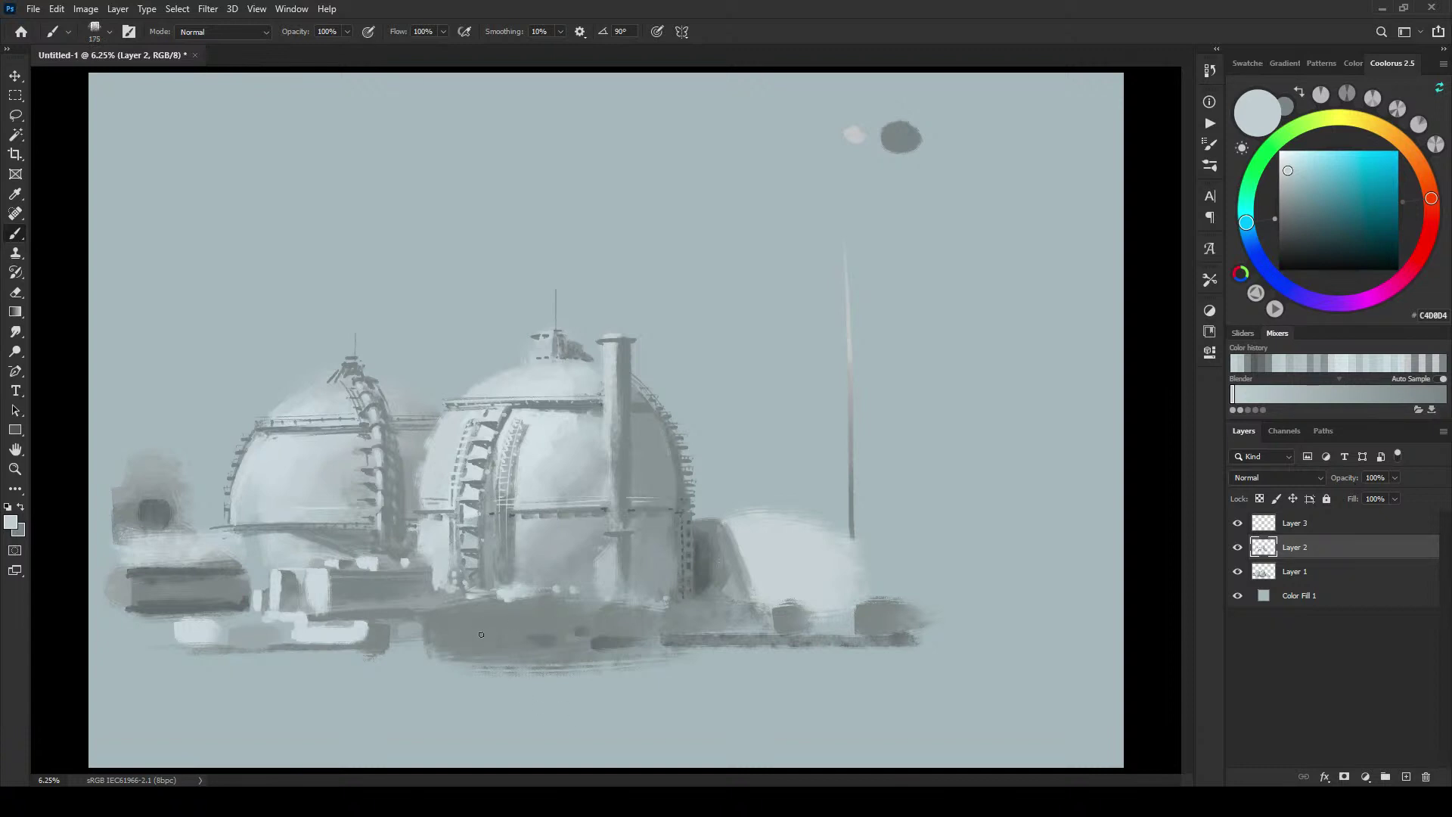
pyautogui.press(']')
pyautogui.press(']')
pyautogui.press(']')
pyautogui.press(']')
pyautogui.keyDown('alt'); pyautogui.click(385, 581); pyautogui.keyUp('alt')
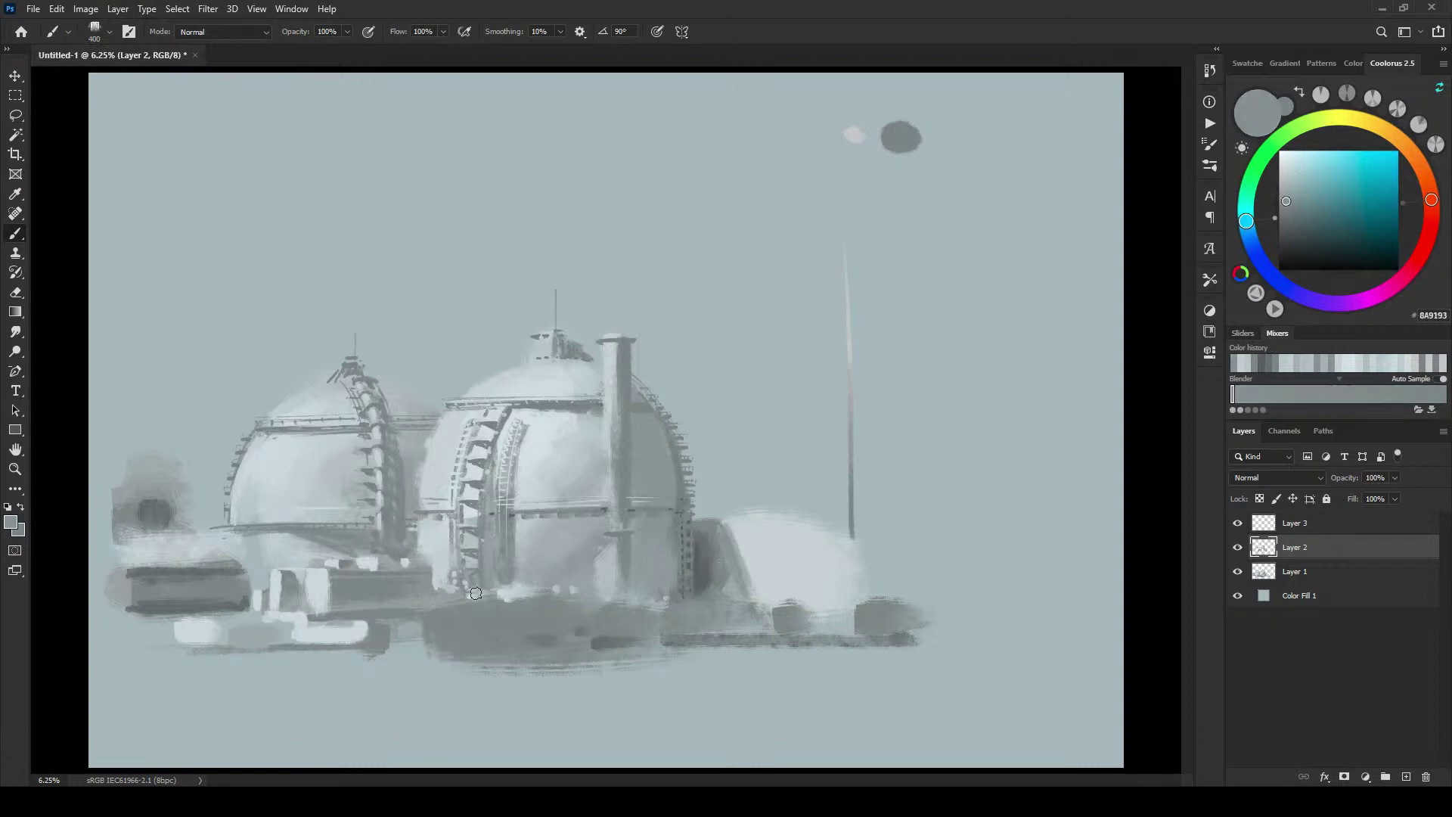
pyautogui.keyDown('alt'); pyautogui.click(470, 593); pyautogui.keyUp('alt')
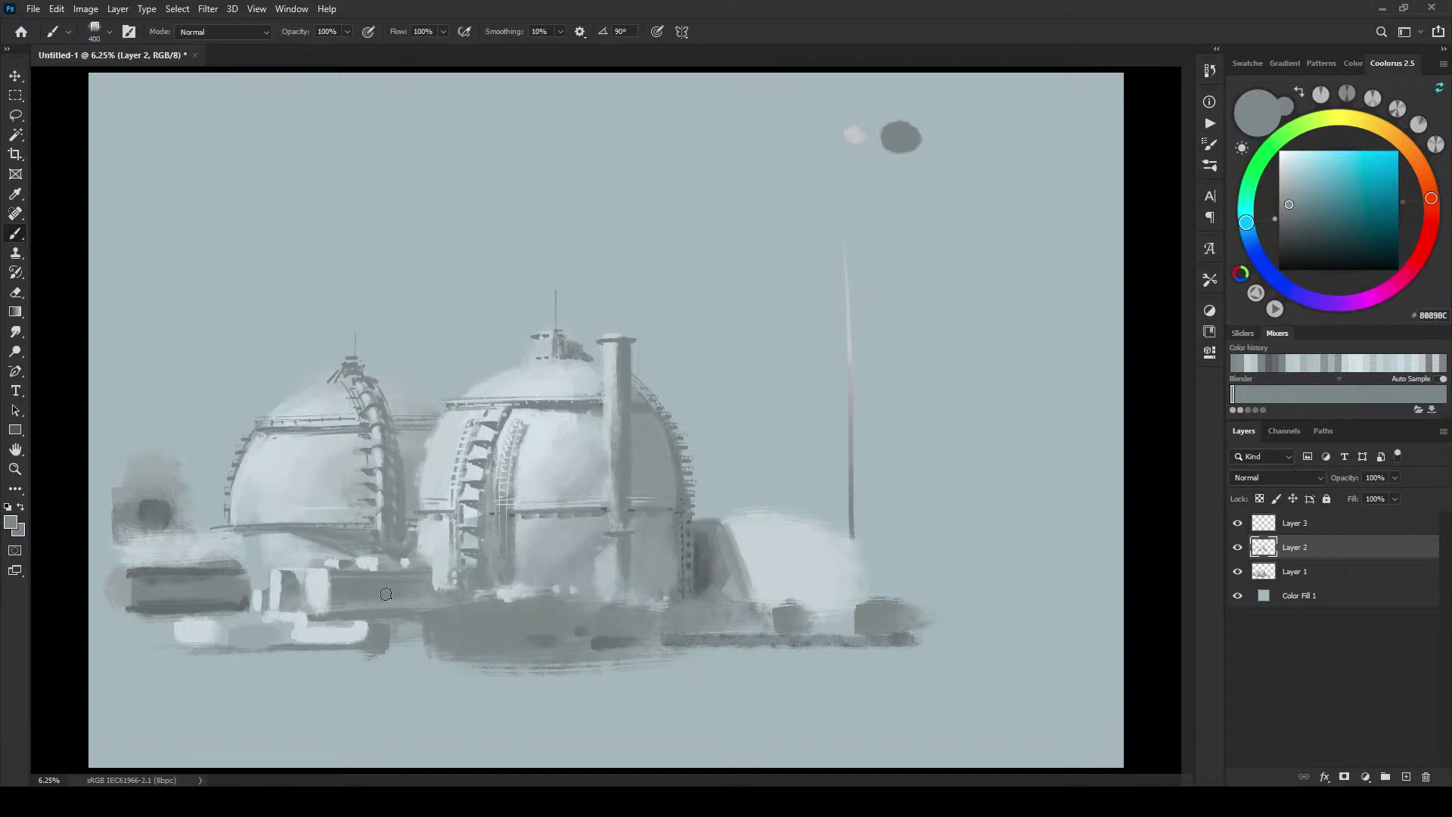
pyautogui.press('[')
pyautogui.press('[')
pyautogui.press('[')
pyautogui.press('[')
pyautogui.press('[')
pyautogui.press('[')
pyautogui.press('[')
pyautogui.press('[')
pyautogui.press('[')
pyautogui.press(']')
pyautogui.press(']')
pyautogui.press(']')
pyautogui.press(']')
pyautogui.press(']')
pyautogui.press(']')
pyautogui.press(']')
pyautogui.press(']')
pyautogui.press(']')
# Step: Brush diagonal mid-grey shadow strokes on Layer 3 across the second dome's lower wall, just below its horizontal band
pyautogui.click(1238, 524)
pyautogui.click(1238, 523)
pyautogui.click(1289, 523)
pyautogui.press(']')
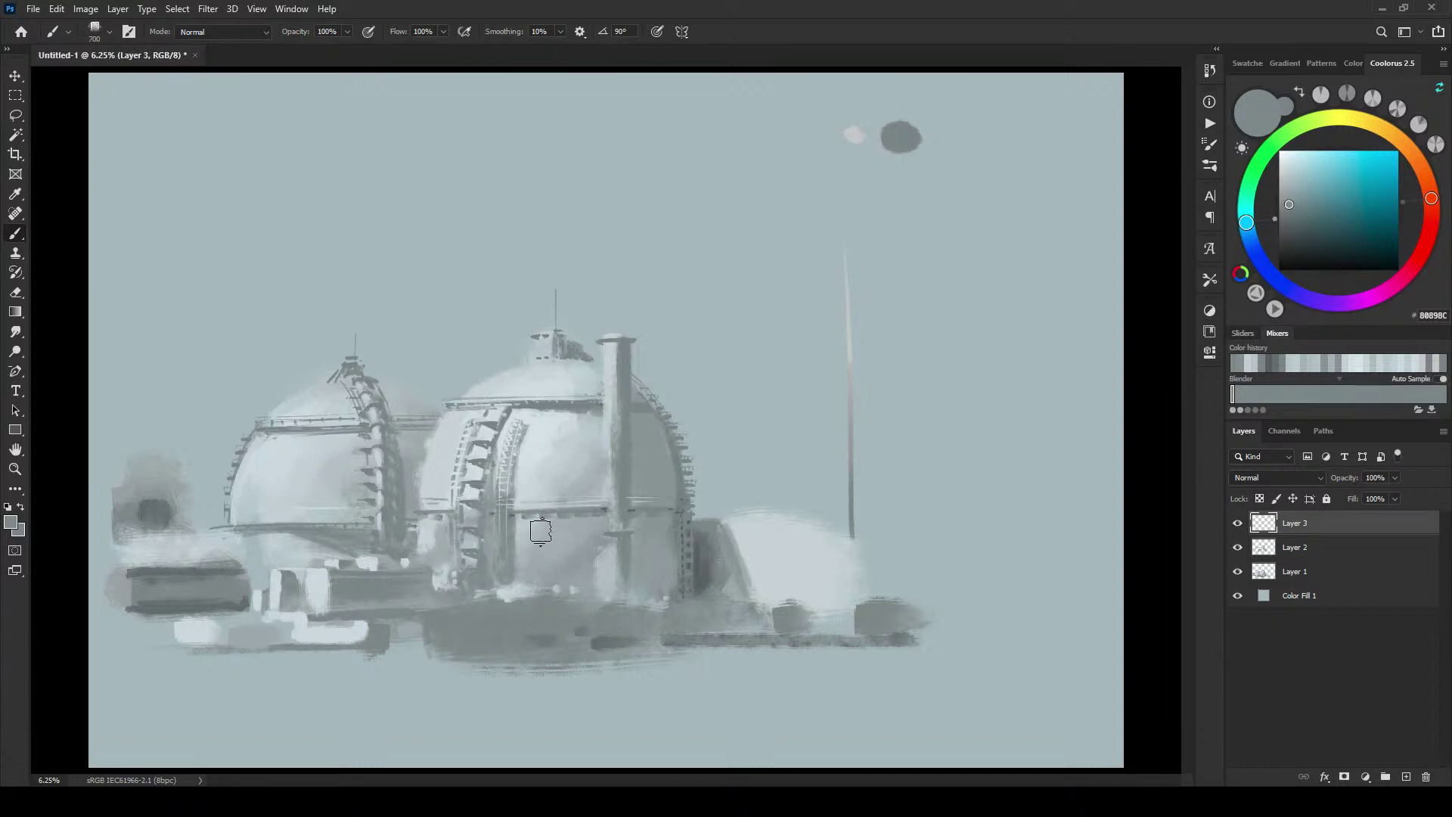
pyautogui.press(']')
pyautogui.press('[')
pyautogui.press('[')
pyautogui.press('[')
pyautogui.press('[')
pyautogui.press('[')
pyautogui.press('[')
pyautogui.moveTo(515, 518); pyautogui.dragTo(543, 550)
pyautogui.moveTo(521, 516); pyautogui.dragTo(574, 566)
pyautogui.hotkey('ctrl', 'z')
pyautogui.moveTo(521, 516)
pyautogui.mouseDown()
pyautogui.moveTo(573, 563)
pyautogui.moveTo(557, 538)
pyautogui.moveTo(587, 543)
pyautogui.moveTo(555, 537)
pyautogui.moveTo(590, 552)
pyautogui.mouseUp()
# Step: Extend the mid-grey shading across the second dome's lower wall to the chimney, varying the brush between 250 and 1100 px
pyautogui.press(']')
pyautogui.press(']')
pyautogui.press(']')
pyautogui.press(']')
pyautogui.press(']')
pyautogui.press(']')
pyautogui.press(']')
pyautogui.press(']')
pyautogui.press(']')
pyautogui.press(']')
pyautogui.press(']')
pyautogui.press('[')
pyautogui.press('[')
pyautogui.press('[')
pyautogui.press('[')
pyautogui.press('[')
pyautogui.press('[')
pyautogui.press('[')
pyautogui.press('[')
pyautogui.press('[')
pyautogui.press('[')
pyautogui.press('[')
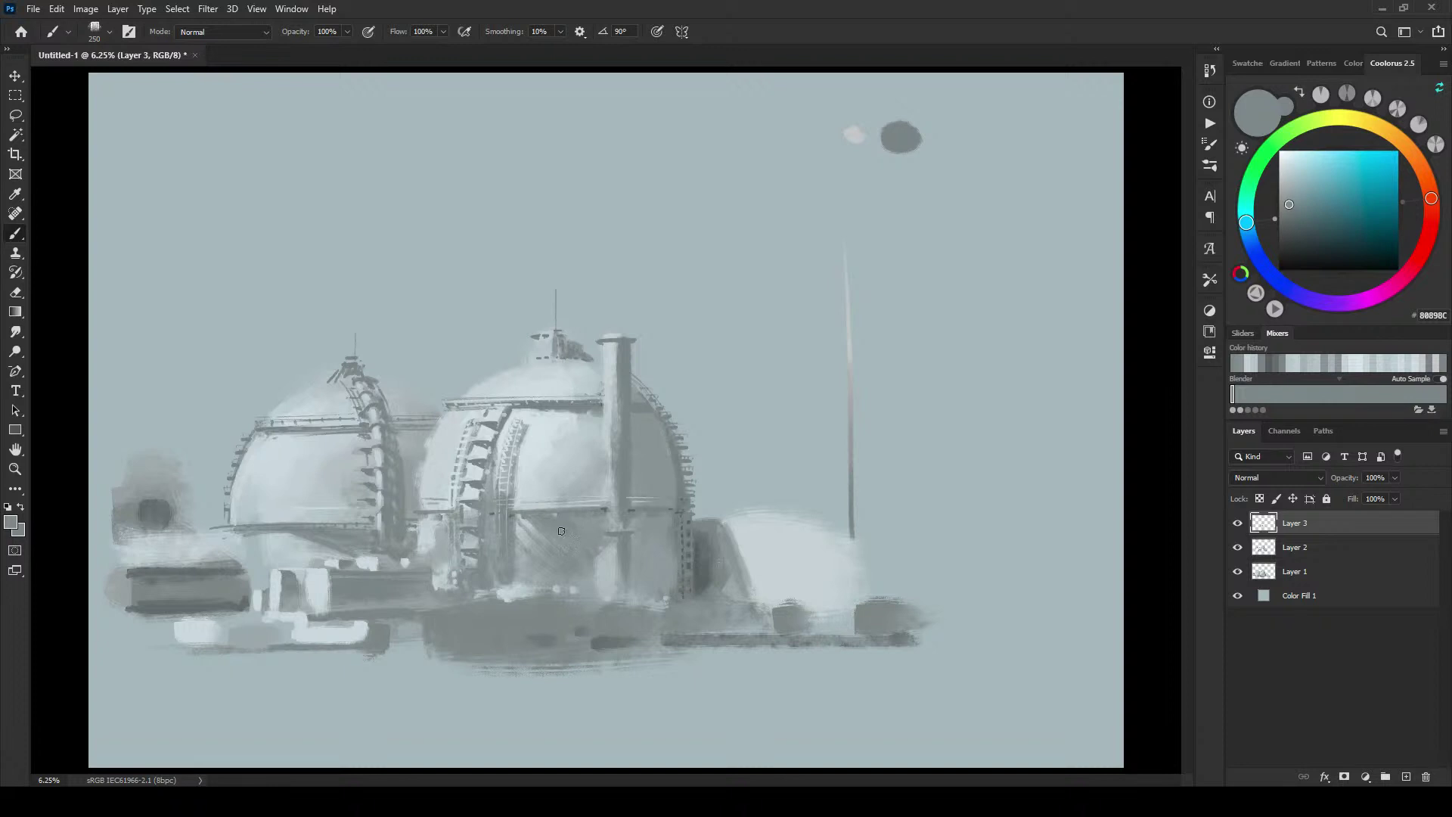
pyautogui.moveTo(591, 574)
pyautogui.mouseDown()
pyautogui.moveTo(594, 595)
pyautogui.moveTo(600, 546)
pyautogui.mouseUp()
pyautogui.press(']')
pyautogui.press(']')
pyautogui.press(']')
pyautogui.press(']')
pyautogui.press(']')
pyautogui.press(']')
pyautogui.press(']')
pyautogui.press(']')
pyautogui.press(']')
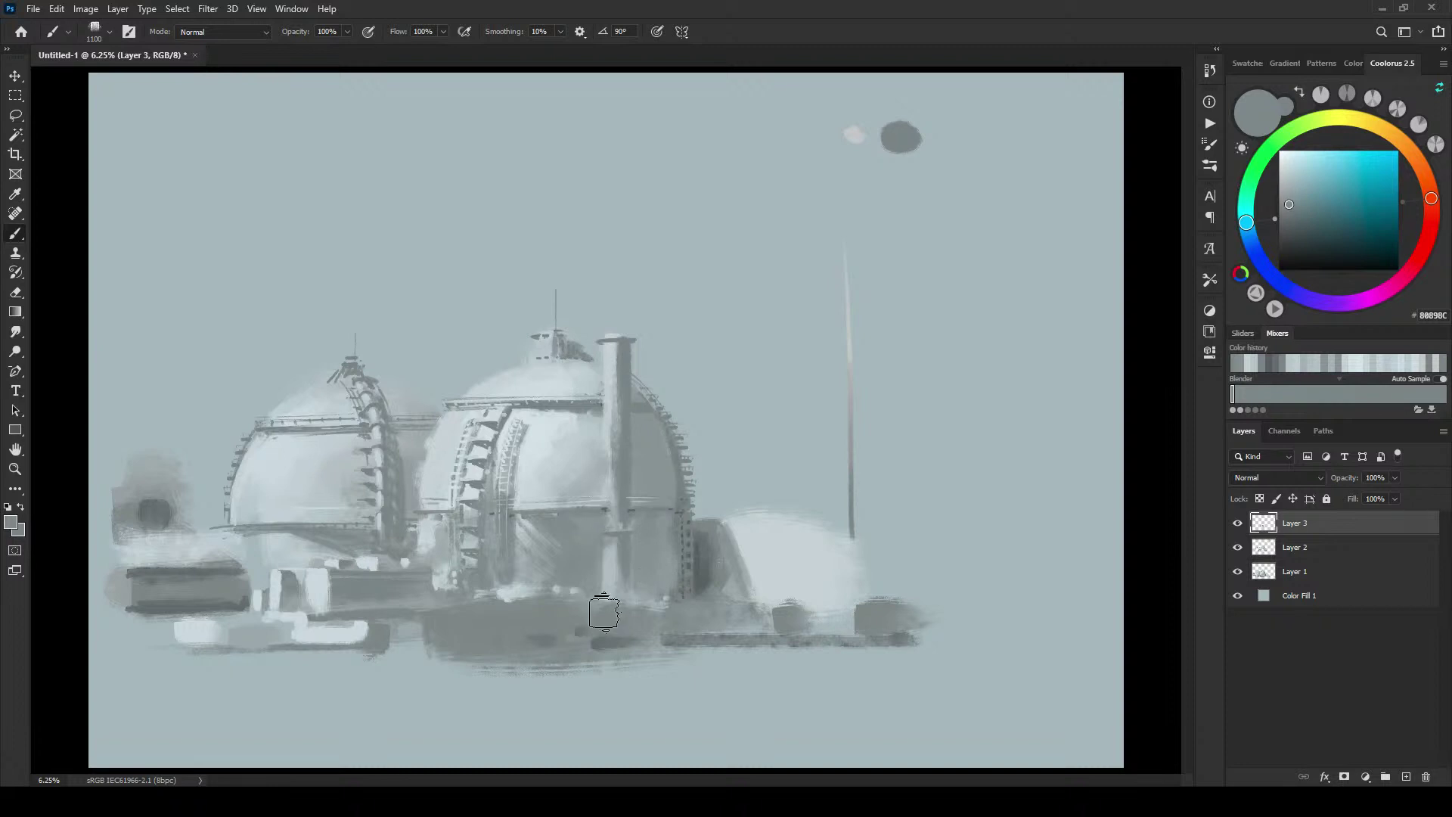
# Step: Paint a pale #C2CDD2 highlight along the chimney's lower left edge with a 150 px brush
pyautogui.press('[')
pyautogui.press('[')
pyautogui.press('[')
pyautogui.press('[')
pyautogui.press('[')
pyautogui.press('[')
pyautogui.press('[')
pyautogui.press('[')
pyautogui.press('[')
pyautogui.keyDown('alt'); pyautogui.click(608, 502); pyautogui.keyUp('alt')
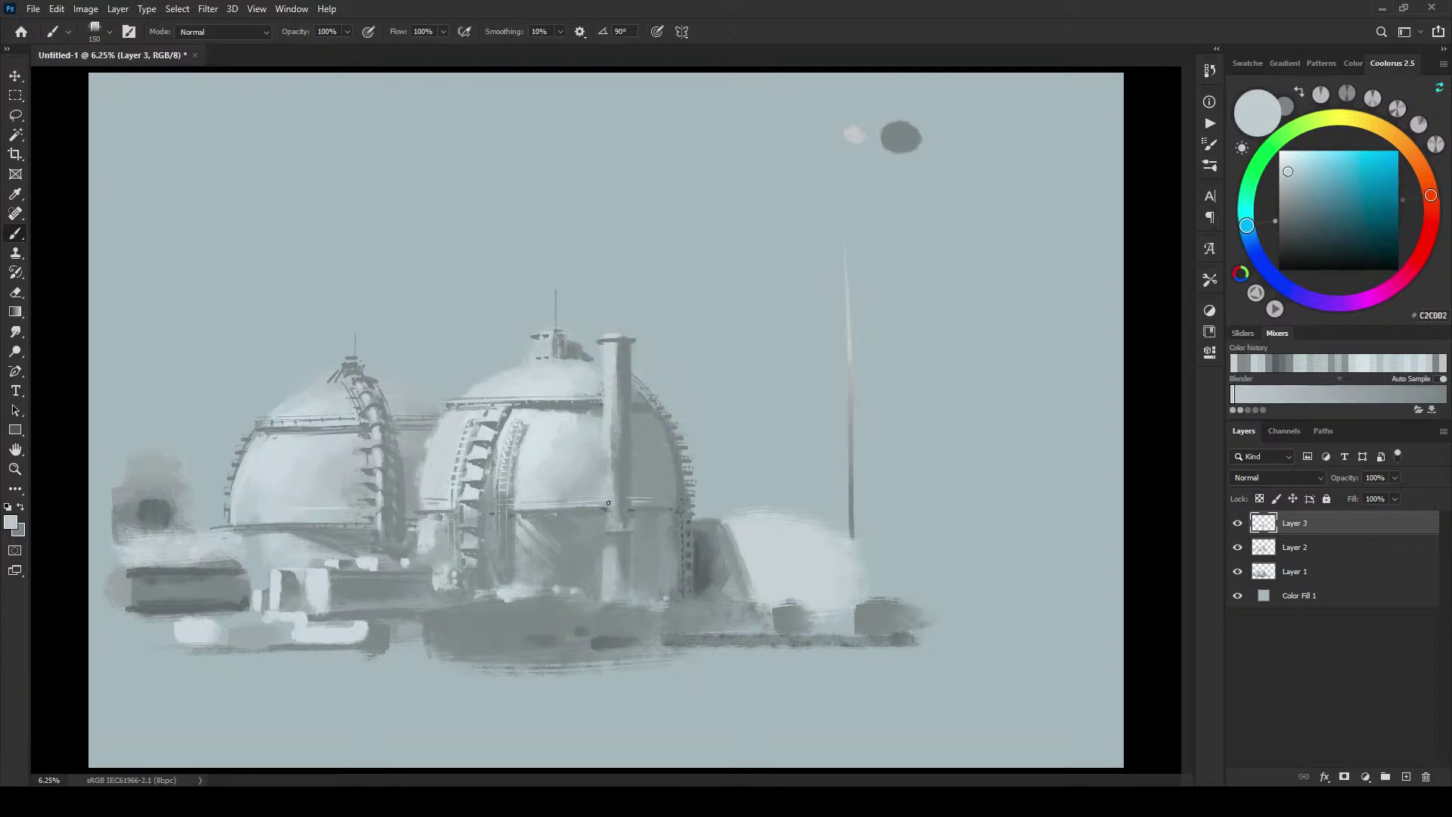
pyautogui.moveTo(606, 519)
pyautogui.mouseDown()
pyautogui.moveTo(616, 412)
pyautogui.moveTo(616, 474)
pyautogui.mouseUp()
# Step: Blend the chimney's upper shaft with sampled greys #8B9497 and #A4ADB1, using 700 px and 400 px brushes
pyautogui.press(']')
pyautogui.press(']')
pyautogui.press(']')
pyautogui.press(']')
pyautogui.keyDown('alt'); pyautogui.click(610, 420); pyautogui.keyUp('alt')
pyautogui.keyDown('alt'); pyautogui.click(618, 393); pyautogui.keyUp('alt')
pyautogui.press(']')
pyautogui.press(']')
pyautogui.press(']')
pyautogui.press(']')
pyautogui.keyDown('alt'); pyautogui.click(620, 380); pyautogui.keyUp('alt')
pyautogui.moveTo(615, 370); pyautogui.dragTo(615, 479)
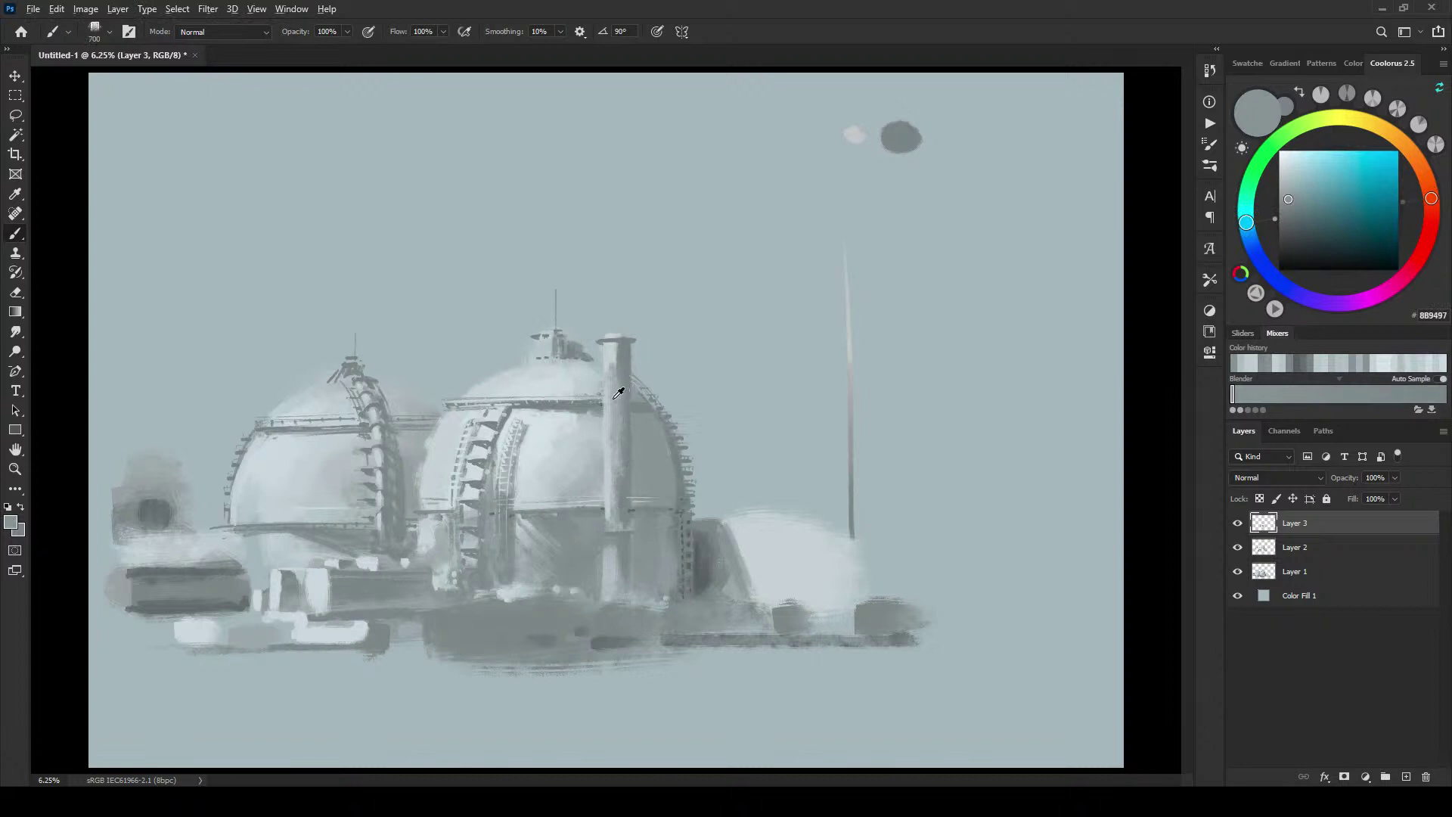
pyautogui.keyDown('alt'); pyautogui.click(617, 398); pyautogui.keyUp('alt')
pyautogui.press('[')
pyautogui.press('[')
pyautogui.press('[')
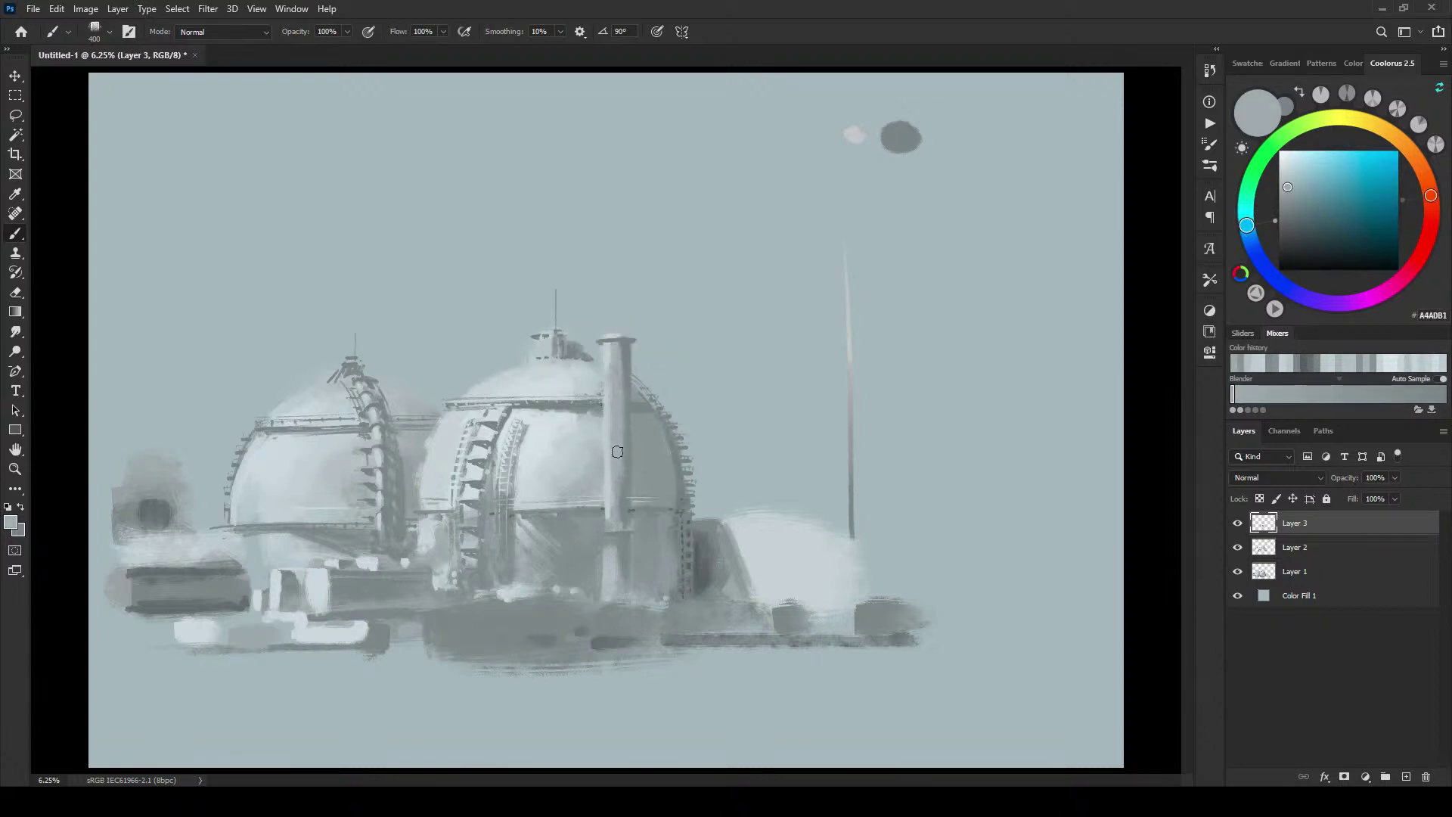
# Step: Add mid-grey shadow marks at the chimney's foot with a 125 px brush and sample pale #C2CDD2 for its lower ring
pyautogui.keyDown('alt'); pyautogui.click(617, 537); pyautogui.keyUp('alt')
pyautogui.press('[')
pyautogui.press('[')
pyautogui.press('[')
pyautogui.press('[')
pyautogui.press('[')
pyautogui.press('[')
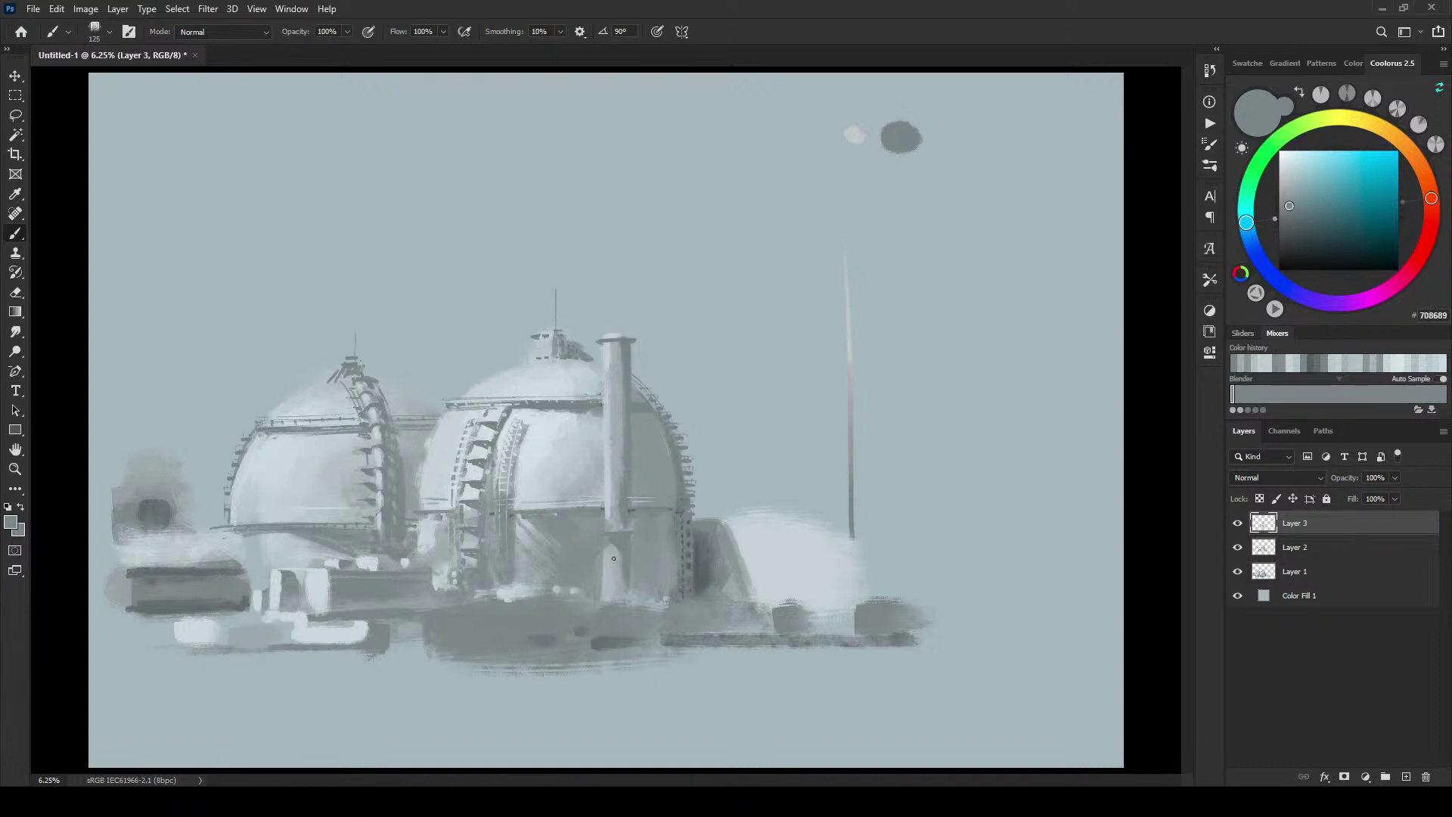
pyautogui.moveTo(614, 568); pyautogui.dragTo(620, 567)
pyautogui.keyDown('alt'); pyautogui.click(606, 498); pyautogui.keyUp('alt')
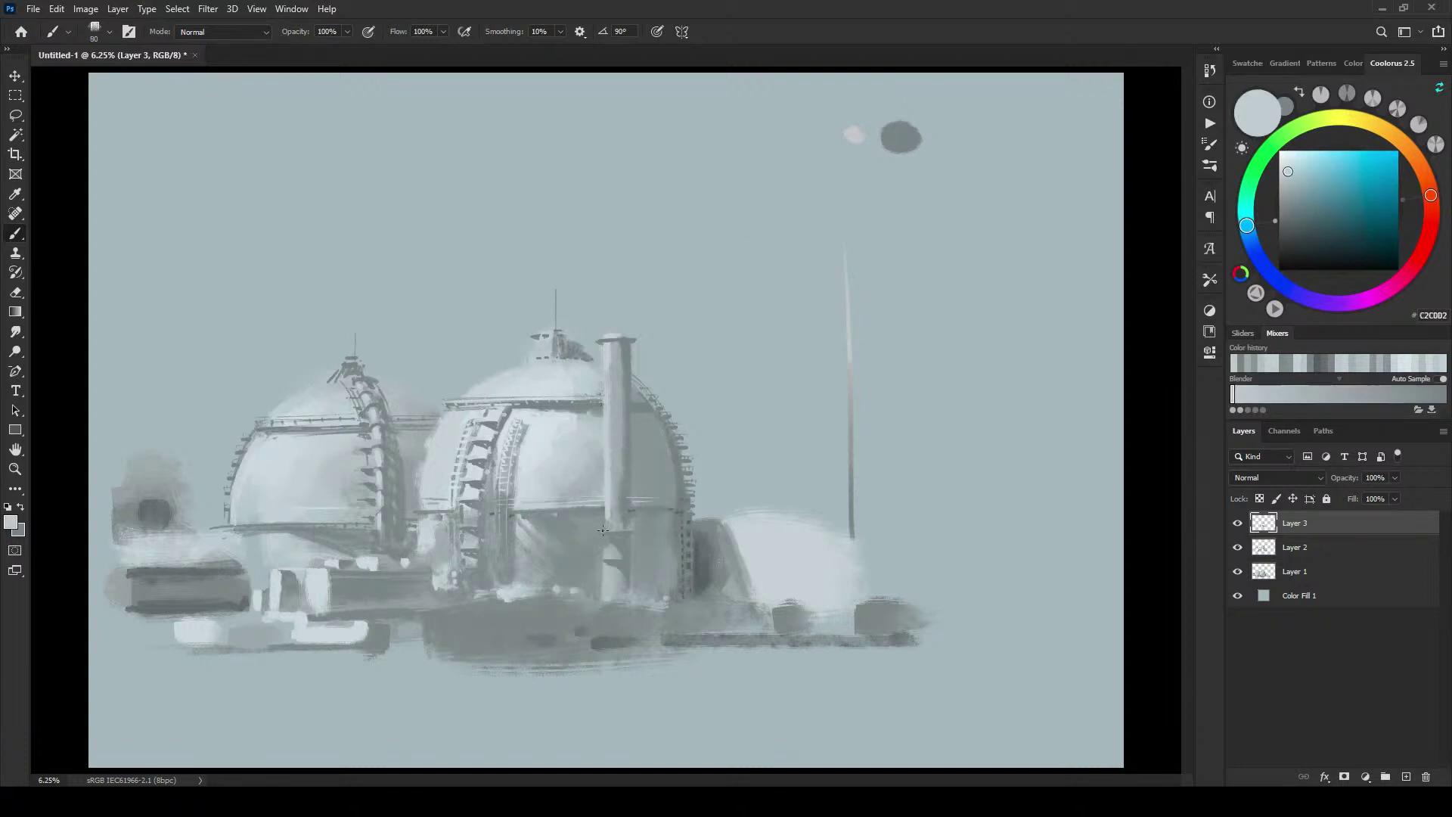
pyautogui.press(']')
pyautogui.press(']')
# Step: Toggle the visibility of Layers 1, 2 and 3 to examine which painted details each one holds
pyautogui.click(1238, 546)
pyautogui.click(1238, 547)
pyautogui.click(1237, 571)
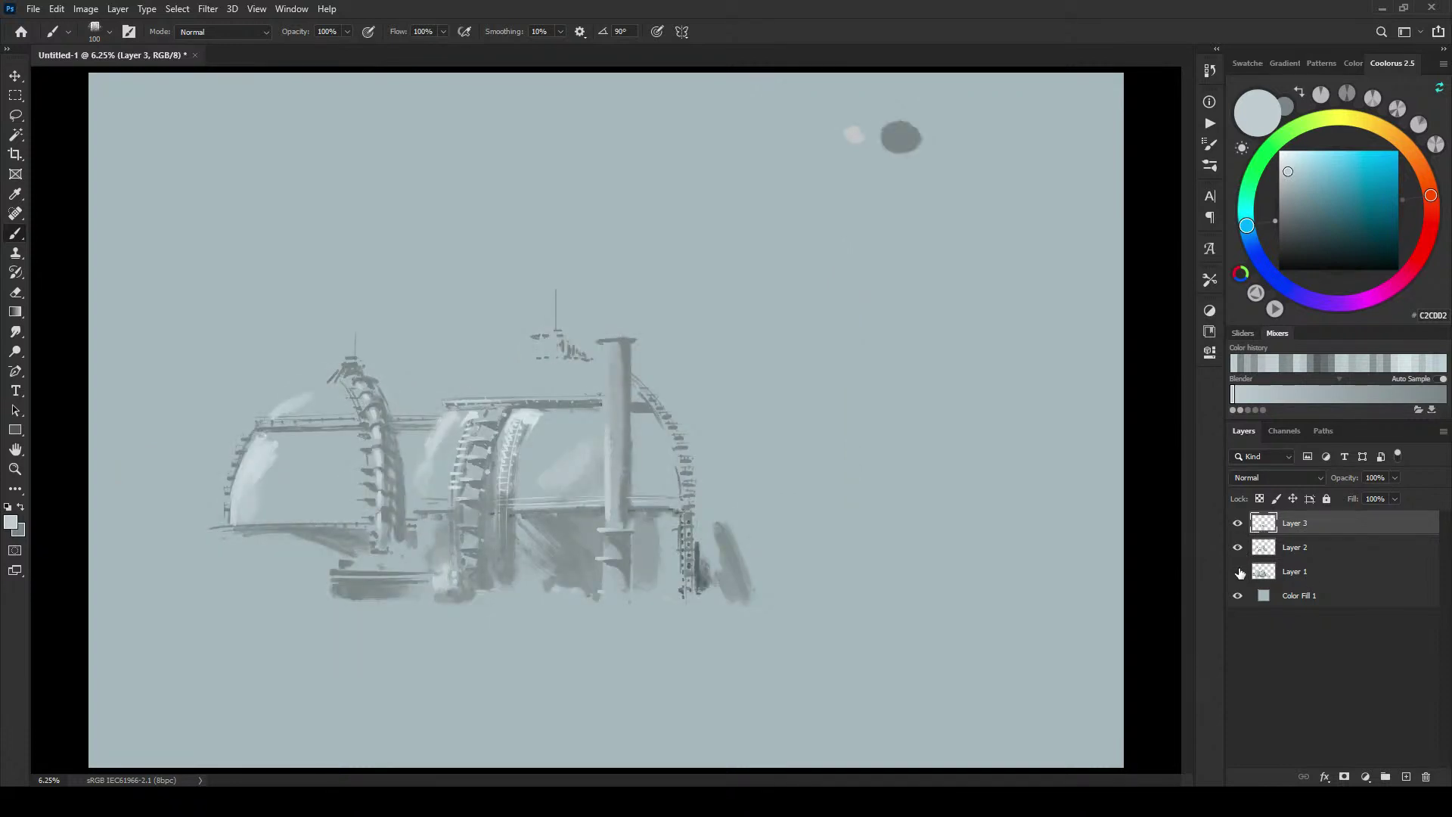
pyautogui.click(1237, 571)
pyautogui.click(1276, 571)
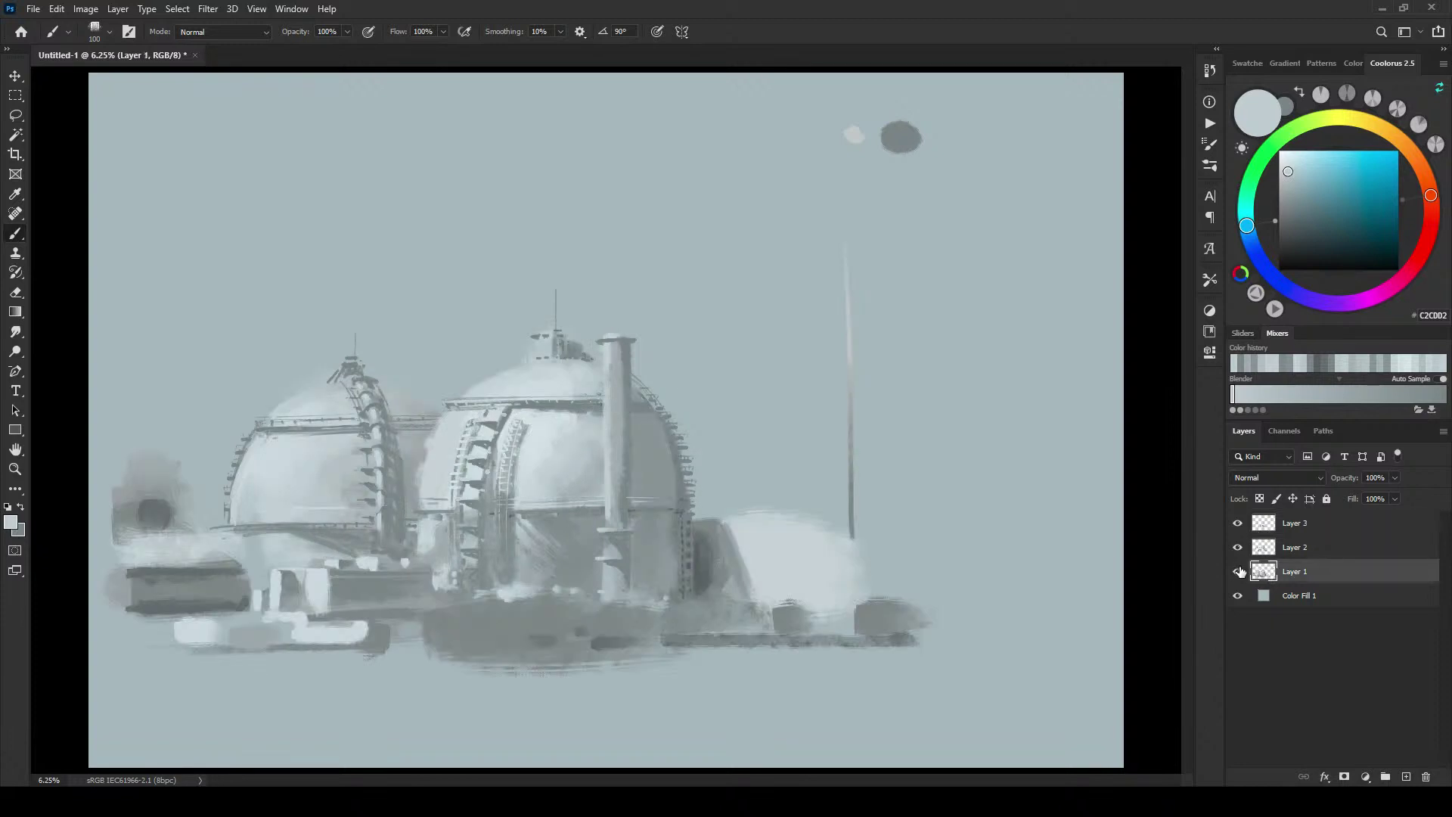
pyautogui.click(1238, 571)
pyautogui.click(1238, 571)
pyautogui.click(1237, 547)
pyautogui.click(1237, 547)
pyautogui.click(1237, 523)
pyautogui.click(1237, 571)
pyautogui.click(1239, 571)
pyautogui.moveTo(1238, 543); pyautogui.dragTo(1241, 522)
# Step: Trim the overhanging ends of the chimney cap on Layer 2 and make Layer 3 active again
pyautogui.click(1288, 550)
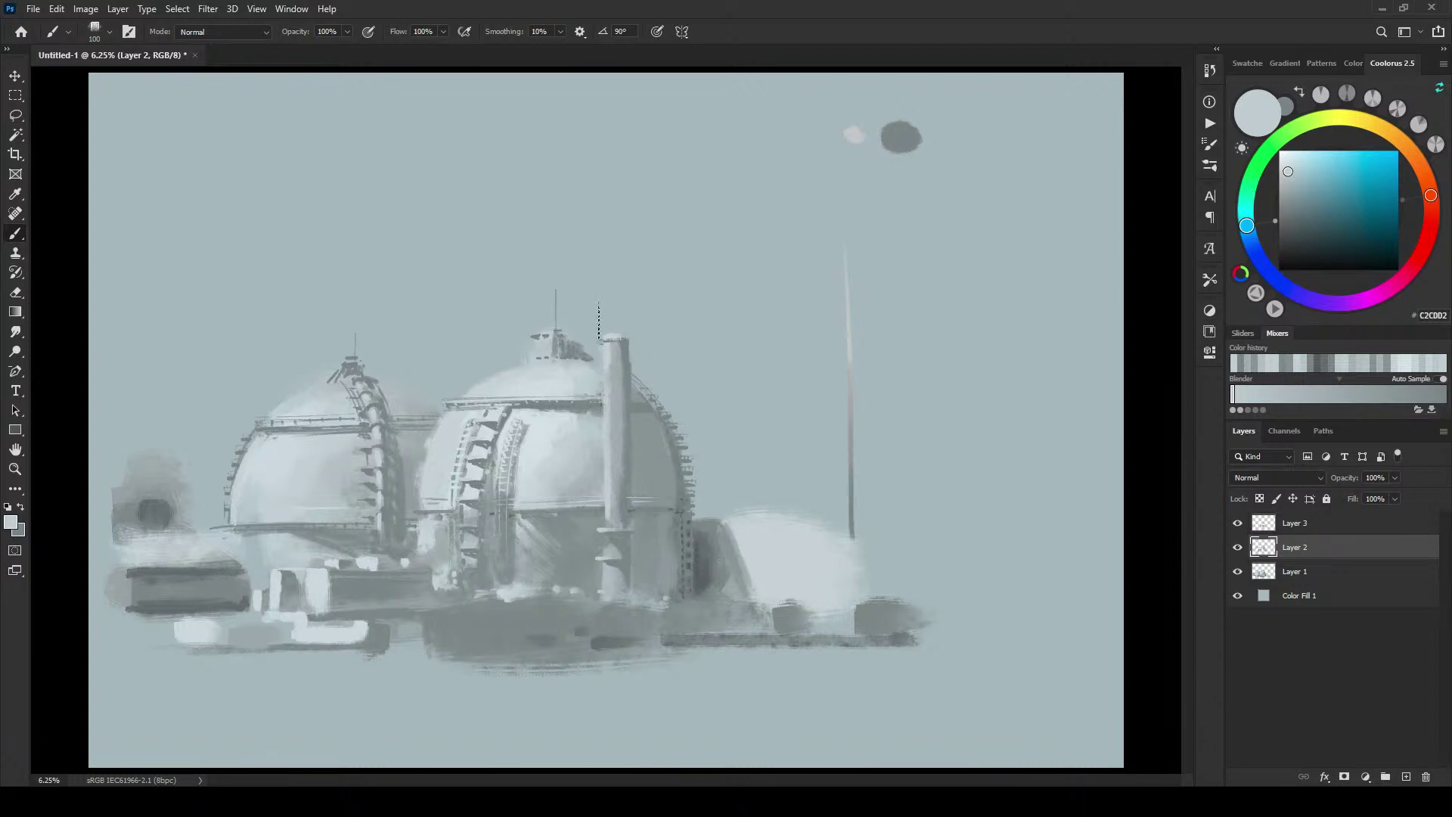
pyautogui.click(1238, 524)
pyautogui.click(1238, 524)
pyautogui.click(1295, 522)
# Step: Lighten the chimney's upper shaft below the cap with sampled pale #C4CED3, using a brush of about 200 px
pyautogui.press(']')
pyautogui.press(']')
pyautogui.press(']')
pyautogui.press(']')
pyautogui.keyDown('alt'); pyautogui.click(610, 342); pyautogui.keyUp('alt')
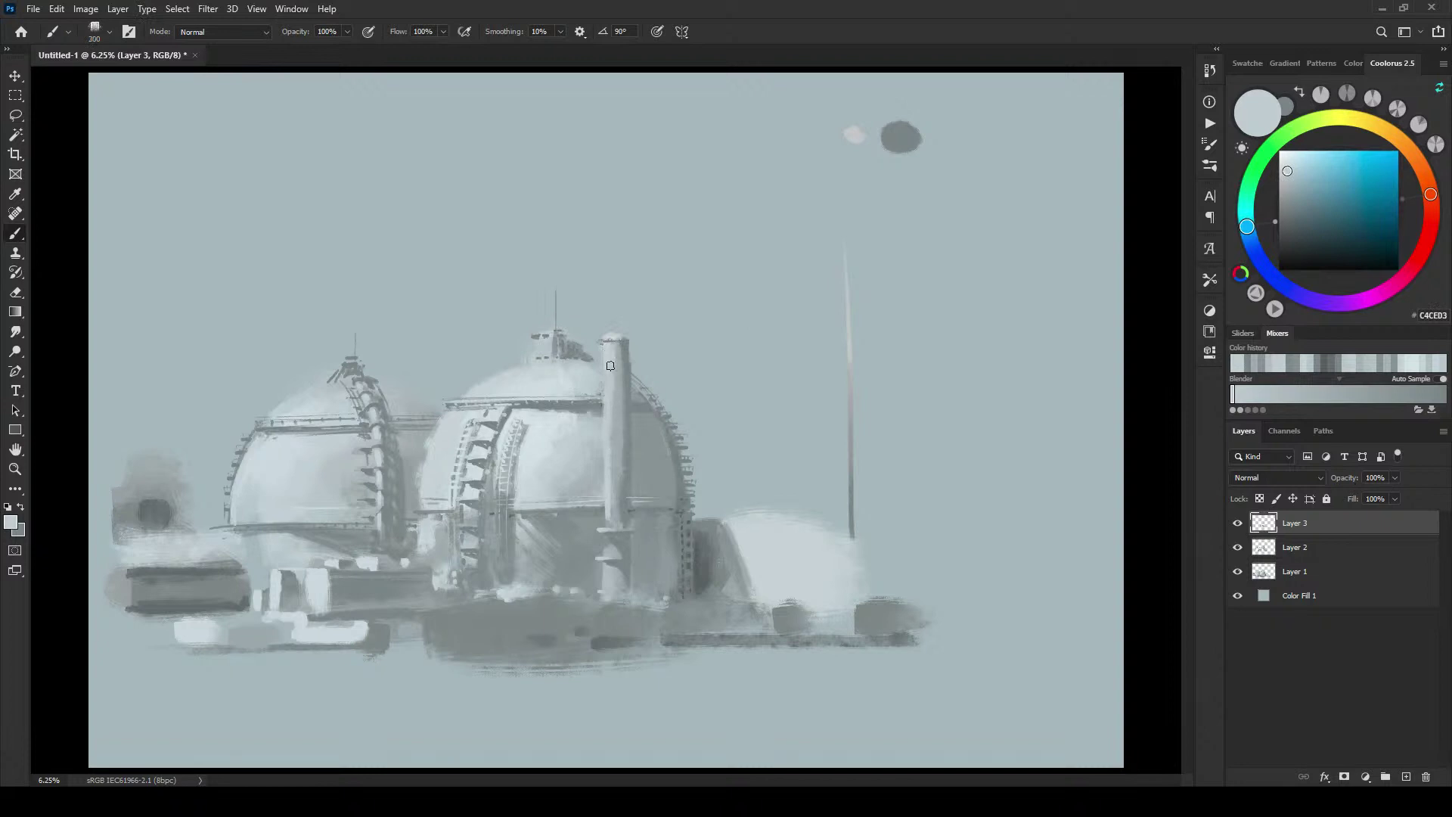
pyautogui.press('[')
pyautogui.press('[')
pyautogui.press('[')
pyautogui.press(']')
pyautogui.press(']')
pyautogui.press(']')
pyautogui.press(']')
pyautogui.press(']')
pyautogui.press(']')
pyautogui.press('[')
pyautogui.press('[')
pyautogui.press('[')
pyautogui.press('[')
pyautogui.press(']')
pyautogui.press(']')
pyautogui.press(']')
pyautogui.press(']')
pyautogui.press(']')
pyautogui.press(']')
pyautogui.press(']')
pyautogui.press('[')
pyautogui.press('[')
pyautogui.press('[')
pyautogui.press('[')
pyautogui.press('[')
pyautogui.press('[')
pyautogui.press('[')
# Step: Sample dark grey #666D6F and paint two thin horizontal railing lines over the low block left of the domes
pyautogui.keyDown('alt'); pyautogui.click(220, 567); pyautogui.keyUp('alt')
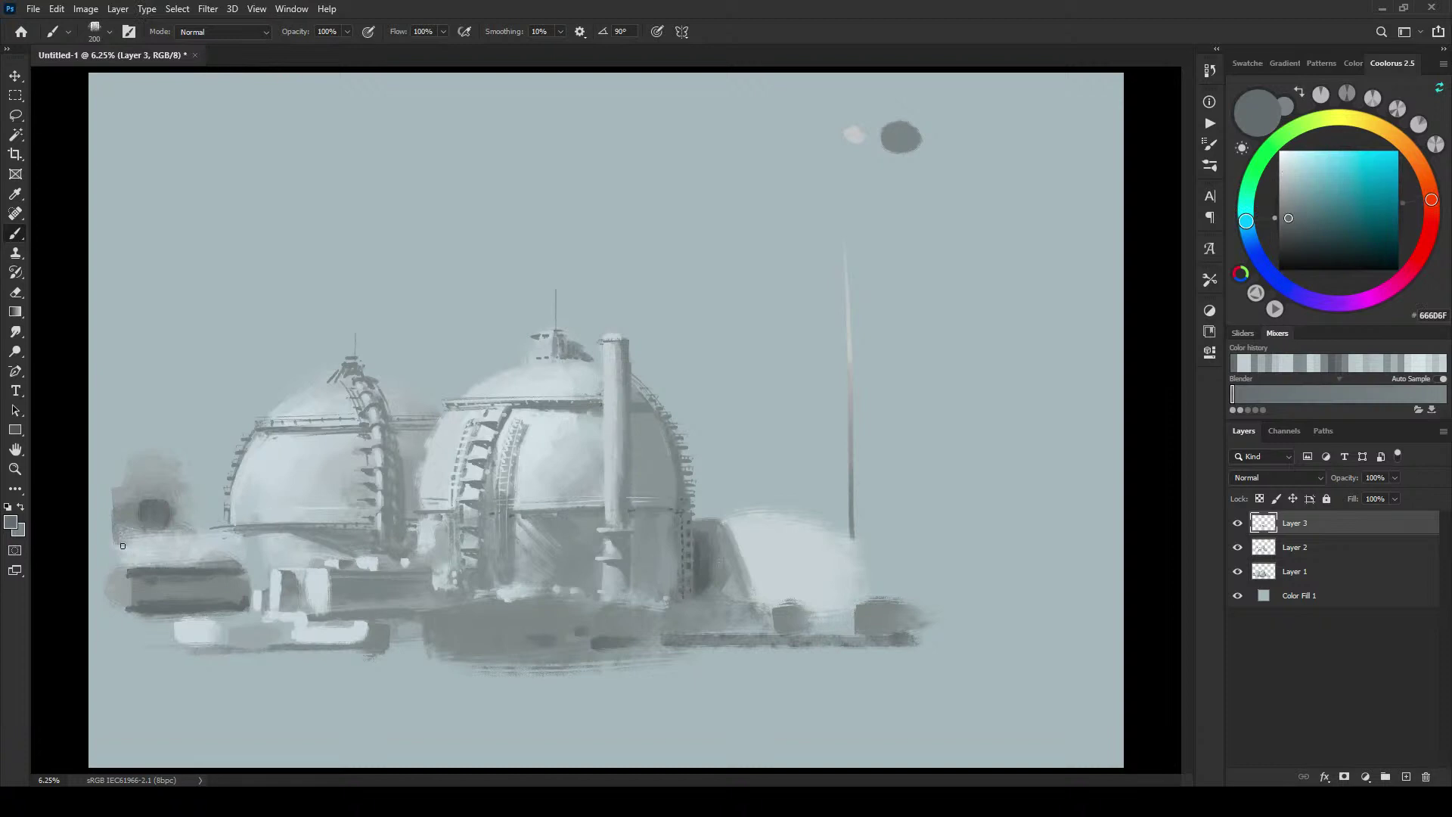
pyautogui.press('[')
pyautogui.press('[')
pyautogui.press('[')
pyautogui.press('[')
pyautogui.press('[')
pyautogui.moveTo(114, 545); pyautogui.dragTo(245, 546)
pyautogui.moveTo(124, 558)
pyautogui.mouseDown()
pyautogui.moveTo(245, 565)
pyautogui.moveTo(232, 566)
pyautogui.moveTo(246, 540)
pyautogui.mouseUp()
# Step: Paint a short dark post at the railing's right end beside the left dome, using an 80 px brush
pyautogui.press(']')
pyautogui.press(']')
pyautogui.press(']')
pyautogui.press(']')
pyautogui.press('[')
pyautogui.press('[')
pyautogui.press('[')
pyautogui.press('[')
pyautogui.moveTo(239, 528); pyautogui.dragTo(250, 551)
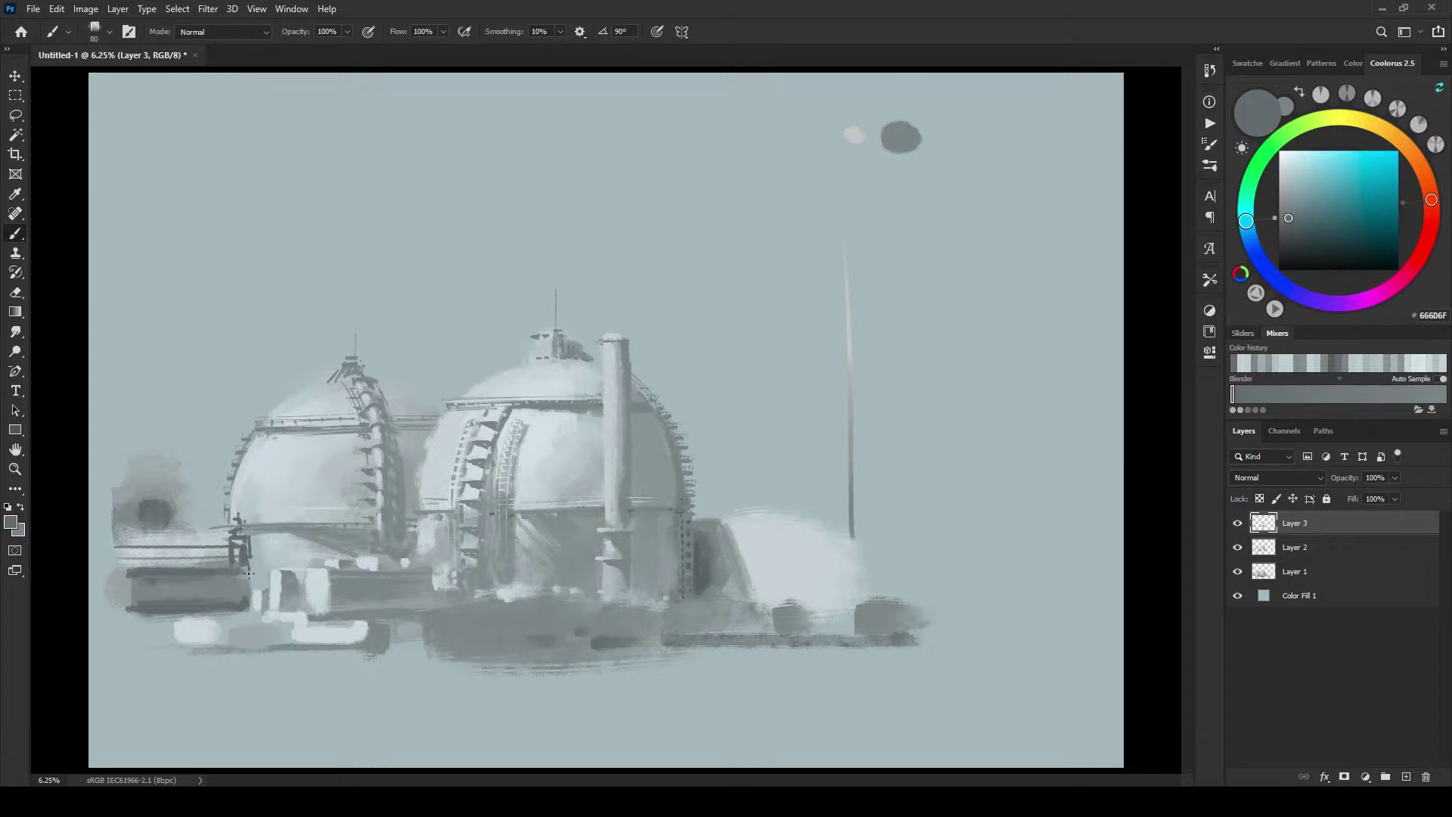
# Step: Draw an intermediate dark rail along the left block's railing, undoing the first stroke and repainting it
pyautogui.press(']')
pyautogui.press(']')
pyautogui.moveTo(229, 539); pyautogui.dragTo(132, 542)
pyautogui.hotkey('ctrl', 'z')
pyautogui.moveTo(230, 540)
pyautogui.mouseDown()
pyautogui.moveTo(86, 544)
pyautogui.moveTo(140, 538)
pyautogui.mouseUp()
# Step: Sample mid-grey #868E90 and add a short vertical stroke below the rails near the left block's right end
pyautogui.press('[')
pyautogui.press('[')
pyautogui.keyDown('alt'); pyautogui.click(218, 560); pyautogui.keyUp('alt')
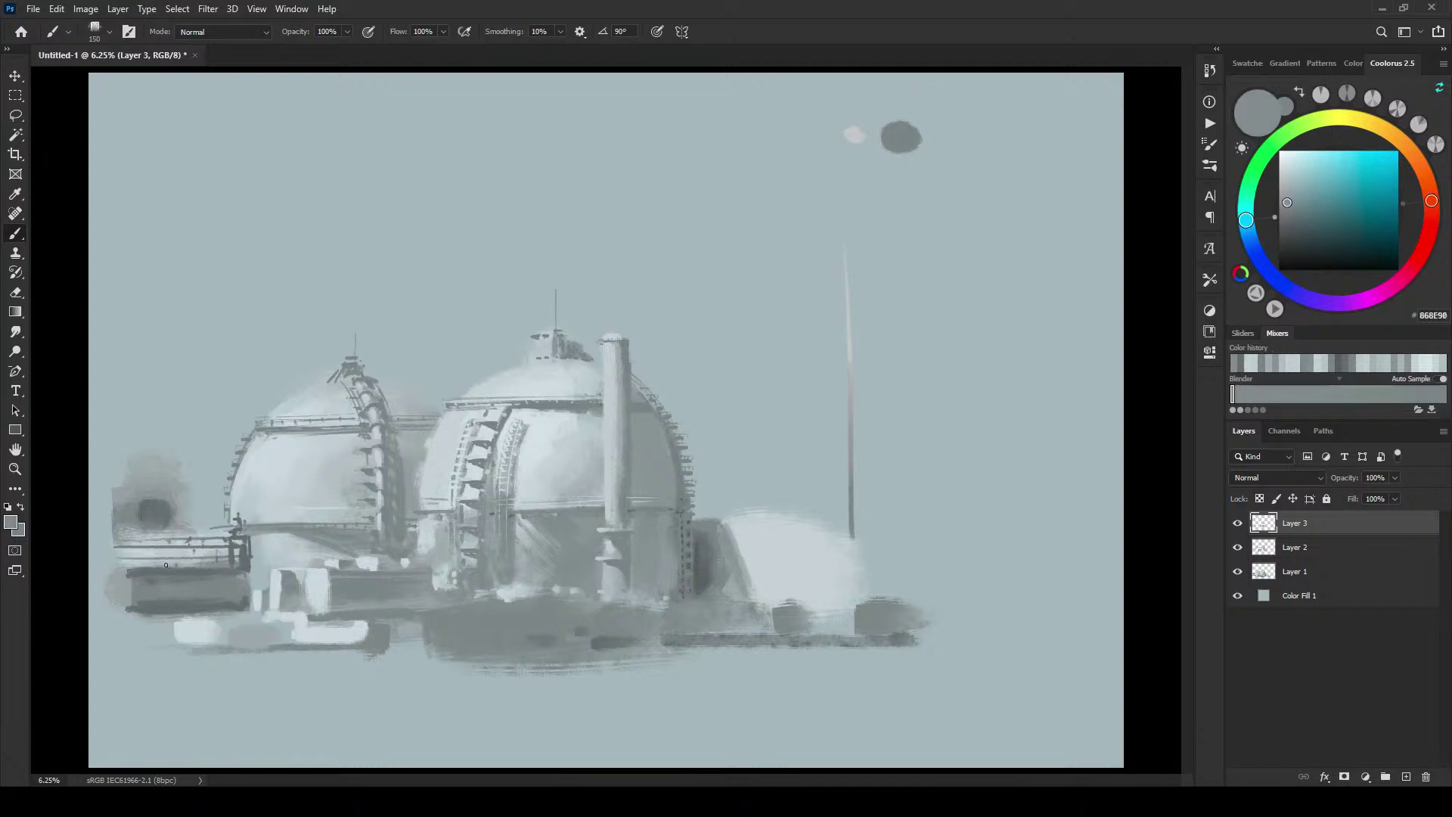
pyautogui.moveTo(218, 567)
pyautogui.mouseDown()
pyautogui.moveTo(137, 569)
pyautogui.moveTo(268, 536)
pyautogui.moveTo(184, 526)
pyautogui.moveTo(120, 539)
pyautogui.moveTo(218, 538)
pyautogui.moveTo(116, 548)
pyautogui.moveTo(218, 548)
pyautogui.mouseUp()
pyautogui.press('[')
# Step: Extend the dark square block down behind the left railing with sampled #767D7F and straighten its right edge with lighter grey at 125 px
pyautogui.keyDown('alt'); pyautogui.click(159, 513); pyautogui.keyUp('alt')
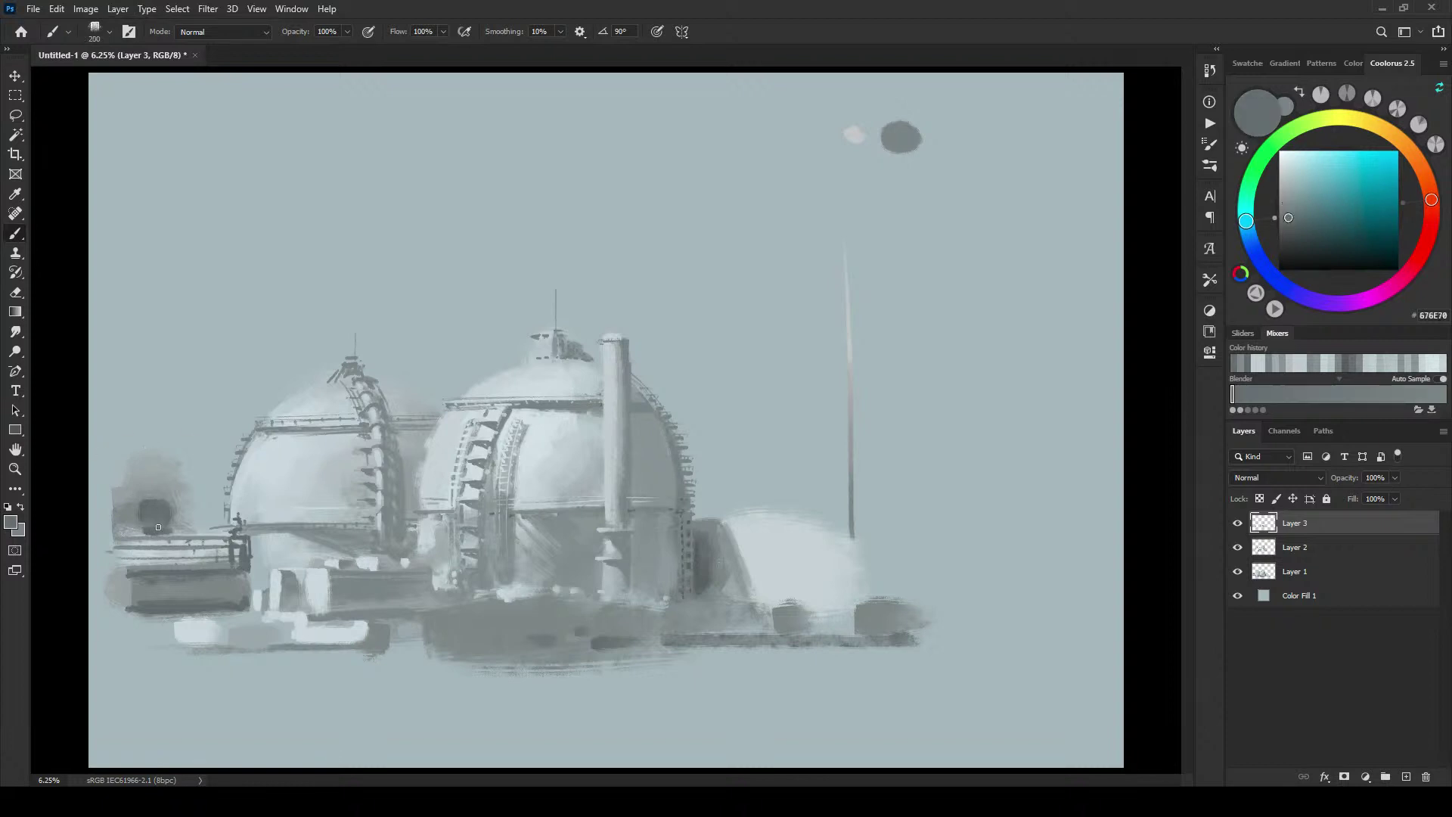
pyautogui.keyDown('alt'); pyautogui.click(158, 522); pyautogui.keyUp('alt')
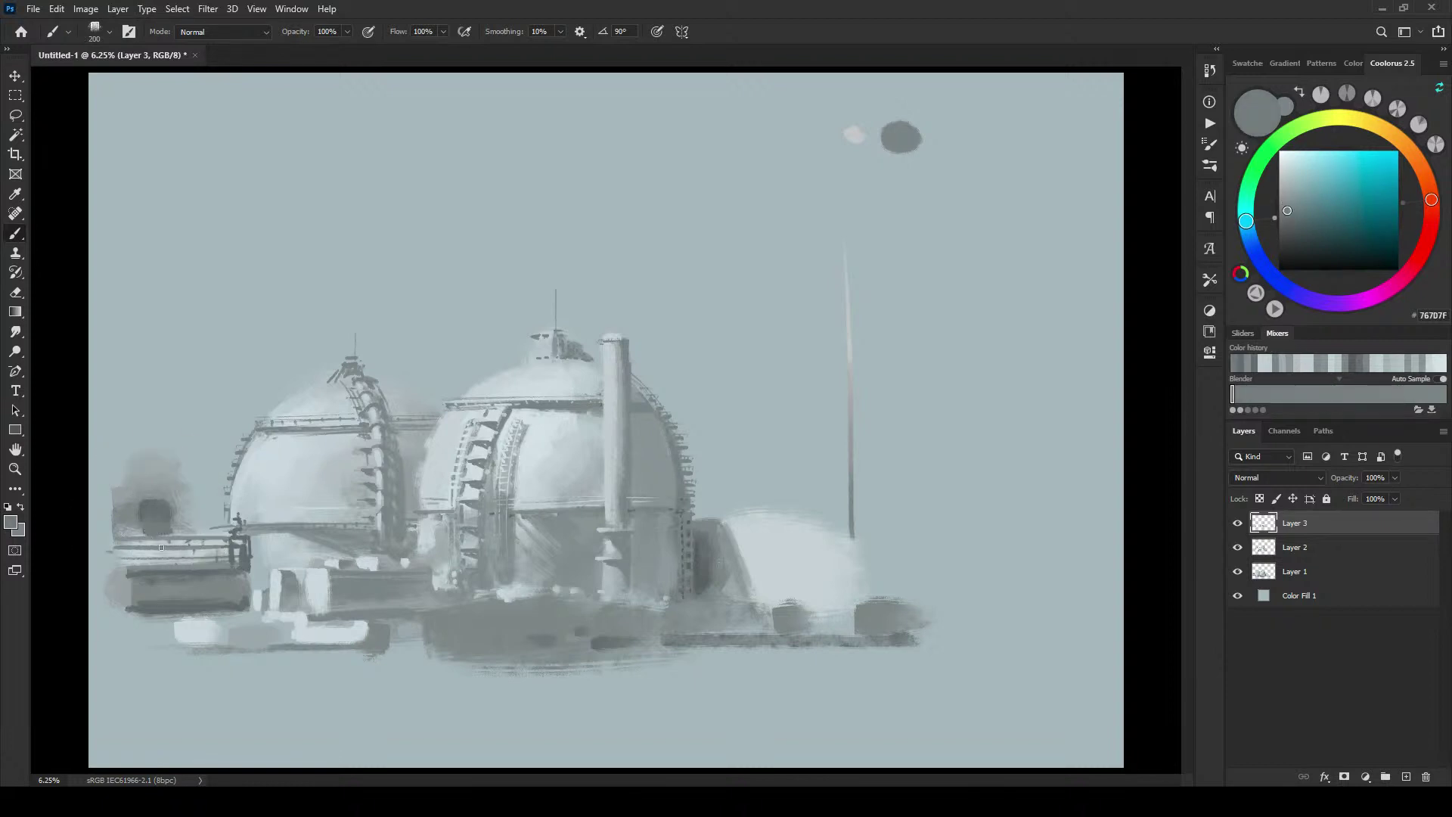
pyautogui.moveTo(162, 544)
pyautogui.mouseDown()
pyautogui.moveTo(150, 545)
pyautogui.moveTo(168, 553)
pyautogui.mouseUp()
pyautogui.press('[')
pyautogui.keyDown('alt'); pyautogui.click(171, 498); pyautogui.keyUp('alt')
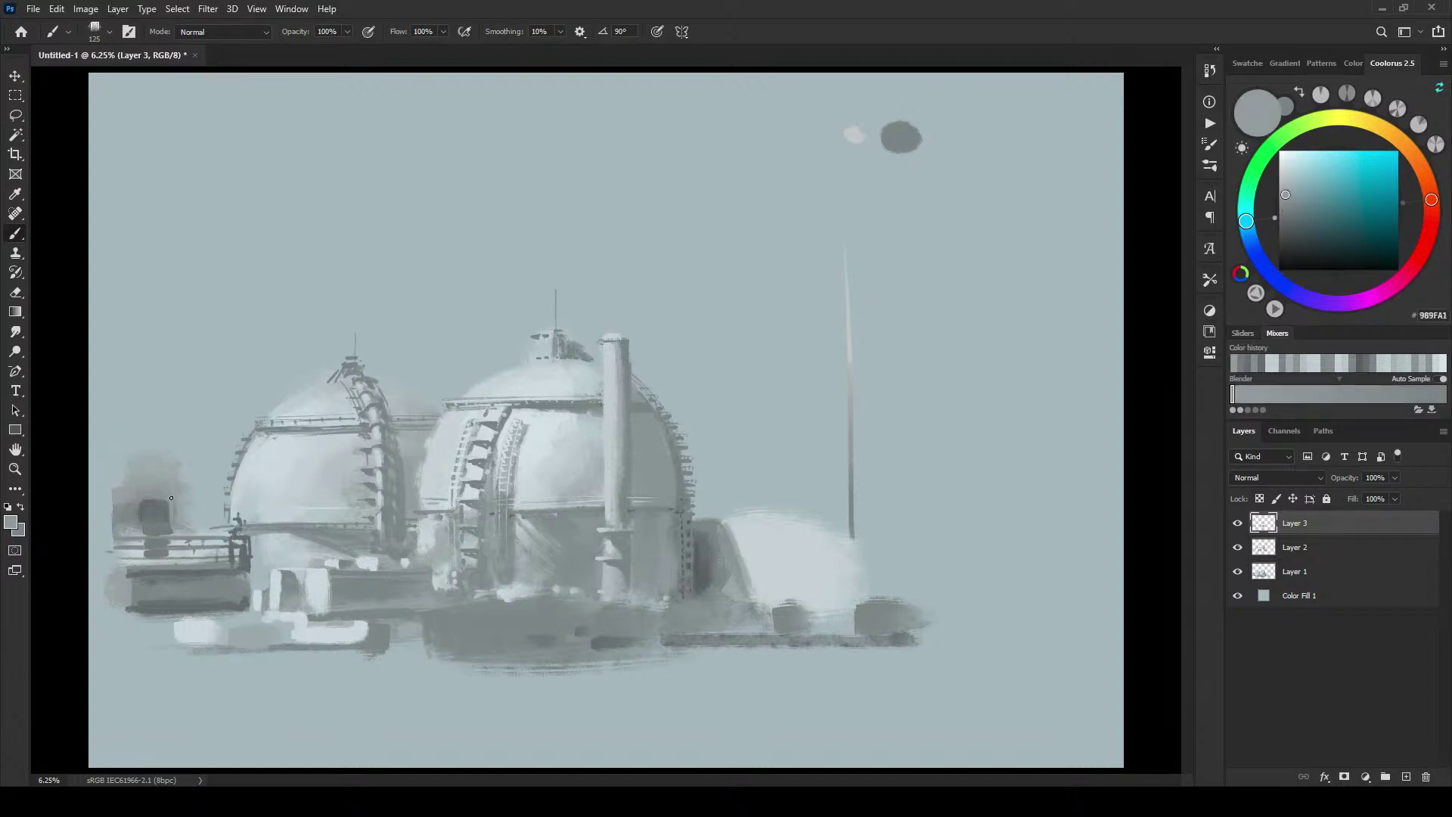
pyautogui.moveTo(170, 529); pyautogui.dragTo(169, 501)
# Step: Paint dark upright blocks at the canvas's far left edge with sampled #767D7F, using a brush of about 300 px
pyautogui.keyDown('alt'); pyautogui.click(160, 517); pyautogui.keyUp('alt')
pyautogui.press(']')
pyautogui.press(']')
pyautogui.press(']')
pyautogui.press(']')
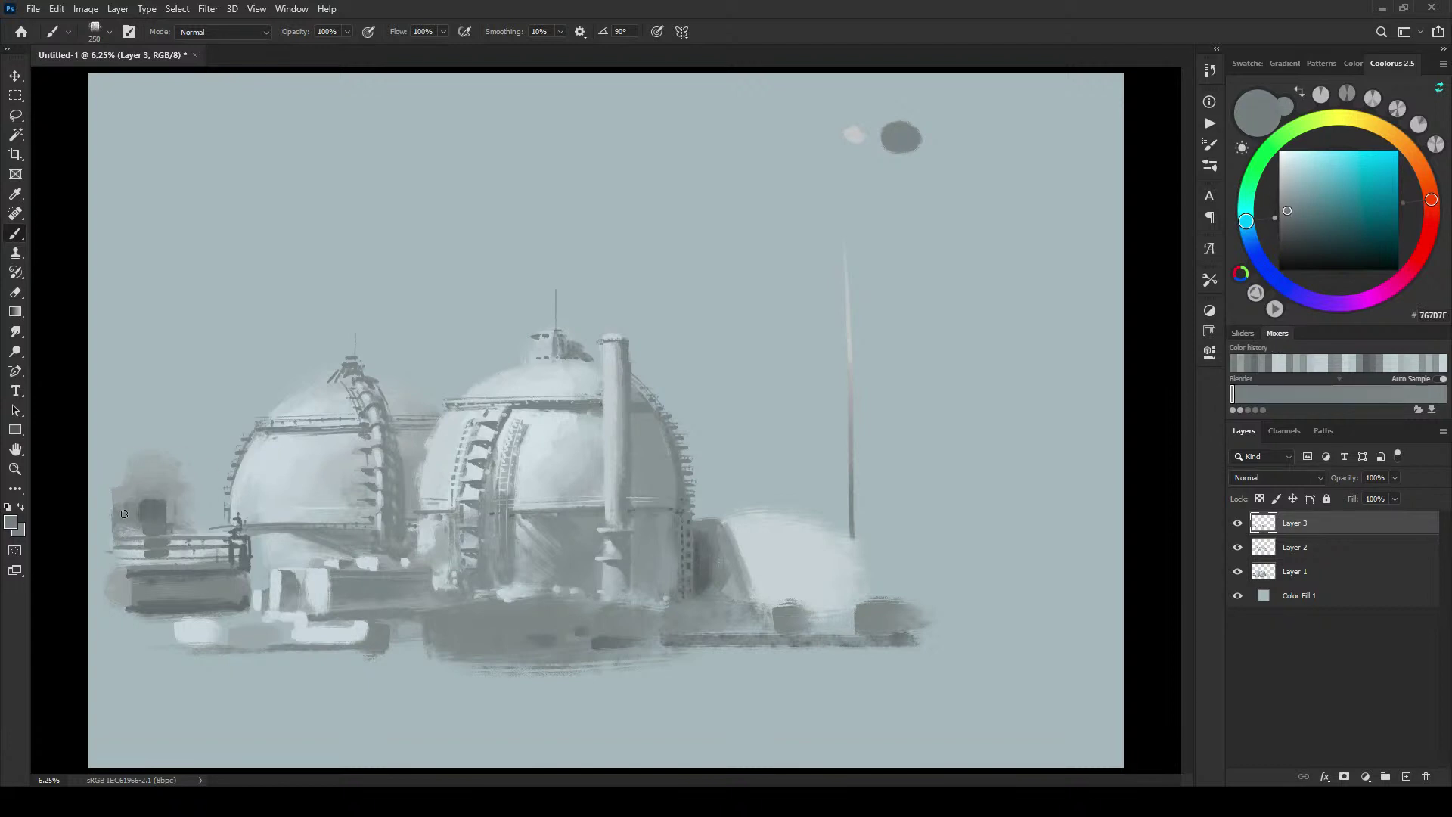
pyautogui.press(']')
pyautogui.moveTo(125, 507)
pyautogui.mouseDown()
pyautogui.moveTo(125, 522)
pyautogui.moveTo(123, 495)
pyautogui.moveTo(92, 493)
pyautogui.moveTo(89, 539)
pyautogui.mouseUp()
pyautogui.press(']')
pyautogui.press(']')
pyautogui.press(']')
pyautogui.press(']')
pyautogui.press('[')
pyautogui.press('[')
pyautogui.press('[')
pyautogui.press('[')
pyautogui.press('[')
pyautogui.press('[')
pyautogui.press(']')
# Step: Break up the pale foreground slab on the left with patches of sampled grey #9FAAAF, using a brush of about 250 px
pyautogui.keyDown('alt'); pyautogui.click(227, 625); pyautogui.keyUp('alt')
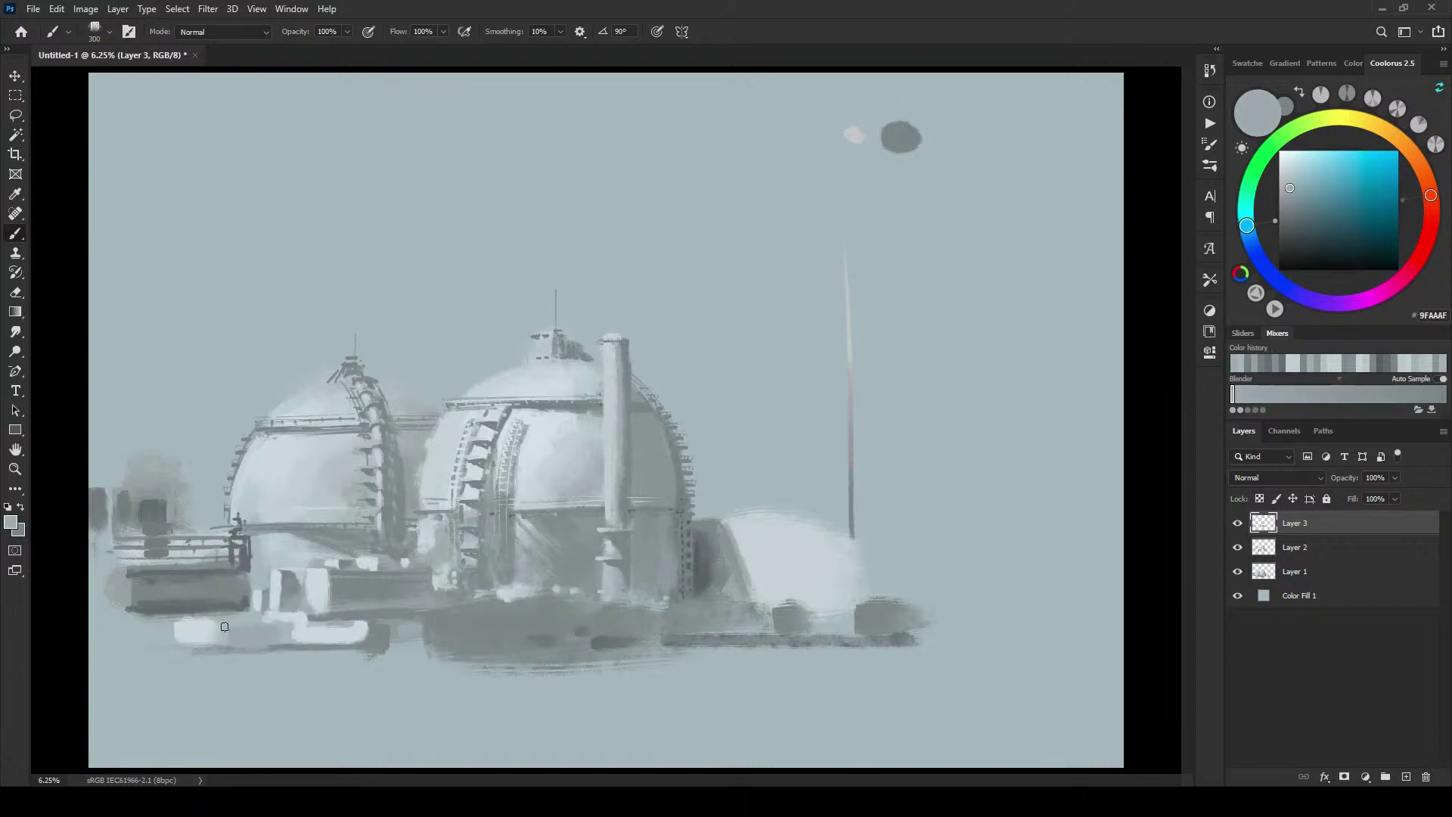
pyautogui.press('[')
pyautogui.press('[')
pyautogui.press('[')
pyautogui.press('[')
pyautogui.press(']')
pyautogui.press(']')
pyautogui.press('[')
pyautogui.press('[')
pyautogui.press('[')
pyautogui.press(']')
pyautogui.press(']')
pyautogui.press(']')
pyautogui.press(']')
pyautogui.press(']')
pyautogui.press(']')
# Step: Sample dark grey #676E70 and paint a thin ticked railing line beneath the low block in front of the left dome
pyautogui.press('alt')
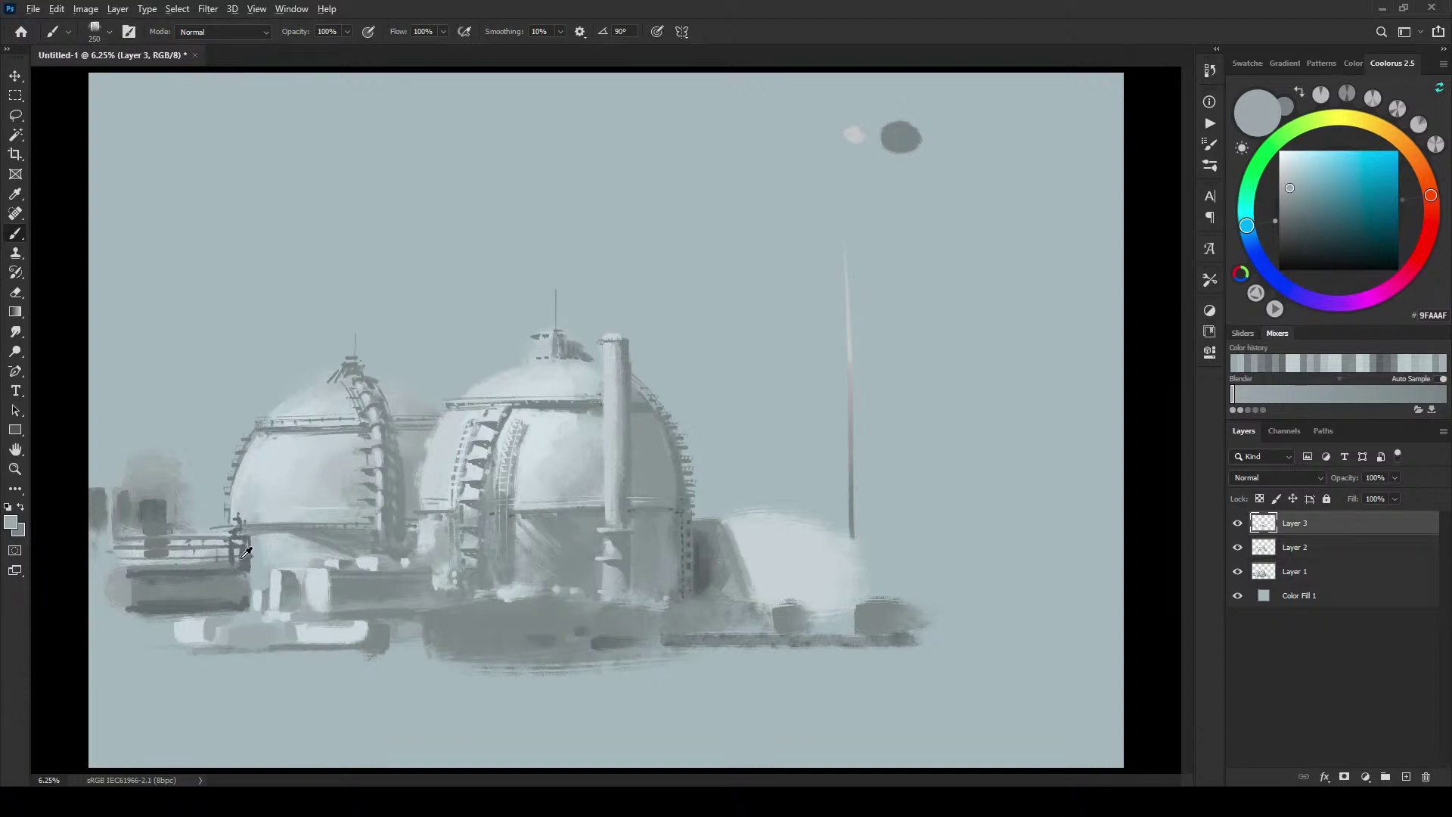
pyautogui.keyDown('alt'); pyautogui.click(219, 568); pyautogui.keyUp('alt')
pyautogui.press('[')
pyautogui.press('[')
pyautogui.press('[')
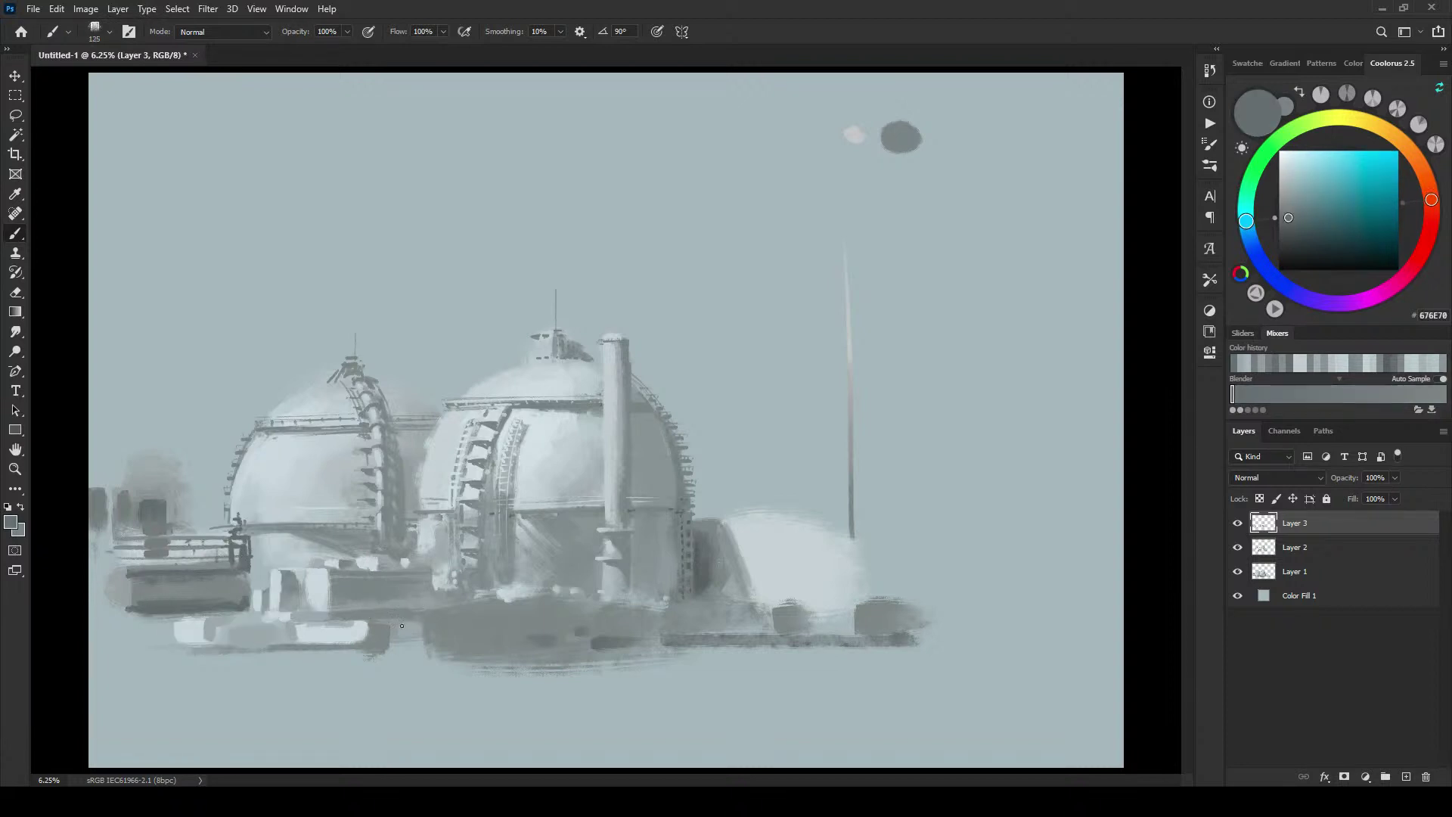
pyautogui.moveTo(346, 613); pyautogui.dragTo(418, 613)
pyautogui.hotkey('ctrl', 'z')
pyautogui.keyDown('alt'); pyautogui.click(368, 605); pyautogui.keyUp('alt')
pyautogui.press('[')
pyautogui.press('[')
pyautogui.press('[')
pyautogui.press('[')
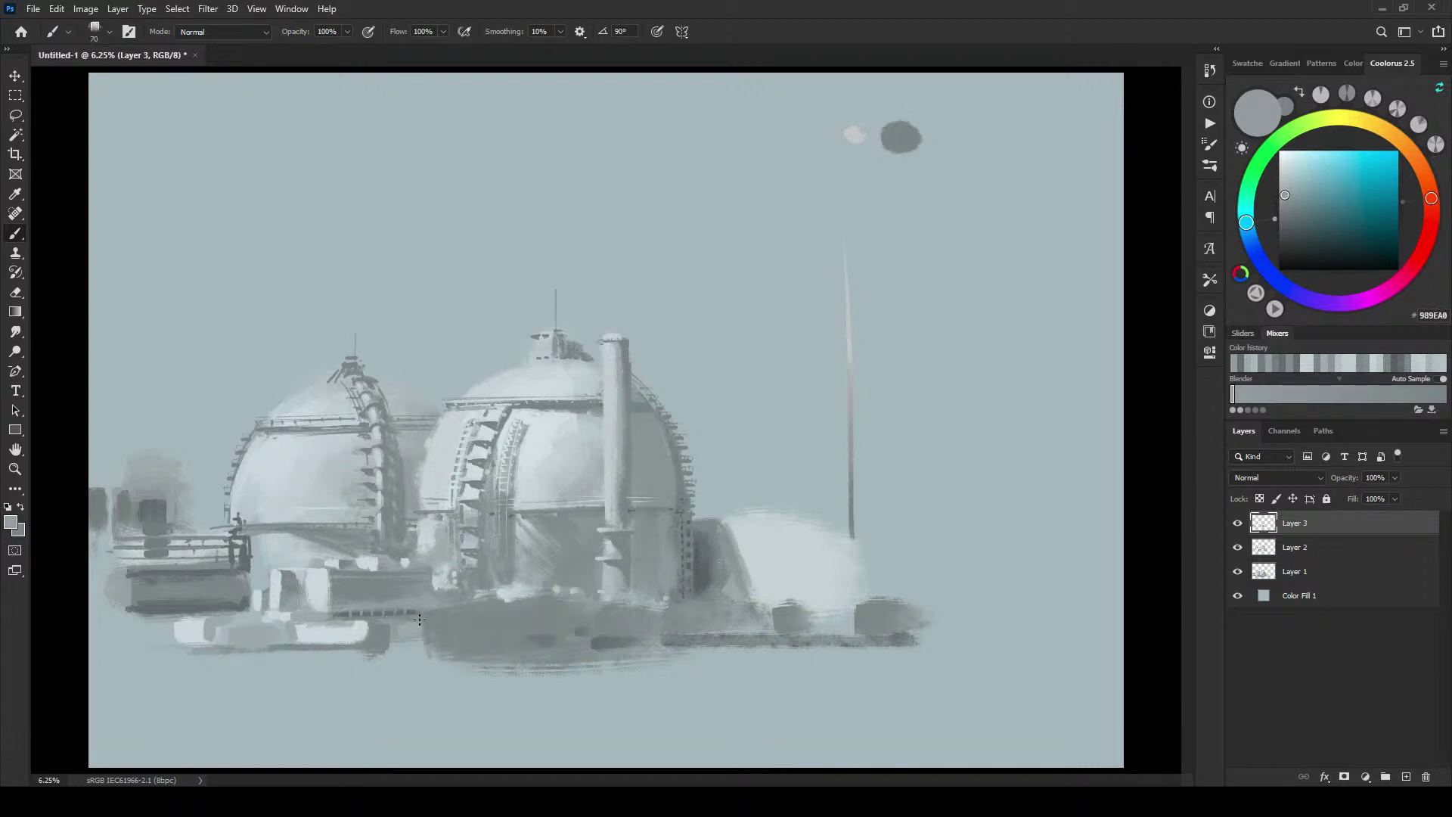
# Step: Sample pale #CED9DF and paint a thin light rail below the dark ticked line, repainting it after undoing the first stroke
pyautogui.press(']')
pyautogui.press(']')
pyautogui.keyDown('alt'); pyautogui.click(352, 634); pyautogui.keyUp('alt')
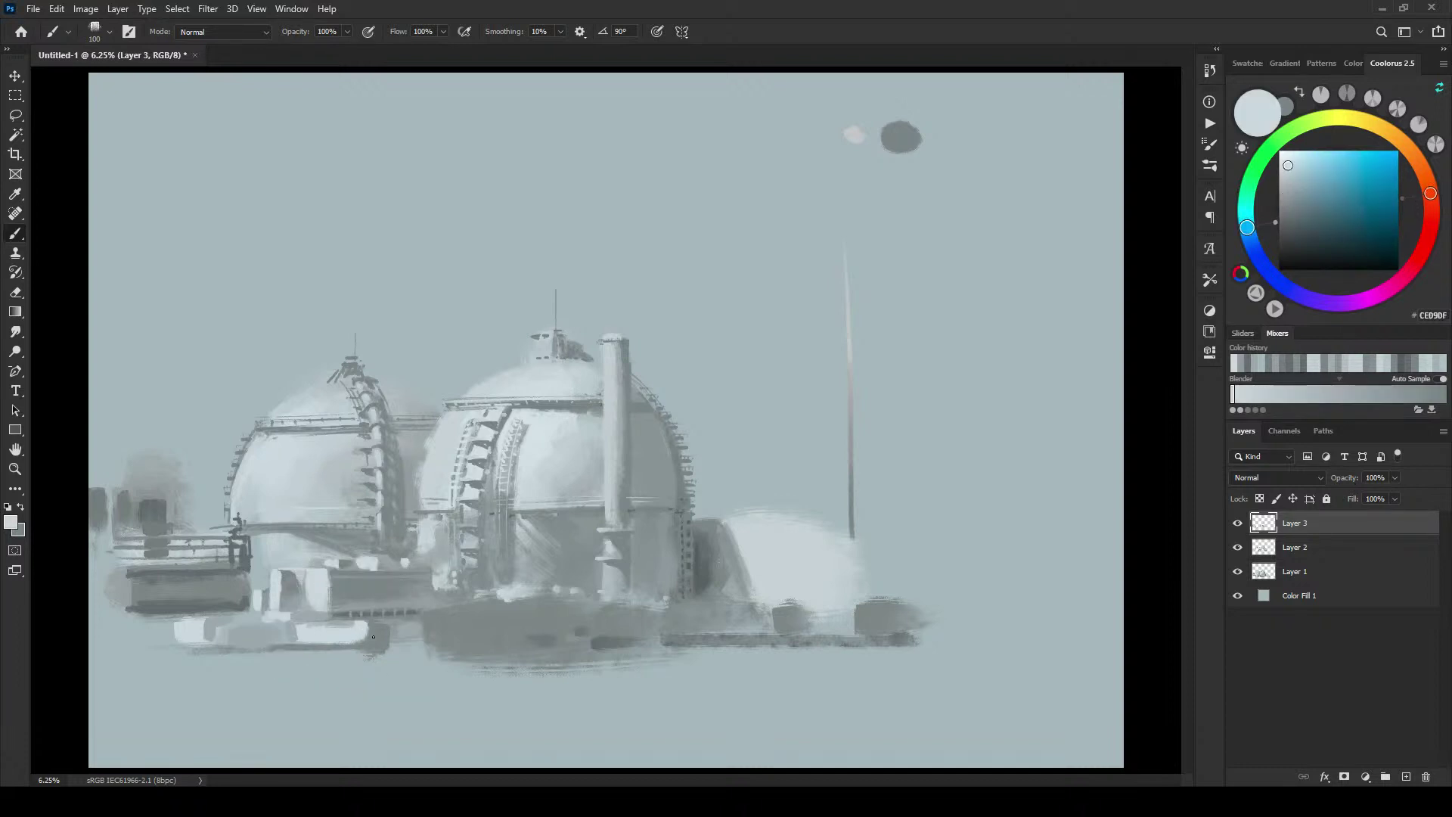
pyautogui.press('[')
pyautogui.press('[')
pyautogui.press('[')
pyautogui.press('[')
pyautogui.press('[')
pyautogui.press('[')
pyautogui.moveTo(340, 613); pyautogui.dragTo(409, 614)
pyautogui.hotkey('ctrl', 'z')
pyautogui.moveTo(352, 615); pyautogui.dragTo(428, 621)
# Step: Enlarge the brush and add a broader pale stroke at the right end of the light rail
pyautogui.press(']')
pyautogui.press(']')
pyautogui.press(']')
pyautogui.press(']')
pyautogui.press(']')
pyautogui.press(']')
pyautogui.press(']')
pyautogui.press(']')
pyautogui.press(']')
pyautogui.moveTo(419, 608)
pyautogui.mouseDown()
pyautogui.moveTo(434, 608)
pyautogui.moveTo(370, 619)
pyautogui.moveTo(393, 622)
pyautogui.mouseUp()
# Step: Paint small pale posts over the dark foreground mass and the bushes to its right, starting with a 70 px brush
pyautogui.press('[')
pyautogui.press('[')
pyautogui.press('[')
pyautogui.press('[')
pyautogui.press(']')
pyautogui.press(']')
pyautogui.press(']')
pyautogui.press(']')
pyautogui.press(']')
pyautogui.press(']')
pyautogui.press(']')
pyautogui.press(']')
pyautogui.press('[')
pyautogui.press('[')
pyautogui.press('[')
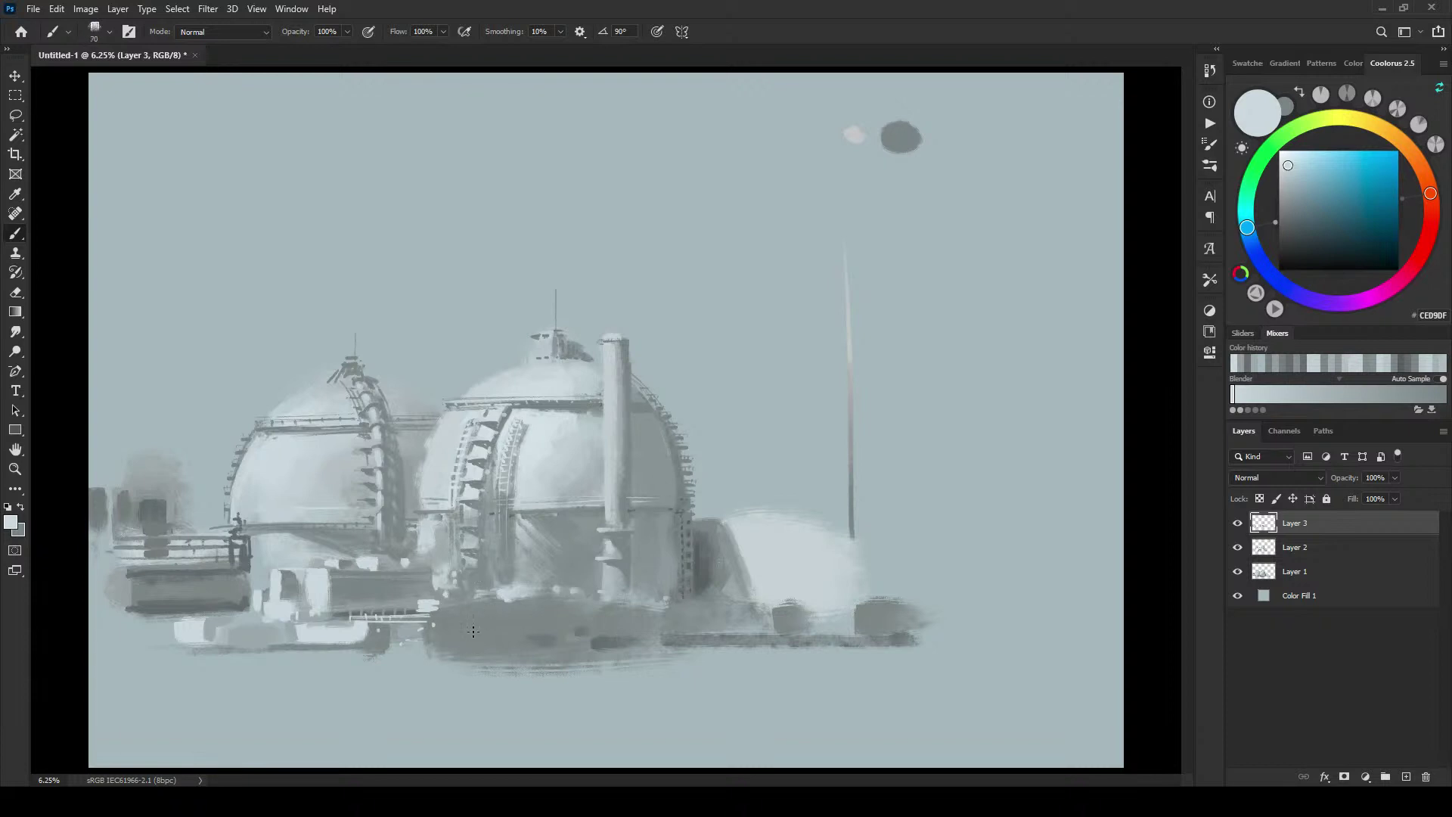
pyautogui.moveTo(473, 629); pyautogui.dragTo(474, 655)
pyautogui.moveTo(670, 621); pyautogui.dragTo(672, 612)
pyautogui.moveTo(793, 630); pyautogui.dragTo(799, 609)
# Step: Add two pale dabs beside the foreground slab's left end with a larger brush
pyautogui.press(']')
pyautogui.press(']')
pyautogui.press(']')
pyautogui.press(']')
pyautogui.press(']')
pyautogui.click(130, 651)
pyautogui.click(112, 626)
# Step: Sample grey #879093 and paint a shadow beneath the left dome's lower edge with a smaller brush, adding a small dab beside its base
pyautogui.press(']')
pyautogui.press(']')
pyautogui.keyDown('alt'); pyautogui.click(334, 545); pyautogui.keyUp('alt')
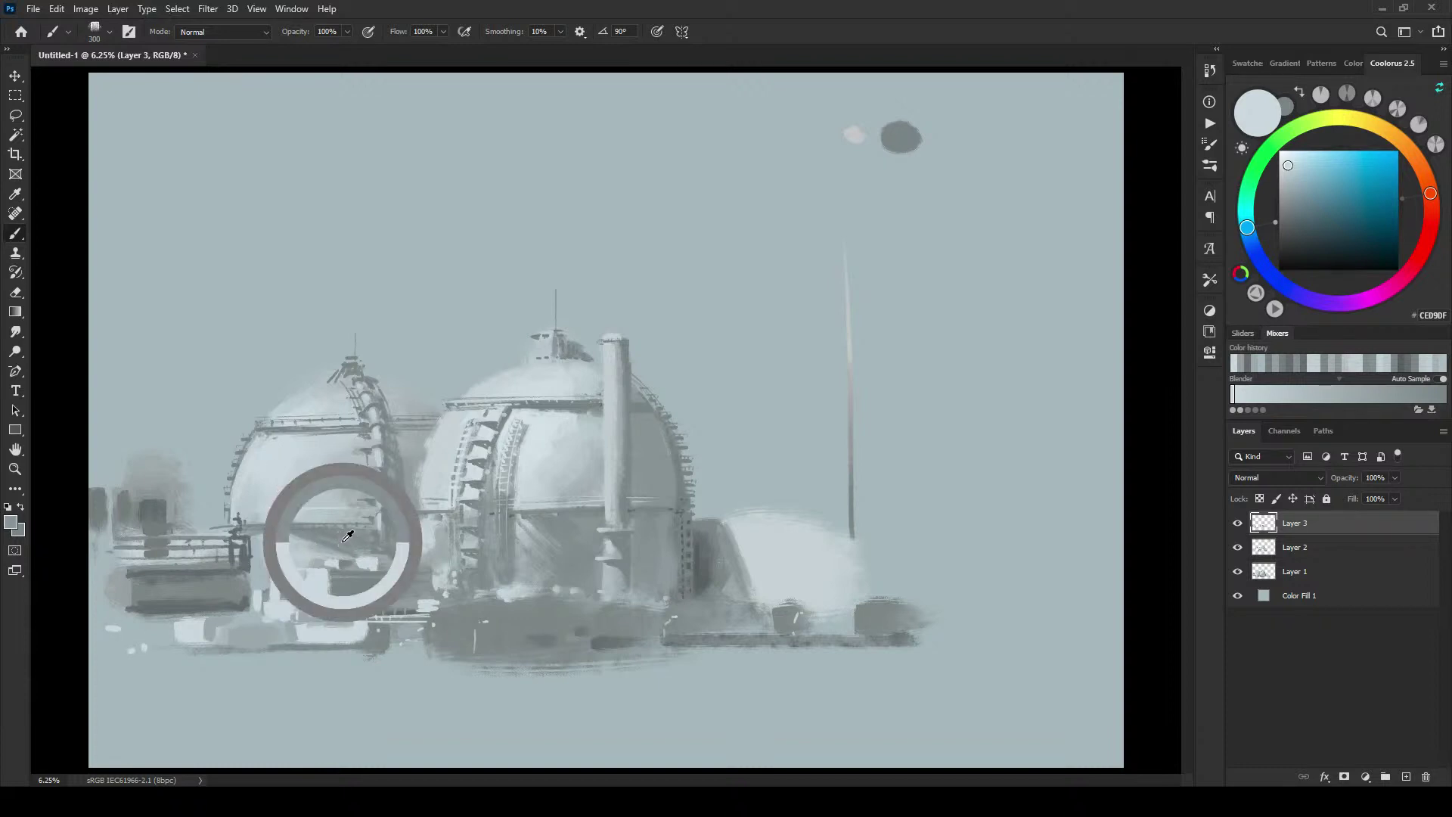
pyautogui.press('[')
pyautogui.press('[')
pyautogui.press('[')
pyautogui.press('[')
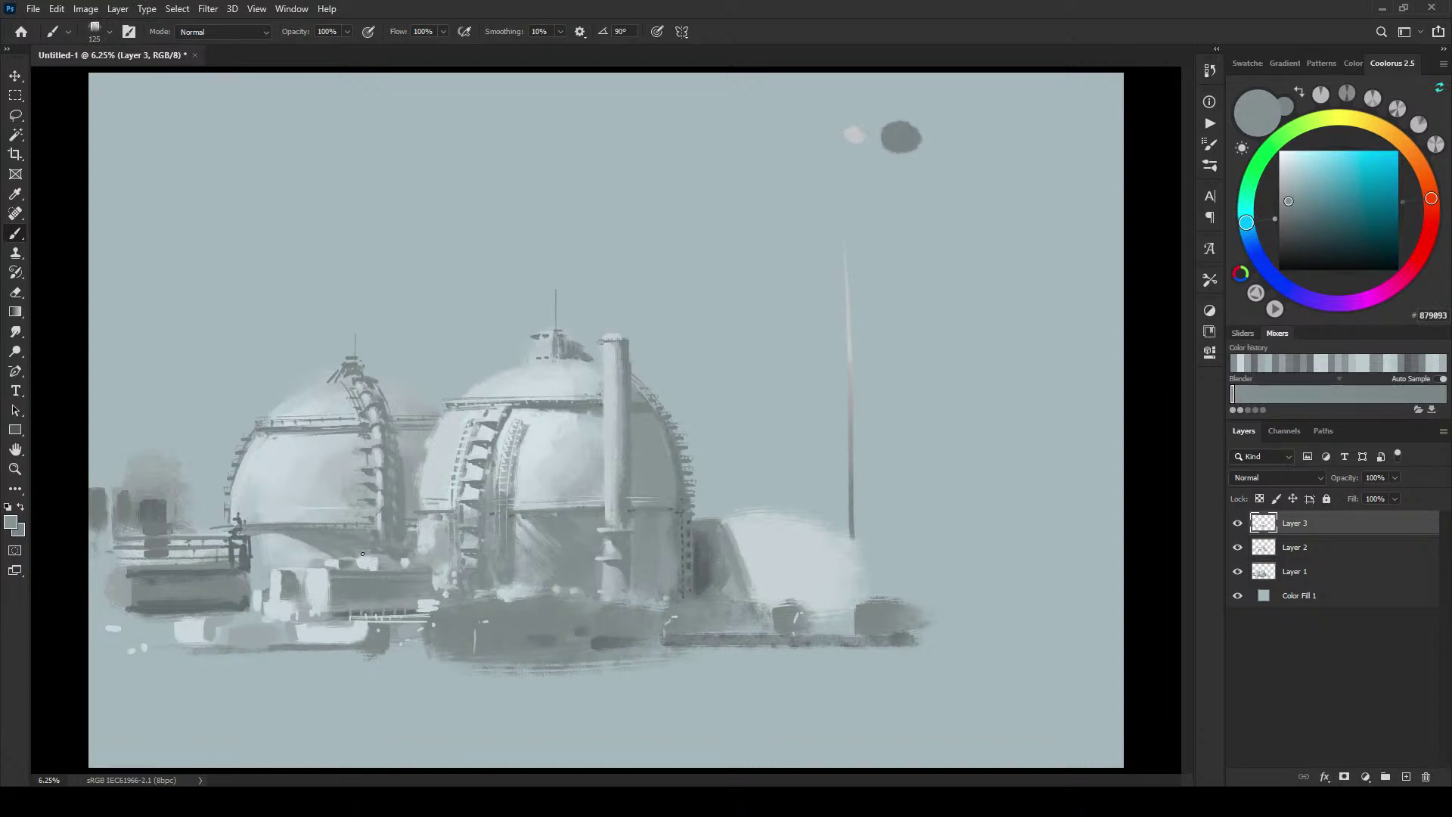
pyautogui.press('[')
pyautogui.press('[')
pyautogui.press('[')
pyautogui.press('[')
pyautogui.click(404, 562)
# Step: Enlarge the brush and paint a short grey stroke at the left foot of the left dome
pyautogui.press(']')
pyautogui.press(']')
pyautogui.press(']')
pyautogui.press(']')
pyautogui.moveTo(265, 539)
pyautogui.mouseDown()
pyautogui.moveTo(257, 583)
pyautogui.moveTo(278, 560)
pyautogui.mouseUp()
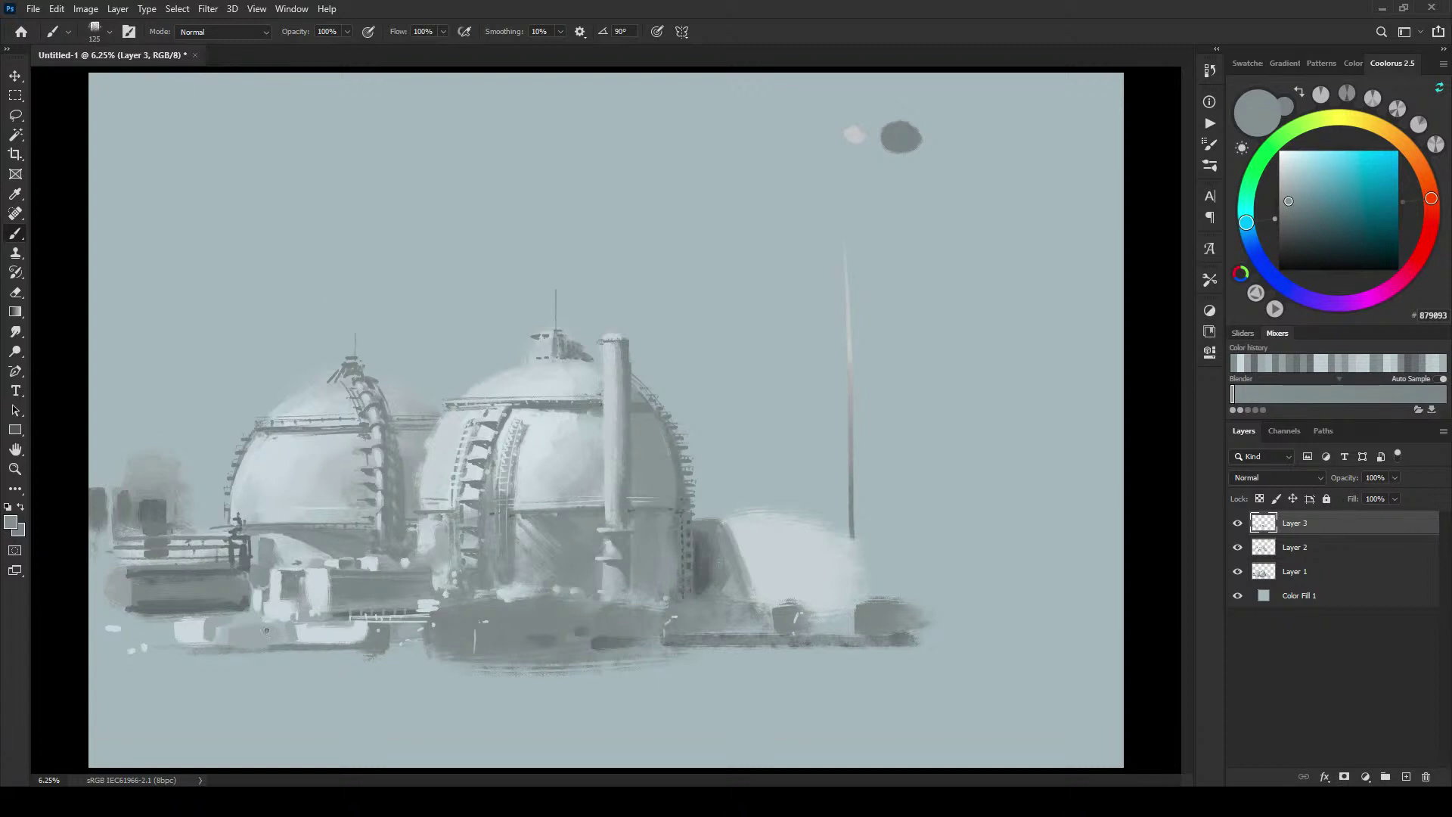
# Step: Paint a thin railing around the left dome's lower edge with a 30 px brush, sampling pale #C5D1D7 from the dome
pyautogui.press('[')
pyautogui.press('[')
pyautogui.keyDown('alt'); pyautogui.click(306, 505); pyautogui.keyUp('alt')
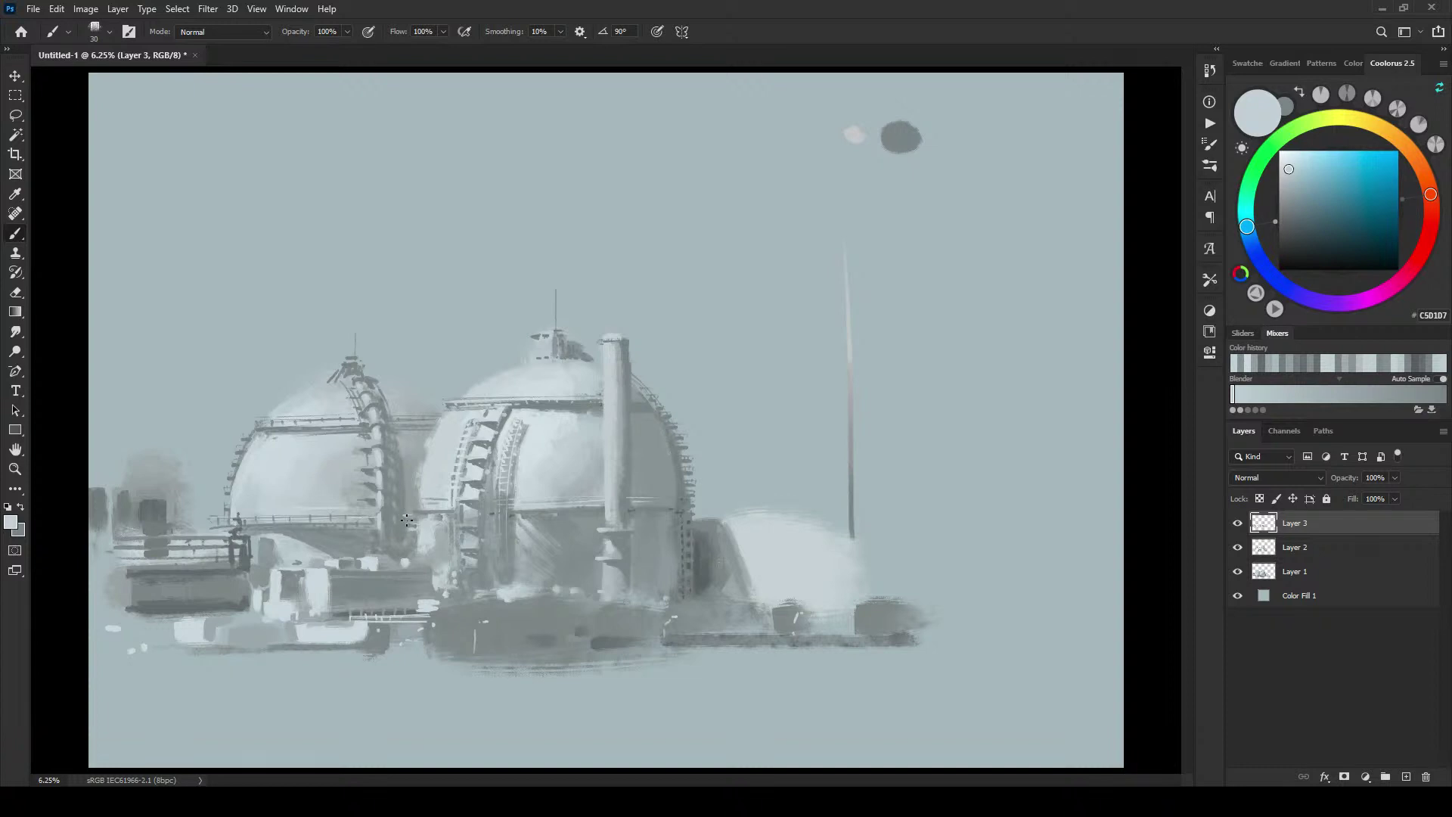
# Step: Touch up the left dome's upper walkway band, sampling grey #7D8689 and pale #CED9DF and reducing the brush to 70 px
pyautogui.press(']')
pyautogui.press(']')
pyautogui.press(']')
pyautogui.press(']')
pyautogui.press(']')
pyautogui.keyDown('alt'); pyautogui.click(625, 500); pyautogui.keyUp('alt')
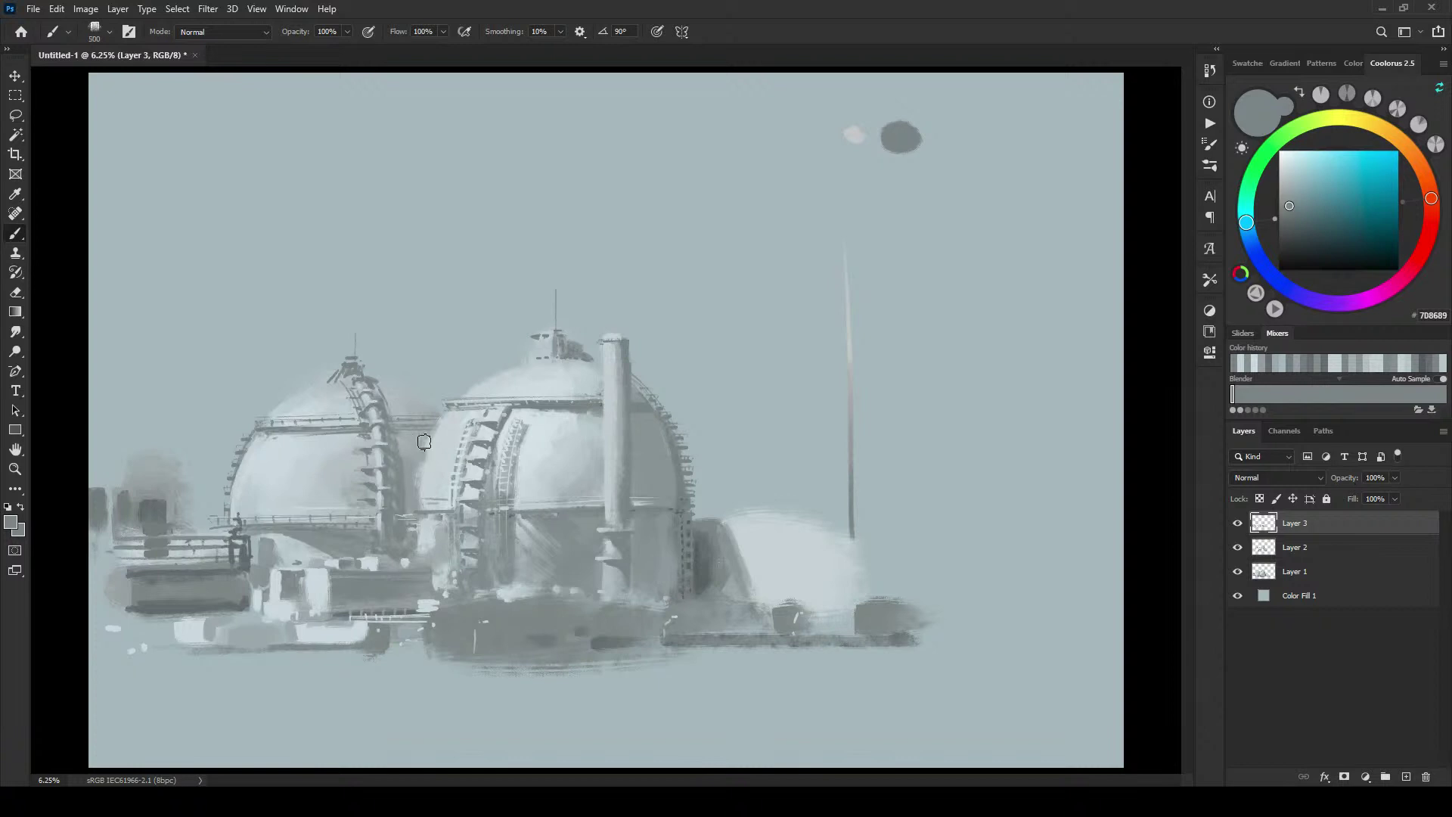
pyautogui.press(']')
pyautogui.press(']')
pyautogui.keyDown('alt'); pyautogui.click(271, 431); pyautogui.keyUp('alt')
pyautogui.press('[')
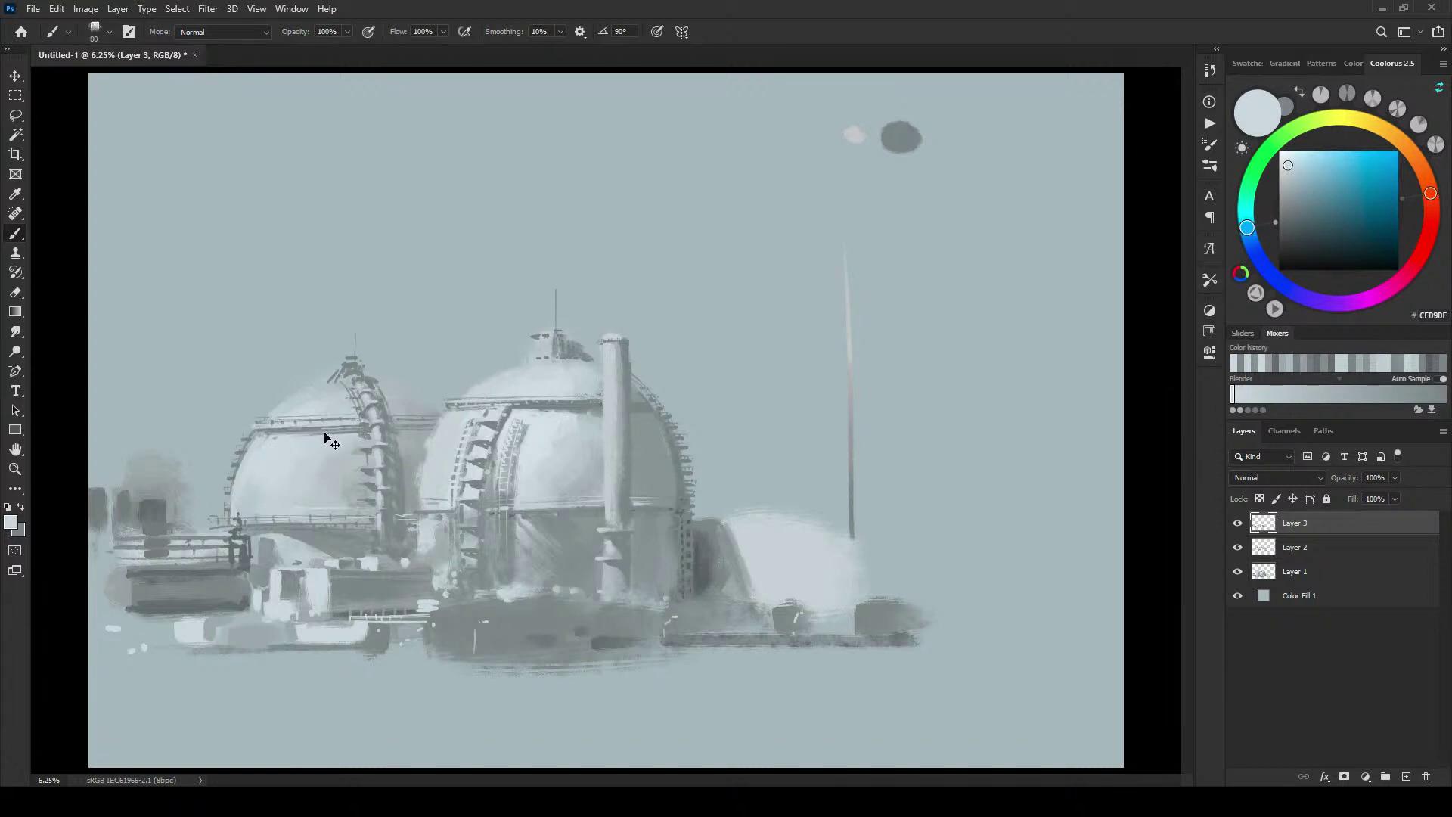
pyautogui.press('[')
pyautogui.press('[')
pyautogui.press('[')
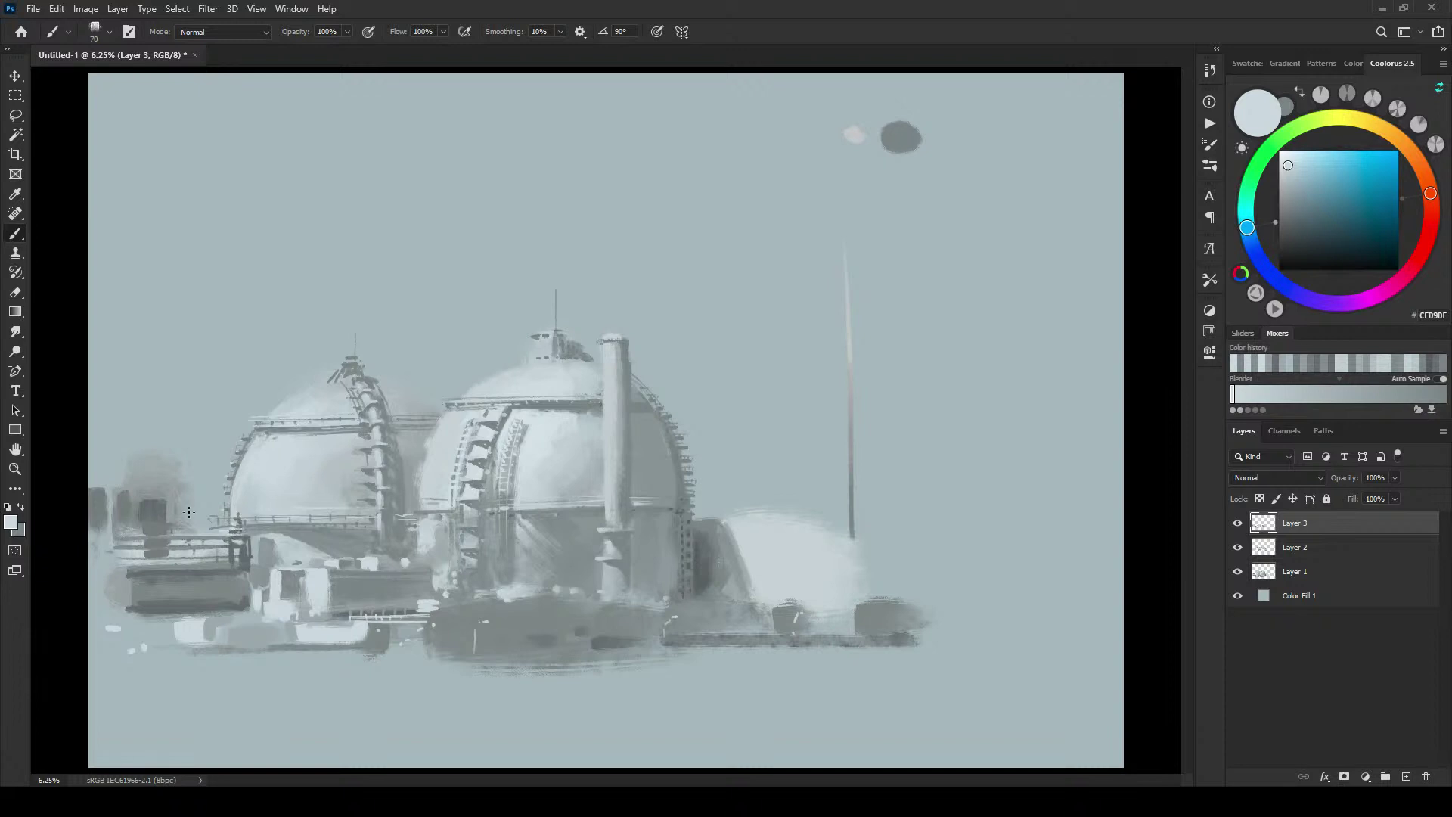
# Step: Refine details around the left dome, sampling ladder grey #7E878A and dome highlight #CED9DF with varying brush sizes
pyautogui.press('[')
pyautogui.press('[')
pyautogui.keyDown('alt'); pyautogui.click(496, 444); pyautogui.keyUp('alt')
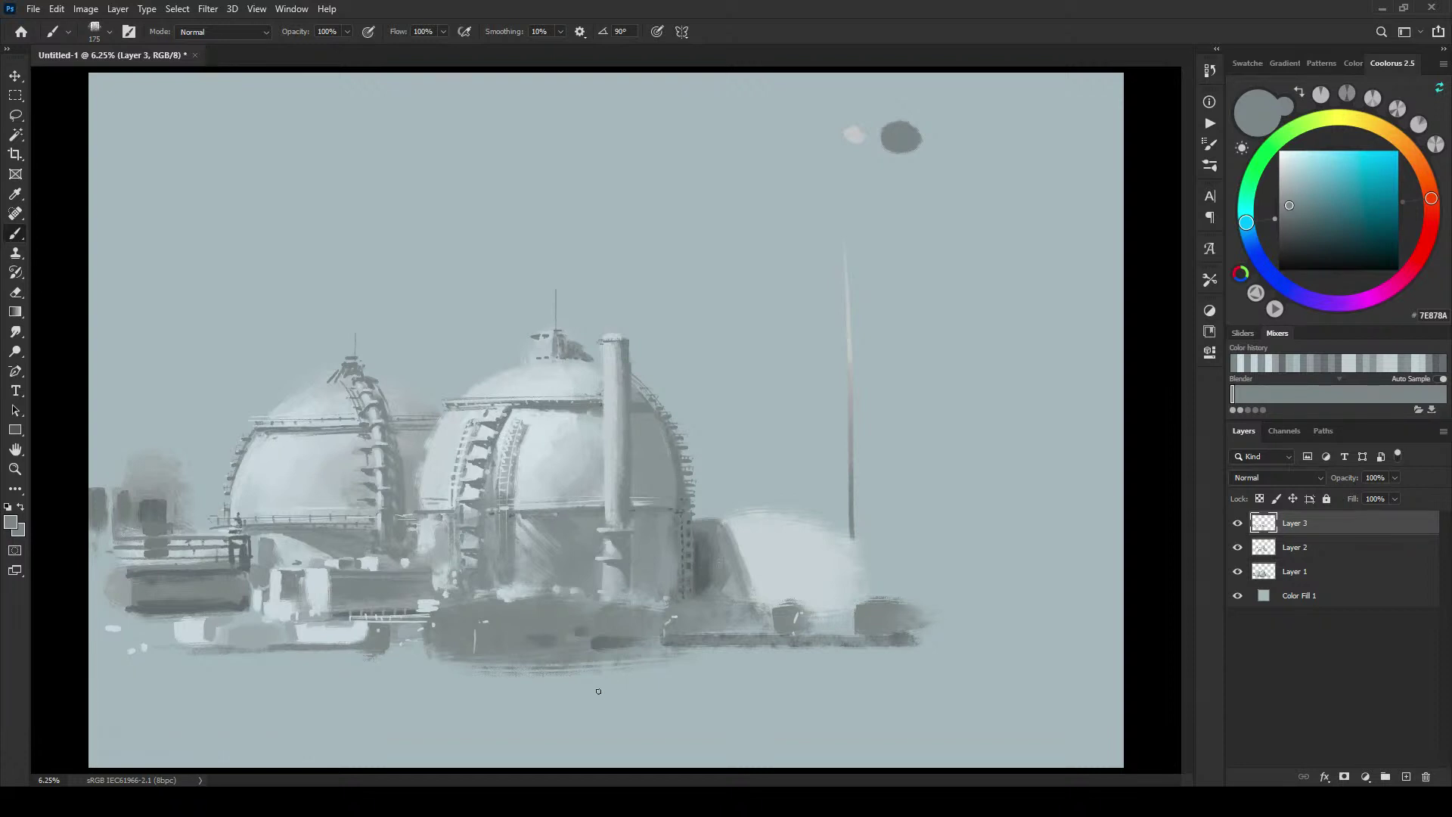
pyautogui.press('[')
pyautogui.press('[')
pyautogui.keyDown('alt'); pyautogui.click(282, 450); pyautogui.keyUp('alt')
pyautogui.press(']')
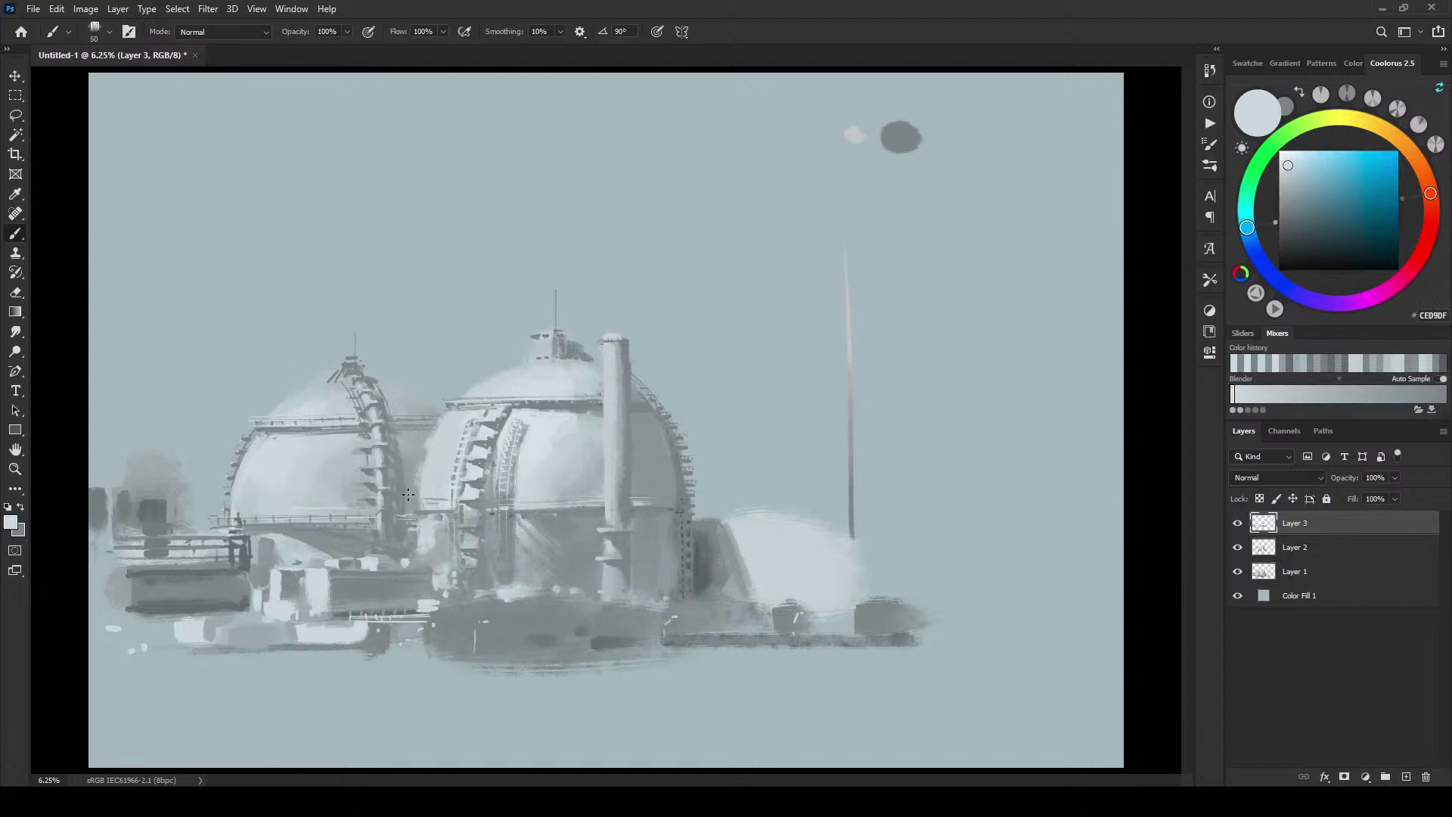
pyautogui.press(']')
pyautogui.press(']')
pyautogui.press(']')
# Step: Sample dark grey #7B8487 and paint a thin dark edge under the left part of the central dome's lower walkway
pyautogui.hotkey('ctrl', '+')
pyautogui.hotkey('ctrl', '+')
pyautogui.hotkey('ctrl', '+')
pyautogui.hotkey('ctrl', '+')
pyautogui.hotkey('ctrl', '+')
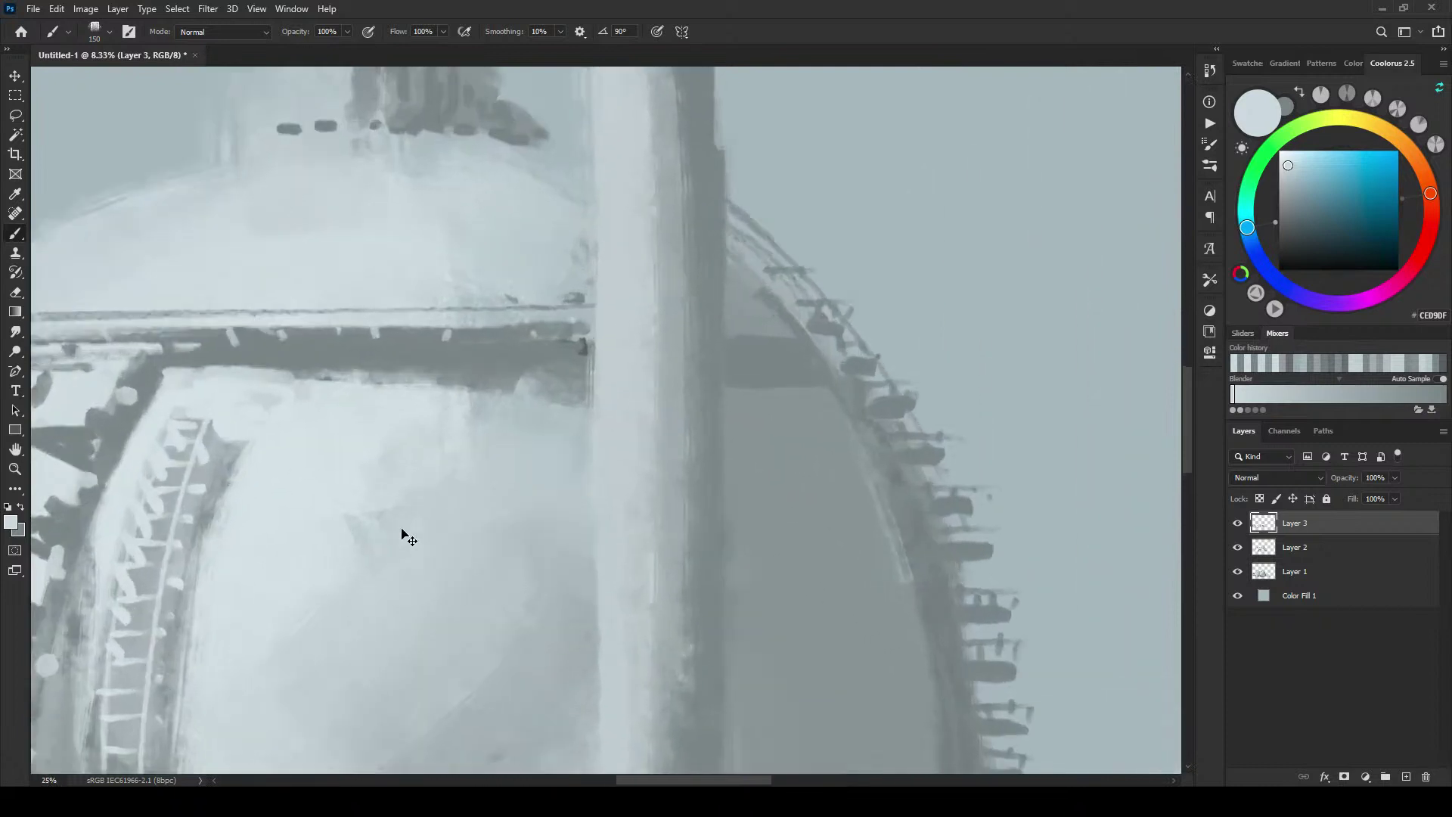
pyautogui.moveTo(411, 472)
pyautogui.mouseDown()
pyautogui.moveTo(557, 315)
pyautogui.moveTo(242, 477)
pyautogui.moveTo(353, 537)
pyautogui.mouseUp()
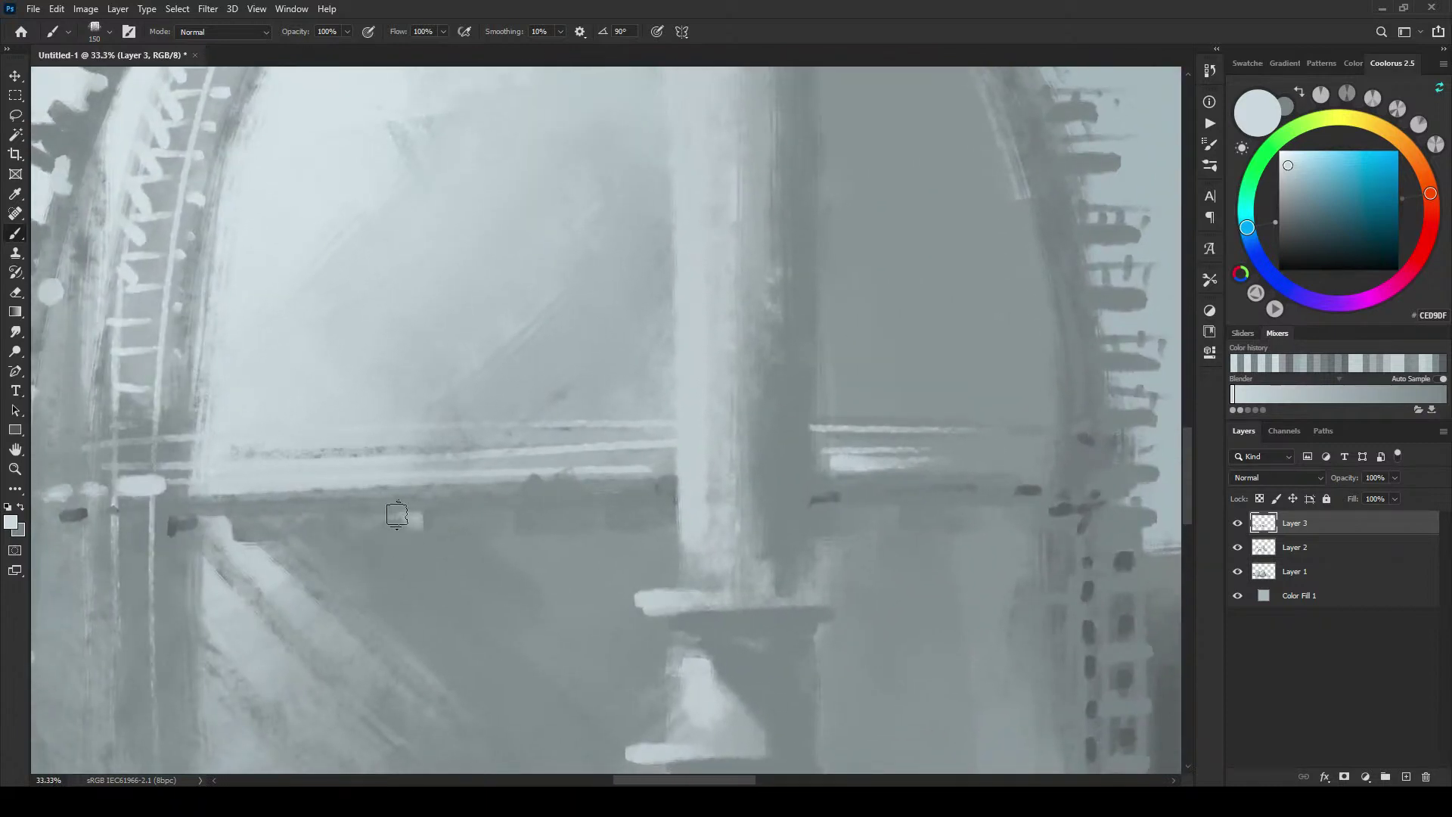
pyautogui.press('[')
pyautogui.press('[')
pyautogui.keyDown('alt'); pyautogui.click(556, 492); pyautogui.keyUp('alt')
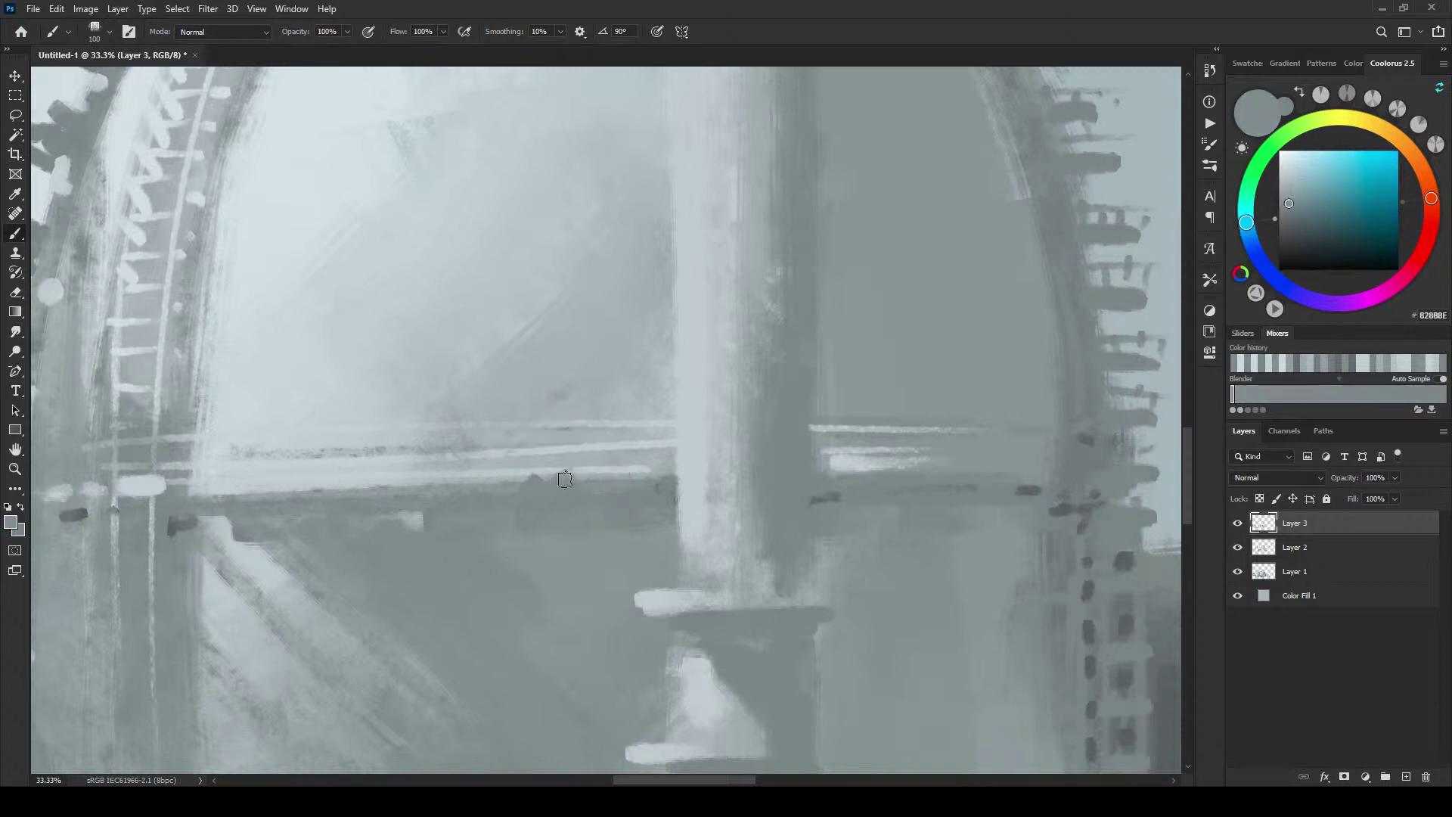
pyautogui.press('[')
pyautogui.press('[')
pyautogui.press('[')
pyautogui.press('[')
pyautogui.press('[')
pyautogui.press('[')
pyautogui.keyDown('alt'); pyautogui.click(663, 488); pyautogui.keyUp('alt')
pyautogui.moveTo(223, 497); pyautogui.dragTo(356, 493)
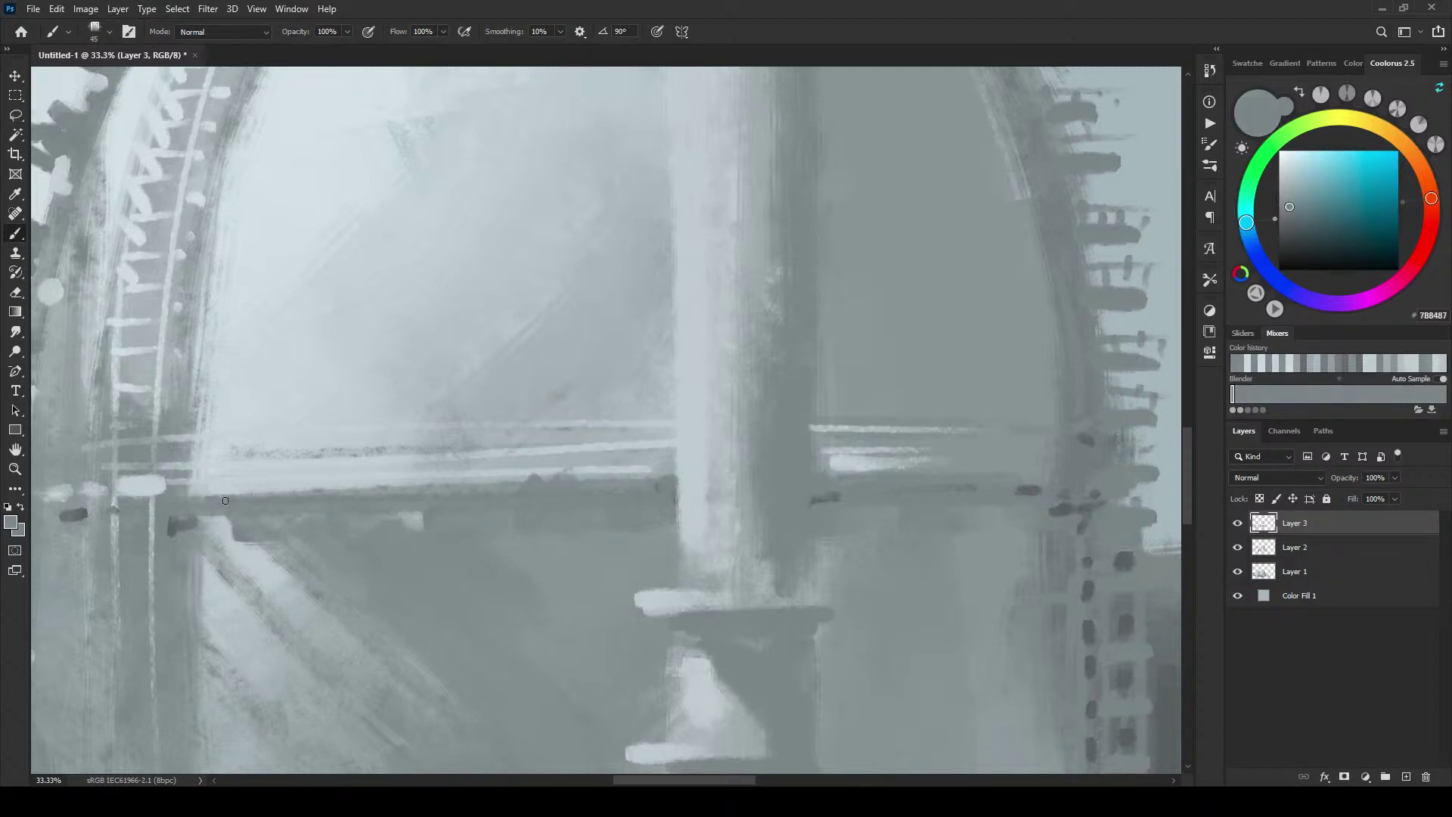
# Step: Extend the dark edge under the walkway as far as the chimney, repainting it after undoing the first stroke
pyautogui.moveTo(241, 493); pyautogui.dragTo(693, 480)
pyautogui.hotkey('ctrl', 'z')
pyautogui.moveTo(262, 500); pyautogui.dragTo(655, 490)
# Step: Sample grey #959EA2 and paint a row of short vertical brackets across the dark edge under the walkway
pyautogui.keyDown('alt'); pyautogui.click(354, 484); pyautogui.keyUp('alt')
pyautogui.press(']')
pyautogui.press(']')
pyautogui.press(']')
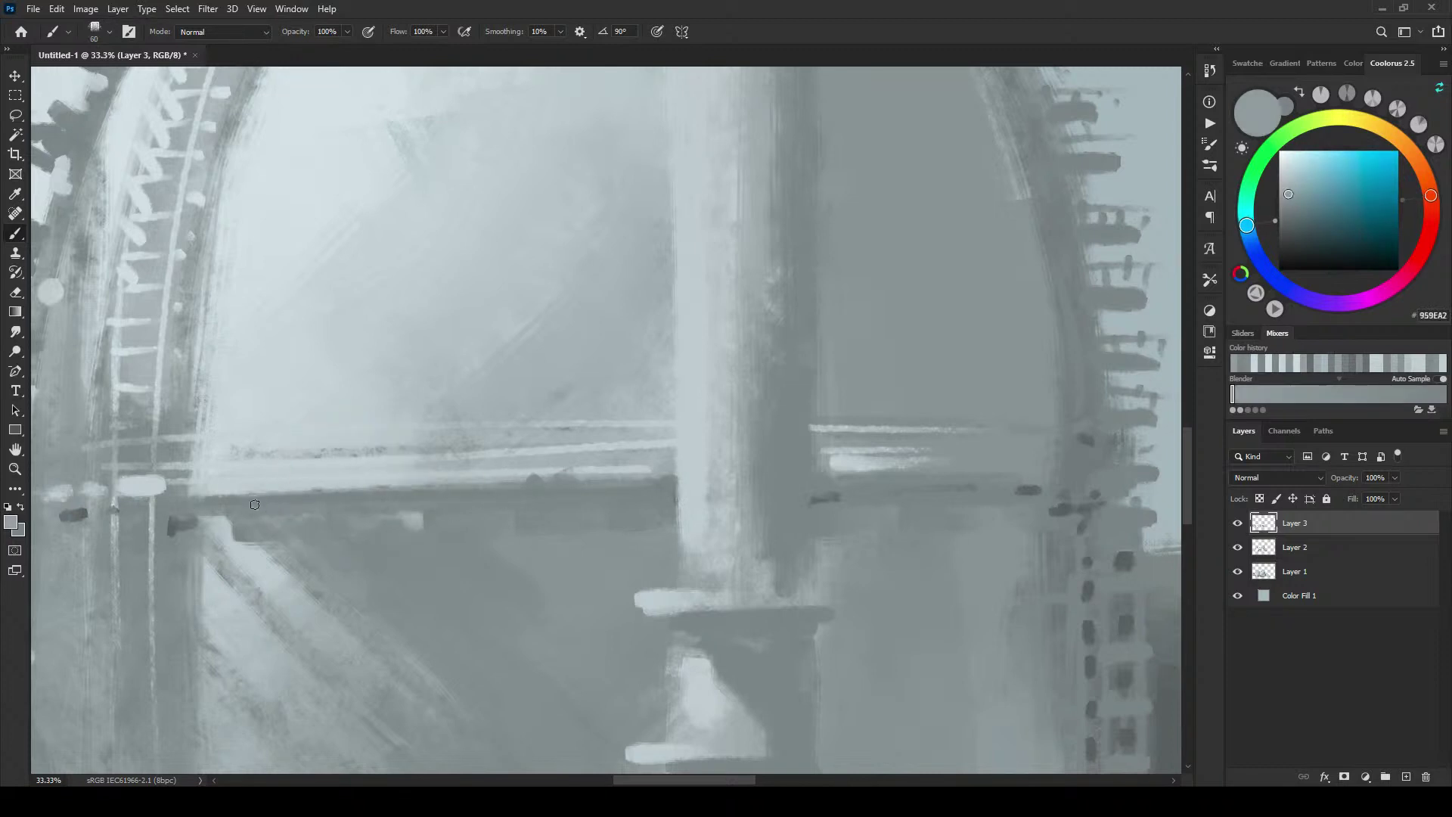
pyautogui.press('[')
pyautogui.press('[')
pyautogui.press('[')
pyautogui.moveTo(319, 495)
pyautogui.mouseDown()
pyautogui.moveTo(320, 513)
pyautogui.moveTo(393, 506)
pyautogui.mouseUp()
pyautogui.moveTo(482, 489)
pyautogui.mouseDown()
pyautogui.moveTo(551, 505)
pyautogui.moveTo(628, 499)
pyautogui.mouseUp()
# Step: Sample pale #C5D1D7 and paint a thin highlight along the walkway's edge just above the brackets
pyautogui.press('[')
pyautogui.press('[')
pyautogui.press('[')
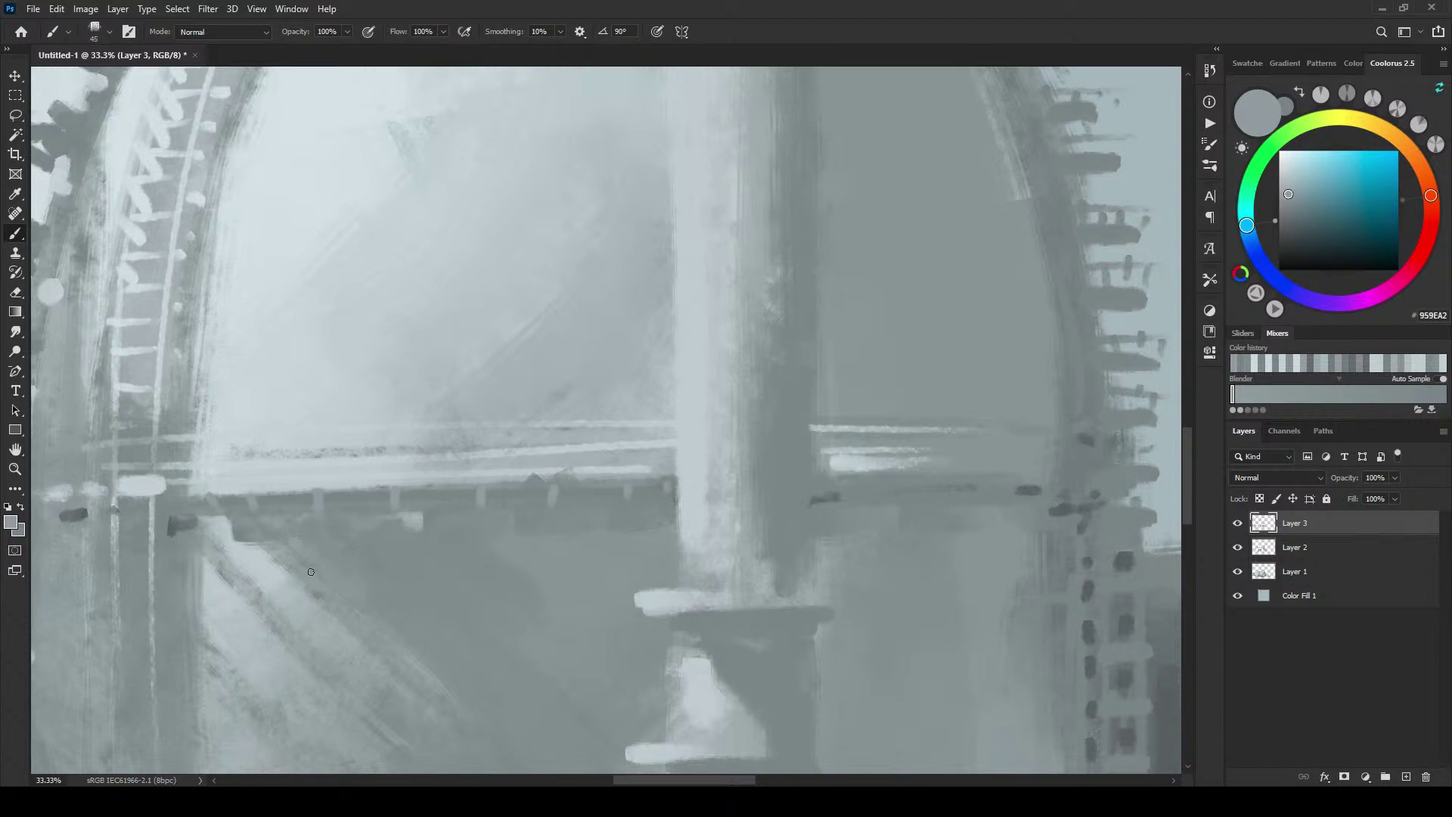
pyautogui.press('[')
pyautogui.press('[')
pyautogui.press('[')
pyautogui.press('[')
pyautogui.press('[')
pyautogui.press('[')
pyautogui.keyDown('alt'); pyautogui.click(144, 483); pyautogui.keyUp('alt')
pyautogui.press(']')
pyautogui.press(']')
pyautogui.press(']')
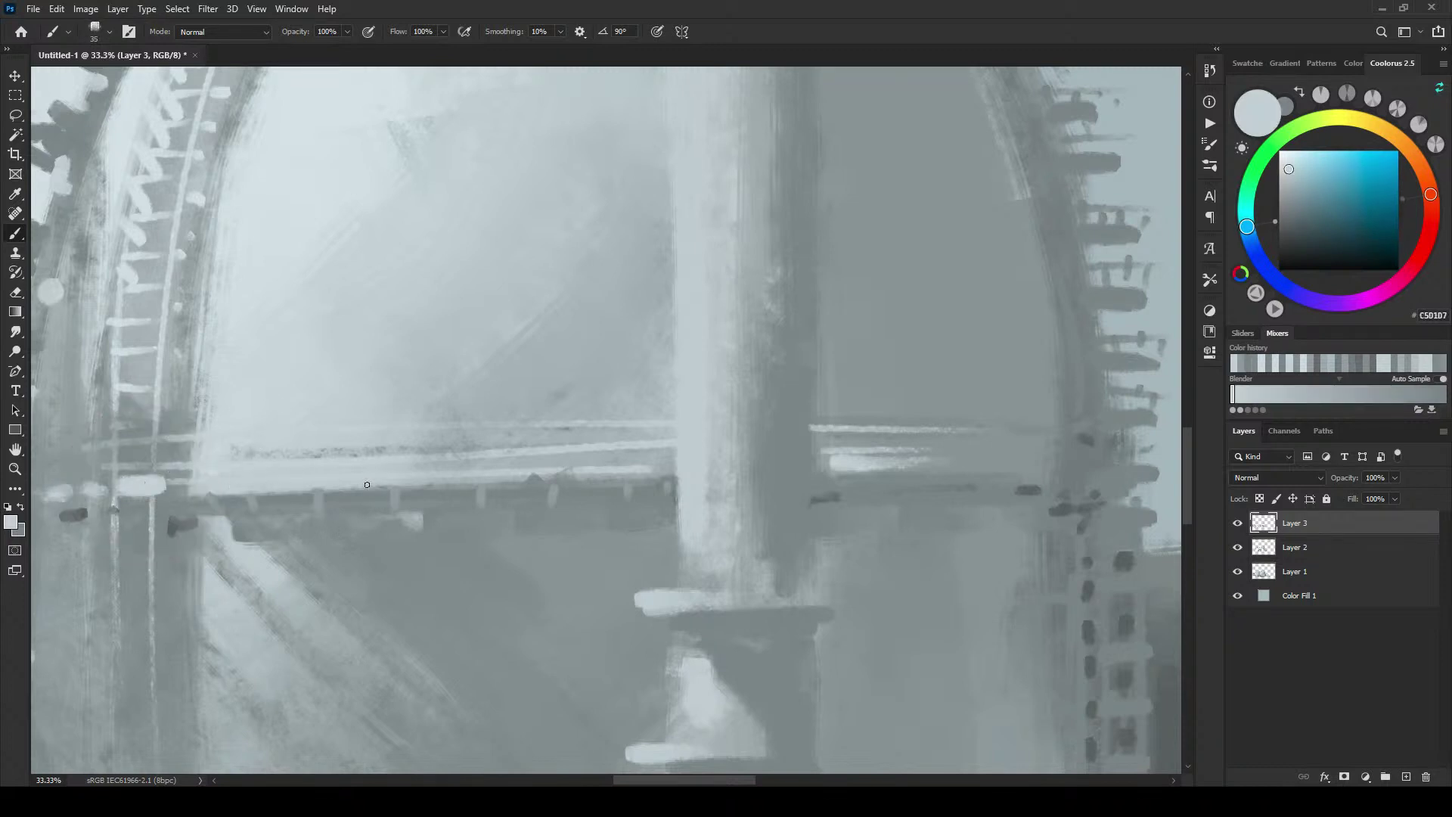
pyautogui.moveTo(367, 484); pyautogui.dragTo(552, 481)
pyautogui.press(']')
pyautogui.press(']')
pyautogui.moveTo(357, 481); pyautogui.dragTo(563, 481)
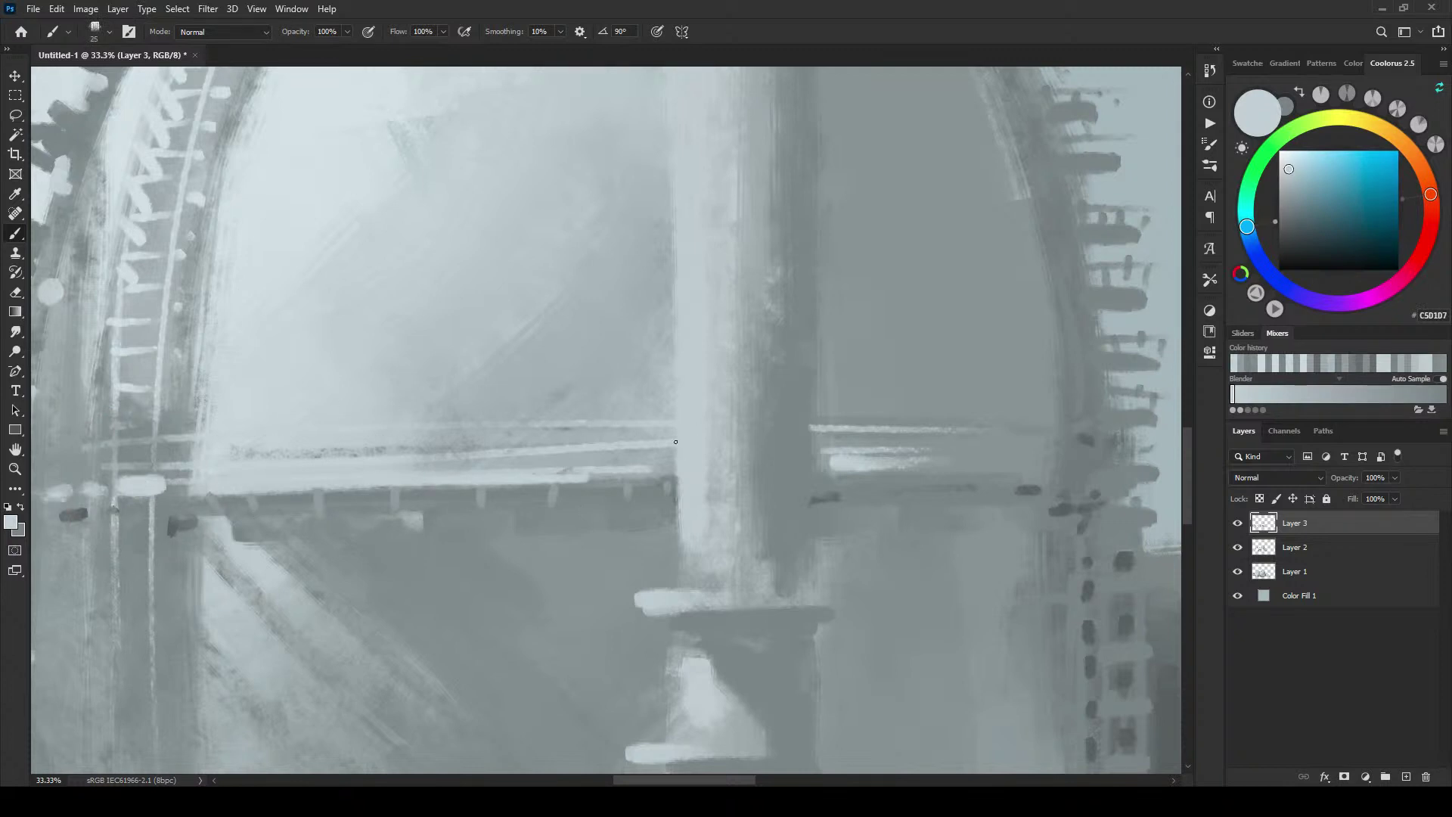
# Step: Sample grey #8E979B and trim the underside of the walkway highlight near the chimney with a 50 px brush
pyautogui.press(']')
pyautogui.press(']')
pyautogui.press(']')
pyautogui.press(']')
pyautogui.press(']')
pyautogui.keyDown('alt'); pyautogui.click(606, 473); pyautogui.keyUp('alt')
pyautogui.moveTo(606, 476)
pyautogui.mouseDown()
pyautogui.moveTo(487, 488)
pyautogui.moveTo(608, 481)
pyautogui.moveTo(520, 484)
pyautogui.mouseUp()
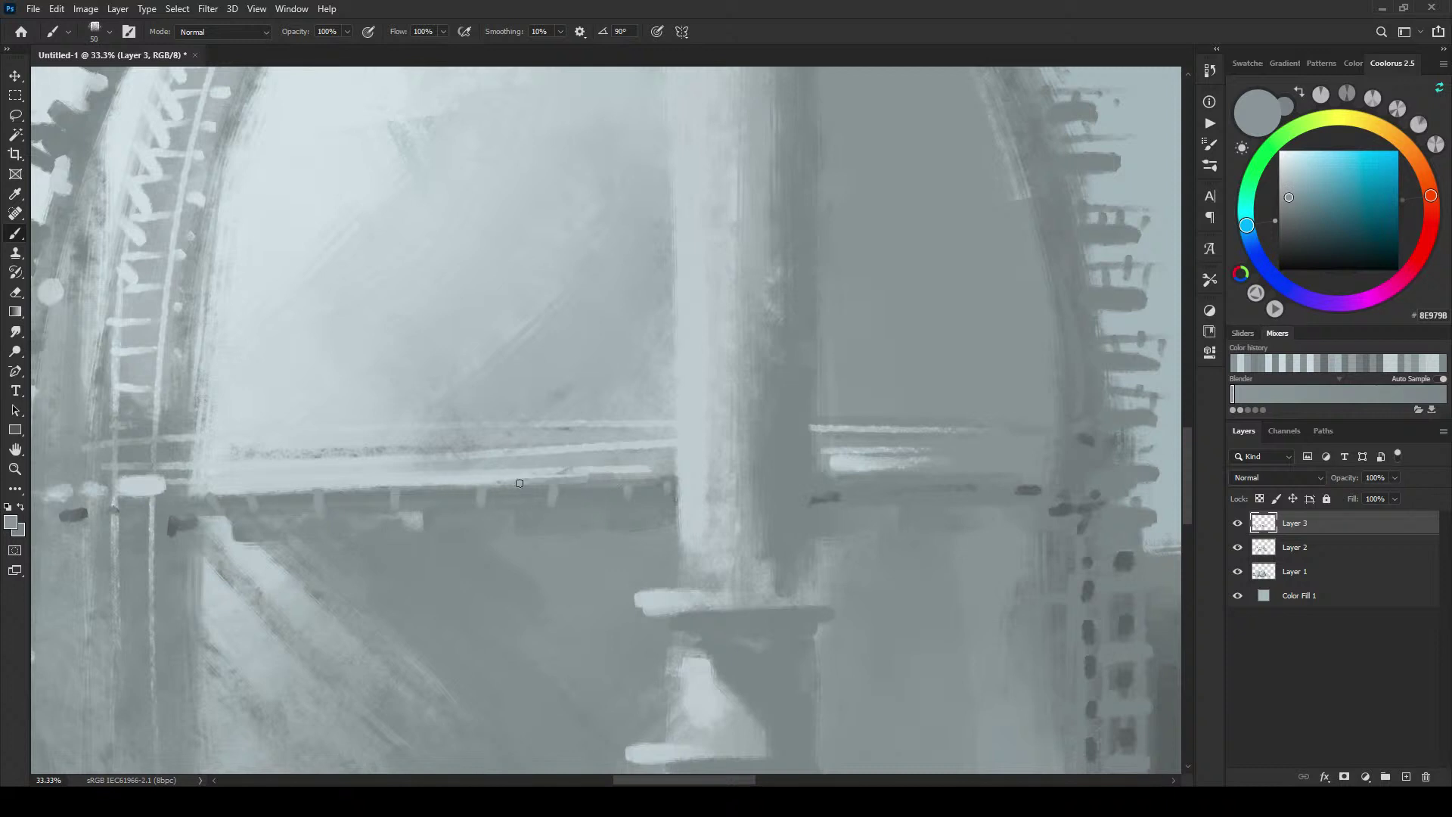
# Step: Sample grey #848D90 and paint a thin shadow line above the walkway highlight beside the chimney
pyautogui.press('[')
pyautogui.press('[')
pyautogui.press('[')
pyautogui.press(']')
pyautogui.press(']')
pyautogui.press(']')
pyautogui.press(']')
pyautogui.press(']')
pyautogui.press(']')
pyautogui.press(']')
pyautogui.keyDown('alt'); pyautogui.click(254, 522); pyautogui.keyUp('alt')
pyautogui.press('[')
pyautogui.press('[')
pyautogui.press('[')
pyautogui.press('[')
pyautogui.press('[')
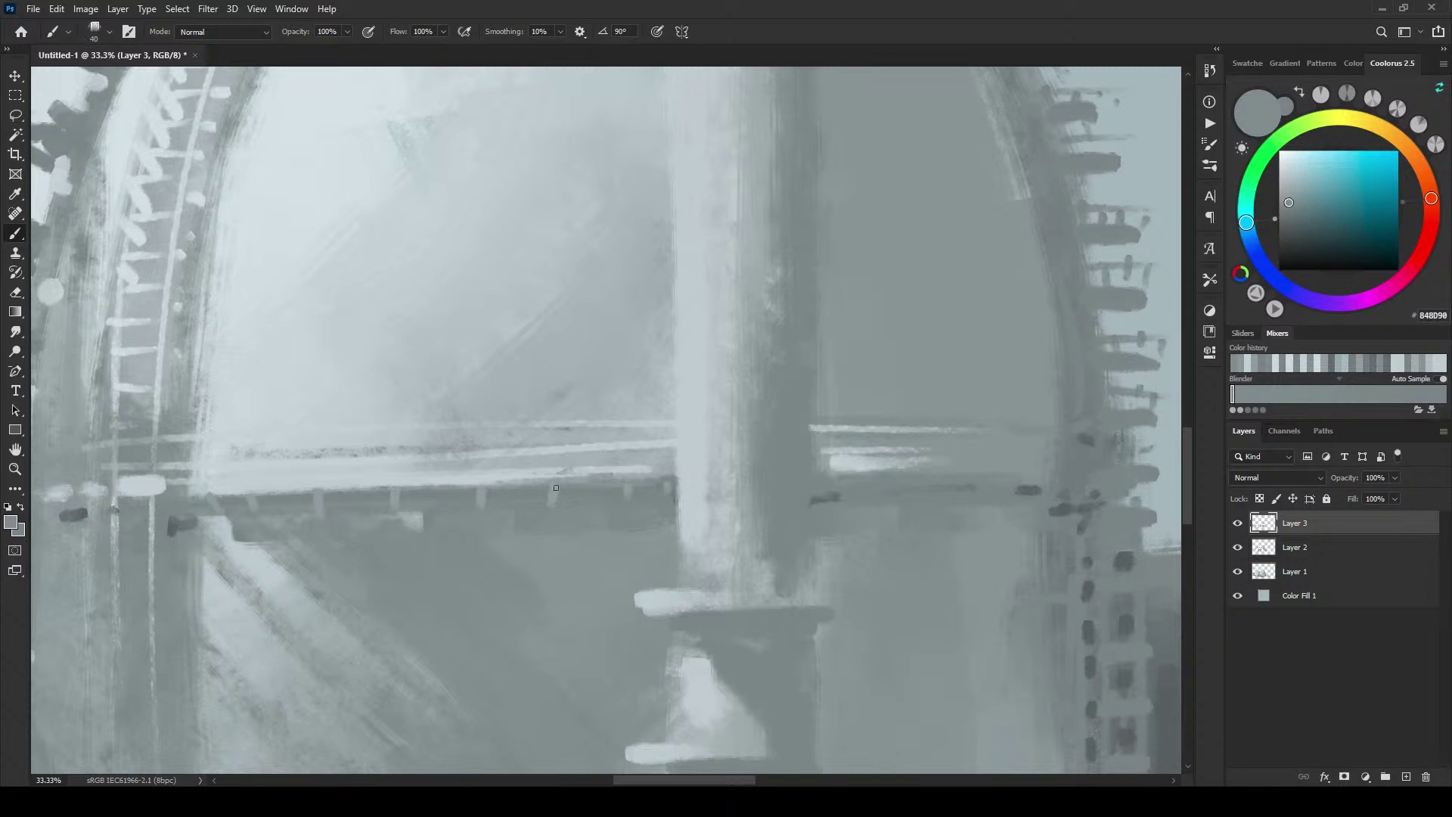
pyautogui.press('[')
pyautogui.press('[')
pyautogui.press(']')
pyautogui.press(']')
pyautogui.press(']')
pyautogui.press(']')
pyautogui.moveTo(671, 463); pyautogui.dragTo(575, 463)
# Step: Lengthen the thin shadow line between the rails with a second stroke ending at the chimney
pyautogui.press('[')
pyautogui.press('[')
pyautogui.press(']')
pyautogui.press(']')
pyautogui.moveTo(527, 467); pyautogui.dragTo(670, 461)
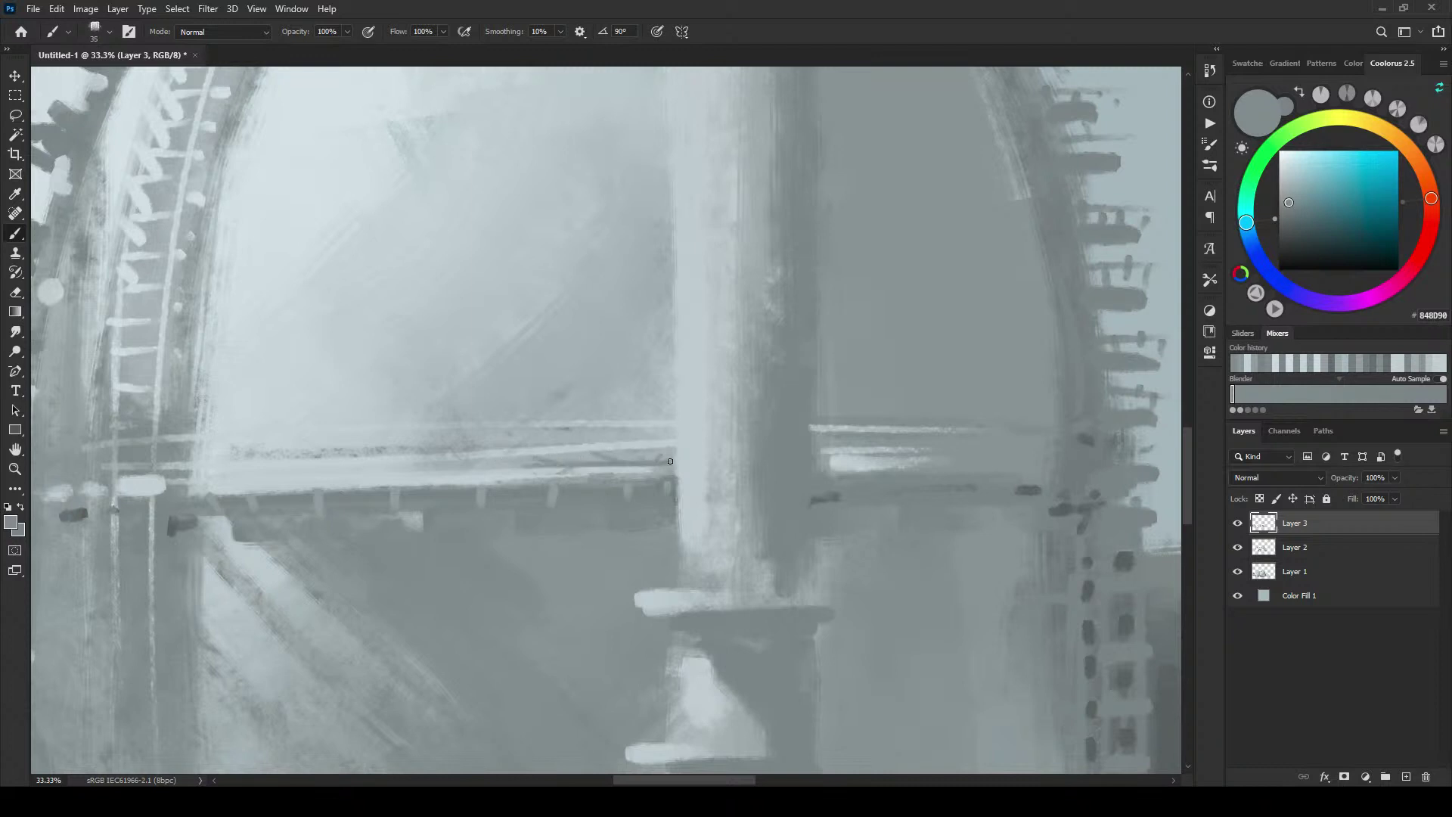
# Step: Sample pale #C0CBD1 and paint vertical posts along the railing left of the chimney, undoing one post stroke along the way
pyautogui.keyDown('alt'); pyautogui.click(599, 435); pyautogui.keyUp('alt')
pyautogui.press(']')
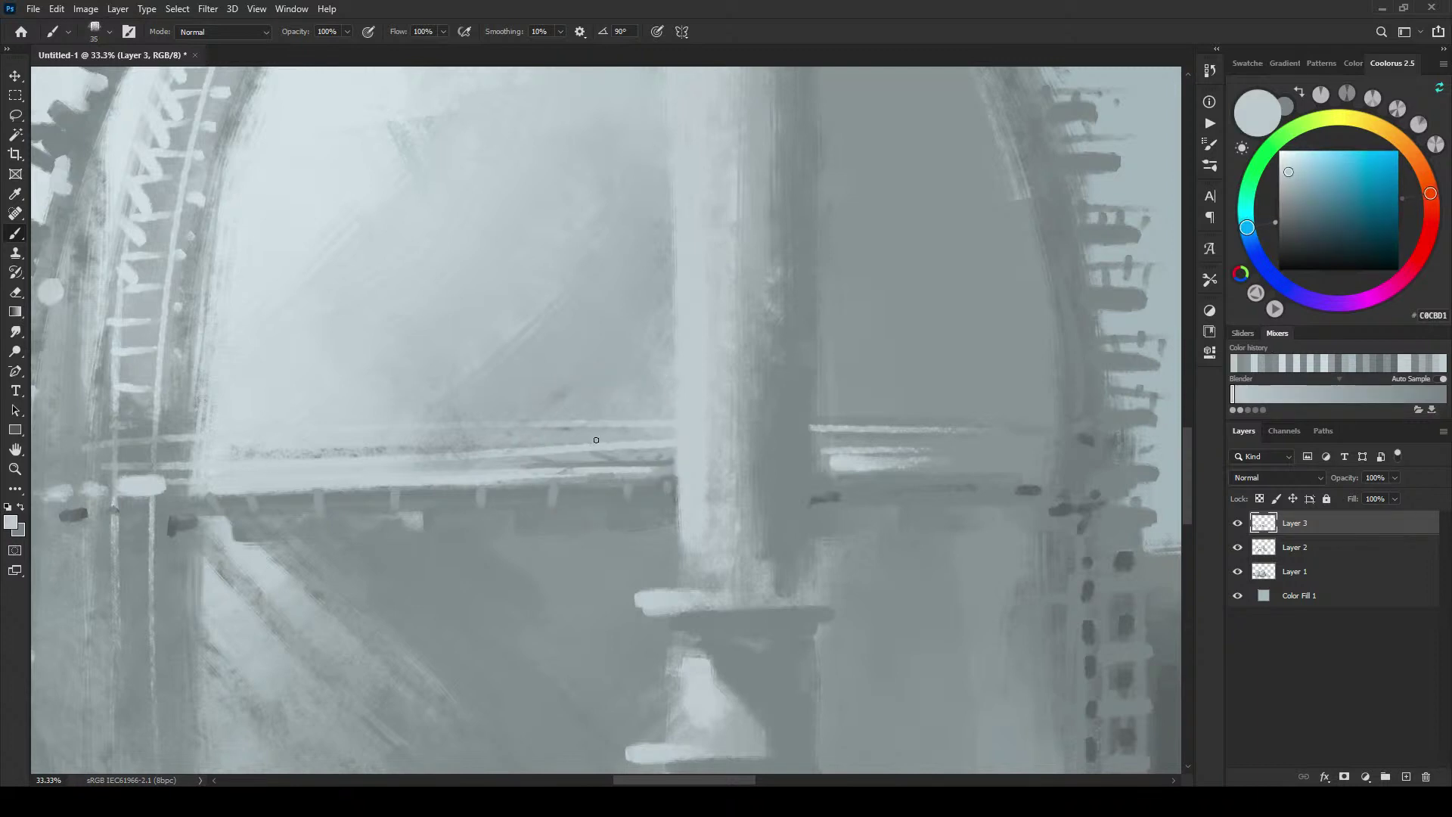
pyautogui.press('[')
pyautogui.moveTo(598, 426); pyautogui.dragTo(599, 467)
pyautogui.moveTo(651, 427); pyautogui.dragTo(652, 464)
pyautogui.moveTo(537, 426); pyautogui.dragTo(538, 466)
pyautogui.hotkey('ctrl', 'z')
pyautogui.moveTo(481, 425); pyautogui.dragTo(481, 467)
pyautogui.moveTo(415, 432); pyautogui.dragTo(415, 454)
# Step: Clean up the gaps between the pale rails and posts with nearby sampled greys such as #A4AFB3, #B4BEC4 and #A8B2B6
pyautogui.keyDown('alt'); pyautogui.click(578, 395); pyautogui.keyUp('alt')
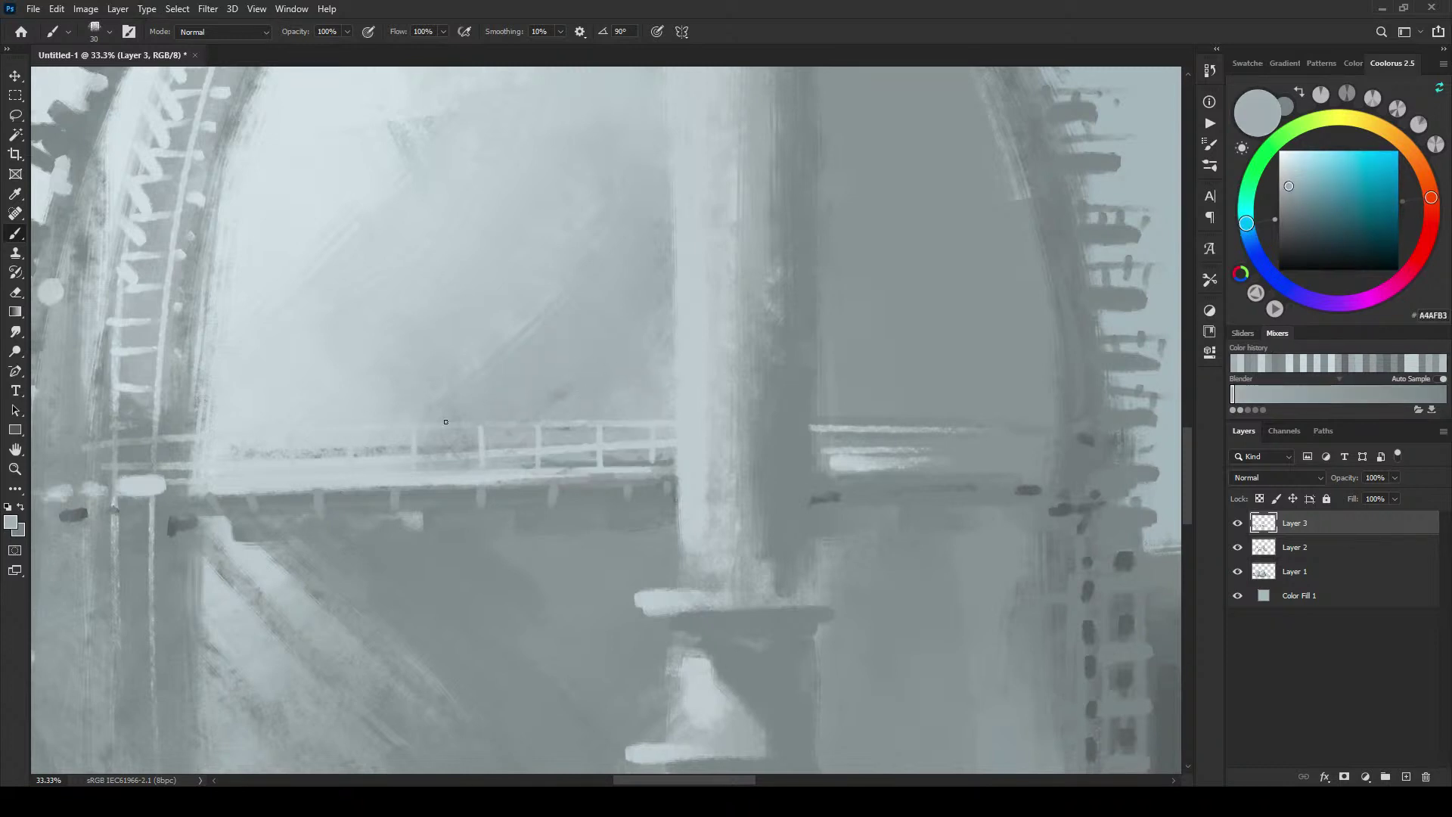
pyautogui.keyDown('alt'); pyautogui.click(593, 416); pyautogui.keyUp('alt')
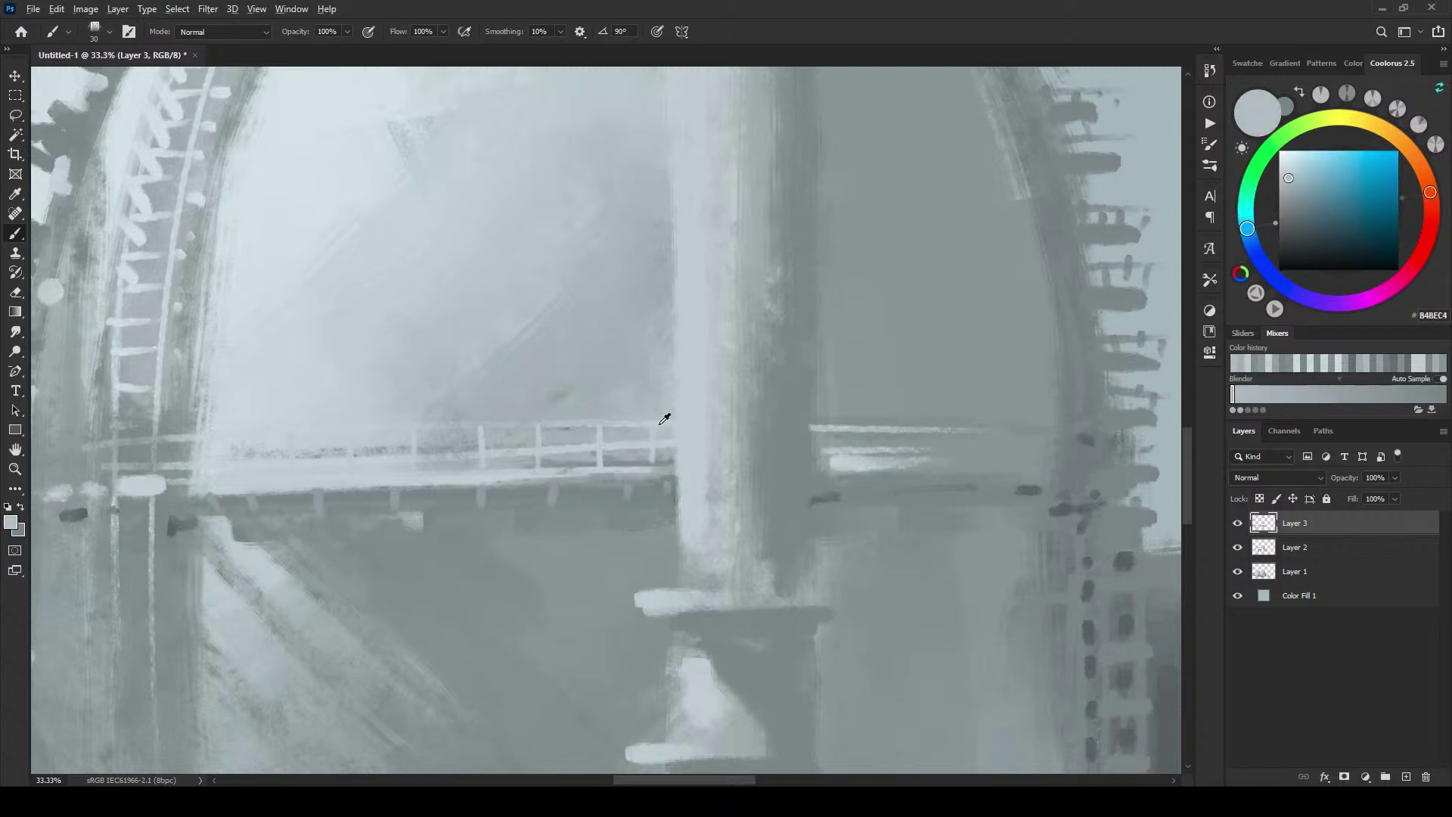
pyautogui.keyDown('alt'); pyautogui.click(620, 433); pyautogui.keyUp('alt')
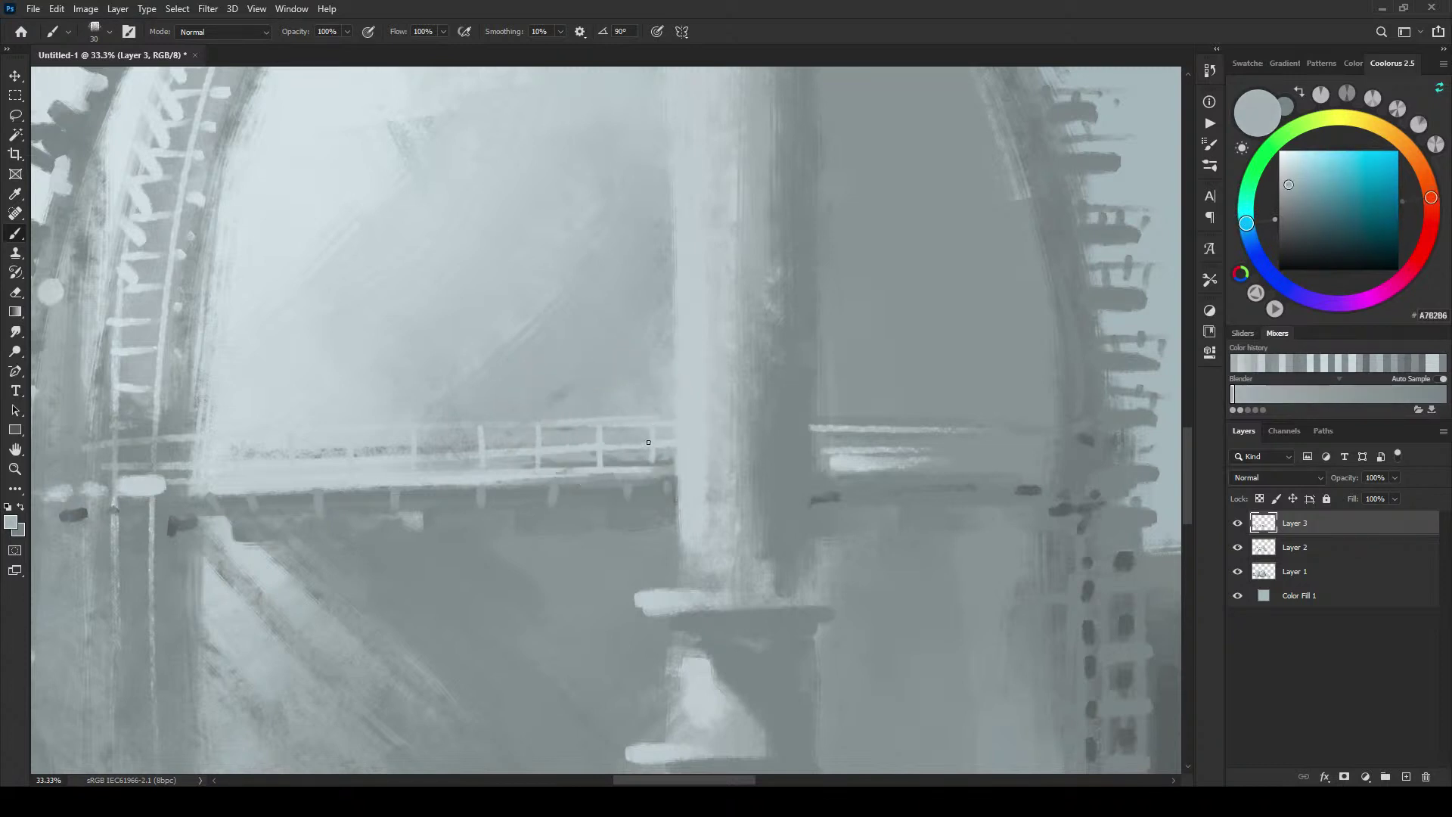
pyautogui.keyDown('alt'); pyautogui.click(585, 451); pyautogui.keyUp('alt')
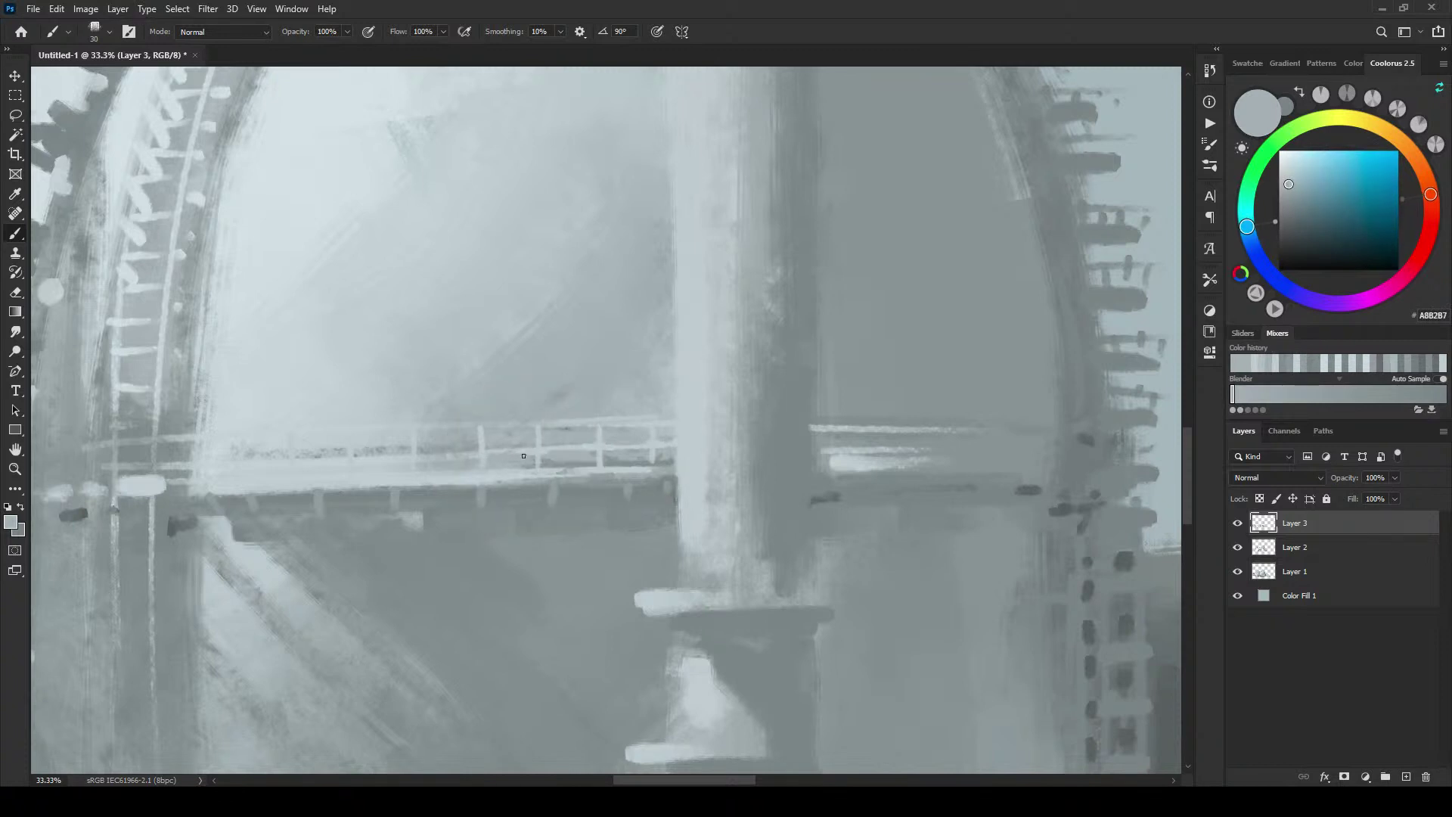
pyautogui.keyDown('alt'); pyautogui.click(470, 461); pyautogui.keyUp('alt')
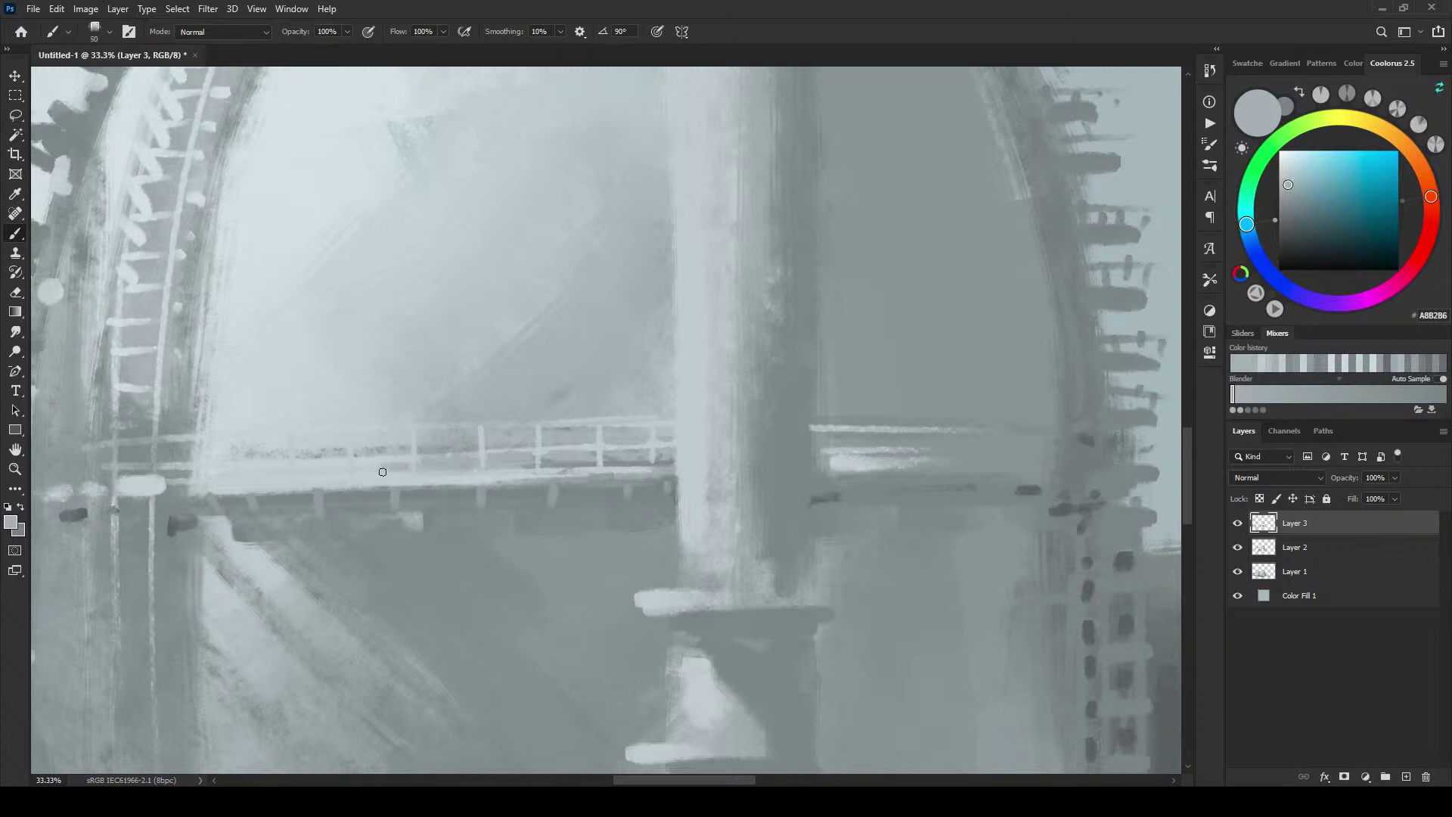
pyautogui.press(']')
pyautogui.press(']')
pyautogui.press(']')
pyautogui.press('[')
# Step: Sample grey #8F999C and paint a darker rail with small posts across the pale railing, repainting the rail after one undo
pyautogui.keyDown('alt'); pyautogui.click(555, 454); pyautogui.keyUp('alt')
pyautogui.press('[')
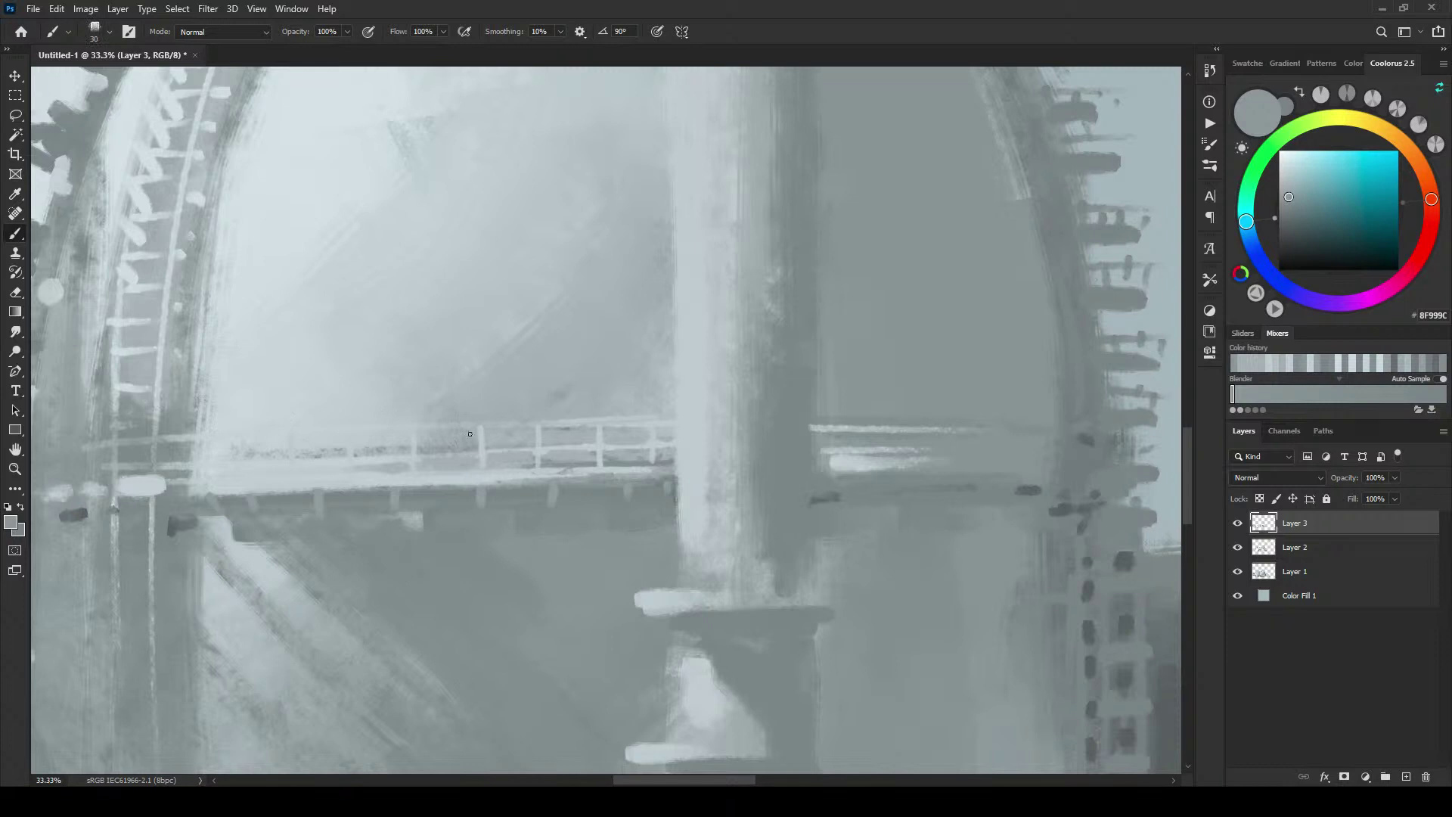
pyautogui.moveTo(425, 443); pyautogui.dragTo(635, 437)
pyautogui.hotkey('ctrl', 'z')
pyautogui.moveTo(408, 442); pyautogui.dragTo(697, 430)
pyautogui.moveTo(509, 442)
pyautogui.mouseDown()
pyautogui.moveTo(509, 474)
pyautogui.moveTo(616, 453)
pyautogui.moveTo(573, 442)
pyautogui.moveTo(590, 462)
pyautogui.moveTo(633, 454)
pyautogui.mouseUp()
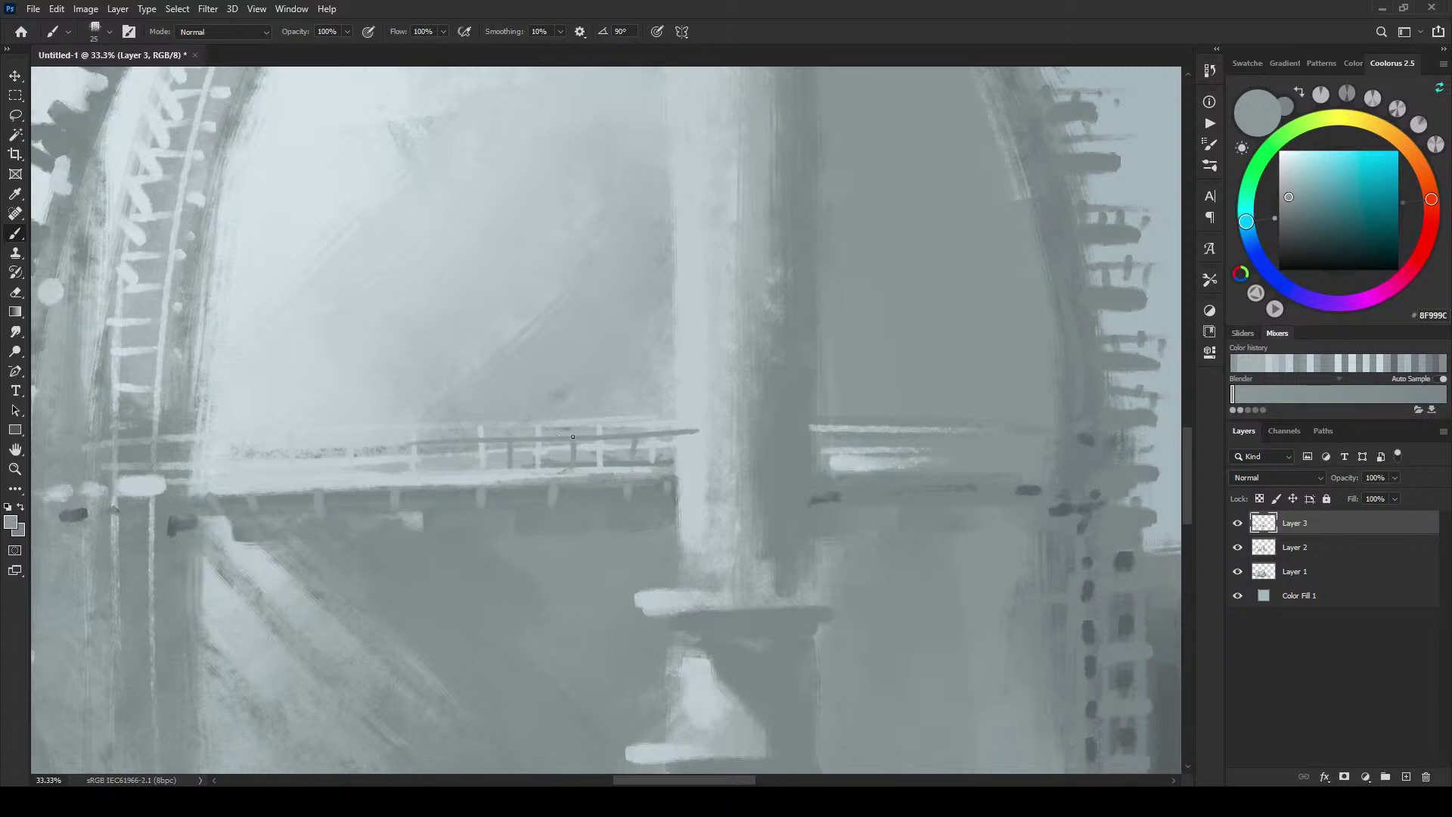
# Step: Add darker posts at the railing's left part, and repaint the chimney's left edge over the rail ends with sampled pale #C3CDD2
pyautogui.moveTo(447, 450)
pyautogui.mouseDown()
pyautogui.moveTo(446, 478)
pyautogui.moveTo(379, 474)
pyautogui.moveTo(353, 449)
pyautogui.mouseUp()
pyautogui.keyDown('alt'); pyautogui.click(694, 420); pyautogui.keyUp('alt')
pyautogui.press(']')
pyautogui.press(']')
pyautogui.press(']')
pyautogui.press(']')
pyautogui.press(']')
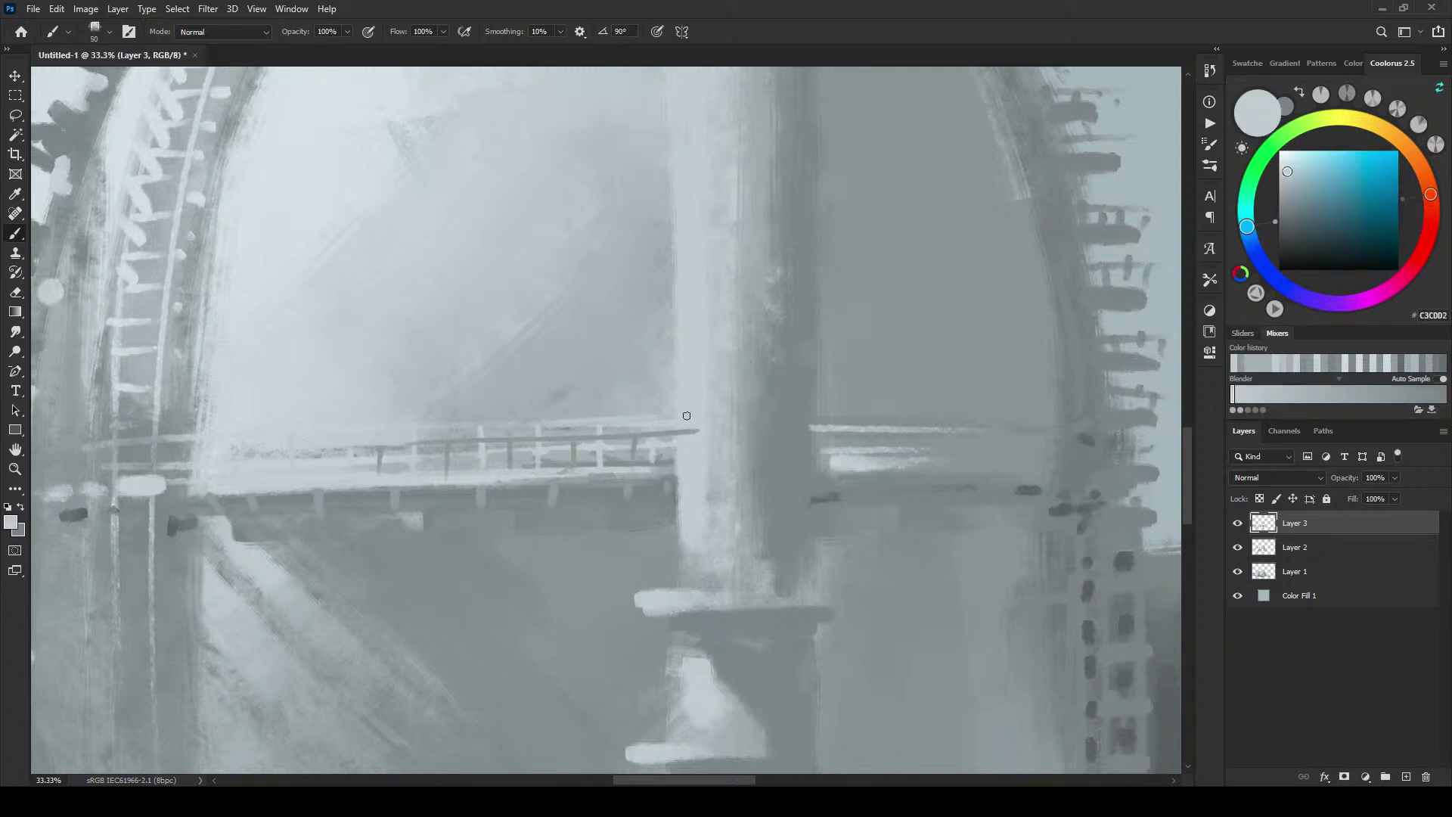
pyautogui.moveTo(688, 418); pyautogui.dragTo(684, 462)
# Step: Sample pale #C0CBD1 and repaint the railing's thin posts and pale rails left of the chimney with a smaller brush
pyautogui.press('[')
pyautogui.press('[')
pyautogui.press('[')
pyautogui.press('[')
pyautogui.press('[')
pyautogui.press('[')
pyautogui.keyDown('alt'); pyautogui.click(604, 445); pyautogui.keyUp('alt')
pyautogui.moveTo(601, 426); pyautogui.dragTo(605, 443)
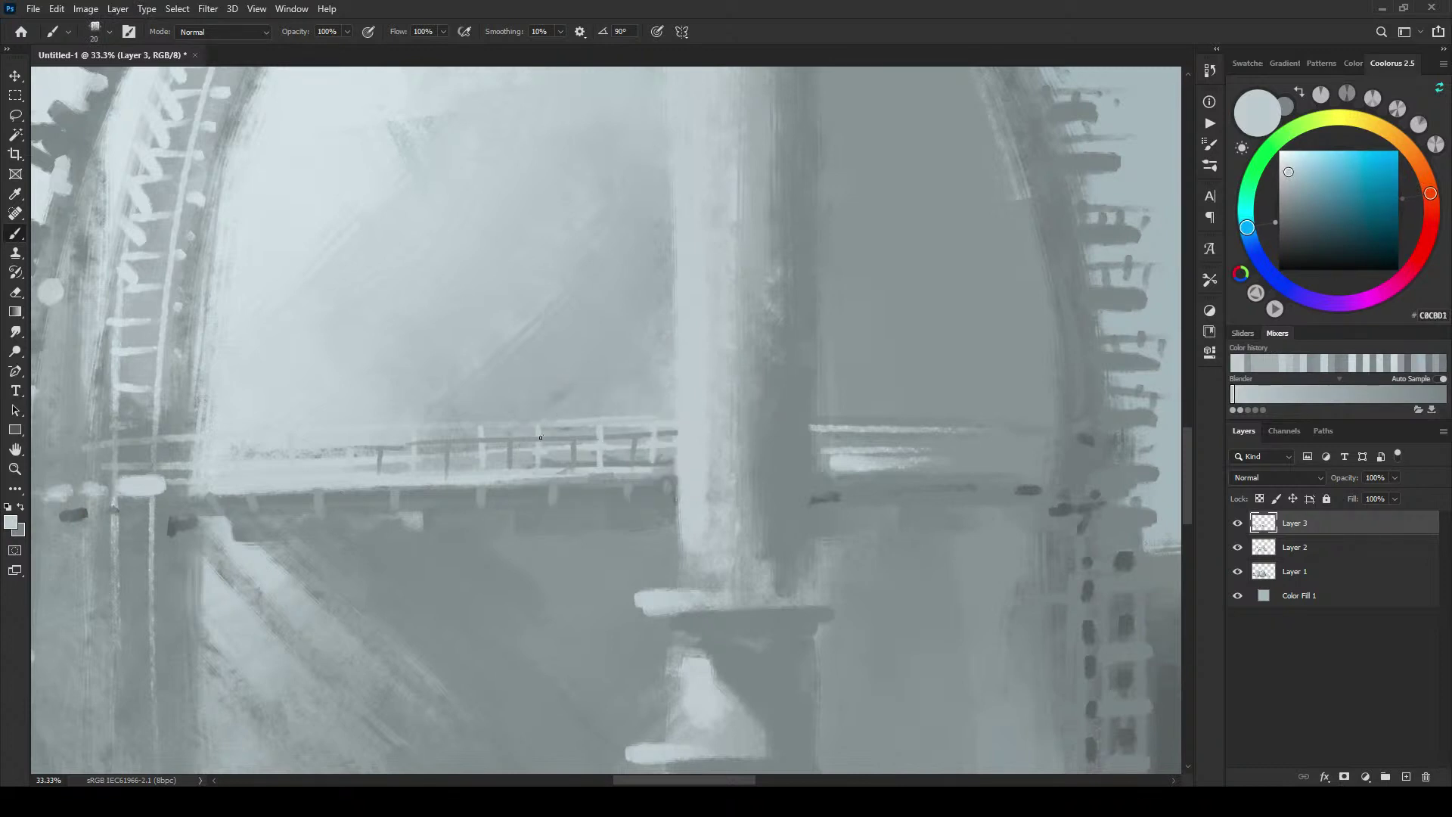
pyautogui.moveTo(481, 430); pyautogui.dragTo(482, 443)
pyautogui.moveTo(416, 457); pyautogui.dragTo(530, 452)
pyautogui.moveTo(395, 429); pyautogui.dragTo(538, 423)
# Step: Touch up the railing and its junction with the chimney, sampling #B3BEC2, #C3CDD2, #A4AEB2 and #C0CBD1
pyautogui.keyDown('alt'); pyautogui.click(663, 406); pyautogui.keyUp('alt')
pyautogui.press(']')
pyautogui.press(']')
pyautogui.press(']')
pyautogui.press(']')
pyautogui.press(']')
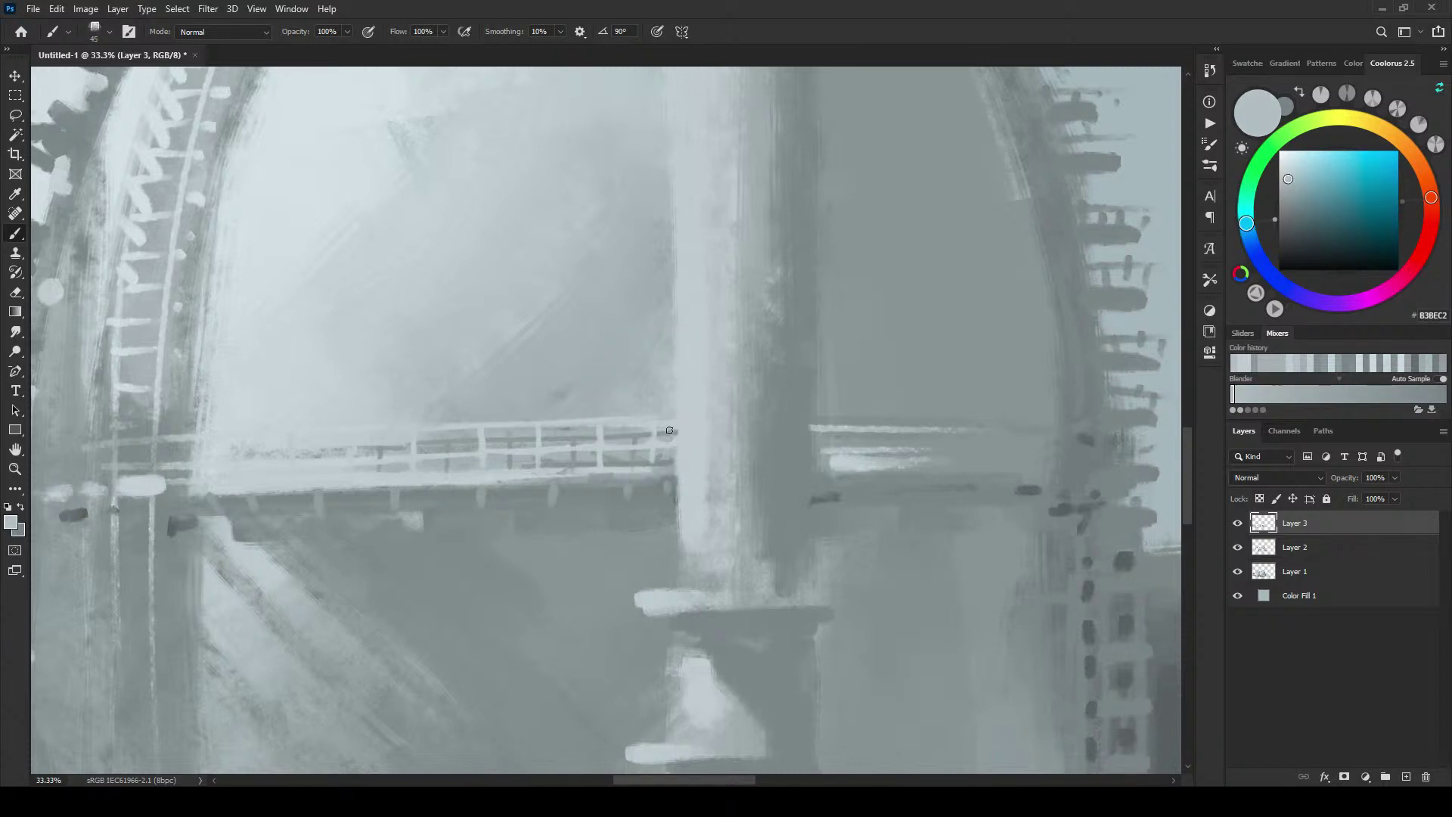
pyautogui.keyDown('alt'); pyautogui.click(685, 425); pyautogui.keyUp('alt')
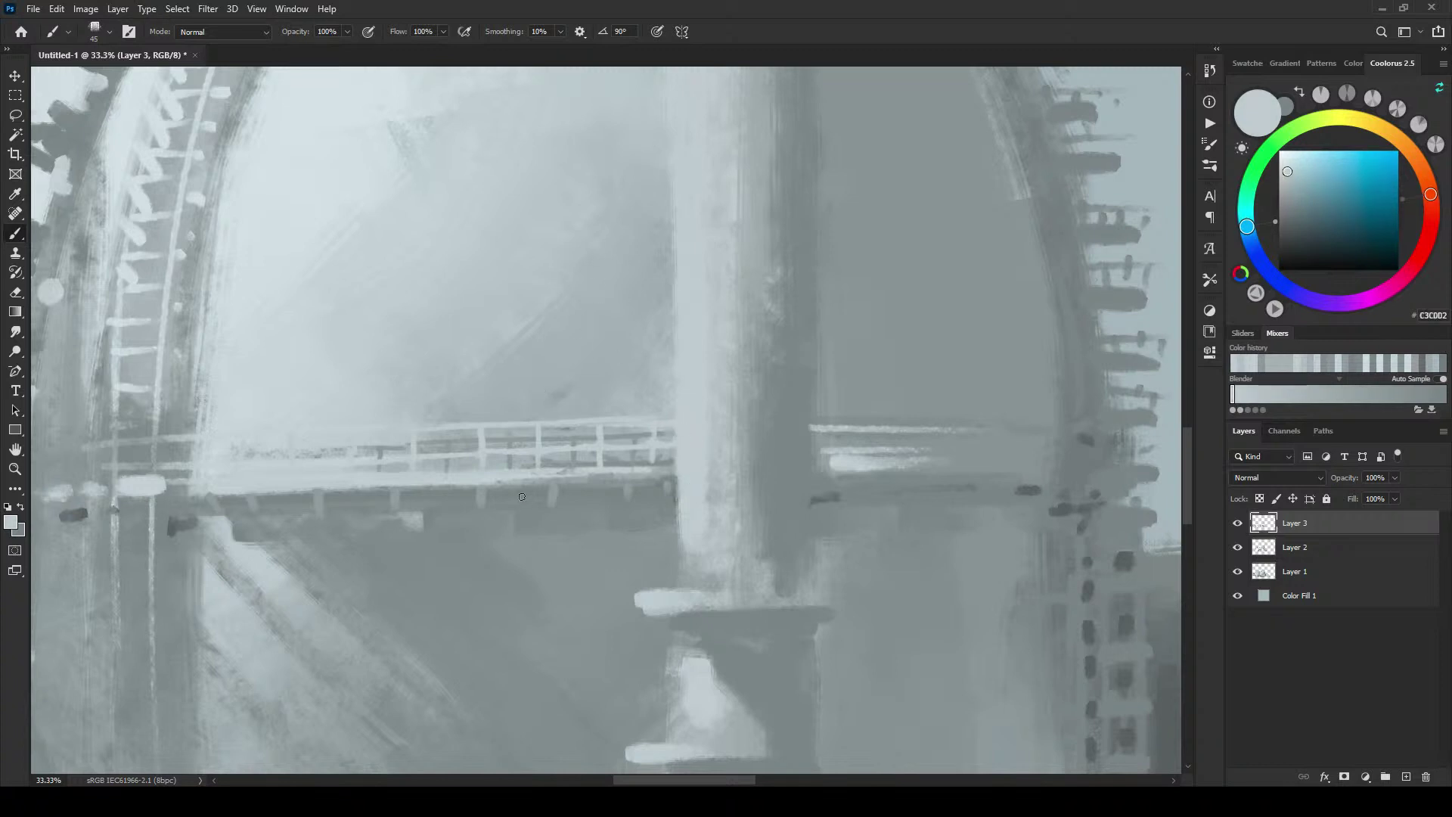
pyautogui.keyDown('alt'); pyautogui.click(534, 397); pyautogui.keyUp('alt')
pyautogui.press('[')
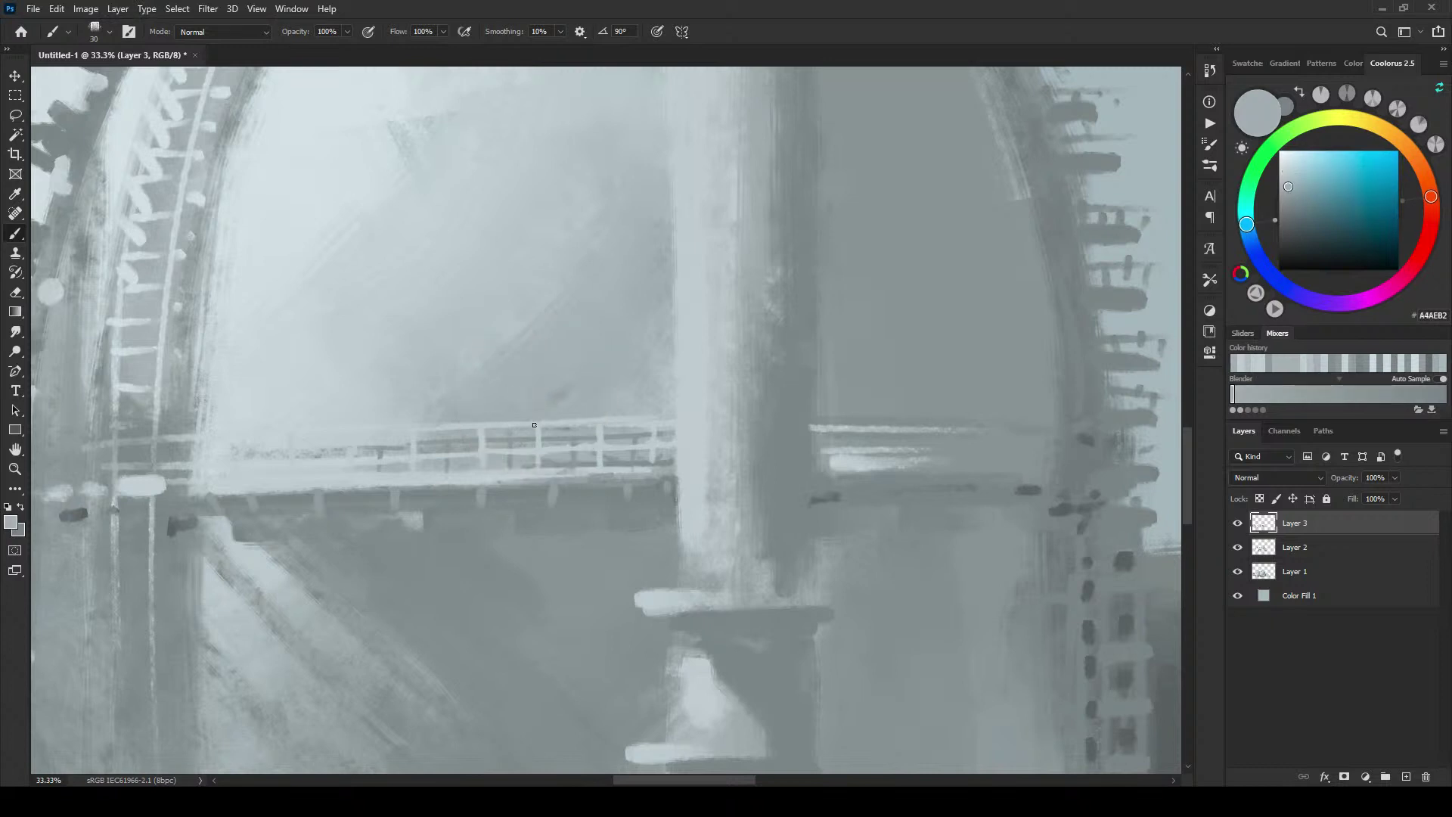
pyautogui.keyDown('alt'); pyautogui.click(536, 424); pyautogui.keyUp('alt')
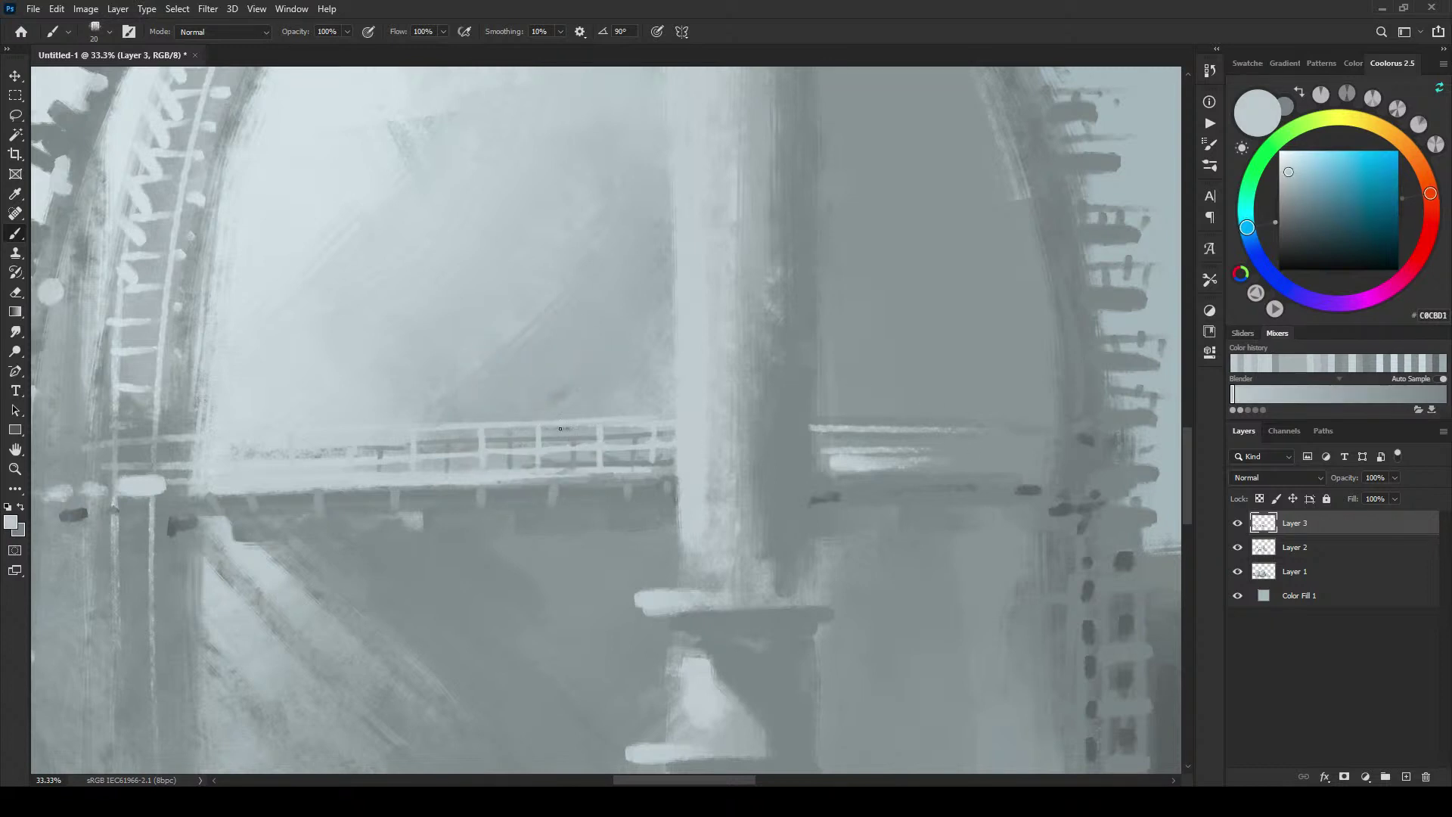
pyautogui.moveTo(460, 321); pyautogui.dragTo(507, 396)
pyautogui.moveTo(569, 295); pyautogui.dragTo(424, 382)
pyautogui.hotkey('ctrl', 'z')
pyautogui.hotkey('ctrl', 'z')
pyautogui.moveTo(512, 367)
pyautogui.mouseDown()
pyautogui.moveTo(549, 392)
pyautogui.moveTo(515, 376)
pyautogui.moveTo(518, 352)
pyautogui.mouseUp()
pyautogui.hotkey('ctrl', 'z')
pyautogui.hotkey('ctrl', 'z')
pyautogui.hotkey('ctrl', 'z')
# Step: Sample greys #8D969A and #7C8488 and paint railing details at the large dome's right edge
pyautogui.keyDown('alt'); pyautogui.click(983, 423); pyautogui.keyUp('alt')
pyautogui.press(']')
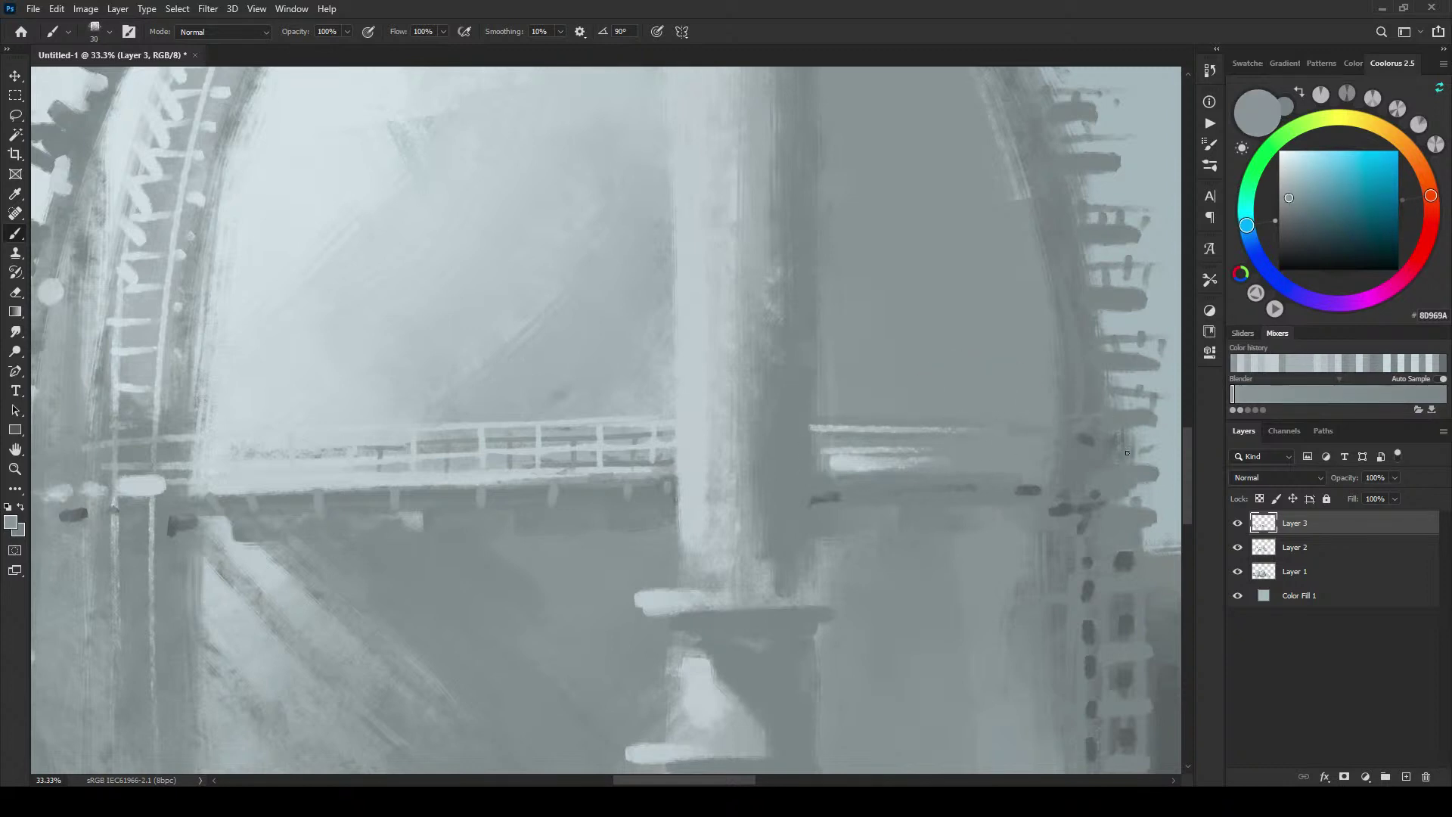
pyautogui.keyDown('alt'); pyautogui.click(1125, 452); pyautogui.keyUp('alt')
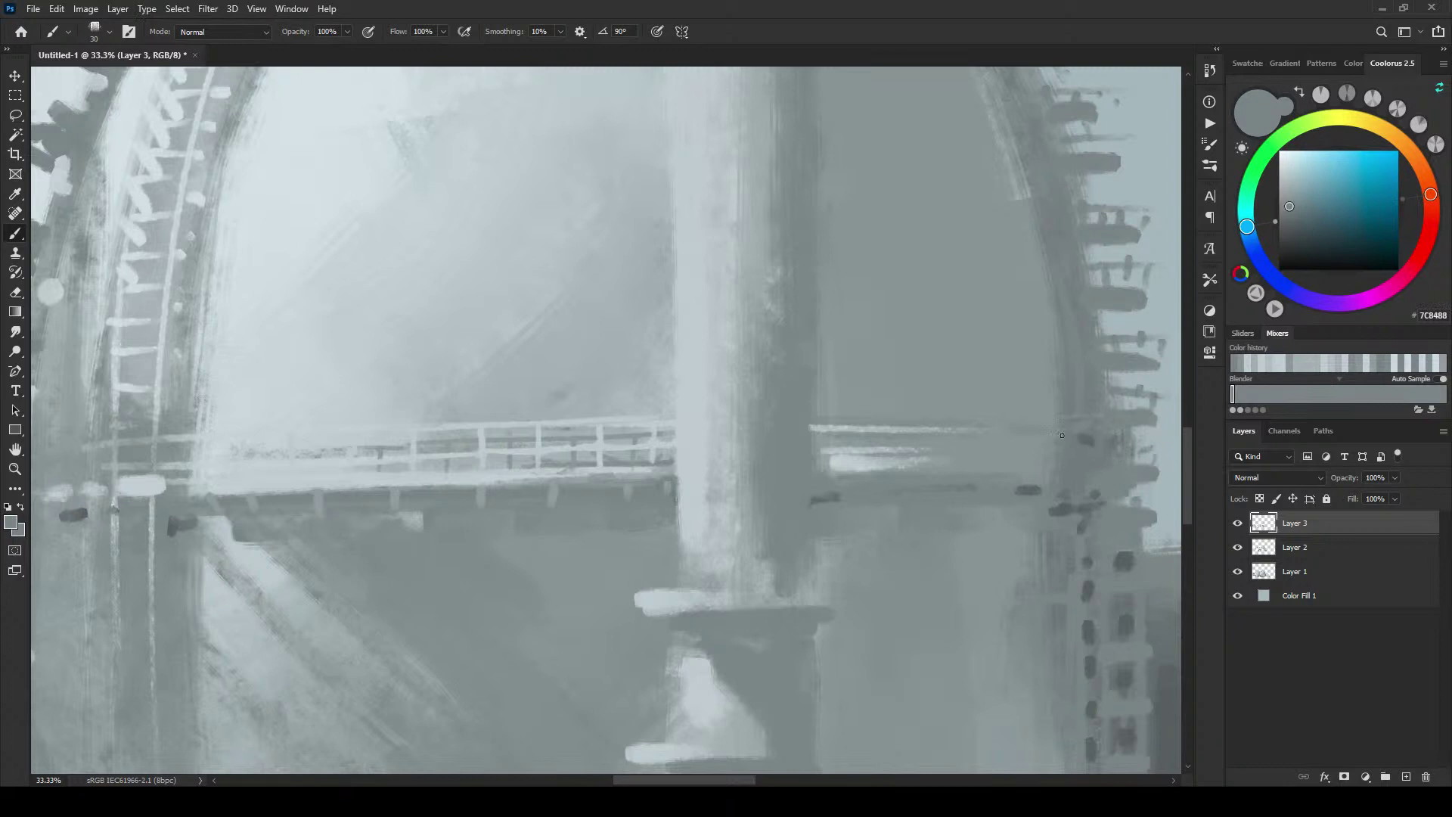
pyautogui.moveTo(1132, 438)
pyautogui.mouseDown()
pyautogui.moveTo(1183, 438)
pyautogui.moveTo(1161, 469)
pyautogui.mouseUp()
# Step: Sample #A7B2B6 and #889498 and adjust the large dome's tones around the lower walkway with a larger brush
pyautogui.scroll(-6, 955, 668)
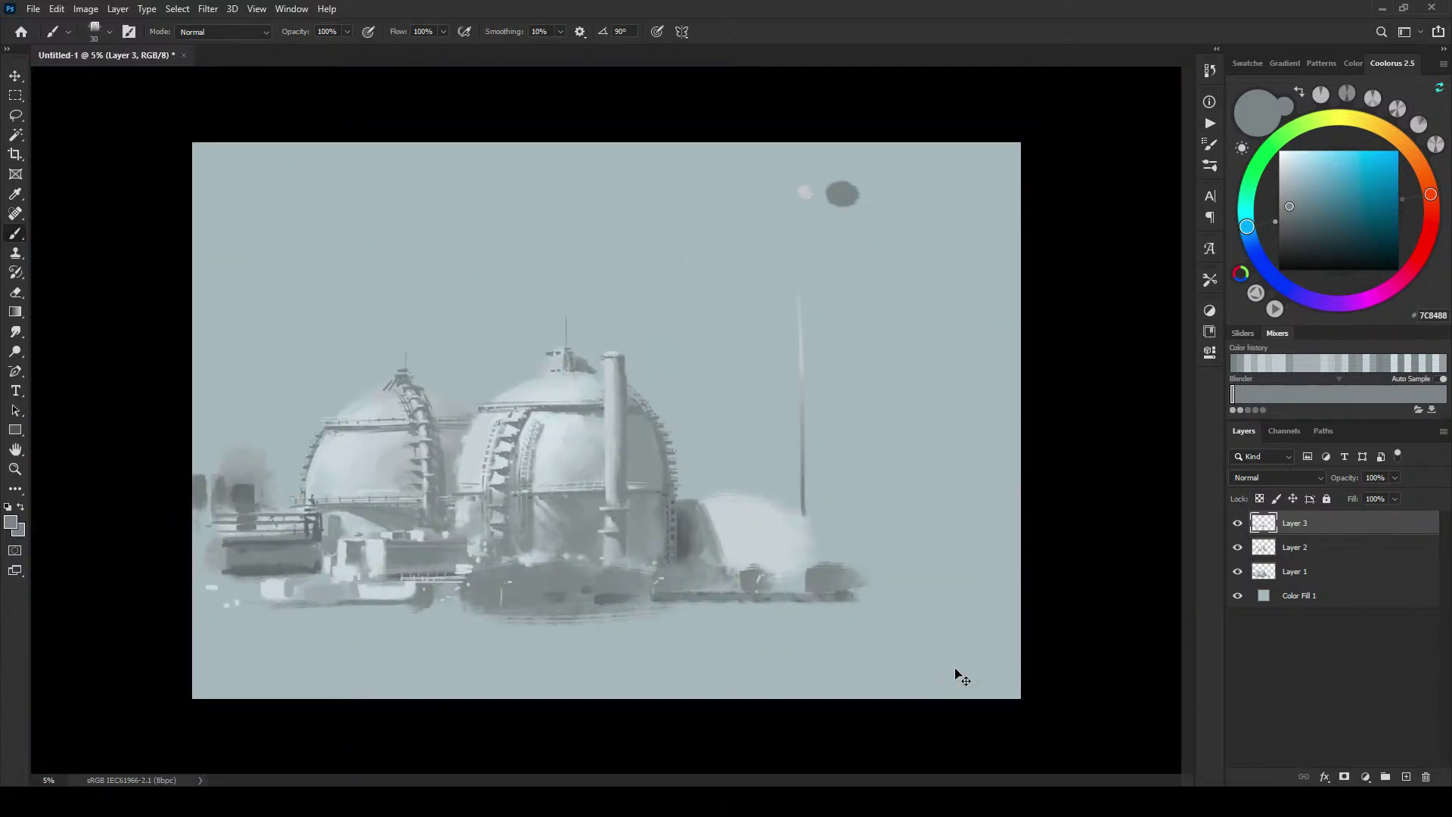
pyautogui.scroll(-2, 957, 673)
pyautogui.scroll(3, 959, 673)
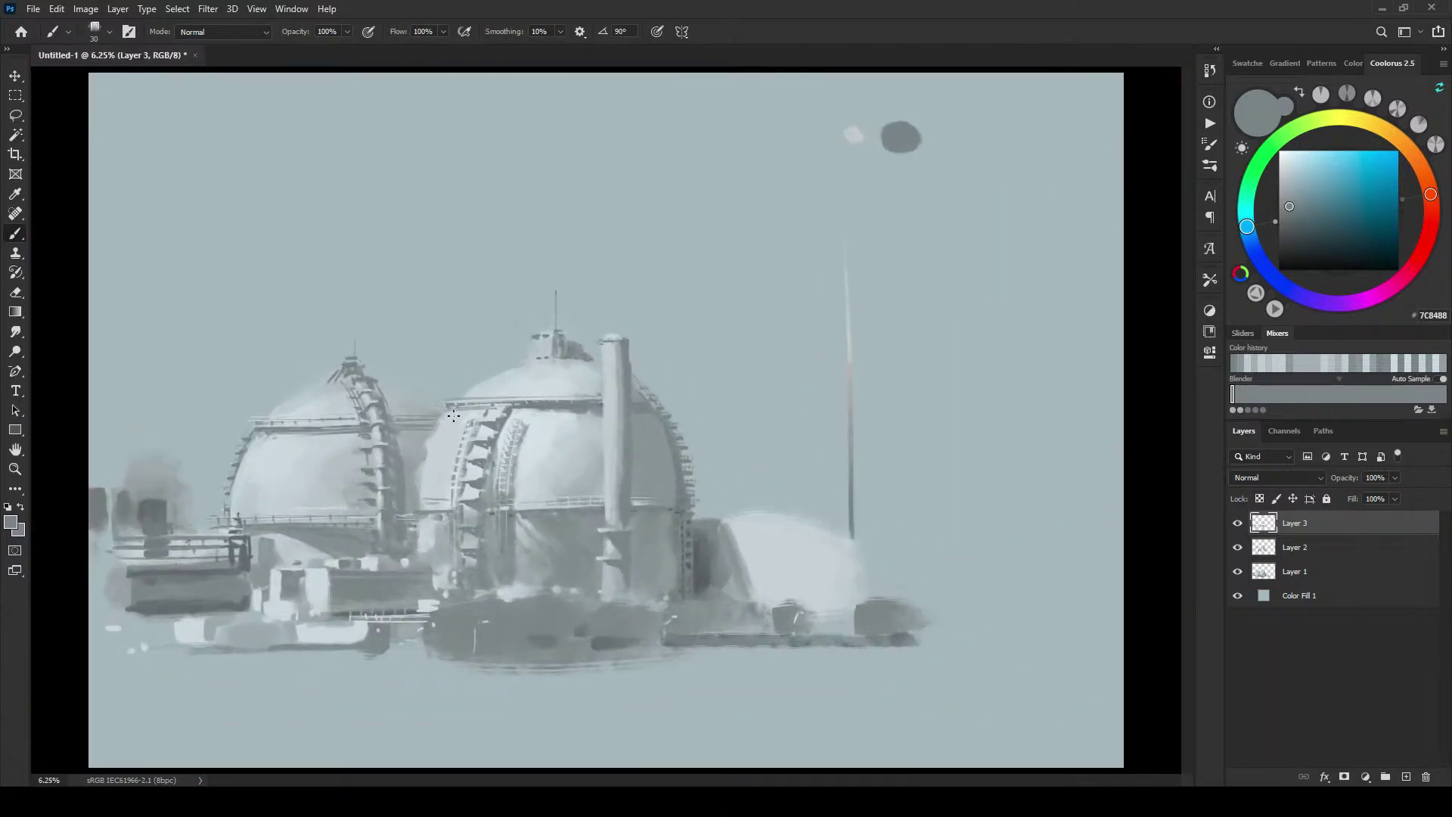
pyautogui.keyDown('alt'); pyautogui.click(592, 481); pyautogui.keyUp('alt')
pyautogui.press(']')
pyautogui.press(']')
pyautogui.press(']')
pyautogui.press(']')
pyautogui.press(']')
pyautogui.press(']')
pyautogui.press(']')
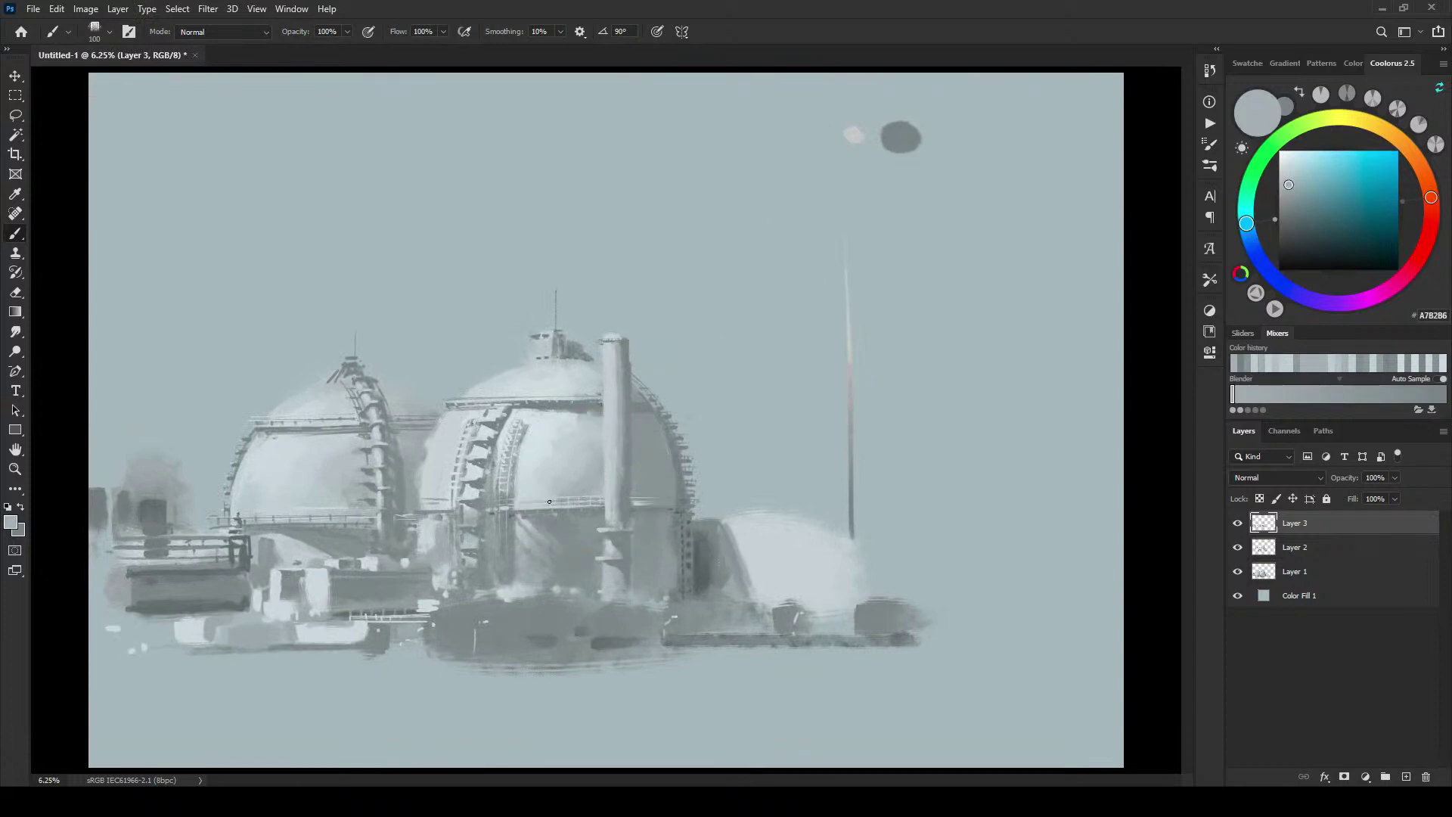
pyautogui.press(']')
pyautogui.press(']')
pyautogui.press(']')
pyautogui.keyDown('alt'); pyautogui.click(656, 488); pyautogui.keyUp('alt')
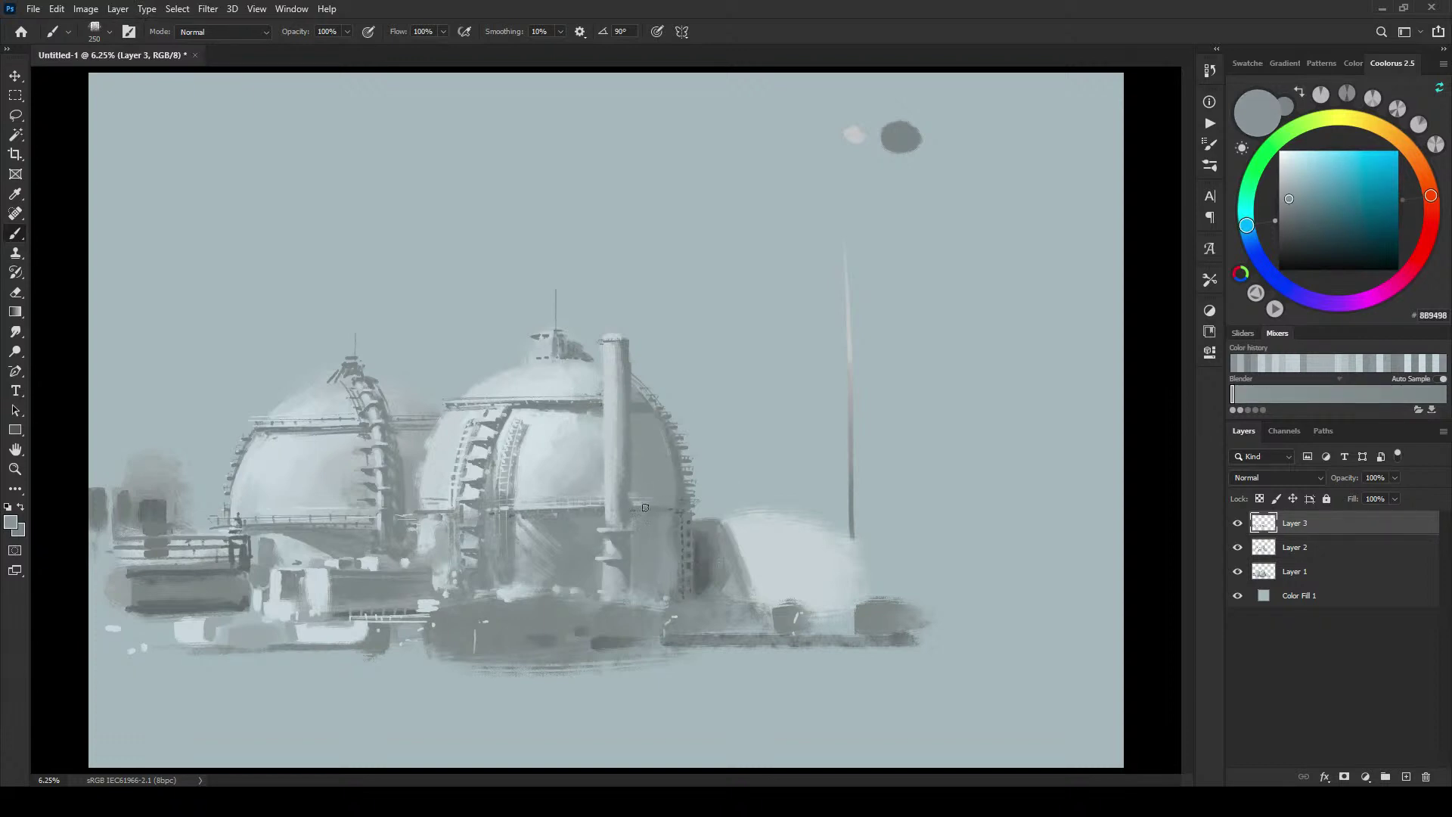
# Step: Sample grey #919A9D and paint a thin straight rail above the large dome's upper walkway, plus a short stroke at its right edge
pyautogui.press('[')
pyautogui.press('[')
pyautogui.press('[')
pyautogui.press('[')
pyautogui.press('[')
pyautogui.press('[')
pyautogui.press('[')
pyautogui.keyDown('alt'); pyautogui.click(599, 406); pyautogui.keyUp('alt')
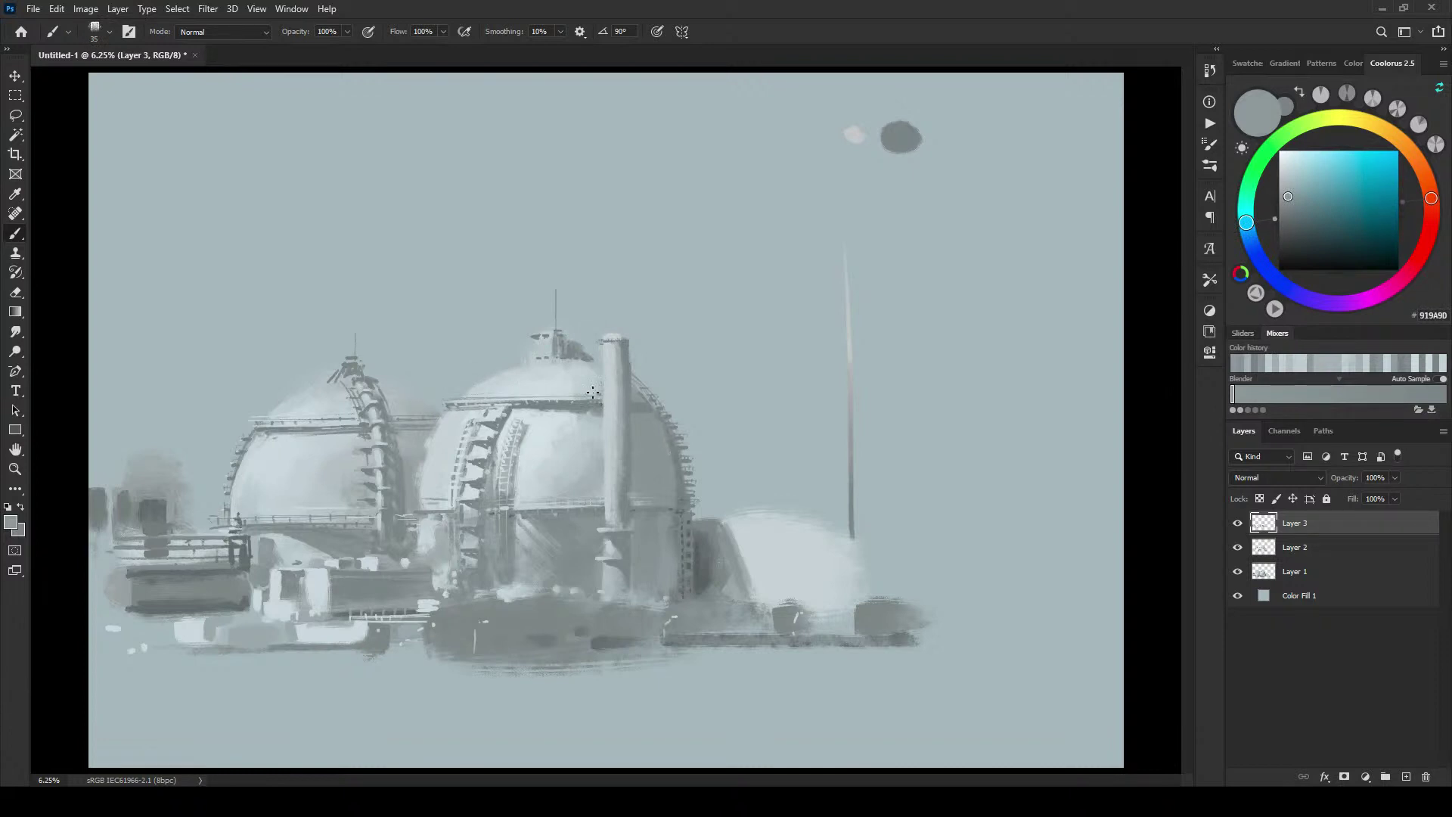
pyautogui.keyDown('shift'); pyautogui.click(506, 389); pyautogui.keyUp('shift')
pyautogui.moveTo(690, 490); pyautogui.dragTo(716, 490)
# Step: Paint fine streaks across the dark foreground foliage and shrubs below the domes, varying the brush size
pyautogui.press(']')
pyautogui.press(']')
pyautogui.press(']')
pyautogui.press(']')
pyautogui.press(']')
pyautogui.press(']')
pyautogui.press(']')
pyautogui.press(']')
pyautogui.press('[')
pyautogui.press('[')
pyautogui.press('[')
pyautogui.press('[')
pyautogui.press('[')
pyautogui.press(']')
pyautogui.press(']')
pyautogui.press(']')
# Step: Sample greys #7F8789 and #9FAAAF and paint small dark marks and shadows on the low foreground buildings
pyautogui.keyDown('alt'); pyautogui.click(334, 633); pyautogui.keyUp('alt')
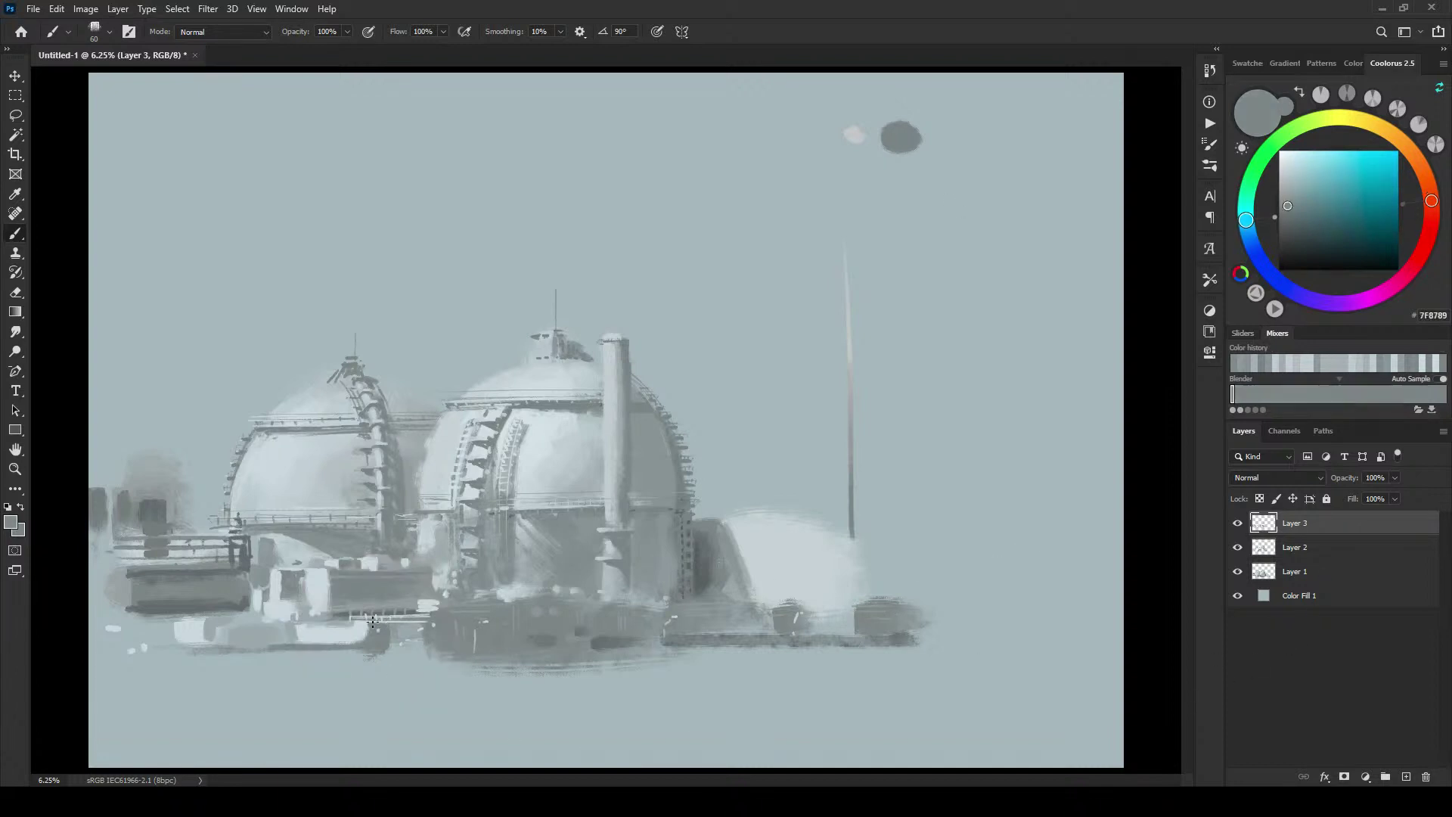
pyautogui.press('[')
pyautogui.press('[')
pyautogui.press('[')
pyautogui.keyDown('alt'); pyautogui.click(295, 627); pyautogui.keyUp('alt')
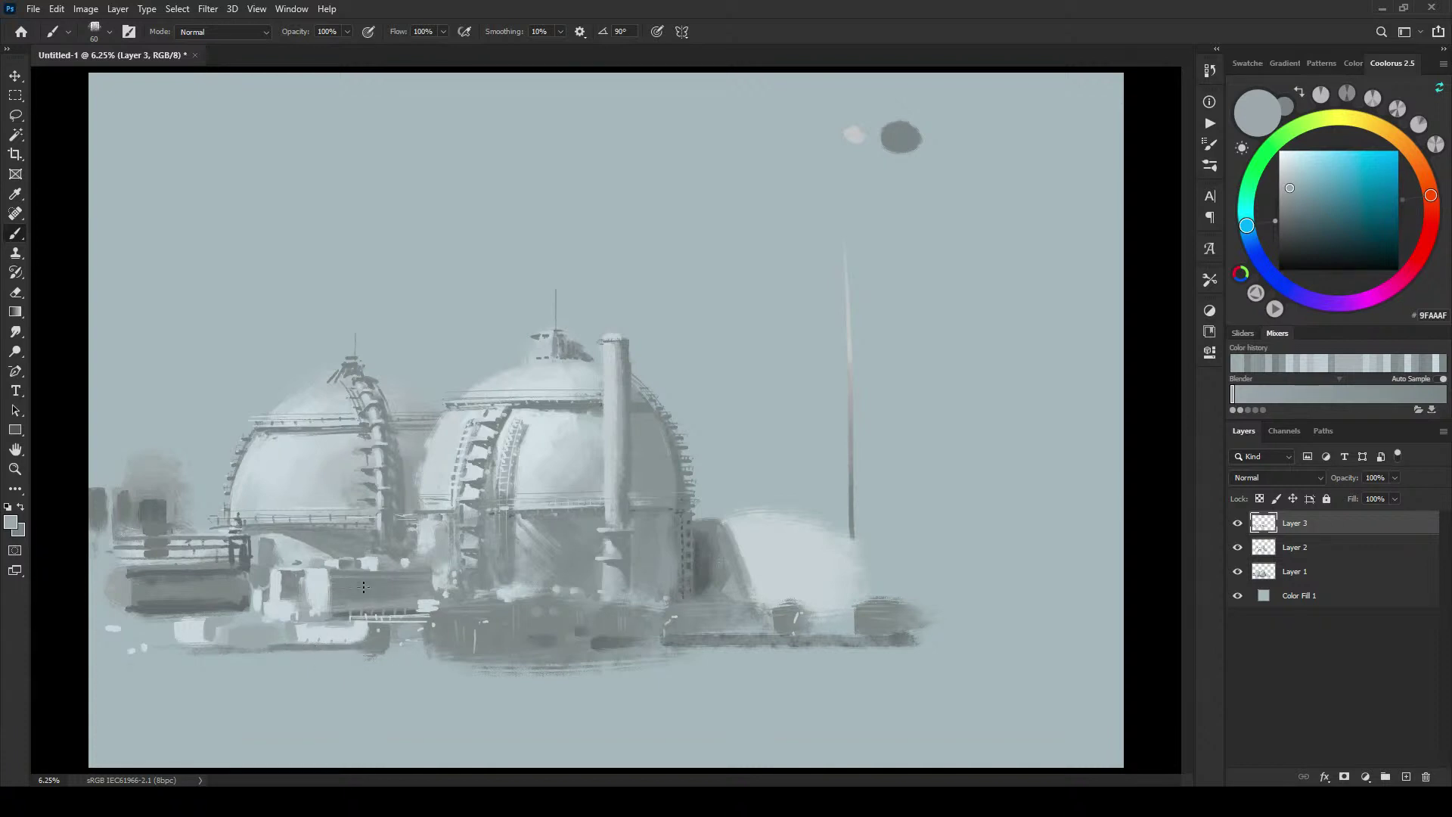
pyautogui.press(']')
pyautogui.press(']')
pyautogui.press(']')
# Step: Refine the pale low building with sampled #CED9DF and #A3AEB3, and undo the last stroke
pyautogui.keyDown('alt'); pyautogui.click(340, 622); pyautogui.keyUp('alt')
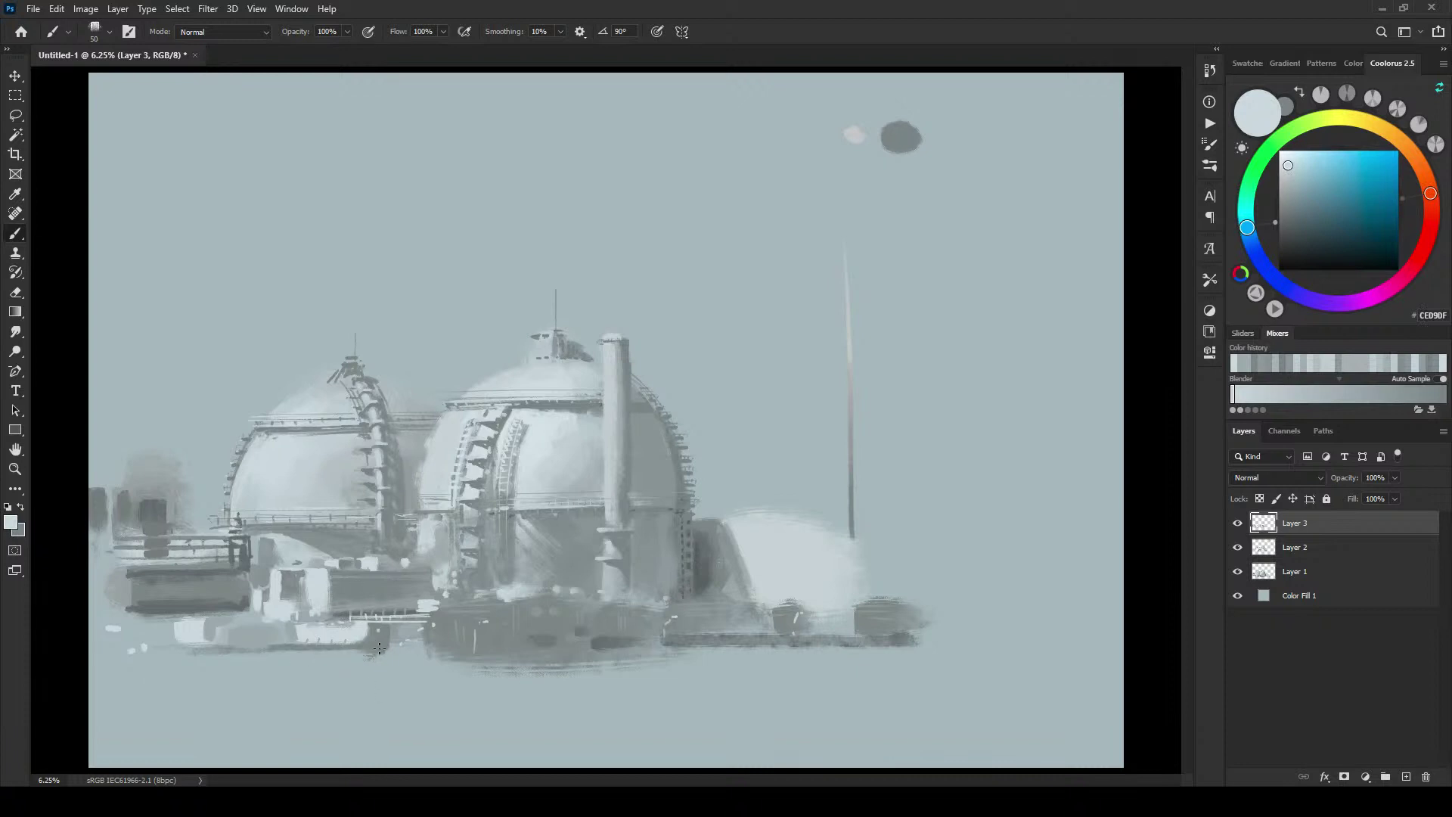
pyautogui.keyDown('alt'); pyautogui.click(333, 639); pyautogui.keyUp('alt')
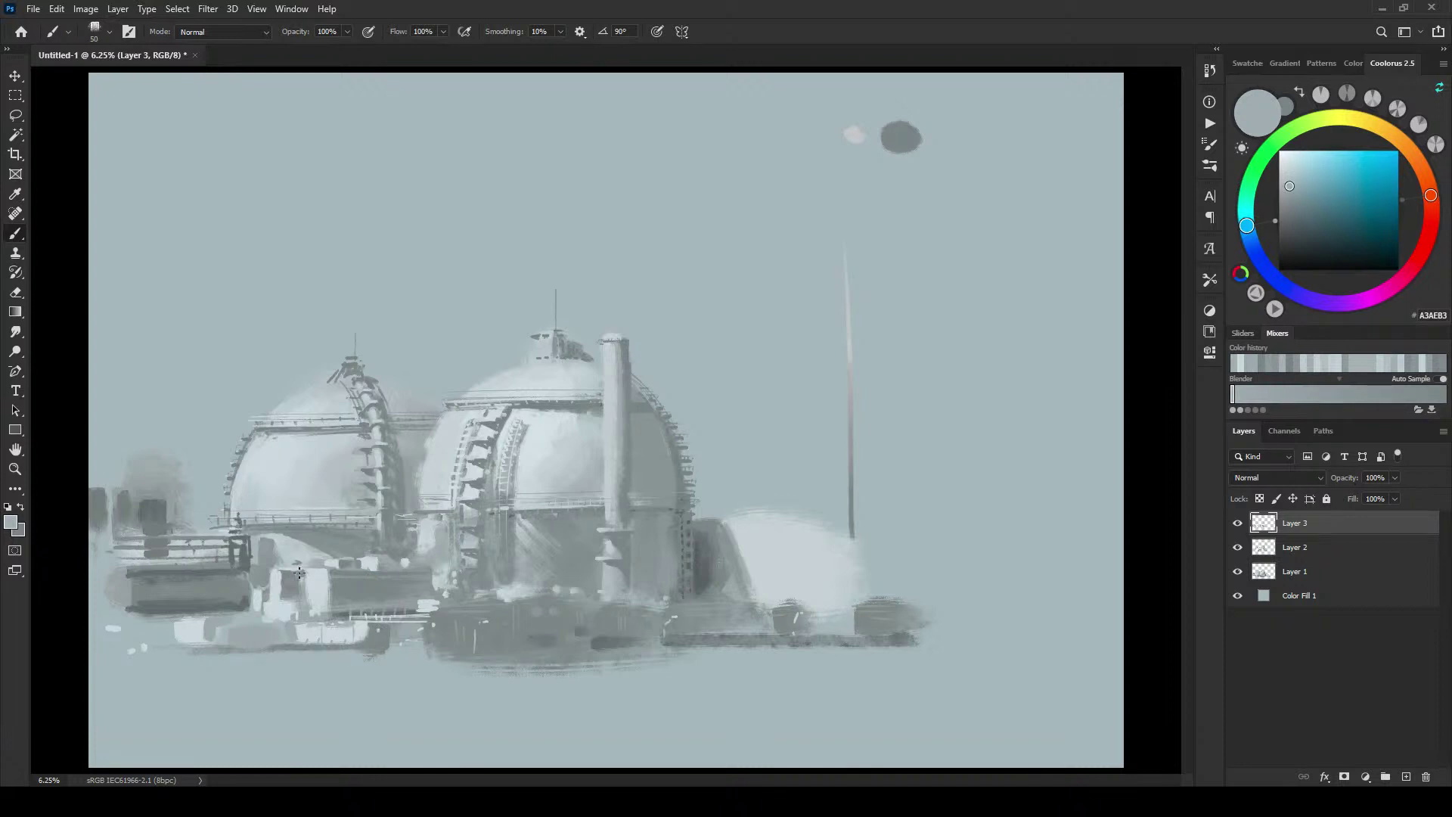
pyautogui.hotkey('ctrl', 'z')
# Step: Sample #848D8F and #9FAAAF and shade the left-centre section of the pale low foreground building with a larger brush
pyautogui.keyDown('alt'); pyautogui.click(233, 640); pyautogui.keyUp('alt')
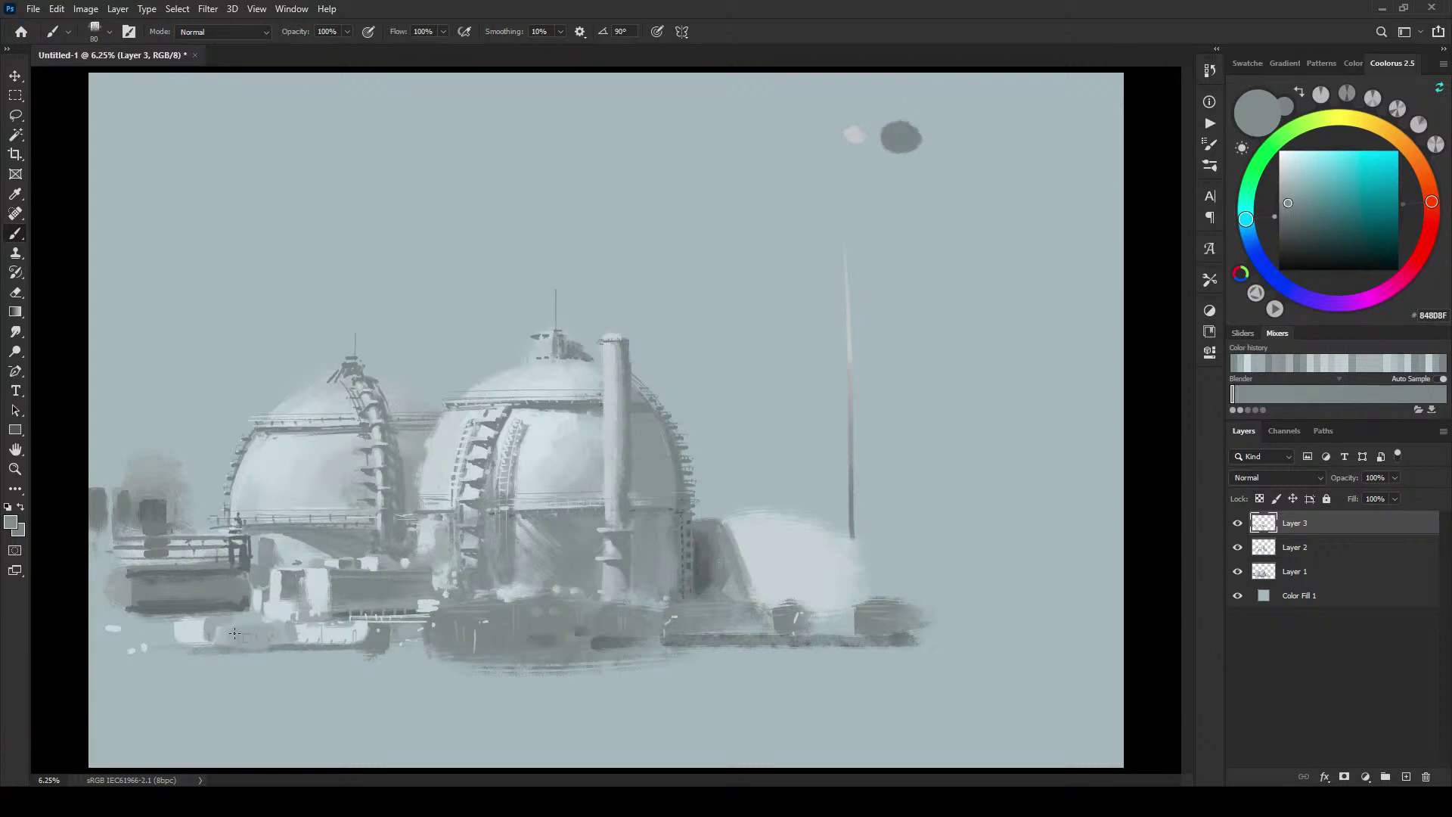
pyautogui.keyDown('alt'); pyautogui.click(263, 640); pyautogui.keyUp('alt')
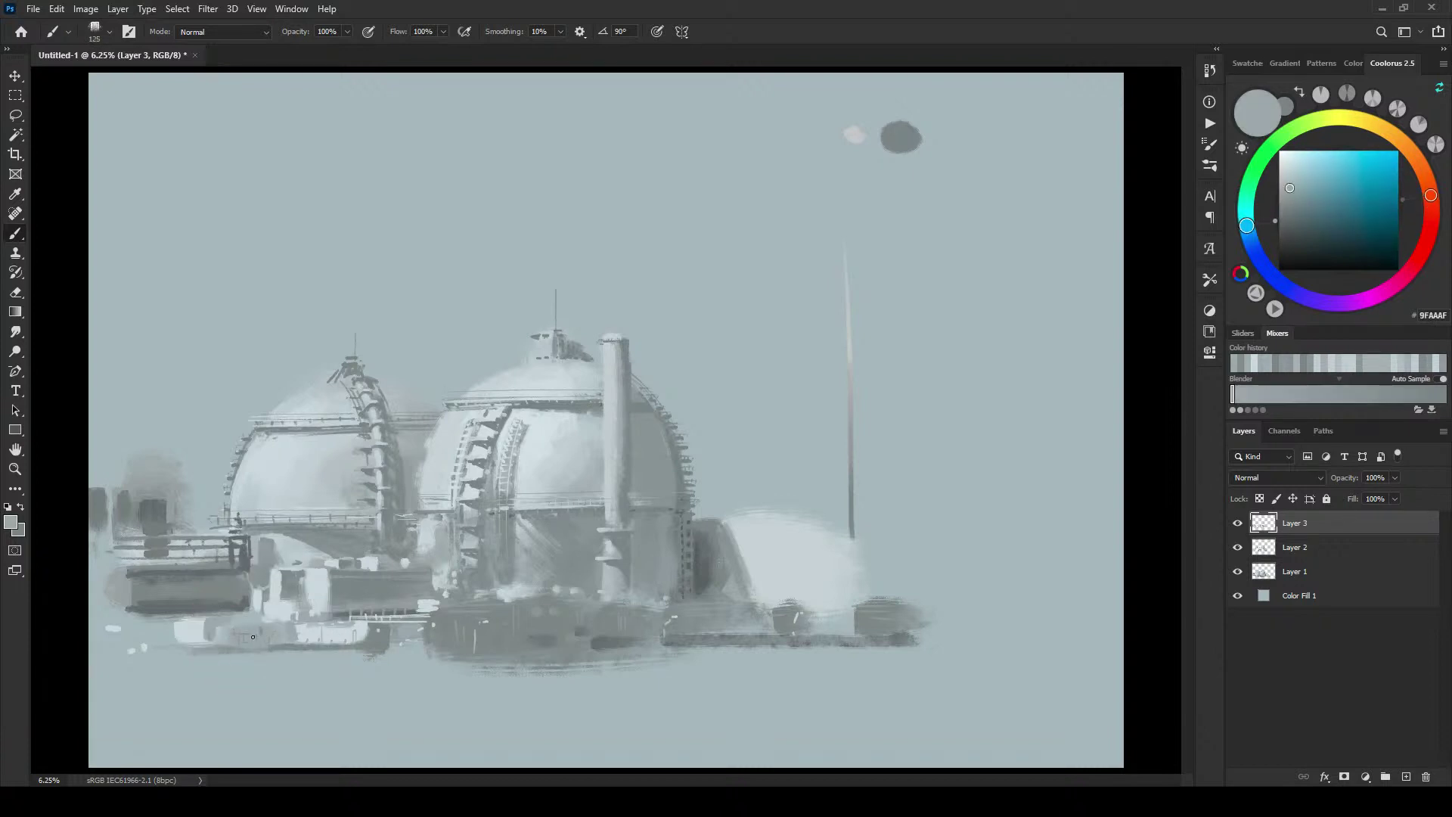
pyautogui.press(']')
pyautogui.press(']')
pyautogui.press(']')
pyautogui.press(']')
pyautogui.press(']')
pyautogui.press(']')
pyautogui.press(']')
pyautogui.press('[')
pyautogui.press('[')
# Step: Sample darker grey #838B8E and paint a thin horizontal line along the top of the low building's shaded section
pyautogui.keyDown('alt'); pyautogui.click(284, 639); pyautogui.keyUp('alt')
pyautogui.press('[')
pyautogui.press('[')
pyautogui.press('[')
pyautogui.press('[')
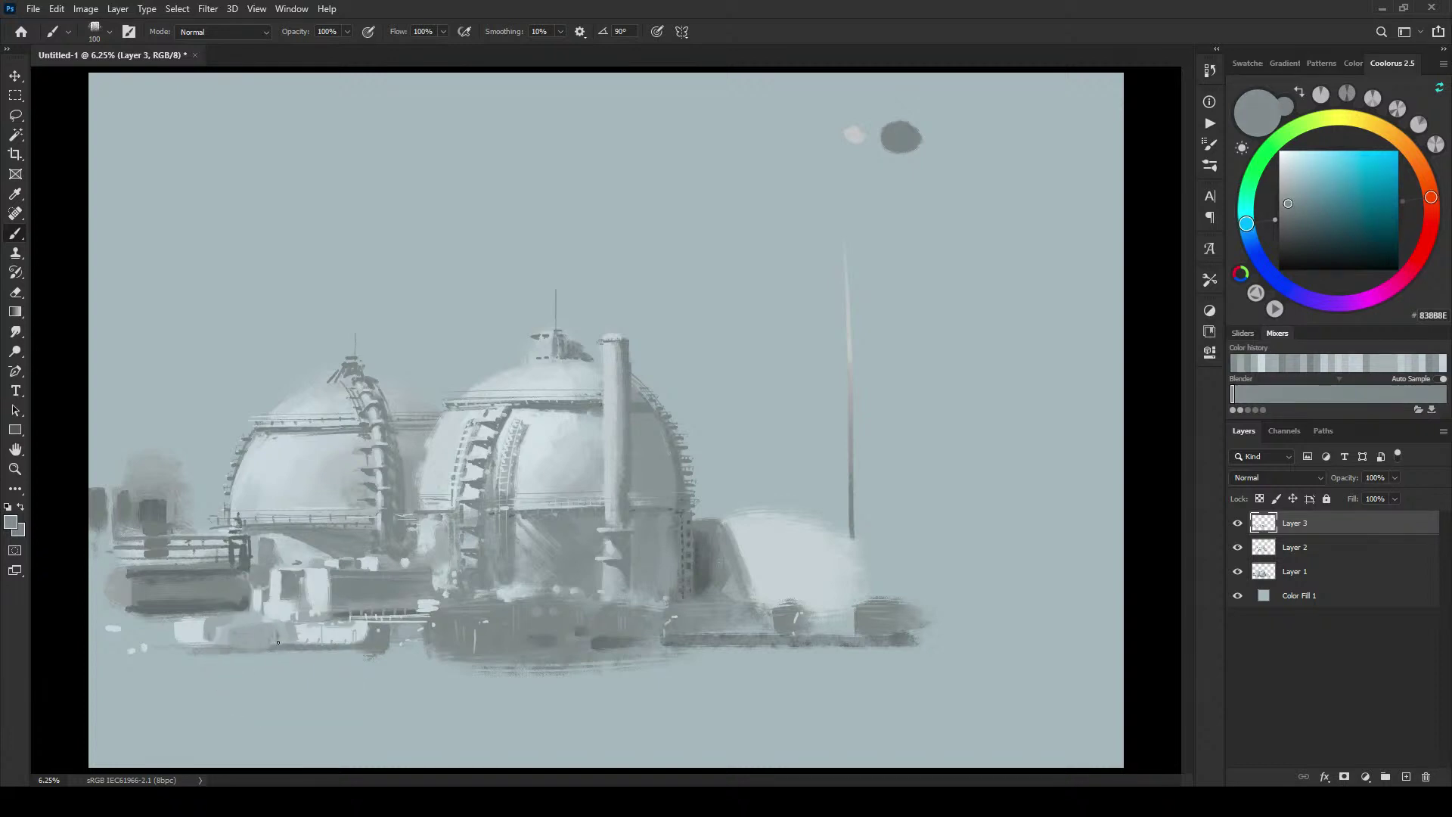
pyautogui.press('[')
pyautogui.press('[')
pyautogui.press('[')
pyautogui.moveTo(271, 625); pyautogui.dragTo(216, 626)
# Step: Sample pale #BBC8CE and #CED9DF and paint light accents around the low building's shaded section
pyautogui.keyDown('alt'); pyautogui.click(217, 630); pyautogui.keyUp('alt')
pyautogui.press(']')
pyautogui.press(']')
pyautogui.press(']')
pyautogui.press(']')
pyautogui.press(']')
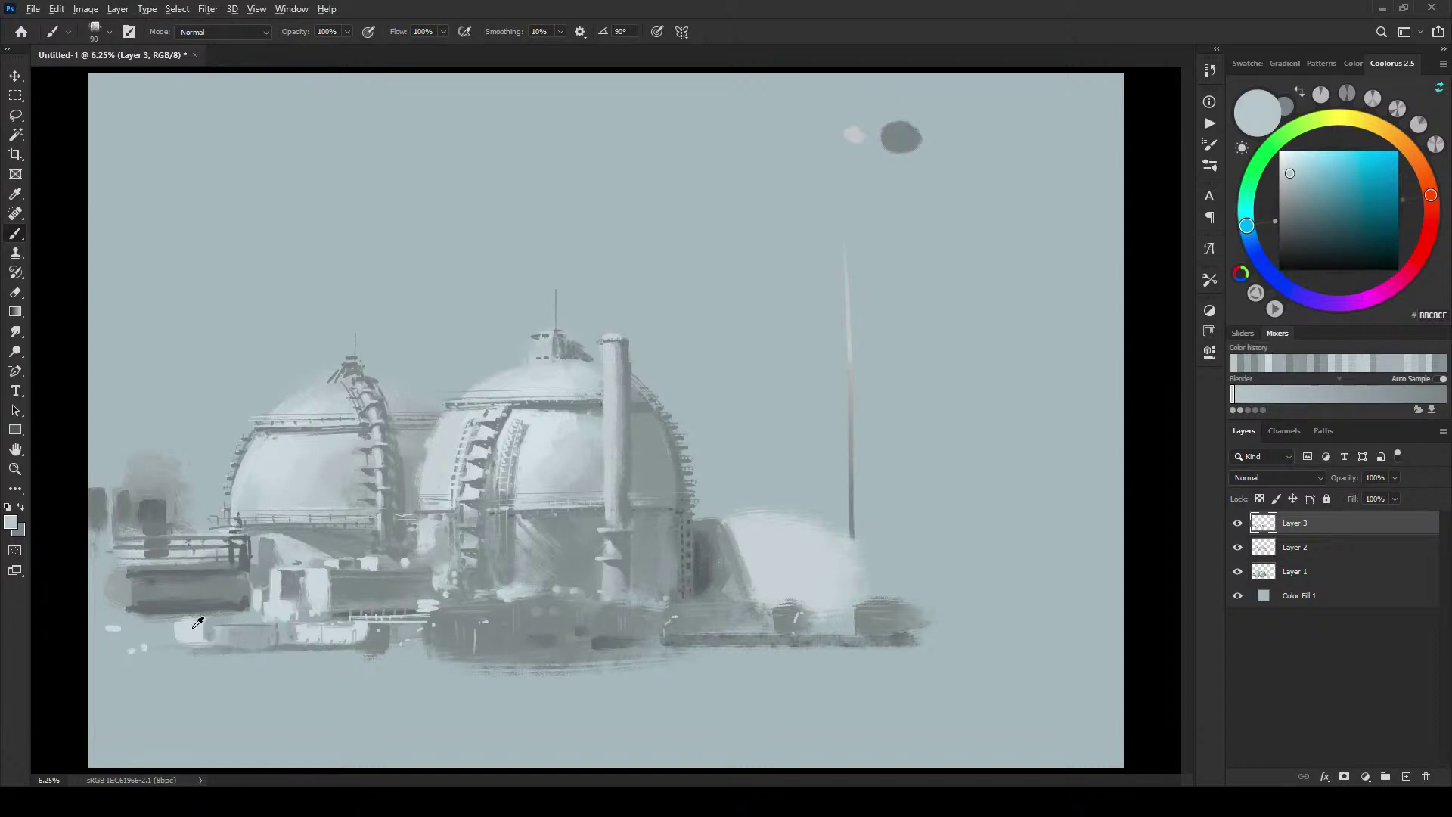
pyautogui.keyDown('alt'); pyautogui.click(216, 630); pyautogui.keyUp('alt')
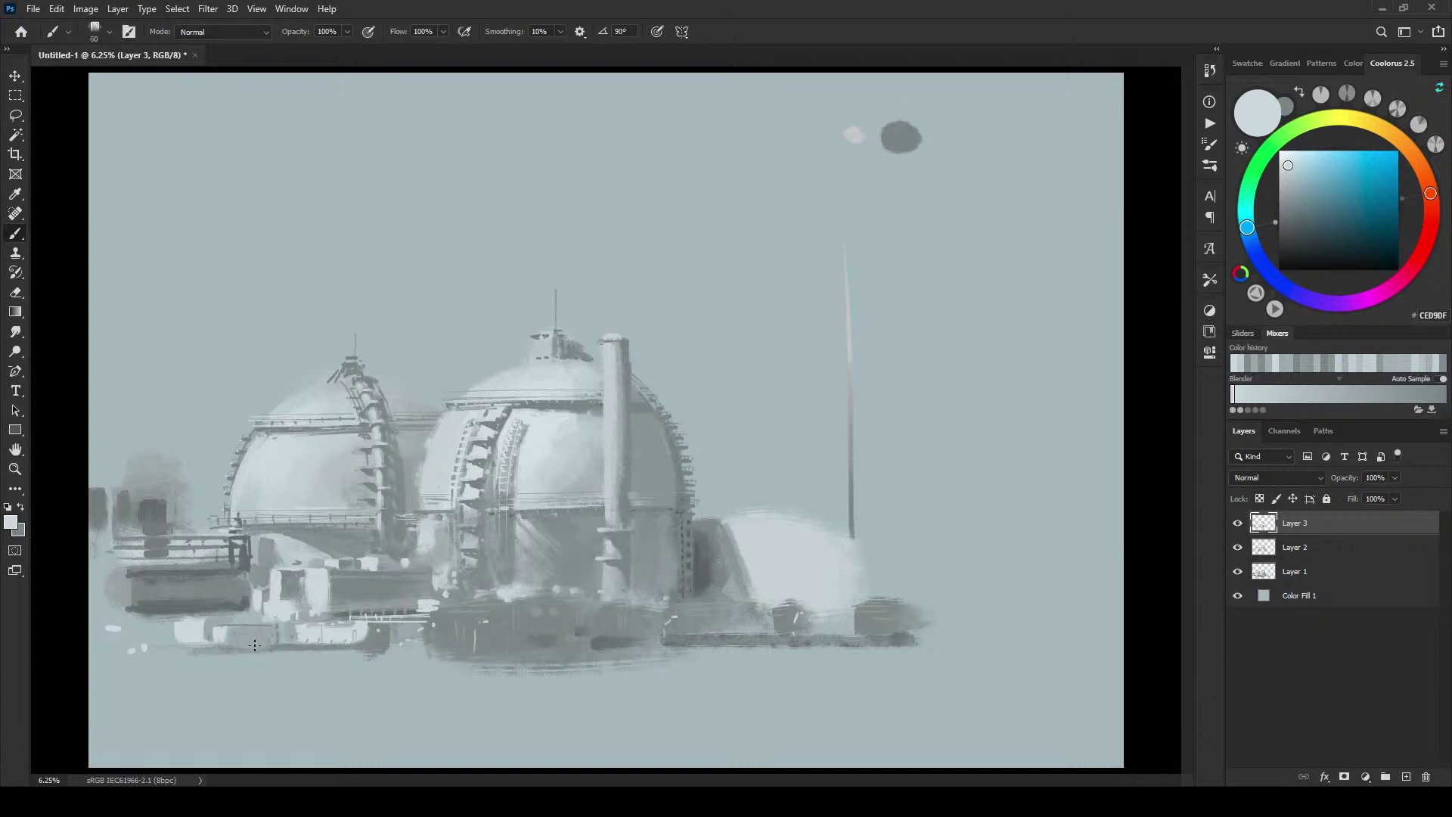
pyautogui.press('[')
pyautogui.press('[')
pyautogui.press('[')
# Step: Sample #ADBAC0 and #9EA9AE and blend the low building's shaded section with progressively larger brush sizes
pyautogui.keyDown('alt'); pyautogui.click(238, 638); pyautogui.keyUp('alt')
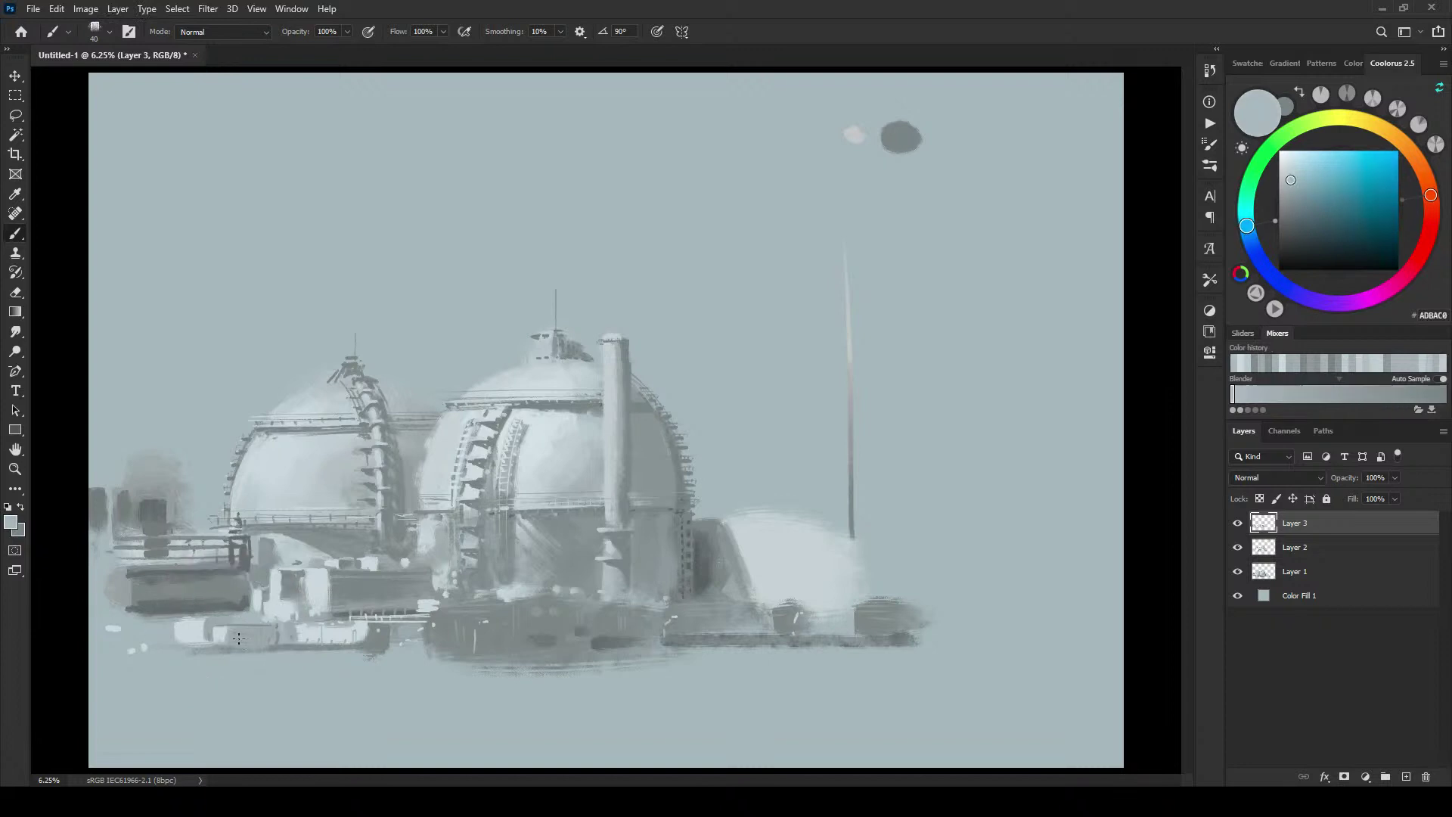
pyautogui.press(']')
pyautogui.press(']')
pyautogui.press(']')
pyautogui.press(']')
pyautogui.press(']')
pyautogui.keyDown('alt'); pyautogui.click(262, 634); pyautogui.keyUp('alt')
pyautogui.press(']')
pyautogui.press(']')
pyautogui.press(']')
pyautogui.press(']')
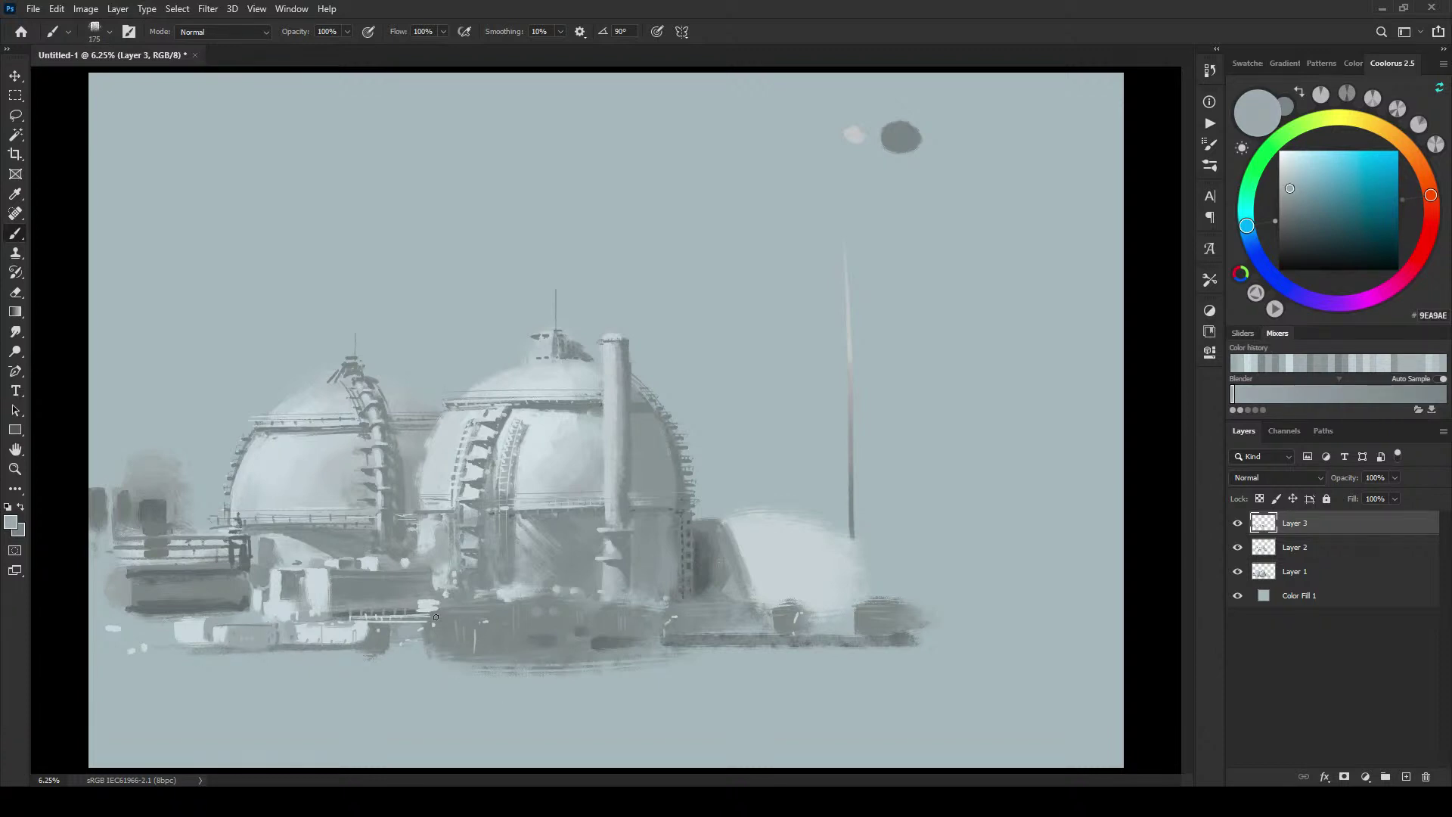
# Step: Sample dark grey #70797B and rework the foreground foliage below the large dome with varied brush sizes
pyautogui.keyDown('alt'); pyautogui.click(546, 640); pyautogui.keyUp('alt')
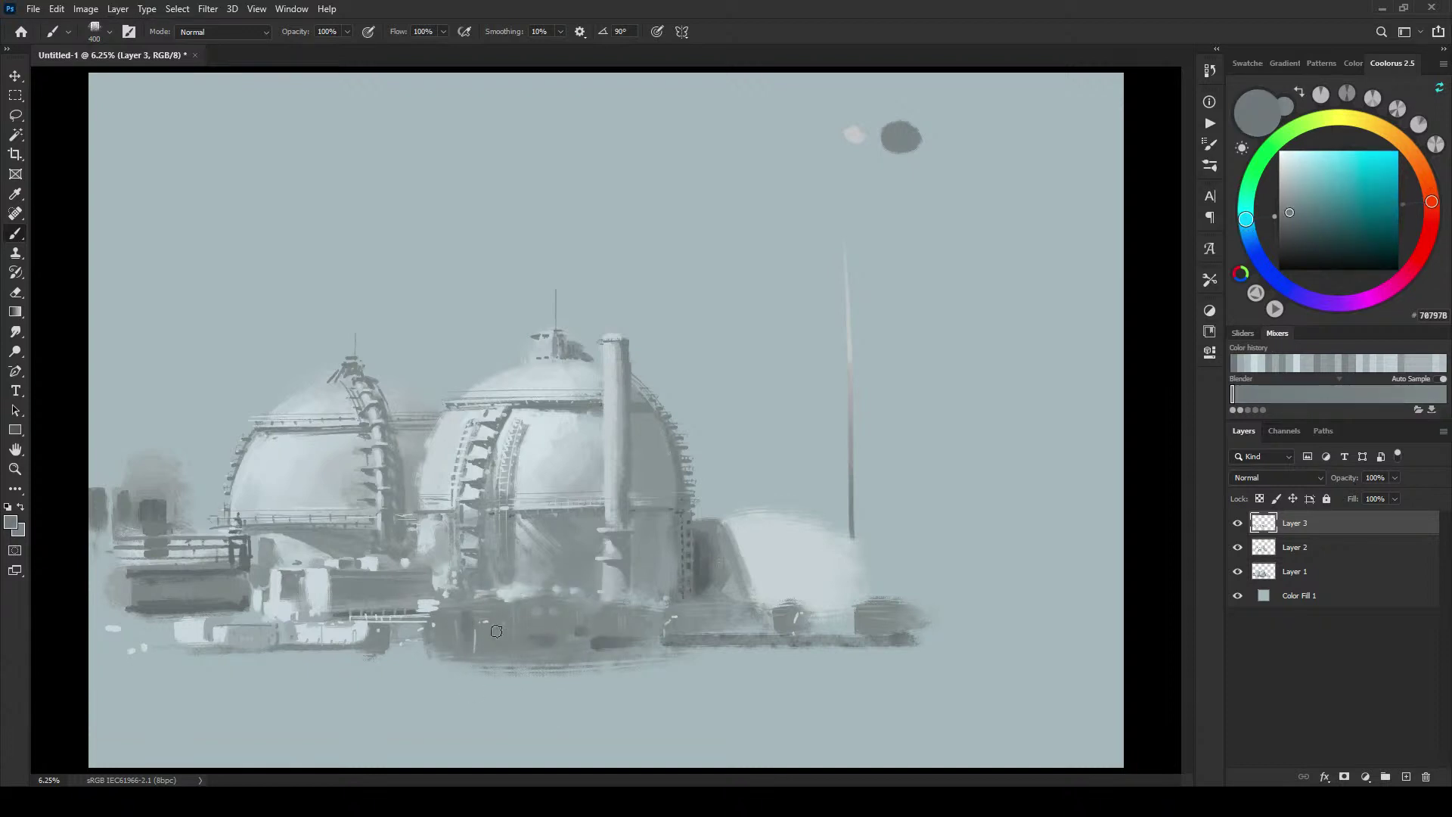
pyautogui.press(']')
pyautogui.press('[')
pyautogui.press('[')
pyautogui.press('[')
pyautogui.press('[')
pyautogui.press('[')
pyautogui.press('[')
# Step: Sample grey #80898D and paint two thin vertical lines down the chimney's shaft
pyautogui.keyDown('alt'); pyautogui.click(628, 442); pyautogui.keyUp('alt')
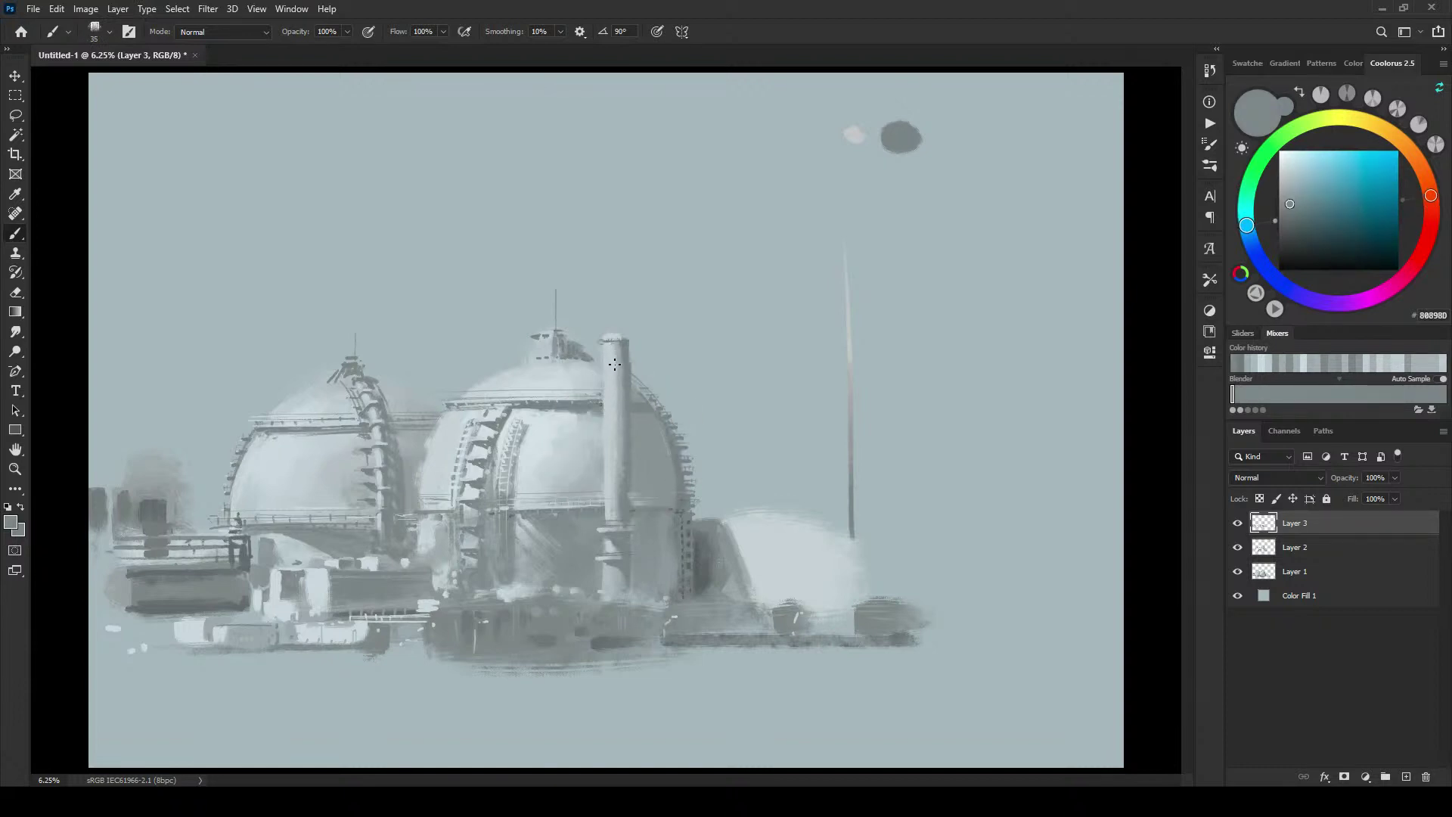
pyautogui.moveTo(612, 348); pyautogui.dragTo(617, 497)
pyautogui.moveTo(617, 343); pyautogui.dragTo(617, 521)
# Step: Sample greys #959EA2 and #7D8689 and blend the chimney's shading and the foliage around its base with varied brush sizes
pyautogui.press(']')
pyautogui.press(']')
pyautogui.press(']')
pyautogui.press(']')
pyautogui.press(']')
pyautogui.keyDown('alt'); pyautogui.click(624, 426); pyautogui.keyUp('alt')
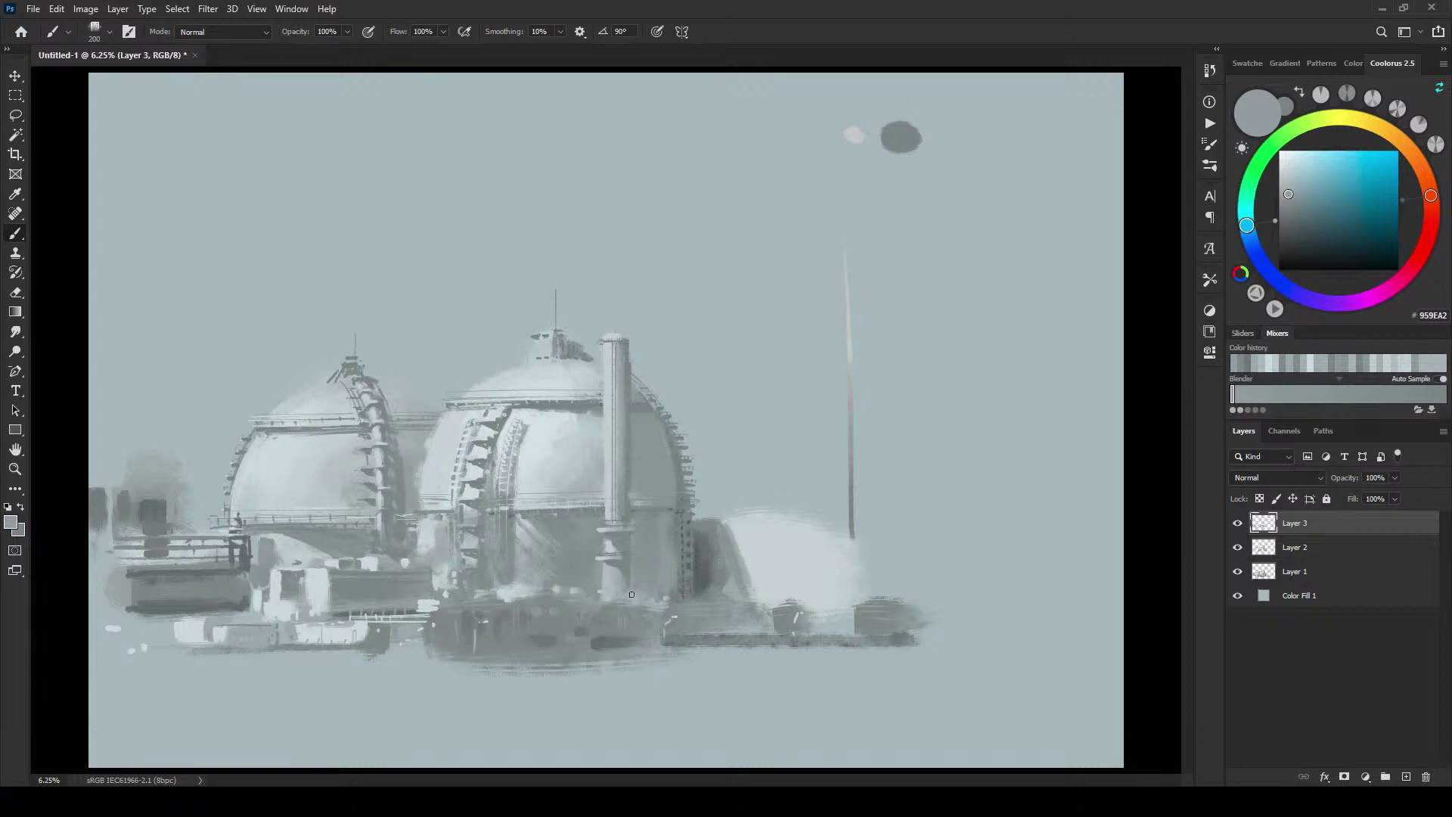
pyautogui.keyDown('alt'); pyautogui.click(635, 561); pyautogui.keyUp('alt')
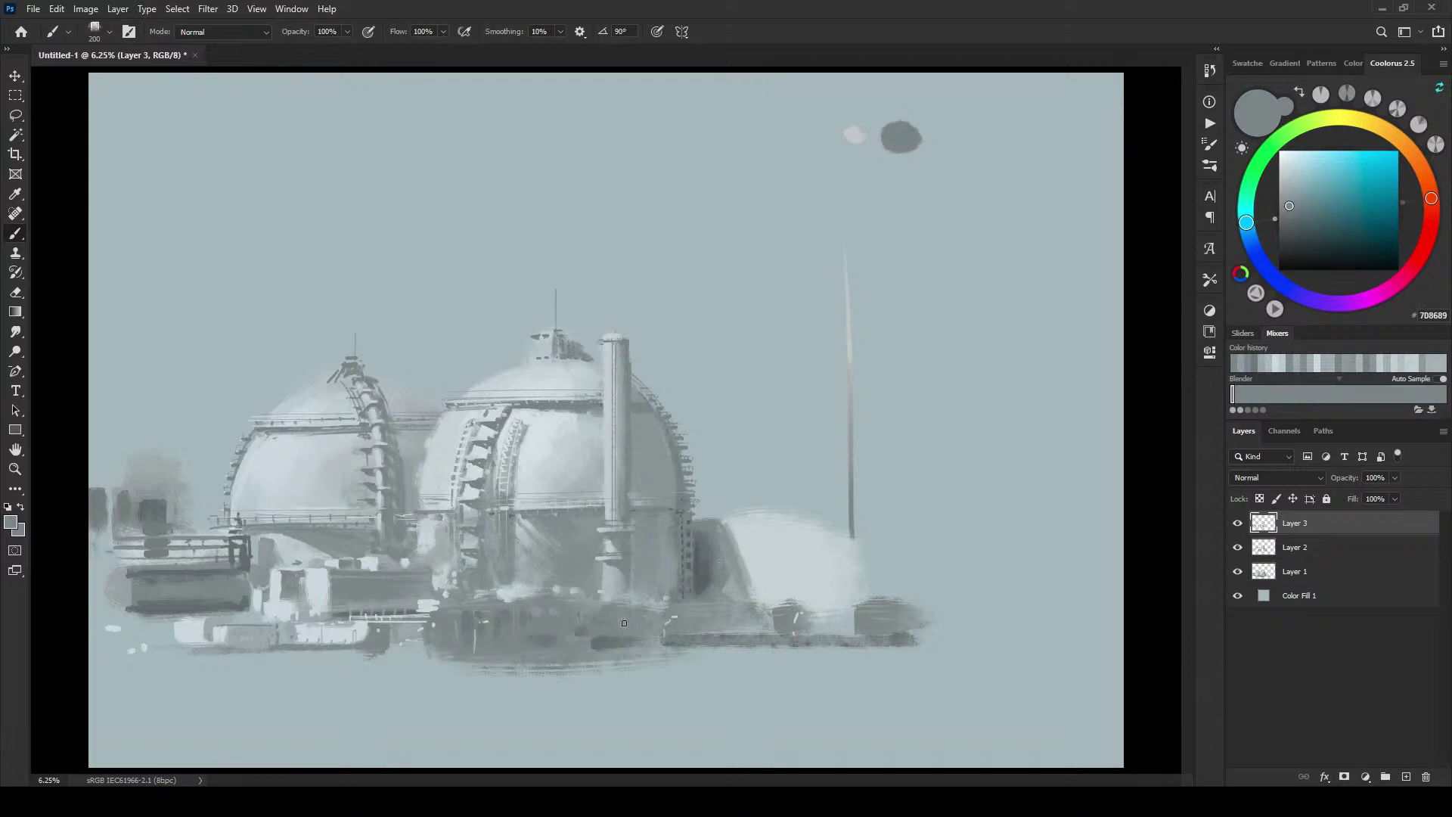
pyautogui.press('[')
pyautogui.press('[')
pyautogui.press('[')
pyautogui.press('[')
pyautogui.press(']')
pyautogui.press(']')
pyautogui.press(']')
pyautogui.press(']')
pyautogui.press(']')
pyautogui.press(']')
# Step: Paint a dark teal #3F5A63 cap on top of the chimney and trim its upper edge
pyautogui.click(1322, 224)
pyautogui.press('[')
pyautogui.press('[')
pyautogui.press('[')
pyautogui.moveTo(608, 328); pyautogui.dragTo(627, 330)
pyautogui.press(']')
pyautogui.press(']')
pyautogui.press(']')
pyautogui.press(']')
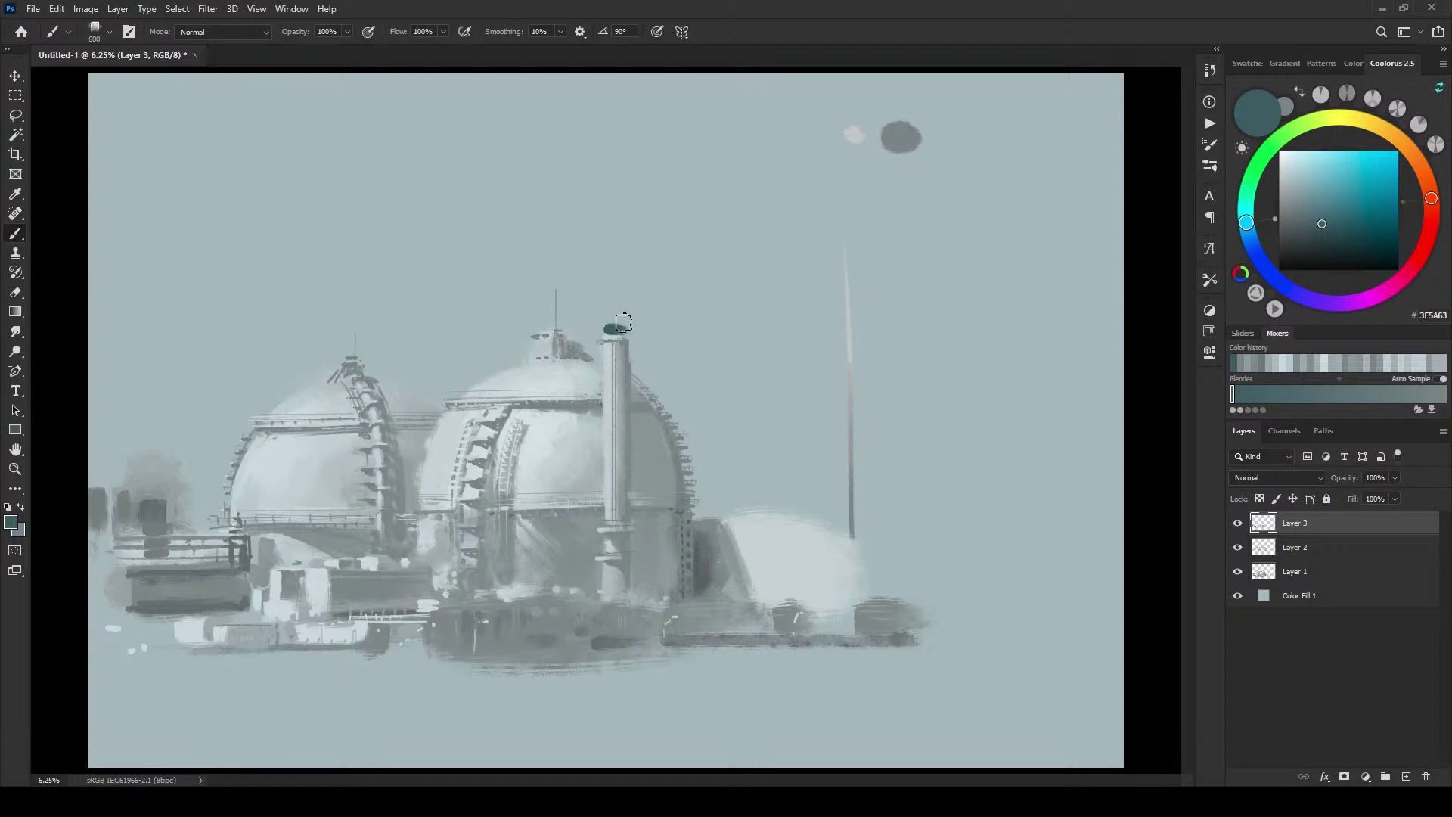
pyautogui.moveTo(623, 325)
pyautogui.mouseDown()
pyautogui.moveTo(588, 325)
pyautogui.moveTo(624, 325)
pyautogui.mouseUp()
pyautogui.press('[')
pyautogui.press('[')
pyautogui.press('[')
pyautogui.press(']')
pyautogui.press(']')
pyautogui.press(']')
pyautogui.press(']')
pyautogui.moveTo(1286, 226); pyautogui.dragTo(1295, 211)
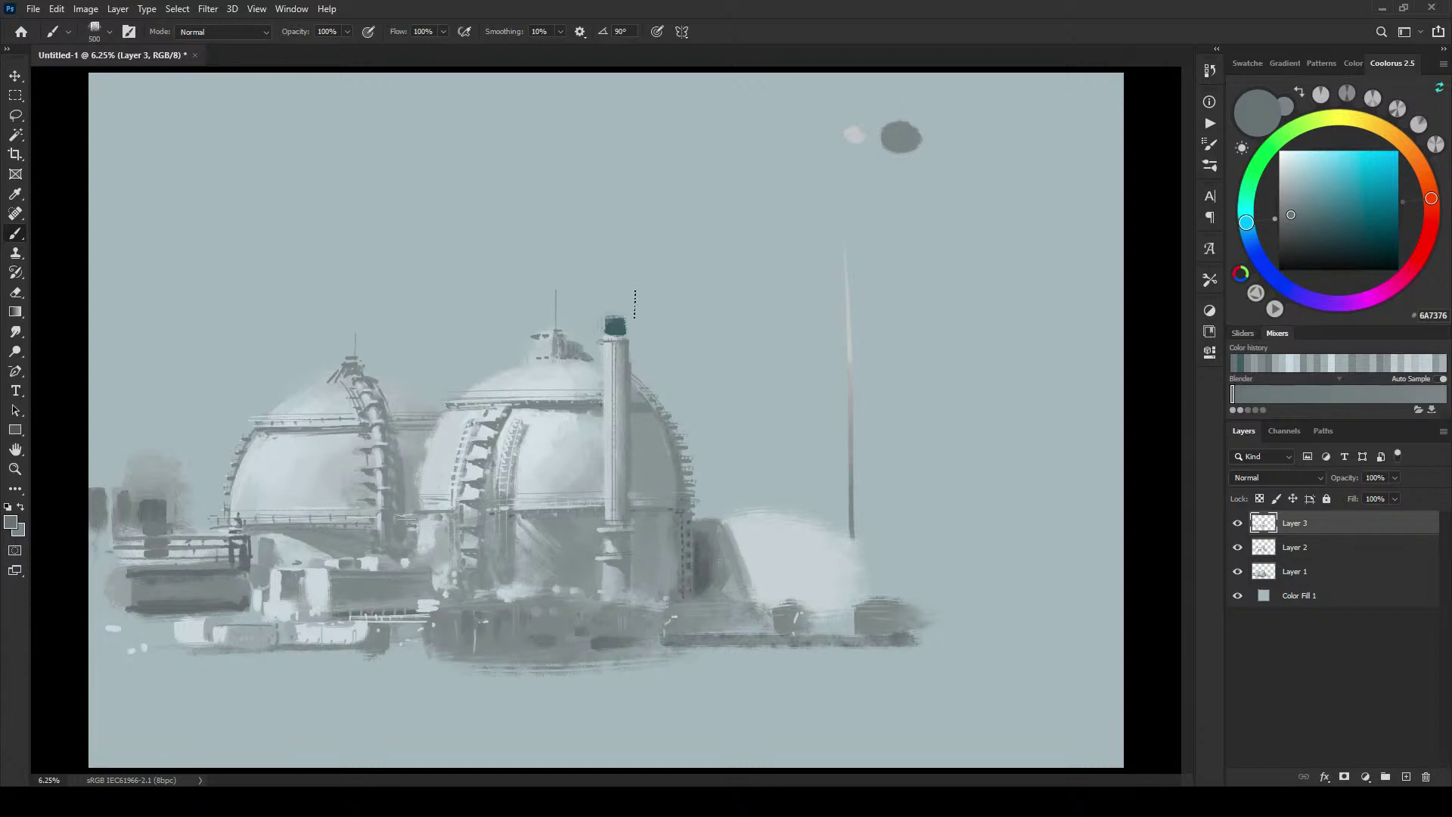
pyautogui.moveTo(643, 306); pyautogui.dragTo(601, 306)
# Step: Sample #A2ABAF, #7F888B, #C6D0D5, #95A0A5 and #7F9299 and paint the chimney's rim below the cap with a size 100 brush
pyautogui.keyDown('alt'); pyautogui.click(618, 350); pyautogui.keyUp('alt')
pyautogui.press('[')
pyautogui.press('[')
pyautogui.press('[')
pyautogui.press('[')
pyautogui.press('[')
pyautogui.press('[')
pyautogui.press('[')
pyautogui.press('[')
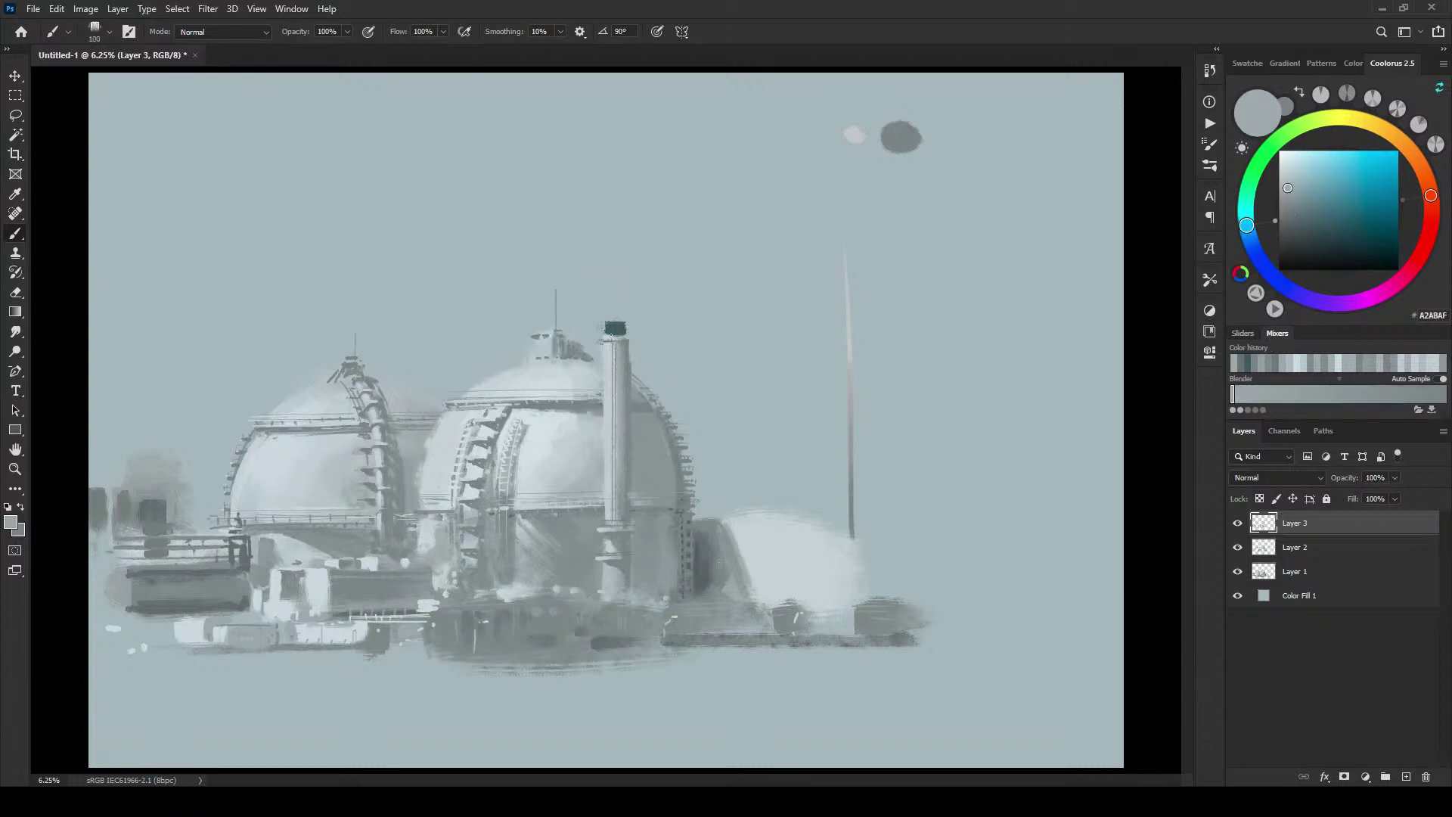
pyautogui.moveTo(610, 335); pyautogui.dragTo(622, 334)
pyautogui.keyDown('alt'); pyautogui.click(625, 337); pyautogui.keyUp('alt')
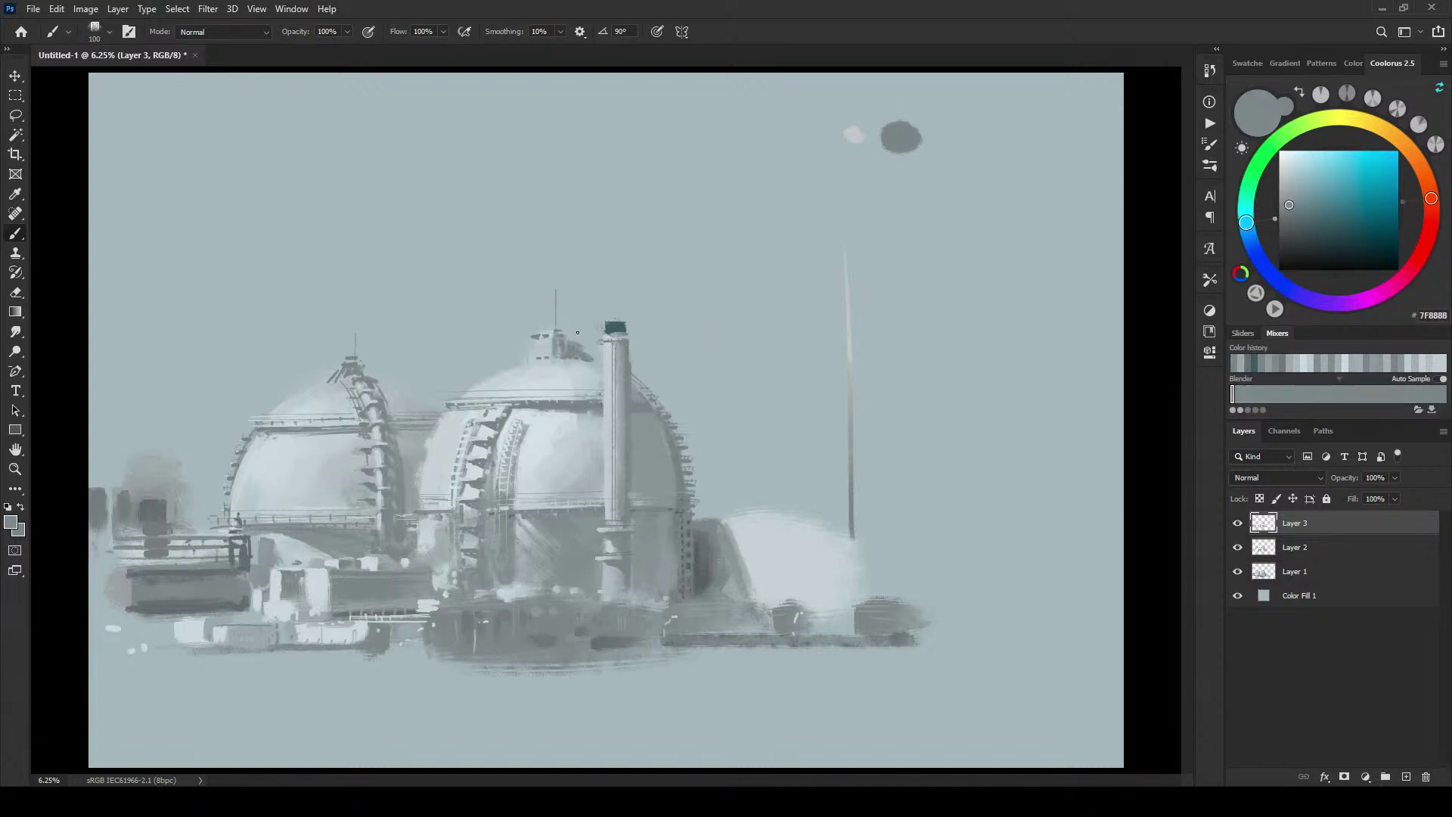
pyautogui.keyDown('alt'); pyautogui.click(605, 335); pyautogui.keyUp('alt')
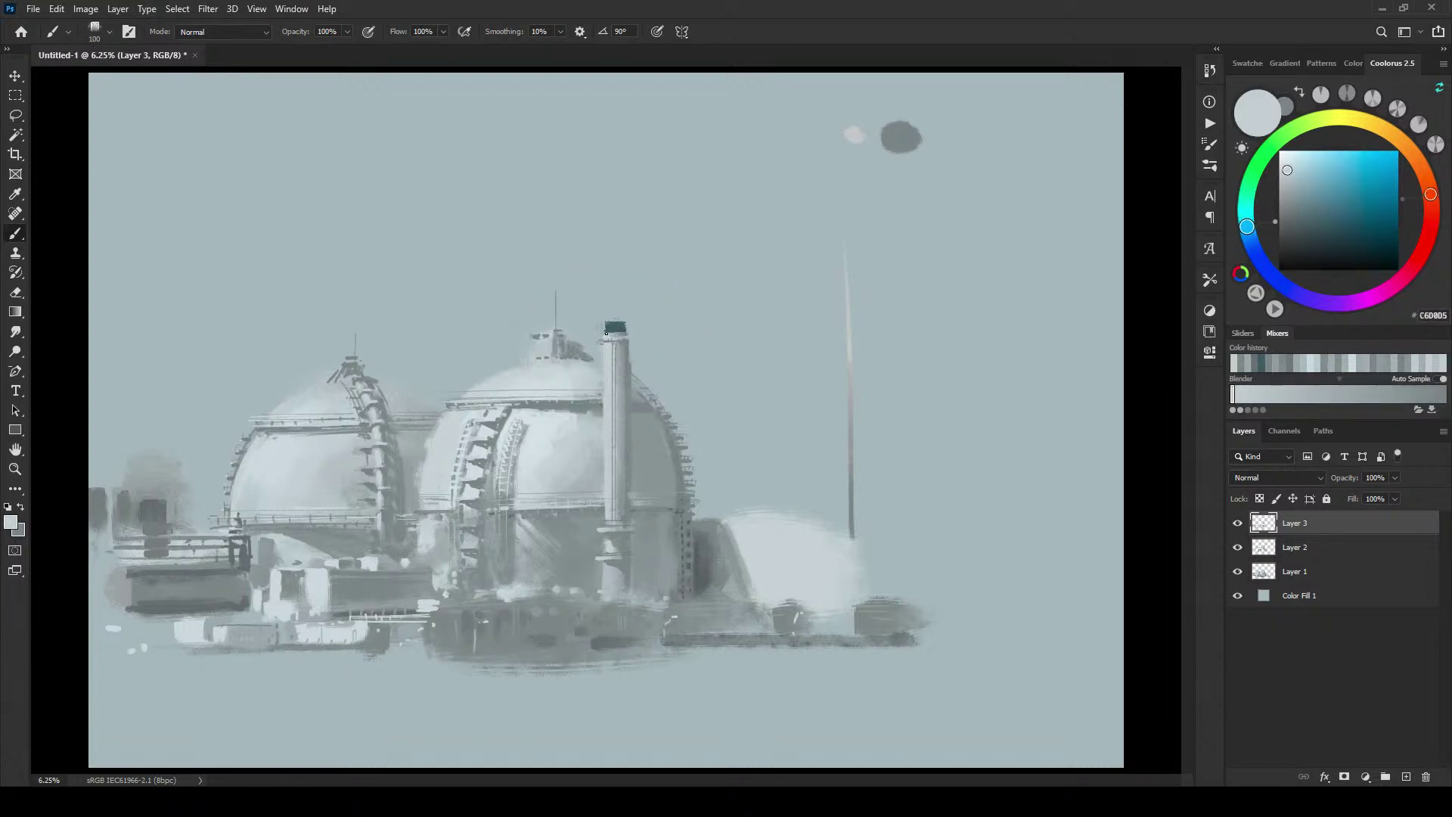
pyautogui.keyDown('alt'); pyautogui.click(614, 334); pyautogui.keyUp('alt')
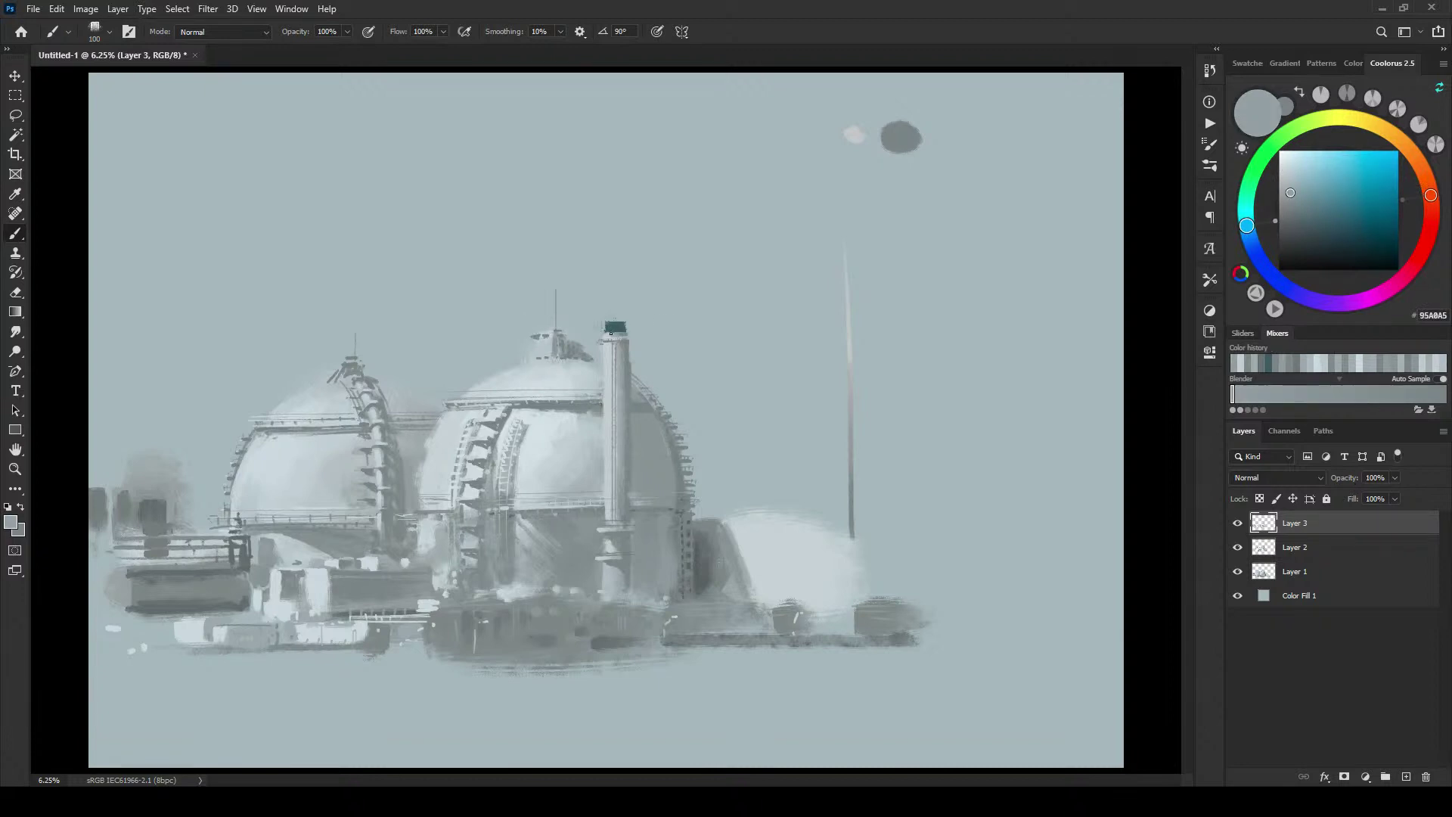
pyautogui.keyDown('alt'); pyautogui.click(605, 334); pyautogui.keyUp('alt')
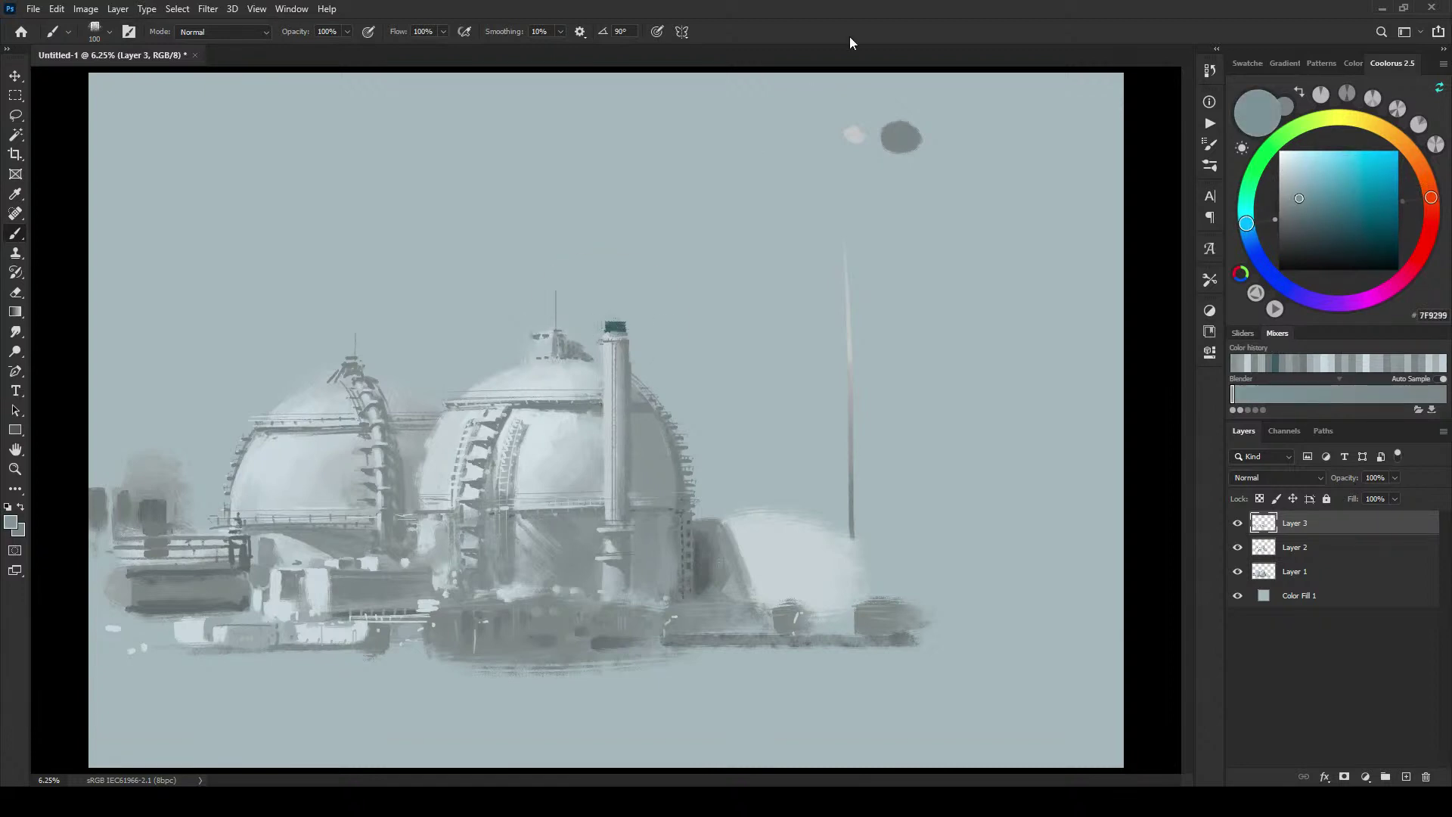
# Step: Sample dark teal #405B64 from the chimney cap and refine the cap's upper edge with varied brush sizes
pyautogui.keyDown('alt'); pyautogui.click(614, 326); pyautogui.keyUp('alt')
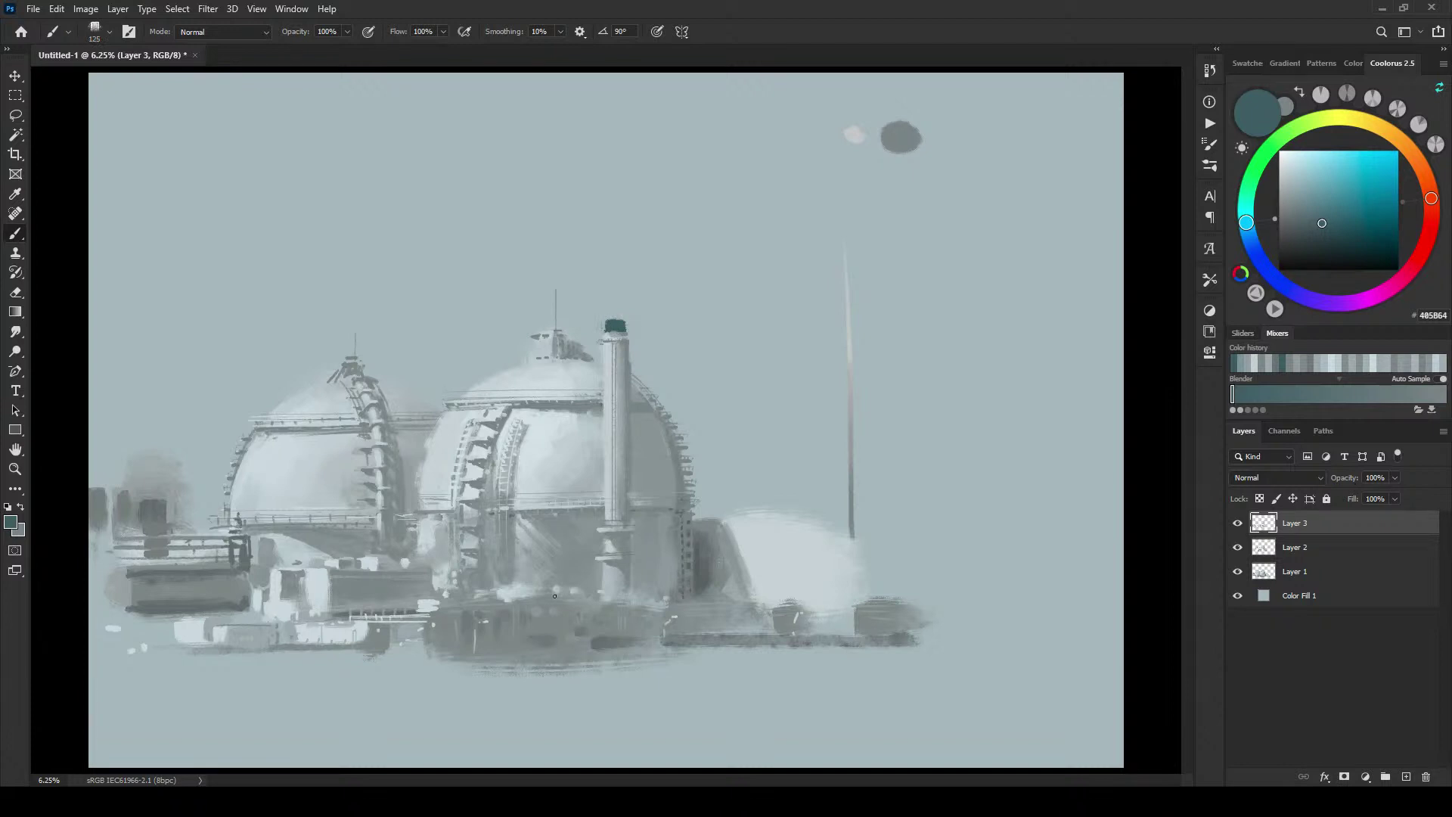
pyautogui.press(']')
pyautogui.press(']')
pyautogui.press(']')
pyautogui.press(']')
pyautogui.press(']')
pyautogui.press(']')
pyautogui.press(']')
pyautogui.press(']')
pyautogui.press(']')
pyautogui.press('[')
pyautogui.press('[')
pyautogui.press('[')
pyautogui.press('[')
pyautogui.press('[')
pyautogui.press('[')
# Step: Sample #D2DDE2, #7D8689 and #D1DCE1 and paint fine light and dark details along the large dome's ladder
pyautogui.keyDown('alt'); pyautogui.click(485, 451); pyautogui.keyUp('alt')
pyautogui.press('[')
pyautogui.press('[')
pyautogui.press('[')
pyautogui.press('[')
pyautogui.press('[')
pyautogui.press('[')
pyautogui.press('[')
pyautogui.press('[')
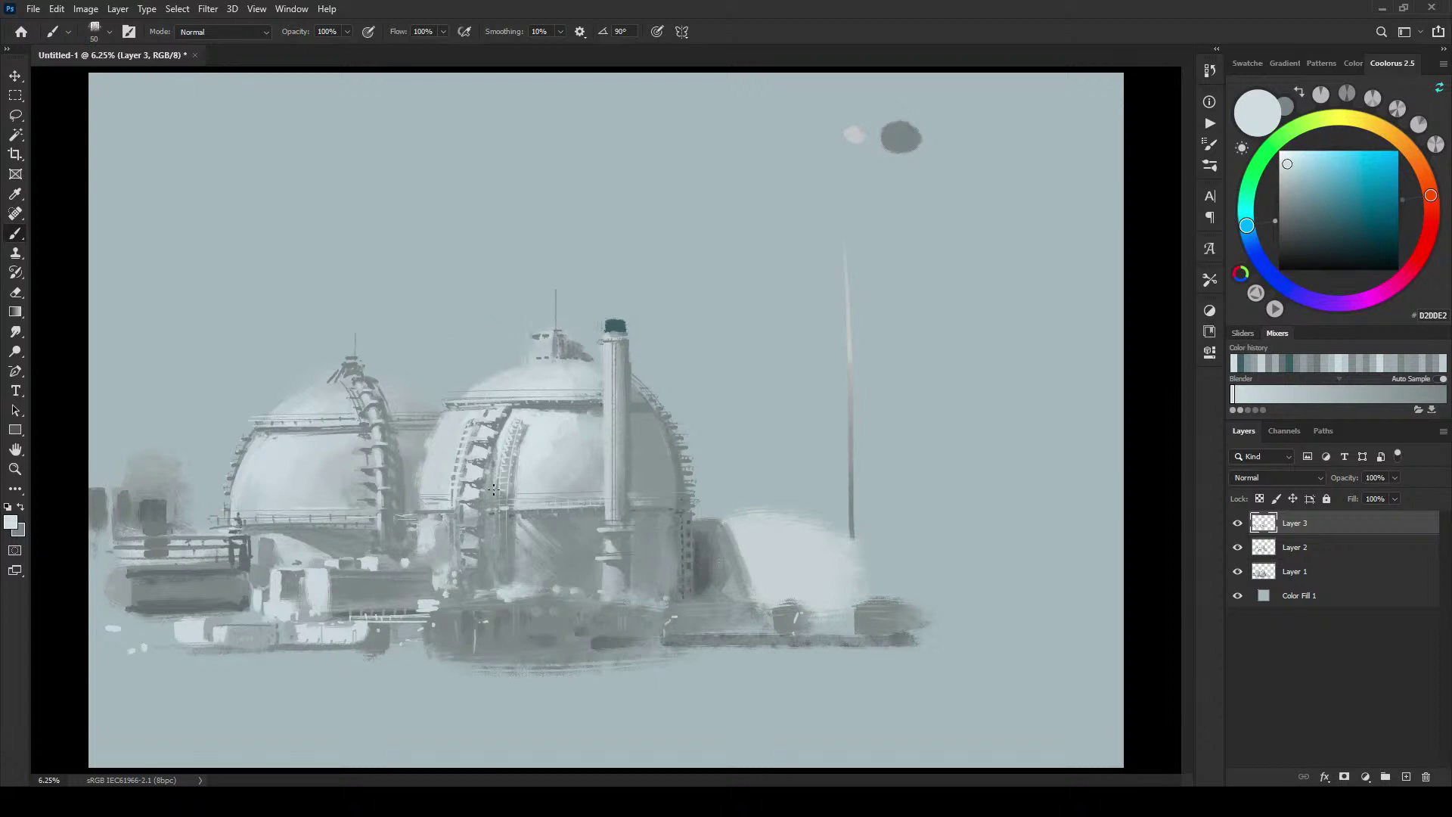
pyautogui.keyDown('alt'); pyautogui.click(511, 419); pyautogui.keyUp('alt')
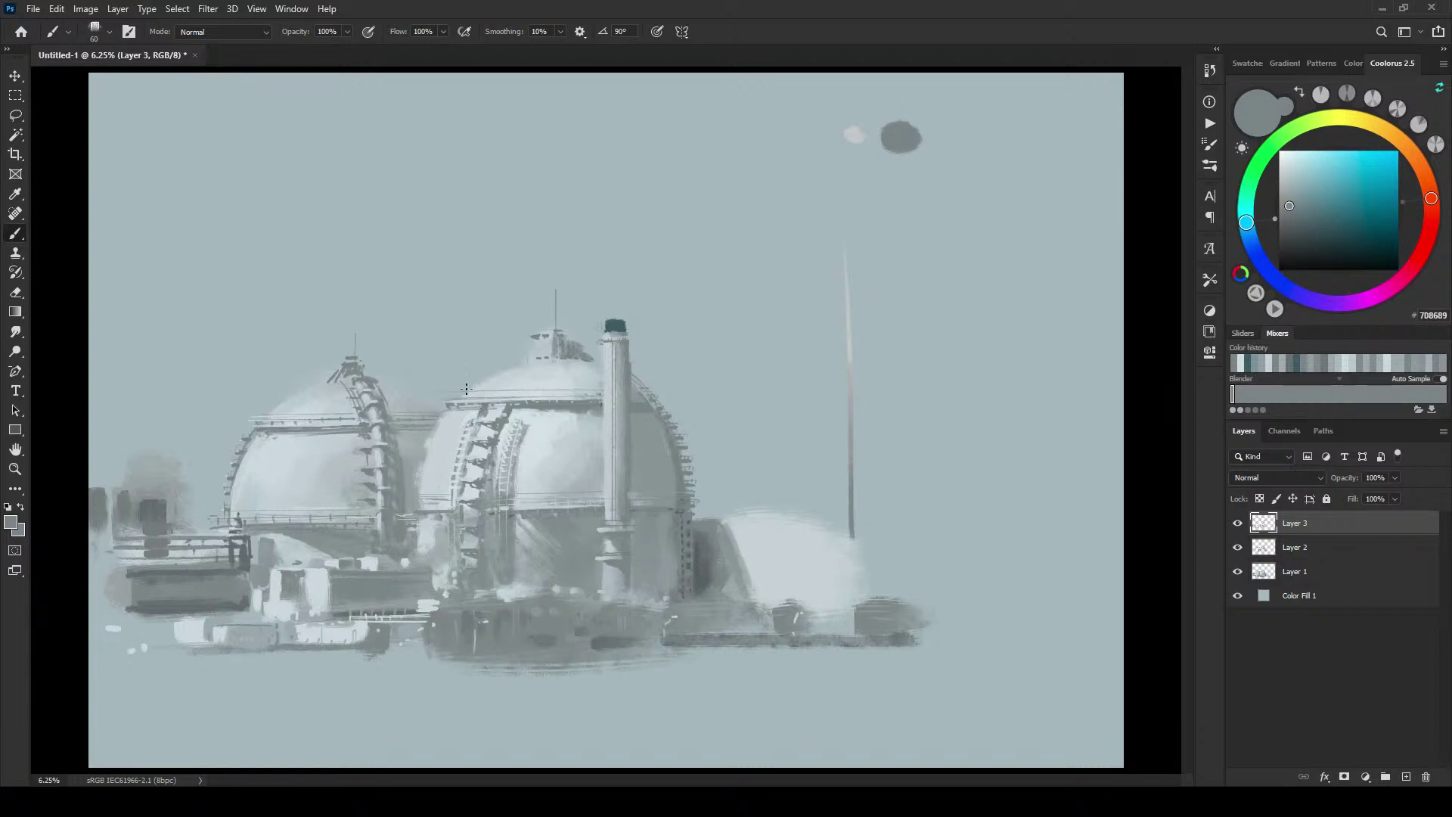
pyautogui.keyDown('alt'); pyautogui.click(491, 410); pyautogui.keyUp('alt')
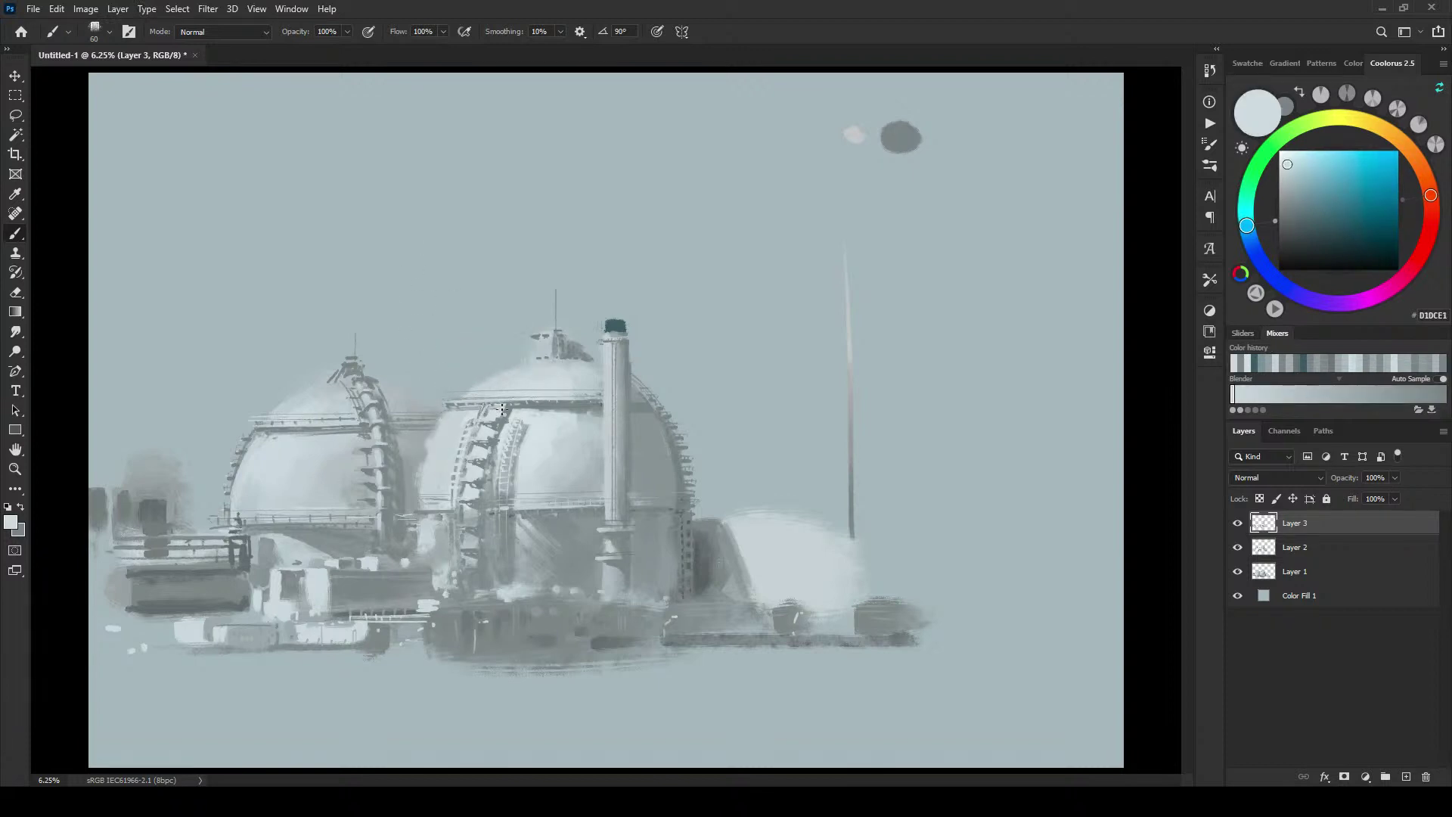
# Step: Sample #8E979B, #7D8689 and #B2BDC3 and refine the small structures on top of both domes
pyautogui.press(']')
pyautogui.keyDown('alt'); pyautogui.click(556, 345); pyautogui.keyUp('alt')
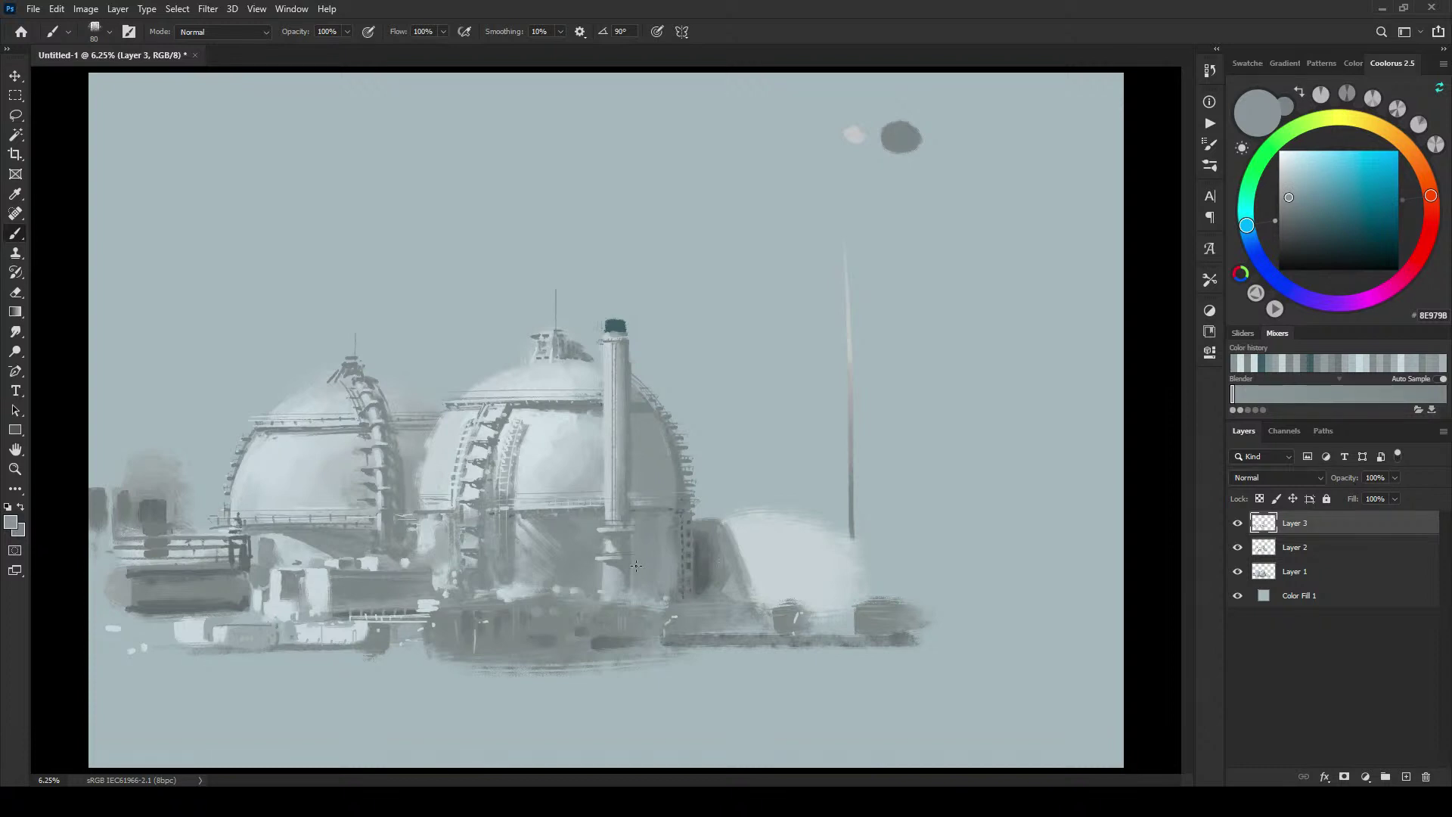
pyautogui.keyDown('alt'); pyautogui.click(352, 369); pyautogui.keyUp('alt')
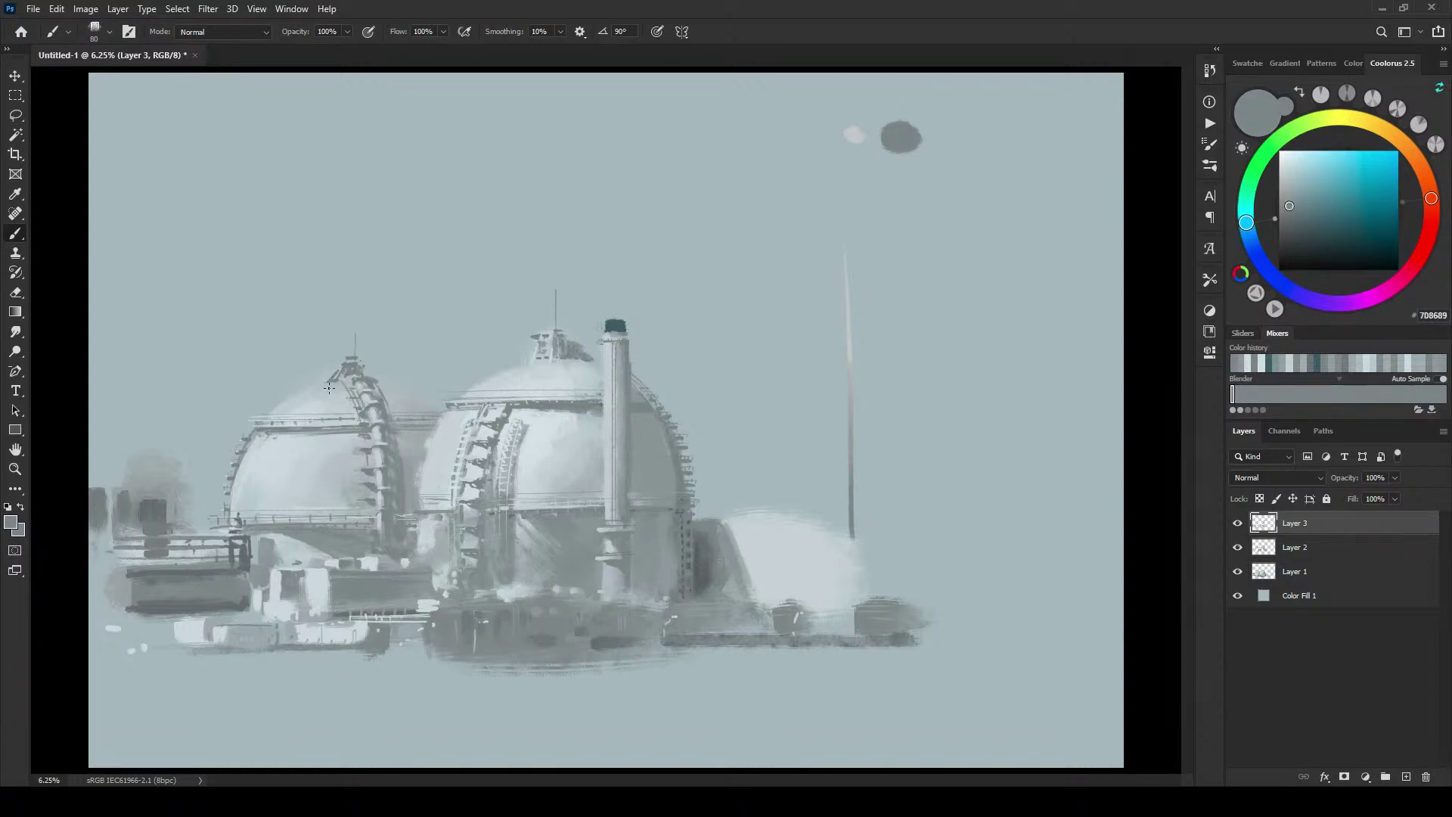
pyautogui.keyDown('alt'); pyautogui.click(324, 382); pyautogui.keyUp('alt')
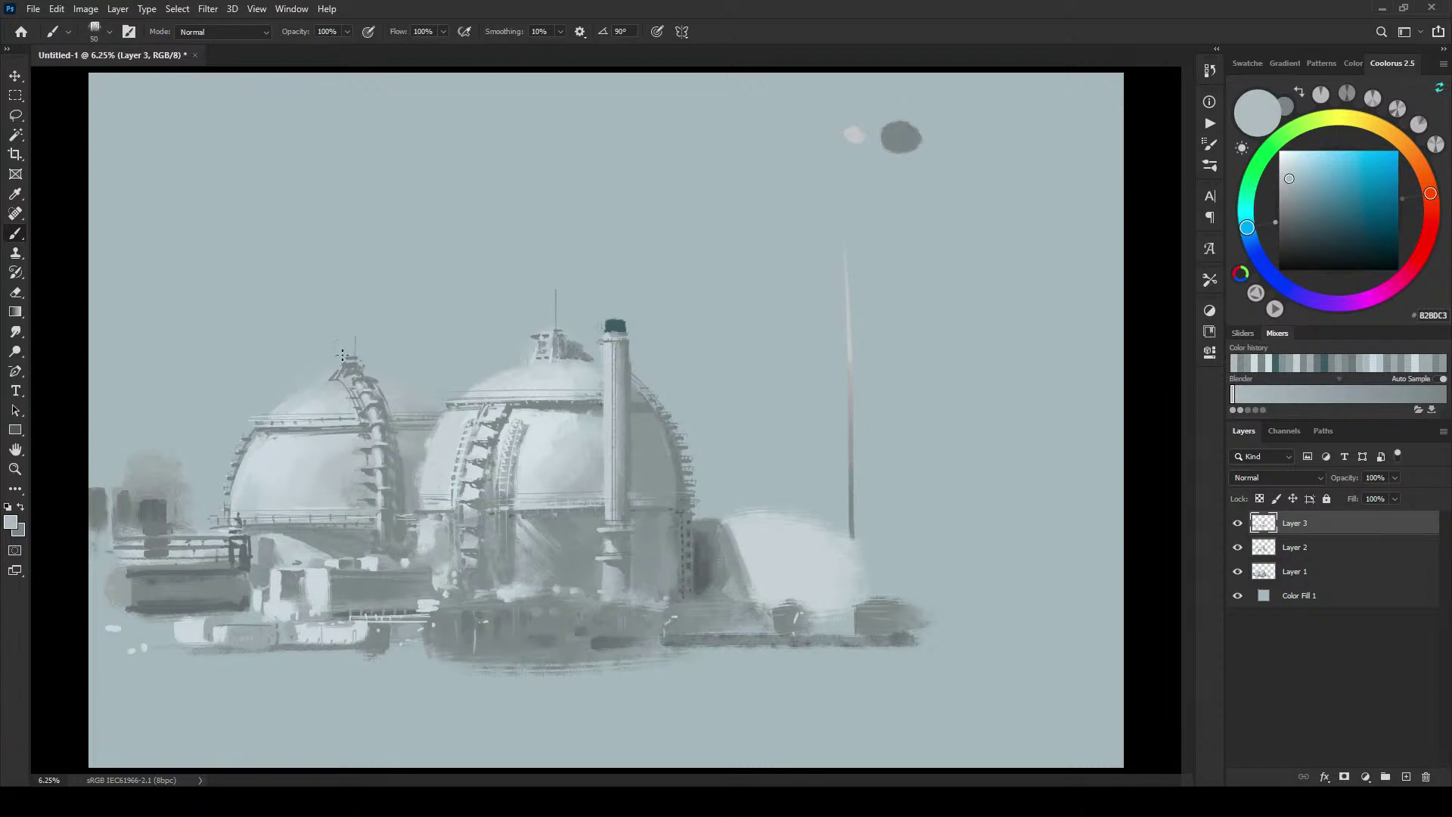
pyautogui.keyDown('alt'); pyautogui.click(343, 365); pyautogui.keyUp('alt')
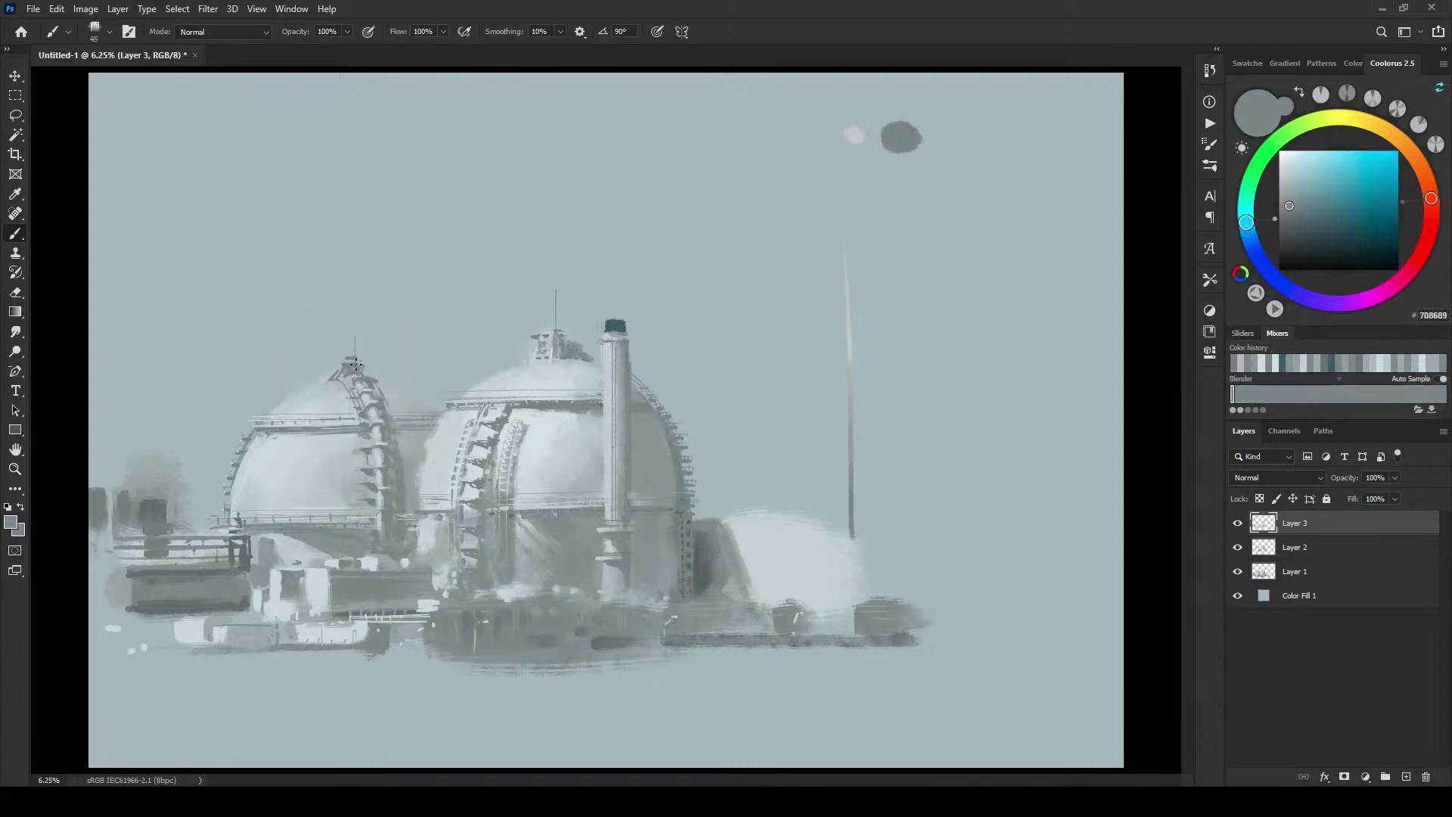
pyautogui.moveTo(341, 362)
pyautogui.mouseDown()
pyautogui.moveTo(344, 373)
pyautogui.moveTo(356, 353)
pyautogui.mouseUp()
# Step: Sample pale #C5CFD4 and a mid grey and soften the dark background blocks beside the smaller dome with a large brush
pyautogui.press(']')
pyautogui.press(']')
pyautogui.press(']')
pyautogui.press(']')
pyautogui.press(']')
pyautogui.keyDown('alt'); pyautogui.click(183, 537); pyautogui.keyUp('alt')
pyautogui.press(']')
pyautogui.press(']')
pyautogui.press(']')
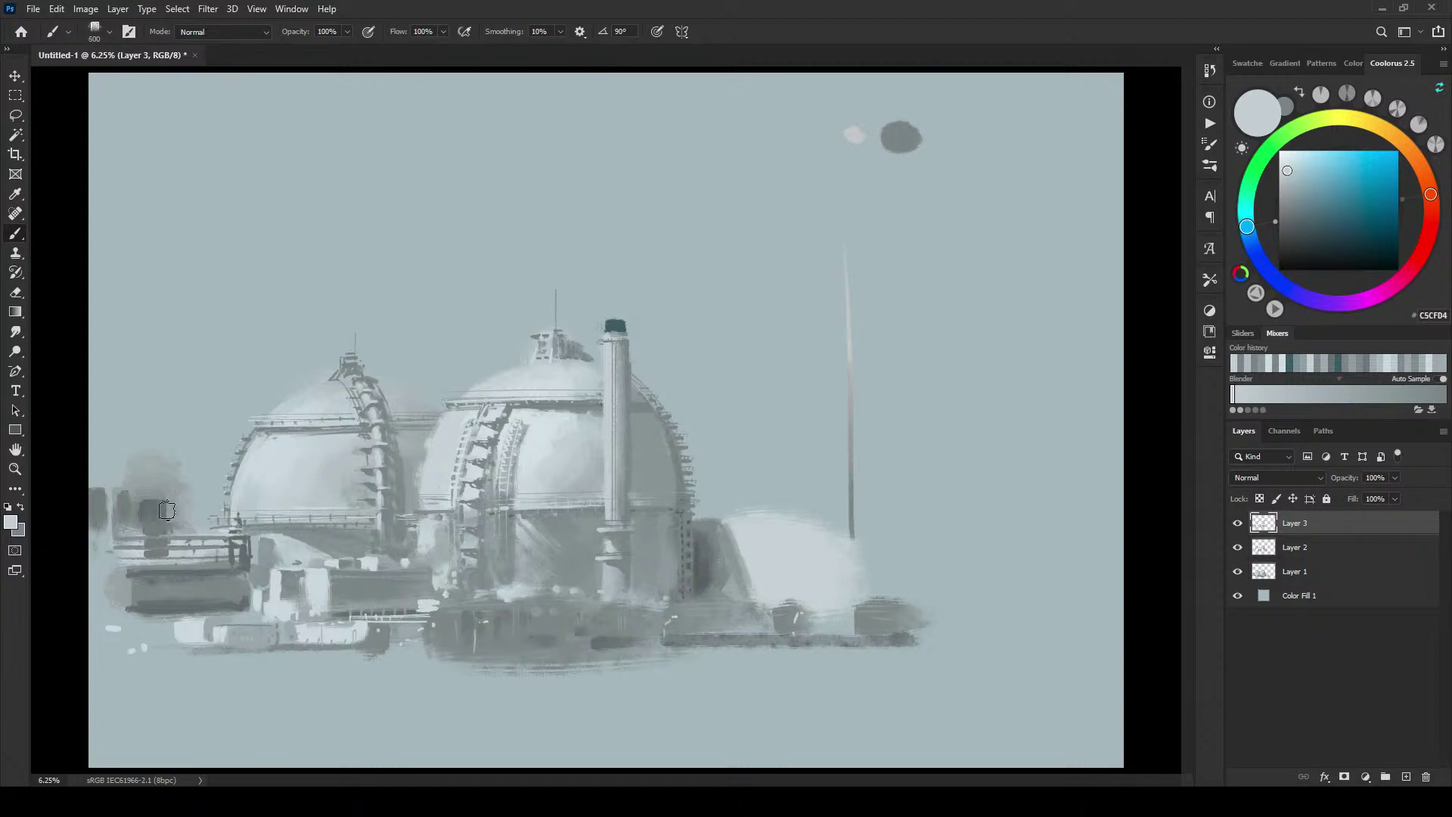
pyautogui.keyDown('alt'); pyautogui.click(167, 481); pyautogui.keyUp('alt')
pyautogui.press(']')
pyautogui.press(']')
pyautogui.press(']')
pyautogui.moveTo(133, 483); pyautogui.dragTo(97, 483)
pyautogui.press('[')
pyautogui.press('[')
pyautogui.press('[')
pyautogui.press('[')
pyautogui.press('[')
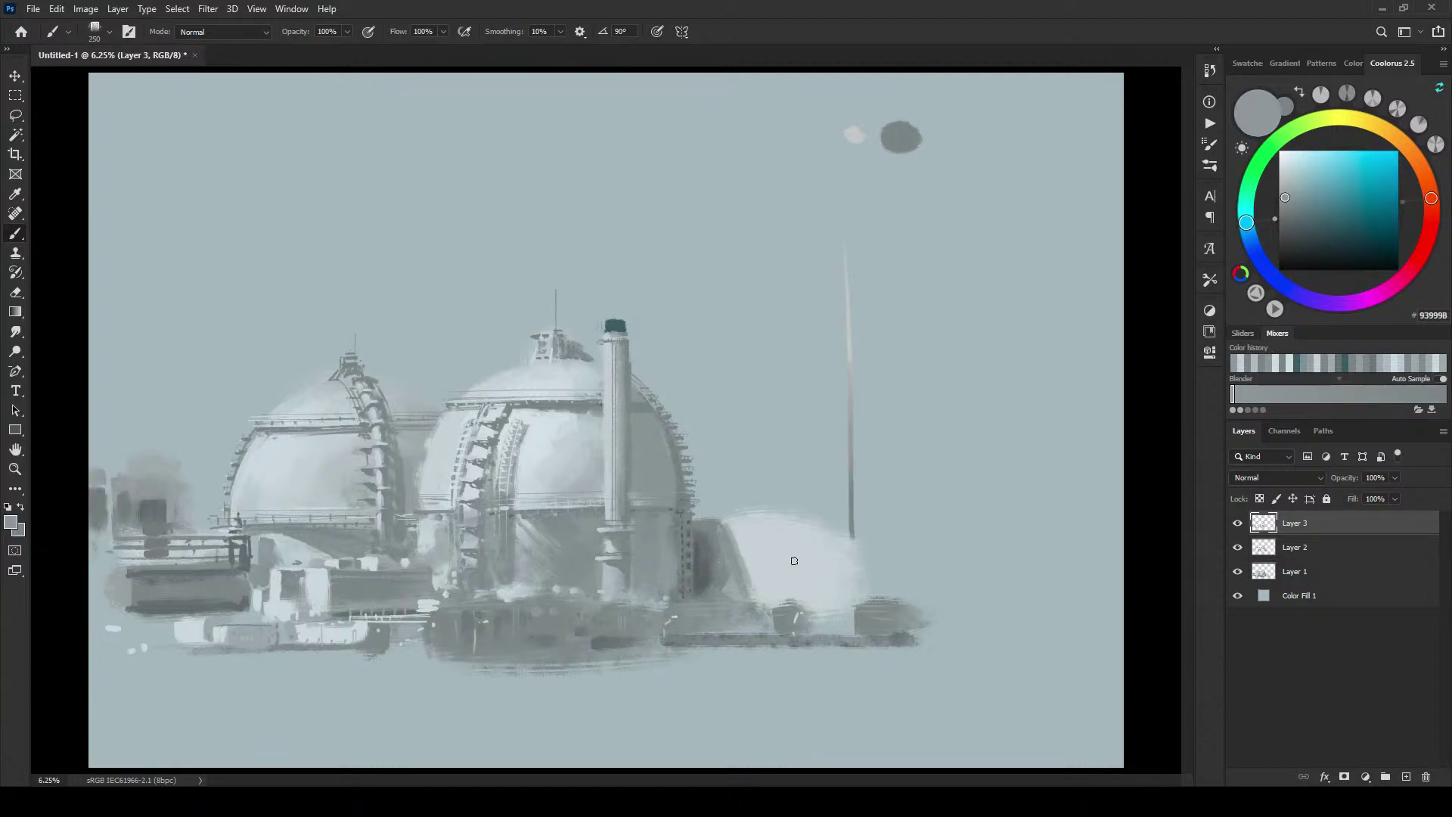
# Step: Sample greys from the tall thin mast and sketch fine diagonal guy wires beside it with a small brush
pyautogui.keyDown('alt'); pyautogui.click(852, 494); pyautogui.keyUp('alt')
pyautogui.keyDown('alt'); pyautogui.click(850, 419); pyautogui.keyUp('alt')
pyautogui.press('[')
pyautogui.press('[')
pyautogui.press('[')
pyautogui.press('[')
pyautogui.press('[')
pyautogui.press('[')
pyautogui.moveTo(779, 516); pyautogui.dragTo(849, 436)
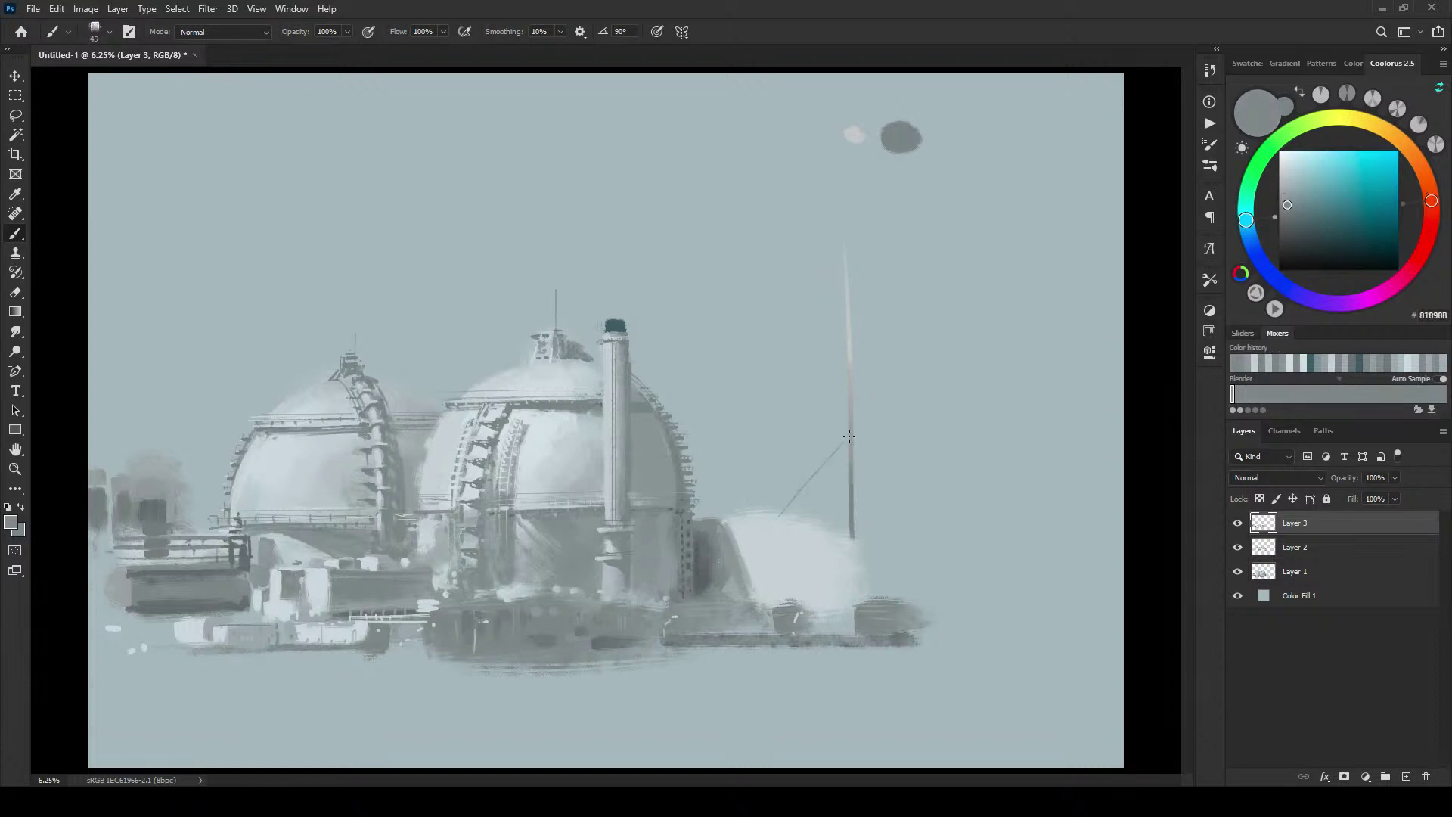
pyautogui.hotkey('ctrl', 'z')
pyautogui.keyDown('alt'); pyautogui.click(851, 439); pyautogui.keyUp('alt')
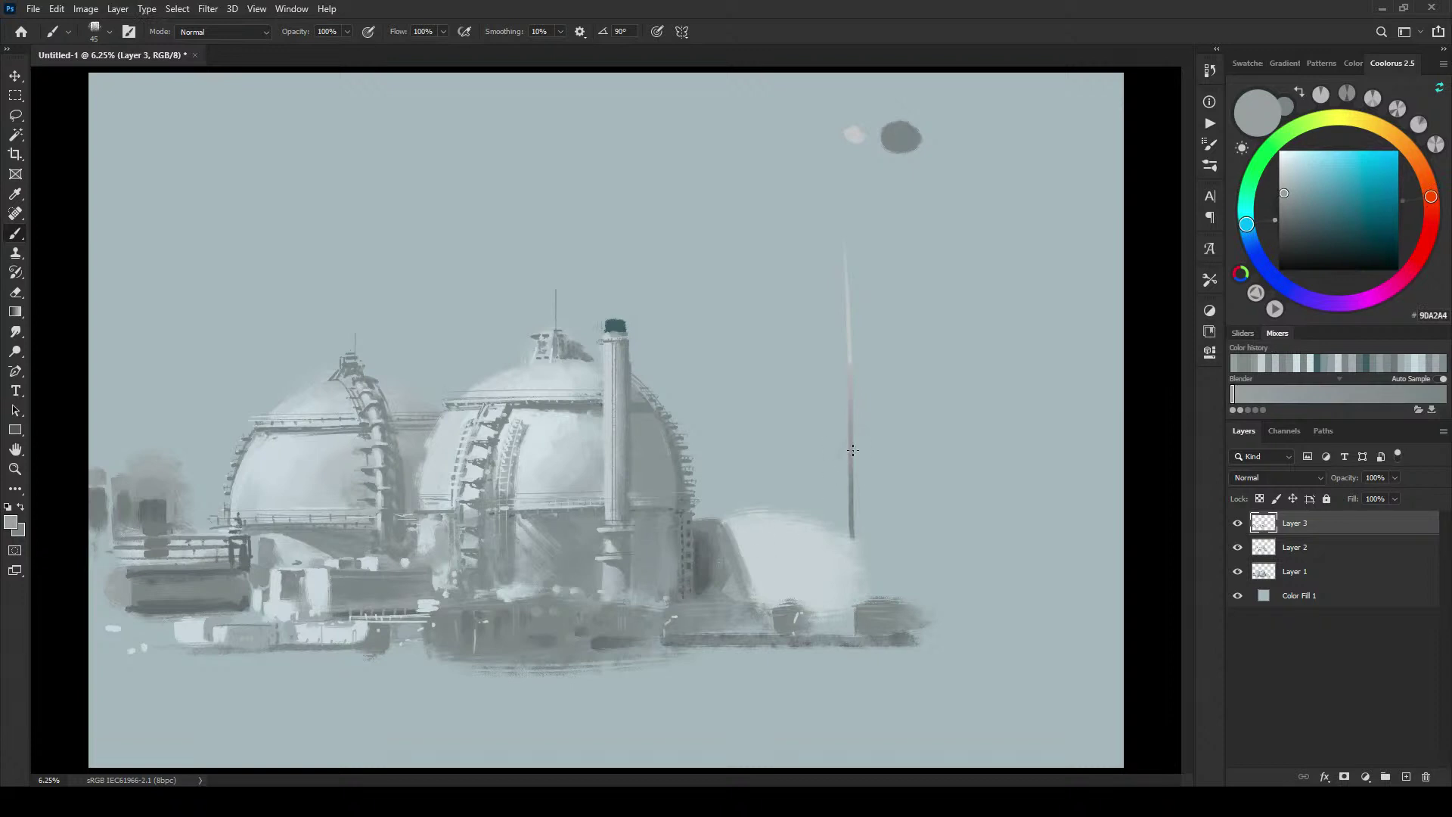
pyautogui.keyDown('alt'); pyautogui.click(850, 476); pyautogui.keyUp('alt')
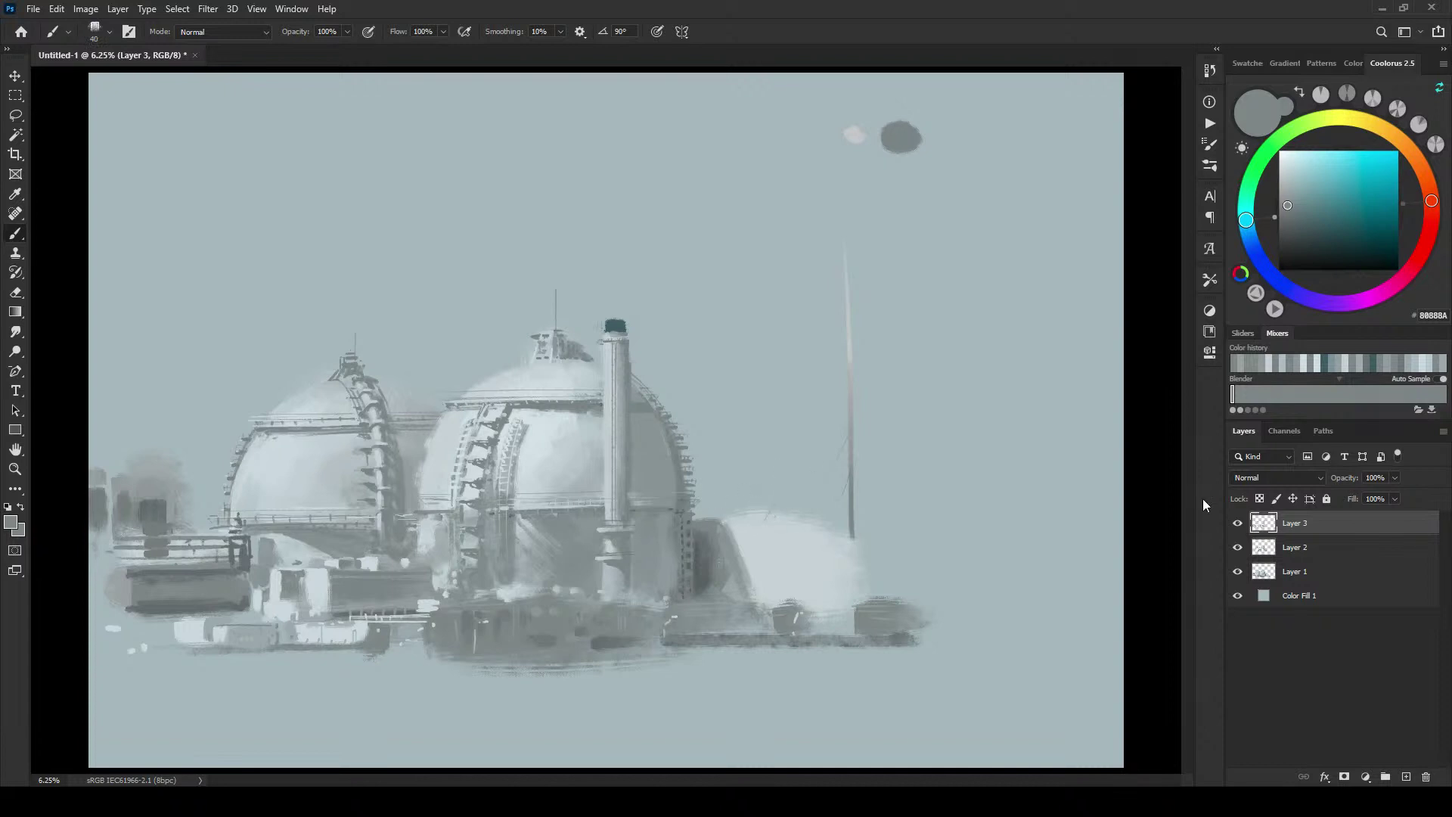
# Step: Select Layer 1 and trim the top of the pale dome below the mast into a flat edge
pyautogui.click(1239, 572)
pyautogui.click(1239, 571)
pyautogui.click(1260, 573)
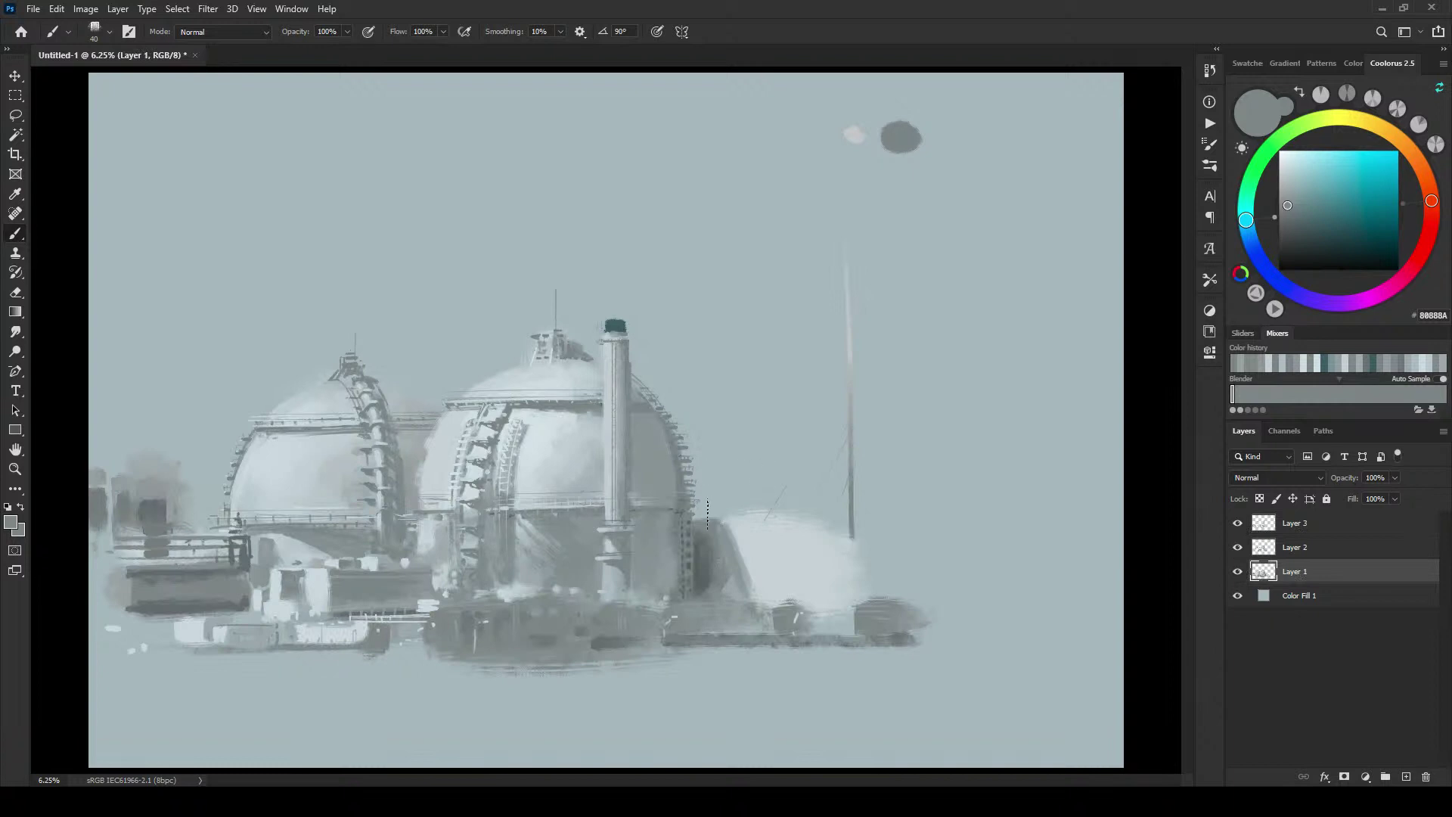
pyautogui.moveTo(796, 505)
pyautogui.mouseDown()
pyautogui.moveTo(735, 508)
pyautogui.moveTo(809, 506)
pyautogui.moveTo(712, 509)
pyautogui.moveTo(829, 505)
pyautogui.mouseUp()
# Step: Sample the chimney cap's dark teal, lighten it to #497685, and lock the transparent pixels of Layer 3
pyautogui.keyDown('alt'); pyautogui.click(615, 323); pyautogui.keyUp('alt')
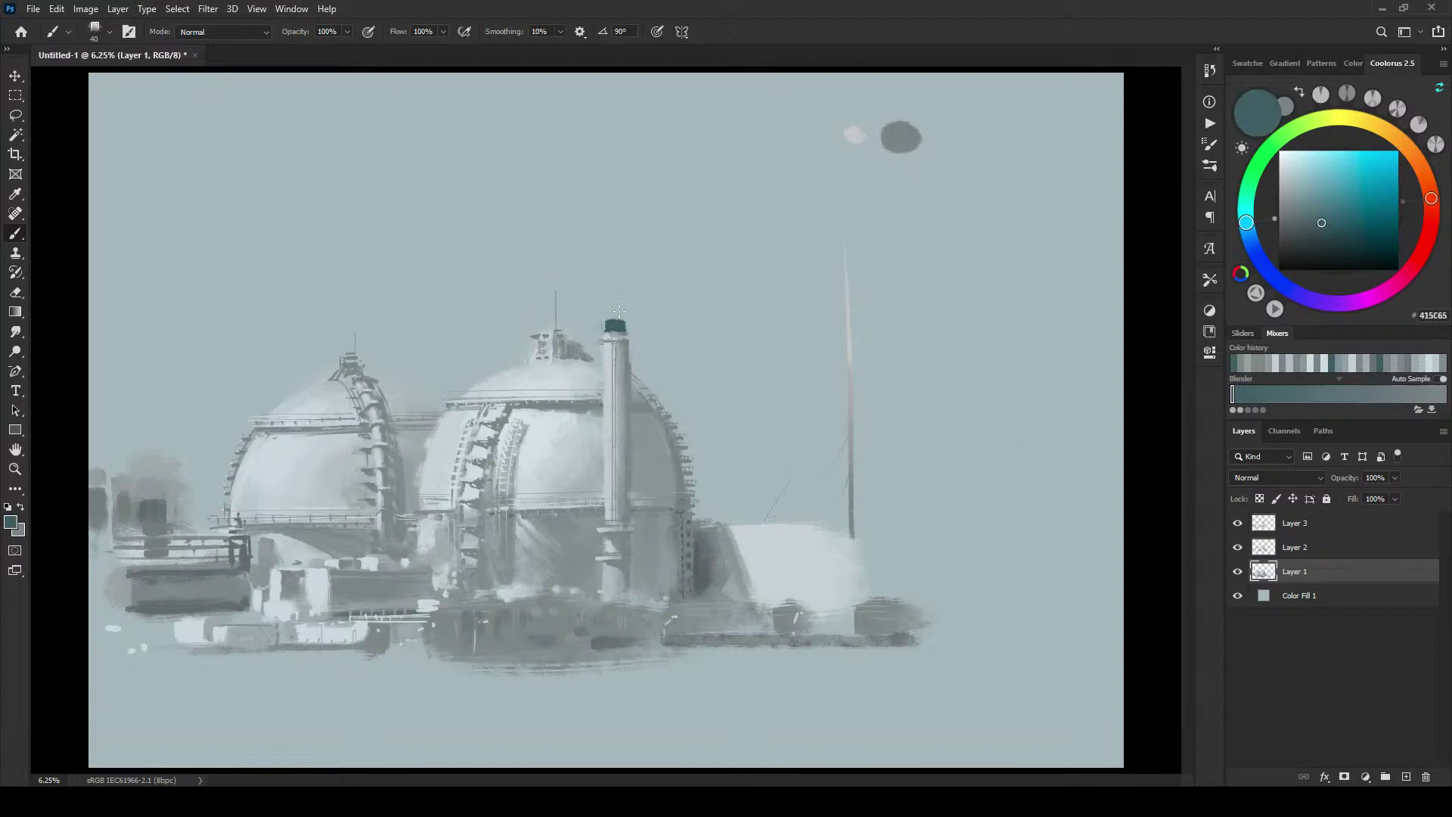
pyautogui.click(1332, 208)
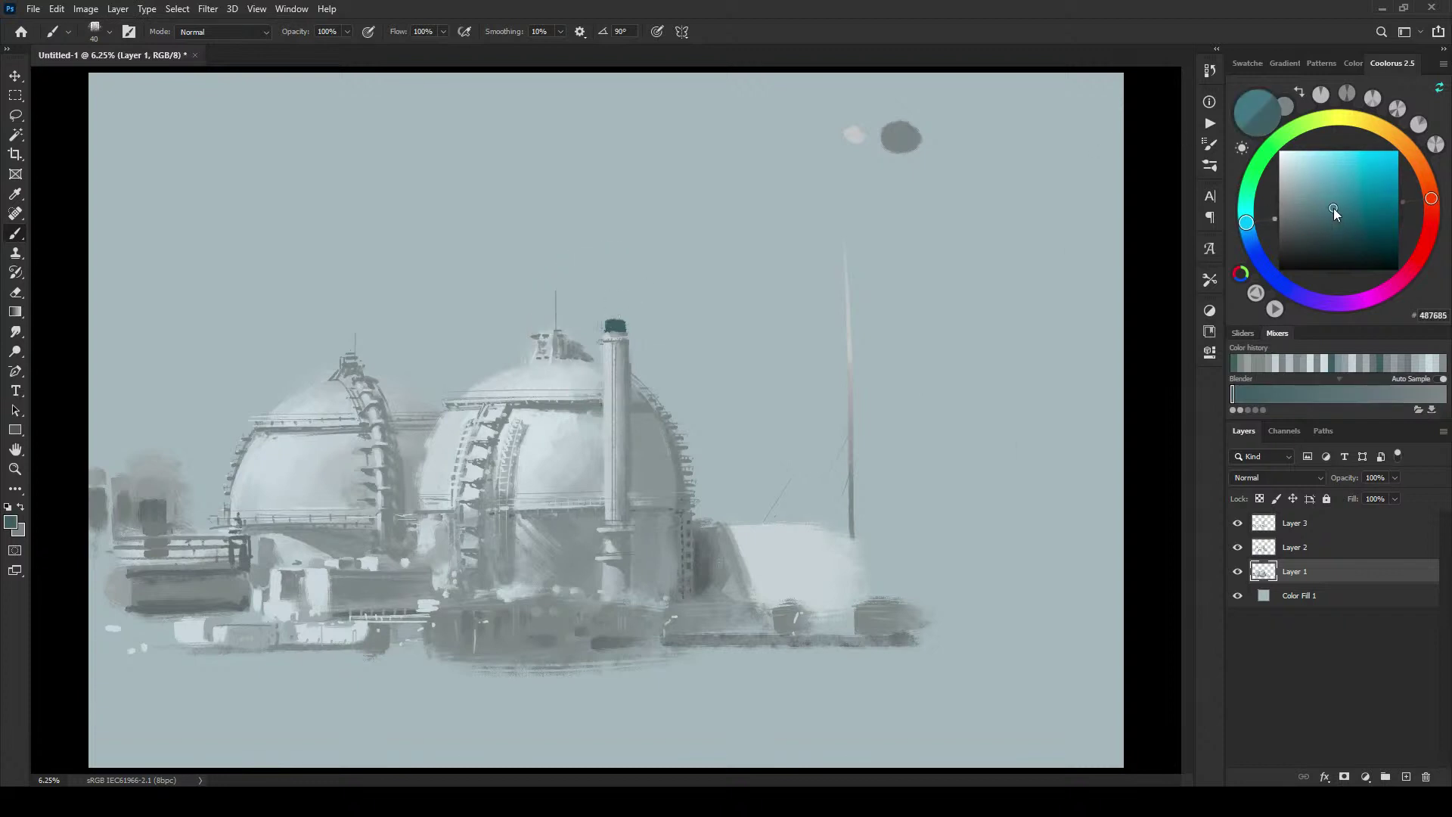
pyautogui.click(1236, 524)
pyautogui.click(1237, 524)
pyautogui.click(1278, 522)
pyautogui.click(1259, 499)
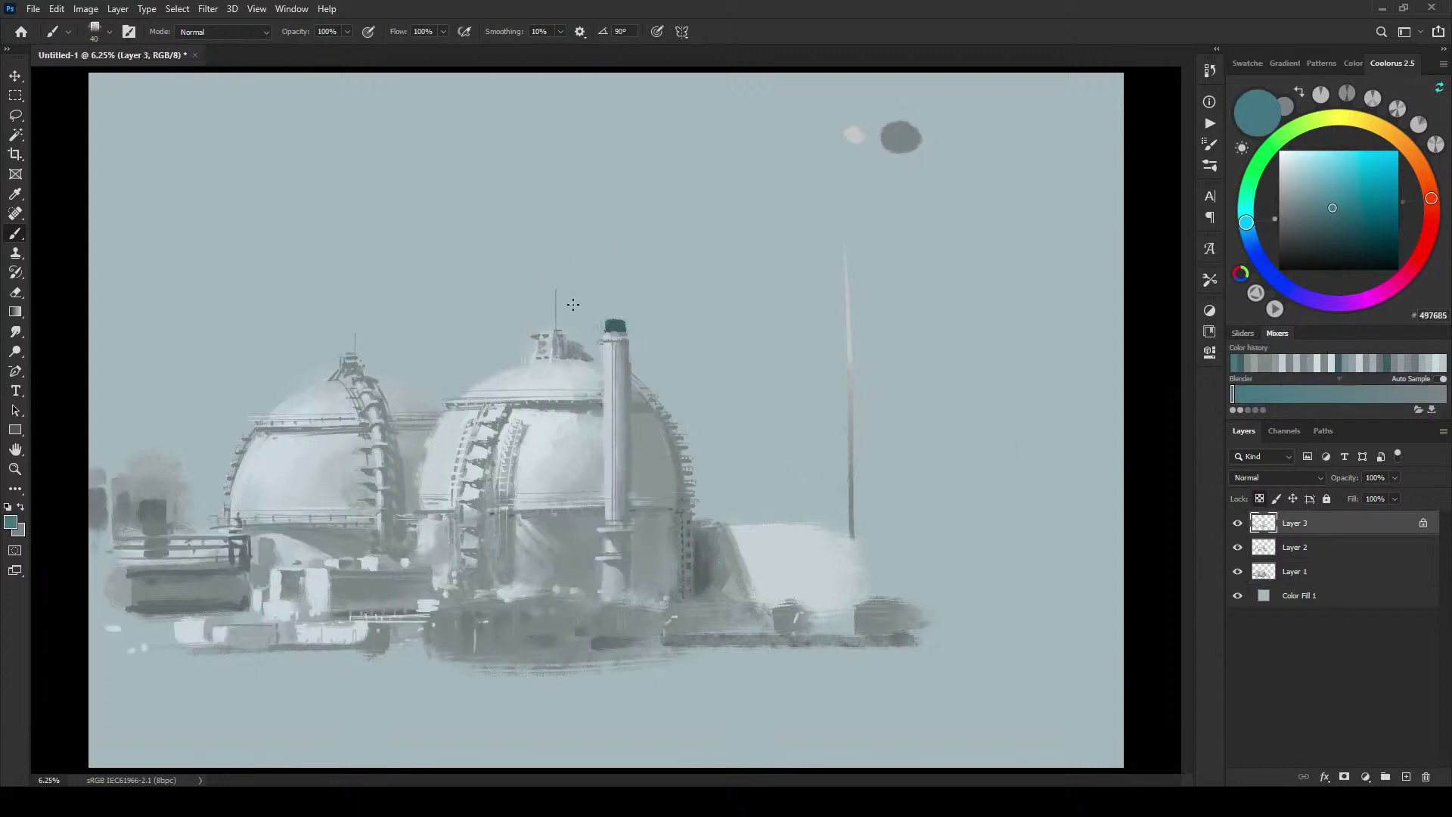
# Step: Paint the lighter teal over the lit side of the chimney cap with an enlarged brush
pyautogui.press(']')
pyautogui.press(']')
pyautogui.press(']')
pyautogui.press(']')
pyautogui.press(']')
pyautogui.press(']')
pyautogui.moveTo(606, 326); pyautogui.dragTo(607, 321)
# Step: Pick a brighter teal around #6193A3 and add a highlight along the chimney cap's lit edge
pyautogui.click(1328, 194)
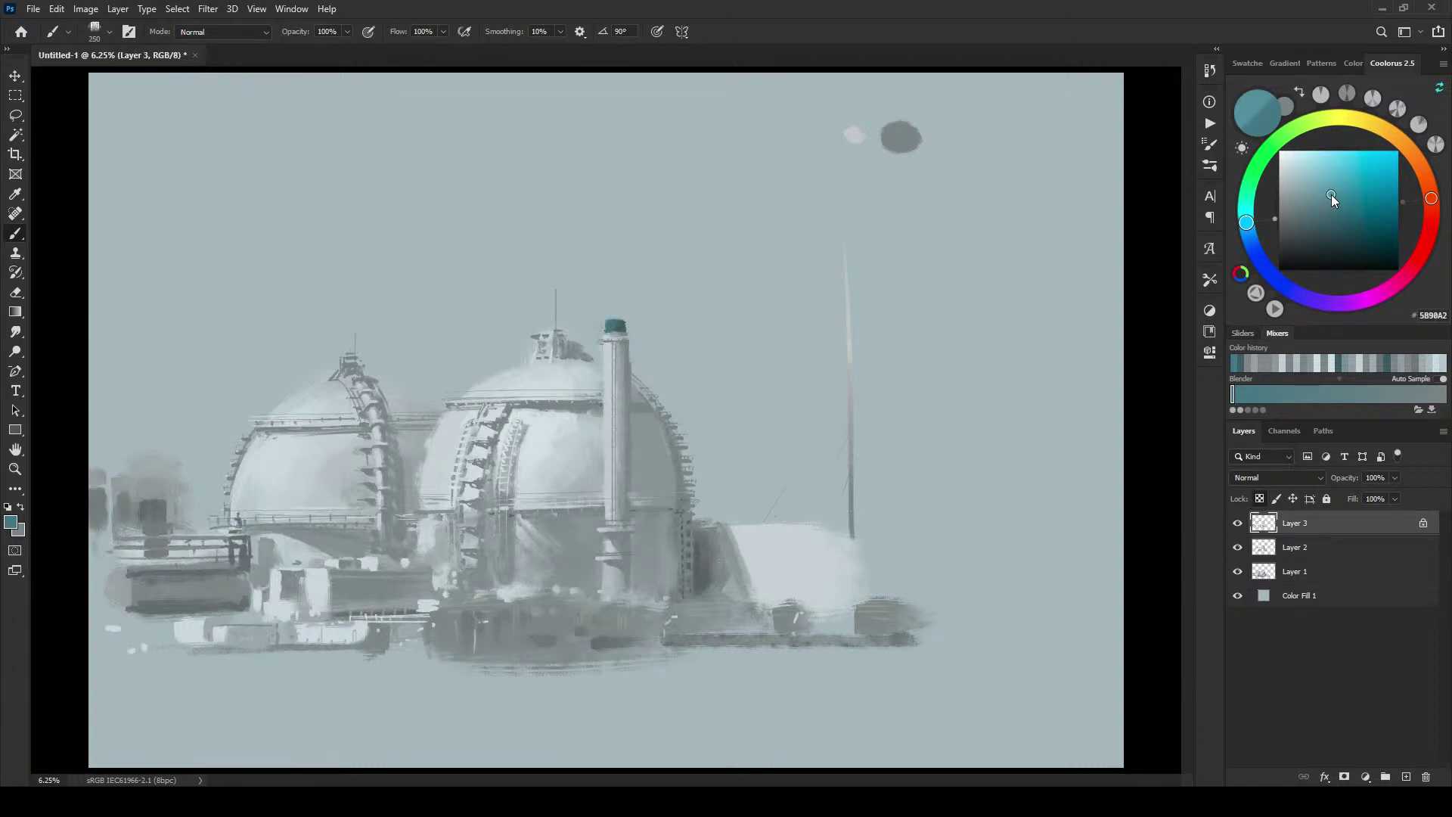
pyautogui.press('[')
pyautogui.press('[')
pyautogui.press('[')
pyautogui.press('[')
pyautogui.press('[')
pyautogui.press('[')
pyautogui.moveTo(608, 324); pyautogui.dragTo(605, 333)
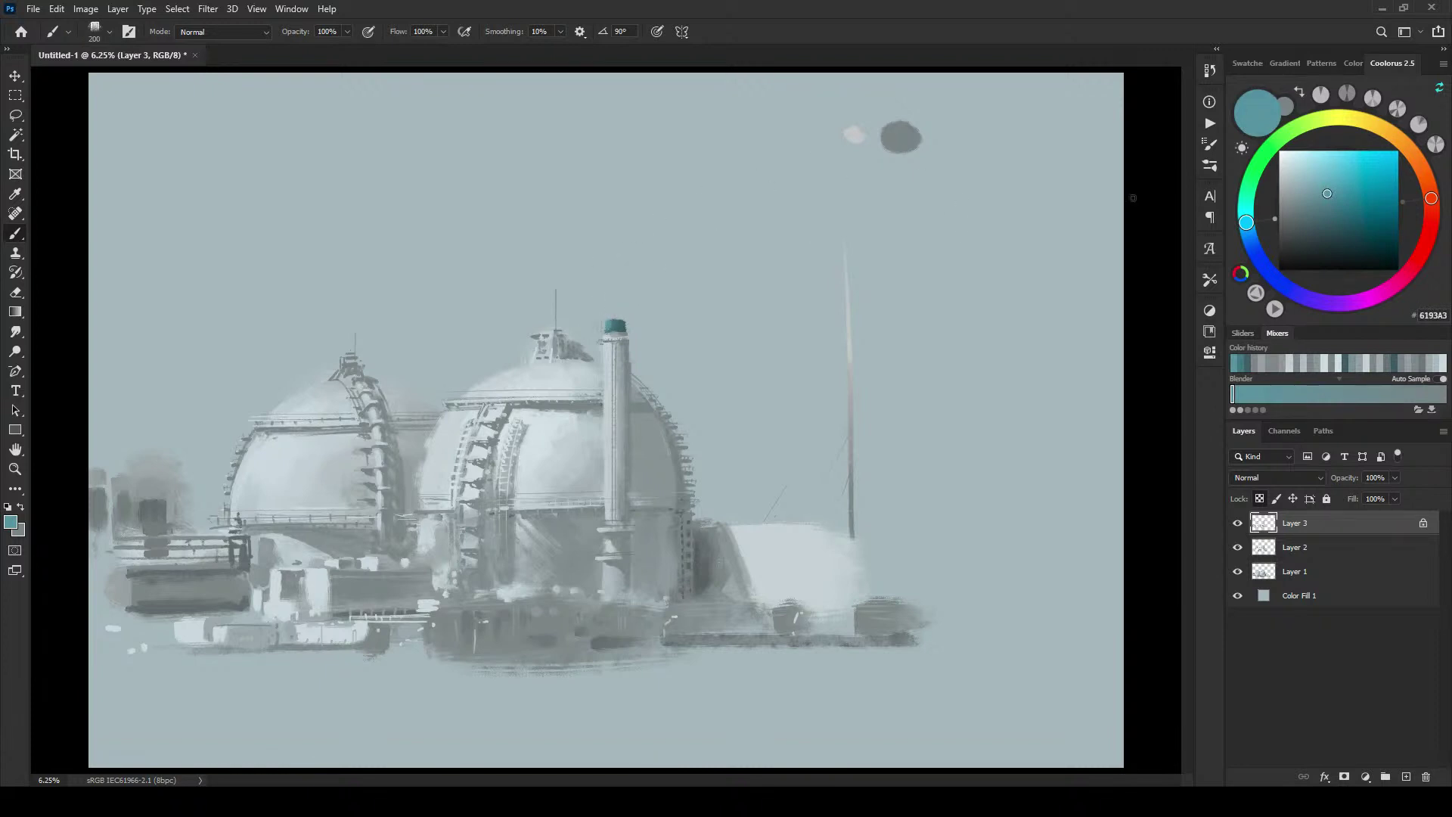
# Step: Pick teals #4F7C8B and #739EAD and blend the chimney cap's tones with a size 400 brush
pyautogui.click(1331, 205)
pyautogui.press(']')
pyautogui.press(']')
pyautogui.press(']')
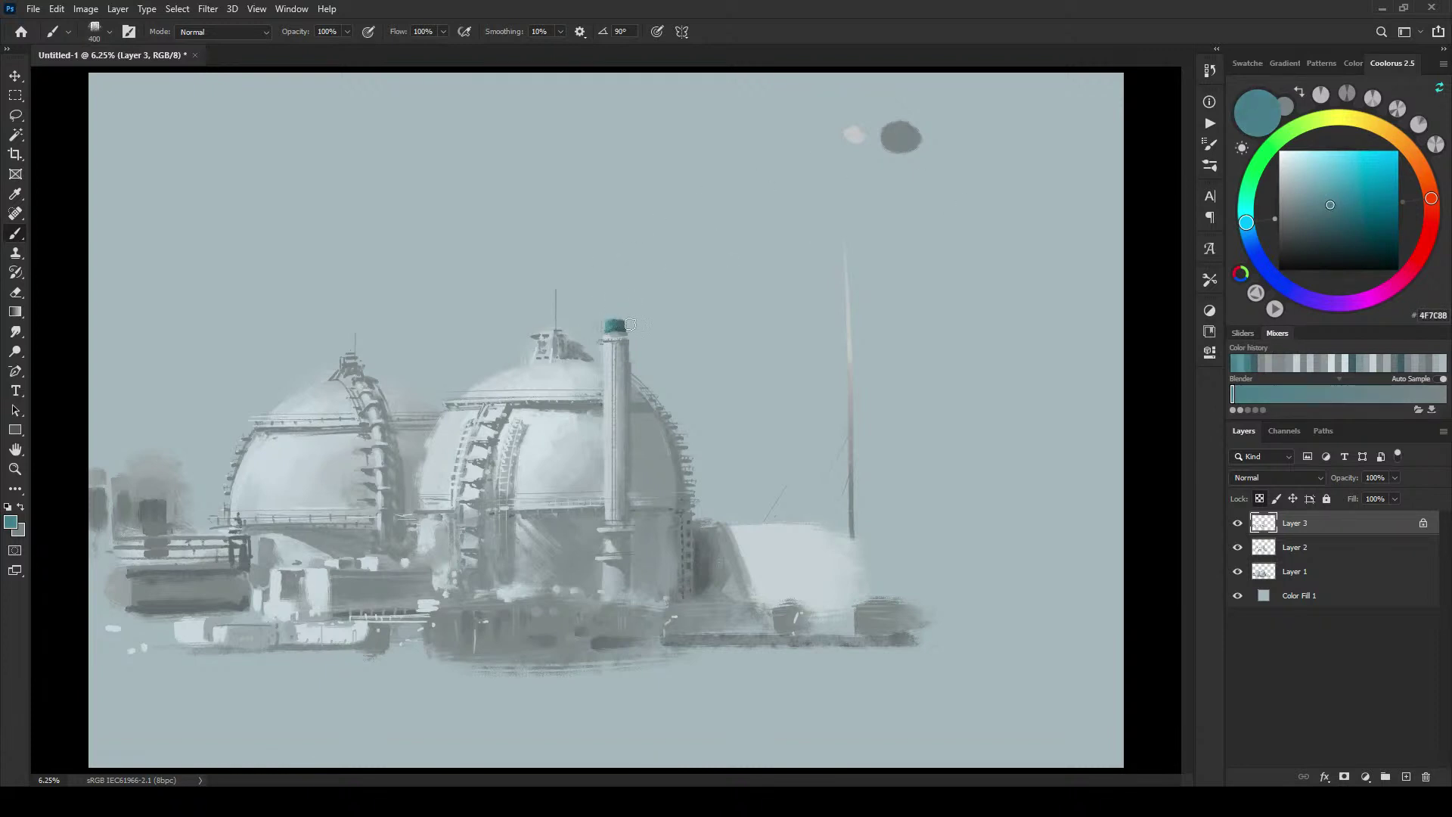
pyautogui.click(1319, 189)
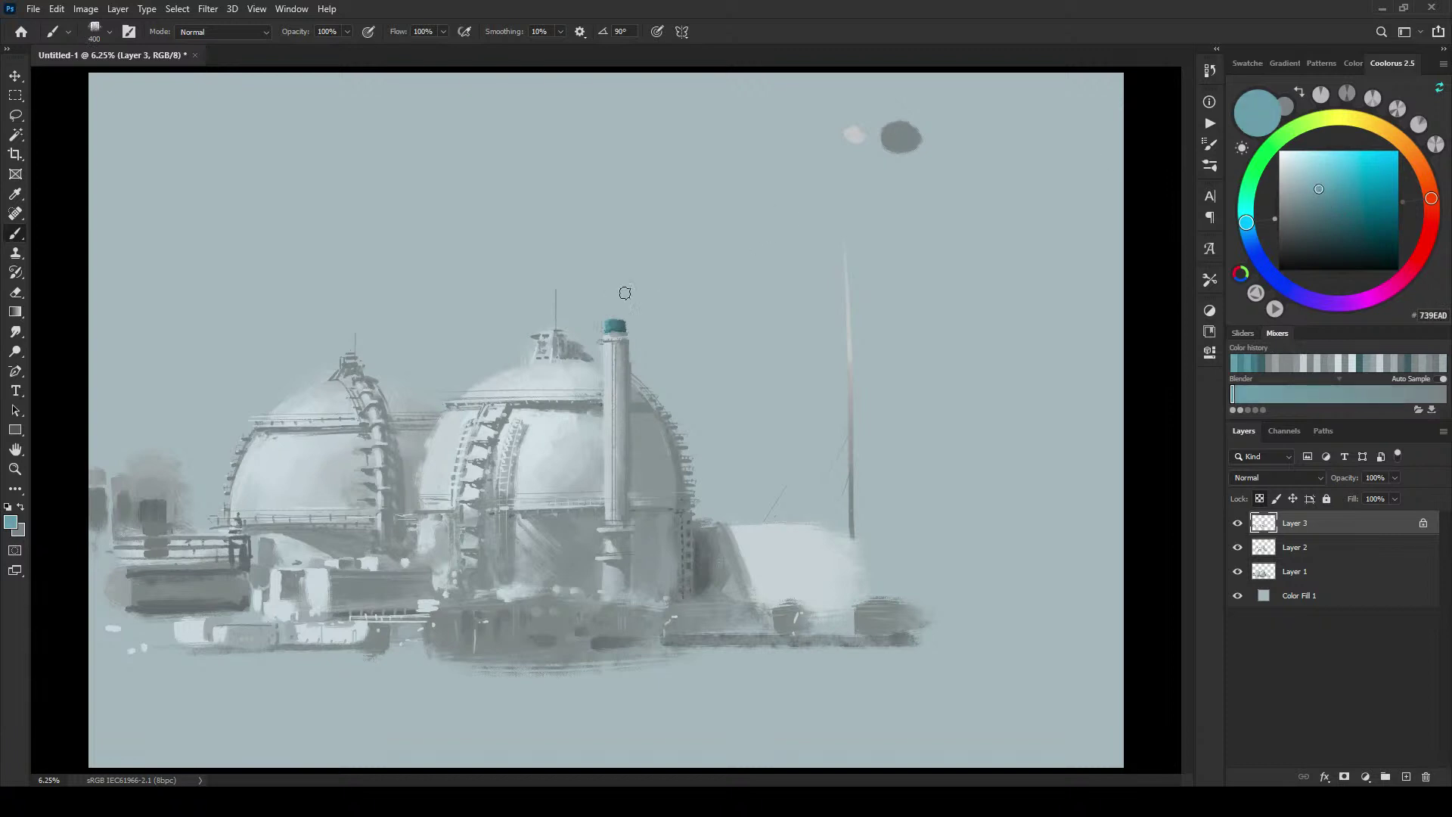
# Step: Sample pale #C6D0D5 and a dark grey and touch up the rim and upper shaft below the cap with a small brush
pyautogui.press('[')
pyautogui.press('[')
pyautogui.press('[')
pyautogui.press('[')
pyautogui.press('[')
pyautogui.press('[')
pyautogui.press('[')
pyautogui.press('[')
pyautogui.press('[')
pyautogui.press('[')
pyautogui.press('[')
pyautogui.press('[')
pyautogui.keyDown('alt'); pyautogui.click(608, 333); pyautogui.keyUp('alt')
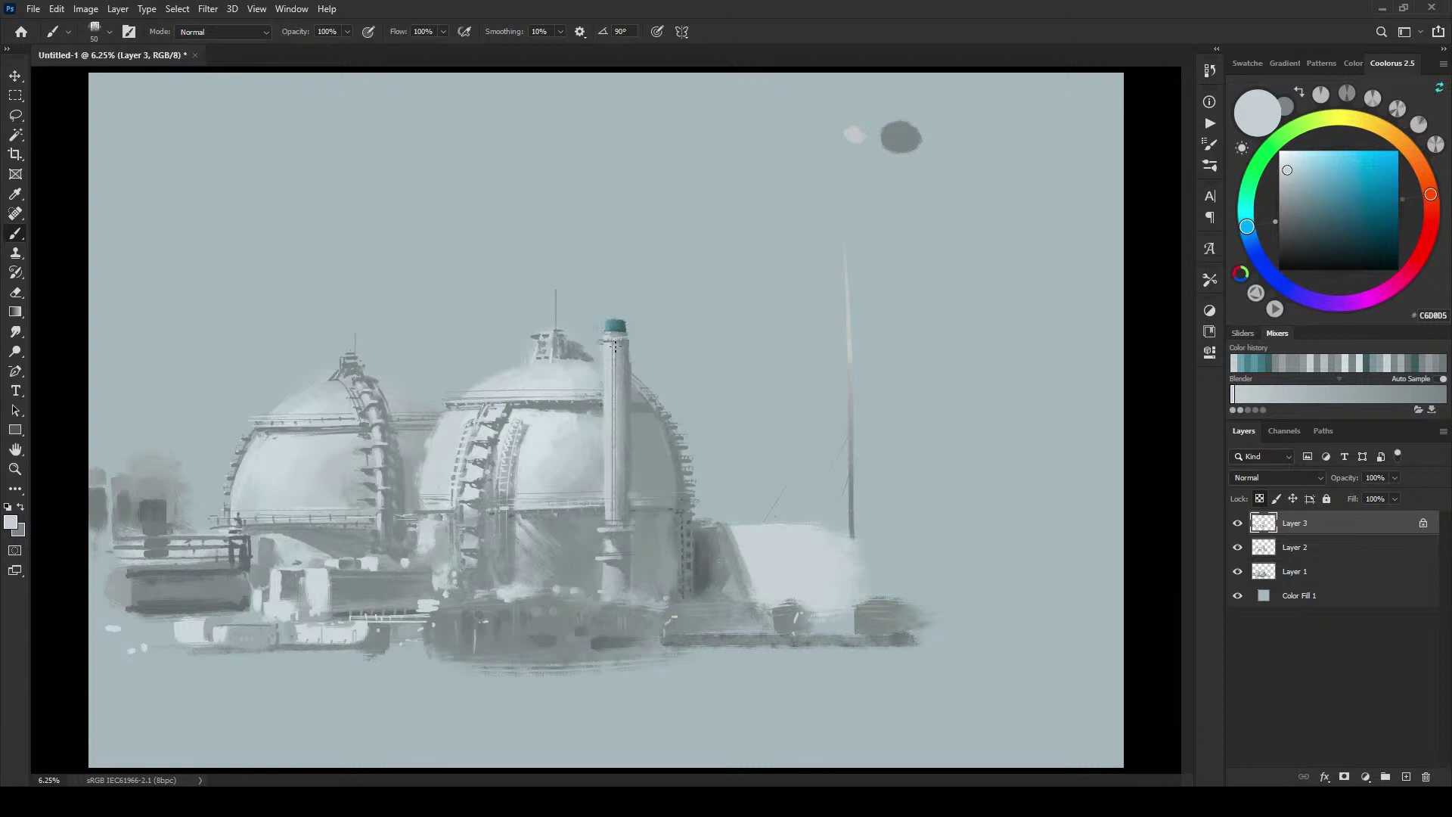
pyautogui.keyDown('alt'); pyautogui.click(649, 397); pyautogui.keyUp('alt')
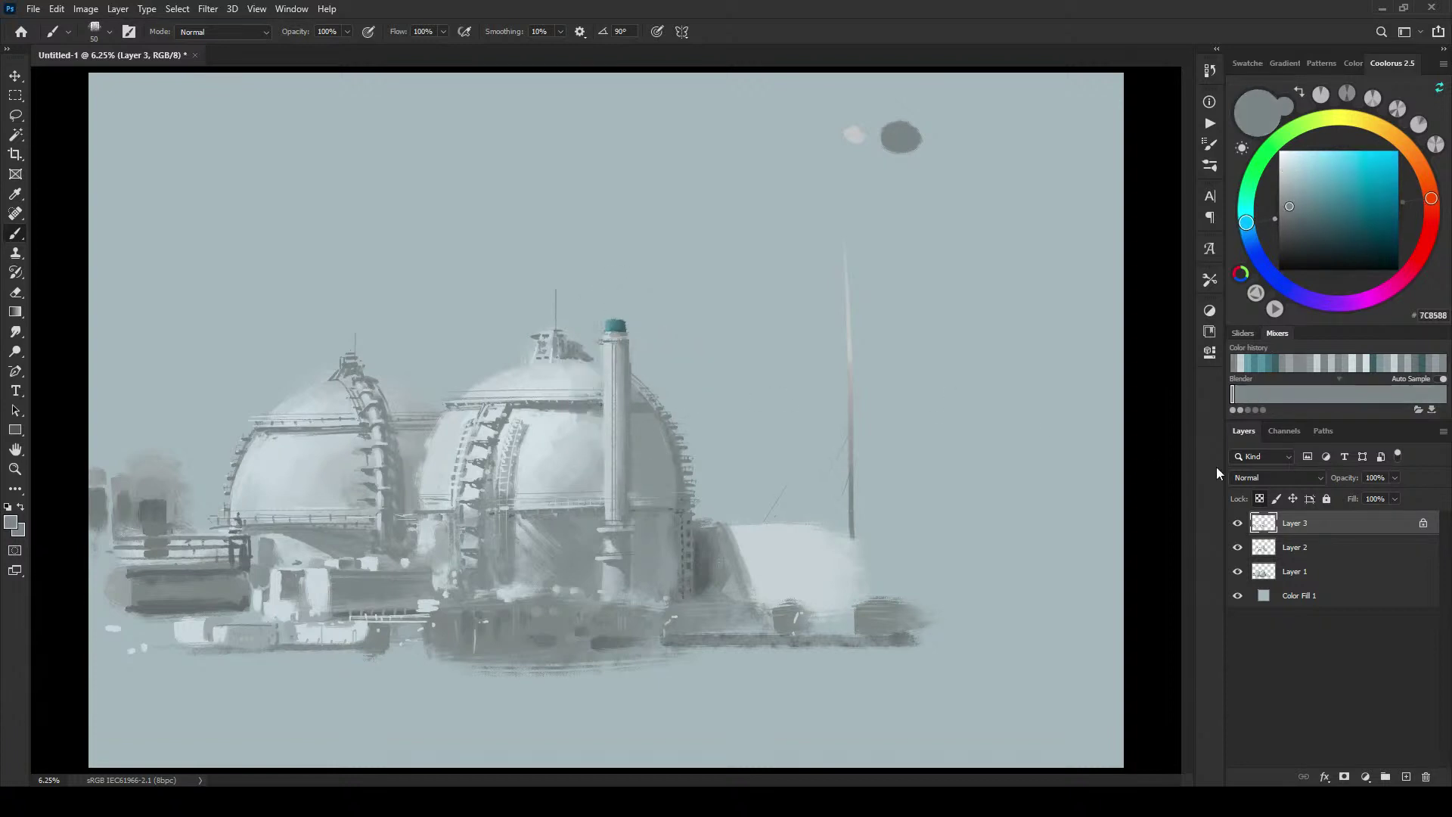
# Step: Unlock Layer 3's transparent pixels, sample pale #BECAD0 and touch up the side of the central dome's rooftop structure
pyautogui.click(1260, 500)
pyautogui.keyDown('alt'); pyautogui.click(575, 345); pyautogui.keyUp('alt')
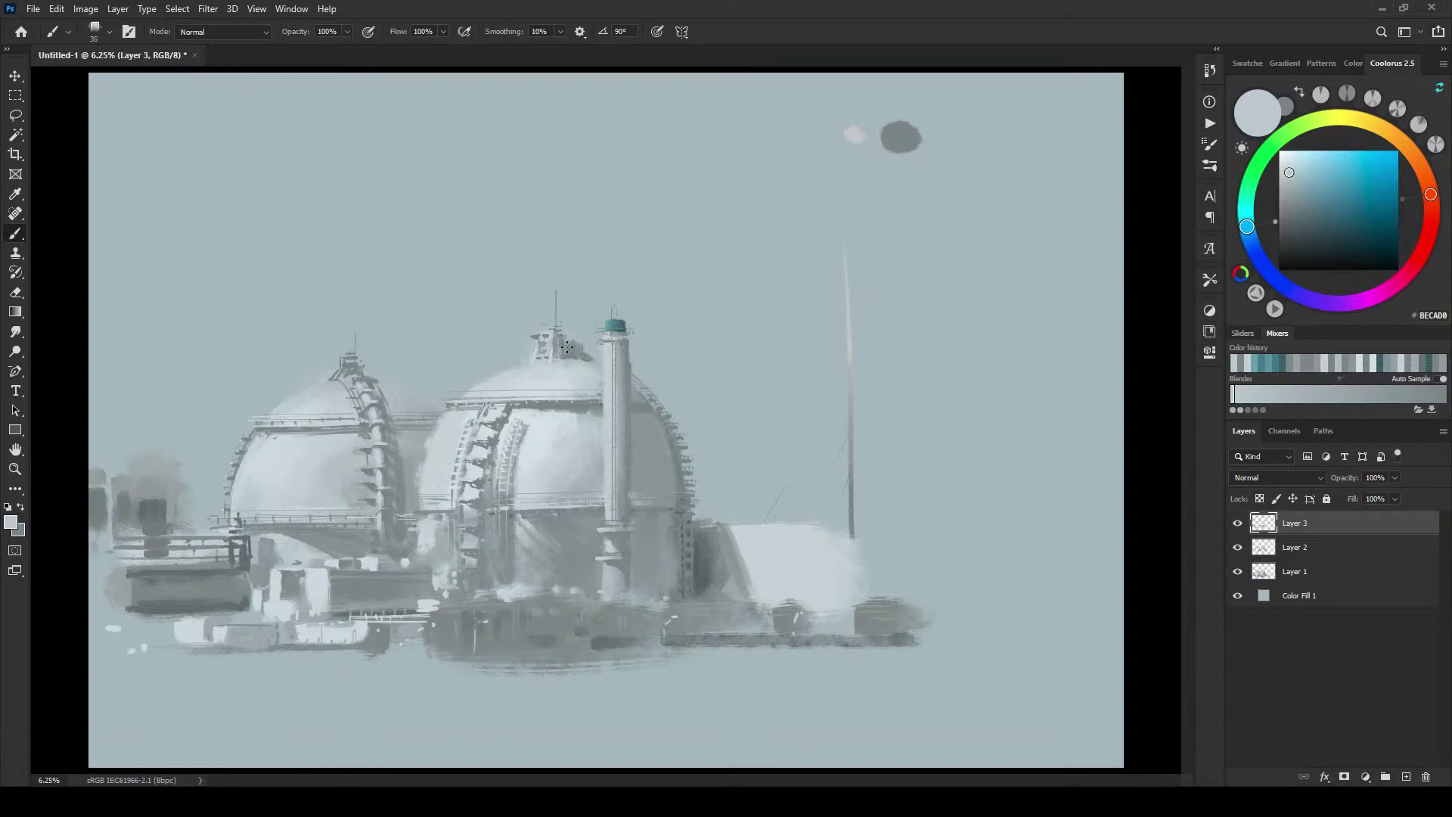
pyautogui.press(']')
pyautogui.press(']')
pyautogui.moveTo(581, 340); pyautogui.dragTo(581, 346)
# Step: Sample mid grey #A1ABAF and brush over the low strip at the base between the central dome and the white building
pyautogui.keyDown('alt'); pyautogui.click(733, 591); pyautogui.keyUp('alt')
pyautogui.press(']')
pyautogui.press(']')
pyautogui.press(']')
pyautogui.press(']')
pyautogui.press(']')
pyautogui.moveTo(685, 597); pyautogui.dragTo(759, 596)
# Step: Sample dark grey #7F8789 and paint a small block in front of the white building at size 800, undoing the surplus stroke
pyautogui.press(']')
pyautogui.press(']')
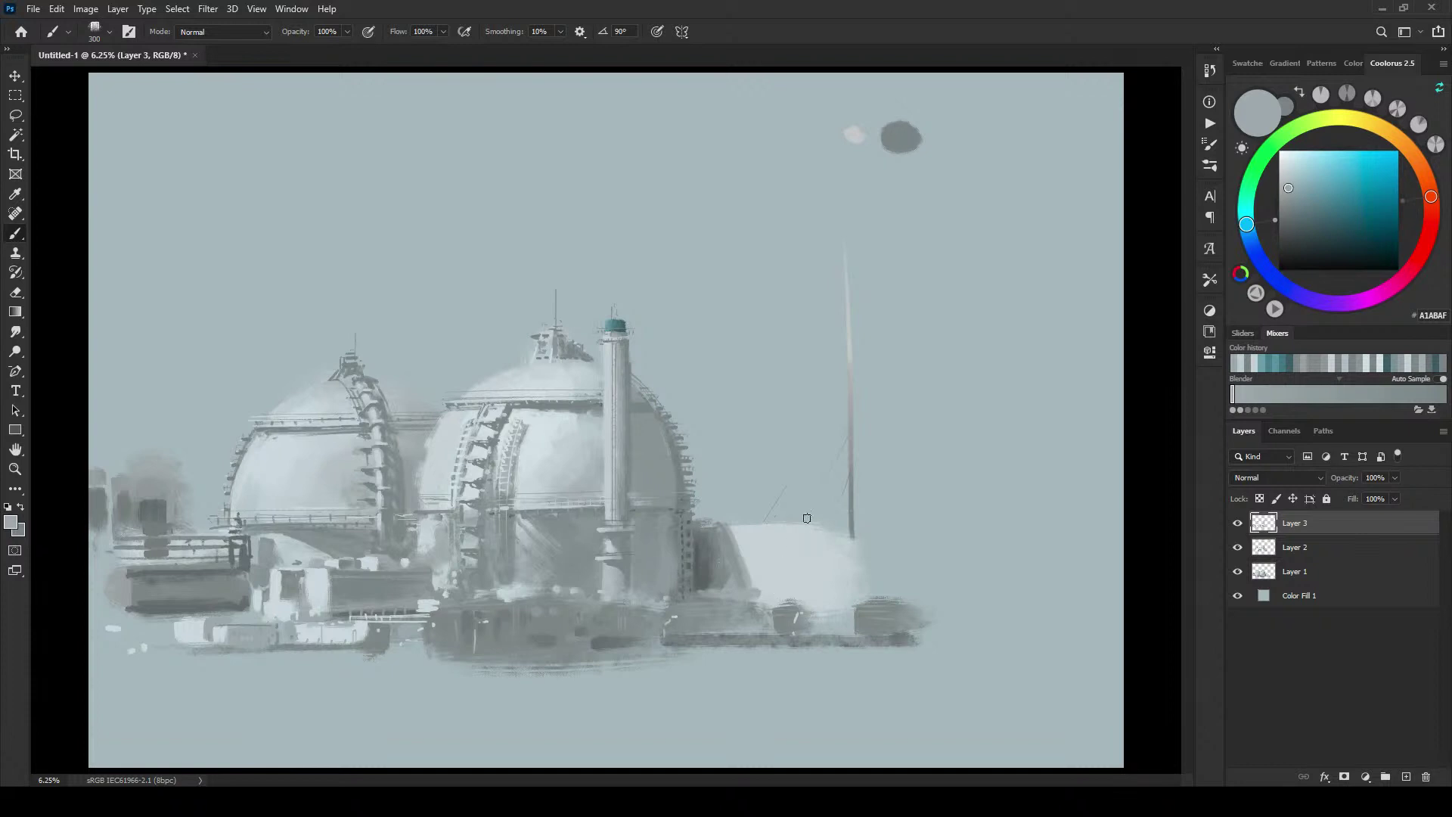
pyautogui.press(']')
pyautogui.press(']')
pyautogui.press(']')
pyautogui.keyDown('alt'); pyautogui.click(799, 594); pyautogui.keyUp('alt')
pyautogui.moveTo(813, 592); pyautogui.dragTo(785, 584)
pyautogui.hotkey('ctrl', 'z')
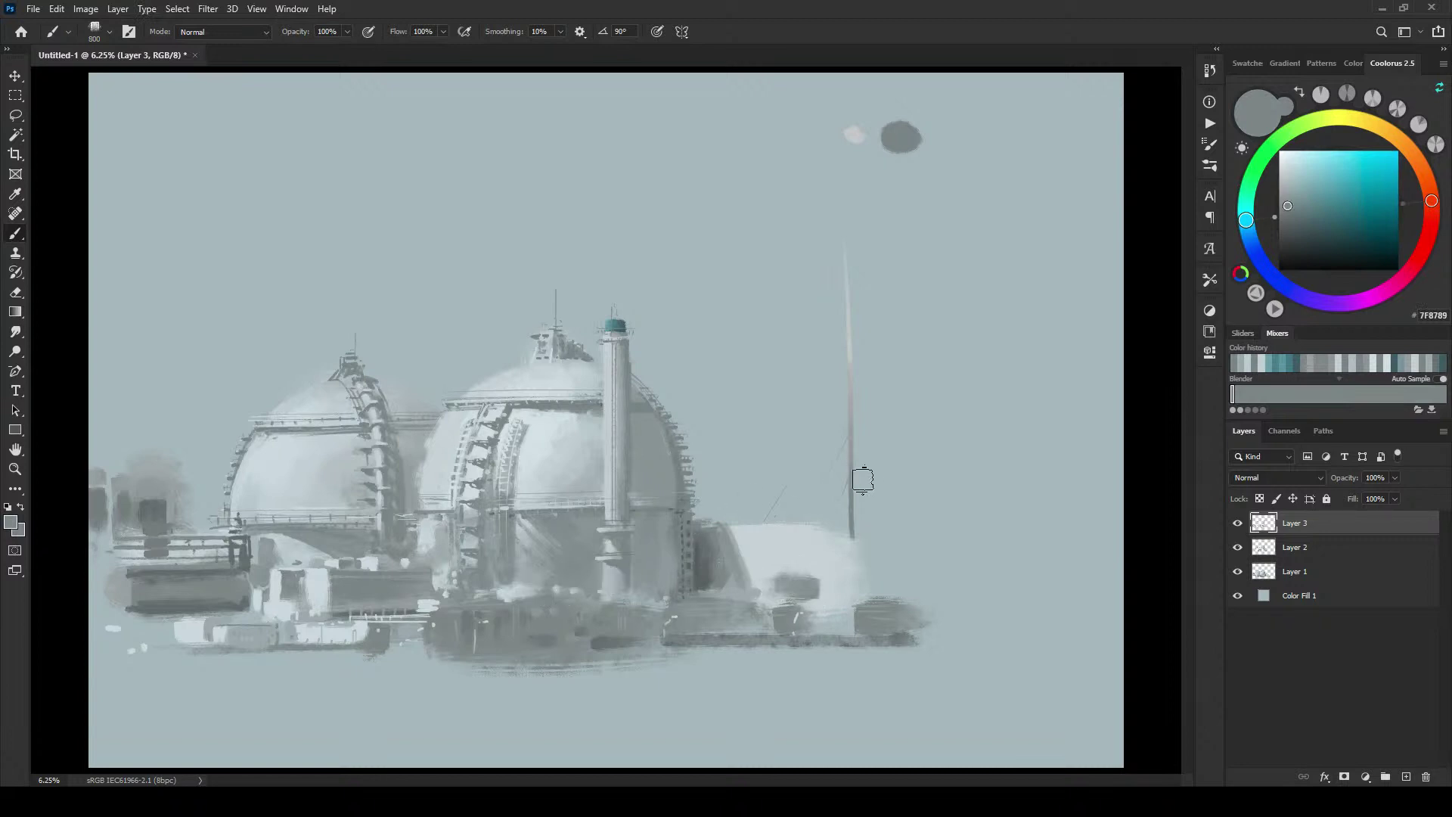
# Step: Sample pale #C8D2D7 from the white building and trim the small dark block's edges, varying the brush size
pyautogui.press('[')
pyautogui.press('[')
pyautogui.press('[')
pyautogui.press('[')
pyautogui.keyDown('alt'); pyautogui.click(772, 575); pyautogui.keyUp('alt')
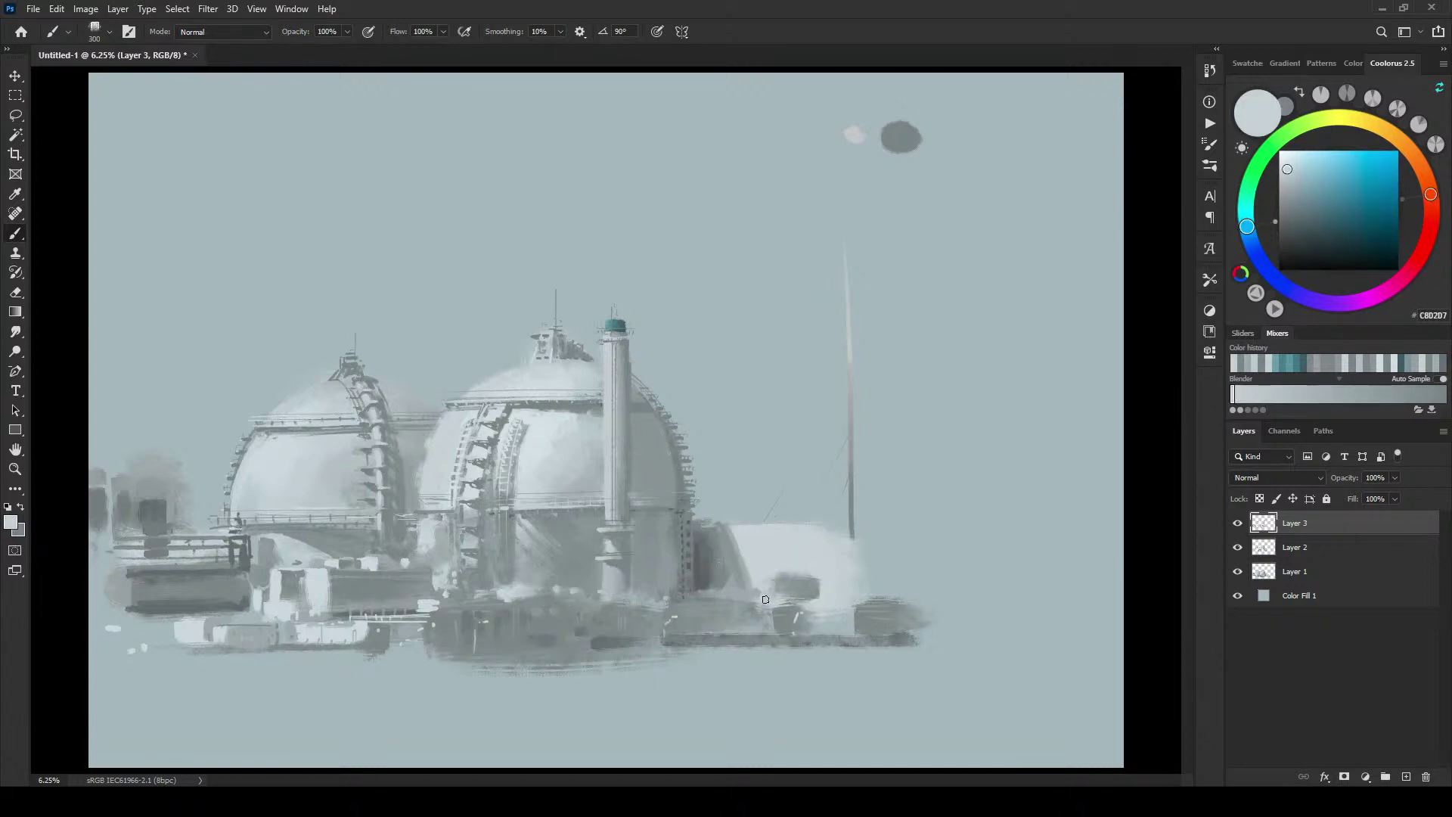
pyautogui.press('[')
pyautogui.press('[')
pyautogui.press('[')
pyautogui.press('[')
pyautogui.press(']')
pyautogui.press(']')
pyautogui.press(']')
pyautogui.press(']')
pyautogui.press(']')
pyautogui.press(']')
pyautogui.press(']')
pyautogui.press('[')
pyautogui.press('[')
pyautogui.press('[')
pyautogui.press('[')
# Step: Sample grey #99A1A4 and draw a thin rim line across the top of the small block
pyautogui.keyDown('alt'); pyautogui.click(829, 578); pyautogui.keyUp('alt')
pyautogui.press('[')
pyautogui.keyDown('alt'); pyautogui.click(790, 579); pyautogui.keyUp('alt')
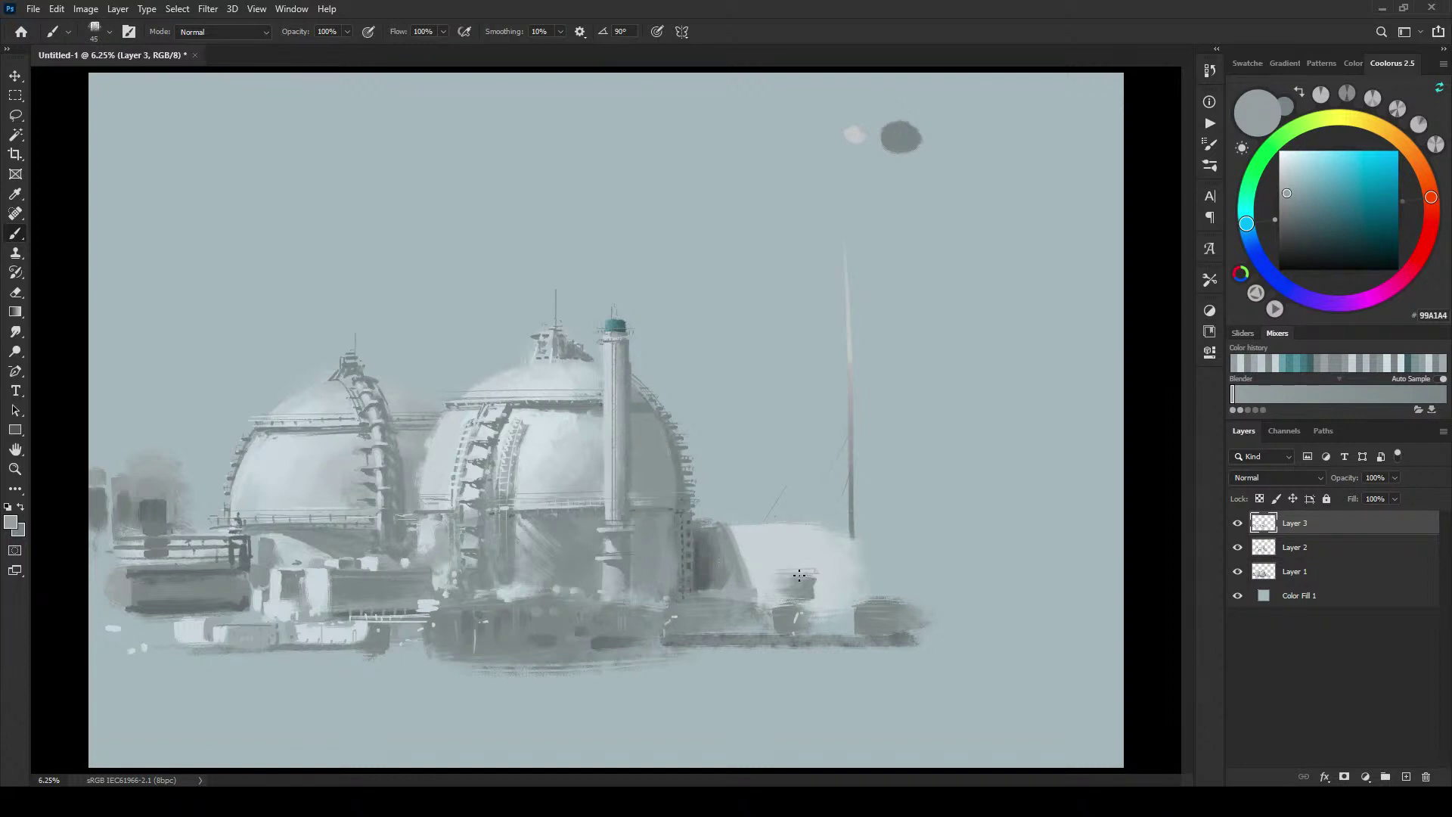
pyautogui.moveTo(778, 575); pyautogui.dragTo(808, 575)
pyautogui.press(']')
pyautogui.press(']')
pyautogui.press(']')
pyautogui.press(']')
pyautogui.press(']')
pyautogui.press(']')
pyautogui.press(']')
# Step: Sample pale #C3CCD1 and dab a light patch at the foot of the white building's shaded side with a size 90 brush
pyautogui.keyDown('alt'); pyautogui.click(778, 576); pyautogui.keyUp('alt')
pyautogui.press('[')
pyautogui.press('[')
pyautogui.press('[')
pyautogui.press('[')
pyautogui.press('[')
pyautogui.press('[')
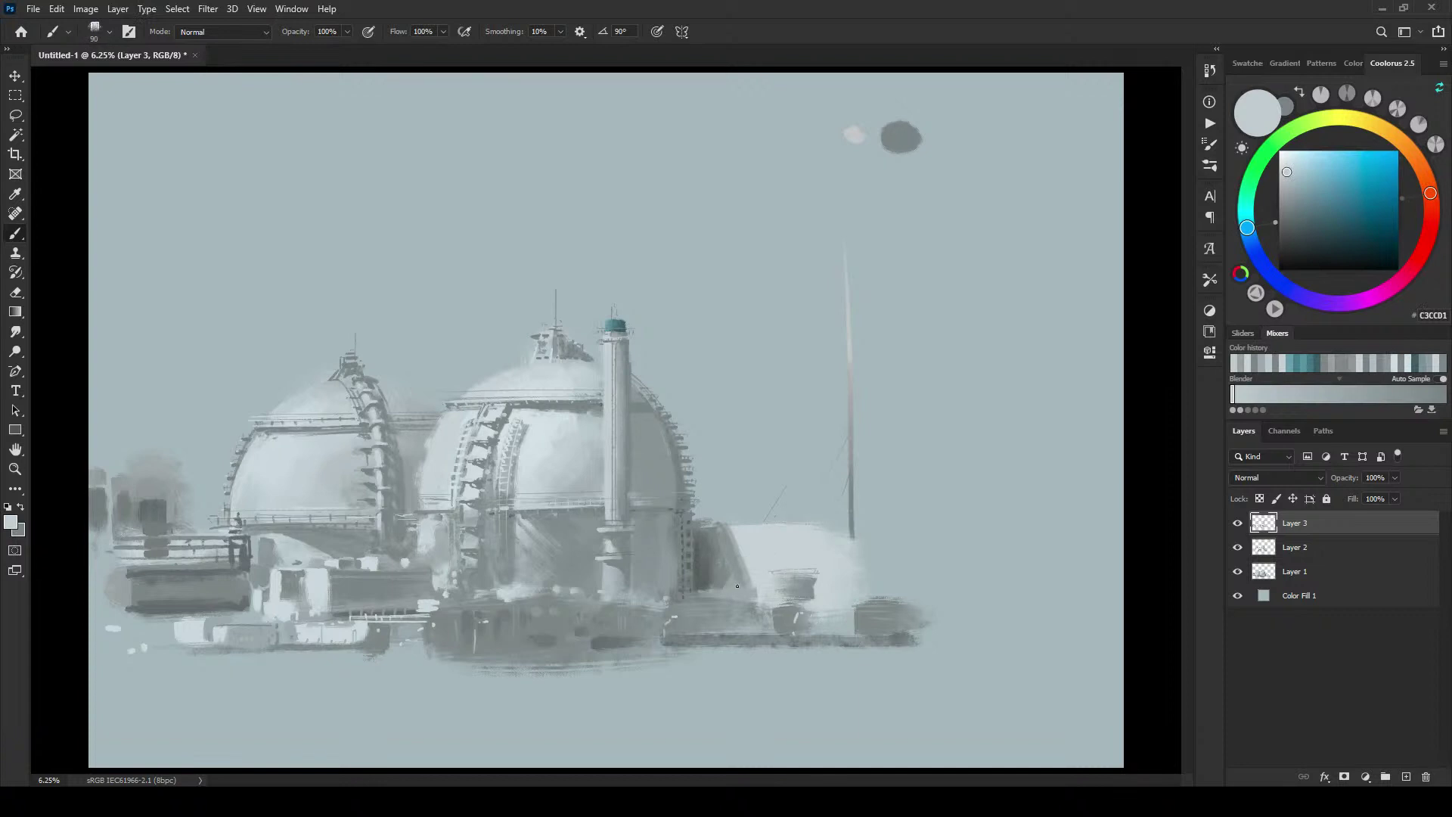
pyautogui.moveTo(732, 589)
pyautogui.mouseDown()
pyautogui.moveTo(745, 583)
pyautogui.moveTo(745, 598)
pyautogui.mouseUp()
pyautogui.press(']')
pyautogui.press(']')
pyautogui.press(']')
# Step: Paint a second, paler block beside the small dark block with an enlarged brush and sampled light tones
pyautogui.keyDown('alt'); pyautogui.click(794, 583); pyautogui.keyUp('alt')
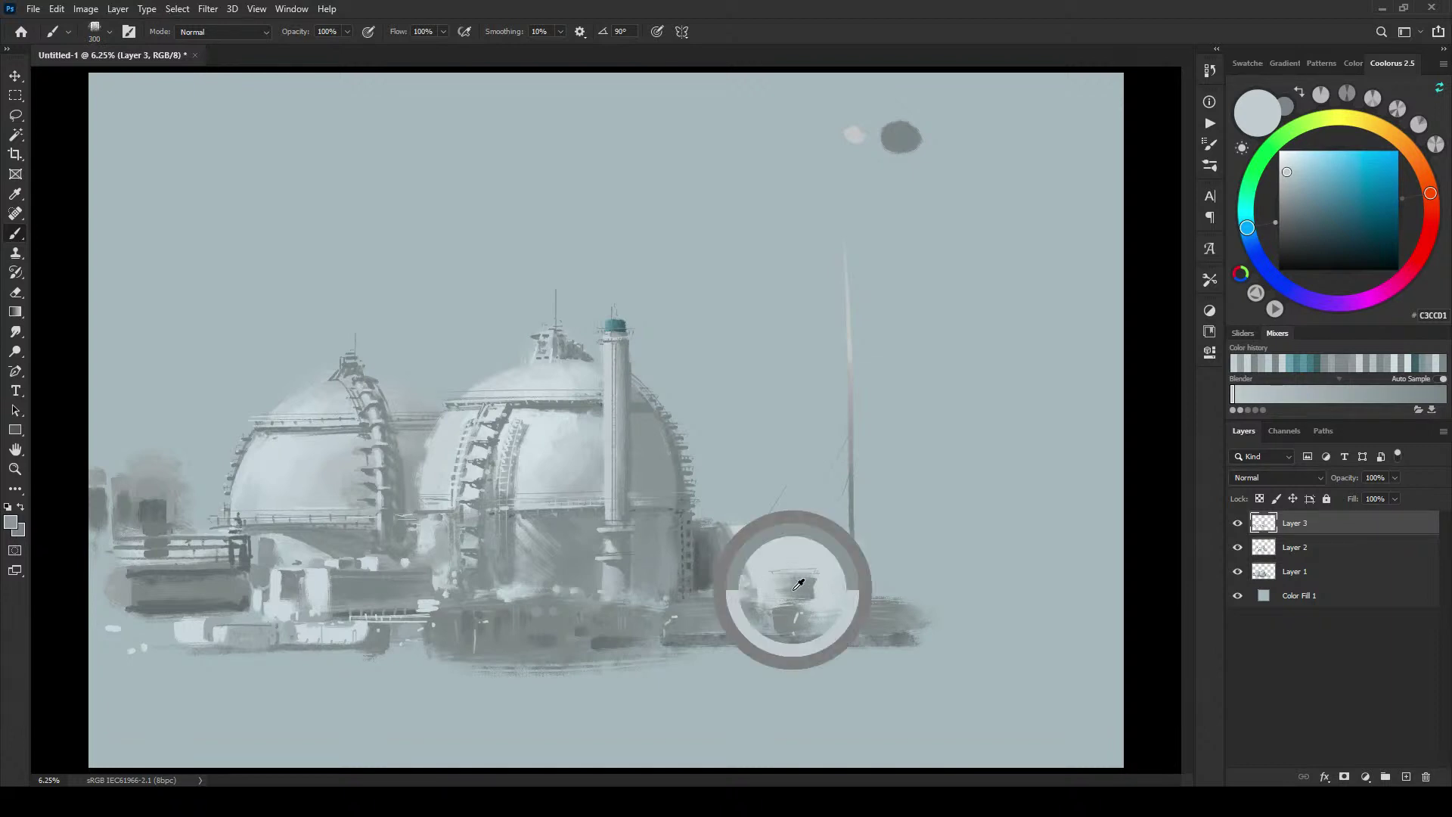
pyautogui.press(']')
pyautogui.press(']')
pyautogui.press(']')
pyautogui.press(']')
pyautogui.press(']')
pyautogui.press(']')
pyautogui.moveTo(748, 587)
pyautogui.mouseDown()
pyautogui.moveTo(712, 596)
pyautogui.moveTo(765, 583)
pyautogui.mouseUp()
pyautogui.press('[')
pyautogui.press('[')
pyautogui.press('[')
pyautogui.keyDown('alt'); pyautogui.click(733, 581); pyautogui.keyUp('alt')
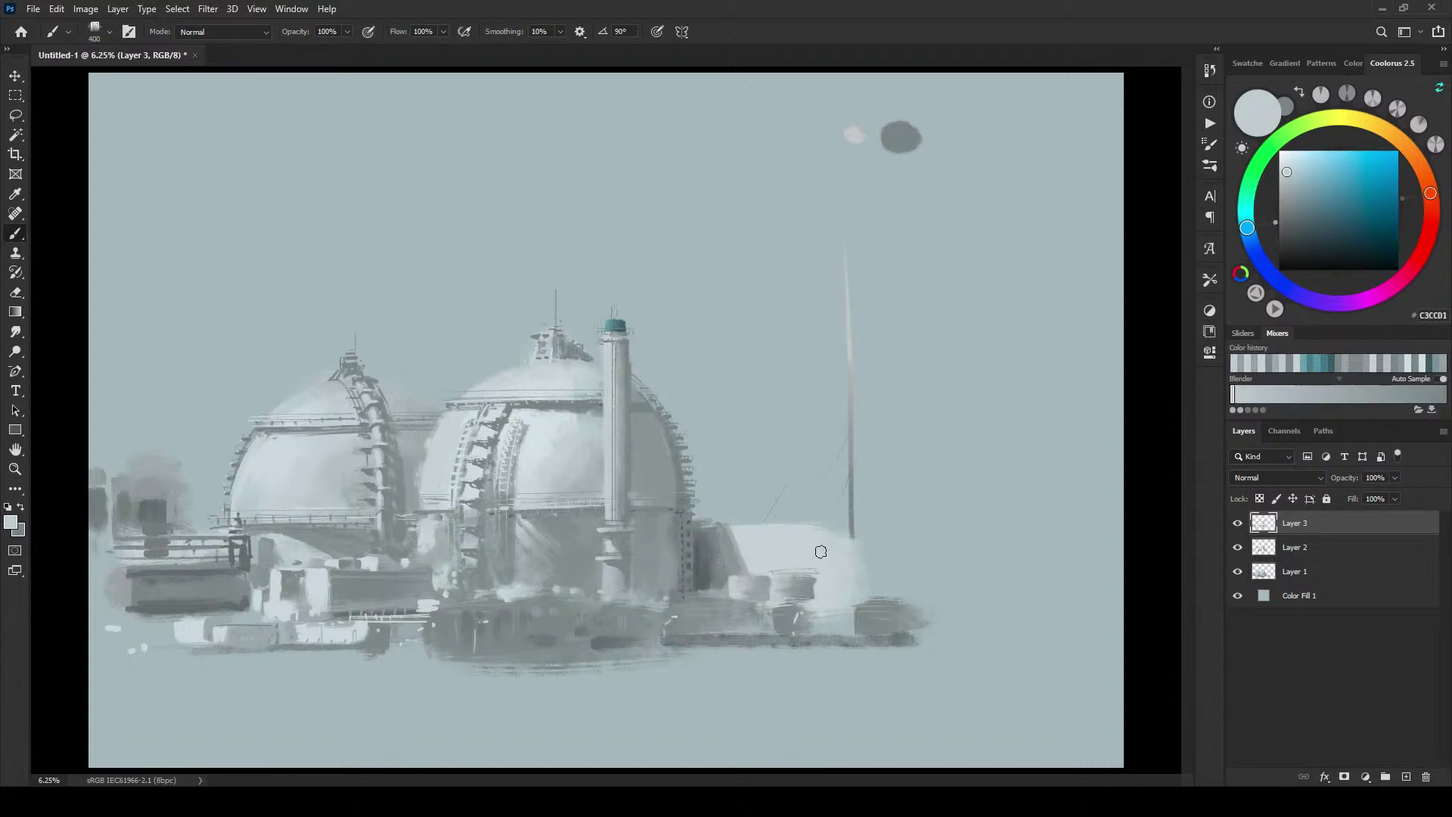
# Step: Reduce the brush to size 60 and refine the second block's edges with sampled #BEC7CB
pyautogui.press('[')
pyautogui.press('[')
pyautogui.press('[')
pyautogui.press('[')
pyautogui.press('[')
pyautogui.press('[')
pyautogui.press('[')
pyautogui.press('[')
pyautogui.press('[')
pyautogui.press('[')
pyautogui.press('[')
pyautogui.press('[')
pyautogui.keyDown('alt'); pyautogui.click(742, 585); pyautogui.keyUp('alt')
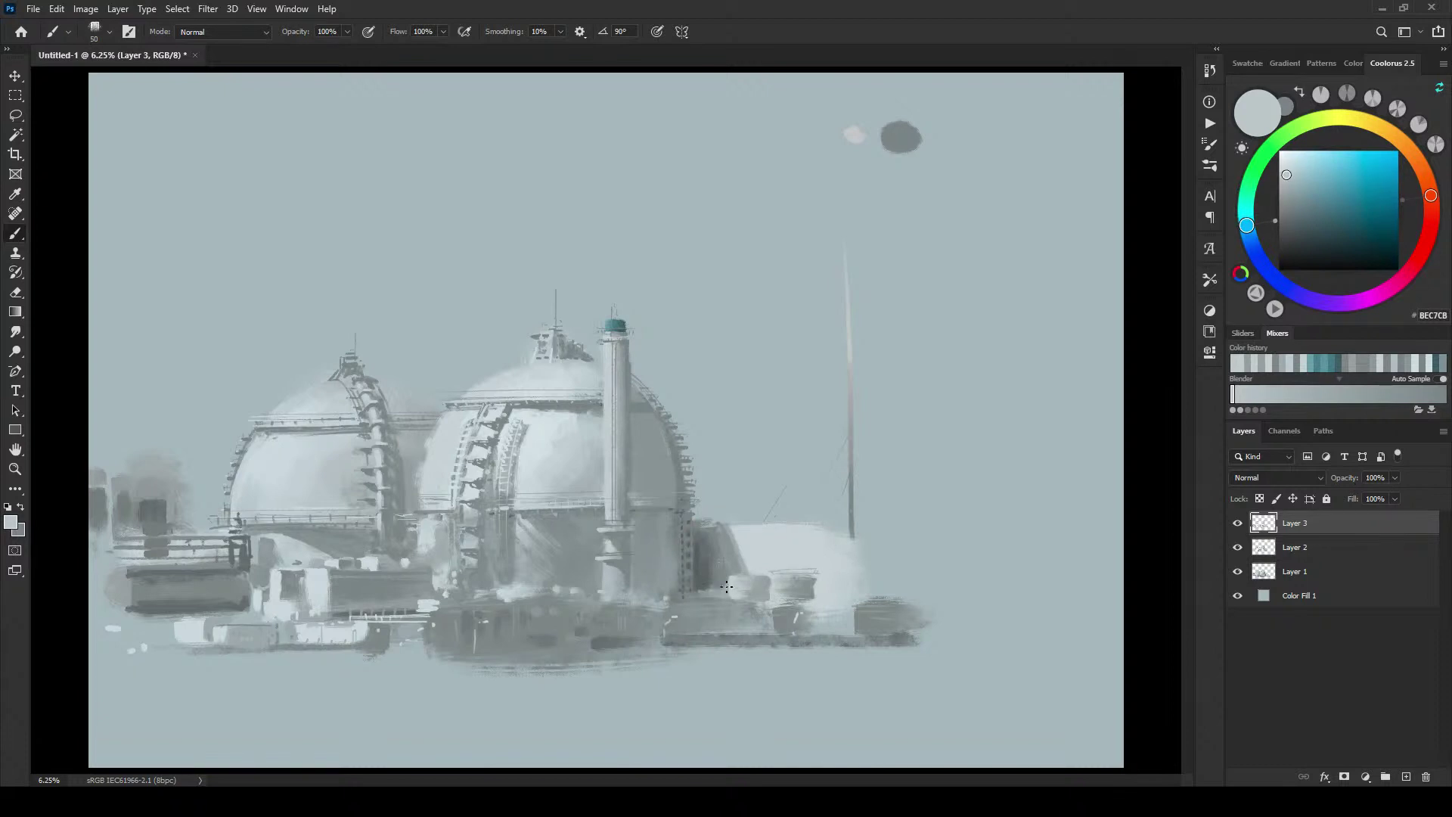
# Step: Sample dark grey #7D8588 and add fine lines around the second block's top with a size 45 brush
pyautogui.press(']')
pyautogui.press(']')
pyautogui.press(']')
pyautogui.press('[')
pyautogui.press('[')
pyautogui.keyDown('alt'); pyautogui.click(727, 570); pyautogui.keyUp('alt')
pyautogui.moveTo(687, 802)
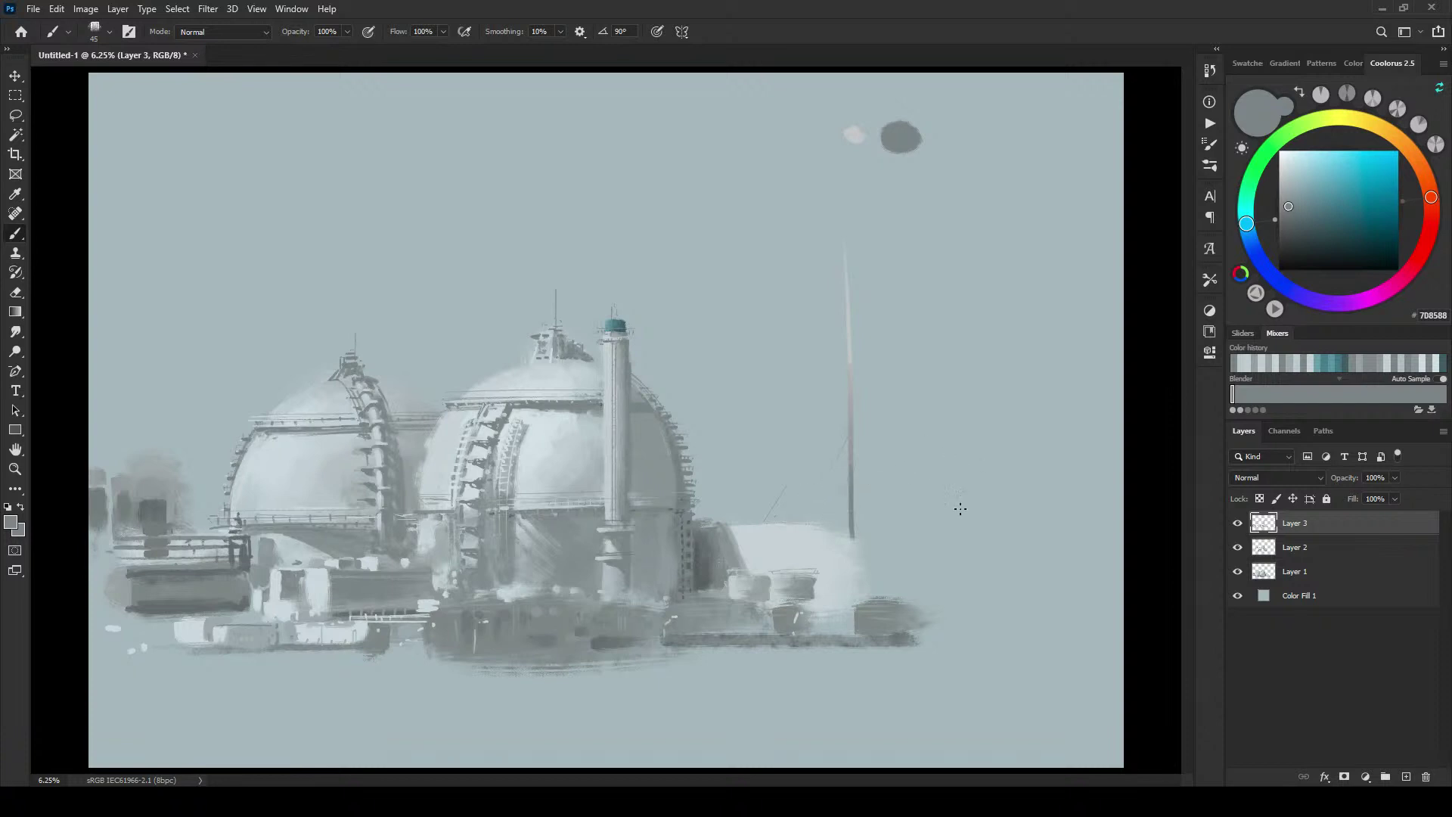
# Step: Sample grey #8D9698 and paint vertical shadow strokes between the two small blocks and on the paler block
pyautogui.press(']')
pyautogui.press(']')
pyautogui.keyDown('alt'); pyautogui.click(787, 588); pyautogui.keyUp('alt')
pyautogui.keyDown('alt'); pyautogui.click(786, 582); pyautogui.keyUp('alt')
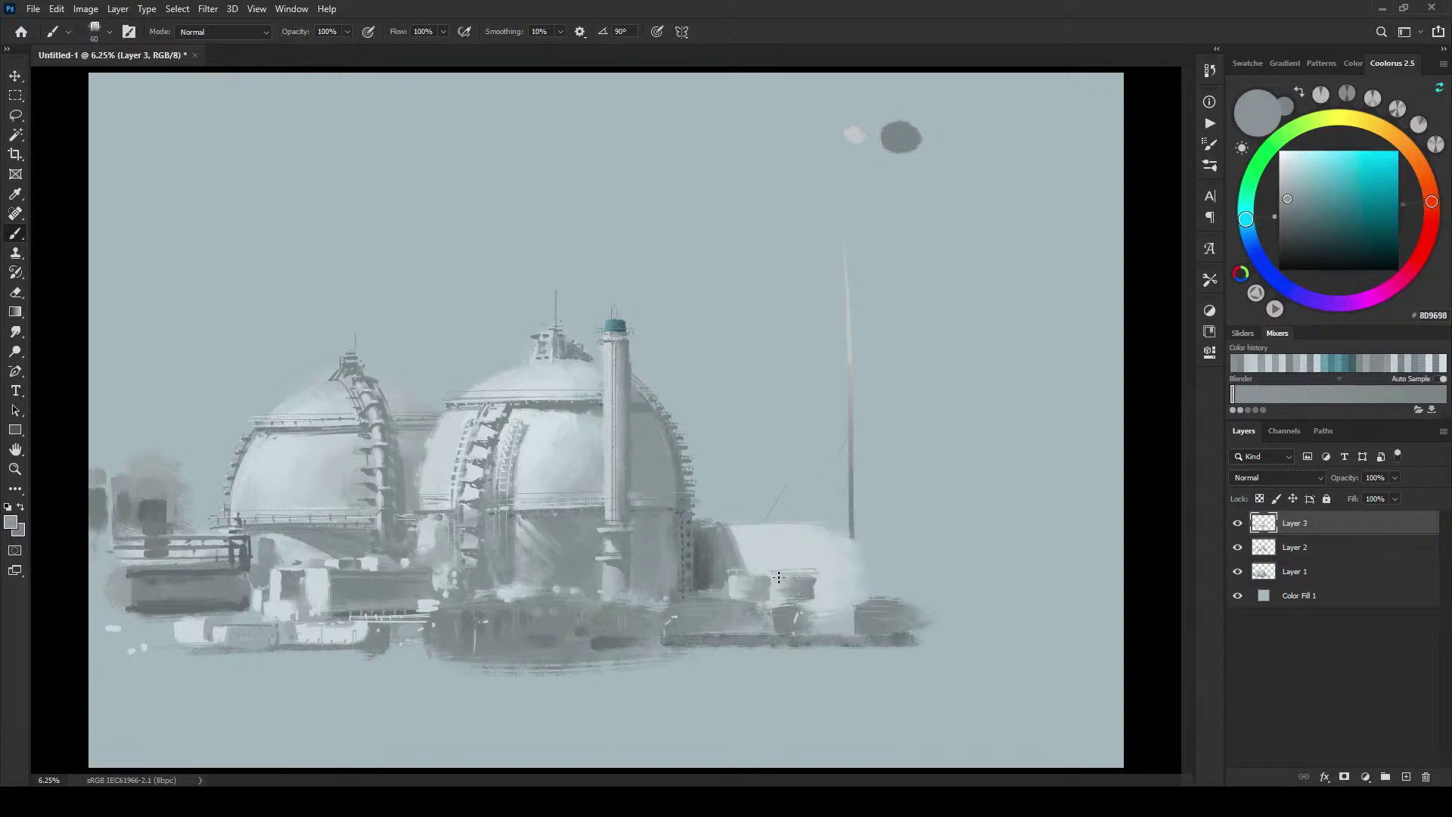
pyautogui.moveTo(775, 581); pyautogui.dragTo(776, 608)
pyautogui.moveTo(732, 578); pyautogui.dragTo(744, 599)
# Step: Add fine outlines and small openings to both blocks with a much smaller brush
pyautogui.press('[')
pyautogui.press('[')
pyautogui.press('[')
pyautogui.press('[')
pyautogui.press('[')
pyautogui.press('[')
pyautogui.press(']')
pyautogui.press('[')
pyautogui.press('[')
pyautogui.press('[')
pyautogui.press('[')
pyautogui.press('[')
pyautogui.press(']')
# Step: Sample pale #C8D2D7, lock Layer 3's transparent pixels and tone the painted details near the white building at size 175
pyautogui.keyDown('alt'); pyautogui.click(772, 529); pyautogui.keyUp('alt')
pyautogui.click(1260, 499)
pyautogui.press(']')
pyautogui.press(']')
pyautogui.press(']')
pyautogui.press(']')
pyautogui.press(']')
pyautogui.press(']')
pyautogui.press(']')
pyautogui.press(']')
pyautogui.press(']')
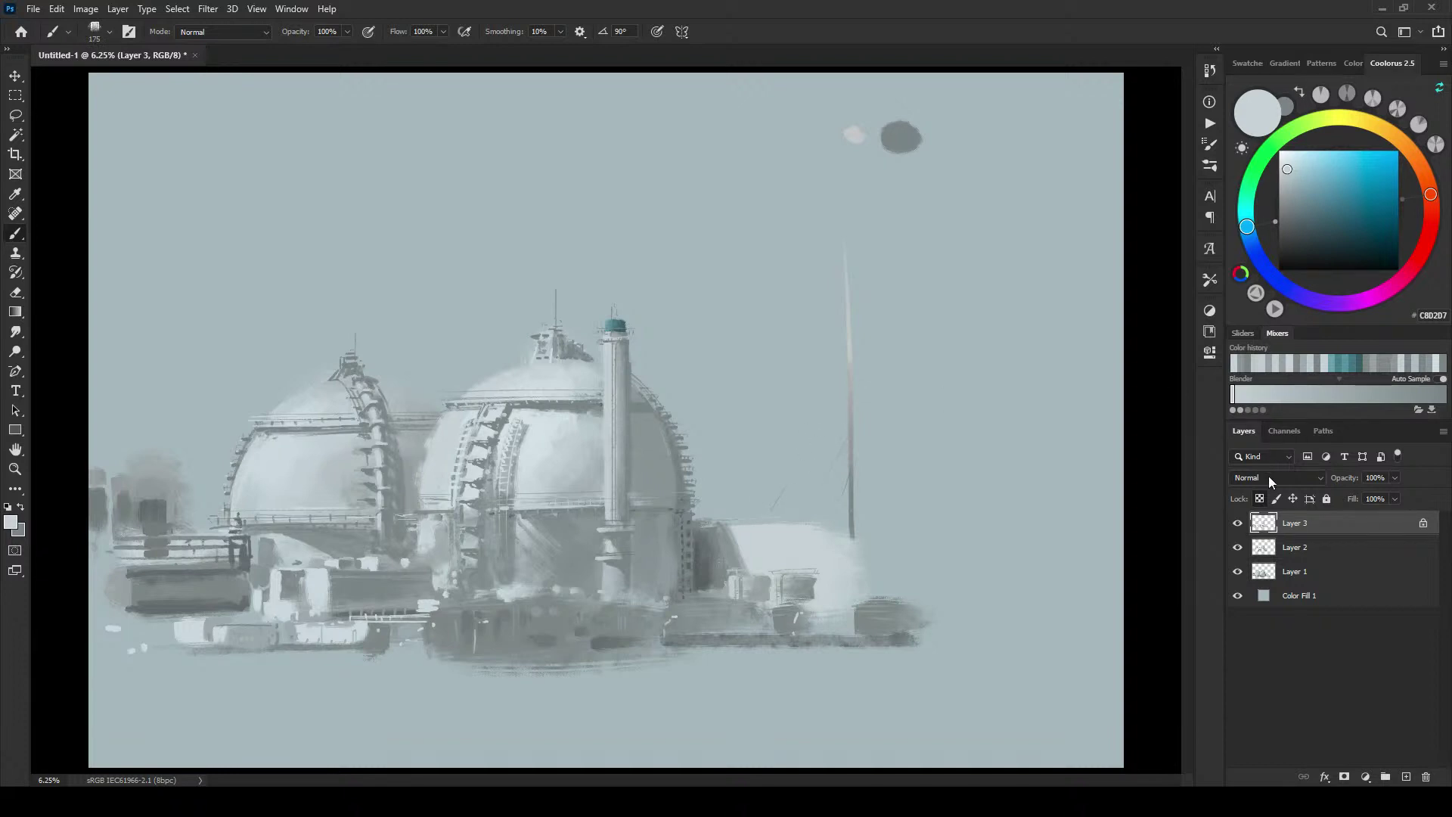
# Step: Unlock Layer 3's transparent pixels and touch up small details around the low buildings with fine brush sizes
pyautogui.click(1259, 500)
pyautogui.press('[')
pyautogui.press('[')
pyautogui.press('[')
pyautogui.press('[')
pyautogui.press('[')
pyautogui.press('[')
pyautogui.press('[')
pyautogui.press('[')
pyautogui.press('[')
pyautogui.press('[')
pyautogui.press(']')
pyautogui.press(']')
pyautogui.press(']')
pyautogui.press(']')
pyautogui.press(']')
pyautogui.press(']')
# Step: Sample tones such as #BECBCD, #C8D2D7 and #AABBBE and rework the edge of the low domed roof beneath the smaller dome
pyautogui.keyDown('alt'); pyautogui.click(308, 550); pyautogui.keyUp('alt')
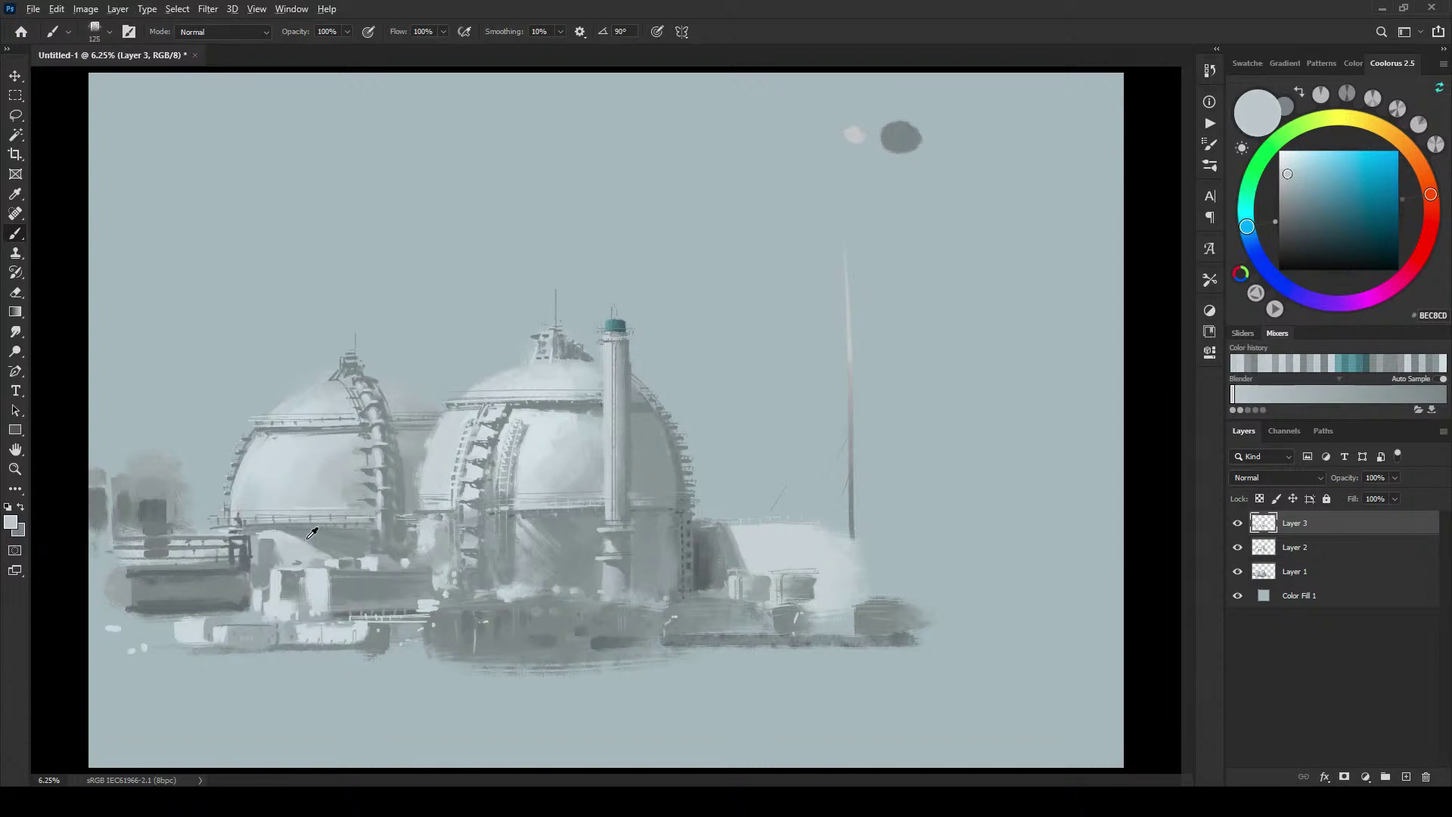
pyautogui.keyDown('alt'); pyautogui.click(182, 595); pyautogui.keyUp('alt')
pyautogui.keyDown('alt'); pyautogui.click(263, 537); pyautogui.keyUp('alt')
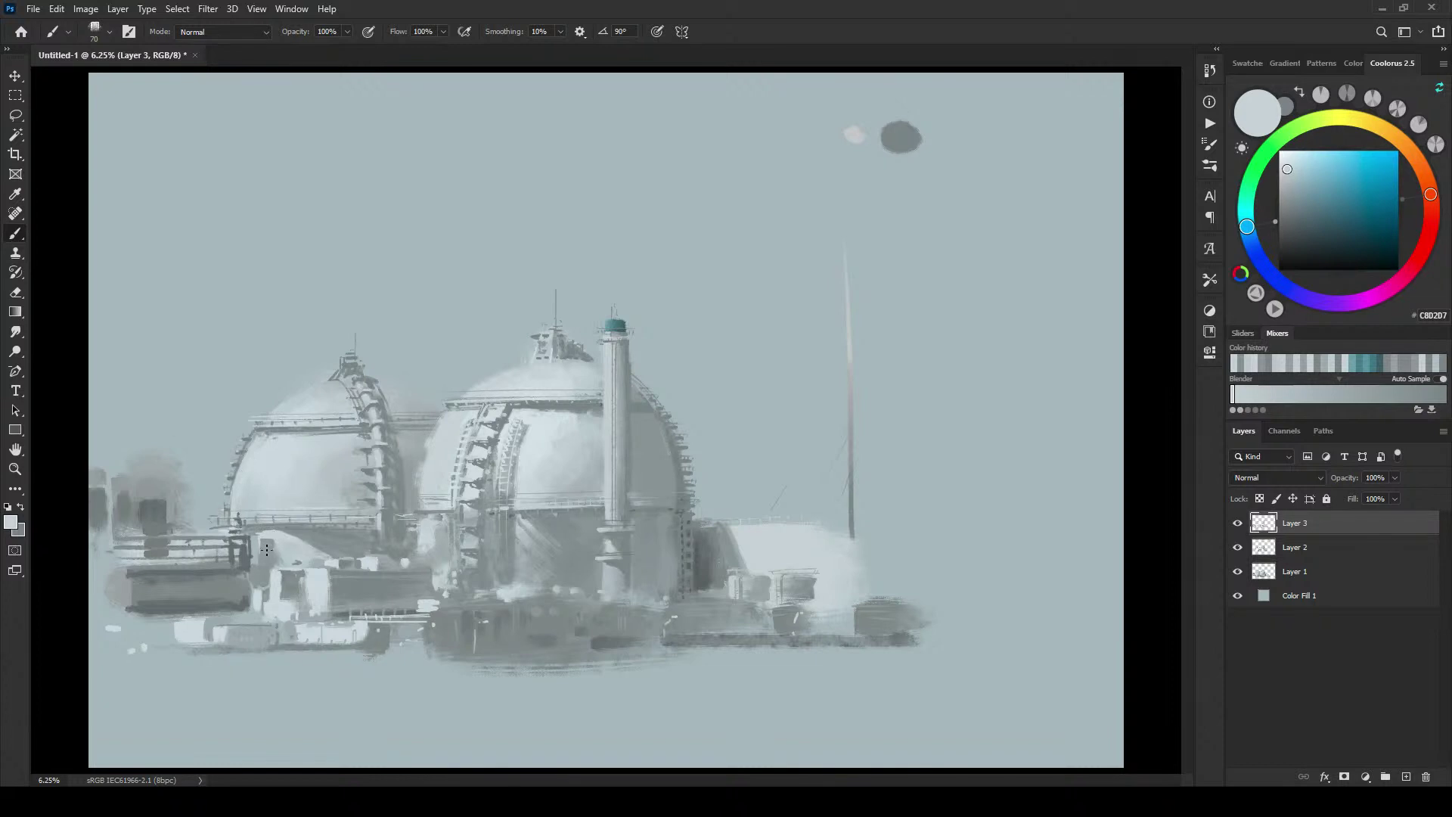
pyautogui.keyDown('alt'); pyautogui.click(264, 548); pyautogui.keyUp('alt')
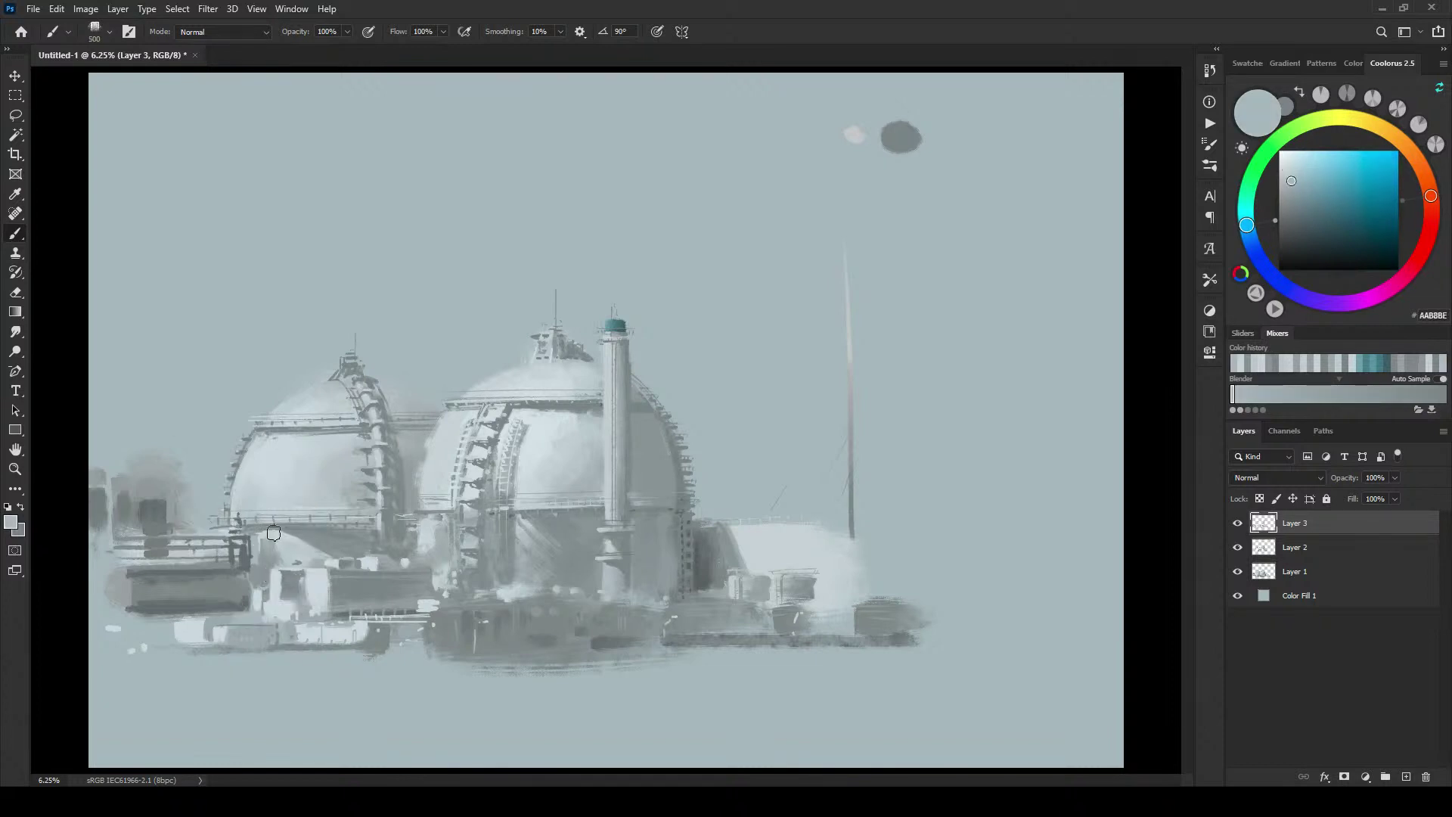
pyautogui.keyDown('alt'); pyautogui.click(263, 538); pyautogui.keyUp('alt')
pyautogui.keyDown('alt'); pyautogui.click(260, 533); pyautogui.keyUp('alt')
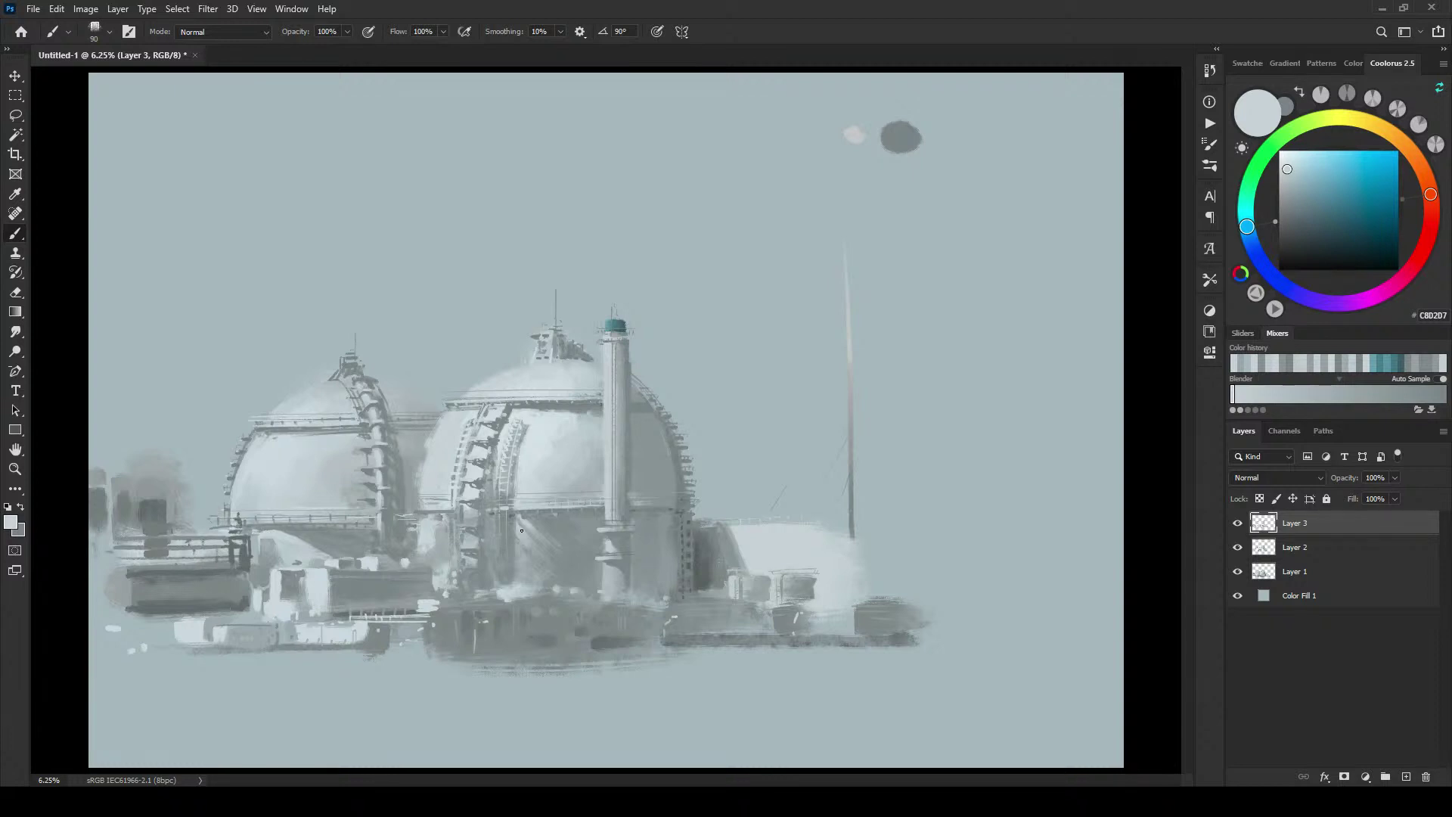
# Step: Refine small railing and ladder details on both domes with fine brush sizes and pale tones sampled from the large dome
pyautogui.press('[')
pyautogui.press('[')
pyautogui.press('[')
pyautogui.press('[')
pyautogui.press('[')
pyautogui.press('[')
pyautogui.press('[')
pyautogui.press(']')
pyautogui.press(']')
pyautogui.press(']')
pyautogui.press(']')
pyautogui.press(']')
pyautogui.keyDown('alt'); pyautogui.click(534, 432); pyautogui.keyUp('alt')
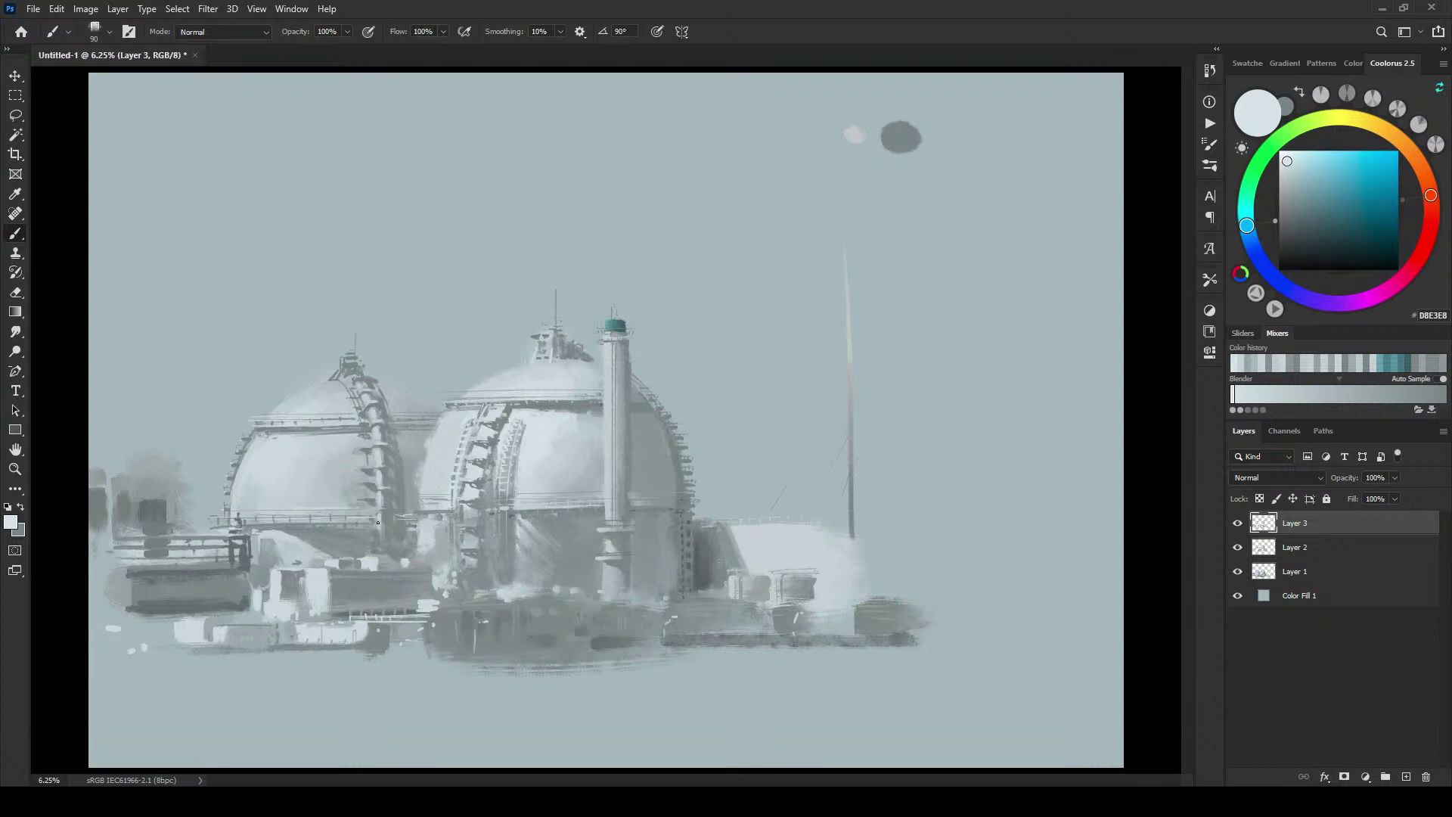
pyautogui.keyDown('alt'); pyautogui.click(470, 407); pyautogui.keyUp('alt')
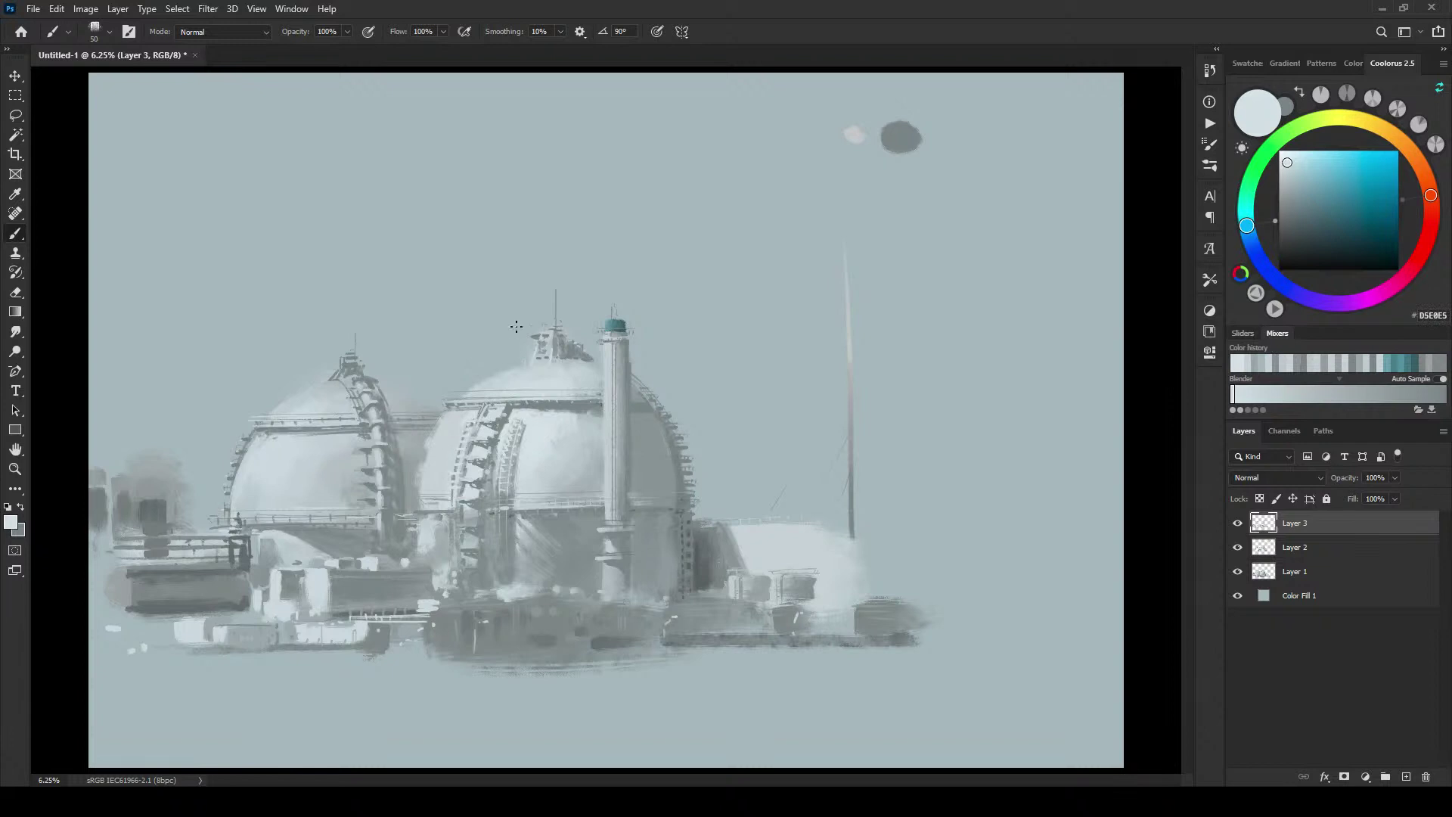
# Step: Sample greys and pale tones such as #D0DBE1 and refine the large dome's upper walkway railing and ladder top
pyautogui.keyDown('alt'); pyautogui.click(509, 410); pyautogui.keyUp('alt')
pyautogui.press(']')
pyautogui.press(']')
pyautogui.press(']')
pyautogui.press(']')
pyautogui.press(']')
pyautogui.press(']')
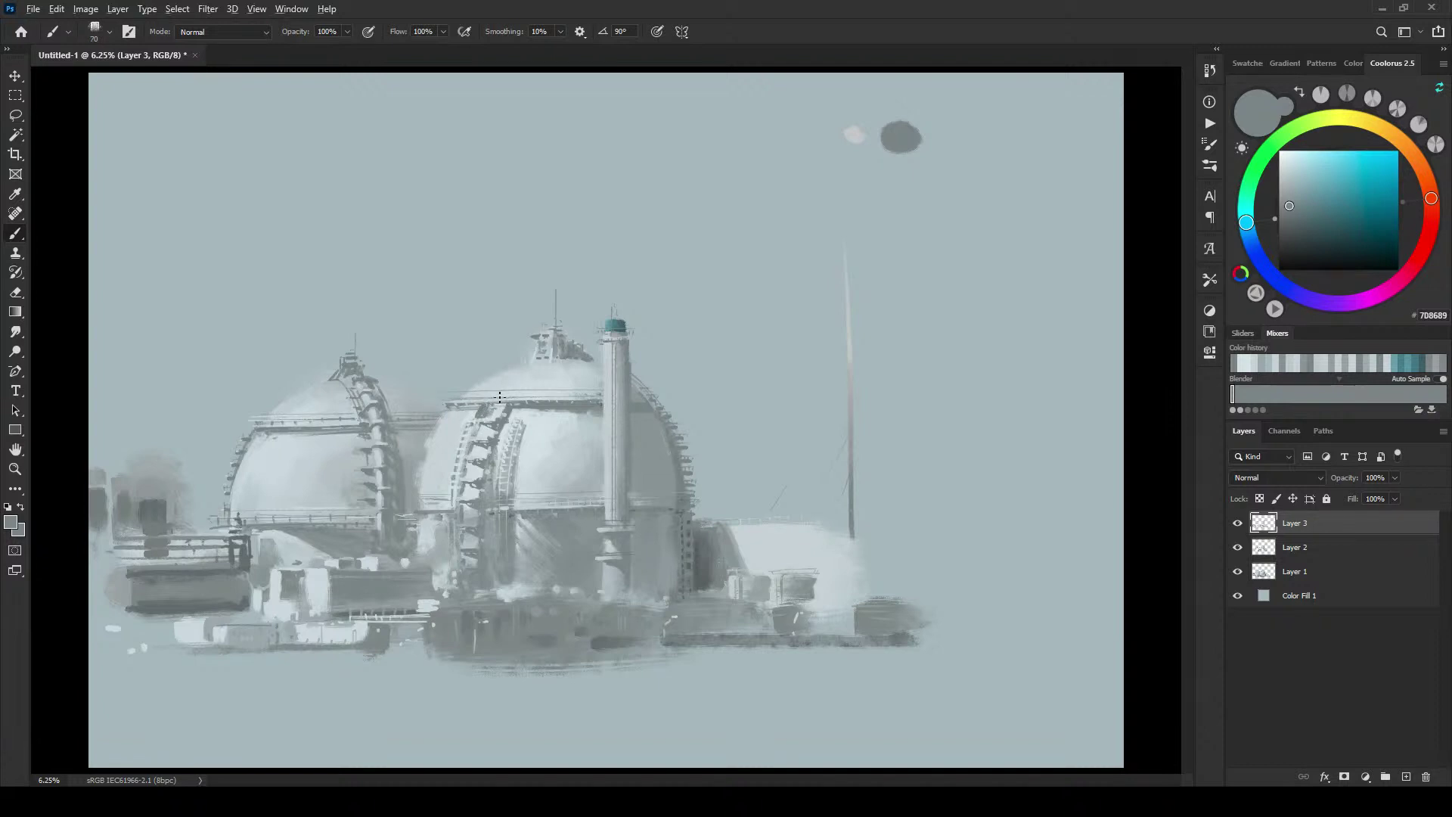
pyautogui.keyDown('alt'); pyautogui.click(502, 412); pyautogui.keyUp('alt')
pyautogui.press('[')
pyautogui.press('[')
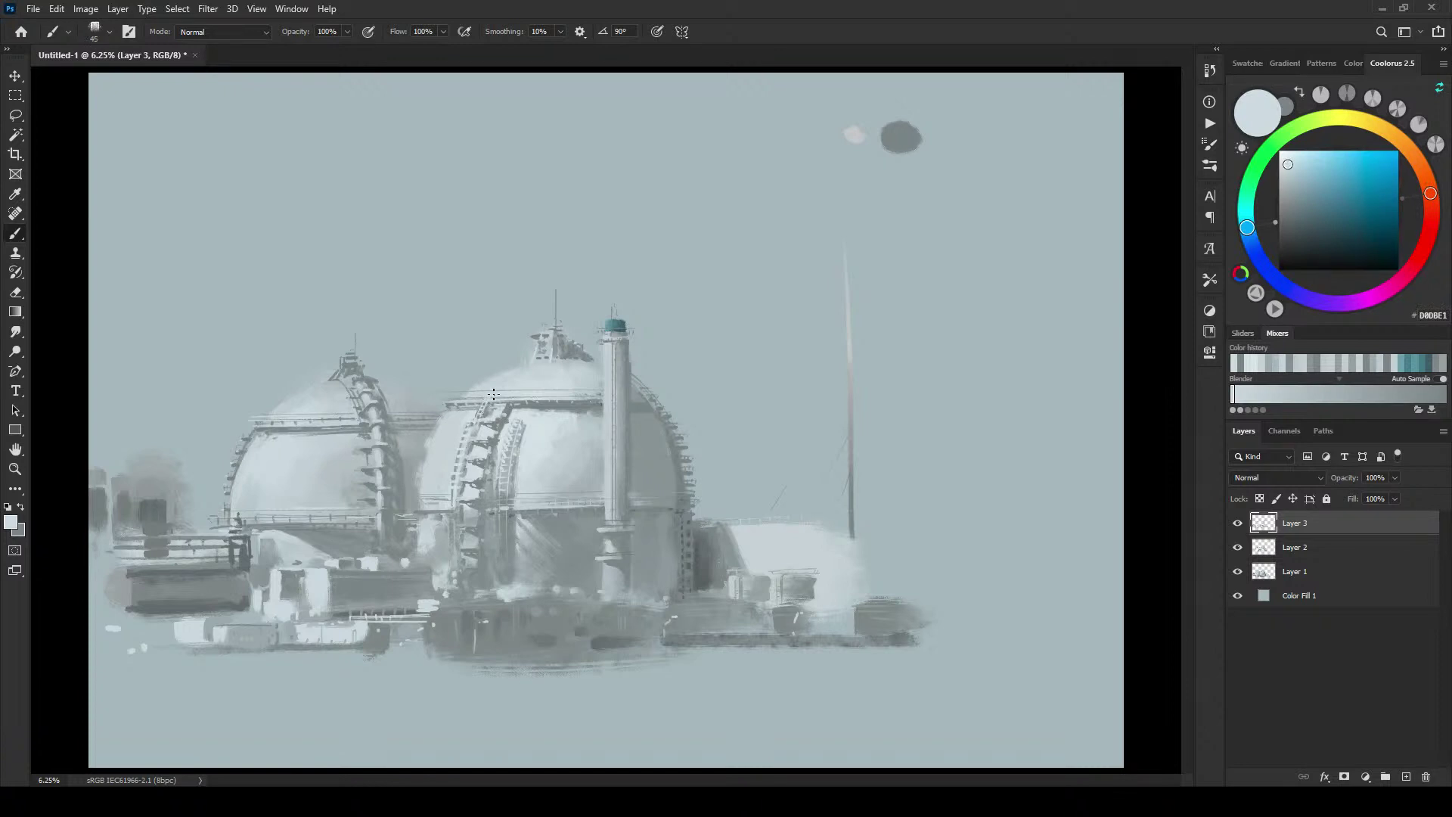
pyautogui.keyDown('alt'); pyautogui.click(480, 408); pyautogui.keyUp('alt')
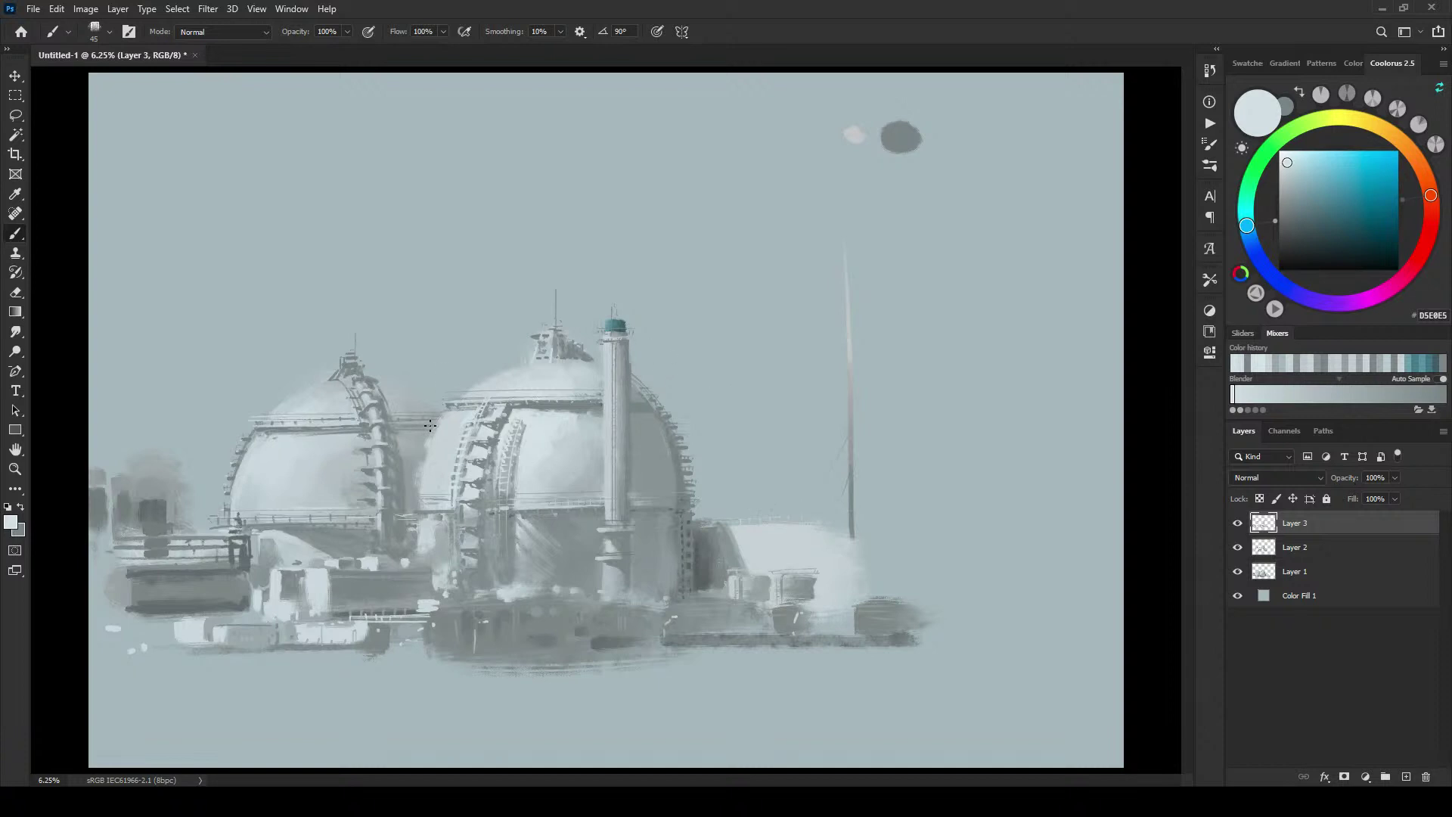
# Step: Sample mid grey beside the chimney, define the hazy dome behind the smaller one and shade the large dome's side with a bigger brush
pyautogui.keyDown('alt'); pyautogui.click(629, 393); pyautogui.keyUp('alt')
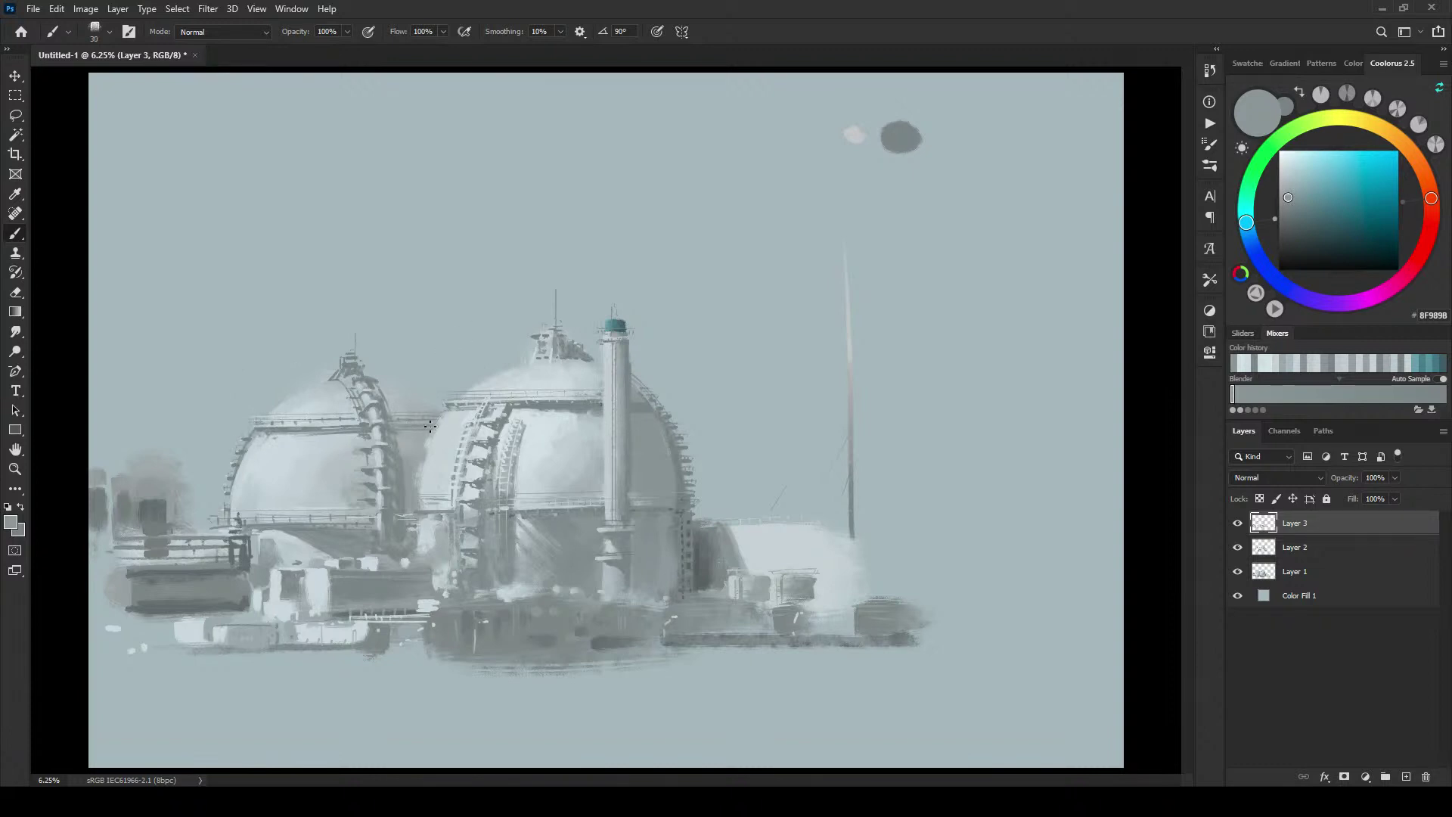
pyautogui.press(']')
pyautogui.press(']')
pyautogui.press(']')
pyautogui.press(']')
pyautogui.press(']')
pyautogui.press(']')
pyautogui.press(']')
pyautogui.press(']')
pyautogui.press(']')
pyautogui.press(']')
pyautogui.press(']')
pyautogui.press(']')
pyautogui.press(']')
pyautogui.press(']')
pyautogui.press('[')
pyautogui.press('[')
pyautogui.press('[')
pyautogui.press('[')
pyautogui.press('[')
pyautogui.press('[')
pyautogui.press('[')
pyautogui.press('[')
pyautogui.press(']')
pyautogui.press(']')
pyautogui.press(']')
pyautogui.press(']')
pyautogui.press('[')
pyautogui.press('[')
pyautogui.moveTo(633, 384); pyautogui.dragTo(642, 477)
# Step: Try a broad grey shading stroke at size 1100 down the large dome beside the chimney and undo it
pyautogui.press(']')
pyautogui.press(']')
pyautogui.press(']')
pyautogui.press(']')
pyautogui.moveTo(641, 412); pyautogui.dragTo(653, 486)
pyautogui.hotkey('ctrl', 'z')
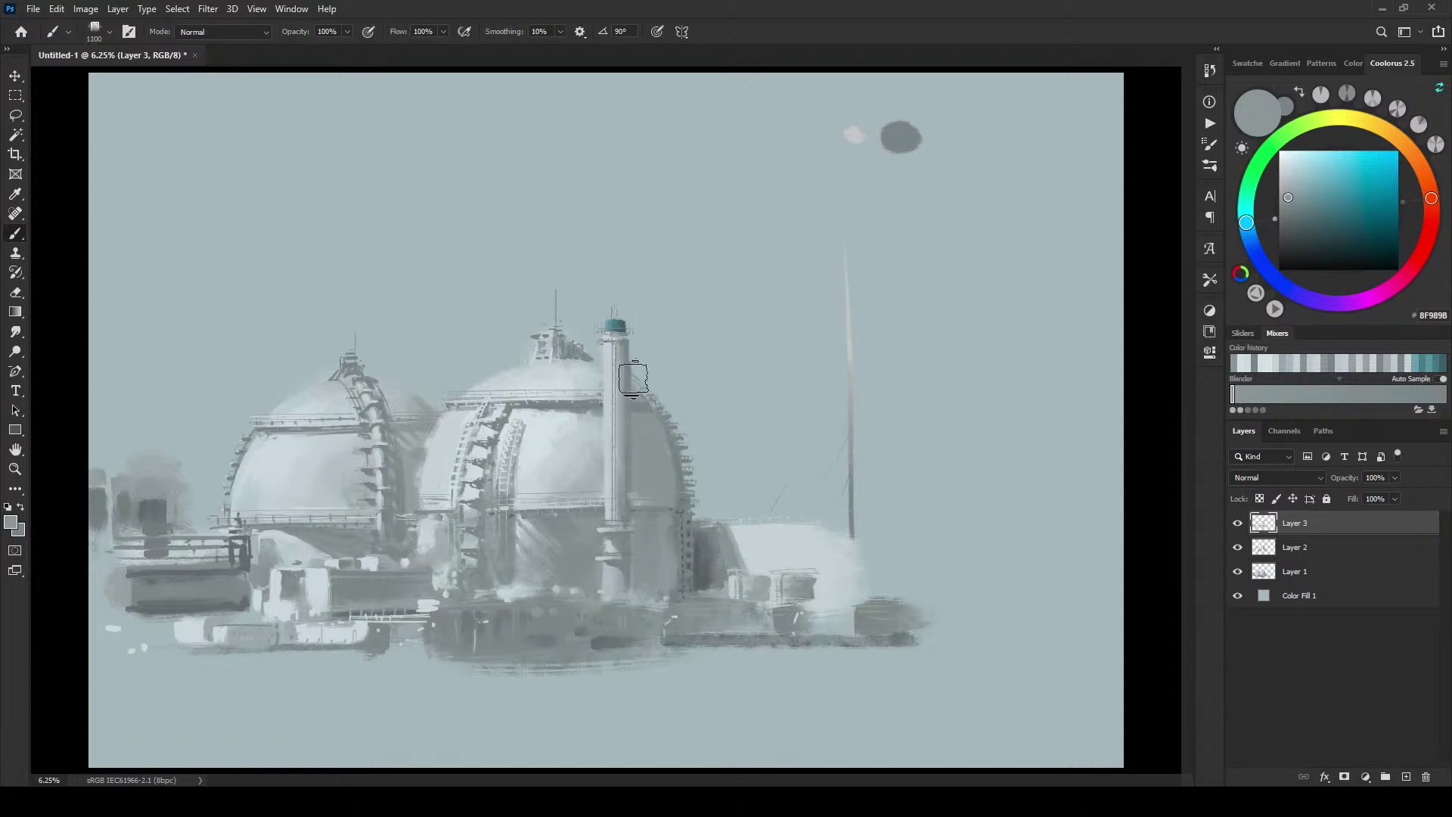
# Step: Sample a darker grey from the large dome and refine the details beside the chimney with a much smaller brush
pyautogui.press('[')
pyautogui.press('[')
pyautogui.press('[')
pyautogui.press('[')
pyautogui.keyDown('alt'); pyautogui.click(641, 410); pyautogui.keyUp('alt')
pyautogui.press('[')
pyautogui.press('[')
pyautogui.press('[')
pyautogui.press('[')
pyautogui.press('[')
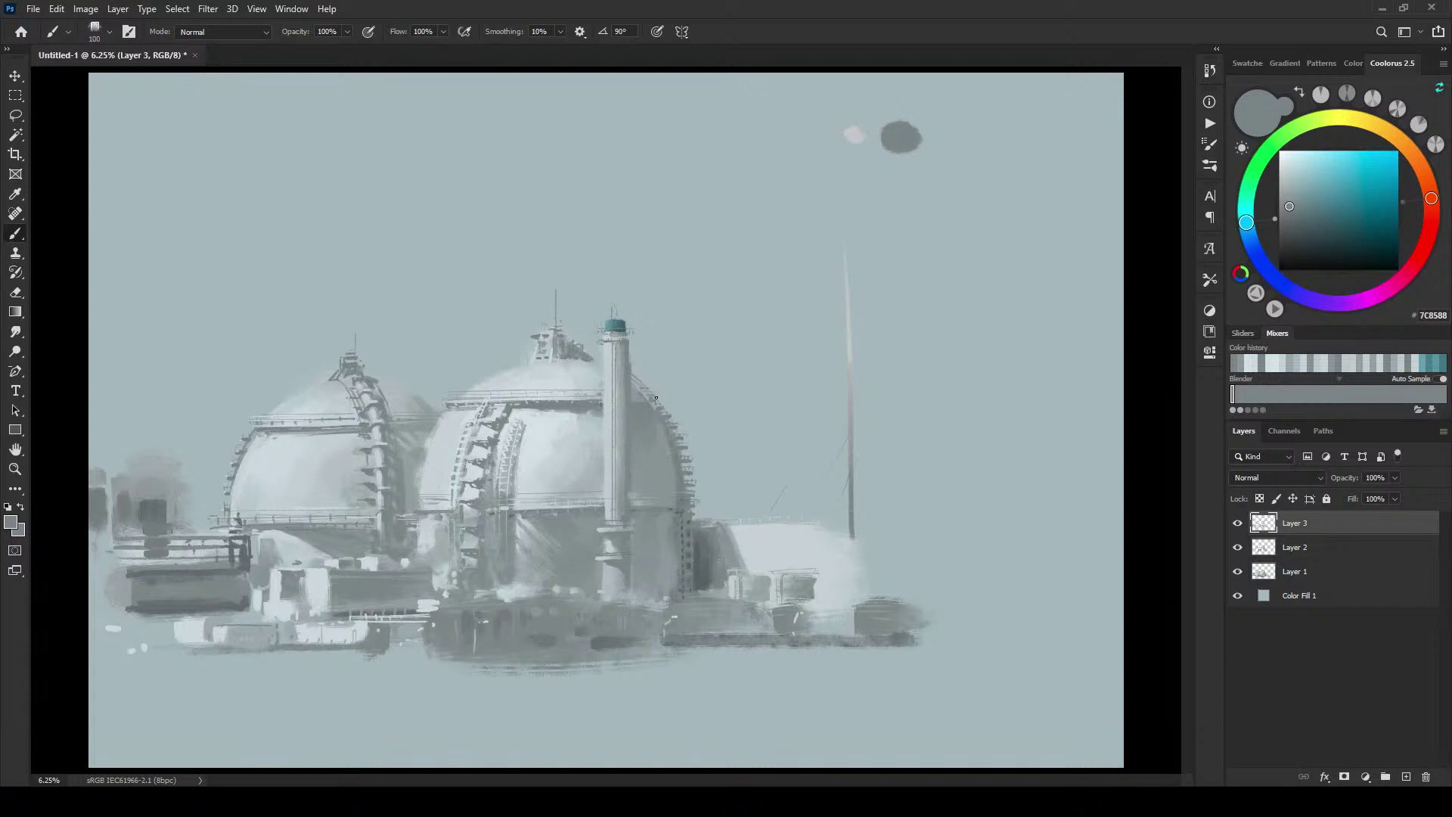
pyautogui.press('[')
pyautogui.press('[')
pyautogui.press('[')
pyautogui.press('[')
pyautogui.press(']')
# Step: Sample #909B9E, #AAB3B7 and #828A8C and rework the low blocks before the white building, adding a fine railing line
pyautogui.keyDown('alt'); pyautogui.click(753, 611); pyautogui.keyUp('alt')
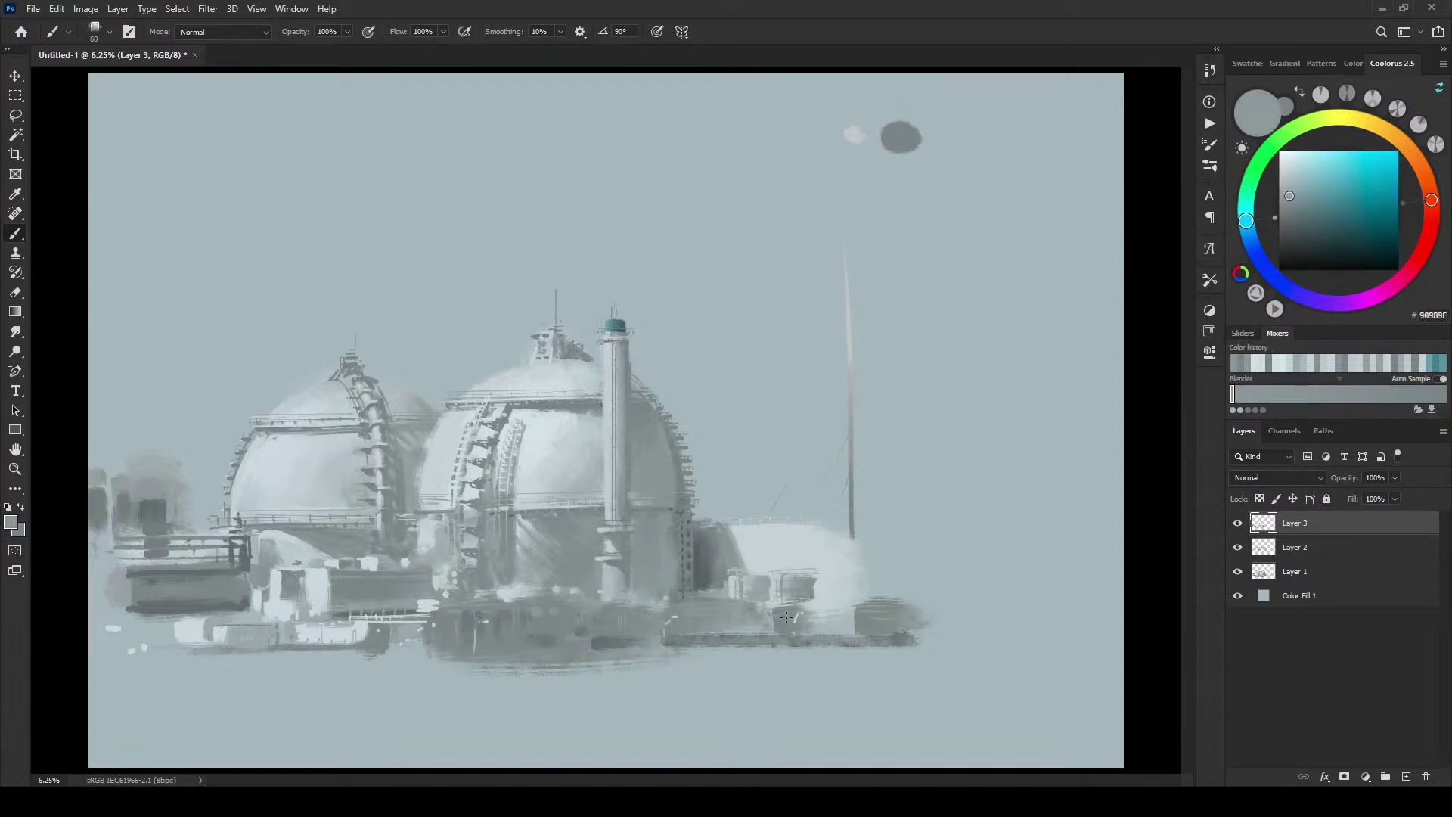
pyautogui.keyDown('alt'); pyautogui.click(770, 611); pyautogui.keyUp('alt')
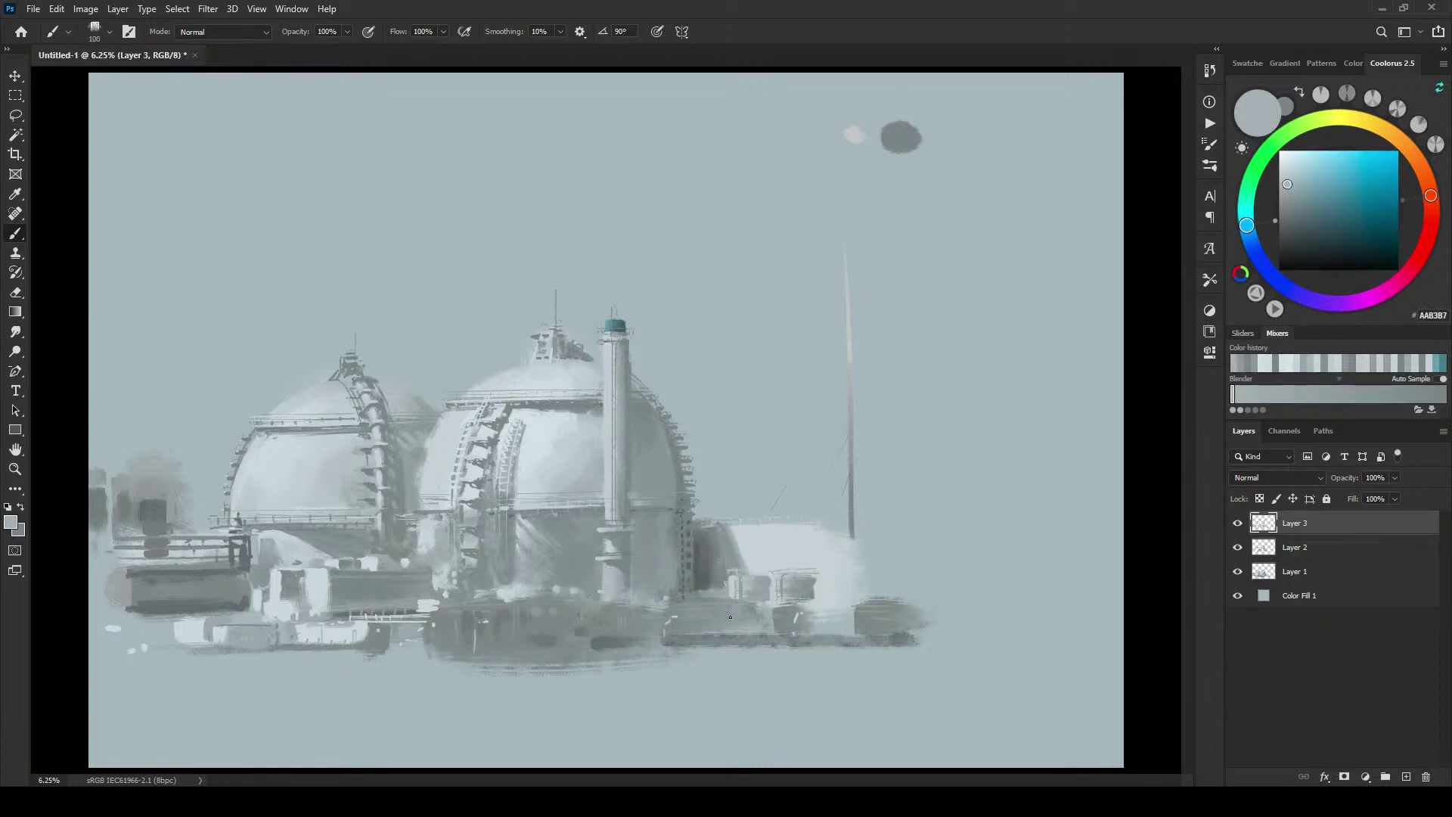
pyautogui.press('[')
pyautogui.press('[')
pyautogui.keyDown('alt'); pyautogui.click(780, 607); pyautogui.keyUp('alt')
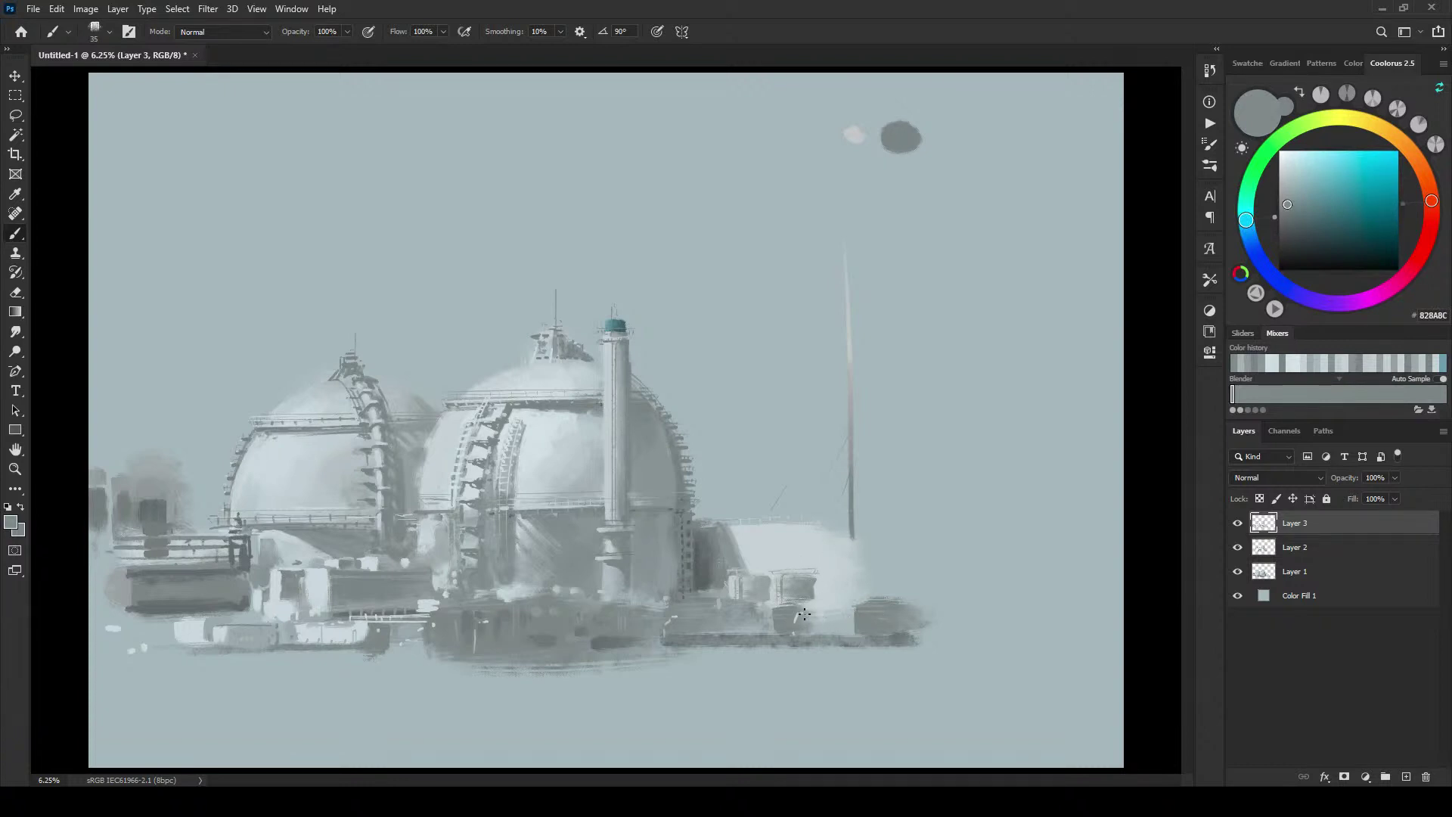
pyautogui.moveTo(806, 622)
pyautogui.mouseDown()
pyautogui.moveTo(883, 621)
pyautogui.moveTo(804, 625)
pyautogui.moveTo(867, 625)
pyautogui.moveTo(802, 633)
pyautogui.moveTo(863, 631)
pyautogui.moveTo(816, 620)
pyautogui.moveTo(843, 632)
pyautogui.mouseUp()
# Step: Sample a dark grey-green and deepen the foliage at the near end of the low wall with an 80-size brush
pyautogui.press(']')
pyautogui.press(']')
pyautogui.press(']')
pyautogui.press(']')
pyautogui.press(']')
pyautogui.press(']')
pyautogui.press(']')
pyautogui.press(']')
pyautogui.press(']')
pyautogui.press(']')
pyautogui.press(']')
pyautogui.press(']')
pyautogui.press('[')
pyautogui.press('[')
pyautogui.press('[')
pyautogui.press('[')
pyautogui.press('[')
pyautogui.press('[')
pyautogui.press('[')
pyautogui.press('[')
pyautogui.press('[')
pyautogui.keyDown('alt'); pyautogui.click(672, 626); pyautogui.keyUp('alt')
pyautogui.press(']')
pyautogui.press(']')
pyautogui.press(']')
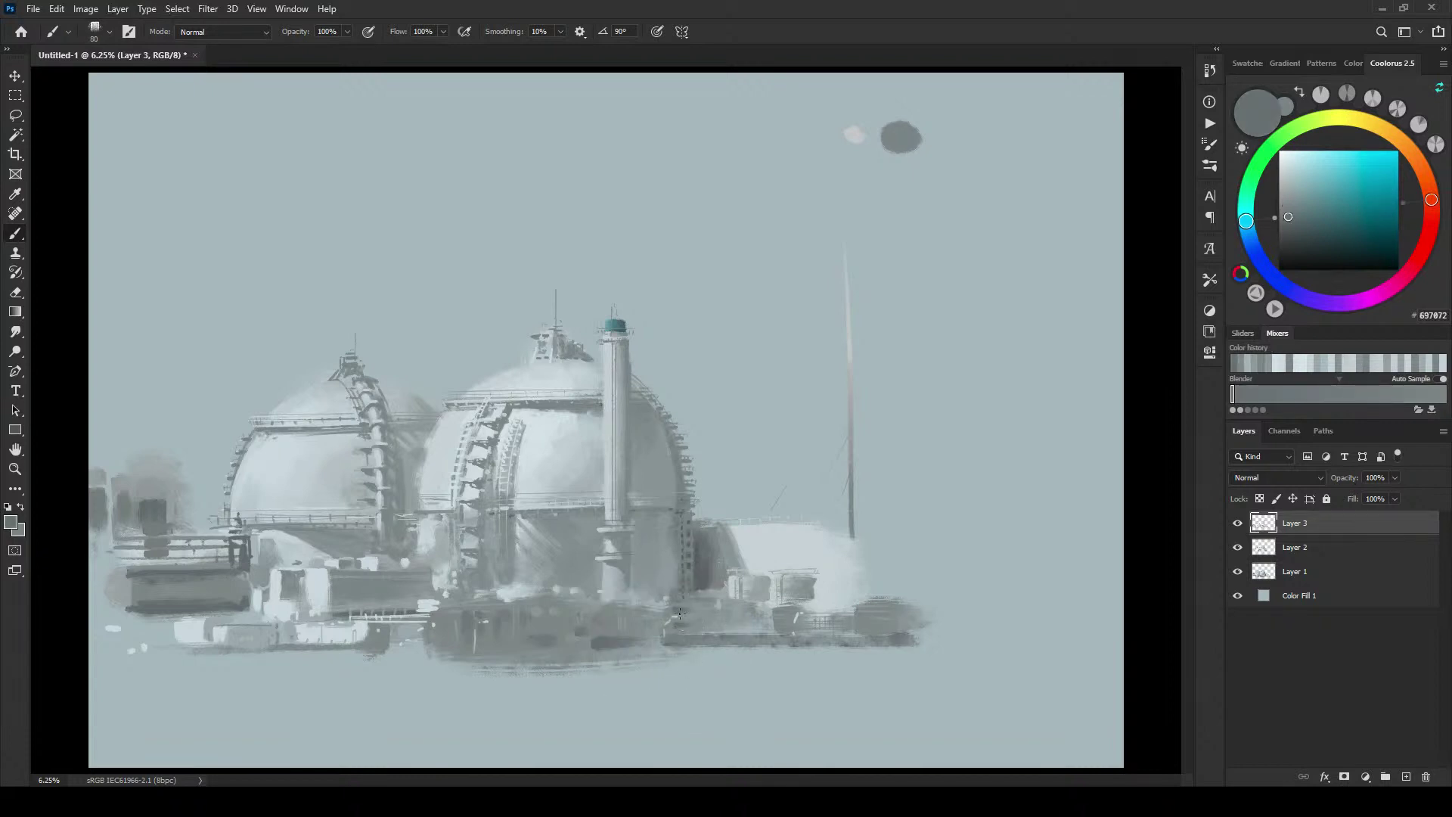
# Step: Paint dark strokes along the upper edge of the foliage strip at the chimney's base
pyautogui.press('[')
pyautogui.press('[')
pyautogui.press('[')
pyautogui.press('[')
pyautogui.press('[')
pyautogui.press('[')
pyautogui.press('[')
pyautogui.press('[')
pyautogui.press(']')
pyautogui.press(']')
pyautogui.press(']')
pyautogui.press(']')
pyautogui.moveTo(655, 610)
pyautogui.mouseDown()
pyautogui.moveTo(655, 624)
pyautogui.moveTo(587, 624)
pyautogui.mouseUp()
# Step: Extend the dark band across the foliage below the large dome, varying the brush up to size 400
pyautogui.press('[')
pyautogui.press('[')
pyautogui.press(']')
pyautogui.press(']')
pyautogui.press(']')
pyautogui.press(']')
pyautogui.press(']')
pyautogui.press('[')
pyautogui.press('[')
pyautogui.press('[')
pyautogui.press('[')
pyautogui.press('[')
pyautogui.press('[')
pyautogui.press('[')
pyautogui.press(']')
pyautogui.press(']')
pyautogui.press(']')
pyautogui.press(']')
pyautogui.press(']')
pyautogui.press(']')
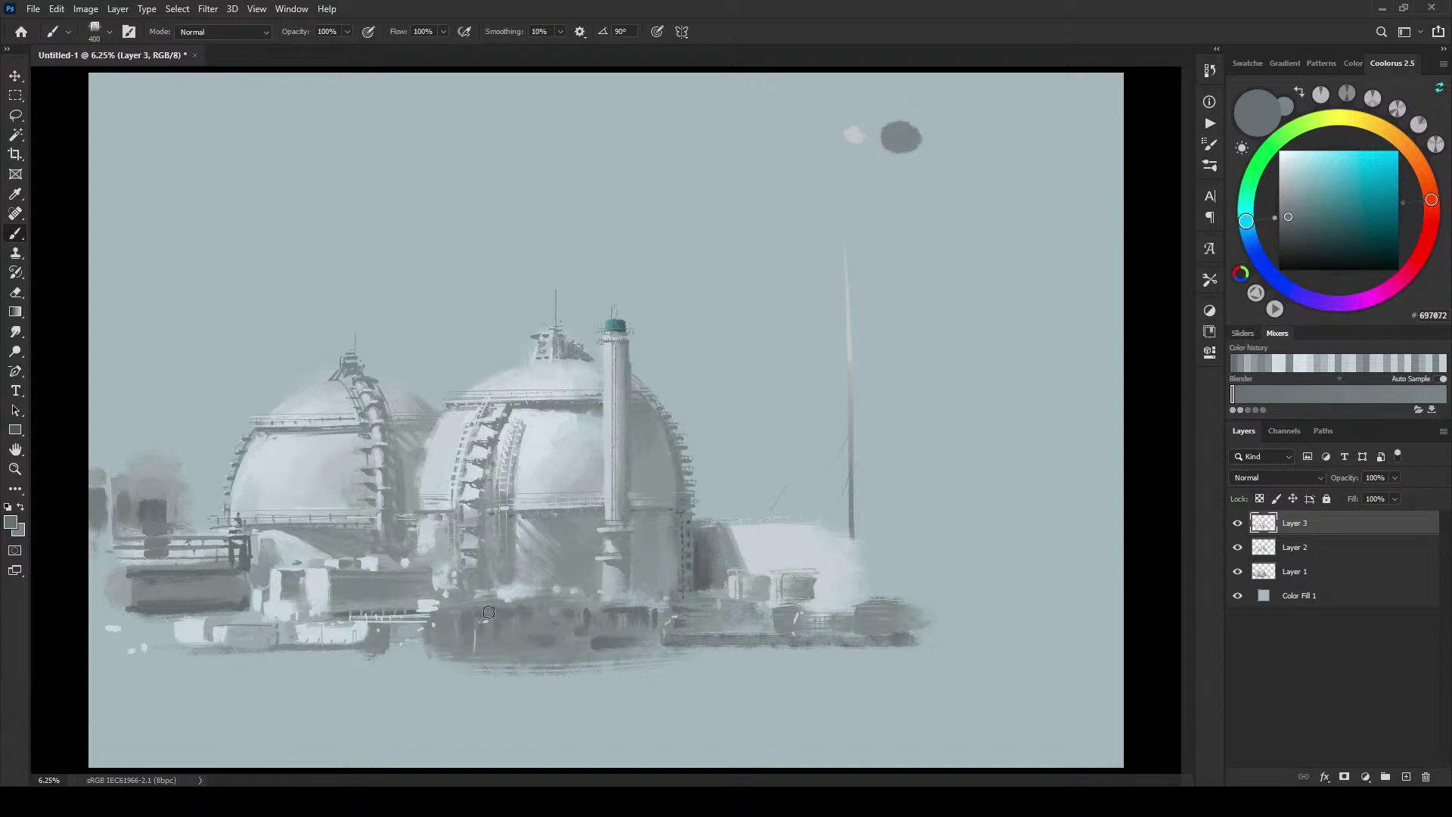
# Step: Add fine dark shapes to the foliage end beneath the large dome's ladder with a smaller brush
pyautogui.press('[')
pyautogui.press('[')
pyautogui.press('[')
pyautogui.press('[')
pyautogui.press('[')
pyautogui.press('[')
pyautogui.press('[')
pyautogui.press('[')
pyautogui.press('[')
pyautogui.press('[')
pyautogui.press('[')
pyautogui.press(']')
pyautogui.press(']')
pyautogui.press(']')
# Step: Sample pale and mid greys and rework the gap between the low blocks and the foliage strip, reducing the brush from size 200
pyautogui.keyDown('alt'); pyautogui.click(288, 624); pyautogui.keyUp('alt')
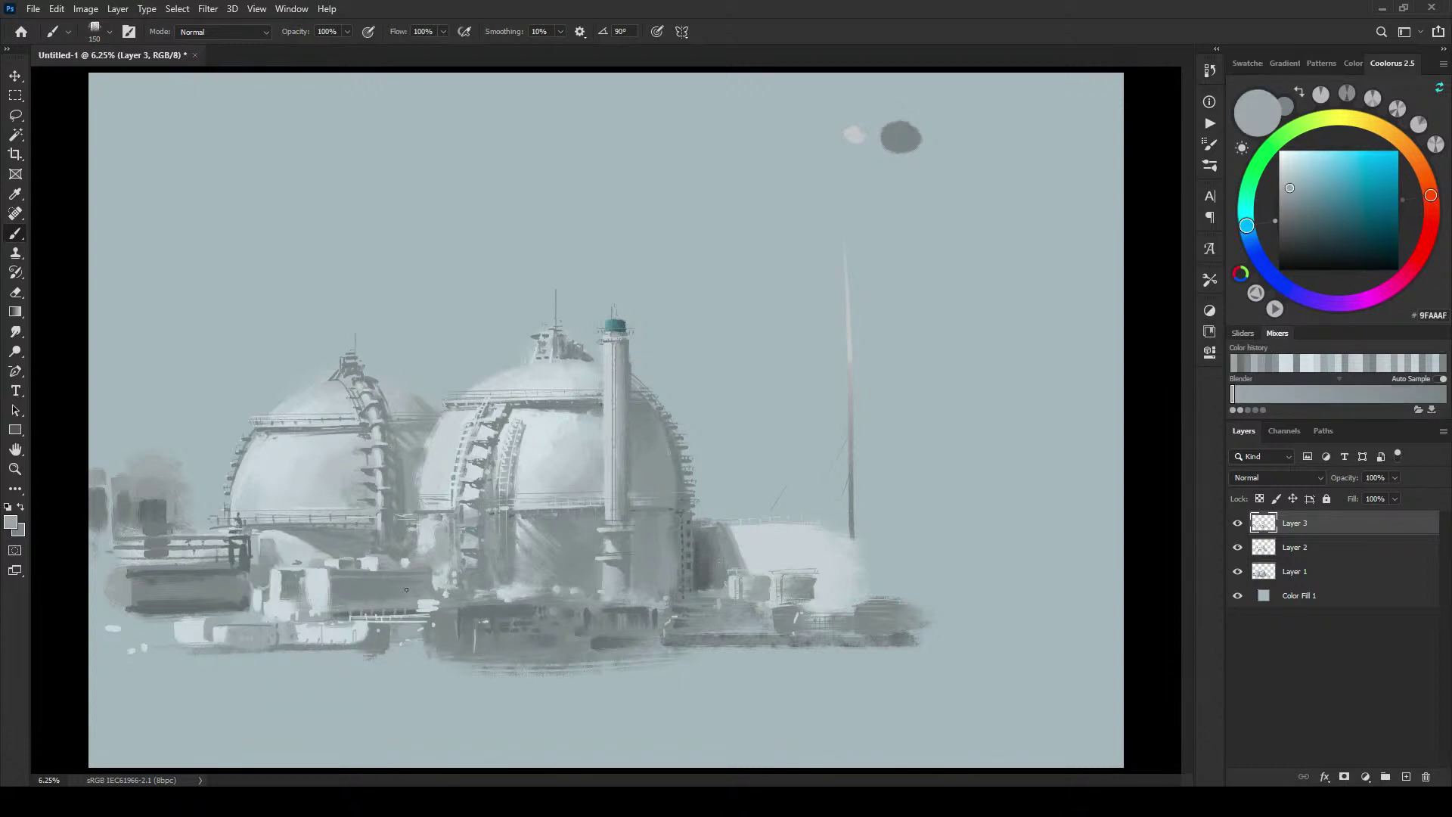
pyautogui.press(']')
pyautogui.keyDown('alt'); pyautogui.click(442, 634); pyautogui.keyUp('alt')
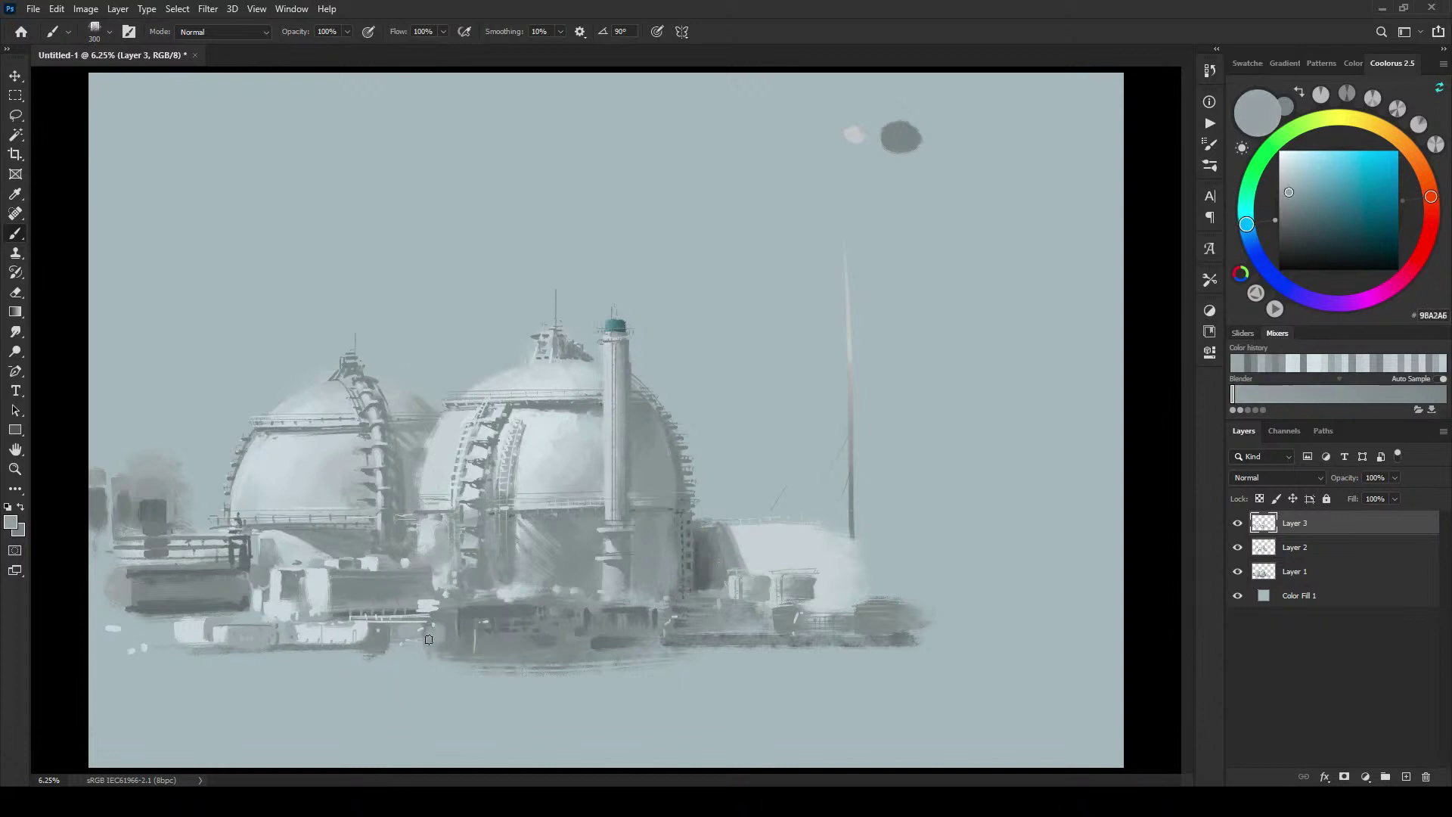
pyautogui.keyDown('alt'); pyautogui.click(451, 625); pyautogui.keyUp('alt')
pyautogui.press('[')
pyautogui.press('[')
pyautogui.press('[')
pyautogui.press('[')
pyautogui.press('[')
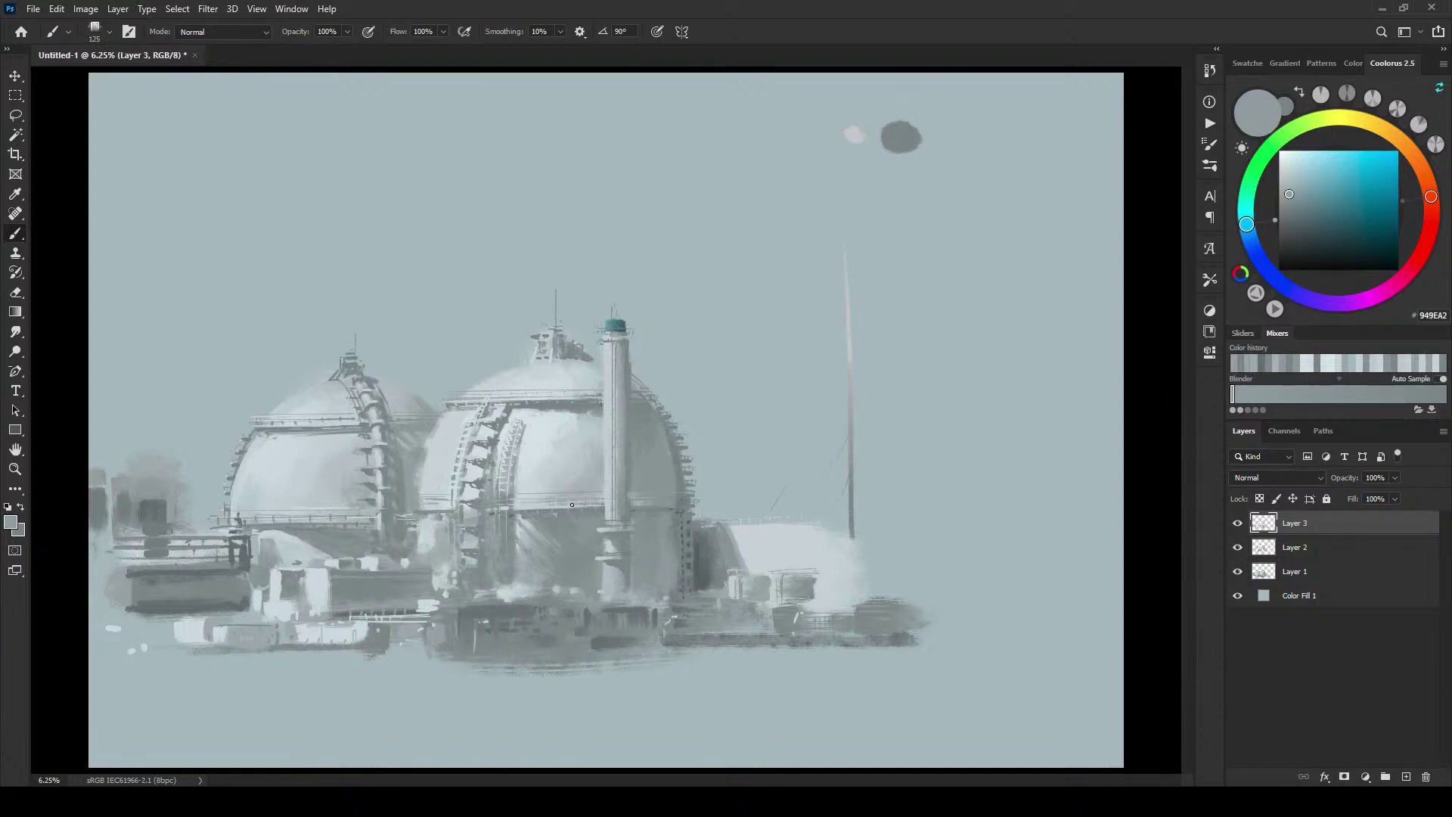
# Step: Sample a dark grey and add small dark strokes along the upper edge of the foliage beneath the large dome
pyautogui.keyDown('alt'); pyautogui.click(424, 601); pyautogui.keyUp('alt')
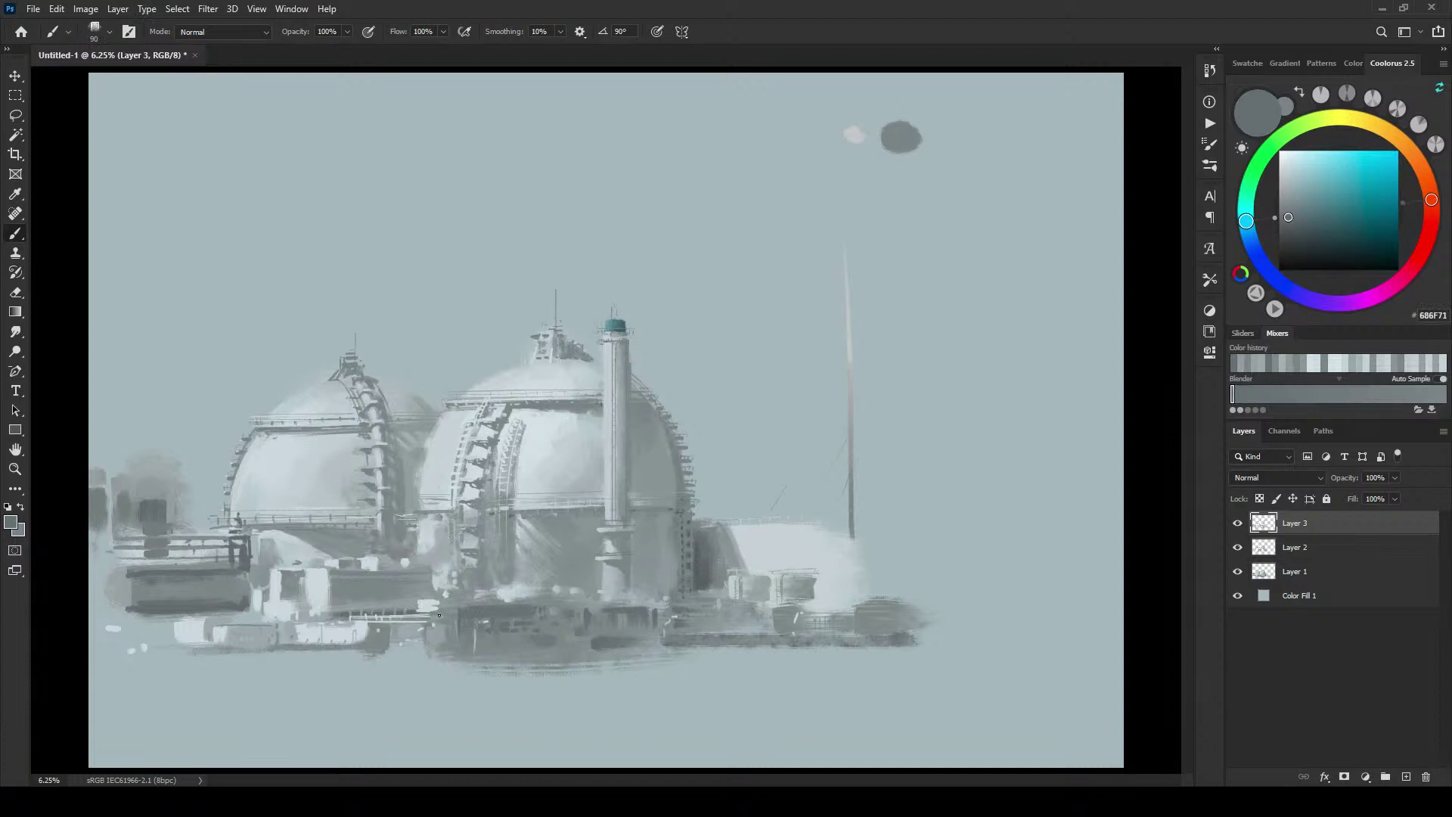
pyautogui.press(']')
pyautogui.press(']')
pyautogui.press('[')
pyautogui.press('[')
pyautogui.press('[')
pyautogui.moveTo(532, 596); pyautogui.dragTo(543, 595)
# Step: Soften the base of the large dome's wall beside the ladder with a sampled mid grey and a 400-size brush
pyautogui.press(']')
pyautogui.press(']')
pyautogui.press(']')
pyautogui.press(']')
pyautogui.press(']')
pyautogui.press(']')
pyautogui.press(']')
pyautogui.press(']')
pyautogui.press(']')
pyautogui.press(']')
pyautogui.press(']')
pyautogui.press(']')
pyautogui.press(']')
pyautogui.keyDown('alt'); pyautogui.click(510, 567); pyautogui.keyUp('alt')
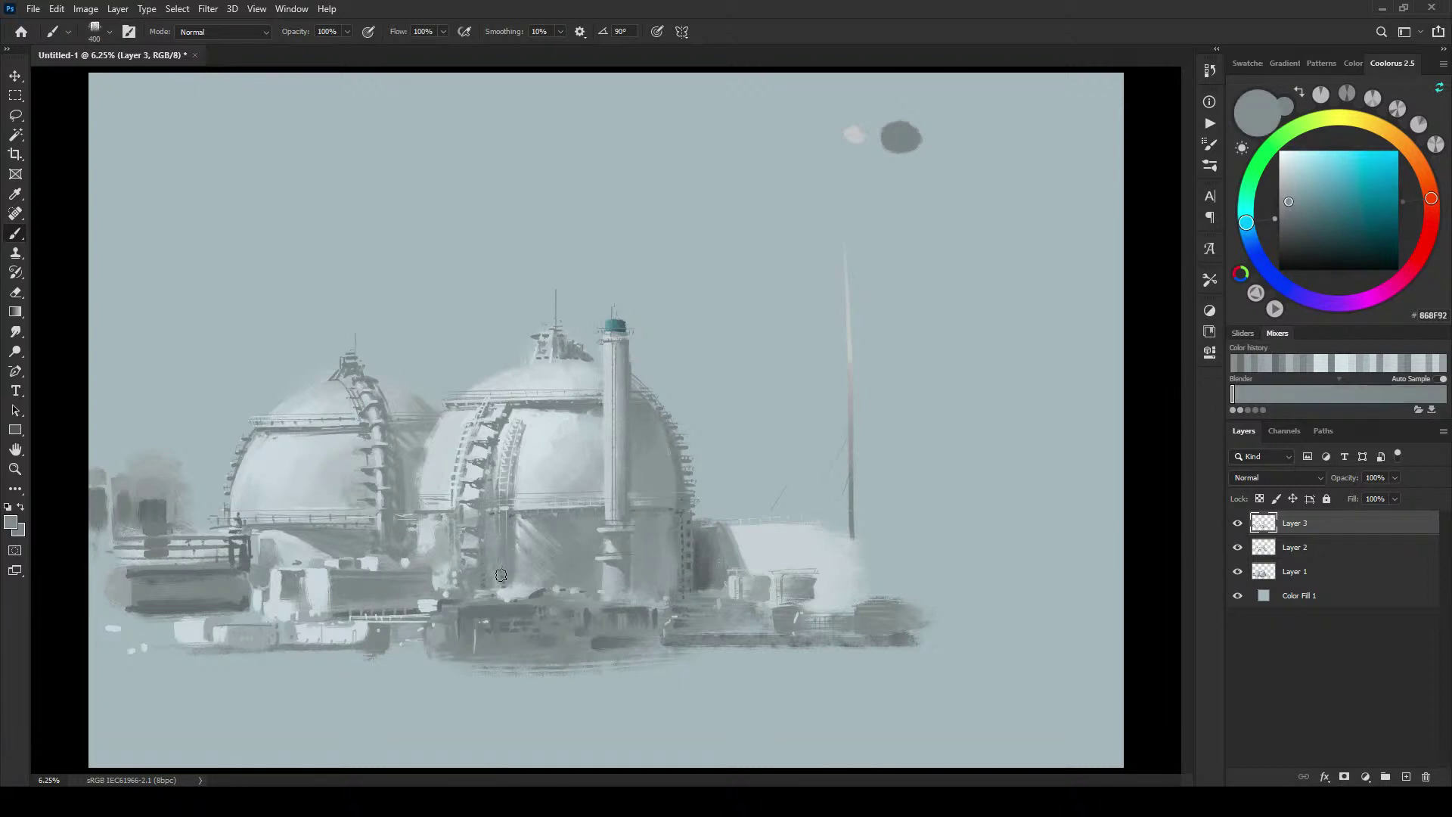
# Step: Touch in small pale highlights where the large dome meets the foliage, using a 70-size brush
pyautogui.press('[')
pyautogui.press('[')
pyautogui.press('[')
pyautogui.press('[')
pyautogui.press('[')
pyautogui.press('[')
pyautogui.keyDown('alt'); pyautogui.click(511, 594); pyautogui.keyUp('alt')
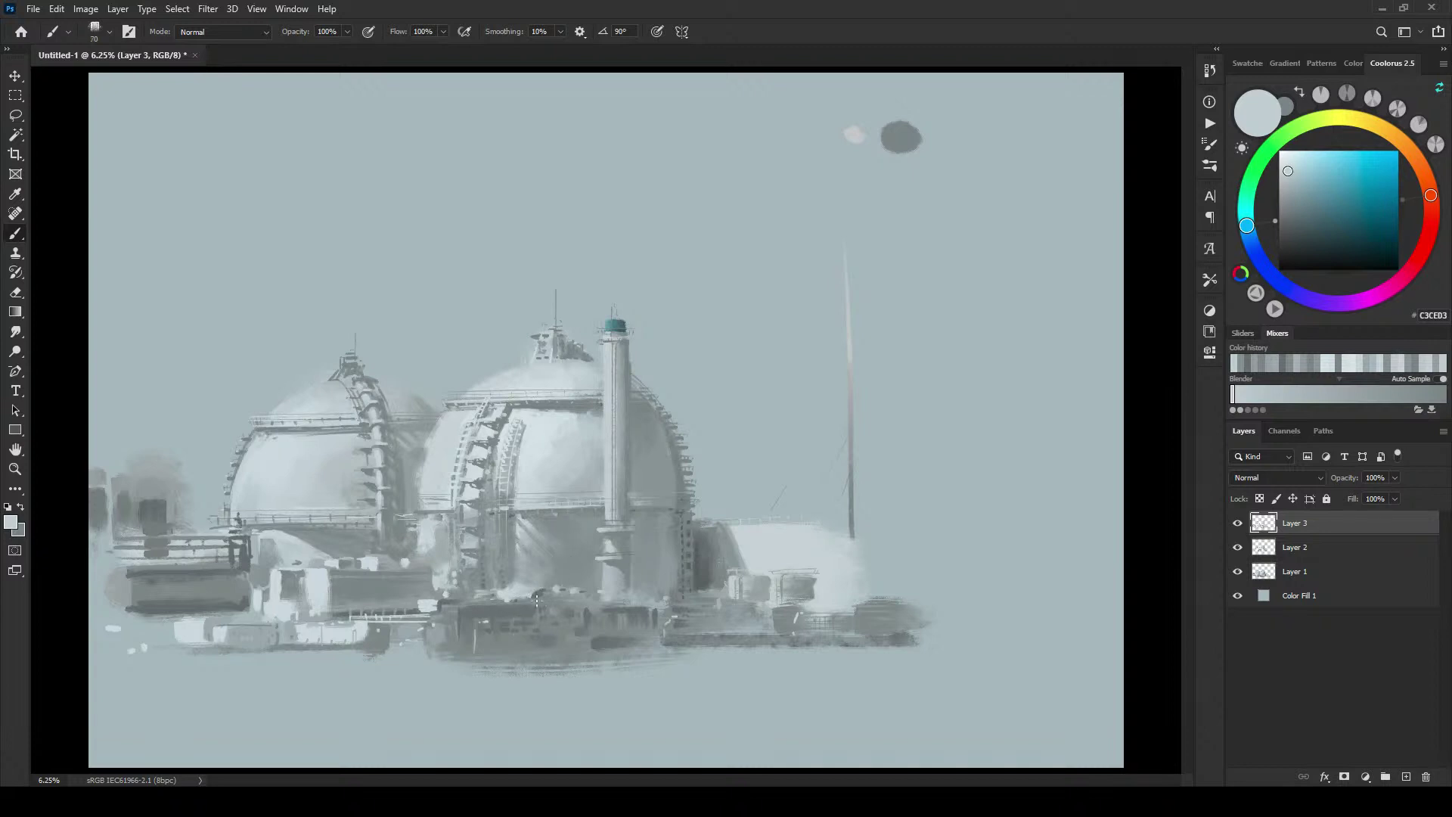
# Step: Refine the edge between the large dome's base and the foliage with sampled greys, using brush sizes from 90 to 150
pyautogui.keyDown('alt'); pyautogui.click(568, 576); pyautogui.keyUp('alt')
pyautogui.press(']')
pyautogui.press(']')
pyautogui.press(']')
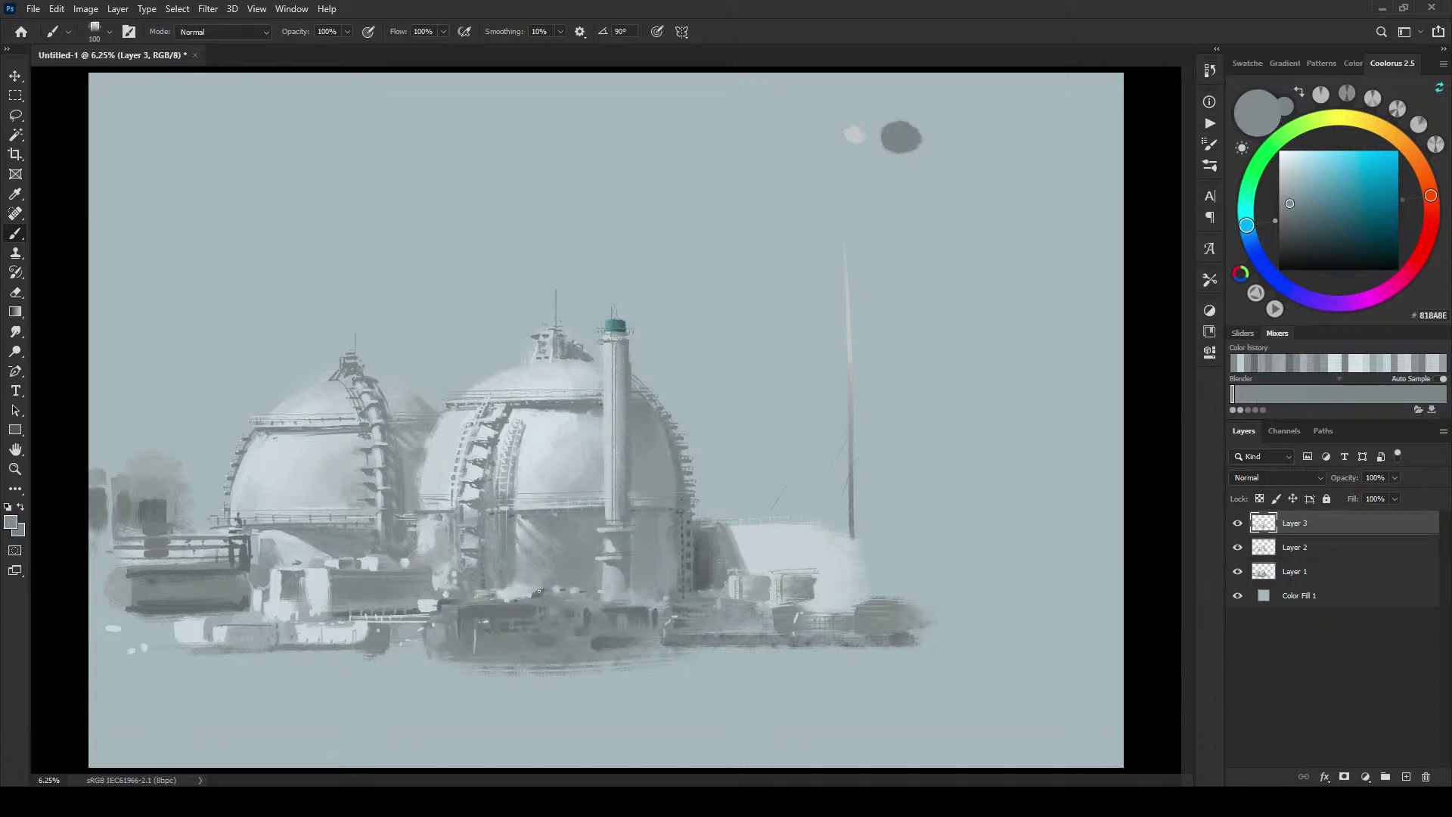
pyautogui.keyDown('alt'); pyautogui.click(544, 587); pyautogui.keyUp('alt')
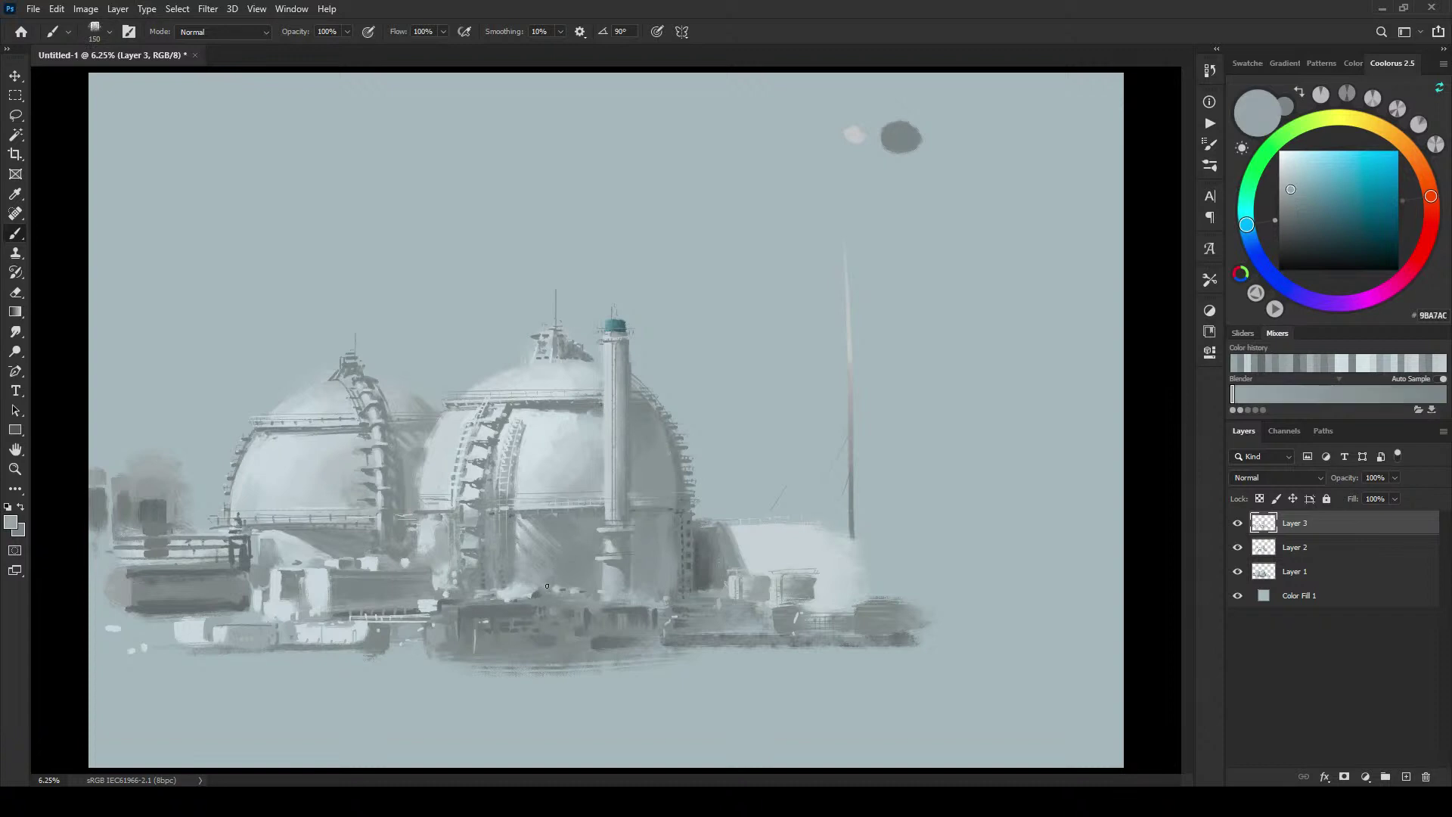
pyautogui.press('[')
pyautogui.press('[')
pyautogui.press('[')
# Step: Touch up the ladders on both domes with sampled light and mid greys, reducing the brush to size 25
pyautogui.keyDown('alt'); pyautogui.click(563, 581); pyautogui.keyUp('alt')
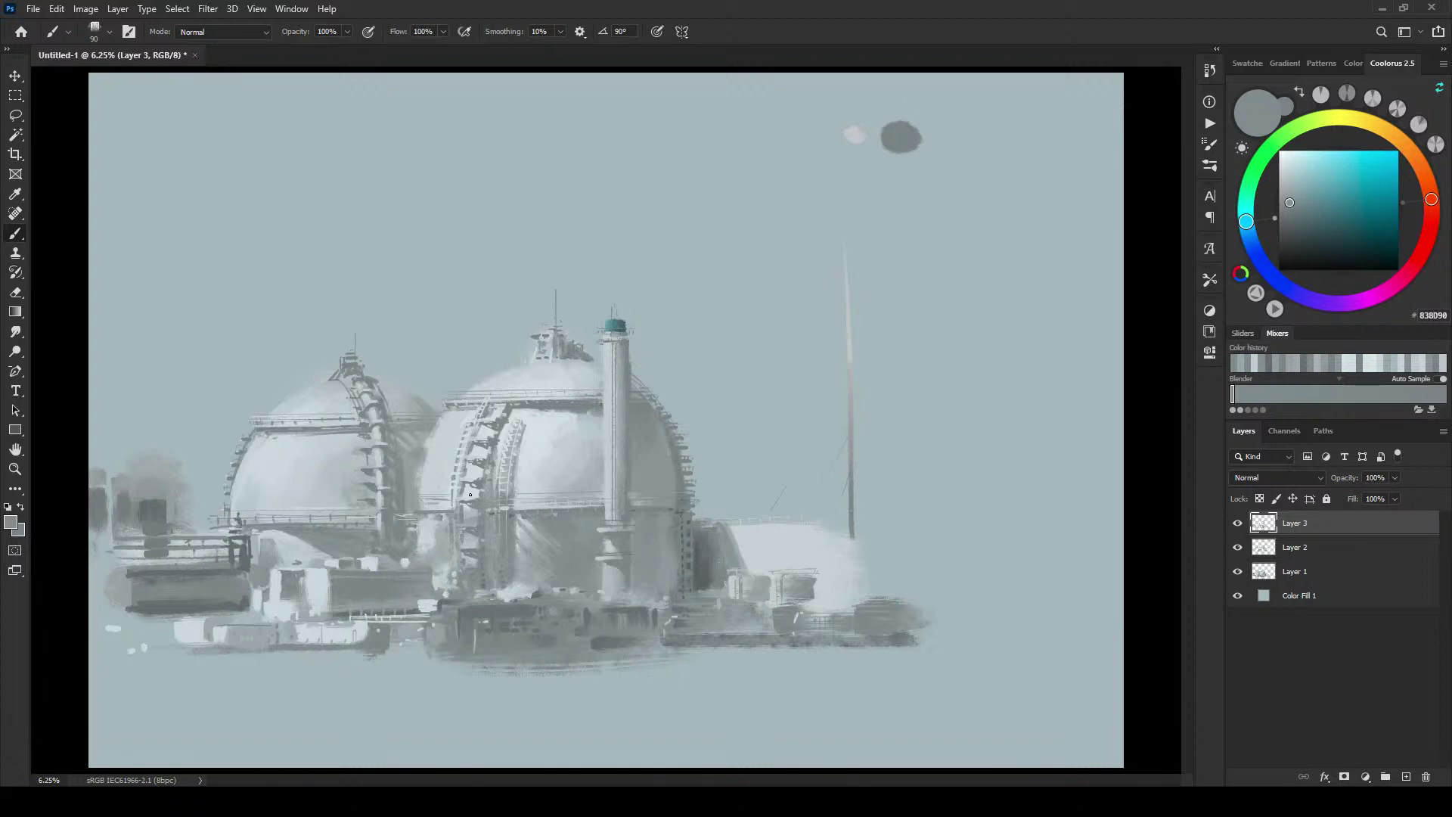
pyautogui.keyDown('alt'); pyautogui.click(472, 516); pyautogui.keyUp('alt')
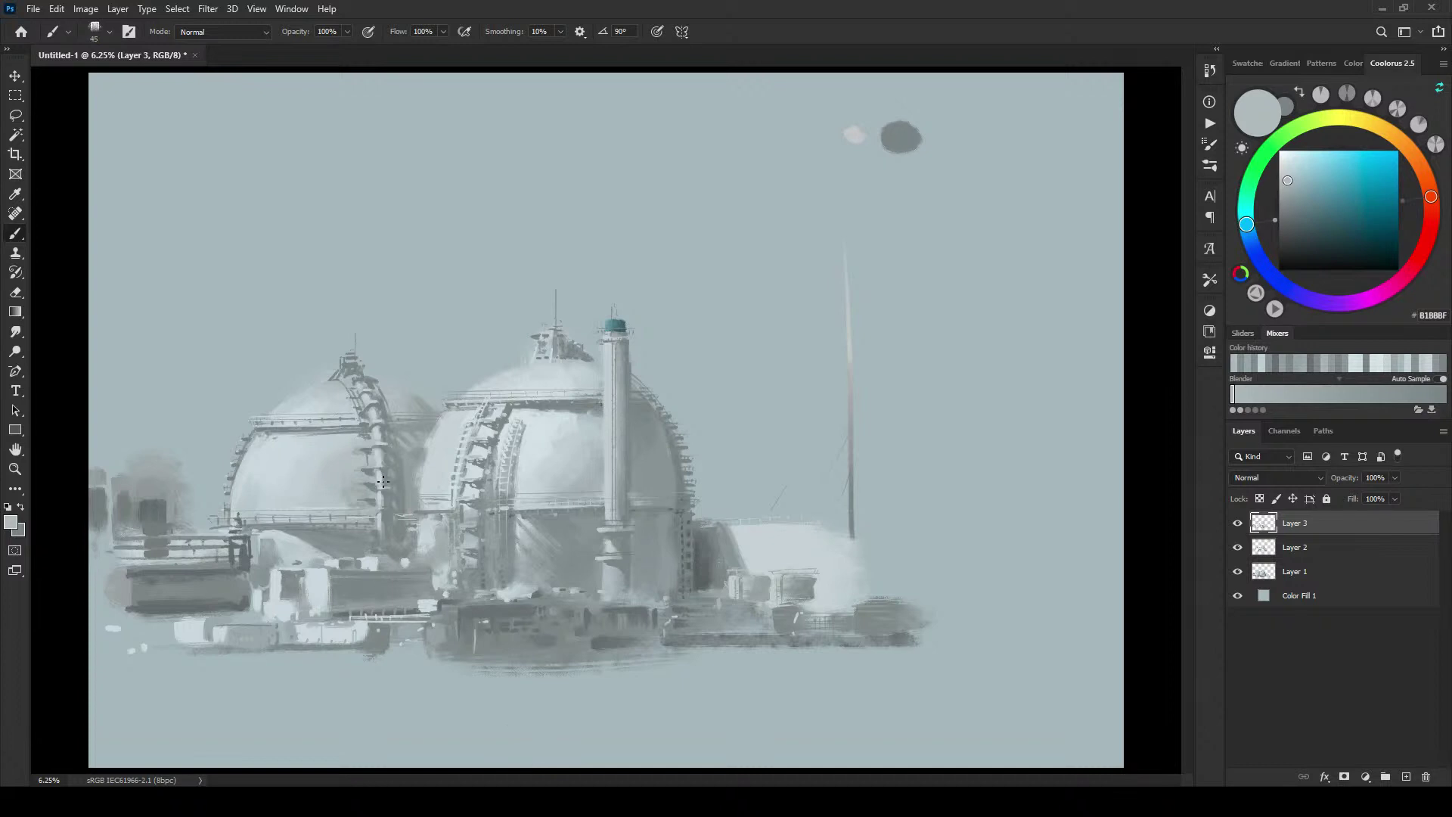
pyautogui.keyDown('alt'); pyautogui.click(350, 424); pyautogui.keyUp('alt')
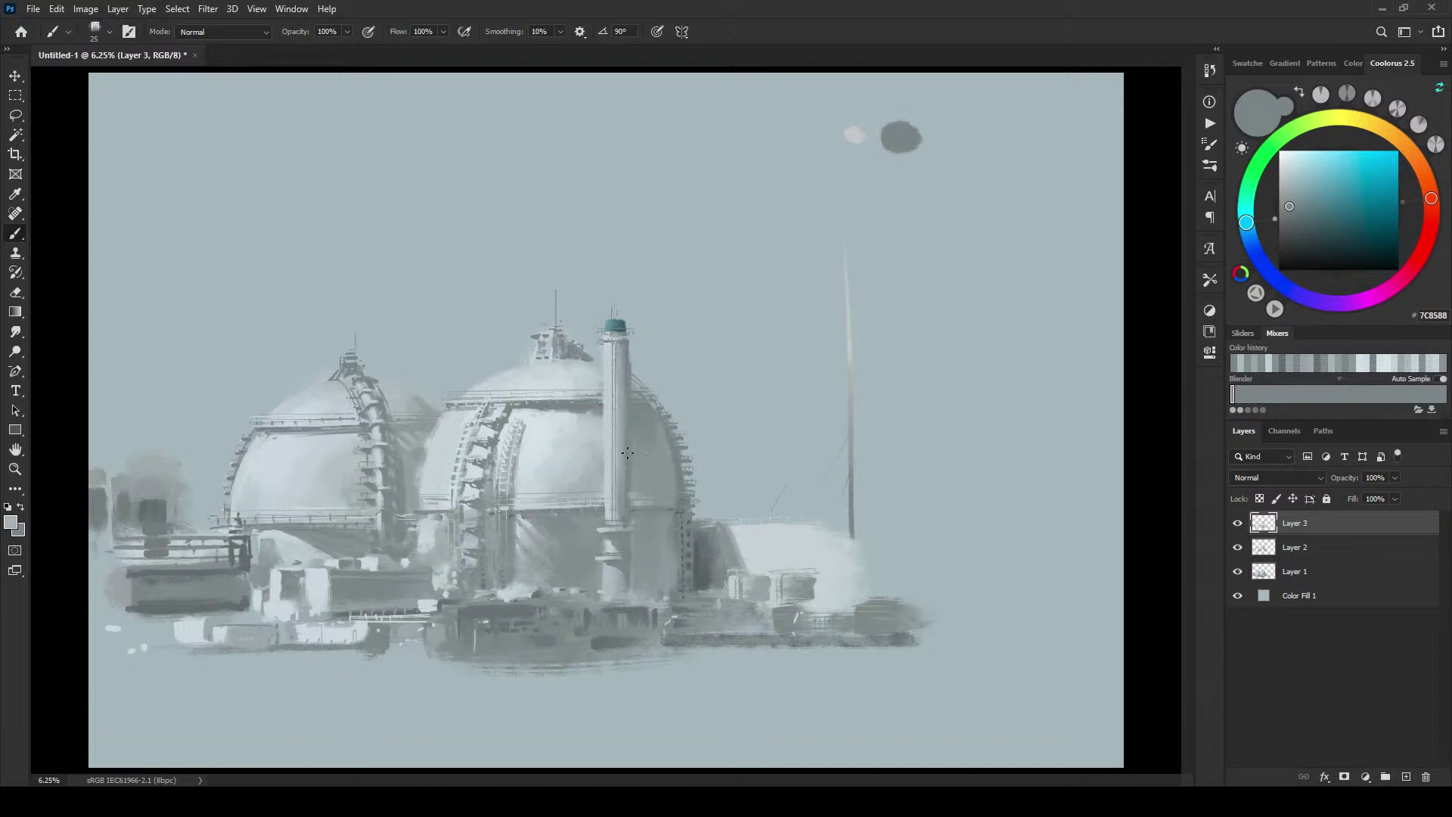
# Step: Sample greys around the chimney and add fine shading to the large dome's curved side behind it with a 20 to 25-size brush
pyautogui.keyDown('alt'); pyautogui.click(627, 453); pyautogui.keyUp('alt')
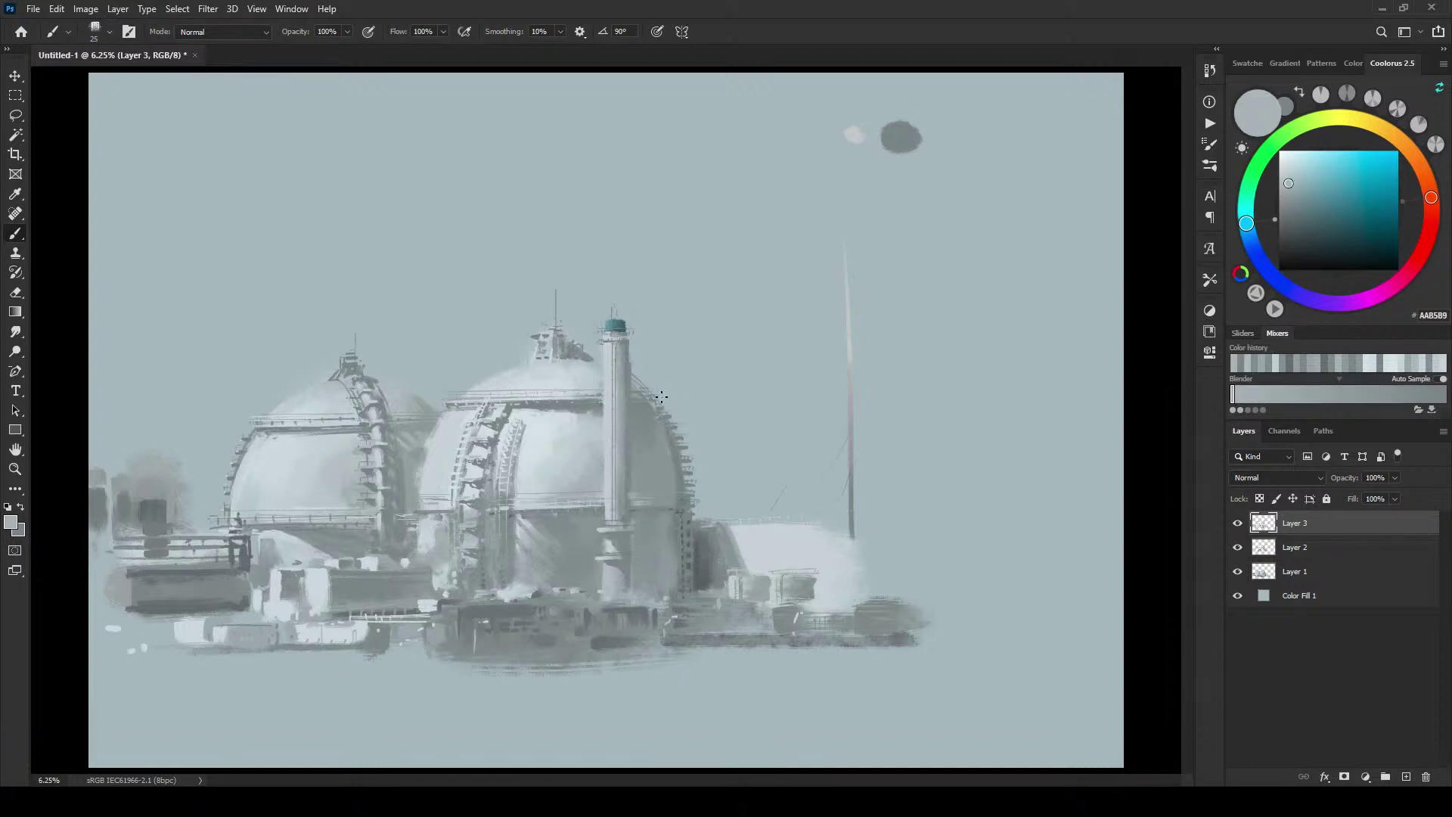
pyautogui.keyDown('alt'); pyautogui.click(640, 474); pyautogui.keyUp('alt')
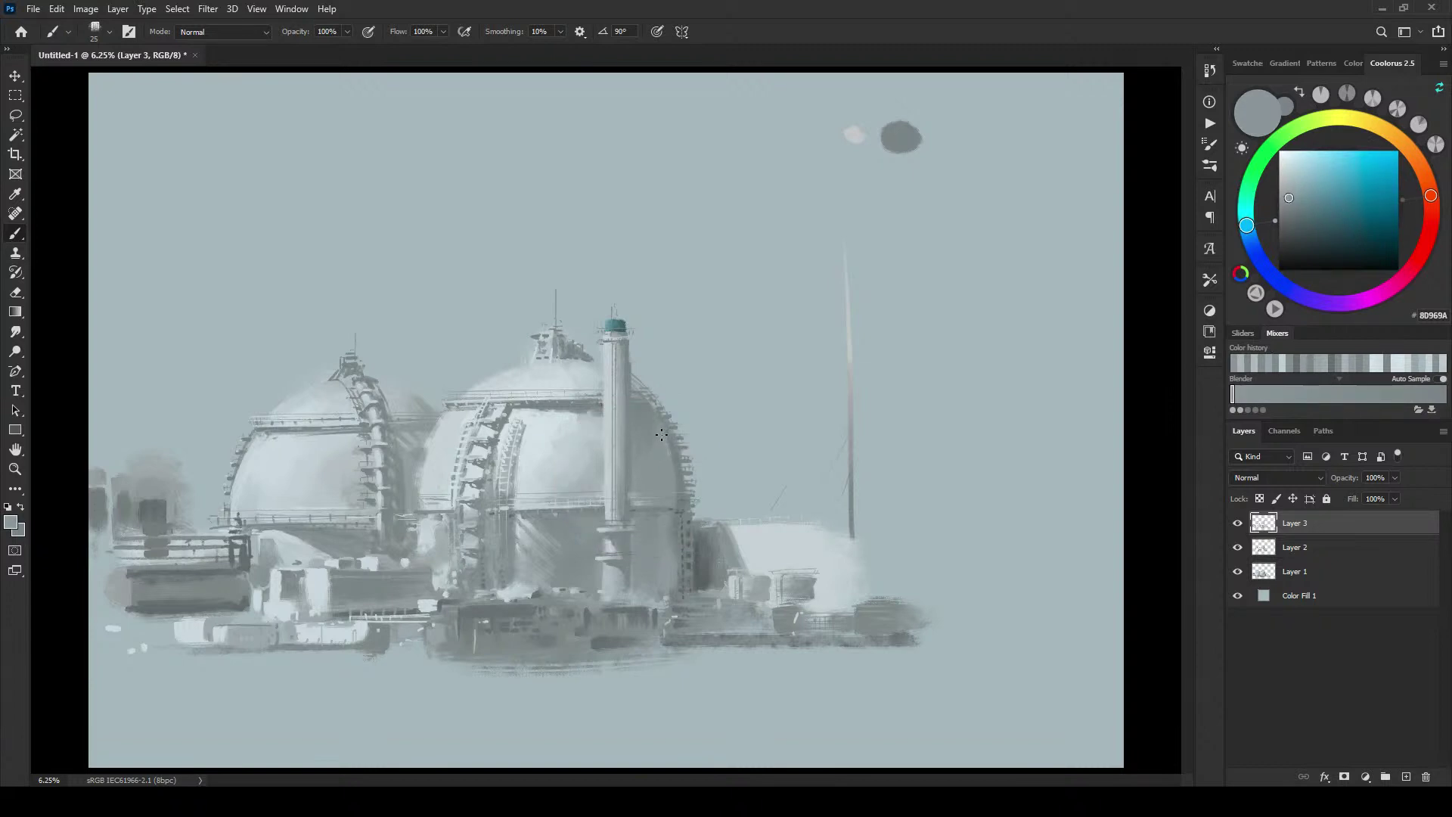
pyautogui.keyDown('alt'); pyautogui.click(598, 512); pyautogui.keyUp('alt')
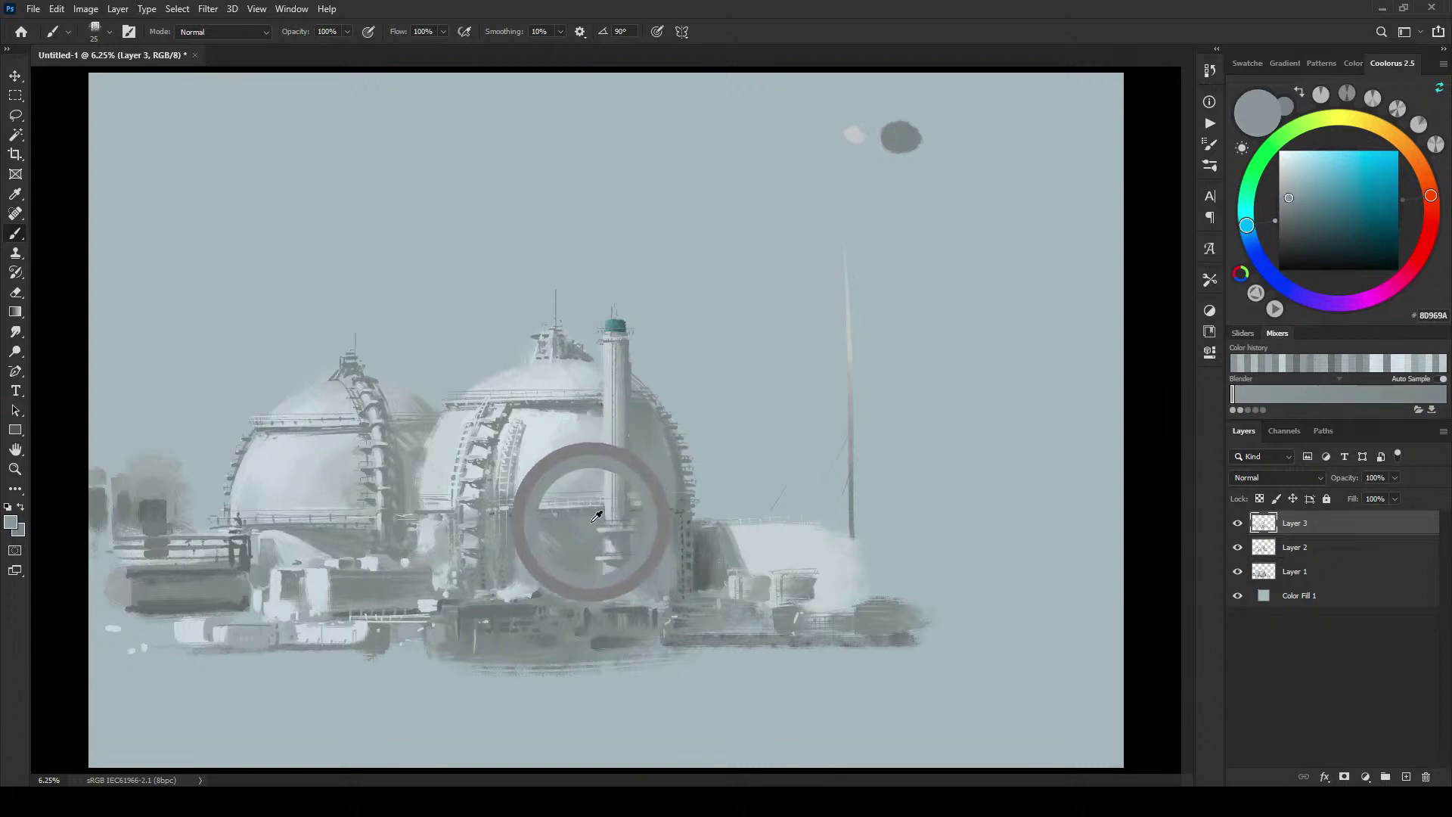
pyautogui.moveTo(595, 515)
pyautogui.mouseDown()
pyautogui.moveTo(569, 512)
pyautogui.moveTo(558, 531)
pyautogui.mouseUp()
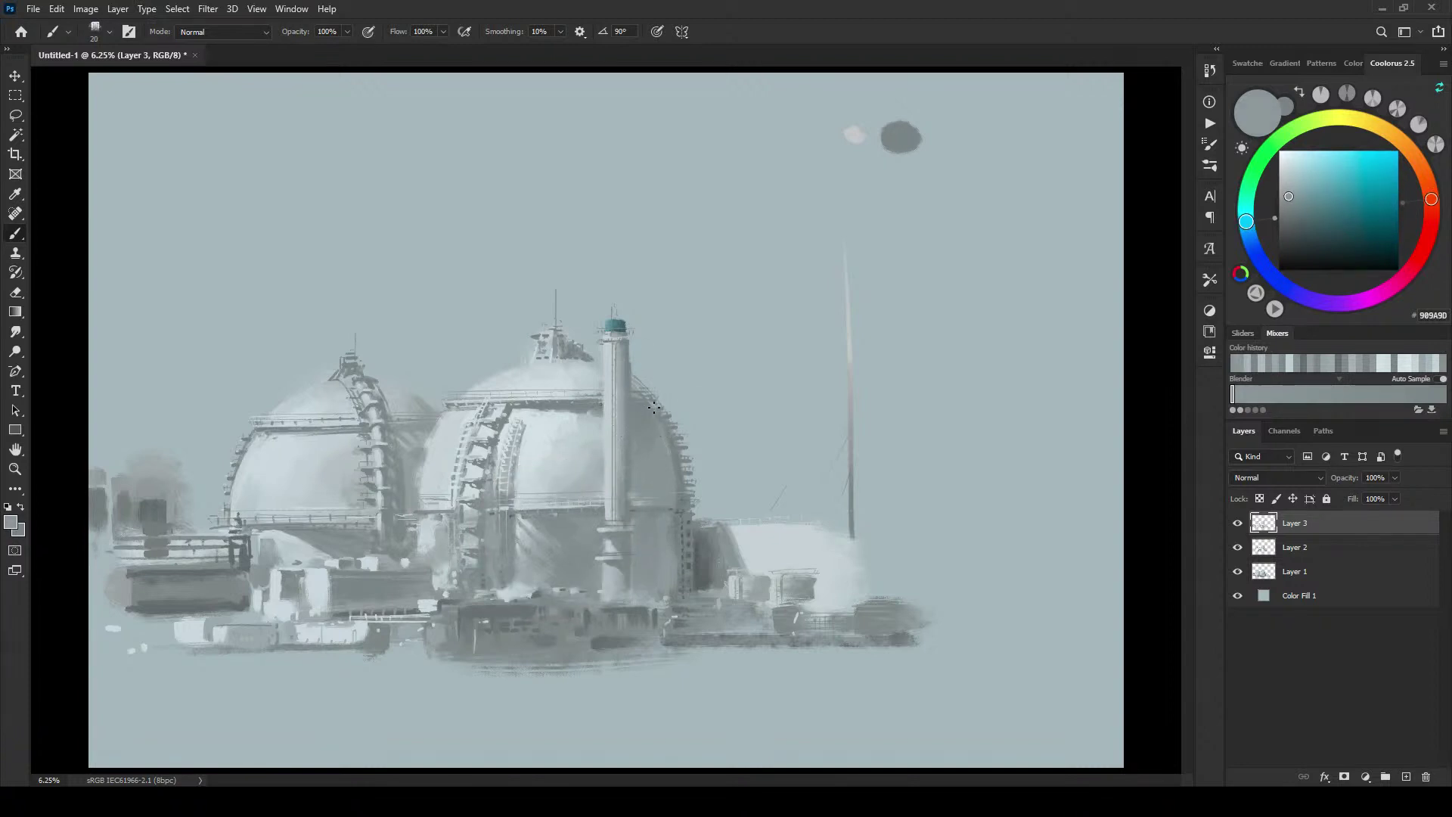
pyautogui.press(']')
pyautogui.press('[')
# Step: Sample the chimney cap's teal, add a new layer in Multiply mode and enlarge the brush to size 1300
pyautogui.keyDown('alt'); pyautogui.click(616, 322); pyautogui.keyUp('alt')
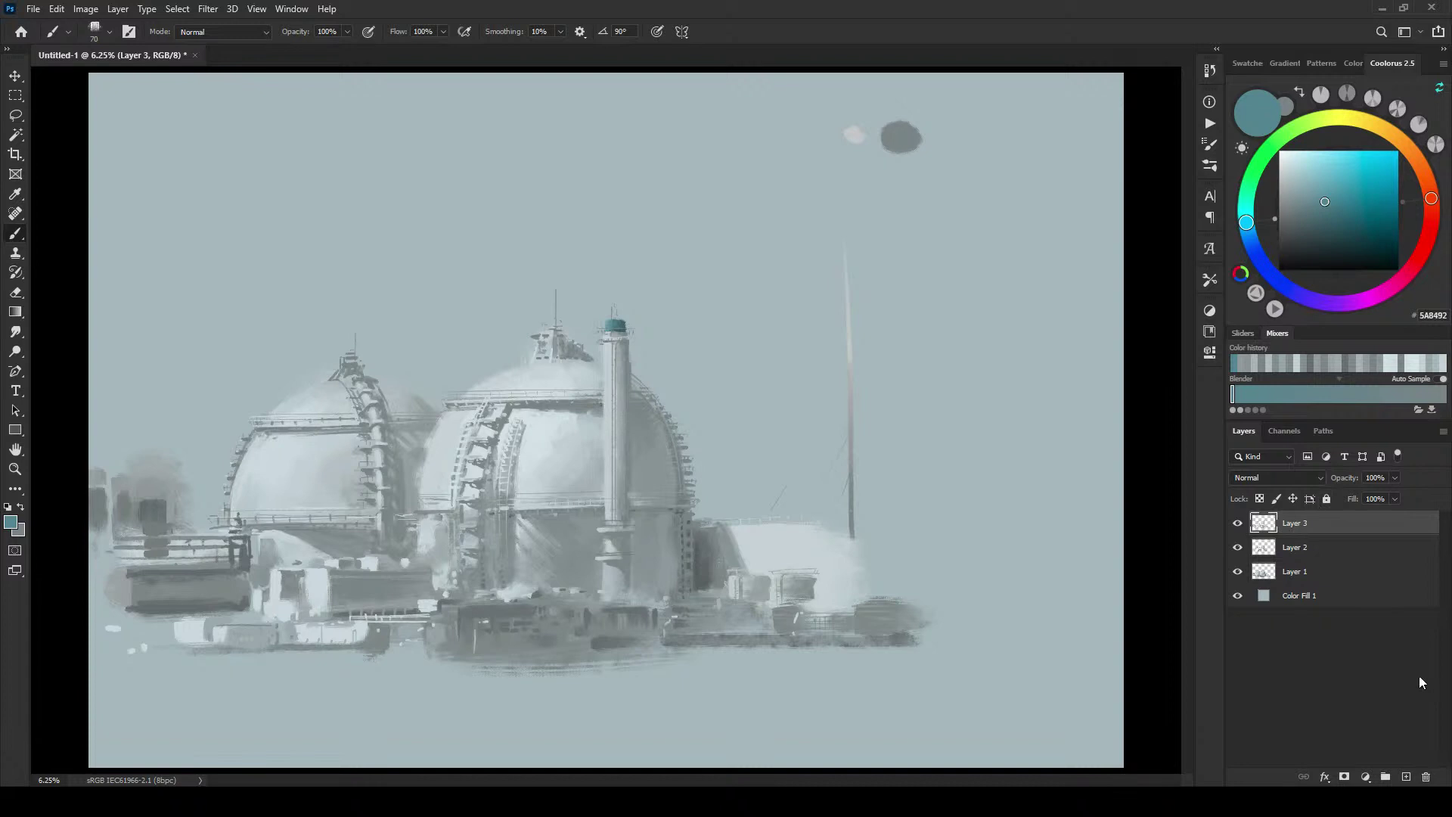
pyautogui.click(1406, 777)
pyautogui.press(']')
pyautogui.press(']')
pyautogui.press(']')
pyautogui.press(']')
pyautogui.press(']')
pyautogui.press(']')
pyautogui.press(']')
pyautogui.press(']')
pyautogui.press(']')
pyautogui.press(']')
pyautogui.press(']')
pyautogui.press(']')
pyautogui.press(']')
pyautogui.press(']')
pyautogui.press(']')
pyautogui.press(']')
pyautogui.press(']')
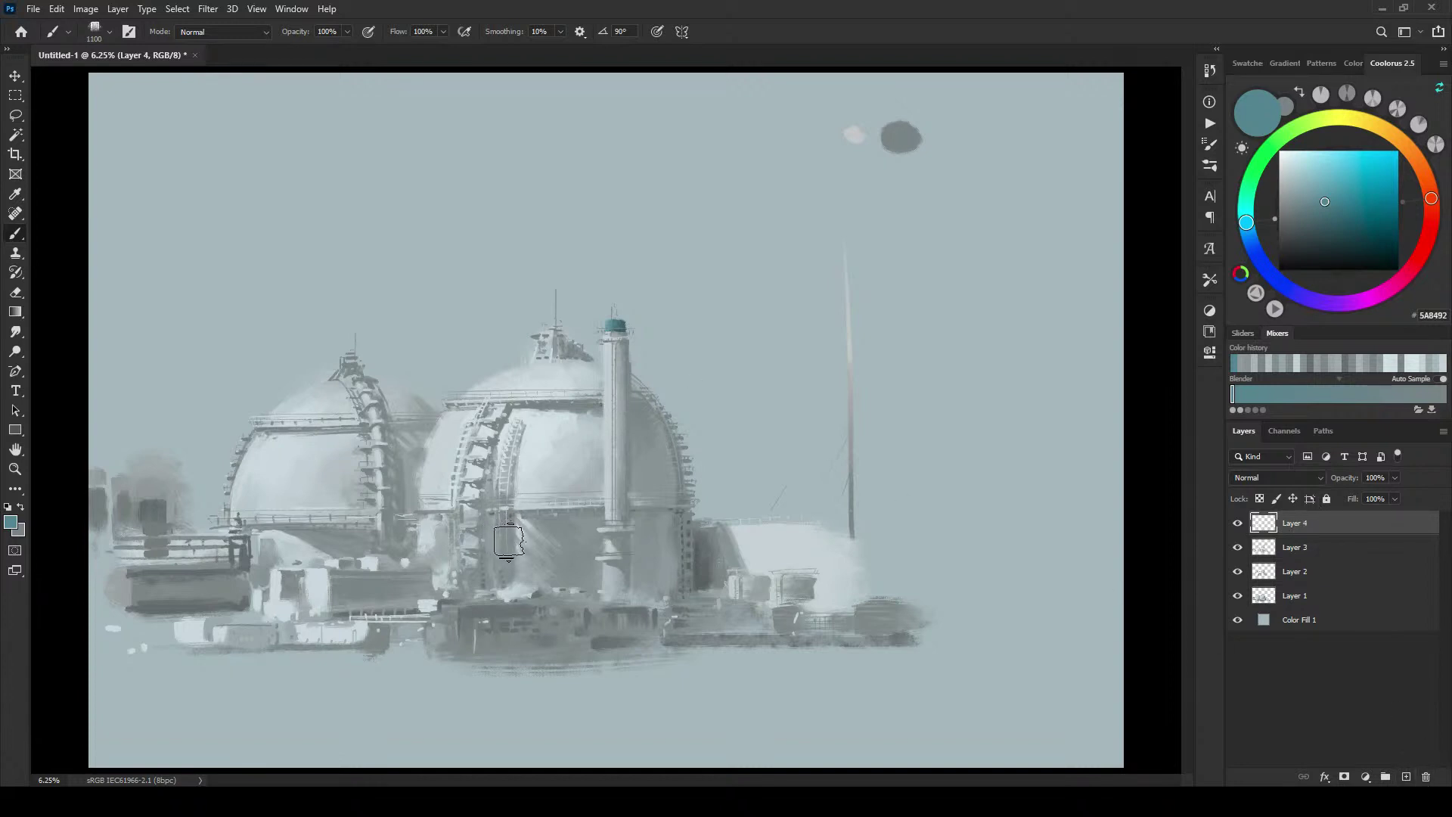
pyautogui.press(']')
pyautogui.press(']')
pyautogui.click(1265, 477)
pyautogui.click(1266, 469)
# Step: Try a curved band in teal 5A97AB across the large dome, and undo it
pyautogui.moveTo(1325, 187); pyautogui.dragTo(1335, 189)
pyautogui.moveTo(441, 470)
pyautogui.mouseDown()
pyautogui.moveTo(561, 543)
pyautogui.moveTo(714, 428)
pyautogui.mouseUp()
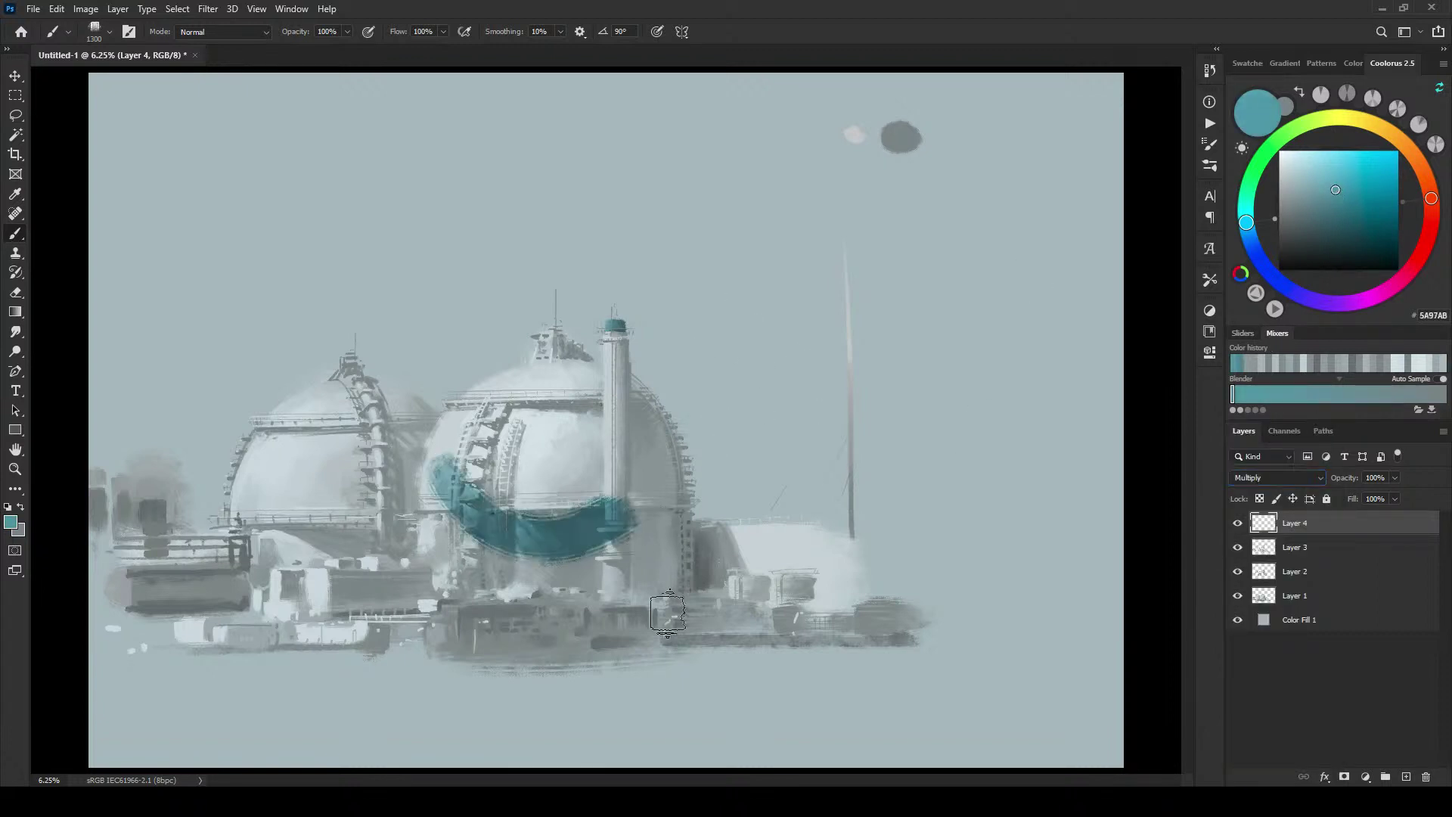
pyautogui.press(']')
pyautogui.press(']')
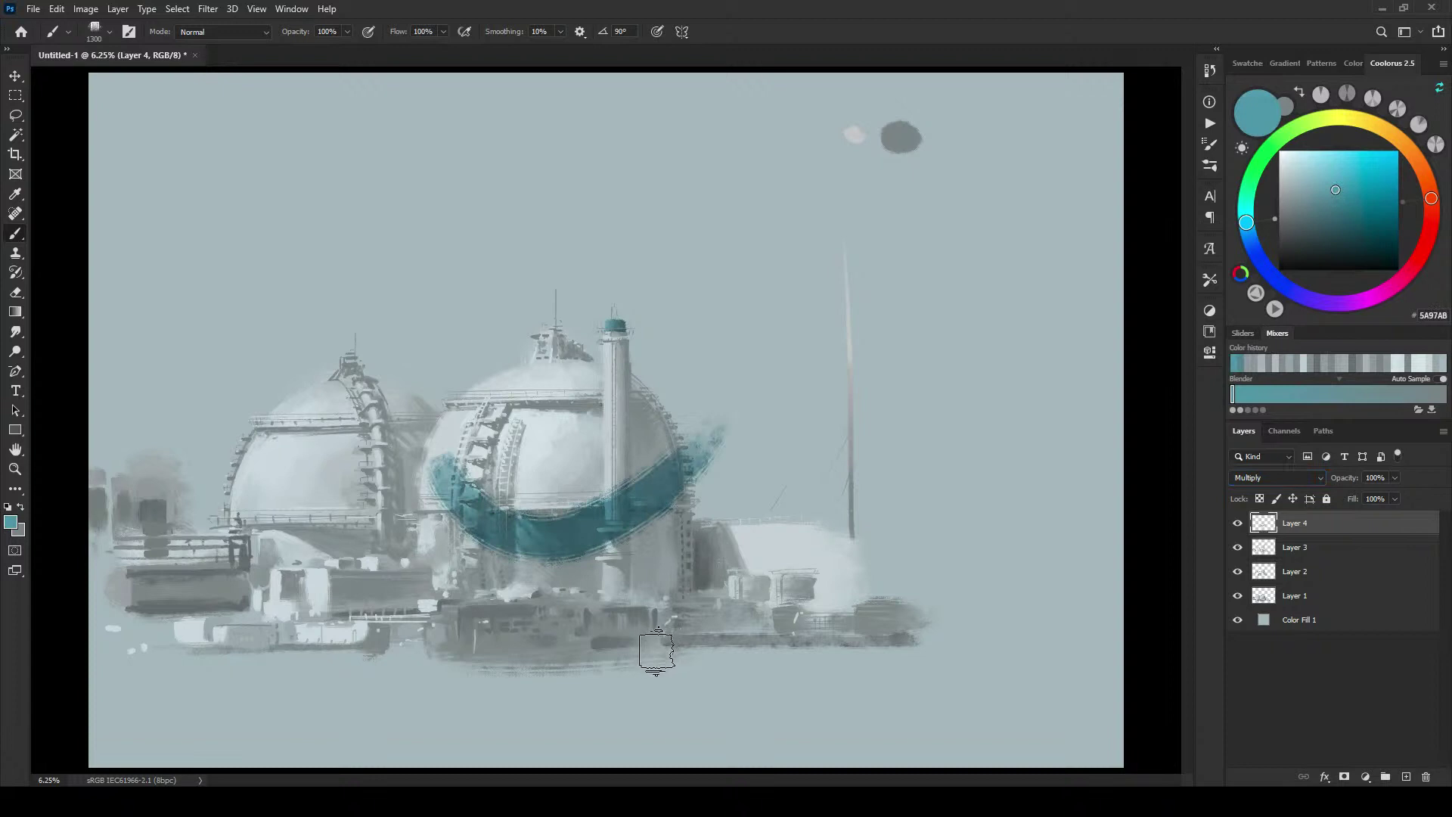
pyautogui.hotkey('ctrl', 'z')
# Step: Choose the softer blue 7C9EBA and sweep a curved band around the large dome's lower half with a 1300-size brush
pyautogui.click(1321, 183)
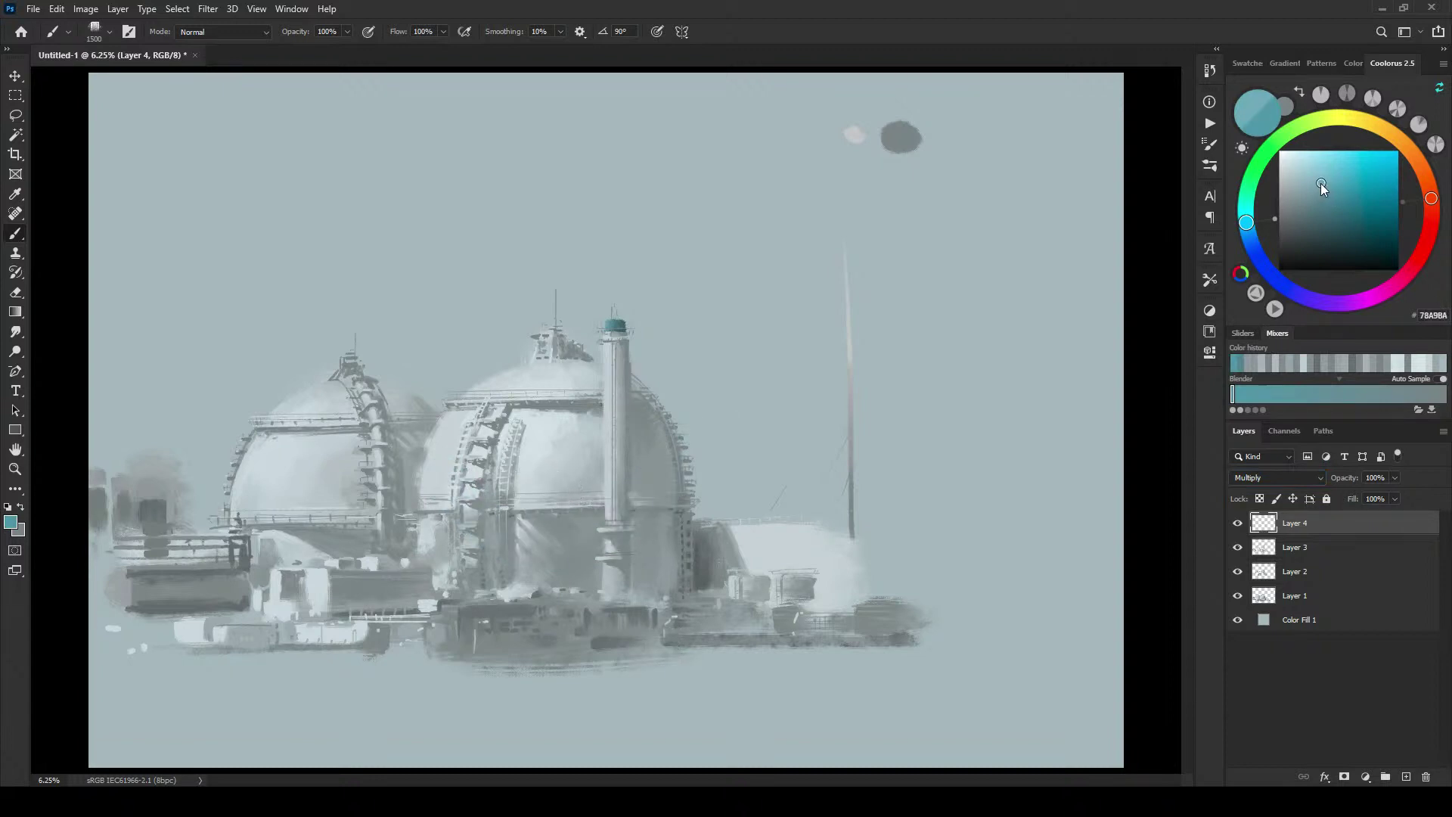
pyautogui.click(1247, 228)
pyautogui.moveTo(1247, 227); pyautogui.dragTo(1248, 232)
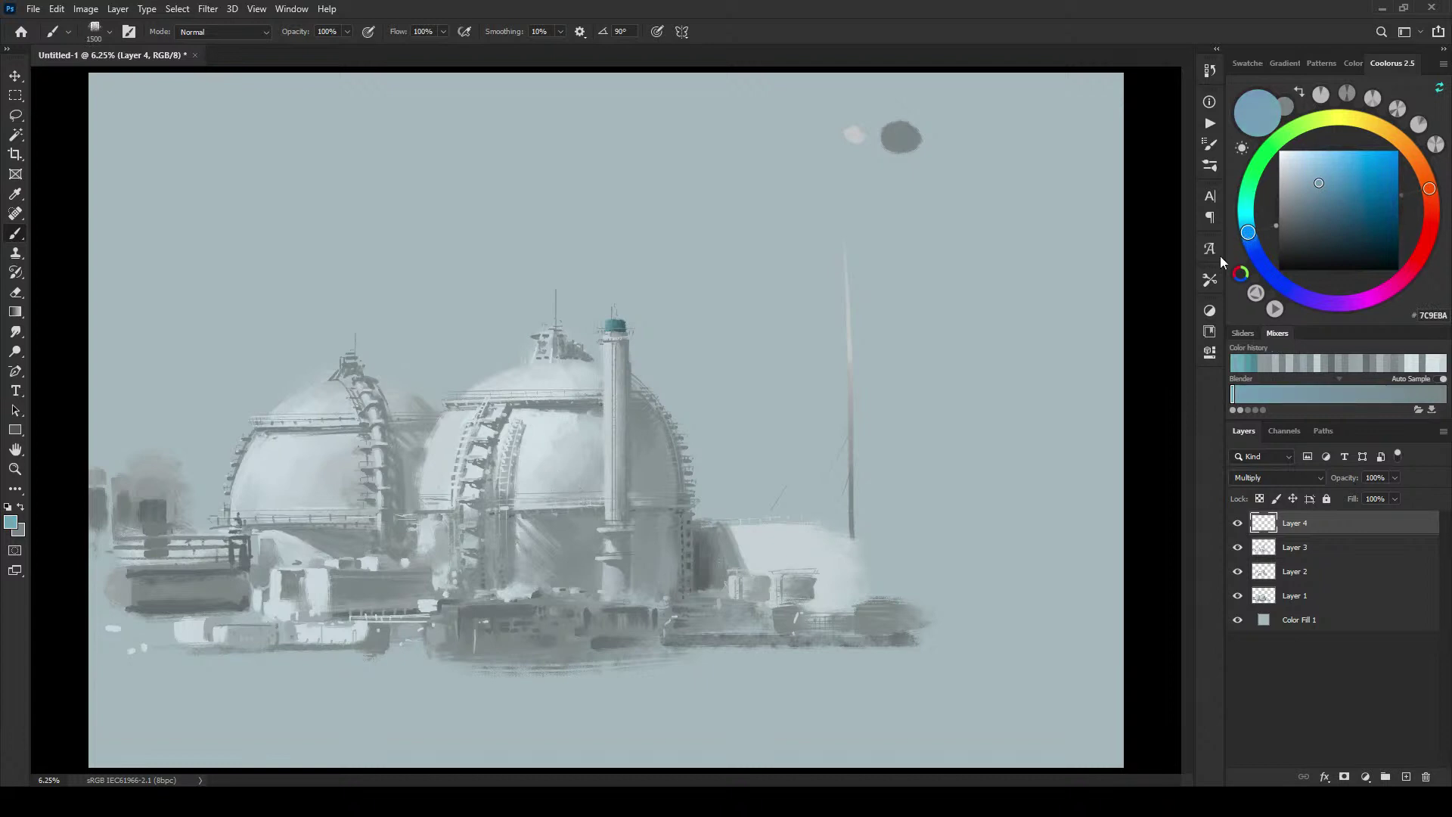
pyautogui.press('[')
pyautogui.press('[')
pyautogui.moveTo(422, 450)
pyautogui.mouseDown()
pyautogui.moveTo(533, 530)
pyautogui.moveTo(665, 503)
pyautogui.moveTo(737, 412)
pyautogui.moveTo(567, 545)
pyautogui.mouseUp()
pyautogui.hotkey('ctrl', 'z')
pyautogui.moveTo(430, 499)
pyautogui.mouseDown()
pyautogui.moveTo(421, 612)
pyautogui.moveTo(440, 528)
pyautogui.moveTo(418, 446)
pyautogui.moveTo(592, 517)
pyautogui.moveTo(736, 434)
pyautogui.moveTo(701, 472)
pyautogui.mouseUp()
pyautogui.hotkey('ctrl', 'z')
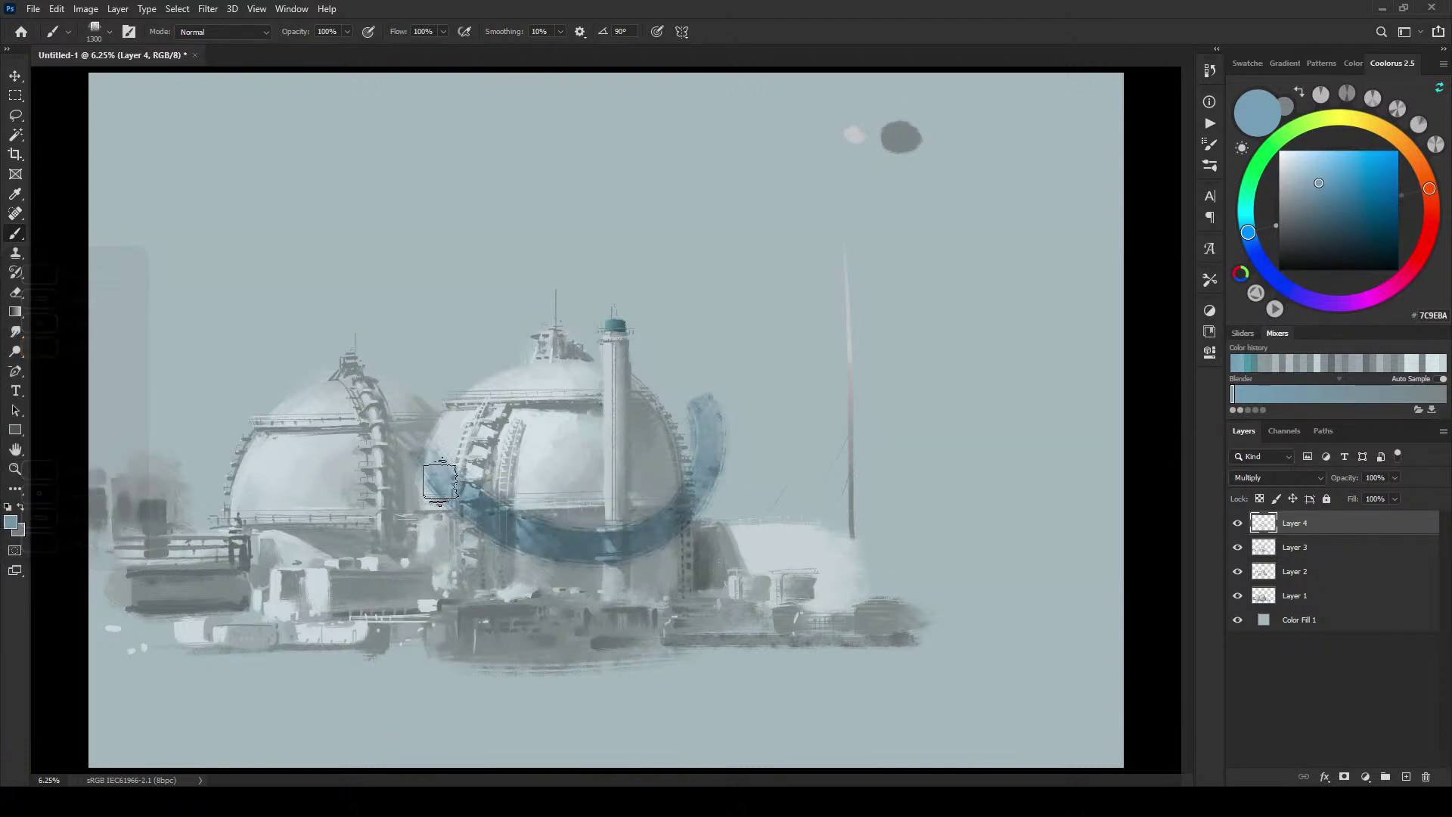
# Step: Widen the blue band upward with a second curved stroke across the large dome, undoing unsatisfactory attempts
pyautogui.moveTo(428, 480); pyautogui.dragTo(713, 333)
pyautogui.hotkey('ctrl', 'z')
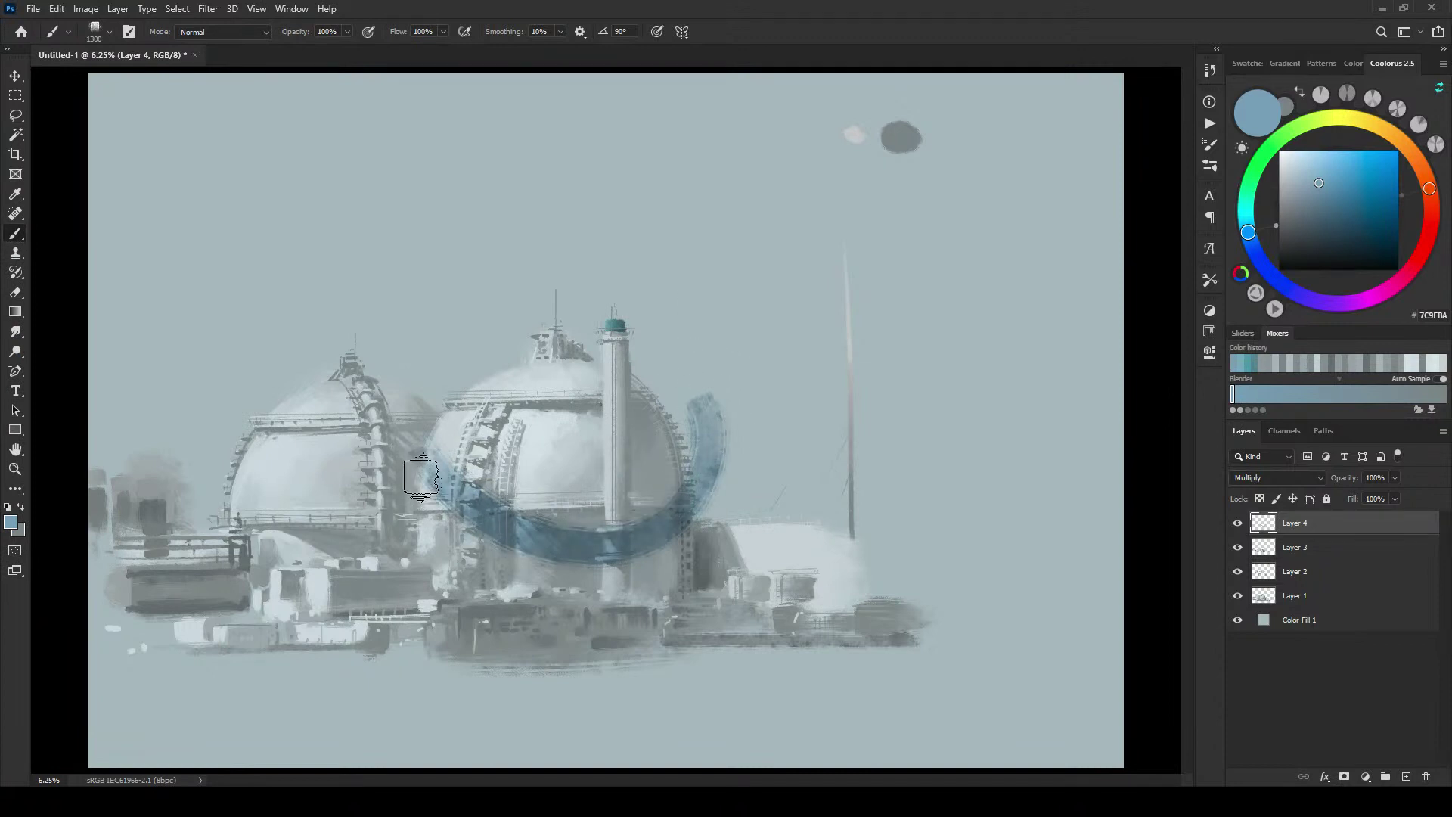
pyautogui.moveTo(426, 481); pyautogui.dragTo(704, 499)
pyautogui.hotkey('ctrl', 'z')
pyautogui.moveTo(414, 450); pyautogui.dragTo(704, 491)
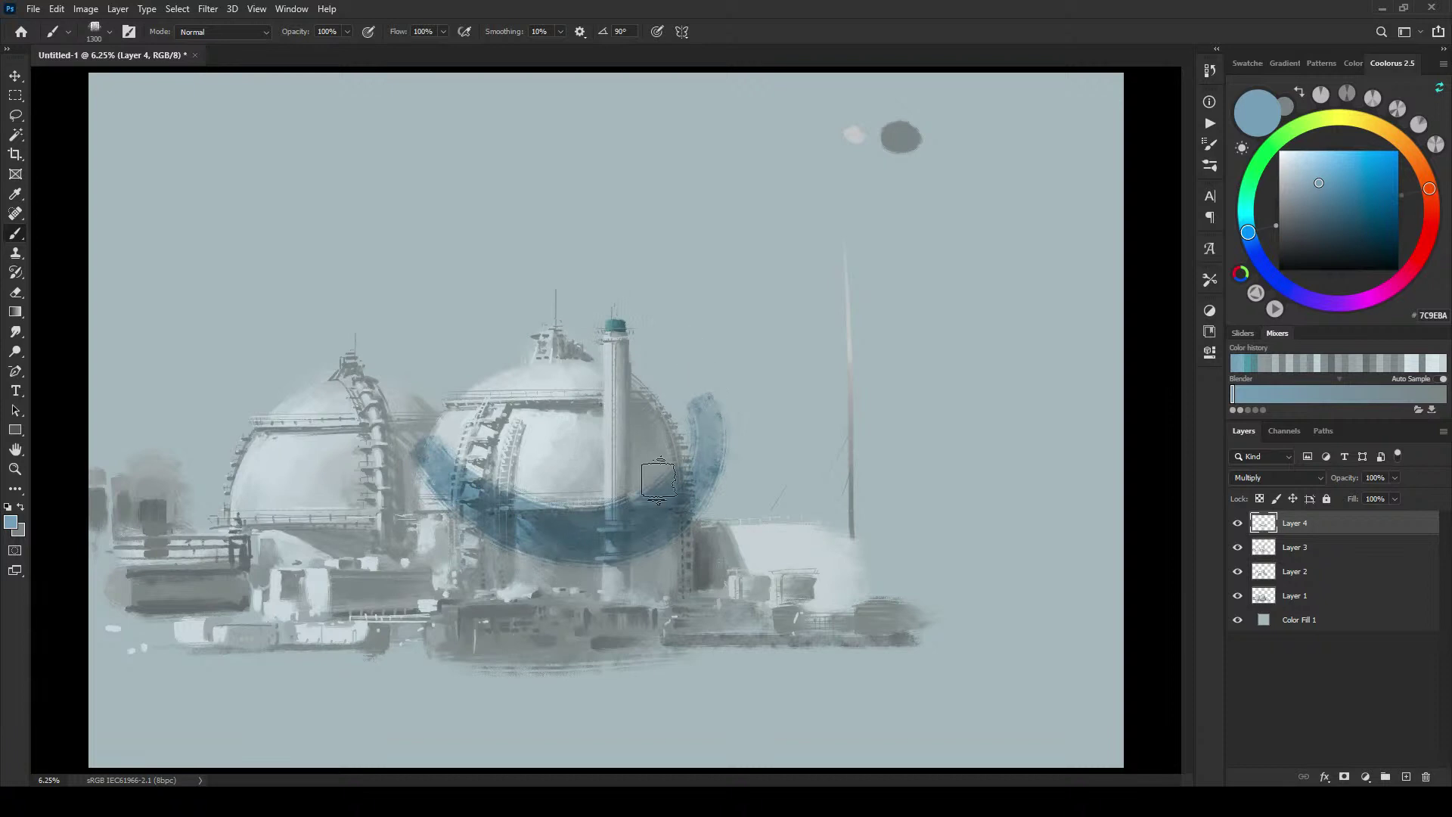
# Step: Try extra blue strokes above the band near the large dome's ladder, and undo them
pyautogui.moveTo(470, 467); pyautogui.dragTo(548, 485)
pyautogui.moveTo(439, 427); pyautogui.dragTo(469, 455)
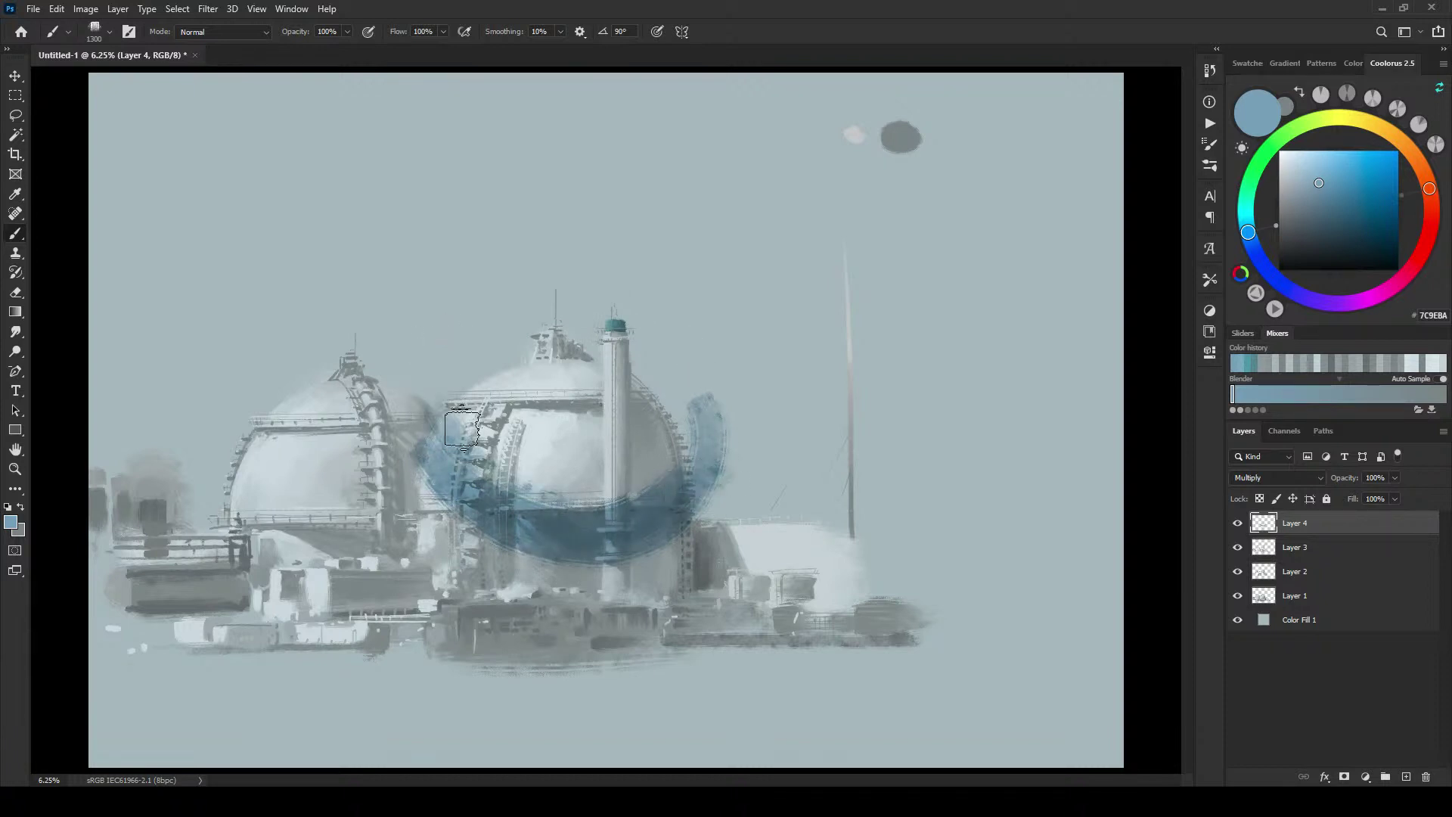
pyautogui.hotkey('ctrl', 'z')
pyautogui.hotkey('ctrl', 'z')
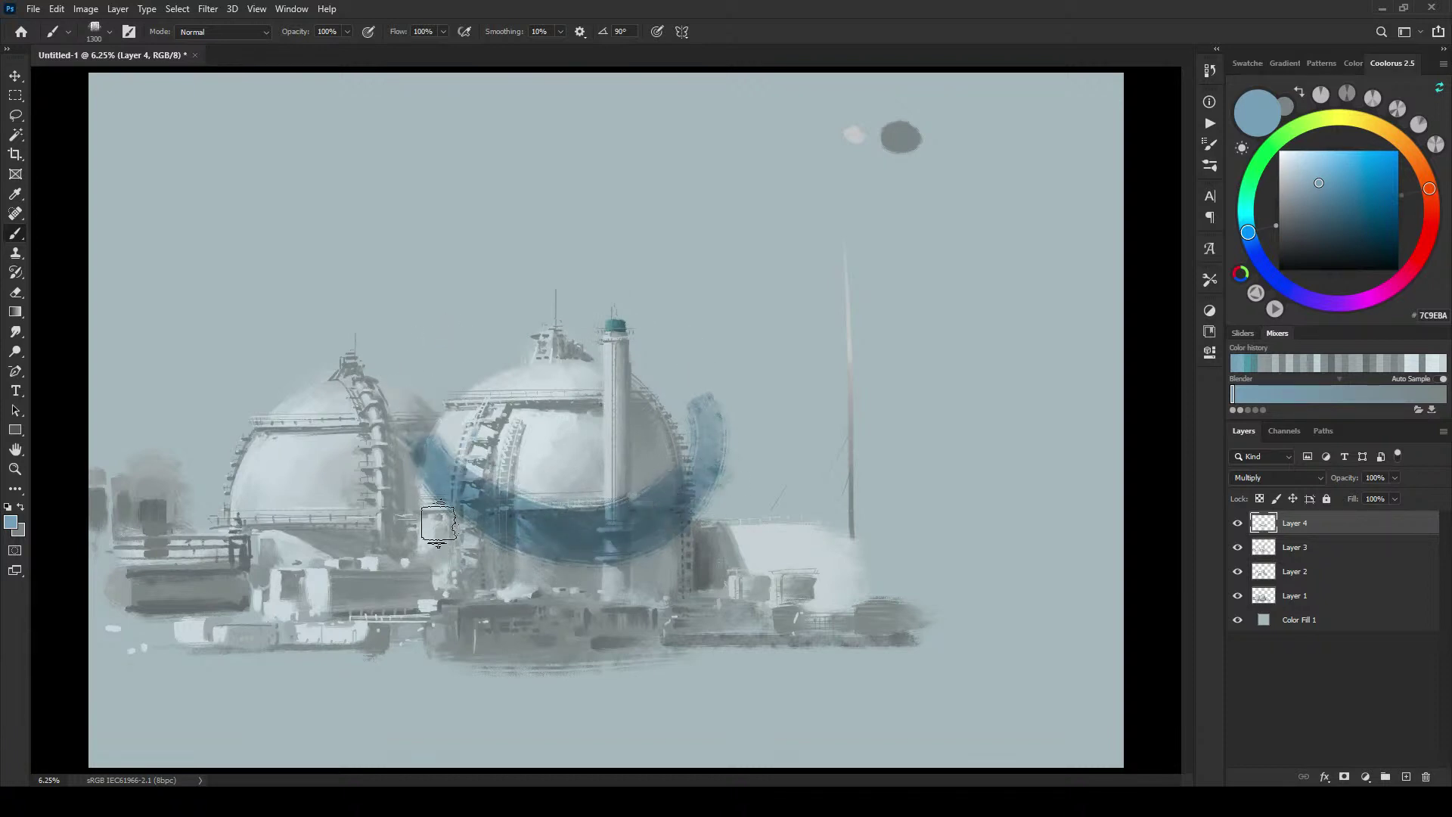
# Step: Fill out both ends of the blue band at the large dome's outer edges
pyautogui.moveTo(425, 458)
pyautogui.mouseDown()
pyautogui.moveTo(450, 489)
pyautogui.moveTo(433, 498)
pyautogui.moveTo(459, 482)
pyautogui.moveTo(560, 555)
pyautogui.mouseUp()
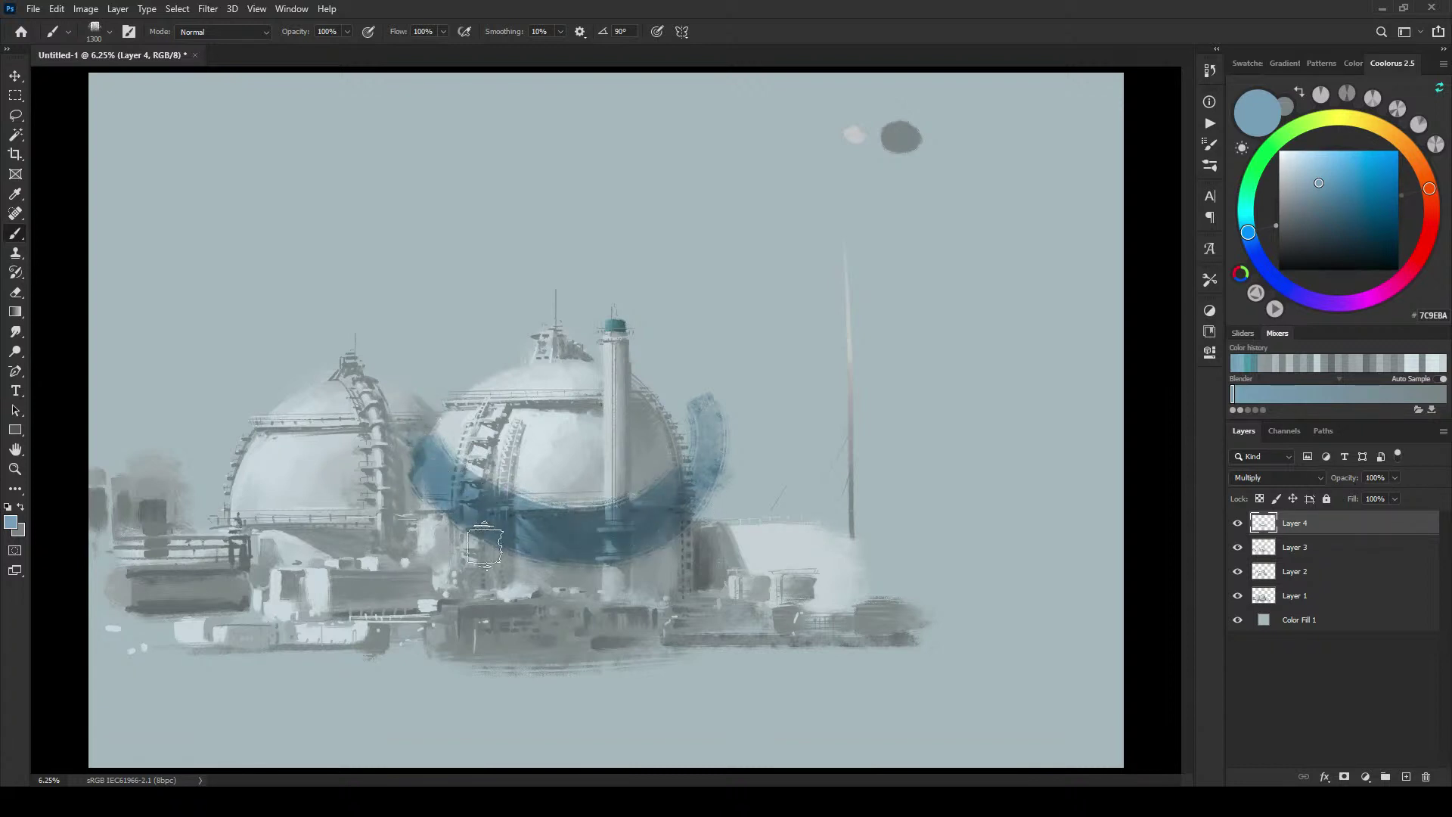
pyautogui.moveTo(669, 504); pyautogui.dragTo(700, 447)
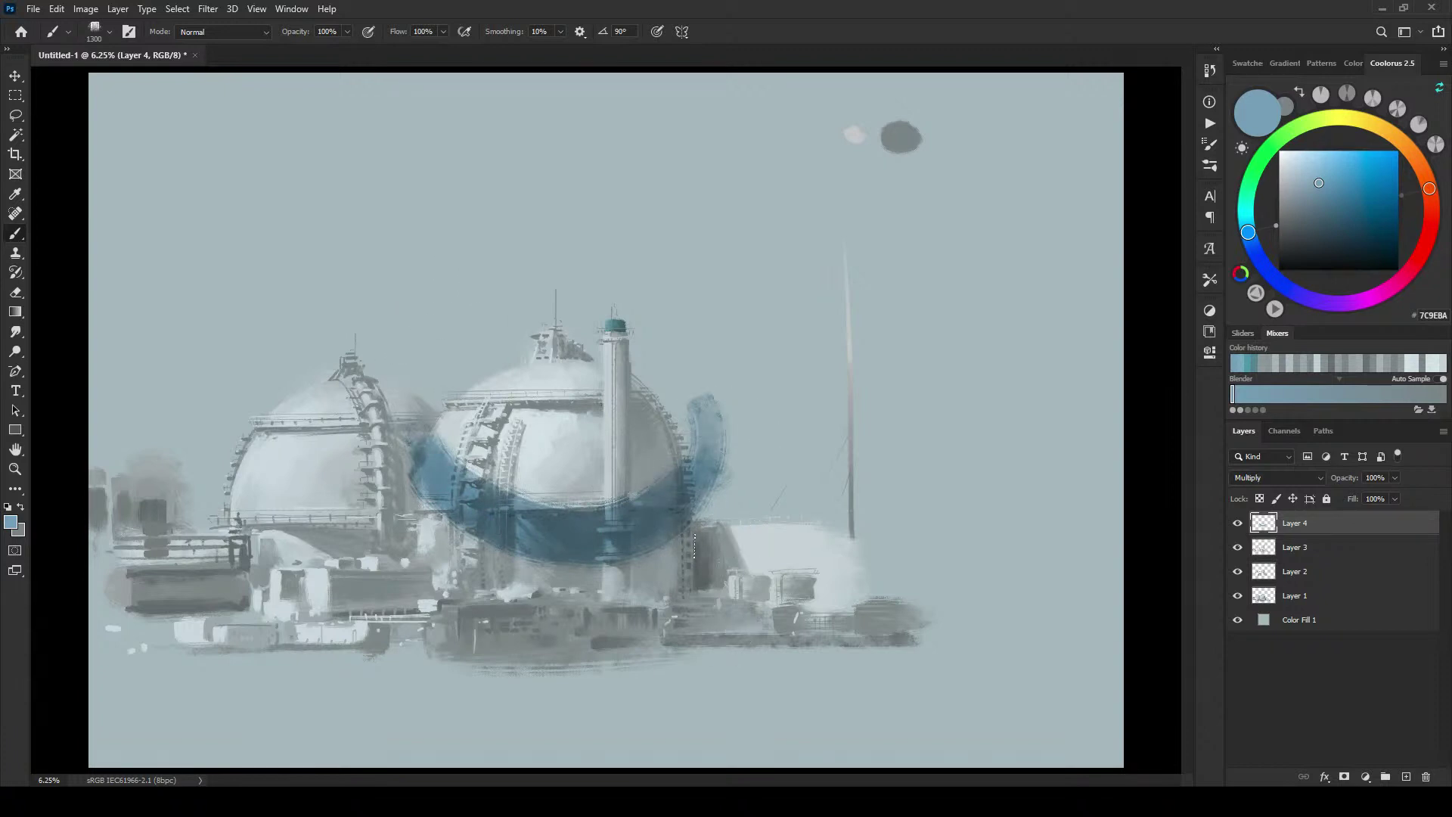
# Step: Erase the blue stripe's overspill beyond the large spherical tank's edges and lighten it over the ladder
pyautogui.moveTo(713, 427)
pyautogui.mouseDown()
pyautogui.moveTo(725, 537)
pyautogui.moveTo(710, 400)
pyautogui.moveTo(724, 523)
pyautogui.moveTo(700, 428)
pyautogui.moveTo(704, 552)
pyautogui.moveTo(699, 419)
pyautogui.moveTo(697, 499)
pyautogui.mouseUp()
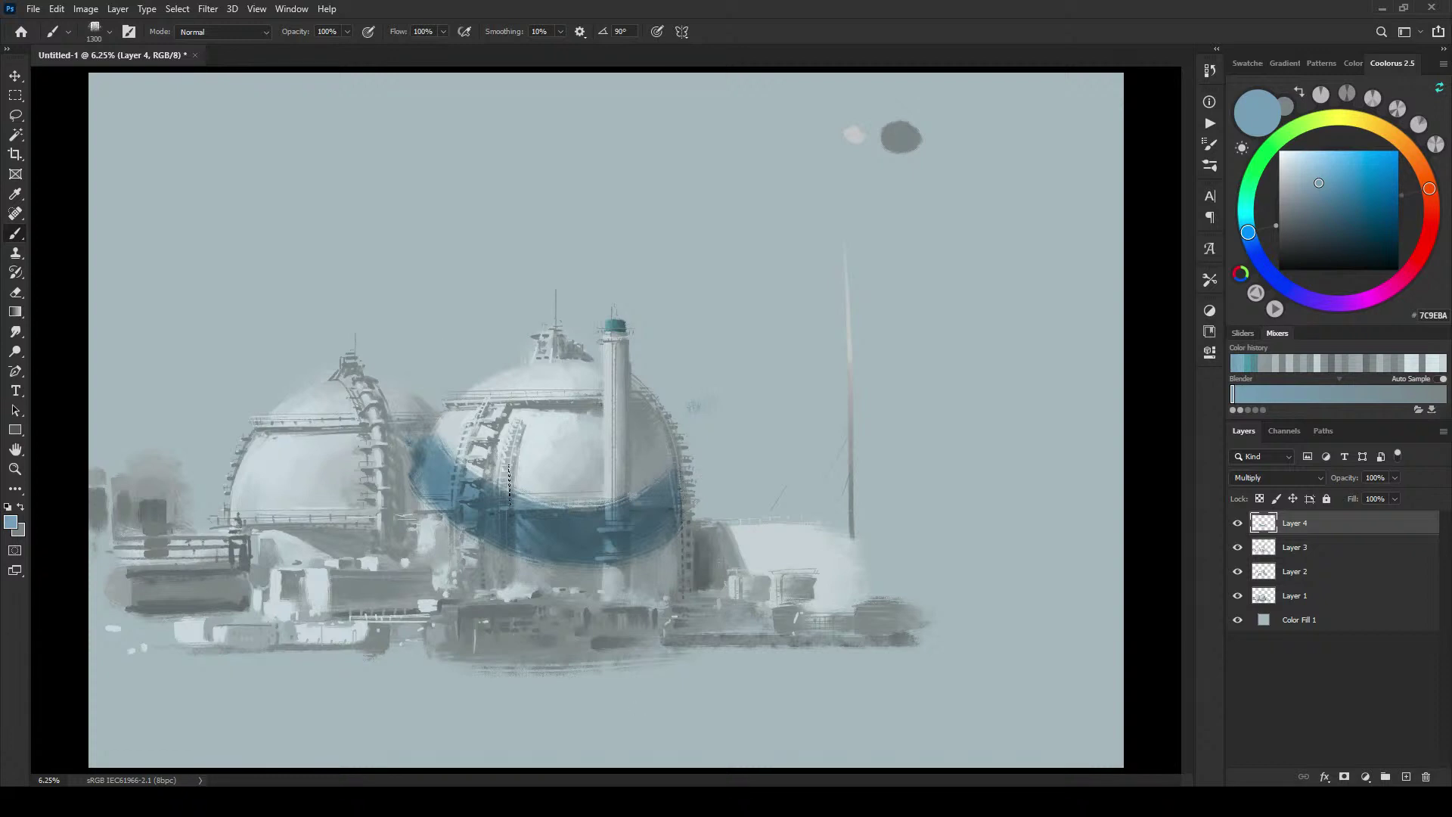
pyautogui.moveTo(501, 496); pyautogui.dragTo(500, 559)
pyautogui.moveTo(466, 499); pyautogui.dragTo(476, 488)
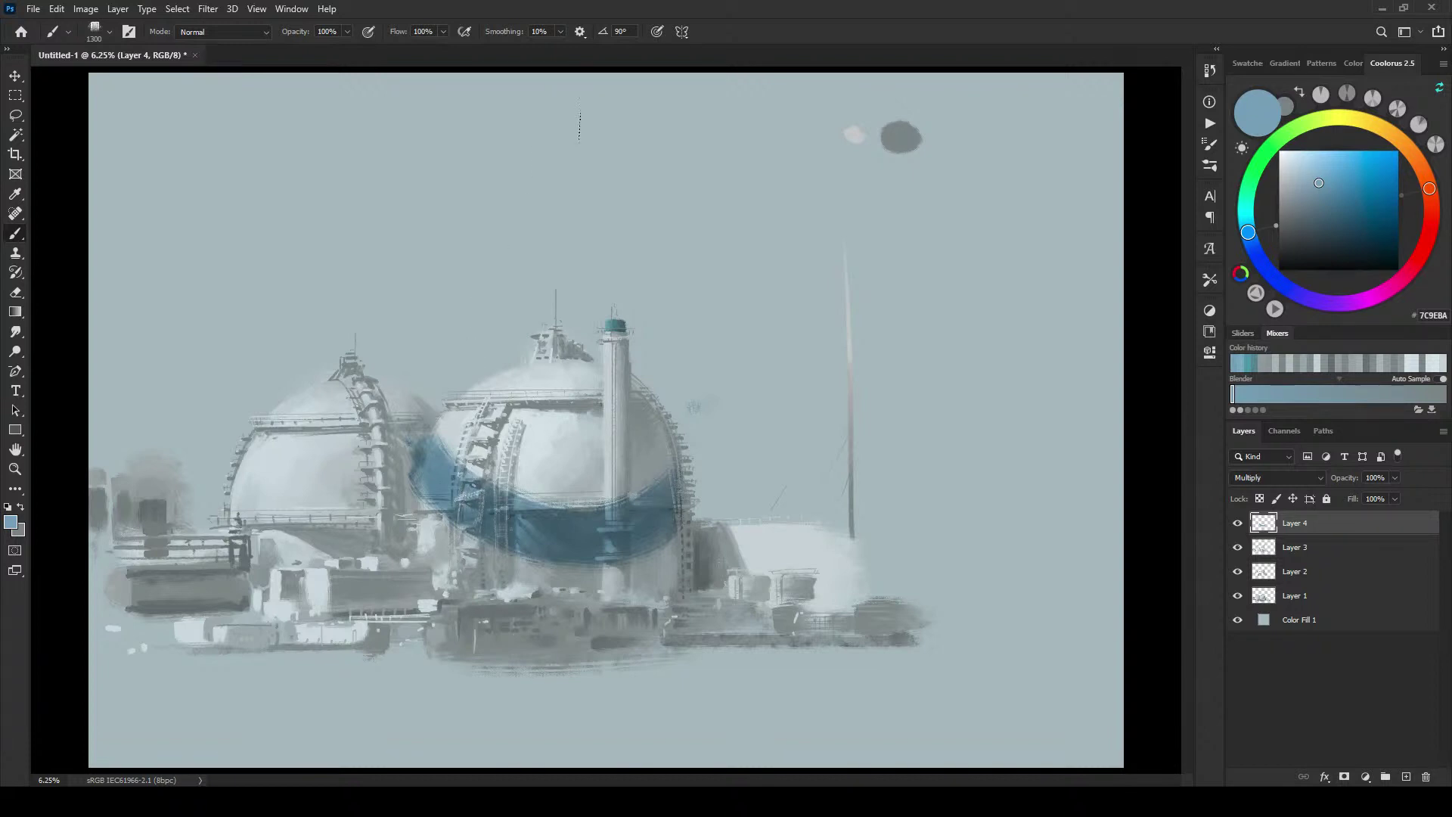
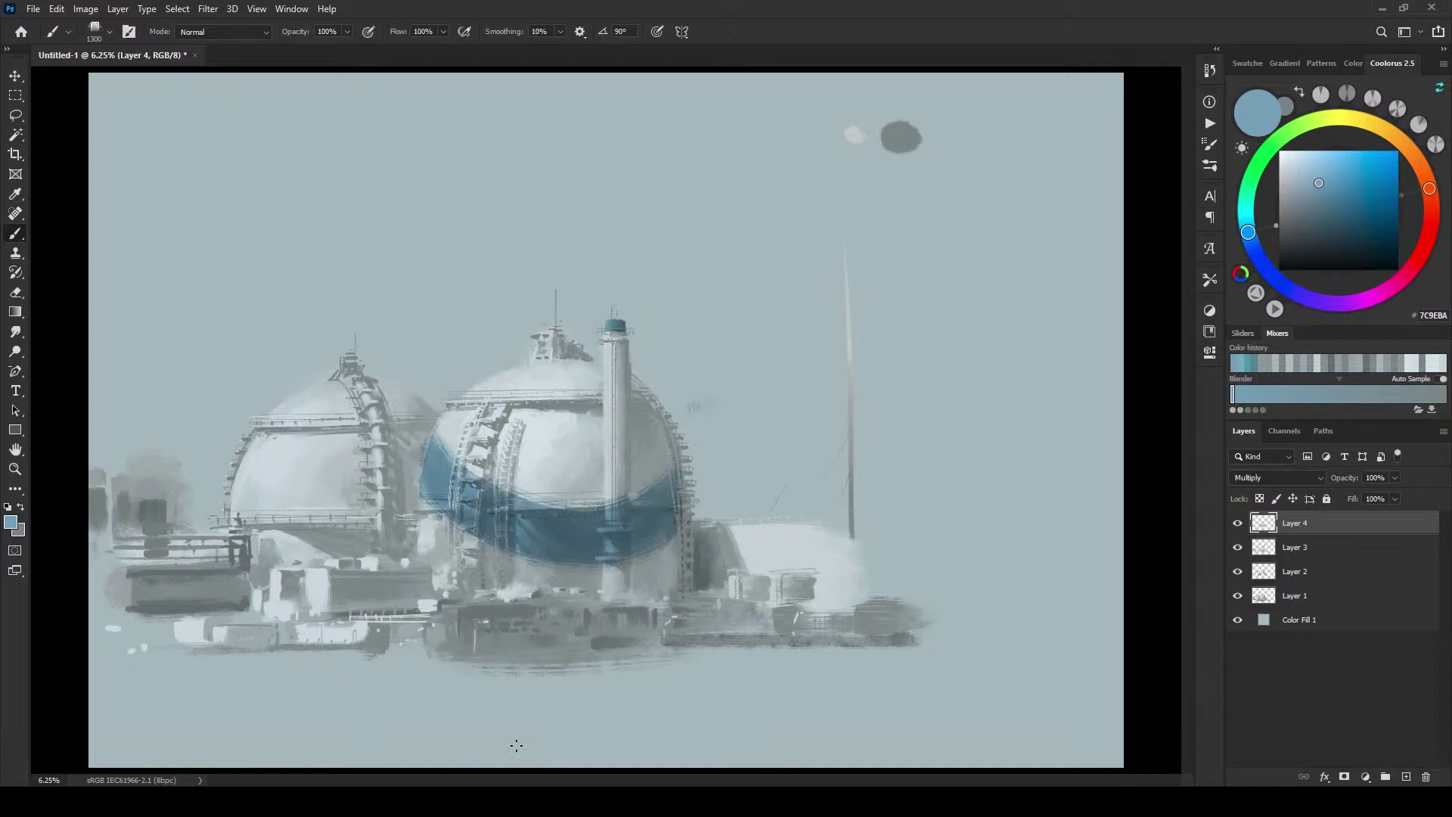
# Step: Erase the blue stripe where it covers the chimney and try erasing it along the tank's lower railing, undoing unwanted strokes
pyautogui.moveTo(614, 503)
pyautogui.mouseDown()
pyautogui.moveTo(614, 542)
pyautogui.moveTo(621, 488)
pyautogui.moveTo(611, 573)
pyautogui.moveTo(608, 502)
pyautogui.moveTo(610, 488)
pyautogui.moveTo(614, 584)
pyautogui.moveTo(617, 496)
pyautogui.mouseUp()
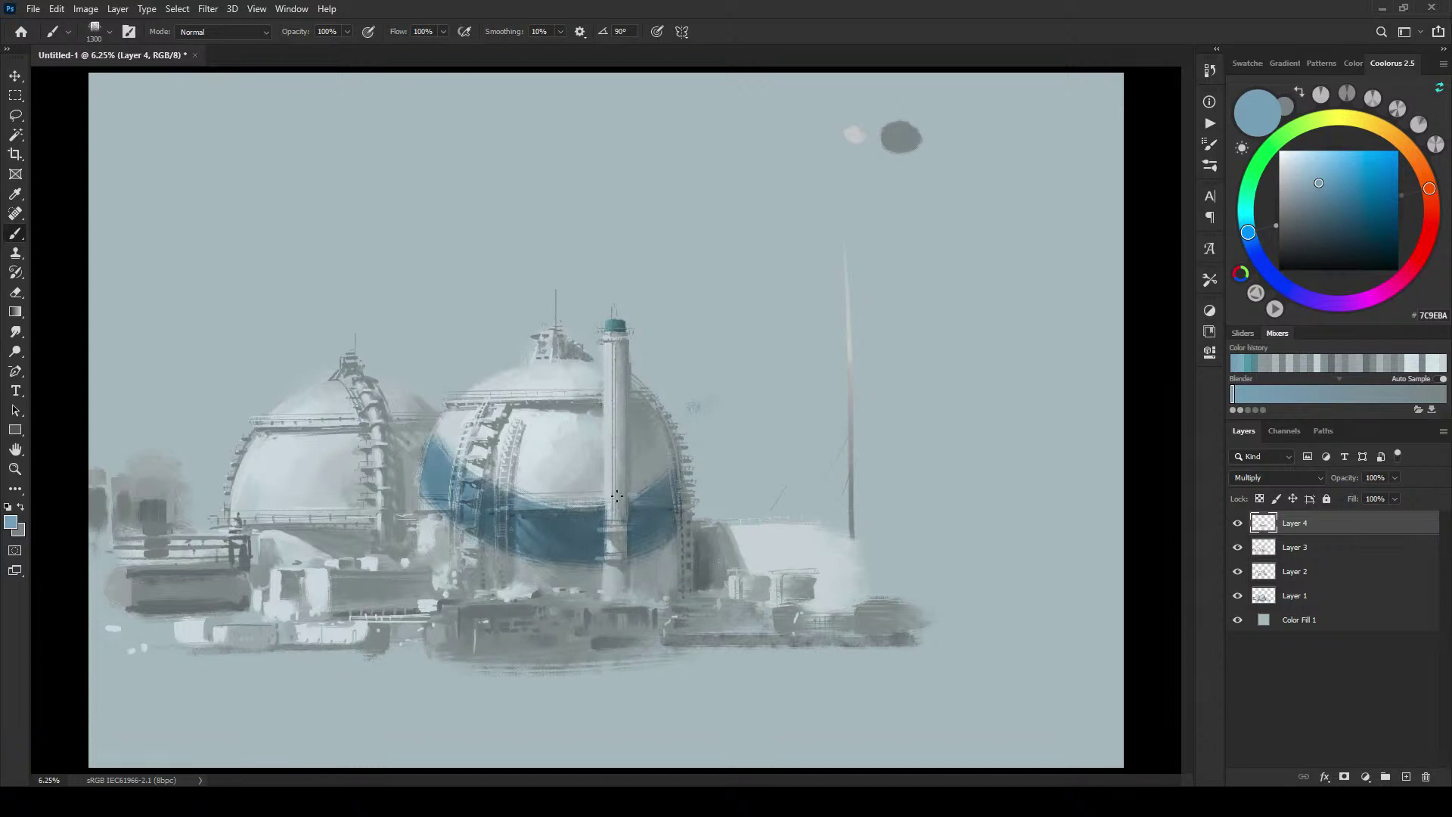
pyautogui.moveTo(624, 566); pyautogui.dragTo(620, 496)
pyautogui.click(509, 506)
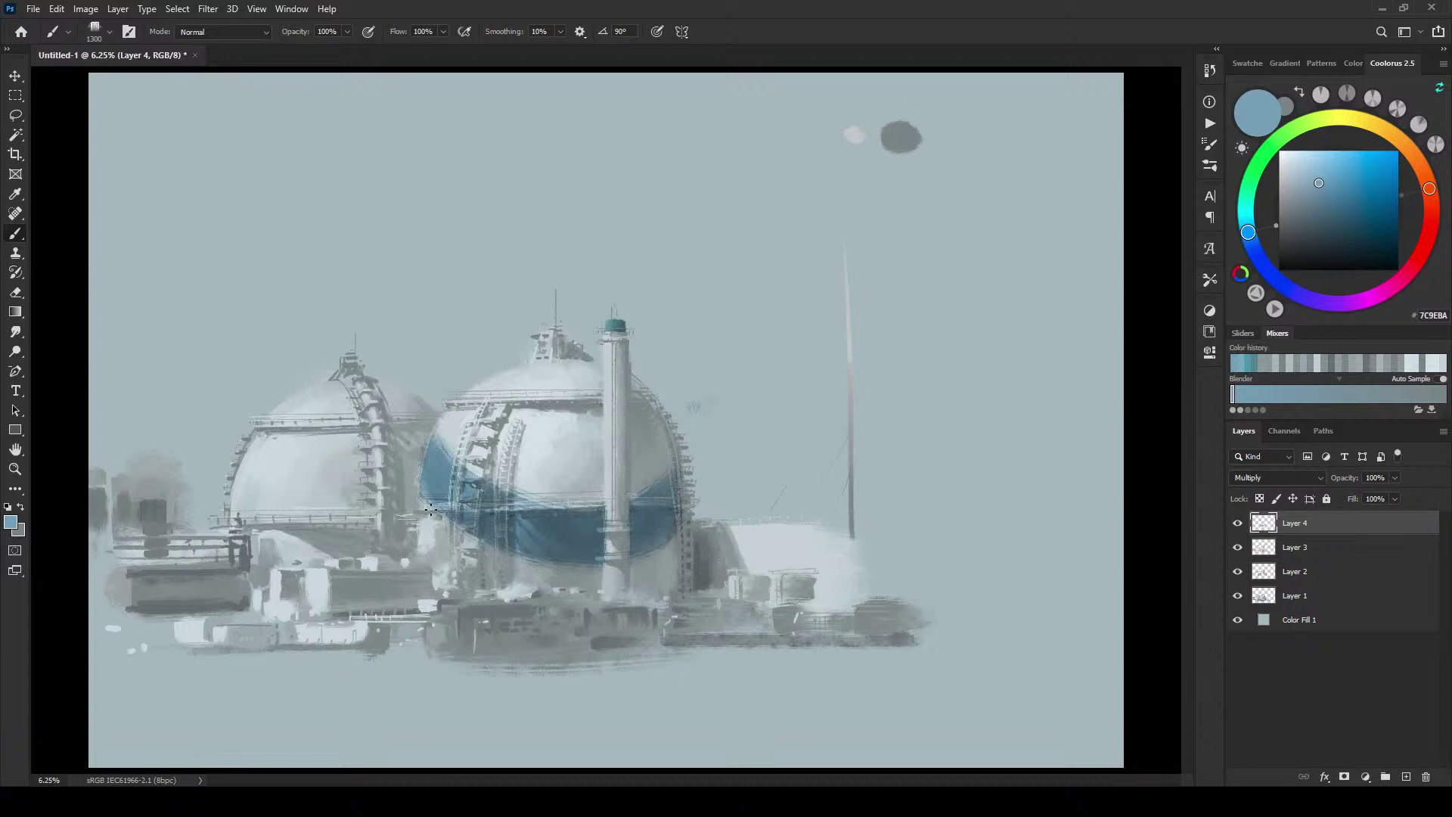
pyautogui.moveTo(434, 505); pyautogui.dragTo(582, 535)
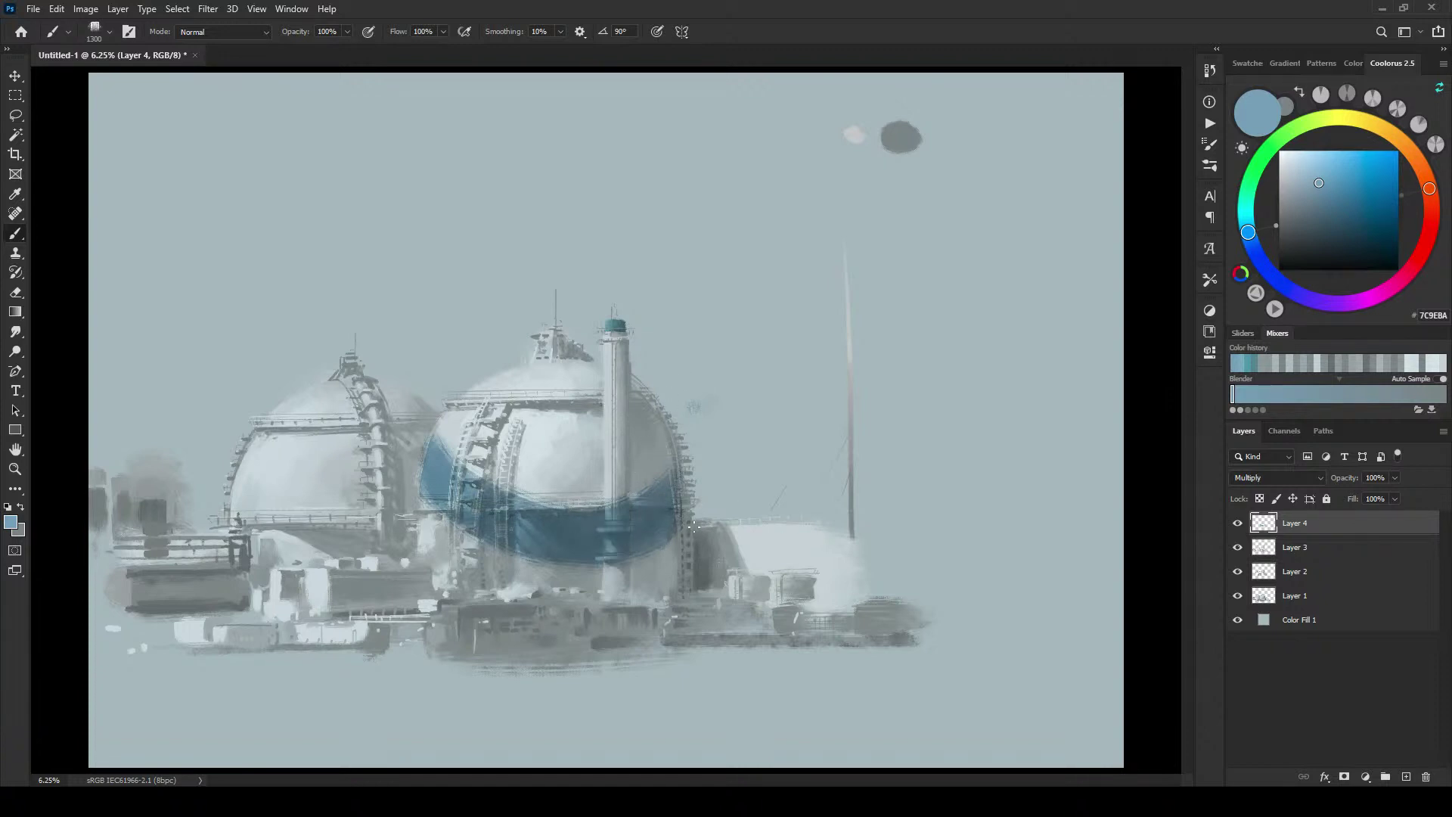
pyautogui.hotkey('ctrl', 'z')
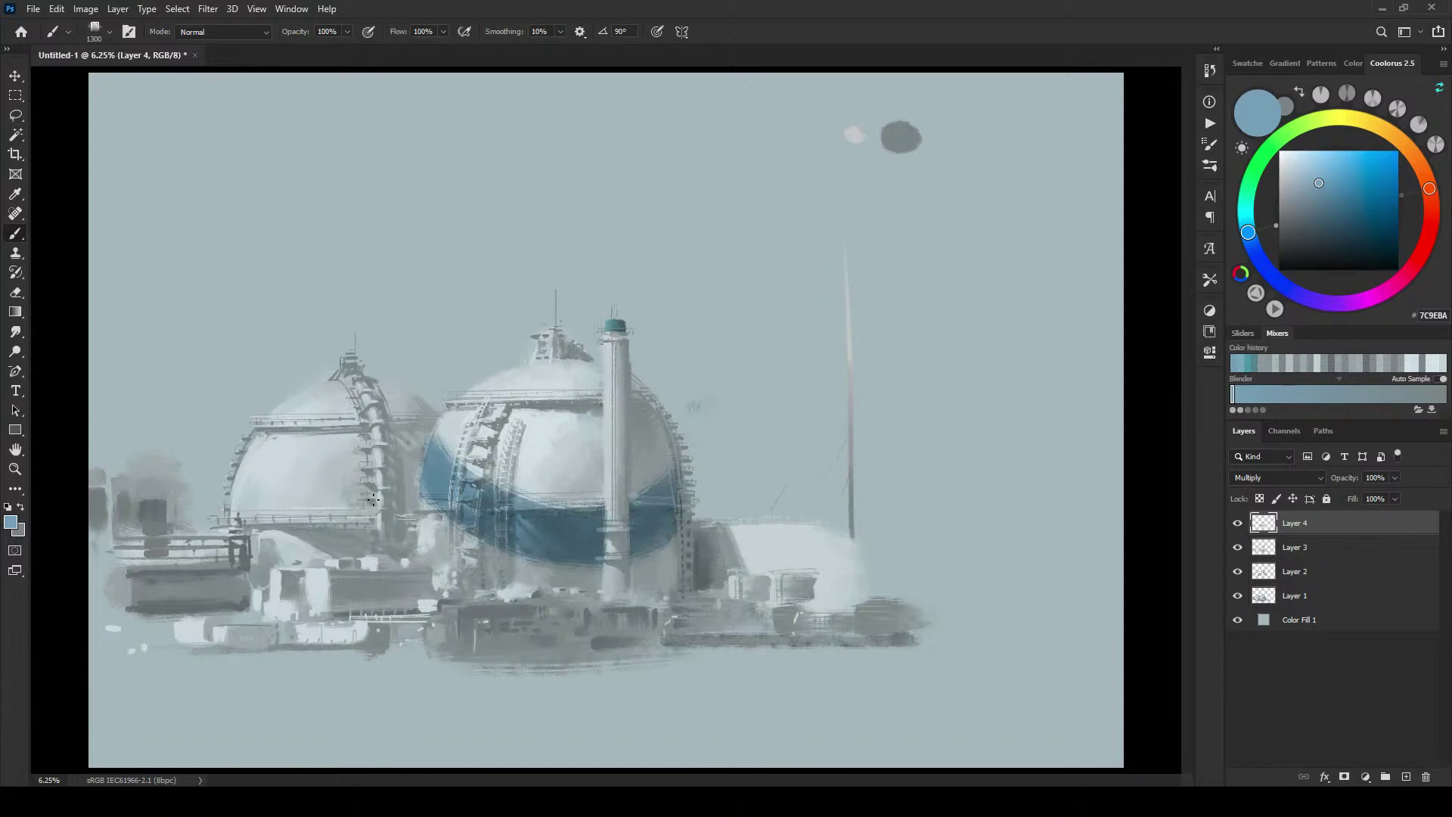
pyautogui.hotkey('ctrl', 'z')
# Step: Lasso the chimney shaft and its two protruding rings, delete the blue inside, and deselect
pyautogui.scroll(5, 725, 449)
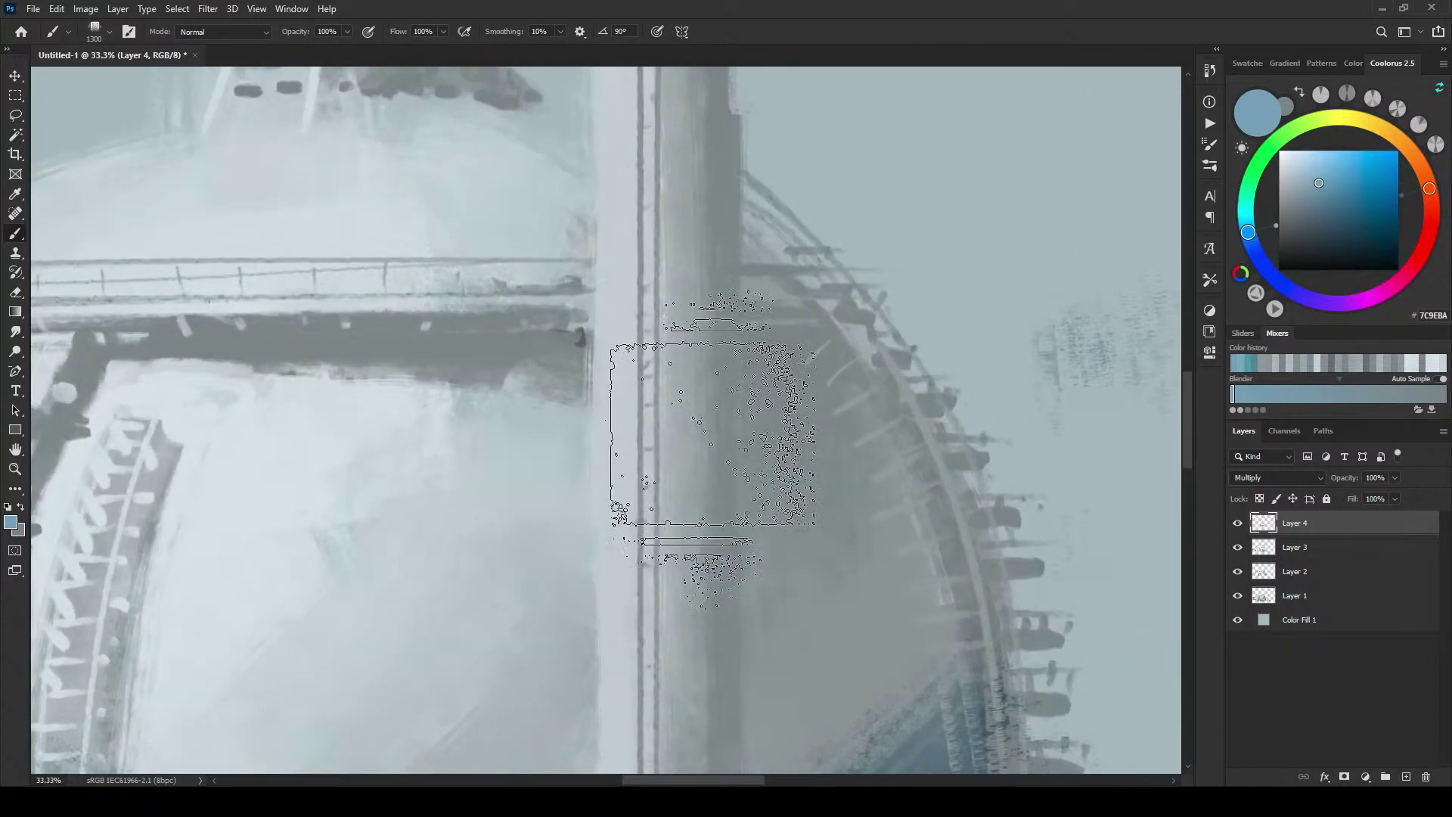
pyautogui.moveTo(699, 381); pyautogui.dragTo(684, 99)
pyautogui.moveTo(634, 696); pyautogui.dragTo(637, 428)
pyautogui.moveTo(729, 395); pyautogui.dragTo(677, 410)
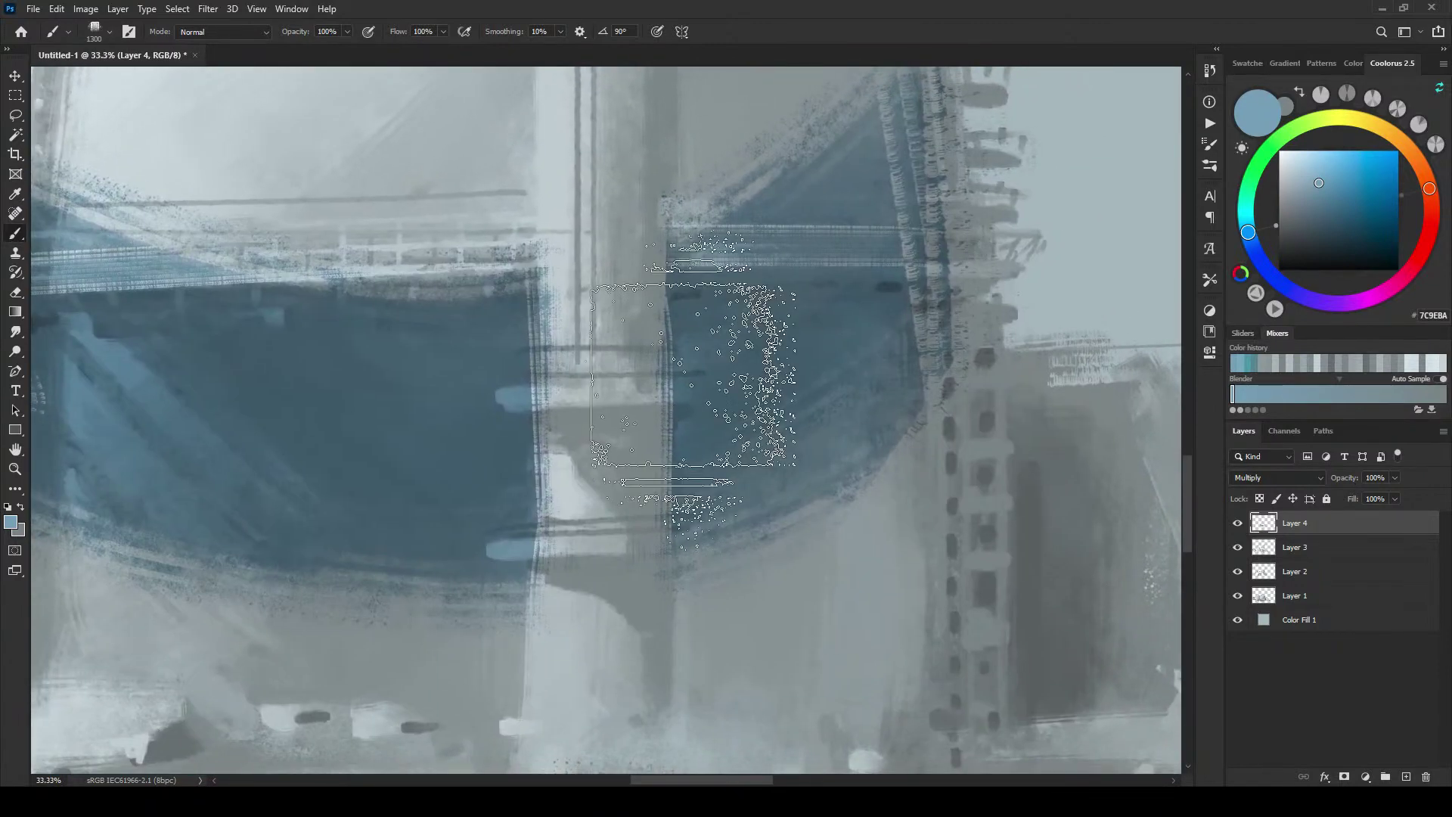
pyautogui.press('l')
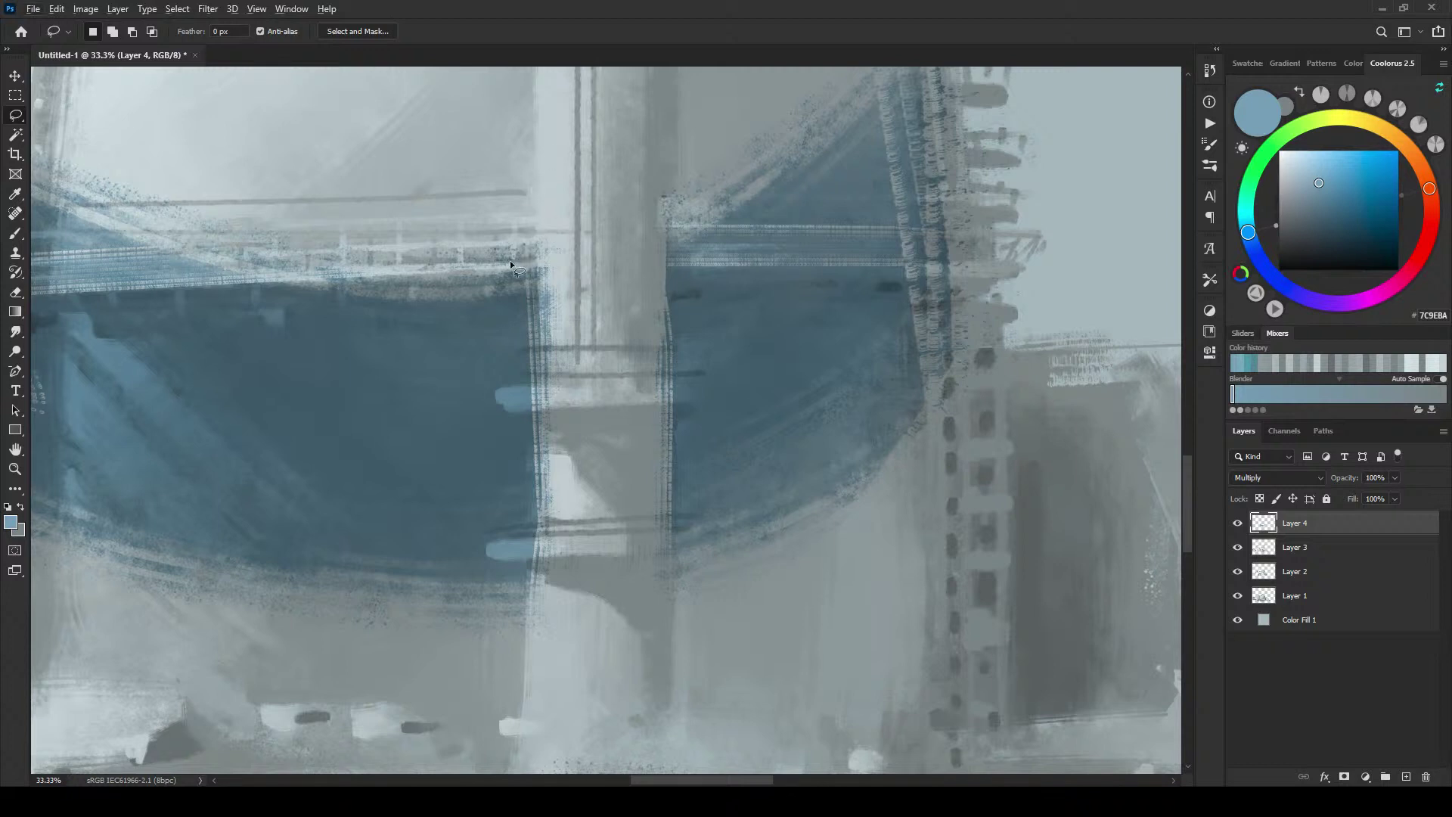
pyautogui.moveTo(542, 388); pyautogui.dragTo(582, 413)
pyautogui.moveTo(545, 534)
pyautogui.mouseDown()
pyautogui.moveTo(489, 543)
pyautogui.moveTo(568, 563)
pyautogui.mouseUp()
pyautogui.moveTo(530, 689)
pyautogui.mouseDown()
pyautogui.moveTo(635, 465)
pyautogui.moveTo(615, 175)
pyautogui.mouseUp()
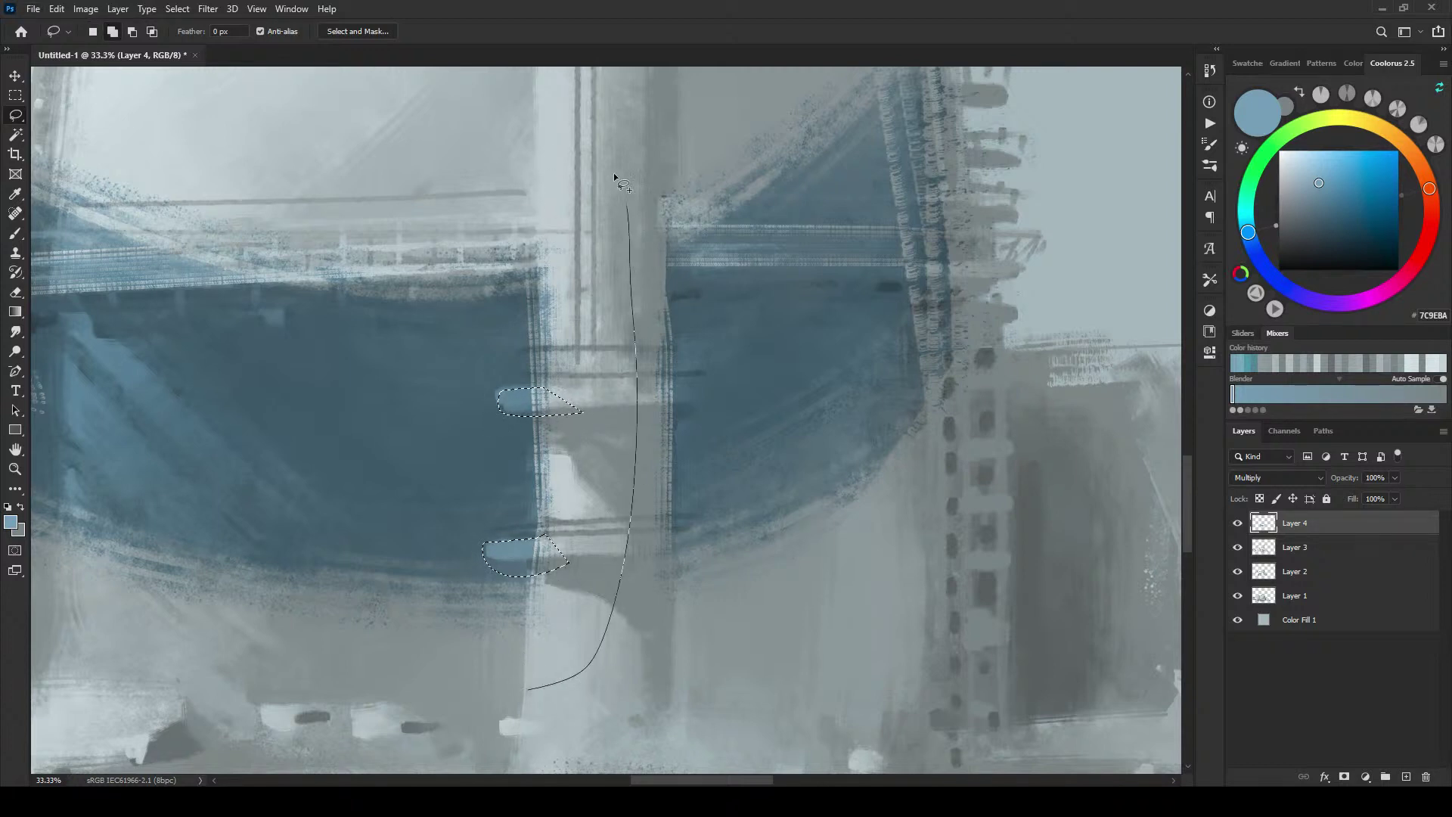
pyautogui.moveTo(537, 150); pyautogui.dragTo(534, 149)
pyautogui.moveTo(677, 170)
pyautogui.mouseDown()
pyautogui.moveTo(600, 207)
pyautogui.moveTo(609, 687)
pyautogui.moveTo(675, 693)
pyautogui.mouseUp()
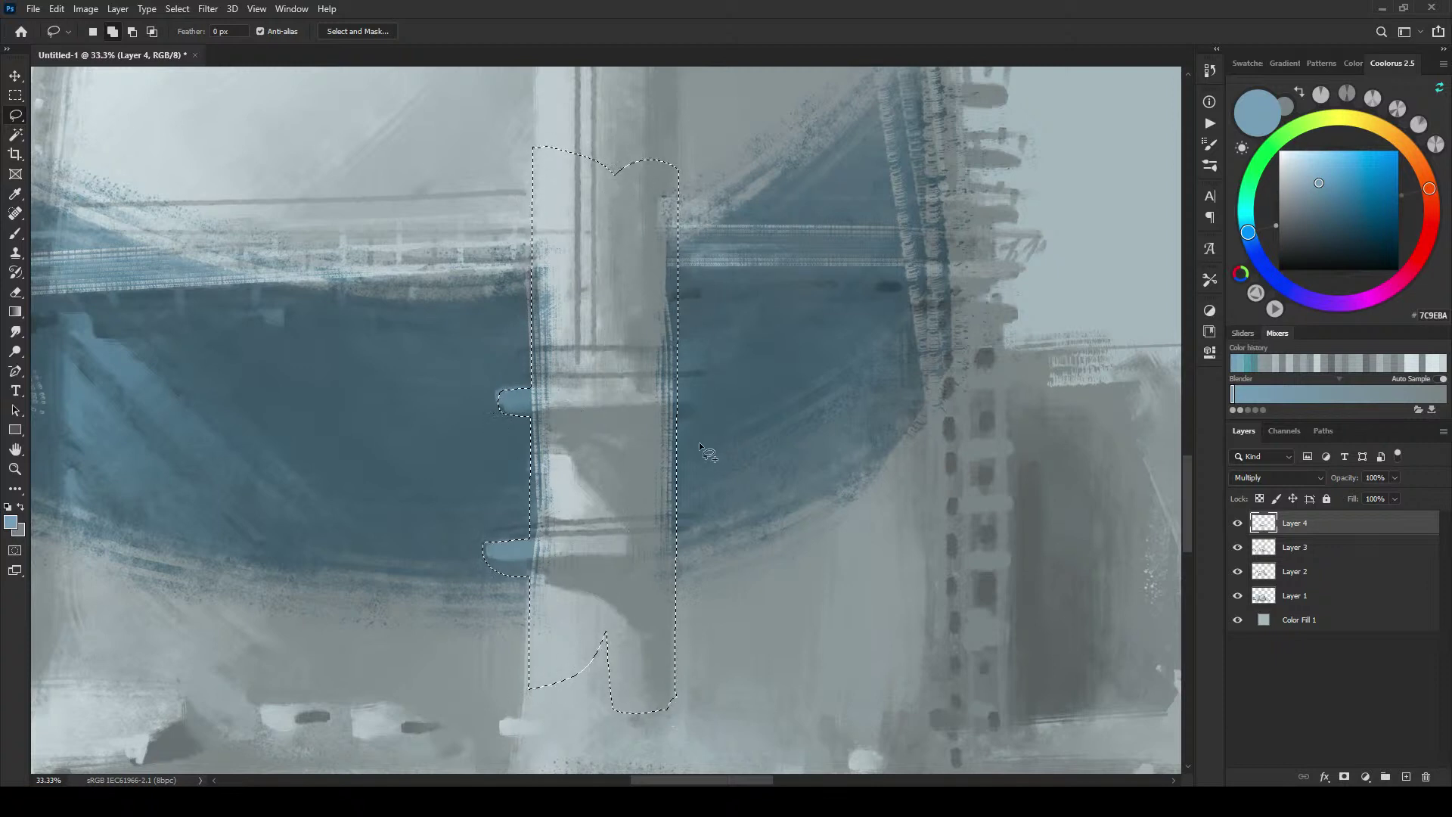
pyautogui.moveTo(705, 387); pyautogui.dragTo(657, 403)
pyautogui.moveTo(678, 522)
pyautogui.mouseDown()
pyautogui.moveTo(696, 552)
pyautogui.moveTo(675, 577)
pyautogui.mouseUp()
pyautogui.press('Delete')
pyautogui.hotkey('ctrl', 'd')
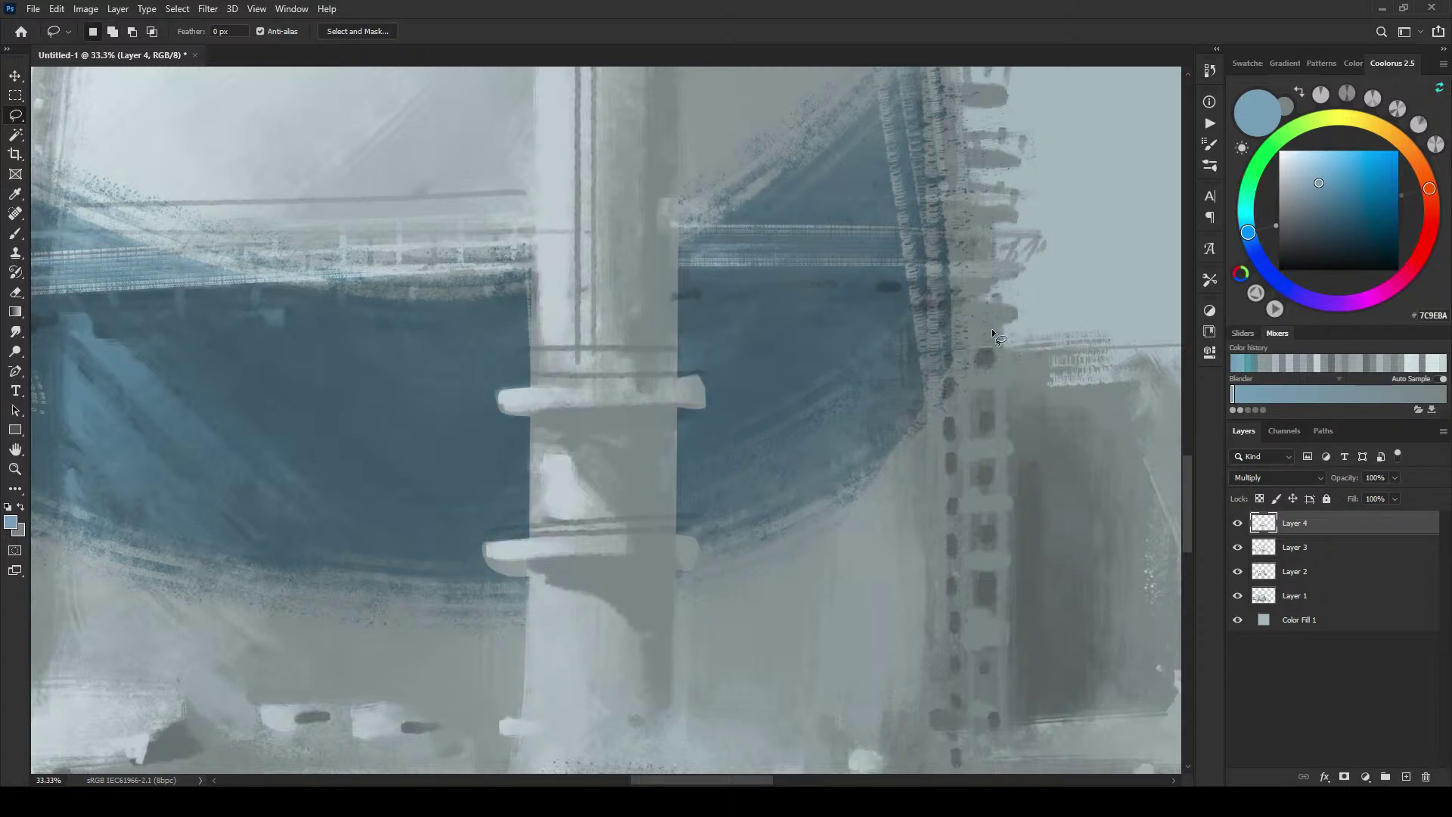
# Step: Examine the cleaned chimney and stripe against the whole painting
pyautogui.hotkey('ctrl', '-')
pyautogui.hotkey('ctrl', '-')
pyautogui.hotkey('ctrl', '-')
pyautogui.hotkey('ctrl', '-')
pyautogui.hotkey('ctrl', '-')
pyautogui.hotkey('ctrl', '-')
pyautogui.hotkey('ctrl', '-')
pyautogui.hotkey('ctrl', '-')
pyautogui.hotkey('ctrl', '-')
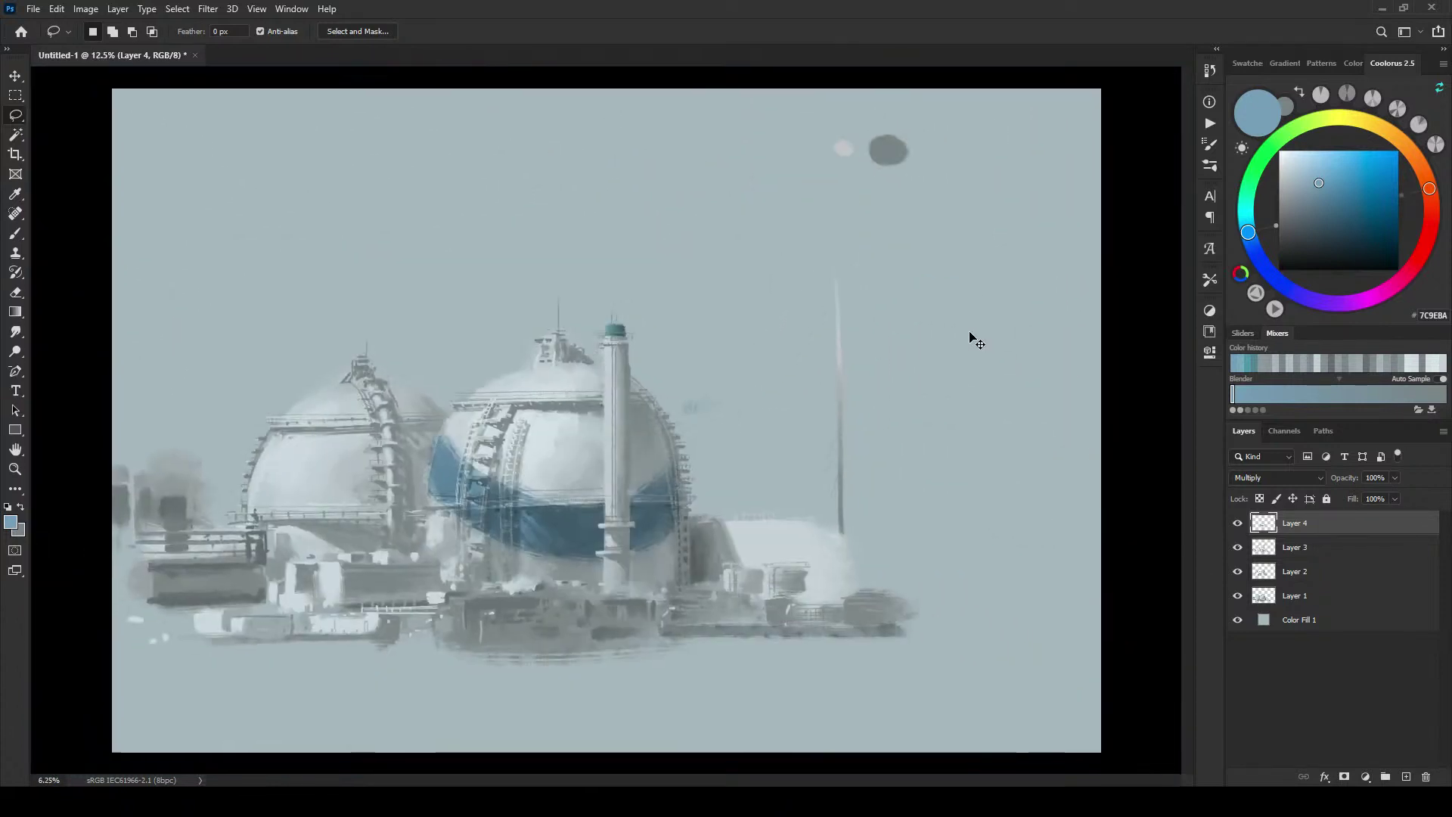
pyautogui.hotkey('ctrl', '+')
pyautogui.hotkey('ctrl', '+')
pyautogui.hotkey('ctrl', '+')
pyautogui.hotkey('ctrl', '+')
pyautogui.hotkey('ctrl', '+')
pyautogui.hotkey('ctrl', '+')
pyautogui.hotkey('ctrl', '+')
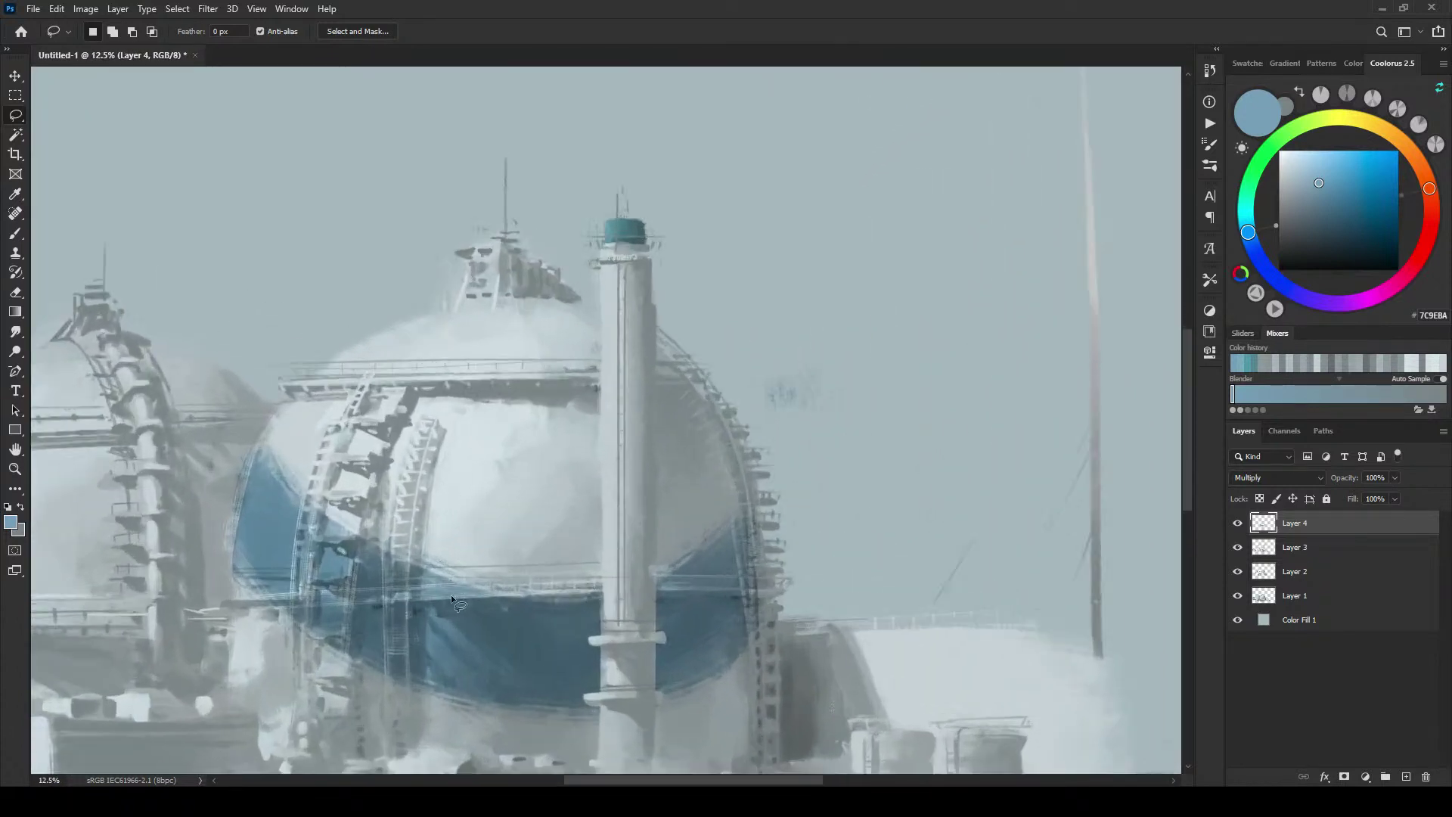
# Step: Lasso curved areas below and above the tank's blue stripe, delete the rough excess, and deselect for clean edges
pyautogui.moveTo(451, 595); pyautogui.dragTo(433, 438)
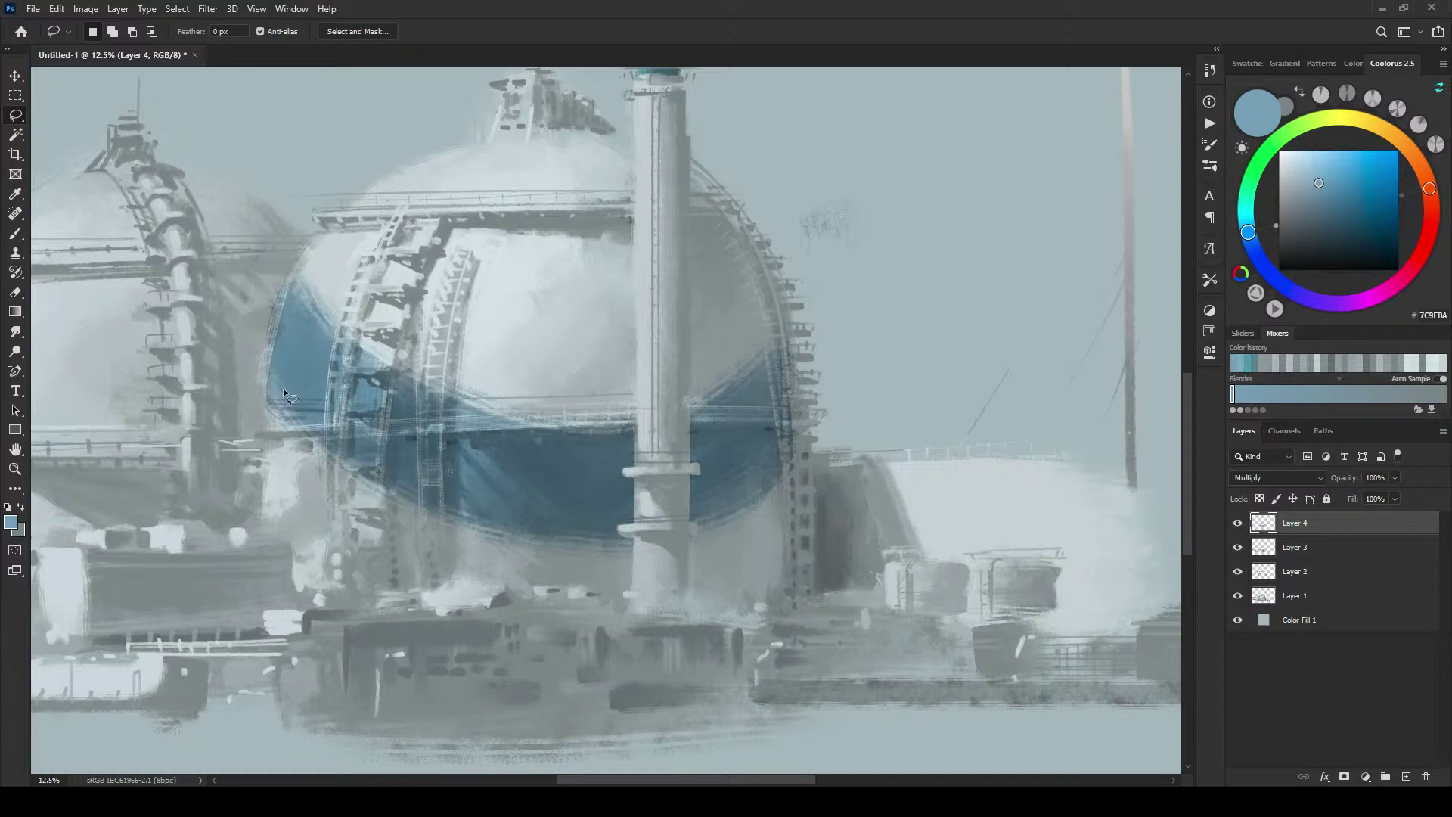
pyautogui.moveTo(251, 349)
pyautogui.mouseDown()
pyautogui.moveTo(482, 526)
pyautogui.moveTo(619, 545)
pyautogui.moveTo(524, 562)
pyautogui.moveTo(206, 338)
pyautogui.mouseUp()
pyautogui.moveTo(491, 550)
pyautogui.mouseDown()
pyautogui.moveTo(955, 376)
pyautogui.moveTo(605, 560)
pyautogui.mouseUp()
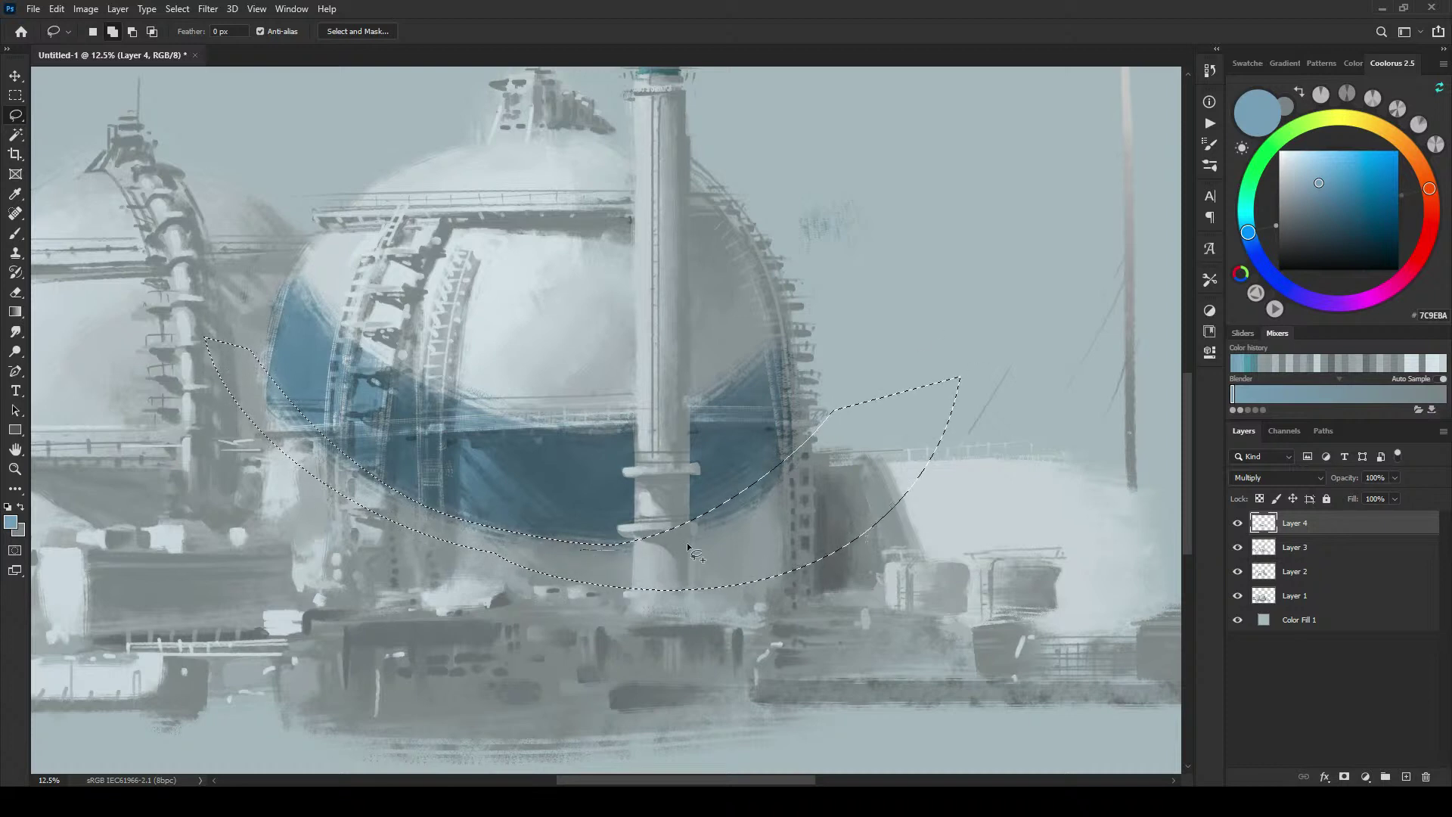
pyautogui.moveTo(275, 244)
pyautogui.mouseDown()
pyautogui.moveTo(774, 170)
pyautogui.moveTo(289, 241)
pyautogui.mouseUp()
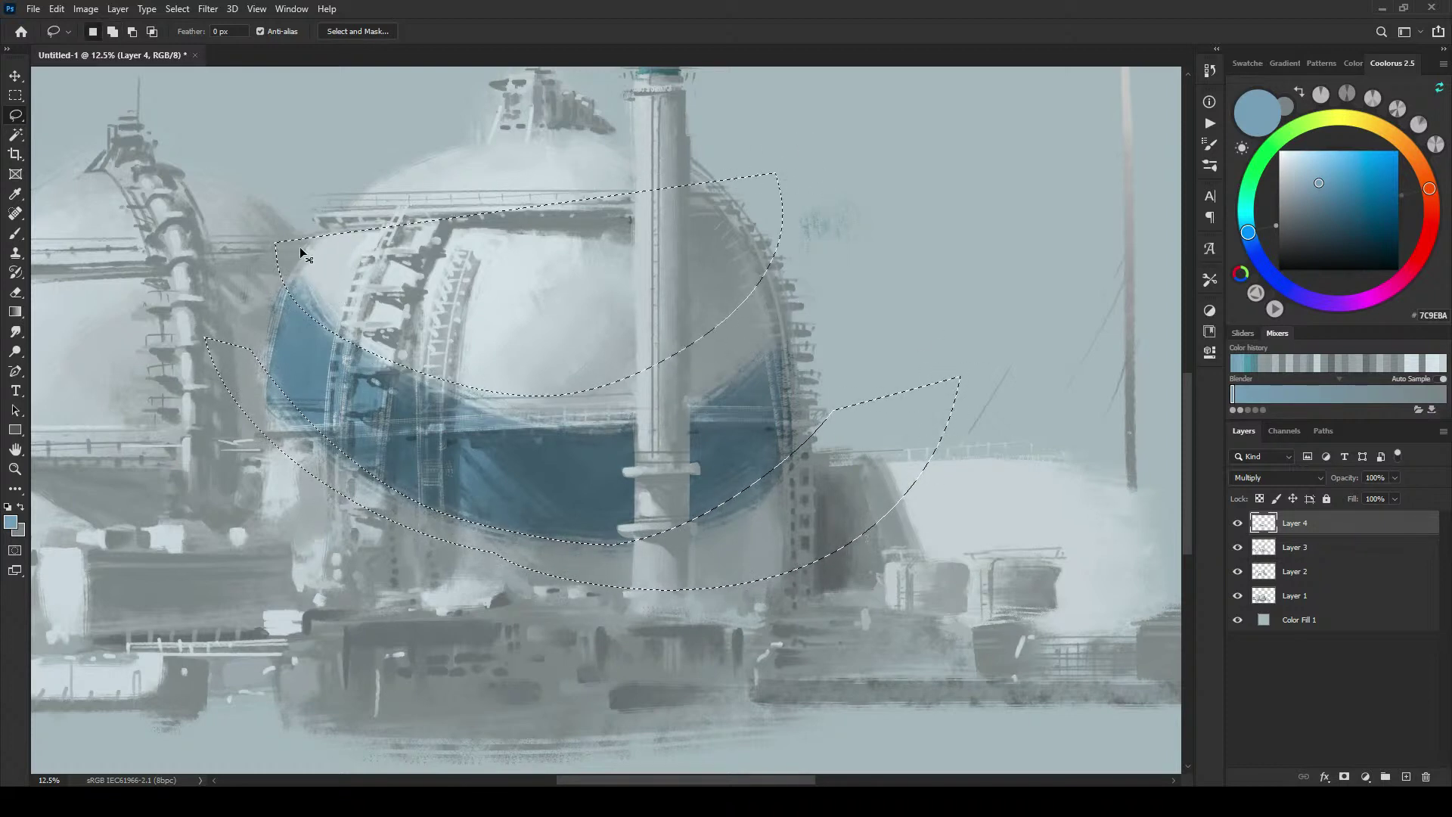
pyautogui.hotkey('ctrl', 'z')
pyautogui.moveTo(294, 208)
pyautogui.mouseDown()
pyautogui.moveTo(605, 467)
pyautogui.moveTo(848, 148)
pyautogui.mouseUp()
pyautogui.hotkey('ctrl', 'z')
pyautogui.moveTo(270, 206)
pyautogui.mouseDown()
pyautogui.moveTo(815, 343)
pyautogui.moveTo(270, 214)
pyautogui.mouseUp()
pyautogui.moveTo(630, 279); pyautogui.dragTo(635, 286)
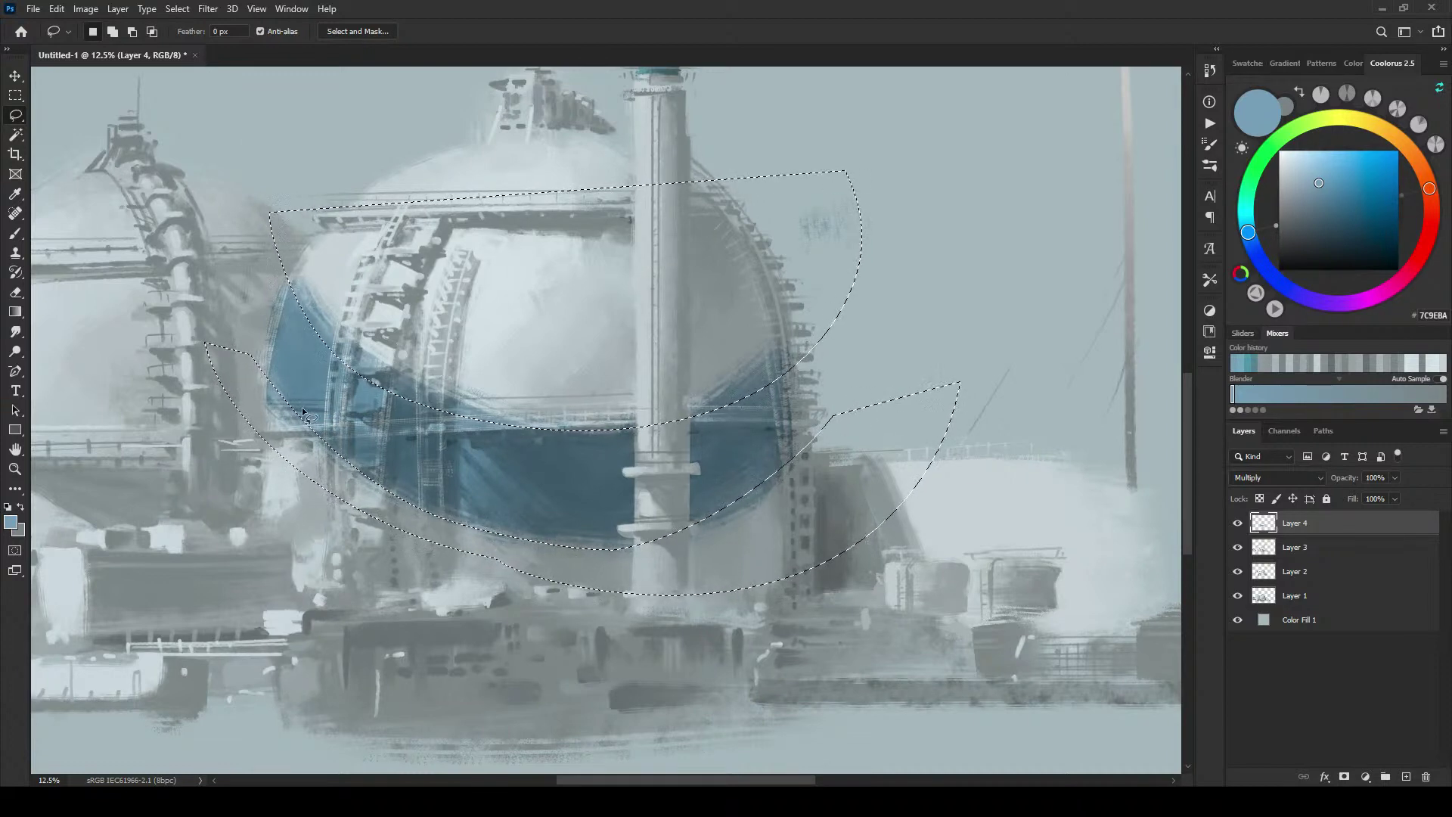
pyautogui.press('Delete')
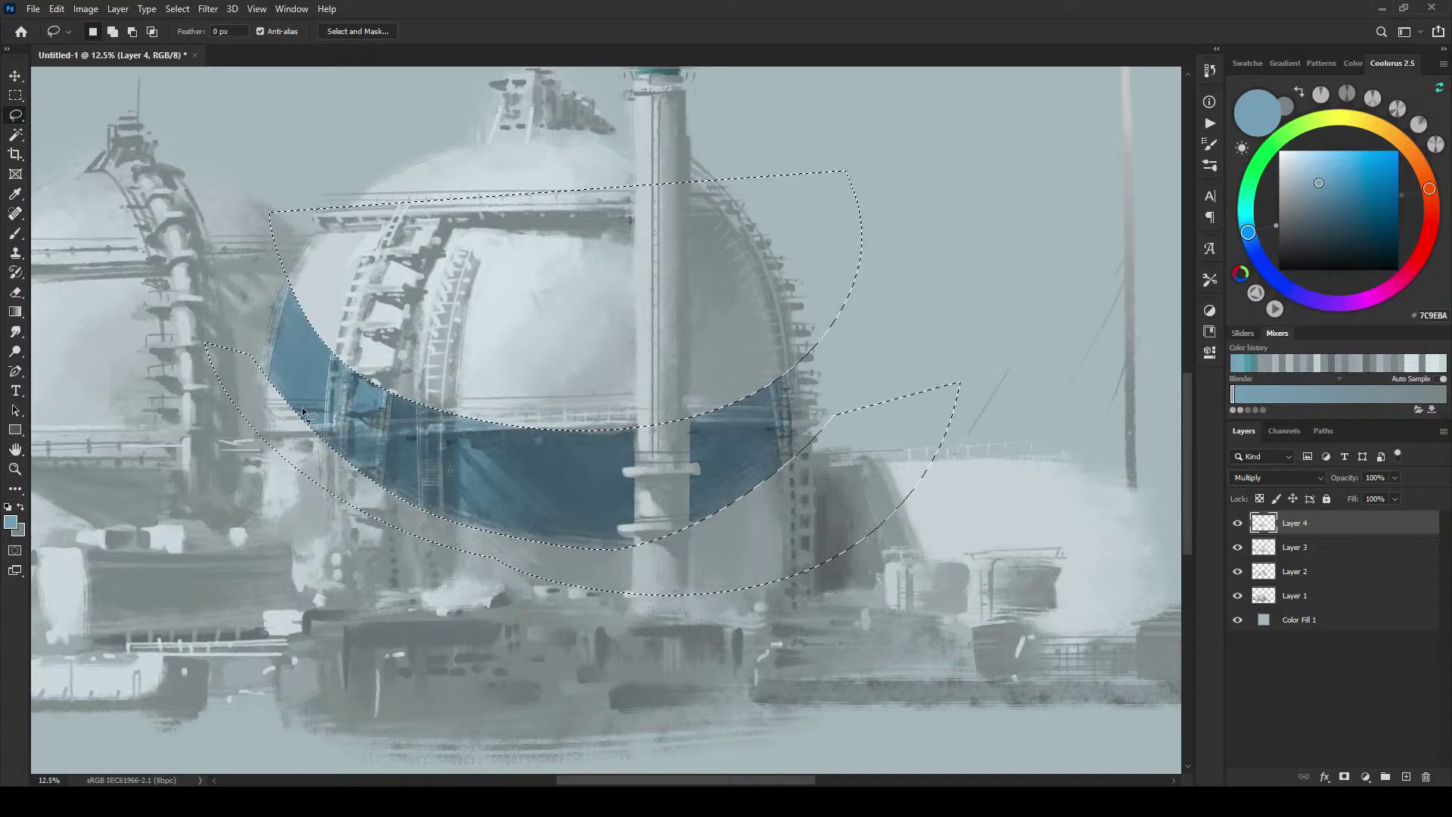
pyautogui.hotkey('ctrl', 'd')
# Step: Examine the trimmed stripe's curvature at reduced size and up close
pyautogui.hotkey('ctrl', '-')
pyautogui.hotkey('ctrl', '-')
pyautogui.hotkey('ctrl', '-')
pyautogui.hotkey('ctrl', '-')
pyautogui.hotkey('ctrl', '-')
pyautogui.hotkey('ctrl', '-')
pyautogui.hotkey('ctrl', '-')
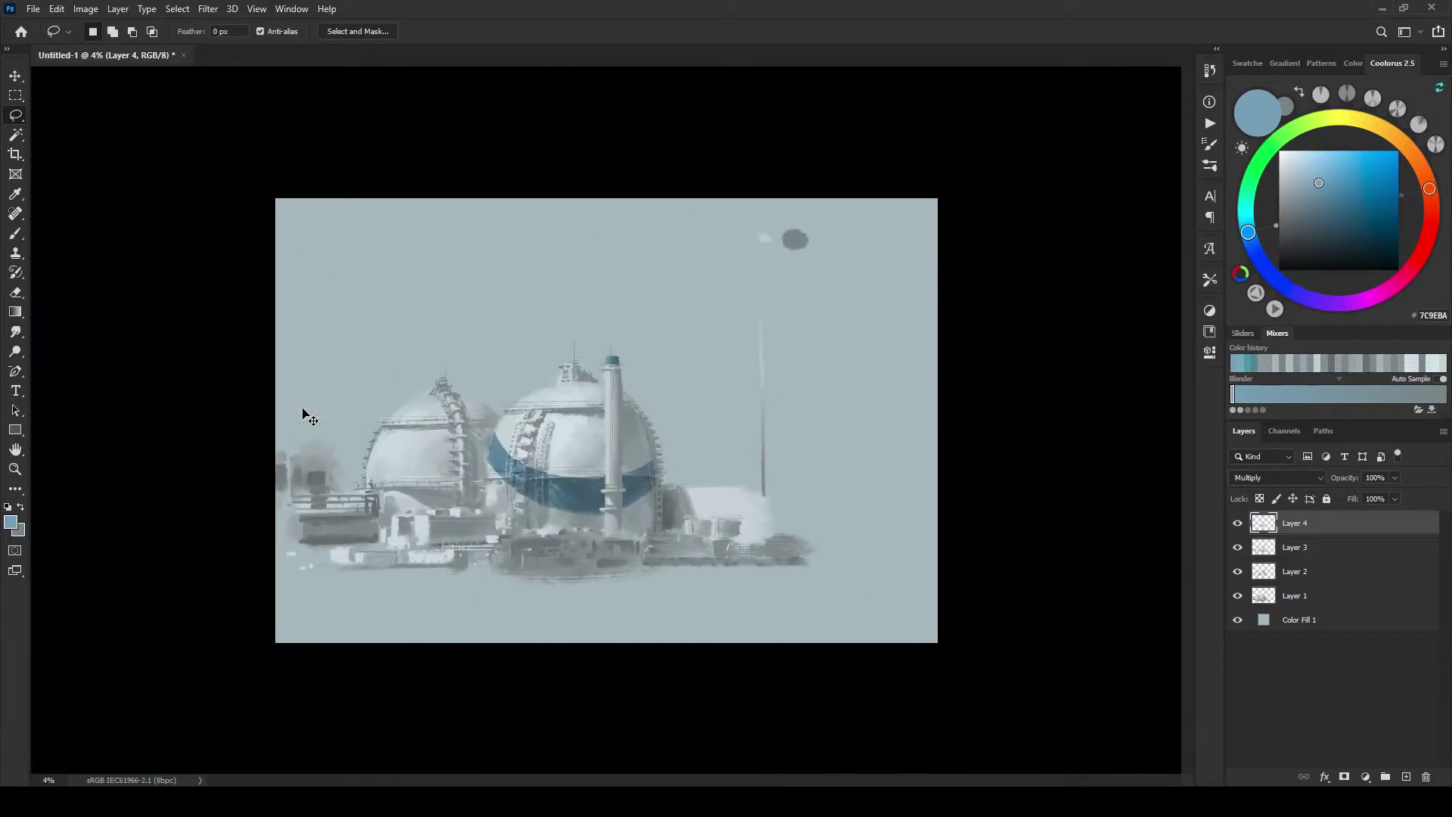
pyautogui.hotkey('ctrl', '+')
pyautogui.hotkey('ctrl', '+')
pyautogui.hotkey('ctrl', '+')
pyautogui.hotkey('ctrl', '+')
pyautogui.hotkey('ctrl', '+')
pyautogui.hotkey('ctrl', '+')
pyautogui.hotkey('ctrl', '+')
pyautogui.hotkey('ctrl', '-')
pyautogui.hotkey('ctrl', '-')
pyautogui.hotkey('ctrl', '-')
pyautogui.hotkey('ctrl', '-')
pyautogui.hotkey('ctrl', '-')
pyautogui.hotkey('ctrl', '-')
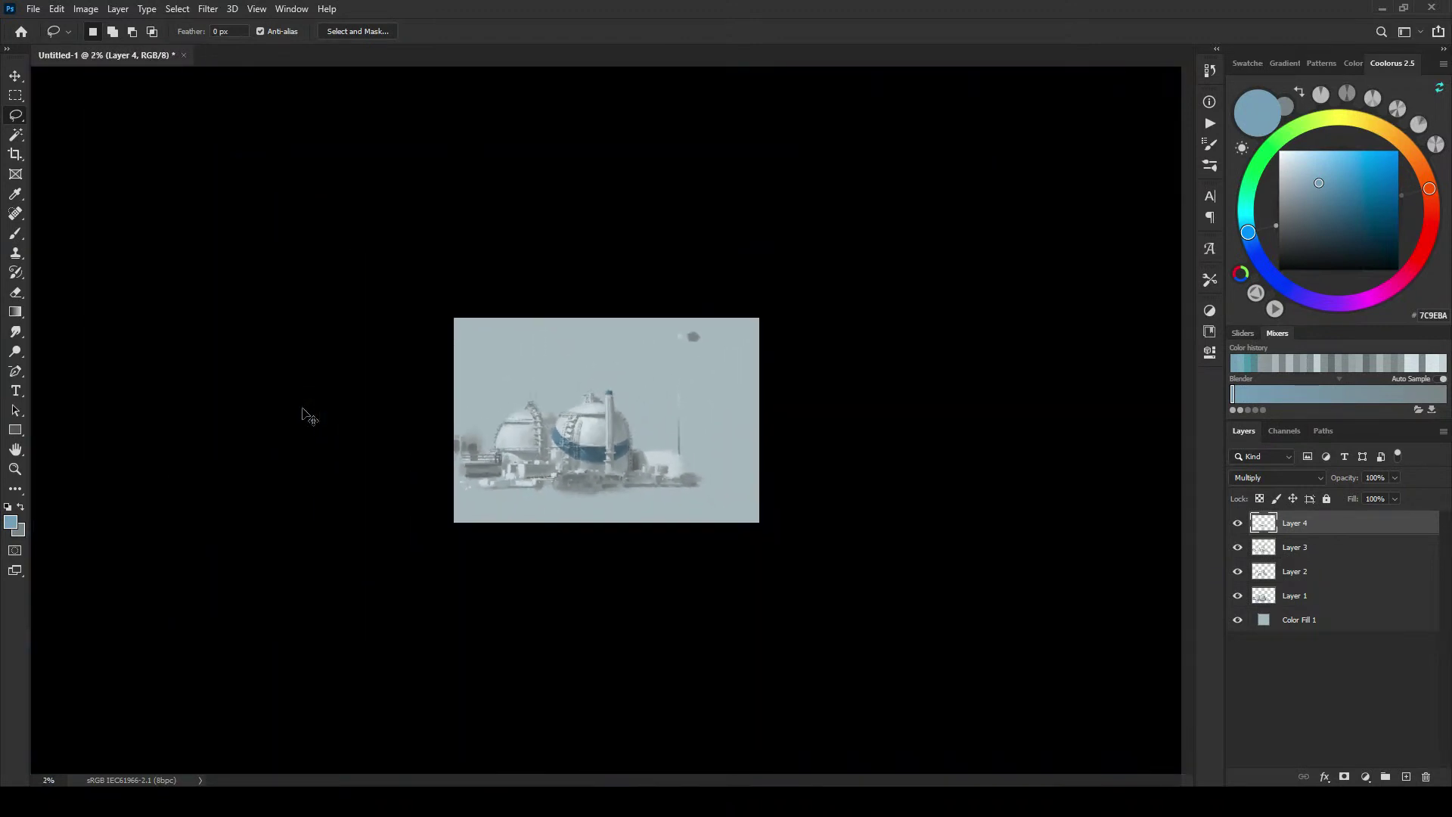
pyautogui.hotkey('ctrl', '+')
pyautogui.hotkey('ctrl', '+')
pyautogui.hotkey('ctrl', '+')
pyautogui.hotkey('ctrl', '+')
pyautogui.hotkey('ctrl', '+')
pyautogui.hotkey('ctrl', '+')
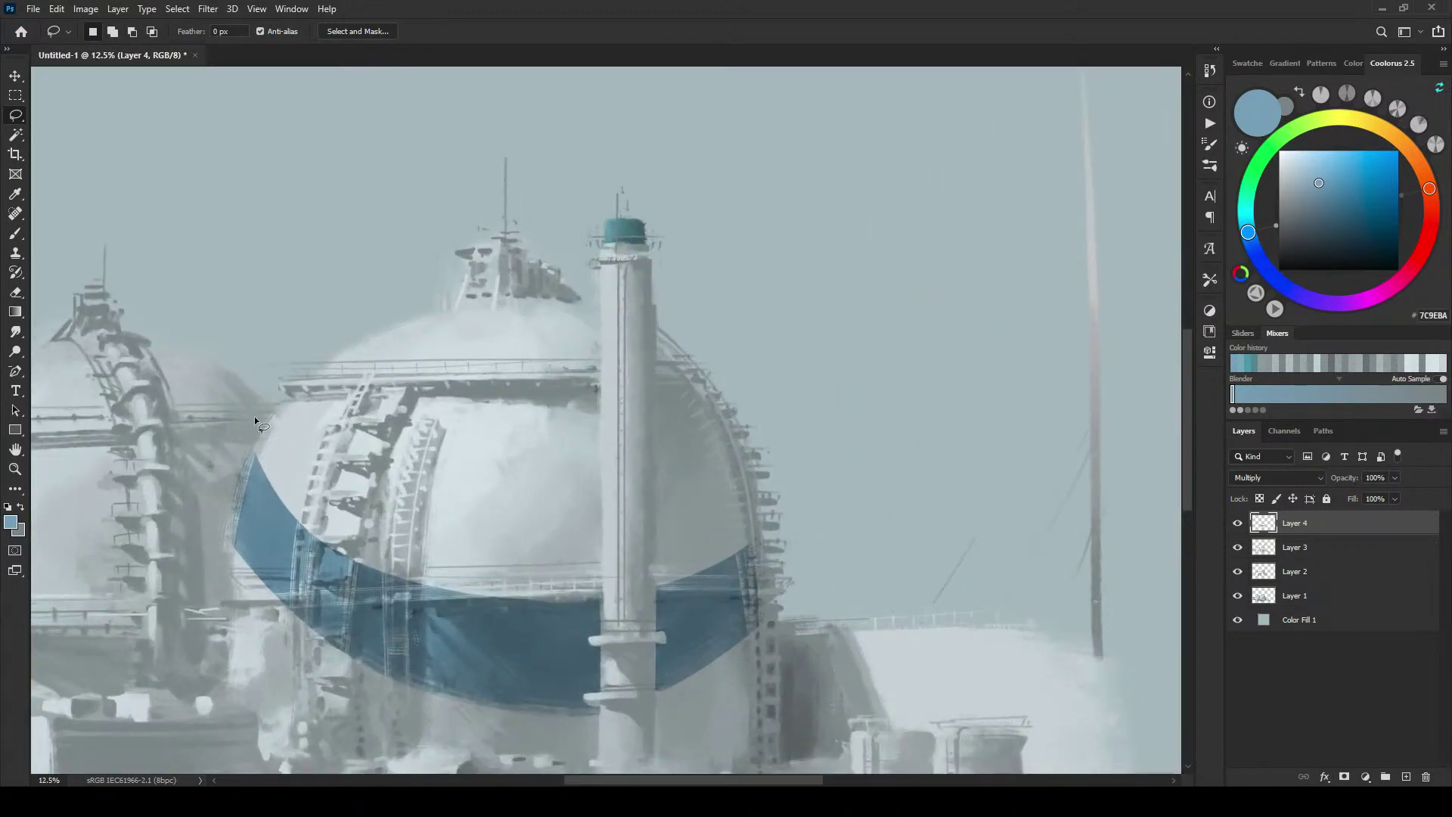
# Step: Trim the blue stripe's upper edge further with a curved lasso selection across the tank, and deselect
pyautogui.moveTo(242, 431)
pyautogui.mouseDown()
pyautogui.moveTo(404, 563)
pyautogui.moveTo(832, 268)
pyautogui.mouseUp()
pyautogui.hotkey('ctrl', 'd')
pyautogui.moveTo(209, 357)
pyautogui.mouseDown()
pyautogui.moveTo(223, 411)
pyautogui.moveTo(843, 393)
pyautogui.moveTo(792, 258)
pyautogui.mouseUp()
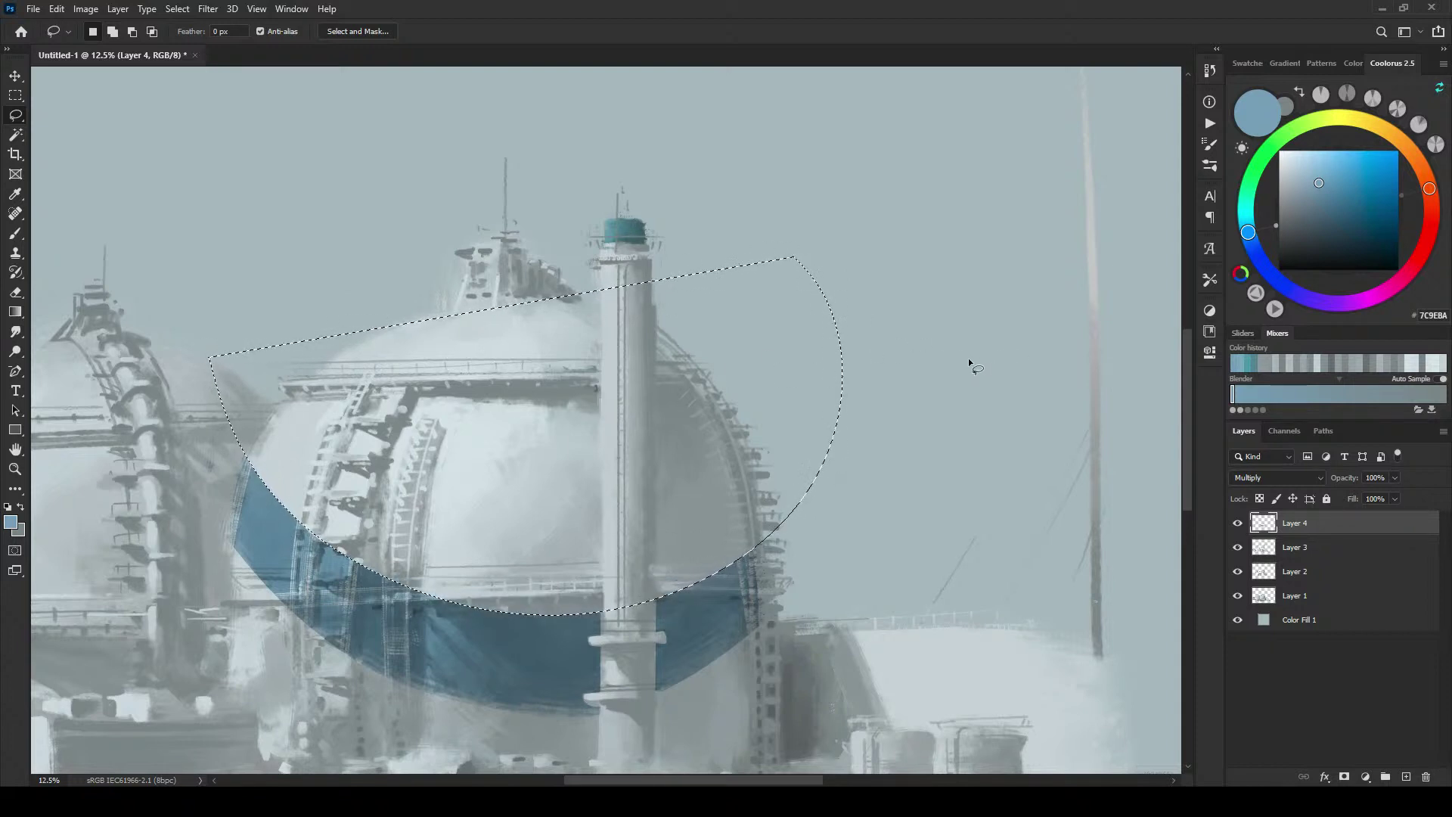
pyautogui.hotkey('ctrl', 'd')
# Step: Examine the narrowed stripe on the tank at thumbnail size and up close
pyautogui.hotkey('ctrl', '-')
pyautogui.hotkey('ctrl', '-')
pyautogui.hotkey('ctrl', '-')
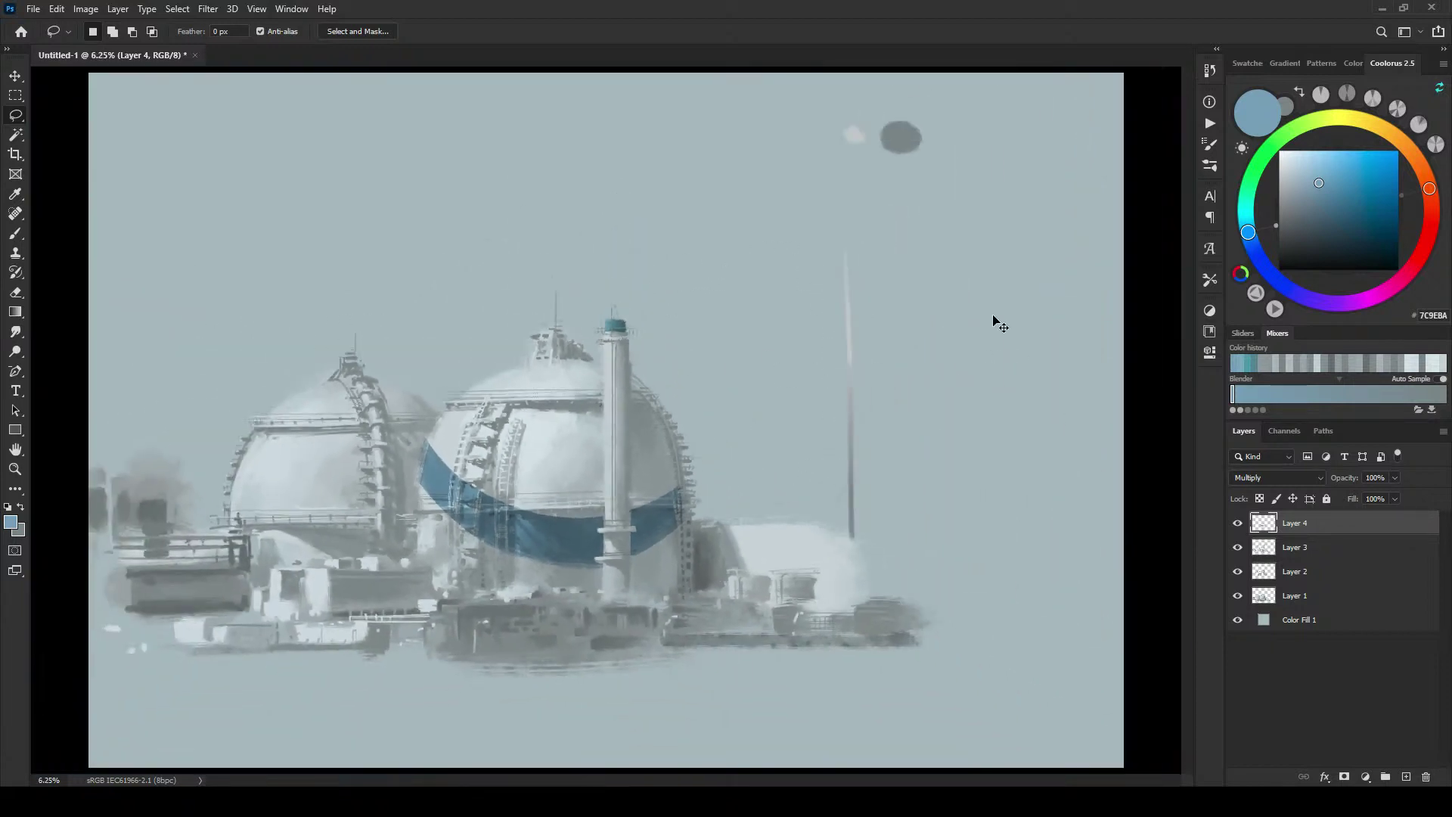
pyautogui.hotkey('ctrl', '-')
pyautogui.hotkey('ctrl', '-')
pyautogui.hotkey('ctrl', '-')
pyautogui.hotkey('ctrl', '-')
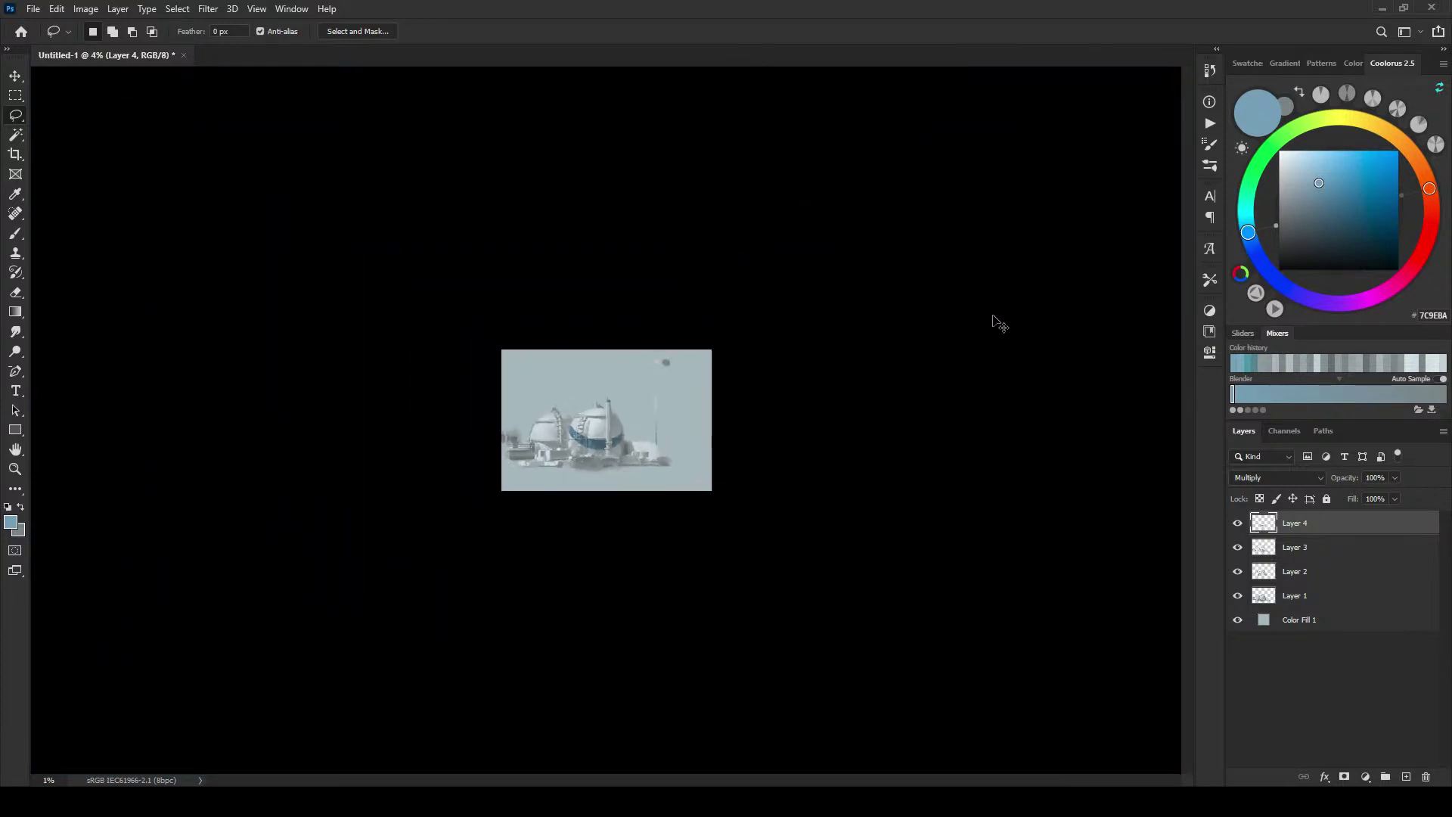
pyautogui.hotkey('ctrl', '+')
pyautogui.hotkey('ctrl', '+')
pyautogui.hotkey('ctrl', '+')
pyautogui.hotkey('ctrl', '+')
pyautogui.hotkey('ctrl', '+')
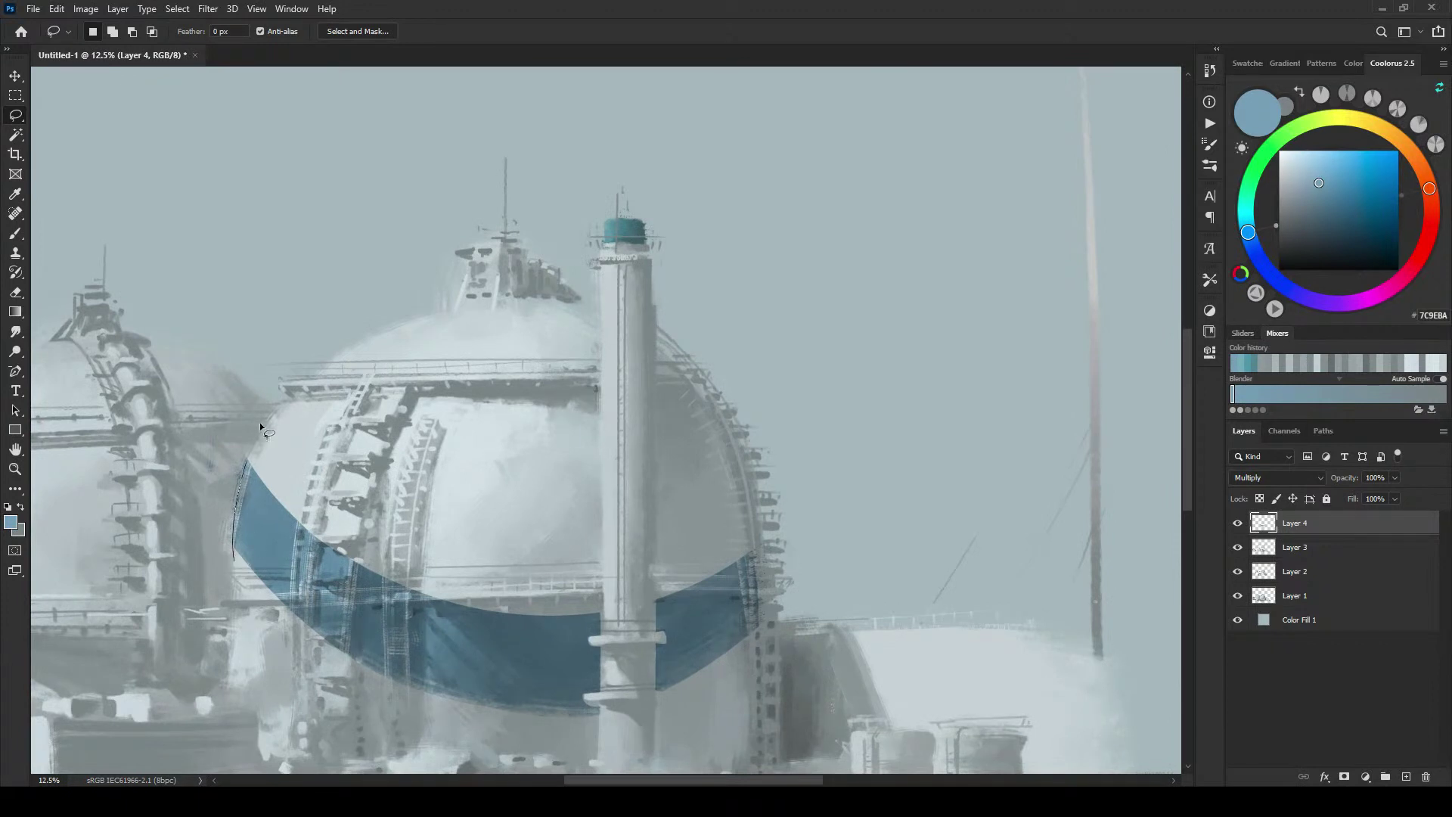
# Step: Lasso the area just outside the large tank's left edge, clear the stripe's remaining overspill, and deselect
pyautogui.moveTo(260, 422)
pyautogui.mouseDown()
pyautogui.moveTo(206, 584)
pyautogui.moveTo(265, 408)
pyautogui.moveTo(247, 391)
pyautogui.mouseUp()
pyautogui.press('v')
pyautogui.moveTo(558, 557); pyautogui.dragTo(598, 383)
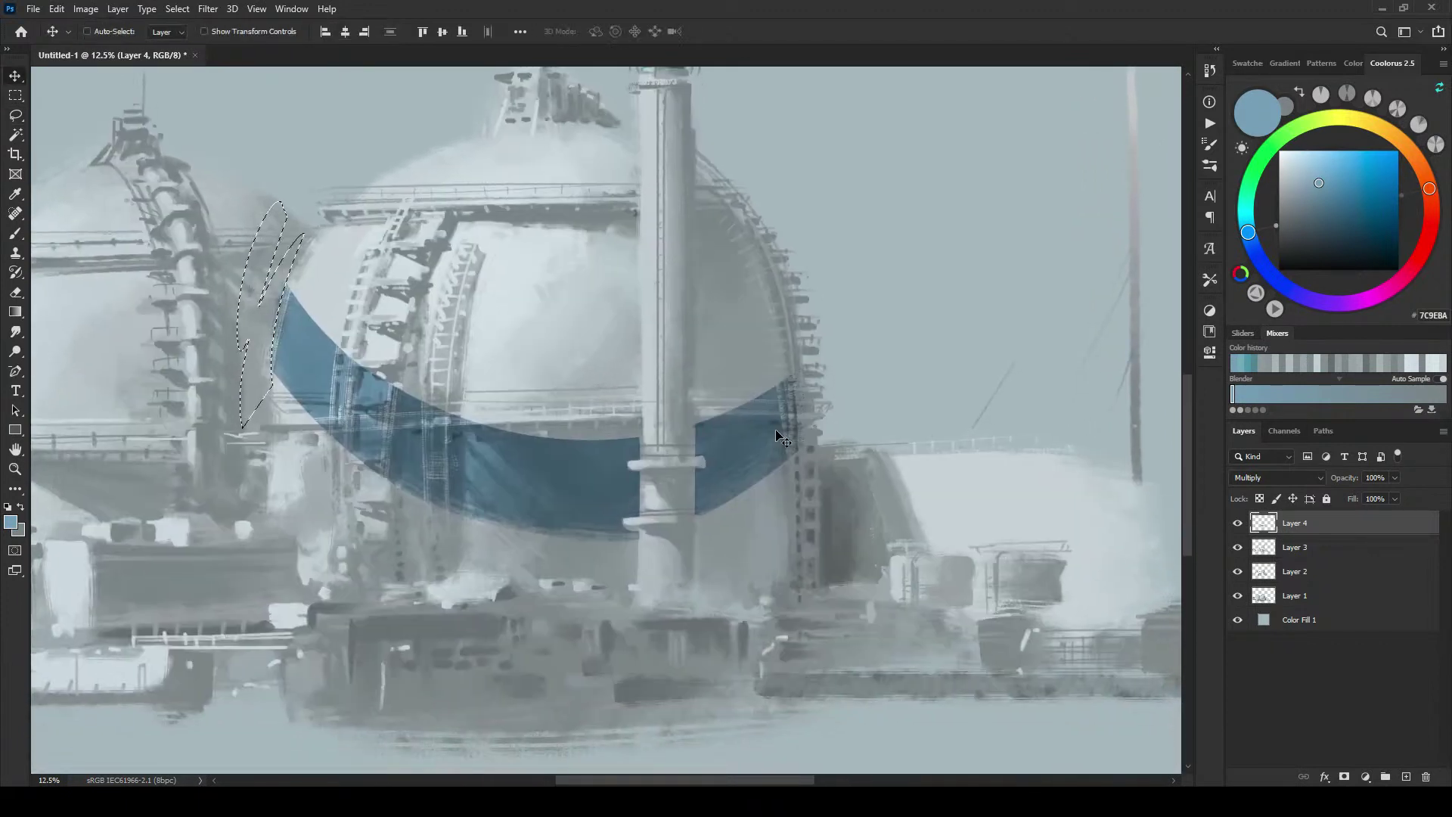
pyautogui.hotkey('ctrl', 'd')
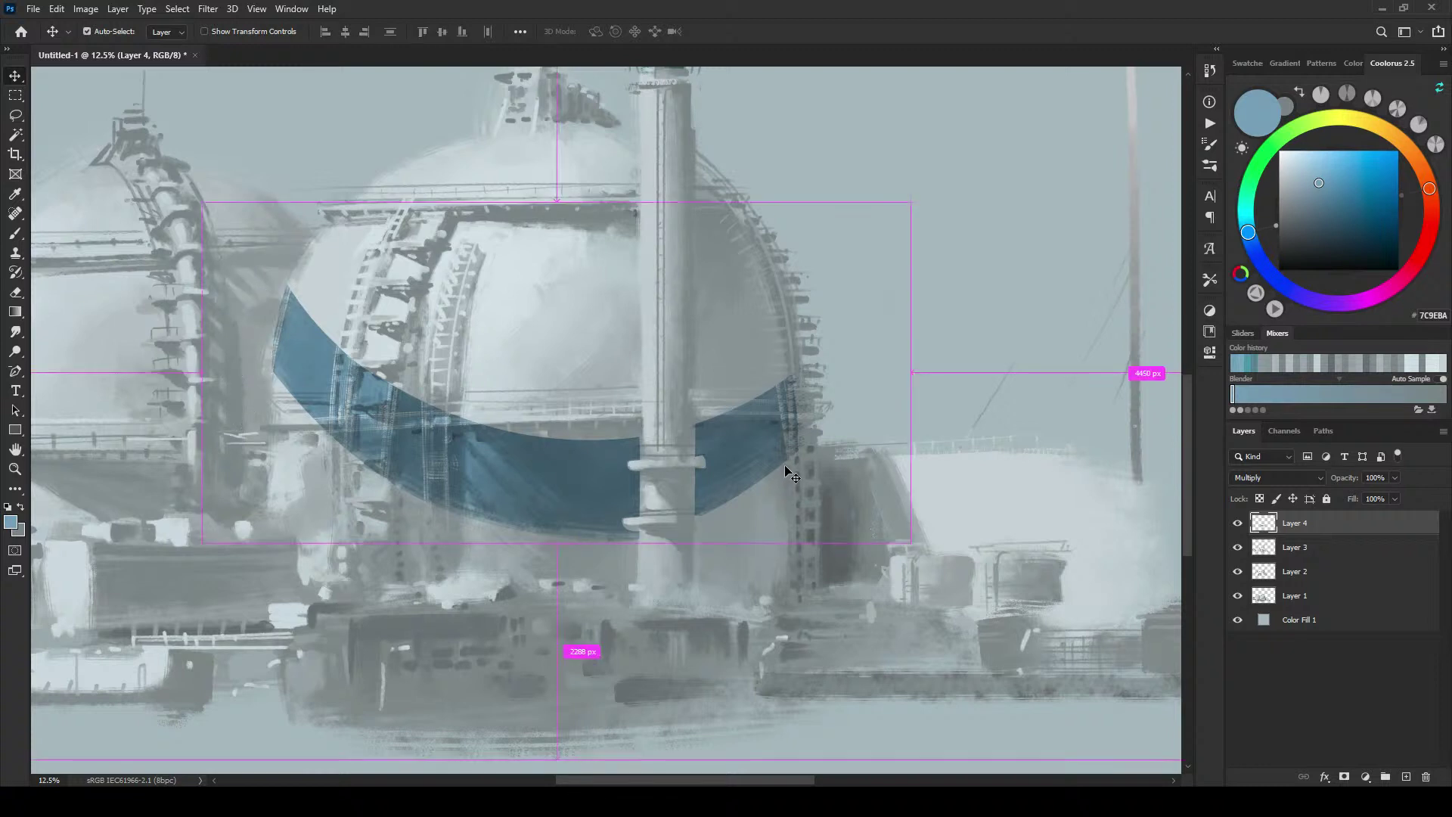
# Step: Add a new layer above the stripe layer and prepare a grey brush at size 60
pyautogui.scroll(-7, 792, 474)
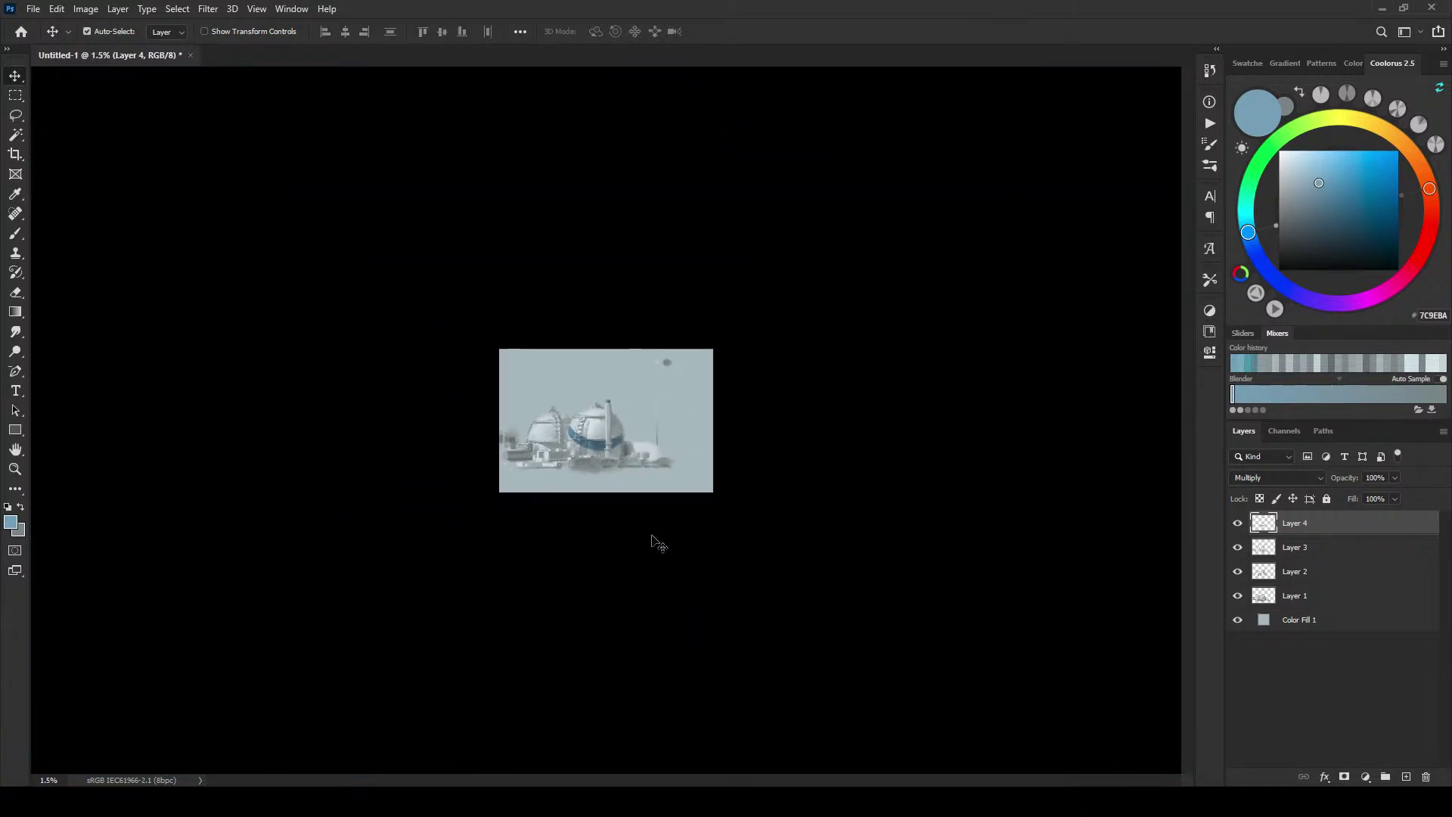
pyautogui.scroll(-1, 650, 545)
pyautogui.scroll(7, 642, 545)
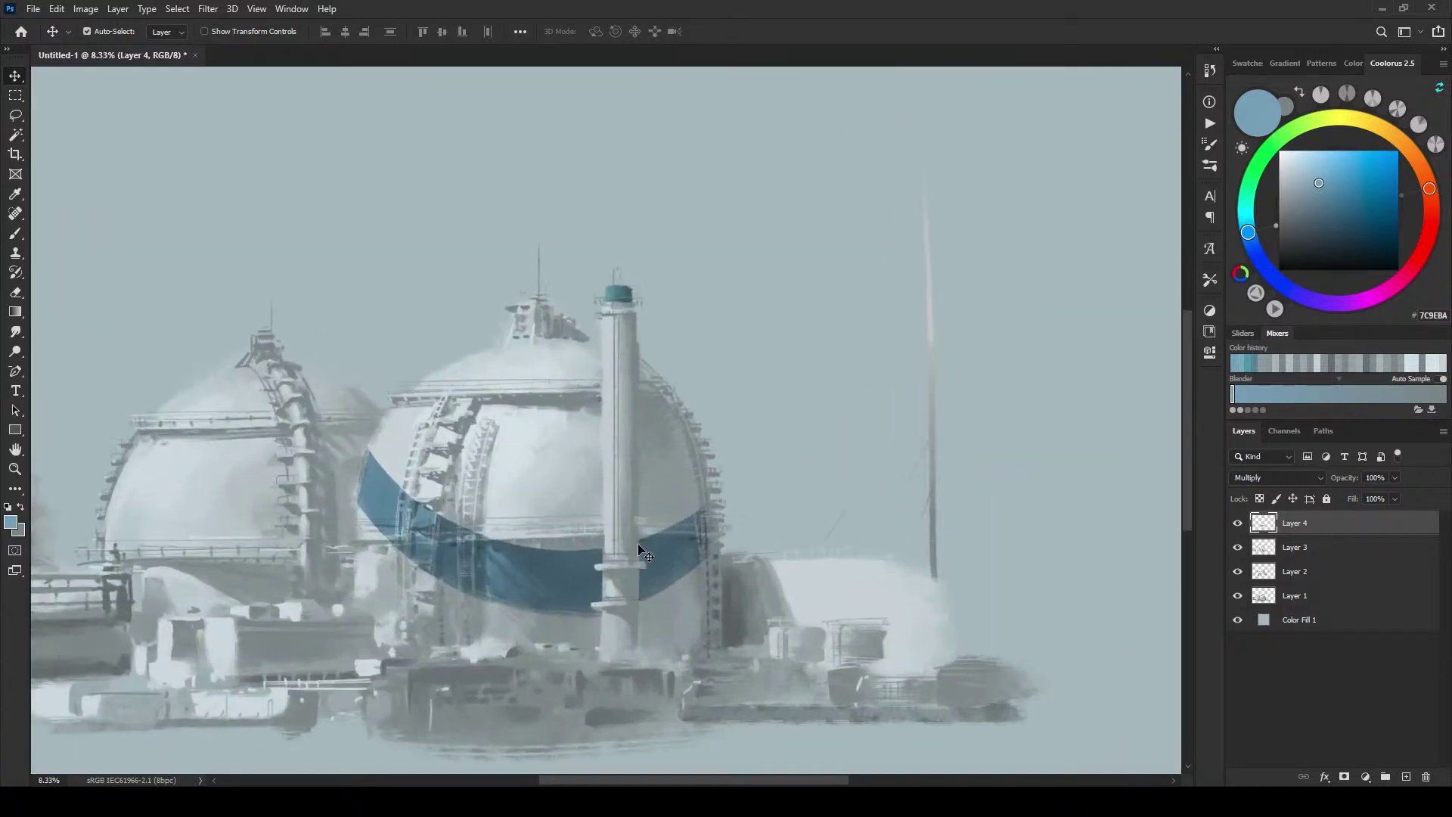
pyautogui.scroll(1, 528, 583)
pyautogui.moveTo(535, 454)
pyautogui.mouseDown()
pyautogui.moveTo(558, 429)
pyautogui.moveTo(561, 444)
pyautogui.mouseUp()
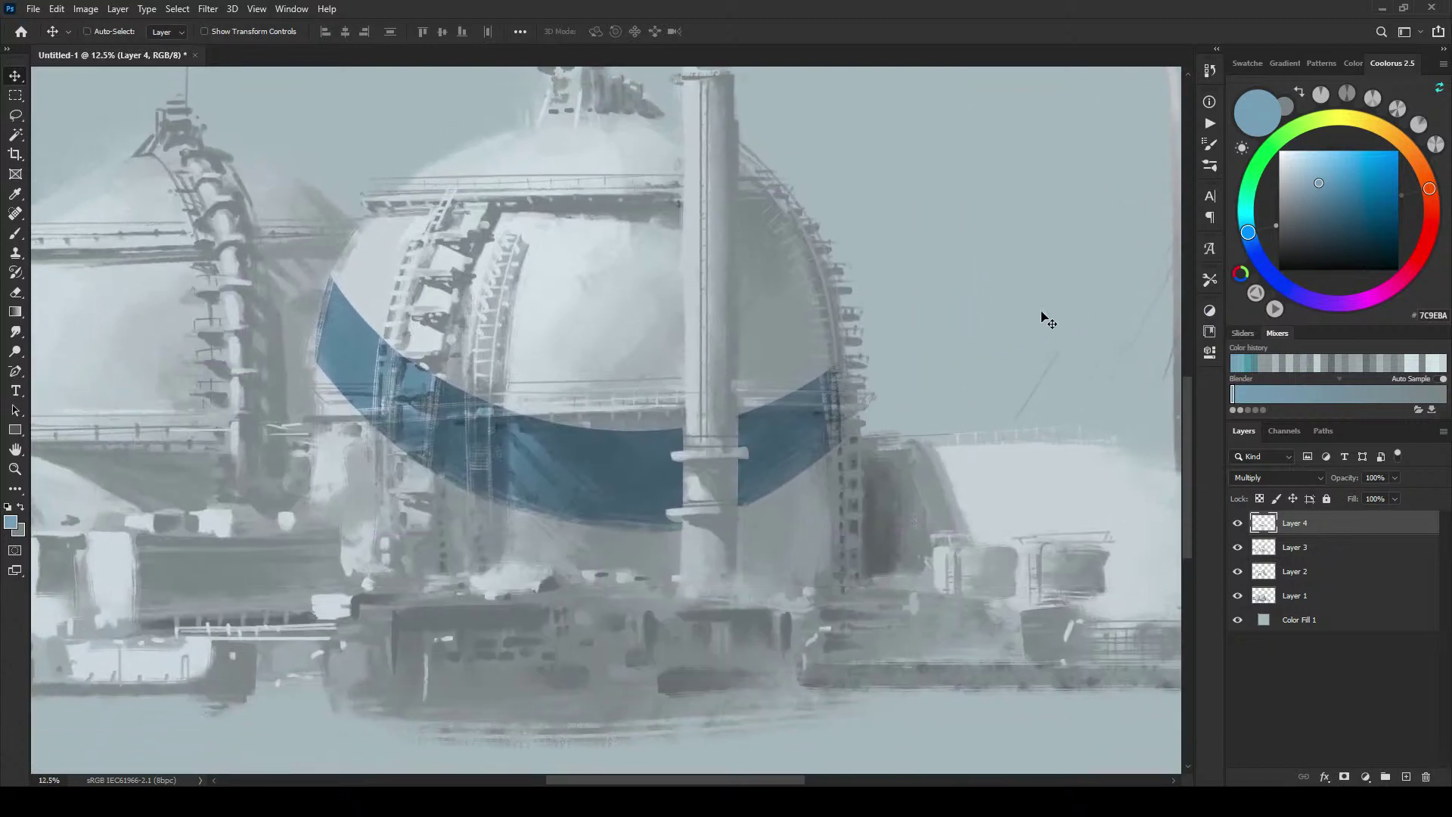
pyautogui.moveTo(720, 433); pyautogui.dragTo(598, 552)
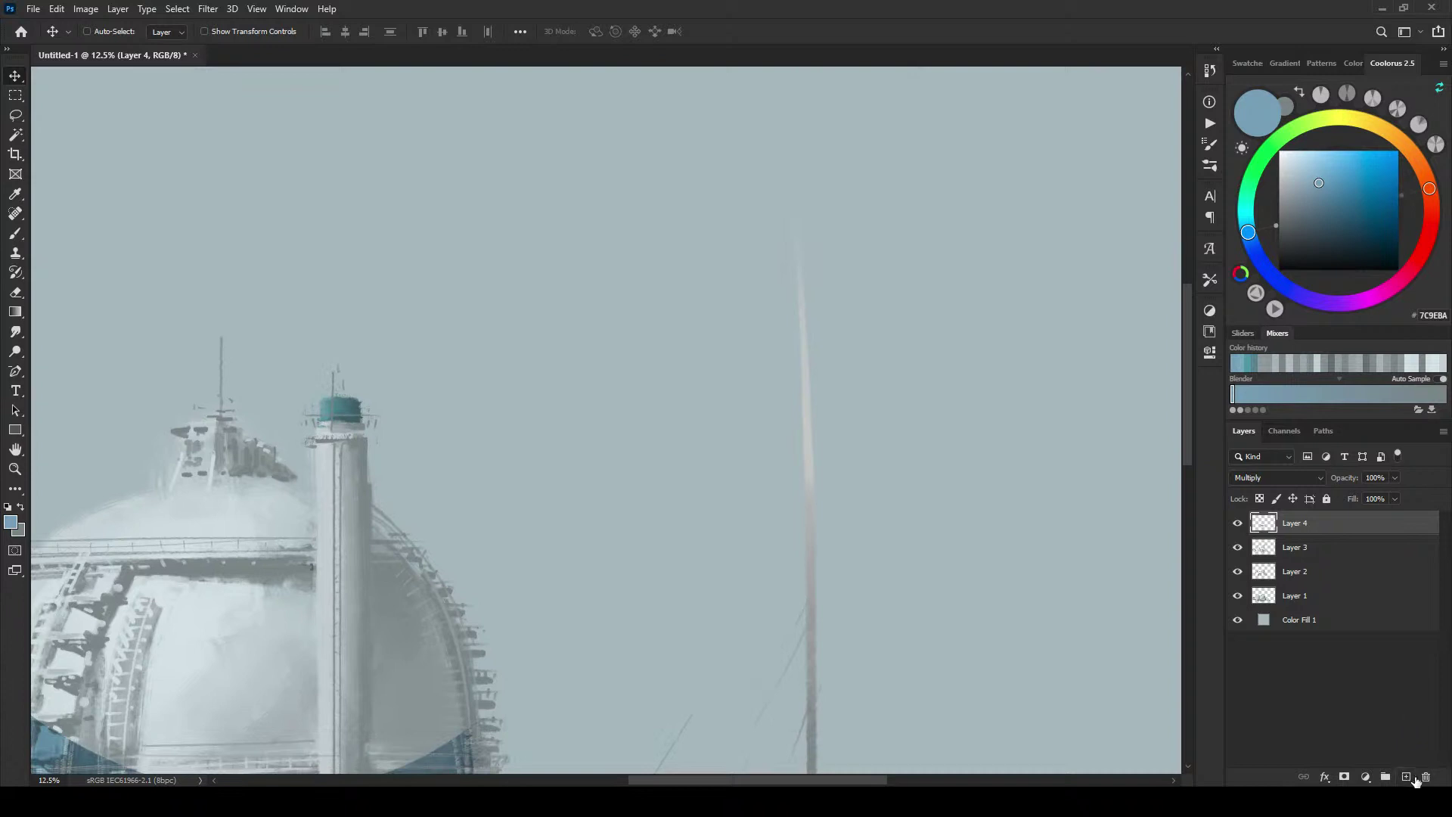
pyautogui.click(1407, 777)
pyautogui.press('b')
pyautogui.keyDown('alt'); pyautogui.click(717, 212); pyautogui.keyUp('alt')
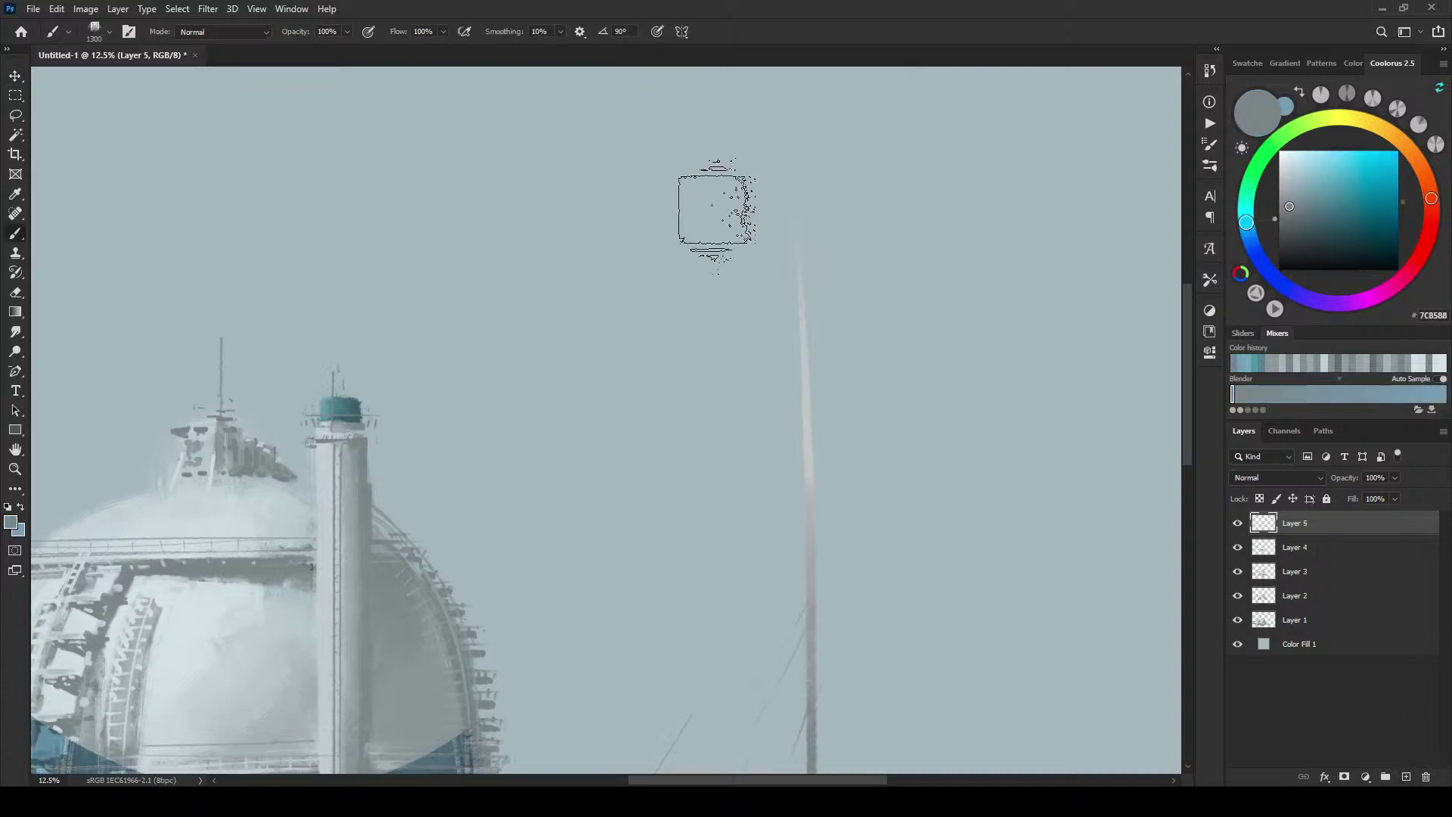
pyautogui.press('[')
pyautogui.press('[')
pyautogui.press('[')
pyautogui.press('[')
pyautogui.press('[')
pyautogui.press('[')
pyautogui.press('[')
pyautogui.press('[')
pyautogui.press('[')
pyautogui.press('[')
pyautogui.press('[')
pyautogui.press('[')
pyautogui.press('[')
pyautogui.press('[')
pyautogui.press('[')
pyautogui.press('[')
pyautogui.press('[')
pyautogui.press('[')
pyautogui.press('[')
pyautogui.press('[')
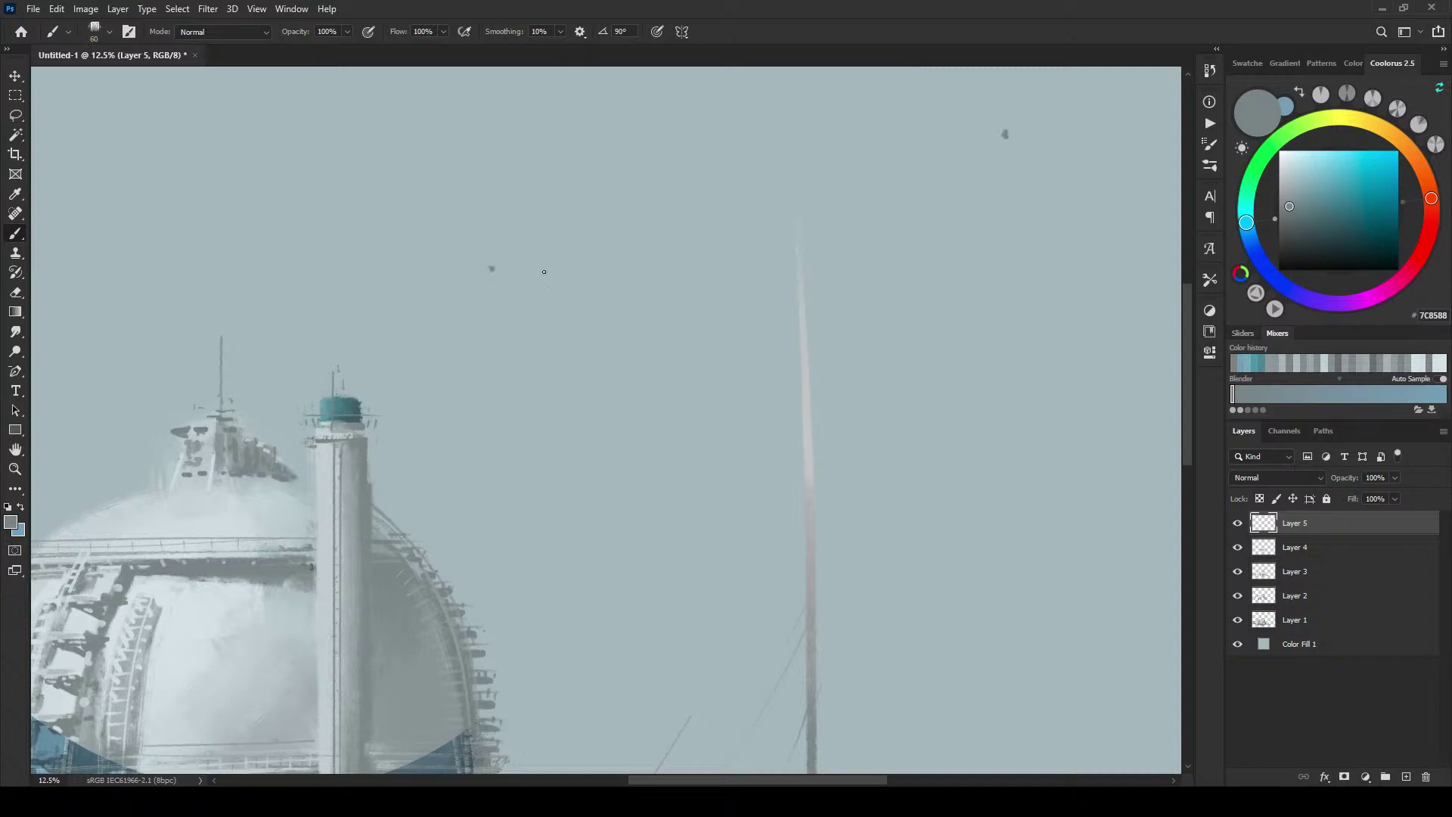
# Step: Draw grey practice strokes through the sky dots near the mast: two long crossing lines and one arc, undoing the arcs that miss
pyautogui.moveTo(473, 291)
pyautogui.mouseDown()
pyautogui.moveTo(1011, 129)
pyautogui.moveTo(1149, 107)
pyautogui.mouseUp()
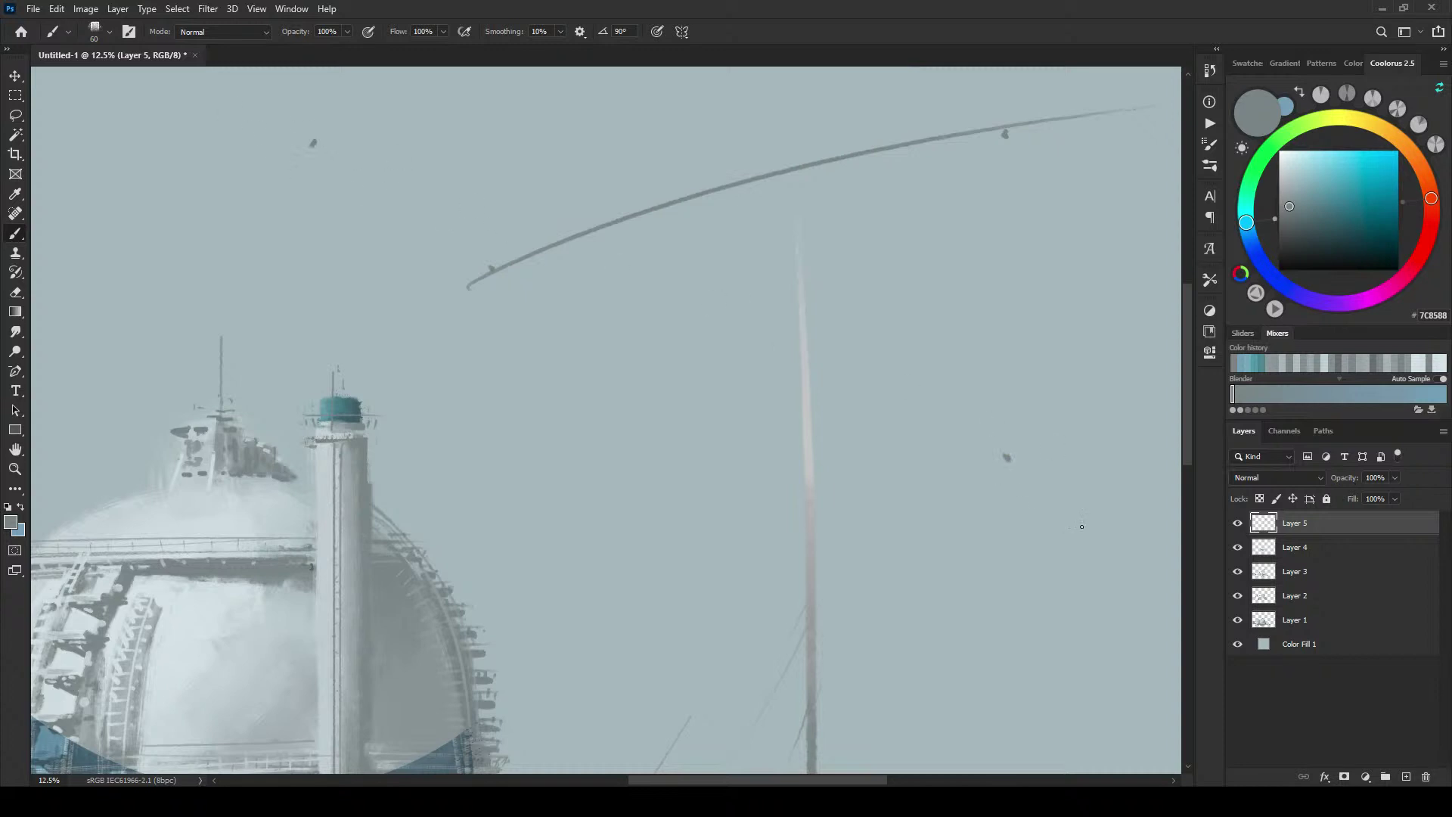
pyautogui.moveTo(313, 143)
pyautogui.mouseDown()
pyautogui.moveTo(542, 229)
pyautogui.moveTo(1007, 457)
pyautogui.mouseUp()
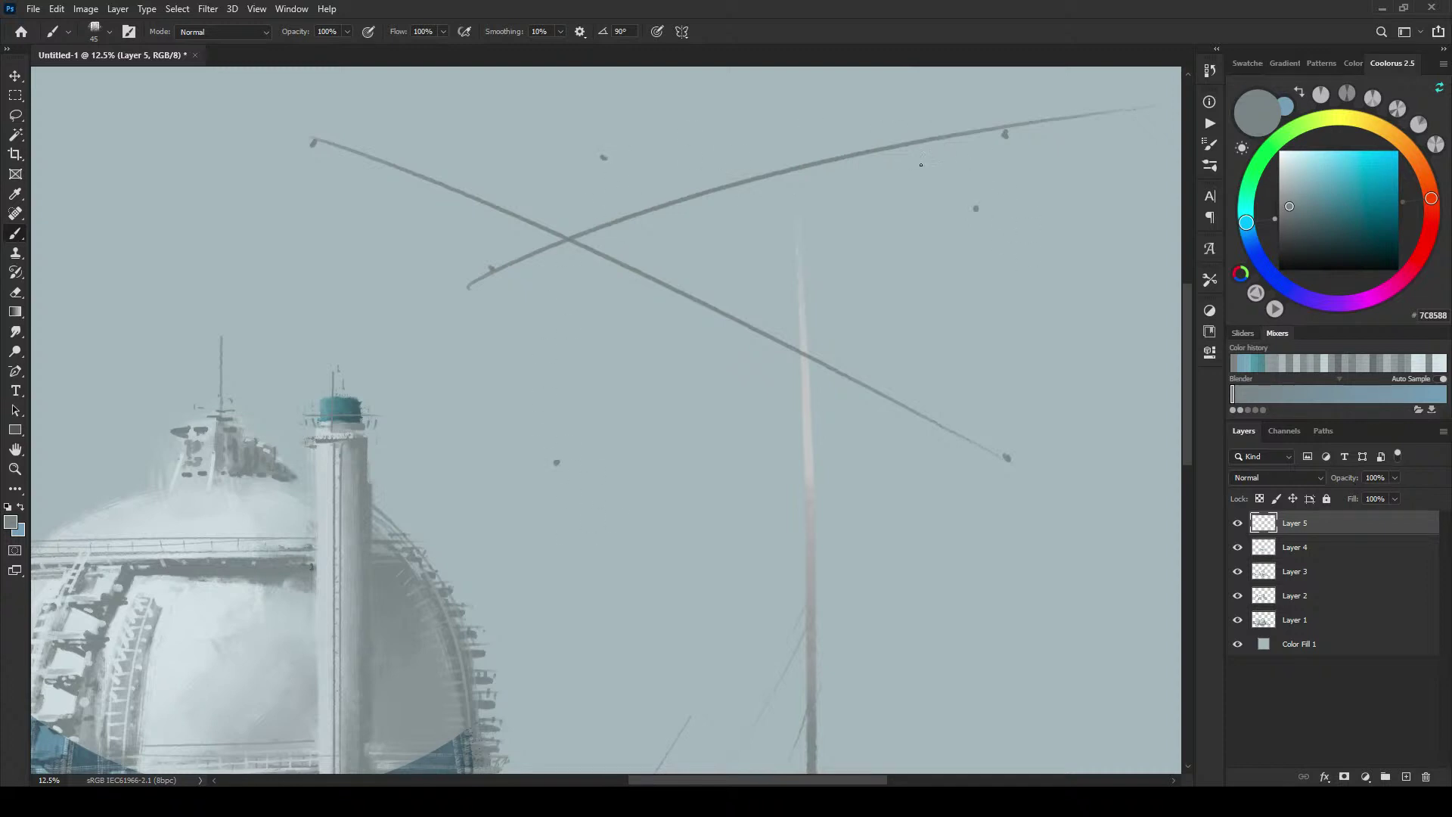
pyautogui.moveTo(558, 445); pyautogui.dragTo(822, 155)
pyautogui.moveTo(999, 216); pyautogui.dragTo(608, 356)
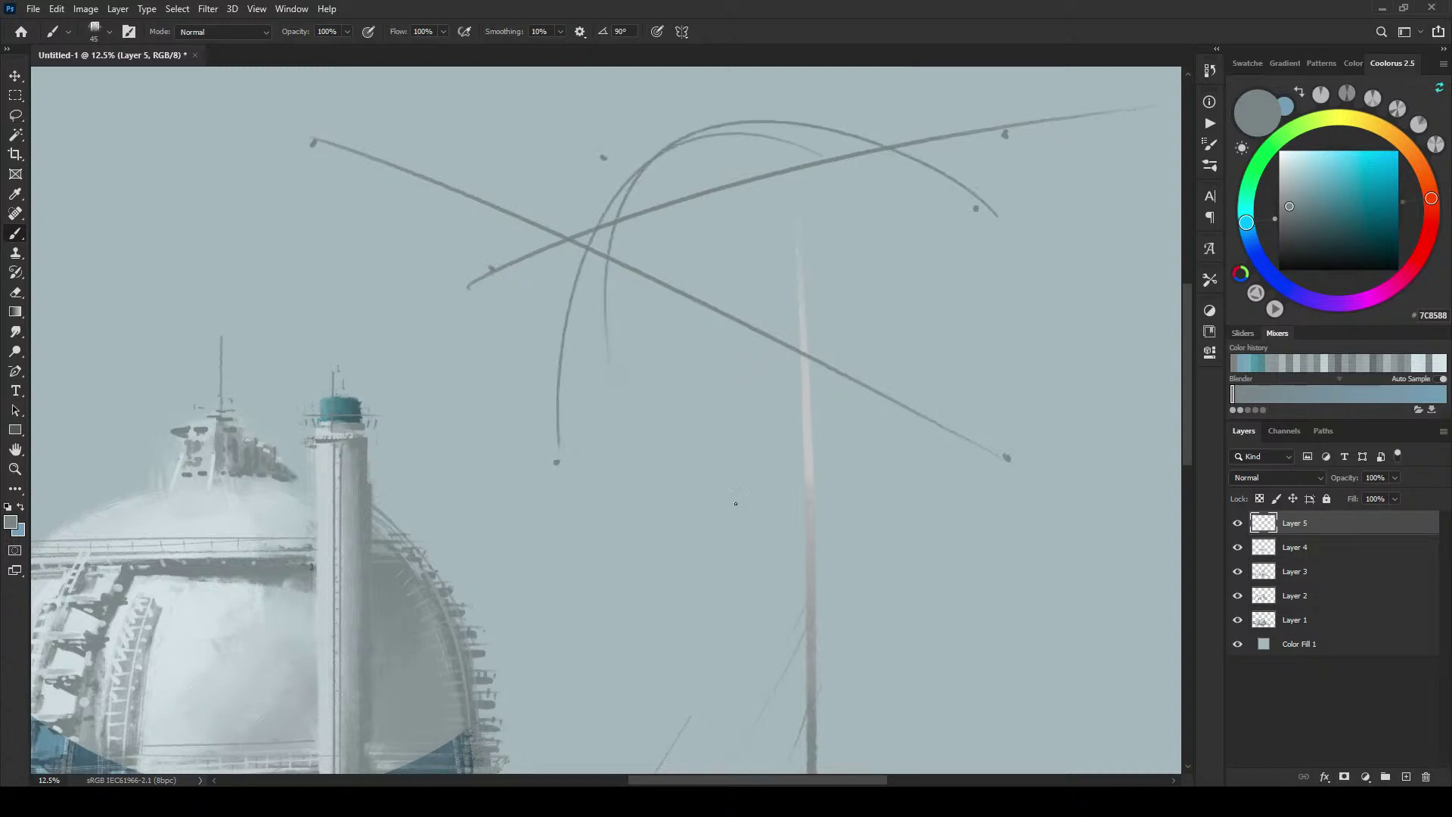
pyautogui.hotkey('ctrl', 'z')
pyautogui.hotkey('ctrl', 'z')
pyautogui.moveTo(977, 208); pyautogui.dragTo(548, 389)
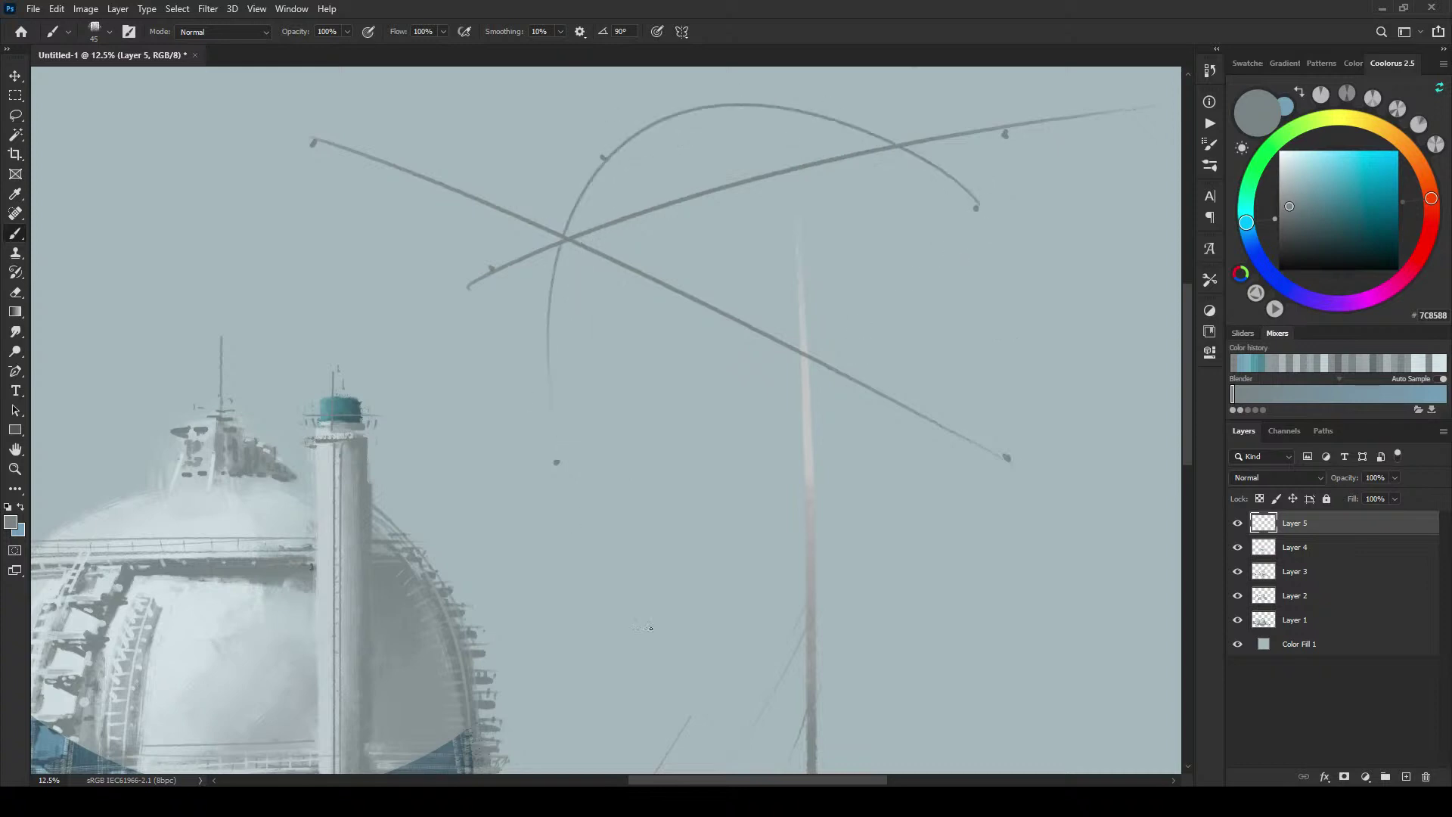
# Step: Draw a long practice arc through the dots in the sky above the large tank, and undo the stray curves beneath it
pyautogui.moveTo(363, 174)
pyautogui.mouseDown()
pyautogui.moveTo(598, 428)
pyautogui.moveTo(666, 313)
pyautogui.mouseUp()
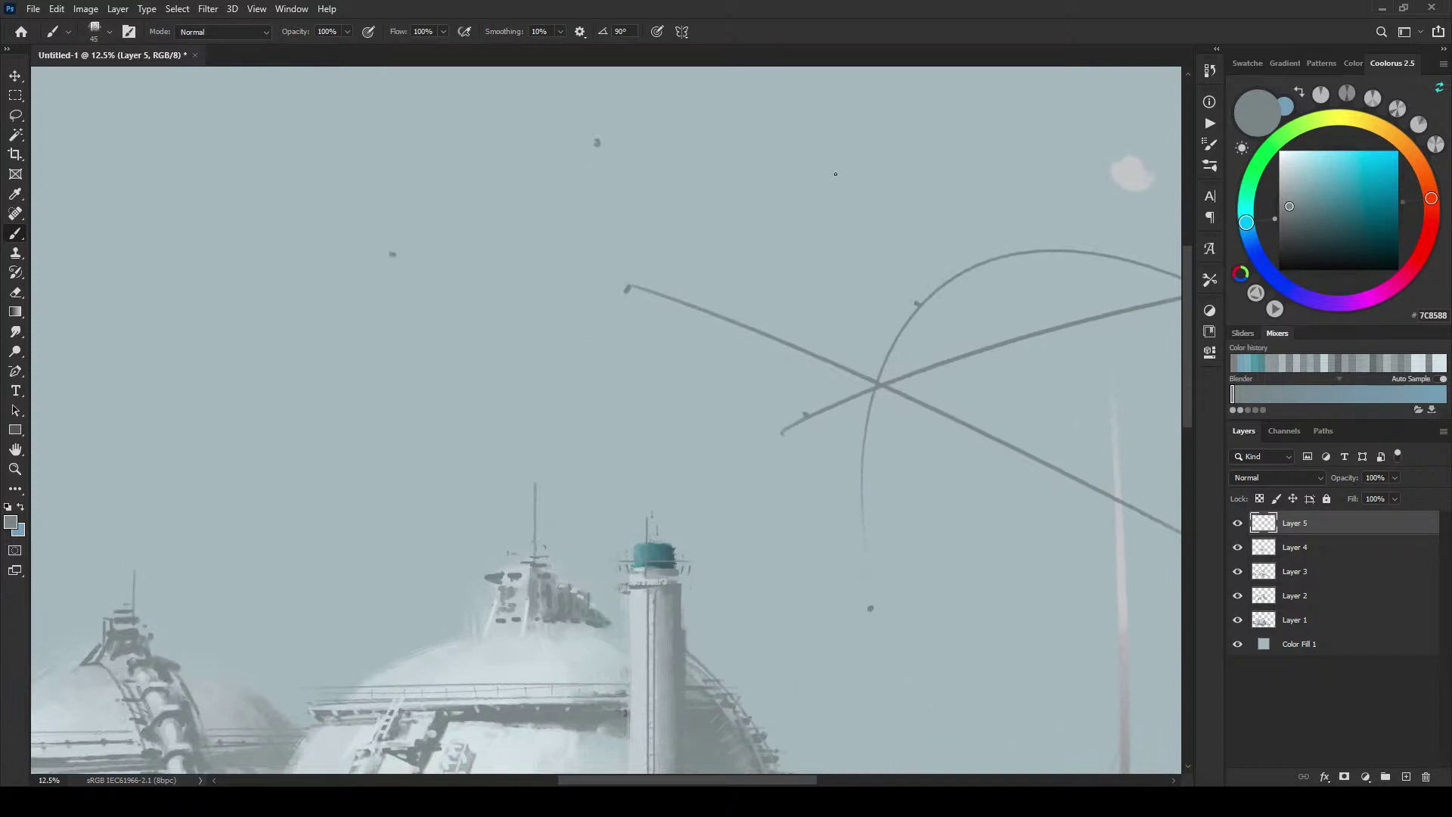
pyautogui.moveTo(363, 289)
pyautogui.mouseDown()
pyautogui.moveTo(717, 148)
pyautogui.moveTo(862, 179)
pyautogui.mouseUp()
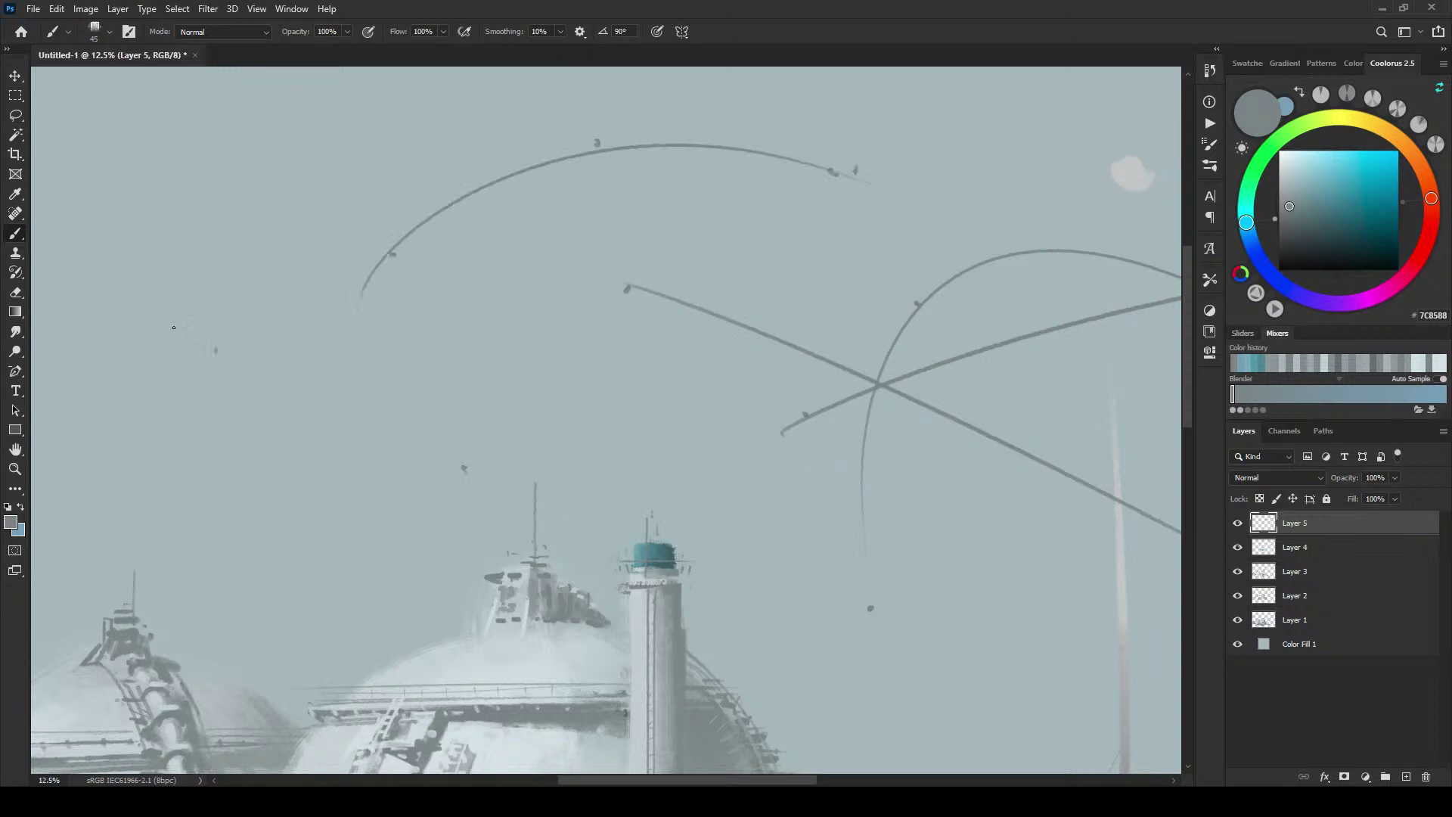
pyautogui.moveTo(390, 452); pyautogui.dragTo(677, 363)
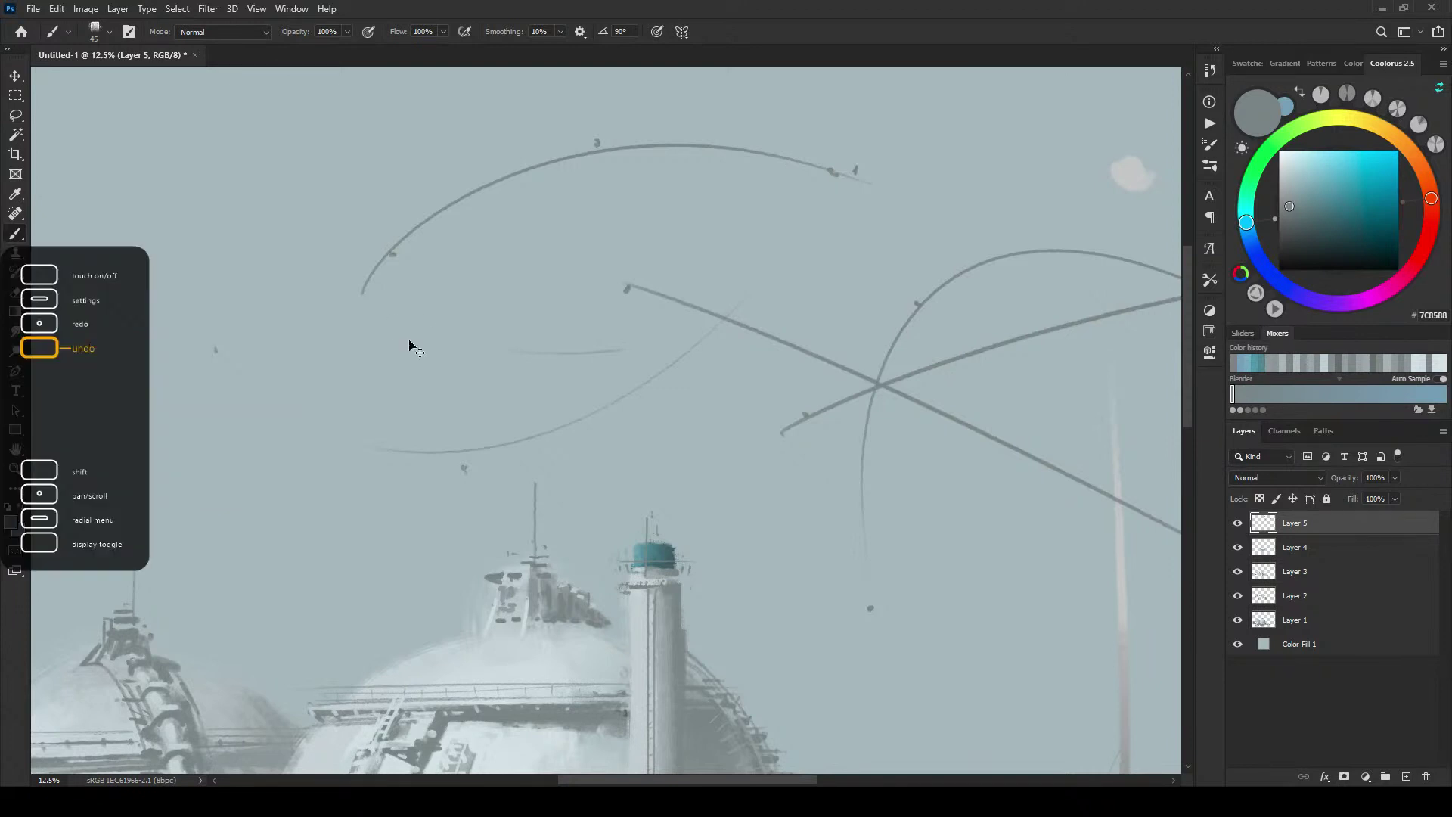
pyautogui.hotkey('ctrl', 'z')
pyautogui.hotkey('ctrl', 'z')
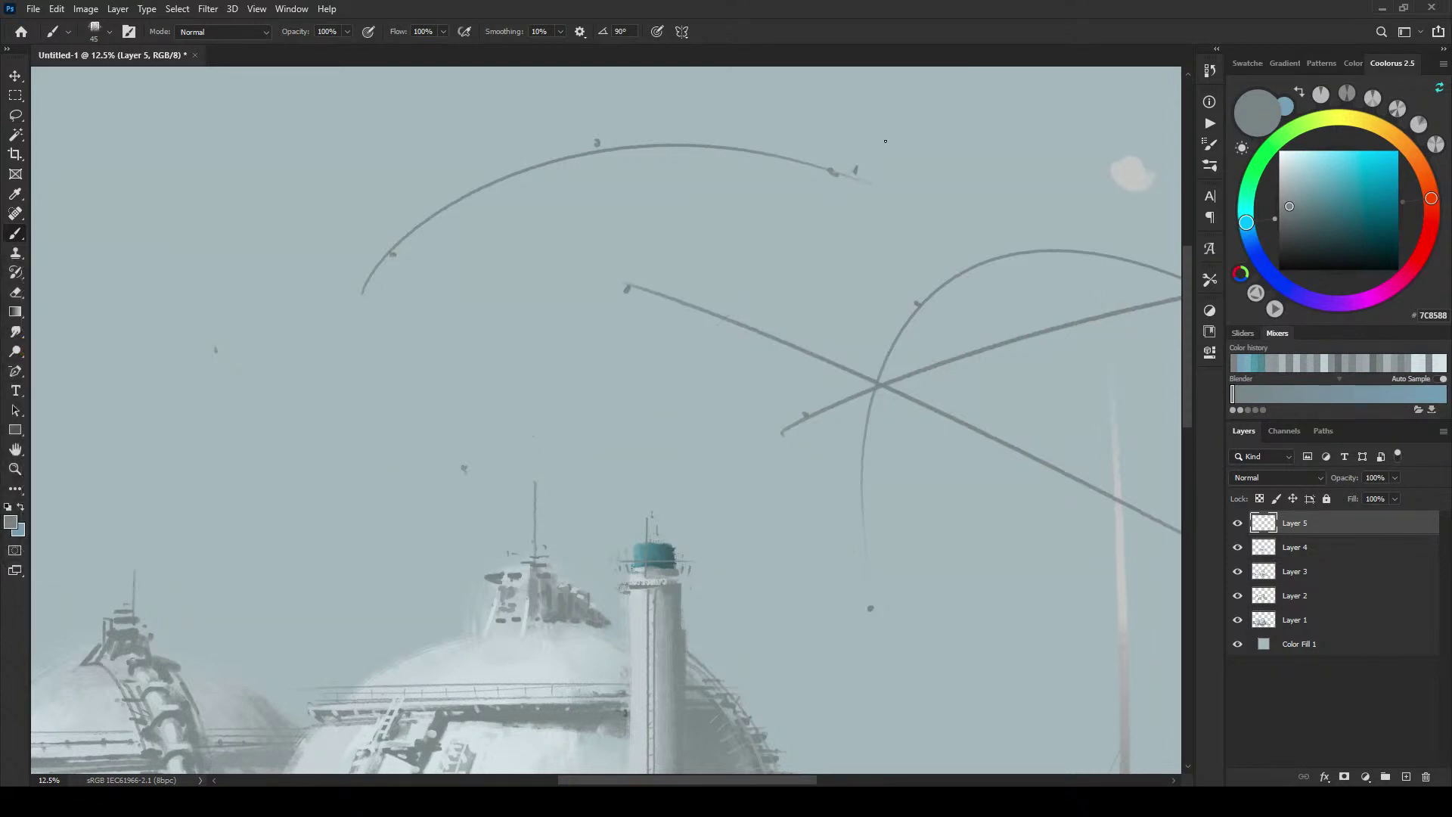
# Step: Draw two long straight practice lines through the pairs of dots above the tanks, undoing the curve that misses
pyautogui.moveTo(885, 141); pyautogui.dragTo(454, 520)
pyautogui.hotkey('ctrl', 'z')
pyautogui.moveTo(172, 320); pyautogui.dragTo(571, 556)
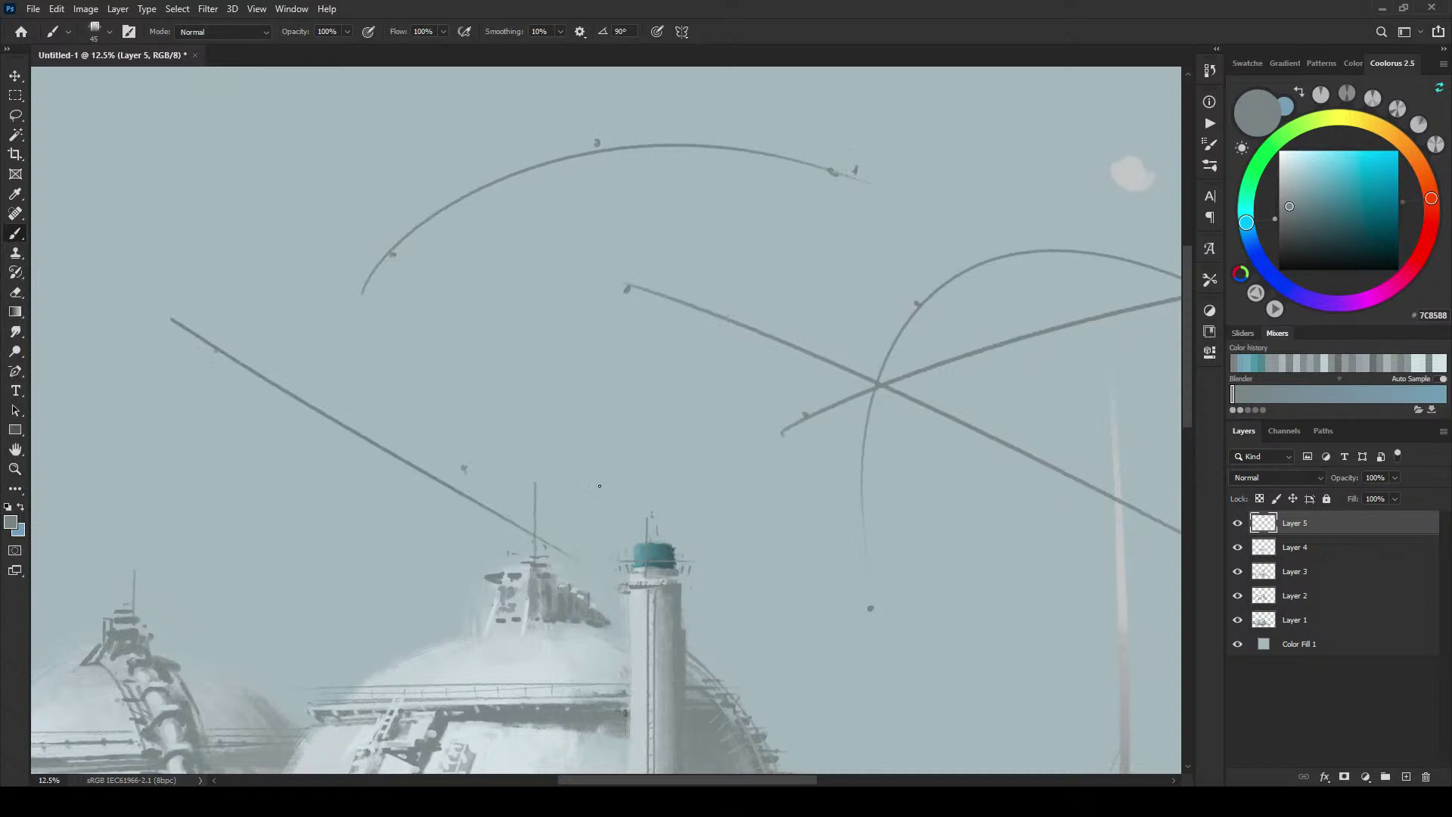
pyautogui.moveTo(422, 514)
pyautogui.mouseDown()
pyautogui.moveTo(767, 229)
pyautogui.moveTo(937, 114)
pyautogui.mouseUp()
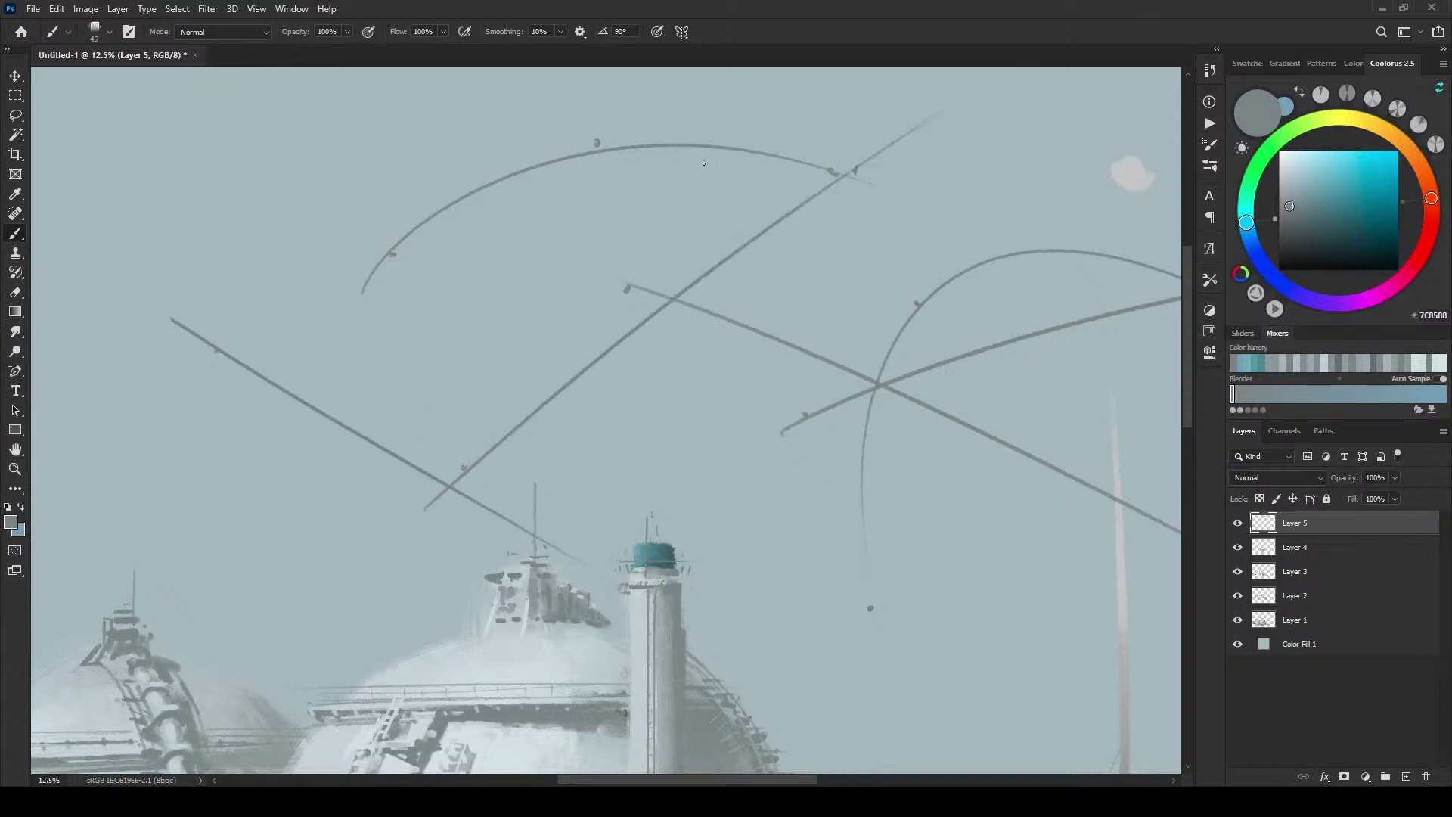
# Step: Draw sagging practice curves through the three dots above the tanks, undoing the ones that miss
pyautogui.moveTo(234, 361)
pyautogui.mouseDown()
pyautogui.moveTo(424, 416)
pyautogui.moveTo(794, 170)
pyautogui.mouseUp()
pyautogui.hotkey('ctrl', 'z')
pyautogui.moveTo(199, 333)
pyautogui.mouseDown()
pyautogui.moveTo(737, 269)
pyautogui.moveTo(808, 167)
pyautogui.moveTo(254, 437)
pyautogui.mouseUp()
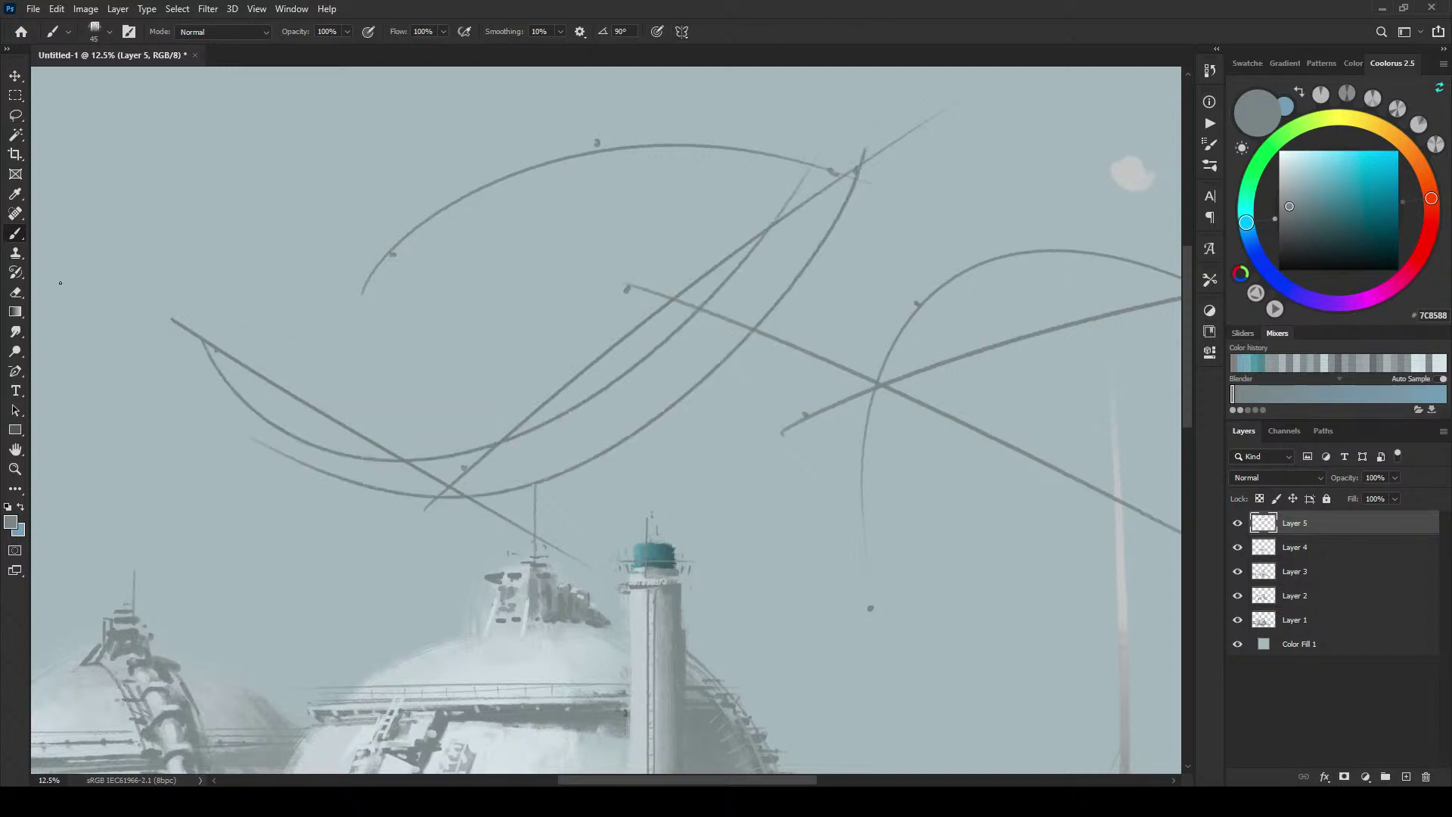
pyautogui.hotkey('ctrl', 'z')
pyautogui.moveTo(212, 354)
pyautogui.mouseDown()
pyautogui.moveTo(692, 329)
pyautogui.moveTo(850, 170)
pyautogui.mouseUp()
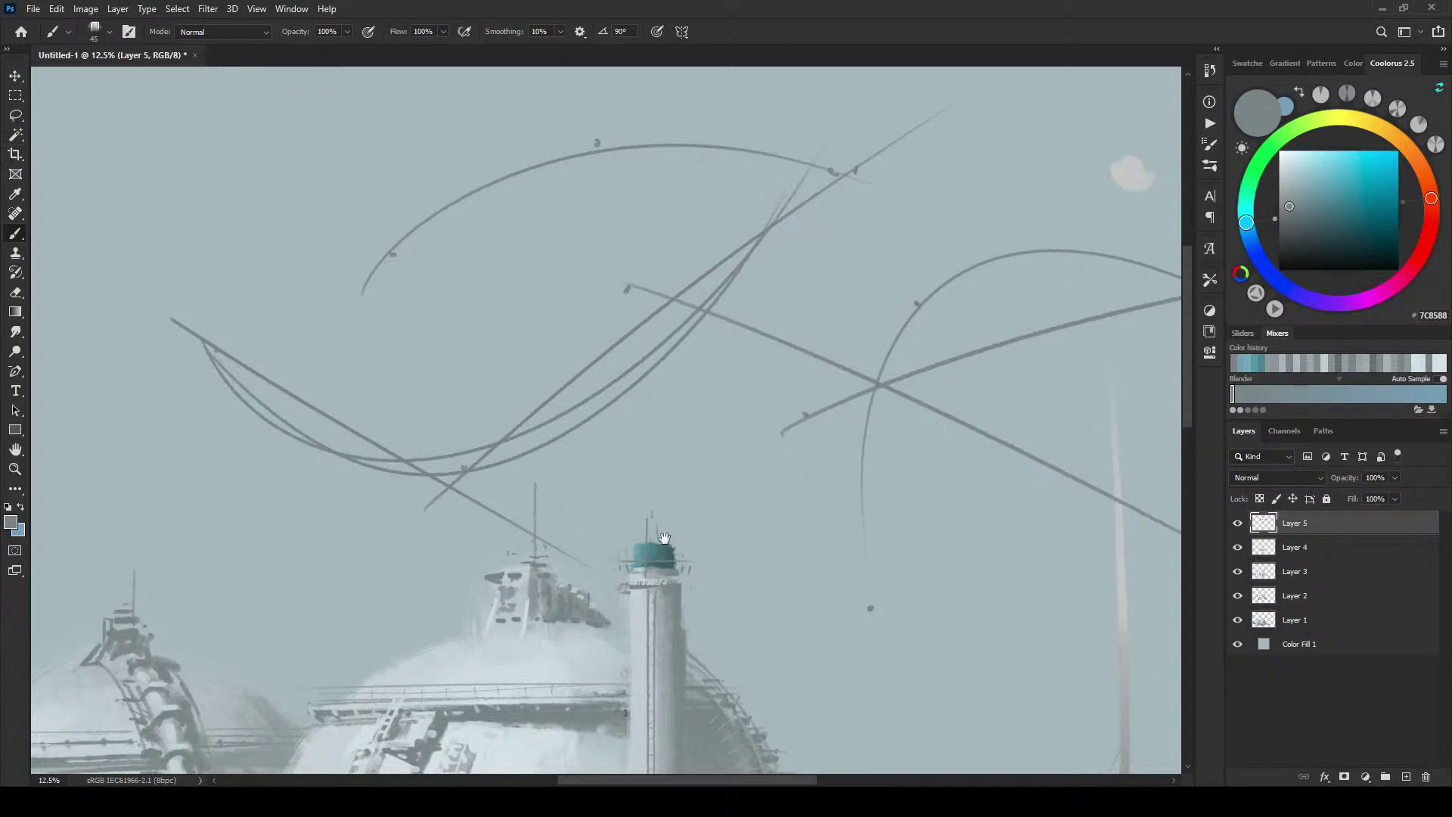
# Step: Hide the practice-stroke layer and compare the large tank with and without the blue stripe layer
pyautogui.moveTo(742, 447); pyautogui.dragTo(504, 562)
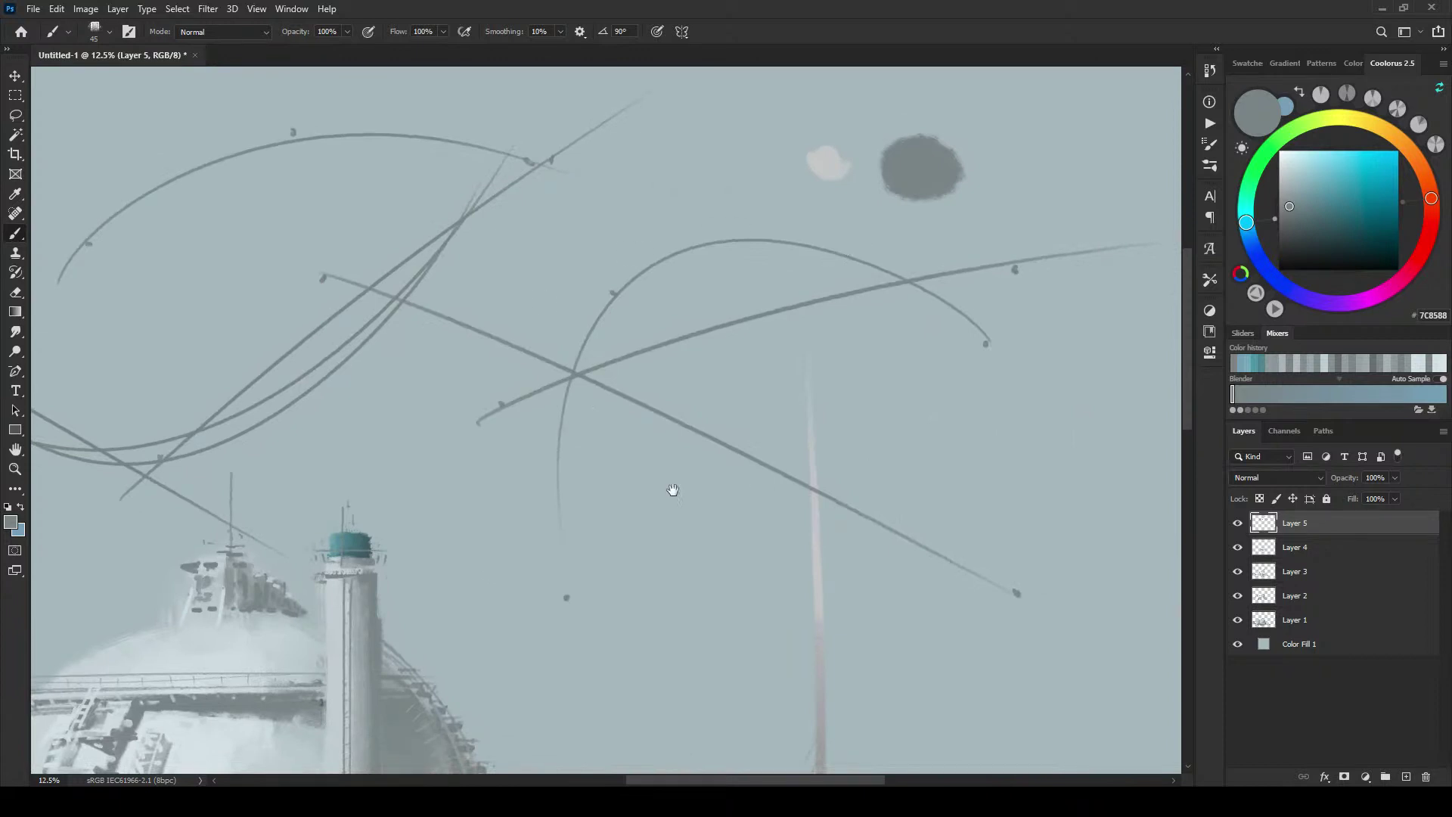
pyautogui.moveTo(673, 490); pyautogui.dragTo(507, 355)
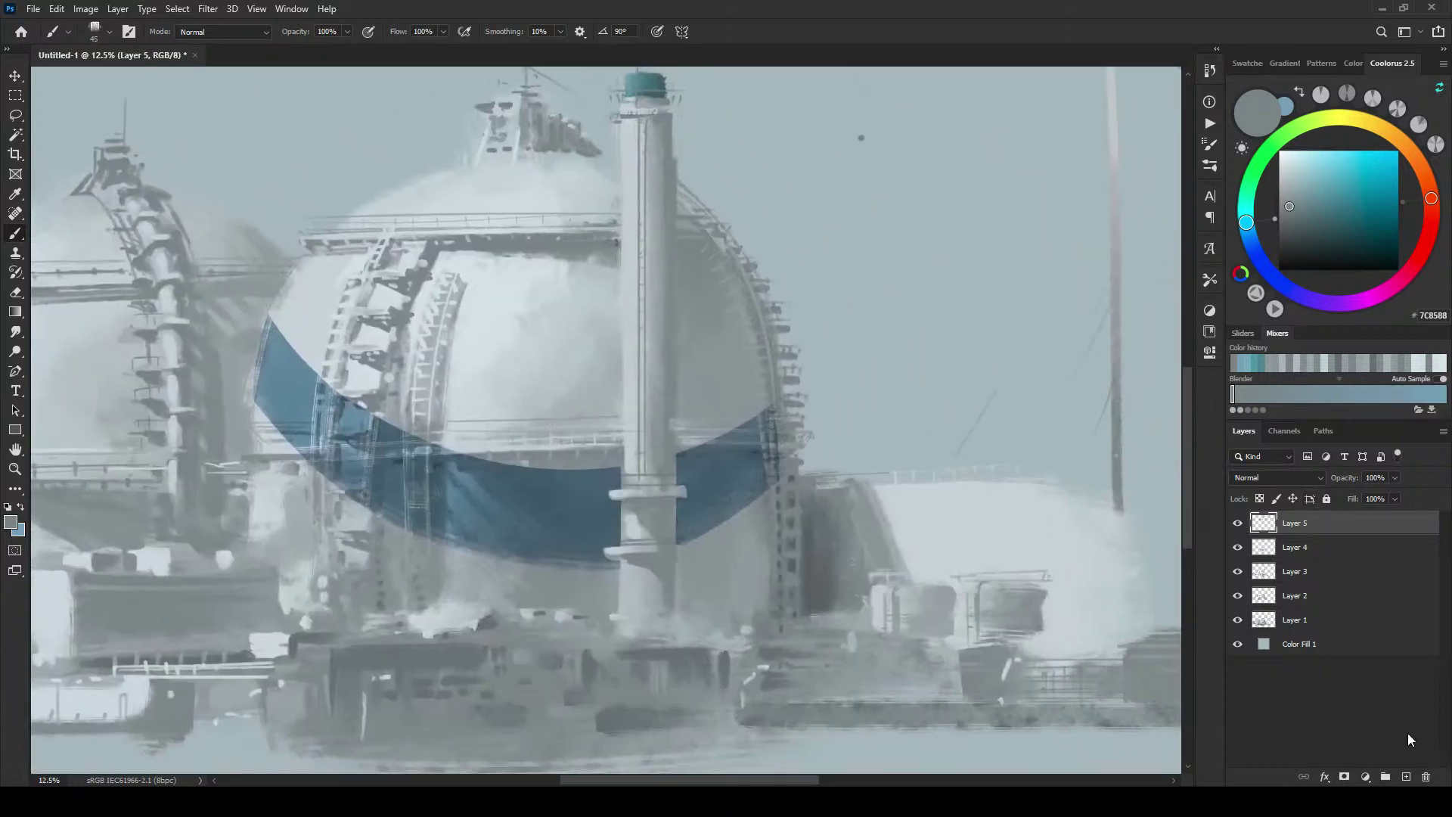
pyautogui.click(1237, 522)
pyautogui.click(1237, 547)
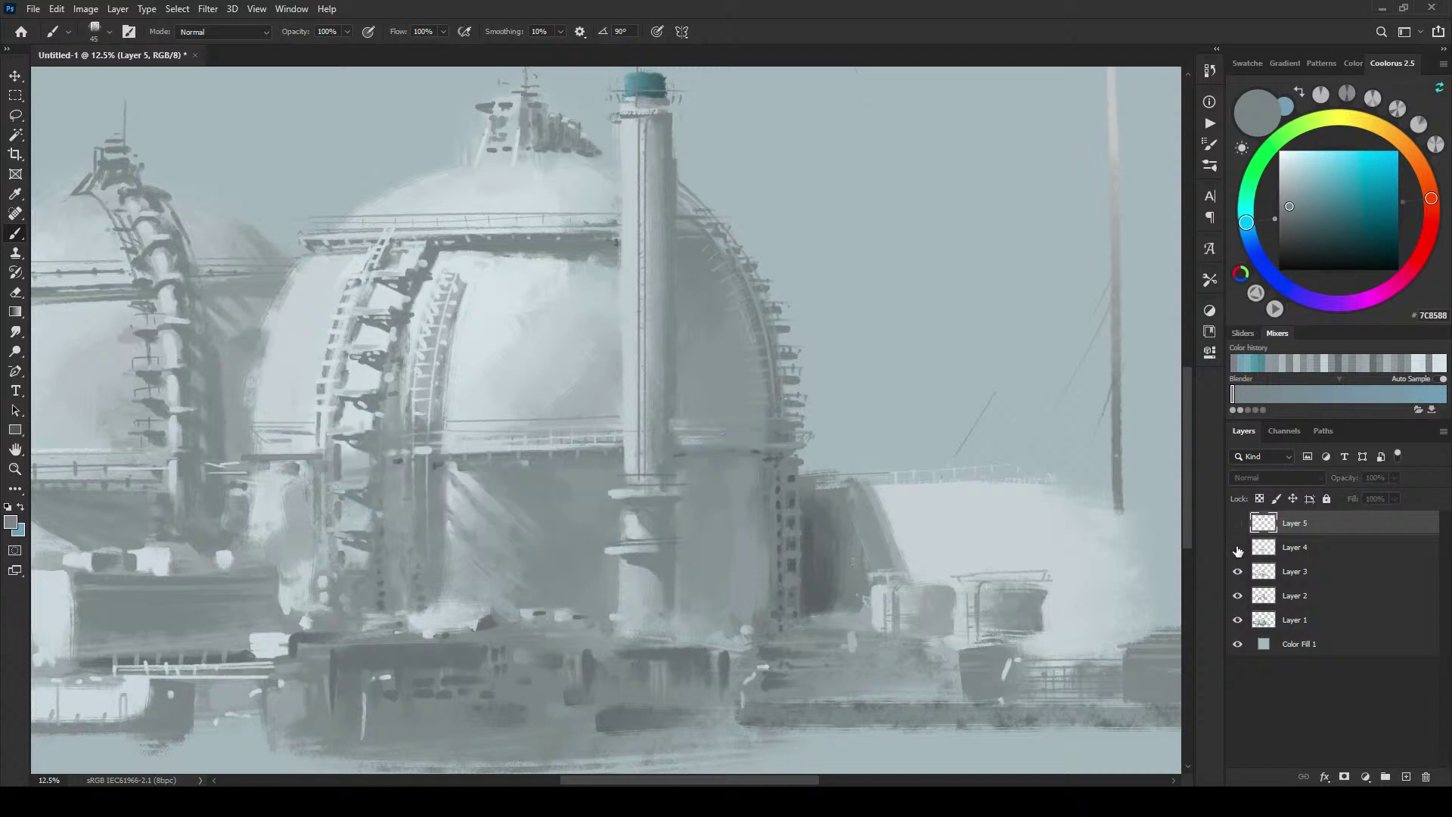
pyautogui.click(1237, 547)
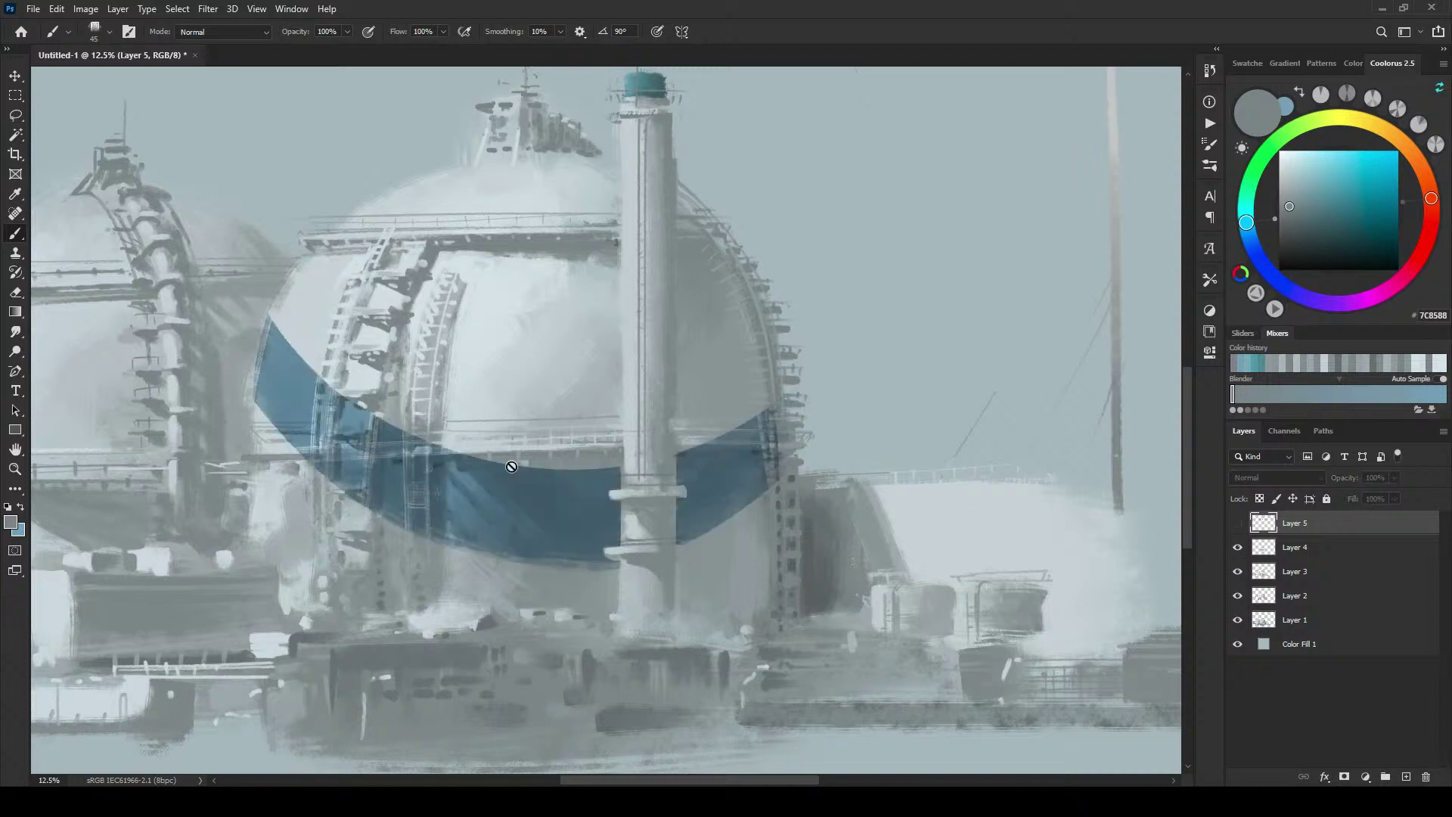
# Step: Add a new layer directly above the stripe layer and sample the teal of the chimney cap as the brush colour
pyautogui.click(1268, 555)
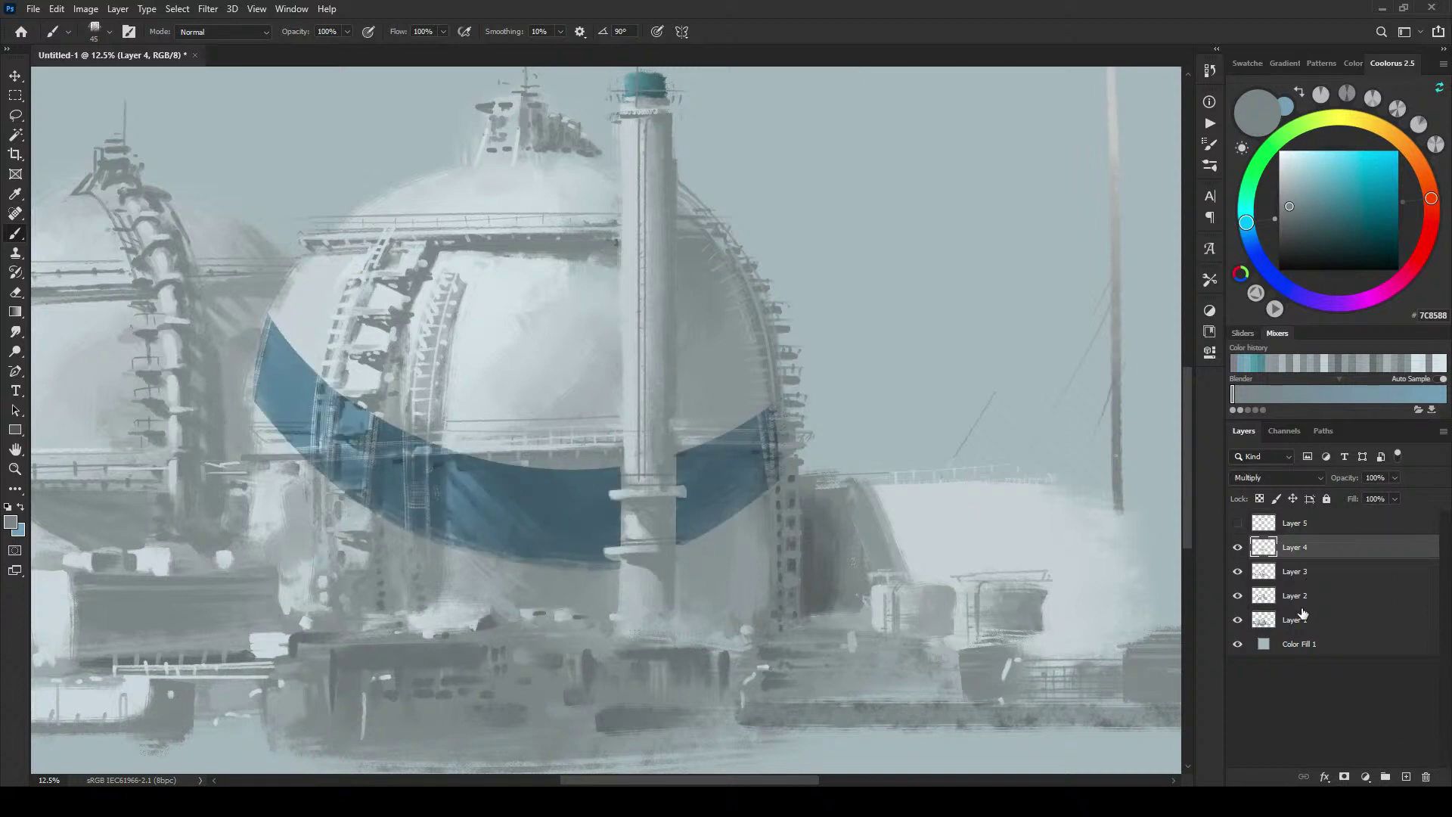
pyautogui.click(1405, 777)
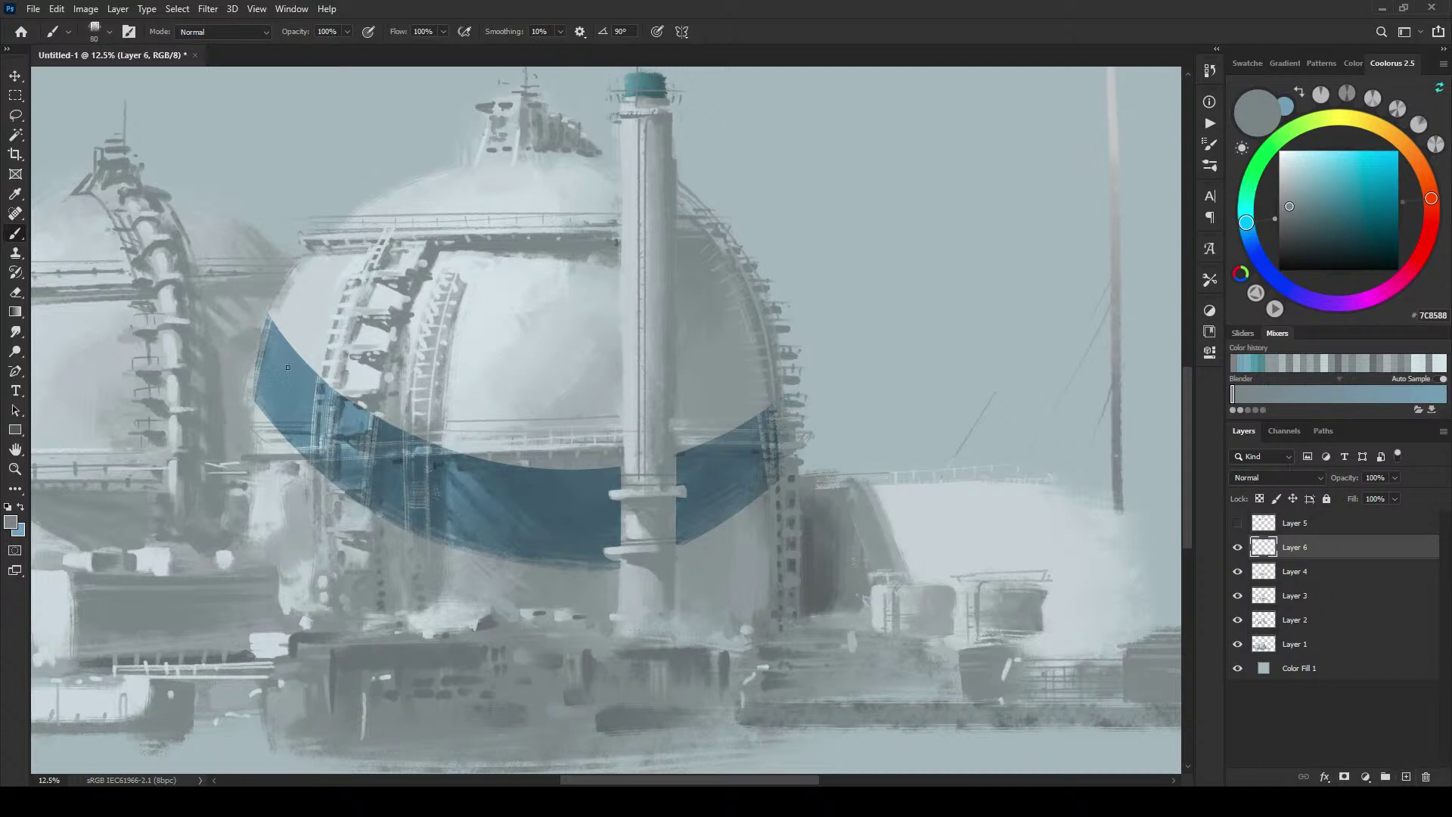
pyautogui.keyDown('alt'); pyautogui.click(652, 81); pyautogui.keyUp('alt')
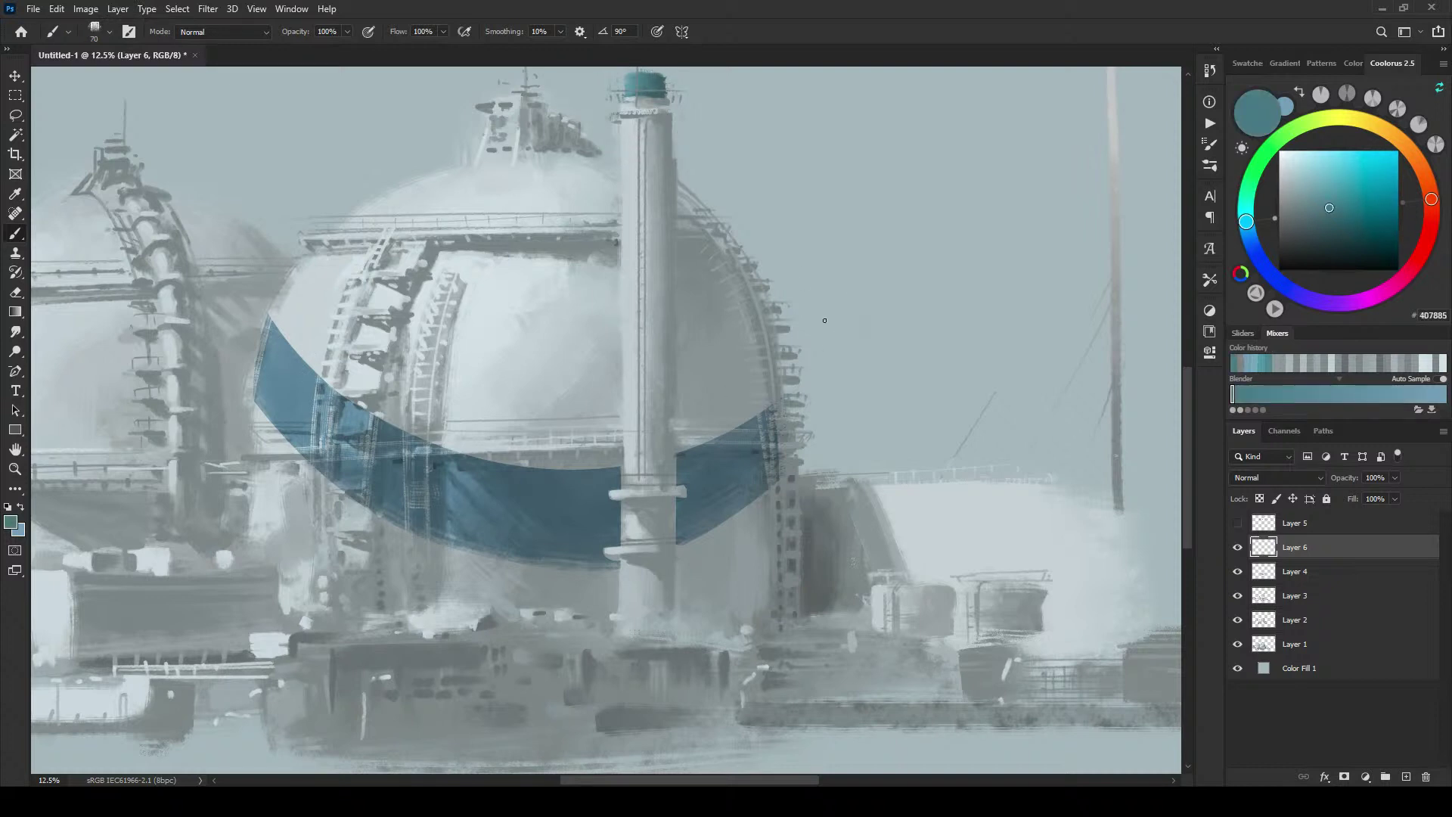
# Step: Paint a teal curve along the stripe's upper edge across the large tank, undoing the strokes that stray from it
pyautogui.moveTo(265, 274); pyautogui.dragTo(897, 227)
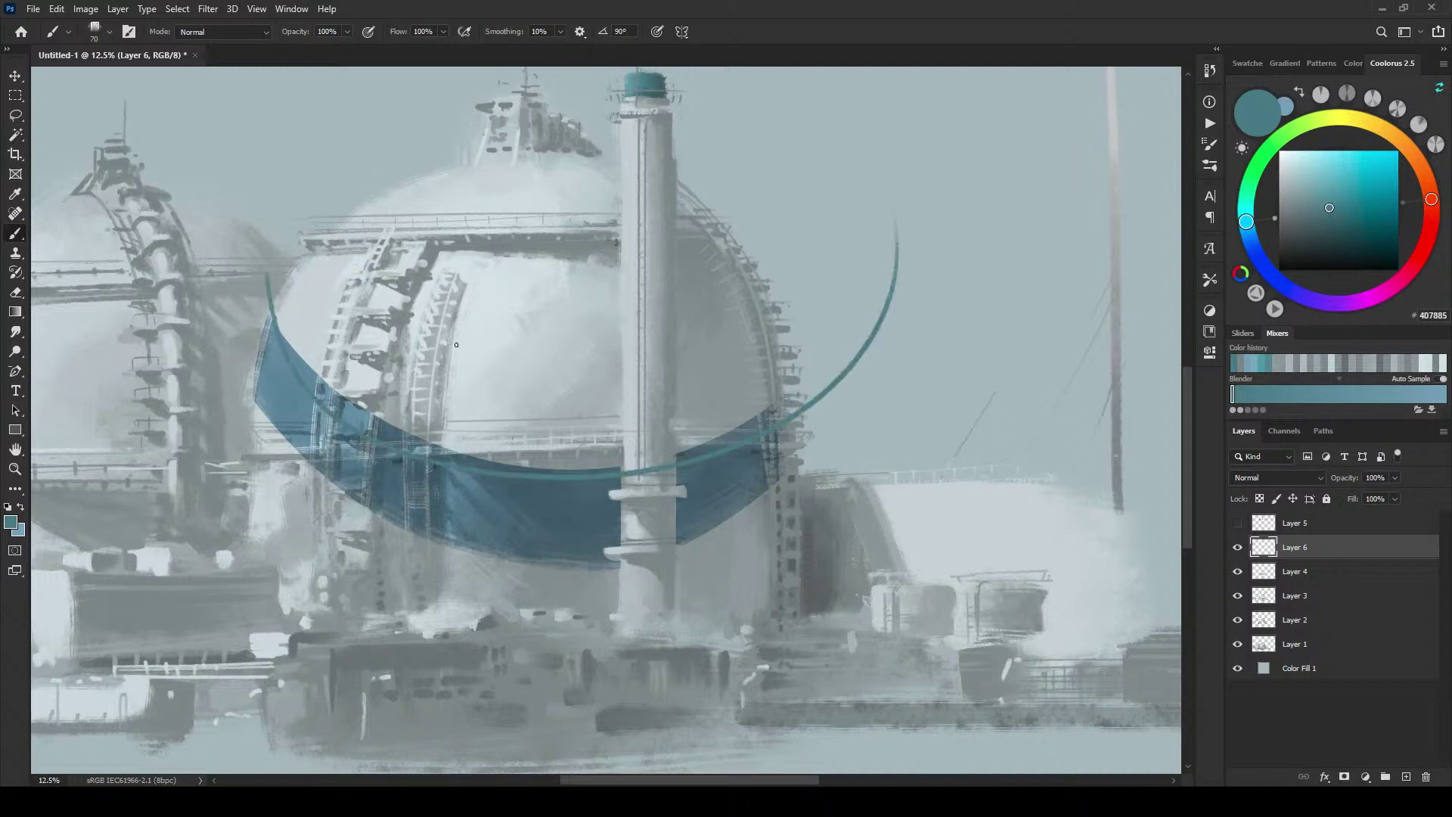
pyautogui.hotkey('ctrl', 'z')
pyautogui.moveTo(269, 282)
pyautogui.mouseDown()
pyautogui.moveTo(397, 434)
pyautogui.moveTo(826, 217)
pyautogui.mouseUp()
pyautogui.hotkey('ctrl', 'z')
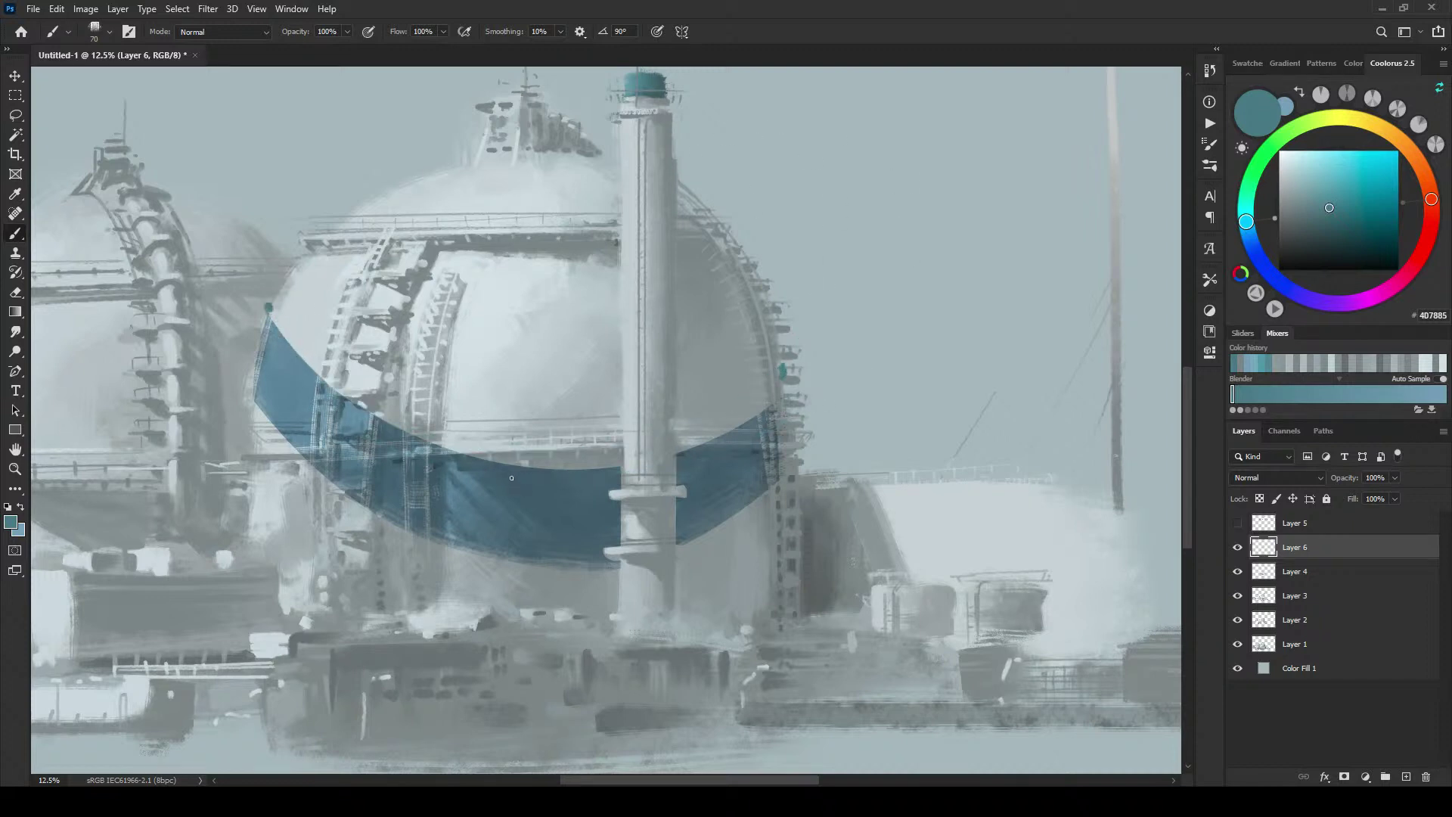
pyautogui.moveTo(272, 270)
pyautogui.mouseDown()
pyautogui.moveTo(779, 362)
pyautogui.moveTo(815, 285)
pyautogui.mouseUp()
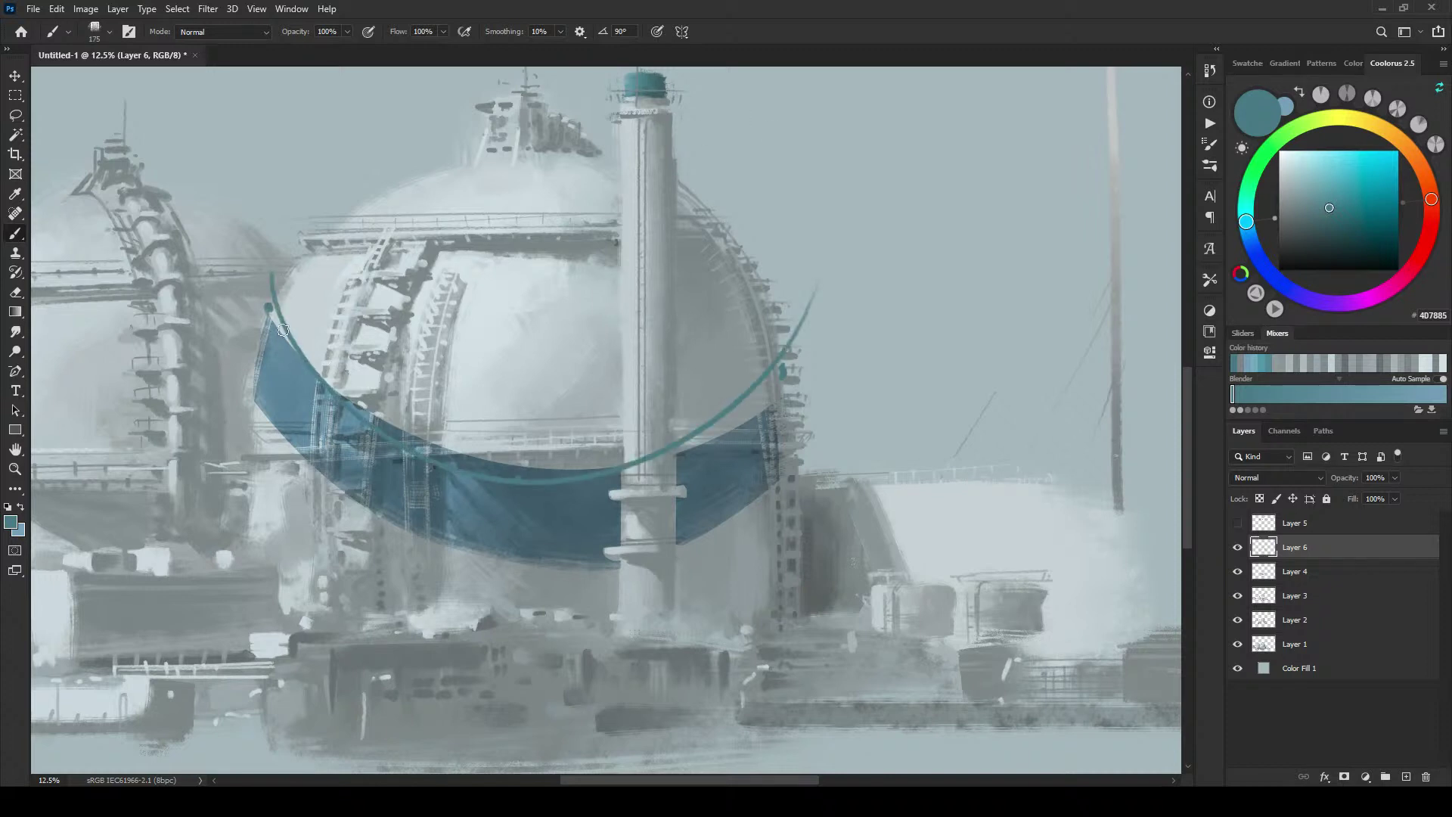
# Step: Thicken the teal at the stripe's left tip and along its upper edge to the right of the chimney
pyautogui.press(']')
pyautogui.moveTo(266, 310); pyautogui.dragTo(287, 349)
pyautogui.press('[')
pyautogui.moveTo(683, 452)
pyautogui.mouseDown()
pyautogui.moveTo(773, 367)
pyautogui.moveTo(773, 400)
pyautogui.mouseUp()
pyautogui.press(']')
pyautogui.press(']')
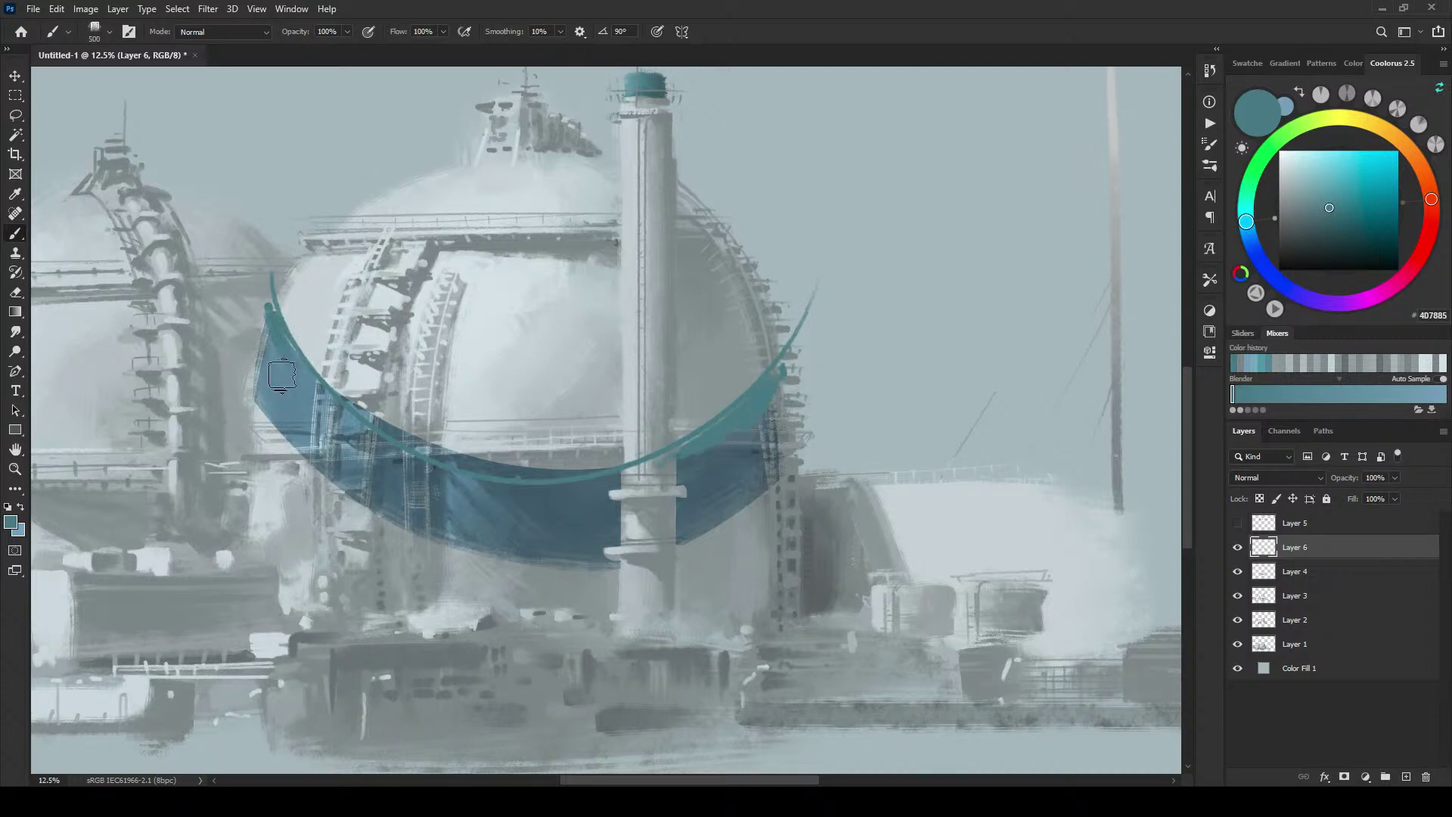
# Step: Fill the stripe's left end with teal and trace its lower edge with a thin teal line
pyautogui.press('[')
pyautogui.press('[')
pyautogui.press('[')
pyautogui.press('[')
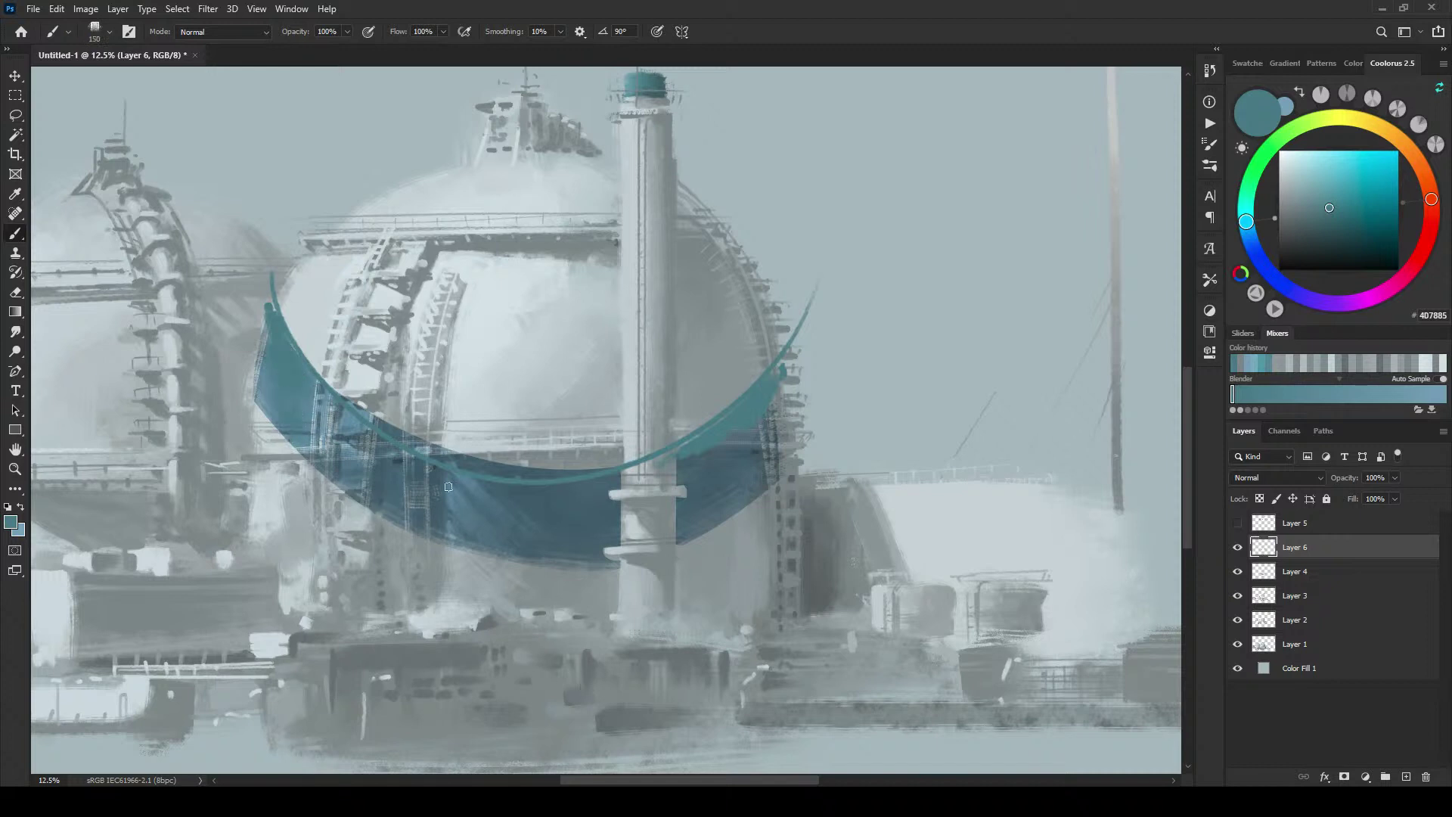
pyautogui.moveTo(255, 348)
pyautogui.mouseDown()
pyautogui.moveTo(281, 434)
pyautogui.moveTo(393, 541)
pyautogui.mouseUp()
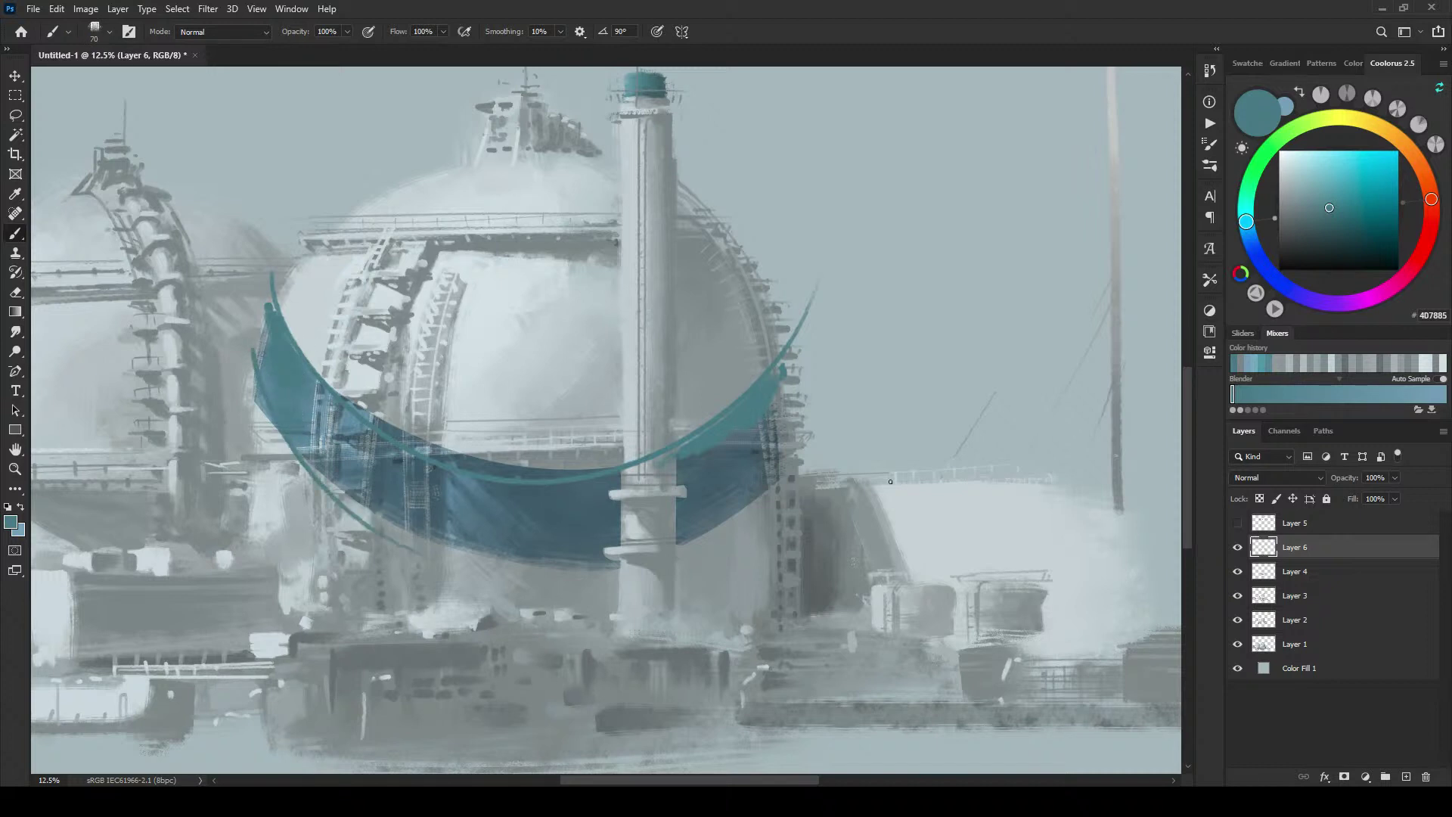
pyautogui.moveTo(257, 397); pyautogui.dragTo(424, 539)
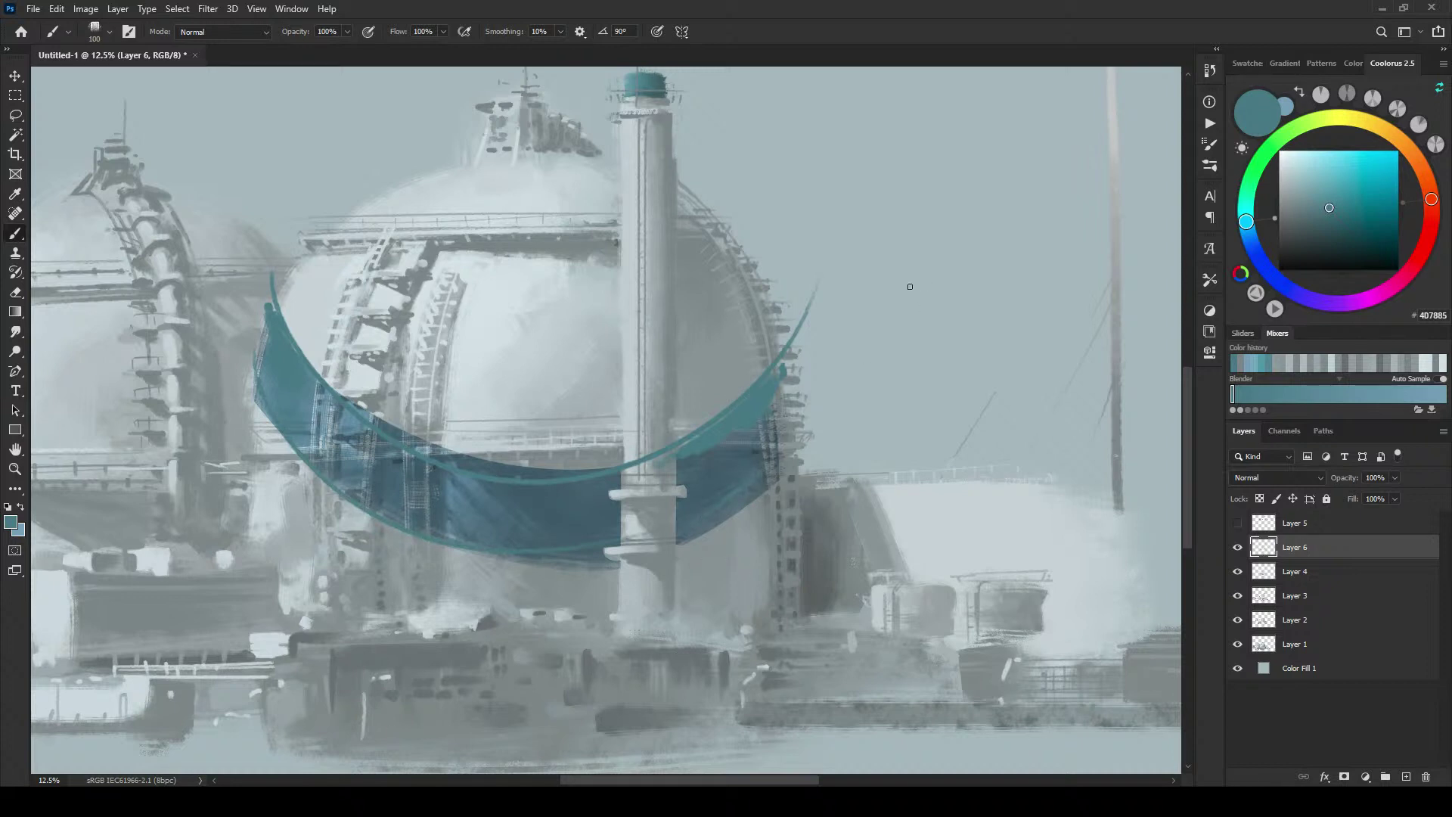
# Step: Try merging the teal layer into the stripe layer below, and undo the merge
pyautogui.rightClick(1312, 548)
pyautogui.click(1175, 595)
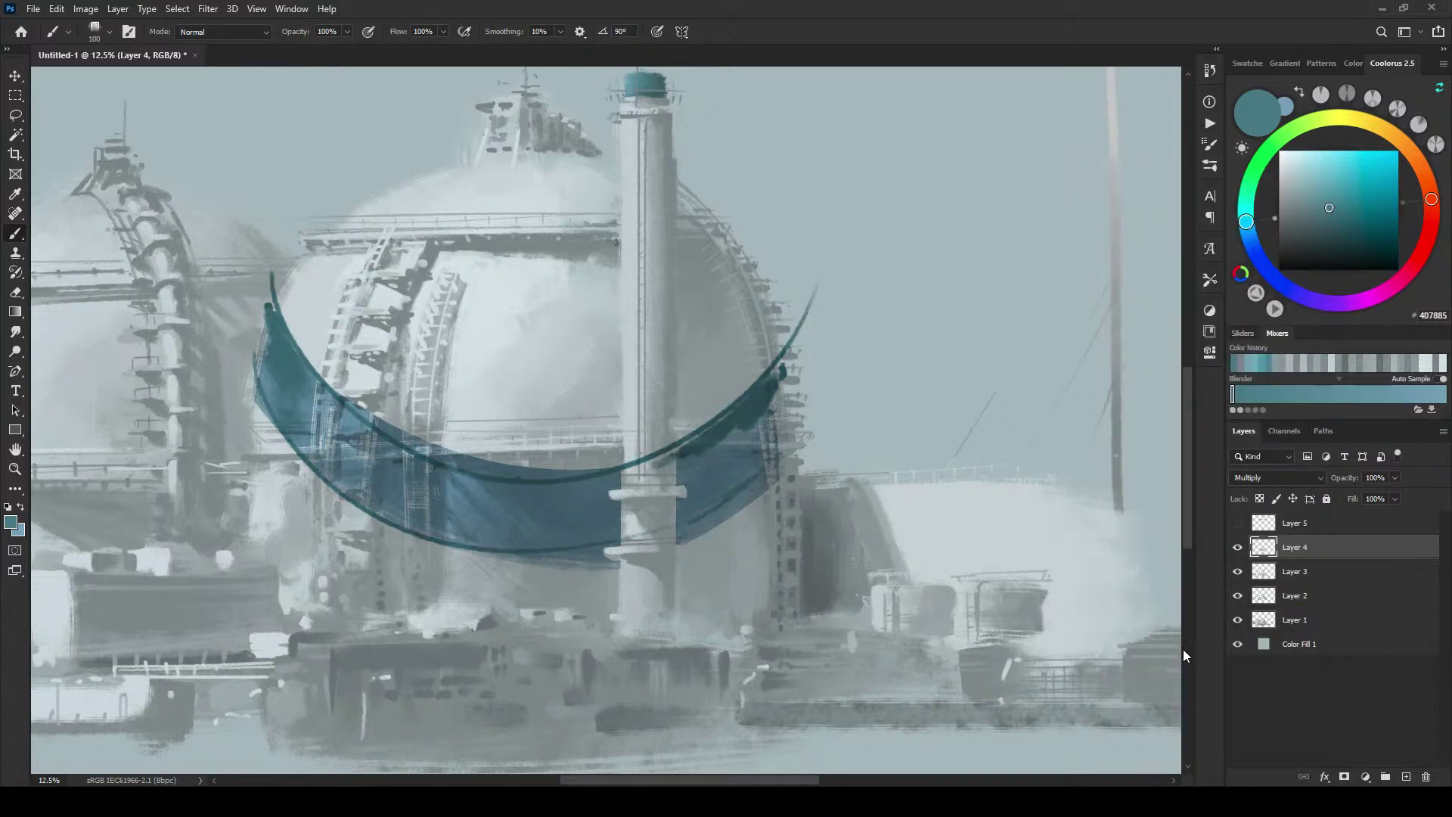
pyautogui.hotkey('ctrl', 'z')
# Step: Compare the tank with and without the teal layer, and clear the teal overspill outside the tank's left and right edges
pyautogui.click(1238, 549)
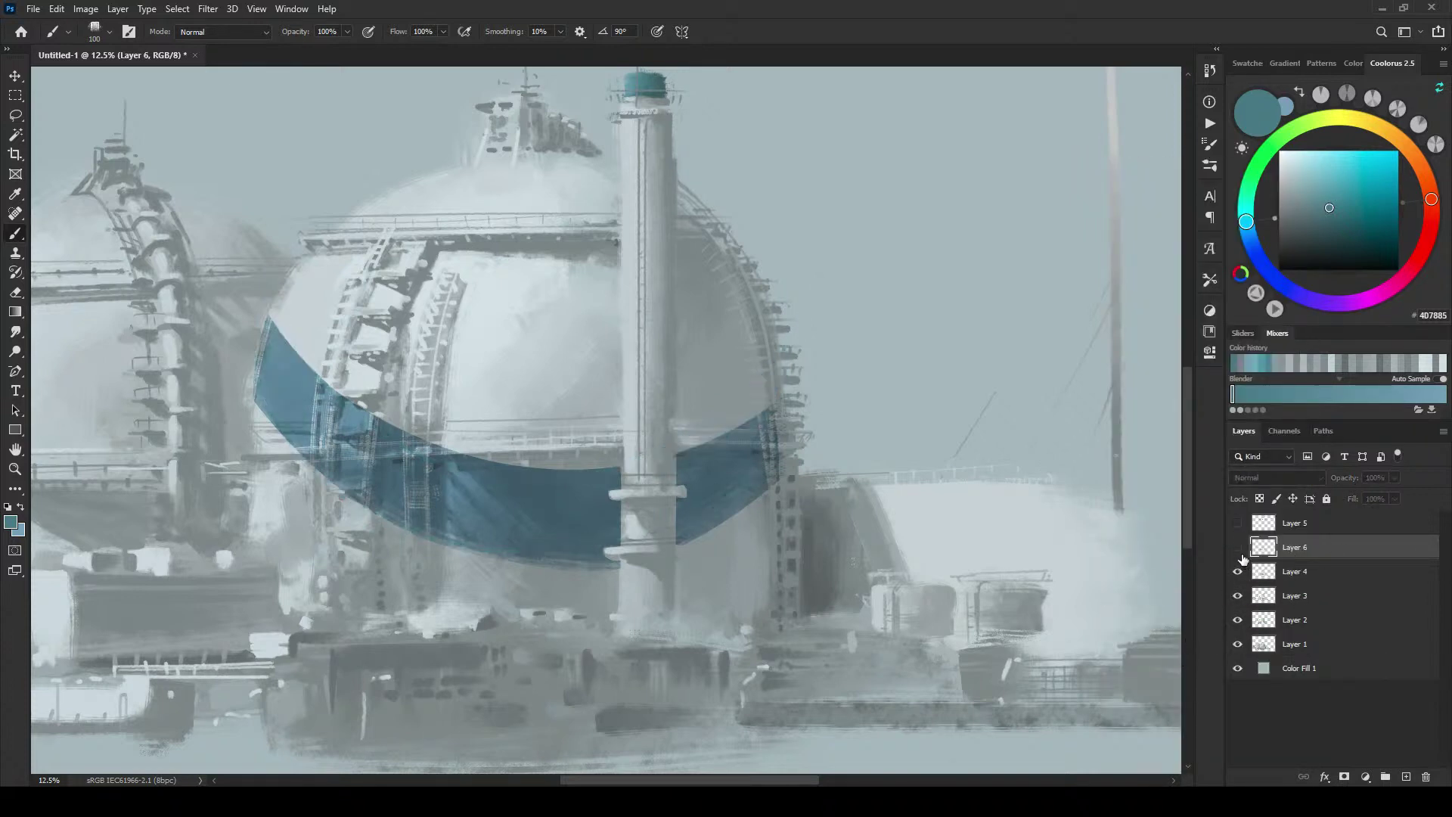
pyautogui.click(1238, 549)
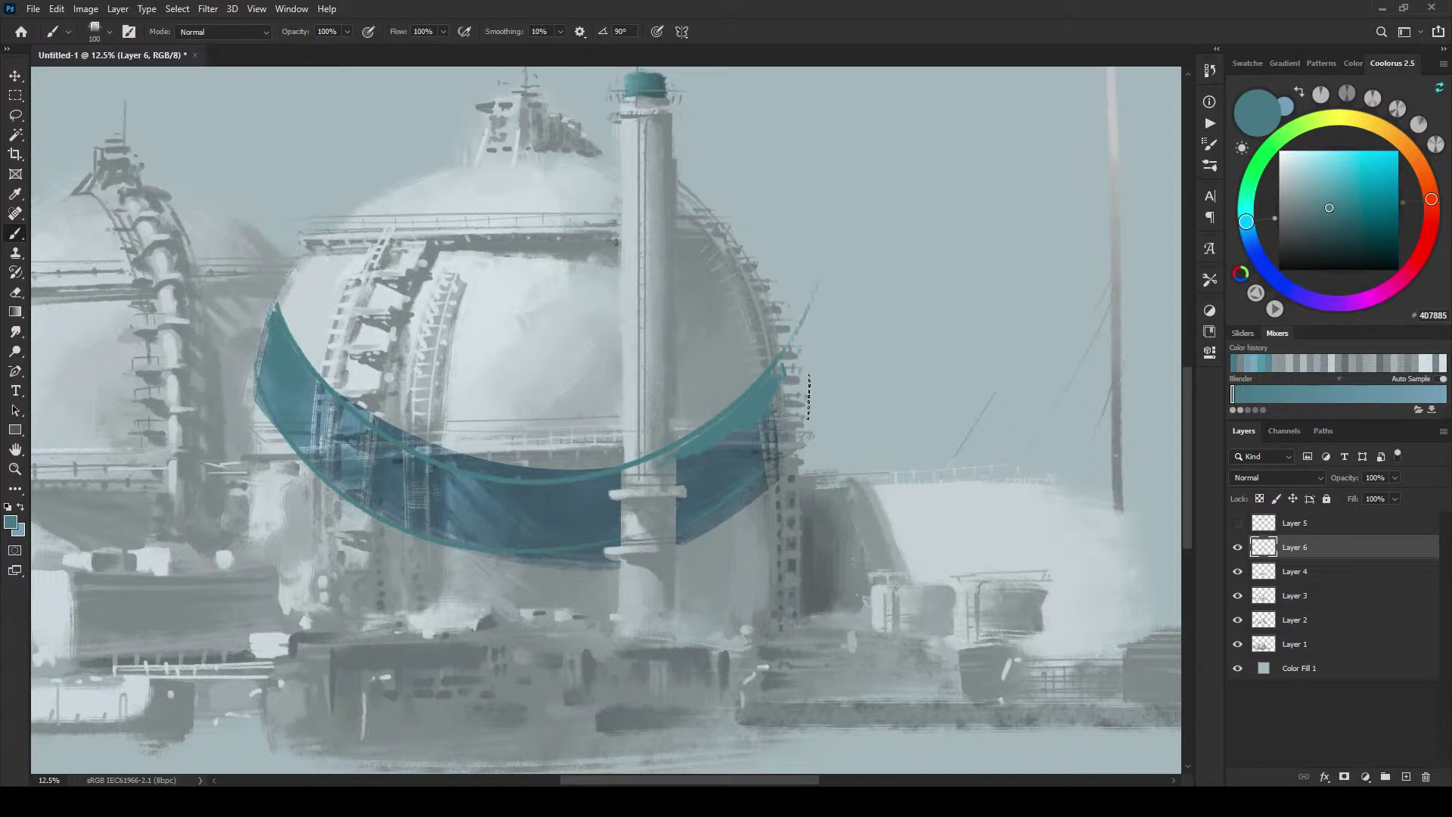
pyautogui.hotkey('ctrl', 'z')
# Step: Make the blue stripe layer active and switch to the Elliptical Marquee tool
pyautogui.click(1285, 577)
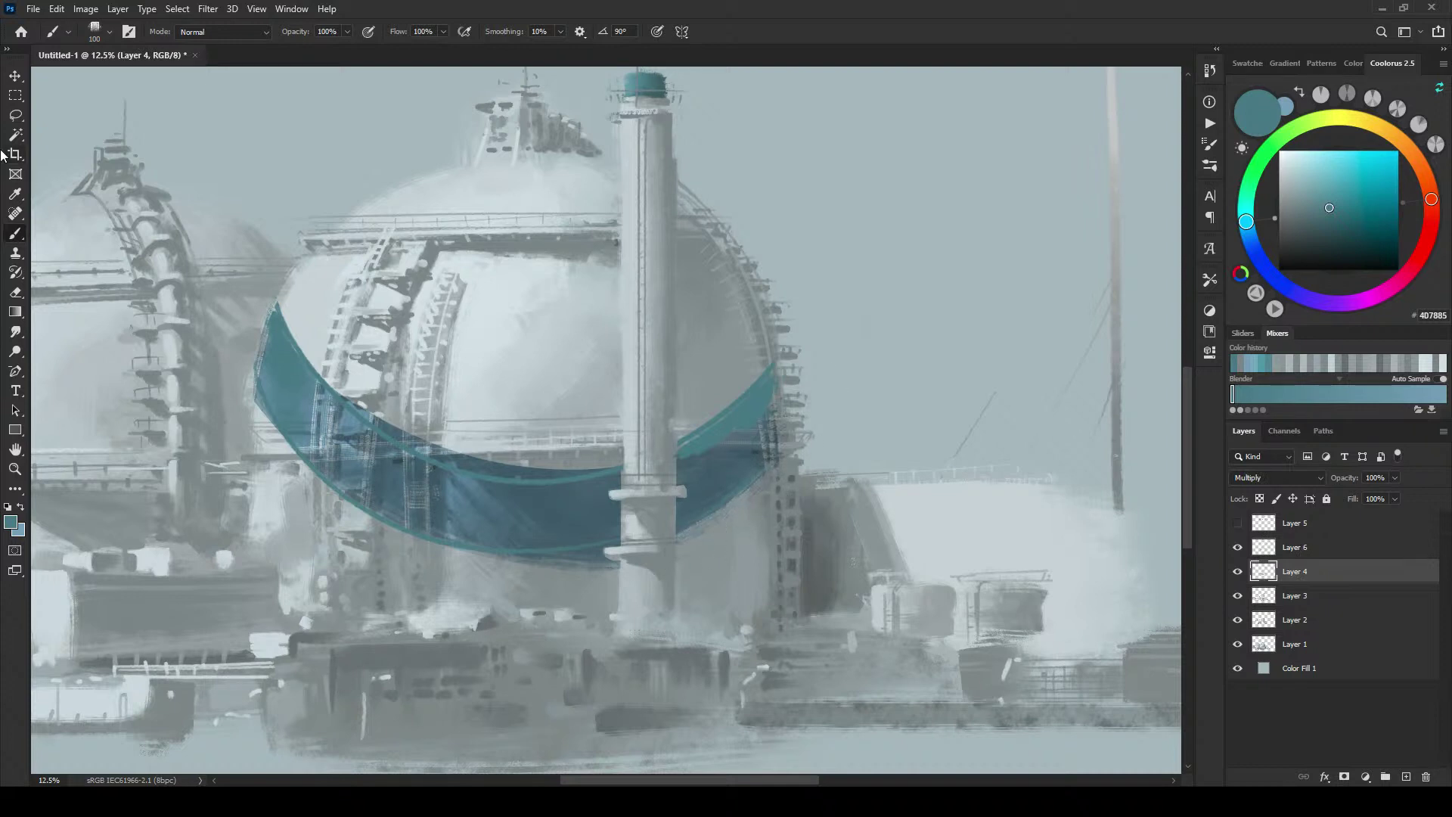
pyautogui.click(15, 96)
pyautogui.click(87, 111)
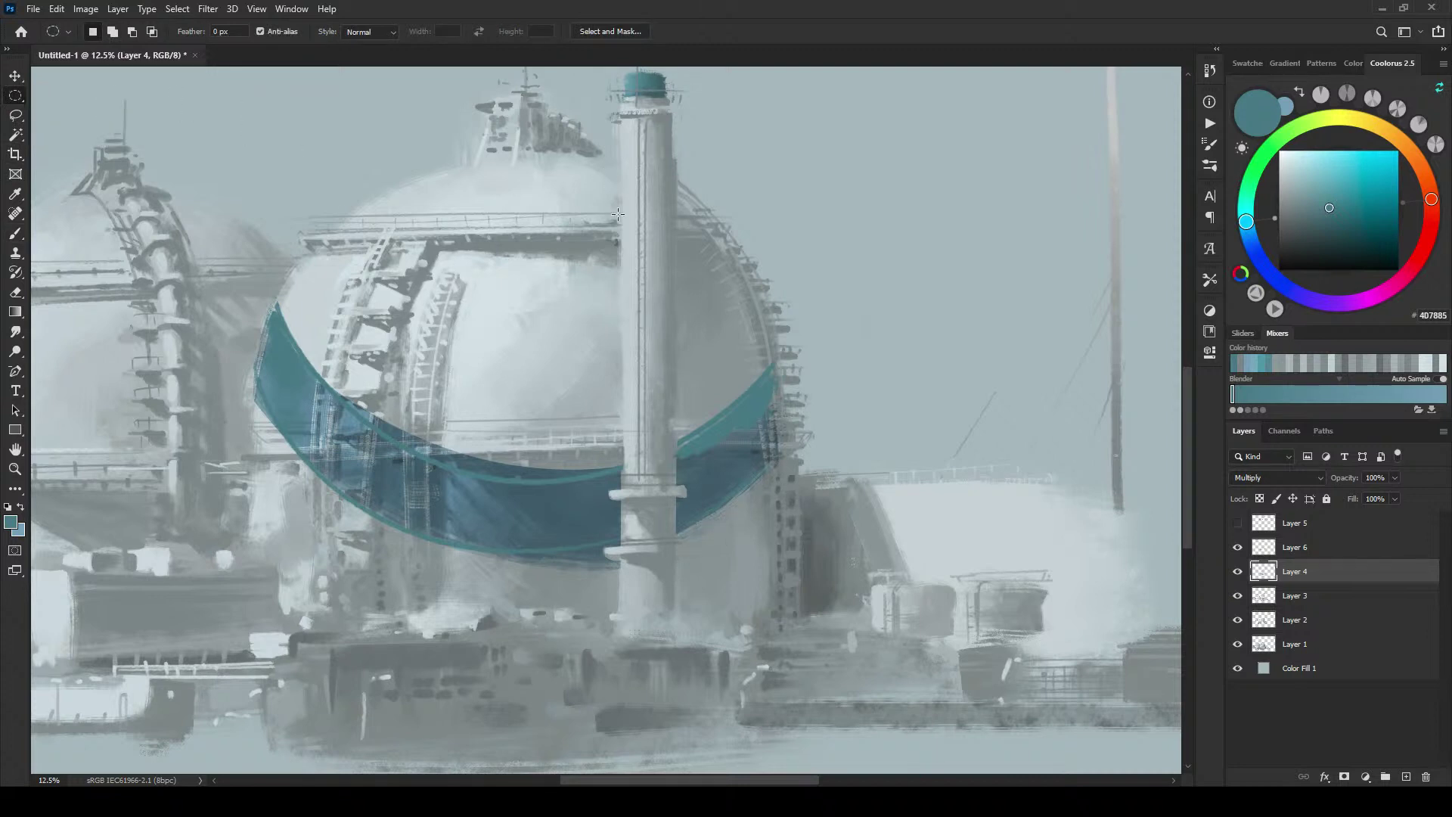
pyautogui.moveTo(452, 261); pyautogui.dragTo(920, 739)
pyautogui.moveTo(793, 502); pyautogui.dragTo(647, 254)
pyautogui.click(907, 290)
# Step: Fit a large elliptical selection to the stripe's upper curve, trim the stripe to clean curved edges, and deselect
pyautogui.moveTo(160, 126); pyautogui.dragTo(808, 665)
pyautogui.moveTo(546, 475); pyautogui.dragTo(643, 290)
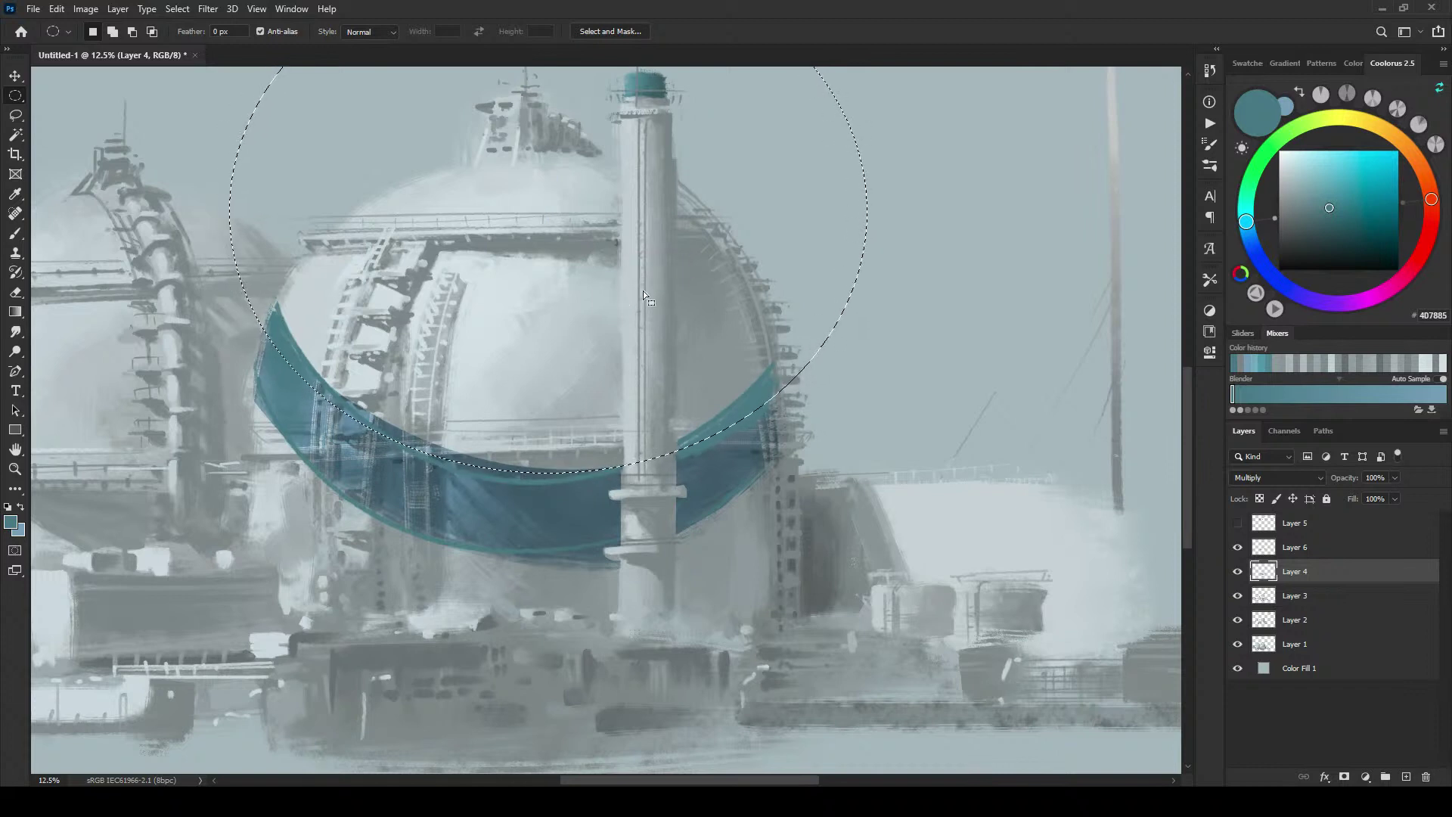
pyautogui.click(903, 340)
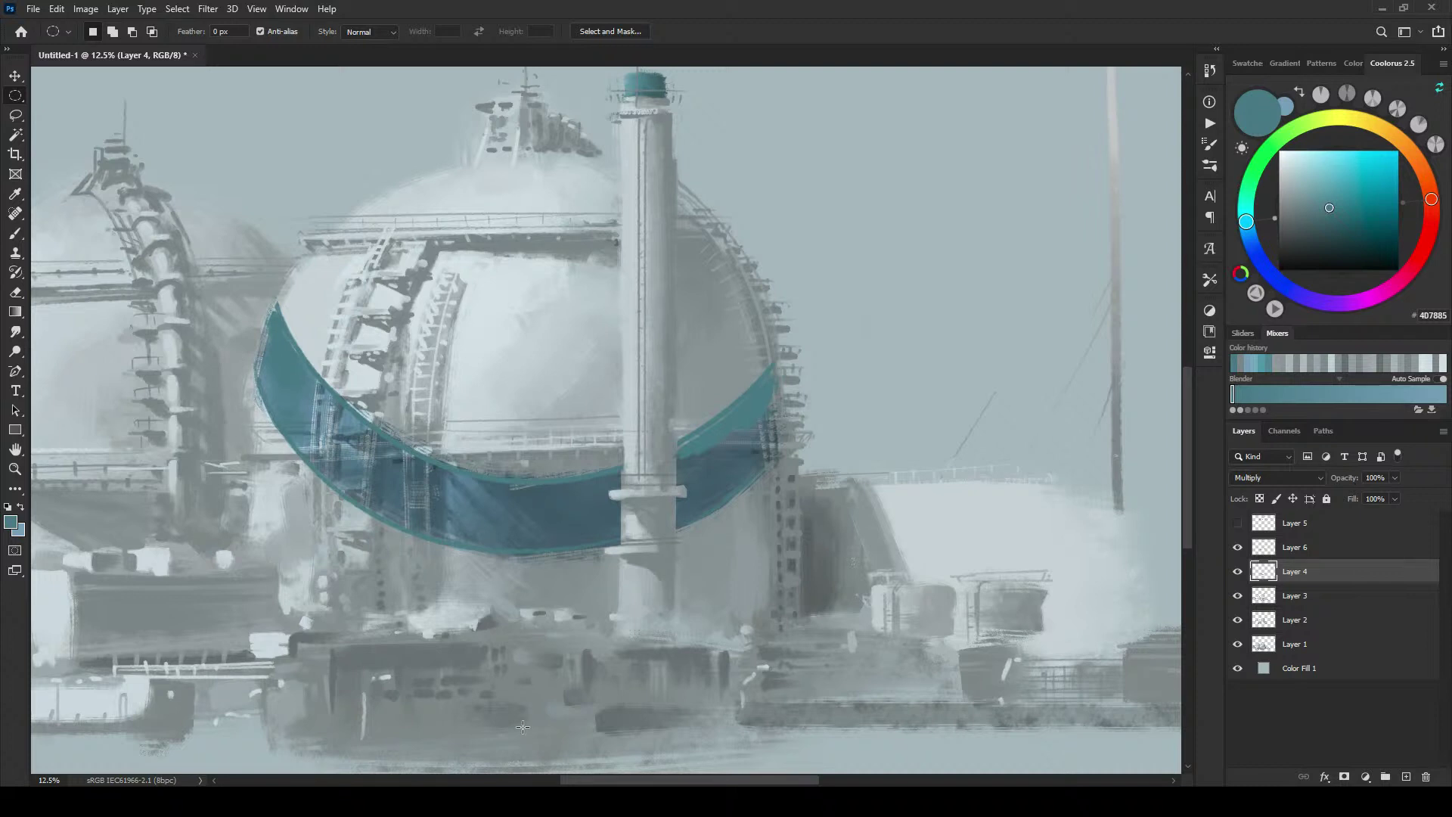
pyautogui.scroll(-10, 522, 732)
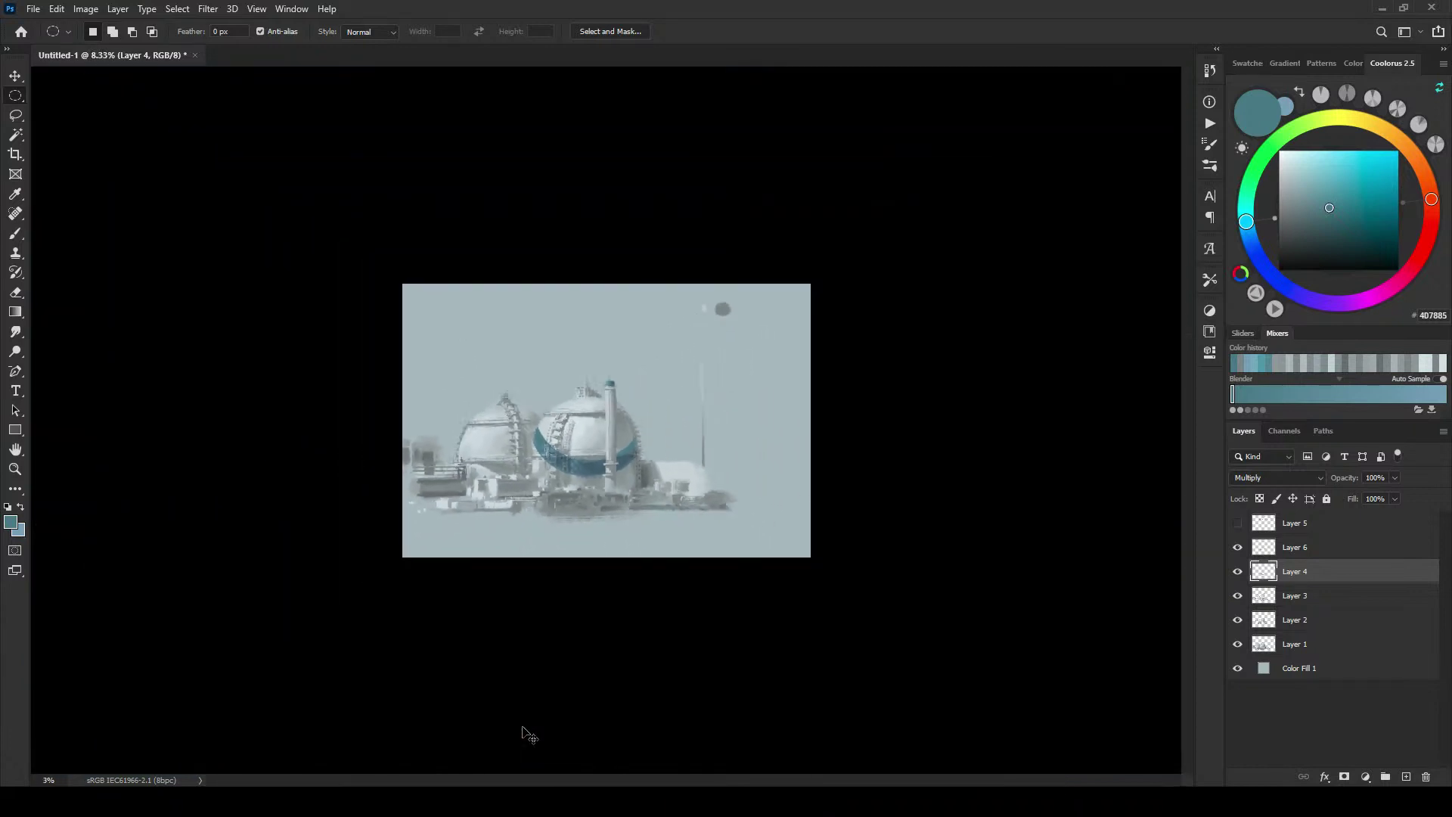
pyautogui.scroll(5, 522, 732)
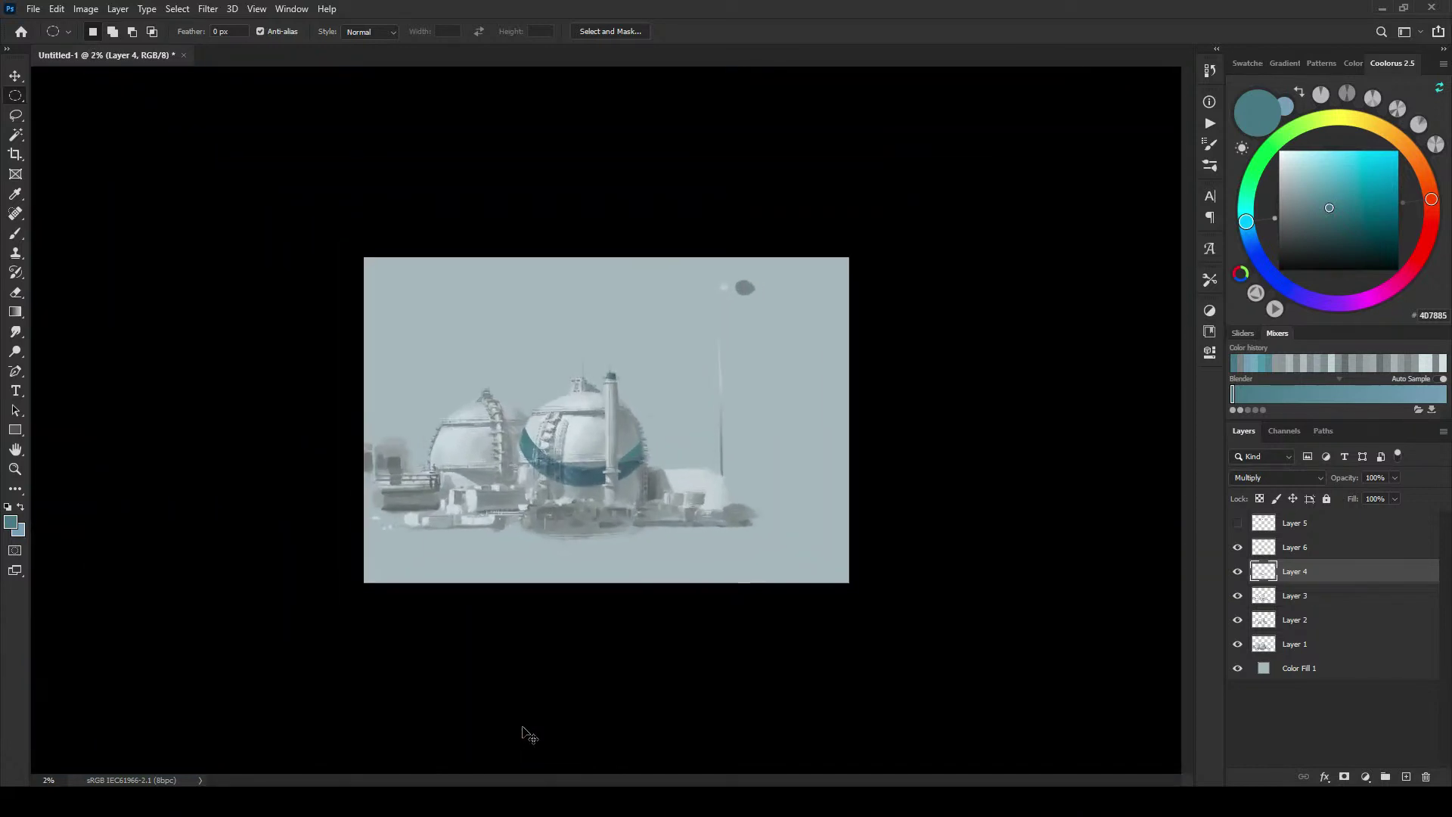
# Step: Group the teal curve layer and the blue stripe layer, and add a layer mask to the group
pyautogui.scroll(4, 522, 729)
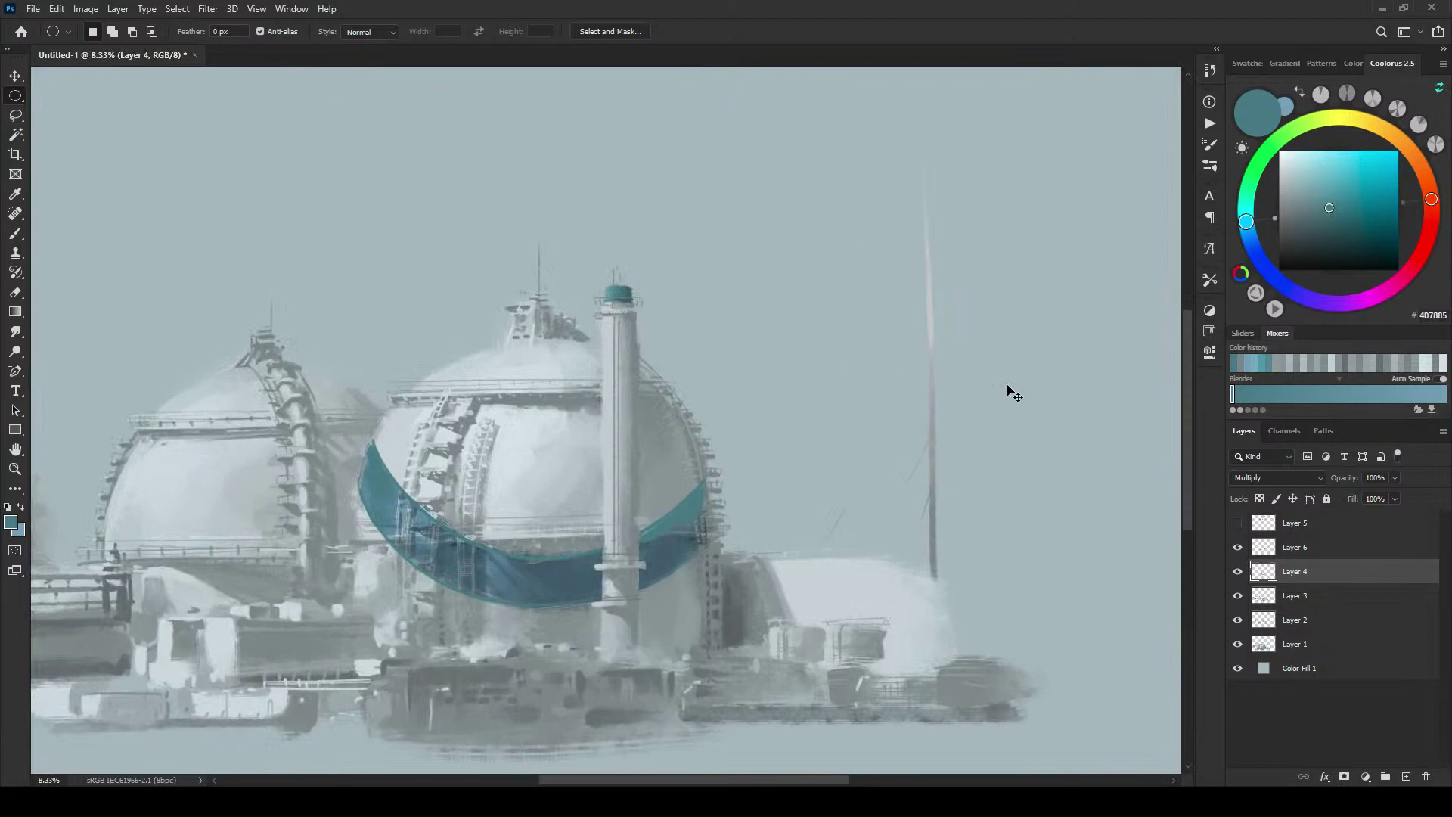
pyautogui.hotkey('ctrl', '+')
pyautogui.hotkey('ctrl', '+')
pyautogui.moveTo(273, 575); pyautogui.dragTo(655, 314)
pyautogui.keyDown('shift'); pyautogui.click(1307, 547); pyautogui.keyUp('shift')
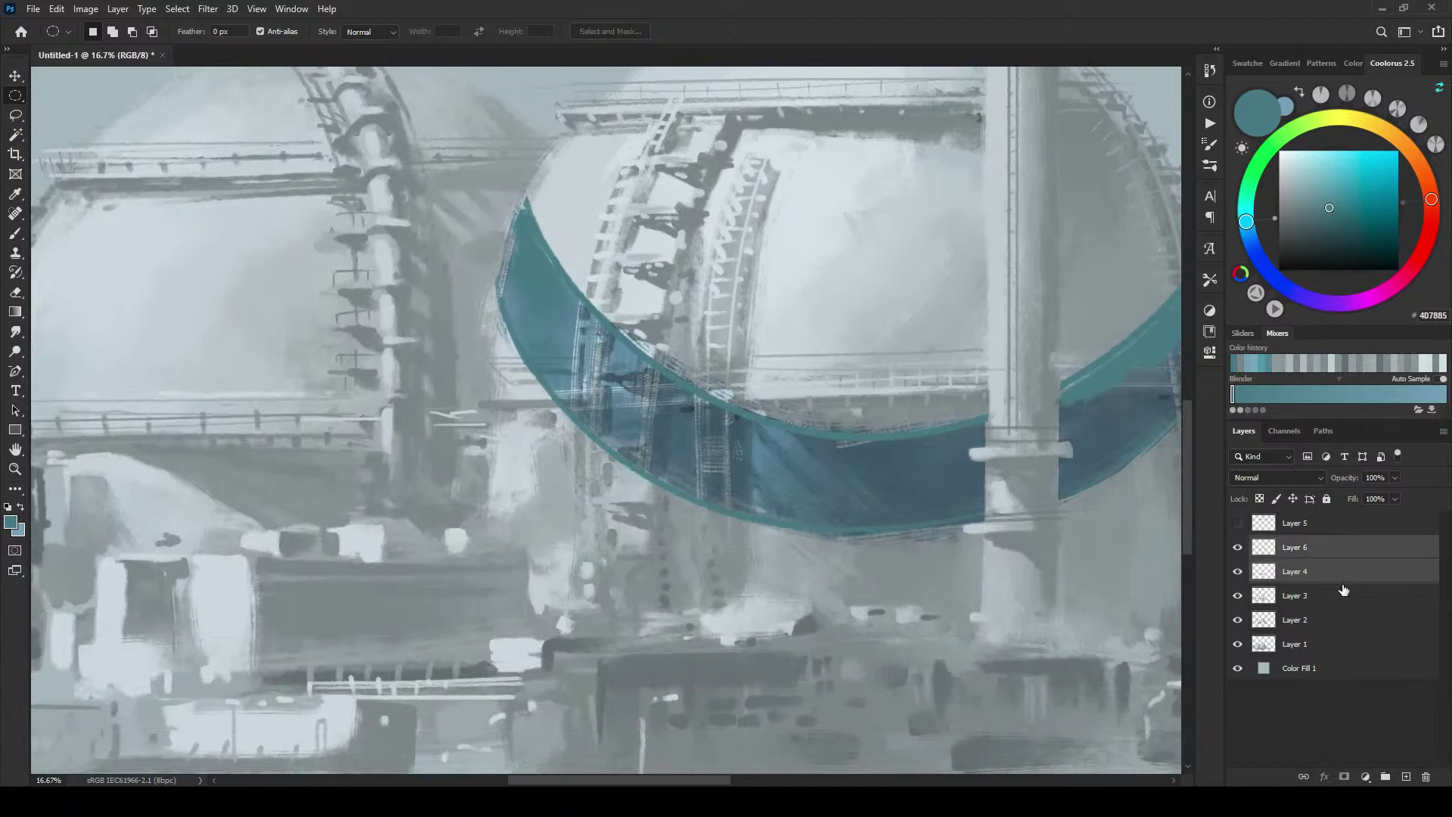
pyautogui.hotkey('ctrl', 'g')
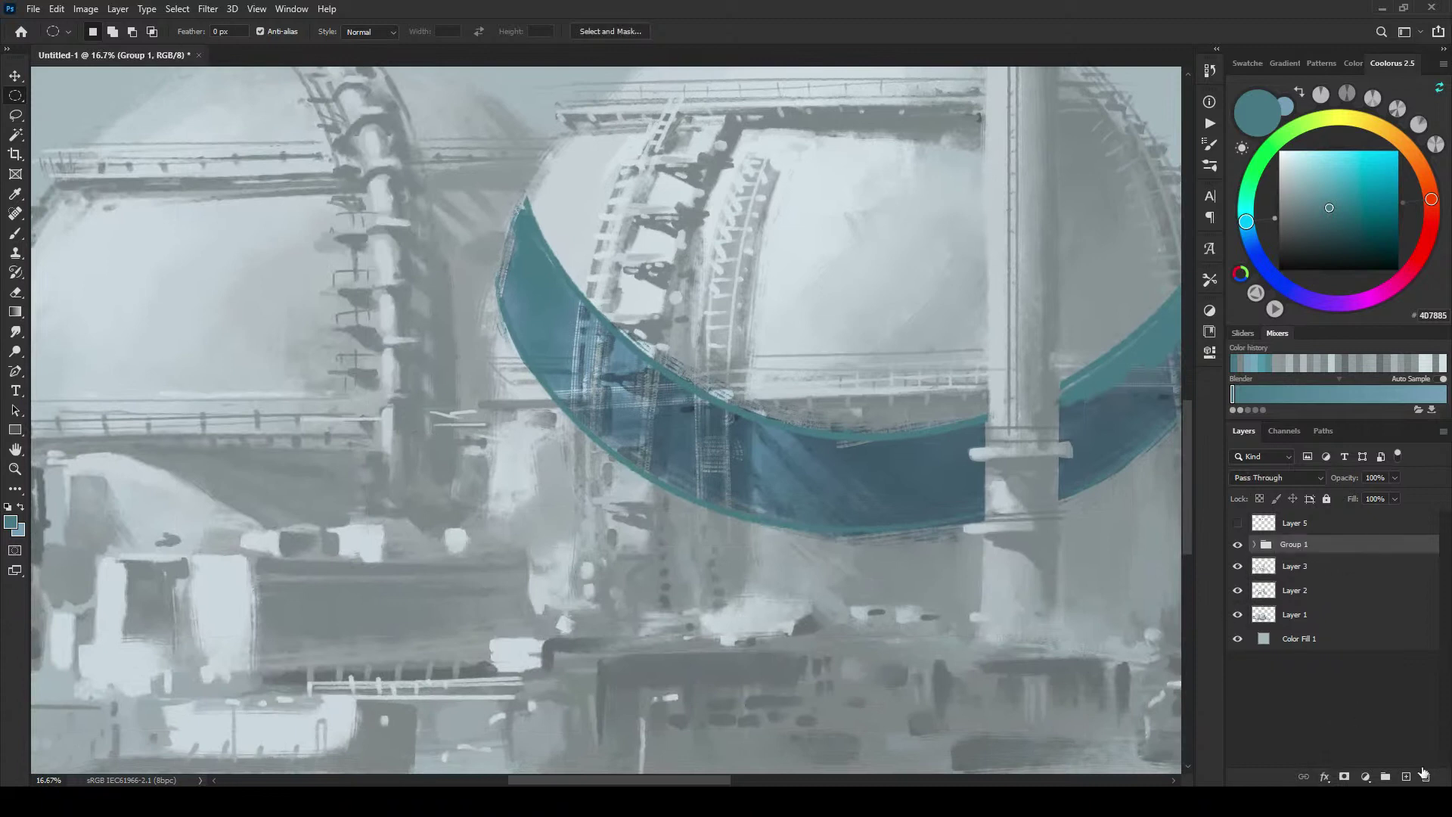
pyautogui.click(1344, 777)
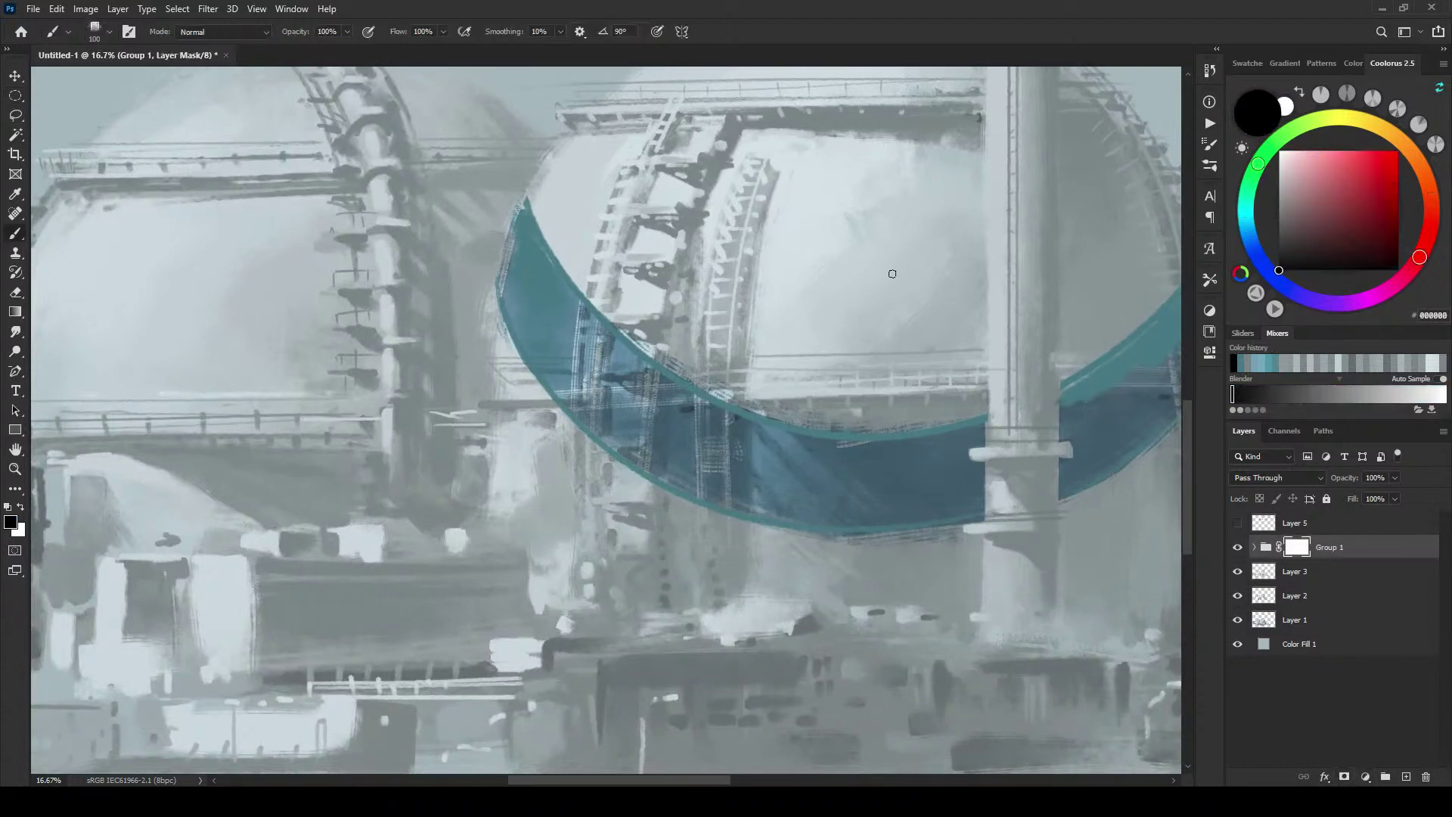
# Step: Paint black on the group mask with a small brush to reveal the stair platforms crossing the stripe's left part
pyautogui.press('x')
pyautogui.press('b')
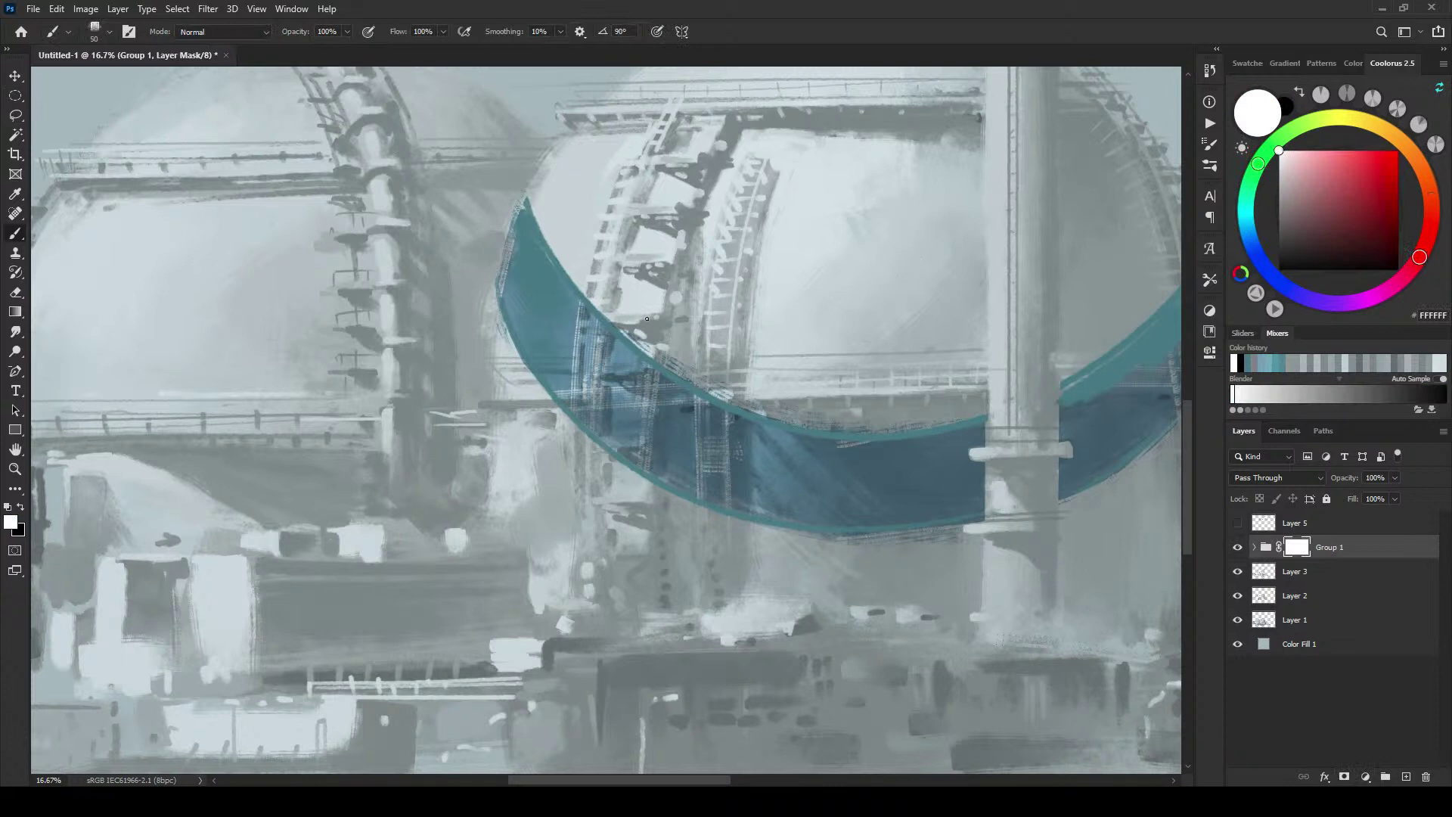
pyautogui.press('x')
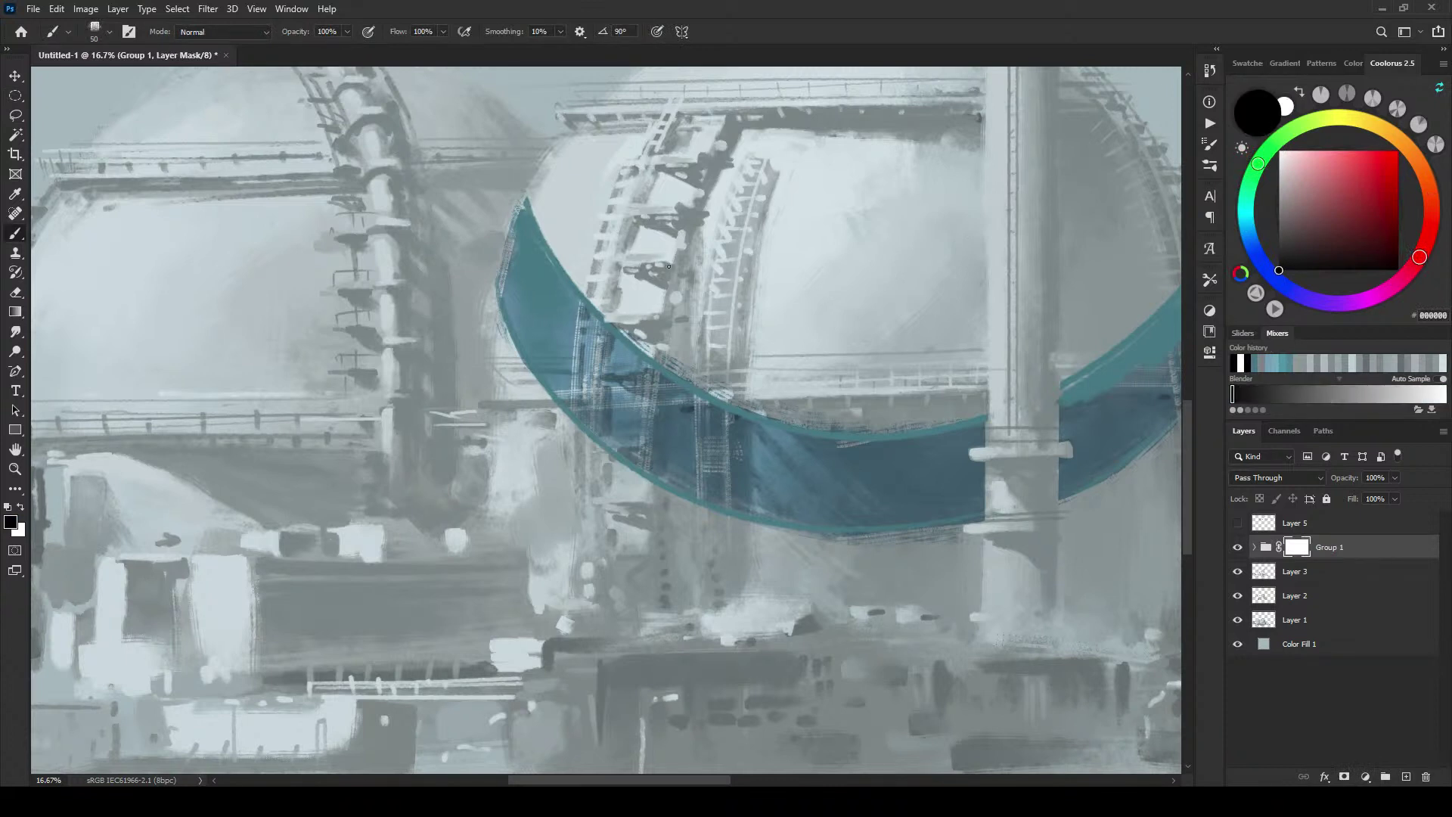
pyautogui.moveTo(596, 369)
pyautogui.mouseDown()
pyautogui.moveTo(651, 368)
pyautogui.moveTo(629, 371)
pyautogui.mouseUp()
pyautogui.moveTo(603, 354); pyautogui.dragTo(609, 363)
pyautogui.moveTo(607, 443)
pyautogui.mouseDown()
pyautogui.moveTo(640, 444)
pyautogui.moveTo(617, 447)
pyautogui.mouseUp()
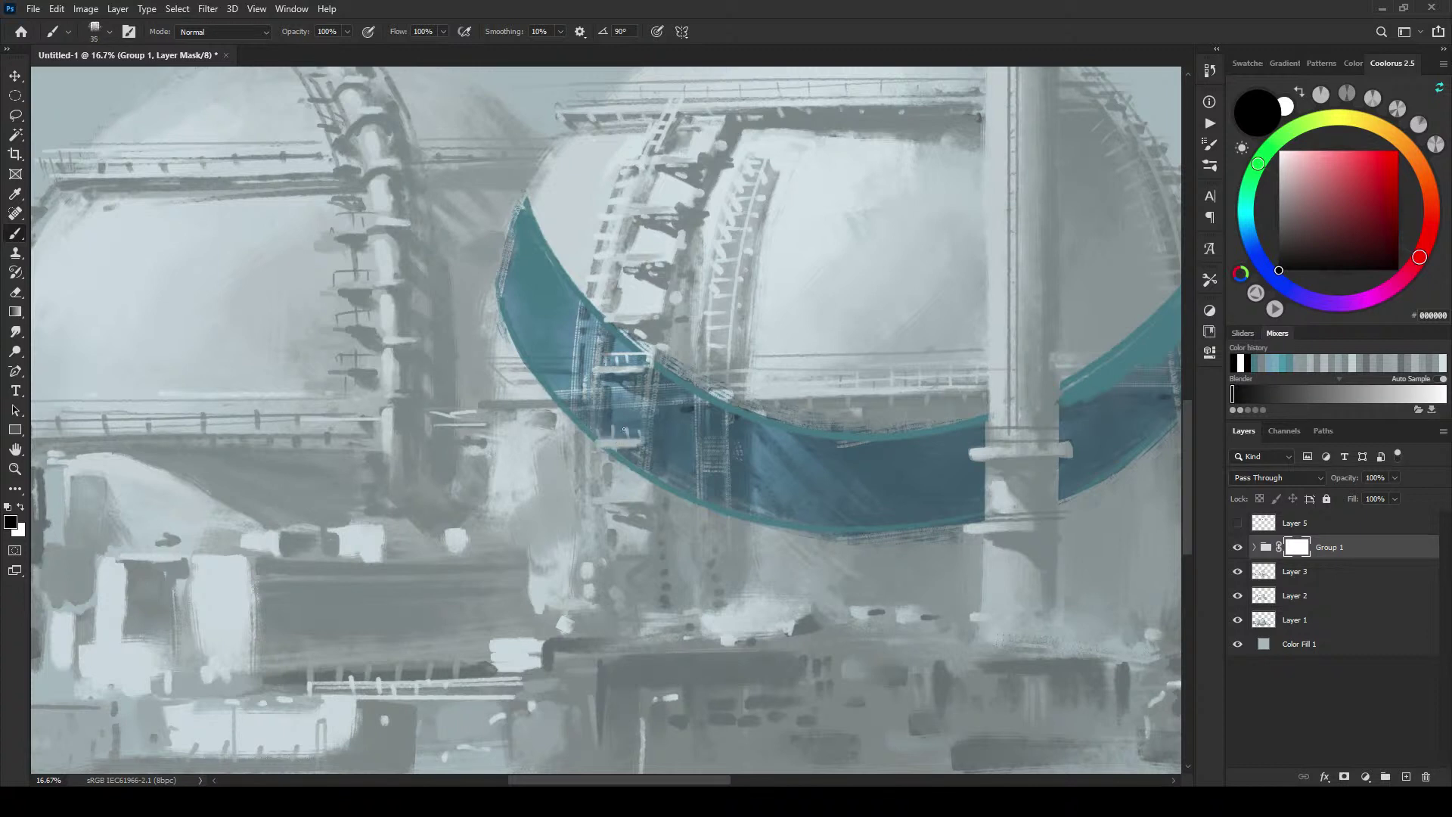
pyautogui.moveTo(597, 429); pyautogui.dragTo(647, 438)
# Step: Enlarge the brush slightly and mask the stripe along the left stair rails, redoing the outermost rail stroke
pyautogui.press(']')
pyautogui.press(']')
pyautogui.press(']')
pyautogui.moveTo(603, 323); pyautogui.dragTo(594, 394)
pyautogui.moveTo(582, 294); pyautogui.dragTo(571, 414)
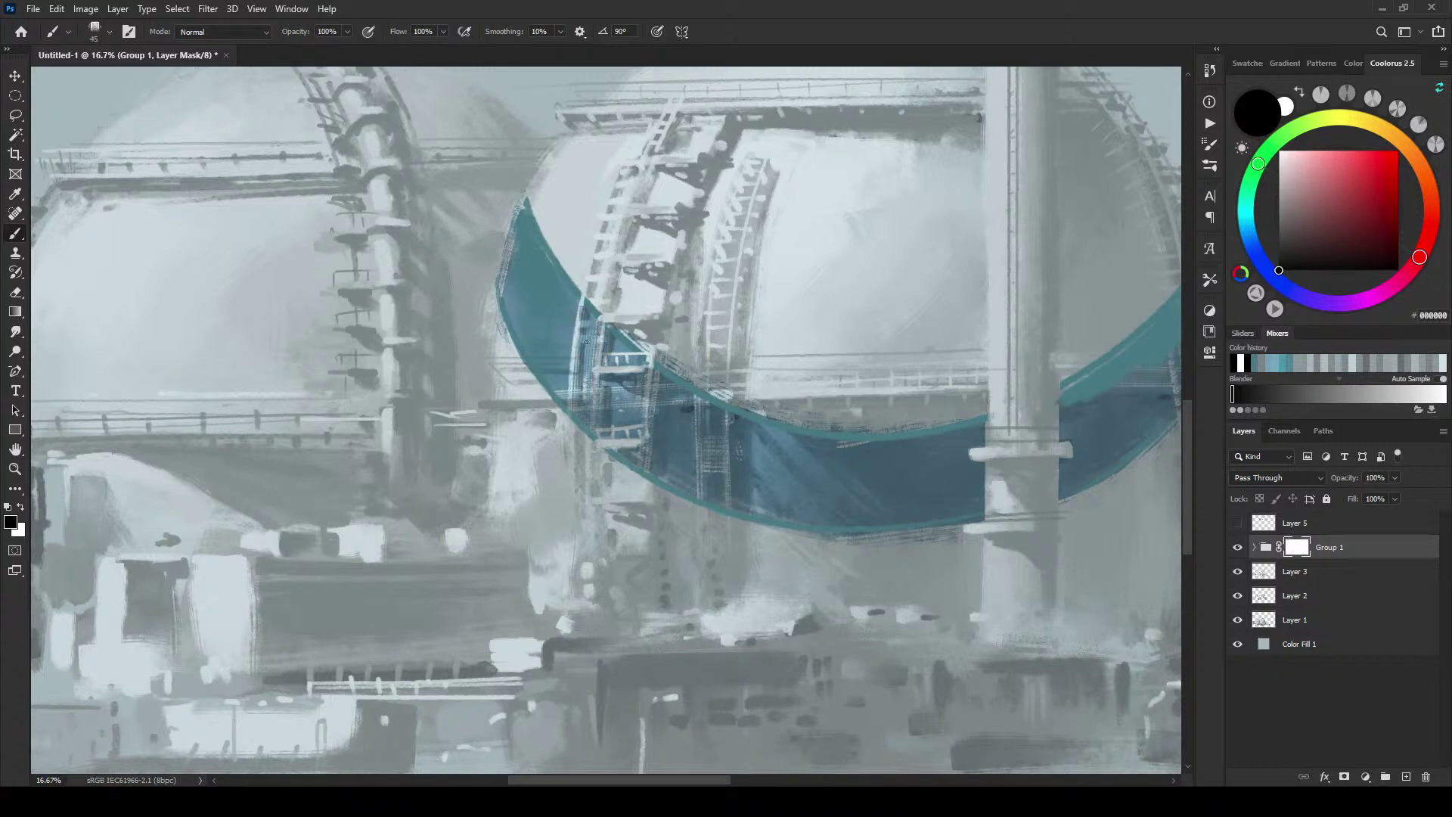
pyautogui.hotkey('ctrl', 'z')
pyautogui.moveTo(584, 298); pyautogui.dragTo(573, 396)
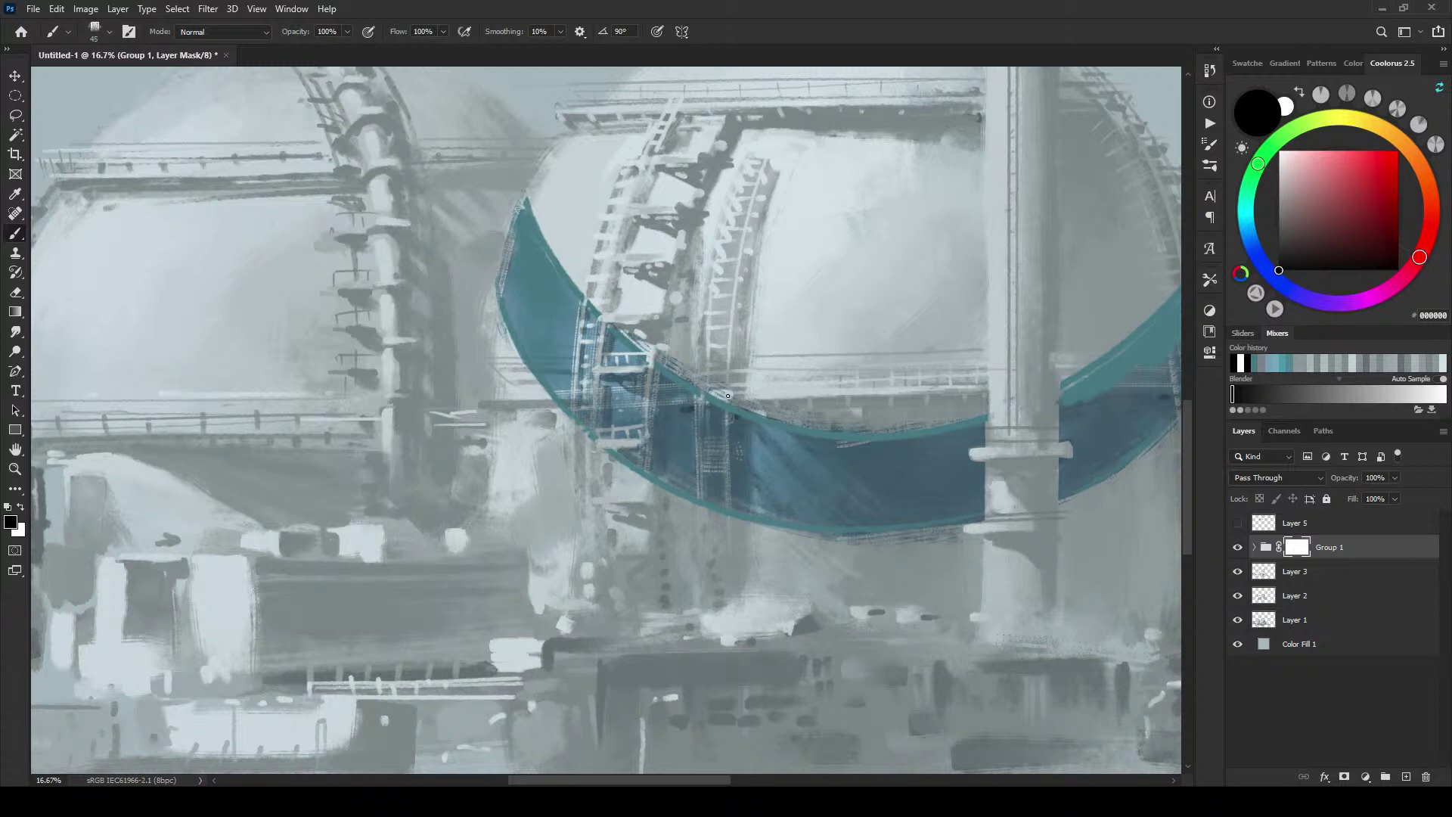
# Step: Mask the stripe along the second ladder's rails and top rung and along the staircase's right and left rails
pyautogui.moveTo(727, 396); pyautogui.dragTo(729, 518)
pyautogui.moveTo(699, 412); pyautogui.dragTo(700, 479)
pyautogui.moveTo(699, 416); pyautogui.dragTo(722, 418)
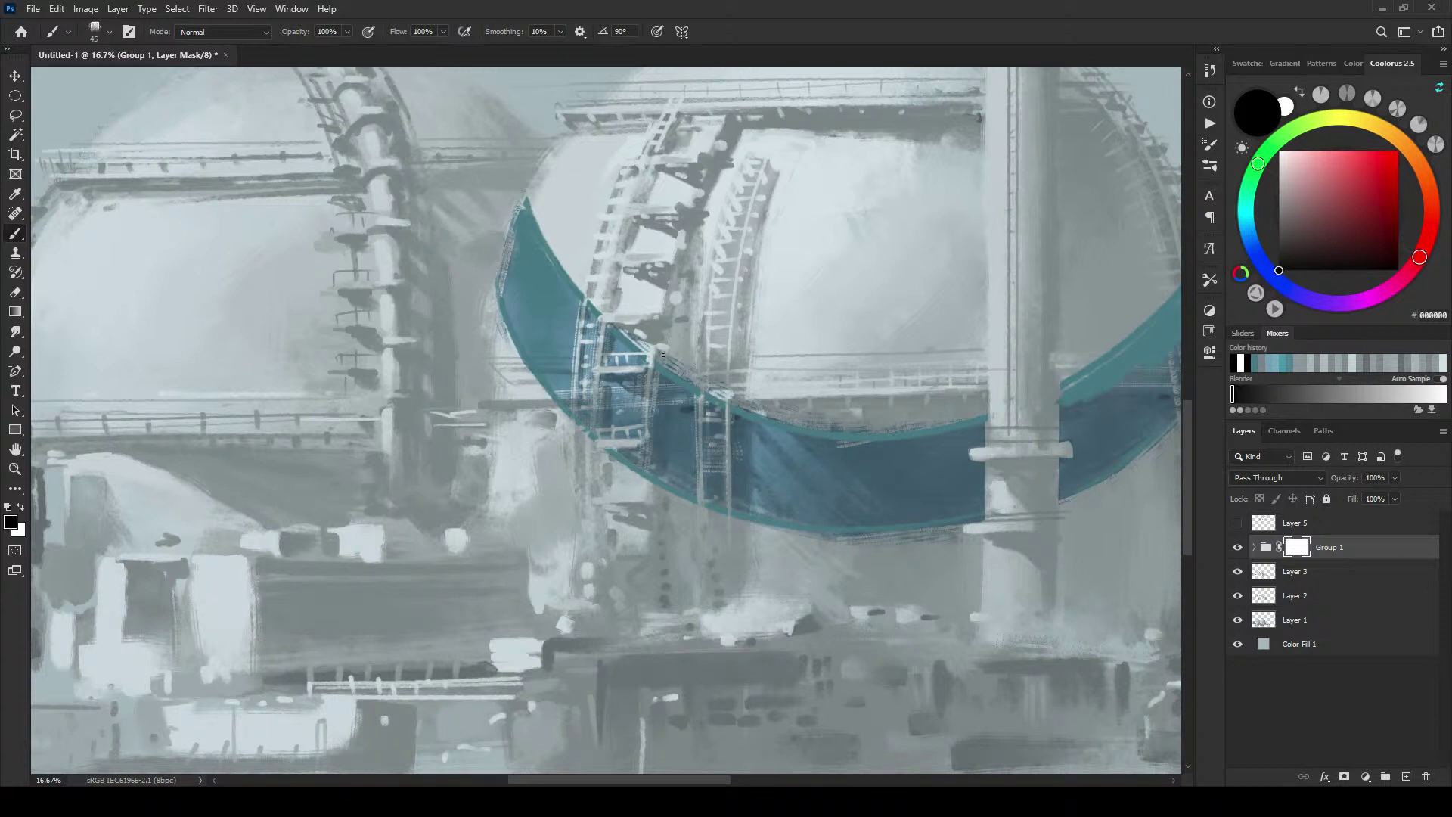
pyautogui.moveTo(655, 360); pyautogui.dragTo(655, 465)
pyautogui.moveTo(656, 390); pyautogui.dragTo(656, 472)
pyautogui.moveTo(602, 413); pyautogui.dragTo(612, 327)
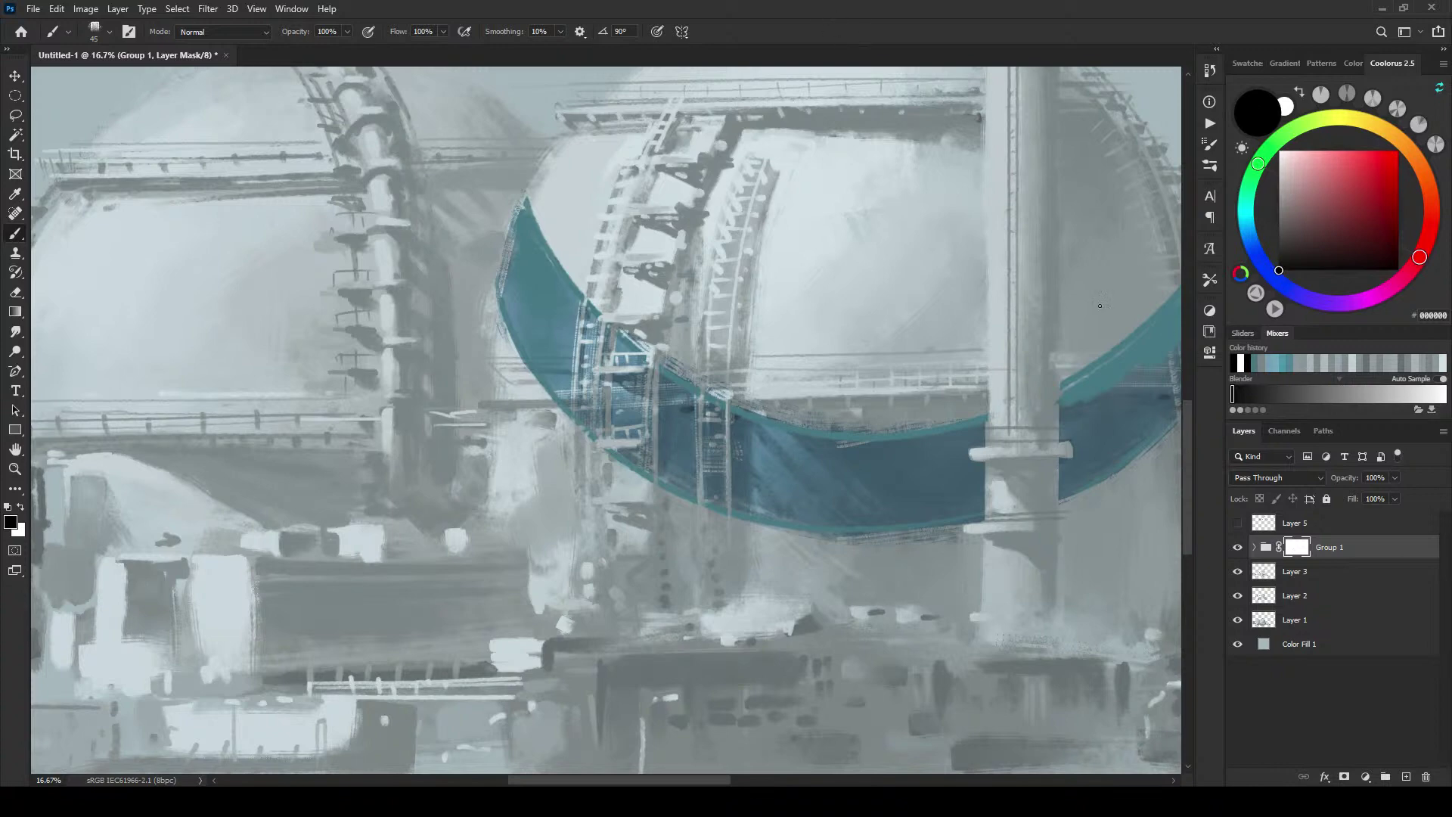
# Step: Check what Layer 3 contributes, and duplicate the masked stripe group so that one copy sits above Layer 3 and one below
pyautogui.hotkey('ctrl', '-')
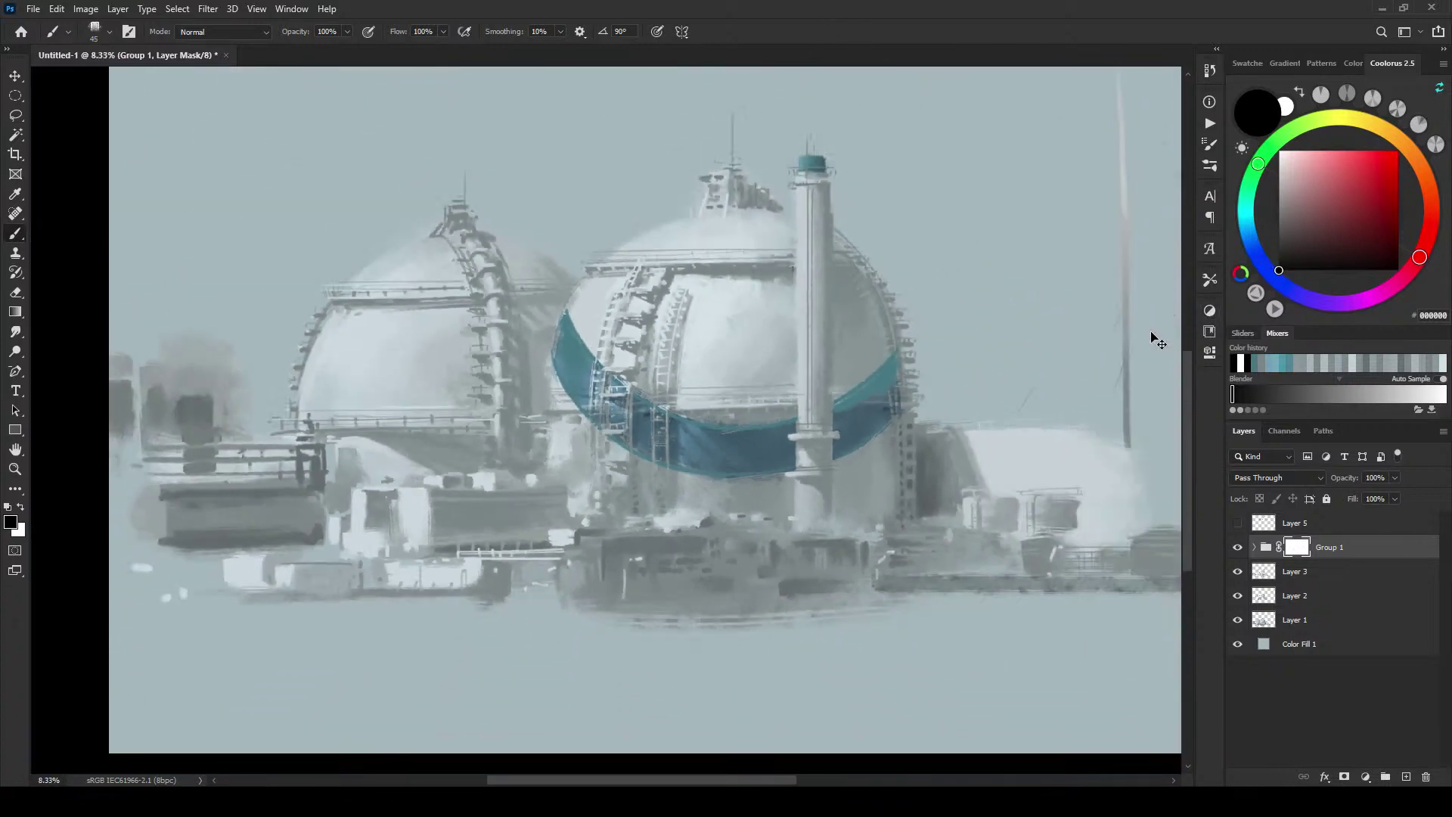
pyautogui.hotkey('ctrl', '+')
pyautogui.hotkey('ctrl', '+')
pyautogui.moveTo(856, 372); pyautogui.dragTo(364, 375)
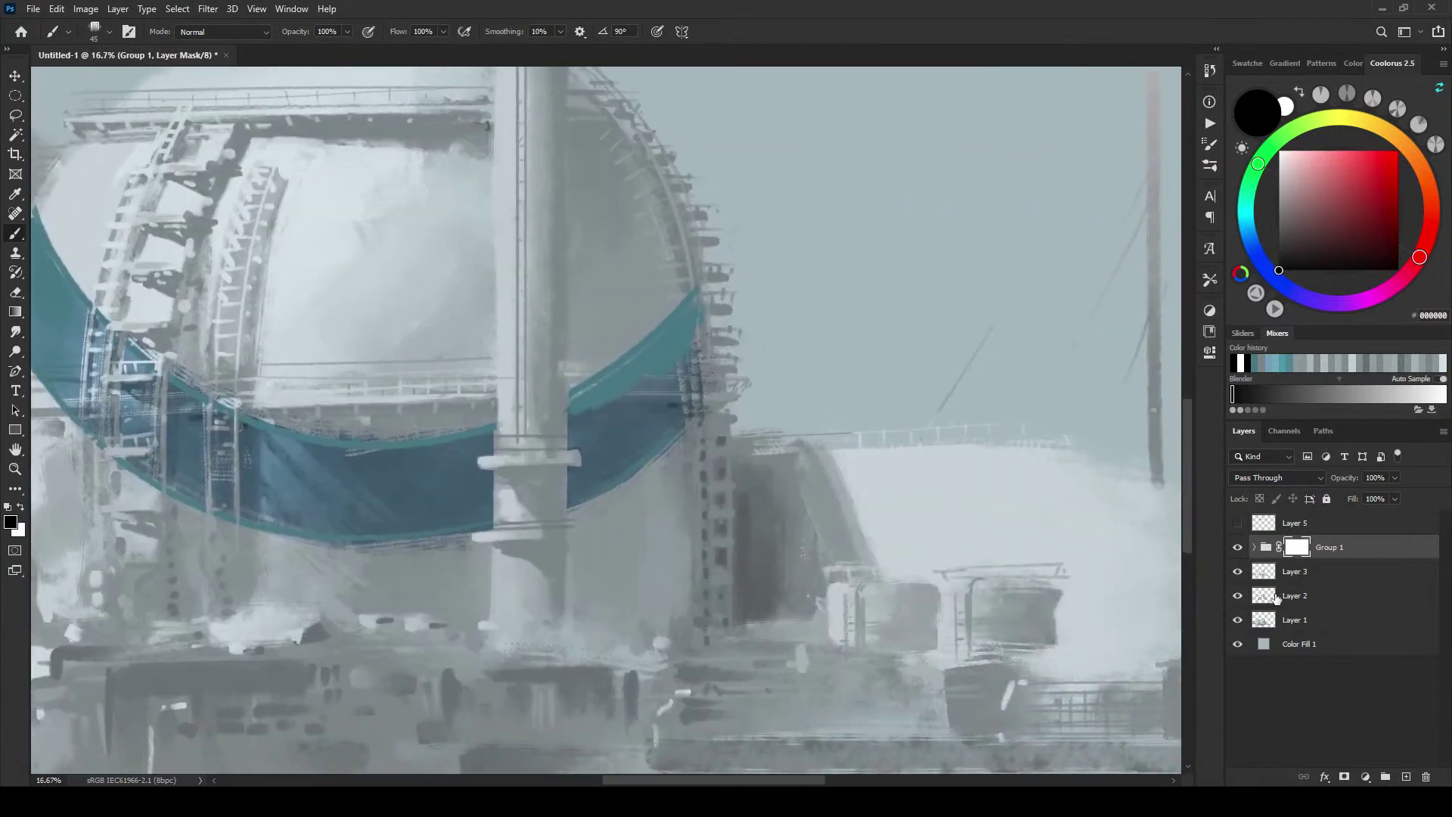
pyautogui.click(1238, 571)
pyautogui.click(1238, 571)
pyautogui.moveTo(1325, 547)
pyautogui.mouseDown()
pyautogui.moveTo(1338, 581)
pyautogui.moveTo(1340, 540)
pyautogui.moveTo(1318, 571)
pyautogui.moveTo(1337, 569)
pyautogui.moveTo(1306, 553)
pyautogui.mouseUp()
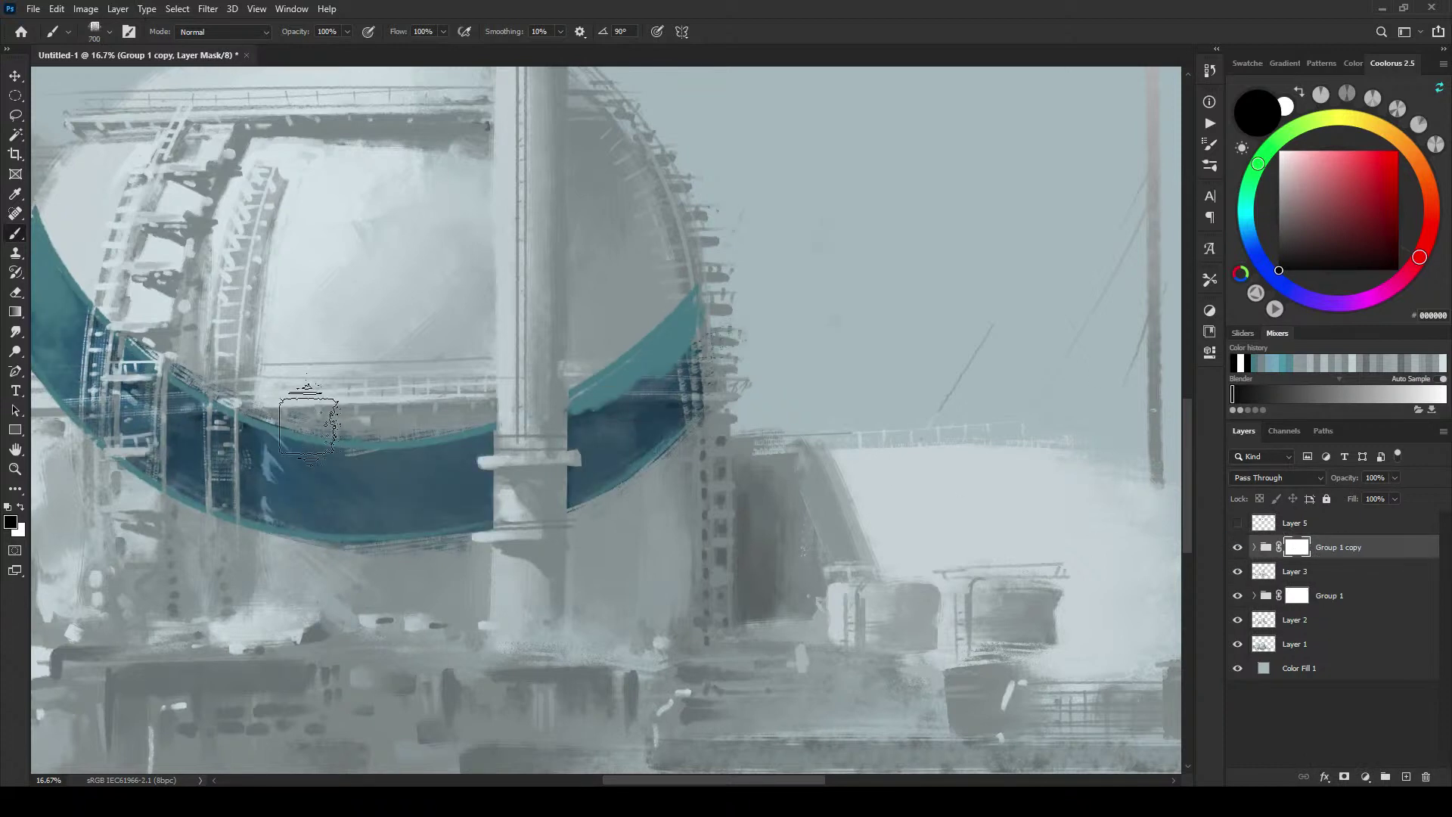
# Step: Enlarge the brush to 1300 and softly fade the left and right parts of the stripe on the upper group's mask
pyautogui.press(']')
pyautogui.press(']')
pyautogui.press(']')
pyautogui.press(']')
pyautogui.press(']')
pyautogui.press(']')
pyautogui.press(']')
pyautogui.press(']')
pyautogui.press(']')
pyautogui.press(']')
pyautogui.press(']')
pyautogui.press(']')
pyautogui.press(']')
pyautogui.press(']')
pyautogui.press(']')
pyautogui.press(']')
pyautogui.press(']')
pyautogui.press(']')
pyautogui.press(']')
pyautogui.press(']')
pyautogui.moveTo(189, 427)
pyautogui.mouseDown()
pyautogui.moveTo(113, 379)
pyautogui.moveTo(91, 249)
pyautogui.mouseUp()
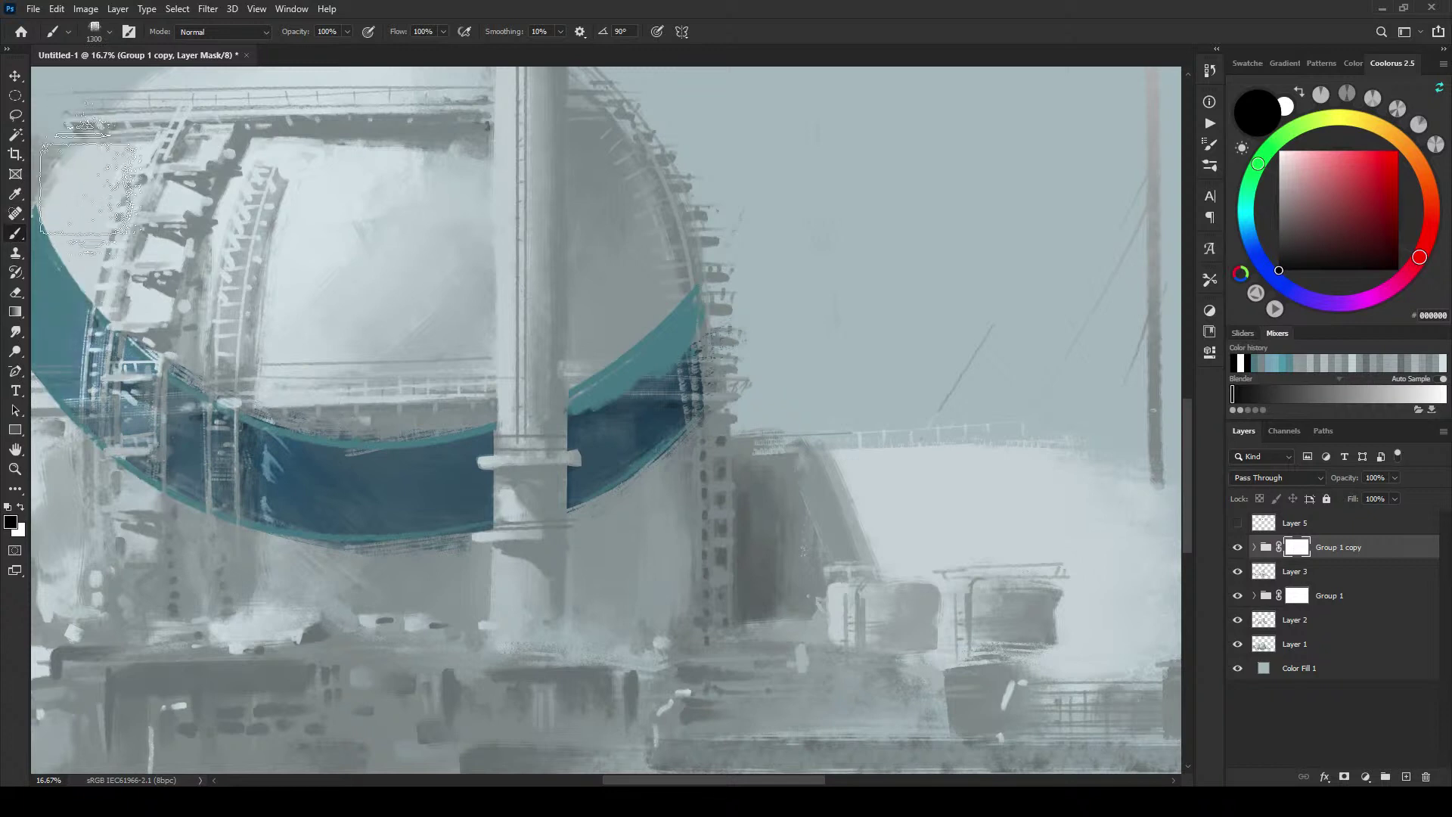
pyautogui.moveTo(595, 447)
pyautogui.mouseDown()
pyautogui.moveTo(660, 440)
pyautogui.moveTo(702, 375)
pyautogui.moveTo(708, 314)
pyautogui.moveTo(696, 427)
pyautogui.moveTo(594, 415)
pyautogui.moveTo(682, 365)
pyautogui.moveTo(732, 290)
pyautogui.mouseUp()
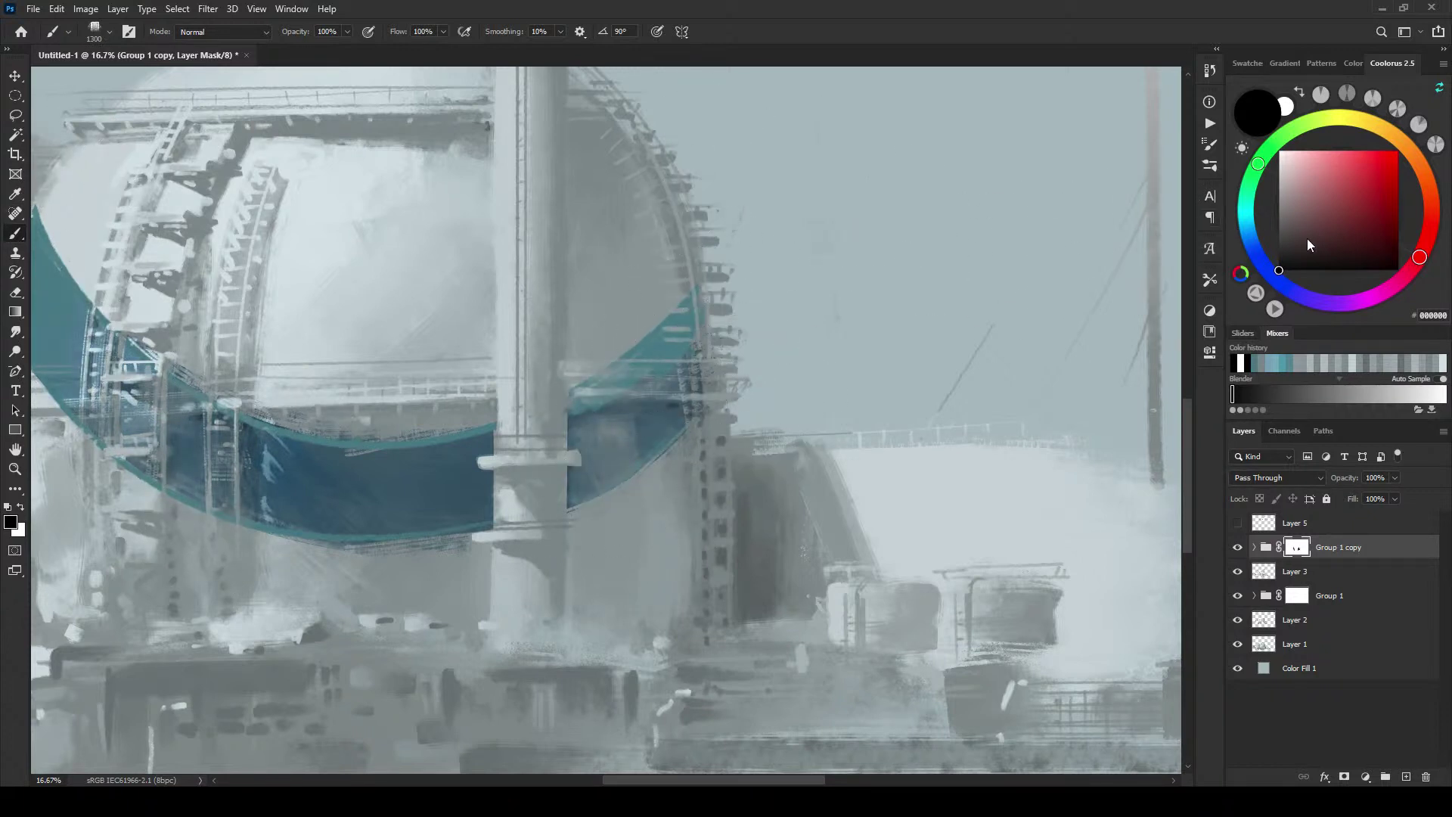
# Step: Add a new layer above the upper stripe group and pick the near-white colour EFEFEF
pyautogui.hotkey('ctrl', '-')
pyautogui.hotkey('ctrl', '-')
pyautogui.hotkey('ctrl', '-')
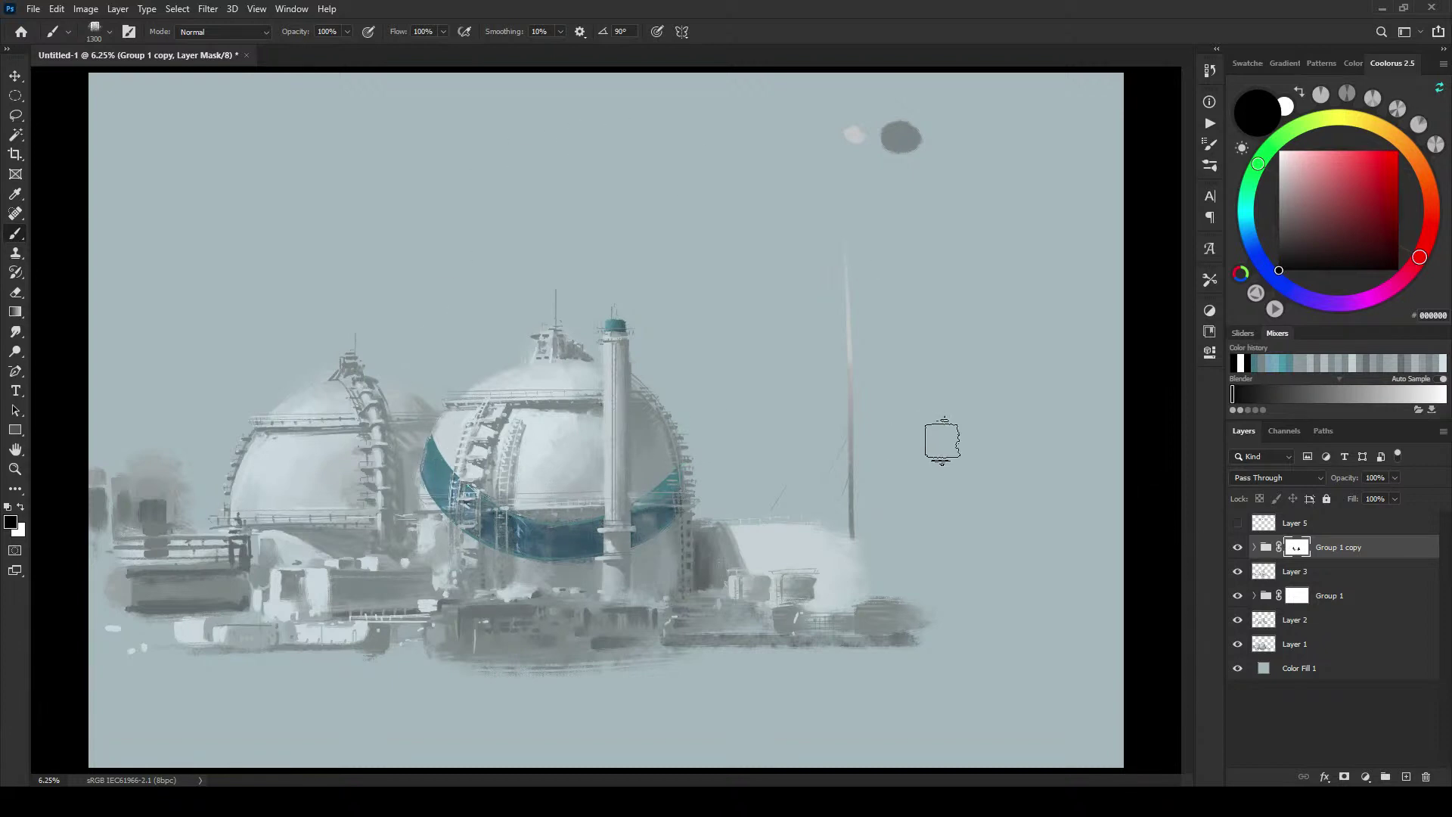
pyautogui.click(1406, 776)
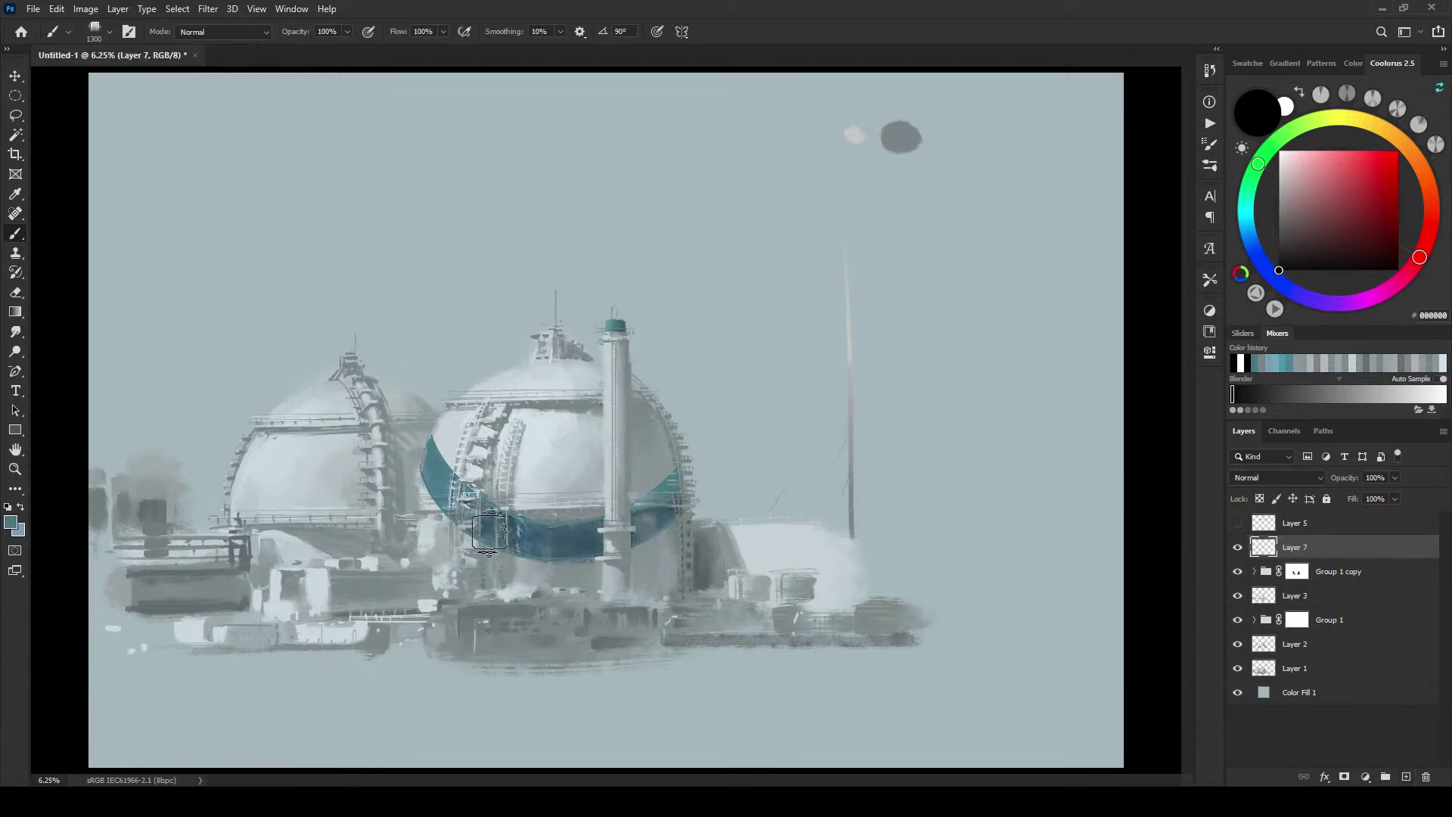
pyautogui.click(1275, 162)
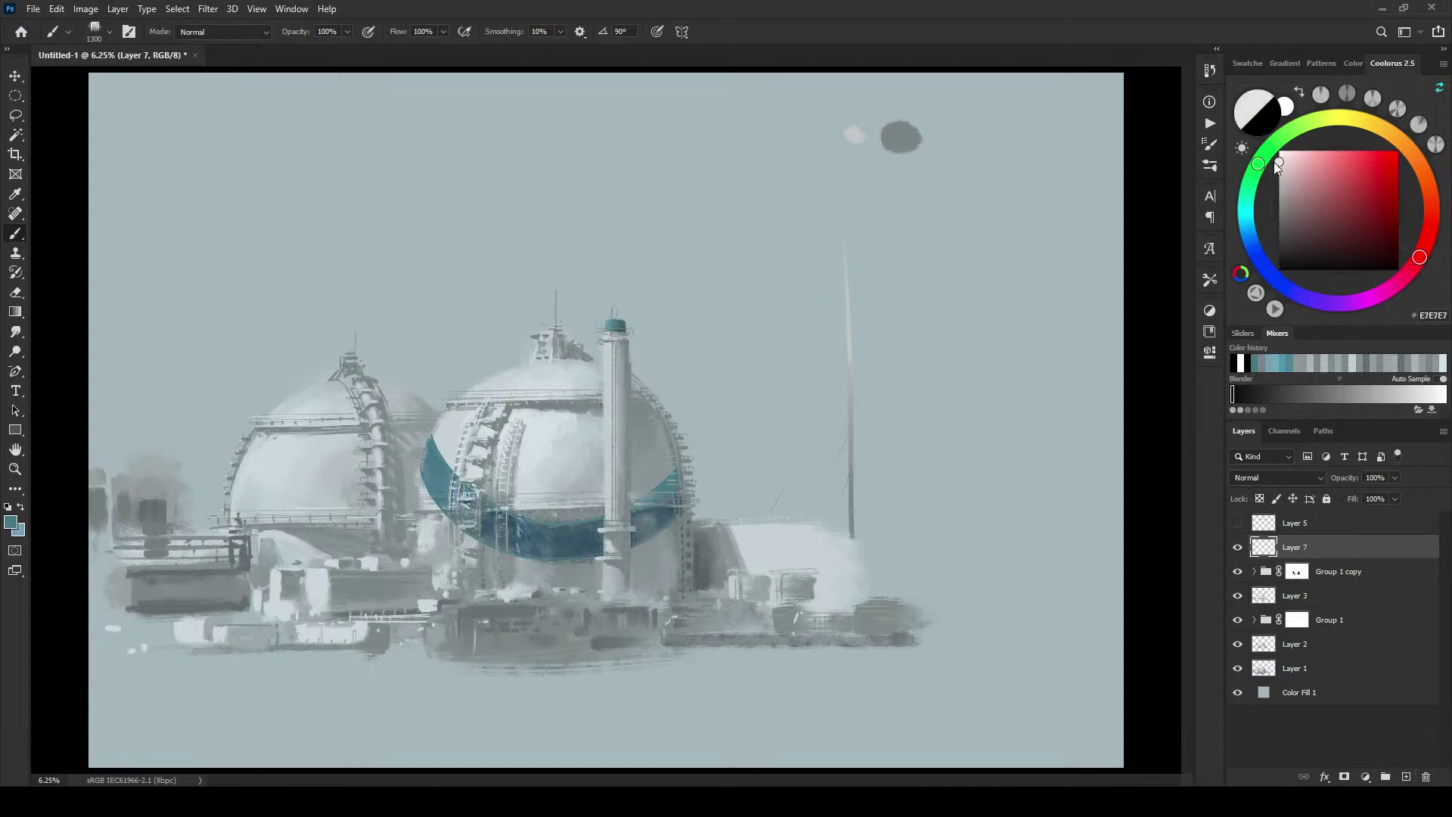
pyautogui.click(1278, 158)
# Step: Adjust the brush size and paint a small near-white steam puff at the base between the two tanks
pyautogui.press('[')
pyautogui.press('[')
pyautogui.press('[')
pyautogui.press('[')
pyautogui.press('[')
pyautogui.press('[')
pyautogui.press('[')
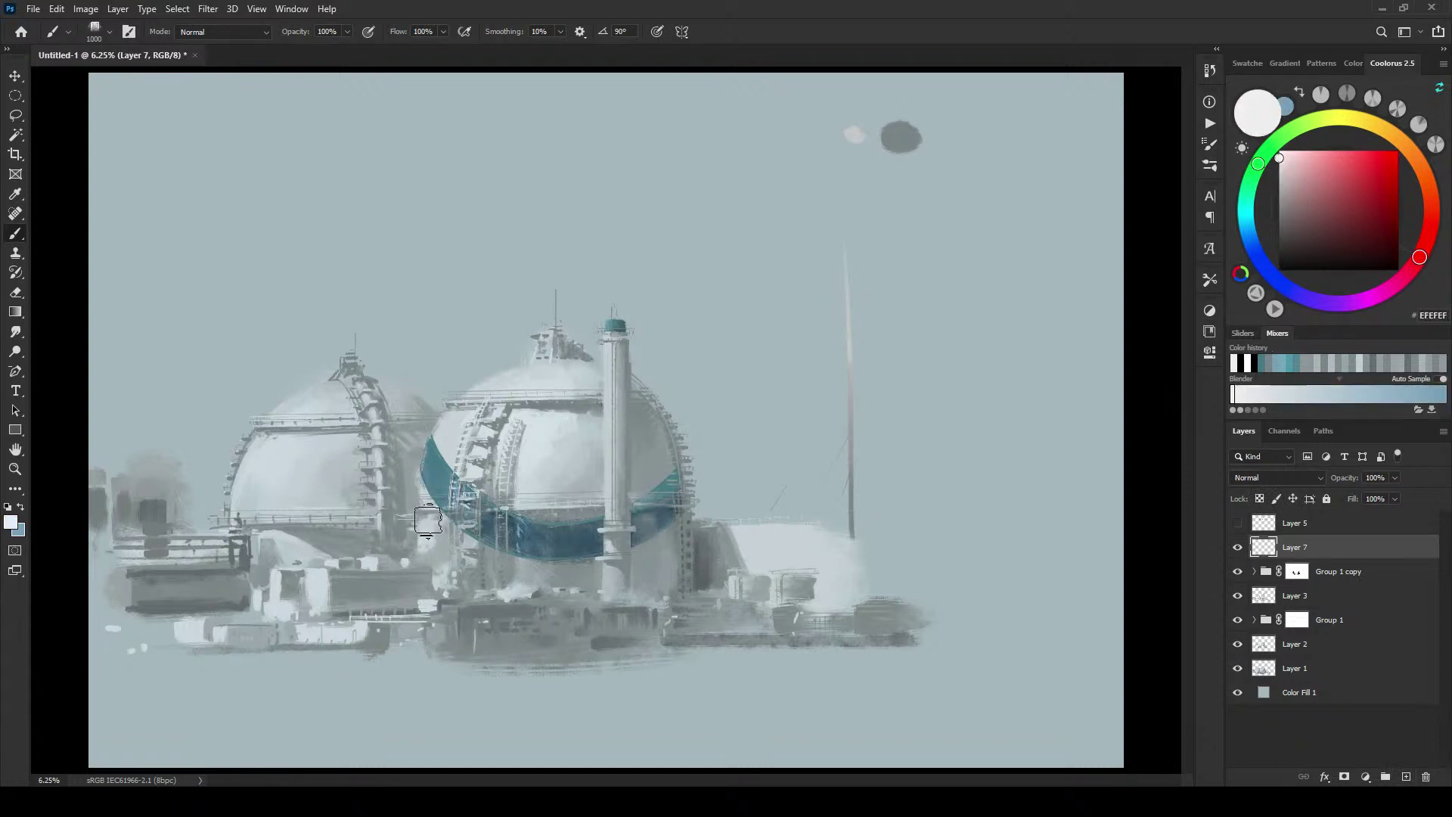
pyautogui.press('[')
pyautogui.press('[')
pyautogui.press('[')
pyautogui.press('[')
pyautogui.press('[')
pyautogui.press('[')
pyautogui.press(']')
pyautogui.press(']')
pyautogui.press(']')
pyautogui.press(']')
pyautogui.press(']')
pyautogui.click(406, 548)
pyautogui.press(']')
pyautogui.moveTo(412, 528); pyautogui.dragTo(446, 500)
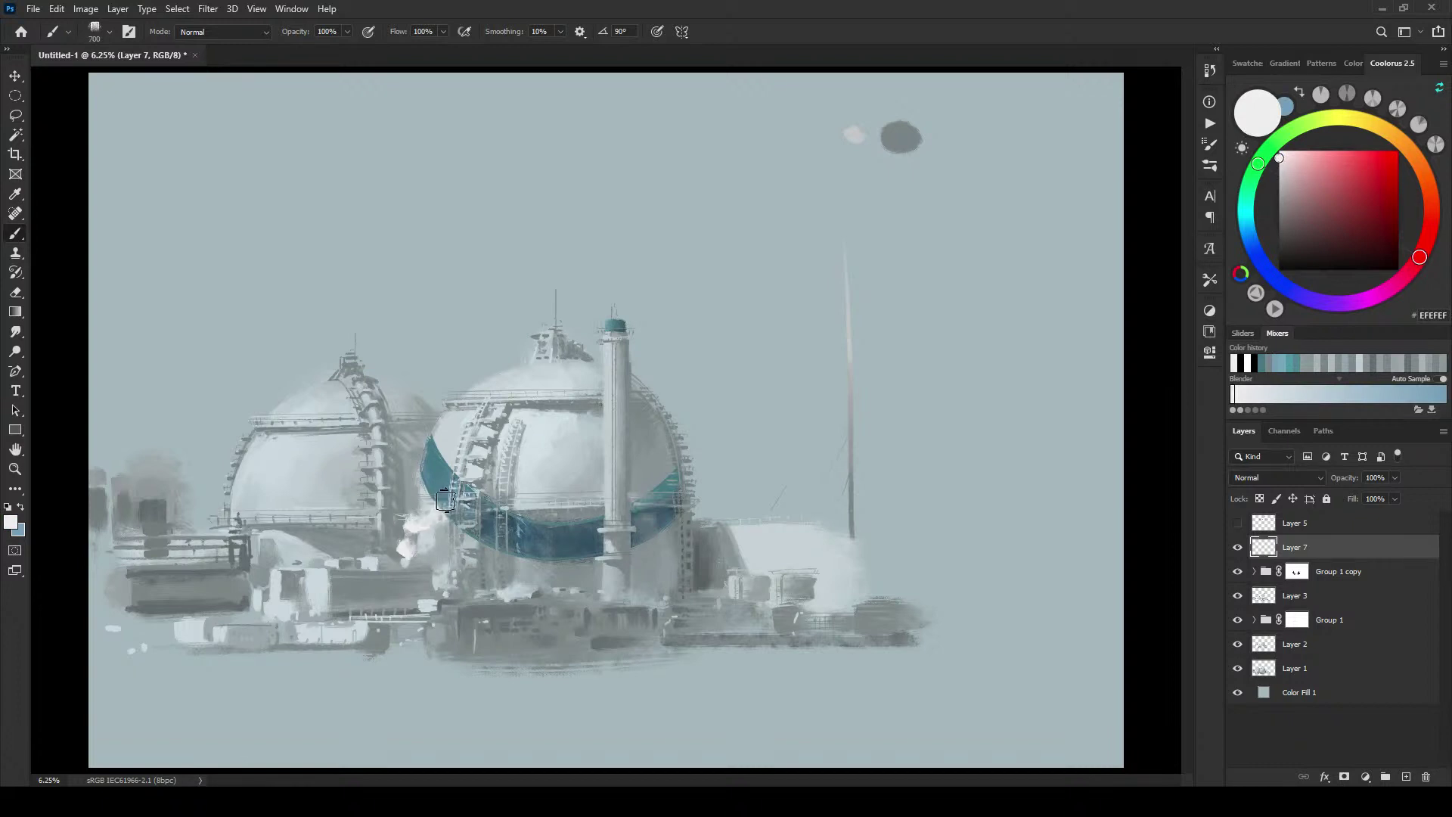
# Step: Build the steam puff upward over the left end of the blue stripe with a brush of size 1000
pyautogui.press('[')
pyautogui.press('[')
pyautogui.press(']')
pyautogui.press(']')
pyautogui.press(']')
pyautogui.press(']')
pyautogui.press(']')
pyautogui.moveTo(435, 496); pyautogui.dragTo(443, 495)
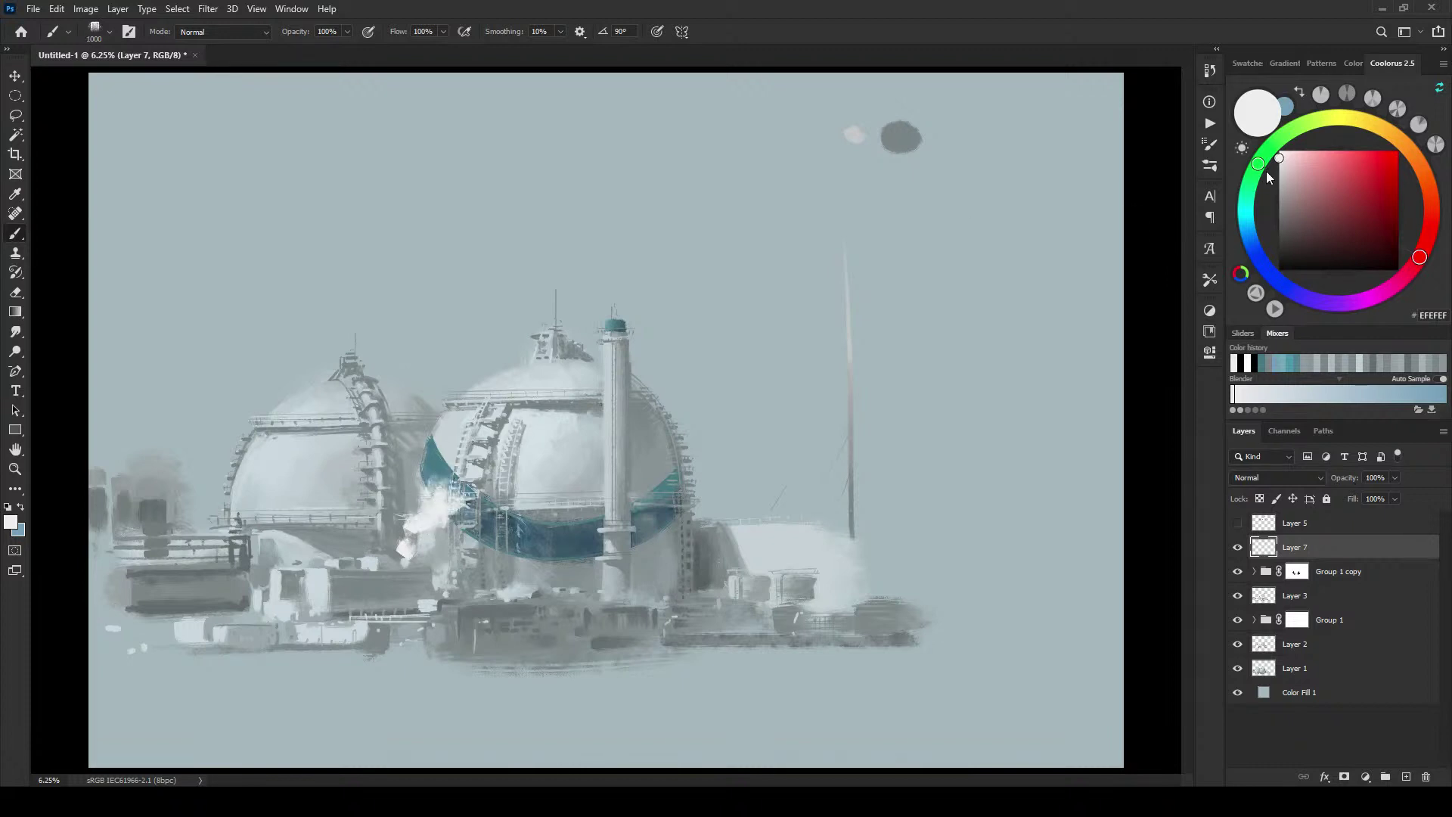
# Step: Shift the colour to pale pinkish and bluish greys and tint the upper left of the steam puff
pyautogui.moveTo(1279, 158)
pyautogui.mouseDown()
pyautogui.moveTo(1236, 227)
pyautogui.moveTo(1285, 297)
pyautogui.moveTo(1254, 273)
pyautogui.moveTo(1257, 300)
pyautogui.mouseUp()
pyautogui.moveTo(424, 503); pyautogui.dragTo(401, 491)
pyautogui.click(1269, 273)
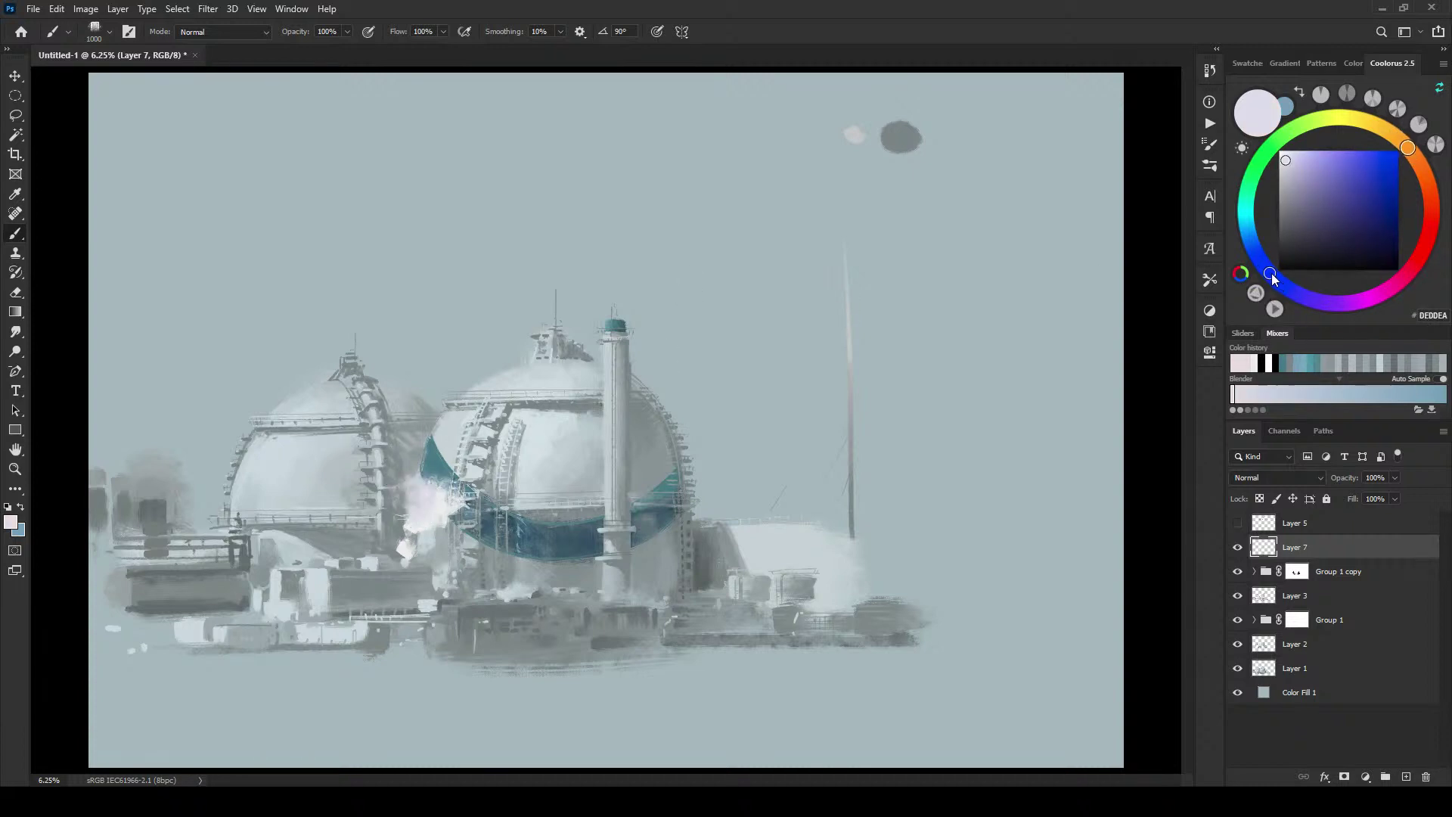
pyautogui.moveTo(1287, 170); pyautogui.dragTo(1285, 179)
pyautogui.moveTo(1268, 271)
pyautogui.mouseDown()
pyautogui.moveTo(1273, 286)
pyautogui.moveTo(1259, 259)
pyautogui.mouseUp()
pyautogui.moveTo(428, 490)
pyautogui.mouseDown()
pyautogui.moveTo(425, 505)
pyautogui.moveTo(382, 493)
pyautogui.mouseUp()
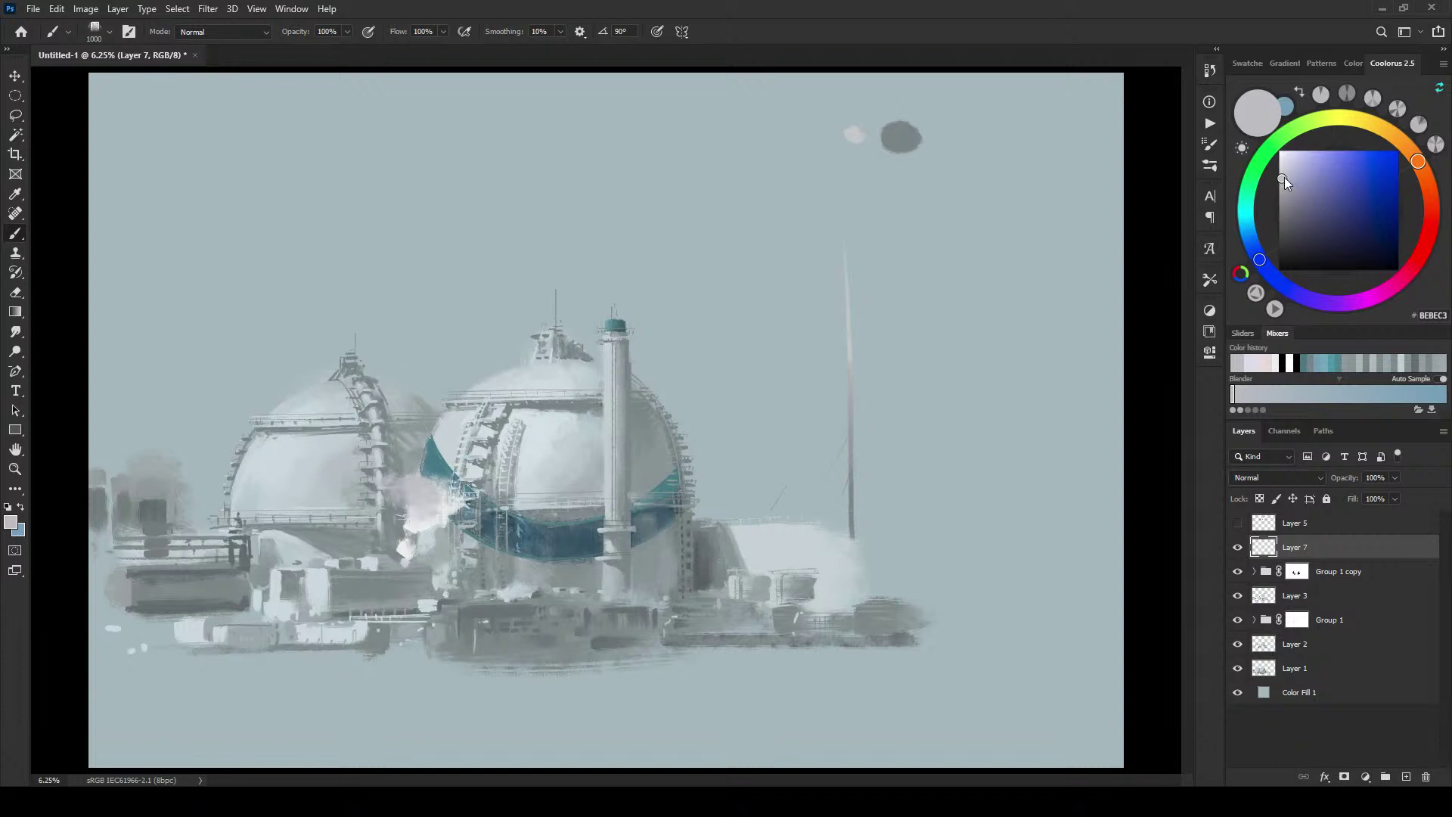
# Step: Pick the light lavender C6C5DA, reduce the brush to 800, and brush it across the middle of the steam puff
pyautogui.moveTo(1284, 177); pyautogui.dragTo(1292, 167)
pyautogui.press('[')
pyautogui.press('[')
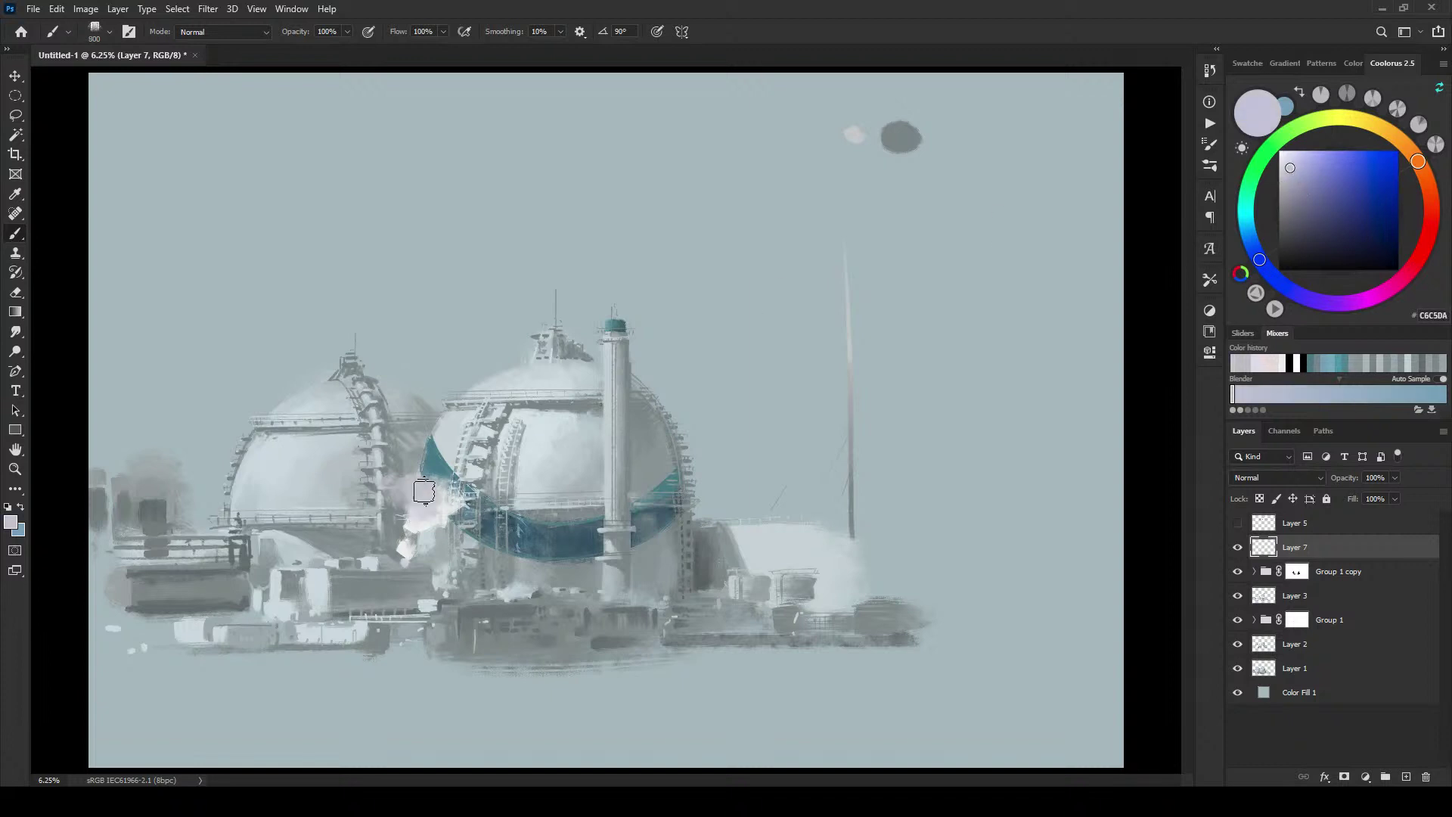
pyautogui.moveTo(424, 492); pyautogui.dragTo(398, 490)
# Step: Pick the cool blue-grey C0C8D8, enlarge the brush, and paint soft haze above the stripe's left end between the tanks
pyautogui.moveTo(1260, 249); pyautogui.dragTo(1251, 242)
pyautogui.click(1291, 171)
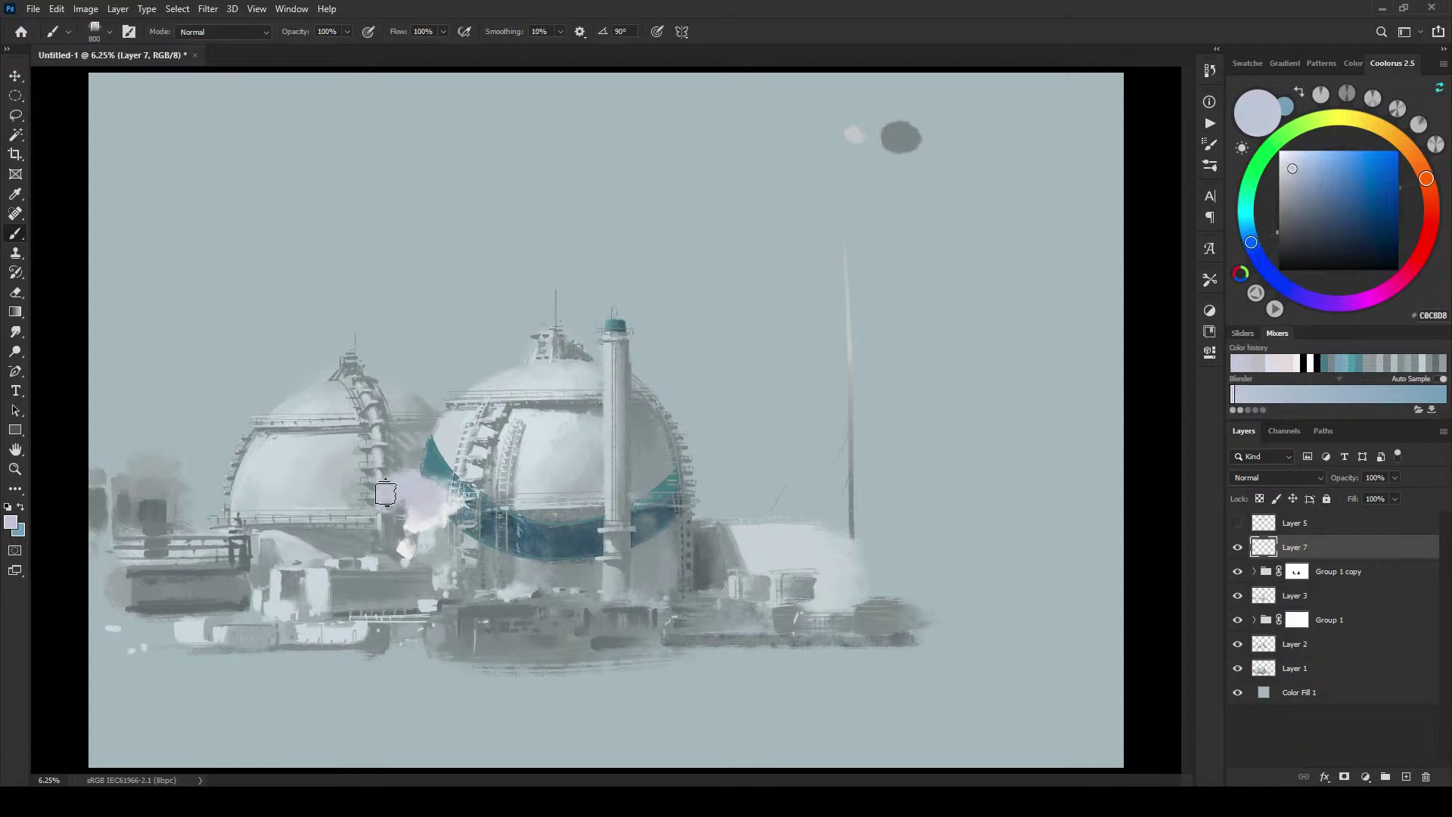
pyautogui.press('[')
pyautogui.press('[')
pyautogui.press('[')
pyautogui.press('[')
pyautogui.press('[')
pyautogui.press(']')
pyautogui.press(']')
pyautogui.press(']')
pyautogui.press(']')
pyautogui.press(']')
pyautogui.press(']')
pyautogui.press(']')
pyautogui.press(']')
pyautogui.press(']')
pyautogui.press(']')
pyautogui.press(']')
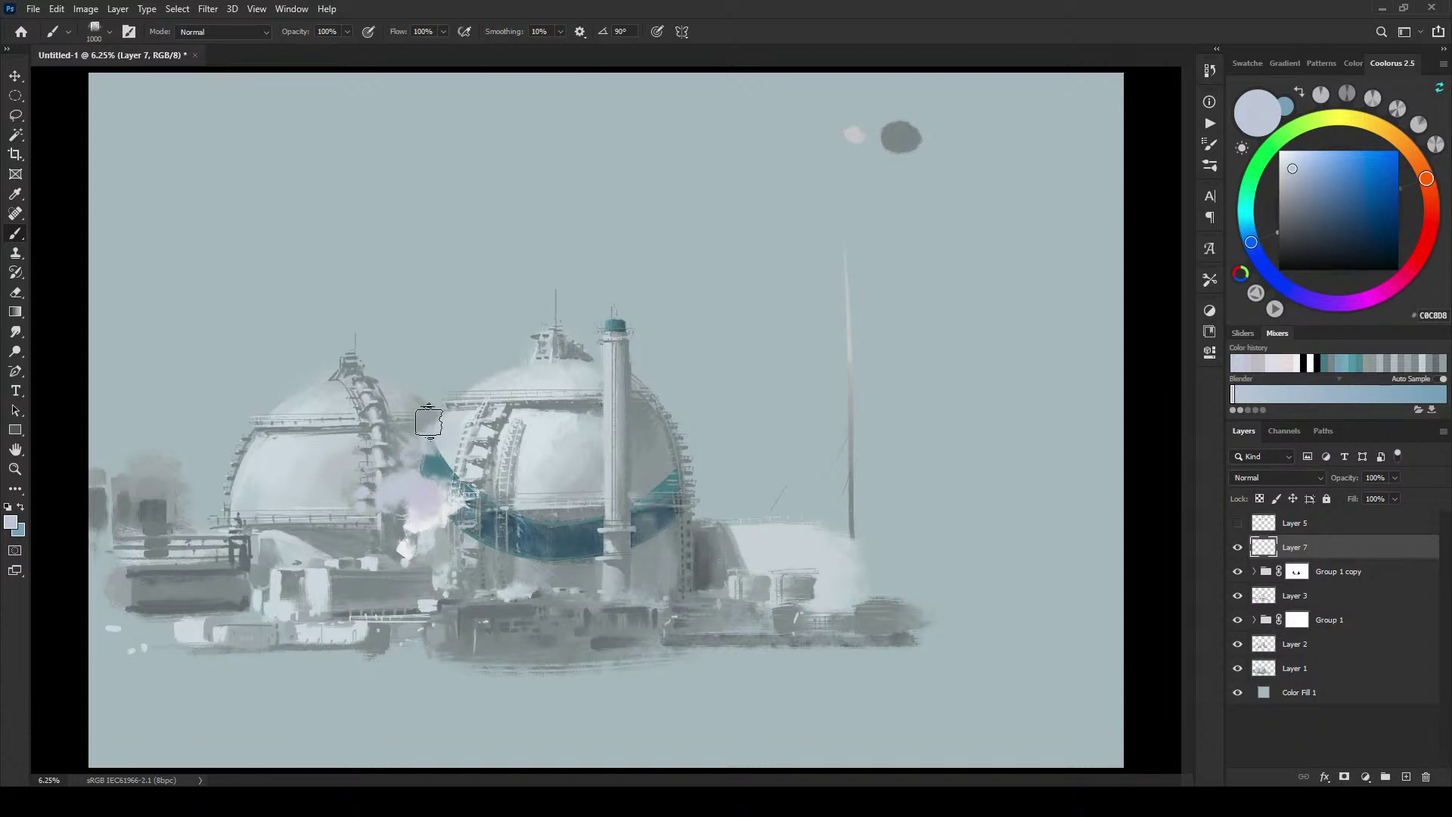
pyautogui.moveTo(413, 434); pyautogui.dragTo(435, 415)
# Step: Lighten the colour to E3E6EB, shrink the brush, and paint highlights across the body of the steam puff
pyautogui.click(1285, 162)
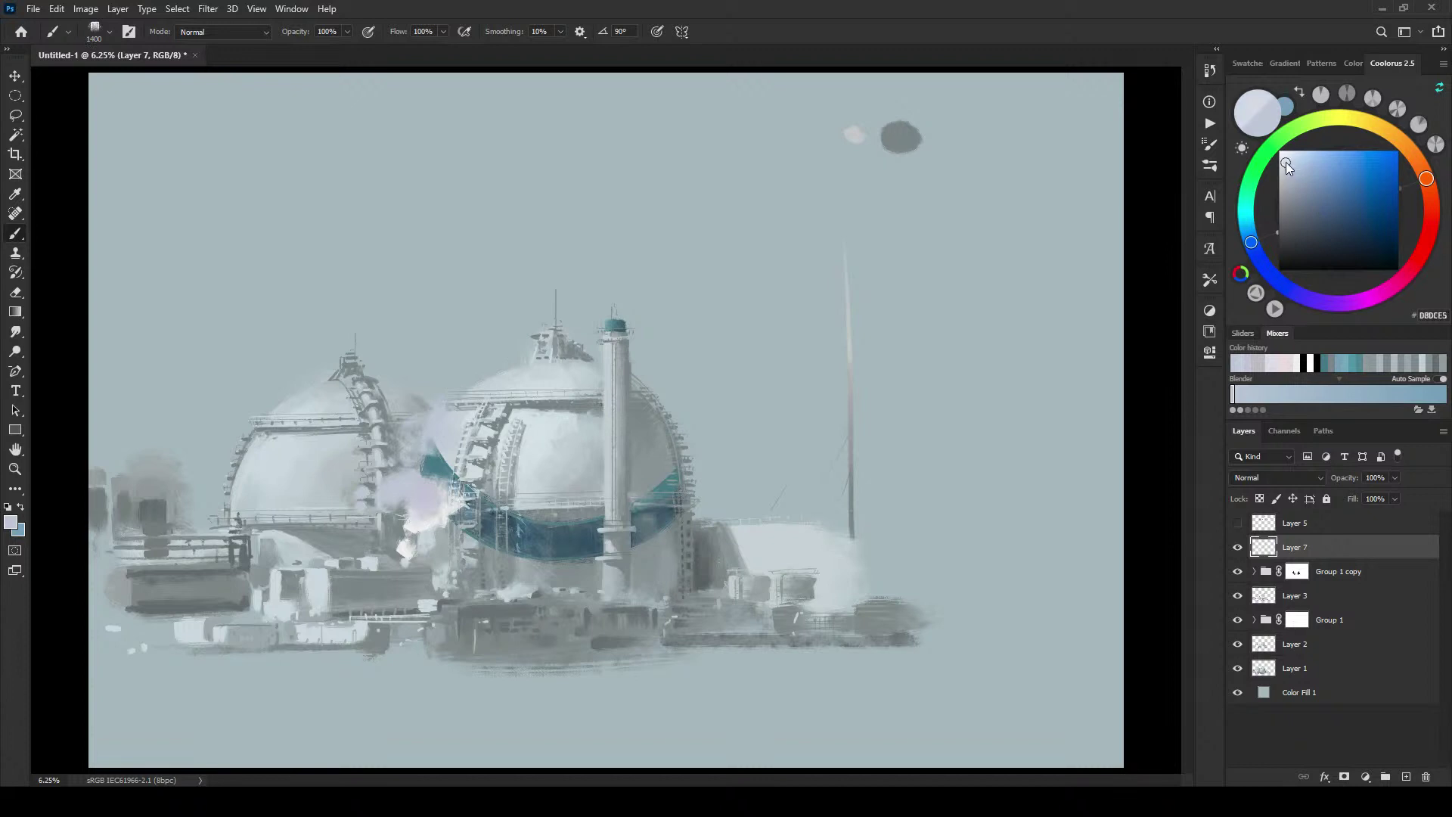
pyautogui.press('[')
pyautogui.press('[')
pyautogui.press('[')
pyautogui.press('[')
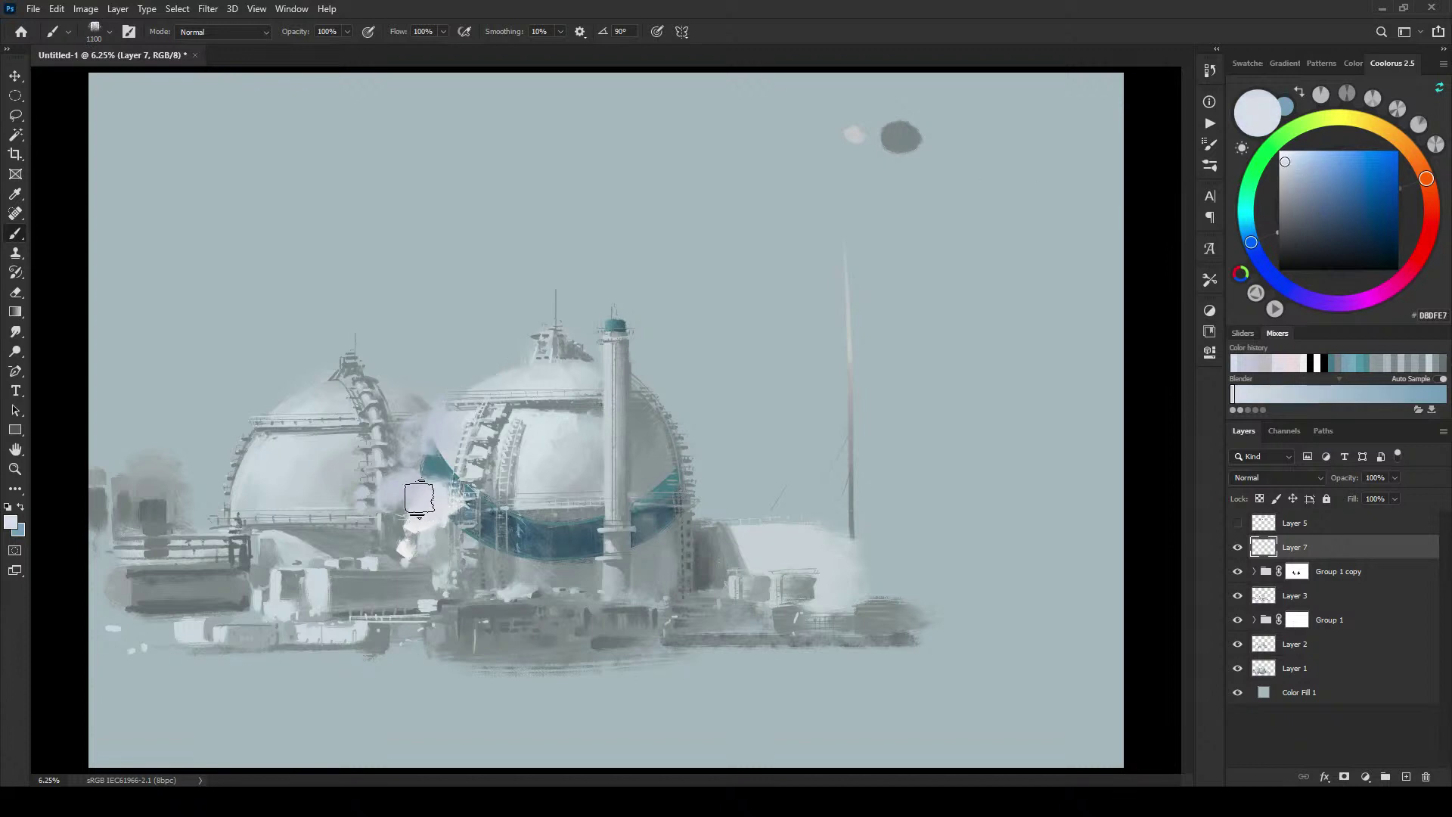
pyautogui.moveTo(1292, 168); pyautogui.dragTo(1284, 160)
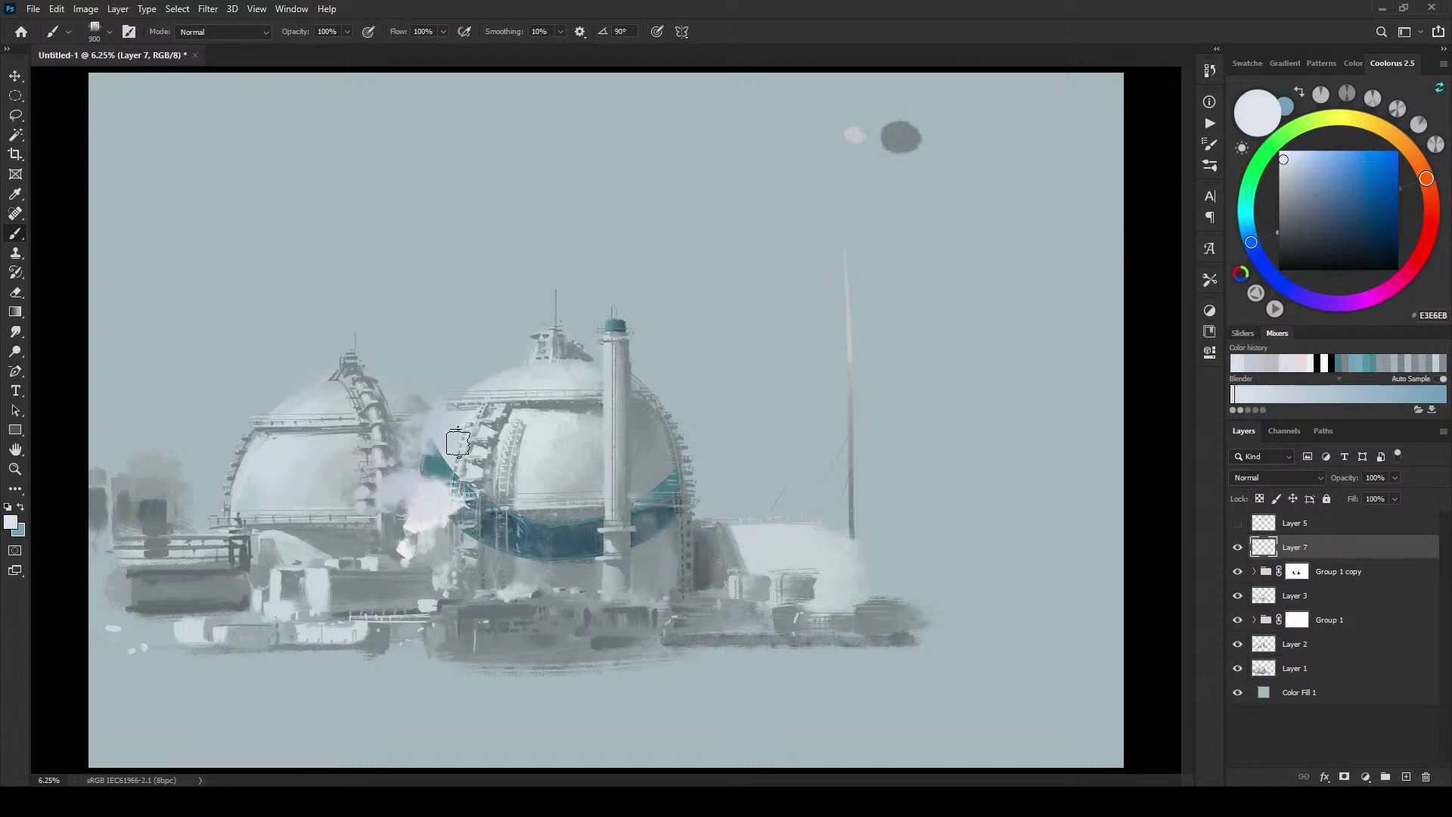
pyautogui.press('[')
pyautogui.press('[')
pyautogui.press('[')
pyautogui.press('[')
pyautogui.press('[')
pyautogui.moveTo(425, 508)
pyautogui.mouseDown()
pyautogui.moveTo(412, 491)
pyautogui.moveTo(393, 501)
pyautogui.mouseUp()
# Step: Brush pale steam over the stripe's left end with a larger brush, and undo the last stroke
pyautogui.press(']')
pyautogui.press(']')
pyautogui.press(']')
pyautogui.moveTo(439, 455)
pyautogui.mouseDown()
pyautogui.moveTo(544, 411)
pyautogui.moveTo(517, 324)
pyautogui.moveTo(464, 345)
pyautogui.moveTo(468, 475)
pyautogui.mouseUp()
pyautogui.press(']')
pyautogui.press(']')
pyautogui.press(']')
pyautogui.hotkey('ctrl', 'z')
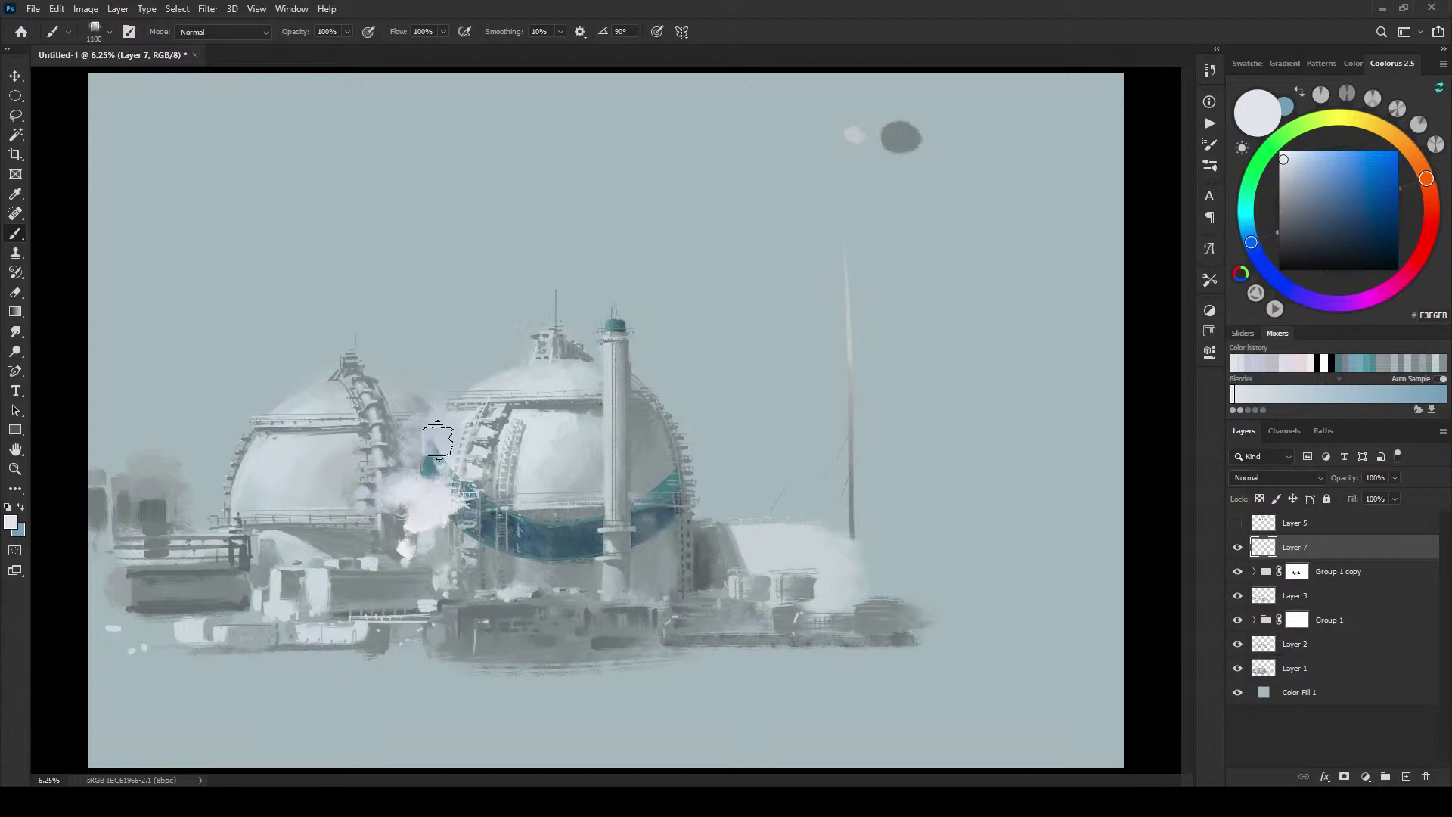
# Step: Reduce the brush size, sample the haze colour, lighten it to CCD5E7, and refine the upper edges of the steam puff
pyautogui.press('[')
pyautogui.press('[')
pyautogui.press('[')
pyautogui.press('[')
pyautogui.press('[')
pyautogui.press('[')
pyautogui.press('[')
pyautogui.press('[')
pyautogui.keyDown('alt'); pyautogui.click(413, 453); pyautogui.keyUp('alt')
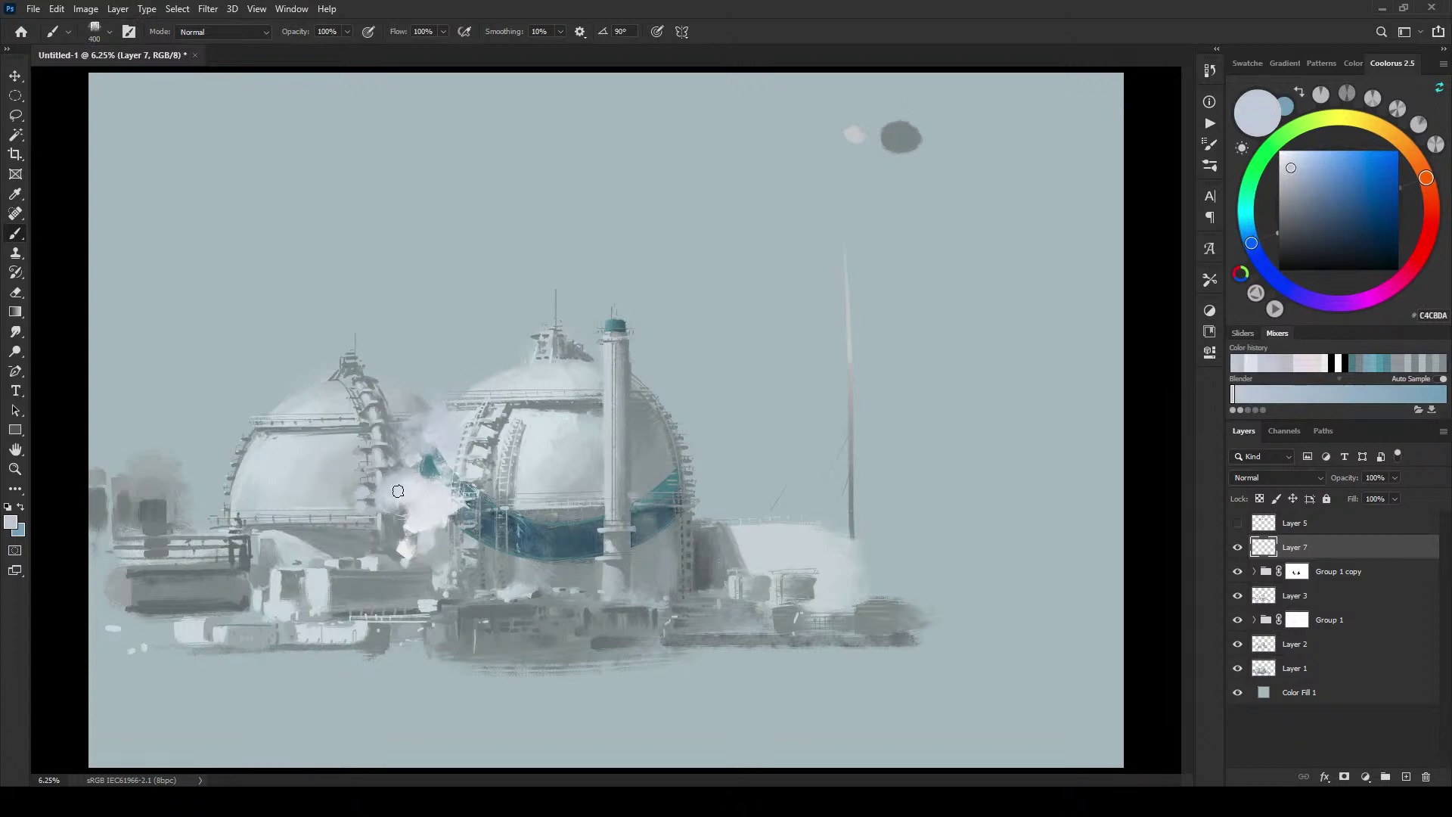
pyautogui.click(1291, 162)
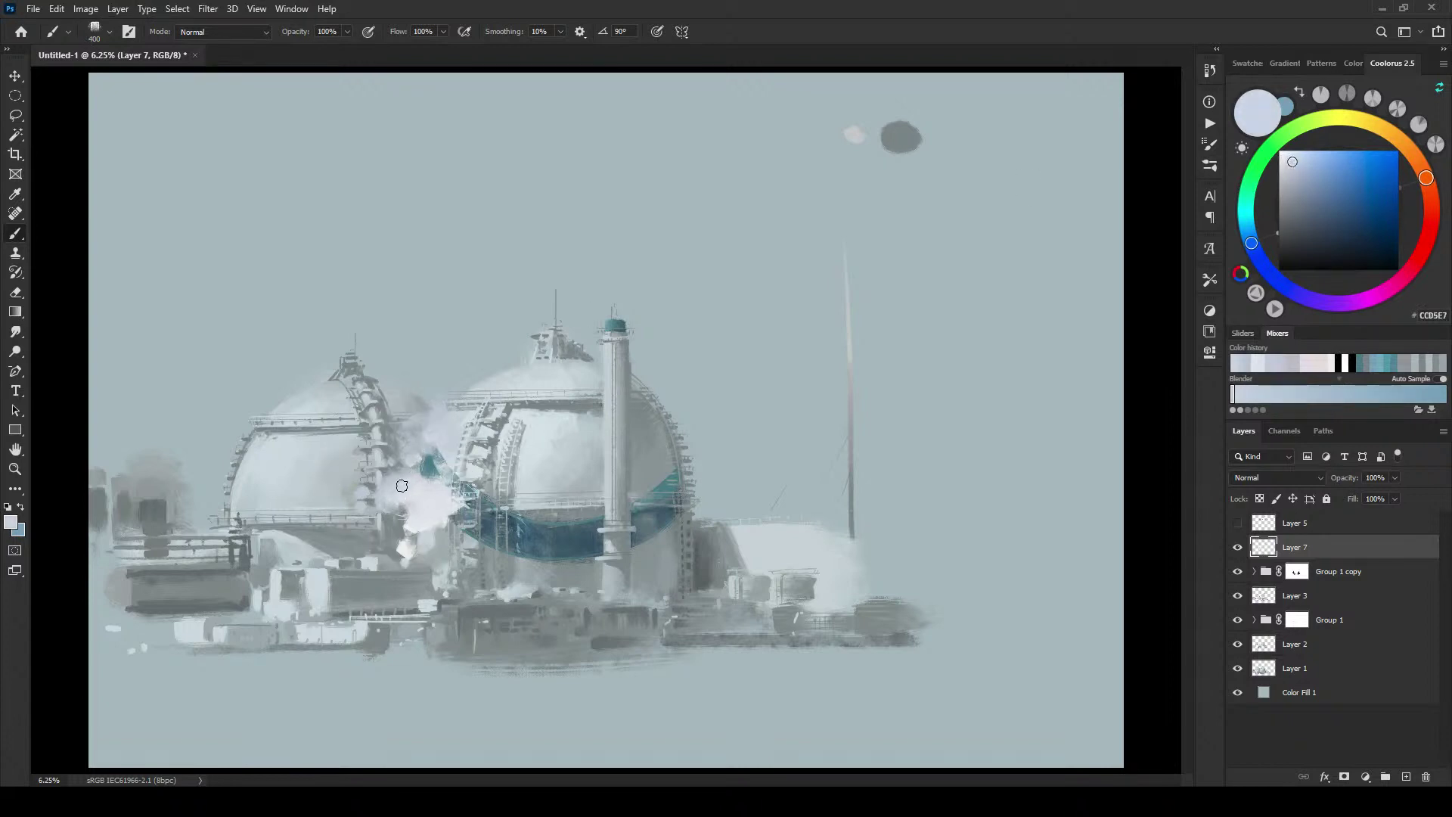
pyautogui.press('[')
pyautogui.press('[')
pyautogui.press(']')
pyautogui.press(']')
pyautogui.press(']')
# Step: Sample tones from the steam and build up the lower part of the puff with small near-white strokes
pyautogui.keyDown('alt'); pyautogui.click(423, 530); pyautogui.keyUp('alt')
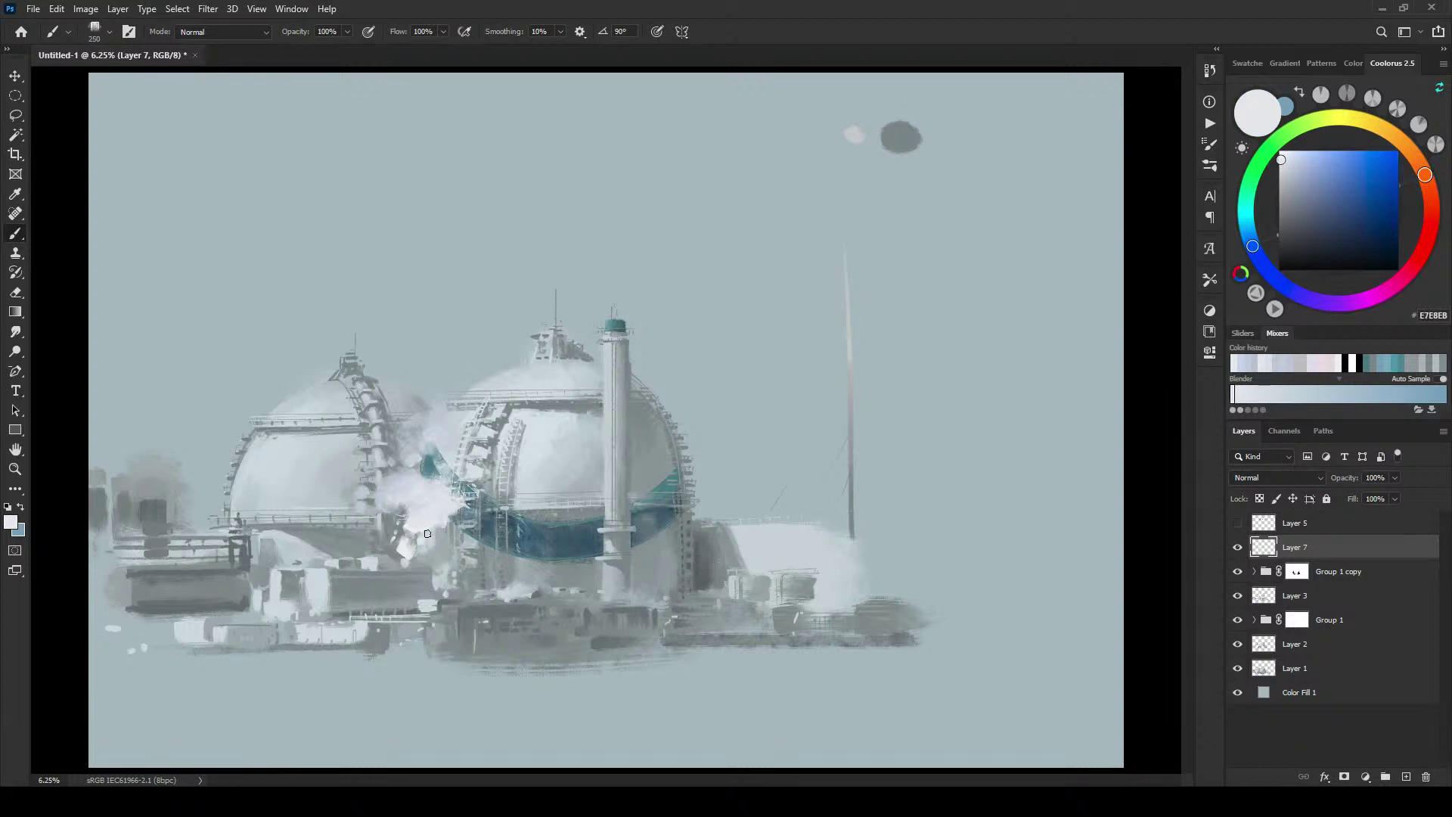
pyautogui.moveTo(413, 534); pyautogui.dragTo(437, 528)
pyautogui.press(']')
pyautogui.press(']')
pyautogui.keyDown('alt'); pyautogui.click(416, 506); pyautogui.keyUp('alt')
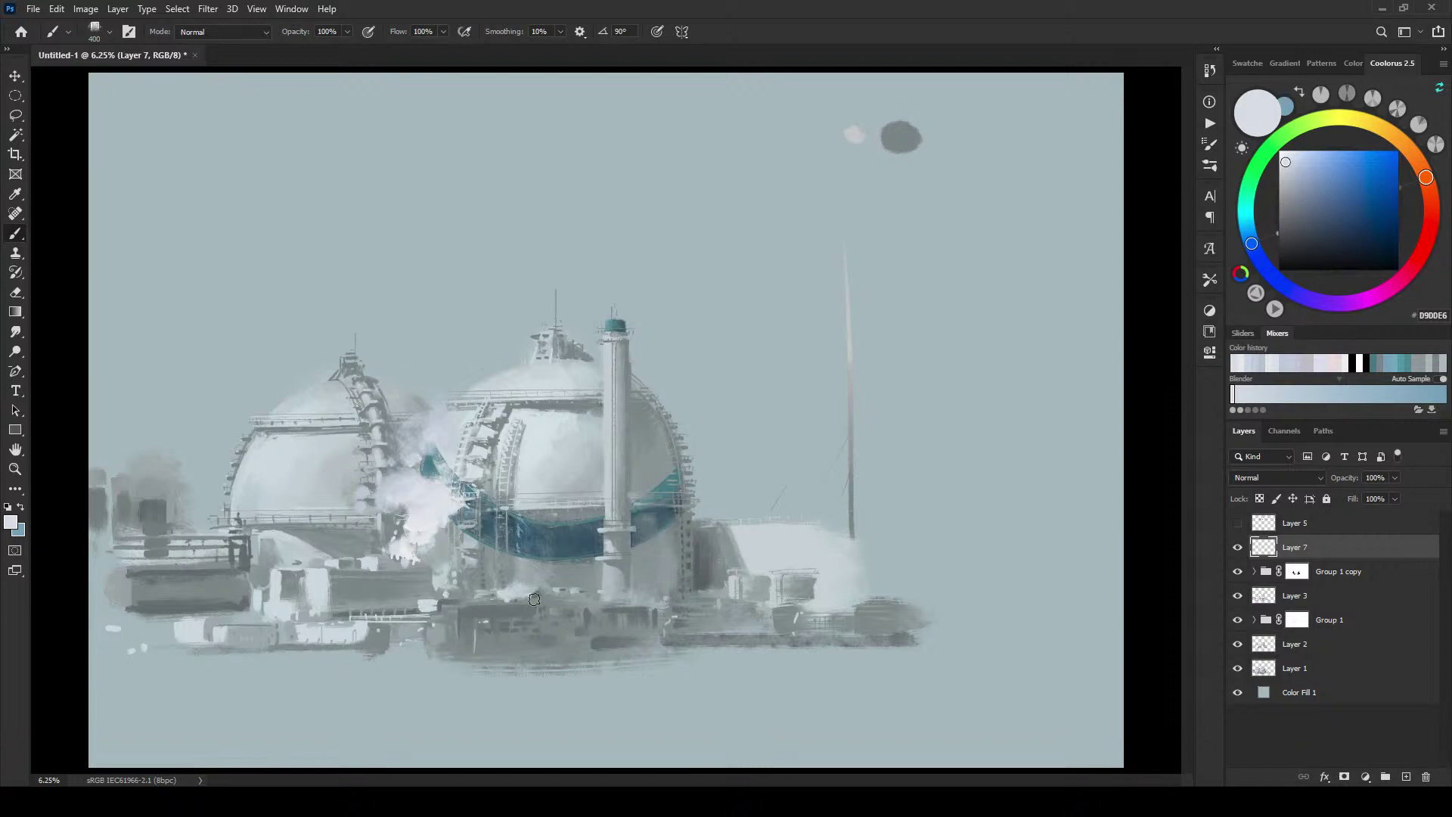
# Step: Lasso jagged notches along the lower edge of the steam puff on Layer 7, delete them, and clear the selection
pyautogui.hotkey('ctrl', '+')
pyautogui.hotkey('ctrl', '+')
pyautogui.hotkey('ctrl', '+')
pyautogui.hotkey('ctrl', '+')
pyautogui.hotkey('ctrl', '+')
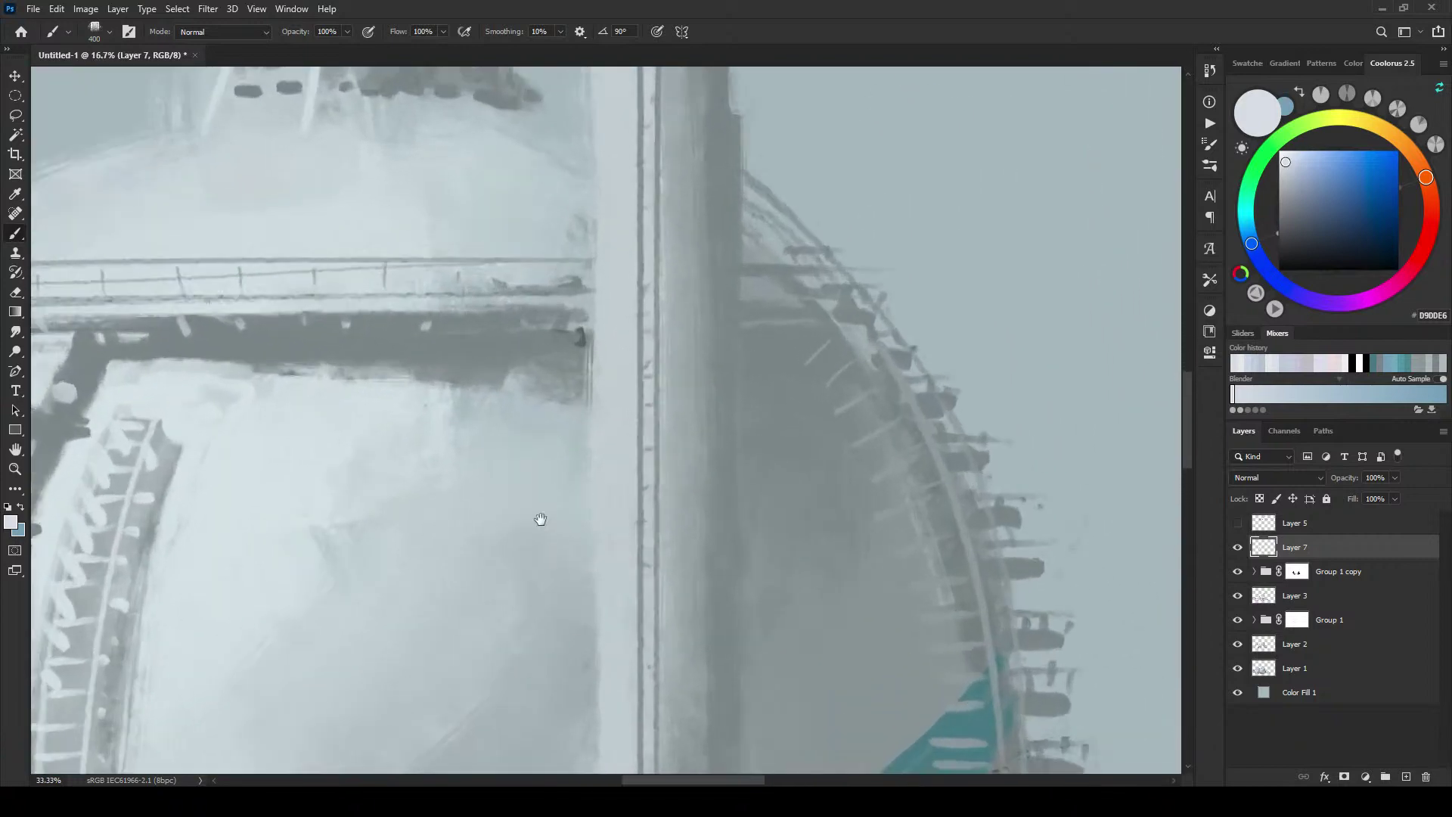
pyautogui.moveTo(540, 518)
pyautogui.mouseDown()
pyautogui.moveTo(719, 366)
pyautogui.moveTo(374, 602)
pyautogui.mouseUp()
pyautogui.press('l')
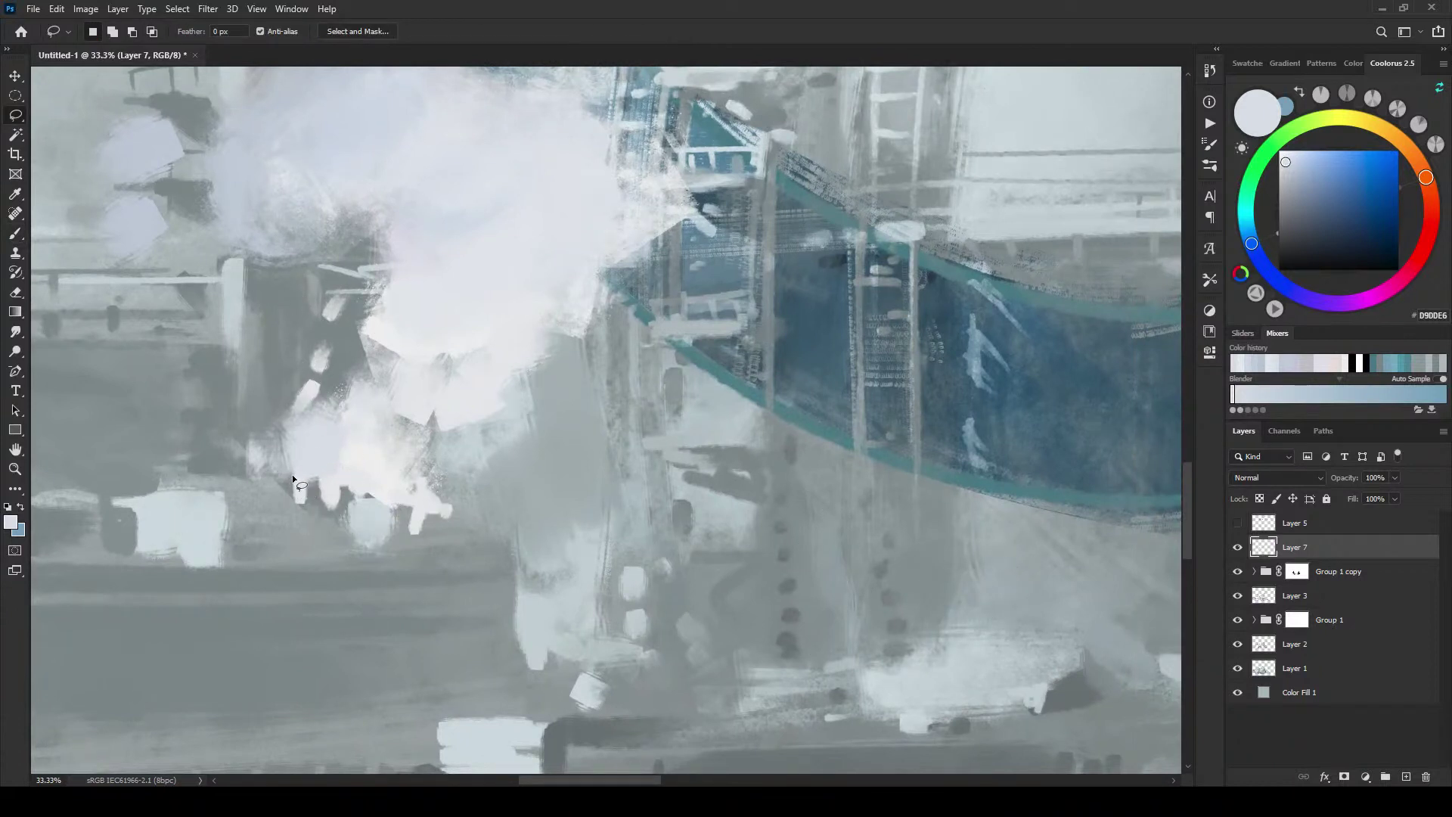
pyautogui.moveTo(292, 478)
pyautogui.mouseDown()
pyautogui.moveTo(302, 517)
pyautogui.moveTo(367, 480)
pyautogui.moveTo(410, 488)
pyautogui.moveTo(395, 567)
pyautogui.moveTo(435, 552)
pyautogui.moveTo(425, 522)
pyautogui.moveTo(465, 506)
pyautogui.moveTo(449, 486)
pyautogui.moveTo(447, 503)
pyautogui.mouseUp()
pyautogui.moveTo(273, 388); pyautogui.dragTo(265, 506)
pyautogui.press('Delete')
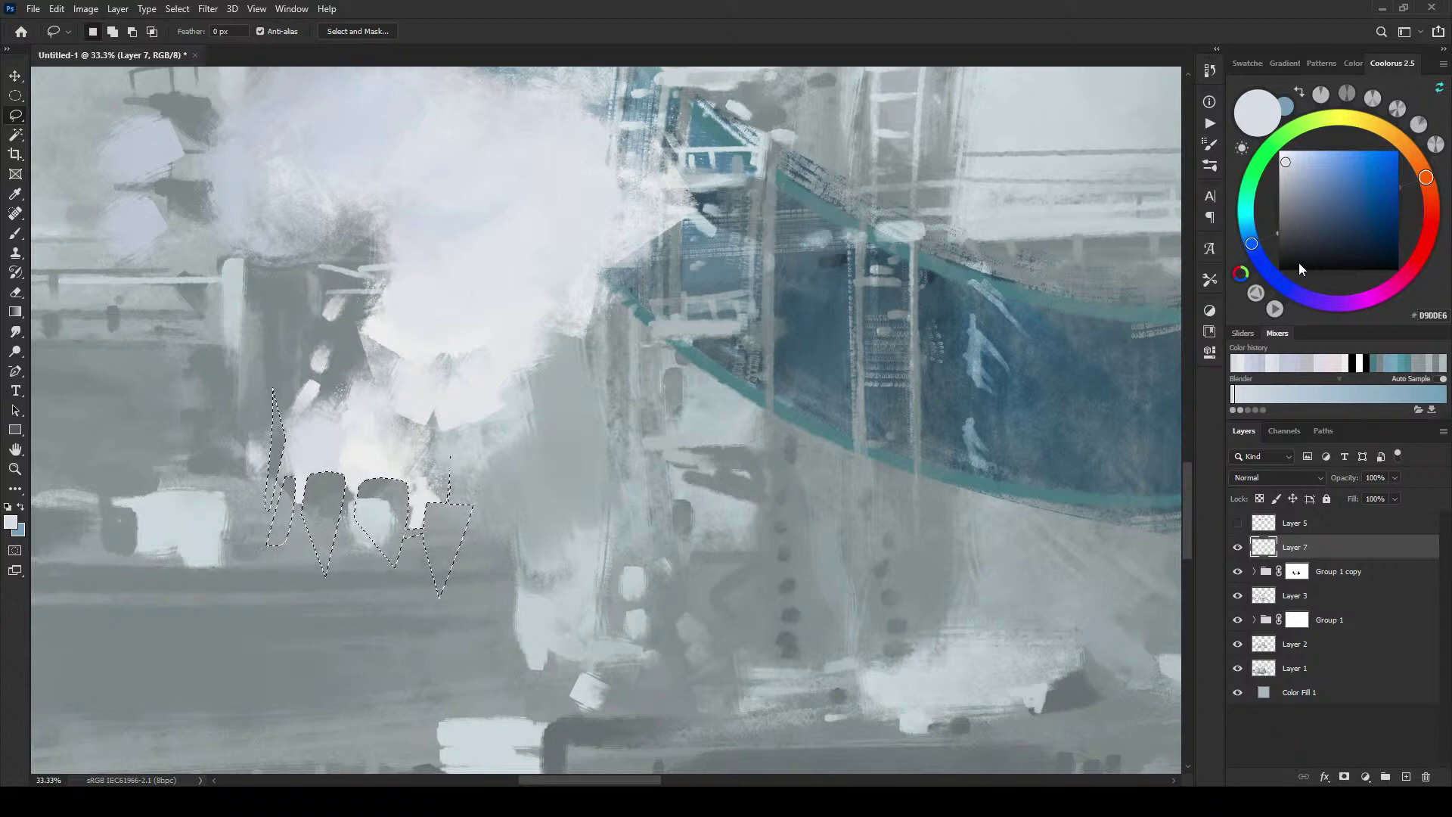
pyautogui.hotkey('ctrl', 'd')
# Step: Review the whole painting at small size and compare the industrial scene with Layer 3 hidden and shown
pyautogui.hotkey('ctrl', '-')
pyautogui.hotkey('ctrl', '-')
pyautogui.hotkey('ctrl', '-')
pyautogui.hotkey('ctrl', '-')
pyautogui.hotkey('ctrl', '-')
pyautogui.hotkey('ctrl', '-')
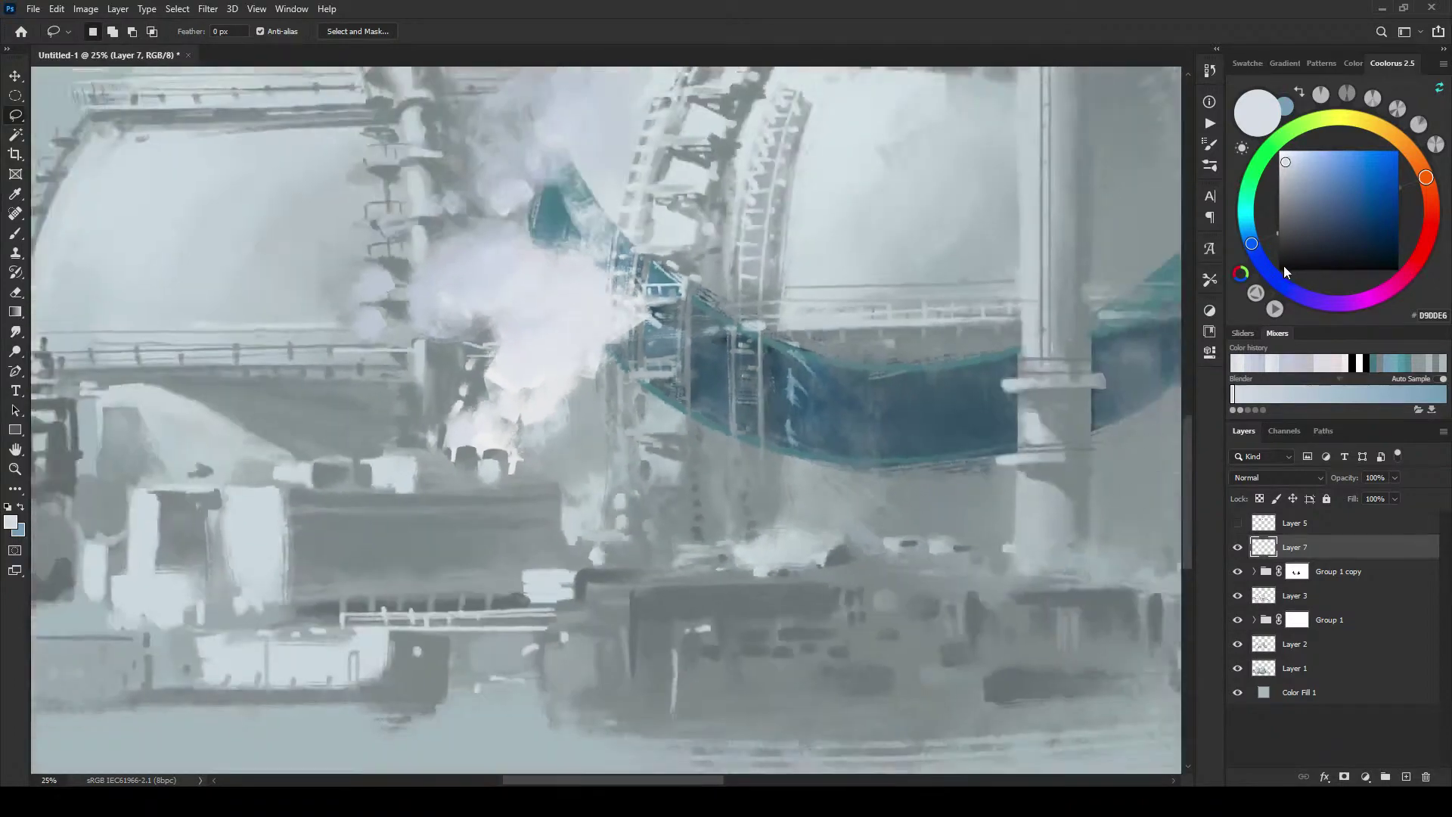
pyautogui.hotkey('ctrl', '-')
pyautogui.hotkey('ctrl', '-')
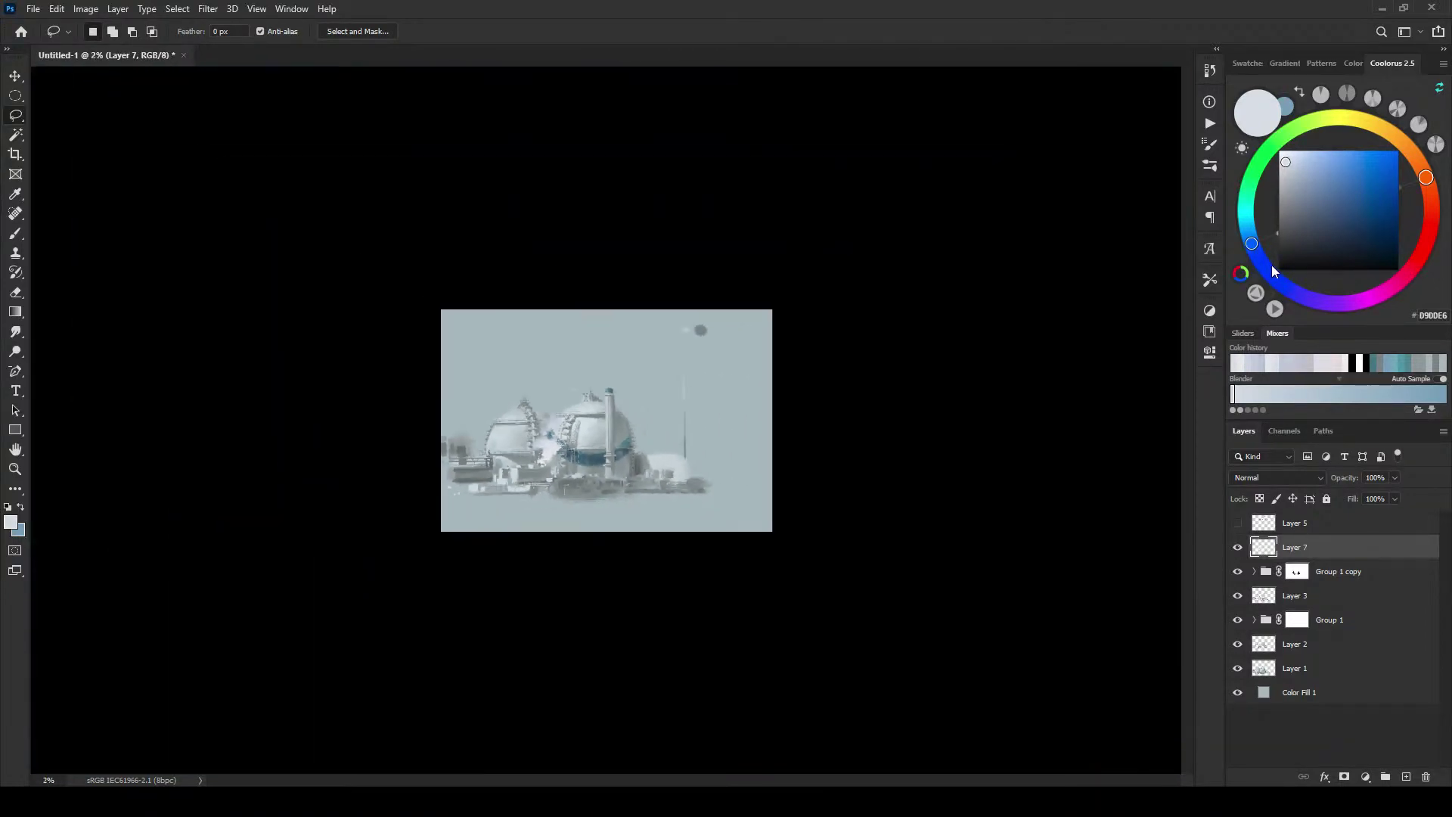
pyautogui.hotkey('ctrl', '+')
pyautogui.hotkey('ctrl', '+')
pyautogui.hotkey('ctrl', '+')
pyautogui.hotkey('ctrl', '+')
pyautogui.hotkey('ctrl', '+')
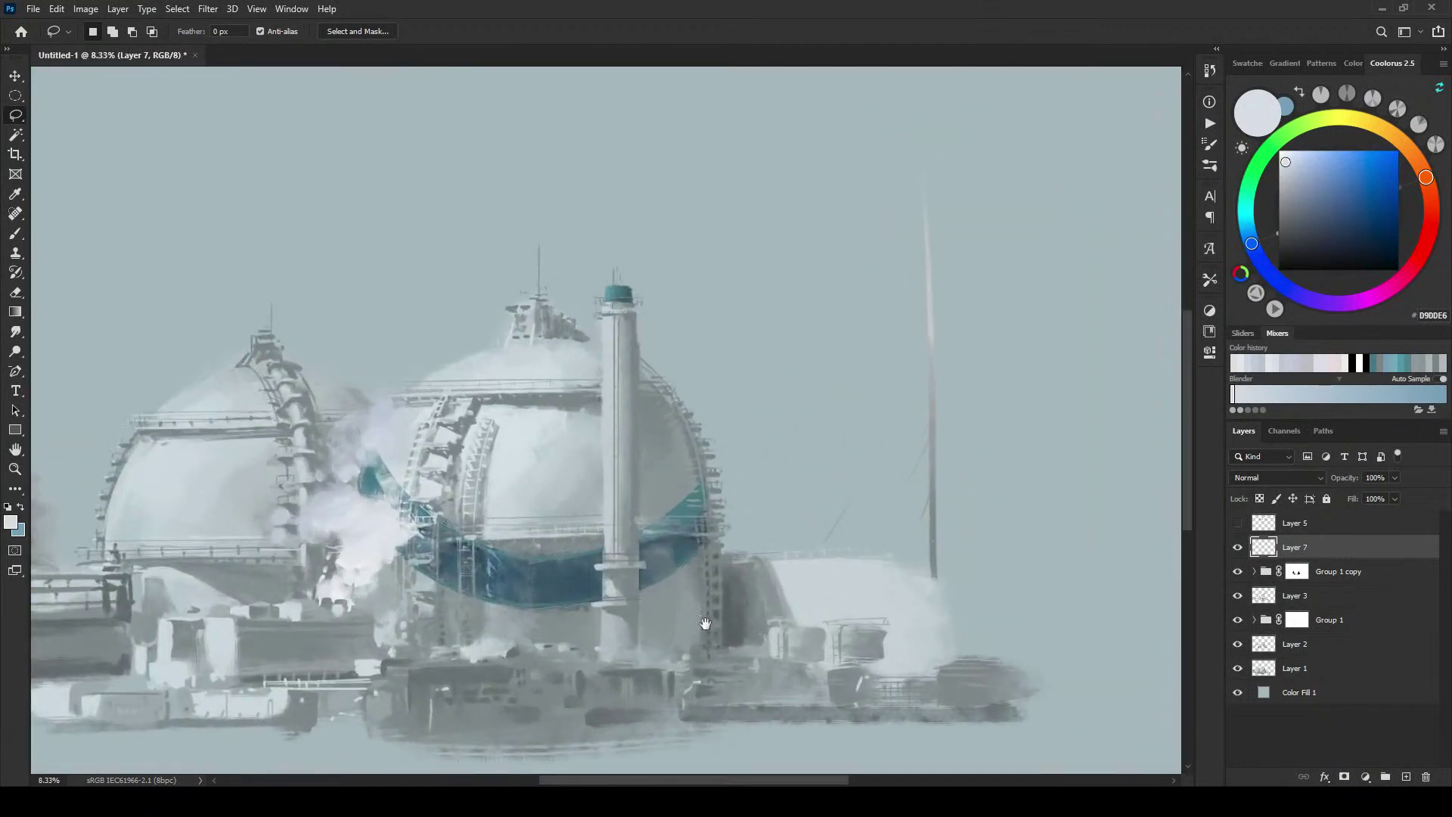
pyautogui.moveTo(704, 624); pyautogui.dragTo(788, 536)
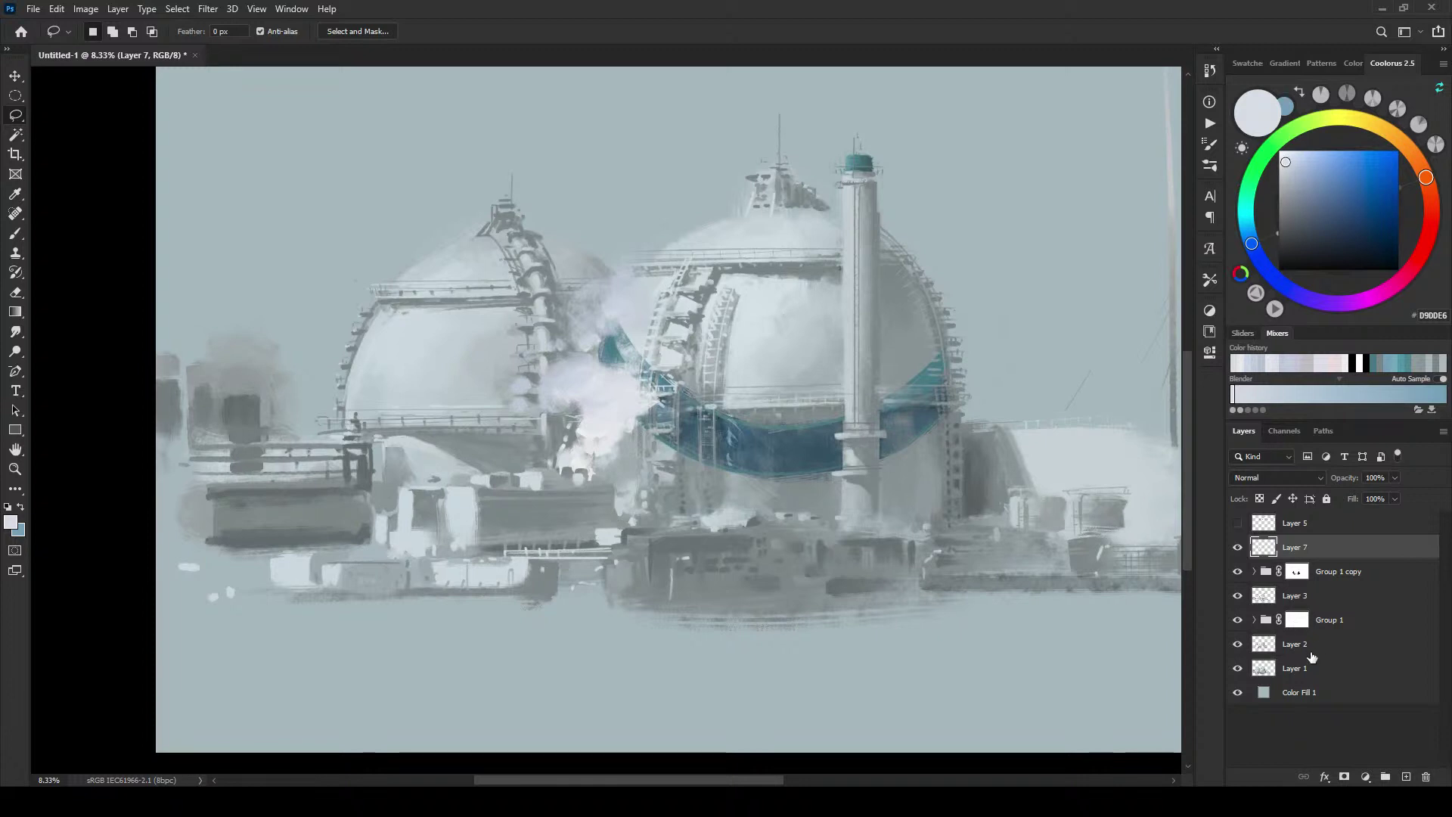
pyautogui.click(1237, 595)
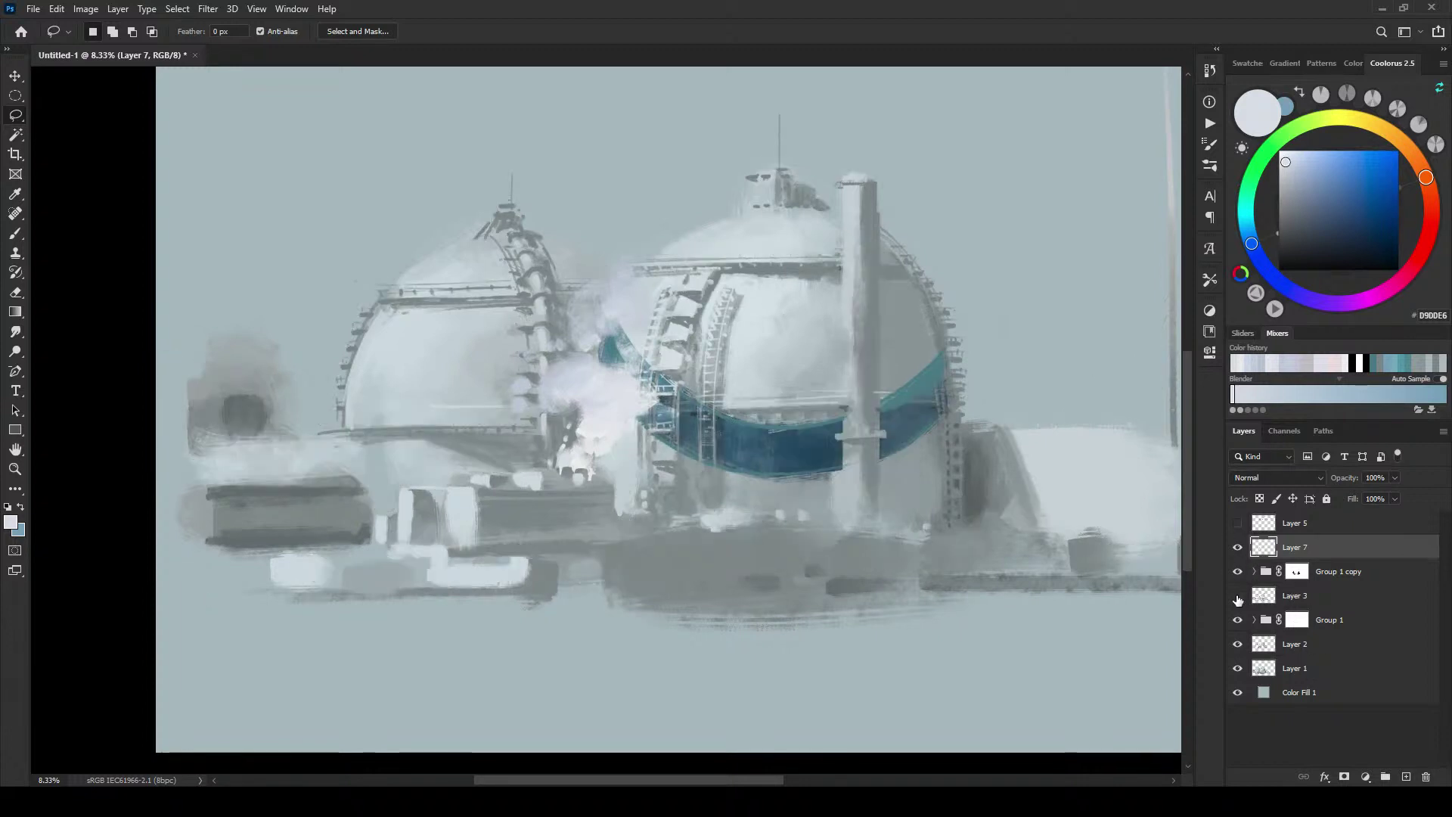
pyautogui.click(1237, 596)
pyautogui.click(1264, 597)
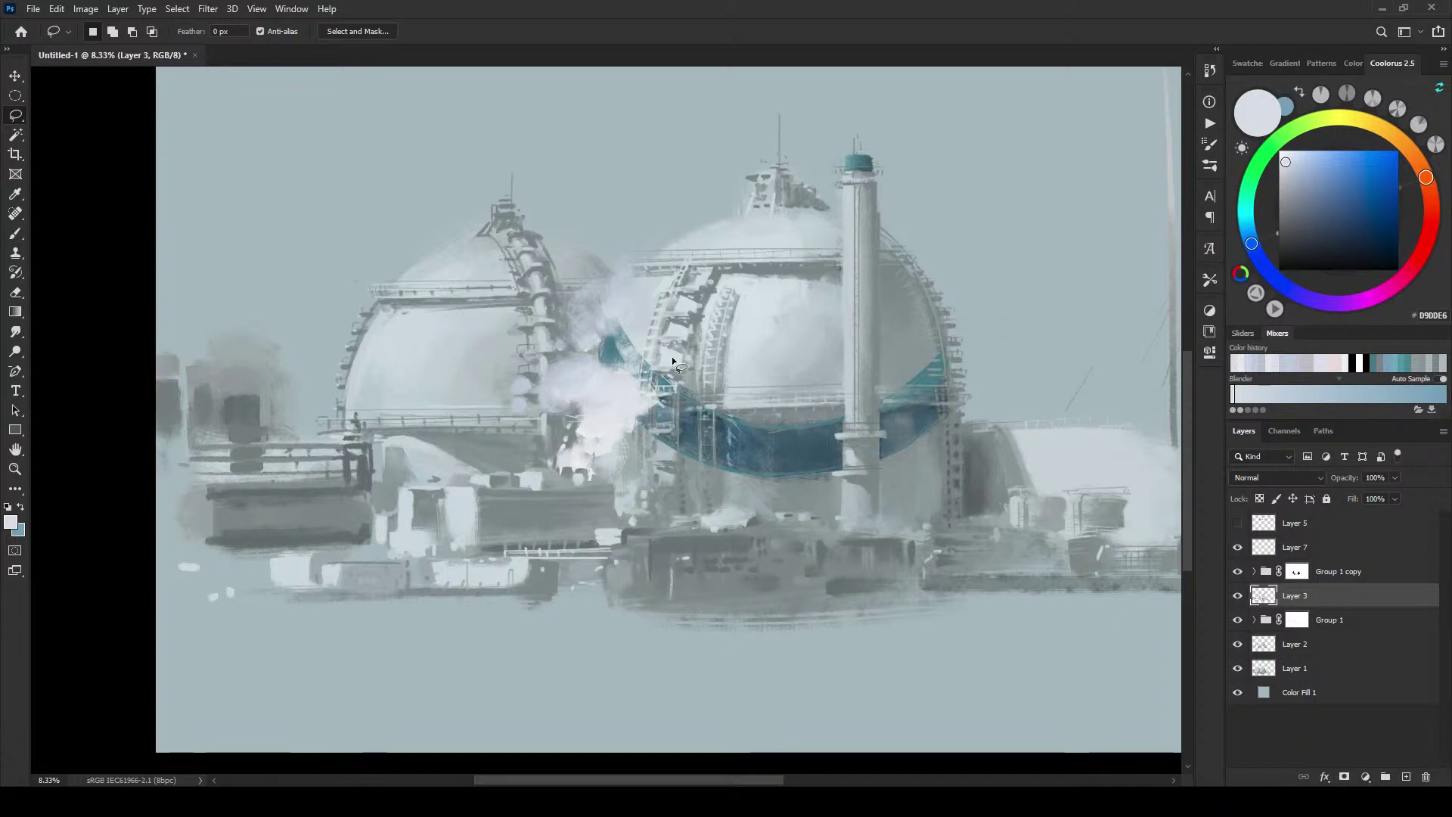
# Step: Add a new layer above Layer 7 and set its blending mode to Overlay
pyautogui.click(1352, 546)
pyautogui.click(1406, 776)
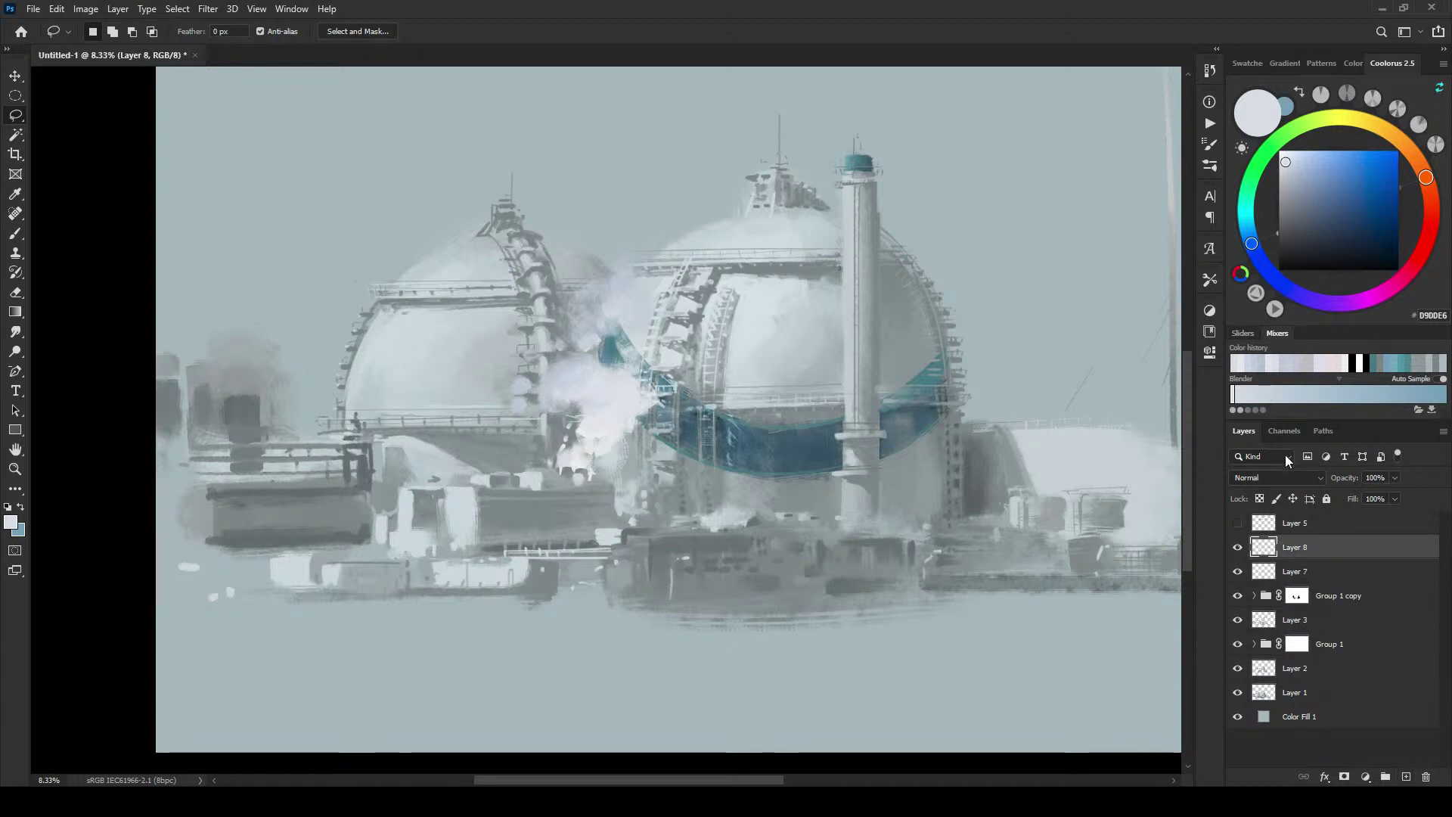
pyautogui.click(1273, 478)
pyautogui.click(1271, 586)
# Step: Choose the muted yellow-grey 838277 and glaze the shaded underside of the smaller tank with a large brush
pyautogui.click(1358, 120)
pyautogui.moveTo(1304, 188); pyautogui.dragTo(1290, 175)
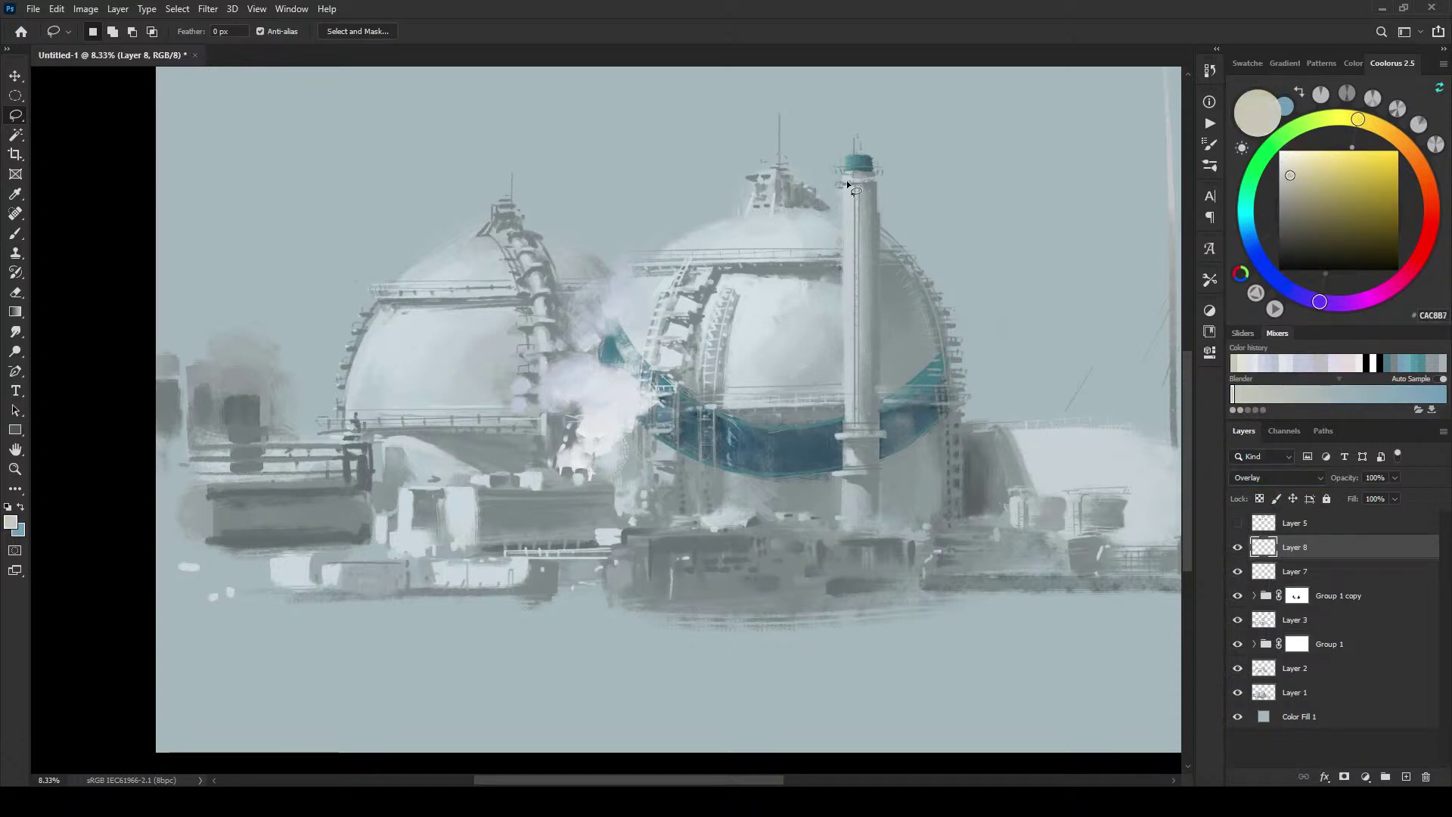
pyautogui.press('b')
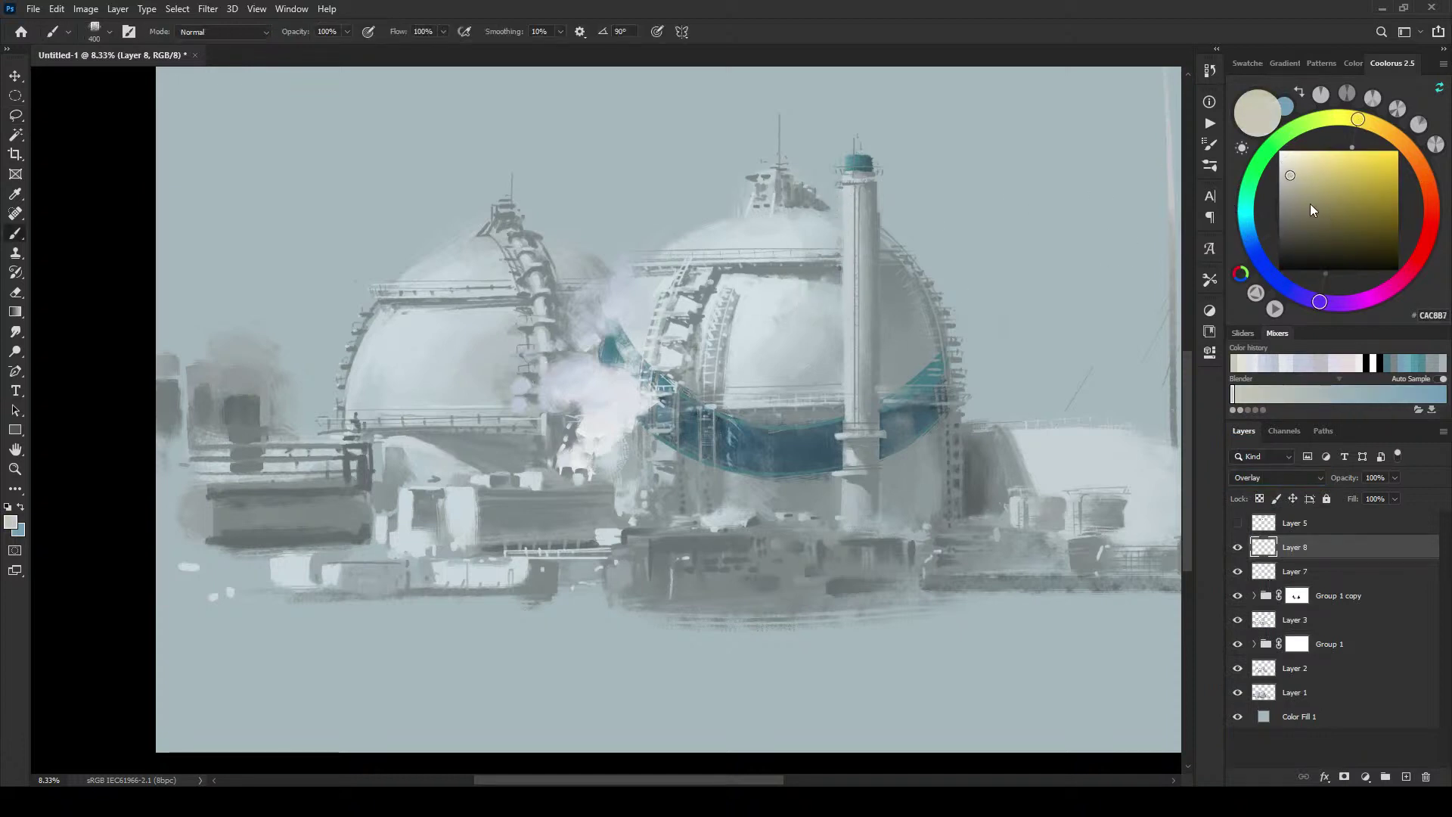
pyautogui.moveTo(1310, 203)
pyautogui.mouseDown()
pyautogui.moveTo(1292, 195)
pyautogui.moveTo(1272, 213)
pyautogui.moveTo(1289, 203)
pyautogui.mouseUp()
pyautogui.press(']')
pyautogui.press(']')
pyautogui.press(']')
pyautogui.press(']')
pyautogui.press(']')
pyautogui.press(']')
pyautogui.press(']')
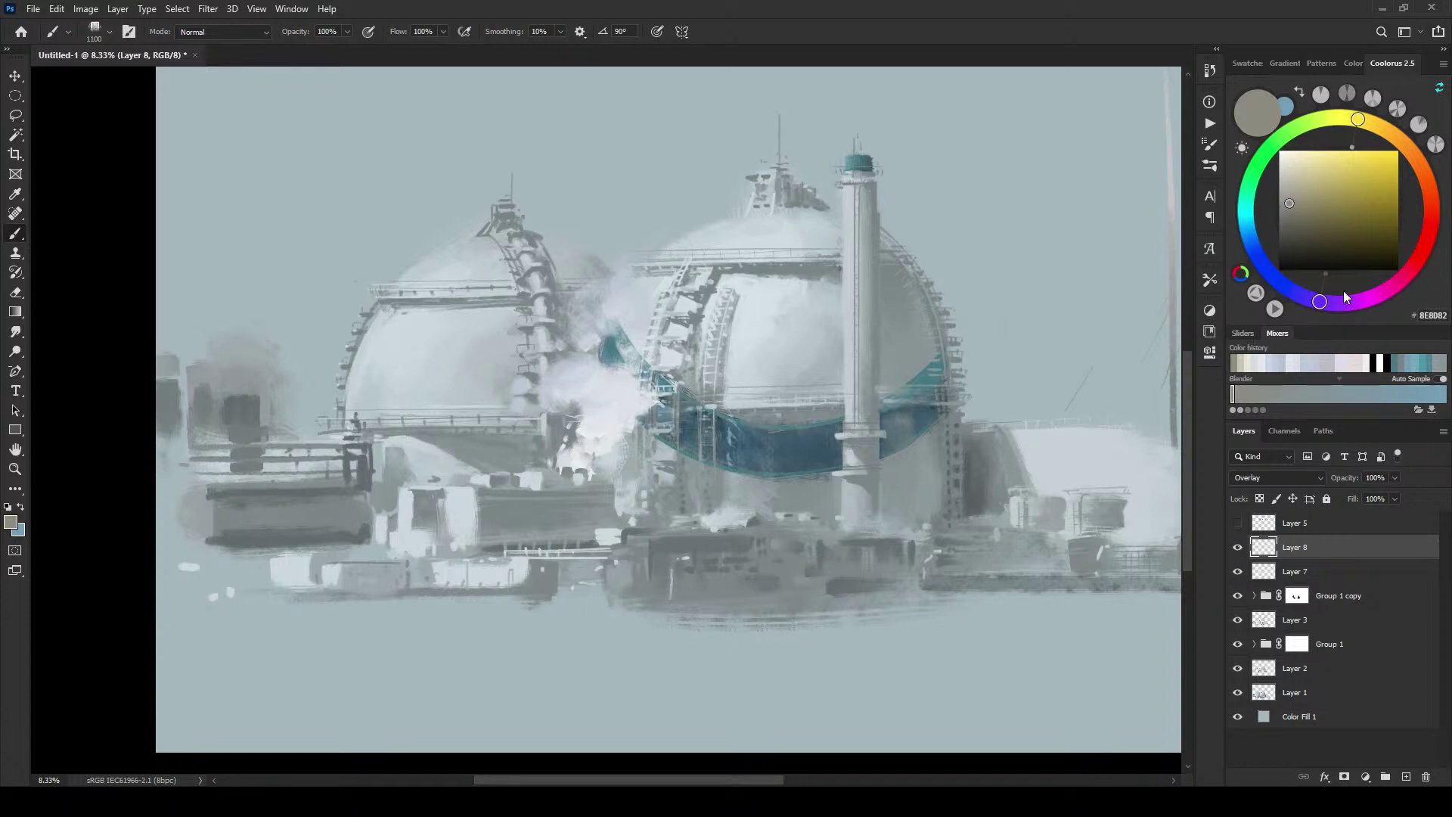
pyautogui.click(1290, 209)
pyautogui.press(']')
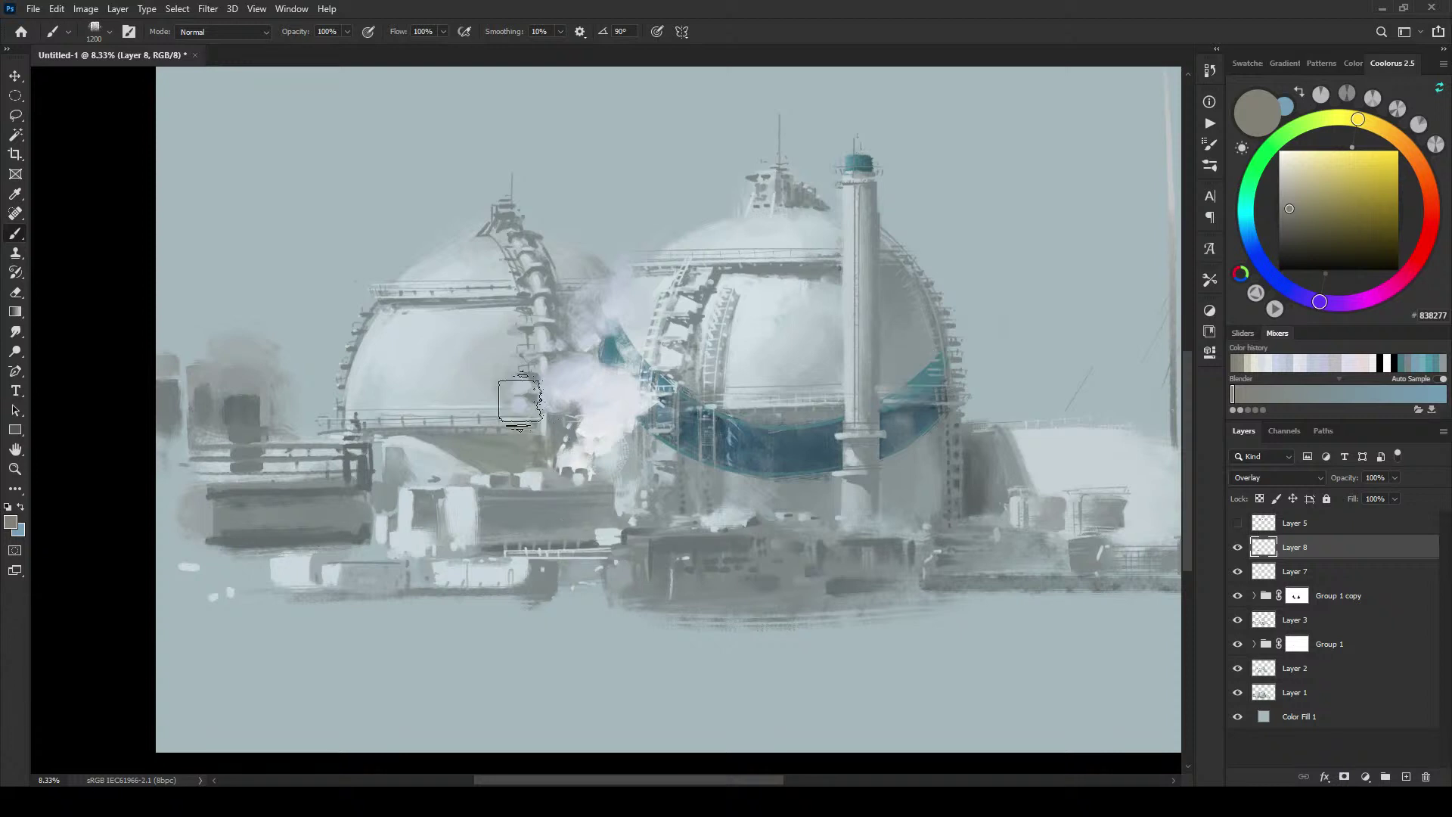
pyautogui.press('[')
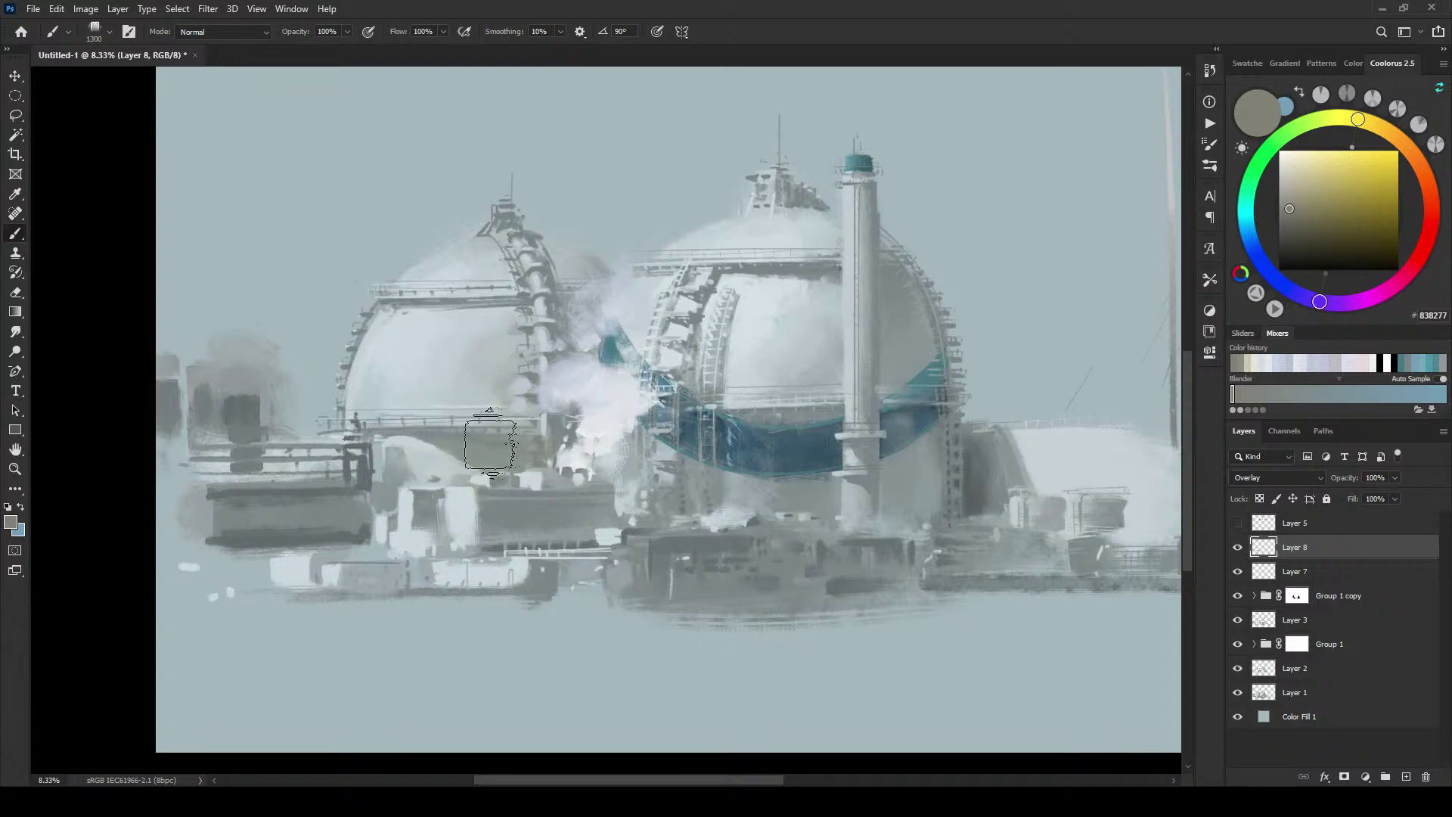
# Step: Vary the brush size and spread the yellow-grey glaze over the smaller tank's shaded side and the base of the large tank
pyautogui.press(']')
pyautogui.press(']')
pyautogui.press(']')
pyautogui.press(']')
pyautogui.press(']')
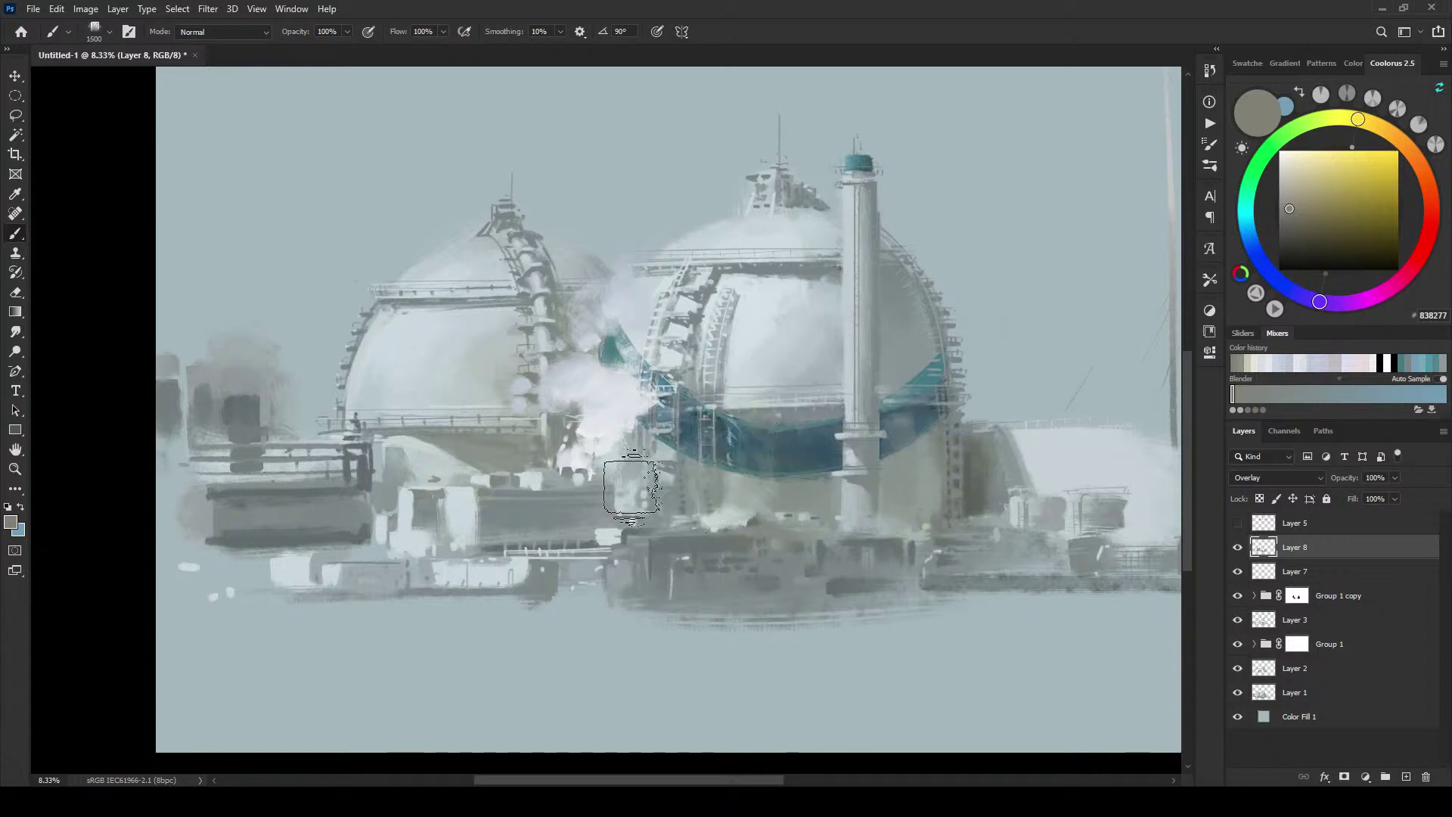
pyautogui.press('[')
pyautogui.press('[')
pyautogui.press('[')
pyautogui.press('[')
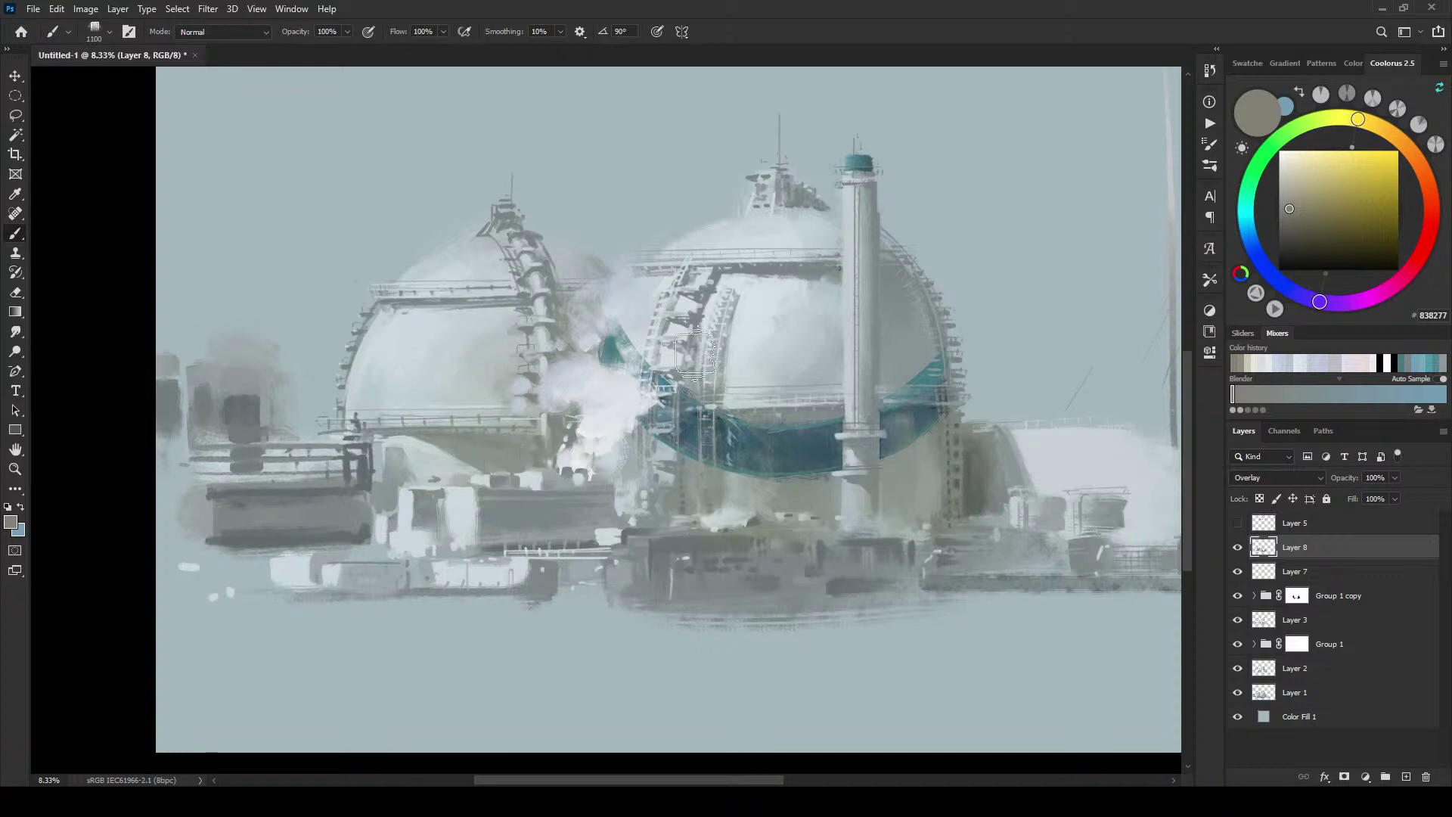
# Step: Shift the colour to the warmer grey 837F77 and tint the shaded base and surrounding structures with varied brush sizes
pyautogui.moveTo(1360, 127); pyautogui.dragTo(1401, 143)
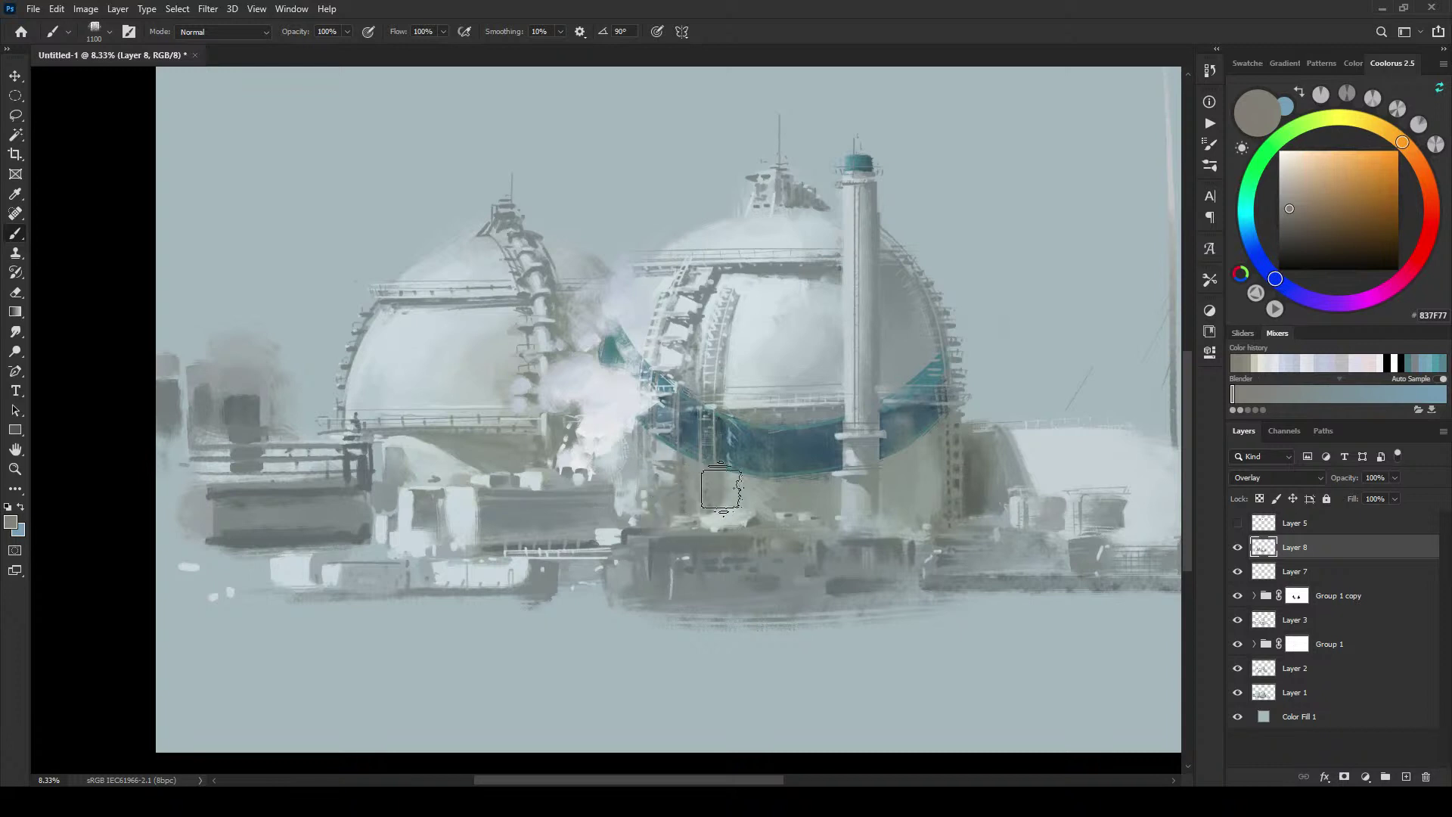
pyautogui.press('[')
pyautogui.press('[')
pyautogui.press('[')
pyautogui.press('[')
pyautogui.press('[')
pyautogui.press(']')
pyautogui.press(']')
pyautogui.press(']')
# Step: Tint the foreground buildings with dark brown 635845, and add fine rust accents in 816C46 along the railing and low walls
pyautogui.moveTo(1297, 219); pyautogui.dragTo(1315, 224)
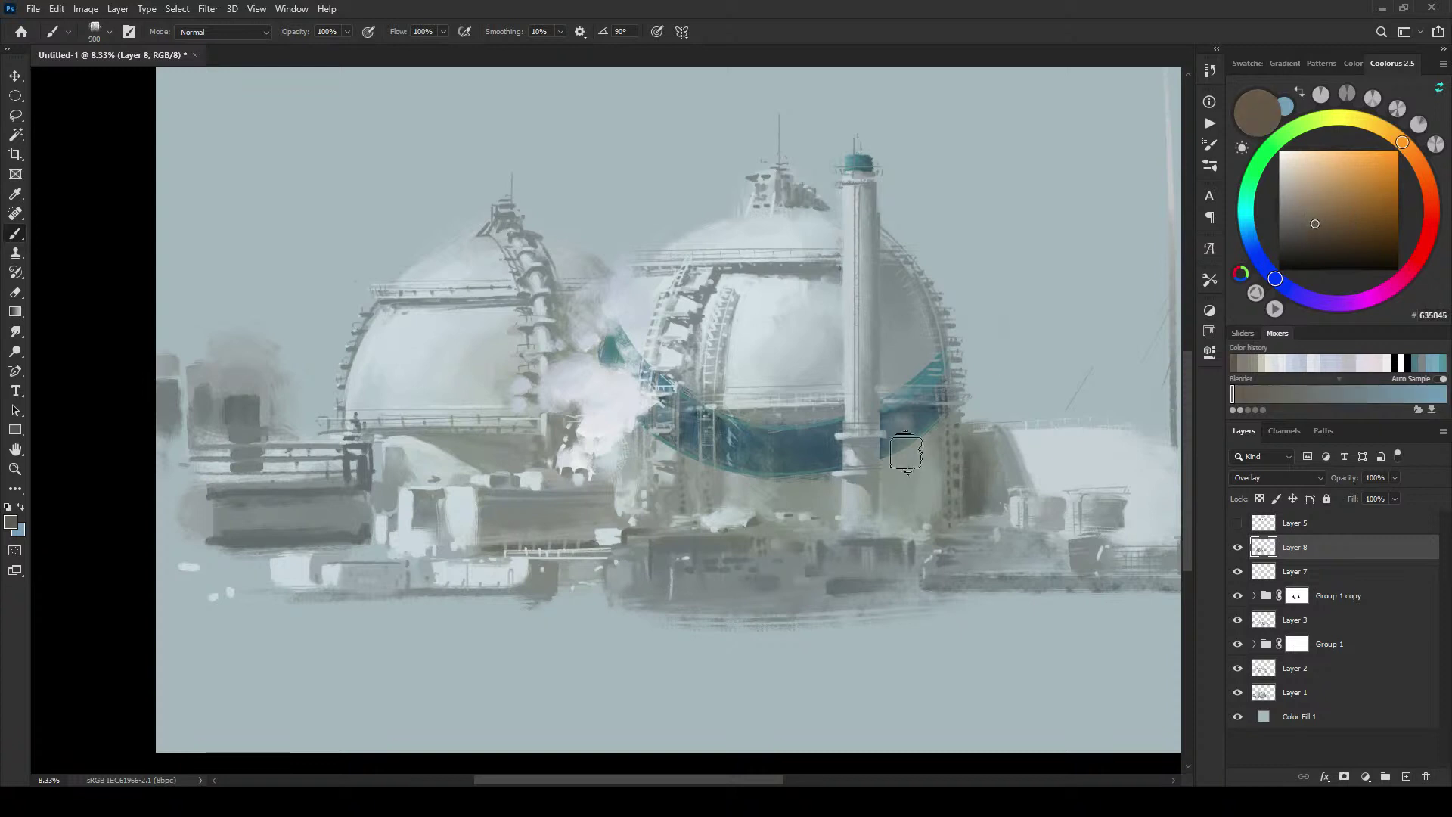
pyautogui.press('[')
pyautogui.press('[')
pyautogui.press('[')
pyautogui.press('[')
pyautogui.press('[')
pyautogui.click(1334, 210)
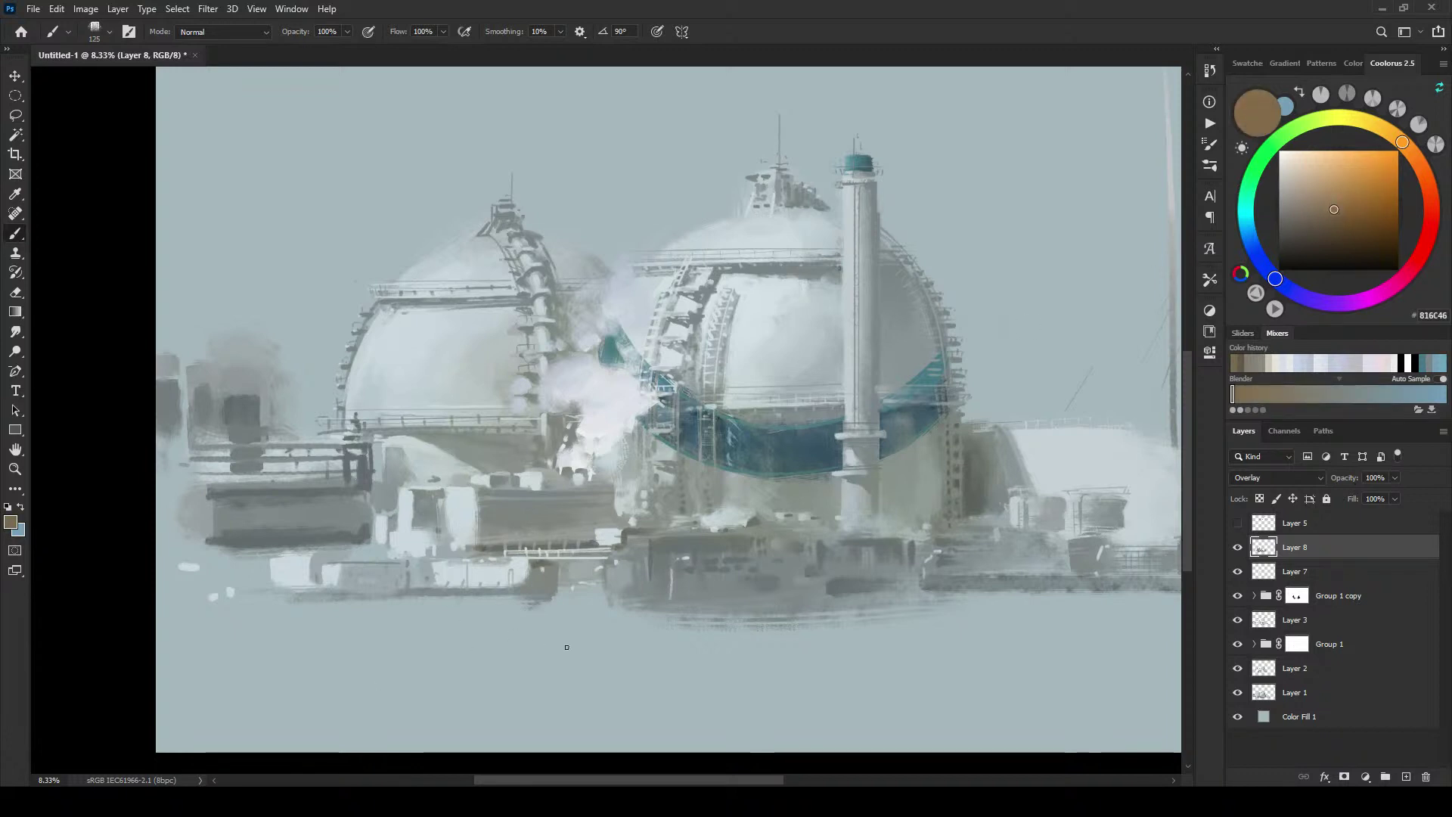
pyautogui.moveTo(502, 587); pyautogui.dragTo(534, 592)
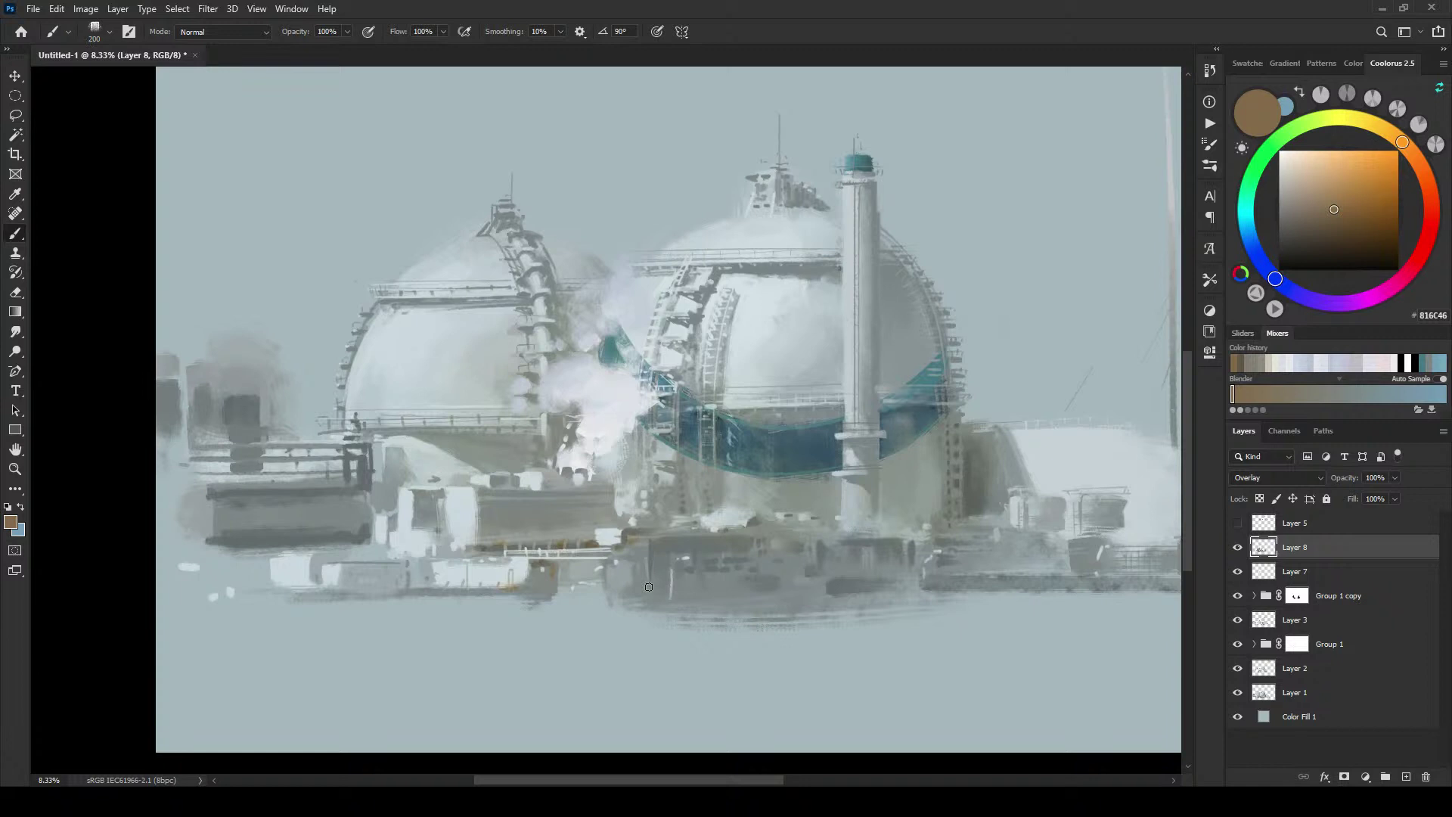
# Step: Soften the colour to 8D816B, enlarge the brush, and warm the large tank's lower shadows and upper ring beam
pyautogui.click(1310, 205)
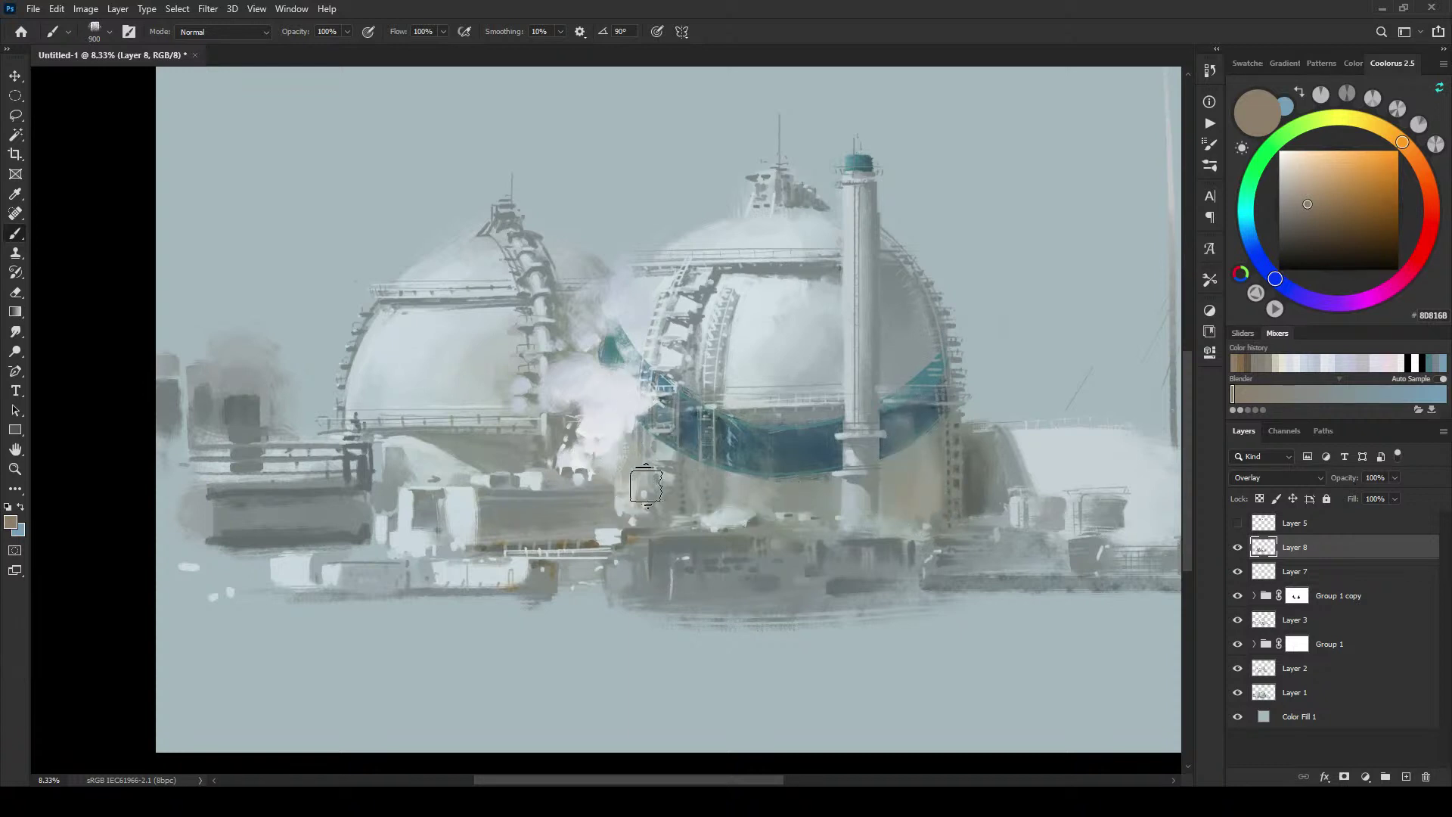
pyautogui.press(']')
pyautogui.press(']')
pyautogui.press(']')
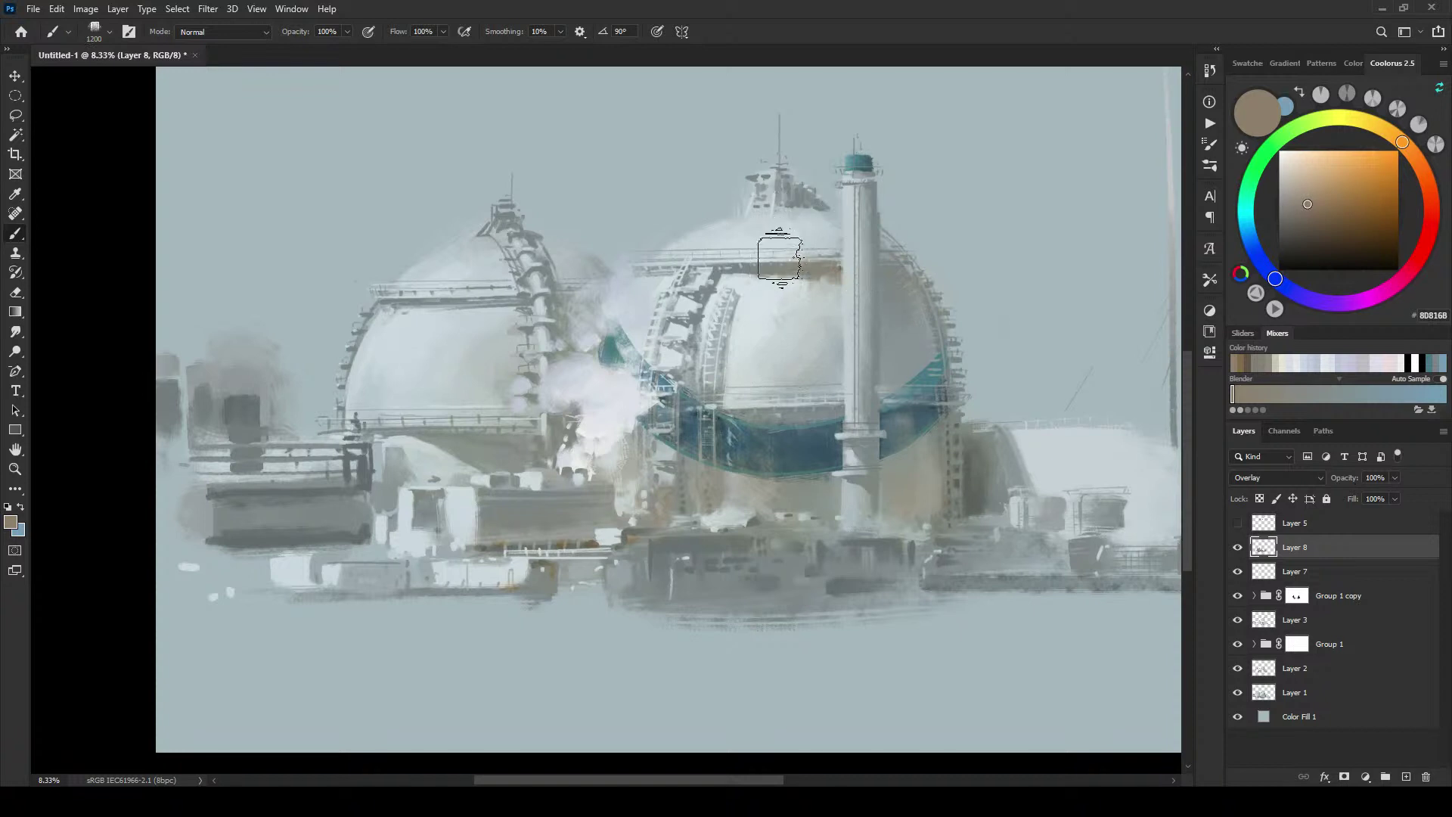
# Step: Shift the hue to 8D866B and glaze the chimney, the large tank's upper dome and the smaller tank, varying the brush size
pyautogui.moveTo(1398, 138); pyautogui.dragTo(1379, 126)
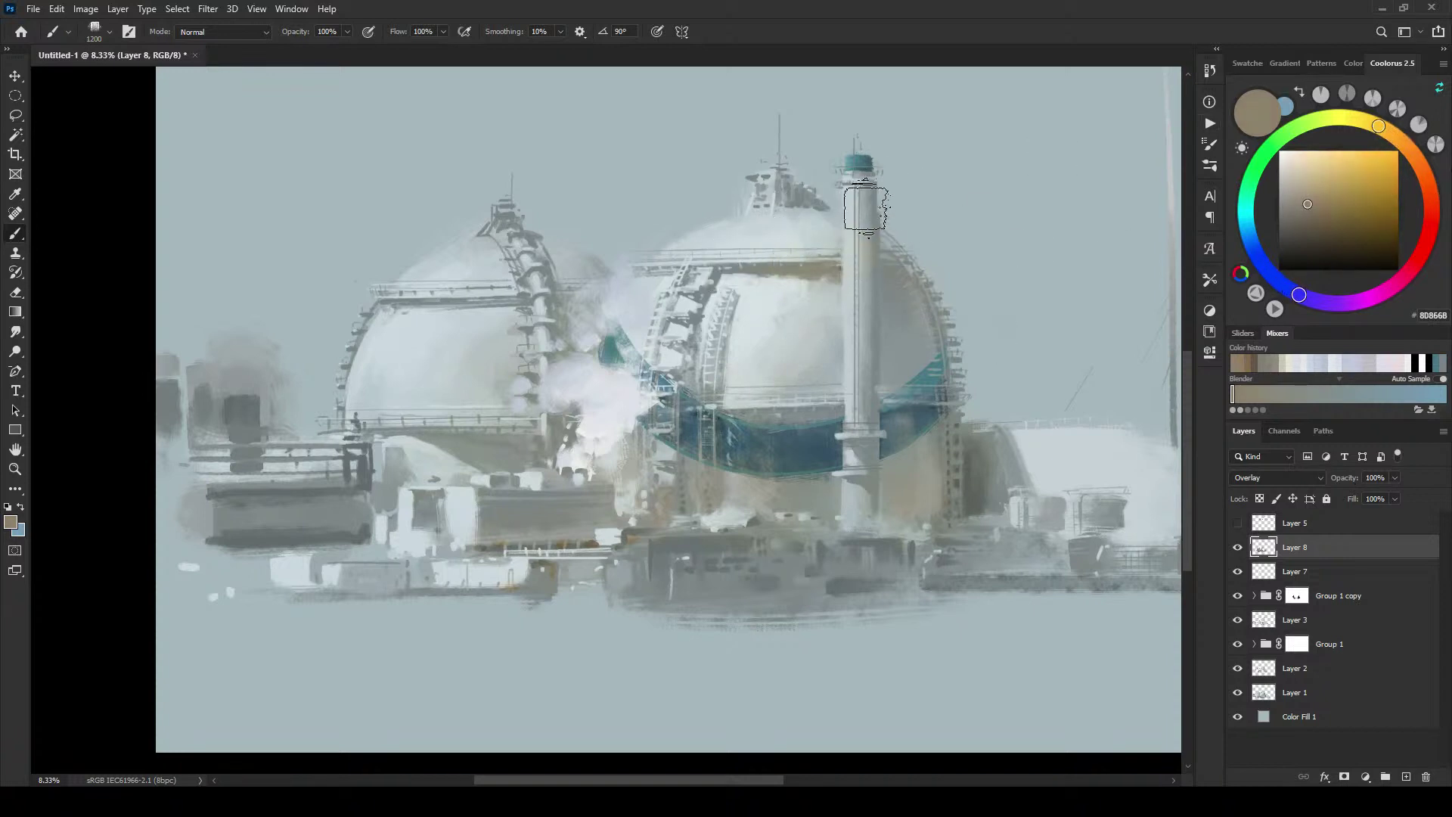
pyautogui.press('[')
pyautogui.press('[')
pyautogui.press('[')
pyautogui.press('[')
pyautogui.press('[')
pyautogui.press(']')
pyautogui.press(']')
pyautogui.press(']')
pyautogui.press(']')
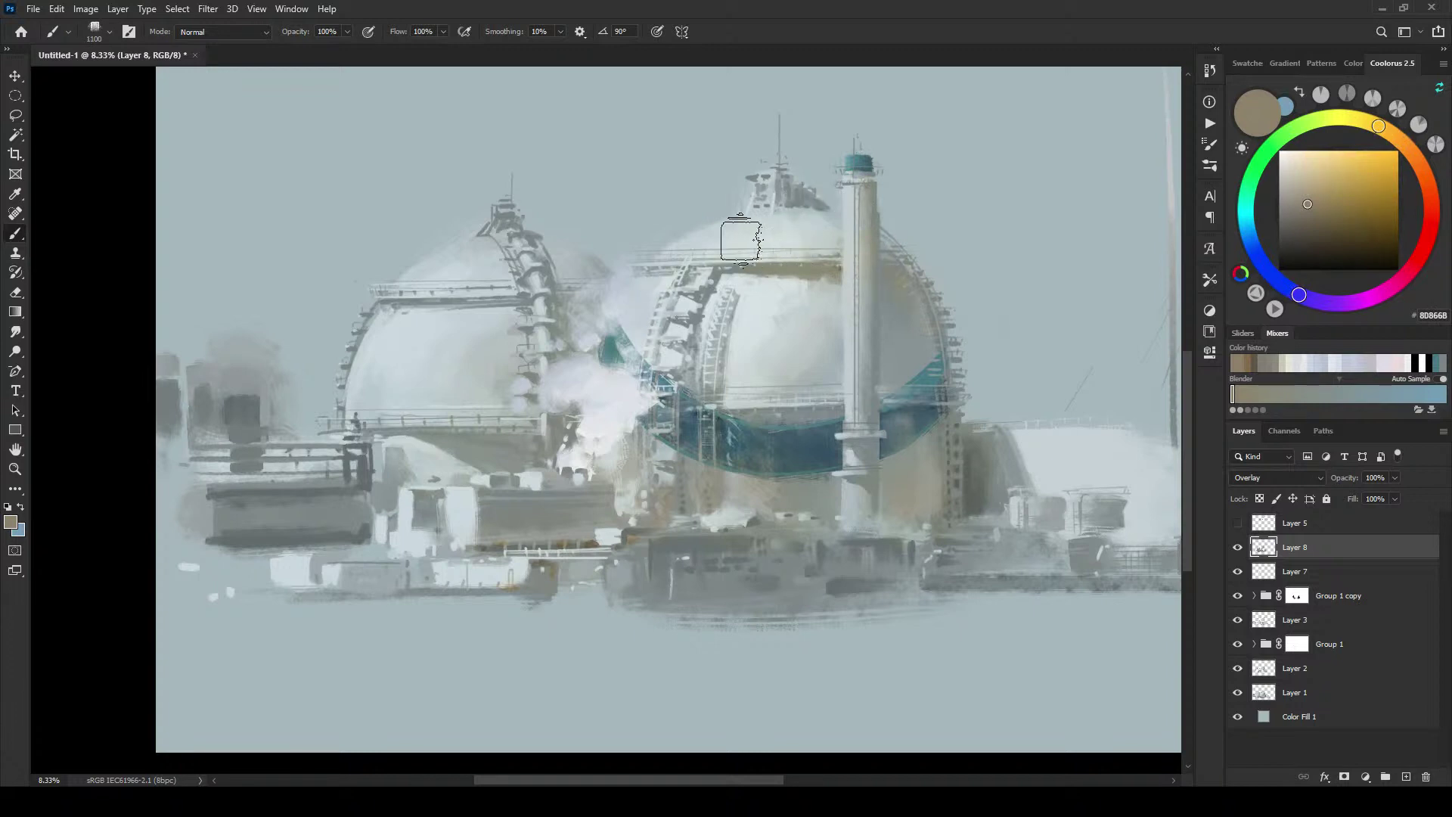
pyautogui.press(']')
pyautogui.press(']')
pyautogui.press(']')
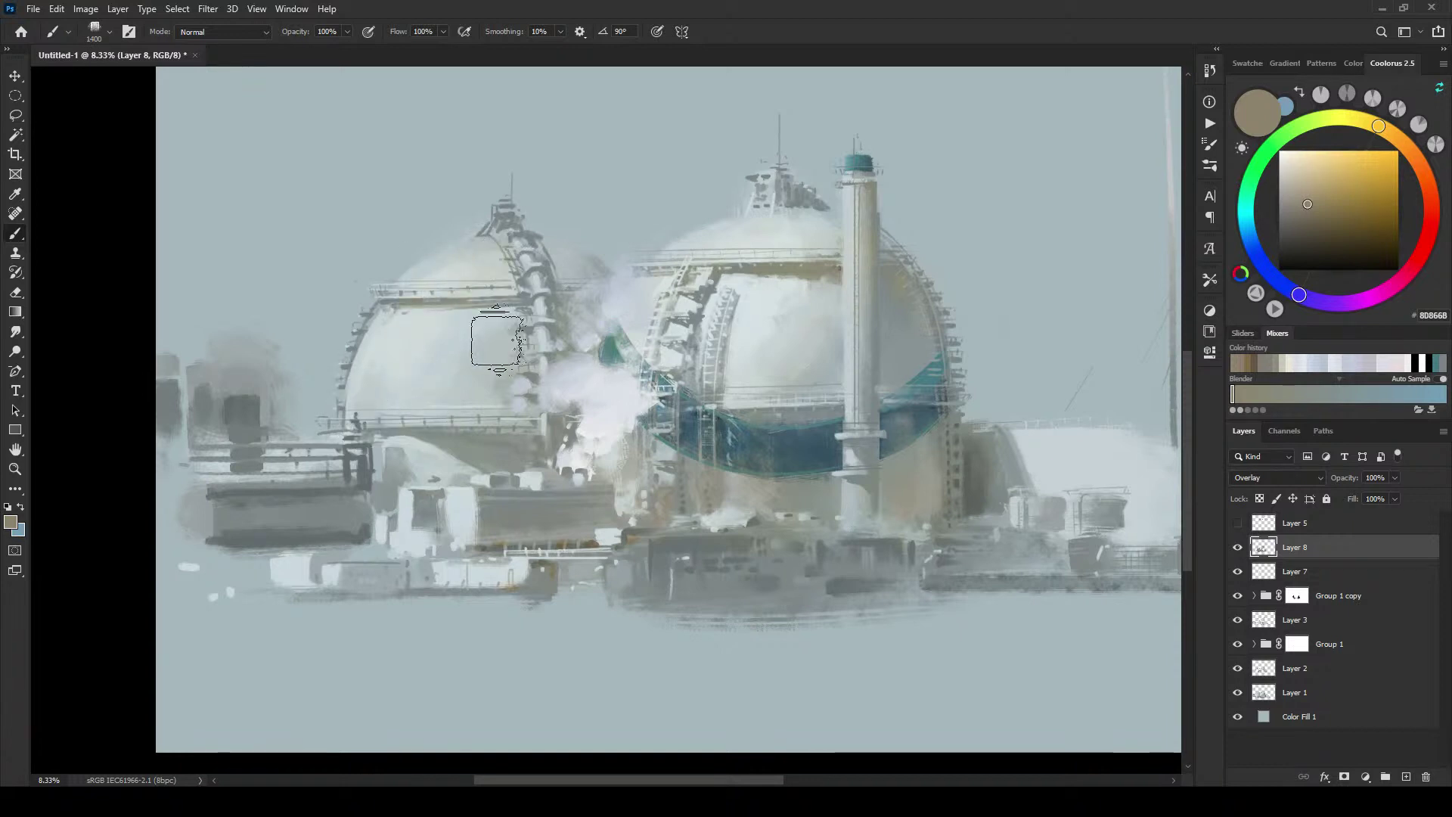
# Step: Move the hue toward yellow-green and tint the smaller tank's shaded areas and the distant dome behind it
pyautogui.moveTo(1375, 123); pyautogui.dragTo(1347, 117)
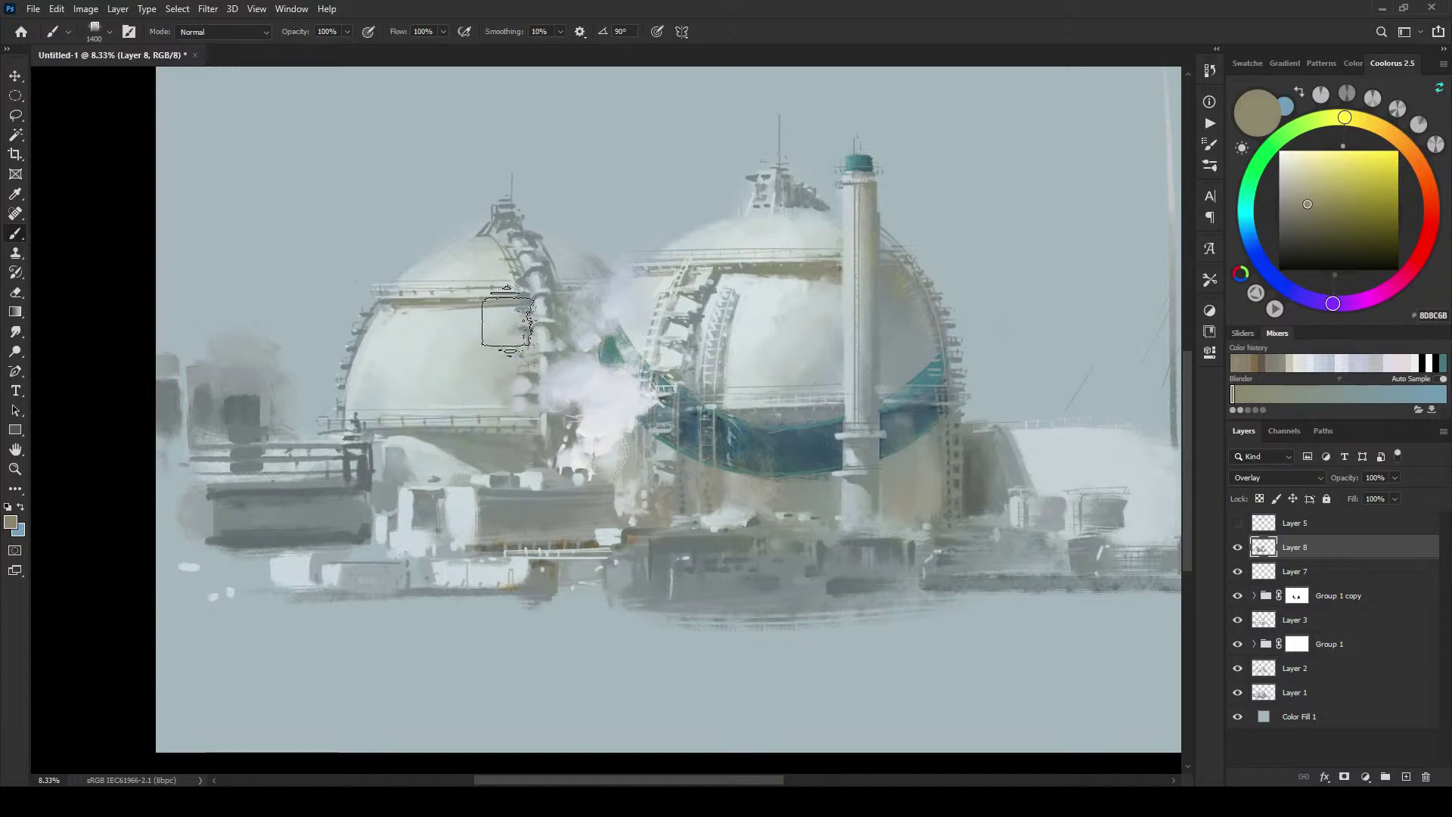
pyautogui.click(1335, 119)
pyautogui.moveTo(1334, 119); pyautogui.dragTo(1318, 119)
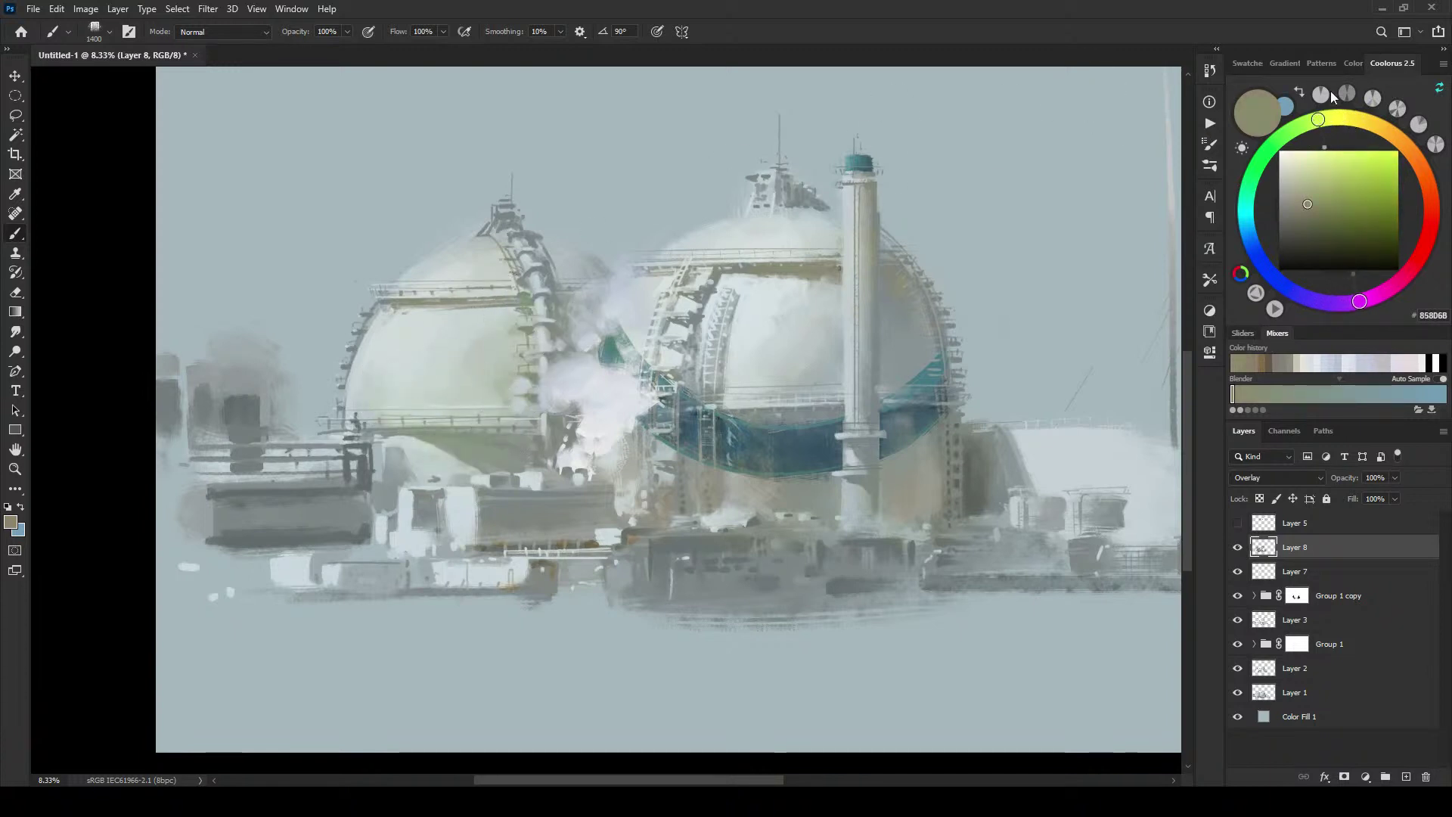
pyautogui.moveTo(1317, 122); pyautogui.dragTo(1325, 119)
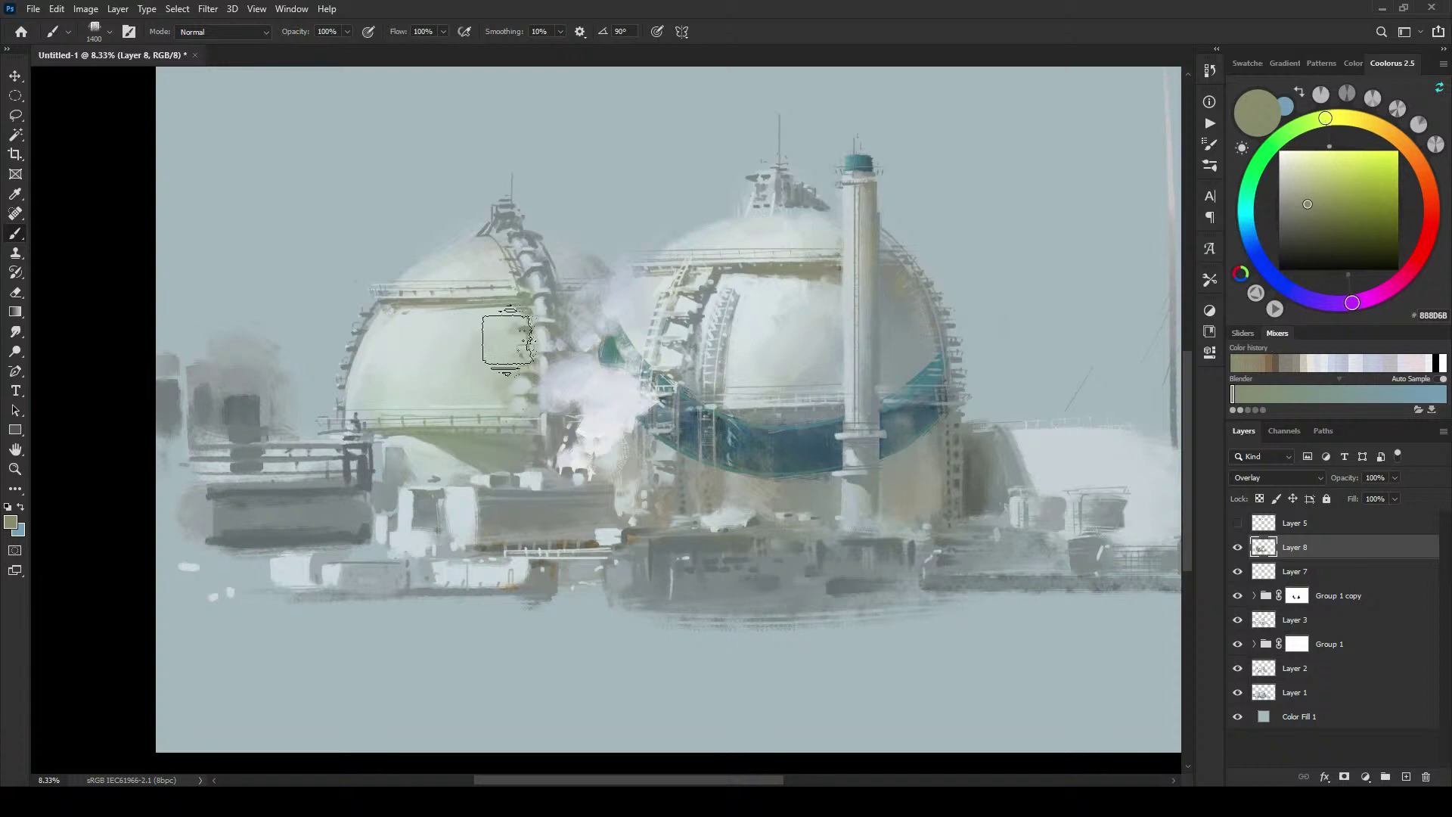
pyautogui.moveTo(593, 278)
pyautogui.mouseDown()
pyautogui.moveTo(580, 338)
pyautogui.moveTo(562, 279)
pyautogui.moveTo(574, 267)
pyautogui.moveTo(570, 343)
pyautogui.mouseUp()
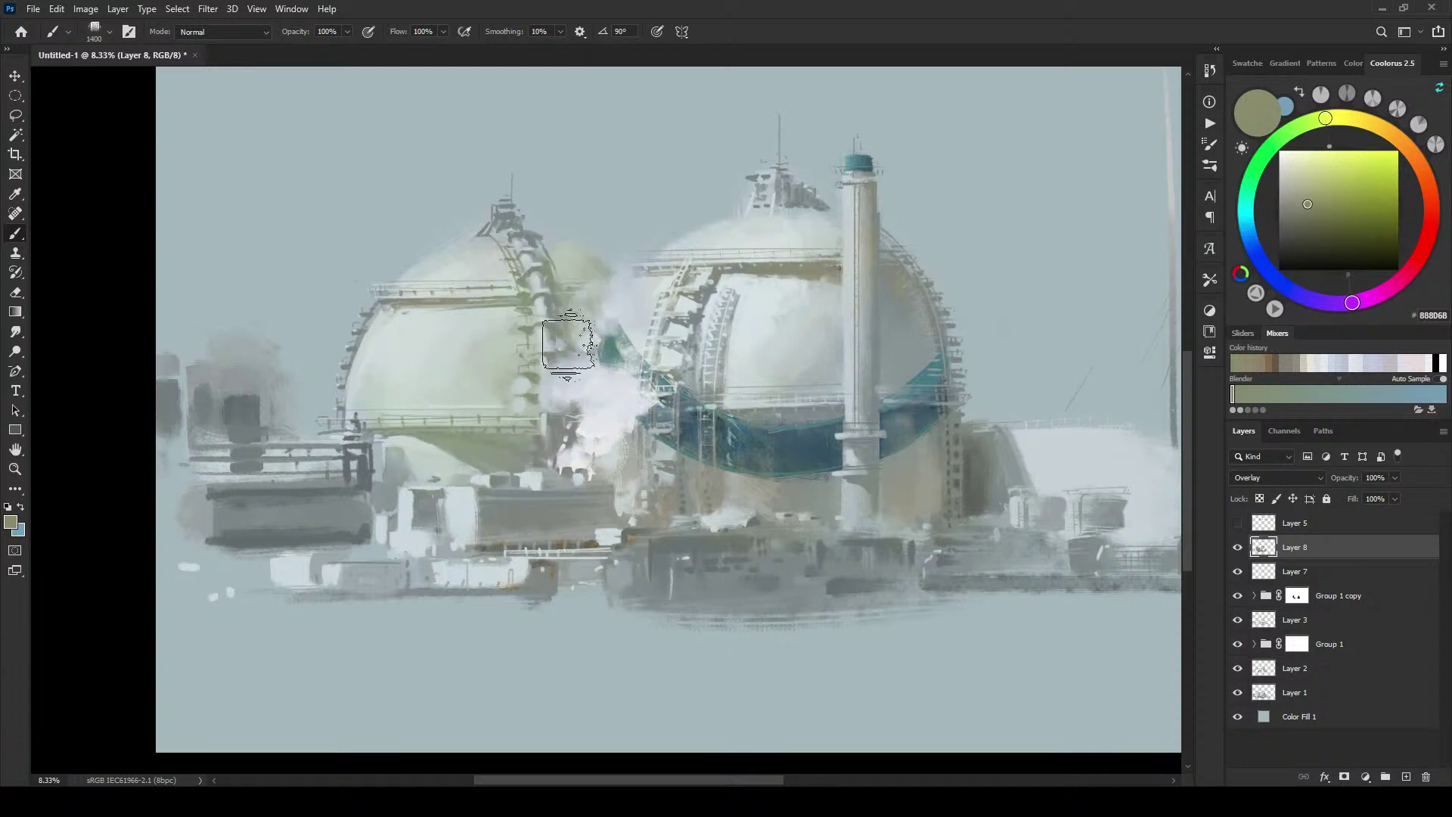
# Step: Return the hue to yellow, lighten the colour to BAB8A3, and brighten the lit face of the smaller tank
pyautogui.click(1349, 116)
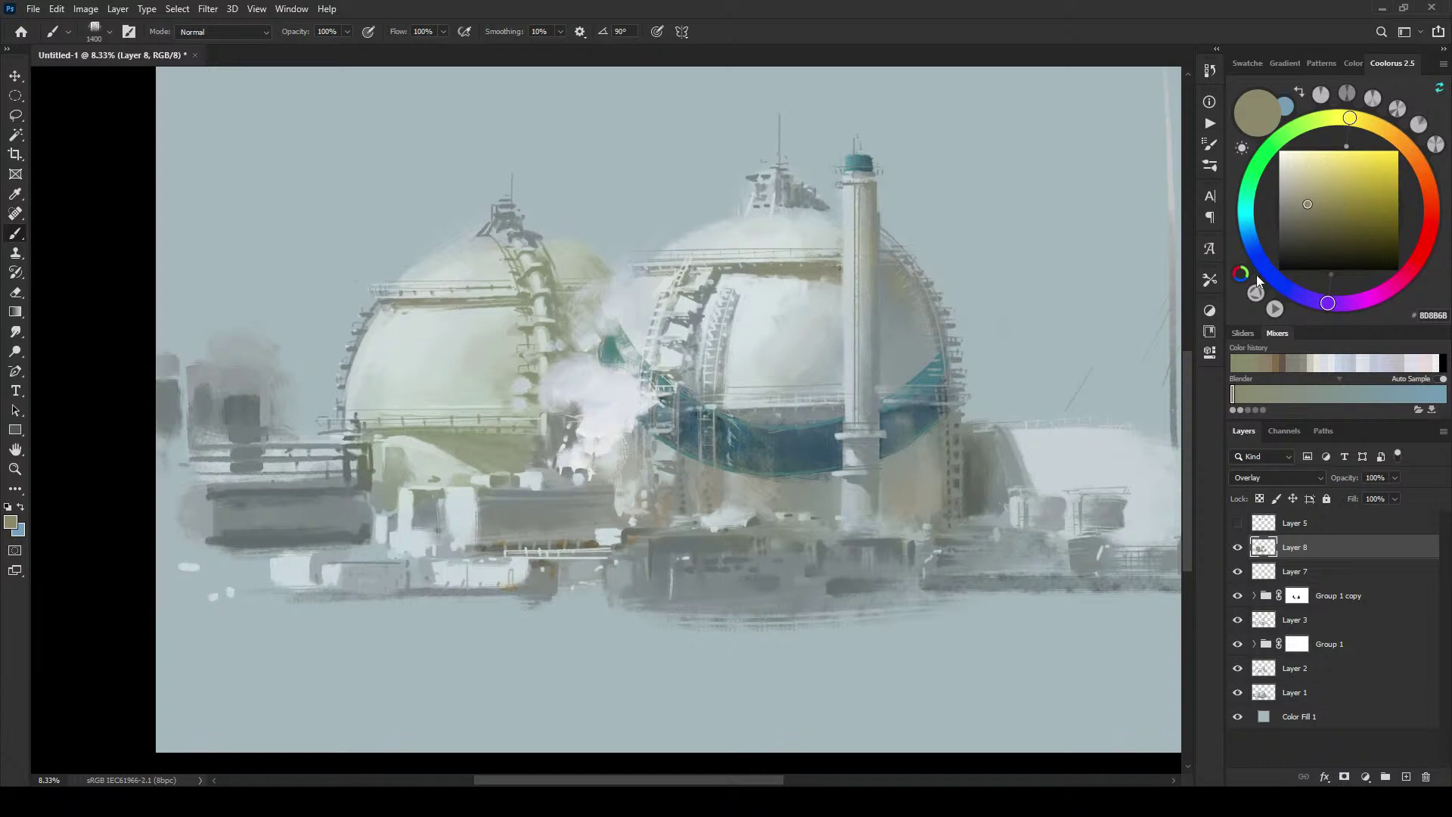
pyautogui.click(1298, 186)
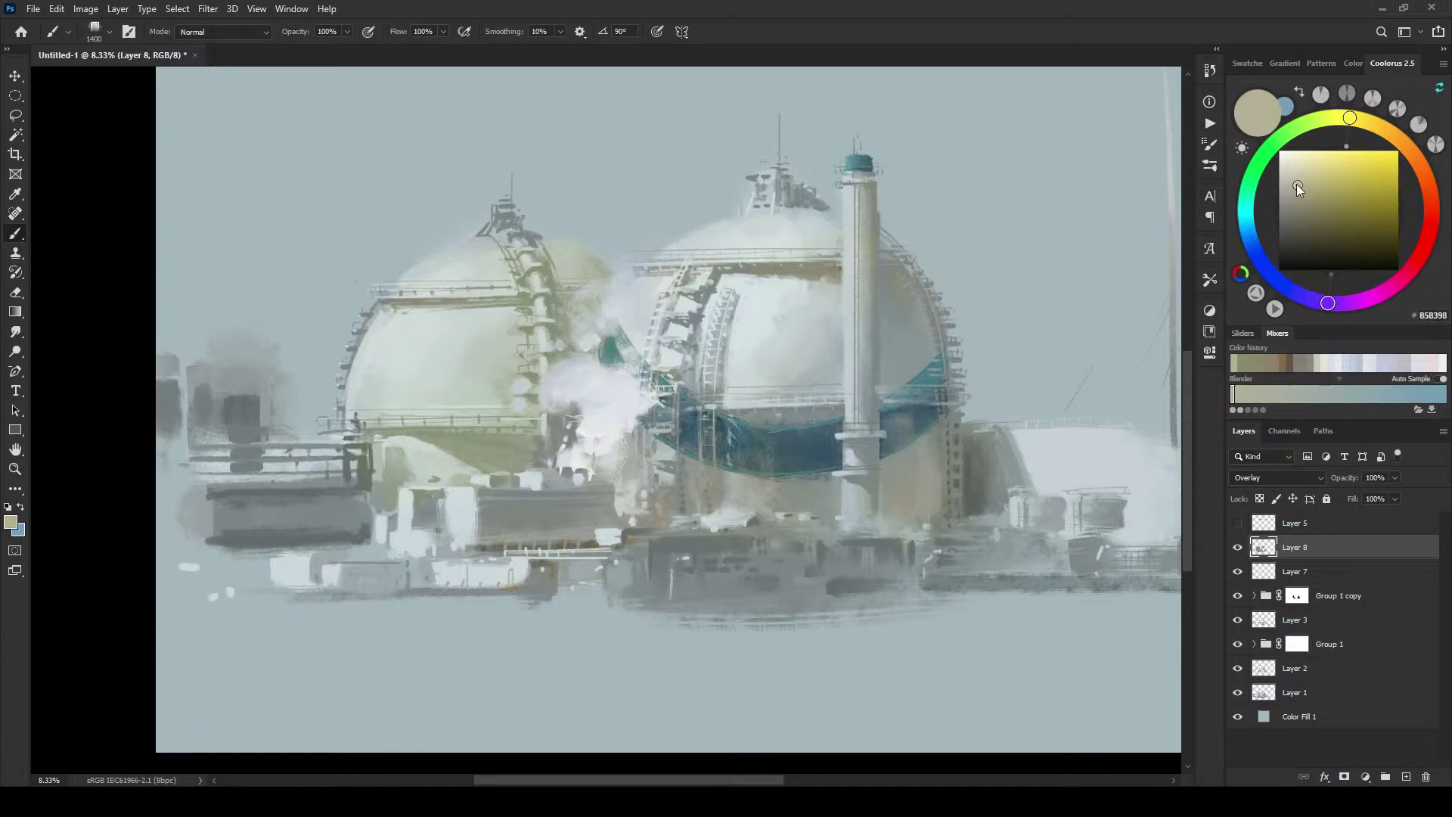
pyautogui.click(1292, 183)
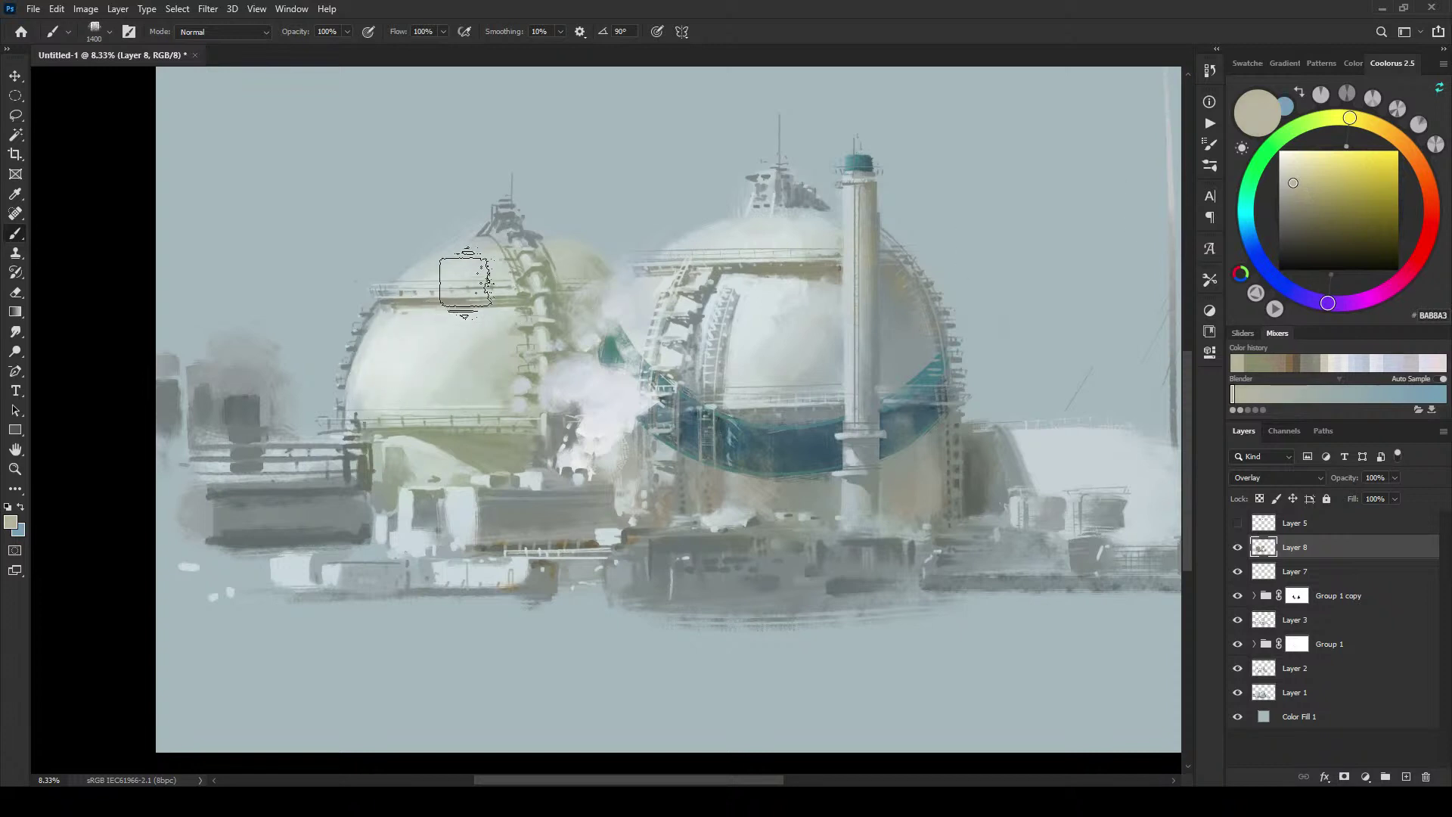
# Step: Brighten the large tank's lit face with a larger brush, and reduce the brush for the area beside the steam
pyautogui.press(']')
pyautogui.press(']')
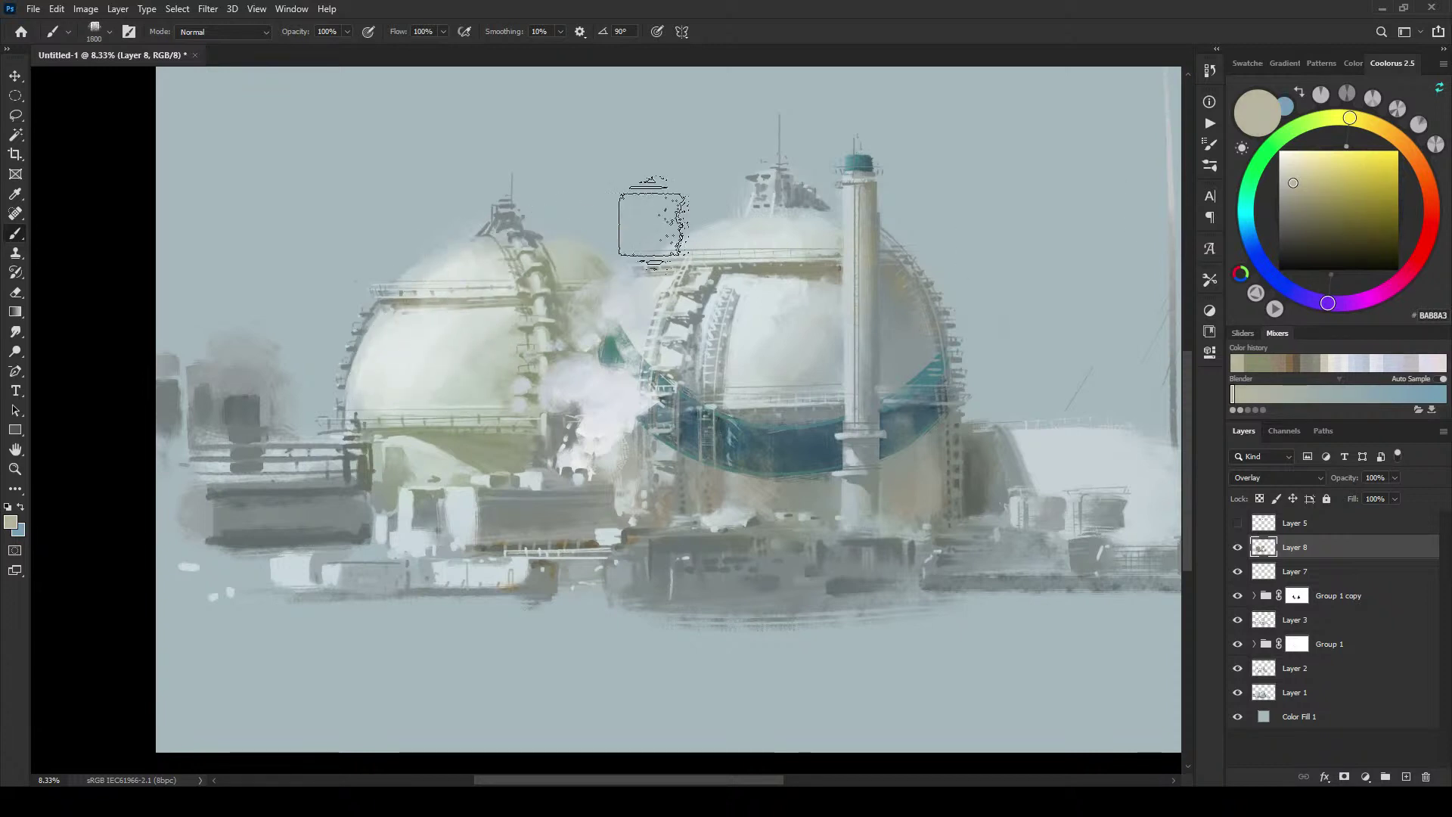
pyautogui.press('[')
pyautogui.press('[')
pyautogui.press('[')
pyautogui.press('[')
pyautogui.press('[')
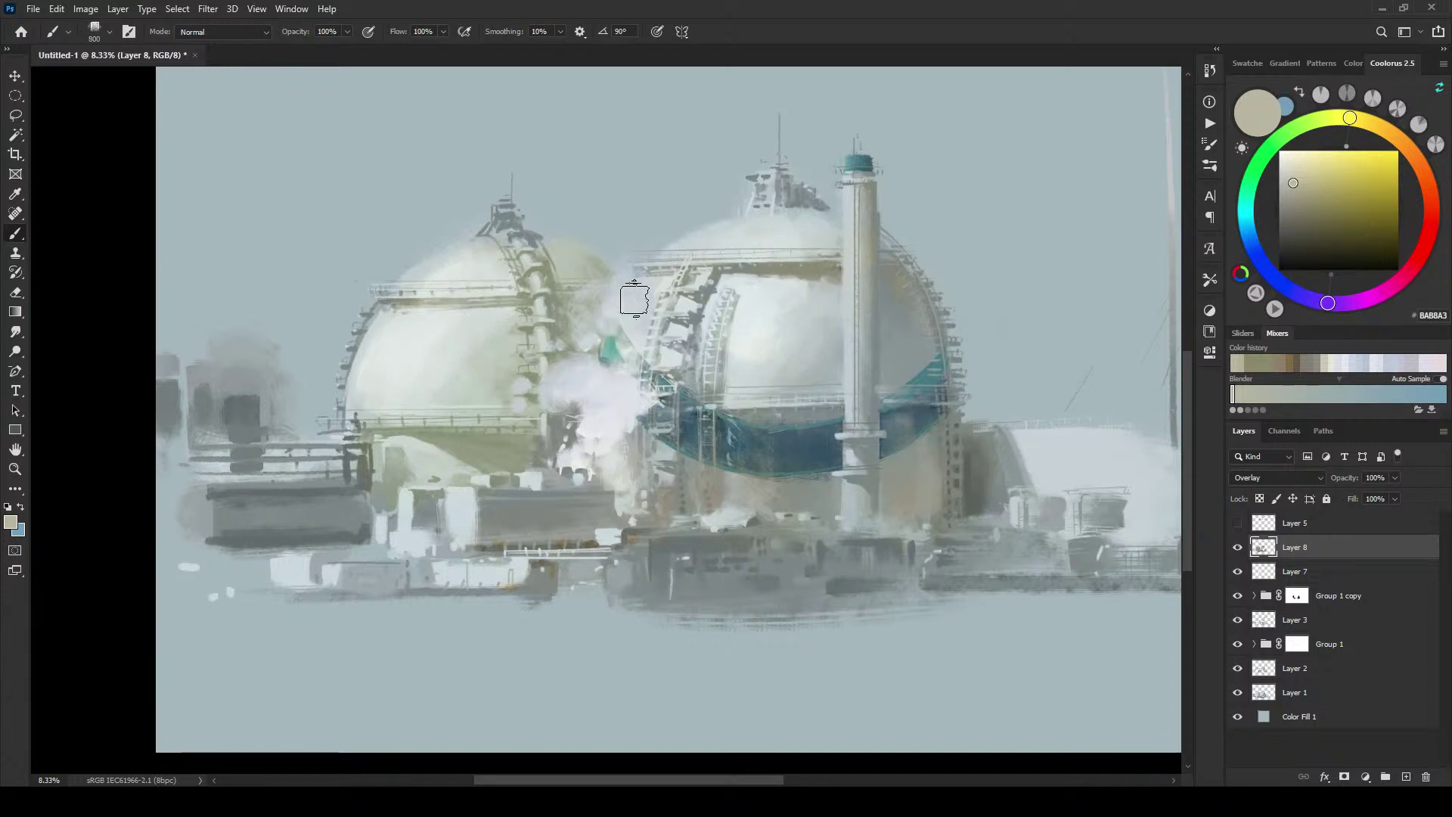
# Step: Set the colour to 9E9E90 and glaze the large tank's face and upper dome, varying the brush size between 1200 and 400
pyautogui.press(']')
pyautogui.press(']')
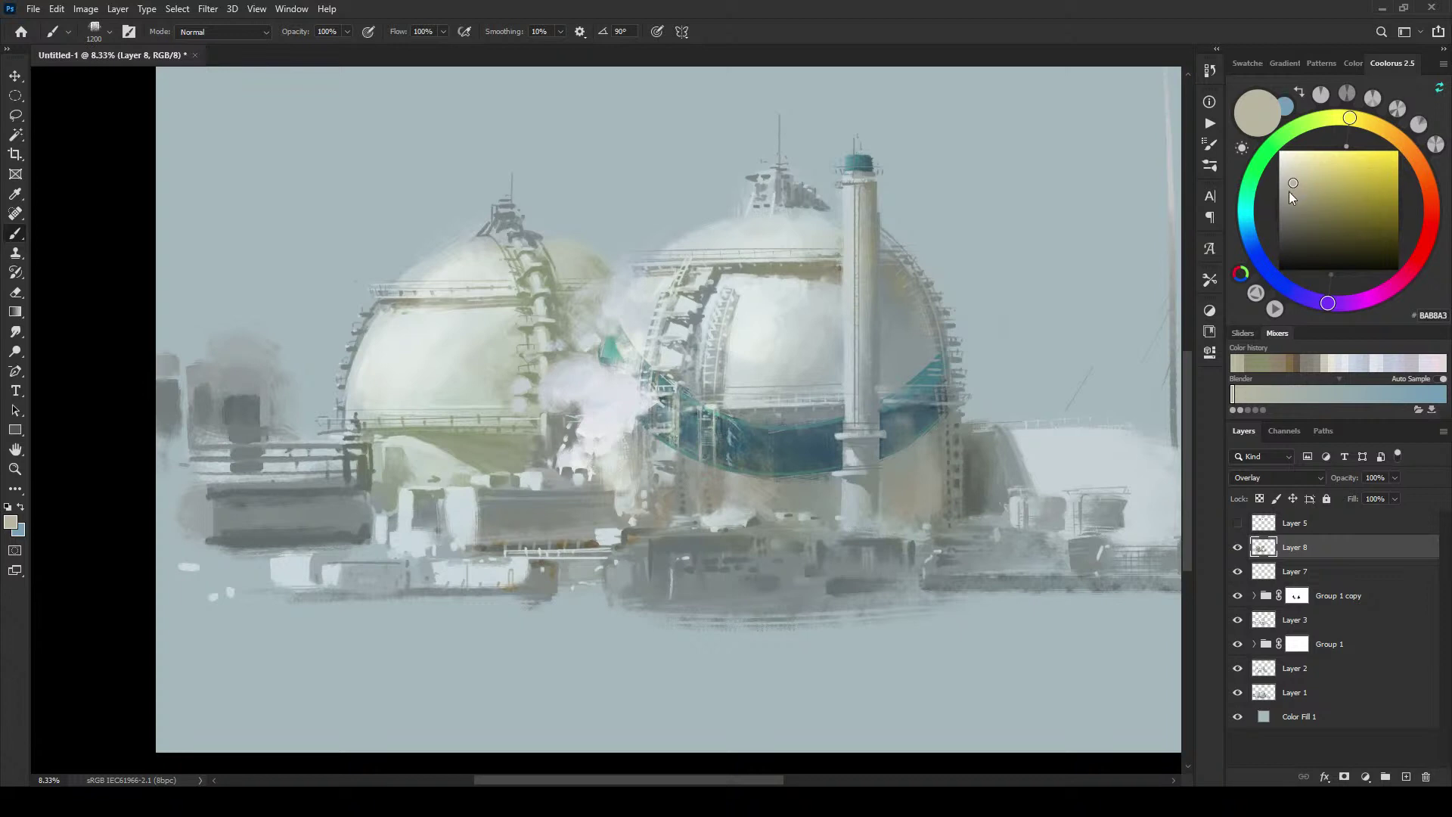
pyautogui.click(1290, 195)
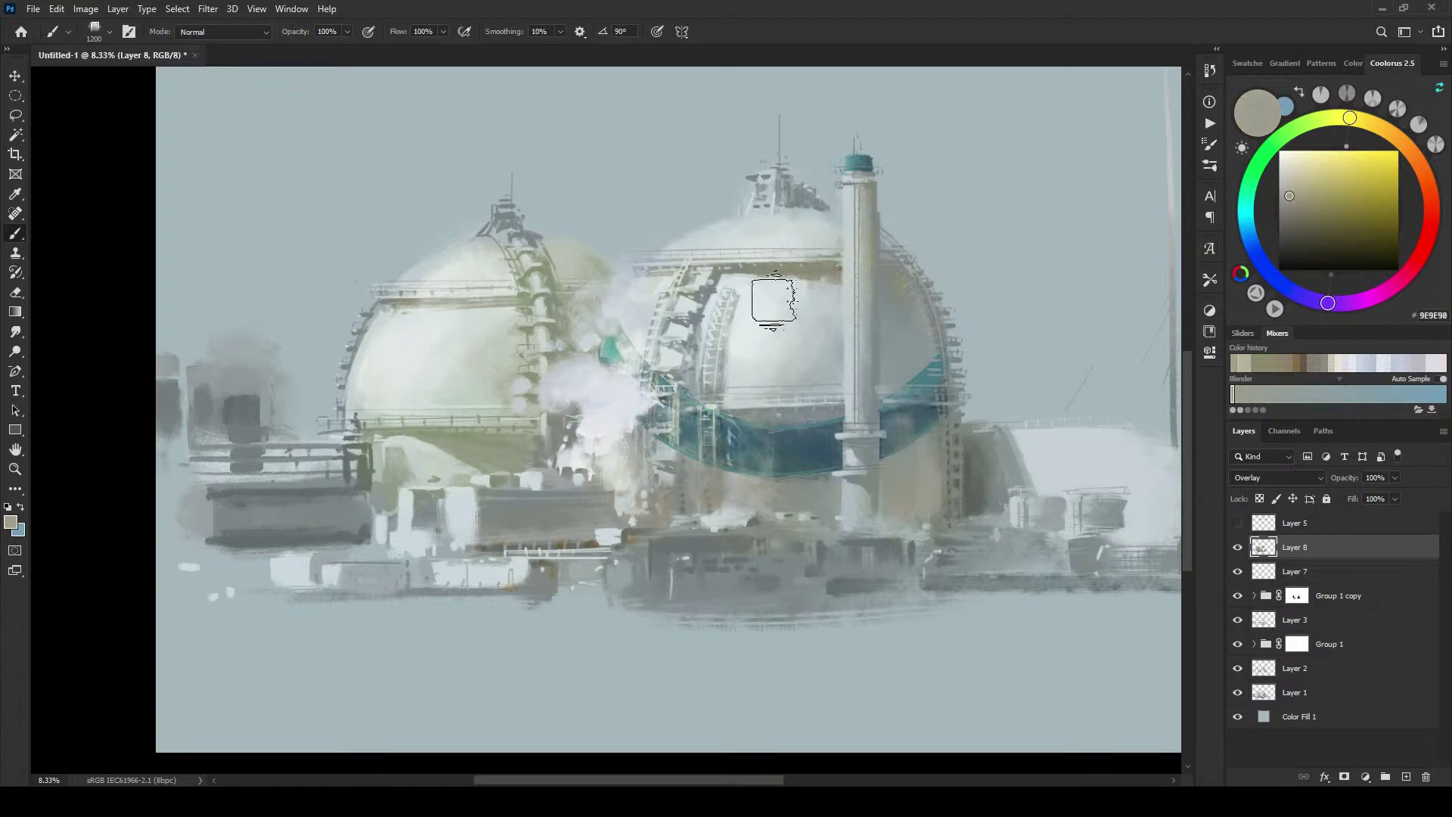
pyautogui.press('[')
pyautogui.press('[')
pyautogui.press('[')
pyautogui.press('[')
pyautogui.press('[')
pyautogui.press('[')
pyautogui.press('[')
pyautogui.press('[')
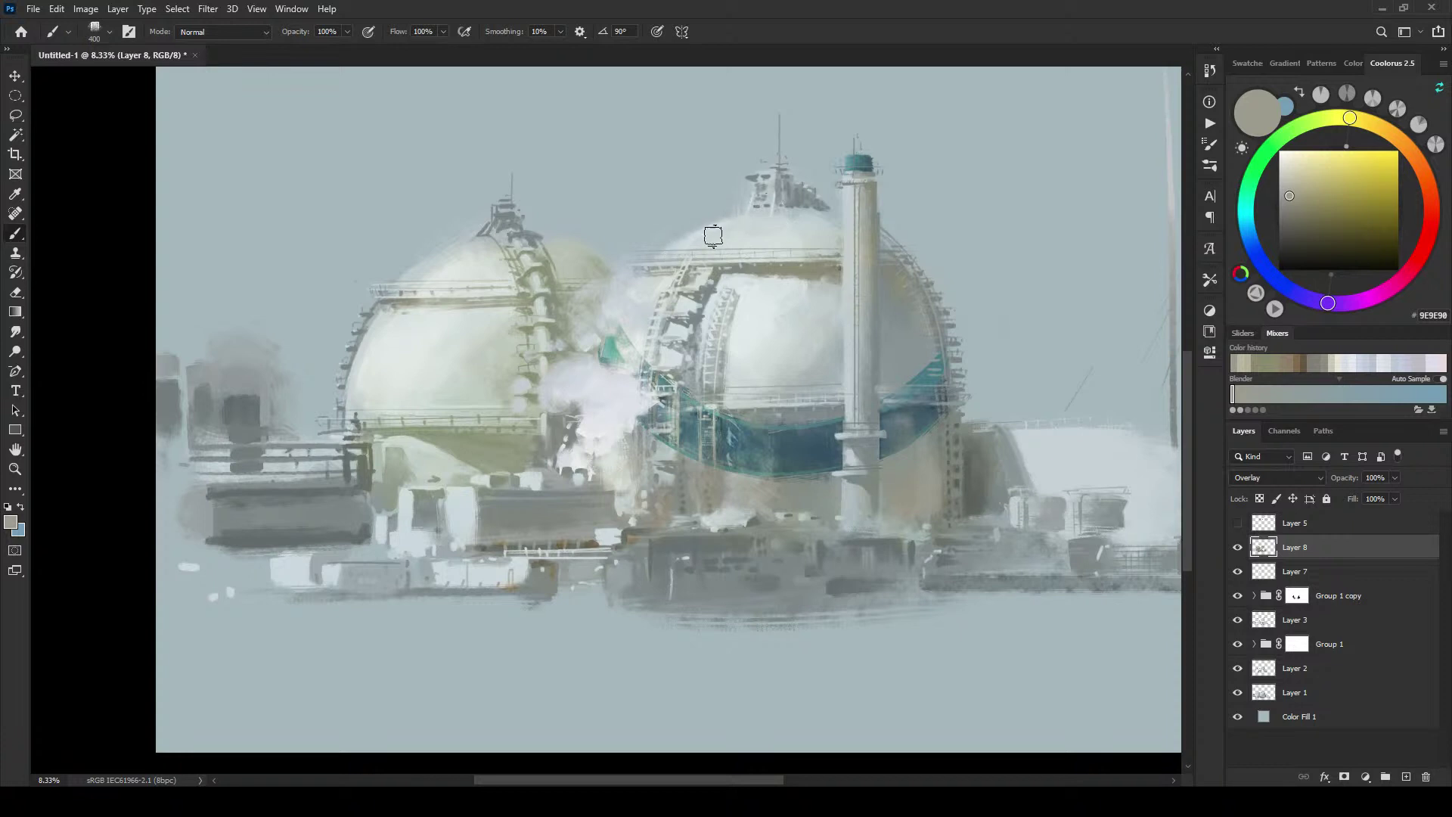
pyautogui.press(']')
pyautogui.press(']')
pyautogui.press(']')
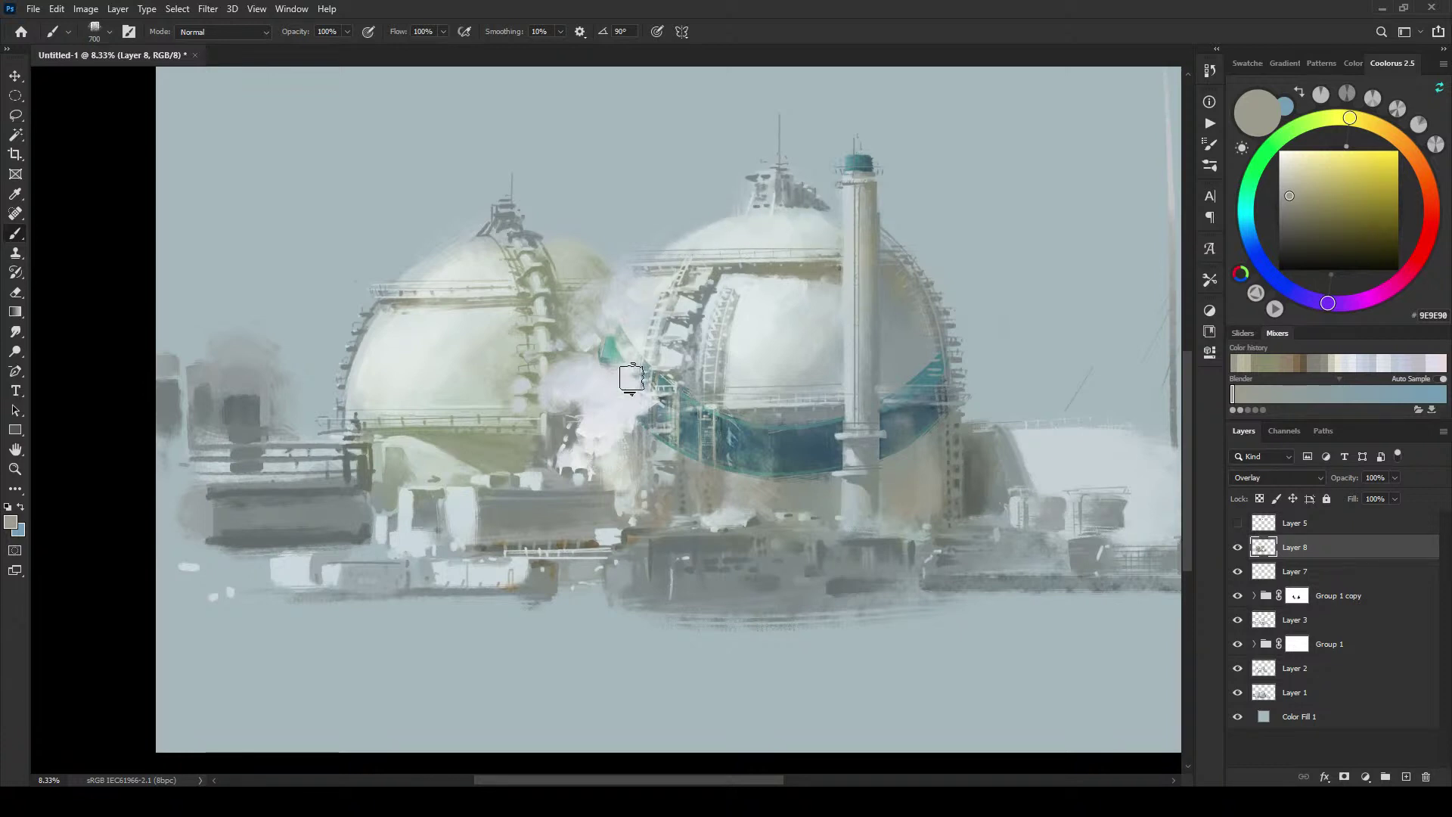
# Step: Glaze the large tank's edge beside the steam and the length of the chimney with smaller brush sizes
pyautogui.press('[')
pyautogui.press('[')
pyautogui.press('[')
pyautogui.press('[')
pyautogui.press(']')
pyautogui.press(']')
pyautogui.press(']')
pyautogui.press(']')
pyautogui.press(']')
pyautogui.press(']')
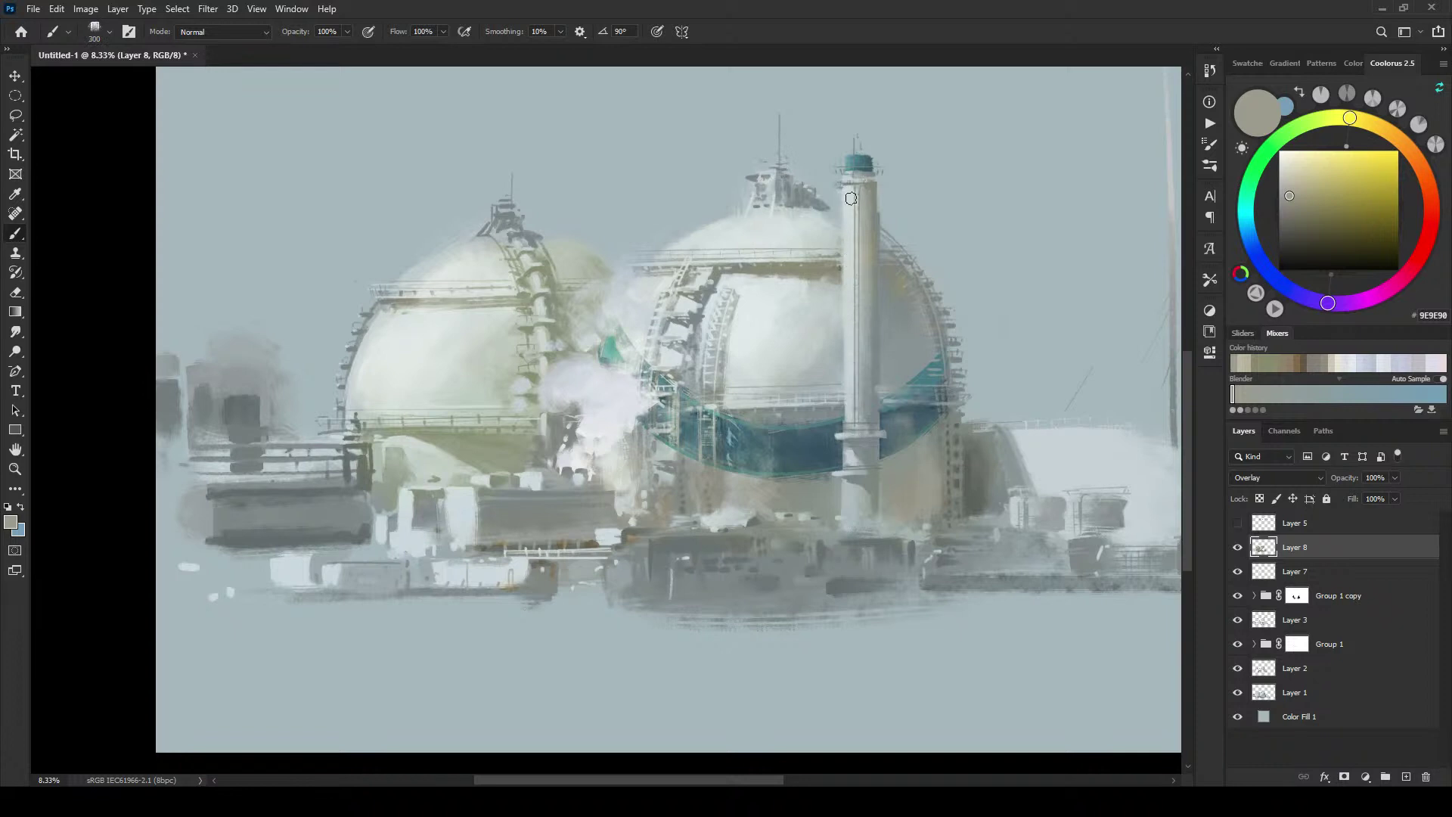
pyautogui.press(']')
pyautogui.press(']')
pyautogui.press(']')
pyautogui.press(']')
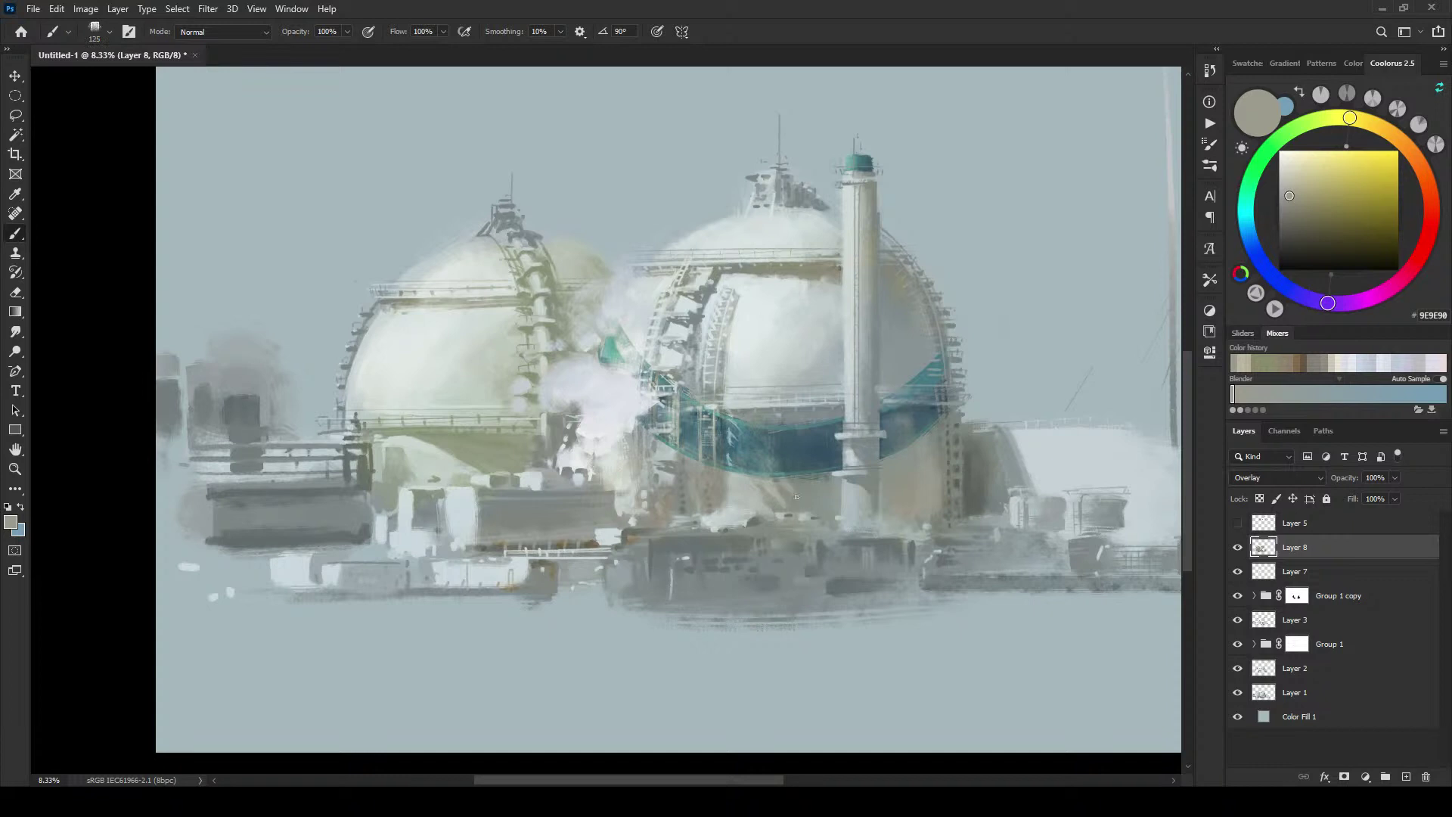
# Step: Add fine diagonal glaze accents to the large tank's base below the blue band, varying the brush size
pyautogui.press(']')
pyautogui.press(']')
pyautogui.press(']')
pyautogui.press(']')
pyautogui.press(']')
pyautogui.press(']')
pyautogui.press('[')
pyautogui.press('[')
pyautogui.press('[')
pyautogui.press('[')
pyautogui.press('[')
pyautogui.press('[')
pyautogui.press('[')
pyautogui.press('[')
pyautogui.press('[')
# Step: Enlarge the brush to 1000 and neutralise the tint on the distant dome, the smaller tank and the far-left buildings
pyautogui.press(']')
pyautogui.press(']')
pyautogui.press(']')
pyautogui.press(']')
pyautogui.press(']')
pyautogui.press(']')
pyautogui.press(']')
pyautogui.press(']')
pyautogui.press(']')
pyautogui.press(']')
pyautogui.press(']')
pyautogui.press(']')
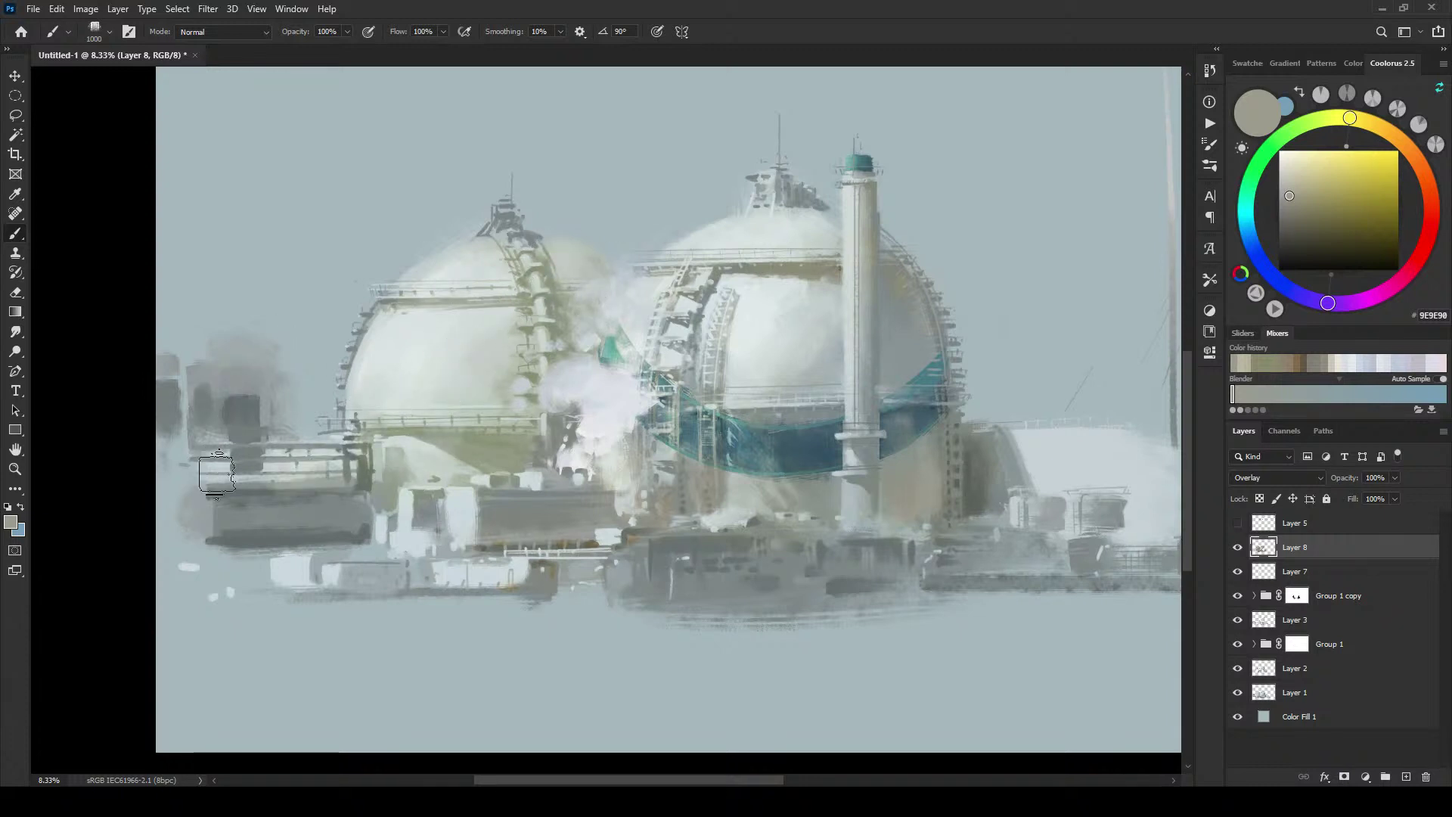
# Step: Darken the colour to 71716F and neutralise the smaller tank's shaded side and the dome behind it, starting with brush size 1300
pyautogui.moveTo(1289, 211); pyautogui.dragTo(1282, 216)
pyautogui.press(']')
pyautogui.press(']')
pyautogui.press(']')
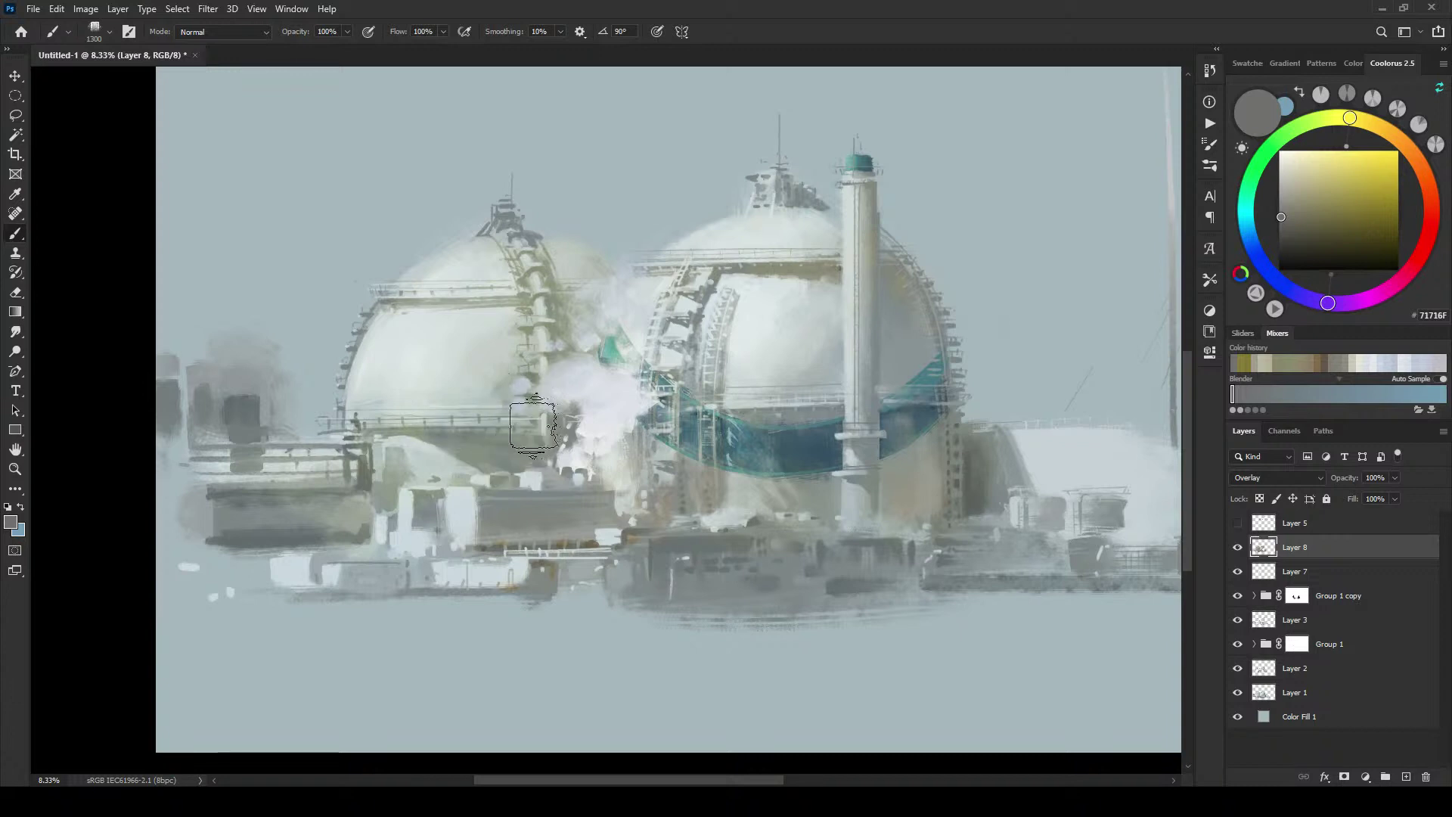
pyautogui.moveTo(572, 331)
pyautogui.mouseDown()
pyautogui.moveTo(581, 273)
pyautogui.moveTo(533, 317)
pyautogui.moveTo(564, 254)
pyautogui.mouseUp()
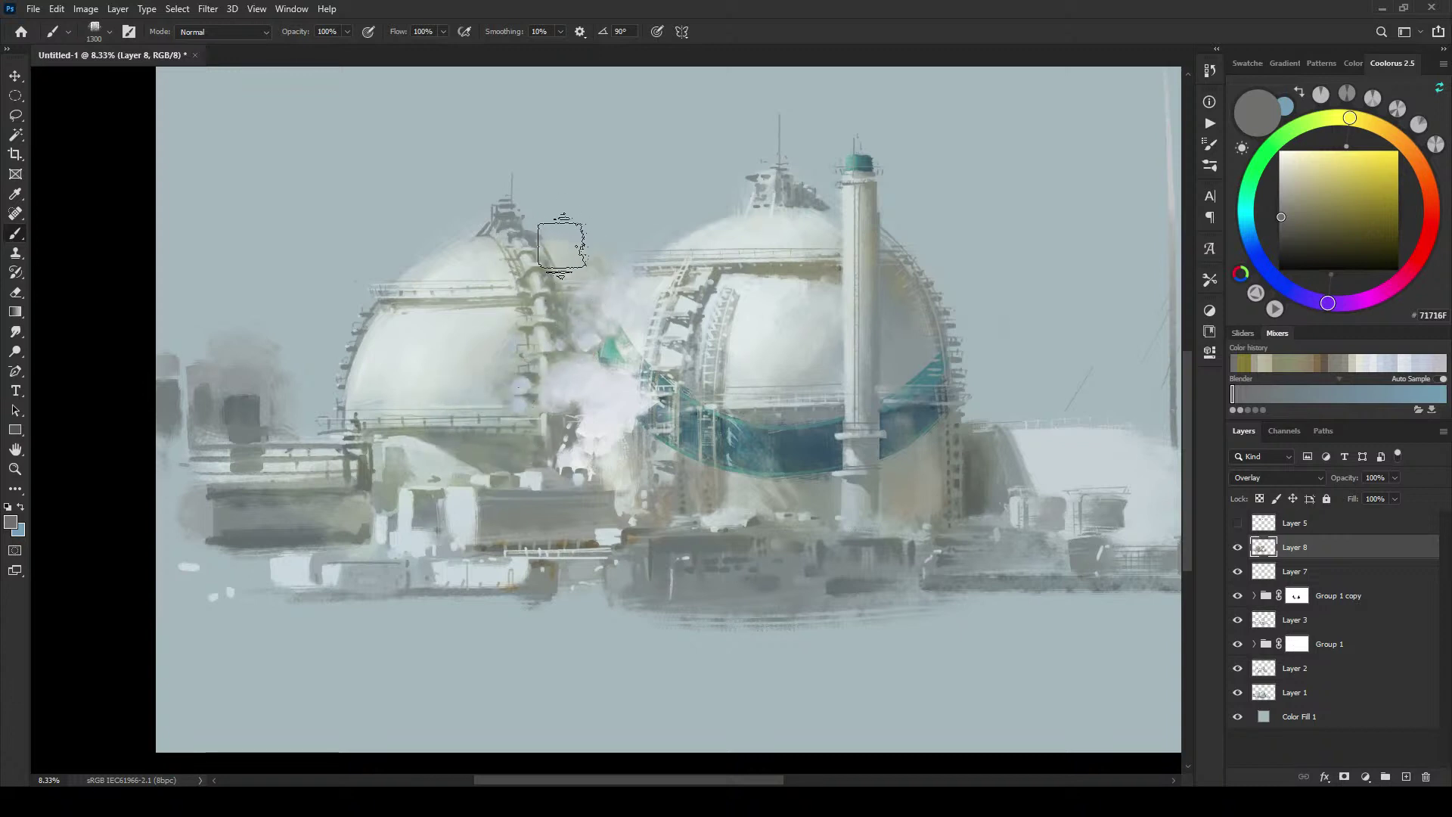
pyautogui.press('[')
pyautogui.press('[')
pyautogui.press('[')
pyautogui.press('[')
pyautogui.press('[')
pyautogui.press('[')
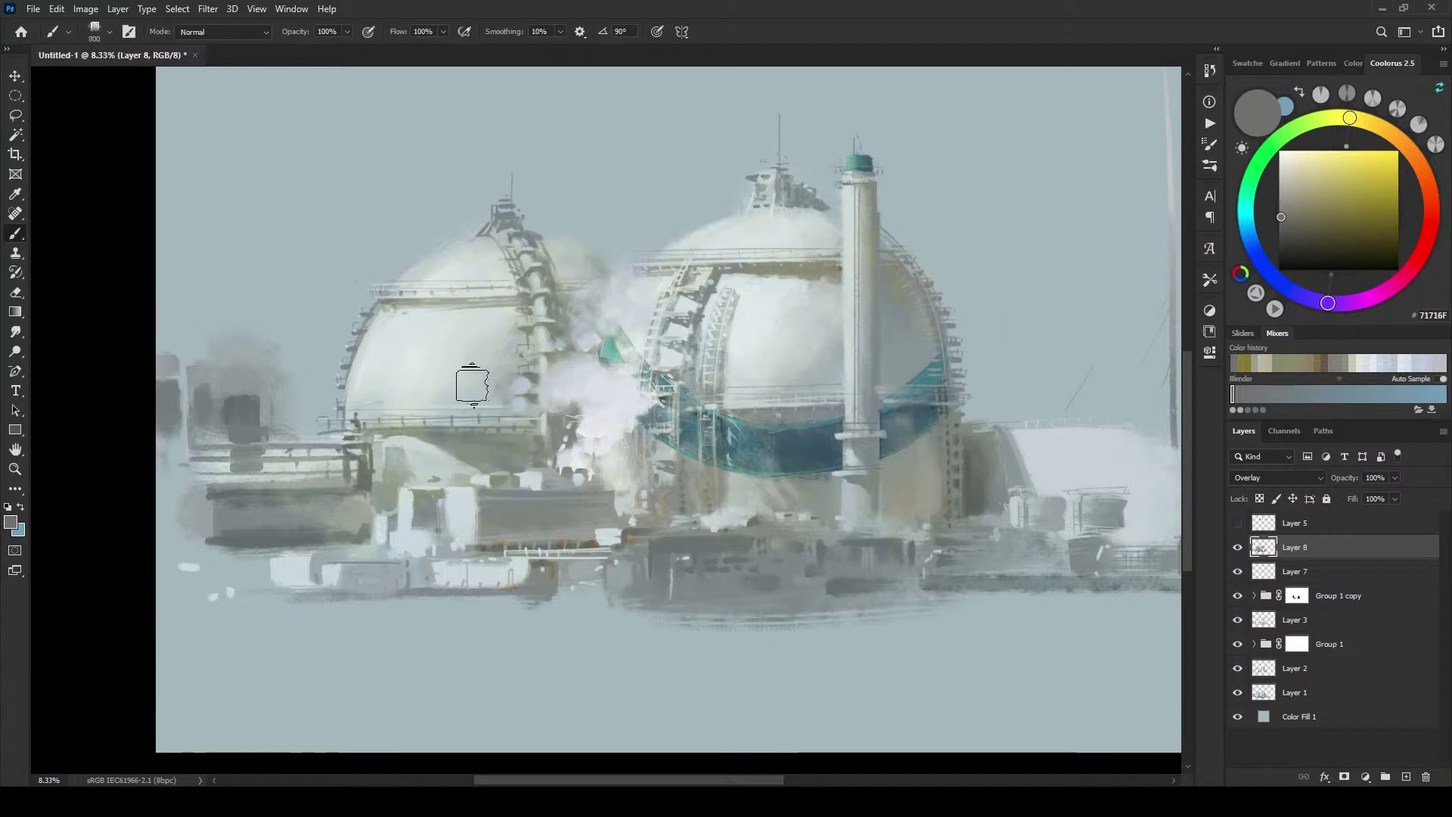
# Step: Enlarge the brush to 1200, lighten the colour to 8E8E84, and glaze the smaller tank's lit face and lower area
pyautogui.press(']')
pyautogui.press(']')
pyautogui.press(']')
pyautogui.press(']')
pyautogui.press(']')
pyautogui.press(']')
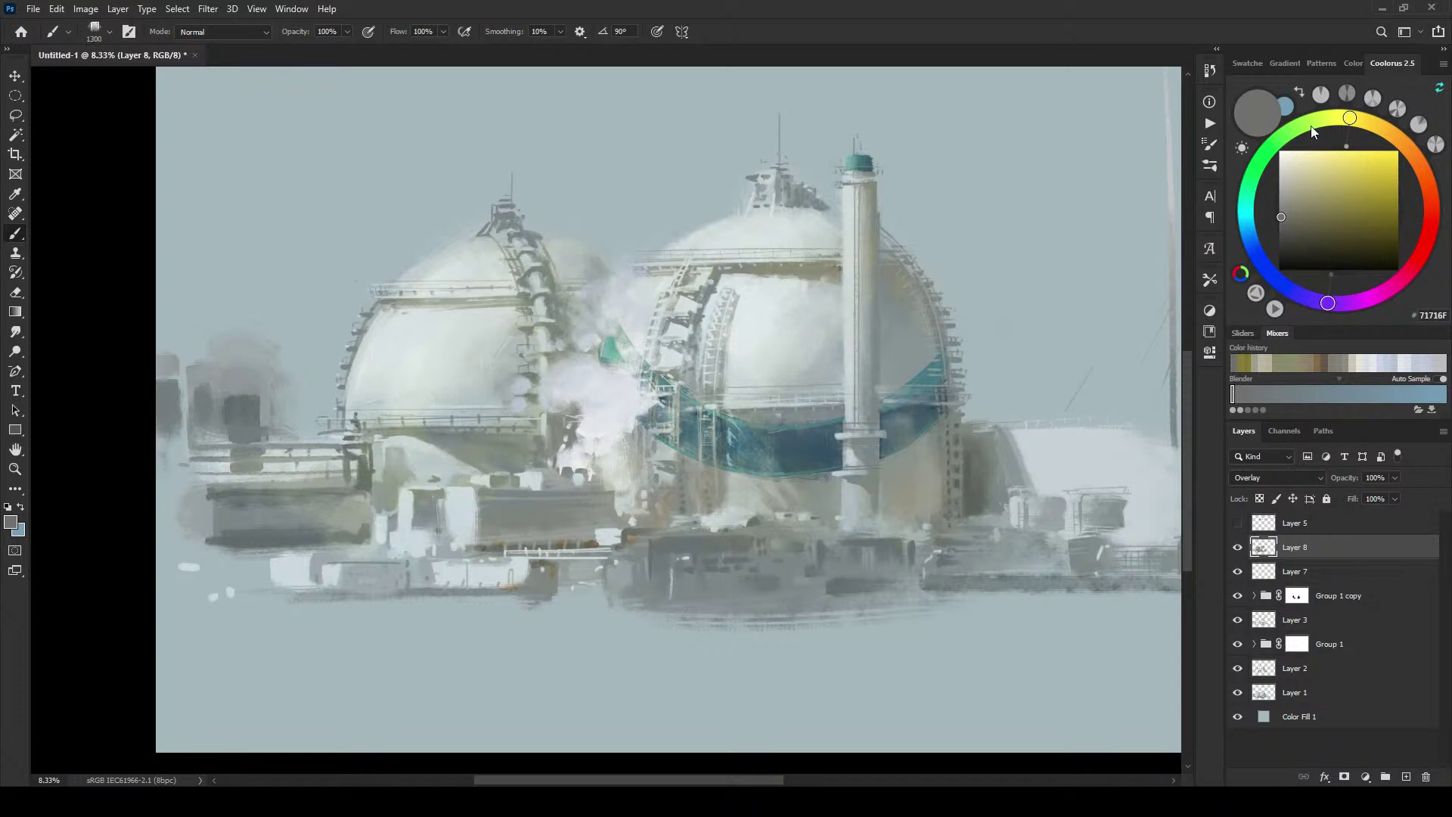
pyautogui.click(1289, 204)
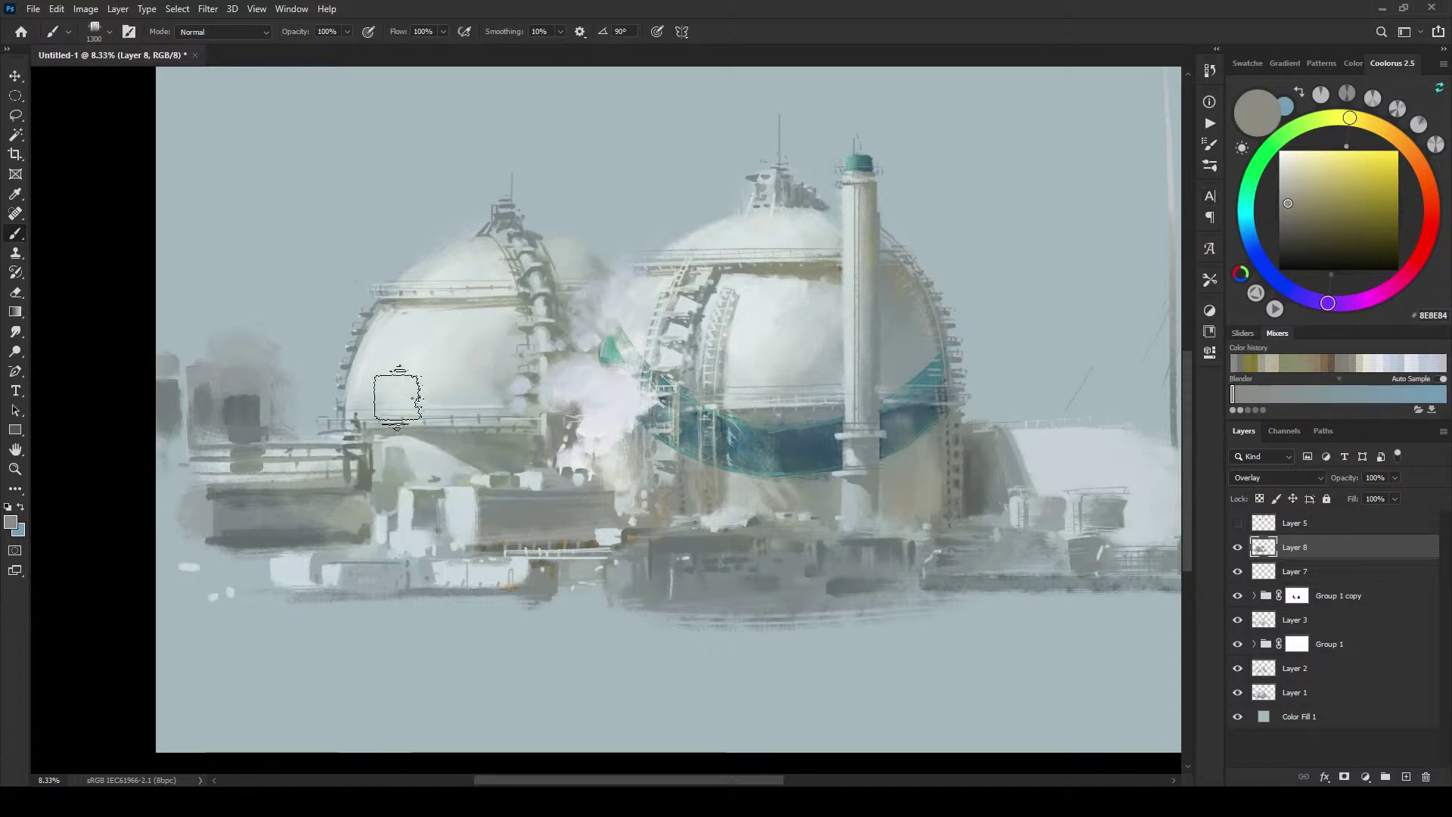
pyautogui.press('[')
pyautogui.press('[')
pyautogui.press('[')
pyautogui.press('[')
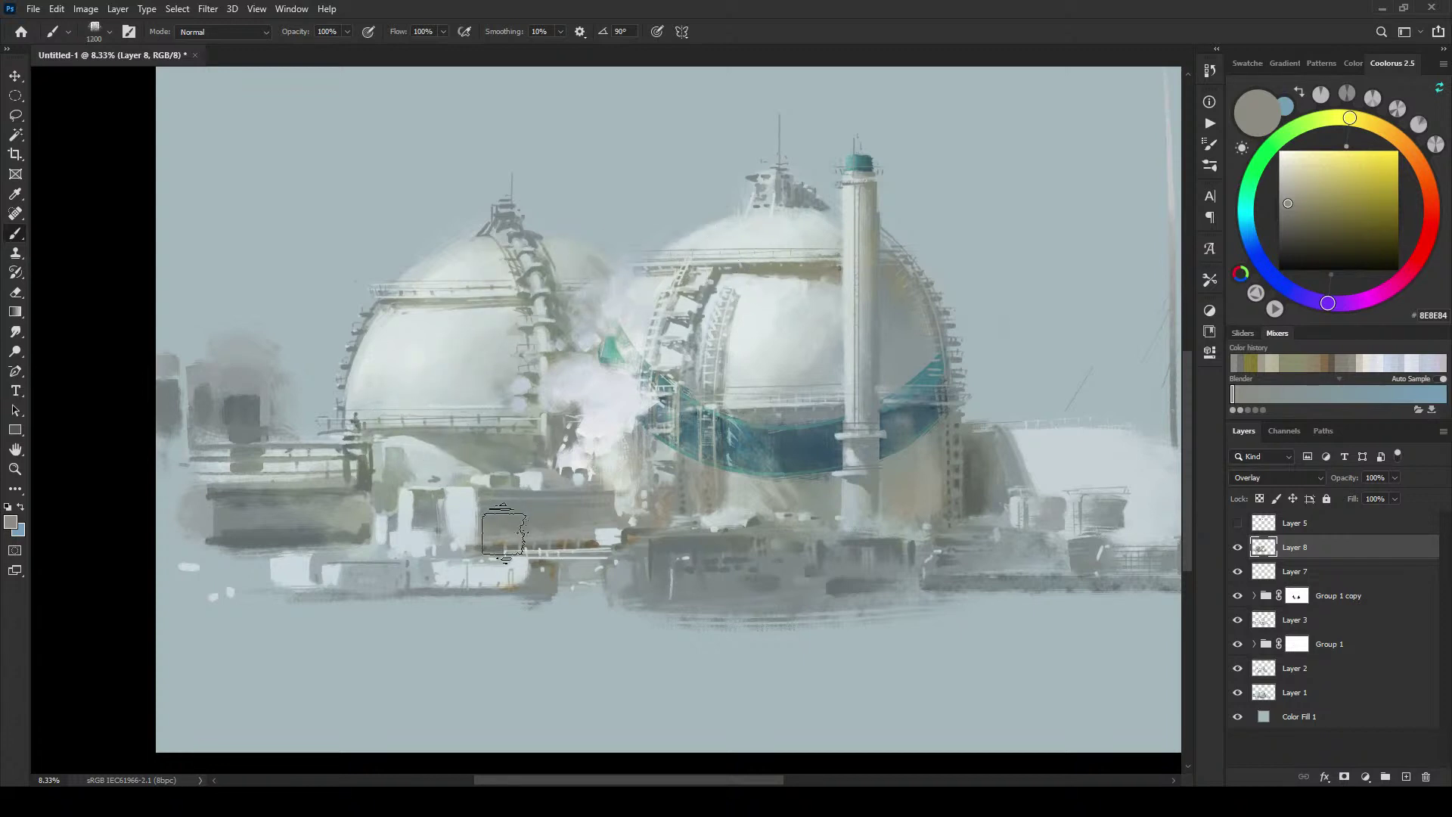
# Step: Darken the colour to 686760 and mute the blue band beyond the chimney, reducing the brush to 600
pyautogui.press(']')
pyautogui.press(']')
pyautogui.press(']')
pyautogui.moveTo(1298, 217)
pyautogui.mouseDown()
pyautogui.moveTo(1283, 234)
pyautogui.moveTo(1286, 221)
pyautogui.mouseUp()
pyautogui.press('[')
pyautogui.press('[')
pyautogui.press('[')
pyautogui.press('[')
pyautogui.press('[')
pyautogui.press('[')
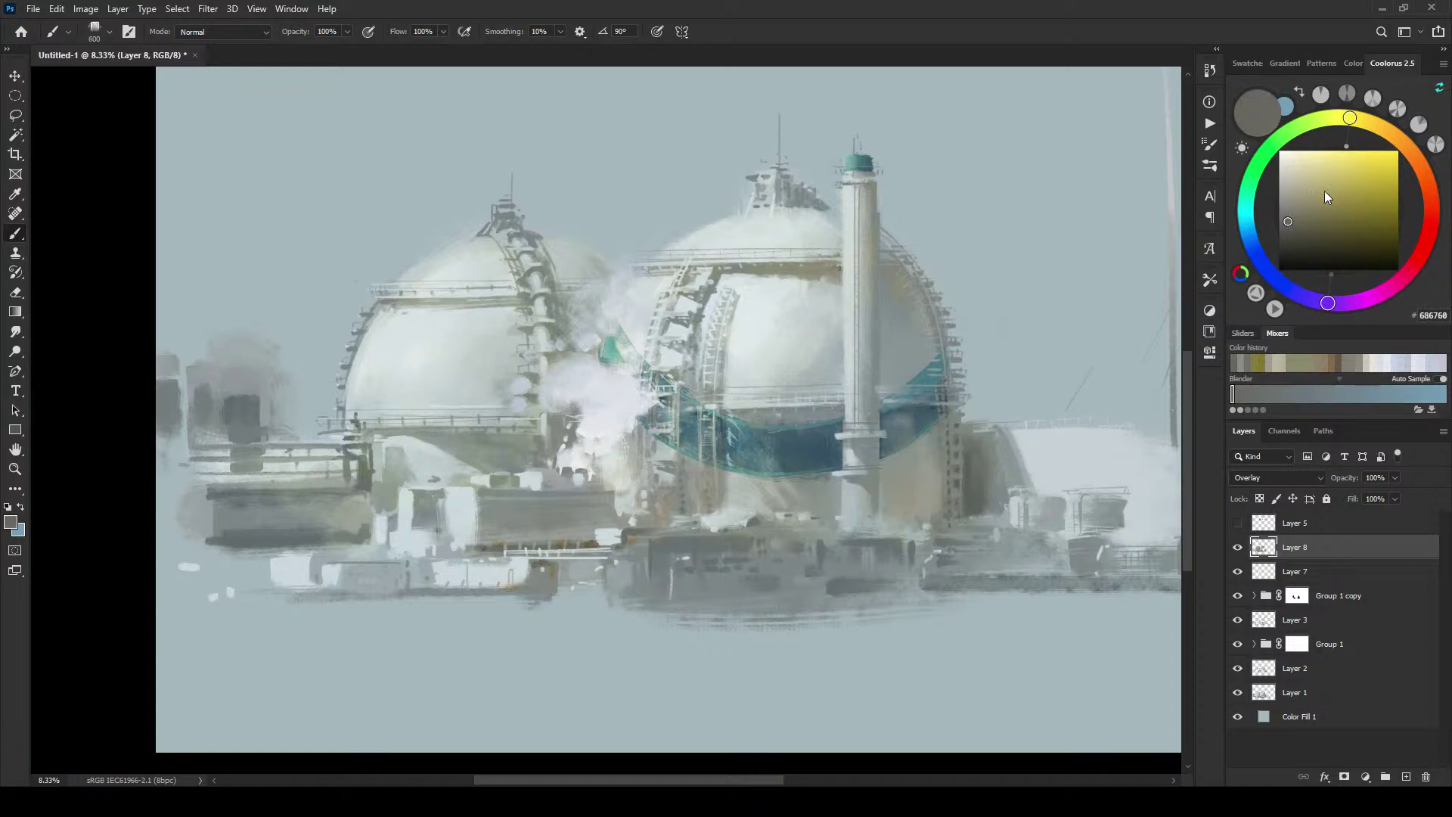
# Step: Reduce the brush to about 250 and paint a diagonal shadow across the large tank's blue band and onto its base
pyautogui.press('[')
pyautogui.press('[')
pyautogui.press('[')
pyautogui.press('[')
pyautogui.press('[')
pyautogui.press('[')
pyautogui.press('[')
pyautogui.press('[')
pyautogui.press('[')
pyautogui.press('[')
pyautogui.press('[')
pyautogui.press('[')
pyautogui.press('[')
pyautogui.press('[')
pyautogui.press(']')
pyautogui.press(']')
pyautogui.press('[')
pyautogui.press('[')
pyautogui.press('[')
pyautogui.press('[')
pyautogui.press(']')
pyautogui.press(']')
pyautogui.press(']')
pyautogui.moveTo(740, 413); pyautogui.dragTo(825, 522)
pyautogui.moveTo(740, 415); pyautogui.dragTo(811, 487)
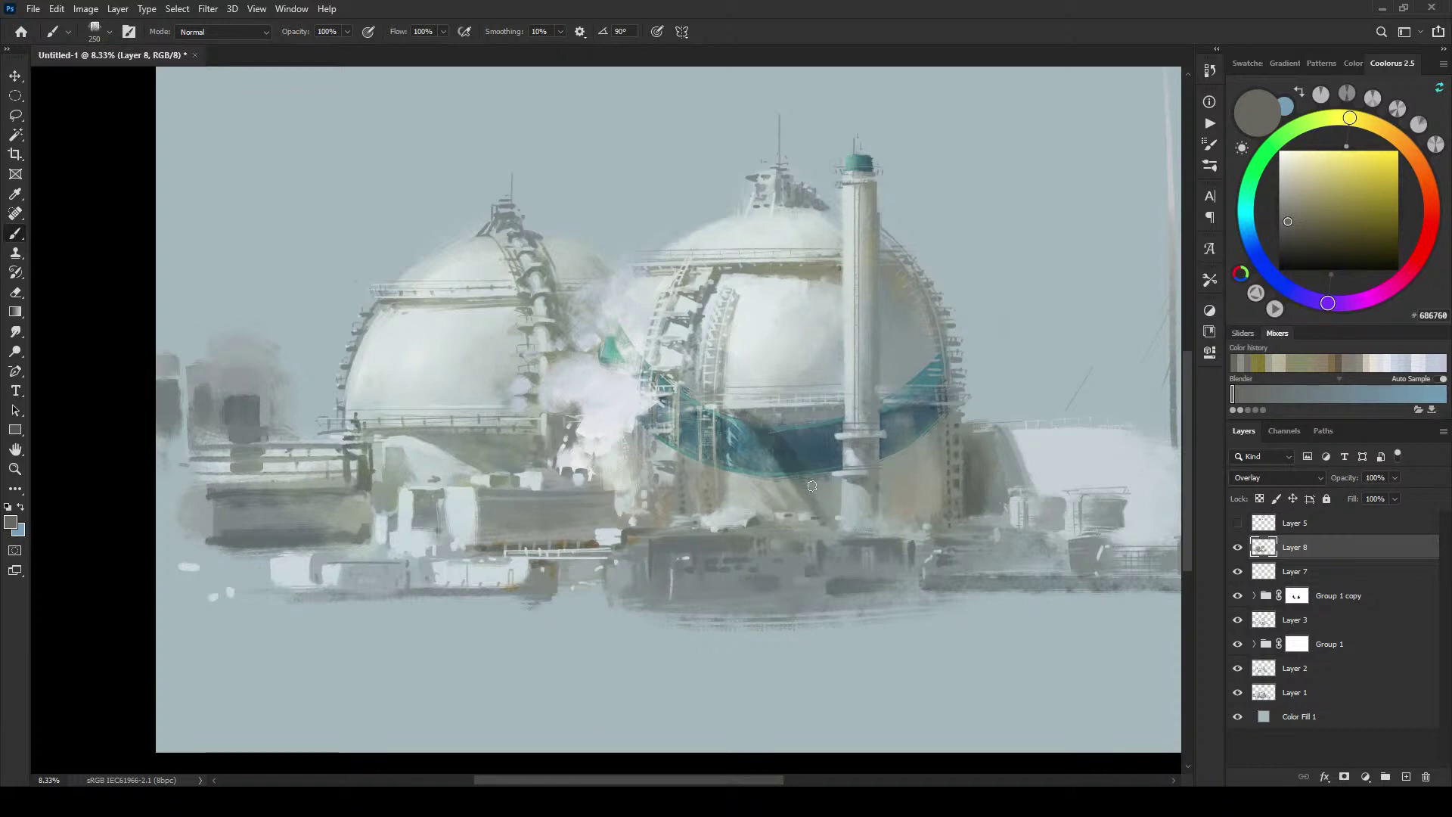
# Step: Darken the blue band between the ladder and the chimney, and add thin parallel diagonal shadow lines across it
pyautogui.moveTo(766, 424)
pyautogui.mouseDown()
pyautogui.moveTo(806, 460)
pyautogui.moveTo(817, 420)
pyautogui.mouseUp()
pyautogui.moveTo(754, 415)
pyautogui.mouseDown()
pyautogui.moveTo(819, 417)
pyautogui.moveTo(796, 452)
pyautogui.moveTo(828, 485)
pyautogui.mouseUp()
pyautogui.moveTo(830, 434); pyautogui.dragTo(841, 469)
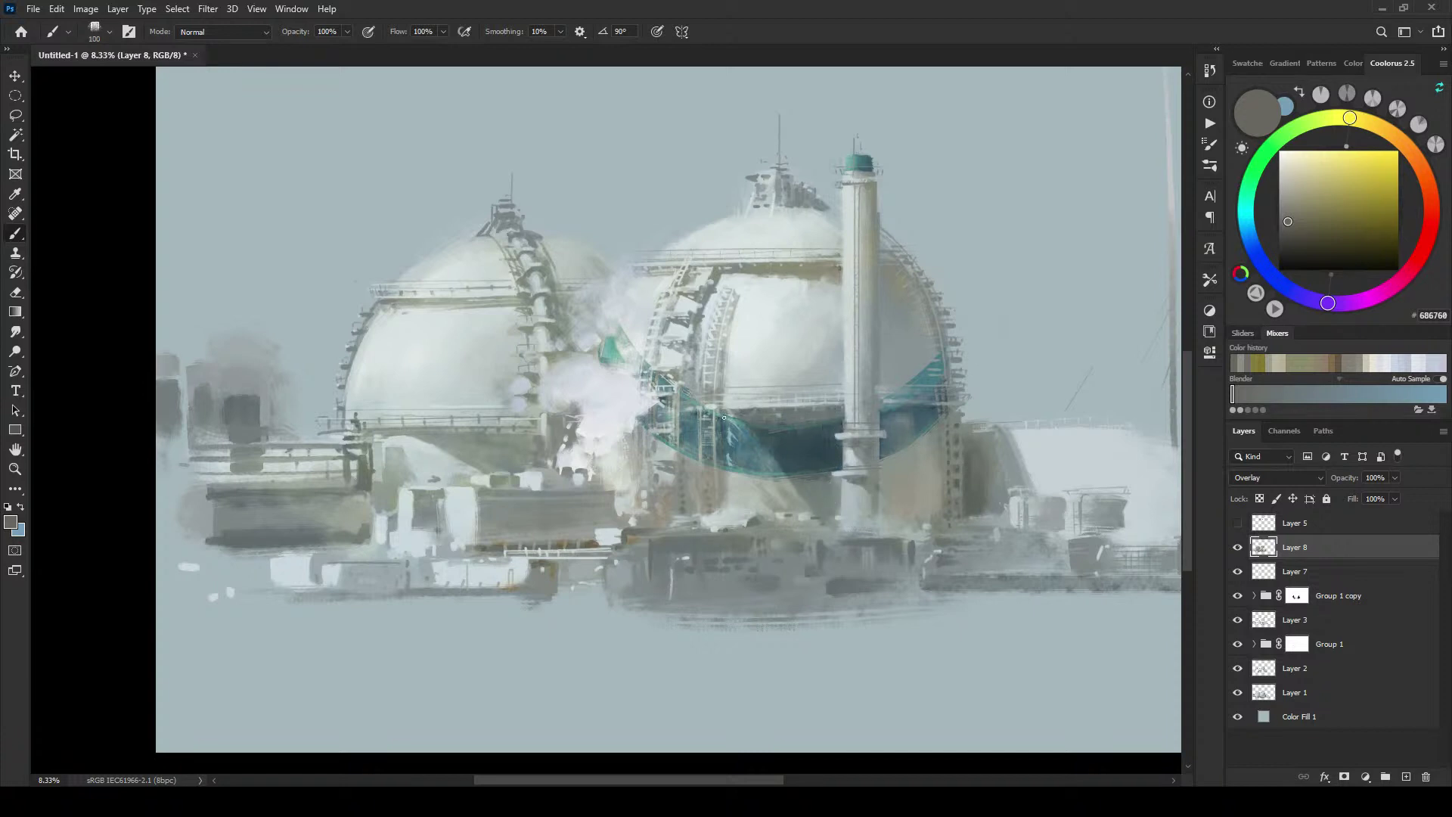
pyautogui.moveTo(722, 415); pyautogui.dragTo(759, 459)
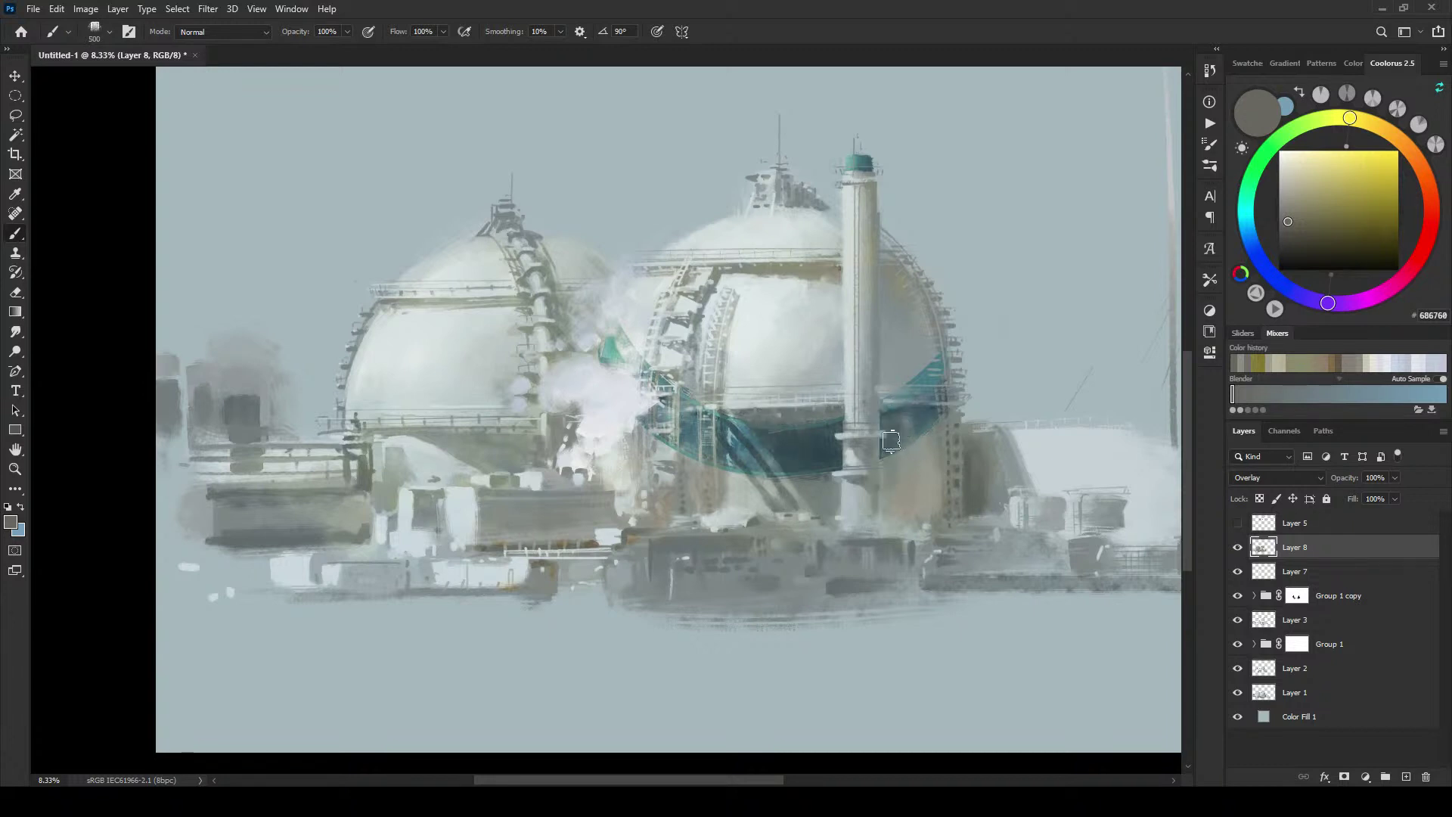
# Step: Enlarge the brush to 900 and glaze the large tank's shaded band and base on the far side of the chimney
pyautogui.press(']')
pyautogui.press(']')
pyautogui.press(']')
pyautogui.press(']')
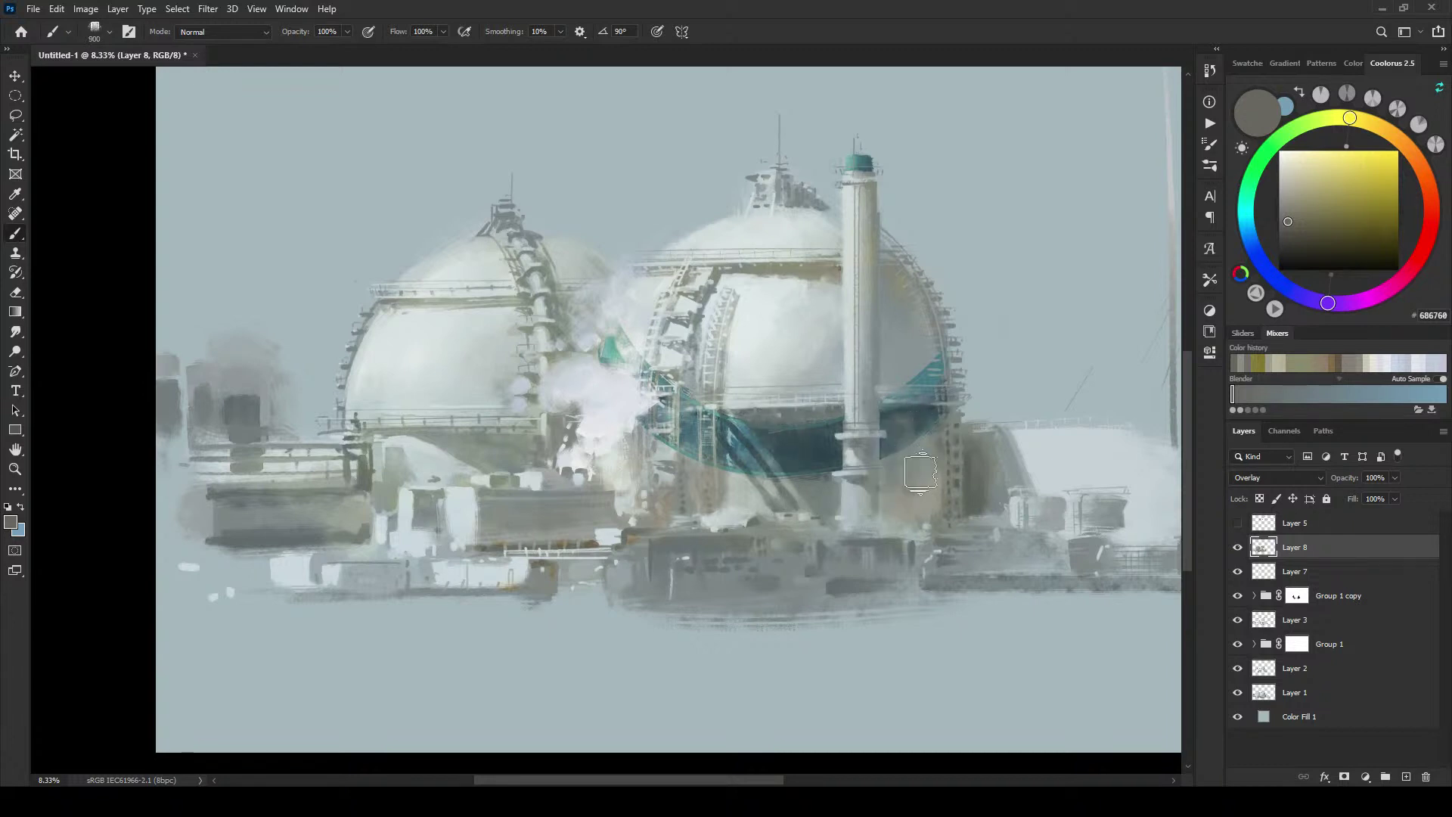
# Step: Refine the shadow lines and edges of the large tank's blue band and supports with small brush sizes
pyautogui.press('[')
pyautogui.press('[')
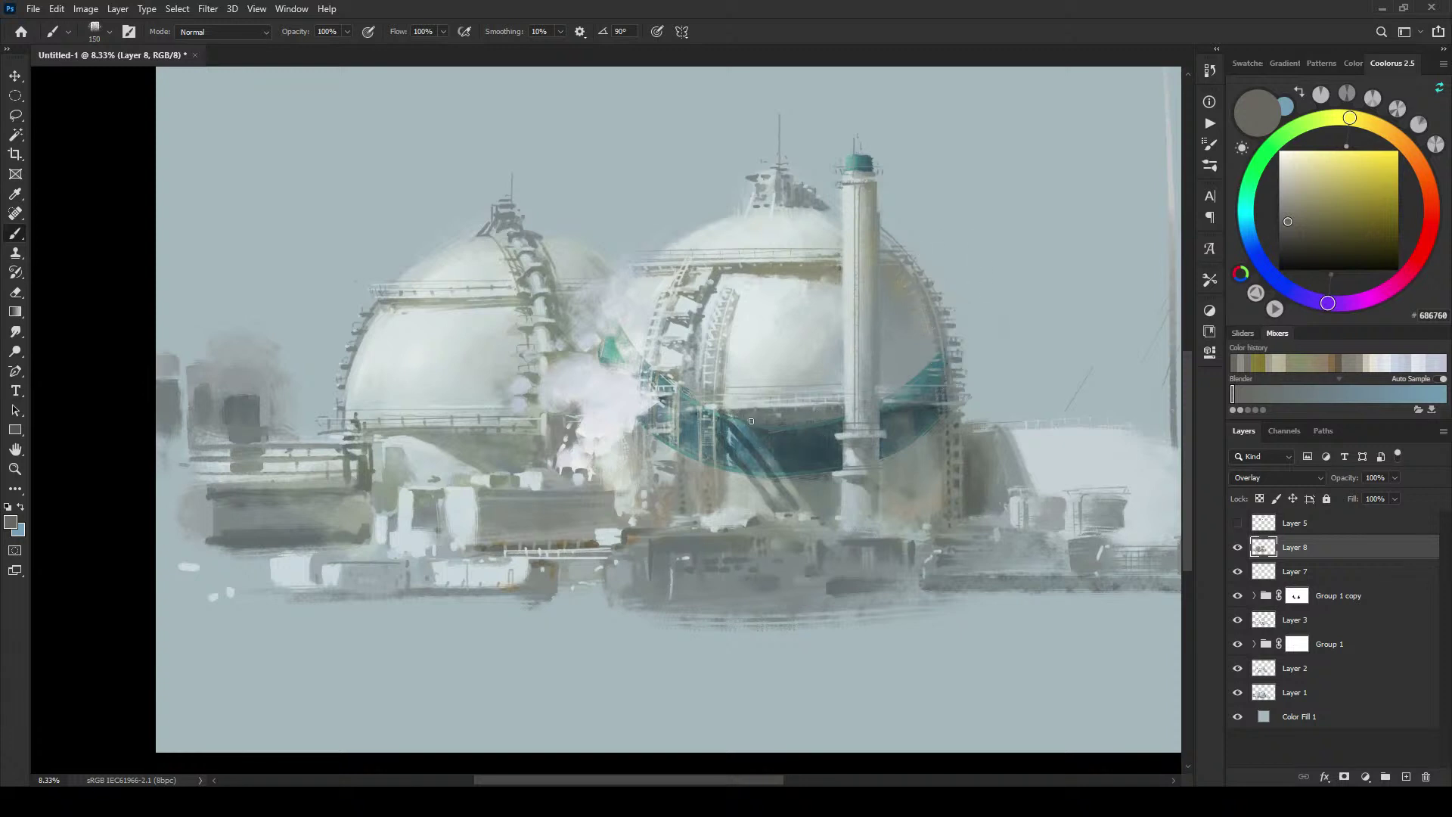
pyautogui.press('[')
pyautogui.press(']')
pyautogui.press(']')
pyautogui.press(']')
pyautogui.press(']')
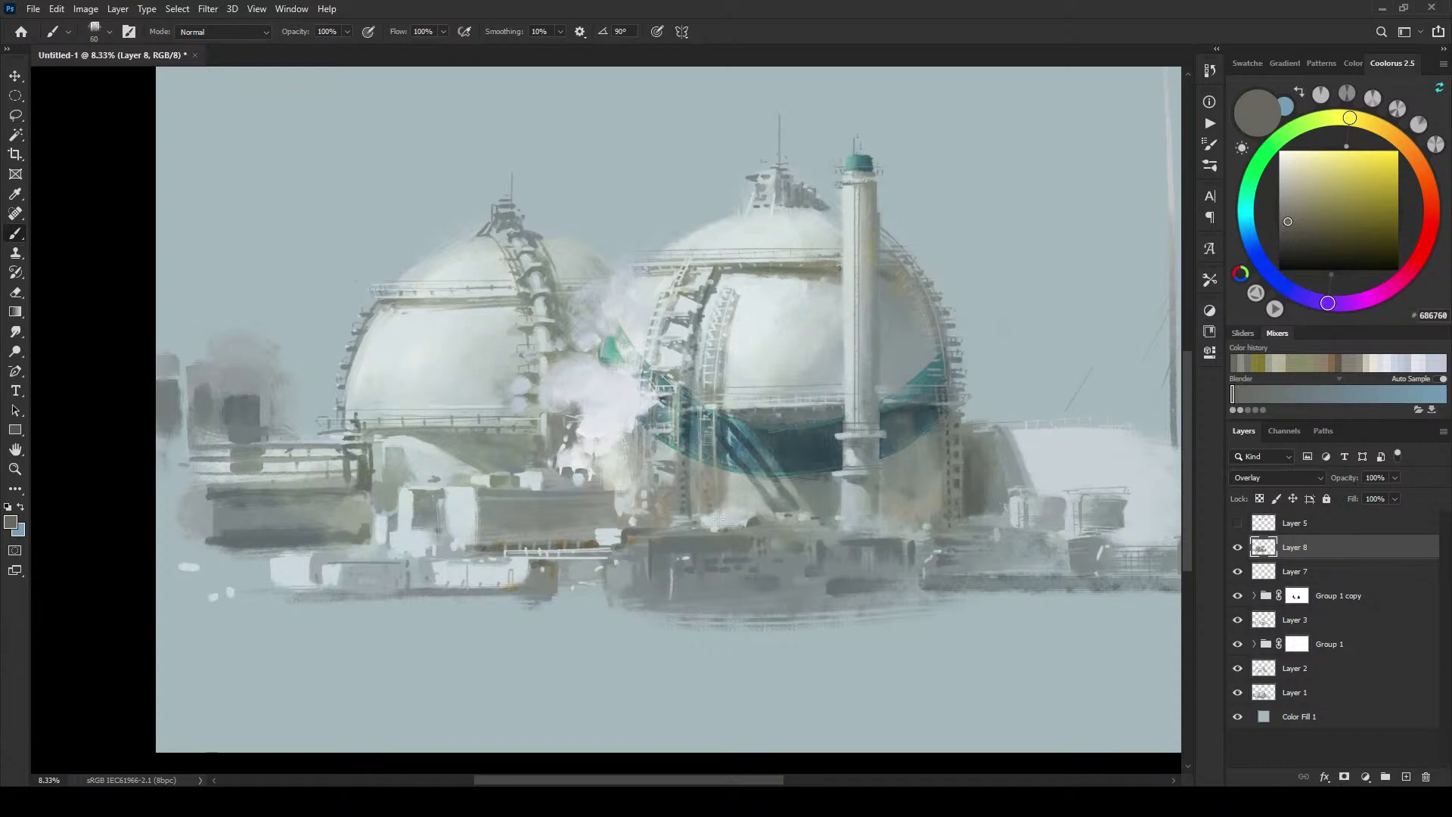
# Step: Build up the ladder and the diagonal shadow lines on the large tank's blue band, varying the brush size down to about 40
pyautogui.moveTo(716, 503); pyautogui.dragTo(717, 412)
pyautogui.press(']')
pyautogui.press(']')
pyautogui.press(']')
pyautogui.press(']')
pyautogui.press(']')
pyautogui.press('[')
pyautogui.press('[')
pyautogui.press('[')
pyautogui.press('[')
pyautogui.press('[')
pyautogui.press('[')
pyautogui.press('[')
pyautogui.press('[')
pyautogui.press(']')
pyautogui.press(']')
pyautogui.press(']')
pyautogui.press(']')
pyautogui.press(']')
pyautogui.press(']')
pyautogui.press('[')
pyautogui.press('[')
pyautogui.press('[')
pyautogui.press('[')
pyautogui.press('[')
pyautogui.press('[')
pyautogui.press(']')
pyautogui.press(']')
pyautogui.press(']')
pyautogui.press(']')
pyautogui.press(']')
pyautogui.press('[')
pyautogui.press('[')
pyautogui.press('[')
pyautogui.press('[')
pyautogui.press('[')
pyautogui.press('[')
pyautogui.press(']')
pyautogui.press(']')
pyautogui.press('[')
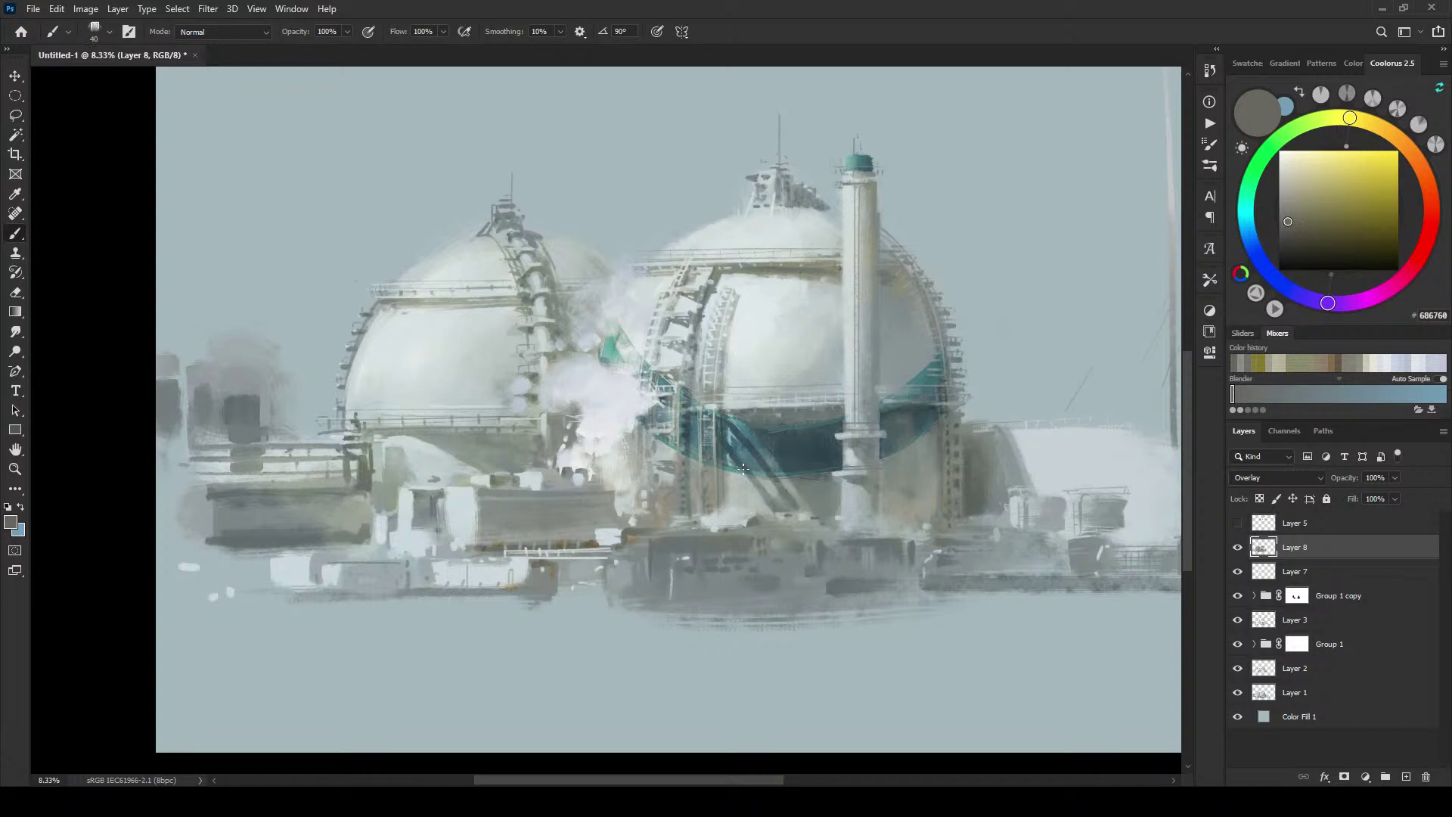
# Step: Refine the large tank's supports below the blue band with fine brush sizes, enlarging the brush to 500 for glazing beside the steam
pyautogui.press(']')
pyautogui.press(']')
pyautogui.press('[')
pyautogui.press('[')
pyautogui.press('[')
pyautogui.press('[')
pyautogui.press('[')
pyautogui.press('[')
pyautogui.press('[')
pyautogui.press(']')
pyautogui.press(']')
pyautogui.press(']')
pyautogui.press(']')
pyautogui.press(']')
pyautogui.press(']')
pyautogui.press(']')
pyautogui.press(']')
pyautogui.press(']')
pyautogui.press(']')
pyautogui.press('[')
pyautogui.press('[')
pyautogui.press('[')
pyautogui.press('[')
pyautogui.press('[')
pyautogui.press('[')
pyautogui.press(']')
pyautogui.press(']')
pyautogui.press(']')
pyautogui.press(']')
pyautogui.press(']')
pyautogui.press(']')
pyautogui.press(']')
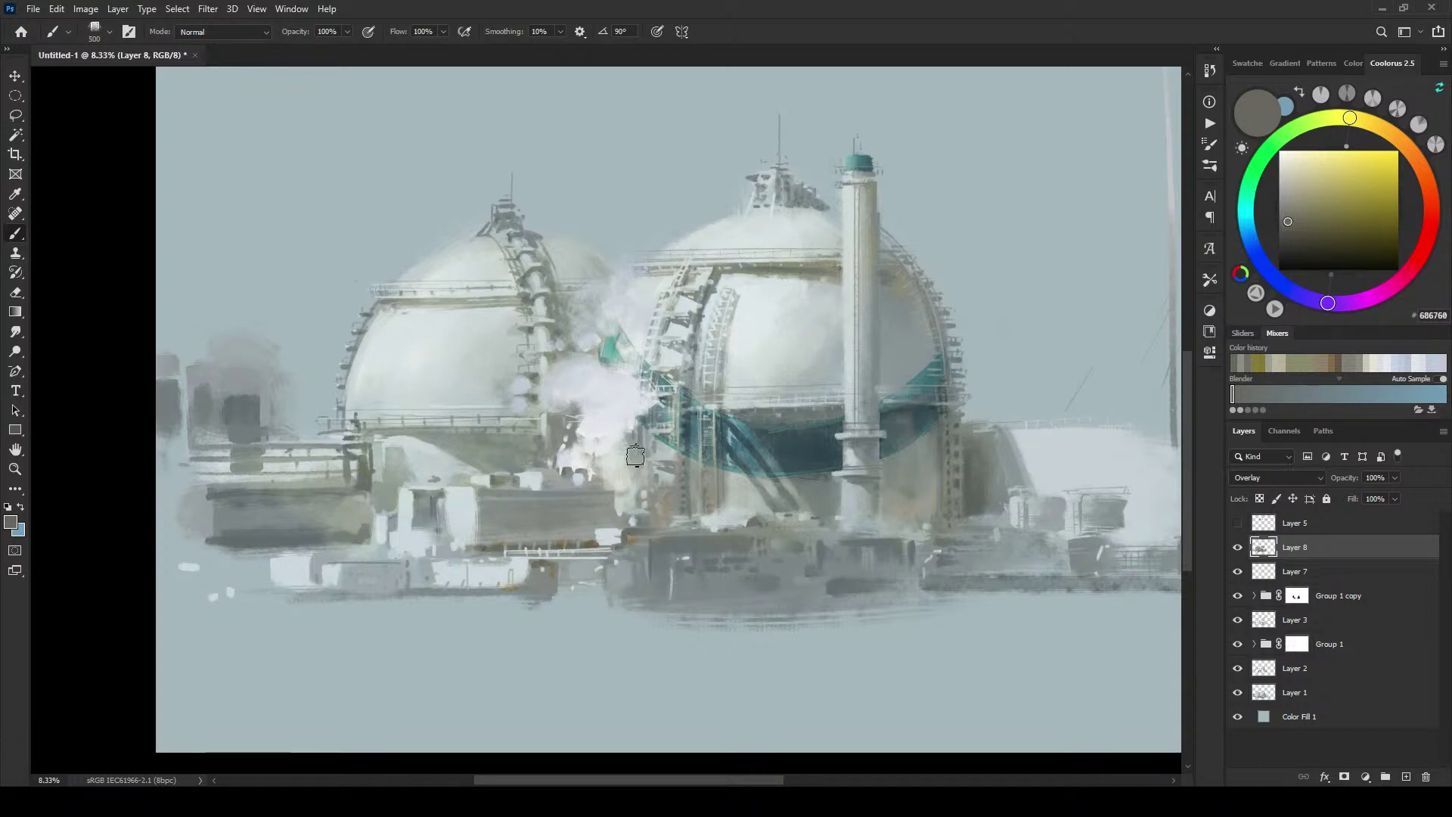
# Step: Shade the chimney's collar and base with the brush at 400, refining the edges at smaller sizes down from there
pyautogui.press('[')
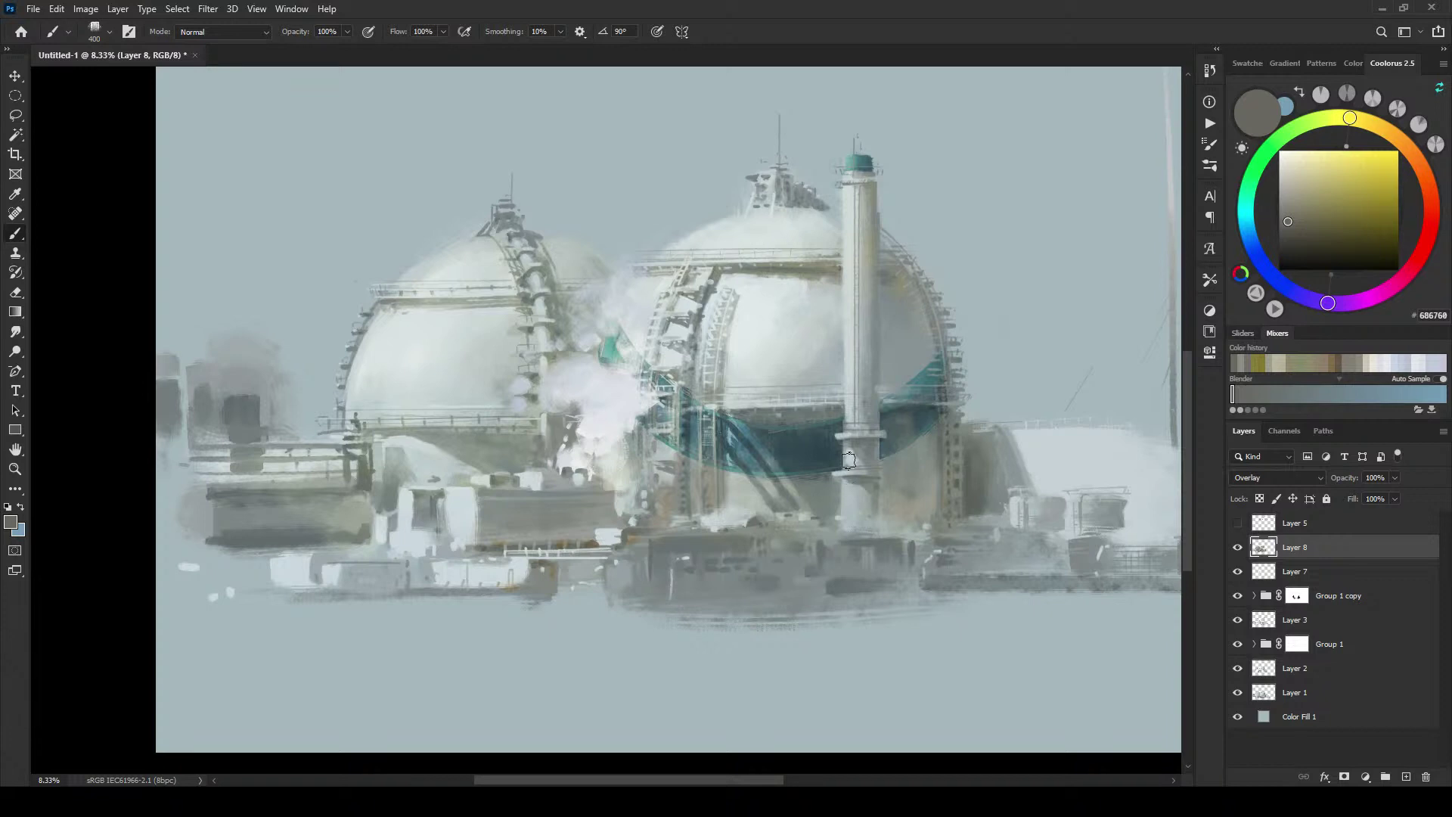
pyautogui.press('[')
pyautogui.press('[')
pyautogui.press('[')
pyautogui.press('[')
pyautogui.press('[')
pyautogui.press('[')
pyautogui.press('[')
pyautogui.press(']')
pyautogui.press(']')
pyautogui.press(']')
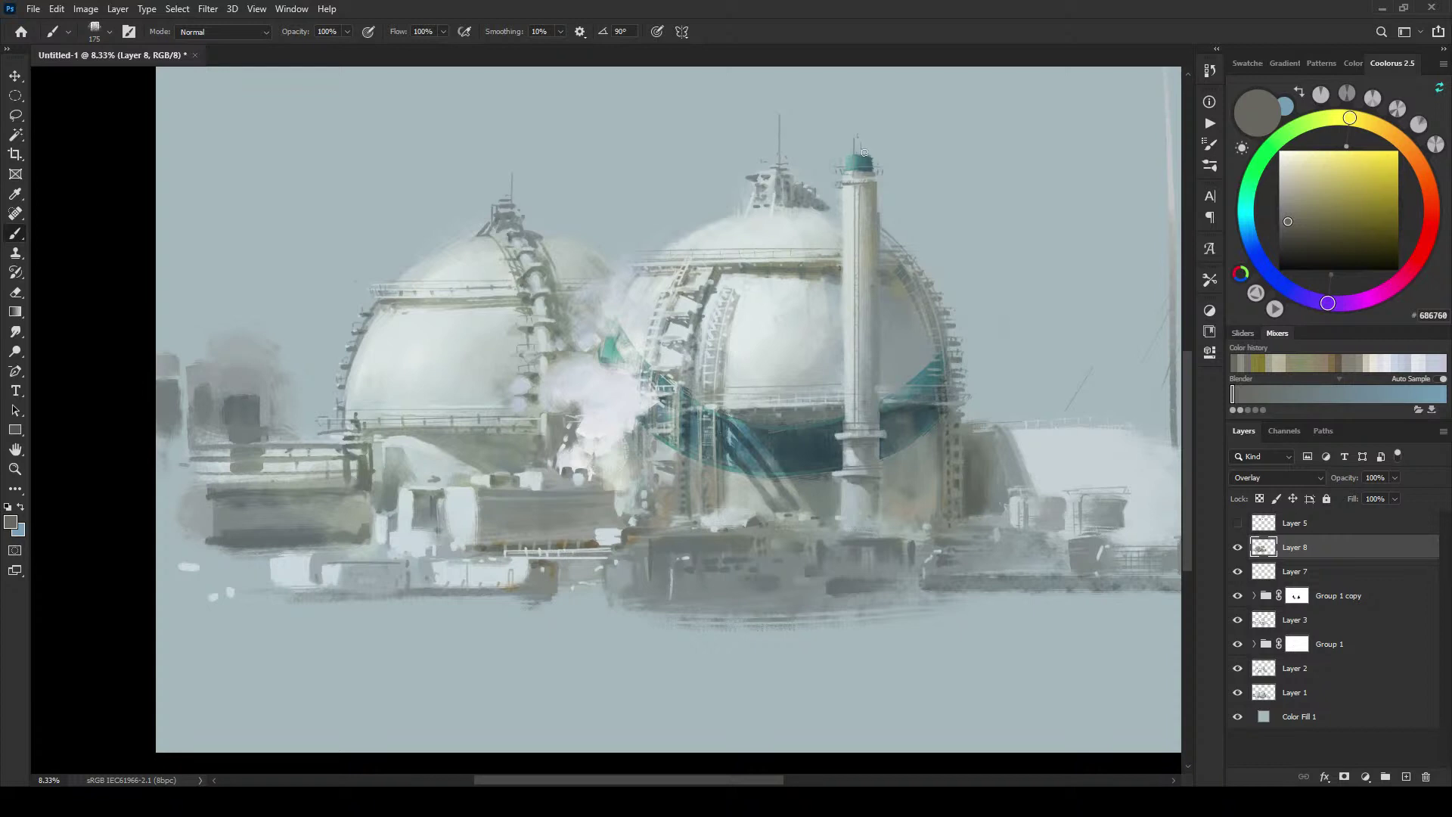
# Step: Reduce the brush size and paint a thin shadow line along the small tank's upper railing
pyautogui.press('[')
pyautogui.press('[')
pyautogui.press('[')
pyautogui.moveTo(409, 301); pyautogui.dragTo(531, 299)
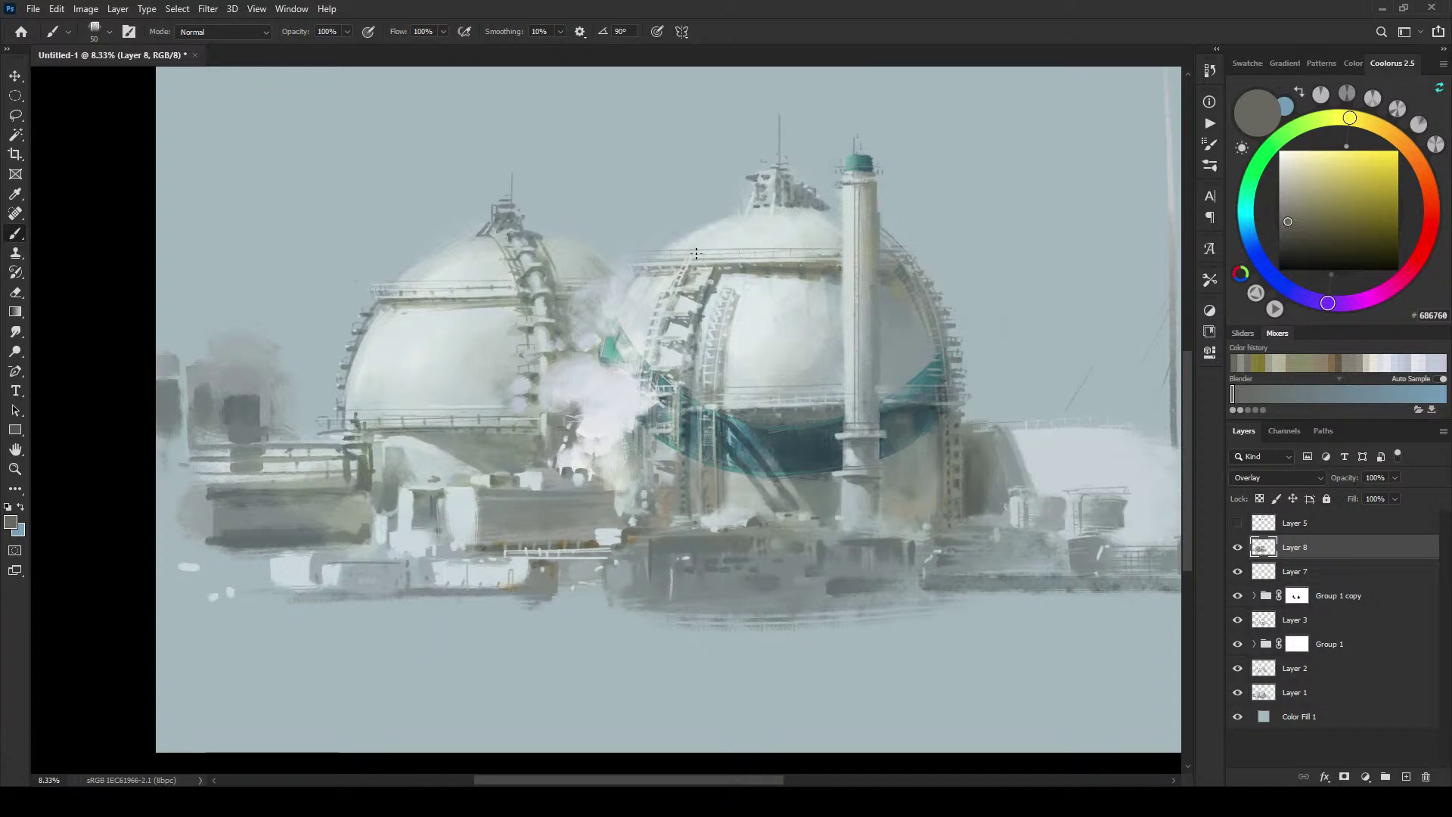
# Step: Enlarge the brush to 400 and glaze down the chimney's shaded side, undoing the unwanted stroke
pyautogui.press(']')
pyautogui.press(']')
pyautogui.press(']')
pyautogui.press(']')
pyautogui.press(']')
pyautogui.press(']')
pyautogui.press(']')
pyautogui.press(']')
pyautogui.press(']')
pyautogui.press(']')
pyautogui.press(']')
pyautogui.moveTo(865, 203)
pyautogui.mouseDown()
pyautogui.moveTo(869, 315)
pyautogui.moveTo(869, 189)
pyautogui.moveTo(875, 395)
pyautogui.mouseUp()
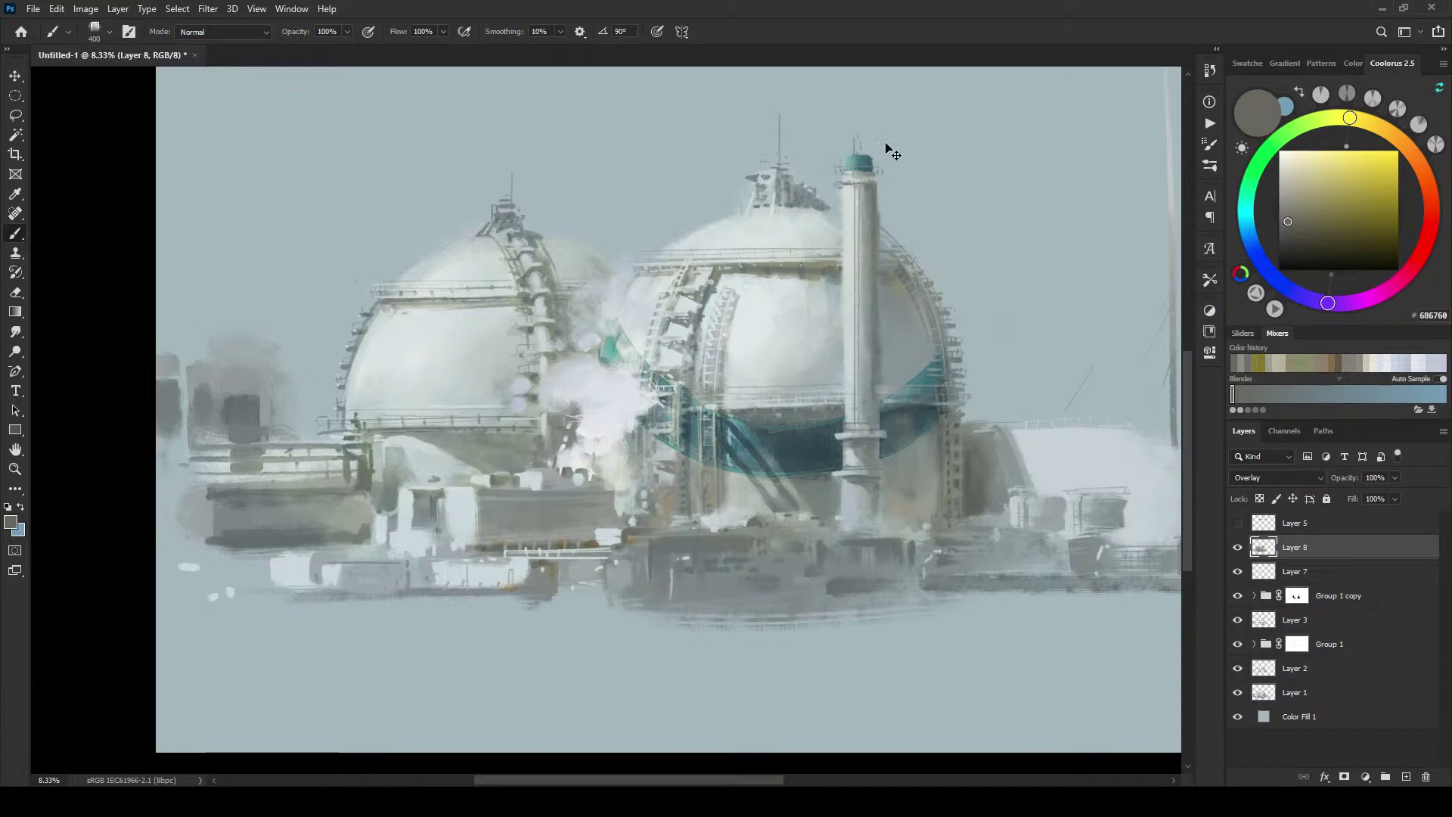
pyautogui.hotkey('ctrl', 'z')
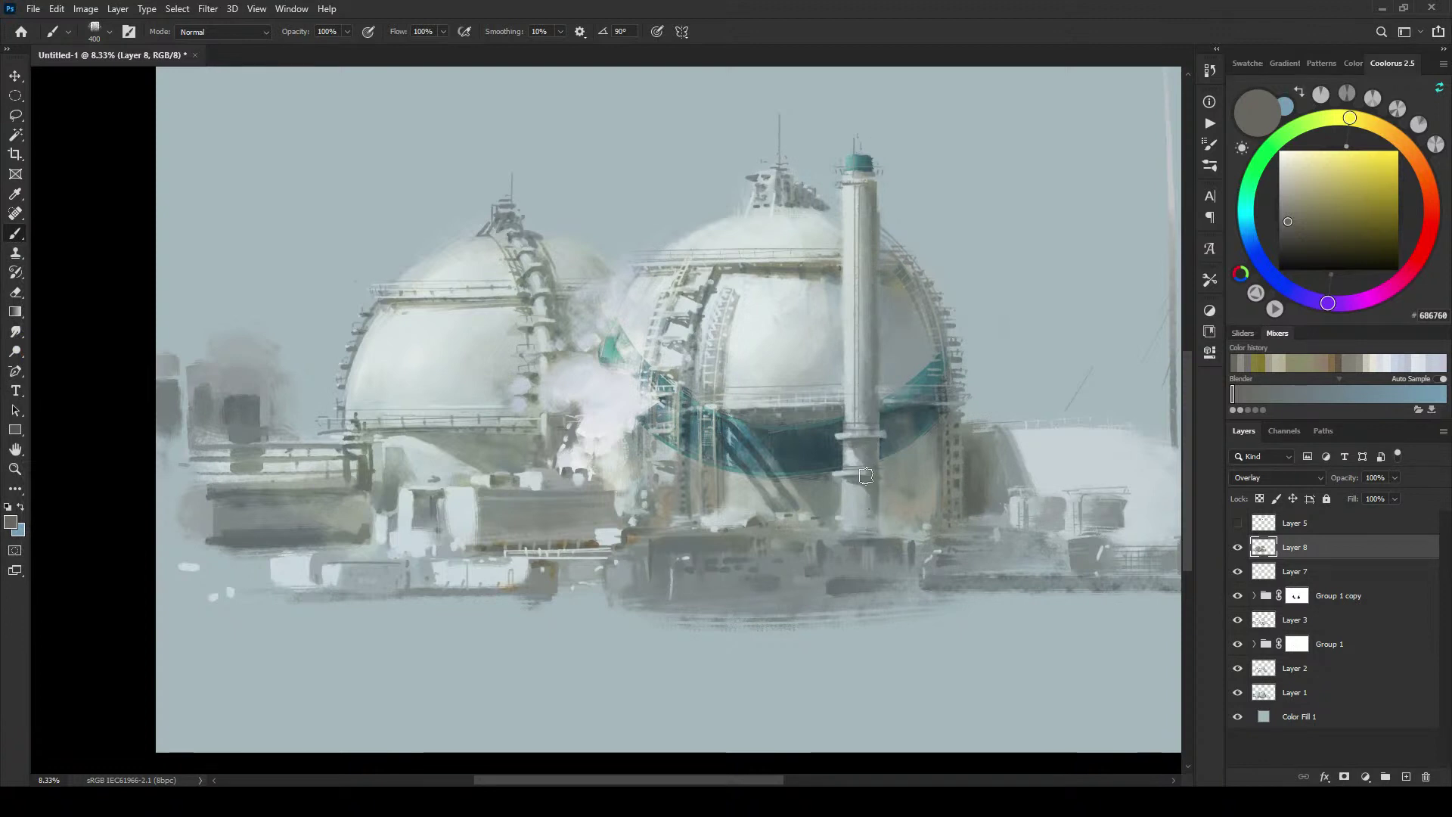
# Step: Reduce the brush to about 100 and darken the supports of the raised platform beside the small tank
pyautogui.press('[')
pyautogui.press('[')
pyautogui.press('[')
pyautogui.press('[')
pyautogui.press('[')
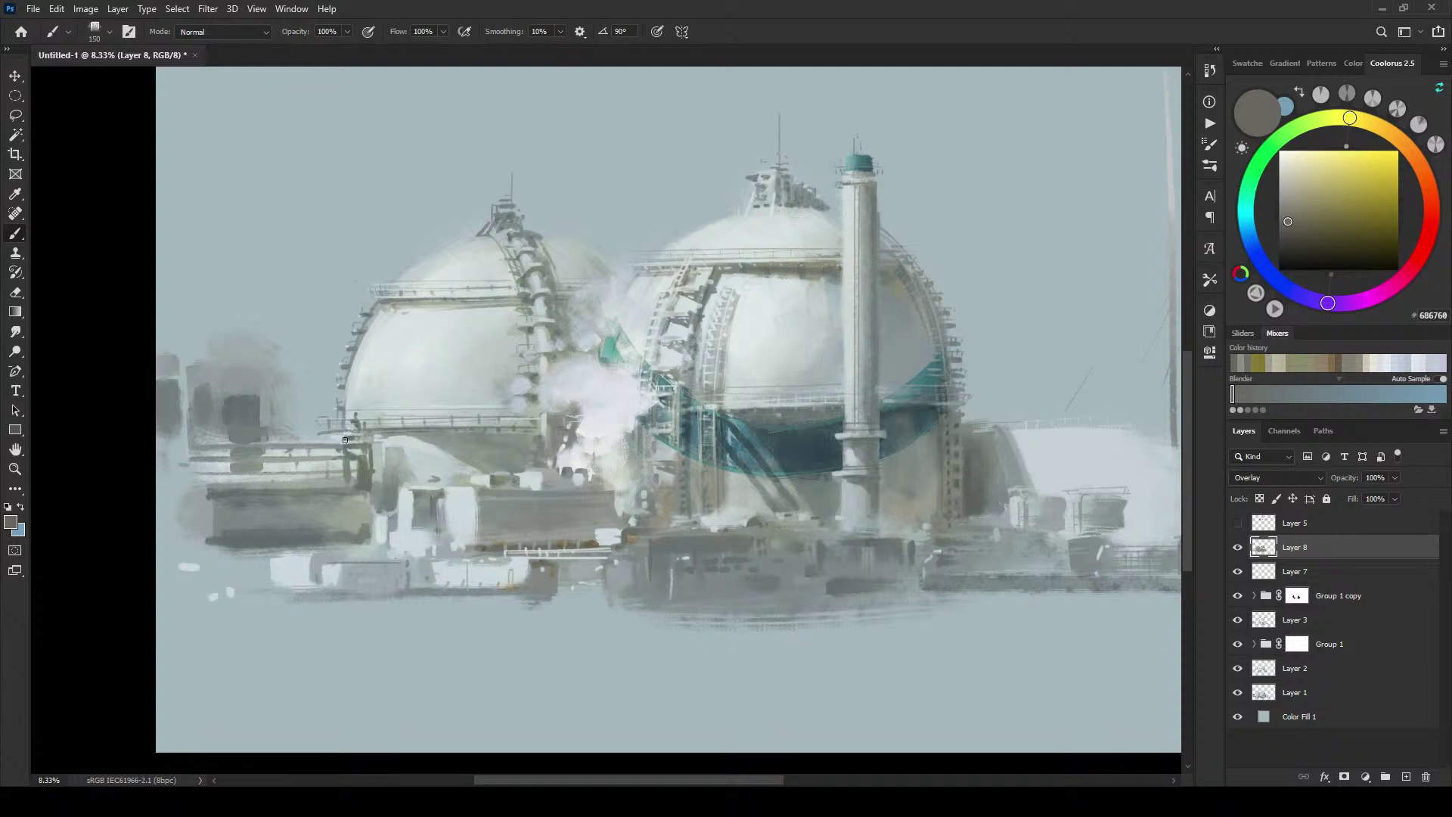
pyautogui.press('[')
pyautogui.moveTo(346, 456); pyautogui.dragTo(346, 469)
pyautogui.press('[')
pyautogui.press('[')
pyautogui.press(']')
pyautogui.press('[')
pyautogui.press('[')
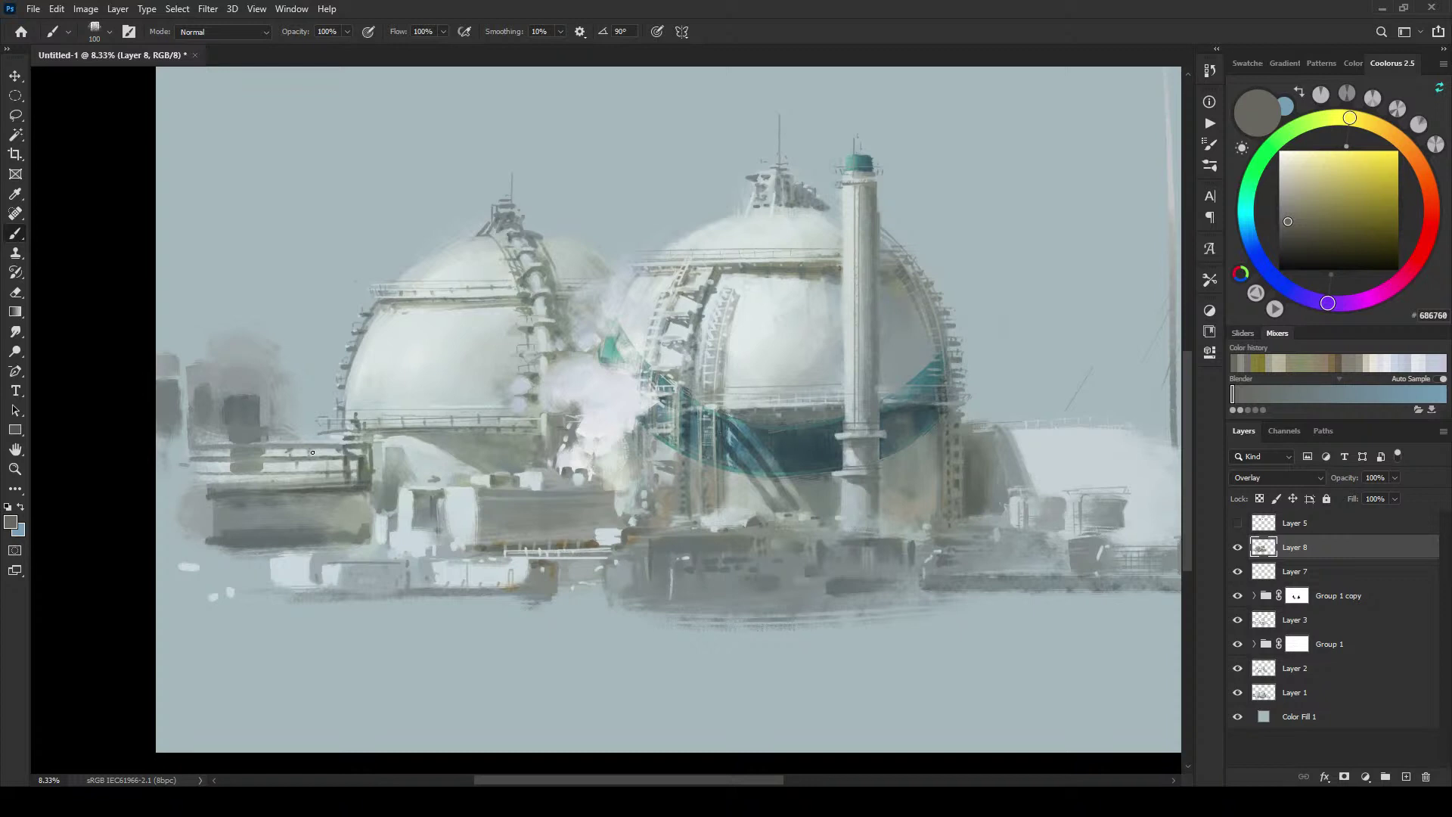
# Step: Paint dark posts and thin diagonal bracing on the low building under the raised platform, with the brush reduced to about 70
pyautogui.press('[')
pyautogui.press(']')
pyautogui.press(']')
pyautogui.press(']')
pyautogui.press(']')
pyautogui.press(']')
pyautogui.press(']')
pyautogui.press(']')
pyautogui.press(']')
pyautogui.press('[')
pyautogui.press('[')
pyautogui.press('[')
pyautogui.press('[')
pyautogui.press('[')
pyautogui.press('[')
pyautogui.moveTo(363, 499); pyautogui.dragTo(363, 538)
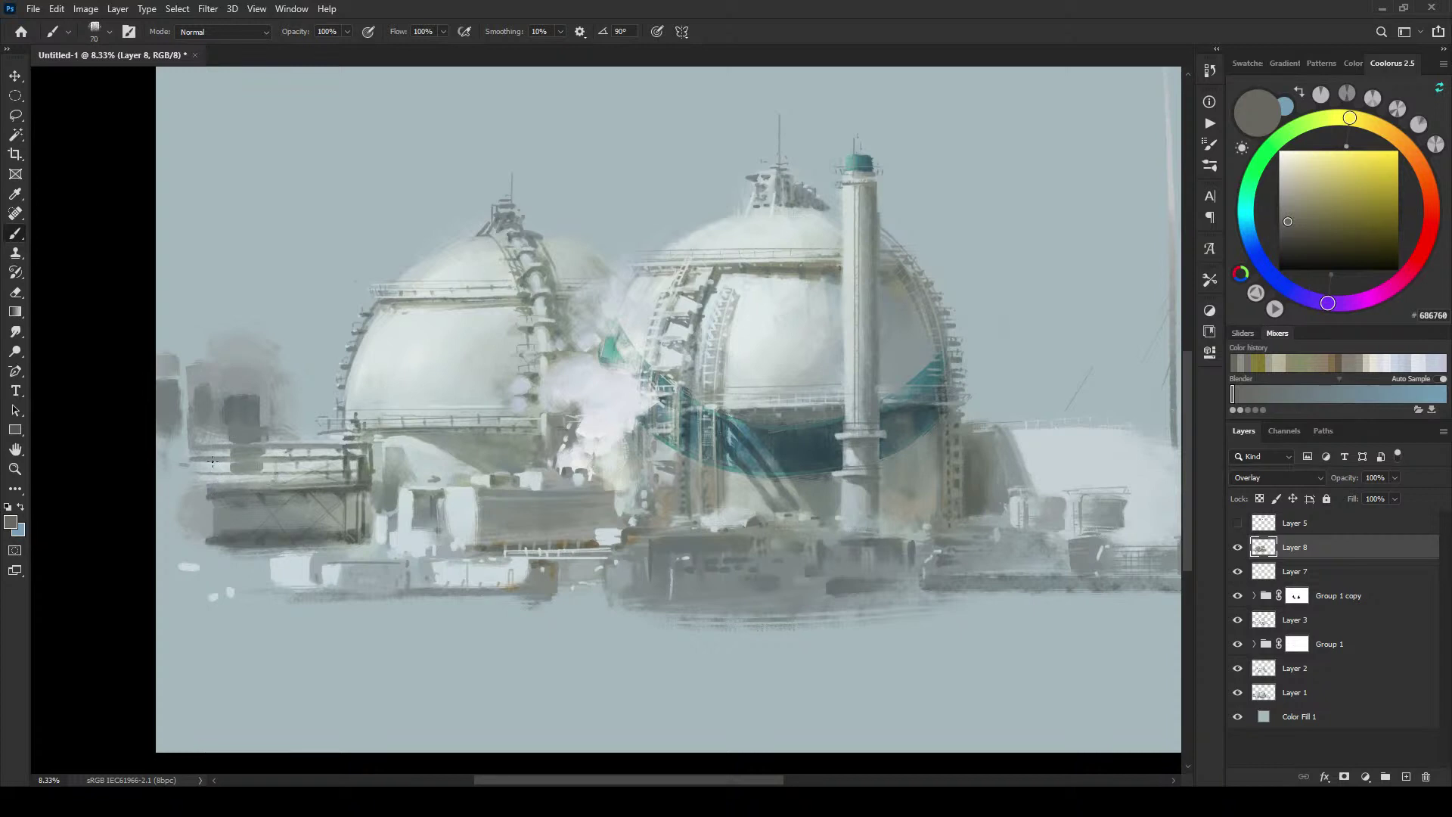
# Step: Refine the railings and pipes of the raised platform beside the small tank with small brush sizes
pyautogui.press('[')
pyautogui.press('[')
pyautogui.press(']')
pyautogui.press(']')
pyautogui.press(']')
pyautogui.press(']')
pyautogui.press(']')
pyautogui.press('[')
pyautogui.press('[')
pyautogui.press(']')
pyautogui.press(']')
pyautogui.press(']')
pyautogui.press('[')
pyautogui.press('[')
pyautogui.press('[')
pyautogui.press('[')
# Step: Enlarge the brush to 700 and glaze the shaded structure beside the large tank's base, on the far side of the chimney
pyautogui.press(']')
pyautogui.press(']')
pyautogui.press(']')
pyautogui.press(']')
pyautogui.press(']')
pyautogui.press(']')
pyautogui.press(']')
pyautogui.press(']')
pyautogui.press(']')
pyautogui.press(']')
pyautogui.press(']')
pyautogui.press(']')
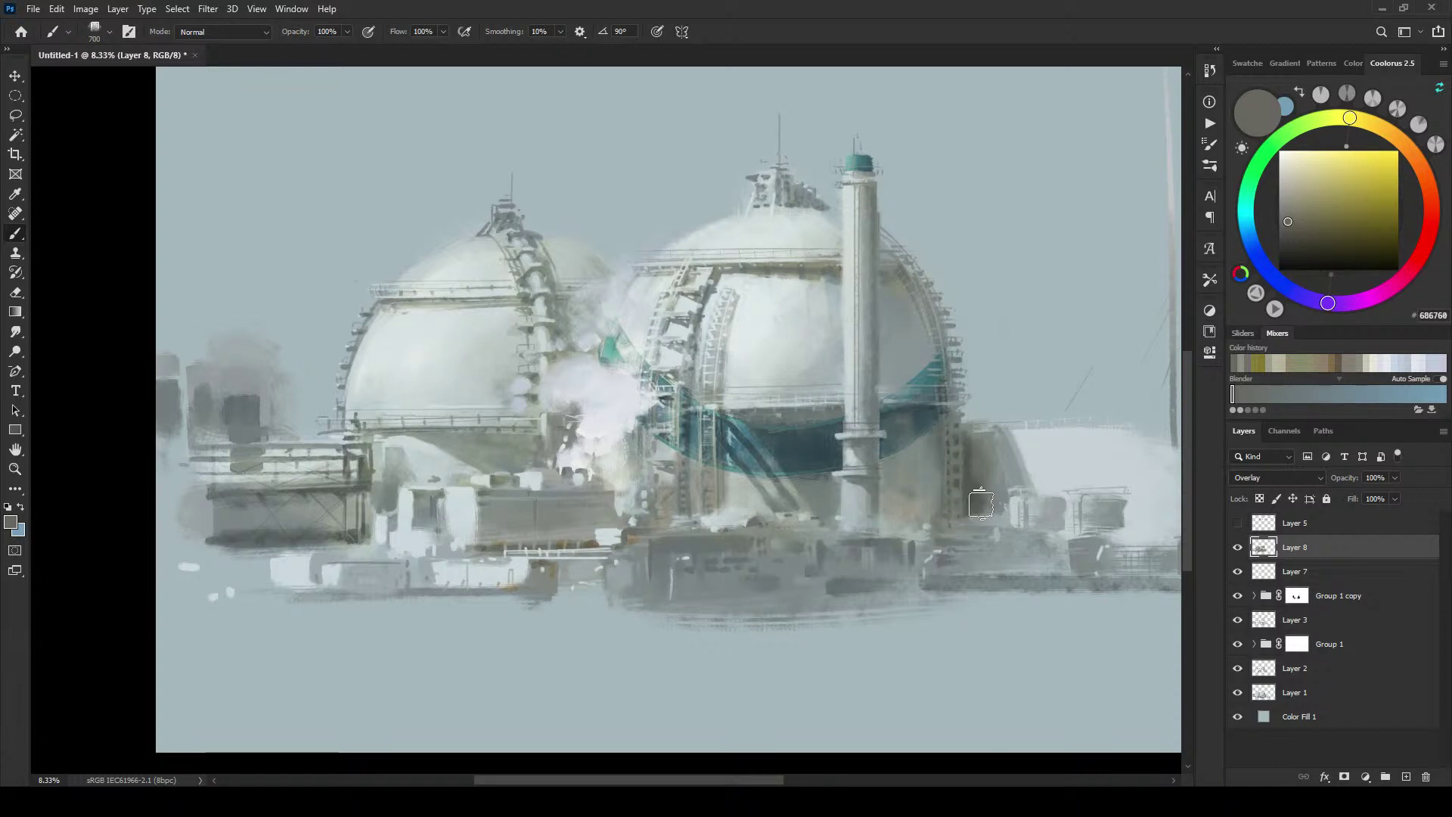
# Step: Reduce the brush to 150 and refine the edges of the shaded structure beside the large tank's base
pyautogui.press('[')
pyautogui.press('[')
pyautogui.press('[')
pyautogui.press('[')
pyautogui.press('[')
pyautogui.press('[')
pyautogui.press('[')
pyautogui.press('[')
pyautogui.press('[')
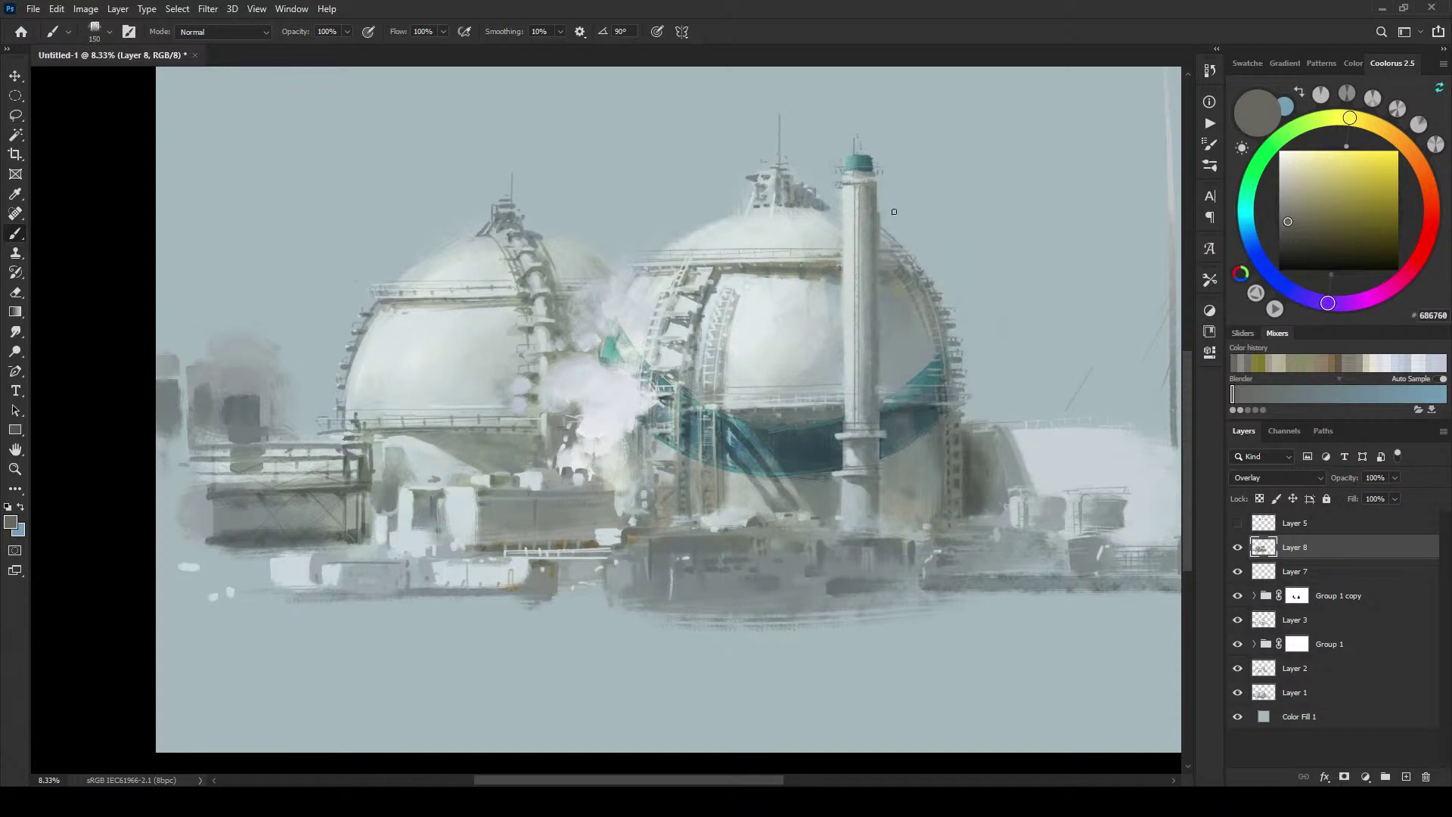
# Step: Adjust the brush size and glaze over the hazy background structures and ground beside the raised platform, at the picture's outer edge
pyautogui.press('[')
pyautogui.press('[')
pyautogui.press('[')
pyautogui.press('[')
pyautogui.press('[')
pyautogui.press('[')
pyautogui.press('[')
pyautogui.press(']')
pyautogui.press(']')
pyautogui.press(']')
pyautogui.press(']')
pyautogui.press(']')
pyautogui.press(']')
pyautogui.press(']')
pyautogui.press(']')
pyautogui.press(']')
pyautogui.press(']')
pyautogui.moveTo(198, 428)
pyautogui.mouseDown()
pyautogui.moveTo(179, 538)
pyautogui.moveTo(191, 560)
pyautogui.moveTo(206, 543)
pyautogui.moveTo(198, 581)
pyautogui.moveTo(239, 590)
pyautogui.moveTo(186, 594)
pyautogui.moveTo(308, 599)
pyautogui.mouseUp()
# Step: Darken the ground strip below the raised platform and small tank, bringing the brush down to 200
pyautogui.press(']')
pyautogui.press(']')
pyautogui.press(']')
pyautogui.press(']')
pyautogui.press(']')
pyautogui.press('[')
pyautogui.press('[')
pyautogui.press('[')
pyautogui.press('[')
pyautogui.press('[')
pyautogui.press('[')
pyautogui.press('[')
pyautogui.press('[')
pyautogui.press('[')
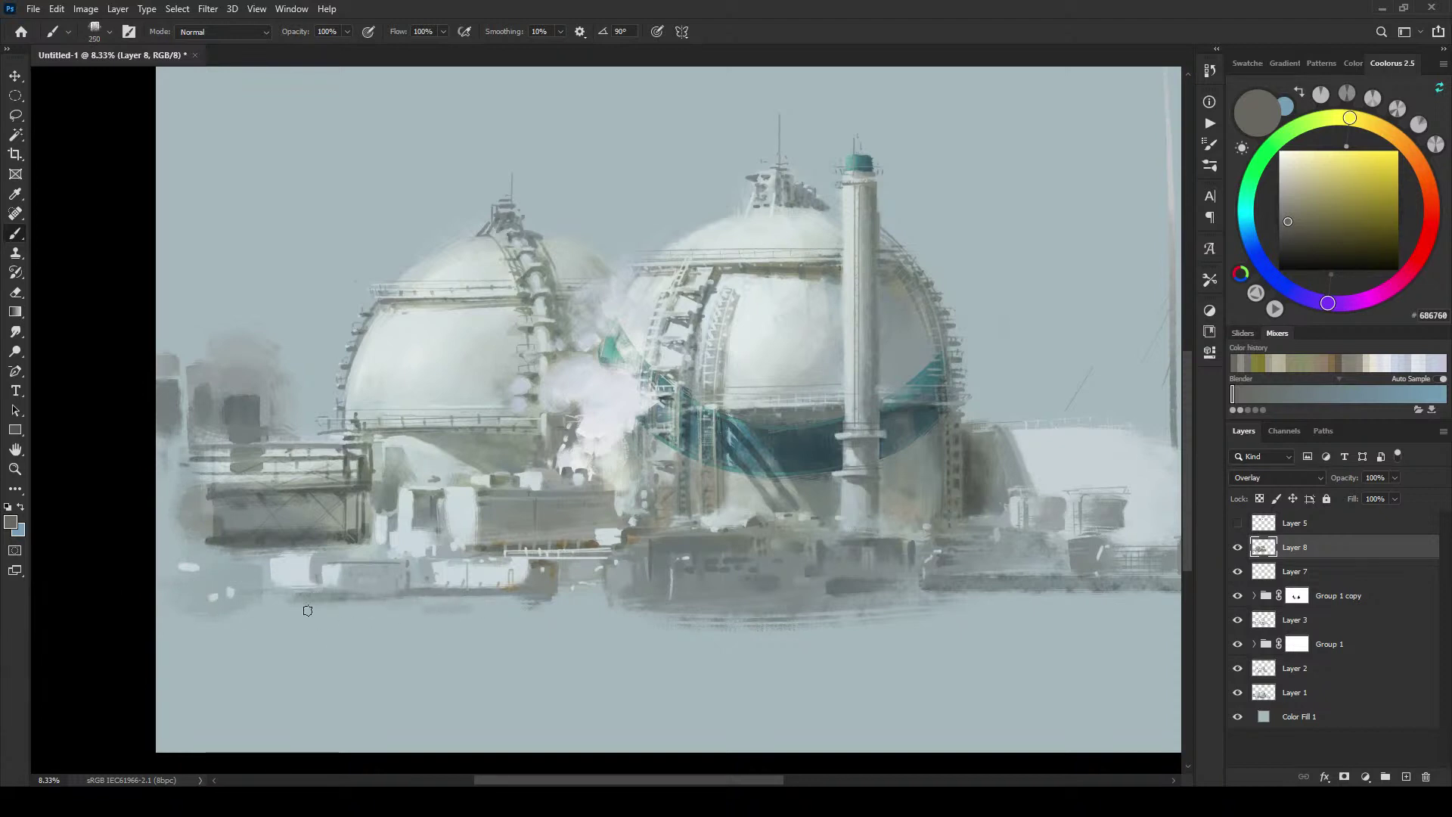
# Step: Enlarge the brush to 1200 and glaze the dark foreground block below the large tank
pyautogui.press(']')
pyautogui.press(']')
pyautogui.press(']')
pyautogui.press(']')
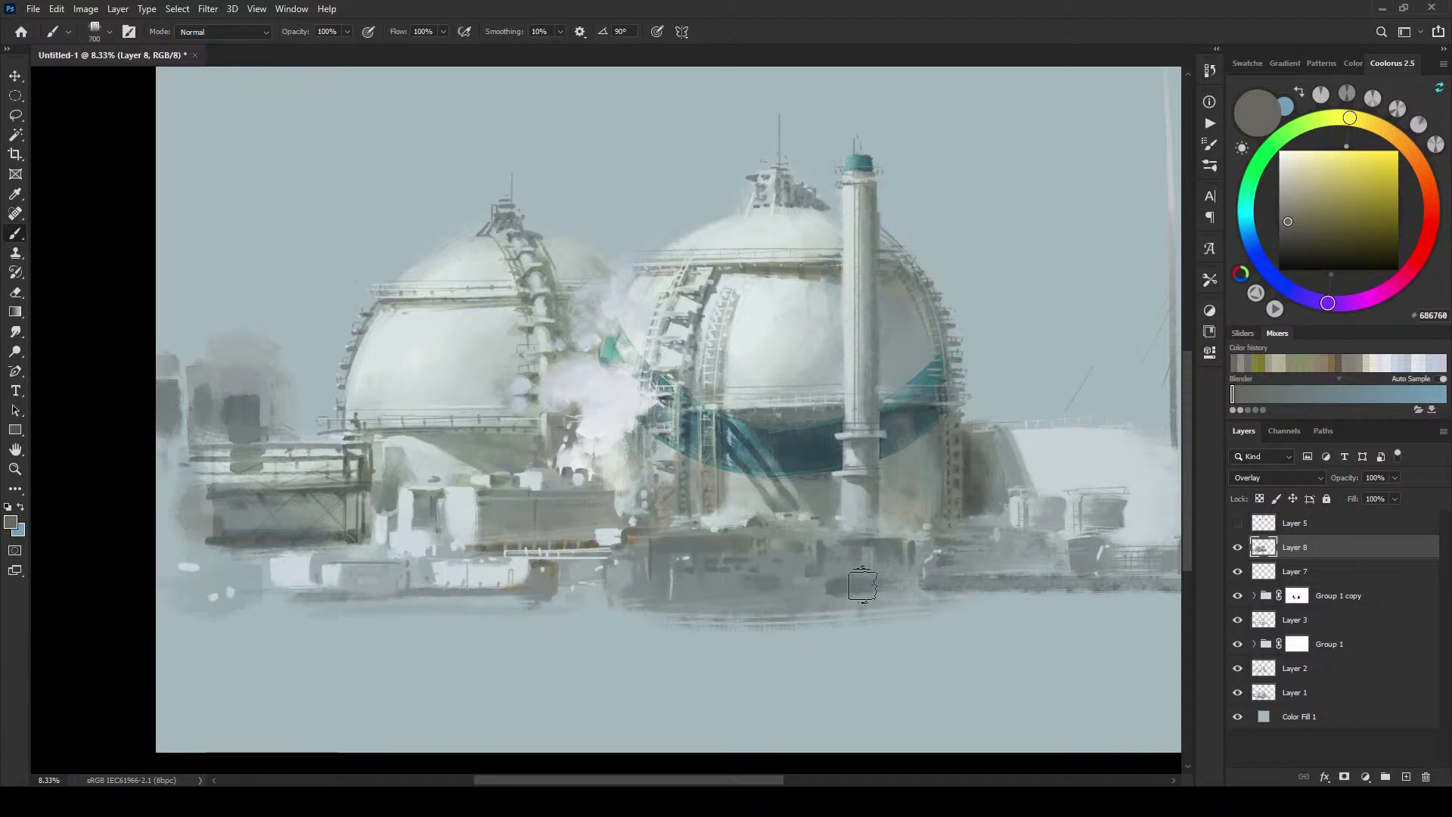
pyautogui.press(']')
pyautogui.press(']')
pyautogui.press(']')
pyautogui.press(']')
pyautogui.press(']')
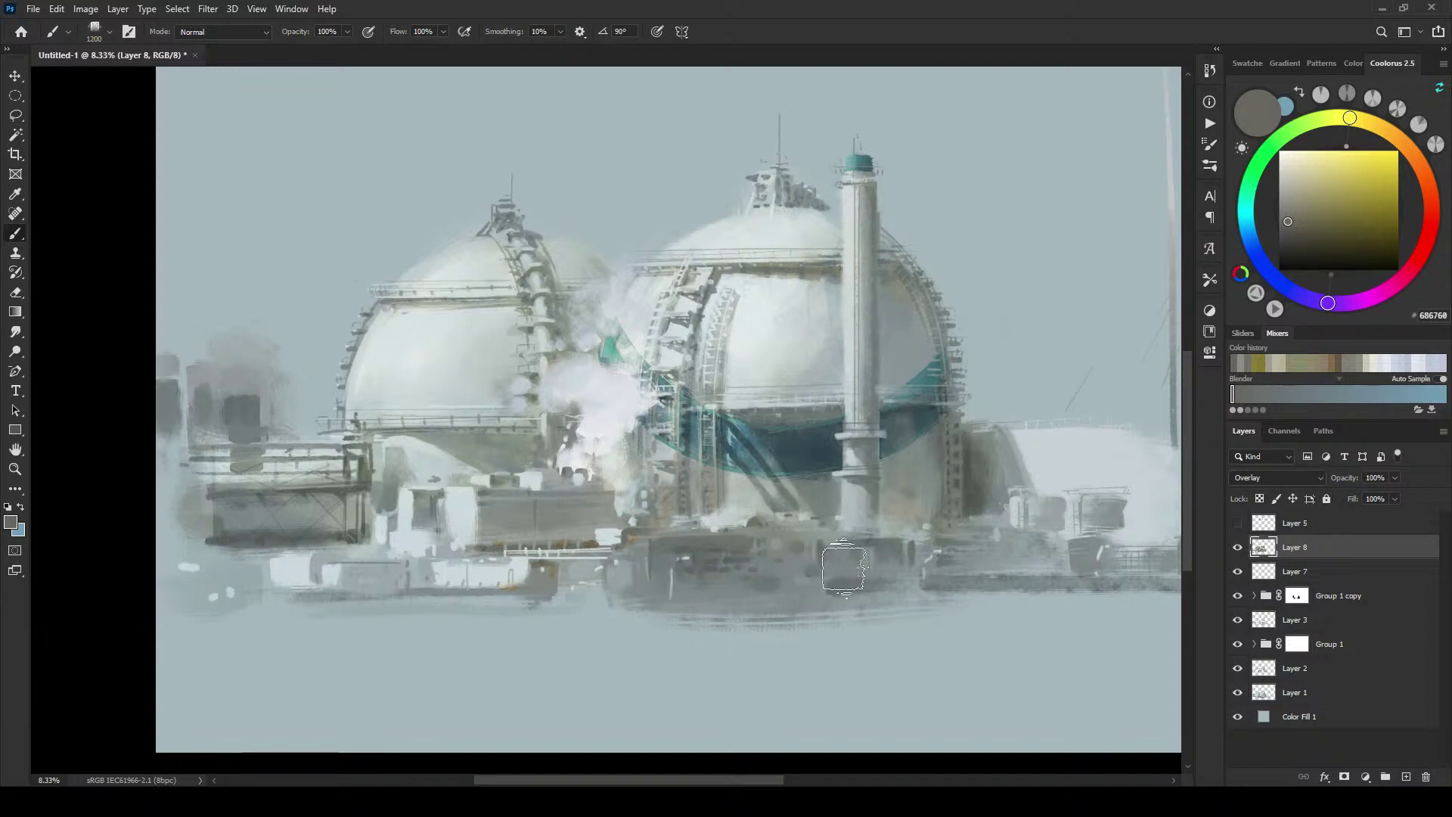
# Step: Reduce the brush to 800 and glaze from the foreground block's chimney end toward the neighbouring low structures
pyautogui.press('[')
pyautogui.press('[')
pyautogui.press('[')
pyautogui.press('[')
pyautogui.moveTo(835, 566)
pyautogui.mouseDown()
pyautogui.moveTo(794, 561)
pyautogui.moveTo(984, 559)
pyautogui.mouseUp()
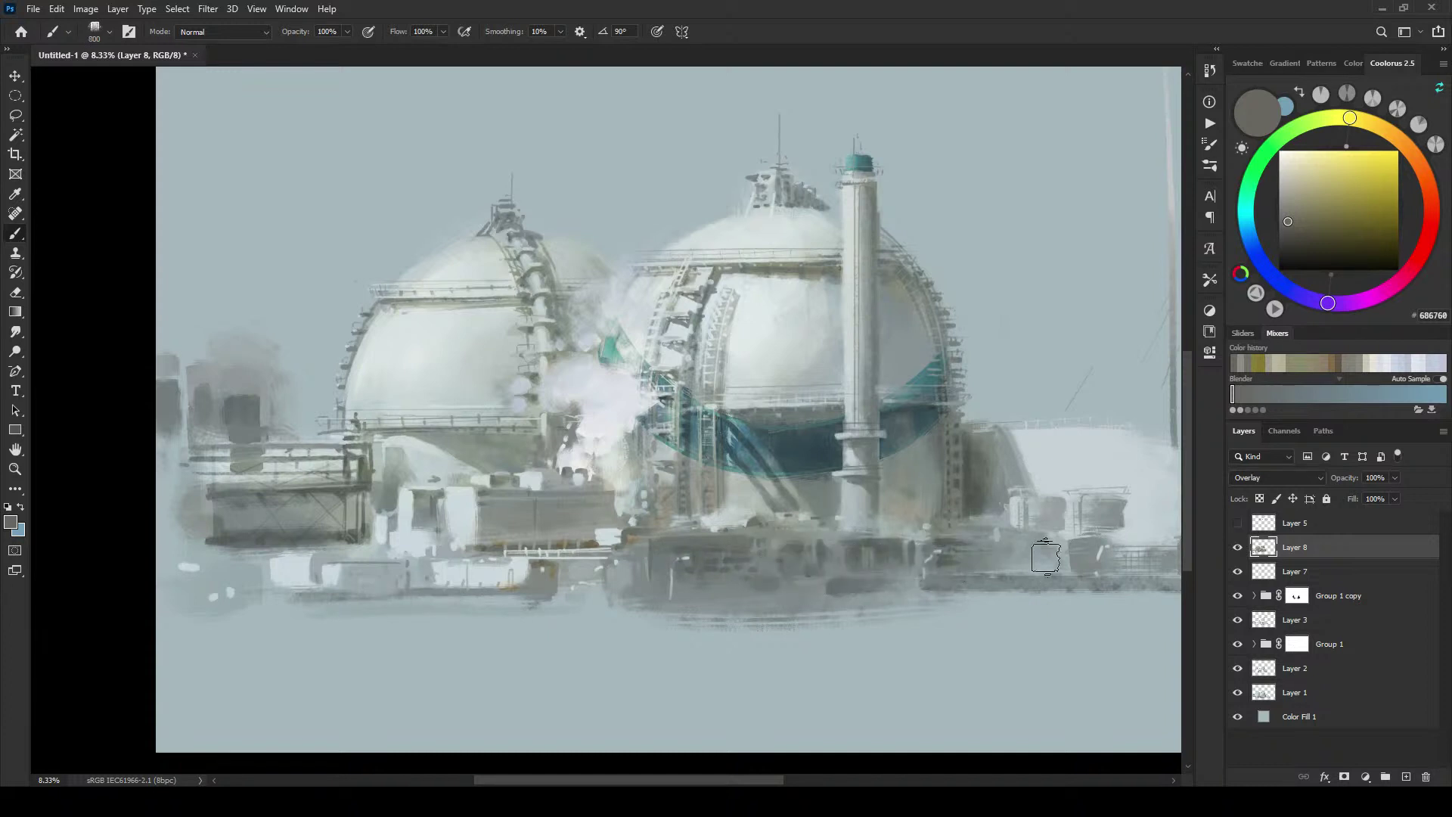
# Step: Glaze the low structures on the far side of the chimney, enlarging the brush to 900
pyautogui.press('[')
pyautogui.press('[')
pyautogui.press(']')
pyautogui.press(']')
pyautogui.press(']')
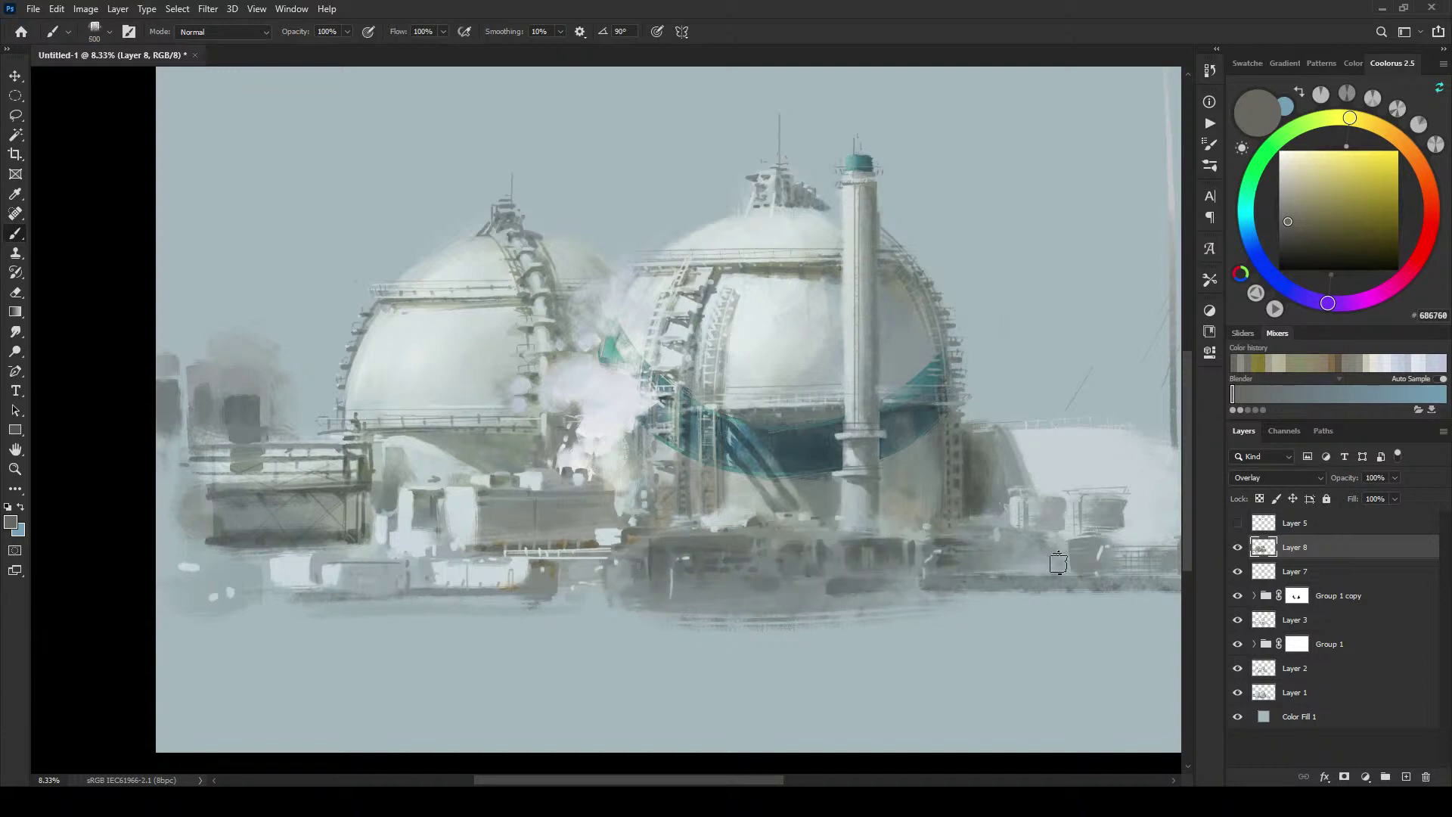
pyautogui.press(']')
pyautogui.moveTo(1044, 553)
pyautogui.mouseDown()
pyautogui.moveTo(1017, 553)
pyautogui.moveTo(1162, 556)
pyautogui.mouseUp()
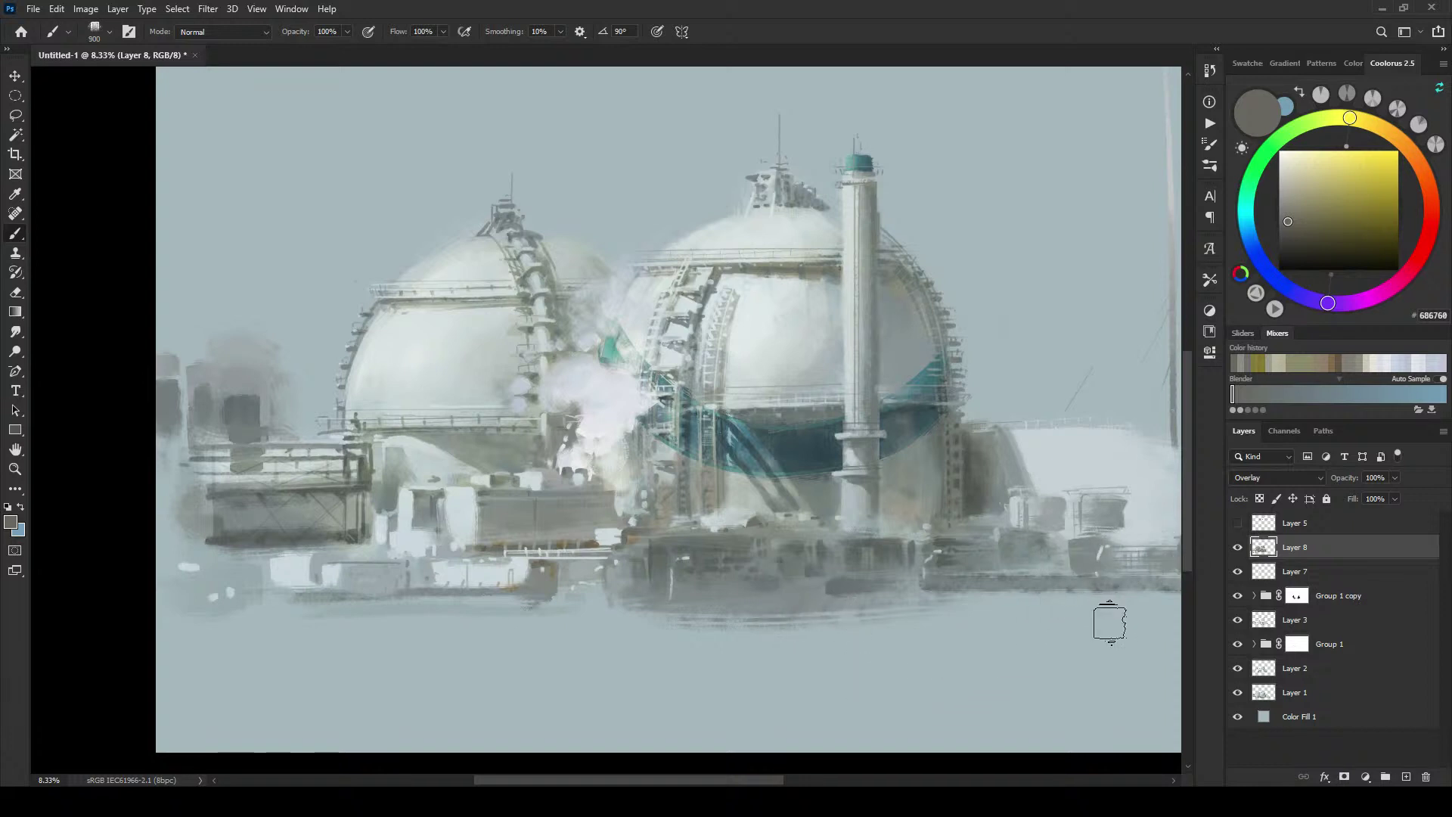
# Step: Reduce the brush below 200 and darken the foot of the foreground block under the large tank
pyautogui.press('[')
pyautogui.press('[')
pyautogui.press('[')
pyautogui.press('[')
pyautogui.press('[')
pyautogui.press('[')
pyautogui.press('[')
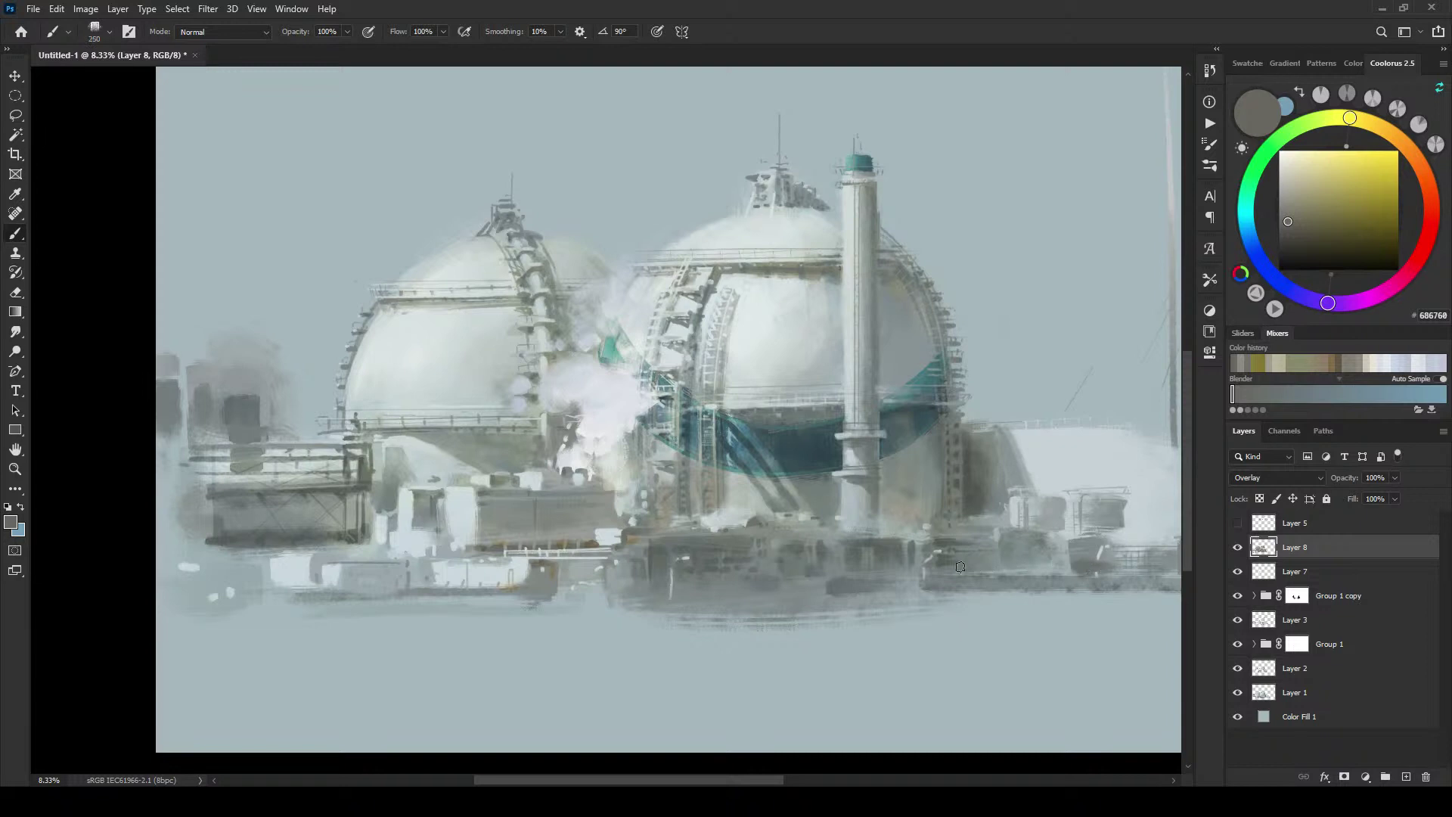
pyautogui.press('[')
pyautogui.press('[')
pyautogui.press('[')
pyautogui.press('[')
pyautogui.press('[')
pyautogui.moveTo(742, 594); pyautogui.dragTo(641, 598)
# Step: Redo the long horizontal shadow stroke along the foreground block's base at brush size 300, and refine below it at 100
pyautogui.moveTo(912, 593); pyautogui.dragTo(620, 581)
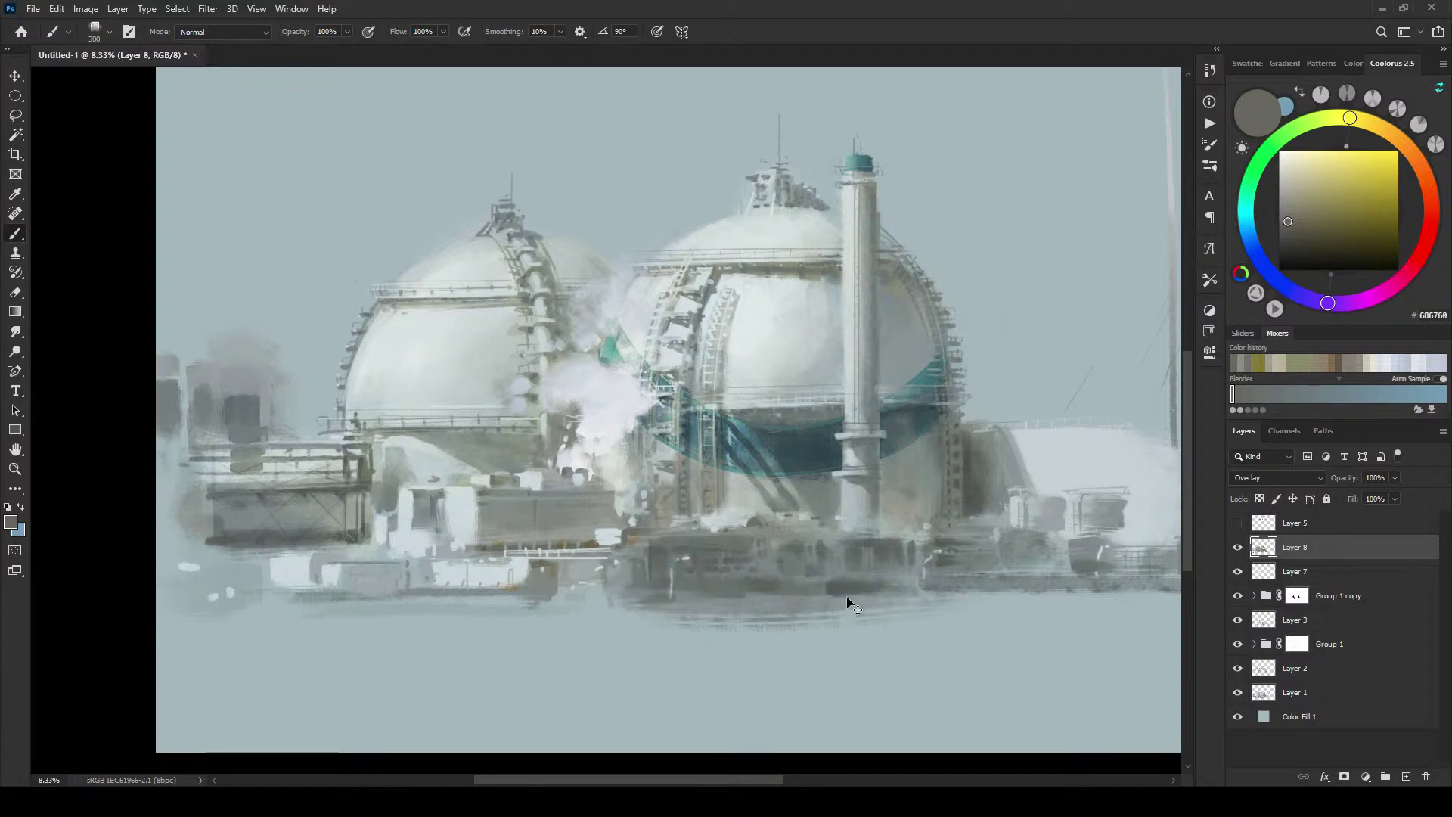
pyautogui.hotkey('ctrl', 'z')
pyautogui.press(']')
pyautogui.moveTo(896, 594); pyautogui.dragTo(514, 597)
pyautogui.press('[')
pyautogui.press('[')
pyautogui.press('[')
pyautogui.press('[')
pyautogui.press('[')
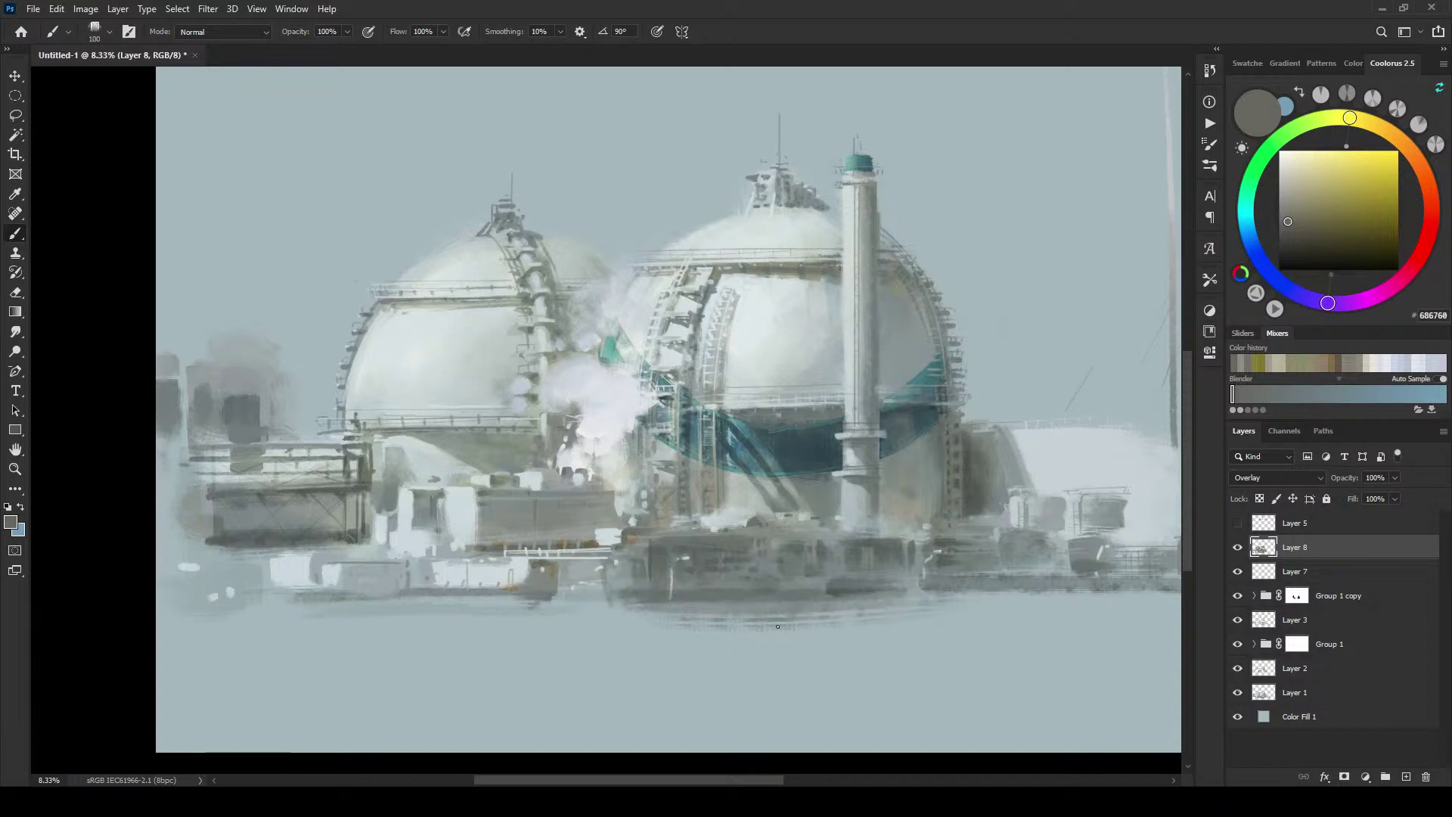
# Step: Set the brush to 250, add a new layer above the Overlay layer, and sample gray-blue from the foreground block
pyautogui.press(']')
pyautogui.press(']')
pyautogui.press(']')
pyautogui.press(']')
pyautogui.press(']')
pyautogui.click(1406, 777)
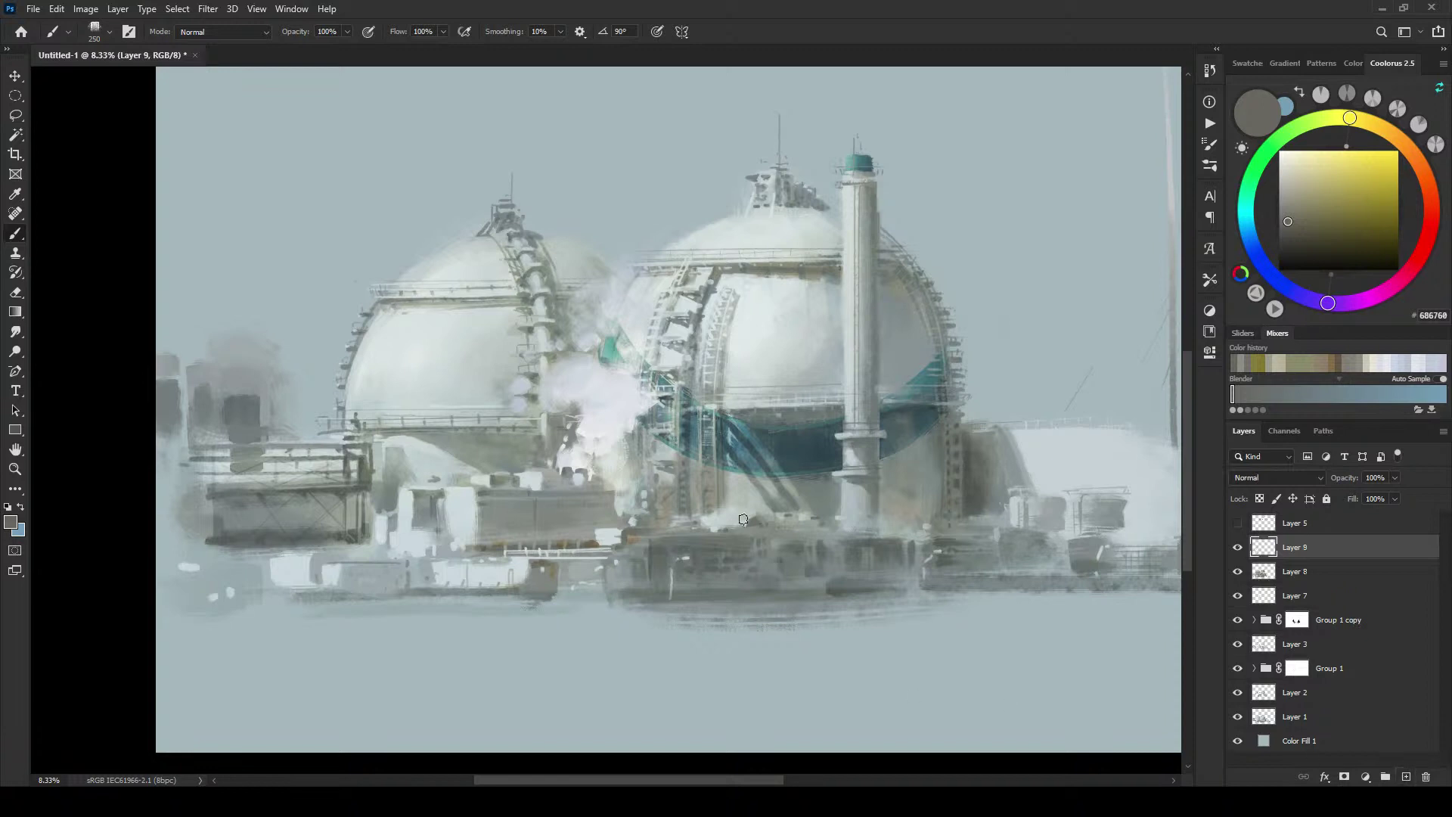
pyautogui.keyDown('alt'); pyautogui.click(816, 582); pyautogui.keyUp('alt')
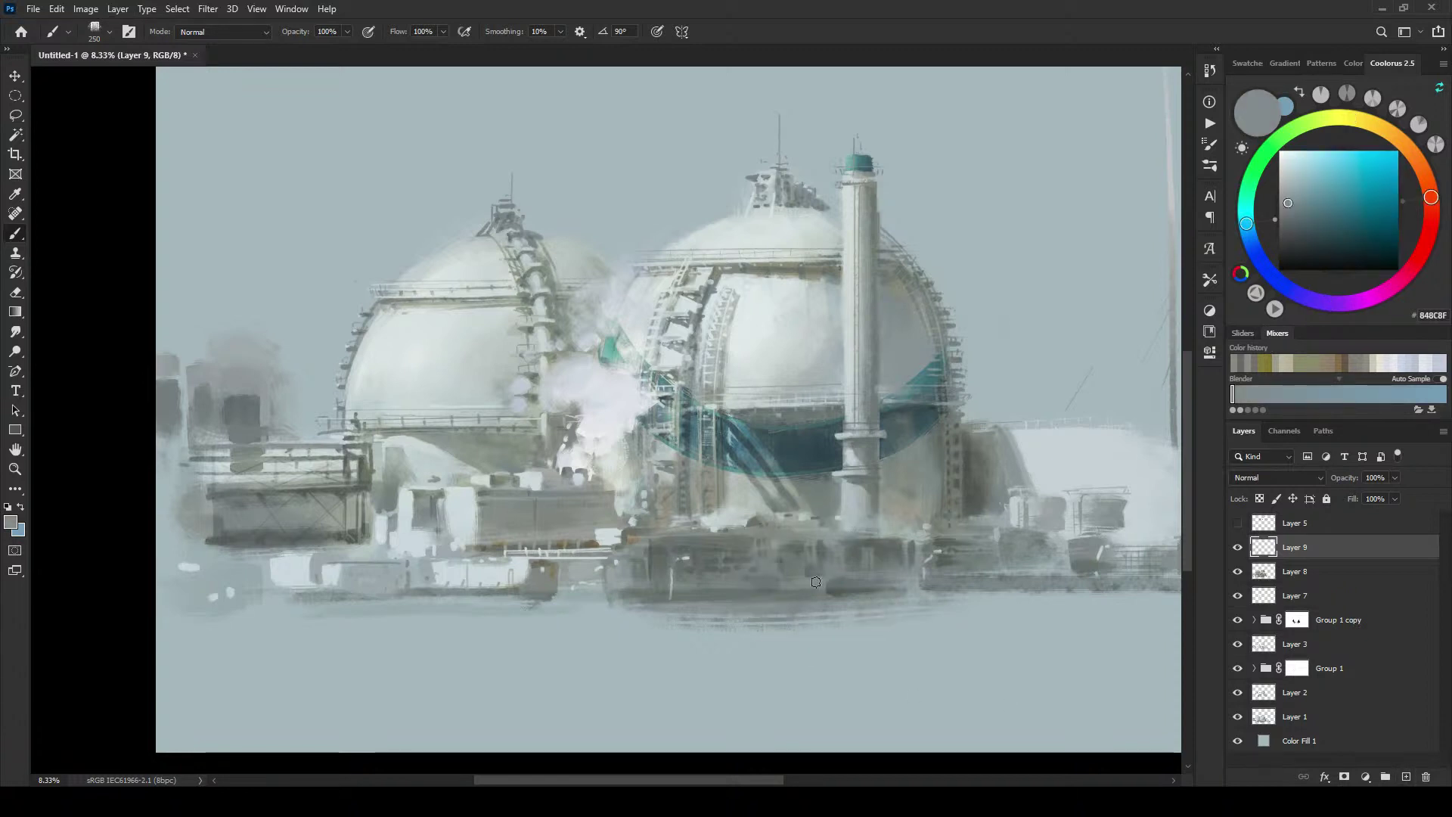
# Step: Reduce the brush below 60 and paint a thin gray-blue line along the base of the foreground block
pyautogui.press('[')
pyautogui.press('[')
pyautogui.press('[')
pyautogui.press('[')
pyautogui.press('[')
pyautogui.press('[')
pyautogui.press('[')
pyautogui.press('[')
pyautogui.press('[')
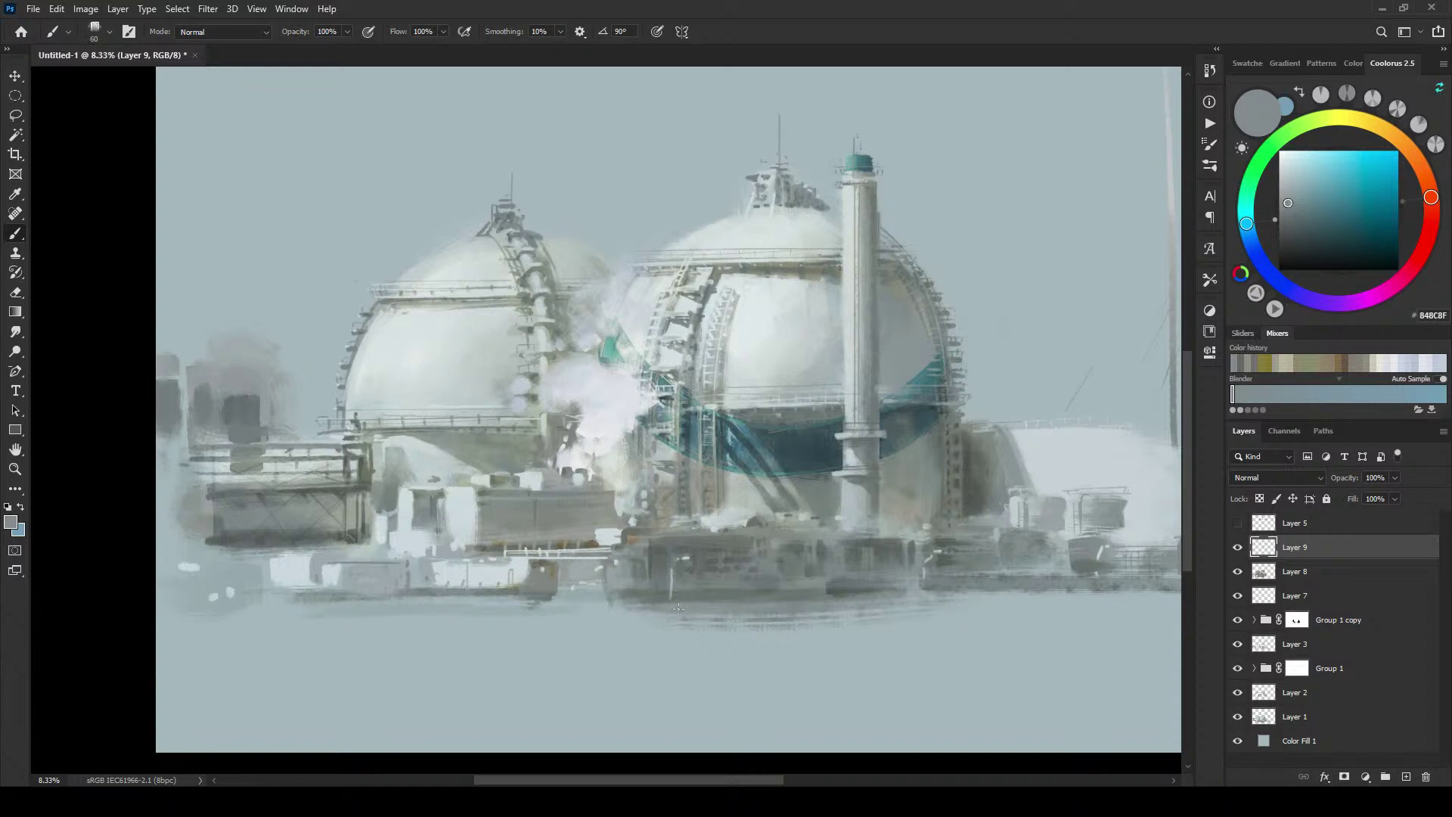
pyautogui.press('[')
pyautogui.press('[')
pyautogui.moveTo(641, 595); pyautogui.dragTo(954, 613)
# Step: Add a finer line along the small-tank half of the foreground block's lower edge with a smaller brush
pyautogui.press('[')
pyautogui.press('[')
pyautogui.press('[')
pyautogui.moveTo(639, 597); pyautogui.dragTo(785, 593)
# Step: Refine the roofline and face of the foreground block with small brush sizes, using grays sampled from its top edge and wall
pyautogui.press(']')
pyautogui.press(']')
pyautogui.press(']')
pyautogui.press(']')
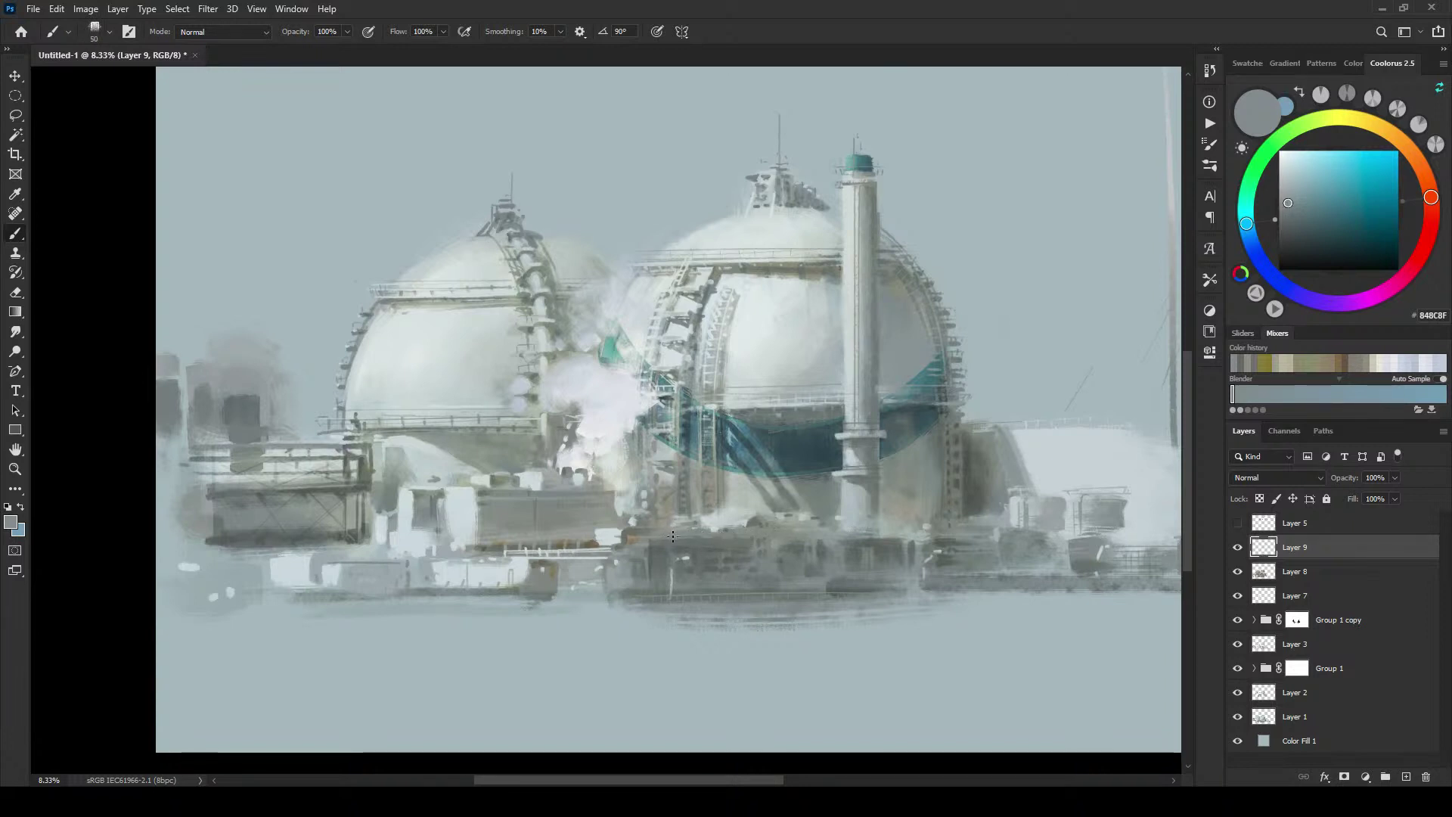
pyautogui.press('[')
pyautogui.keyDown('alt'); pyautogui.click(755, 526); pyautogui.keyUp('alt')
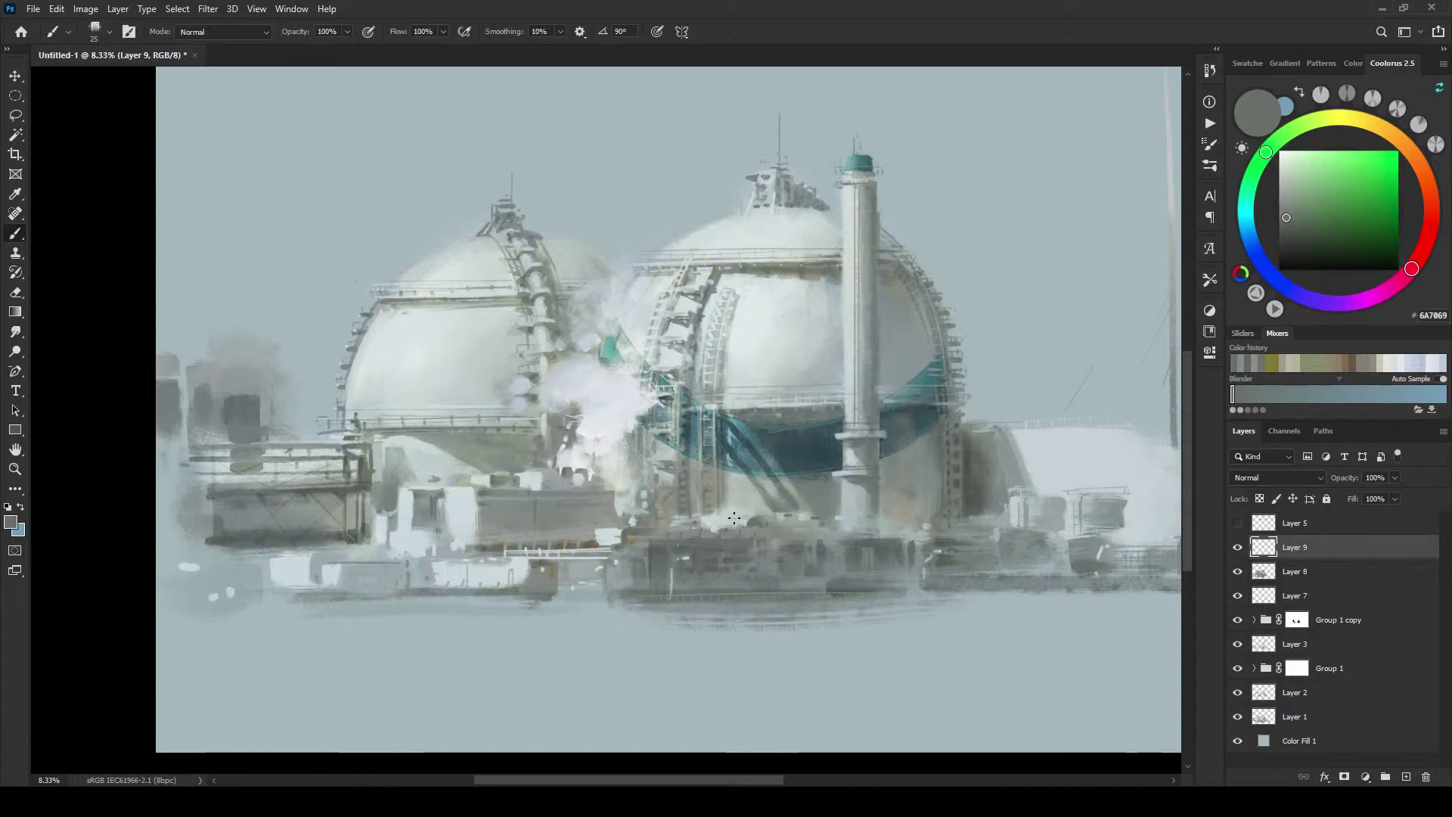
pyautogui.press('[')
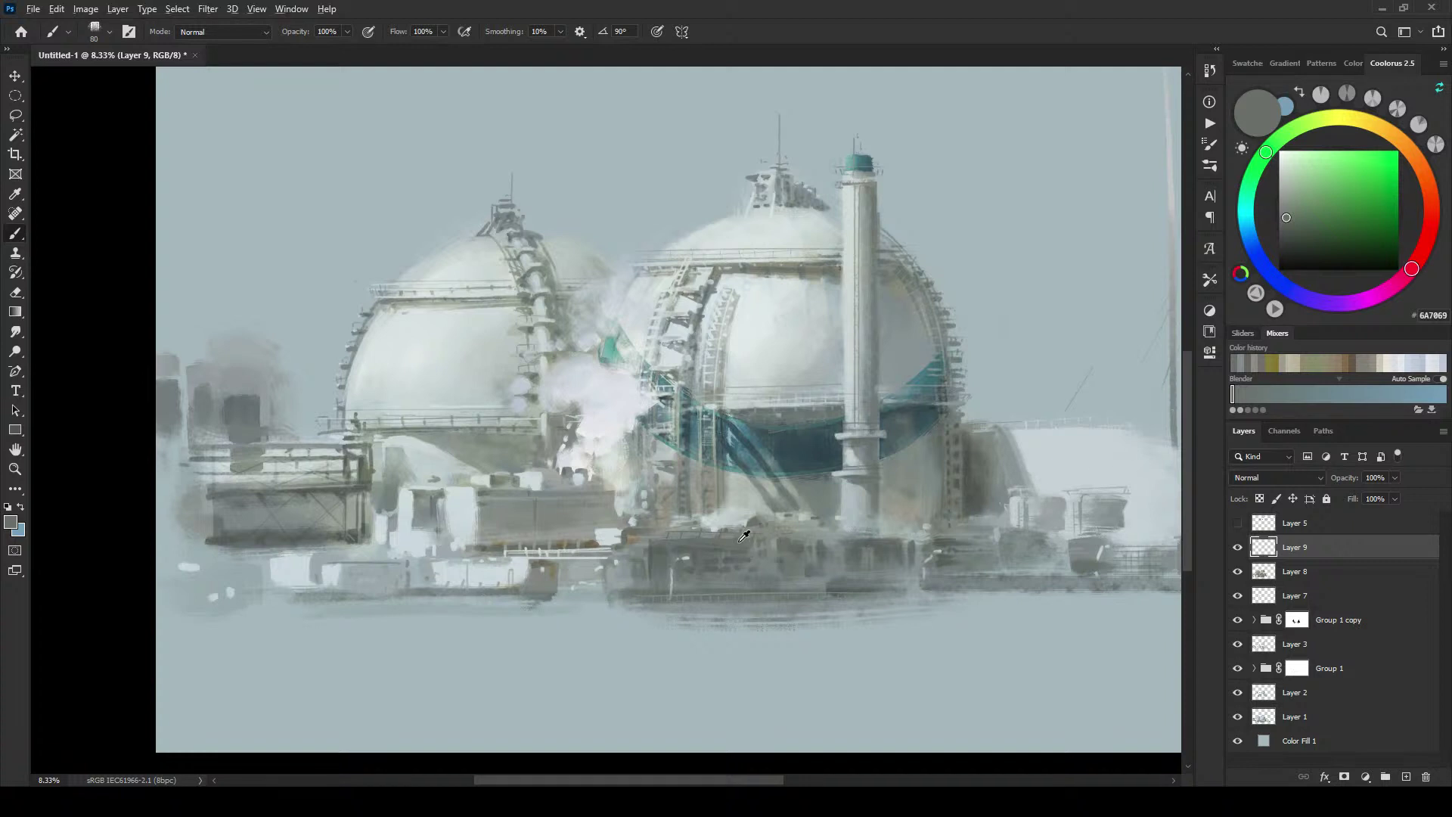
pyautogui.keyDown('alt'); pyautogui.click(753, 580); pyautogui.keyUp('alt')
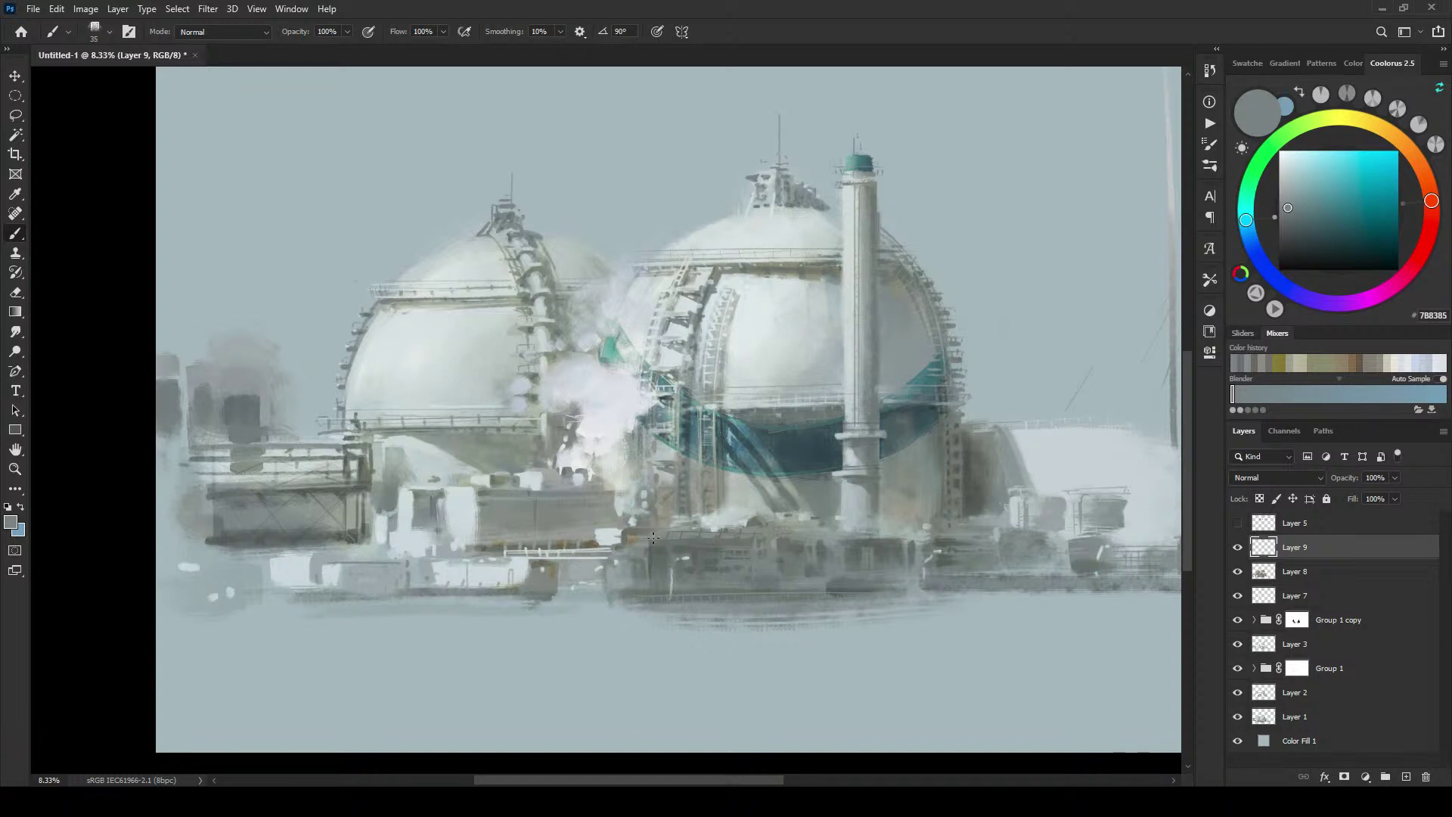
# Step: Sample dark gray from the shaded structure beside the large tank and paint small dark accents between the foreground block and white buildings
pyautogui.keyDown('alt'); pyautogui.click(967, 484); pyautogui.keyUp('alt')
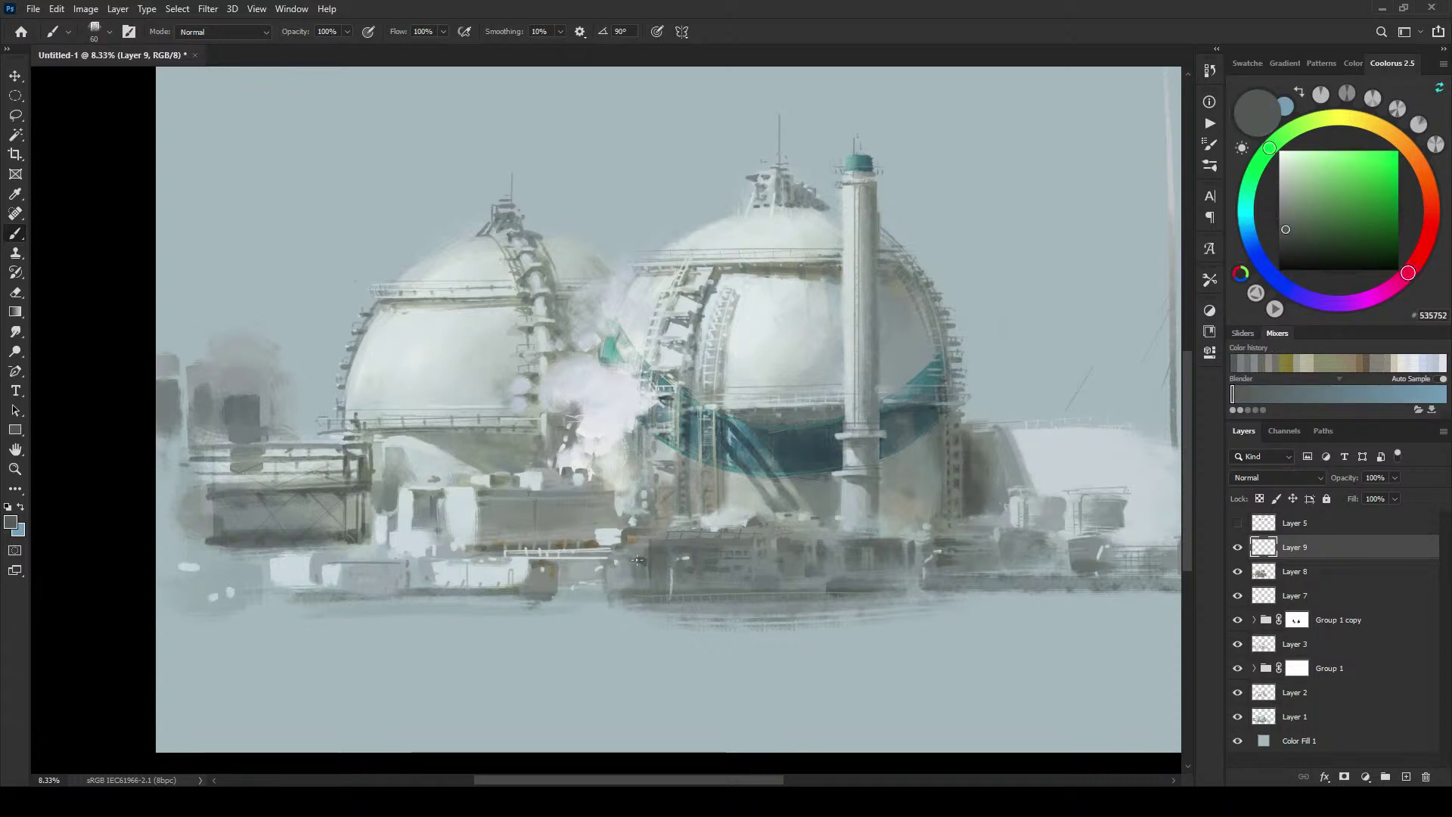
pyautogui.press('[')
pyautogui.press('[')
pyautogui.press('[')
pyautogui.press('[')
pyautogui.moveTo(637, 560); pyautogui.dragTo(646, 559)
pyautogui.press(']')
pyautogui.moveTo(563, 569); pyautogui.dragTo(577, 566)
pyautogui.press('[')
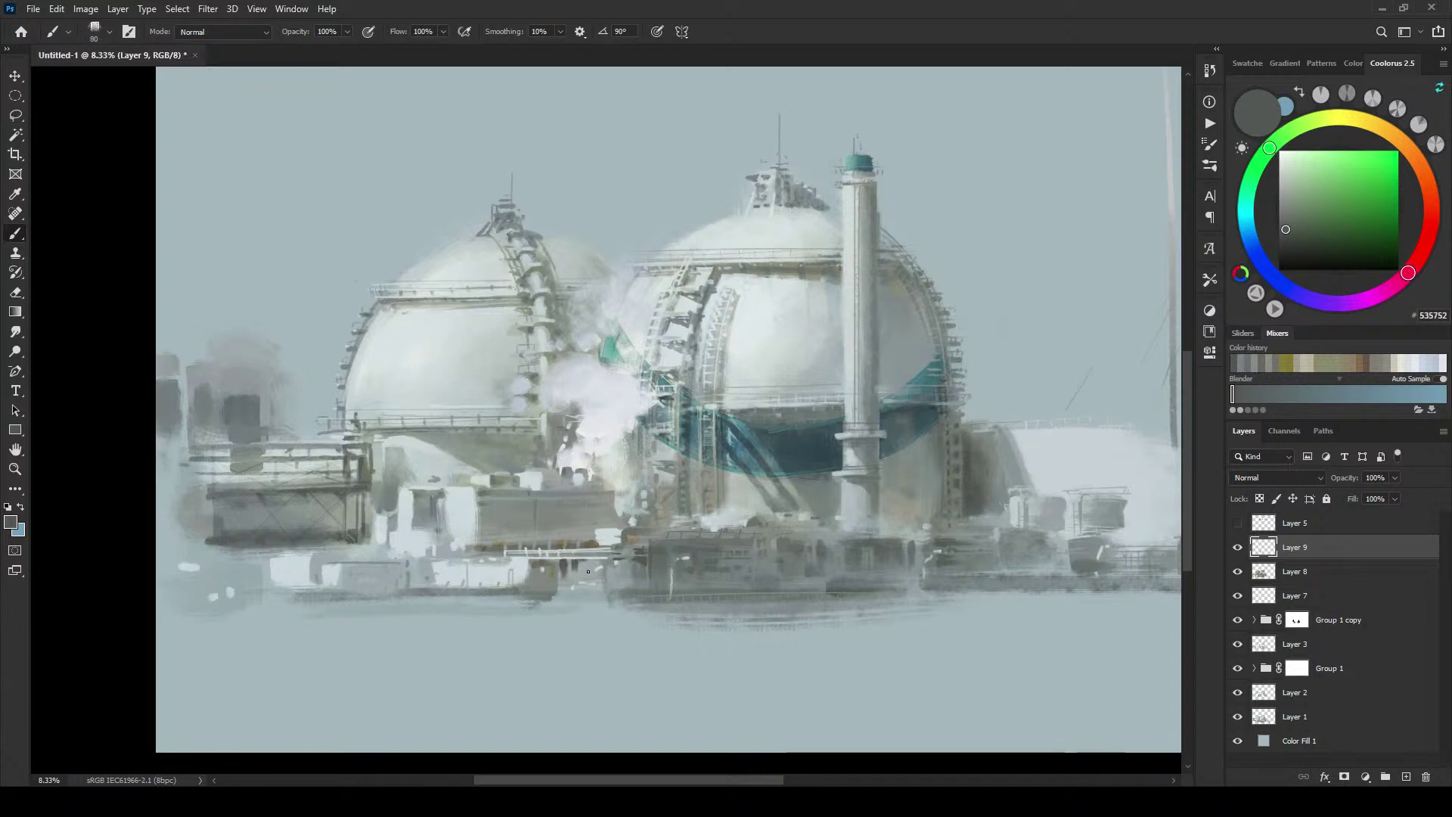
pyautogui.press(']')
pyautogui.press(']')
pyautogui.press(']')
pyautogui.press(']')
pyautogui.press(']')
pyautogui.moveTo(661, 128)
pyautogui.mouseDown()
pyautogui.moveTo(739, 228)
pyautogui.moveTo(621, 138)
pyautogui.mouseUp()
pyautogui.hotkey('ctrl', 'z')
# Step: Reduce the brush to about 80 and shade the white low buildings below the small tank with gray-blue sampled from beside them
pyautogui.press('[')
pyautogui.press('[')
pyautogui.press('[')
pyautogui.press('[')
pyautogui.press('[')
pyautogui.press('[')
pyautogui.keyDown('alt'); pyautogui.click(385, 586); pyautogui.keyUp('alt')
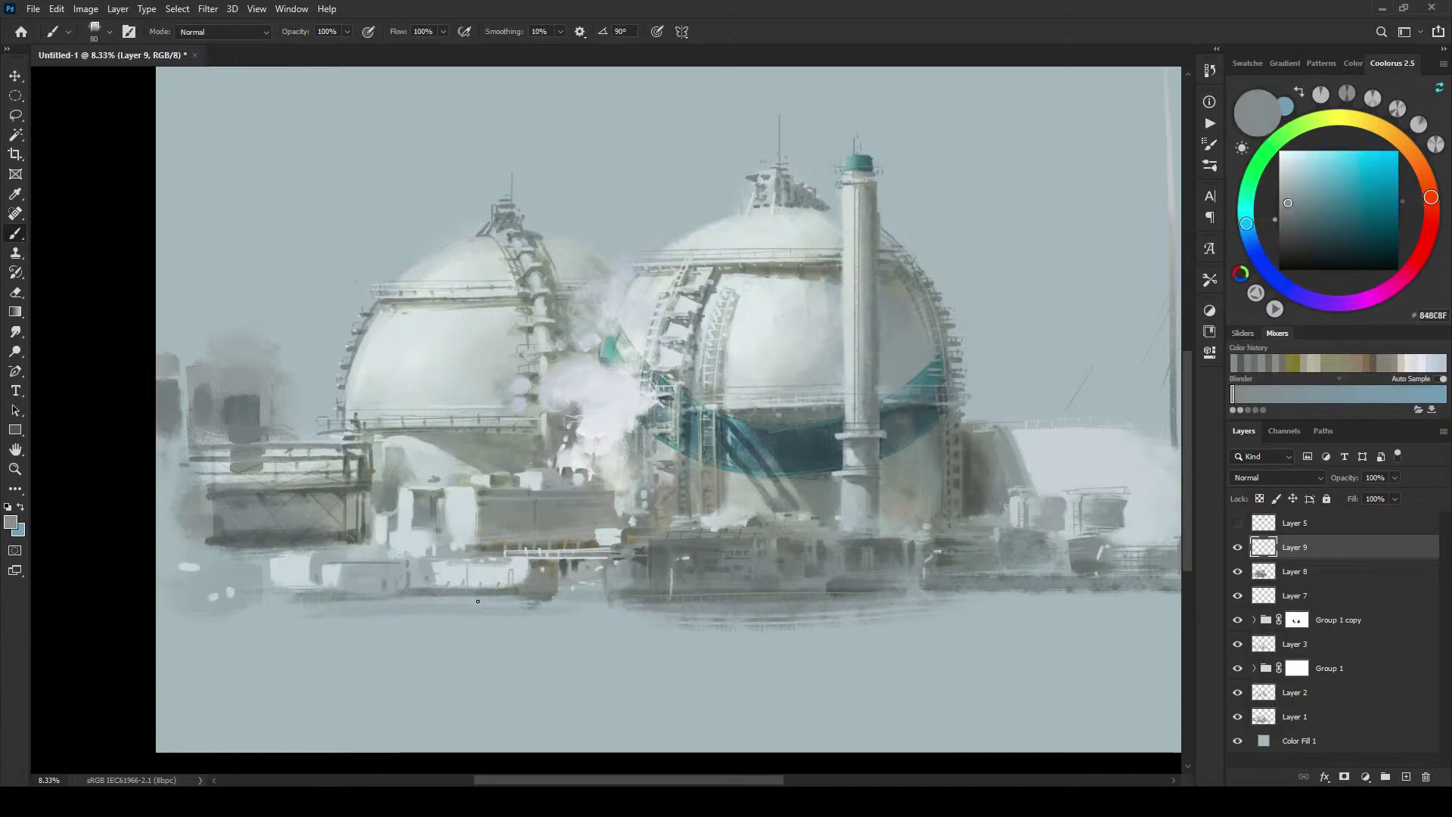
# Step: Reduce the brush to about 45 and soften the base and end of the low white buildings with the gray-blue
pyautogui.press('[')
pyautogui.press('[')
pyautogui.press('[')
pyautogui.press('[')
pyautogui.press('[')
pyautogui.press('[')
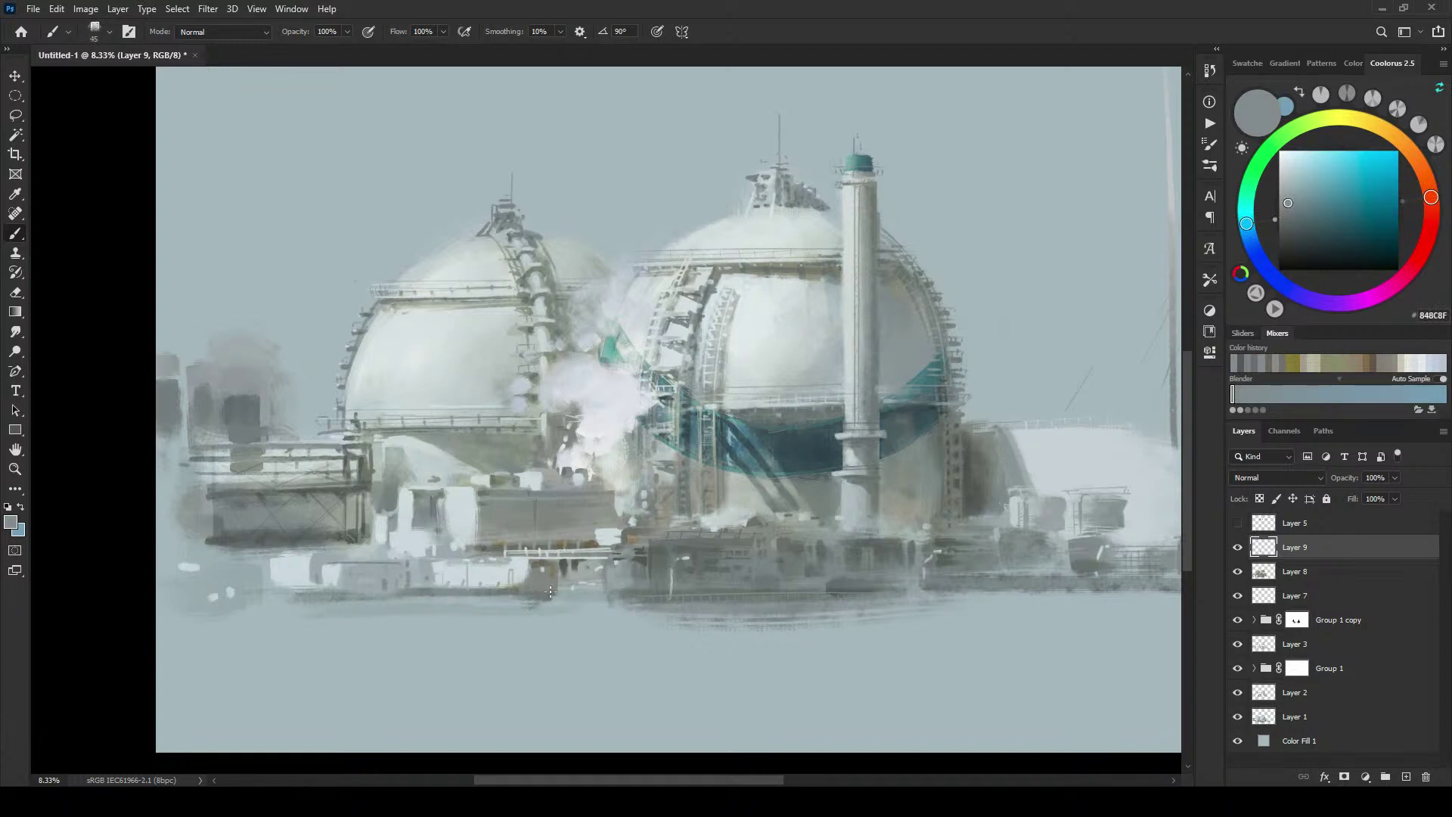
# Step: Sample dark gray from the gap beside the foreground block and paint dark accents there with the brush at 50
pyautogui.press(']')
pyautogui.press(']')
pyautogui.keyDown('alt'); pyautogui.click(569, 561); pyautogui.keyUp('alt')
pyautogui.moveTo(568, 562); pyautogui.dragTo(599, 570)
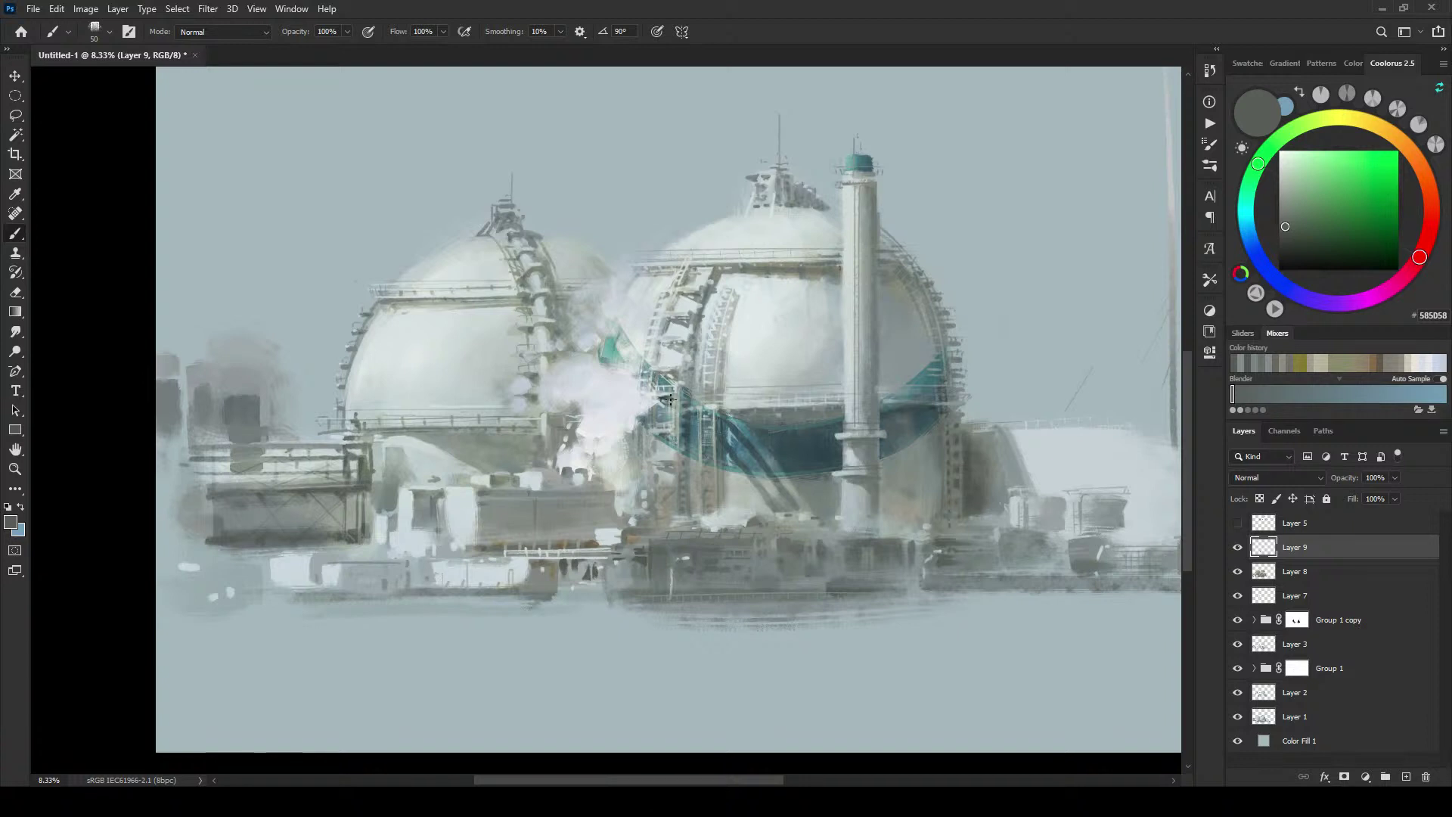
# Step: Enlarge the brush to about 150 and paint dark gray patches around the end of the elevated structure below the small spherical tank
pyautogui.press(']')
pyautogui.press(']')
pyautogui.press(']')
pyautogui.press(']')
pyautogui.press(']')
pyautogui.press(']')
pyautogui.press(']')
pyautogui.press(']')
pyautogui.press('[')
pyautogui.press('[')
pyautogui.press('[')
pyautogui.press('[')
pyautogui.press('[')
pyautogui.press(']')
pyautogui.press(']')
pyautogui.press(']')
pyautogui.press(']')
pyautogui.moveTo(205, 475)
pyautogui.mouseDown()
pyautogui.moveTo(207, 552)
pyautogui.moveTo(207, 537)
pyautogui.mouseUp()
pyautogui.press(']')
pyautogui.moveTo(169, 458)
pyautogui.mouseDown()
pyautogui.moveTo(194, 459)
pyautogui.moveTo(171, 521)
pyautogui.moveTo(156, 509)
pyautogui.mouseUp()
pyautogui.press('[')
pyautogui.press(']')
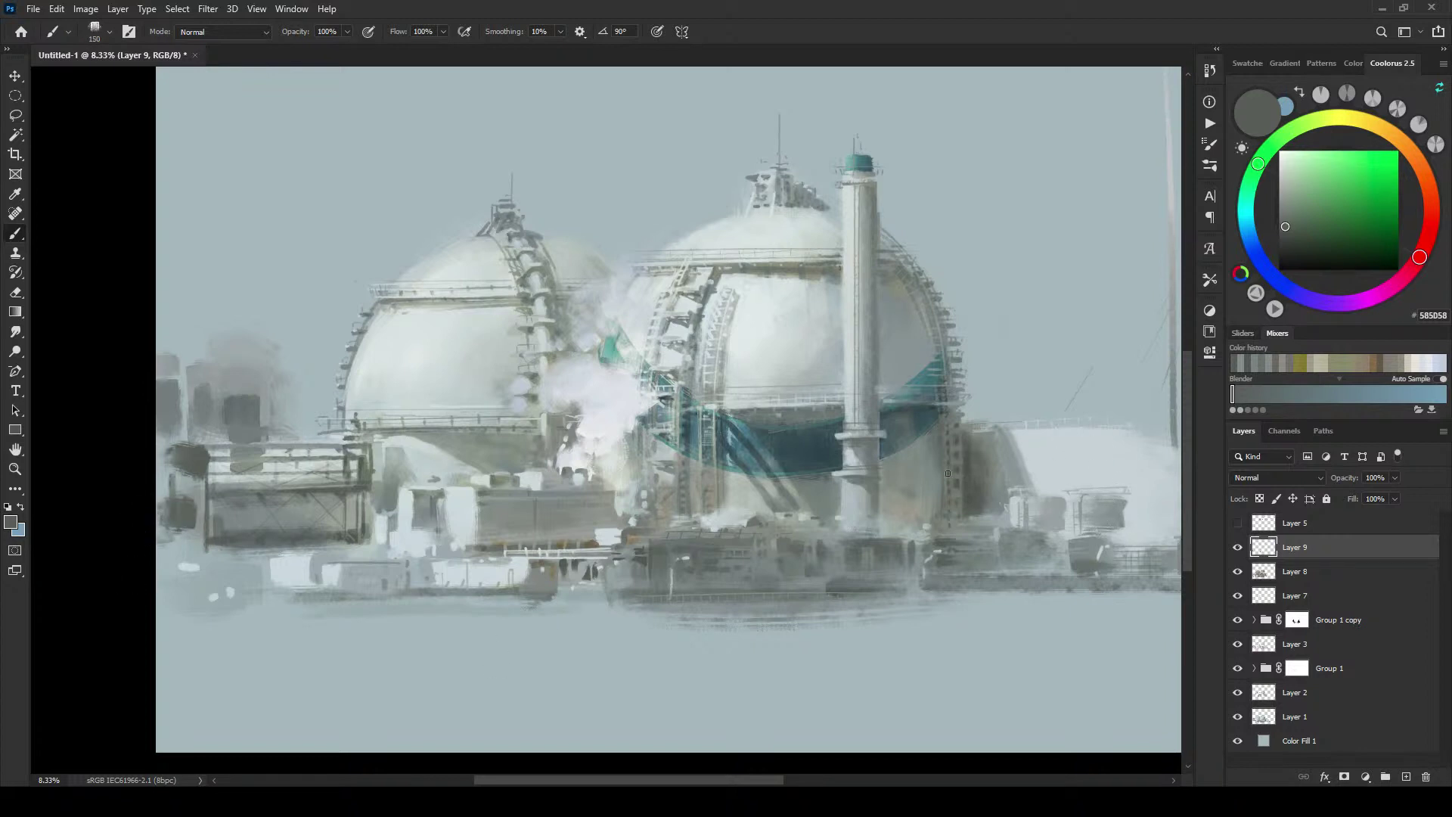
# Step: Reduce the brush to 40, sample gray from the small cylindrical tank before the white dome, and define that tank's outer edge
pyautogui.hscroll(6, 1028, 501)
pyautogui.scroll(-1, 1028, 502)
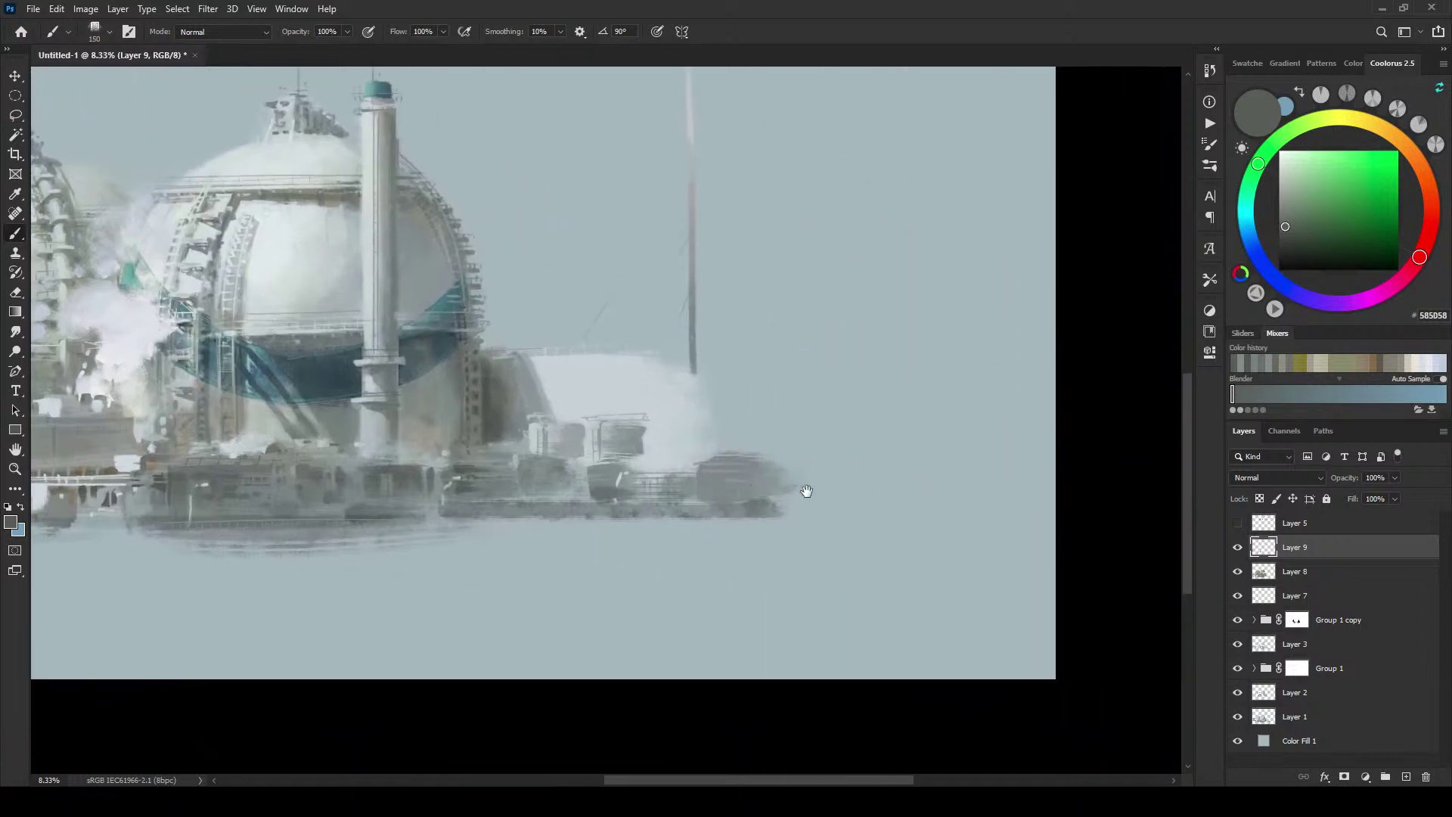
pyautogui.press('[')
pyautogui.press('[')
pyautogui.press('[')
pyautogui.press('[')
pyautogui.press('[')
pyautogui.press('[')
pyautogui.press('[')
pyautogui.press('[')
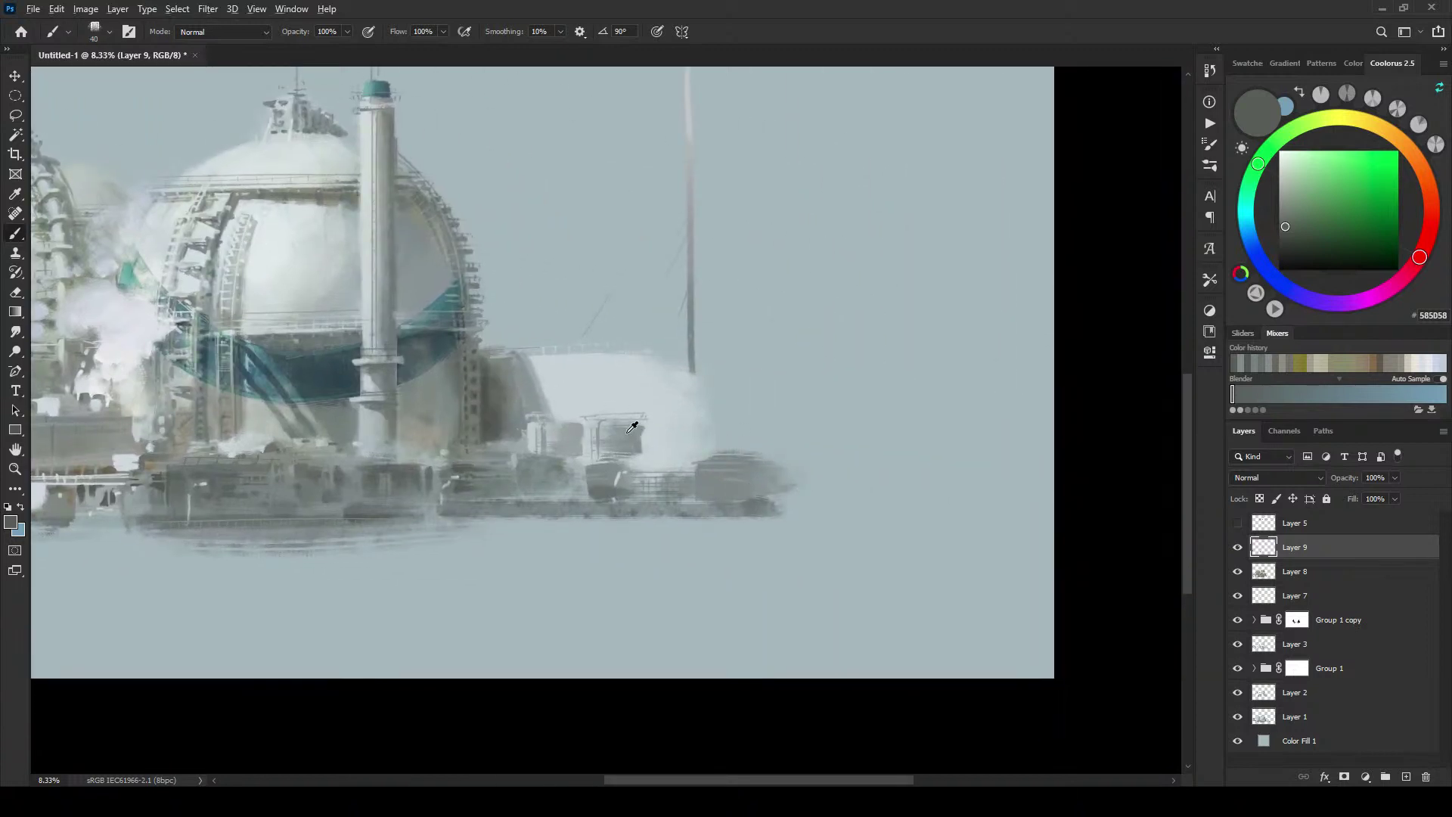
pyautogui.keyDown('alt'); pyautogui.click(632, 427); pyautogui.keyUp('alt')
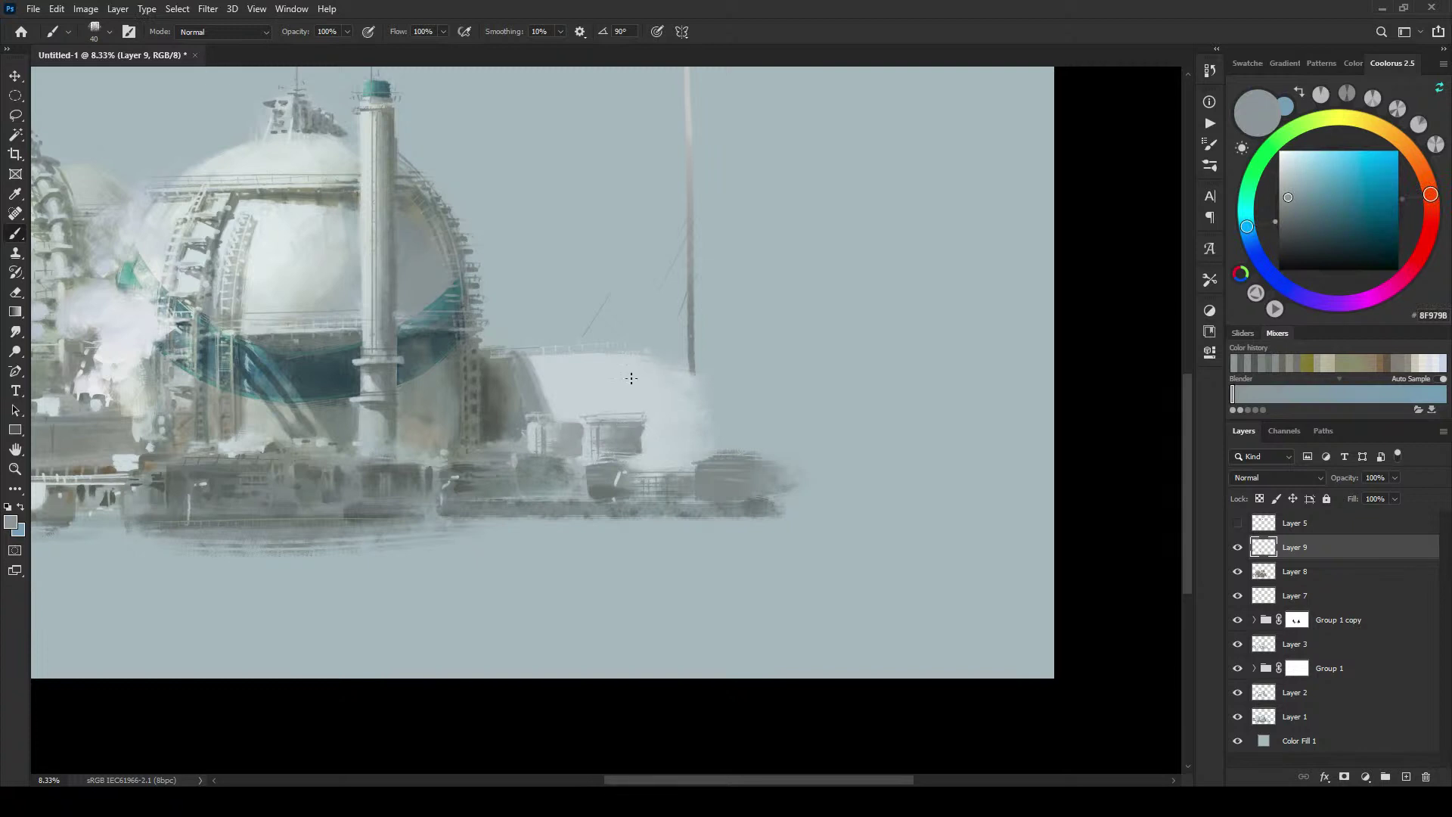
pyautogui.moveTo(644, 434); pyautogui.dragTo(645, 454)
# Step: Sample pale gray from the white dome and clean up the top of the small cylindrical tank, resampling gray from its rim
pyautogui.keyDown('alt'); pyautogui.click(621, 409); pyautogui.keyUp('alt')
pyautogui.press(']')
pyautogui.press(']')
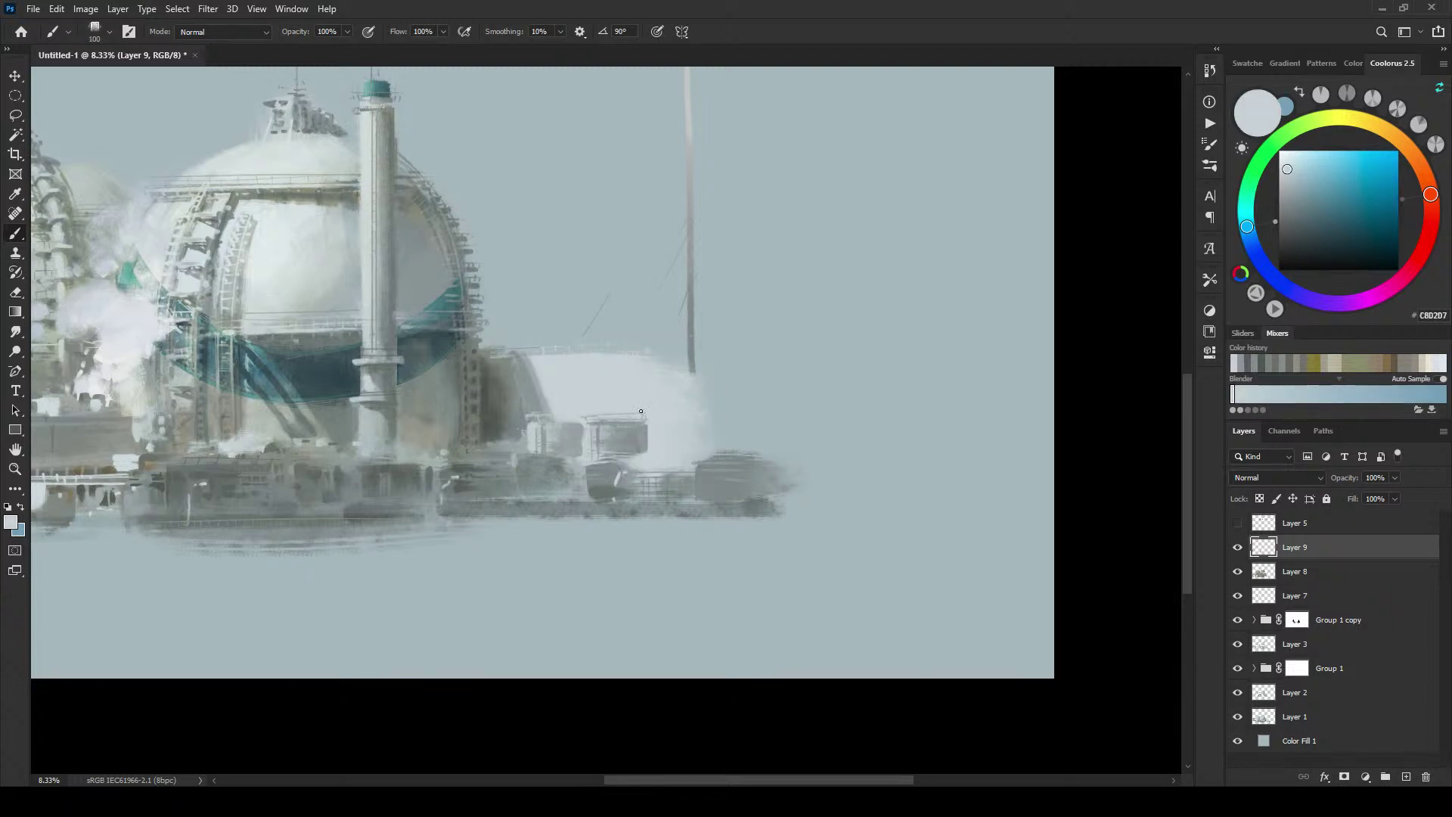
pyautogui.press('[')
pyautogui.press('[')
pyautogui.press('[')
pyautogui.press('[')
pyautogui.keyDown('alt'); pyautogui.click(633, 419); pyautogui.keyUp('alt')
pyautogui.press('[')
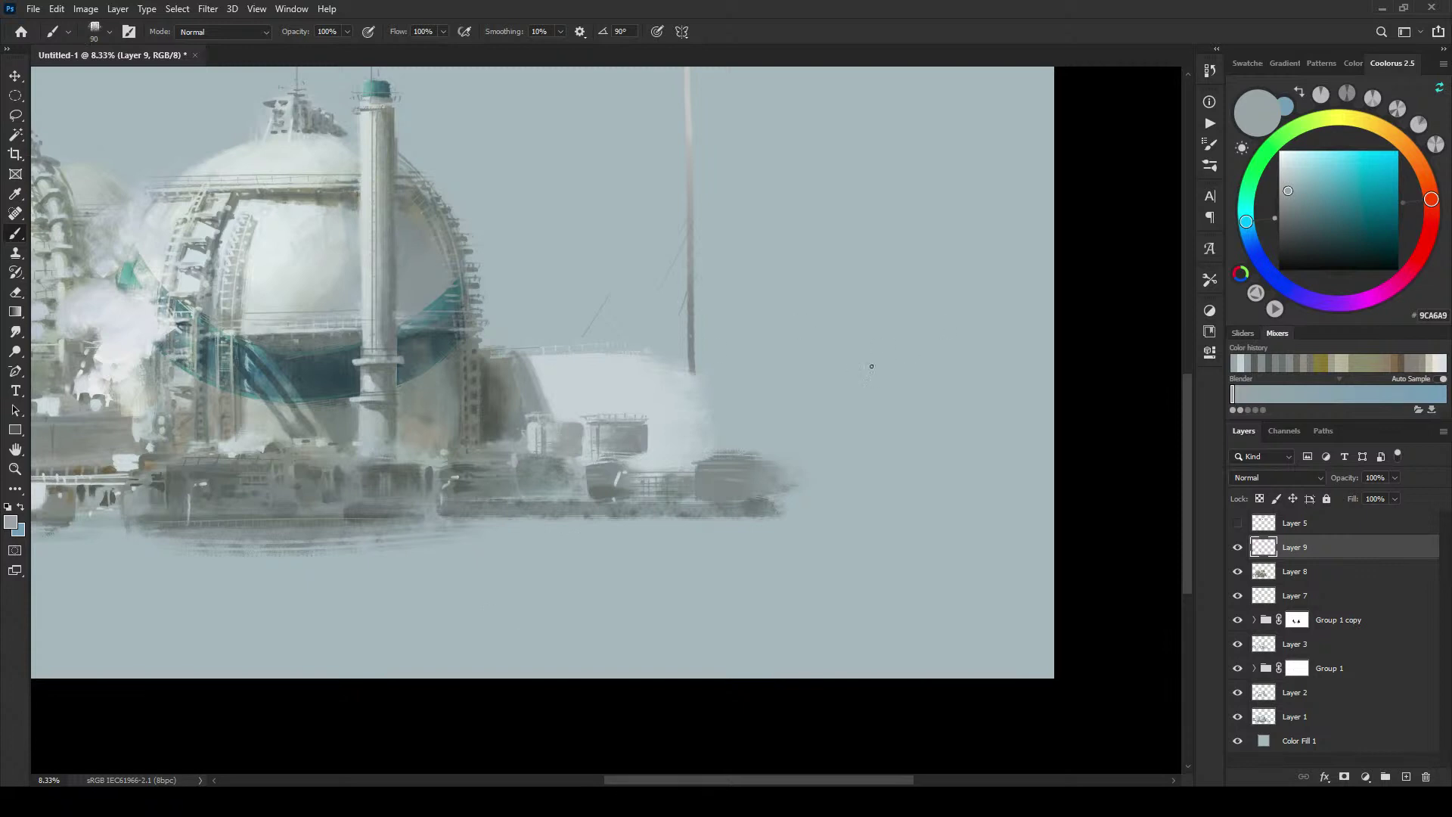
# Step: Paint a loose curved gray test stroke in the empty sky and thicken its lower end with the brush at 1300
pyautogui.press(']')
pyautogui.press(']')
pyautogui.press(']')
pyautogui.press(']')
pyautogui.moveTo(887, 188)
pyautogui.mouseDown()
pyautogui.moveTo(939, 320)
pyautogui.moveTo(898, 239)
pyautogui.mouseUp()
pyautogui.press(']')
pyautogui.press(']')
pyautogui.press(']')
pyautogui.press(']')
pyautogui.press(']')
pyautogui.press(']')
pyautogui.press(']')
pyautogui.press(']')
pyautogui.press(']')
pyautogui.press(']')
pyautogui.press(']')
pyautogui.press(']')
pyautogui.press(']')
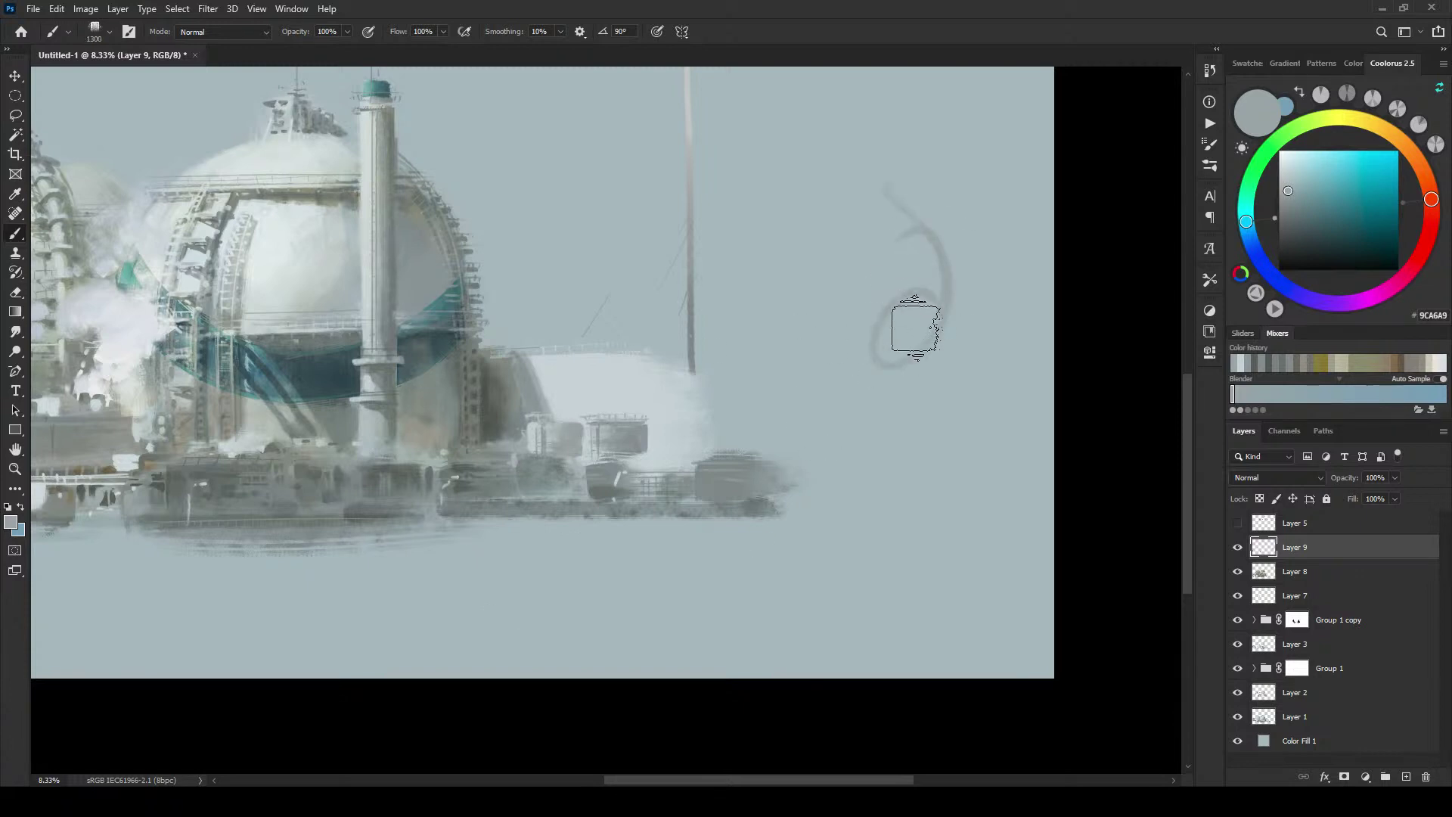
pyautogui.moveTo(915, 327)
pyautogui.mouseDown()
pyautogui.moveTo(898, 314)
pyautogui.moveTo(901, 356)
pyautogui.mouseUp()
# Step: Broaden the gray test shape in the sky into a thick curved mass, working with brush sizes up to about 900
pyautogui.press('[')
pyautogui.press('[')
pyautogui.press('[')
pyautogui.press('[')
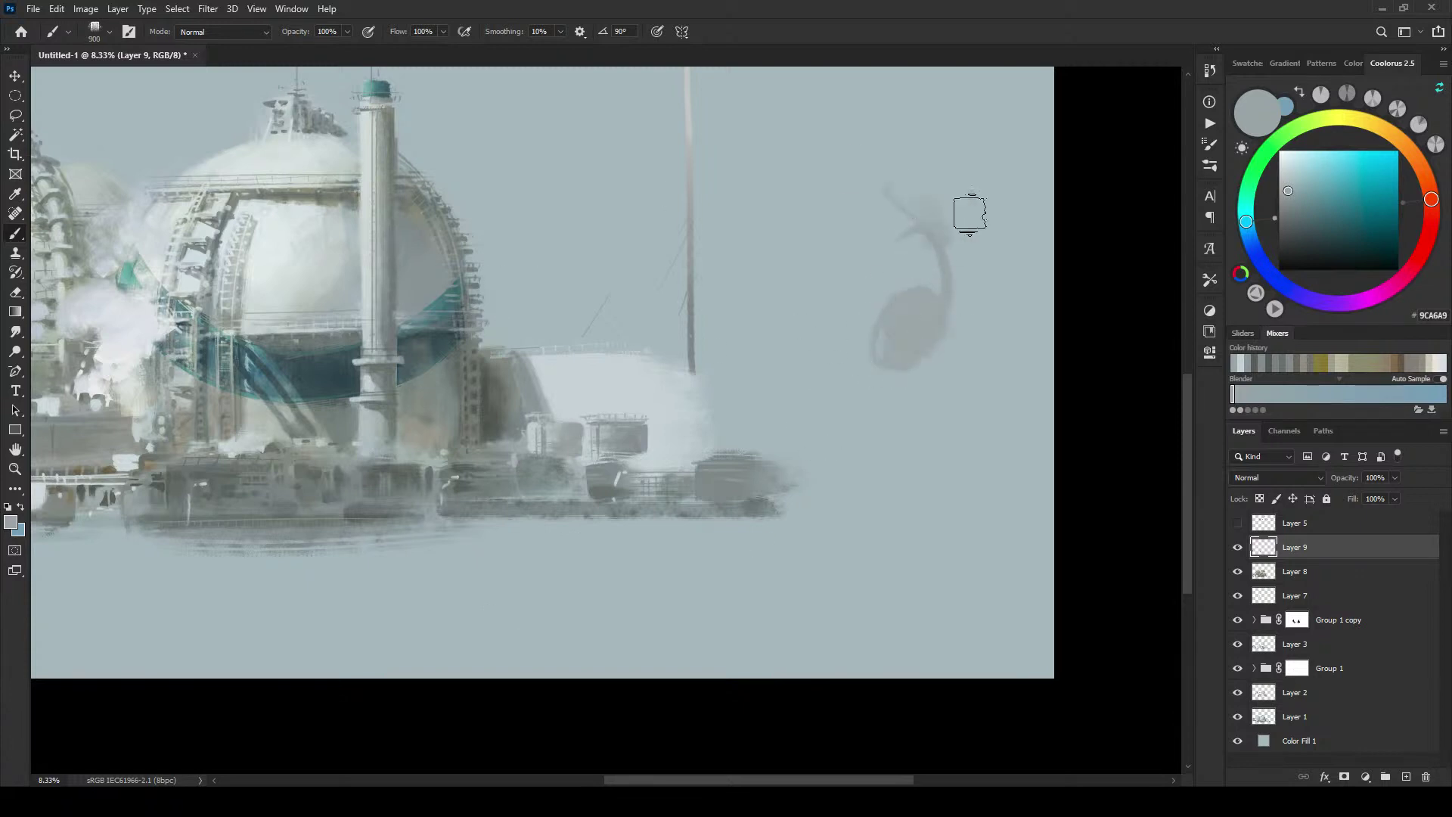
pyautogui.press('[')
pyautogui.press('[')
pyautogui.press('[')
pyautogui.press('[')
pyautogui.press('[')
pyautogui.press('[')
pyautogui.press('[')
pyautogui.moveTo(881, 188)
pyautogui.mouseDown()
pyautogui.moveTo(895, 233)
pyautogui.moveTo(907, 214)
pyautogui.mouseUp()
pyautogui.press(']')
pyautogui.press(']')
pyautogui.press(']')
pyautogui.press(']')
pyautogui.press(']')
pyautogui.moveTo(862, 148); pyautogui.dragTo(945, 227)
pyautogui.moveTo(943, 250)
pyautogui.mouseDown()
pyautogui.moveTo(957, 312)
pyautogui.moveTo(956, 257)
pyautogui.mouseUp()
pyautogui.press('[')
pyautogui.press('[')
pyautogui.moveTo(937, 313)
pyautogui.mouseDown()
pyautogui.moveTo(880, 360)
pyautogui.moveTo(948, 328)
pyautogui.mouseUp()
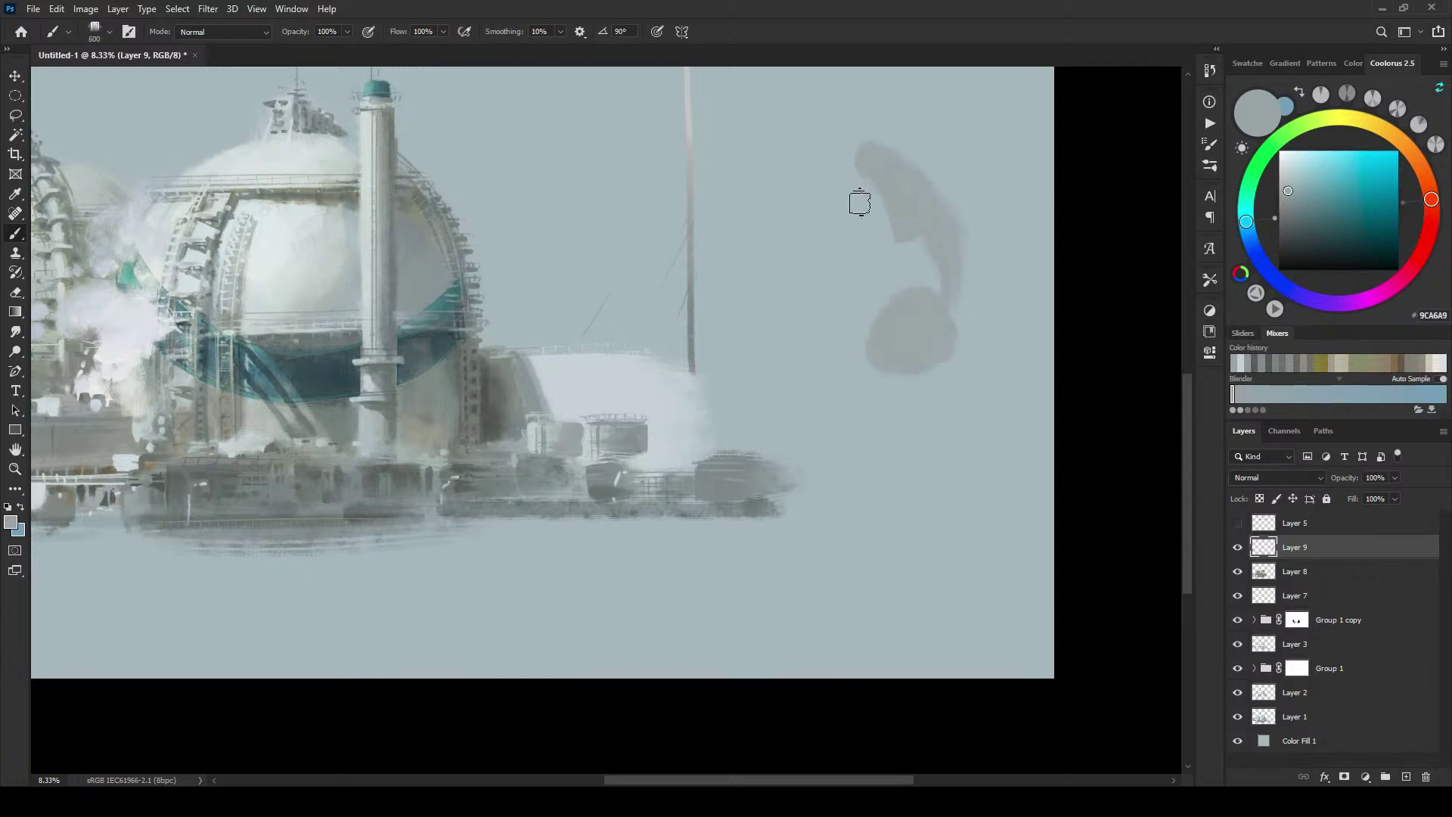
# Step: Sample the sky color and carve back the edges of the gray test shape with the brush at about 150
pyautogui.keyDown('alt'); pyautogui.click(866, 242); pyautogui.keyUp('alt')
pyautogui.press('[')
pyautogui.press('[')
pyautogui.press('[')
pyautogui.press('[')
pyautogui.press('[')
pyautogui.press('[')
pyautogui.moveTo(861, 161)
pyautogui.mouseDown()
pyautogui.moveTo(900, 241)
pyautogui.moveTo(878, 187)
pyautogui.mouseUp()
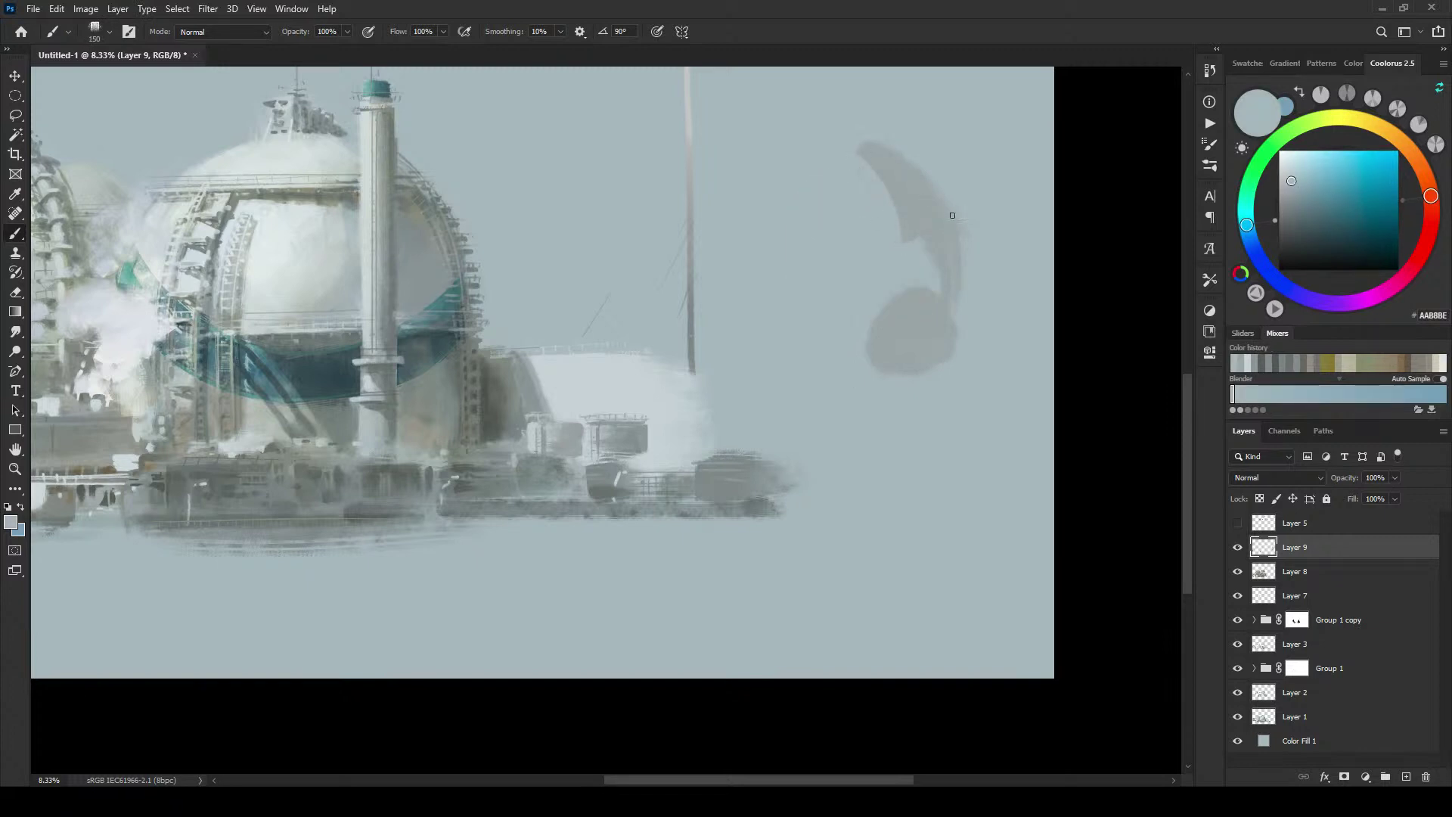
pyautogui.moveTo(933, 252)
pyautogui.mouseDown()
pyautogui.moveTo(923, 299)
pyautogui.moveTo(941, 303)
pyautogui.moveTo(930, 290)
pyautogui.moveTo(871, 325)
pyautogui.moveTo(914, 290)
pyautogui.mouseUp()
pyautogui.moveTo(959, 332)
pyautogui.mouseDown()
pyautogui.moveTo(891, 388)
pyautogui.moveTo(907, 318)
pyautogui.moveTo(878, 346)
pyautogui.moveTo(916, 345)
pyautogui.moveTo(858, 349)
pyautogui.moveTo(951, 337)
pyautogui.mouseUp()
# Step: Cut the test shape down to thin slivers with broad sky-colored strokes, using the brush at about 400
pyautogui.press(']')
pyautogui.press(']')
pyautogui.press(']')
pyautogui.press(']')
pyautogui.press(']')
pyautogui.moveTo(854, 145); pyautogui.dragTo(970, 298)
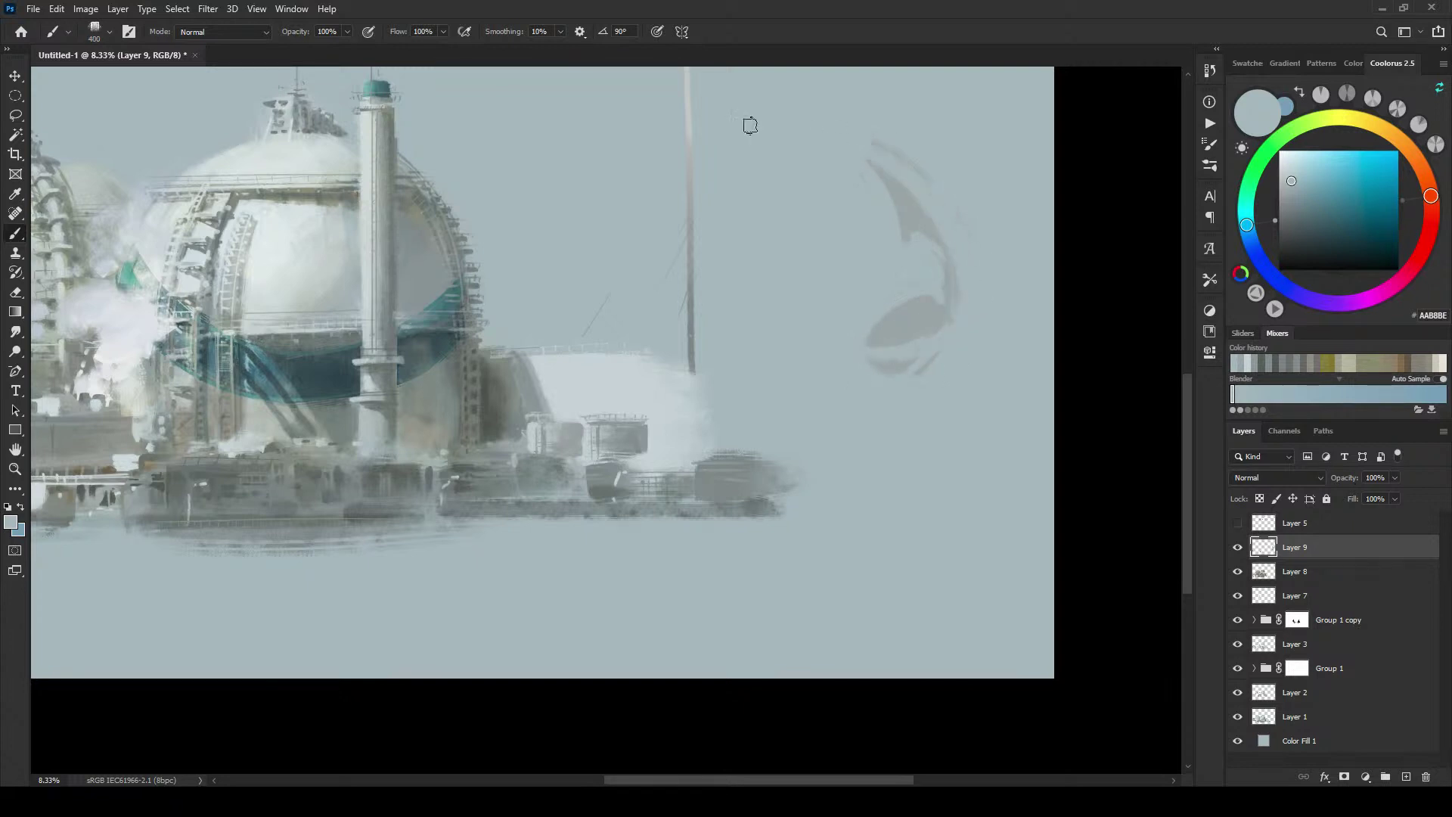
pyautogui.press('[')
pyautogui.moveTo(849, 171); pyautogui.dragTo(964, 298)
# Step: Select the gray test shape in the sky with an elliptical marquee, delete it from Layer 9, and deselect
pyautogui.press(']')
pyautogui.press(']')
pyautogui.press(']')
pyautogui.press(']')
pyautogui.press(']')
pyautogui.press(']')
pyautogui.press(']')
pyautogui.press(']')
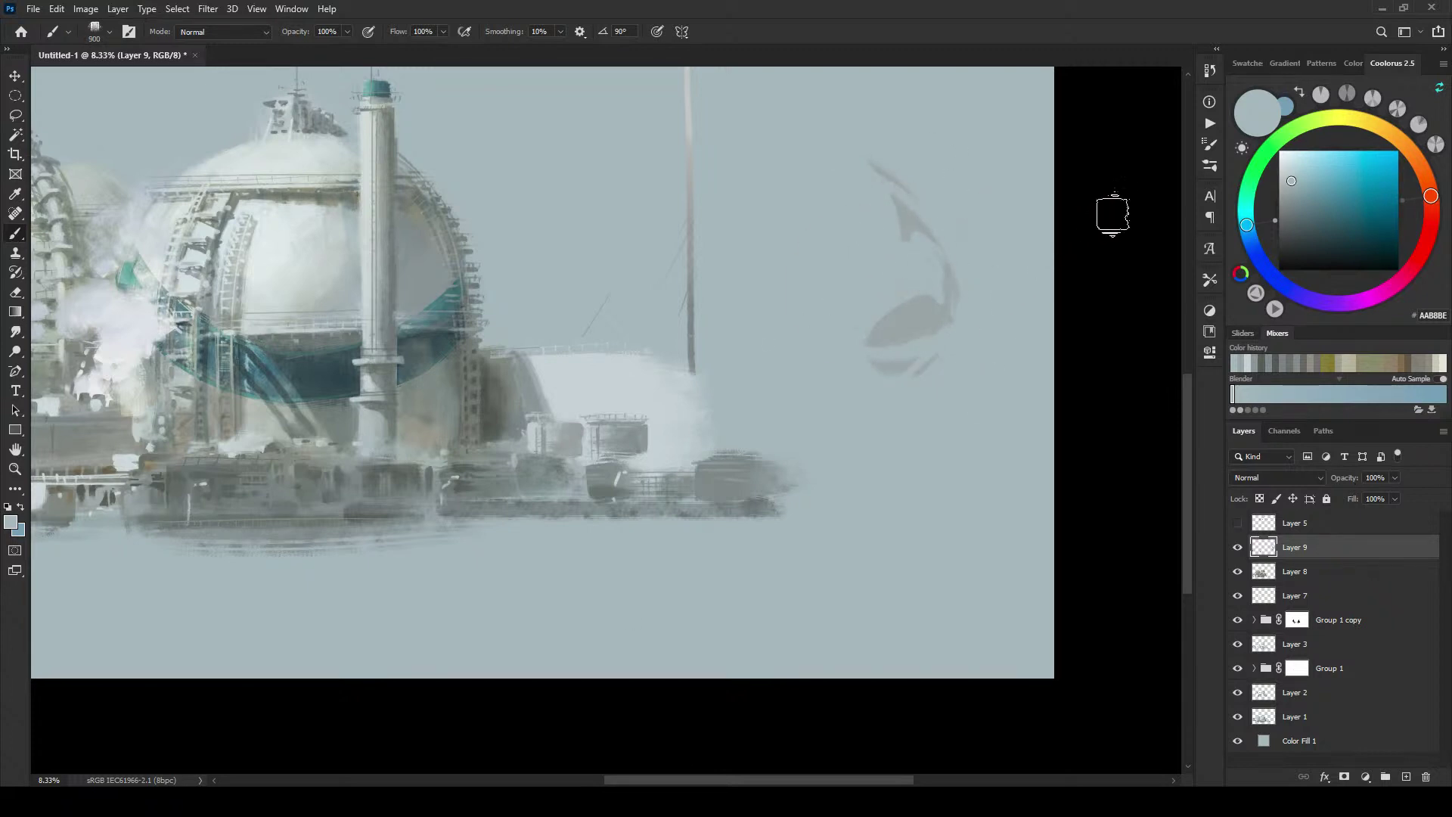
pyautogui.press('m')
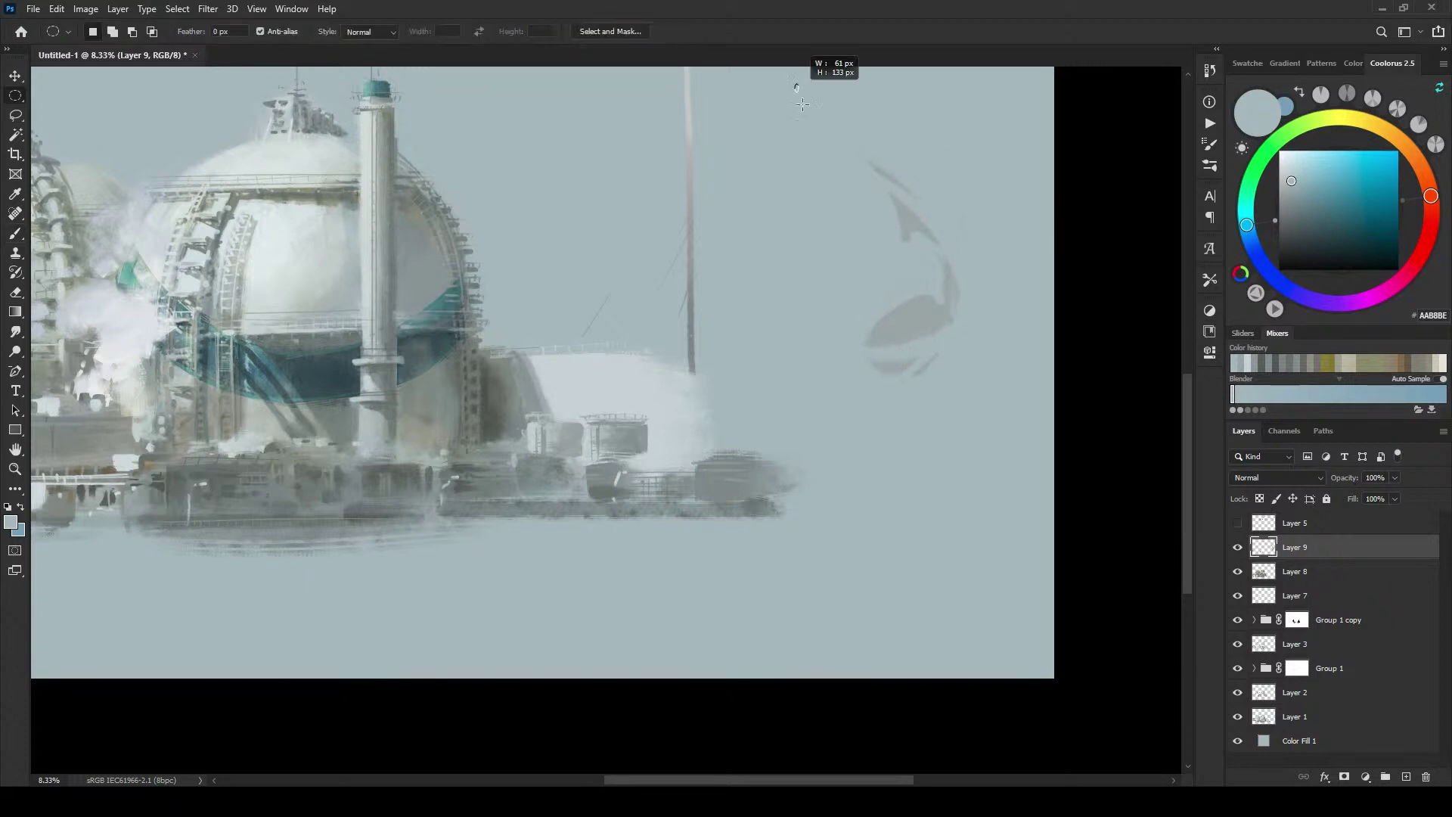
pyautogui.moveTo(795, 85); pyautogui.dragTo(1015, 461)
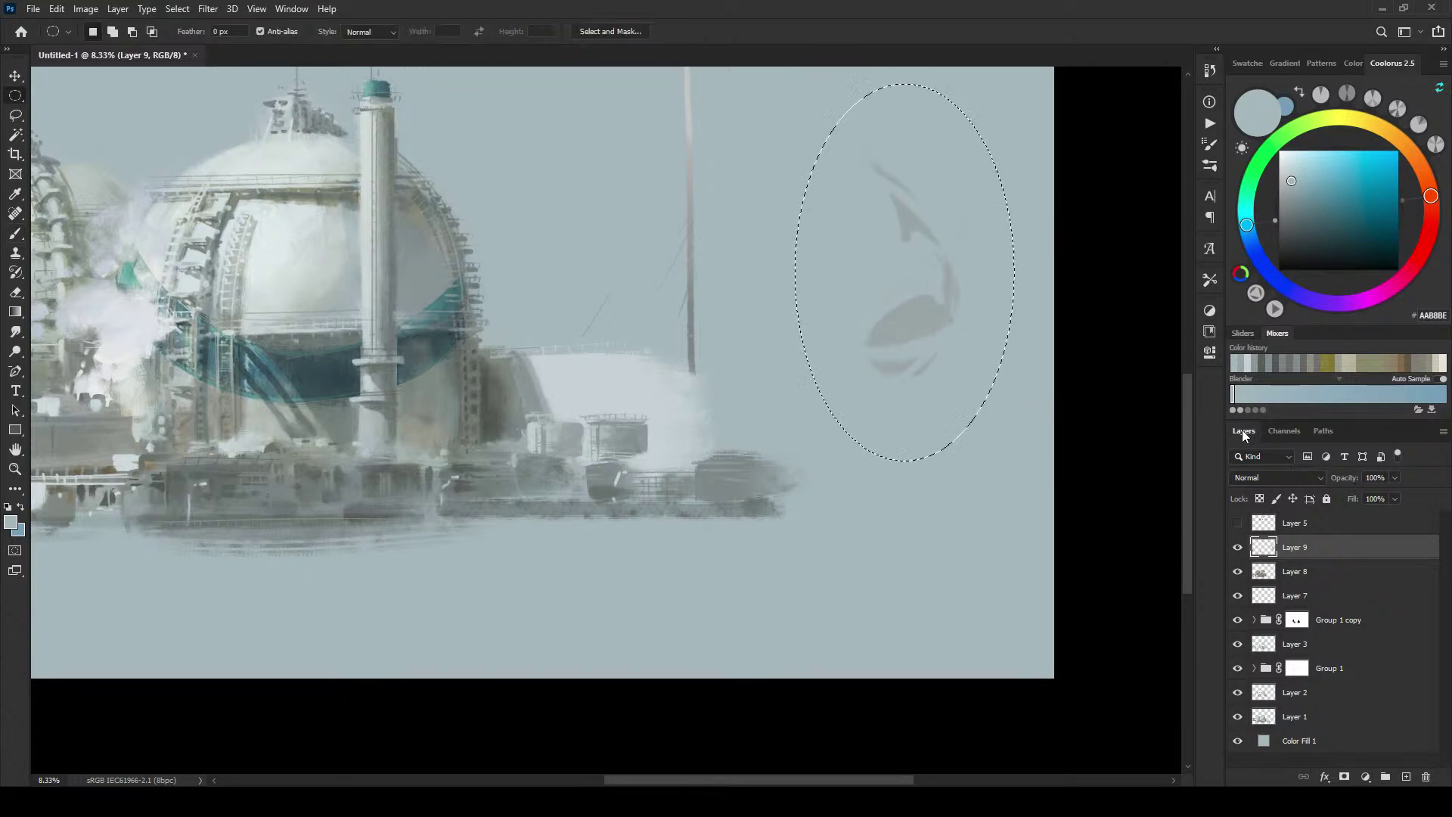
pyautogui.press('Delete')
pyautogui.hotkey('ctrl', 'd')
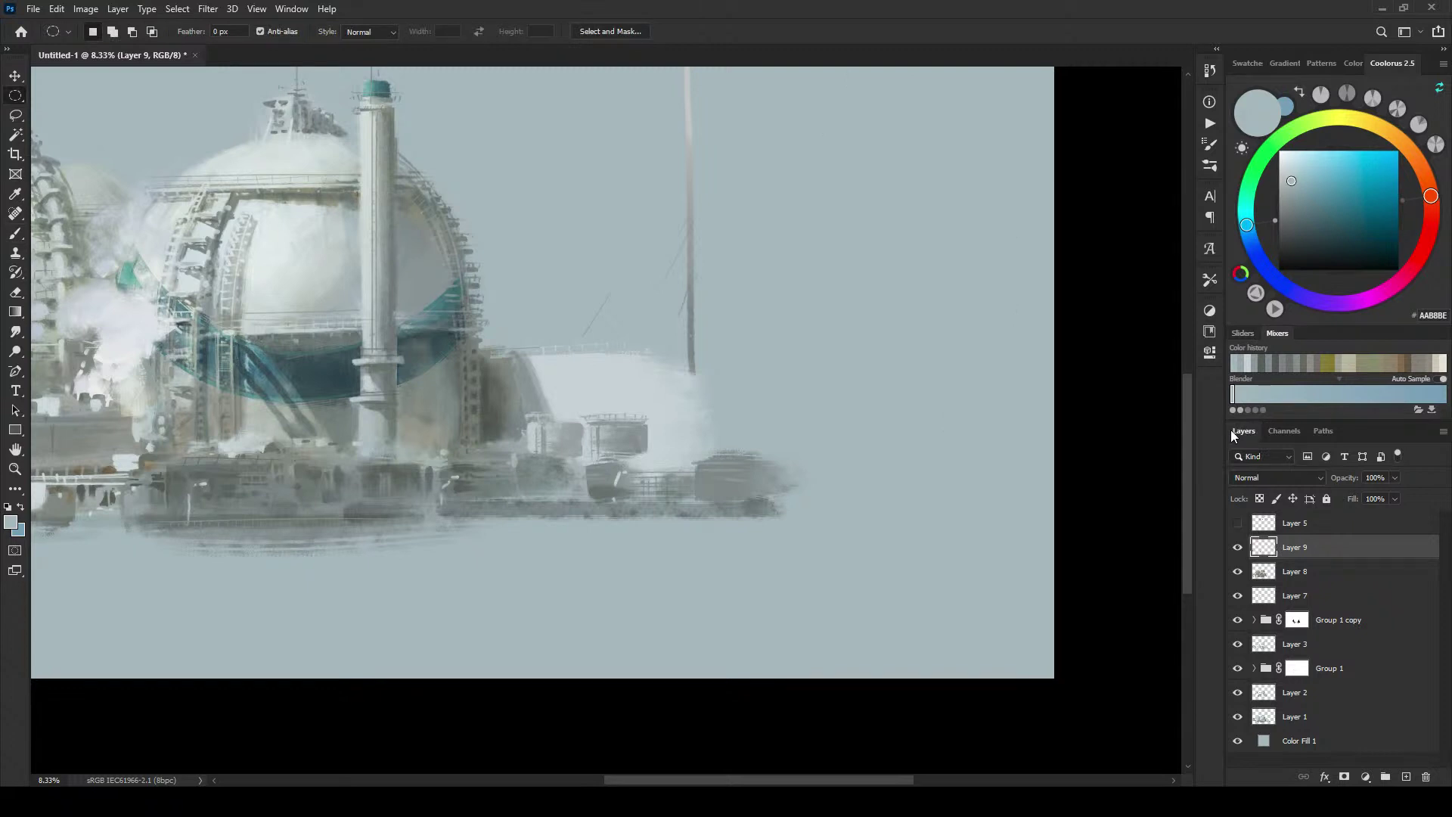
# Step: Sample gray from the foreground block beyond the white dome and paint a soft gray structure at the dome's base with the brush at 400
pyautogui.press('b')
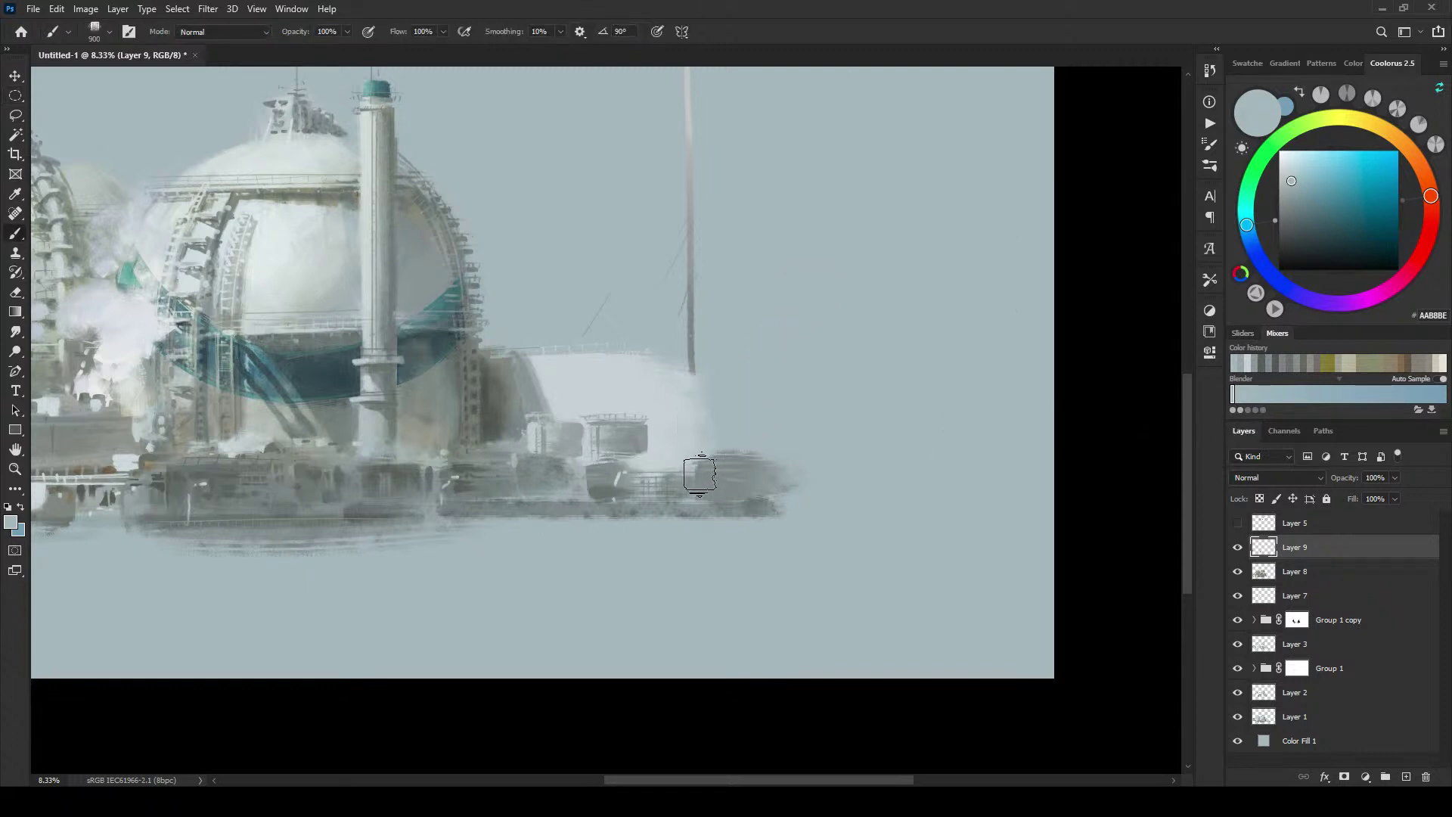
pyautogui.press('[')
pyautogui.press('[')
pyautogui.press('[')
pyautogui.press('[')
pyautogui.press('[')
pyautogui.keyDown('alt'); pyautogui.click(710, 482); pyautogui.keyUp('alt')
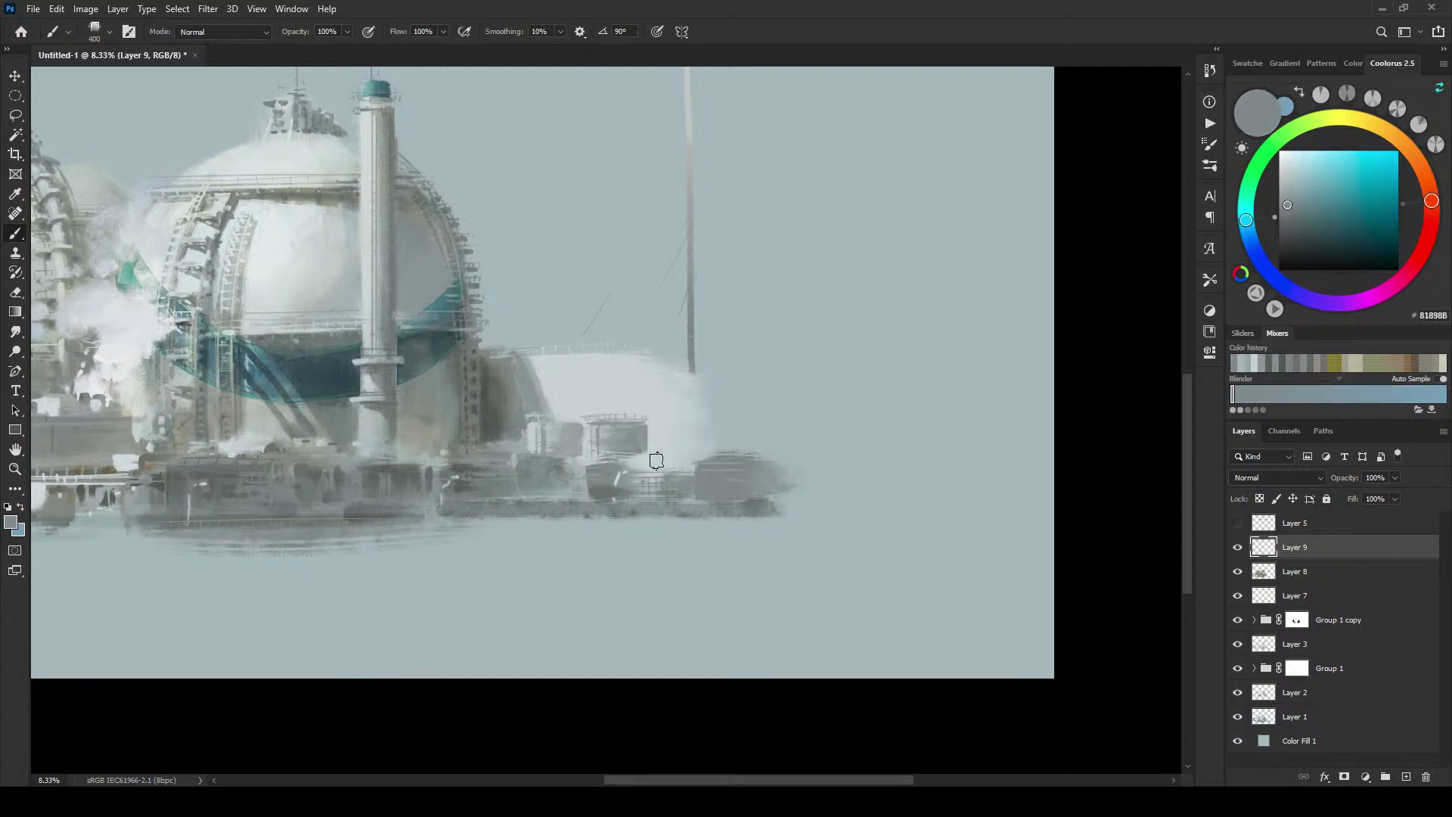
pyautogui.moveTo(688, 444)
pyautogui.mouseDown()
pyautogui.moveTo(656, 443)
pyautogui.moveTo(677, 452)
pyautogui.moveTo(688, 442)
pyautogui.moveTo(662, 437)
pyautogui.moveTo(715, 440)
pyautogui.mouseUp()
pyautogui.keyDown('alt'); pyautogui.click(677, 435); pyautogui.keyUp('alt')
pyautogui.keyDown('alt'); pyautogui.click(683, 439); pyautogui.keyUp('alt')
pyautogui.press('[')
pyautogui.press('[')
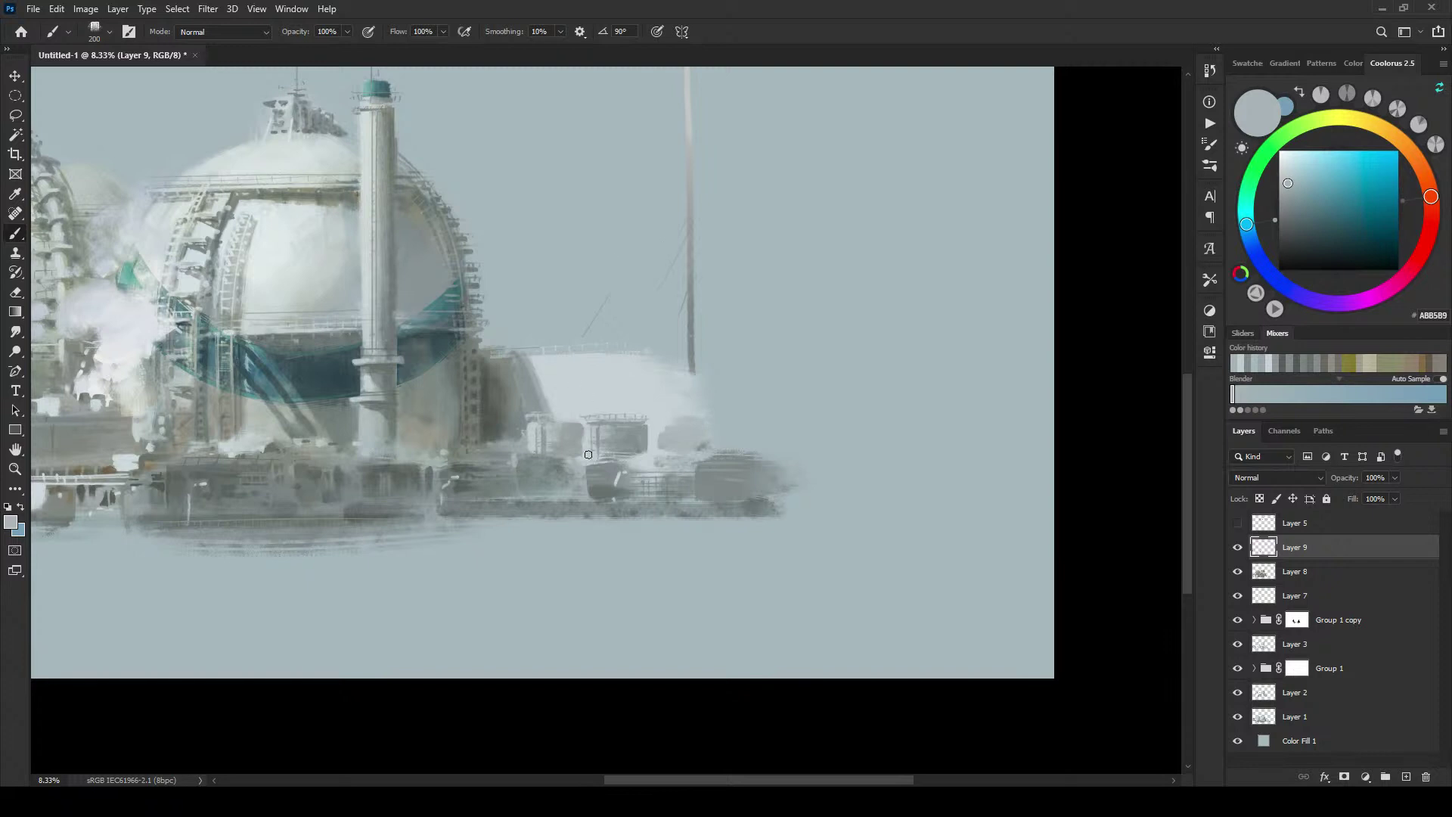
# Step: Sample pale gray from the dome and paint fine light detail between the two small tanks, then sample gray there with the brush at 100
pyautogui.press('alt')
pyautogui.keyDown('alt'); pyautogui.click(571, 407); pyautogui.keyUp('alt')
pyautogui.press('[')
pyautogui.press('[')
pyautogui.press('[')
pyautogui.press('[')
pyautogui.press('[')
pyautogui.moveTo(578, 424)
pyautogui.mouseDown()
pyautogui.moveTo(579, 450)
pyautogui.moveTo(576, 428)
pyautogui.moveTo(567, 444)
pyautogui.moveTo(583, 455)
pyautogui.mouseUp()
pyautogui.keyDown('alt'); pyautogui.click(570, 441); pyautogui.keyUp('alt')
pyautogui.press(']')
pyautogui.press(']')
pyautogui.press(']')
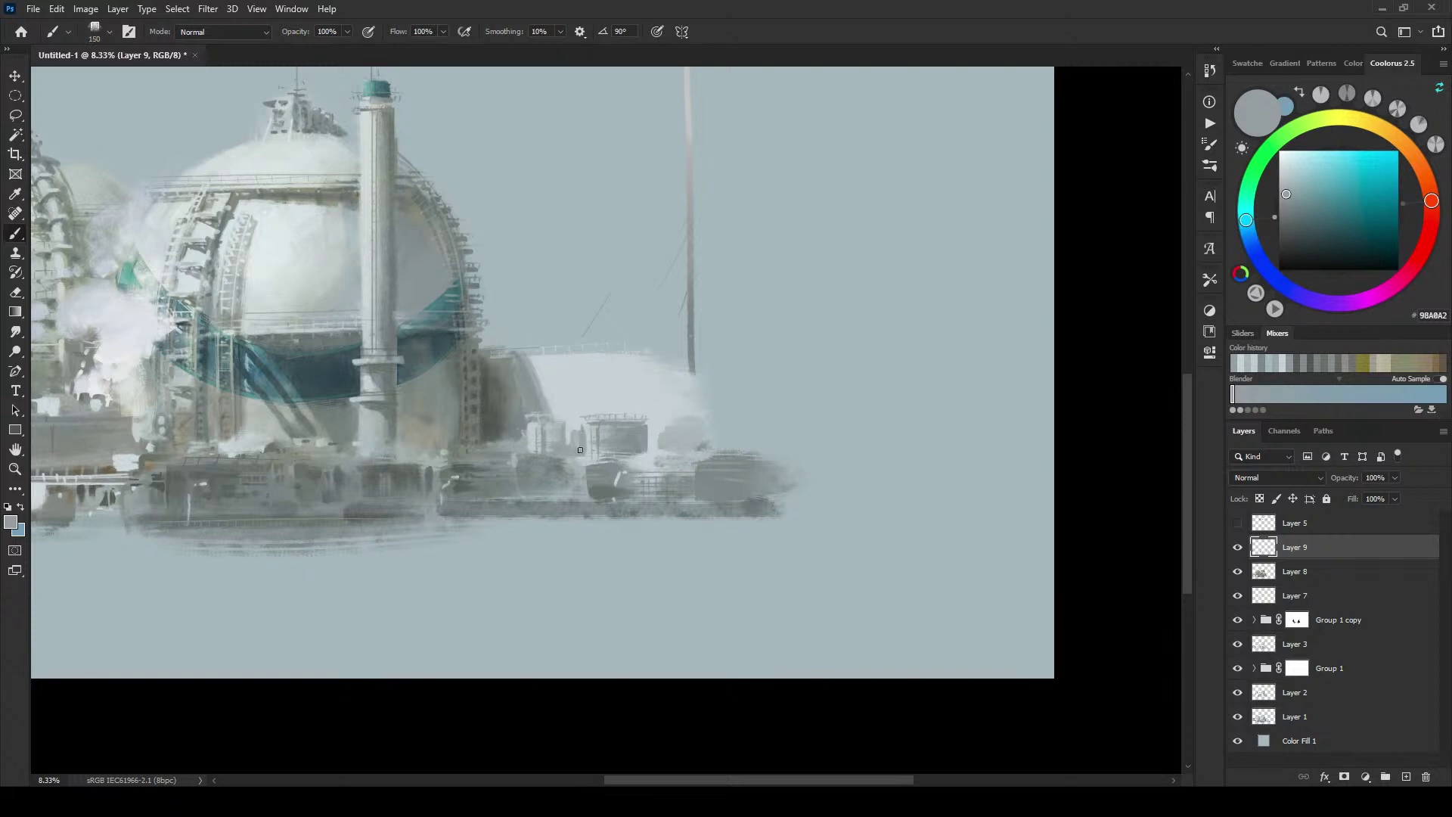
# Step: Refine the gap between the two small cylindrical tanks with sampled light and mid grays, using the brush at about 80
pyautogui.keyDown('alt'); pyautogui.click(555, 404); pyautogui.keyUp('alt')
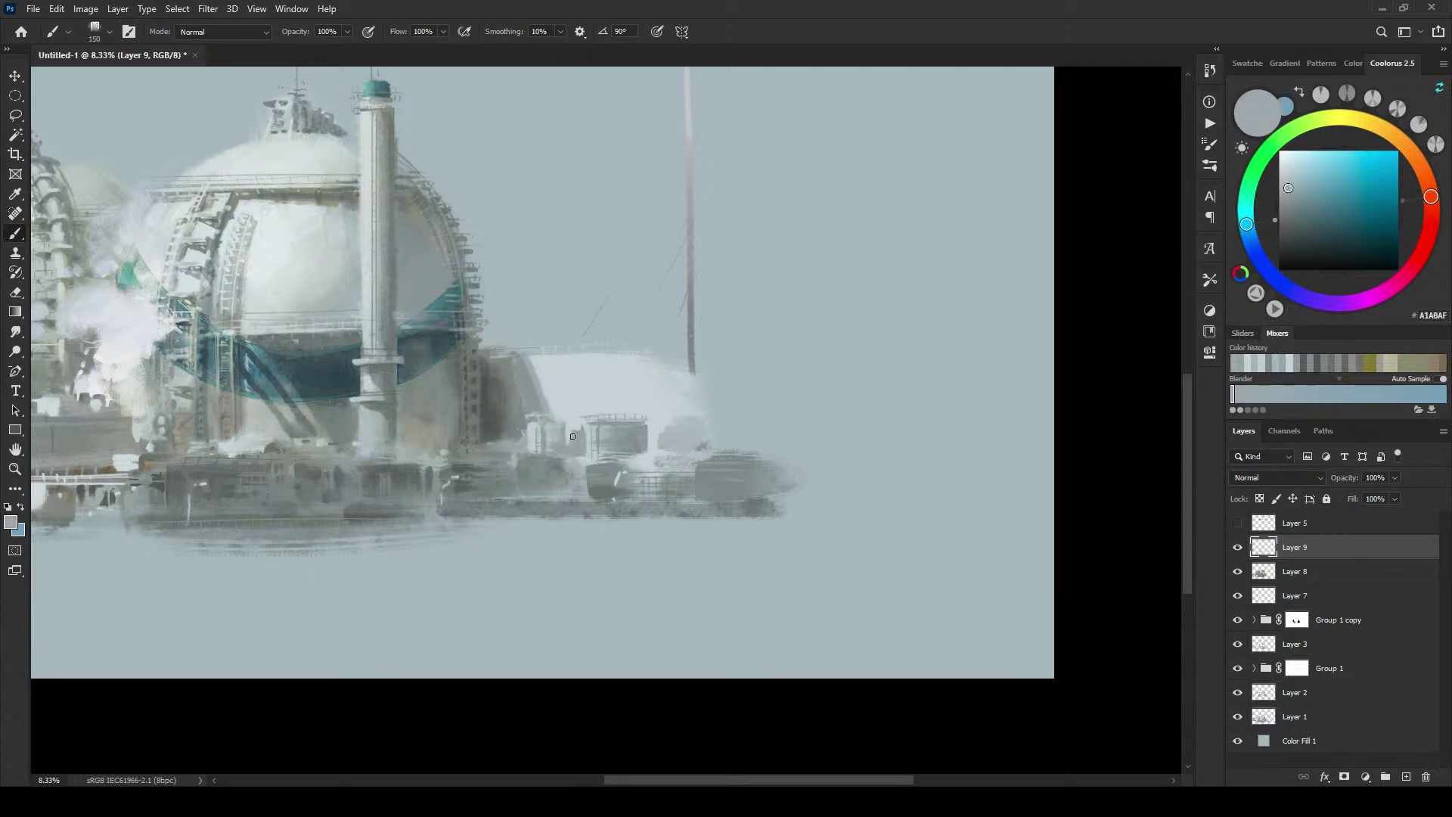
pyautogui.keyDown('alt'); pyautogui.click(580, 442); pyautogui.keyUp('alt')
pyautogui.press('[')
pyautogui.press('[')
pyautogui.press('[')
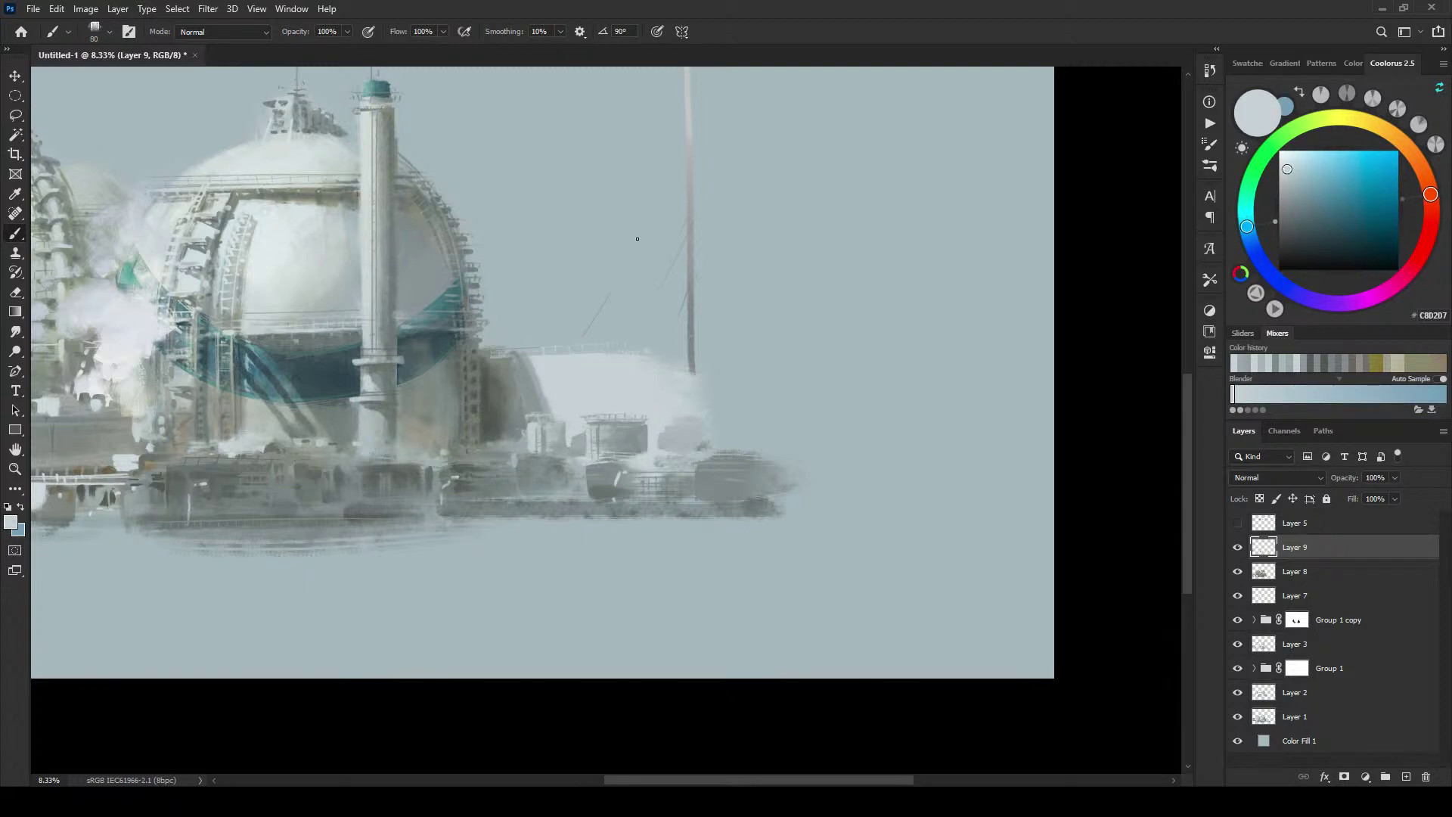
pyautogui.keyDown('alt'); pyautogui.click(588, 438); pyautogui.keyUp('alt')
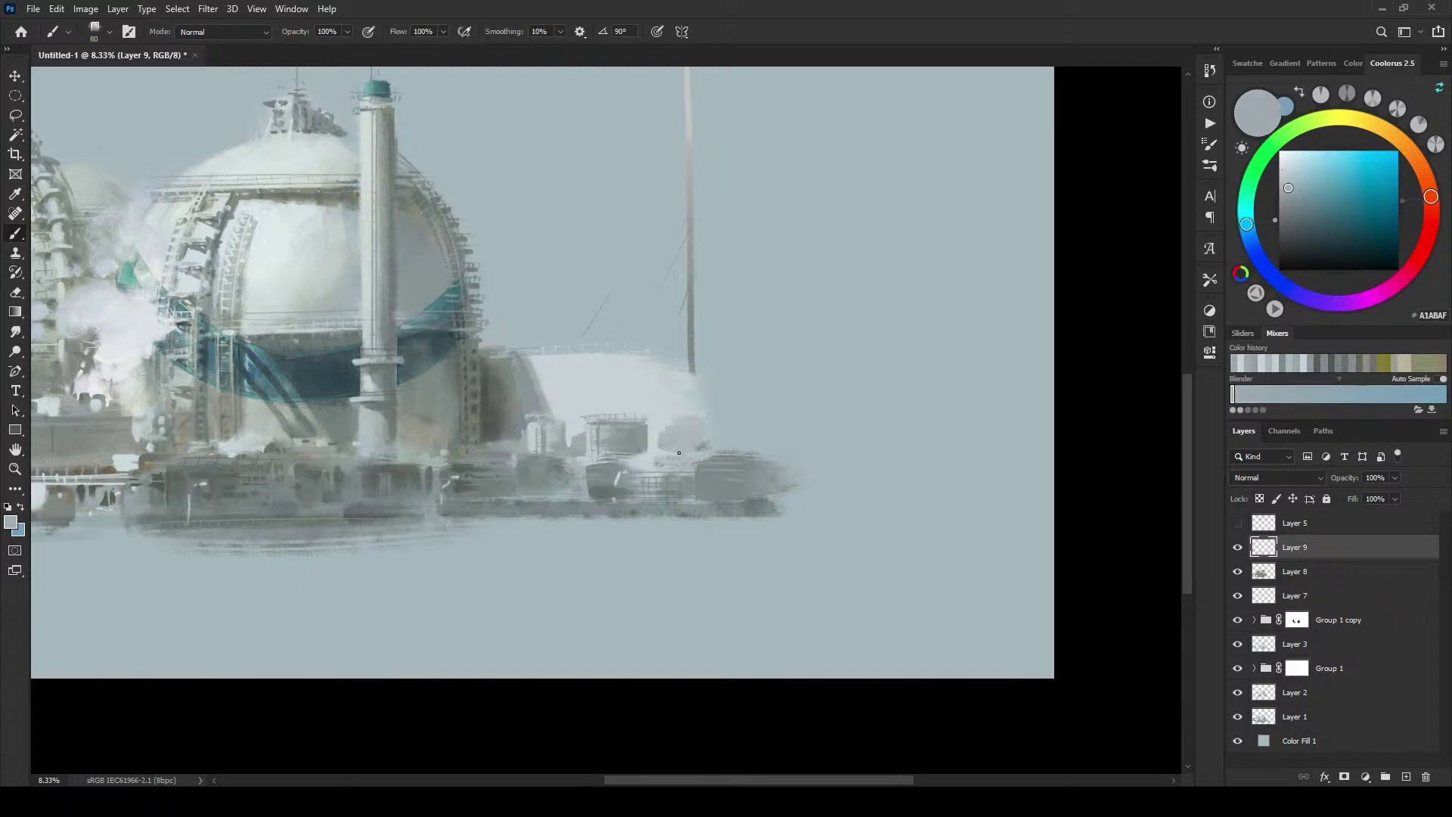
pyautogui.press(']')
pyautogui.press(']')
# Step: Add a new layer above Layer 9 and sketch thin gray overlapping rectangular outlines in the empty sky
pyautogui.click(1406, 776)
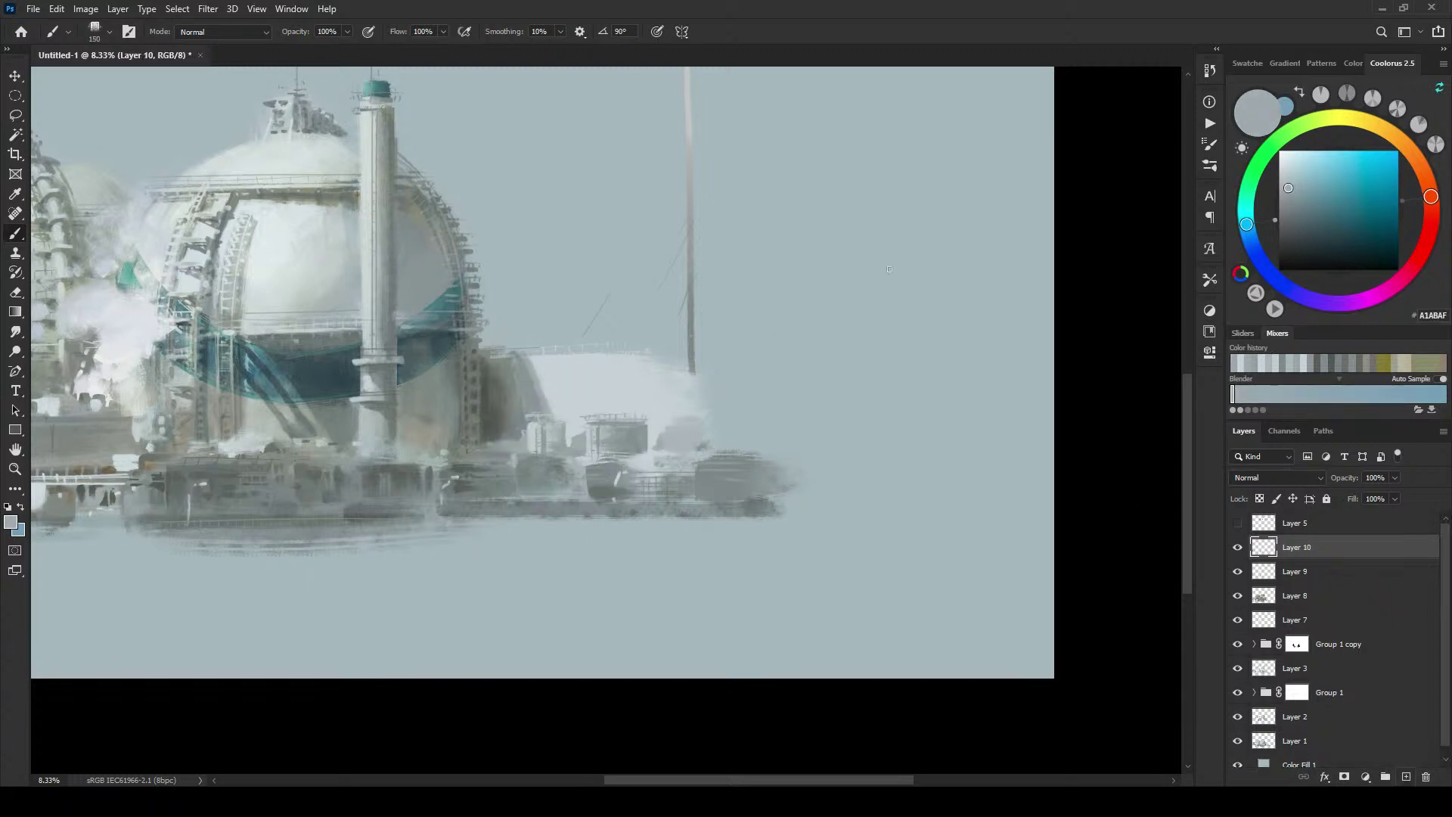
pyautogui.moveTo(802, 155); pyautogui.dragTo(805, 311)
pyautogui.moveTo(919, 134); pyautogui.dragTo(923, 314)
# Step: Choose a saturated light blue and paint a smiley face inside the sketched rectangle with the brush at 175
pyautogui.click(1331, 171)
pyautogui.press(']')
pyautogui.press(']')
pyautogui.press(']')
pyautogui.press(']')
pyautogui.press(']')
pyautogui.press(']')
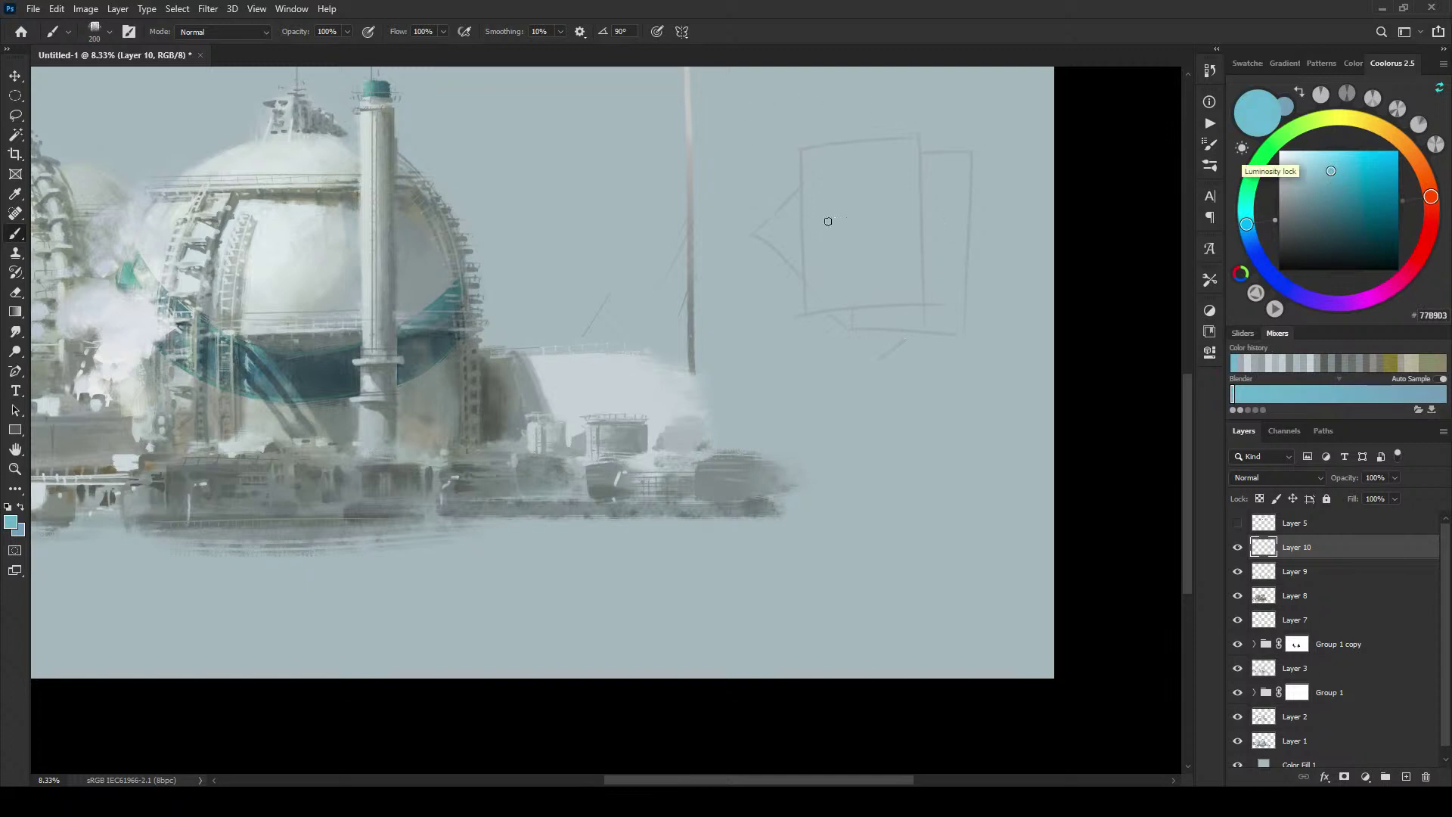
pyautogui.press('[')
pyautogui.moveTo(878, 211)
pyautogui.mouseDown()
pyautogui.moveTo(806, 197)
pyautogui.moveTo(875, 165)
pyautogui.moveTo(872, 219)
pyautogui.mouseUp()
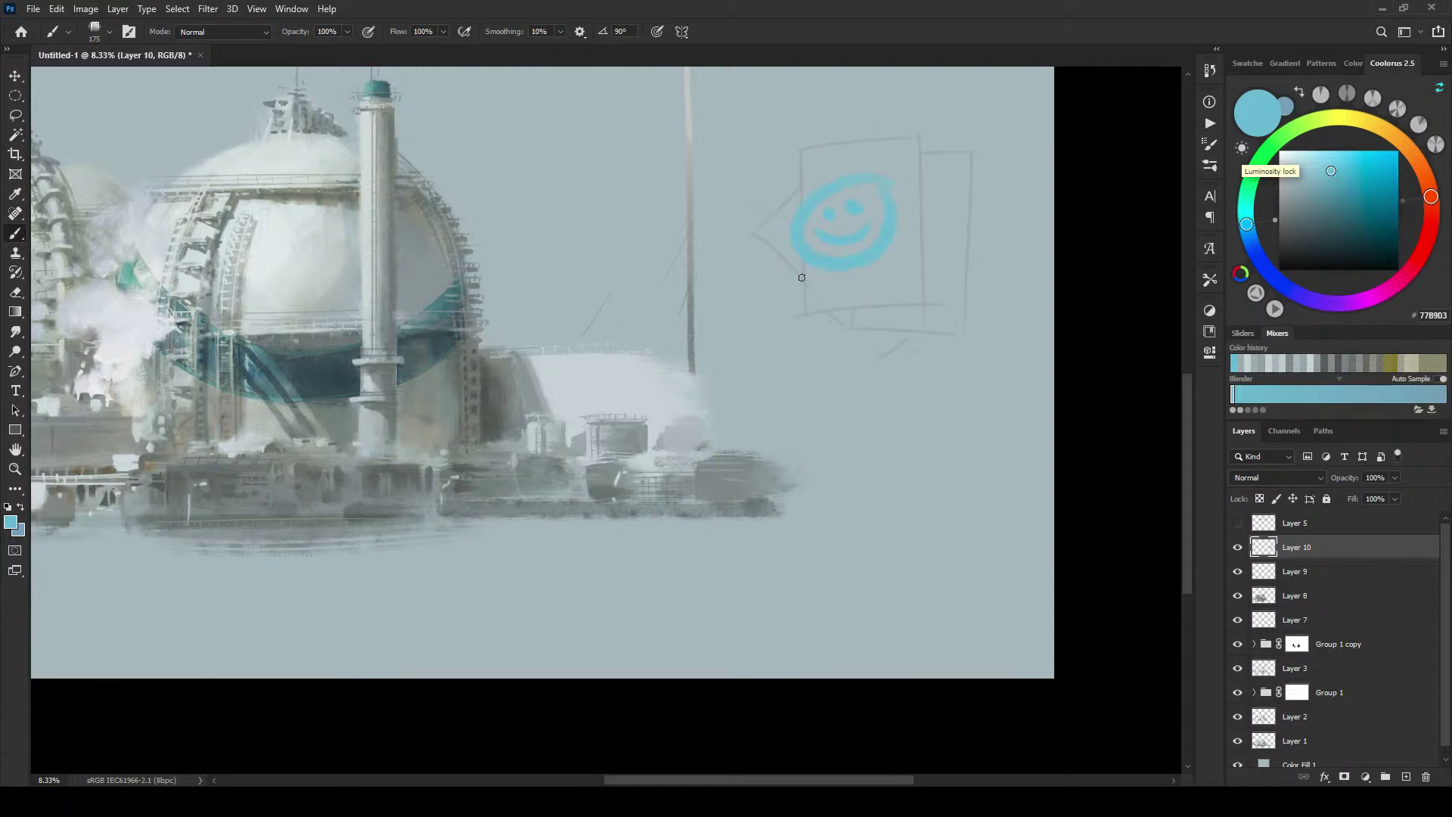
# Step: Add a new layer above Layer 10 and paint over most of the smiley face with sampled background color, using the brush at 400
pyautogui.click(1405, 776)
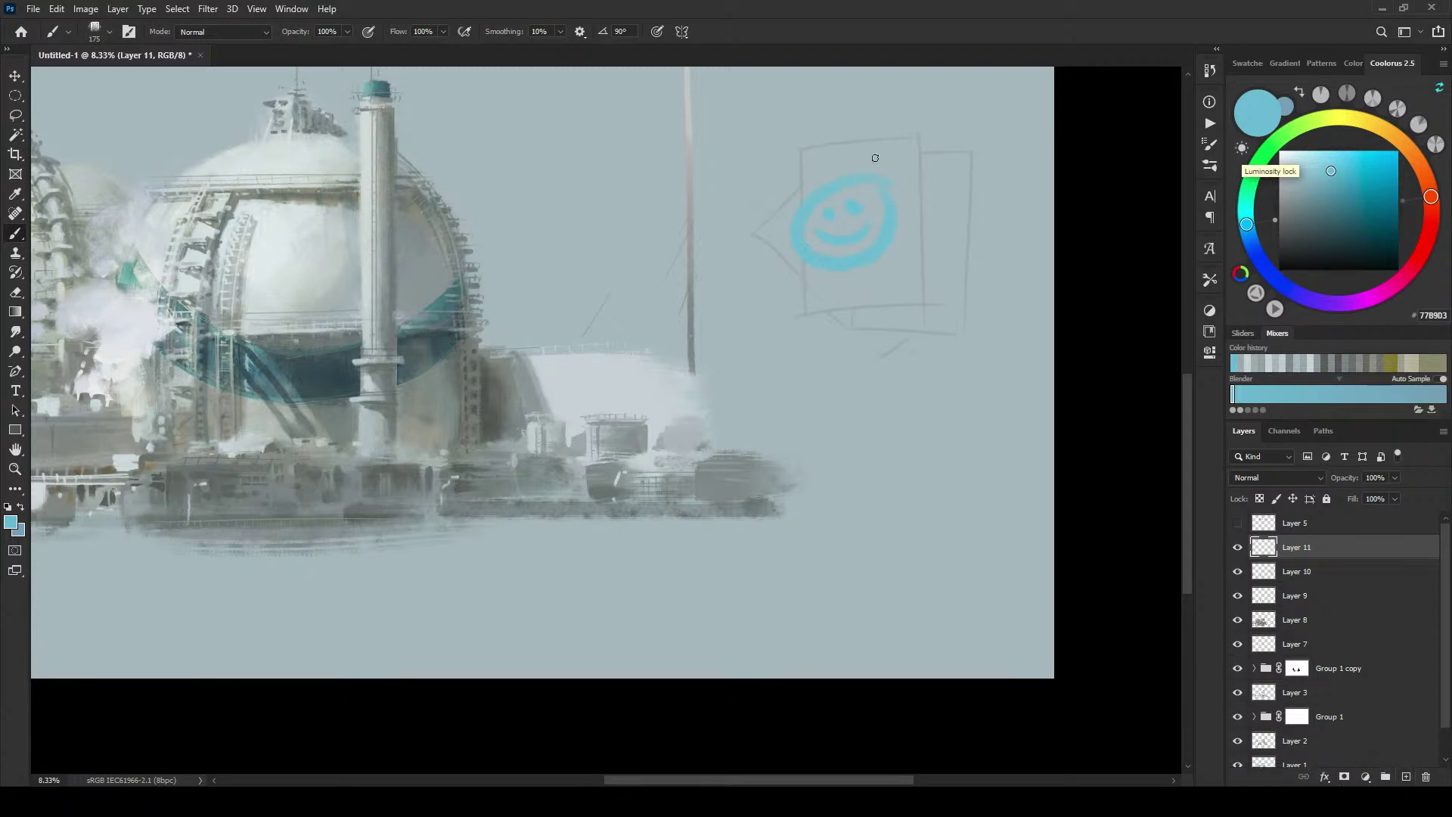
pyautogui.keyDown('alt'); pyautogui.click(788, 202); pyautogui.keyUp('alt')
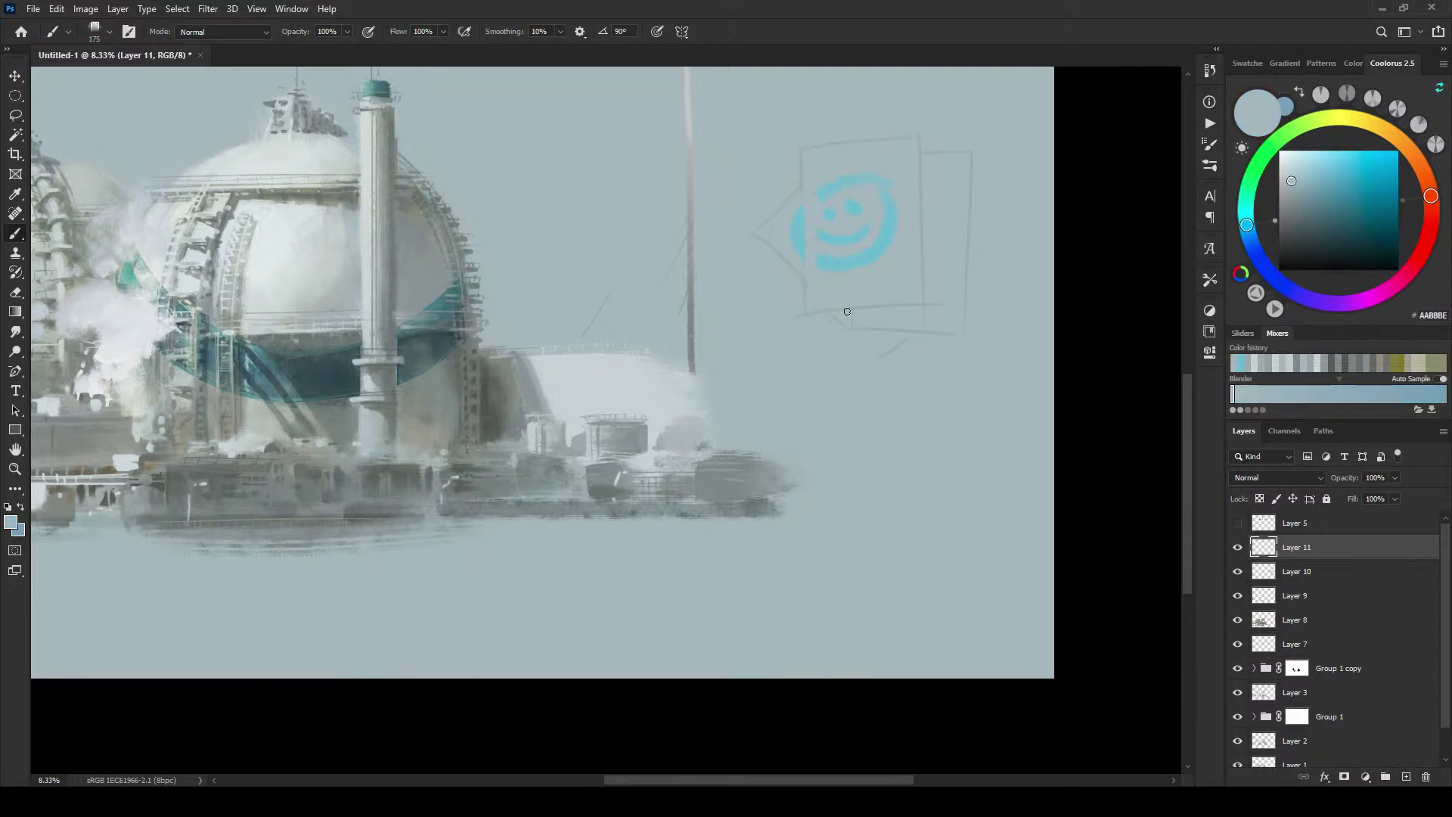
pyautogui.press(']')
pyautogui.press(']')
pyautogui.press(']')
pyautogui.press(']')
pyautogui.moveTo(840, 210)
pyautogui.mouseDown()
pyautogui.moveTo(890, 275)
pyautogui.moveTo(867, 289)
pyautogui.moveTo(847, 279)
pyautogui.moveTo(823, 211)
pyautogui.moveTo(826, 167)
pyautogui.moveTo(820, 258)
pyautogui.moveTo(914, 258)
pyautogui.mouseUp()
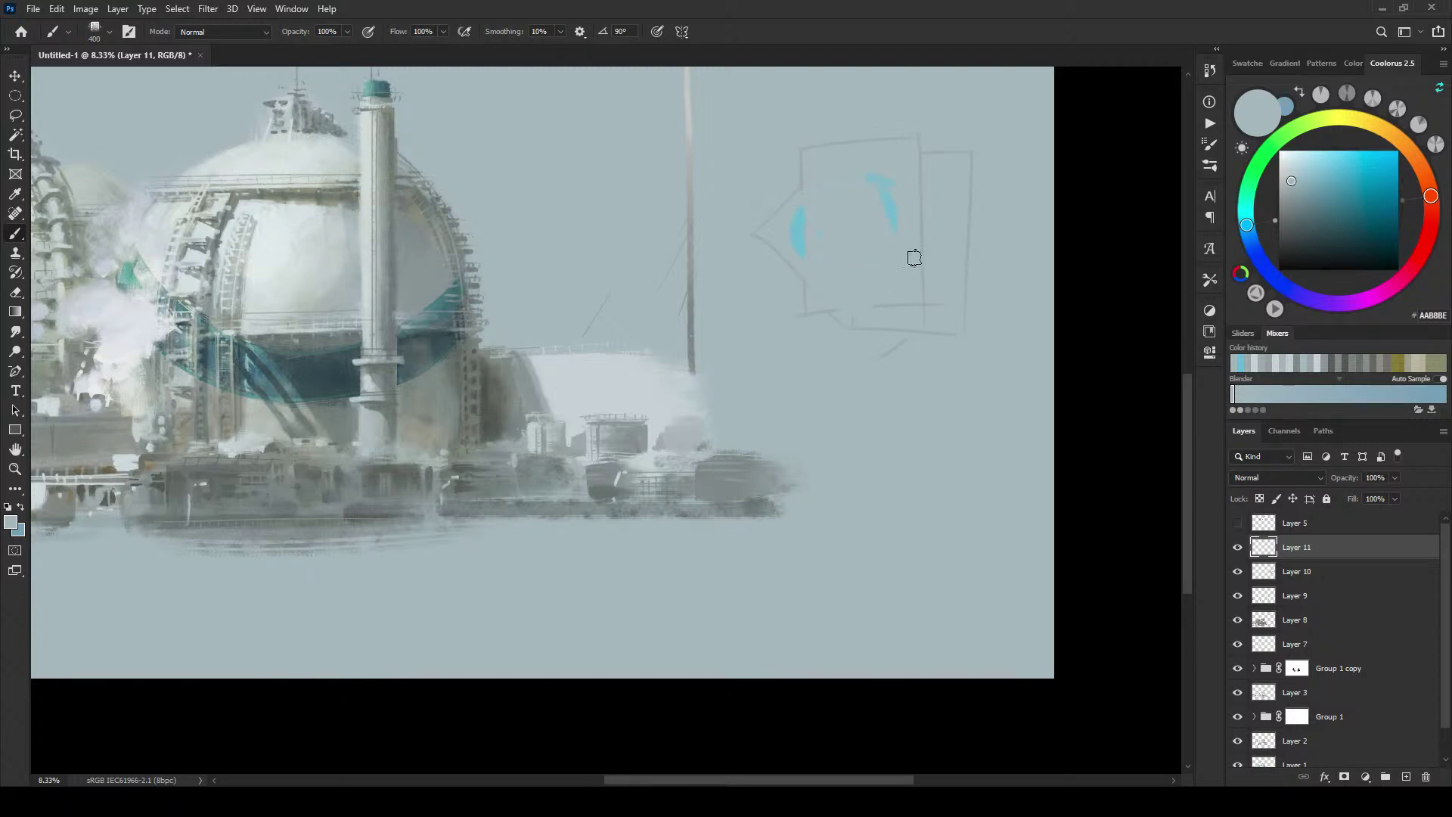
# Step: Sample the outline gray and sketch a tilted rectangle over the existing outlines with the brush at 100
pyautogui.press('[')
pyautogui.press('[')
pyautogui.press('[')
pyautogui.press('[')
pyautogui.press('[')
pyautogui.press('[')
pyautogui.press('[')
pyautogui.keyDown('alt'); pyautogui.click(807, 165); pyautogui.keyUp('alt')
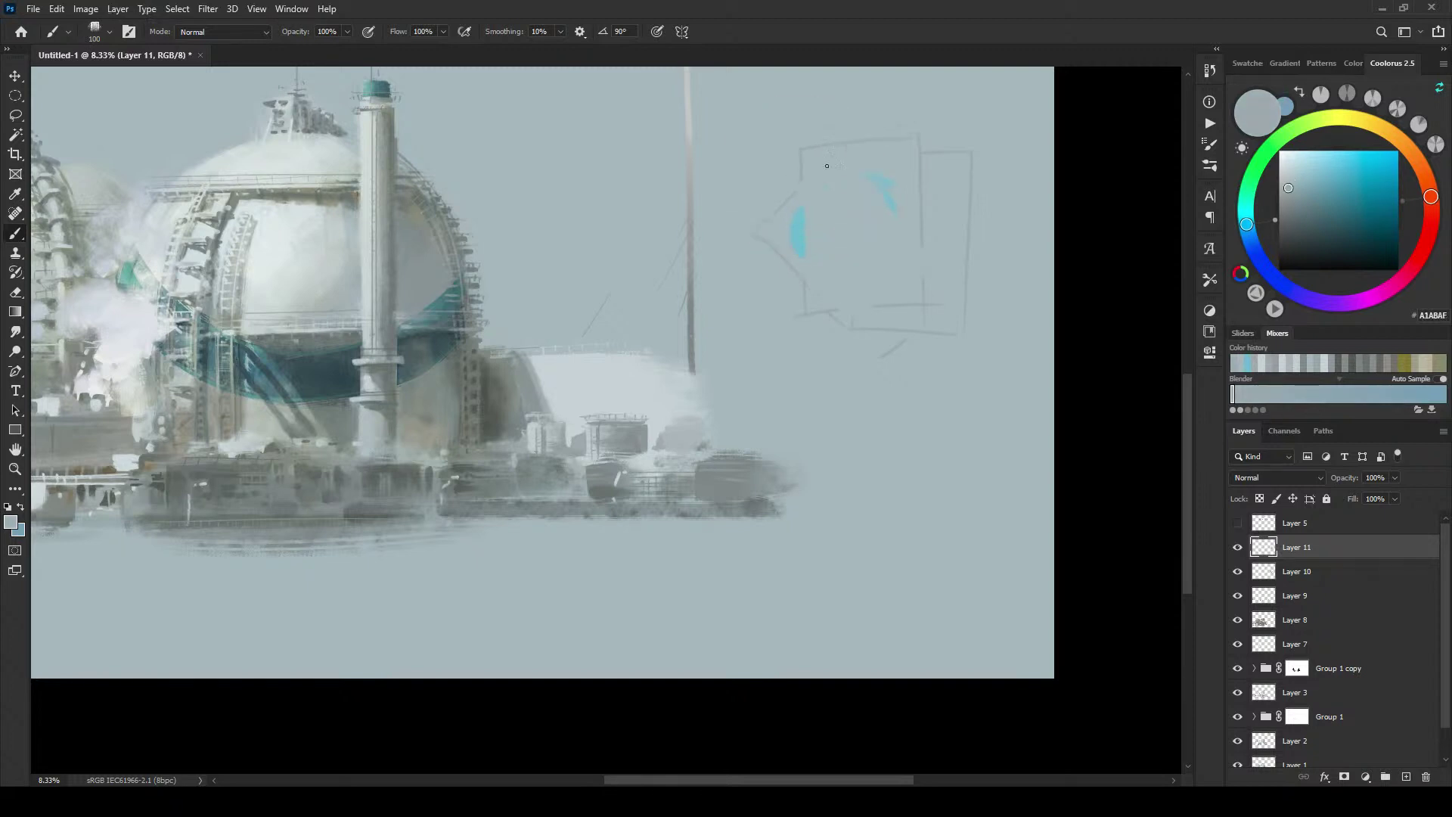
pyautogui.moveTo(842, 180)
pyautogui.mouseDown()
pyautogui.moveTo(920, 261)
pyautogui.moveTo(905, 283)
pyautogui.moveTo(930, 265)
pyautogui.moveTo(836, 313)
pyautogui.mouseUp()
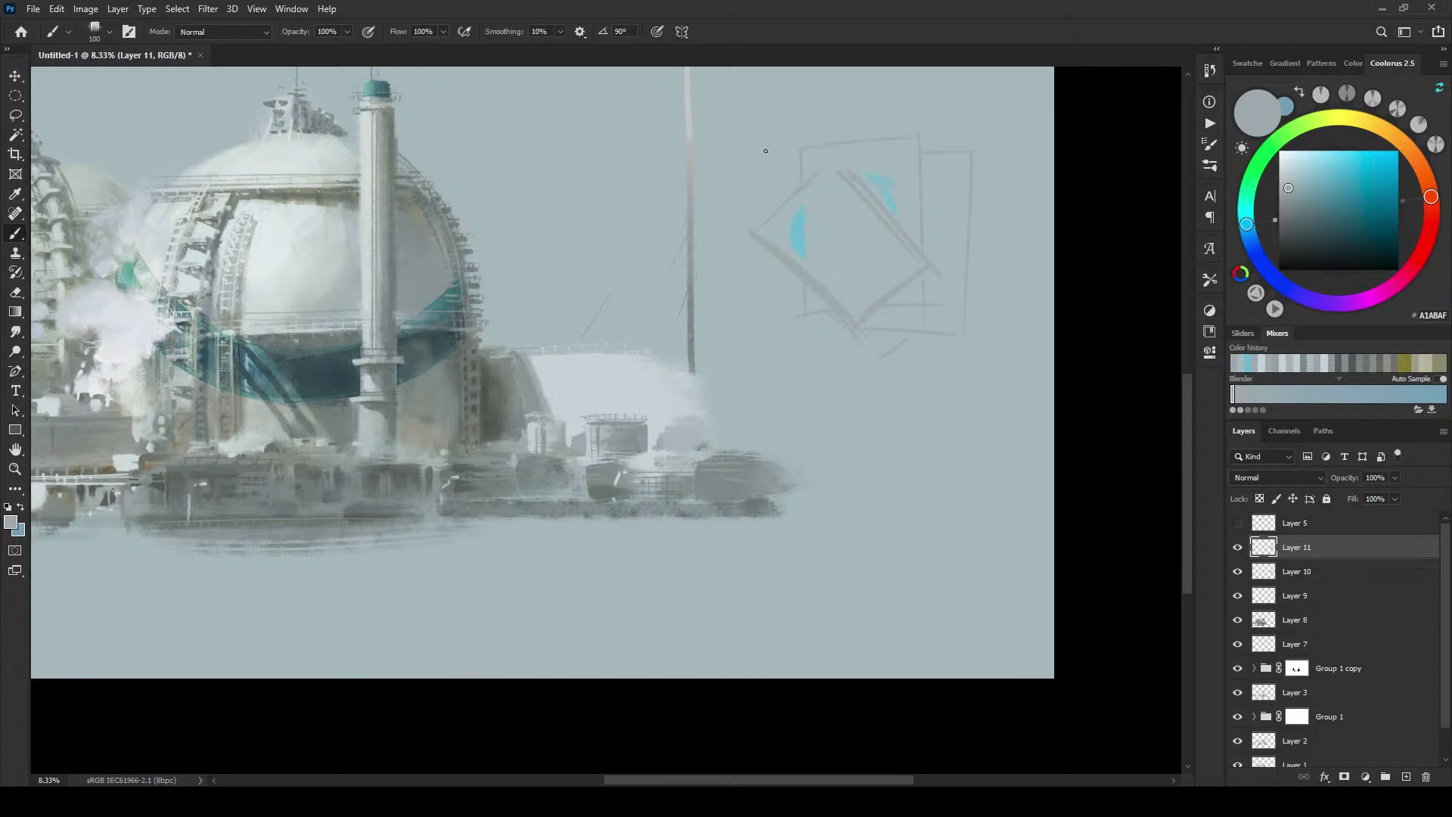
# Step: Sample the leftover light blue and dab patches of varying brush size inside the tilted rectangle
pyautogui.keyDown('alt'); pyautogui.click(798, 221); pyautogui.keyUp('alt')
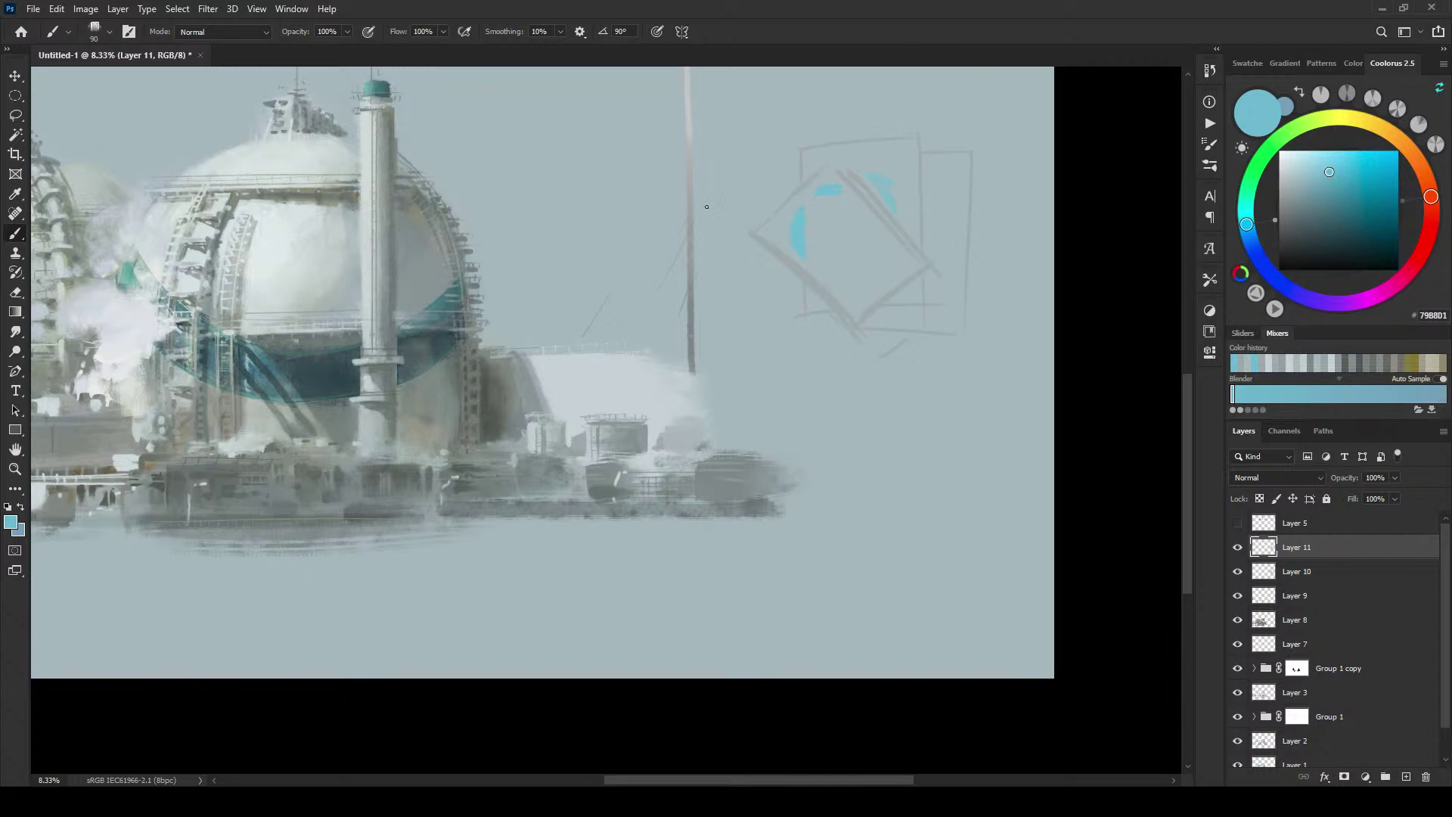
pyautogui.press(']')
pyautogui.press(']')
pyautogui.press(']')
pyautogui.press(']')
pyautogui.press(']')
pyautogui.press(']')
pyautogui.press(']')
pyautogui.press(']')
pyautogui.press('[')
pyautogui.press('[')
pyautogui.press('[')
pyautogui.press('[')
pyautogui.press('[')
pyautogui.press('[')
pyautogui.click(840, 235)
pyautogui.press(']')
pyautogui.press('[')
pyautogui.press('[')
pyautogui.press('[')
pyautogui.press('[')
pyautogui.press('[')
pyautogui.press(']')
pyautogui.press(']')
pyautogui.press(']')
pyautogui.press(']')
pyautogui.press(']')
pyautogui.press(']')
pyautogui.moveTo(856, 262); pyautogui.dragTo(892, 210)
pyautogui.press('[')
pyautogui.press('[')
pyautogui.moveTo(824, 261); pyautogui.dragTo(829, 273)
pyautogui.press('[')
pyautogui.press('[')
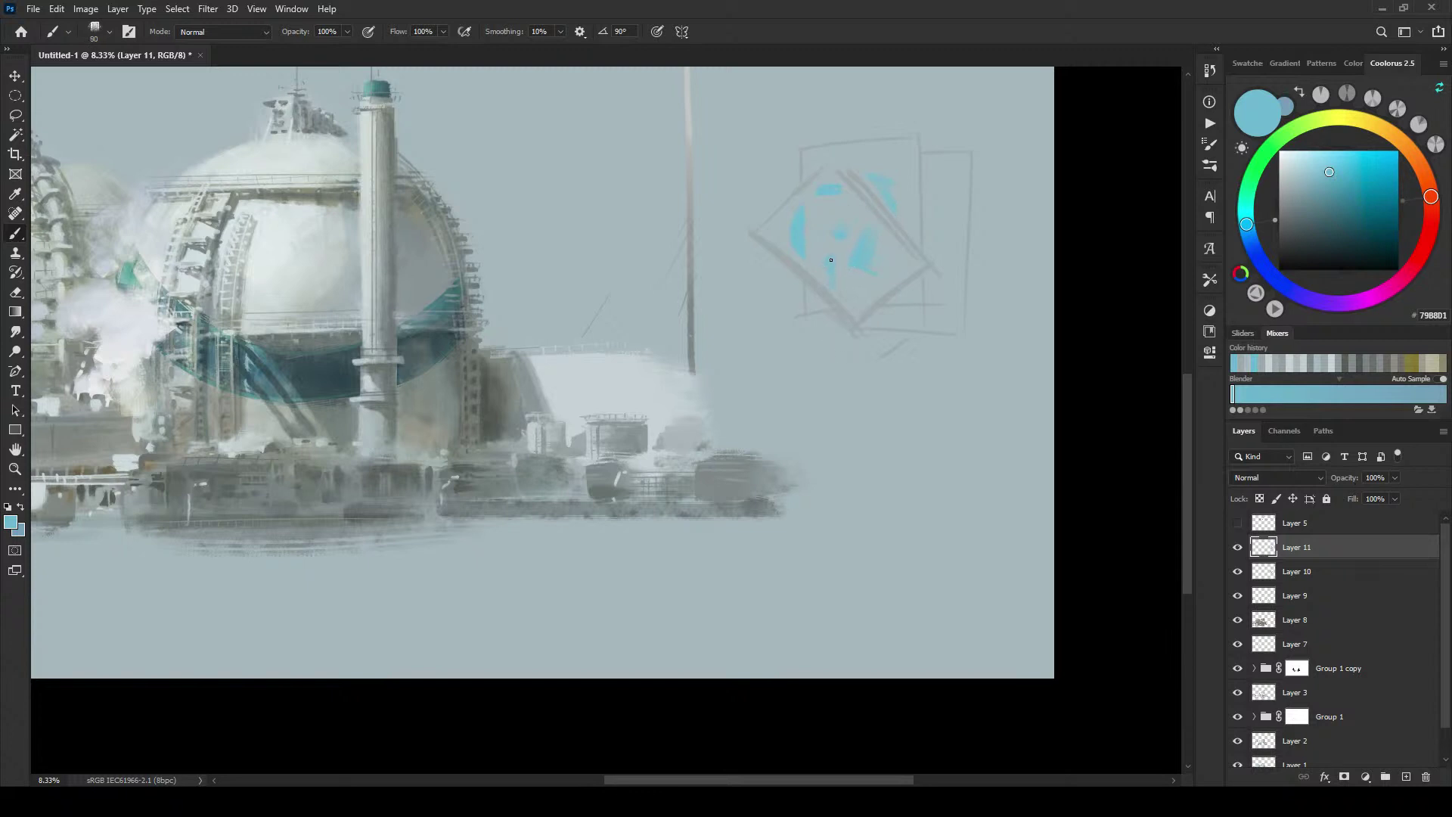
# Step: Enlarge the lower blue patch in the tilted rectangle and sample the background color for trimming, with the brush at 60
pyautogui.press('[')
pyautogui.press('[')
pyautogui.press('[')
pyautogui.press(']')
pyautogui.press(']')
pyautogui.press(']')
pyautogui.press(']')
pyautogui.press(']')
pyautogui.press(']')
pyautogui.press(']')
pyautogui.press('[')
pyautogui.press('[')
pyautogui.press('[')
pyautogui.press('[')
pyautogui.press('[')
pyautogui.press('[')
pyautogui.press('[')
pyautogui.keyDown('alt'); pyautogui.click(816, 220); pyautogui.keyUp('alt')
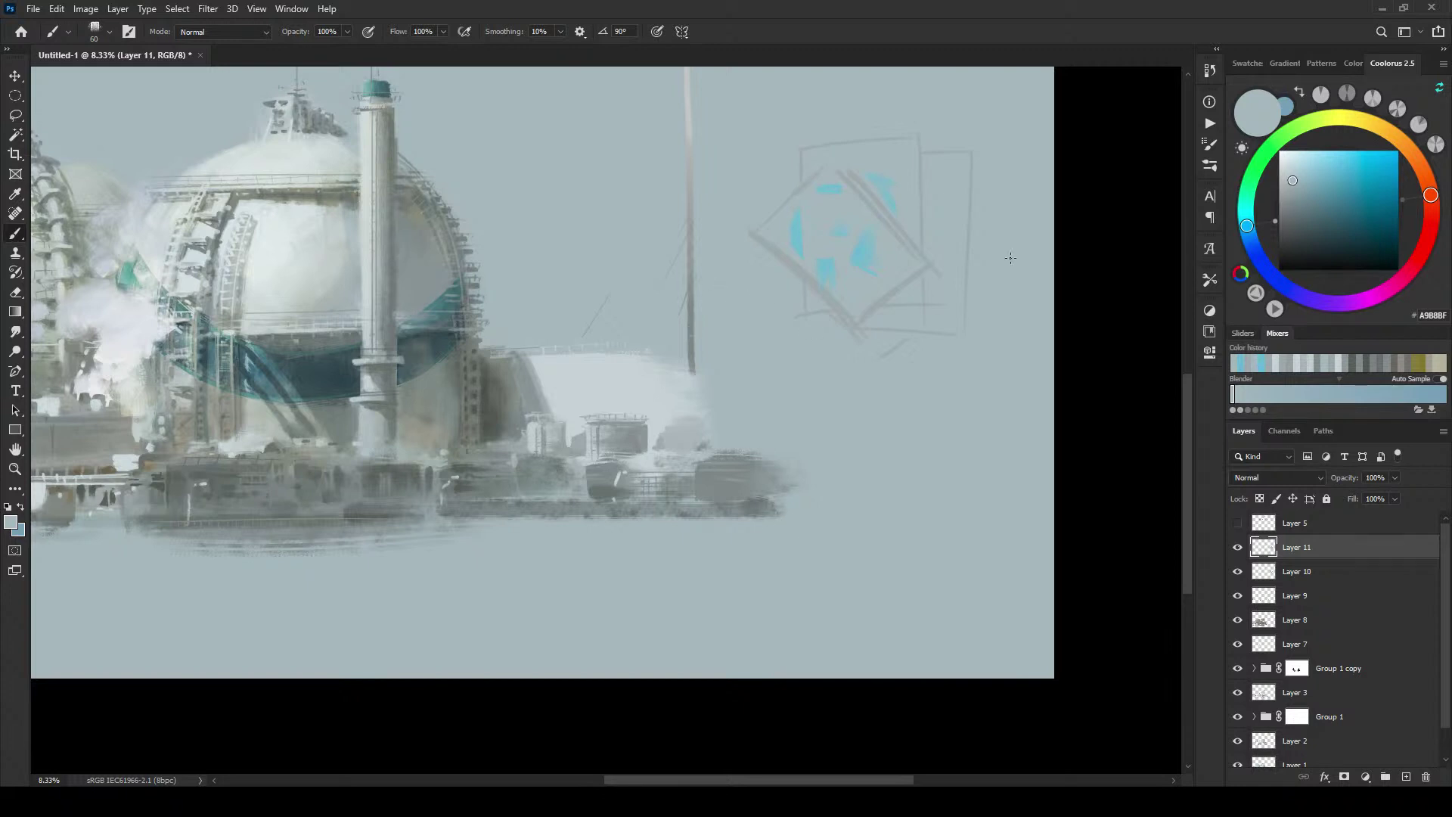
# Step: Add a new layer above Layer 11, choose a muted mid blue-gray, and set the layer's blend mode to Lighter Color
pyautogui.moveTo(172, 286); pyautogui.dragTo(659, 384)
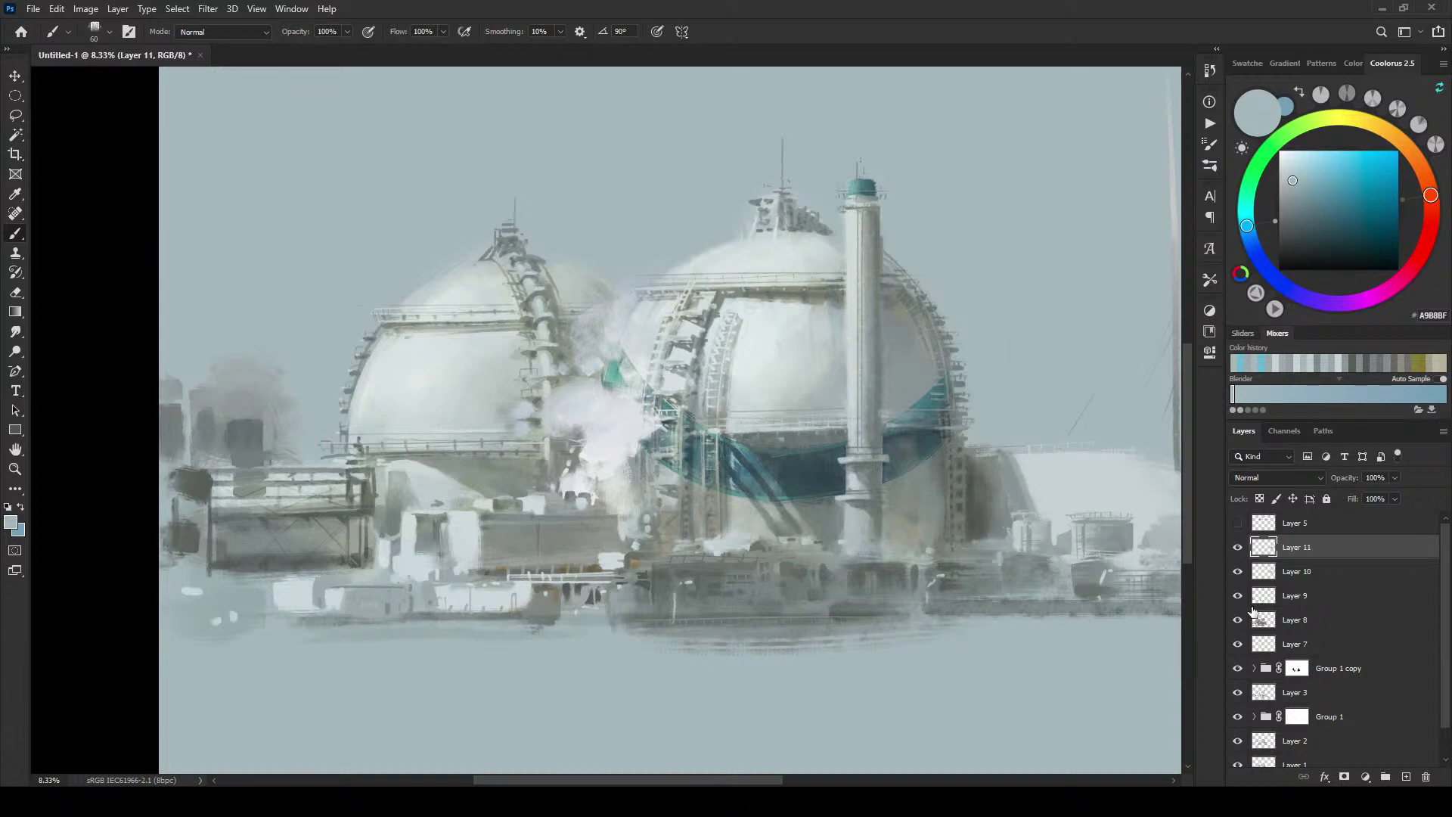
pyautogui.click(1406, 777)
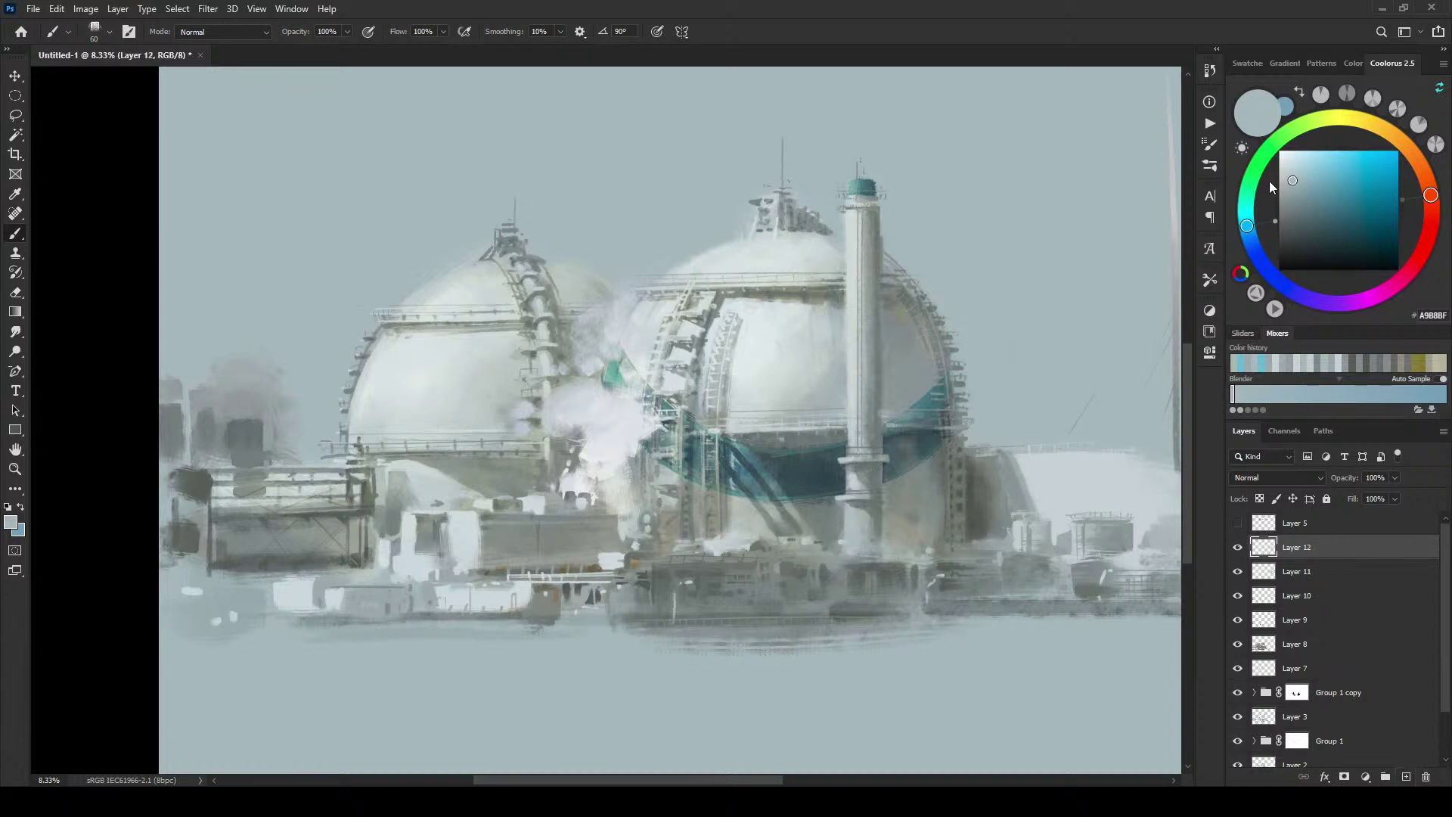
pyautogui.click(1306, 171)
pyautogui.click(1314, 190)
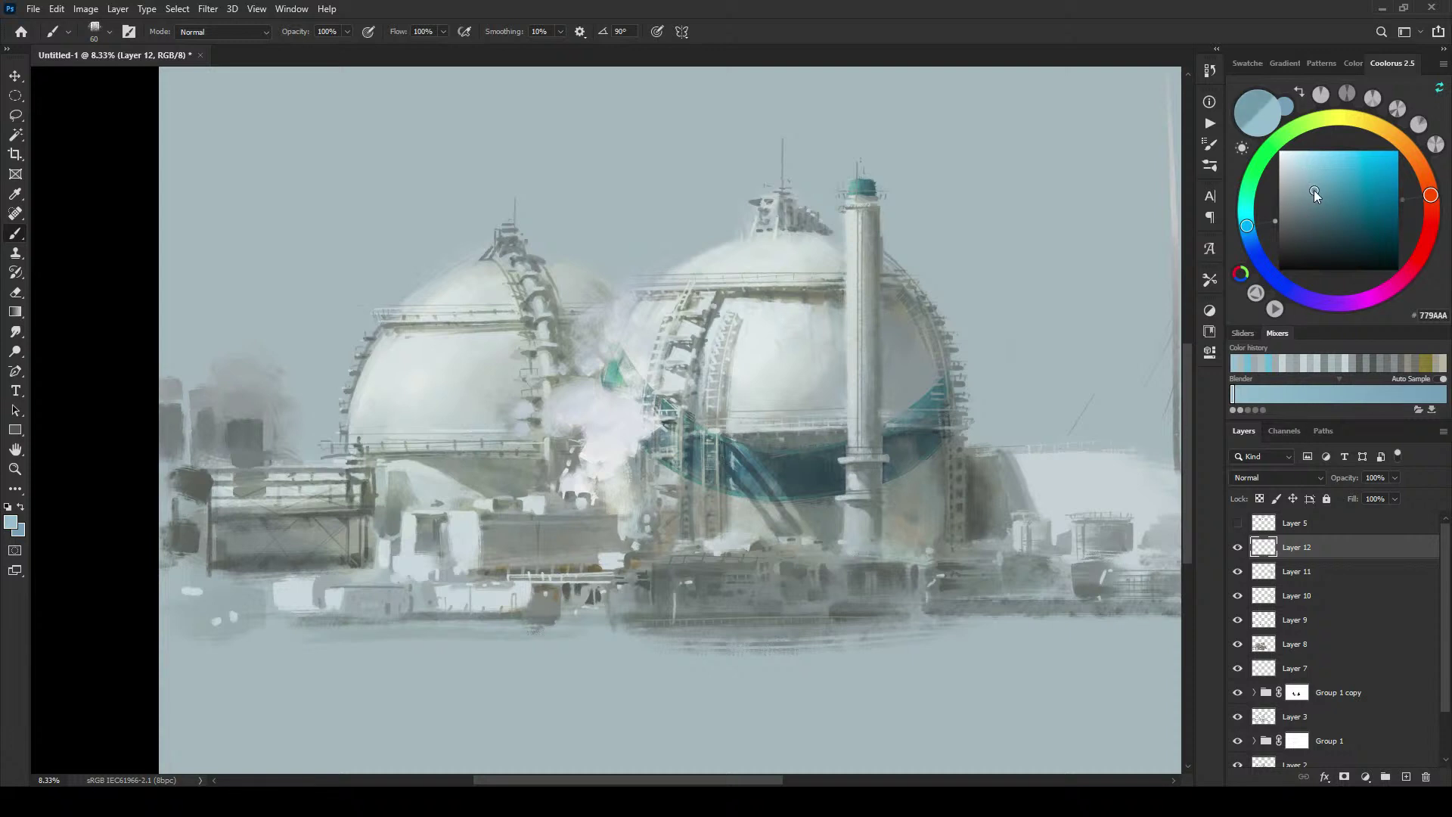
pyautogui.click(1318, 231)
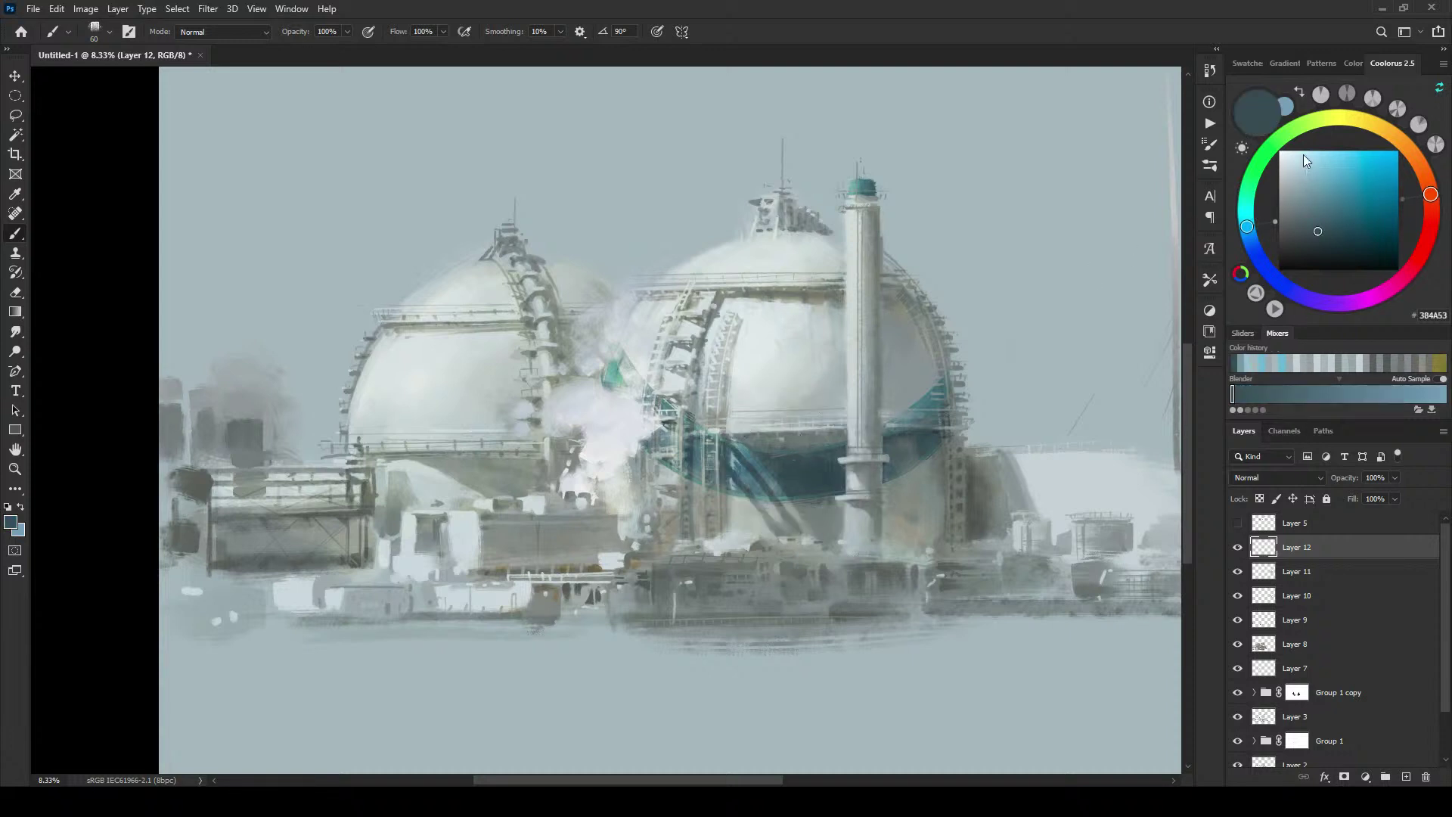
pyautogui.moveTo(1322, 217); pyautogui.dragTo(1312, 202)
pyautogui.click(1286, 478)
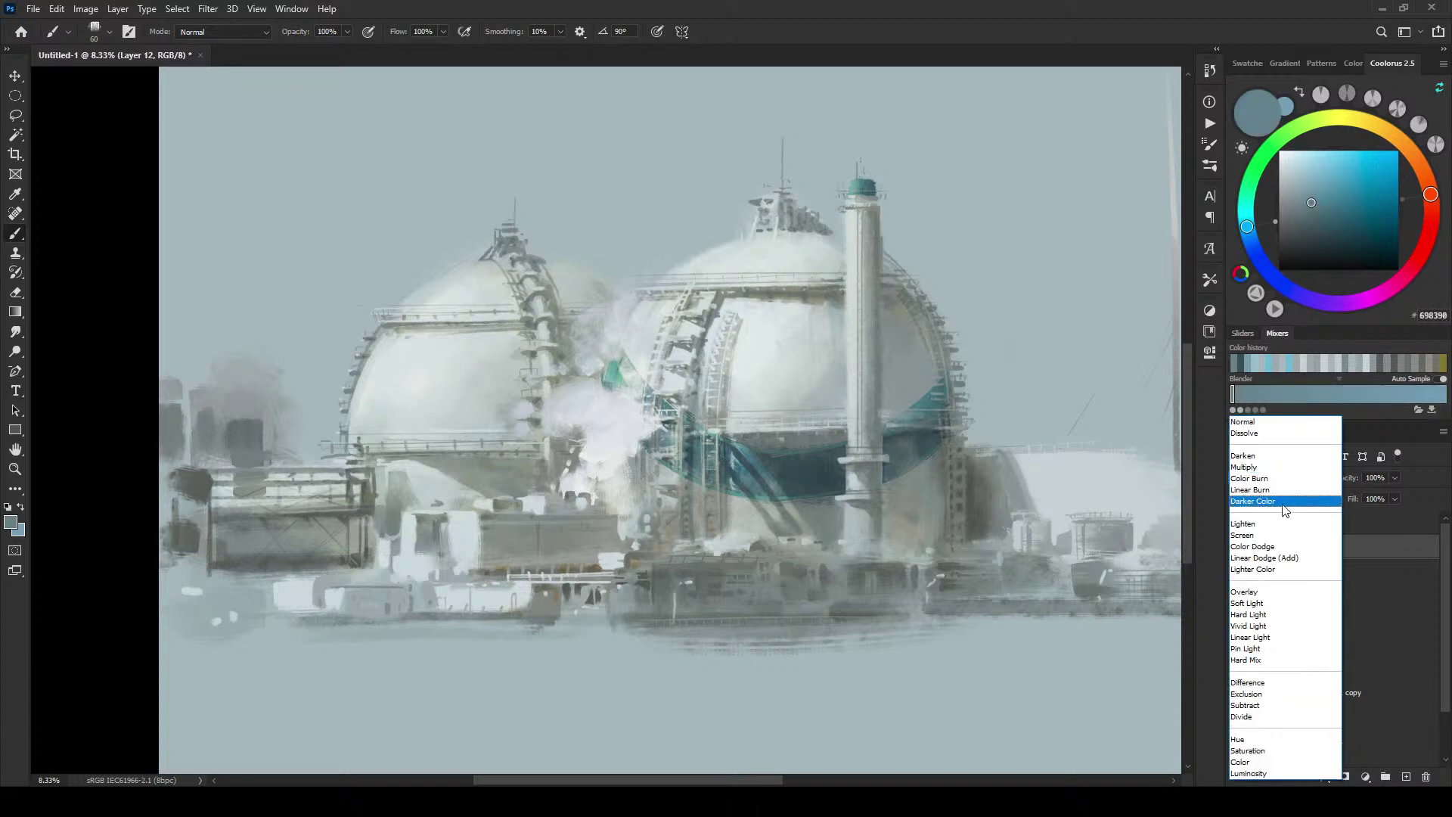
pyautogui.click(1270, 570)
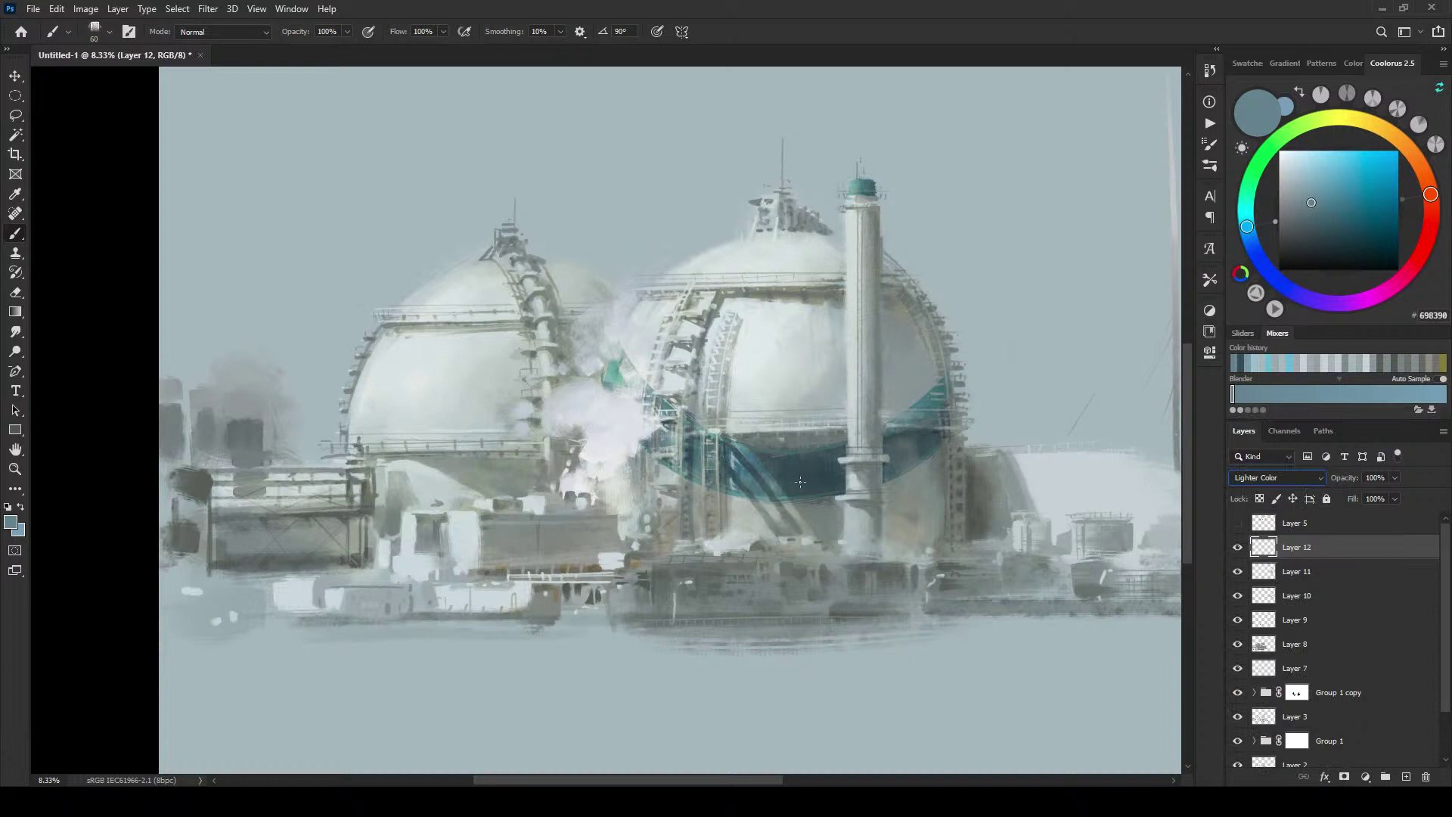
# Step: Brush the muted blue-gray over the dark blue band of the large tank with the brush at 700
pyautogui.press(']')
pyautogui.press(']')
pyautogui.press(']')
pyautogui.press(']')
pyautogui.press(']')
pyautogui.press(']')
pyautogui.press(']')
pyautogui.press(']')
pyautogui.press(']')
pyautogui.press(']')
pyautogui.press(']')
pyautogui.press(']')
pyautogui.press(']')
pyautogui.press(']')
pyautogui.moveTo(764, 455); pyautogui.dragTo(802, 490)
# Step: Pick darker blue-grays and lift the shadows of the large tank's blue band with the brush at 1200
pyautogui.moveTo(1308, 210); pyautogui.dragTo(1314, 212)
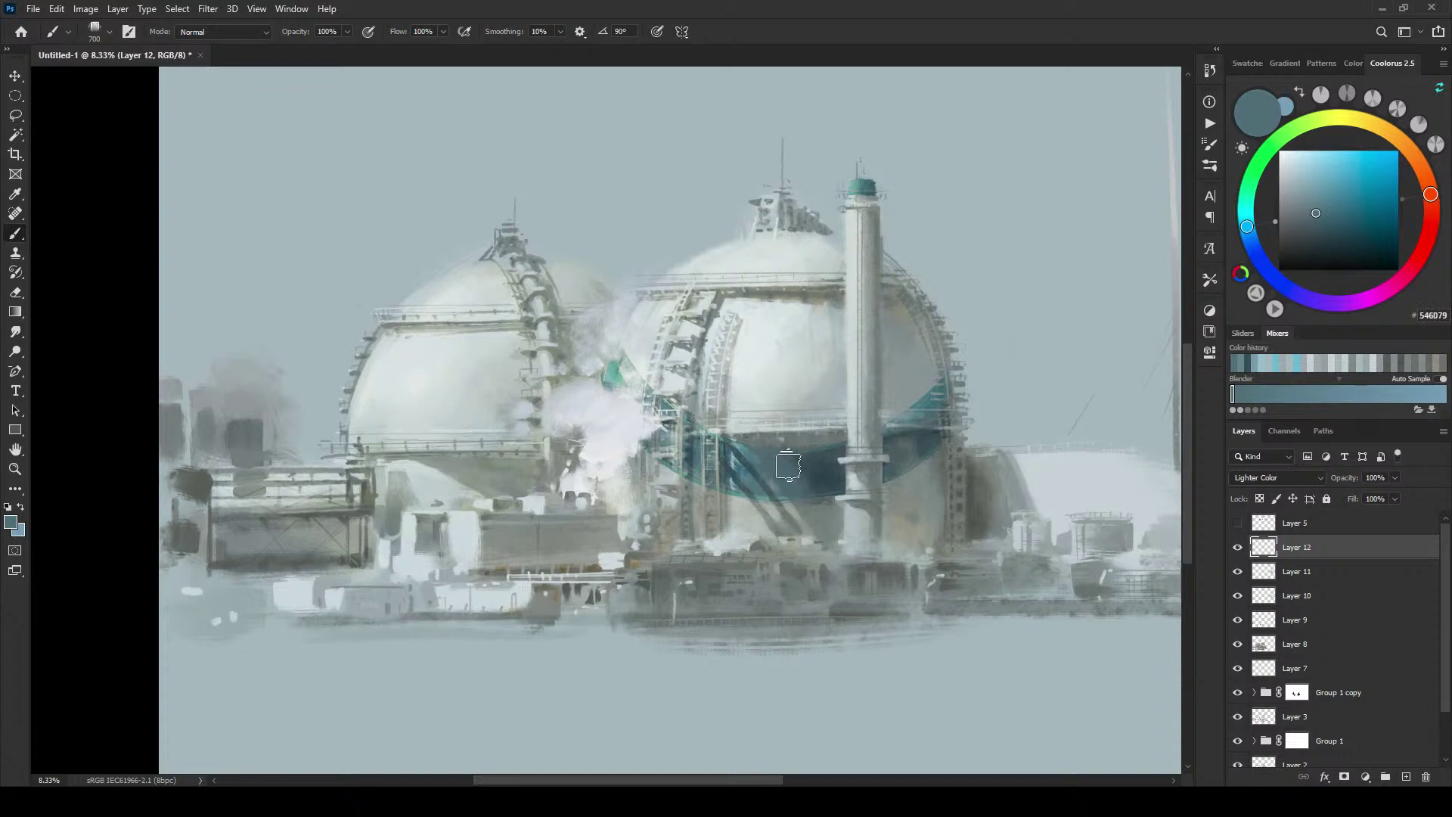
pyautogui.press(']')
pyautogui.press(']')
pyautogui.press(']')
pyautogui.press(']')
pyautogui.press(']')
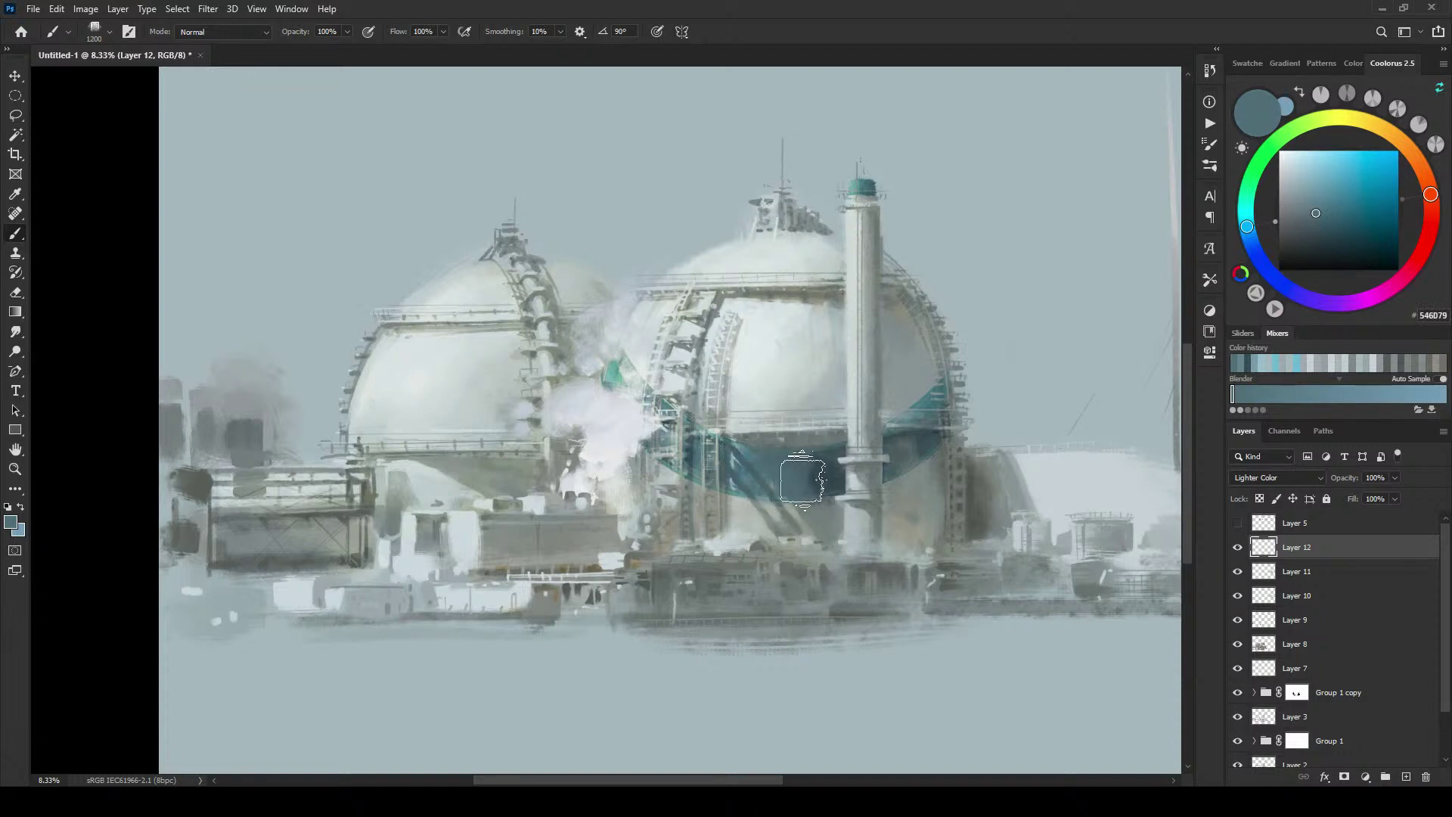
pyautogui.click(1320, 225)
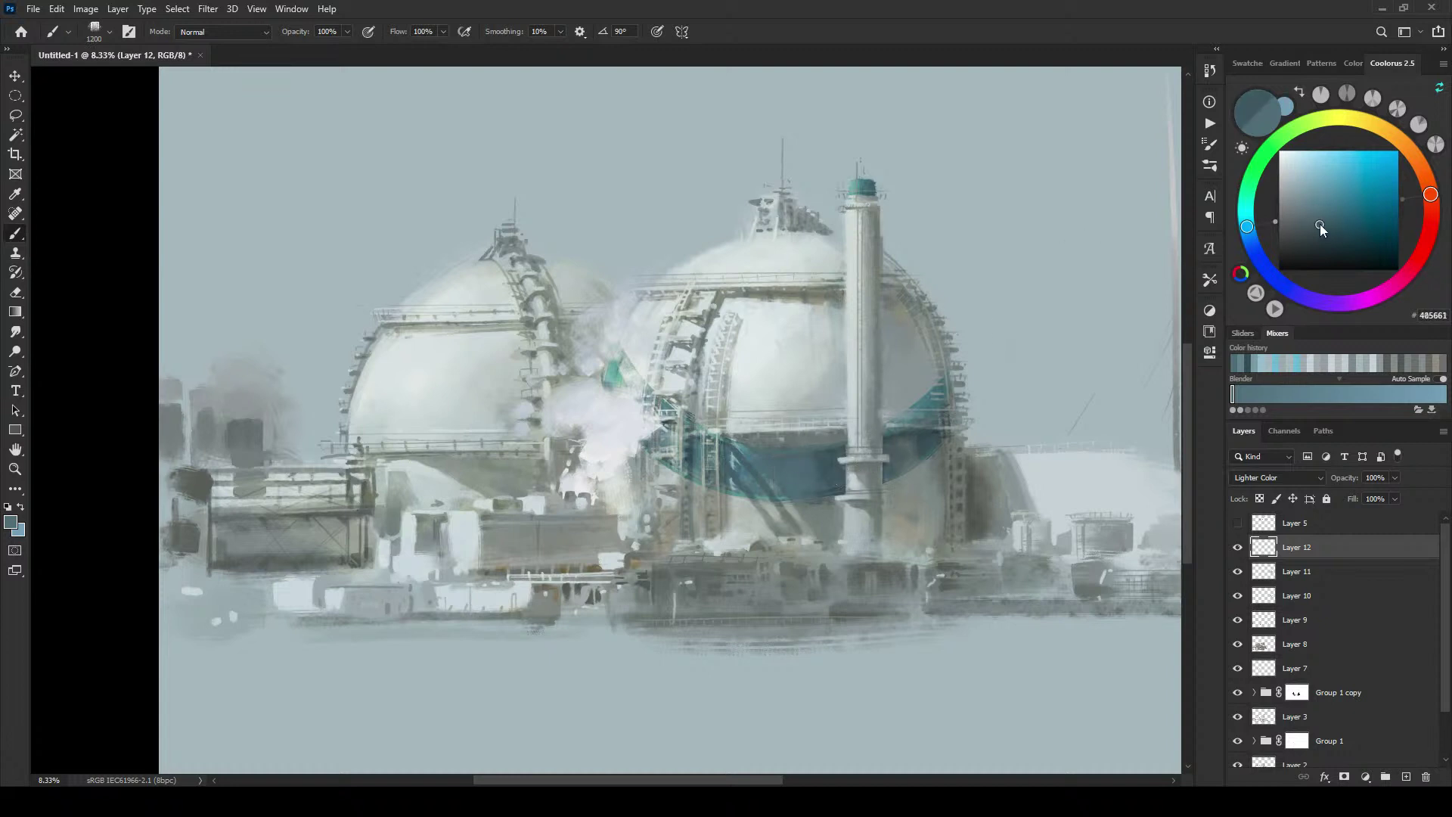
pyautogui.moveTo(1315, 224); pyautogui.dragTo(1308, 222)
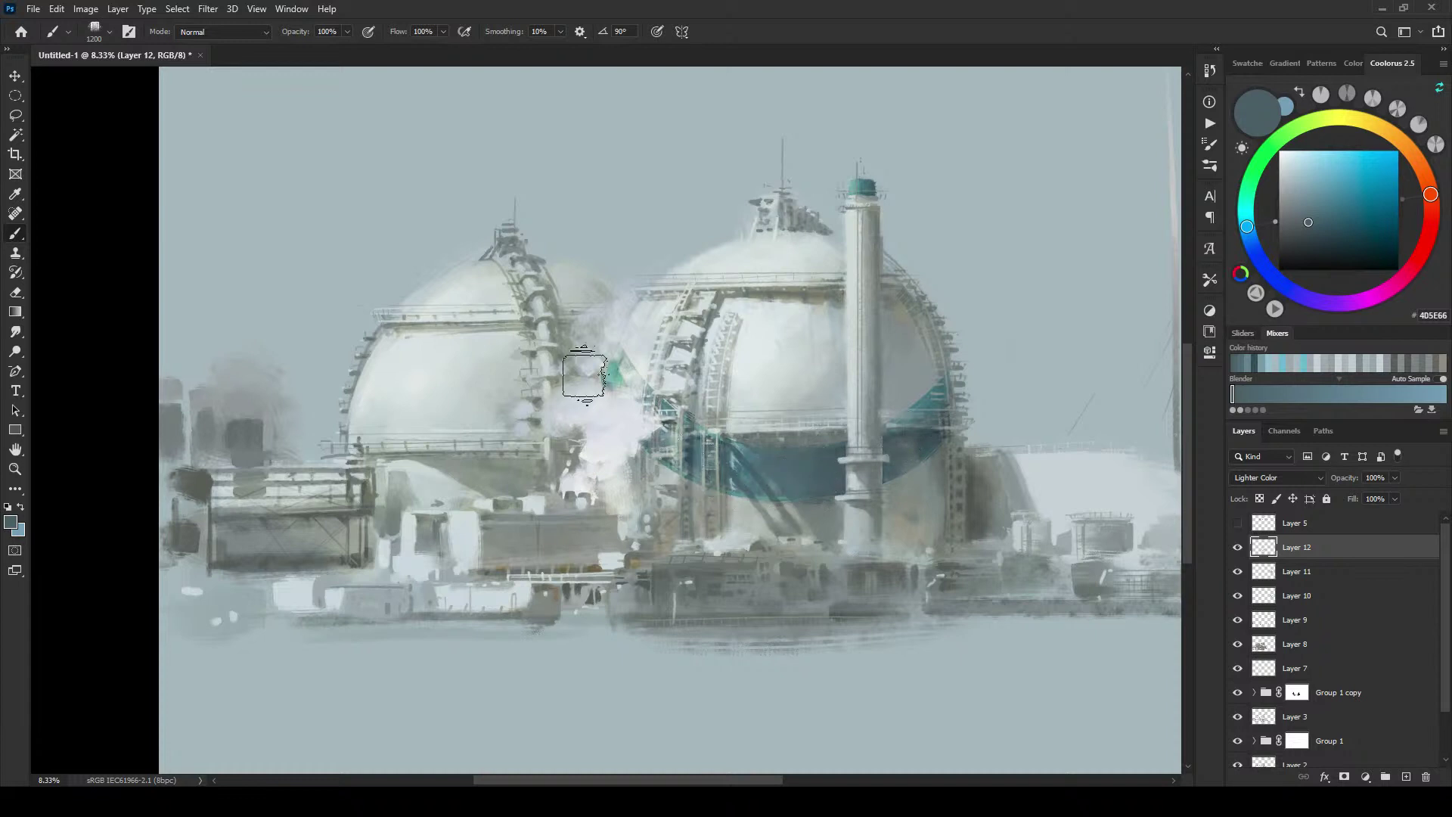
# Step: Sample blue from the band, lighten it, and paint over the small green patch between the tanks with a smaller brush
pyautogui.press('[')
pyautogui.press('[')
pyautogui.press('[')
pyautogui.press('[')
pyautogui.press('[')
pyautogui.press('[')
pyautogui.press('[')
pyautogui.keyDown('alt'); pyautogui.click(740, 451); pyautogui.keyUp('alt')
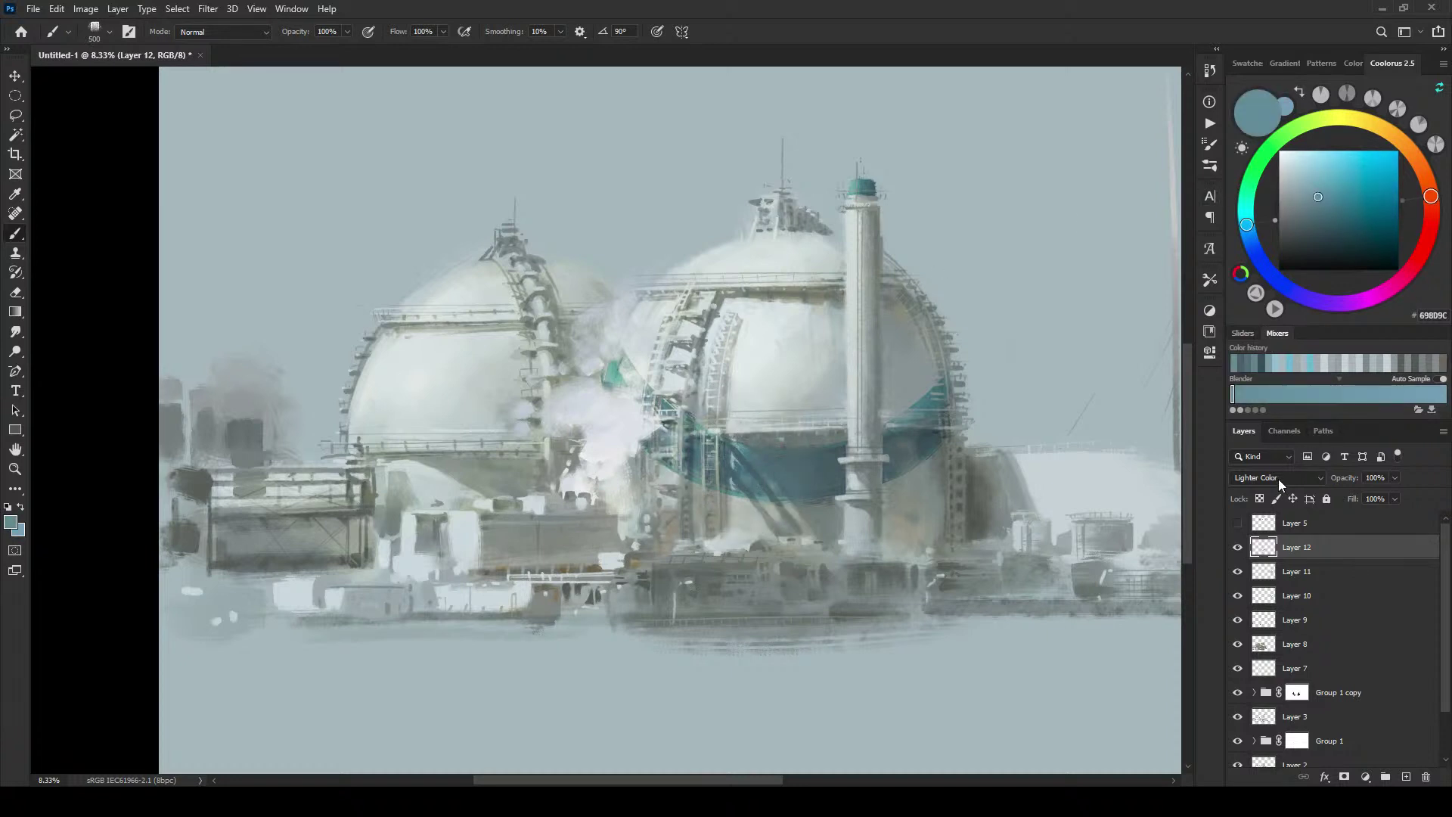
pyautogui.press('[')
pyautogui.press('[')
pyautogui.press('[')
pyautogui.press('[')
pyautogui.click(1310, 181)
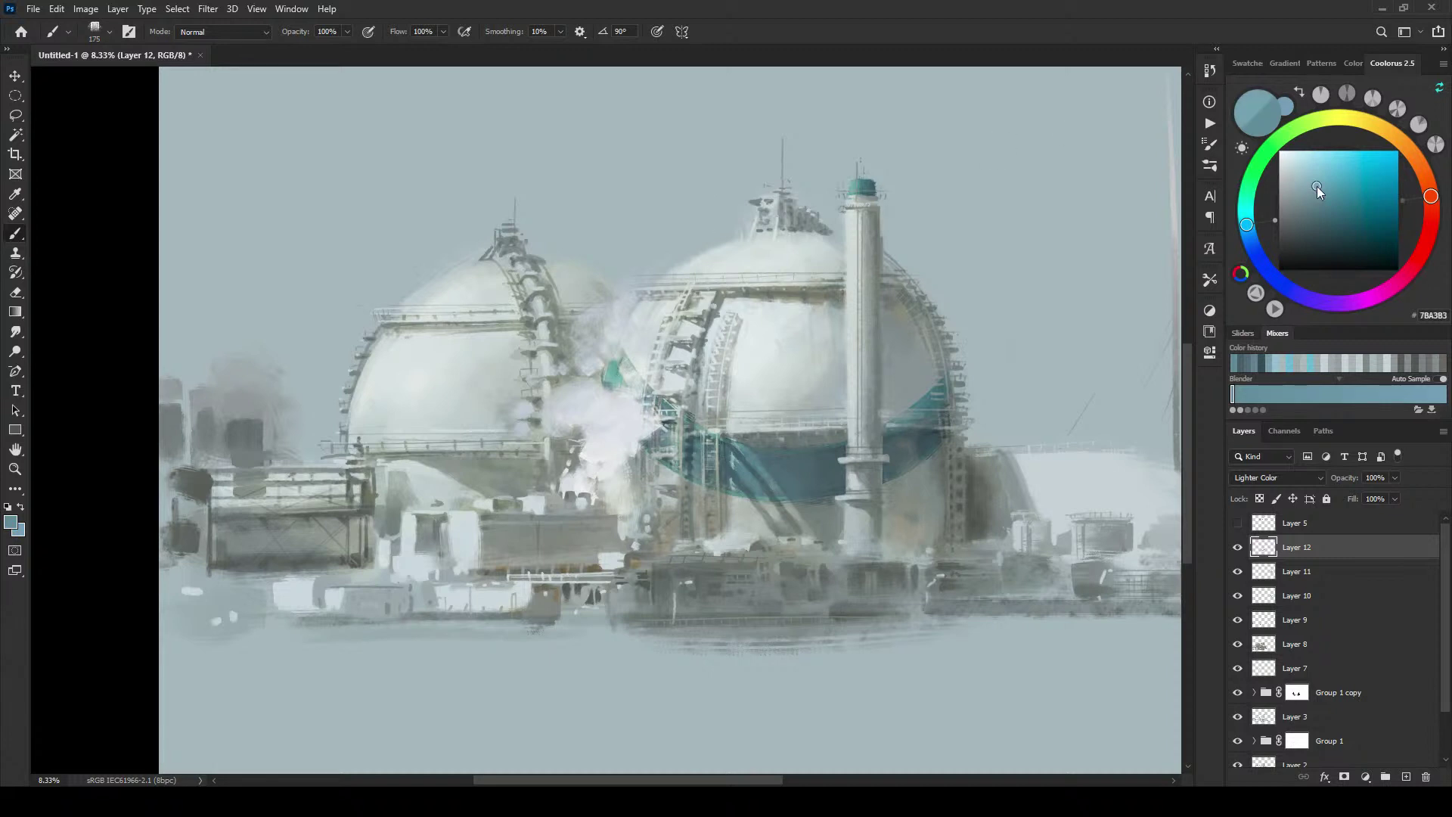
pyautogui.press(']')
pyautogui.press(']')
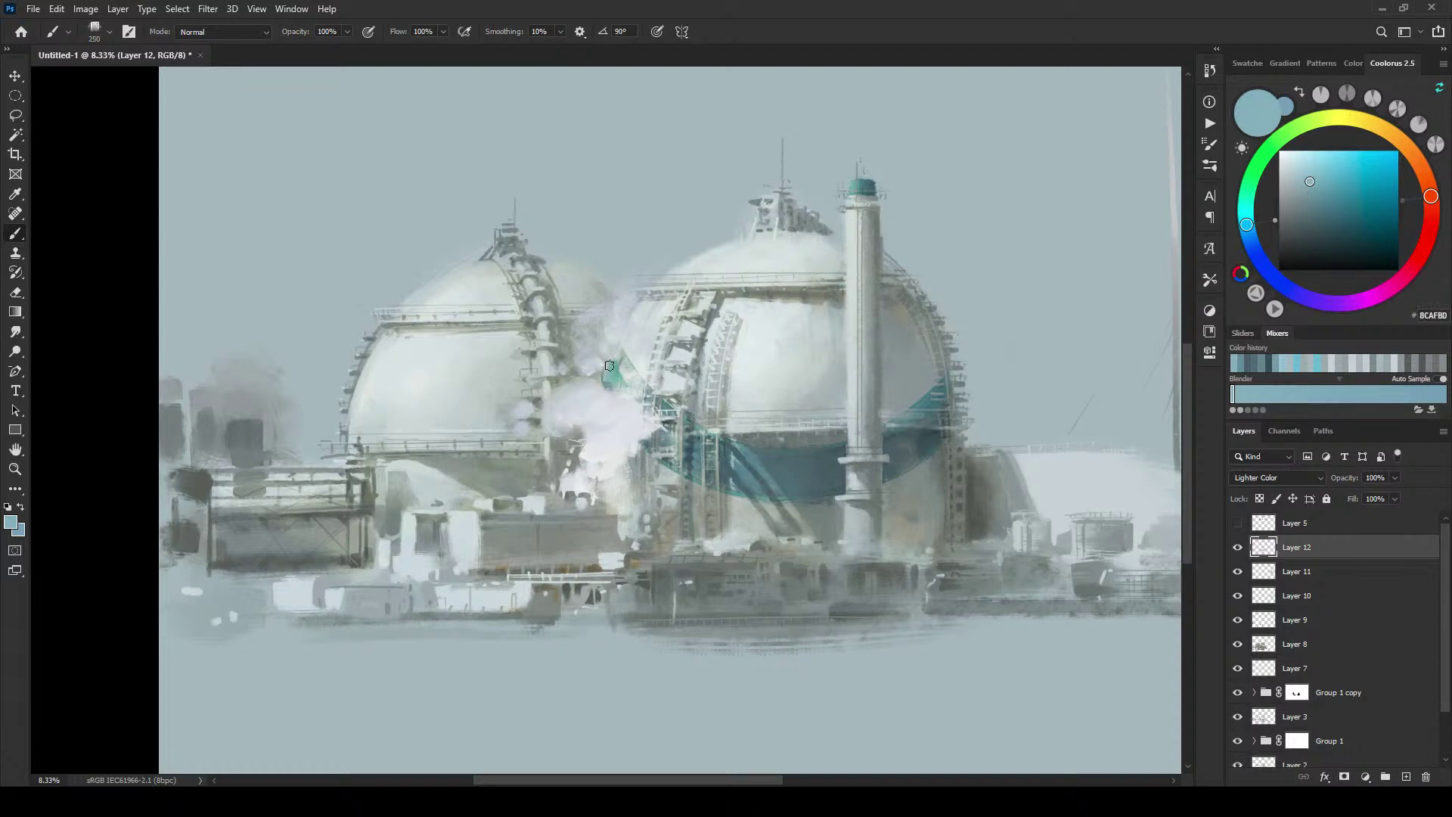
pyautogui.moveTo(618, 379); pyautogui.dragTo(613, 365)
# Step: Sample dark blue from the band and teal from the chimney cap to tint those areas with the brush at 600
pyautogui.press(']')
pyautogui.press(']')
pyautogui.press(']')
pyautogui.press(']')
pyautogui.keyDown('alt'); pyautogui.click(822, 450); pyautogui.keyUp('alt')
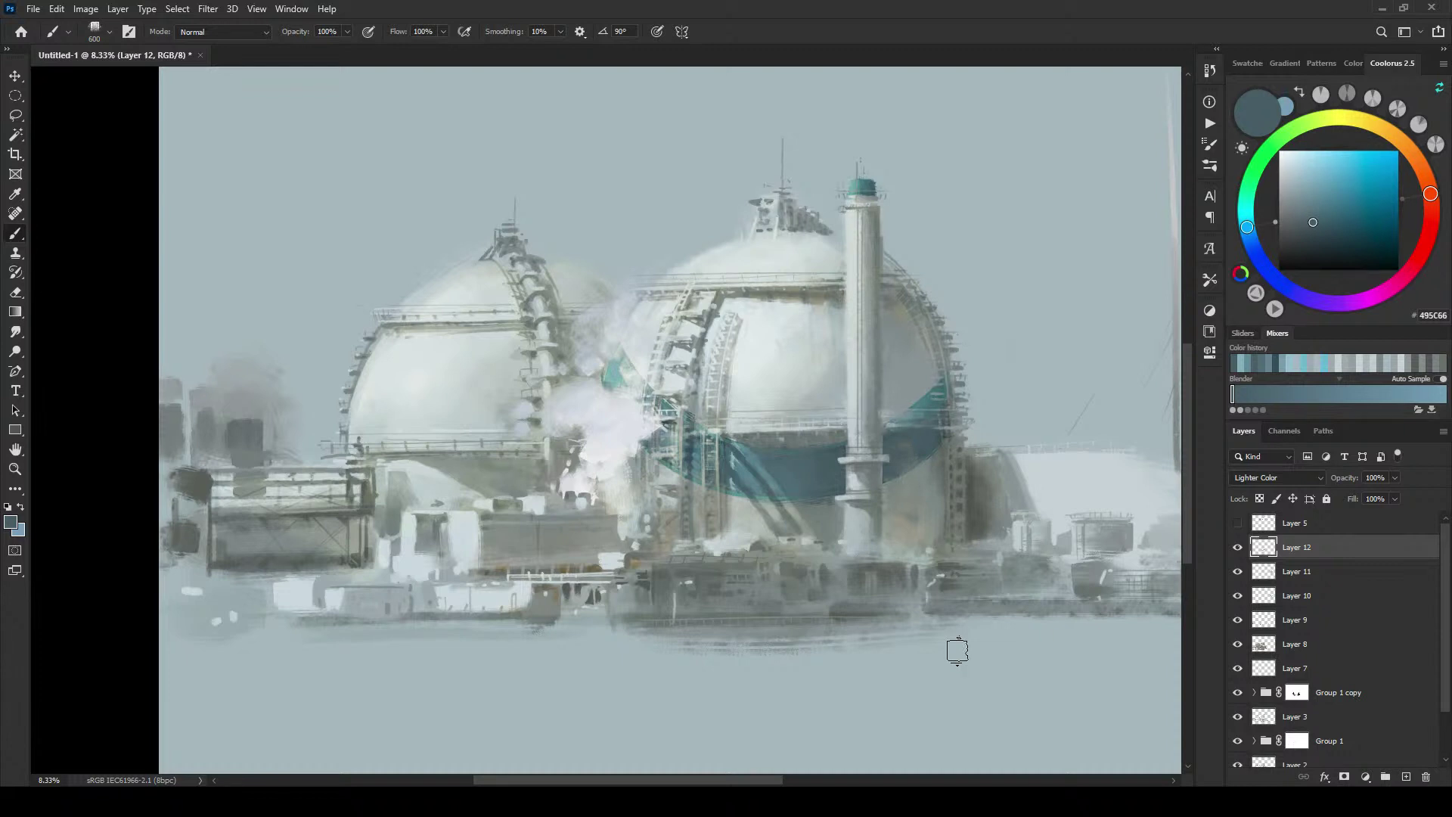
pyautogui.keyDown('alt'); pyautogui.click(866, 184); pyautogui.keyUp('alt')
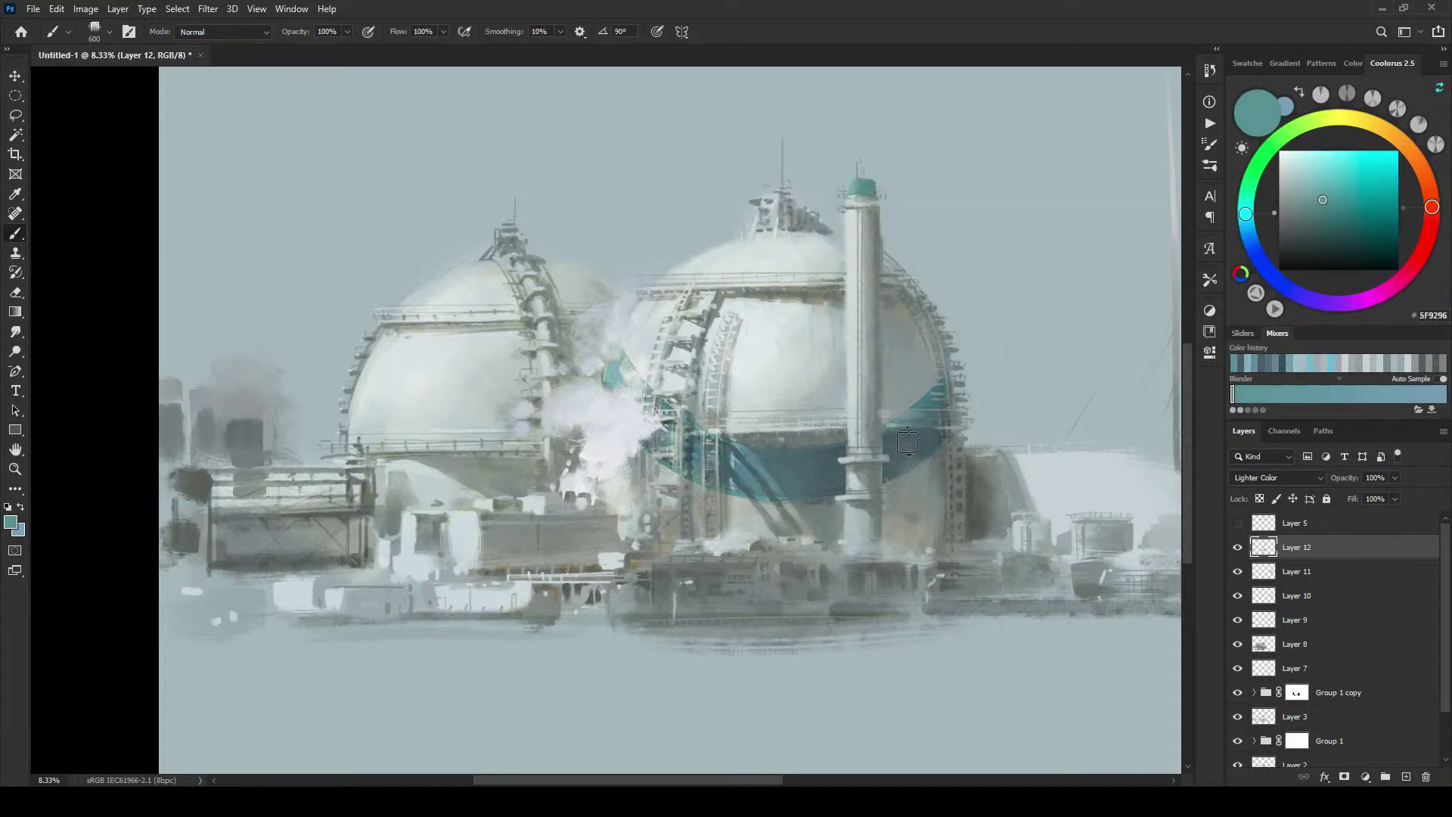
pyautogui.keyDown('alt'); pyautogui.click(814, 466); pyautogui.keyUp('alt')
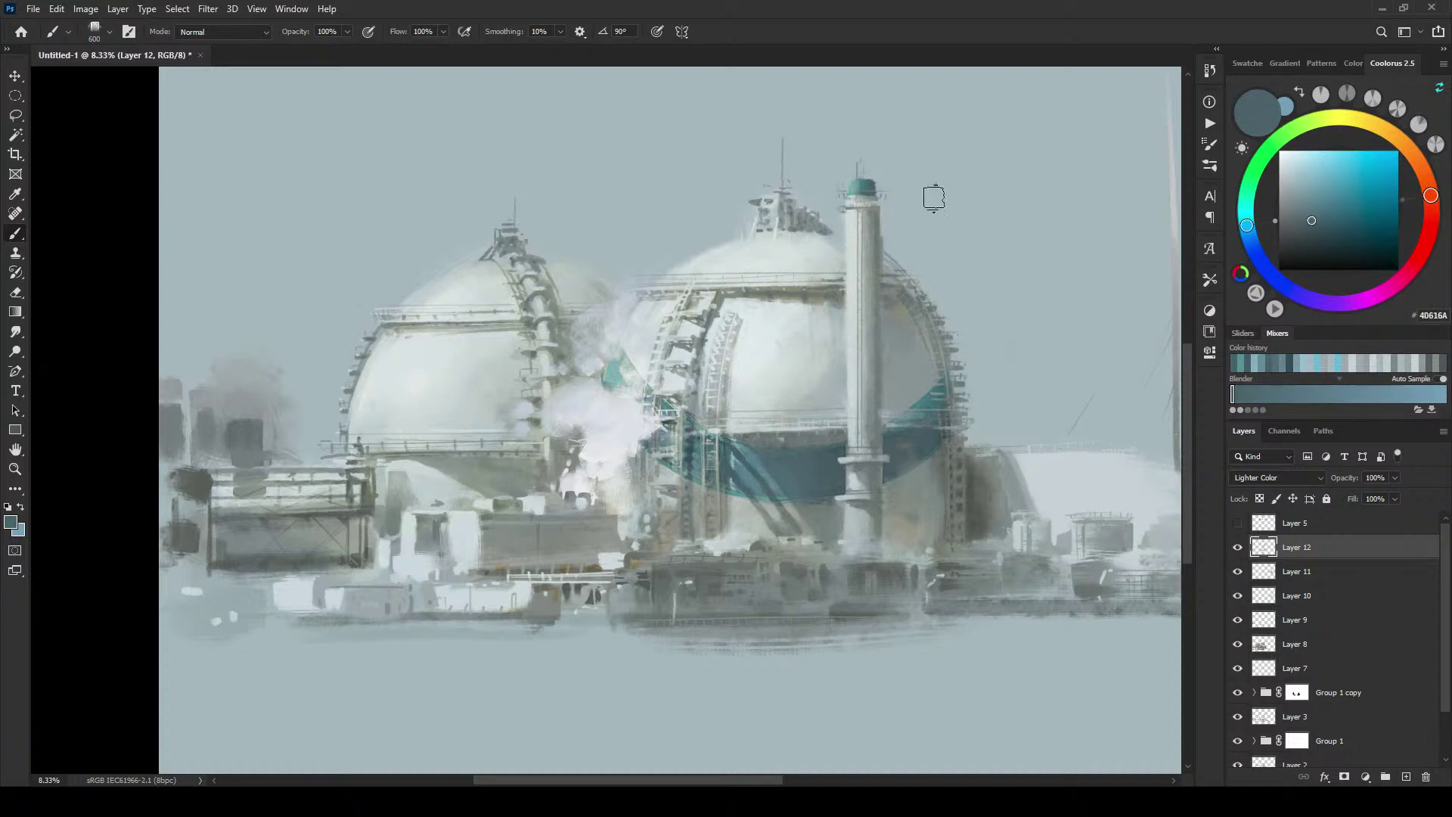
pyautogui.keyDown('alt'); pyautogui.click(780, 461); pyautogui.keyUp('alt')
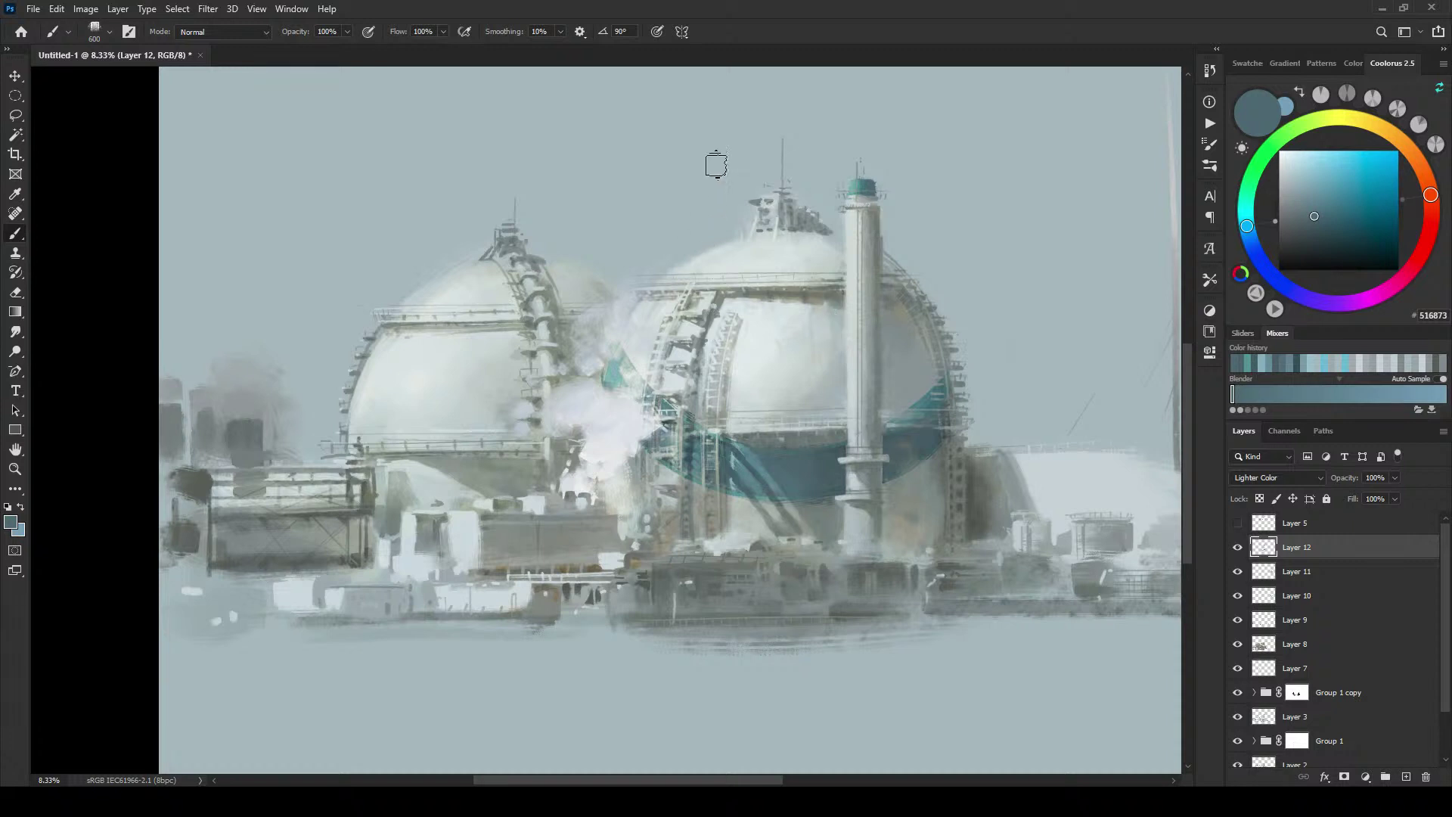
# Step: Add a new layer above Layer 12 and touch up the lower chimney with sampled dark gray, using the brush at 100
pyautogui.press('[')
pyautogui.press('[')
pyautogui.press('[')
pyautogui.press('[')
pyautogui.press('[')
pyautogui.press('[')
pyautogui.press('[')
pyautogui.press('[')
pyautogui.click(1405, 776)
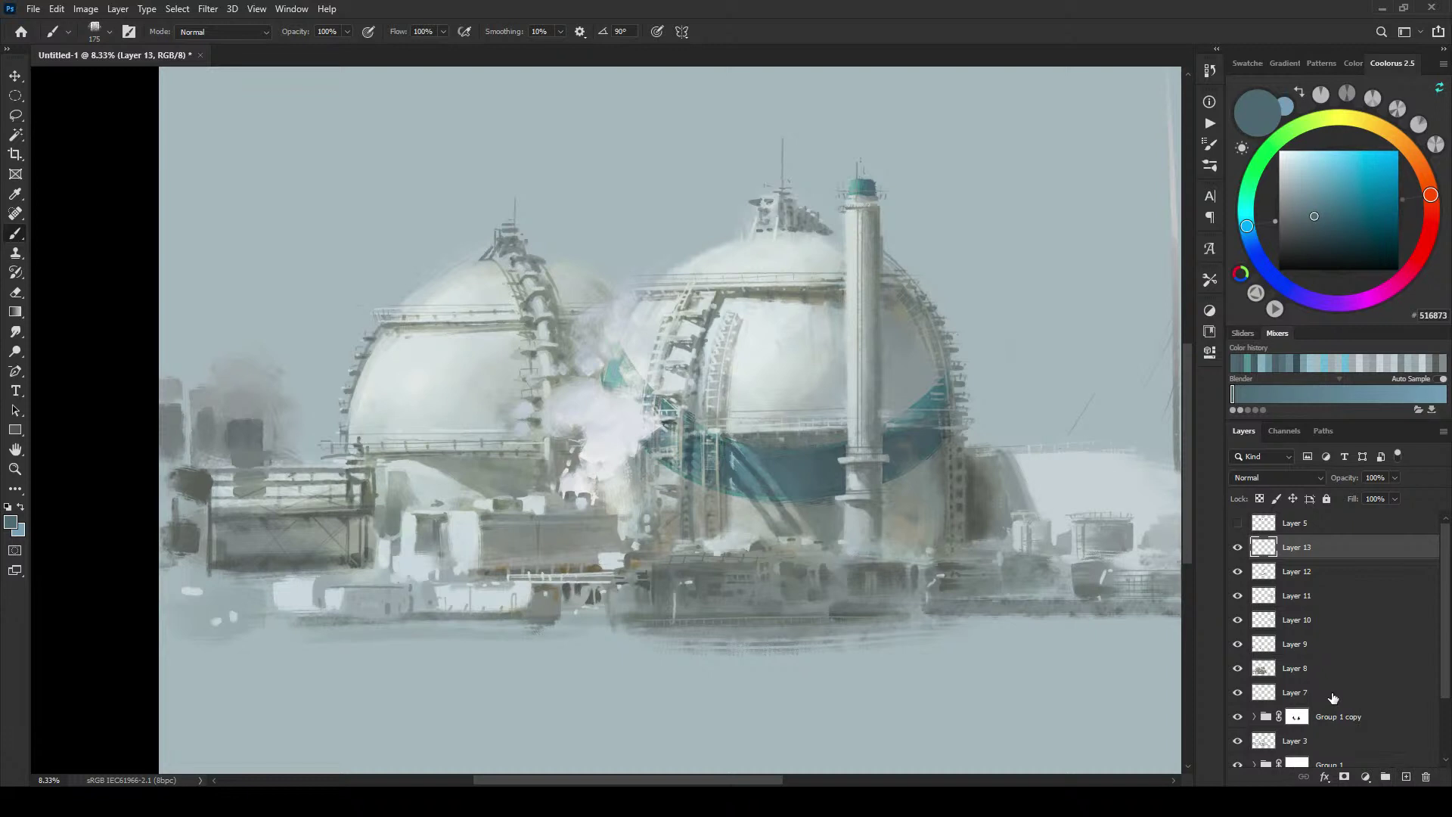
pyautogui.keyDown('alt'); pyautogui.click(859, 486); pyautogui.keyUp('alt')
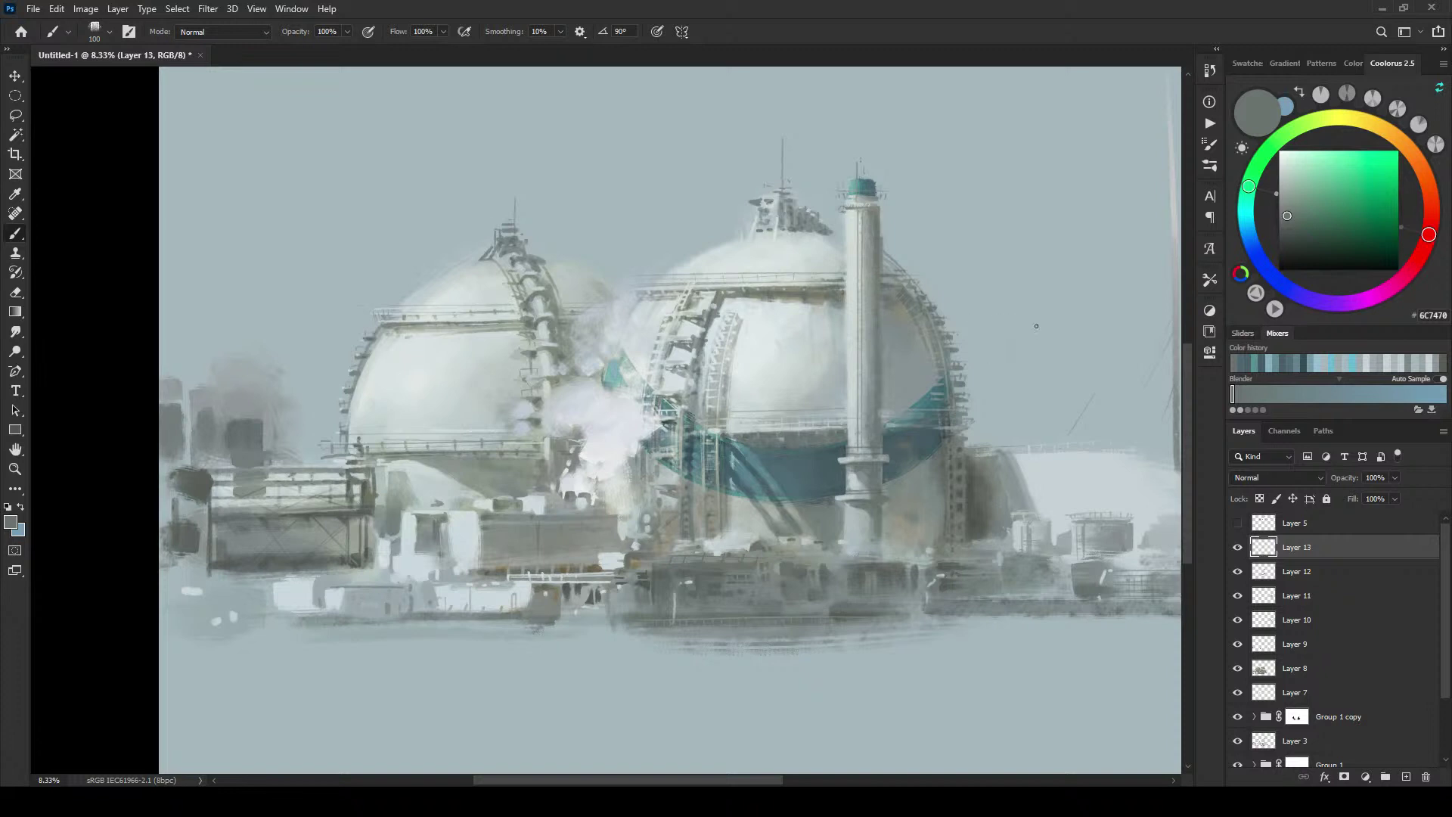
pyautogui.scroll(-6, 1014, 337)
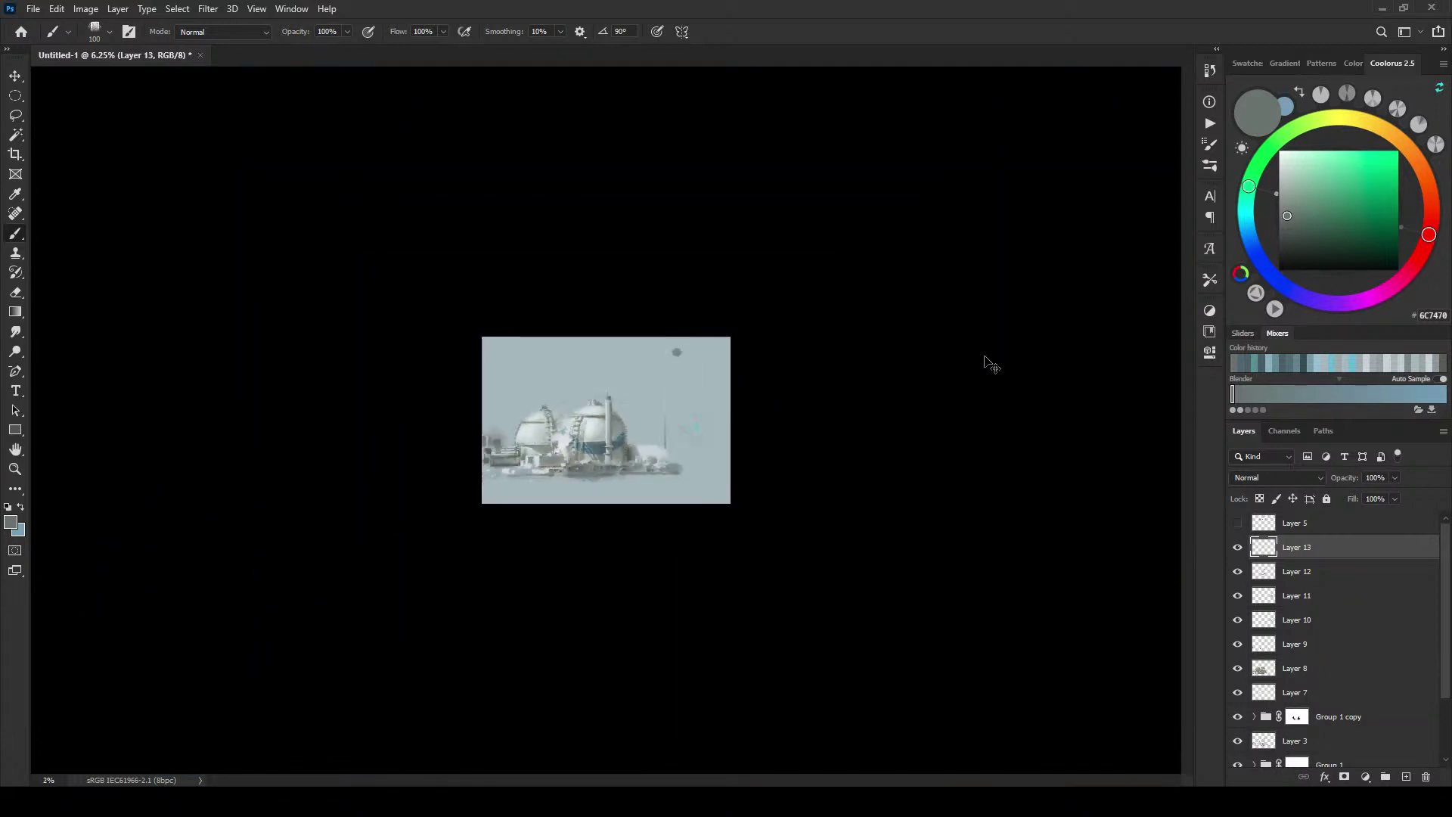
pyautogui.scroll(4, 987, 363)
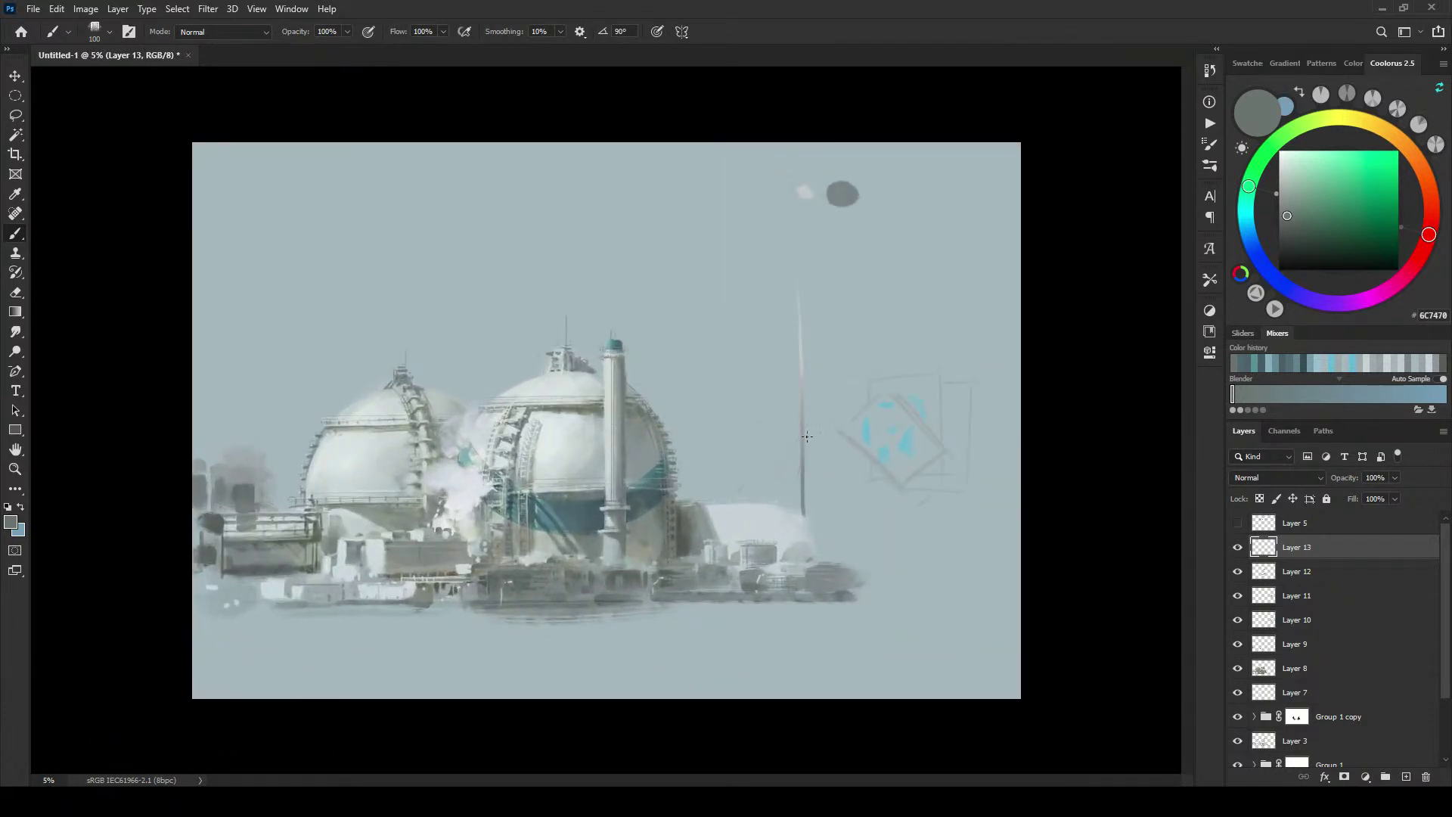
# Step: Sample pale and mid grays from the large dome and refine the shading beside the chimney with the brush between 200 and 500
pyautogui.keyDown('alt'); pyautogui.click(583, 402); pyautogui.keyUp('alt')
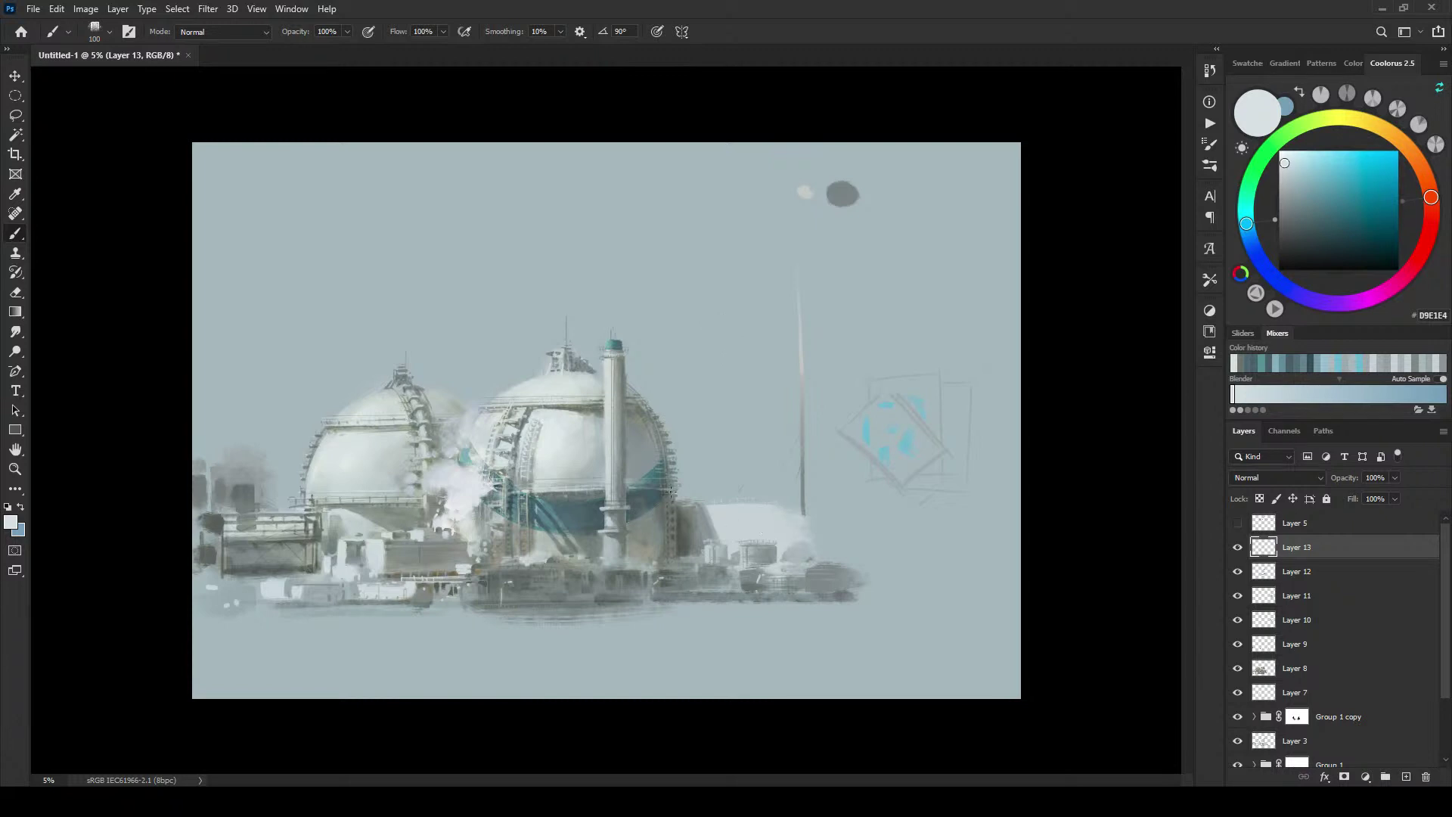
pyautogui.keyDown('alt'); pyautogui.click(641, 425); pyautogui.keyUp('alt')
pyautogui.press(']')
pyautogui.press(']')
pyautogui.press(']')
pyautogui.press(']')
pyautogui.press(']')
pyautogui.press(']')
pyautogui.press(']')
pyautogui.press(']')
pyautogui.press(']')
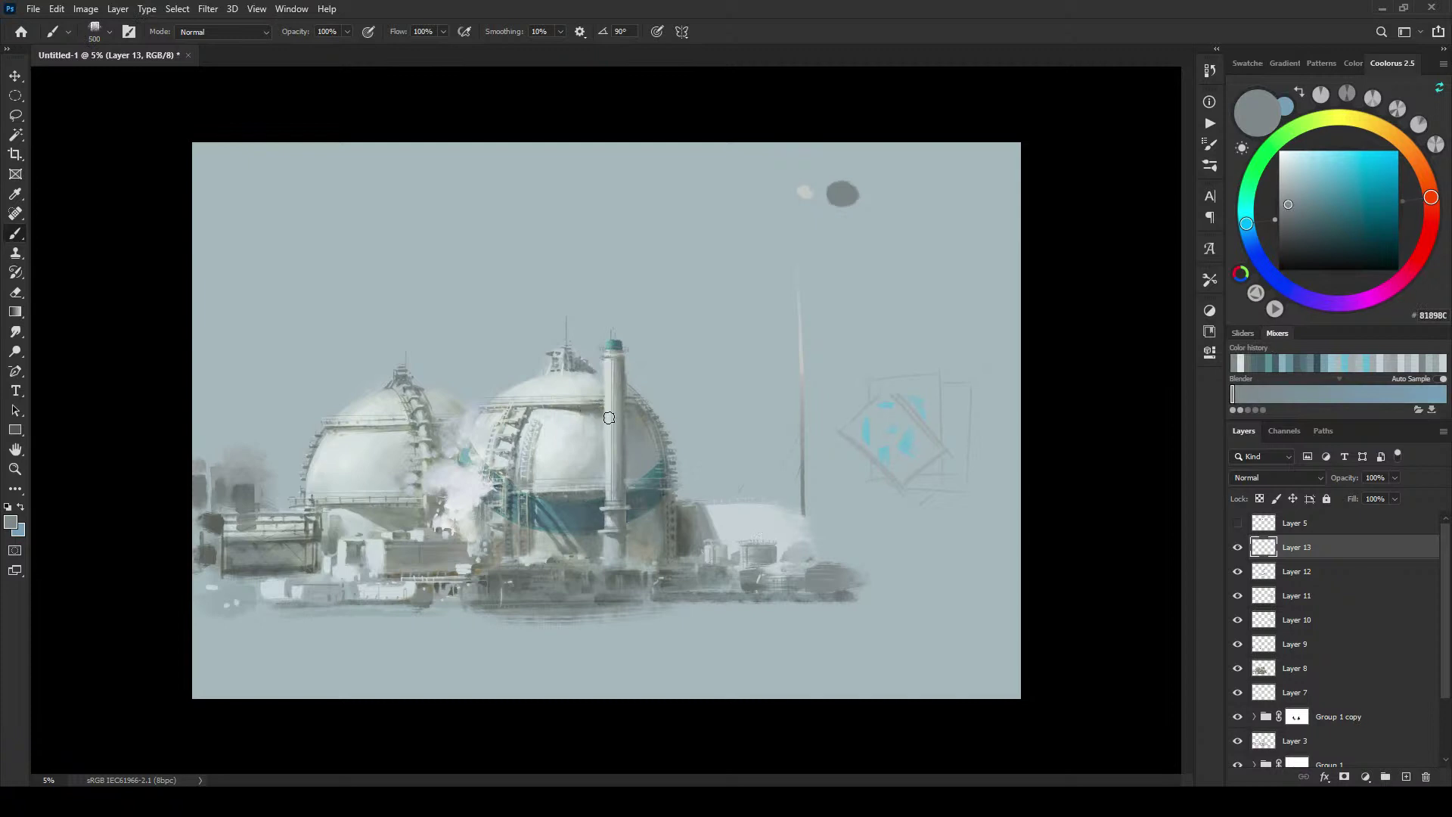
pyautogui.keyDown('alt'); pyautogui.click(581, 413); pyautogui.keyUp('alt')
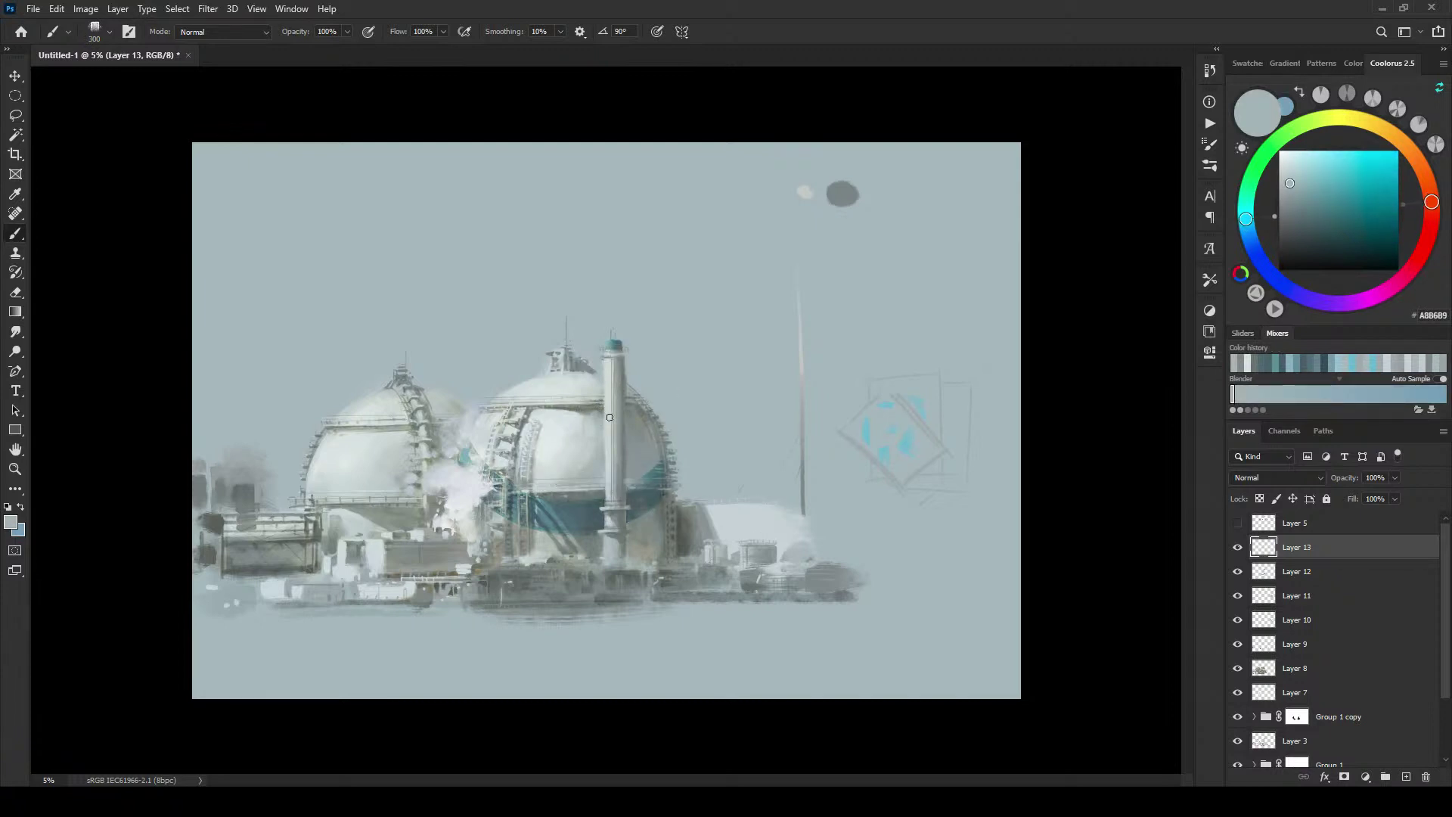
pyautogui.keyDown('alt'); pyautogui.click(598, 417); pyautogui.keyUp('alt')
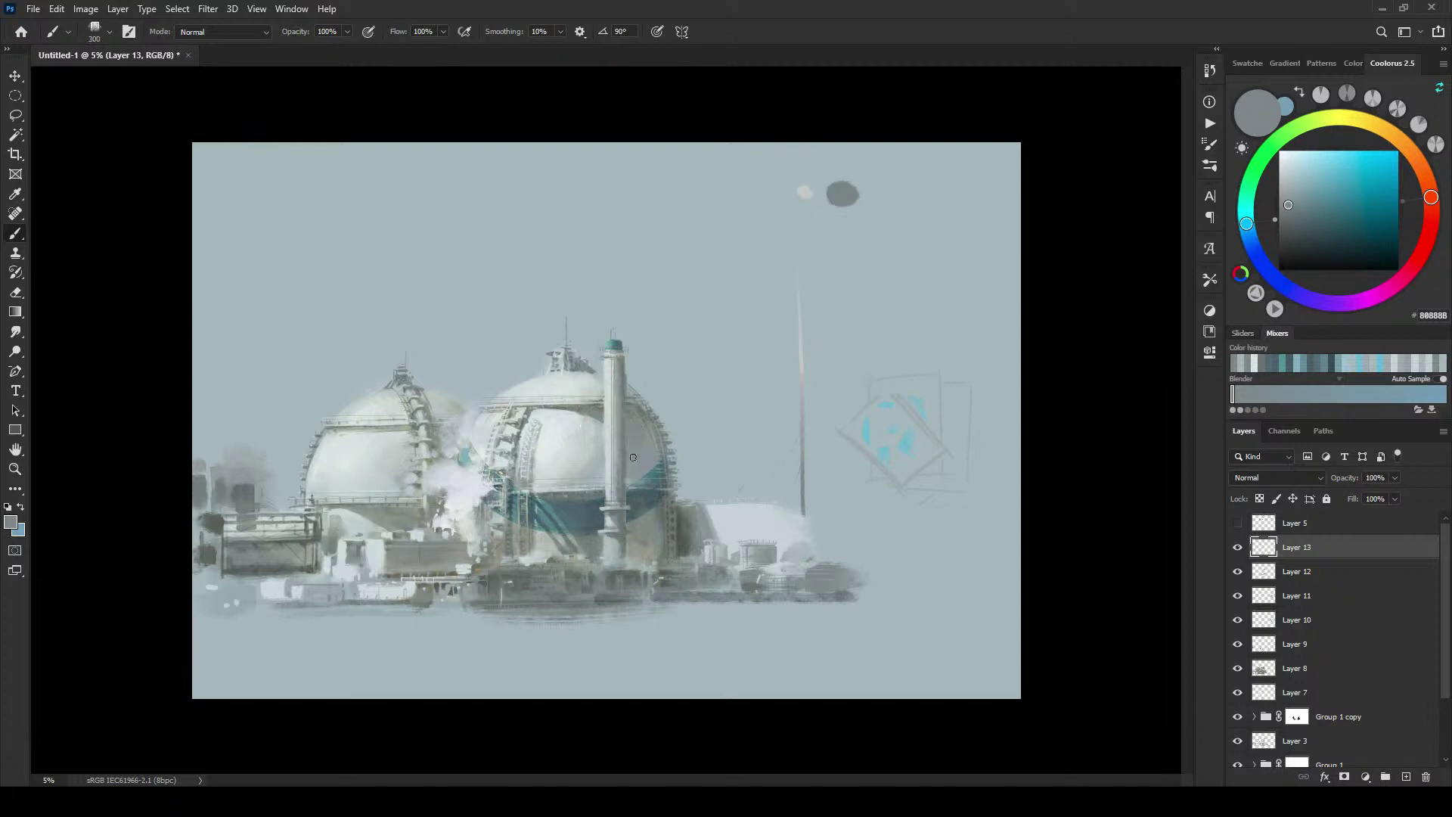
# Step: Enlarge the brush to 1300 and sample a lighter blue-gray beside the chimney for broad shading on the large dome
pyautogui.press(']')
pyautogui.press(']')
pyautogui.press(']')
pyautogui.press(']')
pyautogui.press(']')
pyautogui.press(']')
pyautogui.press(']')
pyautogui.press(']')
pyautogui.press(']')
pyautogui.keyDown('alt'); pyautogui.click(605, 452); pyautogui.keyUp('alt')
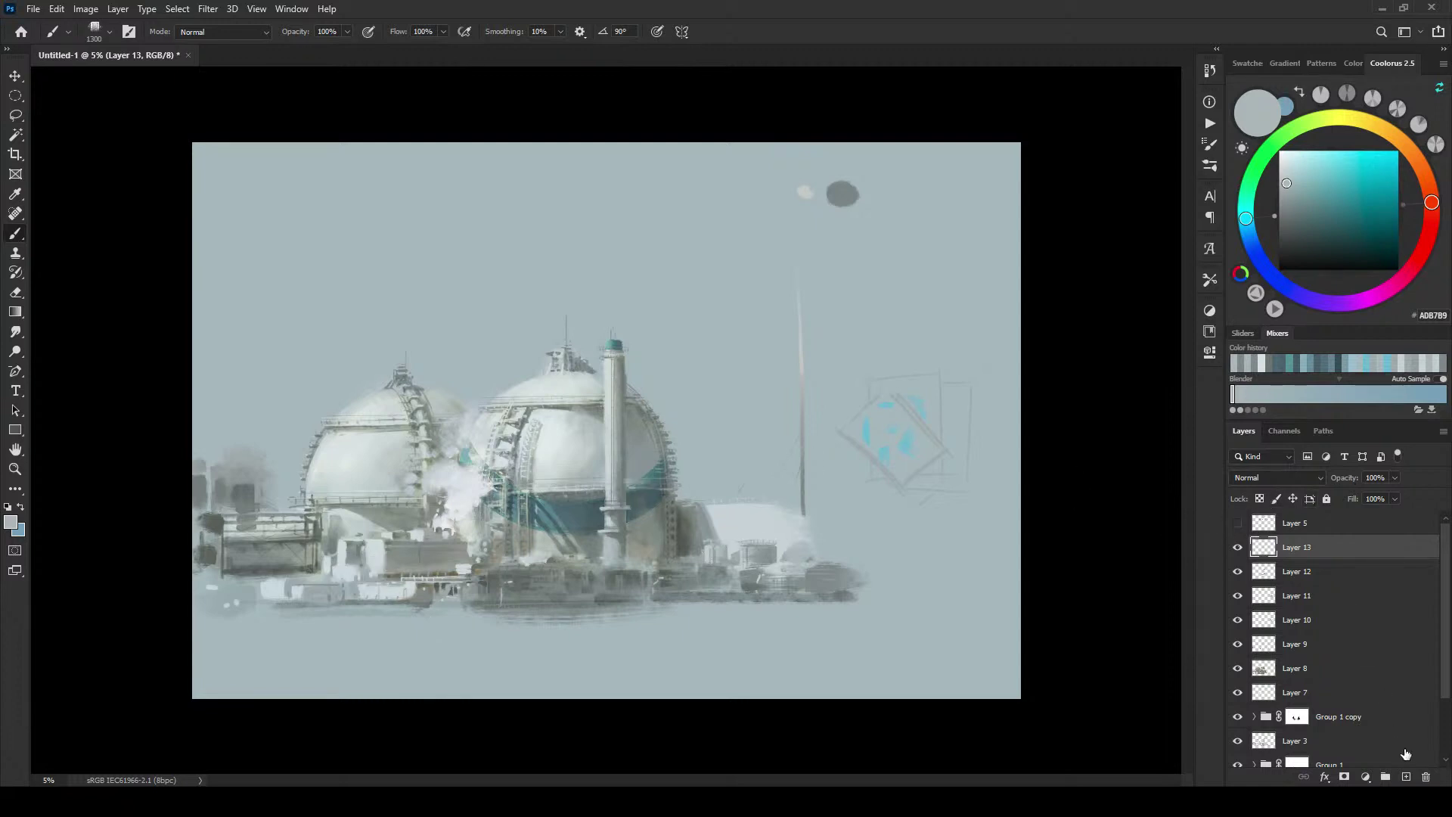
# Step: Add a new layer above Layer 13 and set its blend mode to Darker Color
pyautogui.click(1406, 777)
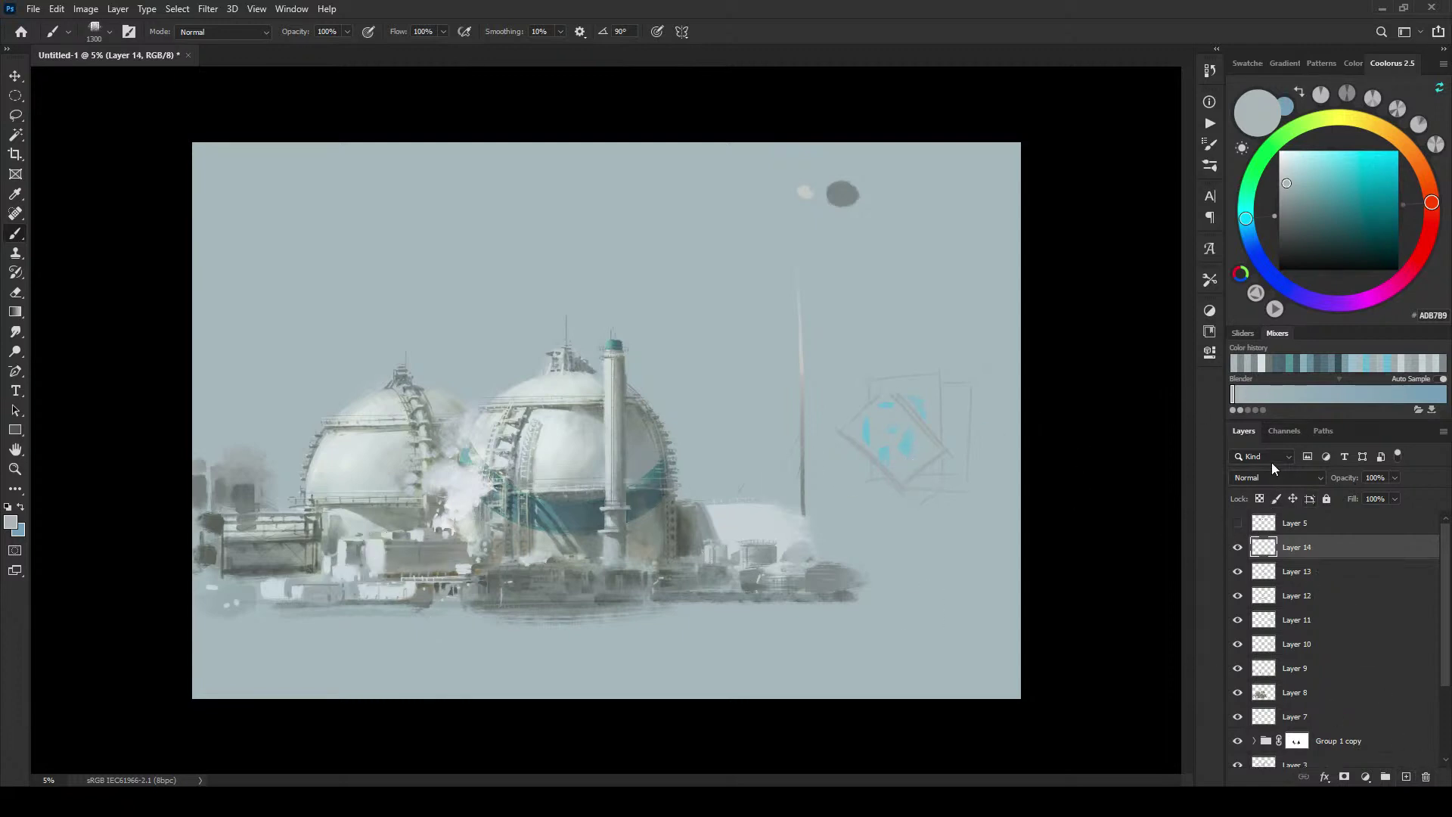
pyautogui.click(1275, 483)
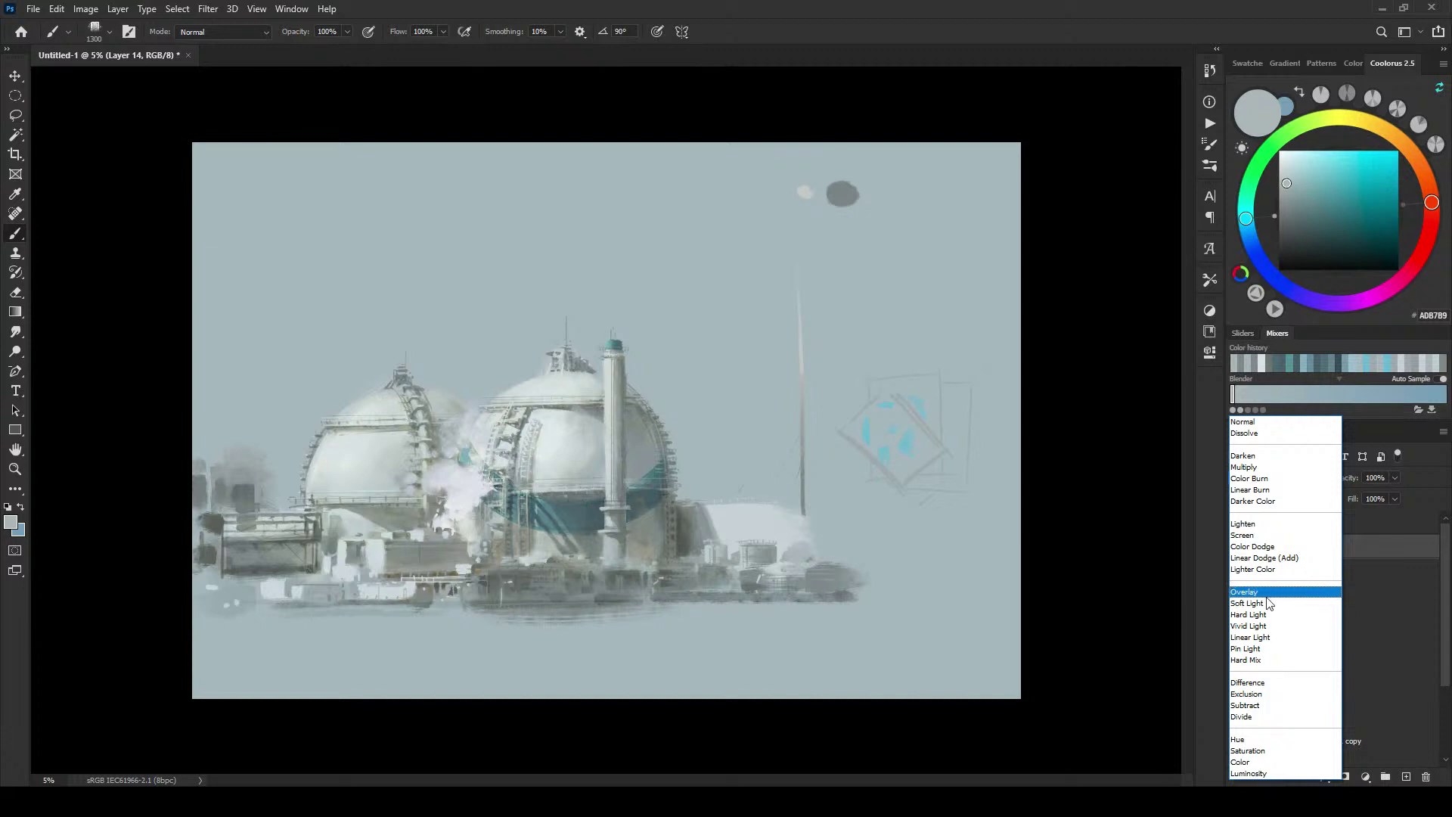
pyautogui.click(1283, 503)
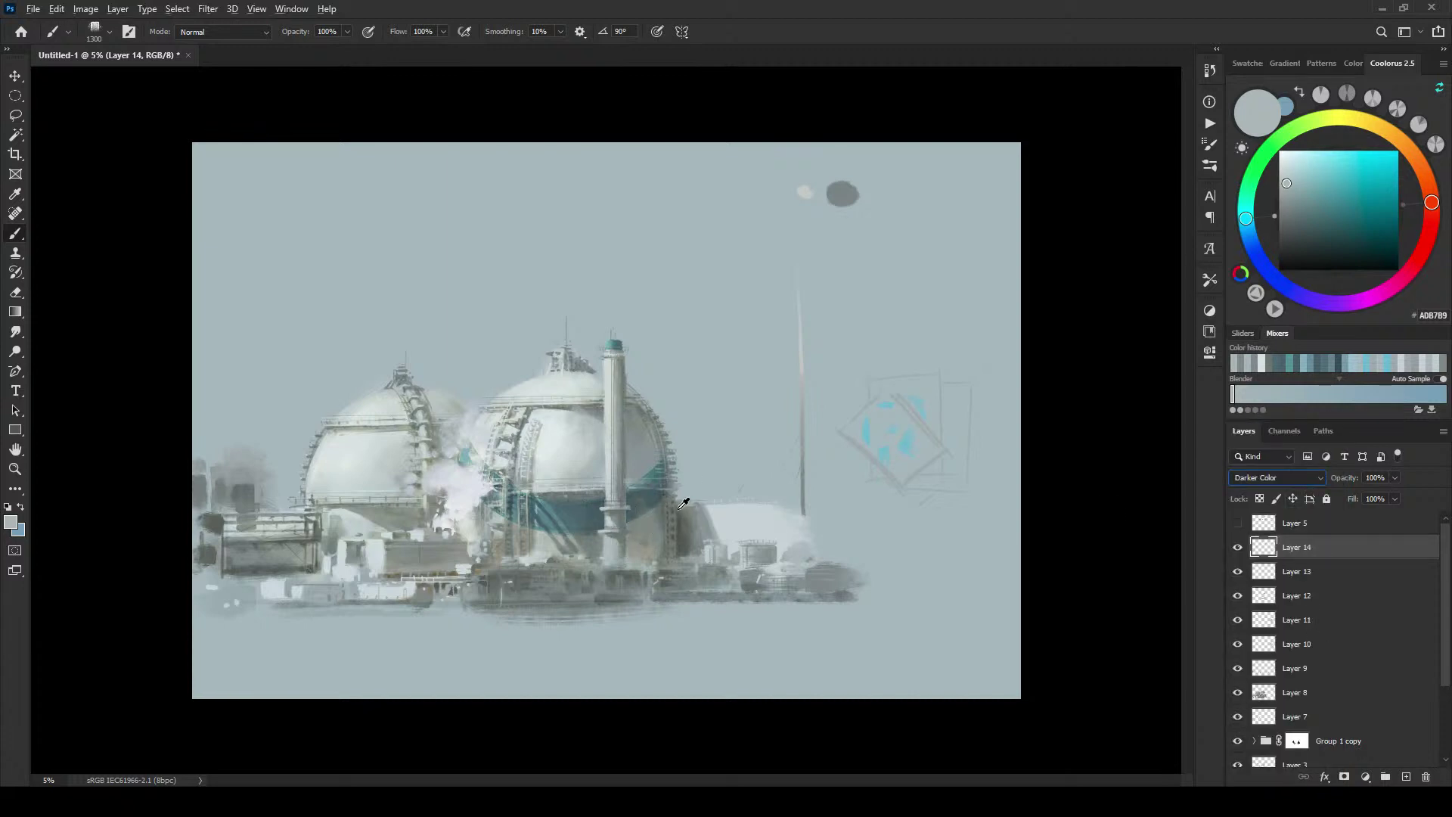
# Step: Sample gray from beside the large dome and darken the ground strip below the domes with the brush enlarged to 2500
pyautogui.keyDown('alt'); pyautogui.click(706, 513); pyautogui.keyUp('alt')
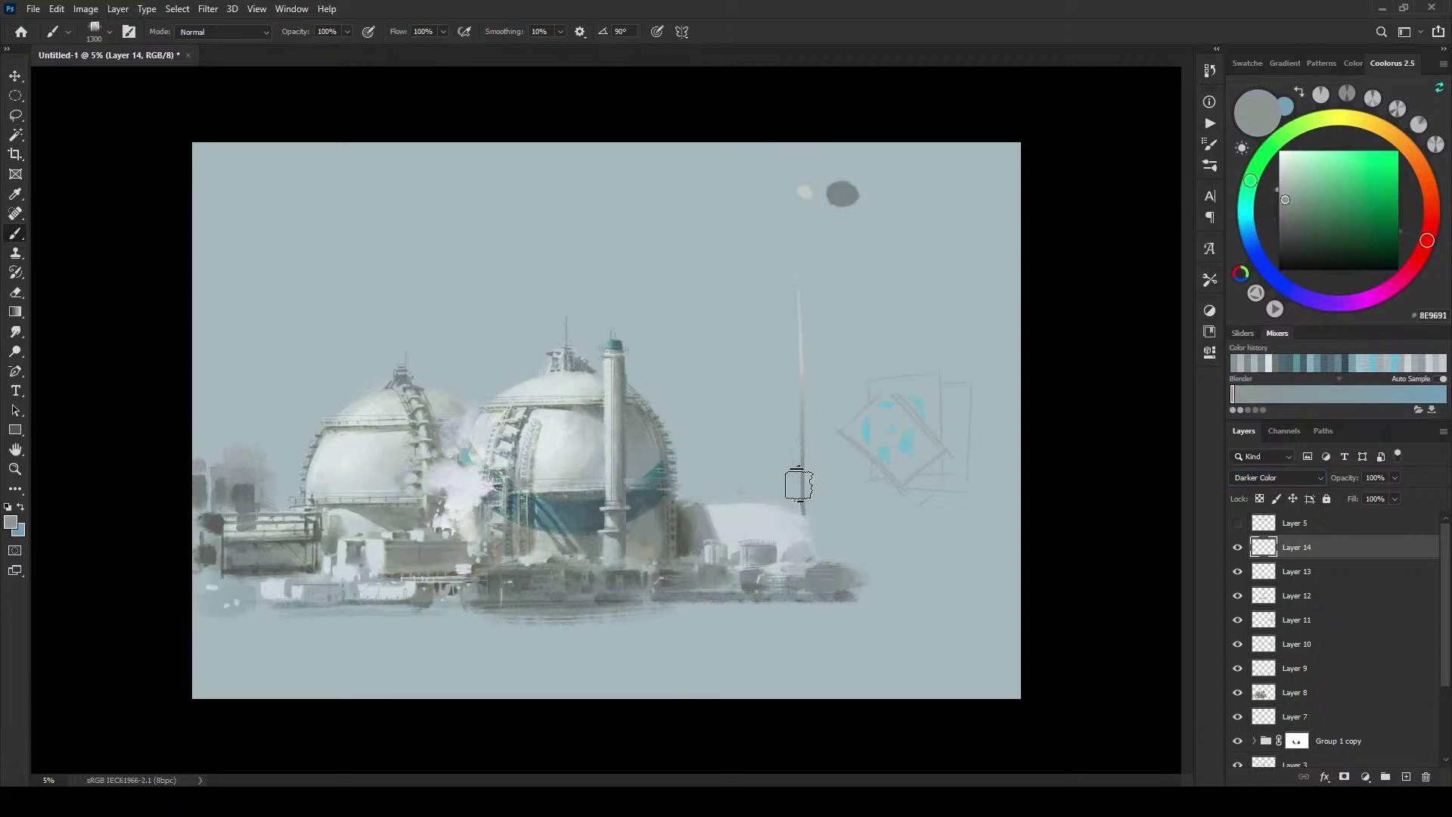
pyautogui.keyDown('alt'); pyautogui.click(711, 520); pyautogui.keyUp('alt')
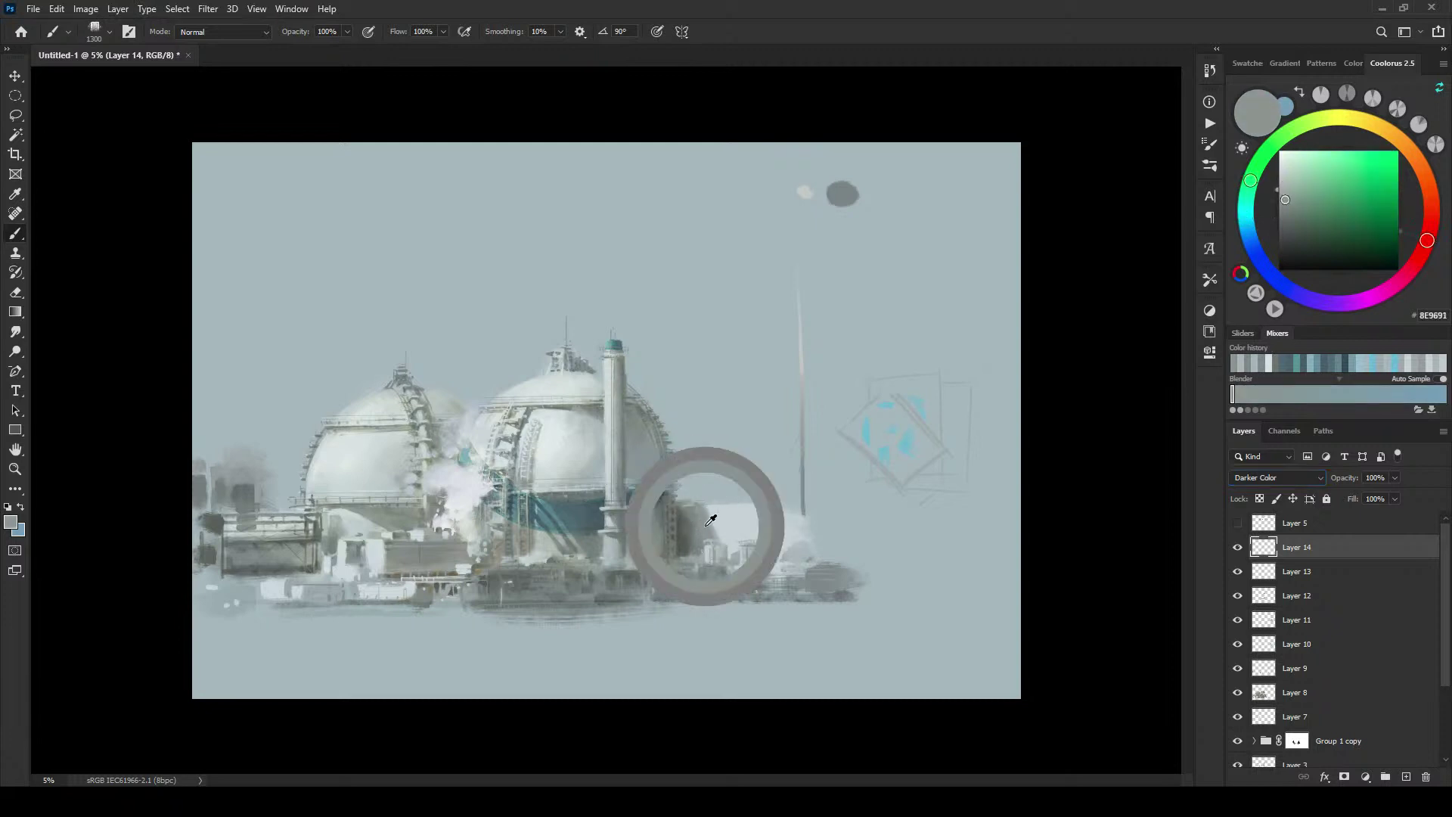
pyautogui.press(']')
pyautogui.press(']')
pyautogui.press(']')
pyautogui.press(']')
pyautogui.press(']')
pyautogui.press(']')
pyautogui.press(']')
pyautogui.press(']')
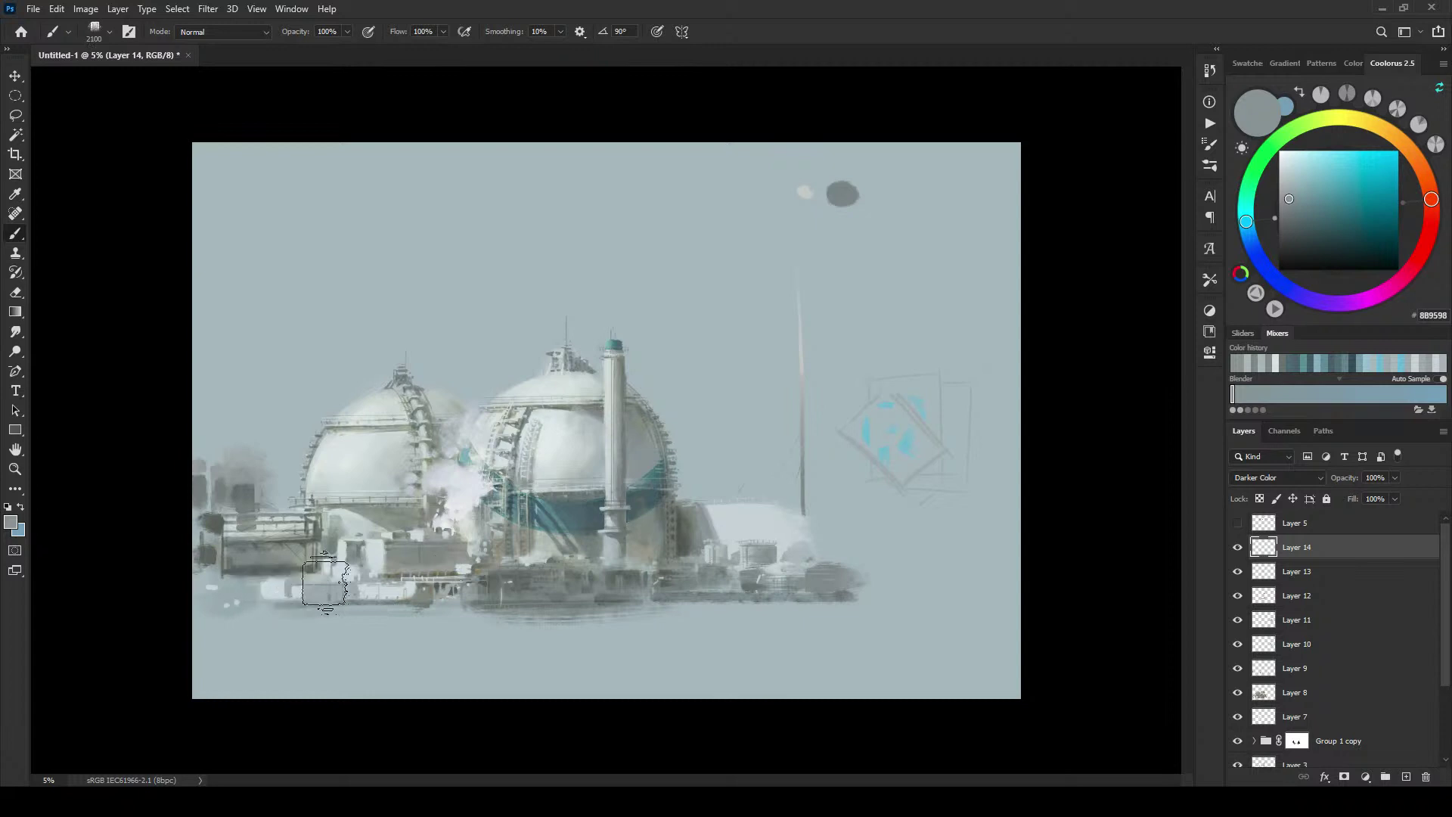
pyautogui.press('[')
pyautogui.press('[')
pyautogui.press('[')
pyautogui.press('[')
pyautogui.press('[')
pyautogui.press('[')
pyautogui.press('[')
pyautogui.press('[')
pyautogui.press('[')
pyautogui.press('[')
pyautogui.press('[')
pyautogui.press('[')
pyautogui.press(']')
pyautogui.press(']')
pyautogui.press(']')
pyautogui.press(']')
pyautogui.press(']')
pyautogui.press(']')
pyautogui.press(']')
pyautogui.press(']')
pyautogui.press(']')
pyautogui.press(']')
pyautogui.press(']')
pyautogui.press(']')
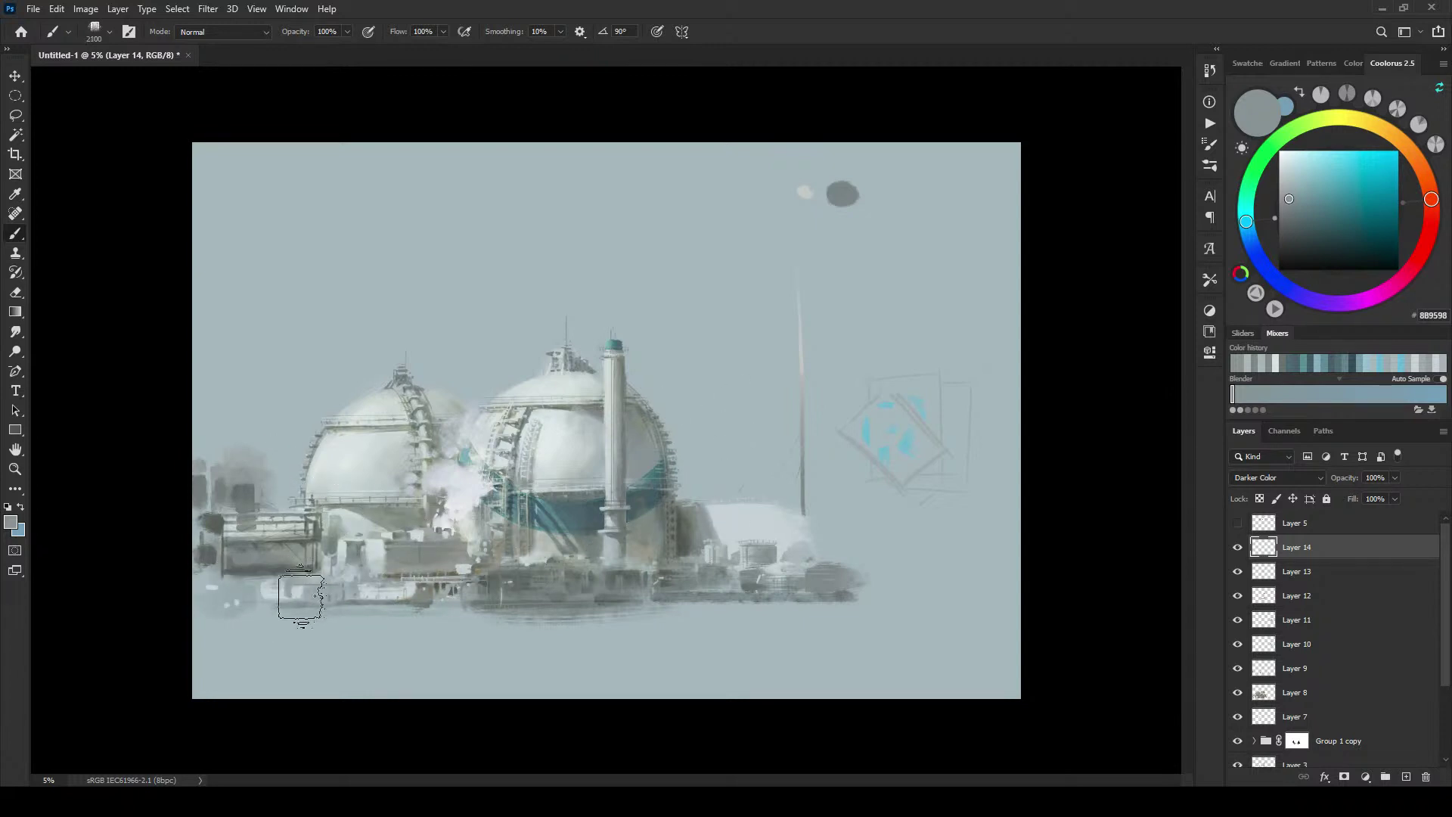
pyautogui.press(']')
pyautogui.press(']')
pyautogui.press(']')
pyautogui.press(']')
pyautogui.moveTo(282, 596); pyautogui.dragTo(776, 587)
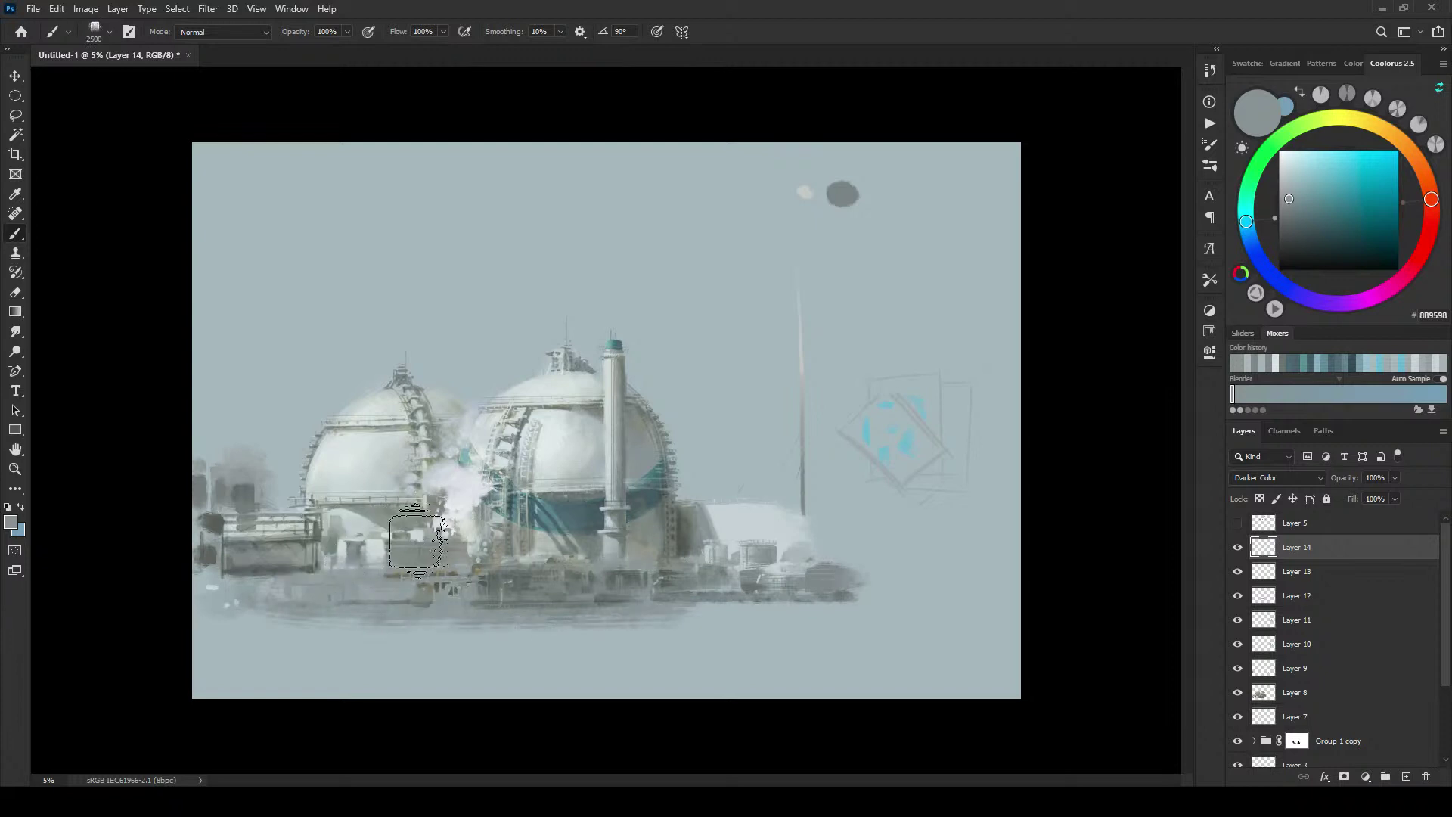
# Step: Darken the white buildings and smoke around the domes with the same gray, enlarging the brush to 3000
pyautogui.moveTo(351, 539)
pyautogui.mouseDown()
pyautogui.moveTo(648, 534)
pyautogui.moveTo(725, 558)
pyautogui.moveTo(793, 540)
pyautogui.moveTo(691, 534)
pyautogui.moveTo(799, 519)
pyautogui.moveTo(438, 524)
pyautogui.moveTo(716, 491)
pyautogui.moveTo(672, 461)
pyautogui.mouseUp()
pyautogui.moveTo(435, 456)
pyautogui.mouseDown()
pyautogui.moveTo(481, 492)
pyautogui.moveTo(444, 503)
pyautogui.mouseUp()
pyautogui.press(']')
pyautogui.press(']')
pyautogui.press(']')
pyautogui.press(']')
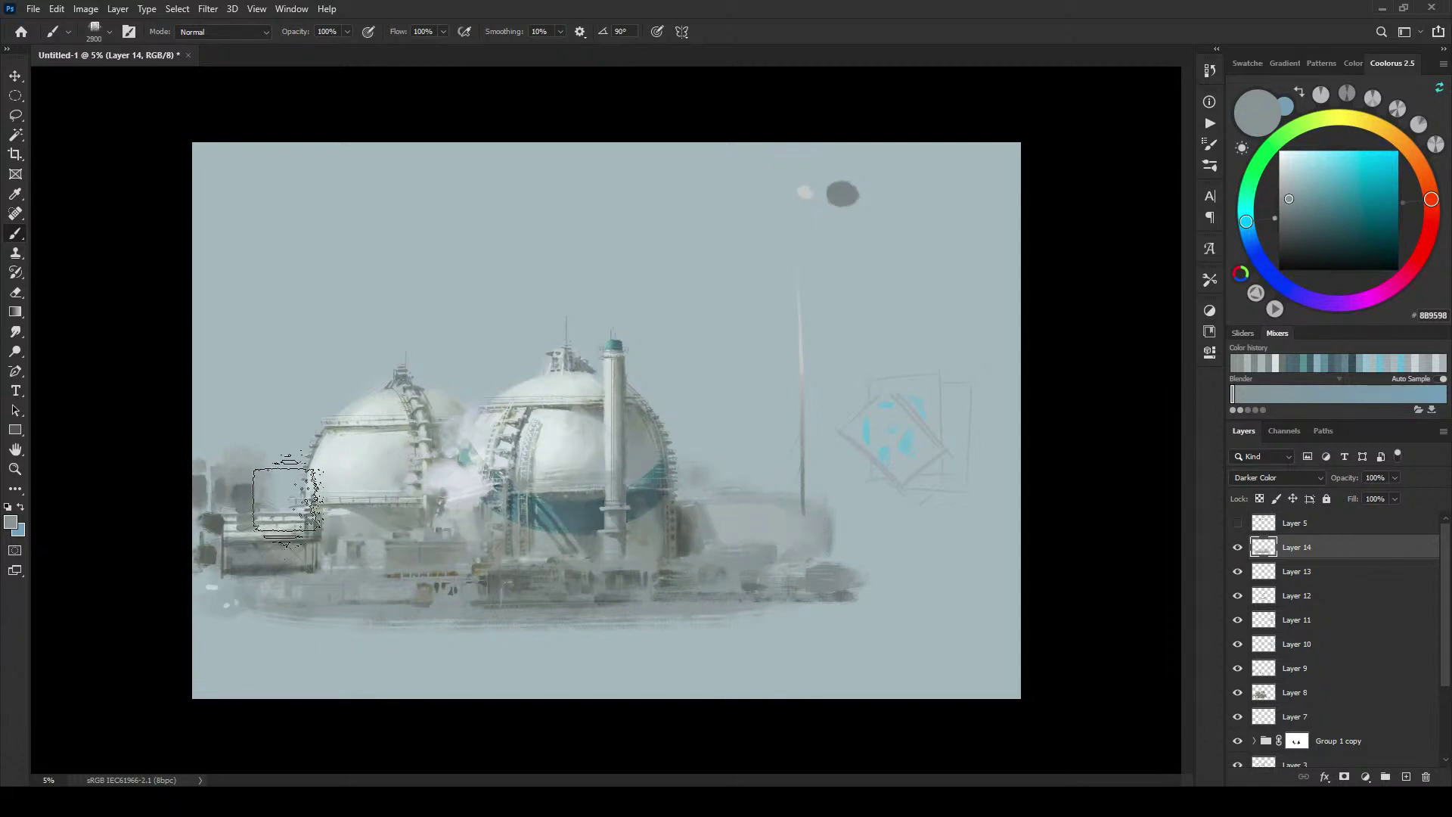
pyautogui.press(']')
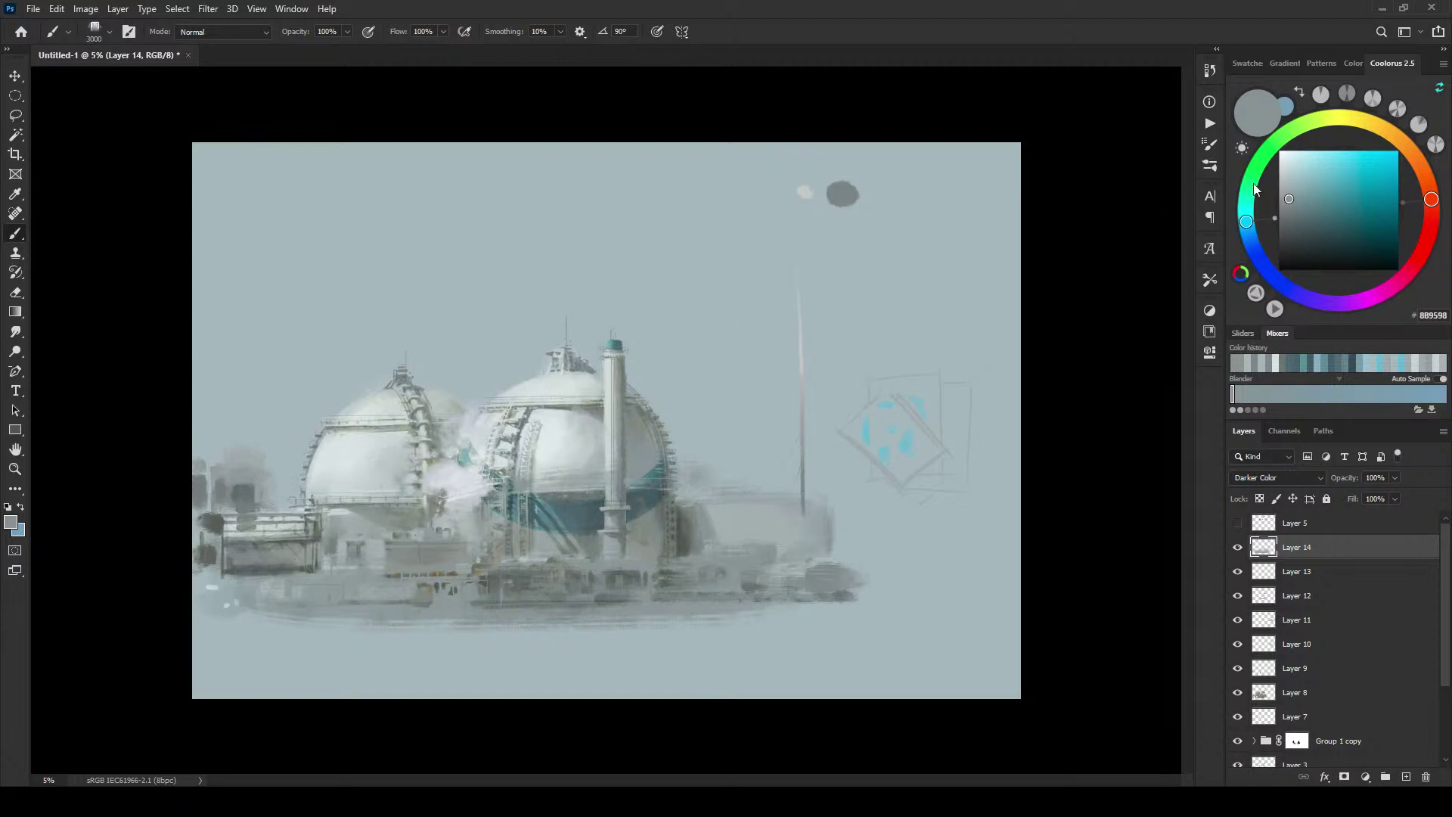
# Step: Choose the warm gray ABA69F and tint the lower part of the left dome, reducing the brush to 2200
pyautogui.click(1288, 191)
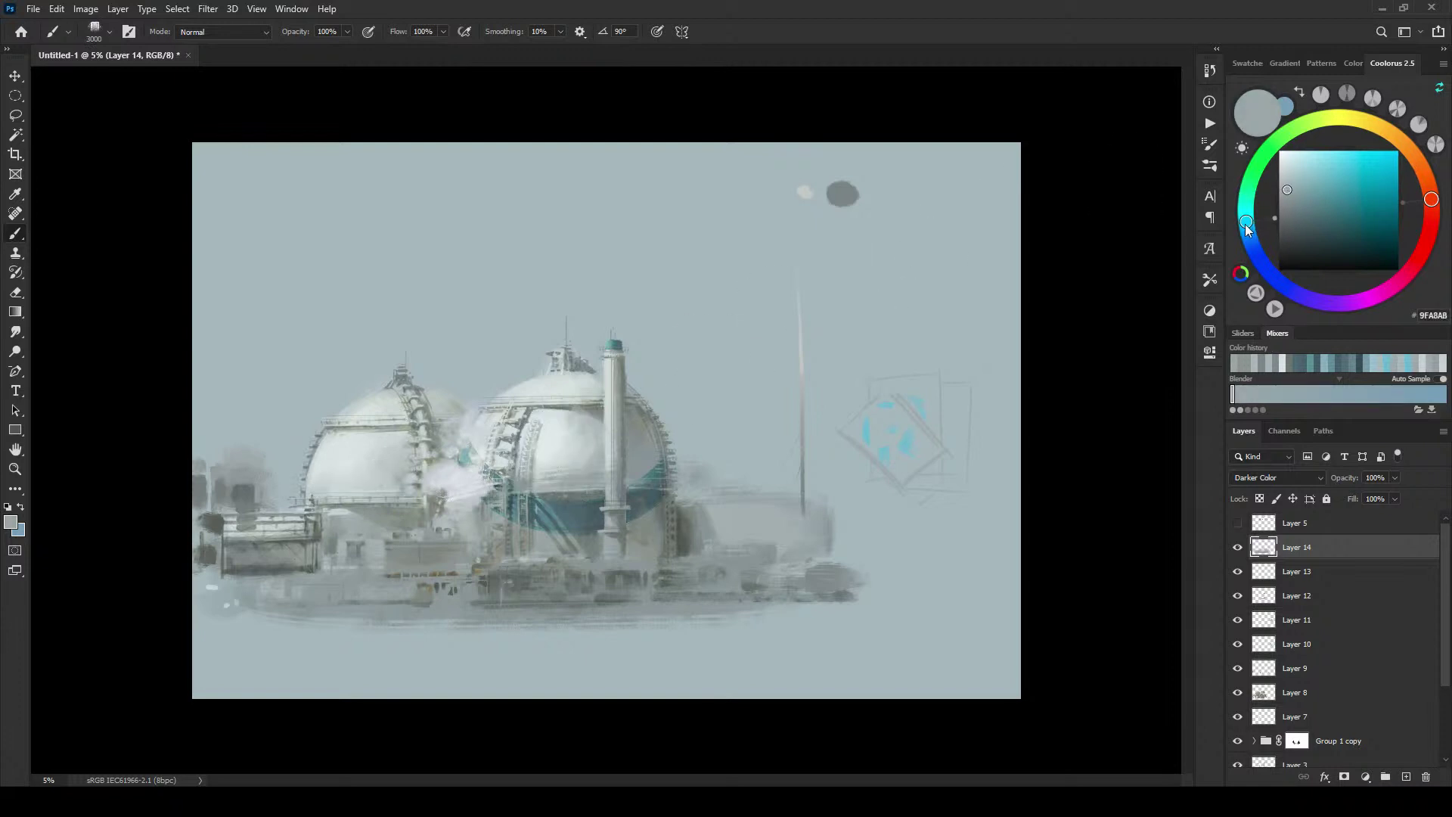
pyautogui.moveTo(1247, 222)
pyautogui.mouseDown()
pyautogui.moveTo(1326, 124)
pyautogui.moveTo(1414, 152)
pyautogui.mouseUp()
pyautogui.press('[')
pyautogui.press('[')
pyautogui.press('[')
pyautogui.press('[')
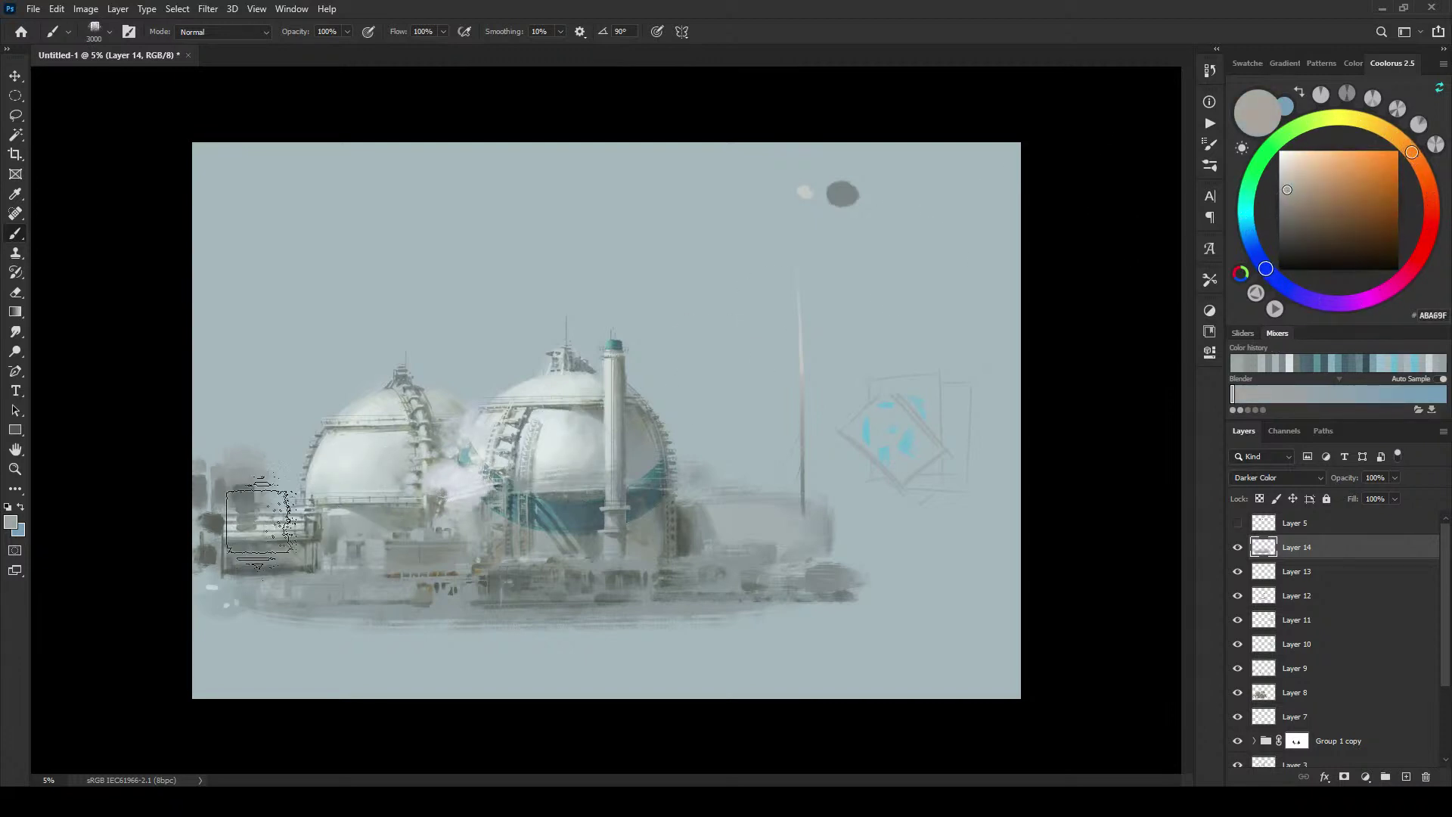
pyautogui.moveTo(314, 499)
pyautogui.mouseDown()
pyautogui.moveTo(416, 497)
pyautogui.moveTo(320, 506)
pyautogui.mouseUp()
pyautogui.press('[')
pyautogui.press('[')
pyautogui.press('[')
pyautogui.press('[')
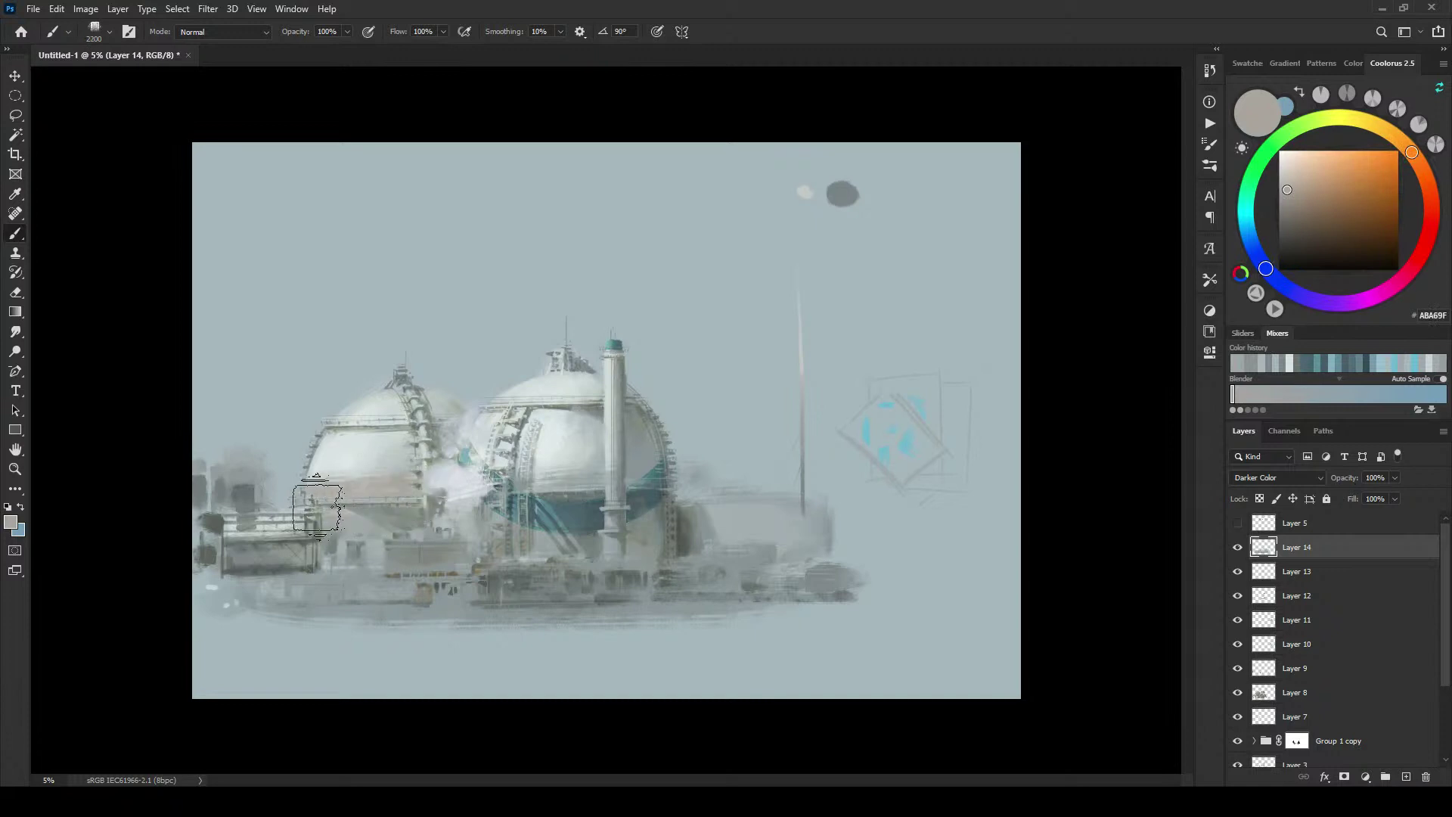
# Step: Lighten the paint color to CAC3BA and soften the warm tint across the lower left dome
pyautogui.click(1286, 189)
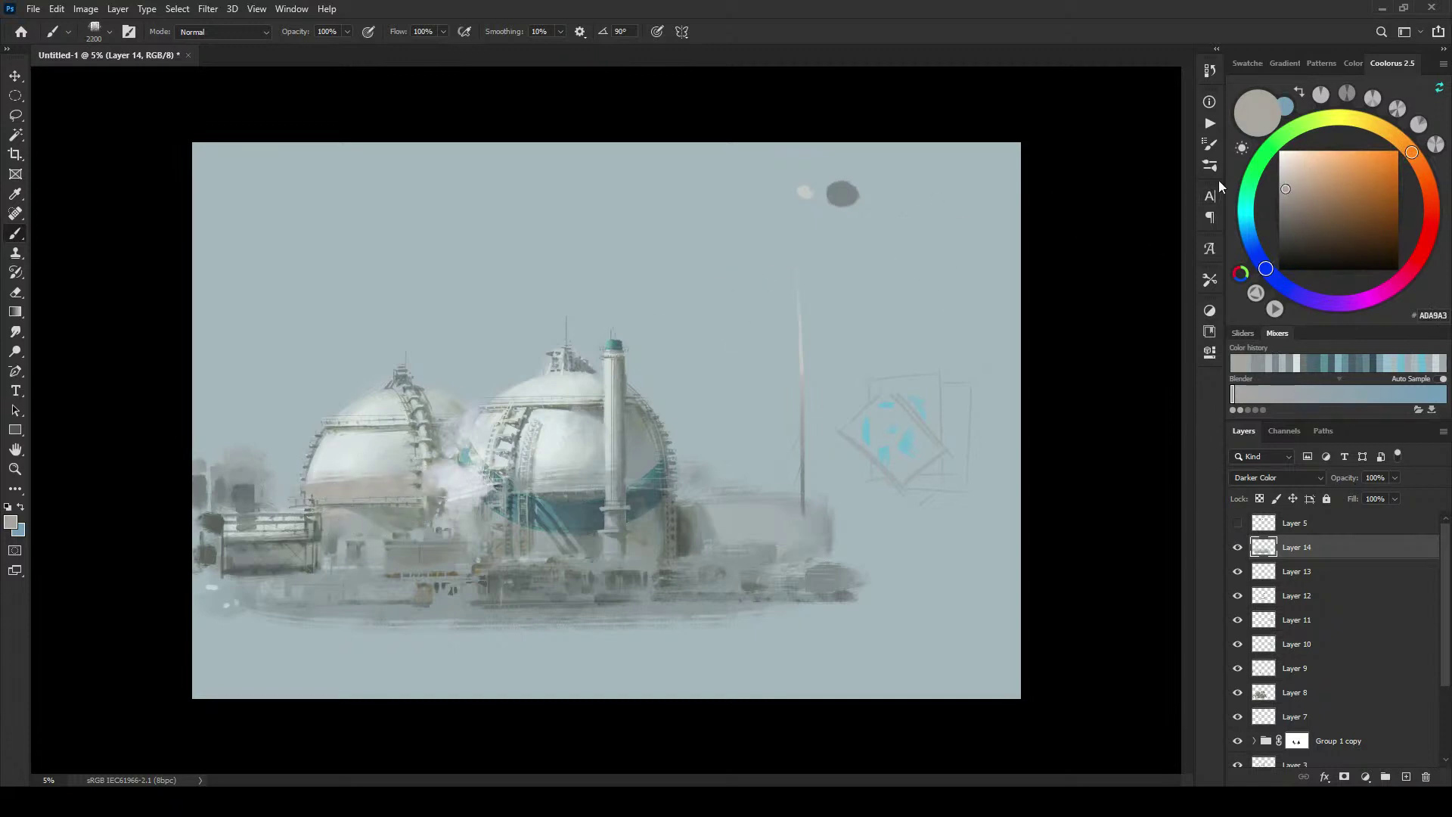
pyautogui.click(1288, 176)
pyautogui.press('[')
pyautogui.press('[')
pyautogui.press('[')
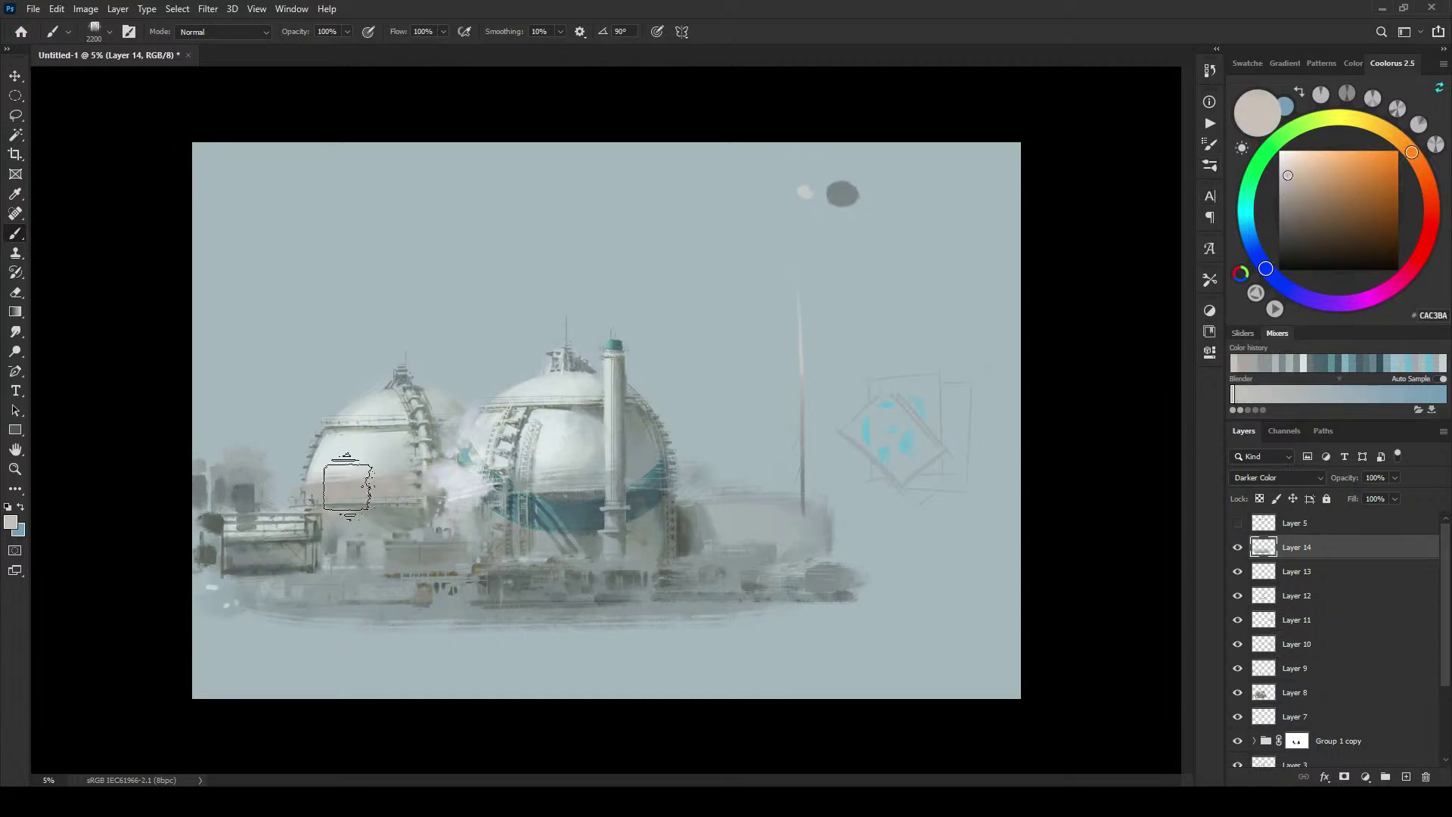
pyautogui.moveTo(346, 498)
pyautogui.mouseDown()
pyautogui.moveTo(443, 480)
pyautogui.moveTo(452, 509)
pyautogui.moveTo(477, 504)
pyautogui.mouseUp()
# Step: Tint the lower white surface of the large dome with the same warm color, using the brush around 1300 to 1400
pyautogui.press('[')
pyautogui.press('[')
pyautogui.press('[')
pyautogui.press('[')
pyautogui.press('[')
pyautogui.press('[')
pyautogui.press('[')
pyautogui.press('[')
pyautogui.press('[')
pyautogui.press('[')
pyautogui.press(']')
pyautogui.press(']')
pyautogui.press(']')
pyautogui.press(']')
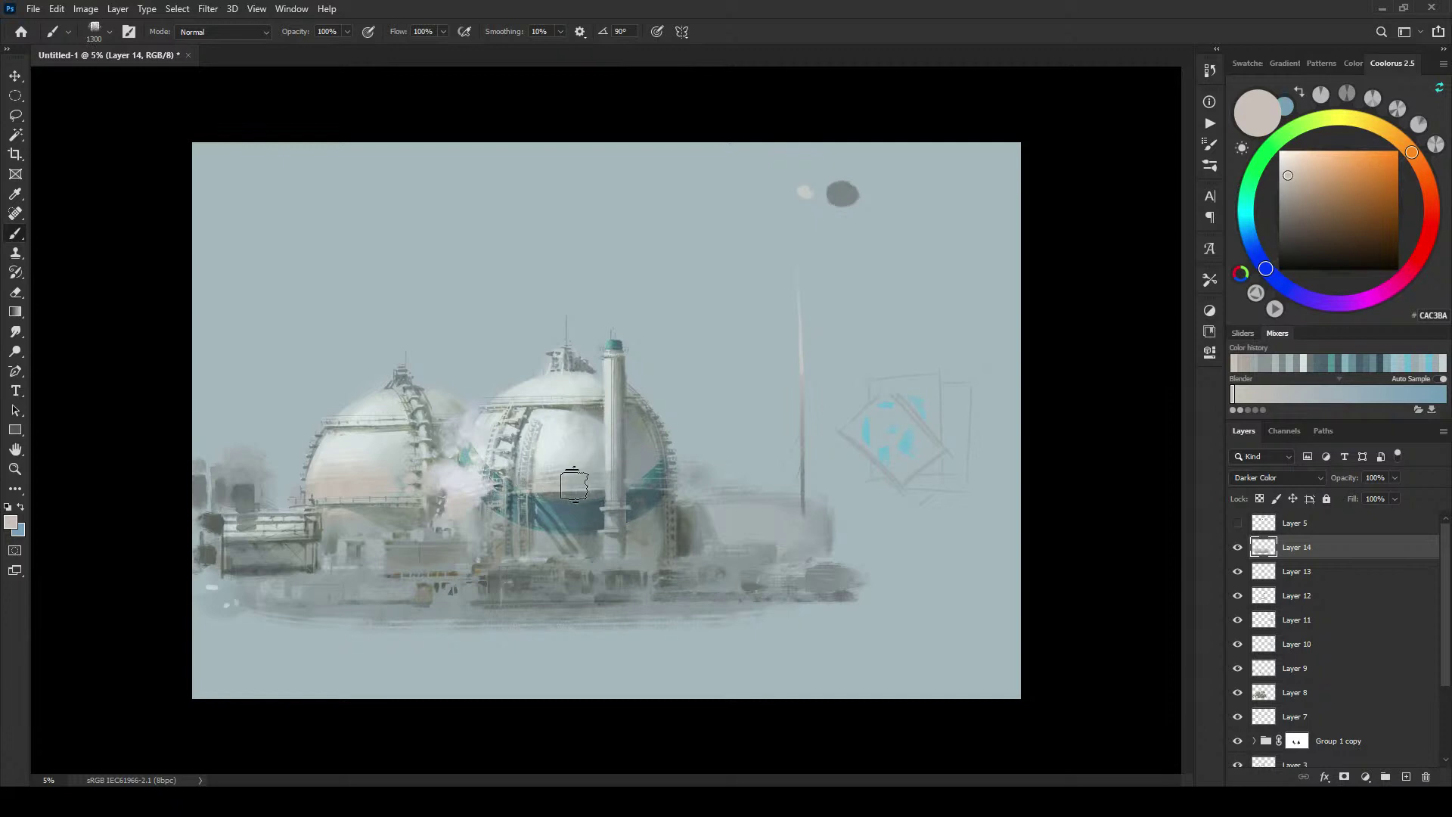
pyautogui.press('[')
pyautogui.press('[')
pyautogui.press('[')
pyautogui.press(']')
pyautogui.press(']')
pyautogui.press(']')
pyautogui.press(']')
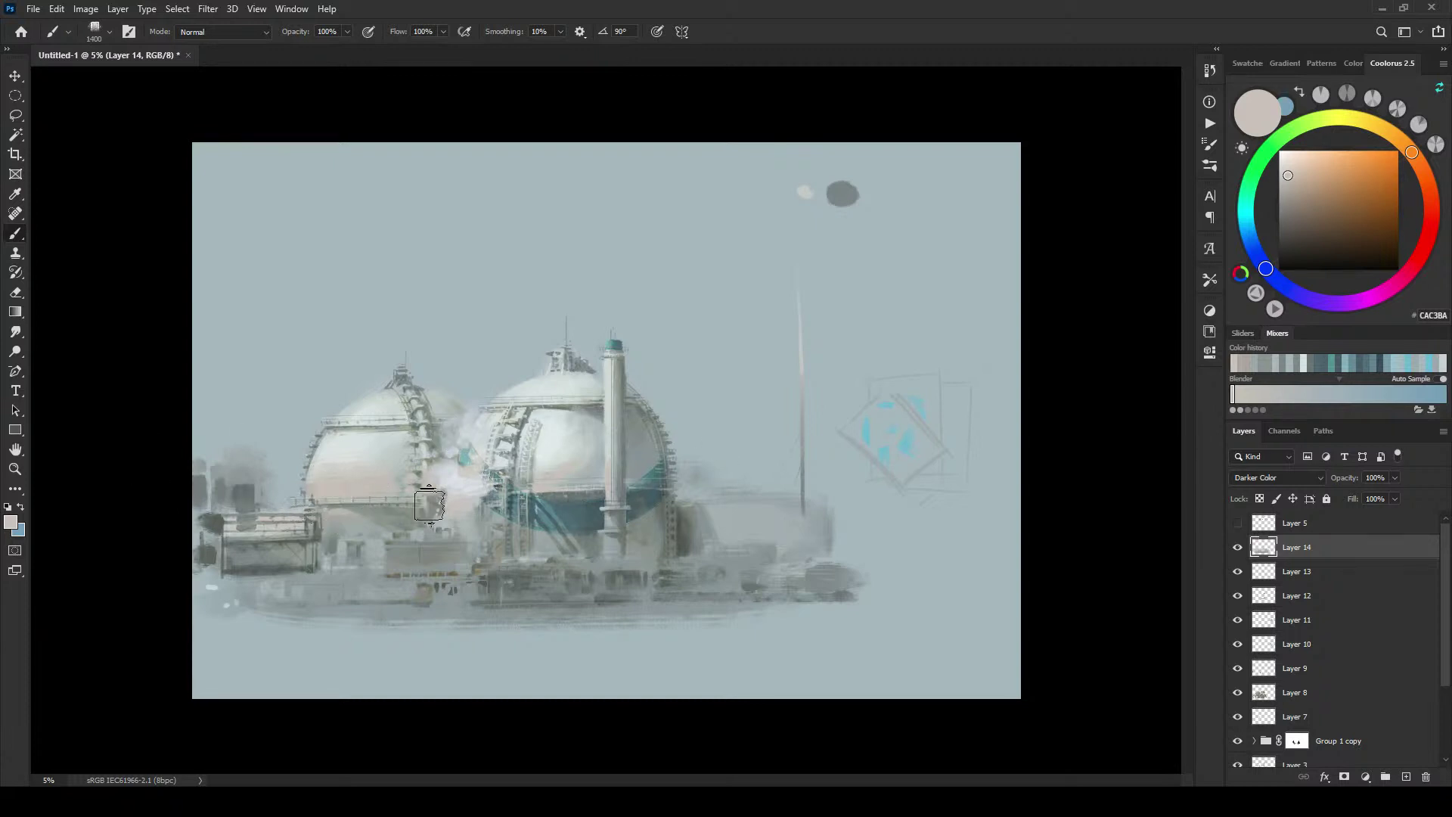
# Step: Sample neutral grays from the underside of the left dome and refine its lower shading with the brush at 1400
pyautogui.keyDown('alt'); pyautogui.click(353, 512); pyautogui.keyUp('alt')
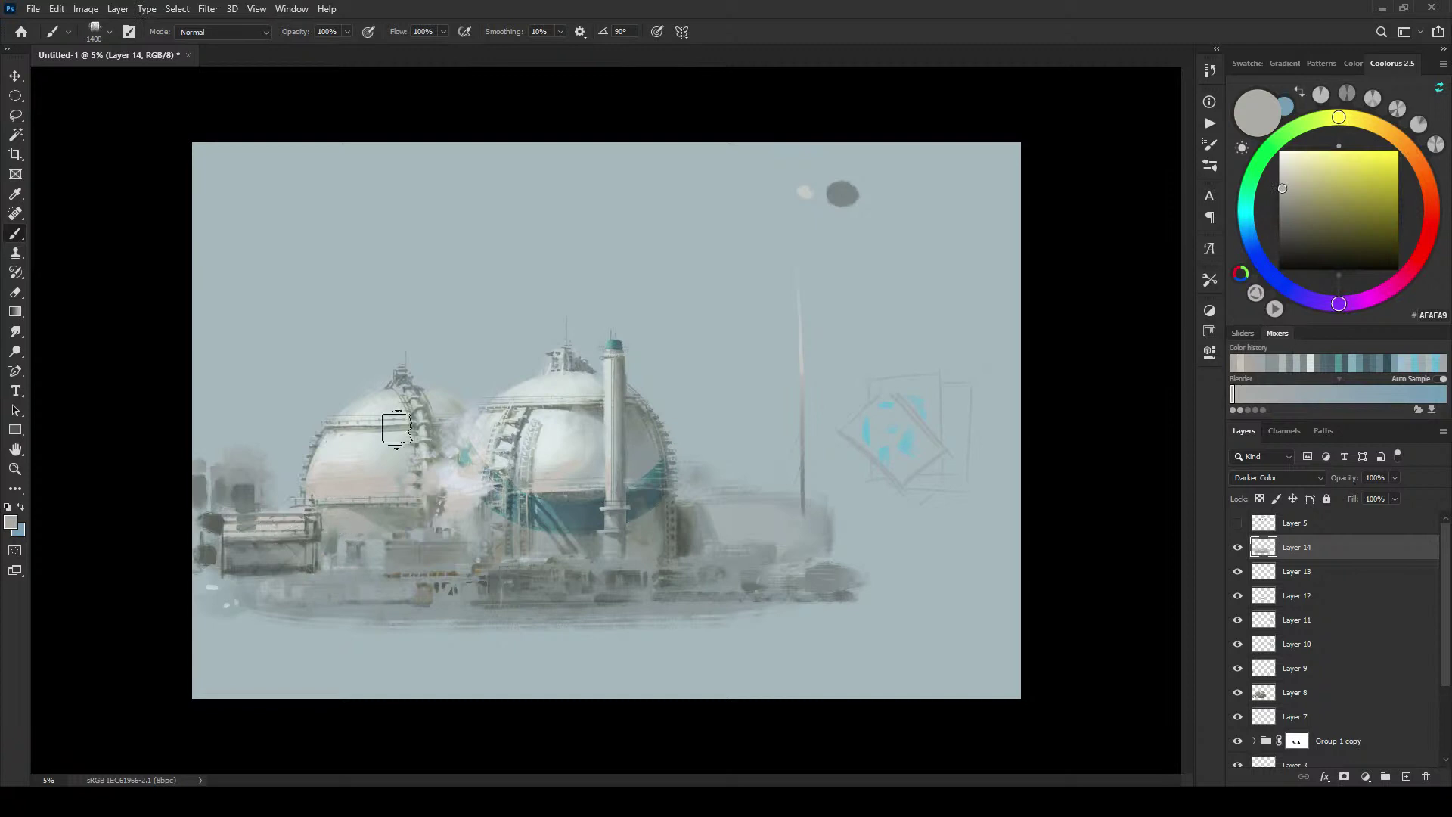
pyautogui.keyDown('alt'); pyautogui.click(373, 524); pyautogui.keyUp('alt')
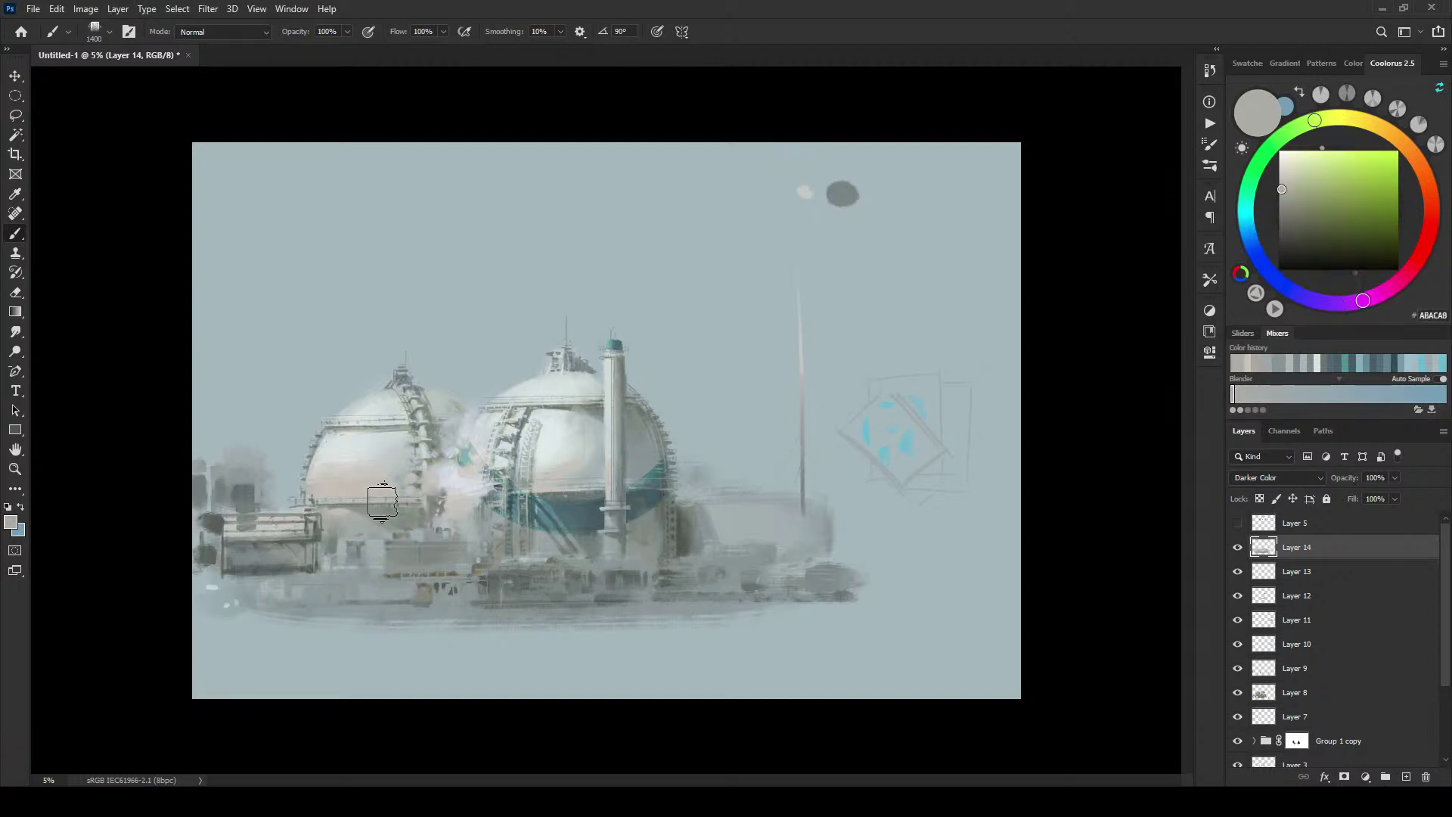
pyautogui.keyDown('alt'); pyautogui.click(354, 524); pyautogui.keyUp('alt')
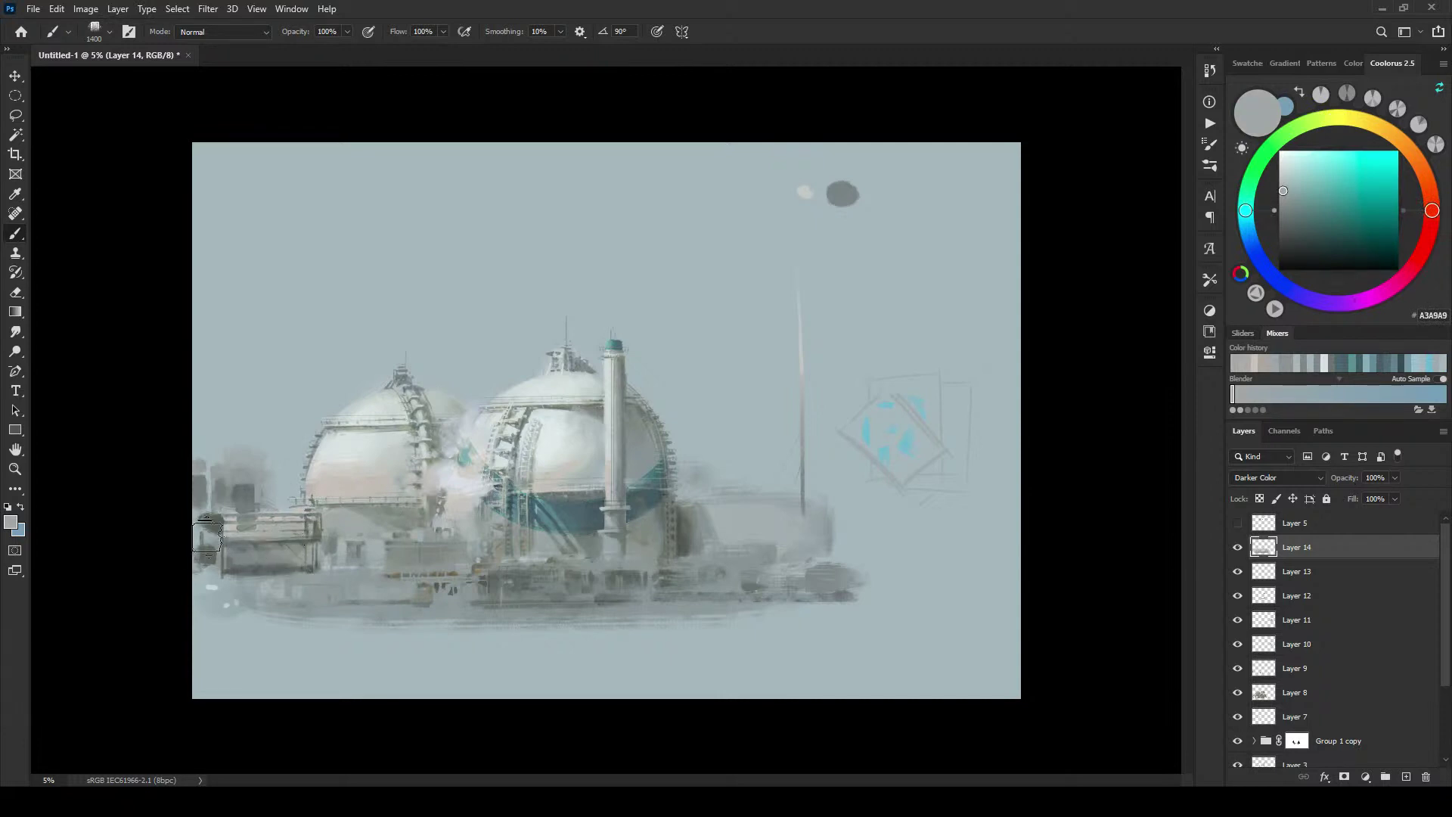
pyautogui.press('[')
pyautogui.press('[')
pyautogui.press('[')
pyautogui.press('[')
pyautogui.press('[')
pyautogui.press(']')
pyautogui.press(']')
pyautogui.press(']')
pyautogui.press(']')
pyautogui.press(']')
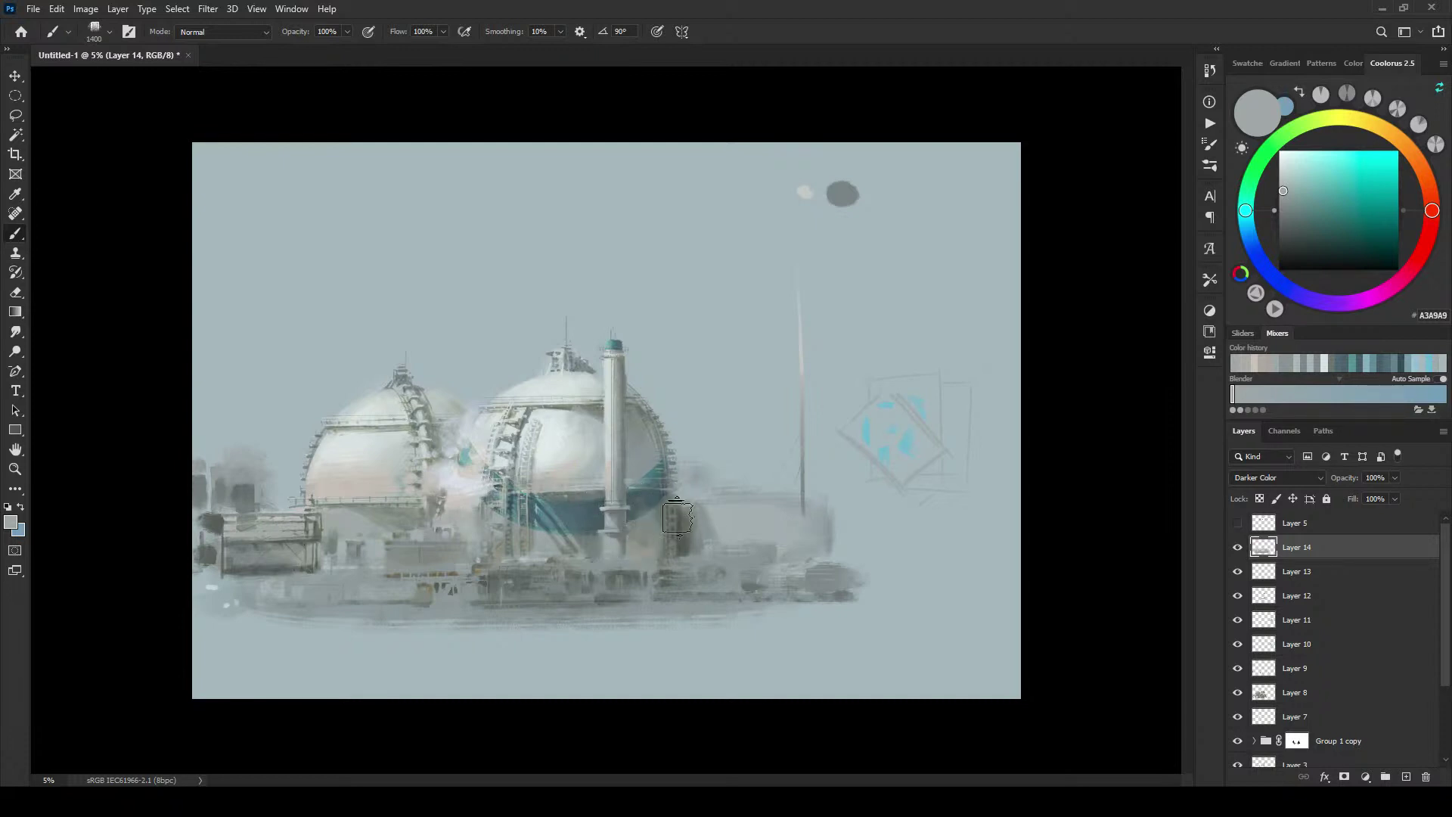
# Step: Shade the large dome and its surroundings with the sampled gray A3A9A9, varying the brush size around 1300
pyautogui.press('[')
pyautogui.press('[')
pyautogui.press('[')
pyautogui.press('[')
pyautogui.press('[')
pyautogui.press('[')
pyautogui.press(']')
pyautogui.press(']')
pyautogui.press(']')
pyautogui.press(']')
pyautogui.press(']')
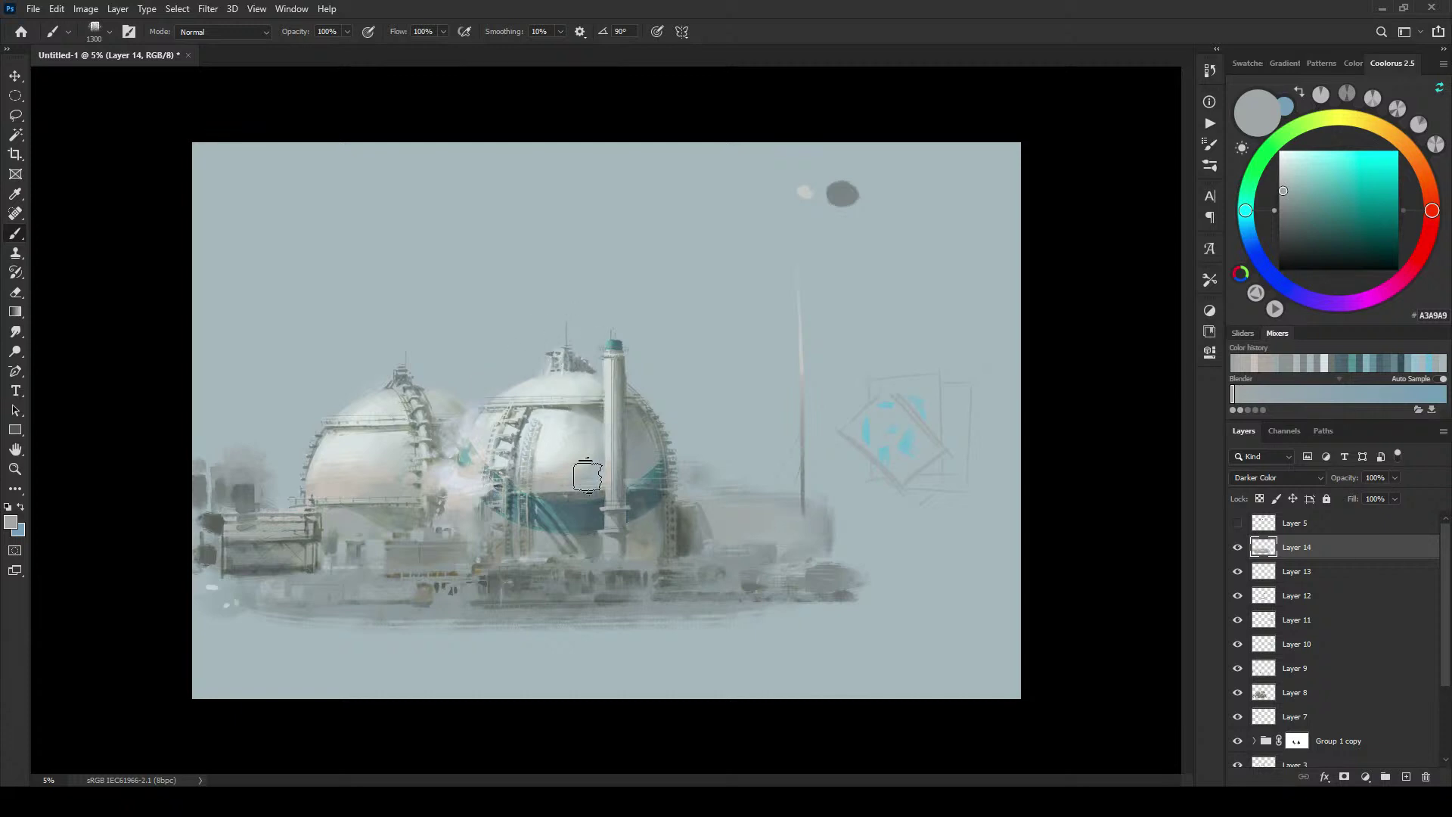
pyautogui.press(']')
pyautogui.press(']')
pyautogui.press(']')
pyautogui.press(']')
pyautogui.press(']')
pyautogui.press(']')
pyautogui.press(']')
pyautogui.press('[')
pyautogui.press('[')
pyautogui.press('[')
pyautogui.press('[')
pyautogui.press('[')
pyautogui.press('[')
pyautogui.press('[')
# Step: Sample light cool and warm grays from the large dome and blend its shading with the brush at 1000
pyautogui.keyDown('alt'); pyautogui.click(585, 452); pyautogui.keyUp('alt')
pyautogui.press('[')
pyautogui.press('[')
pyautogui.press('[')
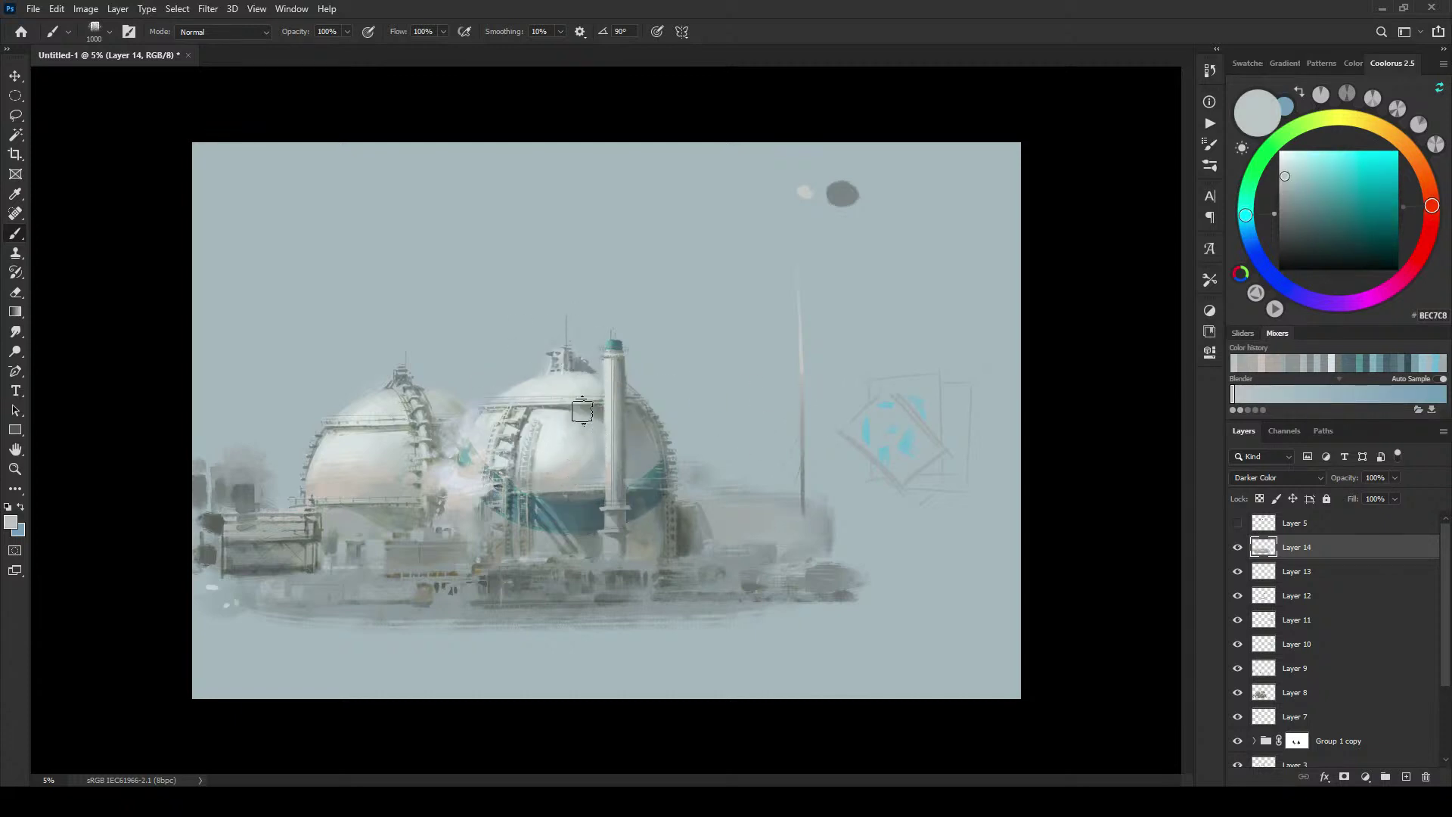
pyautogui.keyDown('alt'); pyautogui.click(566, 465); pyautogui.keyUp('alt')
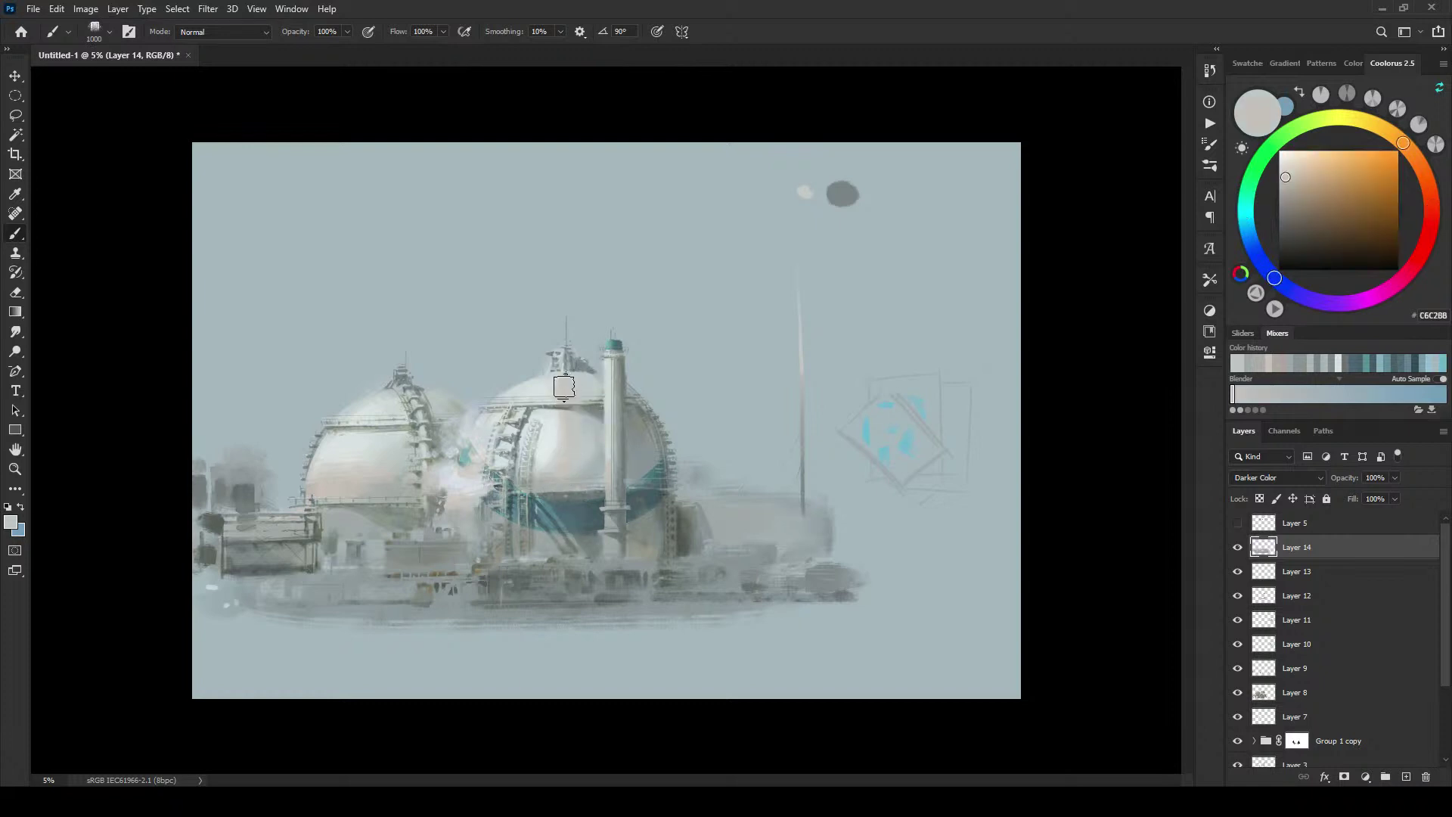
# Step: Choose the pale warm tones D8D2C8 and D8D5CF and tint the upper large dome, enlarging the brush to 1500
pyautogui.click(1288, 169)
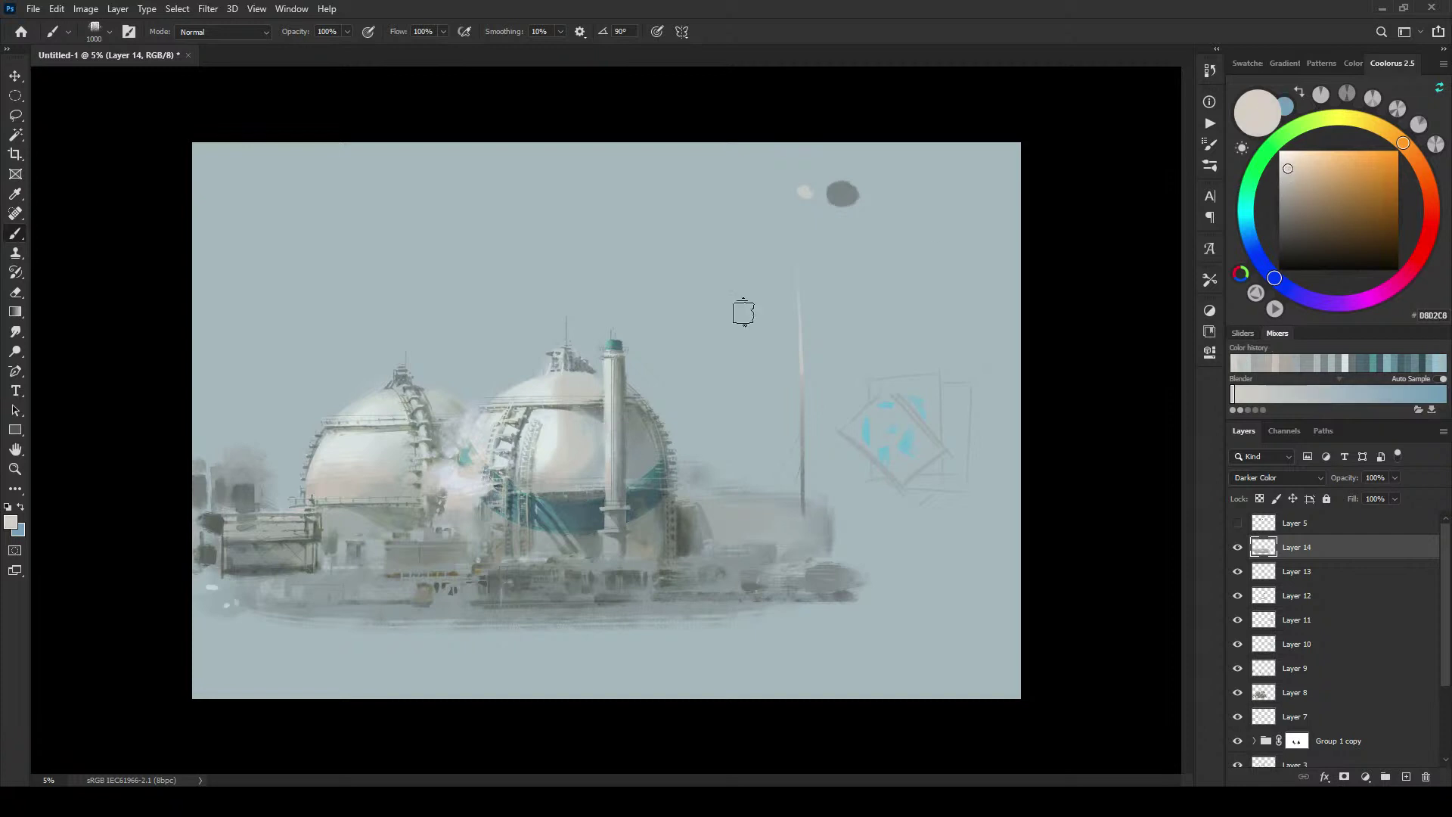
pyautogui.press(']')
pyautogui.press(']')
pyautogui.press(']')
pyautogui.press(']')
pyautogui.press(']')
pyautogui.click(1283, 168)
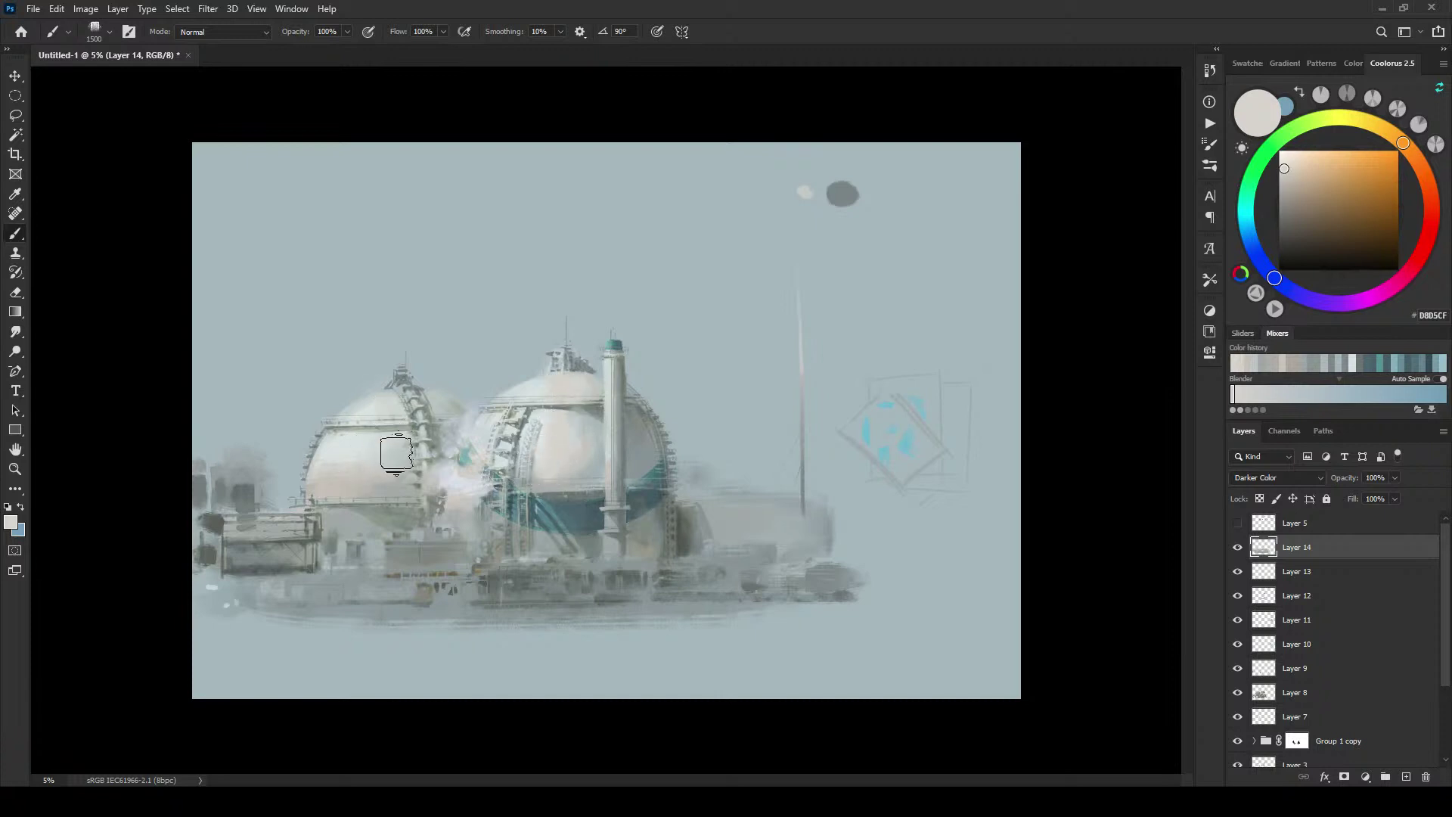
# Step: Sample successively darker tones from the left dome and refine its shading with the brush at 1500
pyautogui.keyDown('alt'); pyautogui.click(375, 471); pyautogui.keyUp('alt')
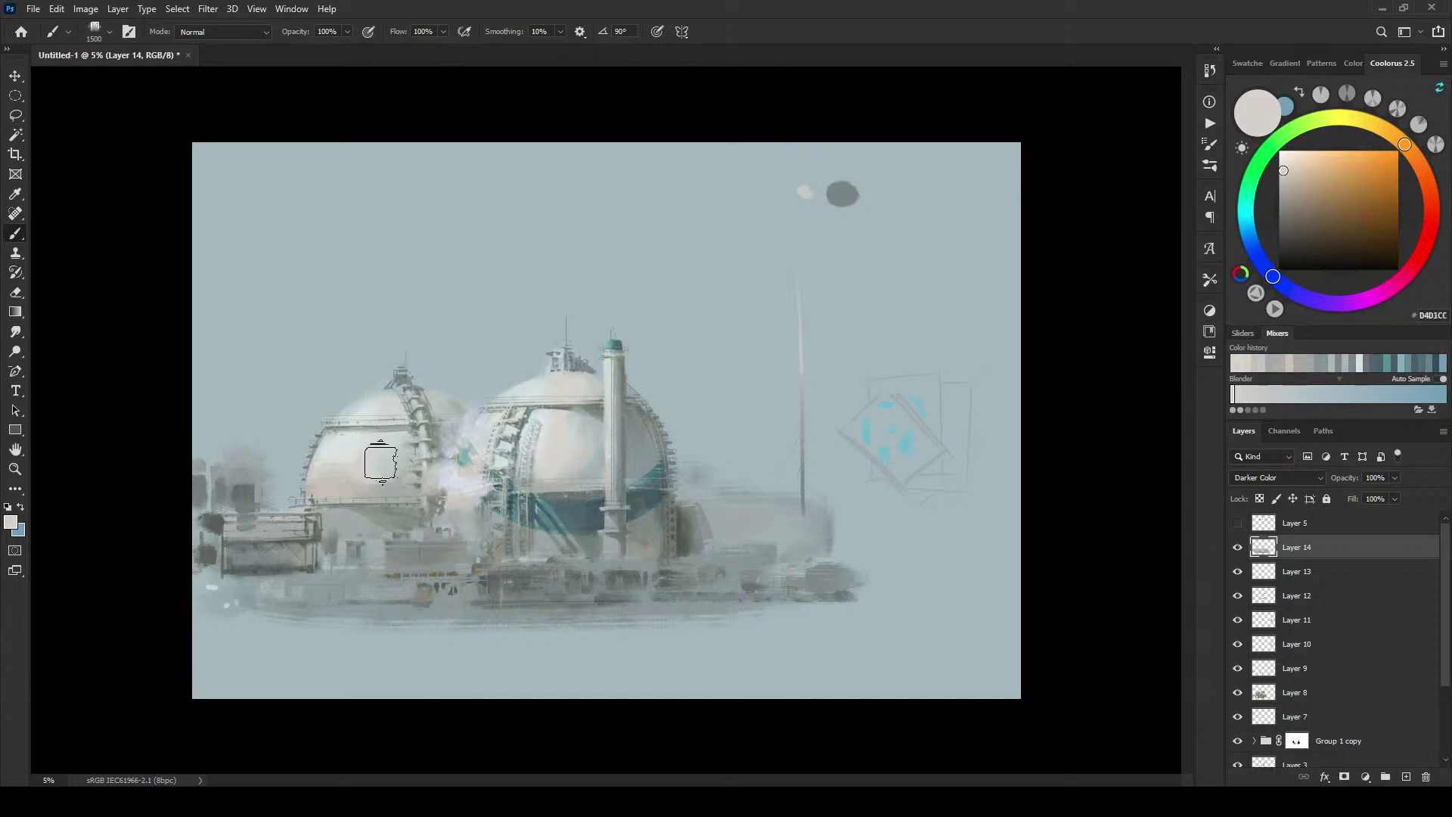
pyautogui.keyDown('alt'); pyautogui.click(390, 484); pyautogui.keyUp('alt')
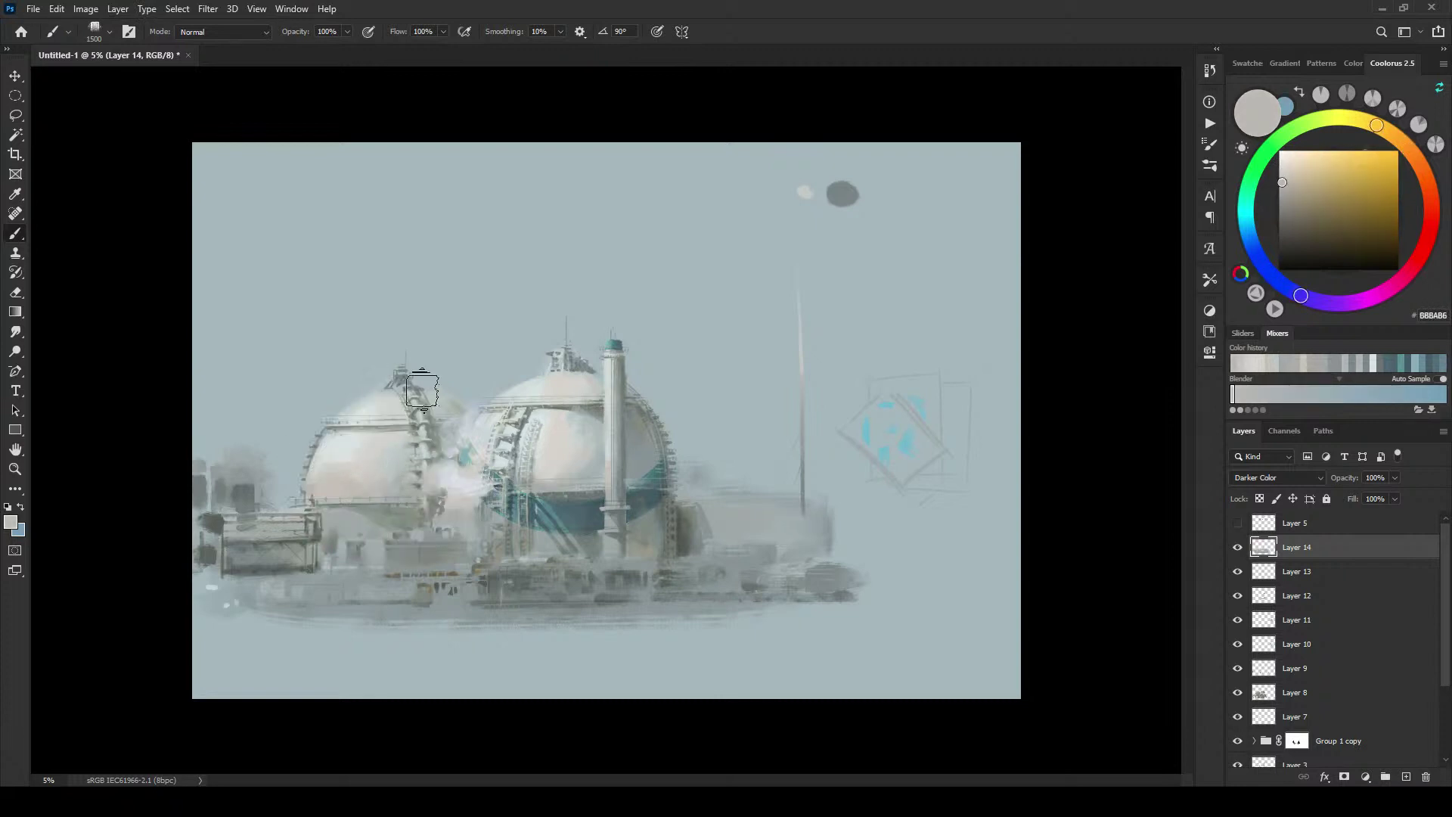
pyautogui.keyDown('alt'); pyautogui.click(384, 495); pyautogui.keyUp('alt')
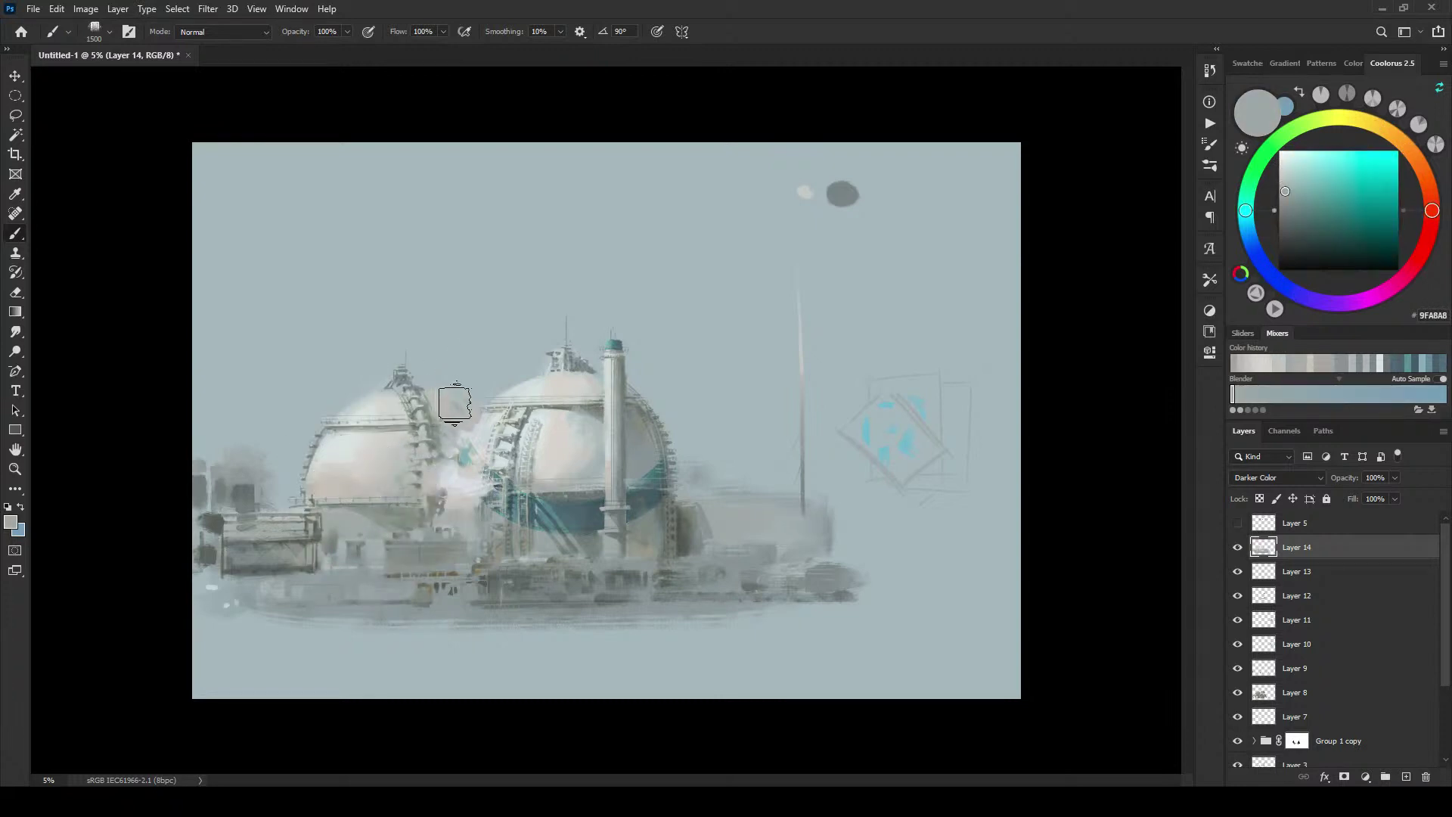
# Step: Paint gray 9FA8A8 over the gap between the domes and the large dome's right edge, reducing the brush to 600
pyautogui.moveTo(658, 442)
pyautogui.mouseDown()
pyautogui.moveTo(642, 411)
pyautogui.moveTo(662, 481)
pyautogui.moveTo(647, 412)
pyautogui.mouseUp()
pyautogui.press('[')
pyautogui.press('[')
pyautogui.press('[')
pyautogui.press('[')
pyautogui.press('[')
pyautogui.press('[')
pyautogui.press('[')
pyautogui.press('[')
pyautogui.press('[')
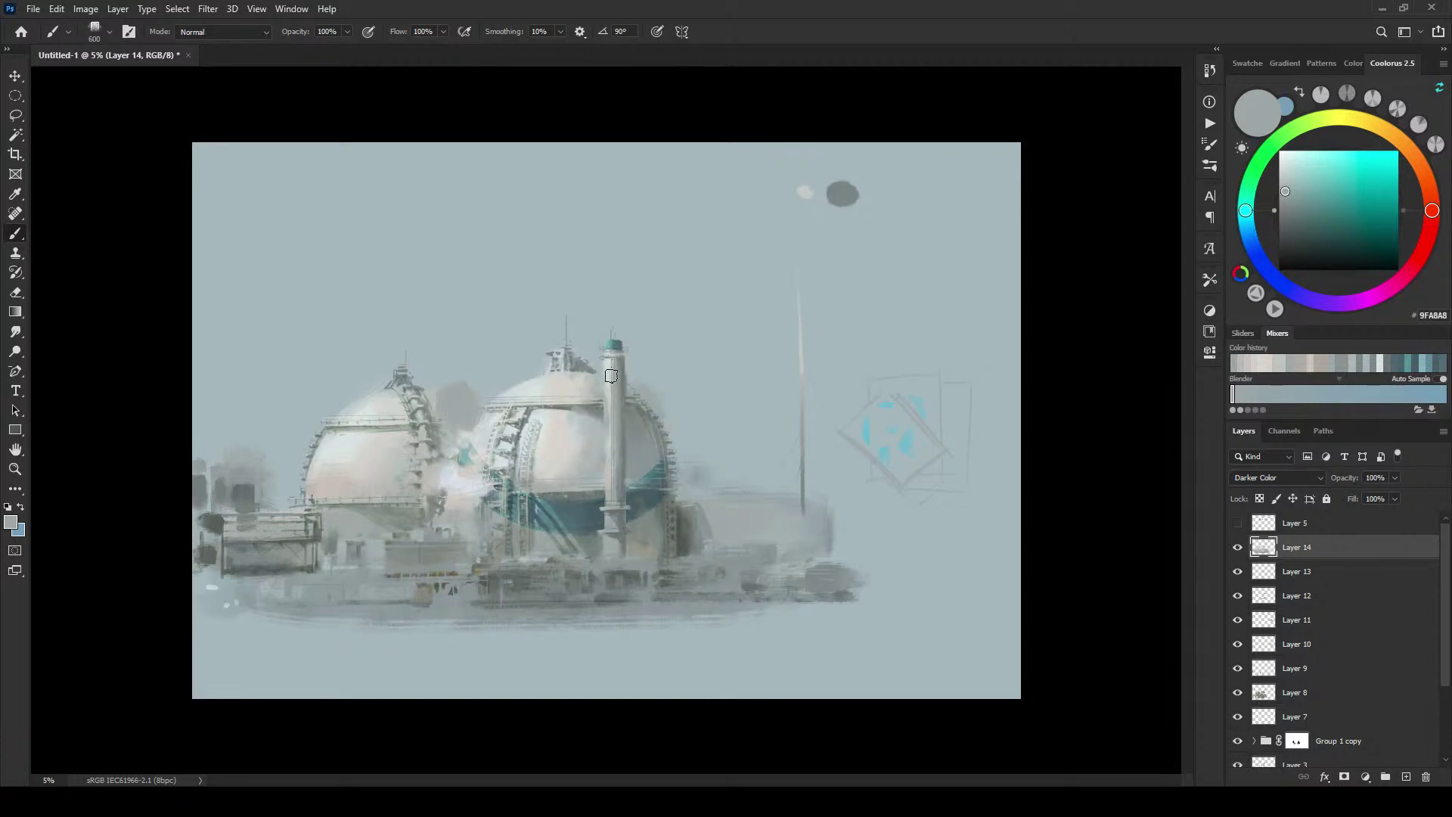
# Step: Sample the warm gray C7C1B9 and pale D2DADA from the chimney and refine its shading with the brush at 200
pyautogui.keyDown('alt'); pyautogui.click(609, 455); pyautogui.keyUp('alt')
pyautogui.press('[')
pyautogui.press('[')
pyautogui.press('[')
pyautogui.press('[')
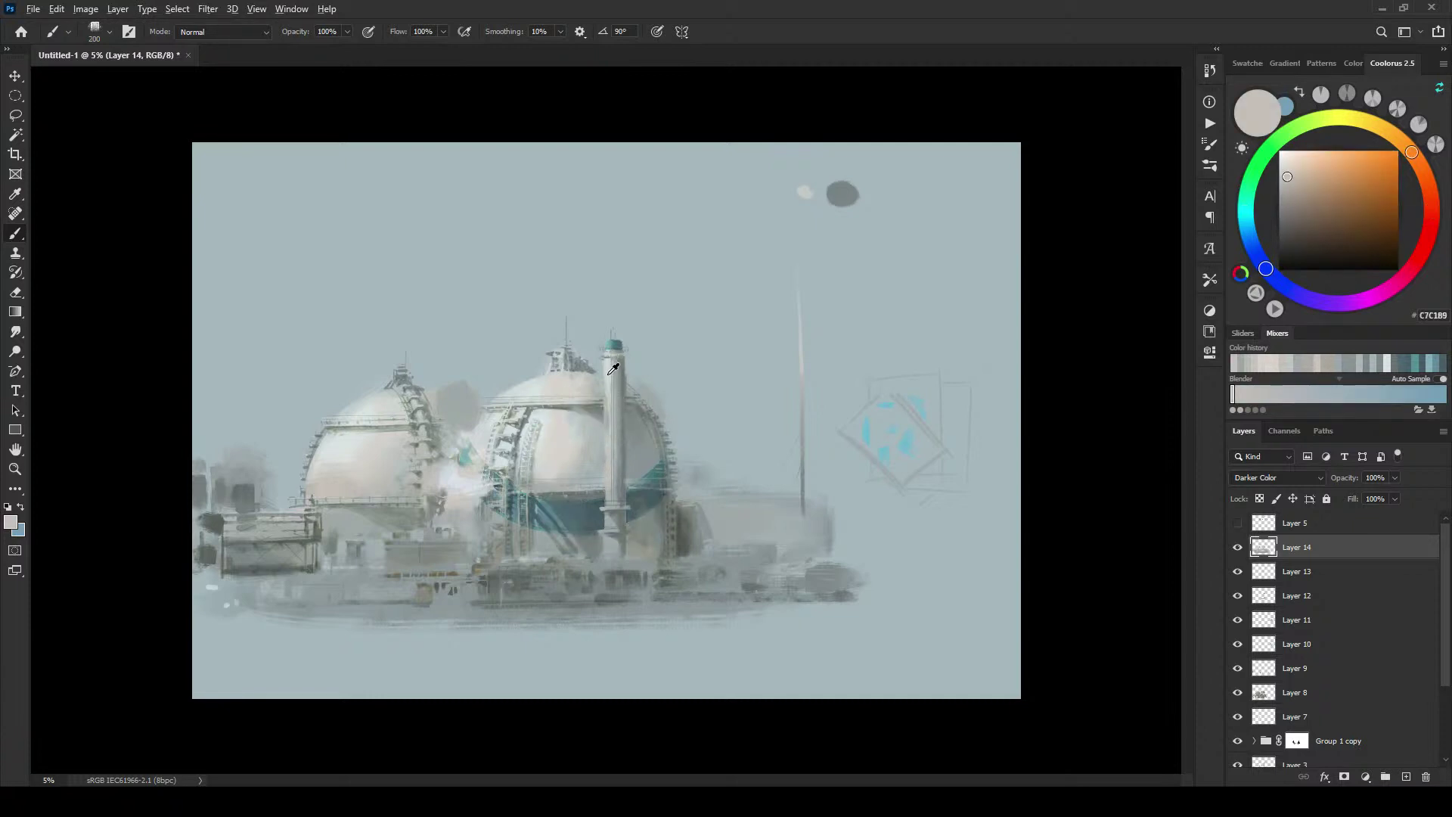
pyautogui.keyDown('alt'); pyautogui.click(607, 371); pyautogui.keyUp('alt')
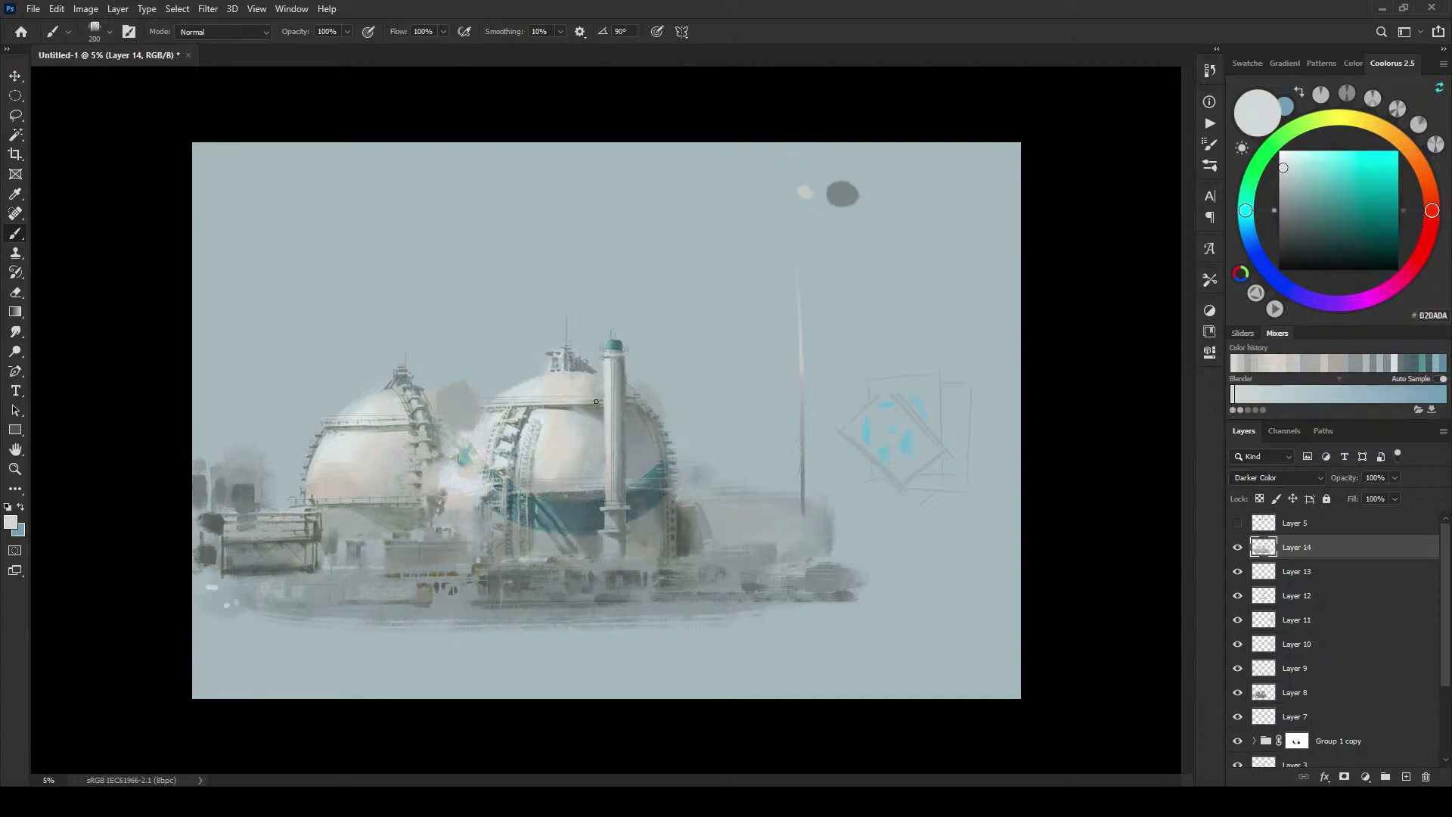
# Step: Sample the background blue-gray AABBBE and paint over the dark smudge between the domes with the brush at 1000
pyautogui.press(']')
pyautogui.press(']')
pyautogui.press(']')
pyautogui.press(']')
pyautogui.press(']')
pyautogui.press(']')
pyautogui.press(']')
pyautogui.press(']')
pyautogui.press(']')
pyautogui.press(']')
pyautogui.press(']')
pyautogui.press(']')
pyautogui.press('[')
pyautogui.press('[')
pyautogui.press('[')
pyautogui.press('[')
pyautogui.press('[')
pyautogui.press('[')
pyautogui.press('[')
pyautogui.press('[')
pyautogui.keyDown('alt'); pyautogui.click(483, 352); pyautogui.keyUp('alt')
pyautogui.press(']')
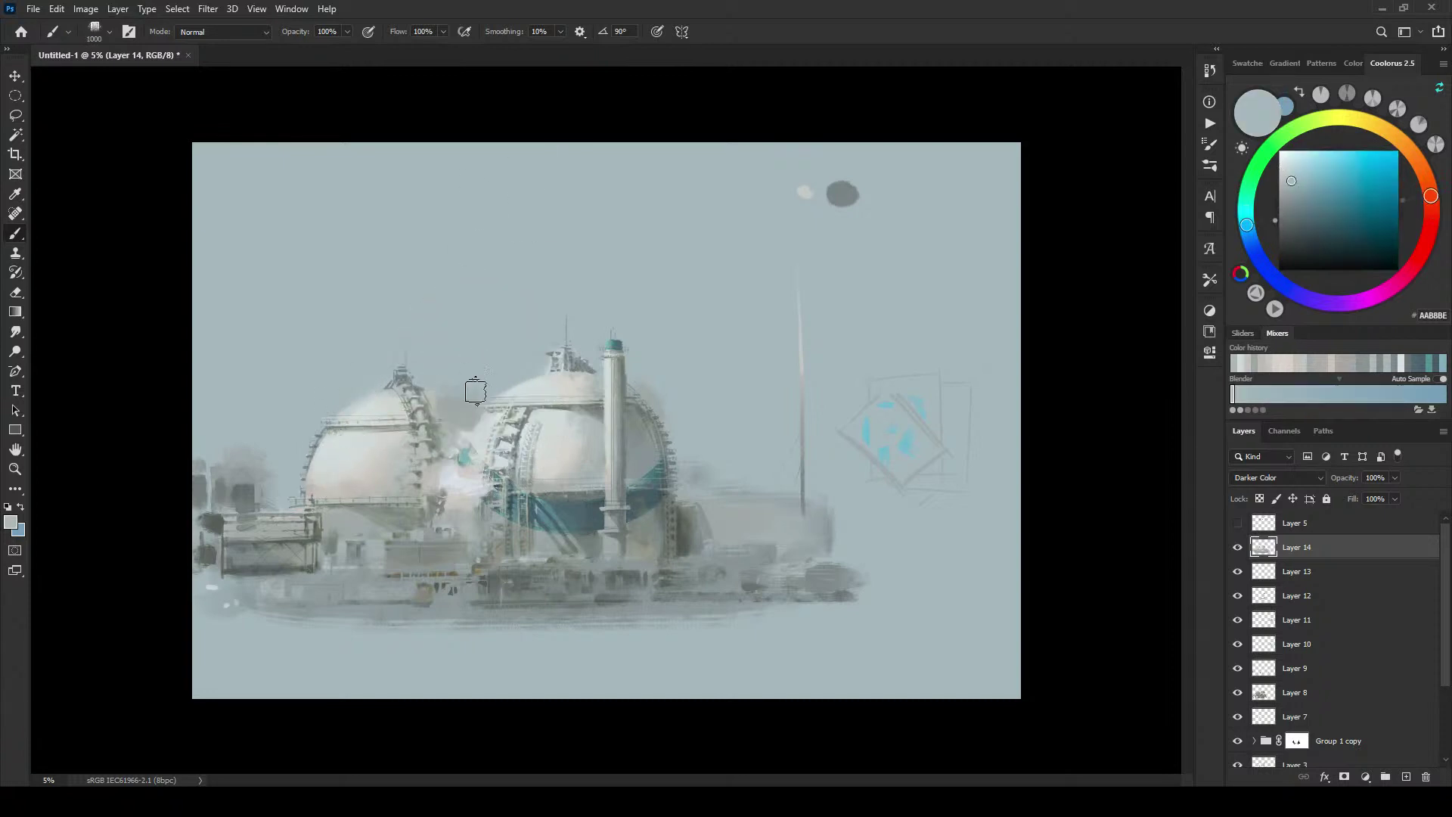
# Step: Sample the grays AEB1AF, CACBC4 and AFB6B7 and blend the hazy patch between the two domes
pyautogui.keyDown('alt'); pyautogui.click(437, 407); pyautogui.keyUp('alt')
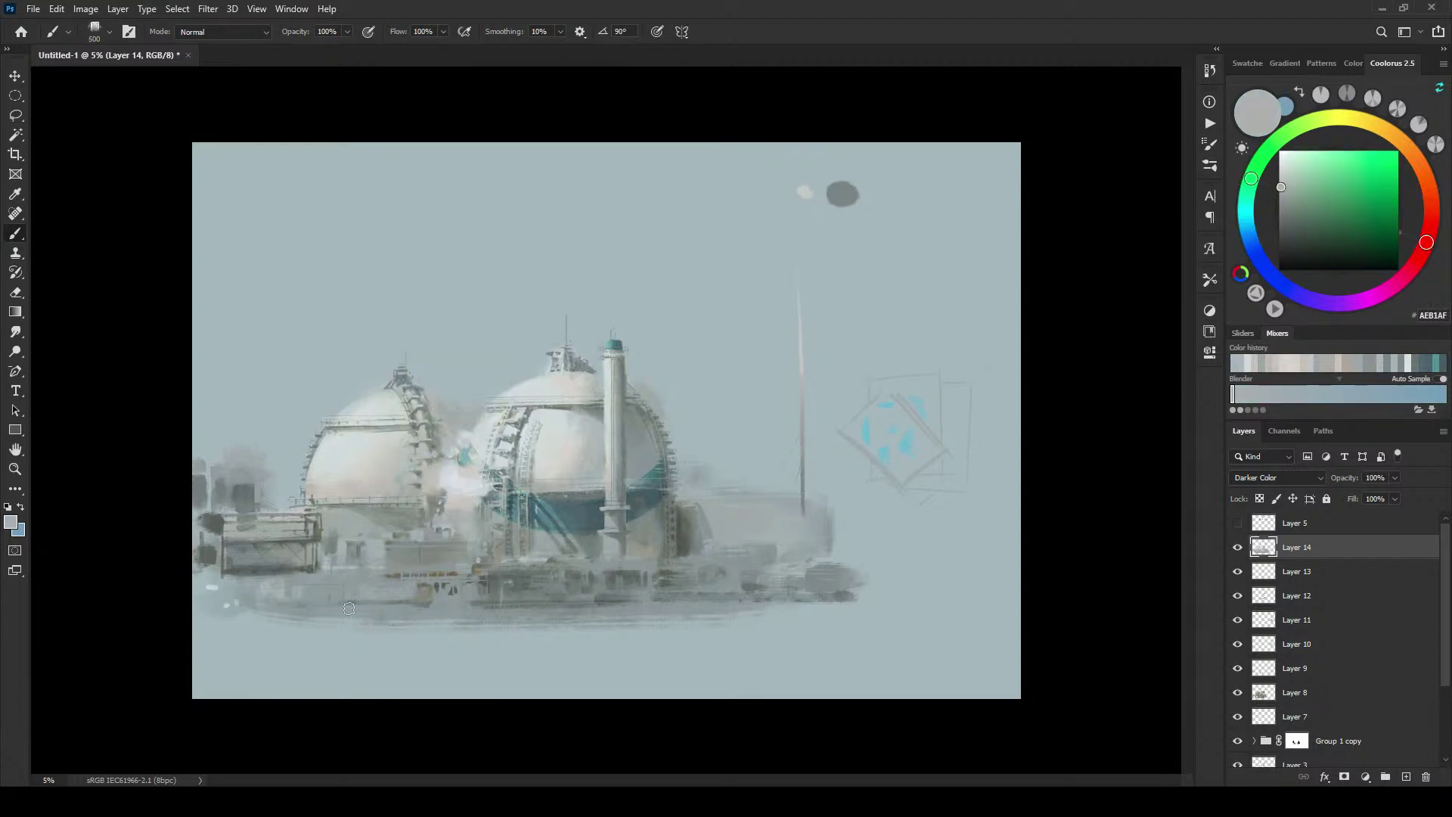
pyautogui.press(']')
pyautogui.press(']')
pyautogui.keyDown('alt'); pyautogui.click(452, 470); pyautogui.keyUp('alt')
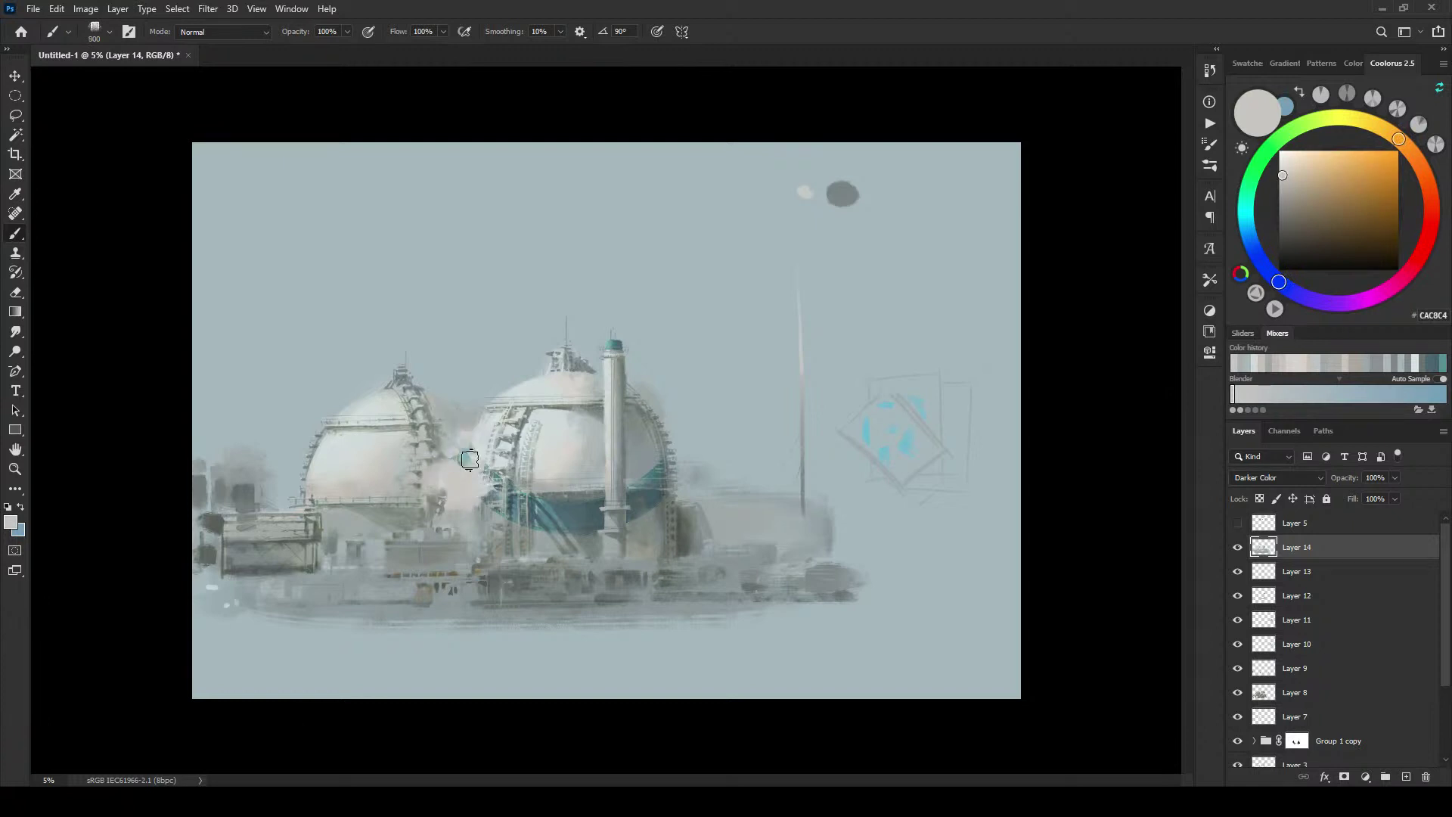
pyautogui.keyDown('alt'); pyautogui.click(468, 516); pyautogui.keyUp('alt')
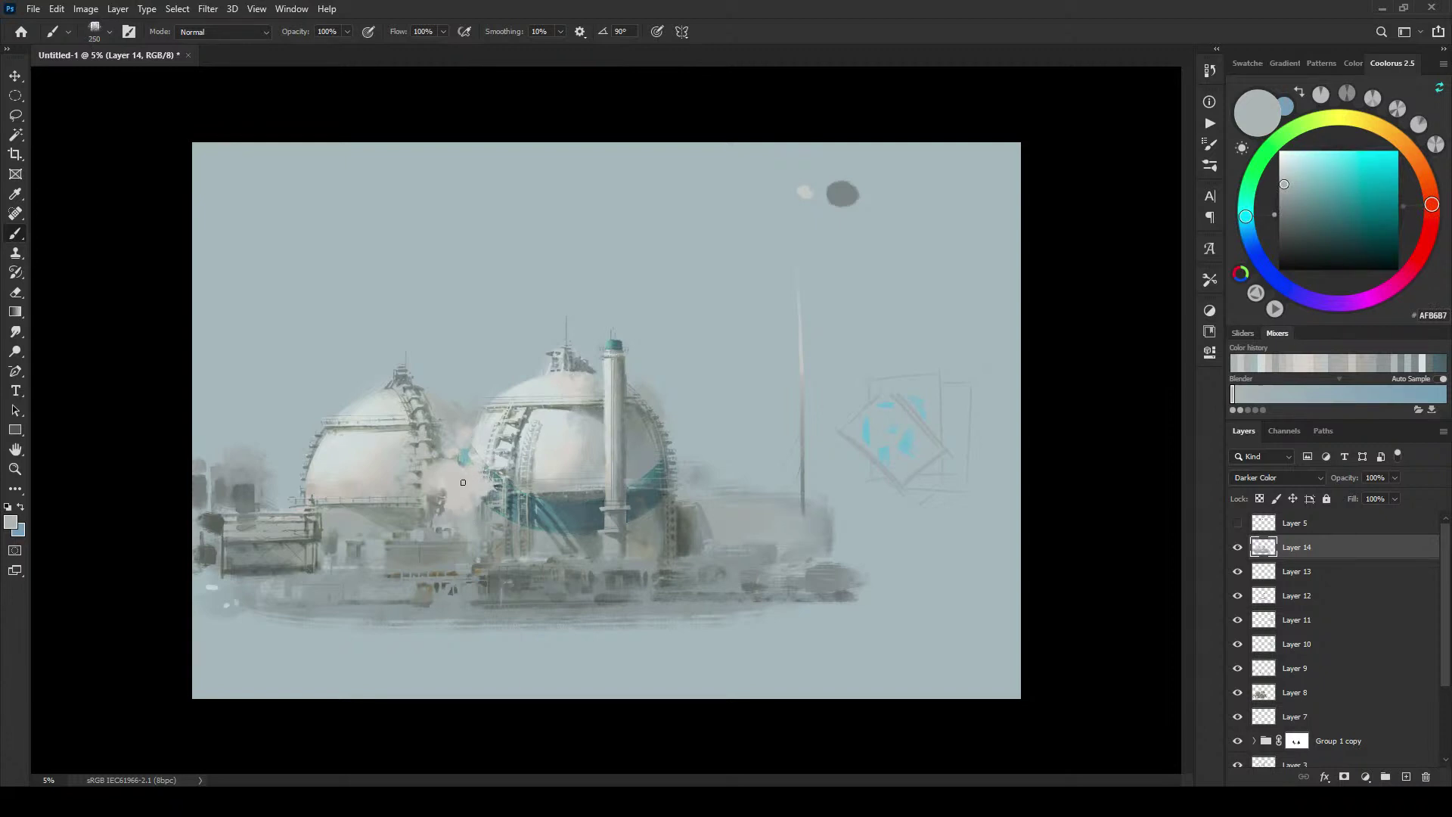
# Step: Choose the warm tan C2B29B and tint the smoke between the domes, blending with the sampled tones CAC9C5 and C1B9AD
pyautogui.keyDown('alt'); pyautogui.click(486, 452); pyautogui.keyUp('alt')
pyautogui.moveTo(1299, 197); pyautogui.dragTo(1303, 179)
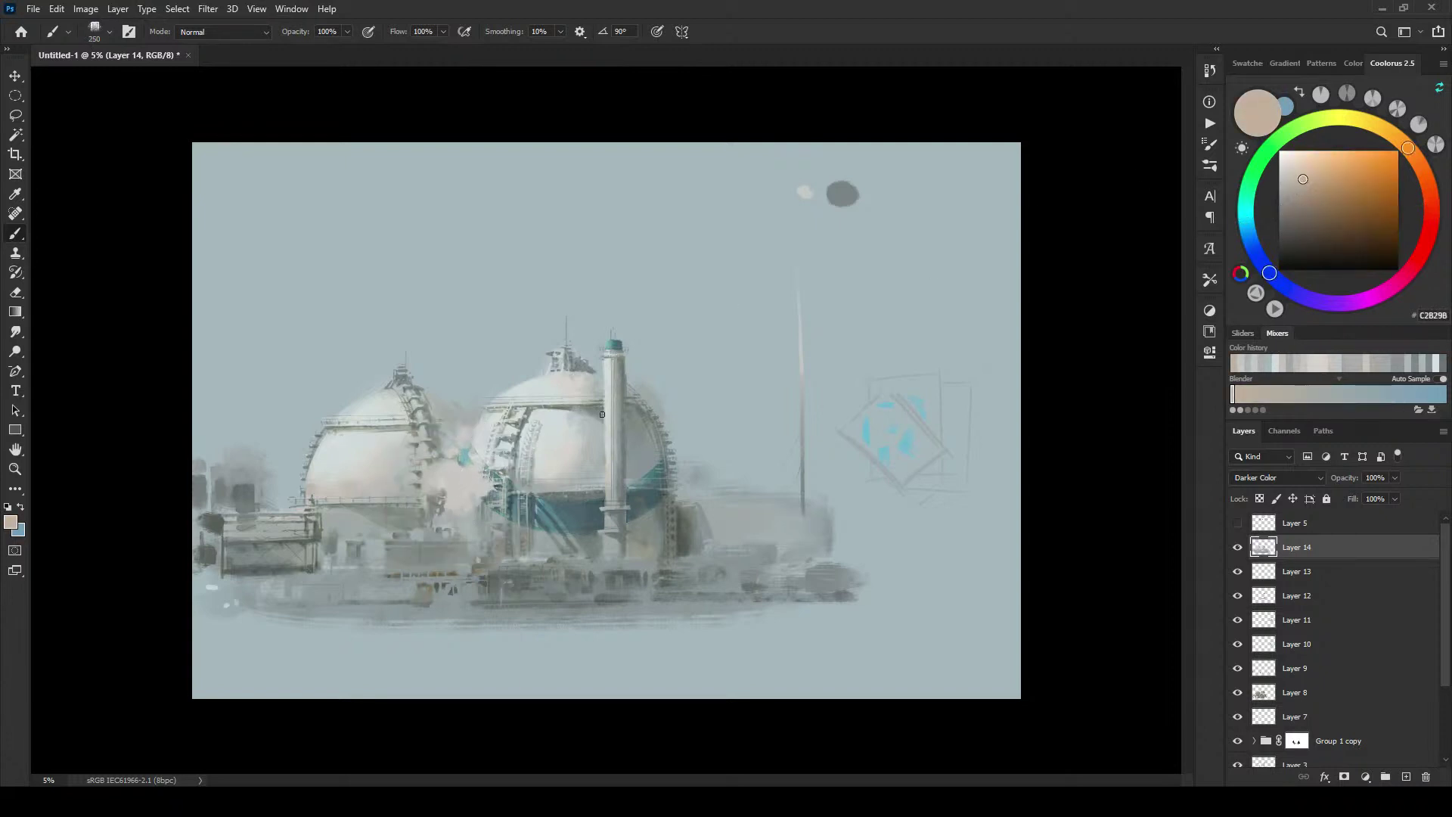
pyautogui.moveTo(472, 486); pyautogui.dragTo(468, 490)
pyautogui.keyDown('alt'); pyautogui.click(468, 490); pyautogui.keyUp('alt')
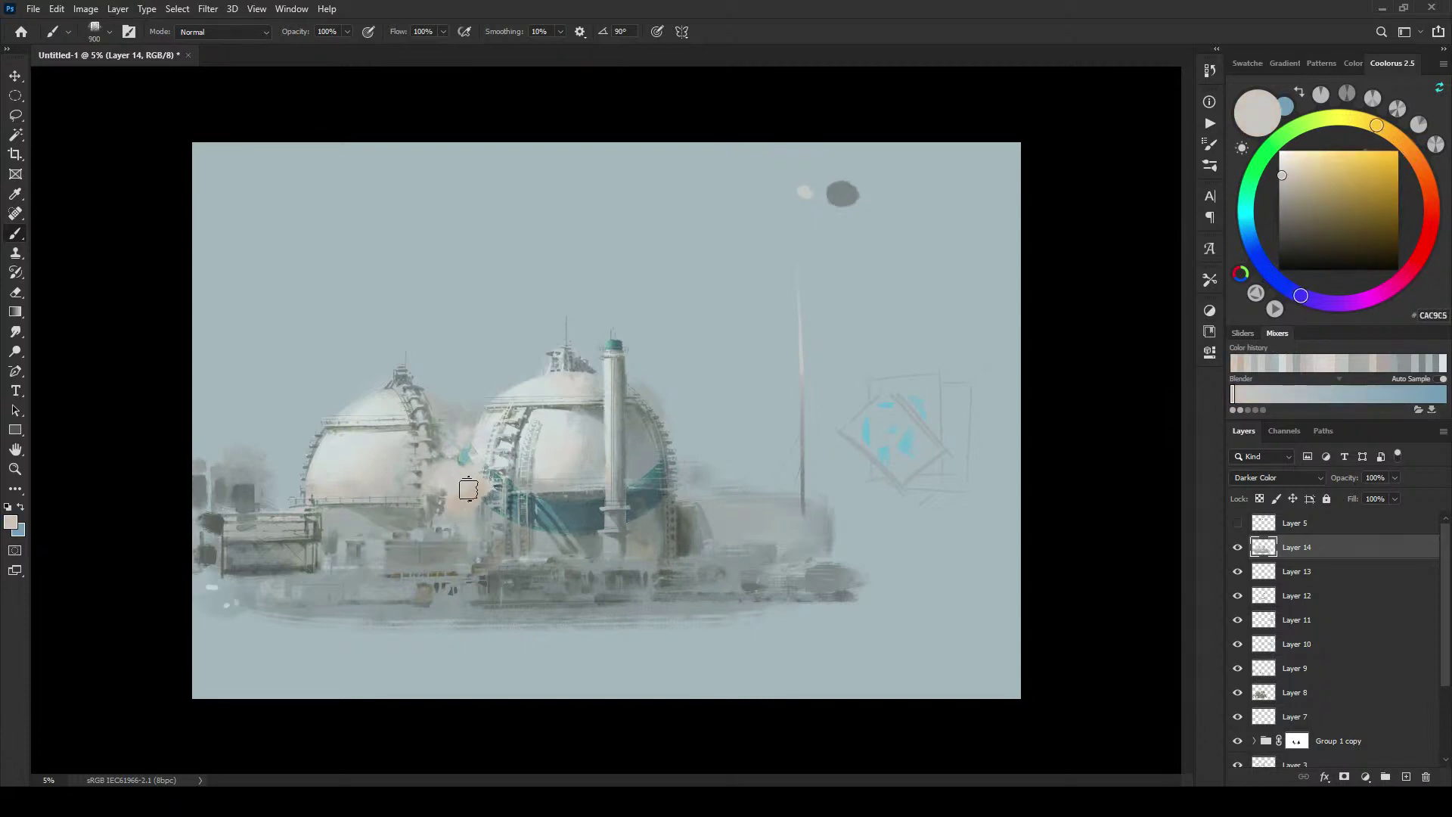
pyautogui.keyDown('alt'); pyautogui.click(478, 497); pyautogui.keyUp('alt')
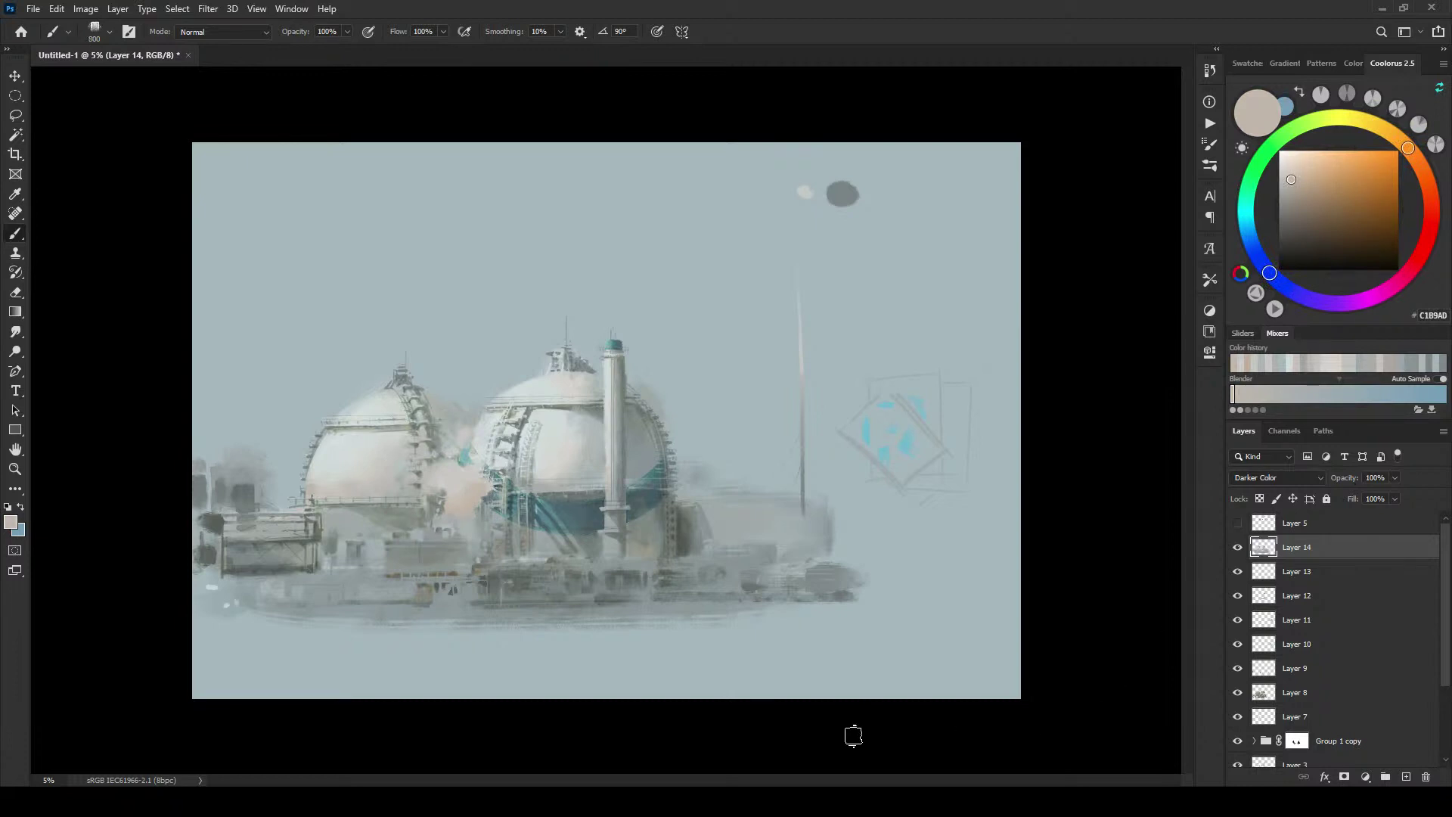
# Step: Compare the painting with and without Layer 14 and reduce that layer's opacity to 86%
pyautogui.click(1238, 547)
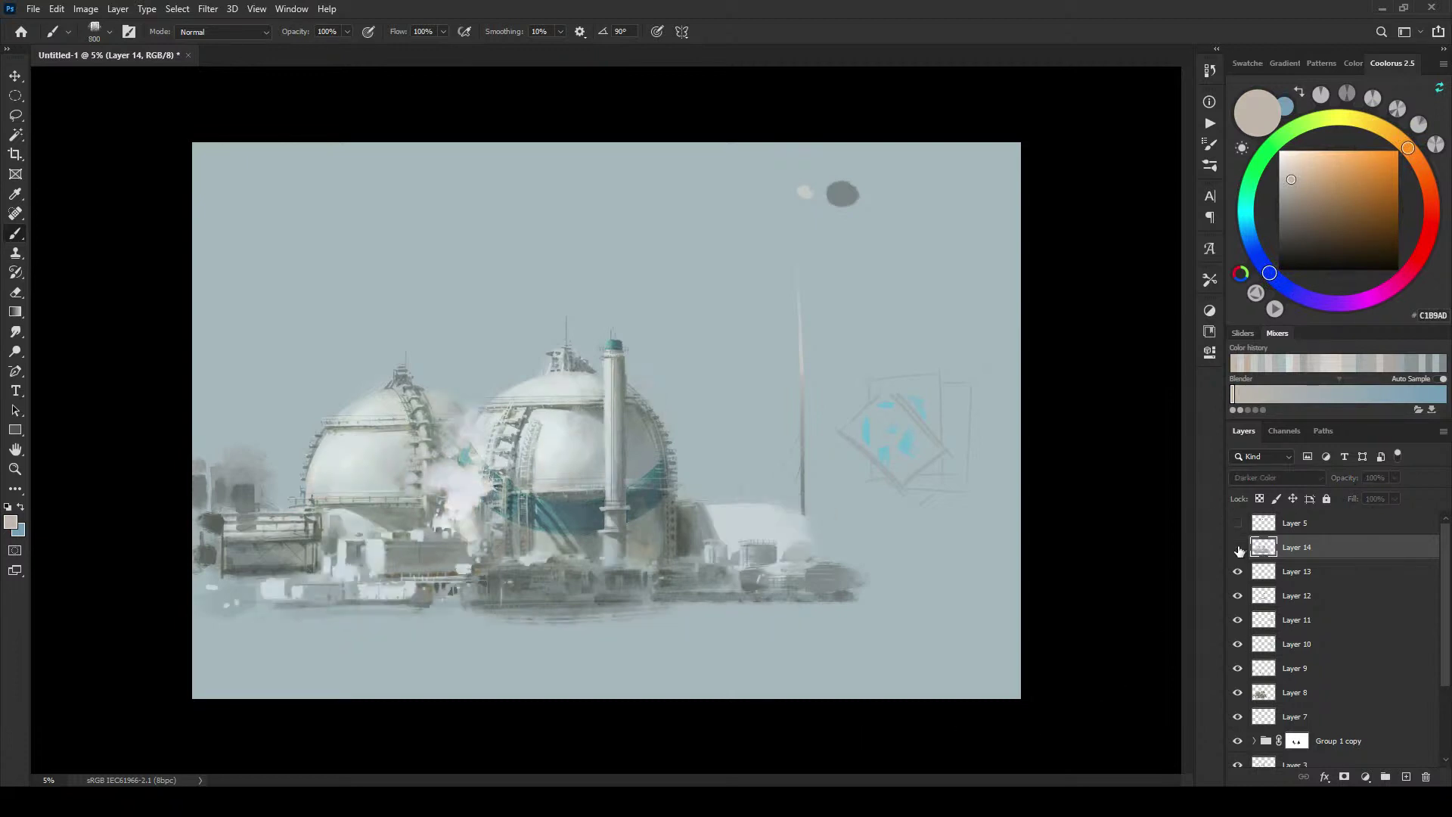
pyautogui.click(1238, 547)
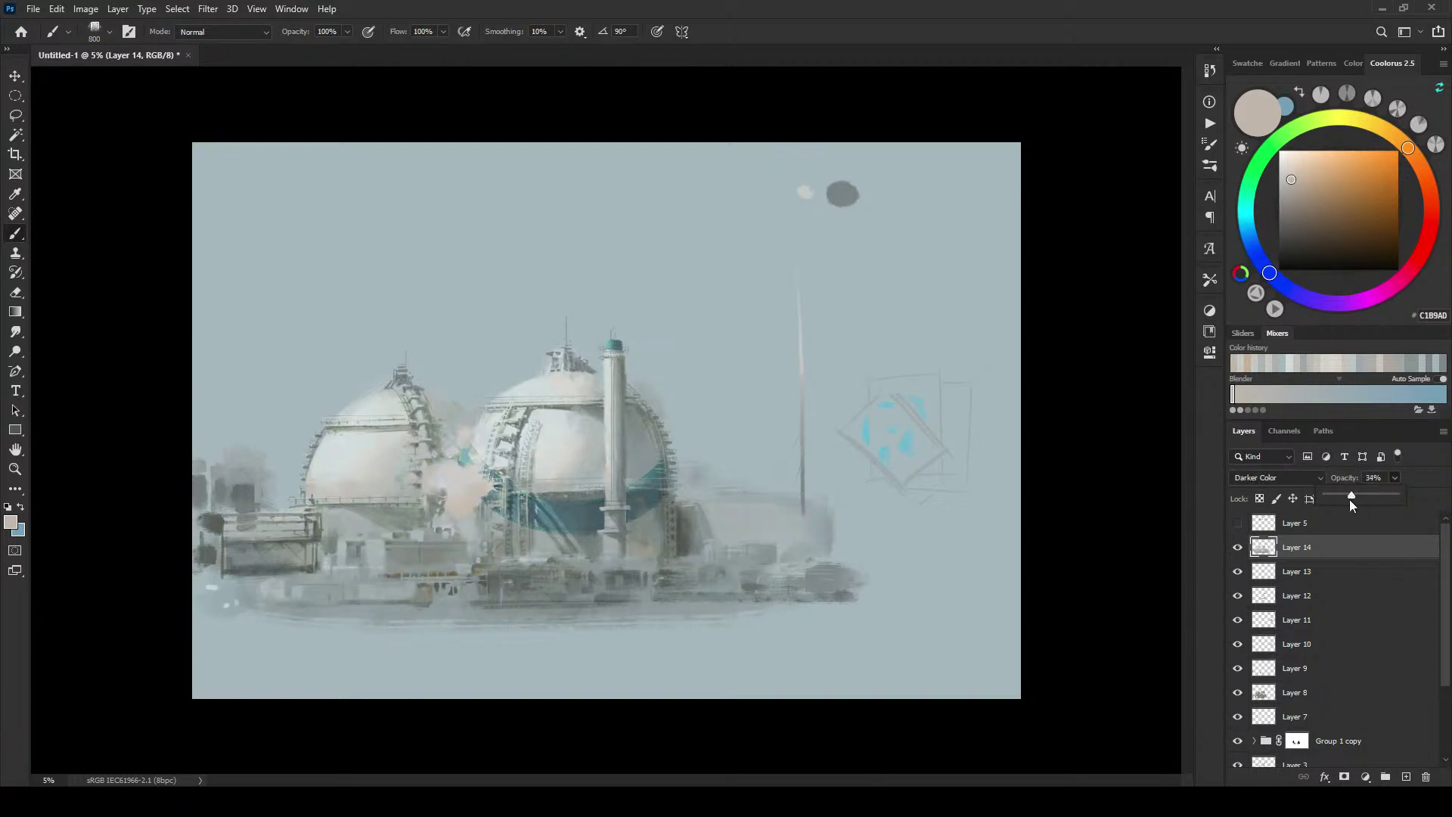
pyautogui.moveTo(1351, 504); pyautogui.dragTo(1387, 499)
pyautogui.moveTo(1388, 496); pyautogui.dragTo(1386, 496)
# Step: Duplicate Layer 14 and set the copy's blend mode to Color Burn
pyautogui.hotkey('ctrl', 'j')
pyautogui.click(1286, 481)
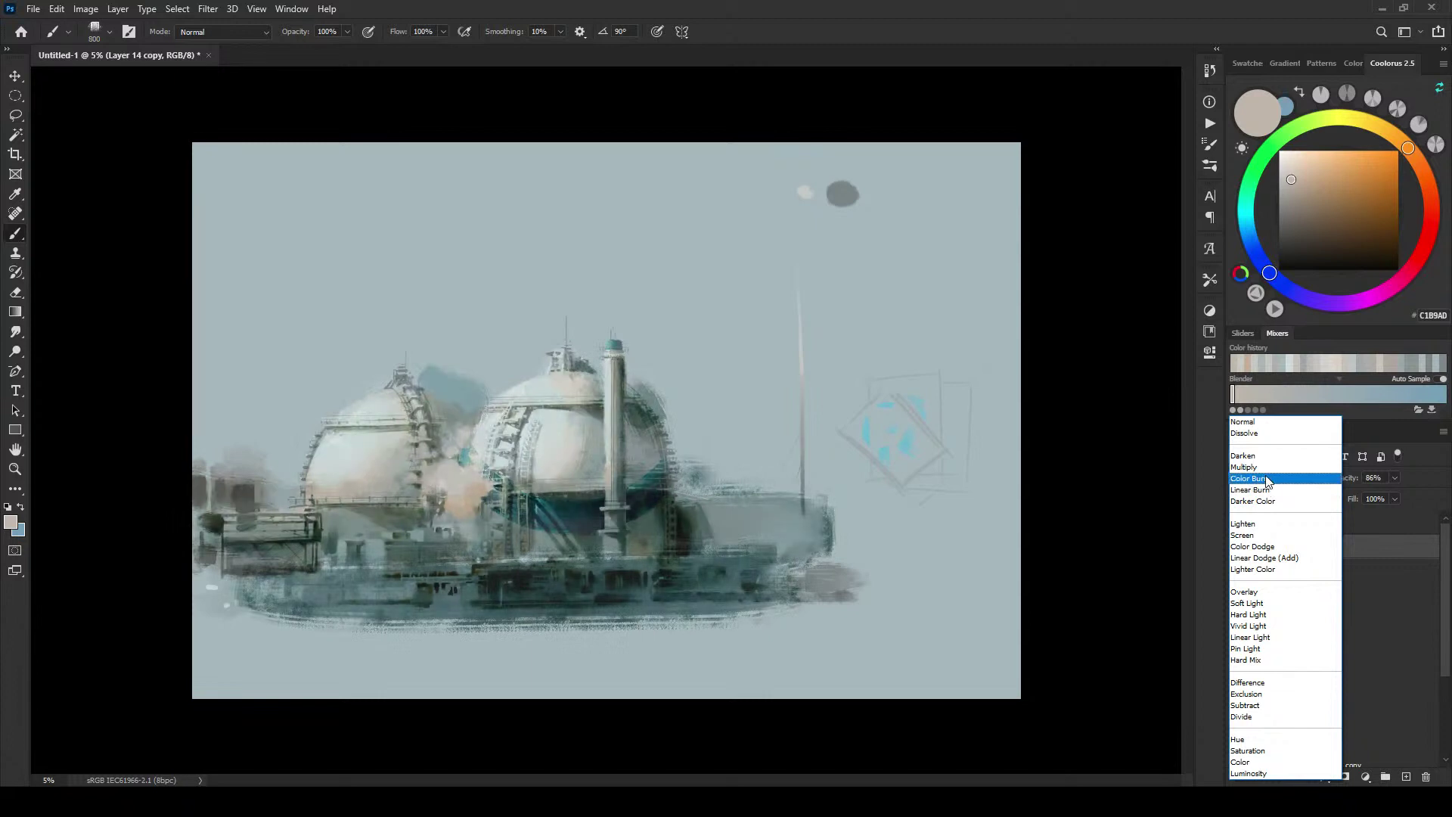
pyautogui.click(1268, 480)
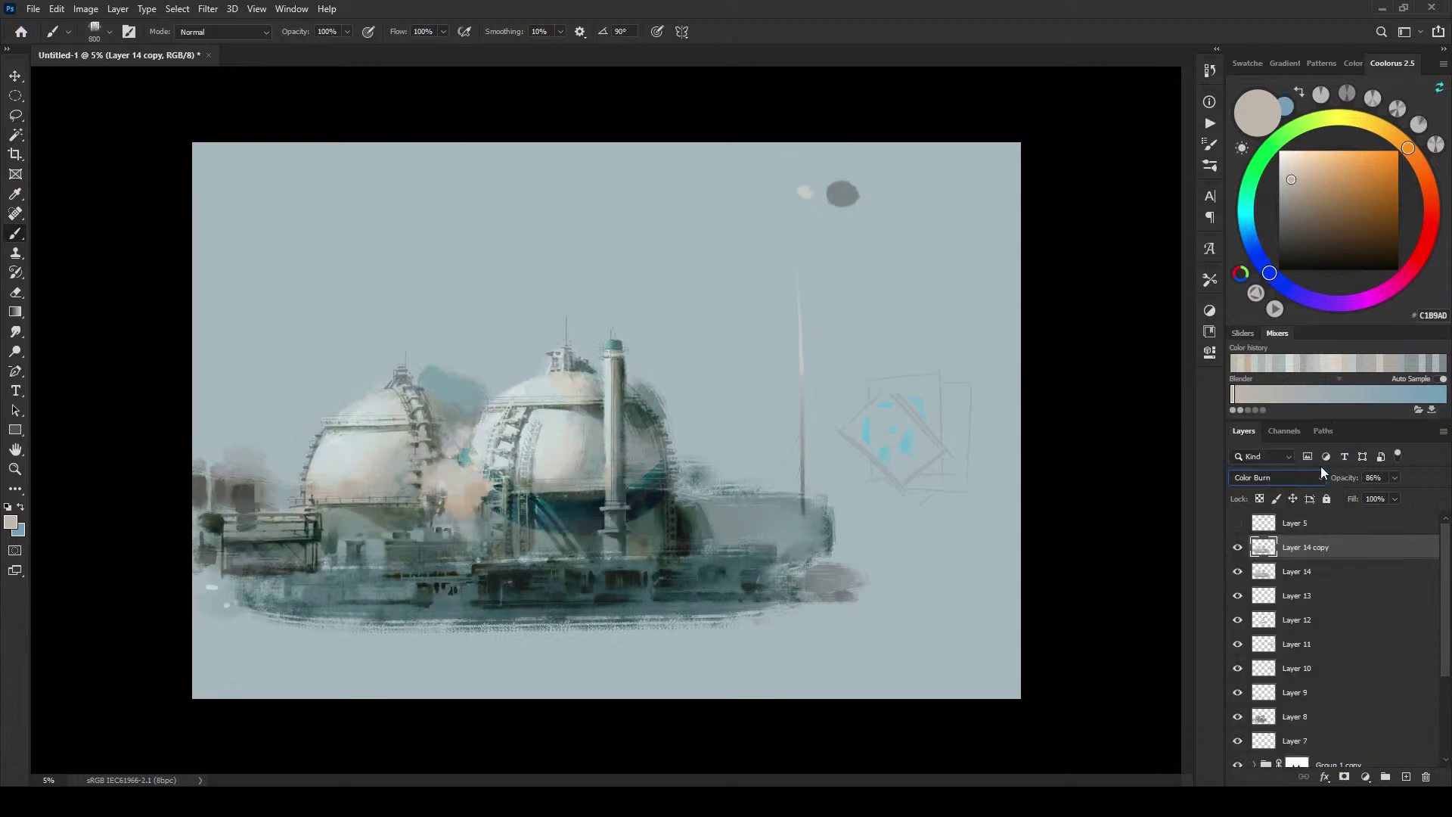
# Step: Group the layers from Layer 13 down to Layer 1 and clip Layer 14 and its copy to the group
pyautogui.click(1309, 596)
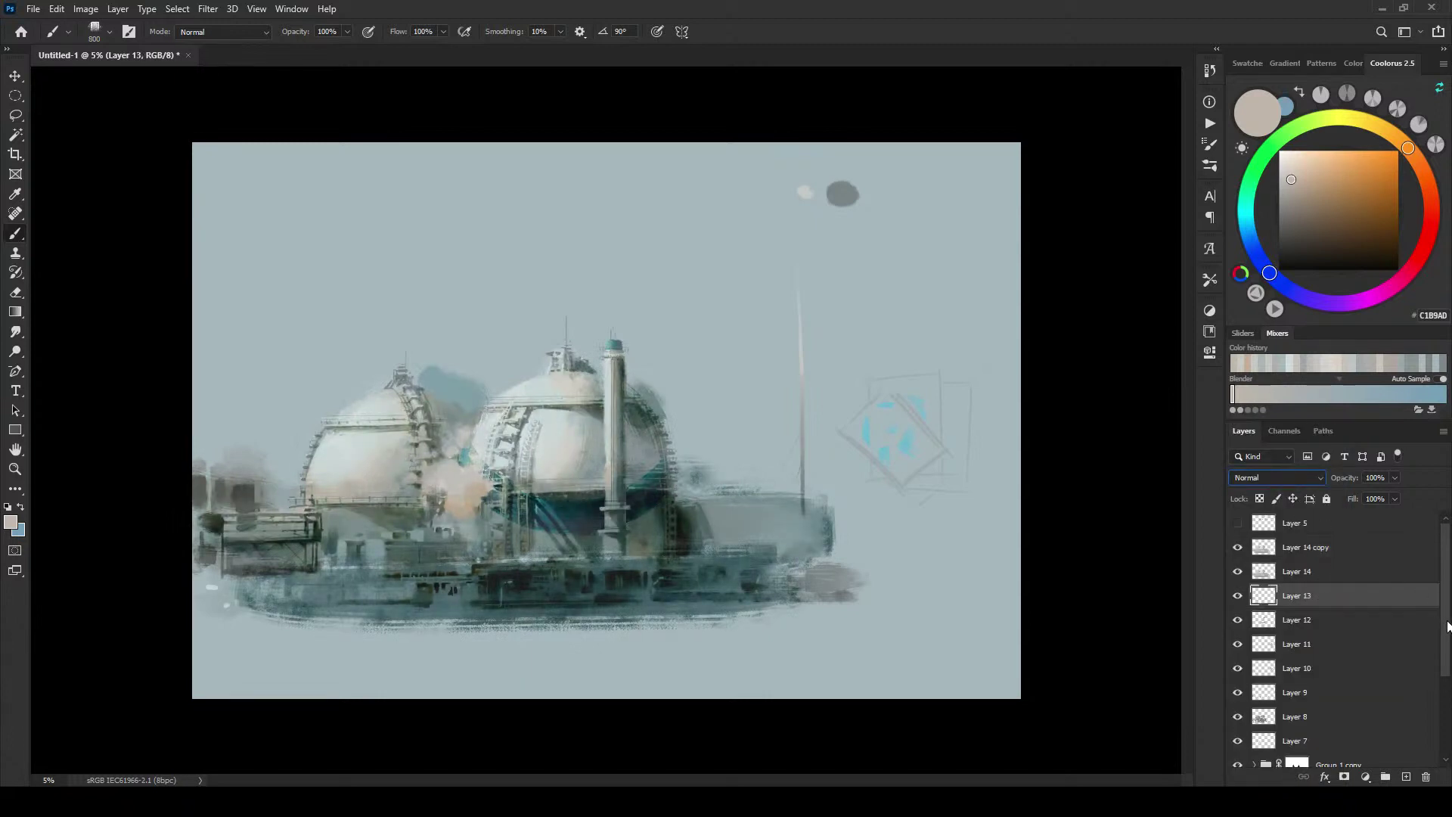
pyautogui.moveTo(1448, 627); pyautogui.dragTo(1449, 729)
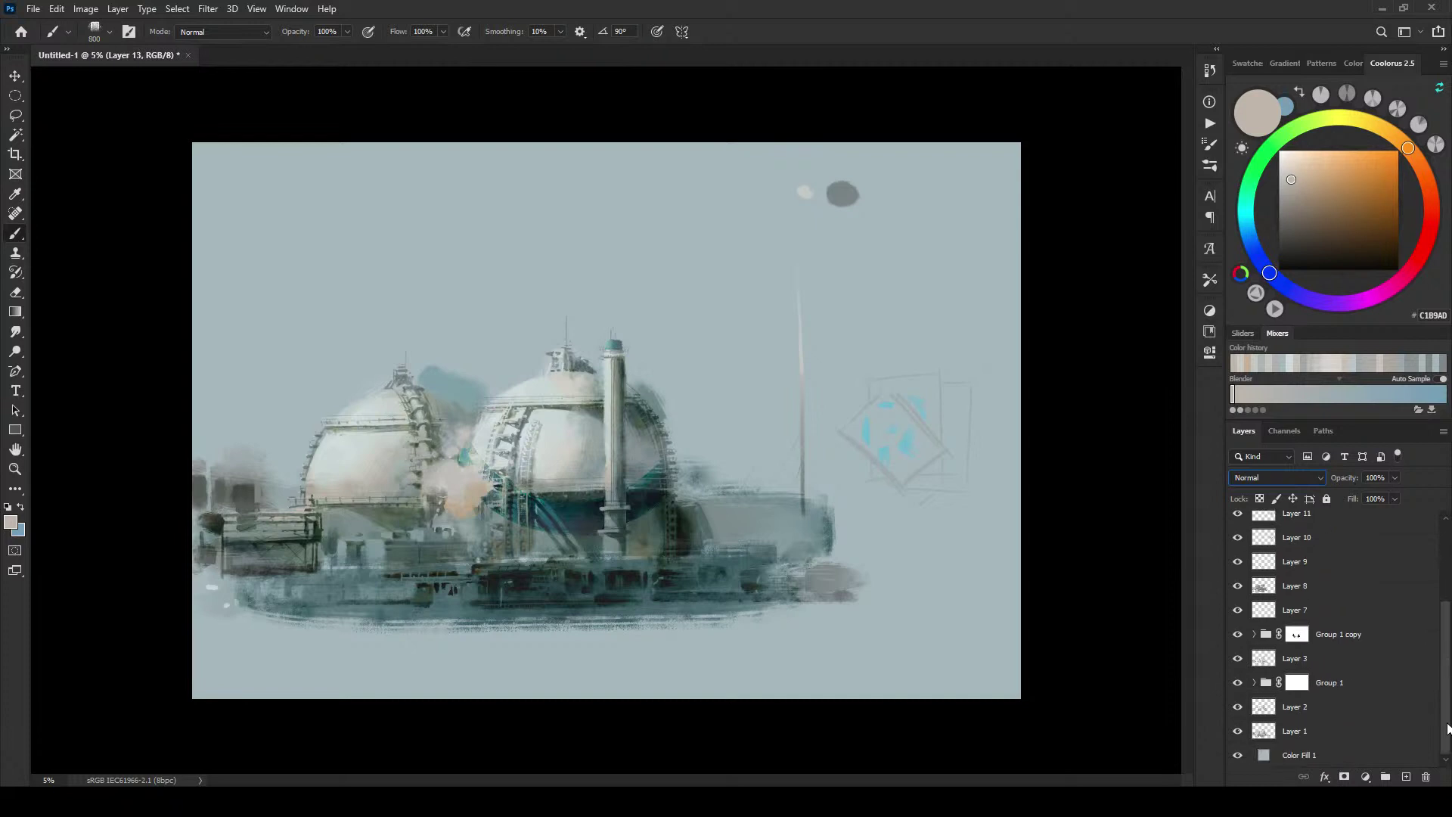
pyautogui.keyDown('shift'); pyautogui.click(1354, 732); pyautogui.keyUp('shift')
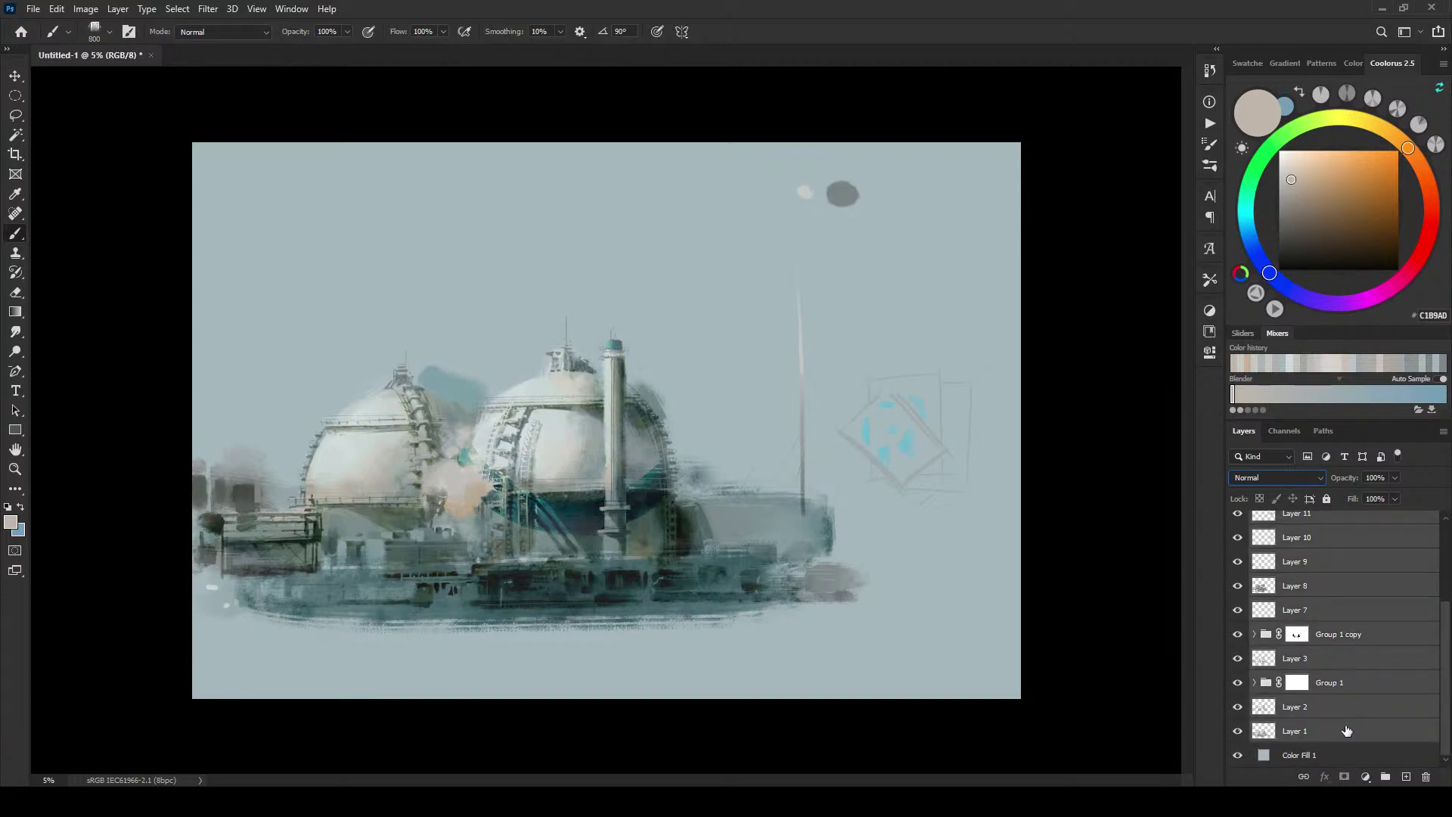
pyautogui.hotkey('ctrl', 'g')
pyautogui.keyDown('alt'); pyautogui.click(1307, 581); pyautogui.keyUp('alt')
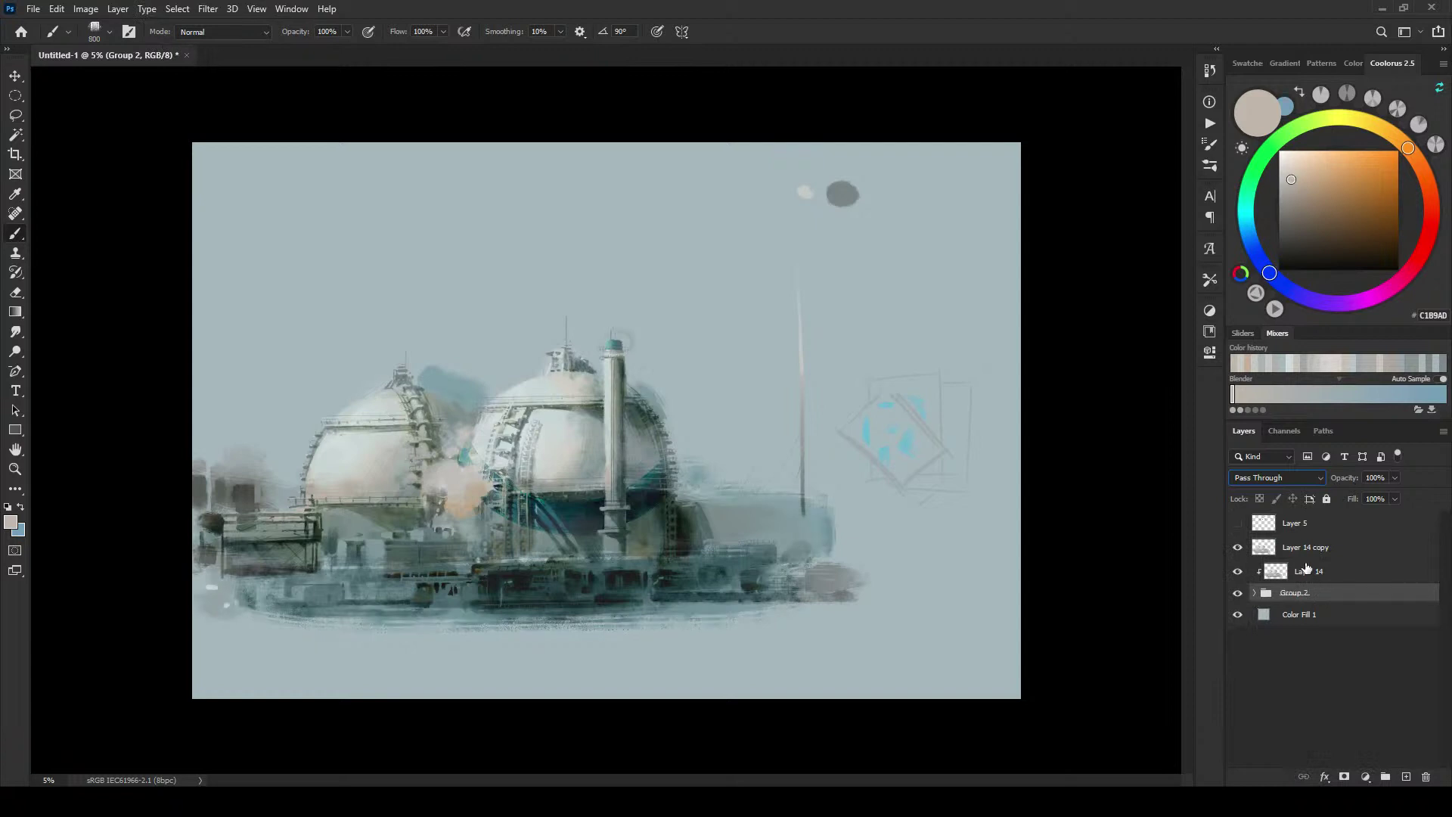
pyautogui.keyDown('alt'); pyautogui.click(1314, 551); pyautogui.keyUp('alt')
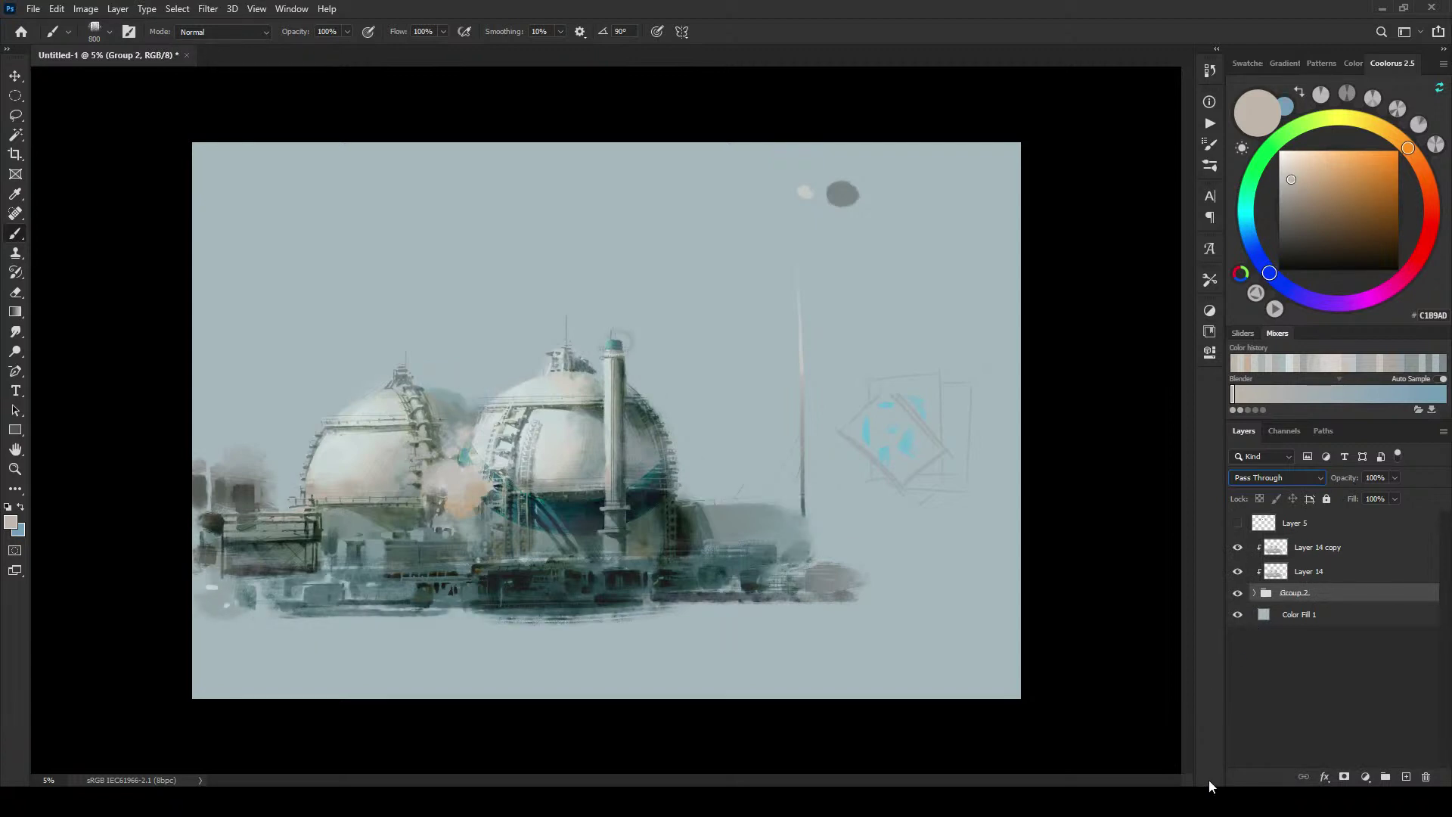
# Step: Set Layer 14 copy's opacity to 100% and lower its fill to 68%
pyautogui.click(1318, 547)
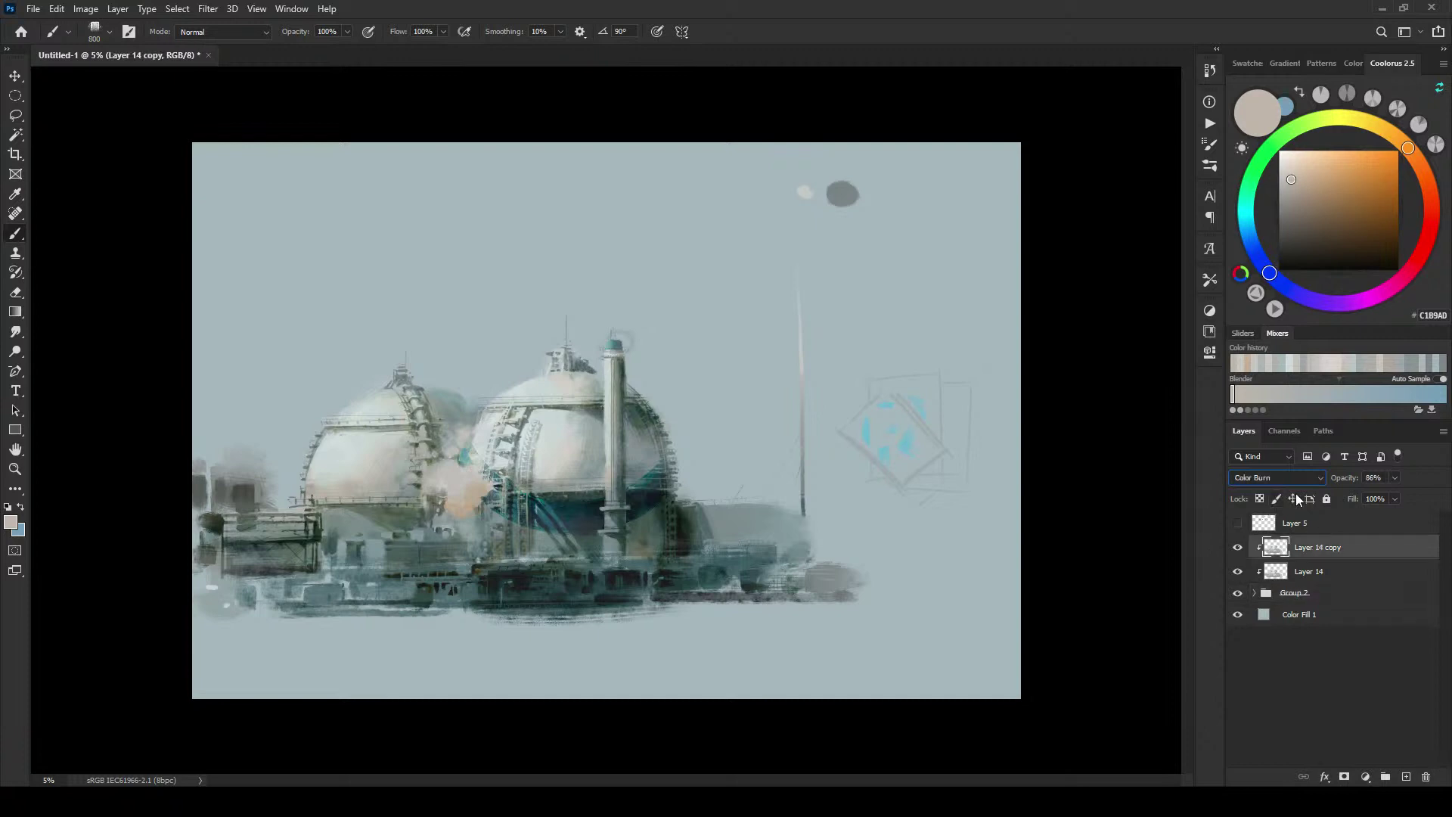
pyautogui.click(1395, 476)
pyautogui.moveTo(1391, 496)
pyautogui.mouseDown()
pyautogui.moveTo(1419, 494)
pyautogui.moveTo(1364, 515)
pyautogui.moveTo(1390, 512)
pyautogui.moveTo(1377, 514)
pyautogui.mouseUp()
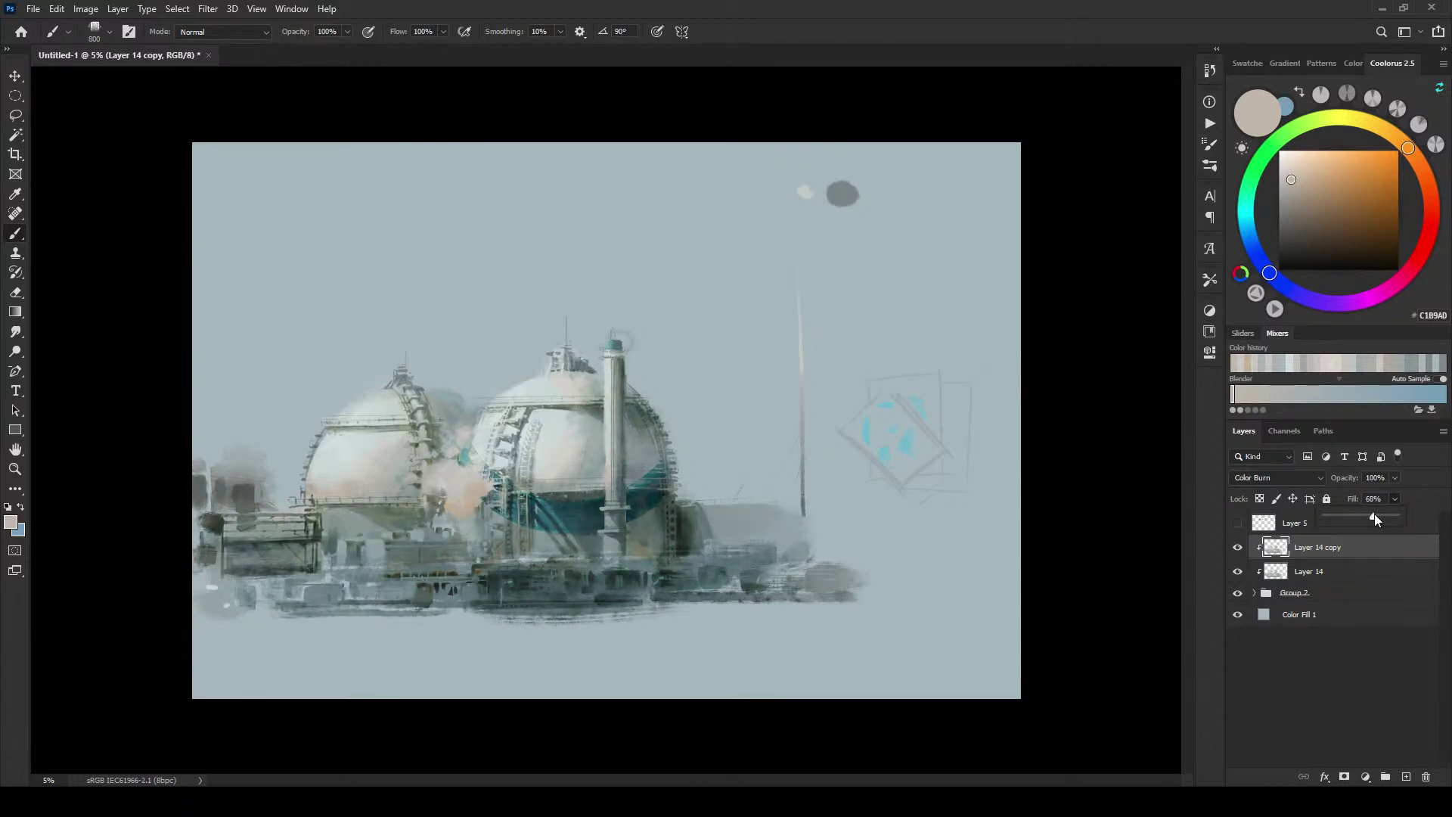
# Step: Duplicate the Color Fill 1 background and recolor the copy to a deeper muted blue
pyautogui.click(1269, 619)
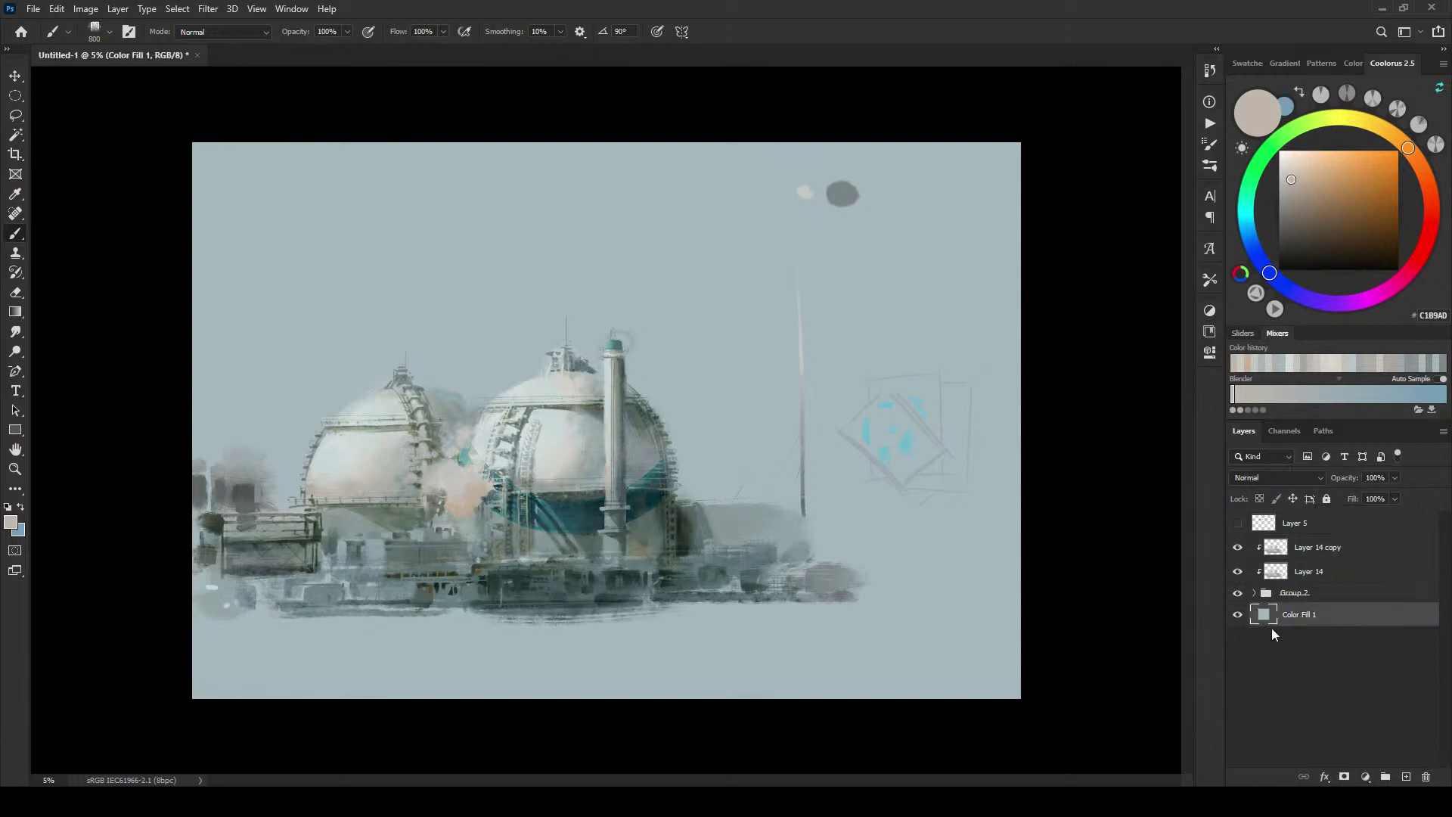
pyautogui.hotkey('ctrl', 'j')
pyautogui.doubleClick(1265, 615)
pyautogui.moveTo(1092, 375)
pyautogui.mouseDown()
pyautogui.moveTo(1105, 367)
pyautogui.moveTo(1130, 392)
pyautogui.moveTo(1086, 394)
pyautogui.moveTo(1098, 391)
pyautogui.mouseUp()
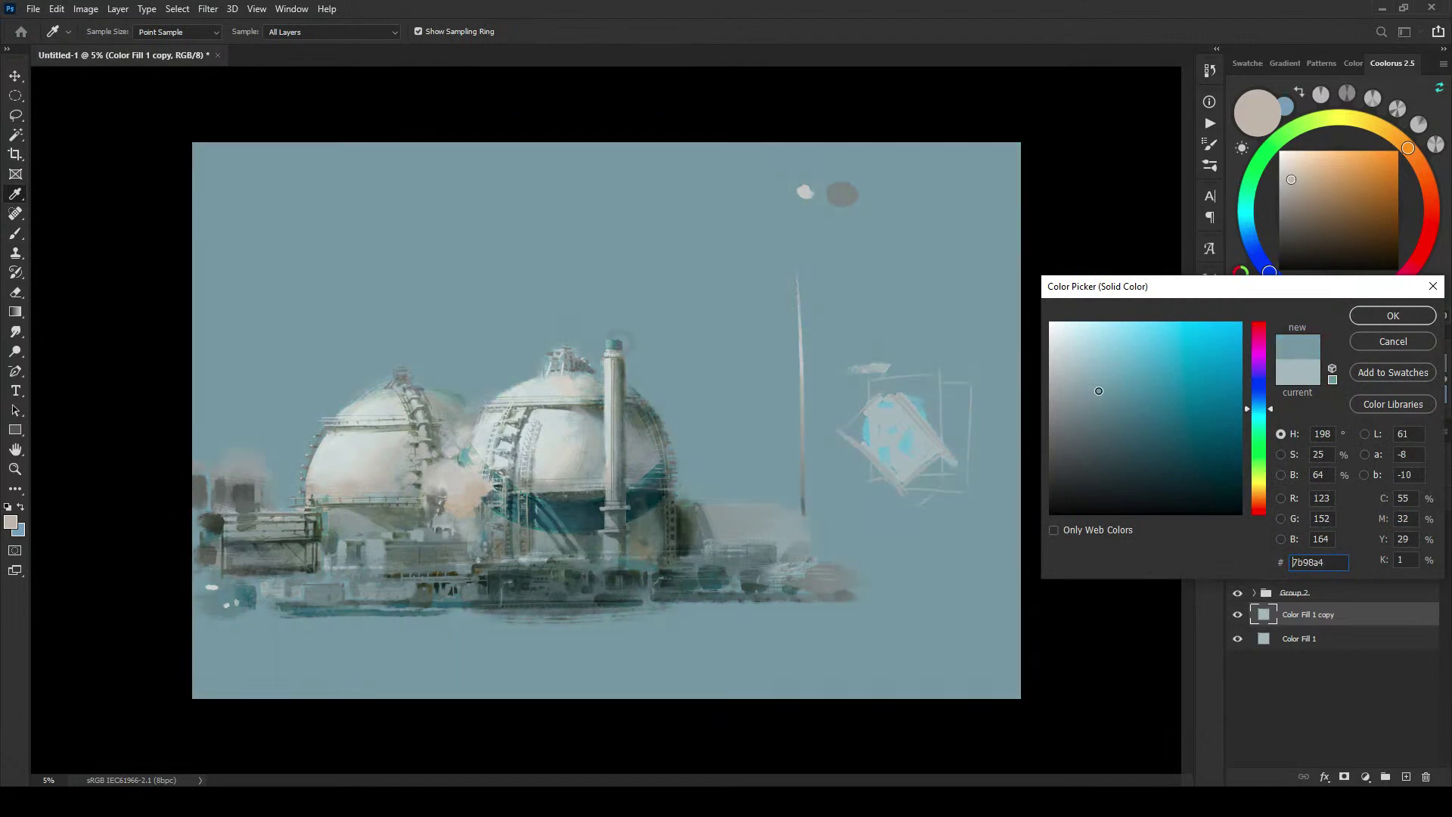
pyautogui.moveTo(1268, 417)
pyautogui.mouseDown()
pyautogui.moveTo(1263, 393)
pyautogui.moveTo(1258, 514)
pyautogui.moveTo(1256, 343)
pyautogui.moveTo(1264, 409)
pyautogui.mouseUp()
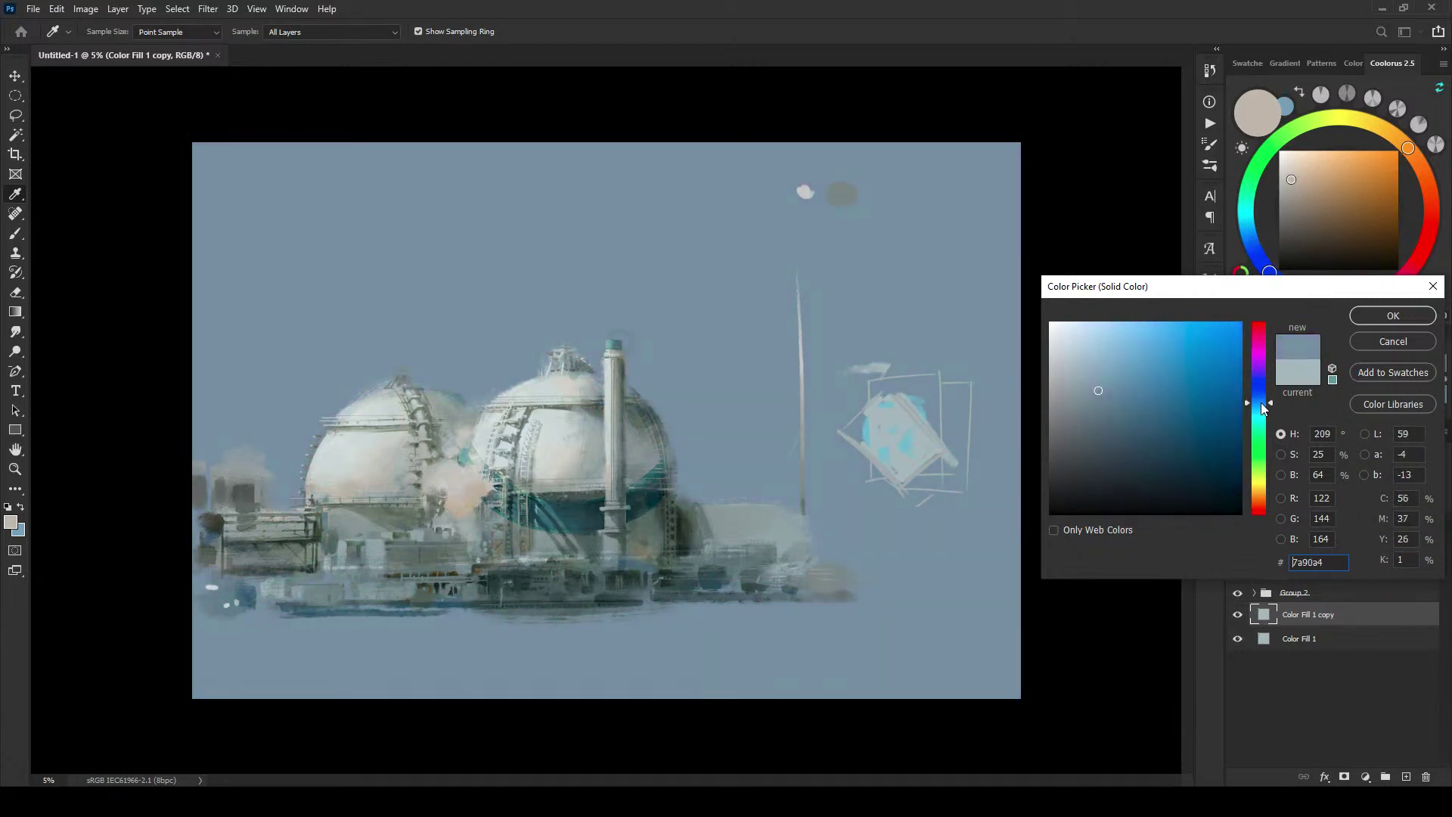
pyautogui.moveTo(1089, 410)
pyautogui.mouseDown()
pyautogui.moveTo(1119, 387)
pyautogui.moveTo(1093, 401)
pyautogui.moveTo(1107, 392)
pyautogui.mouseUp()
pyautogui.click(1384, 312)
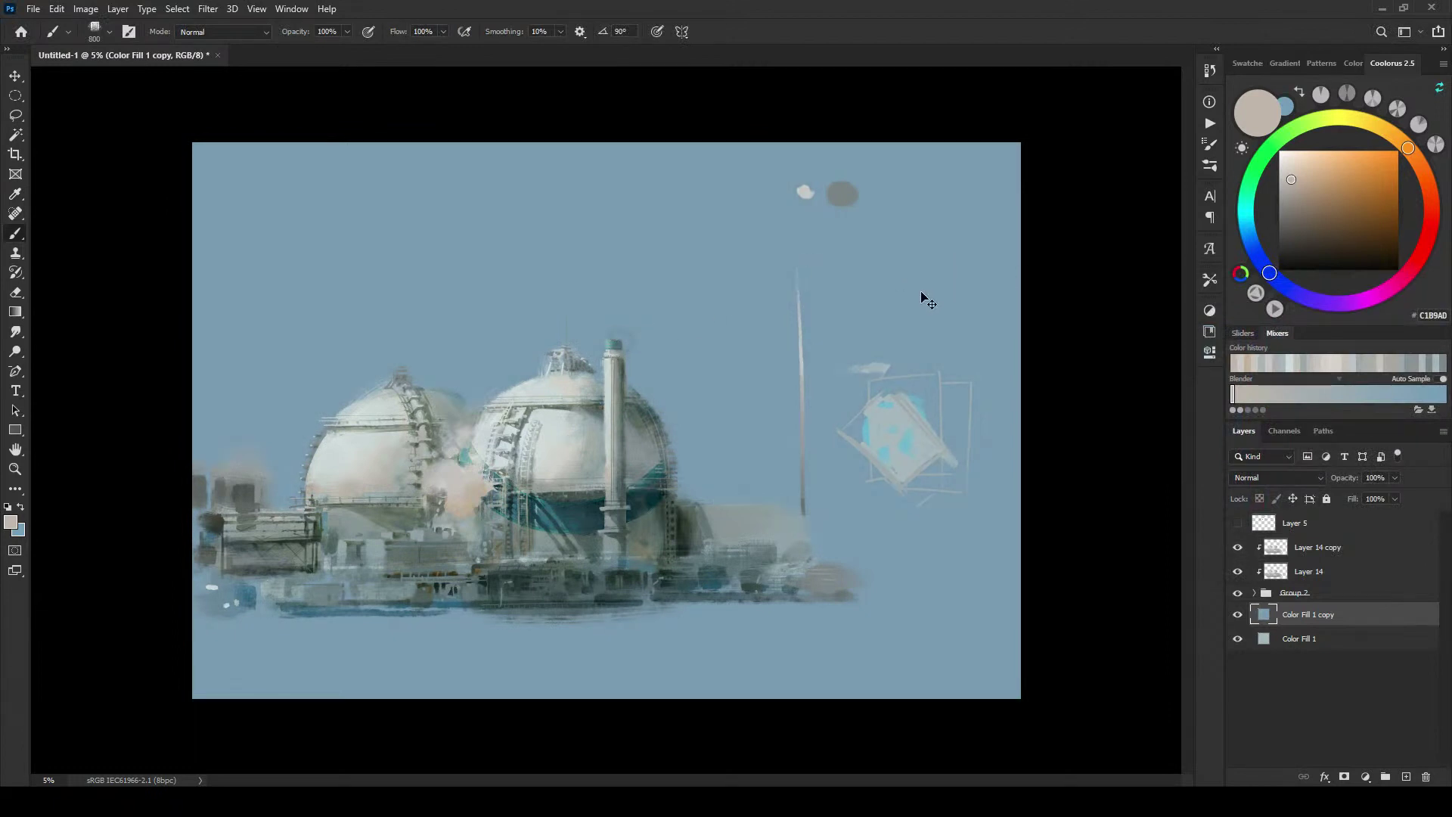
# Step: Examine the large dome up close with Group 2 hidden and shown, and expand the group
pyautogui.hotkey('ctrl', '+')
pyautogui.hotkey('ctrl', '+')
pyautogui.hotkey('ctrl', '+')
pyautogui.hotkey('ctrl', '+')
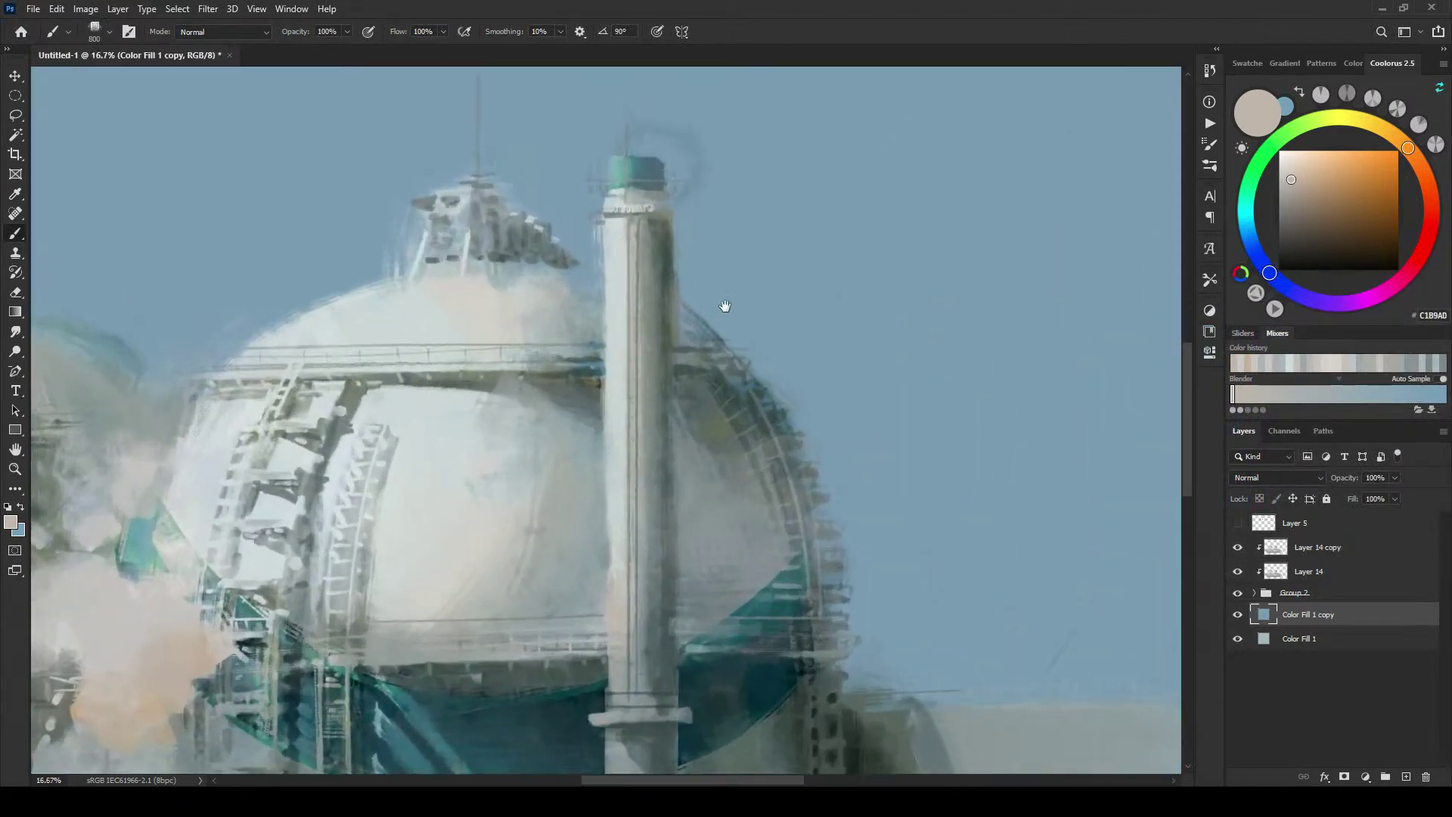
pyautogui.moveTo(724, 306); pyautogui.dragTo(864, 426)
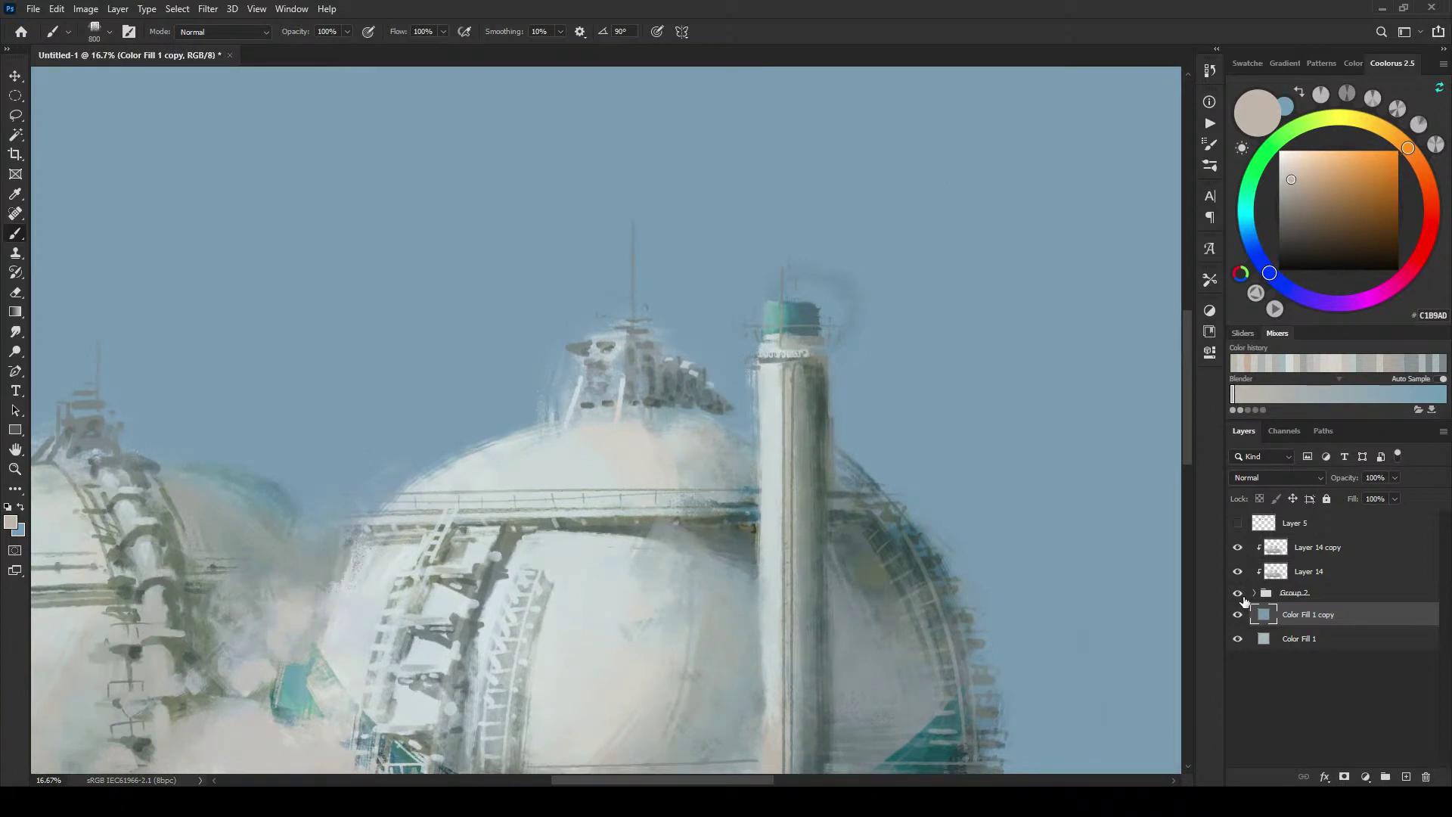
pyautogui.click(1238, 593)
pyautogui.click(1238, 593)
pyautogui.click(1254, 593)
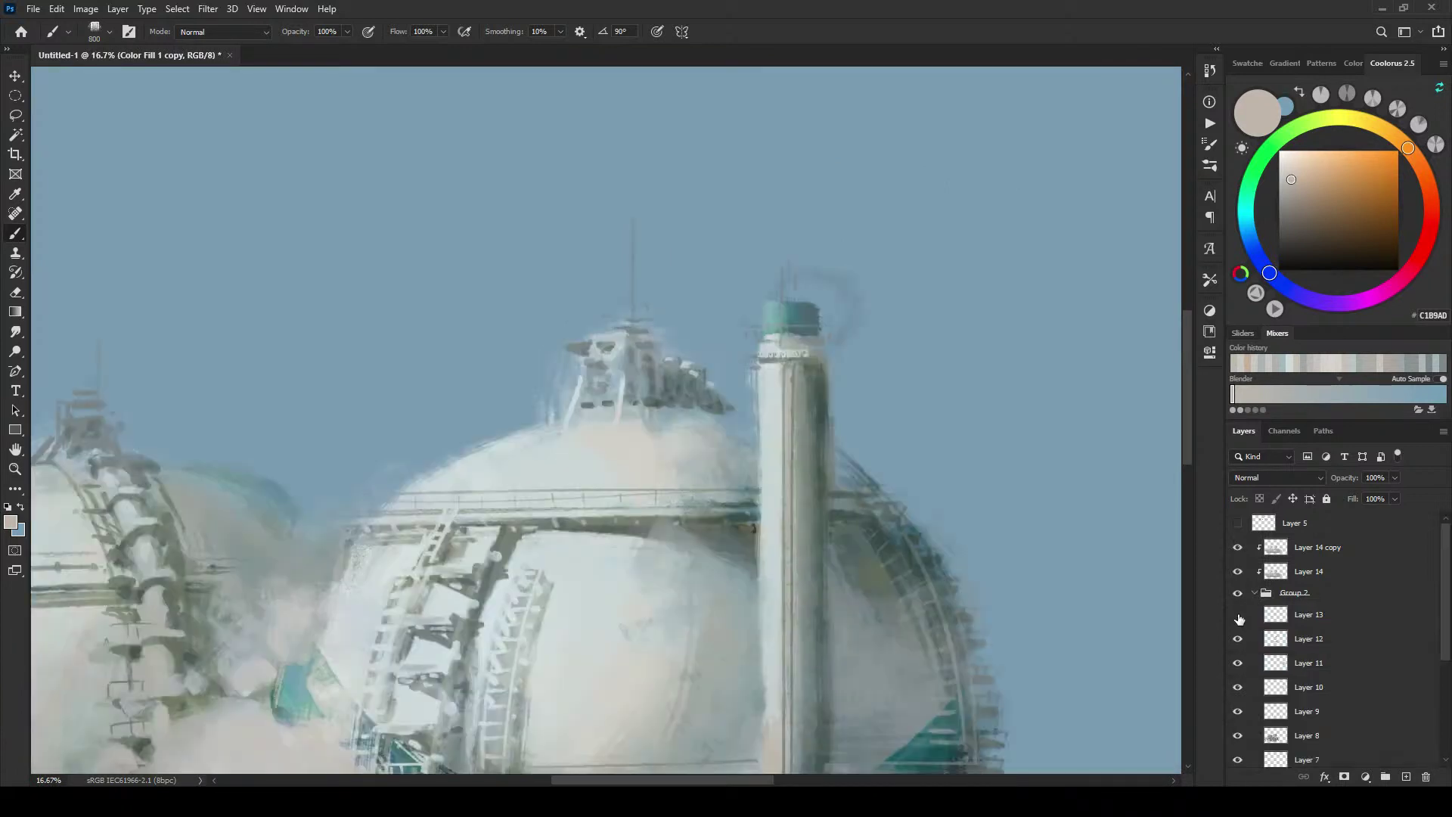
# Step: Compare the dome with Layer 13 and Layer 12 hidden and shown, checking Layer 12's blend mode
pyautogui.click(1238, 616)
pyautogui.click(1238, 616)
pyautogui.click(1238, 640)
pyautogui.click(1238, 640)
pyautogui.click(1283, 639)
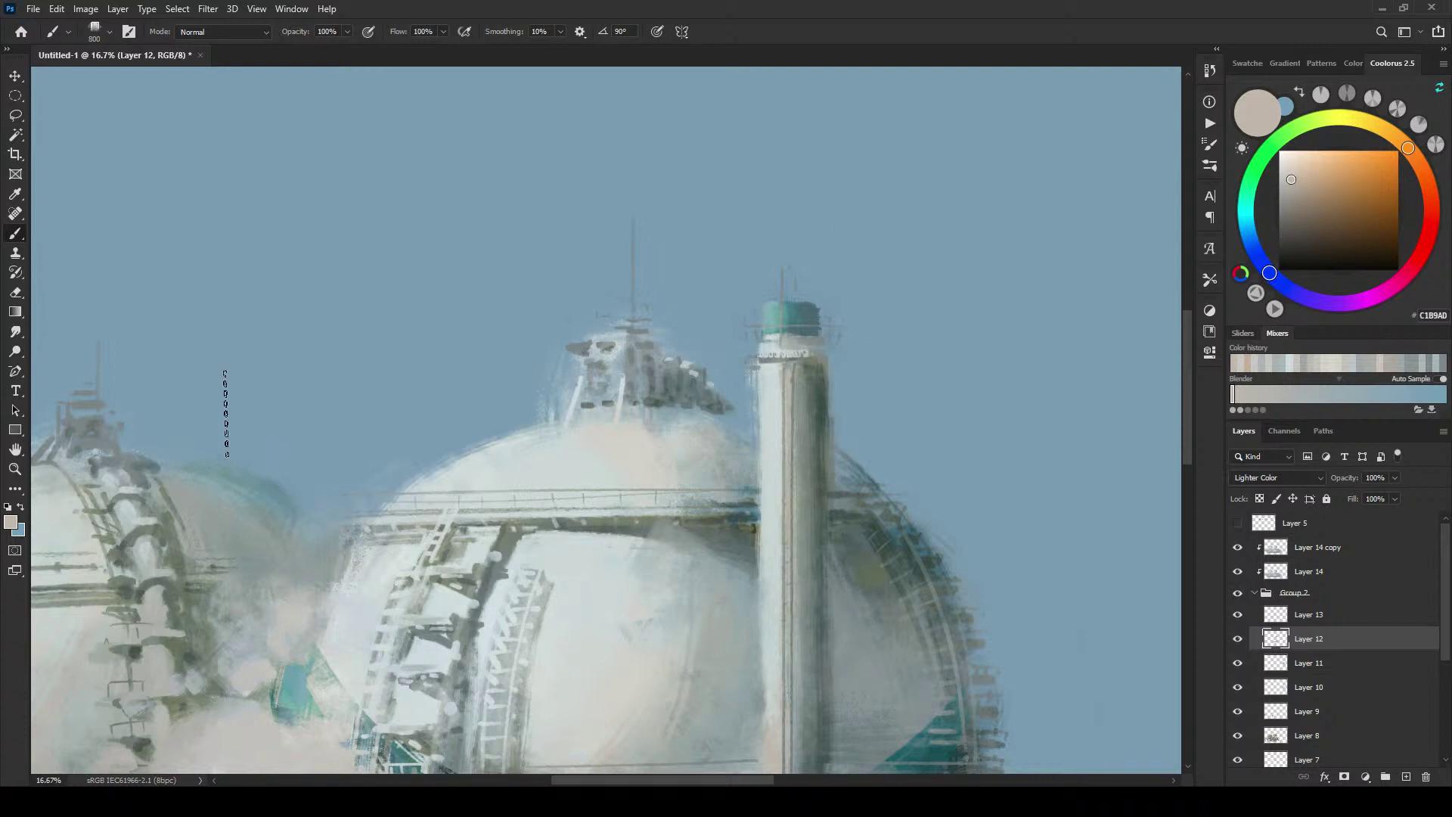
pyautogui.click(1239, 618)
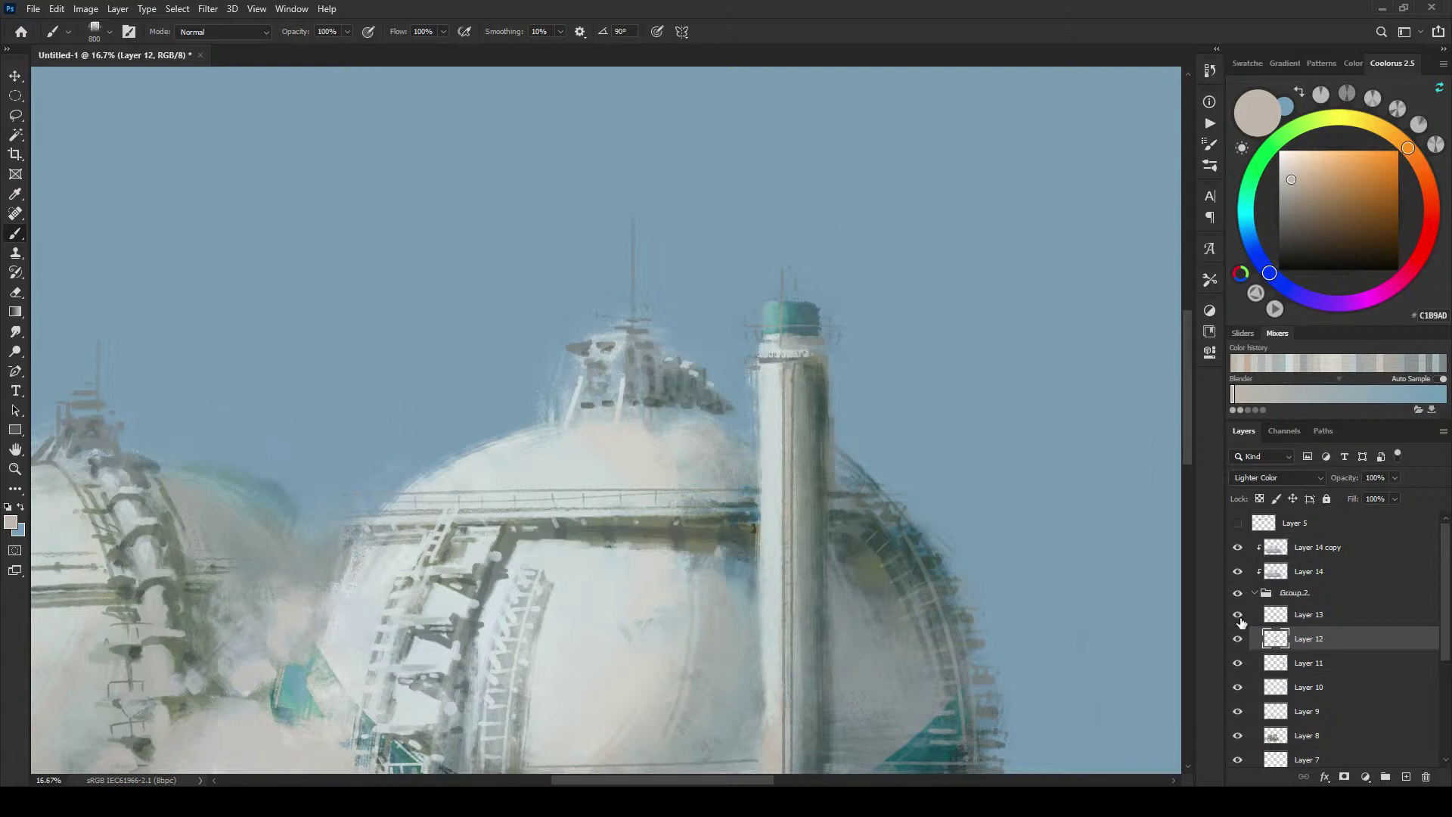
pyautogui.click(1239, 618)
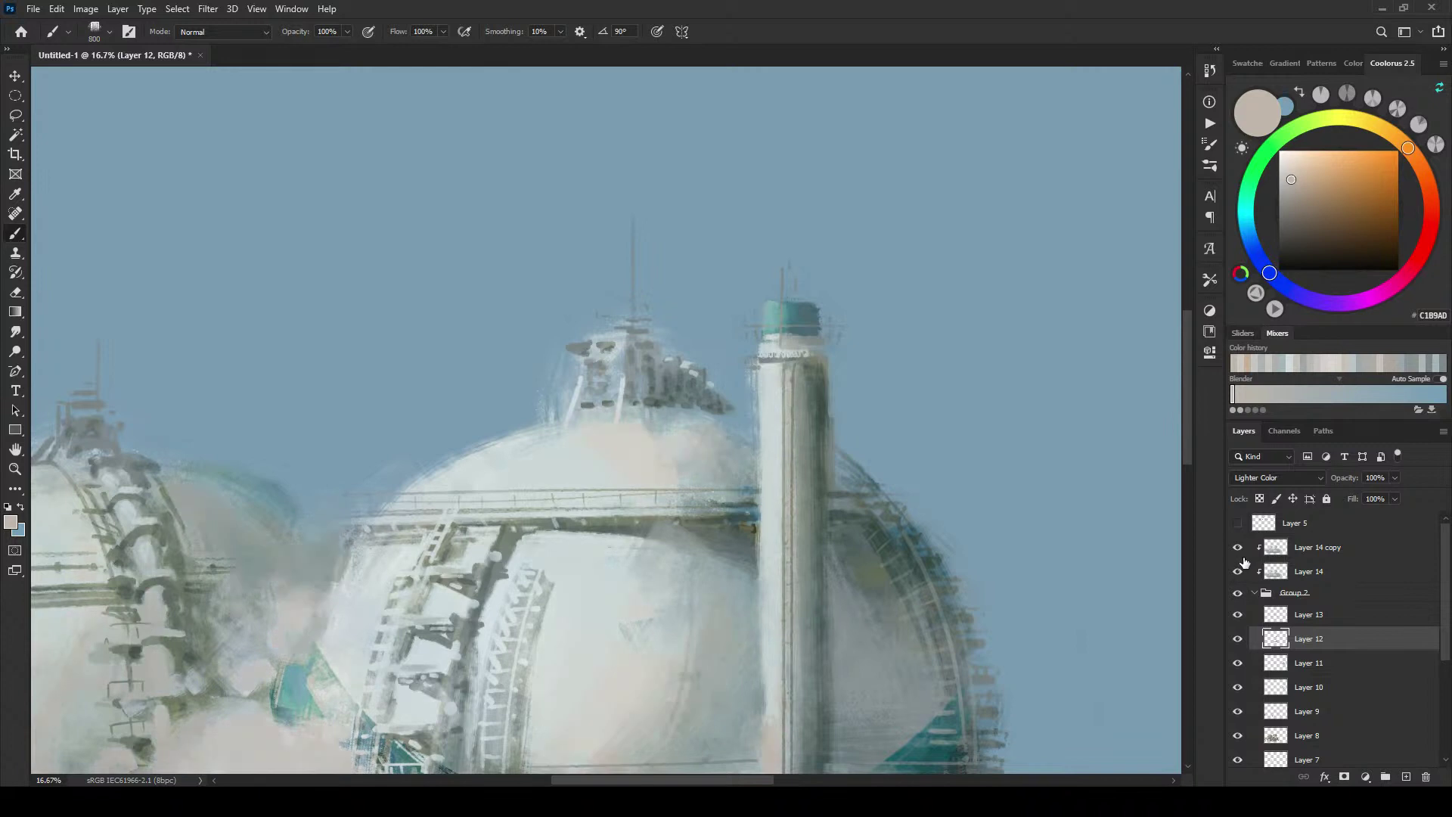
# Step: Check what Layer 14 copy, Layer 10 and Layer 9 contribute to the dome by switching their visibility
pyautogui.click(1234, 551)
pyautogui.click(1234, 553)
pyautogui.click(1241, 689)
pyautogui.click(1237, 712)
# Step: Select Layer 8, compare the painting with it hidden and shown, and review the whole scene
pyautogui.click(1237, 735)
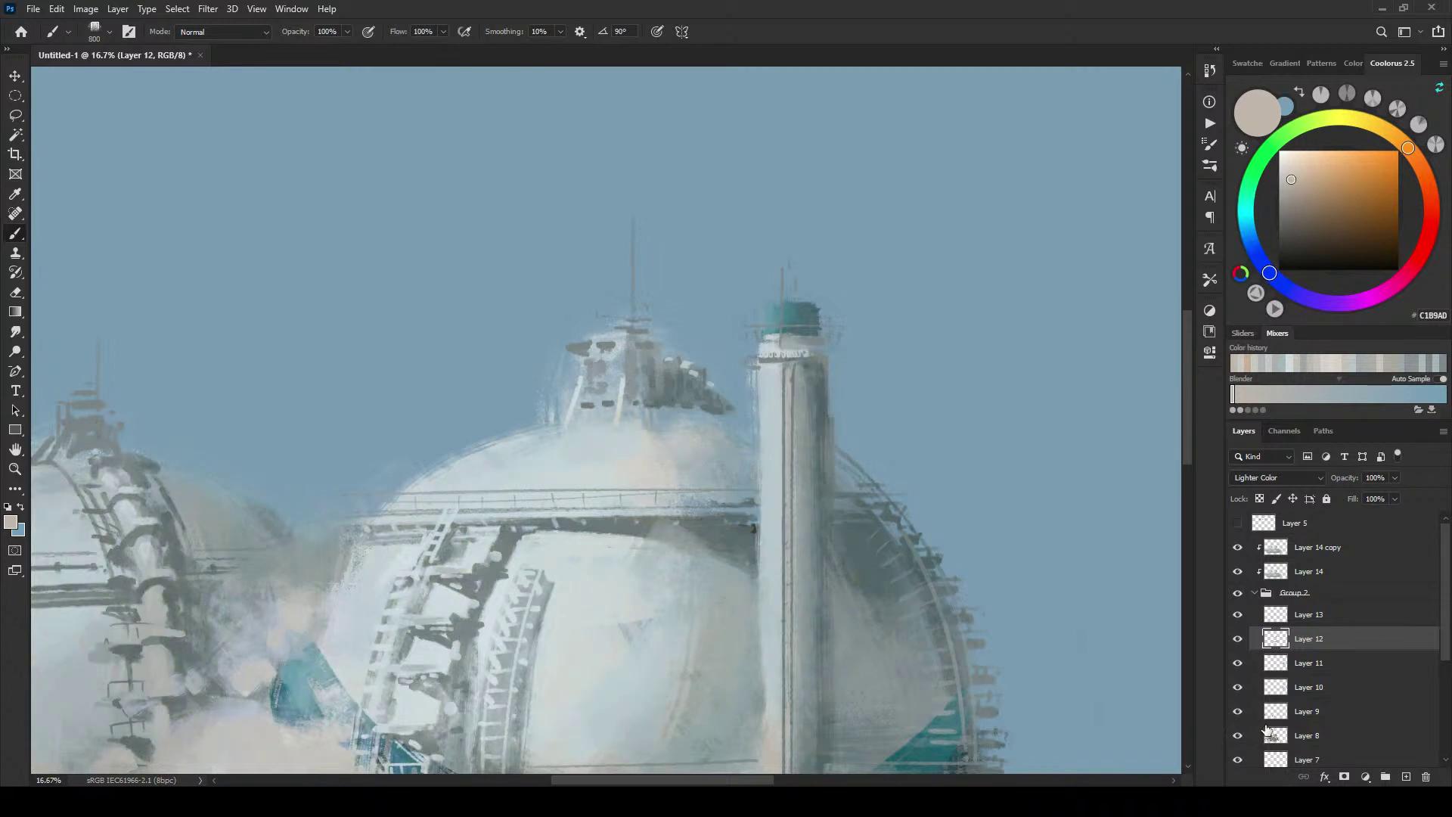
pyautogui.click(1238, 735)
pyautogui.click(1276, 735)
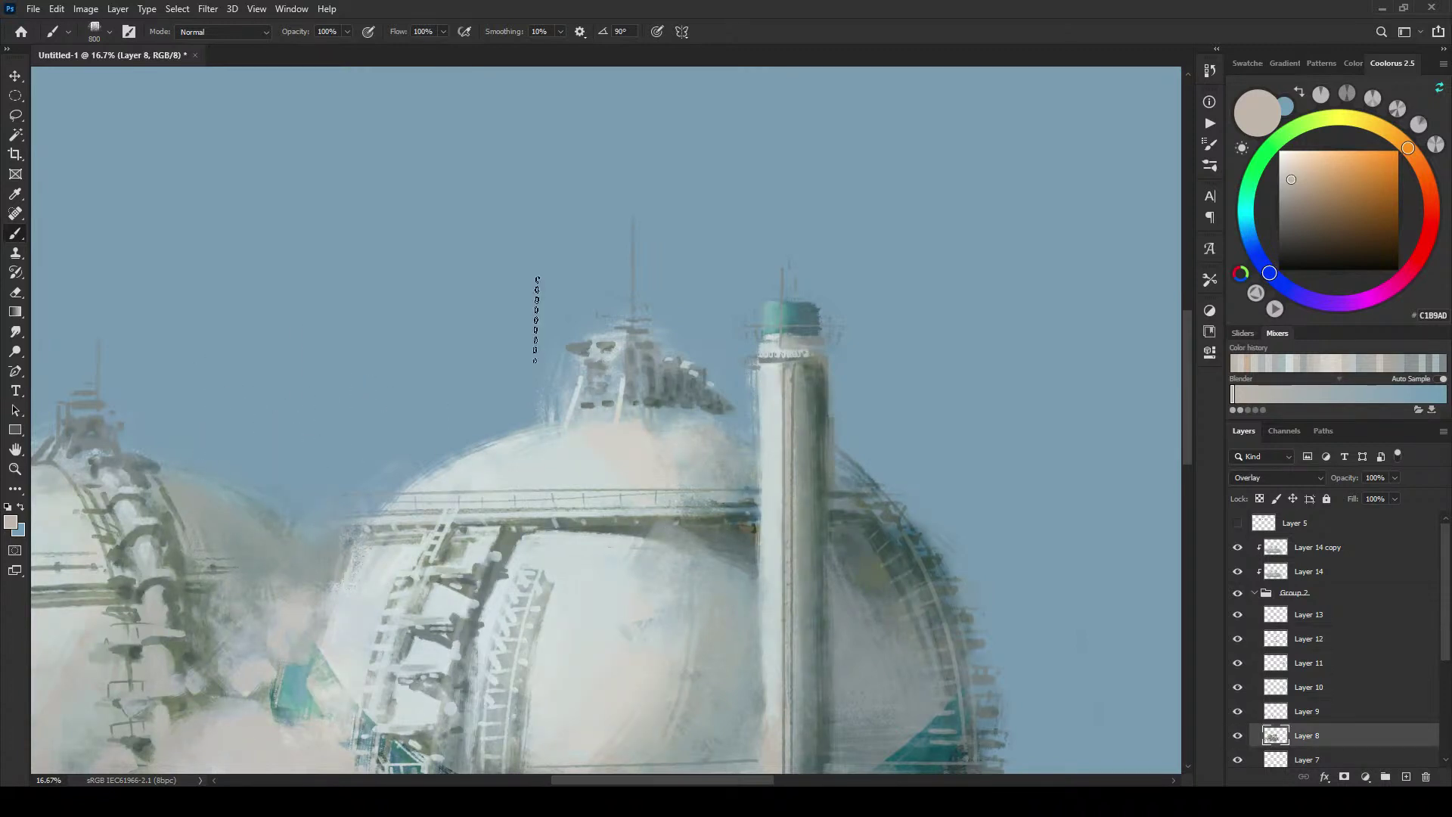
pyautogui.click(1238, 738)
pyautogui.click(1238, 738)
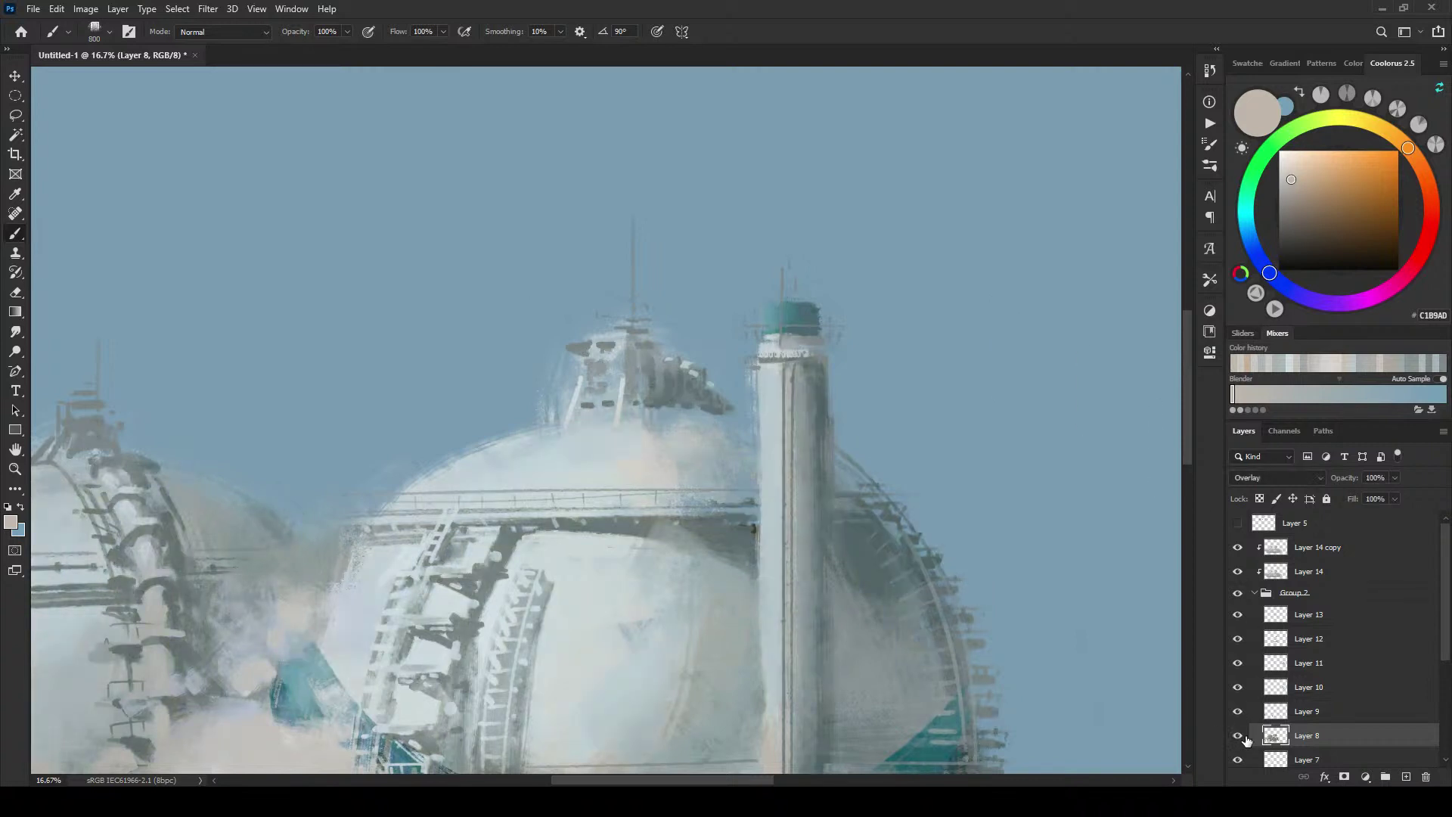
pyautogui.hotkey('ctrl', '-')
pyautogui.hotkey('ctrl', '-')
pyautogui.hotkey('ctrl', '-')
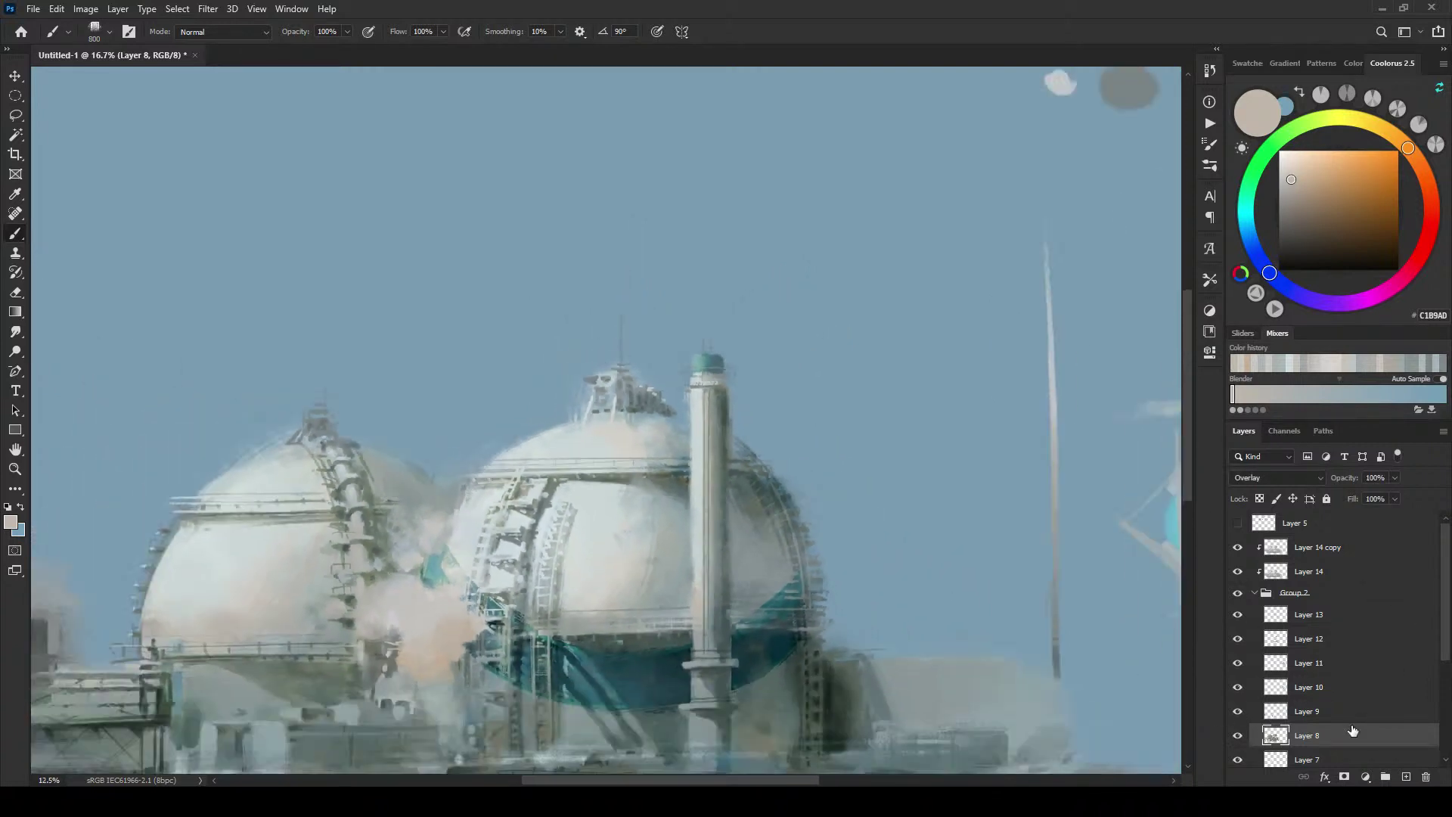
pyautogui.hotkey('ctrl', '+')
pyautogui.hotkey('ctrl', '+')
pyautogui.hotkey('ctrl', '+')
pyautogui.hotkey('ctrl', '+')
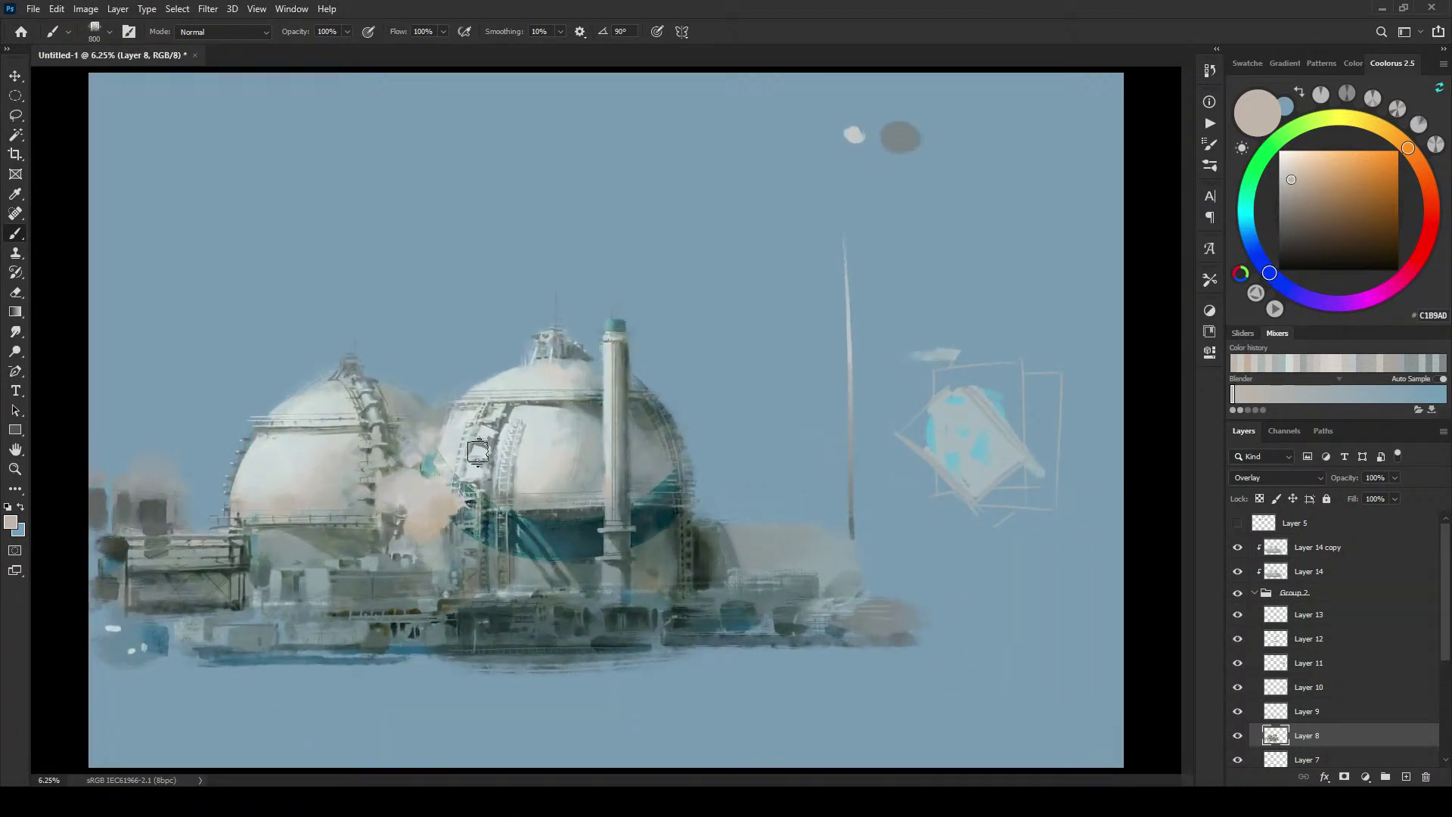
# Step: Add a Color Balance adjustment above Layer 14 copy, try clipping it to the layers below, and release the clipping
pyautogui.click(1336, 556)
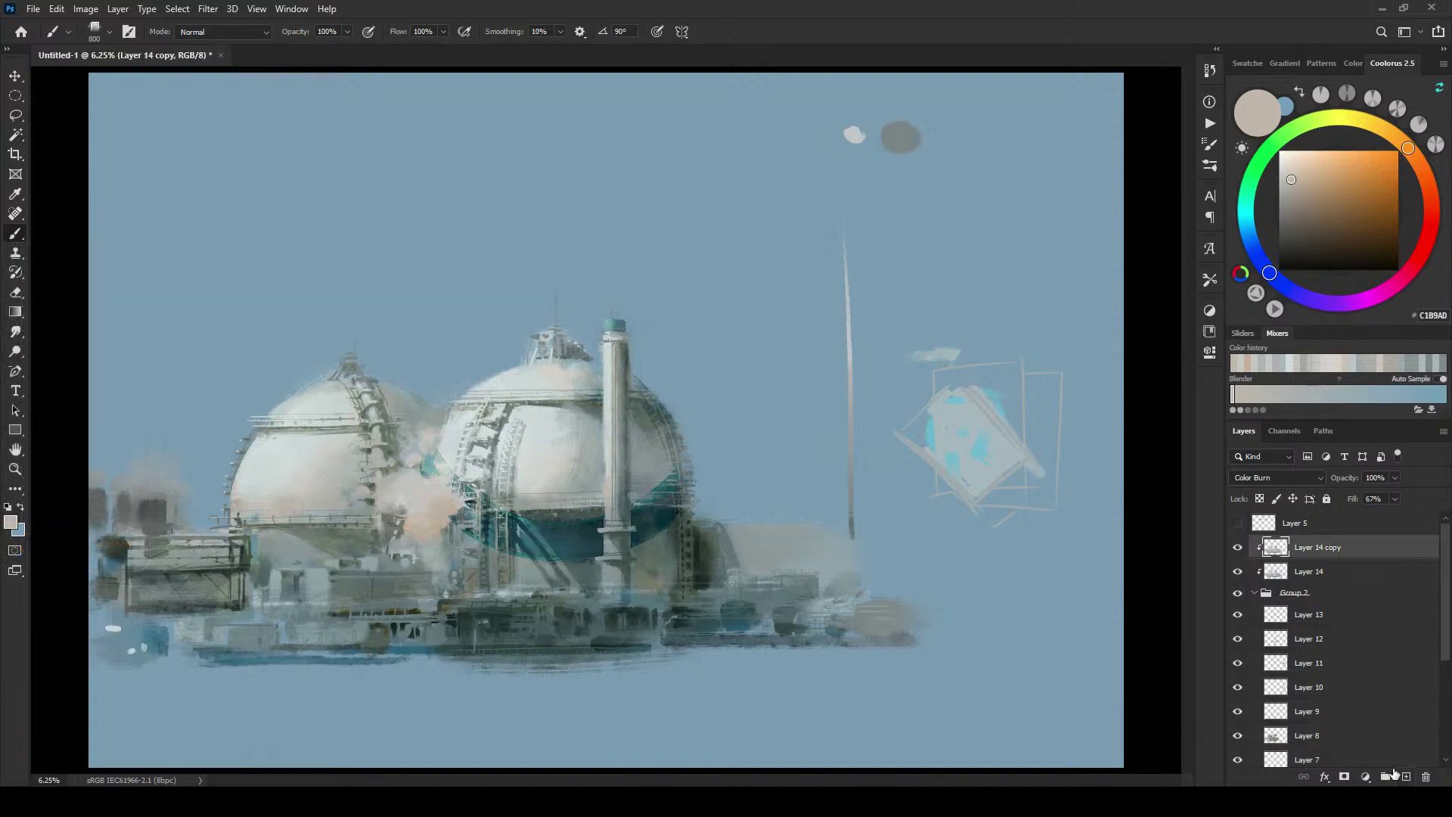
pyautogui.click(1365, 777)
pyautogui.click(1370, 643)
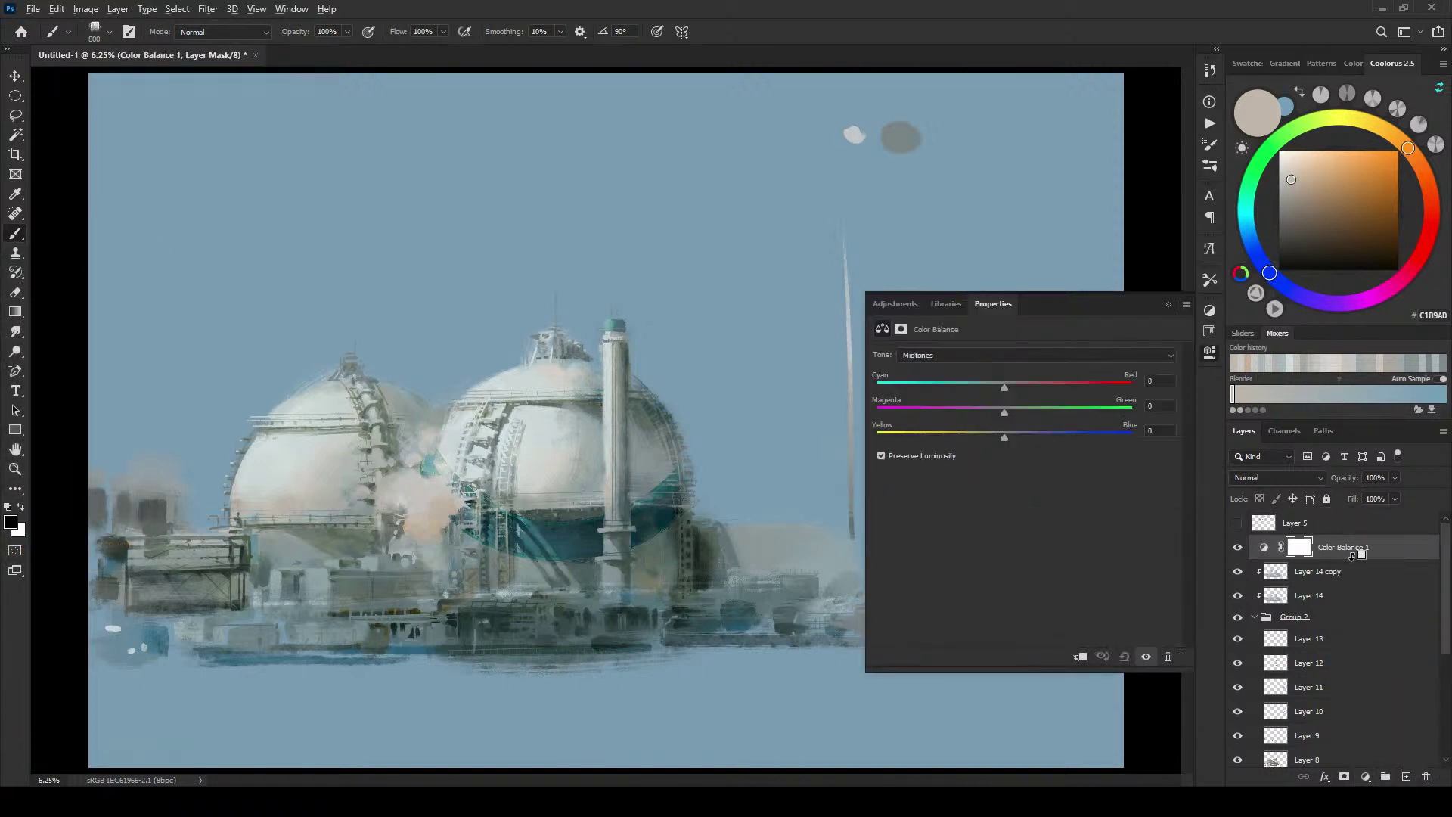
pyautogui.keyDown('alt'); pyautogui.click(1353, 559); pyautogui.keyUp('alt')
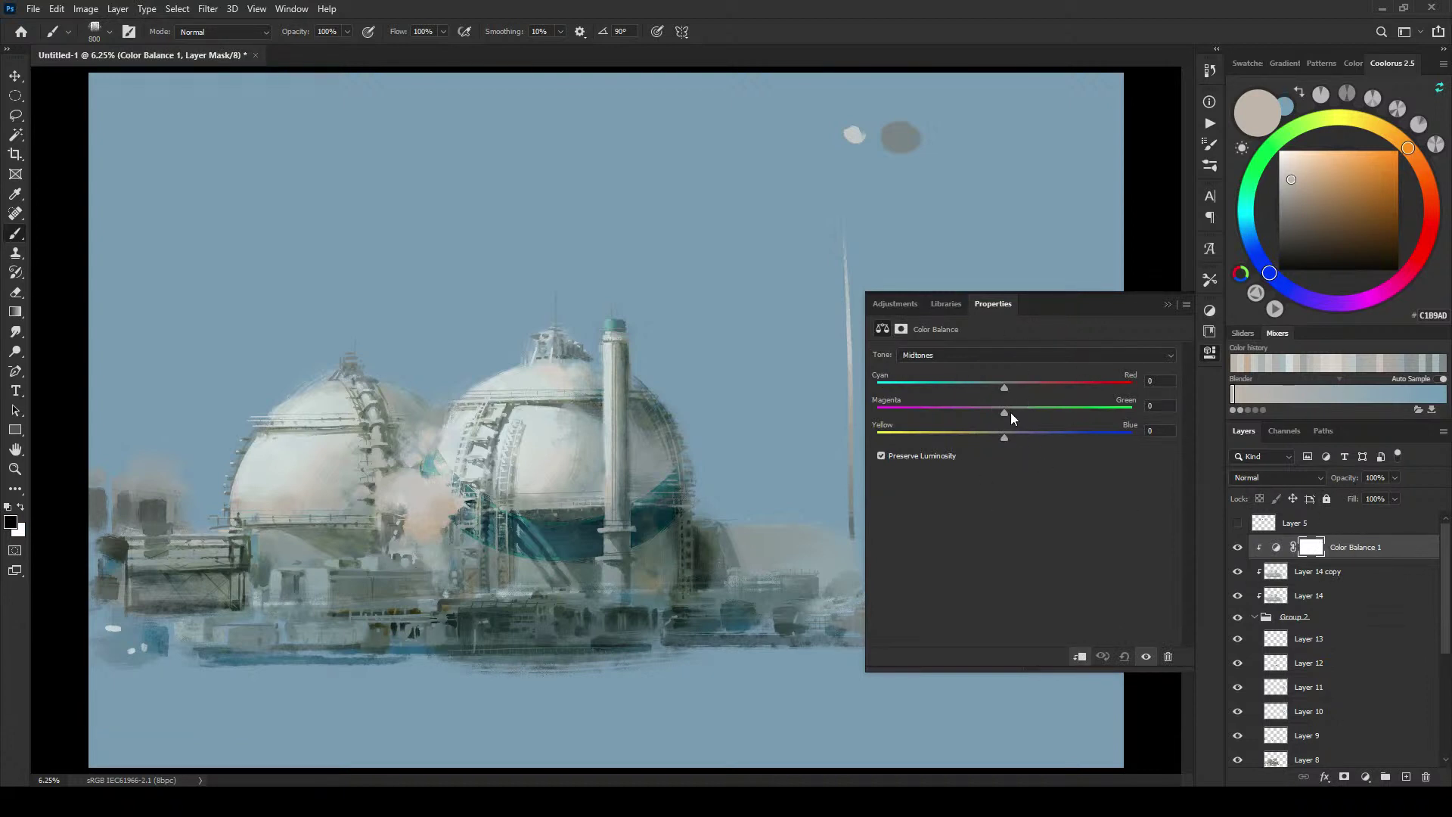
pyautogui.keyDown('alt'); pyautogui.click(1345, 561); pyautogui.keyUp('alt')
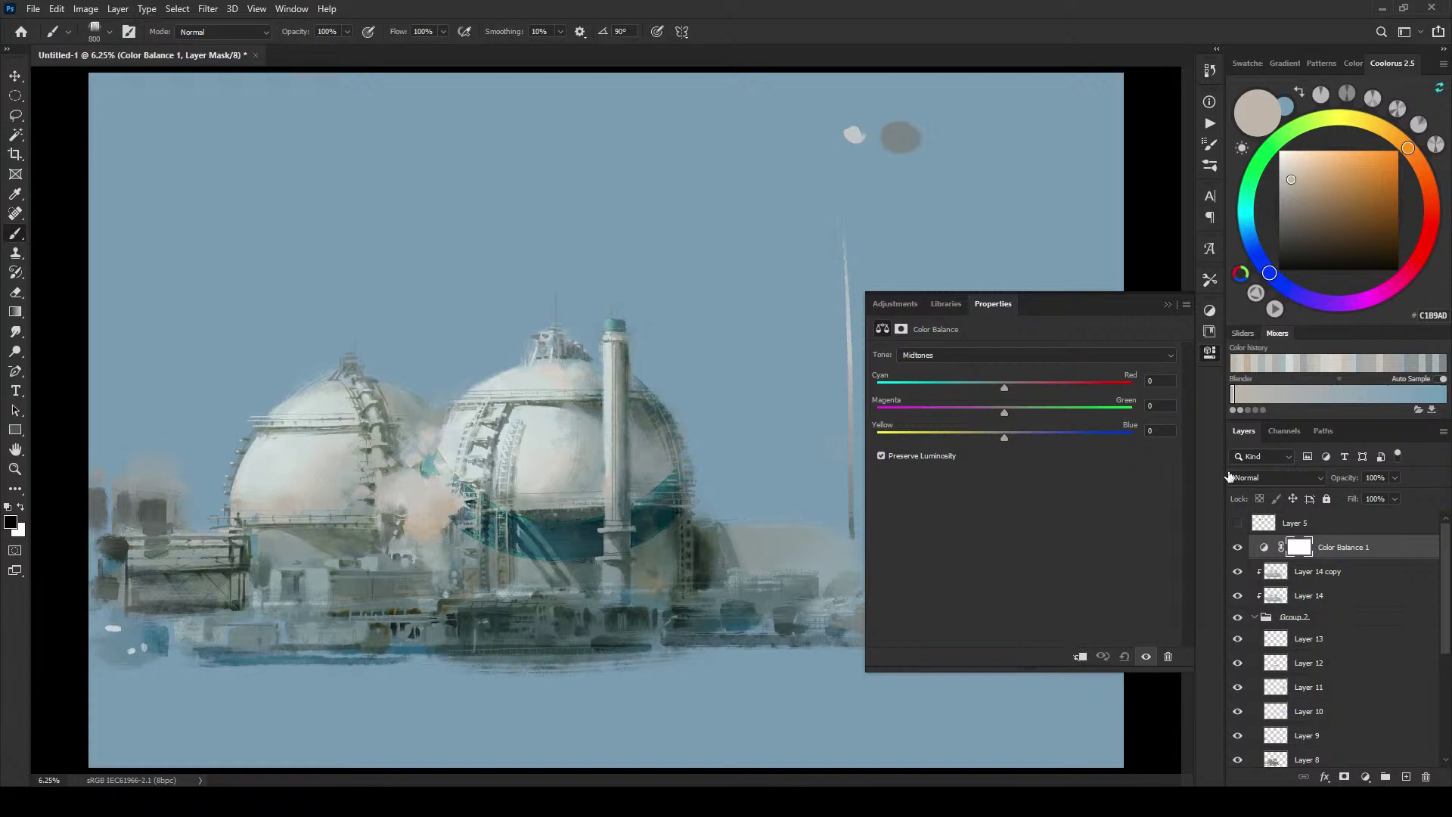
# Step: Warm the Color Balance highlights with Cyan–Red +26, Magenta–Green -6 and Yellow–Blue -15
pyautogui.click(965, 357)
pyautogui.click(921, 397)
pyautogui.moveTo(1004, 437); pyautogui.dragTo(967, 438)
pyautogui.moveTo(1025, 389)
pyautogui.mouseDown()
pyautogui.moveTo(967, 411)
pyautogui.moveTo(1022, 414)
pyautogui.moveTo(996, 411)
pyautogui.moveTo(1034, 388)
pyautogui.mouseUp()
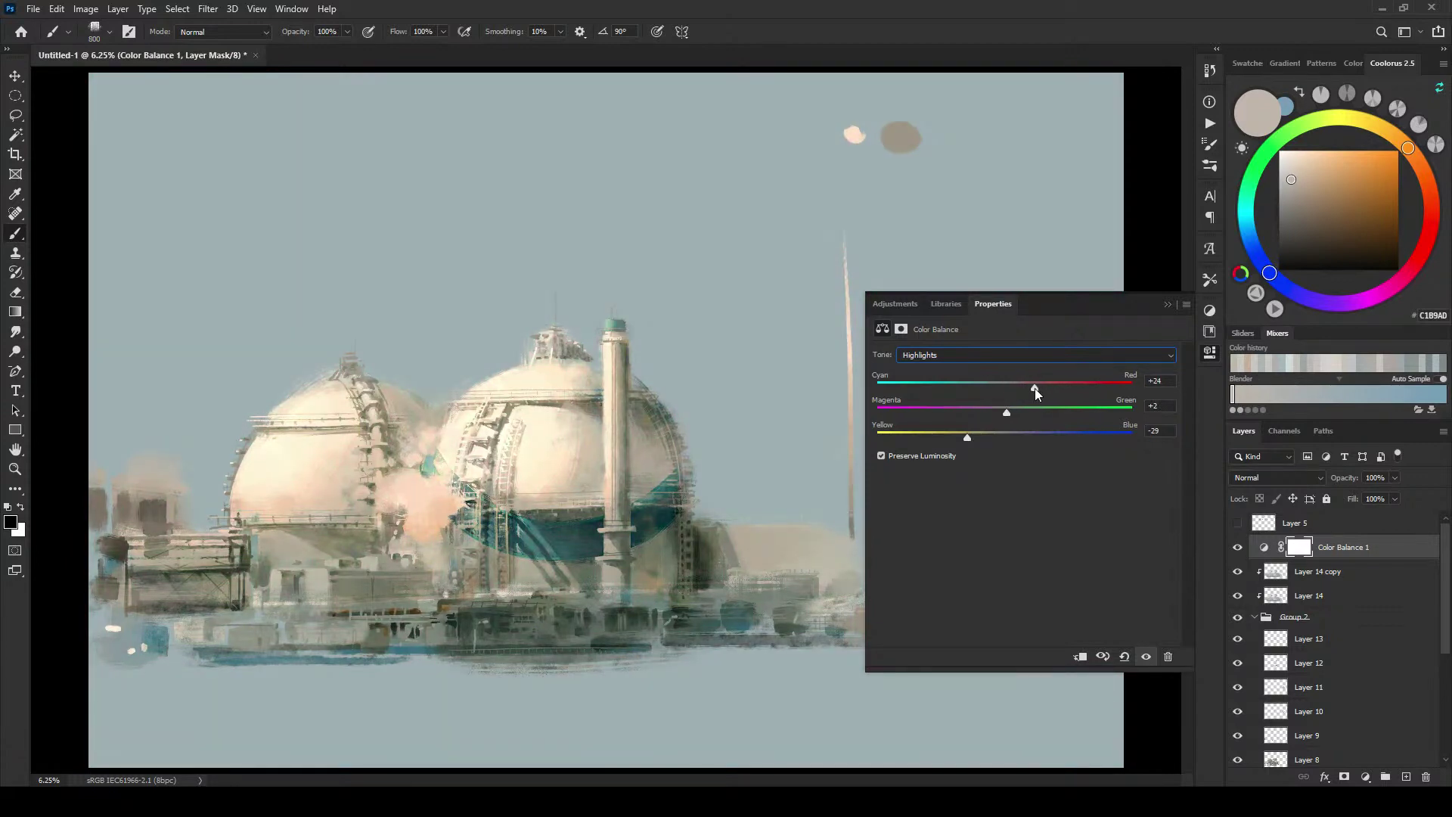
pyautogui.moveTo(977, 443); pyautogui.dragTo(998, 412)
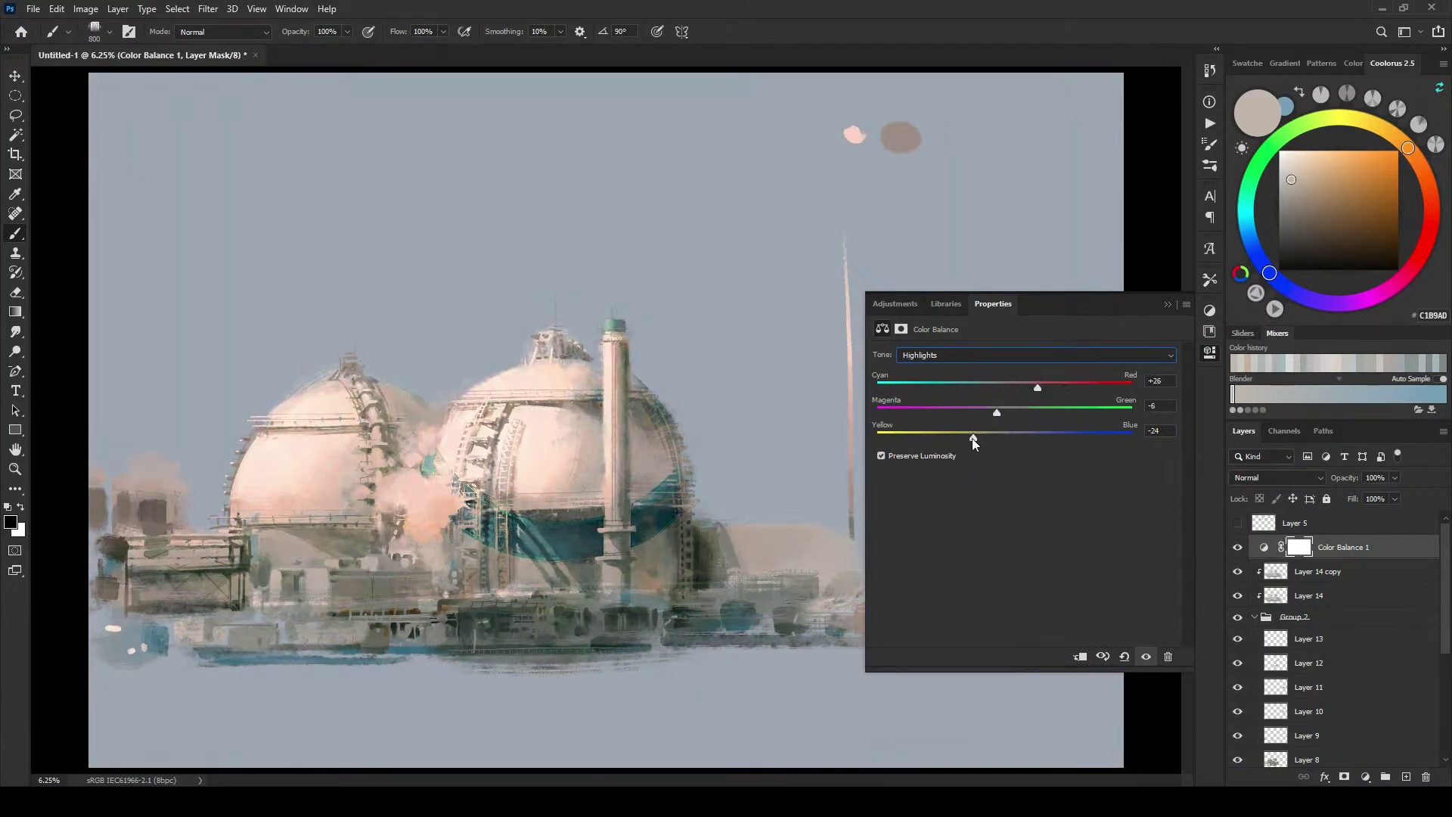
pyautogui.moveTo(973, 438)
pyautogui.mouseDown()
pyautogui.moveTo(951, 433)
pyautogui.moveTo(994, 428)
pyautogui.moveTo(980, 428)
pyautogui.mouseUp()
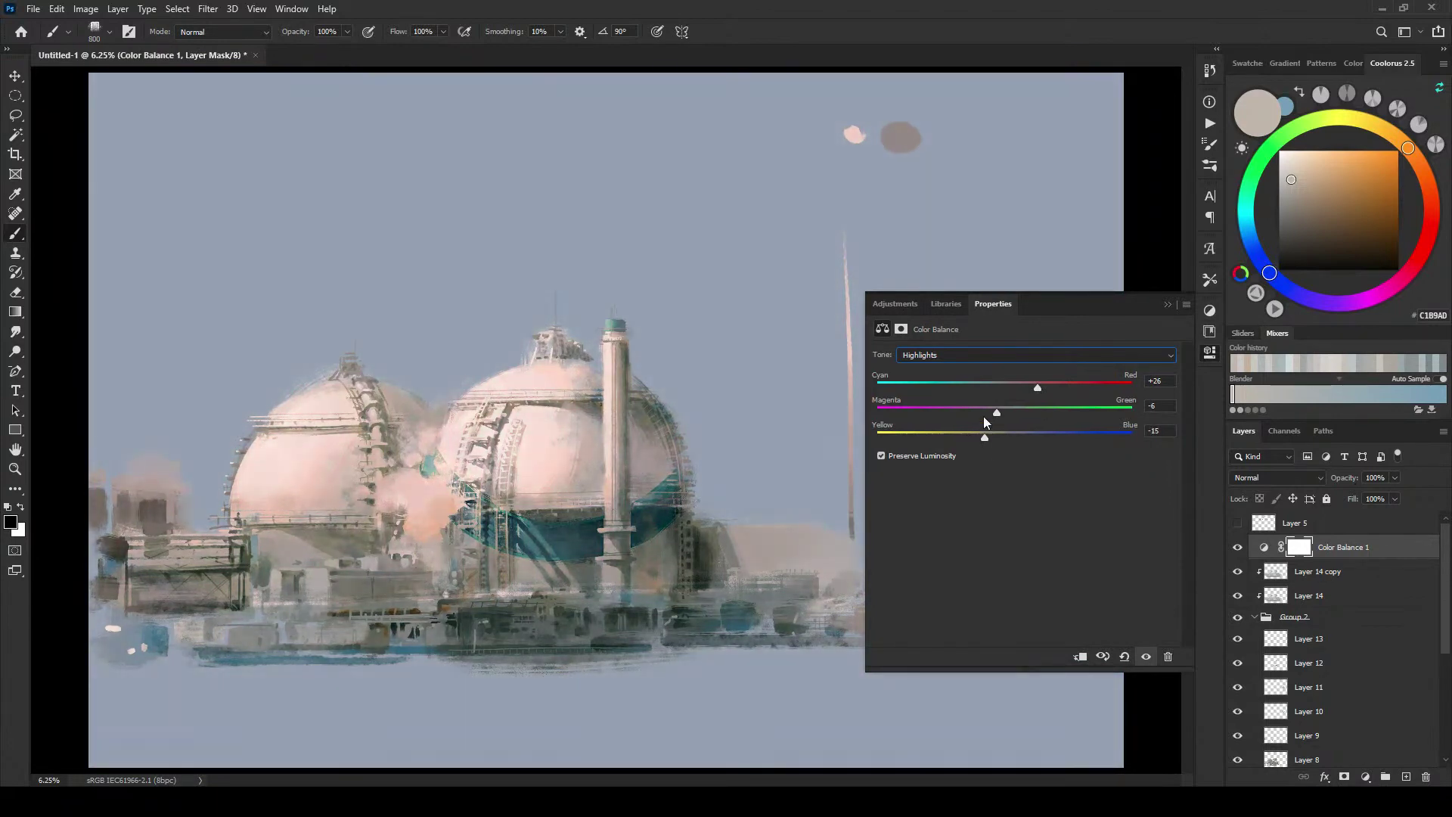
# Step: Push the Color Balance midtones toward red, magenta and yellow, with about +63, -18 and -26
pyautogui.click(949, 356)
pyautogui.click(991, 381)
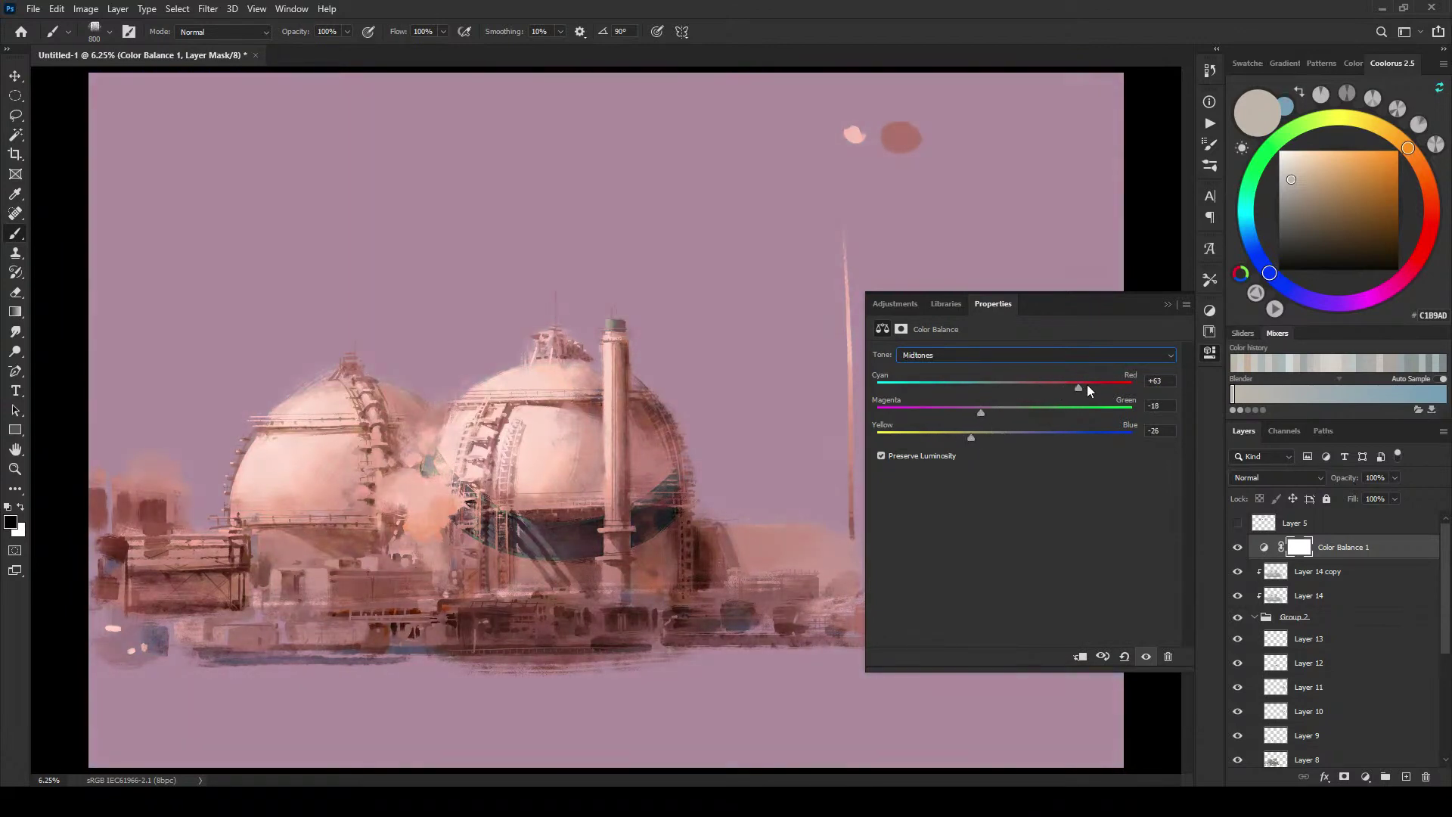
pyautogui.moveTo(989, 420); pyautogui.dragTo(1054, 433)
# Step: Cool the Color Balance shadows with Cyan–Red -73, Magenta–Green -6 and Yellow–Blue +38, and close the adjustment's settings
pyautogui.click(937, 357)
pyautogui.click(927, 367)
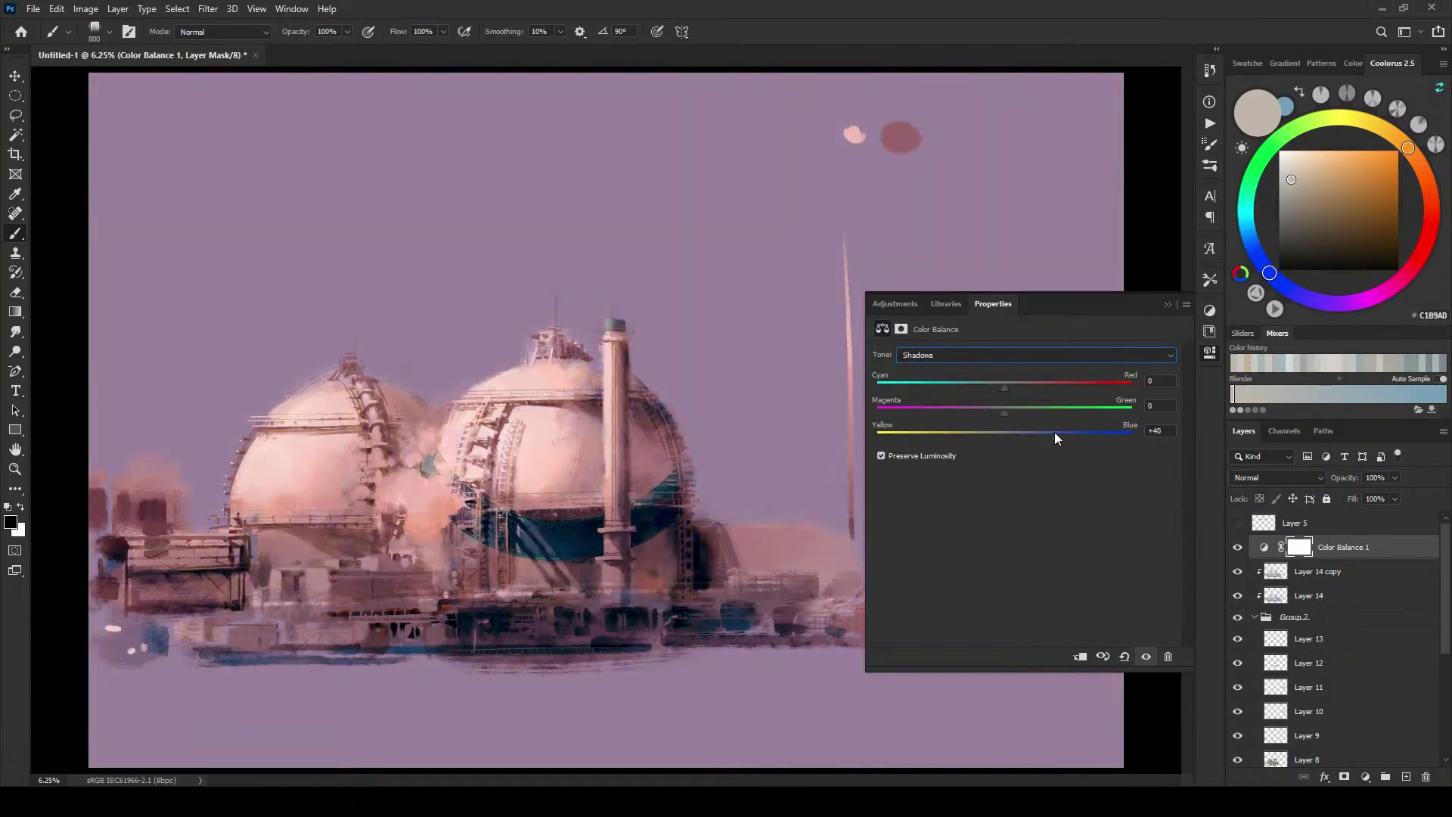
pyautogui.moveTo(997, 386); pyautogui.dragTo(1027, 434)
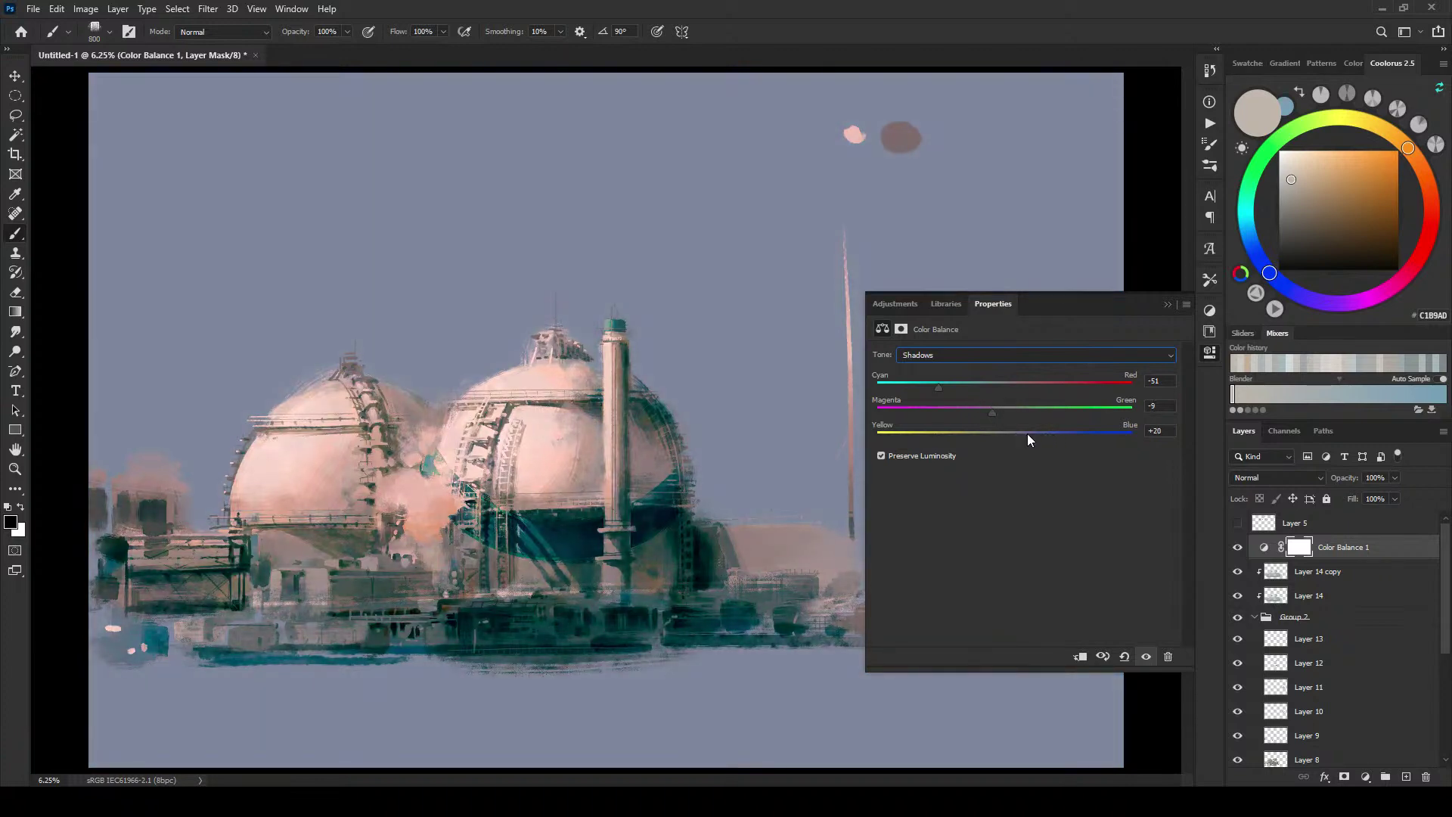
pyautogui.moveTo(932, 388); pyautogui.dragTo(906, 386)
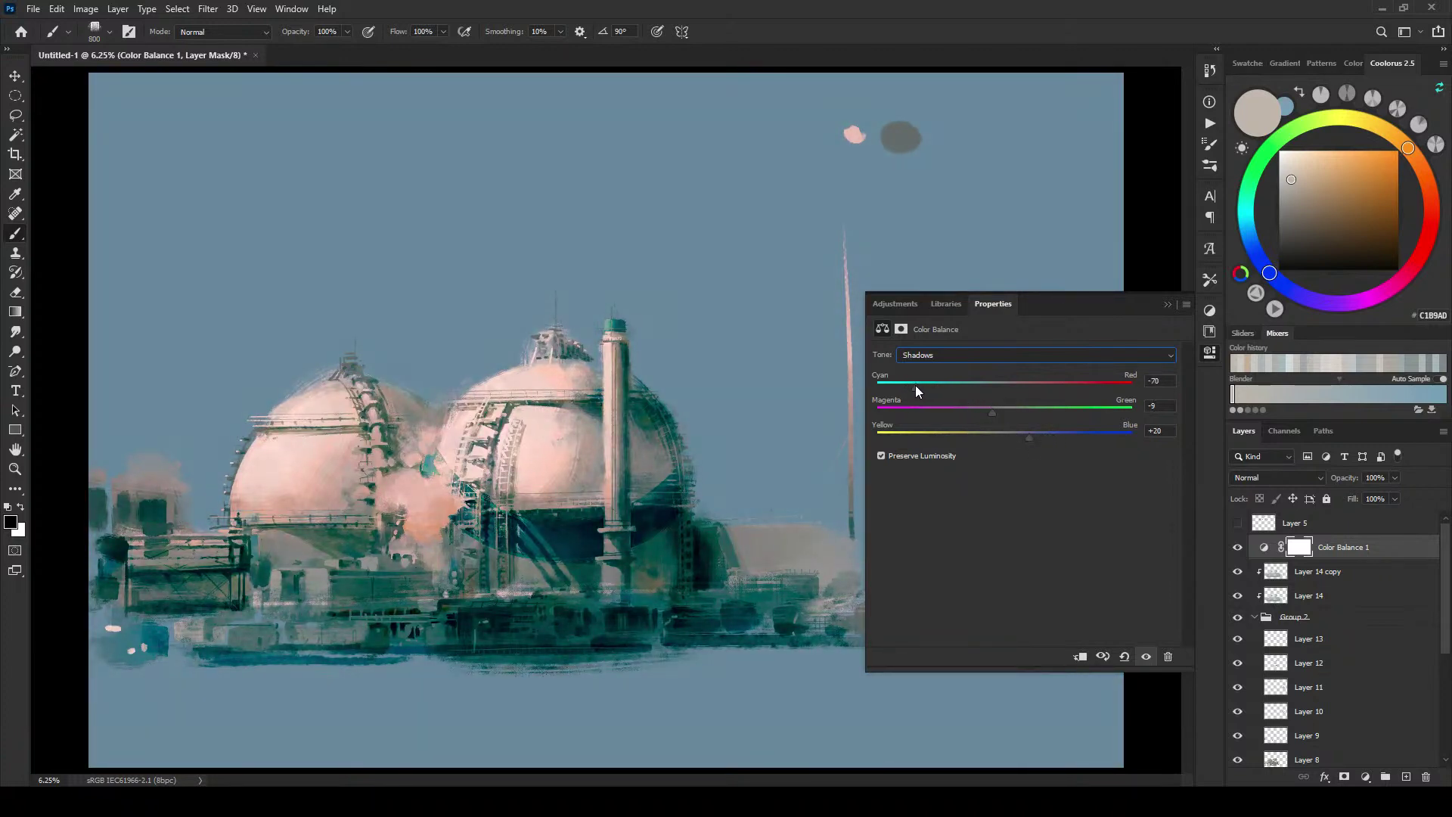
pyautogui.moveTo(1029, 441); pyautogui.dragTo(1012, 409)
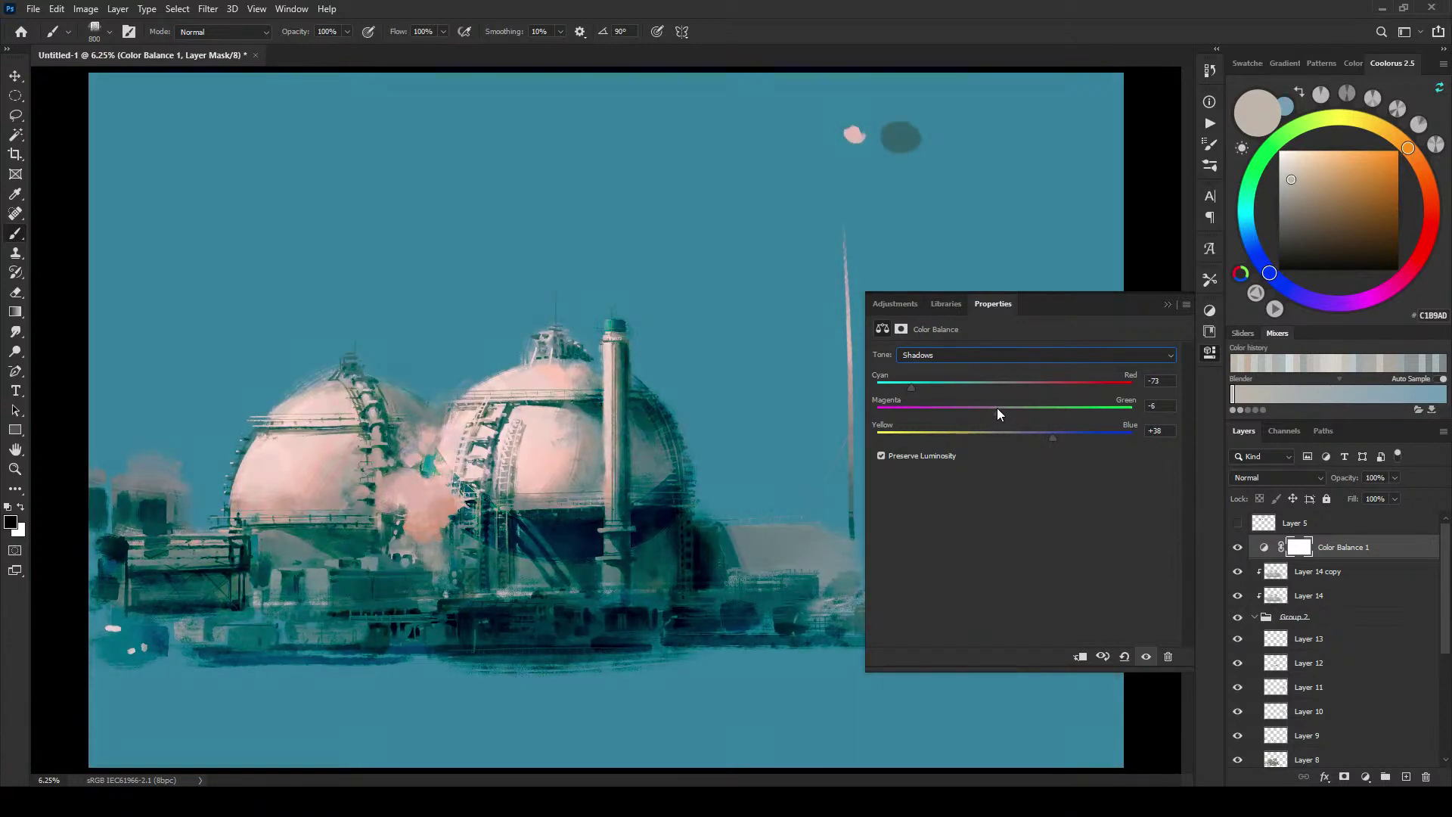
pyautogui.click(1170, 303)
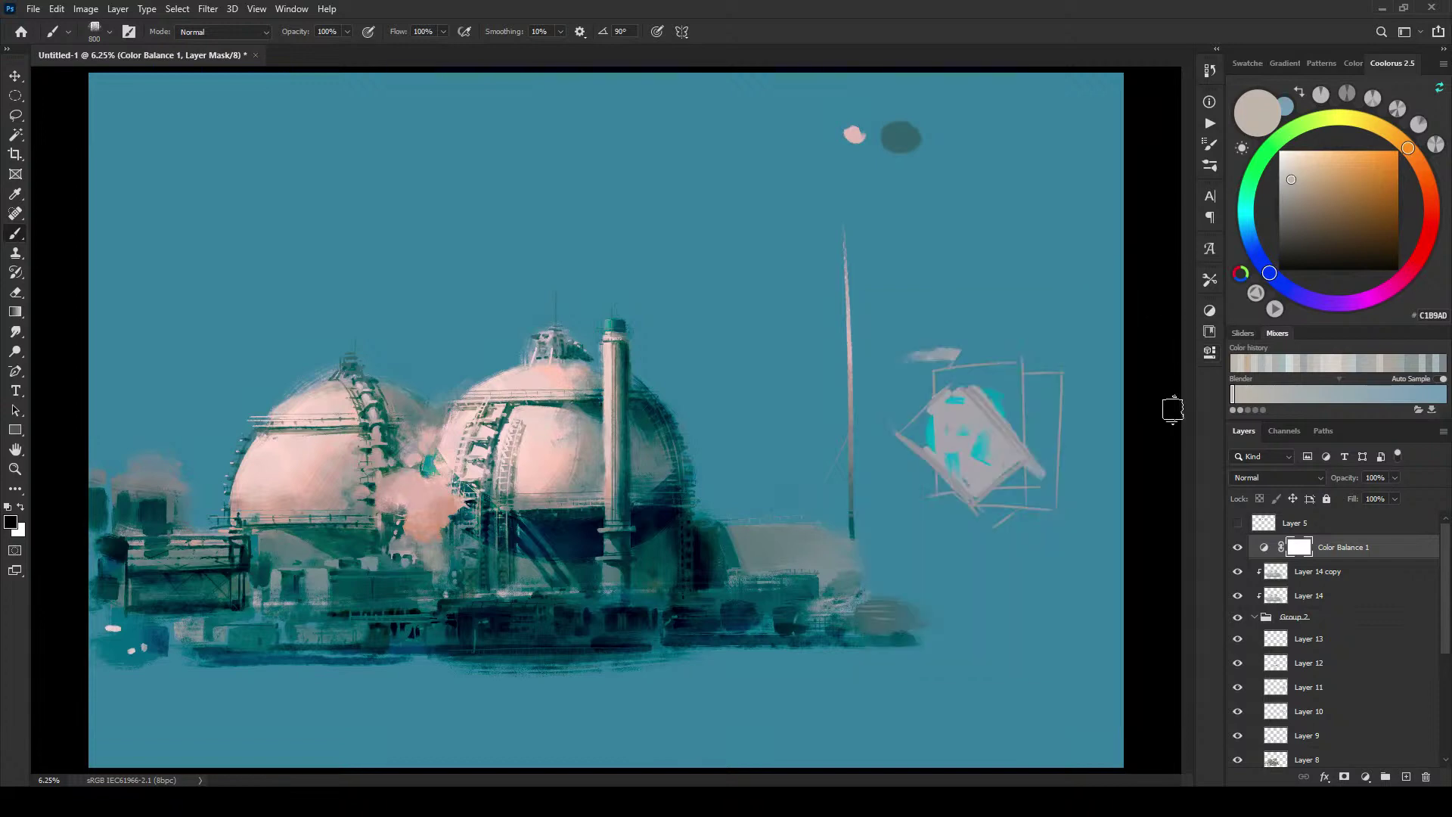
# Step: Set the Color Balance layer's blend mode to Color and duplicate it, with both adjustments clipped to the painting group
pyautogui.click(1296, 476)
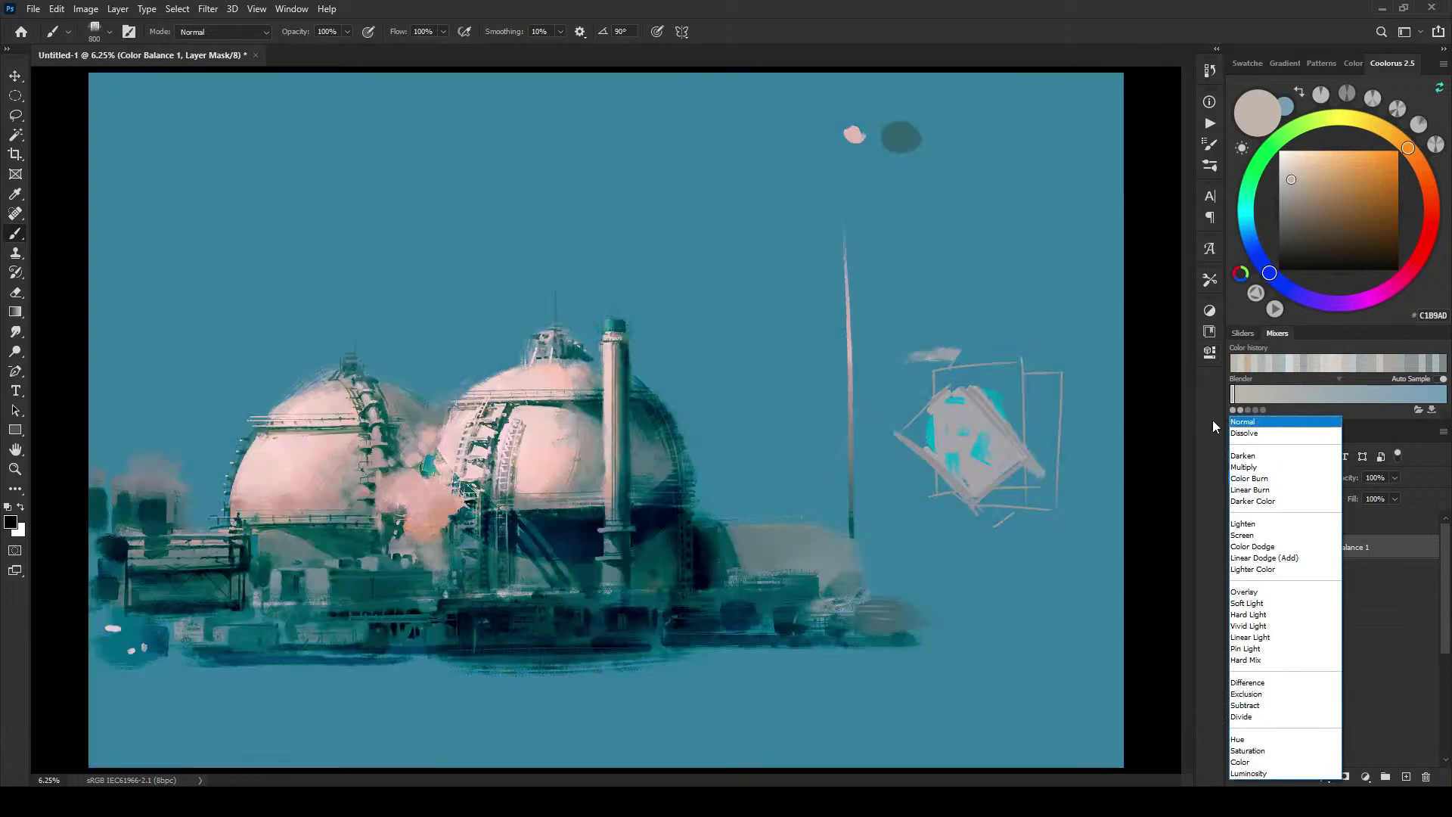
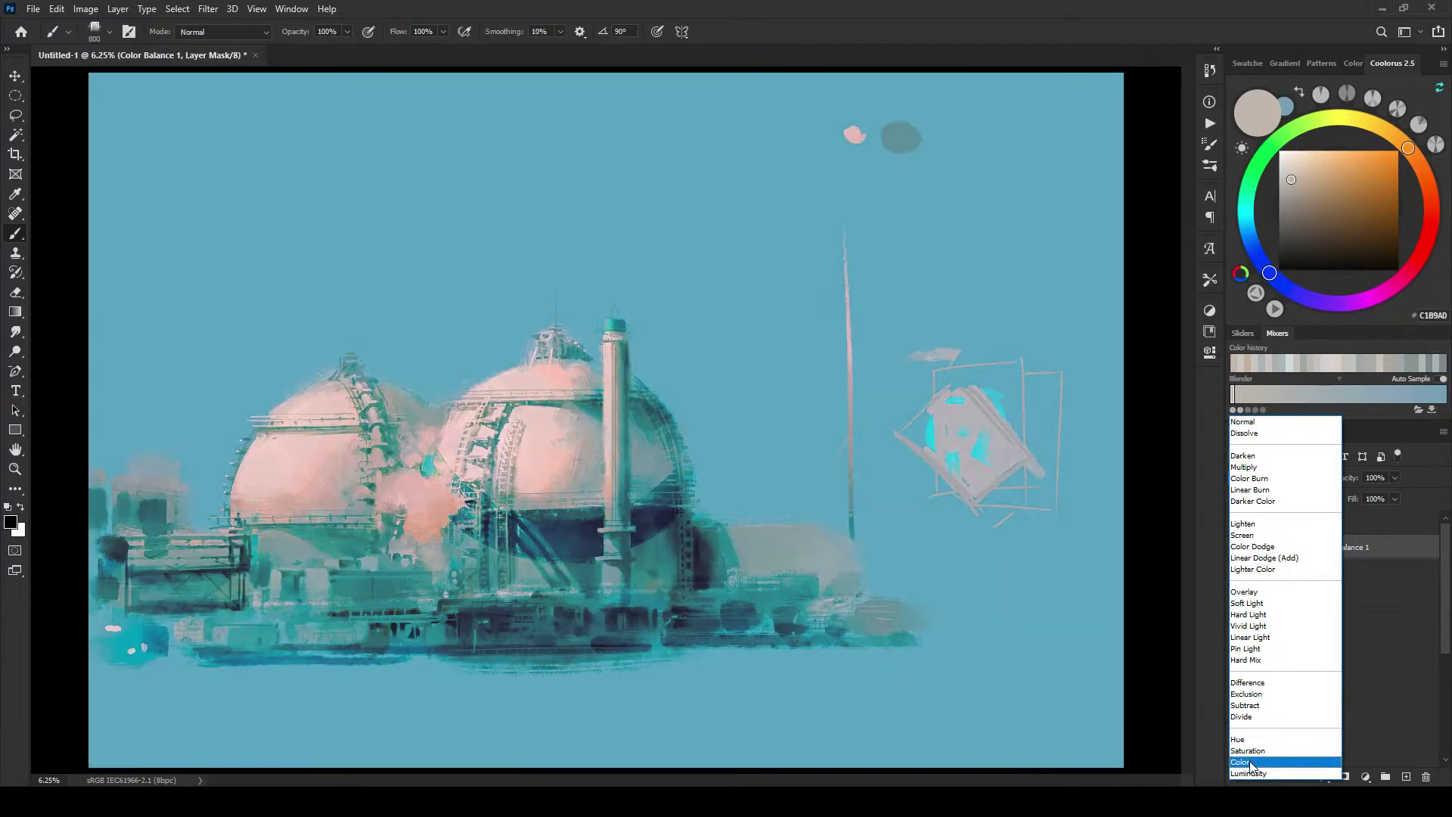
pyautogui.click(1251, 765)
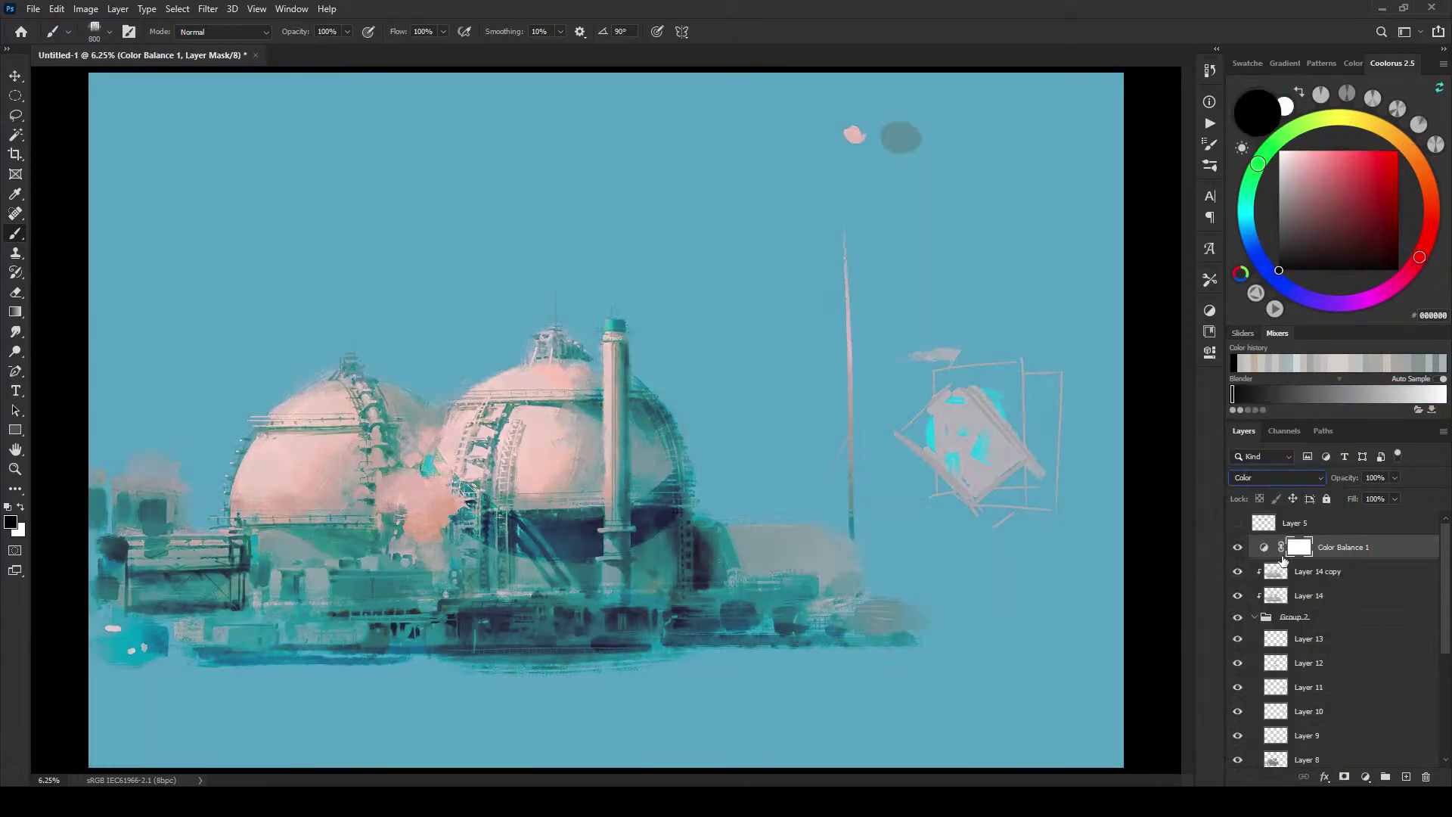
pyautogui.moveTo(1340, 550); pyautogui.dragTo(1345, 537)
pyautogui.keyDown('alt'); pyautogui.click(1343, 560); pyautogui.keyUp('alt')
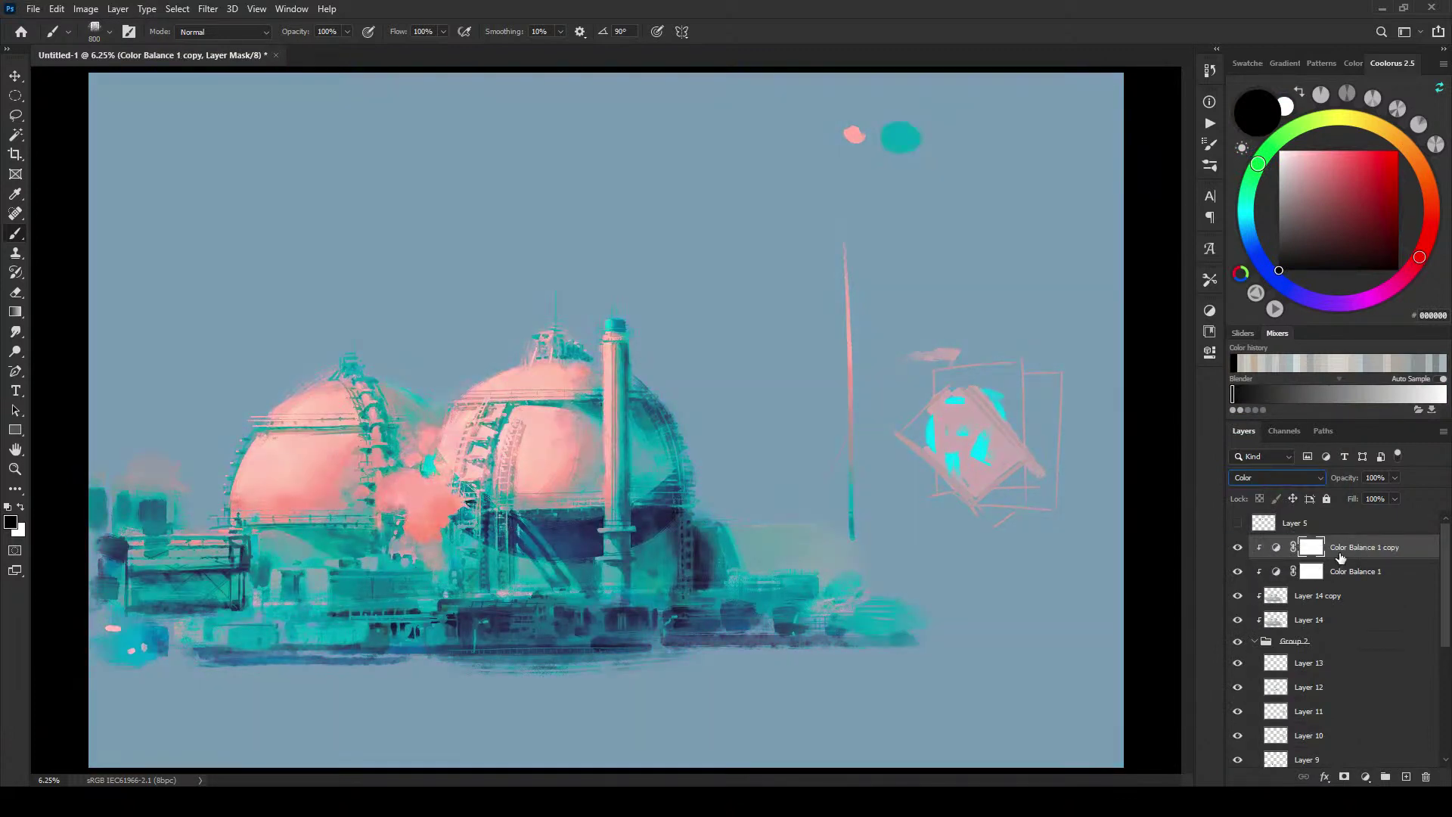
# Step: Set the Color Balance copy's blend mode to Multiply and its opacity to 75%
pyautogui.click(1293, 481)
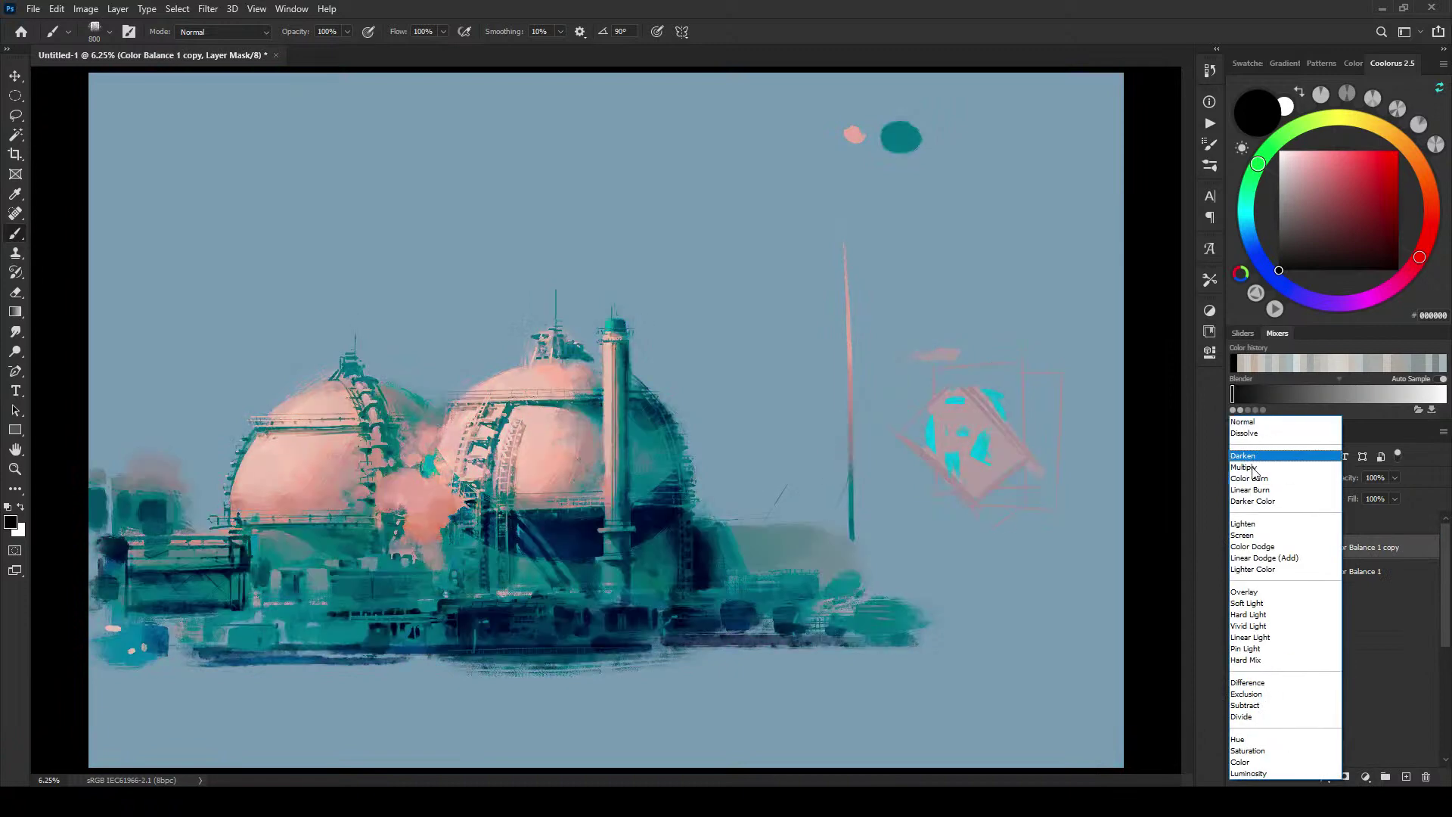
pyautogui.click(1254, 468)
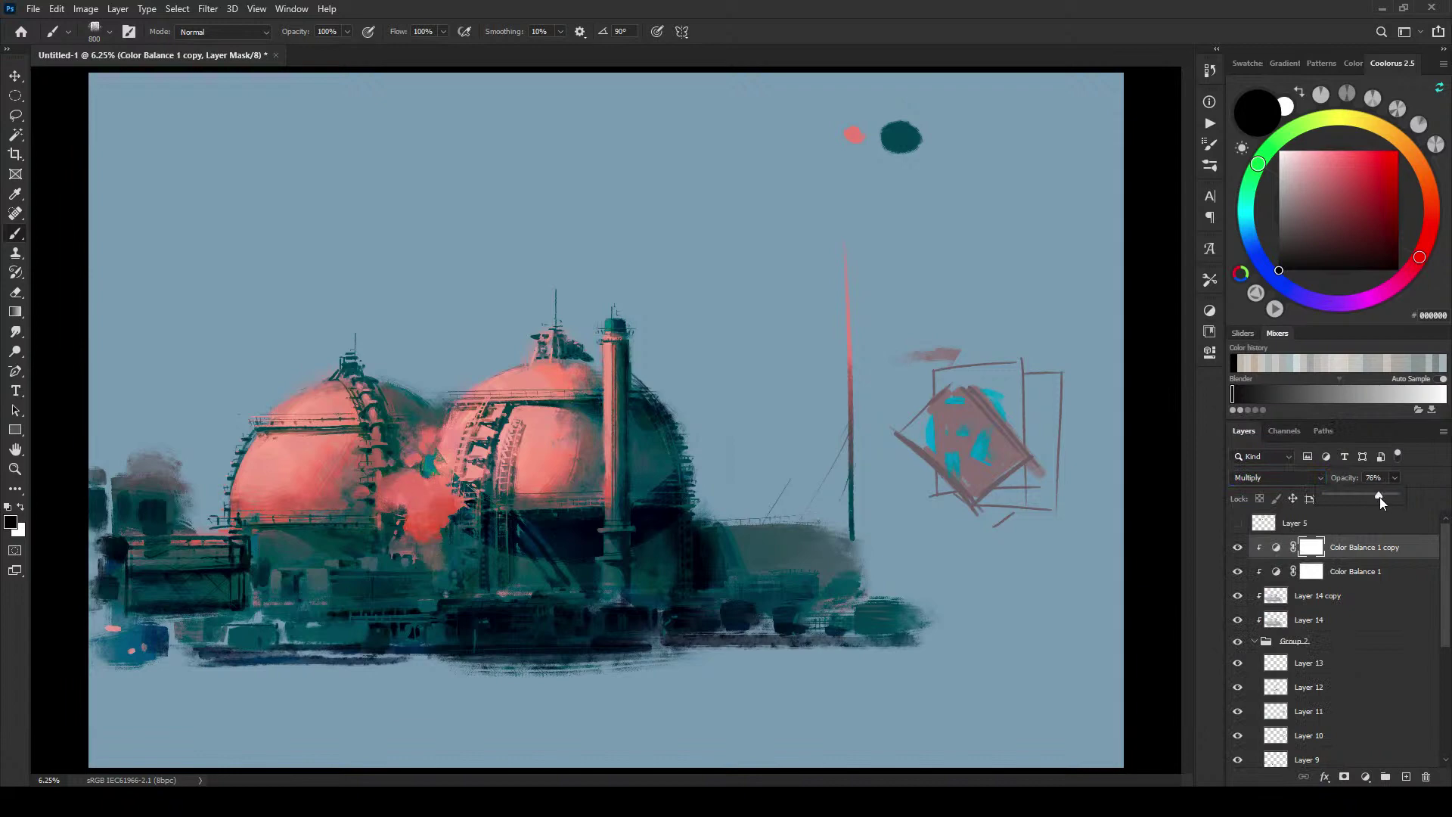
pyautogui.moveTo(1379, 501); pyautogui.dragTo(1378, 497)
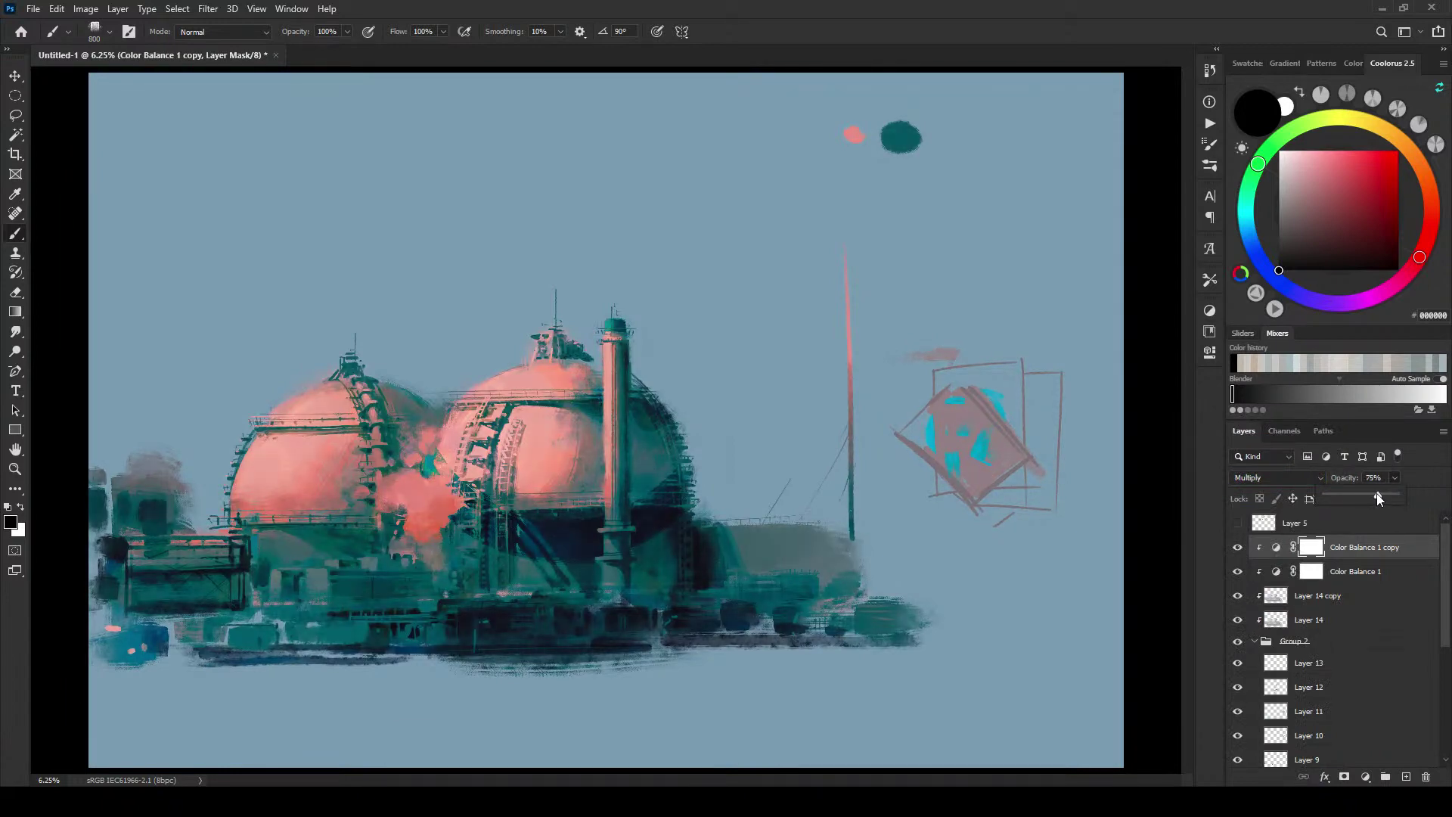
# Step: Compare the painting with the original Color Balance layer hidden and shown, and set that layer's opacity to 89%
pyautogui.click(1237, 571)
pyautogui.click(1237, 571)
pyautogui.click(1348, 571)
pyautogui.click(1396, 478)
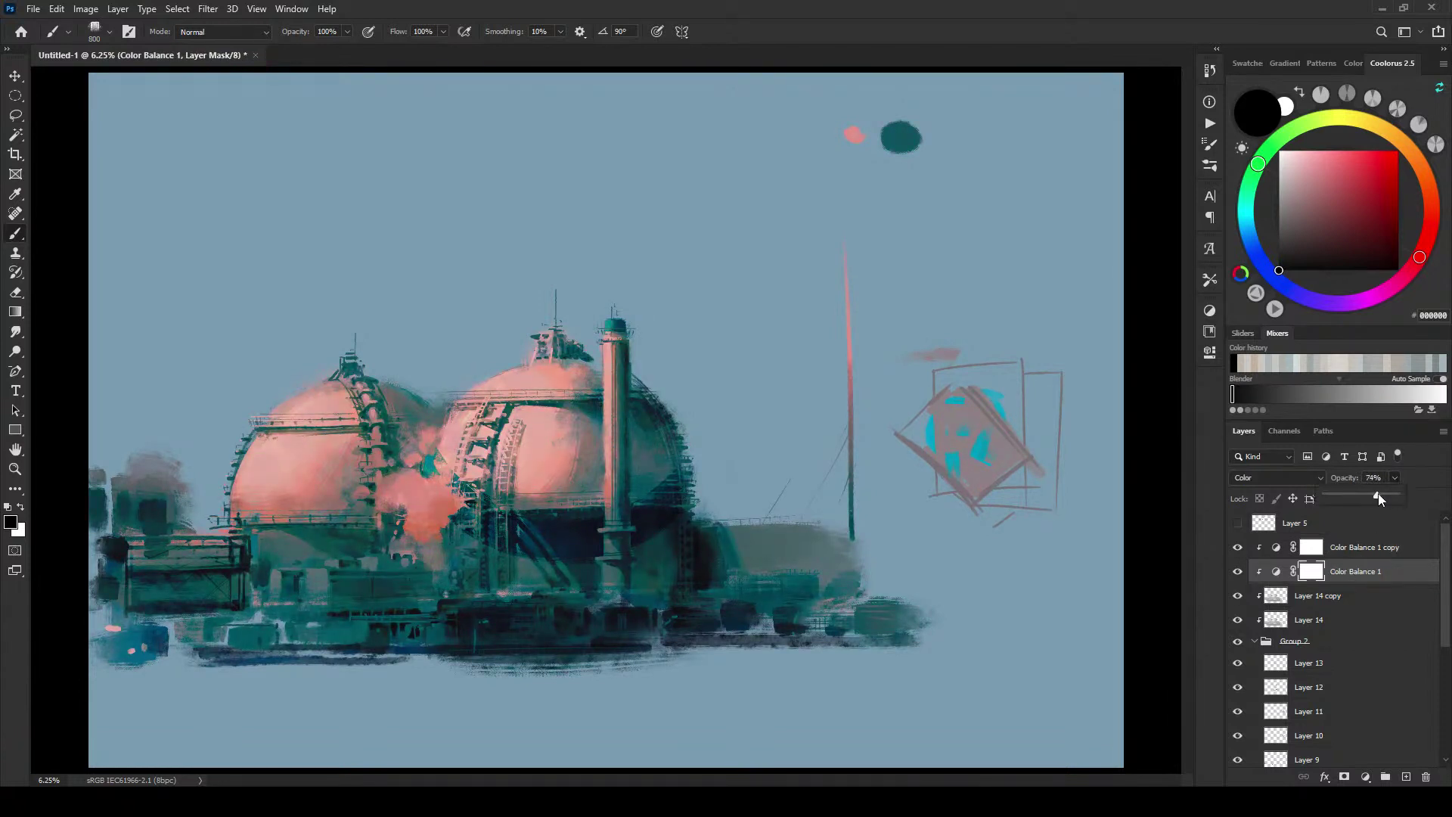
pyautogui.moveTo(1380, 499); pyautogui.dragTo(1389, 498)
# Step: Release both Color Balance layers from the clipping to compare their effect on the background, and clip them again
pyautogui.click(1357, 547)
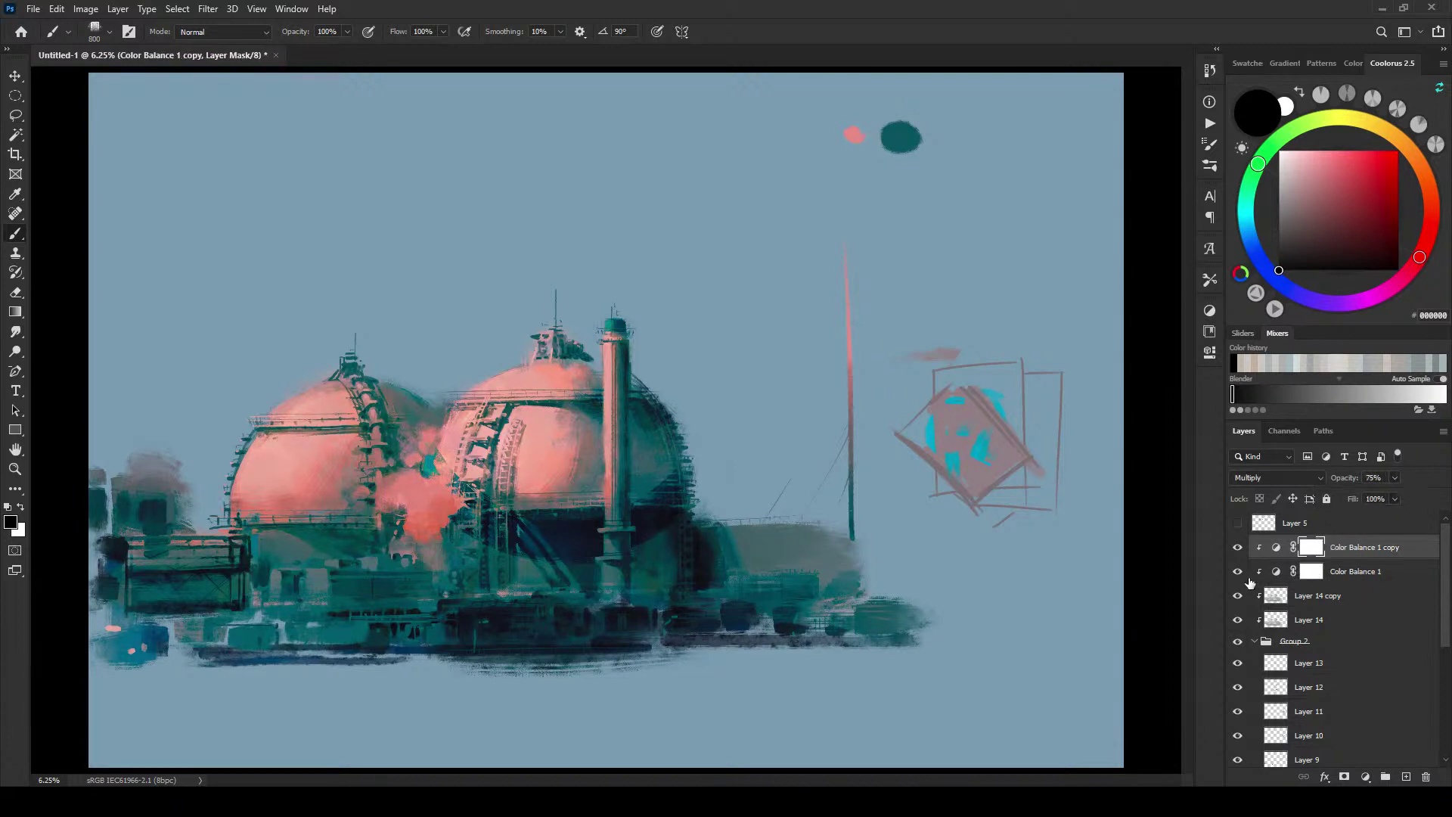
pyautogui.keyDown('alt'); pyautogui.click(1335, 581); pyautogui.keyUp('alt')
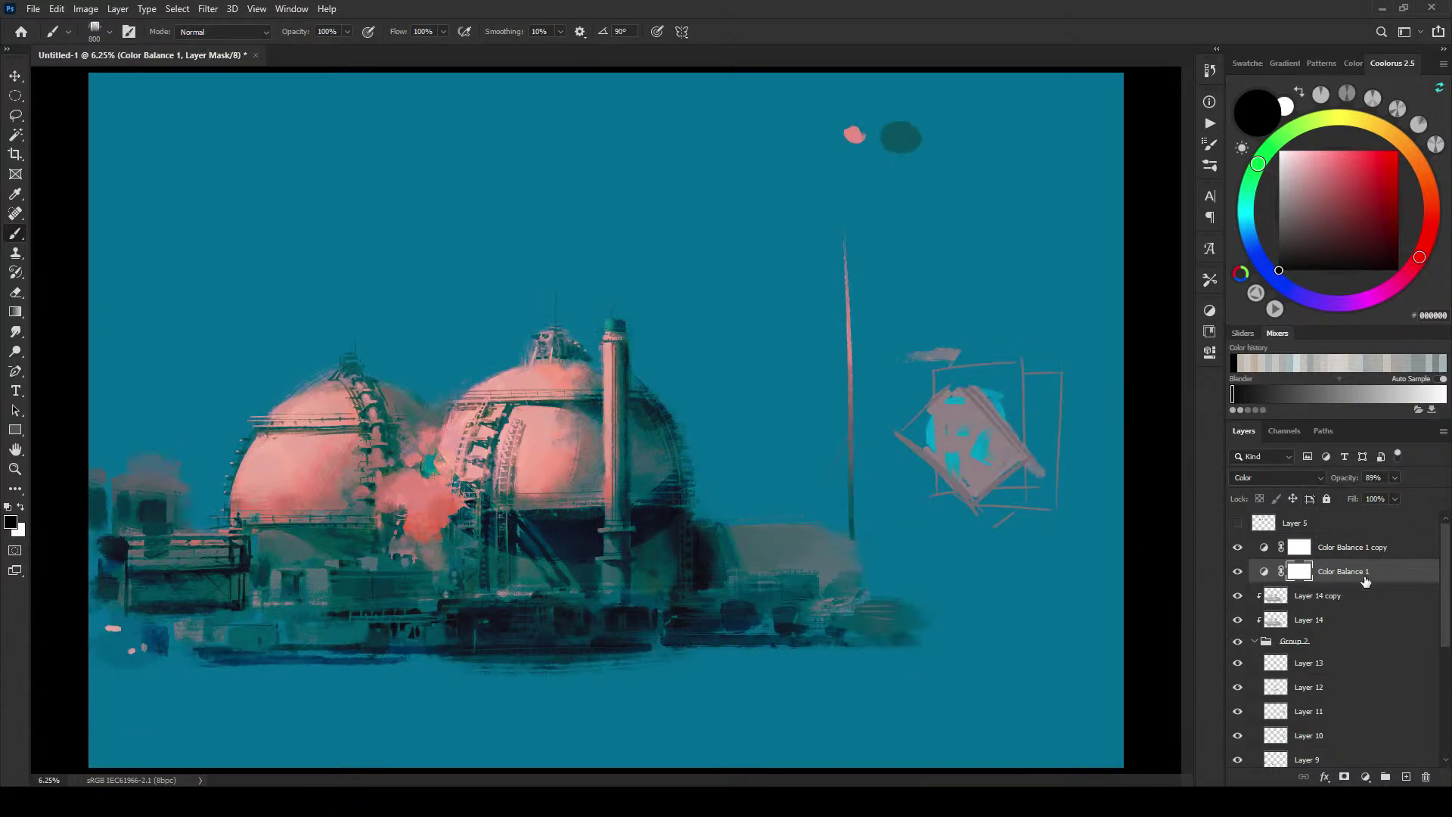
pyautogui.keyDown('alt'); pyautogui.click(1346, 581); pyautogui.keyUp('alt')
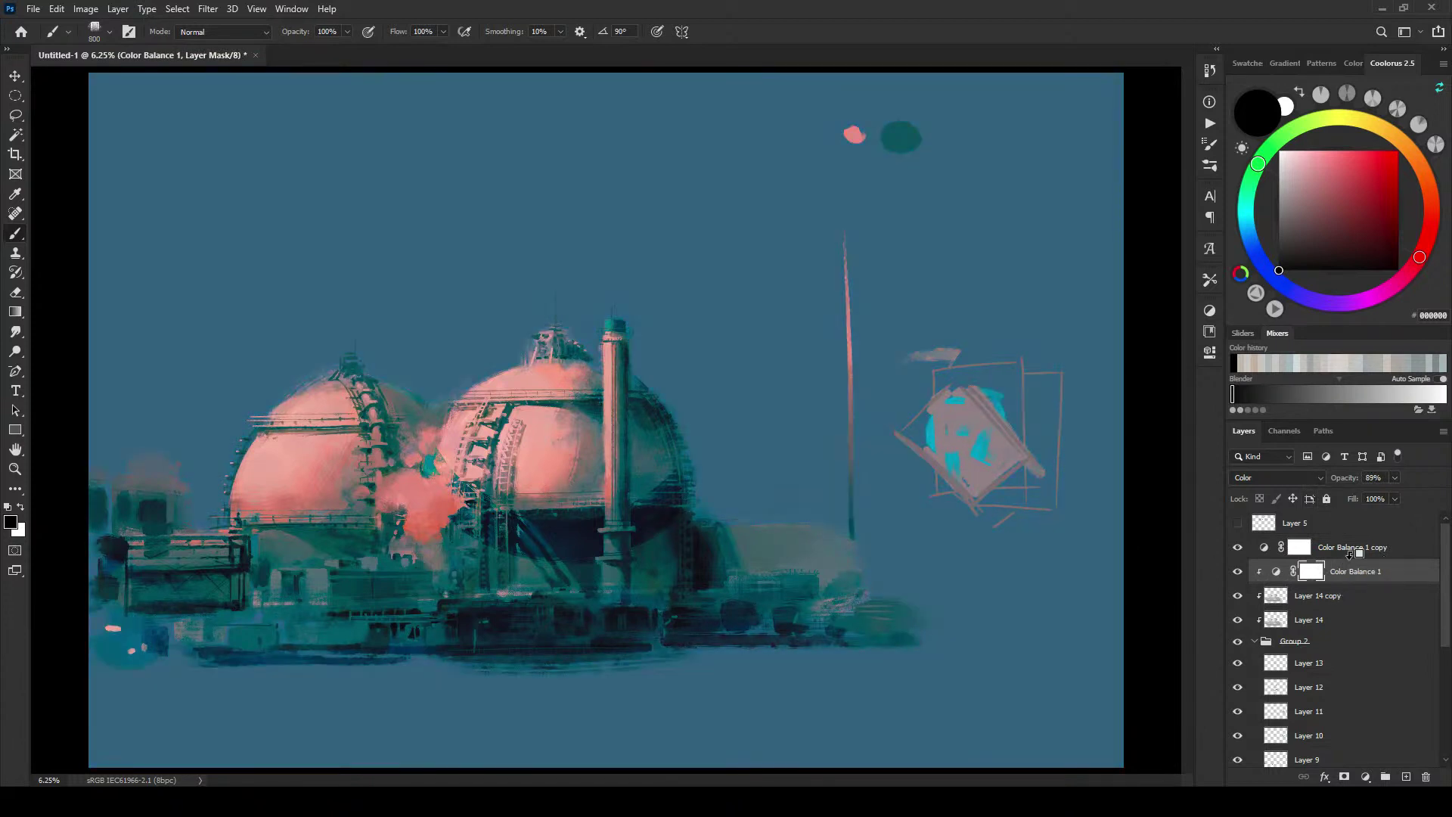
pyautogui.keyDown('alt'); pyautogui.click(1352, 558); pyautogui.keyUp('alt')
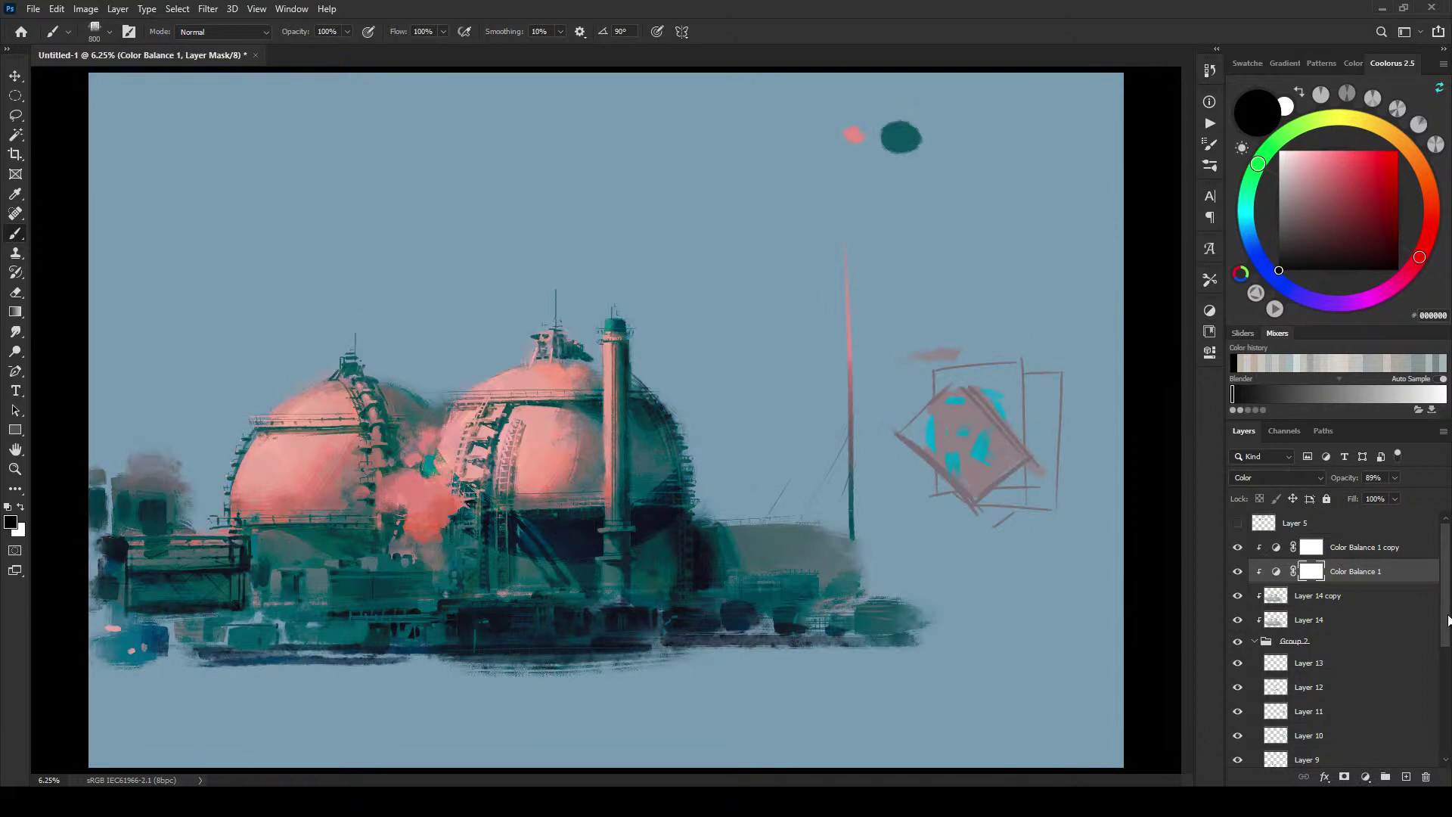
# Step: Change the Color Fill 1 copy background to a dark, desaturated warm brown with a hue of about 27°
pyautogui.scroll(-5, 1339, 636)
pyautogui.doubleClick(1263, 731)
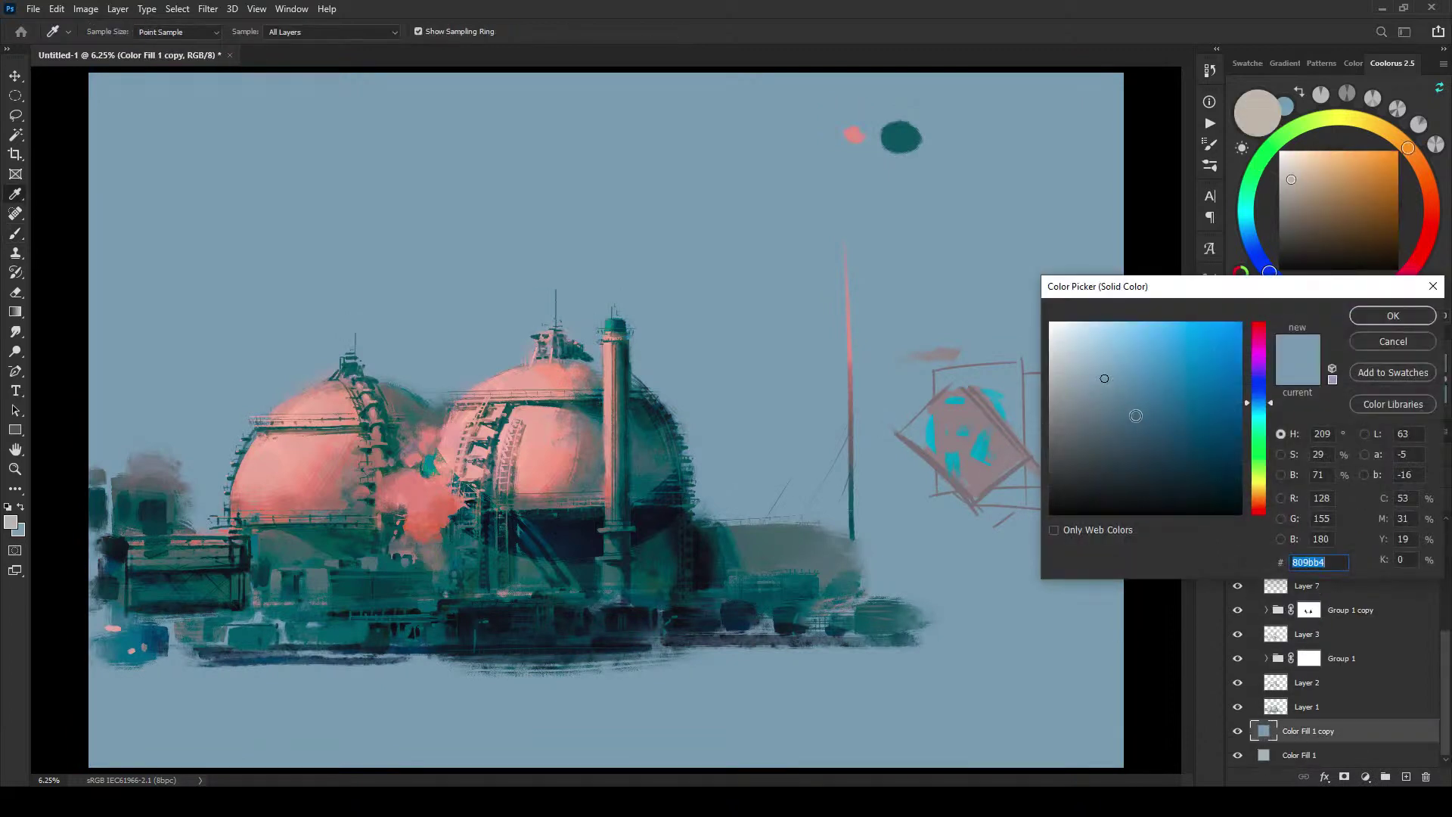
pyautogui.click(1120, 401)
pyautogui.moveTo(1120, 401)
pyautogui.mouseDown()
pyautogui.moveTo(1055, 408)
pyautogui.moveTo(1055, 420)
pyautogui.moveTo(1129, 414)
pyautogui.moveTo(1064, 418)
pyautogui.moveTo(1089, 416)
pyautogui.mouseUp()
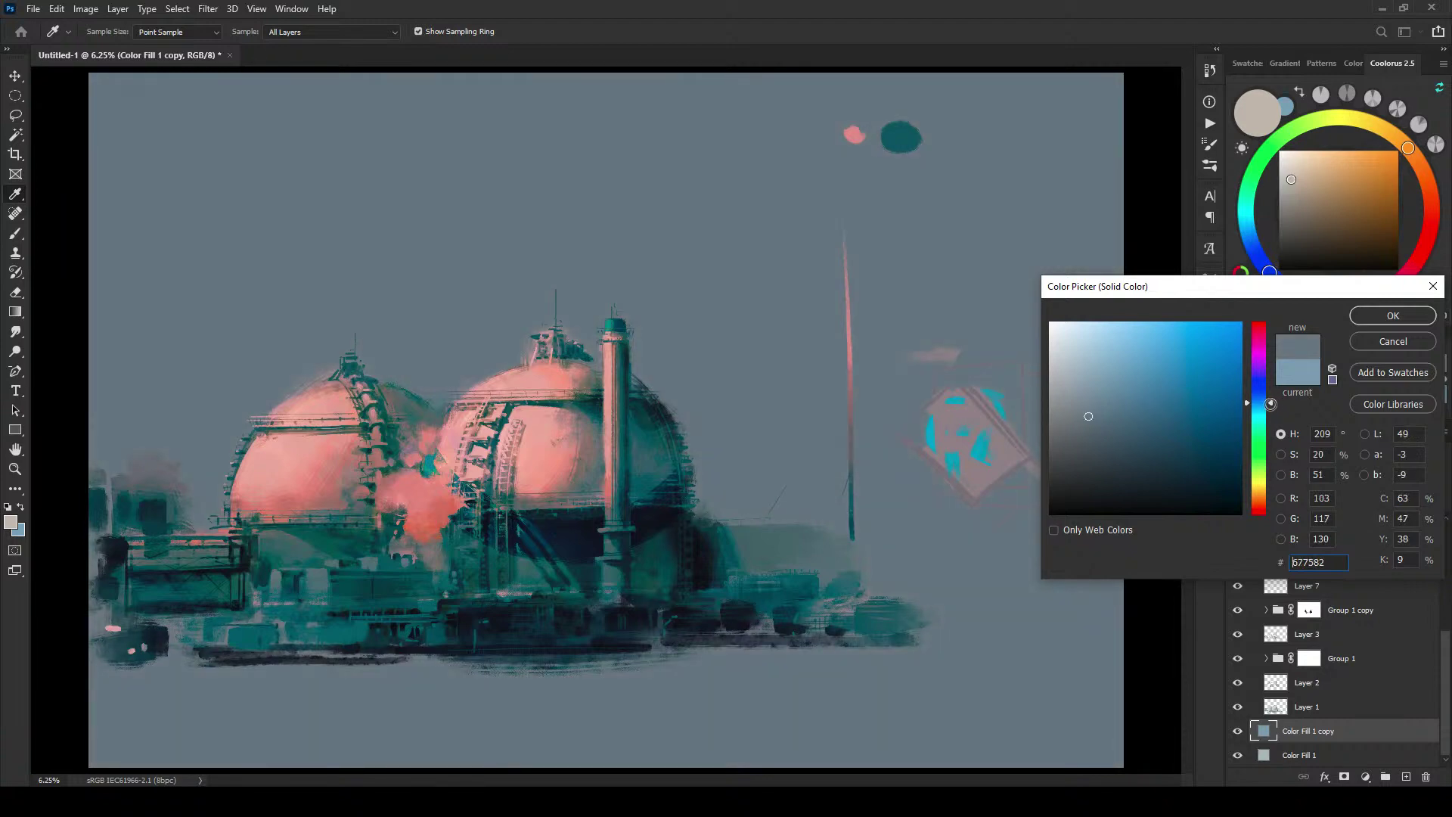
pyautogui.moveTo(1271, 407); pyautogui.dragTo(1280, 505)
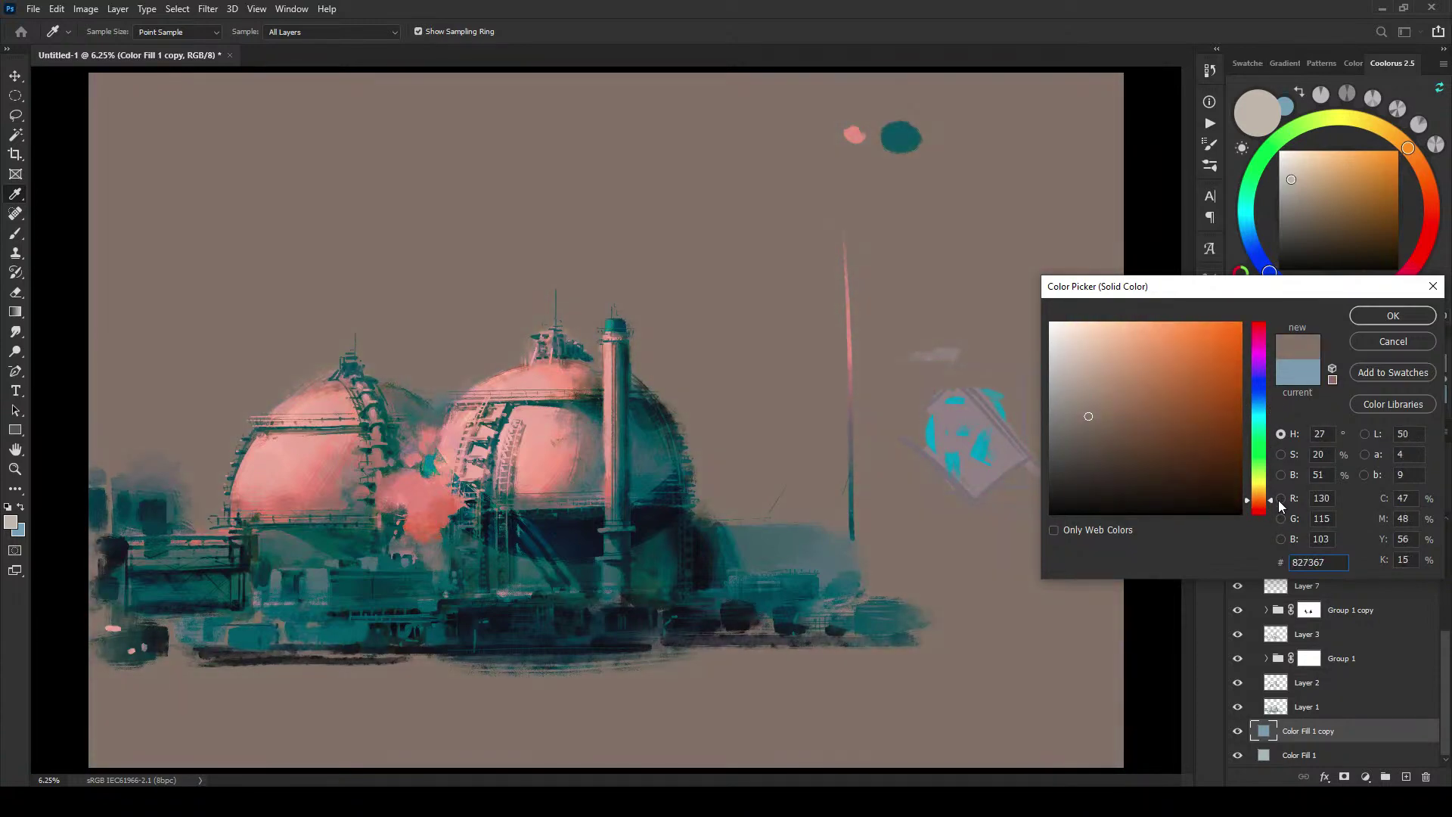
pyautogui.moveTo(1078, 416)
pyautogui.mouseDown()
pyautogui.moveTo(1068, 432)
pyautogui.moveTo(1094, 432)
pyautogui.moveTo(1076, 406)
pyautogui.moveTo(1074, 427)
pyautogui.mouseUp()
pyautogui.click(1399, 313)
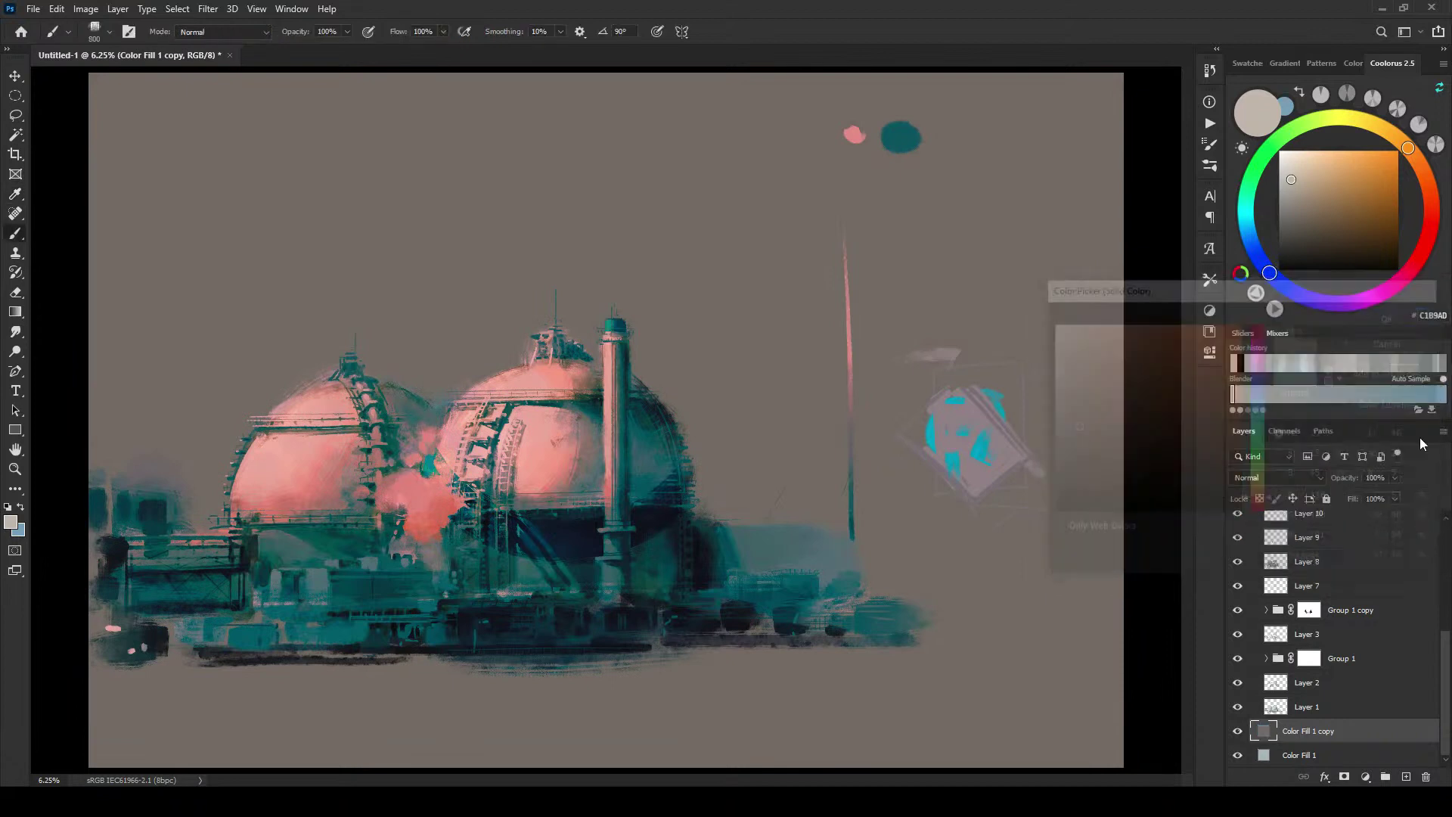
# Step: Add a new layer above the background fill and draw a blue-to-transparent gradient from the canvas's upper edge down past the tanks
pyautogui.click(1404, 777)
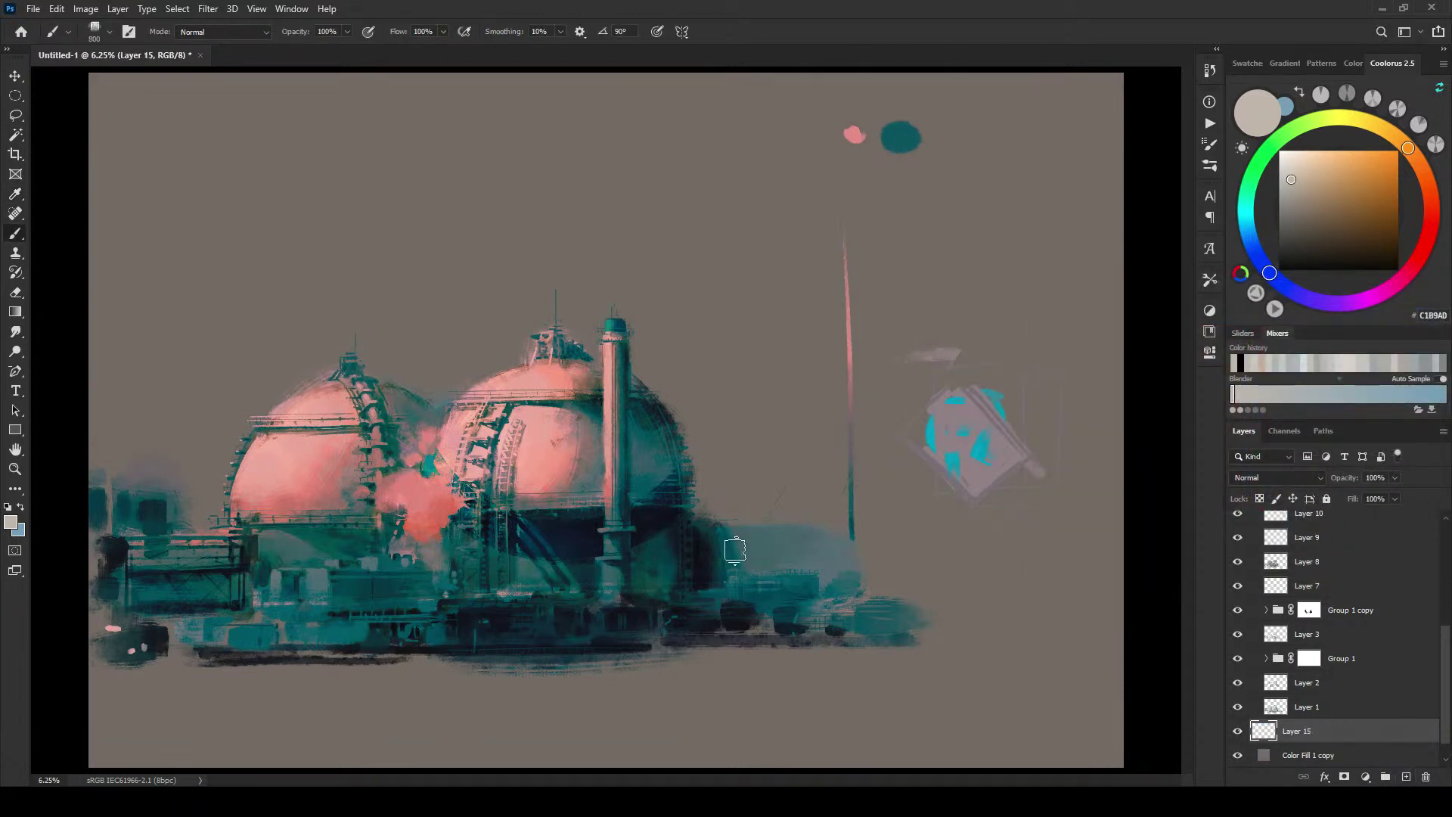
pyautogui.press('g')
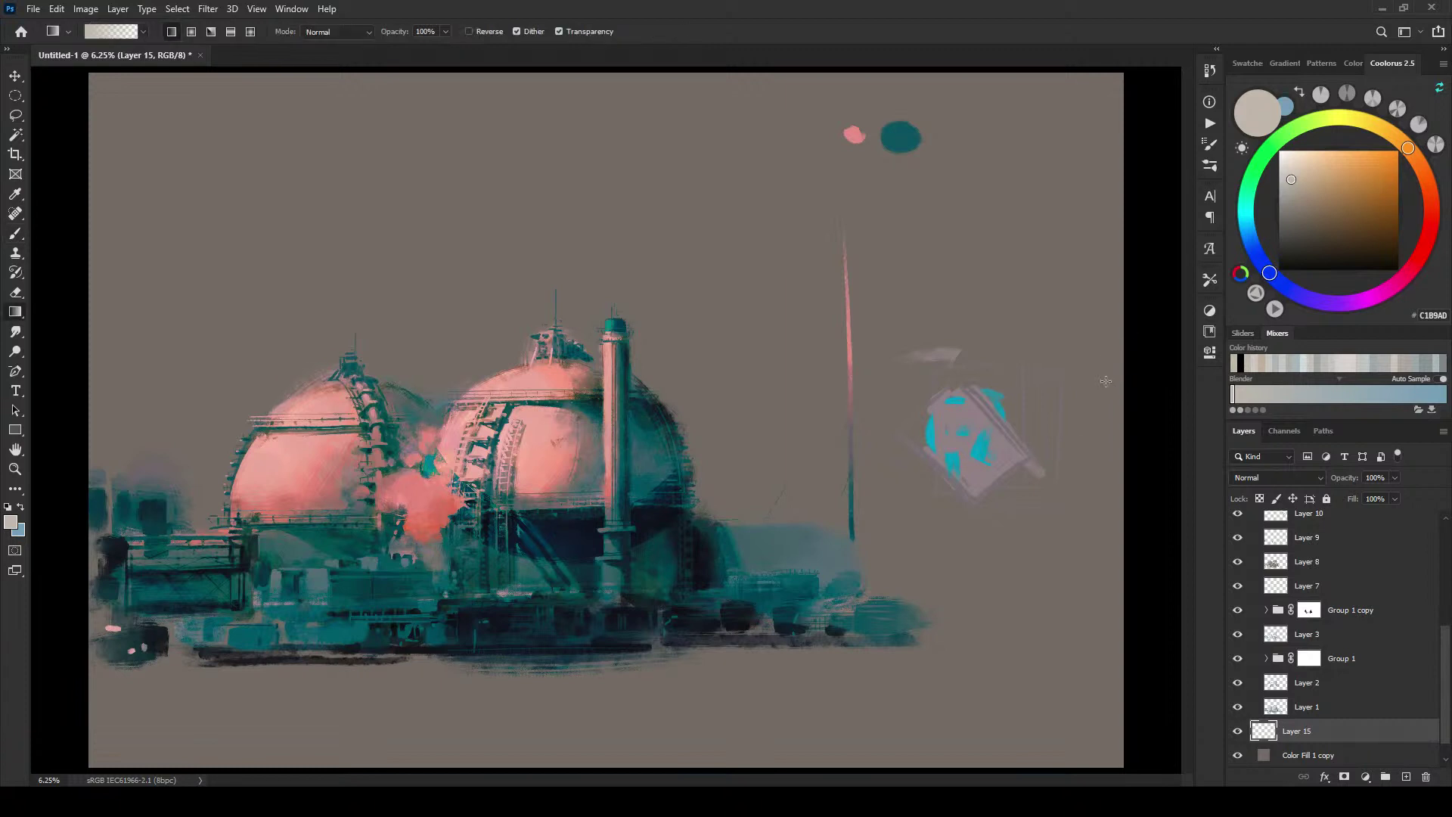
pyautogui.press('x')
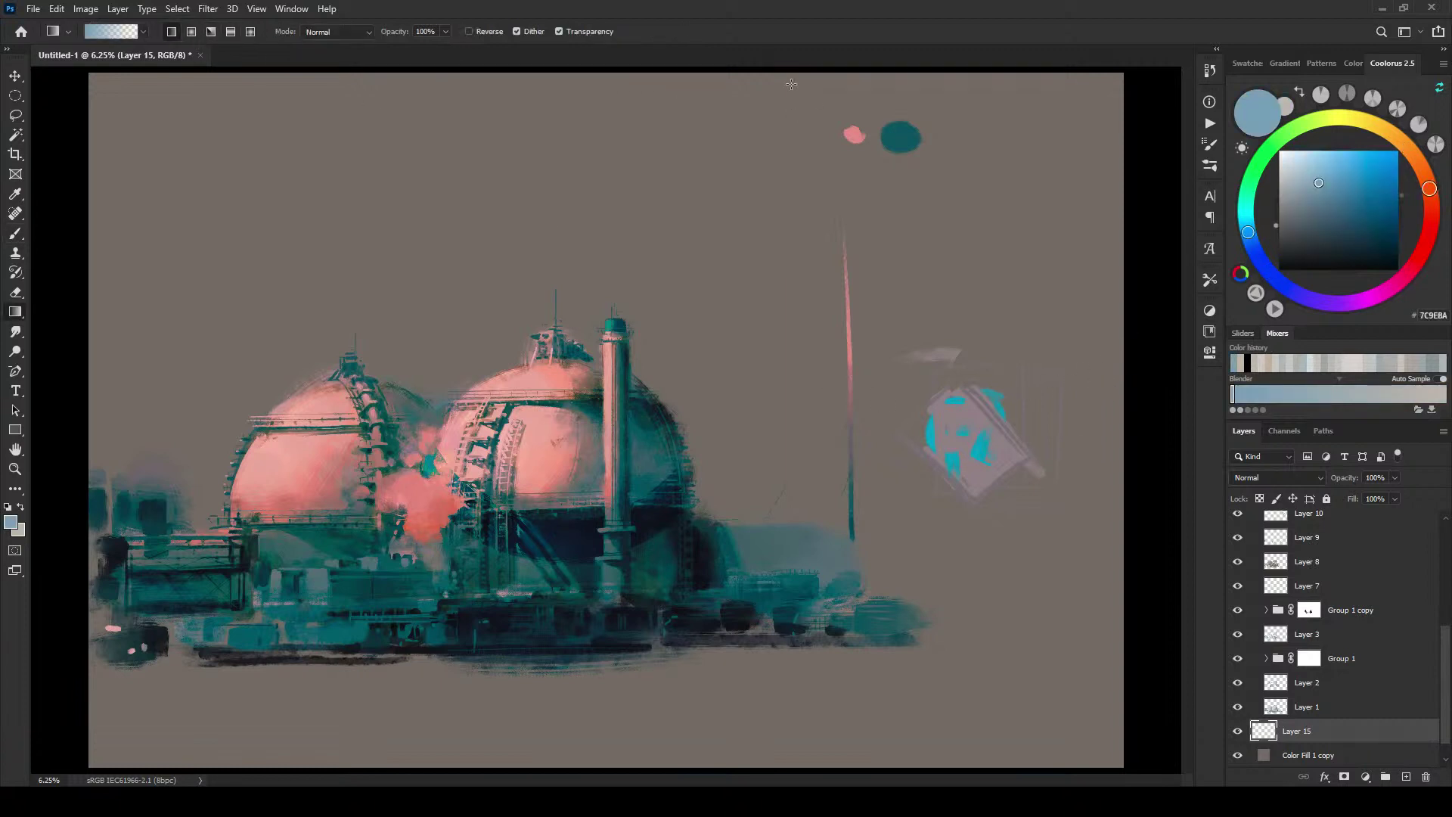
pyautogui.moveTo(791, 84); pyautogui.dragTo(614, 633)
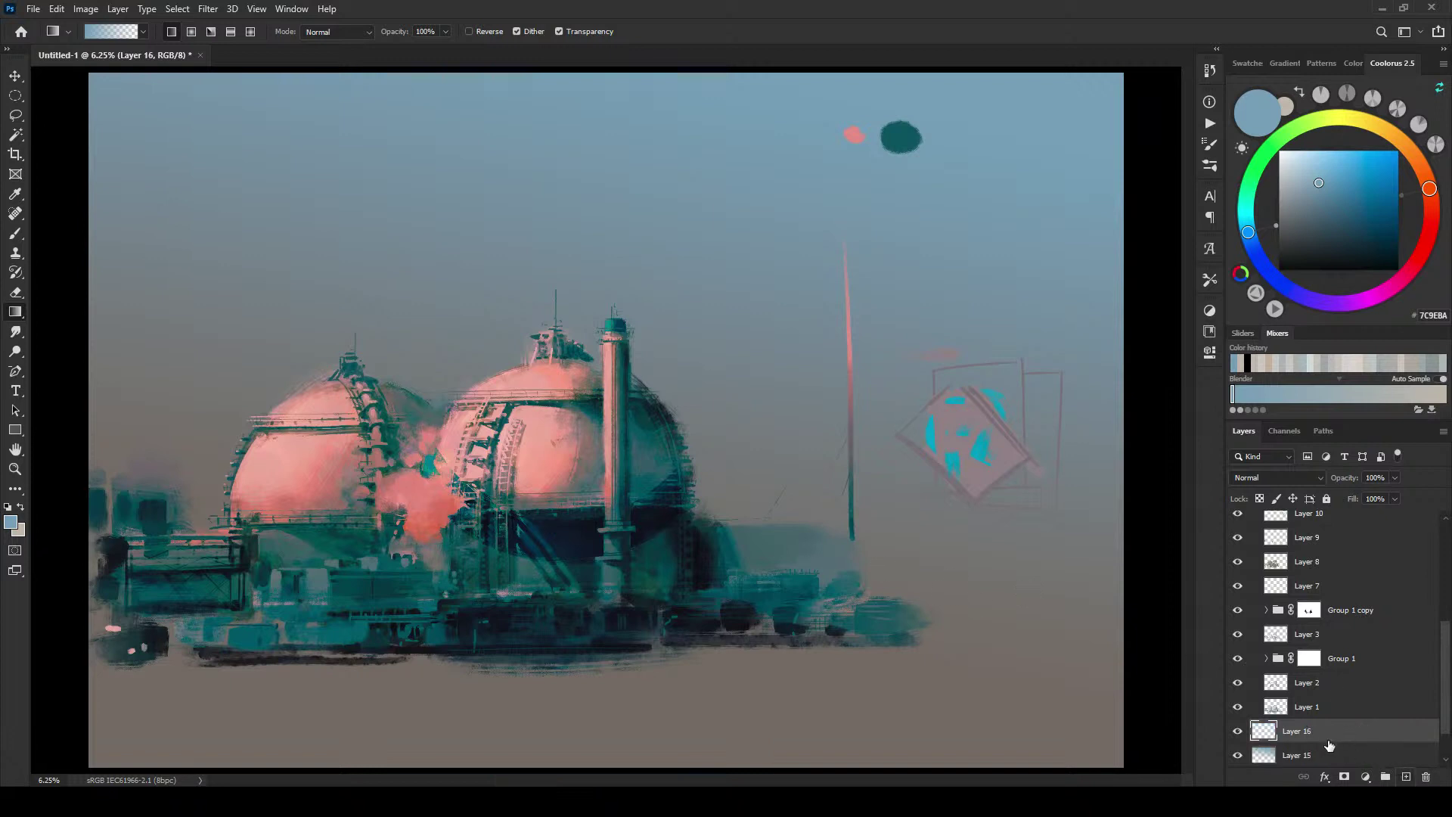
# Step: Add a layer beneath the sky gradient, hide Layer 15, and draw a blue gradient rising from the ground to above the tanks
pyautogui.keyDown('ctrl'); pyautogui.click(1405, 777); pyautogui.keyUp('ctrl')
pyautogui.scroll(-2, 1248, 658)
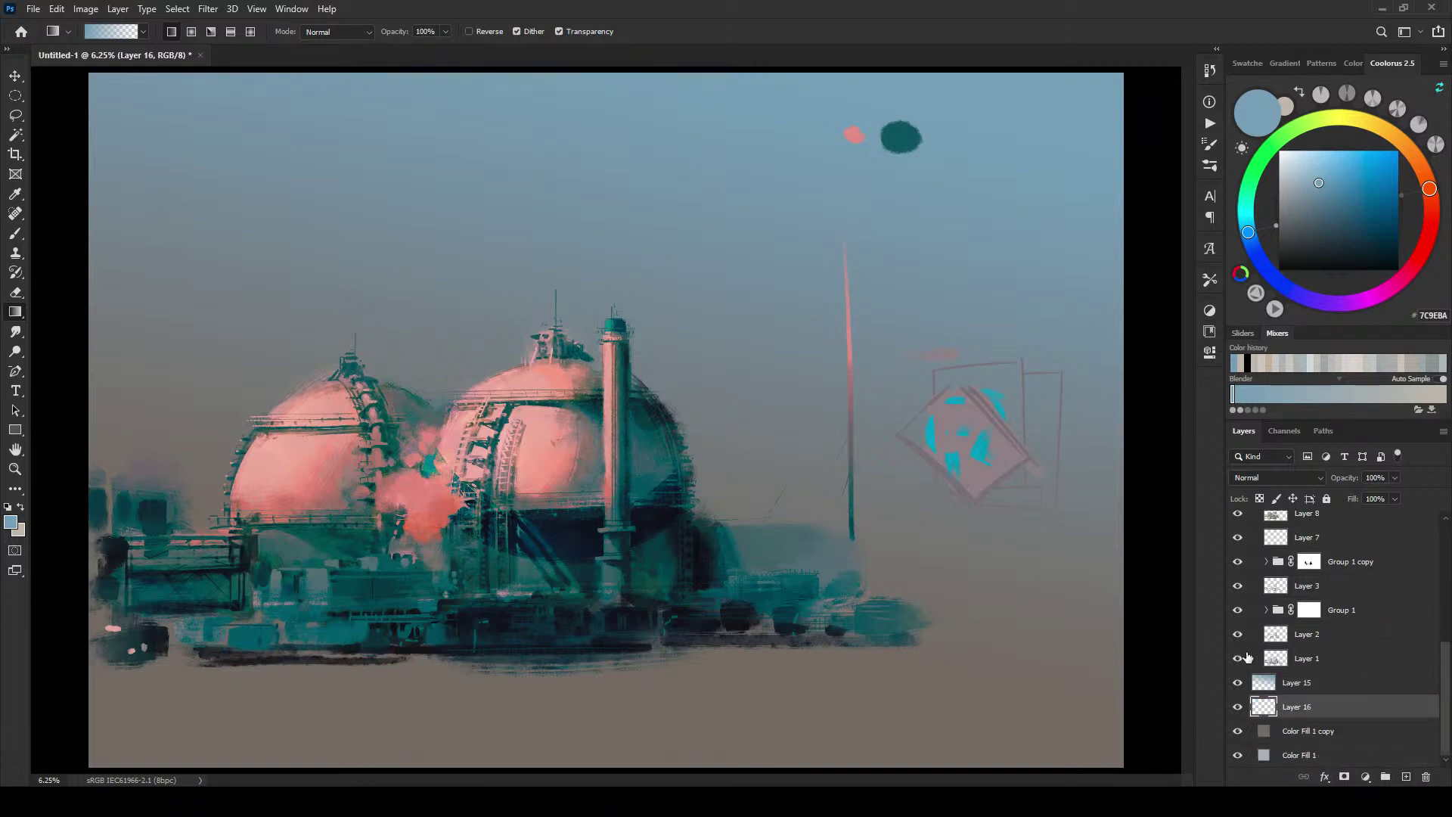
pyautogui.click(1237, 683)
pyautogui.moveTo(471, 614); pyautogui.dragTo(474, 327)
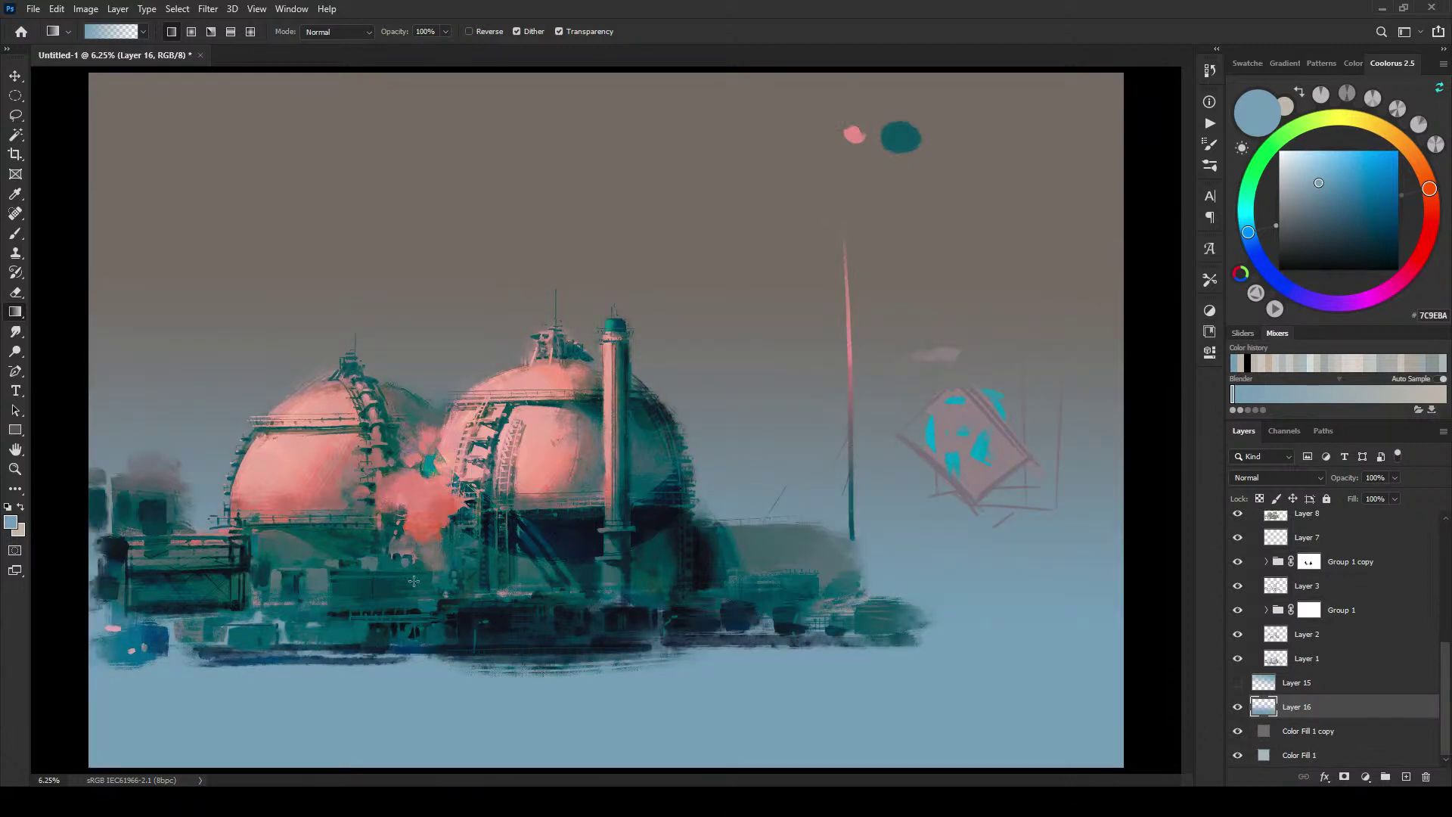
# Step: Undo the last gradient and select the whole canvas area above the ground line with a rectangular selection of the ground, inverted
pyautogui.hotkey('ctrl', 'z')
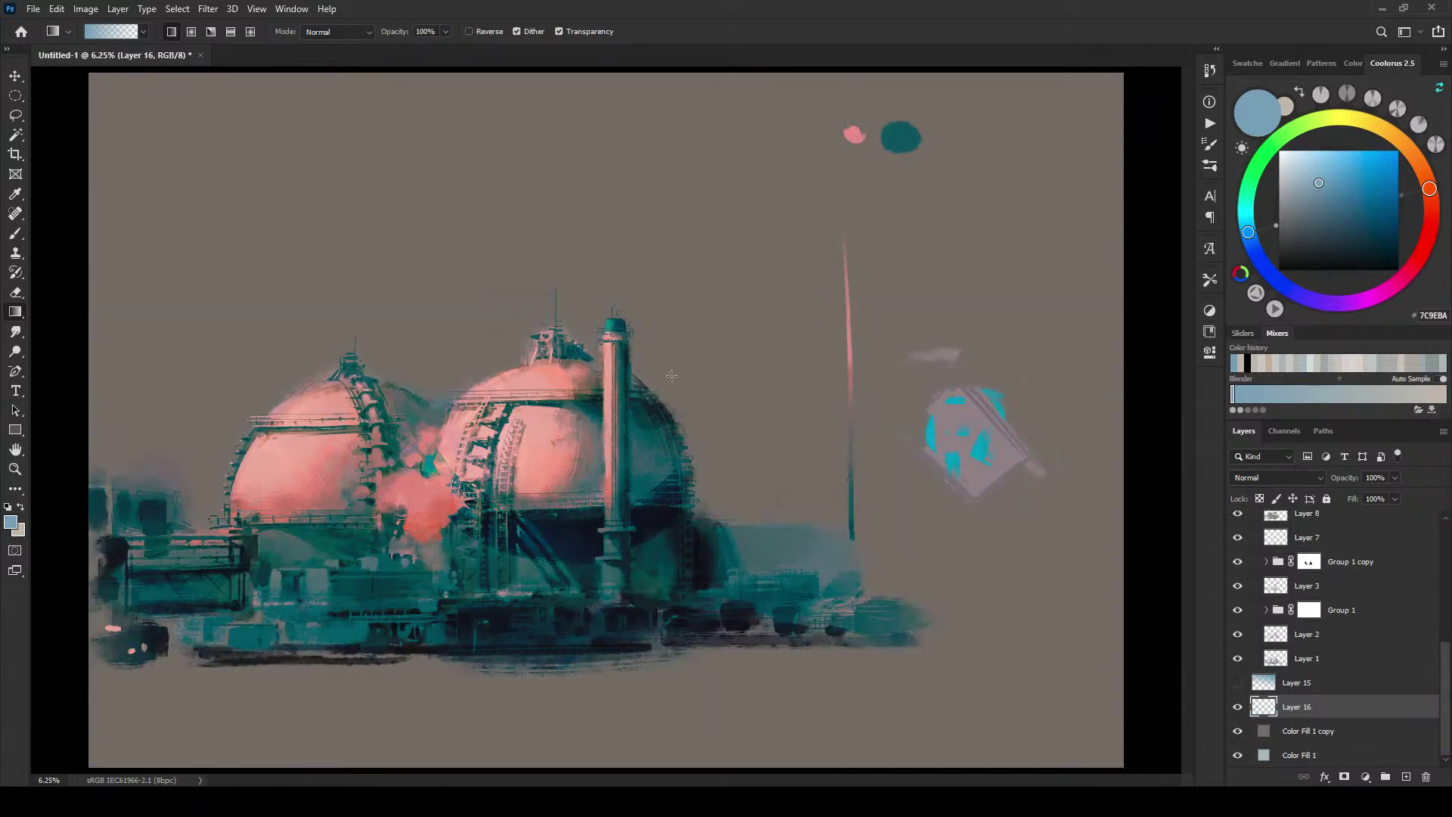
pyautogui.hotkey('ctrl', '-')
pyautogui.press('m')
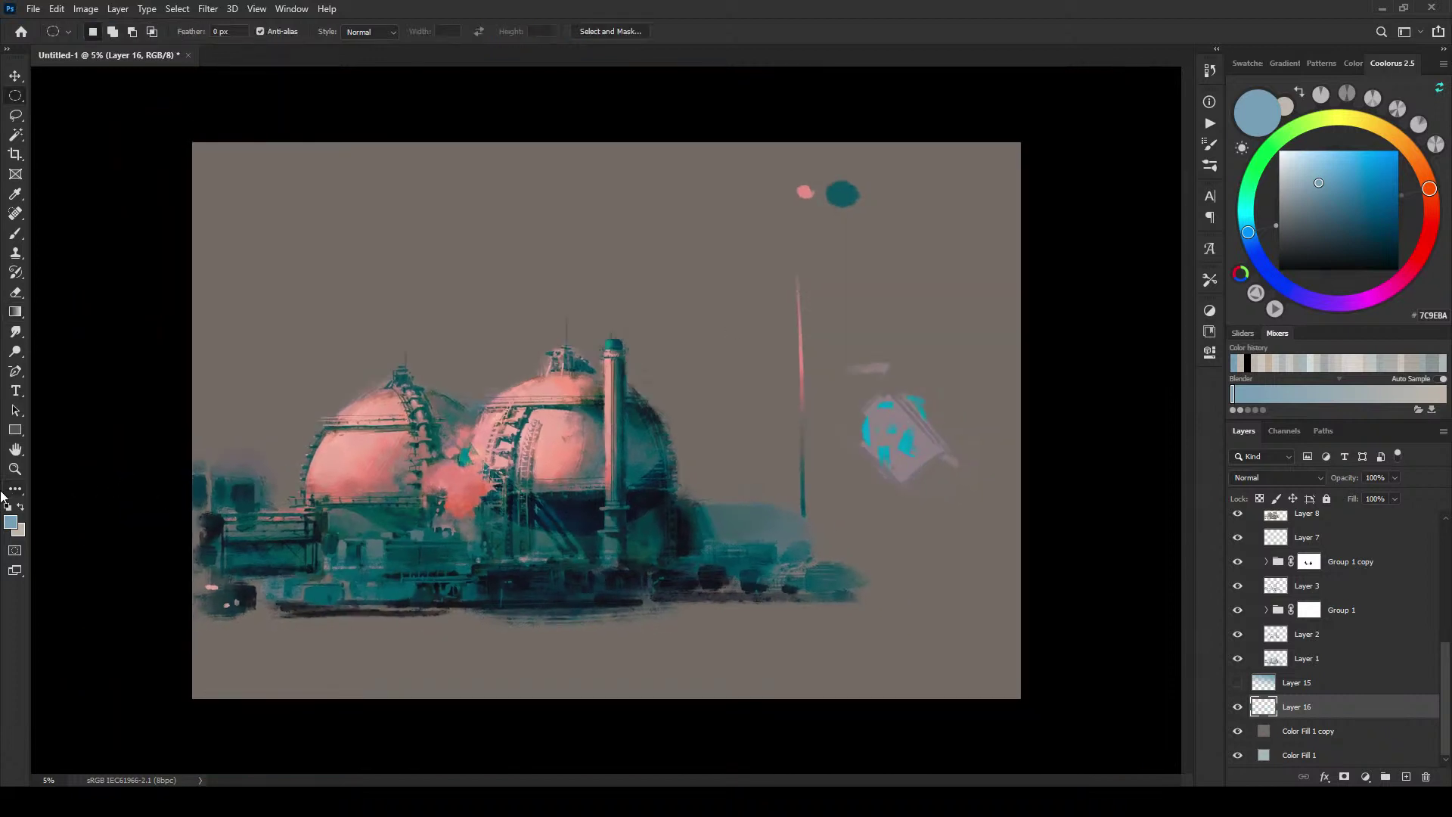
pyautogui.moveTo(147, 548); pyautogui.dragTo(855, 765)
pyautogui.rightClick(18, 96)
pyautogui.click(91, 96)
pyautogui.moveTo(125, 552); pyautogui.dragTo(1055, 790)
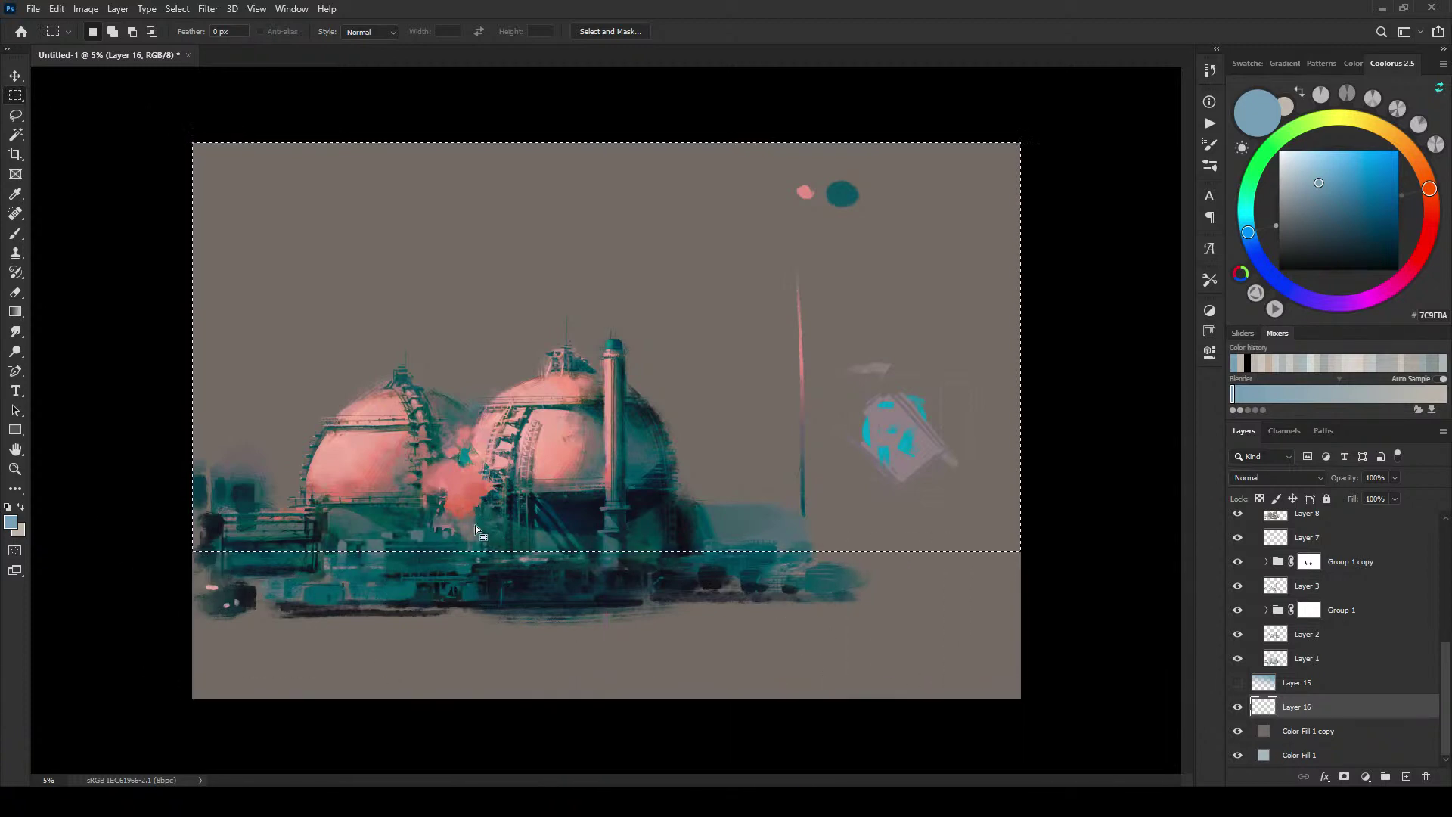
pyautogui.hotkey('shift', 'ctrl', 'i')
# Step: Draw a blue-to-transparent gradient on Layer 16 inside the selection, fading from the ground line up into the sky, and deselect
pyautogui.press('g')
pyautogui.moveTo(403, 614); pyautogui.dragTo(588, 224)
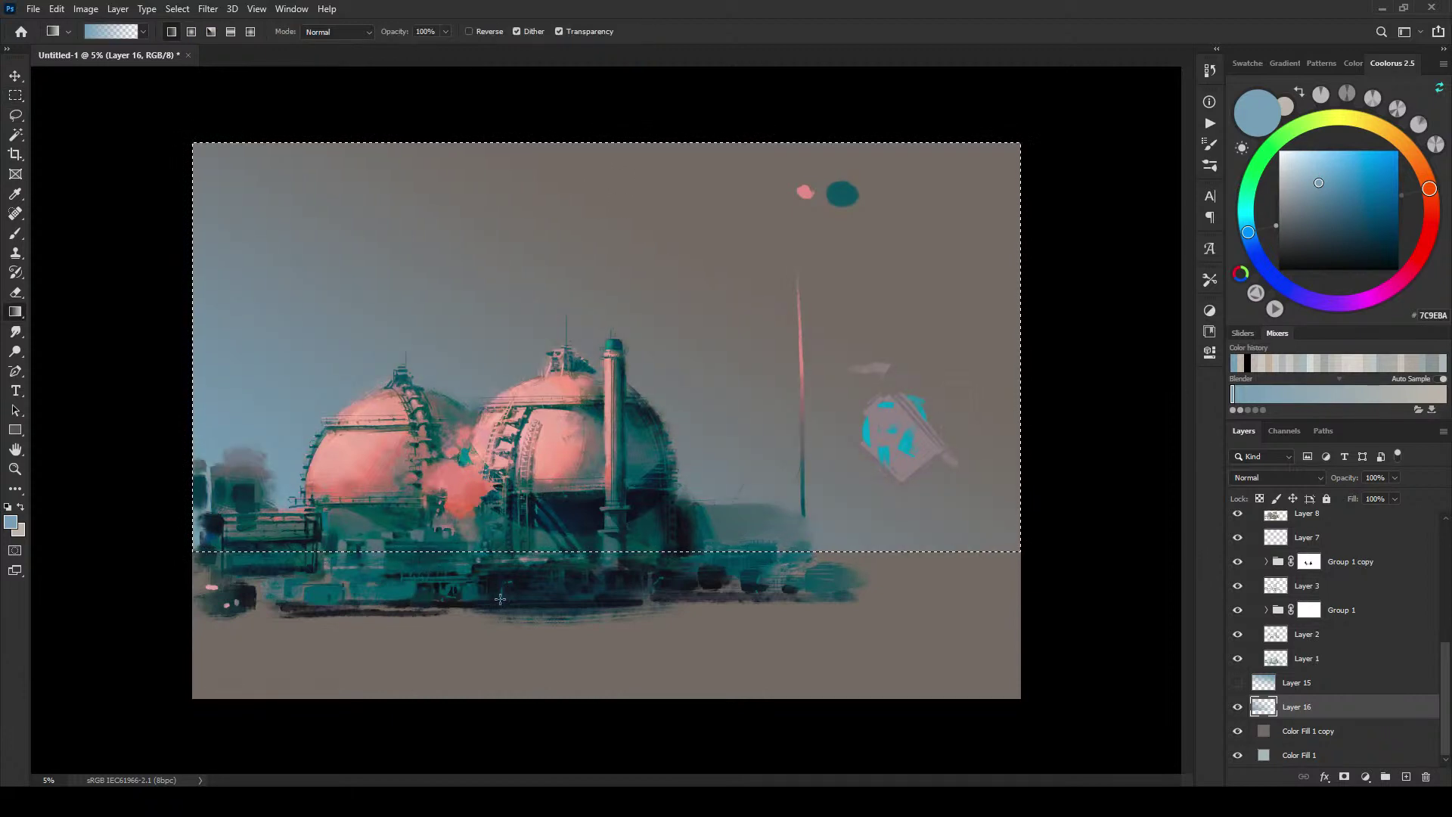
pyautogui.hotkey('ctrl', 'z')
pyautogui.moveTo(521, 595); pyautogui.dragTo(452, 244)
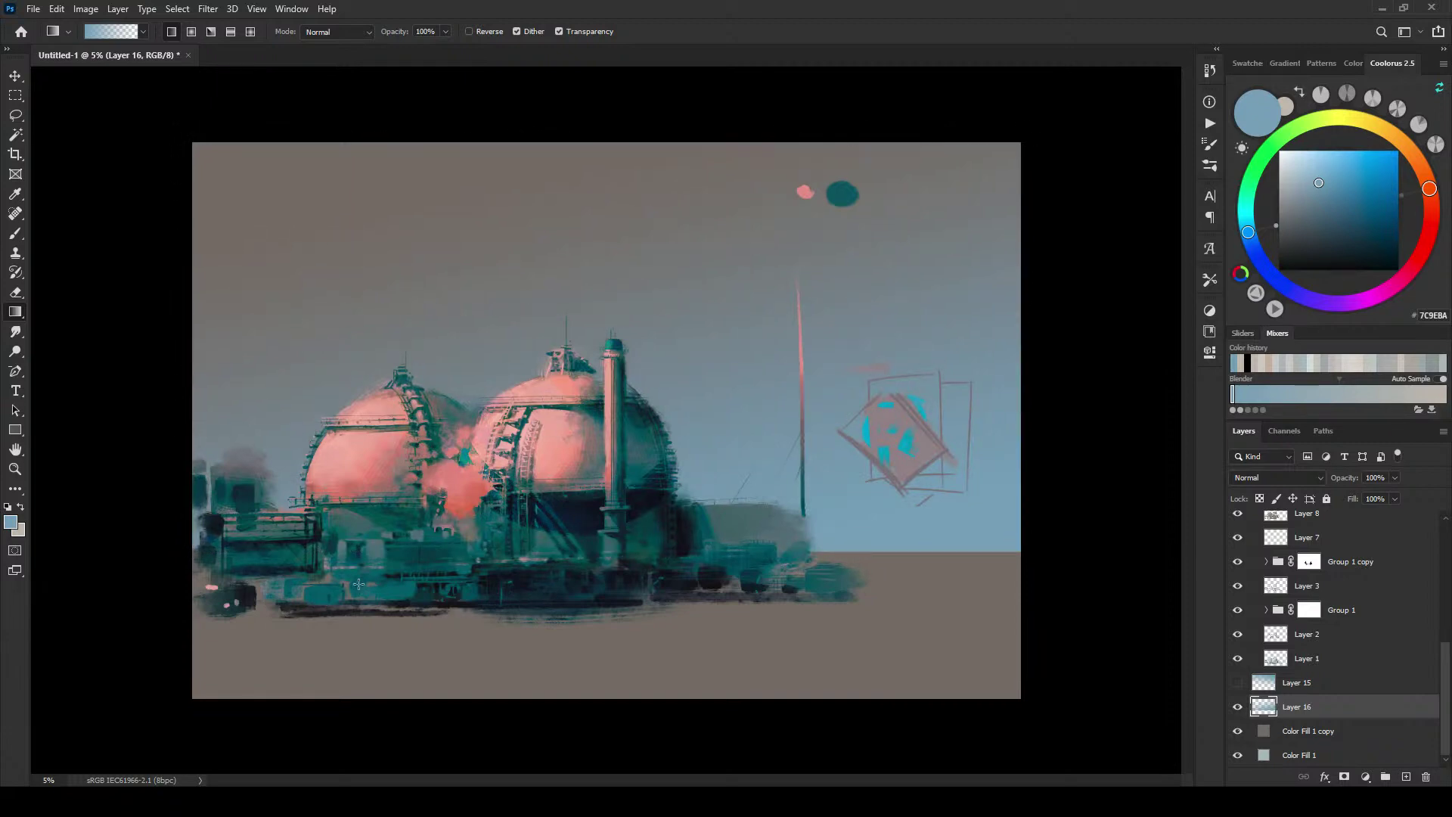
# Step: Compare the sky gradient on Layer 15 with the horizon gradient on Layer 16 by alternating their visibility at different zoom levels
pyautogui.scroll(-5, 359, 583)
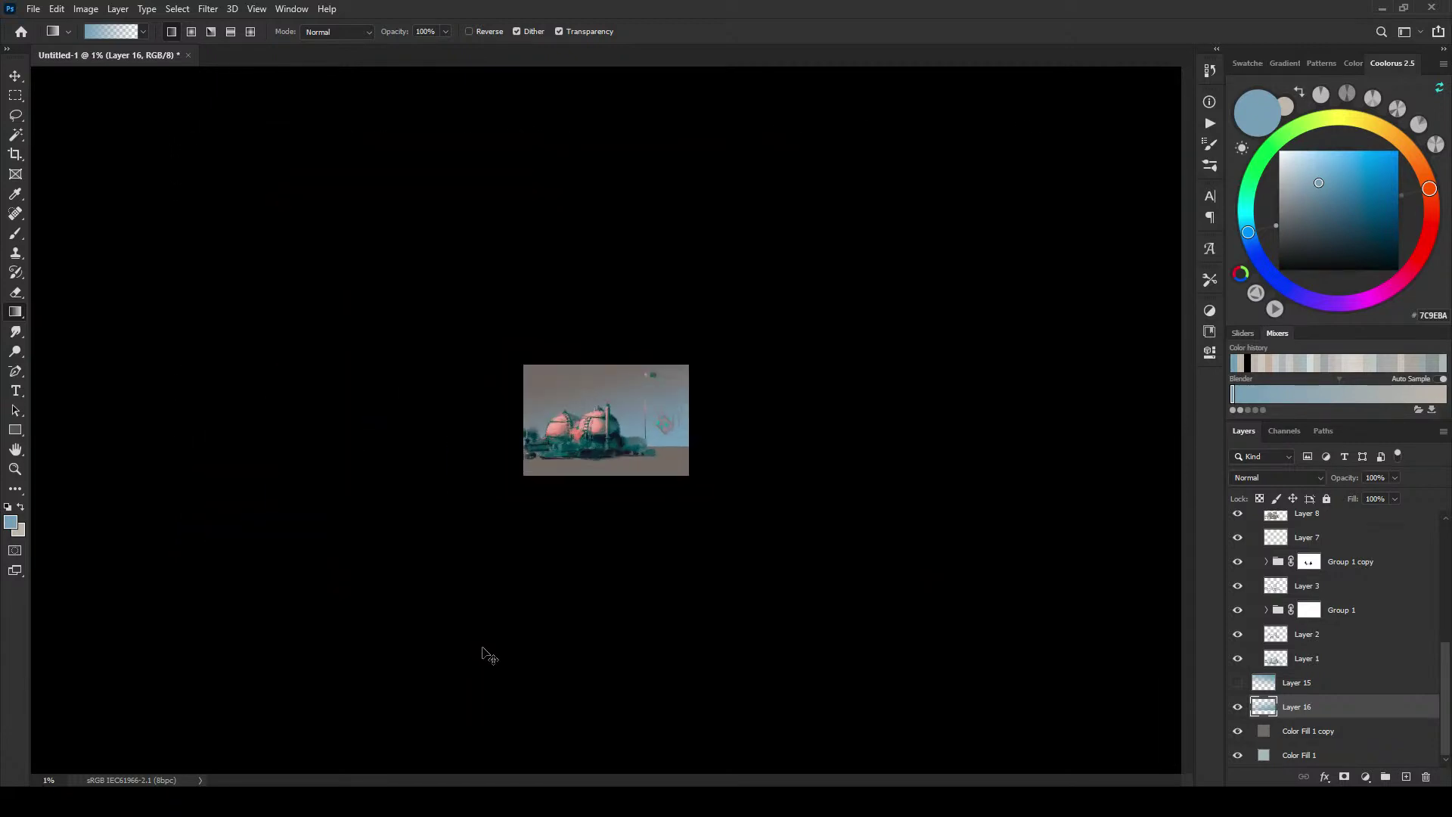
pyautogui.scroll(6, 486, 655)
pyautogui.scroll(-1, 490, 655)
pyautogui.hotkey('ctrl', '+')
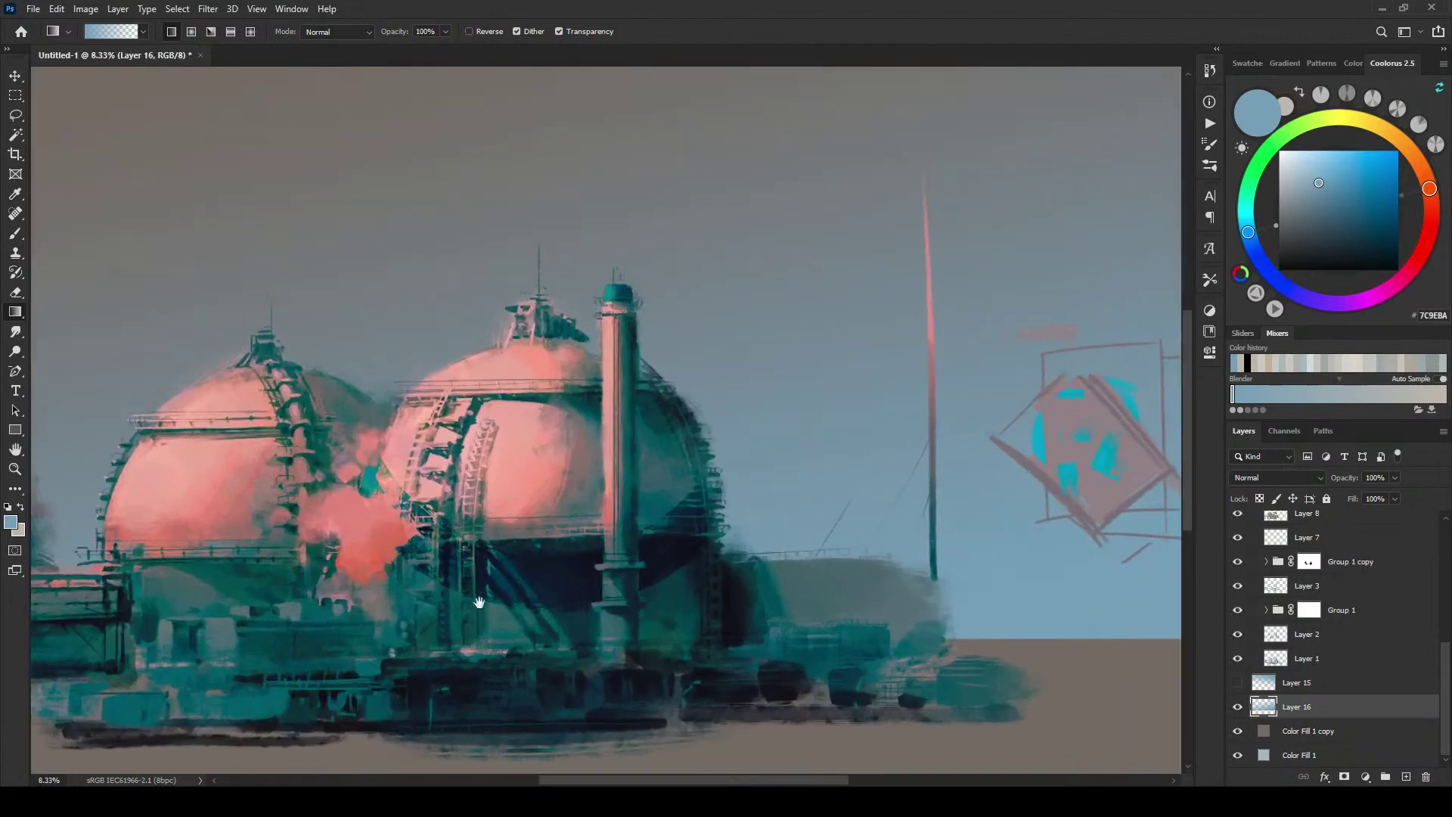
pyautogui.moveTo(121, 605); pyautogui.dragTo(249, 534)
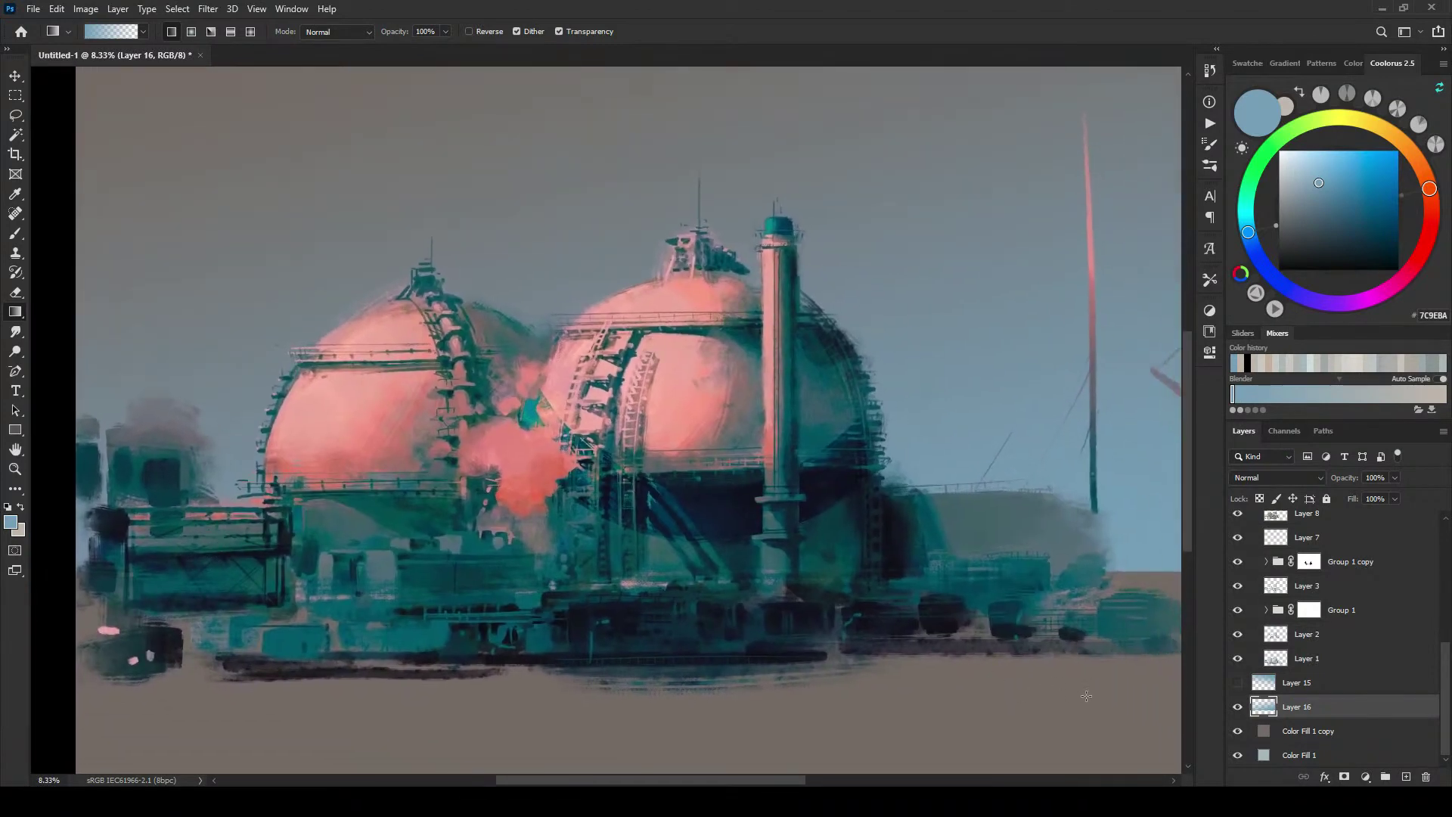
pyautogui.click(1237, 683)
pyautogui.click(1238, 707)
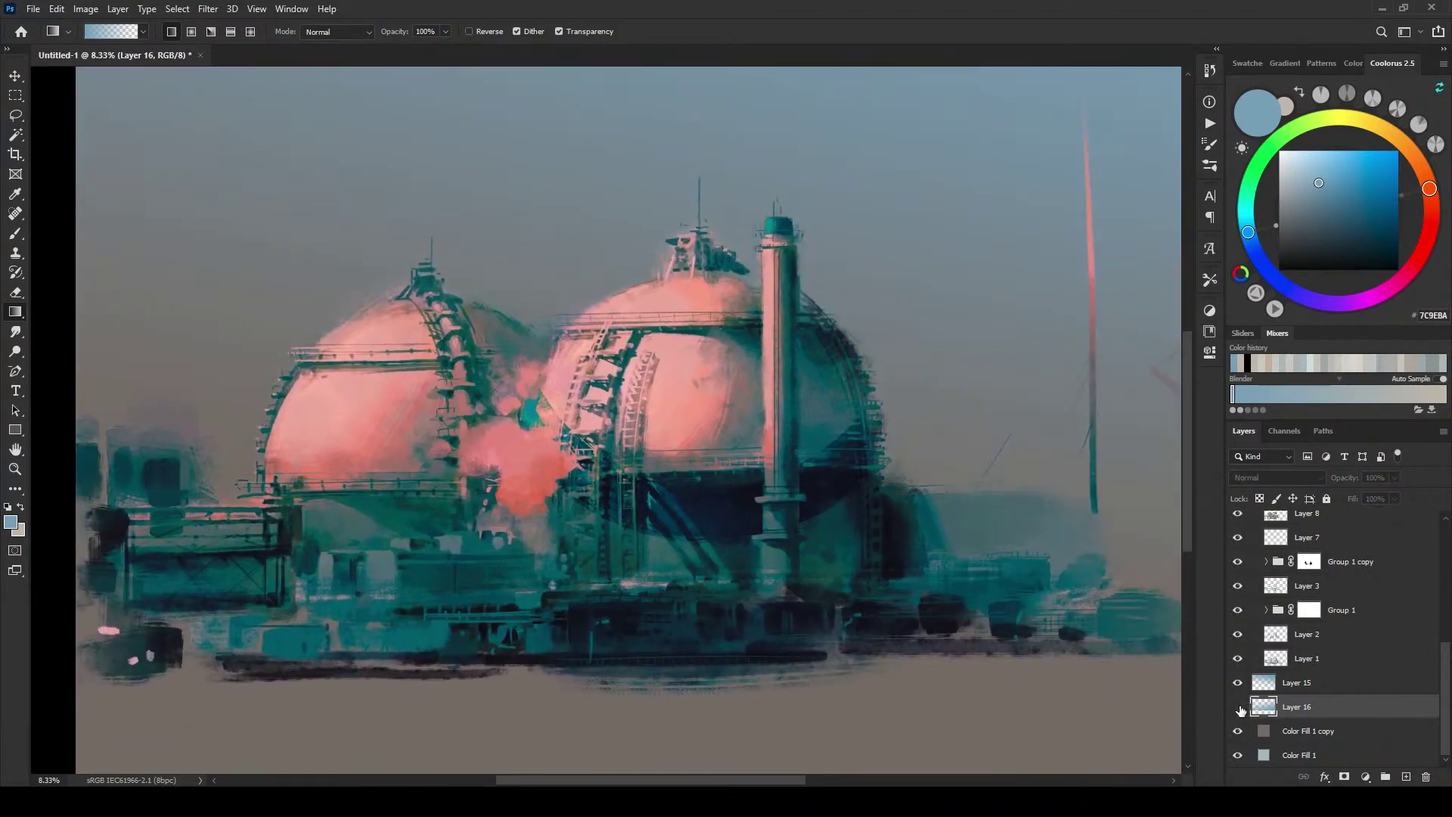
pyautogui.scroll(-3, 1110, 579)
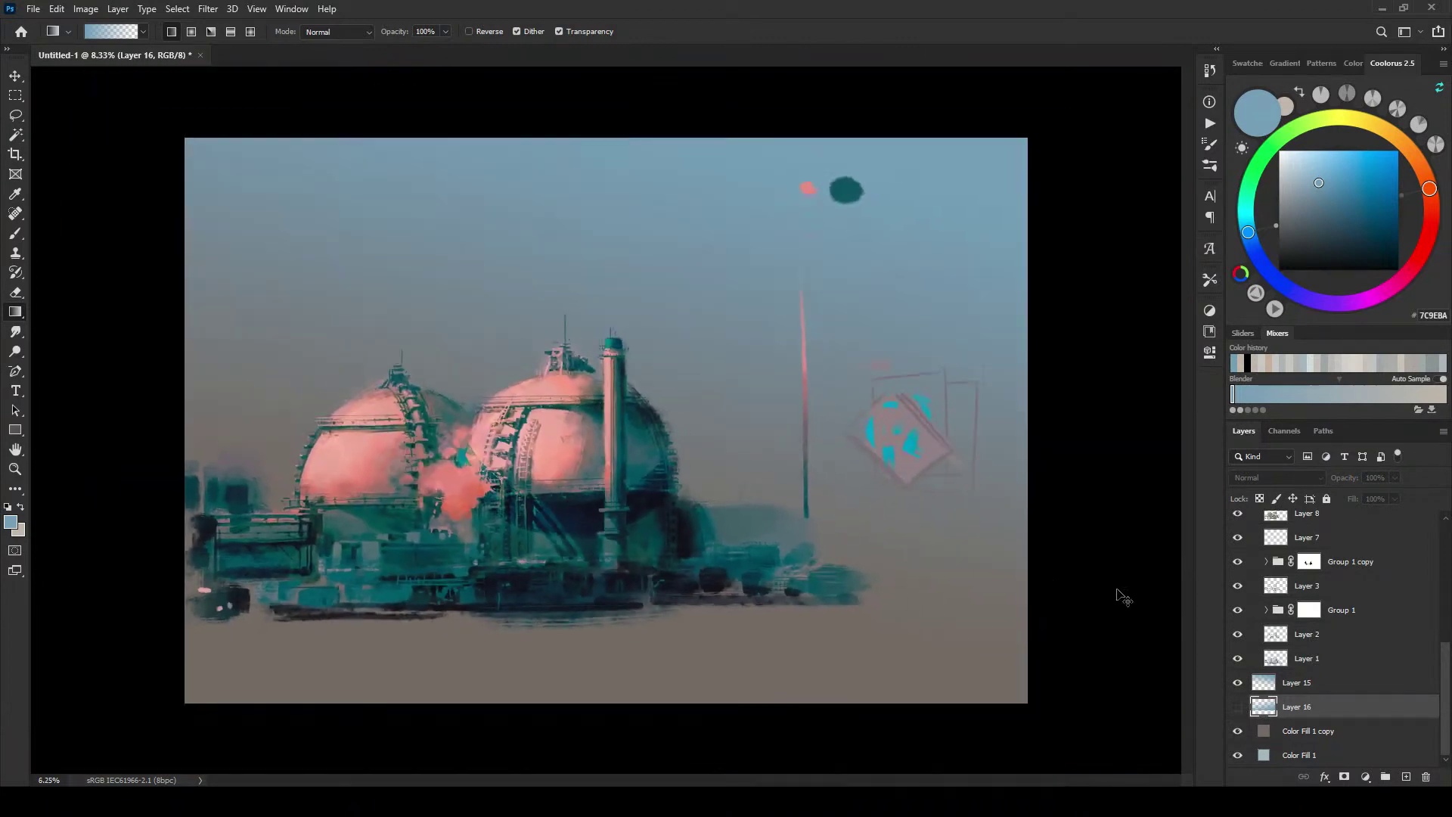
pyautogui.click(1238, 706)
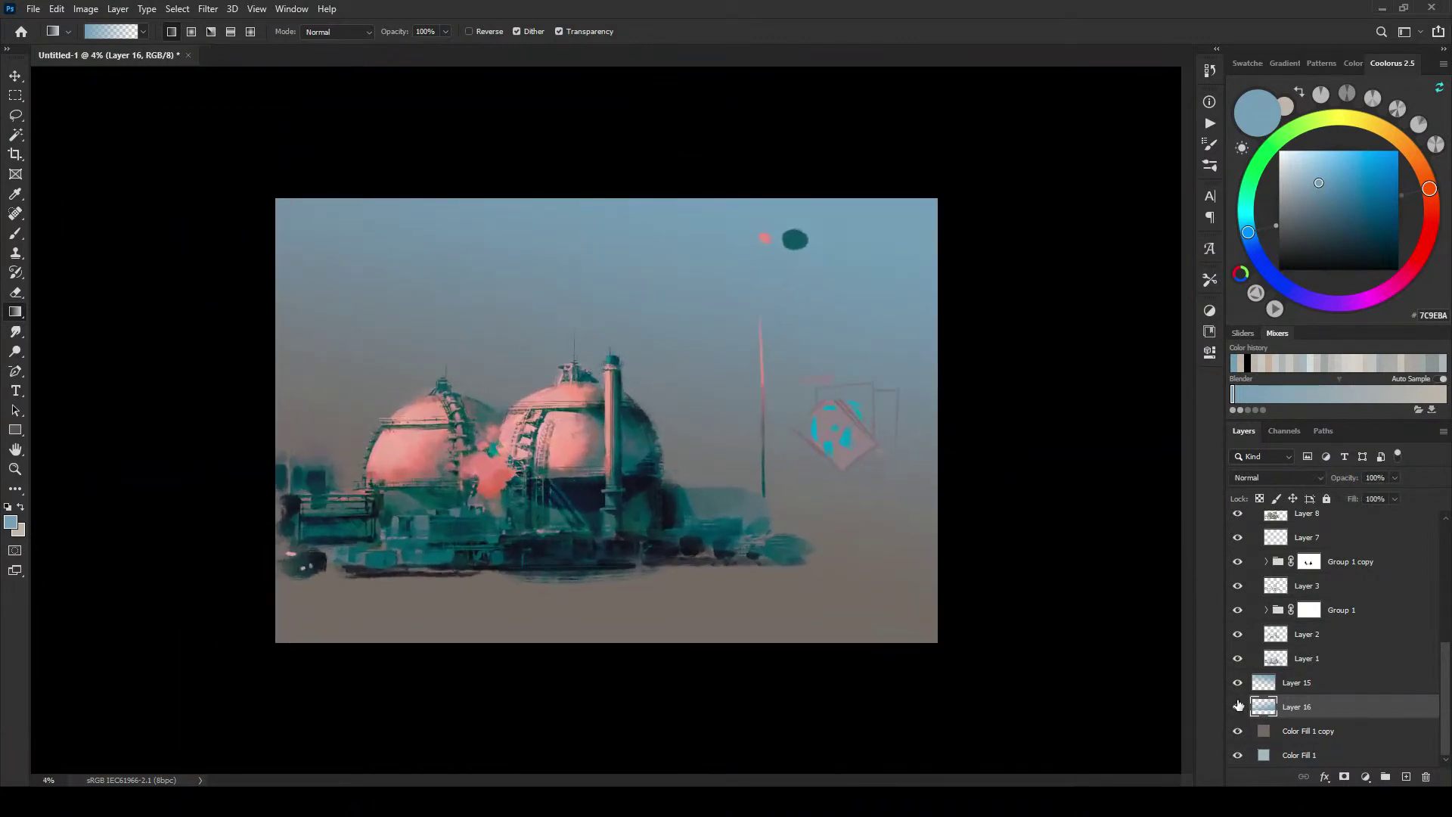
pyautogui.click(1237, 683)
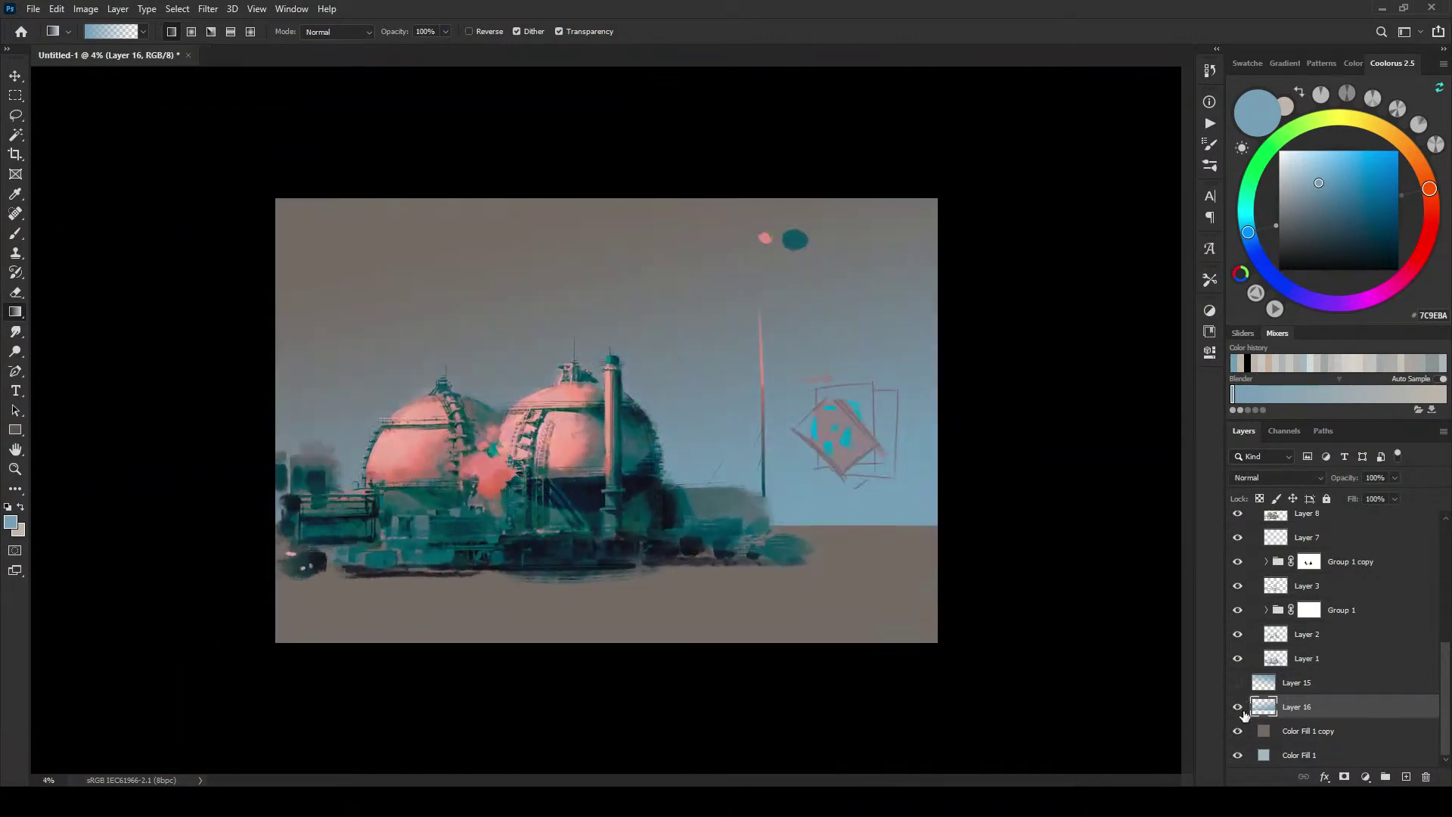
# Step: Show Layer 15 together with Layer 16 and reduce the opacity of Layer 16 to 22%
pyautogui.click(1238, 683)
pyautogui.click(1238, 707)
pyautogui.hotkey('ctrl', '-')
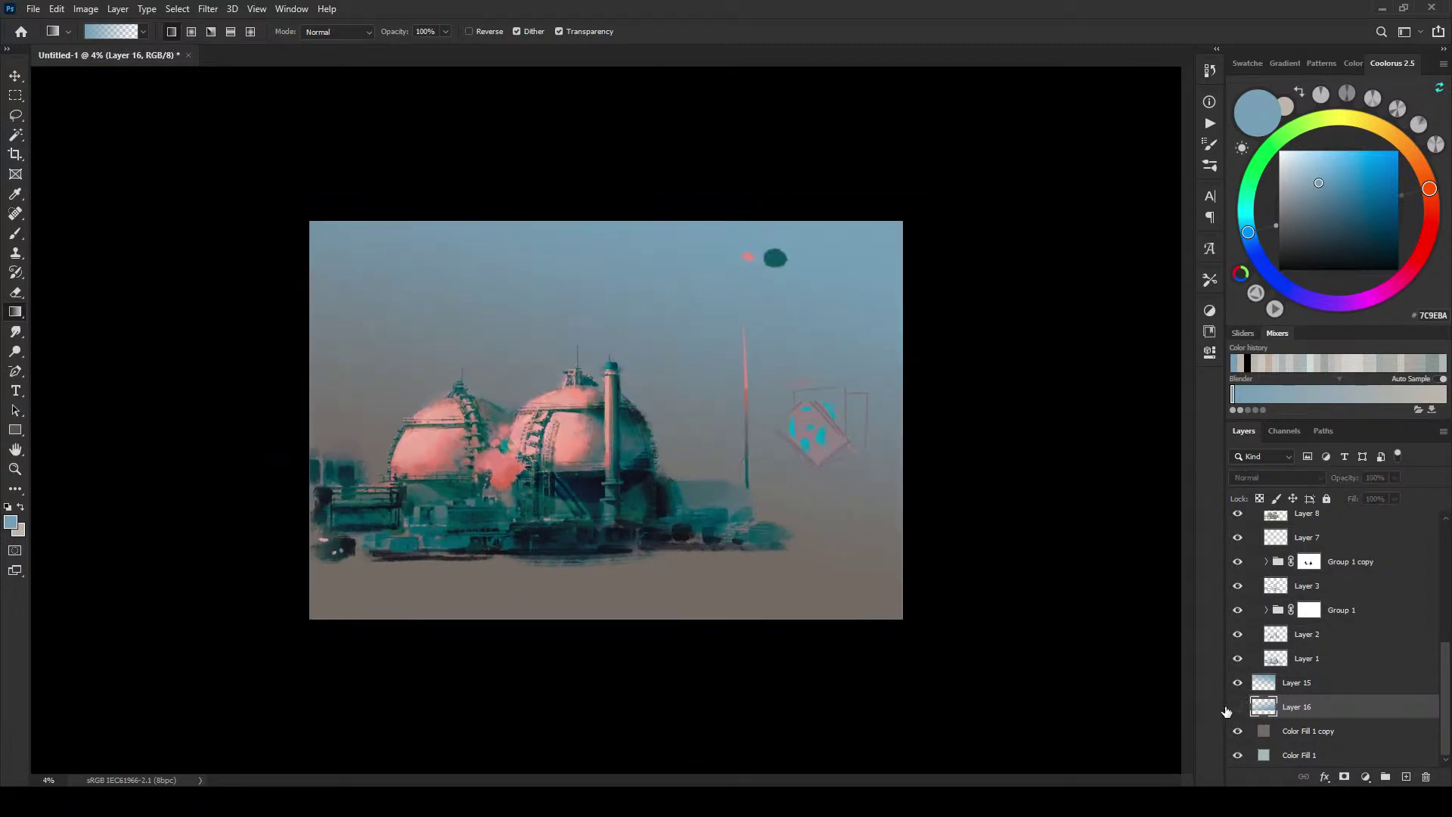
pyautogui.click(1238, 707)
pyautogui.hotkey('ctrl', '+')
pyautogui.hotkey('ctrl', '+')
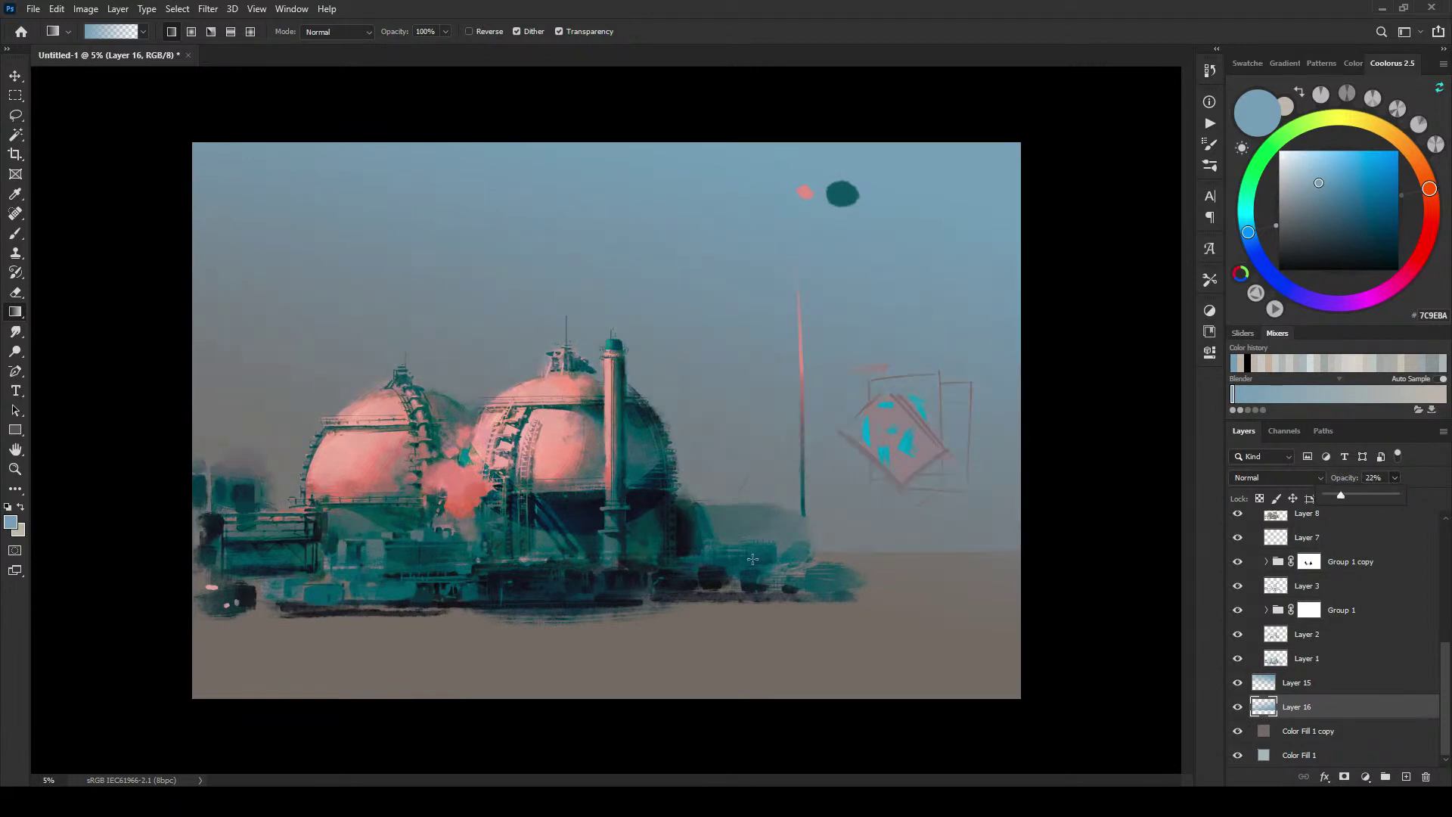
# Step: Nudge the gradient on Layer 16 slightly upward and soften its hard horizon edge with the Smudge tool on the painting's right side
pyautogui.press('v')
pyautogui.moveTo(756, 560)
pyautogui.mouseDown()
pyautogui.moveTo(767, 517)
pyautogui.moveTo(761, 549)
pyautogui.mouseUp()
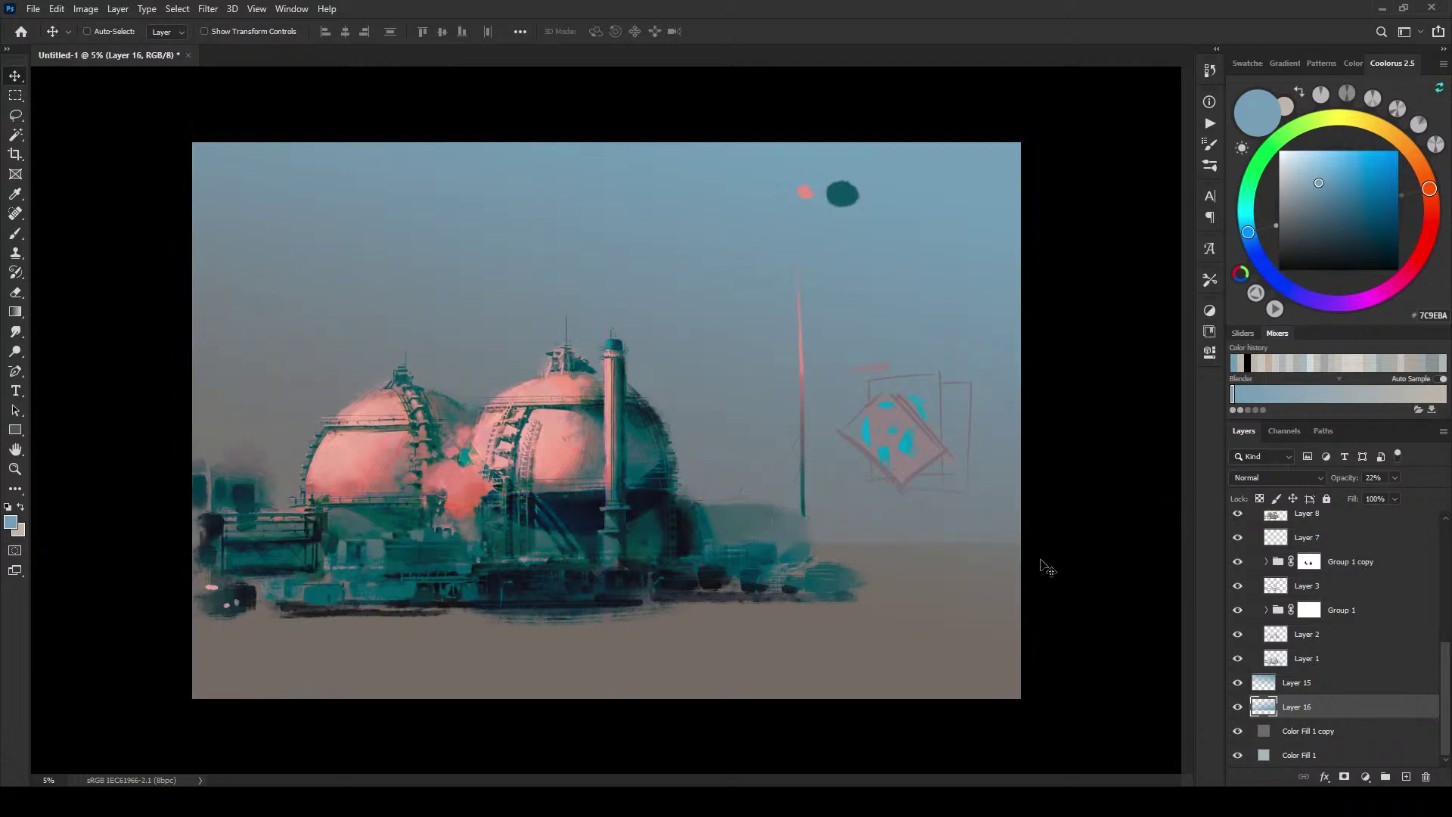
pyautogui.press('r')
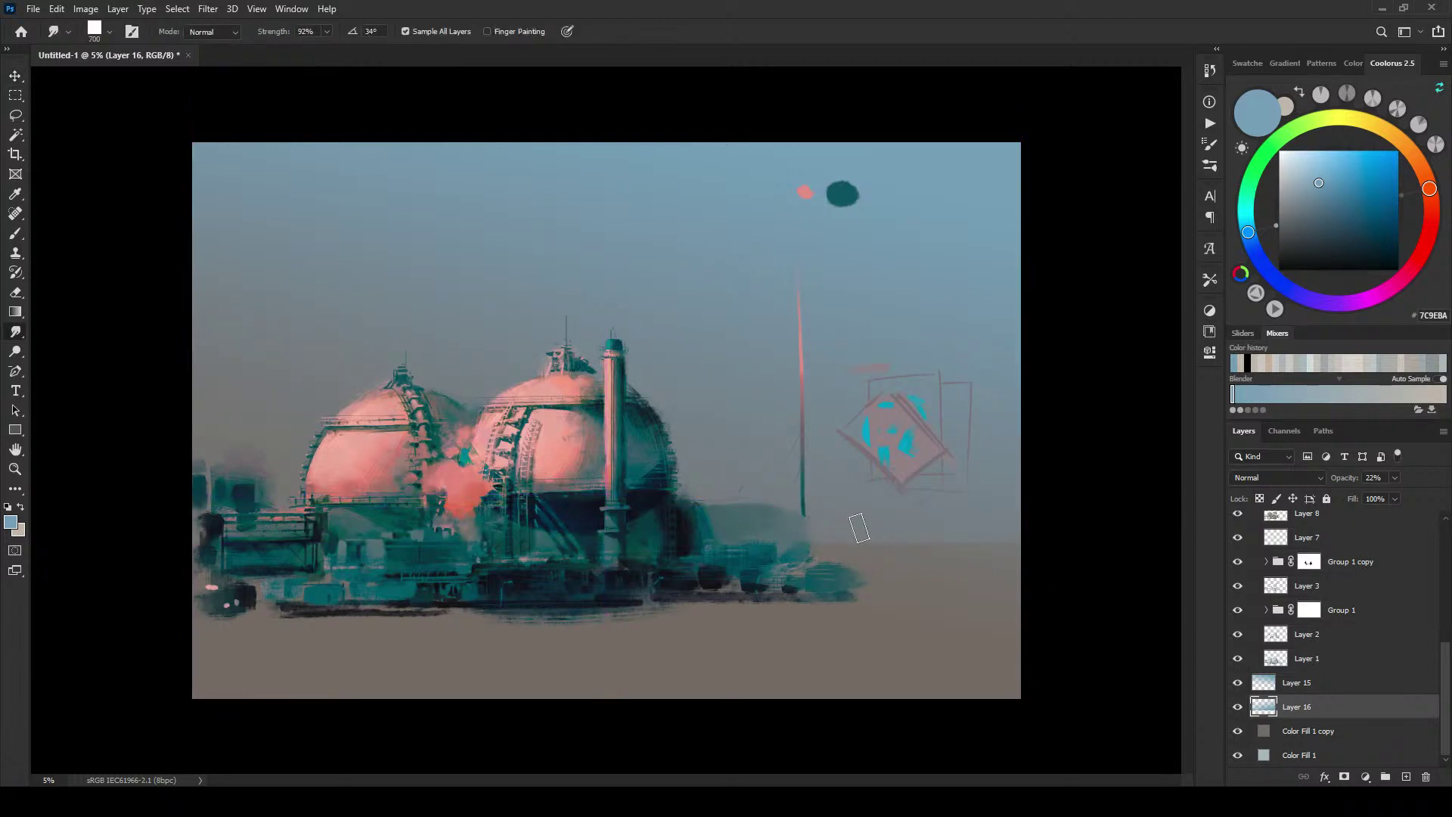
pyautogui.press(']')
pyautogui.press(']')
pyautogui.press(']')
pyautogui.press(']')
pyautogui.moveTo(846, 545)
pyautogui.mouseDown()
pyautogui.moveTo(829, 530)
pyautogui.moveTo(885, 553)
pyautogui.mouseUp()
# Step: Check the overall composition of the painting at thumbnail size
pyautogui.hotkey('ctrl', '-')
pyautogui.hotkey('ctrl', '-')
pyautogui.hotkey('ctrl', '-')
pyautogui.hotkey('ctrl', '-')
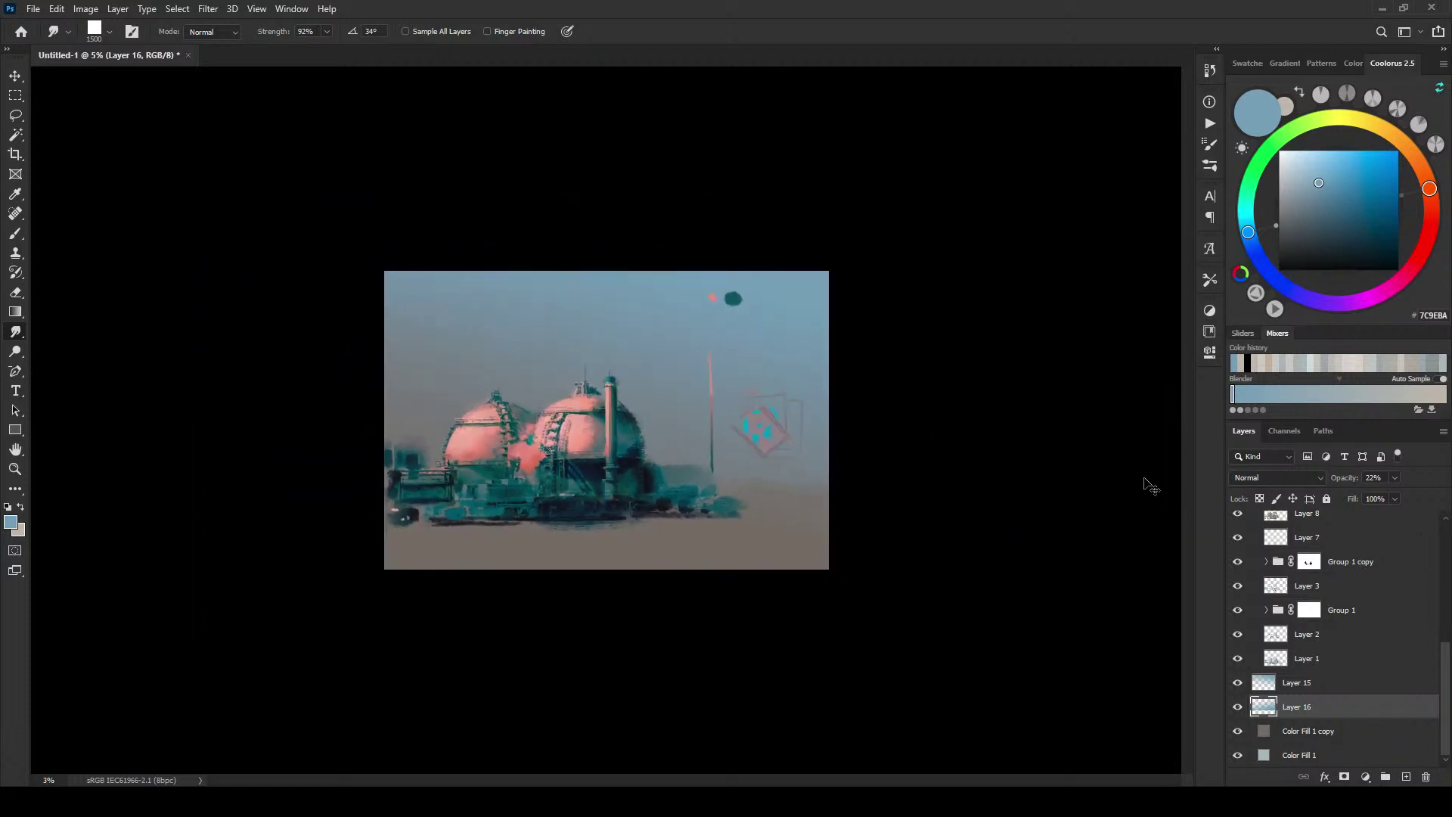
pyautogui.hotkey('ctrl', '-')
pyautogui.hotkey('ctrl', '+')
pyautogui.hotkey('ctrl', '+')
pyautogui.hotkey('ctrl', '+')
pyautogui.hotkey('ctrl', '+')
pyautogui.hotkey('ctrl', '+')
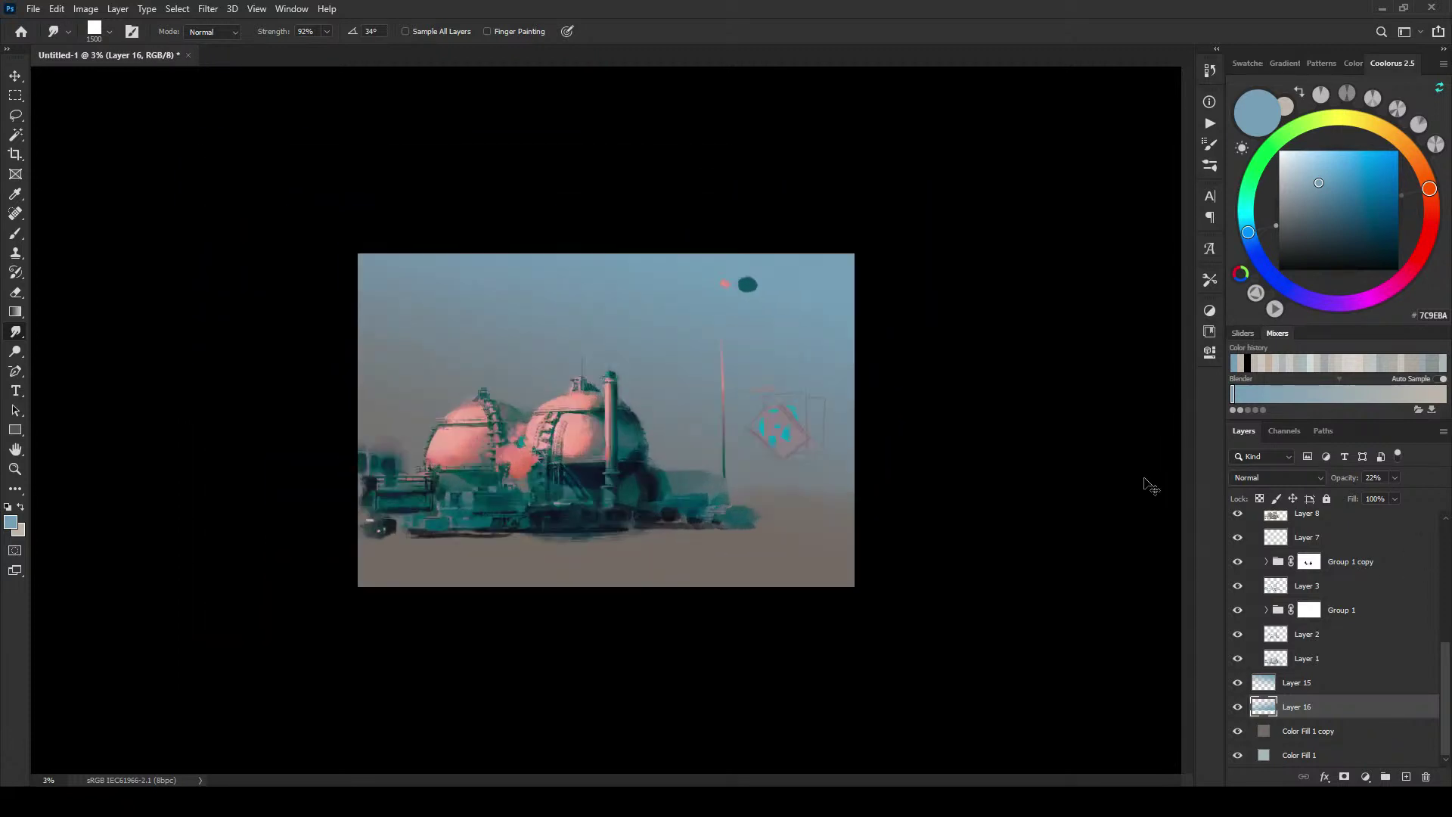
pyautogui.hotkey('ctrl', '+')
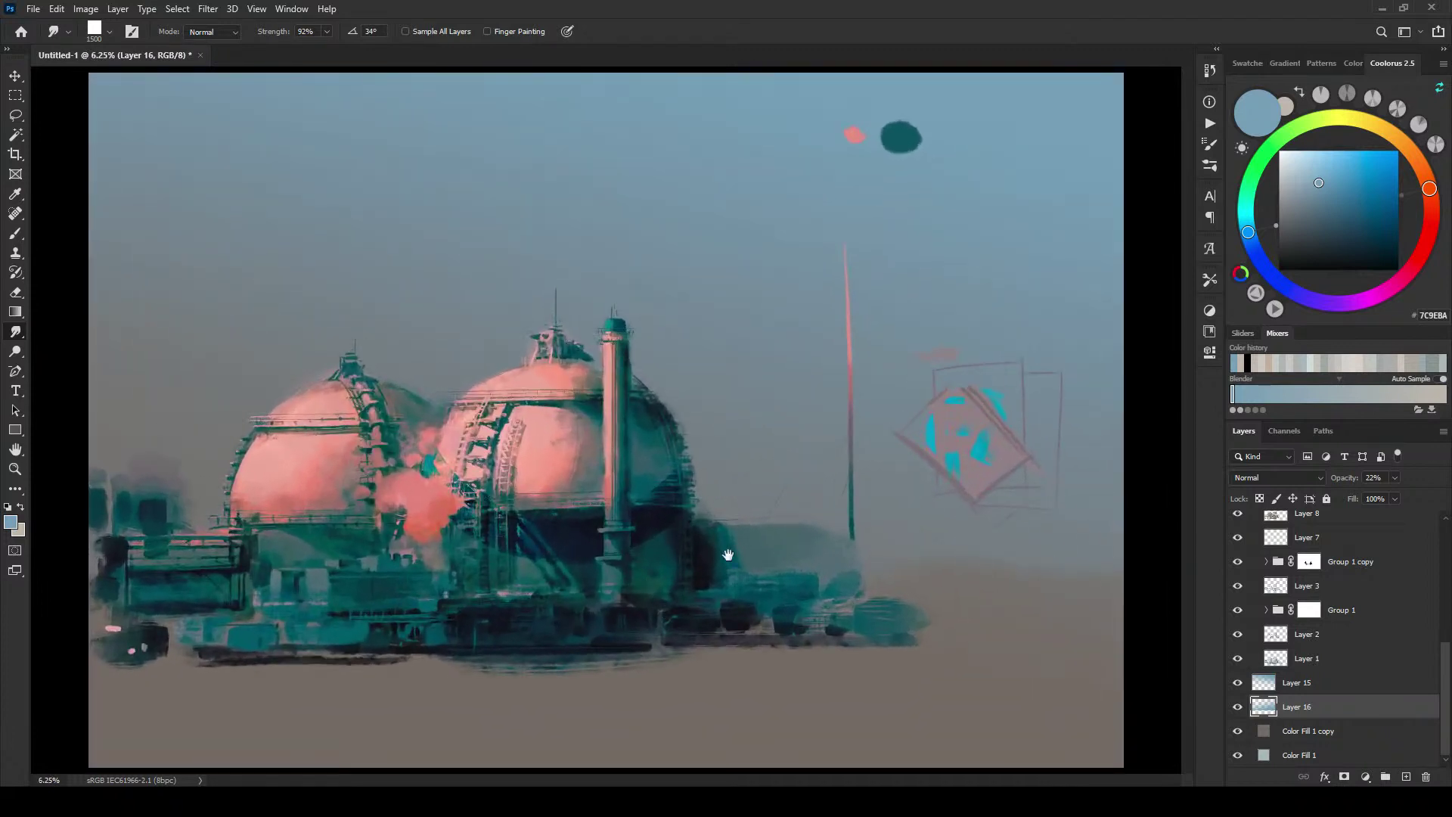
# Step: Add a new layer above Color Balance 1 copy and make the Smudge tool sample all layers
pyautogui.scroll(5, 1447, 656)
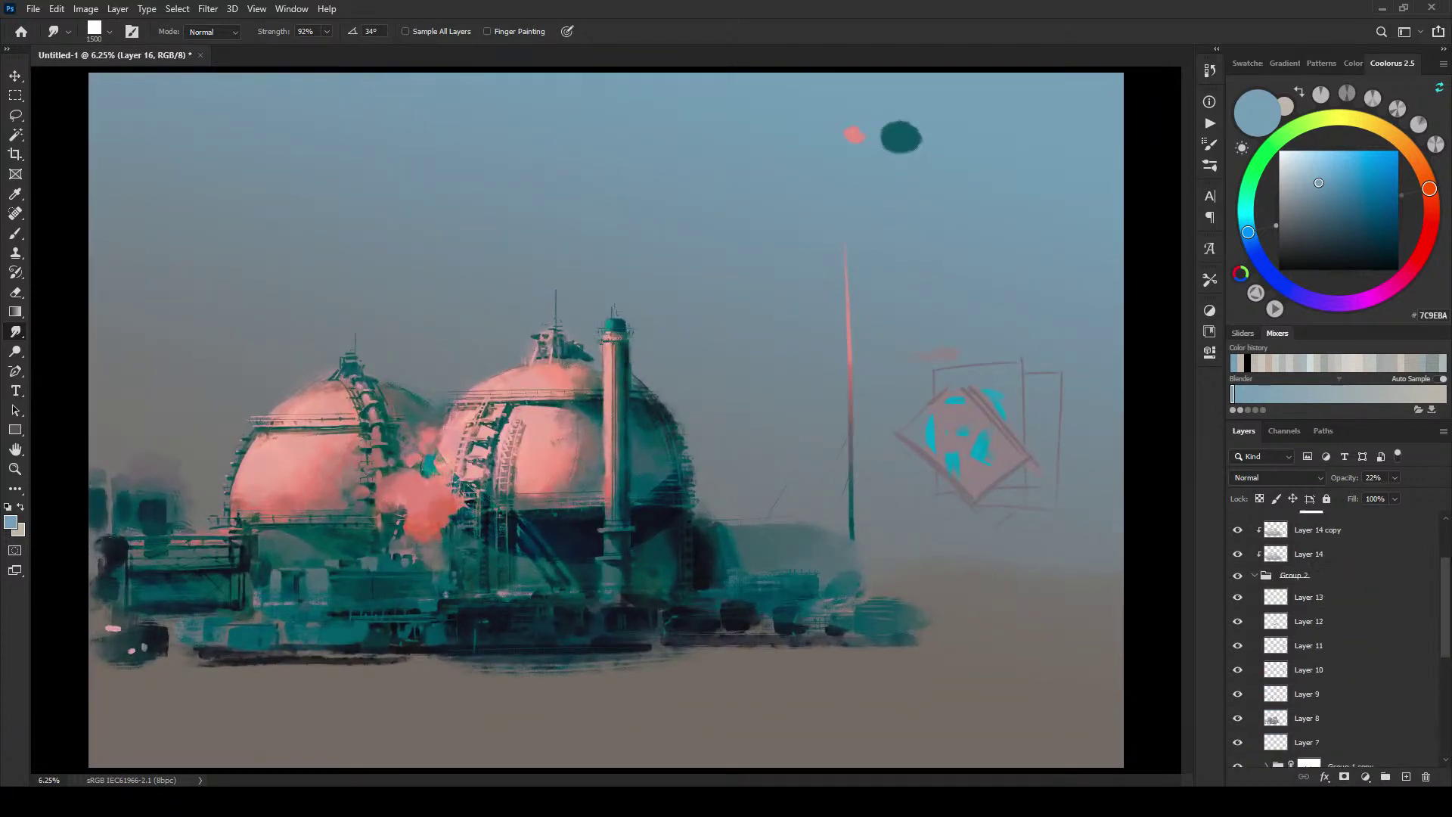
pyautogui.click(1362, 548)
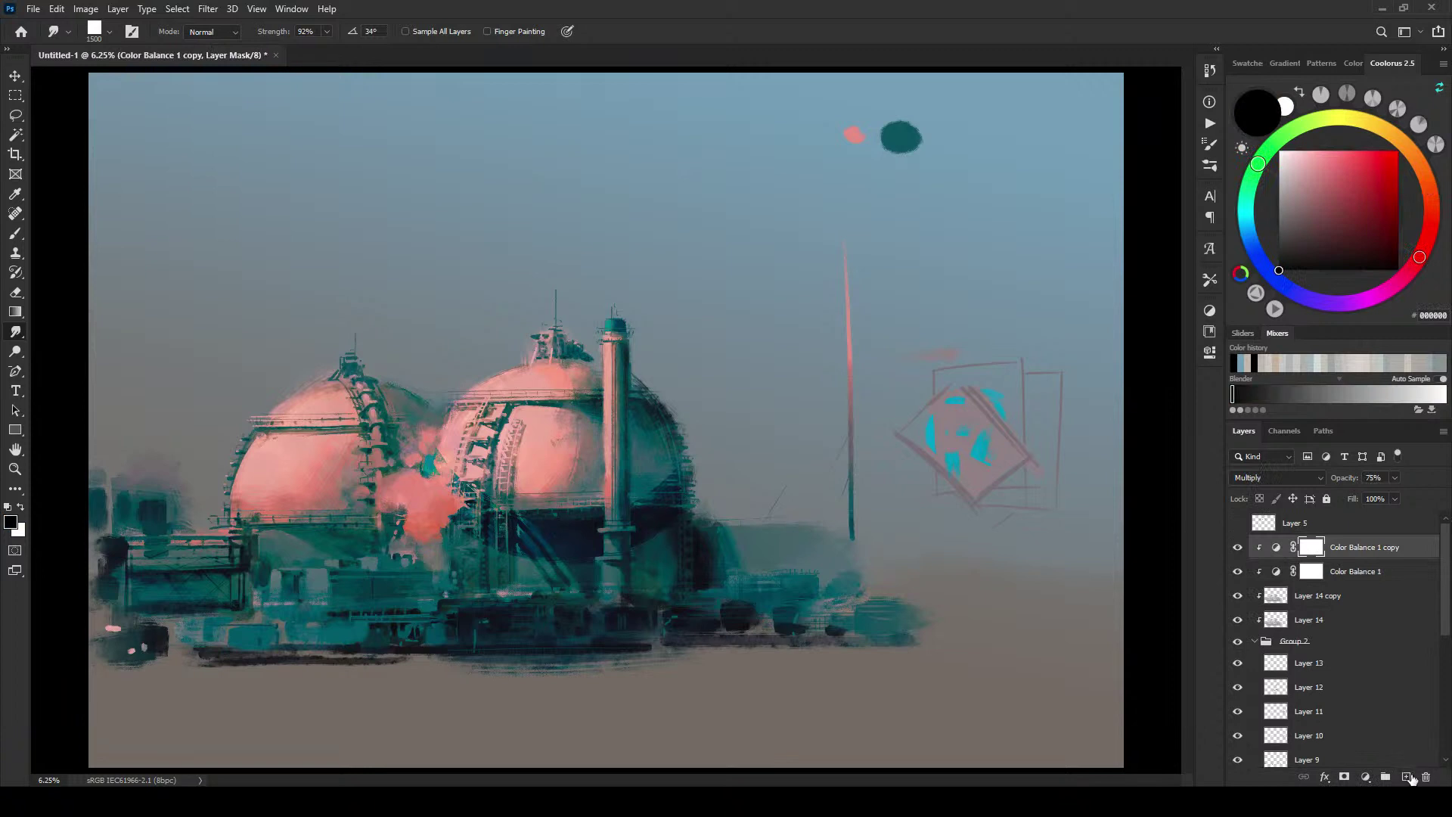
pyautogui.click(1405, 776)
pyautogui.click(405, 31)
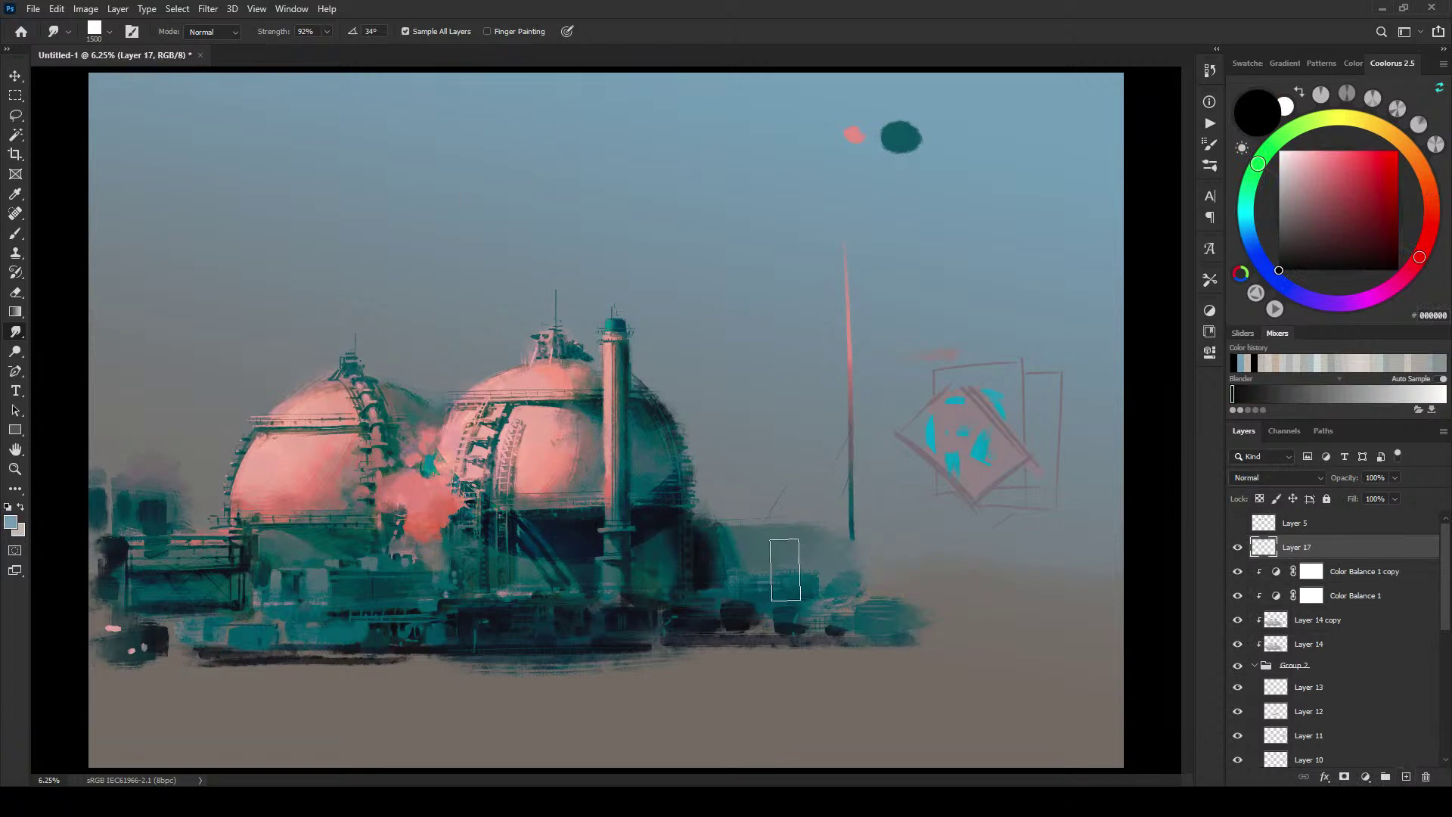
# Step: Smudge the teal shapes at the plant's base across to the right canvas edge to extend the background structures
pyautogui.moveTo(884, 611); pyautogui.dragTo(1152, 593)
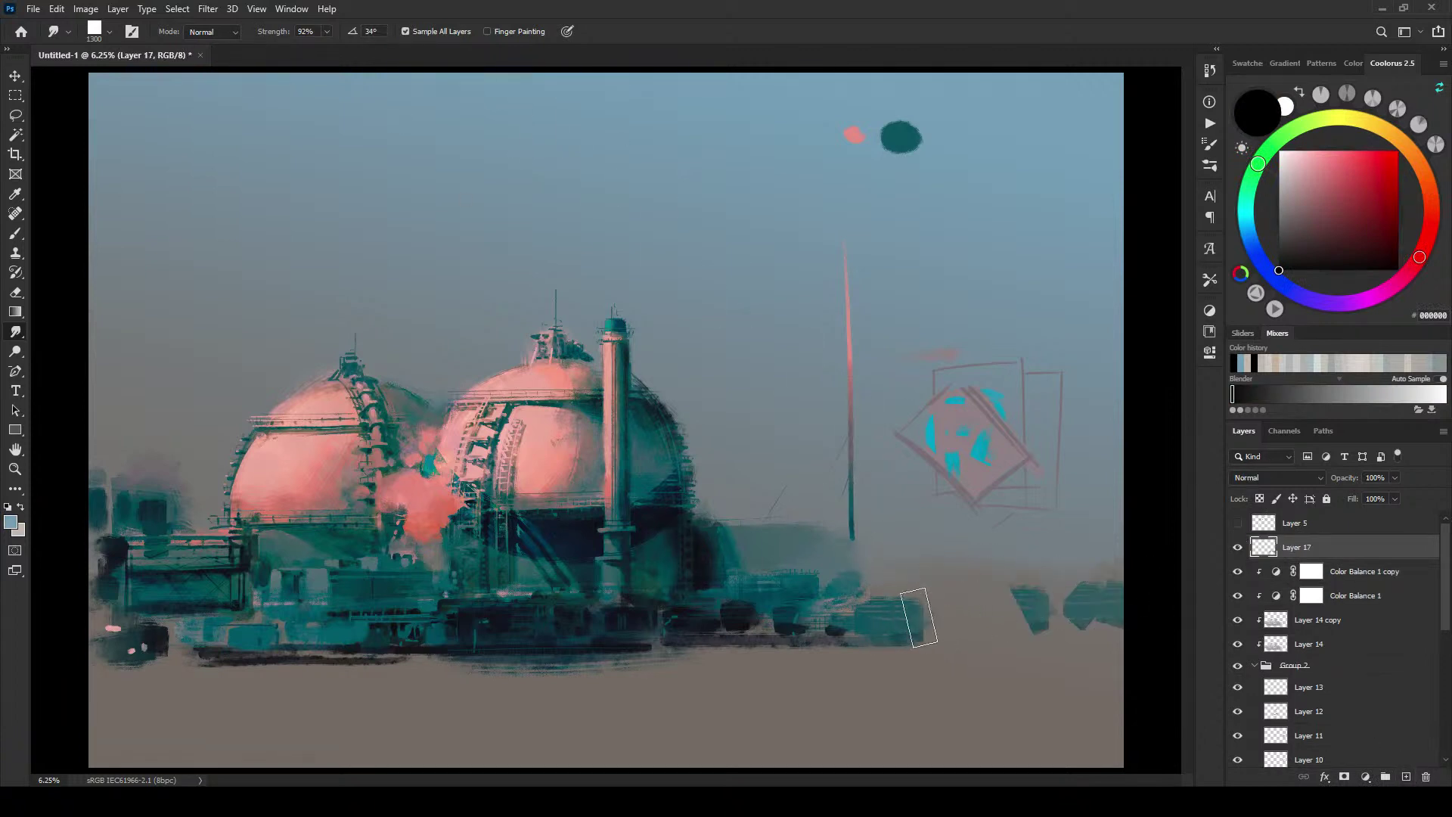
pyautogui.moveTo(918, 618); pyautogui.dragTo(1078, 627)
pyautogui.press('[')
pyautogui.press('[')
pyautogui.press('[')
pyautogui.press('[')
pyautogui.press(']')
pyautogui.press(']')
pyautogui.press(']')
pyautogui.press(']')
pyautogui.press(']')
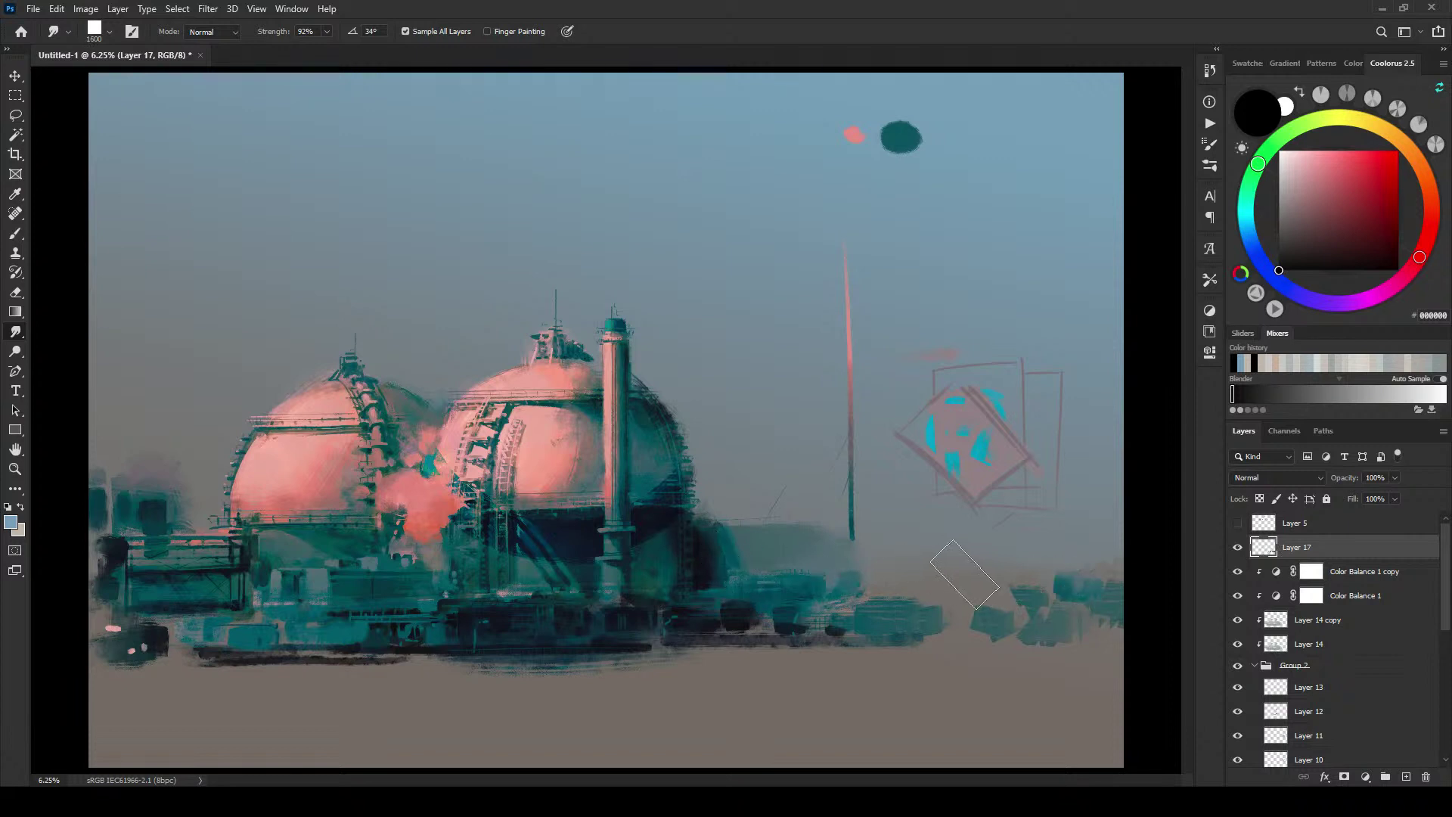
pyautogui.moveTo(938, 601); pyautogui.dragTo(976, 555)
pyautogui.moveTo(885, 605)
pyautogui.mouseDown()
pyautogui.moveTo(912, 575)
pyautogui.moveTo(1089, 586)
pyautogui.moveTo(1027, 593)
pyautogui.moveTo(1096, 602)
pyautogui.mouseUp()
# Step: Smudge broken ground texture along the plant's lower edge beneath the tanks and across to the right canvas edge
pyautogui.press('[')
pyautogui.press('[')
pyautogui.press('[')
pyautogui.press('[')
pyautogui.moveTo(414, 651)
pyautogui.mouseDown()
pyautogui.moveTo(383, 670)
pyautogui.moveTo(391, 652)
pyautogui.moveTo(567, 680)
pyautogui.mouseUp()
pyautogui.press('[')
pyautogui.press('[')
pyautogui.press('[')
pyautogui.moveTo(872, 670)
pyautogui.mouseDown()
pyautogui.moveTo(648, 666)
pyautogui.moveTo(1161, 684)
pyautogui.mouseUp()
# Step: With a smaller Smudge brush, smear the dark ground strip below the left tank toward the left canvas edge
pyautogui.press('[')
pyautogui.press('[')
pyautogui.press('[')
pyautogui.press('[')
pyautogui.moveTo(381, 652)
pyautogui.mouseDown()
pyautogui.moveTo(438, 663)
pyautogui.moveTo(175, 634)
pyautogui.moveTo(130, 665)
pyautogui.moveTo(307, 681)
pyautogui.moveTo(84, 629)
pyautogui.moveTo(149, 634)
pyautogui.moveTo(99, 623)
pyautogui.mouseUp()
pyautogui.press(']')
pyautogui.press(']')
pyautogui.press('[')
pyautogui.press('[')
pyautogui.press('[')
pyautogui.press('[')
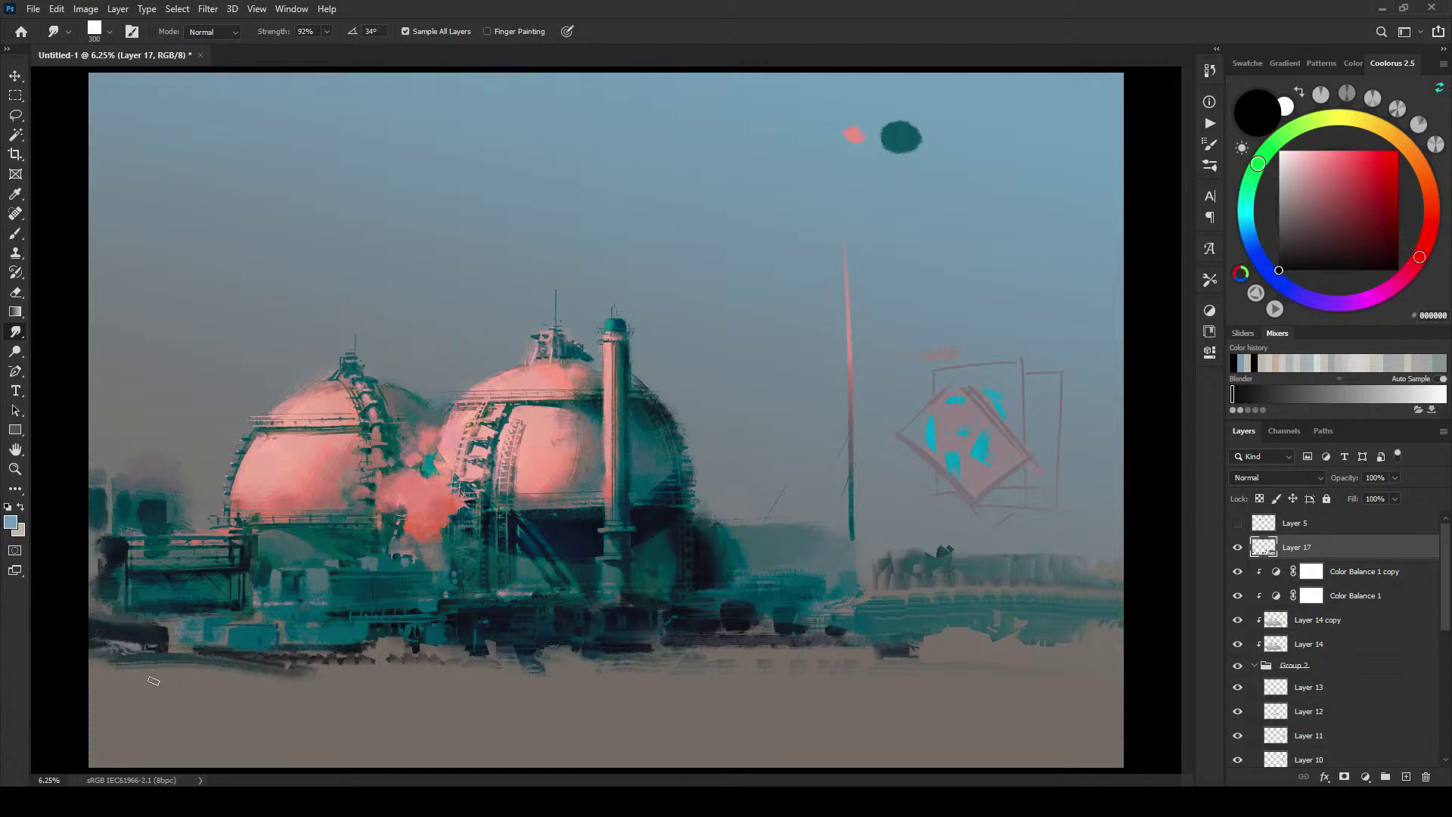
# Step: Pull dark colour from the plant's base down into the foreground with a large Smudge brush and smear it horizontally across the ground
pyautogui.press(']')
pyautogui.press(']')
pyautogui.press(']')
pyautogui.press(']')
pyautogui.press(']')
pyautogui.moveTo(610, 656); pyautogui.dragTo(625, 763)
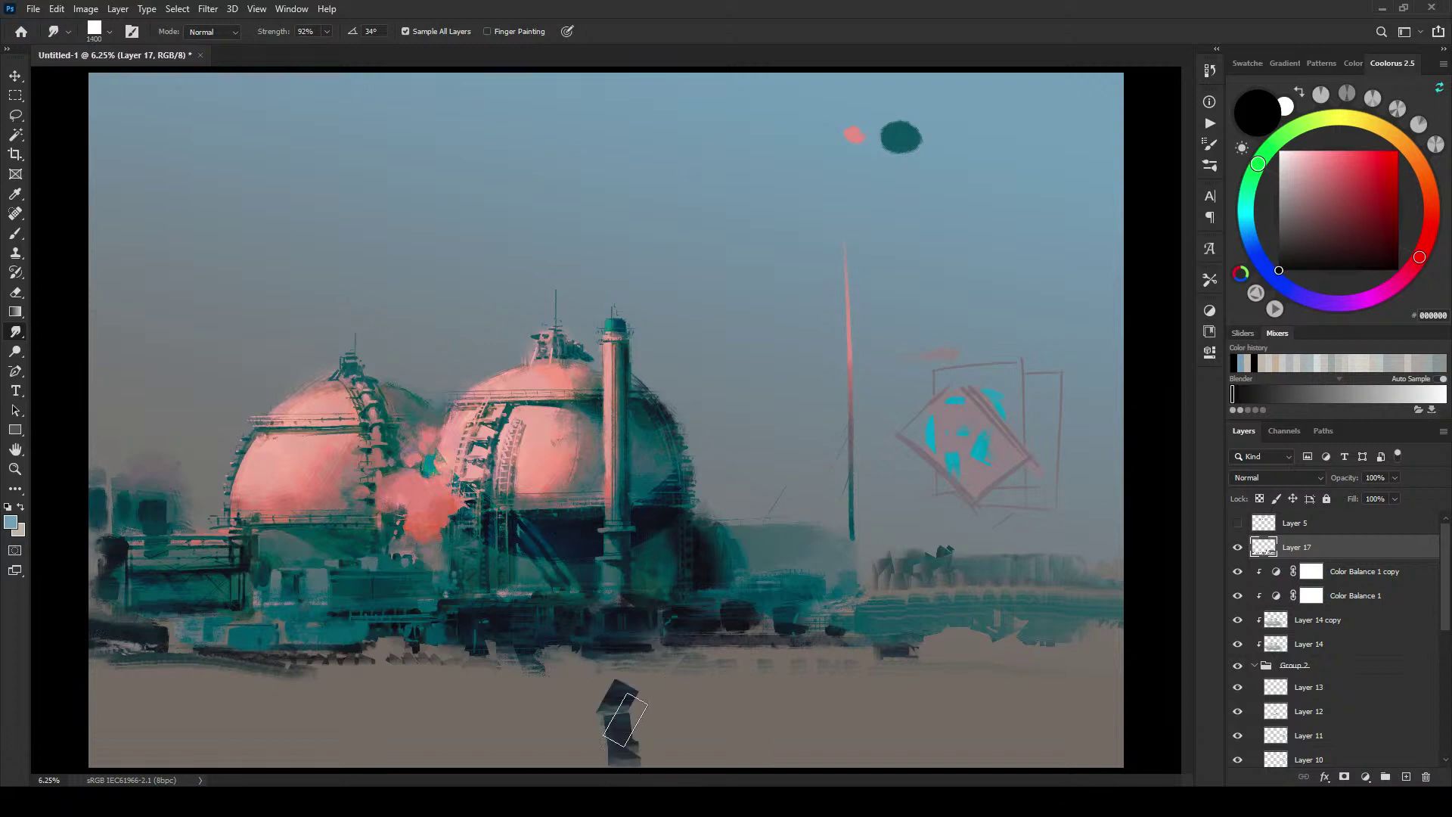
pyautogui.press(']')
pyautogui.press(']')
pyautogui.press(']')
pyautogui.moveTo(796, 703)
pyautogui.mouseDown()
pyautogui.moveTo(644, 712)
pyautogui.moveTo(856, 699)
pyautogui.moveTo(515, 726)
pyautogui.moveTo(198, 725)
pyautogui.mouseUp()
pyautogui.moveTo(468, 733); pyautogui.dragTo(651, 742)
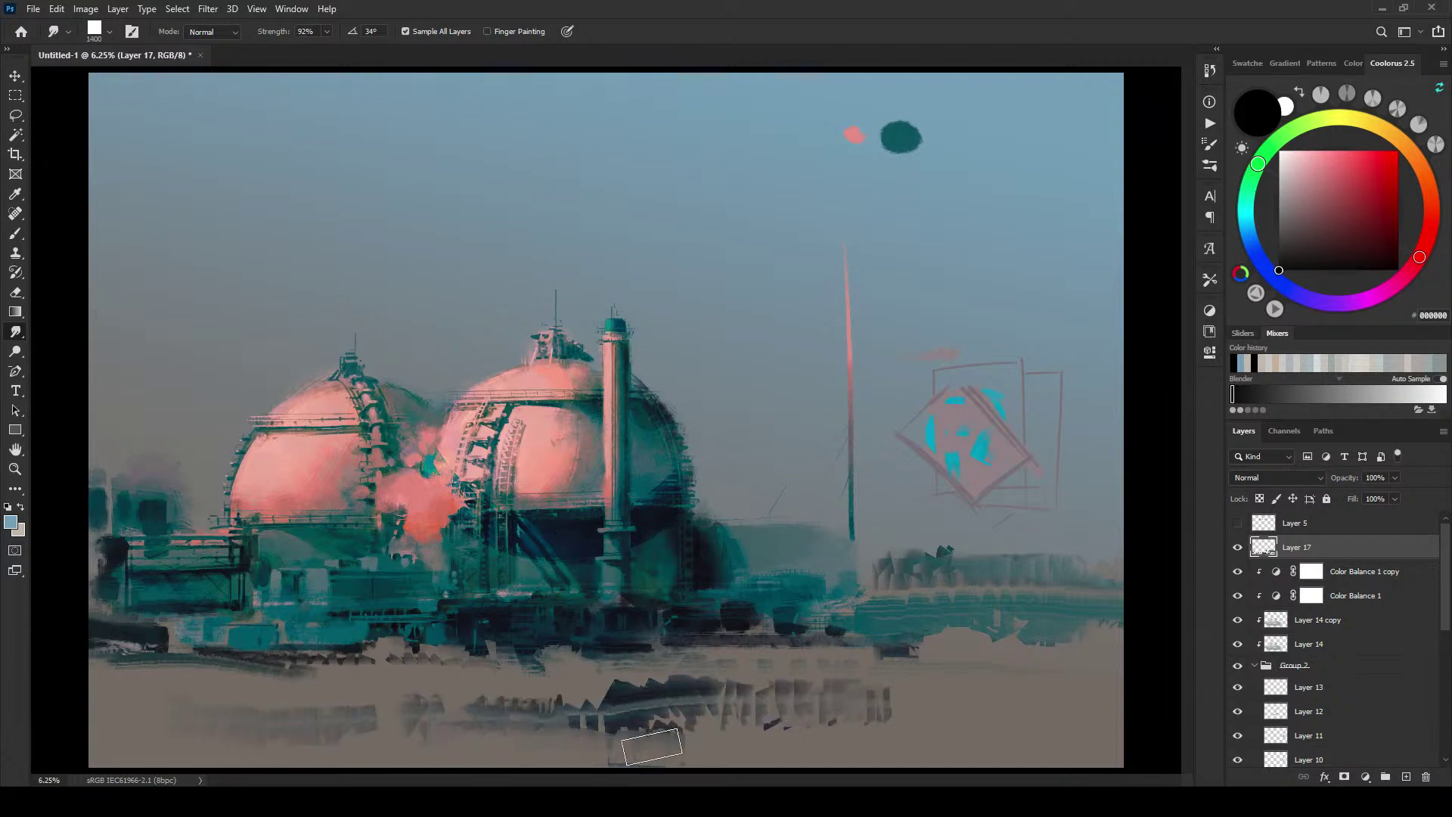
# Step: Break up the foreground bands with a smaller Smudge brush, adding horizontal ground strokes on both sides and below the tanks
pyautogui.press('[')
pyautogui.press('[')
pyautogui.press('[')
pyautogui.press('[')
pyautogui.press('[')
pyautogui.press('[')
pyautogui.press('[')
pyautogui.press('[')
pyautogui.moveTo(353, 739)
pyautogui.mouseDown()
pyautogui.moveTo(150, 730)
pyautogui.moveTo(361, 729)
pyautogui.moveTo(501, 706)
pyautogui.moveTo(442, 707)
pyautogui.mouseUp()
pyautogui.moveTo(826, 702); pyautogui.dragTo(1095, 700)
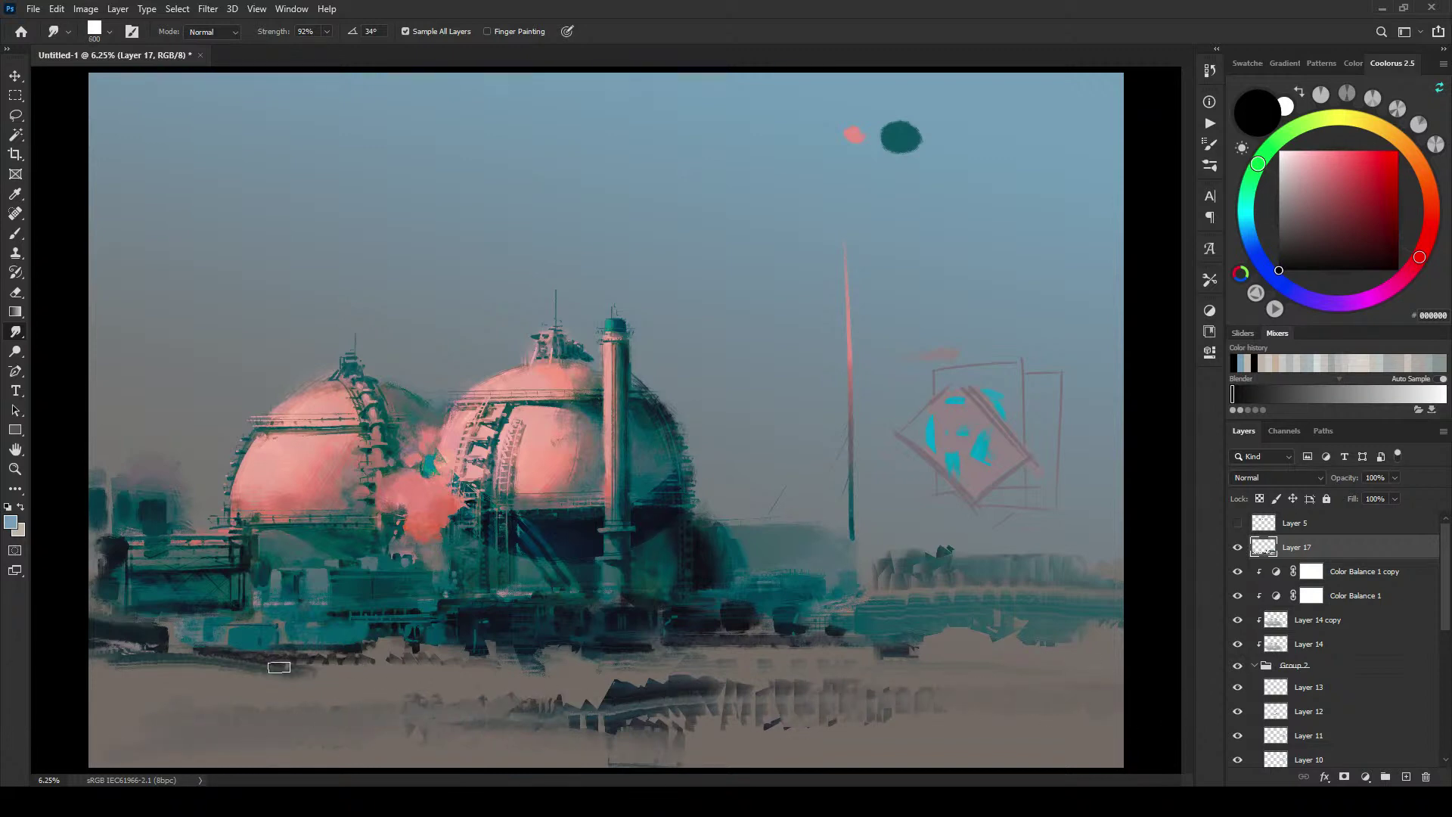
pyautogui.moveTo(279, 667)
pyautogui.mouseDown()
pyautogui.moveTo(122, 695)
pyautogui.moveTo(258, 673)
pyautogui.moveTo(208, 681)
pyautogui.moveTo(571, 663)
pyautogui.moveTo(522, 667)
pyautogui.mouseUp()
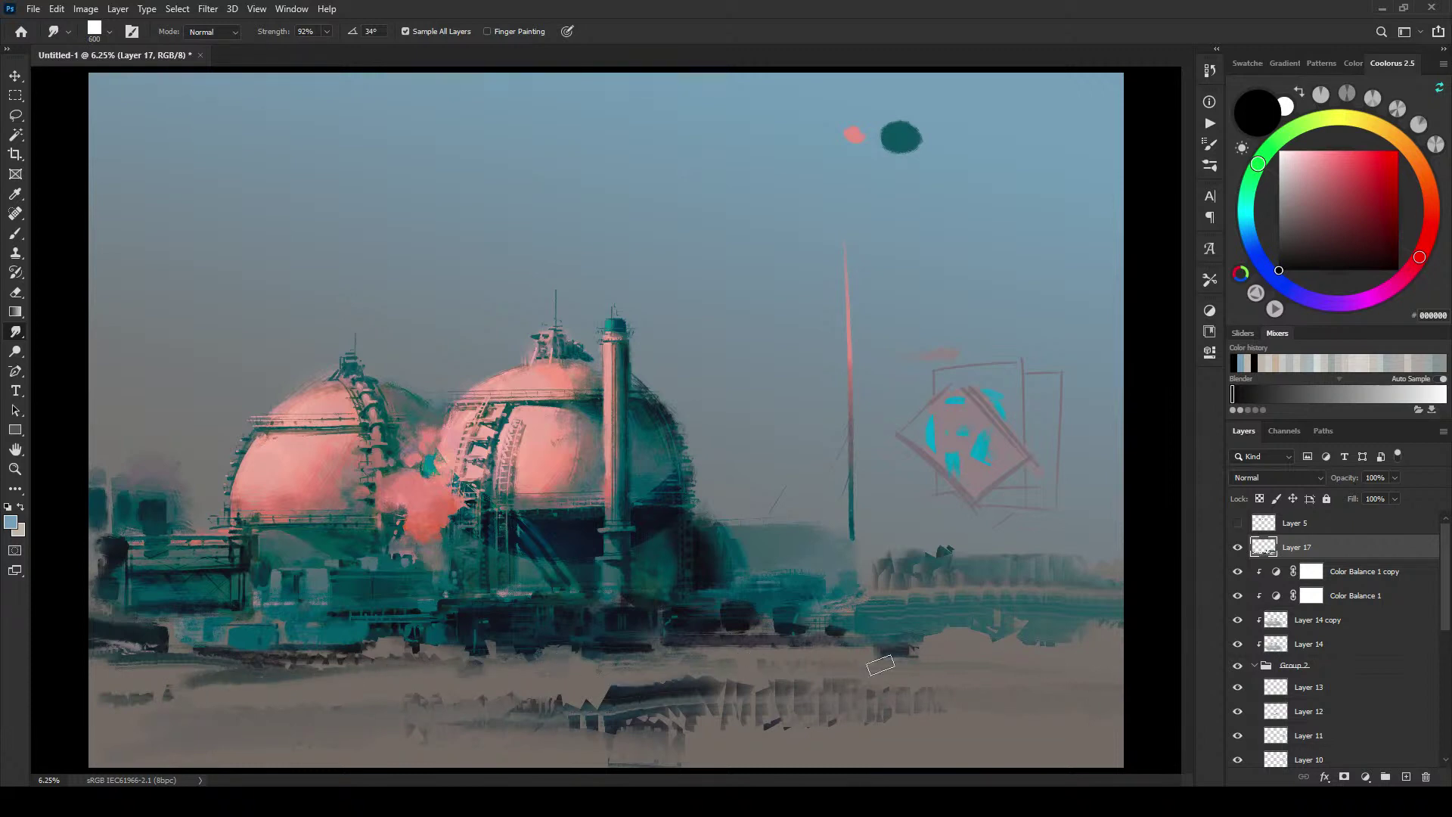
# Step: Smudge small building silhouettes into the distant skyline between the right tank and the thin mast
pyautogui.moveTo(766, 557)
pyautogui.mouseDown()
pyautogui.moveTo(789, 465)
pyautogui.moveTo(773, 516)
pyautogui.moveTo(751, 532)
pyautogui.moveTo(747, 515)
pyautogui.moveTo(804, 530)
pyautogui.mouseUp()
pyautogui.press(']')
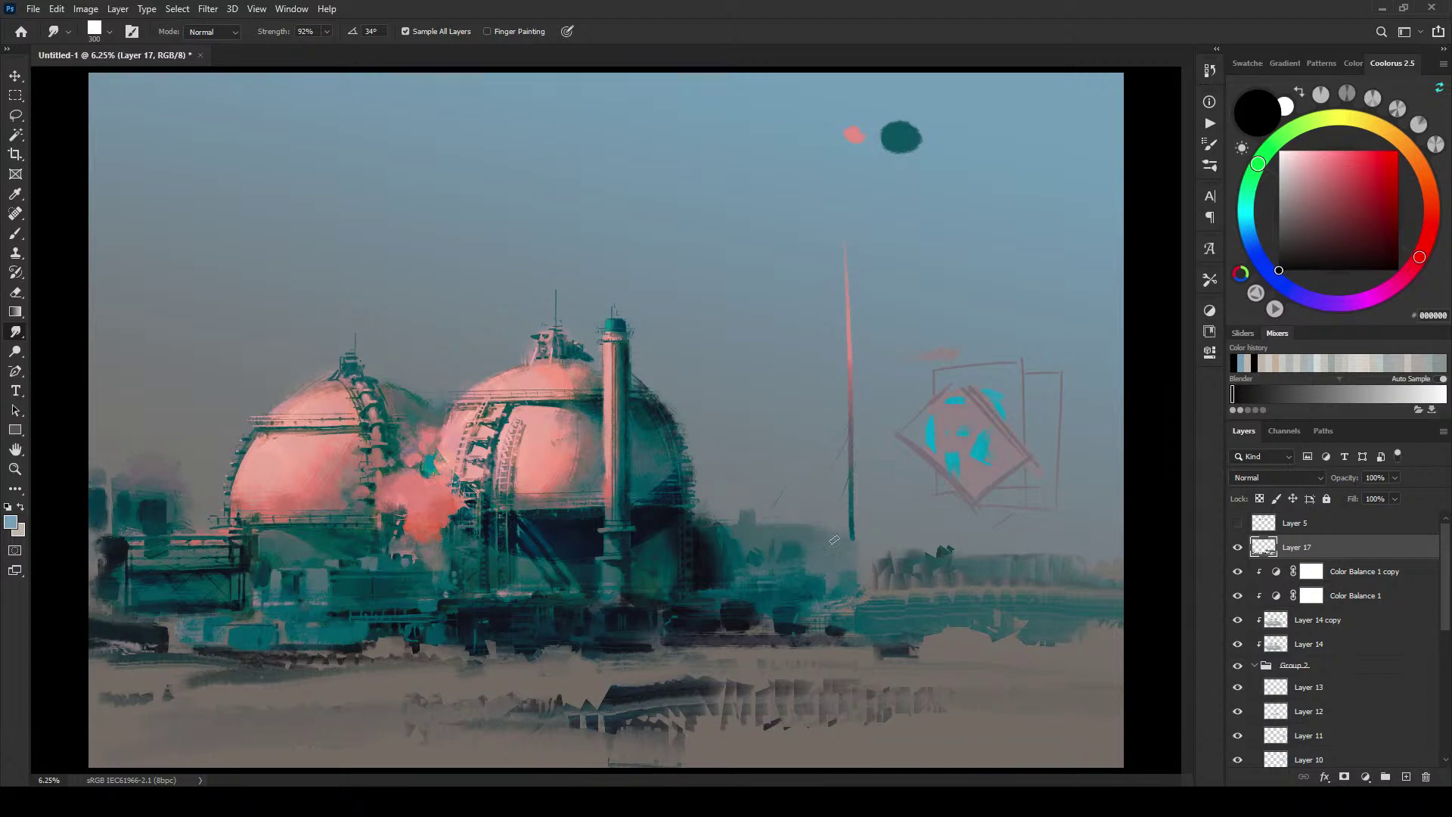
pyautogui.moveTo(906, 546)
pyautogui.mouseDown()
pyautogui.moveTo(904, 523)
pyautogui.moveTo(844, 557)
pyautogui.moveTo(880, 531)
pyautogui.moveTo(911, 579)
pyautogui.moveTo(960, 537)
pyautogui.moveTo(910, 566)
pyautogui.mouseUp()
# Step: Smear the dark mass beside the right tank along the horizon past the mast with a 1200 px Smudge brush
pyautogui.press(']')
pyautogui.press(']')
pyautogui.press(']')
pyautogui.press(']')
pyautogui.press(']')
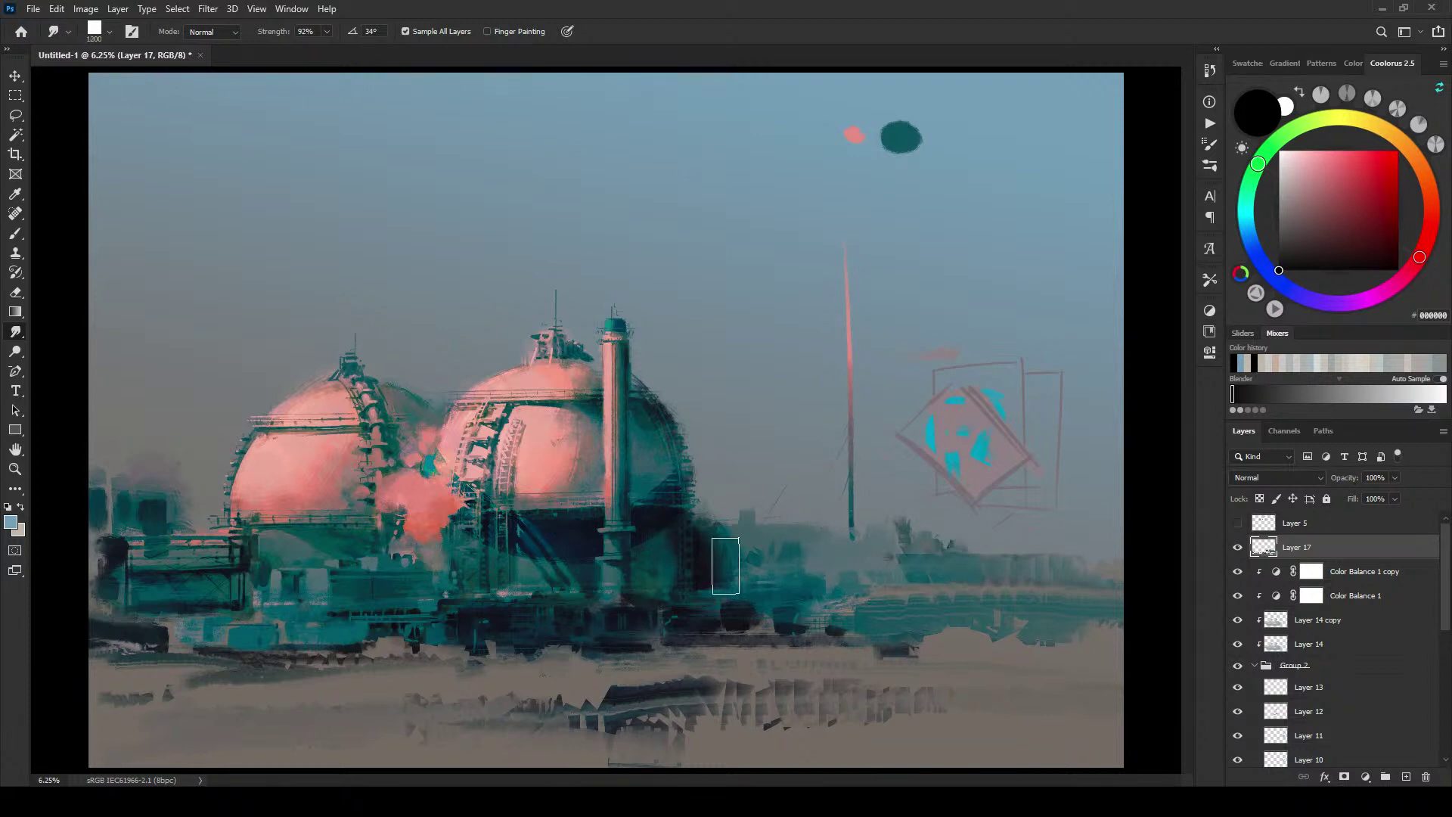
pyautogui.moveTo(733, 557); pyautogui.dragTo(826, 553)
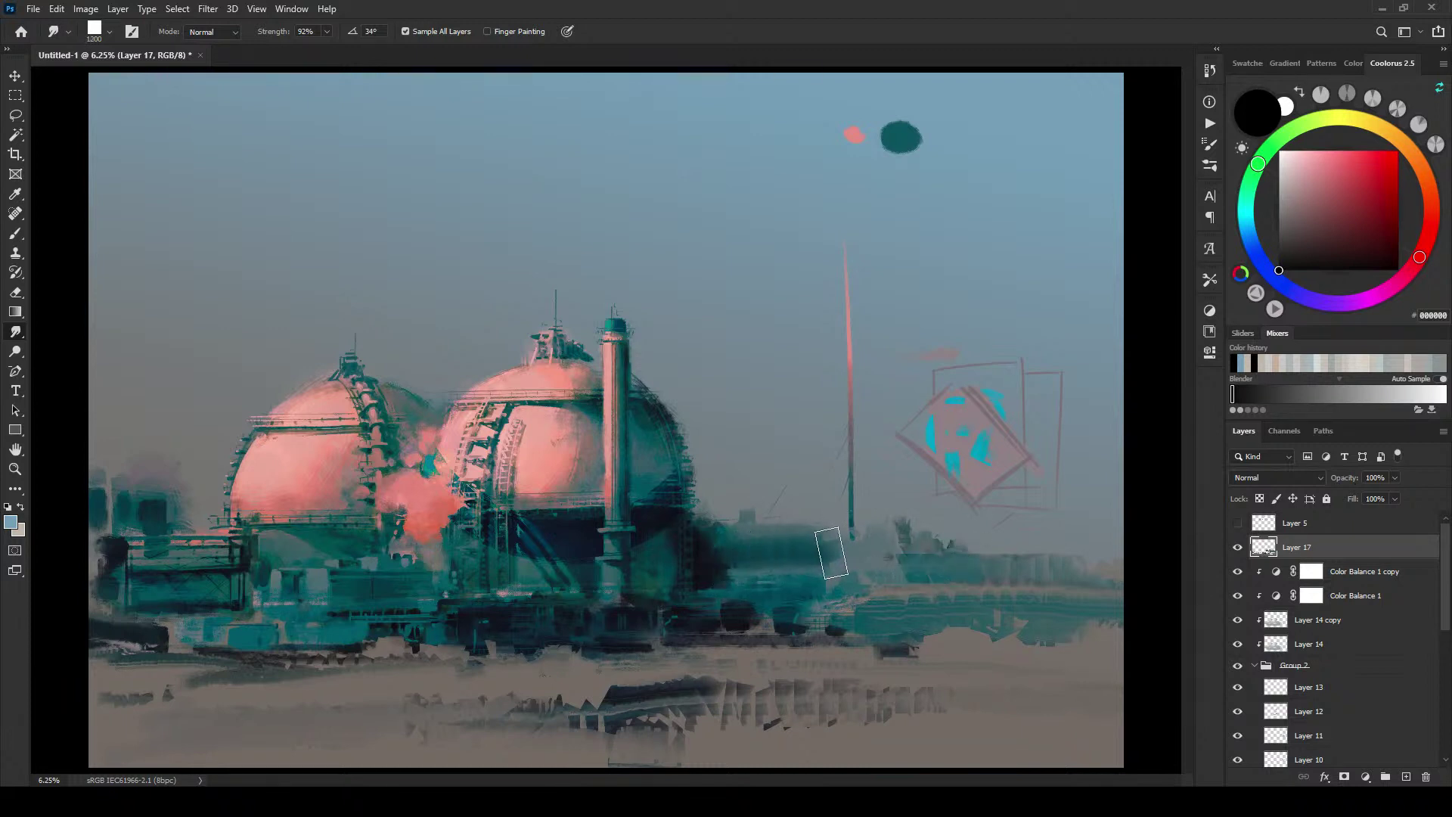
pyautogui.moveTo(738, 566)
pyautogui.mouseDown()
pyautogui.moveTo(819, 574)
pyautogui.moveTo(866, 552)
pyautogui.moveTo(884, 562)
pyautogui.moveTo(904, 524)
pyautogui.mouseUp()
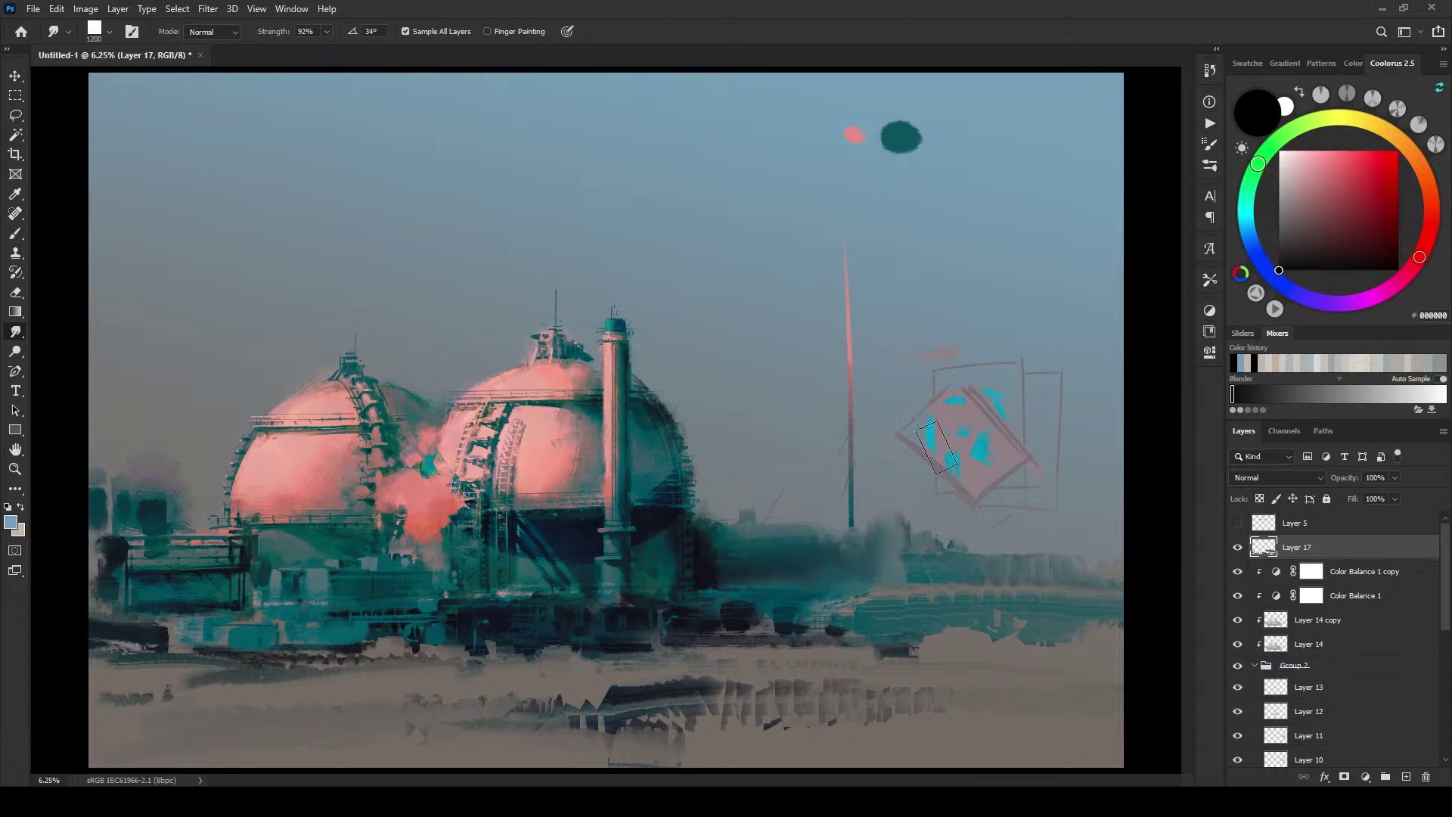
# Step: Smudge a dark tree mass with uneven tops along the horizon just right of the mast
pyautogui.press('[')
pyautogui.press('[')
pyautogui.press('[')
pyautogui.press('[')
pyautogui.press('[')
pyautogui.press('[')
pyautogui.press('[')
pyautogui.press('[')
pyautogui.press(']')
pyautogui.press(']')
pyautogui.press(']')
pyautogui.press(']')
pyautogui.press(']')
pyautogui.press(']')
pyautogui.press(']')
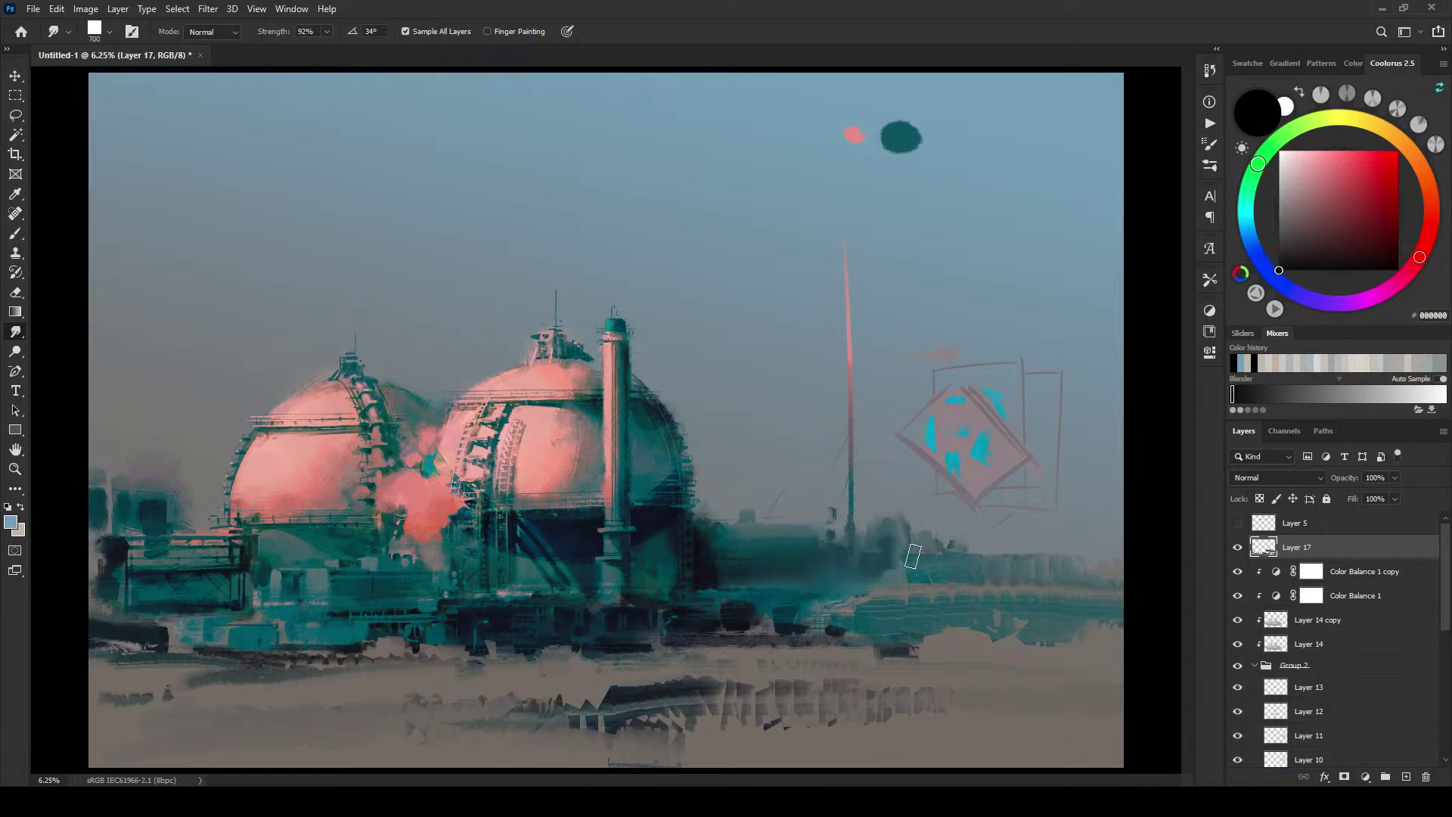
pyautogui.moveTo(881, 526)
pyautogui.mouseDown()
pyautogui.moveTo(934, 530)
pyautogui.moveTo(880, 553)
pyautogui.moveTo(932, 547)
pyautogui.moveTo(902, 533)
pyautogui.moveTo(919, 561)
pyautogui.moveTo(998, 560)
pyautogui.mouseUp()
# Step: Refine the tree mass right of the mast with a small Smudge brush, rounding its crown and sloping it down toward the right
pyautogui.press(']')
pyautogui.press(']')
pyautogui.press('[')
pyautogui.press('[')
pyautogui.press('[')
pyautogui.press('[')
pyautogui.press('[')
pyautogui.press('[')
pyautogui.press('[')
pyautogui.press('[')
pyautogui.press('[')
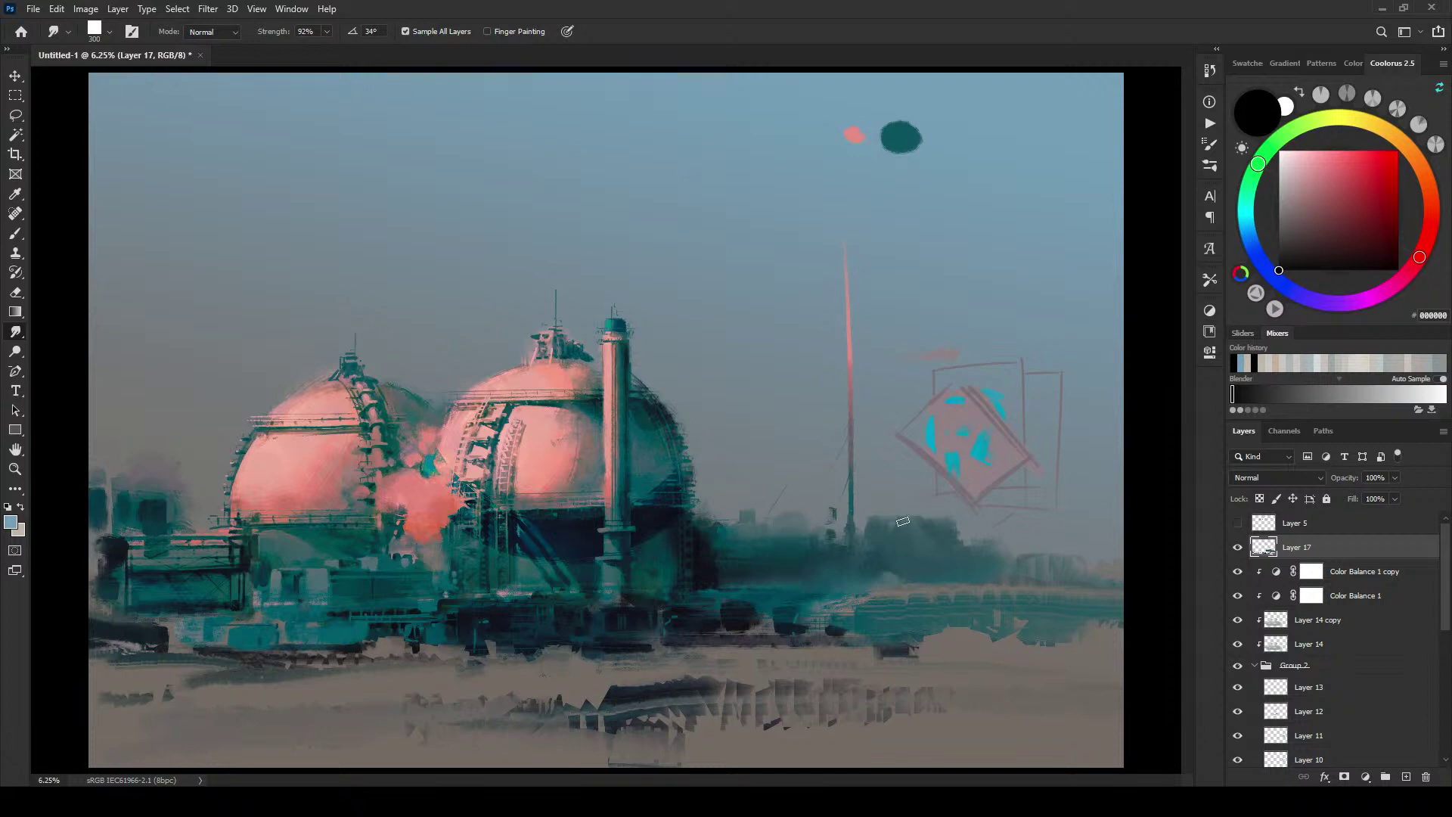
pyautogui.moveTo(896, 512)
pyautogui.mouseDown()
pyautogui.moveTo(886, 519)
pyautogui.moveTo(918, 514)
pyautogui.moveTo(903, 516)
pyautogui.moveTo(1049, 556)
pyautogui.mouseUp()
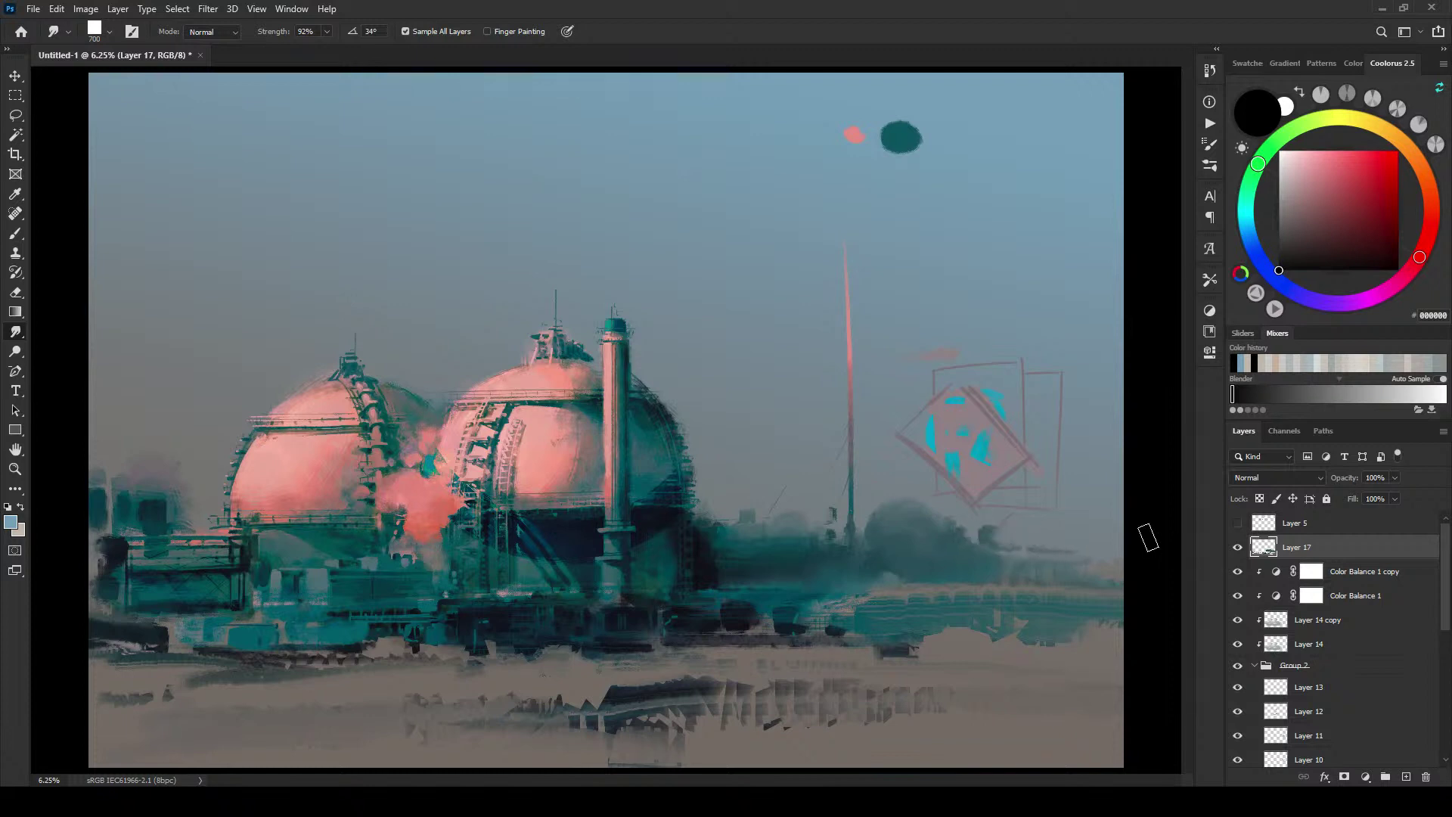
pyautogui.press(']')
pyautogui.press(']')
pyautogui.press(']')
pyautogui.press(']')
pyautogui.press(']')
pyautogui.press(']')
pyautogui.moveTo(924, 432)
pyautogui.mouseDown()
pyautogui.moveTo(890, 438)
pyautogui.moveTo(1091, 454)
pyautogui.mouseUp()
pyautogui.hotkey('ctrl', 'z')
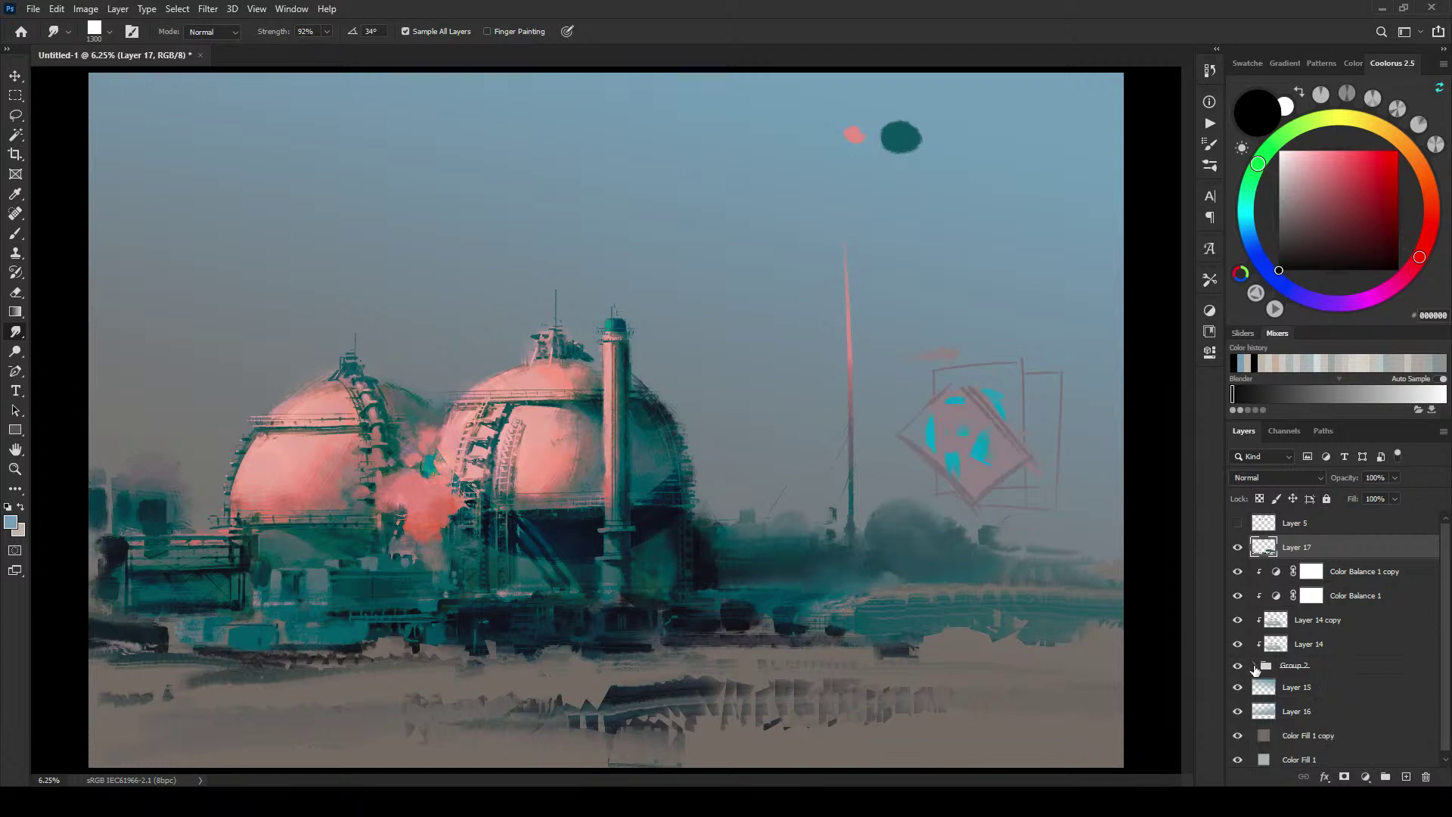
# Step: Hide Layers 10 and 11 in Group 2 to remove the diamond and box sketches, and toggle Layer 9 to check its contents
pyautogui.click(1238, 689)
pyautogui.click(1238, 708)
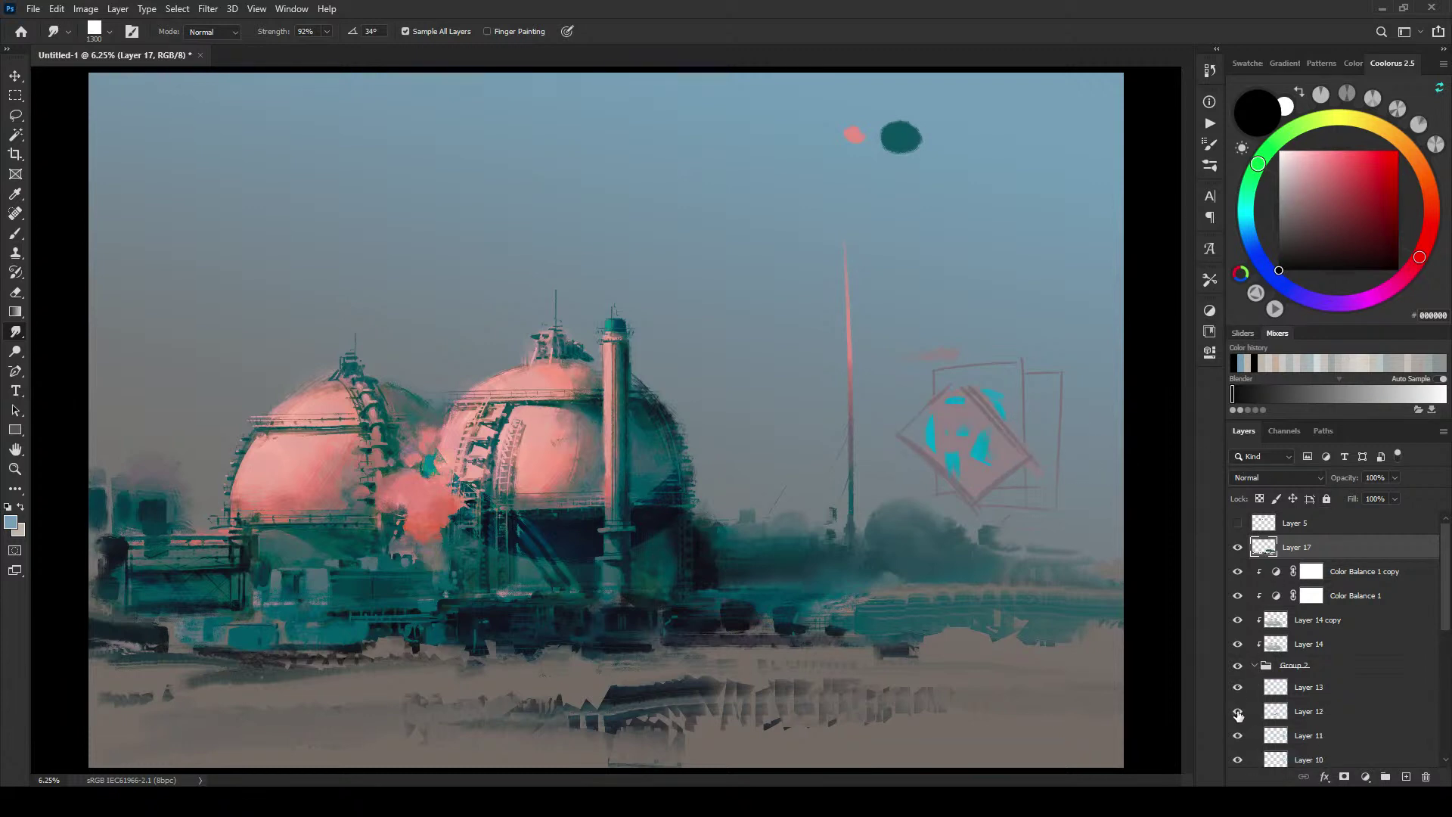
pyautogui.click(1238, 743)
pyautogui.click(1237, 742)
pyautogui.click(1238, 761)
pyautogui.click(1238, 761)
pyautogui.scroll(-1, 1446, 618)
pyautogui.click(1238, 692)
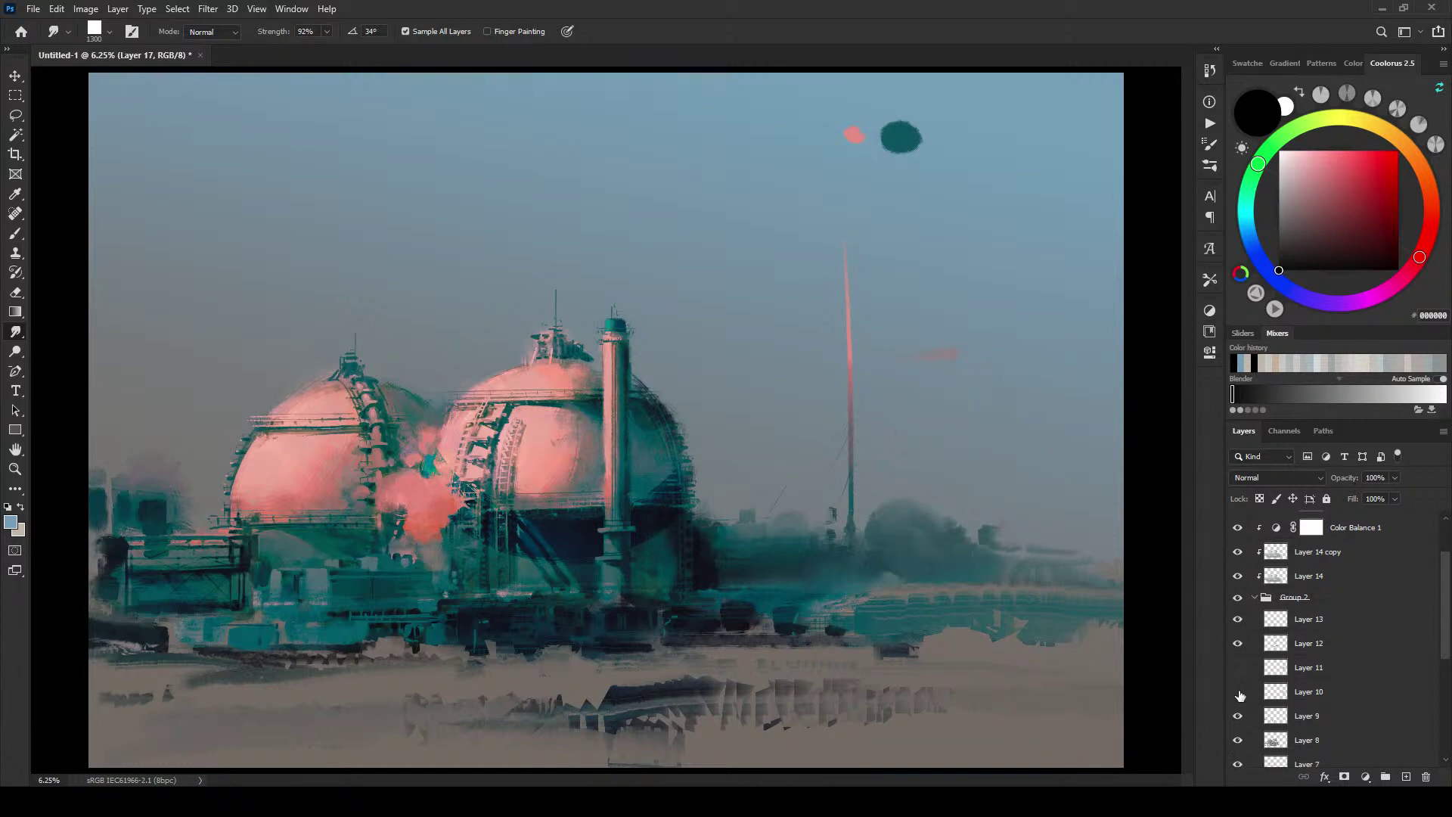
pyautogui.click(1237, 716)
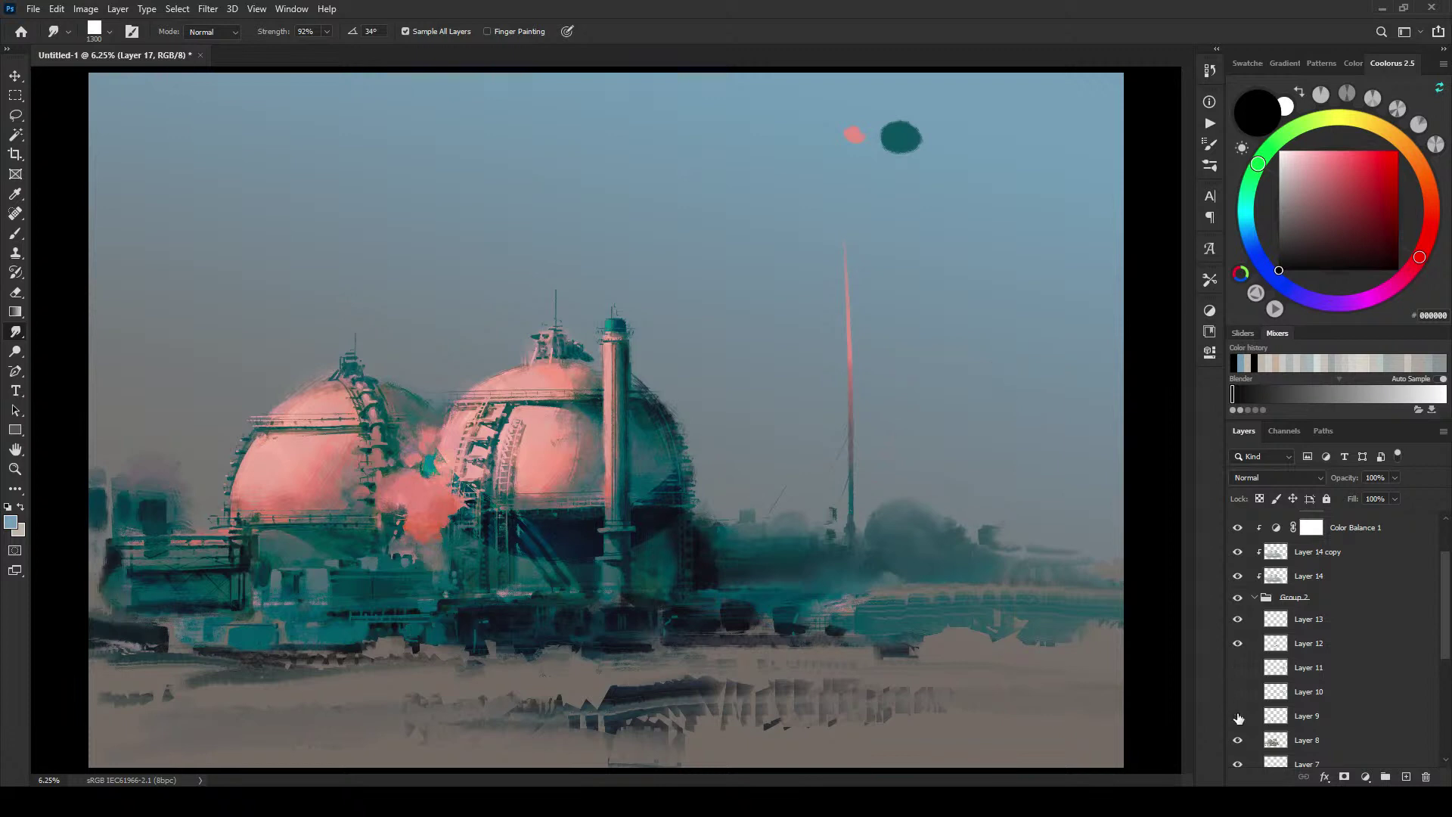
pyautogui.click(1237, 716)
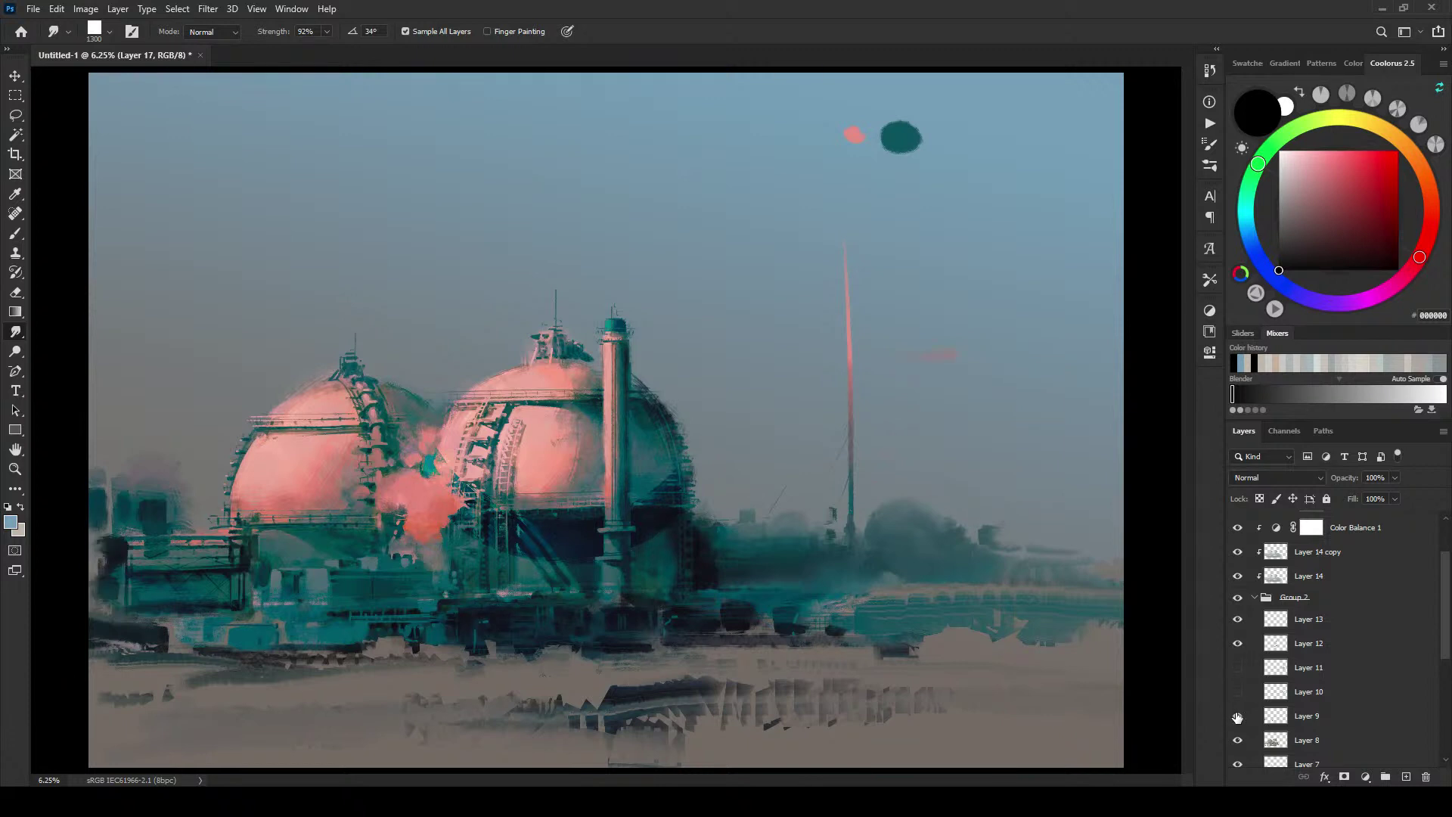
# Step: Delete the stray pink stroke right of the mast from Layer 9 using a rectangular selection, then clear the selection
pyautogui.click(1275, 714)
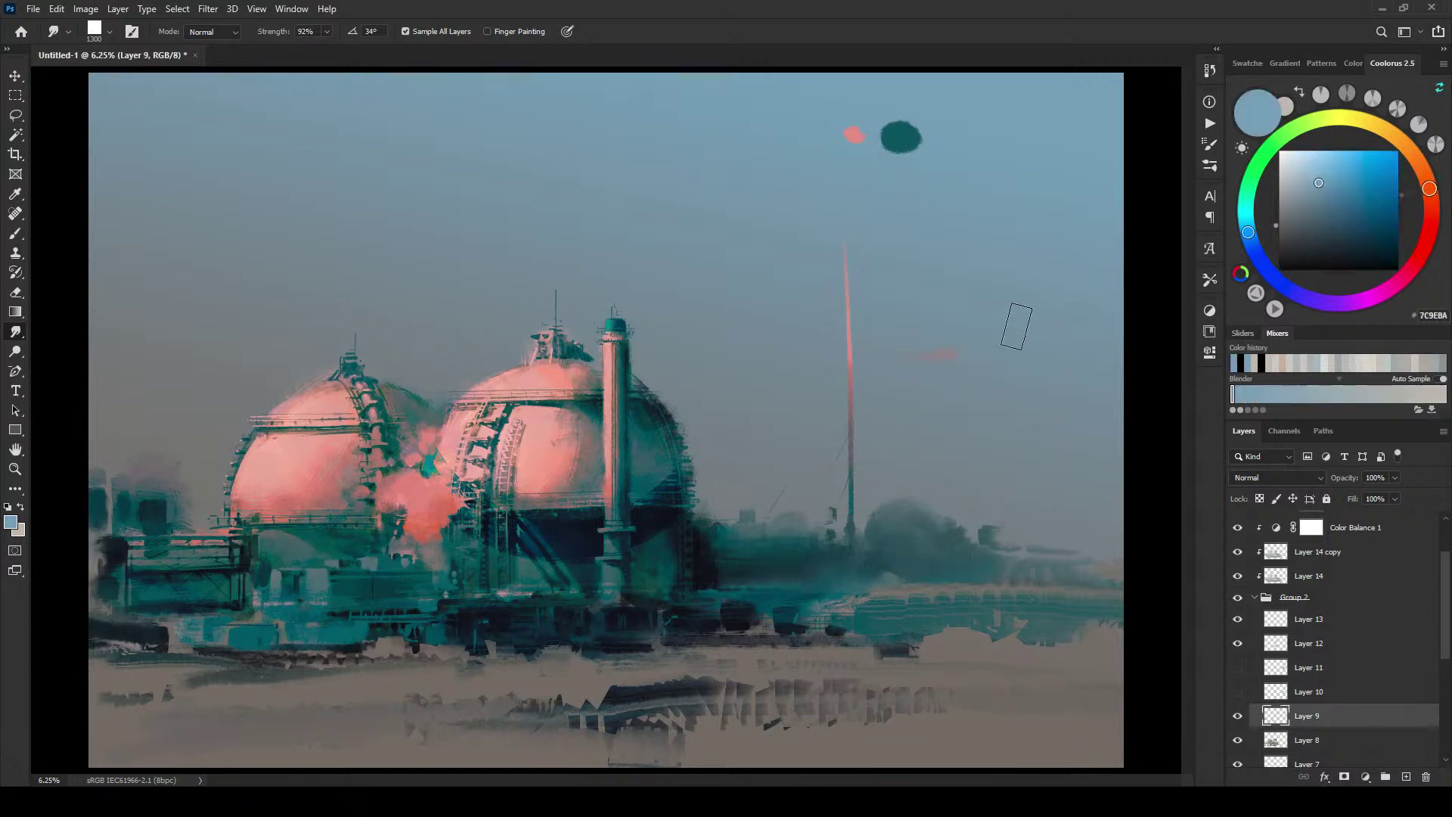
pyautogui.press('m')
pyautogui.moveTo(881, 328); pyautogui.dragTo(1049, 429)
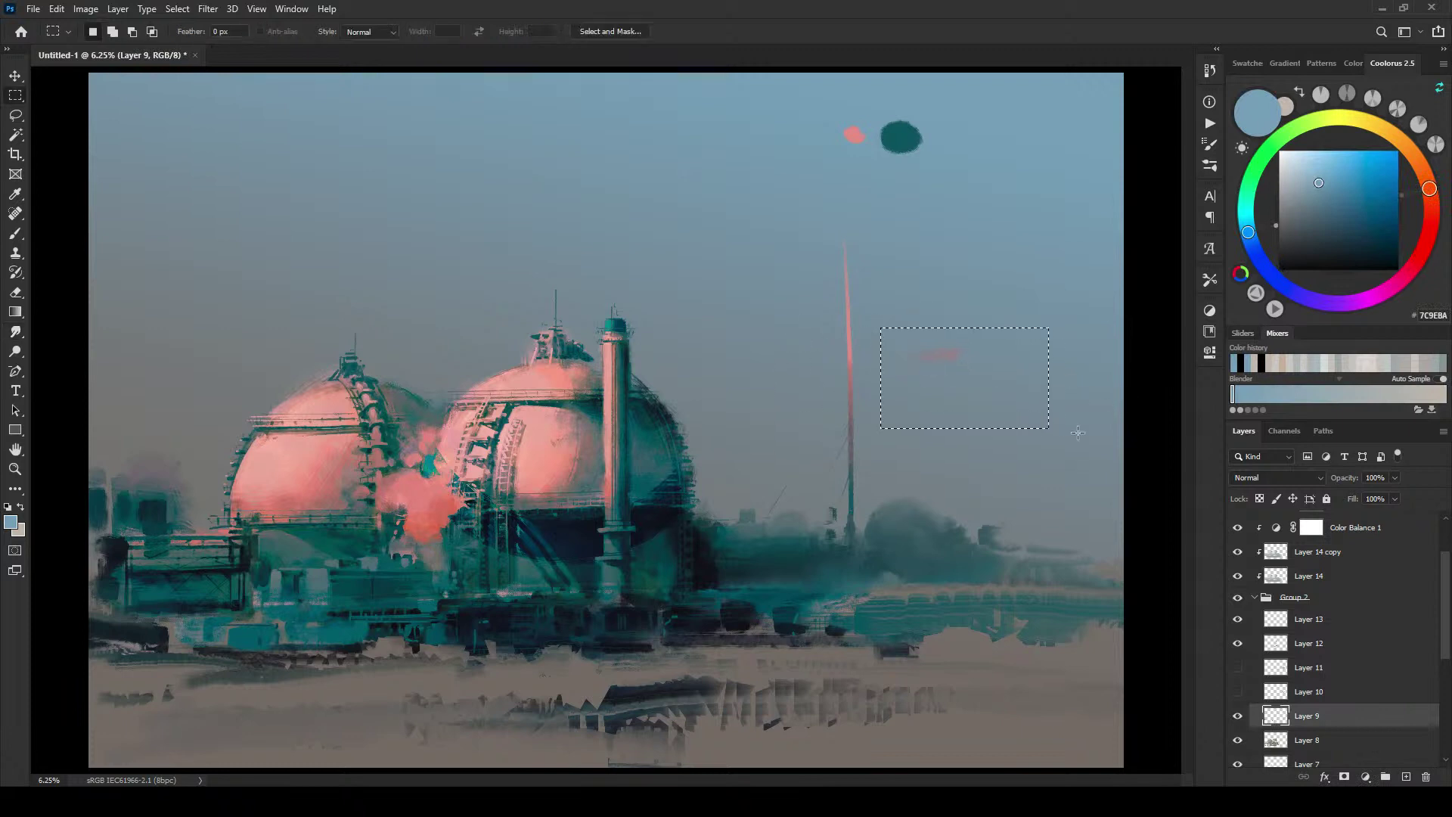
pyautogui.hotkey('ctrl', 'd')
pyautogui.hotkey('ctrl', '-')
pyautogui.hotkey('ctrl', '-')
pyautogui.hotkey('ctrl', '-')
pyautogui.hotkey('ctrl', '-')
pyautogui.hotkey('ctrl', '-')
pyautogui.hotkey('ctrl', '-')
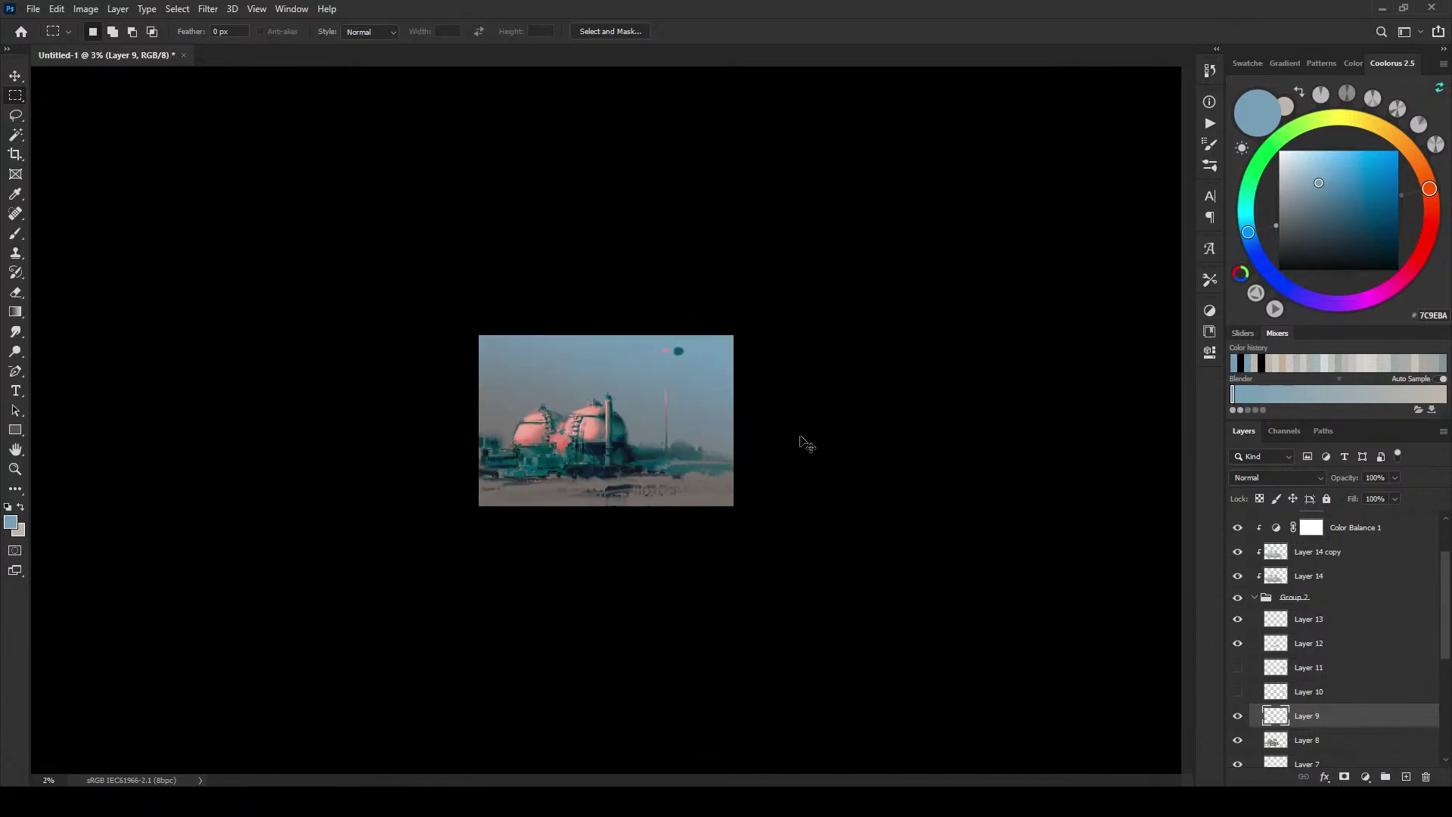
pyautogui.hotkey('ctrl', '0')
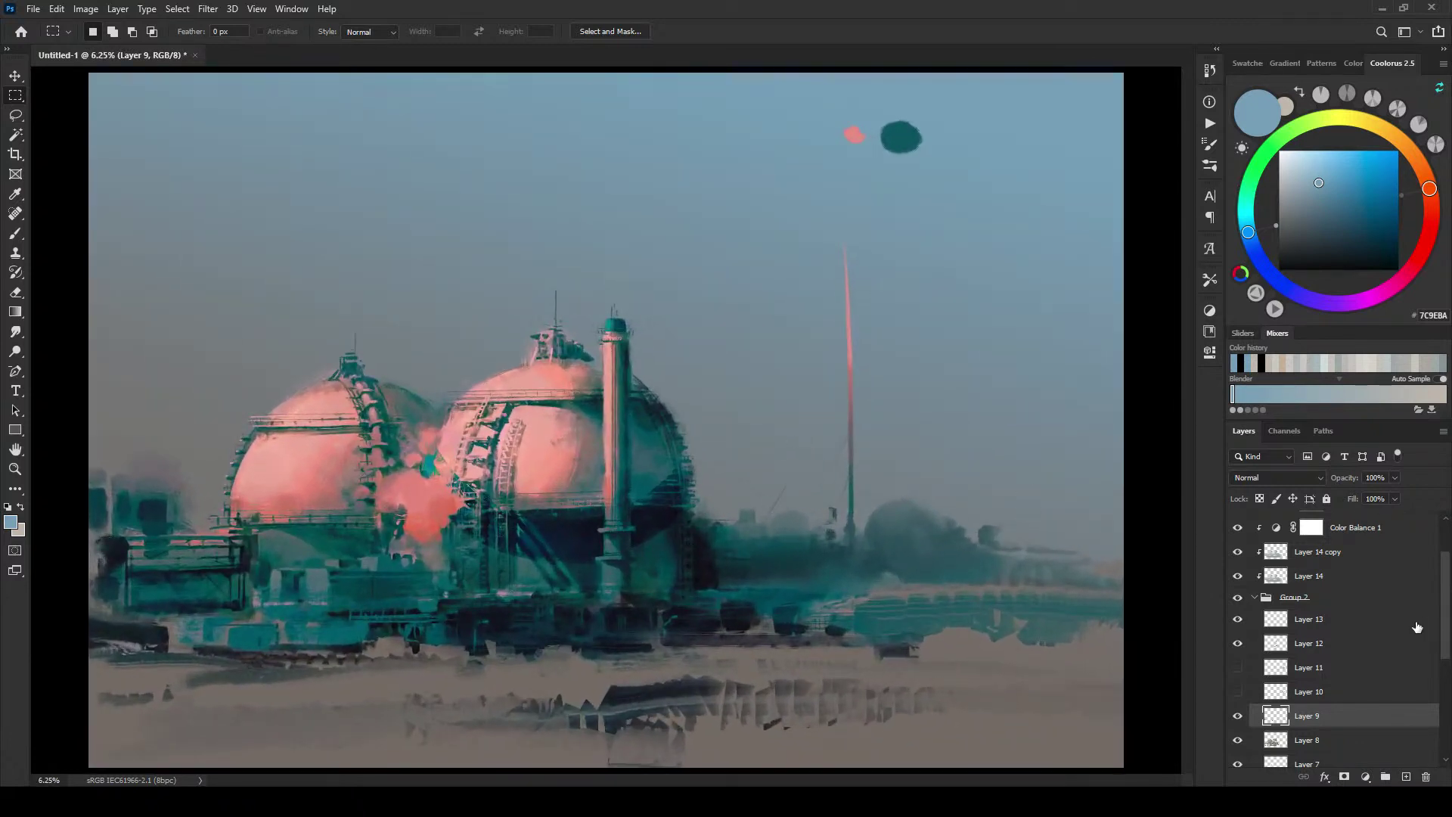
# Step: Return to Layer 17 with the Brush, sample the pink of the right tank and mute it to C79C8F
pyautogui.moveTo(1446, 614); pyautogui.dragTo(1446, 580)
pyautogui.click(1306, 550)
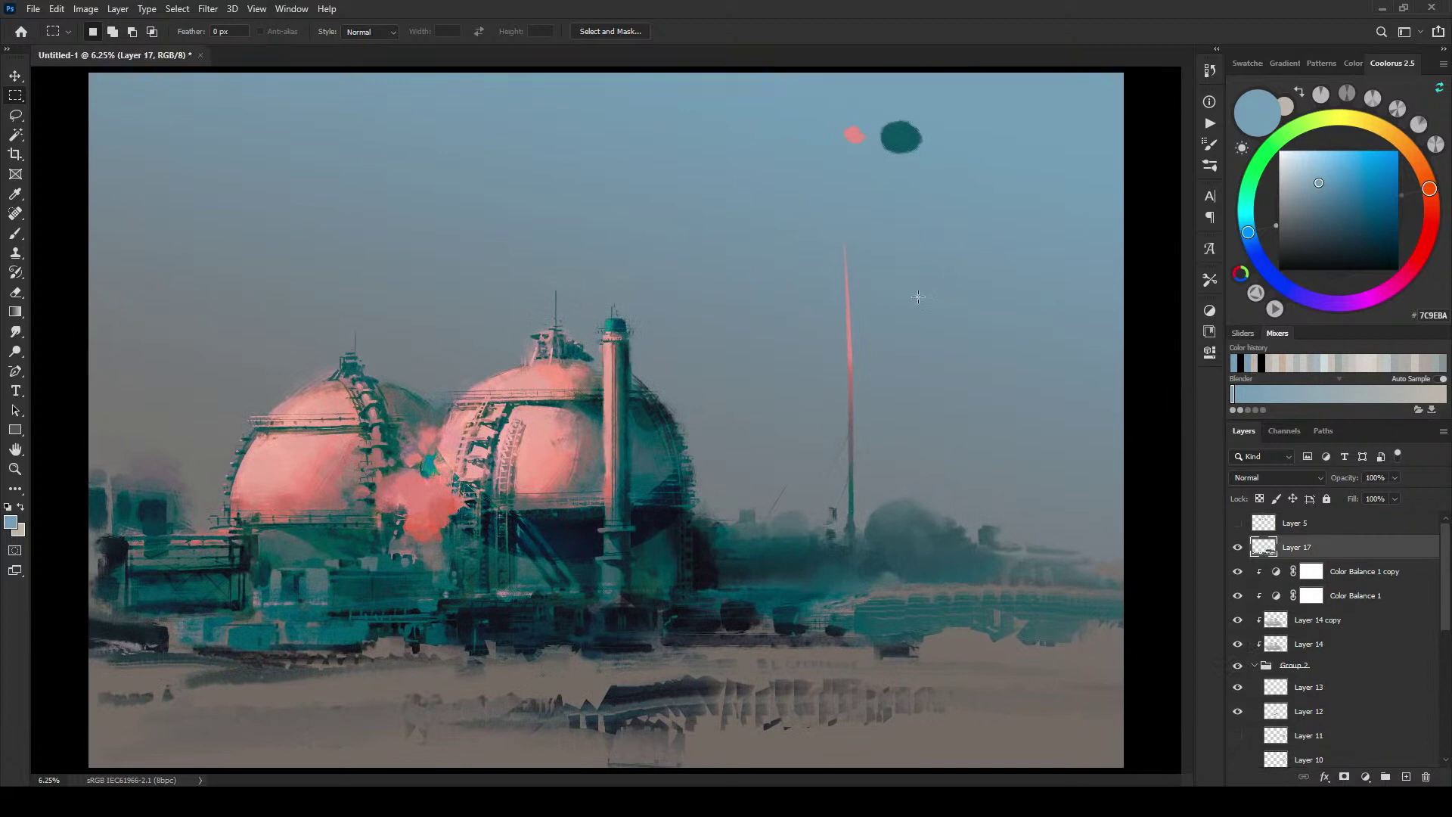
pyautogui.press('b')
pyautogui.keyDown('alt'); pyautogui.click(566, 464); pyautogui.keyUp('alt')
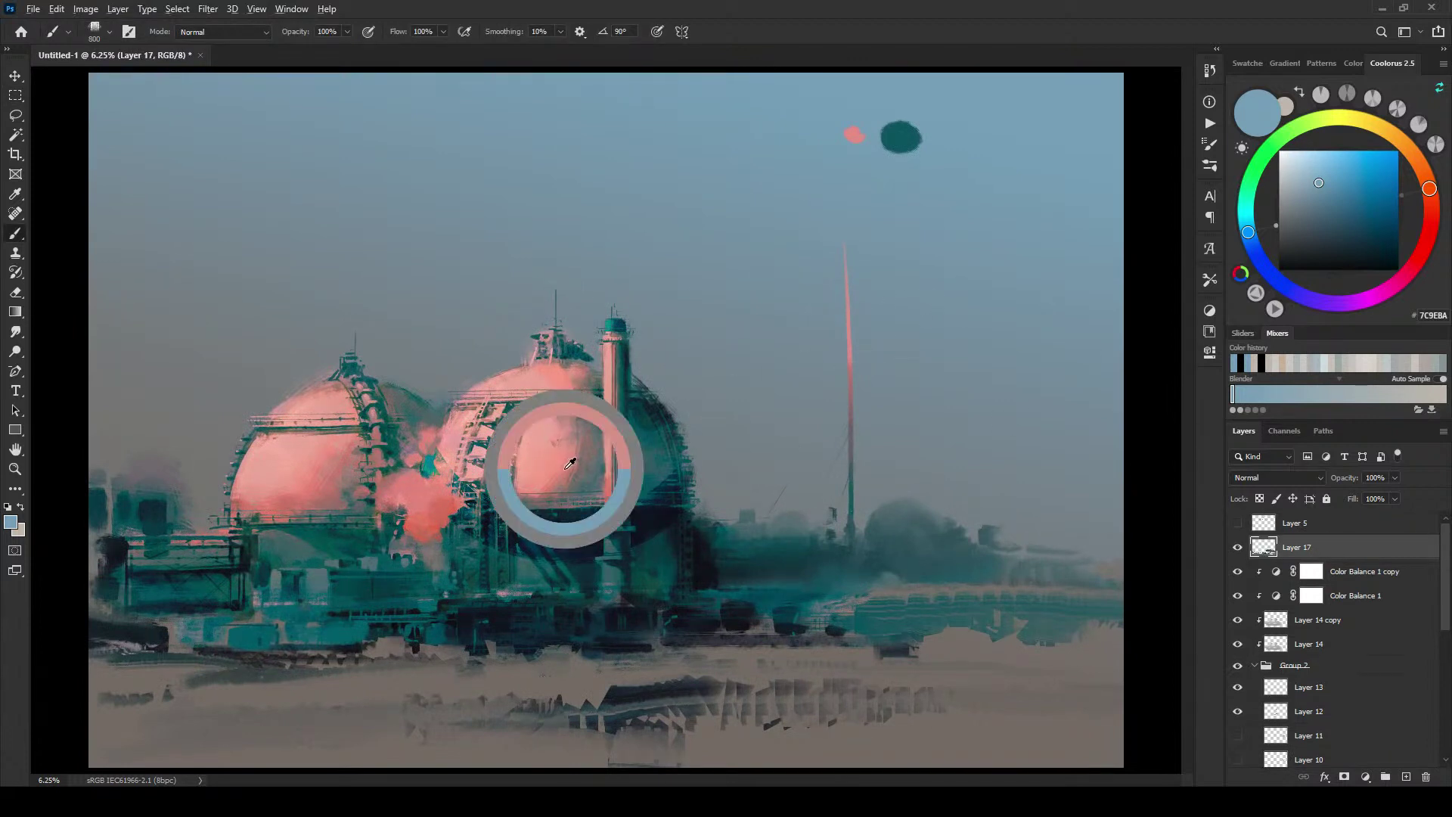
pyautogui.keyDown('alt'); pyautogui.click(564, 464); pyautogui.keyUp('alt')
pyautogui.keyDown('alt'); pyautogui.click(556, 463); pyautogui.keyUp('alt')
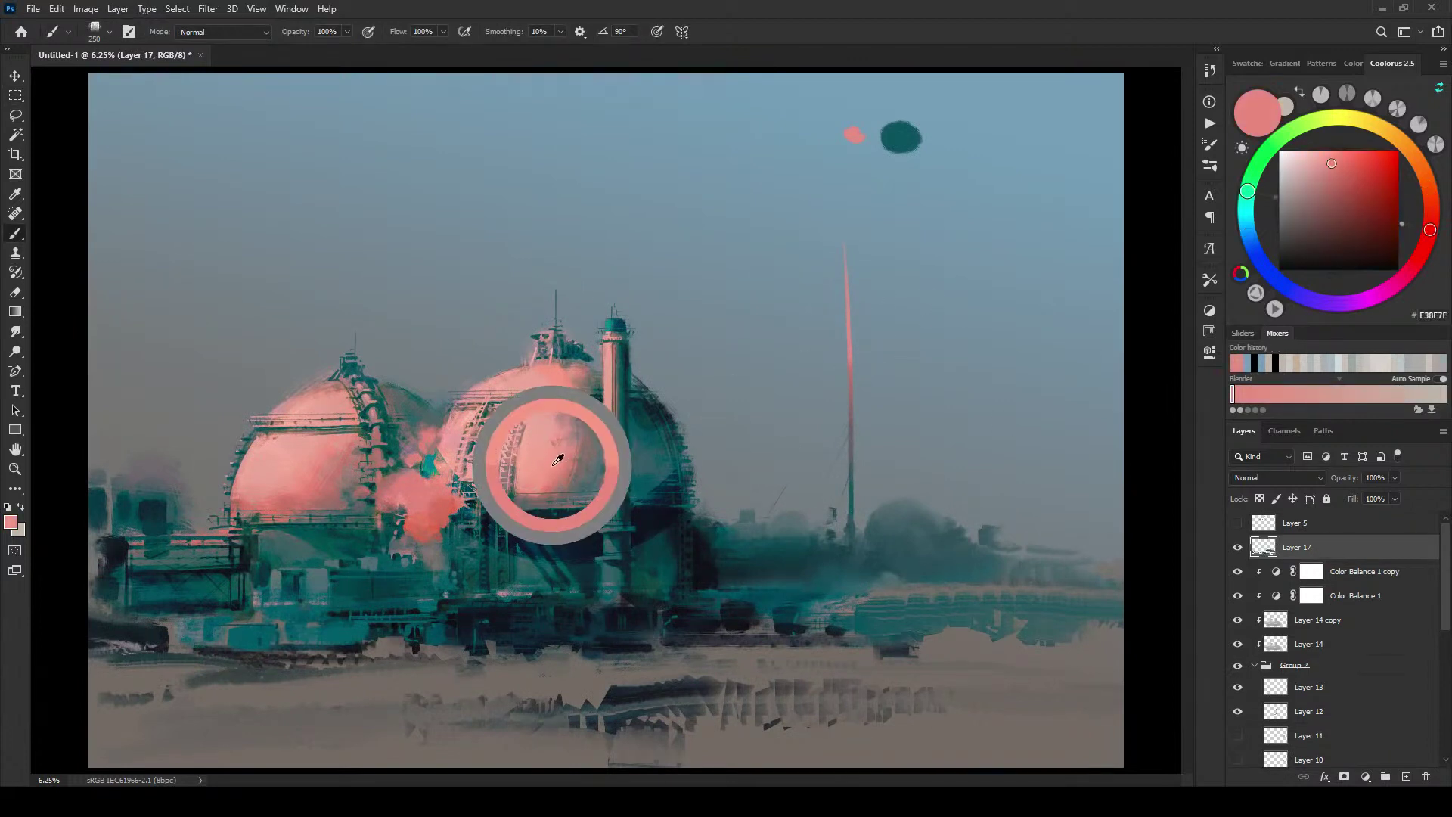
pyautogui.moveTo(1308, 166); pyautogui.dragTo(1312, 177)
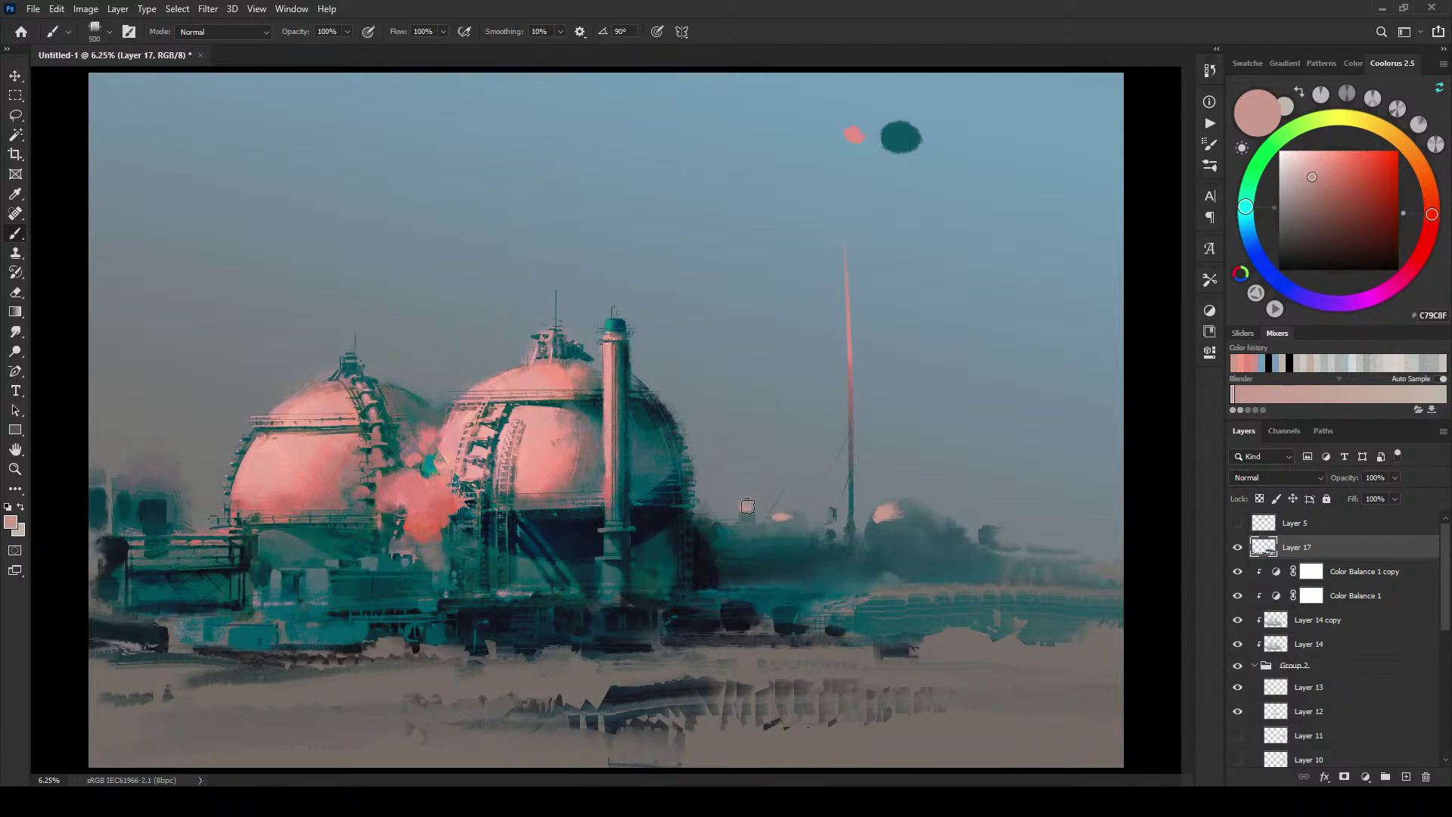
# Step: Paint the small distant structure left of the mast into a pale pink tower and warm the small dome right of the mast with sampled orange-red
pyautogui.moveTo(747, 506); pyautogui.dragTo(748, 494)
pyautogui.keyDown('alt'); pyautogui.click(746, 515); pyautogui.keyUp('alt')
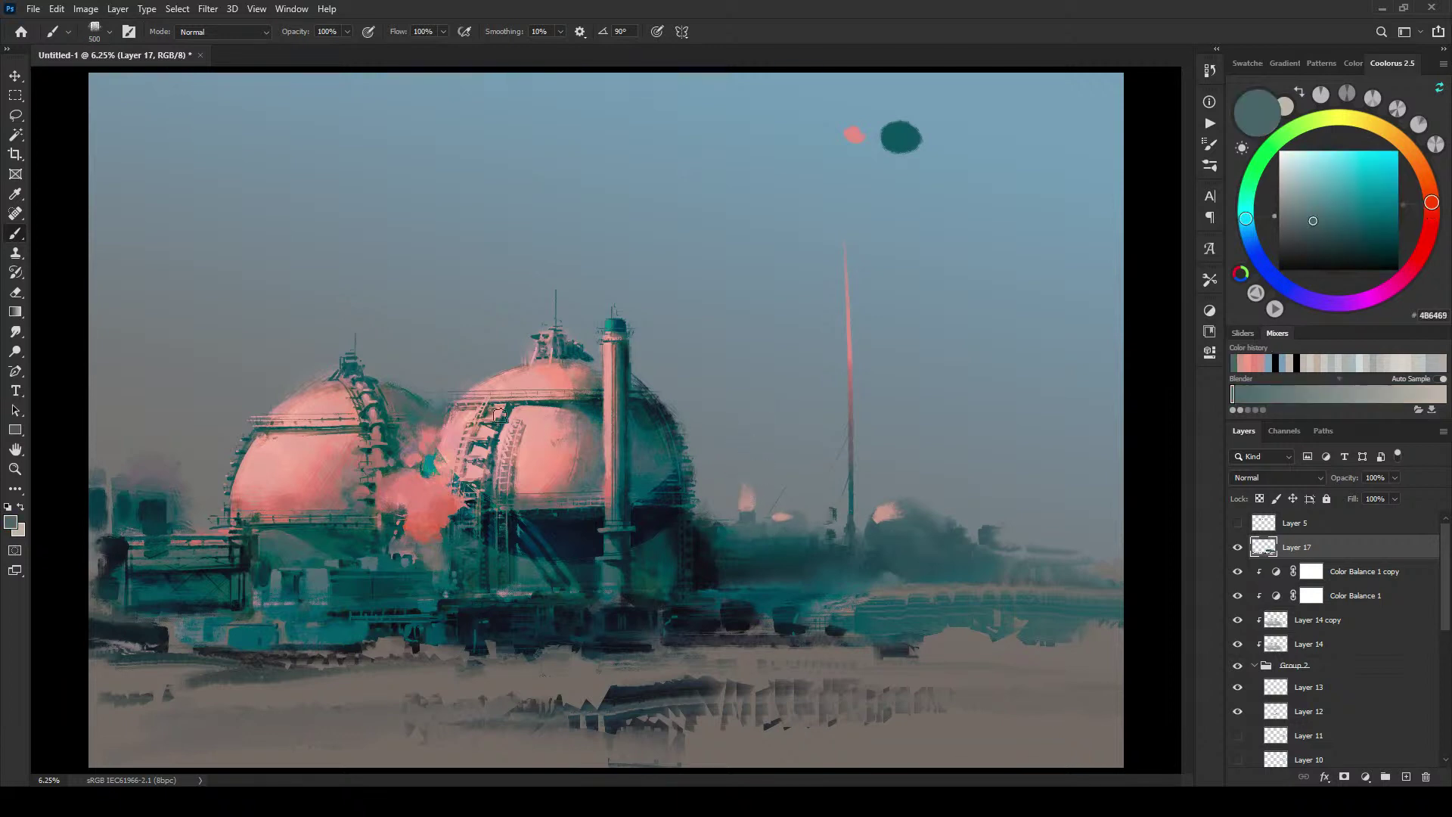
pyautogui.keyDown('alt'); pyautogui.click(438, 515); pyautogui.keyUp('alt')
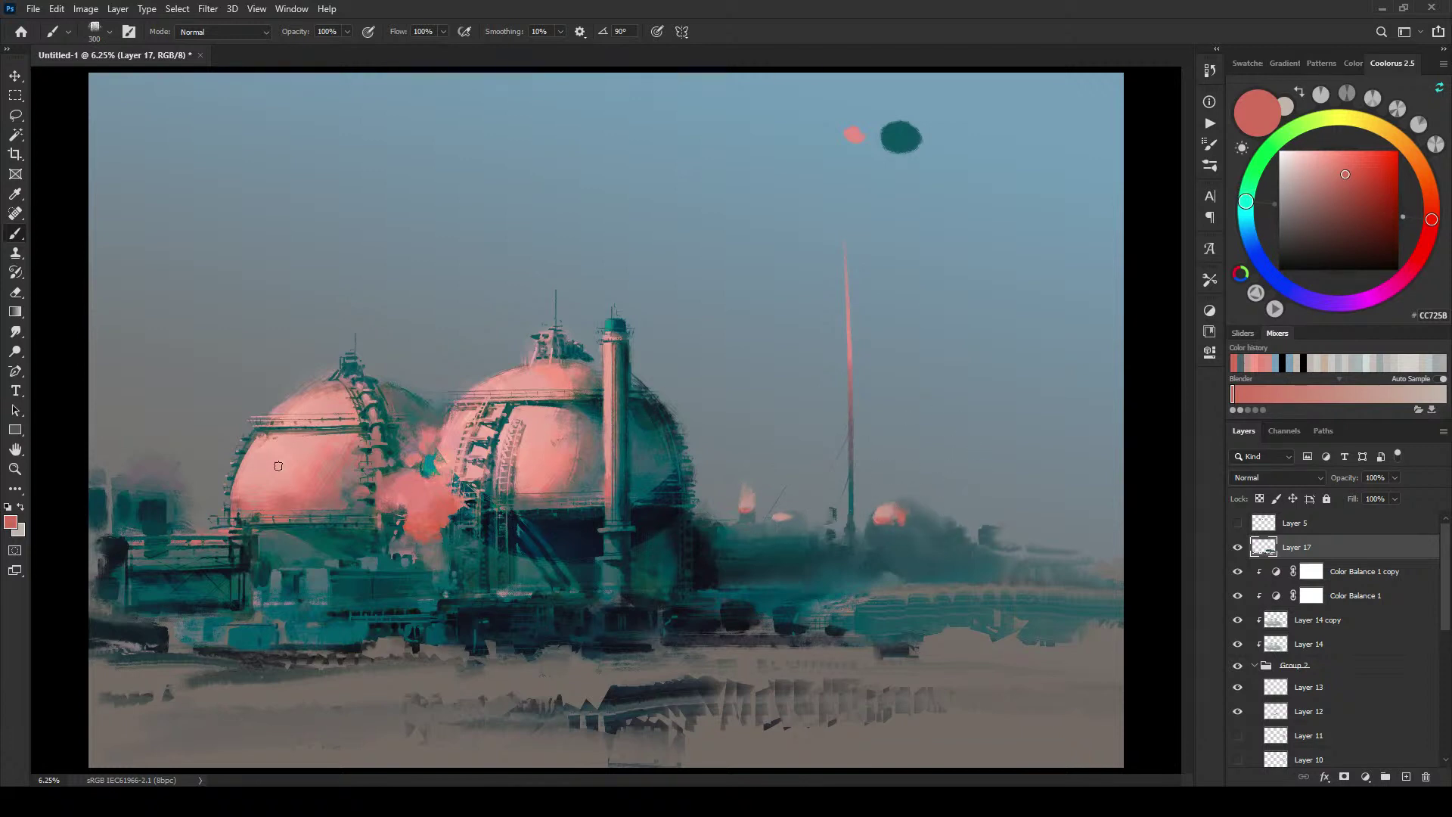
pyautogui.keyDown('alt'); pyautogui.click(751, 511); pyautogui.keyUp('alt')
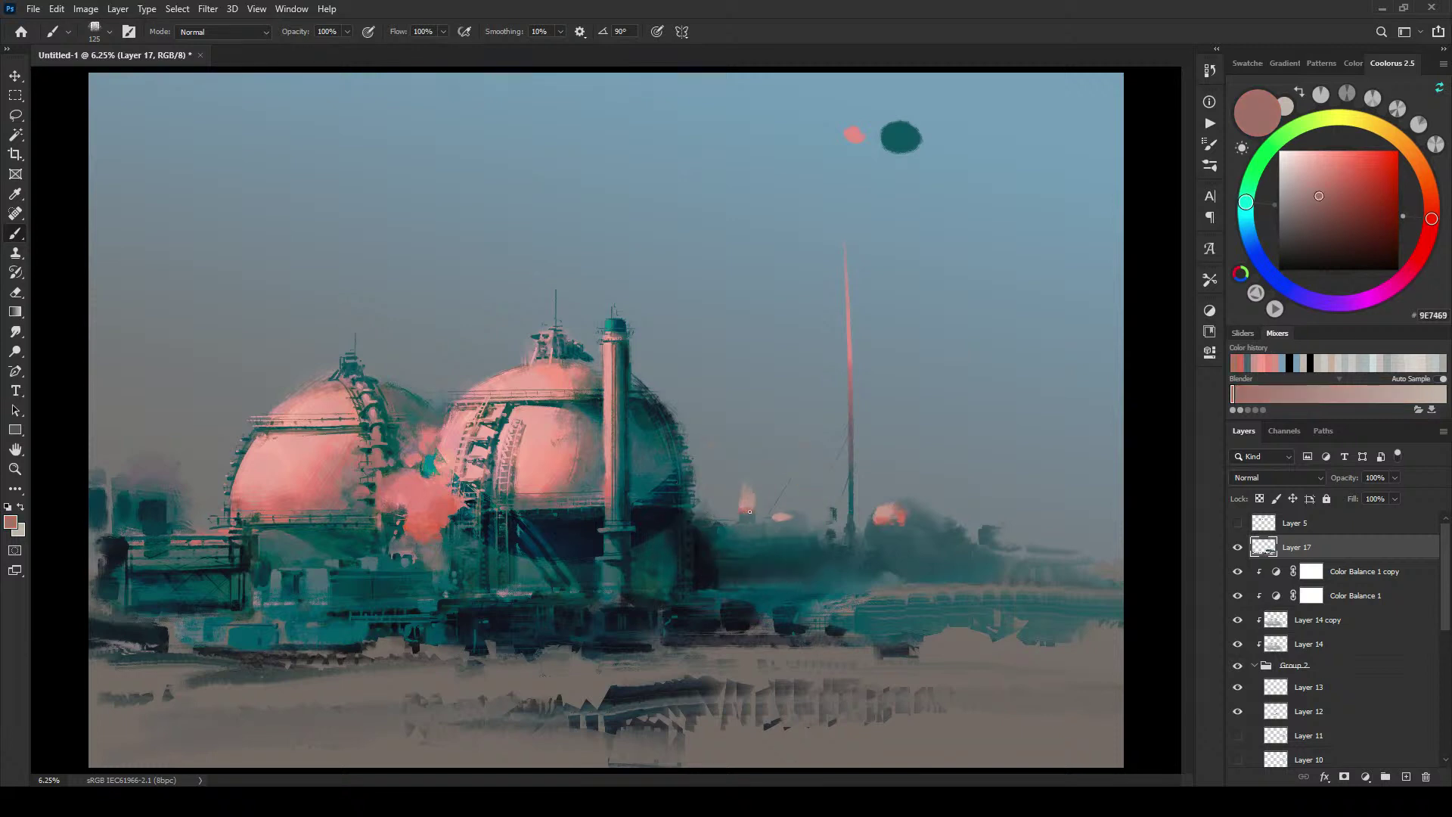
# Step: Round and shade the small dome right of the mast with a smaller brush, using sampled teal, brownish grey and pale pink
pyautogui.keyDown('alt'); pyautogui.click(877, 528); pyautogui.keyUp('alt')
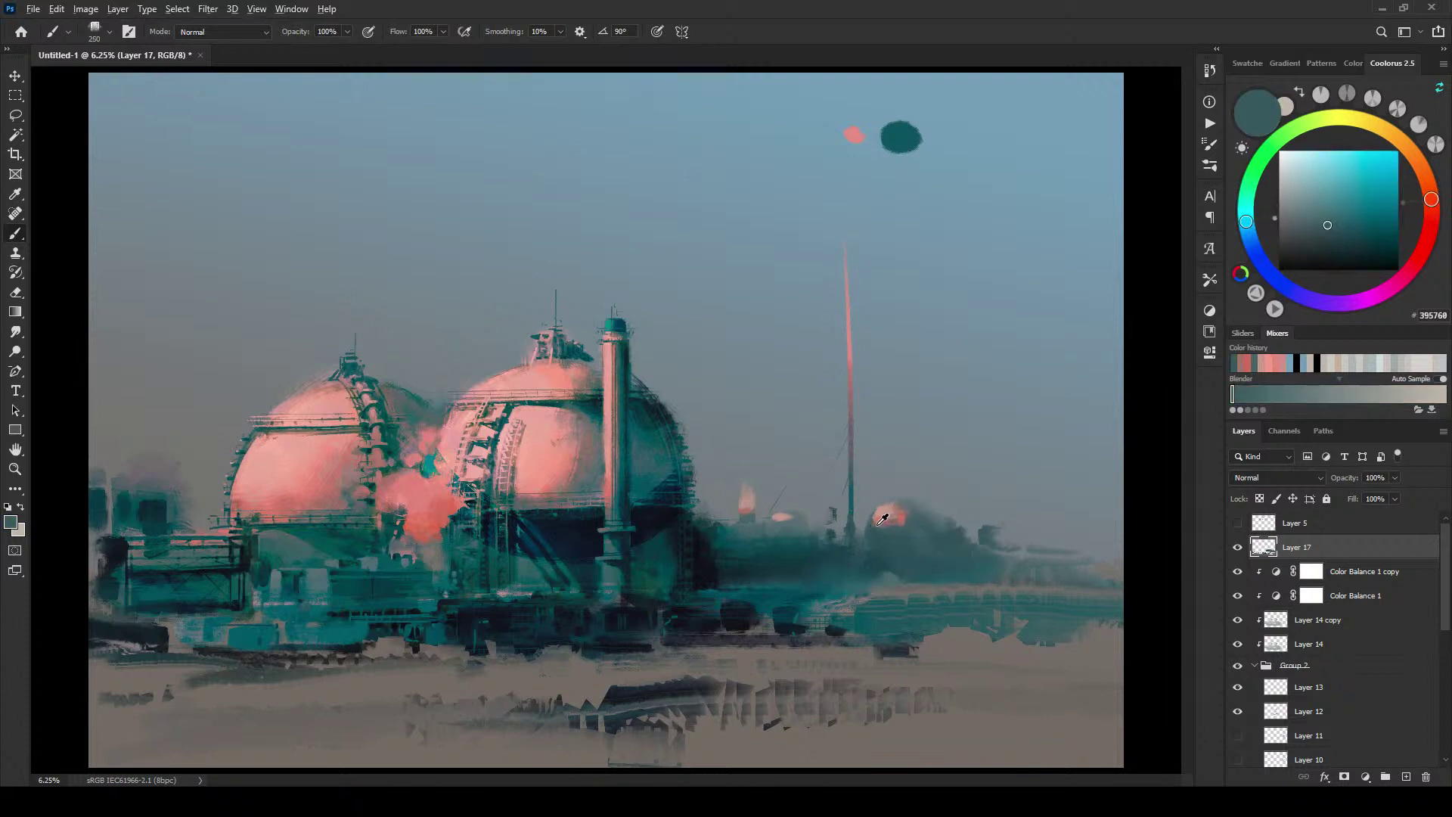
pyautogui.keyDown('alt'); pyautogui.click(883, 521); pyautogui.keyUp('alt')
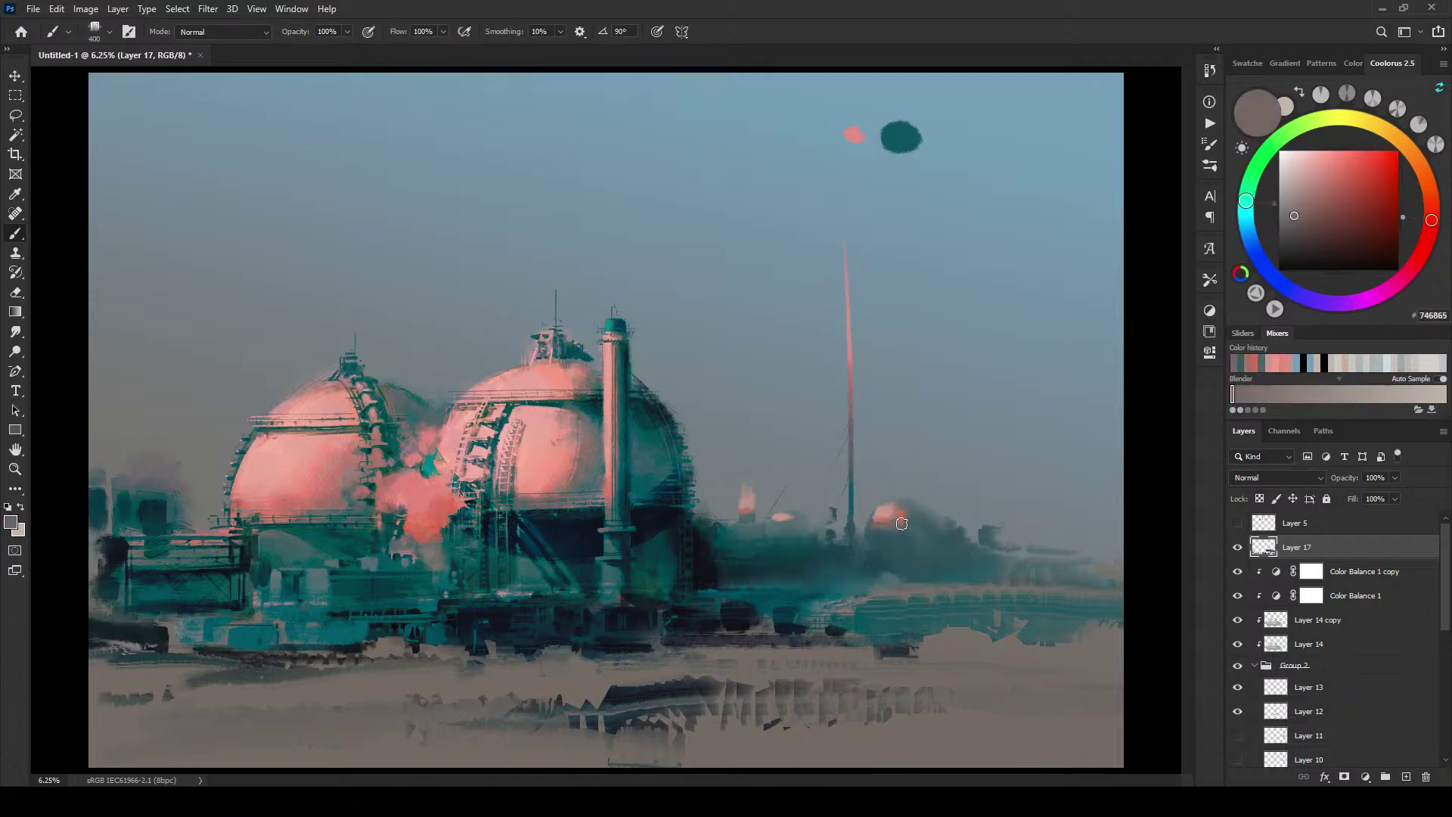
pyautogui.press('[')
pyautogui.press('[')
pyautogui.press('[')
pyautogui.press('[')
pyautogui.keyDown('alt'); pyautogui.click(888, 522); pyautogui.keyUp('alt')
pyautogui.press('[')
pyautogui.press('[')
pyautogui.keyDown('alt'); pyautogui.click(879, 516); pyautogui.keyUp('alt')
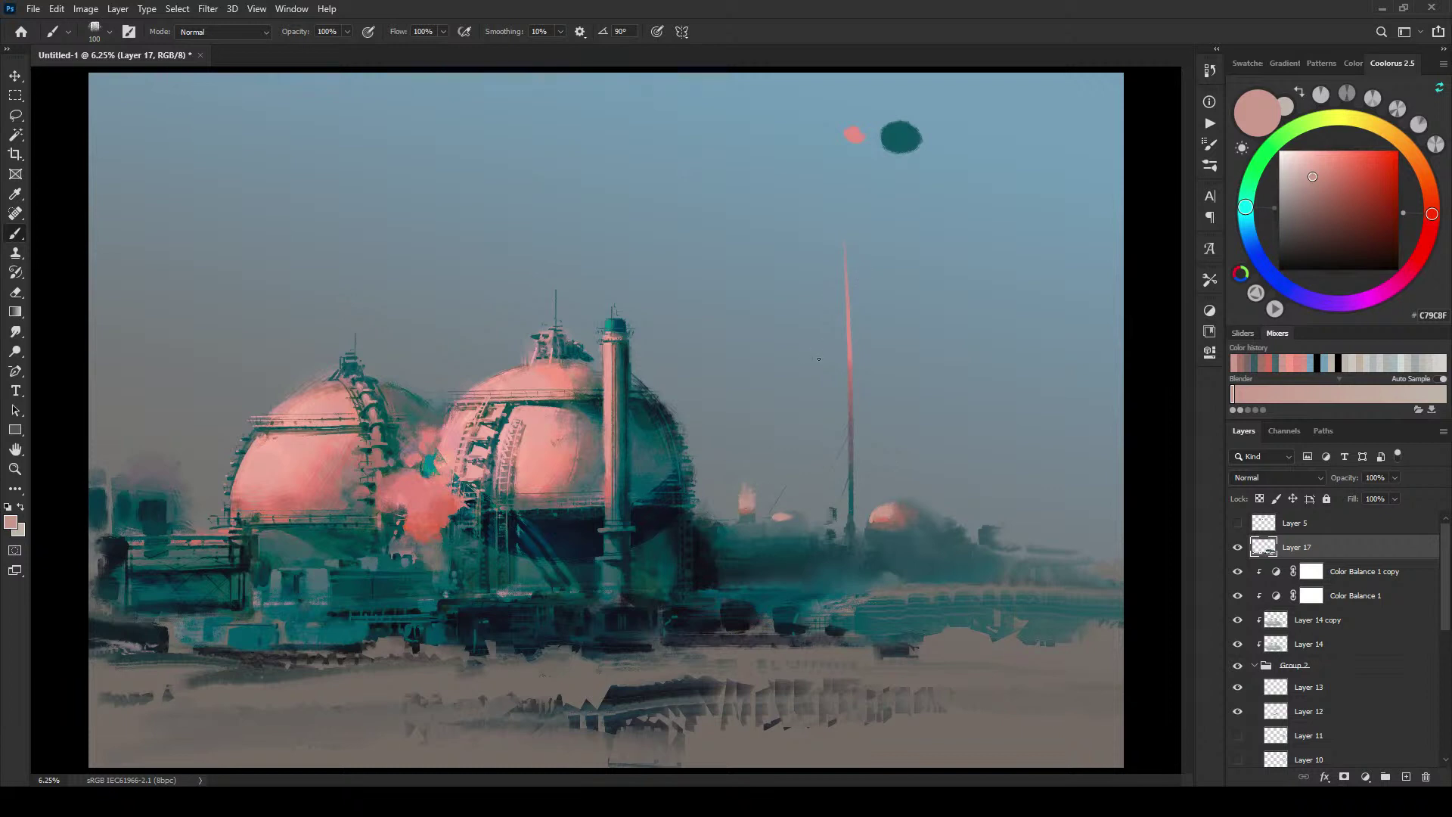
# Step: Define the distant pink tower left of the mast with grey-pink shading and extend a thin spire from its top
pyautogui.keyDown('alt'); pyautogui.click(754, 500); pyautogui.keyUp('alt')
pyautogui.moveTo(751, 513); pyautogui.dragTo(751, 490)
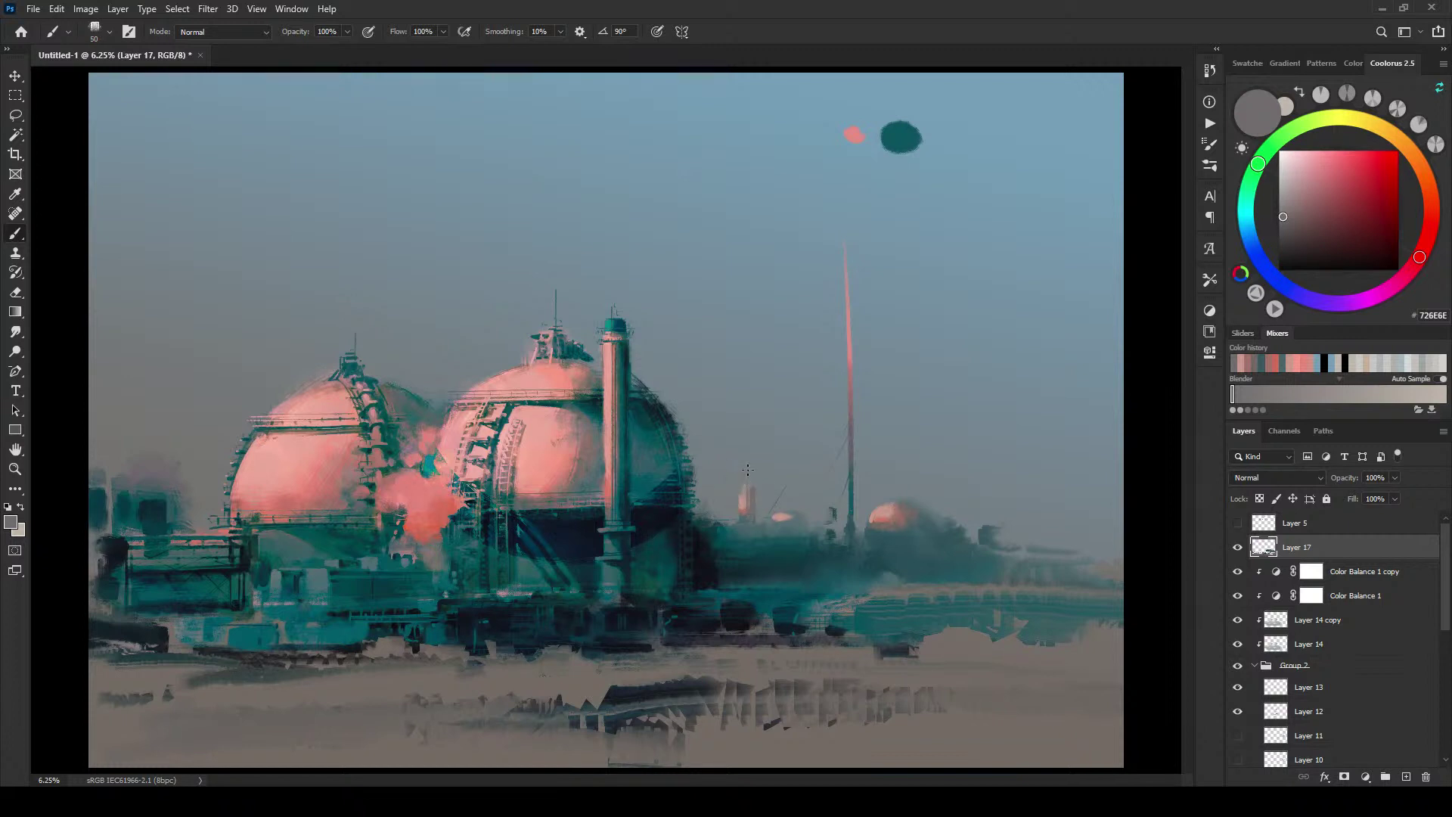
pyautogui.keyDown('alt'); pyautogui.click(748, 490); pyautogui.keyUp('alt')
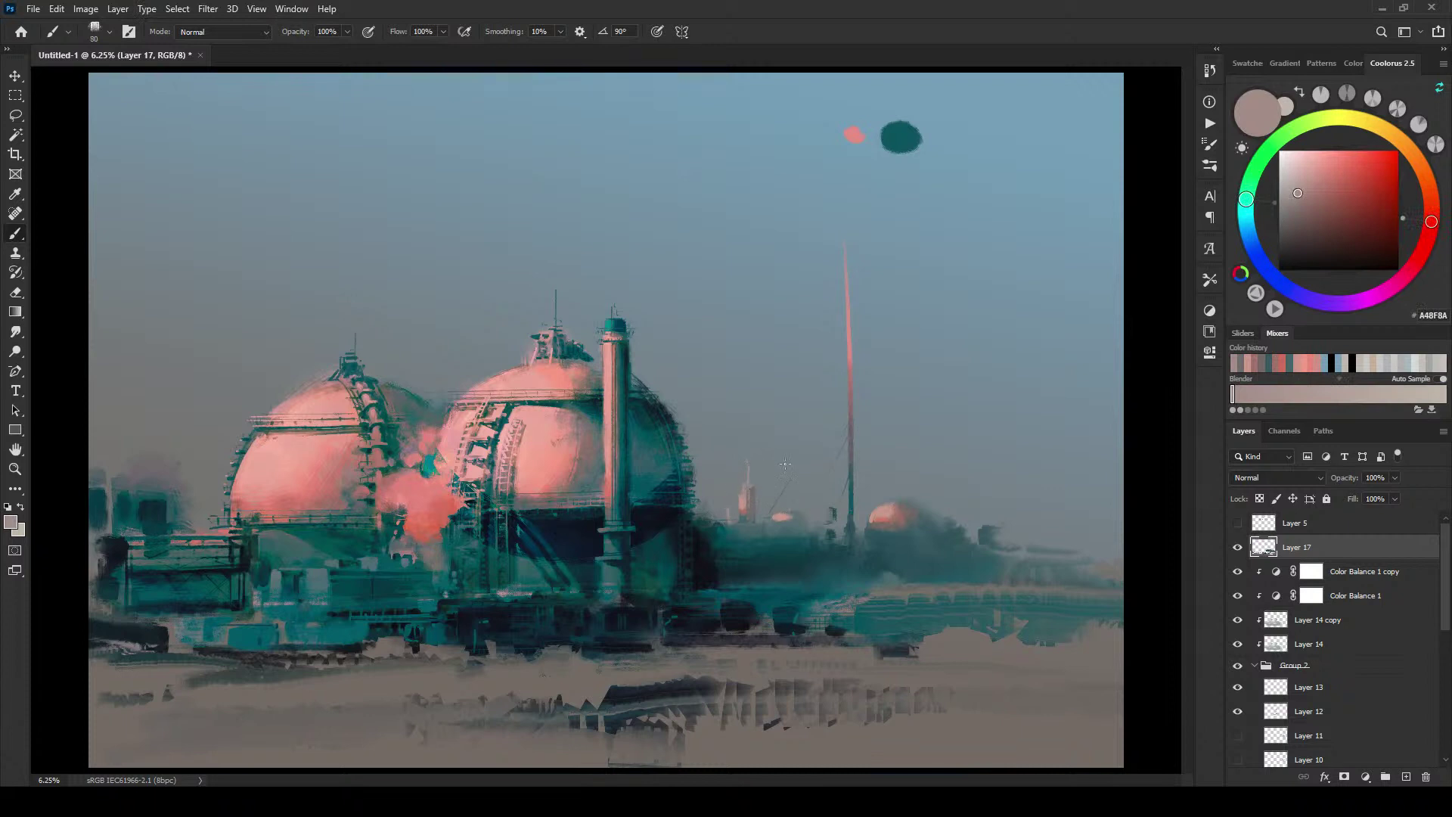
pyautogui.press('[')
pyautogui.press('[')
pyautogui.press('[')
# Step: Add a fine tip to the small dome and refine its edges and surrounding trees with sampled pink and teal tones
pyautogui.keyDown('alt'); pyautogui.click(891, 502); pyautogui.keyUp('alt')
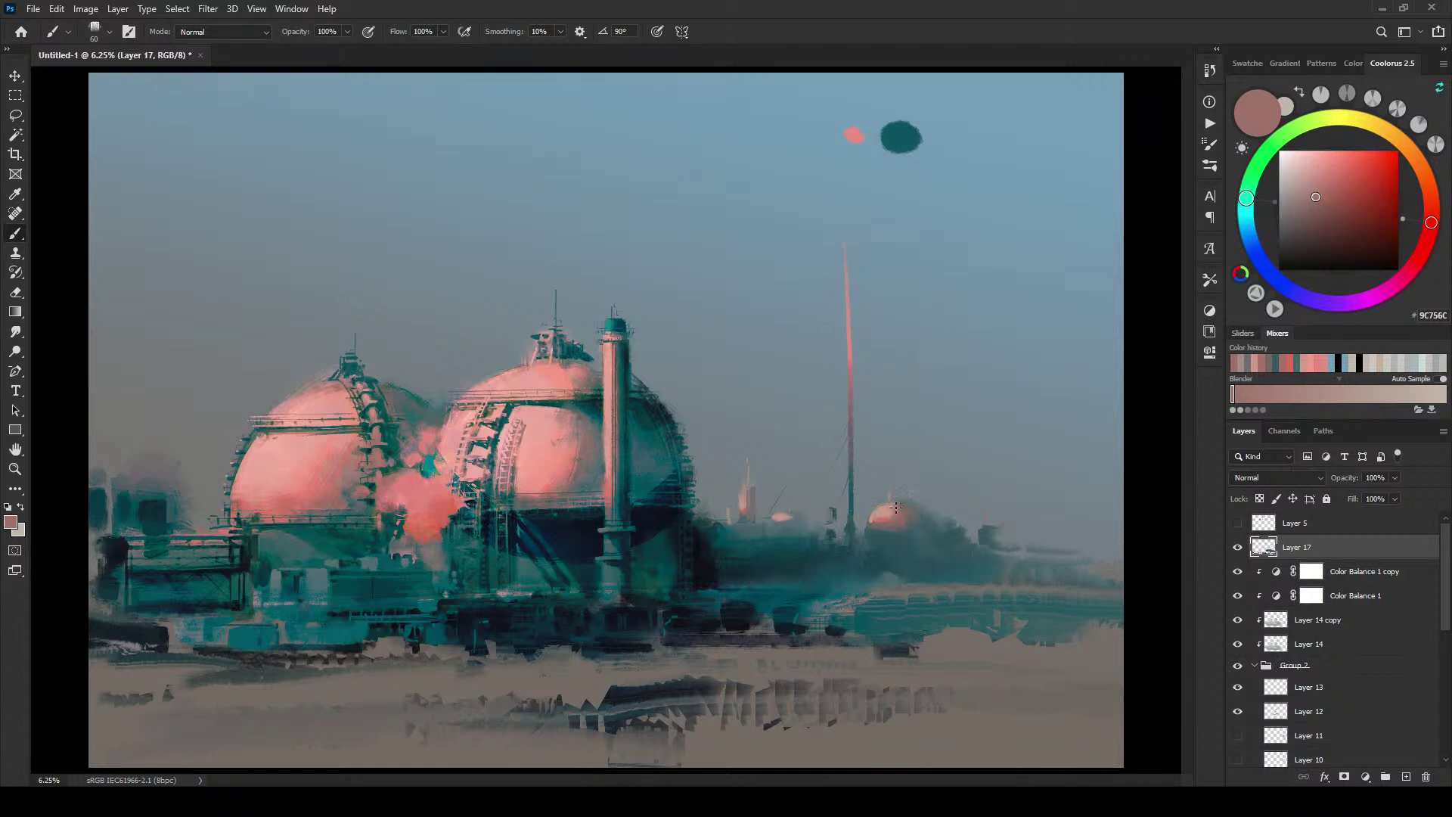
pyautogui.keyDown('alt'); pyautogui.click(906, 482); pyautogui.keyUp('alt')
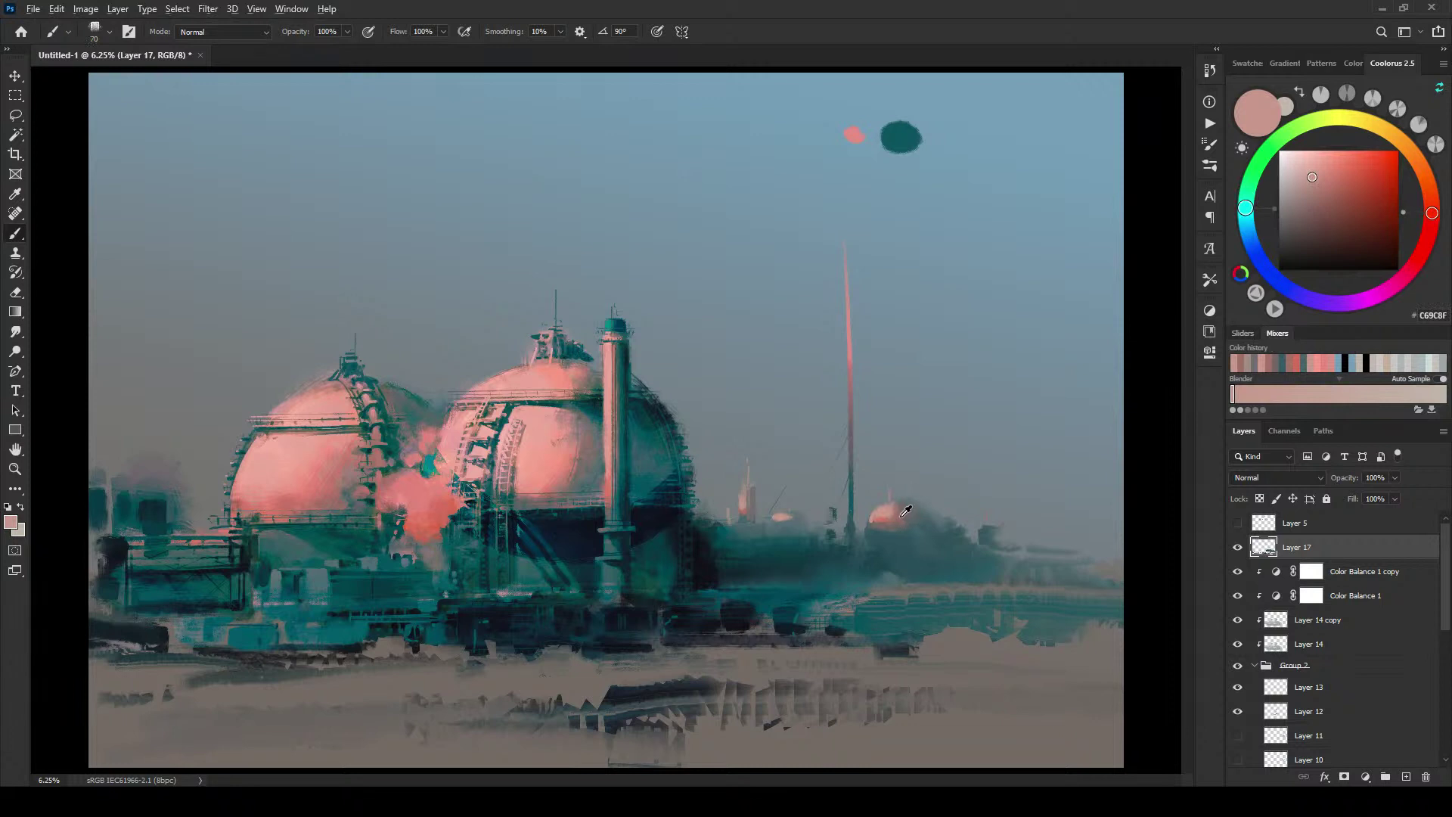
pyautogui.keyDown('alt'); pyautogui.click(911, 515); pyautogui.keyUp('alt')
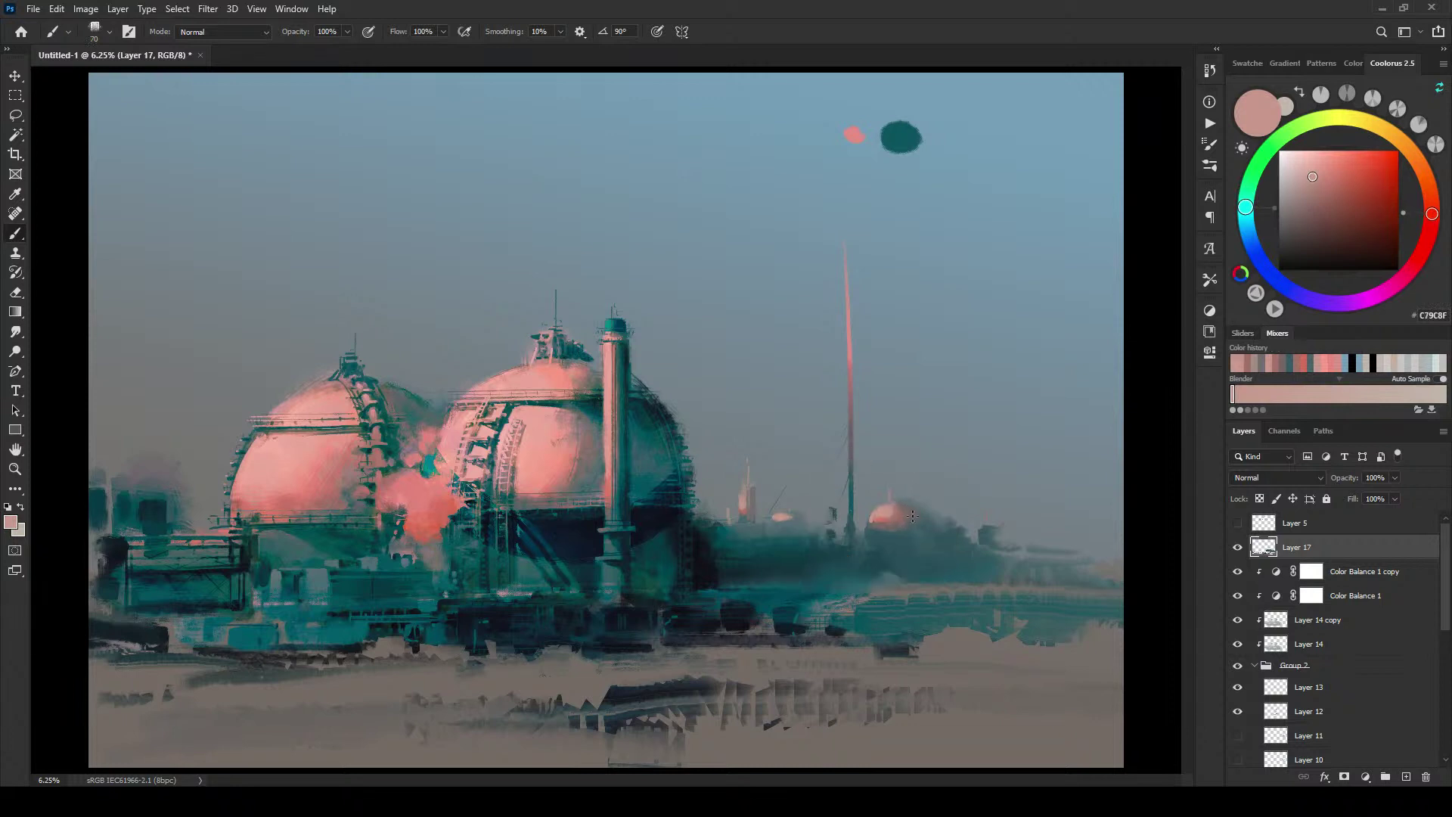
pyautogui.keyDown('alt'); pyautogui.click(867, 531); pyautogui.keyUp('alt')
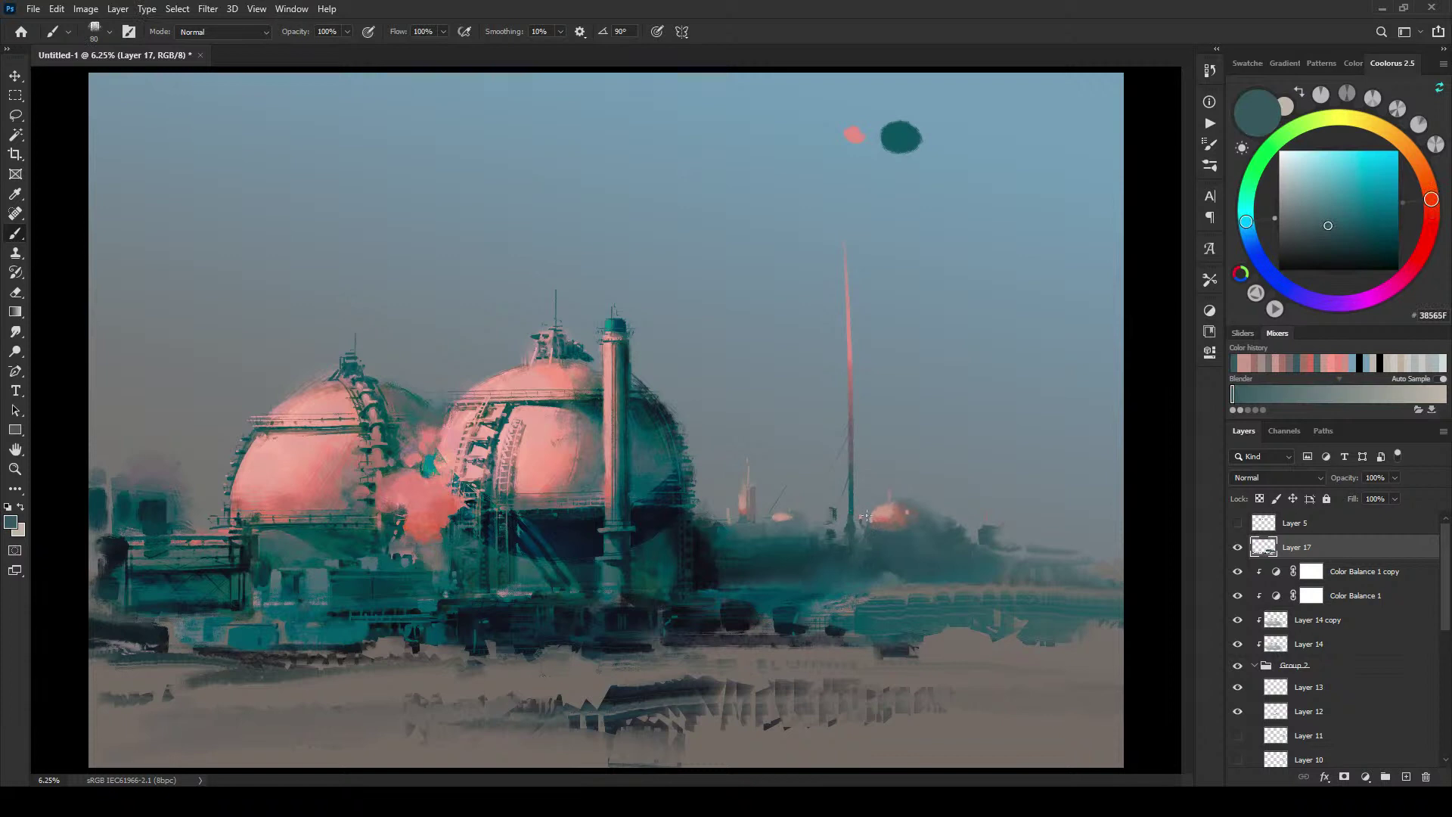
pyautogui.keyDown('alt'); pyautogui.click(861, 524); pyautogui.keyUp('alt')
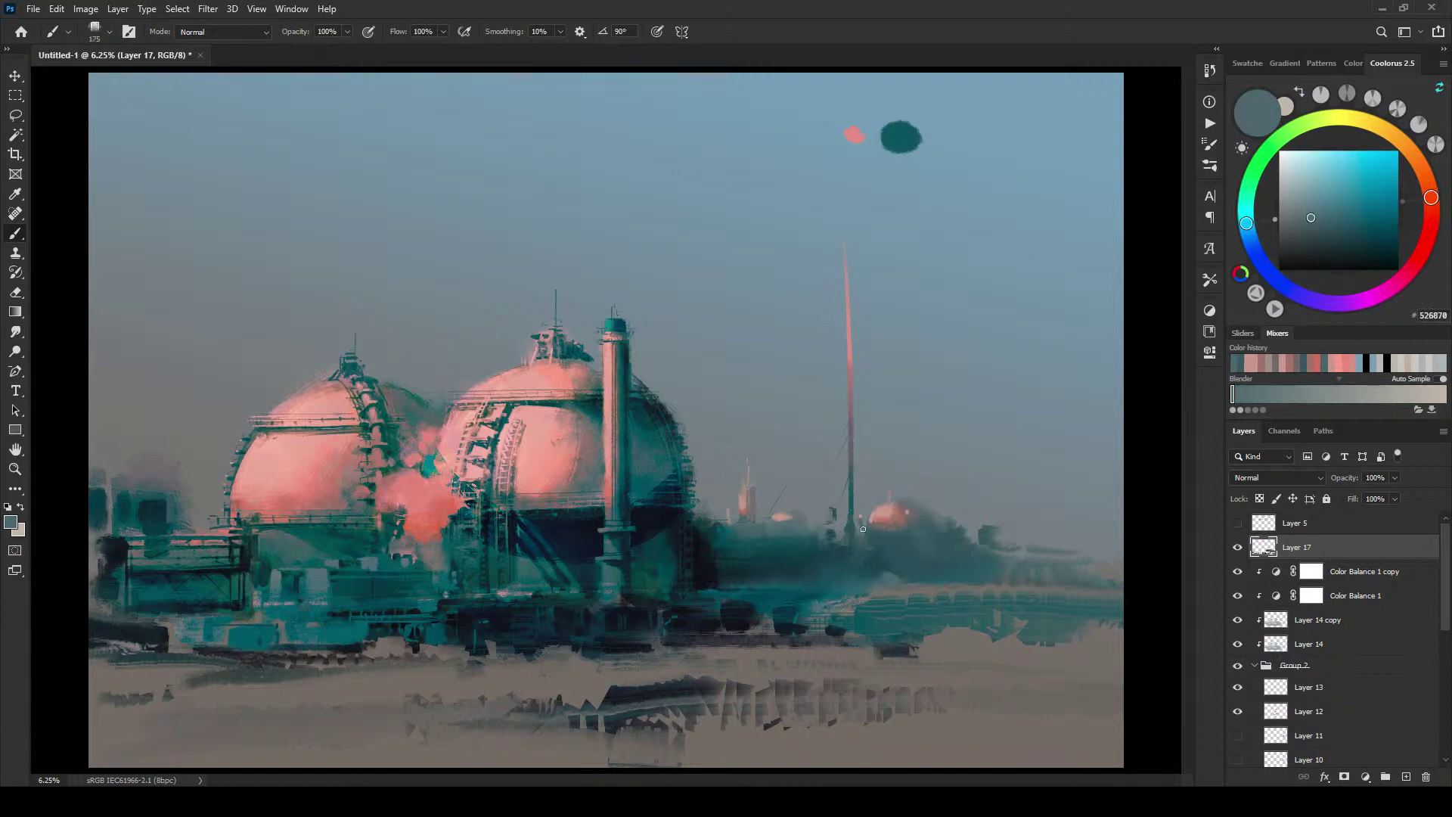
pyautogui.keyDown('alt'); pyautogui.click(909, 522); pyautogui.keyUp('alt')
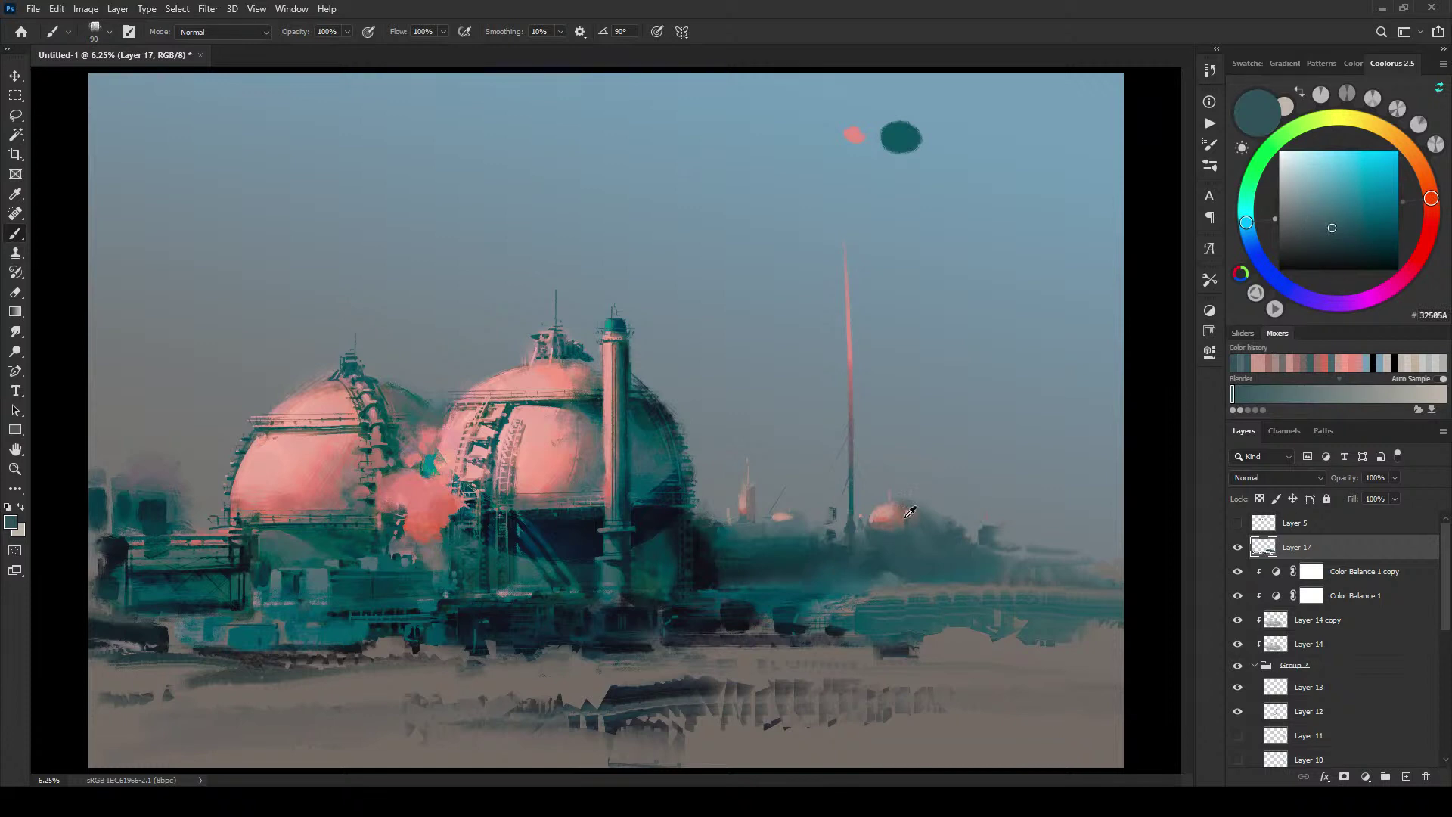
pyautogui.keyDown('alt'); pyautogui.click(907, 517); pyautogui.keyUp('alt')
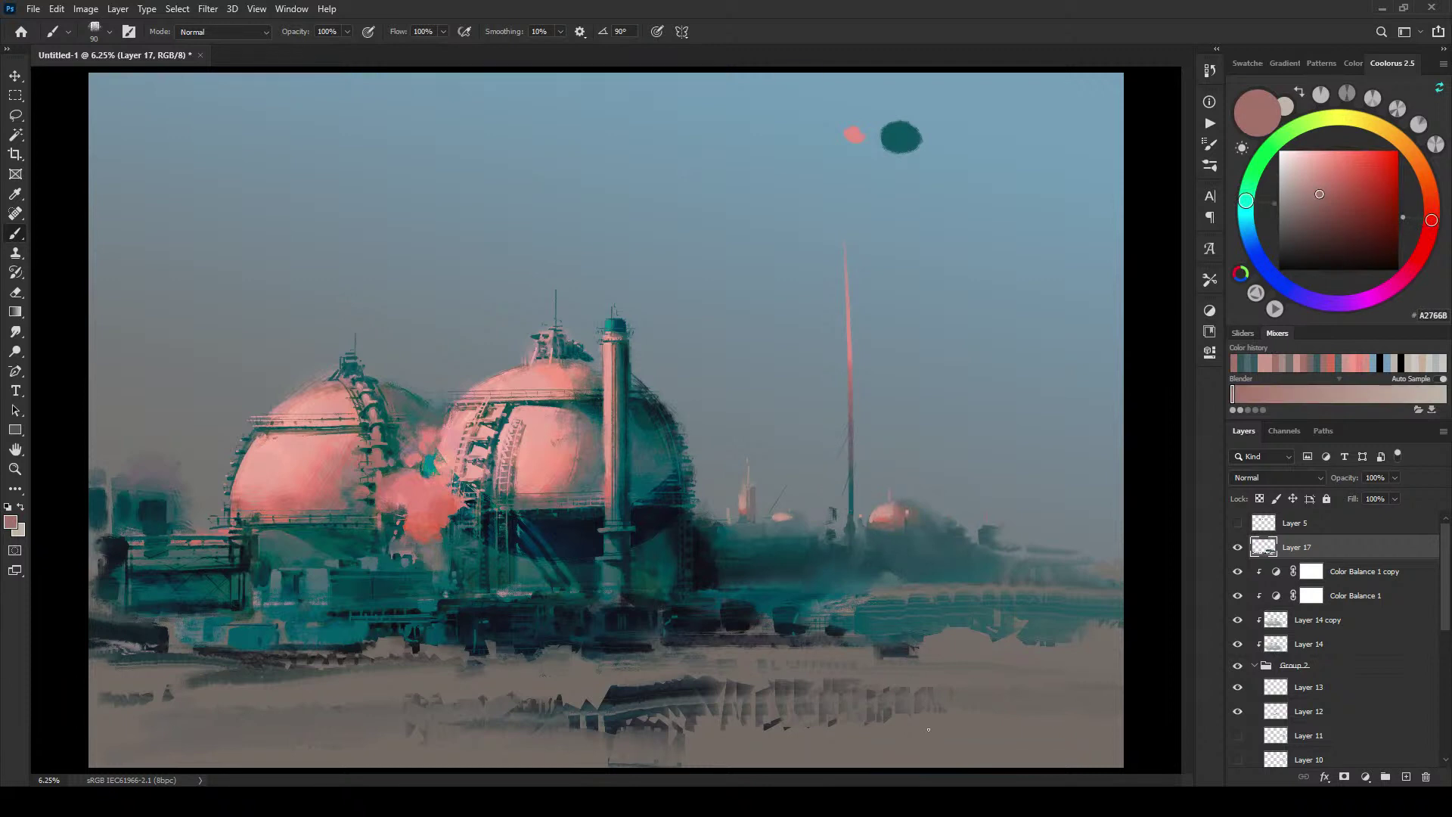
# Step: Examine the whole composition at several reduced sizes to judge its overall readability
pyautogui.hotkey('ctrl', '-')
pyautogui.hotkey('ctrl', '-')
pyautogui.hotkey('ctrl', '-')
pyautogui.hotkey('ctrl', '-')
pyautogui.hotkey('ctrl', '-')
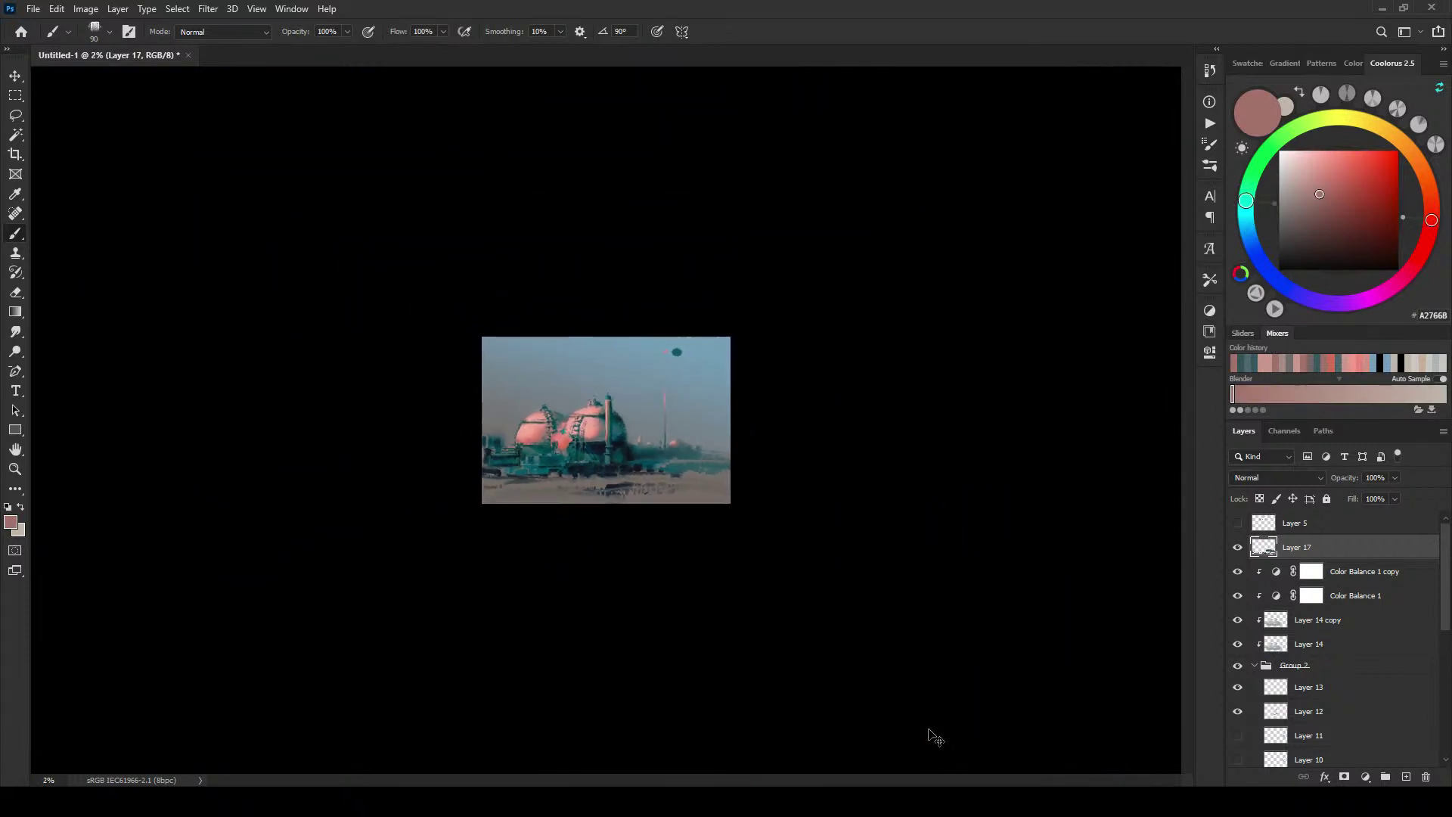
pyautogui.hotkey('ctrl', '+')
pyautogui.hotkey('ctrl', '+')
pyautogui.hotkey('ctrl', '+')
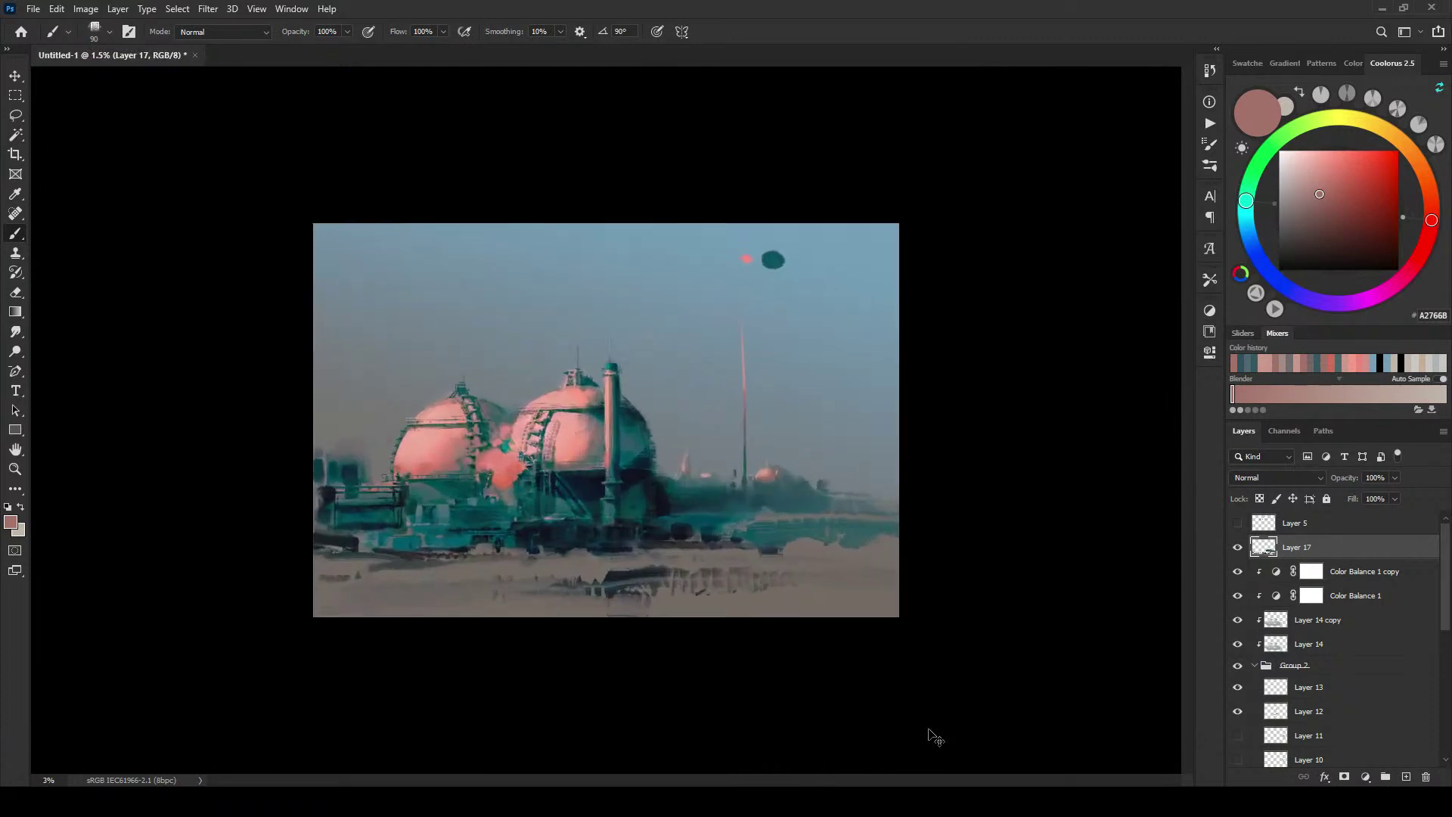
pyautogui.hotkey('ctrl', '+')
pyautogui.hotkey('ctrl', '+')
pyautogui.hotkey('ctrl', '-')
pyautogui.hotkey('ctrl', '-')
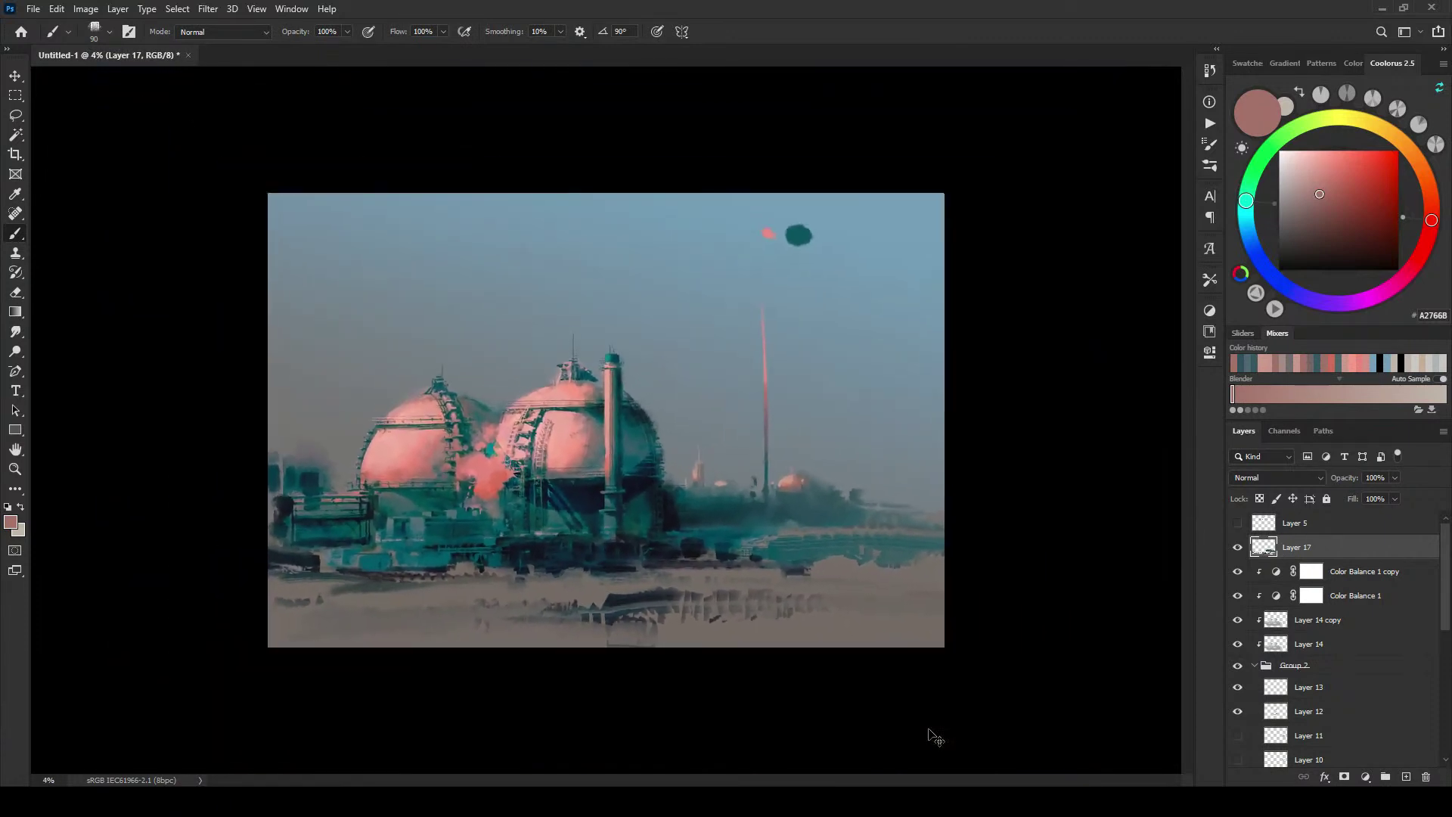
pyautogui.hotkey('ctrl', '+')
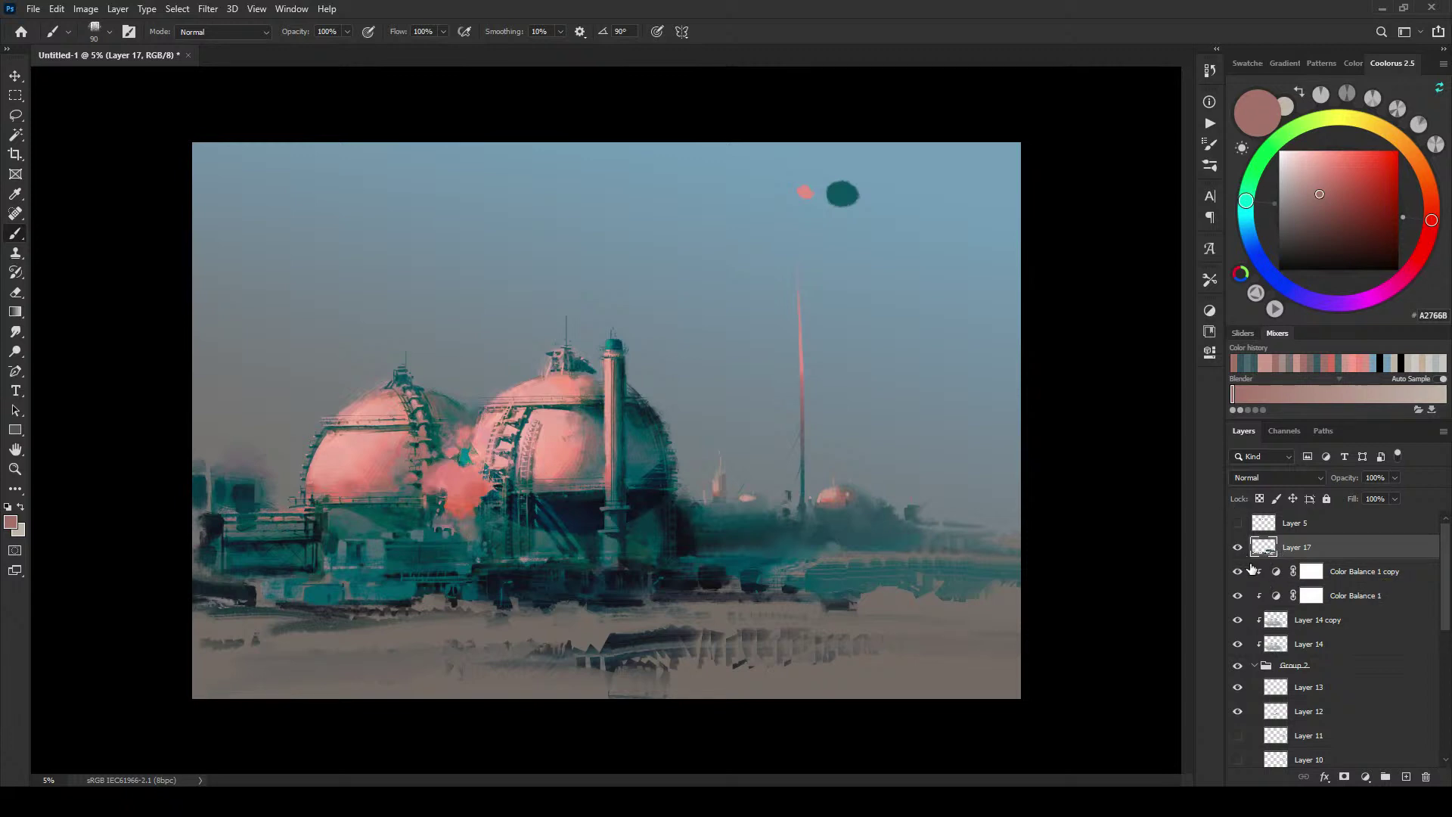
# Step: Hide Layer 17, both Color Balance adjustments and Layer 14 copy, then toggle and select Layer 14 to check its effect
pyautogui.moveTo(1237, 548); pyautogui.dragTo(1243, 647)
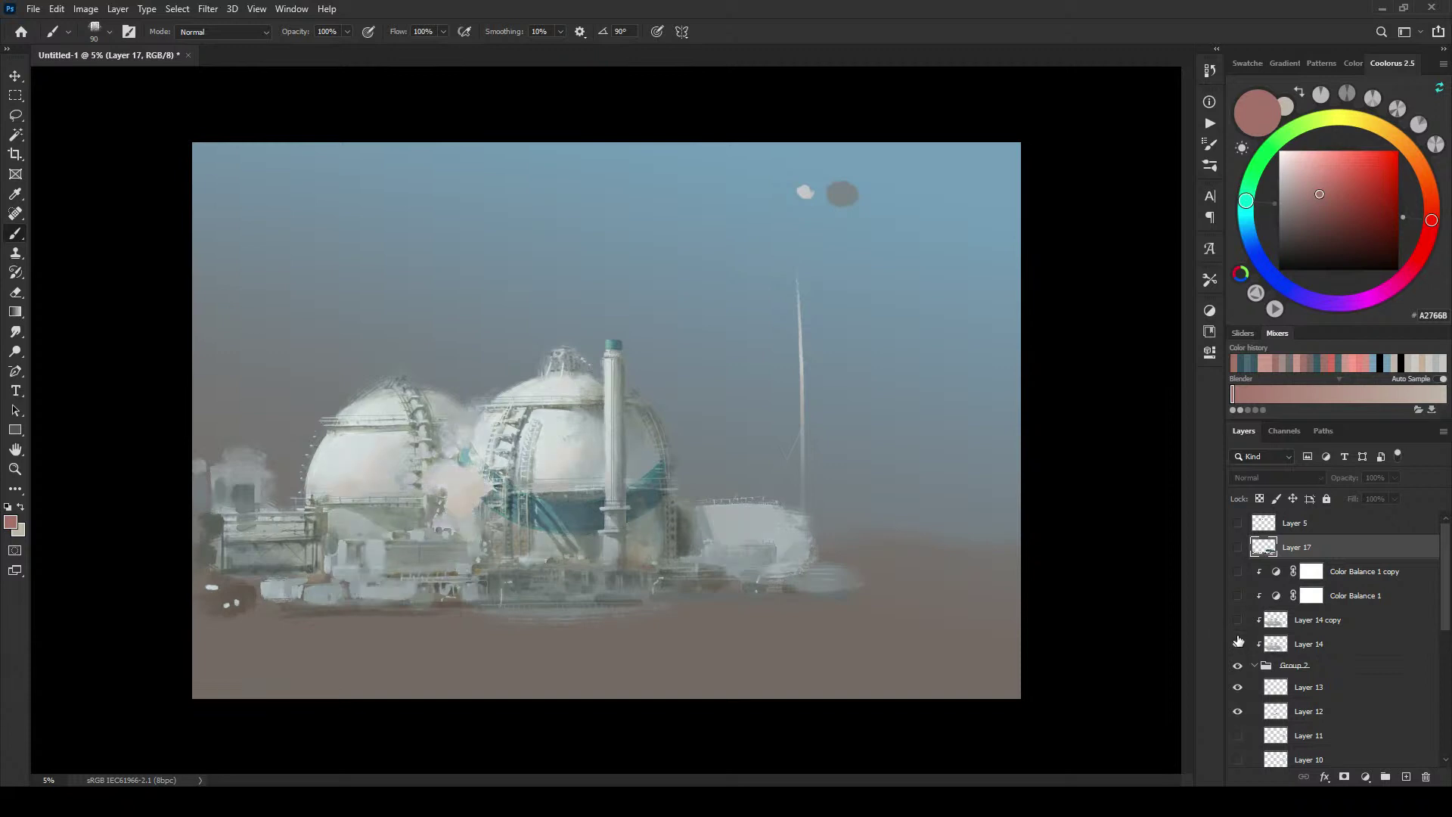
pyautogui.click(1238, 644)
pyautogui.click(1238, 646)
pyautogui.click(1238, 647)
pyautogui.click(1278, 647)
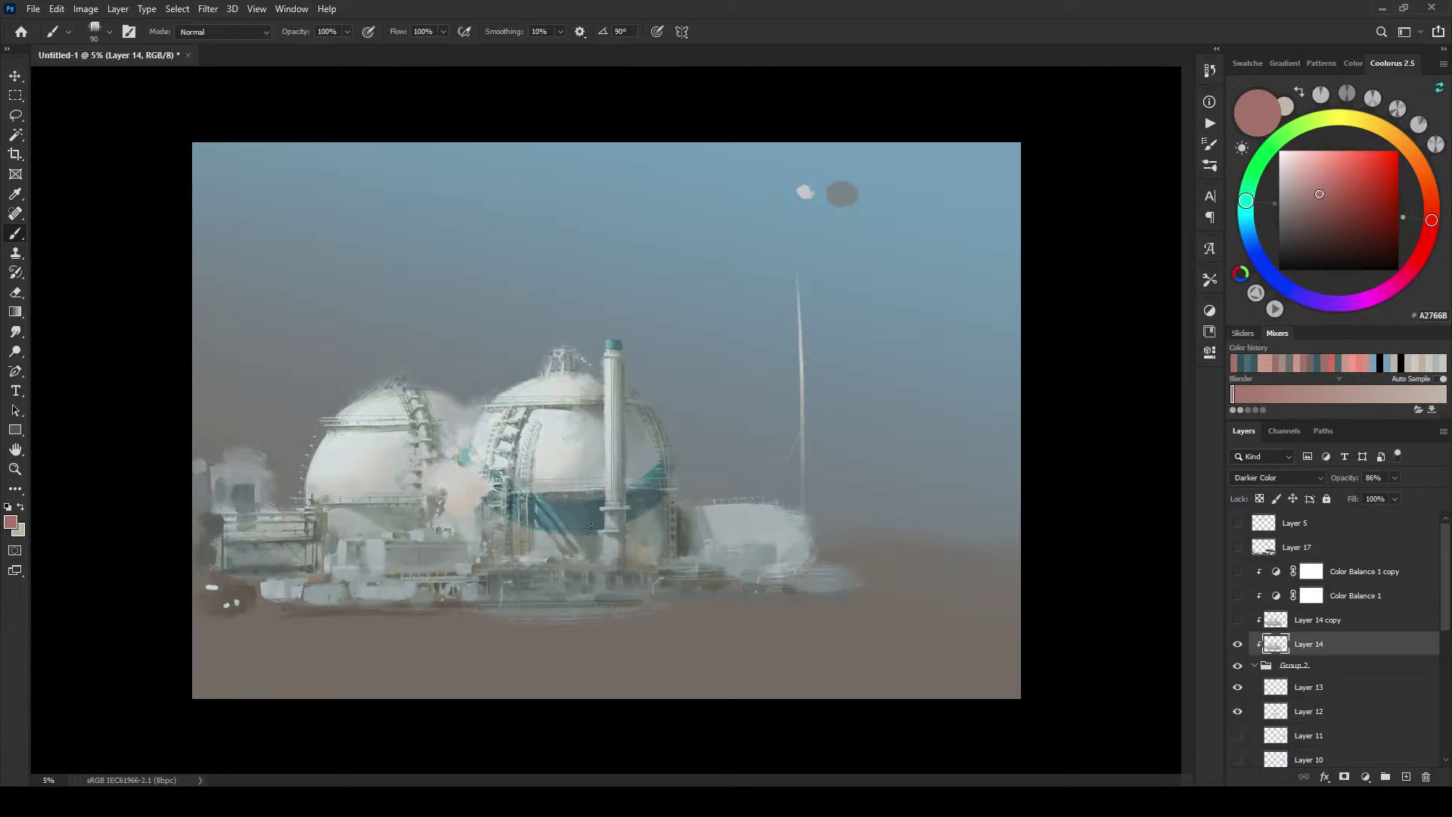
# Step: Show Layer 14 copy, Color Balance 1 and Color Balance 1 copy one by one, selecting each to inspect its blend mode and opacity
pyautogui.click(1238, 621)
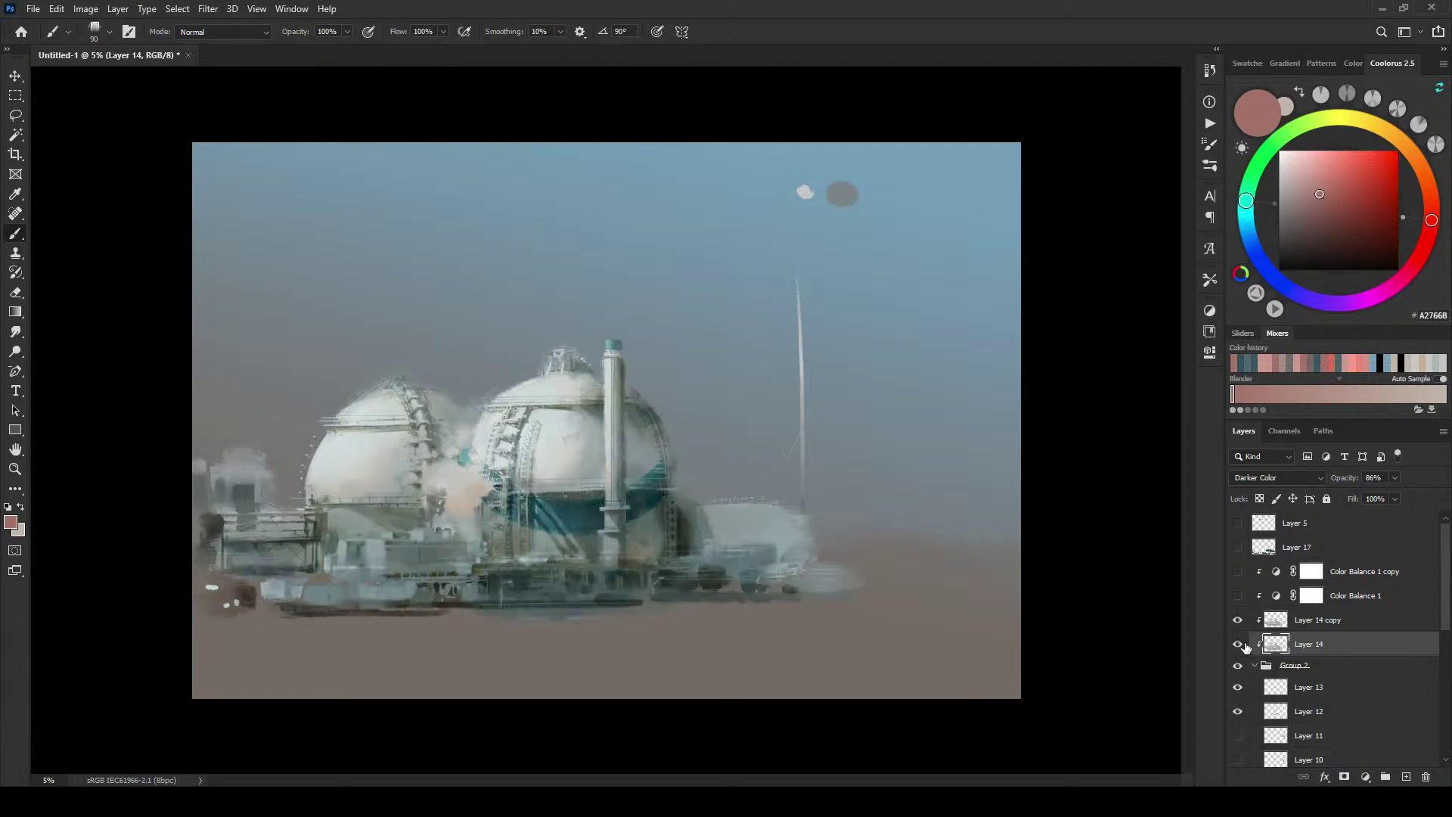
pyautogui.click(1308, 621)
pyautogui.click(1237, 596)
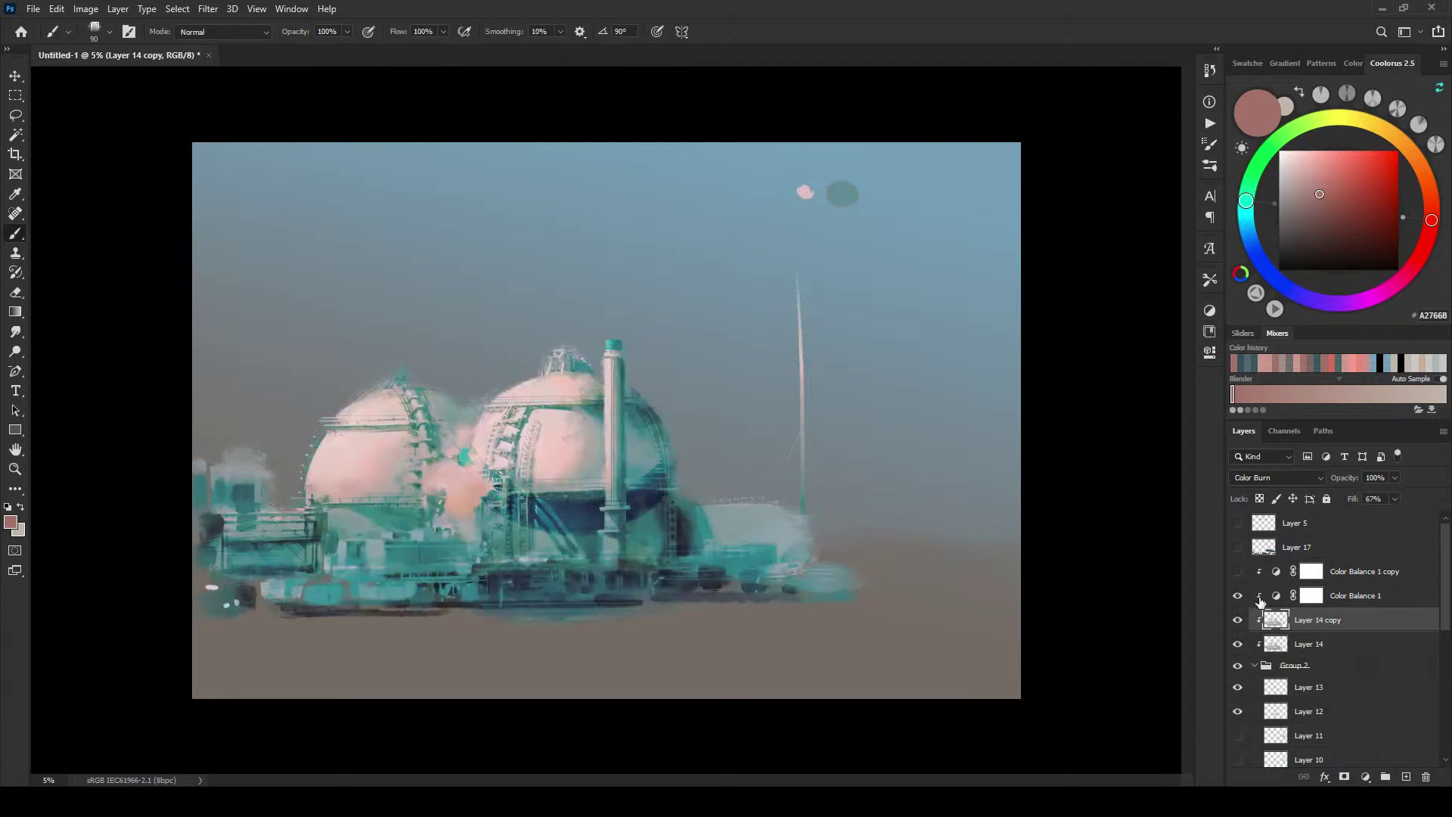
pyautogui.click(1328, 598)
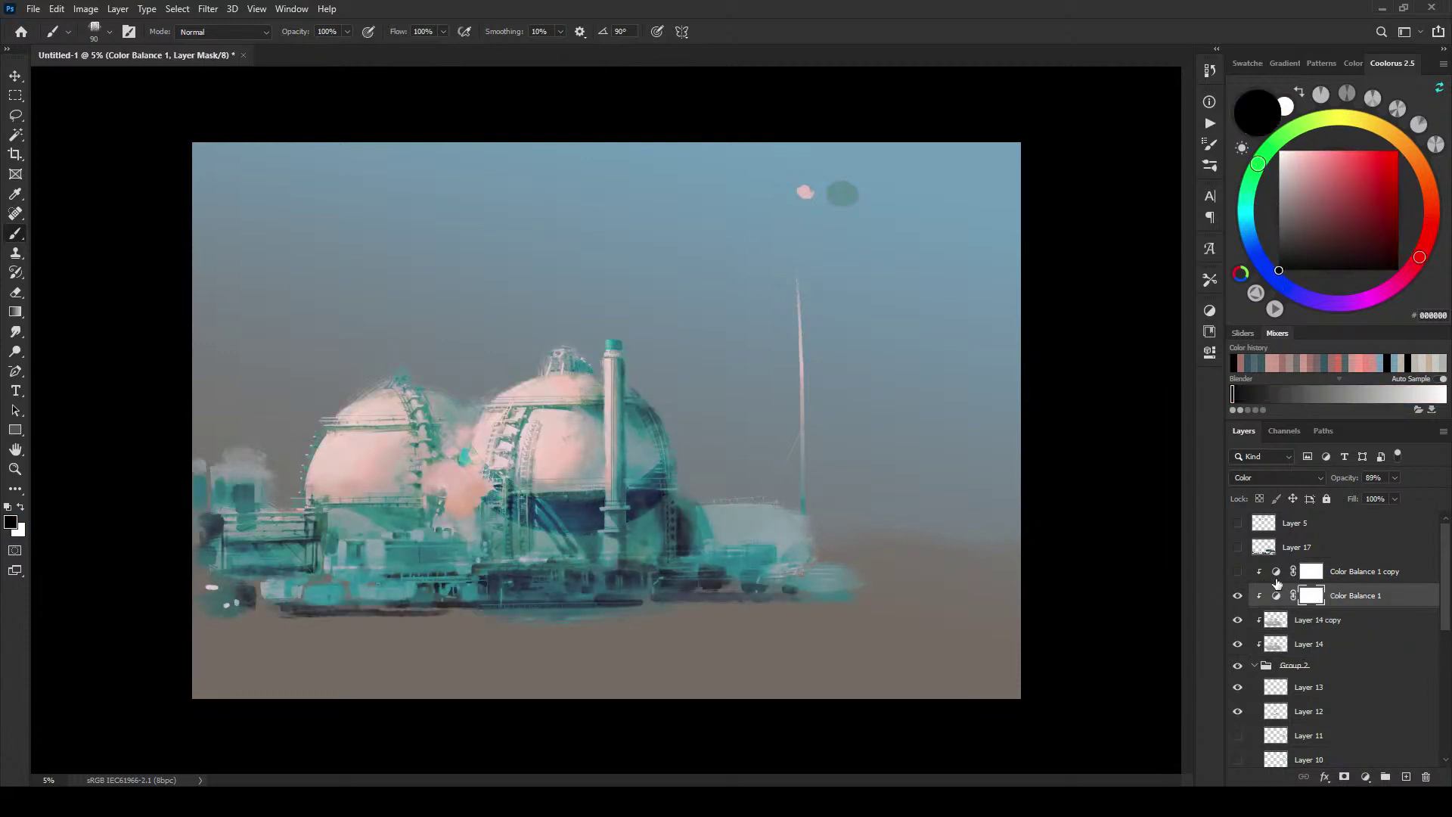
pyautogui.click(1238, 572)
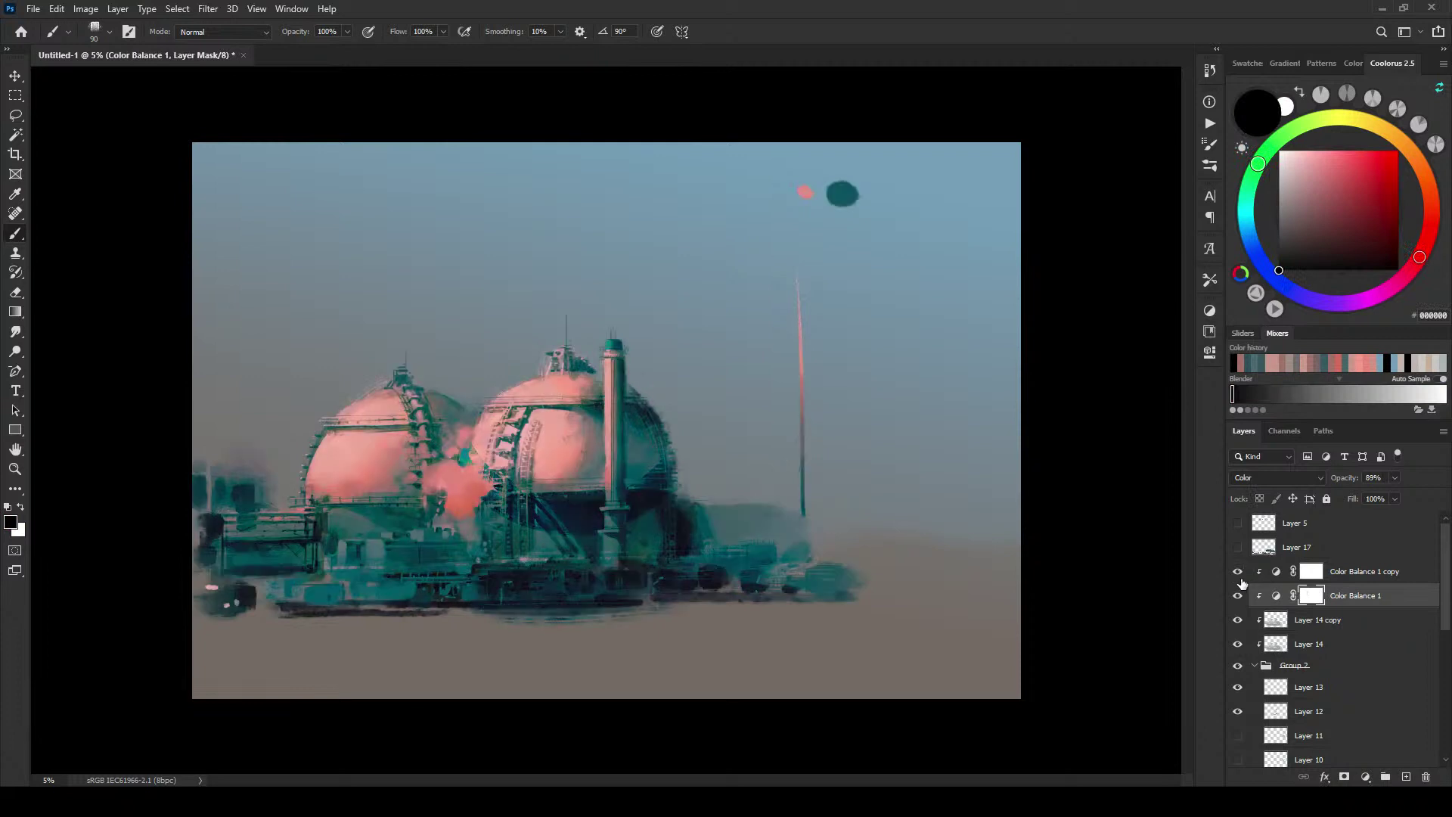
pyautogui.click(1335, 572)
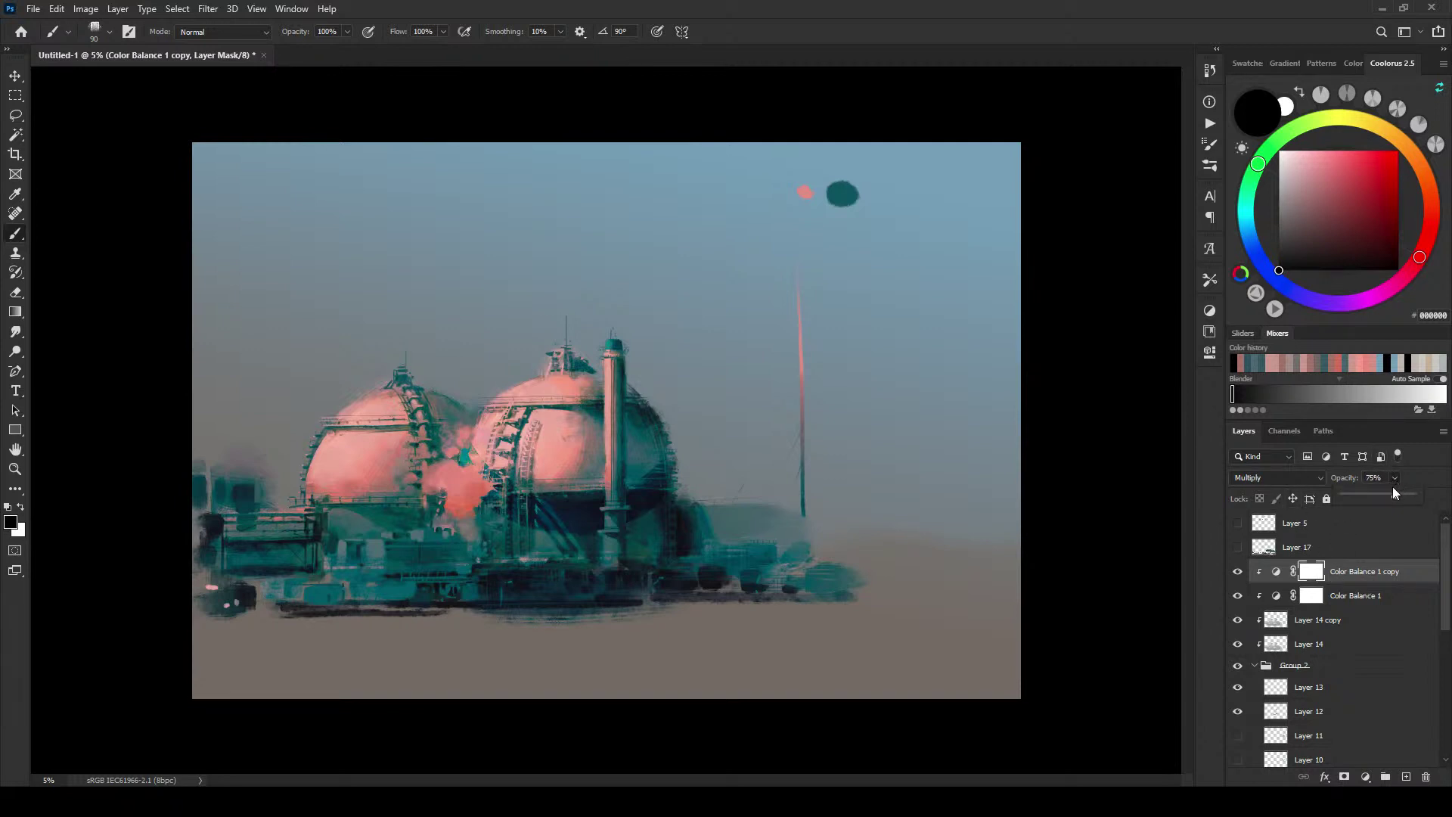
# Step: Compare the painting with and without Color Balance 1 copy, and make Layer 17 visible again
pyautogui.click(1238, 572)
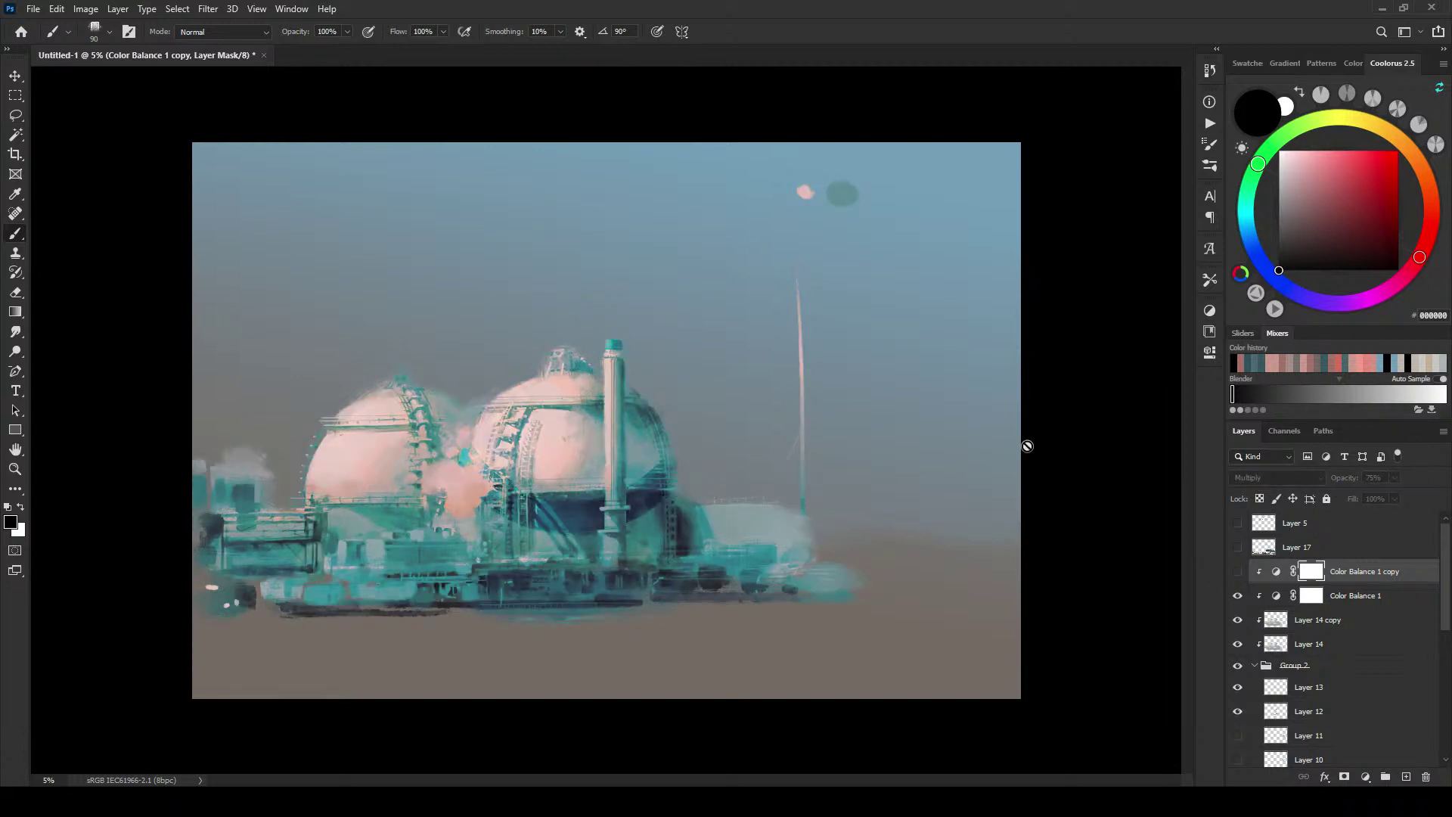
pyautogui.click(1240, 571)
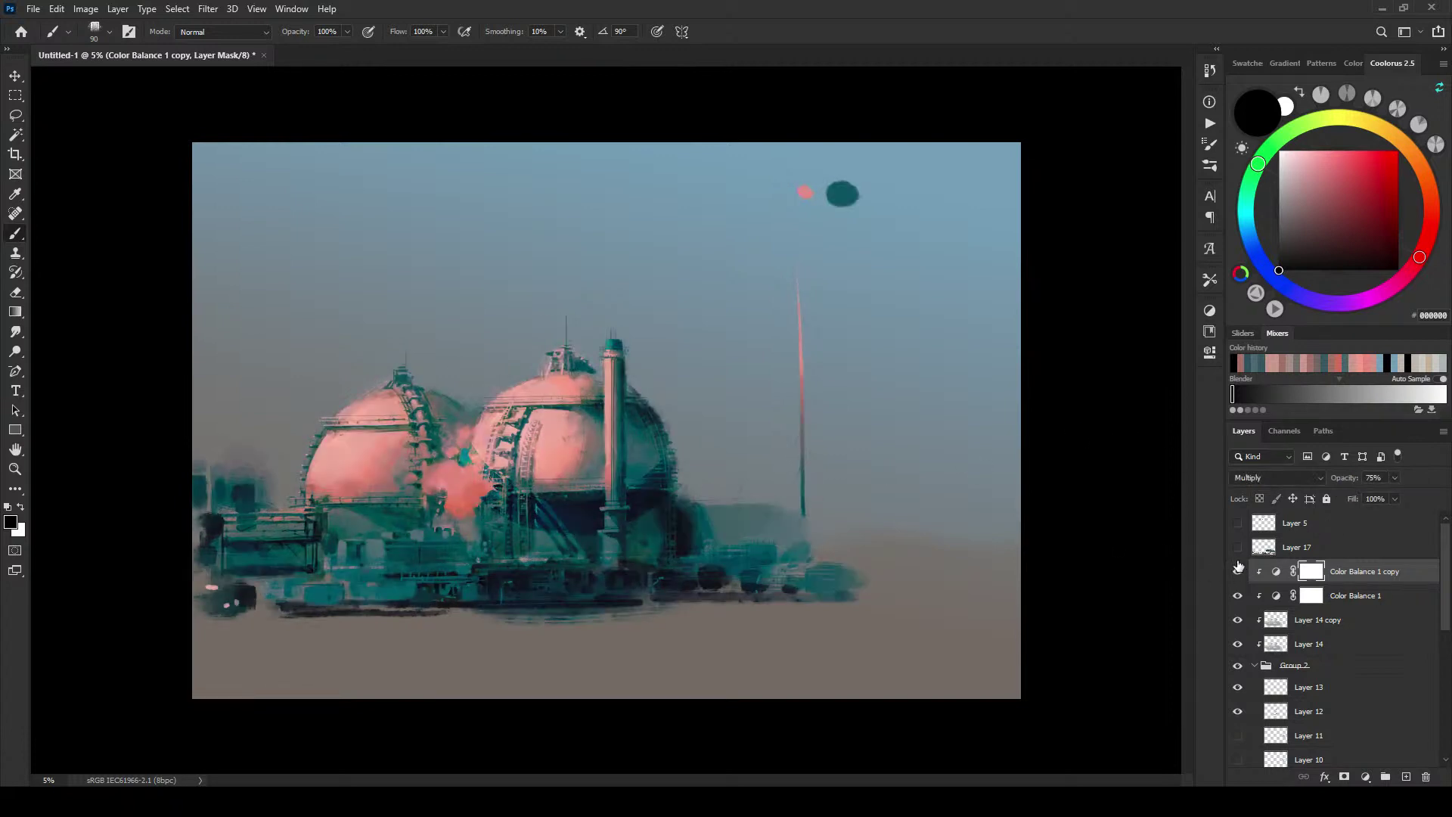
pyautogui.click(1237, 547)
pyautogui.click(1237, 572)
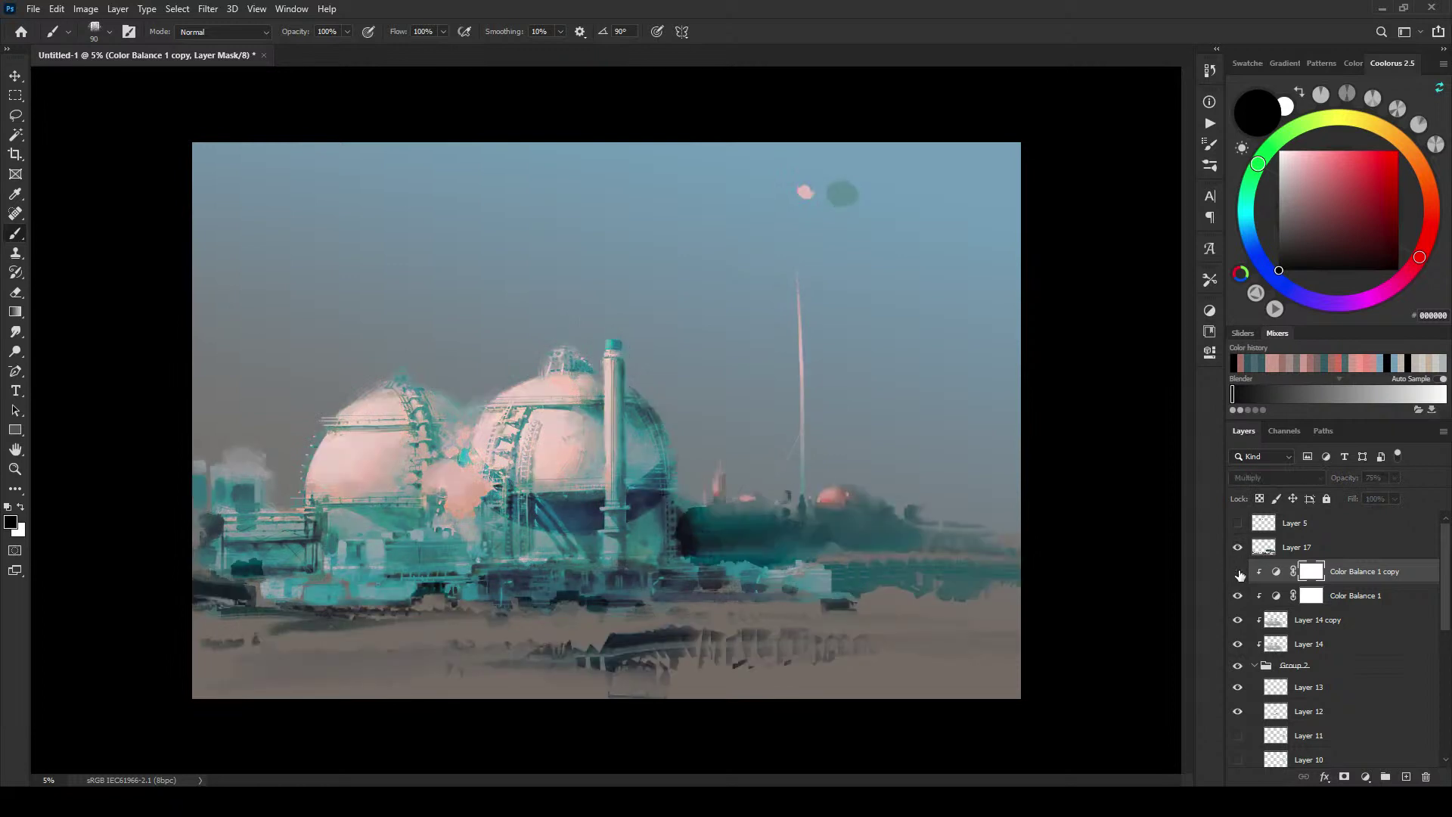
pyautogui.click(1237, 572)
# Step: Duplicate the Color Balance 1 copy adjustment directly beneath itself and hide the original
pyautogui.click(1358, 578)
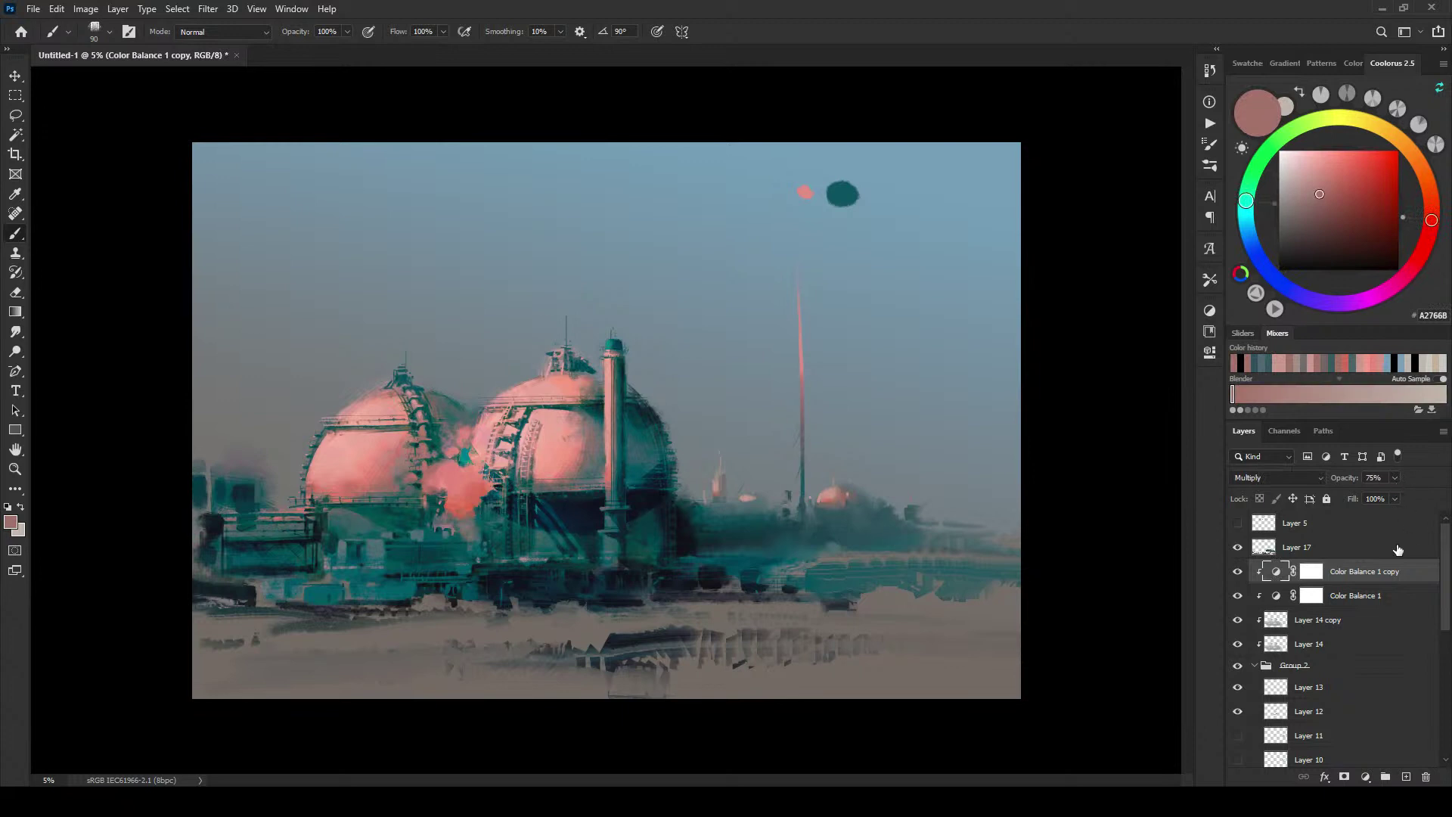
pyautogui.moveTo(1379, 574); pyautogui.dragTo(1378, 585)
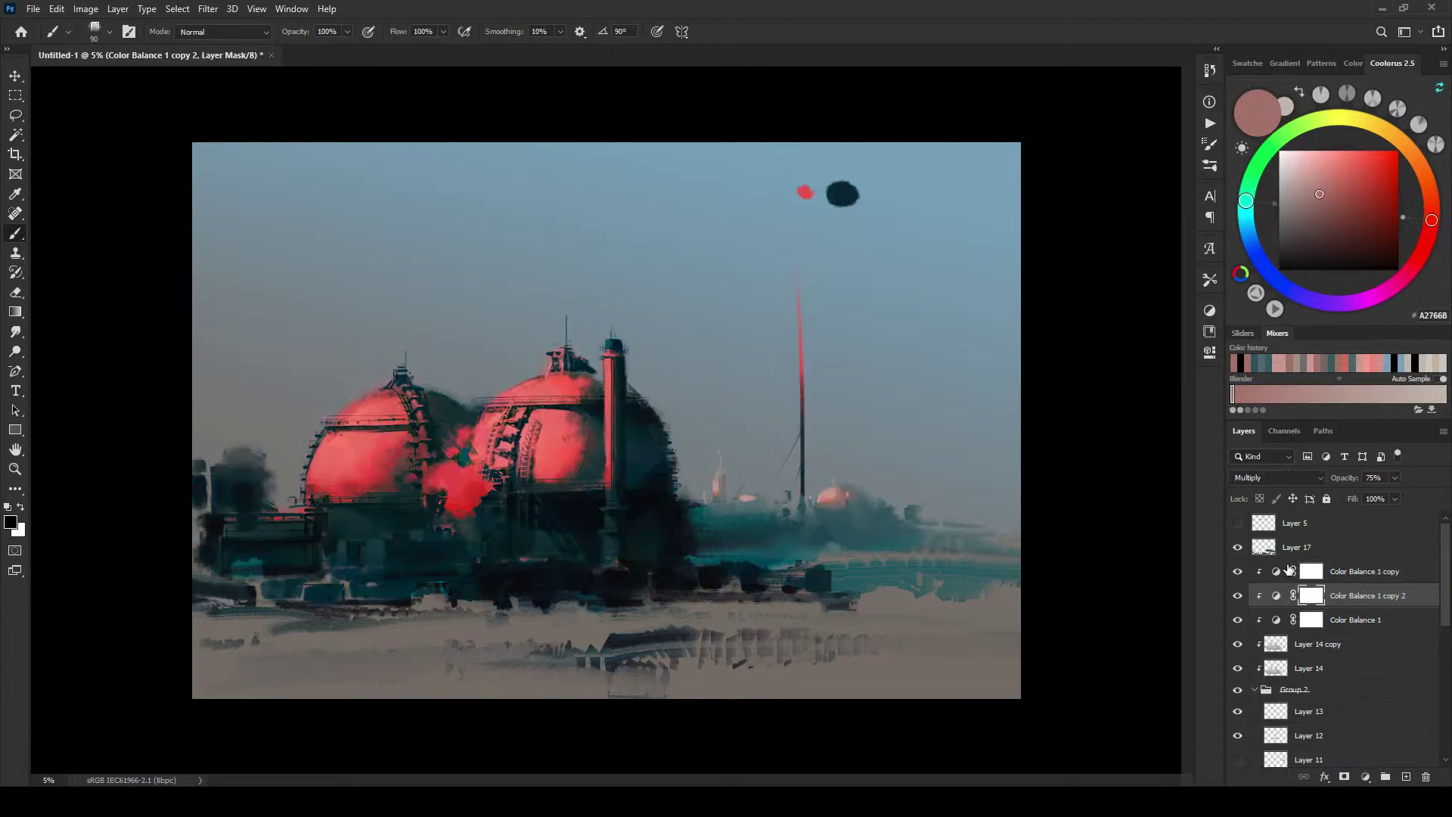
pyautogui.click(1238, 571)
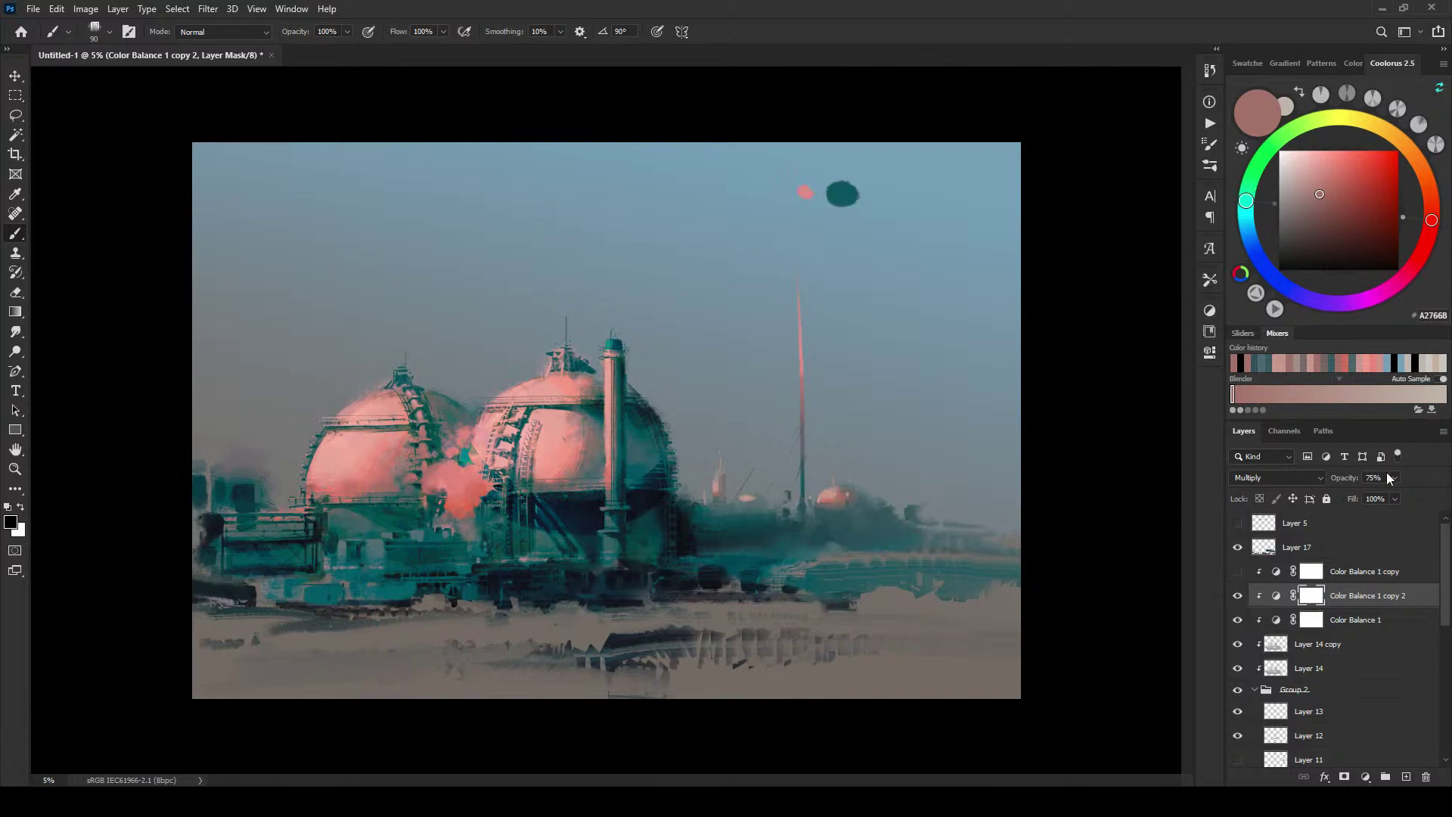
# Step: Set the opacity of Color Balance 1 copy 2 to 55% and duplicate that adjustment layer
pyautogui.moveTo(1393, 496); pyautogui.dragTo(1375, 497)
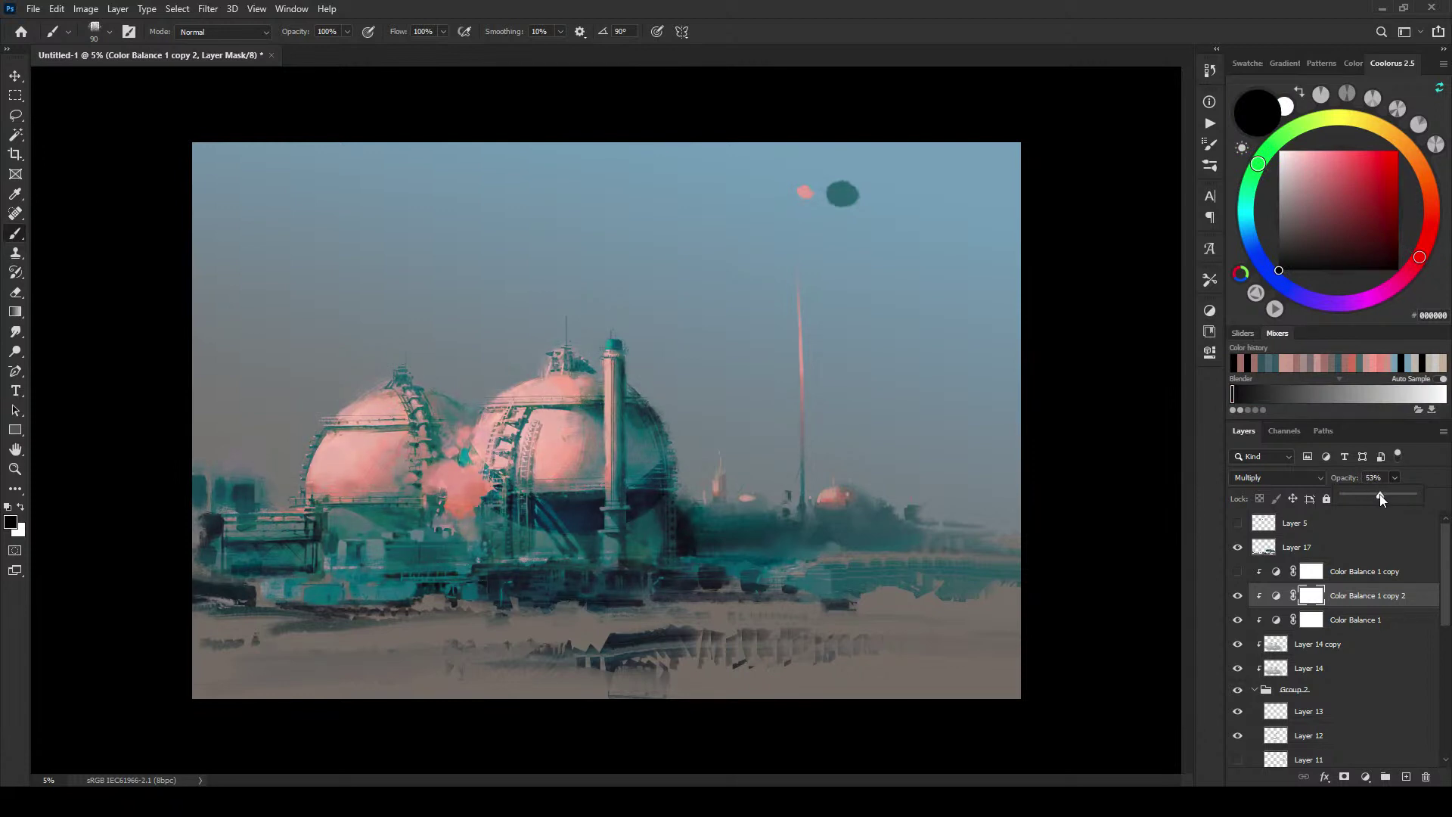
pyautogui.moveTo(1380, 498); pyautogui.dragTo(1386, 499)
pyautogui.click(1405, 589)
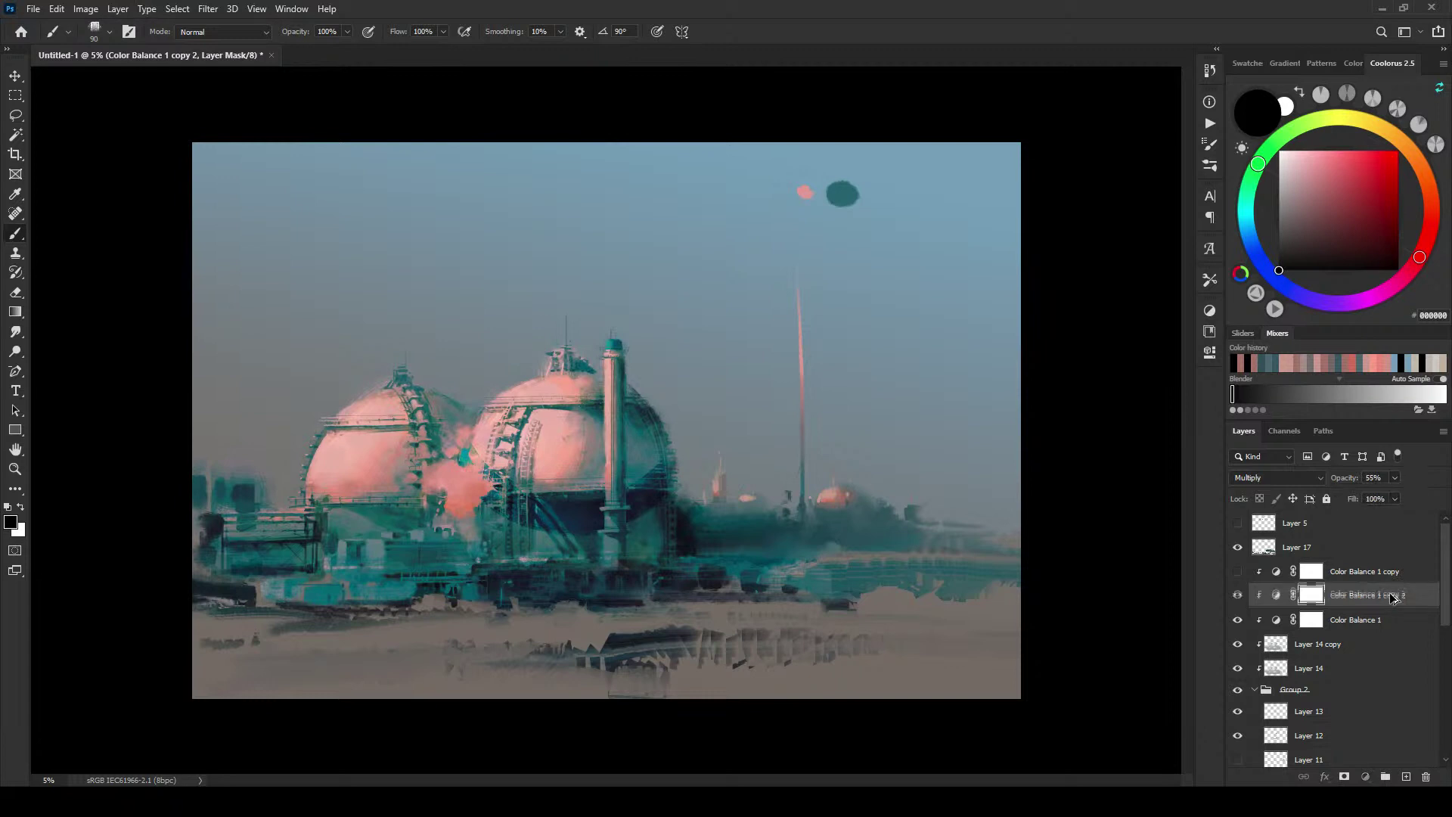
pyautogui.hotkey('ctrl', 'j')
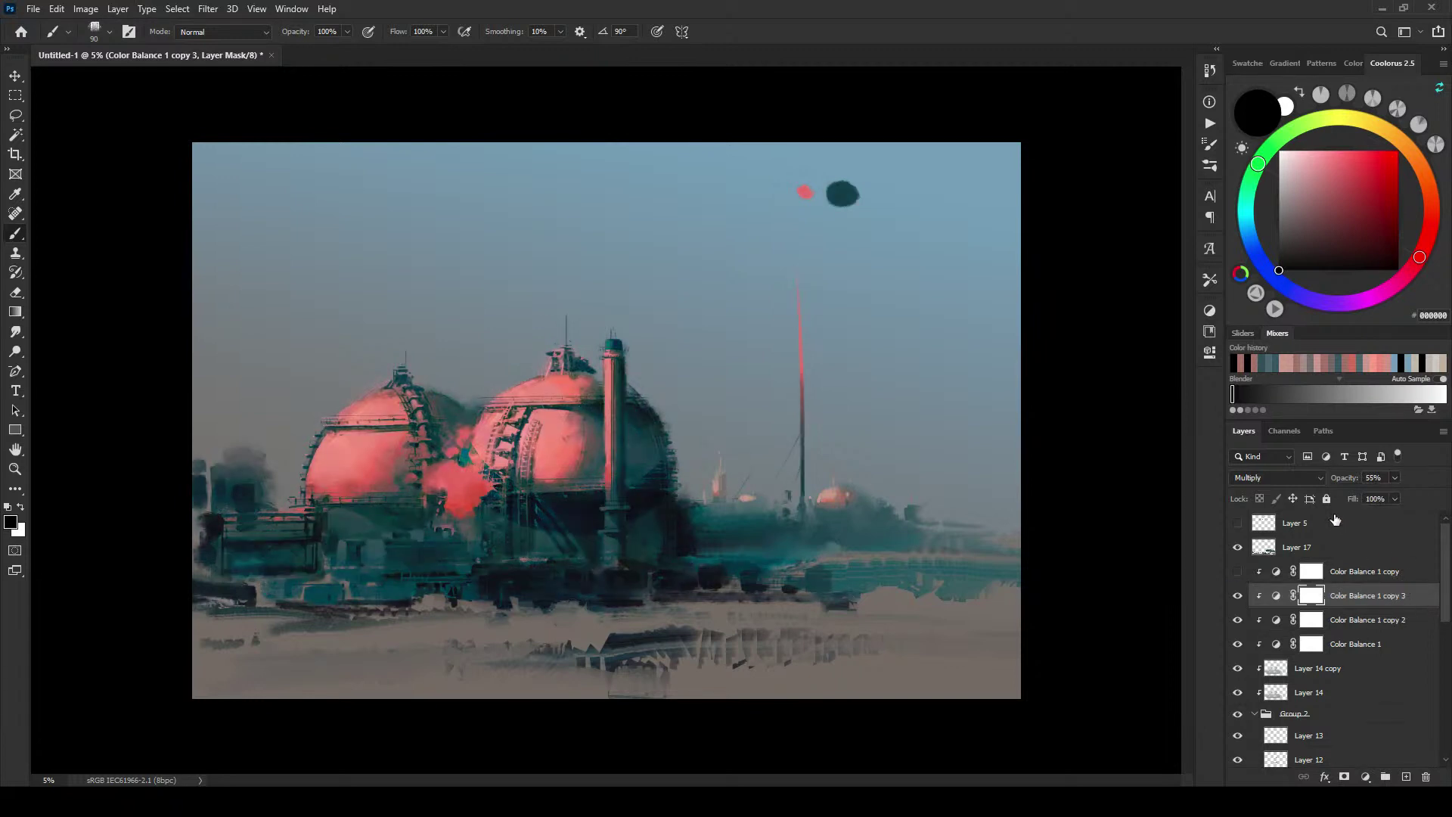
# Step: In Color Balance 1 copy 3's blending options, set the underlying layer's Blend If black point to a split 40/94
pyautogui.doubleClick(1425, 598)
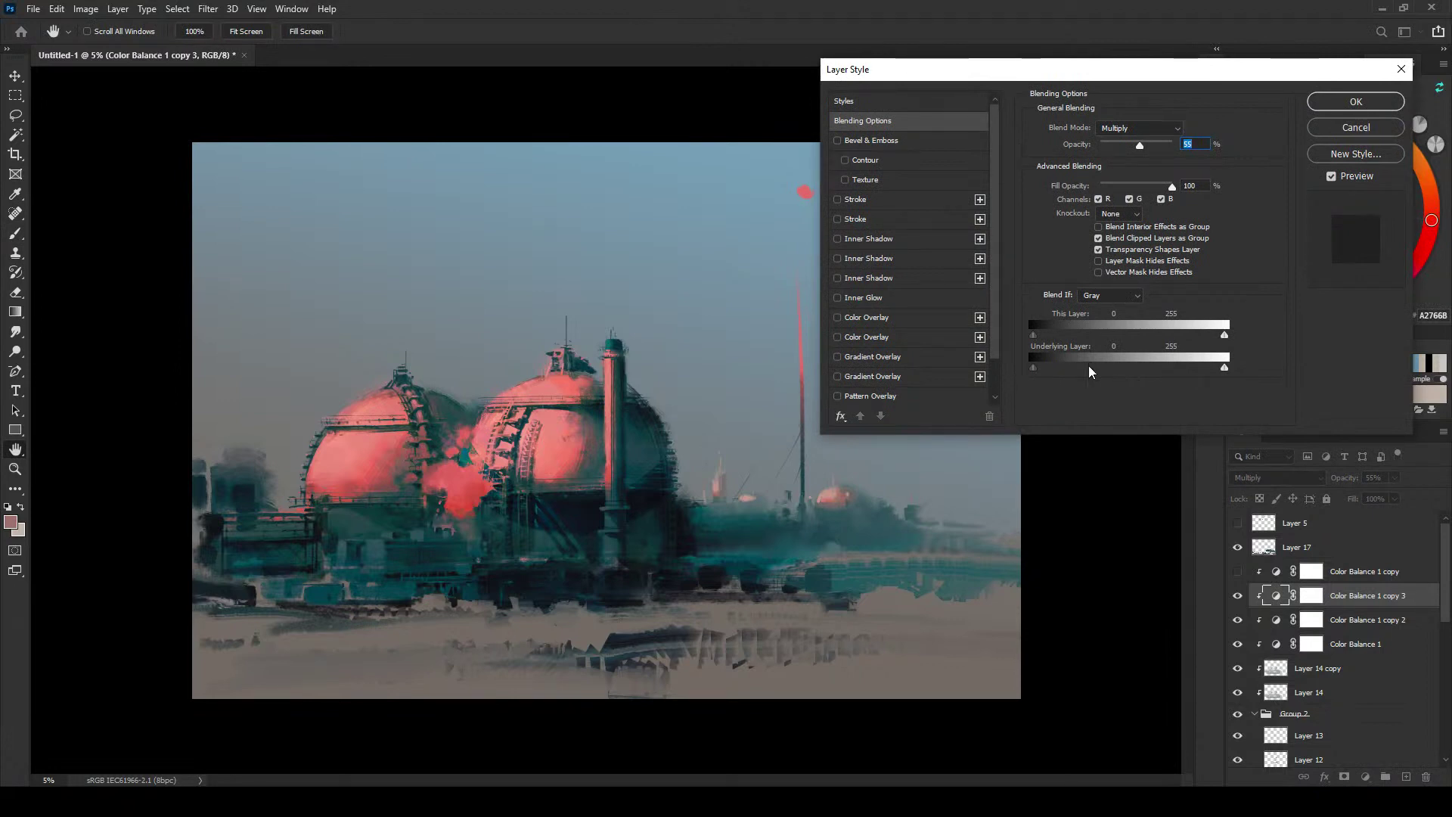
pyautogui.moveTo(1033, 367); pyautogui.dragTo(1090, 368)
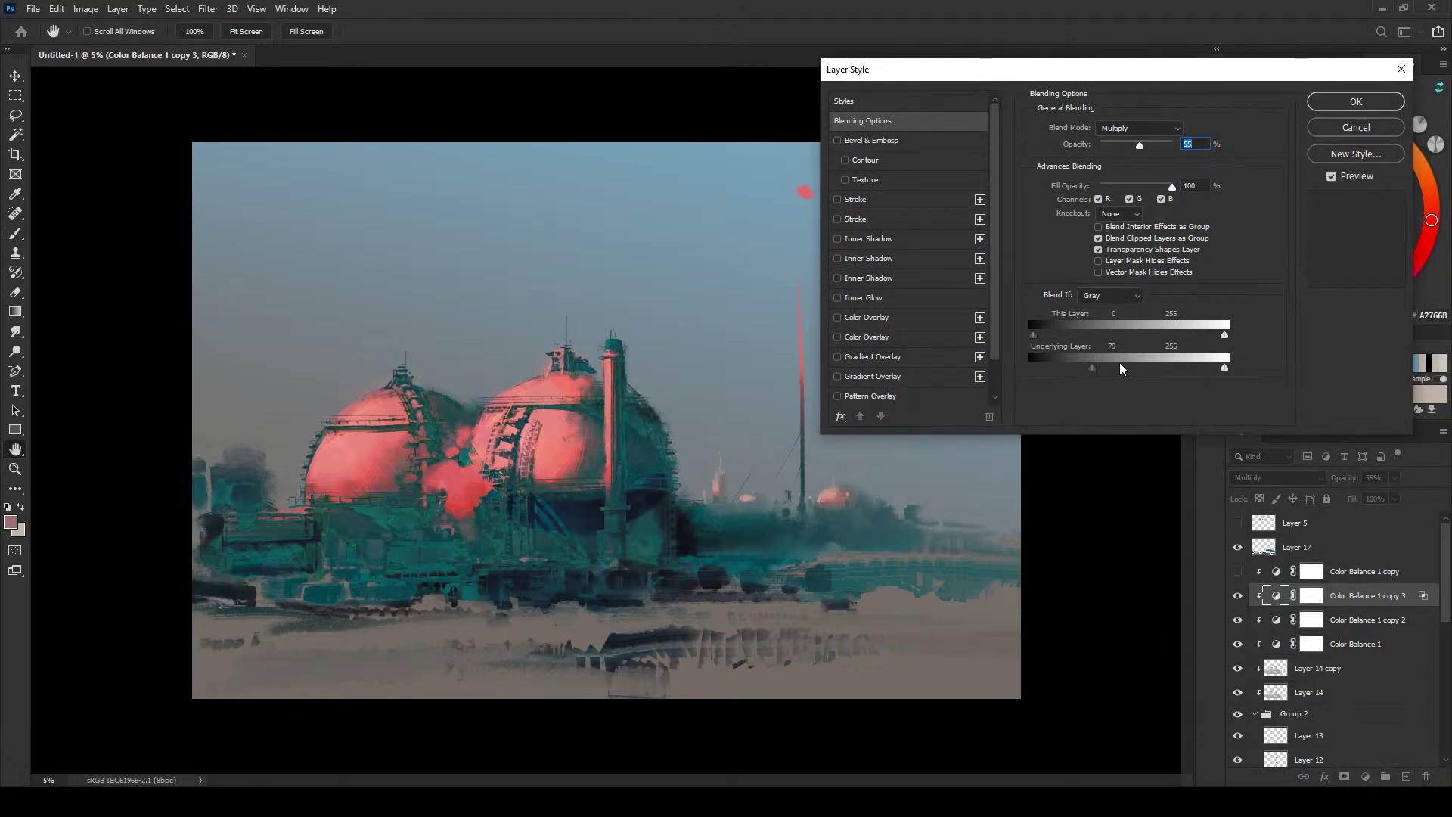
pyautogui.moveTo(1109, 368); pyautogui.dragTo(1046, 382)
pyautogui.press('alt')
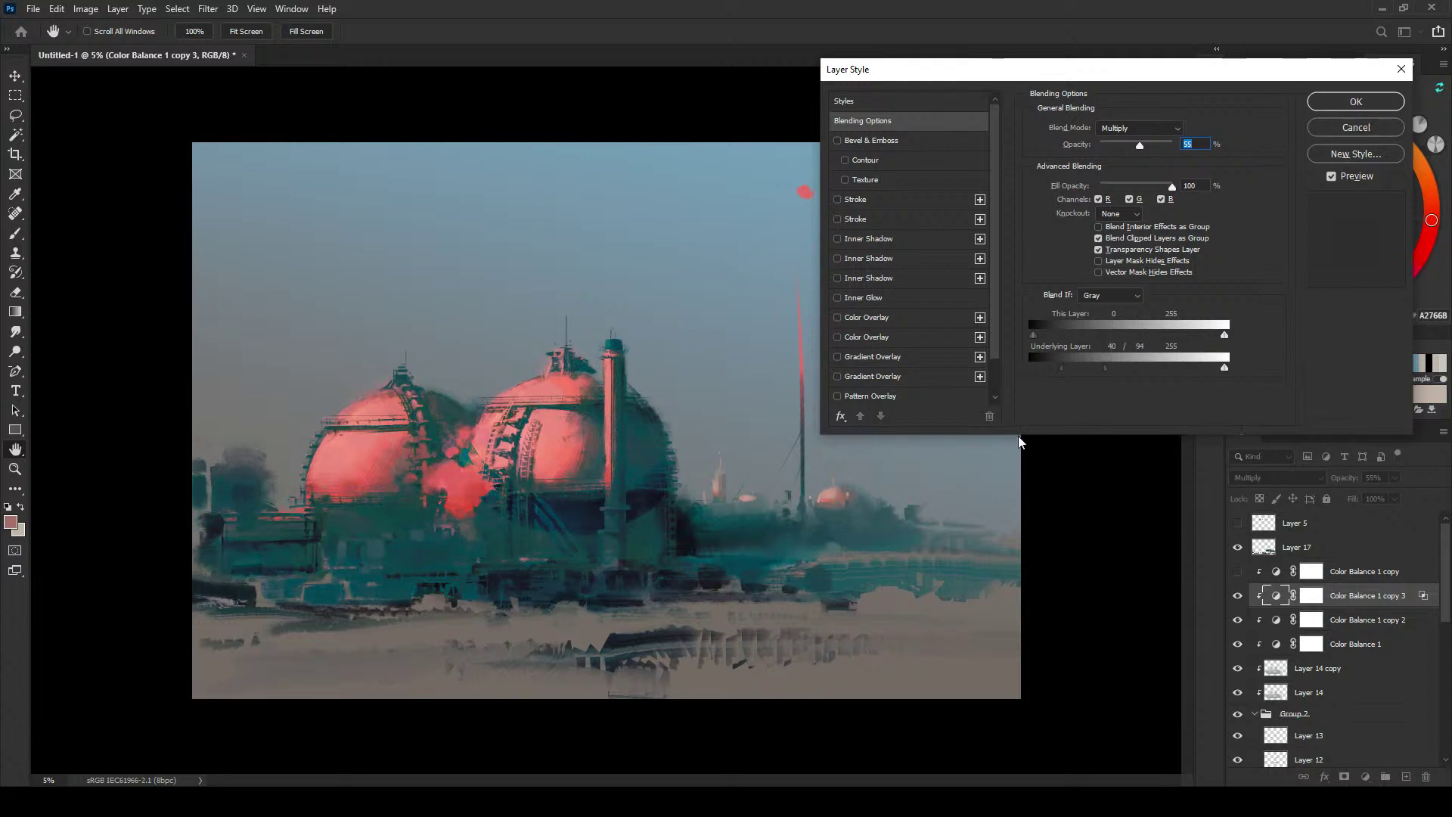
pyautogui.click(1319, 101)
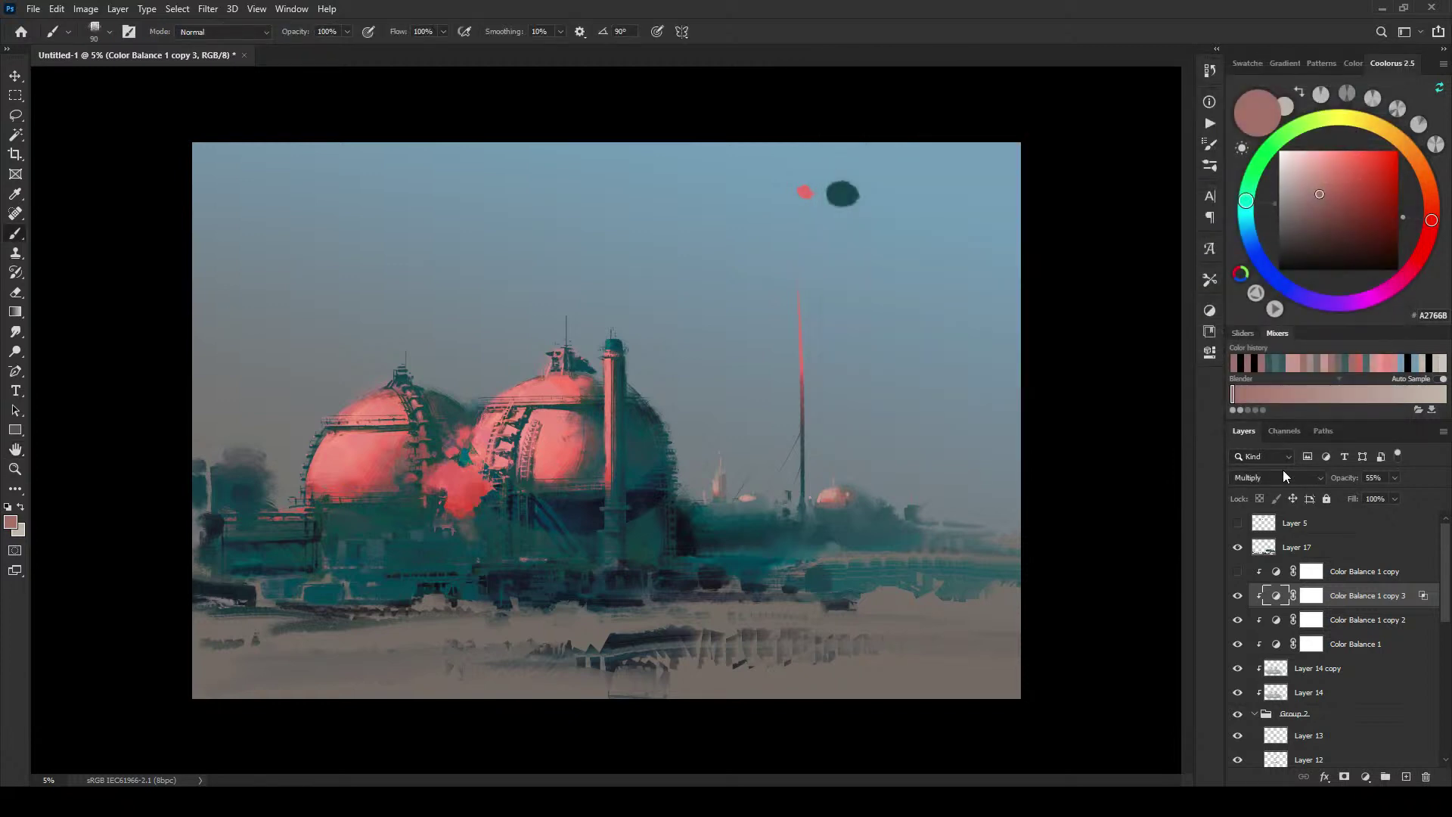
# Step: Try weaker and stronger opacities for Color Balance 1 copy 3 and settle on 43%
pyautogui.moveTo(1407, 497); pyautogui.dragTo(1369, 499)
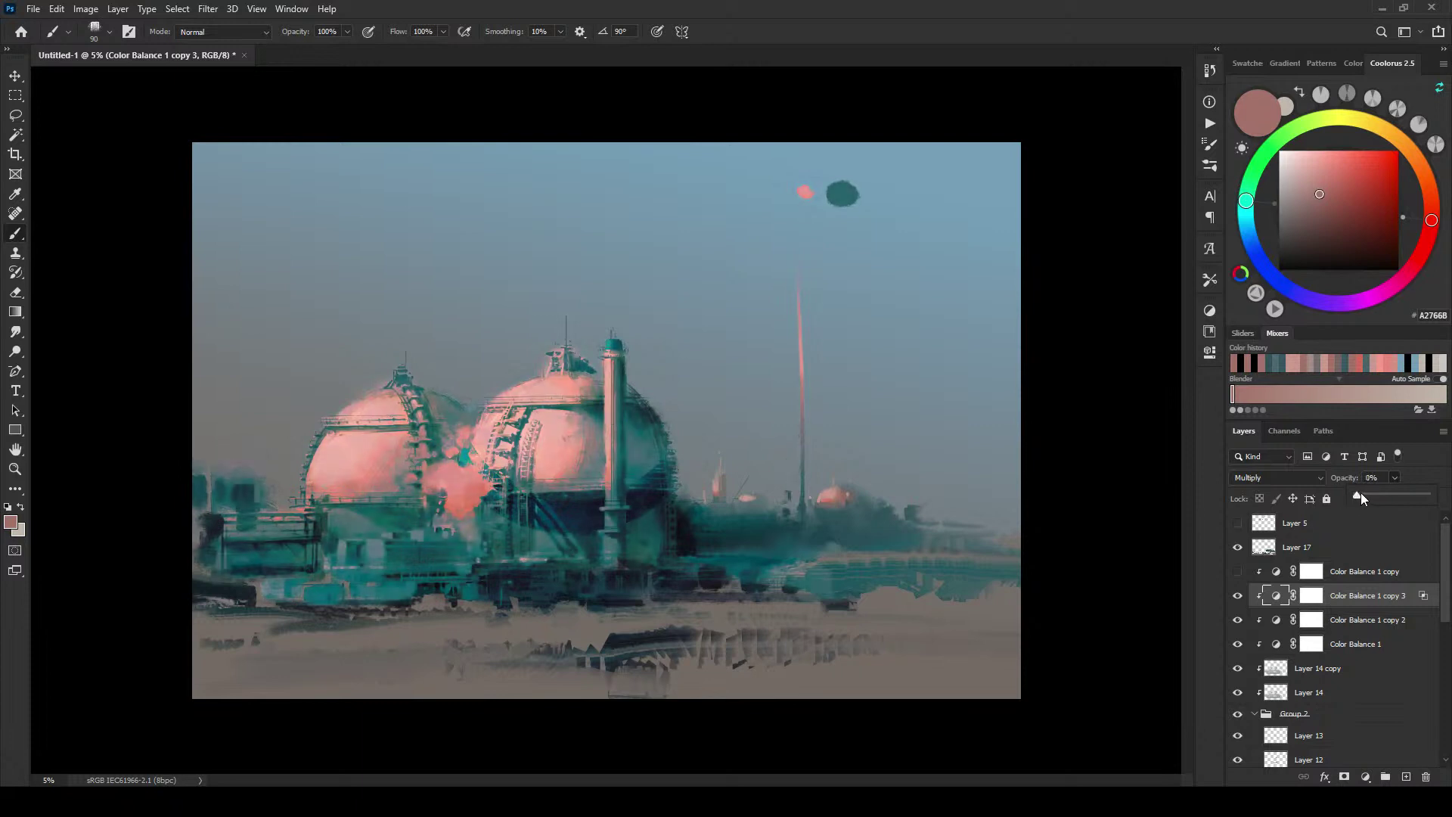
pyautogui.moveTo(1360, 495); pyautogui.dragTo(1407, 494)
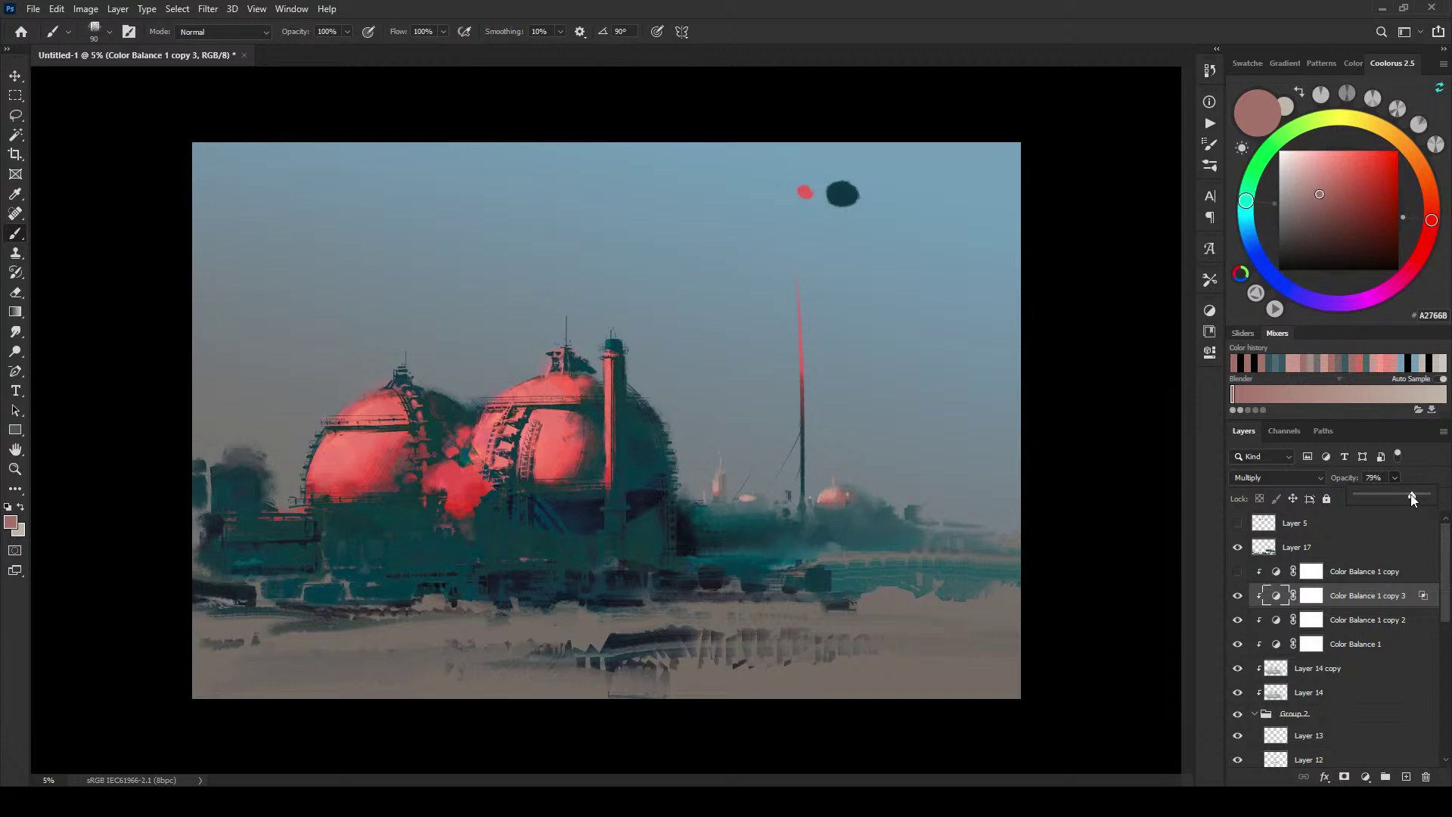
pyautogui.moveTo(1412, 497); pyautogui.dragTo(1403, 497)
pyautogui.moveTo(1404, 498); pyautogui.dragTo(1400, 498)
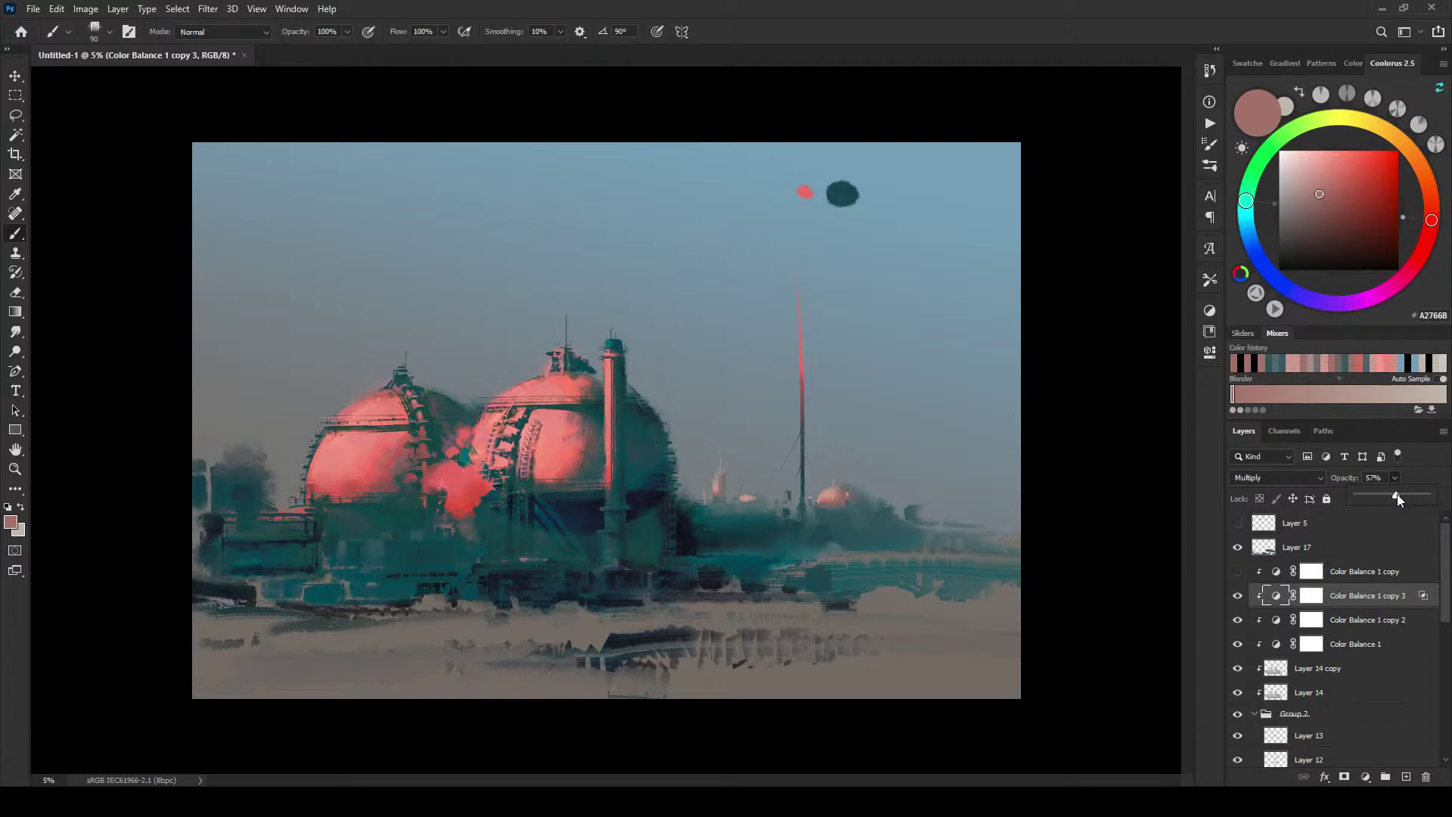
pyautogui.moveTo(1387, 496); pyautogui.dragTo(1386, 496)
# Step: Show Color Balance 1 copy, move it above Layer 17 out of the clipping stack, and set its opacity to 30%
pyautogui.click(1234, 575)
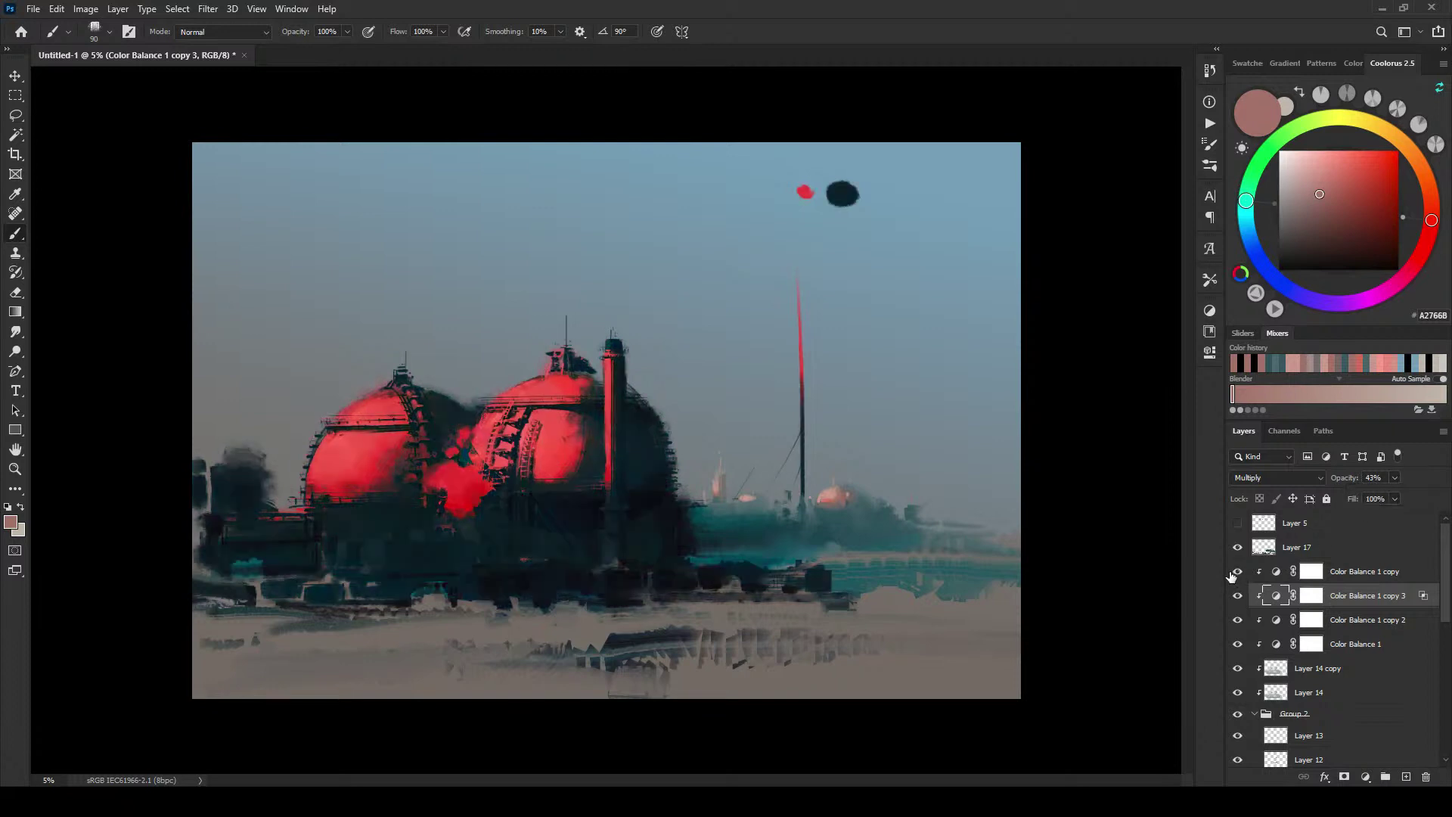
pyautogui.click(1350, 573)
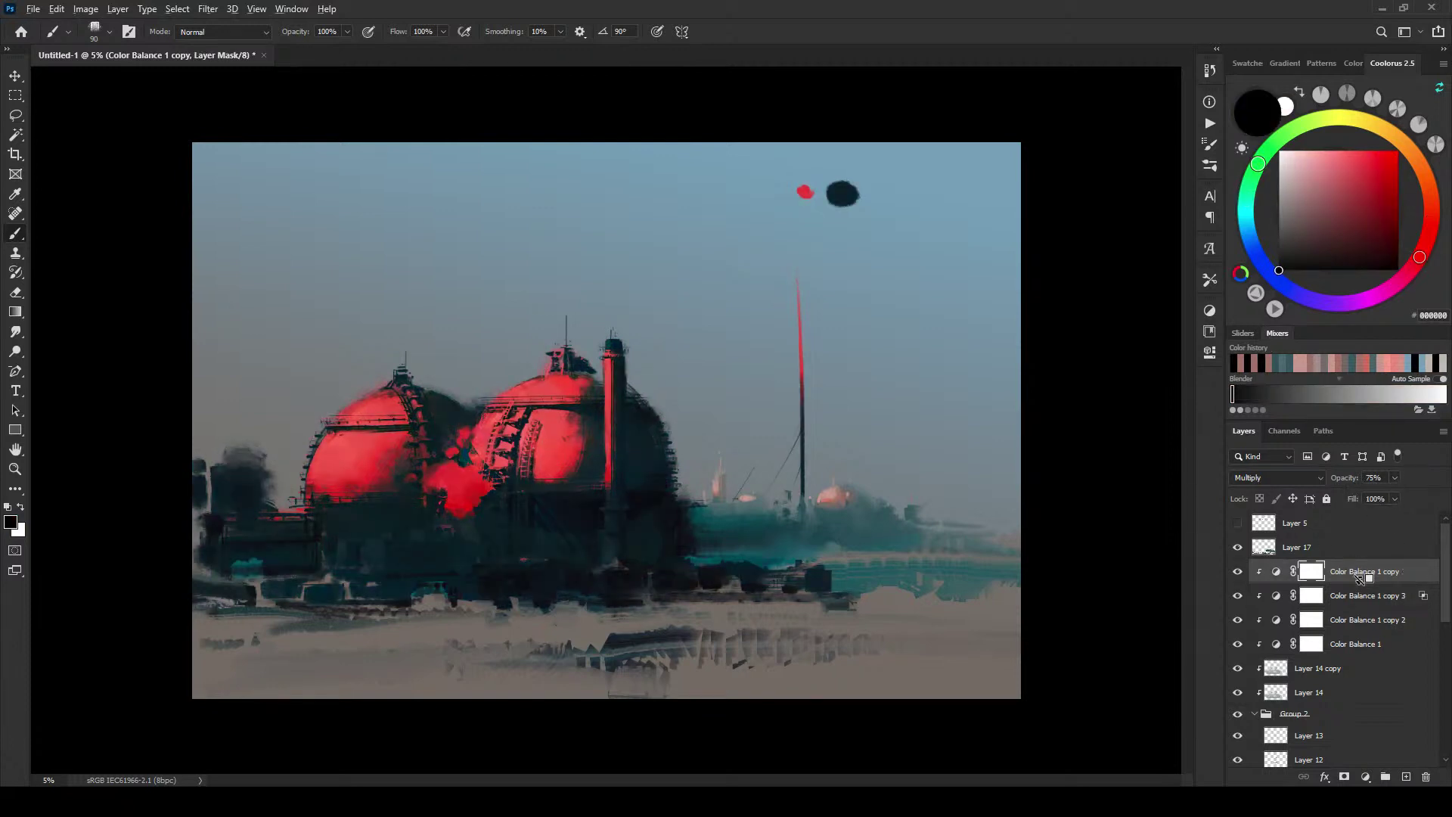
pyautogui.moveTo(1362, 574); pyautogui.dragTo(1359, 496)
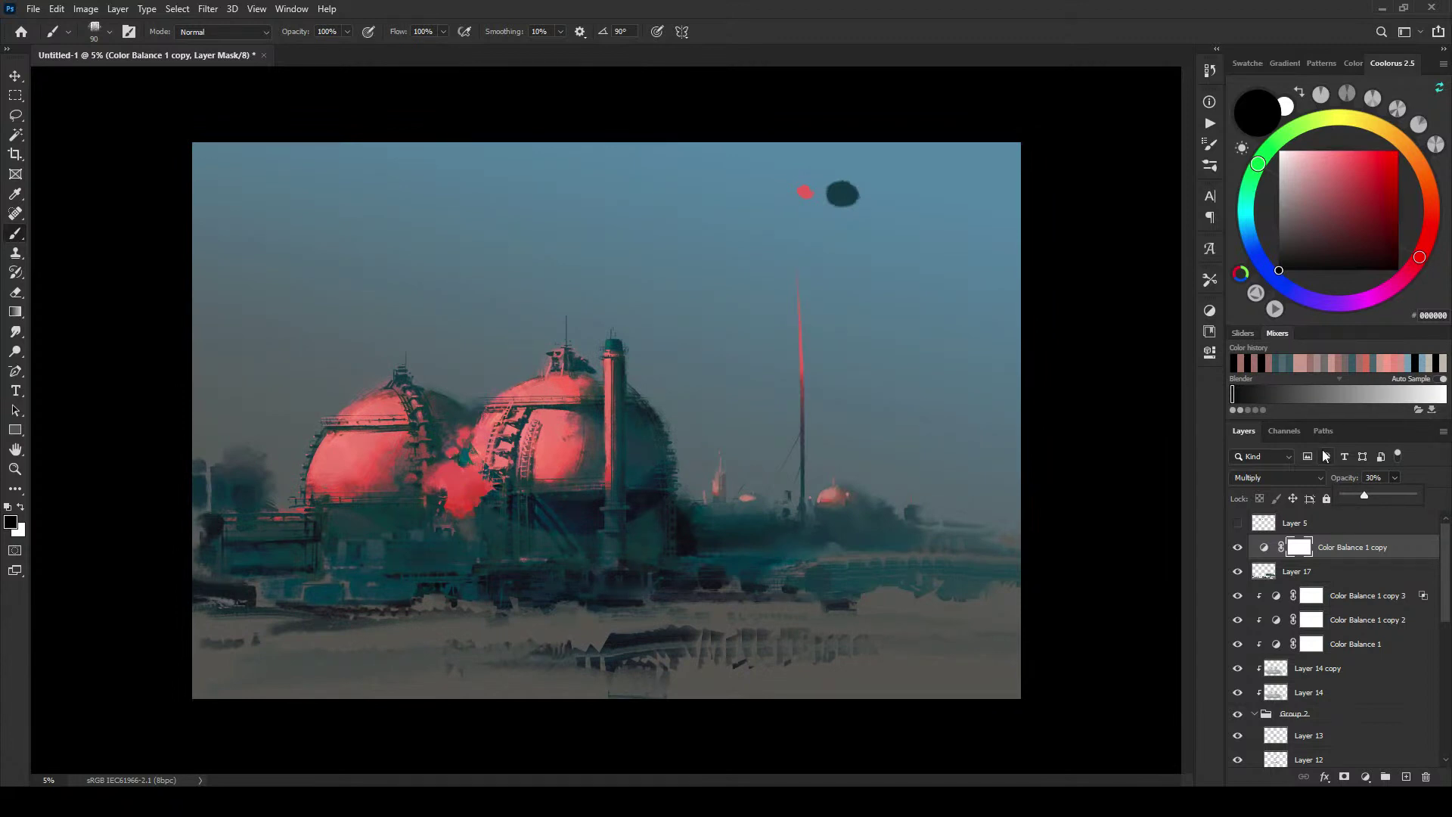
# Step: Check the painting at thumbnail size and set the opacity of Color Balance 1 copy to 18%
pyautogui.hotkey('ctrl', '-')
pyautogui.hotkey('ctrl', '-')
pyautogui.hotkey('ctrl', '-')
pyautogui.hotkey('ctrl', '-')
pyautogui.hotkey('ctrl', '-')
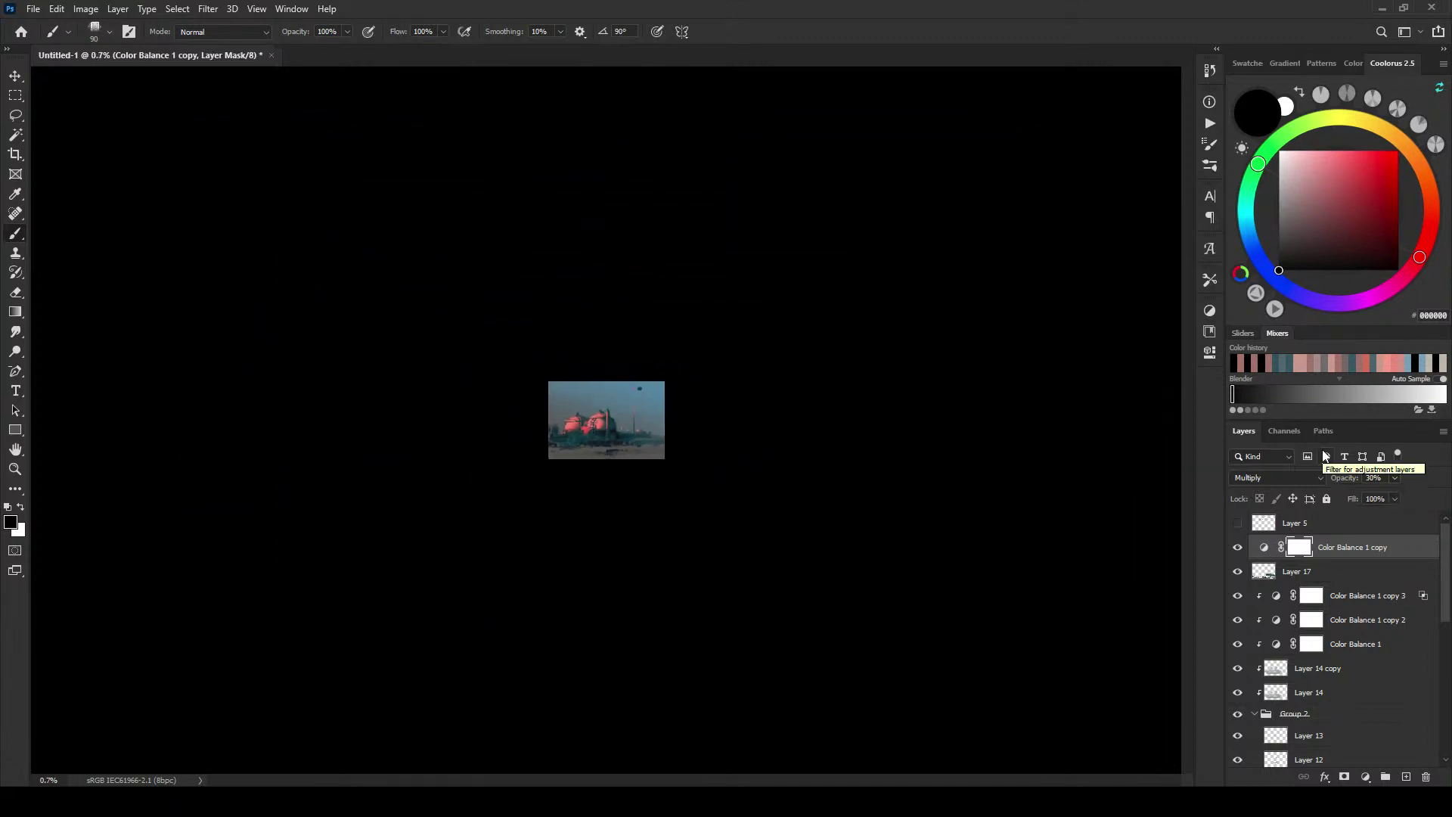
pyautogui.hotkey('ctrl', '+')
pyautogui.hotkey('ctrl', '+')
pyautogui.hotkey('ctrl', '+')
pyautogui.hotkey('ctrl', '+')
pyautogui.hotkey('ctrl', '+')
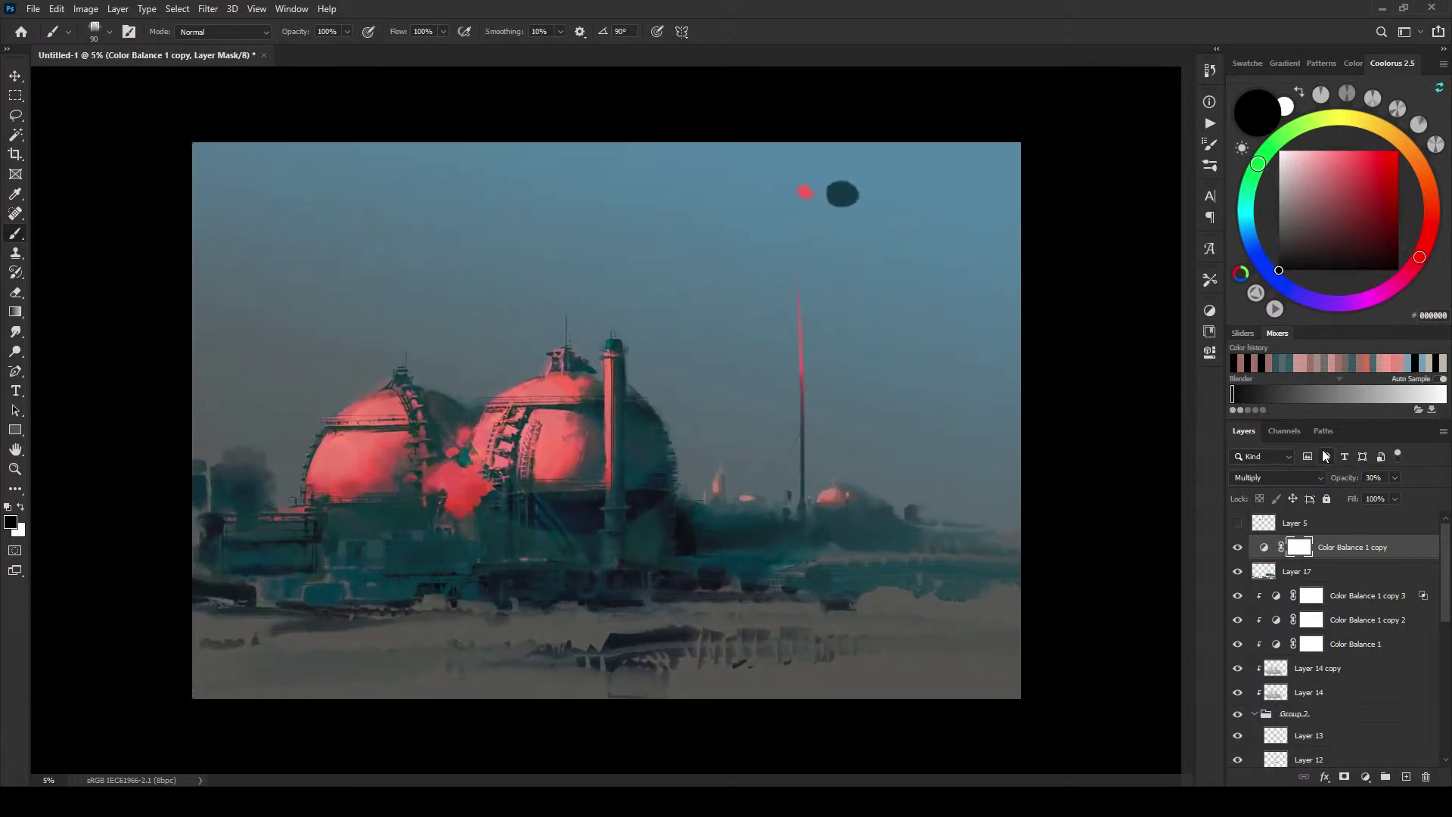
pyautogui.hotkey('ctrl', '+')
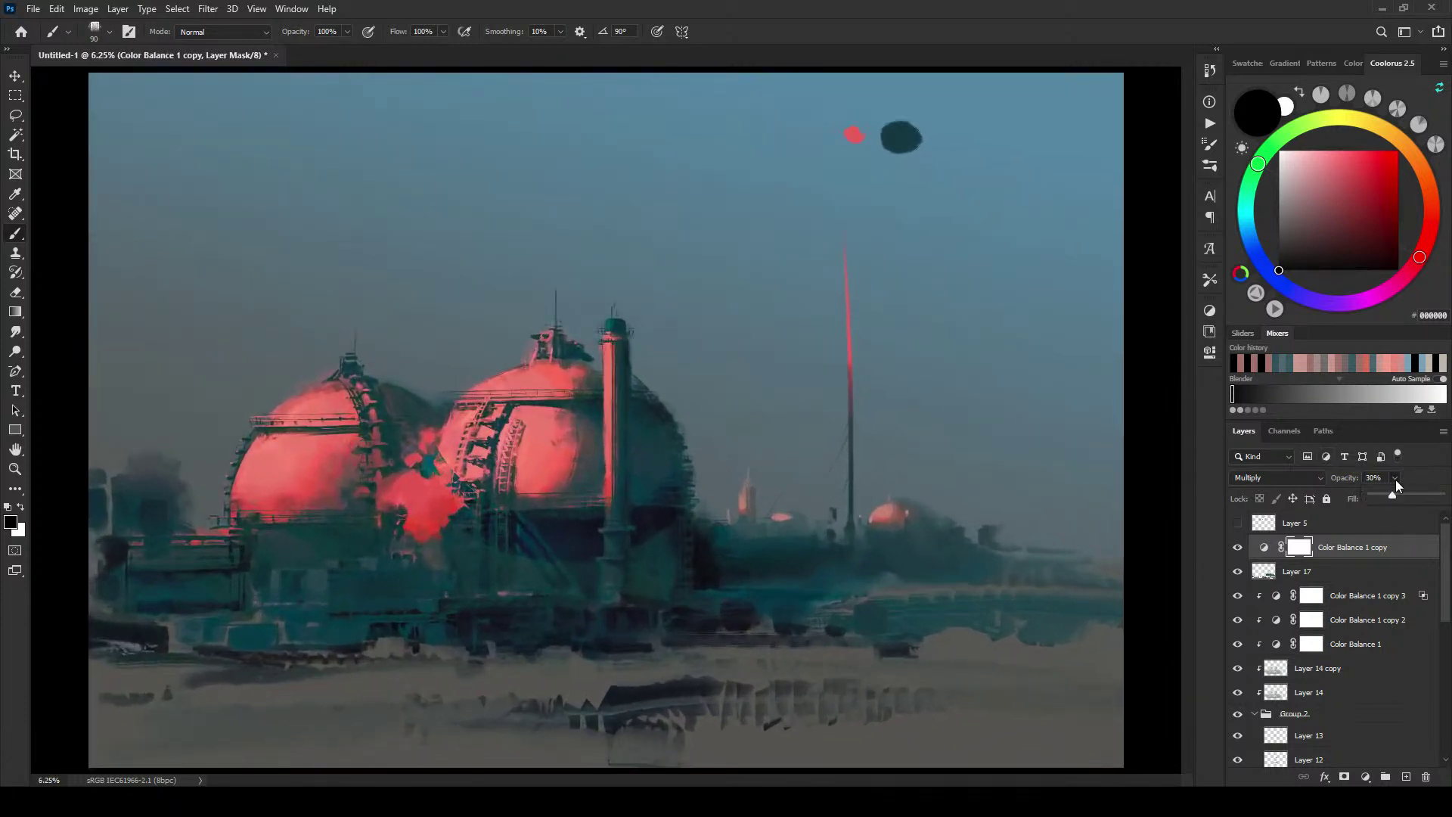
pyautogui.moveTo(1390, 496); pyautogui.dragTo(1384, 497)
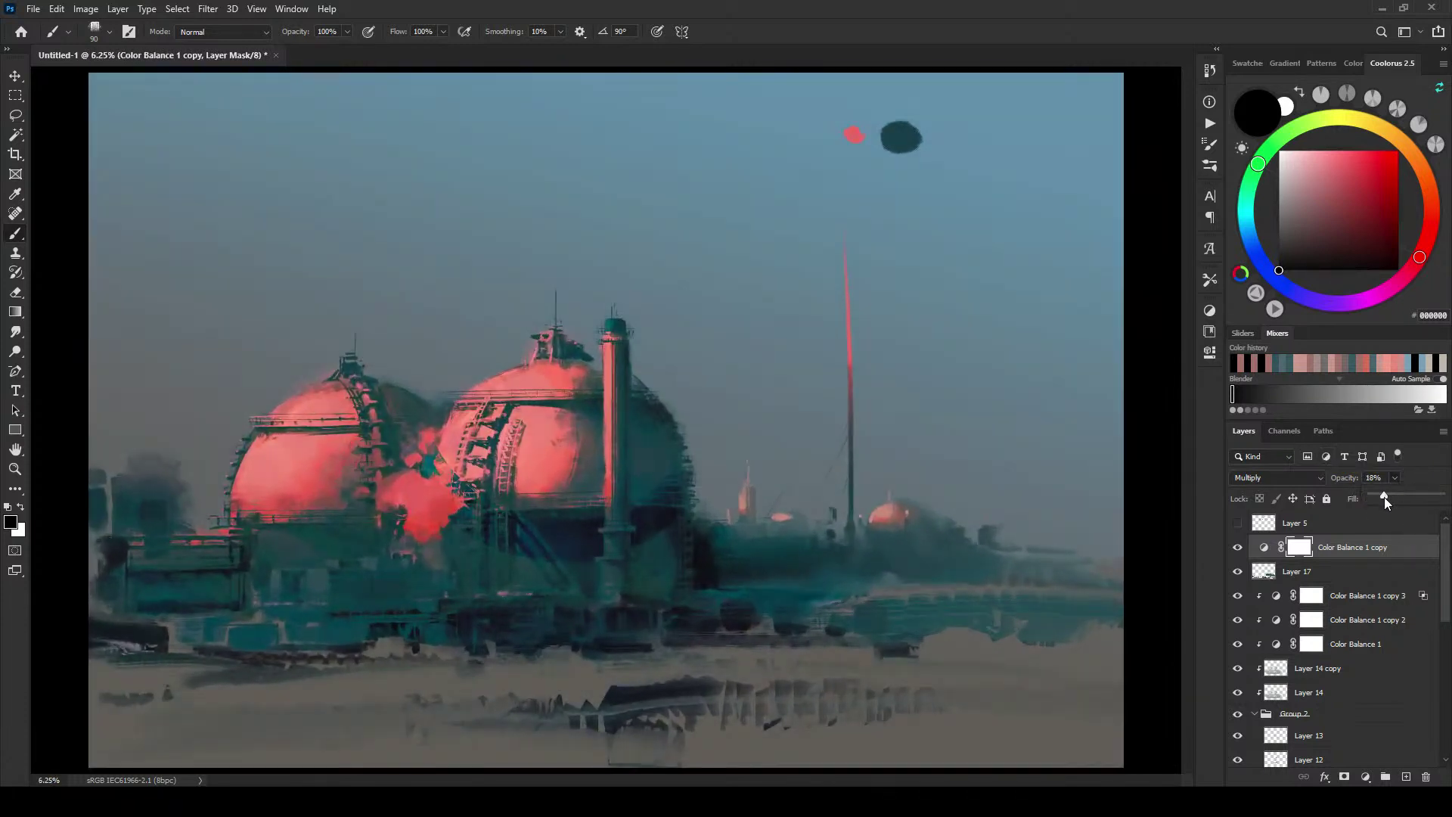
# Step: Duplicate Group 2 above Color Balance 1 copy, and group the layers from that adjustment down to the original Group 2
pyautogui.click(1255, 713)
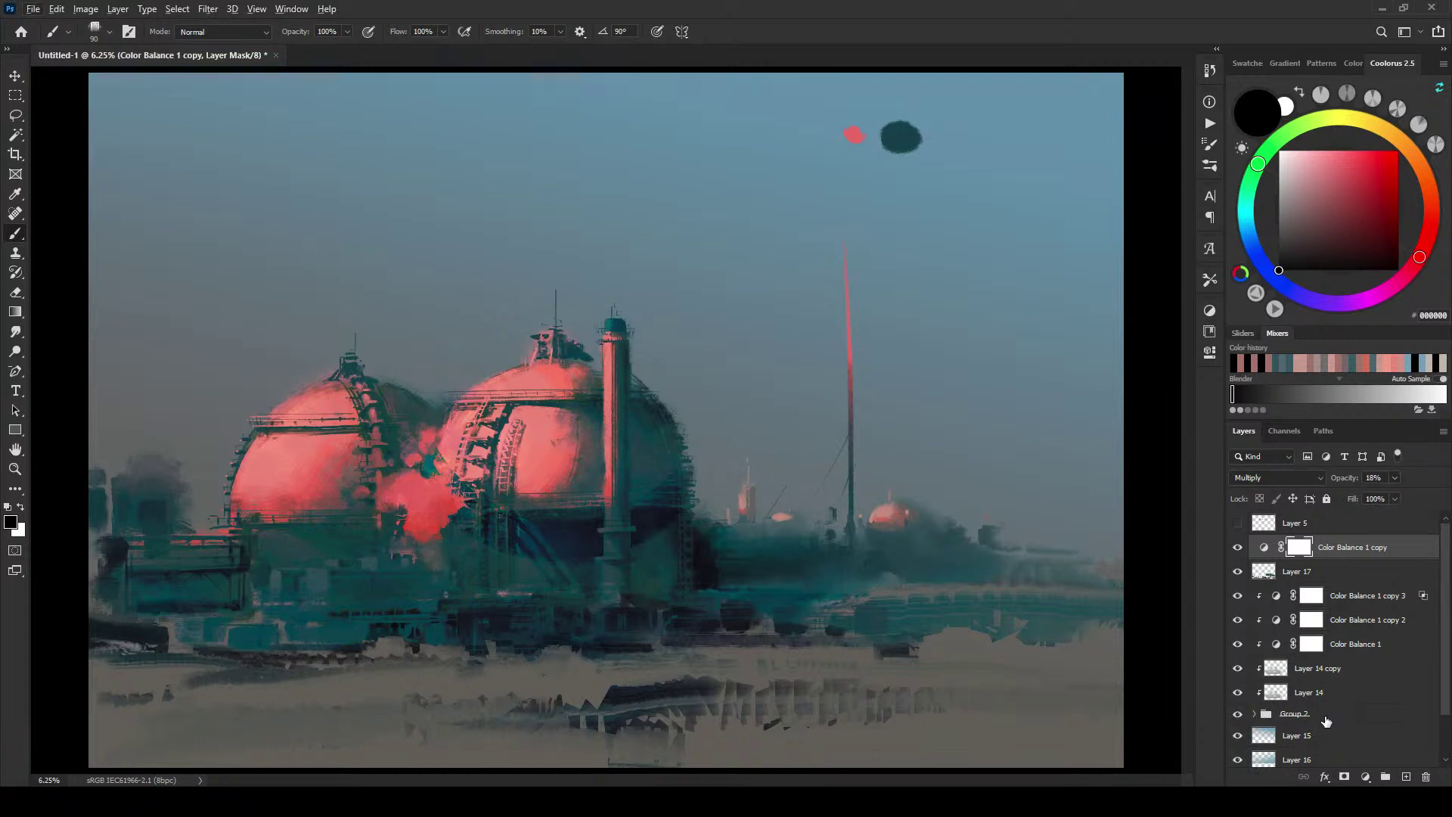
pyautogui.moveTo(1367, 714); pyautogui.dragTo(1403, 575)
pyautogui.click(1403, 575)
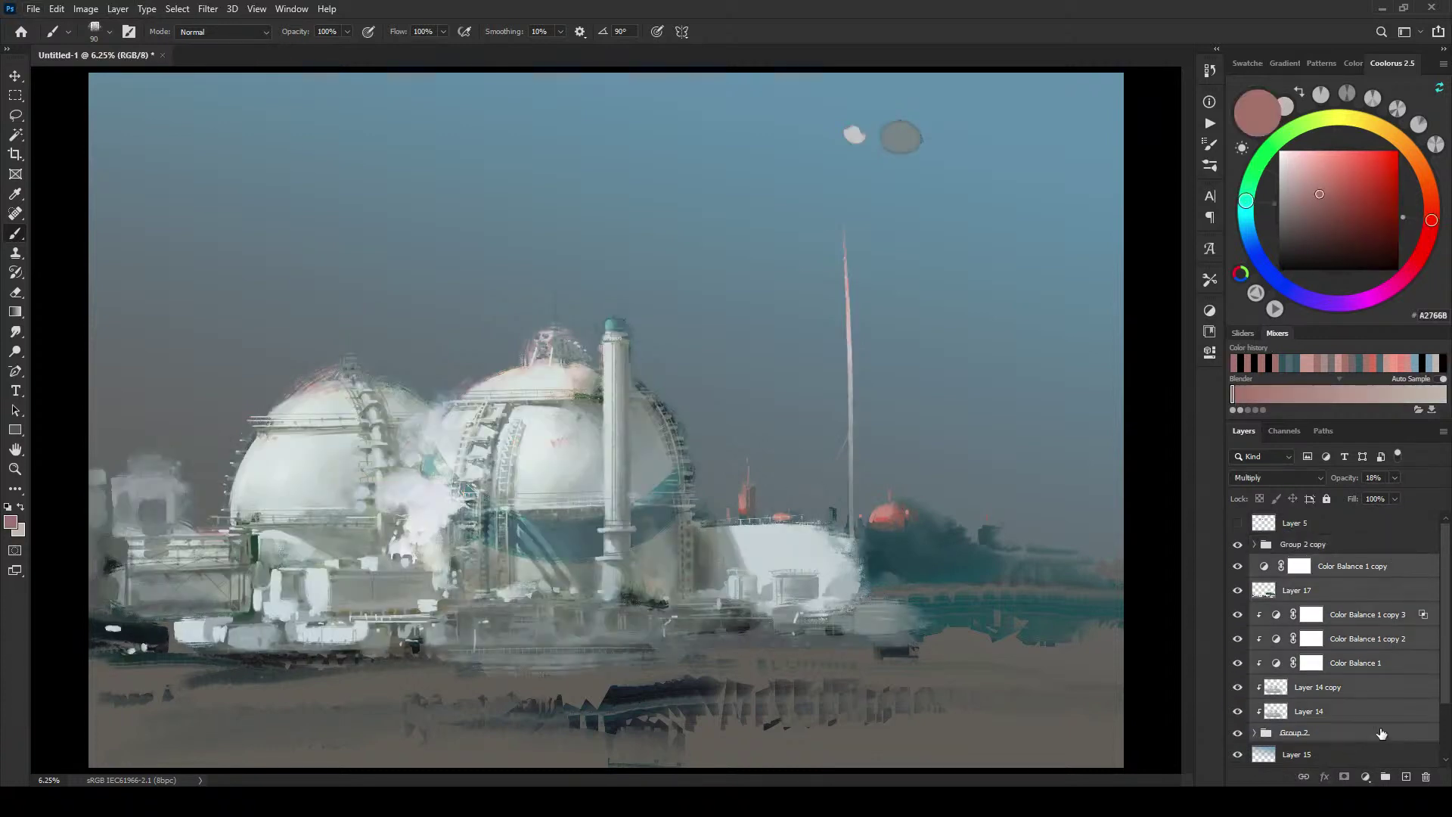
pyautogui.keyDown('shift'); pyautogui.click(1350, 735); pyautogui.keyUp('shift')
pyautogui.hotkey('ctrl', 'g')
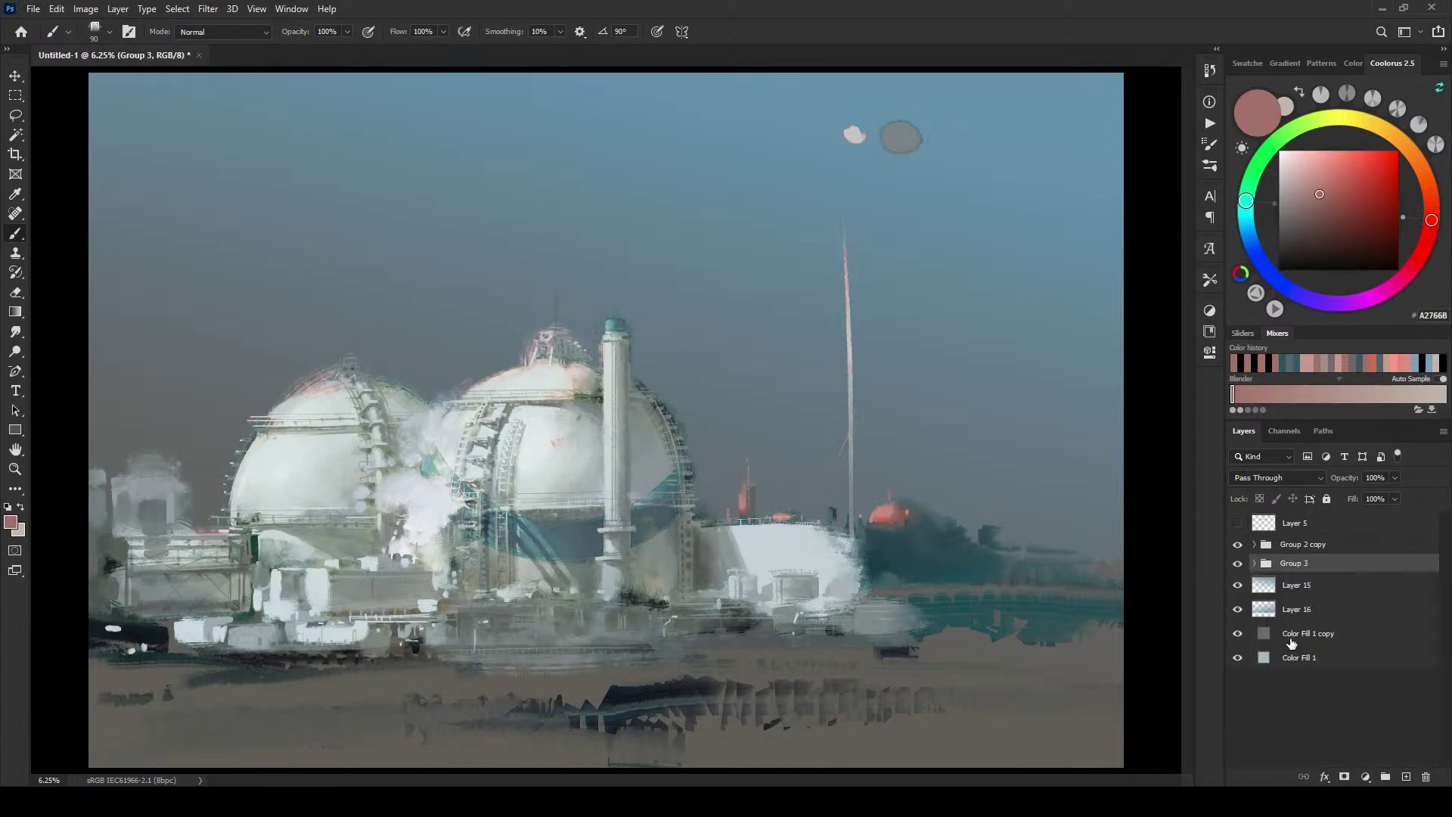
# Step: Rename the new group Evening, hide it, and select Group 2 copy
pyautogui.doubleClick(1295, 564)
pyautogui.write('Evening')
pyautogui.press('Return')
pyautogui.click(1238, 564)
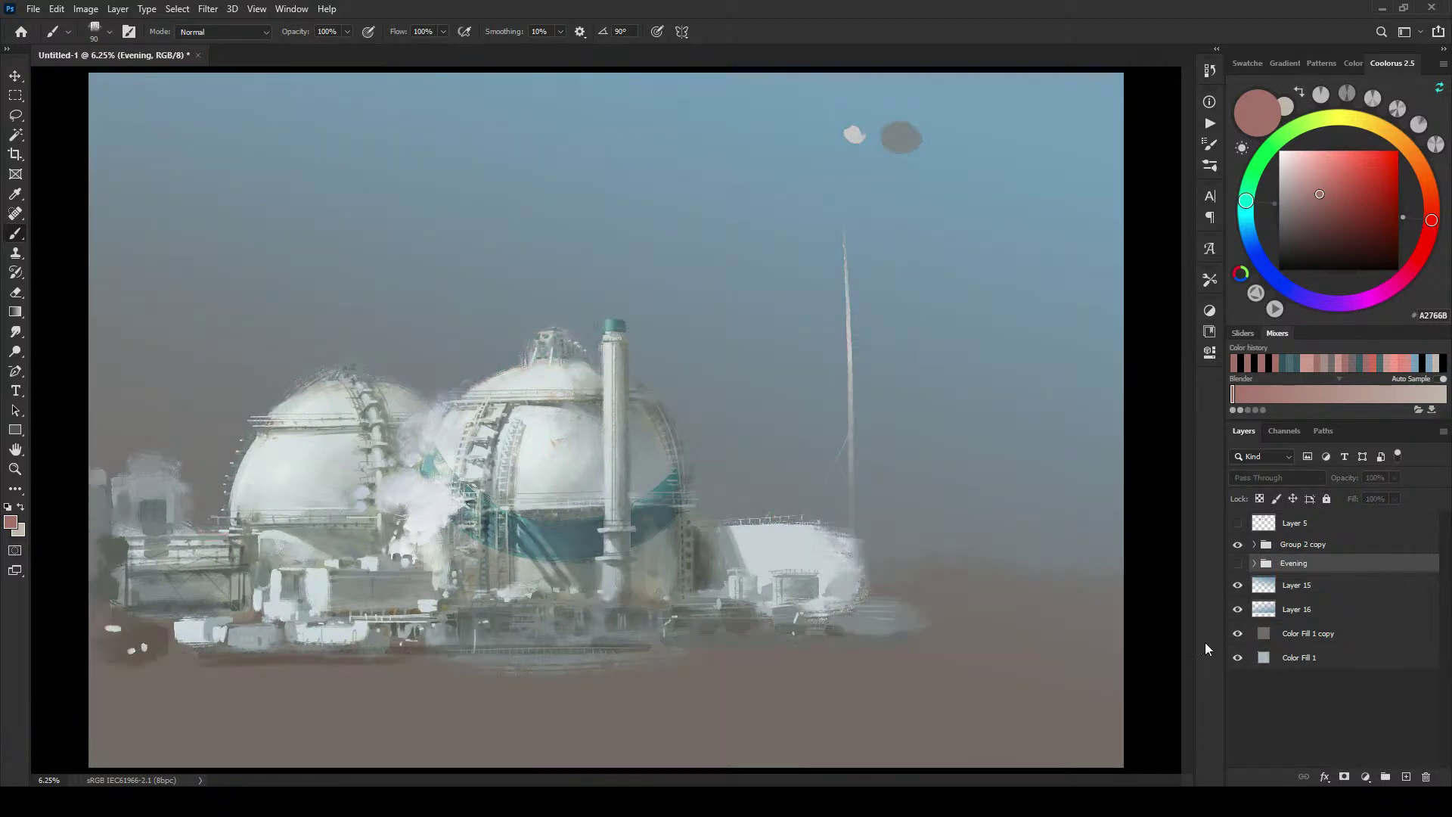
pyautogui.click(1300, 546)
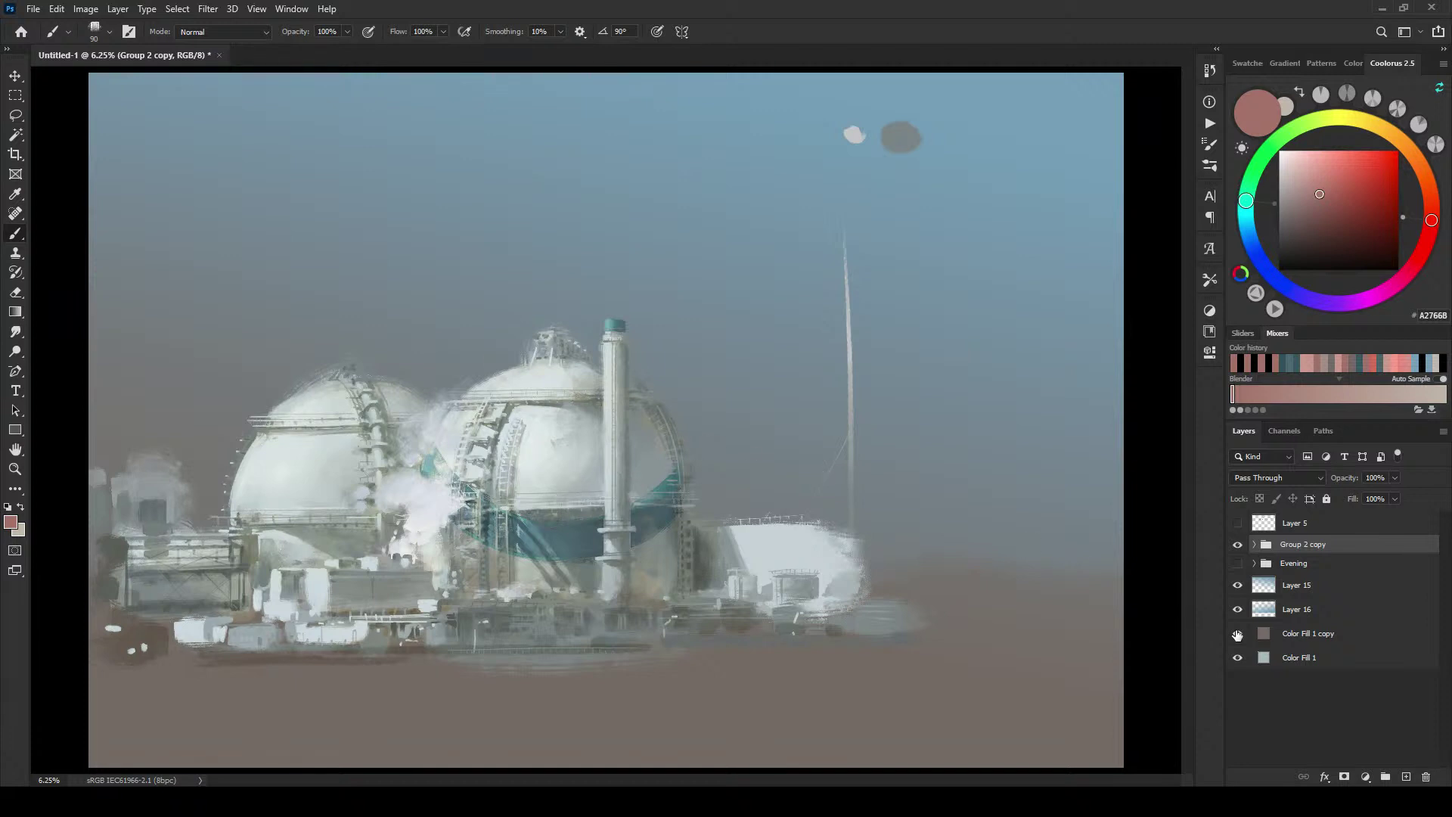
# Step: Move Layer 15, Layer 16 and Color Fill 1 copy into the Evening group below Group 2, and hide the whole group
pyautogui.click(1238, 563)
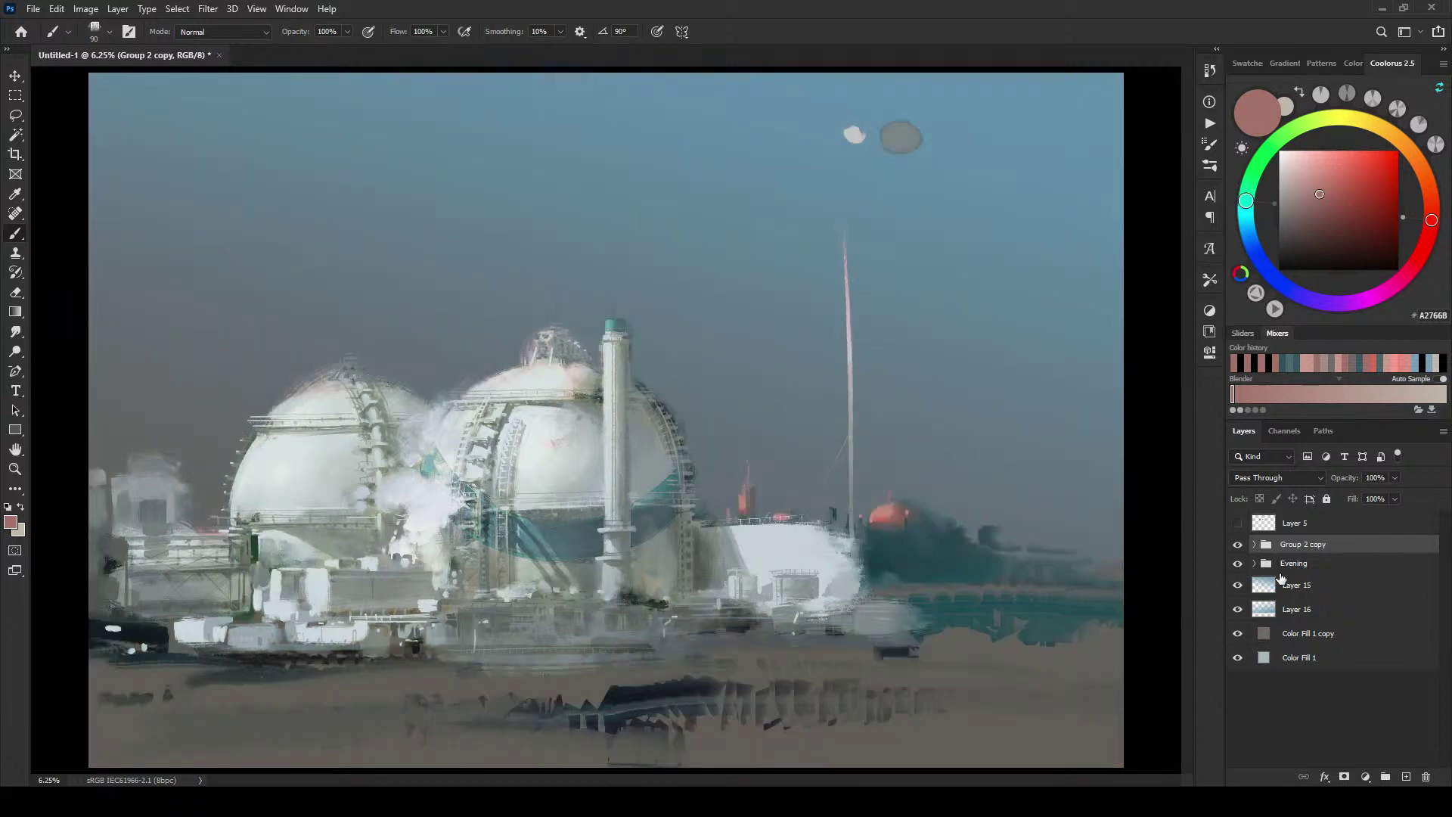
pyautogui.click(1255, 563)
pyautogui.scroll(-2, 1319, 703)
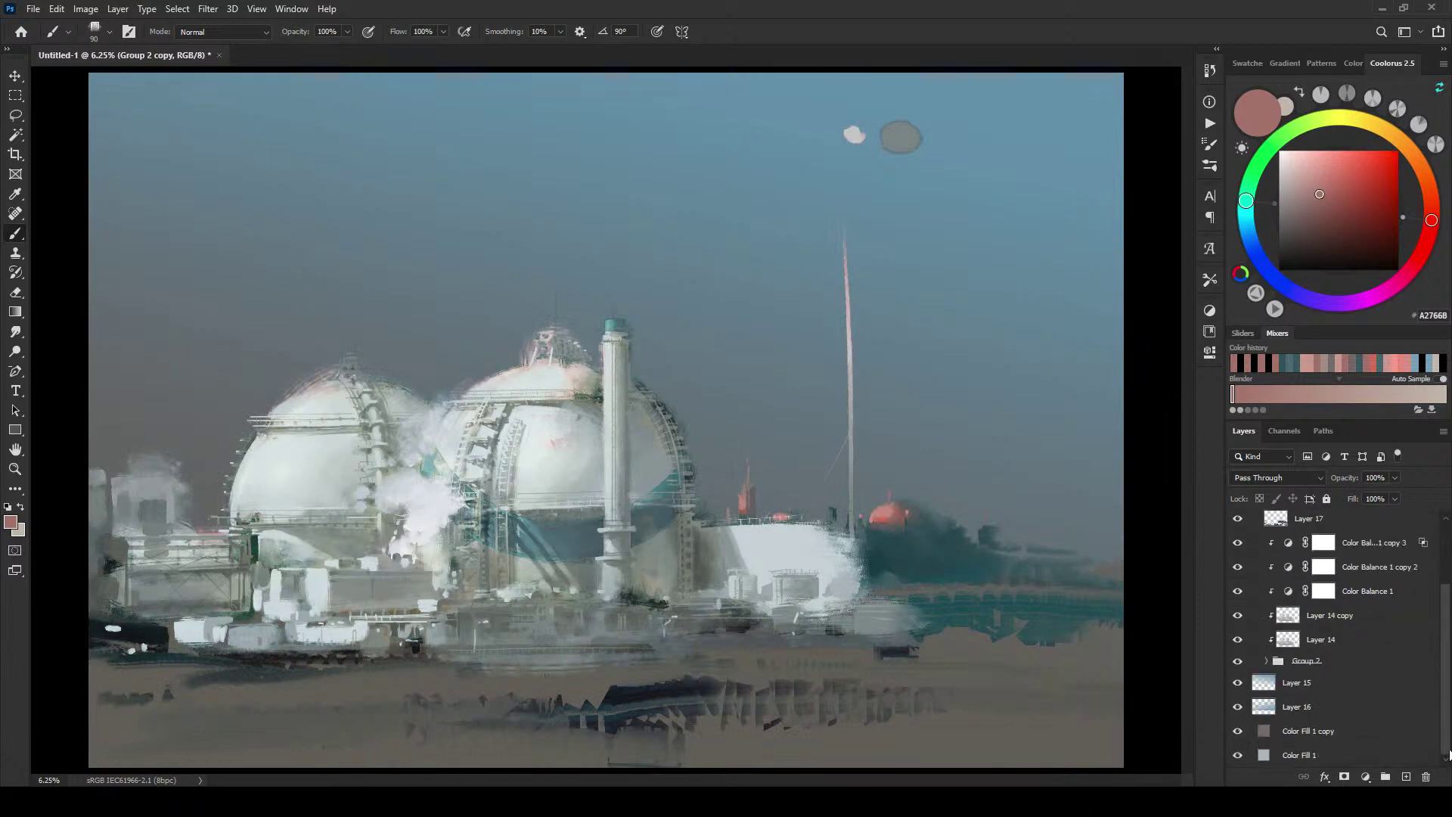
pyautogui.click(1325, 741)
pyautogui.keyDown('shift'); pyautogui.click(1301, 685); pyautogui.keyUp('shift')
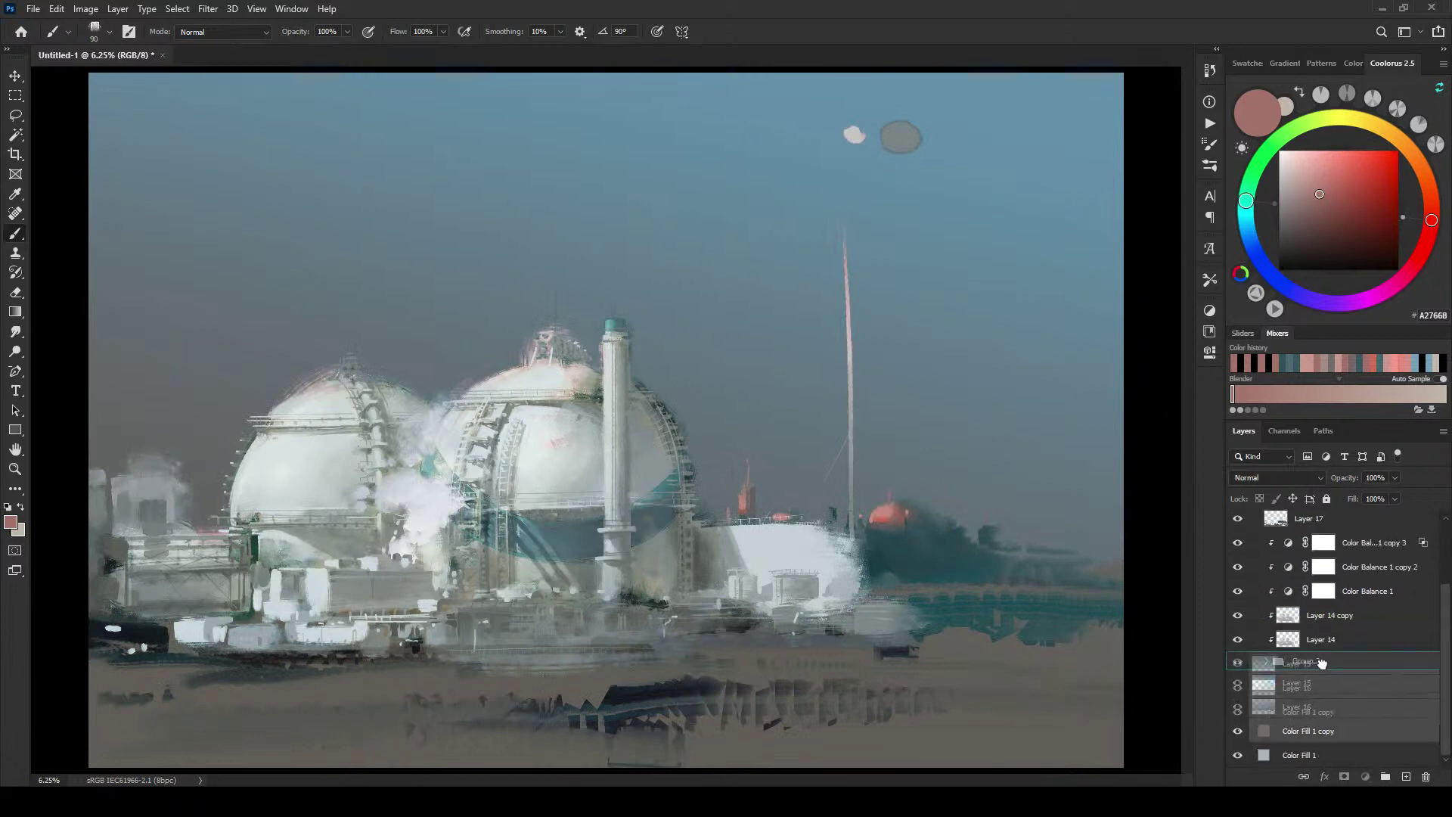
pyautogui.click(1329, 665)
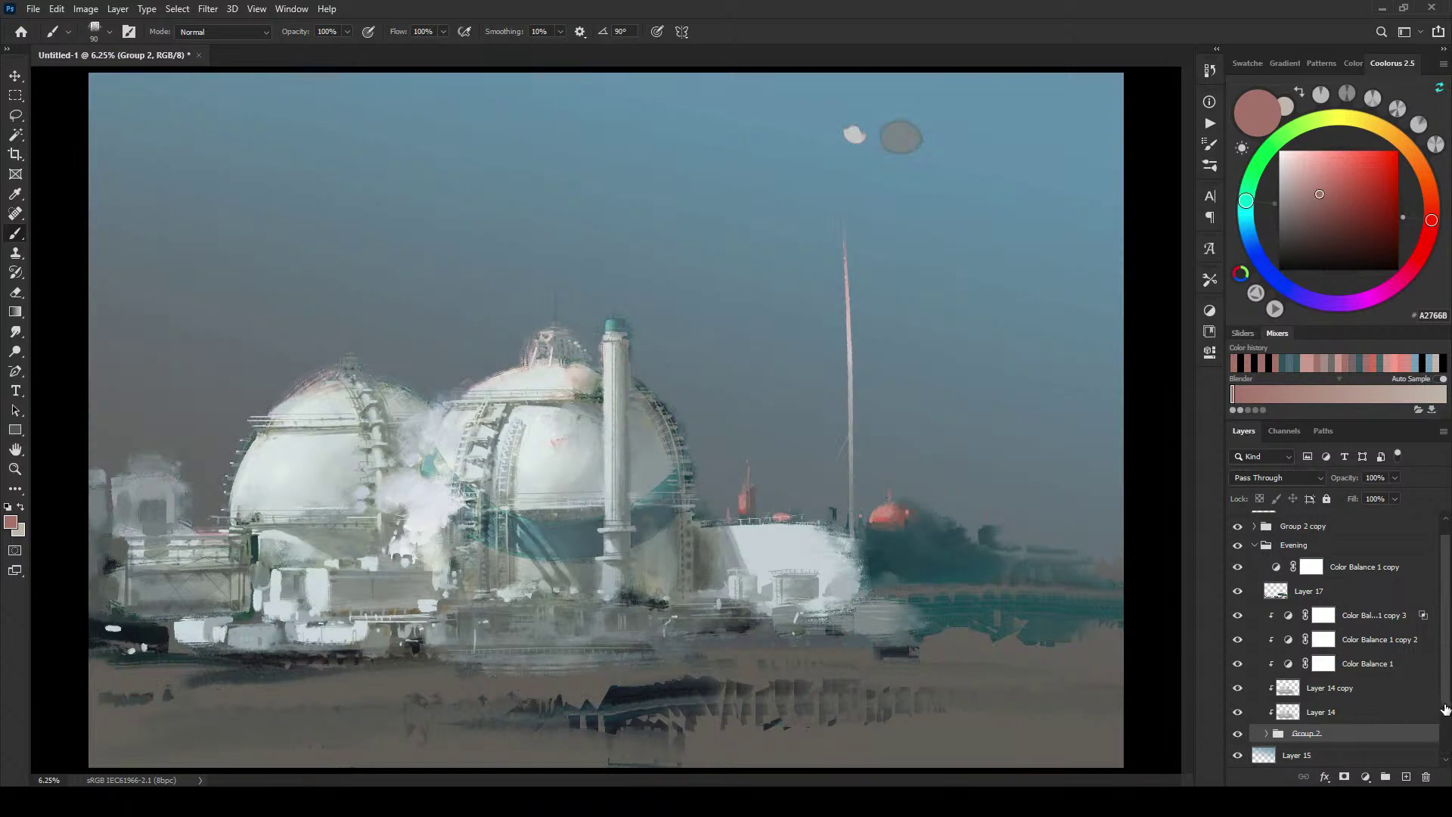
pyautogui.click(1348, 690)
pyautogui.keyDown('shift'); pyautogui.click(1342, 731); pyautogui.keyUp('shift')
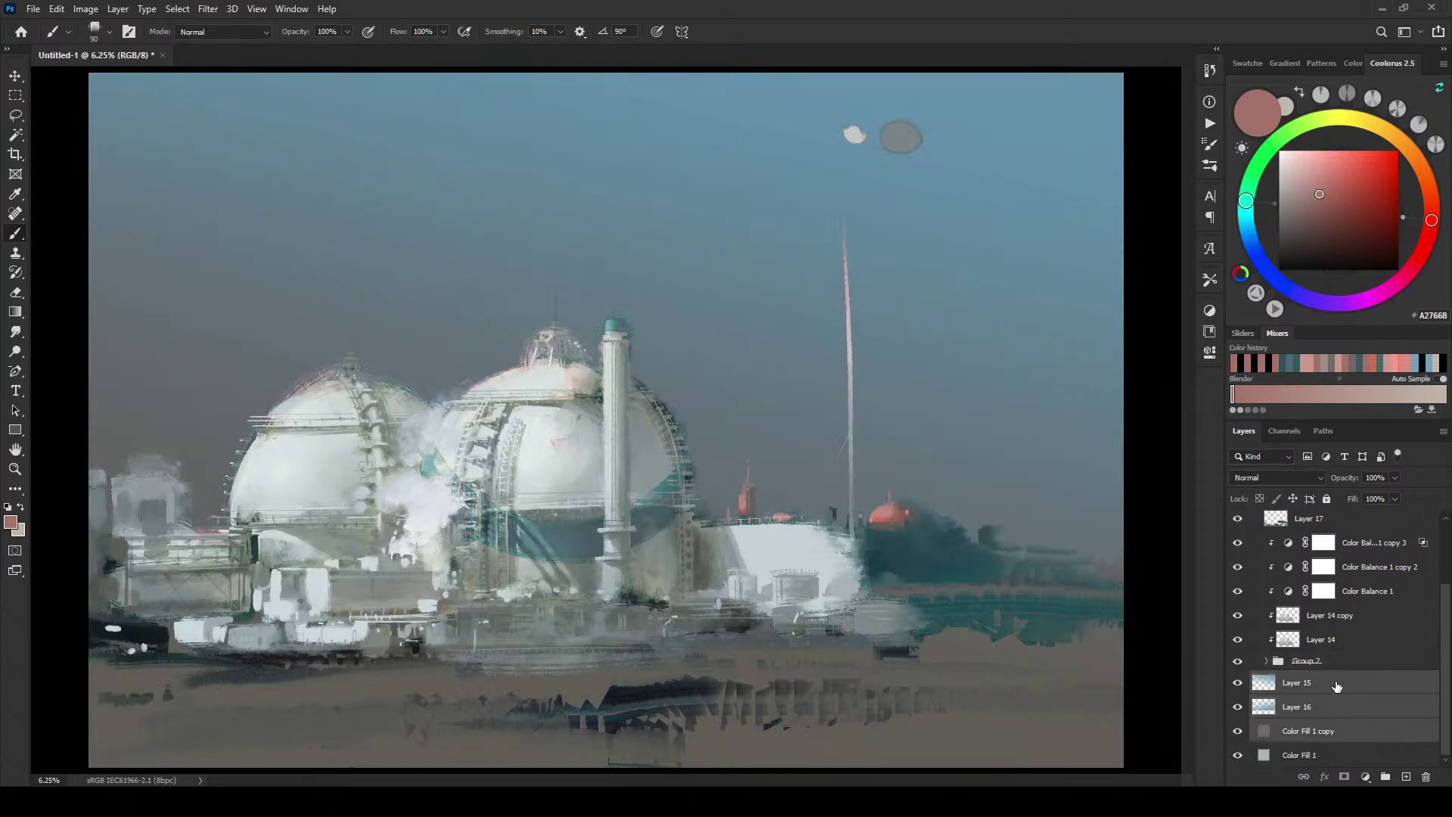
pyautogui.moveTo(1444, 686); pyautogui.dragTo(1442, 620)
pyautogui.click(1257, 563)
pyautogui.click(1237, 563)
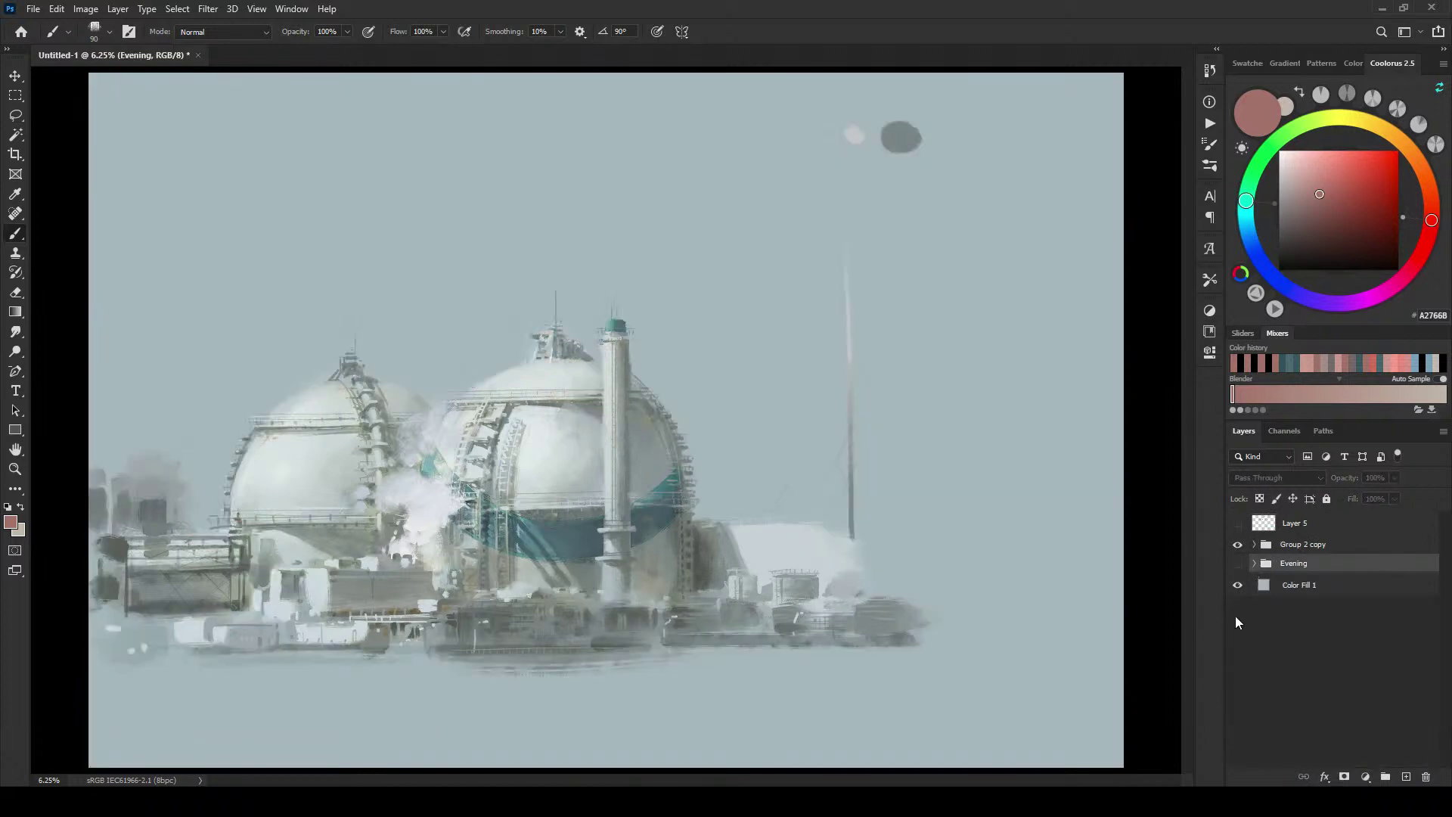
# Step: Create a new layer above Group 2 copy and clip it to that group
pyautogui.click(1297, 546)
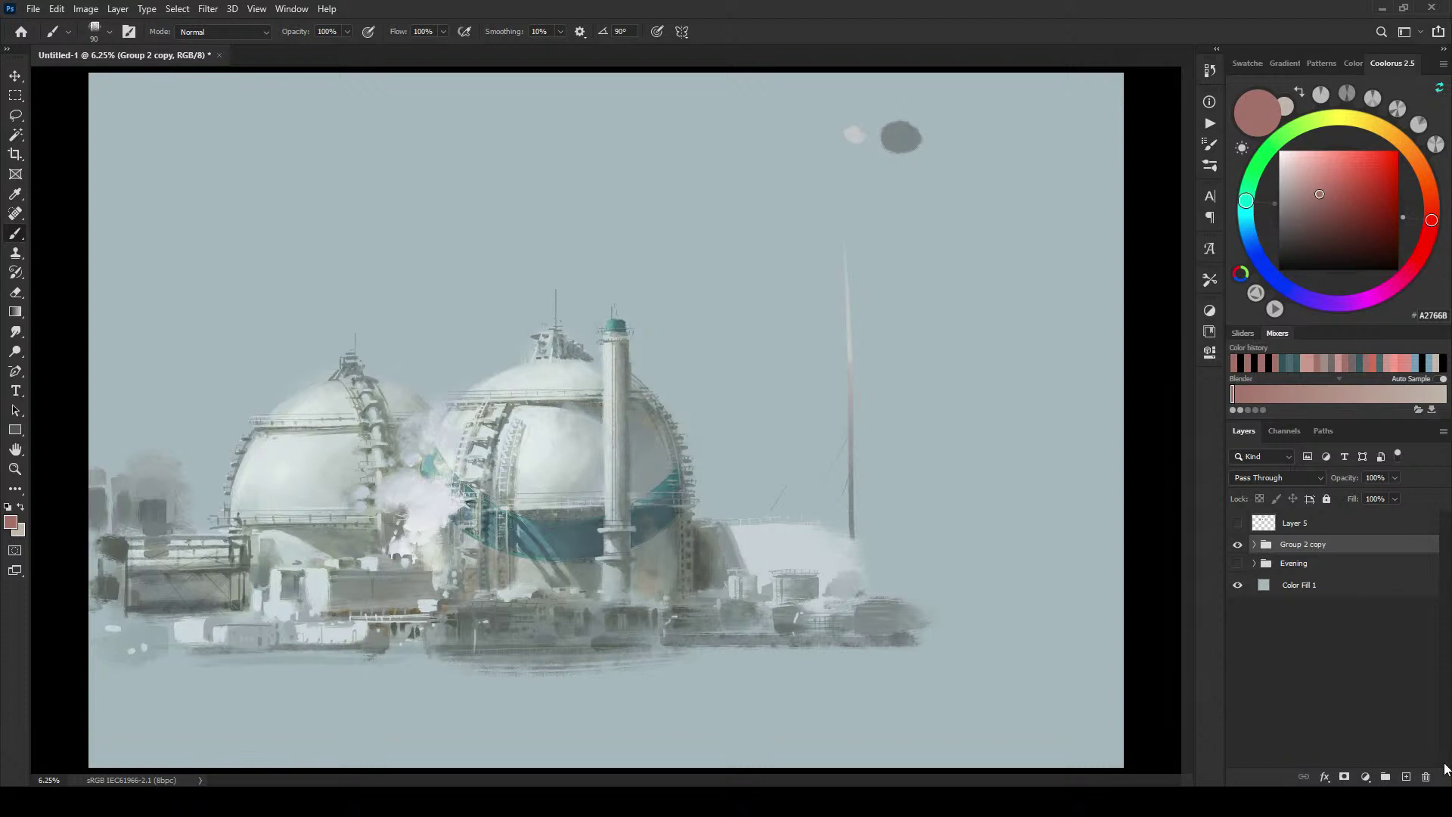
pyautogui.click(1405, 777)
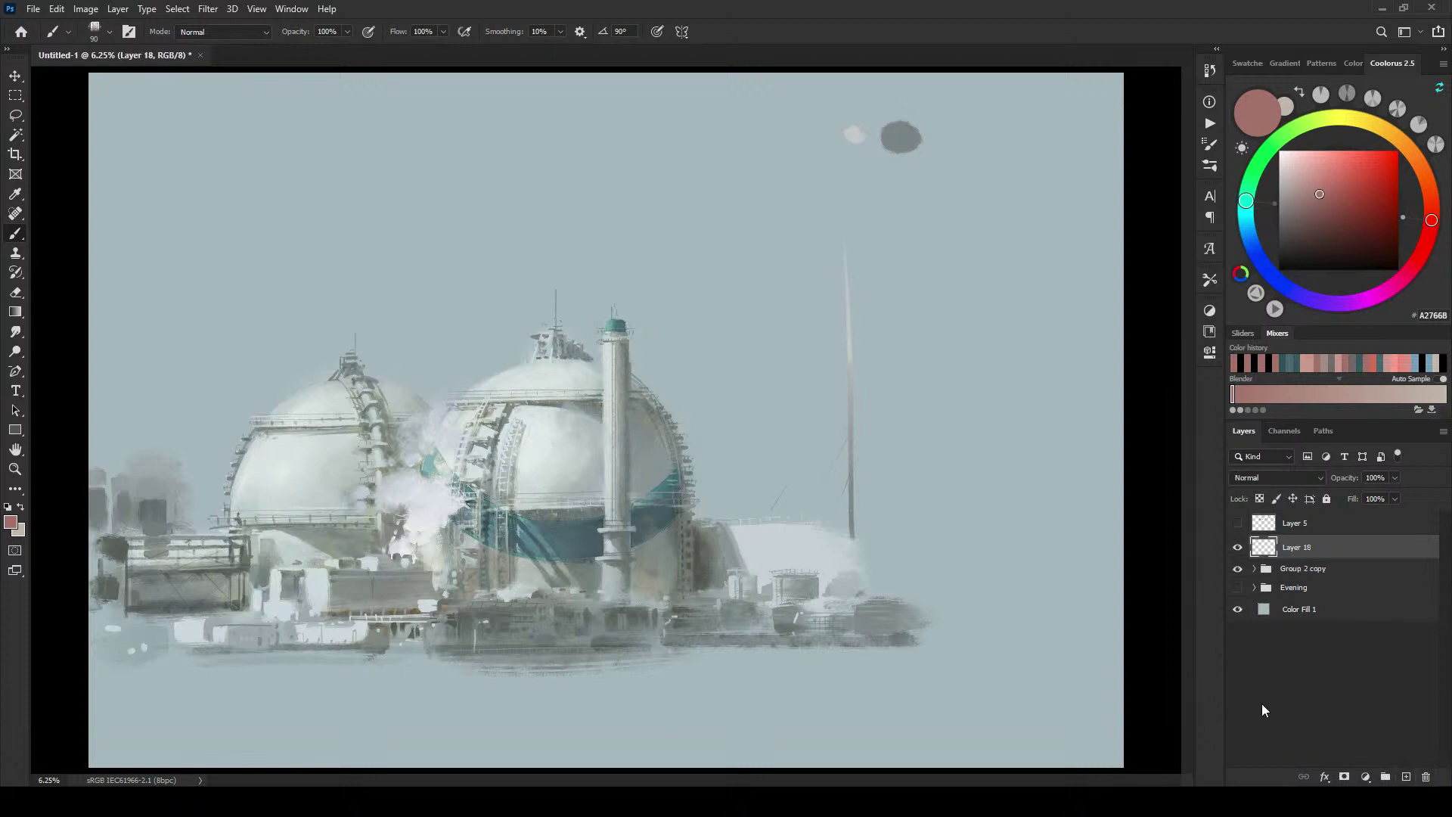
pyautogui.keyDown('alt'); pyautogui.click(1316, 558); pyautogui.keyUp('alt')
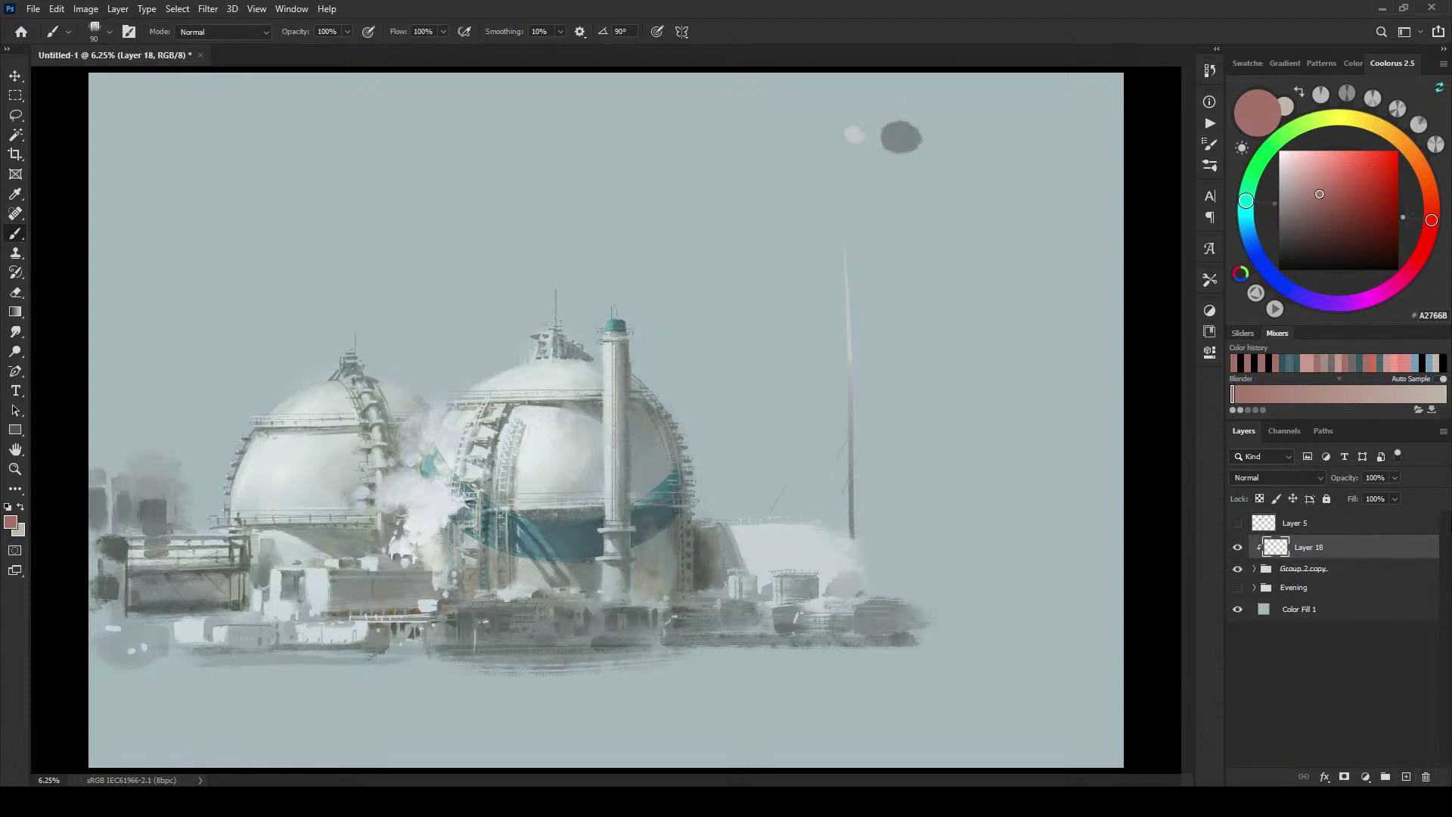
# Step: Sample the chimney's pale grey and paint over the chimney shaft in front of the larger sphere with a size 200 brush
pyautogui.keyDown('alt'); pyautogui.click(608, 347); pyautogui.keyUp('alt')
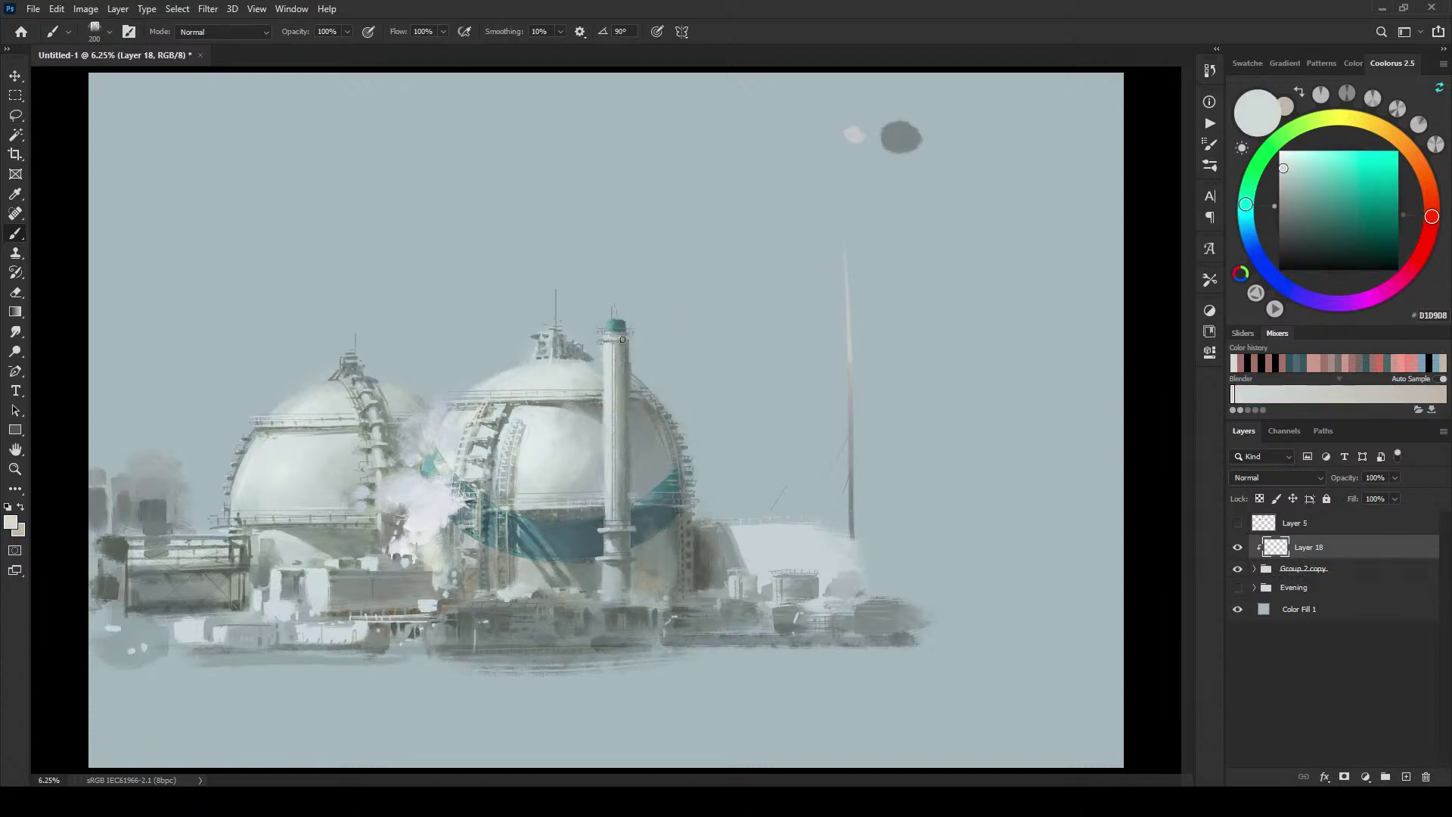
pyautogui.press(']')
pyautogui.press(']')
pyautogui.press(']')
pyautogui.press(']')
pyautogui.press(']')
pyautogui.moveTo(621, 348); pyautogui.dragTo(620, 522)
# Step: Sample the sphere's grey-blue shadow tone and paint a vertical shadow beside the chimney on the larger sphere with a size 500 brush
pyautogui.press('[')
pyautogui.press('[')
pyautogui.press('[')
pyautogui.press('[')
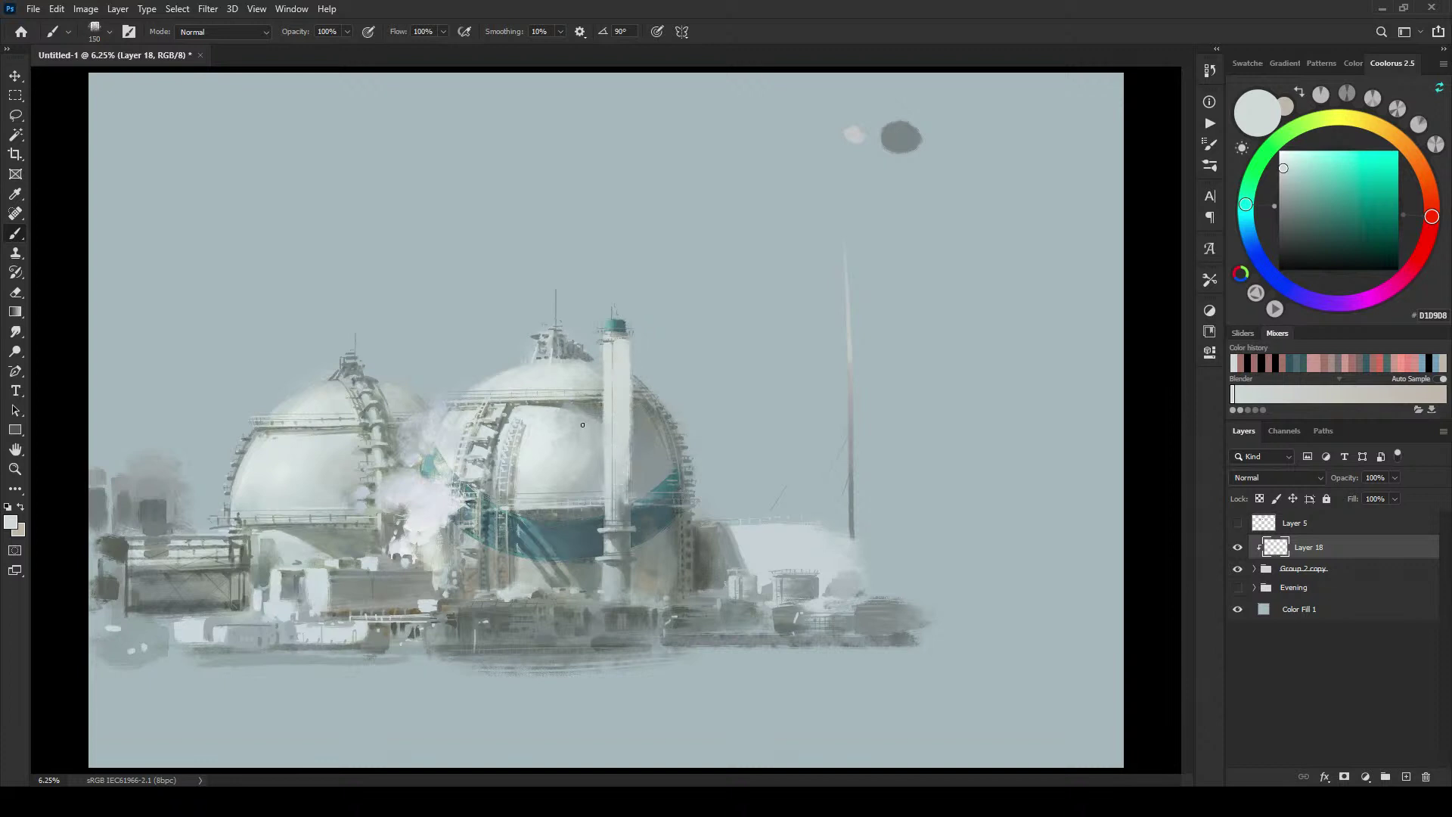
pyautogui.keyDown('alt'); pyautogui.click(645, 479); pyautogui.keyUp('alt')
pyautogui.press(']')
pyautogui.press(']')
pyautogui.press(']')
pyautogui.press(']')
pyautogui.press(']')
pyautogui.press(']')
pyautogui.moveTo(587, 473)
pyautogui.mouseDown()
pyautogui.moveTo(587, 421)
pyautogui.moveTo(580, 498)
pyautogui.moveTo(581, 479)
pyautogui.moveTo(598, 532)
pyautogui.moveTo(588, 487)
pyautogui.moveTo(590, 520)
pyautogui.mouseUp()
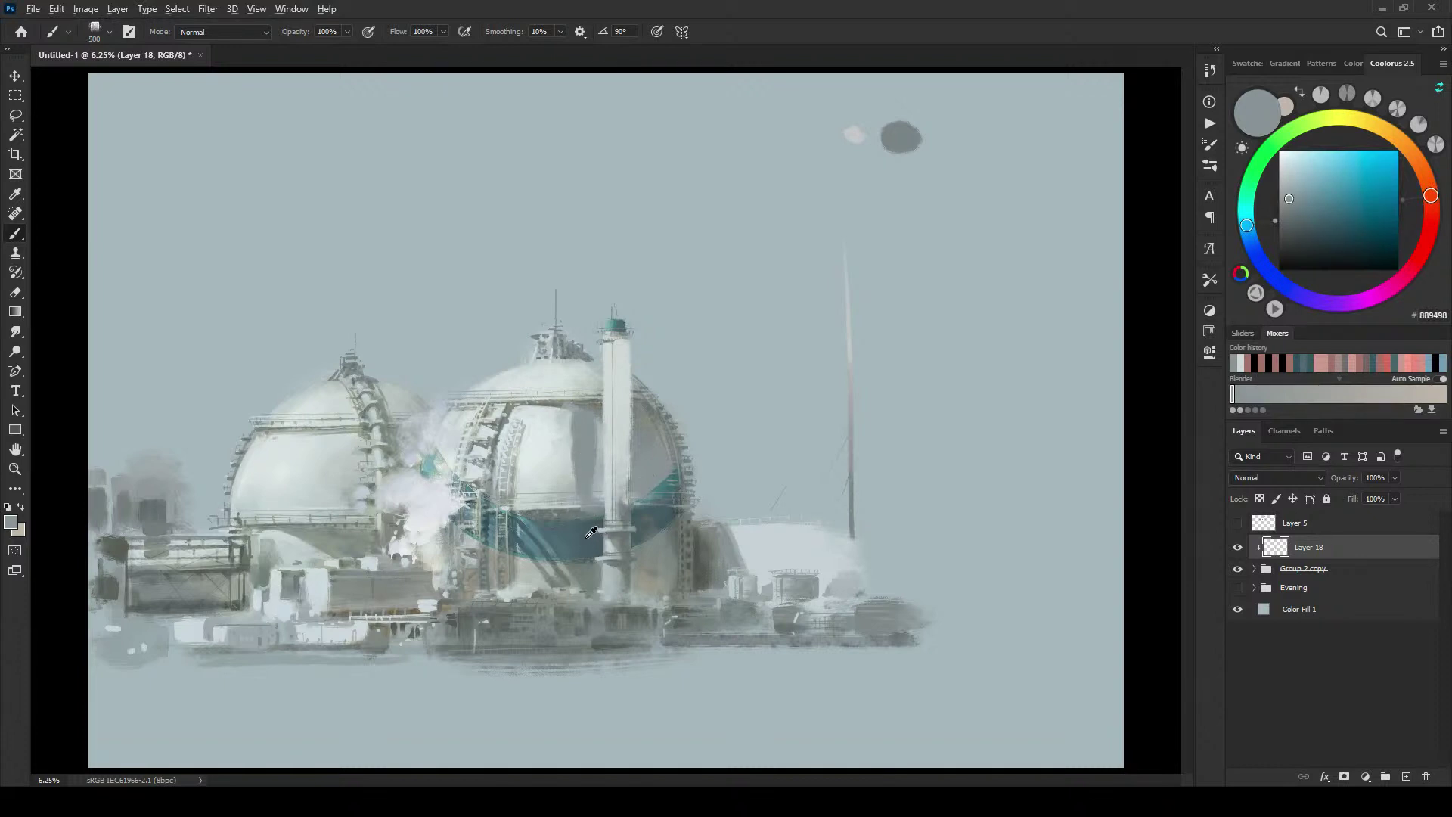
# Step: Sample the blue of the larger sphere's stripe and paint it over the band on both sides of the chimney
pyautogui.keyDown('alt'); pyautogui.click(587, 536); pyautogui.keyUp('alt')
pyautogui.keyDown('alt'); pyautogui.click(522, 517); pyautogui.keyUp('alt')
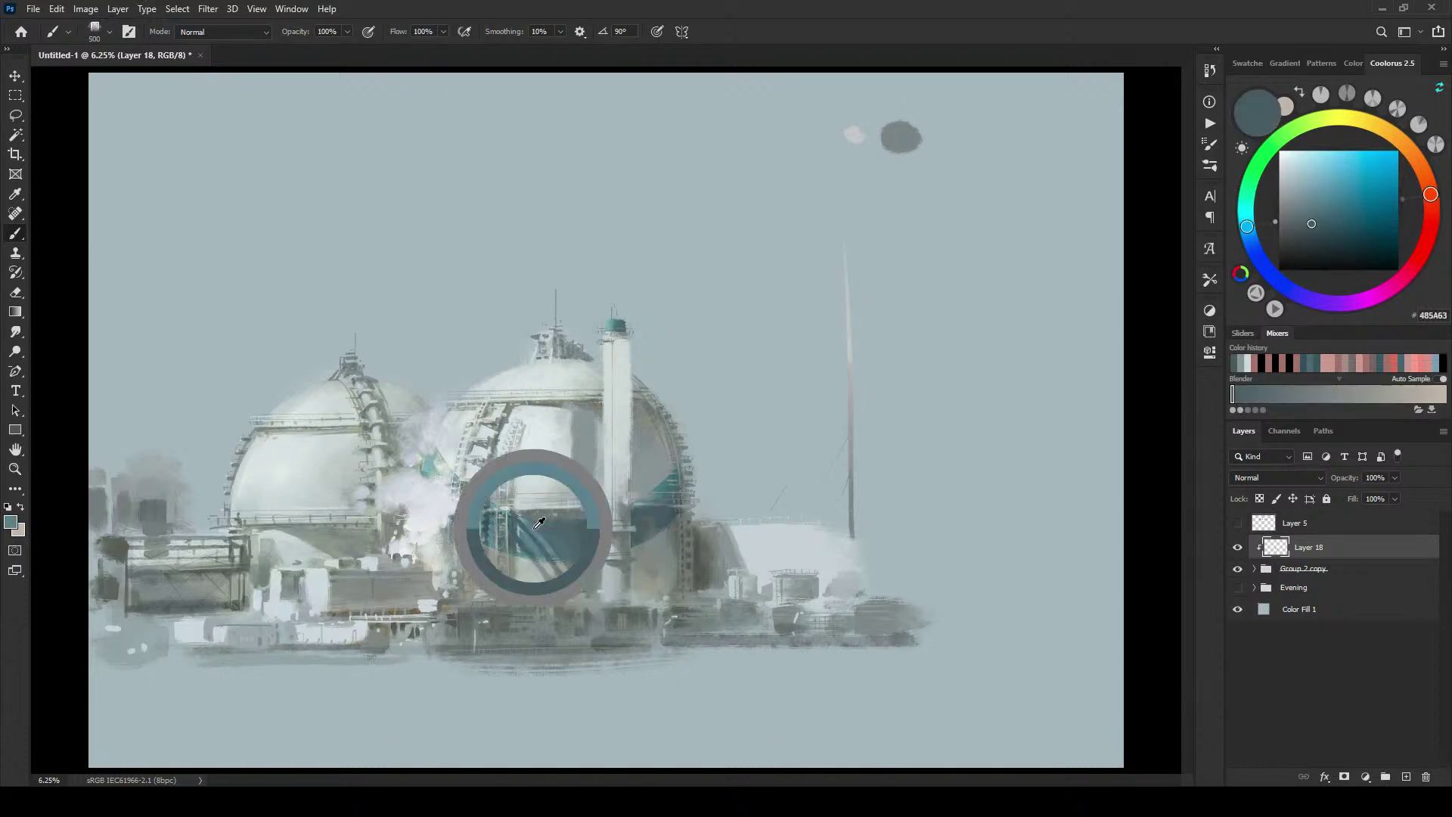
pyautogui.press('[')
pyautogui.press('[')
pyautogui.press('[')
pyautogui.press('[')
pyautogui.press('[')
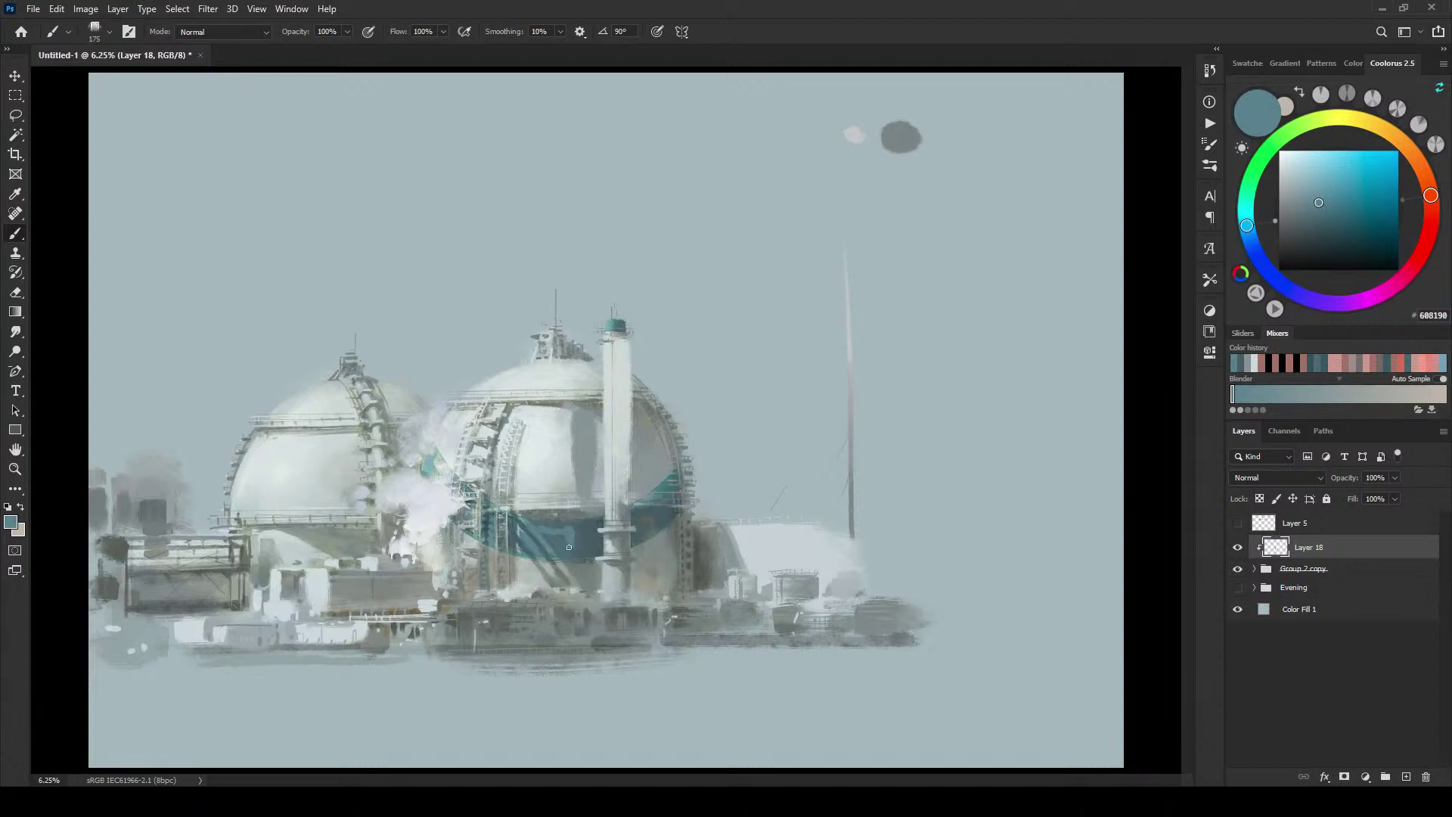
pyautogui.press('[')
pyautogui.press('[')
pyautogui.moveTo(546, 535)
pyautogui.mouseDown()
pyautogui.moveTo(563, 530)
pyautogui.moveTo(535, 534)
pyautogui.moveTo(559, 559)
pyautogui.mouseUp()
pyautogui.moveTo(635, 517)
pyautogui.mouseDown()
pyautogui.moveTo(646, 531)
pyautogui.moveTo(633, 543)
pyautogui.mouseUp()
# Step: Sample the larger sphere's pale grey-white and paint it over the sphere beyond the chimney with a size 700 brush
pyautogui.press(']')
pyautogui.press(']')
pyautogui.press(']')
pyautogui.press(']')
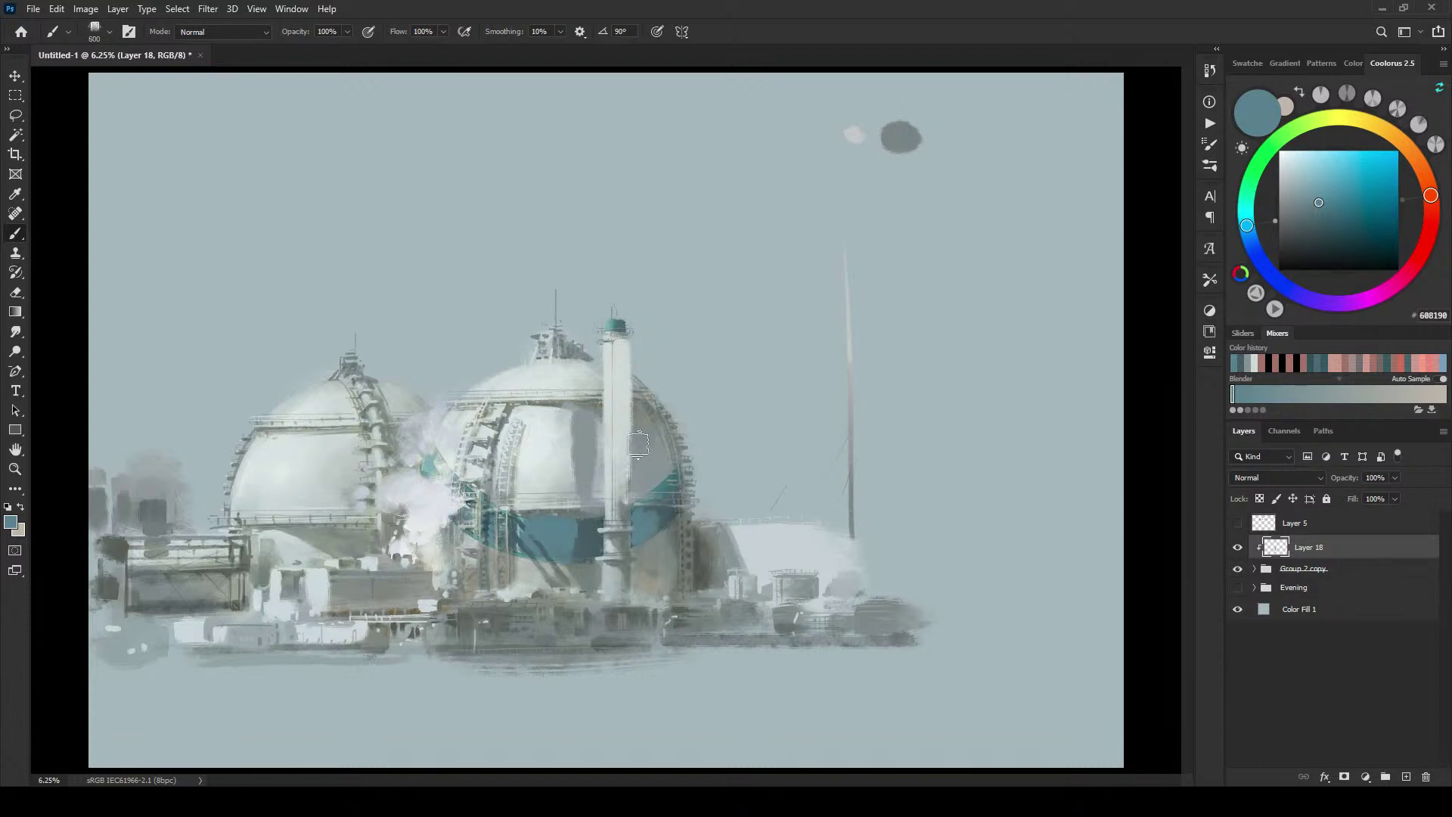
pyautogui.keyDown('alt'); pyautogui.click(608, 470); pyautogui.keyUp('alt')
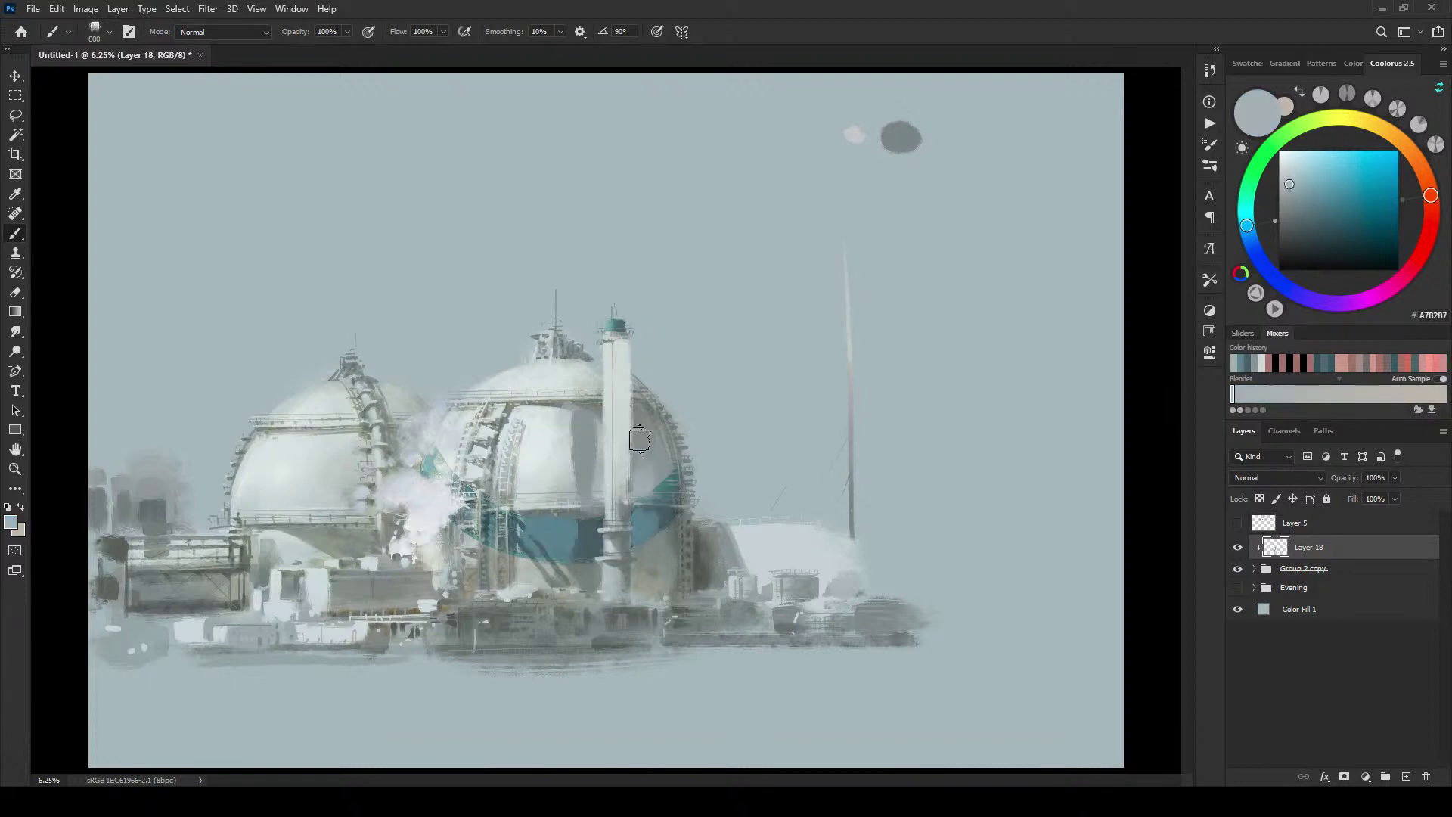
pyautogui.keyDown('alt'); pyautogui.click(560, 449); pyautogui.keyUp('alt')
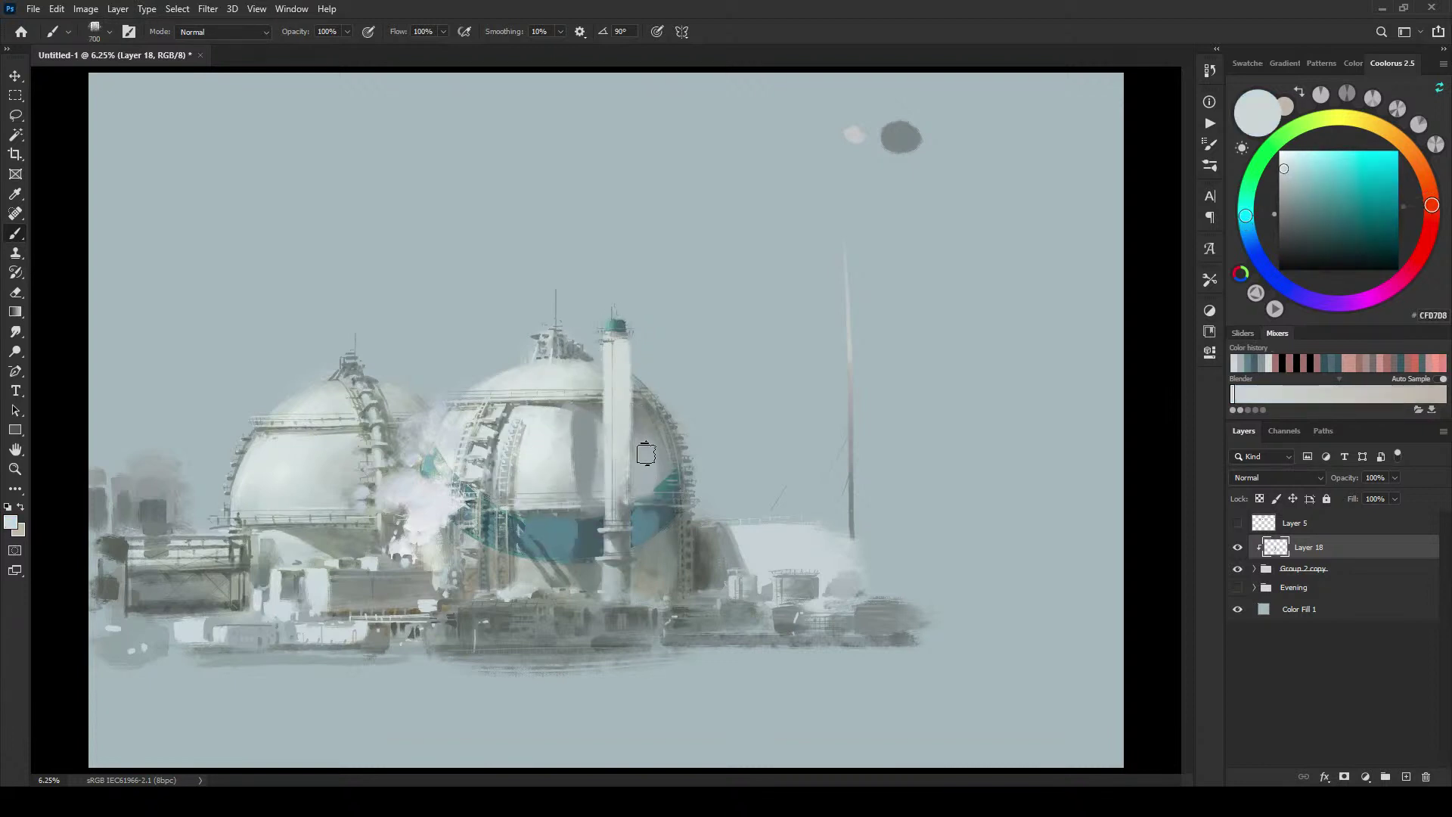
pyautogui.press('[')
pyautogui.press('[')
pyautogui.press('[')
pyautogui.press('[')
pyautogui.press(']')
pyautogui.press(']')
pyautogui.press(']')
pyautogui.press(']')
pyautogui.press(']')
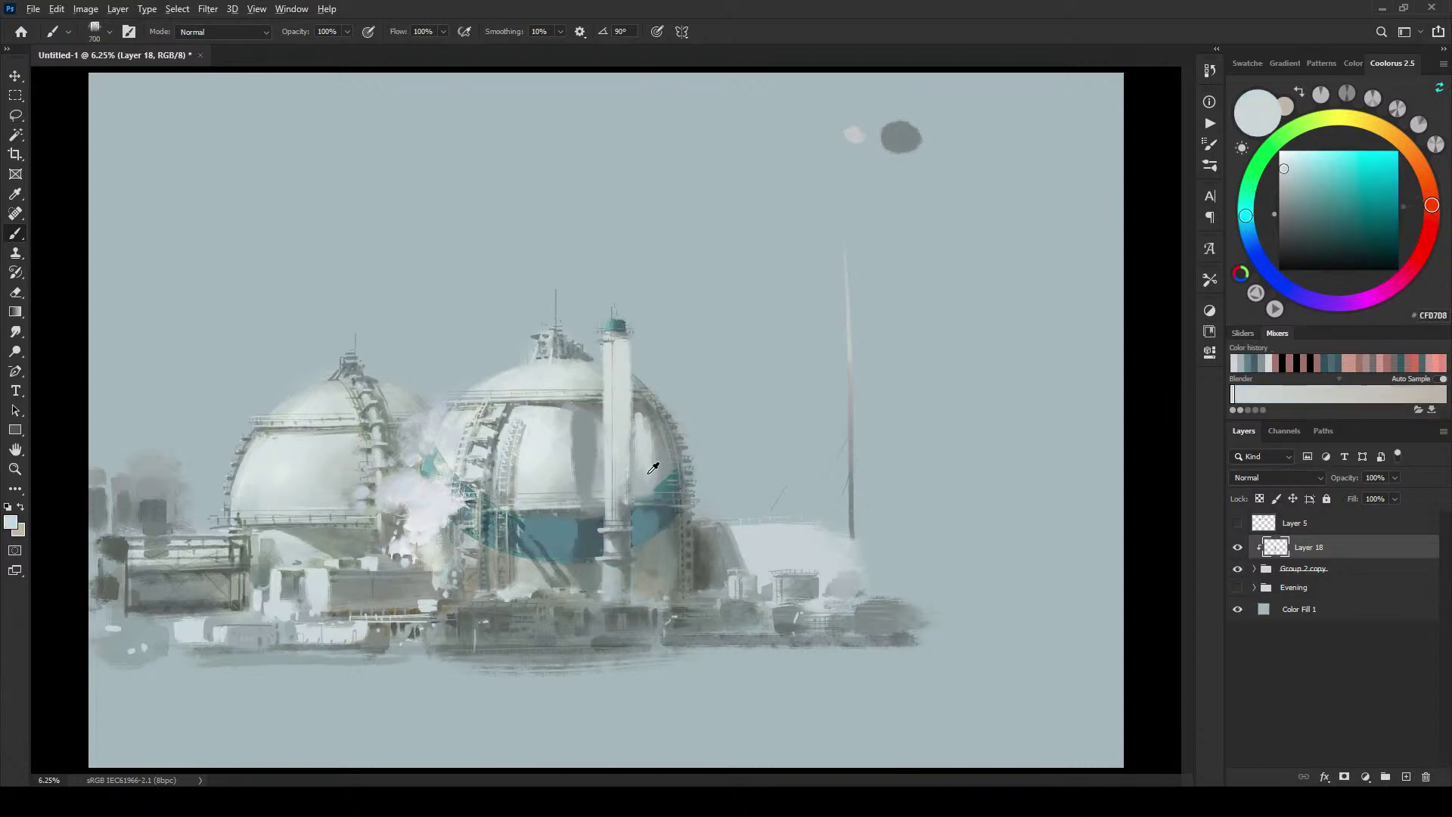
# Step: Sample nearby pale greys and blend the lit surface of the larger sphere between the chimney and its outer edge
pyautogui.keyDown('alt'); pyautogui.click(643, 463); pyautogui.keyUp('alt')
pyautogui.keyDown('alt'); pyautogui.click(647, 435); pyautogui.keyUp('alt')
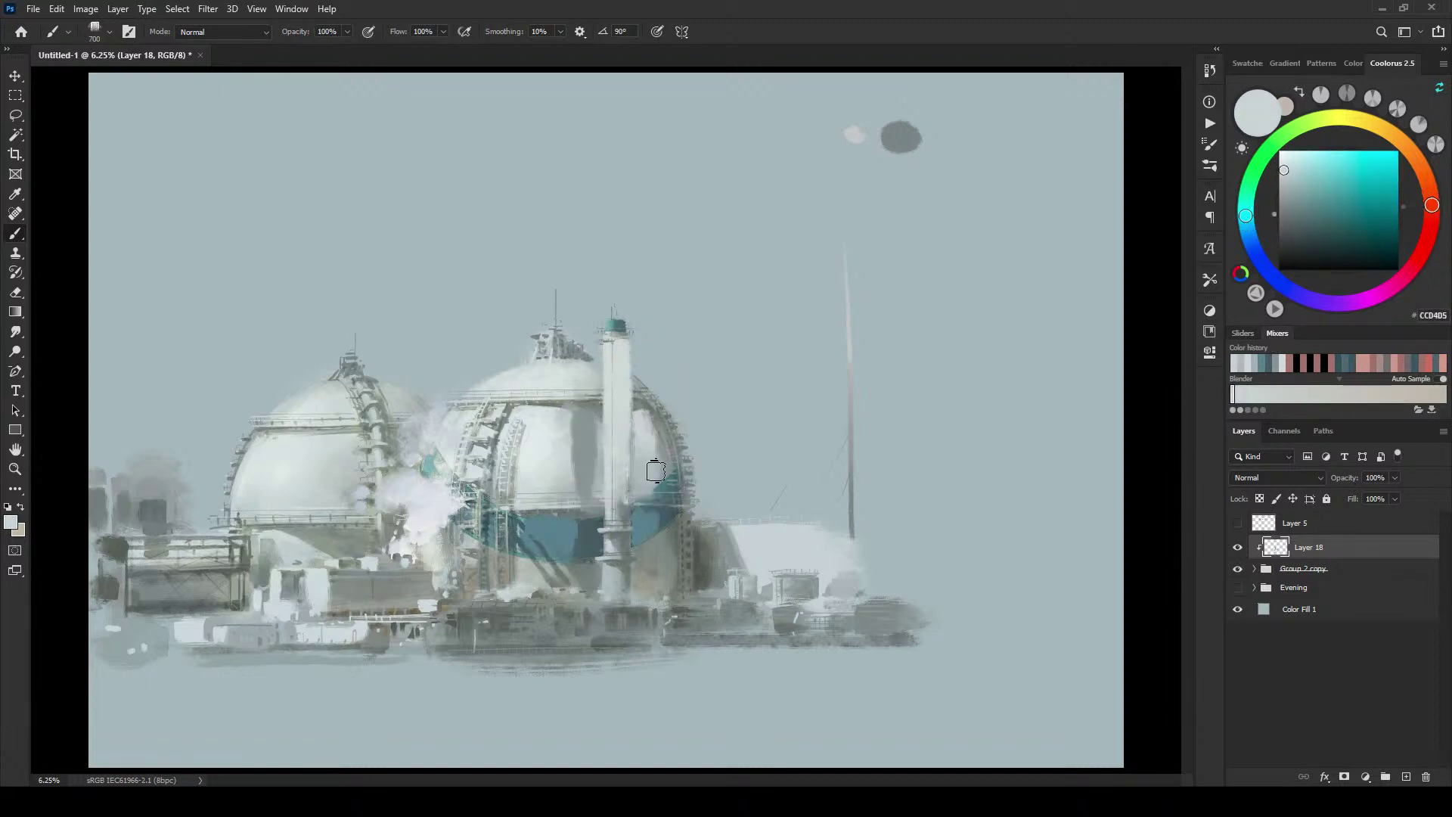
pyautogui.keyDown('alt'); pyautogui.click(648, 412); pyautogui.keyUp('alt')
pyautogui.press('[')
pyautogui.press('[')
pyautogui.press('[')
pyautogui.press('[')
pyautogui.press('[')
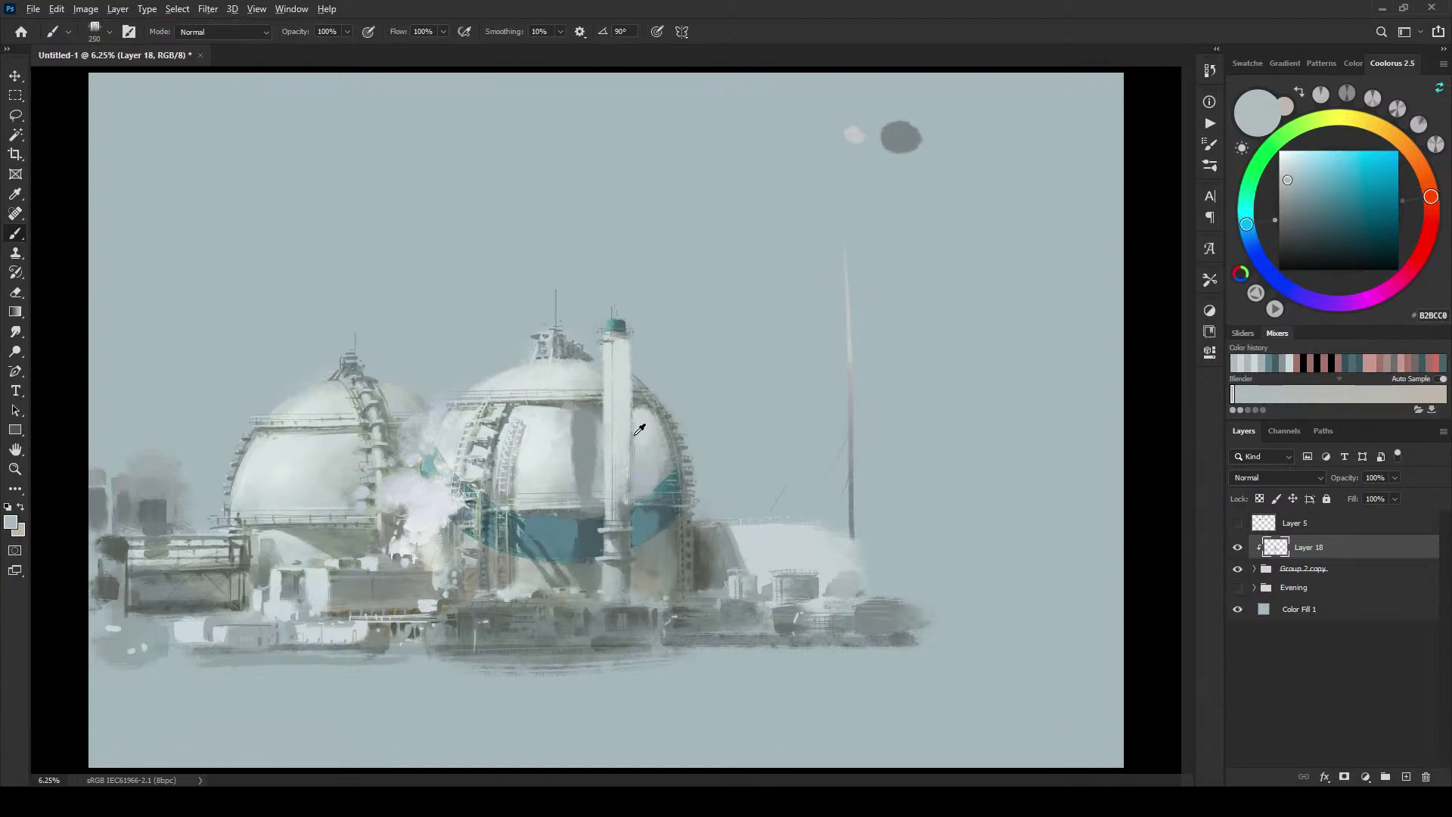
# Step: Sample cool grey tones and paint a vertical shadow down the left side of the chimney shaft
pyautogui.keyDown('alt'); pyautogui.click(616, 414); pyautogui.keyUp('alt')
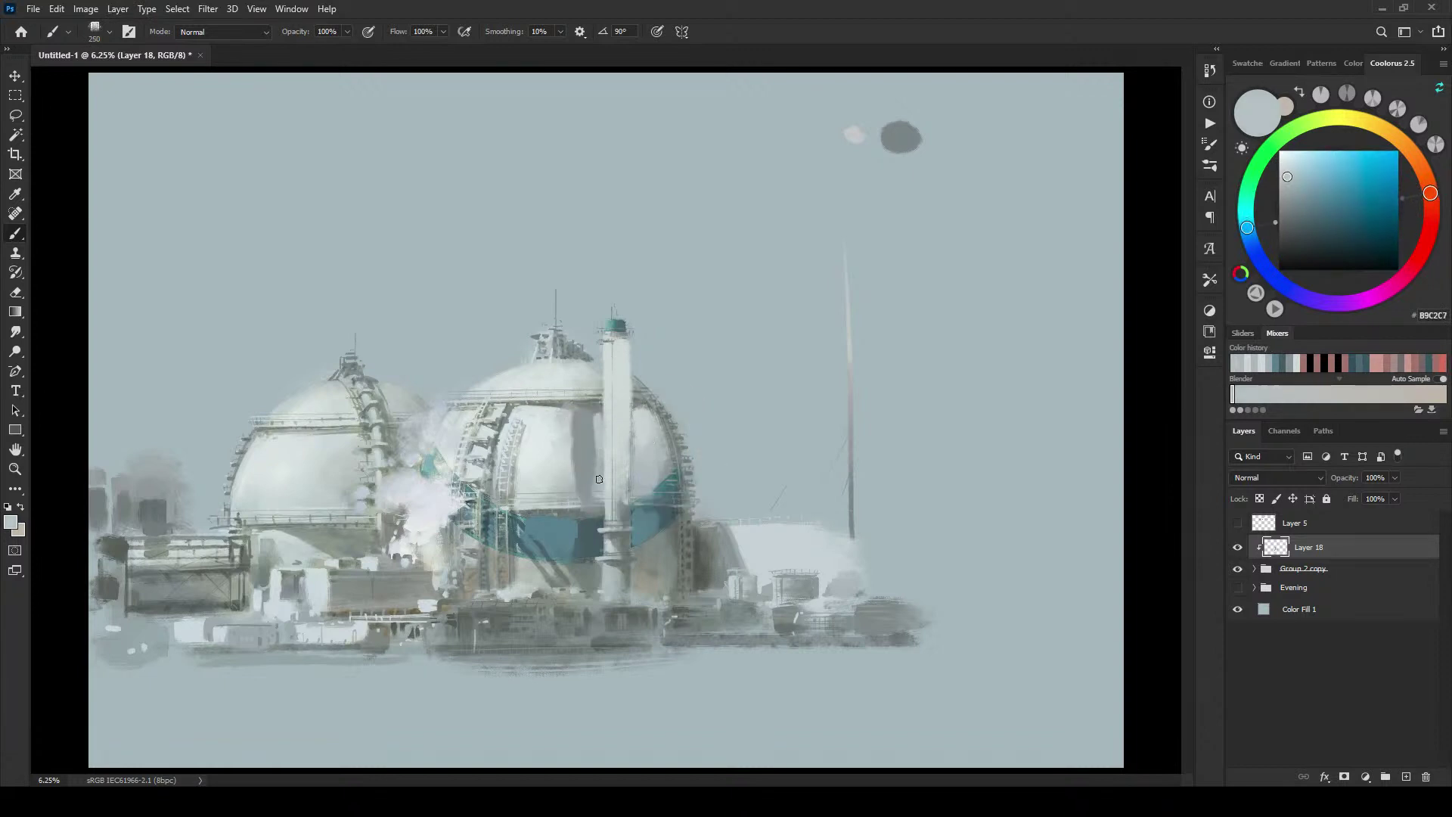
pyautogui.keyDown('alt'); pyautogui.click(604, 384); pyautogui.keyUp('alt')
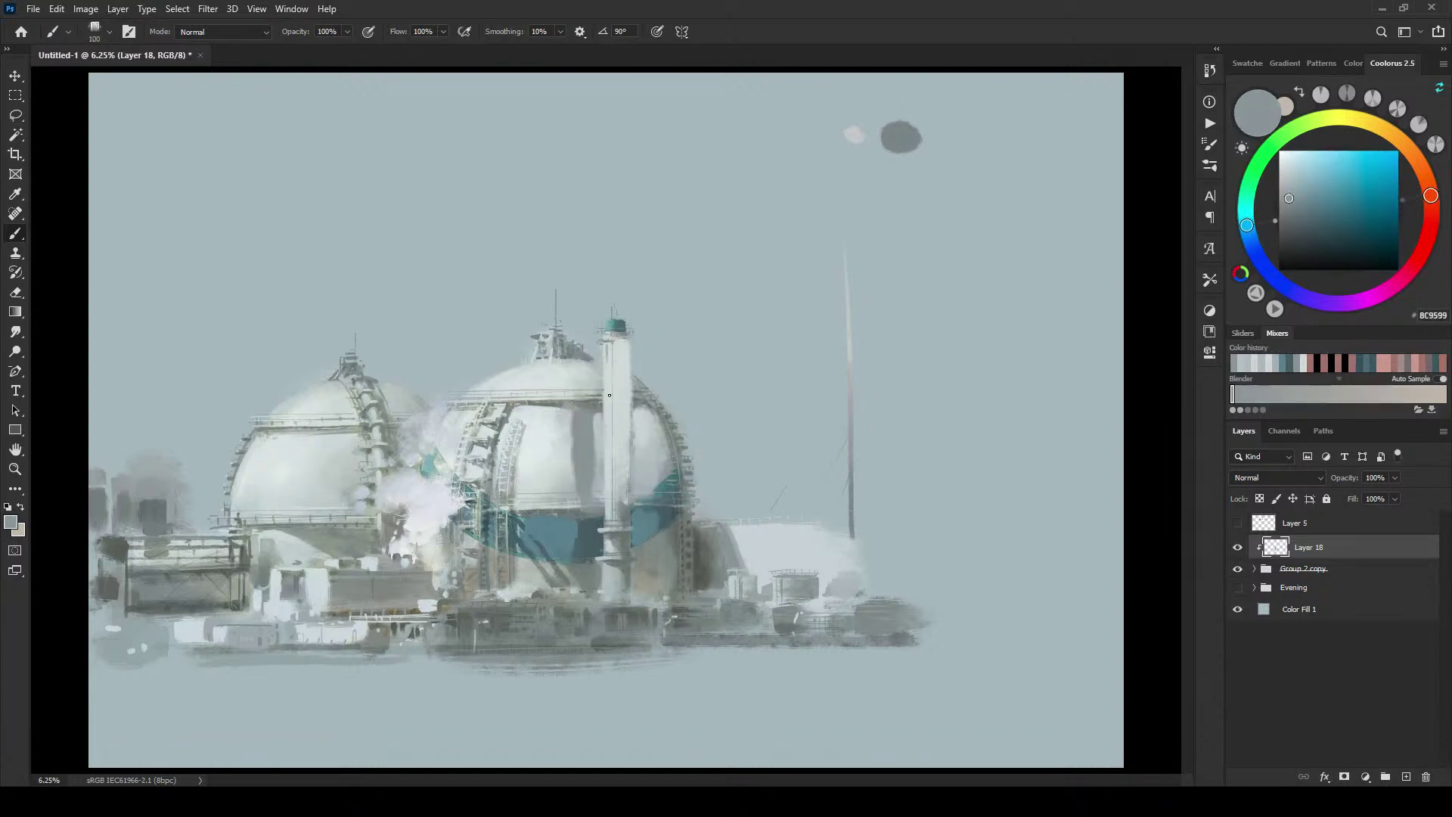
pyautogui.moveTo(607, 382)
pyautogui.mouseDown()
pyautogui.moveTo(608, 346)
pyautogui.moveTo(604, 472)
pyautogui.moveTo(604, 344)
pyautogui.moveTo(605, 478)
pyautogui.mouseUp()
pyautogui.moveTo(607, 414); pyautogui.dragTo(606, 514)
pyautogui.keyDown('alt'); pyautogui.click(618, 571); pyautogui.keyUp('alt')
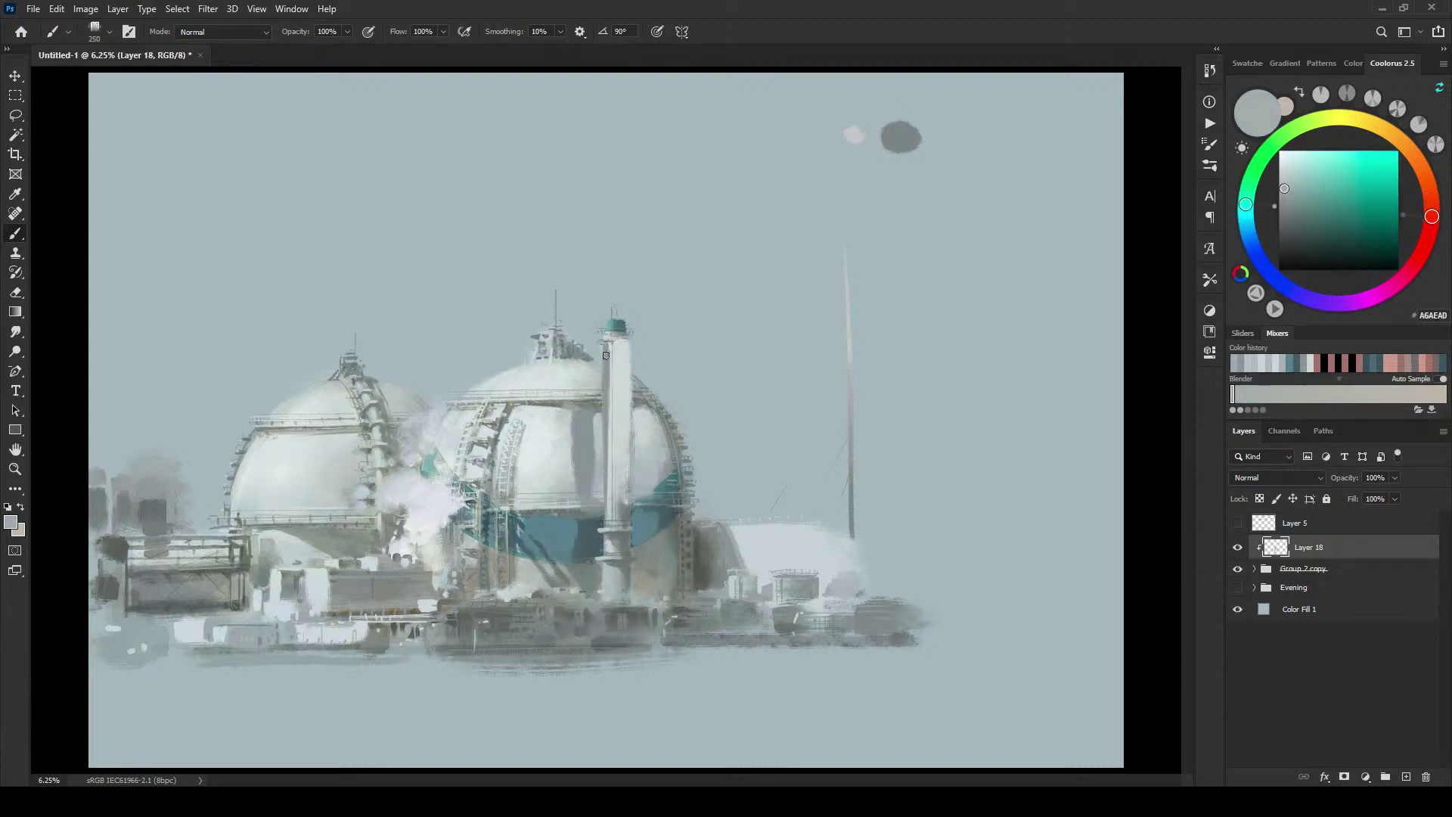
pyautogui.moveTo(606, 355); pyautogui.dragTo(612, 490)
# Step: Sample teal from the chimney cap and repaint the cap in lighter teal with a size 400 brush
pyautogui.press('[')
pyautogui.press('[')
pyautogui.keyDown('alt'); pyautogui.click(610, 322); pyautogui.keyUp('alt')
pyautogui.press(']')
pyautogui.press(']')
pyautogui.press(']')
pyautogui.press(']')
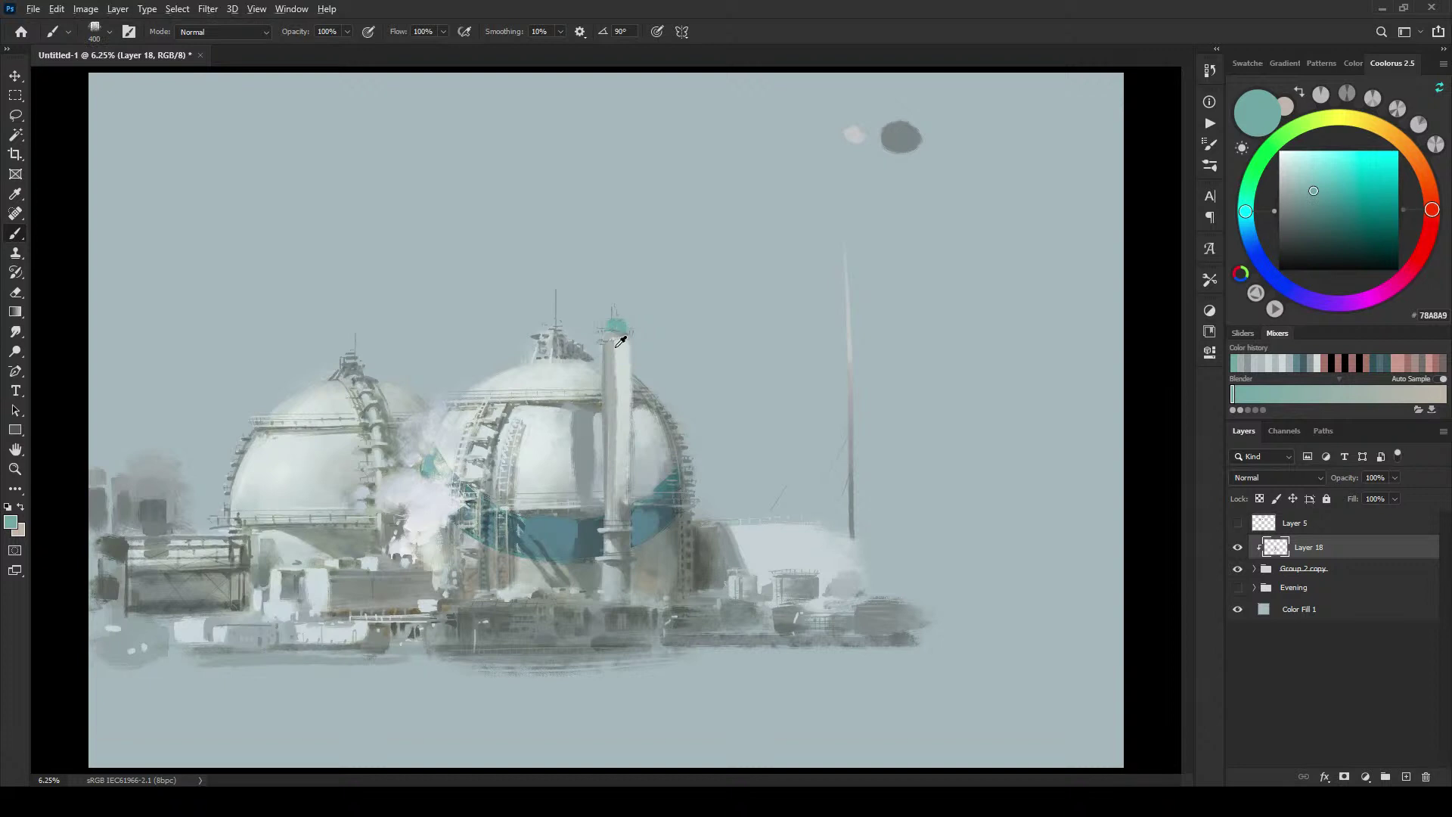
# Step: Sample dark and medium blue from the larger sphere's stripe and paint the shaded side of the chimney cap
pyautogui.press('[')
pyautogui.press('[')
pyautogui.keyDown('alt'); pyautogui.click(590, 527); pyautogui.keyUp('alt')
pyautogui.click(612, 323)
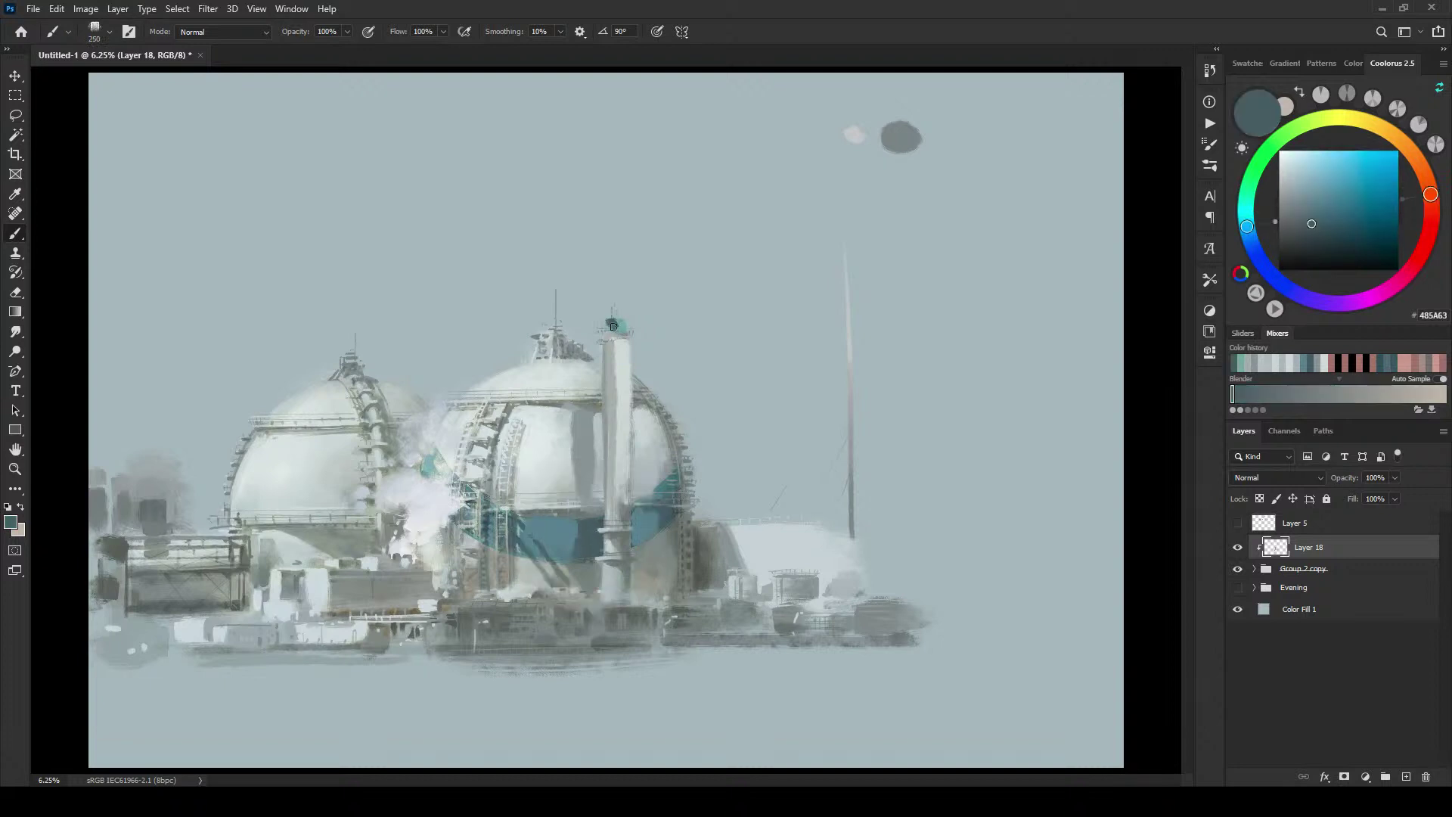
pyautogui.moveTo(614, 327); pyautogui.dragTo(610, 327)
pyautogui.keyDown('alt'); pyautogui.click(620, 326); pyautogui.keyUp('alt')
pyautogui.click(618, 326)
pyautogui.keyDown('alt'); pyautogui.click(561, 529); pyautogui.keyUp('alt')
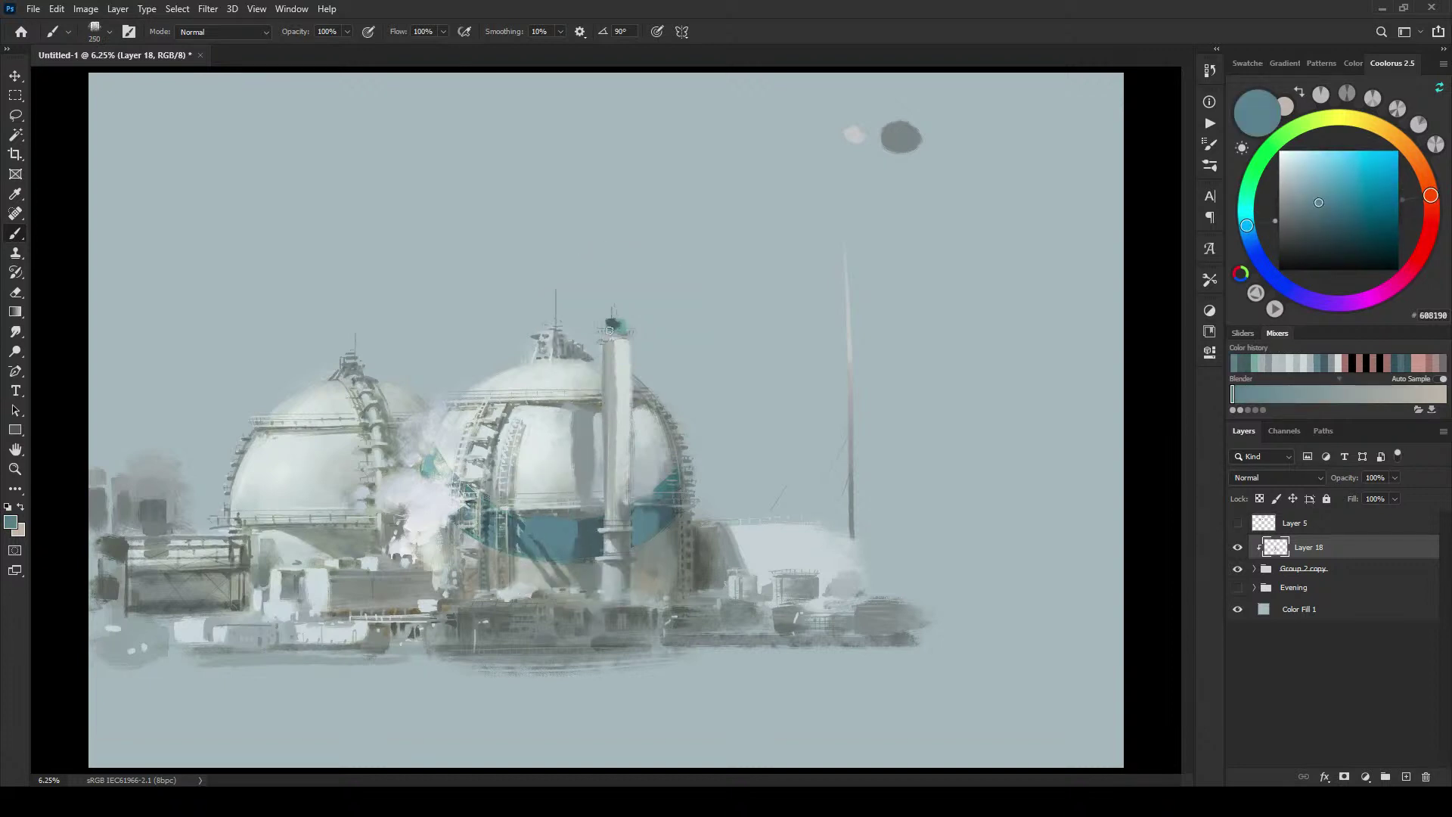
pyautogui.click(611, 326)
# Step: Sample intermediate blue-teal tones and blend the chimney cap's light and shaded sides with a size 200 brush
pyautogui.keyDown('alt'); pyautogui.click(523, 519); pyautogui.keyUp('alt')
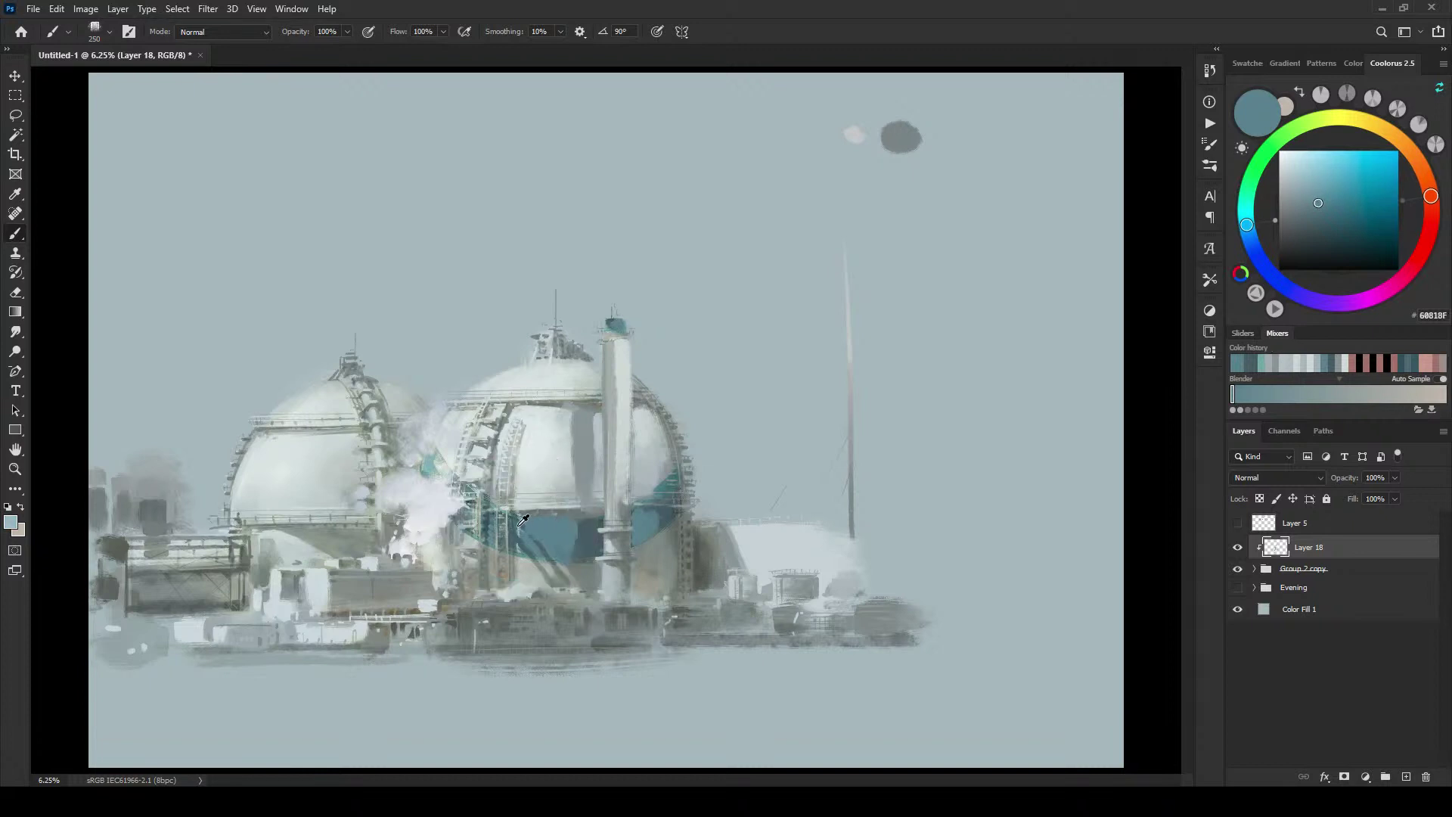
pyautogui.press('[')
pyautogui.press('[')
pyautogui.press('[')
pyautogui.press(']')
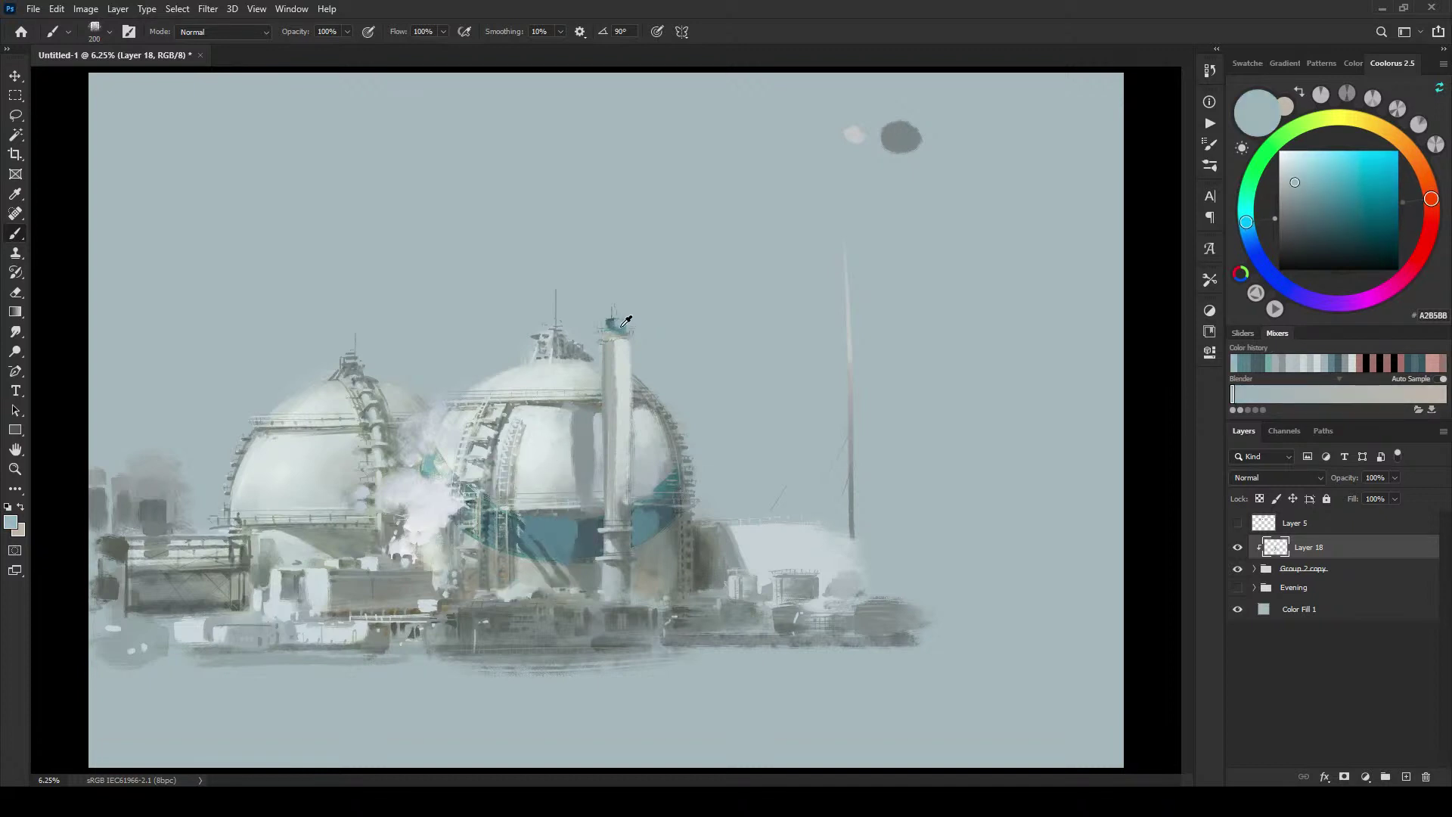
pyautogui.keyDown('alt'); pyautogui.click(616, 328); pyautogui.keyUp('alt')
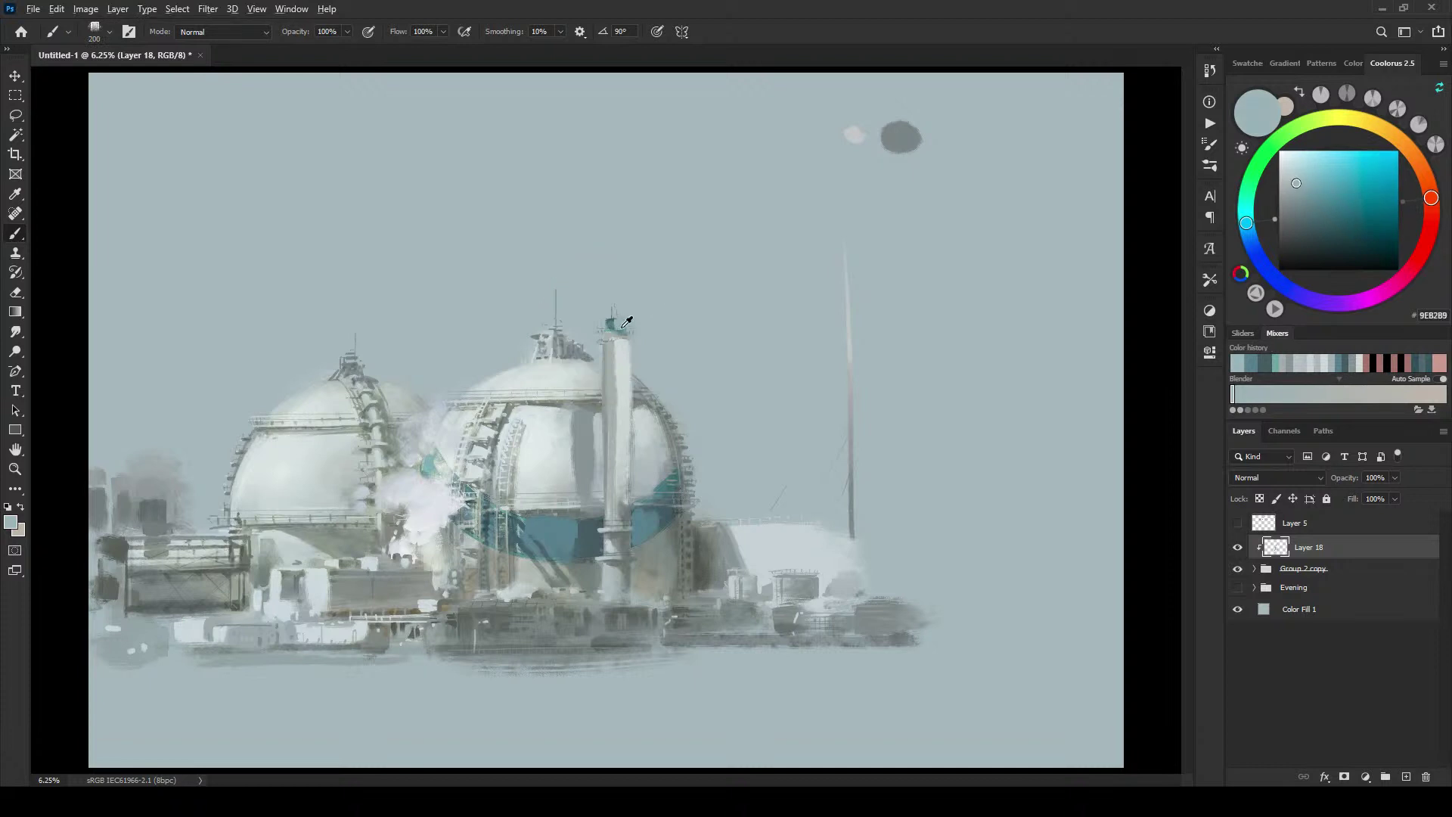
pyautogui.keyDown('alt'); pyautogui.click(619, 325); pyautogui.keyUp('alt')
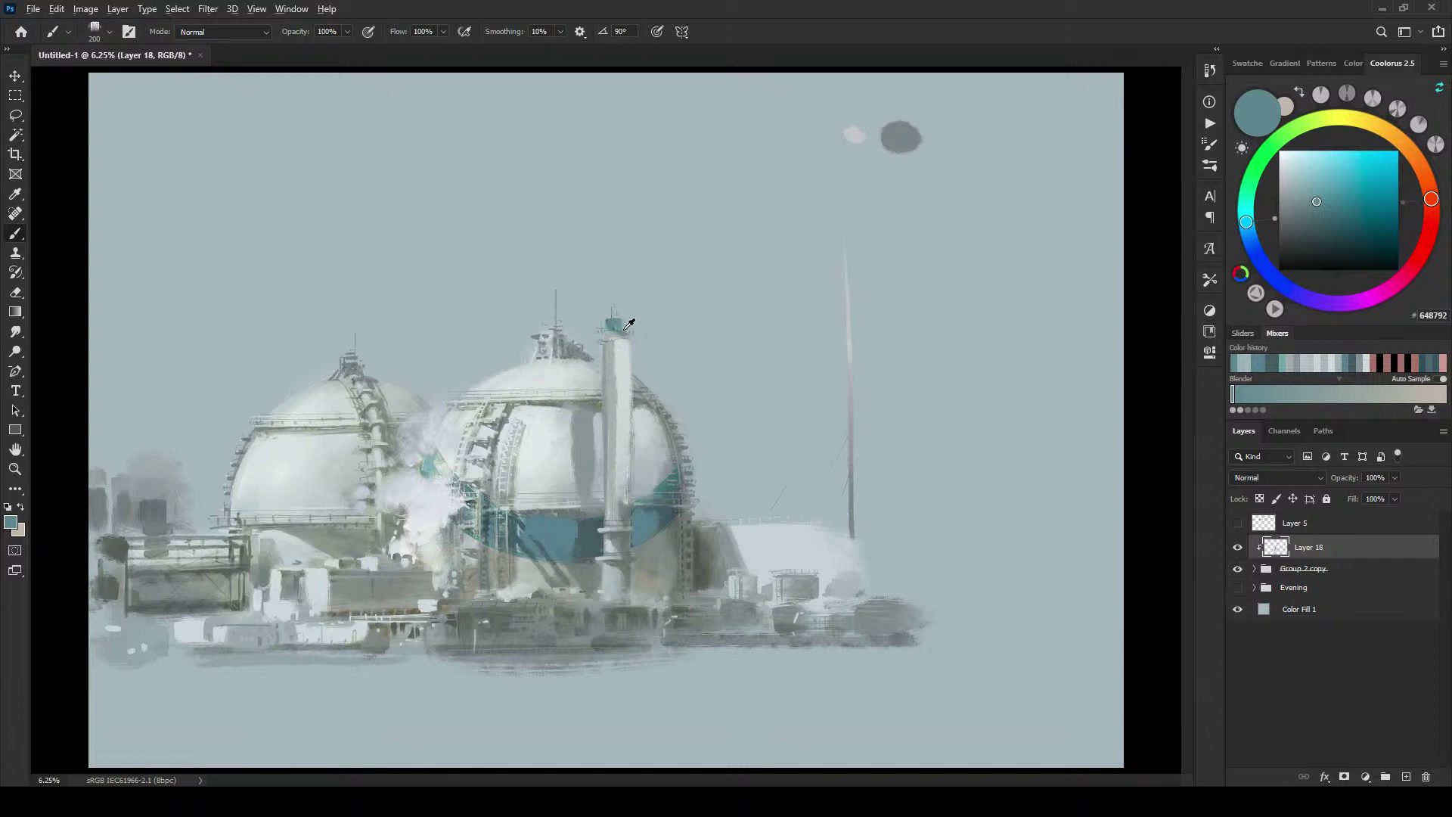
pyautogui.keyDown('alt'); pyautogui.click(623, 323); pyautogui.keyUp('alt')
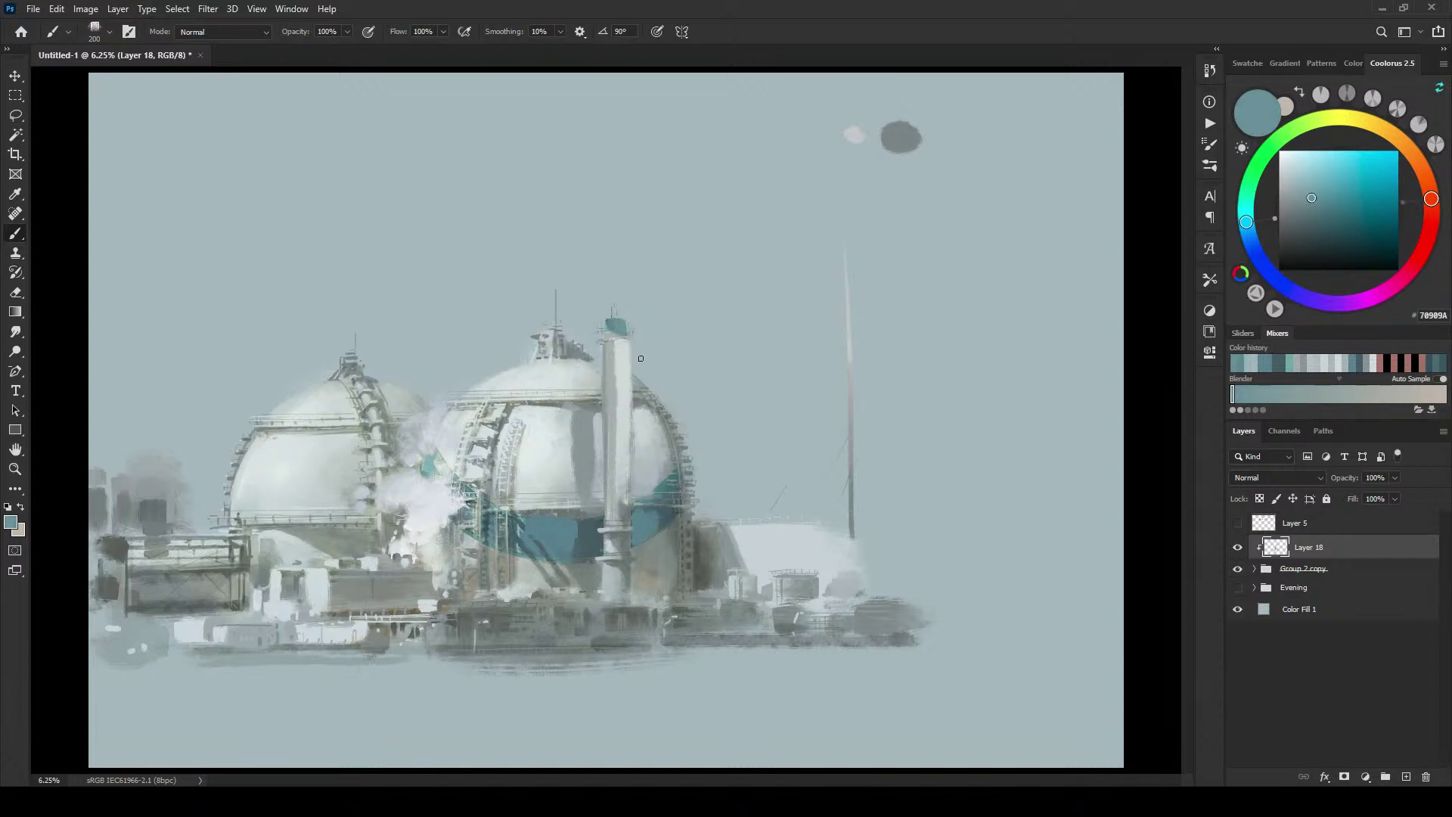
# Step: Sample the grey shadow beside the chimney and touch up that shadow on the larger sphere with a size 400 brush
pyautogui.keyDown('alt'); pyautogui.click(589, 458); pyautogui.keyUp('alt')
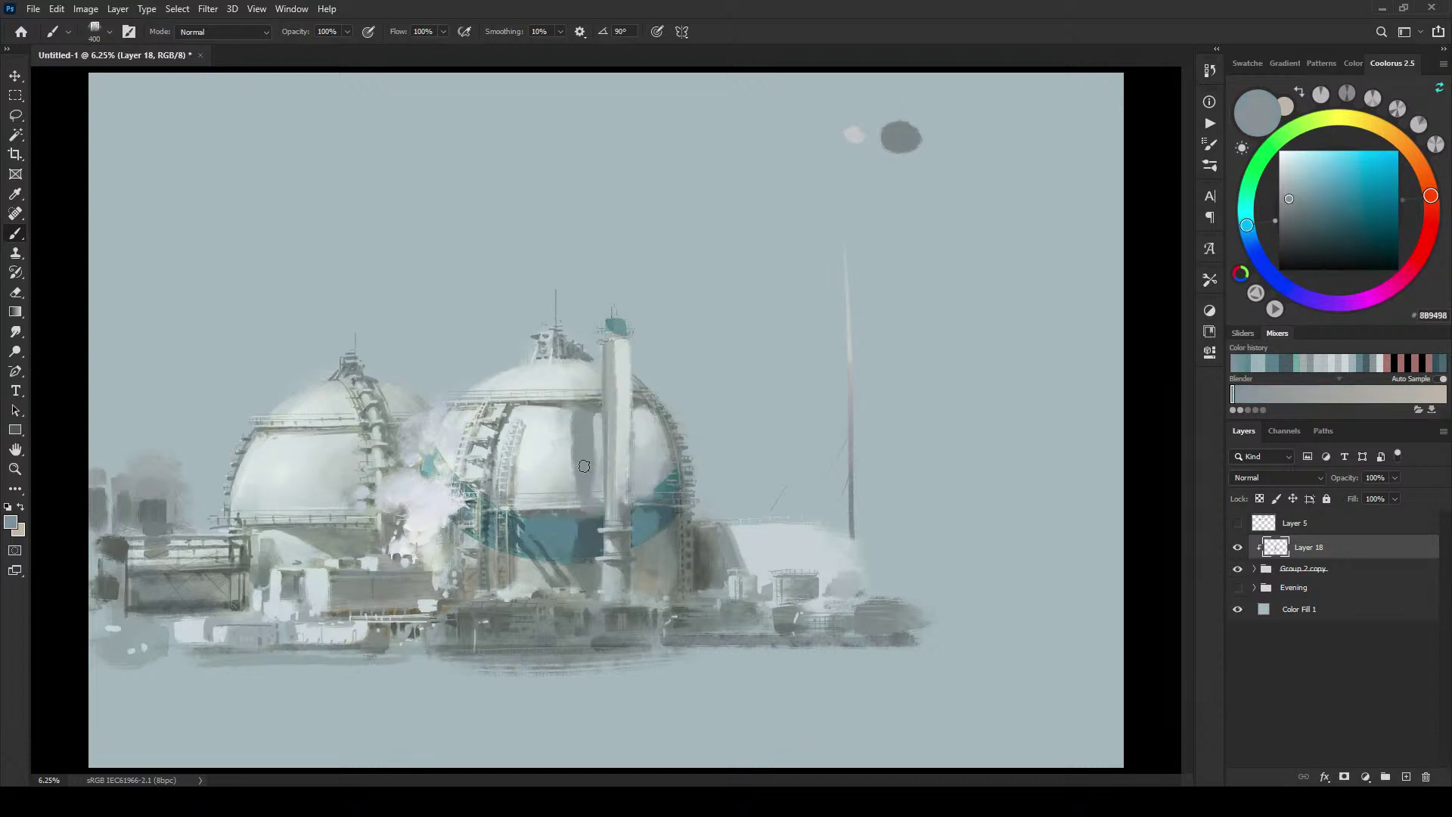
pyautogui.press(']')
pyautogui.press(']')
pyautogui.press(']')
pyautogui.press(']')
pyautogui.press(']')
pyautogui.press('[')
pyautogui.press('[')
pyautogui.press('[')
pyautogui.press('[')
pyautogui.press('[')
pyautogui.press('[')
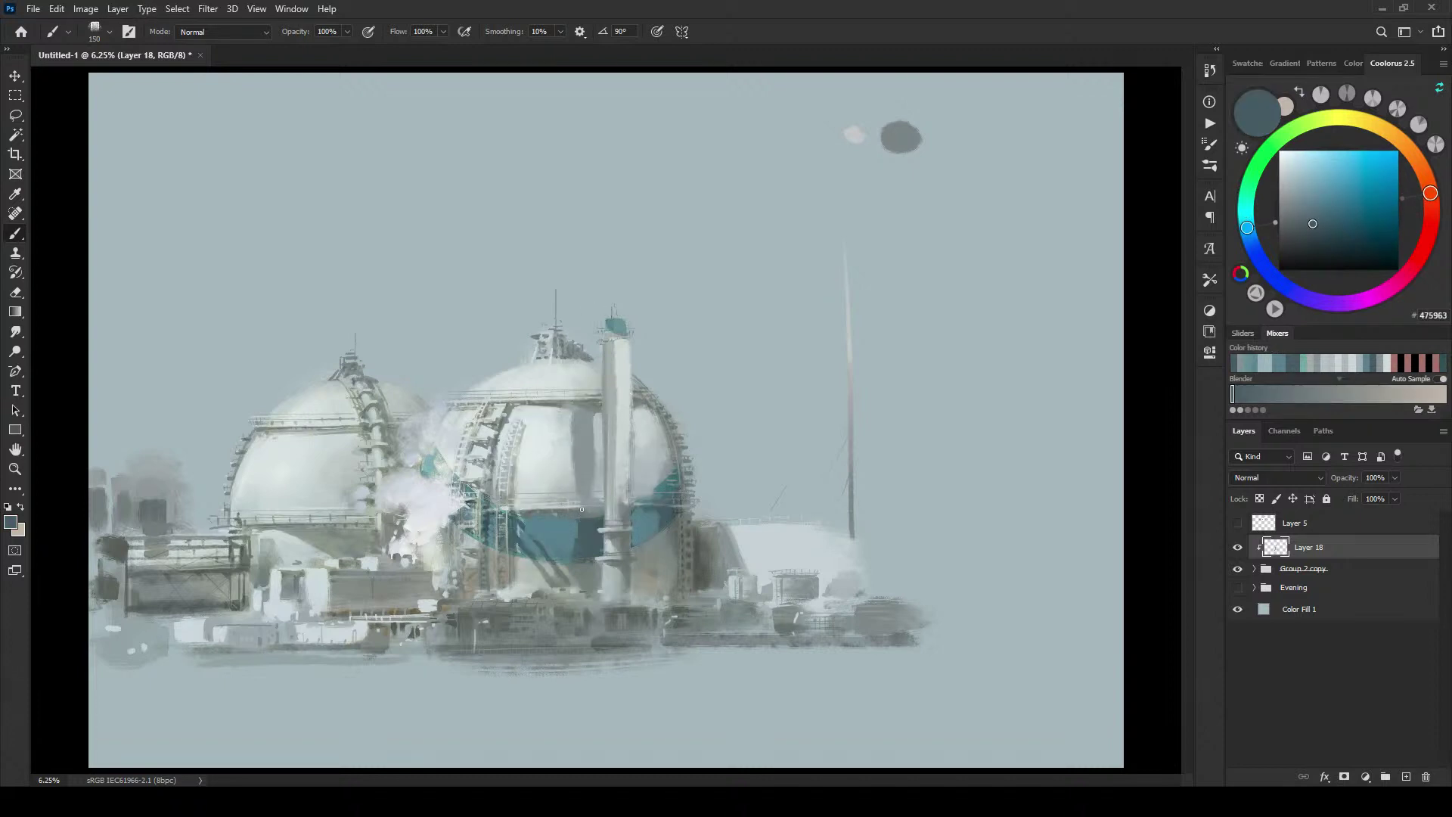
# Step: Paint over the diagonal struts below the larger sphere's stripe in light grey, and darken the chimney's shadow on the stripe
pyautogui.keyDown('alt'); pyautogui.click(584, 512); pyautogui.keyUp('alt')
pyautogui.keyDown('alt'); pyautogui.click(565, 488); pyautogui.keyUp('alt')
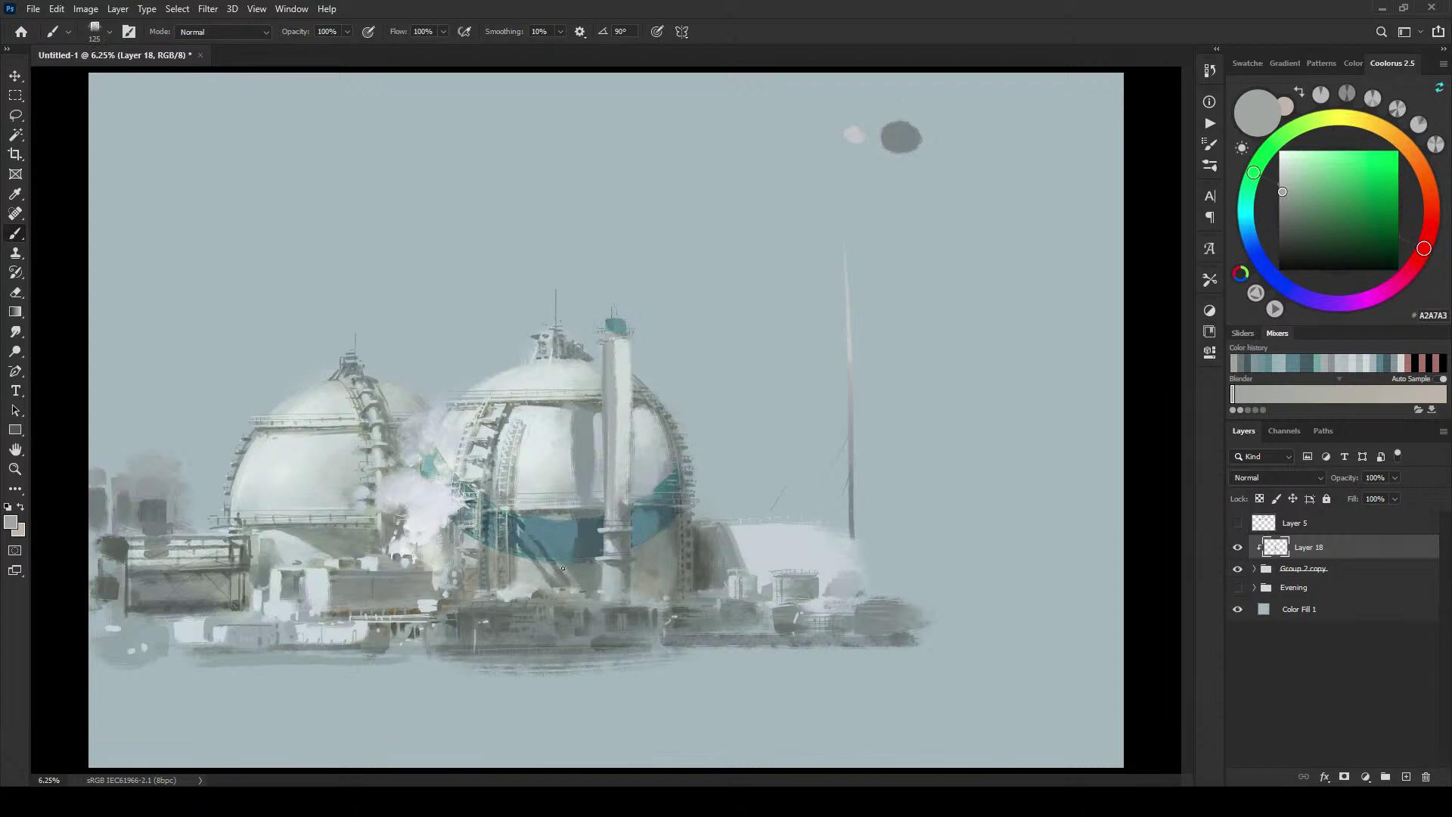
pyautogui.moveTo(536, 566); pyautogui.dragTo(567, 583)
pyautogui.keyDown('alt'); pyautogui.click(581, 527); pyautogui.keyUp('alt')
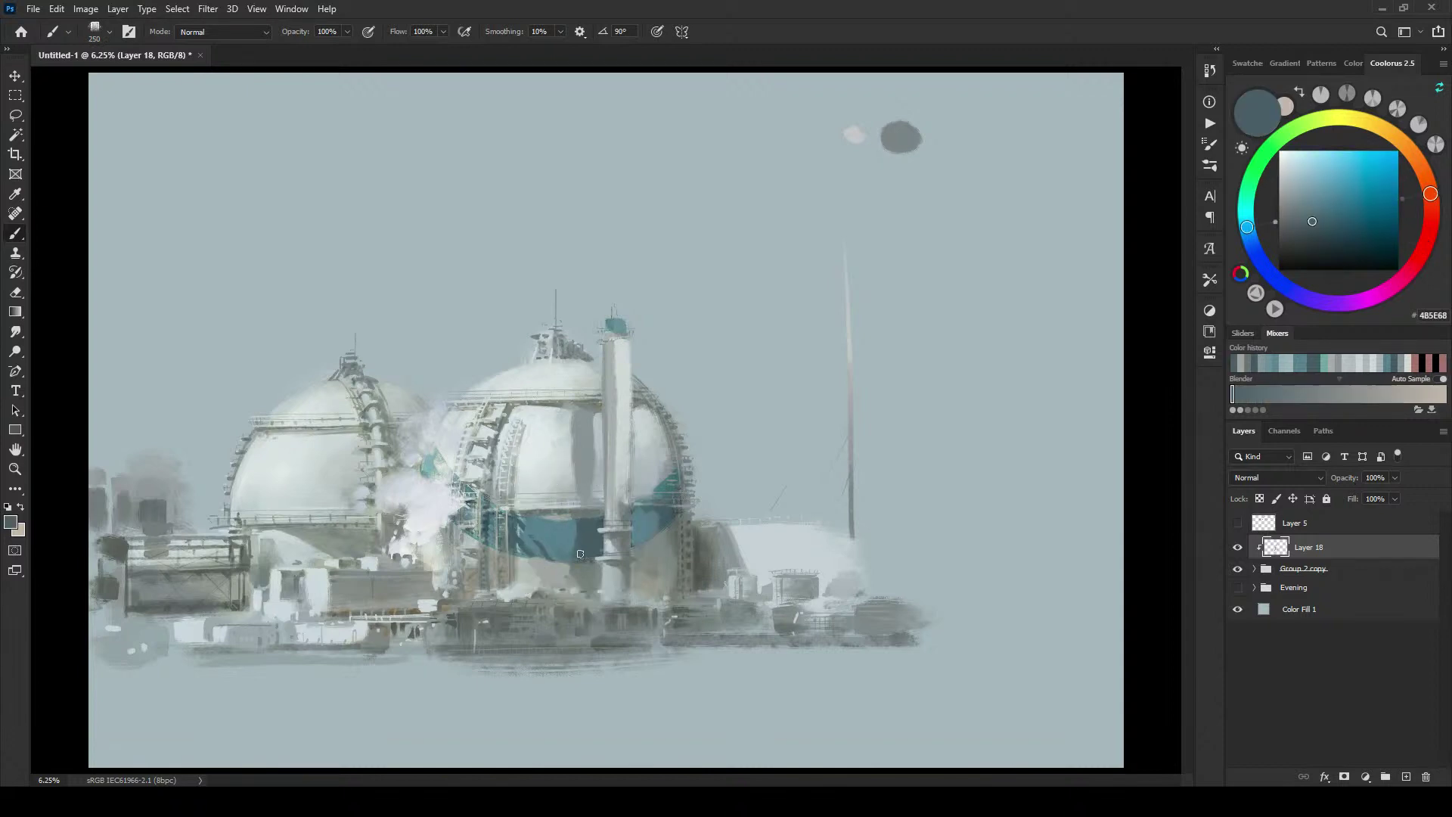
pyautogui.moveTo(578, 522); pyautogui.dragTo(581, 531)
# Step: Sample grey shadow and highlight tones and refine the larger sphere's railing where the chimney's shadow crosses it
pyautogui.keyDown('alt'); pyautogui.click(581, 514); pyautogui.keyUp('alt')
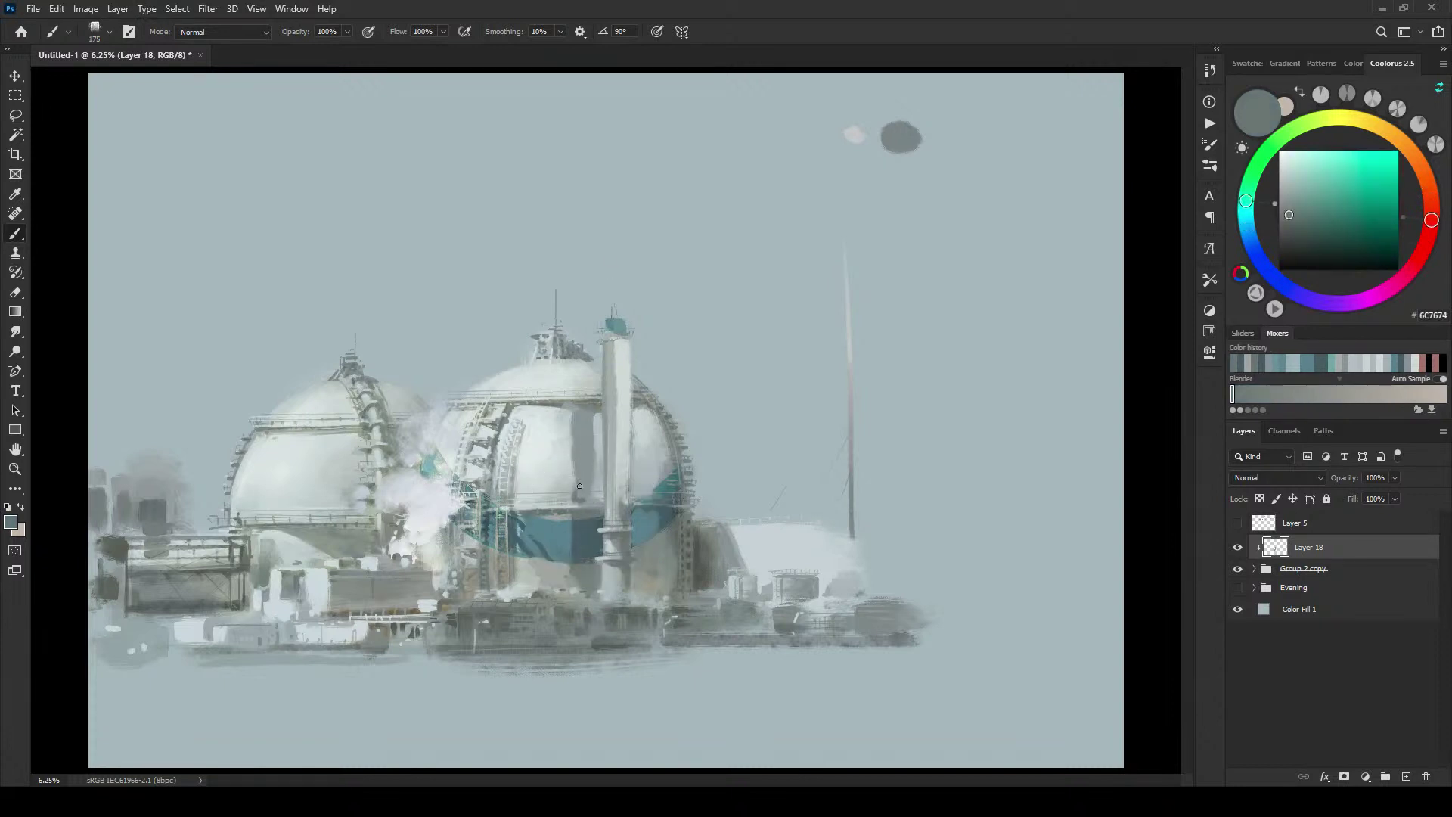
pyautogui.keyDown('alt'); pyautogui.click(580, 481); pyautogui.keyUp('alt')
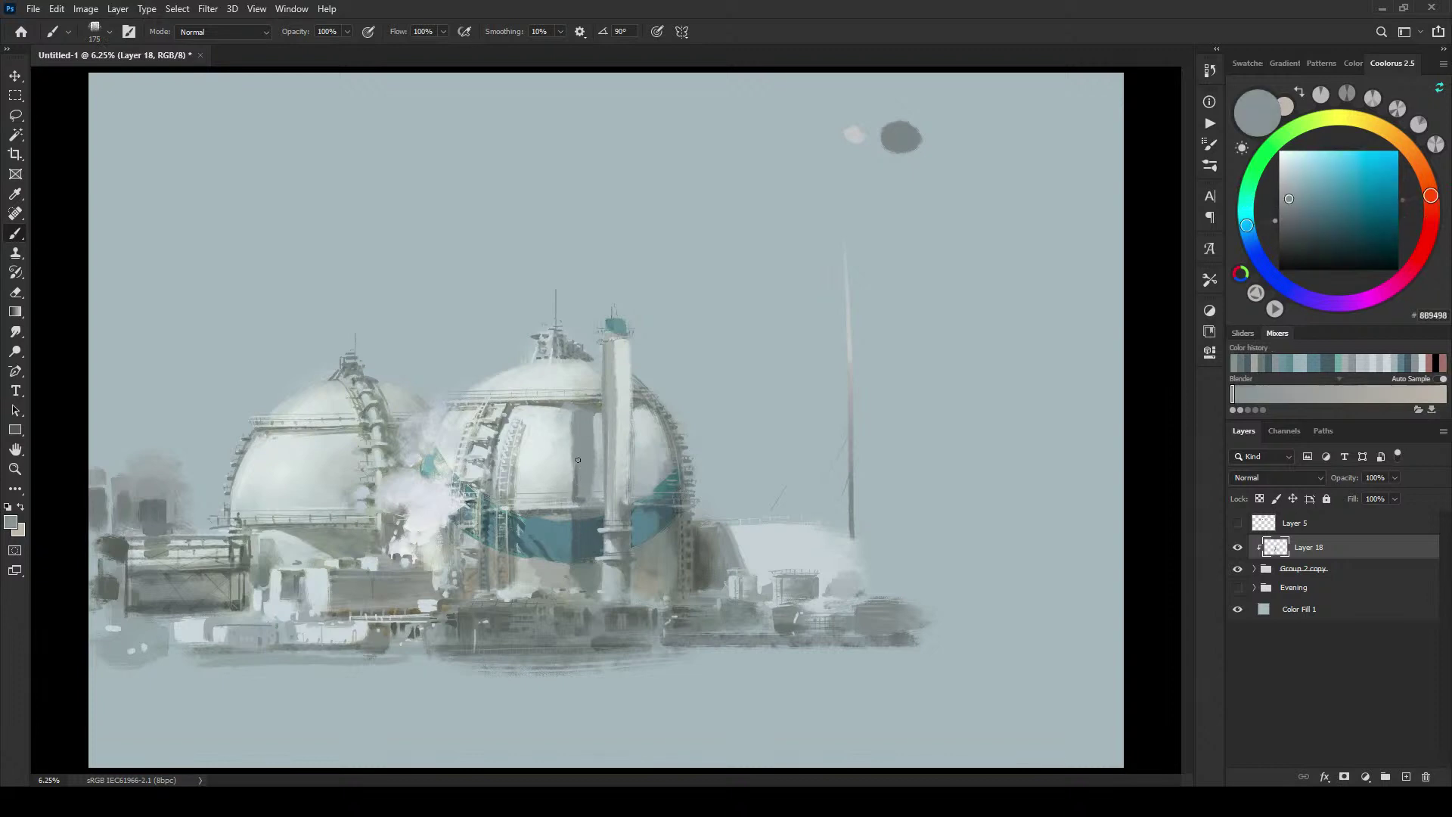
pyautogui.keyDown('alt'); pyautogui.click(584, 499); pyautogui.keyUp('alt')
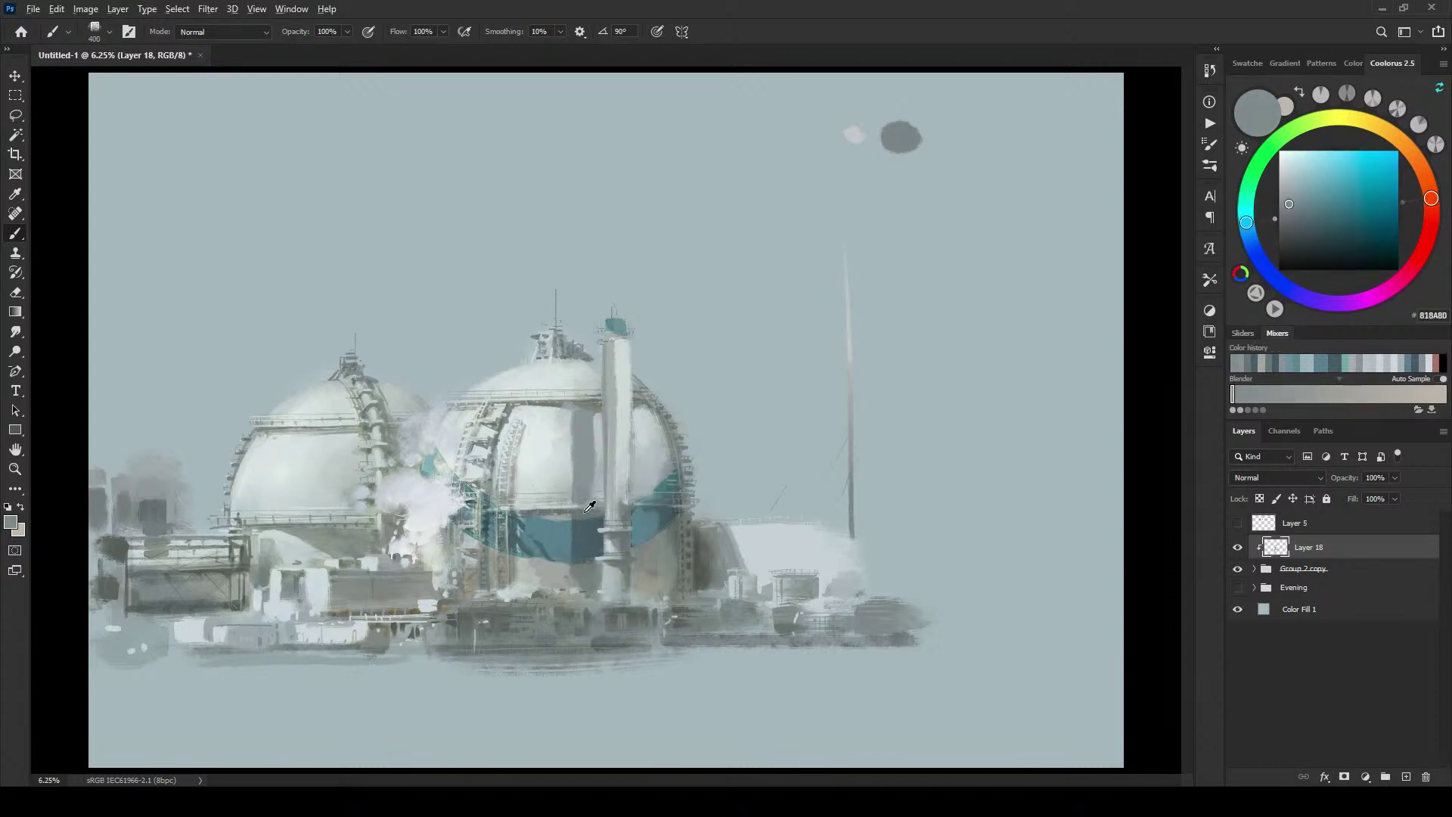
pyautogui.keyDown('alt'); pyautogui.click(590, 506); pyautogui.keyUp('alt')
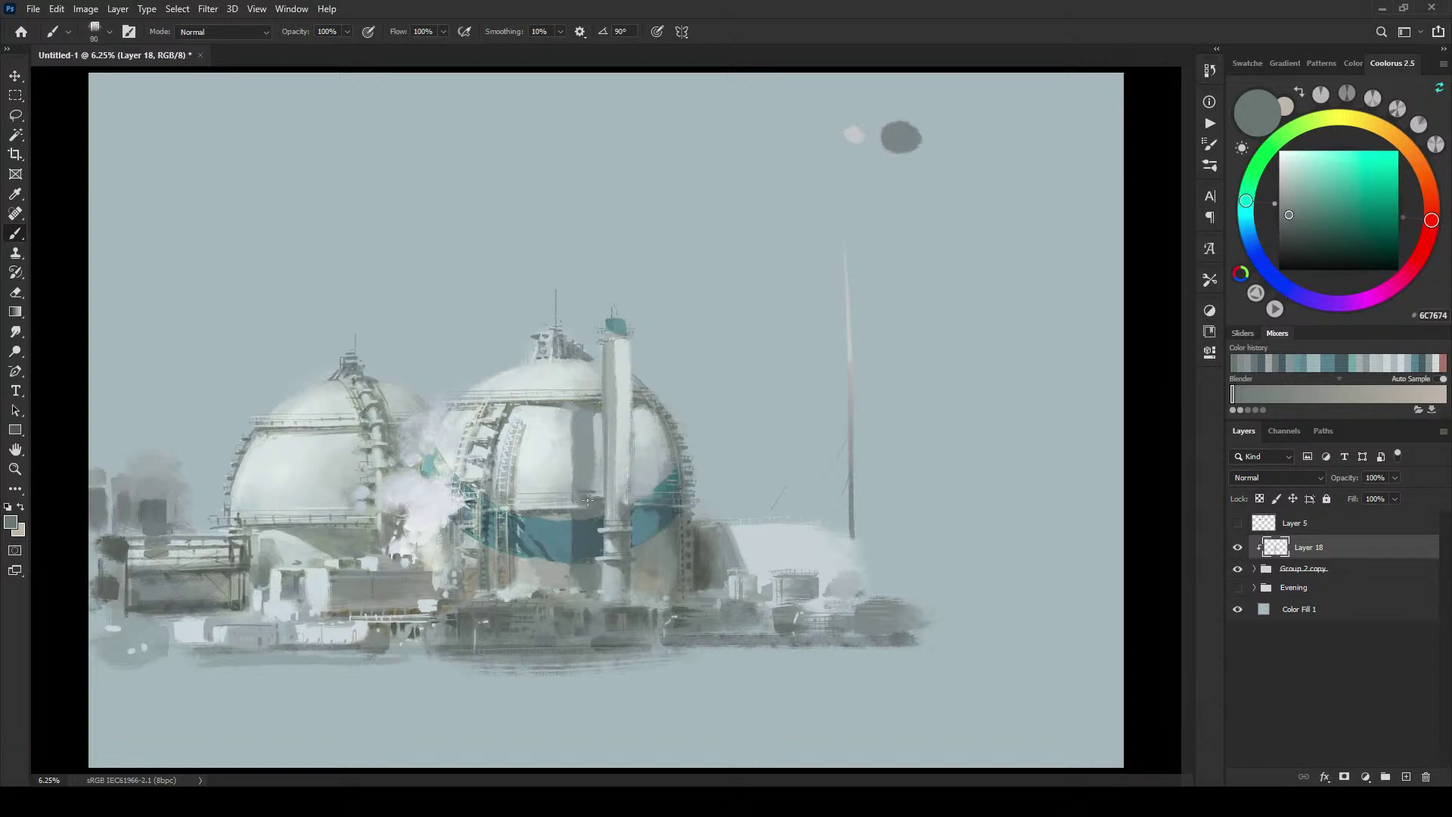
pyautogui.keyDown('alt'); pyautogui.click(556, 458); pyautogui.keyUp('alt')
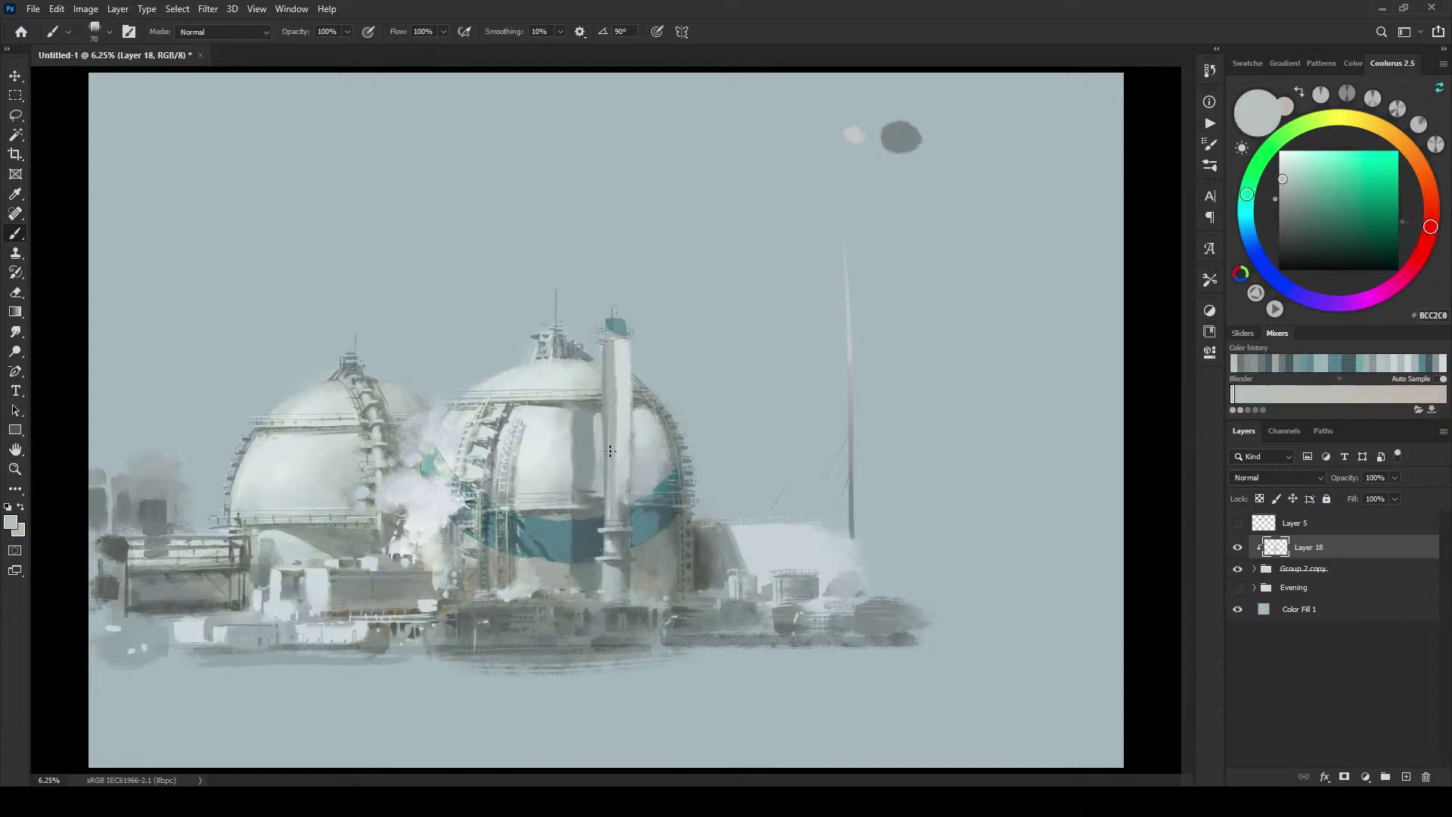
# Step: Sample the stripe's medium blue and clean up the lit part of the larger sphere's stripe with a size 175 brush
pyautogui.press('[')
pyautogui.press(']')
pyautogui.press(']')
pyautogui.press(']')
pyautogui.press(']')
pyautogui.keyDown('alt'); pyautogui.click(541, 535); pyautogui.keyUp('alt')
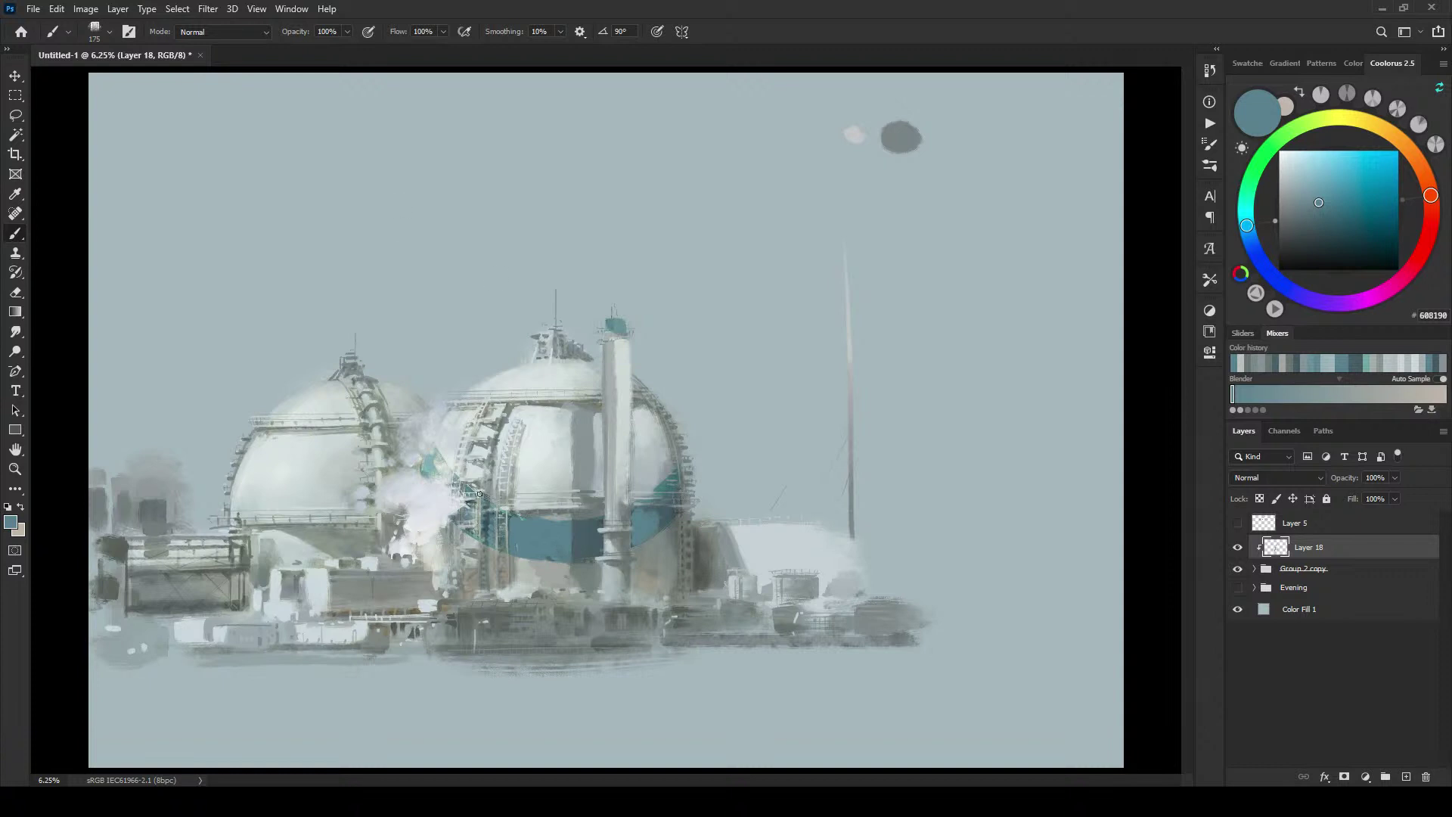
# Step: Sample grey and dark blue tones and paint thin shadows where the staircase crosses the larger sphere's stripe with a size 45 brush
pyautogui.press('[')
pyautogui.keyDown('alt'); pyautogui.click(489, 430); pyautogui.keyUp('alt')
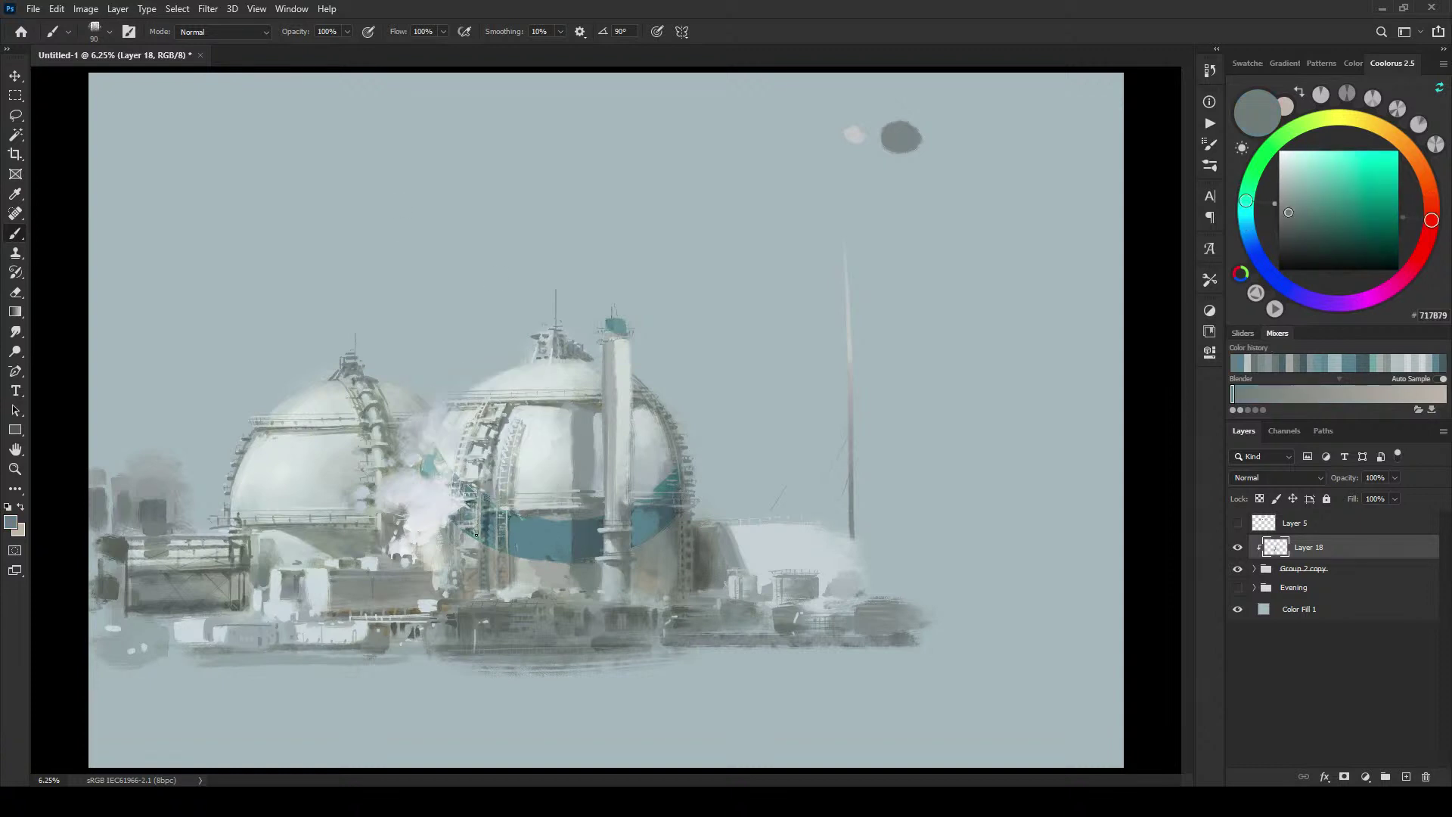
pyautogui.keyDown('alt'); pyautogui.click(469, 503); pyautogui.keyUp('alt')
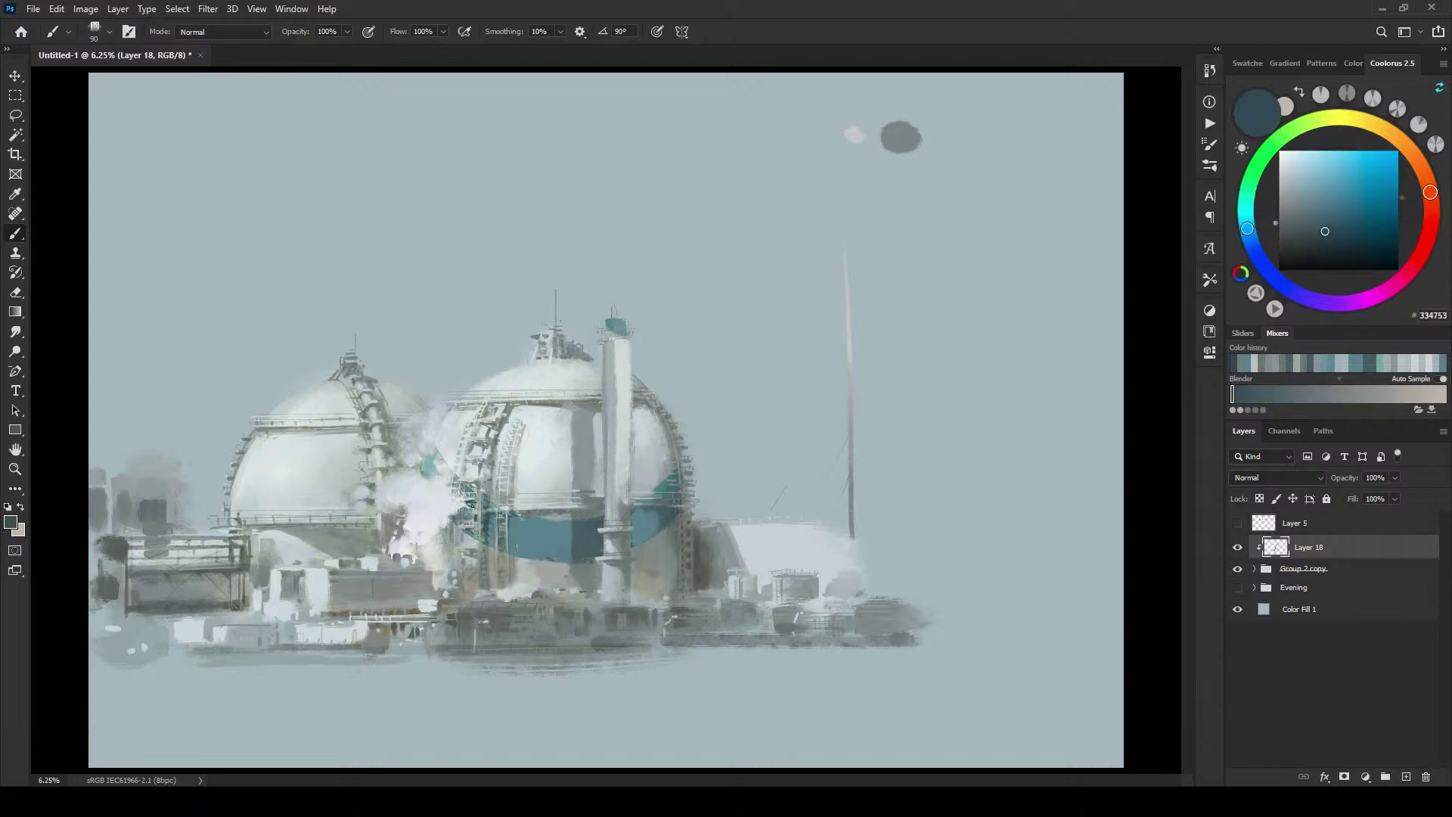
pyautogui.keyDown('alt'); pyautogui.click(490, 525); pyautogui.keyUp('alt')
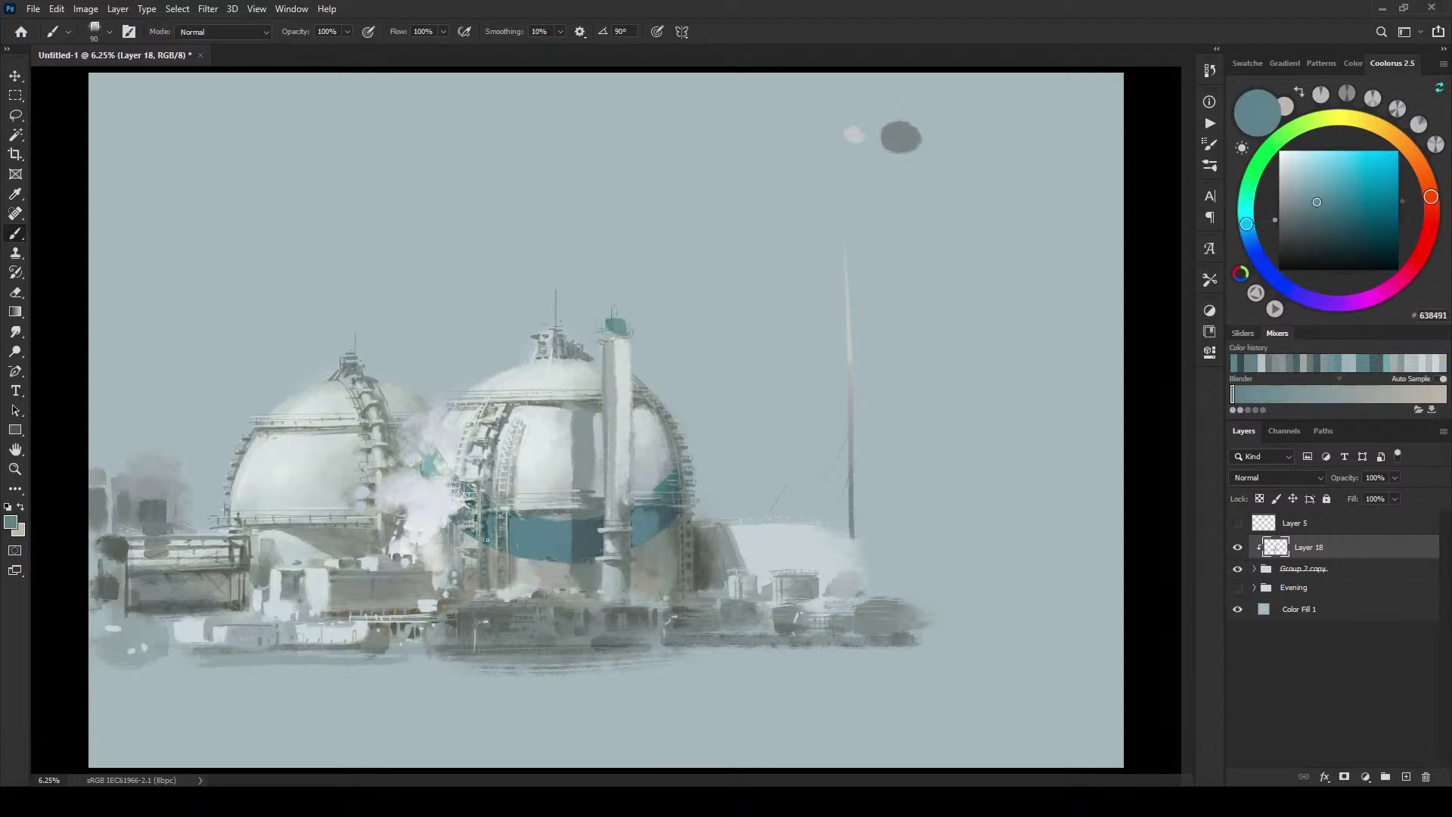
pyautogui.press('[')
pyautogui.press('[')
pyautogui.press('[')
pyautogui.press('[')
pyautogui.press('[')
pyautogui.keyDown('alt'); pyautogui.click(488, 514); pyautogui.keyUp('alt')
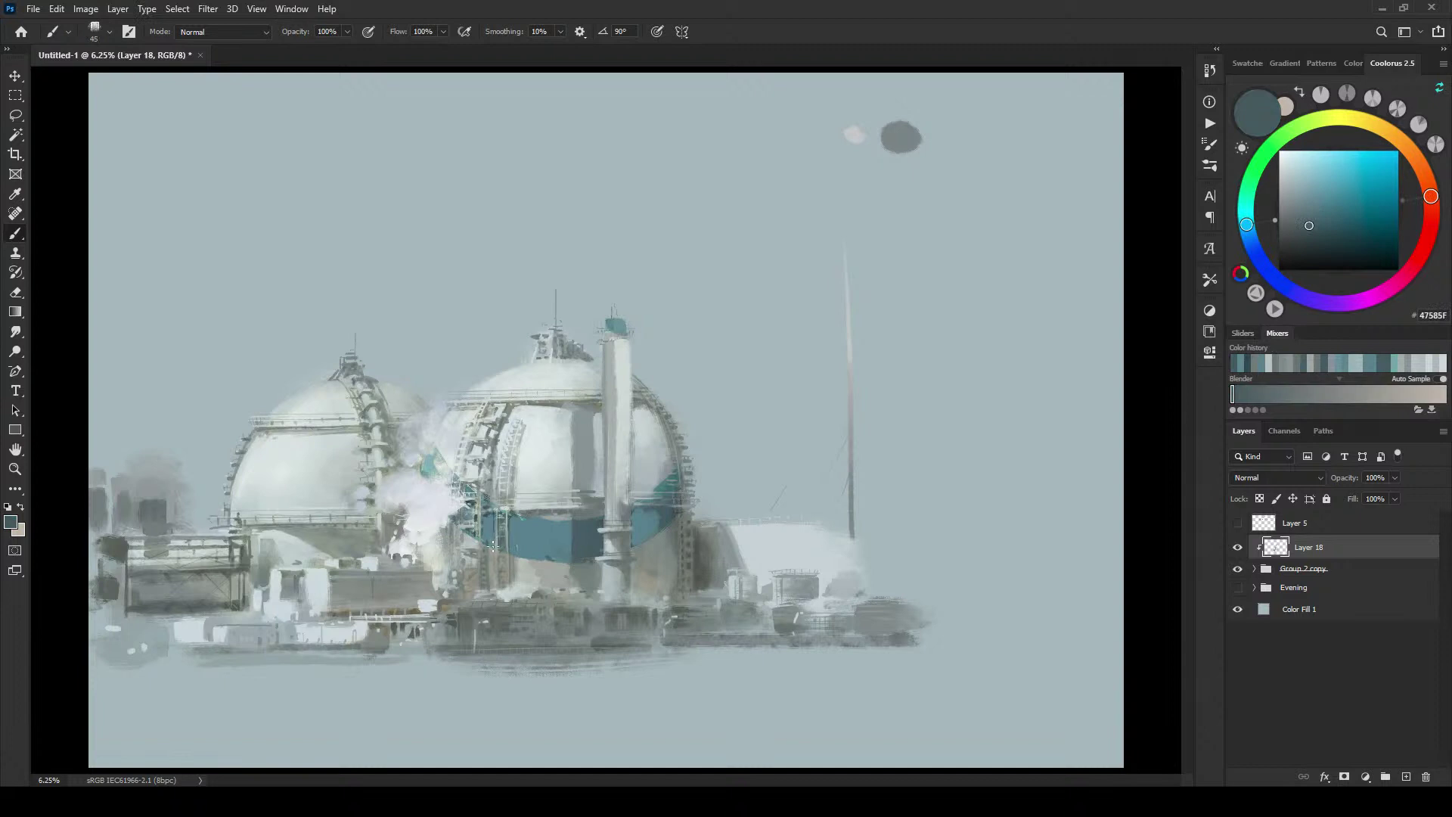
pyautogui.moveTo(493, 545); pyautogui.dragTo(494, 519)
# Step: Sample the larger sphere's near-white highlight and paint it along the staircase edge with a size 100 brush
pyautogui.keyDown('alt'); pyautogui.click(503, 556); pyautogui.keyUp('alt')
pyautogui.keyDown('alt'); pyautogui.click(542, 440); pyautogui.keyUp('alt')
pyautogui.press(']')
pyautogui.press(']')
pyautogui.press(']')
pyautogui.press(']')
pyautogui.press(']')
pyautogui.press(']')
pyautogui.press(']')
pyautogui.press(']')
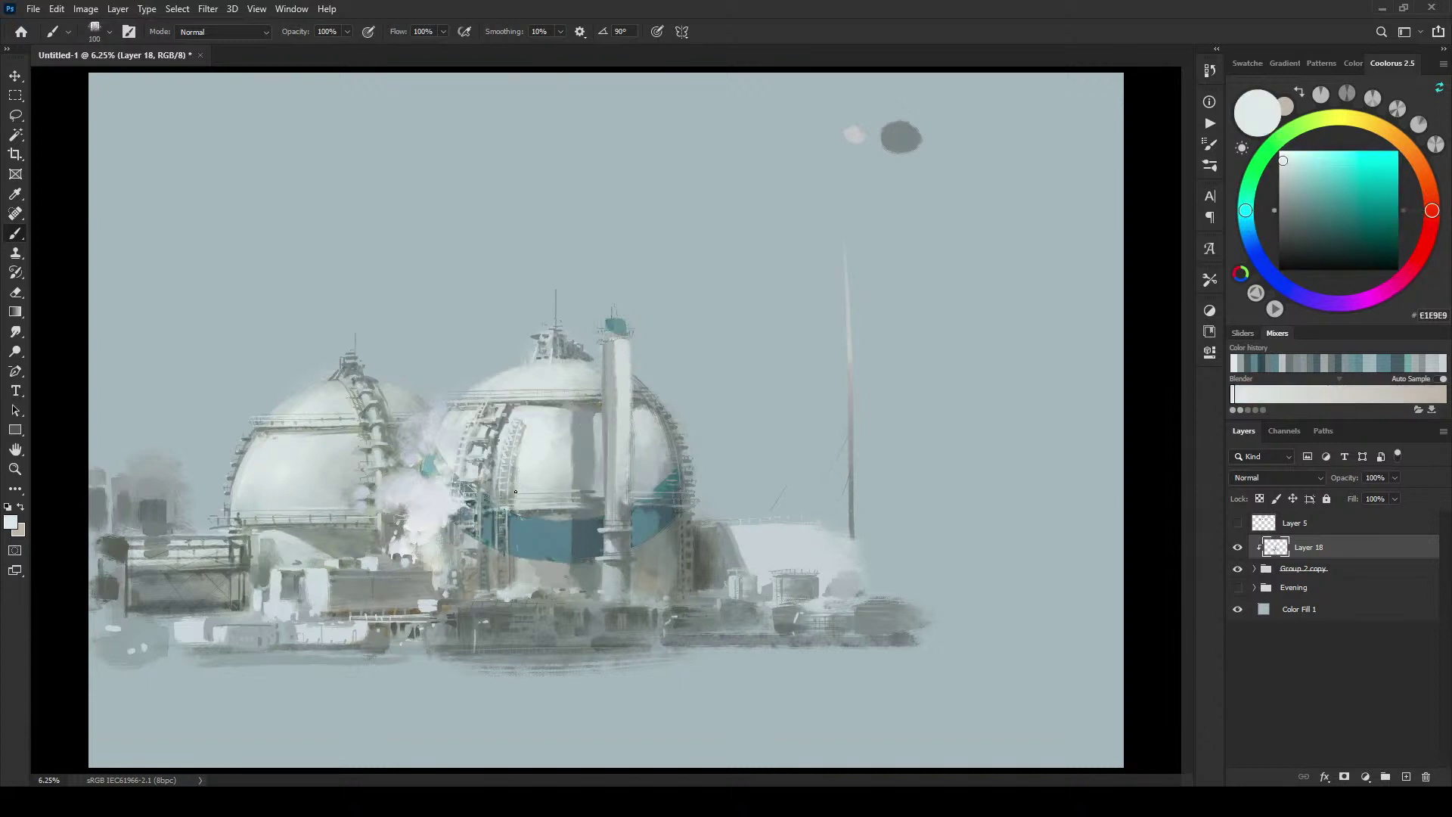
pyautogui.moveTo(518, 462); pyautogui.dragTo(524, 426)
# Step: Sample the larger sphere's off-white and clean up the lit surface beside its staircase with a size 150 brush
pyautogui.press(']')
pyautogui.press(']')
pyautogui.press(']')
pyautogui.press(']')
pyautogui.keyDown('alt'); pyautogui.click(525, 465); pyautogui.keyUp('alt')
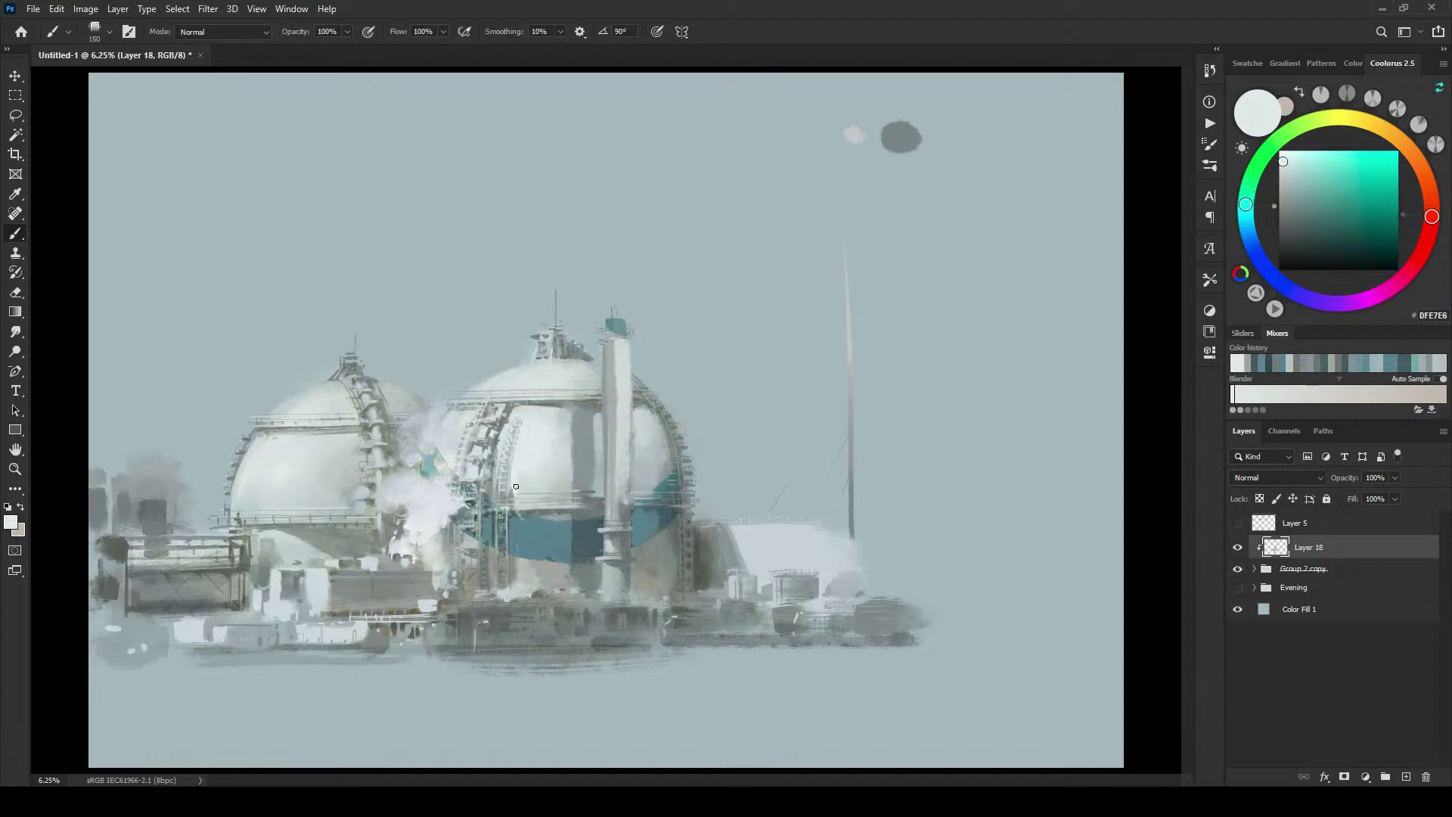
pyautogui.press('[')
pyautogui.press(']')
pyautogui.press(']')
# Step: Sample blue-grey, near-white and muted blue tones and refine the larger sphere's staircase down to the stripe with size 100 and 80 brushes
pyautogui.keyDown('alt'); pyautogui.click(507, 461); pyautogui.keyUp('alt')
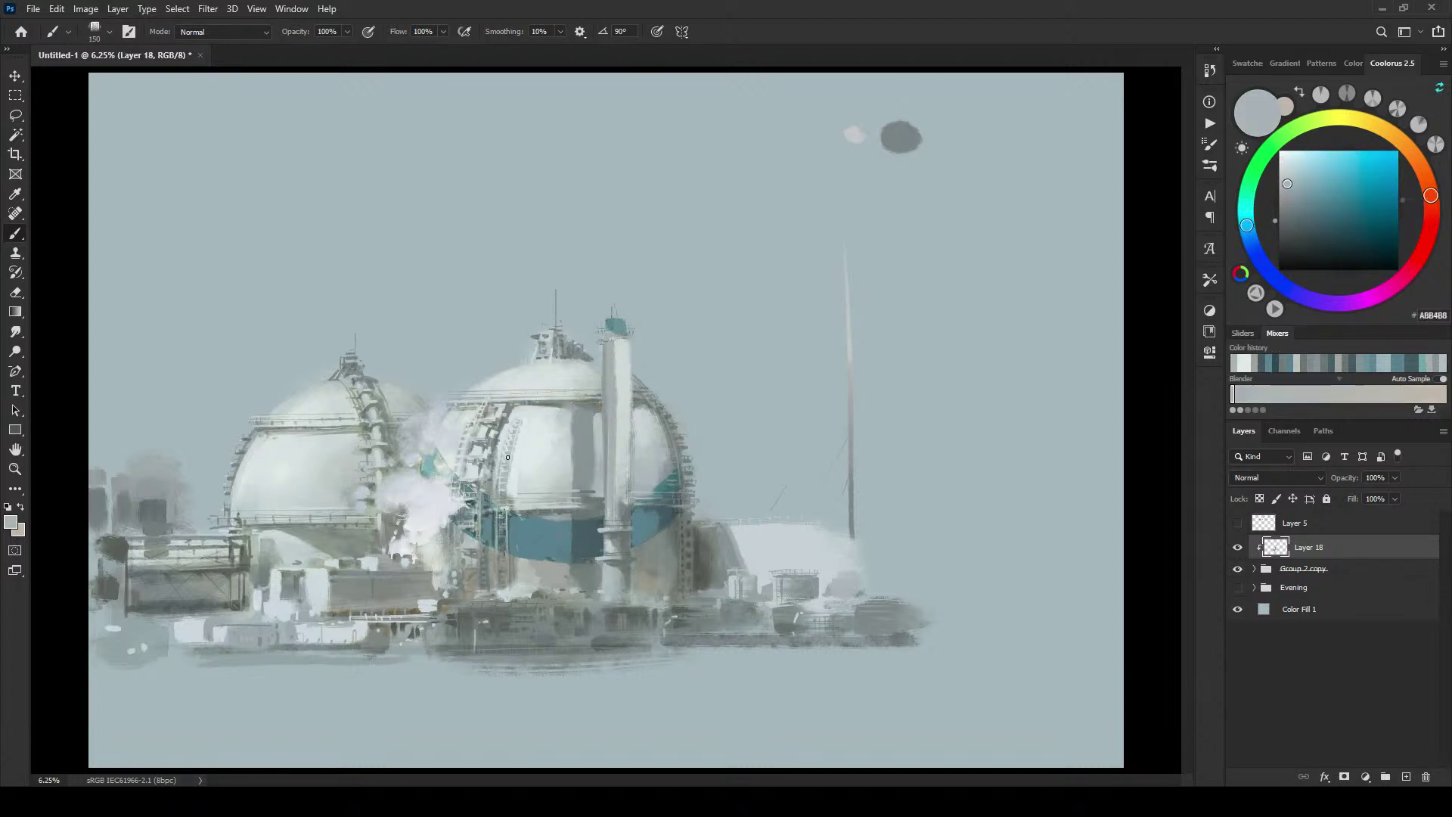
pyautogui.press('[')
pyautogui.keyDown('alt'); pyautogui.click(531, 440); pyautogui.keyUp('alt')
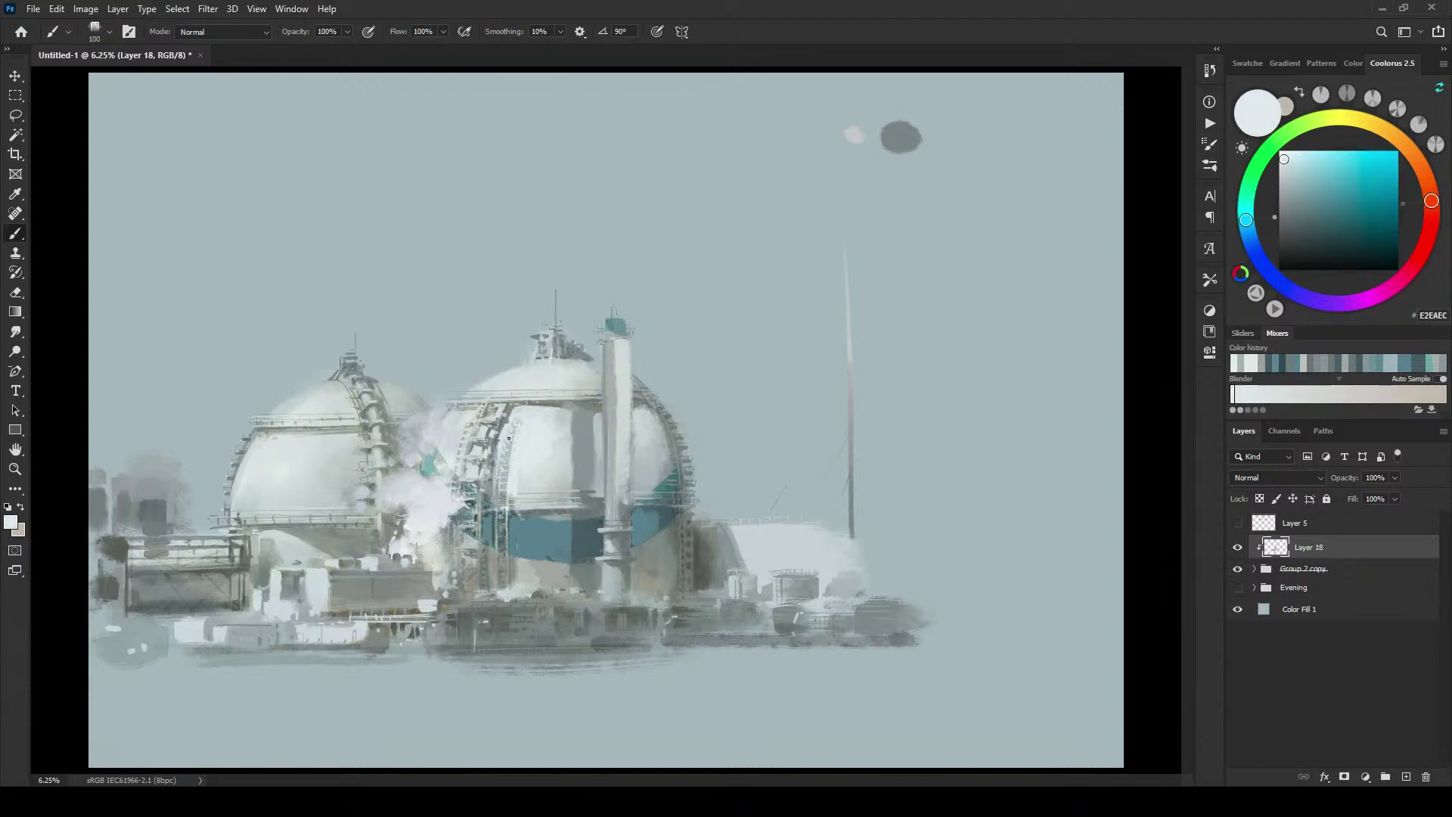
pyautogui.press('[')
pyautogui.press('[')
pyautogui.keyDown('alt'); pyautogui.click(508, 521); pyautogui.keyUp('alt')
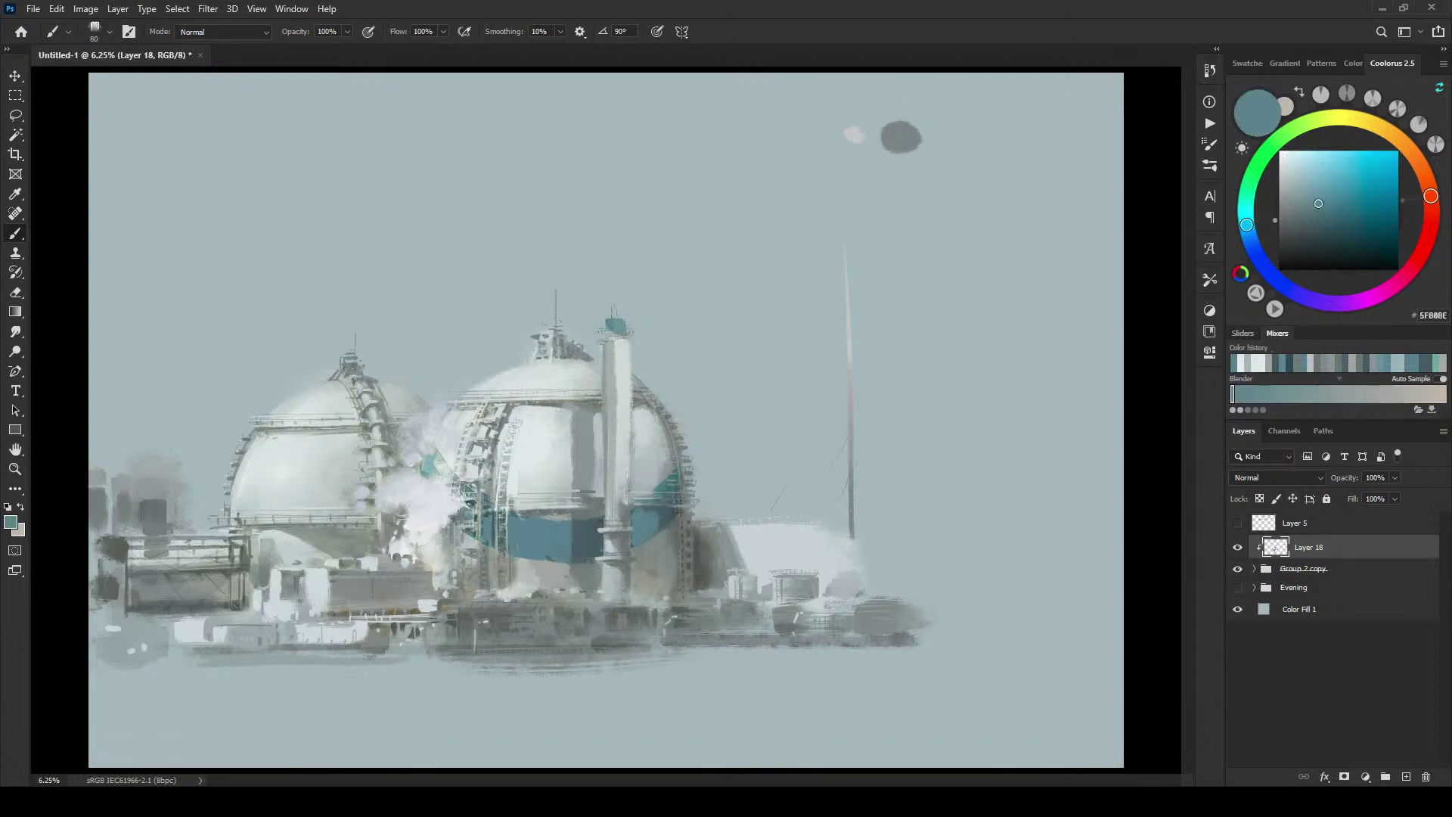
# Step: Sample grey tones below the stripe and repaint the larger sphere's underside around the chimney with a size 500 brush
pyautogui.keyDown('alt'); pyautogui.click(512, 563); pyautogui.keyUp('alt')
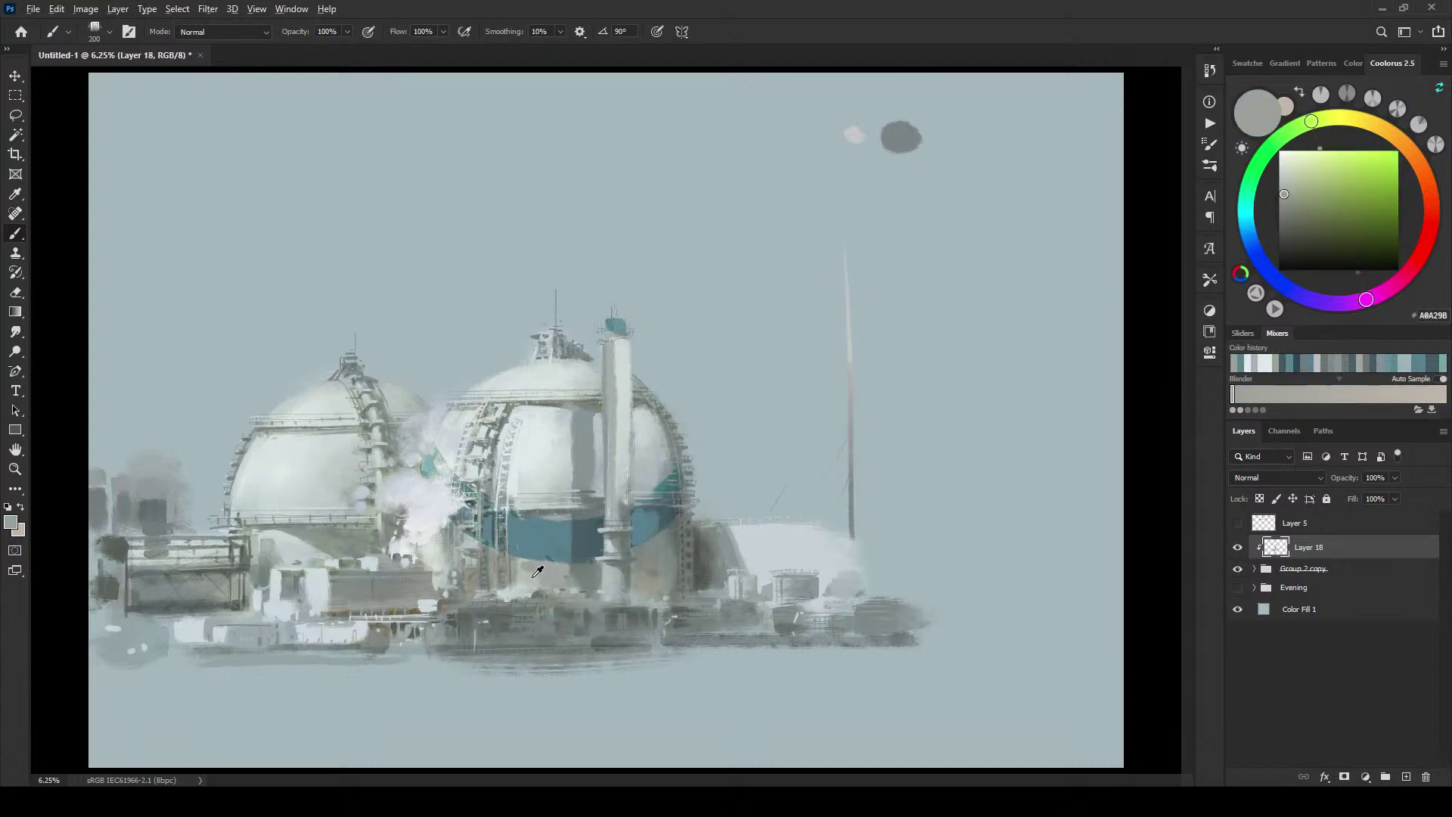
pyautogui.keyDown('alt'); pyautogui.click(542, 572); pyautogui.keyUp('alt')
pyautogui.press(']')
pyautogui.press(']')
pyautogui.press(']')
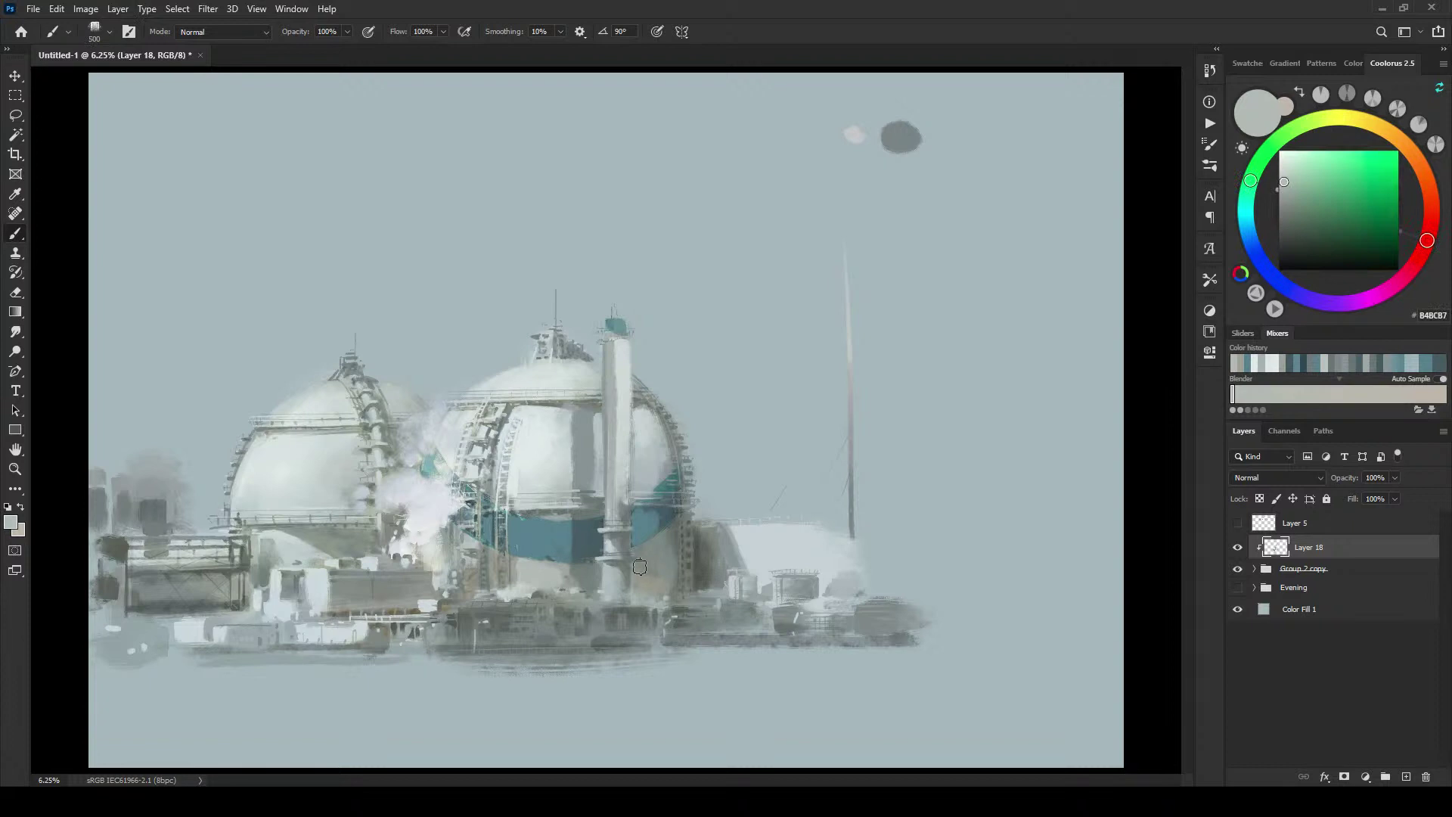
pyautogui.moveTo(654, 542)
pyautogui.mouseDown()
pyautogui.moveTo(643, 554)
pyautogui.moveTo(666, 530)
pyautogui.mouseUp()
pyautogui.keyDown('alt'); pyautogui.click(664, 538); pyautogui.keyUp('alt')
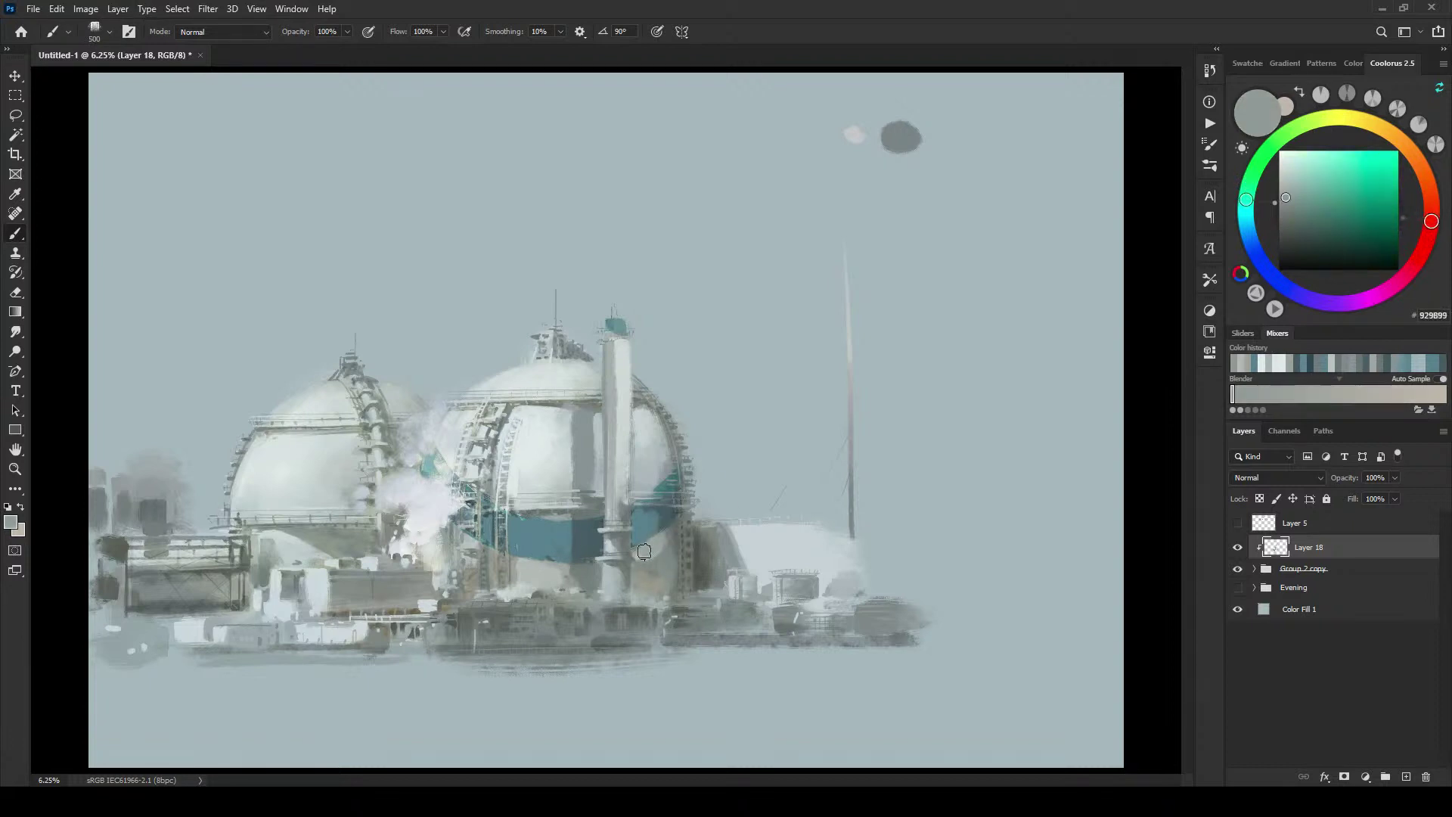
# Step: Sample shadow grey and a lighter blue-grey and refine the chimney's shadow below the railing with size 175 and 100 brushes
pyautogui.press('[')
pyautogui.press('[')
pyautogui.press('[')
pyautogui.keyDown('alt'); pyautogui.click(592, 408); pyautogui.keyUp('alt')
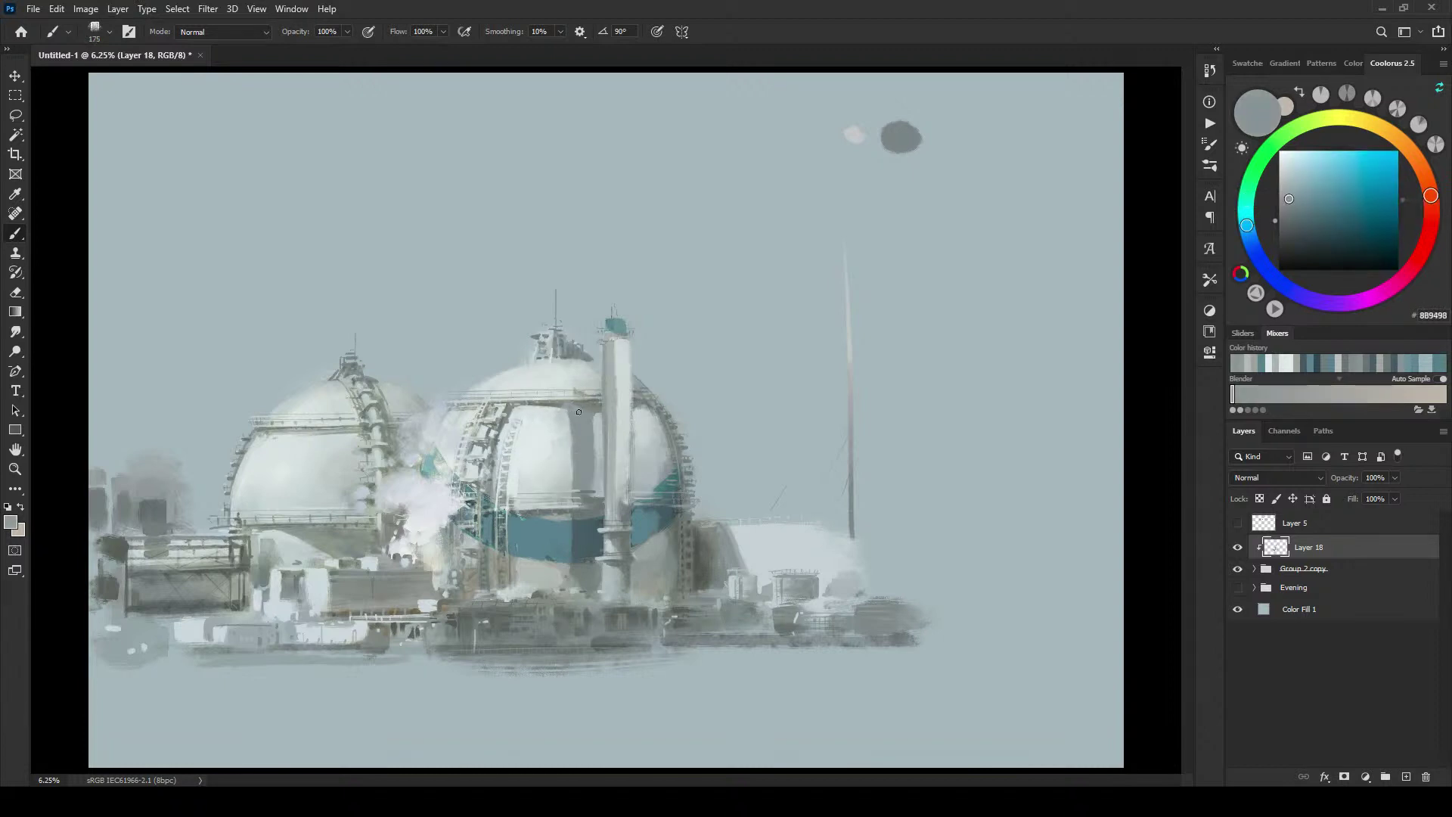
pyautogui.keyDown('alt'); pyautogui.click(595, 430); pyautogui.keyUp('alt')
pyautogui.press('[')
pyautogui.press('[')
pyautogui.press('[')
pyautogui.moveTo(591, 412); pyautogui.dragTo(596, 463)
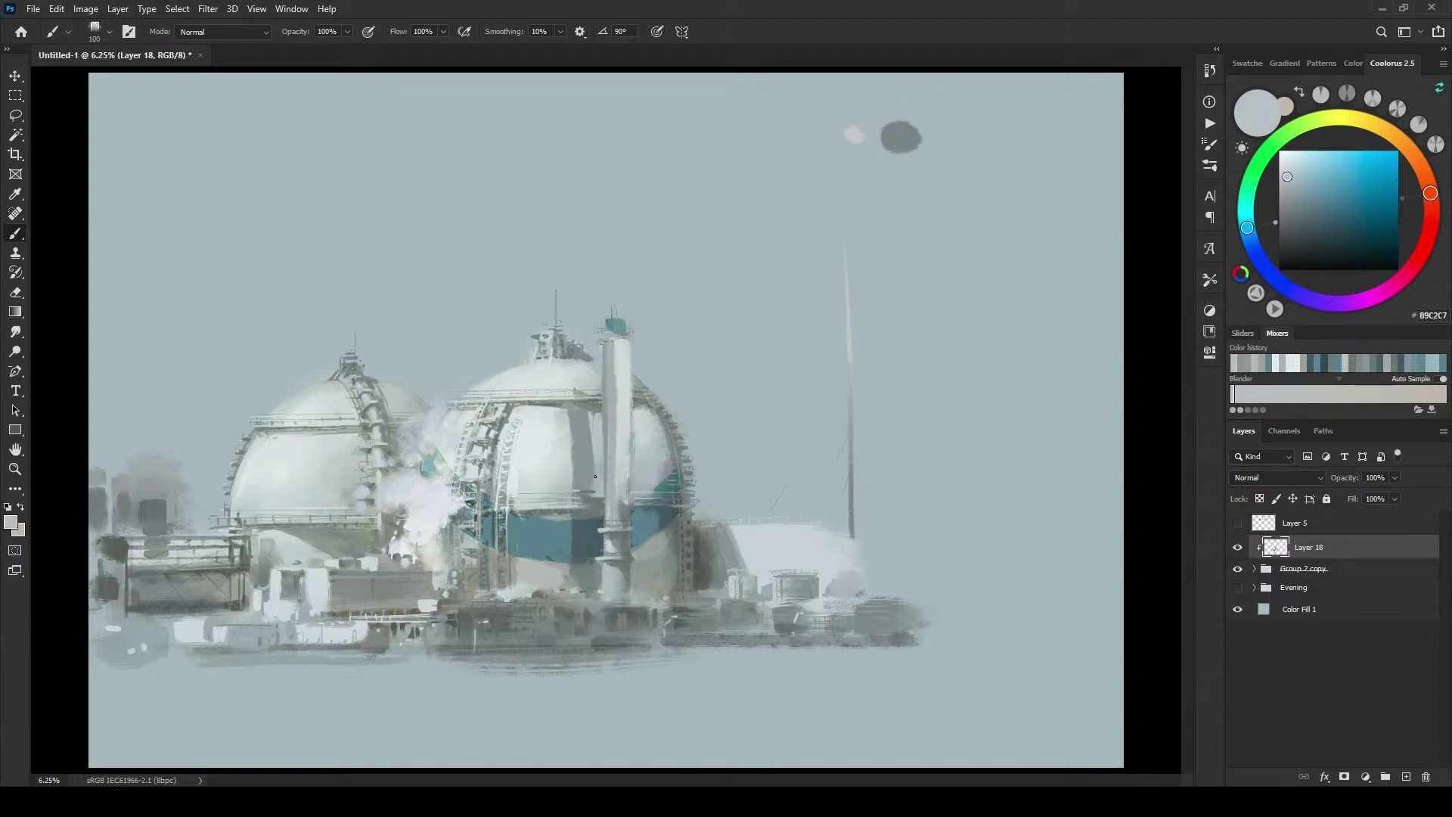
# Step: Sample the shadow greys and extend the chimney's shadow above the railing onto the larger sphere's dome with a size 175 brush
pyautogui.keyDown('alt'); pyautogui.click(588, 440); pyautogui.keyUp('alt')
pyautogui.press(']')
pyautogui.press(']')
pyautogui.press(']')
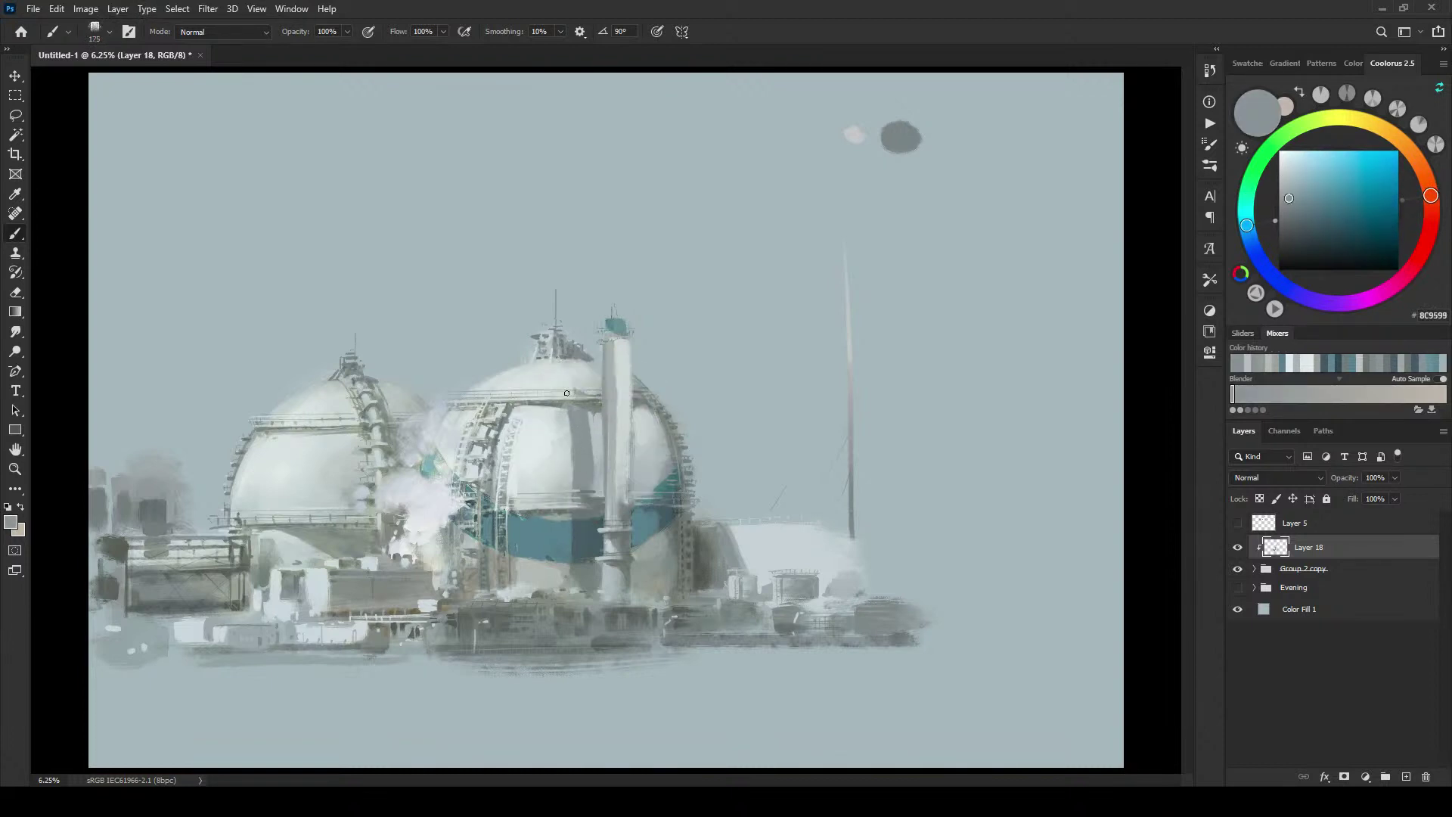
pyautogui.moveTo(566, 392)
pyautogui.mouseDown()
pyautogui.moveTo(560, 376)
pyautogui.moveTo(571, 393)
pyautogui.mouseUp()
pyautogui.keyDown('alt'); pyautogui.click(569, 387); pyautogui.keyUp('alt')
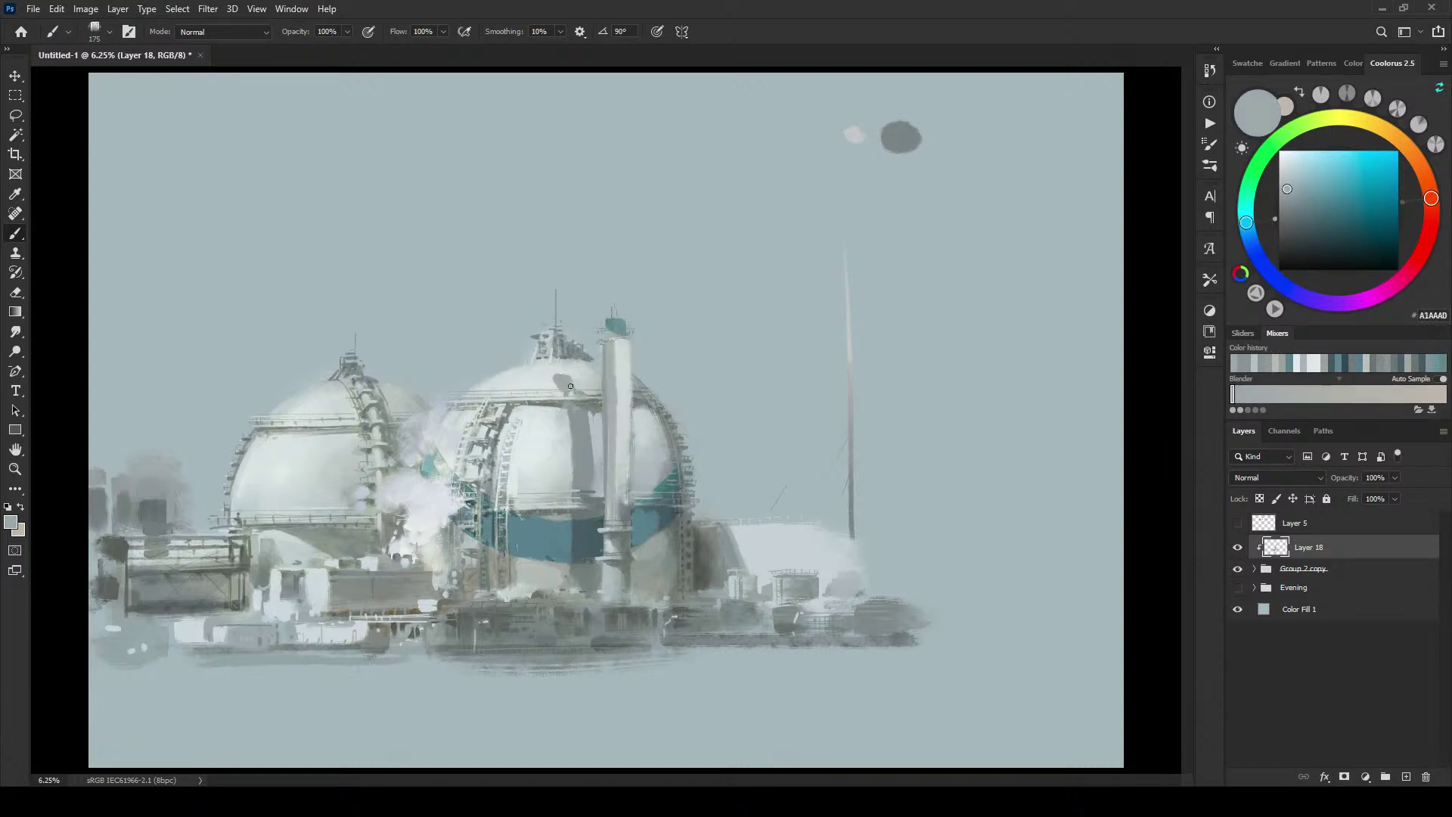
pyautogui.moveTo(570, 387); pyautogui.dragTo(566, 371)
# Step: Sample the dome's off-white and trim the edge of the chimney's shadow on the dome with a smaller brush
pyautogui.press(']')
pyautogui.keyDown('alt'); pyautogui.click(549, 377); pyautogui.keyUp('alt')
pyautogui.press('[')
pyautogui.press('[')
pyautogui.press('[')
pyautogui.press('[')
pyautogui.press('[')
pyautogui.press('[')
pyautogui.press('[')
pyautogui.moveTo(550, 376); pyautogui.dragTo(558, 386)
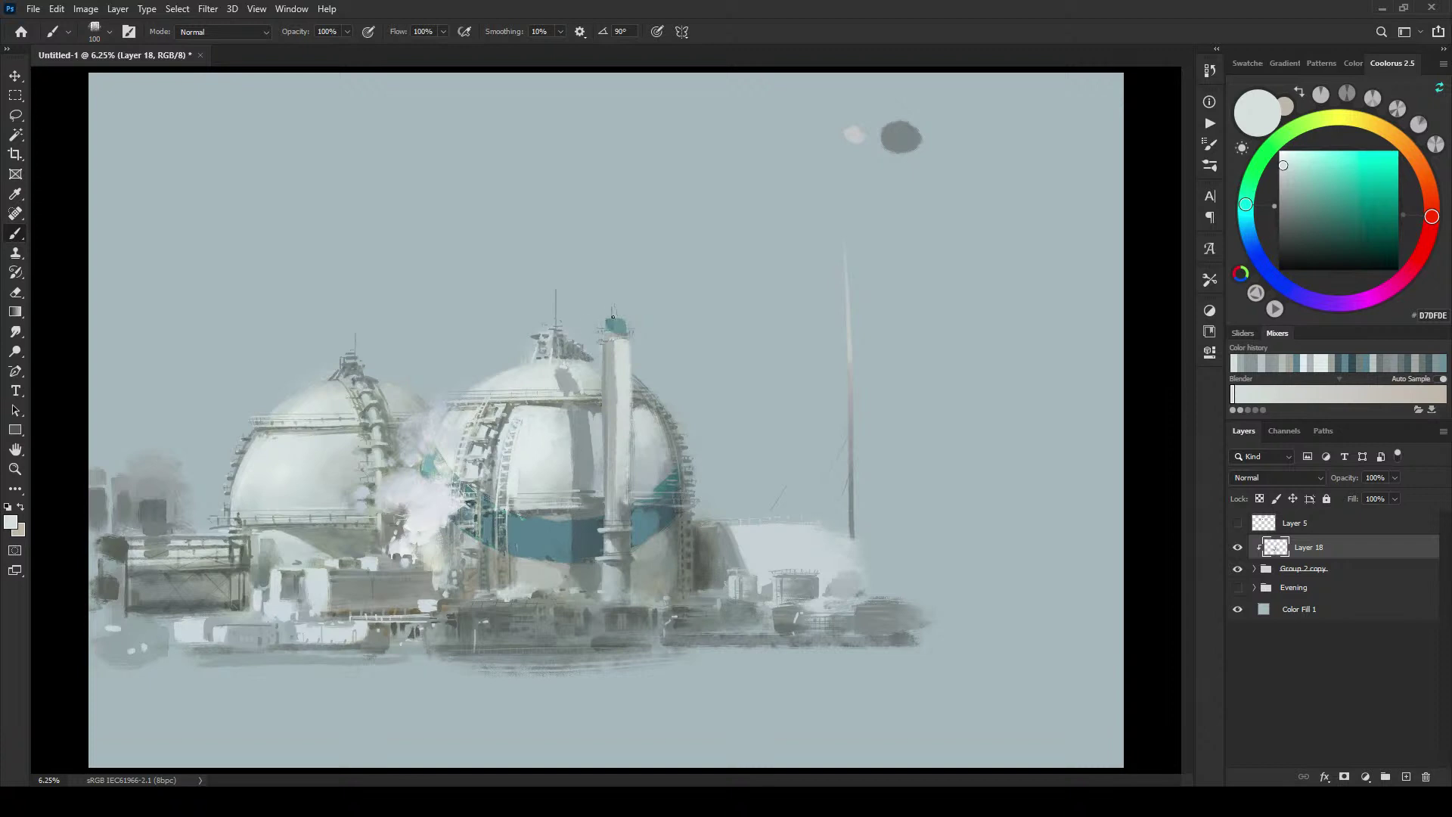
# Step: Sample the chimney's light grey tones and smooth the shading down its upper shaft with a size 175 brush
pyautogui.press(']')
pyautogui.press(']')
pyautogui.press(']')
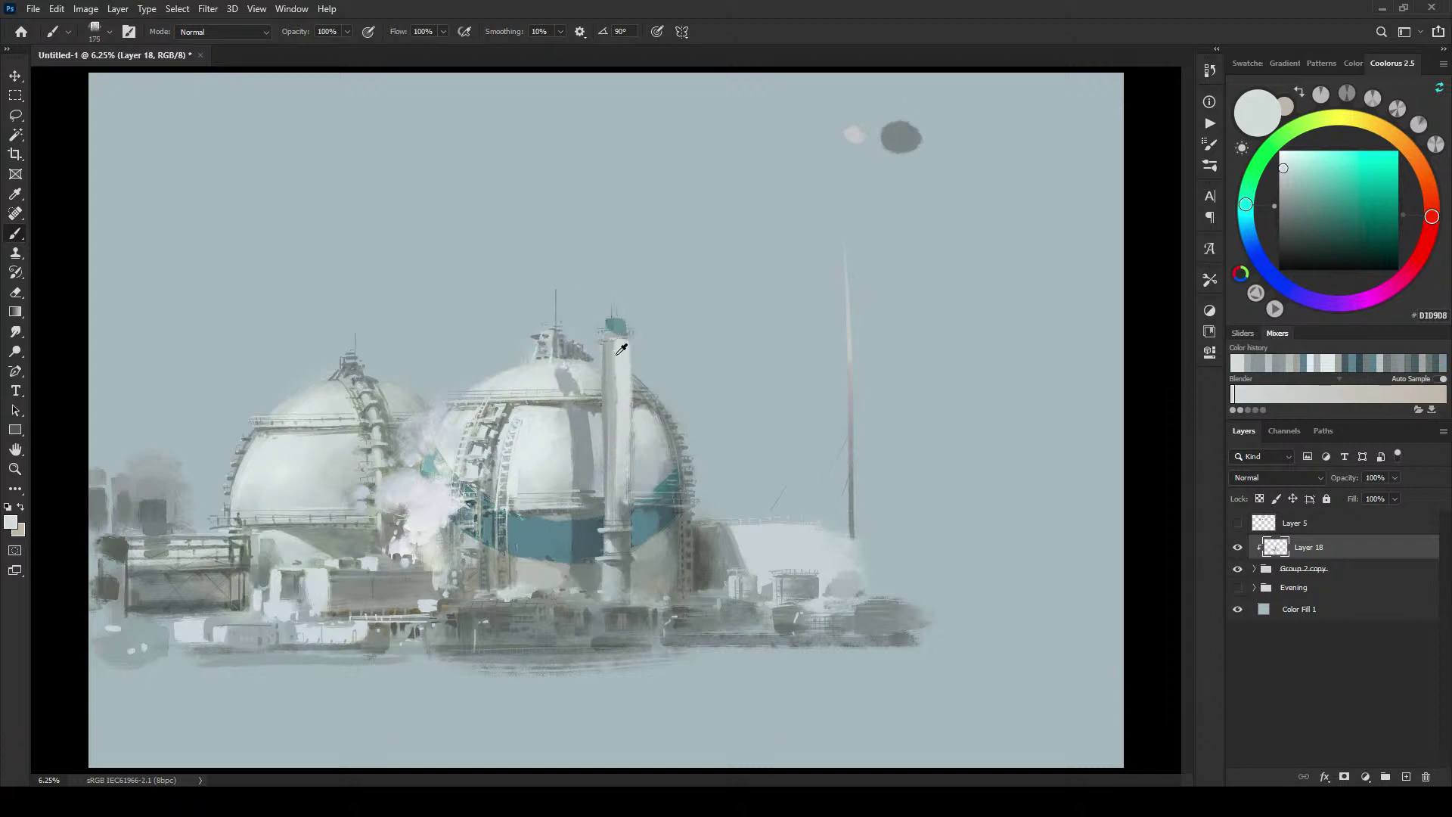
pyautogui.keyDown('alt'); pyautogui.click(618, 350); pyautogui.keyUp('alt')
pyautogui.moveTo(615, 345); pyautogui.dragTo(614, 446)
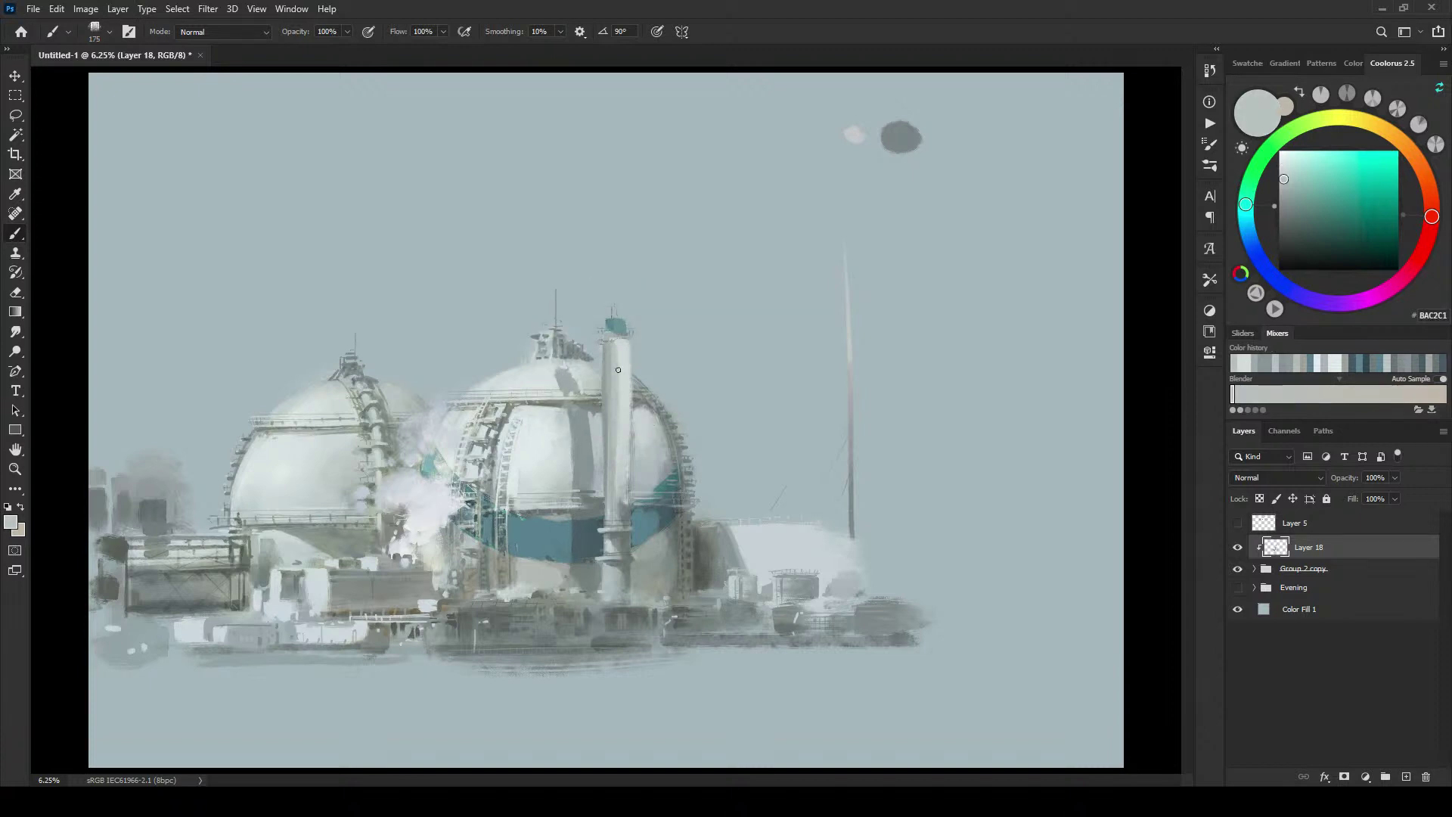
pyautogui.keyDown('alt'); pyautogui.click(620, 378); pyautogui.keyUp('alt')
pyautogui.moveTo(615, 355); pyautogui.dragTo(617, 412)
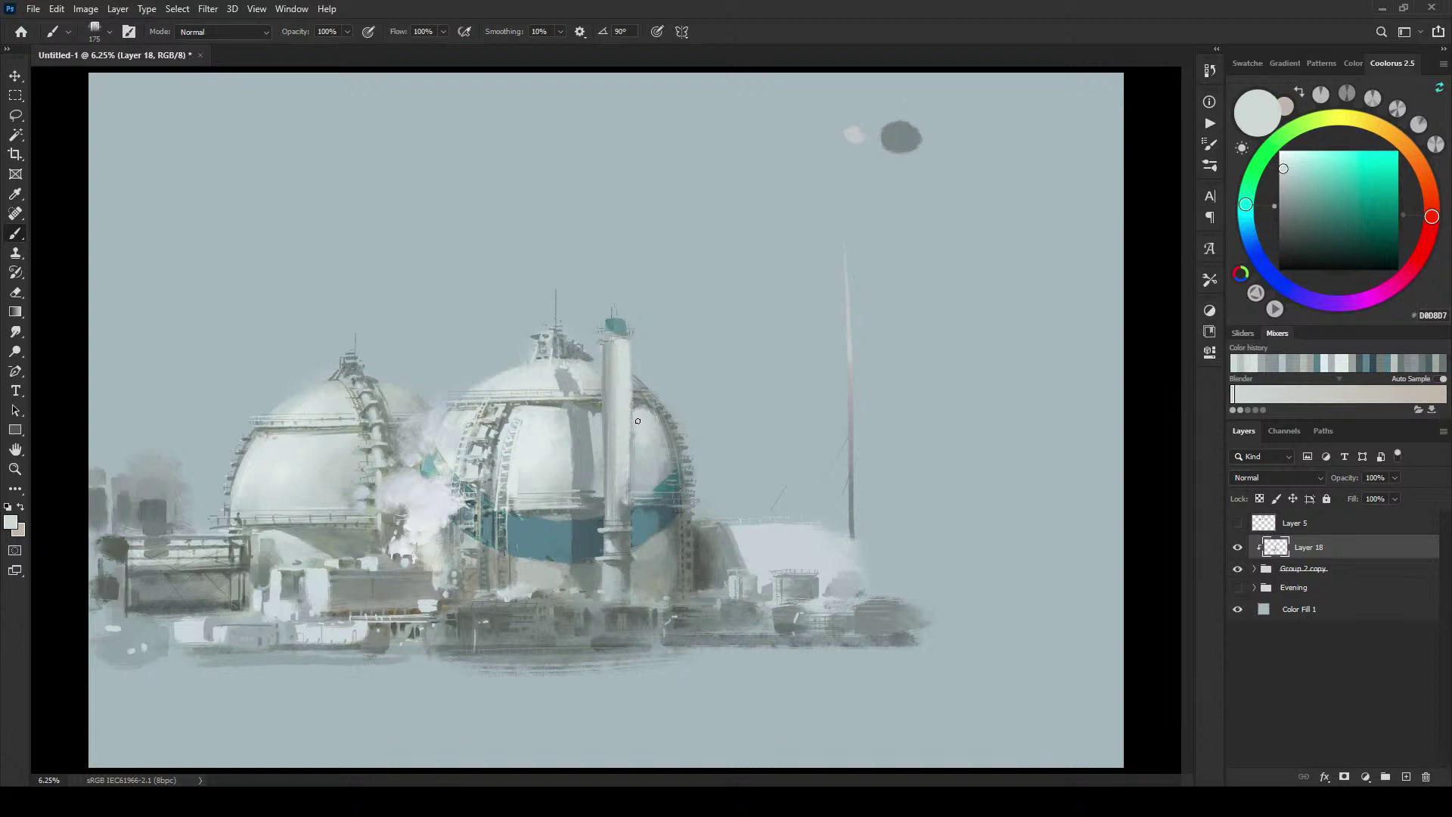
# Step: Sample pale blue-white tones and paint thin highlights along the larger sphere's staircase
pyautogui.keyDown('alt'); pyautogui.click(634, 418); pyautogui.keyUp('alt')
pyautogui.press('[')
pyautogui.press('[')
pyautogui.press('[')
pyautogui.press('[')
pyautogui.press('[')
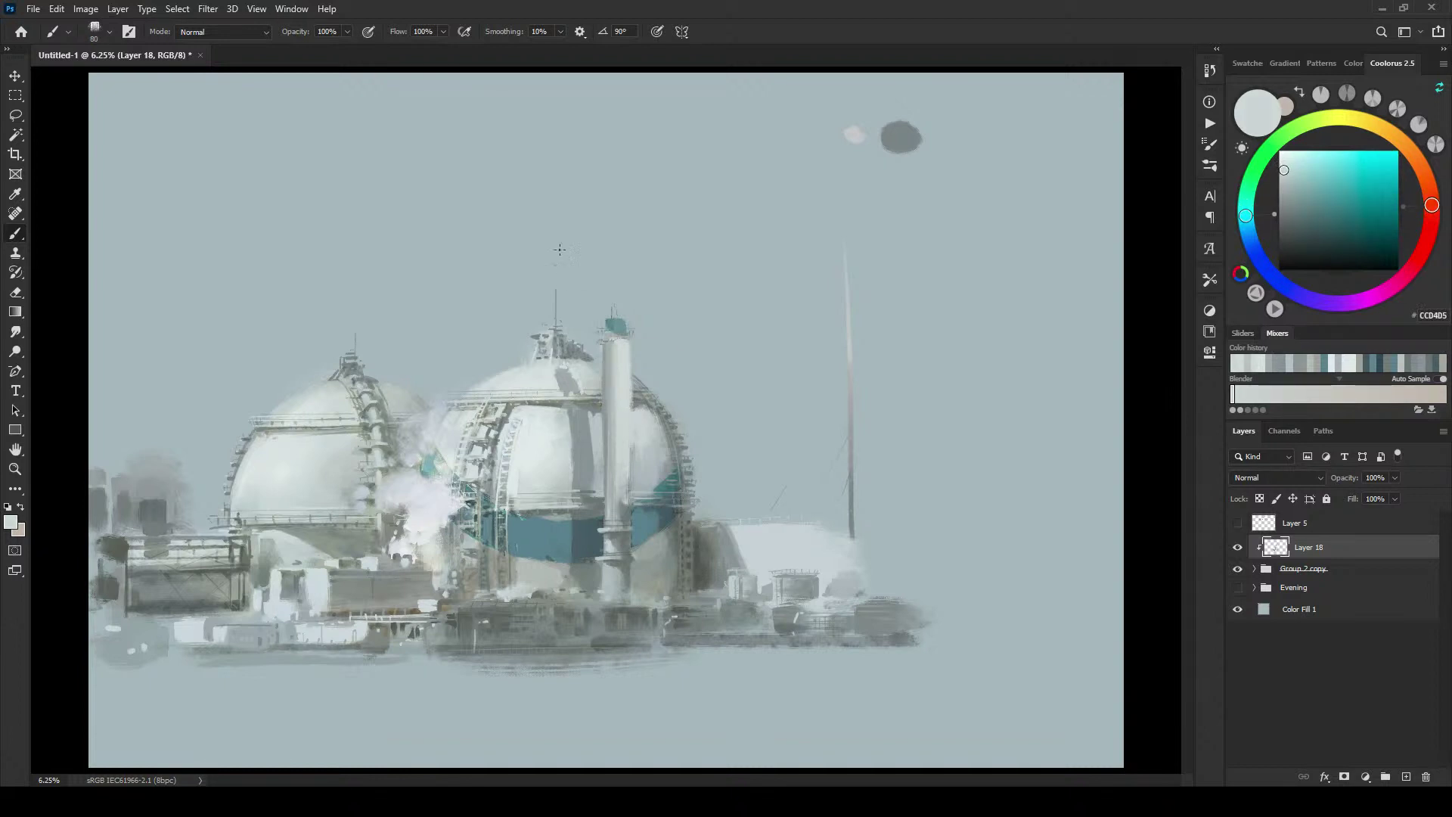
pyautogui.press(']')
pyautogui.press(']')
pyautogui.press(']')
pyautogui.keyDown('alt'); pyautogui.click(506, 425); pyautogui.keyUp('alt')
pyautogui.moveTo(506, 414)
pyautogui.mouseDown()
pyautogui.moveTo(481, 512)
pyautogui.moveTo(503, 410)
pyautogui.moveTo(488, 477)
pyautogui.mouseUp()
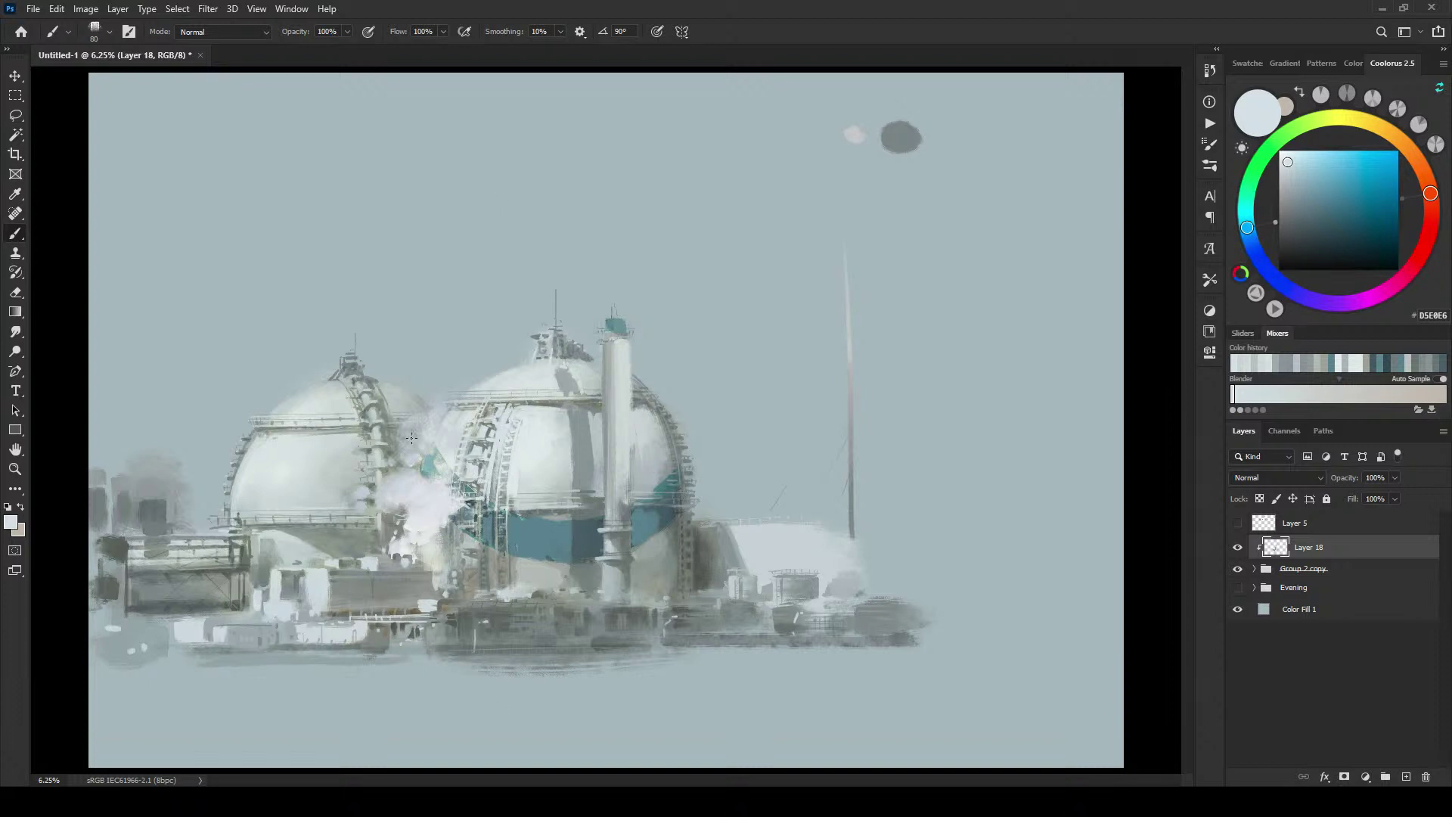
# Step: Sample a light grey and paint thin railing lines beside the larger sphere's rooftop structure and along its outer edge
pyautogui.keyDown('alt'); pyautogui.click(559, 344); pyautogui.keyUp('alt')
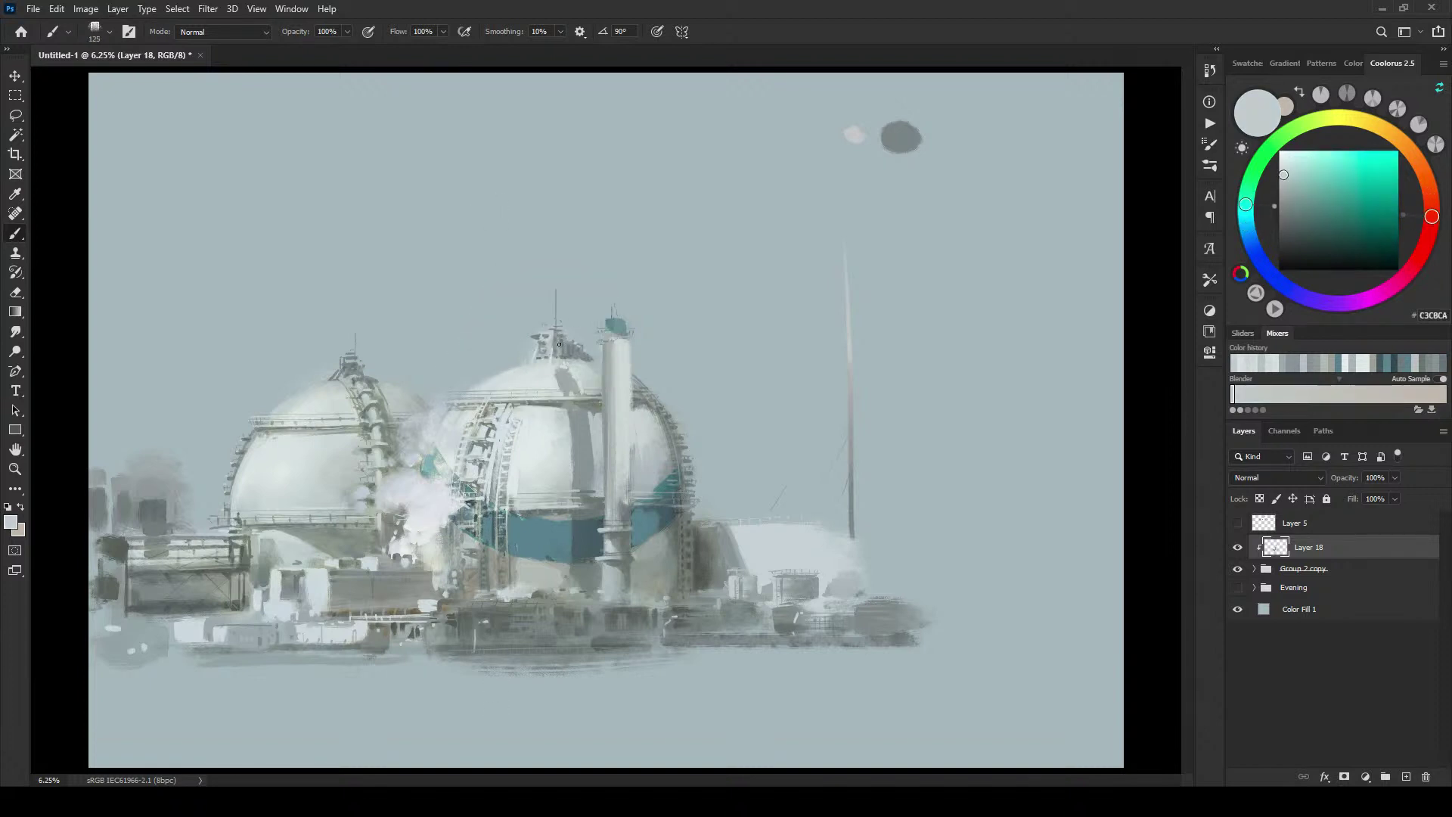
pyautogui.press('[')
pyautogui.press('[')
pyautogui.press('[')
pyautogui.press('[')
pyautogui.press('[')
pyautogui.moveTo(565, 340); pyautogui.dragTo(572, 357)
pyautogui.moveTo(576, 344)
pyautogui.mouseDown()
pyautogui.moveTo(584, 355)
pyautogui.moveTo(568, 356)
pyautogui.moveTo(590, 362)
pyautogui.mouseUp()
pyautogui.moveTo(654, 402); pyautogui.dragTo(681, 441)
# Step: Sample dark grey and off-white tones and detail the base of the larger sphere's rooftop structure with a size 90 brush
pyautogui.press(']')
pyautogui.press(']')
pyautogui.press(']')
pyautogui.keyDown('alt'); pyautogui.click(543, 337); pyautogui.keyUp('alt')
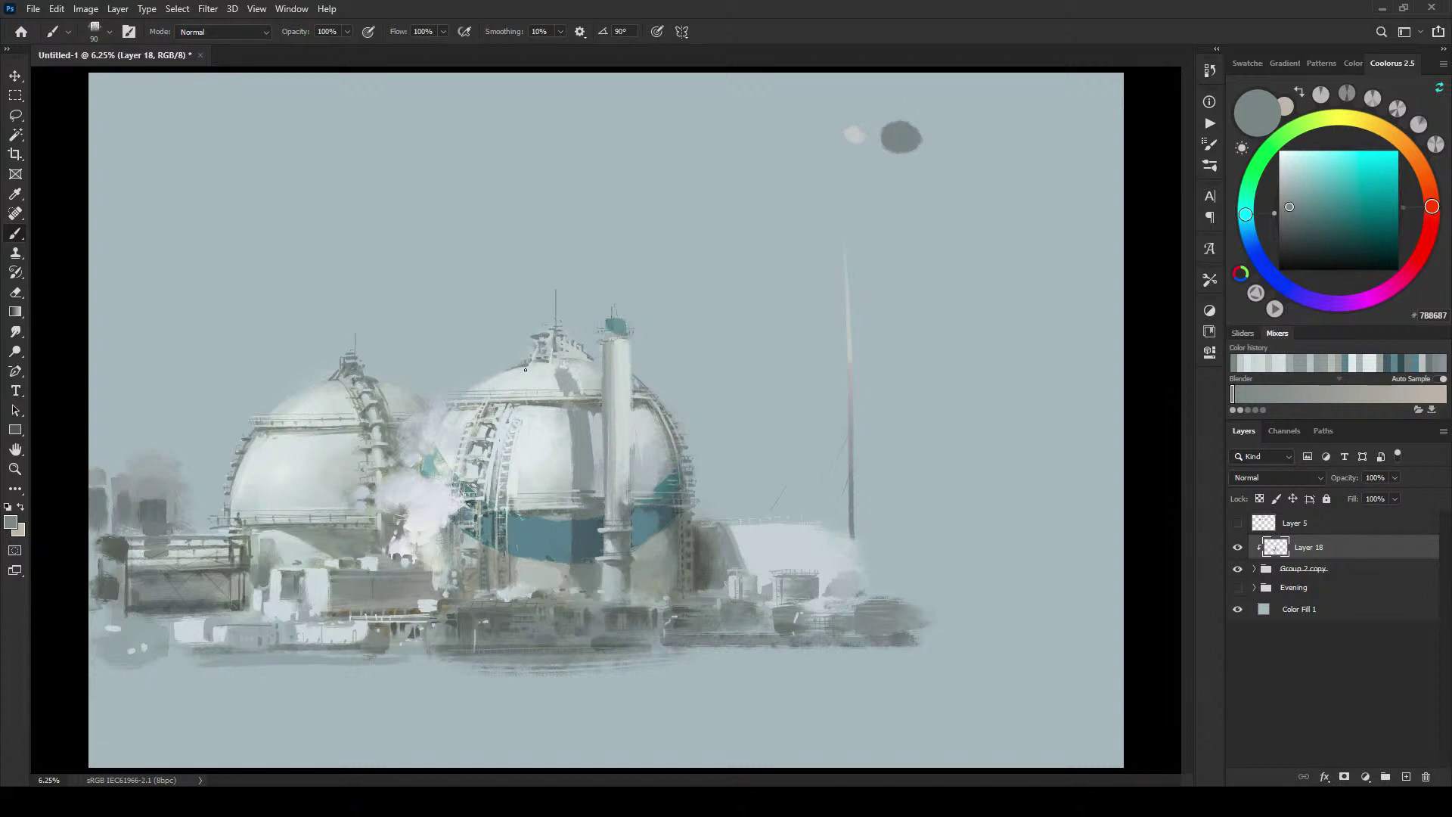
pyautogui.keyDown('alt'); pyautogui.click(546, 361); pyautogui.keyUp('alt')
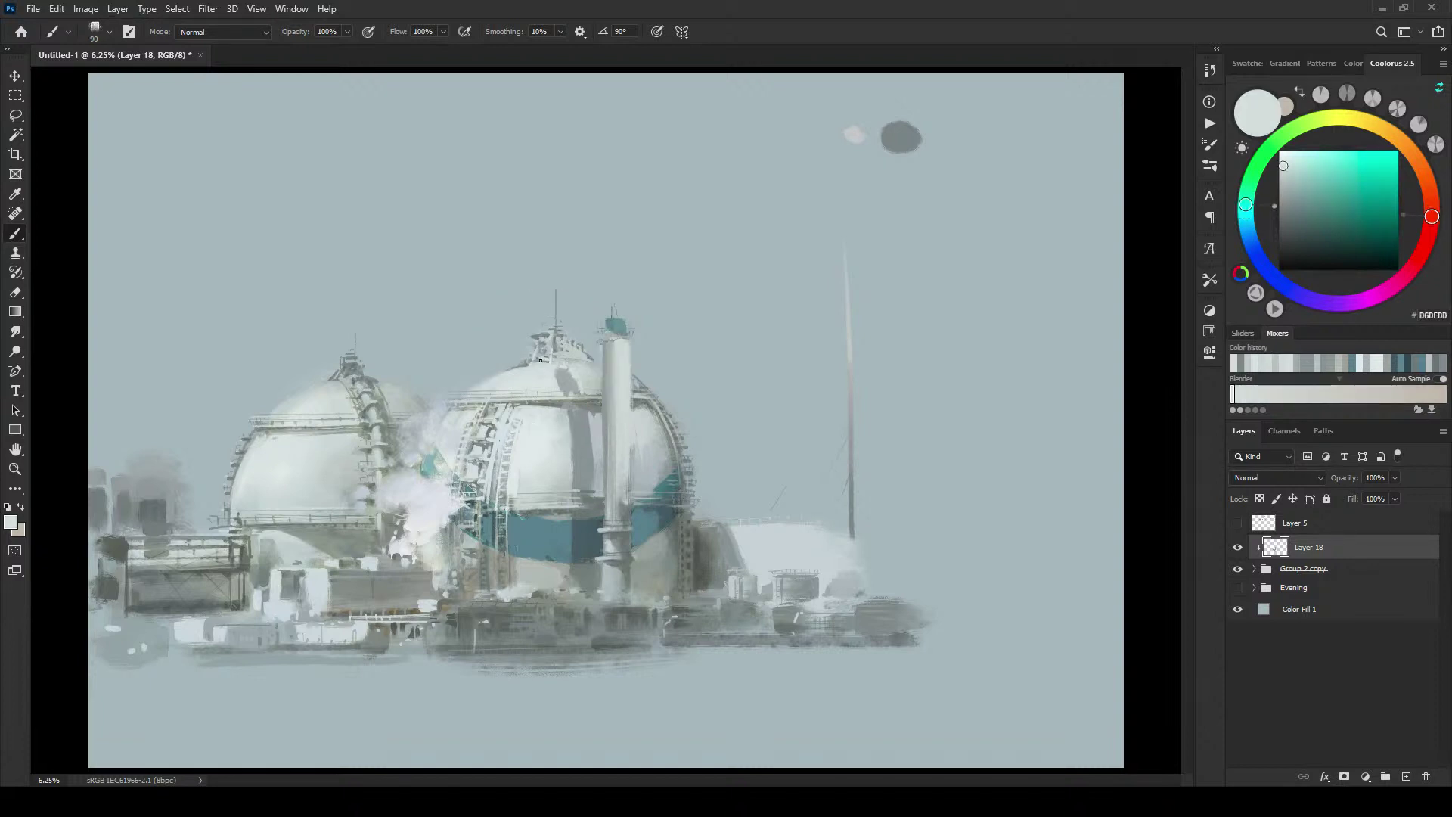
pyautogui.keyDown('alt'); pyautogui.click(565, 356); pyautogui.keyUp('alt')
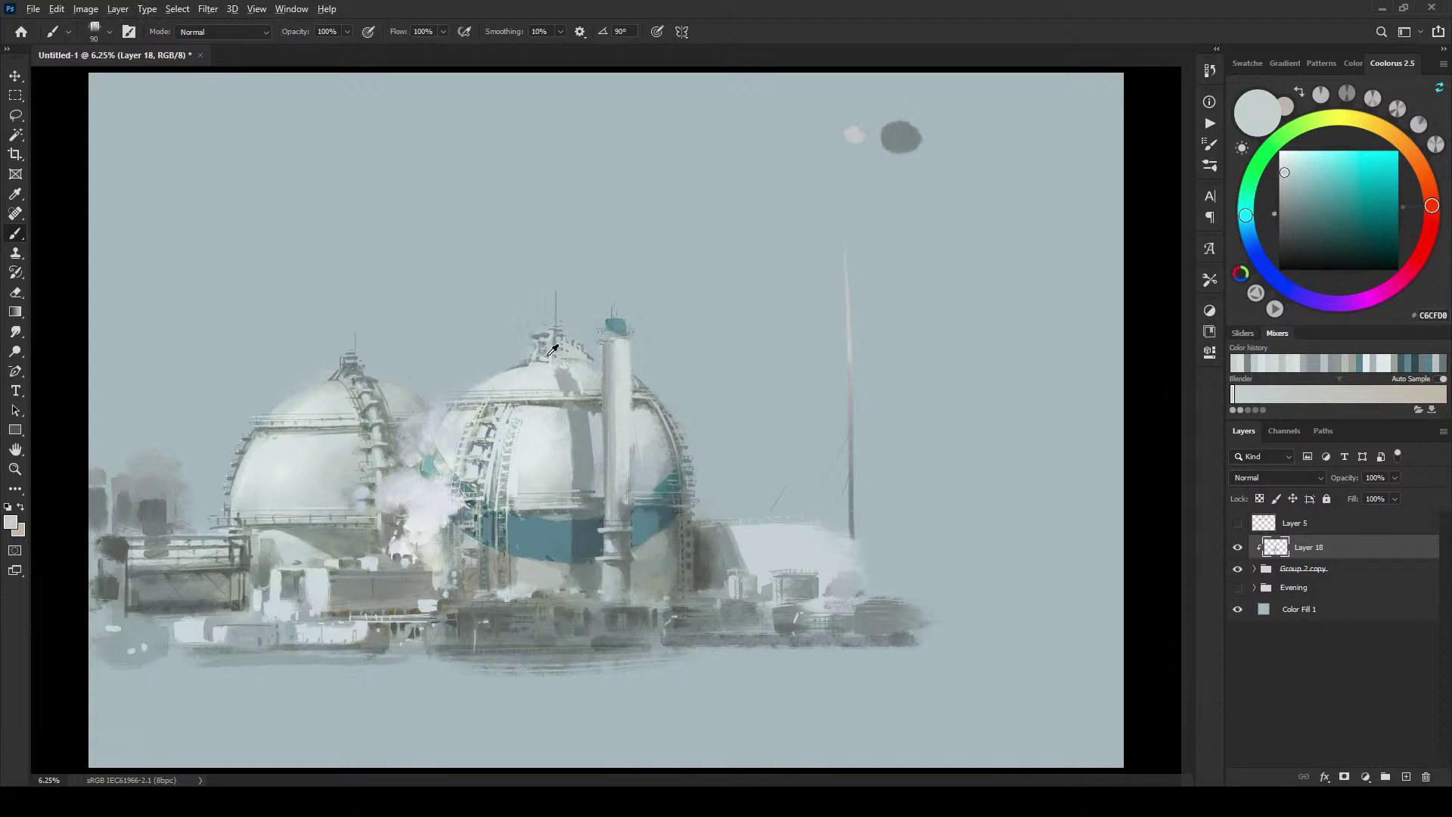
pyautogui.keyDown('alt'); pyautogui.click(551, 350); pyautogui.keyUp('alt')
pyautogui.keyDown('alt'); pyautogui.click(547, 359); pyautogui.keyUp('alt')
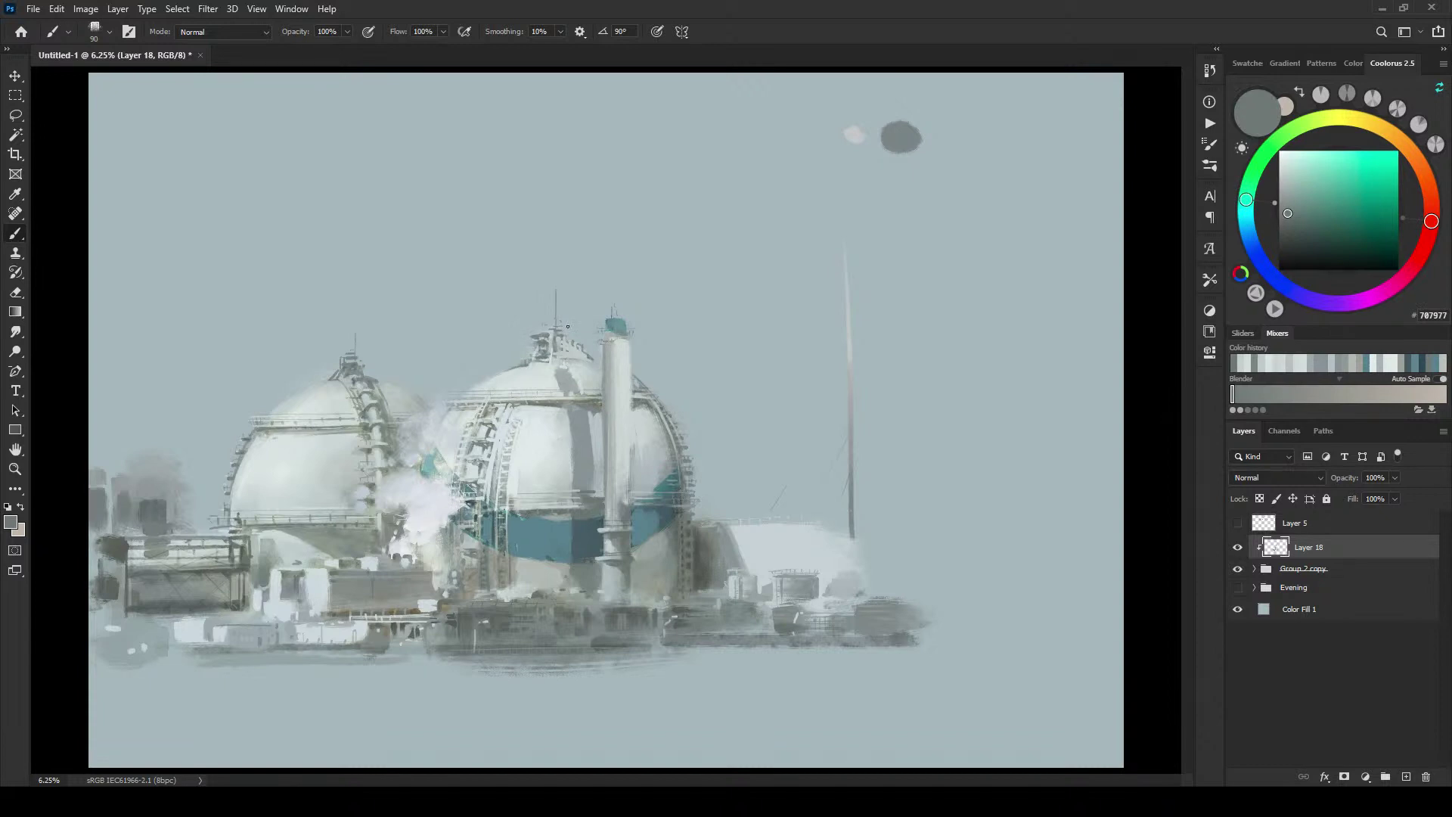
# Step: Sample a light grey and paint fine highlights on the larger sphere's rooftop structure with a size 60 brush
pyautogui.press('[')
pyautogui.press('[')
pyautogui.press('[')
pyautogui.keyDown('alt'); pyautogui.click(549, 347); pyautogui.keyUp('alt')
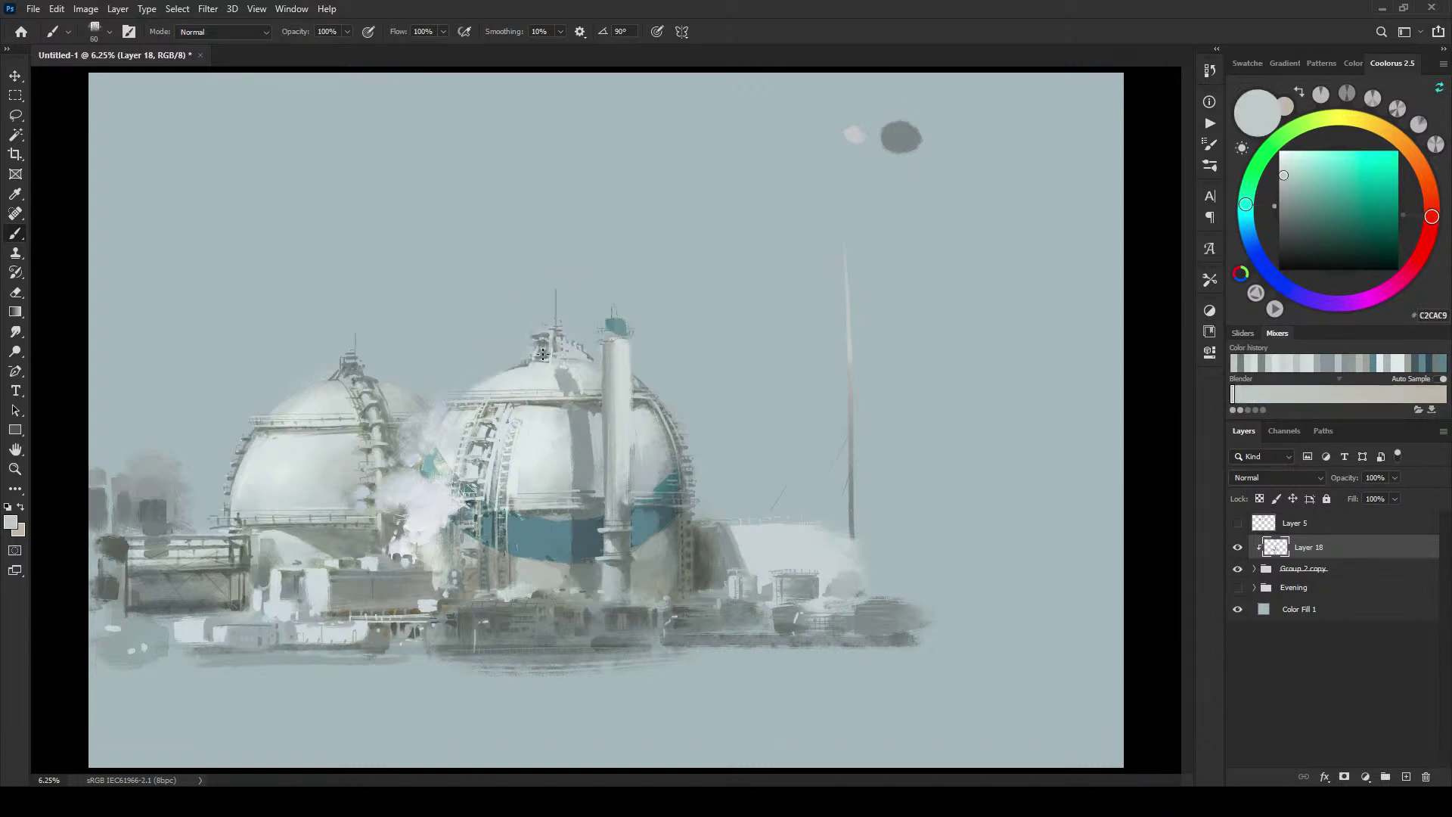
pyautogui.moveTo(558, 344)
pyautogui.mouseDown()
pyautogui.moveTo(538, 340)
pyautogui.moveTo(554, 326)
pyautogui.mouseUp()
# Step: Repaint the larger sphere's rooftop mast and railing in sampled off-white, and sample blue-grey for touch-ups near the chimney's top
pyautogui.keyDown('alt'); pyautogui.click(555, 380); pyautogui.keyUp('alt')
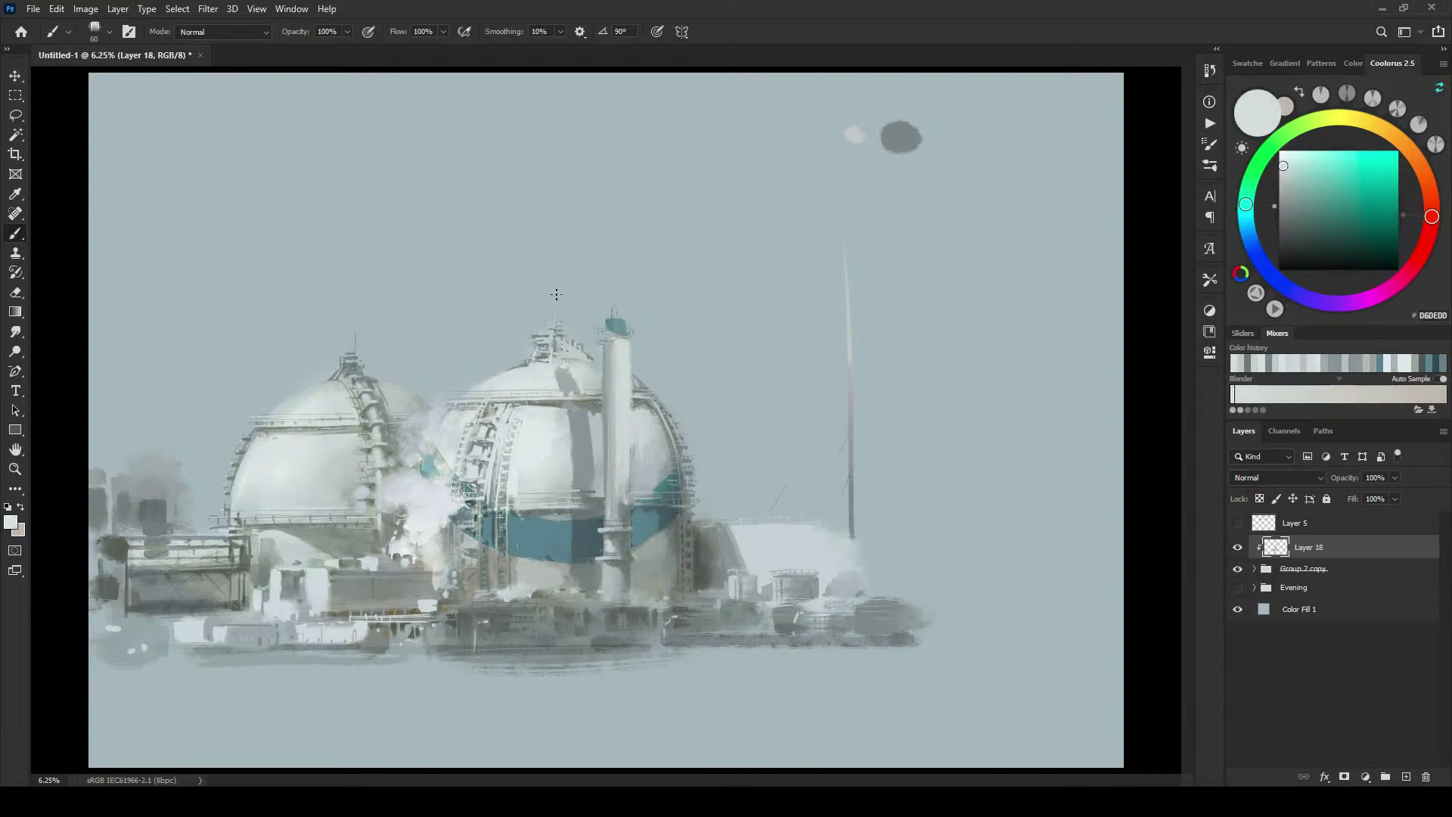
pyautogui.moveTo(555, 329); pyautogui.dragTo(555, 339)
pyautogui.moveTo(577, 351); pyautogui.dragTo(574, 357)
pyautogui.keyDown('alt'); pyautogui.click(590, 352); pyautogui.keyUp('alt')
pyautogui.press(']')
pyautogui.press(']')
pyautogui.press(']')
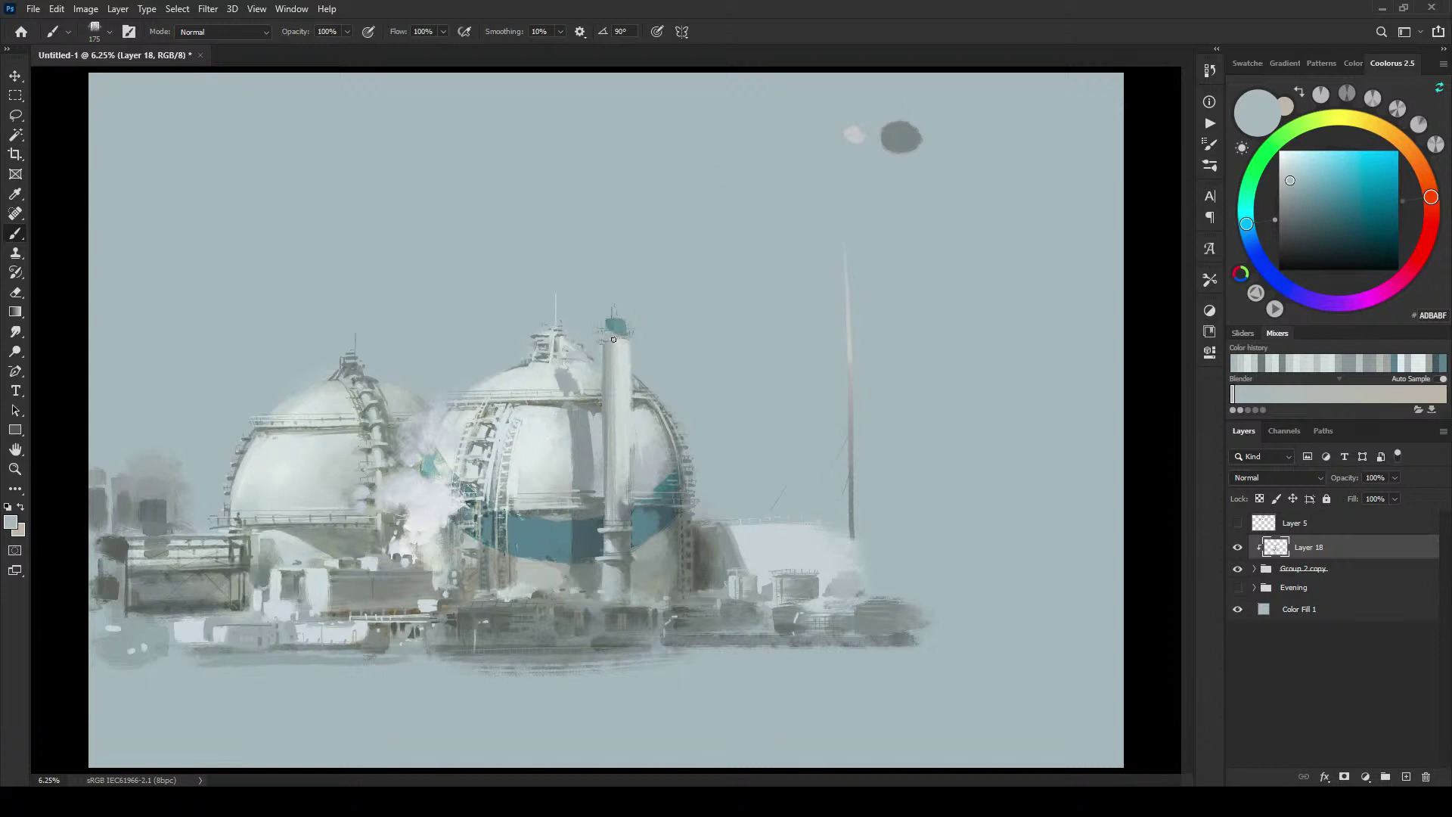
# Step: Sample the larger sphere's pale grey and brush a soft haze down its outer edge beyond the chimney with a size 1000 brush
pyautogui.keyDown('alt'); pyautogui.click(643, 411); pyautogui.keyUp('alt')
pyautogui.press(']')
pyautogui.press(']')
pyautogui.press(']')
pyautogui.press(']')
pyautogui.press(']')
pyautogui.press(']')
pyautogui.press(']')
pyautogui.press(']')
pyautogui.press(']')
pyautogui.press(']')
pyautogui.moveTo(671, 406)
pyautogui.mouseDown()
pyautogui.moveTo(698, 436)
pyautogui.moveTo(680, 402)
pyautogui.moveTo(694, 521)
pyautogui.moveTo(663, 375)
pyautogui.moveTo(705, 563)
pyautogui.mouseUp()
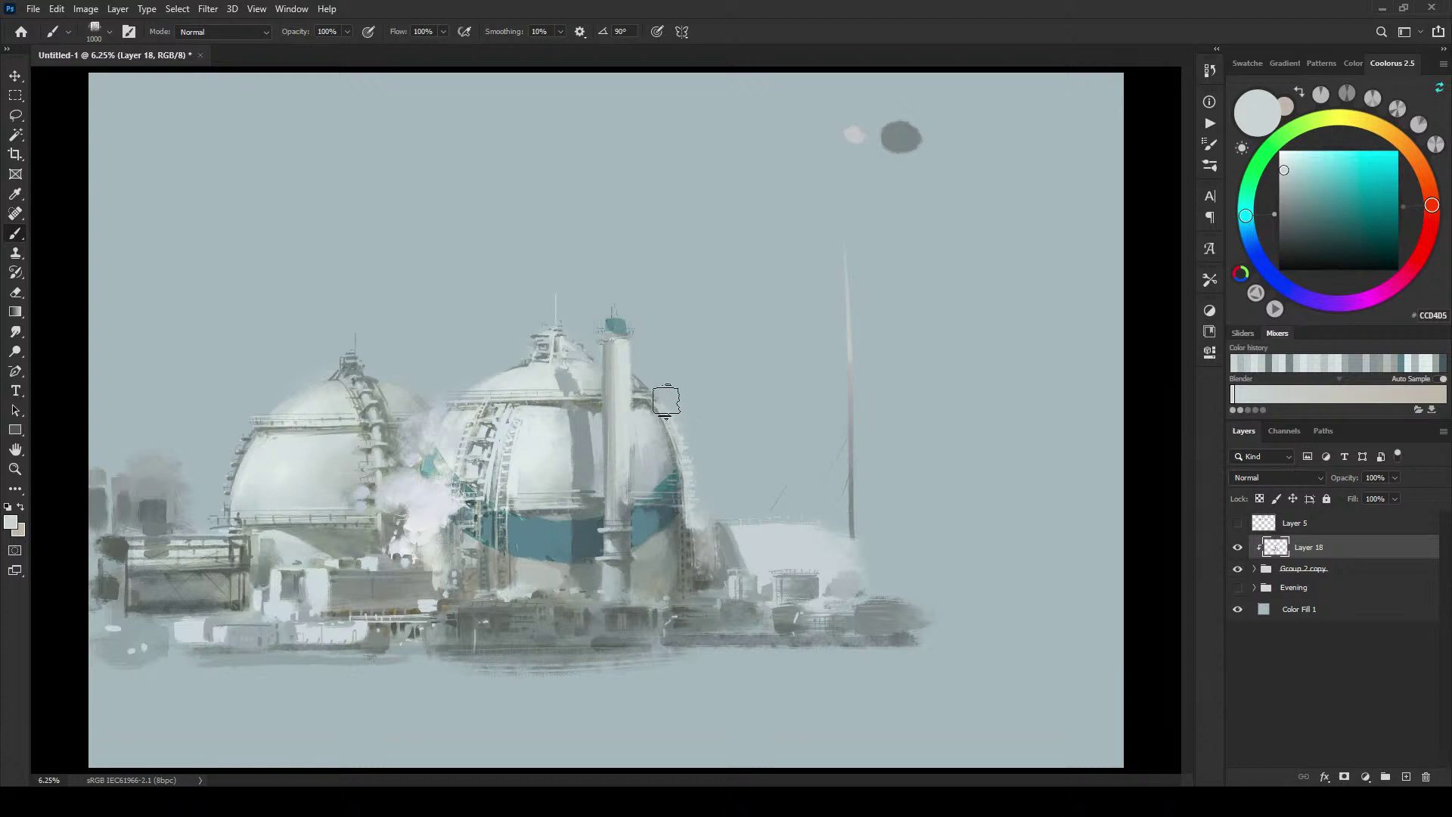
# Step: Sample a dark grey and redefine the railing details along the larger sphere's hazy outer edge with a size 100 brush
pyautogui.press('[')
pyautogui.press('[')
pyautogui.press('[')
pyautogui.press('[')
pyautogui.press('[')
pyautogui.press('[')
pyautogui.press('[')
pyautogui.press('[')
pyautogui.keyDown('alt'); pyautogui.click(682, 535); pyautogui.keyUp('alt')
pyautogui.press('[')
pyautogui.press('[')
pyautogui.press('[')
pyautogui.press('[')
pyautogui.press('[')
pyautogui.press('[')
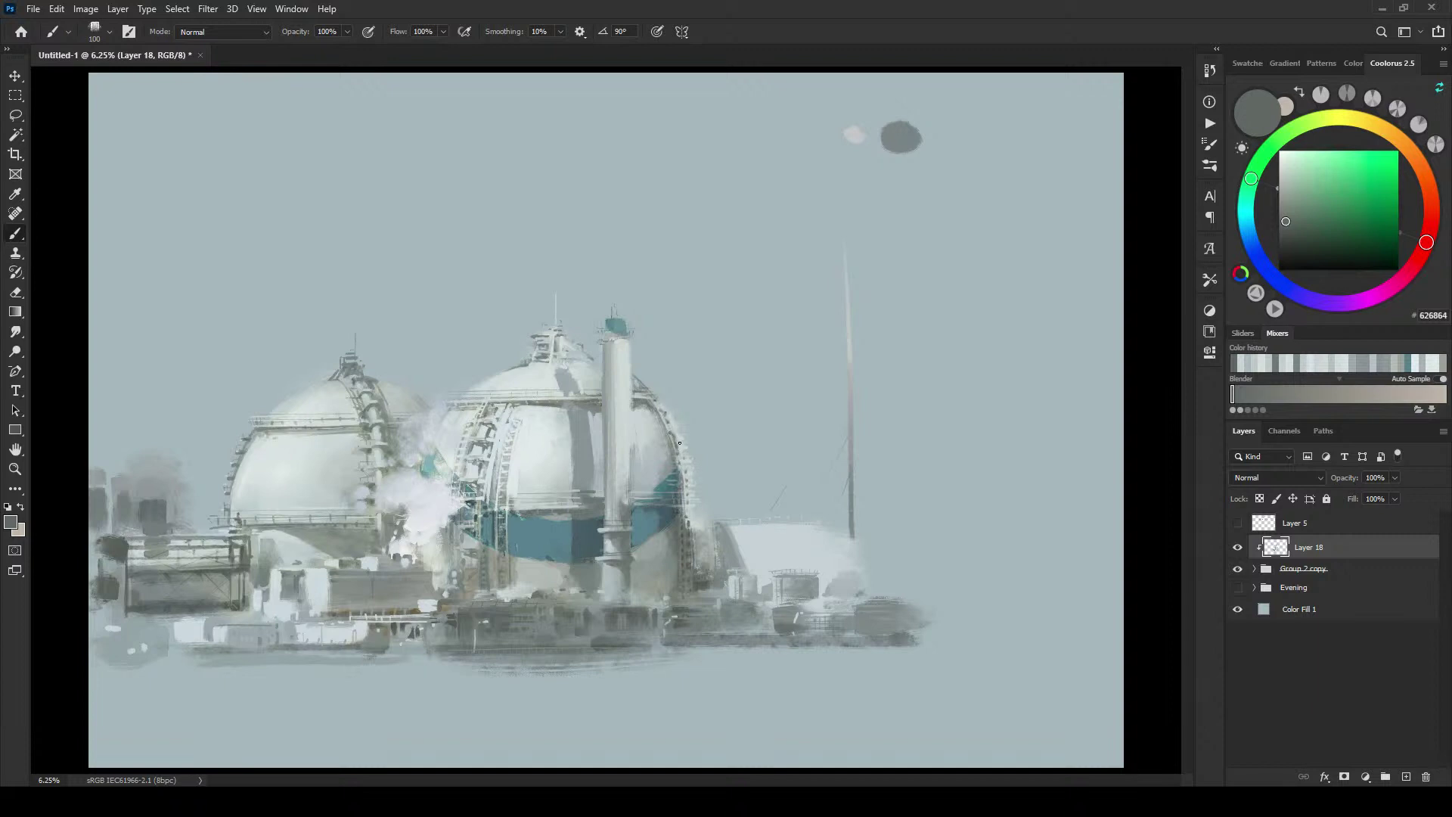
# Step: Sample the chimney shadow's blue-grey and shade the larger sphere's edge facing the smaller sphere with a size 600 brush
pyautogui.keyDown('alt'); pyautogui.click(586, 478); pyautogui.keyUp('alt')
pyautogui.press(']')
pyautogui.press(']')
pyautogui.press(']')
pyautogui.press(']')
pyautogui.press(']')
pyautogui.press(']')
pyautogui.press(']')
pyautogui.press(']')
pyautogui.press(']')
pyautogui.press(']')
pyautogui.press(']')
pyautogui.press(']')
pyautogui.press('[')
pyautogui.press('[')
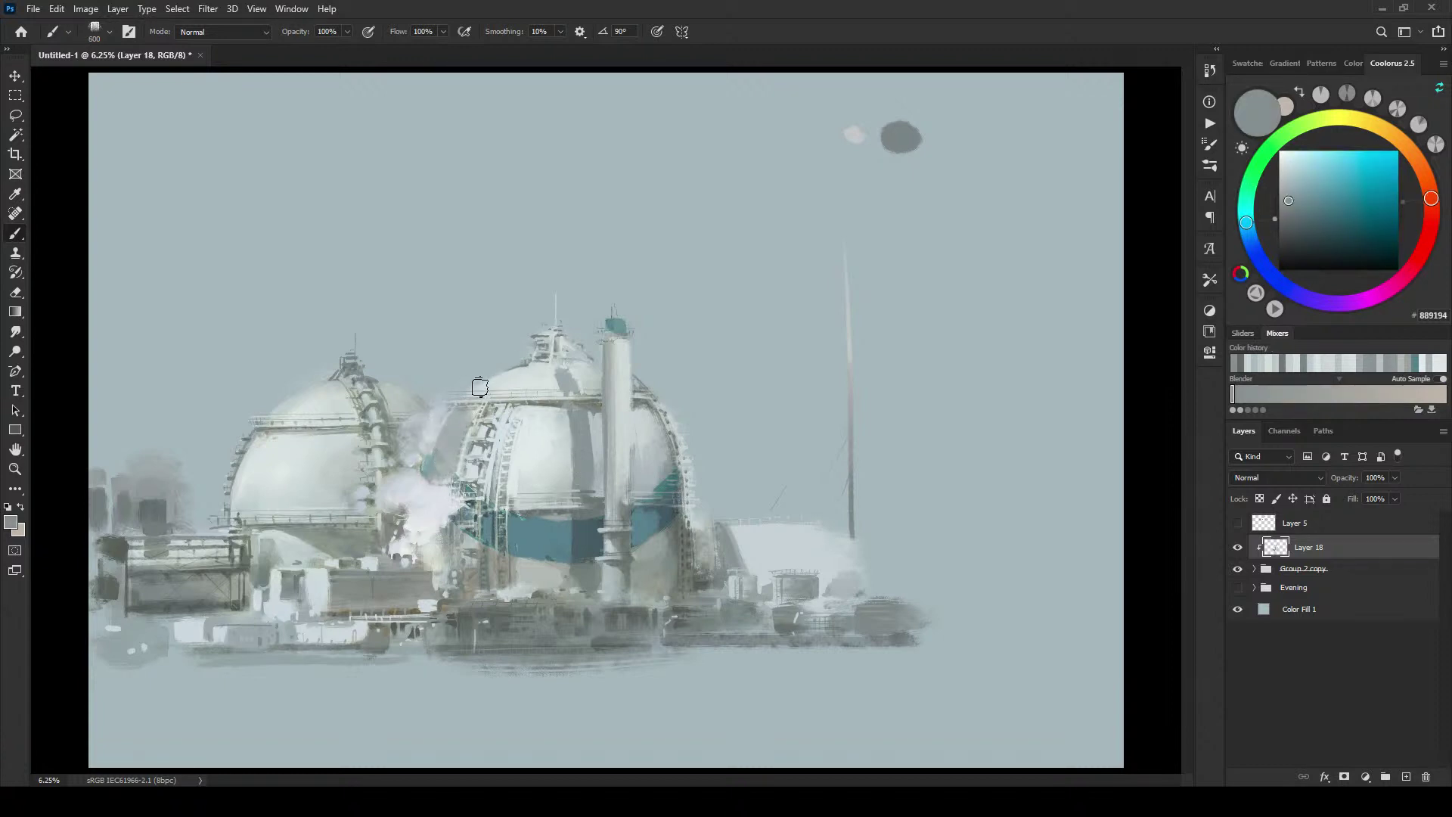
# Step: Shade the larger sphere's underside and the area below the steam in the same blue-grey with a size 700 brush
pyautogui.press('[')
pyautogui.press('[')
pyautogui.press('[')
pyautogui.press('[')
pyautogui.press(']')
pyautogui.press(']')
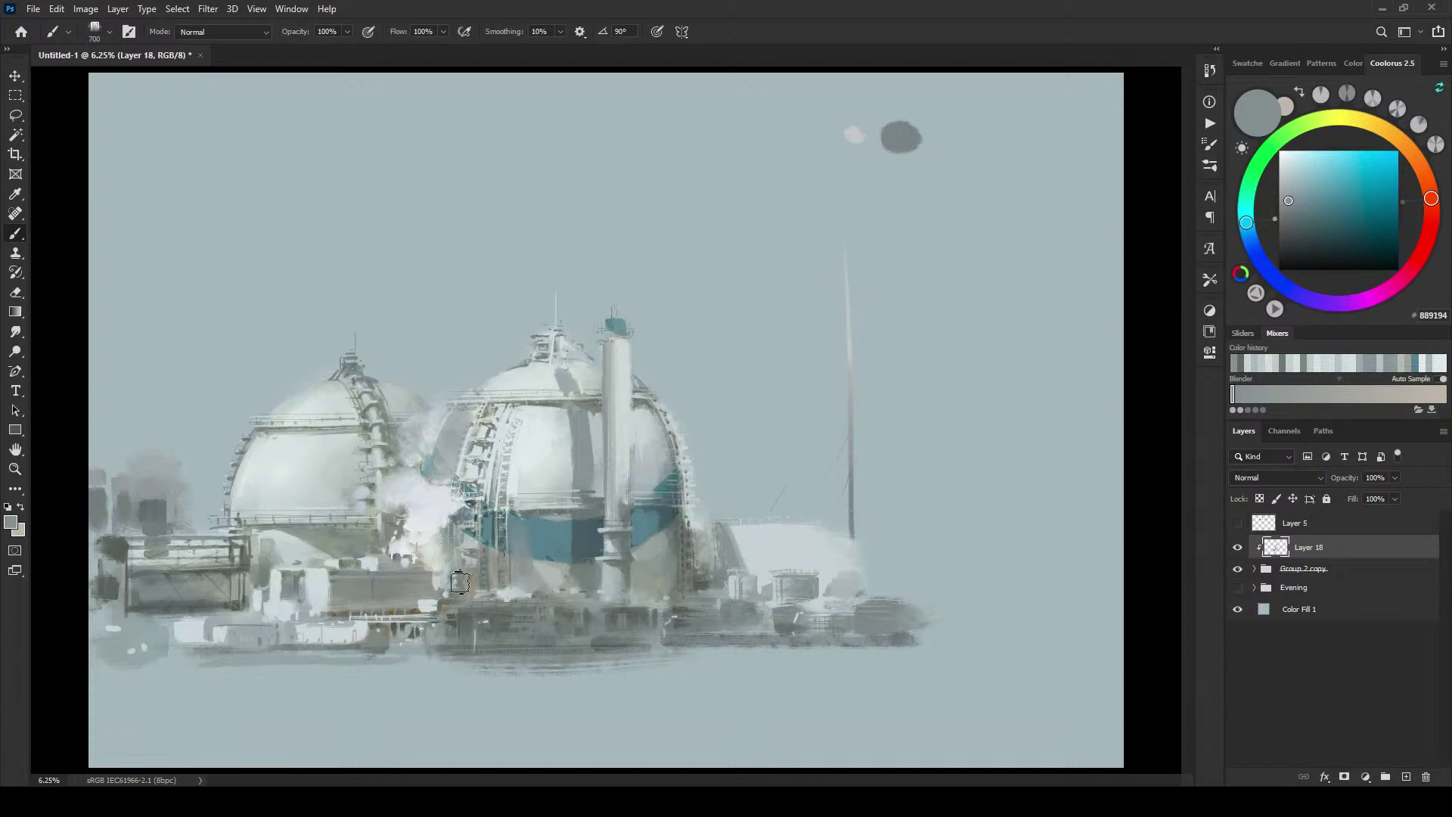
pyautogui.press('[')
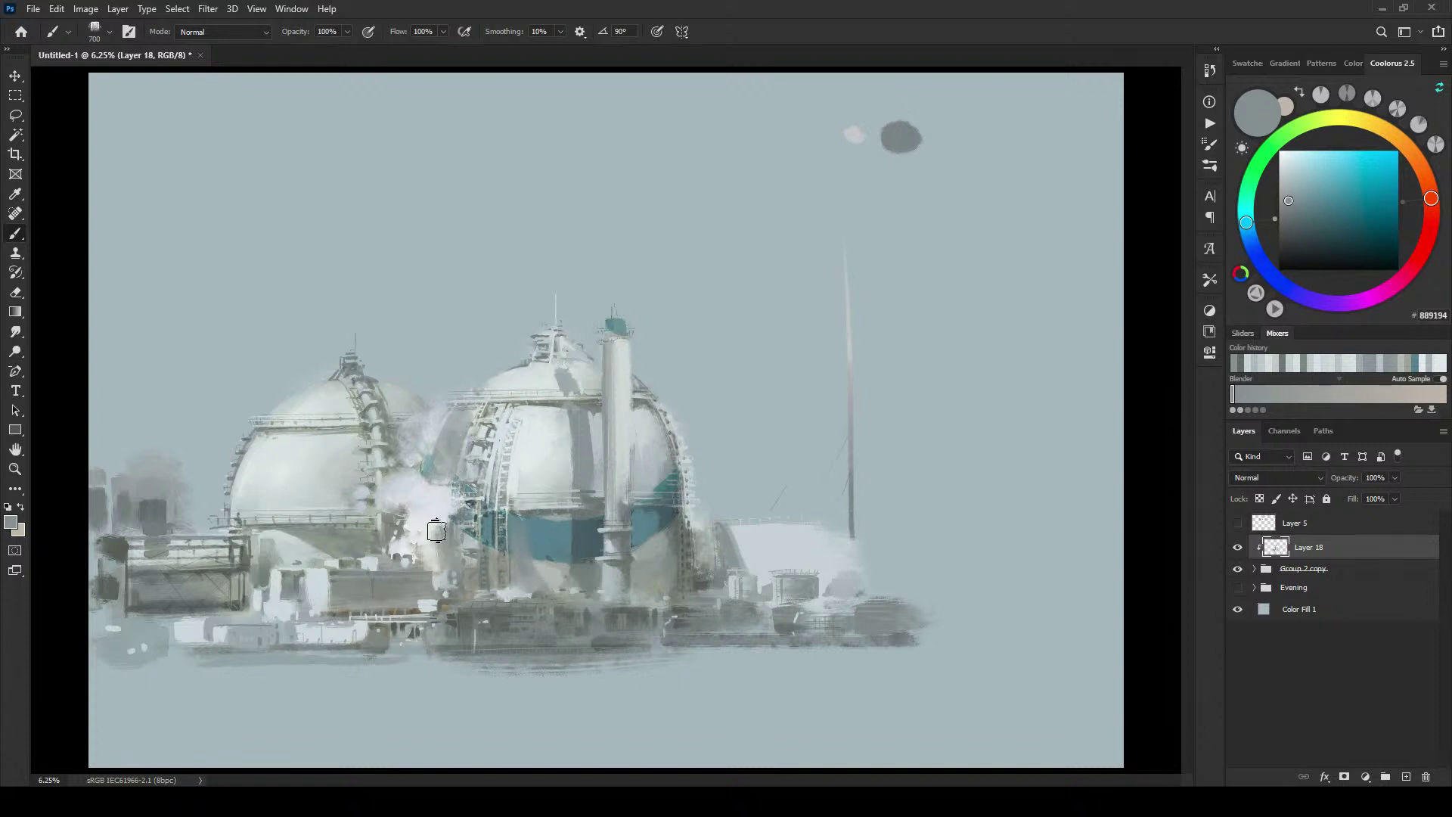
pyautogui.press('[')
pyautogui.press('[')
# Step: Shade the smaller sphere's underside and outer side in the same blue-grey with size 900 and 1000 brushes
pyautogui.press(']')
pyautogui.press(']')
pyautogui.press(']')
pyautogui.press(']')
pyautogui.press(']')
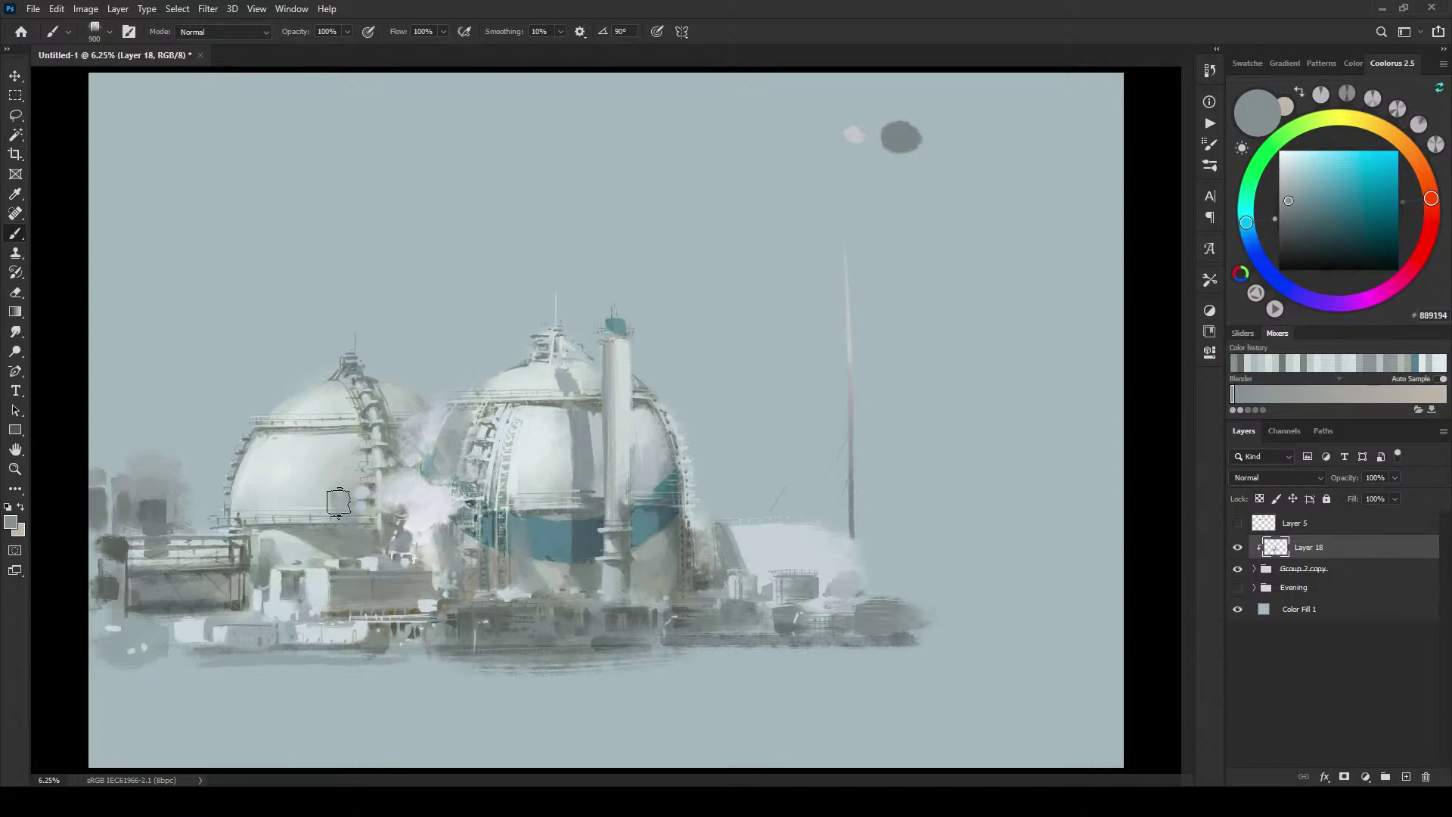
pyautogui.press(']')
pyautogui.press(']')
pyautogui.press(']')
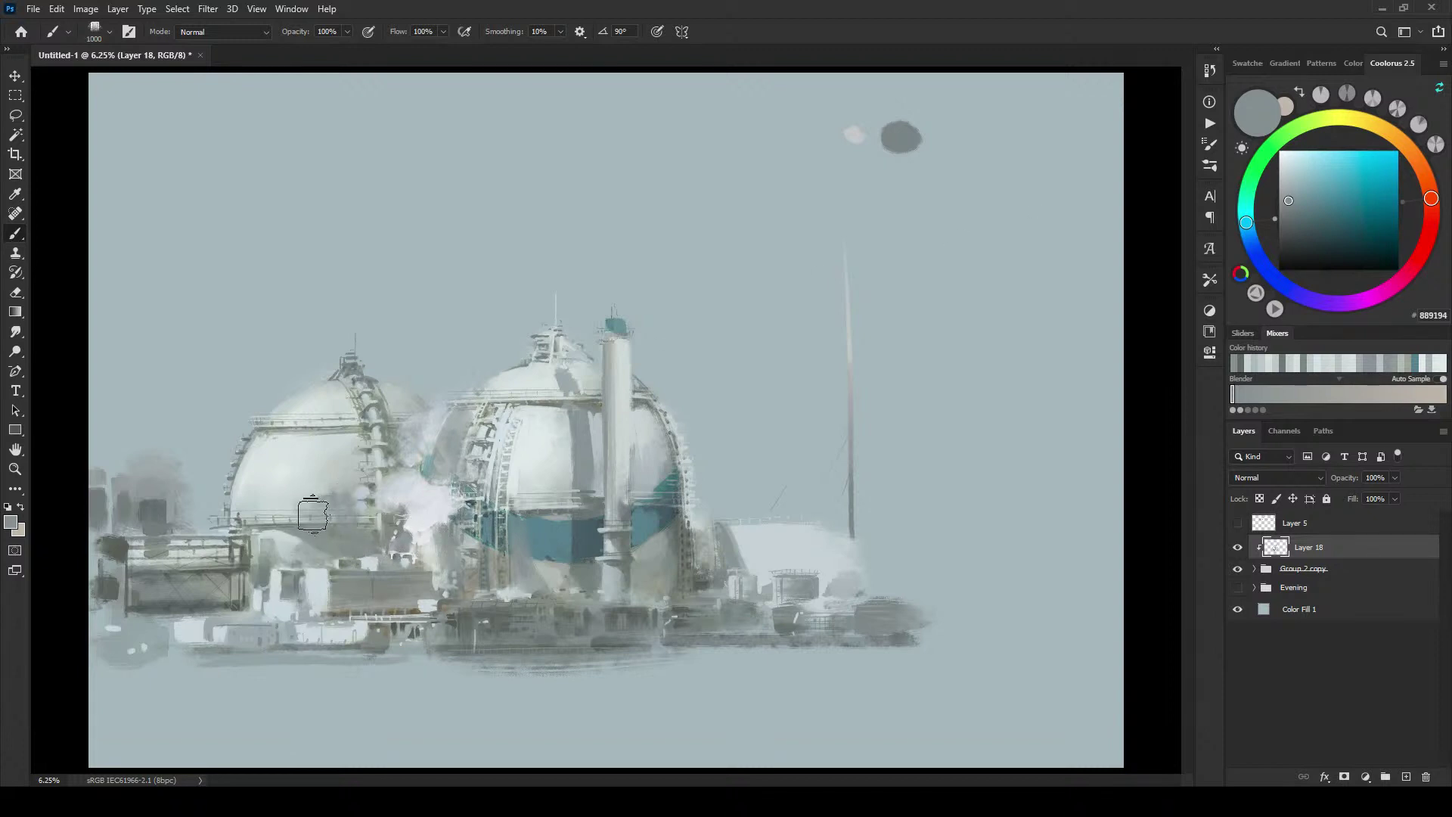
pyautogui.moveTo(316, 515)
pyautogui.mouseDown()
pyautogui.moveTo(263, 553)
pyautogui.moveTo(291, 545)
pyautogui.mouseUp()
pyautogui.press(']')
pyautogui.press(']')
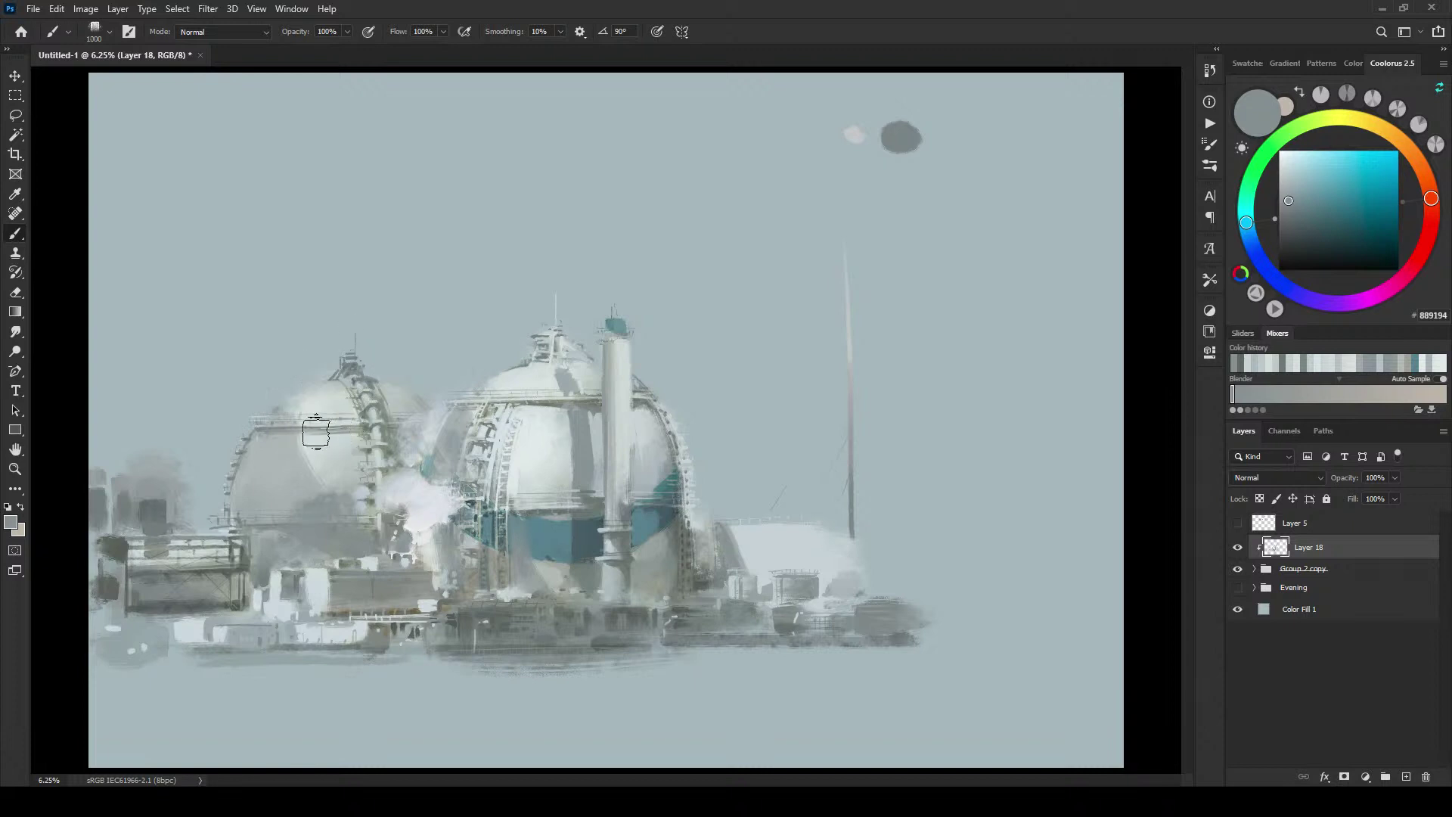
# Step: Shade the upper part of the smaller sphere beside its staircase in the current blue-grey with a much smaller brush
pyautogui.press('[')
pyautogui.press('[')
pyautogui.press('[')
pyautogui.press('[')
pyautogui.press('[')
pyautogui.press('[')
pyautogui.press('[')
pyautogui.press('[')
pyautogui.press('[')
pyautogui.press('[')
pyautogui.press('[')
pyautogui.press('[')
pyautogui.moveTo(336, 381); pyautogui.dragTo(347, 401)
pyautogui.press('[')
pyautogui.press('[')
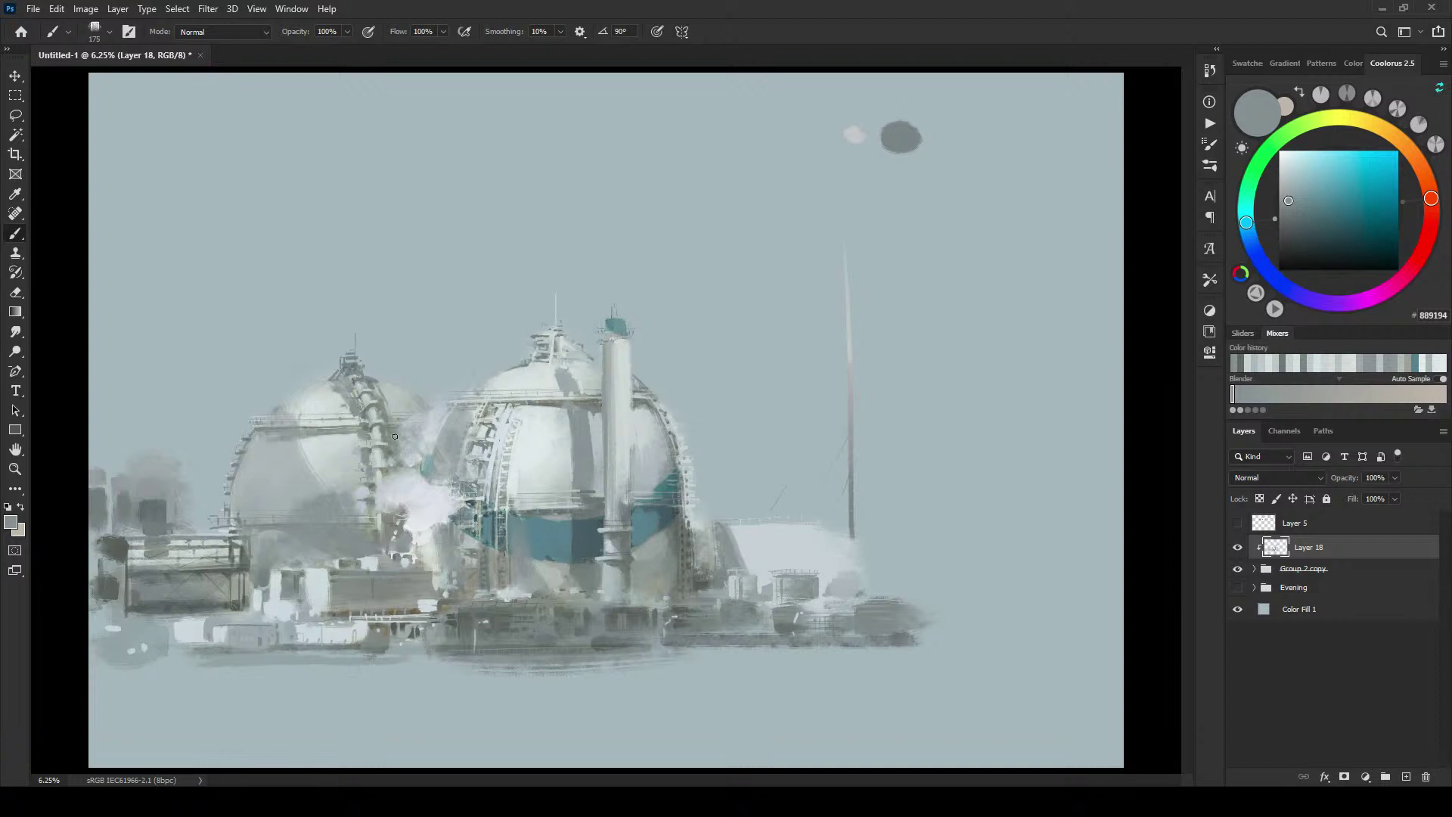
# Step: Sample light greys from the smaller sphere and lighten its front face with size 1100 and 1200 brushes
pyautogui.press(']')
pyautogui.press(']')
pyautogui.press(']')
pyautogui.press(']')
pyautogui.press(']')
pyautogui.press(']')
pyautogui.press(']')
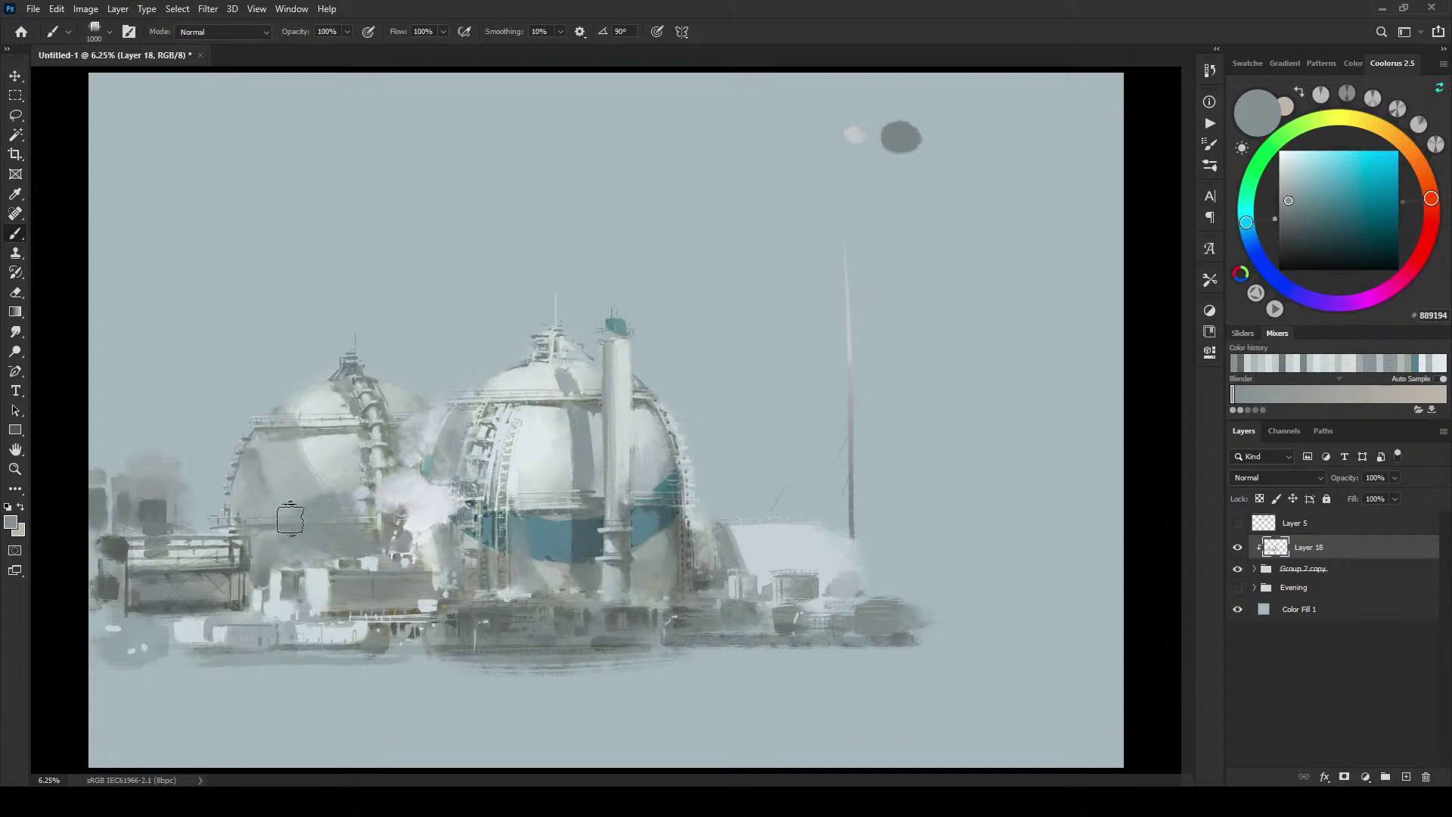
pyautogui.keyDown('alt'); pyautogui.click(264, 456); pyautogui.keyUp('alt')
pyautogui.keyDown('alt'); pyautogui.click(325, 454); pyautogui.keyUp('alt')
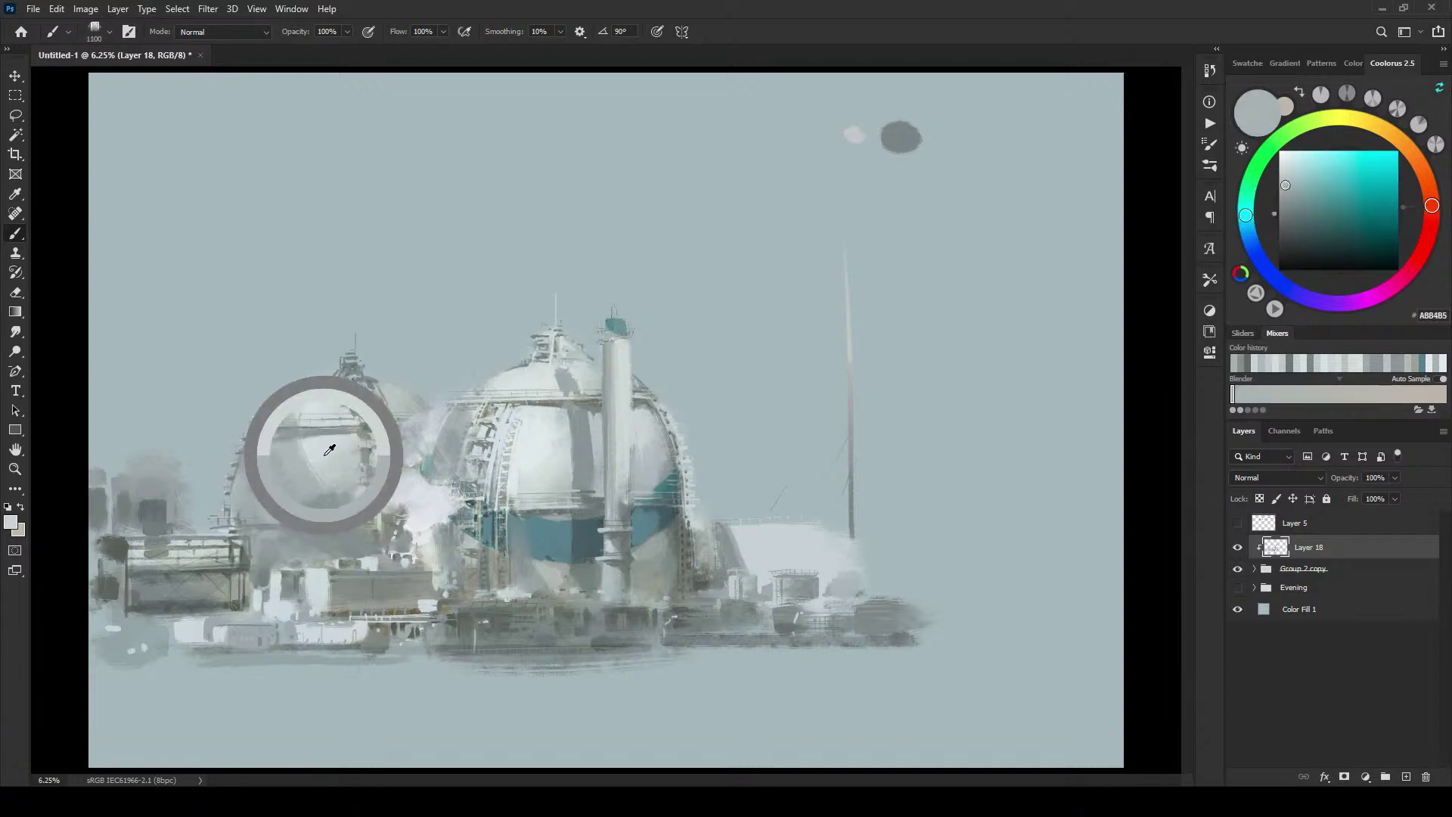
pyautogui.moveTo(302, 454)
pyautogui.mouseDown()
pyautogui.moveTo(354, 496)
pyautogui.moveTo(311, 413)
pyautogui.moveTo(284, 471)
pyautogui.moveTo(303, 480)
pyautogui.moveTo(262, 411)
pyautogui.moveTo(333, 438)
pyautogui.moveTo(330, 484)
pyautogui.moveTo(291, 456)
pyautogui.moveTo(332, 459)
pyautogui.moveTo(275, 461)
pyautogui.moveTo(343, 517)
pyautogui.moveTo(284, 439)
pyautogui.mouseUp()
pyautogui.press(']')
pyautogui.keyDown('alt'); pyautogui.click(292, 458); pyautogui.keyUp('alt')
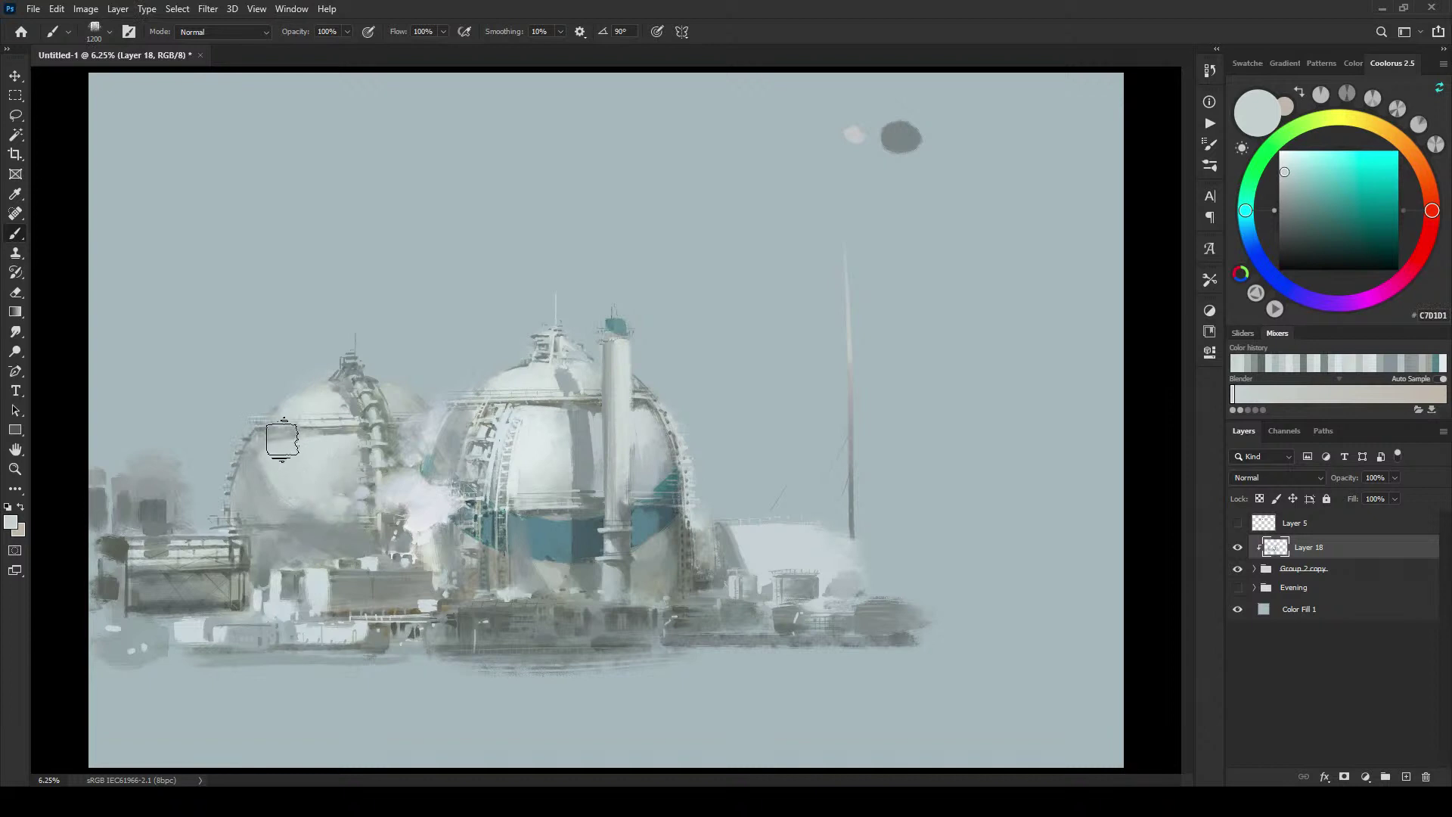
pyautogui.press('[')
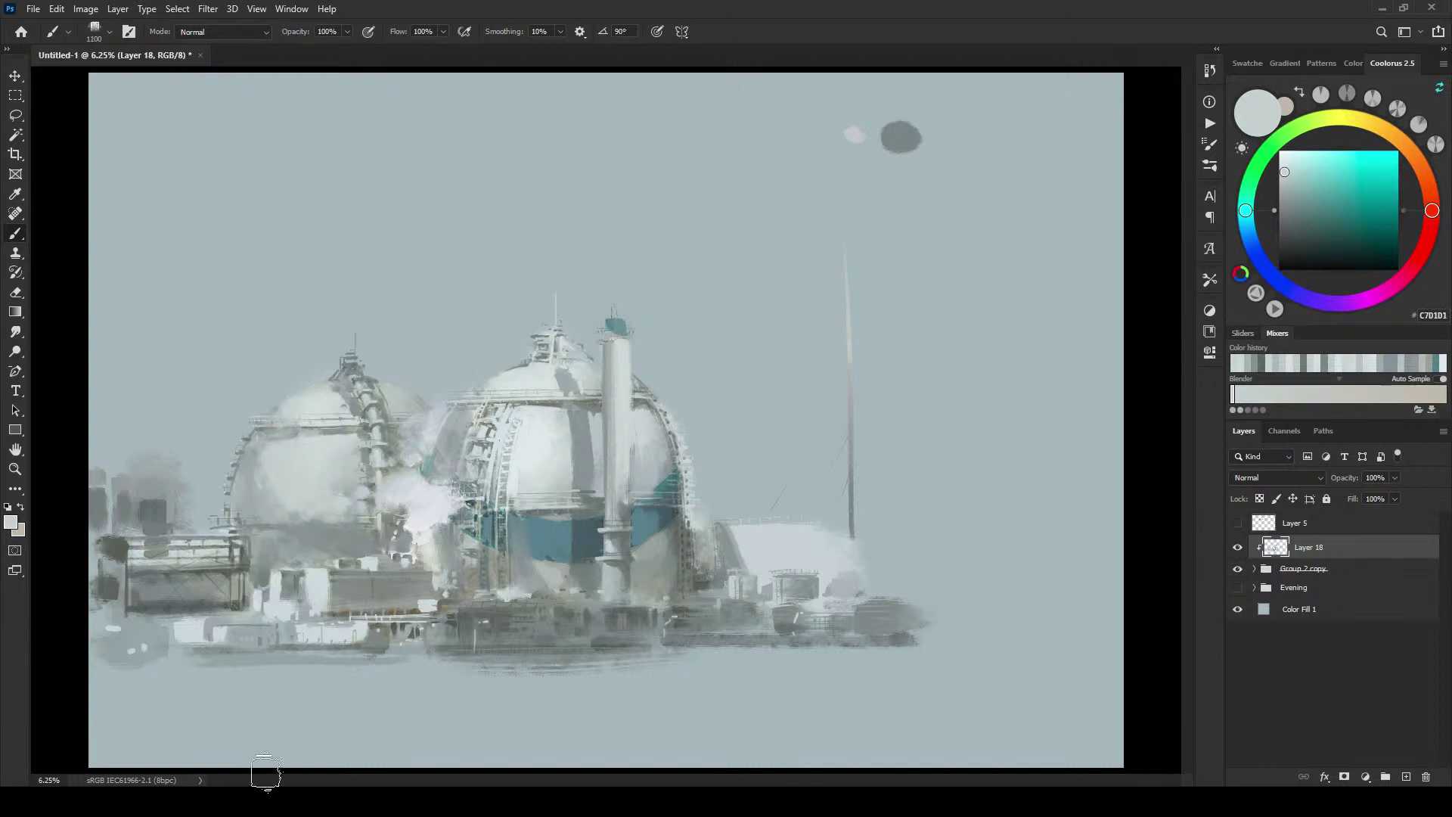
# Step: Sample a pale grey and highlight the roof edge of the low building below the smaller sphere with a size 90 brush
pyautogui.press('[')
pyautogui.press('[')
pyautogui.press('[')
pyautogui.press('[')
pyautogui.press('[')
pyautogui.press('[')
pyautogui.keyDown('alt'); pyautogui.click(373, 571); pyautogui.keyUp('alt')
pyautogui.press('[')
pyautogui.press('[')
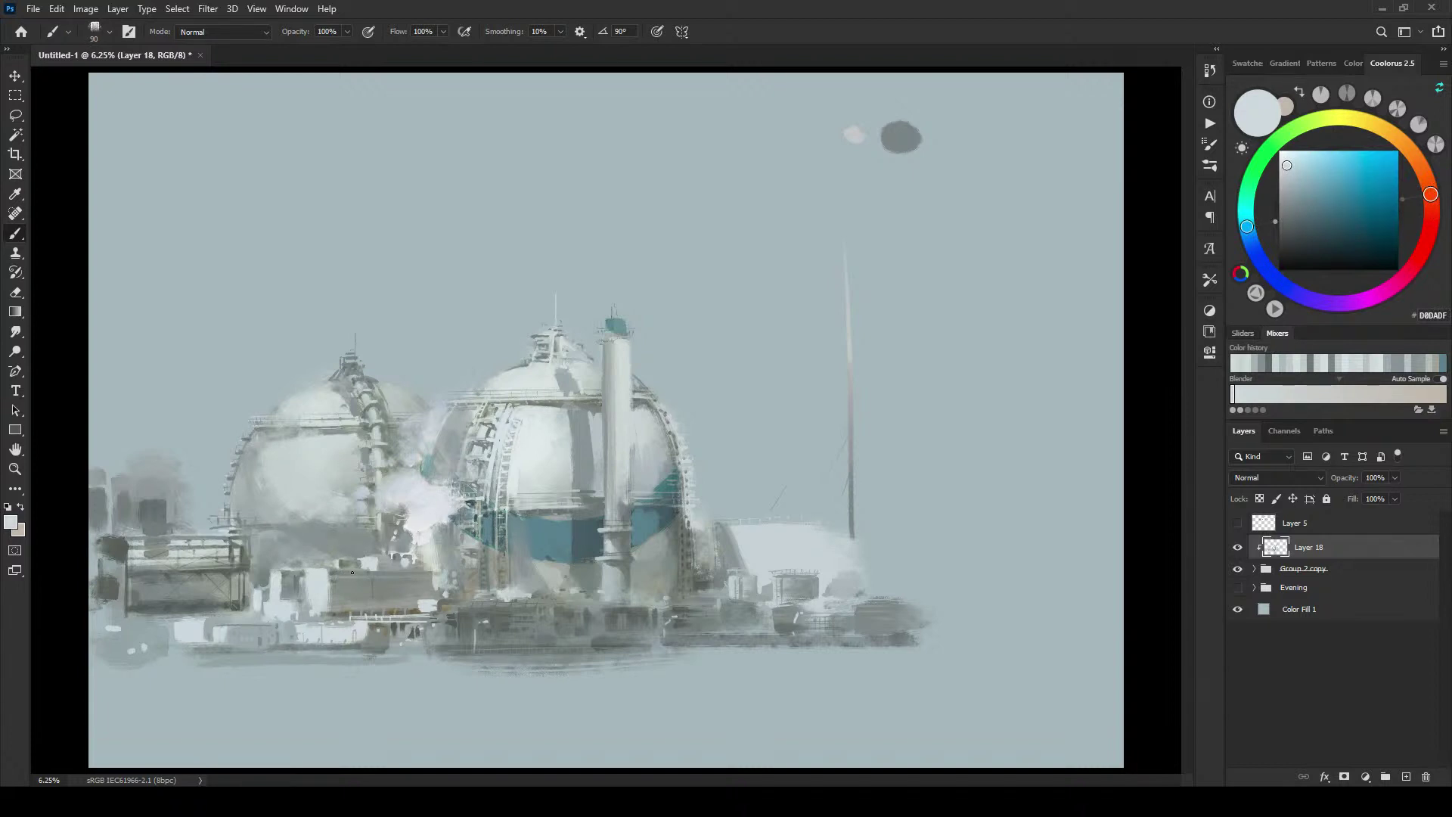
pyautogui.moveTo(332, 573); pyautogui.dragTo(424, 576)
# Step: Dab pale grey highlights over the ground-level structures below the larger sphere and beyond the chimney with a larger brush
pyautogui.press(']')
pyautogui.press(']')
pyautogui.press(']')
pyautogui.moveTo(611, 602)
pyautogui.mouseDown()
pyautogui.moveTo(832, 614)
pyautogui.moveTo(587, 645)
pyautogui.mouseUp()
pyautogui.press(']')
pyautogui.press(']')
pyautogui.press(']')
pyautogui.press(']')
pyautogui.press(']')
# Step: Draw a thin pale line along the front base of the plant below the larger sphere with a size 60 brush
pyautogui.press('[')
pyautogui.press('[')
pyautogui.press('[')
pyautogui.press('[')
pyautogui.press('[')
pyautogui.press('[')
pyautogui.press('[')
pyautogui.press(']')
pyautogui.hotkey('ctrl', 'z')
pyautogui.moveTo(450, 652); pyautogui.dragTo(685, 642)
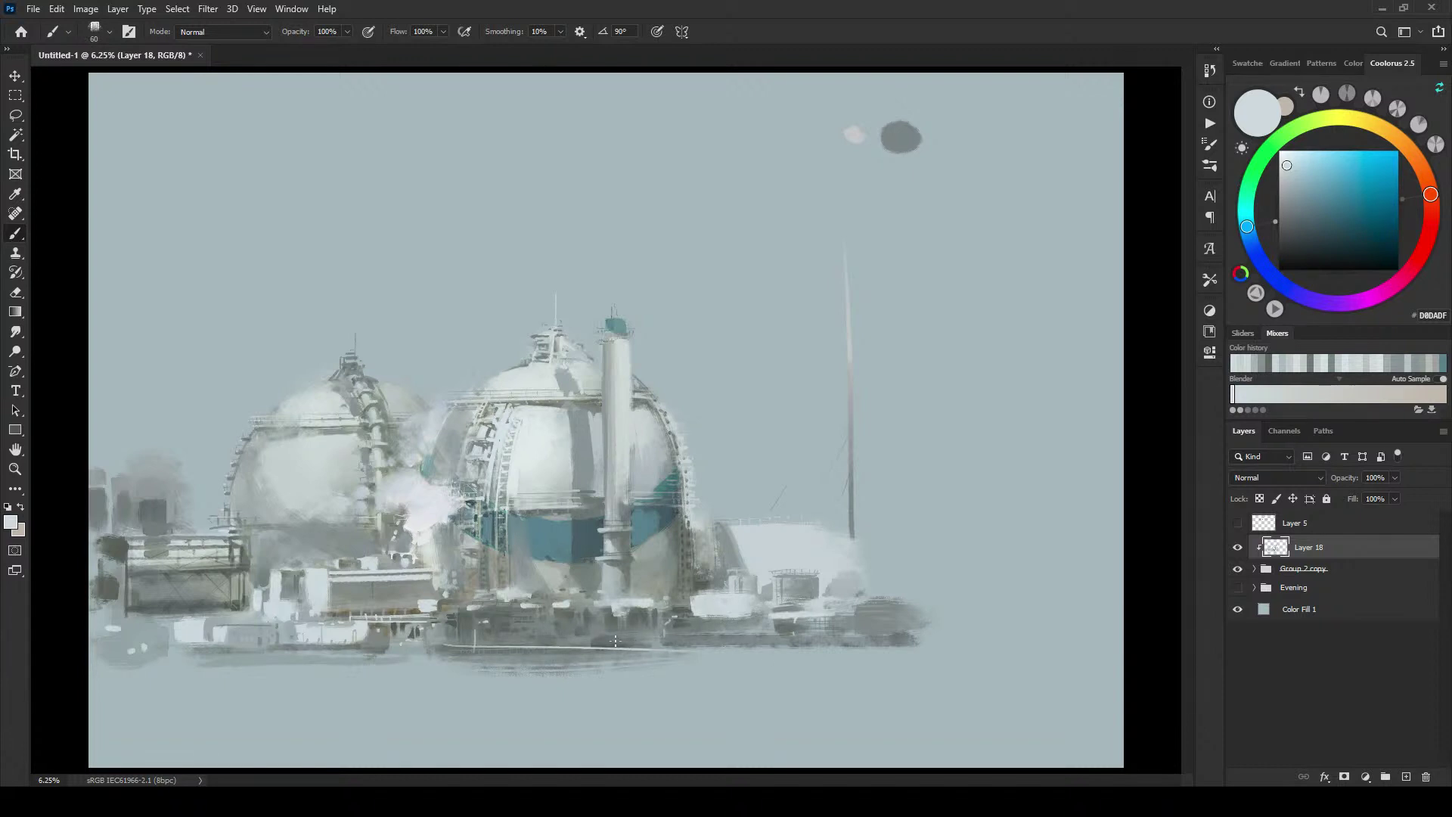
pyautogui.hotkey('ctrl', 'z')
pyautogui.moveTo(449, 652); pyautogui.dragTo(798, 634)
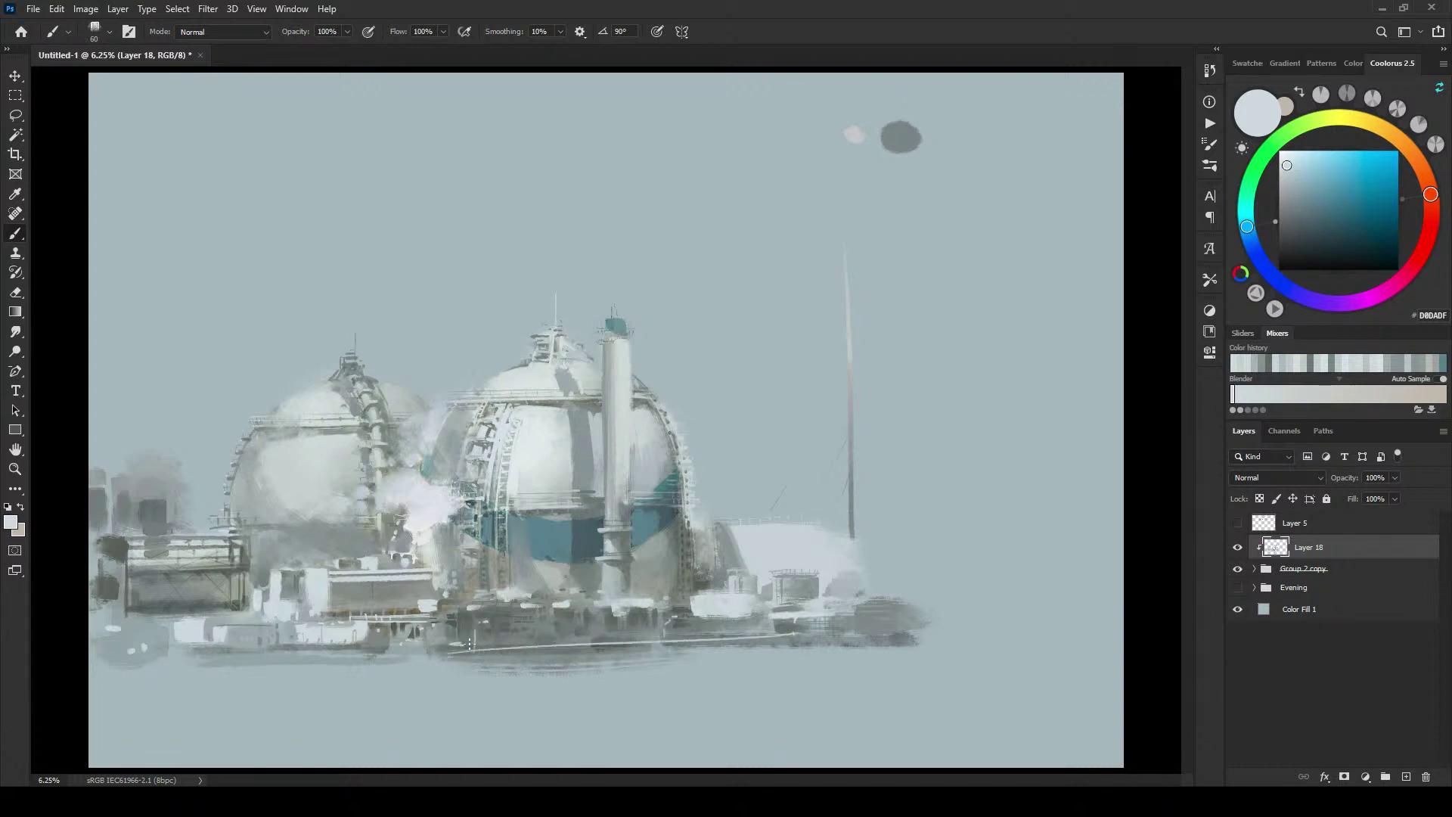
# Step: Add thin pale vertical posts along the base line and light touches on the structures beyond the chimney
pyautogui.moveTo(469, 644); pyautogui.dragTo(656, 645)
pyautogui.hotkey('ctrl', 'z')
pyautogui.moveTo(657, 595); pyautogui.dragTo(657, 649)
pyautogui.moveTo(744, 616); pyautogui.dragTo(718, 631)
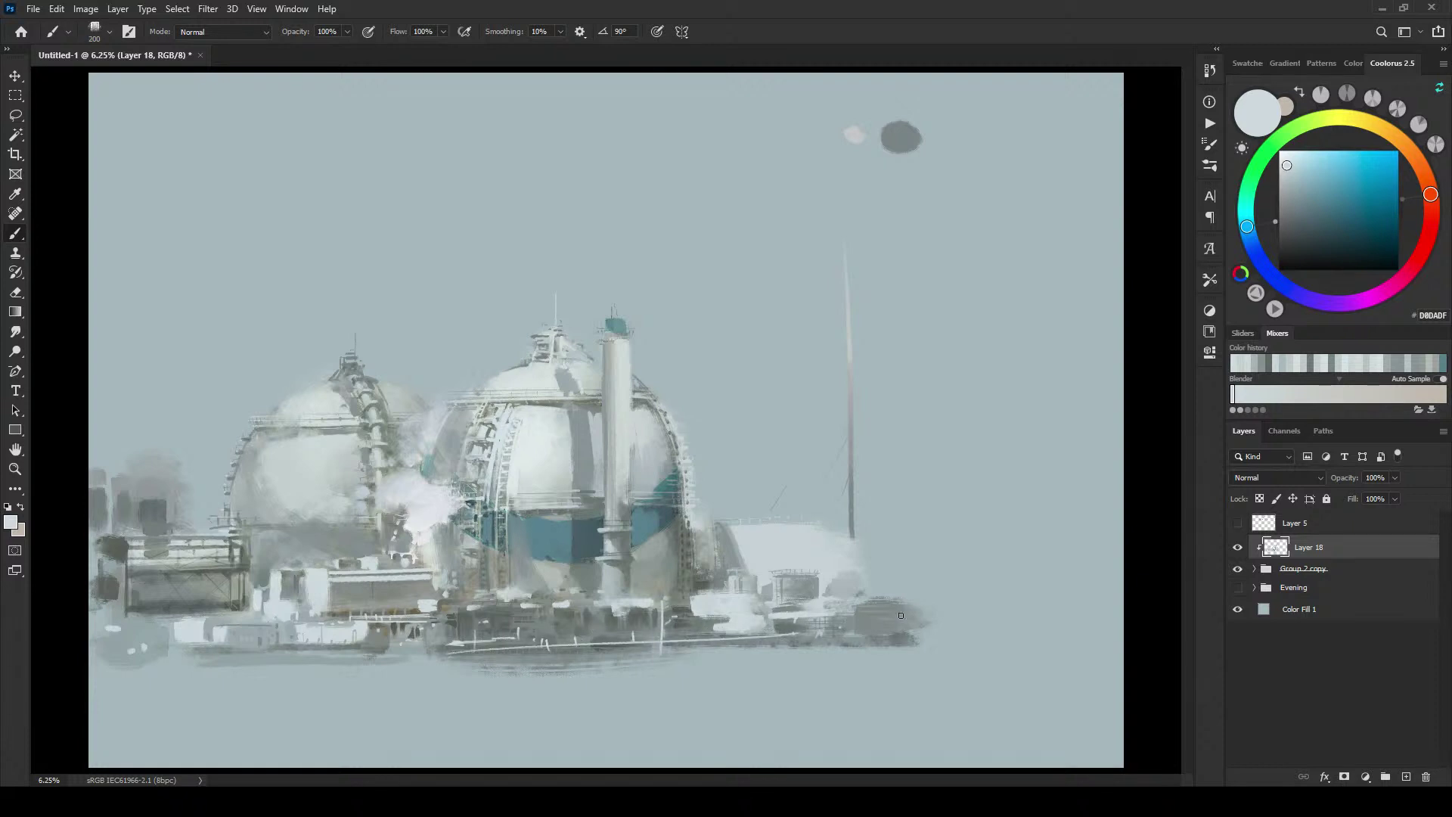
# Step: Block in pale patches at the far end of the ground structures and around the low white dome with a size 500 brush
pyautogui.press(']')
pyautogui.press(']')
pyautogui.press(']')
pyautogui.press(']')
pyautogui.moveTo(909, 608)
pyautogui.mouseDown()
pyautogui.moveTo(866, 607)
pyautogui.moveTo(888, 626)
pyautogui.mouseUp()
pyautogui.moveTo(739, 536)
pyautogui.mouseDown()
pyautogui.moveTo(723, 561)
pyautogui.moveTo(705, 553)
pyautogui.moveTo(699, 588)
pyautogui.mouseUp()
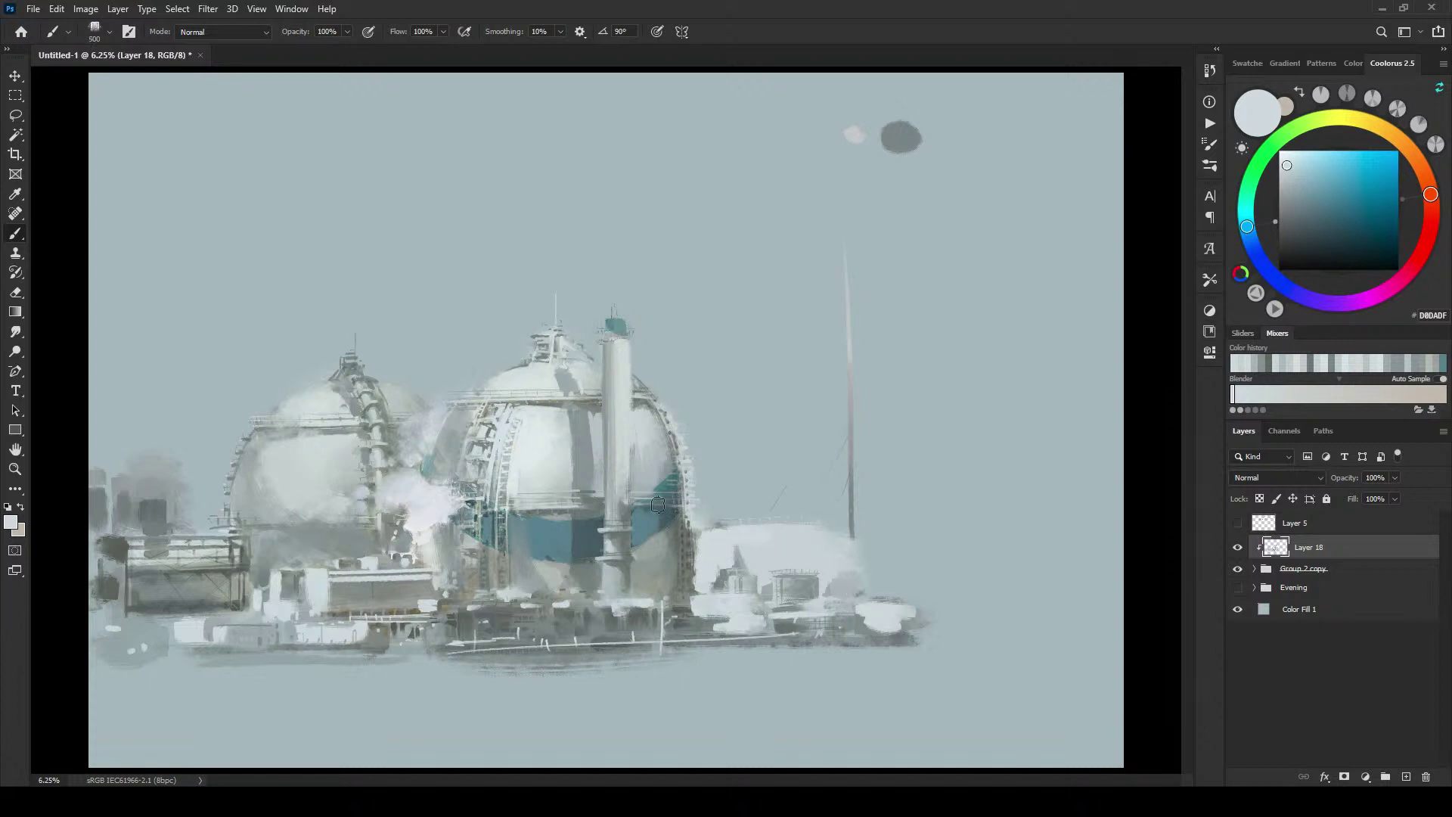
# Step: Sample the larger sphere's near-white and brighten the smaller sphere's lit face with a size 1000 brush
pyautogui.press('[')
pyautogui.press('[')
pyautogui.press('[')
pyautogui.press('[')
pyautogui.press('[')
pyautogui.press(']')
pyautogui.press(']')
pyautogui.press(']')
pyautogui.press(']')
pyautogui.press(']')
pyautogui.press(']')
pyautogui.press(']')
pyautogui.press(']')
pyautogui.press(']')
pyautogui.press(']')
pyautogui.press(']')
pyautogui.press('[')
pyautogui.press('[')
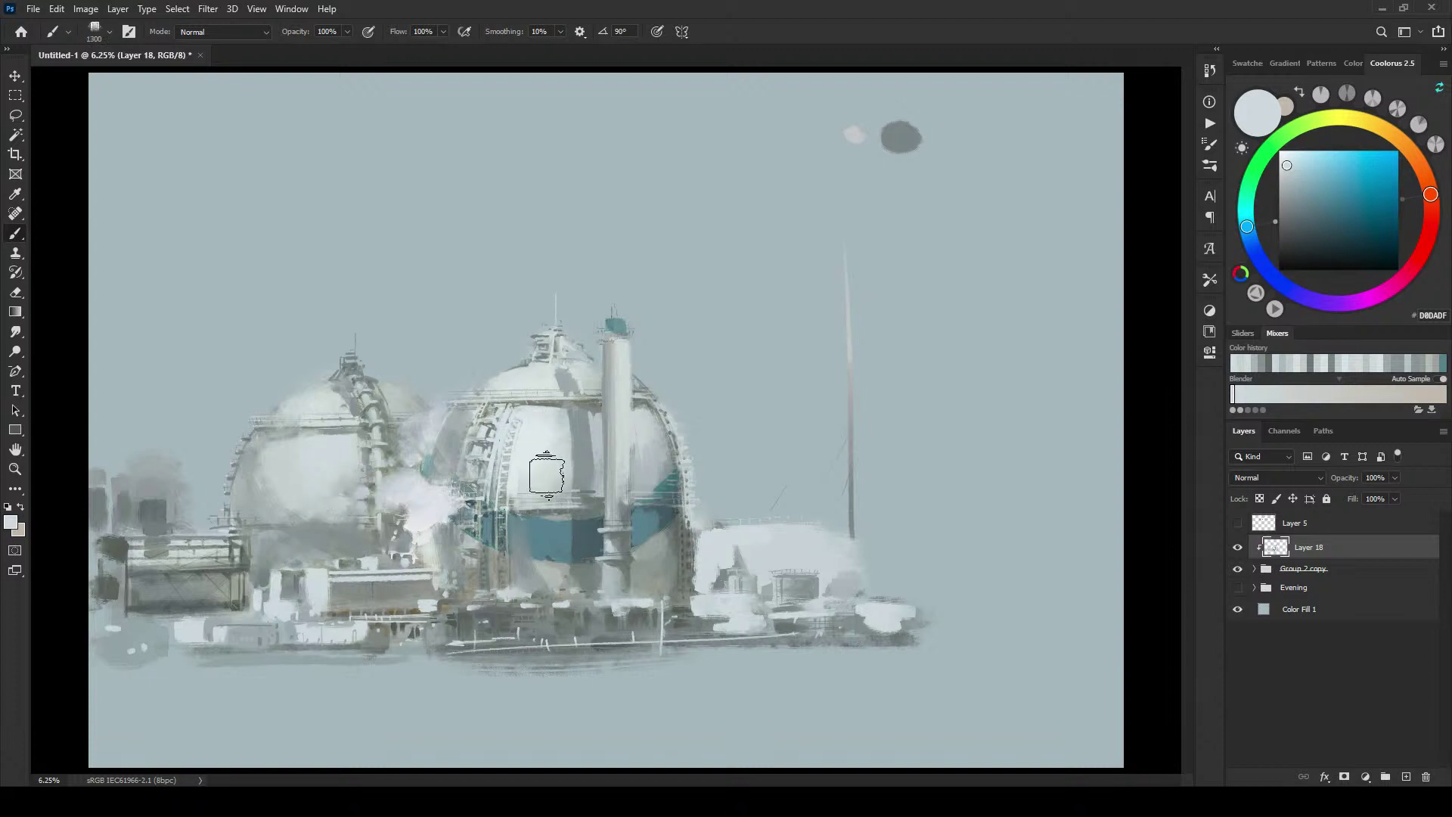
pyautogui.keyDown('alt'); pyautogui.click(542, 408); pyautogui.keyUp('alt')
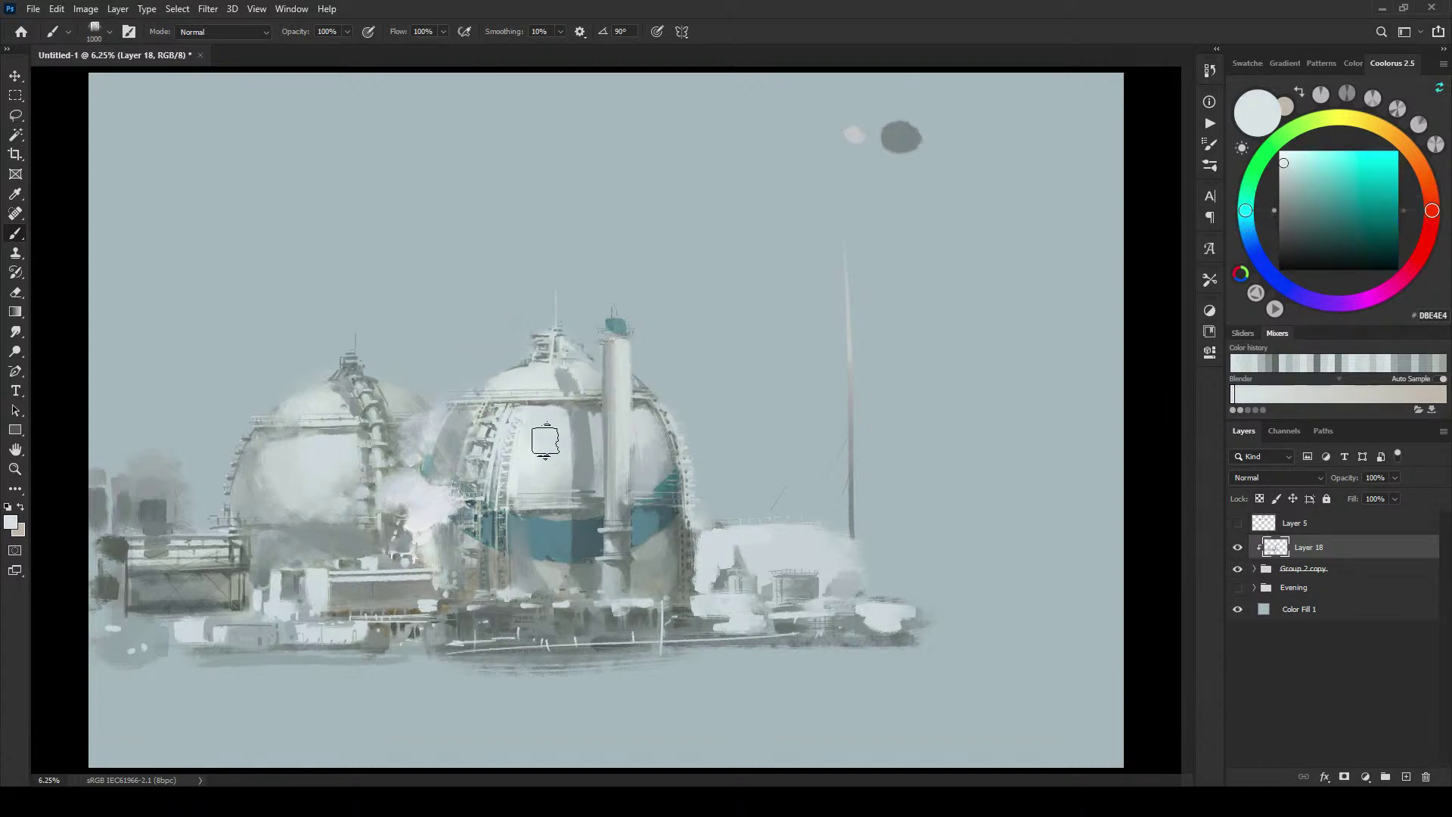
pyautogui.moveTo(337, 452); pyautogui.dragTo(345, 472)
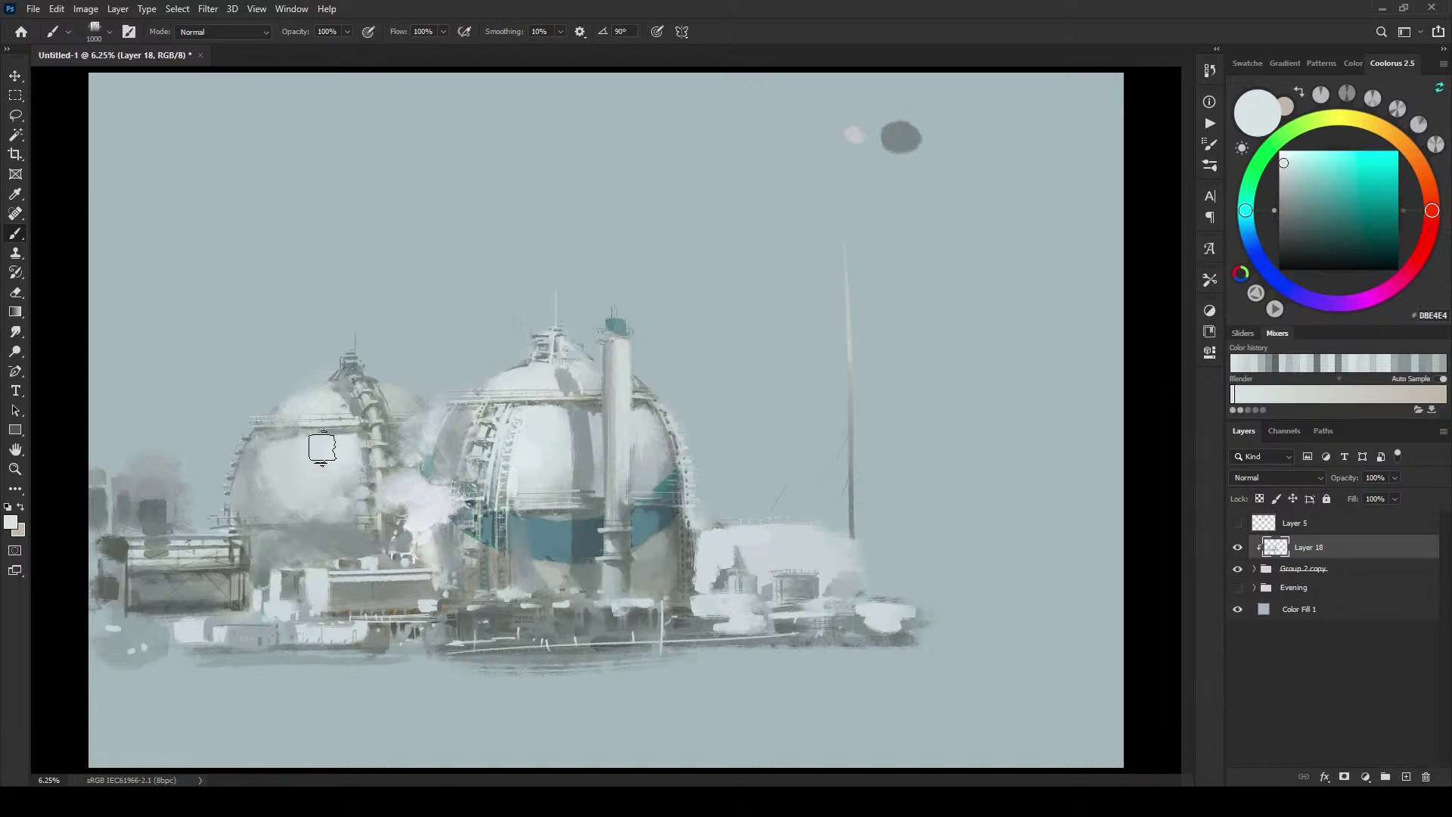
# Step: Sample a light grey from the smaller sphere's top and lighten its upper side behind the staircase with a size 600 brush
pyautogui.press('[')
pyautogui.press('[')
pyautogui.press('[')
pyautogui.press('[')
pyautogui.keyDown('alt'); pyautogui.click(400, 391); pyautogui.keyUp('alt')
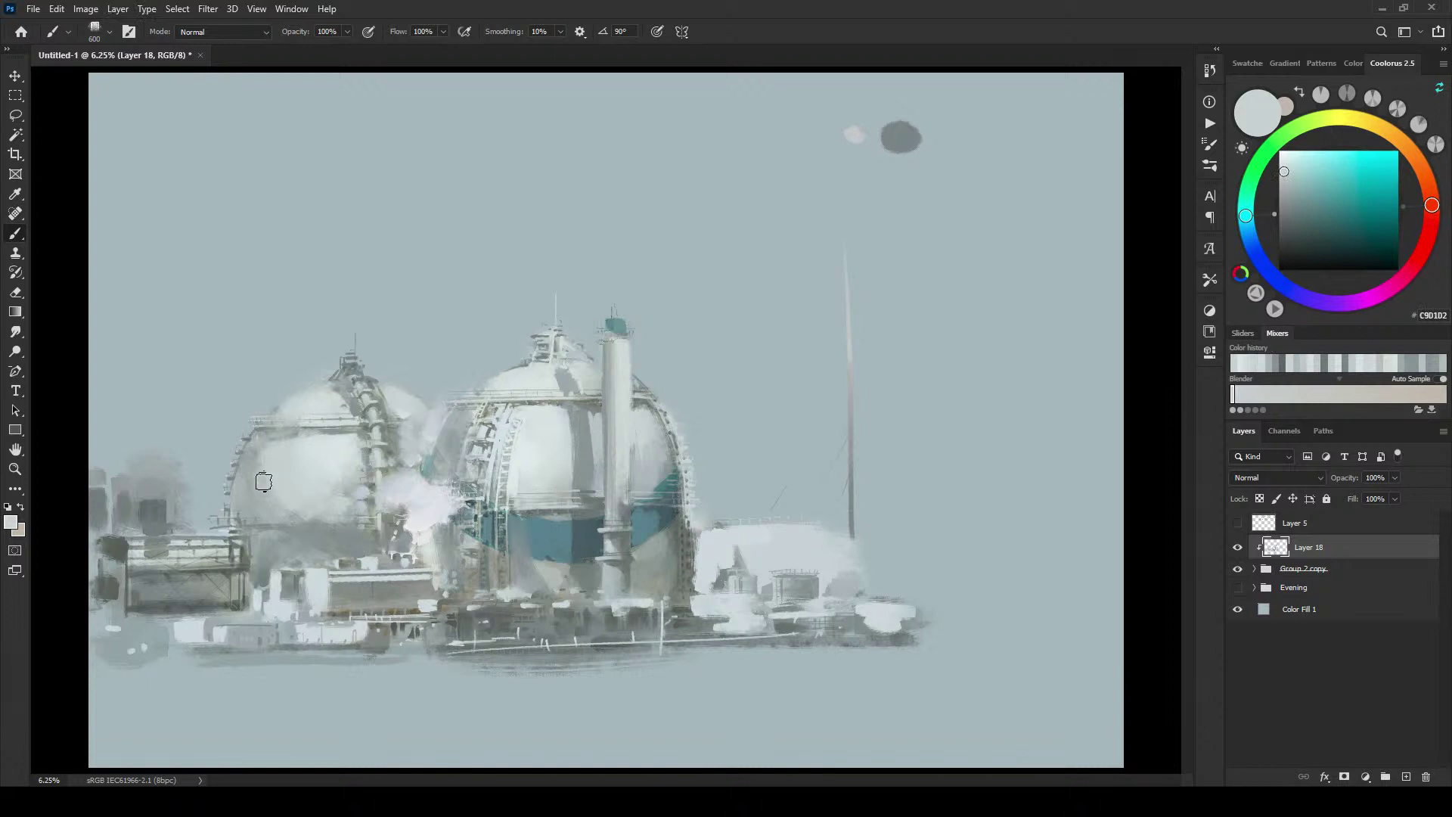
# Step: Sample the low building's mid grey and break up the white patches below the smaller sphere with a size 200 brush
pyautogui.keyDown('alt'); pyautogui.click(357, 579); pyautogui.keyUp('alt')
pyautogui.press('[')
pyautogui.press('[')
pyautogui.press('[')
pyautogui.press('[')
pyautogui.press('[')
pyautogui.moveTo(308, 605)
pyautogui.mouseDown()
pyautogui.moveTo(313, 582)
pyautogui.moveTo(307, 610)
pyautogui.moveTo(324, 611)
pyautogui.moveTo(271, 593)
pyautogui.mouseUp()
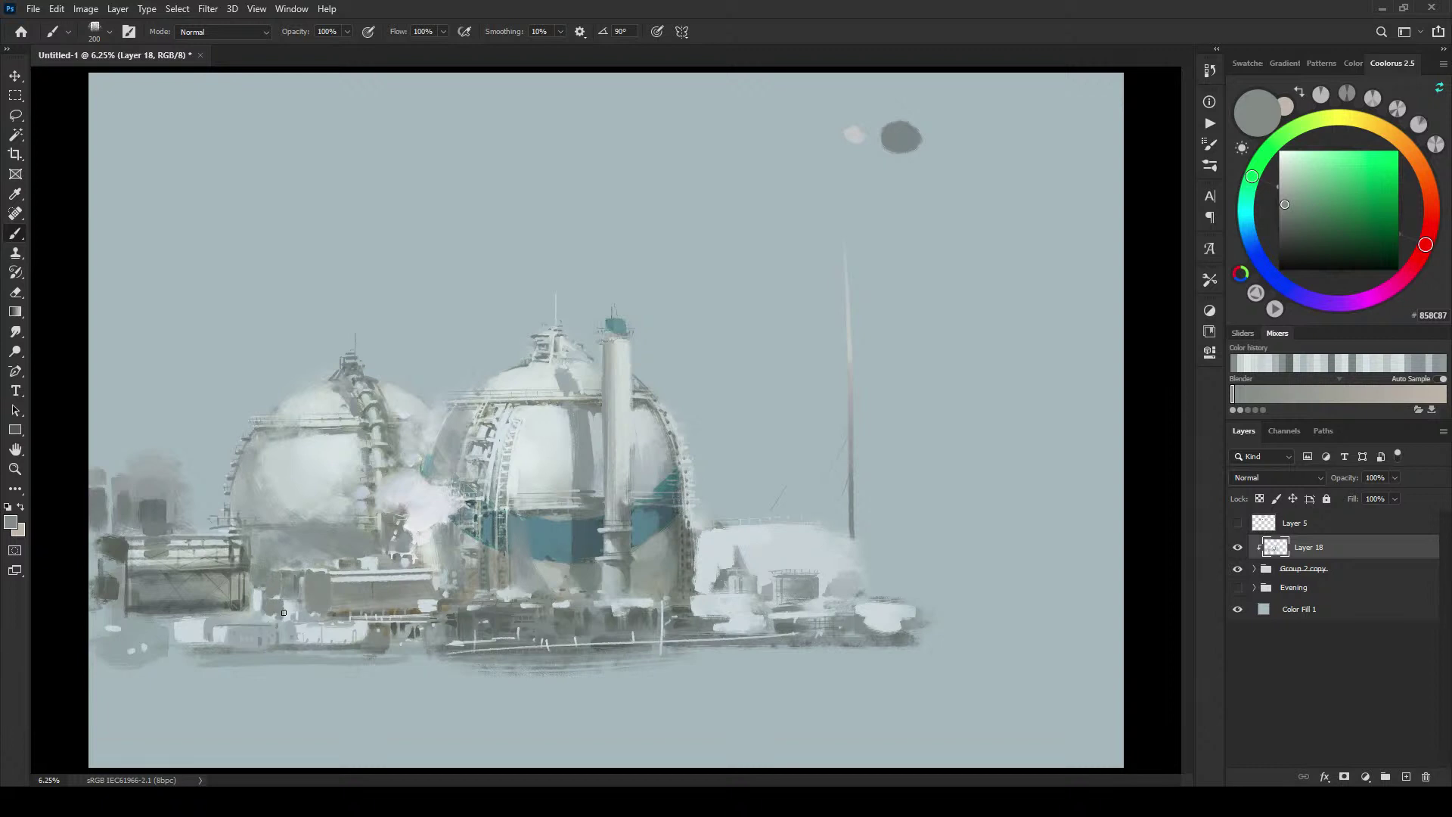
pyautogui.moveTo(255, 592)
pyautogui.mouseDown()
pyautogui.moveTo(222, 618)
pyautogui.moveTo(217, 597)
pyautogui.moveTo(189, 631)
pyautogui.moveTo(169, 628)
pyautogui.moveTo(230, 634)
pyautogui.moveTo(219, 652)
pyautogui.moveTo(349, 634)
pyautogui.mouseUp()
# Step: Paint mid-grey patches over the structures below the larger sphere and around the small tanks beyond it, varying the brush size
pyautogui.press(']')
pyautogui.press(']')
pyautogui.press(']')
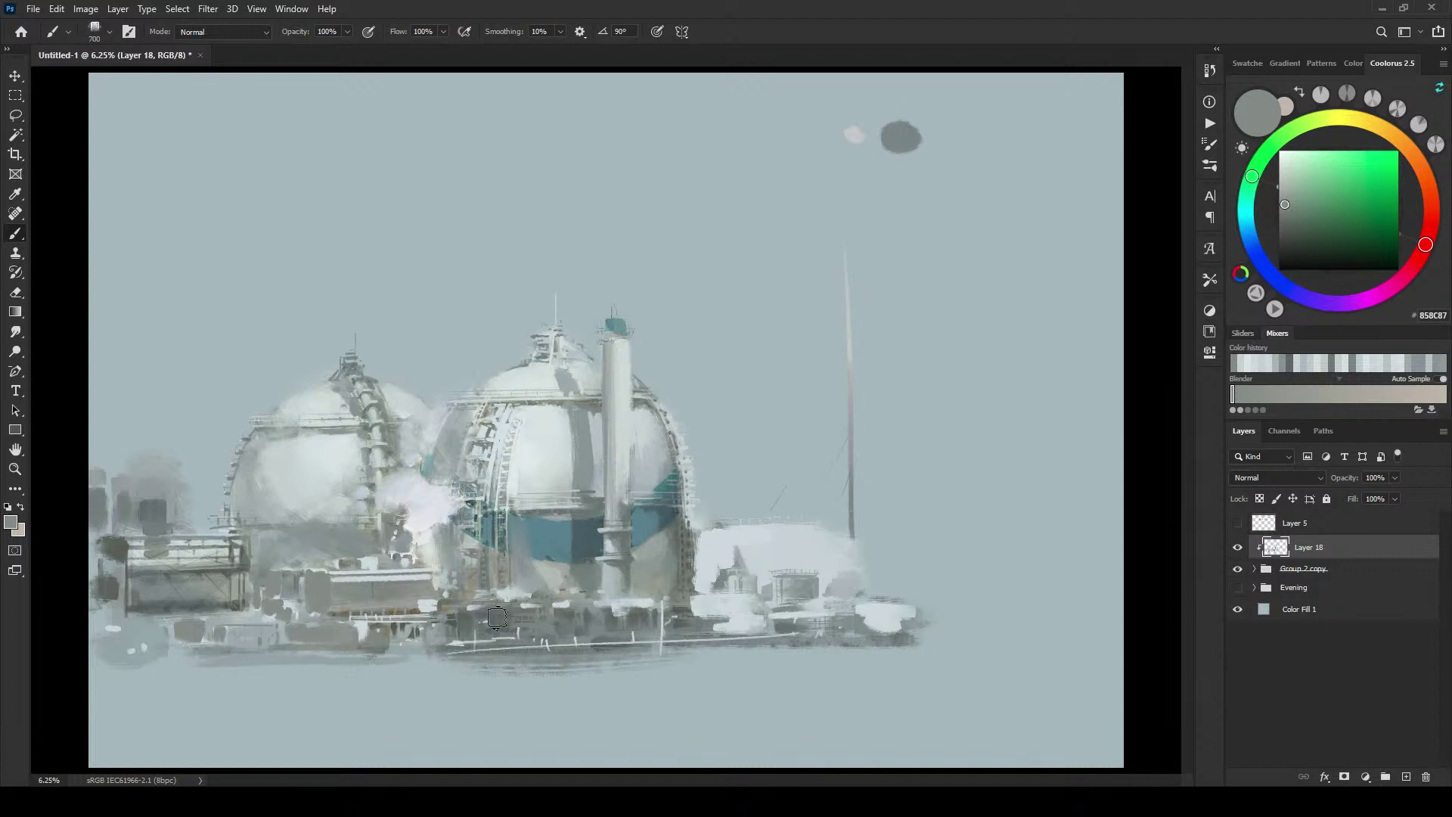
pyautogui.press('[')
pyautogui.press('[')
pyautogui.moveTo(454, 628); pyautogui.dragTo(460, 636)
pyautogui.moveTo(704, 621)
pyautogui.mouseDown()
pyautogui.moveTo(741, 605)
pyautogui.moveTo(742, 620)
pyautogui.moveTo(698, 605)
pyautogui.moveTo(743, 615)
pyautogui.moveTo(715, 597)
pyautogui.moveTo(727, 579)
pyautogui.moveTo(706, 580)
pyautogui.moveTo(769, 585)
pyautogui.mouseUp()
pyautogui.press('[')
pyautogui.press('[')
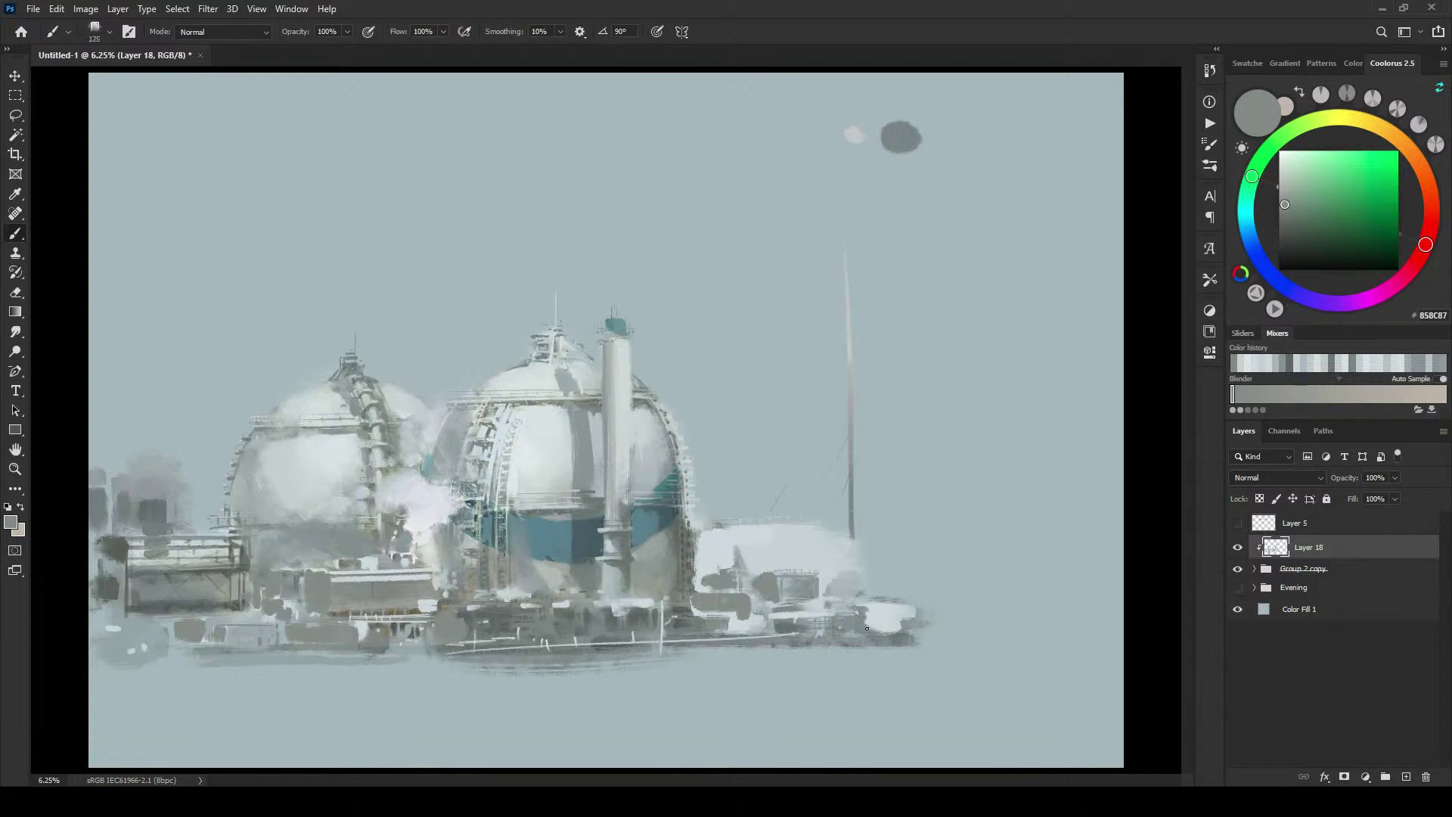
pyautogui.moveTo(858, 600); pyautogui.dragTo(848, 594)
# Step: Sample the smaller sphere's light grey and draw the platform's railings, posts and cross-braces with a size 100 brush
pyautogui.press(']')
pyautogui.press('[')
pyautogui.press('[')
pyautogui.press('[')
pyautogui.press('[')
pyautogui.keyDown('alt'); pyautogui.click(317, 470); pyautogui.keyUp('alt')
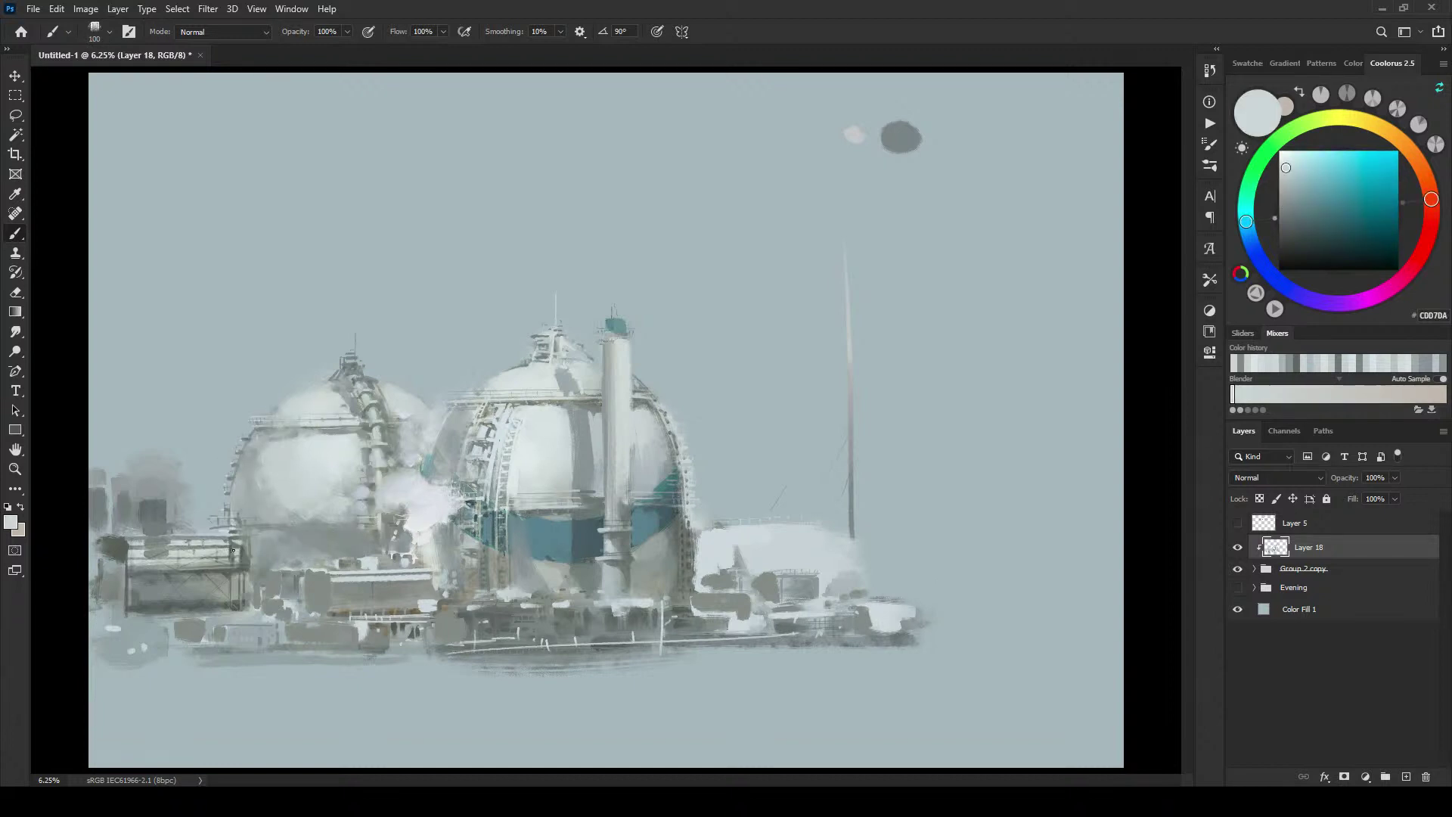
pyautogui.moveTo(231, 545)
pyautogui.mouseDown()
pyautogui.moveTo(228, 606)
pyautogui.moveTo(249, 538)
pyautogui.mouseUp()
pyautogui.moveTo(124, 569)
pyautogui.mouseDown()
pyautogui.moveTo(240, 569)
pyautogui.moveTo(191, 608)
pyautogui.moveTo(241, 608)
pyautogui.moveTo(125, 609)
pyautogui.moveTo(238, 609)
pyautogui.moveTo(269, 631)
pyautogui.moveTo(195, 616)
pyautogui.mouseUp()
pyautogui.press(']')
pyautogui.press(']')
pyautogui.press(']')
pyautogui.press(']')
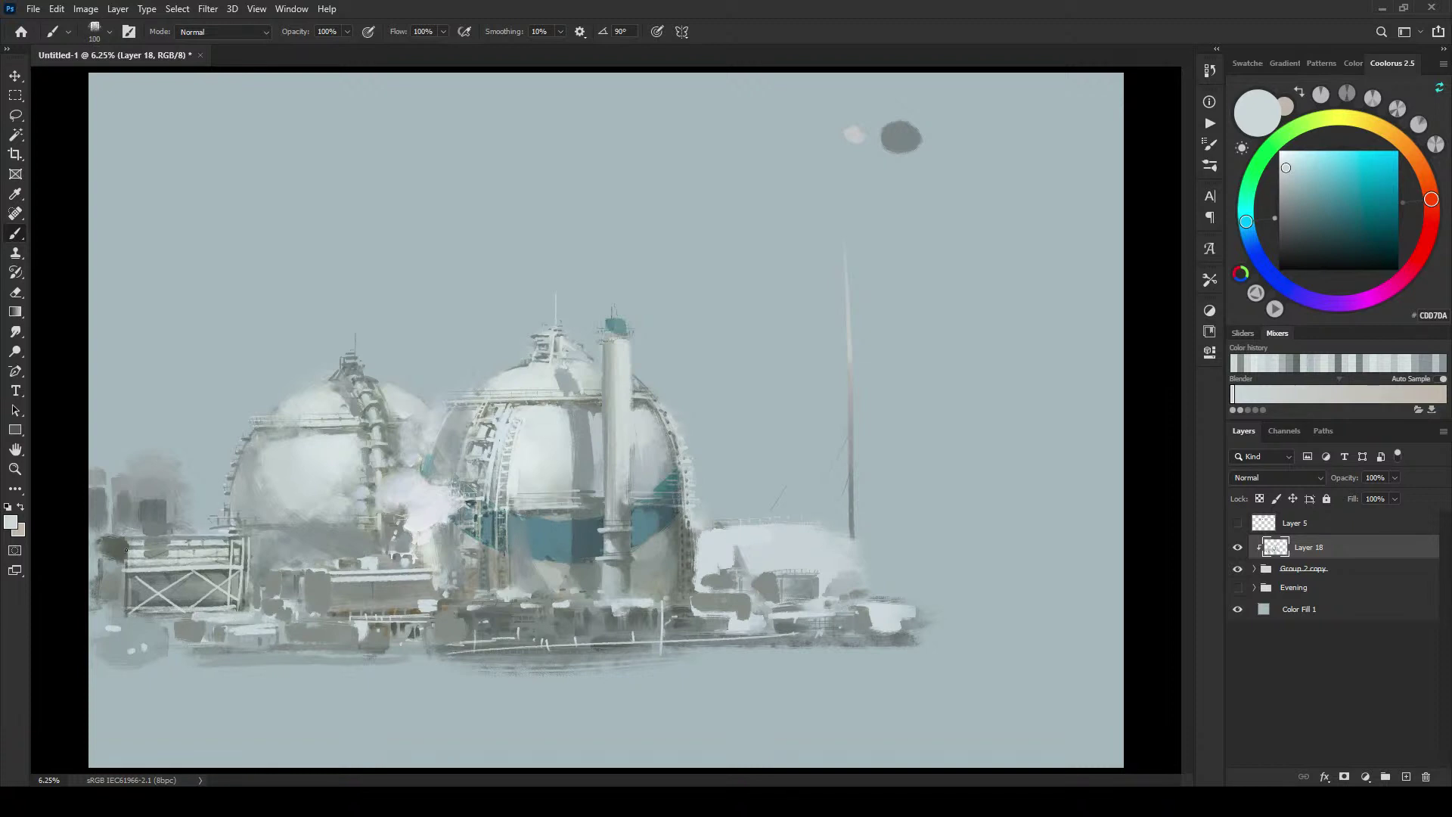
pyautogui.moveTo(125, 550)
pyautogui.mouseDown()
pyautogui.moveTo(223, 549)
pyautogui.moveTo(126, 538)
pyautogui.moveTo(211, 535)
pyautogui.mouseUp()
# Step: Lighten the front wall and roof edge of the low building below the smaller sphere with the light grey
pyautogui.moveTo(336, 588)
pyautogui.mouseDown()
pyautogui.moveTo(431, 591)
pyautogui.moveTo(367, 593)
pyautogui.moveTo(424, 598)
pyautogui.mouseUp()
pyautogui.press(']')
pyautogui.press(']')
pyautogui.press(']')
pyautogui.press(']')
pyautogui.press(']')
pyautogui.press(']')
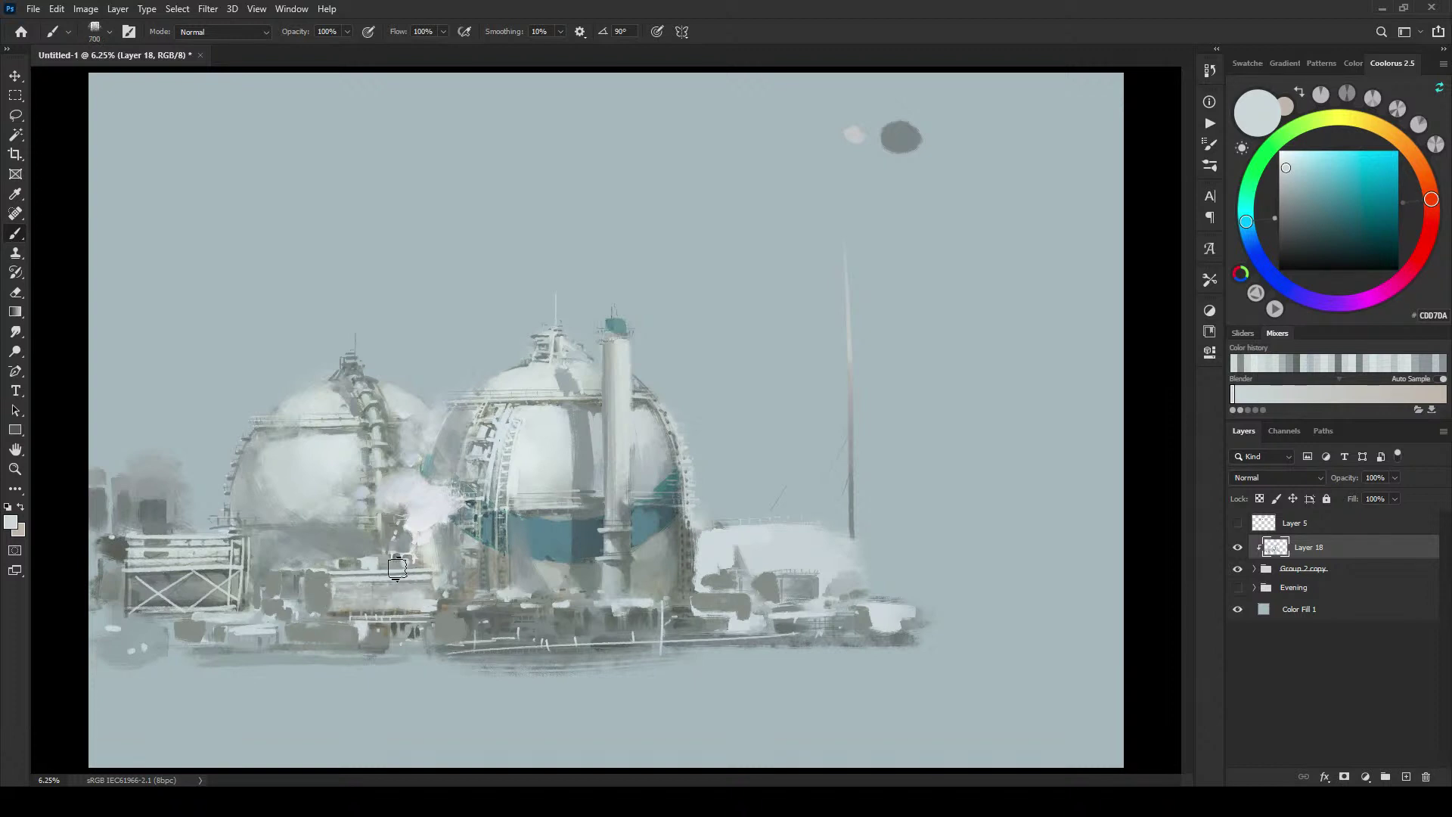
pyautogui.press('[')
pyautogui.press('[')
pyautogui.press('[')
pyautogui.press('[')
pyautogui.press('[')
pyautogui.press('[')
pyautogui.moveTo(355, 561); pyautogui.dragTo(342, 562)
# Step: Sample the steam's near-white and extend the steam cloud upward between the two spheres with a size 175 brush
pyautogui.keyDown('alt'); pyautogui.click(378, 564); pyautogui.keyUp('alt')
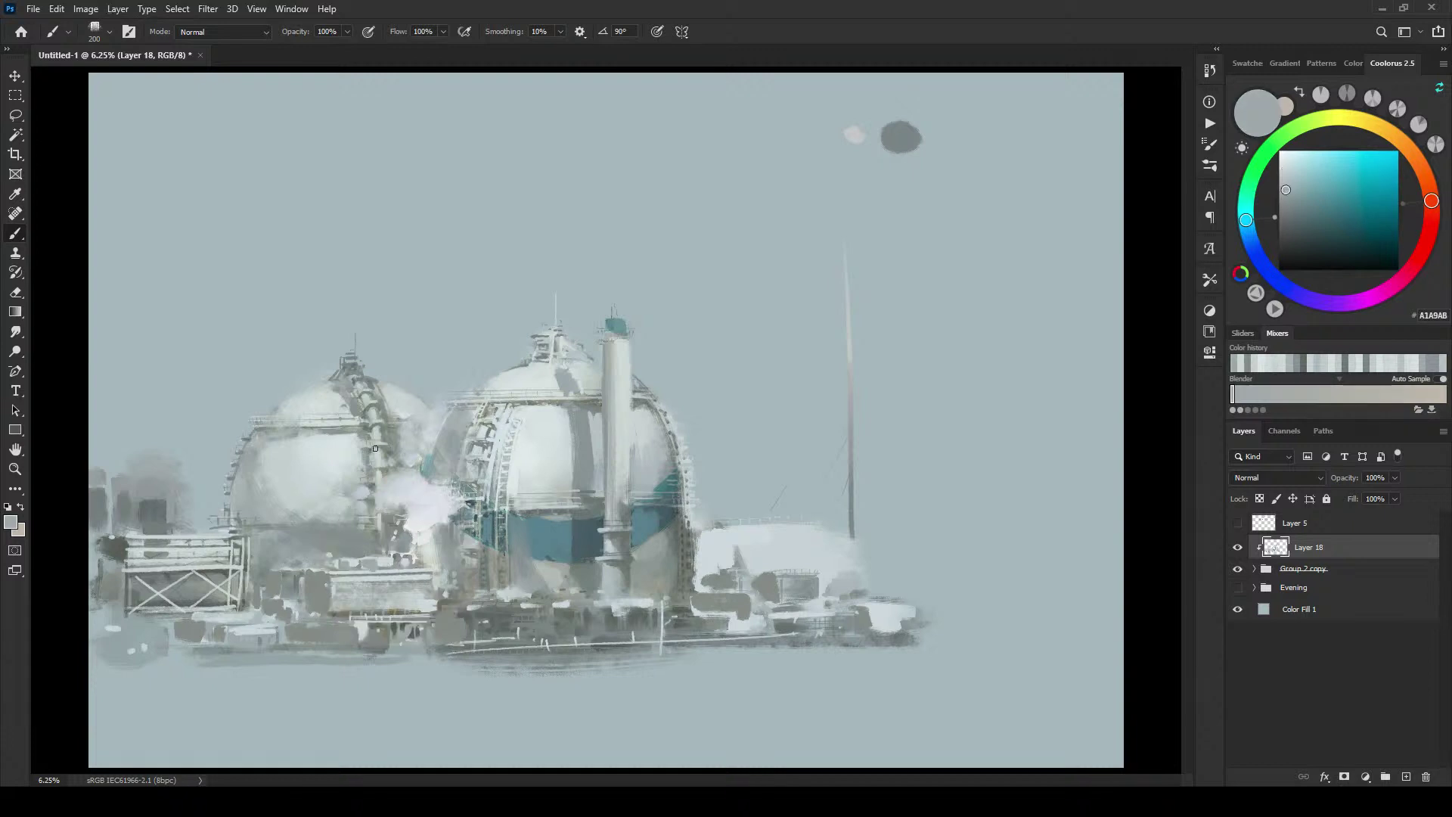
pyautogui.keyDown('alt'); pyautogui.click(392, 497); pyautogui.keyUp('alt')
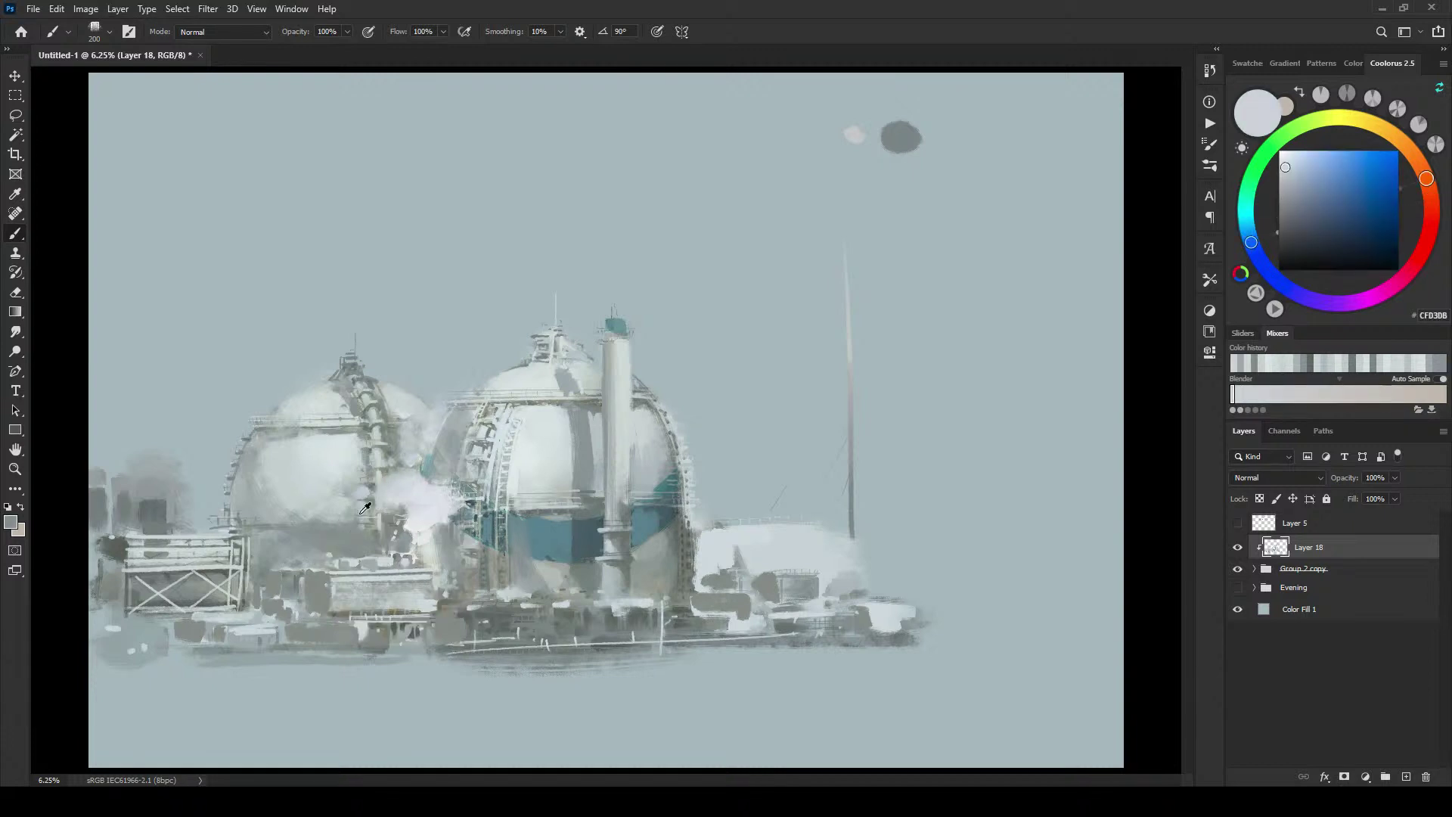
pyautogui.keyDown('alt'); pyautogui.click(350, 547); pyautogui.keyUp('alt')
pyautogui.keyDown('alt'); pyautogui.click(434, 503); pyautogui.keyUp('alt')
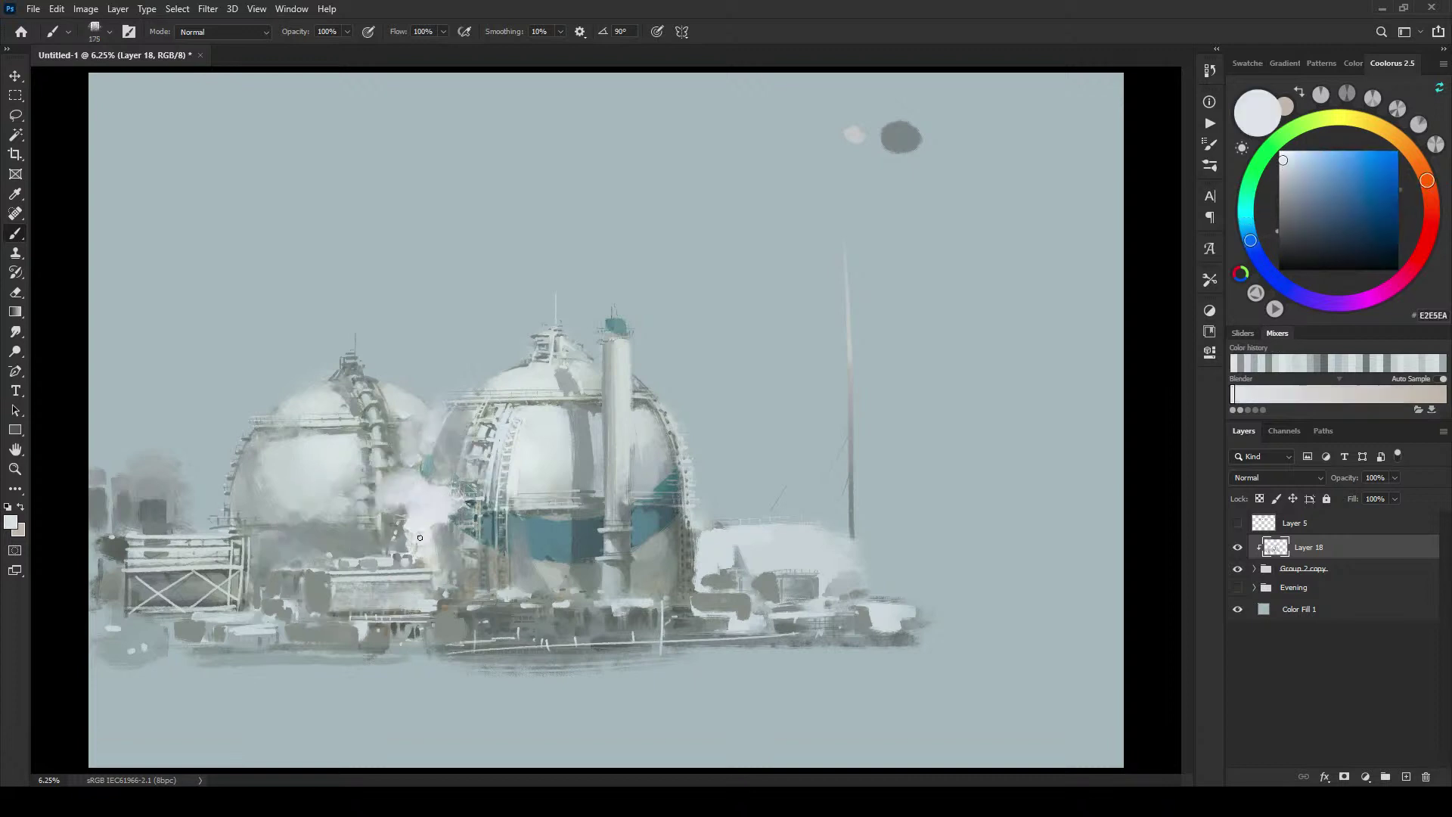
pyautogui.moveTo(443, 502)
pyautogui.mouseDown()
pyautogui.moveTo(454, 486)
pyautogui.moveTo(422, 424)
pyautogui.moveTo(394, 435)
pyautogui.mouseUp()
# Step: Sample the smaller sphere's shadow grey and paint back the steam's edge beside its staircase with a size 1100 brush
pyautogui.press(']')
pyautogui.press(']')
pyautogui.press(']')
pyautogui.press(']')
pyautogui.press(']')
pyautogui.press(']')
pyautogui.press(']')
pyautogui.press(']')
pyautogui.press(']')
pyautogui.keyDown('alt'); pyautogui.click(350, 534); pyautogui.keyUp('alt')
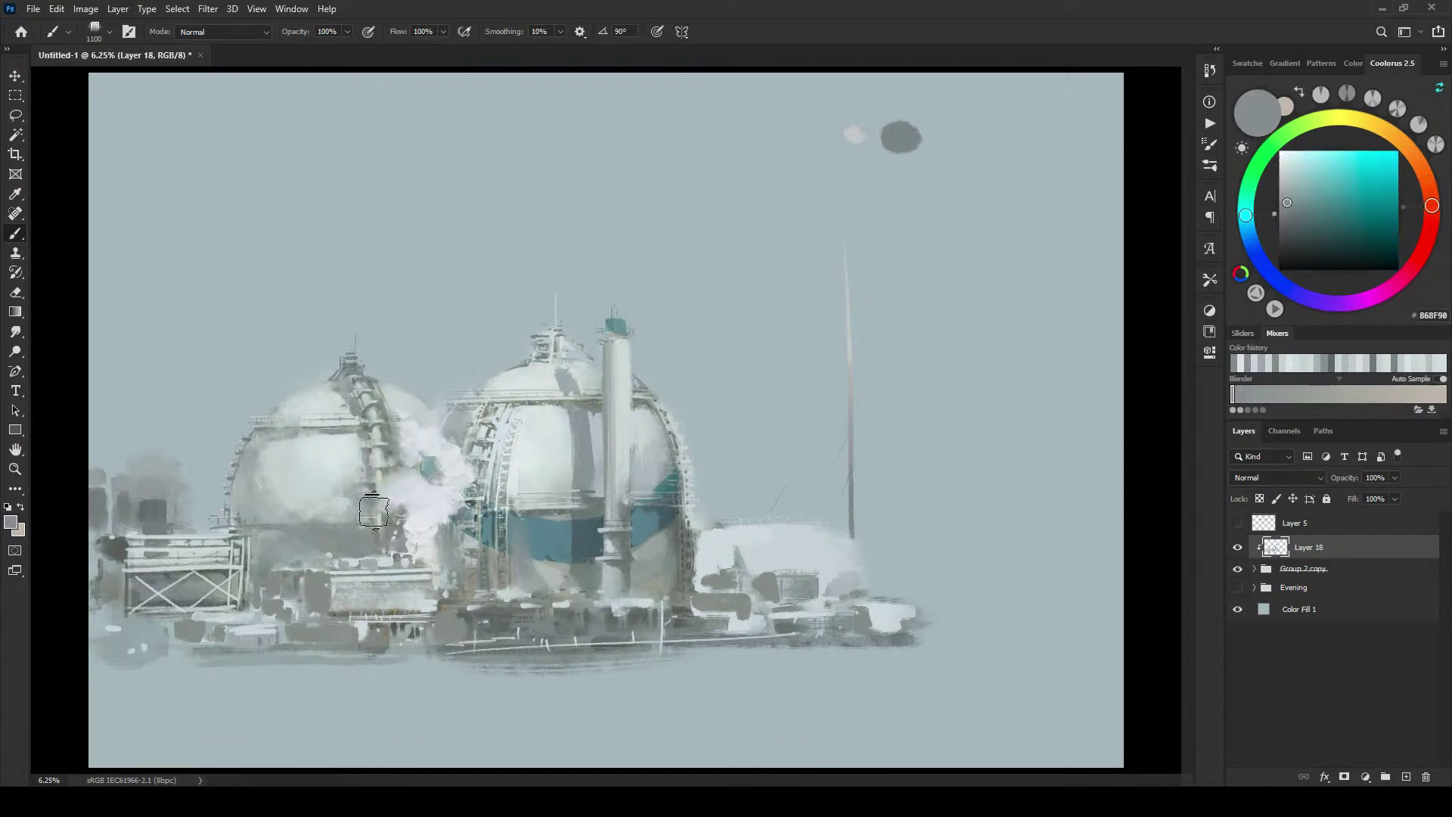
pyautogui.moveTo(400, 498); pyautogui.dragTo(382, 488)
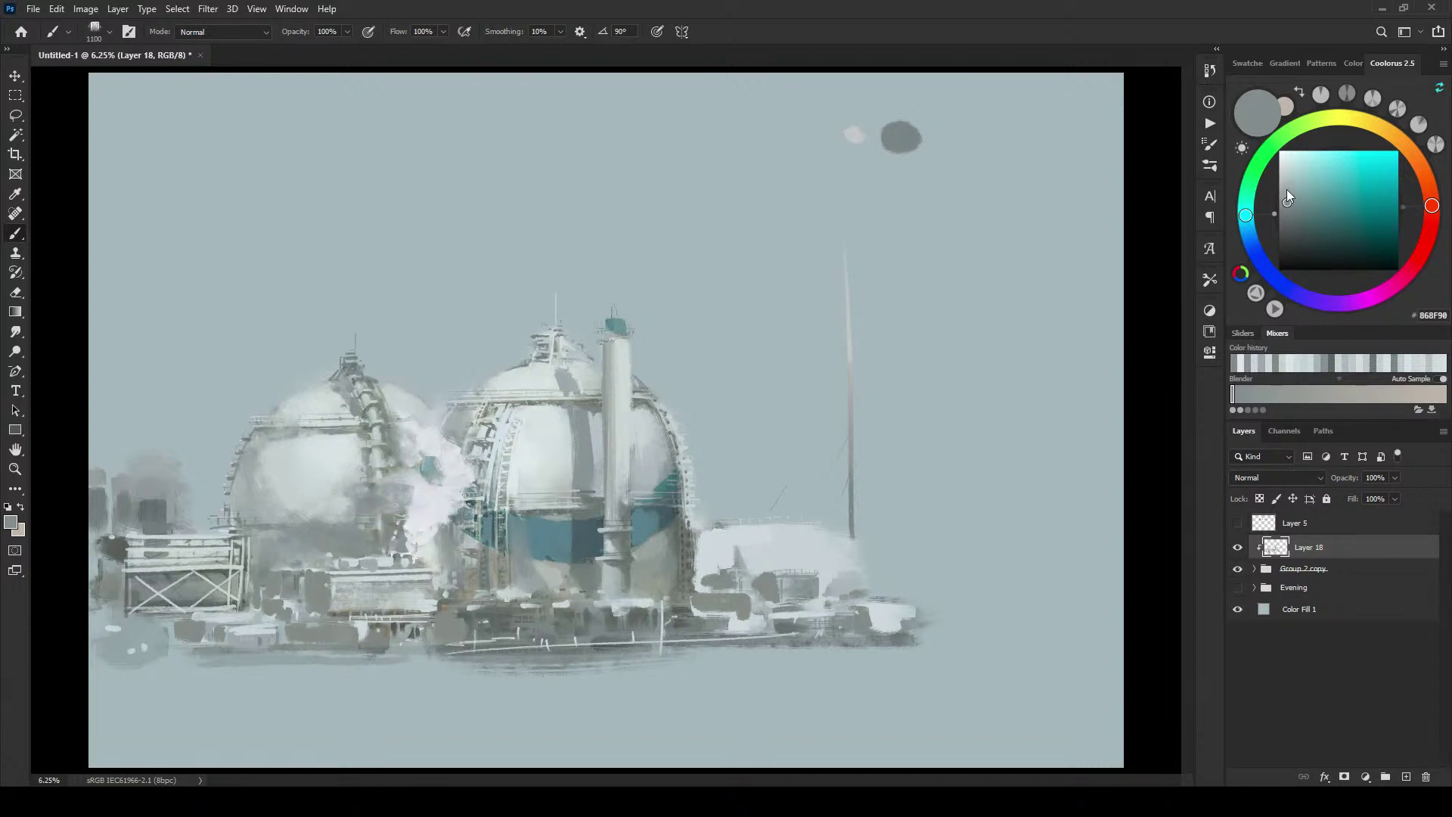
# Step: Pick a light blue-grey (#B6BBC7) and shade the lower part of the steam cloud with a size 400 brush
pyautogui.moveTo(1287, 189); pyautogui.dragTo(1289, 177)
pyautogui.press('[')
pyautogui.press('[')
pyautogui.press('[')
pyautogui.press('[')
pyautogui.press('[')
pyautogui.moveTo(1249, 236); pyautogui.dragTo(1252, 246)
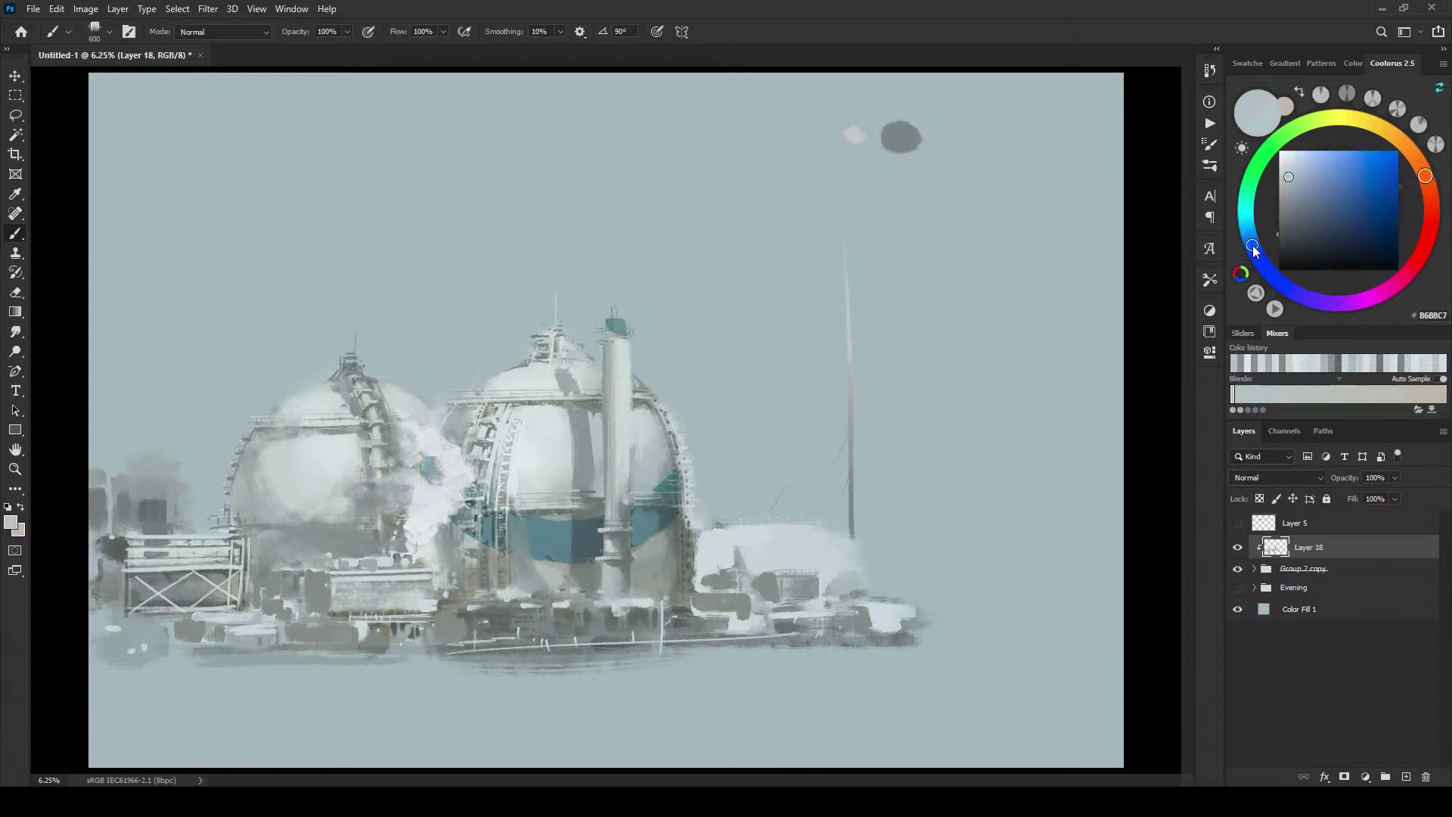
pyautogui.press('[')
pyautogui.press('[')
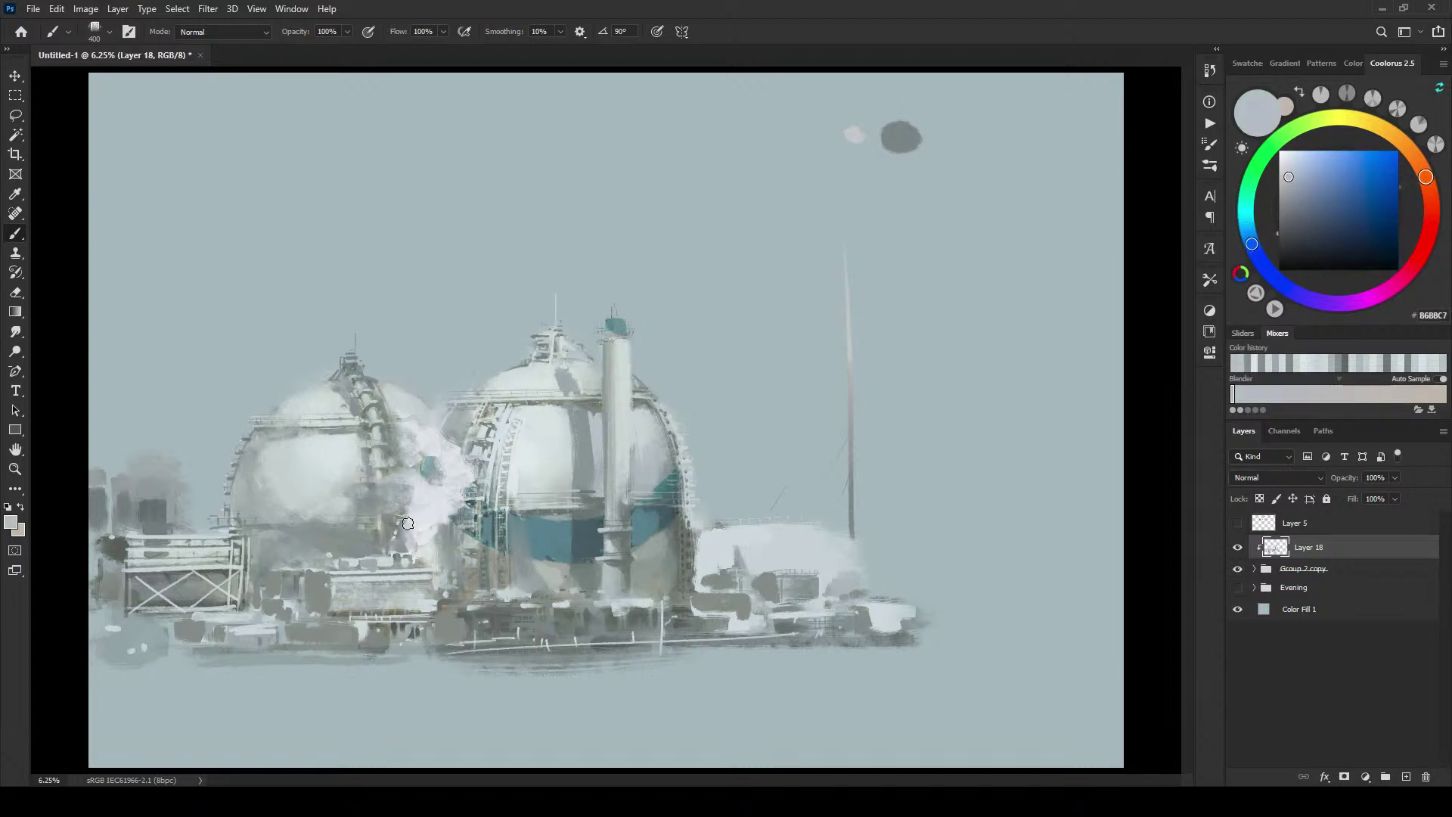
pyautogui.moveTo(408, 523)
pyautogui.mouseDown()
pyautogui.moveTo(400, 485)
pyautogui.moveTo(413, 499)
pyautogui.moveTo(433, 424)
pyautogui.moveTo(409, 449)
pyautogui.moveTo(423, 497)
pyautogui.mouseUp()
# Step: Spread the steam across the smaller sphere's lower staircase in sampled near-white at size 600, and soften its edge in blue-grey at size 250
pyautogui.keyDown('alt'); pyautogui.click(425, 442); pyautogui.keyUp('alt')
pyautogui.press(']')
pyautogui.press(']')
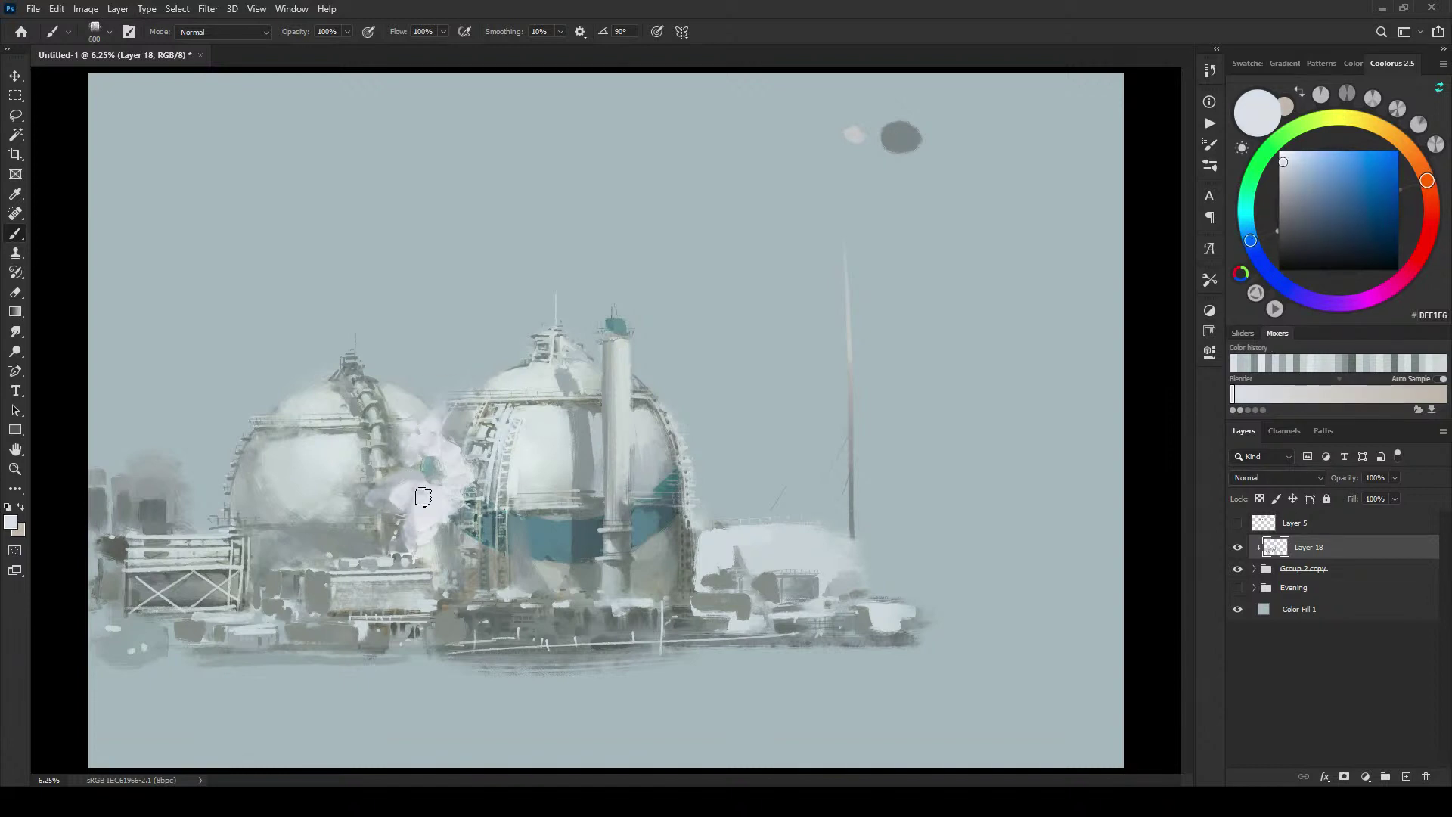
pyautogui.press('[')
pyautogui.press('[')
pyautogui.press('[')
pyautogui.press('[')
pyautogui.keyDown('alt'); pyautogui.click(388, 500); pyautogui.keyUp('alt')
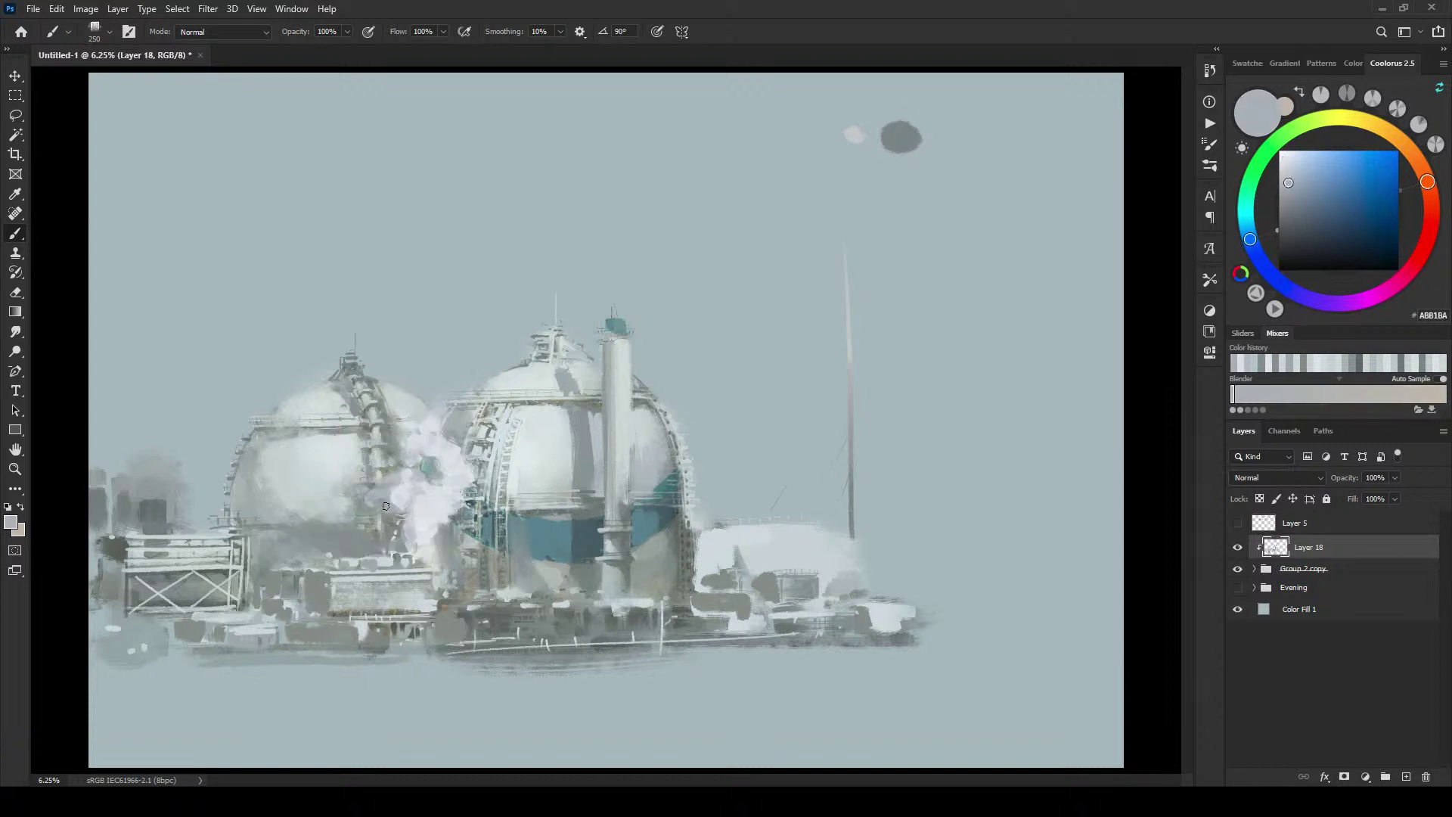
pyautogui.hotkey('alt', '[')
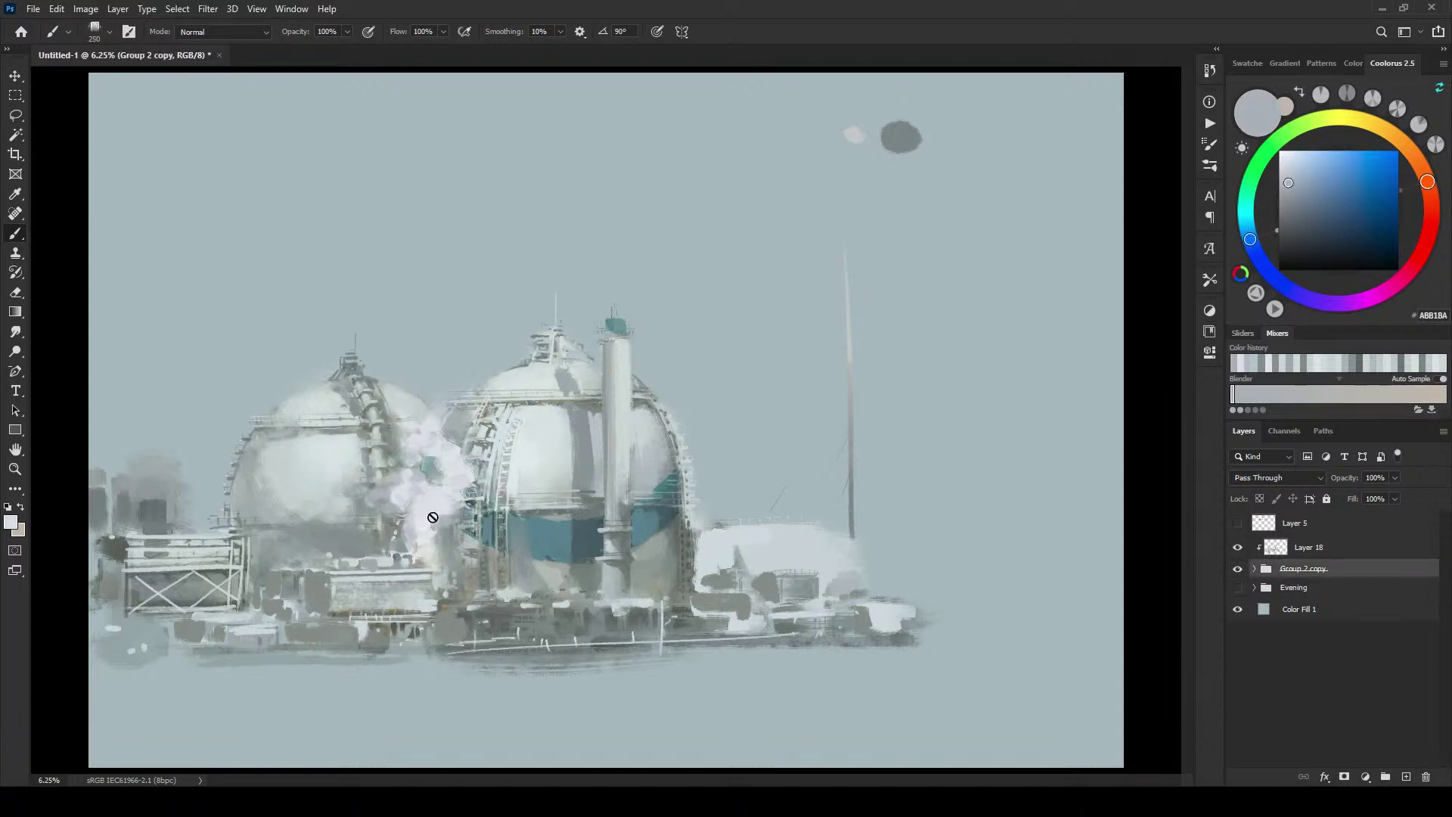
pyautogui.click(444, 509)
pyautogui.click(714, 311)
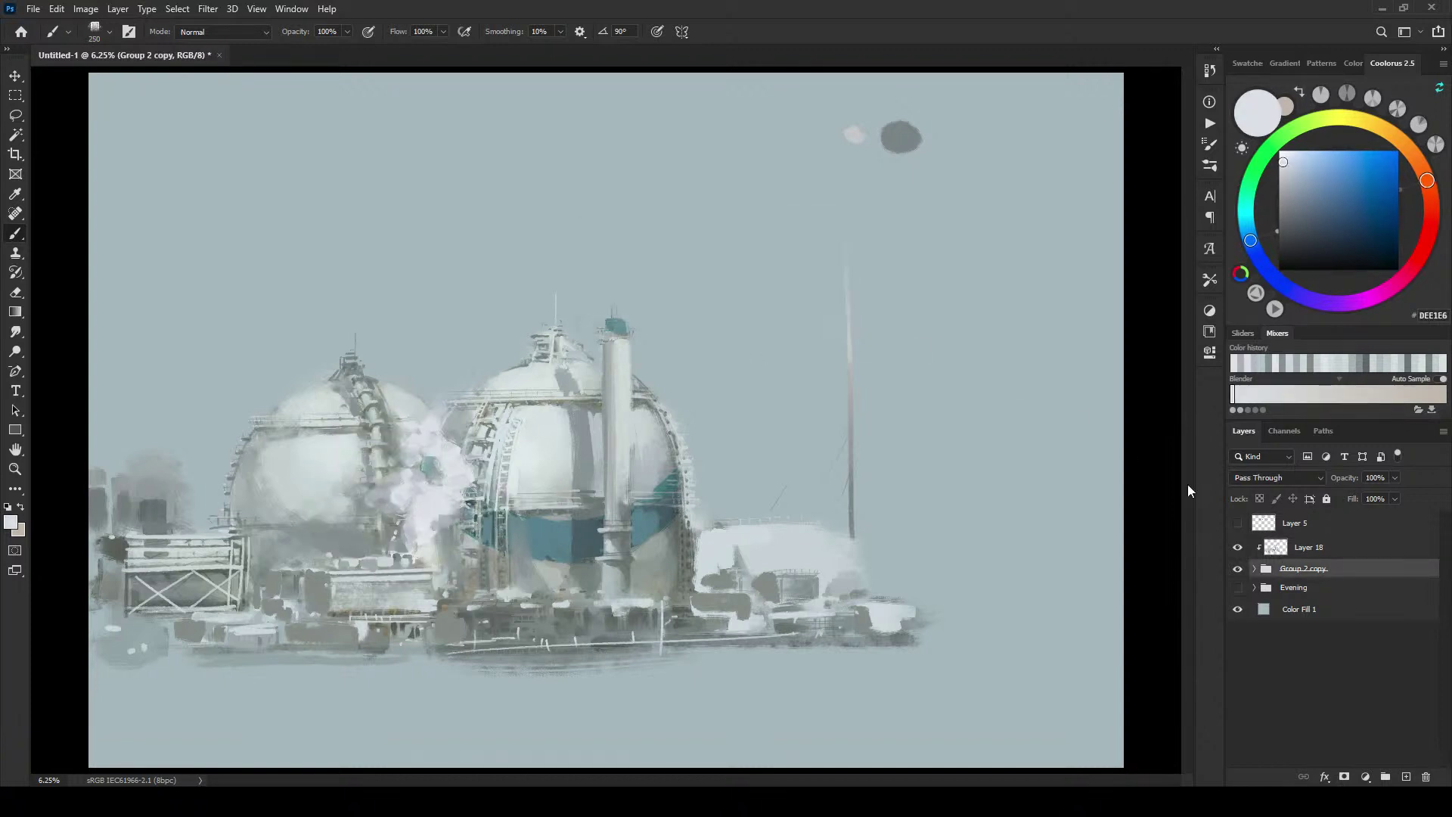
pyautogui.click(1278, 551)
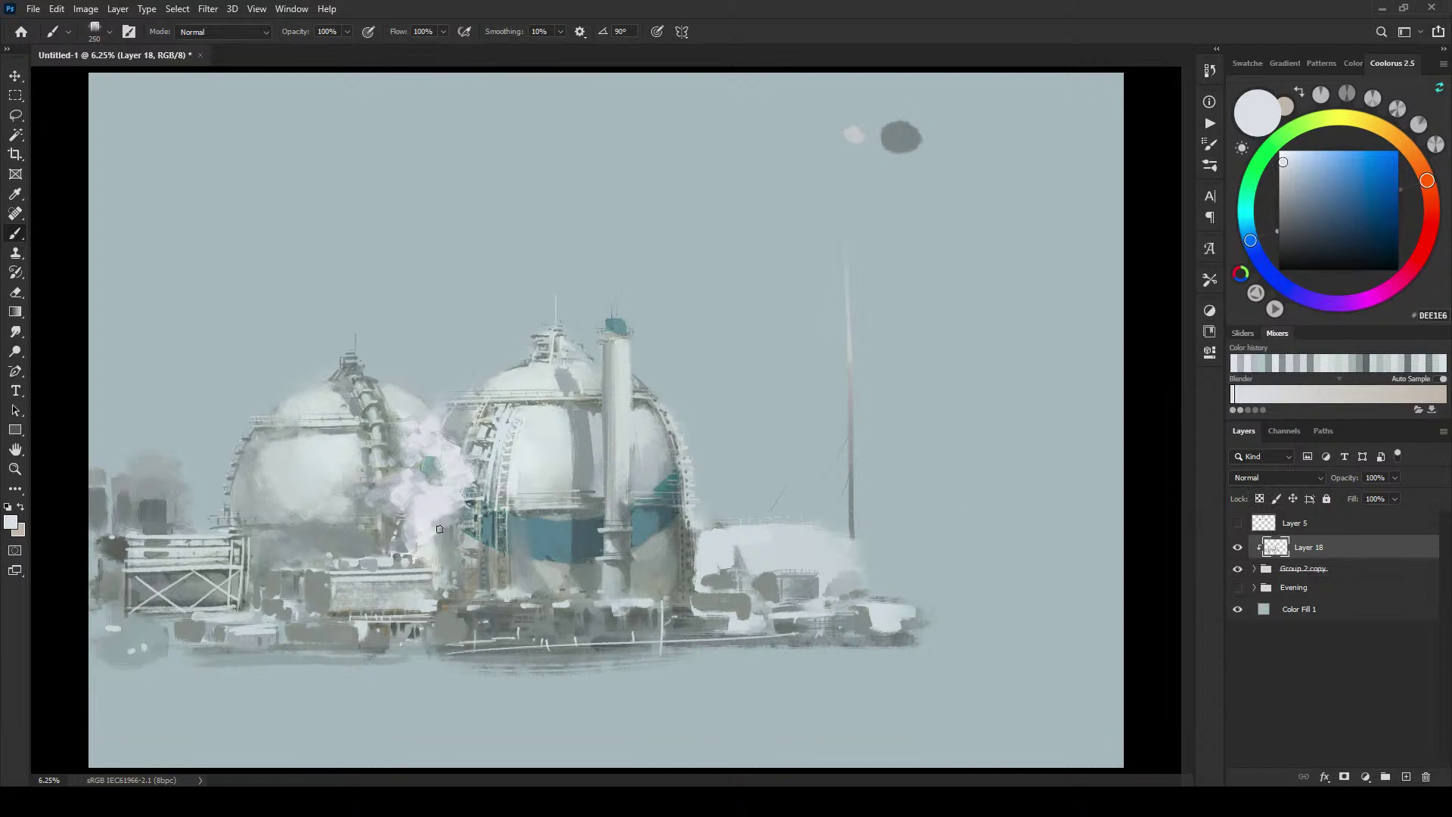
# Step: Build up the steam's top between the spheres in near-white with a size 900 brush, and widen its edge toward the smaller sphere
pyautogui.press(']')
pyautogui.press(']')
pyautogui.press(']')
pyautogui.press(']')
pyautogui.moveTo(452, 423)
pyautogui.mouseDown()
pyautogui.moveTo(418, 417)
pyautogui.moveTo(435, 396)
pyautogui.moveTo(422, 397)
pyautogui.moveTo(448, 417)
pyautogui.mouseUp()
pyautogui.press(']')
pyautogui.press(']')
pyautogui.press(']')
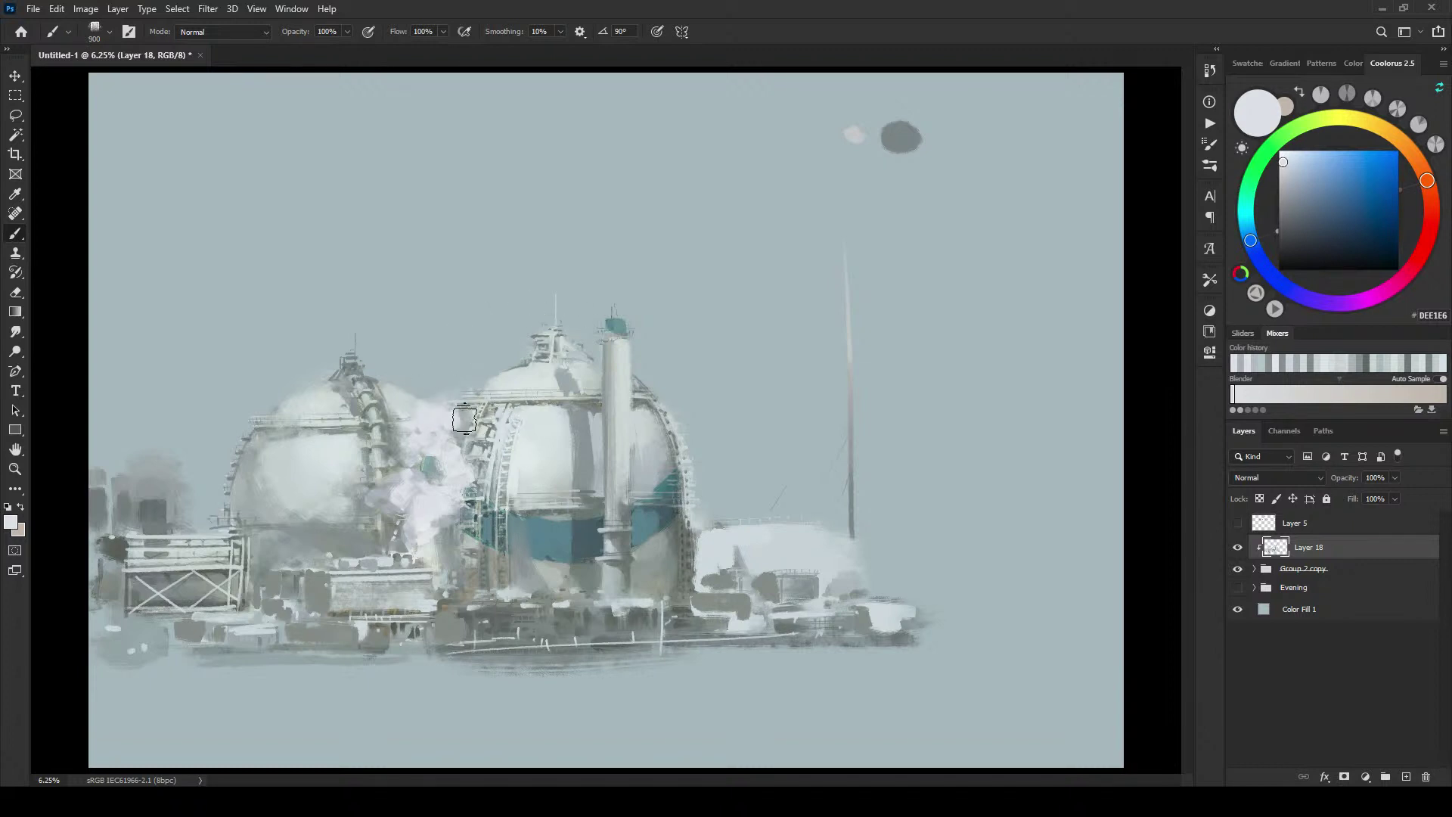
pyautogui.keyDown('alt'); pyautogui.click(397, 496); pyautogui.keyUp('alt')
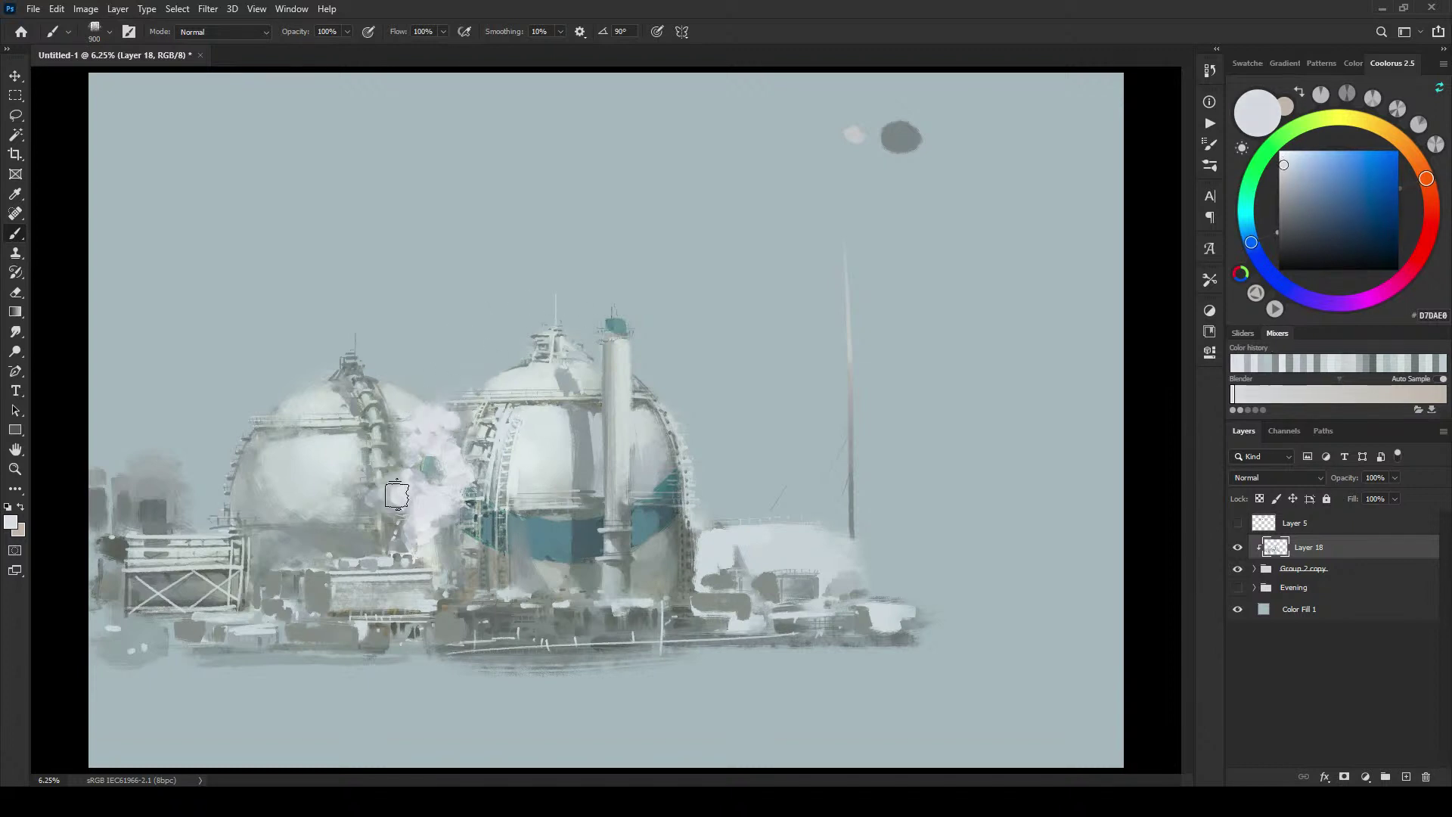
pyautogui.moveTo(397, 493); pyautogui.dragTo(385, 501)
# Step: Sample the smaller sphere's light grey and paint back its surface between the staircase and the steam, going down to a size 125 brush
pyautogui.press('[')
pyautogui.press('[')
pyautogui.press('[')
pyautogui.press('[')
pyautogui.press('[')
pyautogui.press('[')
pyautogui.press('[')
pyautogui.press('[')
pyautogui.press('[')
pyautogui.press('[')
pyautogui.press('[')
pyautogui.keyDown('alt'); pyautogui.click(388, 395); pyautogui.keyUp('alt')
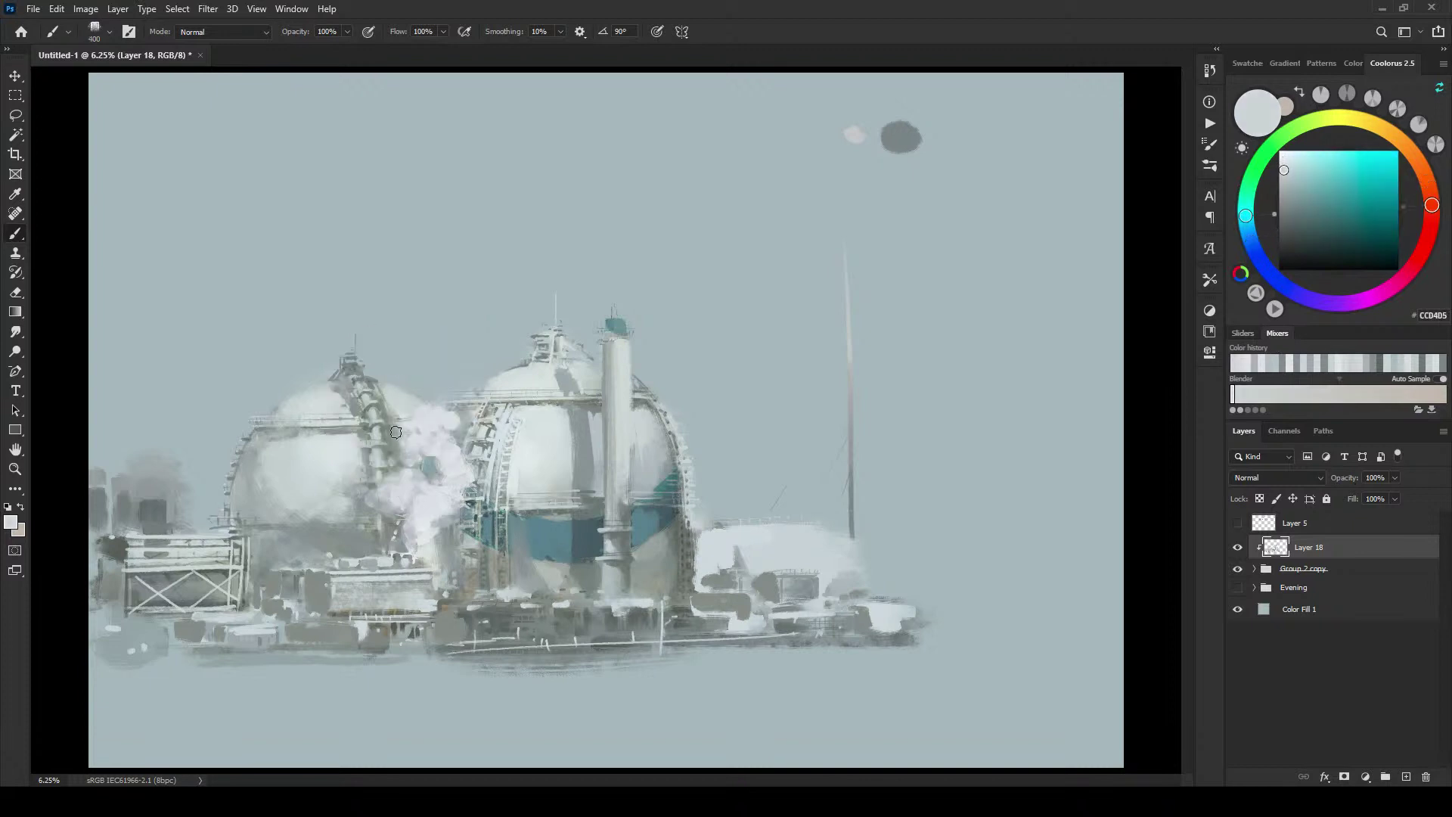
pyautogui.moveTo(395, 427); pyautogui.dragTo(396, 440)
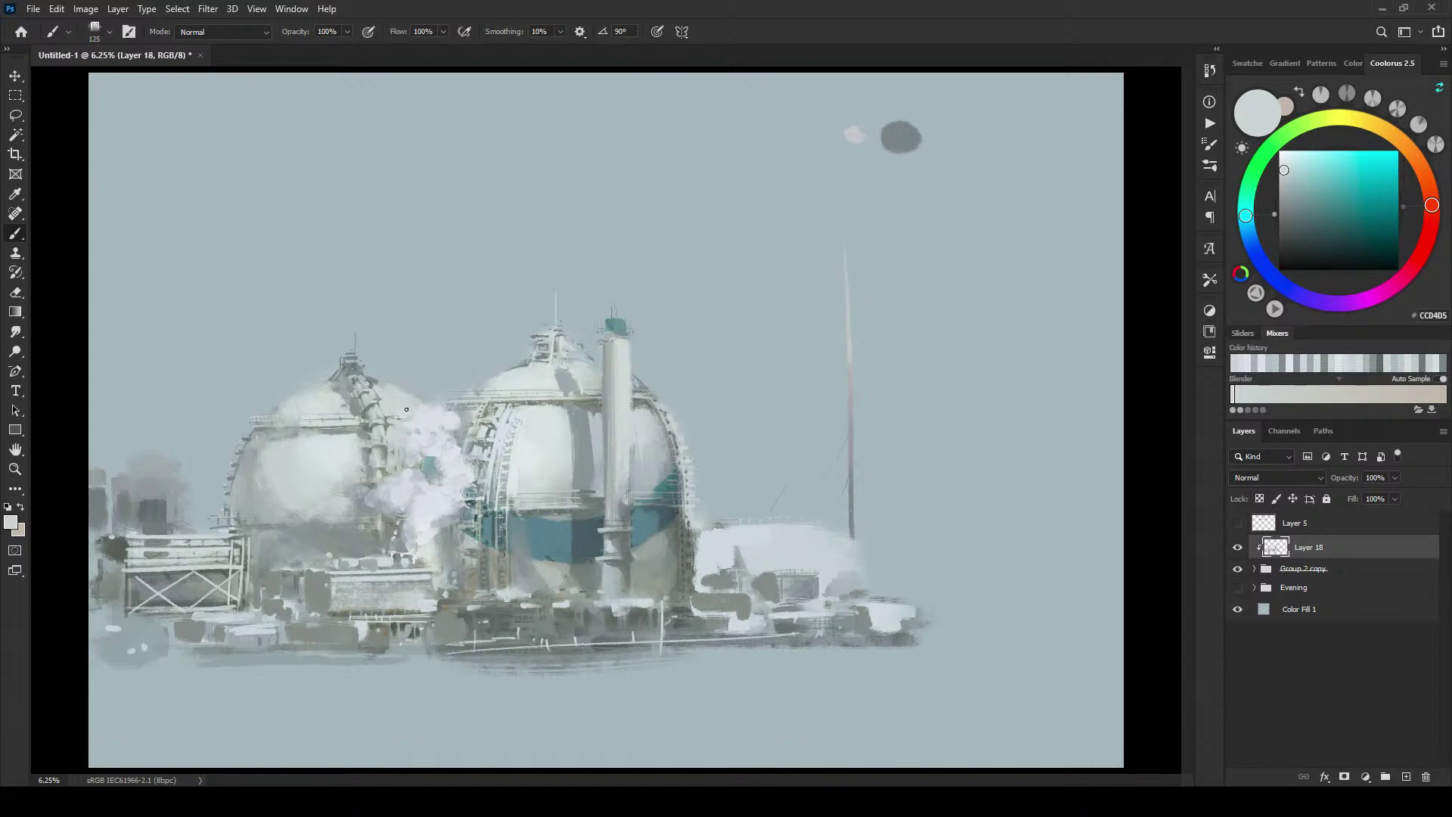
# Step: Sample the blue-grey at the steam's edge and blend the steam into the smaller sphere with a size 250 brush
pyautogui.keyDown('alt'); pyautogui.click(384, 500); pyautogui.keyUp('alt')
pyautogui.press(']')
pyautogui.press(']')
pyautogui.press(']')
pyautogui.press(']')
pyautogui.press(']')
pyautogui.press(']')
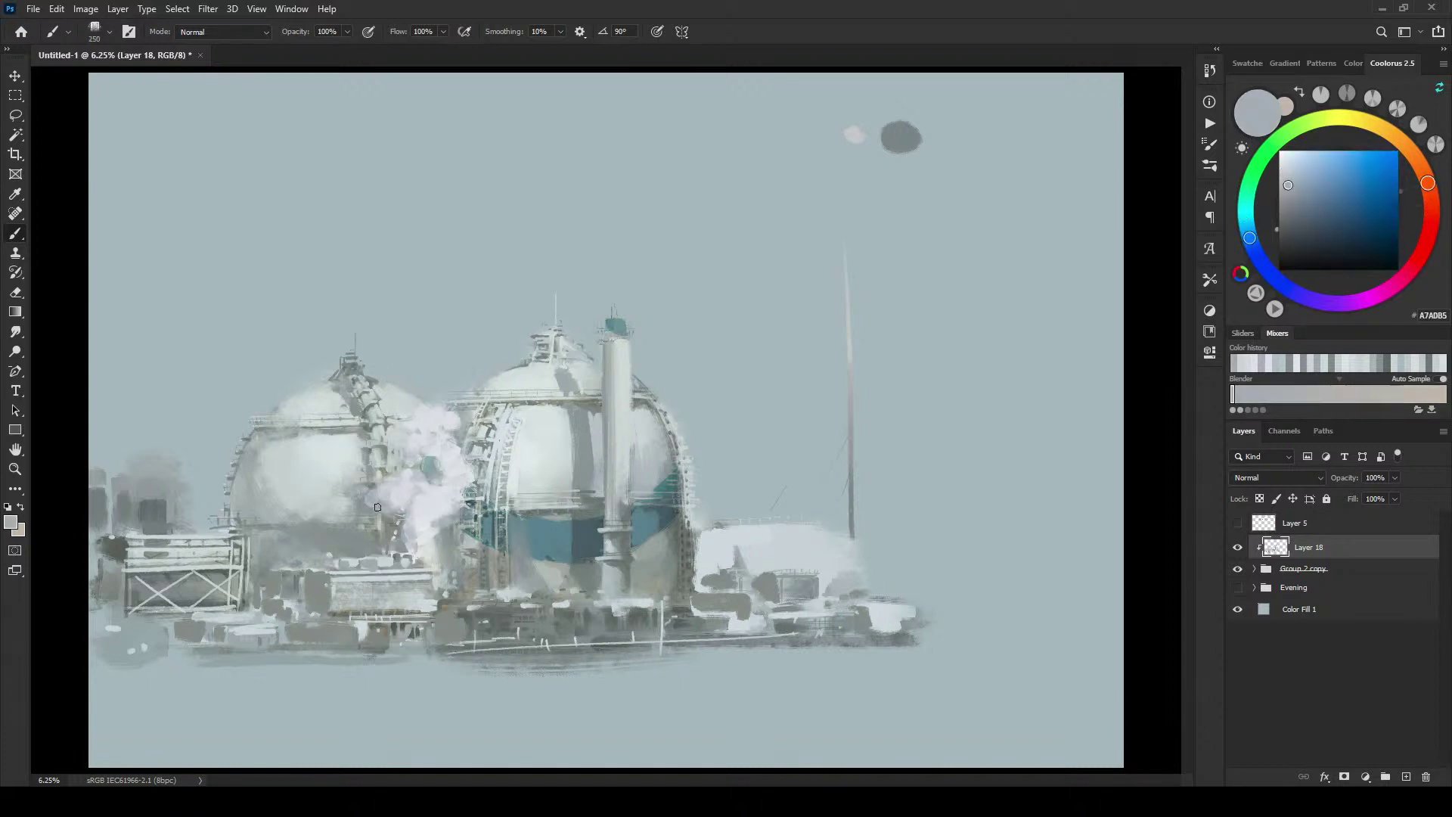
pyautogui.moveTo(377, 506)
pyautogui.mouseDown()
pyautogui.moveTo(352, 536)
pyautogui.moveTo(338, 511)
pyautogui.moveTo(326, 519)
pyautogui.moveTo(351, 469)
pyautogui.moveTo(383, 471)
pyautogui.moveTo(392, 453)
pyautogui.moveTo(381, 474)
pyautogui.moveTo(388, 438)
pyautogui.moveTo(357, 497)
pyautogui.moveTo(356, 550)
pyautogui.moveTo(384, 515)
pyautogui.moveTo(327, 499)
pyautogui.moveTo(321, 456)
pyautogui.moveTo(296, 459)
pyautogui.mouseUp()
# Step: Sample the smaller sphere's shadow grey (#868F90) and paint a soft shadow beside the steam with a large brush
pyautogui.keyDown('alt'); pyautogui.click(363, 515); pyautogui.keyUp('alt')
pyautogui.press(']')
pyautogui.press(']')
pyautogui.press(']')
pyautogui.press(']')
pyautogui.press(']')
pyautogui.press(']')
pyautogui.press('[')
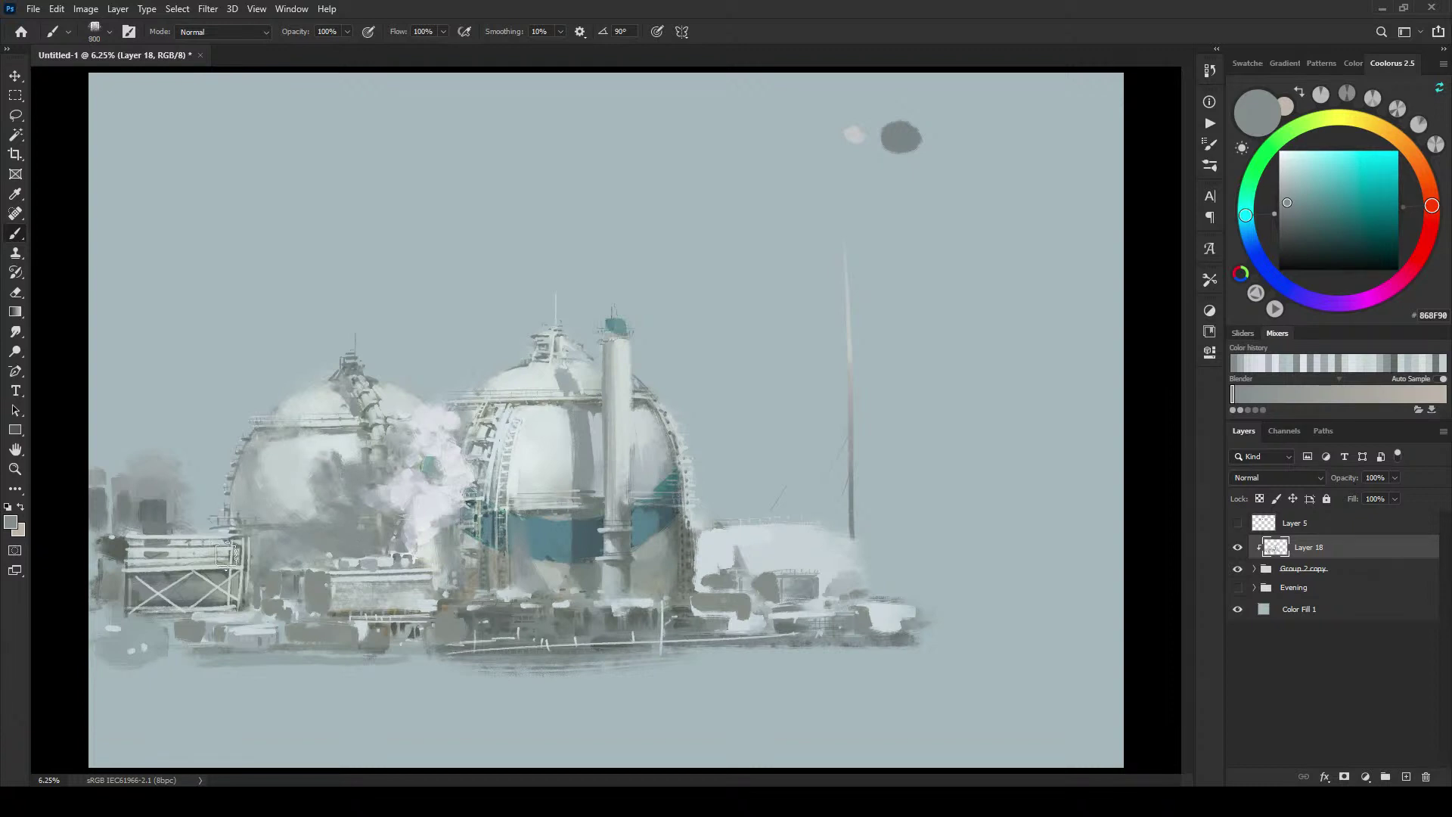
# Step: Sample the dark ground grey (#6A7069) and darken the area around the steam's base with a size 250 brush, then sample the sphere's underside grey
pyautogui.press('[')
pyautogui.press('[')
pyautogui.press('[')
pyautogui.press('[')
pyautogui.press('[')
pyautogui.keyDown('alt'); pyautogui.click(561, 613); pyautogui.keyUp('alt')
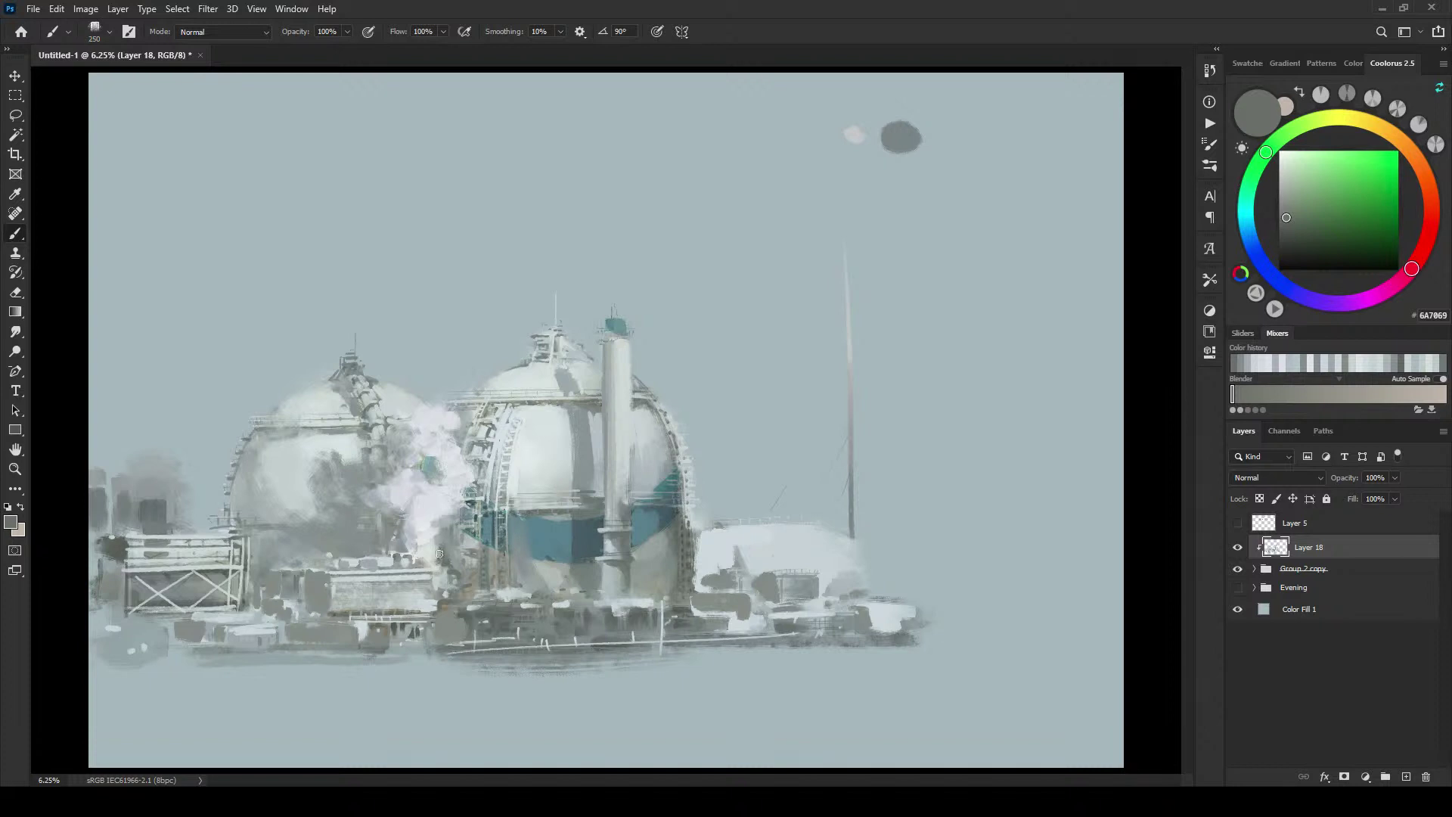
pyautogui.moveTo(441, 549); pyautogui.dragTo(434, 551)
pyautogui.keyDown('alt'); pyautogui.click(368, 533); pyautogui.keyUp('alt')
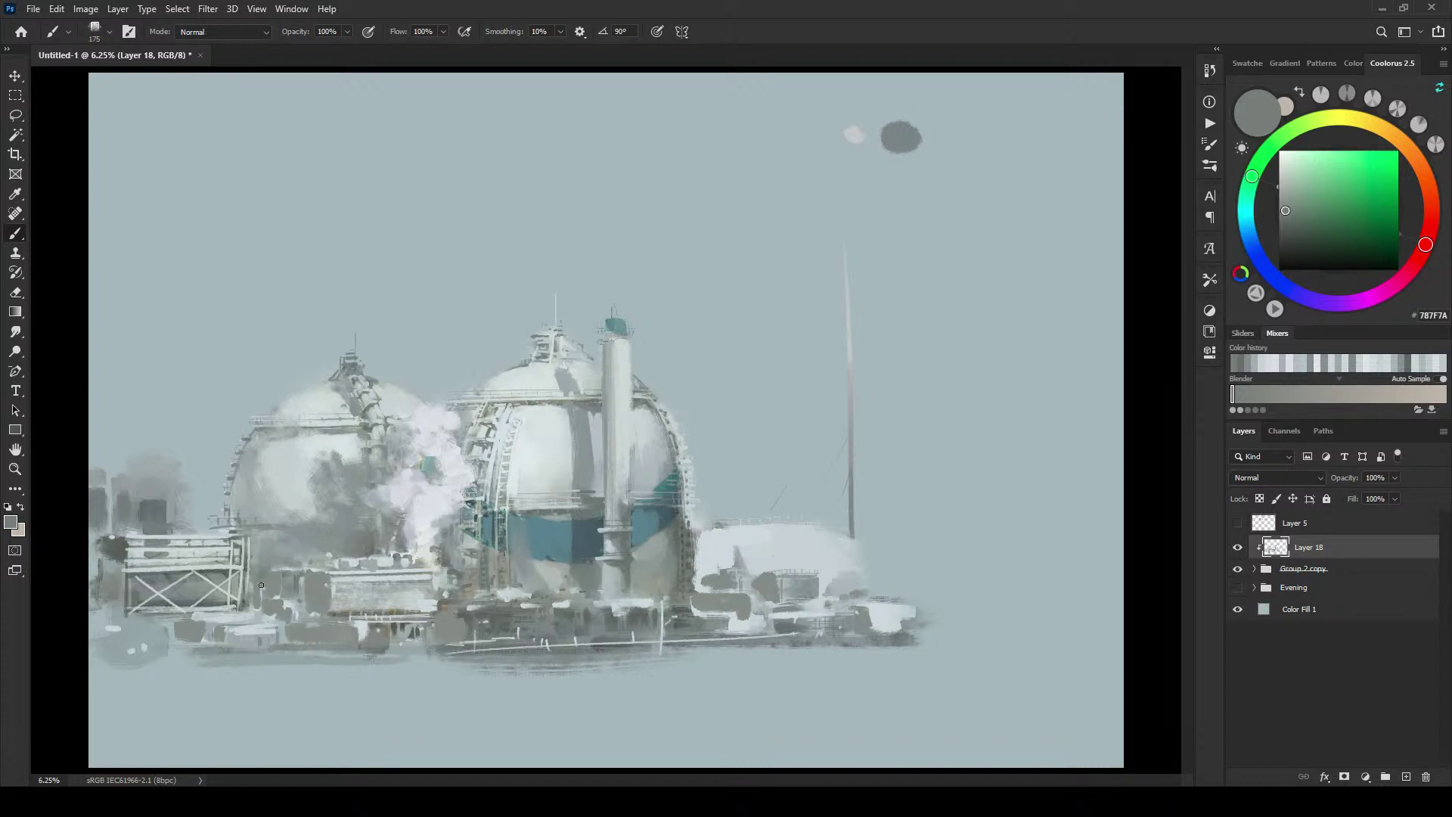
# Step: Sample the platform's dark grey (#585D58) and fill the gap between the platform and the low building with a size 600 brush
pyautogui.keyDown('alt'); pyautogui.click(226, 565); pyautogui.keyUp('alt')
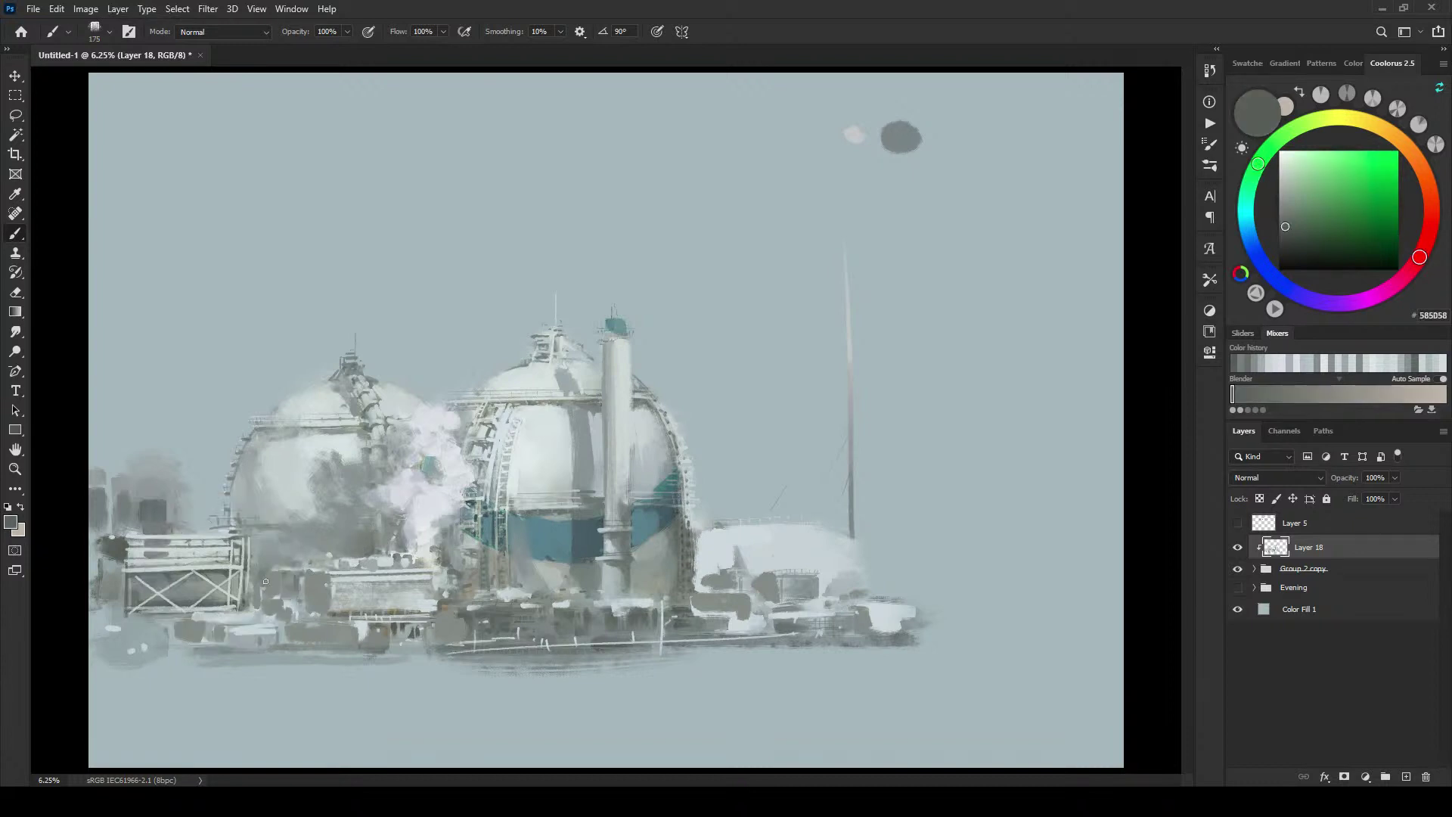
pyautogui.press(']')
pyautogui.press(']')
pyautogui.press(']')
pyautogui.press(']')
pyautogui.press(']')
pyautogui.press(']')
pyautogui.moveTo(257, 582); pyautogui.dragTo(254, 569)
pyautogui.keyDown('alt'); pyautogui.click(257, 561); pyautogui.keyUp('alt')
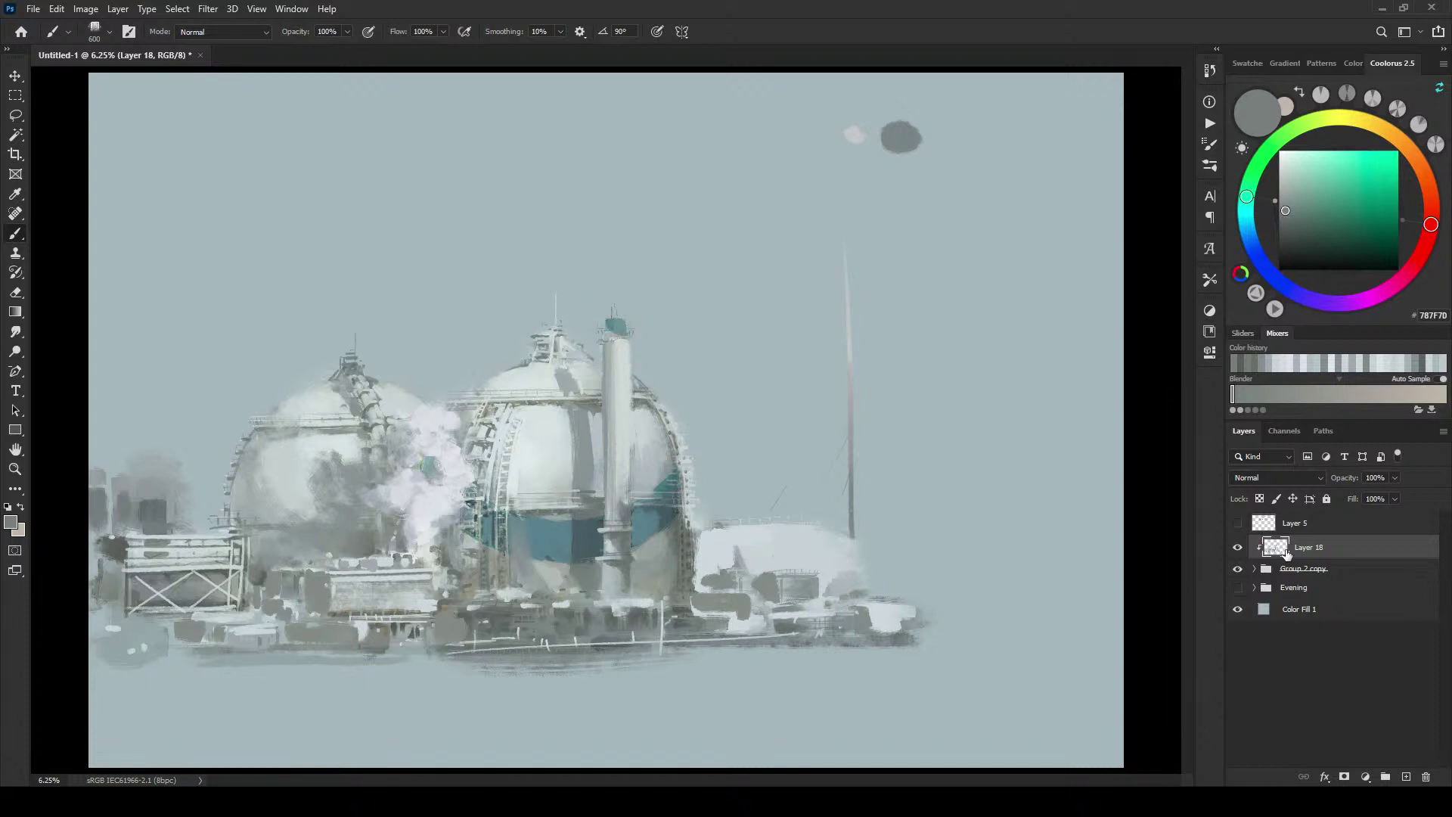
# Step: Toggle Layer 18's visibility to compare the painting with and without its strokes, leaving the layer hidden
pyautogui.click(1237, 549)
pyautogui.click(1238, 551)
pyautogui.click(1237, 550)
pyautogui.click(1237, 550)
pyautogui.click(1238, 549)
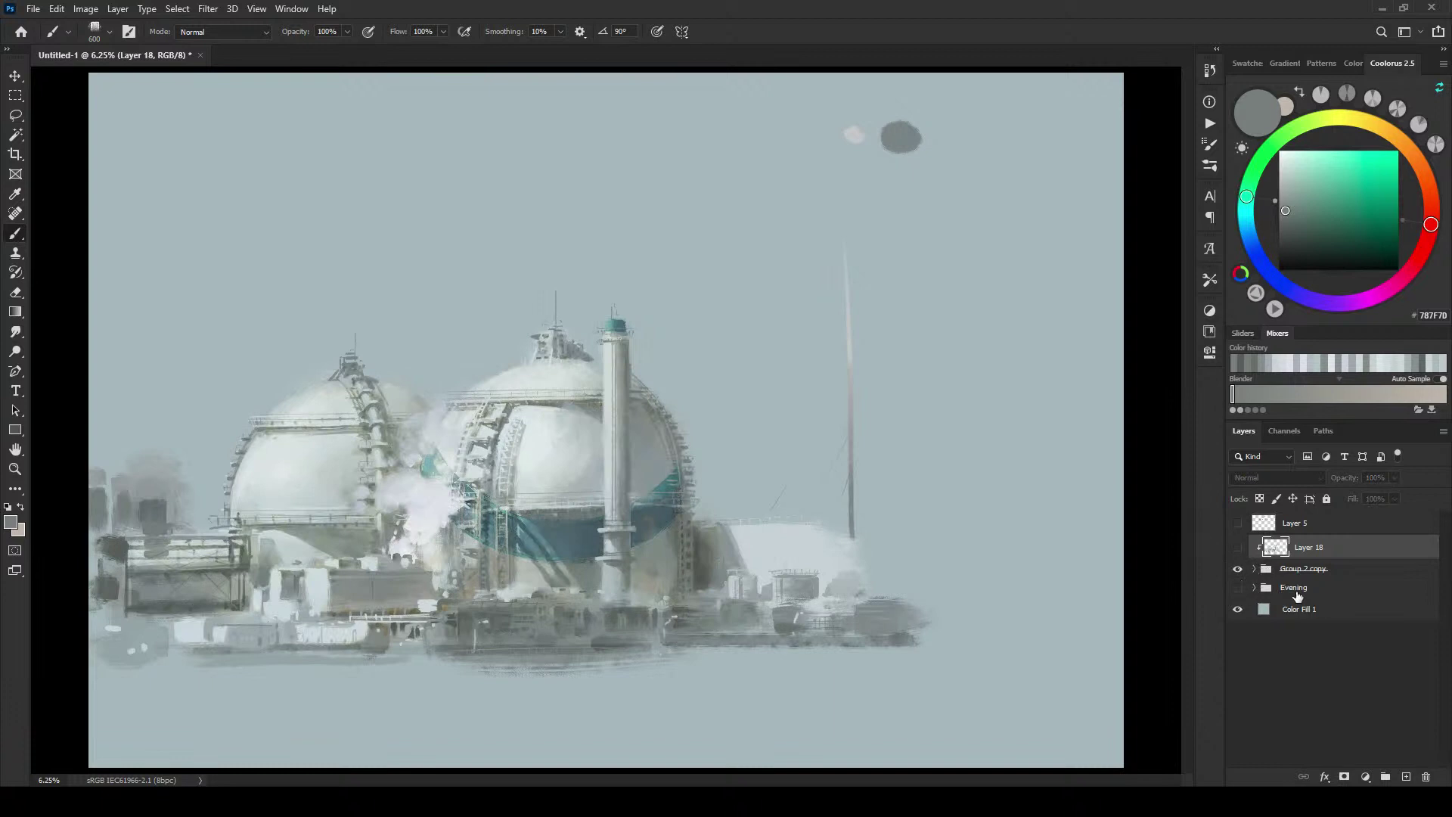
# Step: Duplicate the Group 2 copy group twice below the Evening group and keep both duplicates visible
pyautogui.moveTo(1320, 575); pyautogui.dragTo(1319, 606)
pyautogui.click(1244, 609)
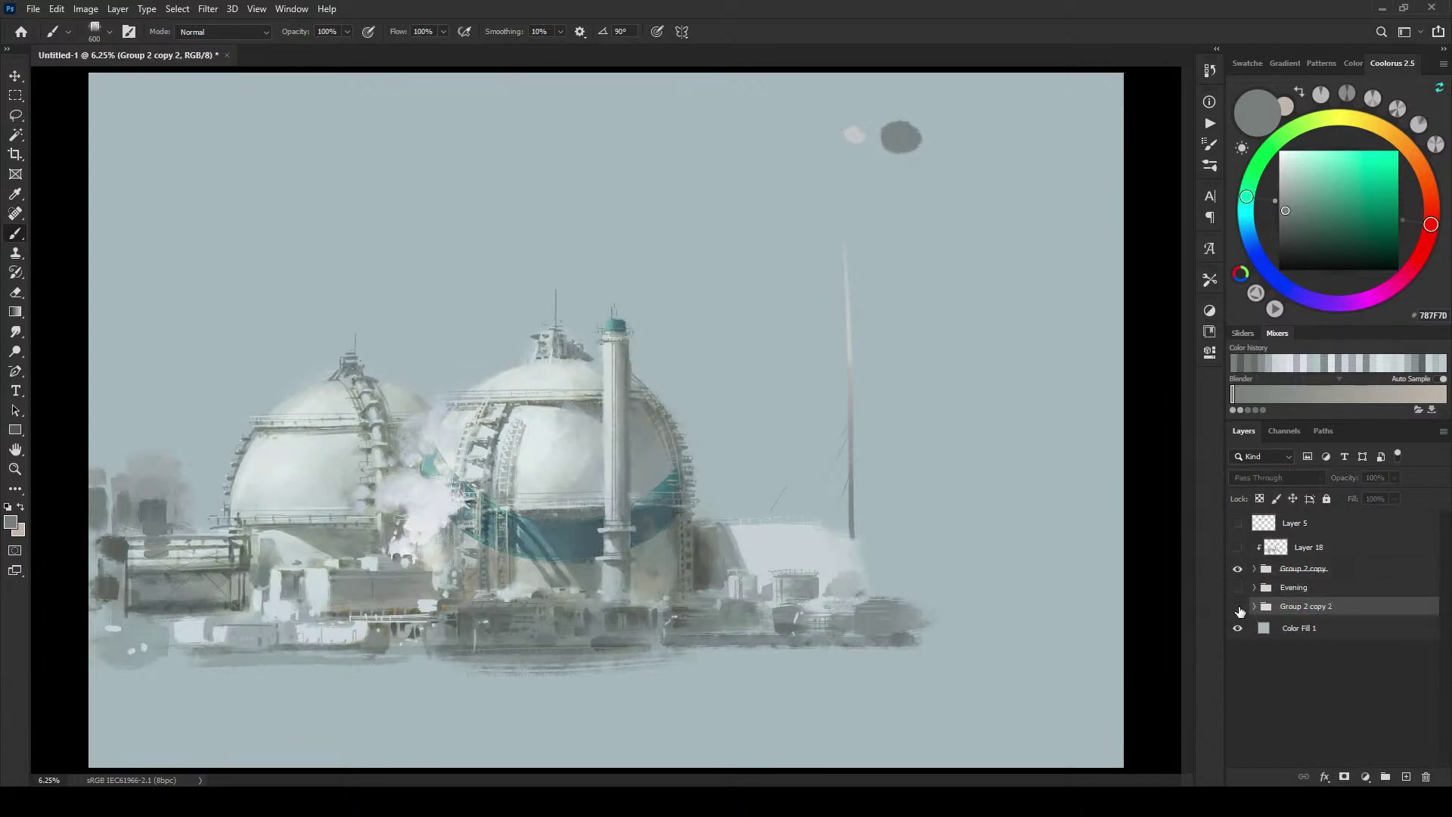
pyautogui.click(1240, 609)
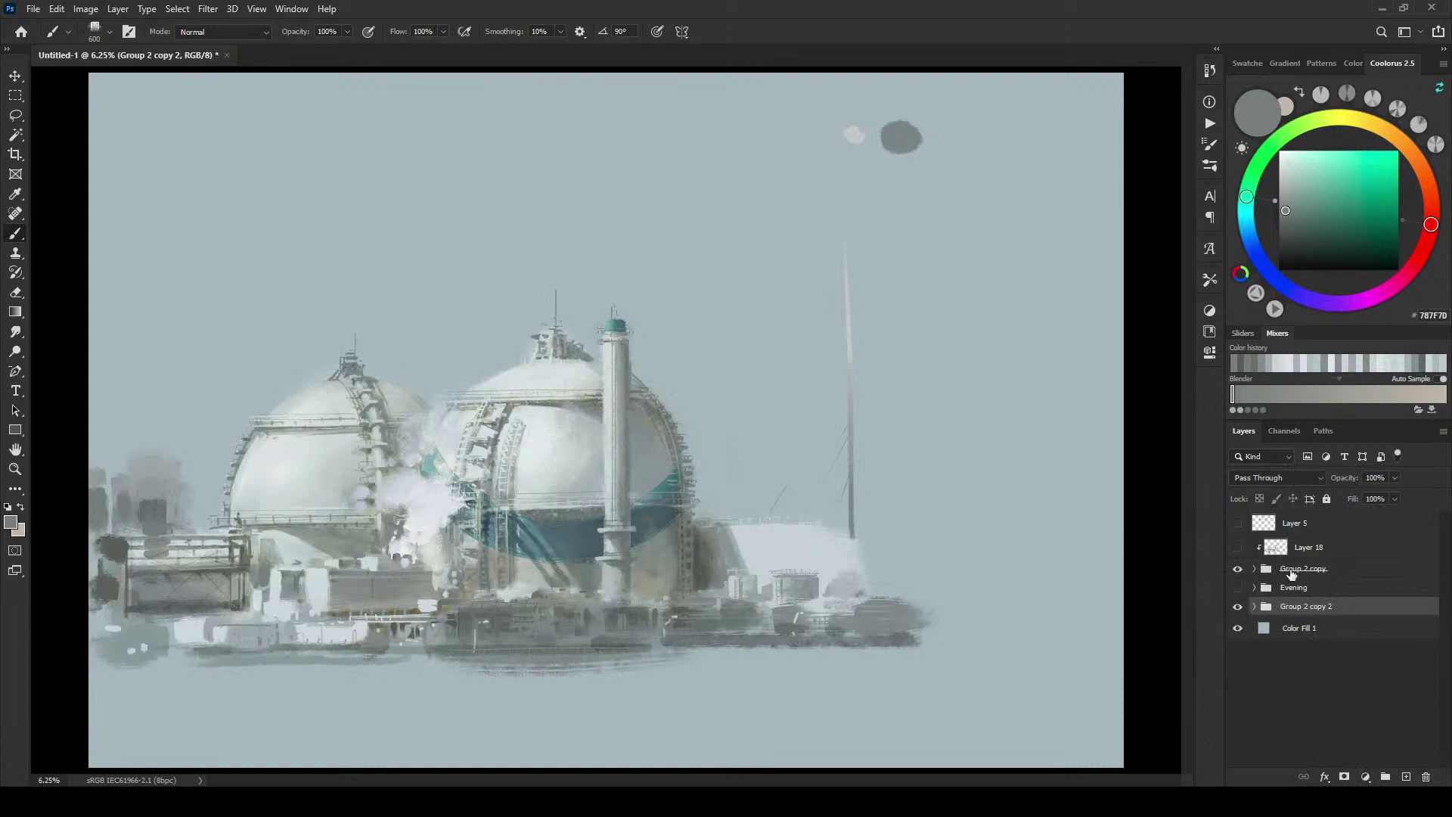
pyautogui.moveTo(1292, 575); pyautogui.dragTo(1283, 619)
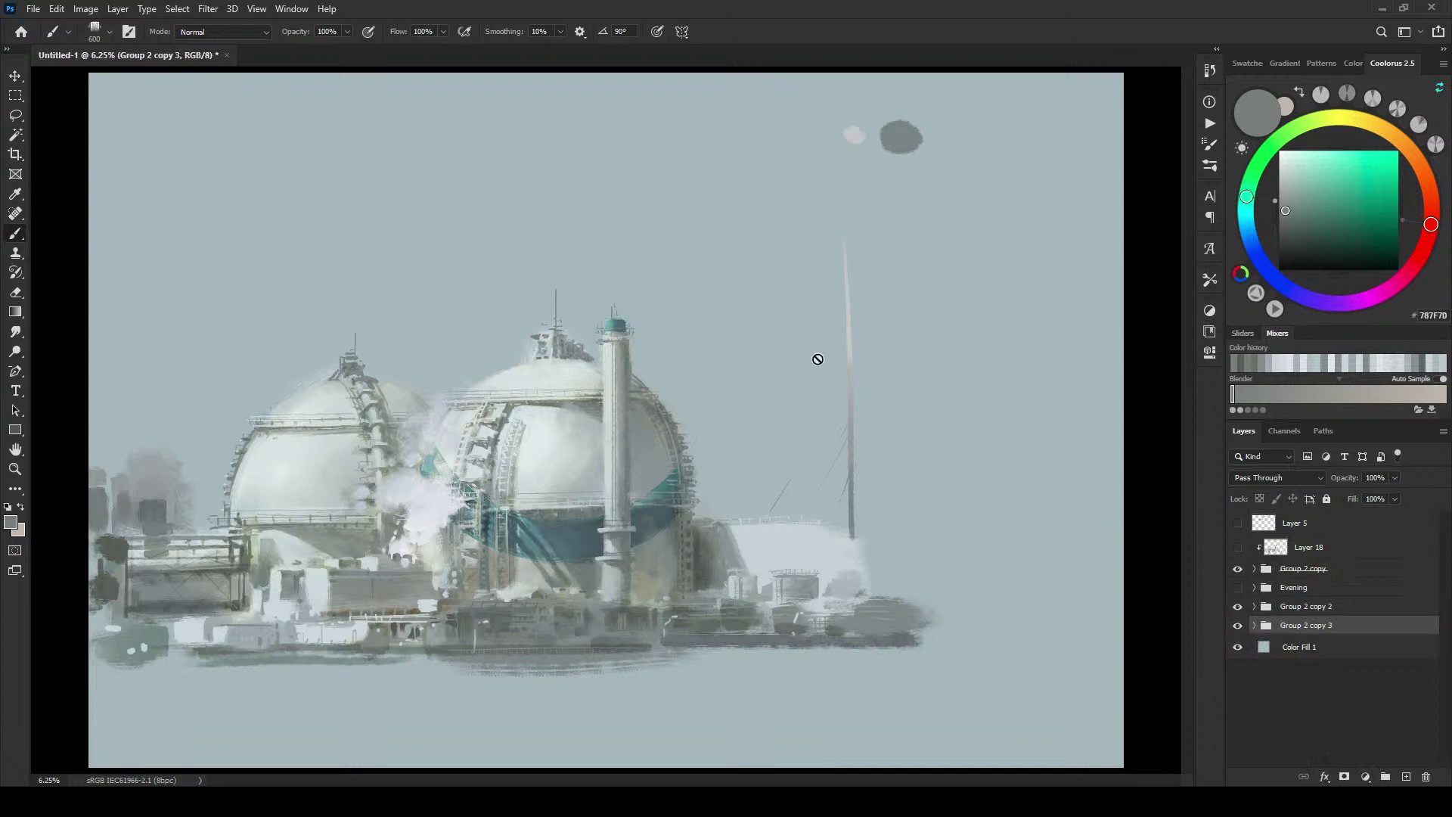
# Step: Select a rectangle around the whole plant and paste a merged copy of it as a new layer above Layer 5
pyautogui.press('m')
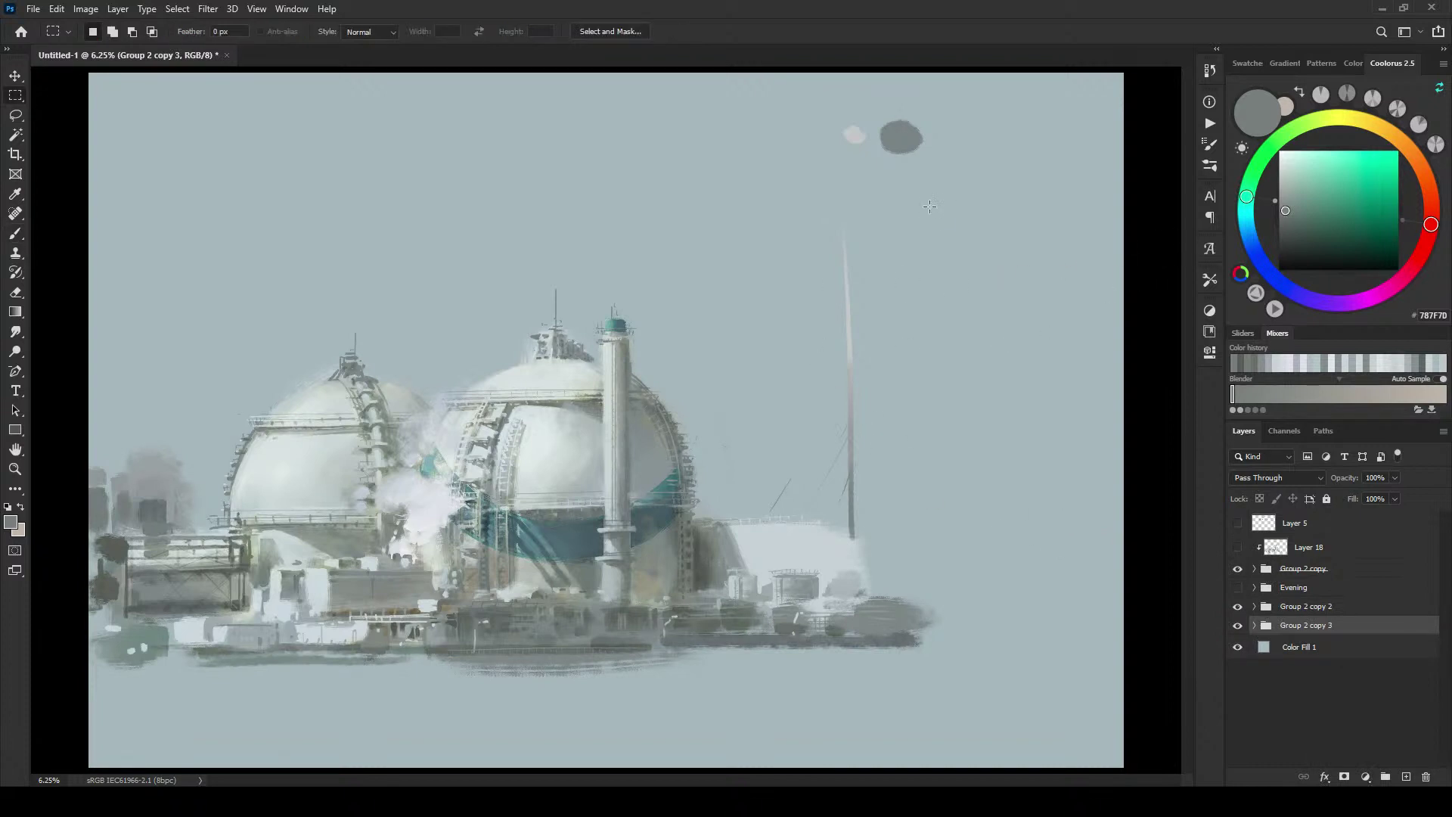
pyautogui.moveTo(919, 208); pyautogui.dragTo(72, 669)
pyautogui.hotkey('ctrl', 'v')
pyautogui.moveTo(1290, 632); pyautogui.dragTo(1316, 522)
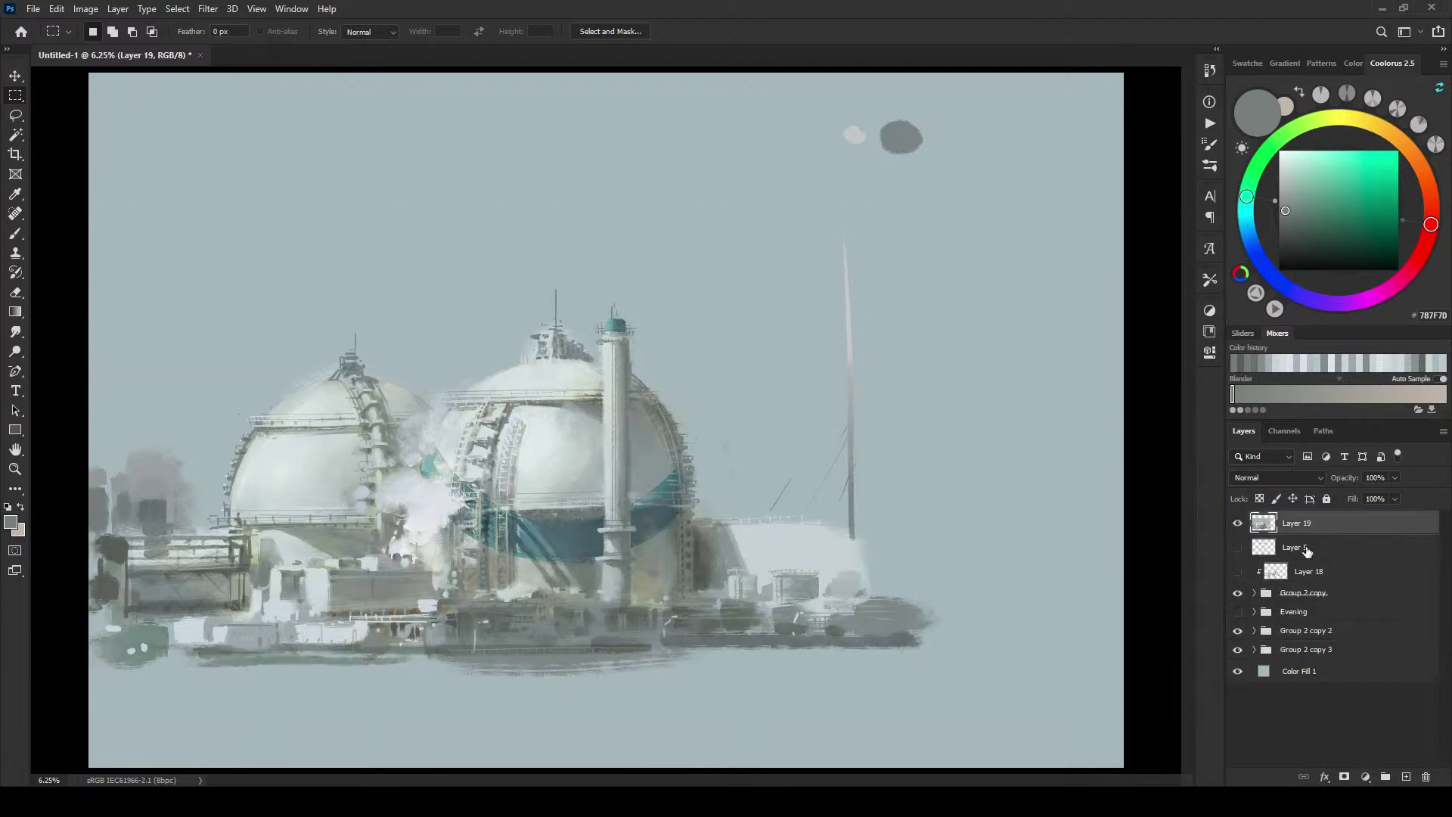
# Step: Hide Layer 19, show Layer 18 with both group duplicates, and put a merged copy of the same area on a new layer
pyautogui.click(1237, 522)
pyautogui.click(1237, 571)
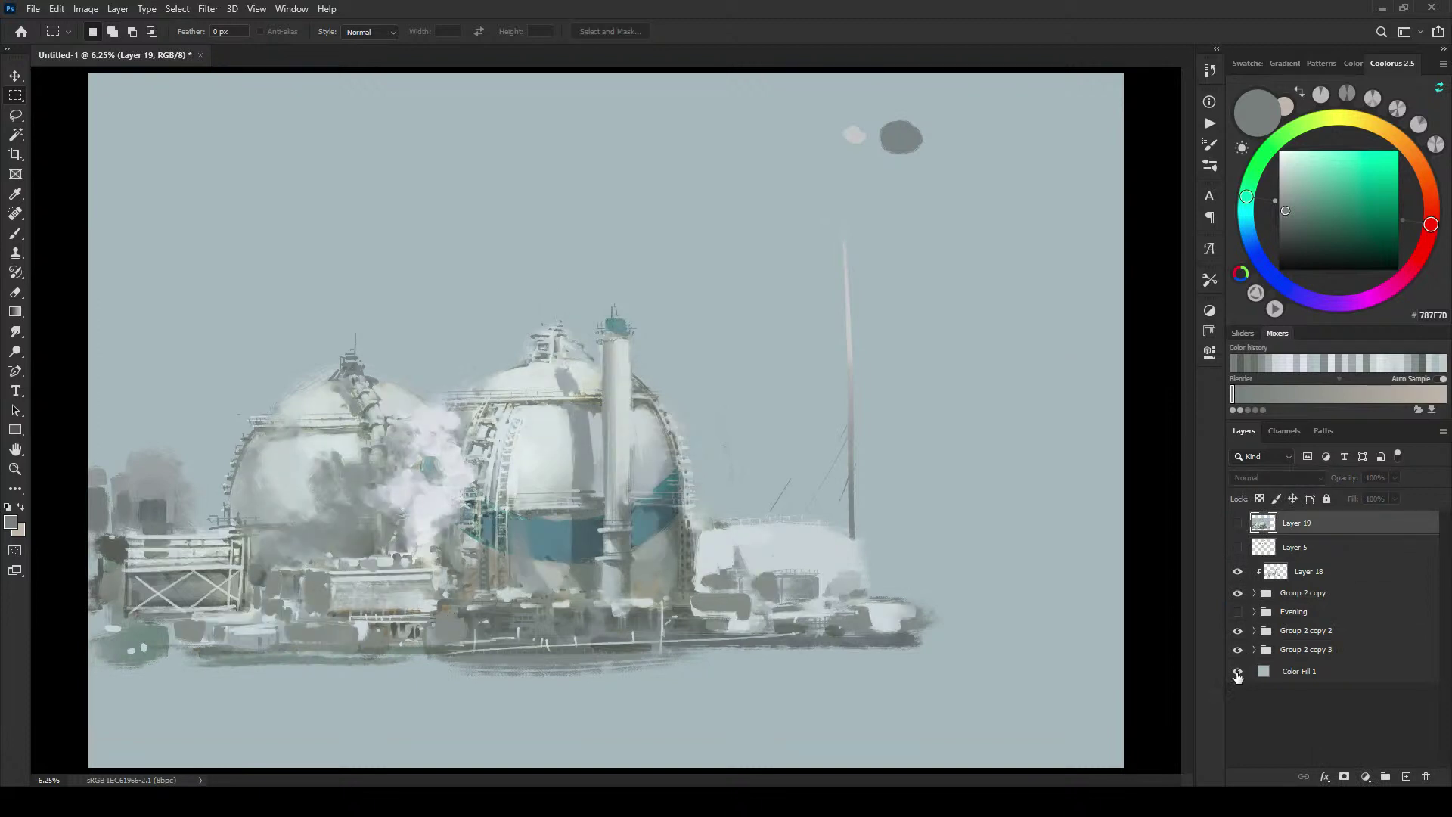
pyautogui.click(1238, 632)
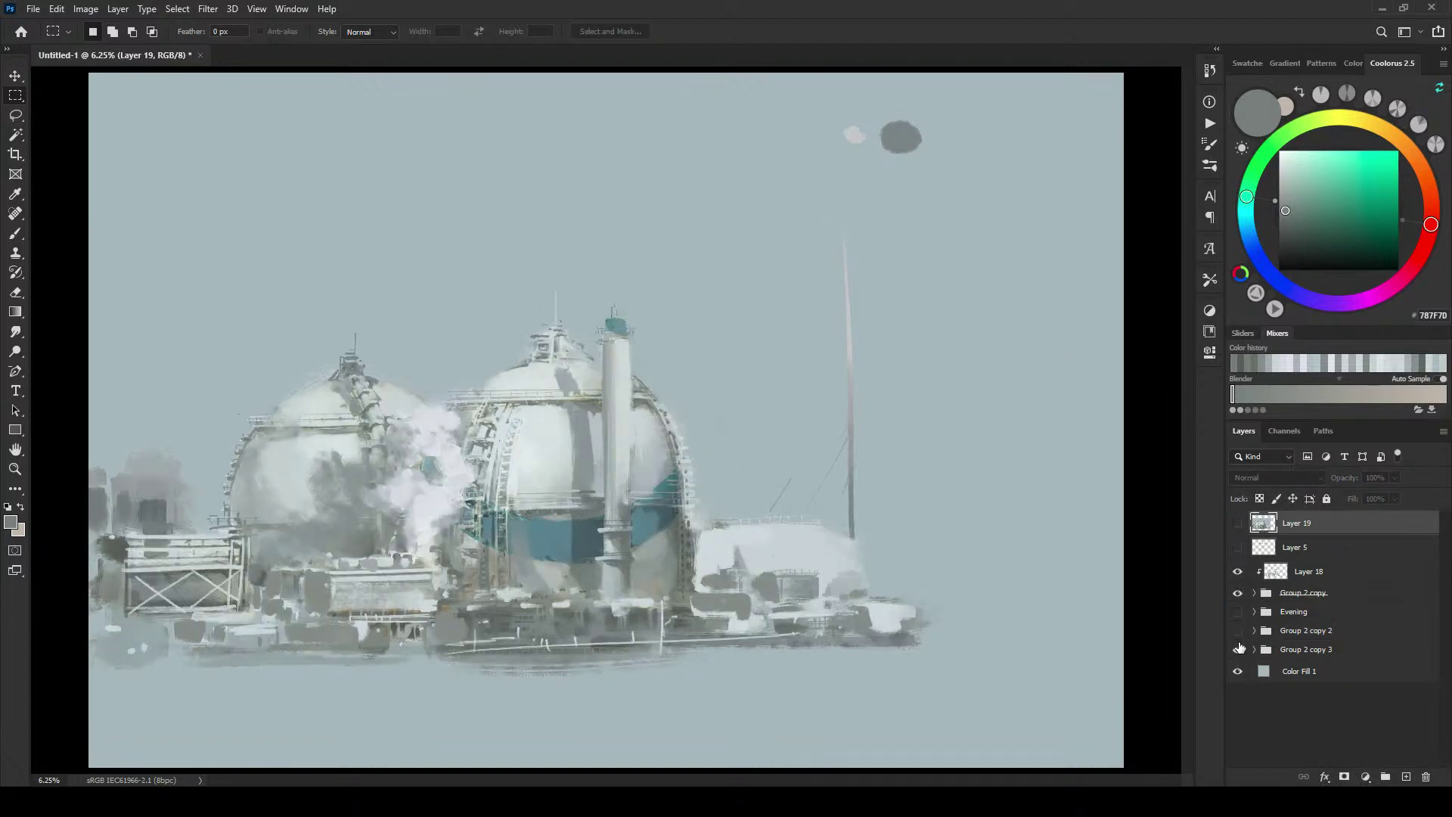
pyautogui.click(1238, 632)
pyautogui.moveTo(1240, 639)
pyautogui.mouseDown()
pyautogui.moveTo(1240, 655)
pyautogui.moveTo(1240, 636)
pyautogui.mouseUp()
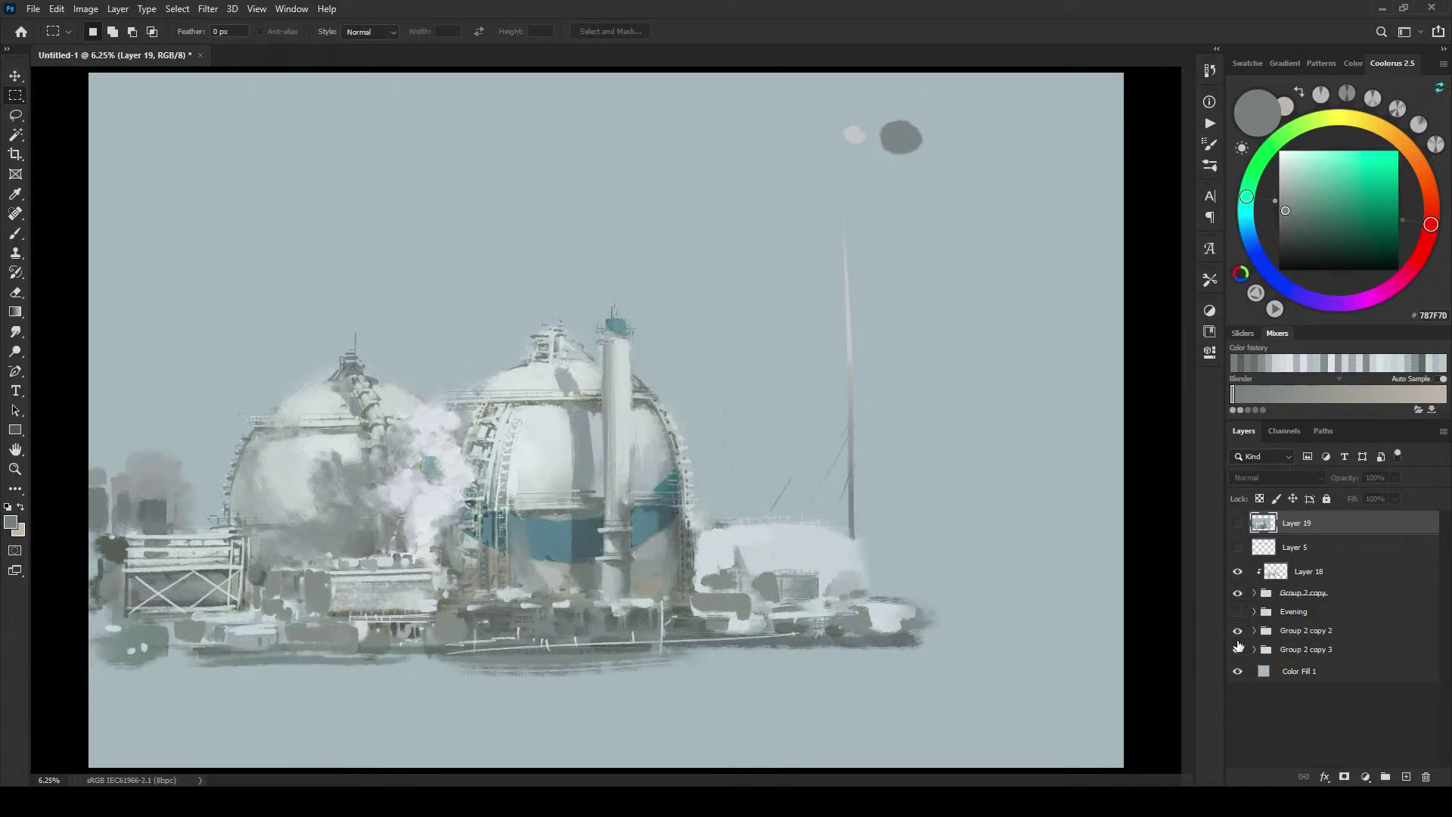
pyautogui.click(1239, 650)
pyautogui.moveTo(1238, 634); pyautogui.dragTo(1238, 655)
pyautogui.keyDown('ctrl'); pyautogui.click(1268, 530); pyautogui.keyUp('ctrl')
pyautogui.hotkey('ctrl', 'j')
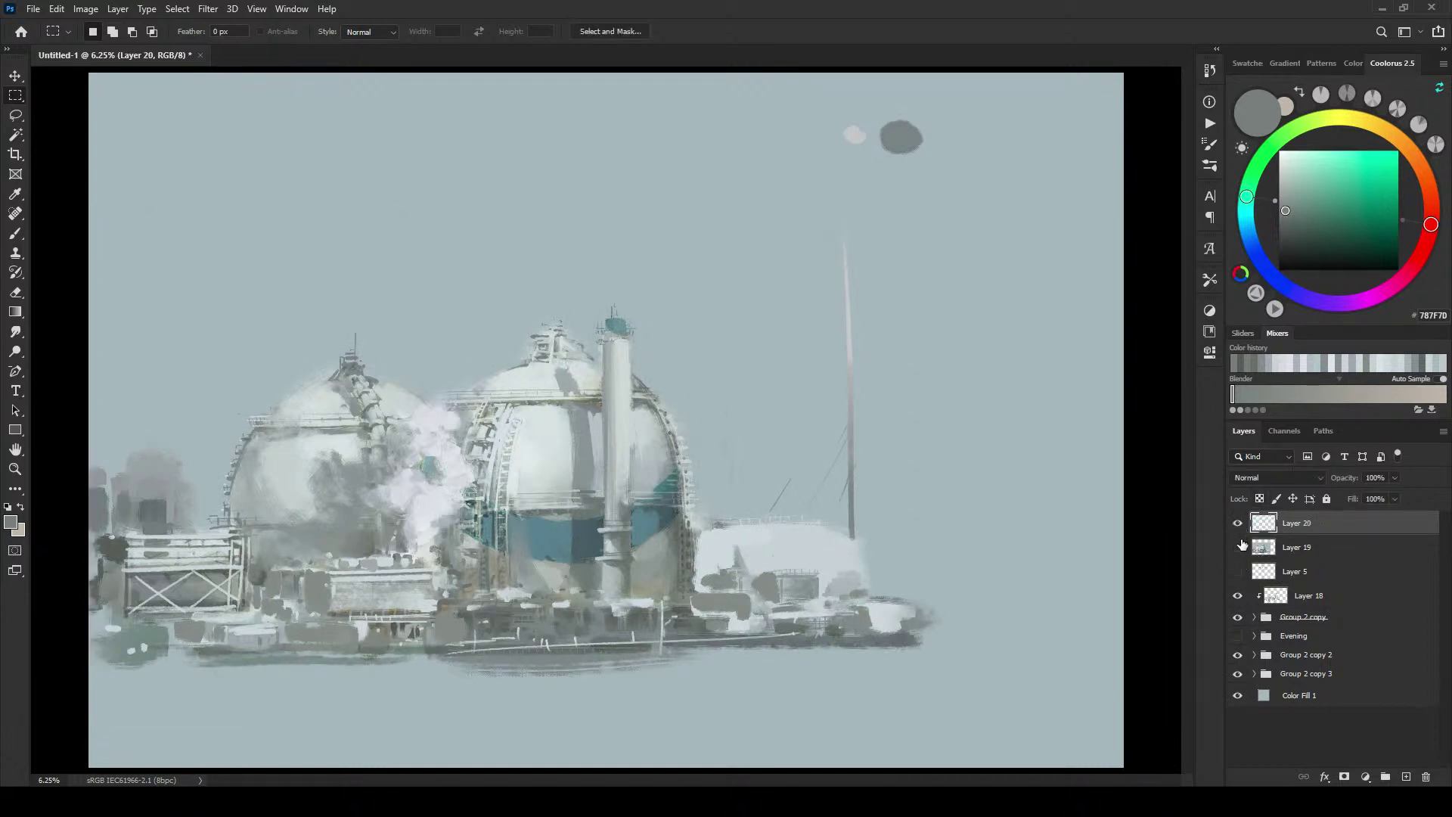
# Step: Switch visibility from the daylight groups to the Evening group and paste a merged copy of a wide rectangle around the scene
pyautogui.click(1237, 617)
pyautogui.click(1238, 636)
pyautogui.click(1238, 655)
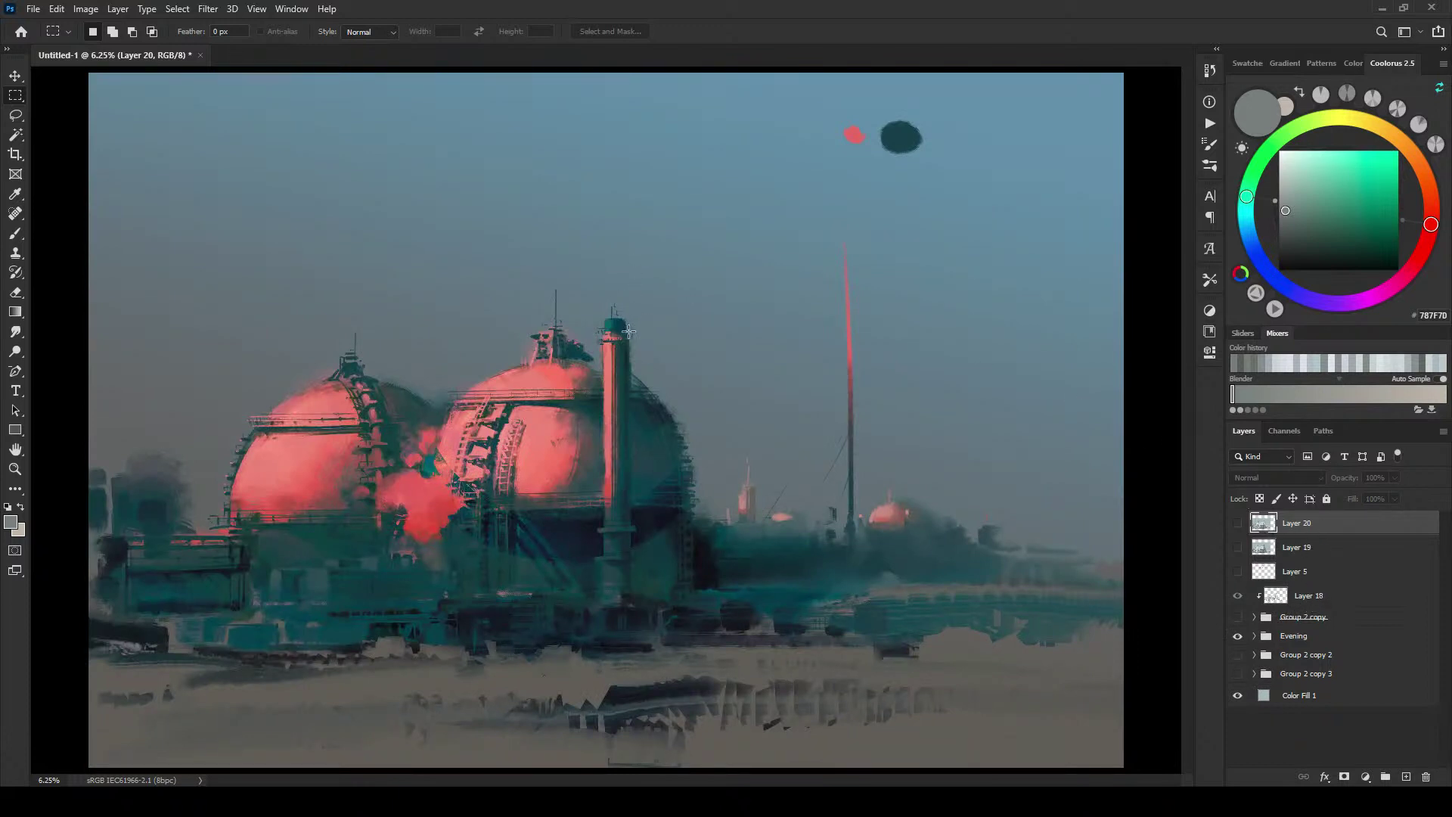
pyautogui.moveTo(91, 168); pyautogui.dragTo(1133, 688)
pyautogui.moveTo(919, 456)
pyautogui.mouseDown()
pyautogui.moveTo(882, 439)
pyautogui.moveTo(862, 477)
pyautogui.moveTo(900, 478)
pyautogui.moveTo(900, 508)
pyautogui.moveTo(900, 463)
pyautogui.mouseUp()
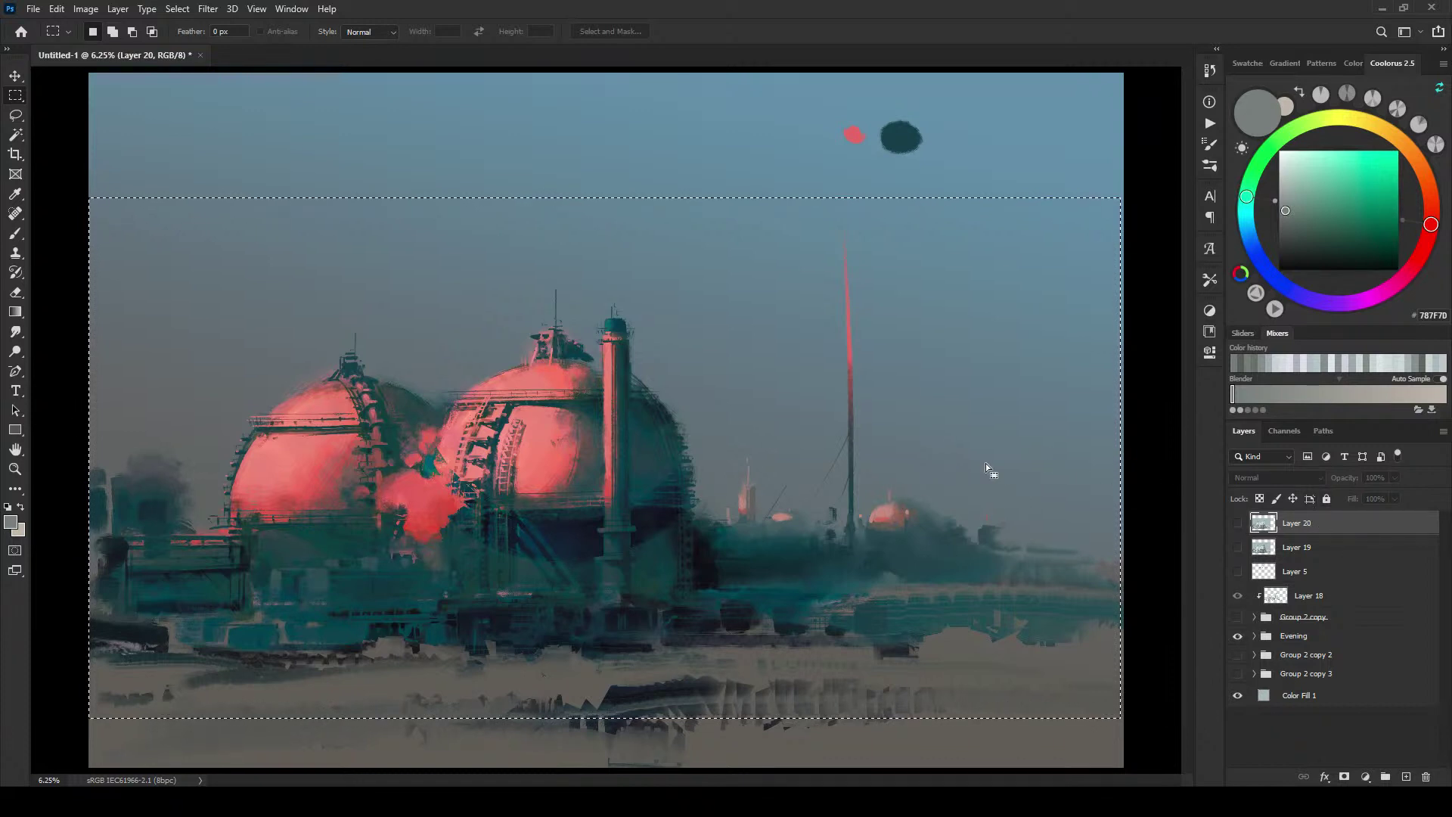
pyautogui.hotkey('ctrl', 'v')
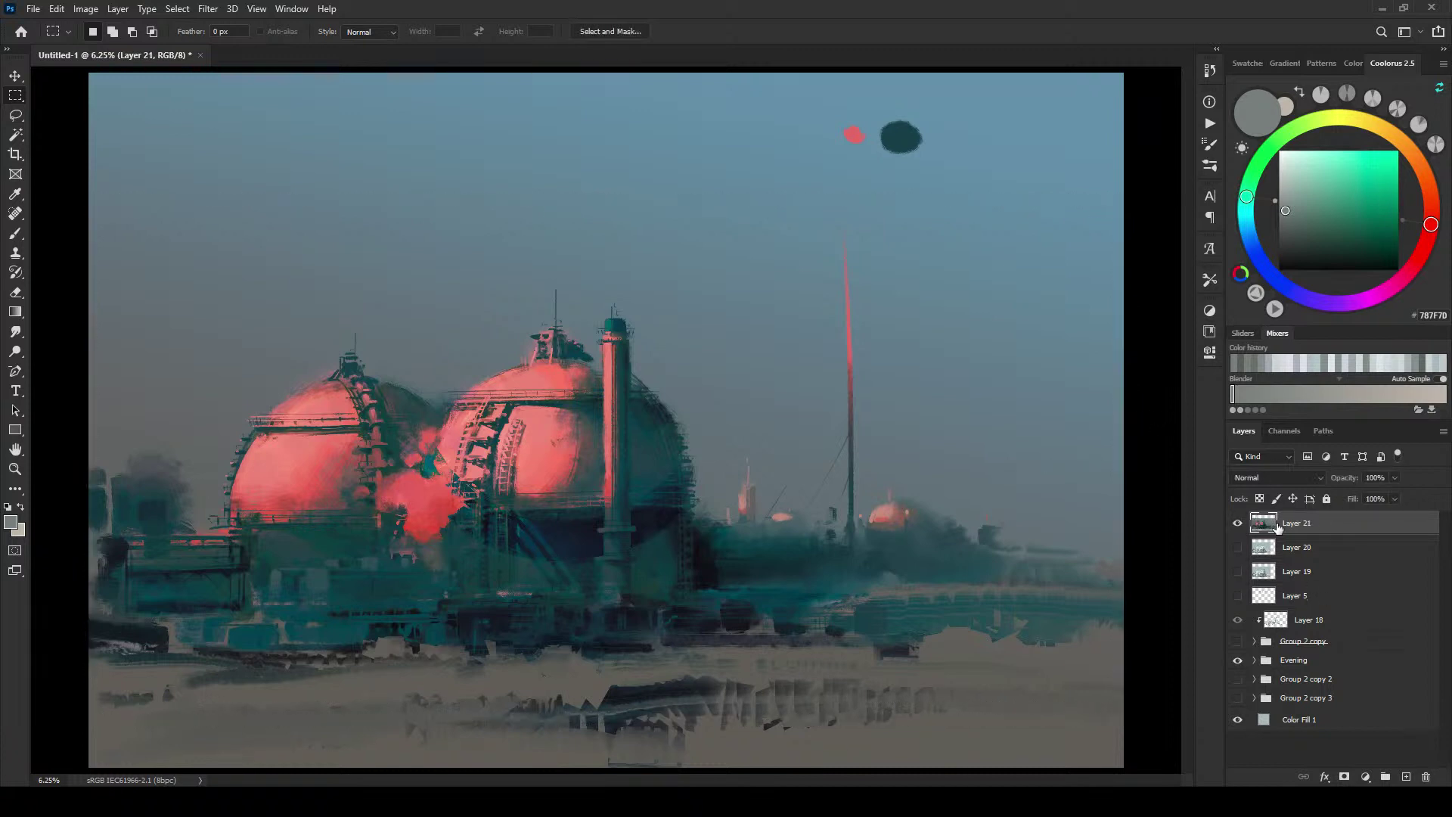
# Step: Duplicate the Color Fill 1 layer above Layer 5 and change the duplicate's colour to grey #768185
pyautogui.click(1350, 727)
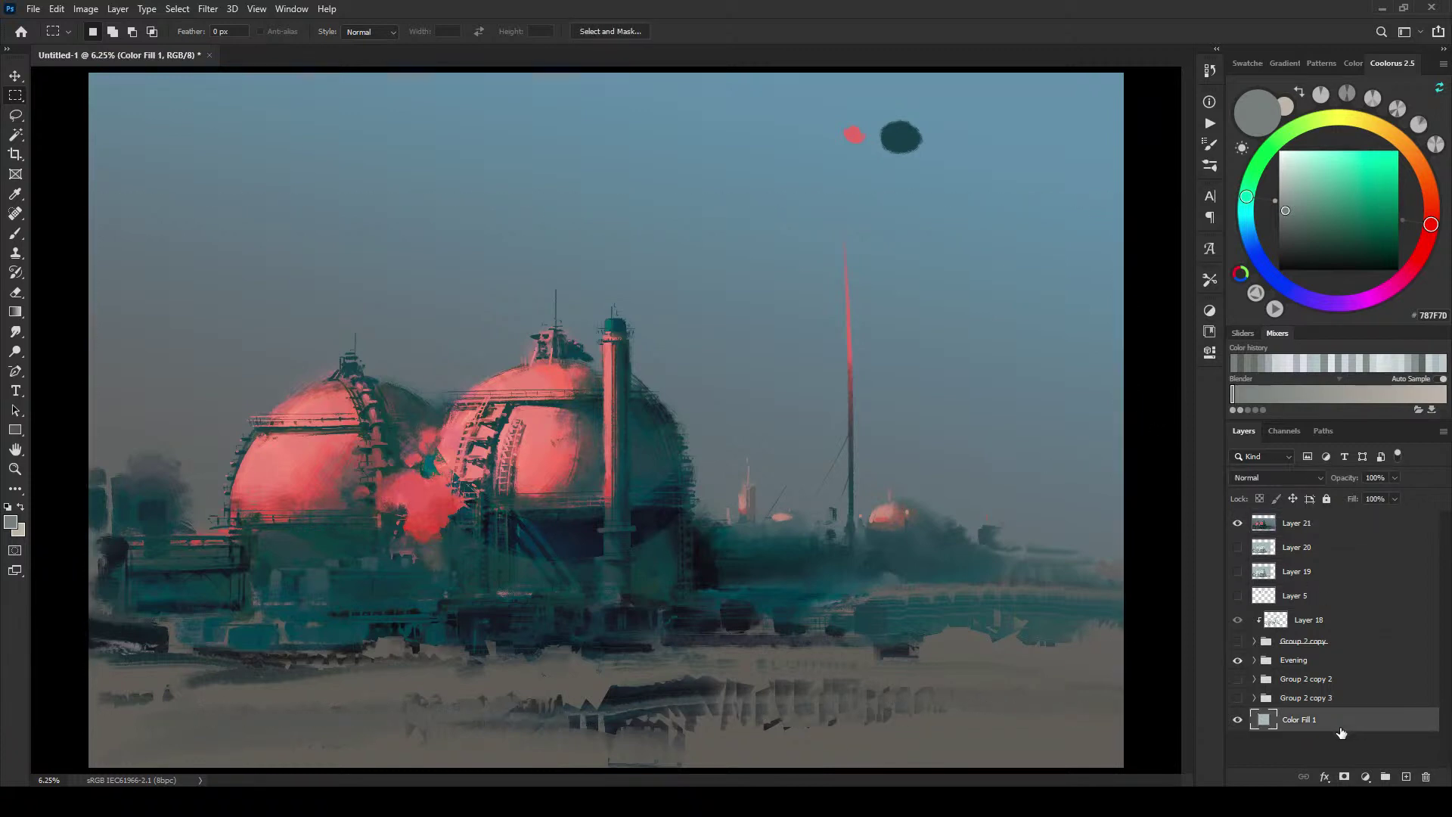
pyautogui.moveTo(1342, 728); pyautogui.dragTo(1357, 585)
pyautogui.doubleClick(1262, 598)
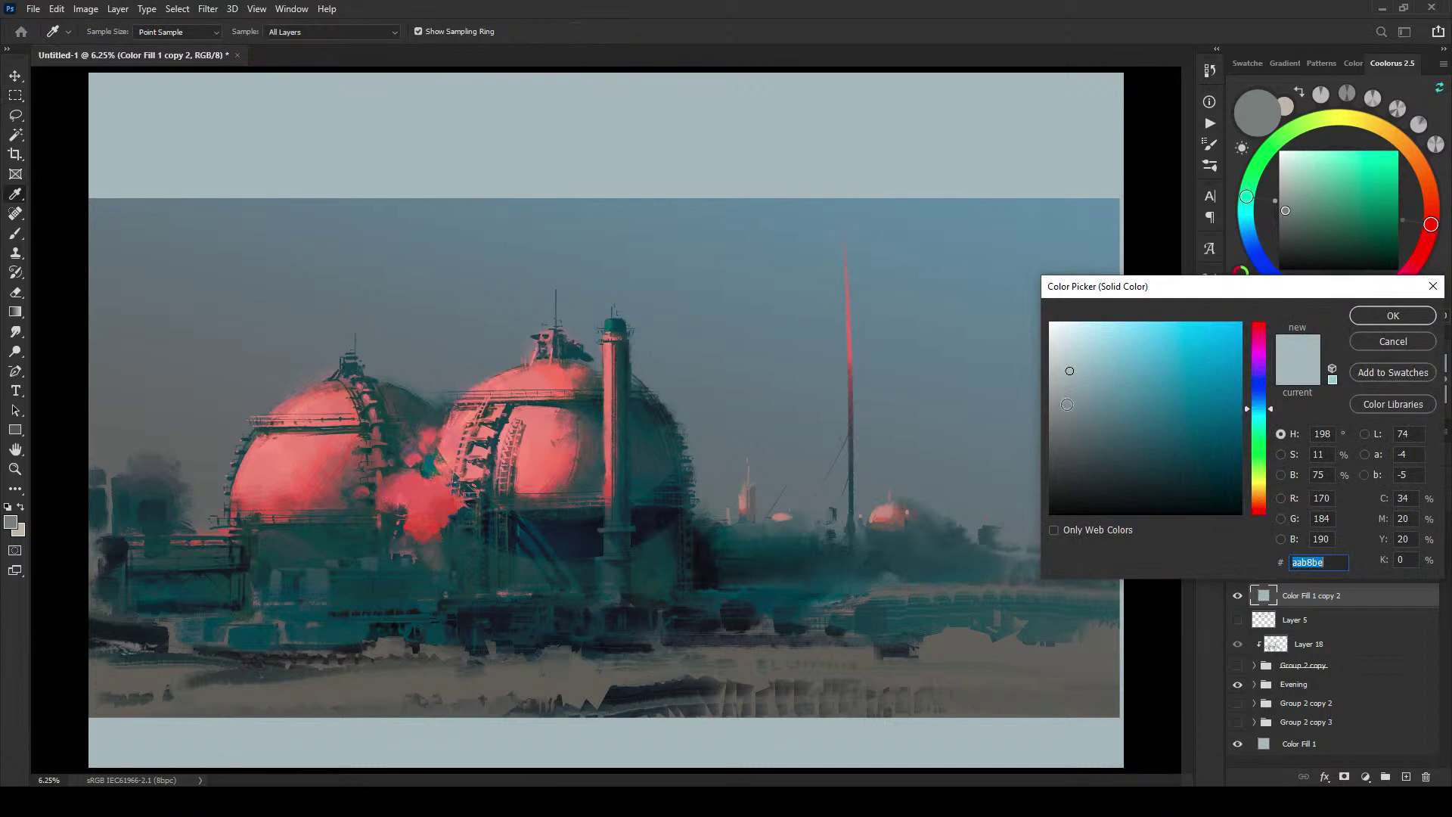
pyautogui.moveTo(1062, 388)
pyautogui.mouseDown()
pyautogui.moveTo(1051, 355)
pyautogui.moveTo(1051, 411)
pyautogui.moveTo(1068, 392)
pyautogui.moveTo(1077, 410)
pyautogui.moveTo(1039, 412)
pyautogui.moveTo(1070, 415)
pyautogui.mouseUp()
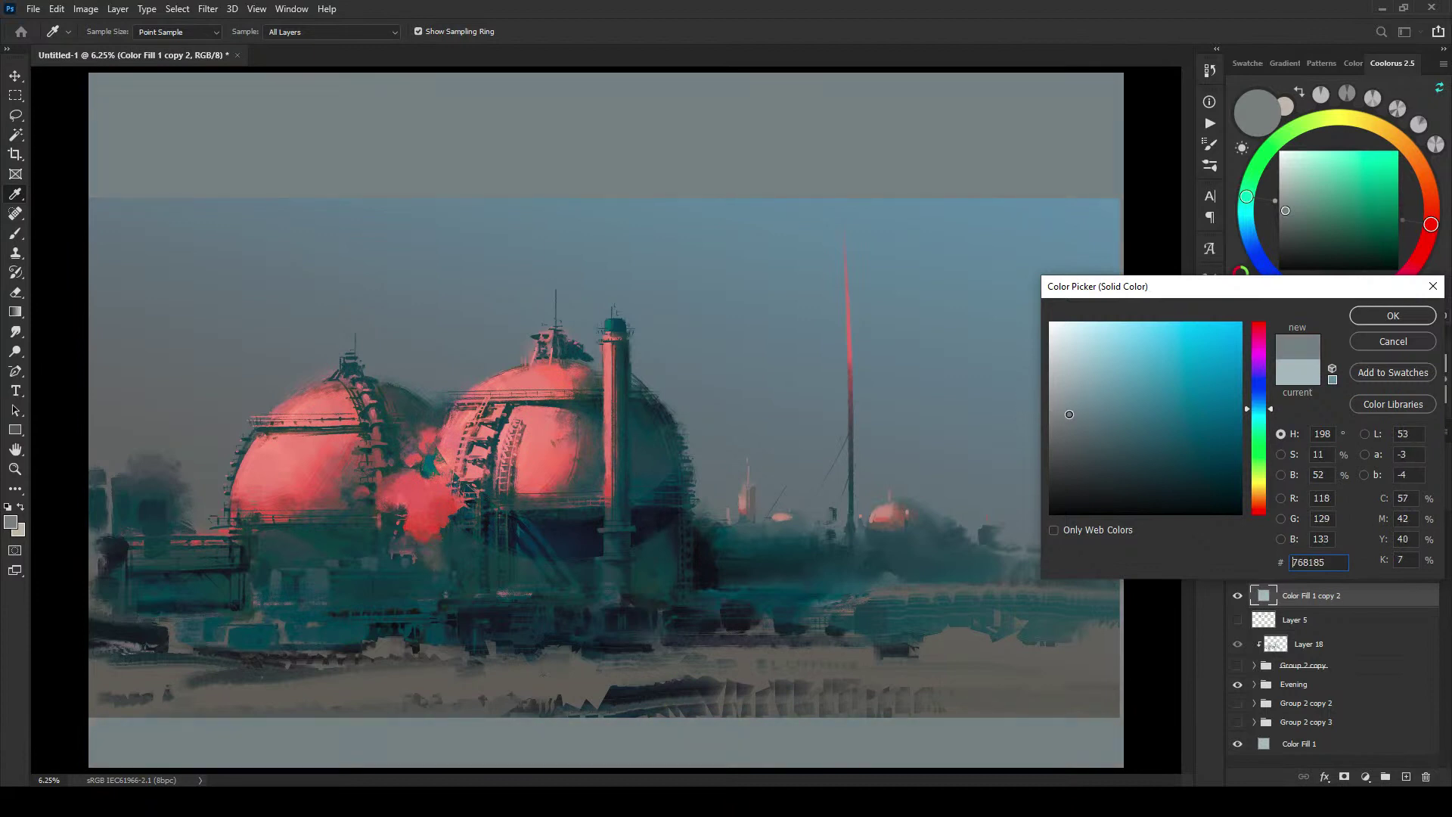
pyautogui.click(1393, 316)
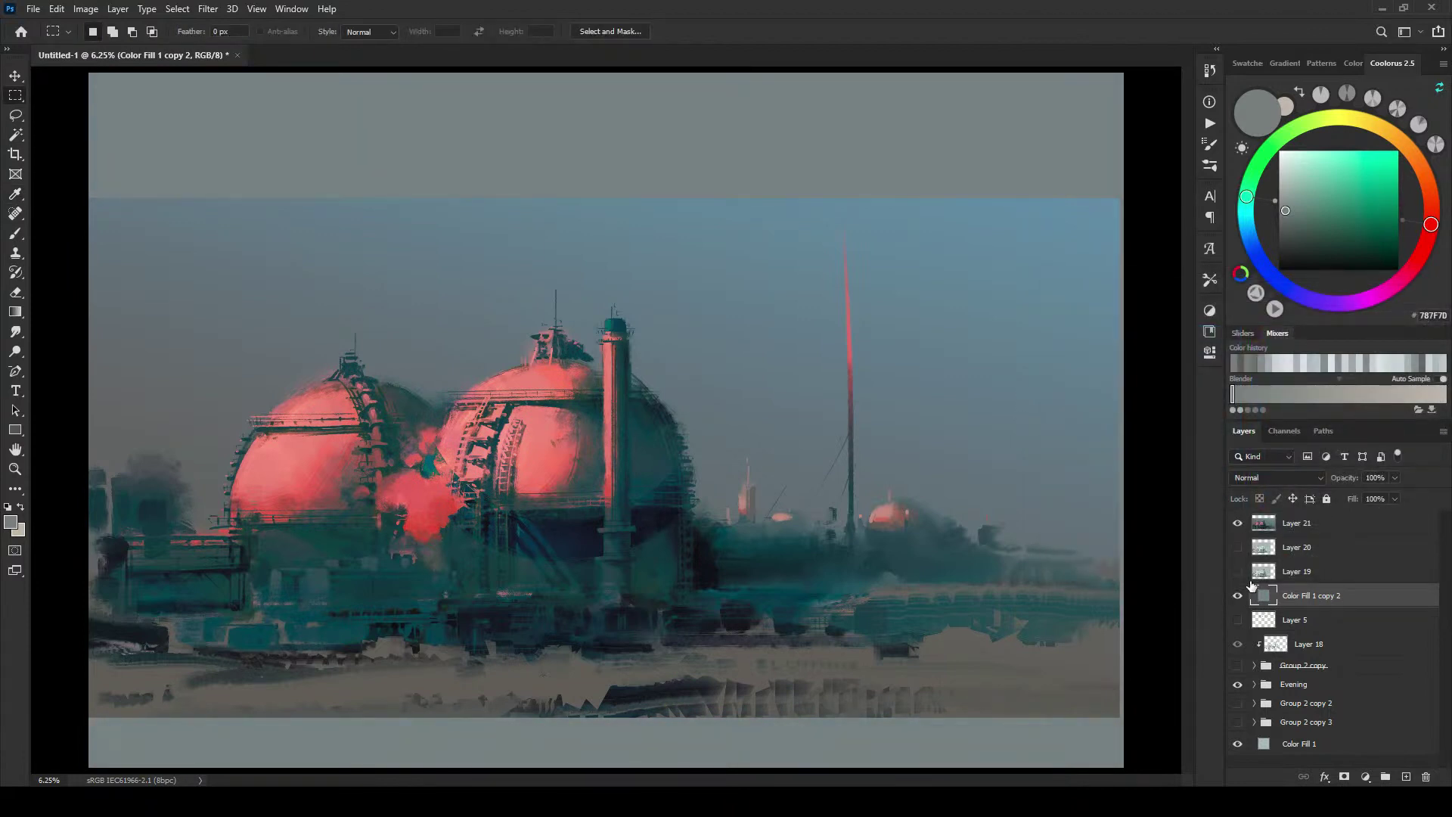
# Step: Show Layers 19 and 20, then scale Layer 21's evening picture to about 45%, keeping its upper-left corner in place
pyautogui.click(1238, 548)
pyautogui.click(1280, 530)
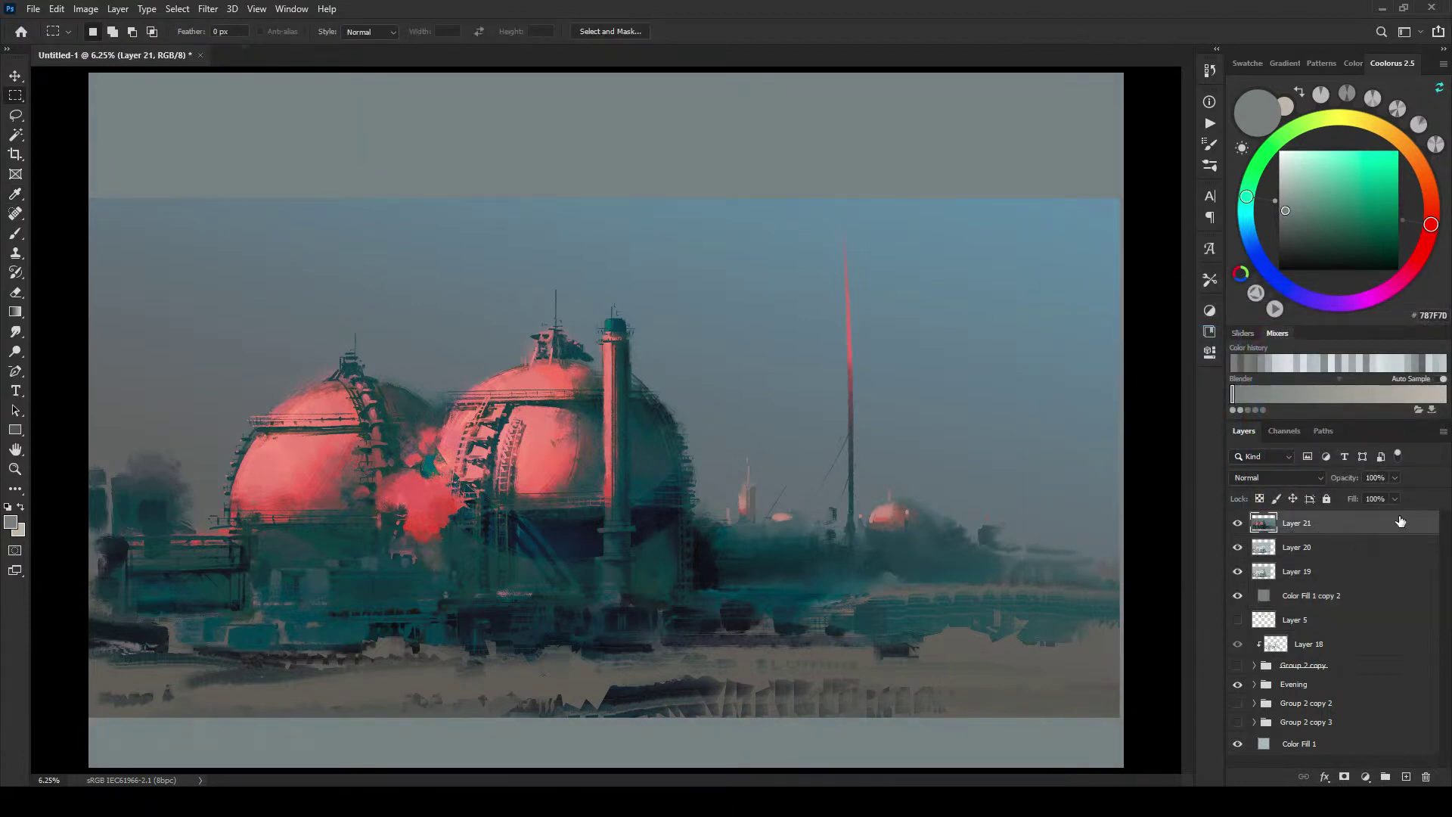
pyautogui.hotkey('ctrl', '-')
pyautogui.hotkey('ctrl', '-')
pyautogui.hotkey('ctrl', '-')
pyautogui.hotkey('ctrl', '-')
pyautogui.hotkey('ctrl', '-')
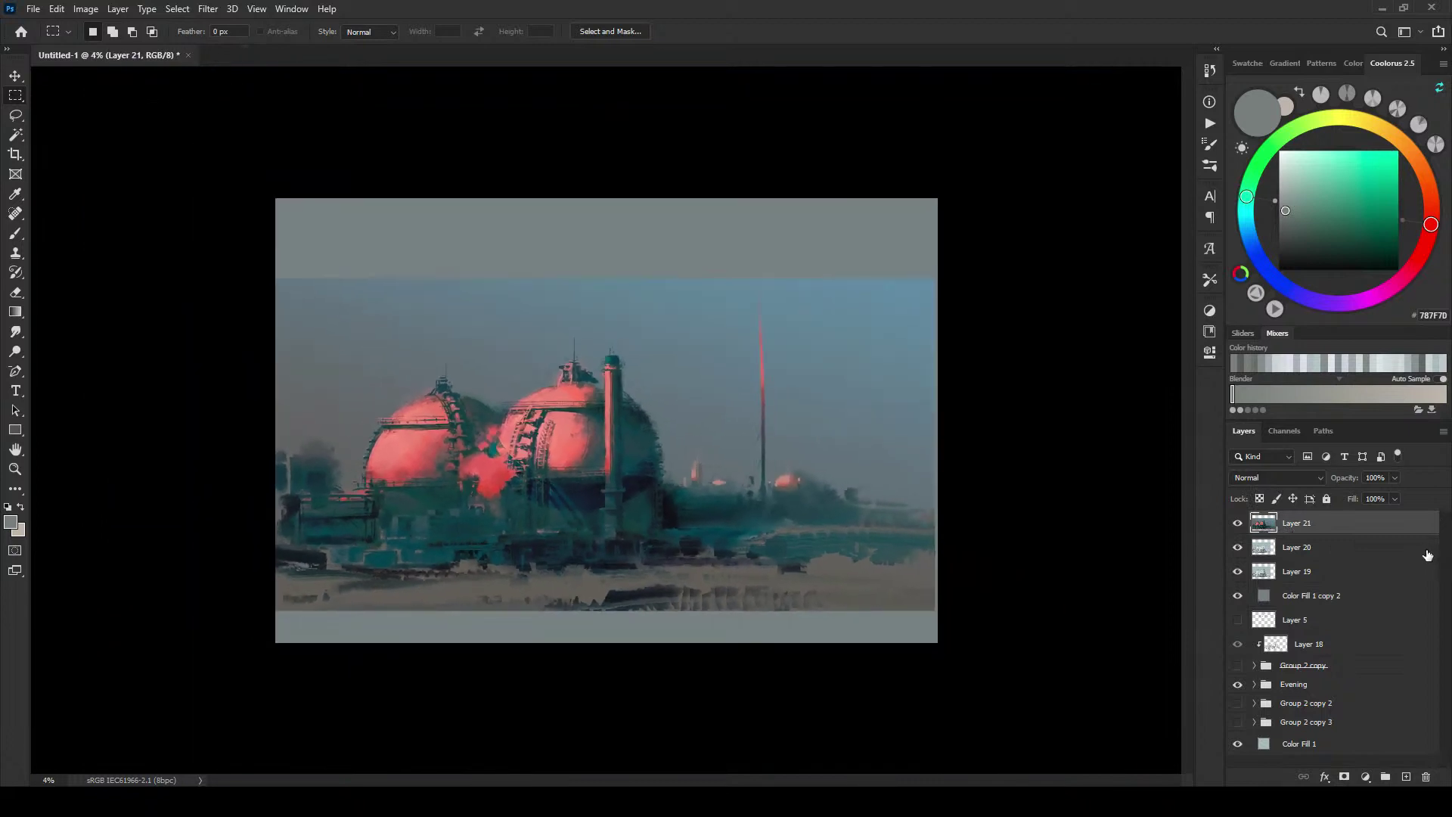
pyautogui.hotkey('ctrl', '+')
pyautogui.hotkey('ctrl', '+')
pyautogui.hotkey('ctrl', '+')
pyautogui.hotkey('ctrl', 't')
pyautogui.moveTo(935, 610); pyautogui.dragTo(530, 505)
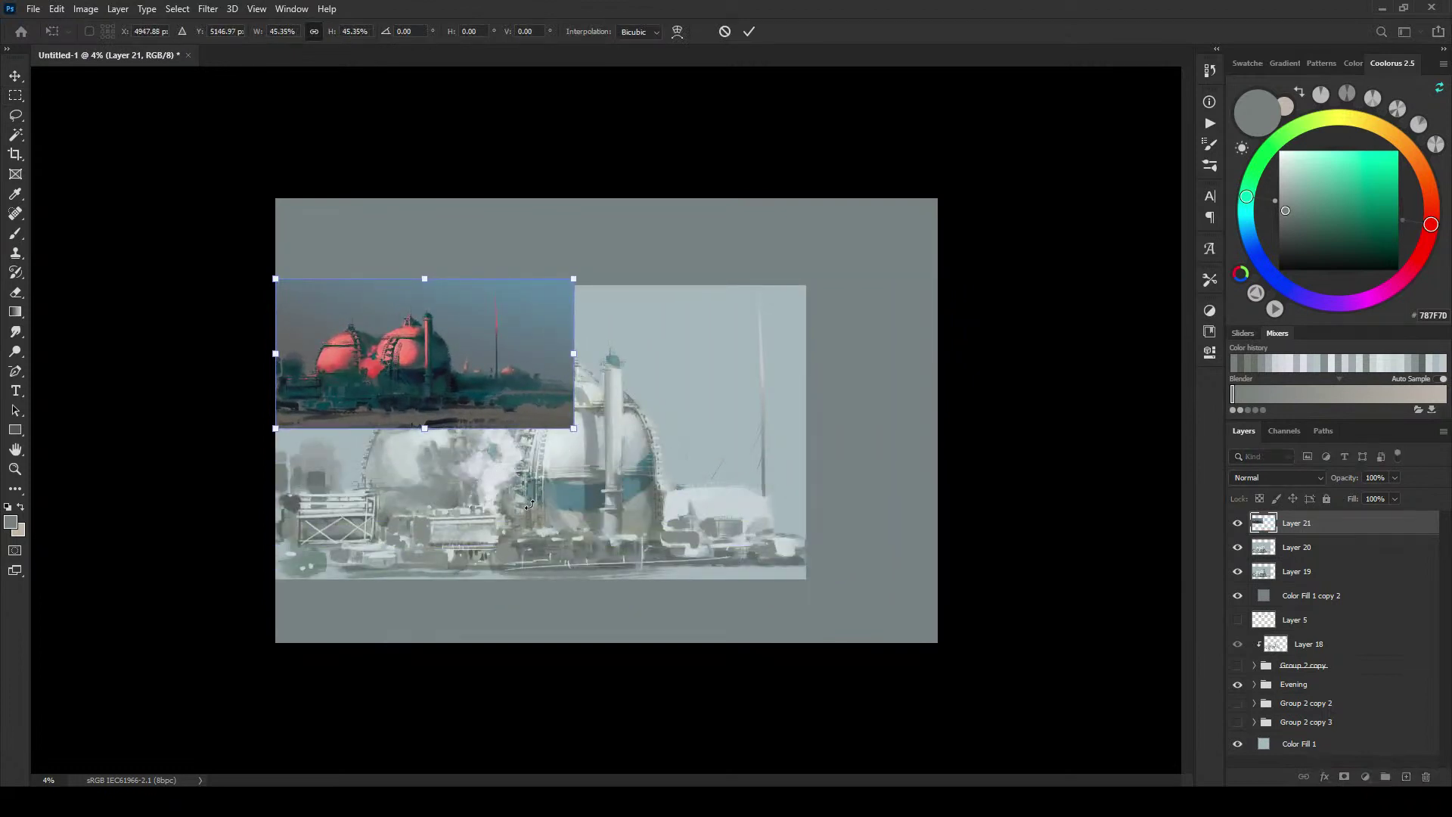
pyautogui.press('Return')
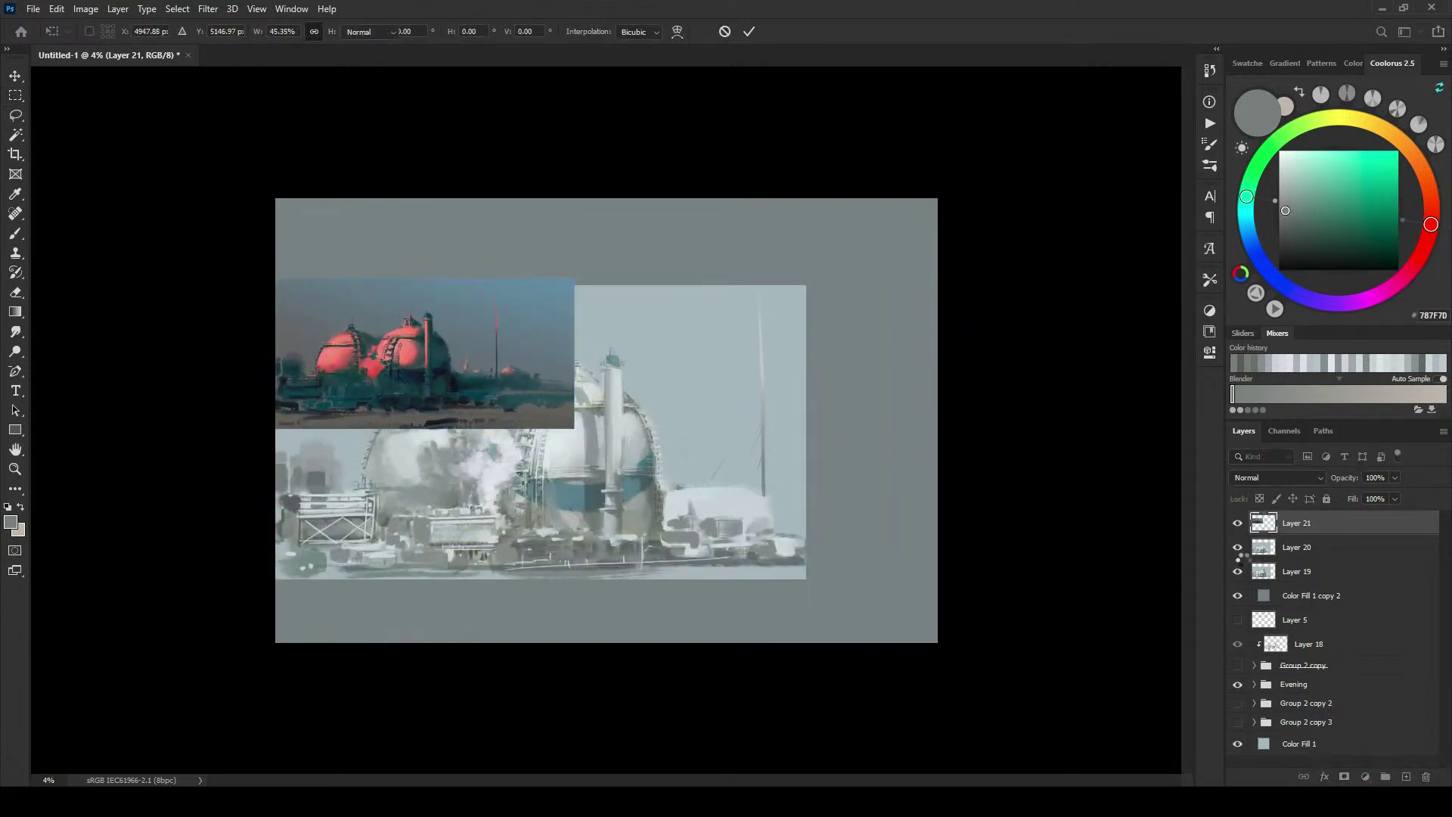
# Step: Scale Layer 20's daylight picture to about 50% and place it just right of the evening picture
pyautogui.click(1296, 547)
pyautogui.hotkey('ctrl', 't')
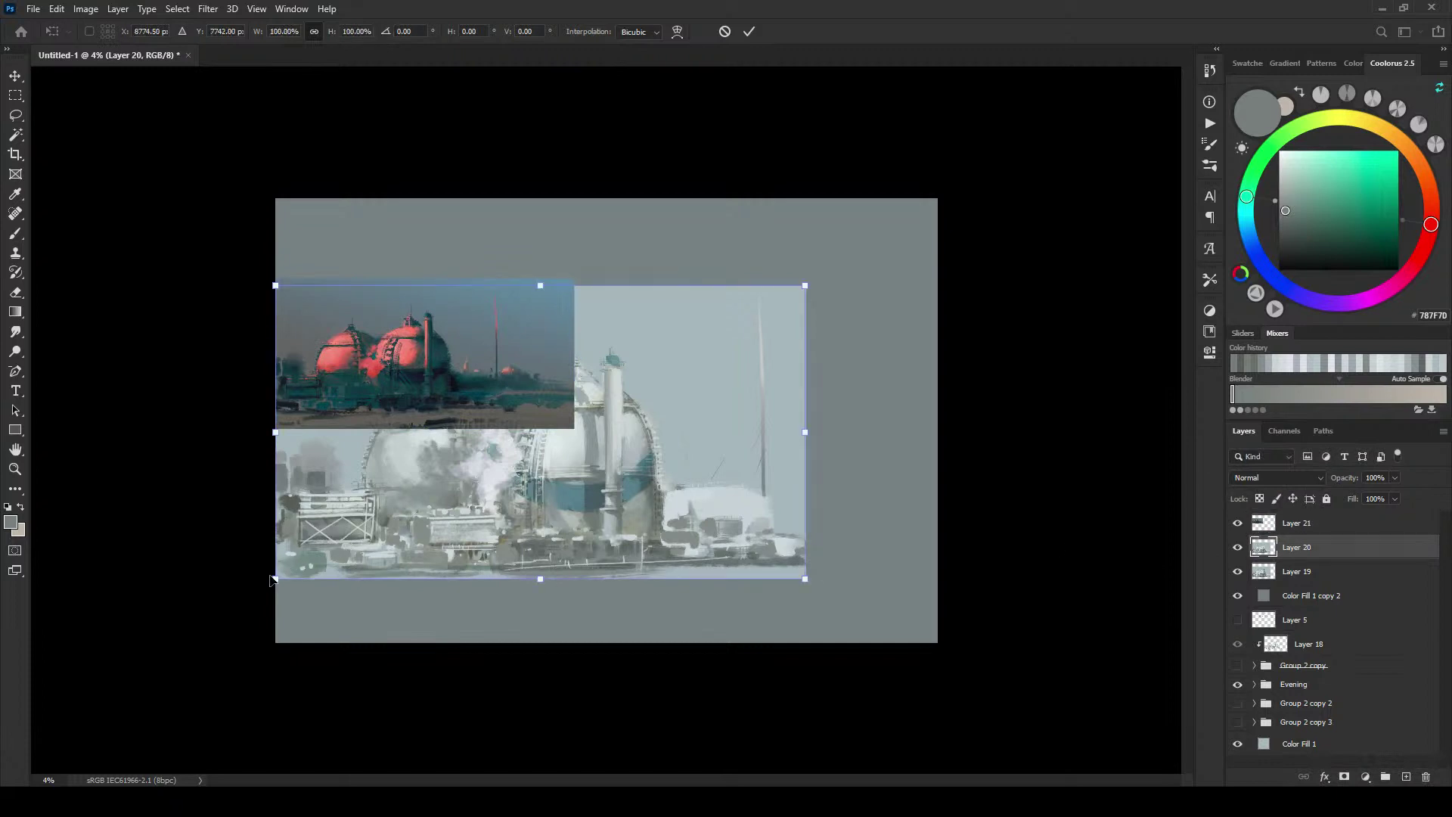
pyautogui.moveTo(275, 579); pyautogui.dragTo(542, 431)
pyautogui.moveTo(674, 390); pyautogui.dragTo(714, 388)
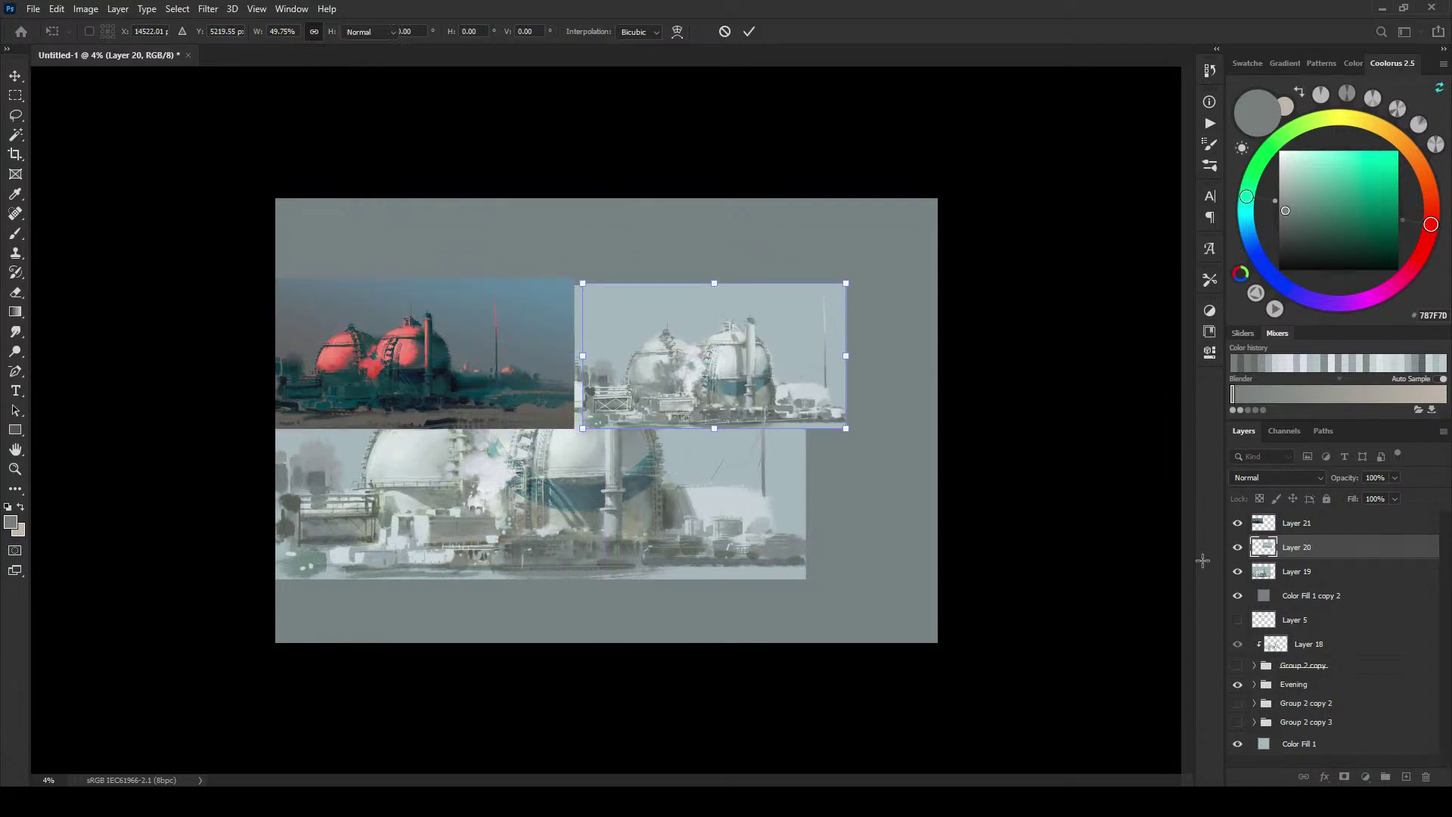
pyautogui.press('Return')
pyautogui.keyDown('shift'); pyautogui.click(1250, 576); pyautogui.keyUp('shift')
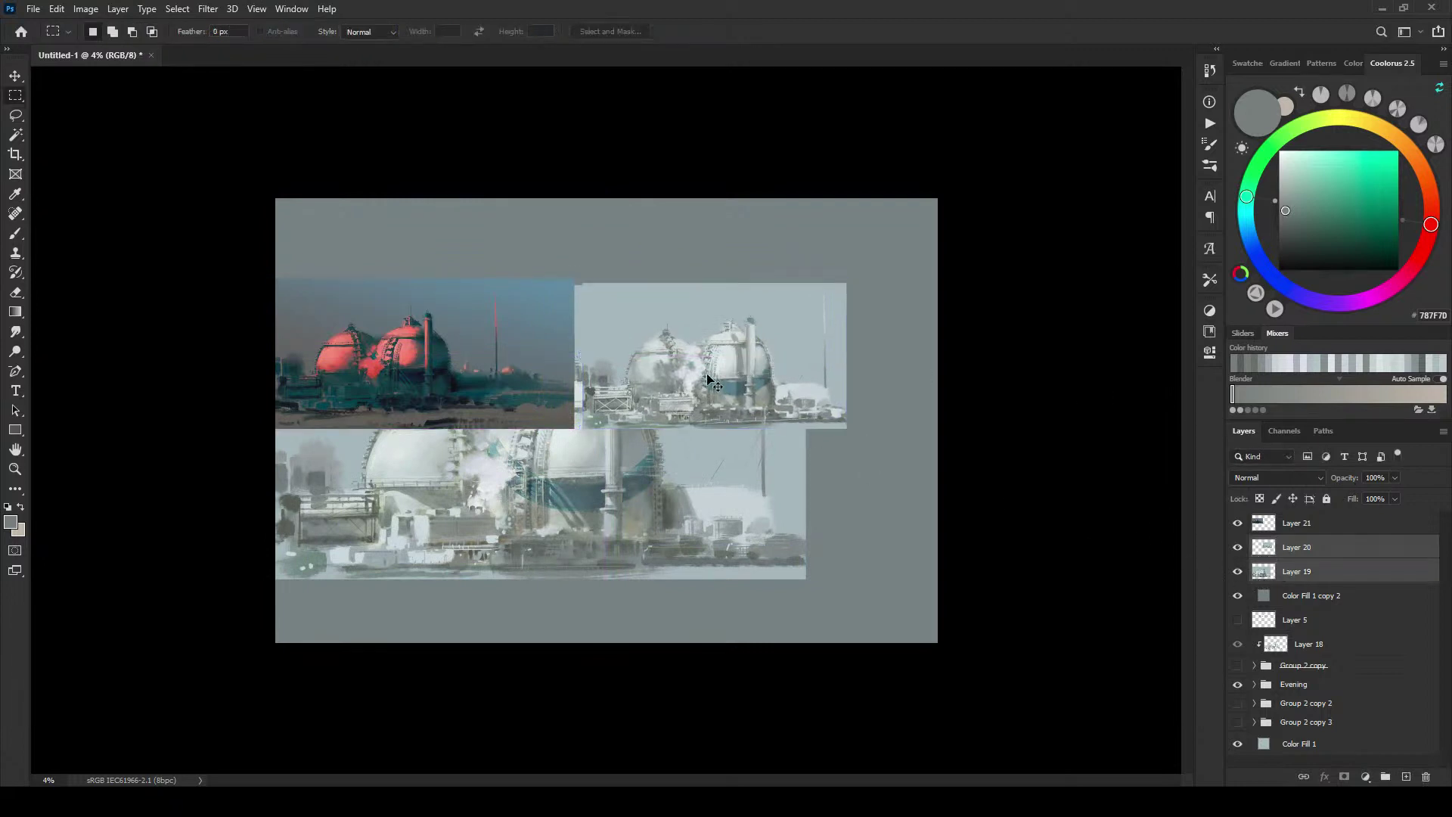
pyautogui.hotkey('ctrl', 't')
pyautogui.moveTo(277, 286); pyautogui.dragTo(513, 406)
pyautogui.press('Escape')
pyautogui.press('m')
# Step: Scale Layer 19's daylight picture to about 49% and move it below the evening picture
pyautogui.click(1261, 578)
pyautogui.hotkey('ctrl', 't')
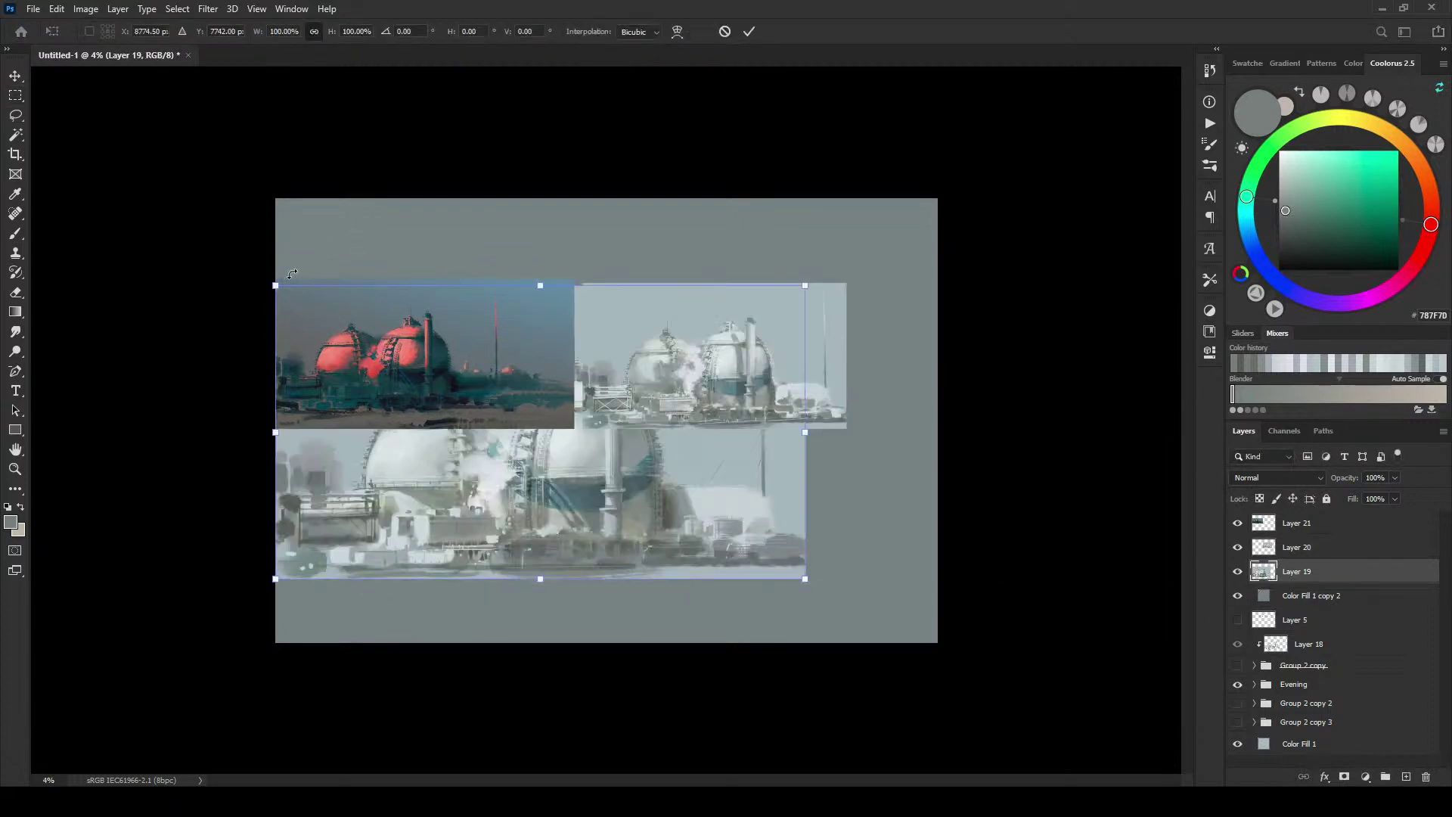
pyautogui.moveTo(275, 286); pyautogui.dragTo(547, 437)
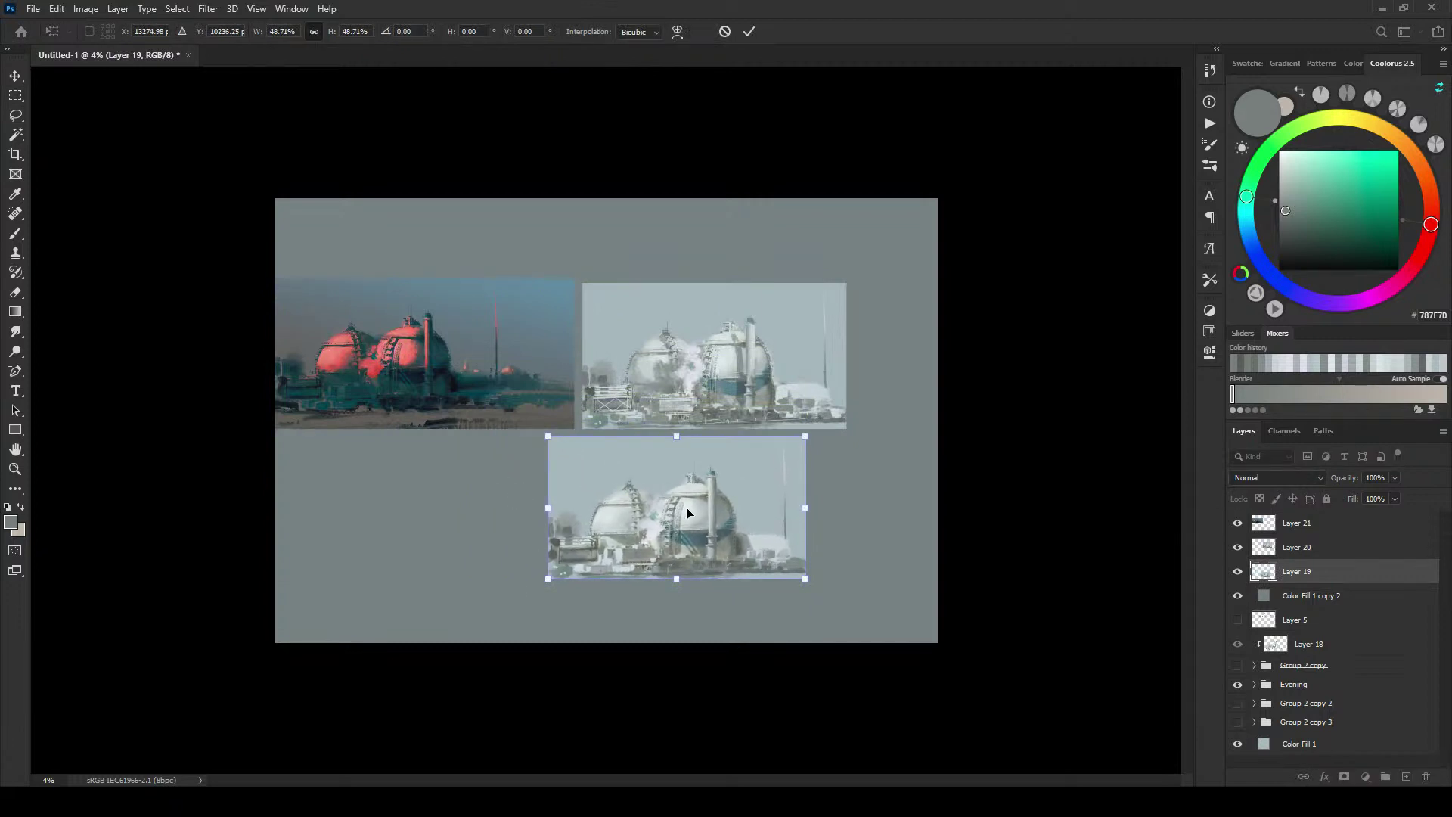
pyautogui.moveTo(691, 511)
pyautogui.mouseDown()
pyautogui.moveTo(720, 523)
pyautogui.moveTo(530, 520)
pyautogui.moveTo(460, 497)
pyautogui.mouseUp()
pyautogui.press('Return')
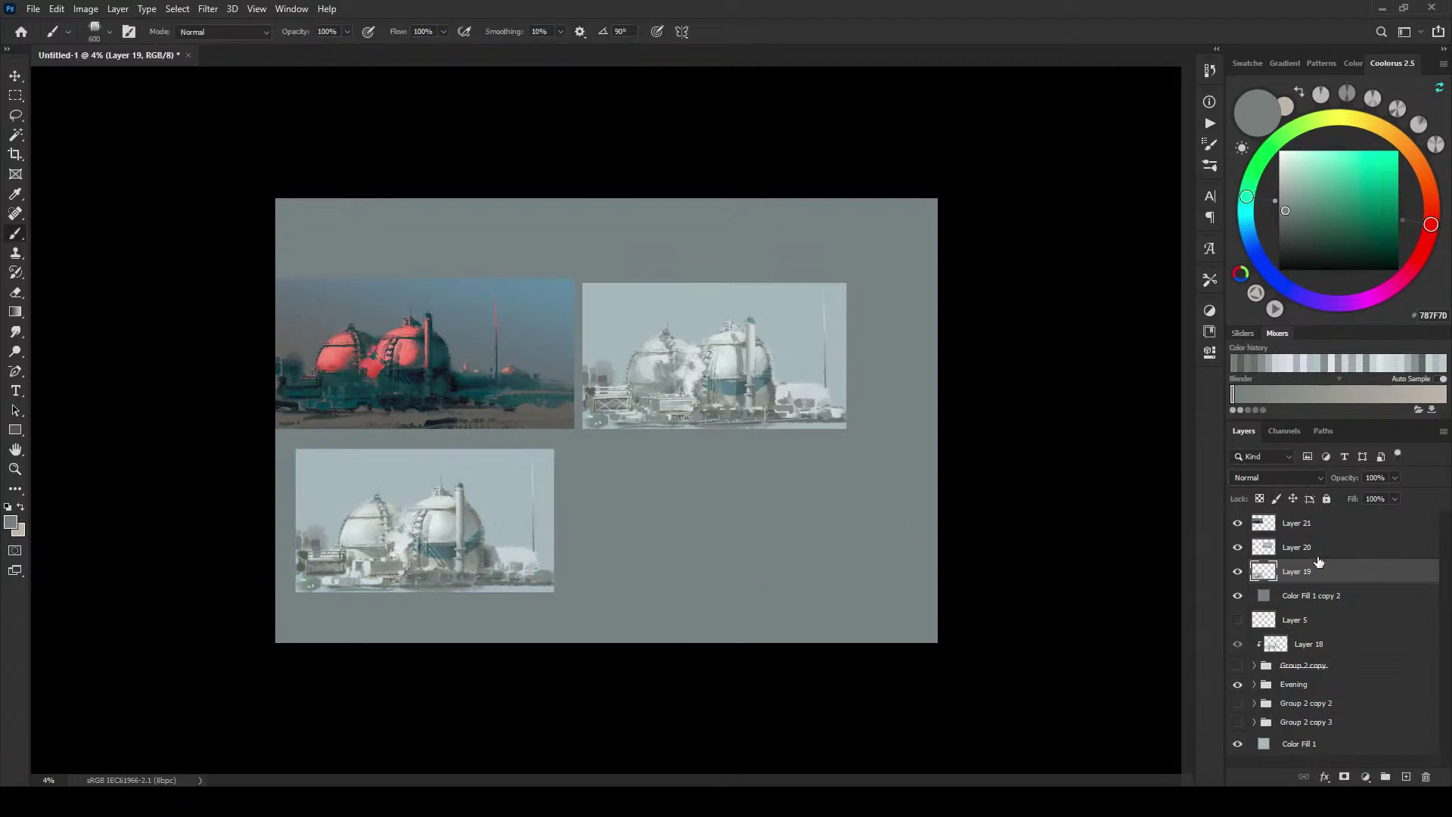
# Step: Add a Hue/Saturation adjustment clipped to Layer 19 with saturation +61 and lightness -2
pyautogui.click(1365, 777)
pyautogui.click(1369, 630)
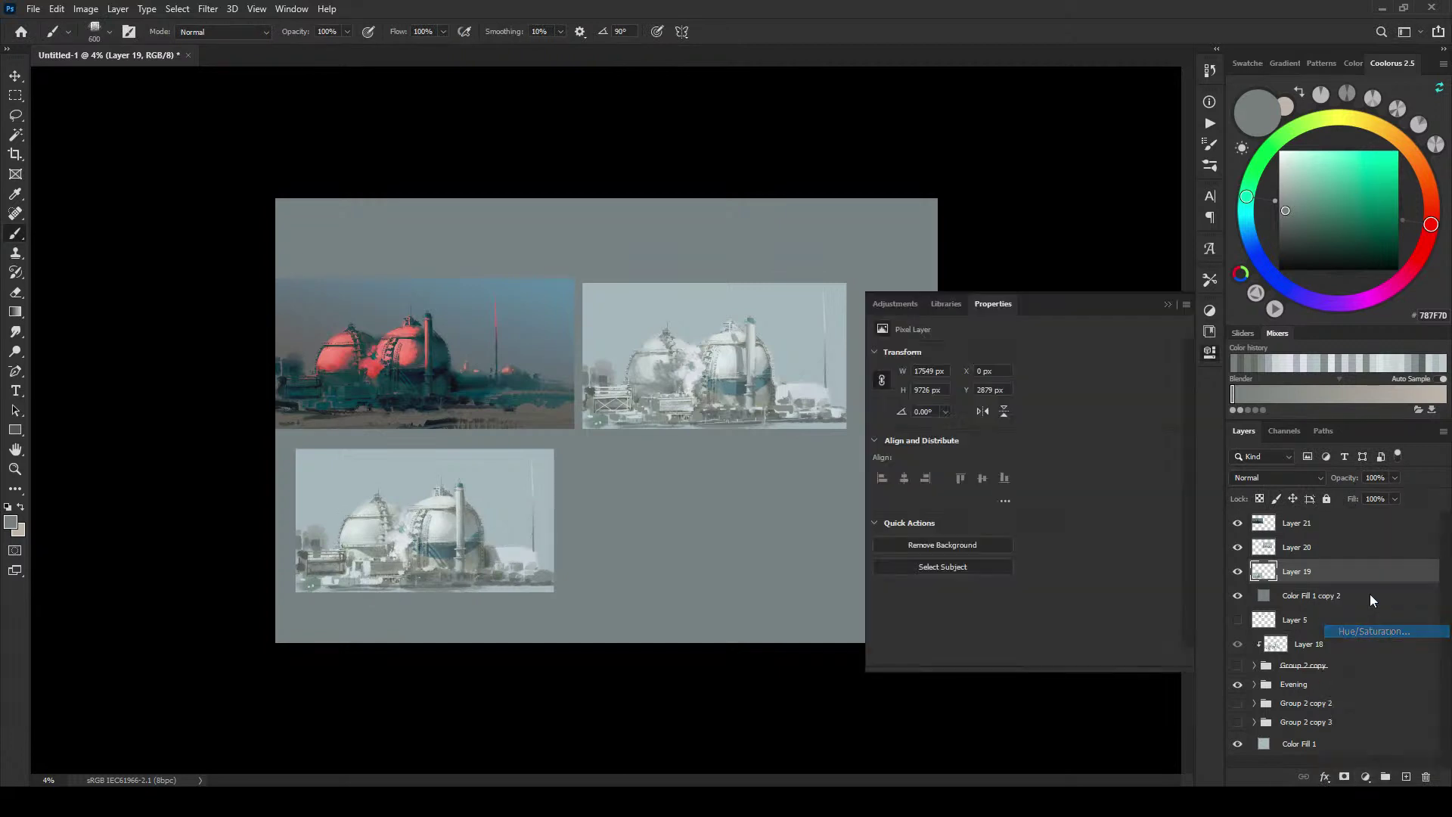
pyautogui.moveTo(1024, 437); pyautogui.dragTo(1115, 442)
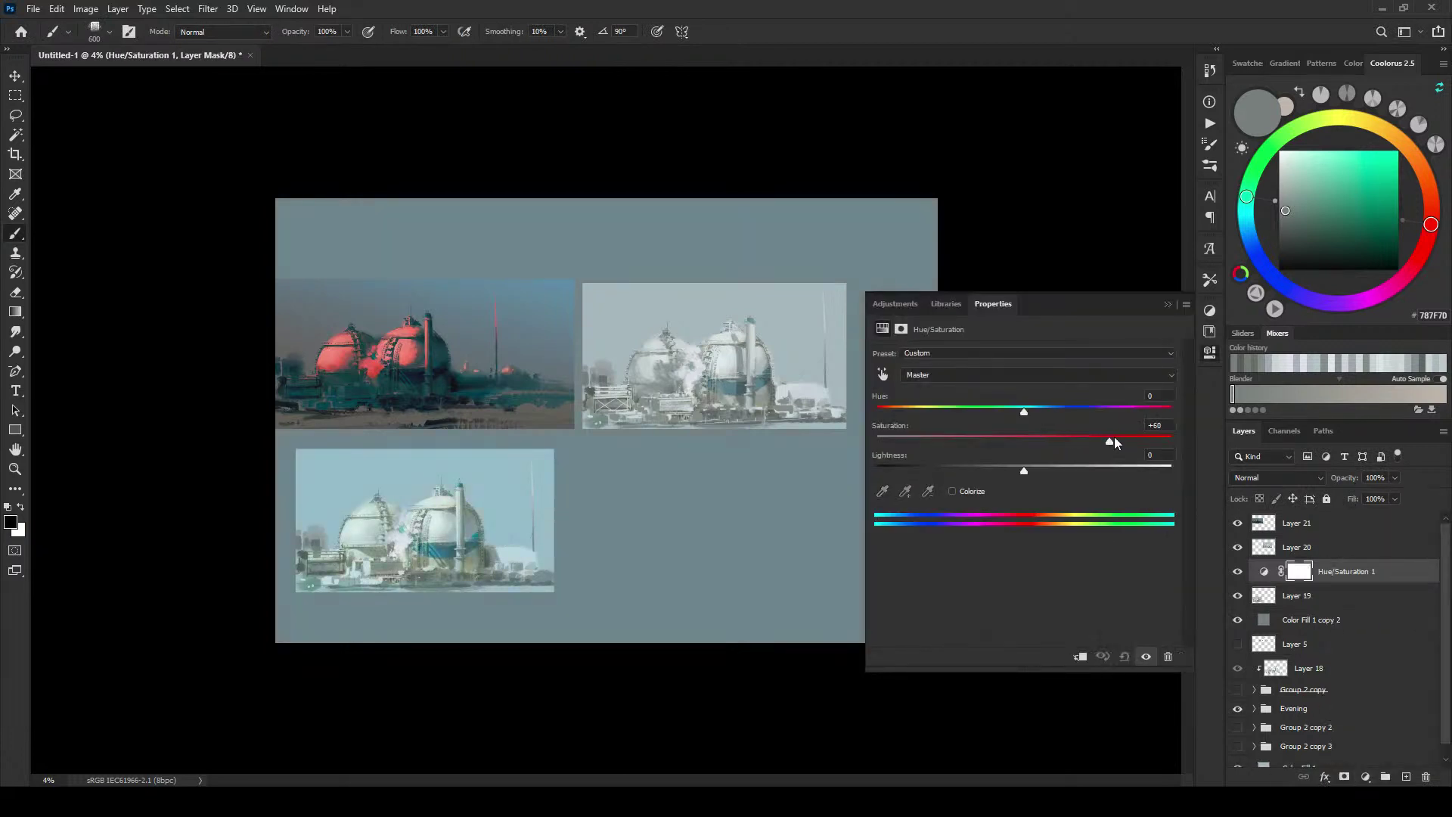
pyautogui.click(1329, 582)
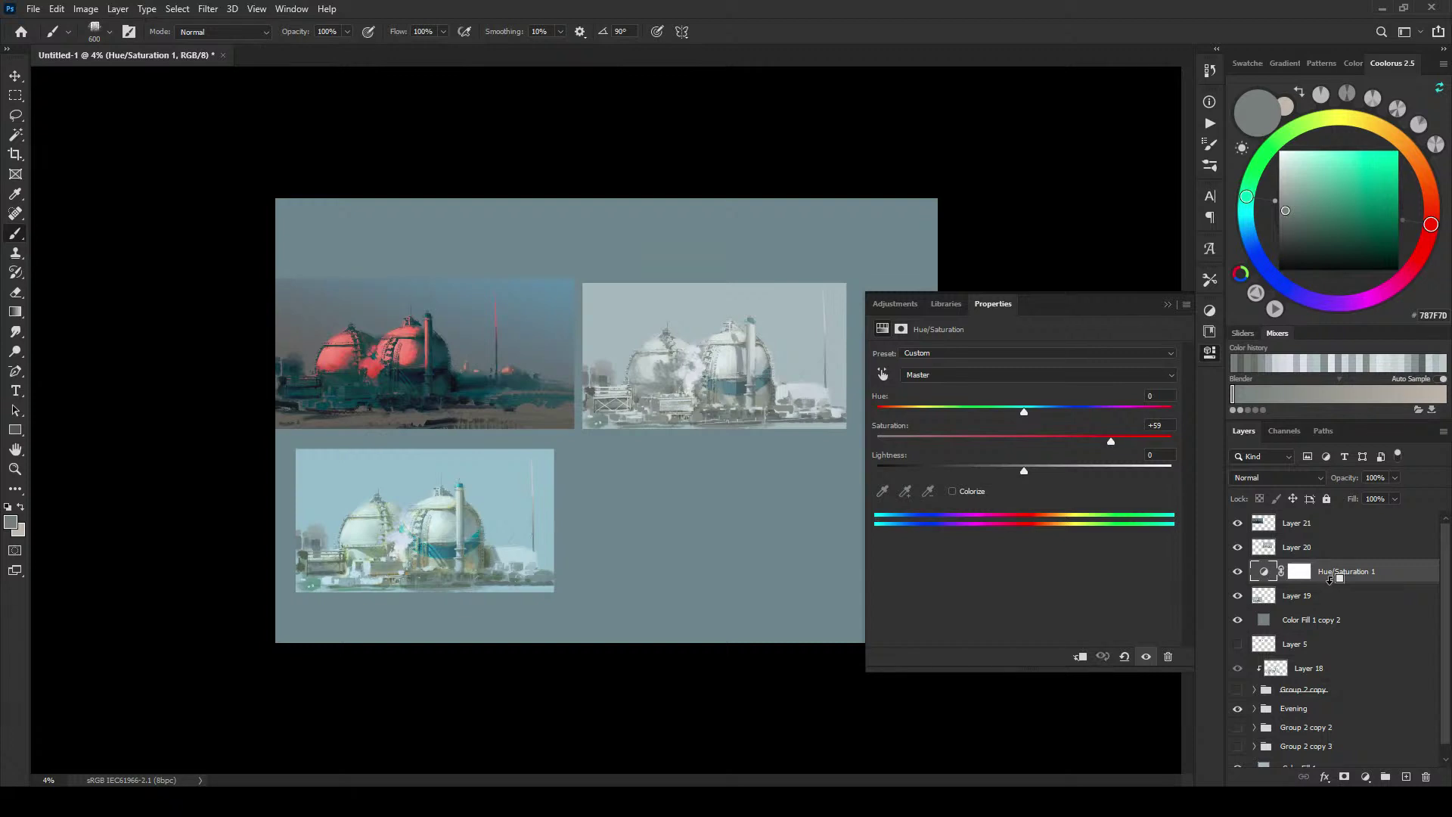
pyautogui.keyDown('alt'); pyautogui.click(1325, 585); pyautogui.keyUp('alt')
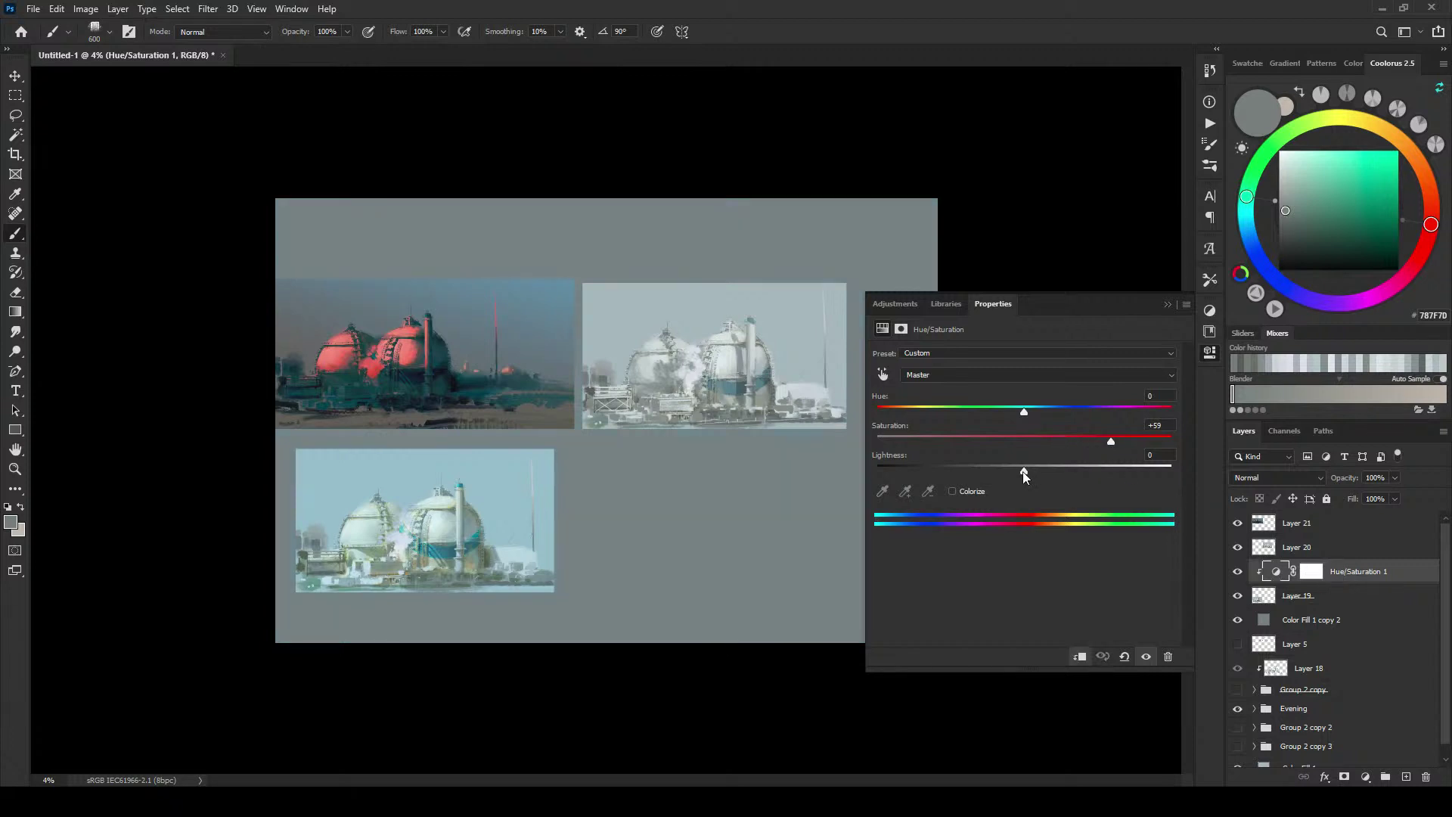
pyautogui.moveTo(1026, 477); pyautogui.dragTo(1022, 470)
pyautogui.moveTo(1111, 439)
pyautogui.mouseDown()
pyautogui.moveTo(1141, 441)
pyautogui.moveTo(1091, 447)
pyautogui.mouseUp()
# Step: Duplicate the Hue/Saturation adjustment as a clipped layer over Layer 20 and set the hue of both adjustments to +6
pyautogui.moveTo(1343, 577)
pyautogui.keyDown('alt'); pyautogui.mouseDown()
pyautogui.moveTo(1354, 538)
pyautogui.moveTo(1356, 554)
pyautogui.mouseUp(); pyautogui.keyUp('alt')
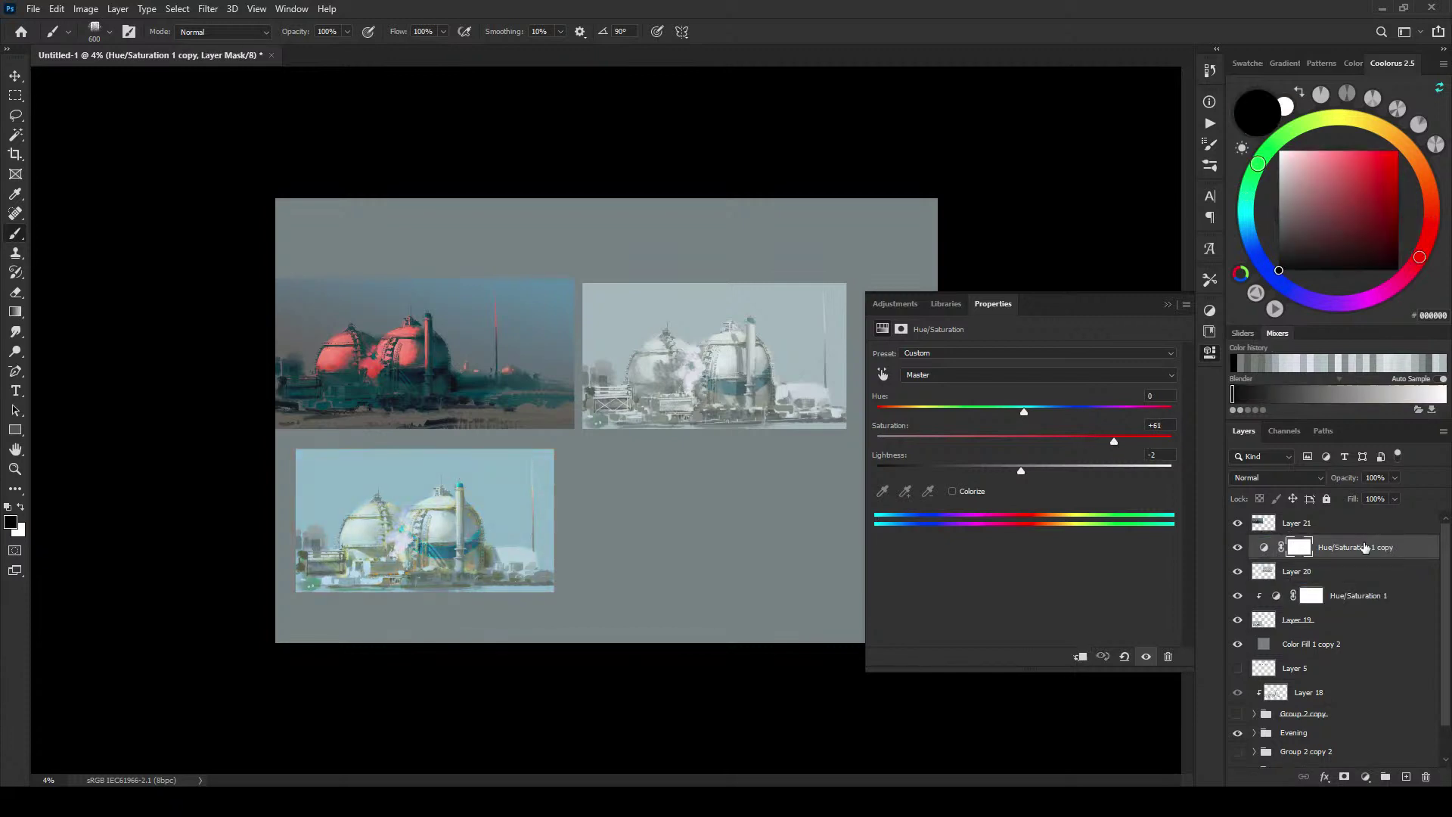
pyautogui.keyDown('alt'); pyautogui.click(1356, 555); pyautogui.keyUp('alt')
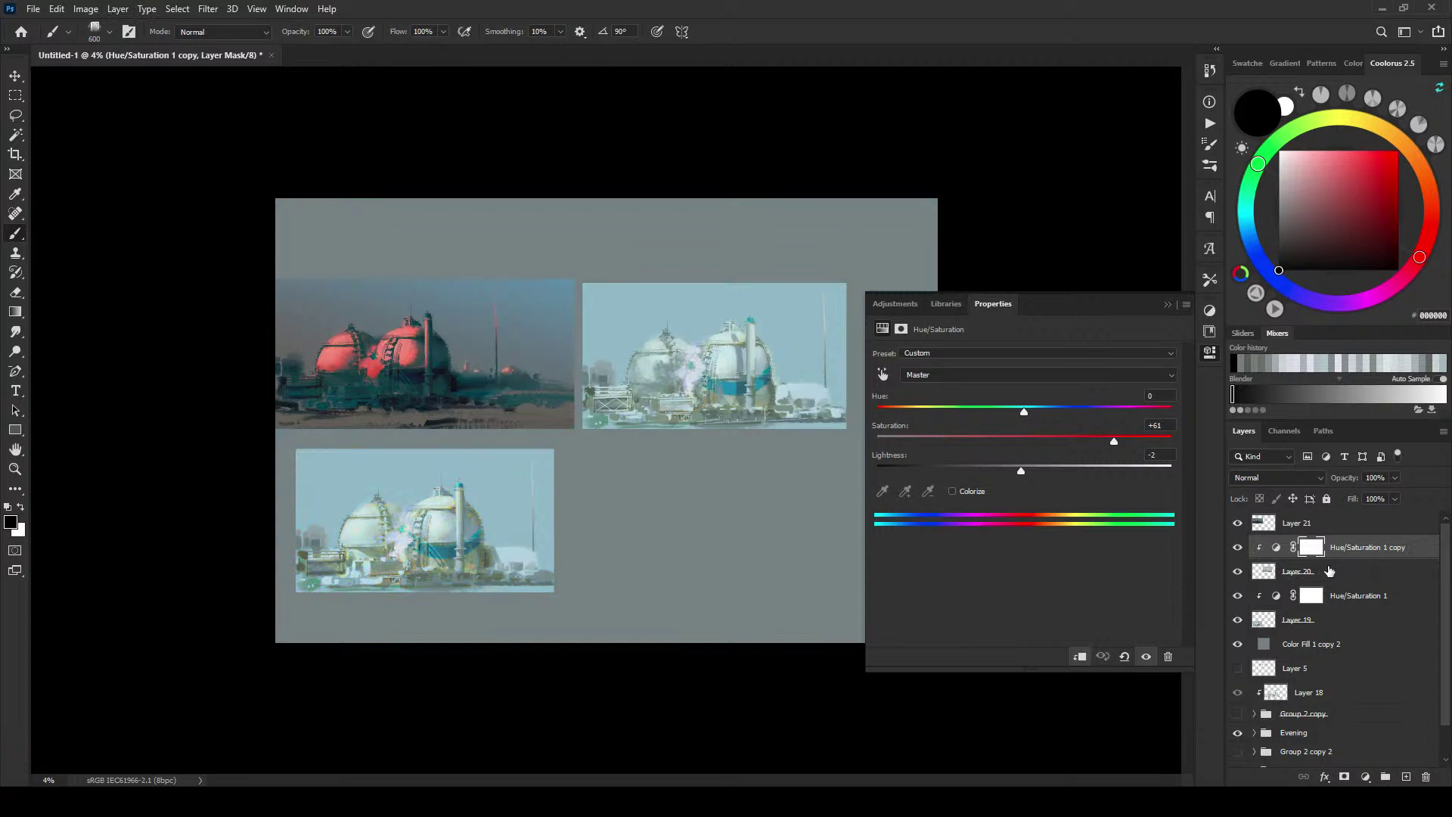
pyautogui.moveTo(1028, 410); pyautogui.dragTo(1036, 418)
pyautogui.click(1343, 598)
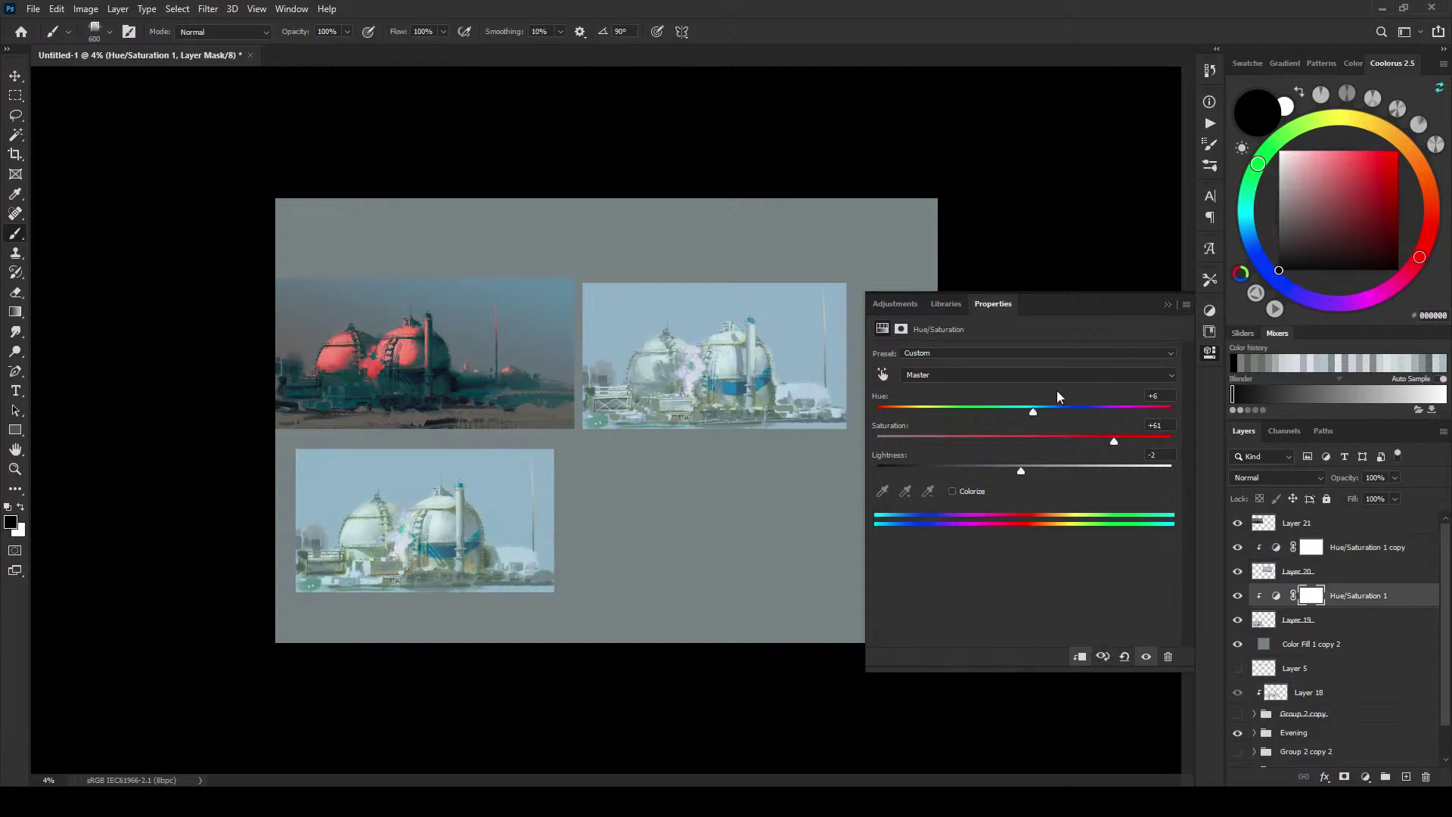
pyautogui.click(1165, 306)
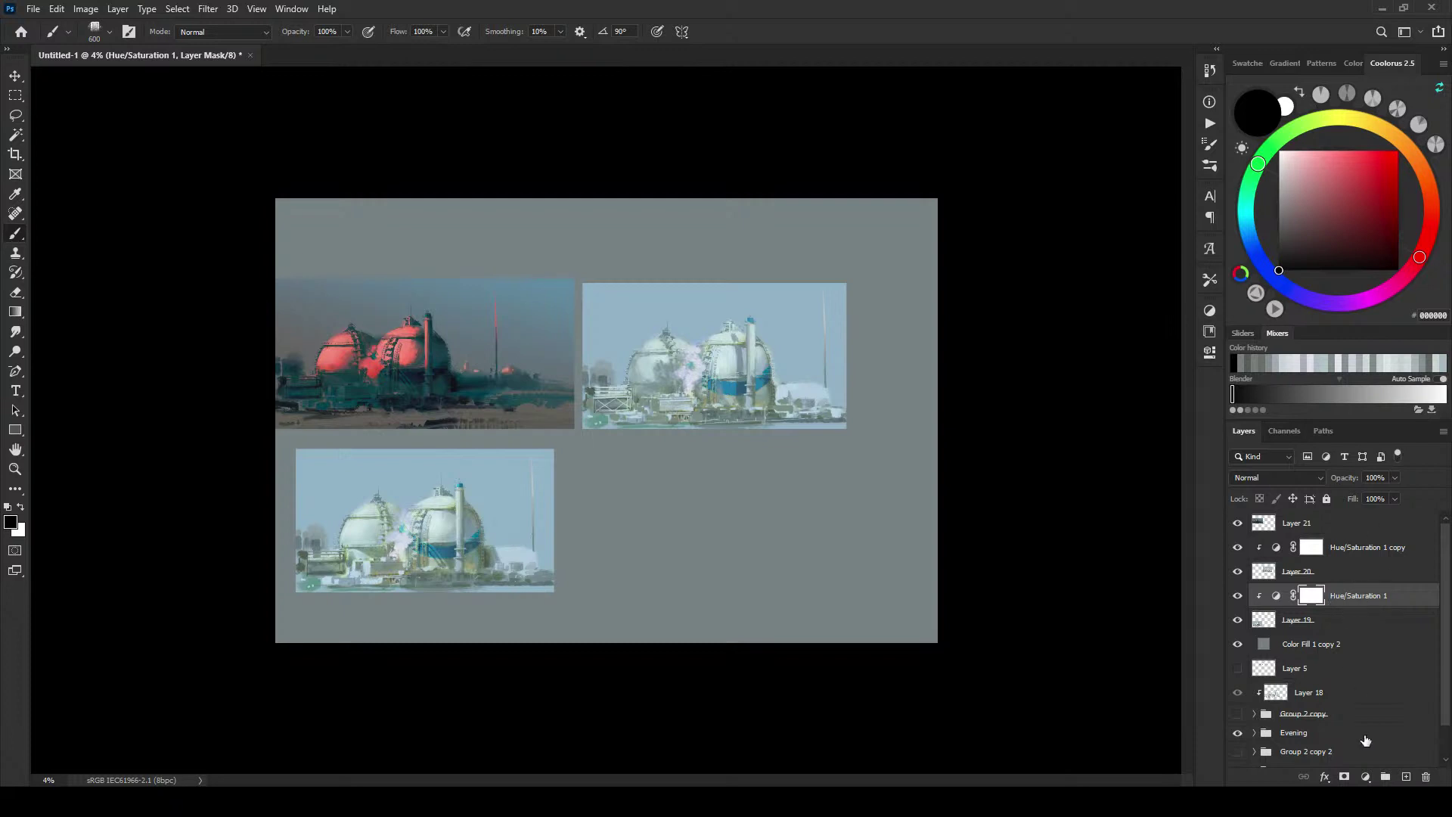
# Step: Add a clipped Curves adjustment below Hue/Saturation 1 for Layer 19, pulling down the shadows and steepening the midtones for more contrast
pyautogui.click(1365, 777)
pyautogui.click(1378, 582)
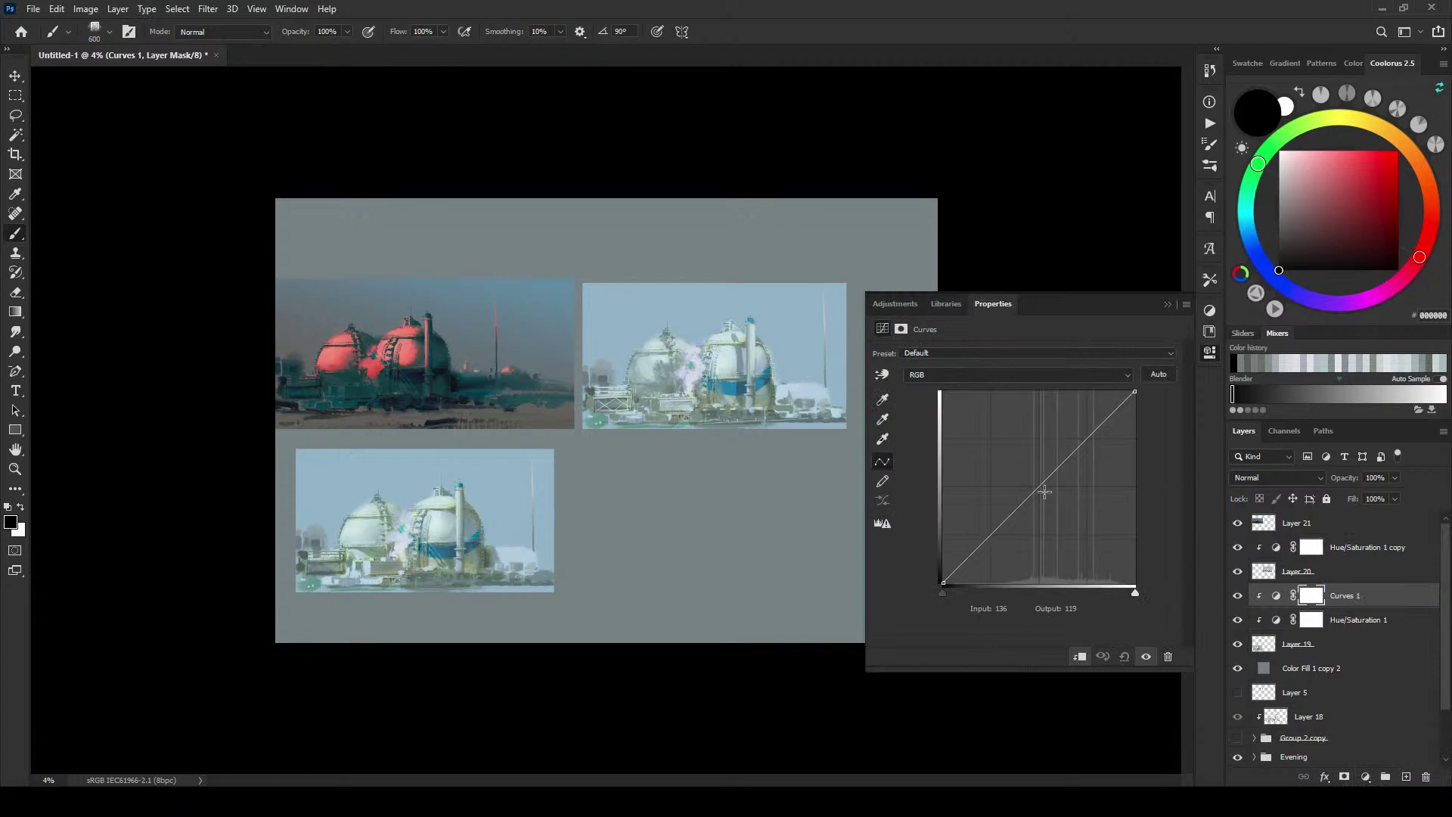
pyautogui.moveTo(1045, 492); pyautogui.dragTo(1007, 525)
pyautogui.moveTo(1108, 431); pyautogui.dragTo(1076, 467)
pyautogui.click(1078, 472)
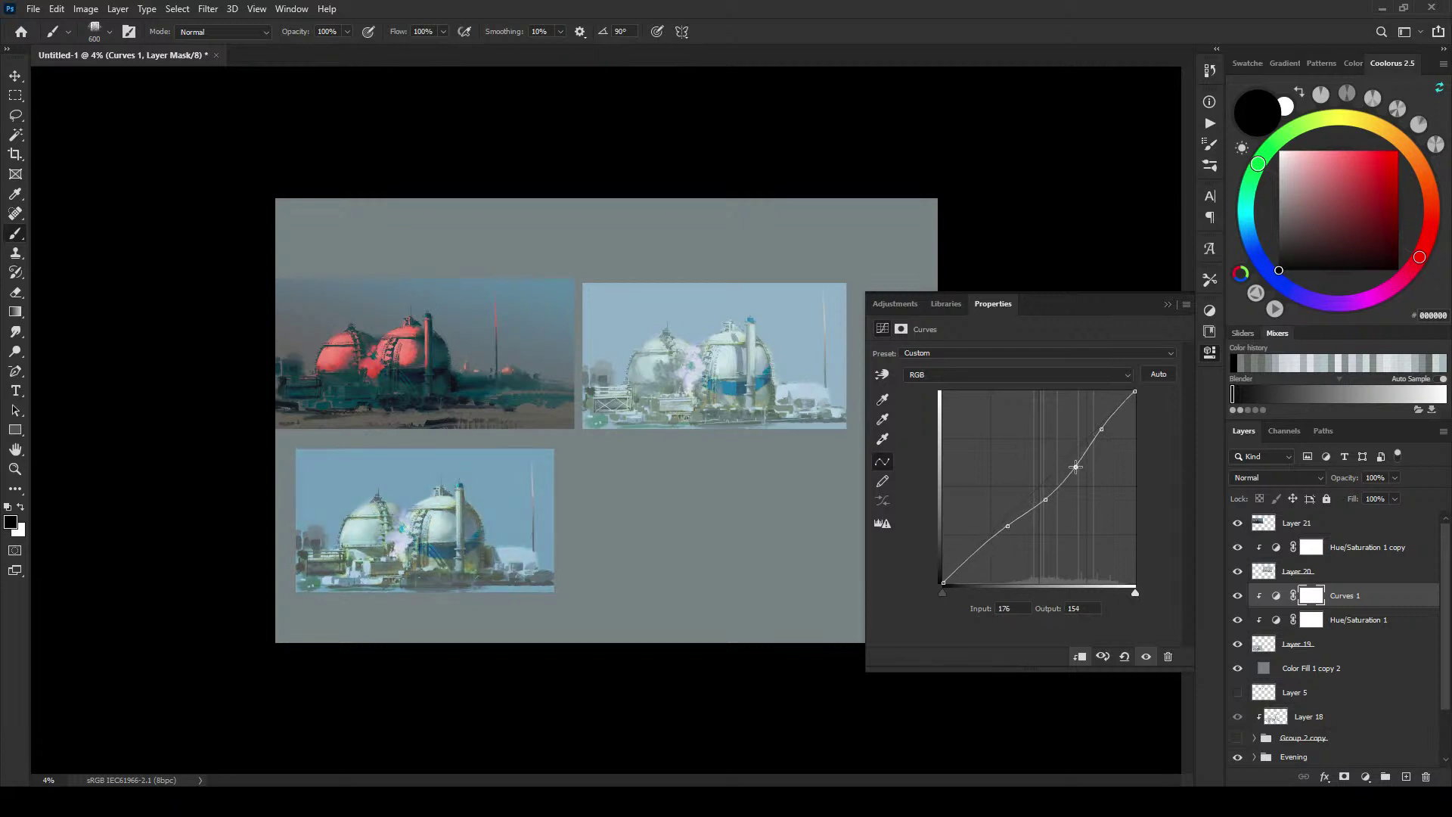
pyautogui.moveTo(974, 556)
pyautogui.mouseDown()
pyautogui.moveTo(971, 569)
pyautogui.moveTo(963, 558)
pyautogui.mouseUp()
pyautogui.moveTo(1042, 503); pyautogui.dragTo(1048, 503)
pyautogui.moveTo(1004, 518); pyautogui.dragTo(1008, 529)
pyautogui.moveTo(1104, 428); pyautogui.dragTo(1068, 465)
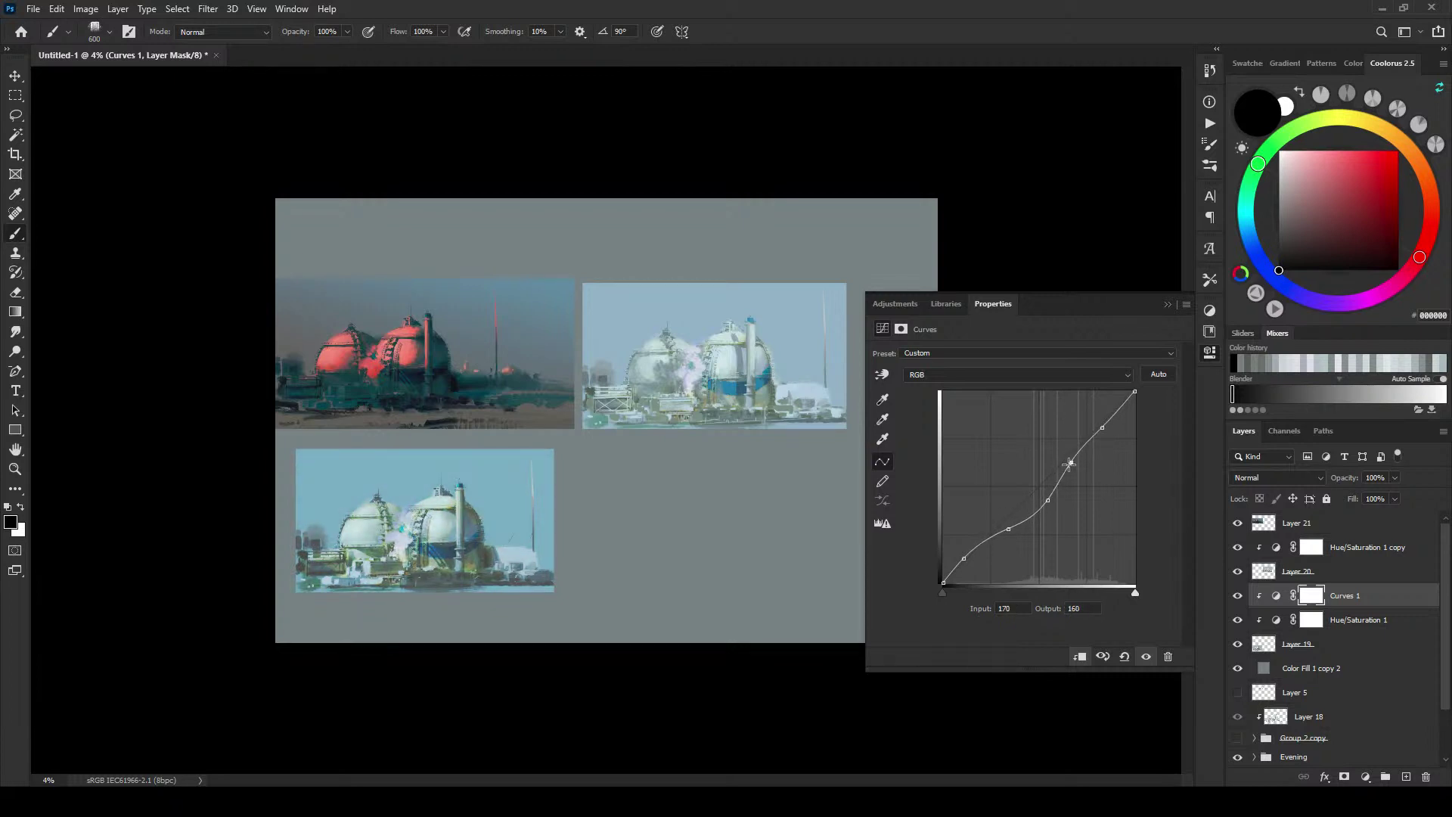
pyautogui.moveTo(1345, 596); pyautogui.dragTo(1350, 637)
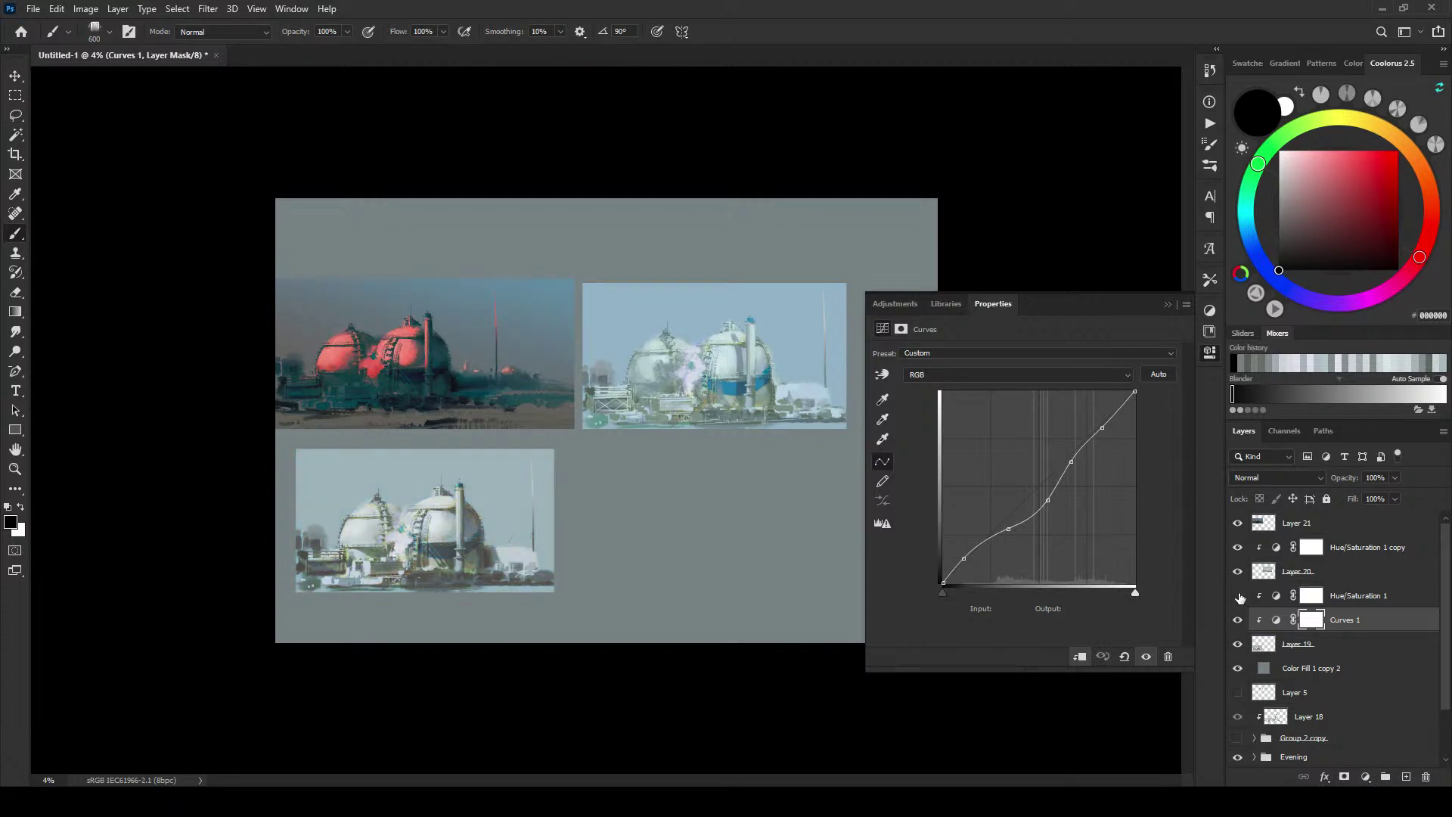
# Step: Adjust Hue/Saturation 1 over Layer 19 to hue +6, saturation +44 and lightness -5
pyautogui.click(1354, 595)
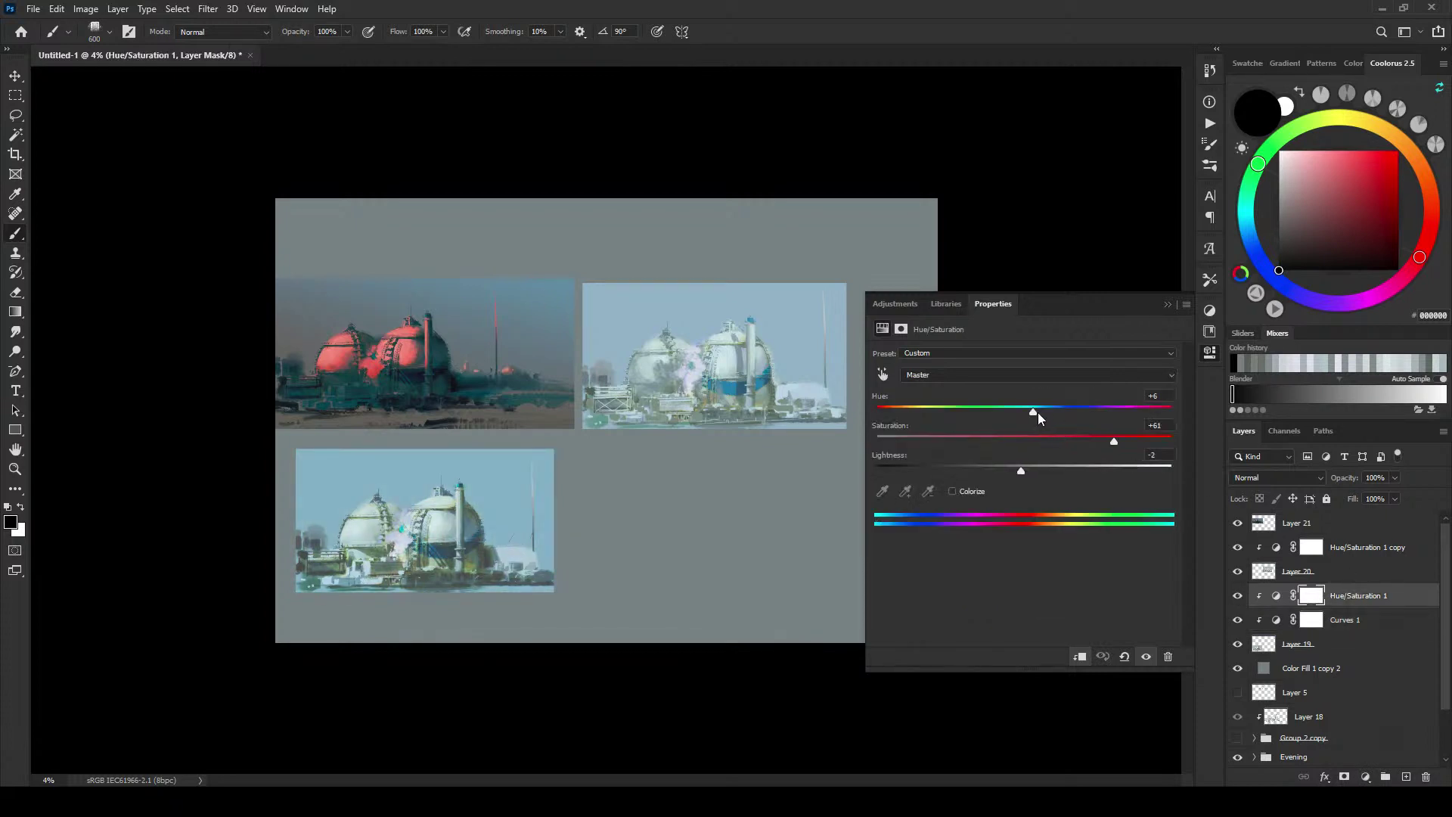
pyautogui.moveTo(1038, 411)
pyautogui.mouseDown()
pyautogui.moveTo(1051, 410)
pyautogui.moveTo(1029, 413)
pyautogui.mouseUp()
pyautogui.moveTo(1085, 438); pyautogui.dragTo(1088, 438)
pyautogui.moveTo(1021, 474); pyautogui.dragTo(1013, 474)
# Step: Copy Curves 1 above Layer 20's Hue/Saturation and add a clipped Color Balance over it with midtones -4 cyan-red, -12 magenta-green, -2 yellow-blue
pyautogui.moveTo(1350, 620); pyautogui.dragTo(1362, 561)
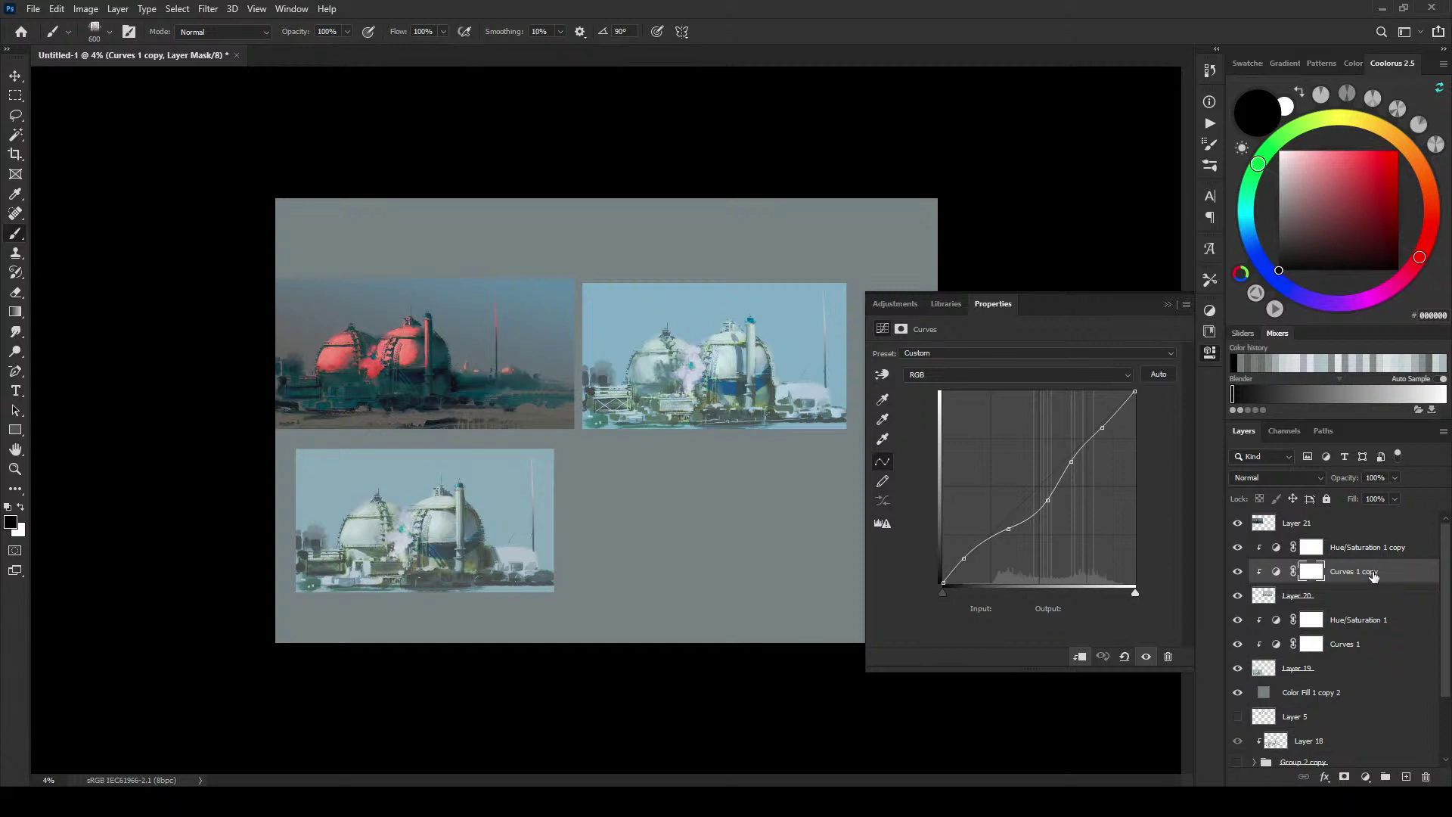
pyautogui.moveTo(1375, 576)
pyautogui.mouseDown()
pyautogui.moveTo(1344, 546)
pyautogui.moveTo(1373, 558)
pyautogui.mouseUp()
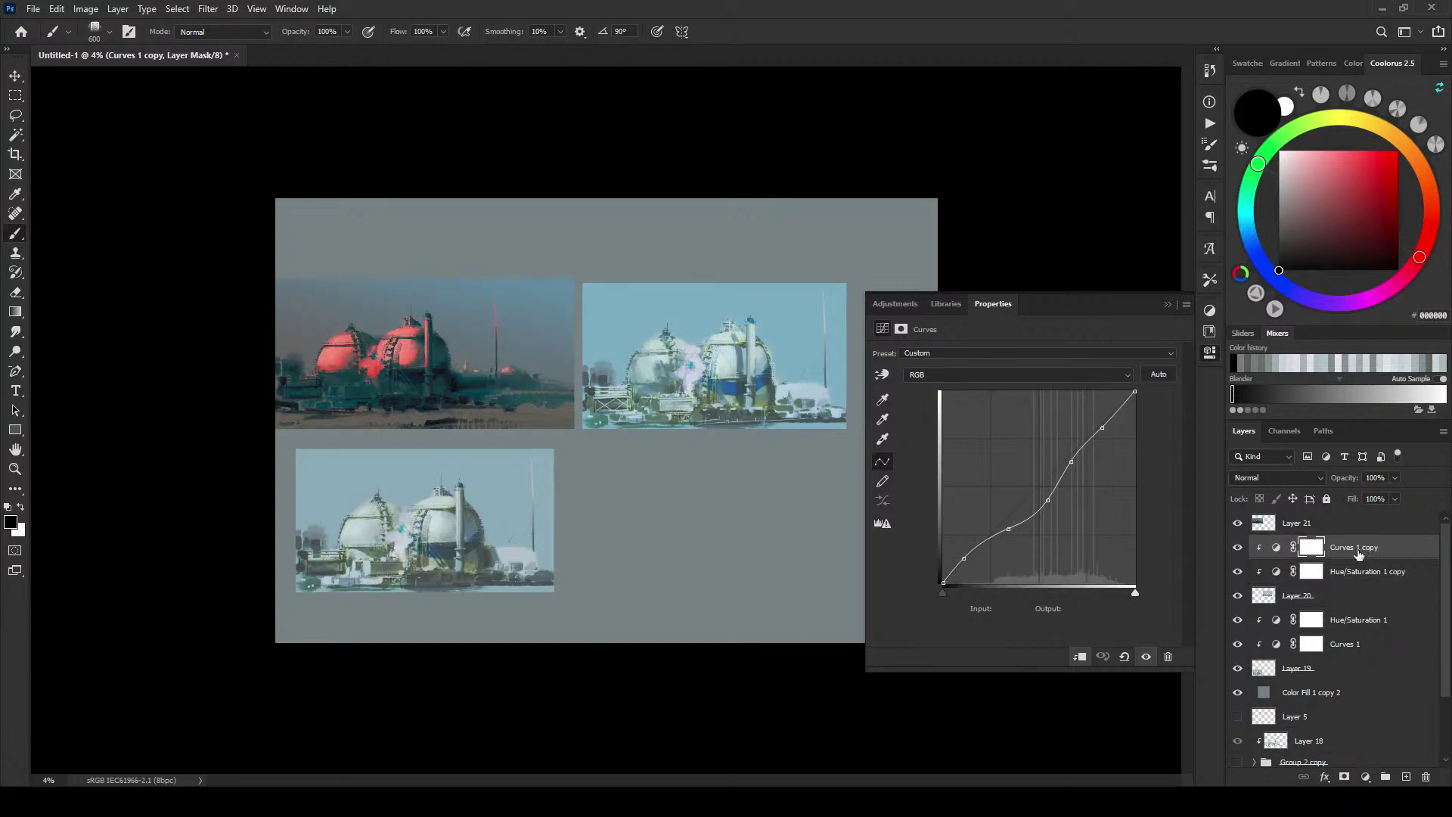
pyautogui.click(1365, 777)
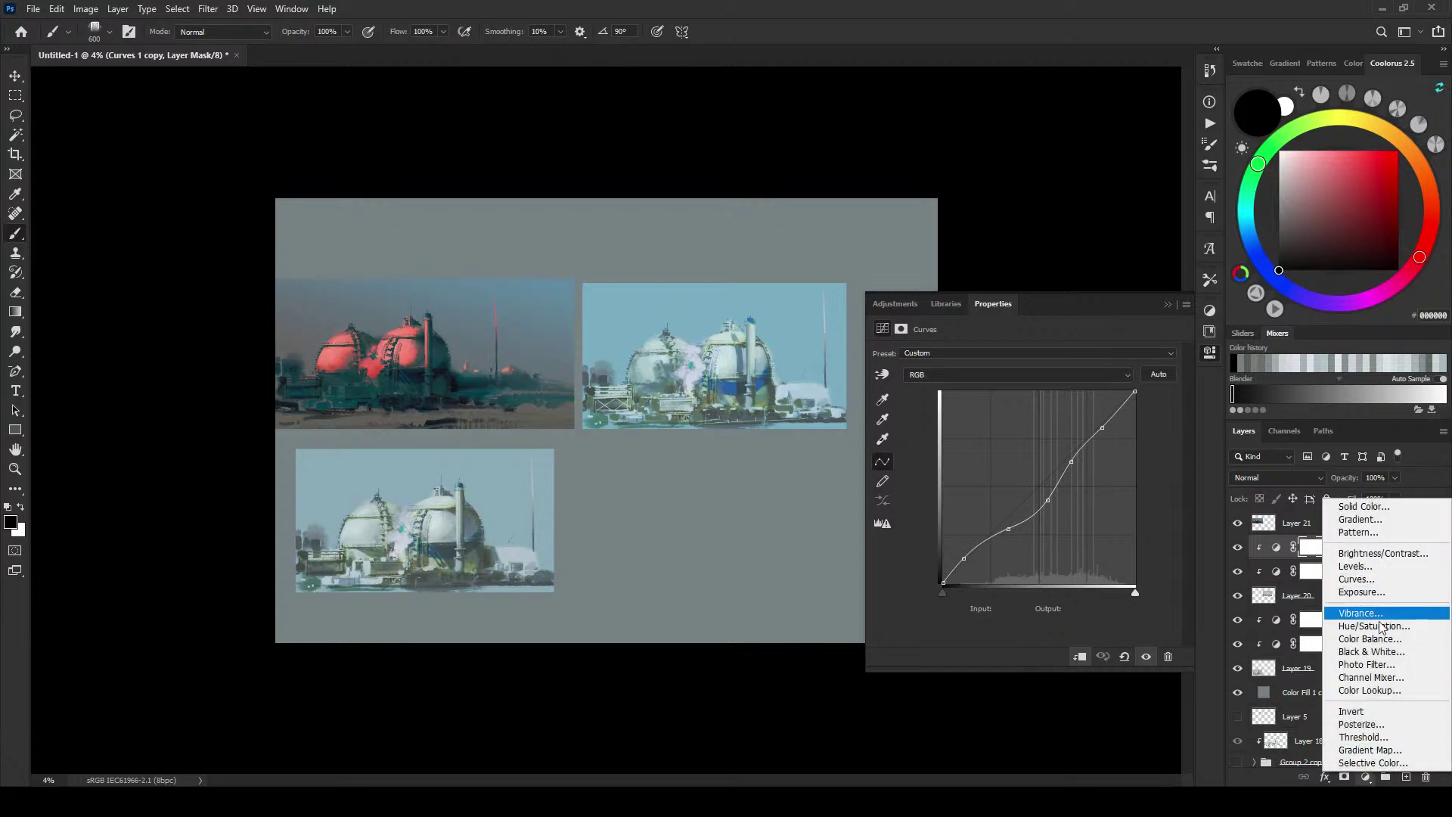
pyautogui.click(1370, 638)
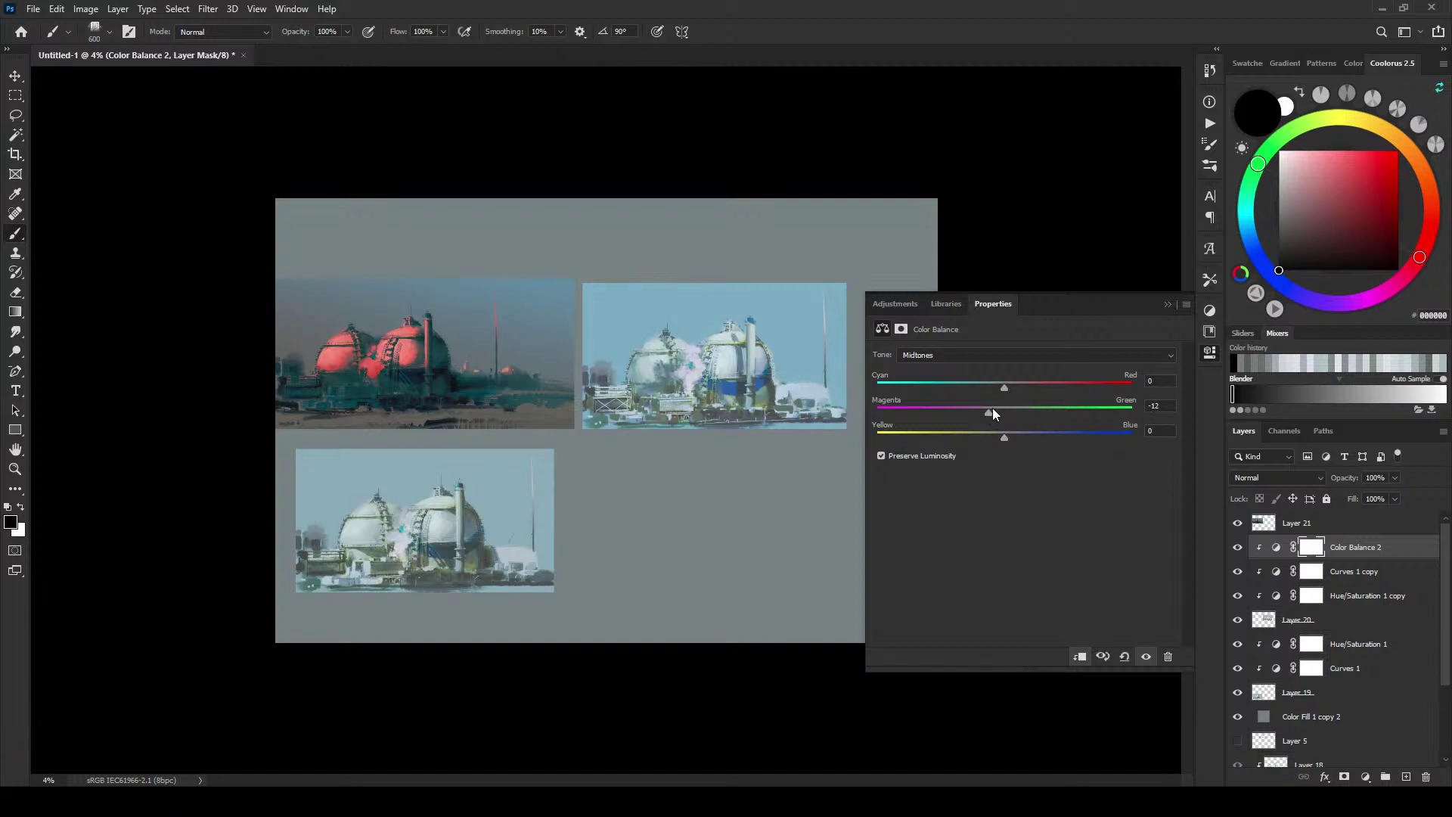
pyautogui.moveTo(1005, 388)
pyautogui.mouseDown()
pyautogui.moveTo(985, 386)
pyautogui.moveTo(1020, 383)
pyautogui.moveTo(999, 385)
pyautogui.mouseUp()
pyautogui.moveTo(1001, 439); pyautogui.dragTo(975, 442)
# Step: Set the shadows of Layer 20's Color Balance to +10 cyan-red, -14 magenta-green and -15 yellow-blue
pyautogui.click(953, 356)
pyautogui.click(976, 361)
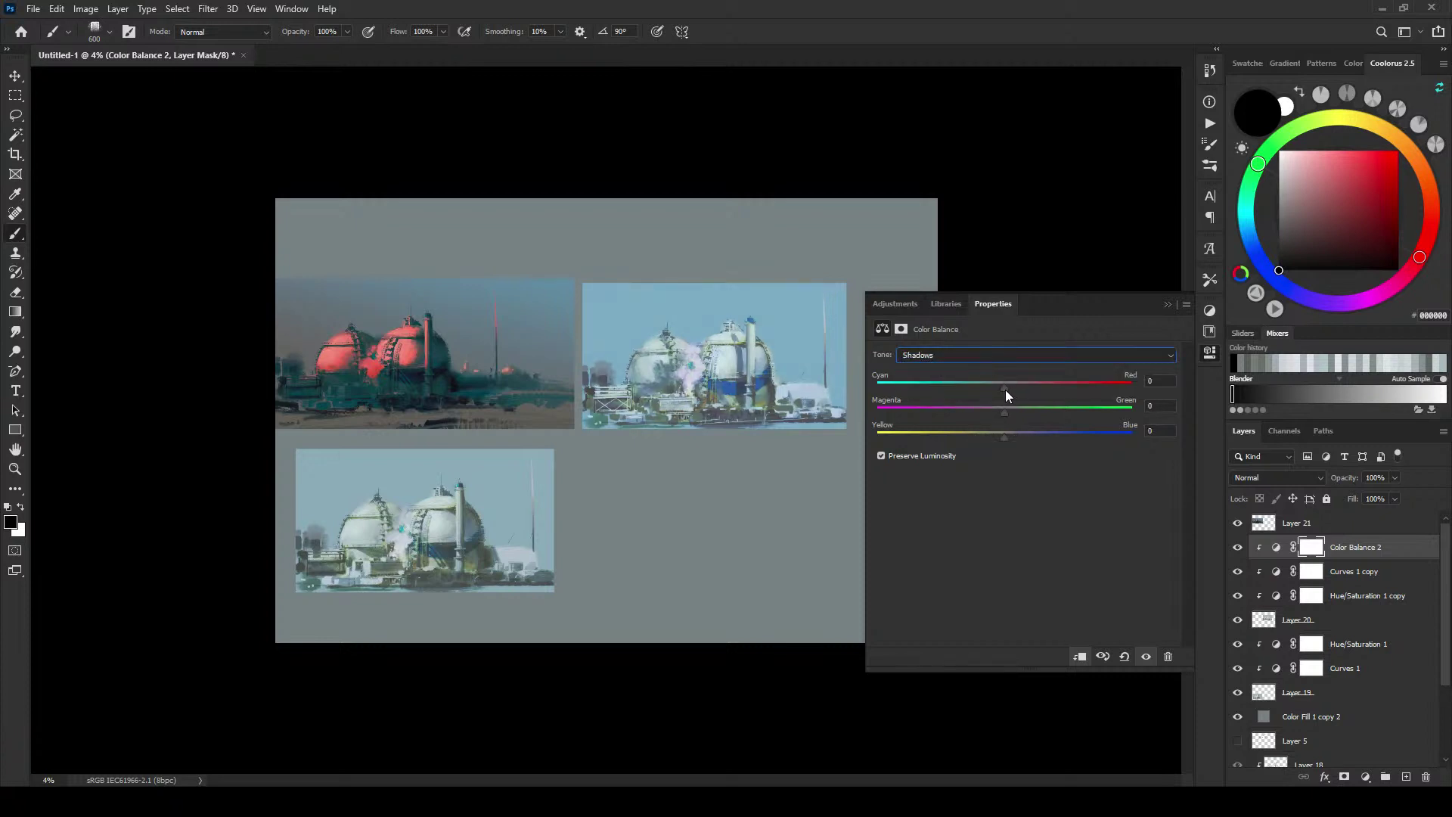
pyautogui.moveTo(974, 385); pyautogui.dragTo(974, 444)
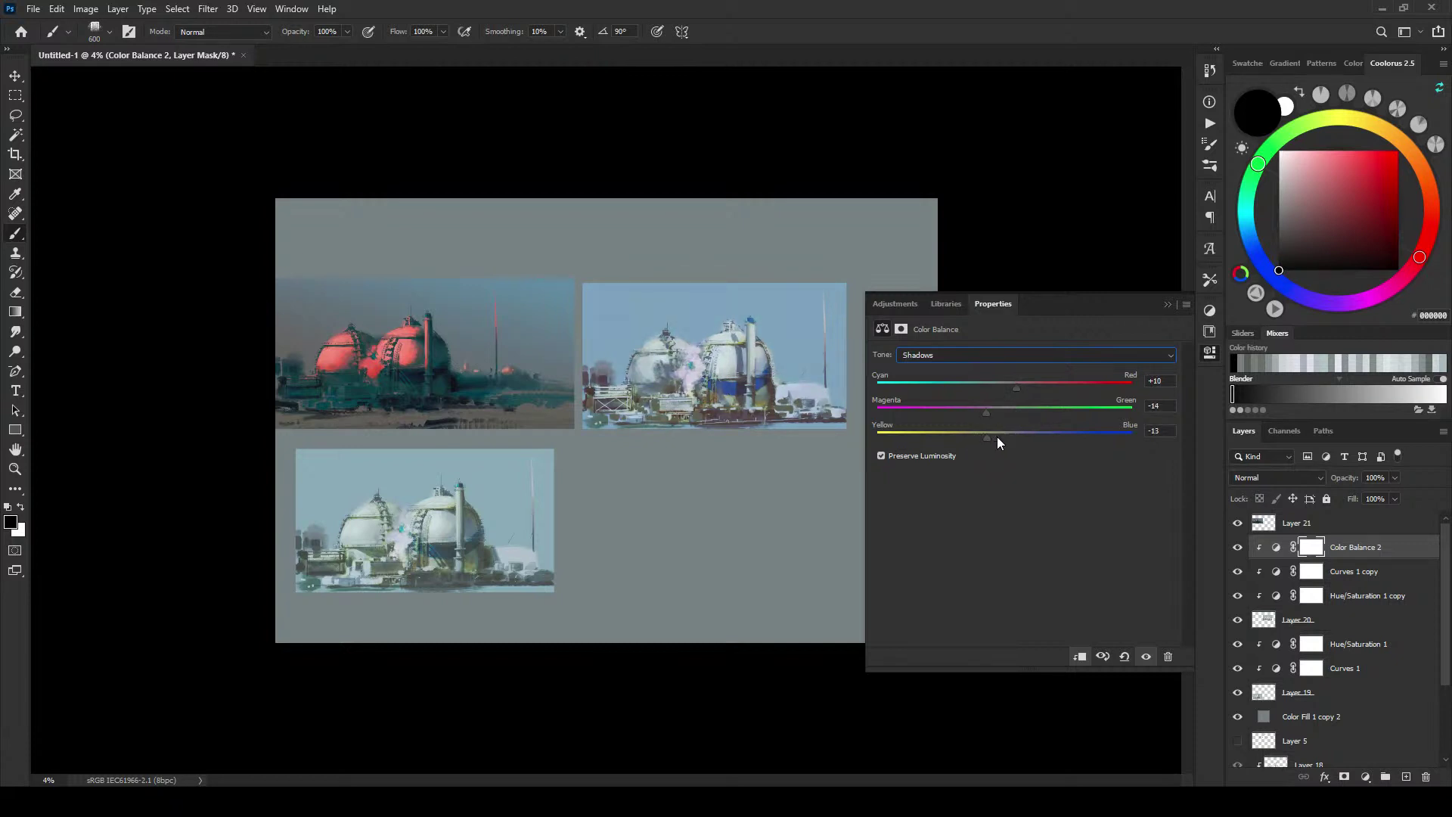
# Step: Set the highlights of Layer 20's Color Balance to +1, -2 and +6, and compare the picture with and without the adjustment
pyautogui.click(953, 355)
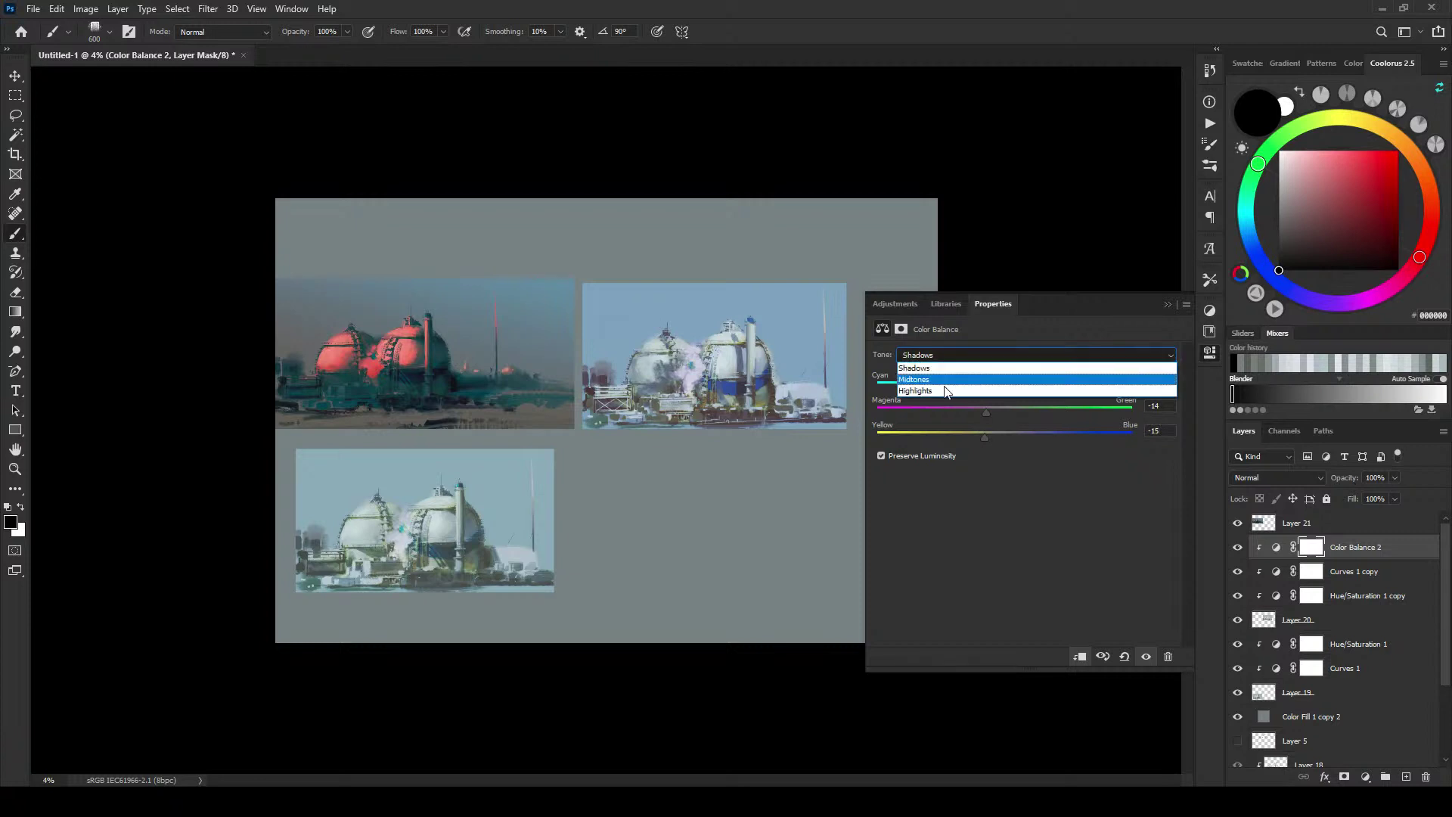
pyautogui.click(956, 387)
pyautogui.moveTo(1000, 386)
pyautogui.mouseDown()
pyautogui.moveTo(974, 385)
pyautogui.moveTo(1005, 388)
pyautogui.mouseUp()
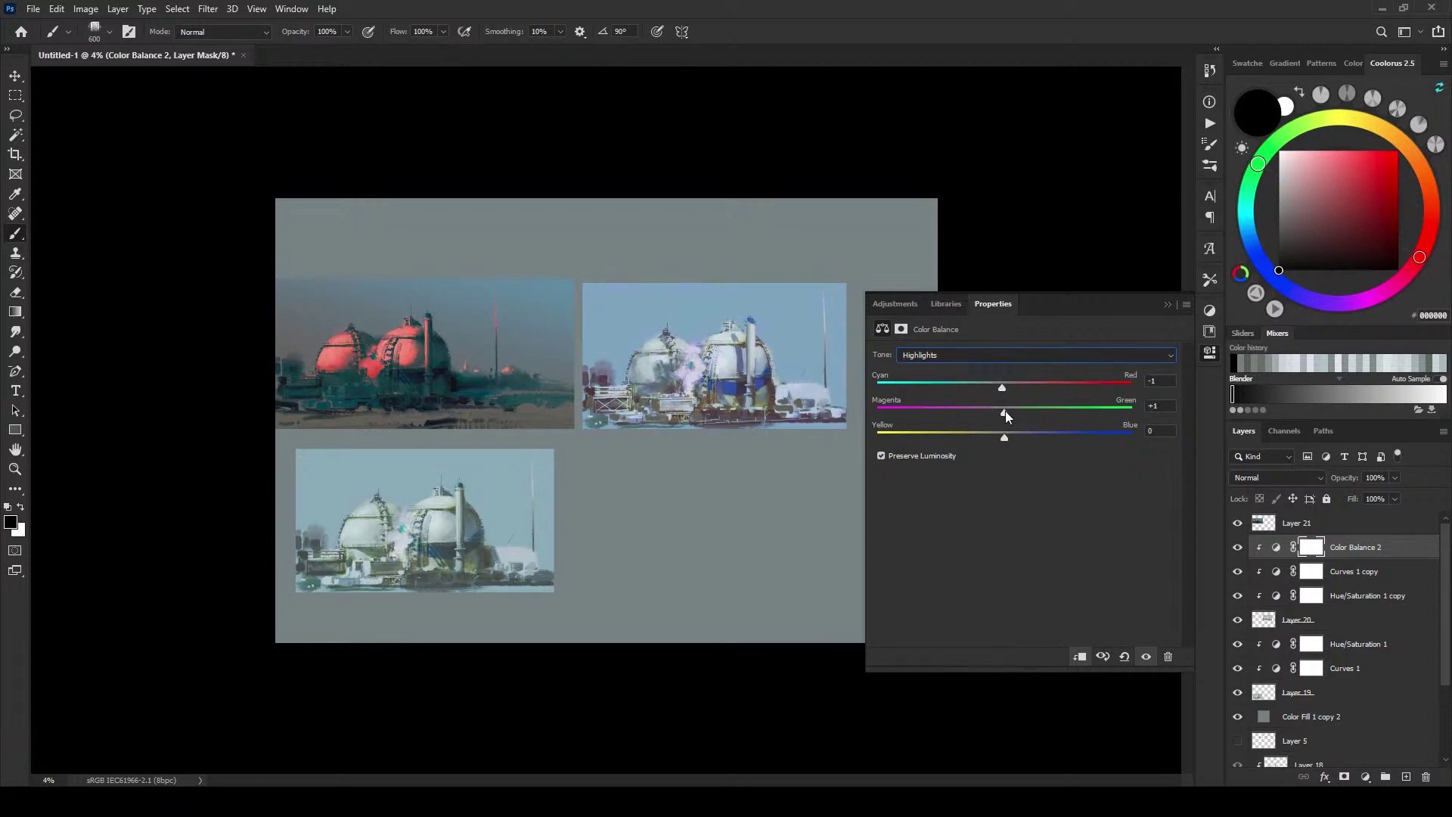
pyautogui.moveTo(999, 414)
pyautogui.mouseDown()
pyautogui.moveTo(1026, 417)
pyautogui.moveTo(986, 439)
pyautogui.moveTo(1009, 438)
pyautogui.mouseUp()
pyautogui.click(1238, 548)
pyautogui.click(1238, 548)
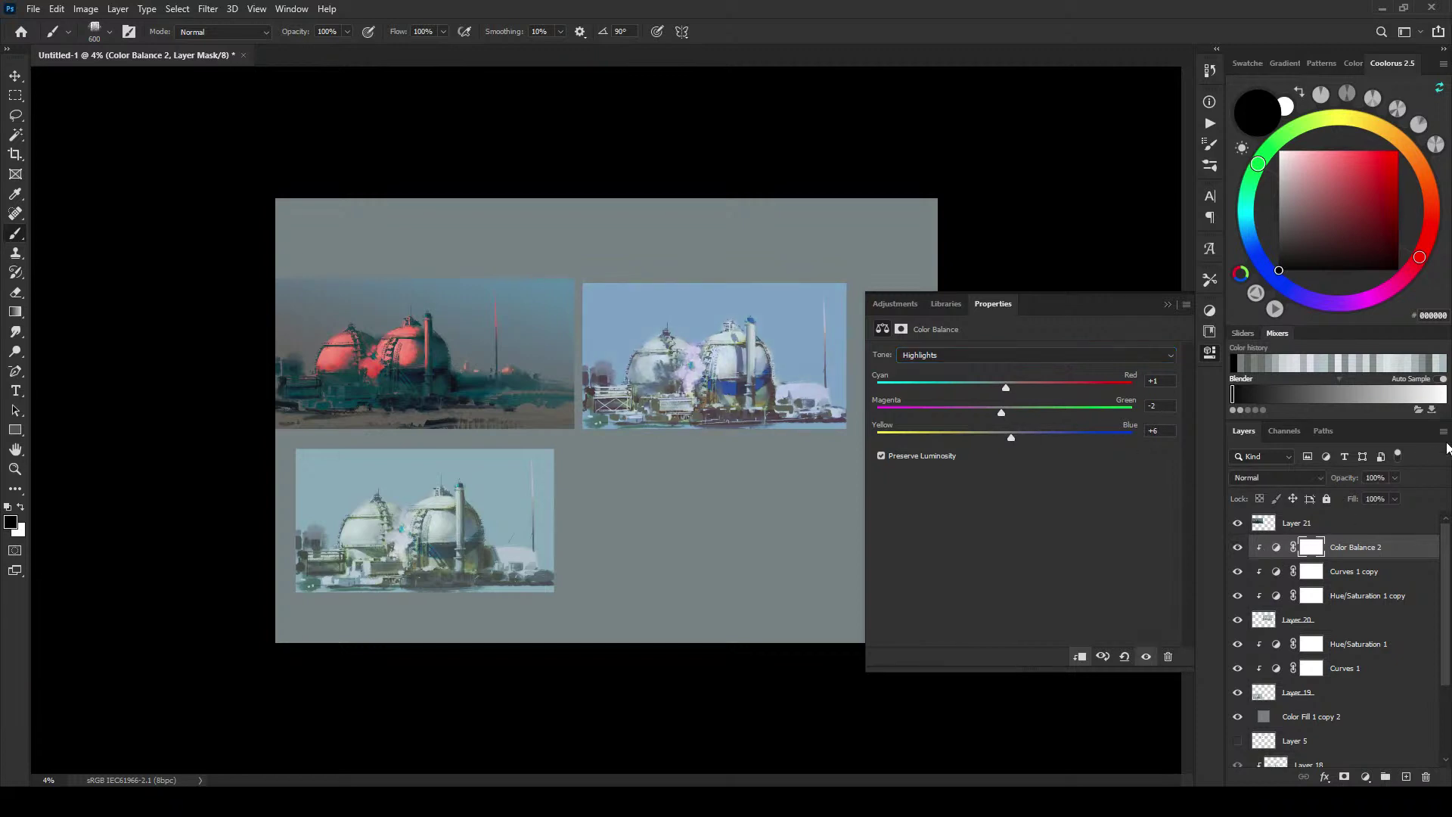
# Step: Duplicate Color Balance 2 as a clipped layer directly above Layer 19 and compare the picture with and without it
pyautogui.moveTo(1368, 551); pyautogui.dragTo(1372, 695)
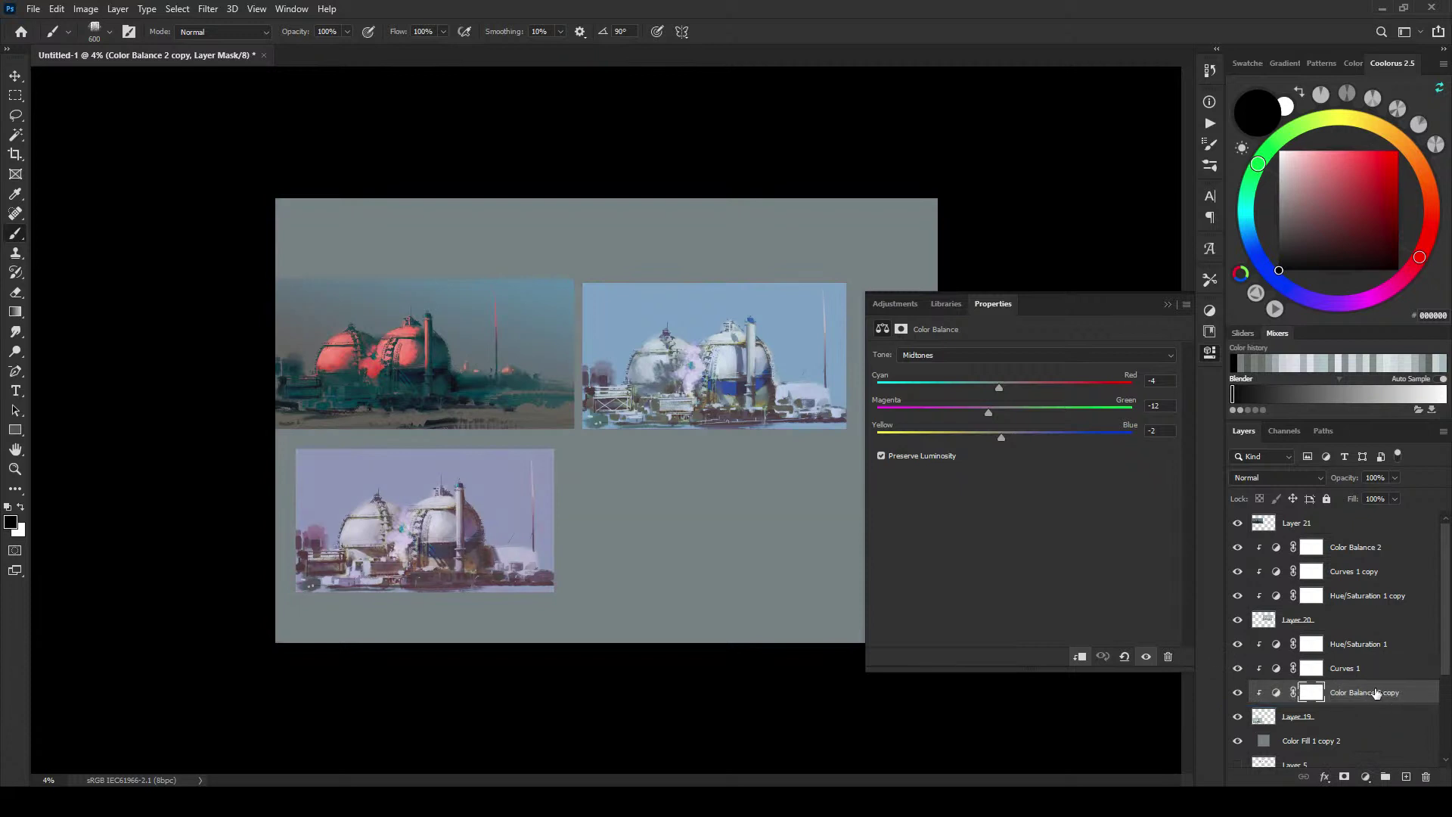
pyautogui.click(1238, 693)
pyautogui.click(1238, 692)
# Step: Add a Color Balance clipped above Layer 19's Hue/Saturation with midtones -22 cyan-red, +9 magenta-green and +5 yellow-blue
pyautogui.click(1366, 645)
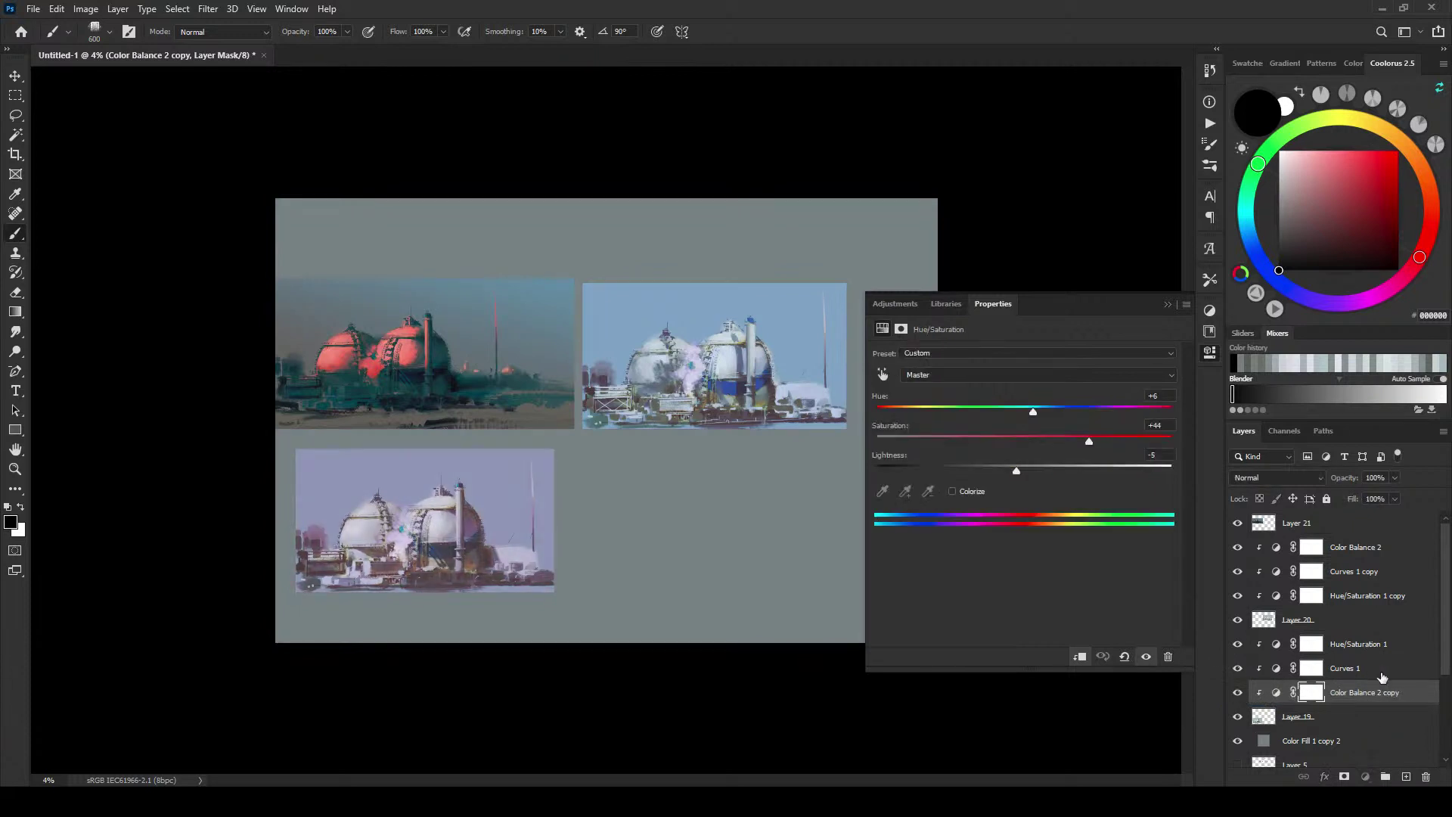
pyautogui.click(1366, 776)
pyautogui.click(1377, 646)
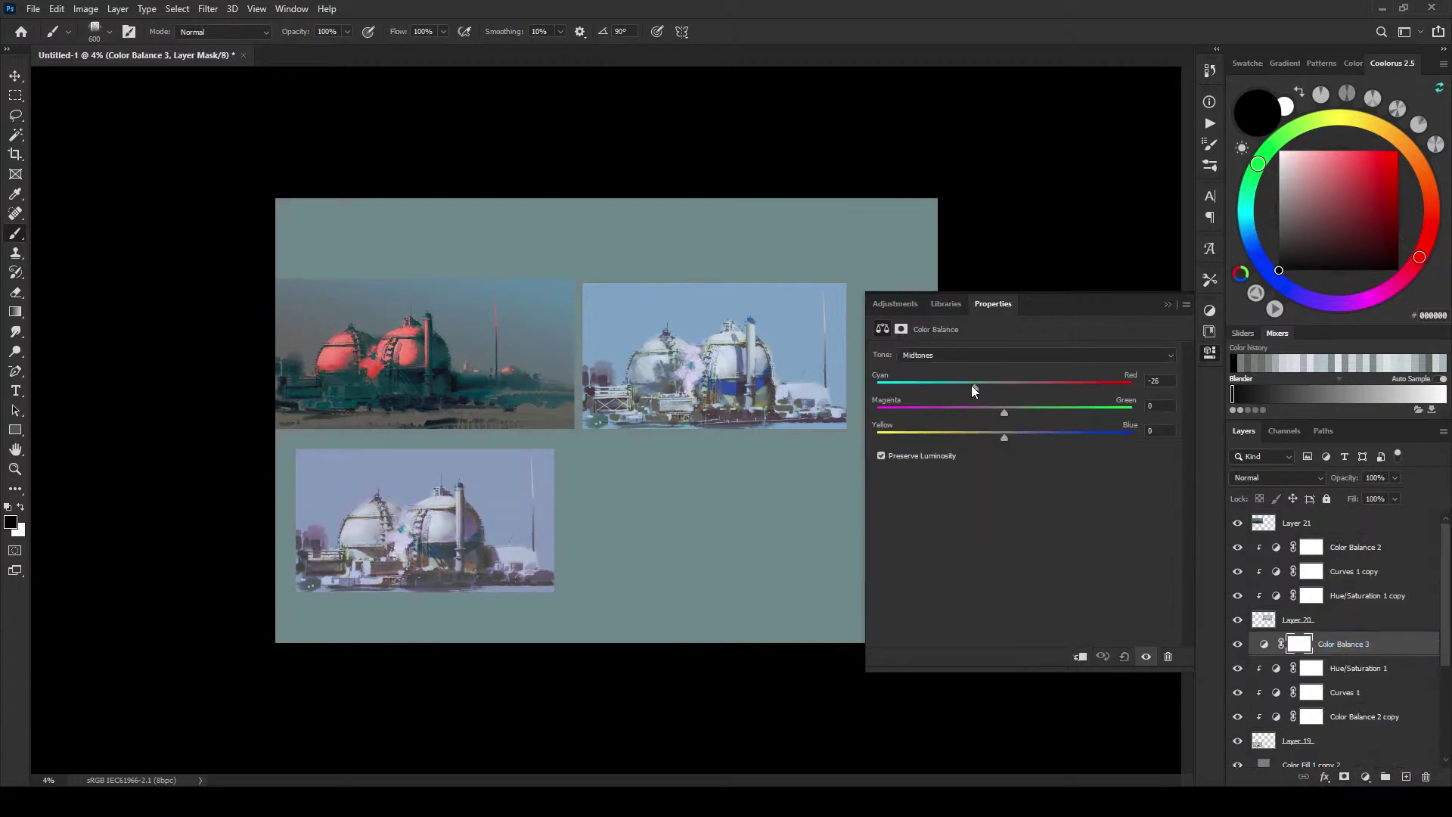
pyautogui.moveTo(971, 385)
pyautogui.mouseDown()
pyautogui.moveTo(1048, 384)
pyautogui.moveTo(1000, 384)
pyautogui.mouseUp()
pyautogui.keyDown('alt'); pyautogui.click(1338, 656); pyautogui.keyUp('alt')
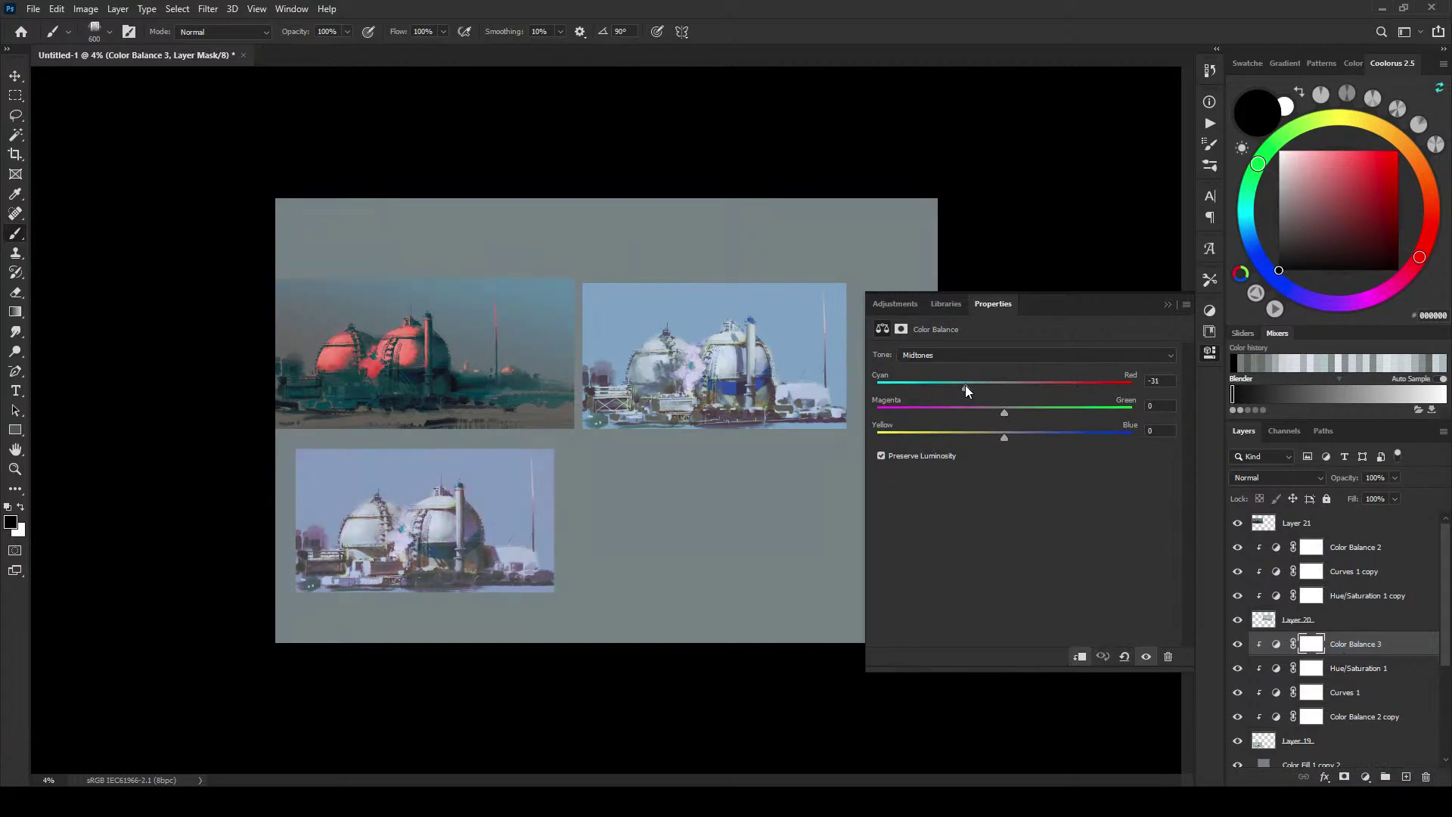
pyautogui.moveTo(1005, 412)
pyautogui.mouseDown()
pyautogui.moveTo(969, 412)
pyautogui.moveTo(1023, 410)
pyautogui.moveTo(1061, 437)
pyautogui.moveTo(1006, 440)
pyautogui.mouseUp()
# Step: Fine-tune the shadows of Color Balance 3 and return to its midtones
pyautogui.click(969, 355)
pyautogui.click(1000, 369)
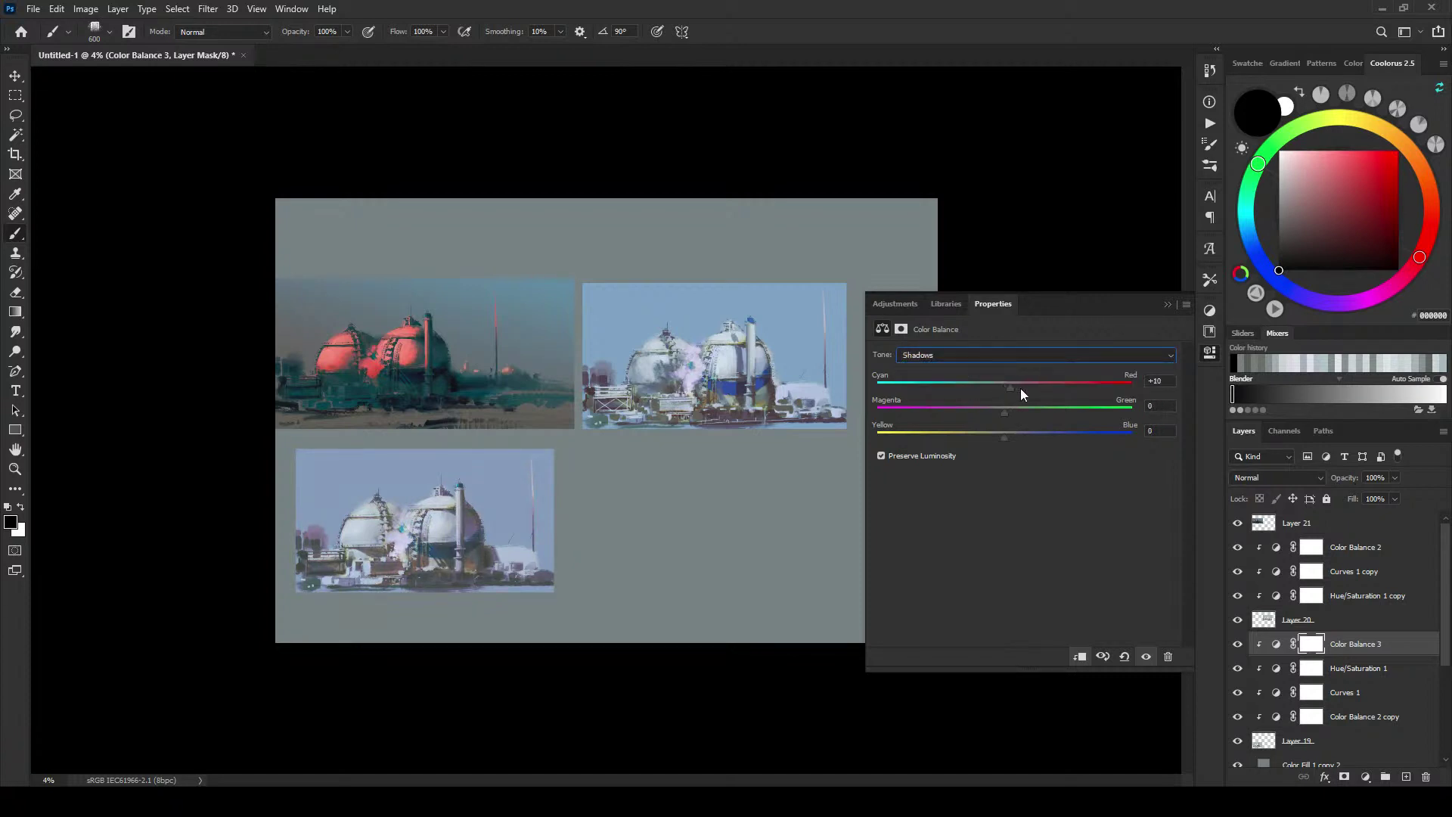
pyautogui.moveTo(1020, 388)
pyautogui.mouseDown()
pyautogui.moveTo(1036, 387)
pyautogui.moveTo(976, 392)
pyautogui.moveTo(986, 415)
pyautogui.moveTo(1023, 411)
pyautogui.moveTo(1036, 434)
pyautogui.moveTo(1000, 438)
pyautogui.moveTo(1041, 436)
pyautogui.moveTo(1015, 434)
pyautogui.mouseUp()
pyautogui.click(965, 355)
pyautogui.click(938, 379)
# Step: Set the highlights of Color Balance 3 to +22 cyan-red, +16 magenta-green and -7 yellow-blue
pyautogui.click(968, 354)
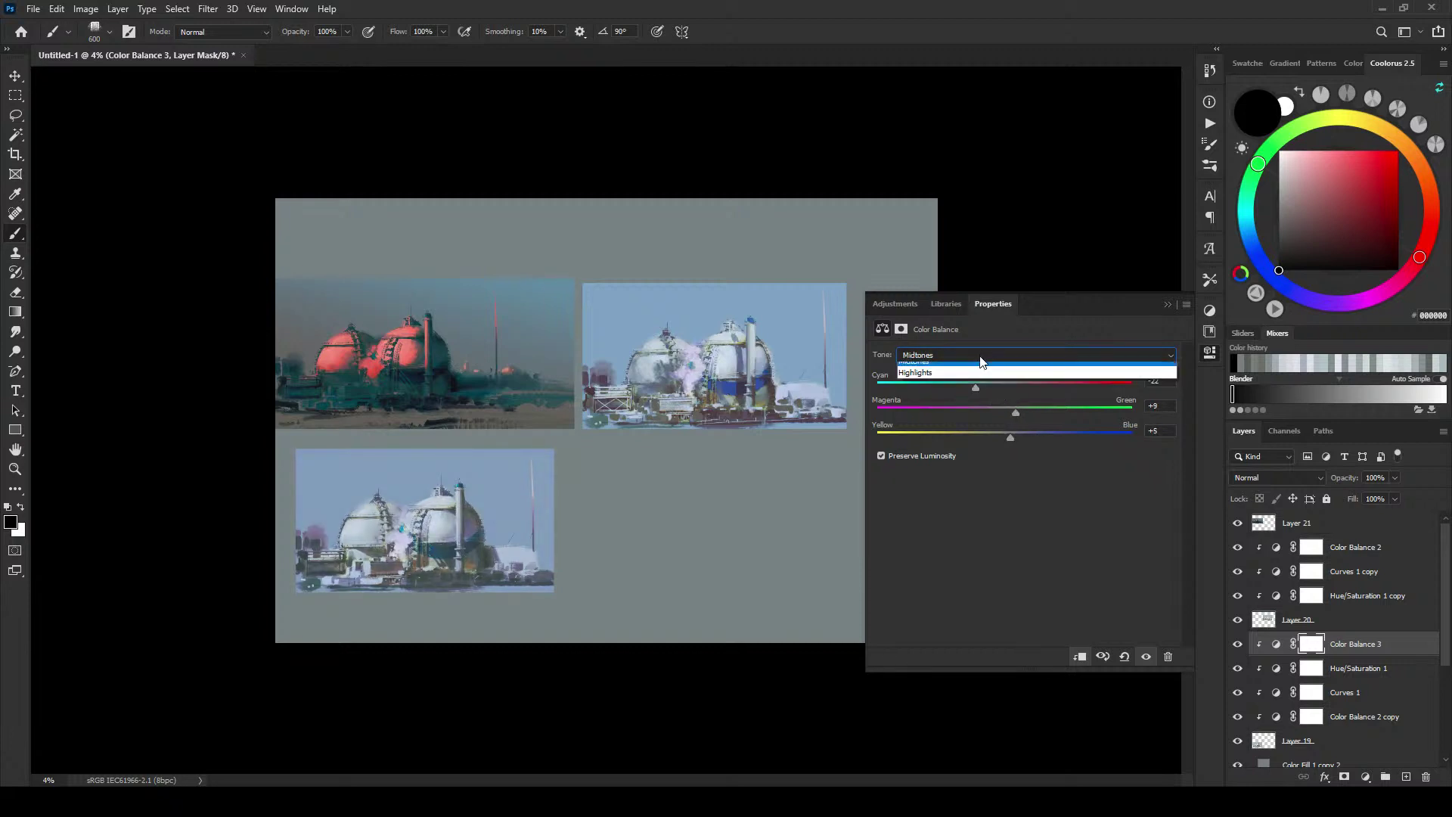
pyautogui.click(954, 391)
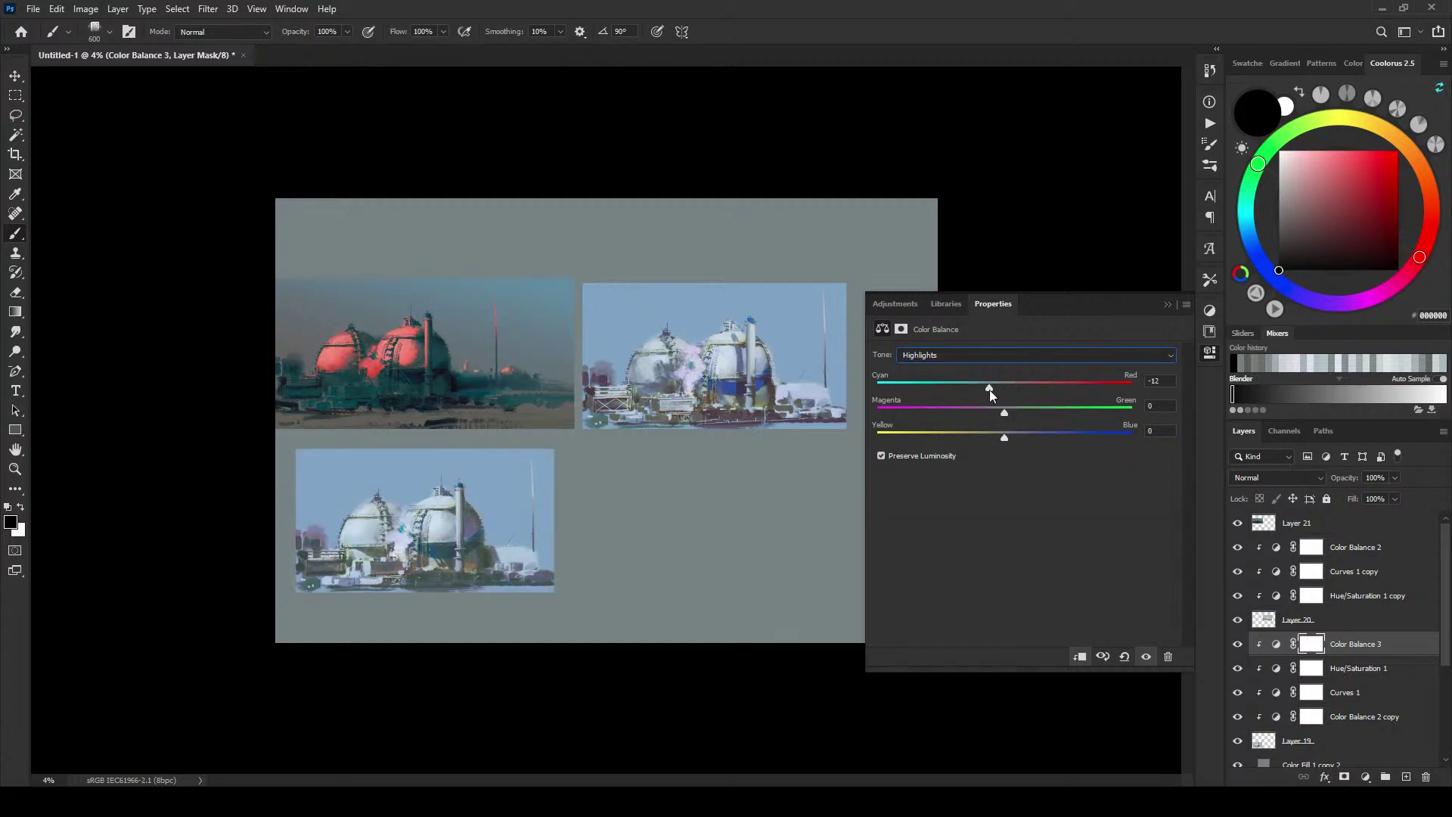
pyautogui.moveTo(1005, 412)
pyautogui.mouseDown()
pyautogui.moveTo(978, 414)
pyautogui.moveTo(1028, 410)
pyautogui.moveTo(1008, 442)
pyautogui.mouseUp()
pyautogui.moveTo(1027, 388); pyautogui.dragTo(1008, 387)
pyautogui.moveTo(1036, 440)
pyautogui.mouseDown()
pyautogui.moveTo(978, 446)
pyautogui.moveTo(1027, 448)
pyautogui.mouseUp()
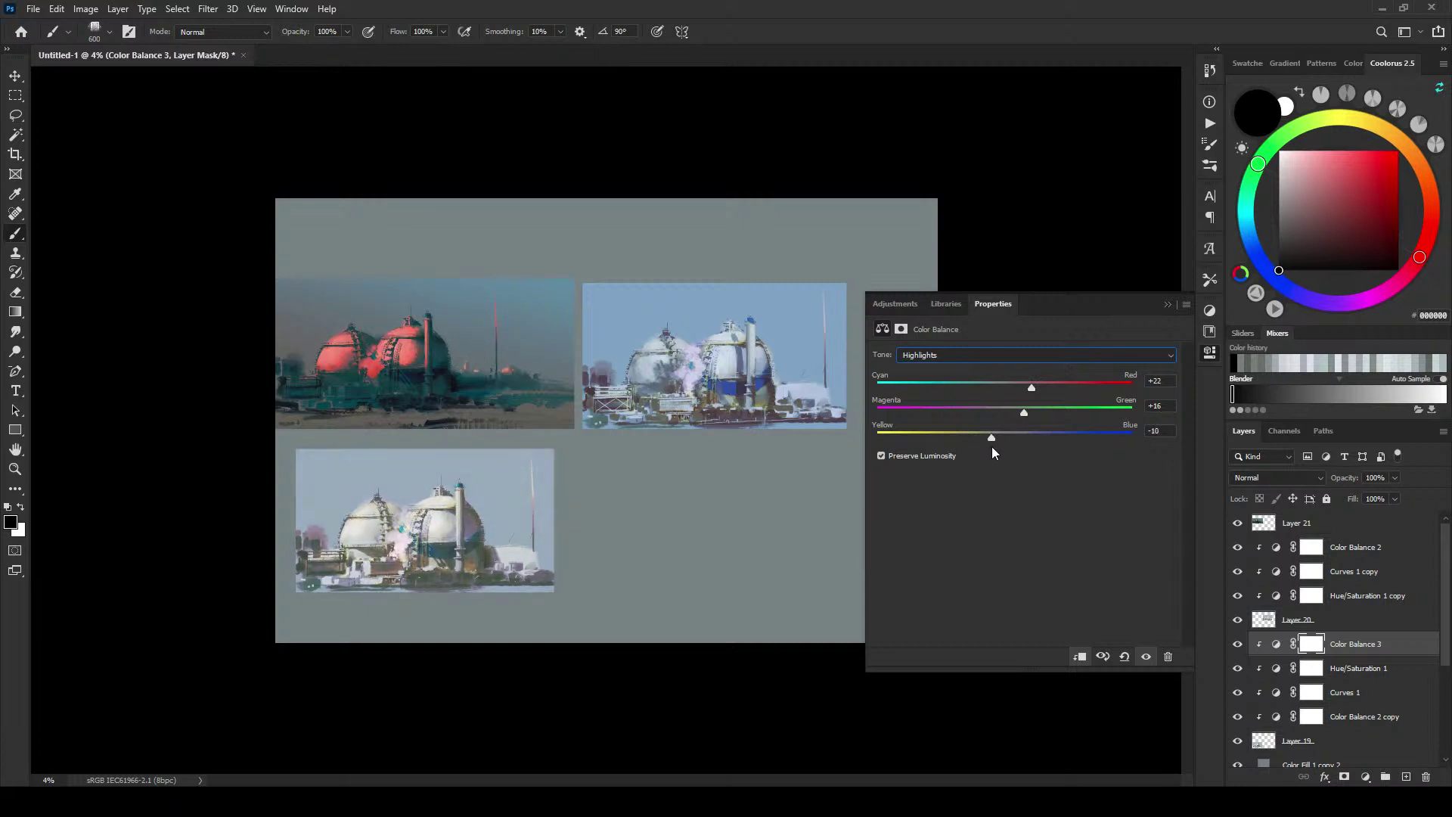
# Step: Compare both daylight copies with and without their Color Balance adjustments
pyautogui.click(1238, 643)
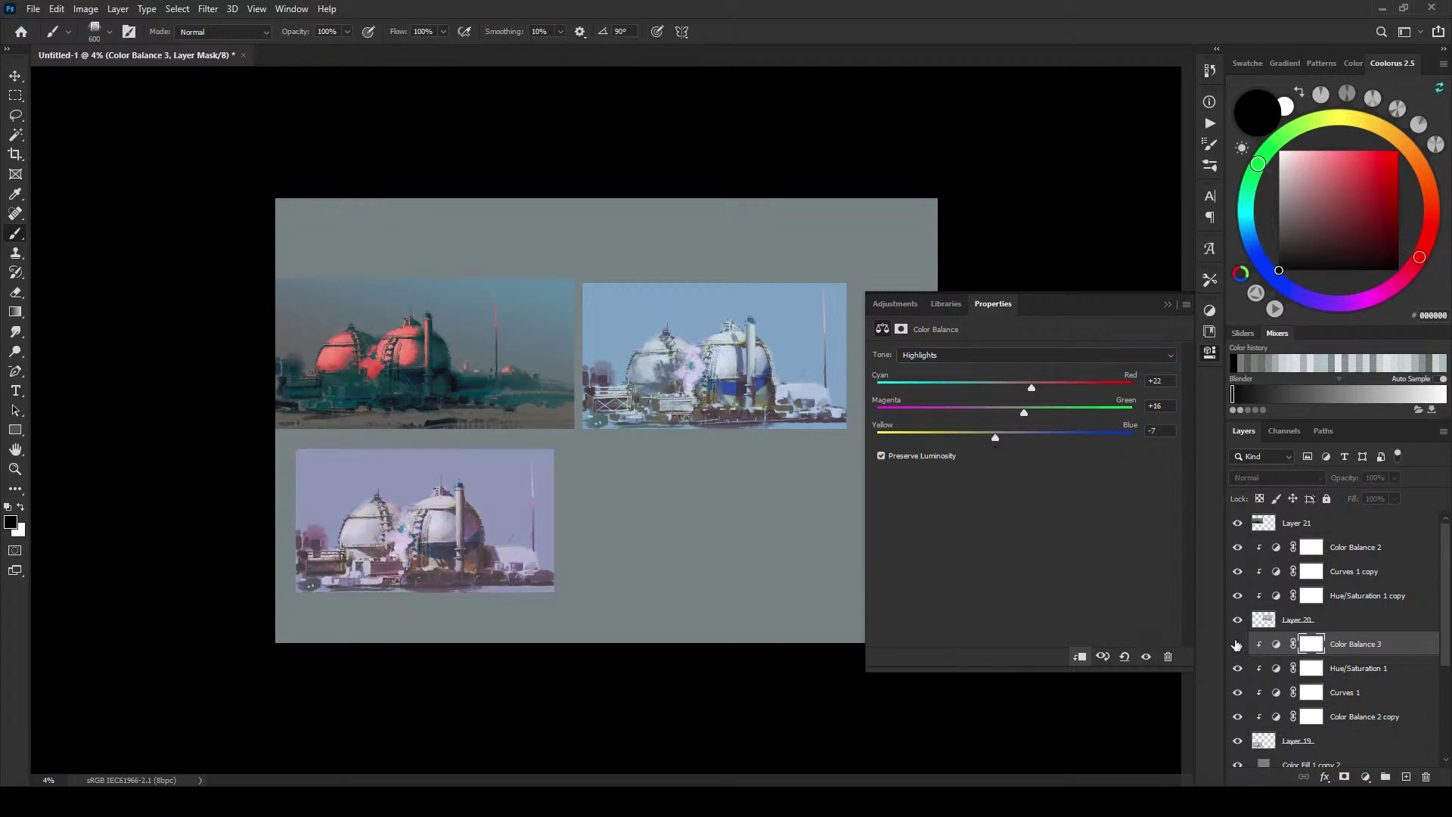
pyautogui.click(1237, 643)
pyautogui.click(1237, 716)
pyautogui.click(1238, 644)
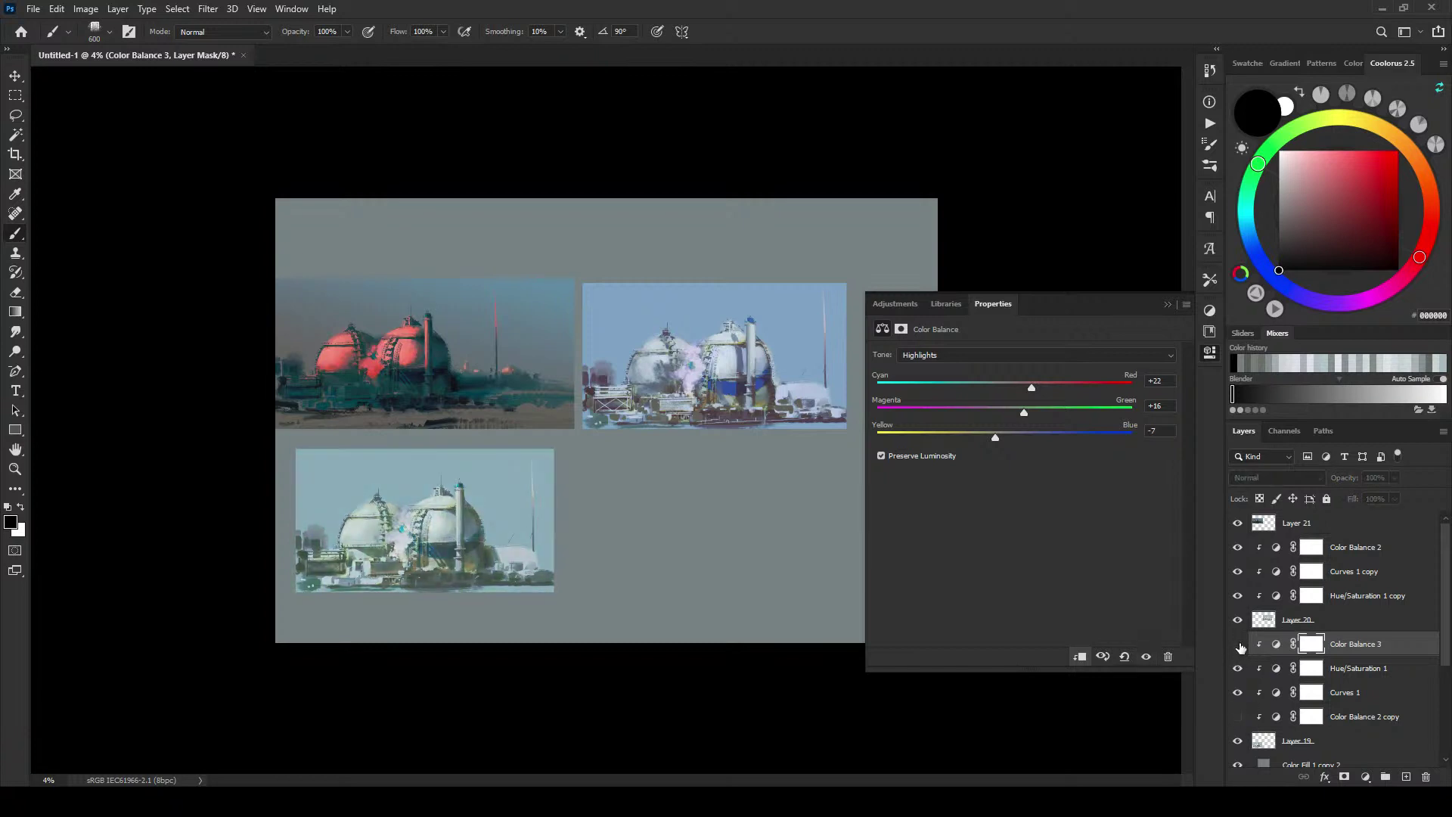
pyautogui.click(1237, 645)
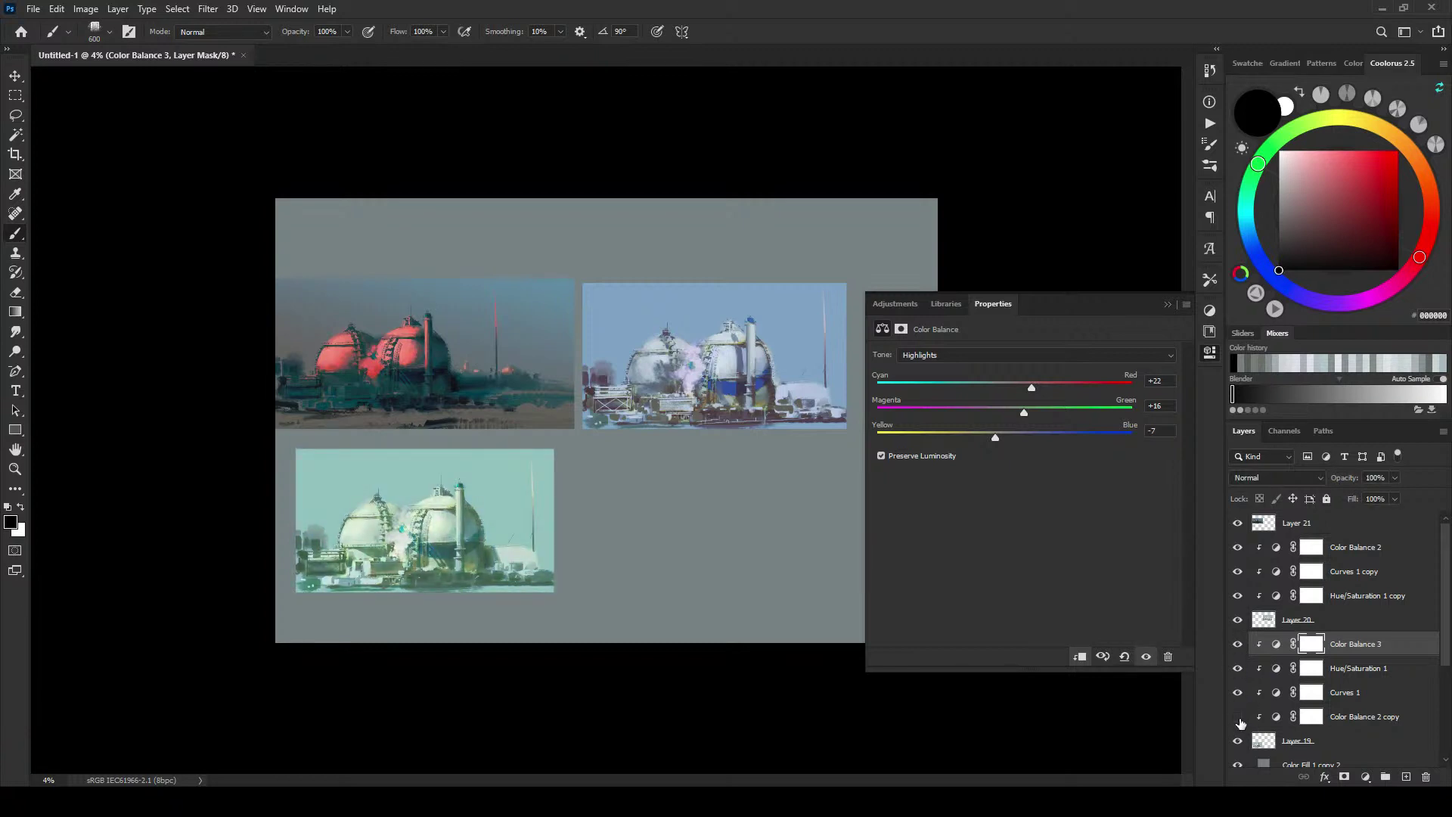
pyautogui.click(1238, 718)
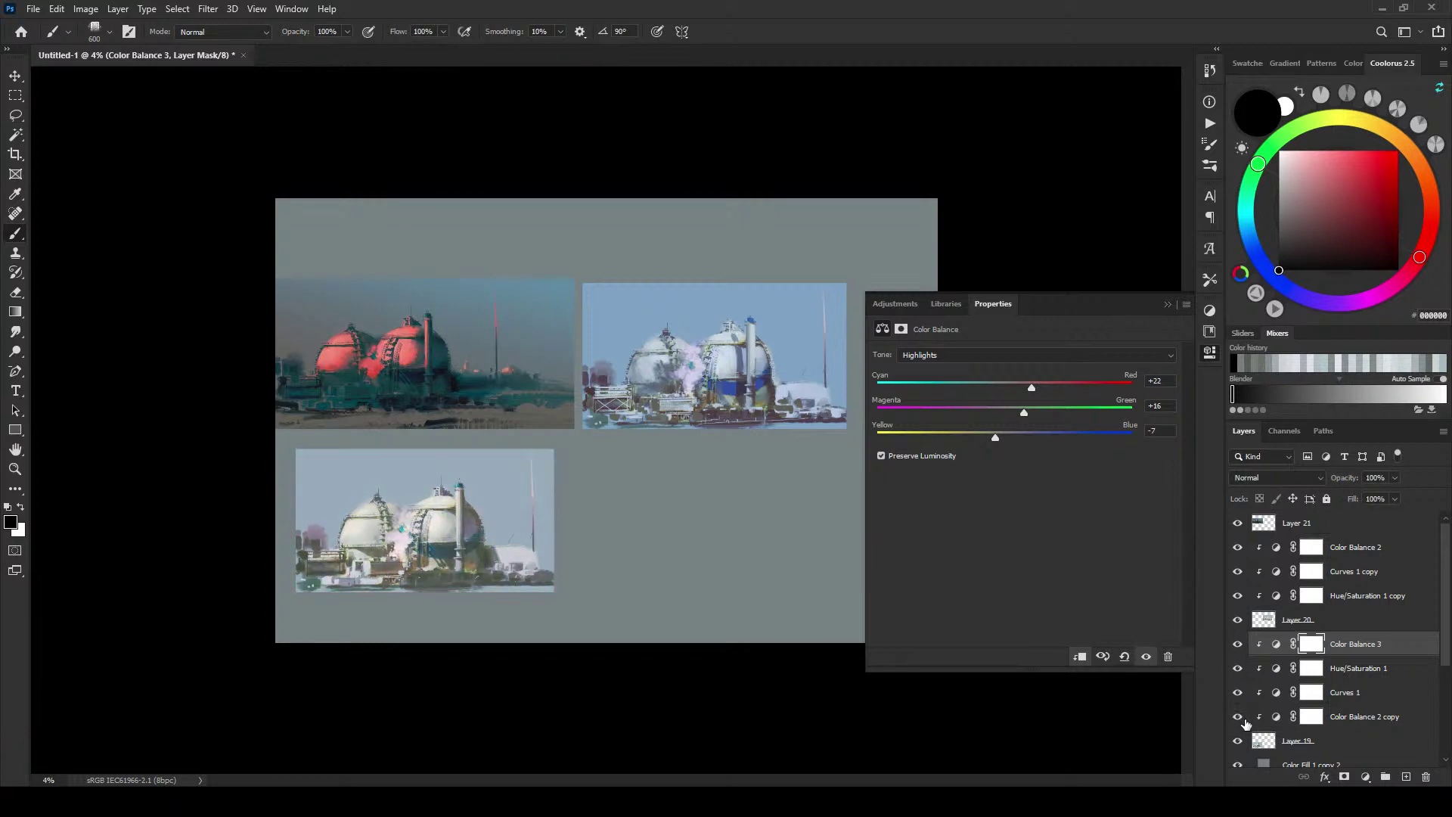
pyautogui.click(1238, 548)
pyautogui.click(1238, 548)
pyautogui.click(1167, 304)
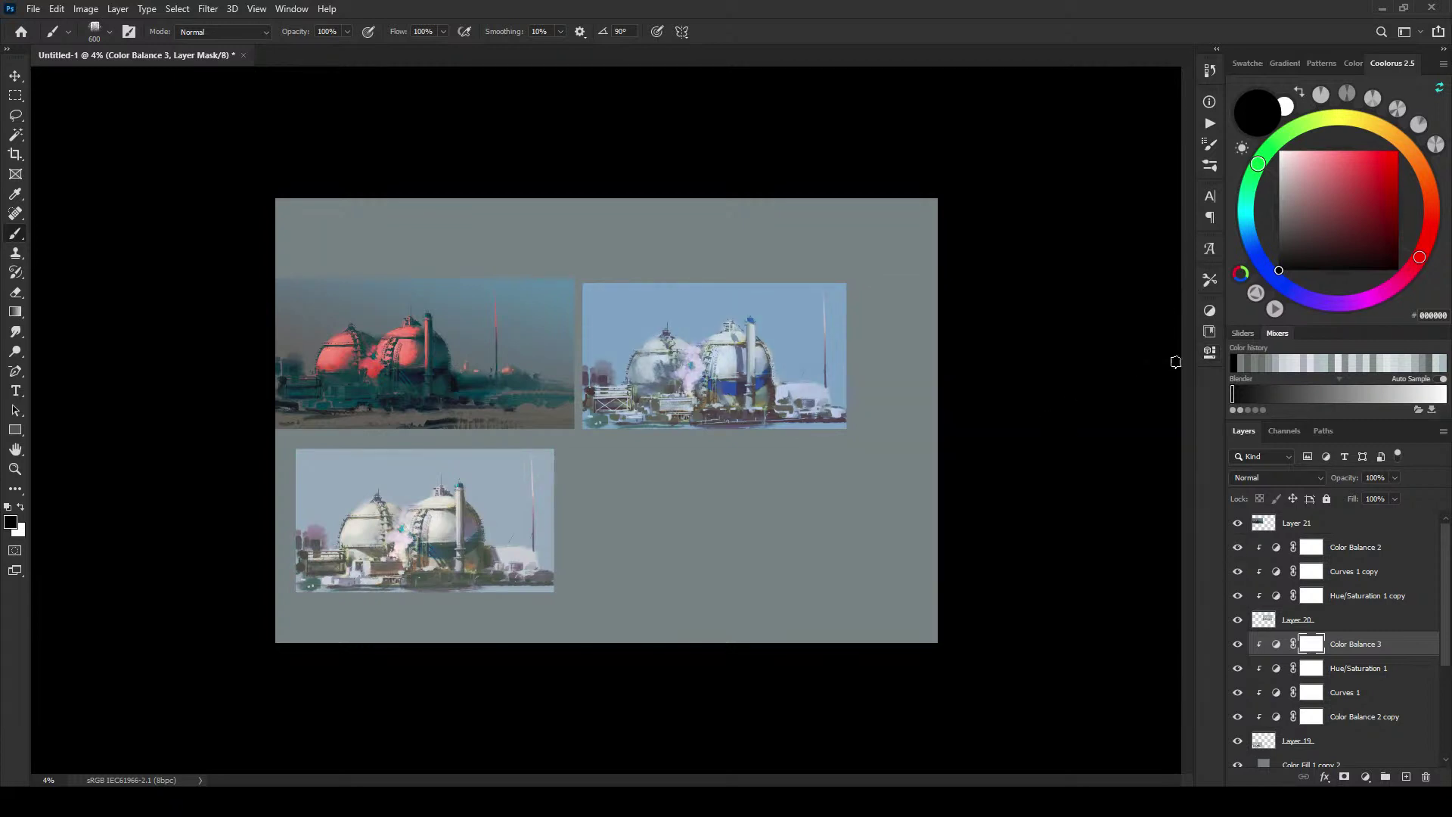
# Step: Spread out the three paintings, shifting the upper two up and right and placing Layer 19 under the blue daylight copy
pyautogui.press('v')
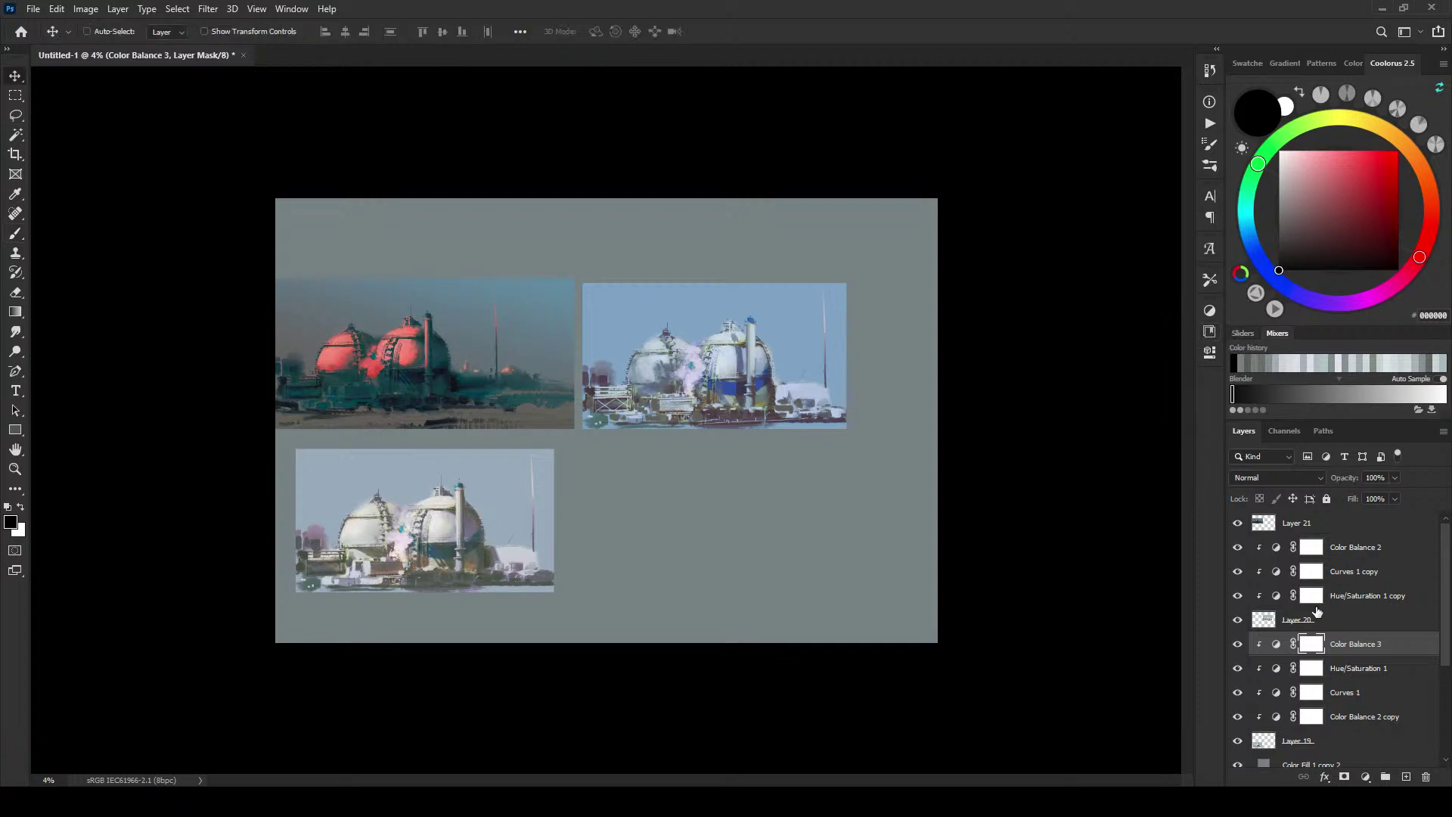
pyautogui.moveTo(741, 376); pyautogui.dragTo(796, 363)
pyautogui.moveTo(484, 355); pyautogui.dragTo(523, 336)
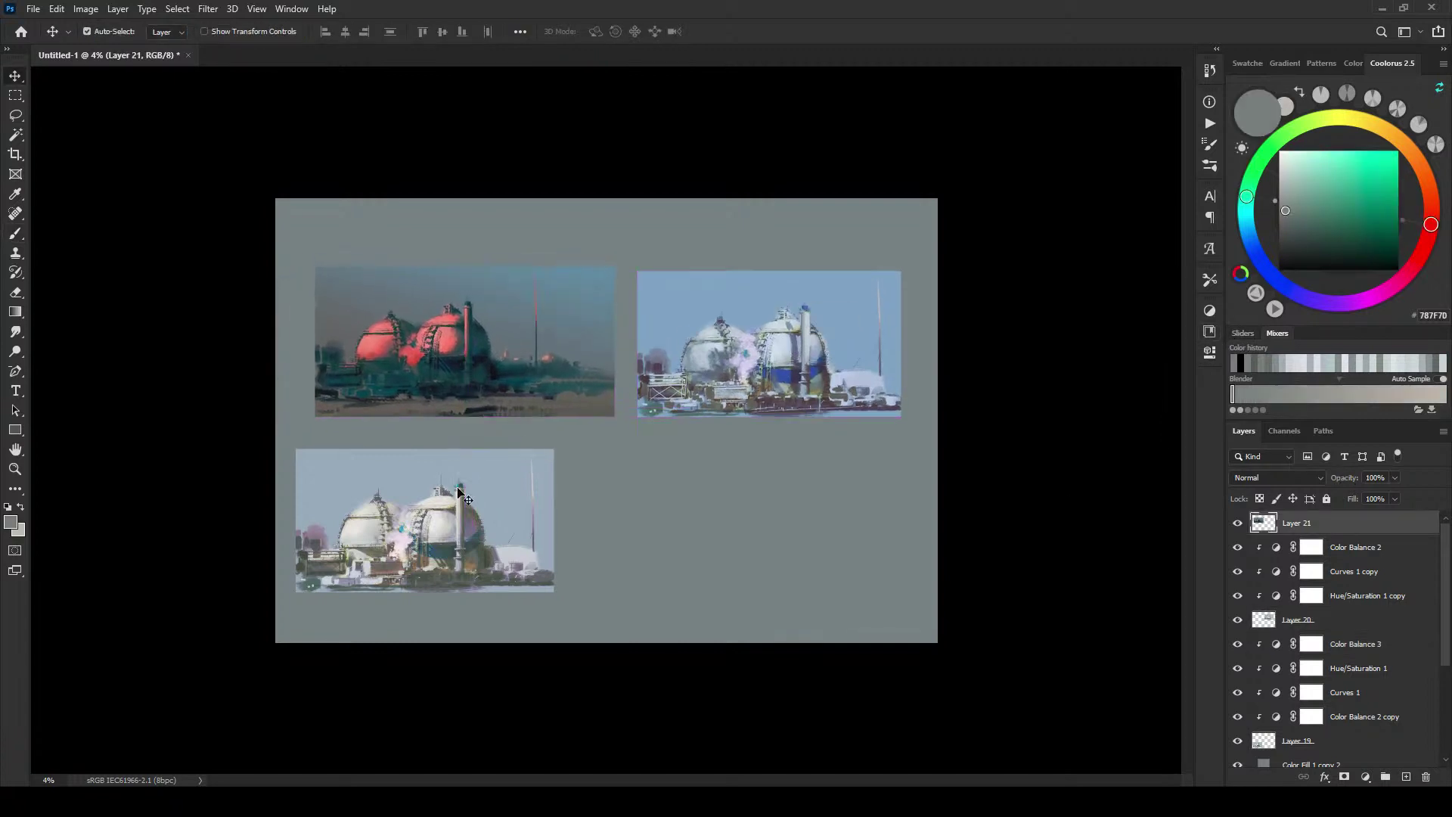
pyautogui.moveTo(490, 548)
pyautogui.mouseDown()
pyautogui.moveTo(809, 523)
pyautogui.moveTo(826, 551)
pyautogui.mouseUp()
# Step: Place the evening painting directly beside the warm daylight copy and move the blue daylight copy above the evening painting
pyautogui.hotkey('ctrl', '+')
pyautogui.hotkey('ctrl', '+')
pyautogui.hotkey('ctrl', '+')
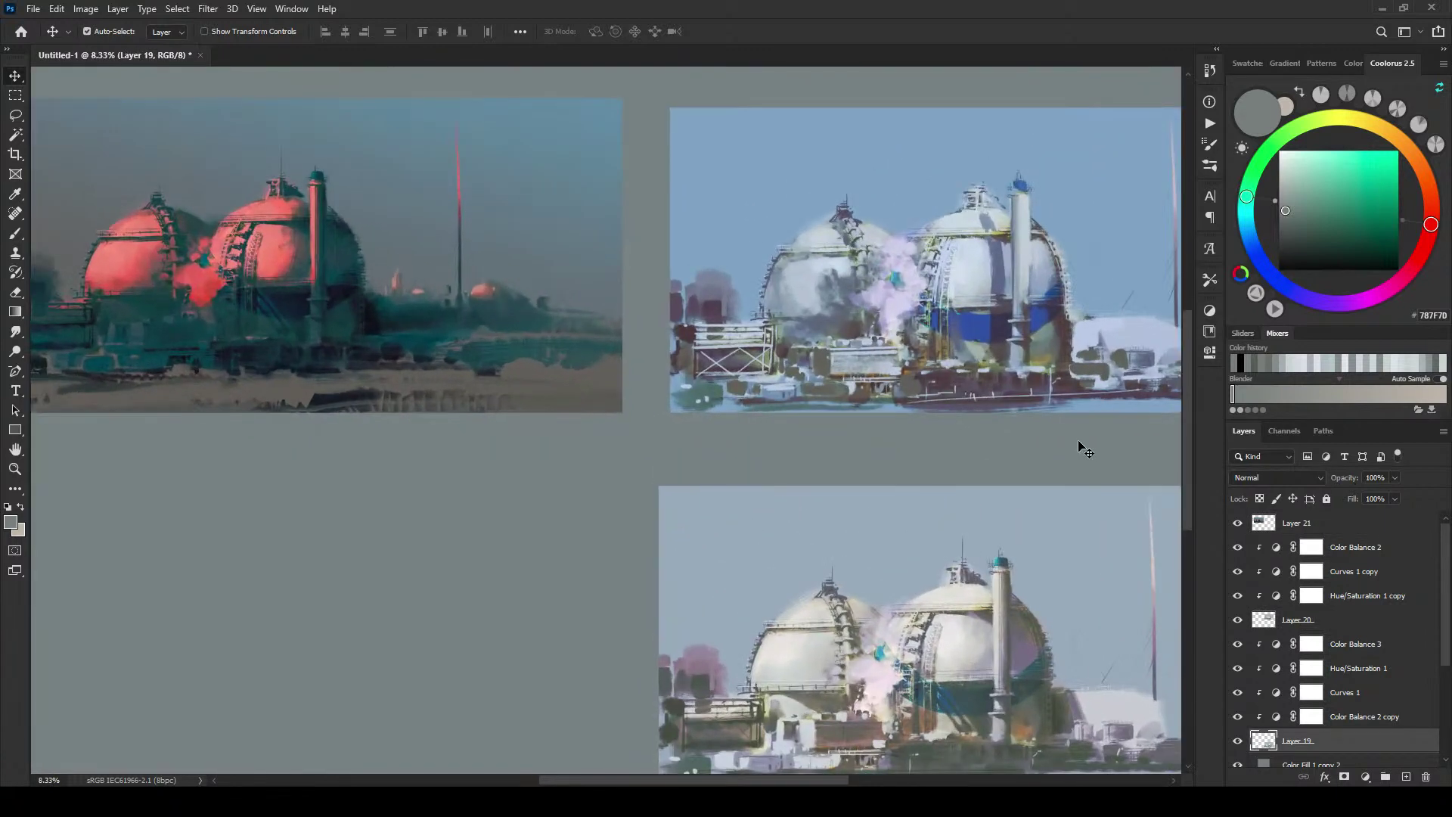
pyautogui.moveTo(573, 450)
pyautogui.mouseDown()
pyautogui.moveTo(486, 421)
pyautogui.moveTo(551, 486)
pyautogui.moveTo(649, 488)
pyautogui.mouseUp()
pyautogui.moveTo(511, 449); pyautogui.dragTo(496, 416)
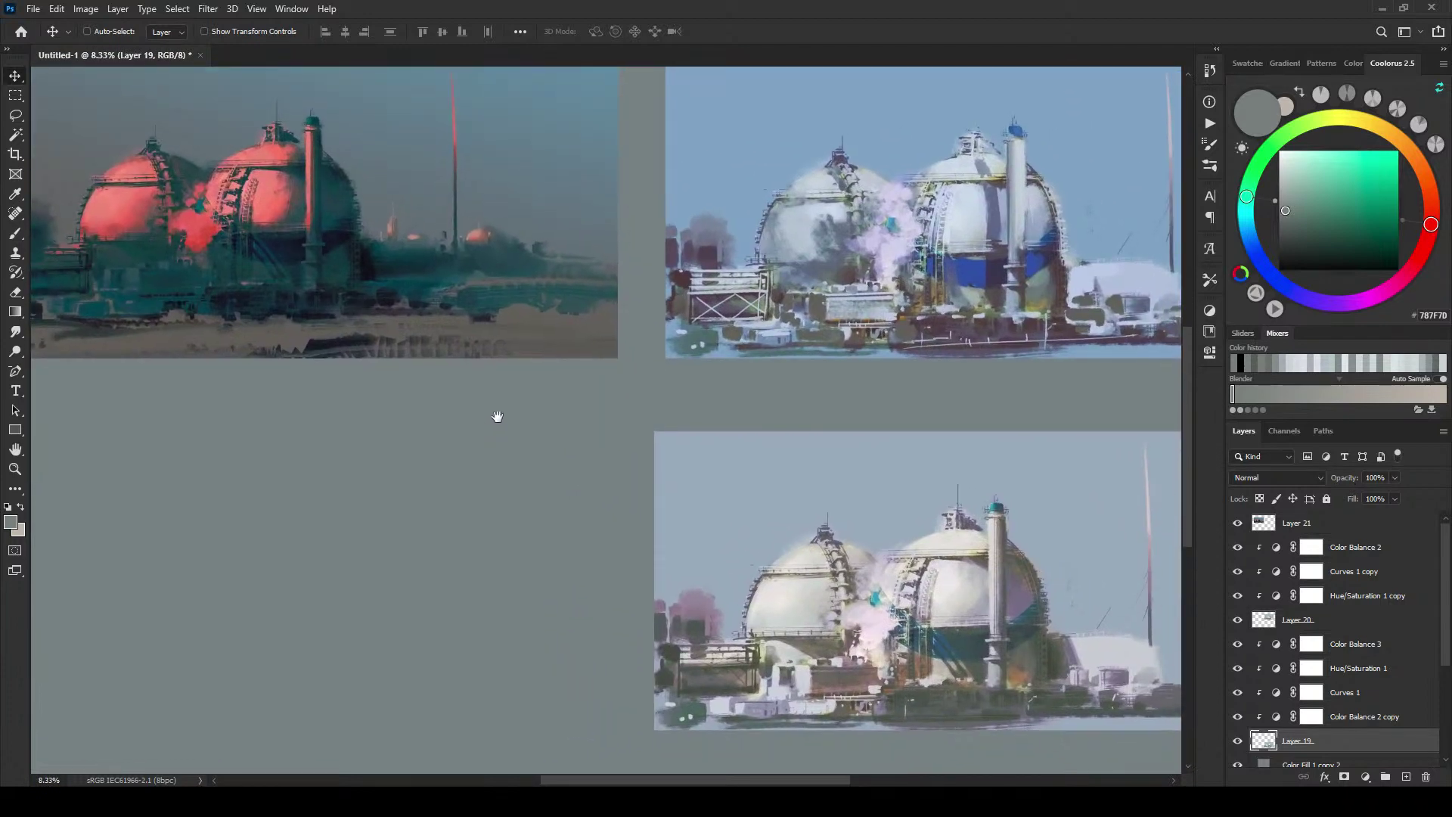
pyautogui.moveTo(361, 228)
pyautogui.mouseDown()
pyautogui.moveTo(375, 226)
pyautogui.moveTo(386, 454)
pyautogui.moveTo(430, 546)
pyautogui.mouseUp()
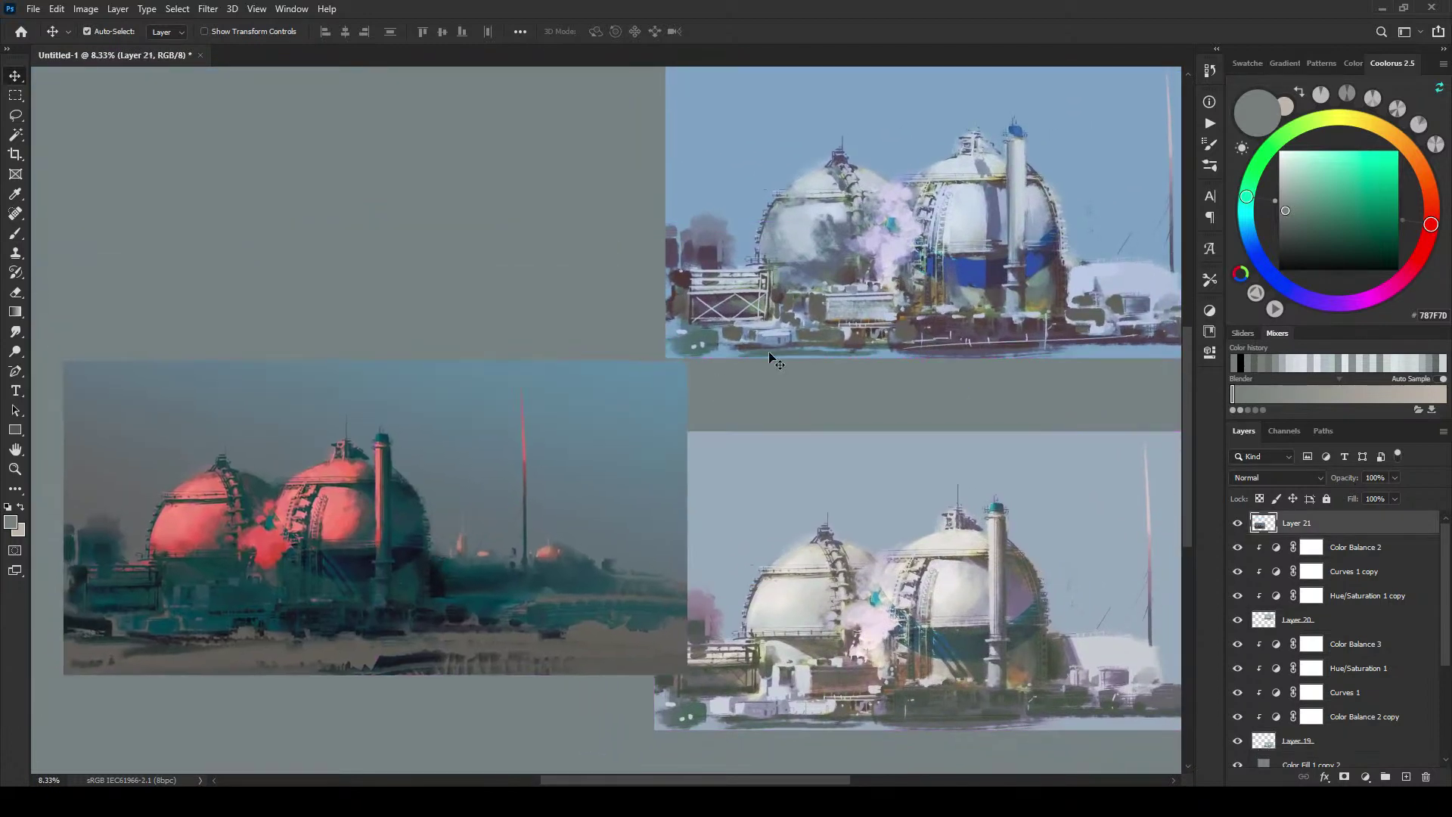
pyautogui.moveTo(870, 309)
pyautogui.mouseDown()
pyautogui.moveTo(369, 251)
pyautogui.moveTo(260, 285)
pyautogui.mouseUp()
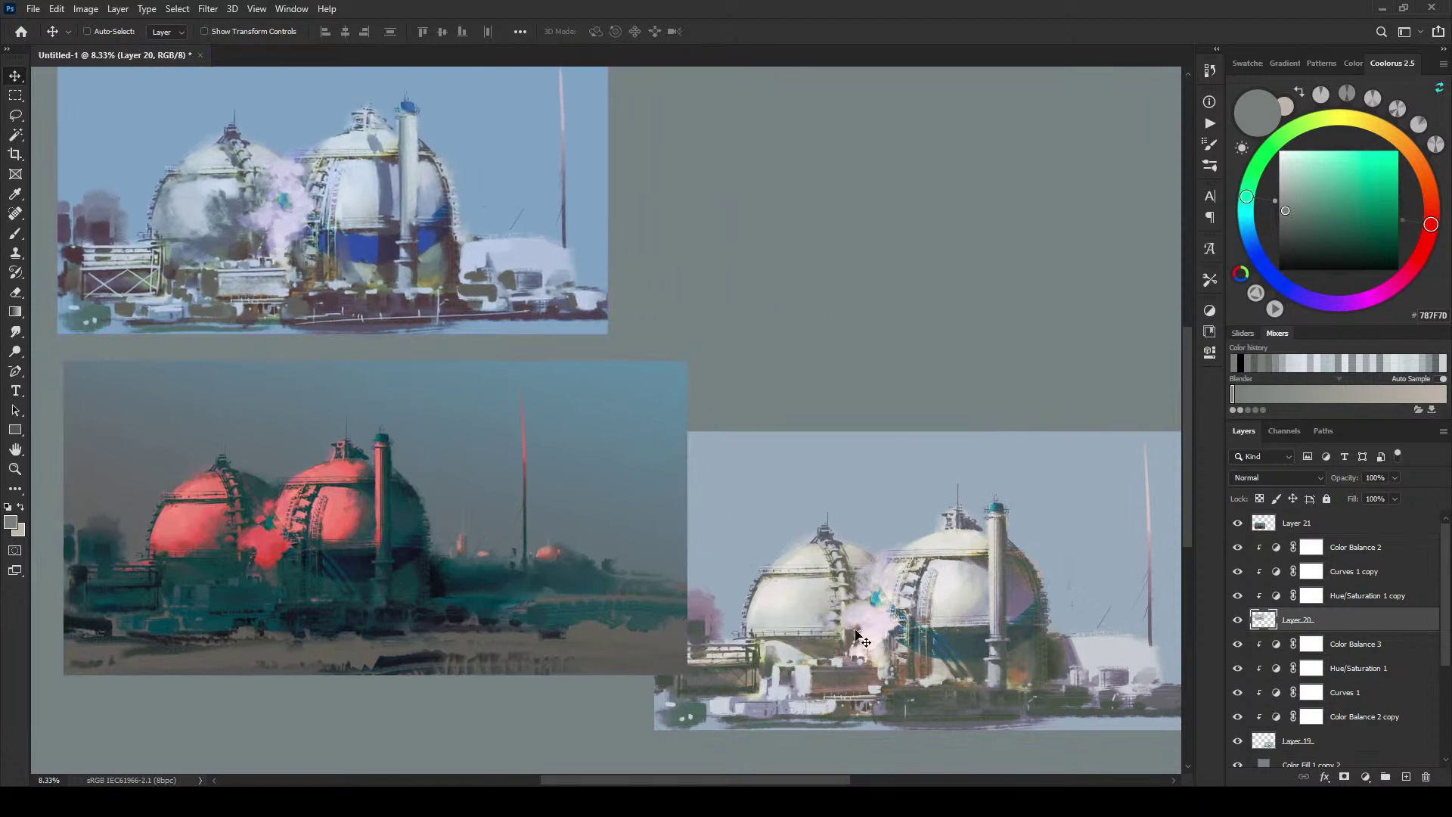
pyautogui.moveTo(768, 546)
pyautogui.mouseDown()
pyautogui.moveTo(912, 405)
pyautogui.moveTo(793, 435)
pyautogui.mouseUp()
pyautogui.moveTo(839, 622)
pyautogui.mouseDown()
pyautogui.moveTo(939, 512)
pyautogui.moveTo(901, 559)
pyautogui.moveTo(914, 562)
pyautogui.mouseUp()
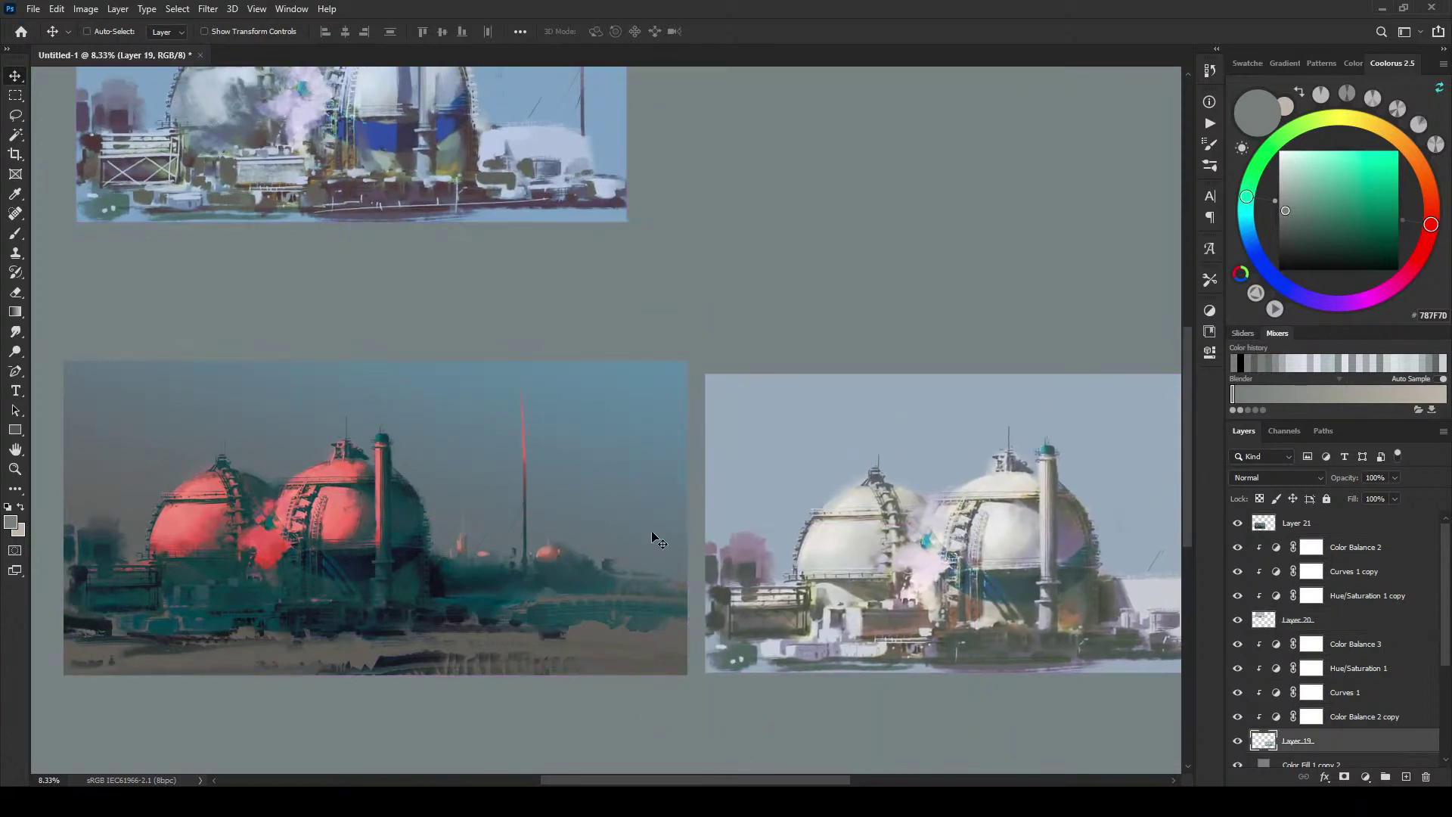
# Step: Shift the evening and warm daylight paintings slightly left and up, and centre the blue daylight copy above them
pyautogui.keyDown('ctrl'); pyautogui.keyDown('shift'); pyautogui.click(610, 518); pyautogui.keyUp('shift'); pyautogui.keyUp('ctrl')
pyautogui.moveTo(792, 527); pyautogui.dragTo(748, 516)
pyautogui.moveTo(573, 170); pyautogui.dragTo(913, 296)
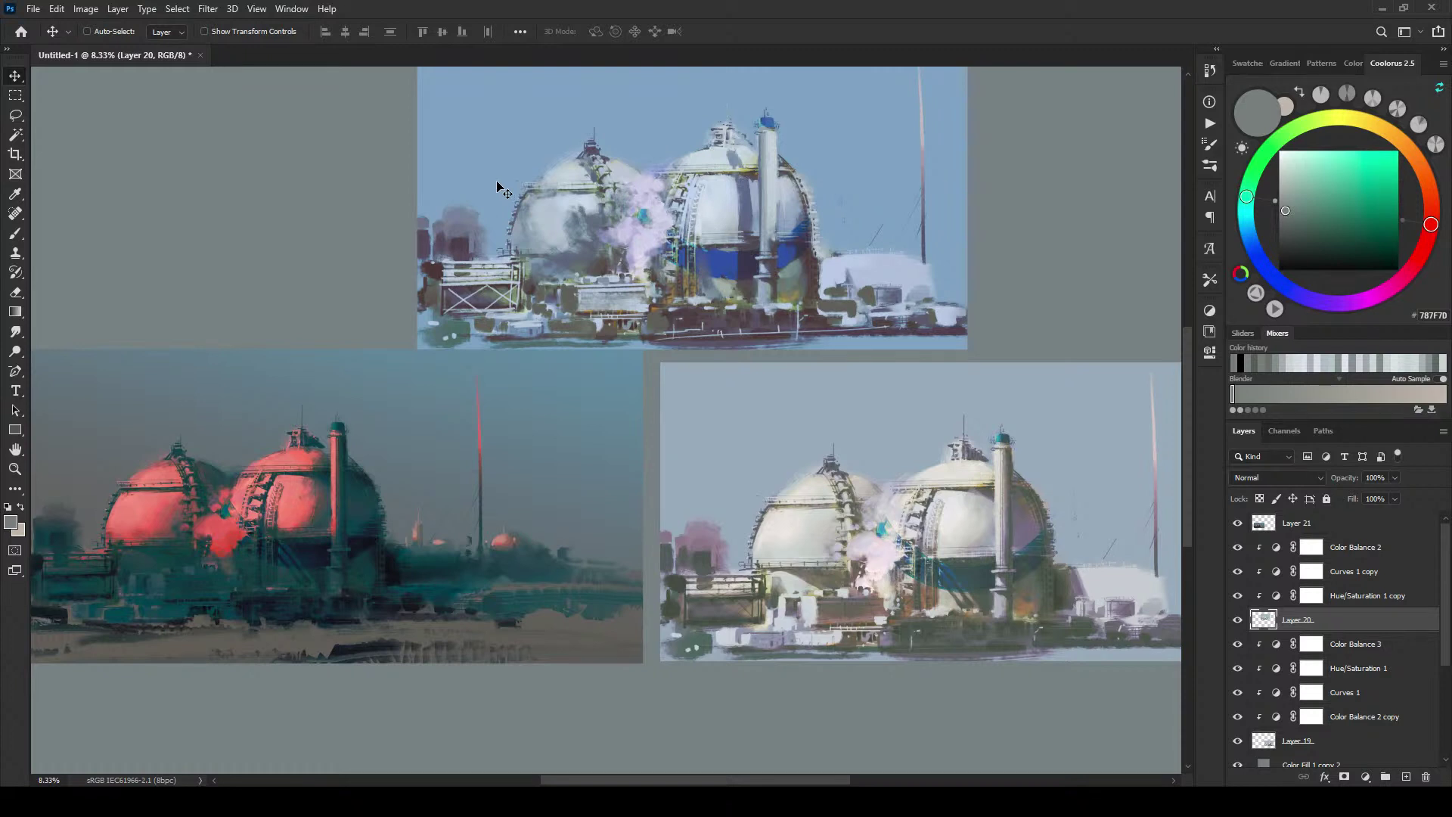
# Step: Hide the three adjustments clipped to Layer 20, keeping the layer order, and add a new clipped layer directly above it
pyautogui.moveTo(1238, 548)
pyautogui.mouseDown()
pyautogui.moveTo(1238, 597)
pyautogui.moveTo(1316, 655)
pyautogui.mouseUp()
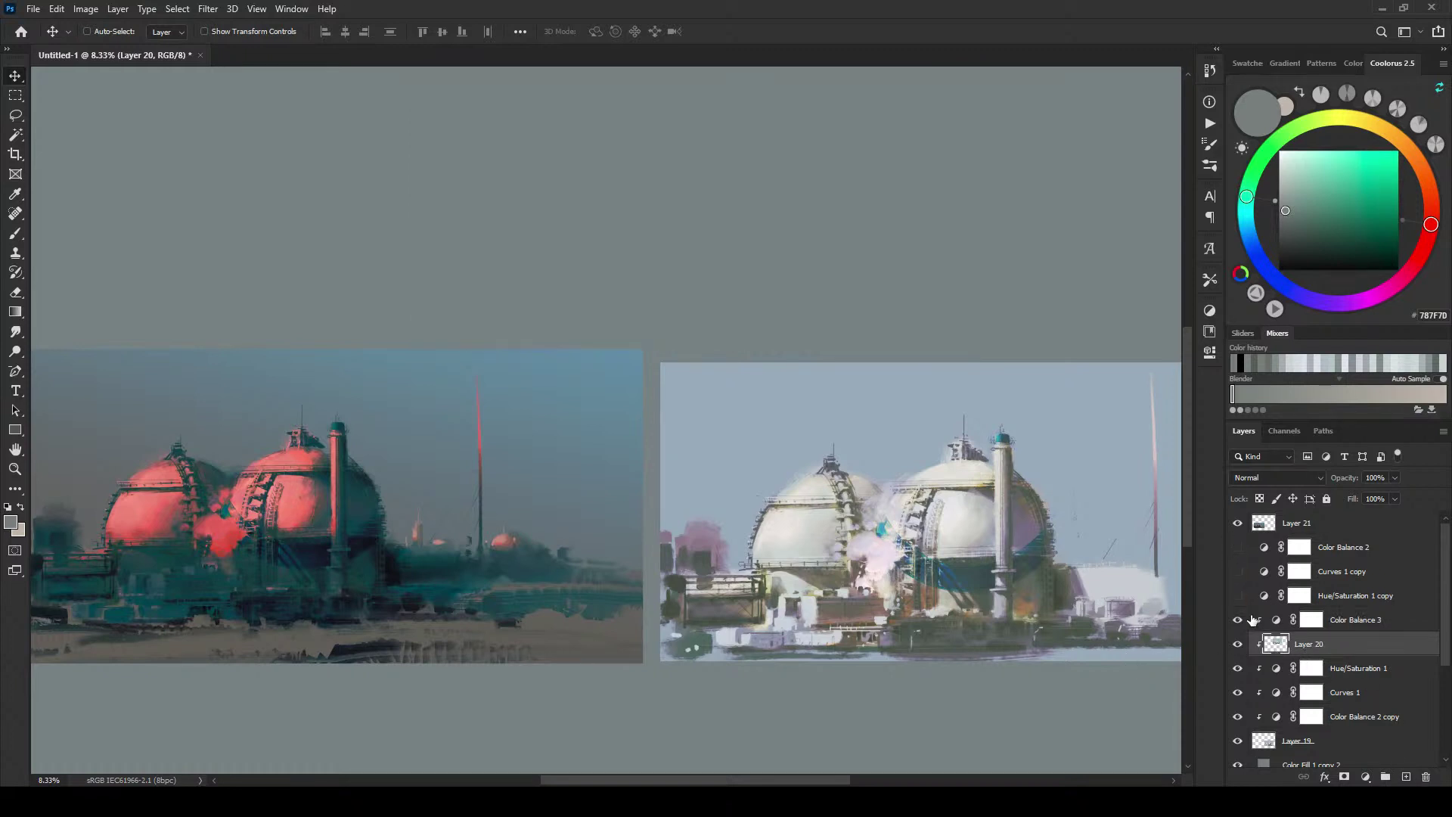
pyautogui.moveTo(1274, 644); pyautogui.dragTo(1273, 622)
pyautogui.click(1406, 779)
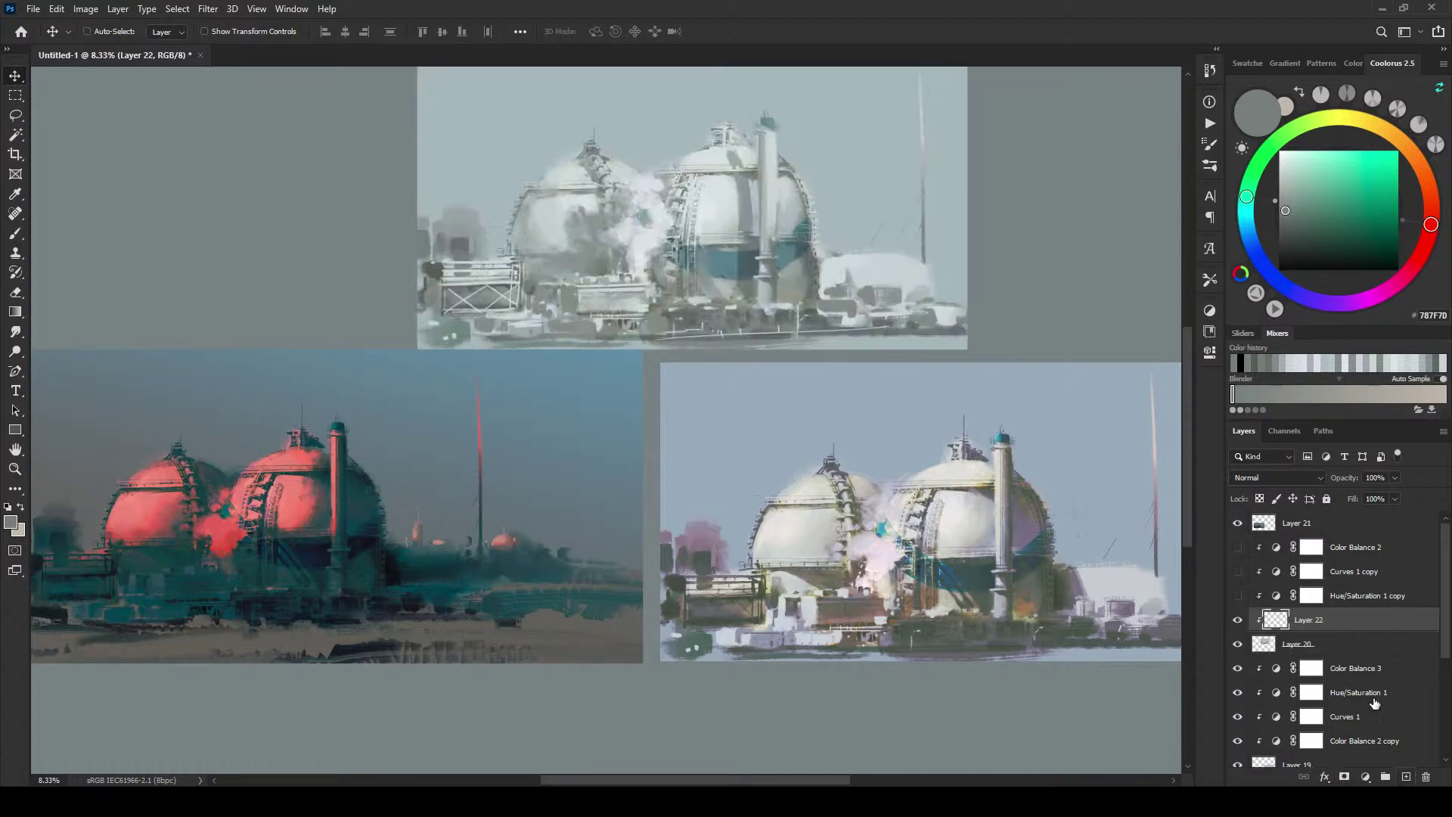
# Step: Retouch the right tank of the upper daylight painting with a small brush in teal and light grey tones sampled from it
pyautogui.press('b')
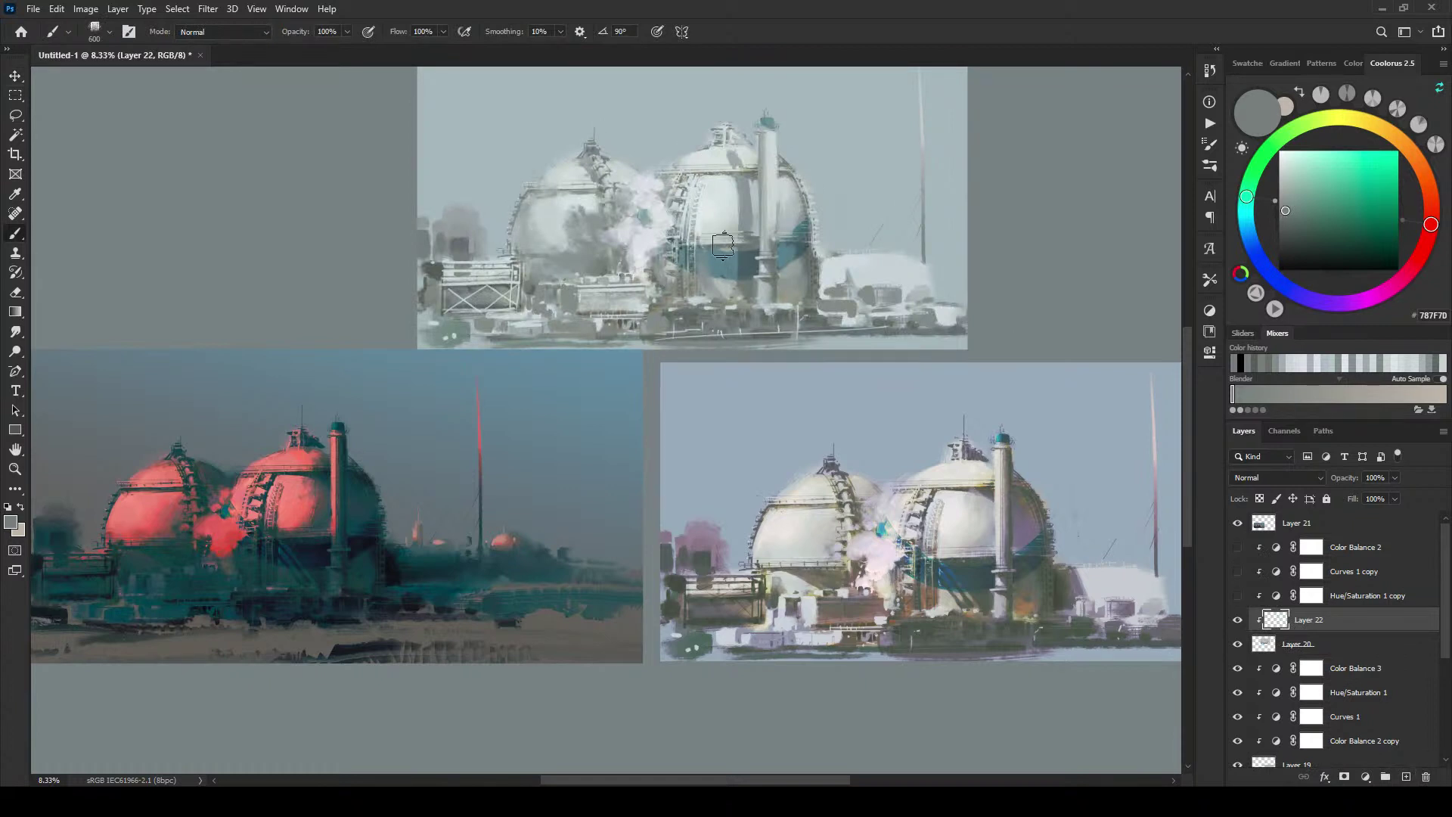
pyautogui.keyDown('alt'); pyautogui.click(749, 213); pyautogui.keyUp('alt')
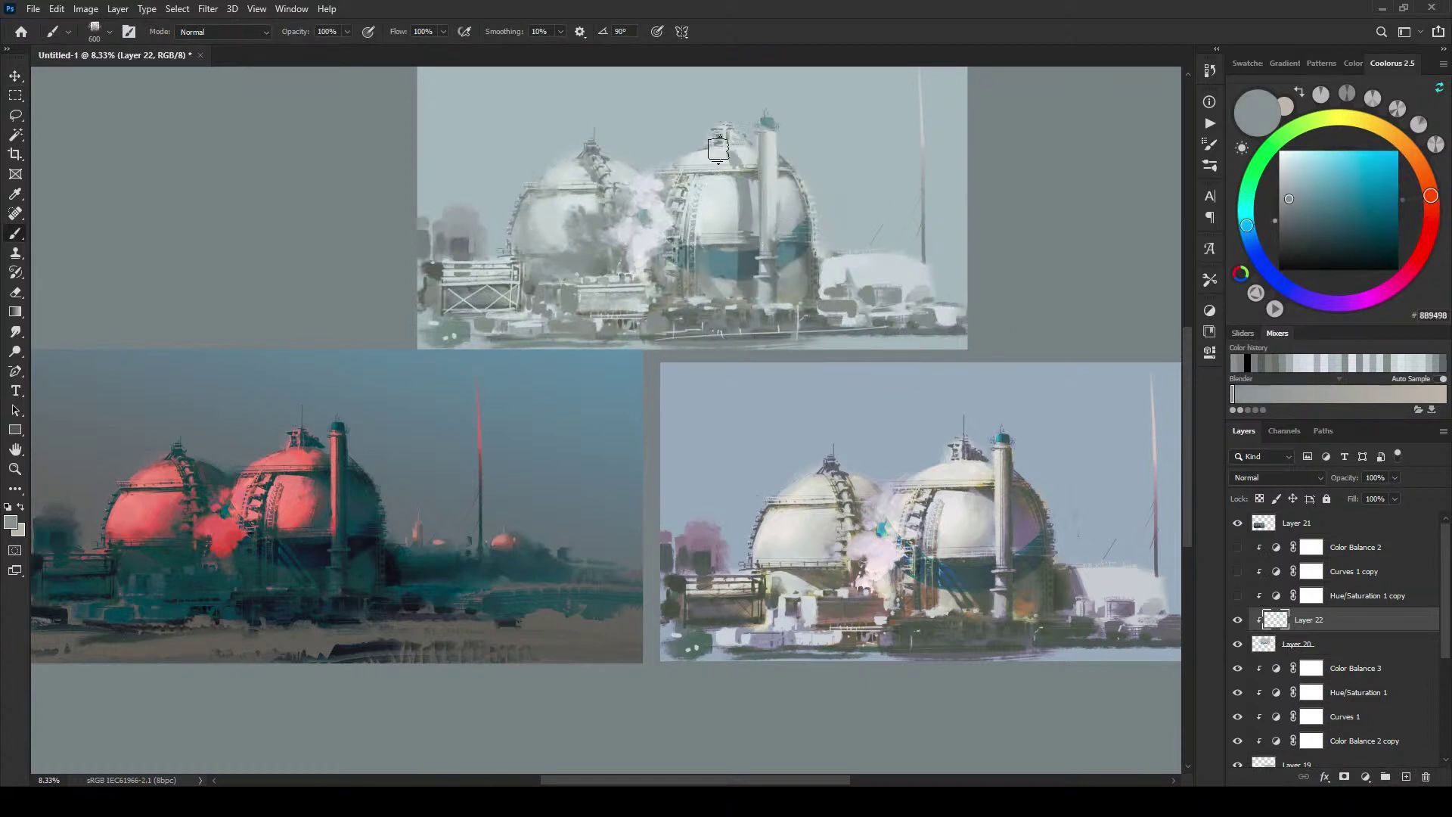
pyautogui.press('[')
pyautogui.press('[')
pyautogui.keyDown('alt'); pyautogui.click(793, 248); pyautogui.keyUp('alt')
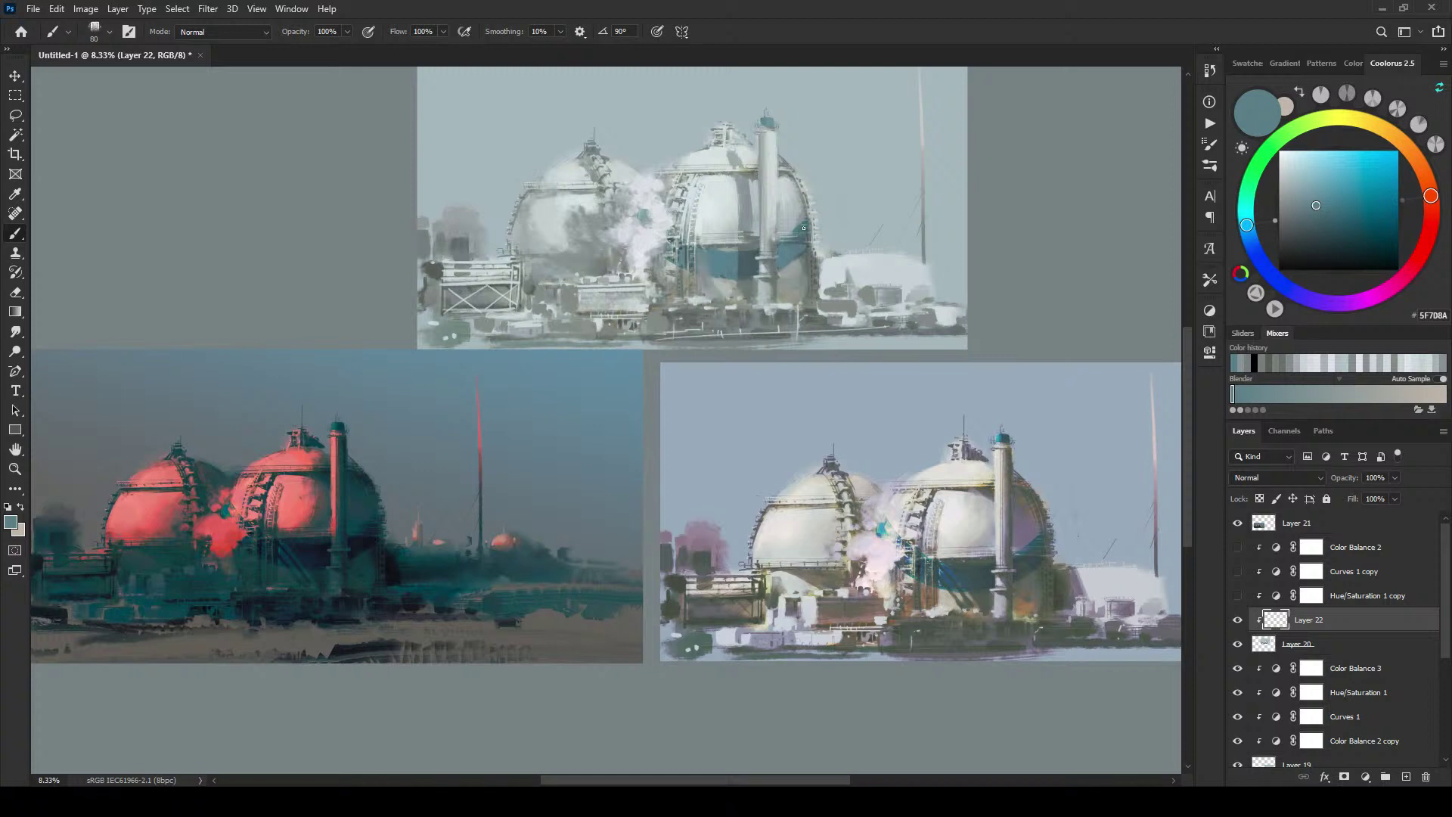
pyautogui.keyDown('alt'); pyautogui.click(791, 216); pyautogui.keyUp('alt')
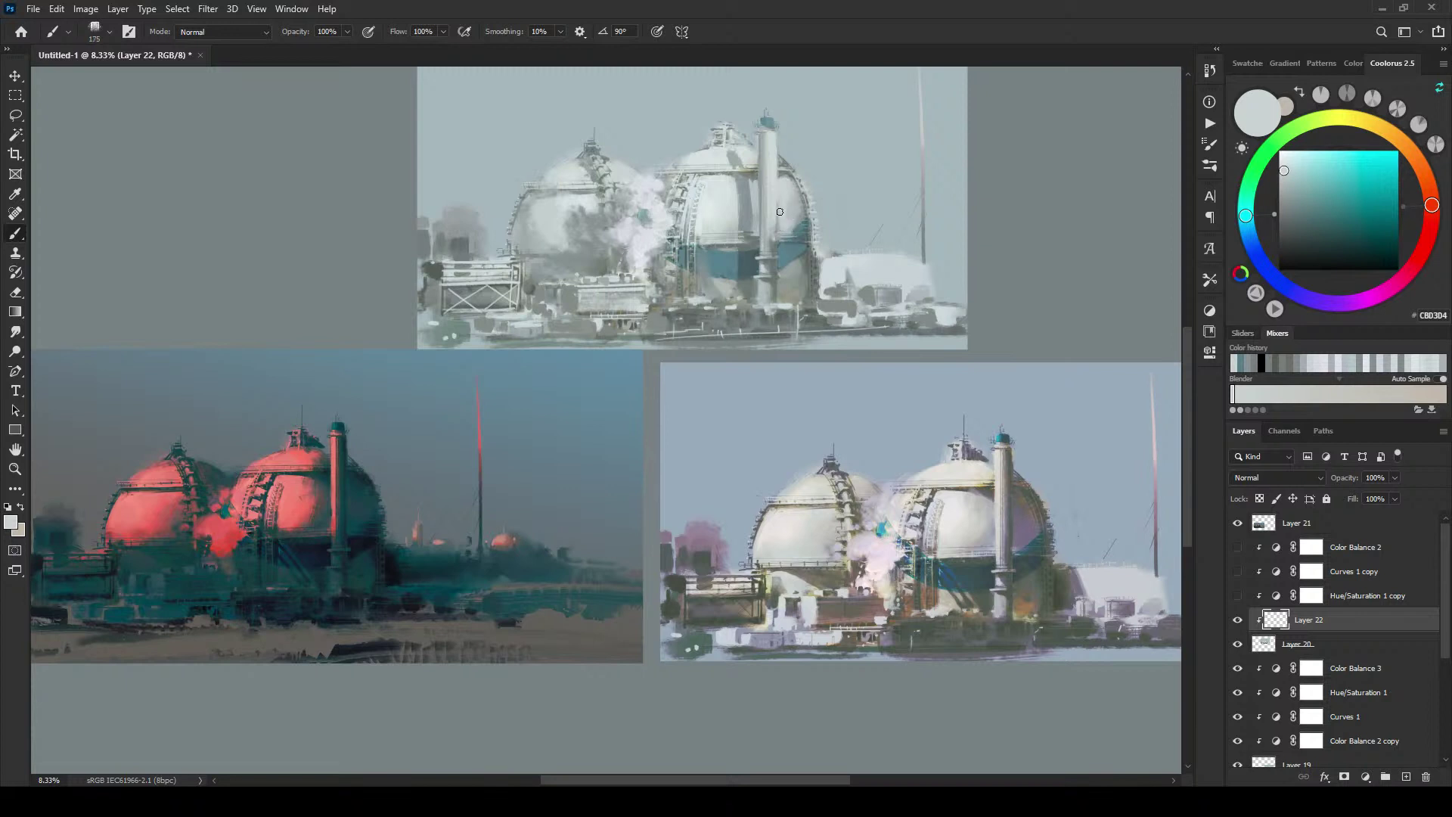
pyautogui.keyDown('alt'); pyautogui.click(773, 206); pyautogui.keyUp('alt')
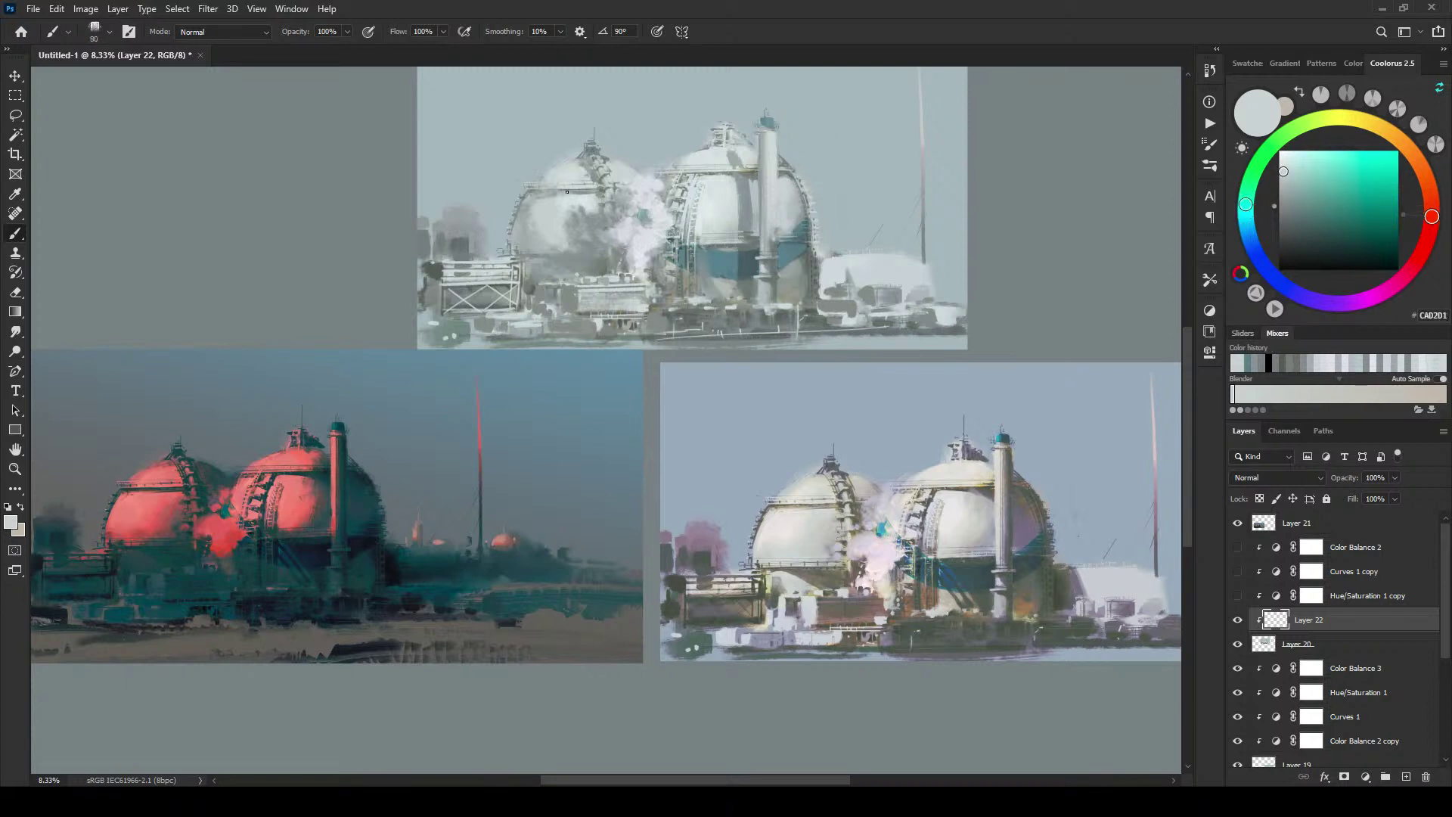
pyautogui.press('[')
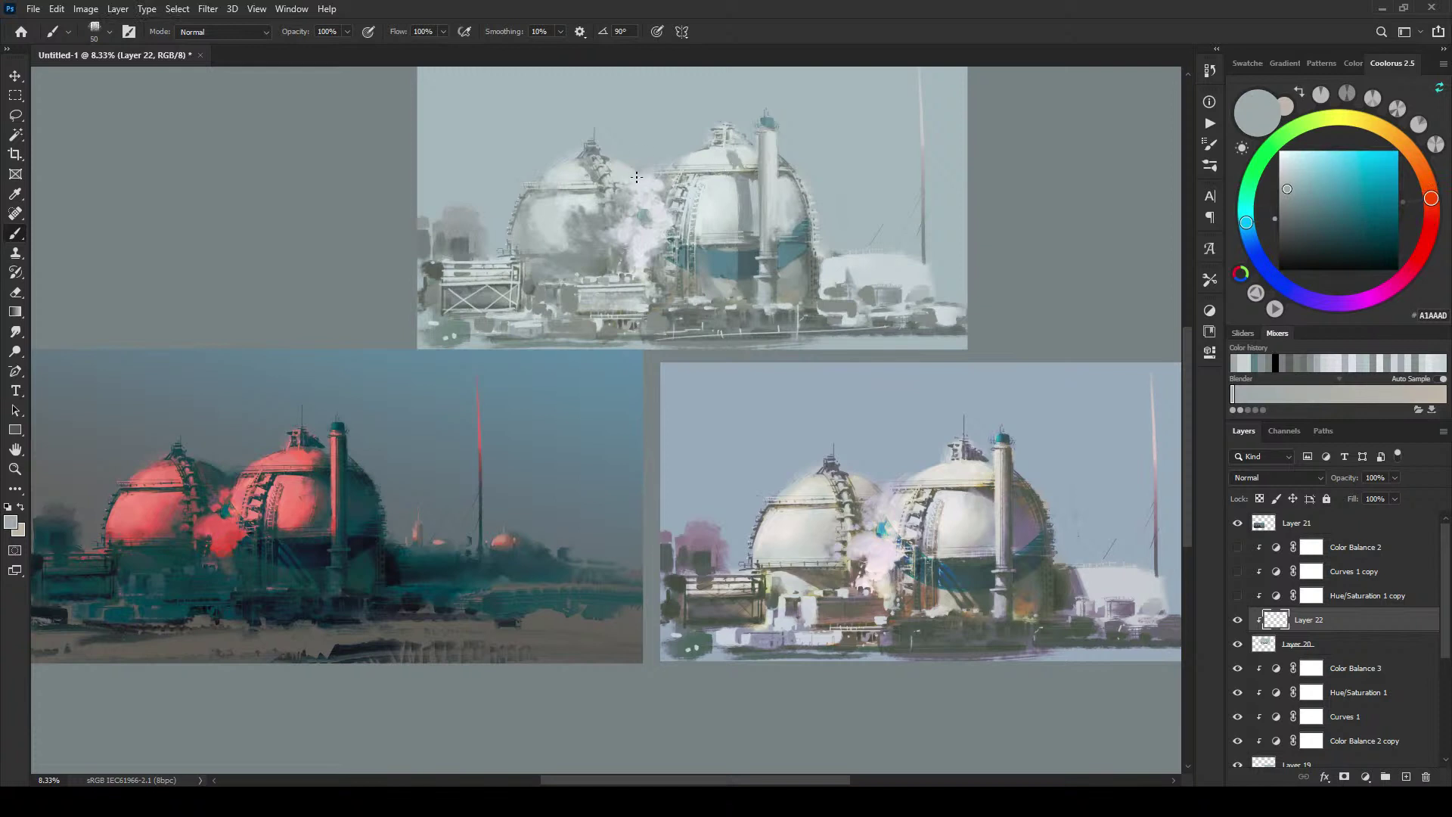
# Step: Paint back the edge of the steam between the tanks in grey-blue #A1AAAD with a brush of about 150
pyautogui.press(']')
pyautogui.press(']')
pyautogui.press(']')
pyautogui.press(']')
pyautogui.press(']')
pyautogui.press(']')
pyautogui.press(']')
# Step: Set Layer 22's blend mode to Darker Color and shade the side of the left tank next to the steam with varying brush sizes
pyautogui.click(1277, 477)
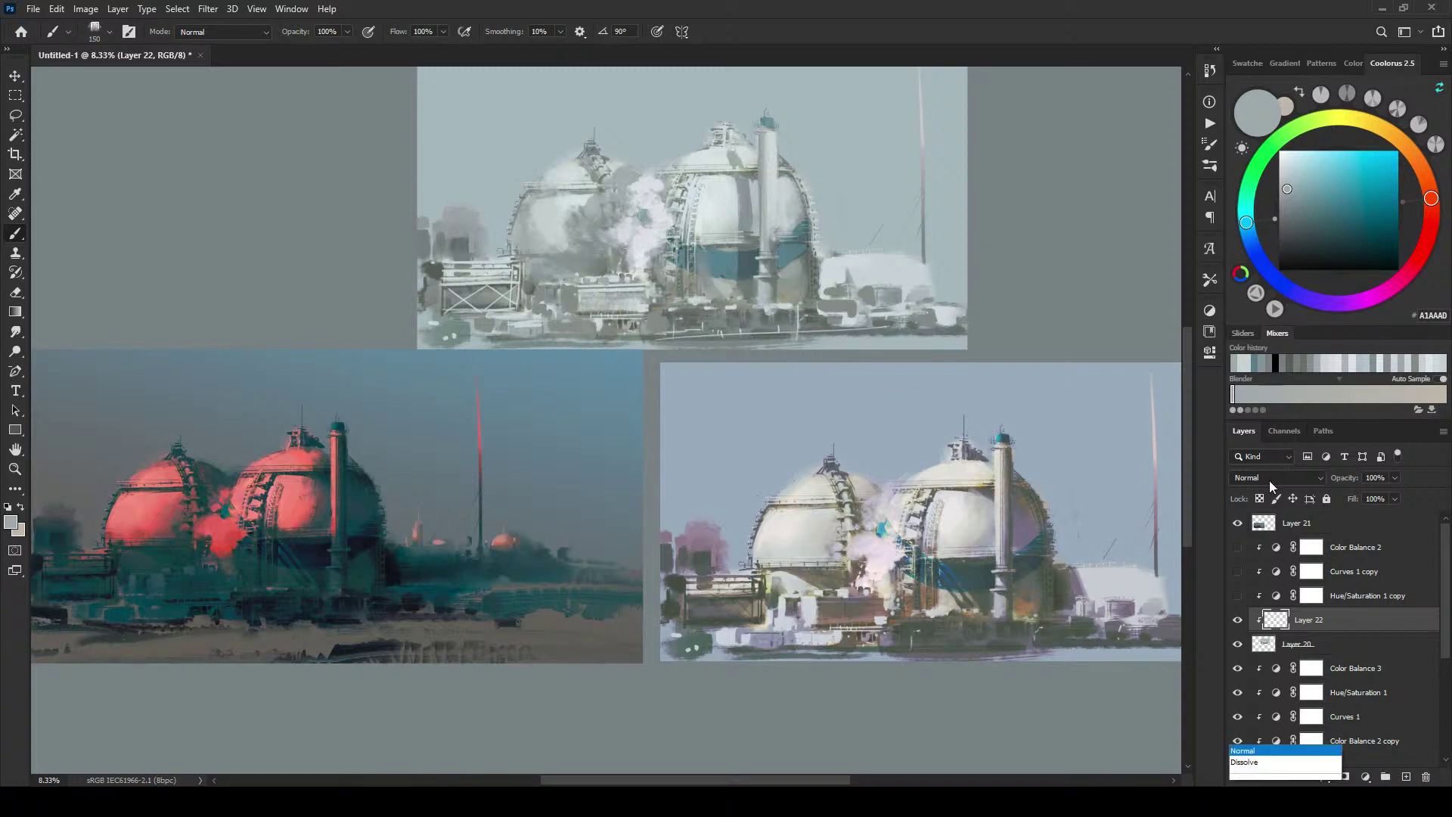
pyautogui.click(1280, 508)
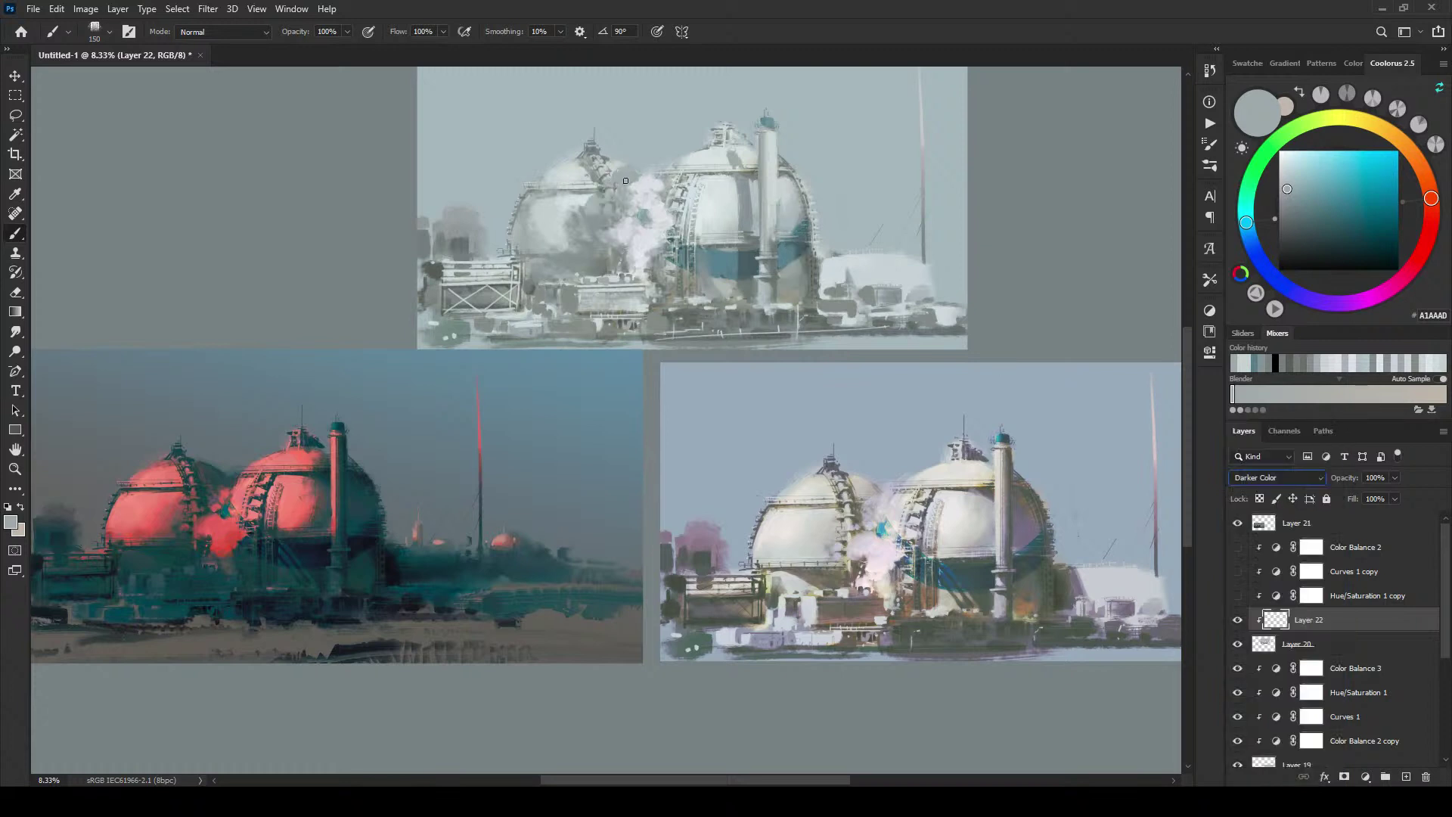
pyautogui.press(']')
pyautogui.press(']')
pyautogui.press(']')
pyautogui.press(']')
pyautogui.press(']')
pyautogui.press(']')
pyautogui.press(']')
pyautogui.press(']')
pyautogui.moveTo(615, 186)
pyautogui.mouseDown()
pyautogui.moveTo(621, 217)
pyautogui.moveTo(599, 204)
pyautogui.moveTo(632, 226)
pyautogui.moveTo(589, 211)
pyautogui.moveTo(633, 224)
pyautogui.moveTo(571, 242)
pyautogui.moveTo(599, 255)
pyautogui.moveTo(617, 185)
pyautogui.moveTo(657, 227)
pyautogui.mouseUp()
pyautogui.press('[')
pyautogui.press('[')
pyautogui.press('[')
pyautogui.press('[')
pyautogui.press('[')
pyautogui.press('[')
pyautogui.press('[')
pyautogui.press(']')
pyautogui.press(']')
pyautogui.press(']')
pyautogui.press(']')
pyautogui.press(']')
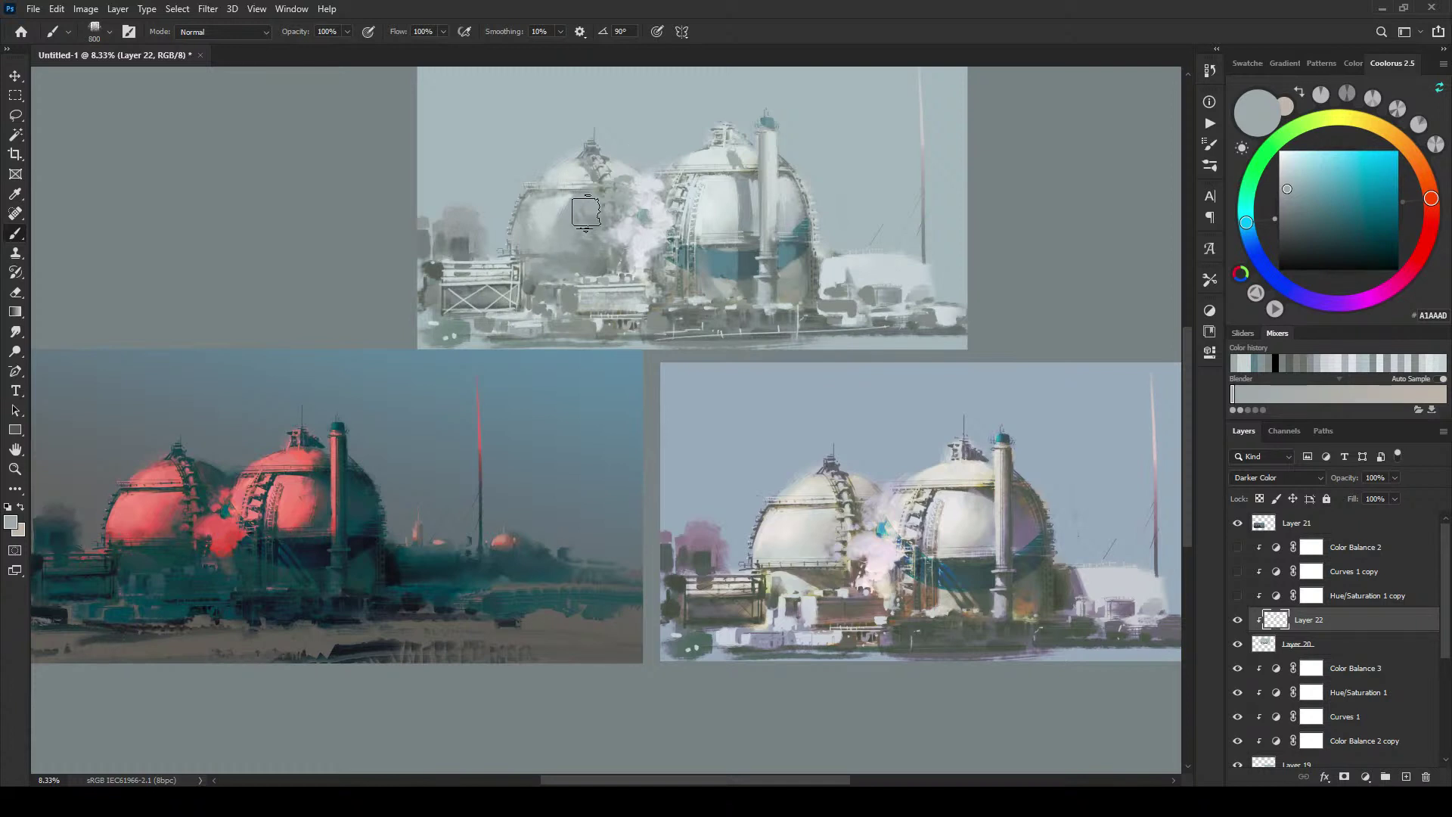
# Step: Refine the left tank's shading around the steam with smaller brush strokes
pyautogui.press('[')
pyautogui.press('[')
pyautogui.press('[')
pyautogui.press('[')
pyautogui.press('[')
pyautogui.press('[')
pyautogui.press('[')
pyautogui.press('[')
pyautogui.press(']')
pyautogui.press(']')
pyautogui.press(']')
pyautogui.press(']')
pyautogui.press(']')
# Step: Add another clipped layer above Layer 22 and paint light steam between the tanks in the sampled colour #D8DBE1
pyautogui.click(1406, 776)
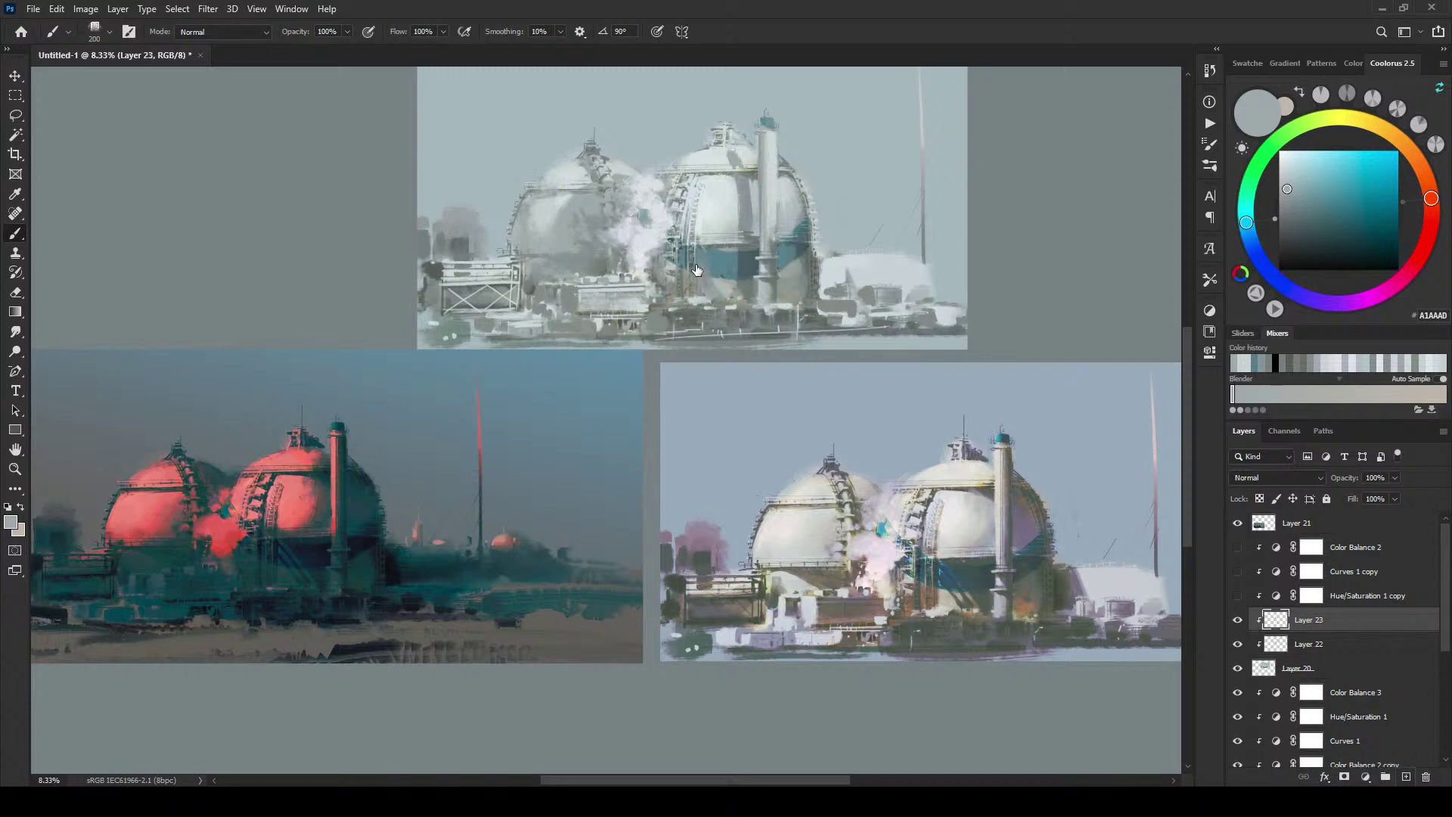
pyautogui.keyDown('alt'); pyautogui.click(628, 231); pyautogui.keyUp('alt')
pyautogui.press(']')
pyautogui.press(']')
pyautogui.press(']')
pyautogui.press(']')
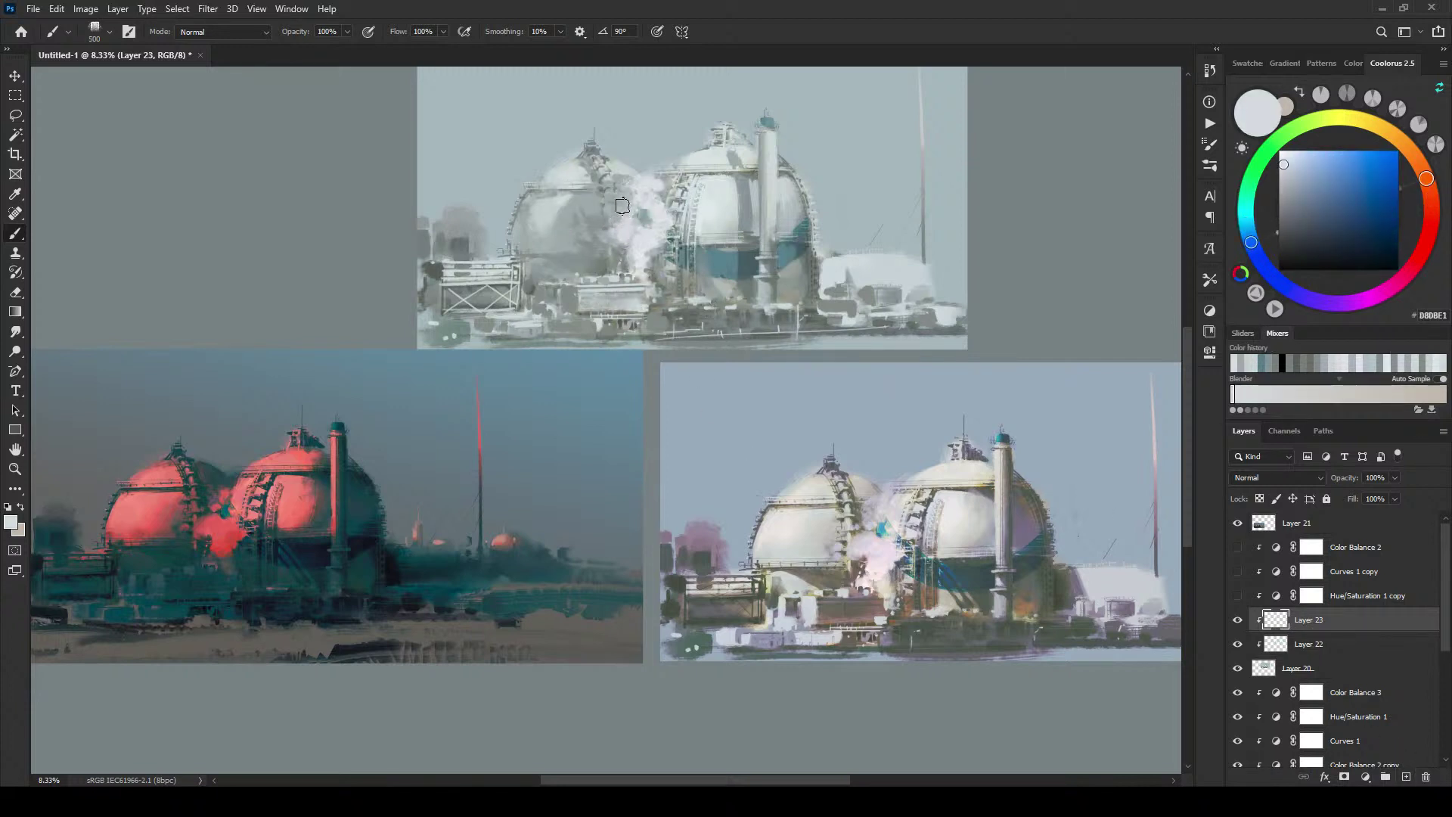
pyautogui.press(']')
pyautogui.press(']')
pyautogui.press('[')
pyautogui.press('[')
pyautogui.press('[')
pyautogui.press('[')
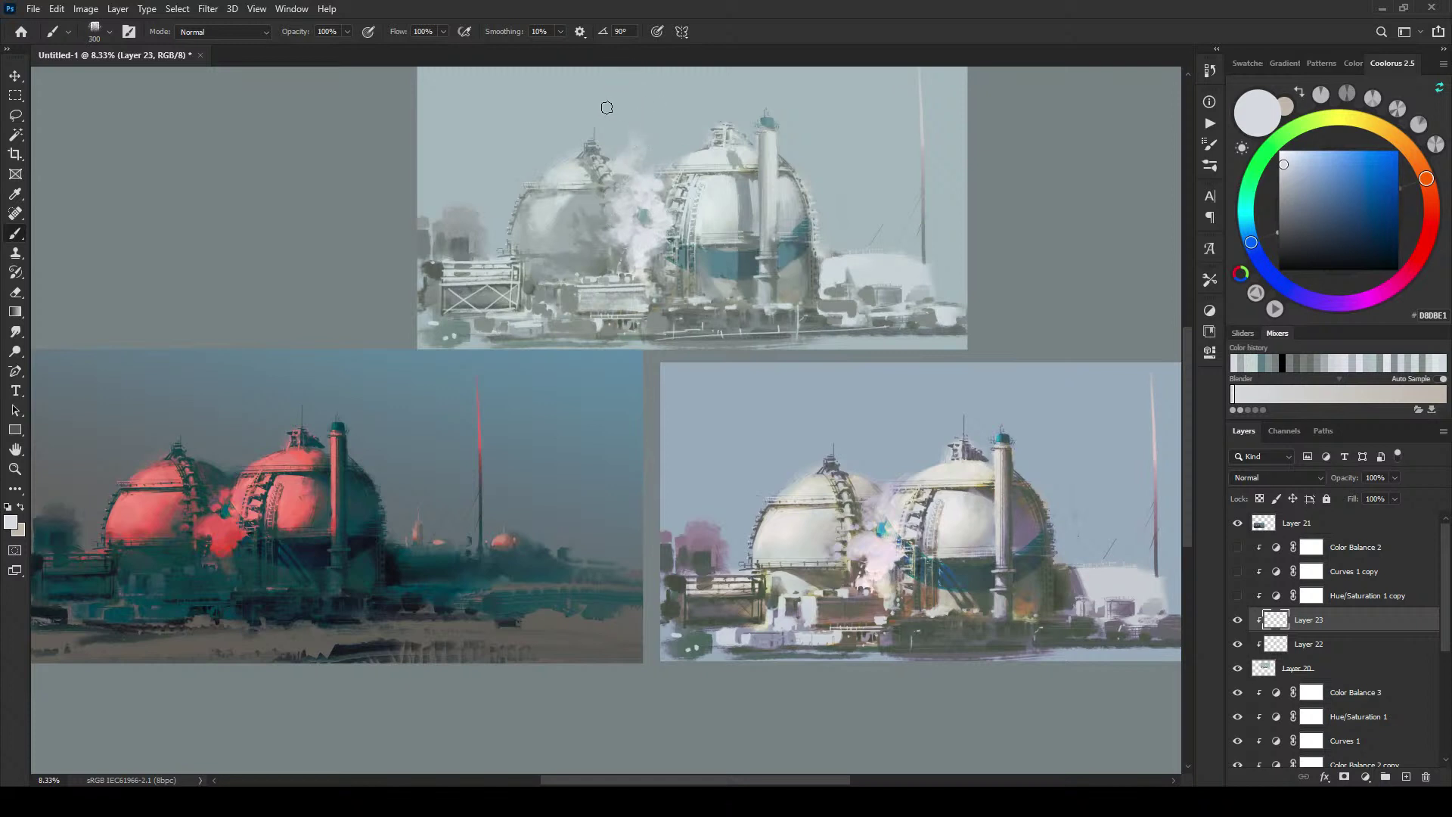
# Step: Paint a faint steam plume rising above the tanks on Layer 23 with an enlarged brush
pyautogui.press(']')
pyautogui.press(']')
pyautogui.press(']')
pyautogui.press(']')
pyautogui.press(']')
pyautogui.press(']')
pyautogui.moveTo(634, 133)
pyautogui.mouseDown()
pyautogui.moveTo(645, 105)
pyautogui.moveTo(598, 108)
pyautogui.mouseUp()
pyautogui.press('[')
pyautogui.press('[')
pyautogui.press('[')
pyautogui.press('[')
pyautogui.press('[')
pyautogui.press('[')
# Step: Build up the steam between the tanks in the sampled light colour #D3D6DC with a slightly larger brush
pyautogui.keyDown('alt'); pyautogui.click(640, 195); pyautogui.keyUp('alt')
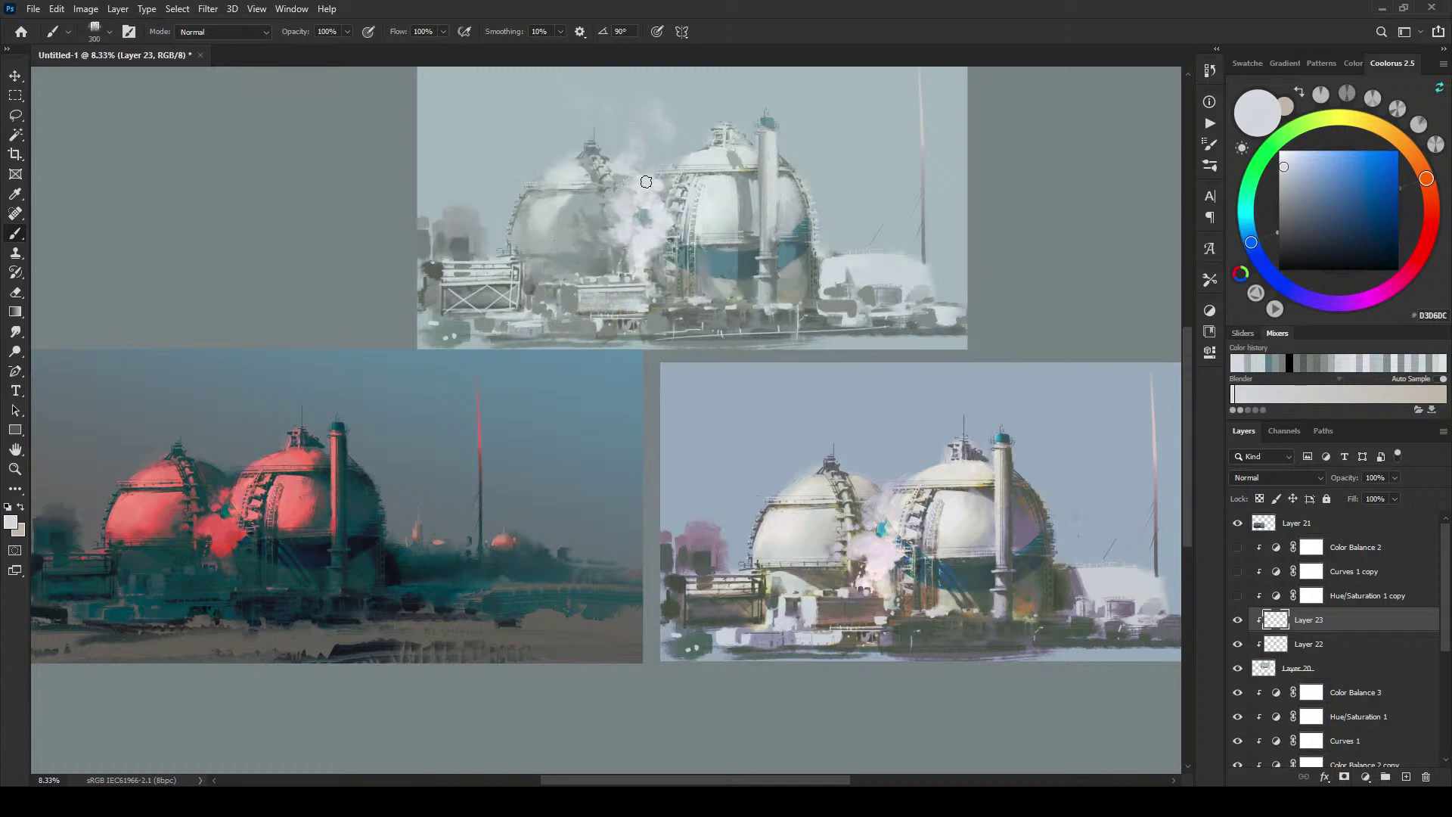
pyautogui.press(']')
pyautogui.press(']')
# Step: Touch up the edge between the steam and the right tank in sampled grey #A7AFB0 with smaller brushes, switching to Layer 22
pyautogui.keyDown('alt'); pyautogui.click(665, 180); pyautogui.keyUp('alt')
pyautogui.press('[')
pyautogui.press('[')
pyautogui.press('[')
pyautogui.press('[')
pyautogui.press('[')
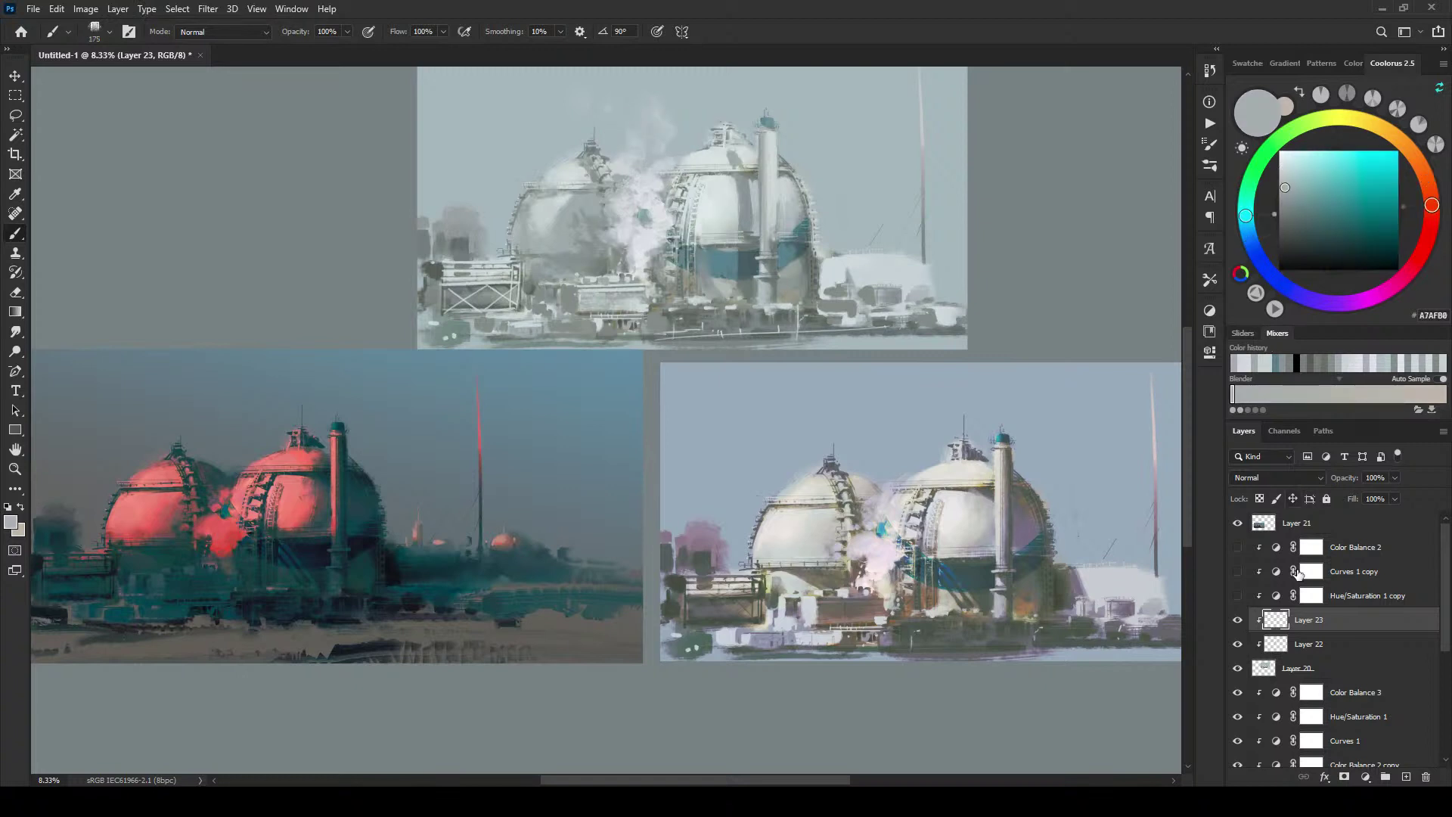
pyautogui.click(1293, 644)
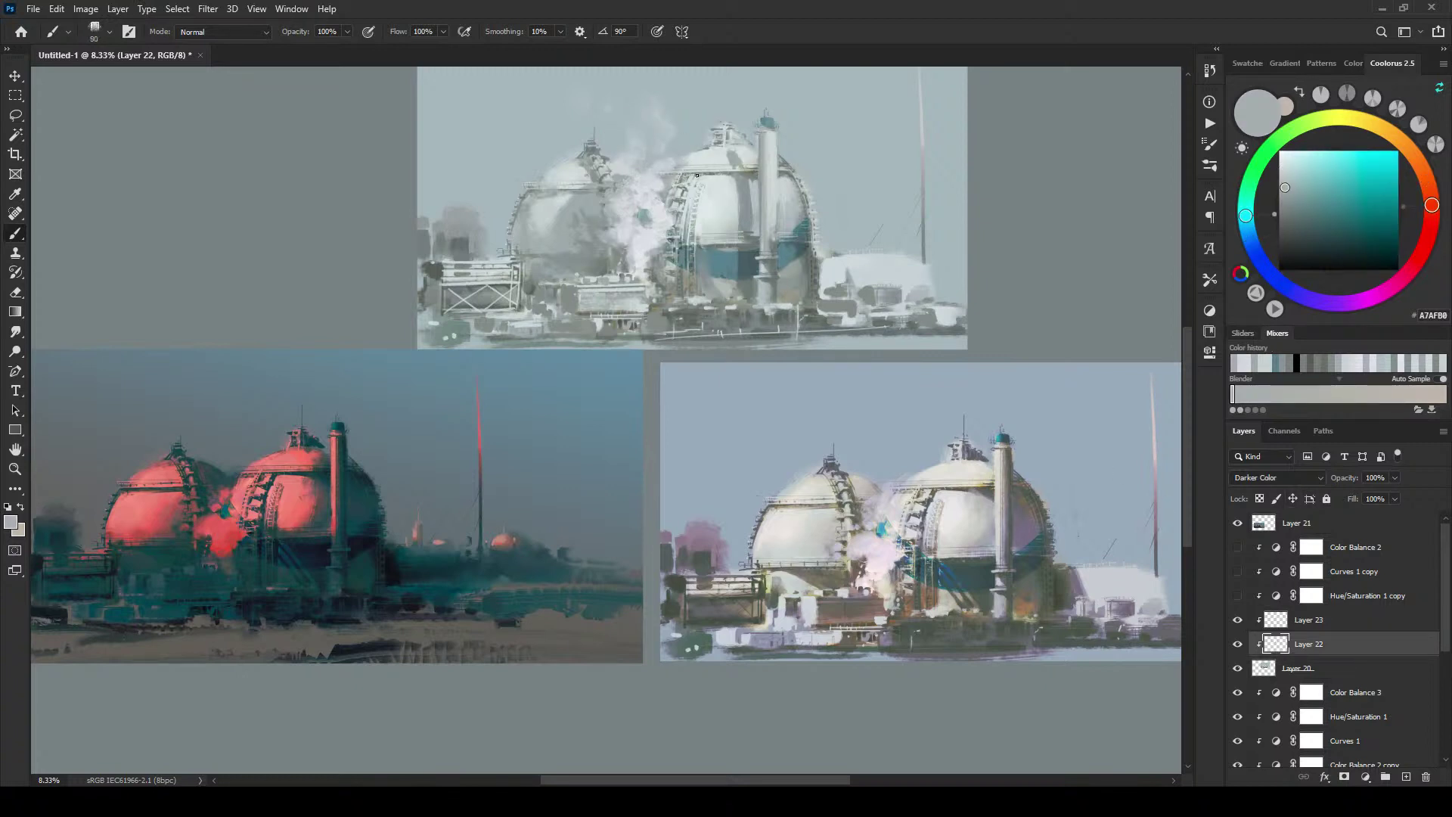
pyautogui.press('[')
pyautogui.press('[')
# Step: Show the three adjustment layers above Layer 23 and compare the painting with Layers 22 and 23 hidden and shown
pyautogui.moveTo(1237, 546); pyautogui.dragTo(1238, 595)
pyautogui.click(1237, 620)
pyautogui.click(1238, 644)
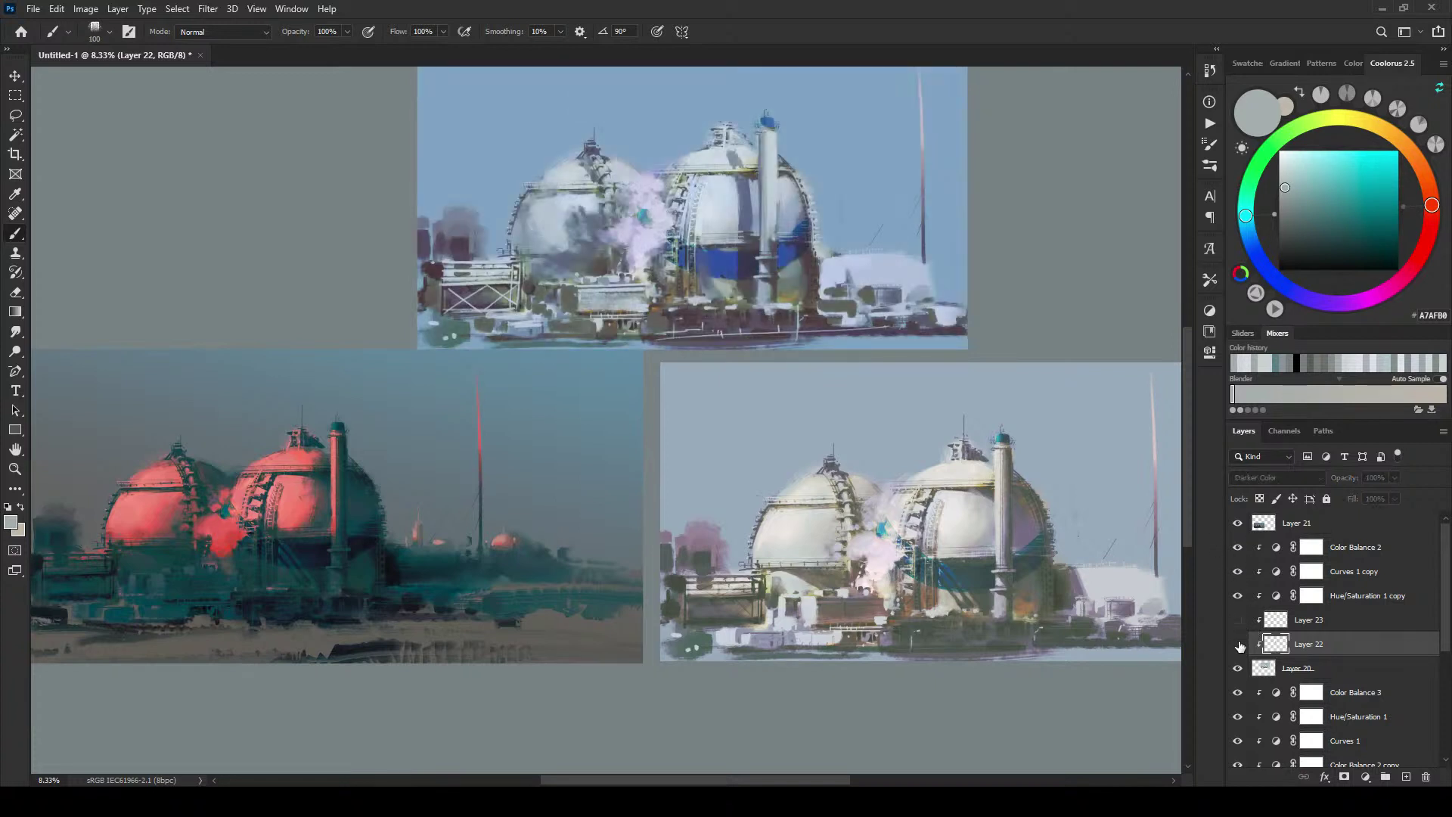
pyautogui.click(1238, 620)
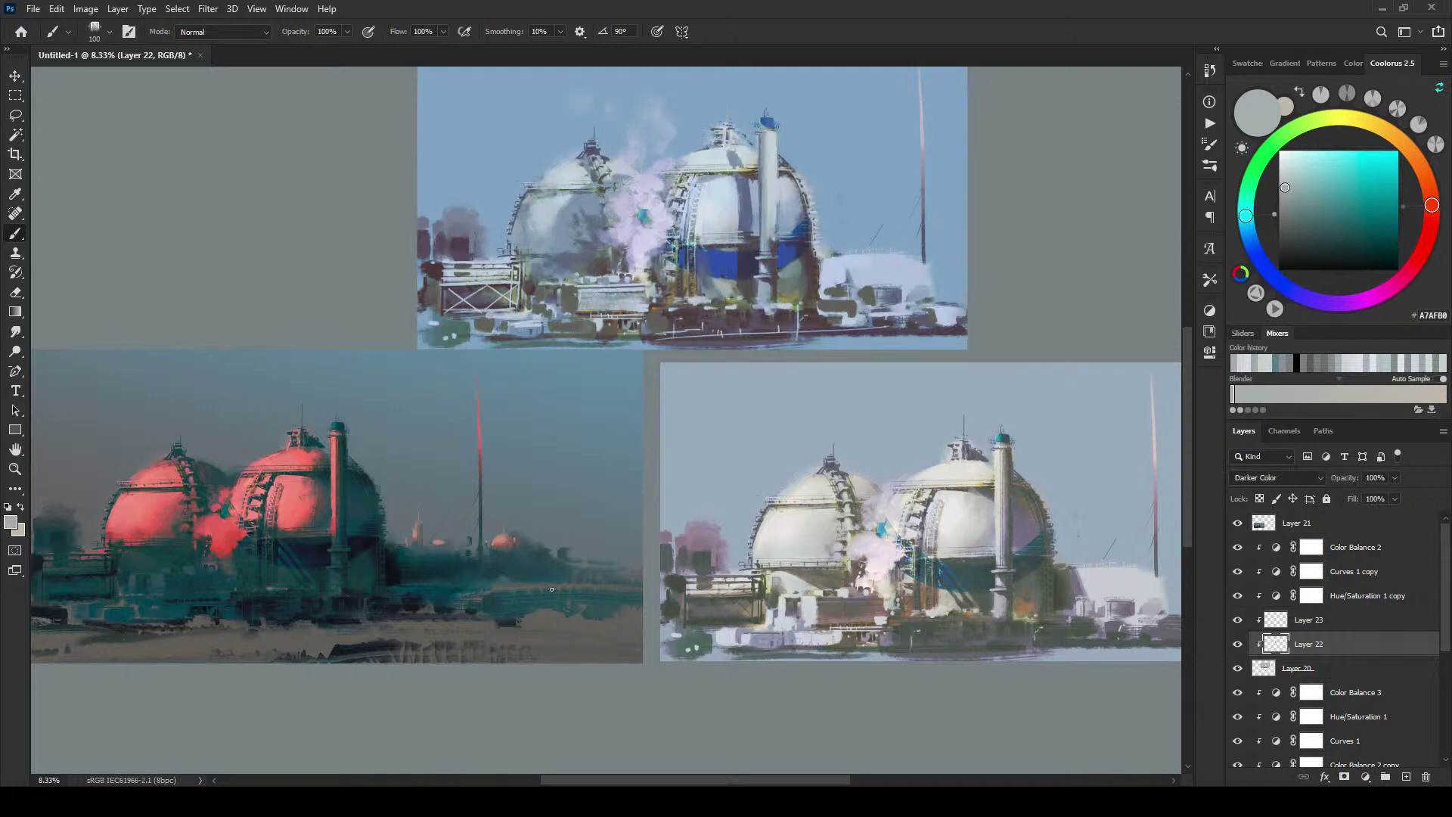
pyautogui.click(1238, 643)
pyautogui.click(1238, 644)
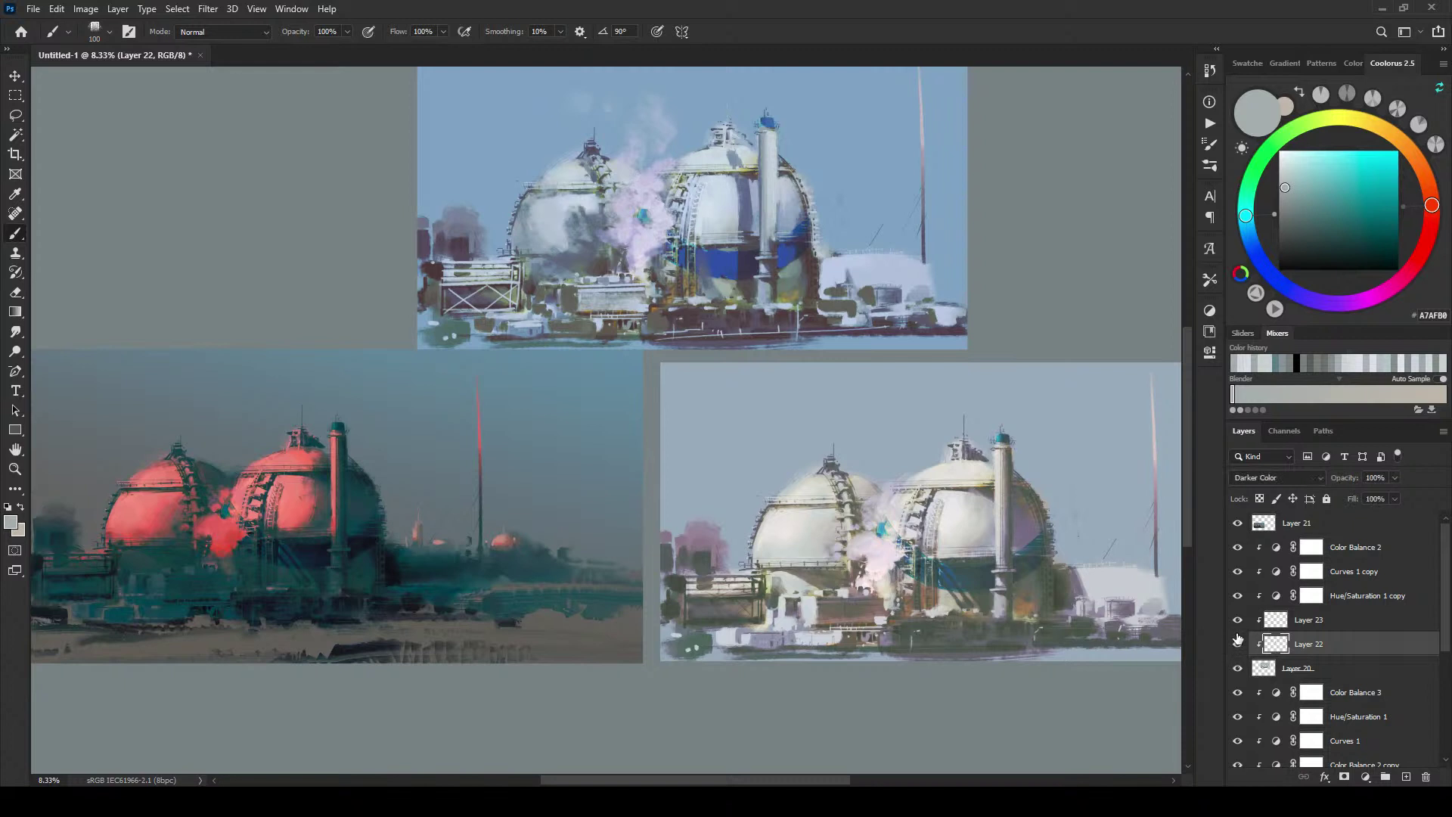
pyautogui.click(1238, 621)
pyautogui.click(1237, 621)
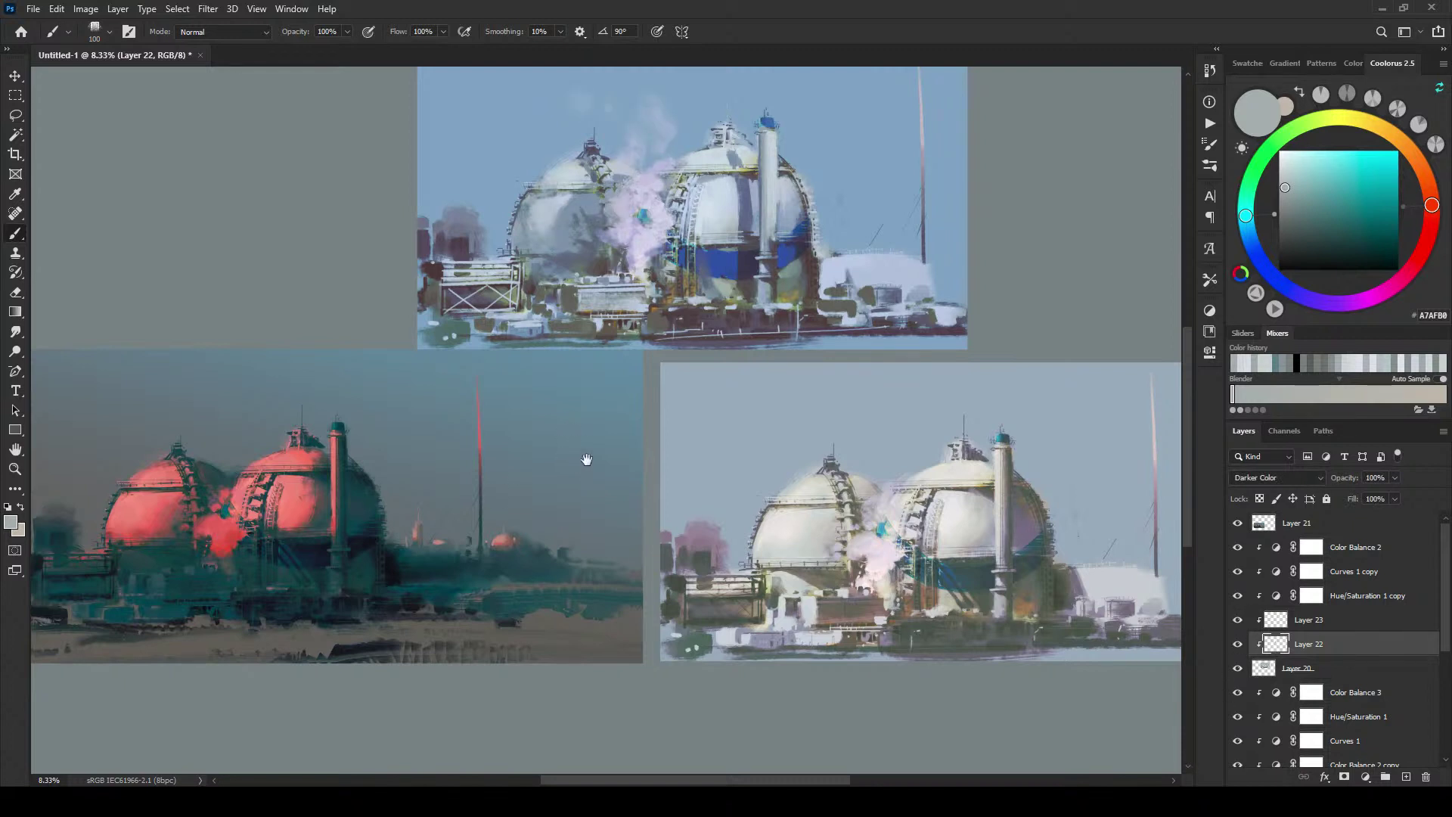
# Step: Examine the three paintings together on the grey background from a distance
pyautogui.moveTo(583, 457)
pyautogui.mouseDown()
pyautogui.moveTo(688, 480)
pyautogui.moveTo(602, 571)
pyautogui.moveTo(652, 561)
pyautogui.moveTo(639, 551)
pyautogui.moveTo(658, 525)
pyautogui.mouseUp()
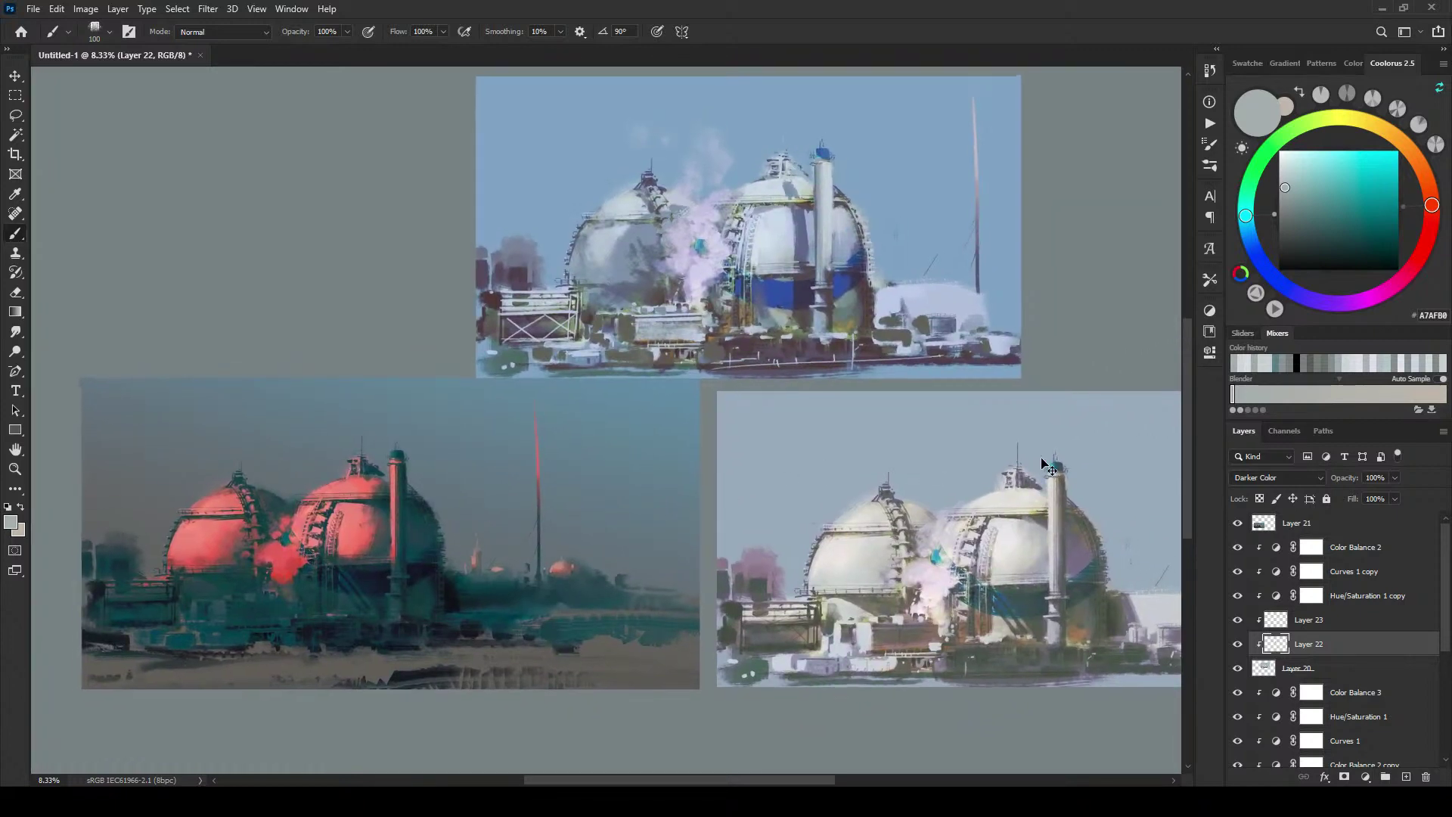
pyautogui.hotkey('ctrl', '-')
pyautogui.hotkey('ctrl', '-')
pyautogui.hotkey('ctrl', '-')
pyautogui.hotkey('ctrl', '-')
pyautogui.hotkey('ctrl', '-')
pyautogui.hotkey('ctrl', '-')
pyautogui.hotkey('ctrl', '-')
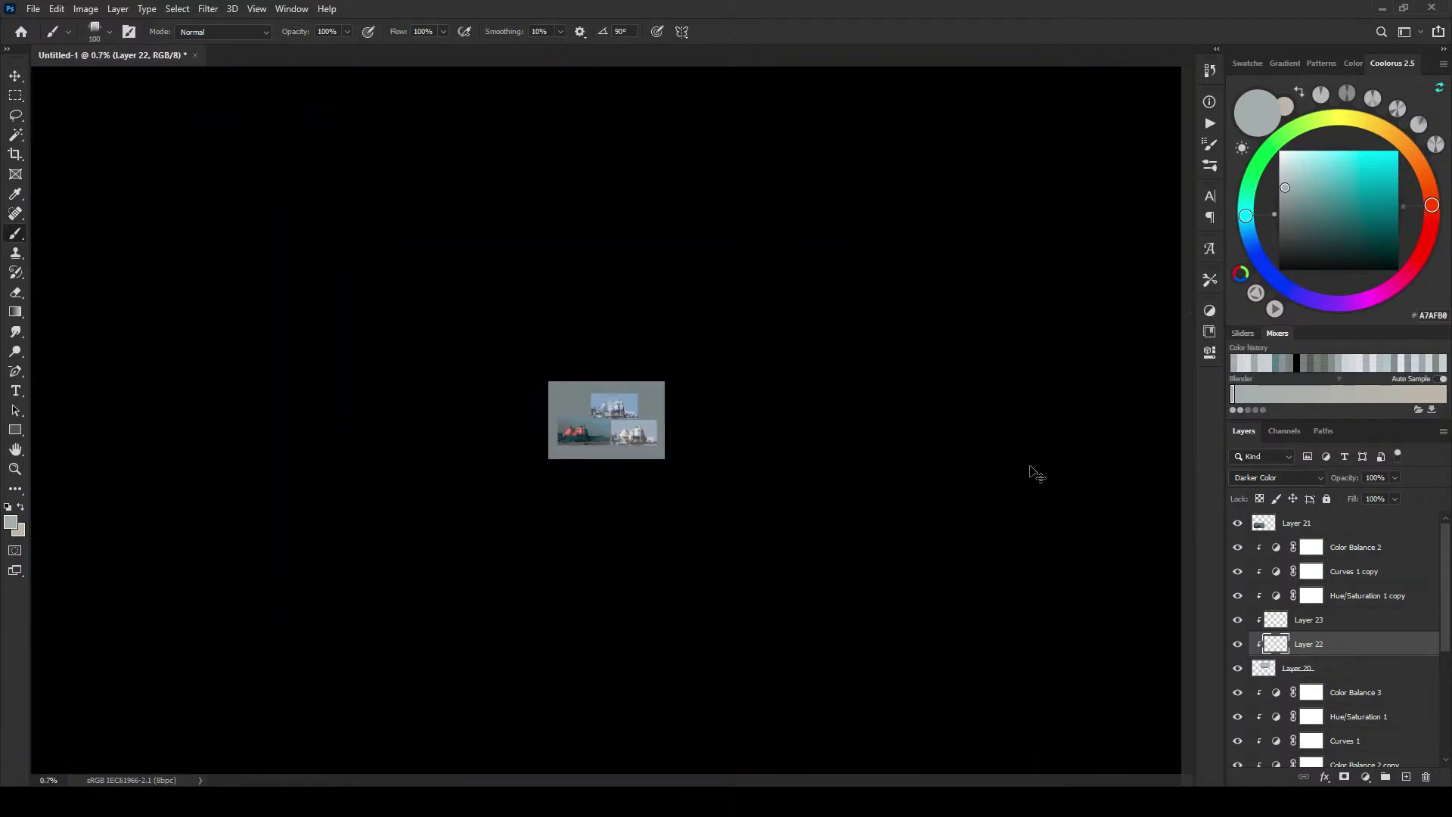
pyautogui.hotkey('ctrl', '+')
pyautogui.hotkey('ctrl', '+')
pyautogui.hotkey('ctrl', '+')
pyautogui.hotkey('ctrl', '+')
pyautogui.hotkey('ctrl', '+')
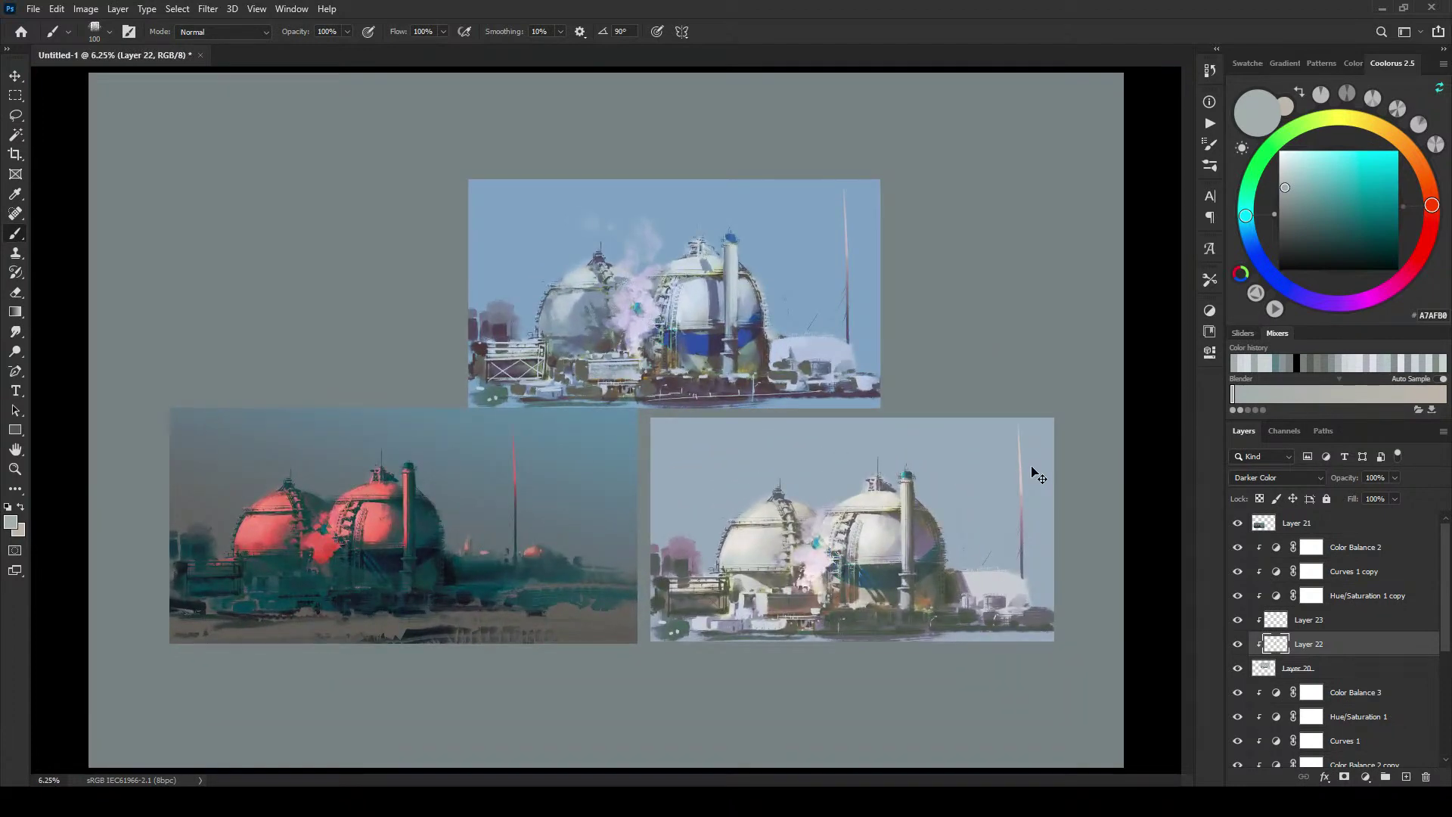
# Step: Move Layer 20 together with its clipped layers up to Color Balance 2 to the canvas's upper left, above the evening painting
pyautogui.click(1336, 666)
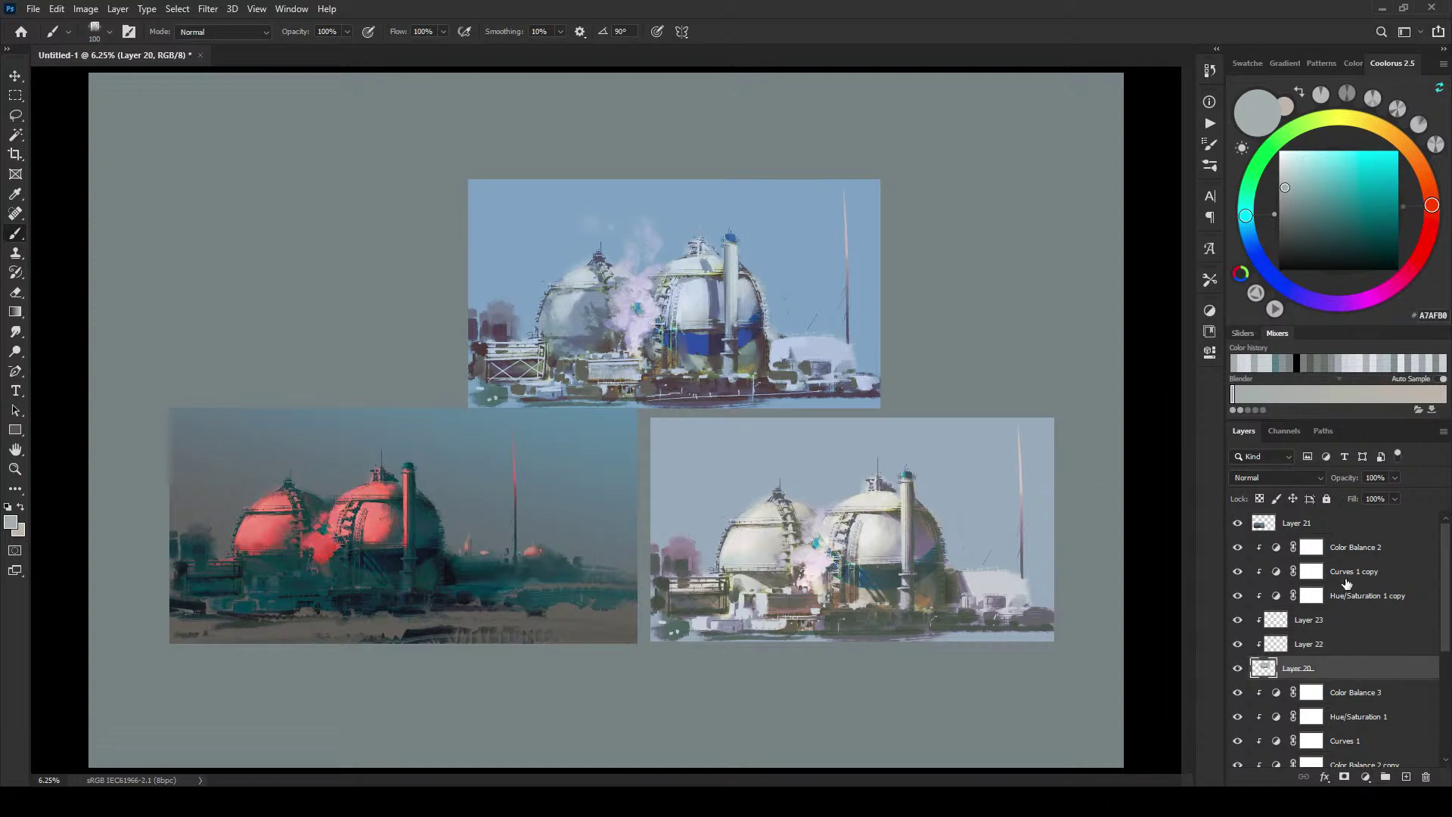
pyautogui.keyDown('shift'); pyautogui.click(1362, 551); pyautogui.keyUp('shift')
pyautogui.press('v')
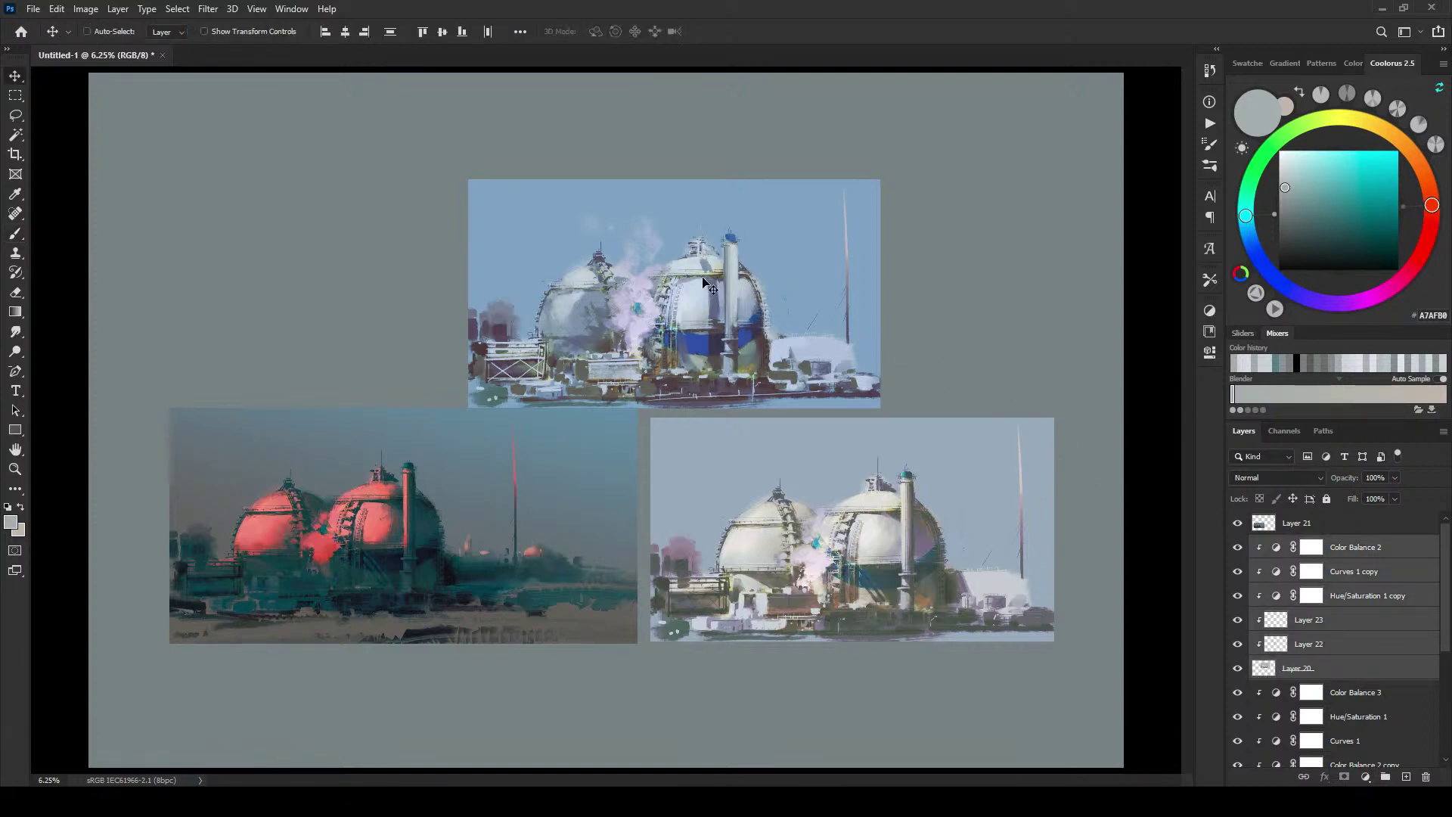
pyautogui.moveTo(701, 287)
pyautogui.mouseDown()
pyautogui.moveTo(582, 199)
pyautogui.moveTo(404, 286)
pyautogui.mouseUp()
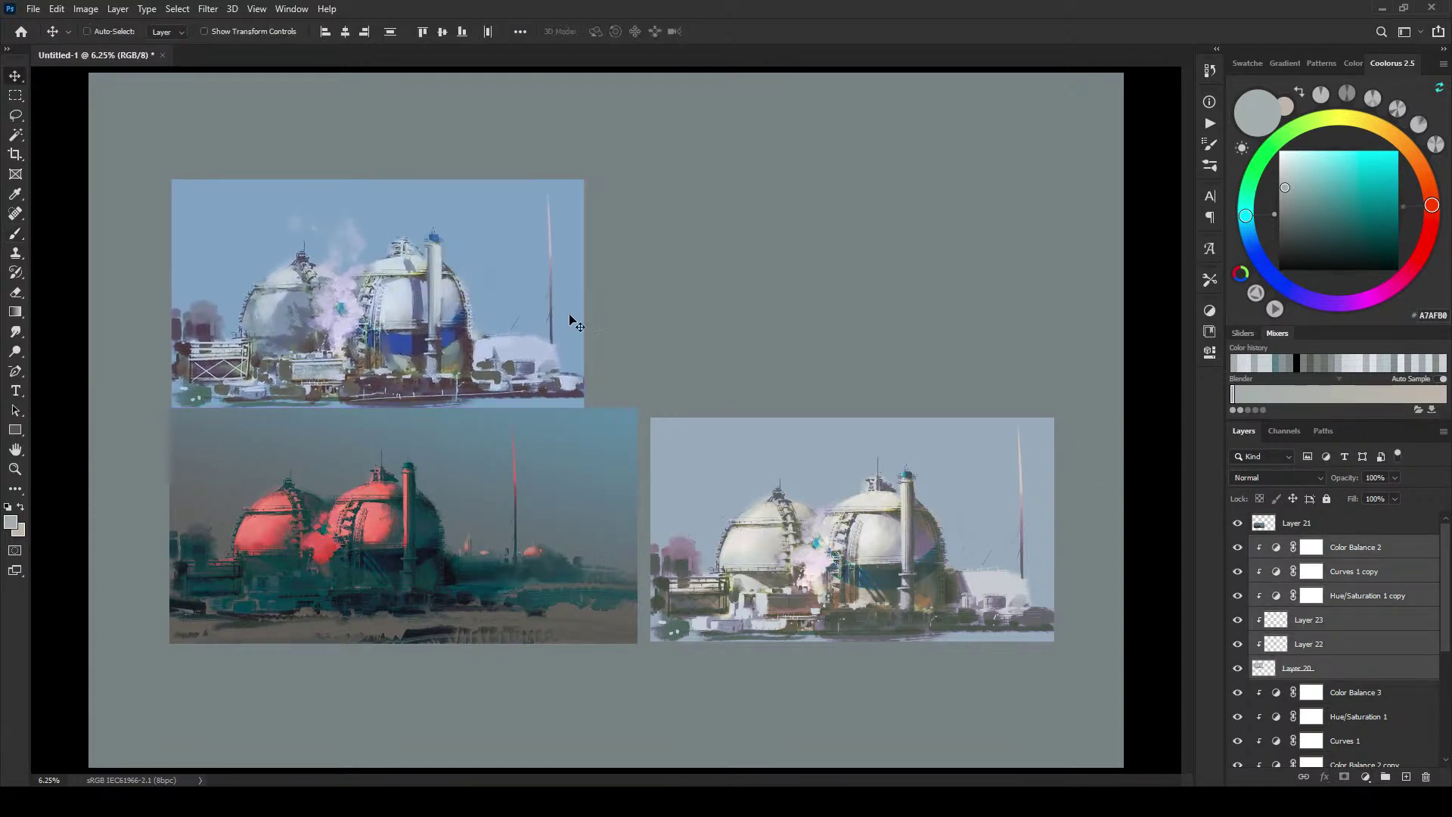
# Step: Swap the lower paintings, placing the evening scene at the lower right and the pale daylight version at the lower left
pyautogui.keyDown('ctrl'); pyautogui.click(848, 529); pyautogui.keyUp('ctrl')
pyautogui.moveTo(844, 526); pyautogui.dragTo(786, 287)
pyautogui.moveTo(478, 478)
pyautogui.mouseDown()
pyautogui.moveTo(481, 503)
pyautogui.moveTo(815, 564)
pyautogui.moveTo(1000, 570)
pyautogui.moveTo(900, 542)
pyautogui.mouseUp()
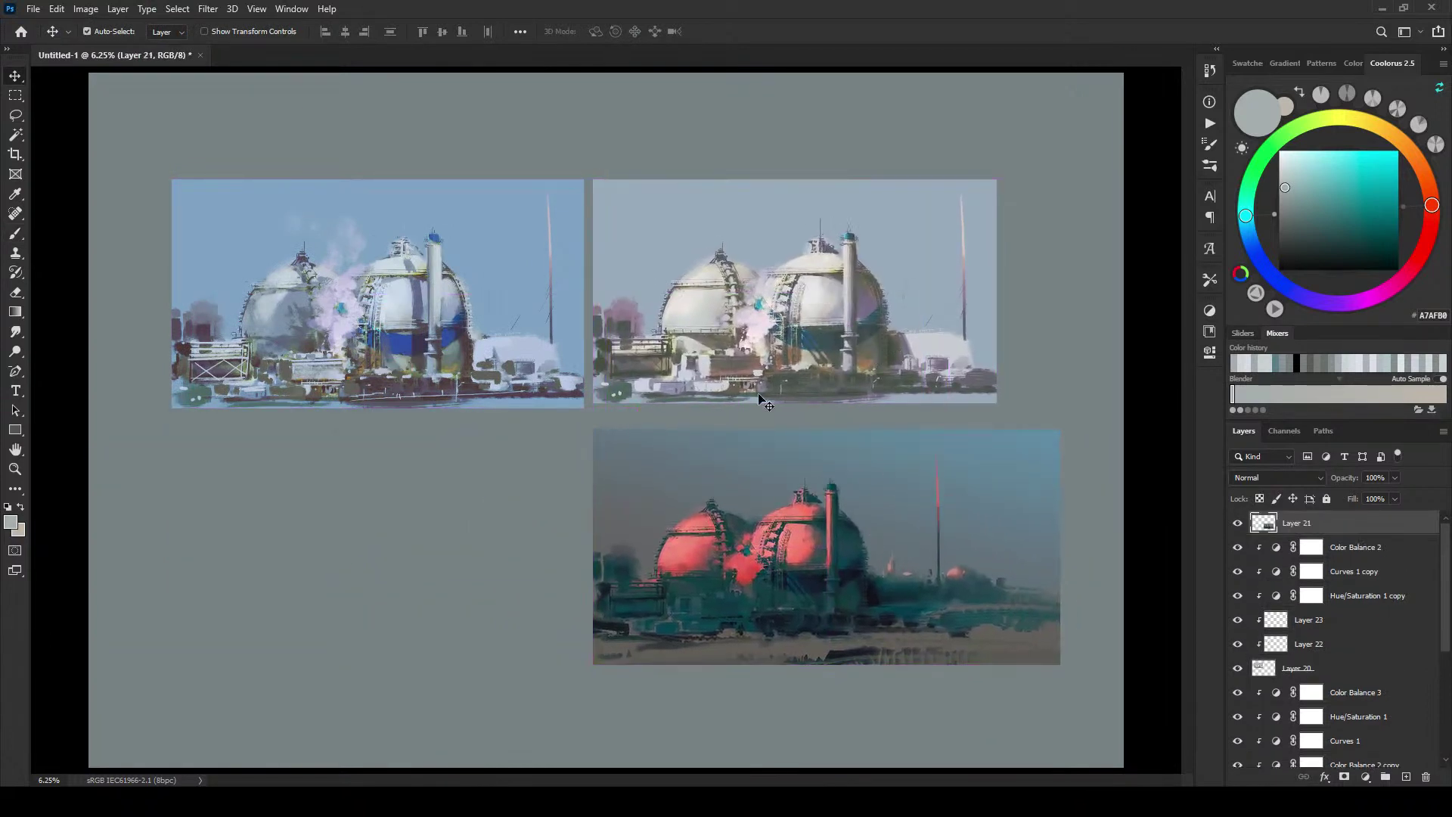
pyautogui.moveTo(801, 344)
pyautogui.mouseDown()
pyautogui.moveTo(790, 365)
pyautogui.moveTo(370, 599)
pyautogui.mouseUp()
pyautogui.moveTo(403, 322); pyautogui.dragTo(445, 312)
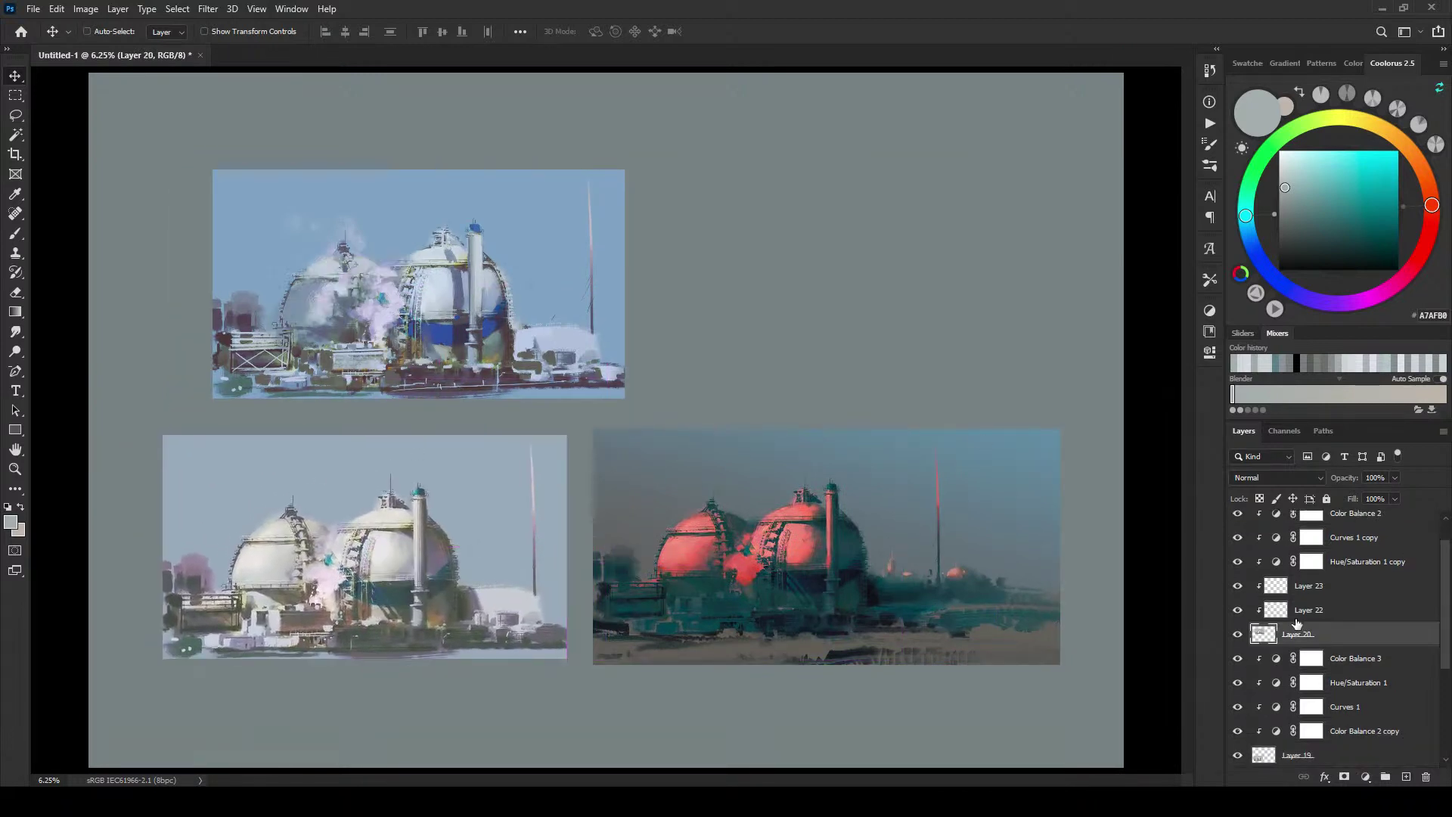
pyautogui.scroll(1, 1445, 613)
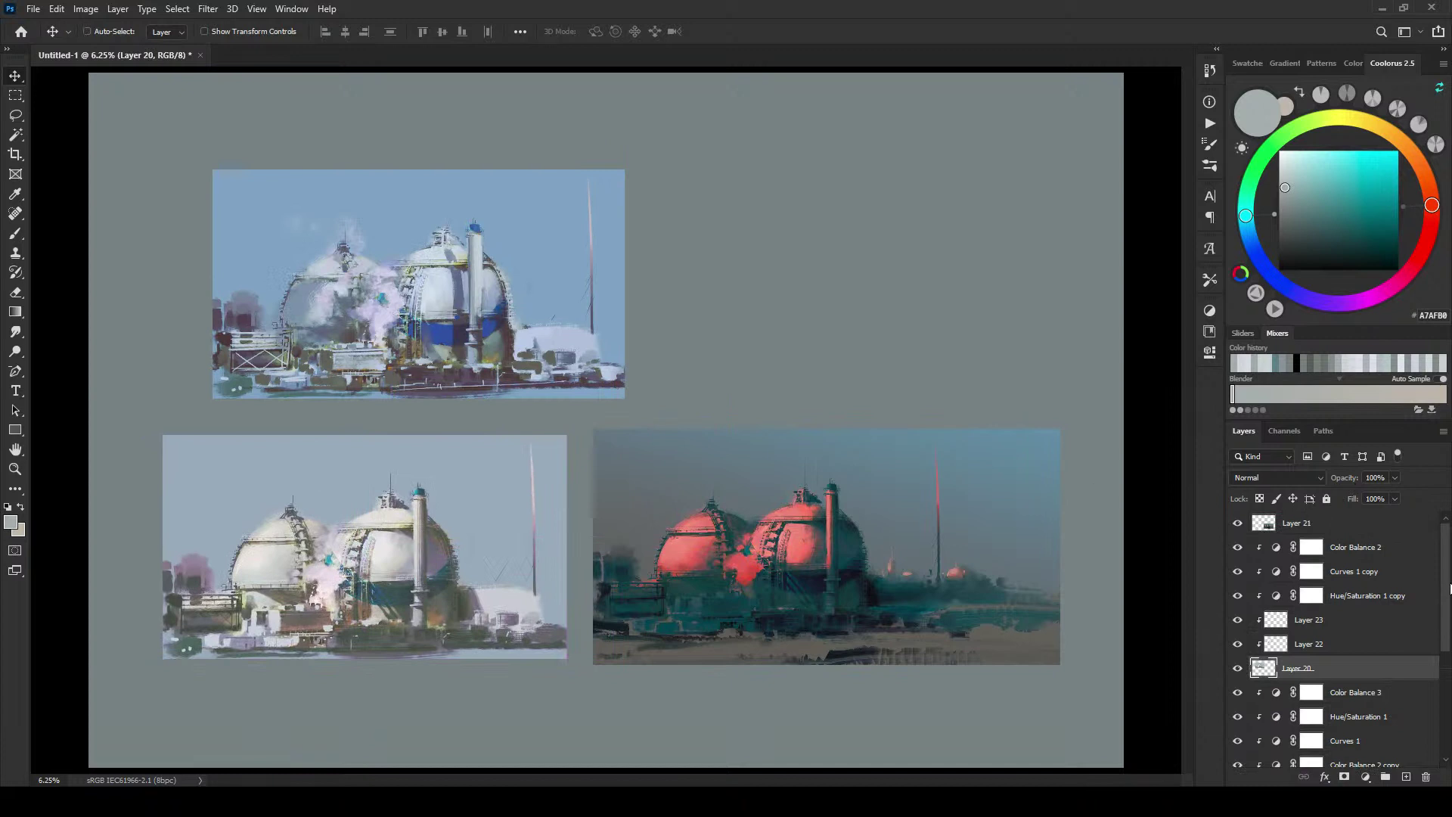
pyautogui.keyDown('shift'); pyautogui.click(1408, 550); pyautogui.keyUp('shift')
pyautogui.moveTo(394, 289)
pyautogui.mouseDown()
pyautogui.moveTo(593, 237)
pyautogui.moveTo(674, 247)
pyautogui.moveTo(618, 252)
pyautogui.mouseUp()
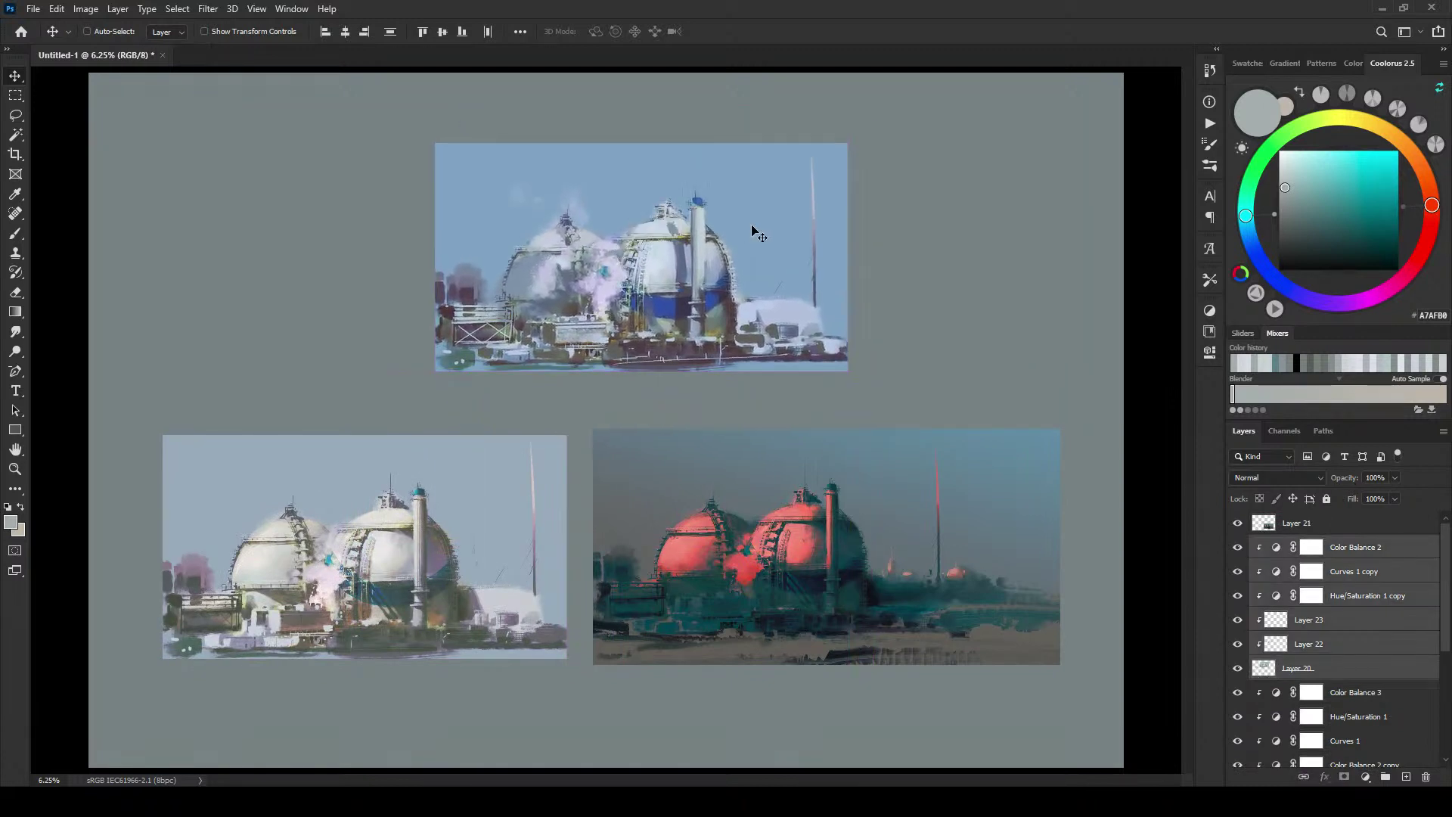
pyautogui.hotkey('ctrl', 'z')
pyautogui.hotkey('ctrl', 'z')
pyautogui.hotkey('ctrl', 'z')
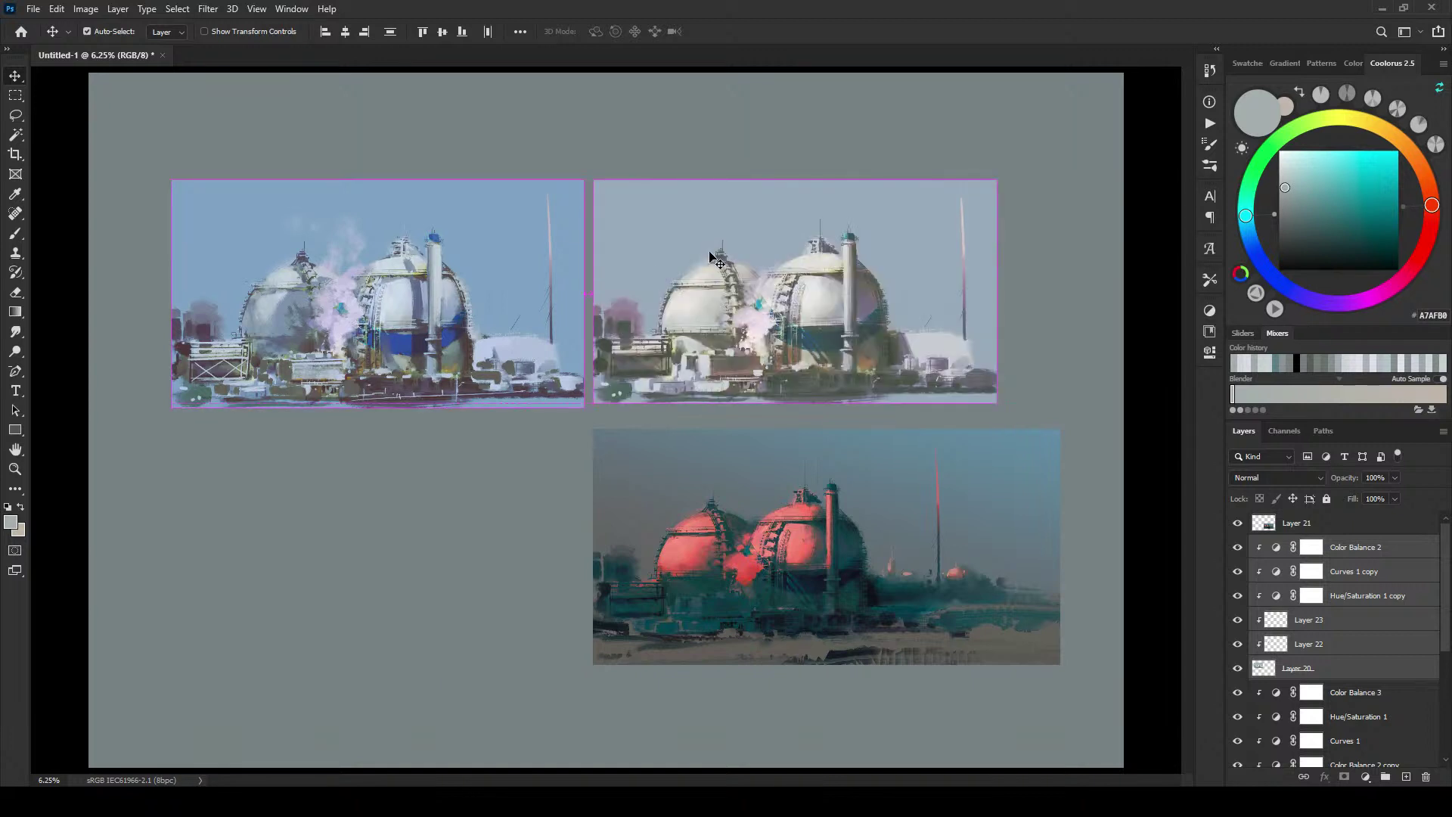
pyautogui.hotkey('ctrl', 'shift', 'z')
pyautogui.hotkey('ctrl', 'shift', 'z')
pyautogui.hotkey('ctrl', 'shift', 'z')
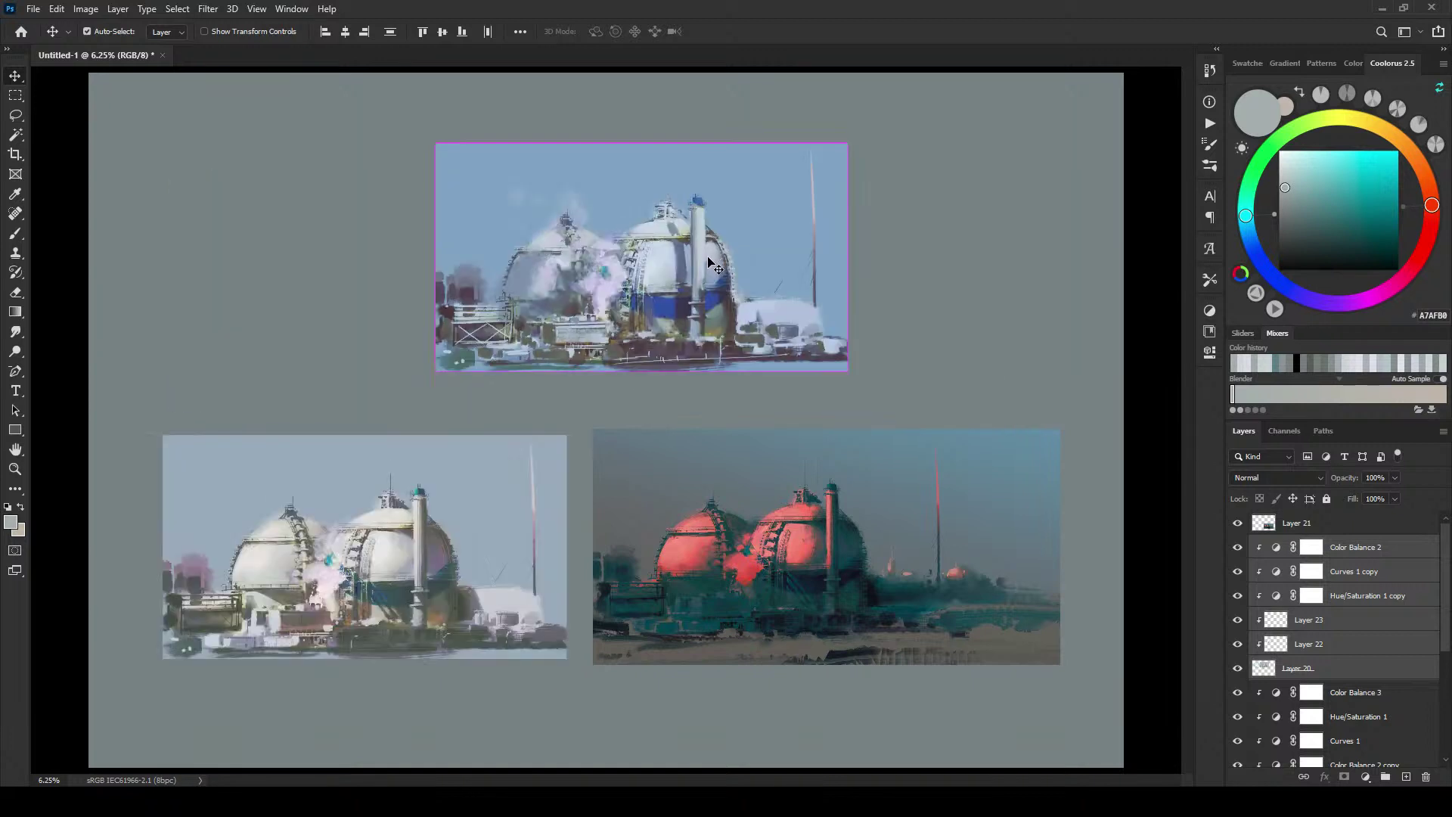
pyautogui.hotkey('ctrl', 'z')
pyautogui.hotkey('ctrl', 'z')
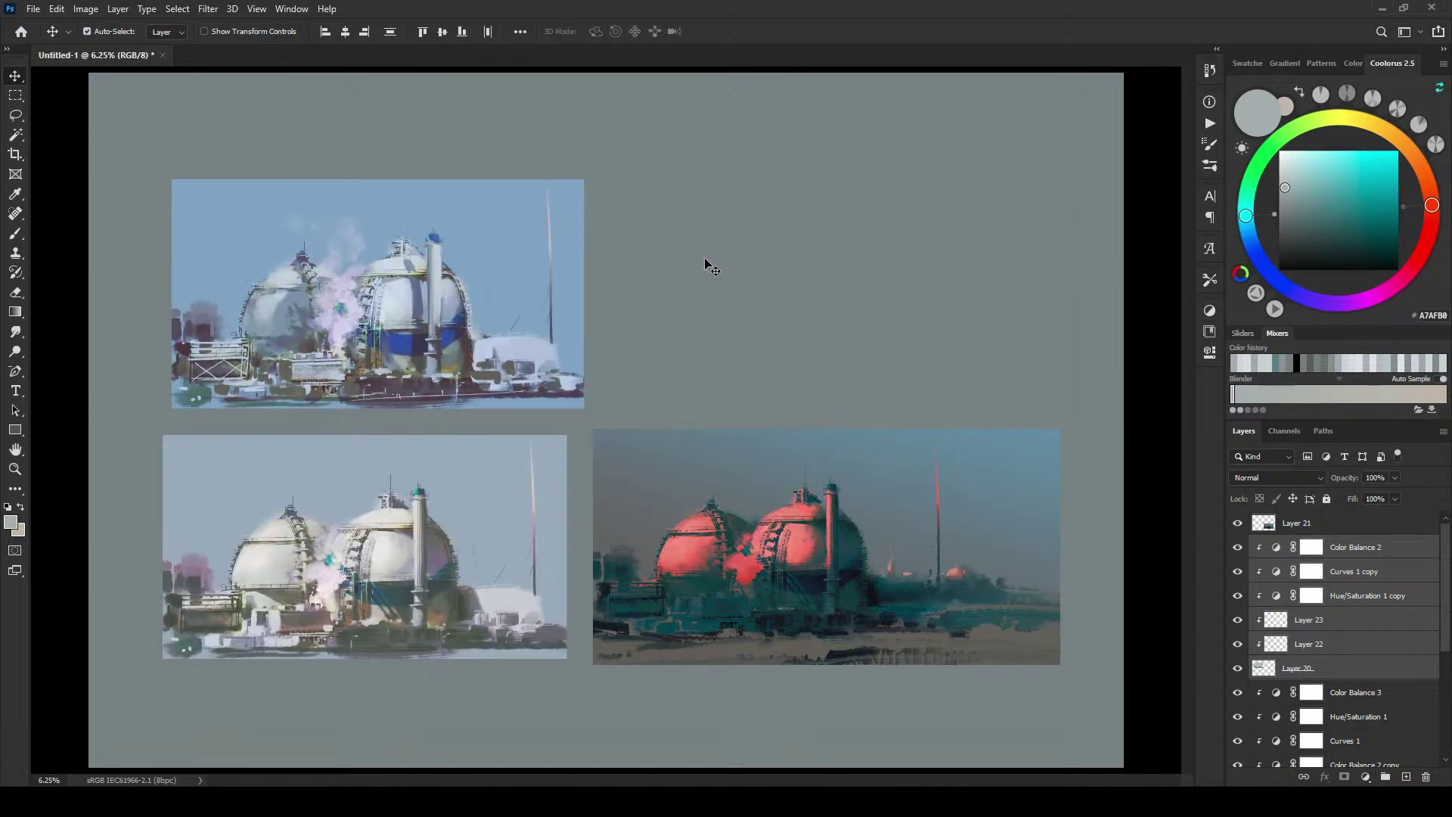
# Step: Move Layer 20 with all its clipped layers up to Color Balance 2 to the top centre, above the two lower paintings
pyautogui.click(1329, 671)
pyautogui.keyDown('shift'); pyautogui.click(1356, 554); pyautogui.keyUp('shift')
pyautogui.moveTo(499, 321)
pyautogui.mouseDown()
pyautogui.moveTo(614, 276)
pyautogui.moveTo(787, 280)
pyautogui.moveTo(705, 281)
pyautogui.moveTo(738, 304)
pyautogui.moveTo(937, 281)
pyautogui.moveTo(738, 262)
pyautogui.moveTo(762, 283)
pyautogui.mouseUp()
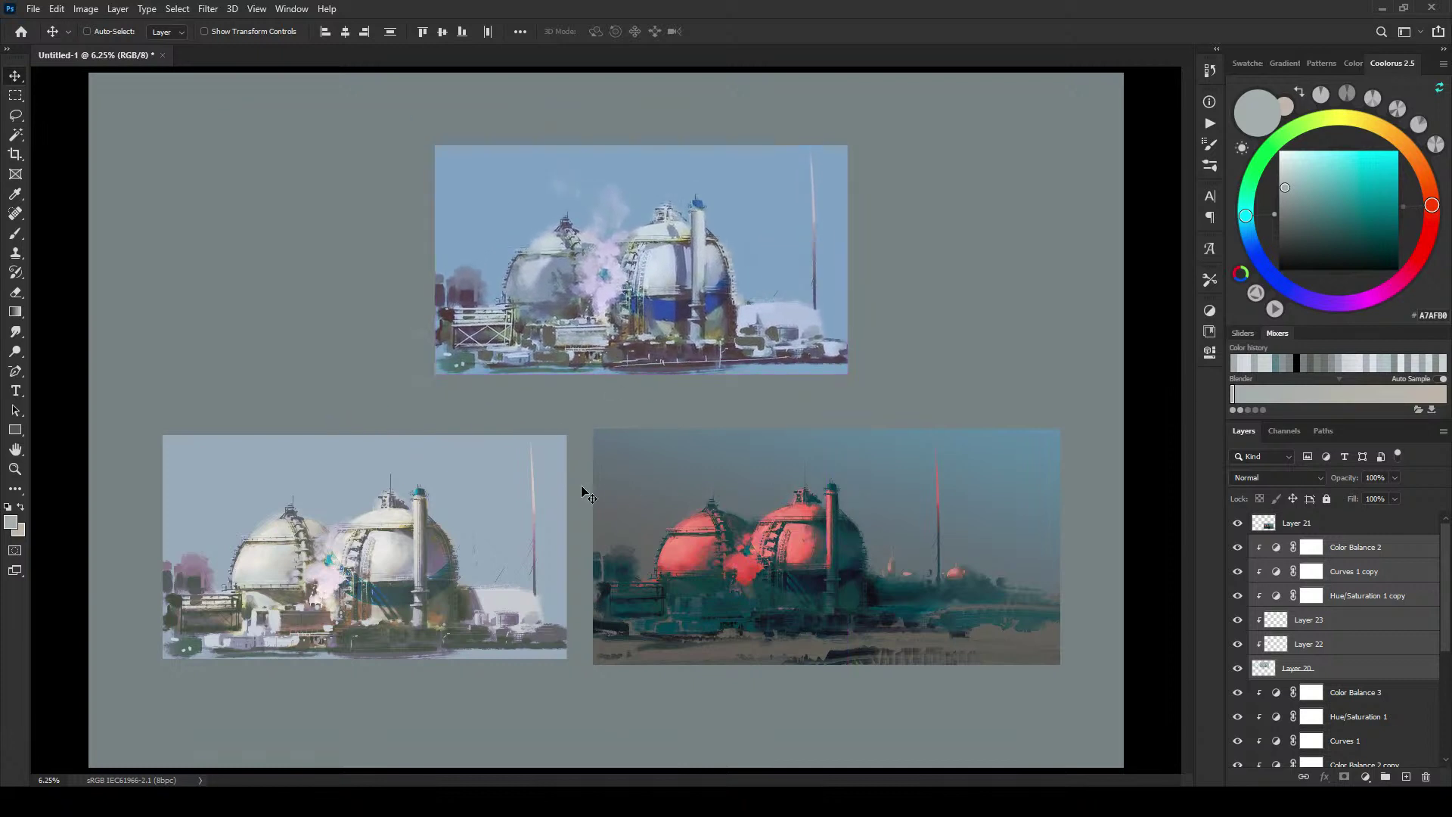
# Step: Make Layer 22 active for brush painting and hide Color Balance 2, Curves 1 copy and Hue/Saturation 1 copy
pyautogui.click(1349, 623)
pyautogui.click(1278, 644)
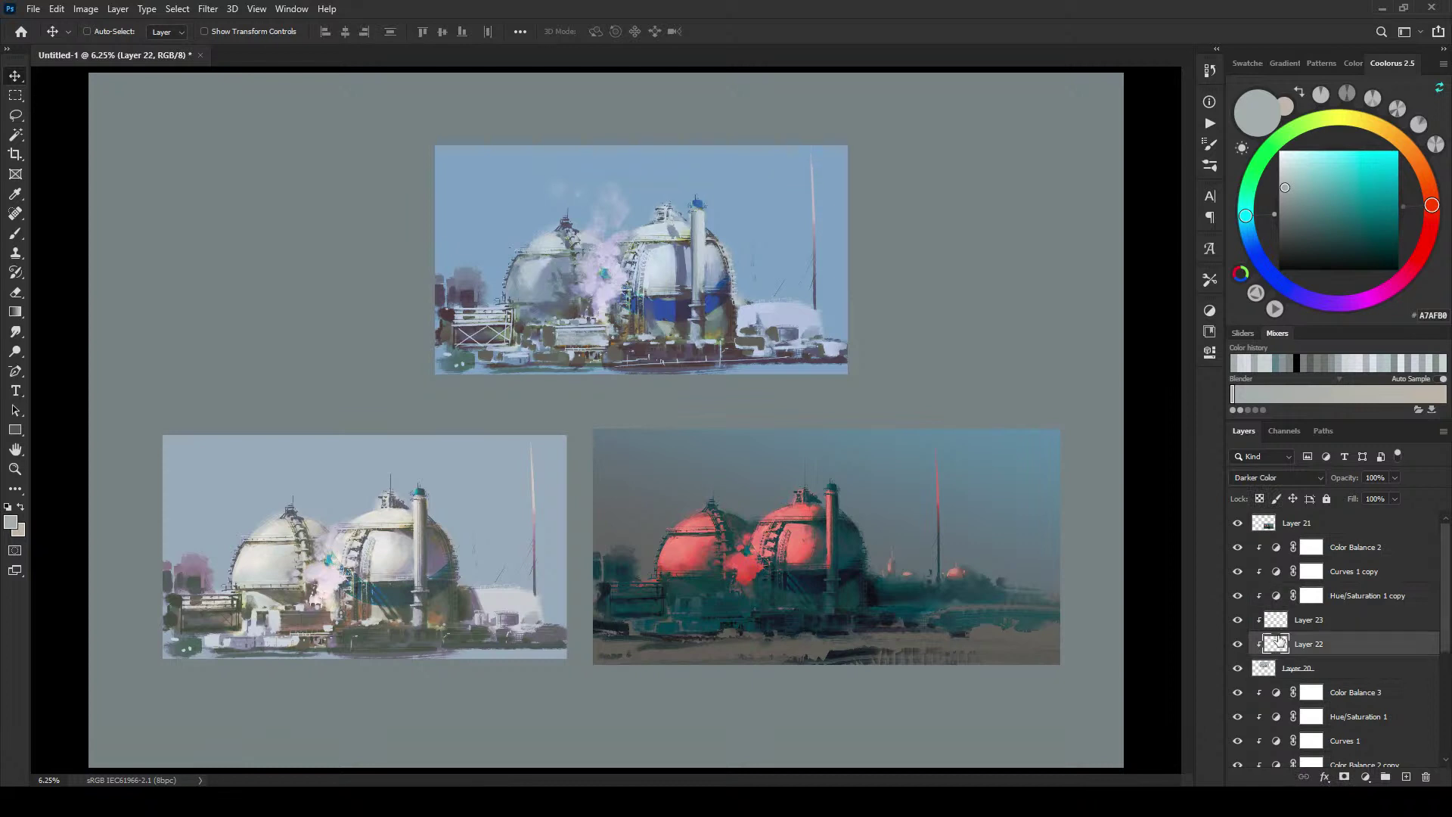
pyautogui.press('b')
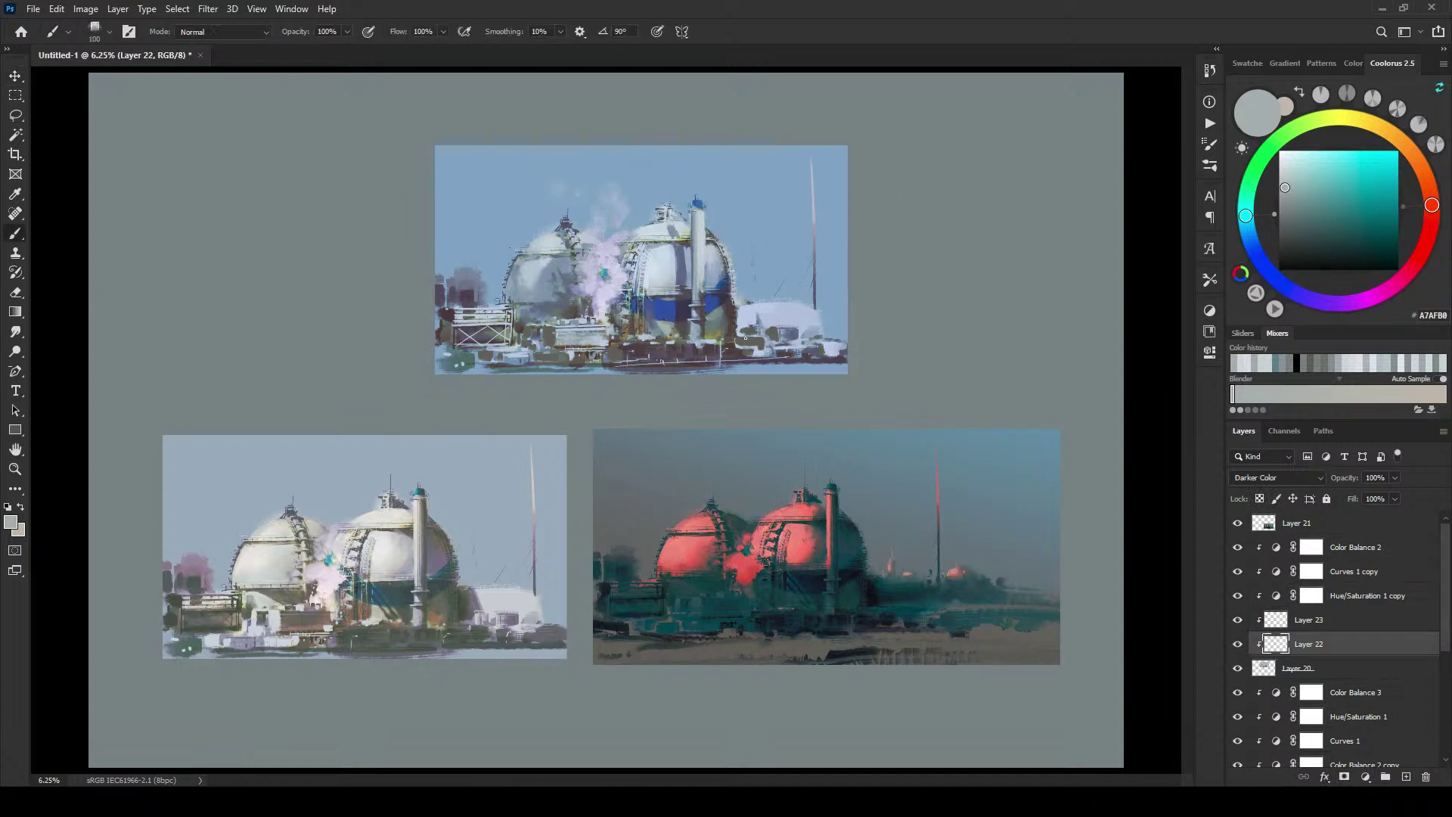
pyautogui.moveTo(1237, 547); pyautogui.dragTo(1237, 595)
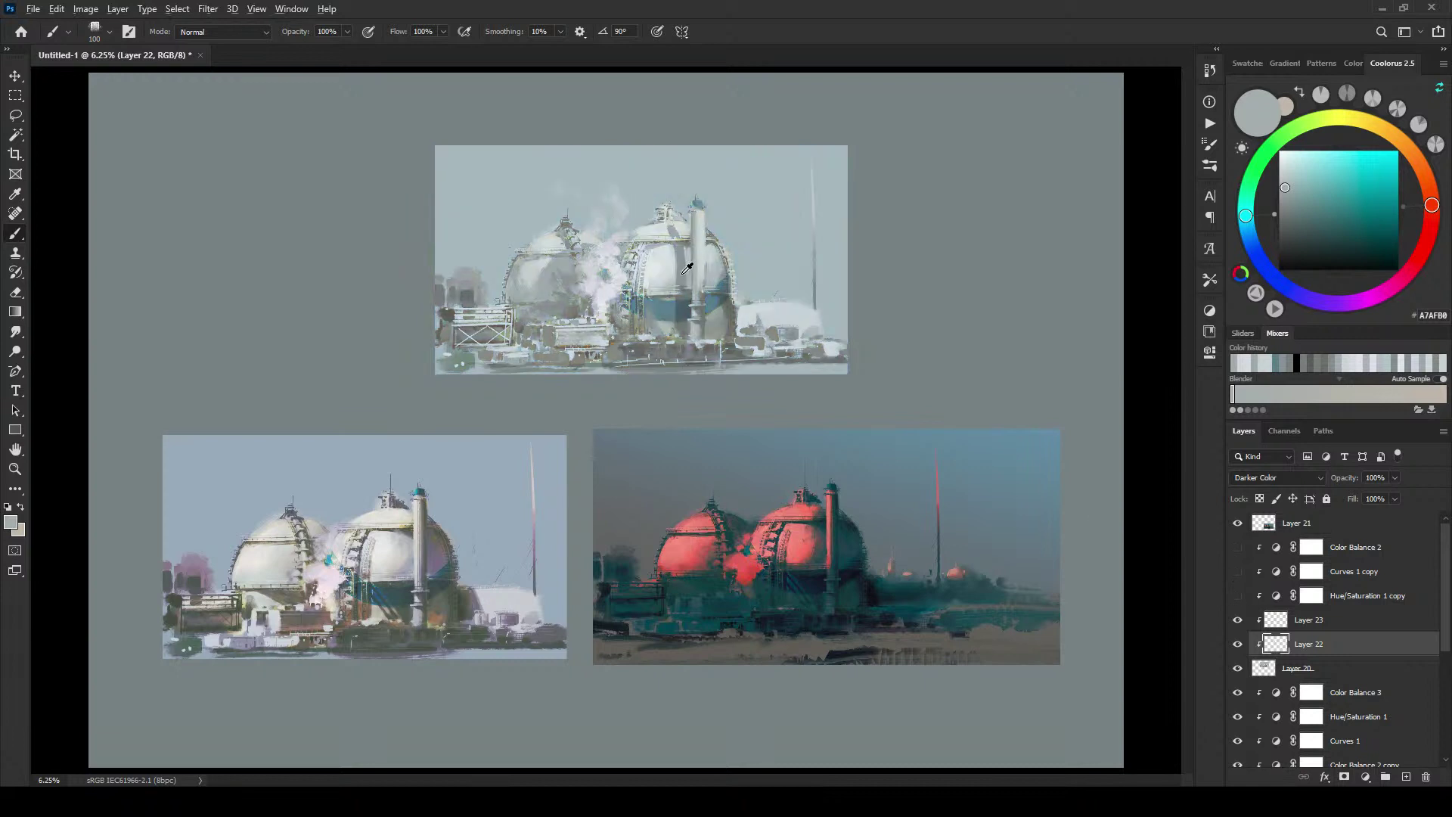
# Step: Shade the lower part of the top painting's right tank on Layer 22 with sampled greys #8B9498 and #687573
pyautogui.keyDown('alt'); pyautogui.click(678, 324); pyautogui.keyUp('alt')
pyautogui.press('[')
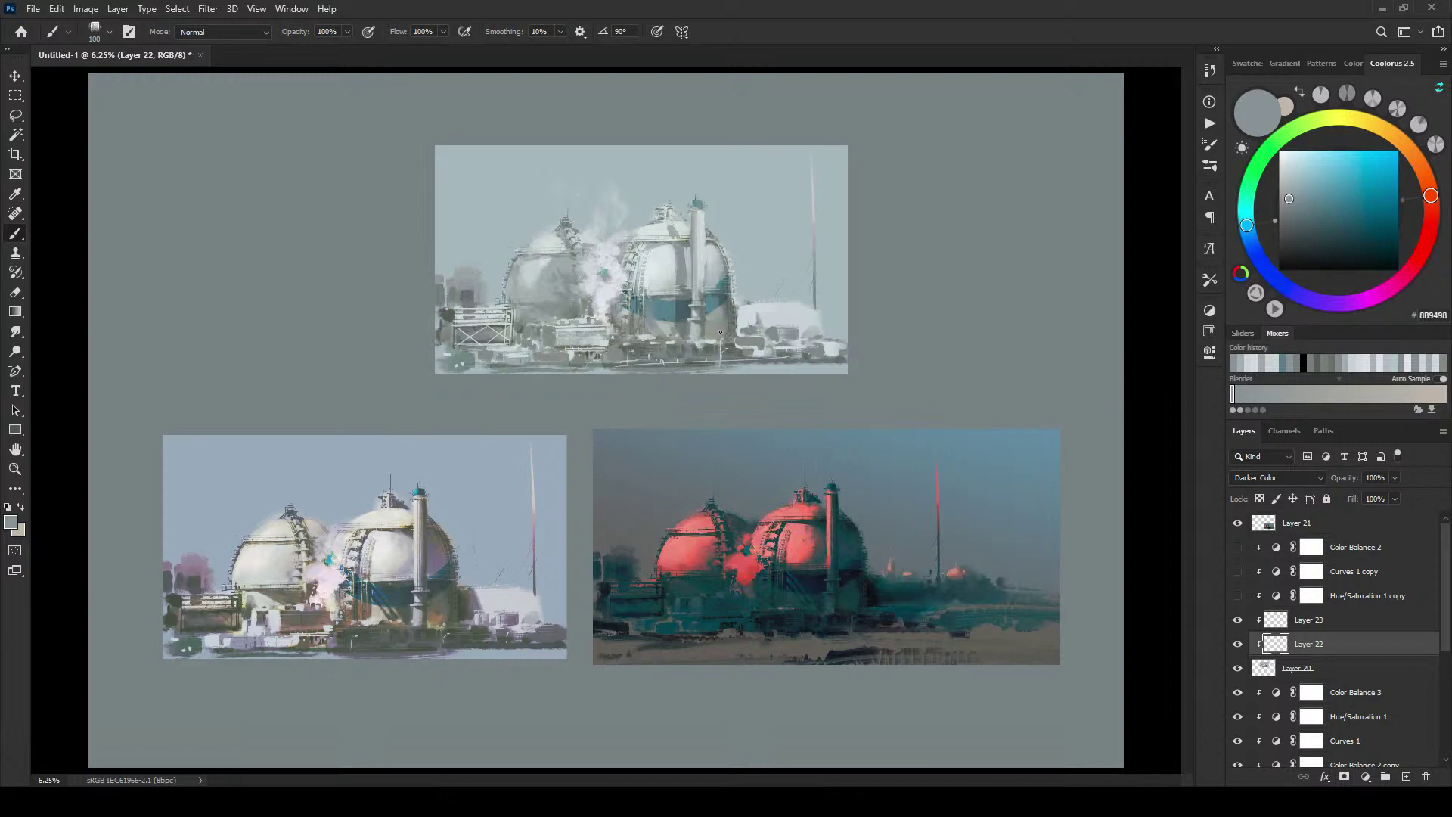
pyautogui.keyDown('alt'); pyautogui.click(730, 304); pyautogui.keyUp('alt')
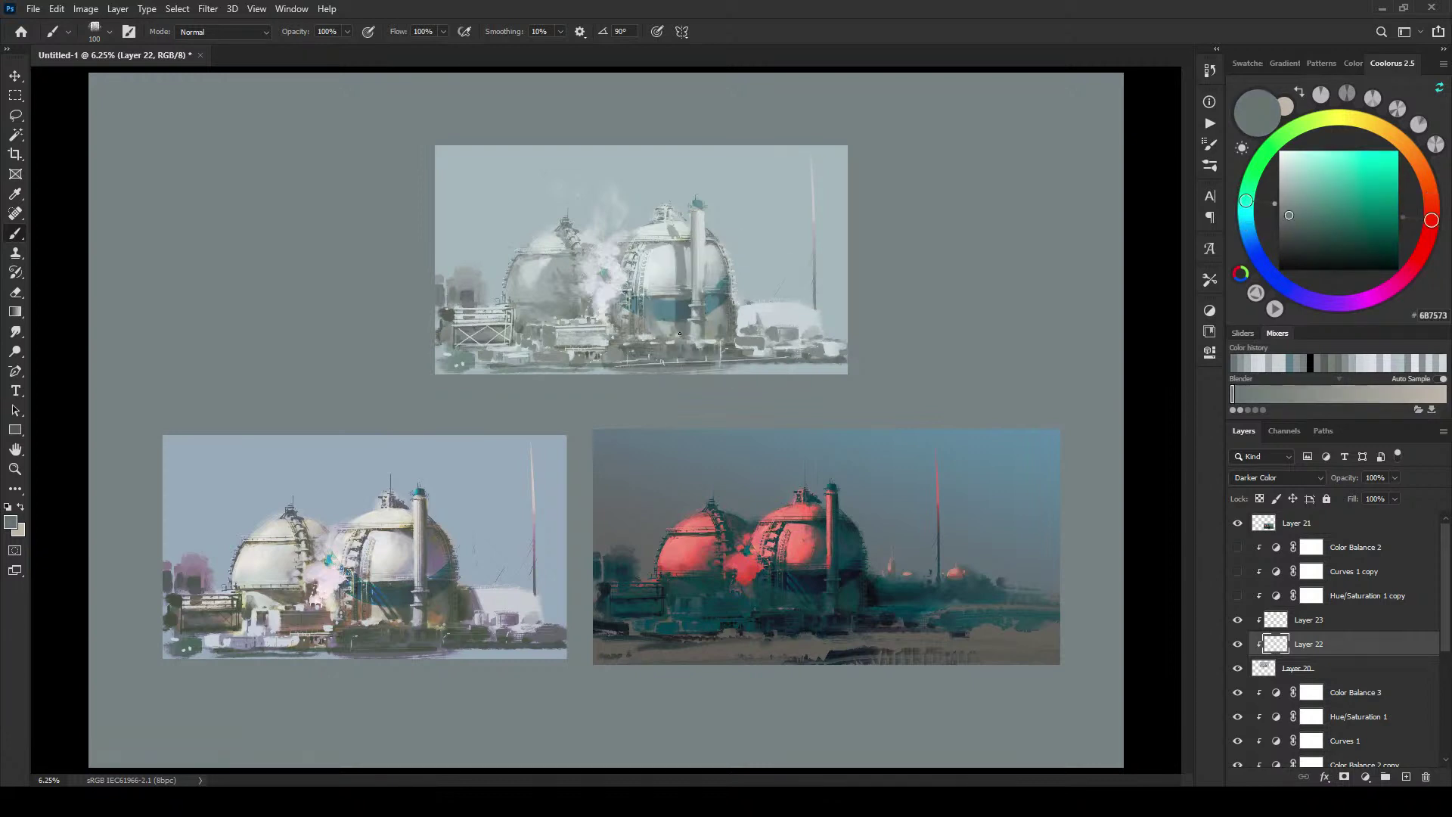
# Step: Paint the lower part of the chimney on Layer 23 in the light colour #CED6D5 sampled from the chimney
pyautogui.keyDown('alt'); pyautogui.click(697, 258); pyautogui.keyUp('alt')
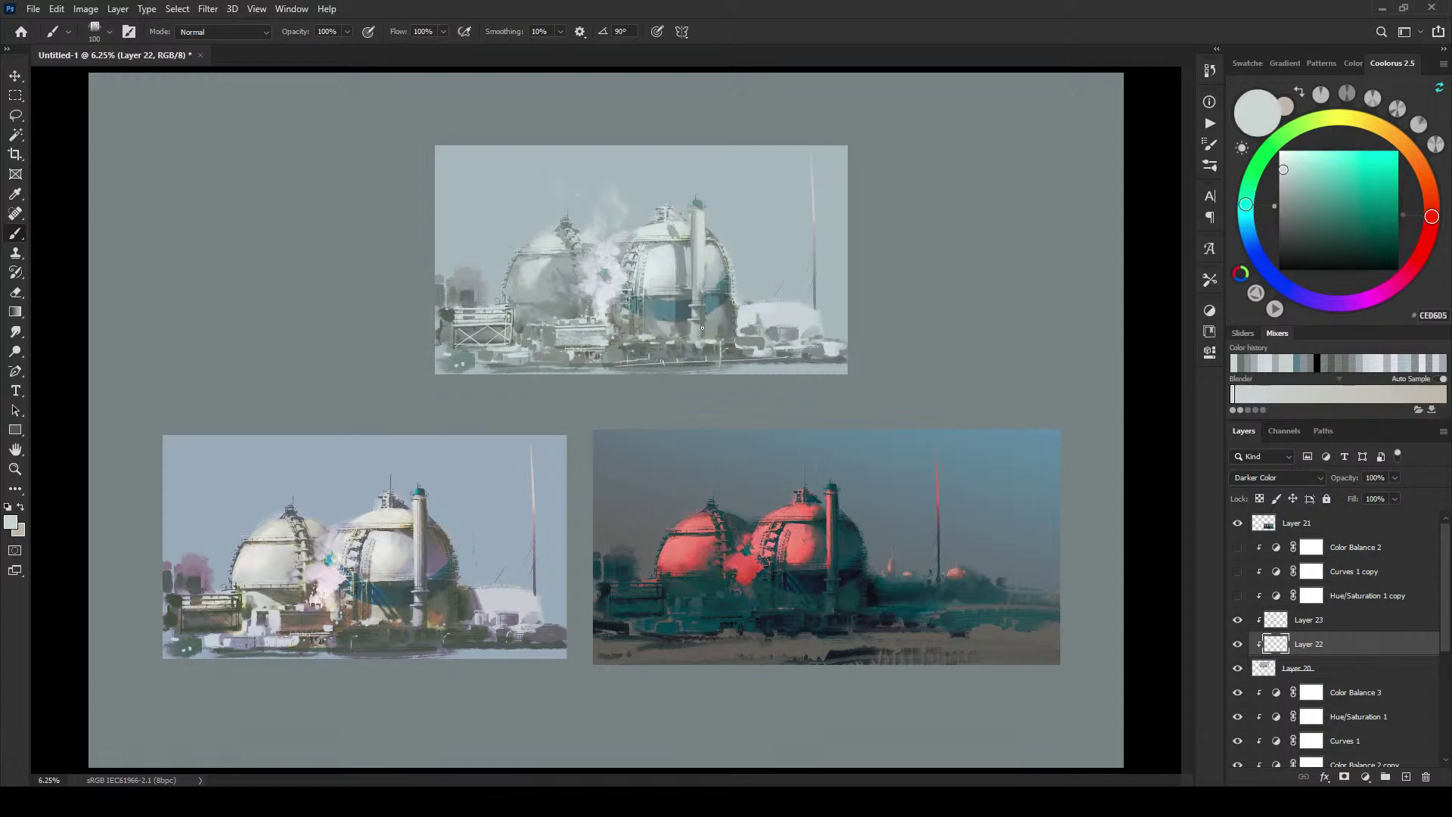
pyautogui.click(1312, 621)
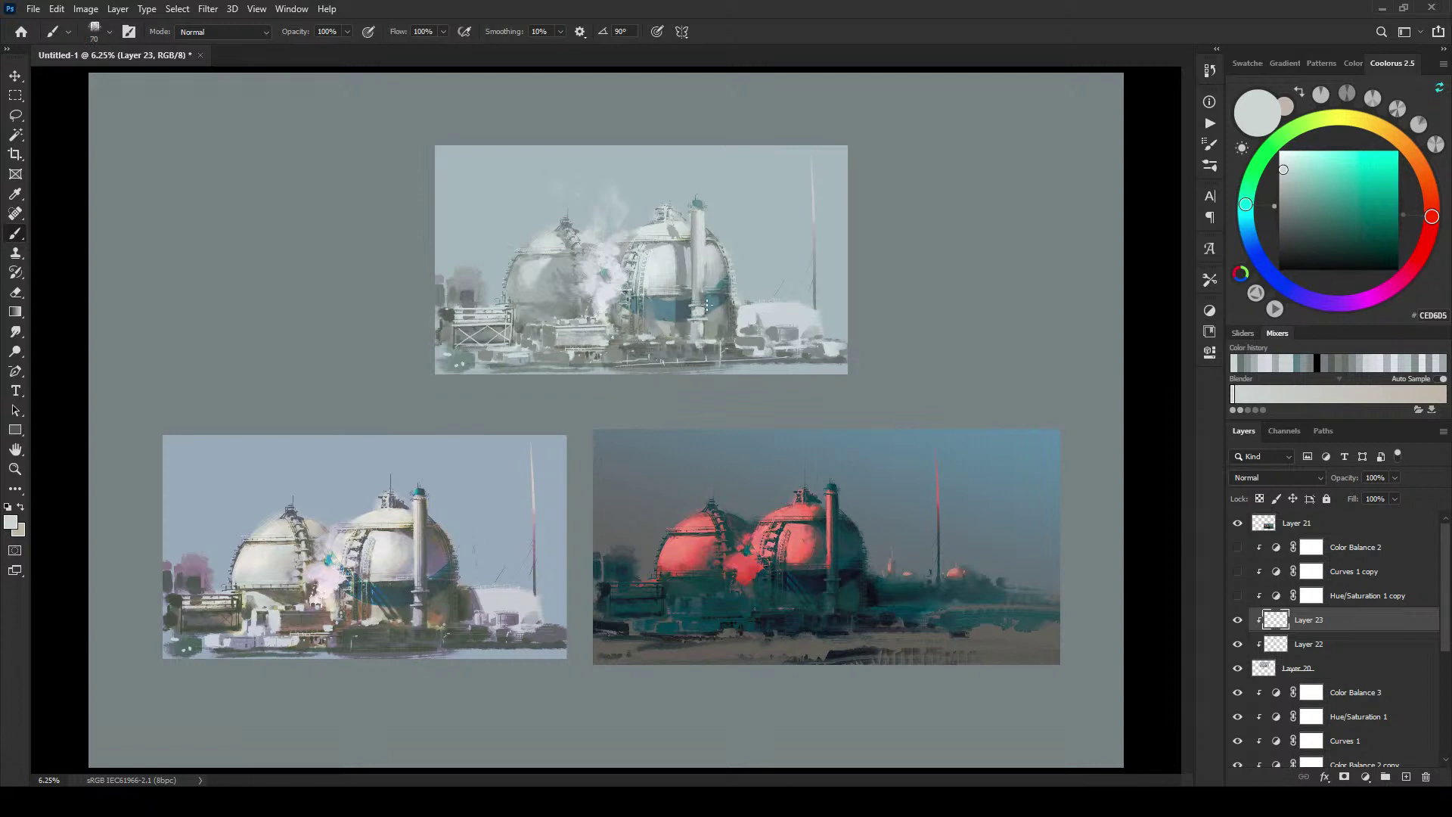
pyautogui.press(']')
pyautogui.press(']')
pyautogui.press(']')
pyautogui.press(']')
pyautogui.press(']')
# Step: Shade the chimney on Layer 23 with sampled blue-greys, including #8B9498
pyautogui.keyDown('alt'); pyautogui.click(697, 233); pyautogui.keyUp('alt')
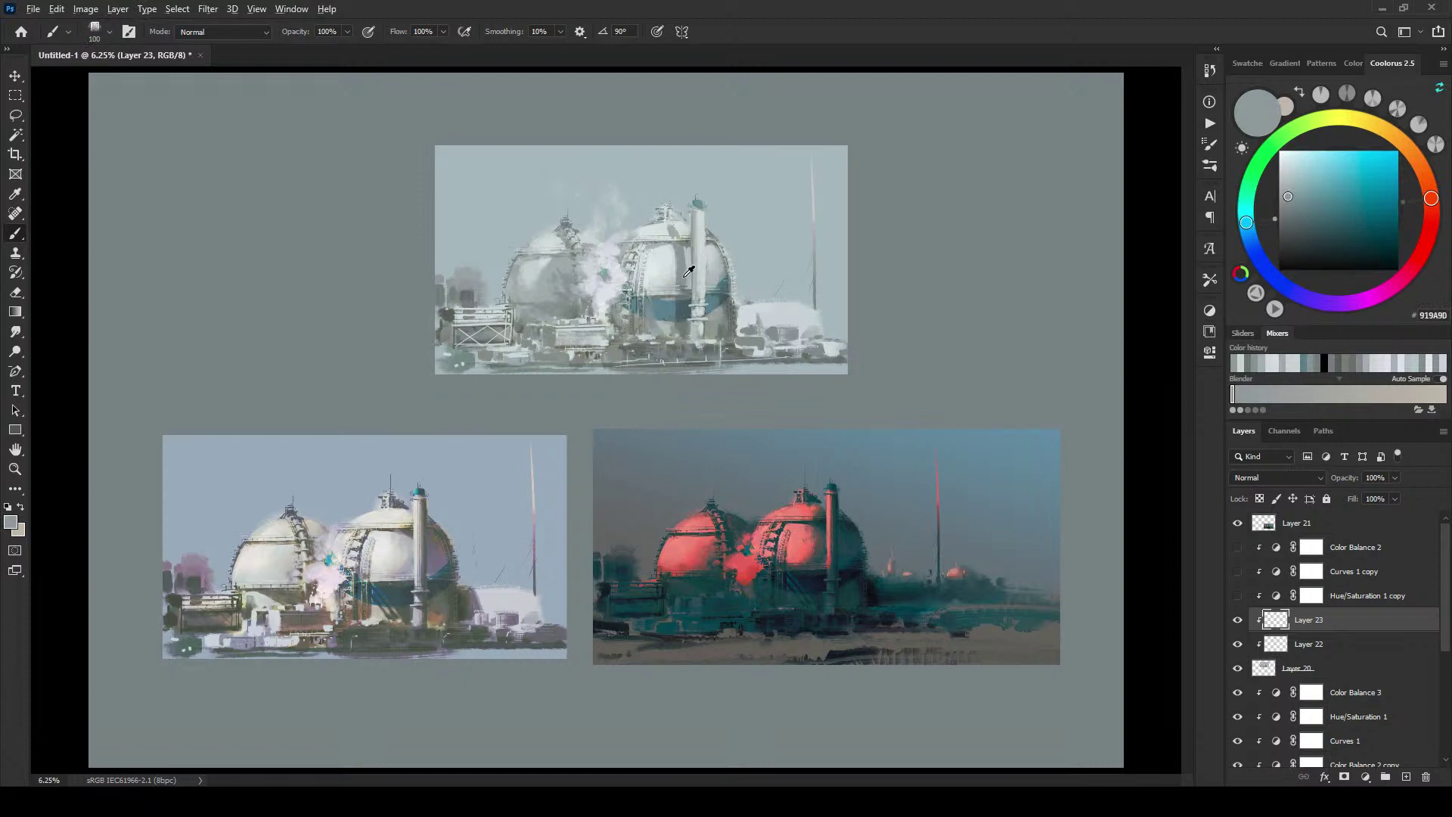
pyautogui.keyDown('alt'); pyautogui.click(700, 308); pyautogui.keyUp('alt')
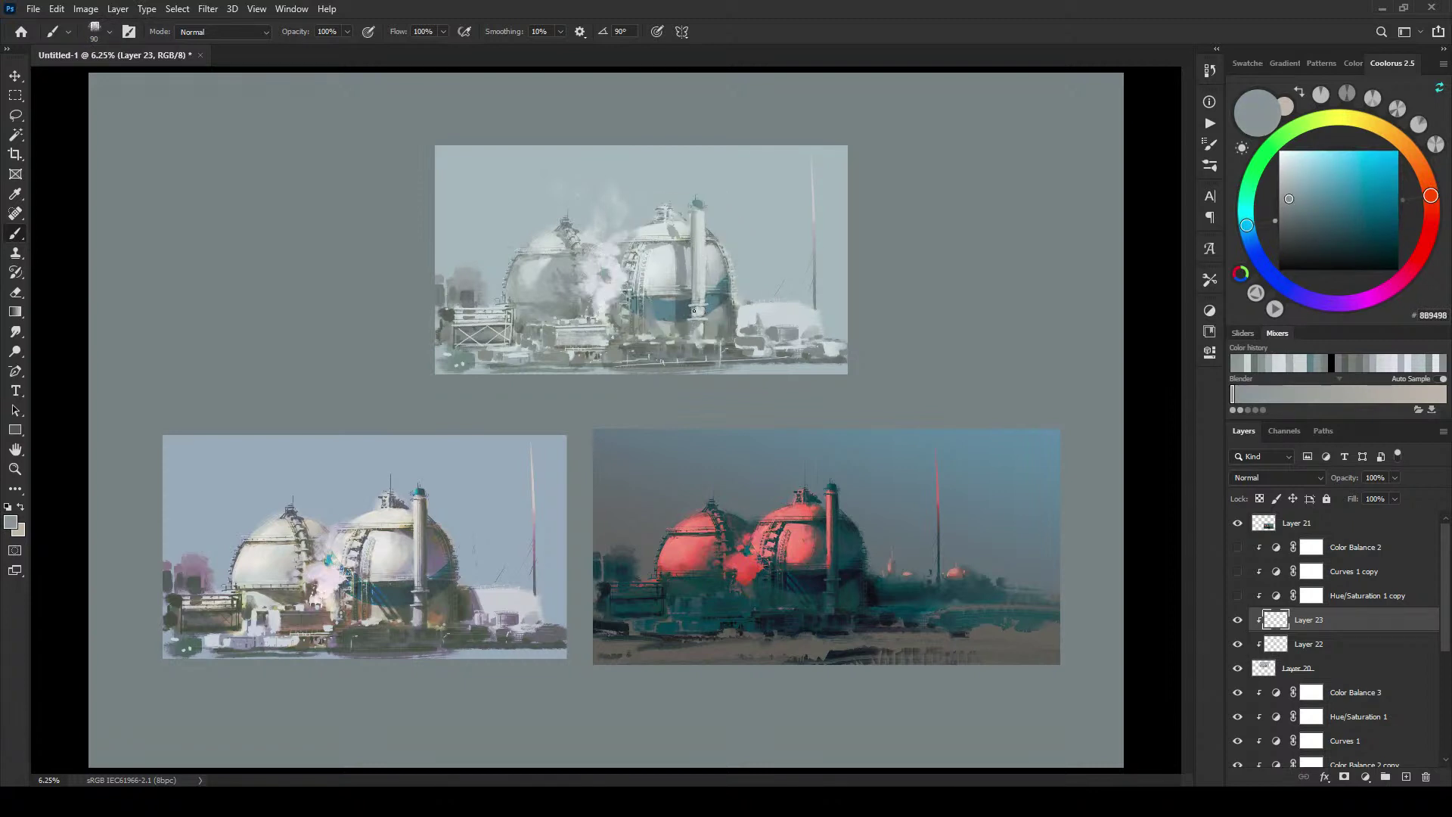
pyautogui.press(']')
pyautogui.press(']')
pyautogui.press(']')
pyautogui.press(']')
pyautogui.press(']')
# Step: Refine the chimney's base with sampled light #CED6D5 and grey #838C8F, reducing the brush size to 50
pyautogui.keyDown('alt'); pyautogui.click(695, 347); pyautogui.keyUp('alt')
pyautogui.press('[')
pyautogui.press('[')
pyautogui.press('[')
pyautogui.press('[')
pyautogui.press('[')
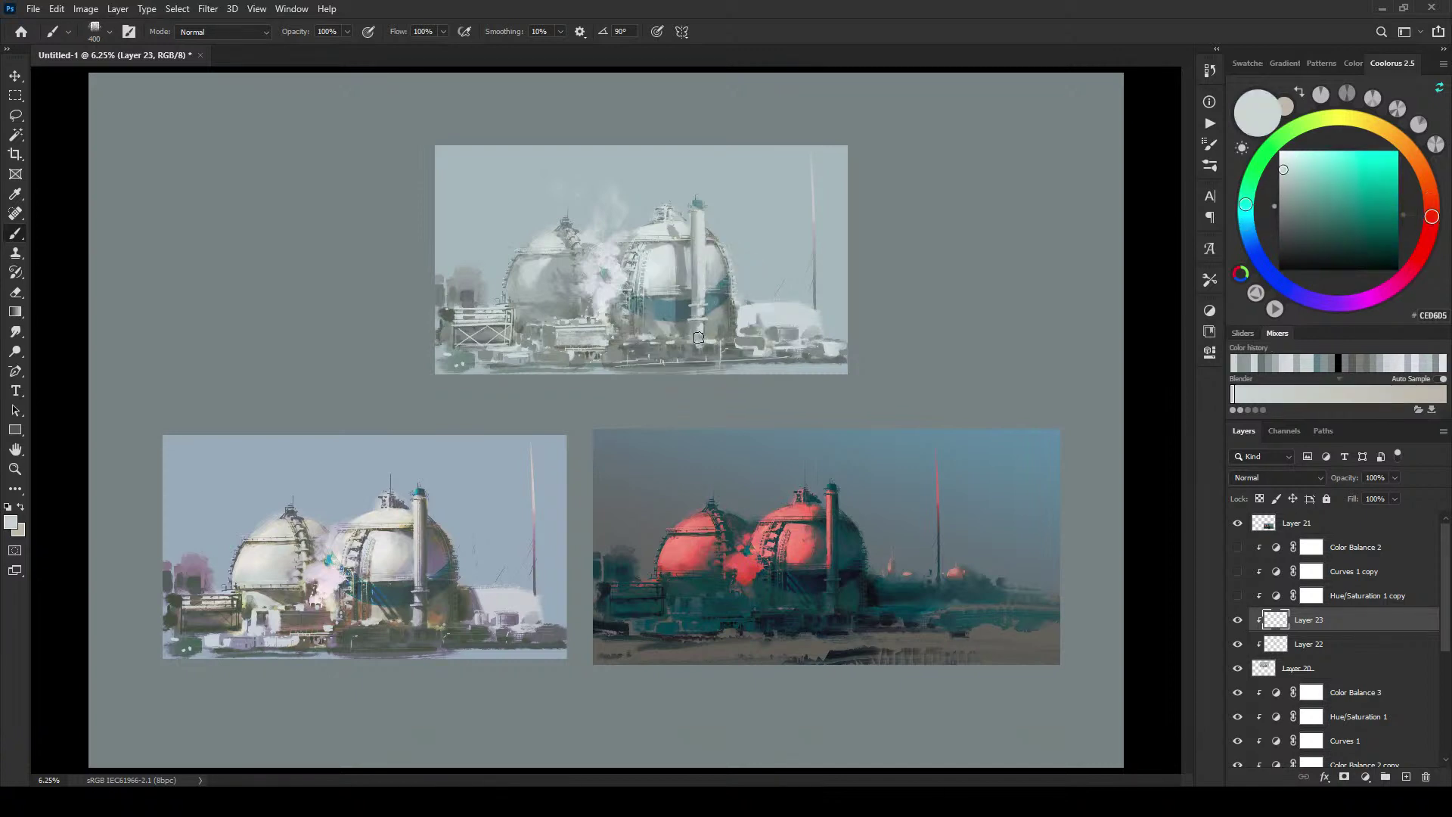
pyautogui.press('[')
pyautogui.press('[')
pyautogui.press('[')
pyautogui.press('[')
pyautogui.keyDown('alt'); pyautogui.click(692, 305); pyautogui.keyUp('alt')
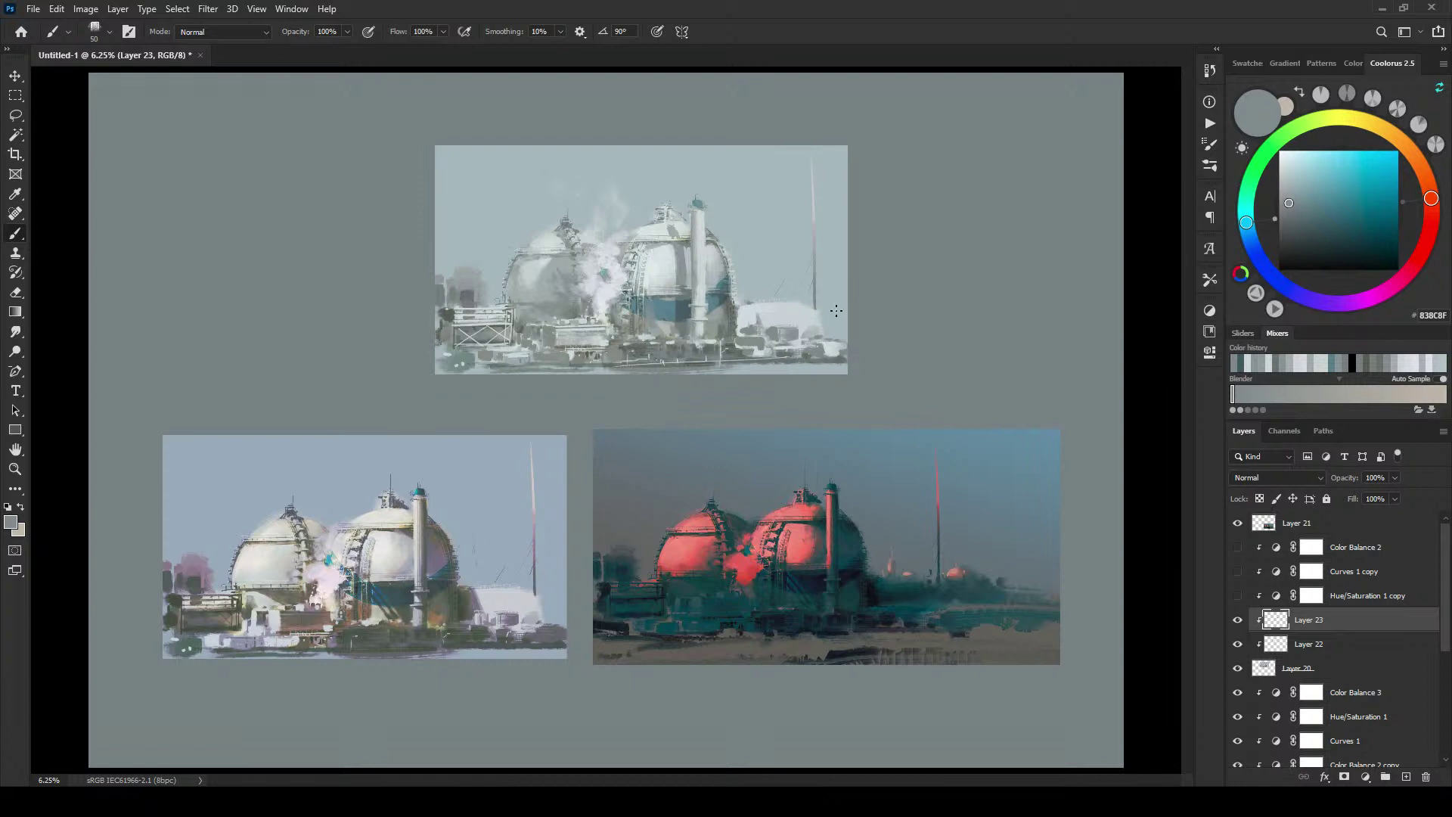
# Step: Examine the three-painting layout at reduced size, and return to a closer view of the paintings
pyautogui.hotkey('ctrl', '-')
pyautogui.hotkey('ctrl', '-')
pyautogui.hotkey('ctrl', '-')
pyautogui.hotkey('ctrl', '-')
pyautogui.hotkey('ctrl', '-')
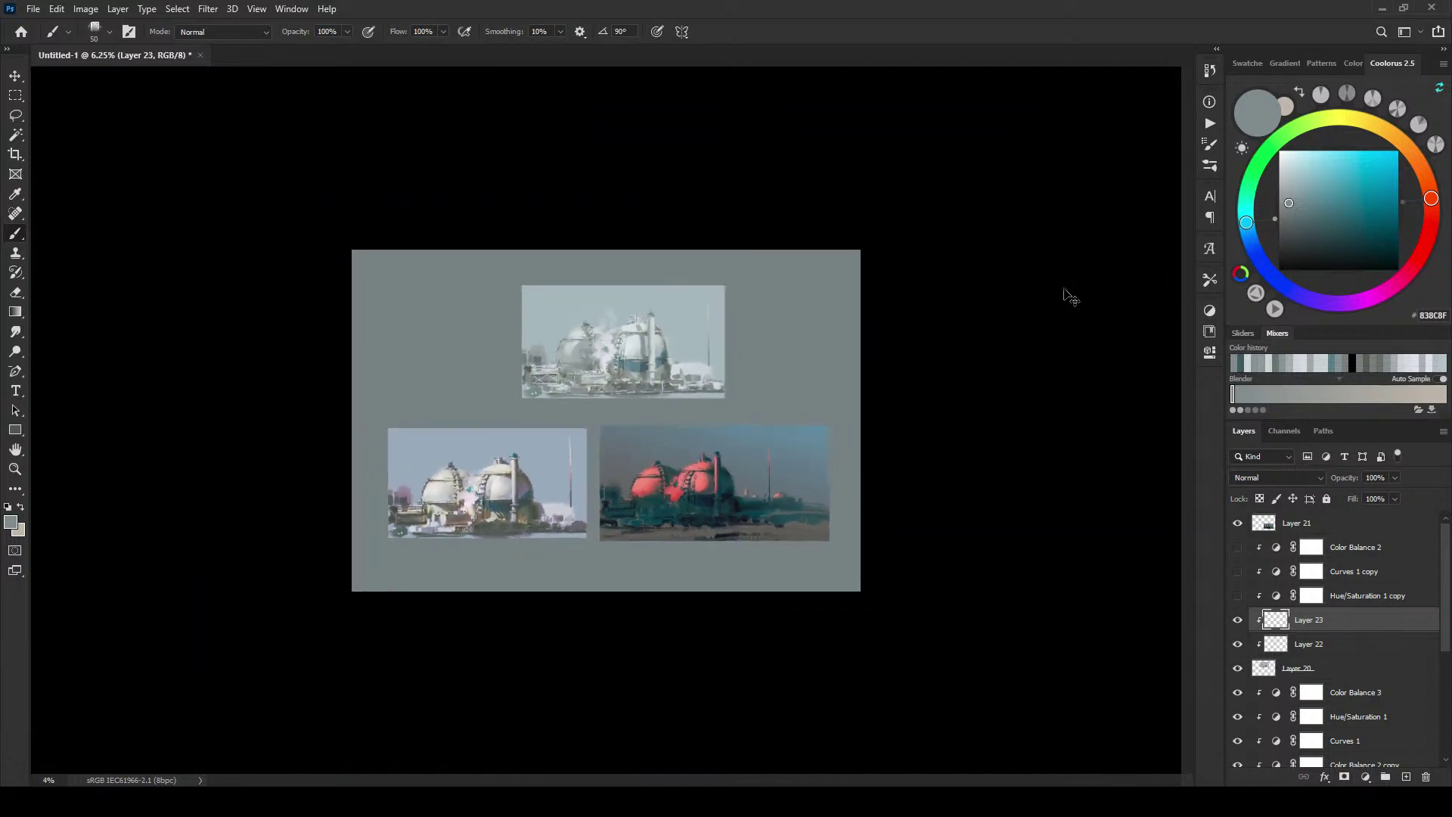
pyautogui.hotkey('ctrl', '+')
pyautogui.hotkey('ctrl', '+')
pyautogui.hotkey('ctrl', '+')
pyautogui.hotkey('ctrl', '+')
pyautogui.hotkey('ctrl', '+')
pyautogui.hotkey('ctrl', '+')
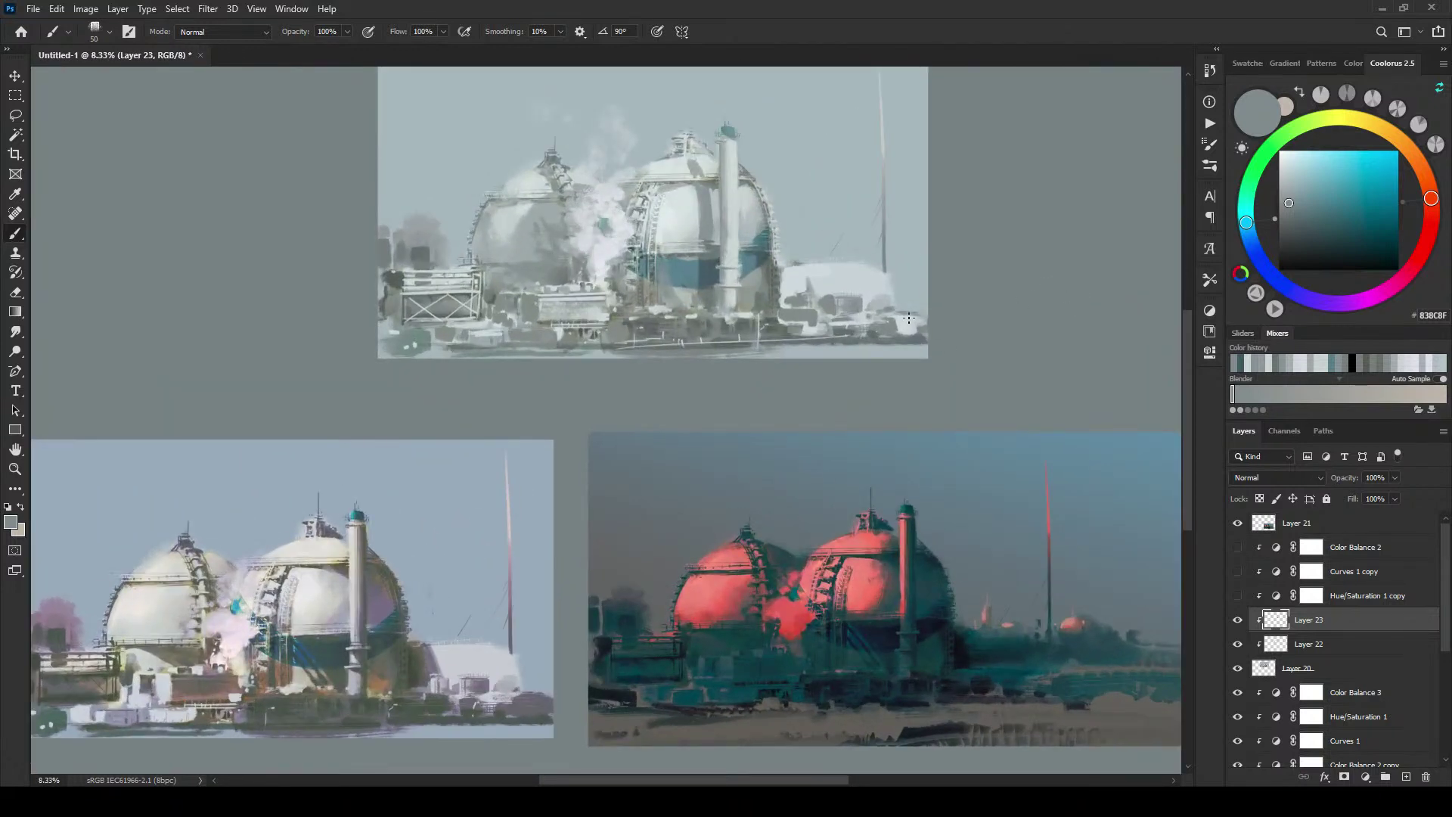
# Step: Extend the light building beside the top painting's right tank toward the picture's edge on Layer 23, using its sampled light colour and a larger brush
pyautogui.keyDown('alt'); pyautogui.click(863, 280); pyautogui.keyUp('alt')
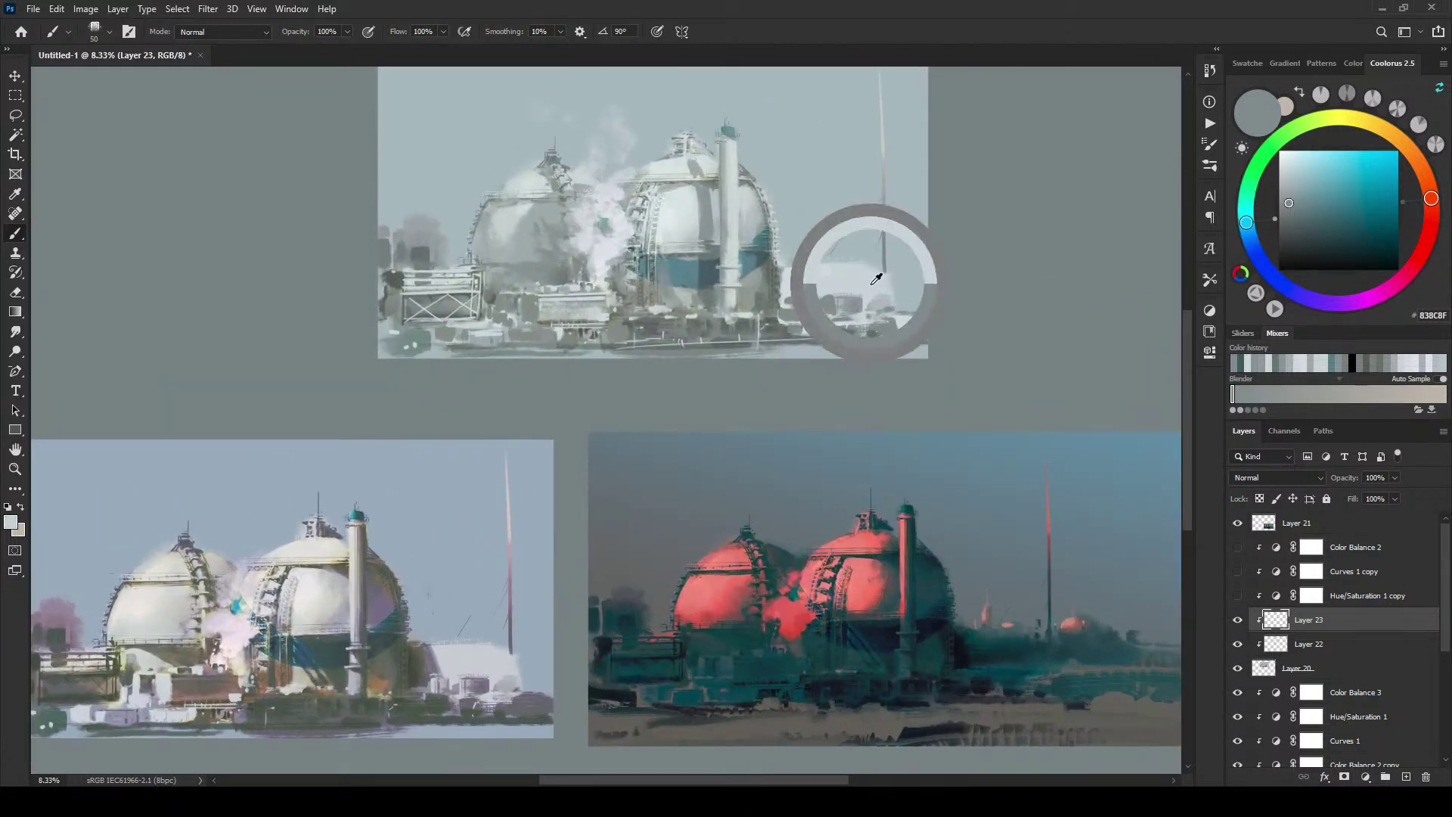
pyautogui.press(']')
pyautogui.press(']')
pyautogui.press(']')
pyautogui.press(']')
pyautogui.press(']')
pyautogui.press(']')
pyautogui.press(']')
pyautogui.press(']')
pyautogui.press(']')
pyautogui.press(']')
pyautogui.press(']')
pyautogui.press(']')
pyautogui.press(']')
pyautogui.press(']')
pyautogui.moveTo(866, 270)
pyautogui.mouseDown()
pyautogui.moveTo(964, 266)
pyautogui.moveTo(875, 278)
pyautogui.moveTo(916, 278)
pyautogui.moveTo(899, 290)
pyautogui.moveTo(920, 303)
pyautogui.moveTo(827, 255)
pyautogui.moveTo(840, 285)
pyautogui.moveTo(906, 262)
pyautogui.moveTo(852, 285)
pyautogui.mouseUp()
# Step: Paint darker detail on the top painting's light building with sampled grey #878E8A and a reduced brush
pyautogui.keyDown('alt'); pyautogui.click(838, 302); pyautogui.keyUp('alt')
pyautogui.press('[')
pyautogui.press('[')
pyautogui.press('[')
pyautogui.press('[')
pyautogui.press('[')
pyautogui.press('[')
pyautogui.press('[')
pyautogui.press(']')
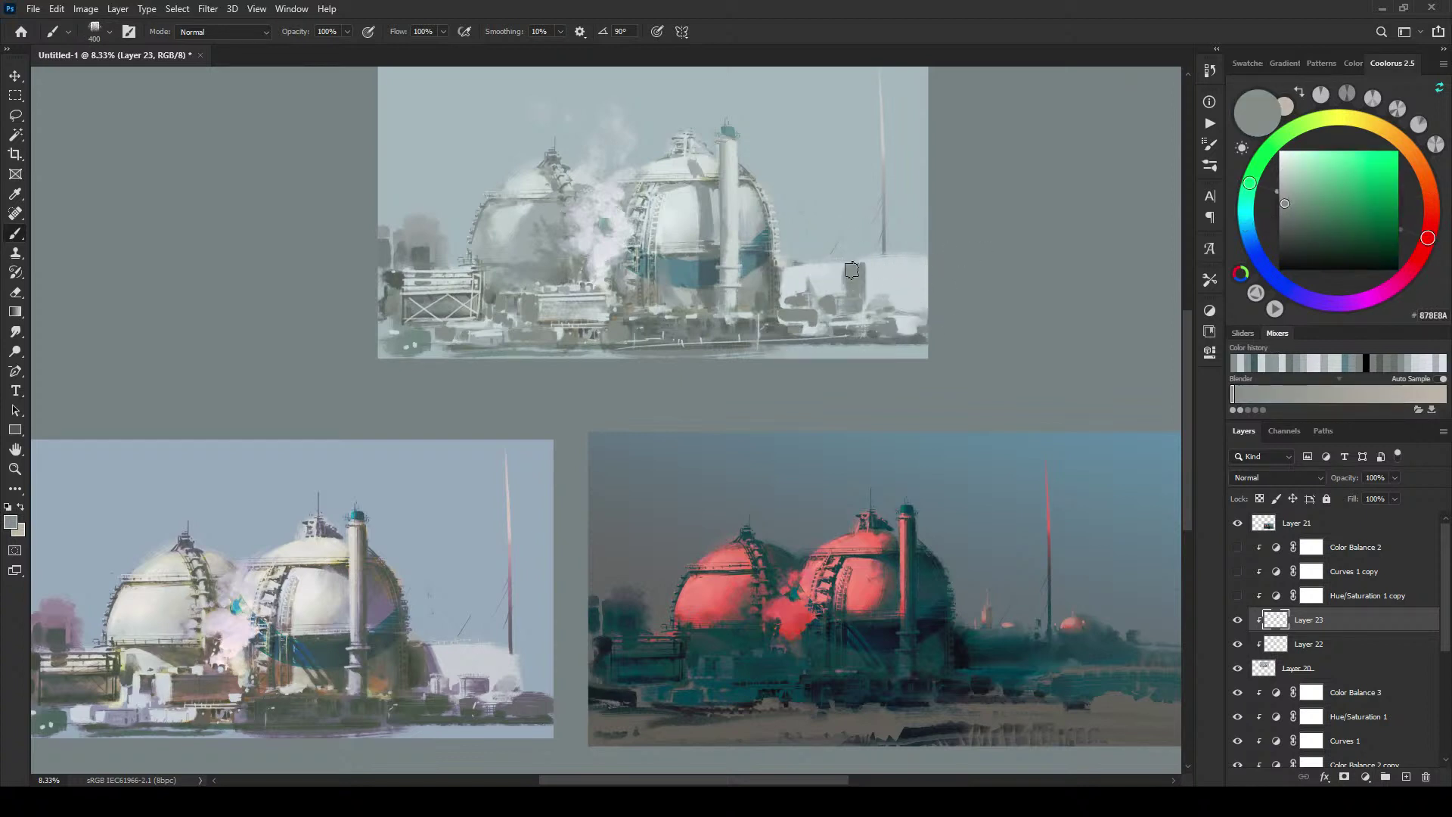
pyautogui.press('[')
pyautogui.press('[')
pyautogui.press('[')
pyautogui.press('[')
pyautogui.press('[')
pyautogui.moveTo(857, 291); pyautogui.dragTo(881, 264)
# Step: Refine the light building's shaded detail with its sampled light colour #C8D2D7, adjusting the brush size
pyautogui.press(']')
pyautogui.press(']')
pyautogui.press(']')
pyautogui.press(']')
pyautogui.press(']')
pyautogui.press(']')
pyautogui.press('[')
pyautogui.press('[')
pyautogui.press('[')
pyautogui.press('[')
pyautogui.keyDown('alt'); pyautogui.click(856, 269); pyautogui.keyUp('alt')
pyautogui.press(']')
pyautogui.press(']')
pyautogui.press(']')
pyautogui.press(']')
pyautogui.press(']')
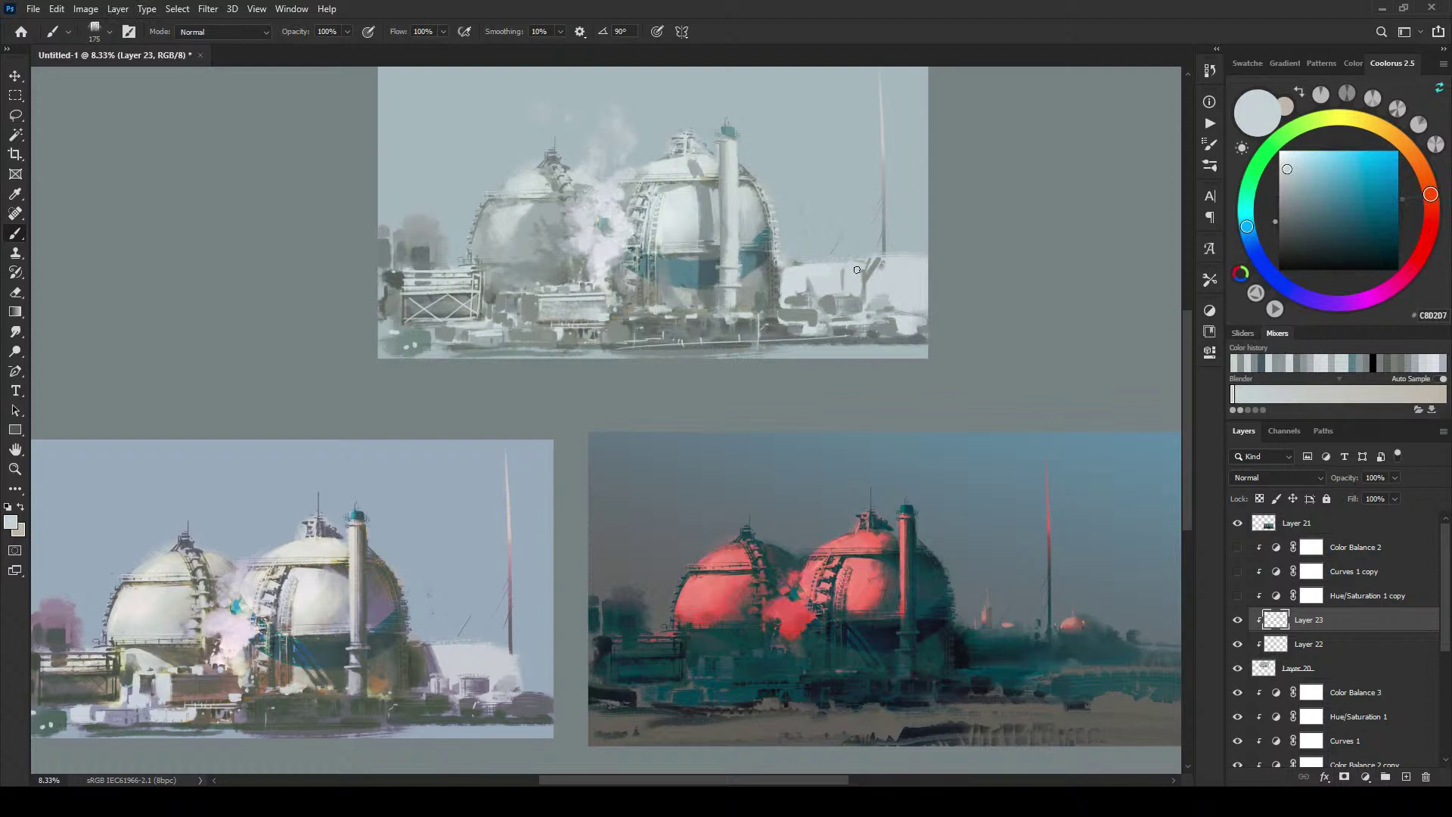
pyautogui.press('[')
pyautogui.press('[')
# Step: Paint the light building's roof edge in sampled grey #8F9693, and cover the mast above with the sky colour #AABBBE
pyautogui.keyDown('alt'); pyautogui.click(869, 258); pyautogui.keyUp('alt')
pyautogui.press(']')
pyautogui.press(']')
pyautogui.press(']')
pyautogui.press(']')
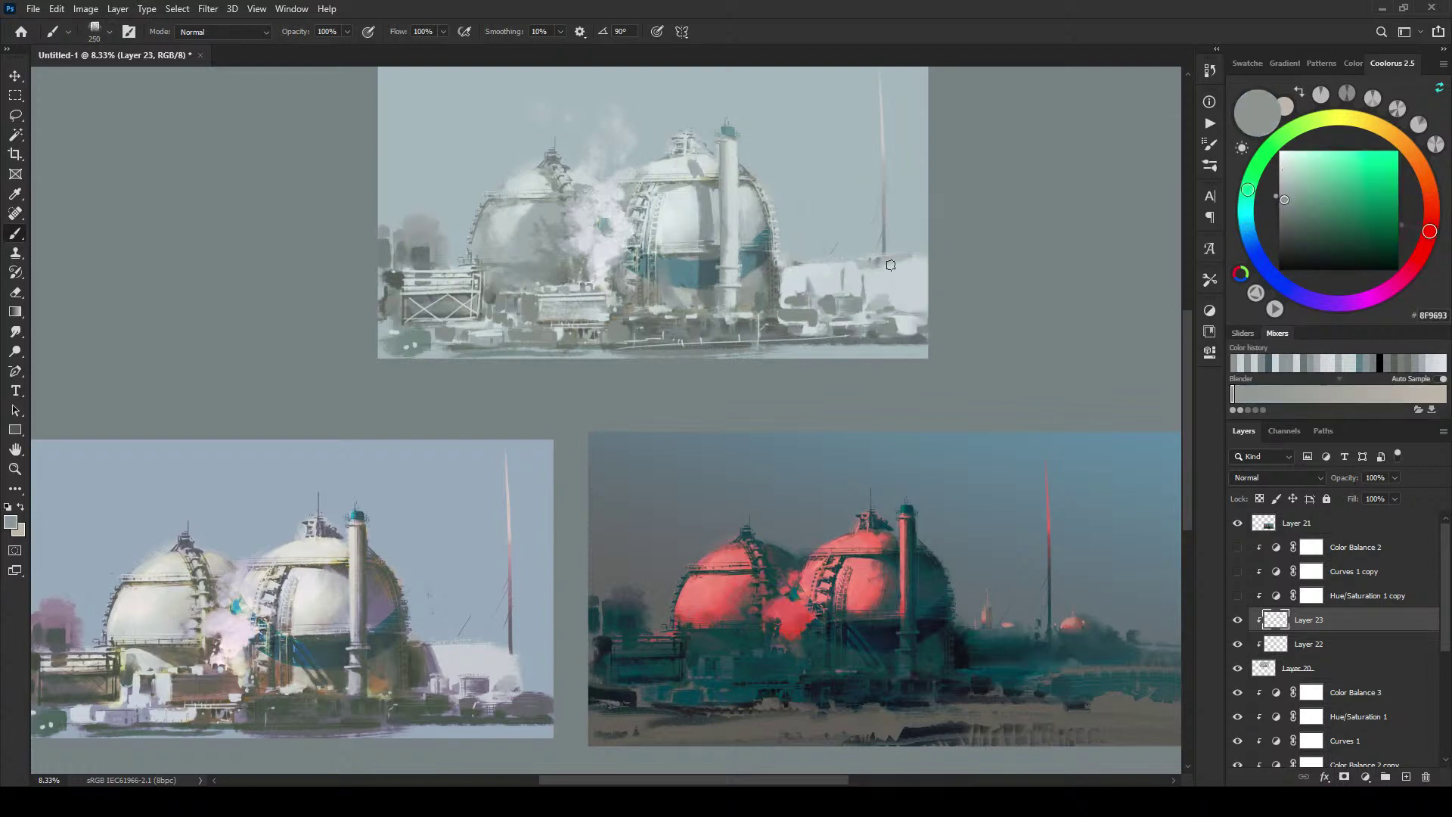
pyautogui.moveTo(890, 265)
pyautogui.mouseDown()
pyautogui.moveTo(881, 283)
pyautogui.moveTo(914, 262)
pyautogui.moveTo(847, 263)
pyautogui.moveTo(867, 262)
pyautogui.mouseUp()
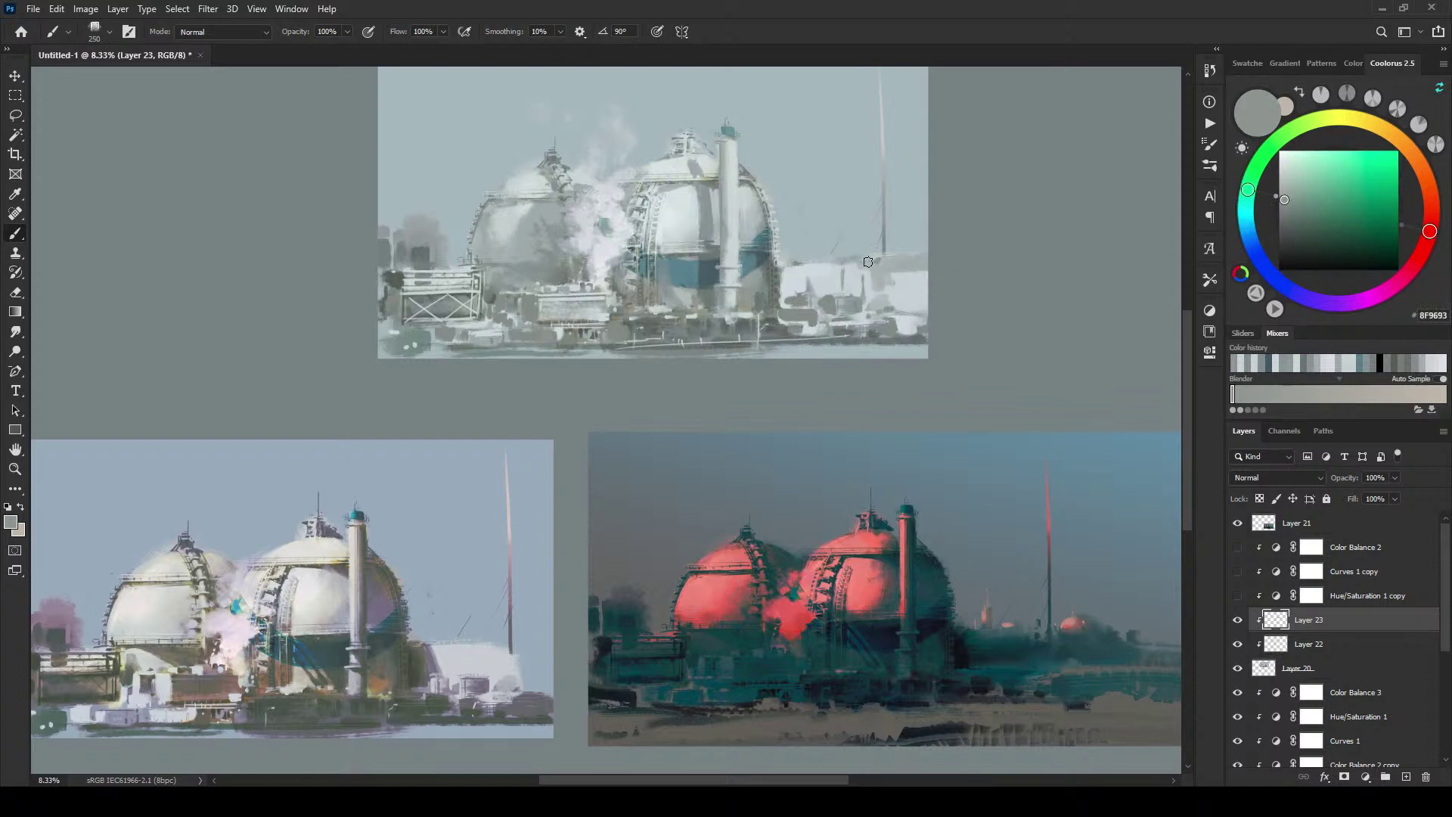
pyautogui.keyDown('alt'); pyautogui.click(874, 230); pyautogui.keyUp('alt')
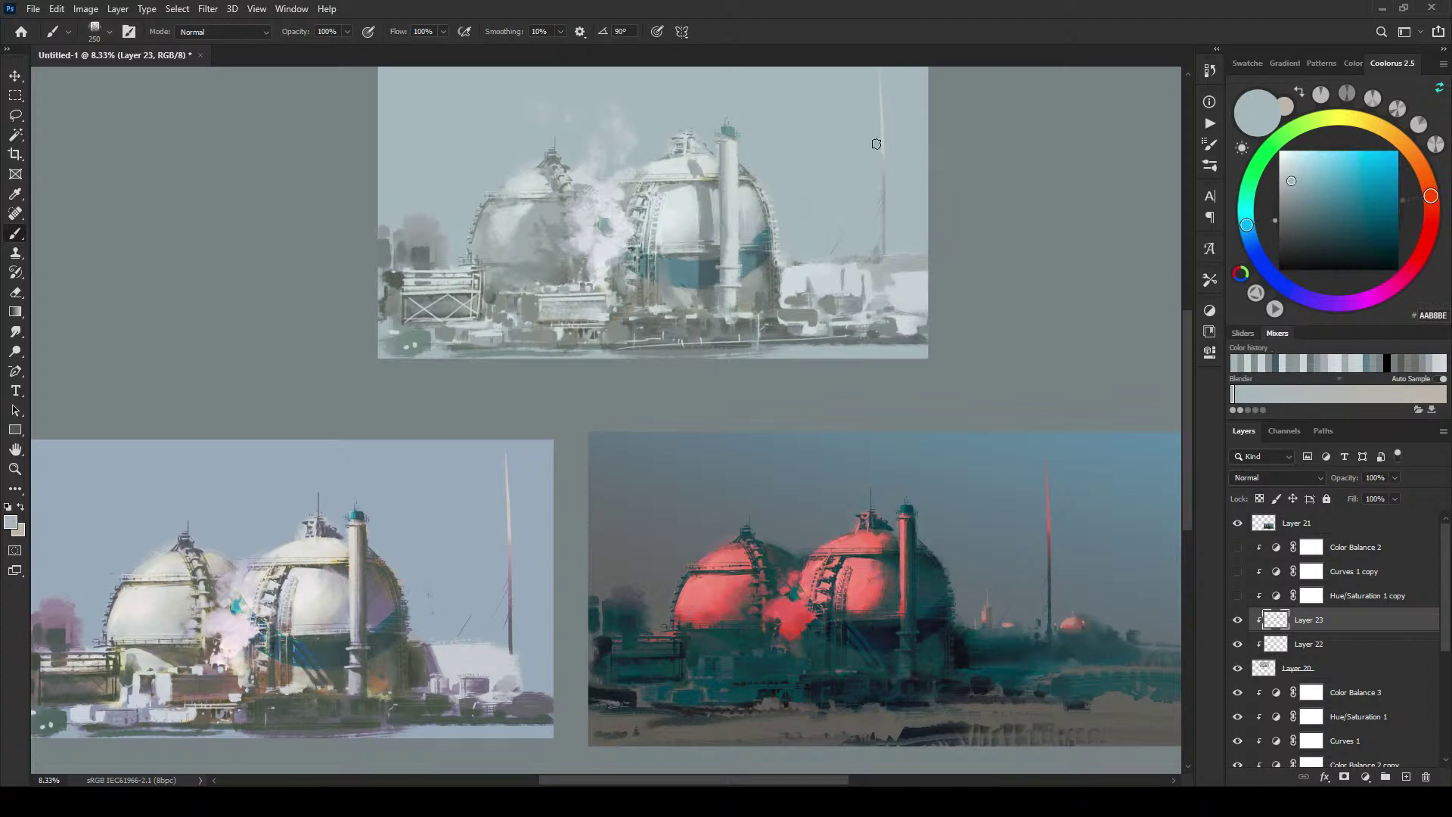
pyautogui.moveTo(879, 117)
pyautogui.mouseDown()
pyautogui.moveTo(885, 209)
pyautogui.moveTo(886, 184)
pyautogui.moveTo(866, 240)
pyautogui.mouseUp()
# Step: Paint small details at the base of the top painting's left tank with a finer brush and a sampled light colour, and sample grey #879191
pyautogui.press('[')
pyautogui.press('[')
pyautogui.press('[')
pyautogui.press('[')
pyautogui.press('[')
pyautogui.press('[')
pyautogui.keyDown('alt'); pyautogui.click(525, 214); pyautogui.keyUp('alt')
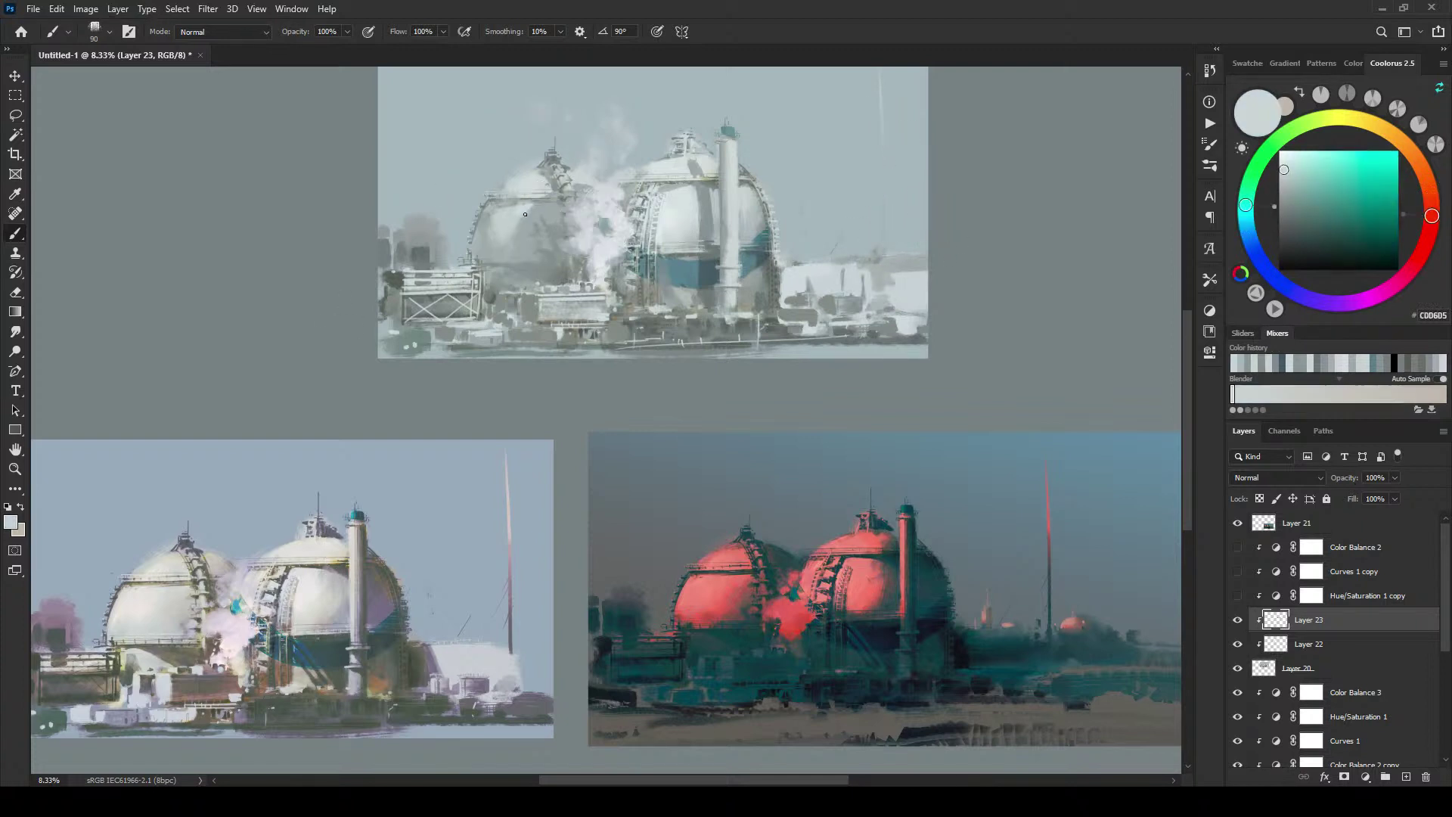
pyautogui.press('[')
pyautogui.press('[')
pyautogui.moveTo(531, 252)
pyautogui.mouseDown()
pyautogui.moveTo(531, 289)
pyautogui.moveTo(545, 282)
pyautogui.mouseUp()
pyautogui.keyDown('alt'); pyautogui.click(539, 268); pyautogui.keyUp('alt')
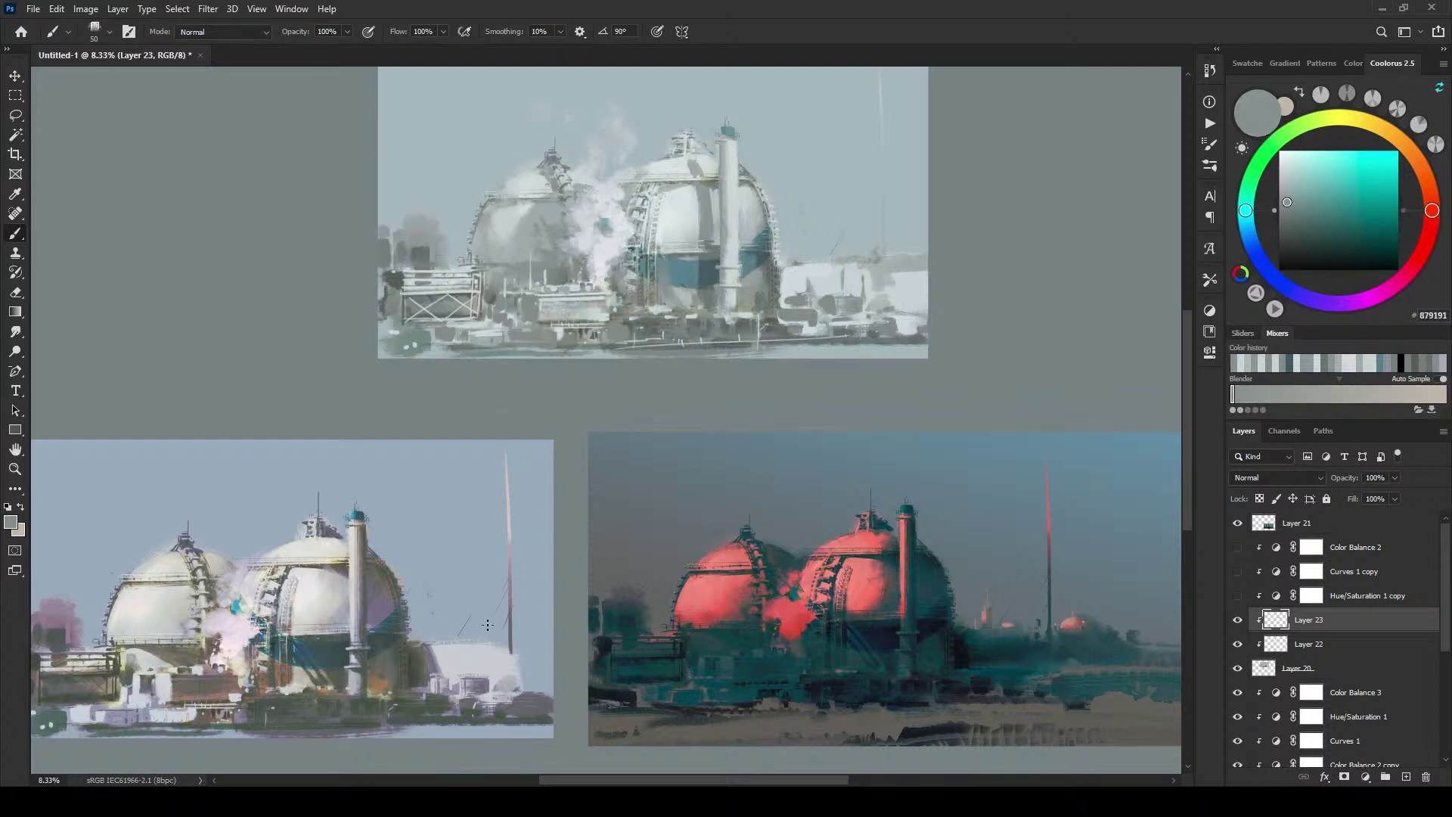
# Step: Paint thin horizontal lines across the top painting's foreground in sampled light grey #B2BAB9, undoing unwanted strokes
pyautogui.keyDown('alt'); pyautogui.click(571, 322); pyautogui.keyUp('alt')
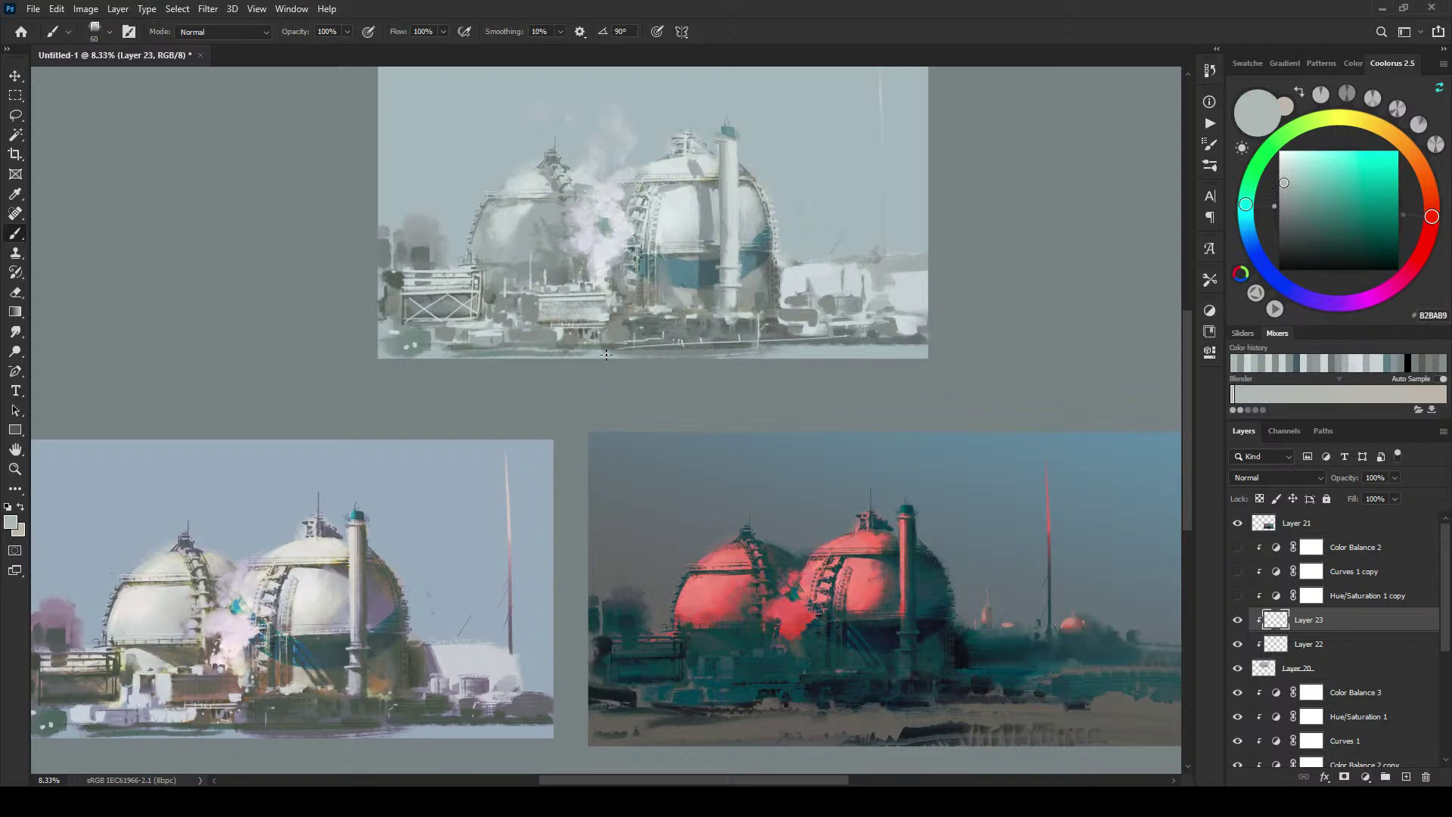
pyautogui.moveTo(520, 347); pyautogui.dragTo(619, 342)
pyautogui.hotkey('ctrl', 'z')
pyautogui.moveTo(479, 354); pyautogui.dragTo(620, 347)
pyautogui.moveTo(531, 340)
pyautogui.mouseDown()
pyautogui.moveTo(840, 331)
pyautogui.moveTo(684, 340)
pyautogui.mouseUp()
pyautogui.hotkey('ctrl', 'z')
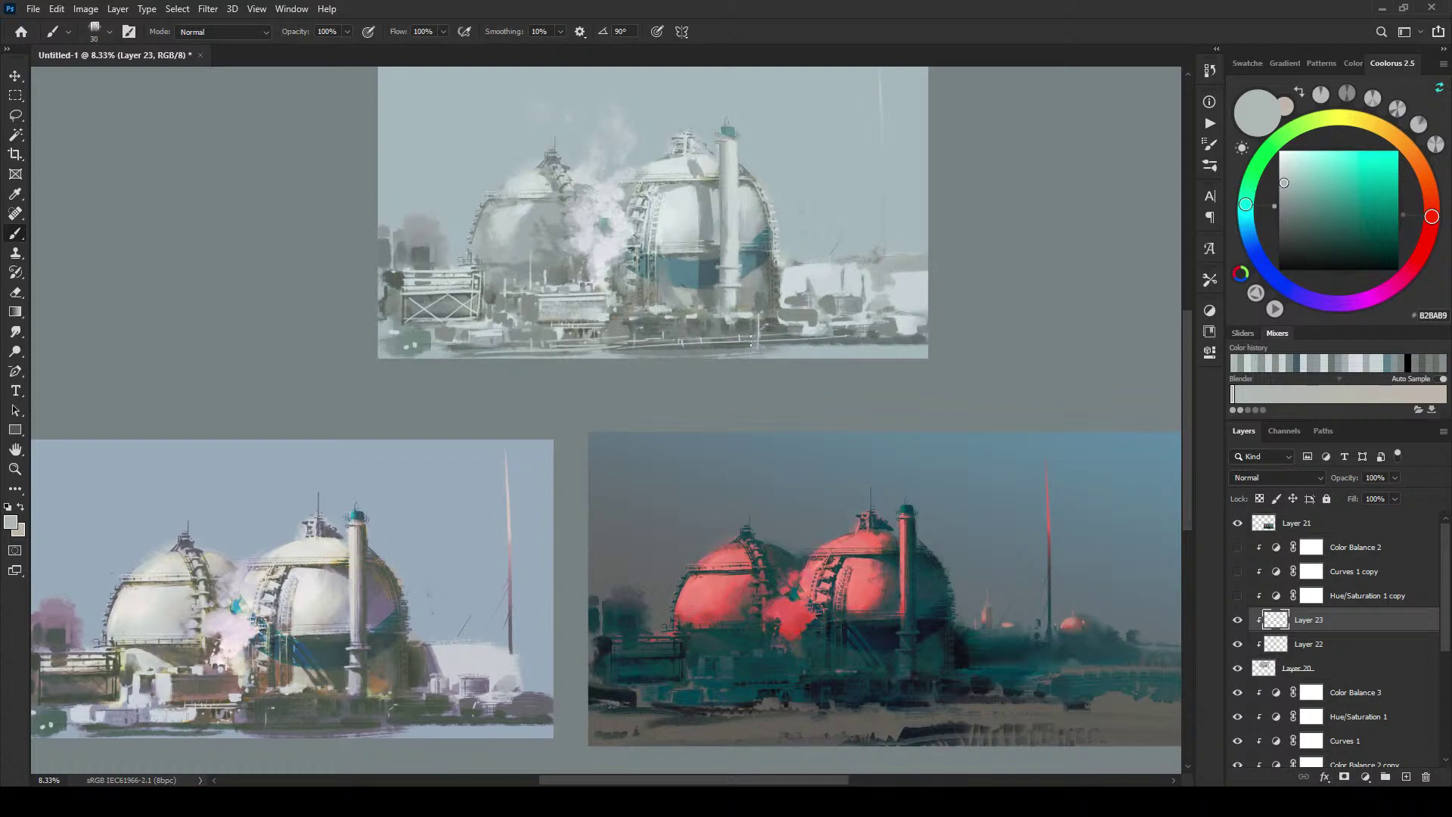
# Step: Add a light #B2BAB9 stroke to the ground below the right tank, and enlarge the brush to 200
pyautogui.press(']')
pyautogui.press(']')
pyautogui.moveTo(699, 327)
pyautogui.mouseDown()
pyautogui.moveTo(755, 322)
pyautogui.moveTo(645, 333)
pyautogui.moveTo(739, 331)
pyautogui.mouseUp()
pyautogui.press(']')
pyautogui.press(']')
pyautogui.press(']')
pyautogui.press(']')
pyautogui.press(']')
pyautogui.press(']')
pyautogui.press(']')
pyautogui.press(']')
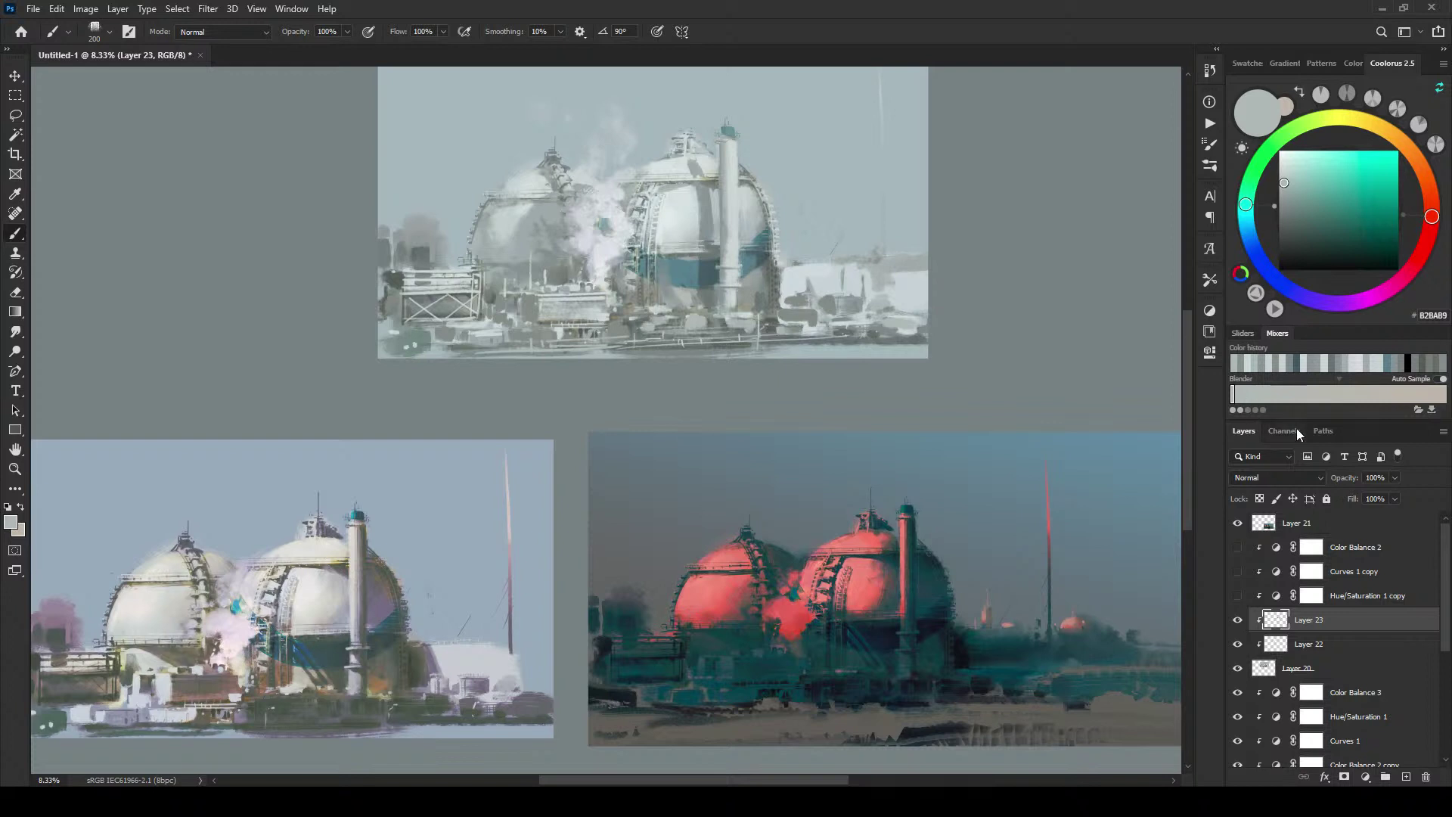
# Step: Show the top painting's three adjustment layers, and move the painting with all its clipped layers down and left, closer to the lower pair
pyautogui.click(1384, 551)
pyautogui.moveTo(1237, 597); pyautogui.dragTo(1238, 547)
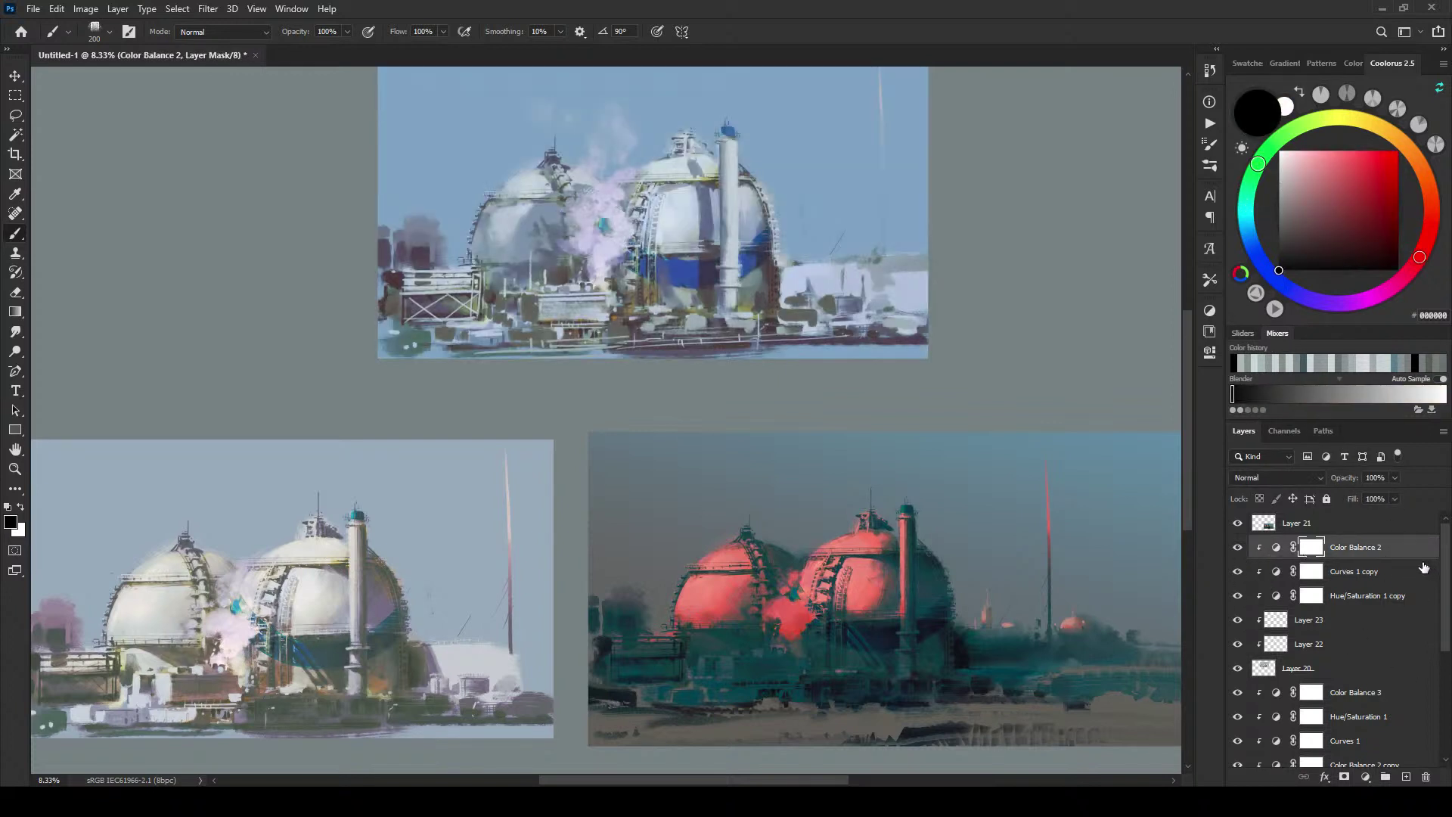
pyautogui.keyDown('shift'); pyautogui.click(1348, 674); pyautogui.keyUp('shift')
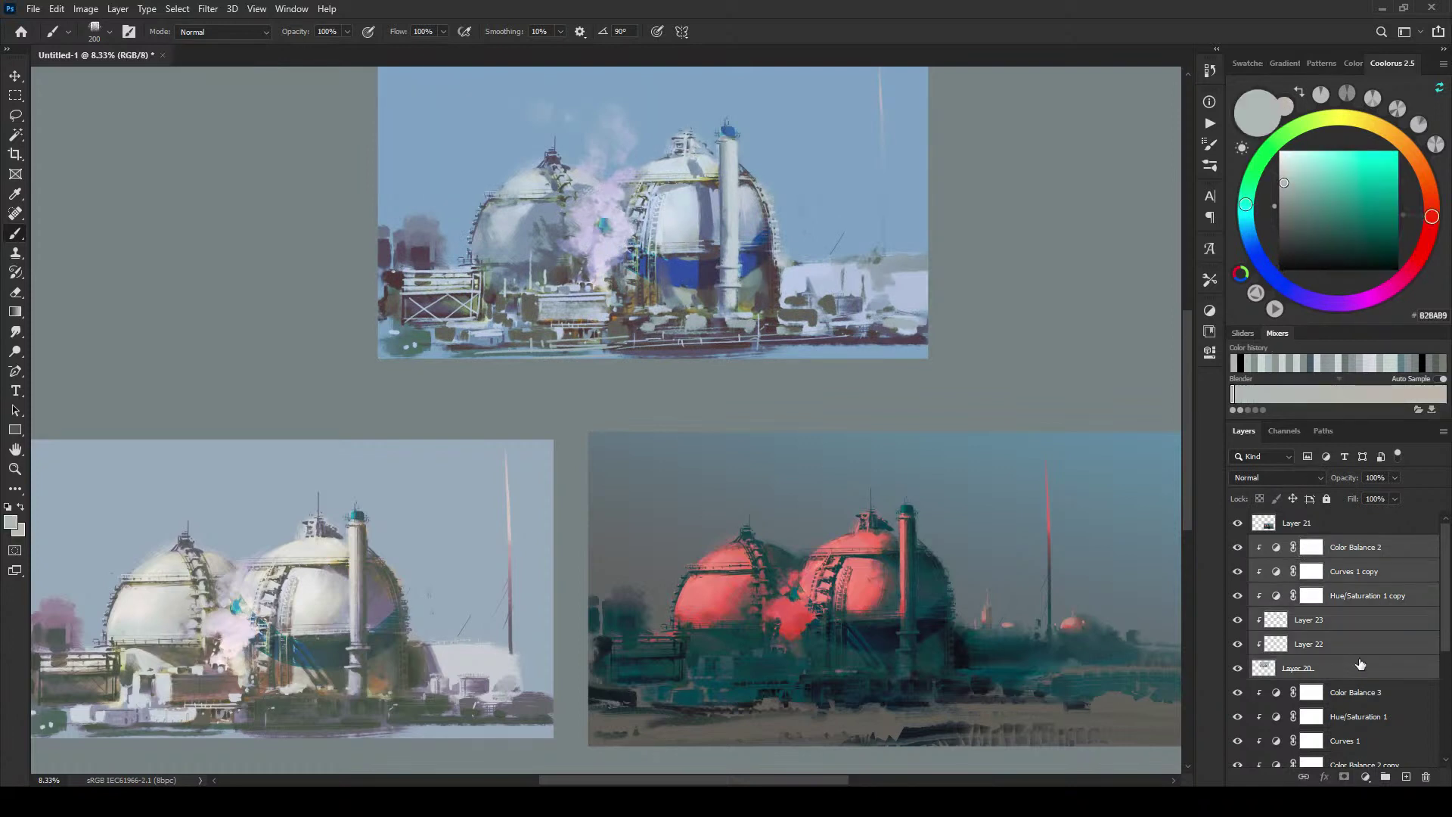
pyautogui.press('v')
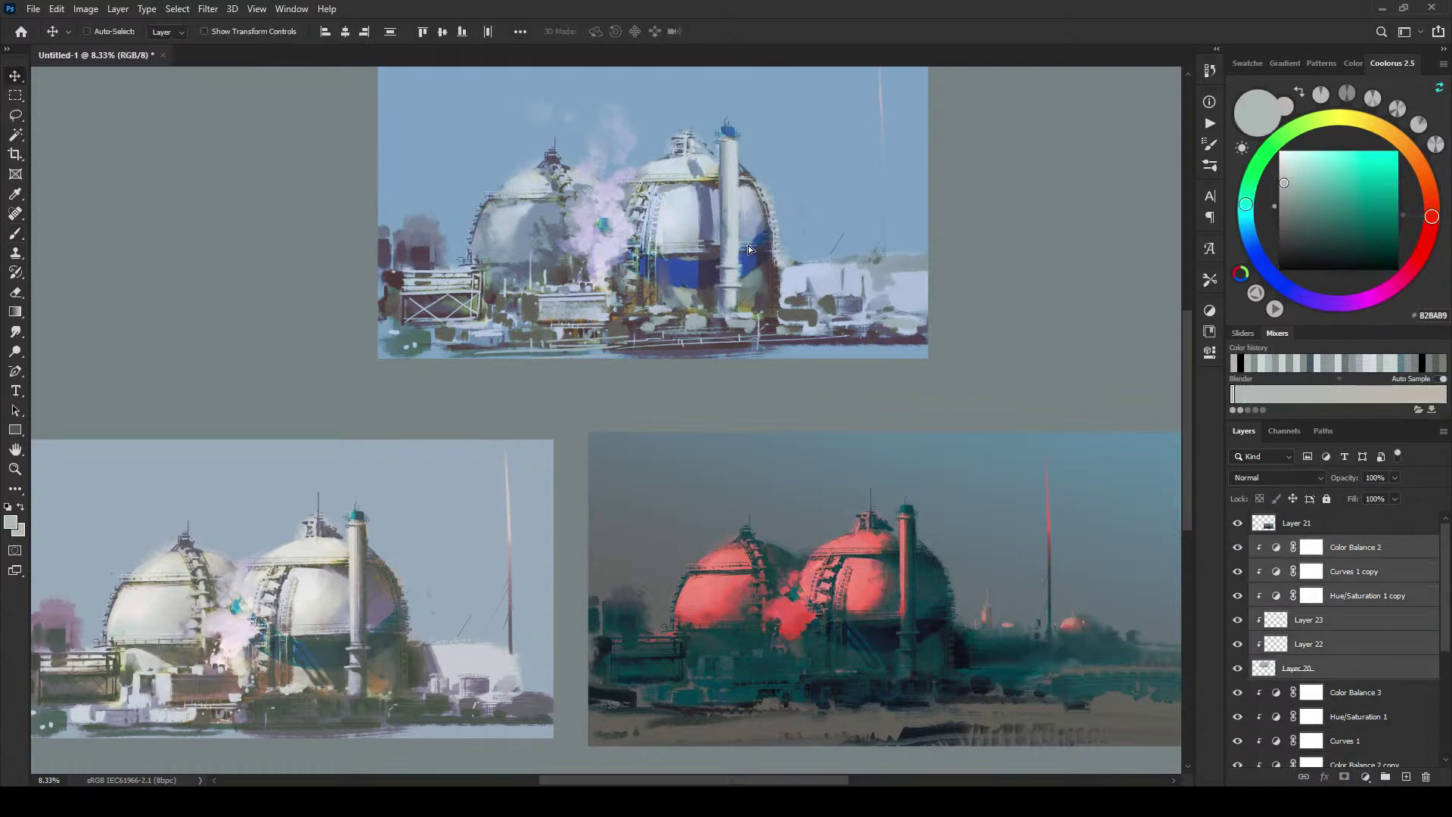
pyautogui.moveTo(761, 239)
pyautogui.mouseDown()
pyautogui.moveTo(716, 273)
pyautogui.moveTo(629, 277)
pyautogui.moveTo(668, 280)
pyautogui.mouseUp()
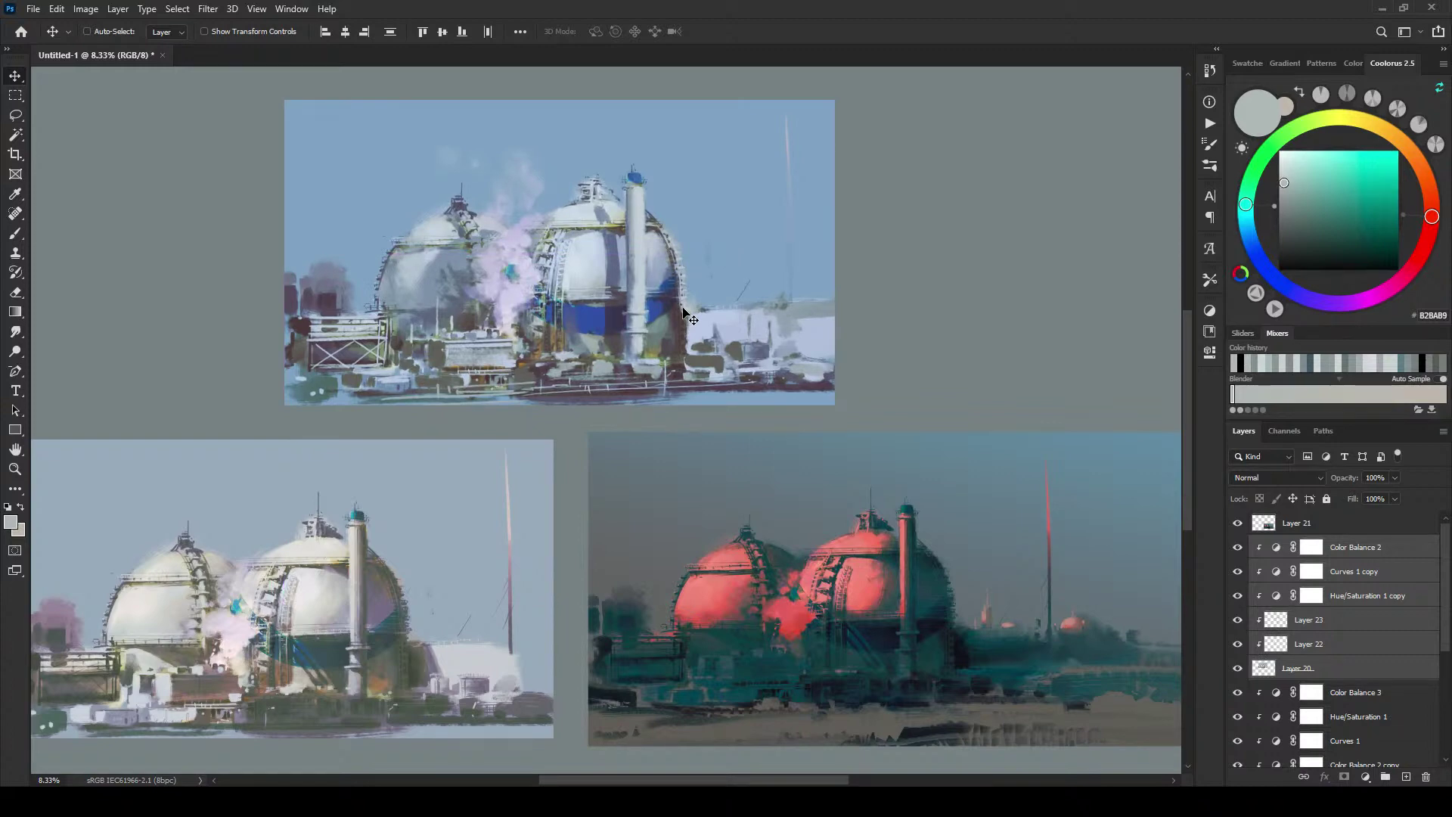
pyautogui.press('f')
pyautogui.moveTo(685, 313); pyautogui.dragTo(675, 389)
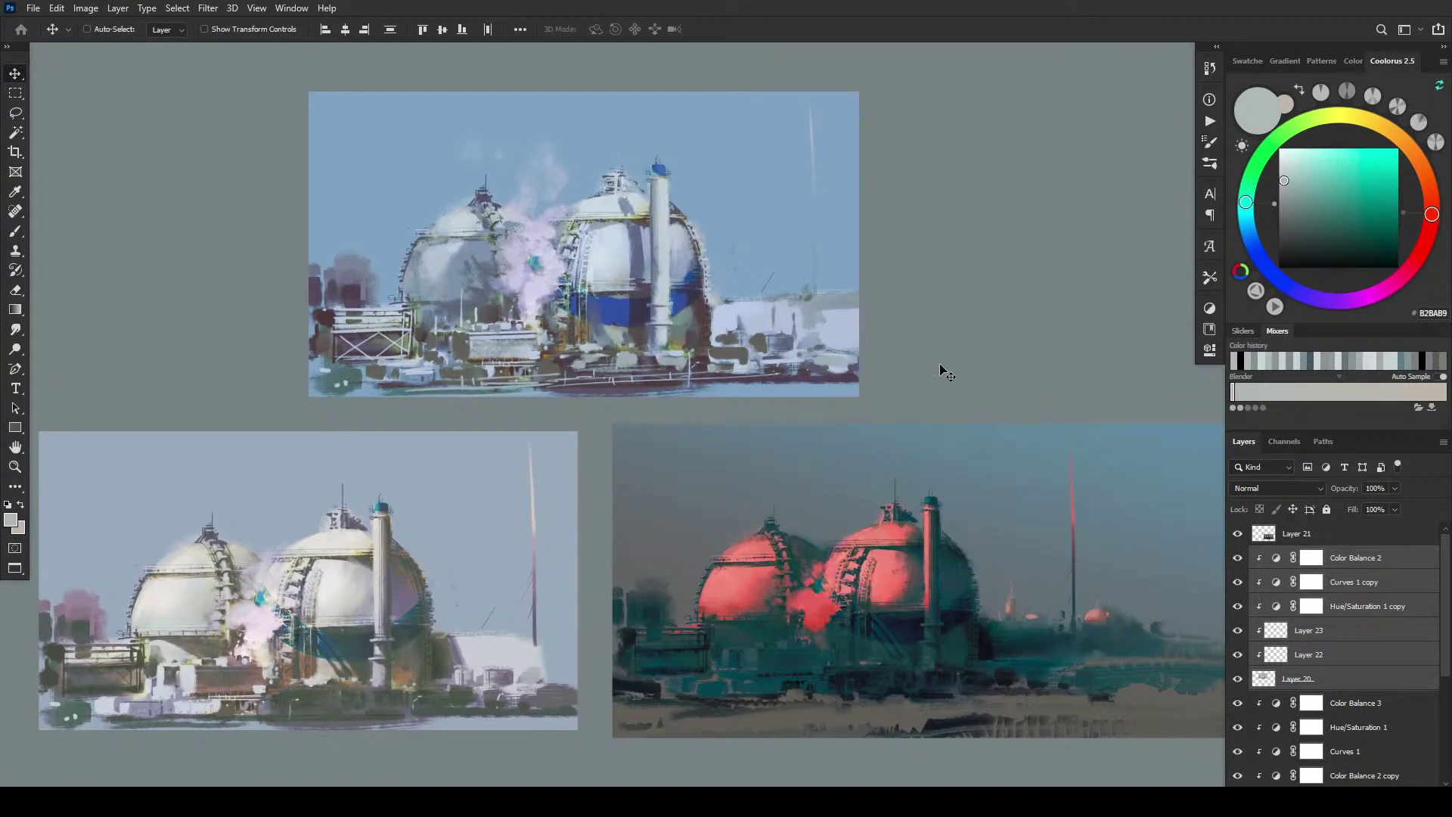
# Step: Add a Curves adjustment layer above Color Balance 2, lowering shadows from input 50 to output 38 and raising highlights from 217 to 227
pyautogui.click(1354, 559)
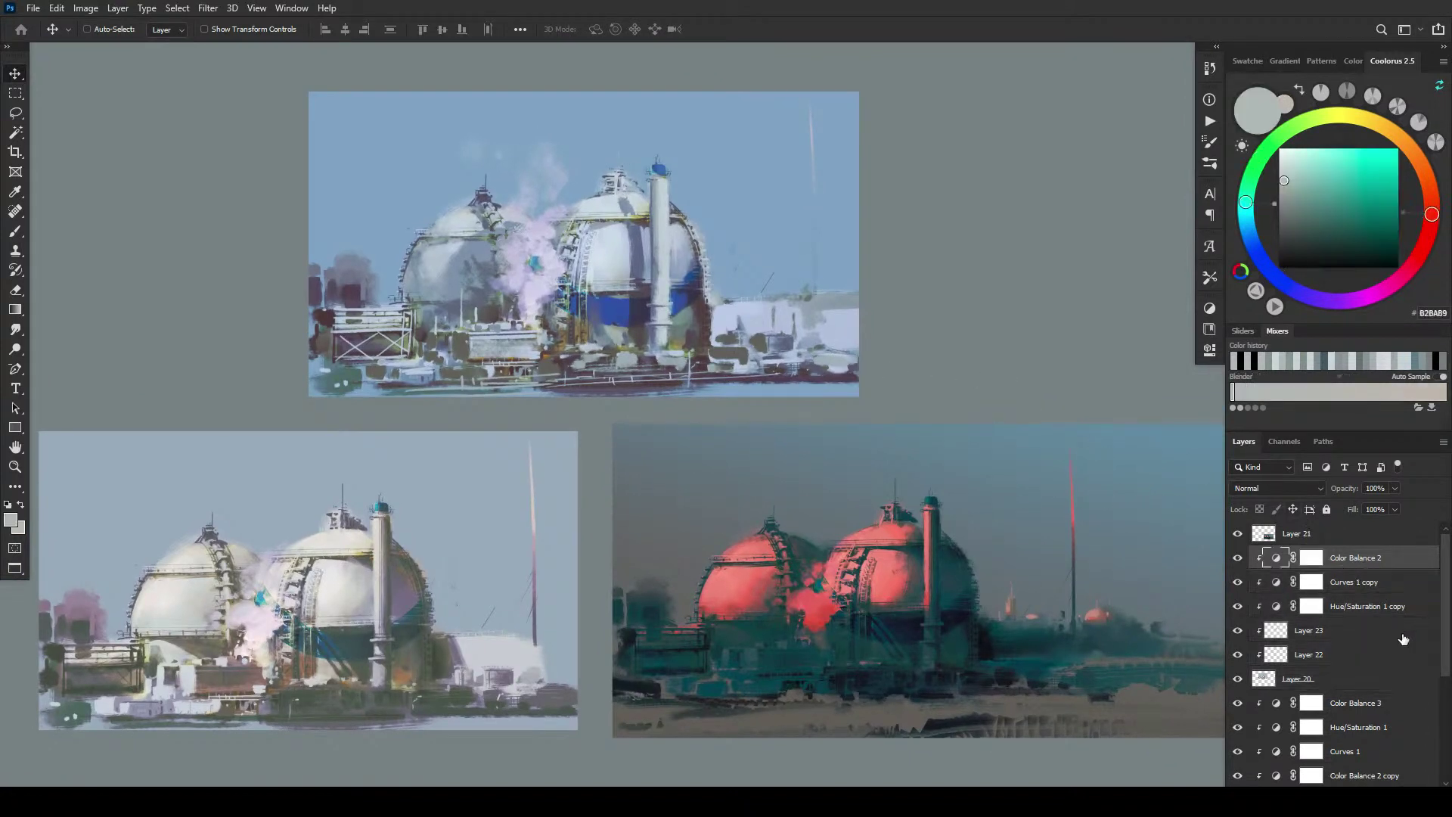
pyautogui.click(1325, 785)
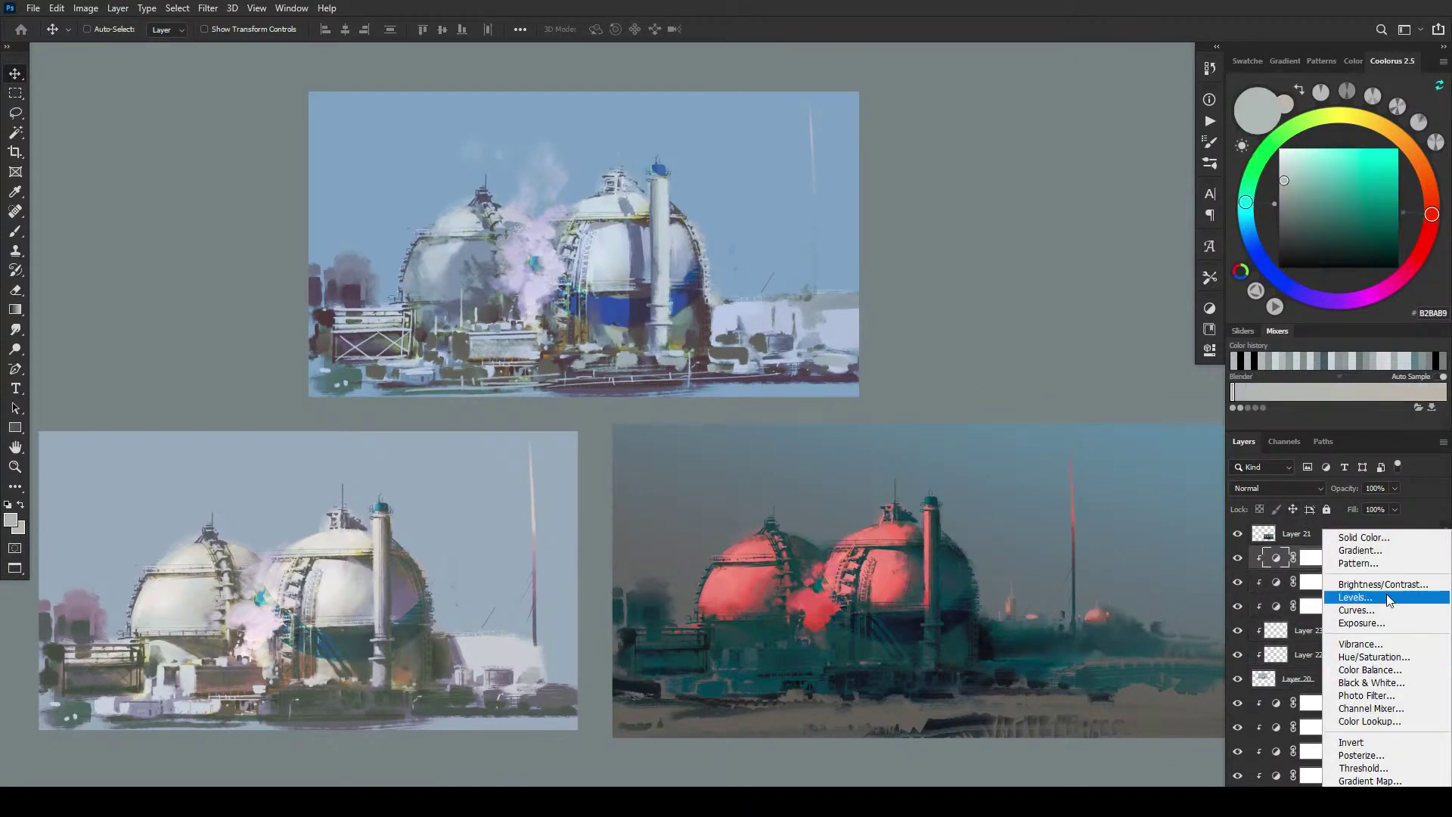
pyautogui.click(1346, 609)
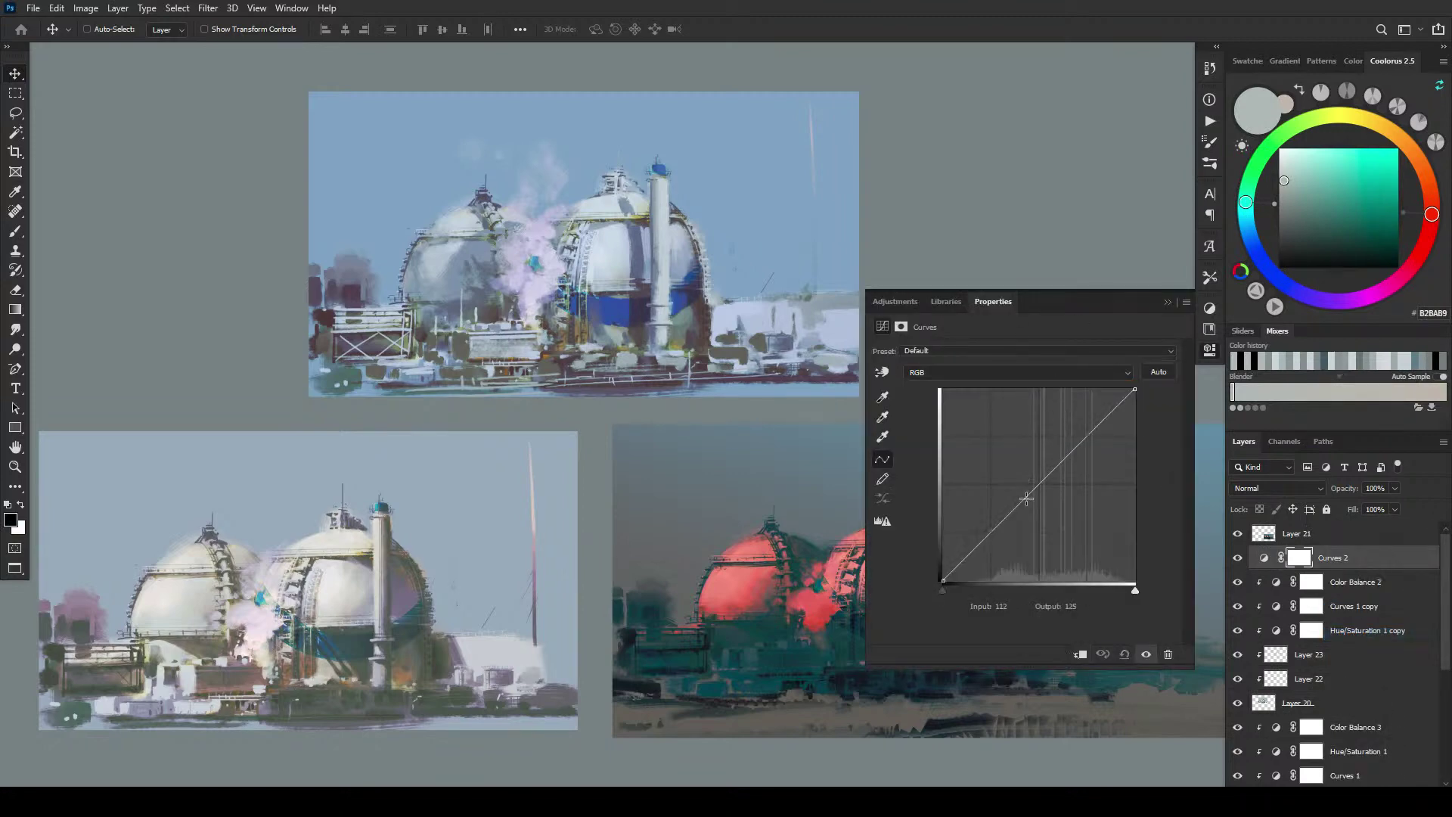
pyautogui.moveTo(1026, 500); pyautogui.dragTo(981, 551)
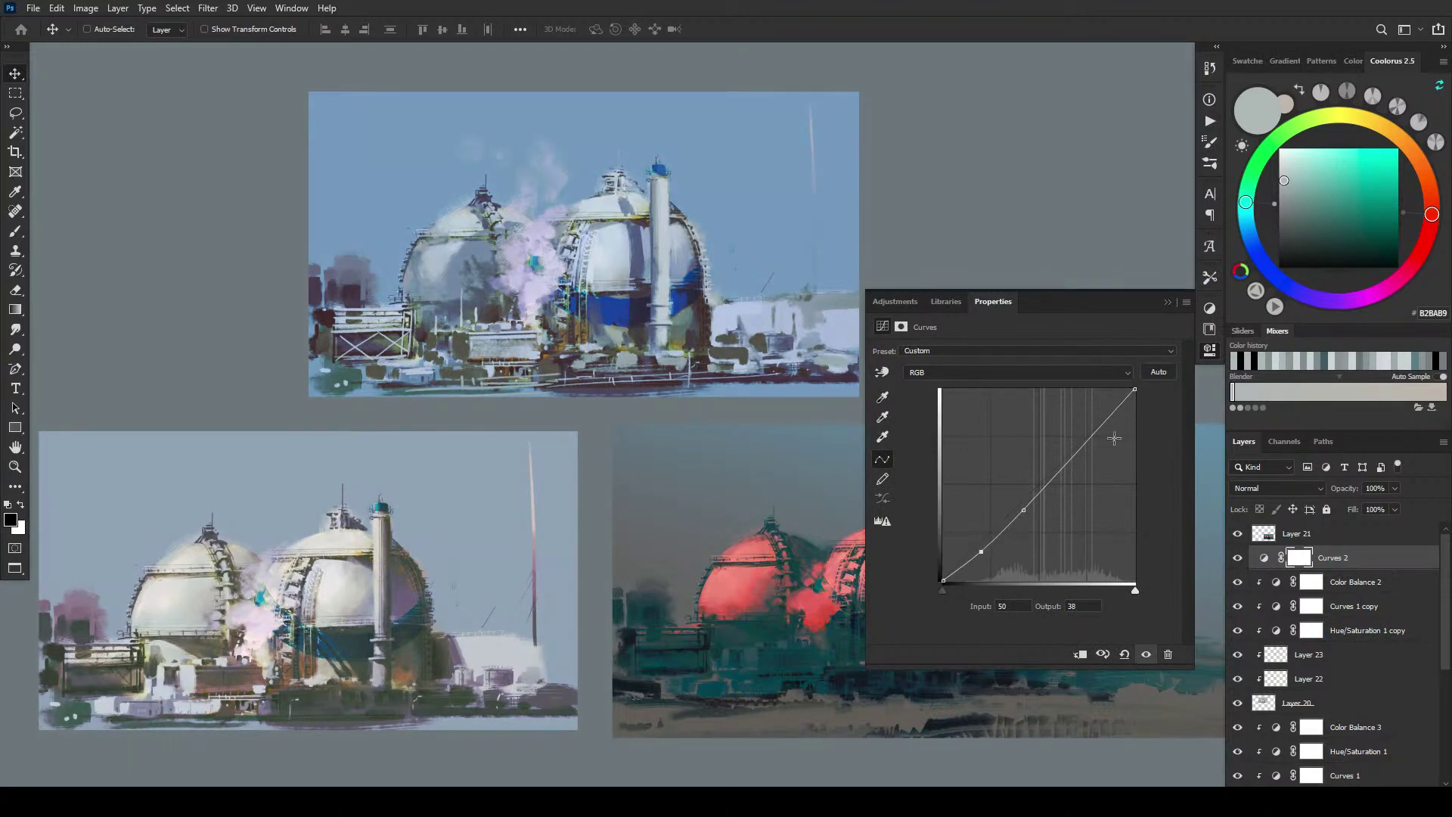
pyautogui.click(1106, 416)
pyautogui.moveTo(1106, 417); pyautogui.dragTo(1105, 410)
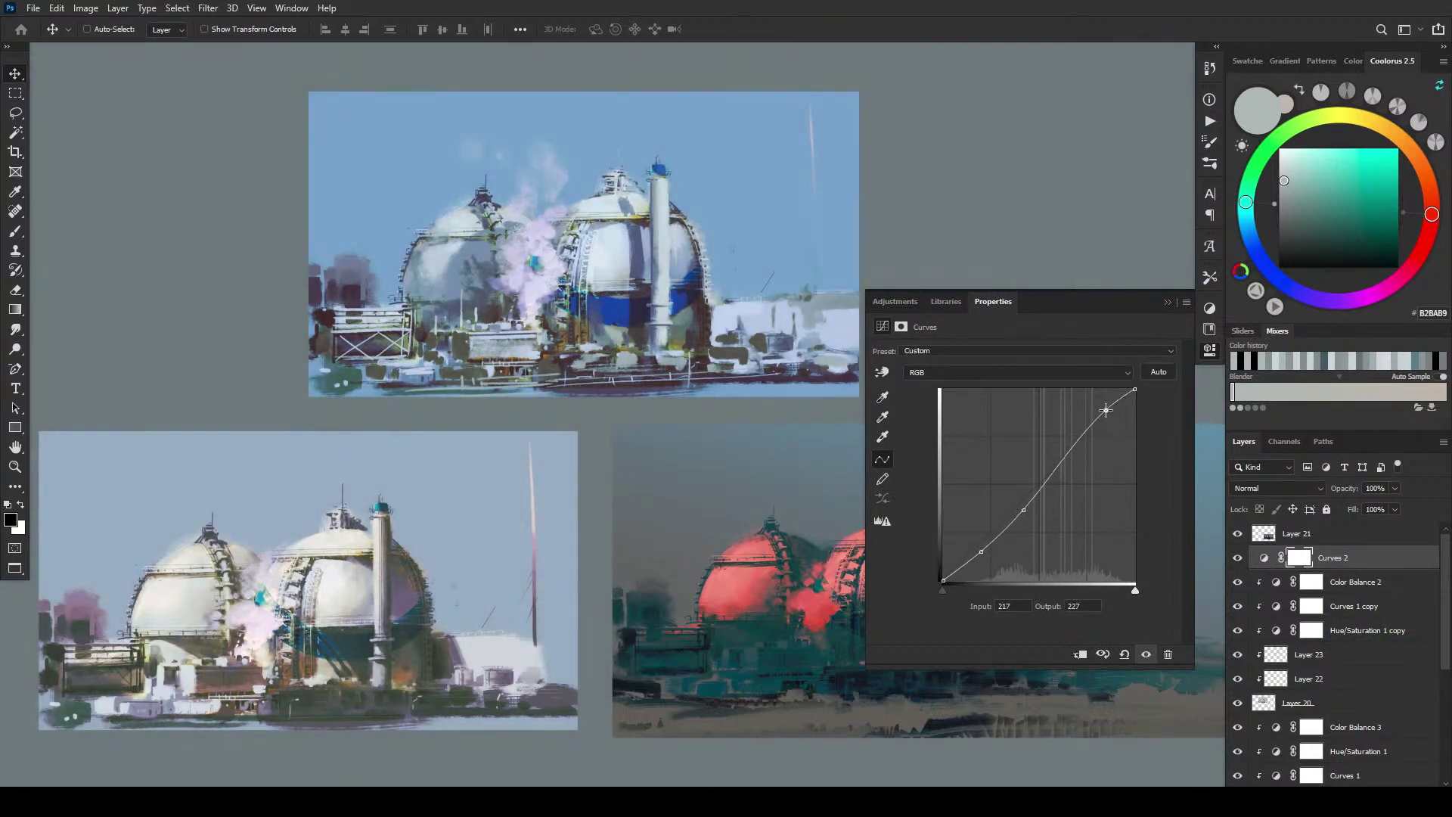
# Step: Reshape the Curves 2 curve with deeper shadows and darker midtones, including points at input 187, output 178 and input 147, output 135
pyautogui.moveTo(1052, 477); pyautogui.dragTo(1054, 482)
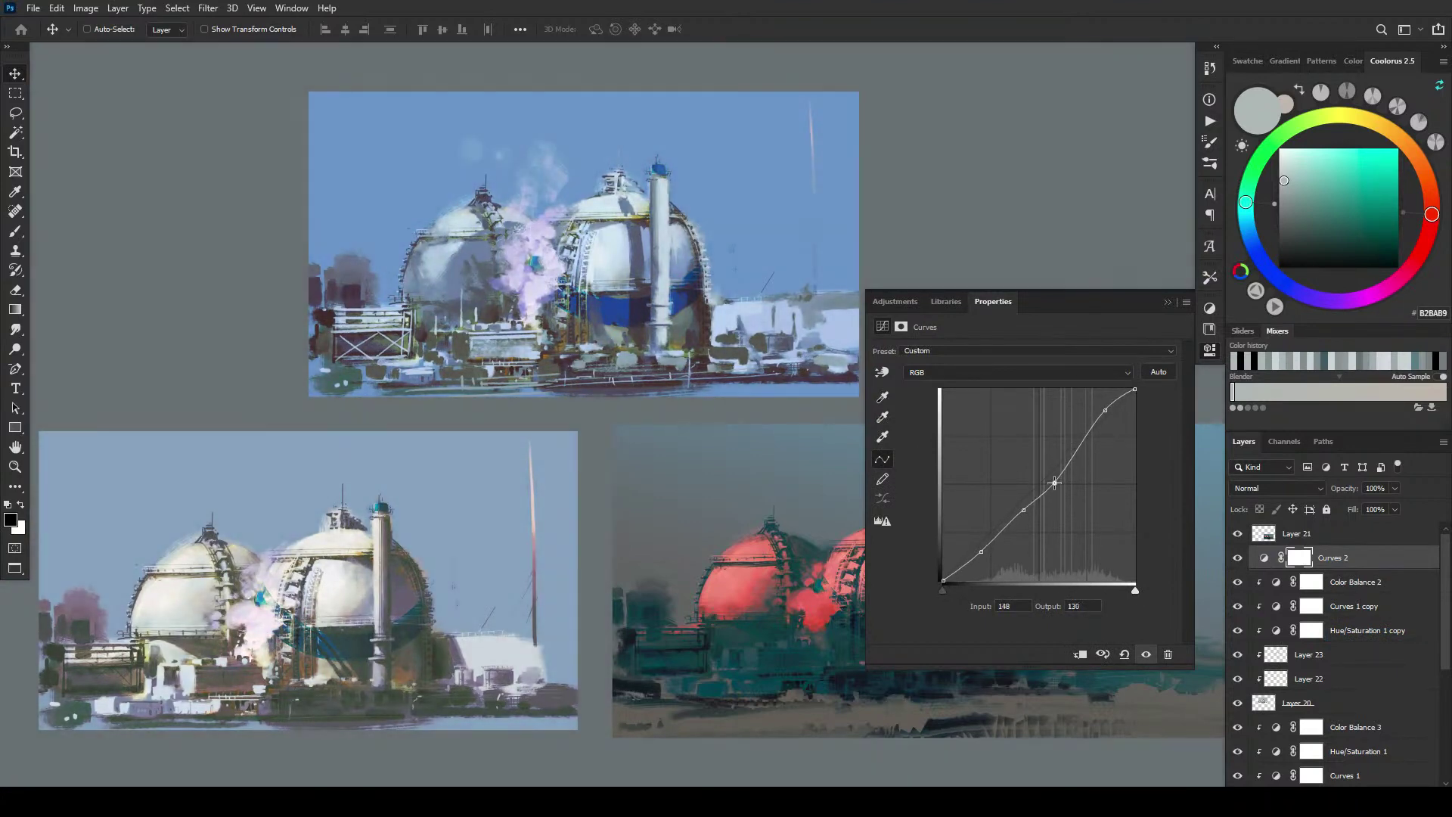
pyautogui.moveTo(1105, 411); pyautogui.dragTo(1083, 444)
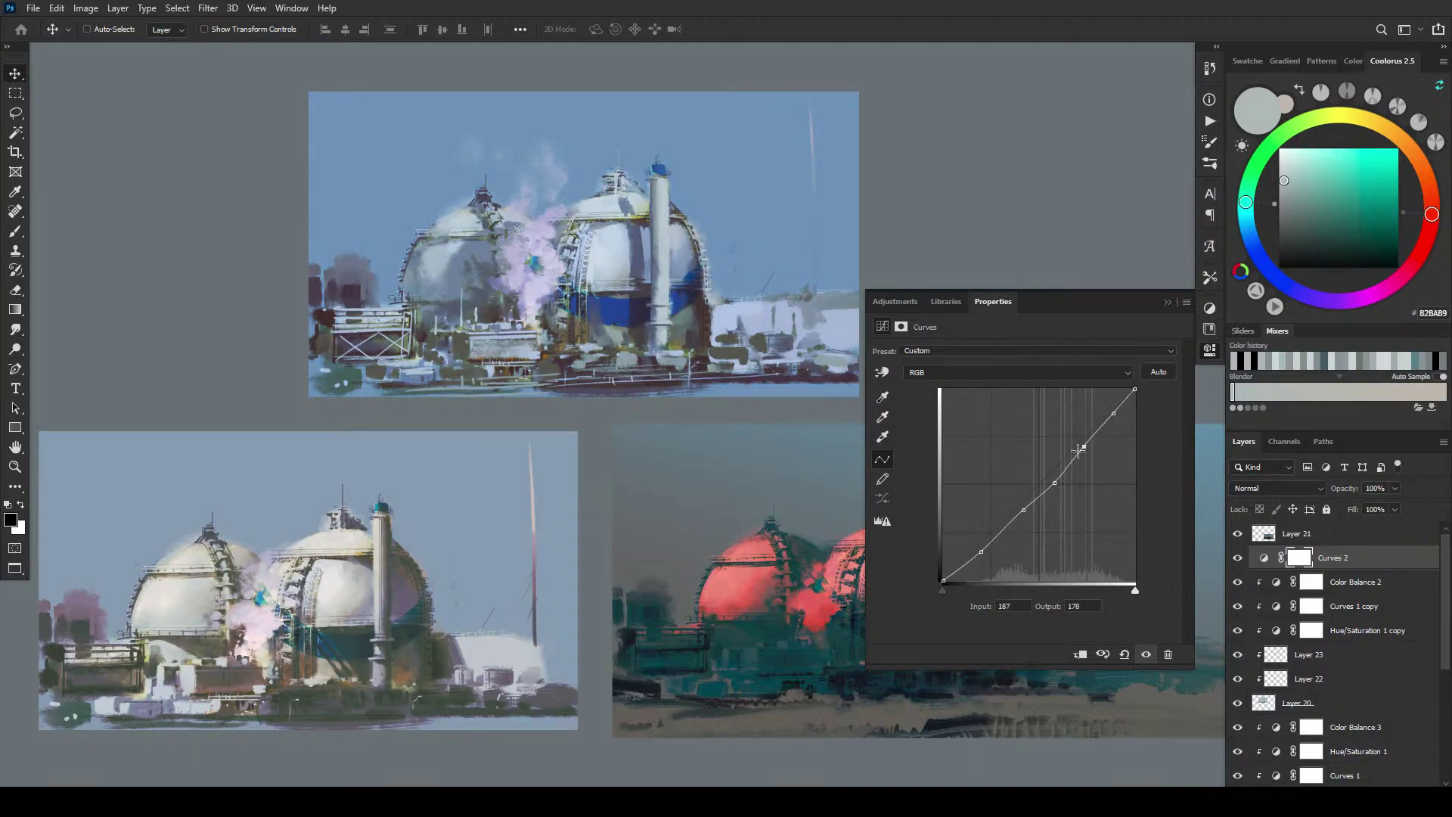
pyautogui.moveTo(981, 552); pyautogui.dragTo(980, 565)
pyautogui.moveTo(1022, 509); pyautogui.dragTo(1024, 516)
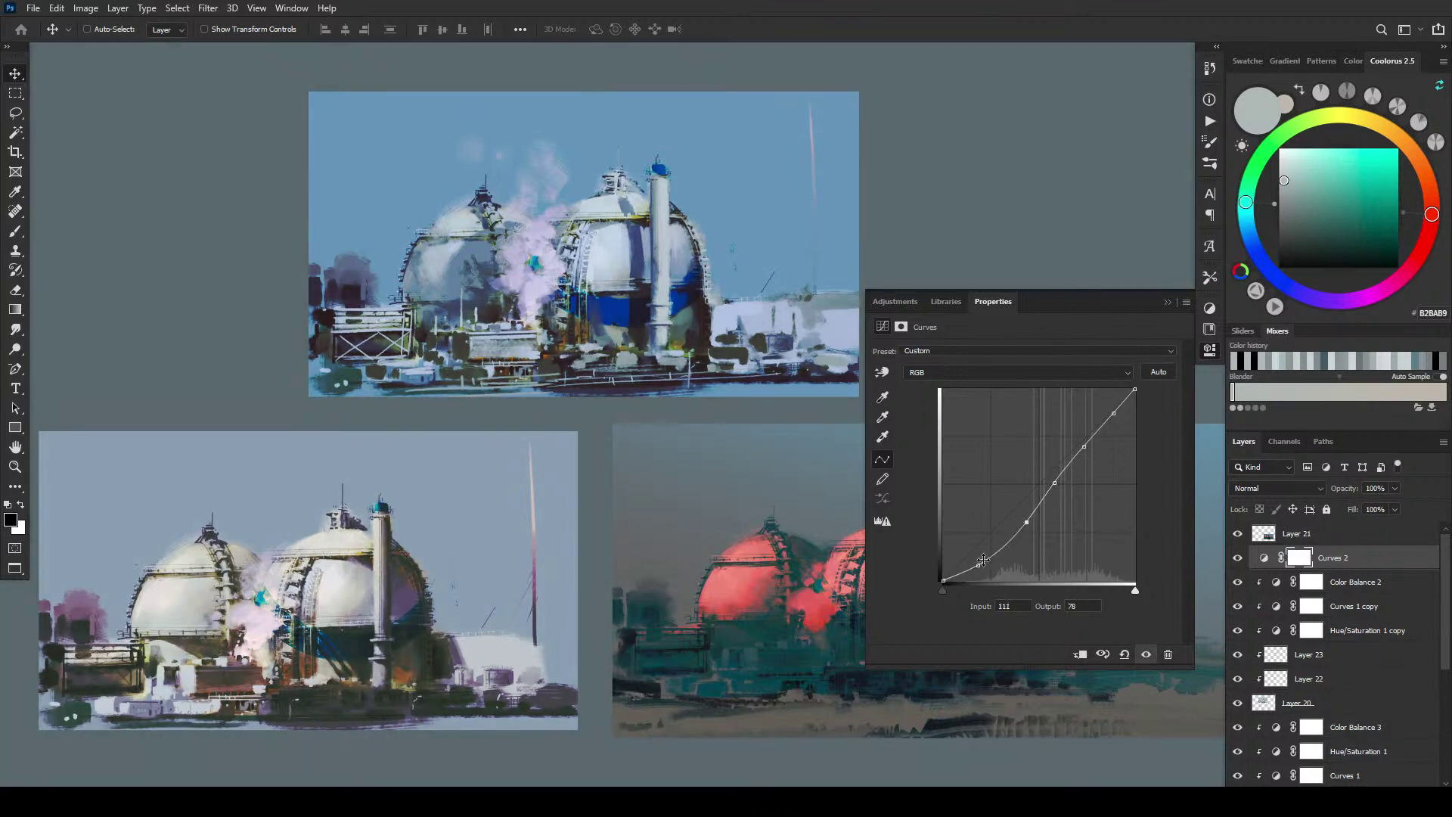
pyautogui.moveTo(982, 563); pyautogui.dragTo(979, 561)
pyautogui.moveTo(1054, 483); pyautogui.dragTo(1026, 519)
pyautogui.moveTo(1083, 447); pyautogui.dragTo(1054, 479)
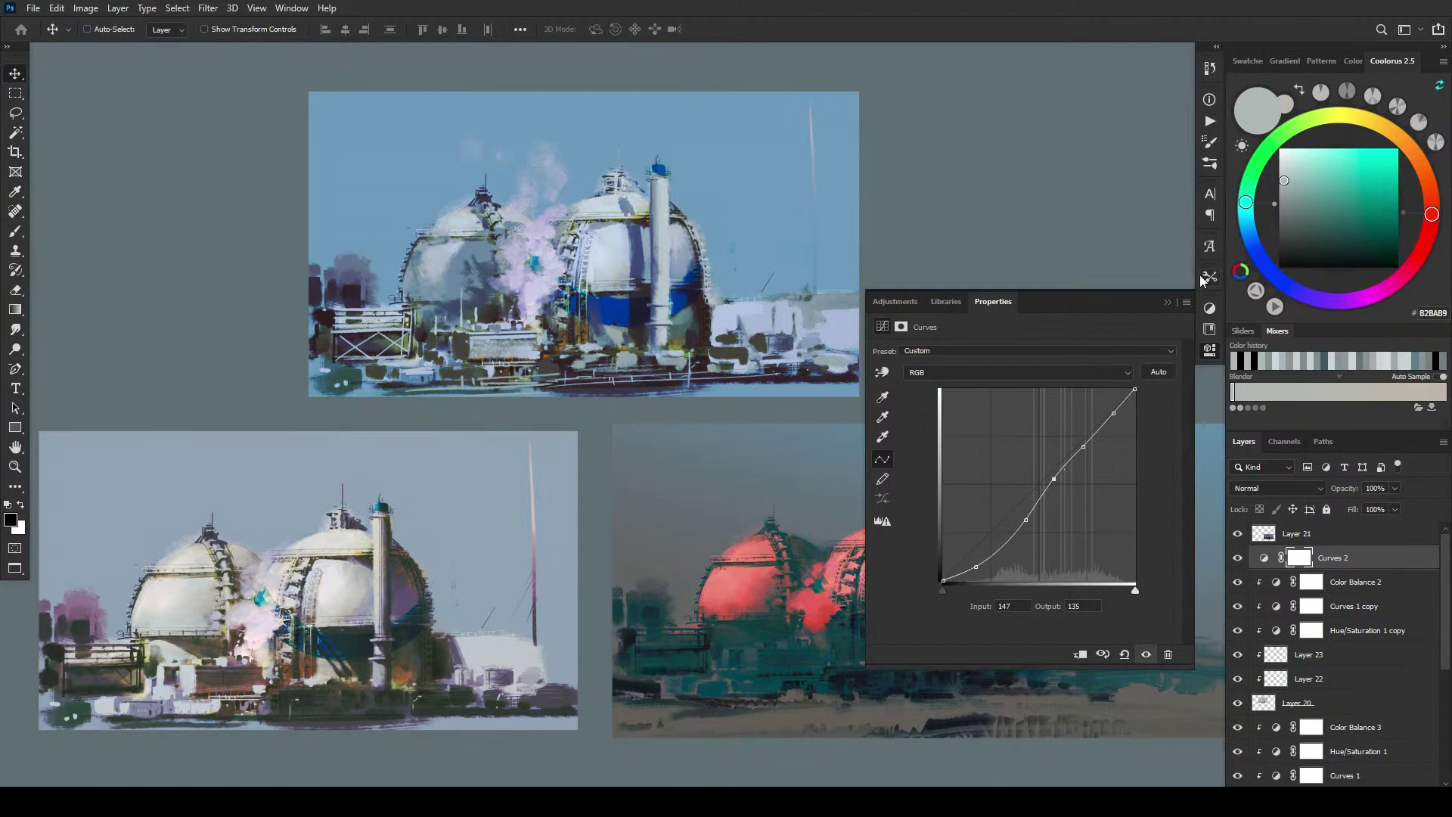
pyautogui.click(1169, 303)
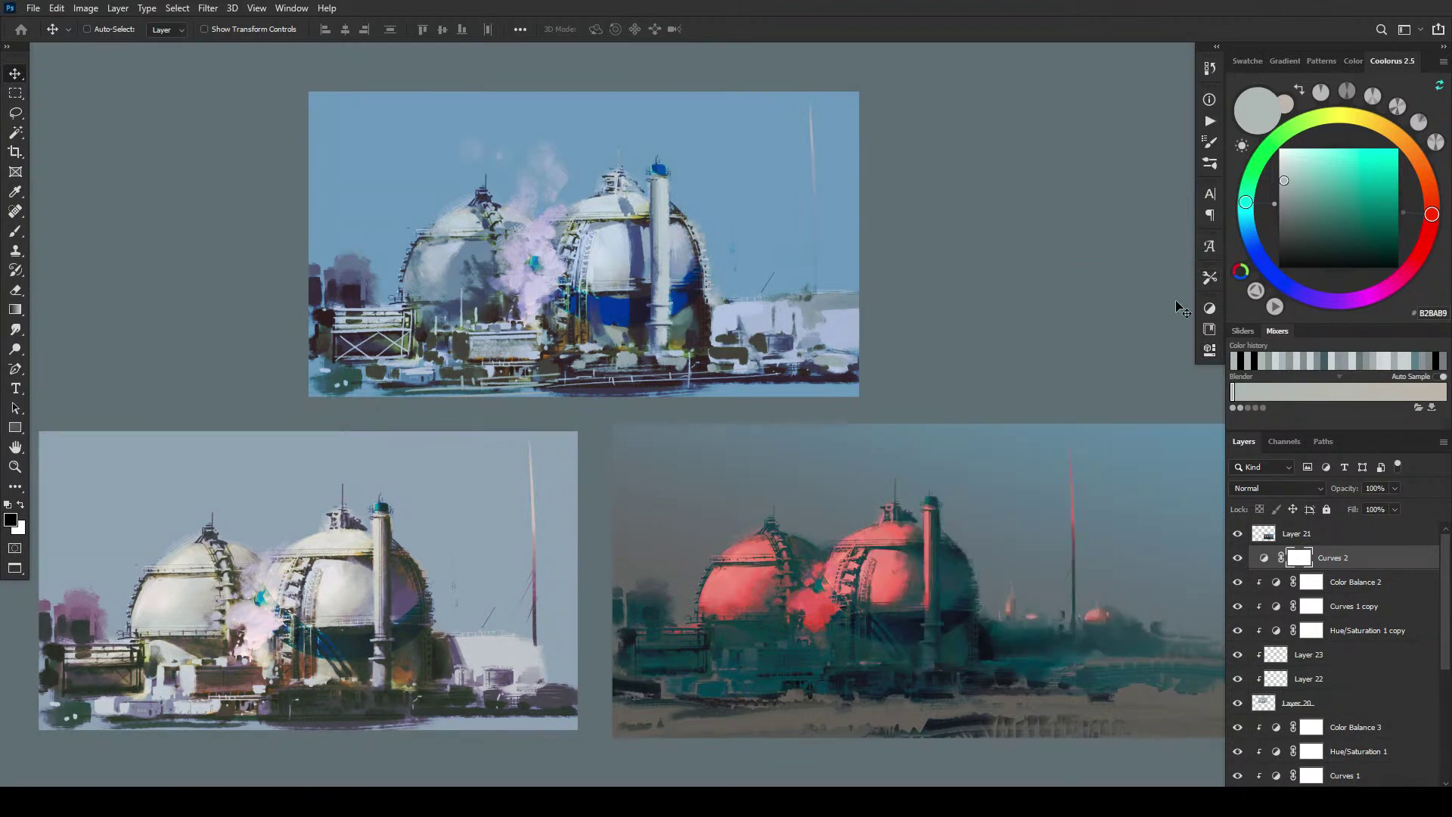
# Step: Add a Hue/Saturation adjustment layer above Curves 2 and increase its saturation
pyautogui.click(1344, 796)
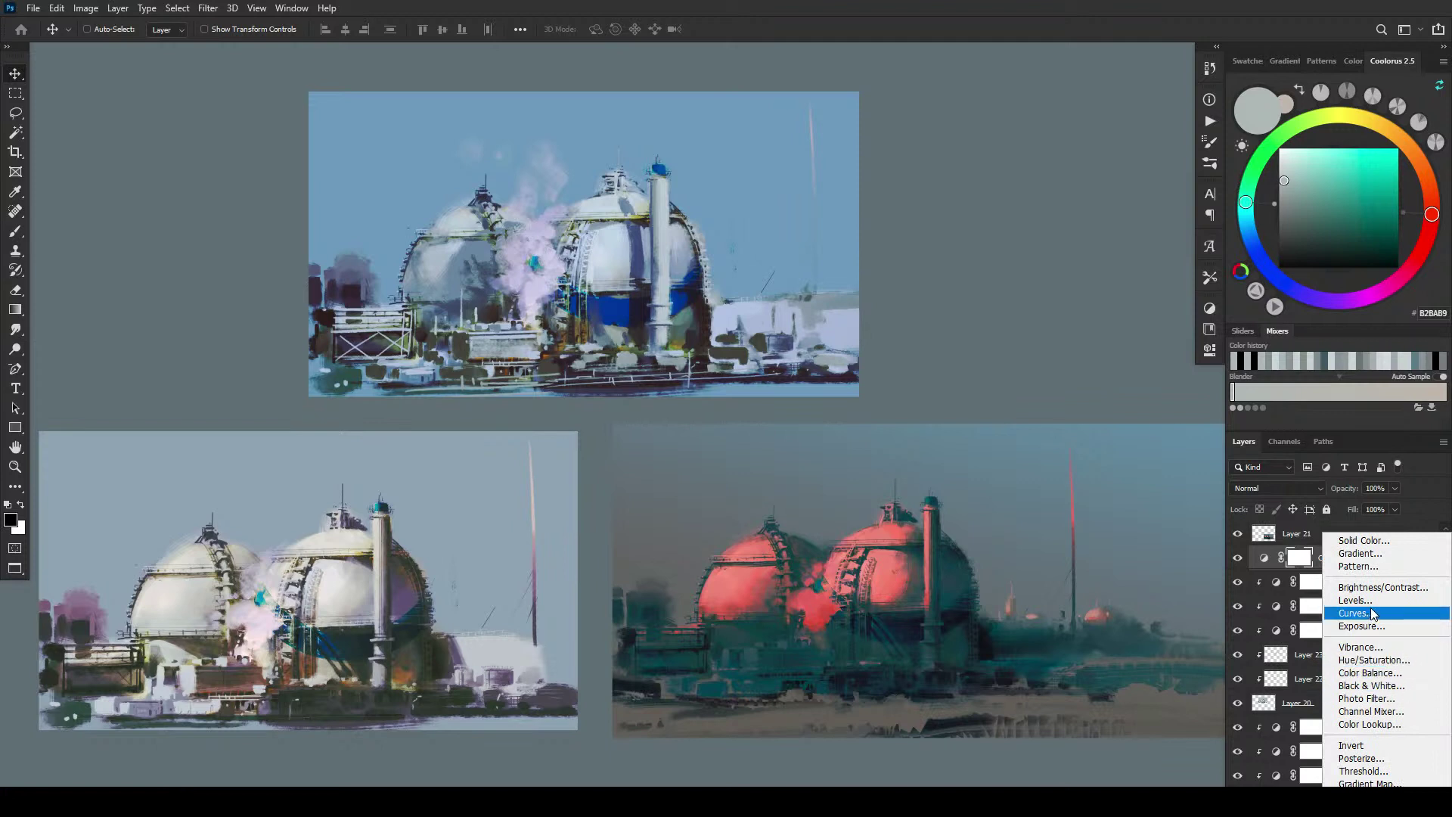
pyautogui.click(1373, 660)
pyautogui.moveTo(1024, 439)
pyautogui.mouseDown()
pyautogui.moveTo(1114, 434)
pyautogui.moveTo(910, 437)
pyautogui.moveTo(1051, 441)
pyautogui.mouseUp()
pyautogui.click(1168, 301)
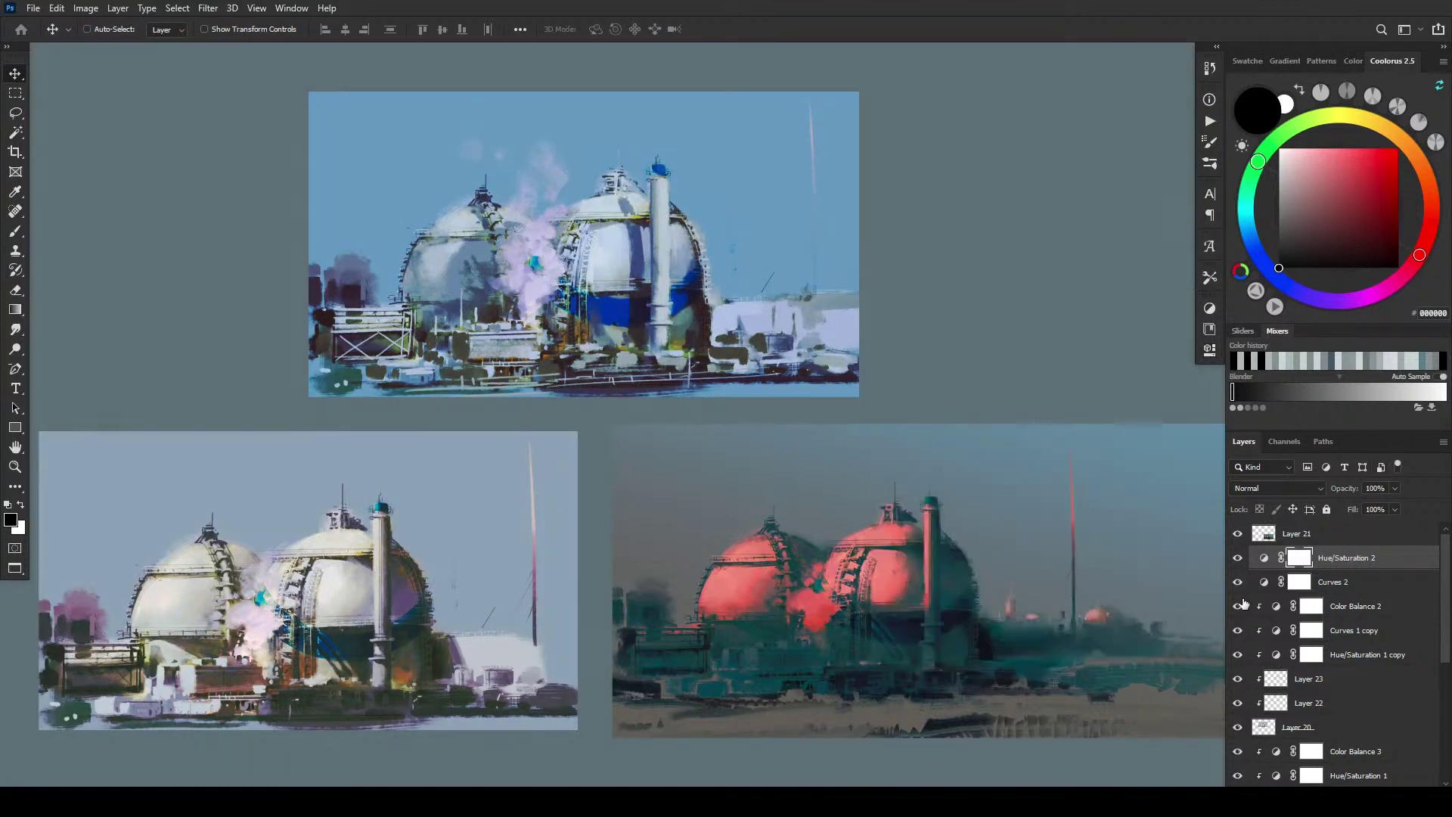
# Step: Place Layer 21 with the evening painting beneath Curves 2, and compare the picture with that adjustment off and on
pyautogui.moveTo(1316, 535); pyautogui.dragTo(1327, 592)
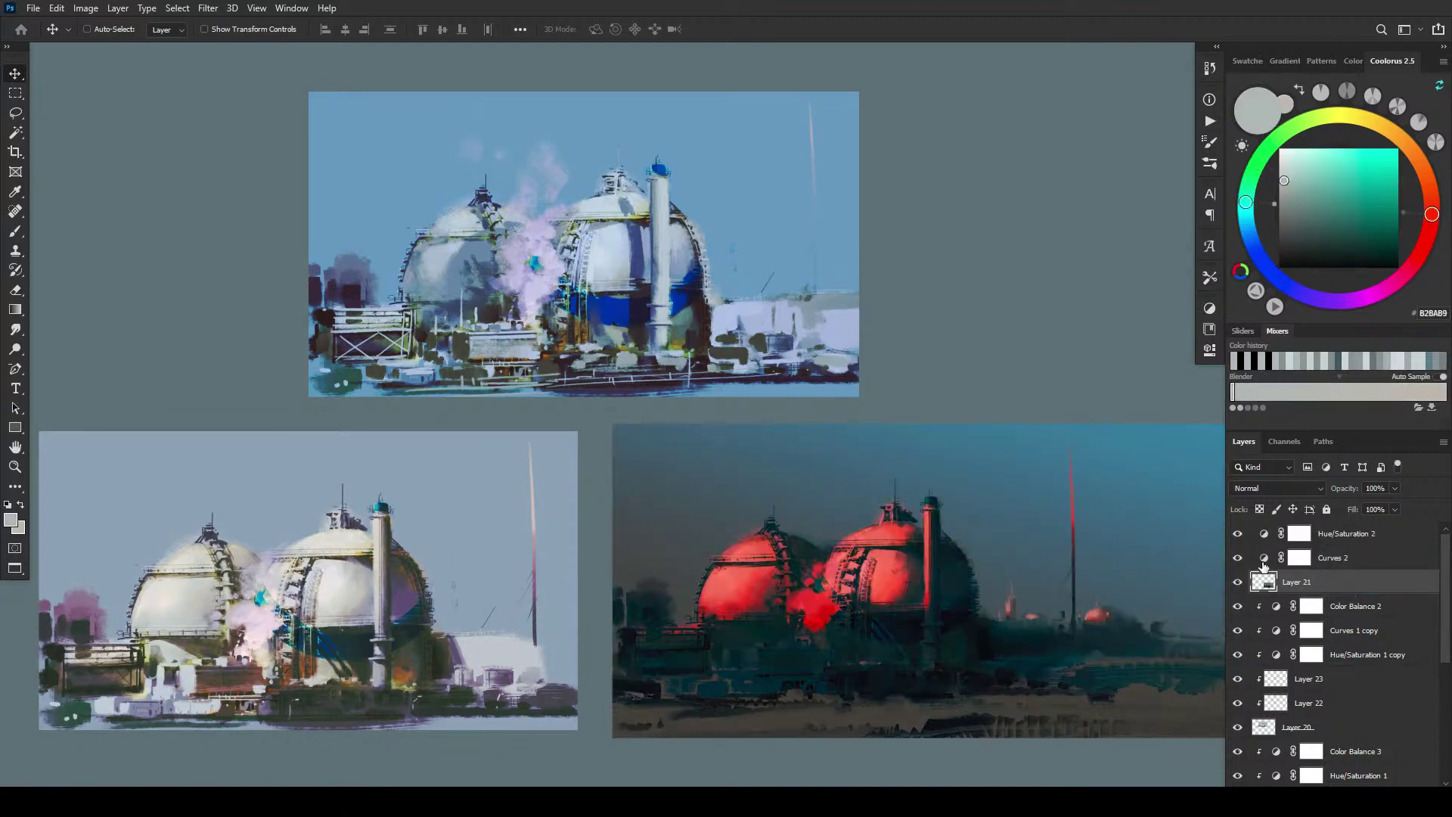
pyautogui.click(1238, 559)
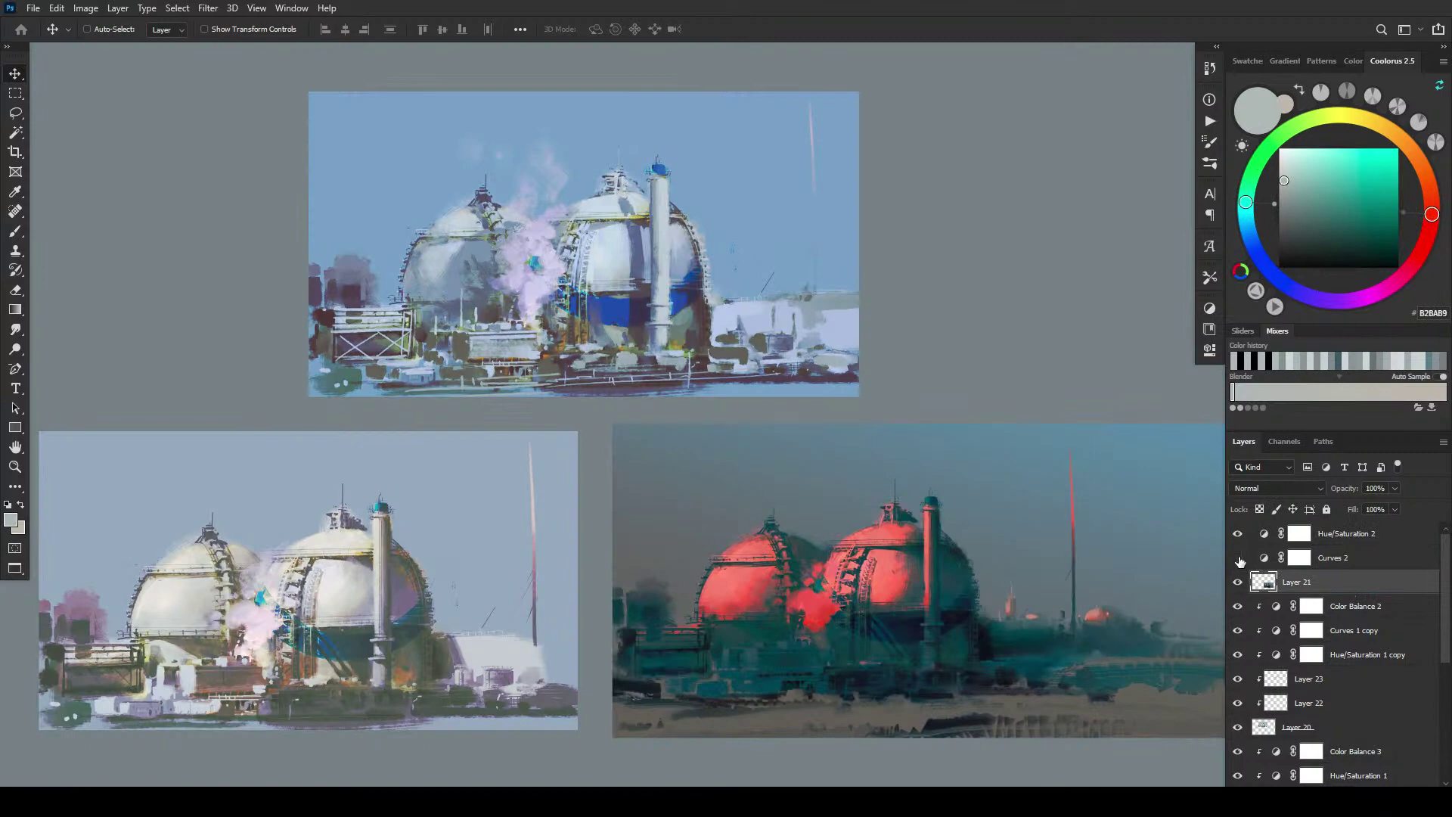
pyautogui.click(1238, 558)
# Step: Select Curves 2, and compare the paintings with Curves 2 and Hue/Saturation 2 hidden and shown
pyautogui.click(1334, 563)
pyautogui.click(1395, 488)
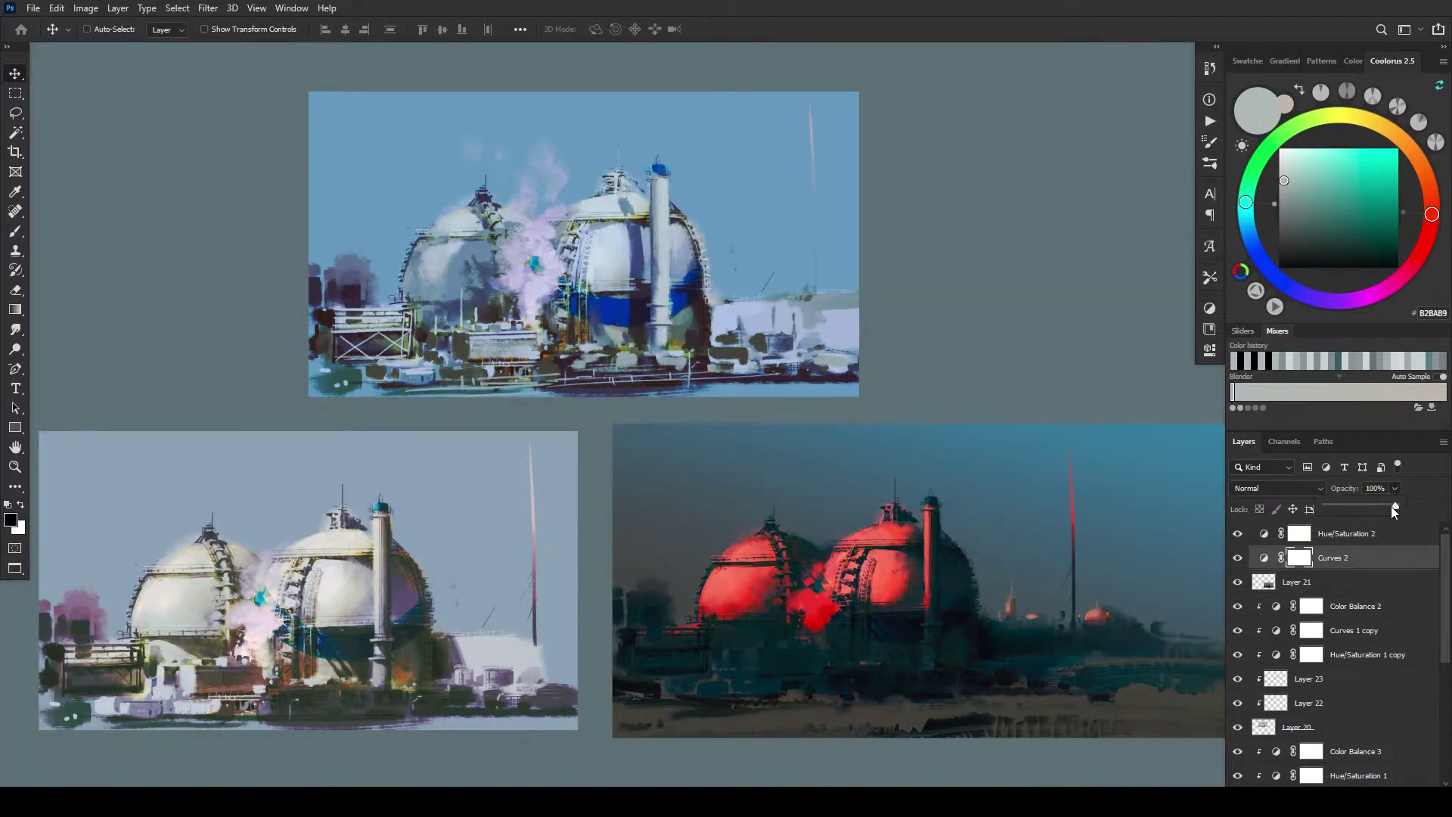
pyautogui.moveTo(1393, 506)
pyautogui.mouseDown()
pyautogui.moveTo(1367, 506)
pyautogui.moveTo(1396, 505)
pyautogui.mouseUp()
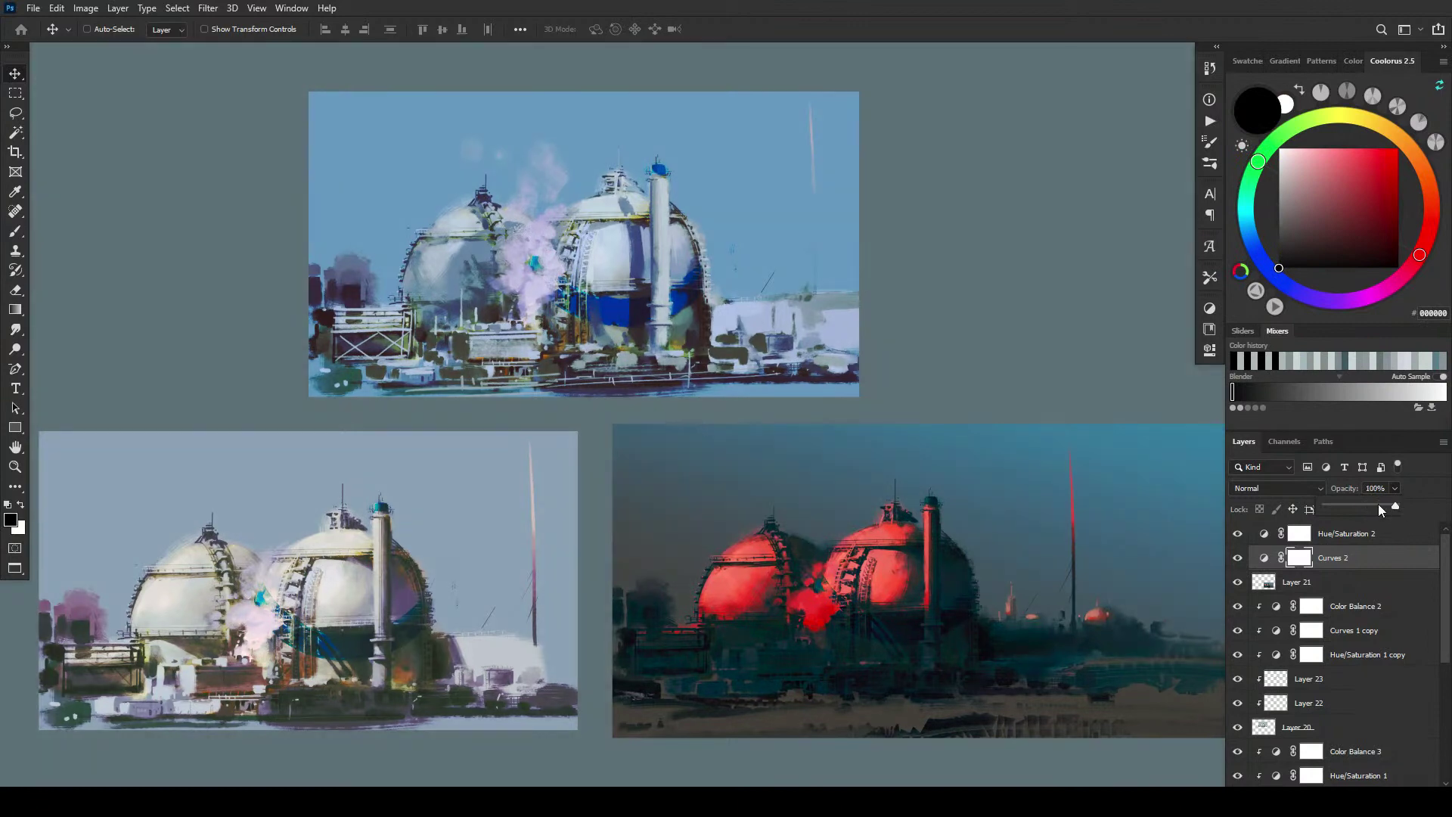
pyautogui.click(1237, 560)
pyautogui.click(1237, 559)
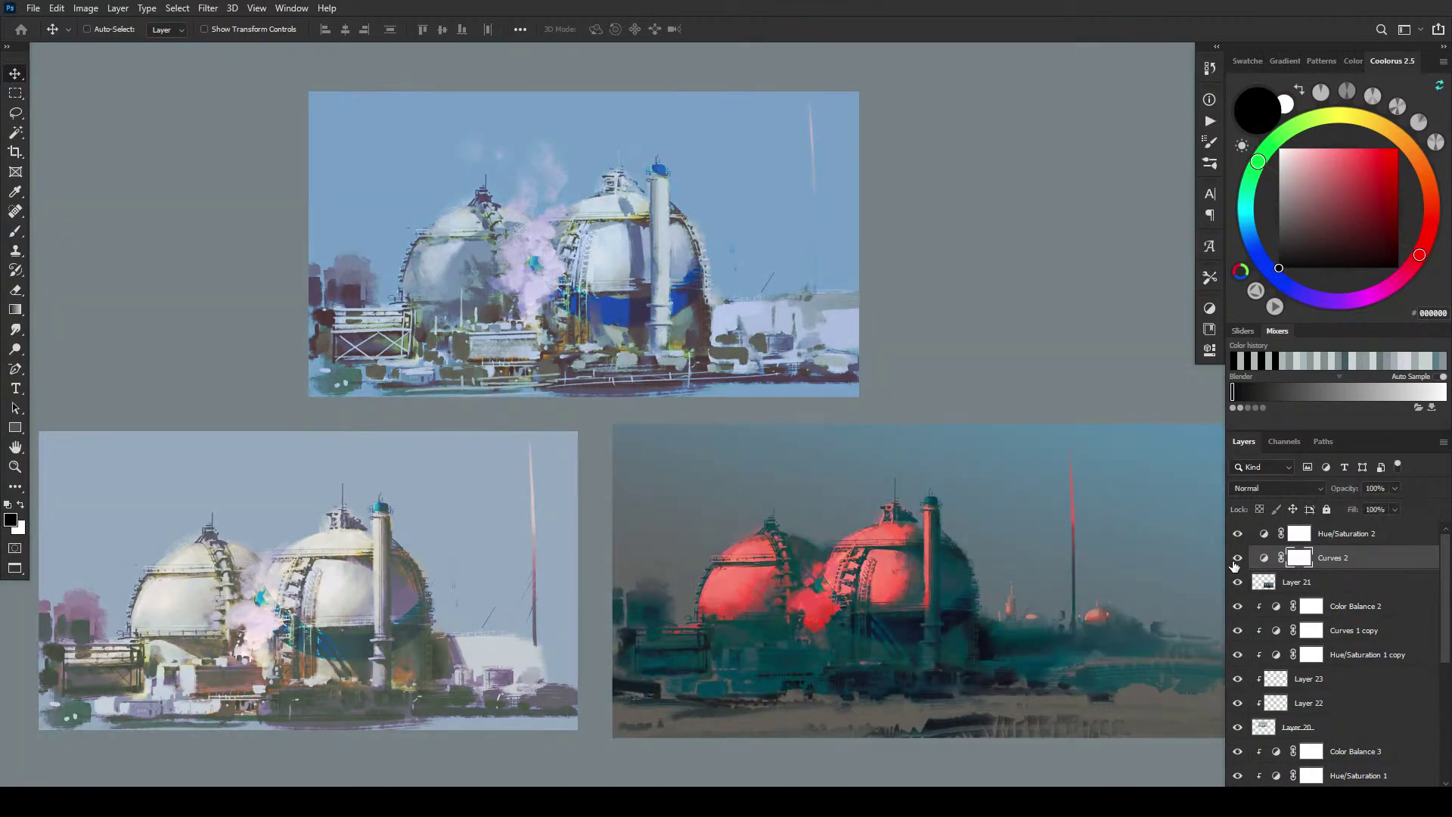
pyautogui.click(1236, 563)
pyautogui.click(1237, 534)
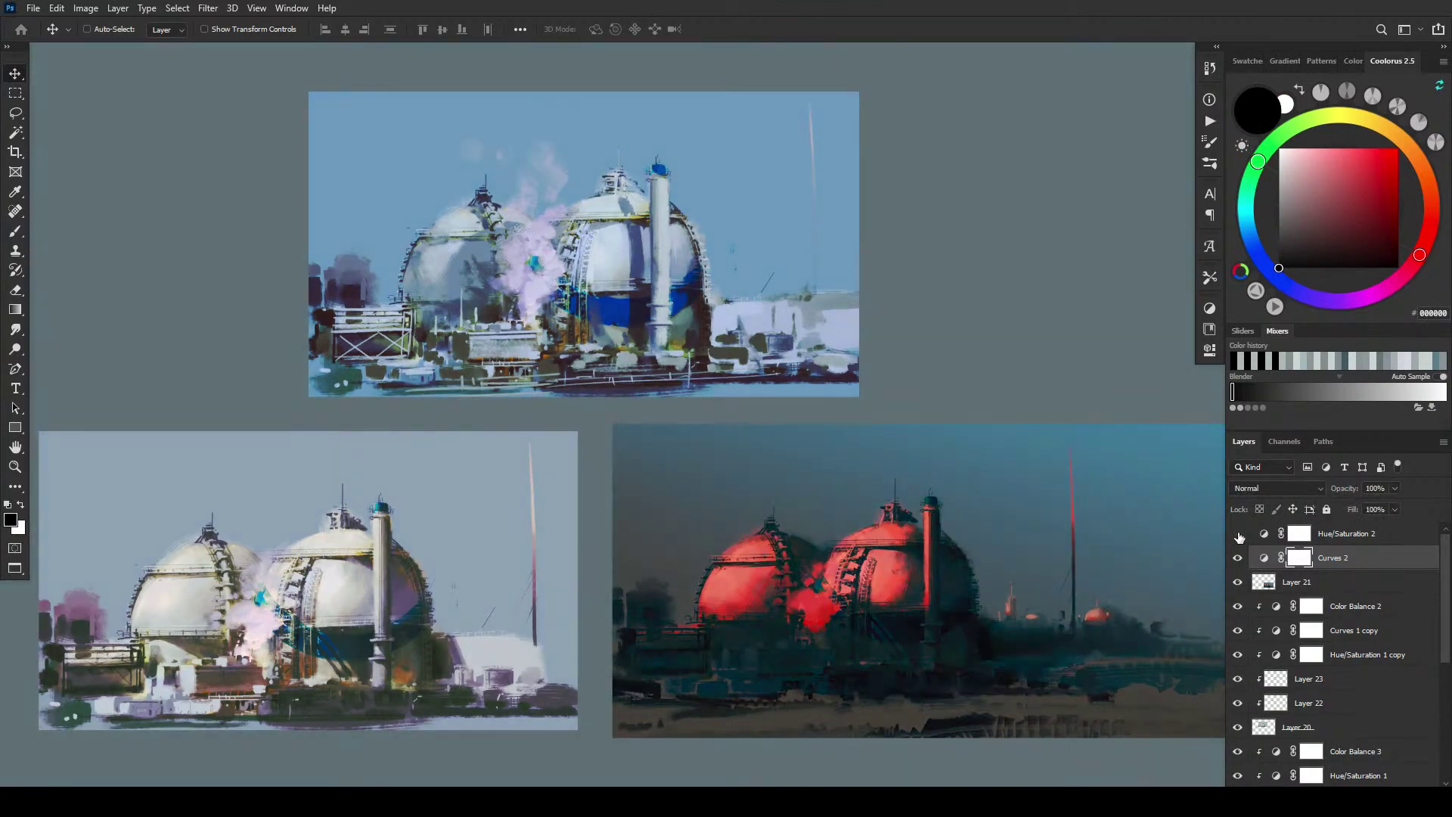
pyautogui.click(1237, 534)
pyautogui.click(1238, 559)
pyautogui.click(1238, 560)
# Step: Reduce the opacity of the Curves 2 layer to 39%, and check the three paintings
pyautogui.click(1396, 489)
pyautogui.moveTo(1377, 506); pyautogui.dragTo(1353, 506)
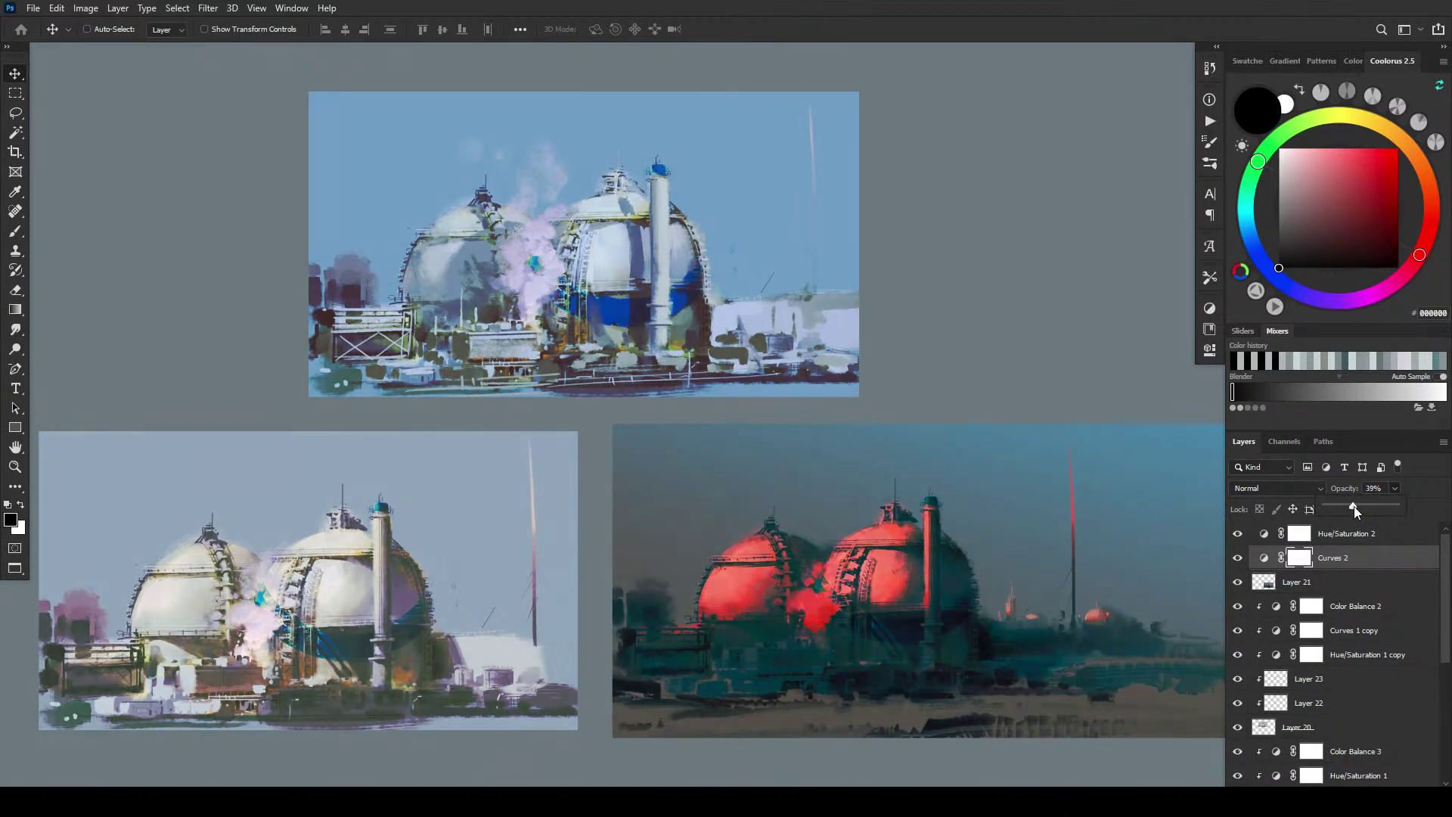
pyautogui.press('space')
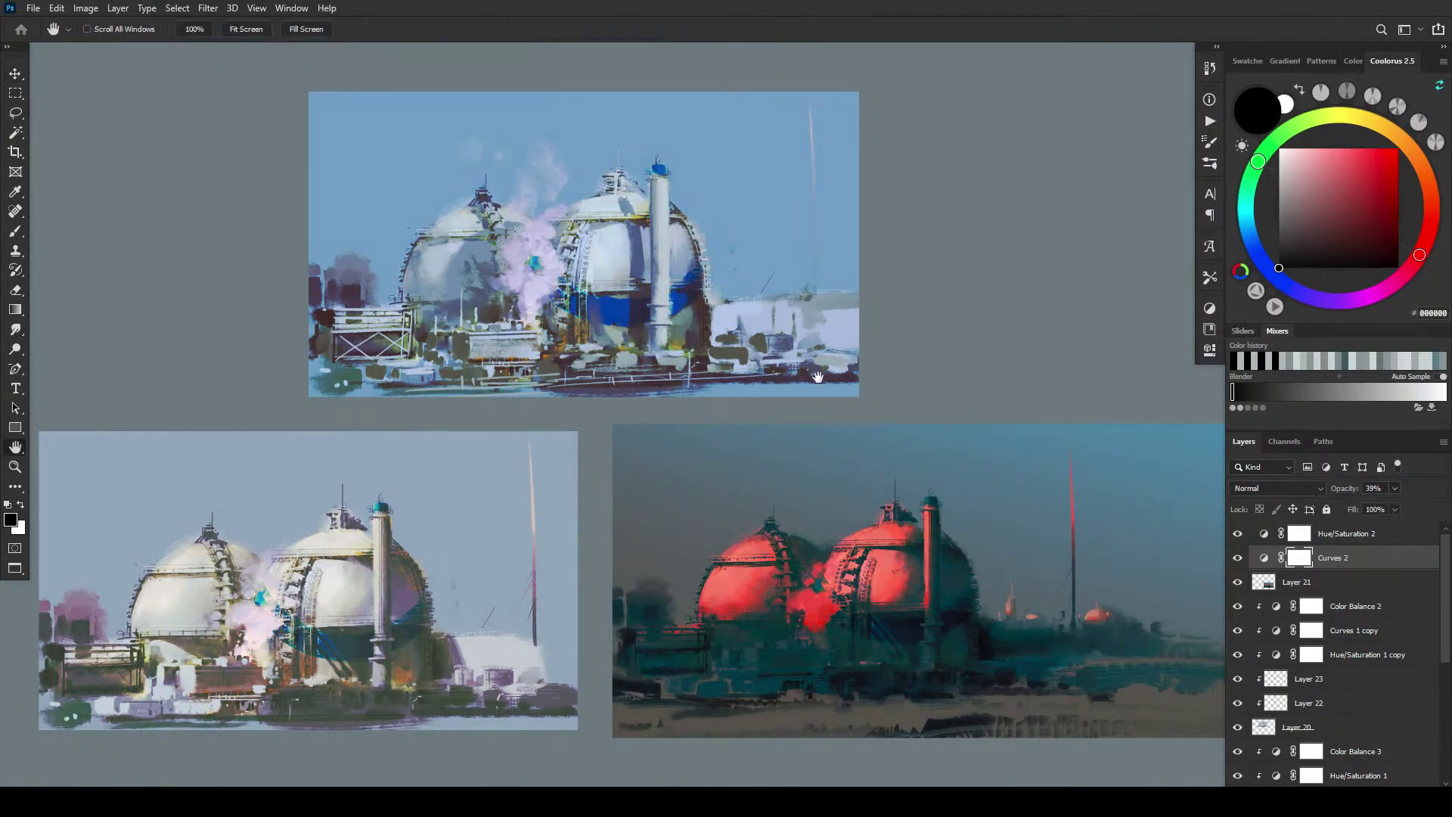
pyautogui.moveTo(799, 389); pyautogui.dragTo(727, 365)
pyautogui.moveTo(770, 487); pyautogui.dragTo(773, 618)
pyautogui.moveTo(829, 553); pyautogui.dragTo(798, 545)
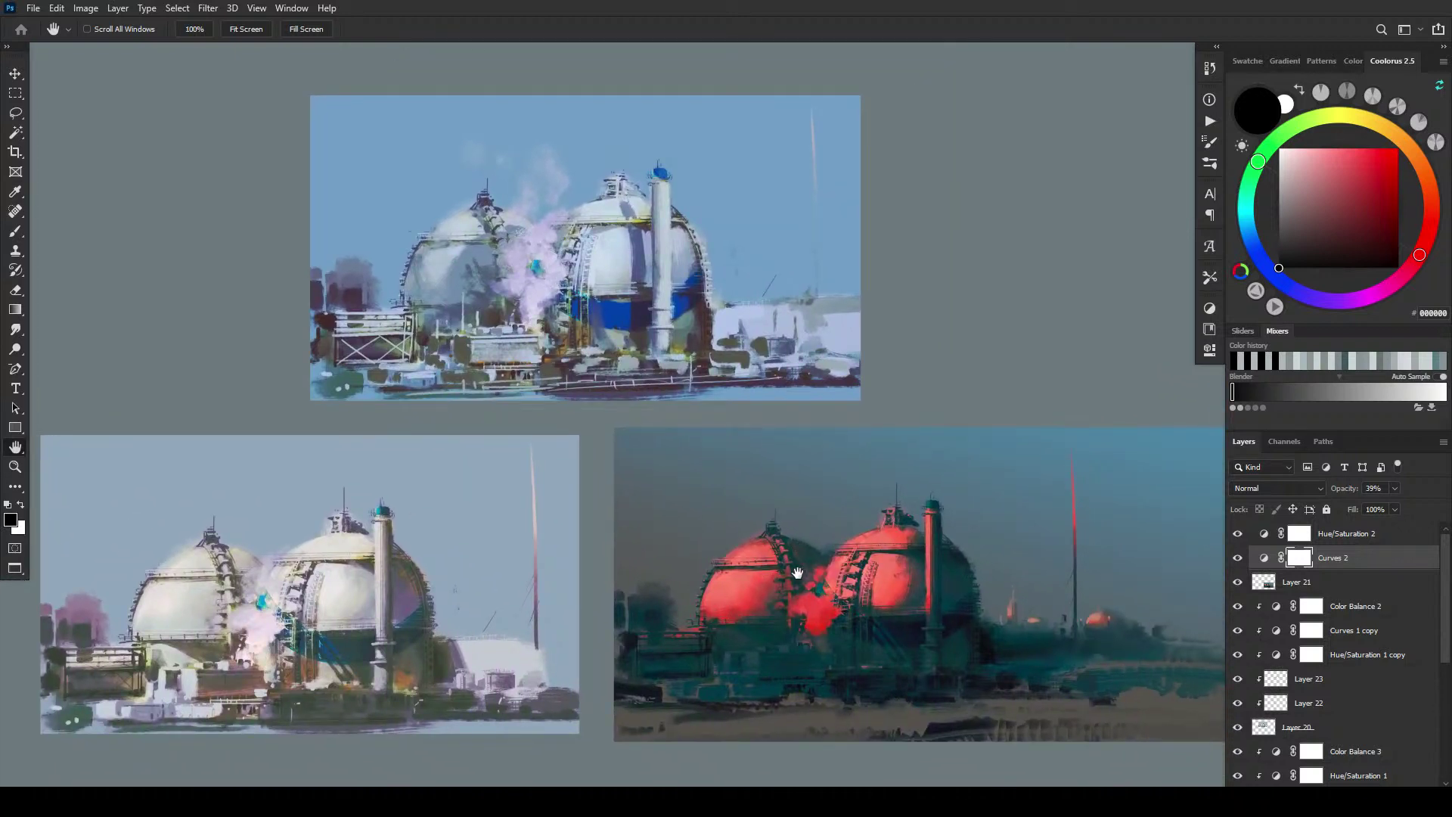